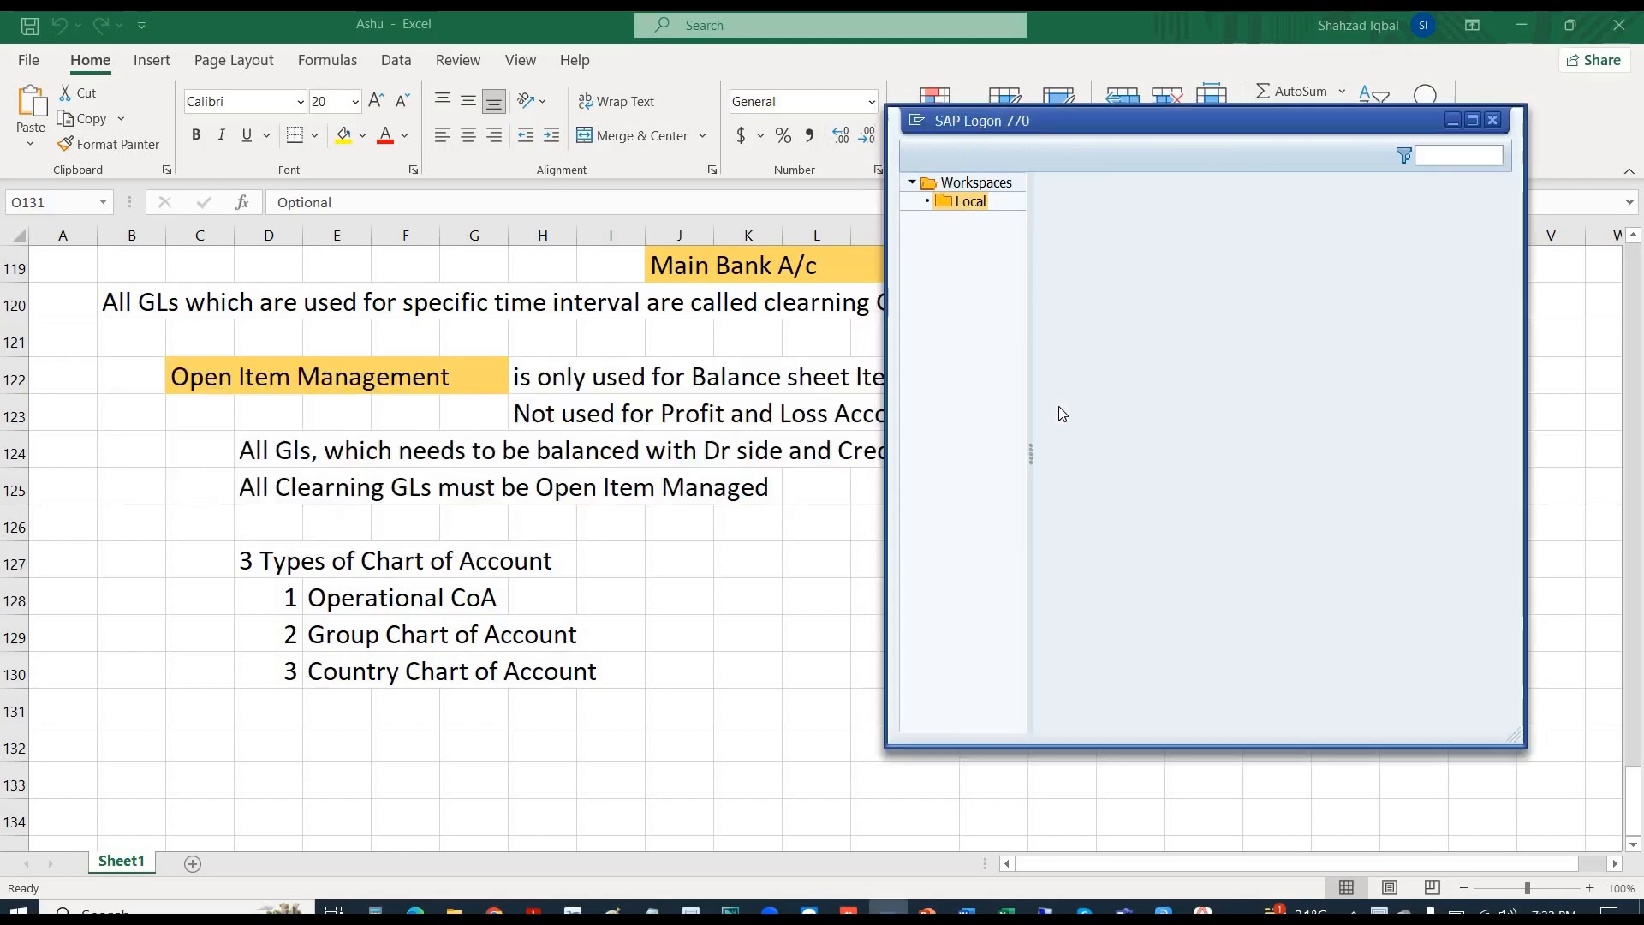
- Log on to client 400 with a saved user name and the account password
{"action": "key", "text": "Return"}
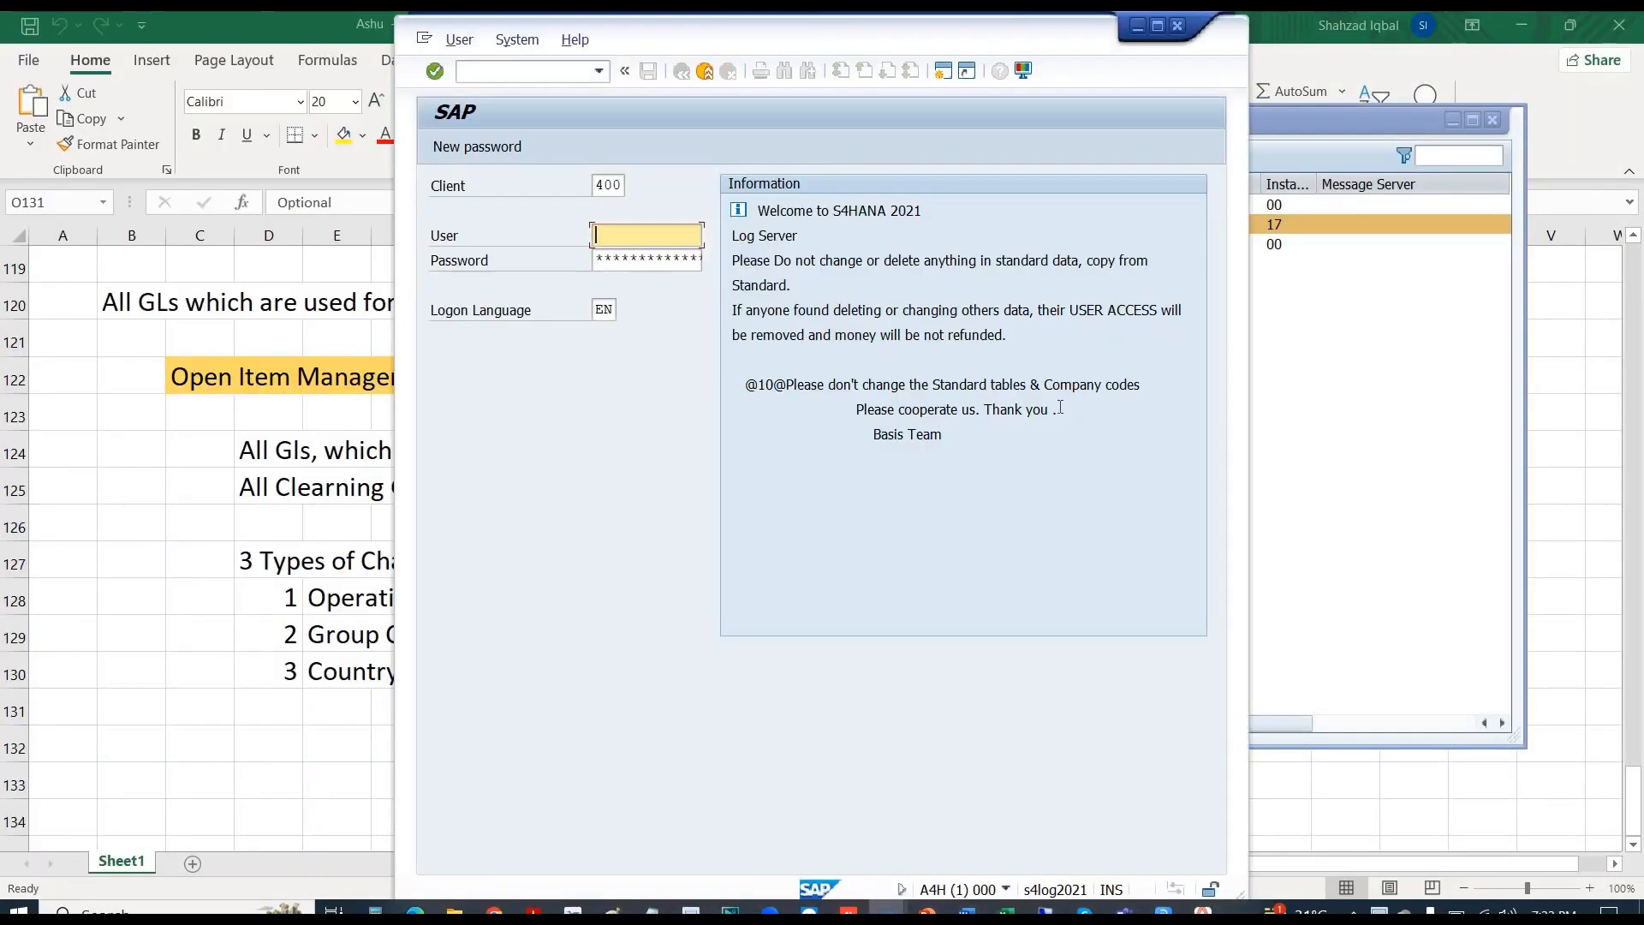
{"action": "left_click", "coordinate": [1157, 25]}
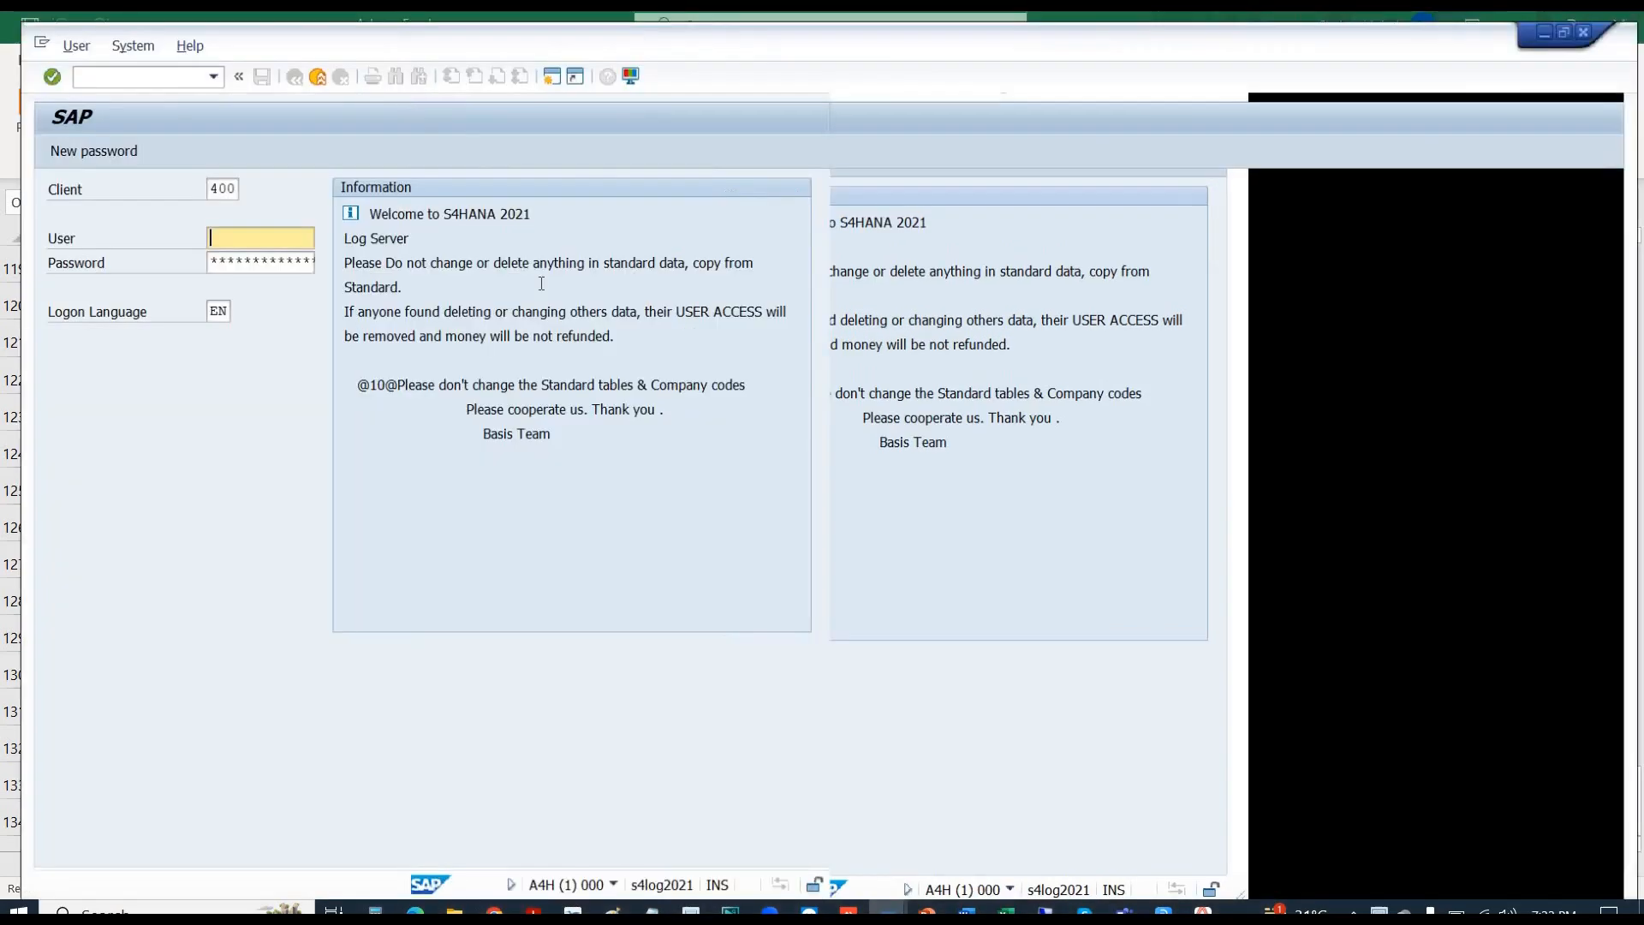
{"action": "key", "text": "Down"}
{"action": "key", "text": "Tab"}
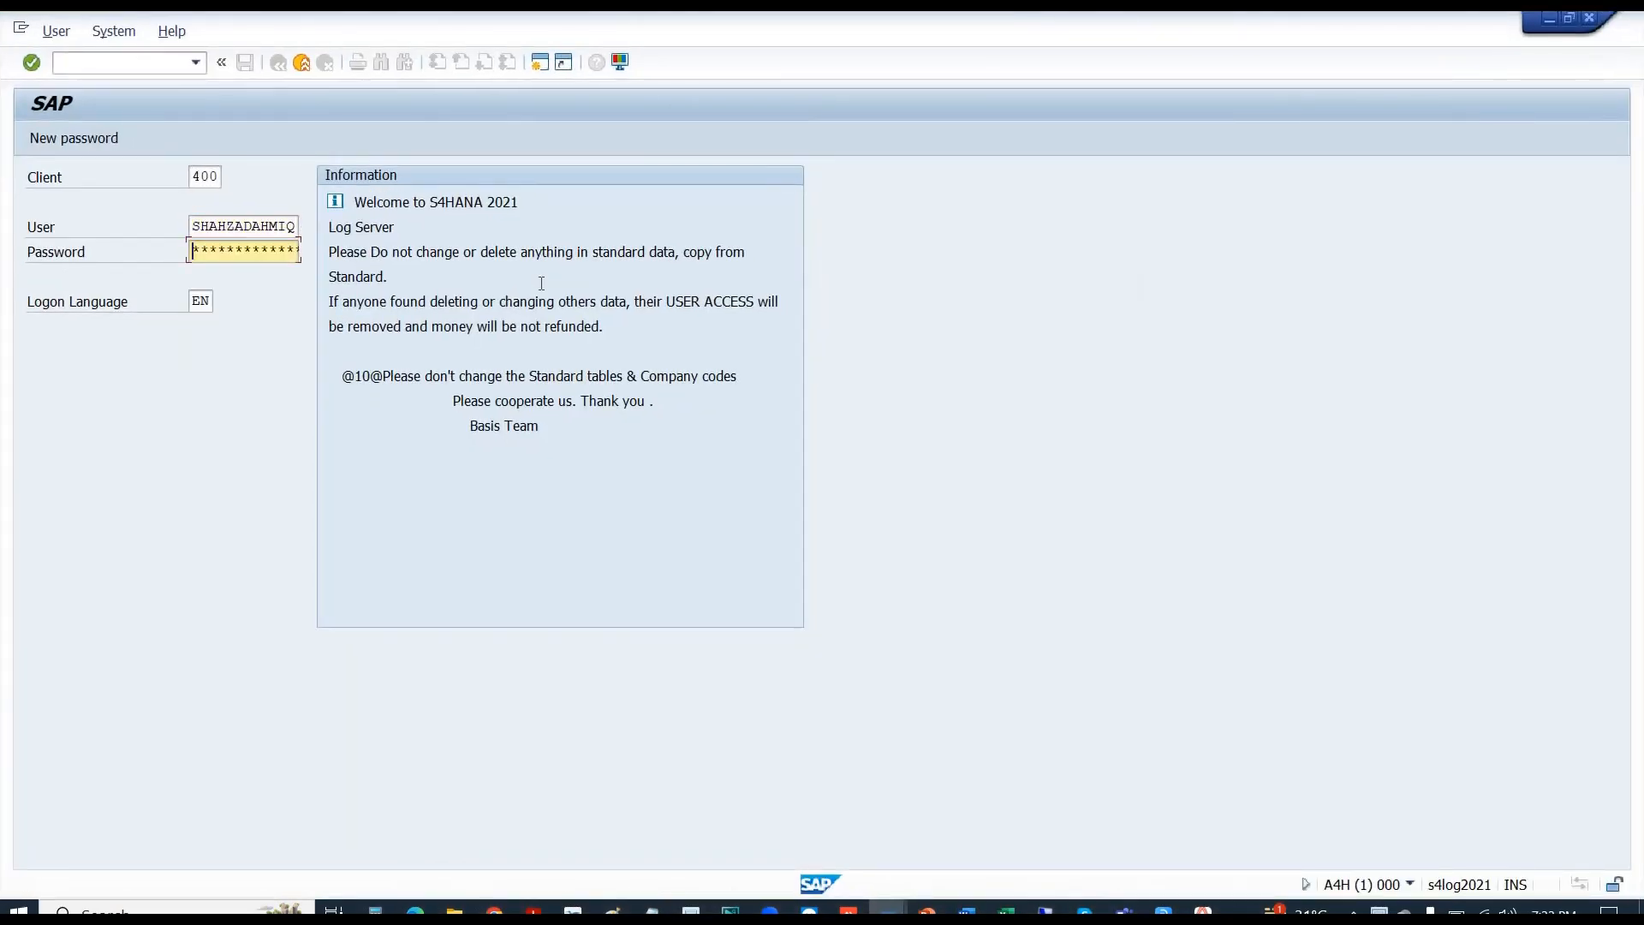
{"action": "key", "text": "shift+Tab"}
{"action": "key", "text": "BackSpace"}
{"action": "key", "text": "Down"}
{"action": "key", "text": "Down"}
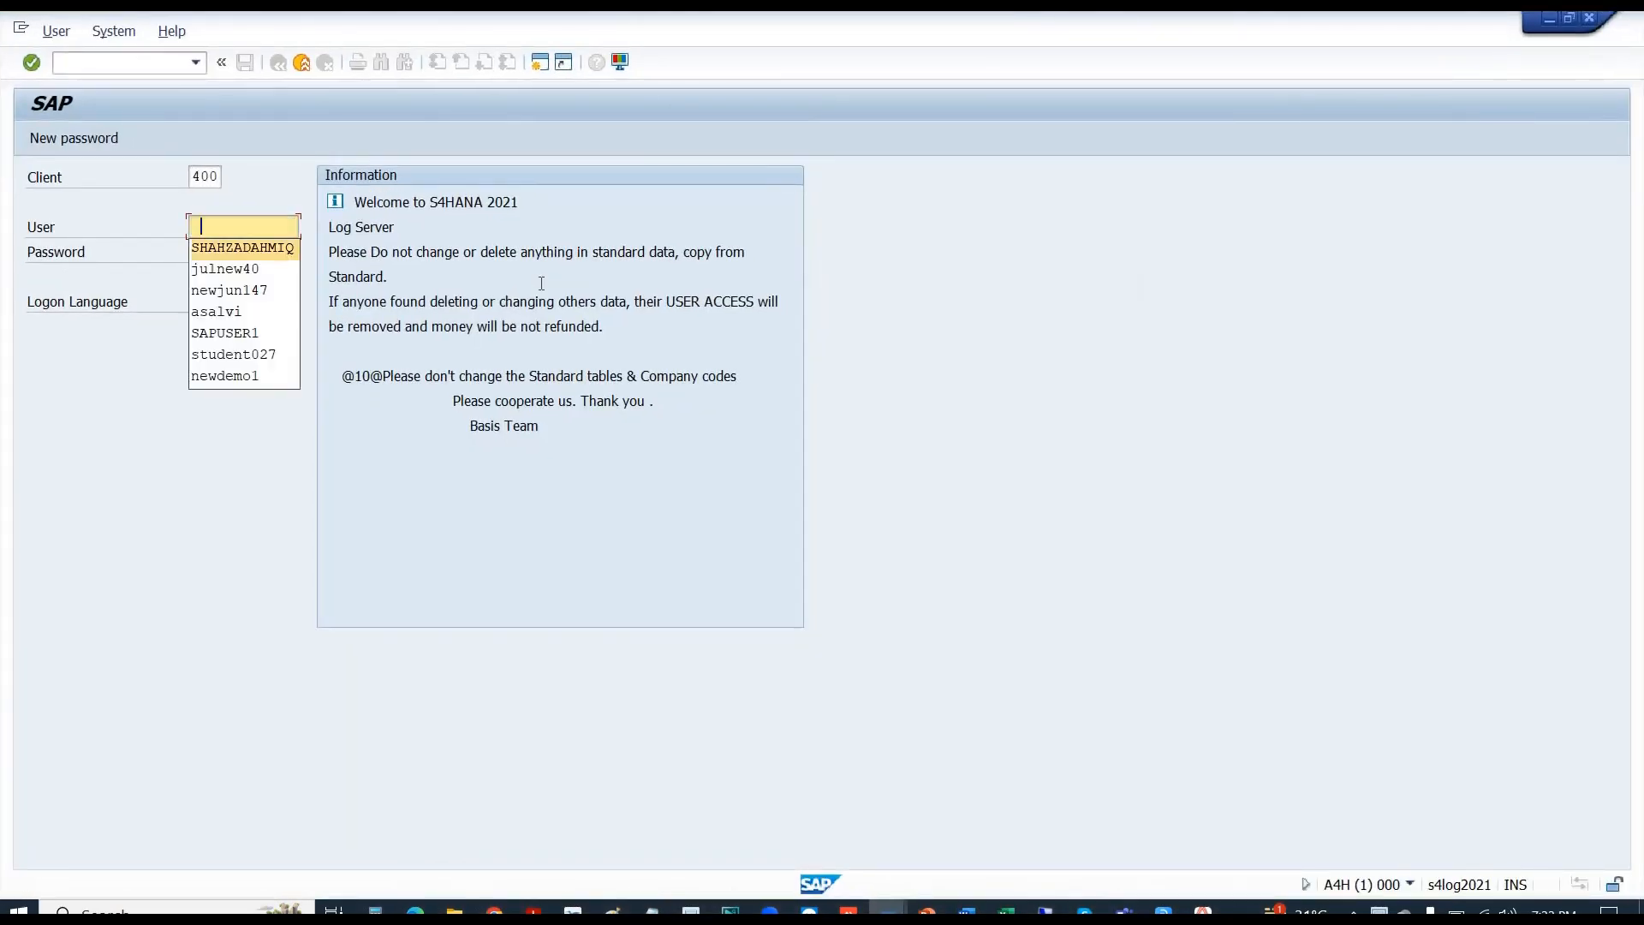
{"action": "key", "text": "Return"}
{"action": "key", "text": "Tab"}
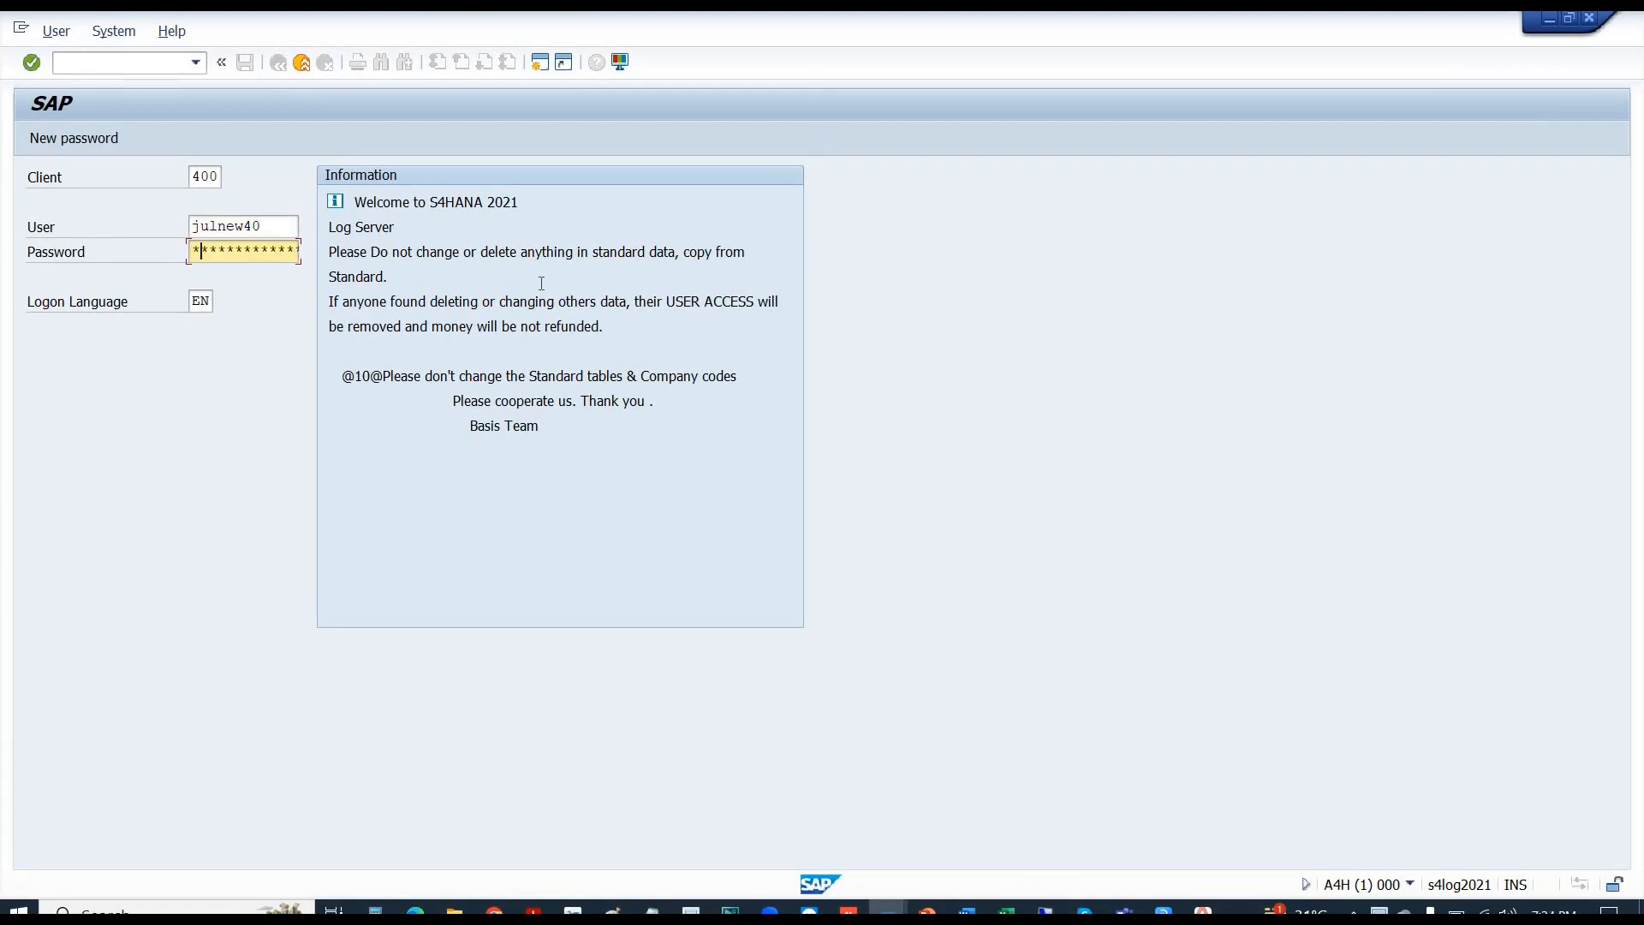
{"action": "type", "text": "*****"}
{"action": "key", "text": "Return"}
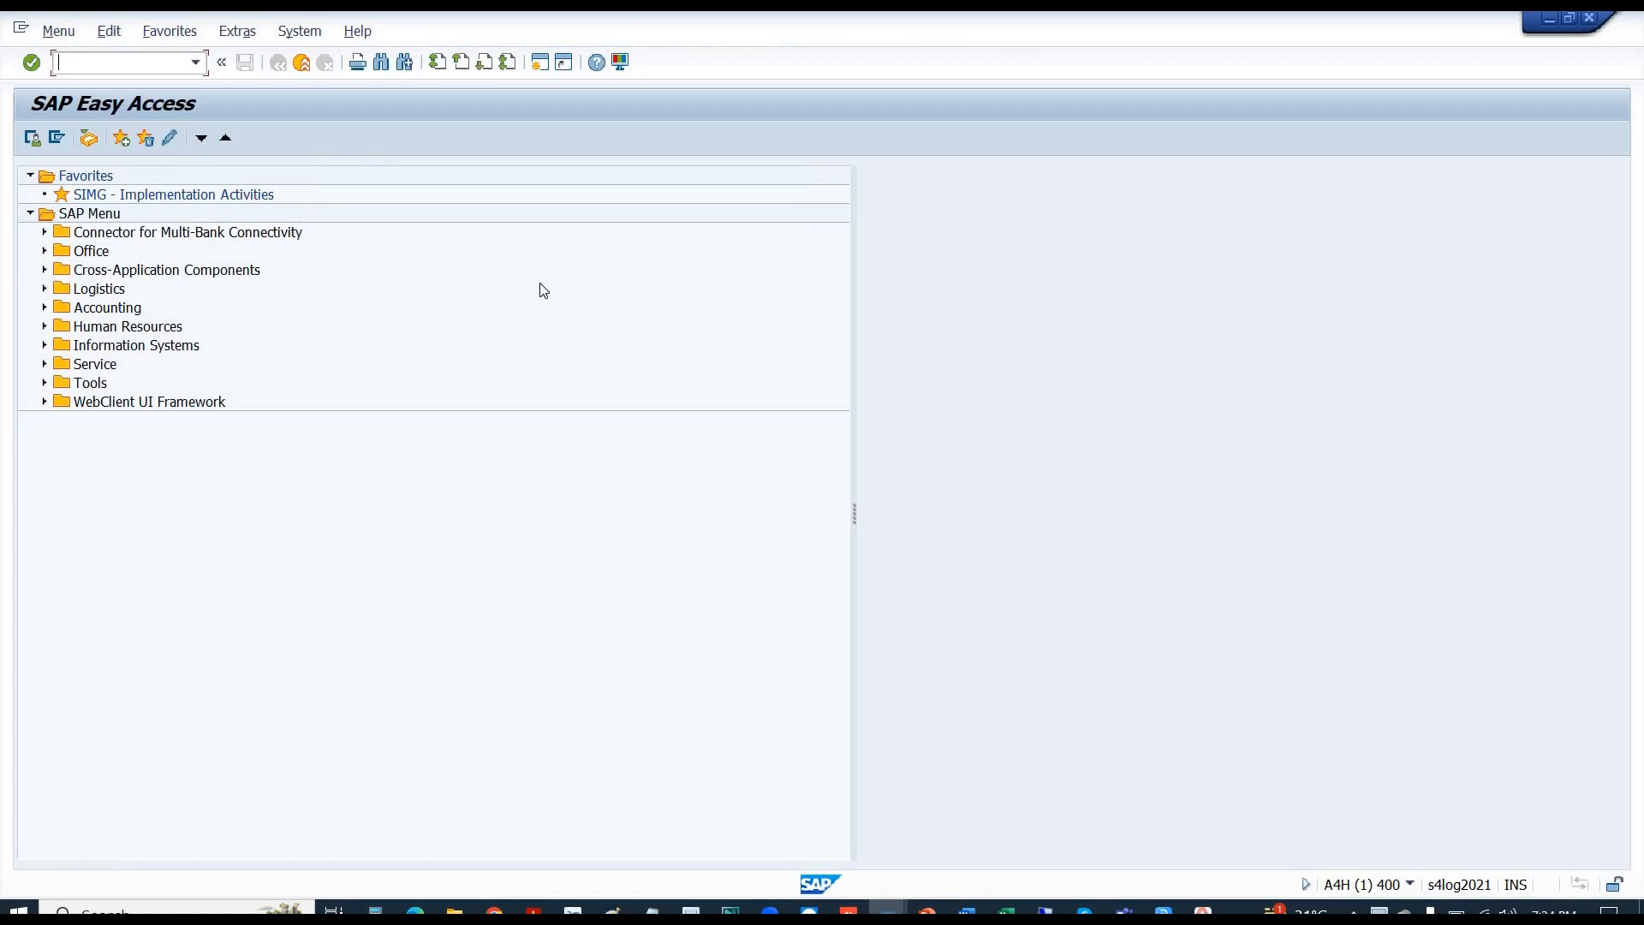
- Load G/L account E1001 in FS00 for company code B110 and switch it to change mode
{"action": "type", "text": "FS00"}
{"action": "key", "text": "Return"}
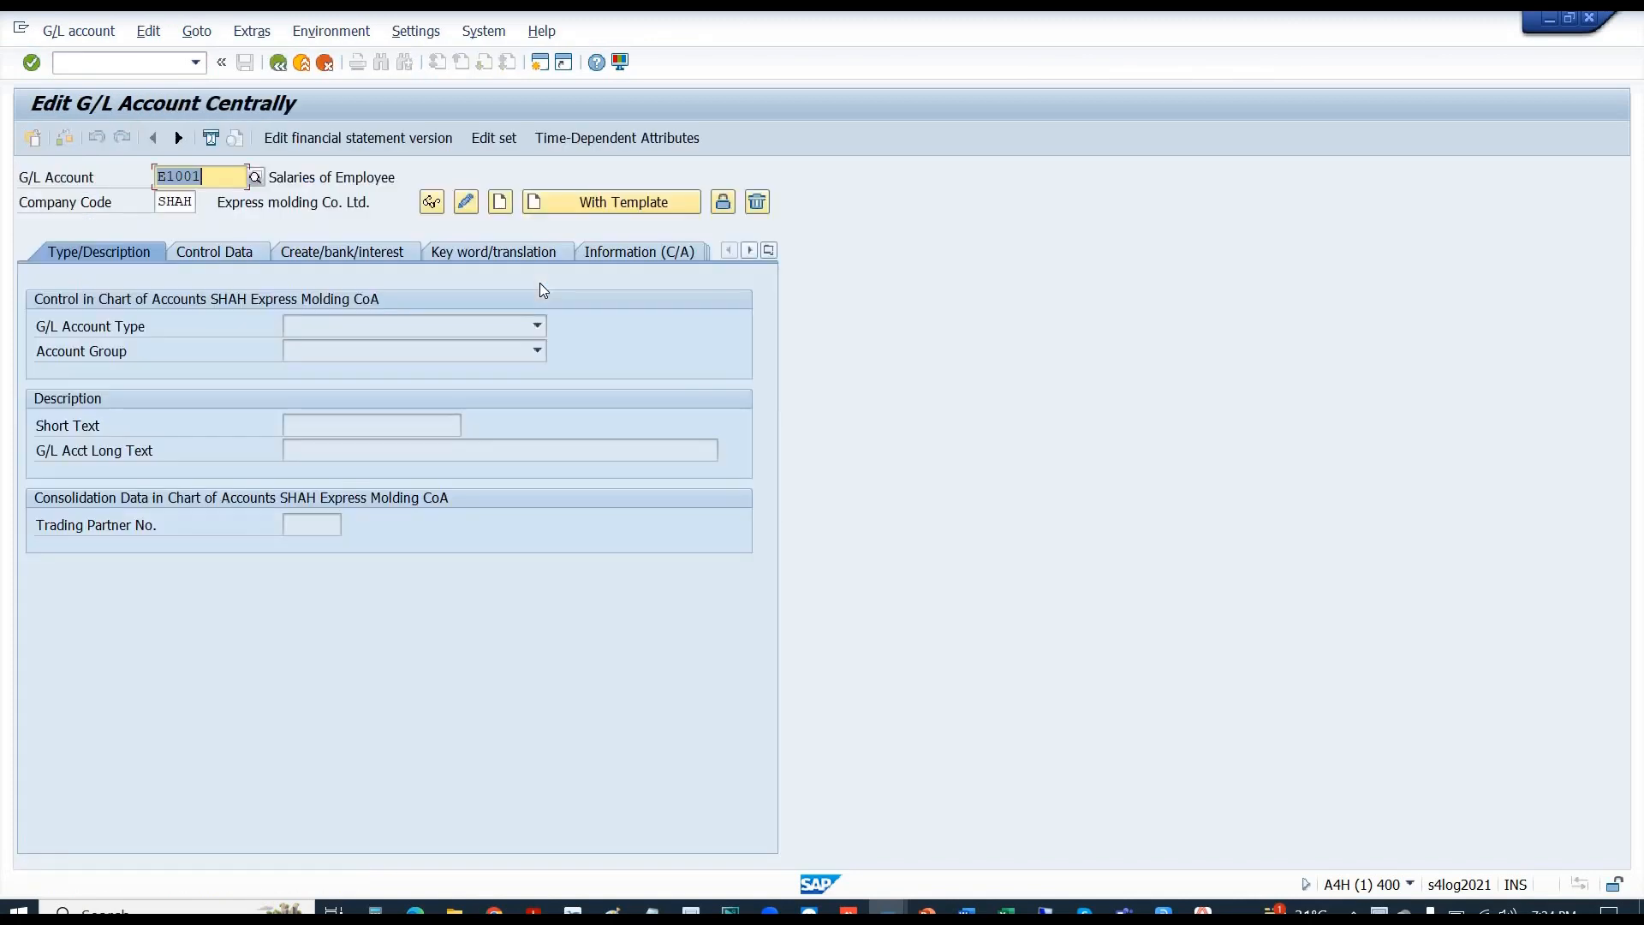
{"action": "key", "text": "Tab"}
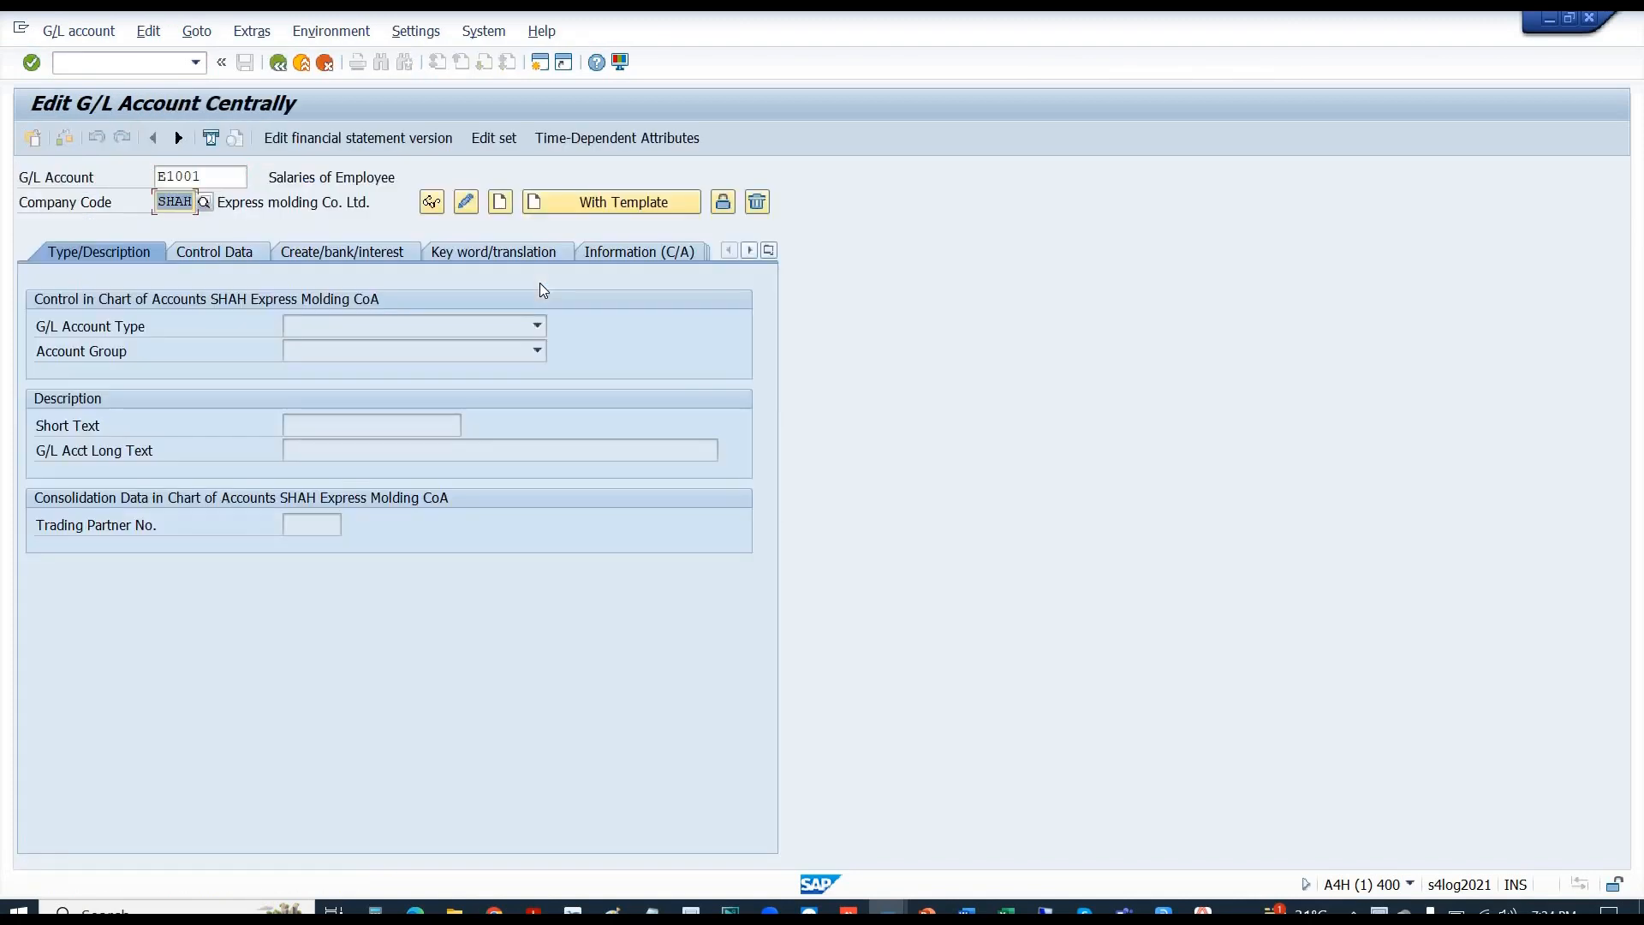
{"action": "type", "text": "B11"}
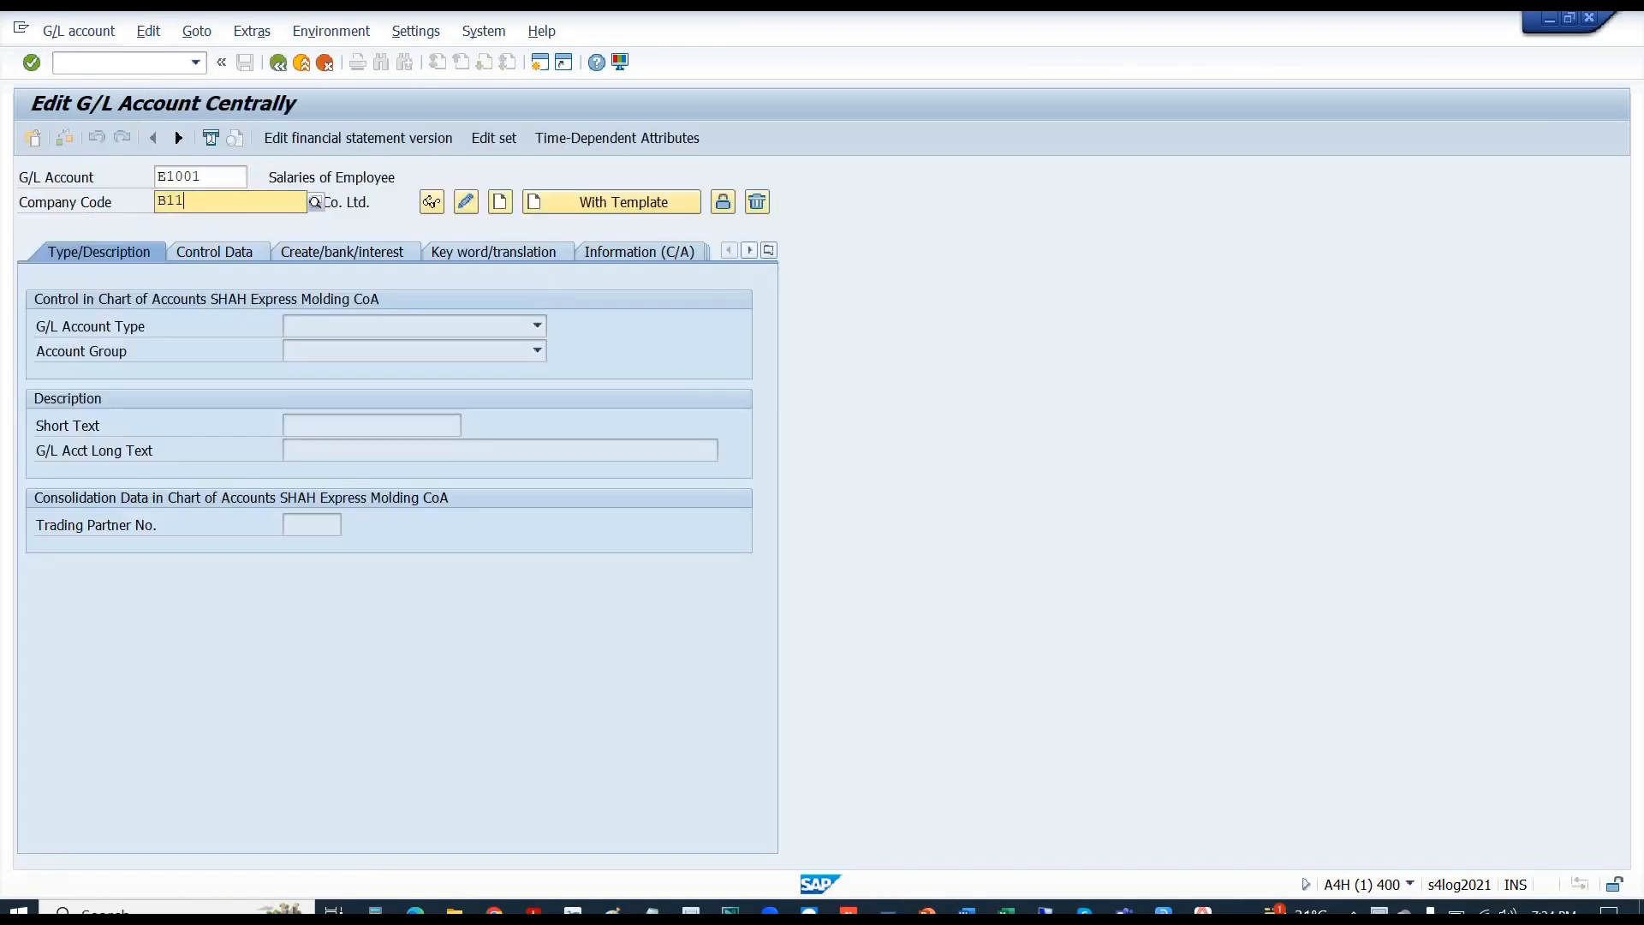
{"action": "type", "text": "0"}
{"action": "key", "text": "Return"}
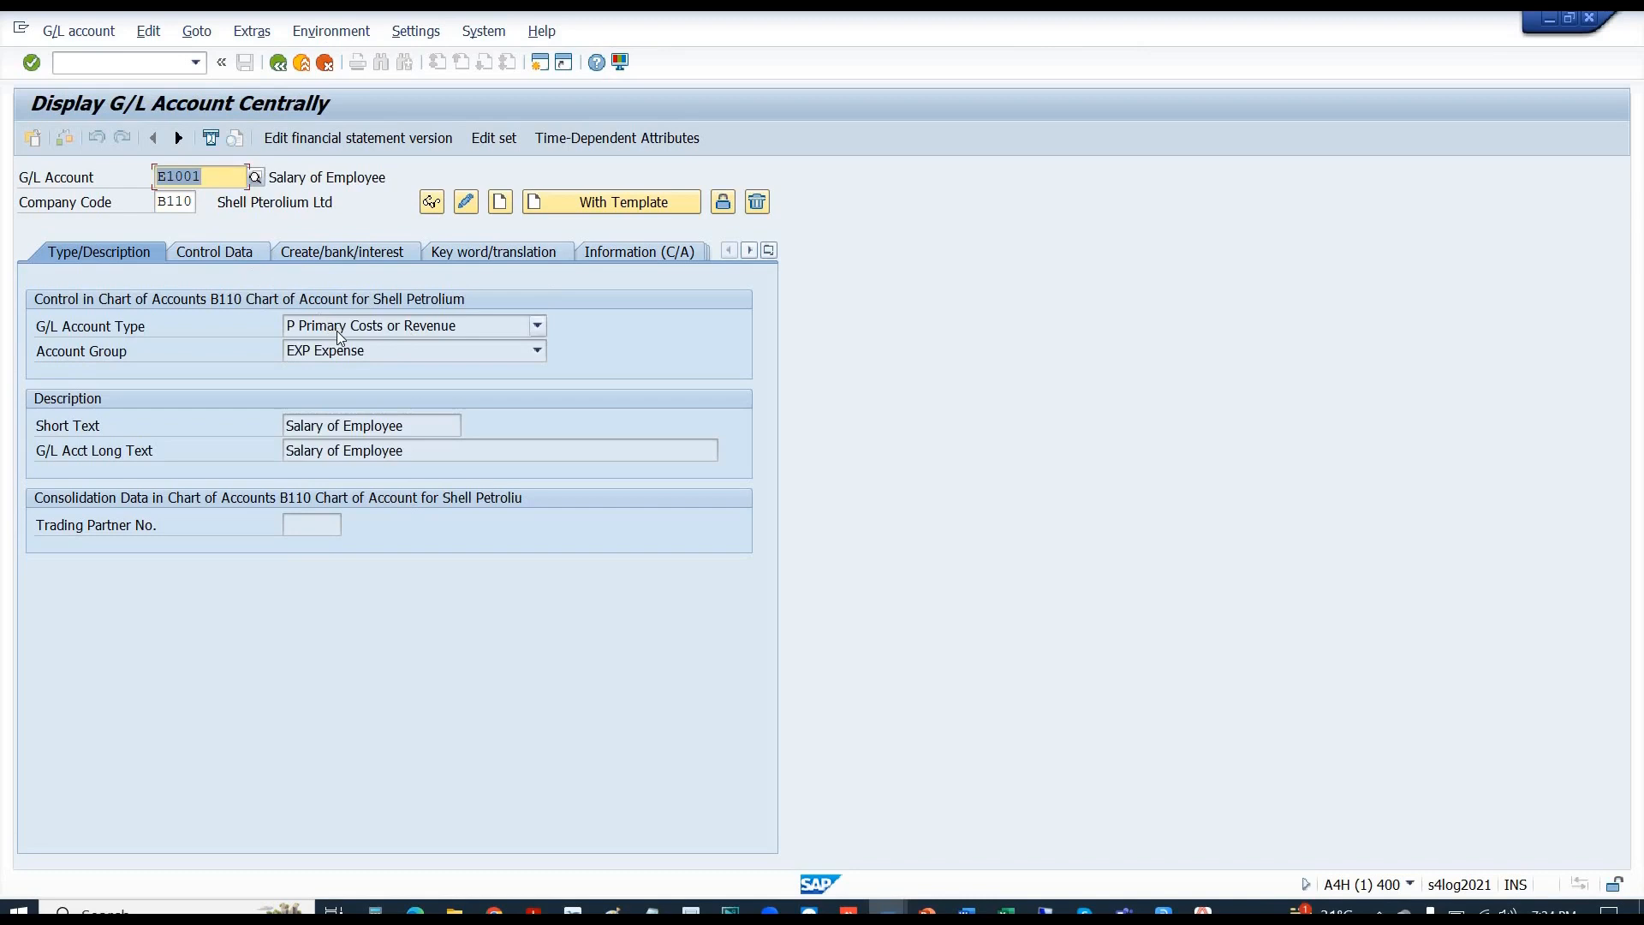
{"action": "left_click", "coordinate": [361, 351]}
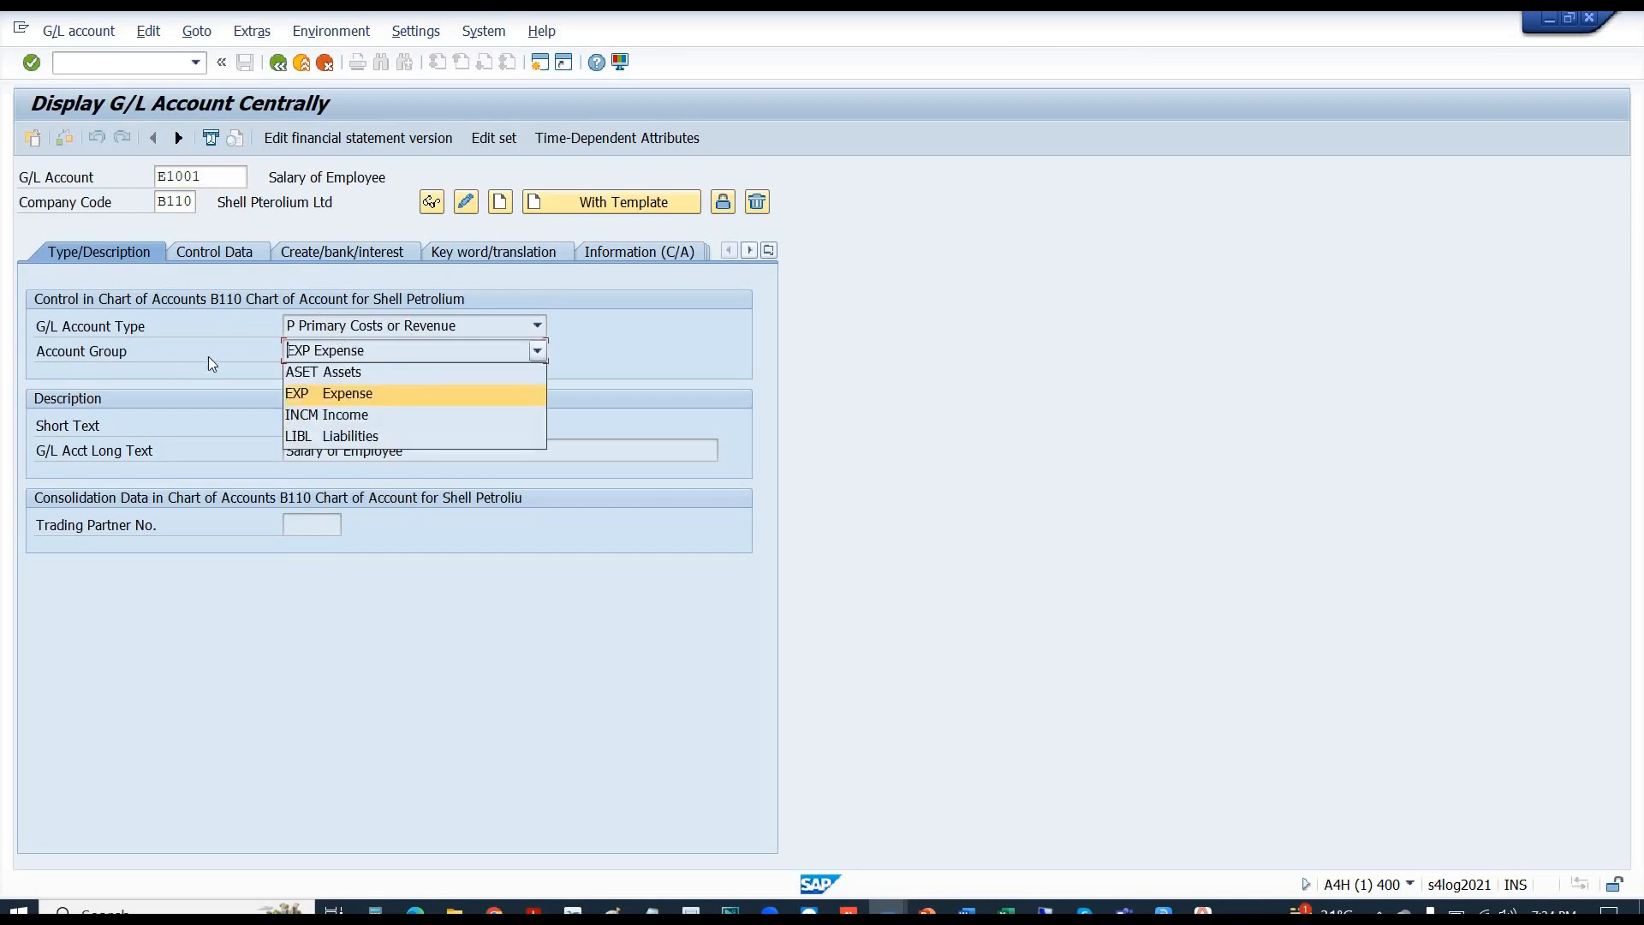
{"action": "left_click", "coordinate": [326, 351]}
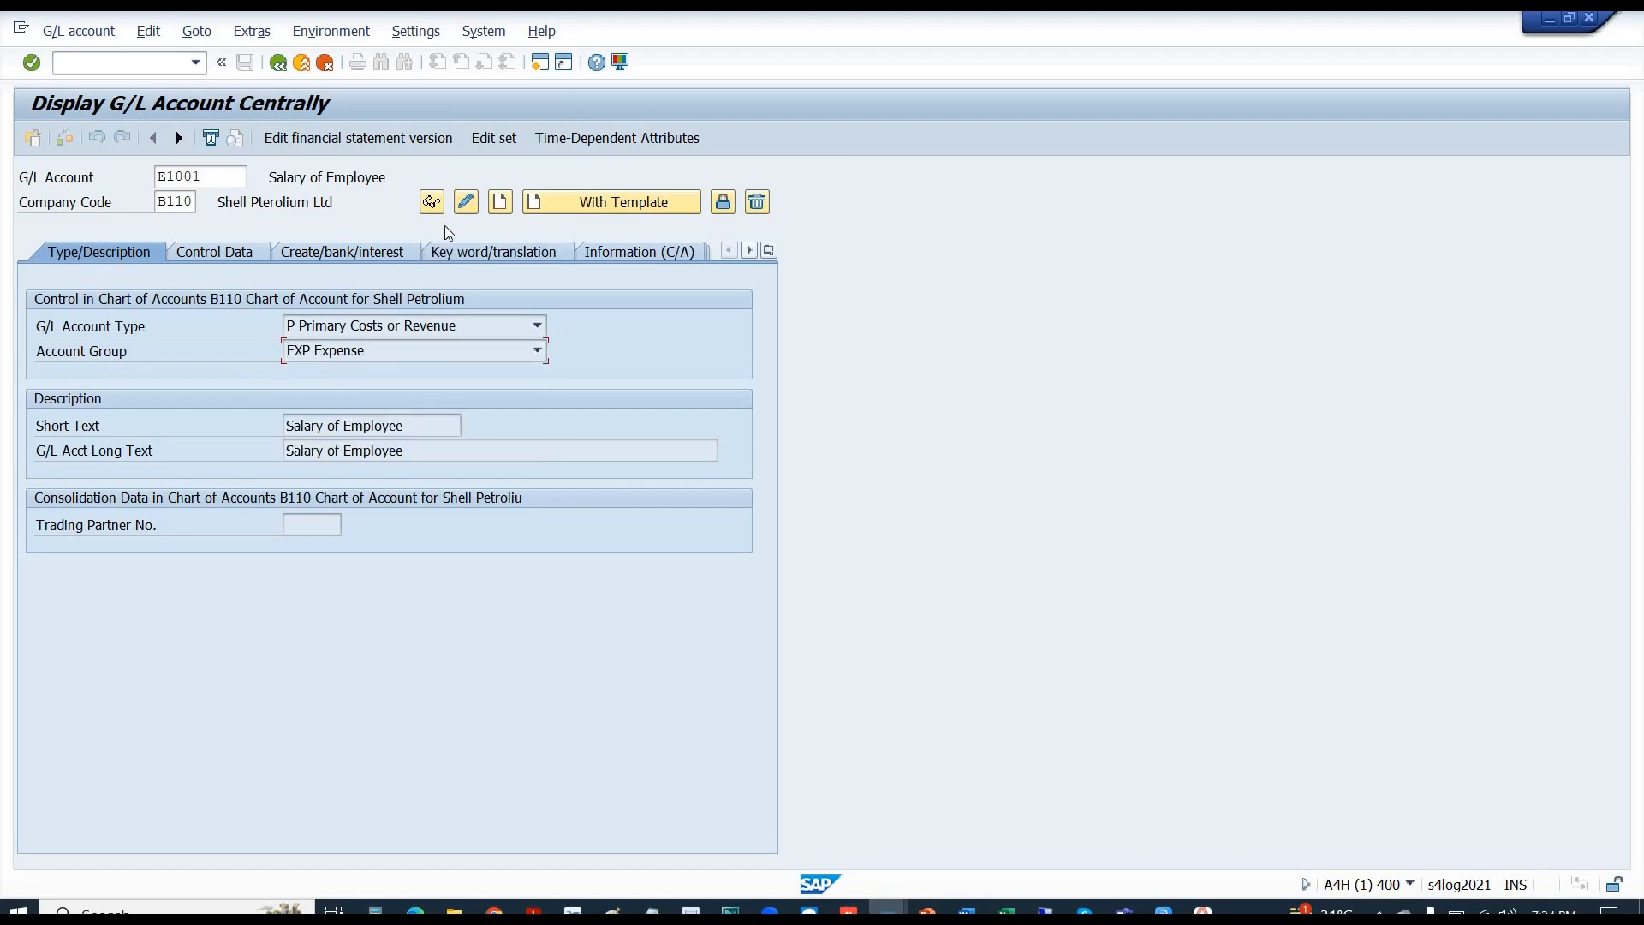
{"action": "left_click", "coordinate": [462, 209]}
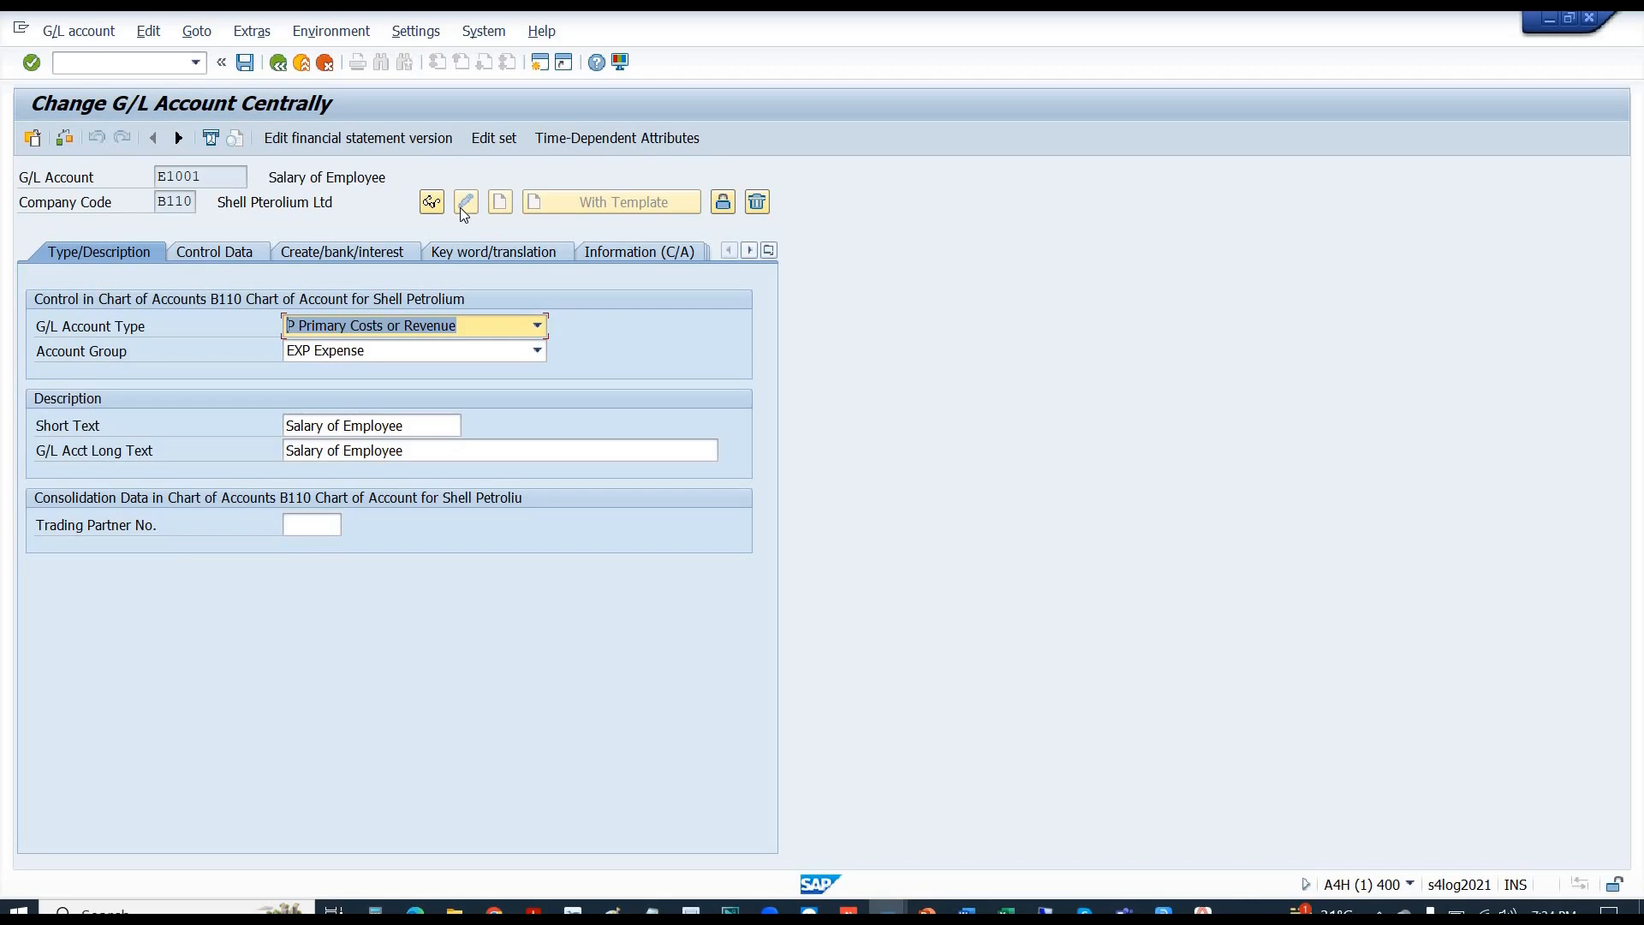
- Check E1001's EXP Expense account group, then its Control Data and Create/bank/interest (field status G001) tabs
{"action": "left_click", "coordinate": [332, 353]}
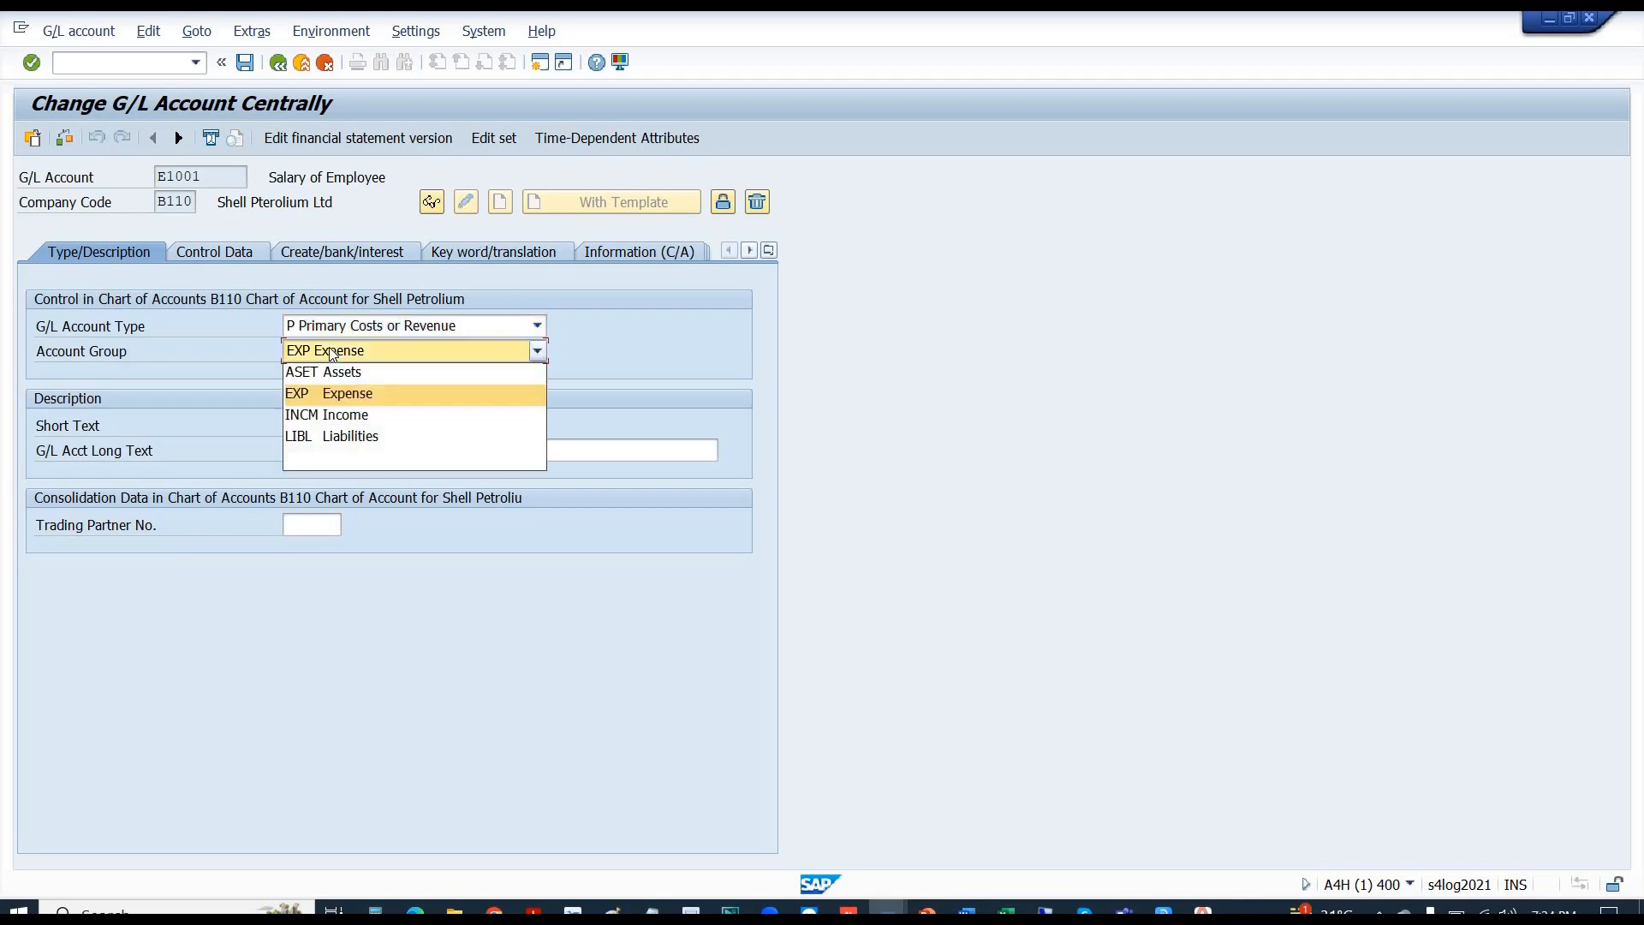
{"action": "left_click", "coordinate": [357, 392]}
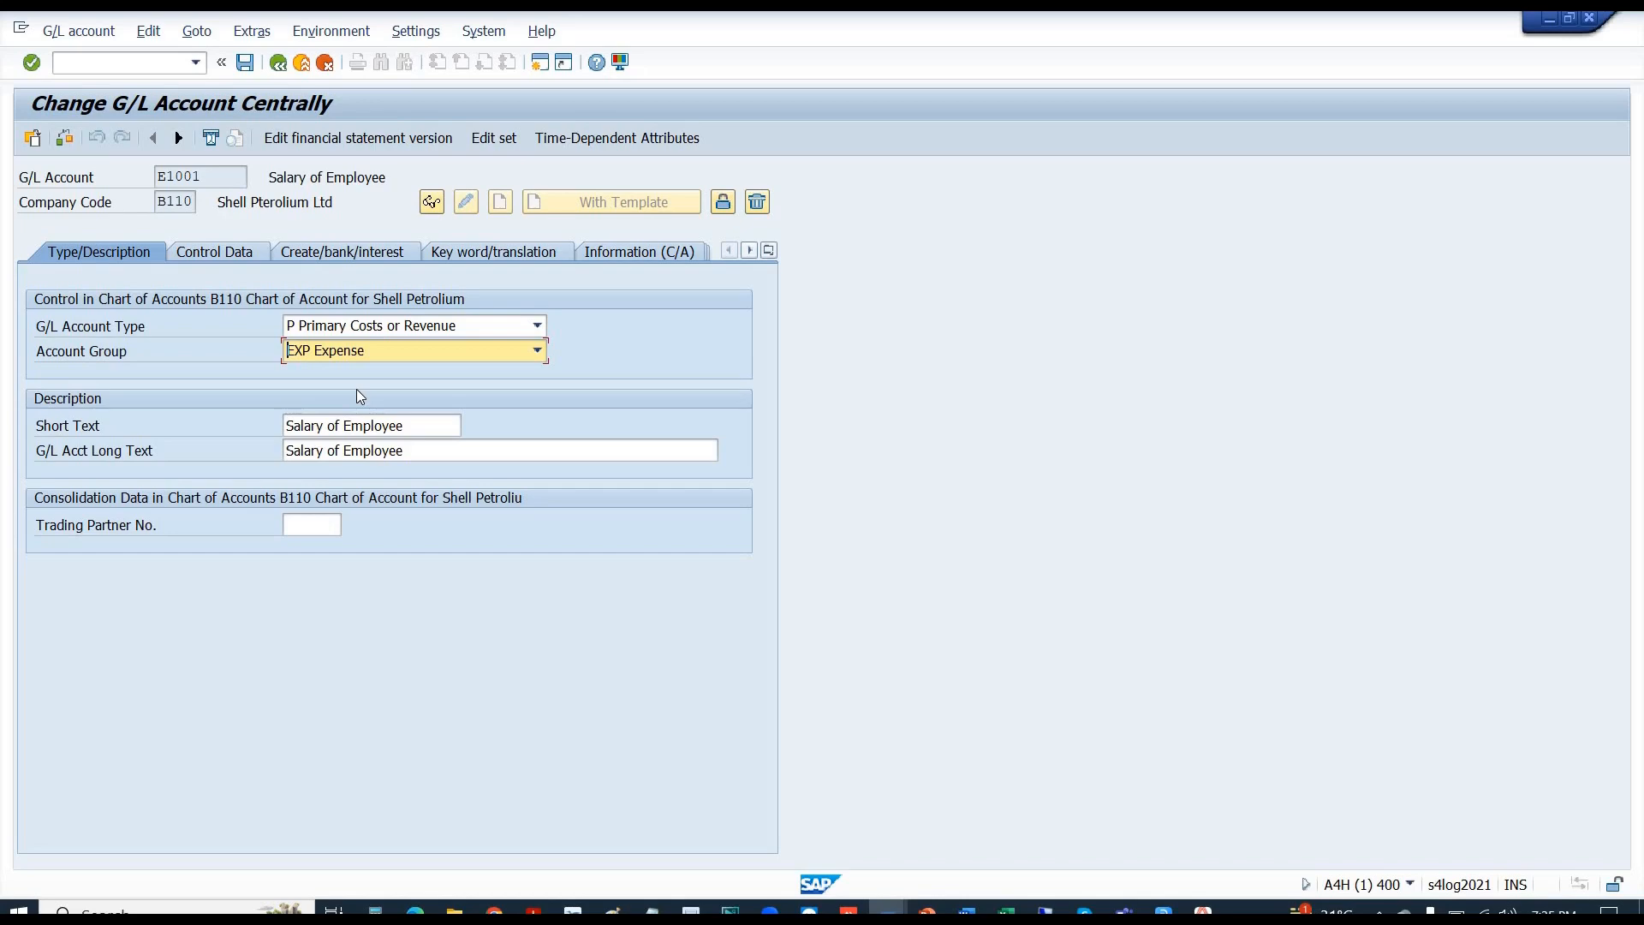
{"action": "left_click", "coordinate": [232, 251]}
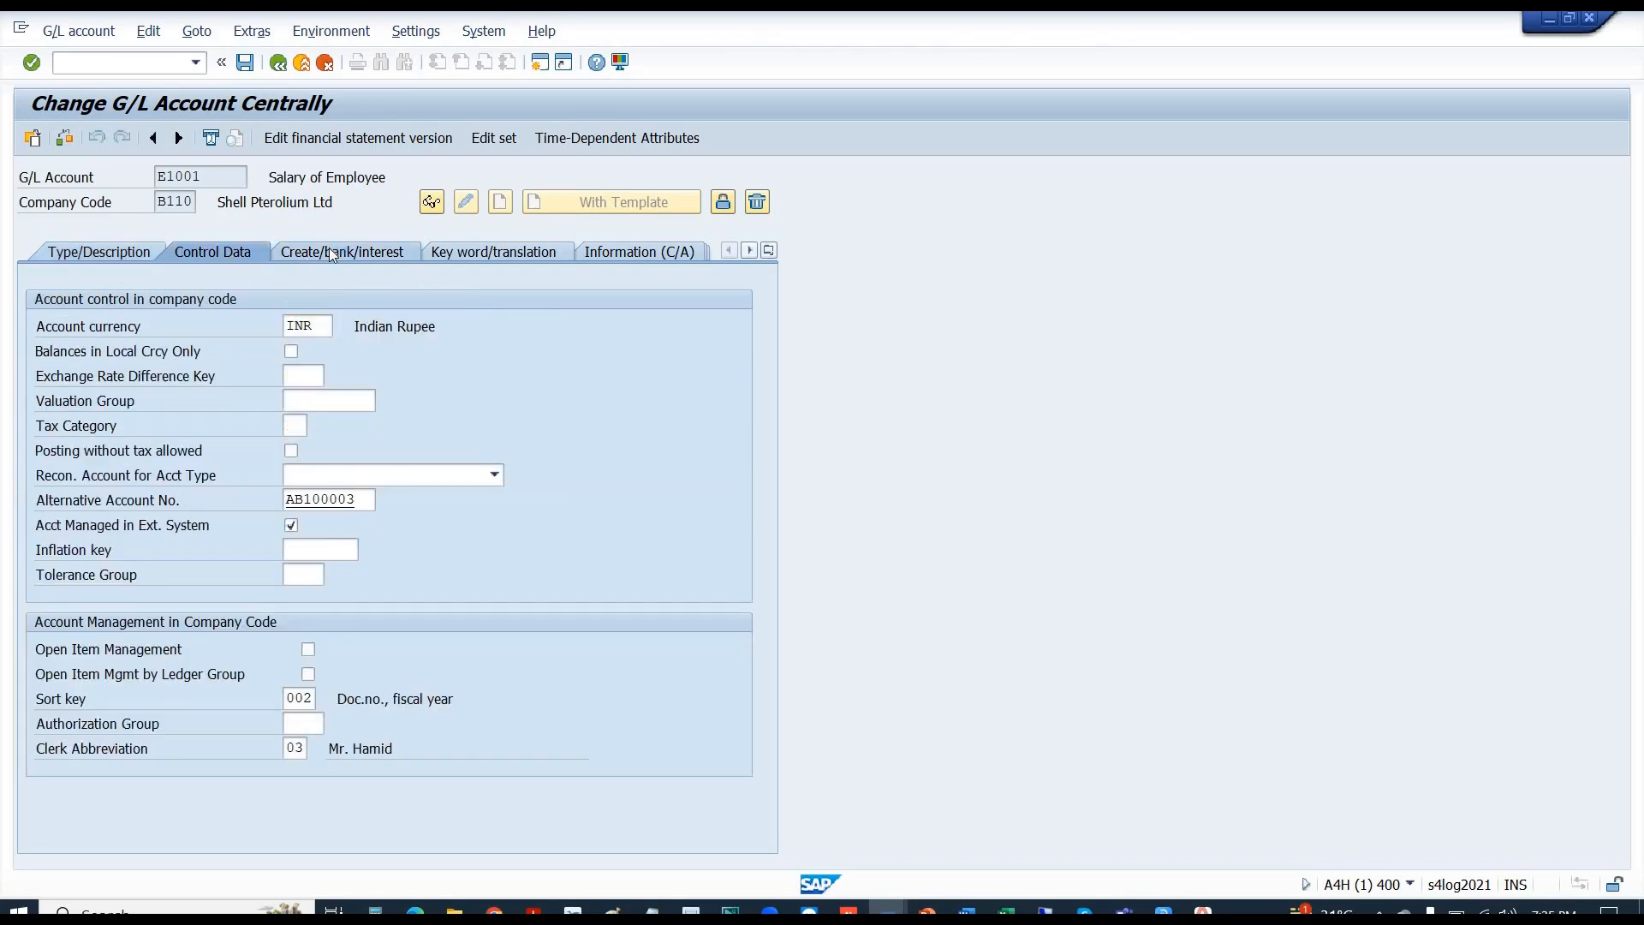
{"action": "left_click", "coordinate": [333, 252]}
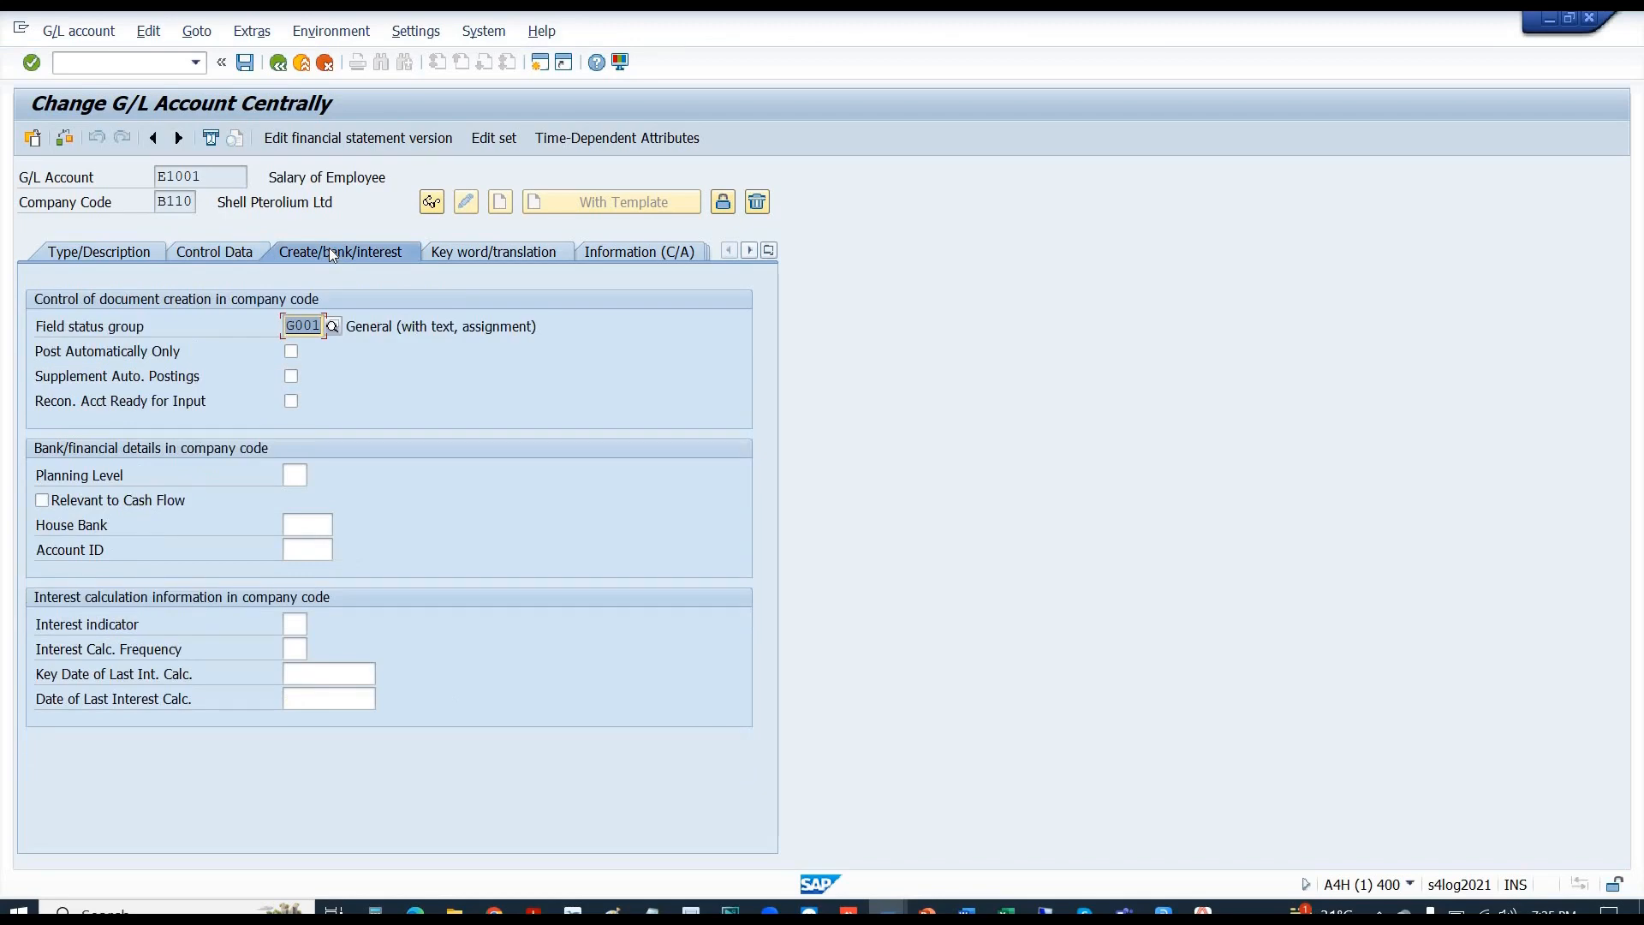
{"action": "left_click", "coordinate": [242, 252]}
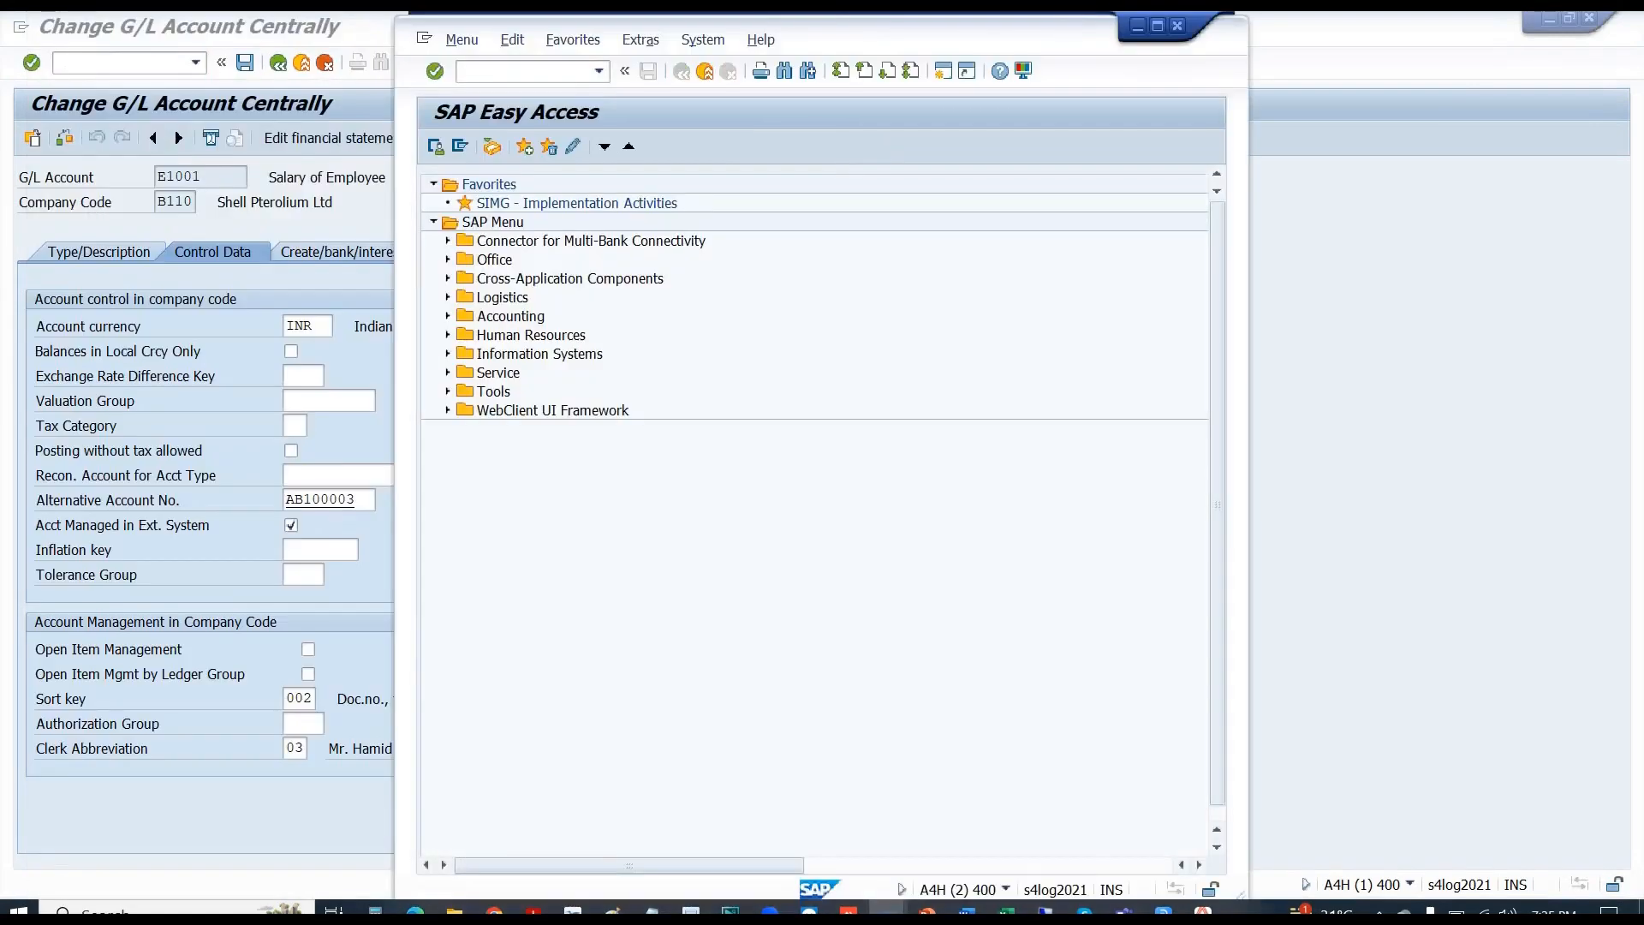
- Maximize the new session and expand SIMG through Financial Accounting, General Ledger Accounting and Master Data
{"action": "left_click", "coordinate": [1164, 29]}
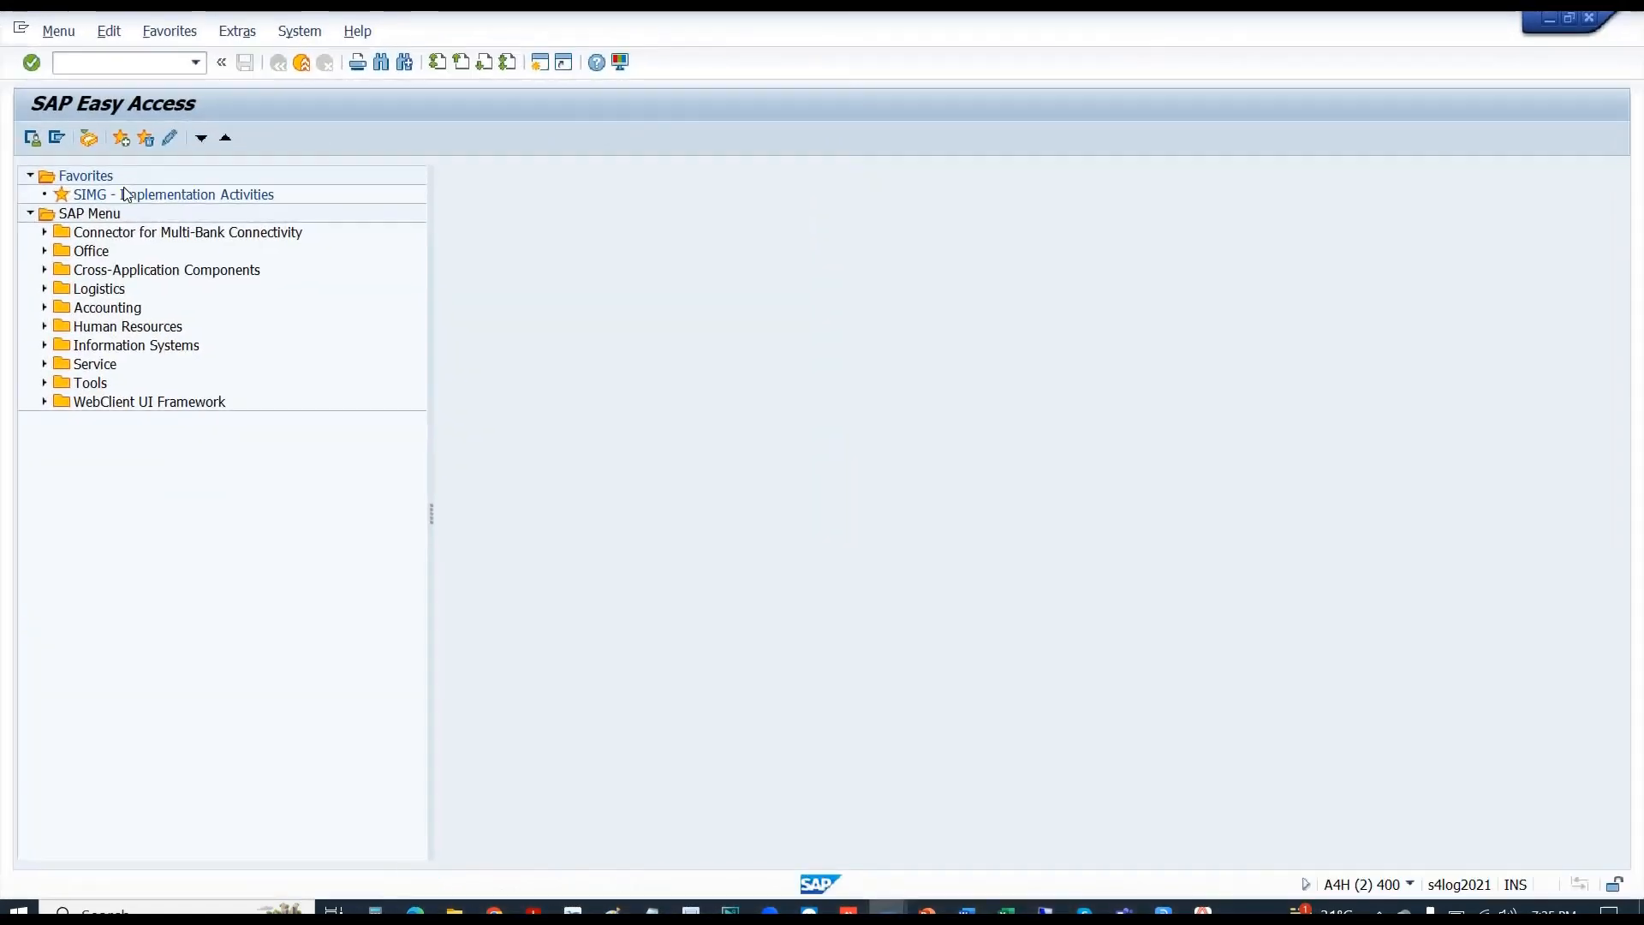
{"action": "double_click", "coordinate": [129, 194]}
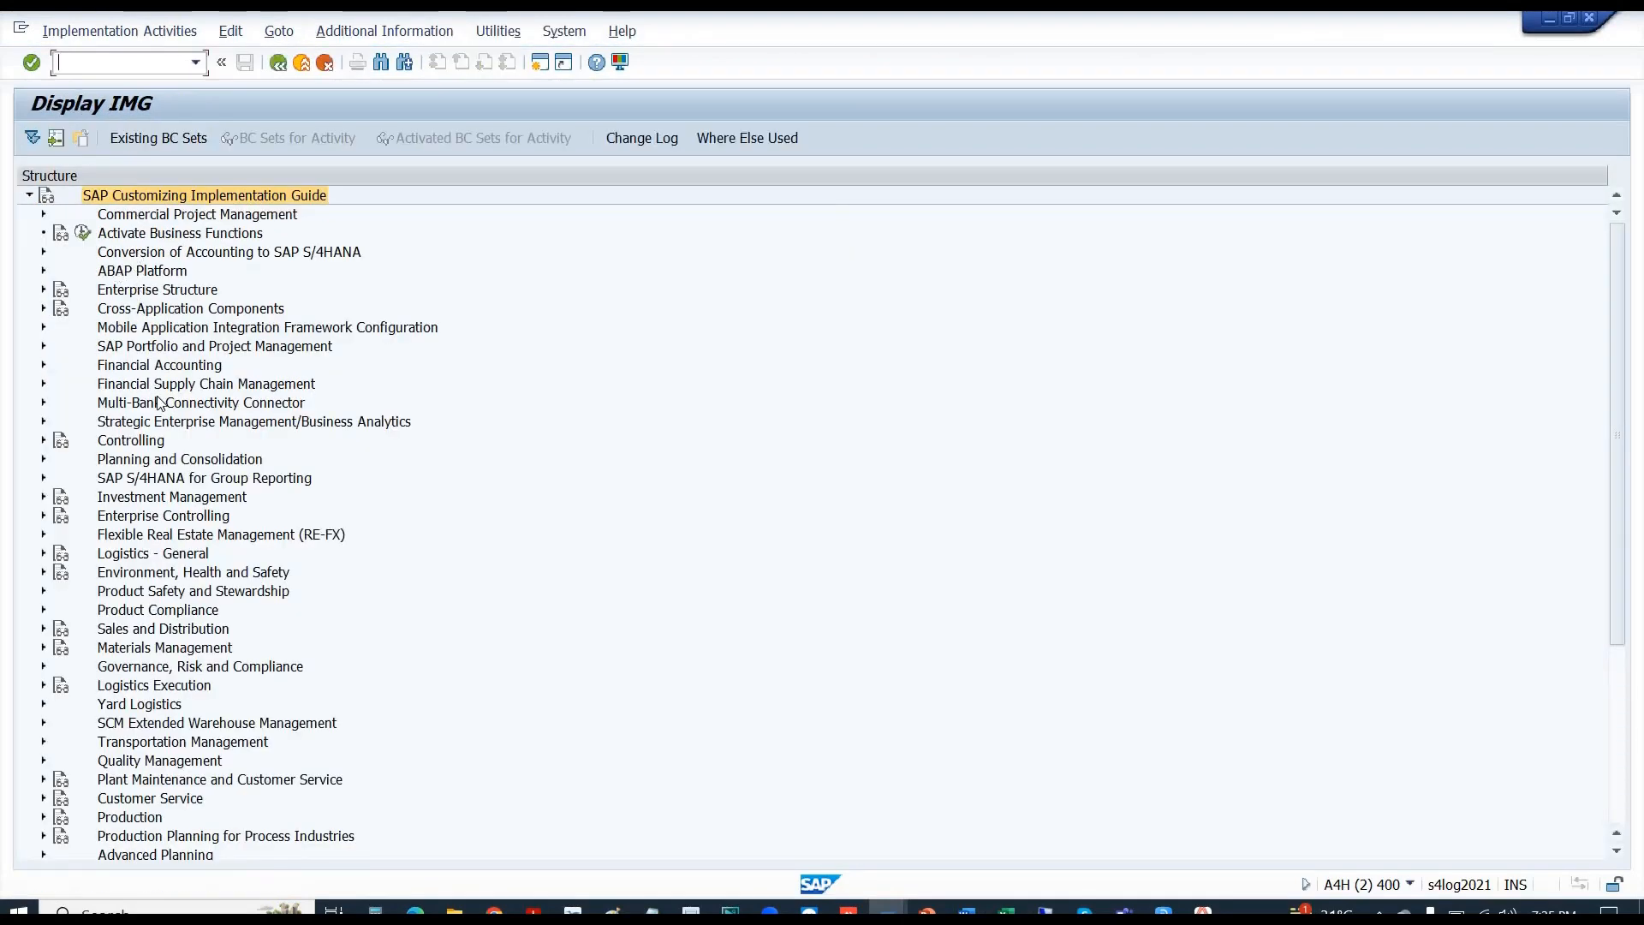
{"action": "double_click", "coordinate": [134, 368]}
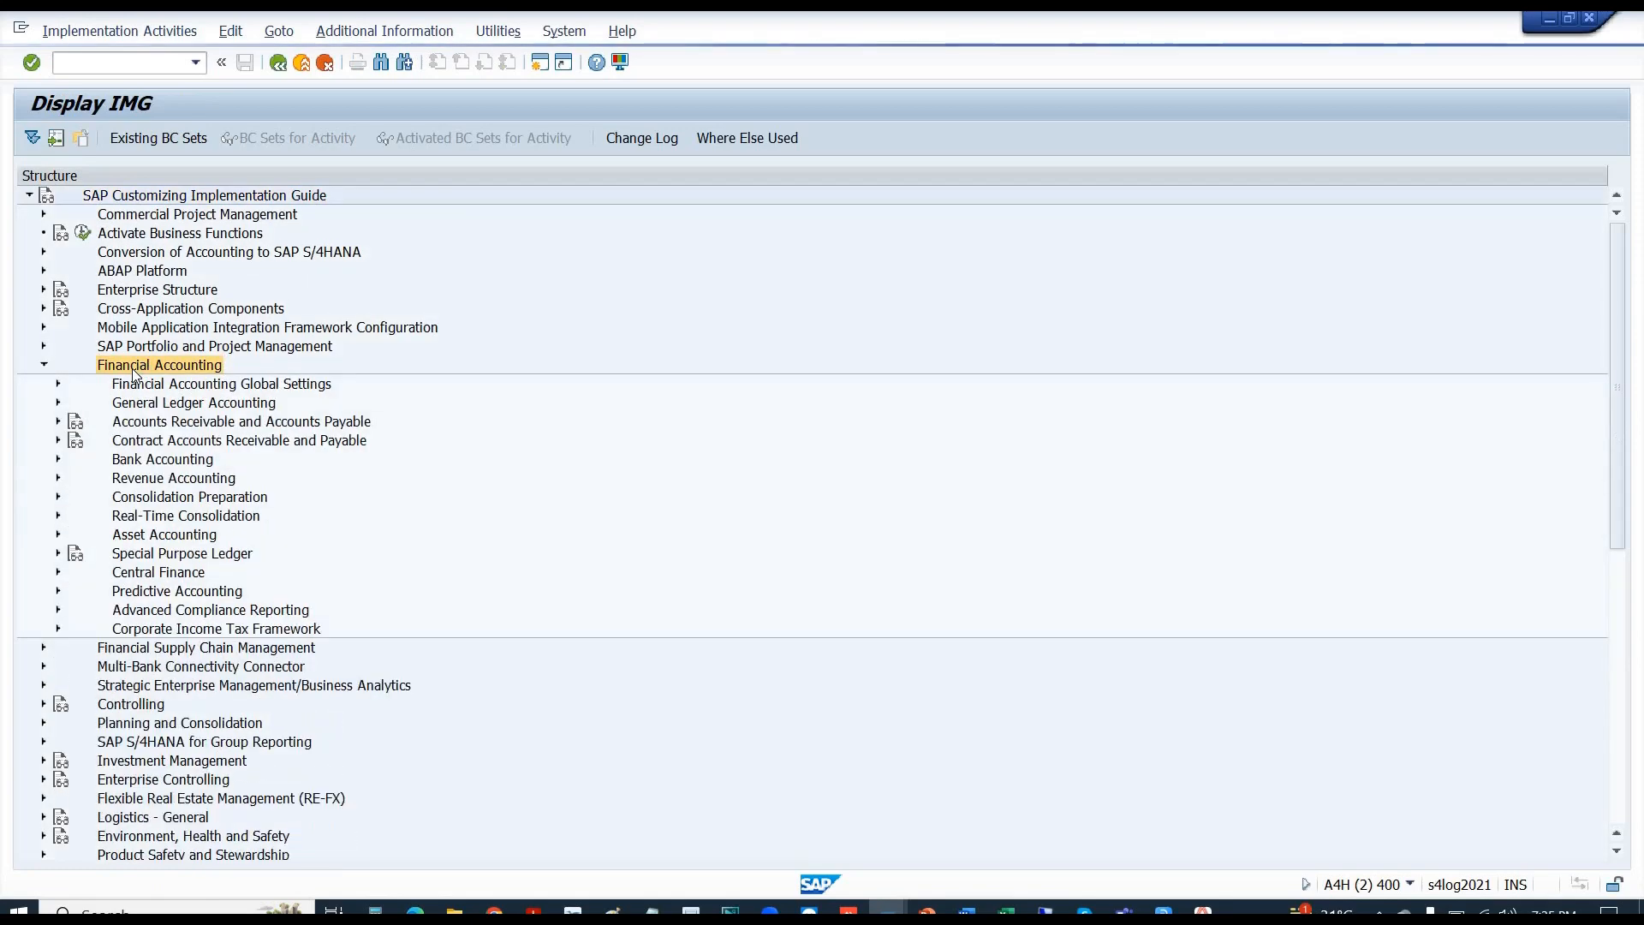
{"action": "key", "text": "Down"}
{"action": "key", "text": "Down"}
{"action": "key", "text": "Right"}
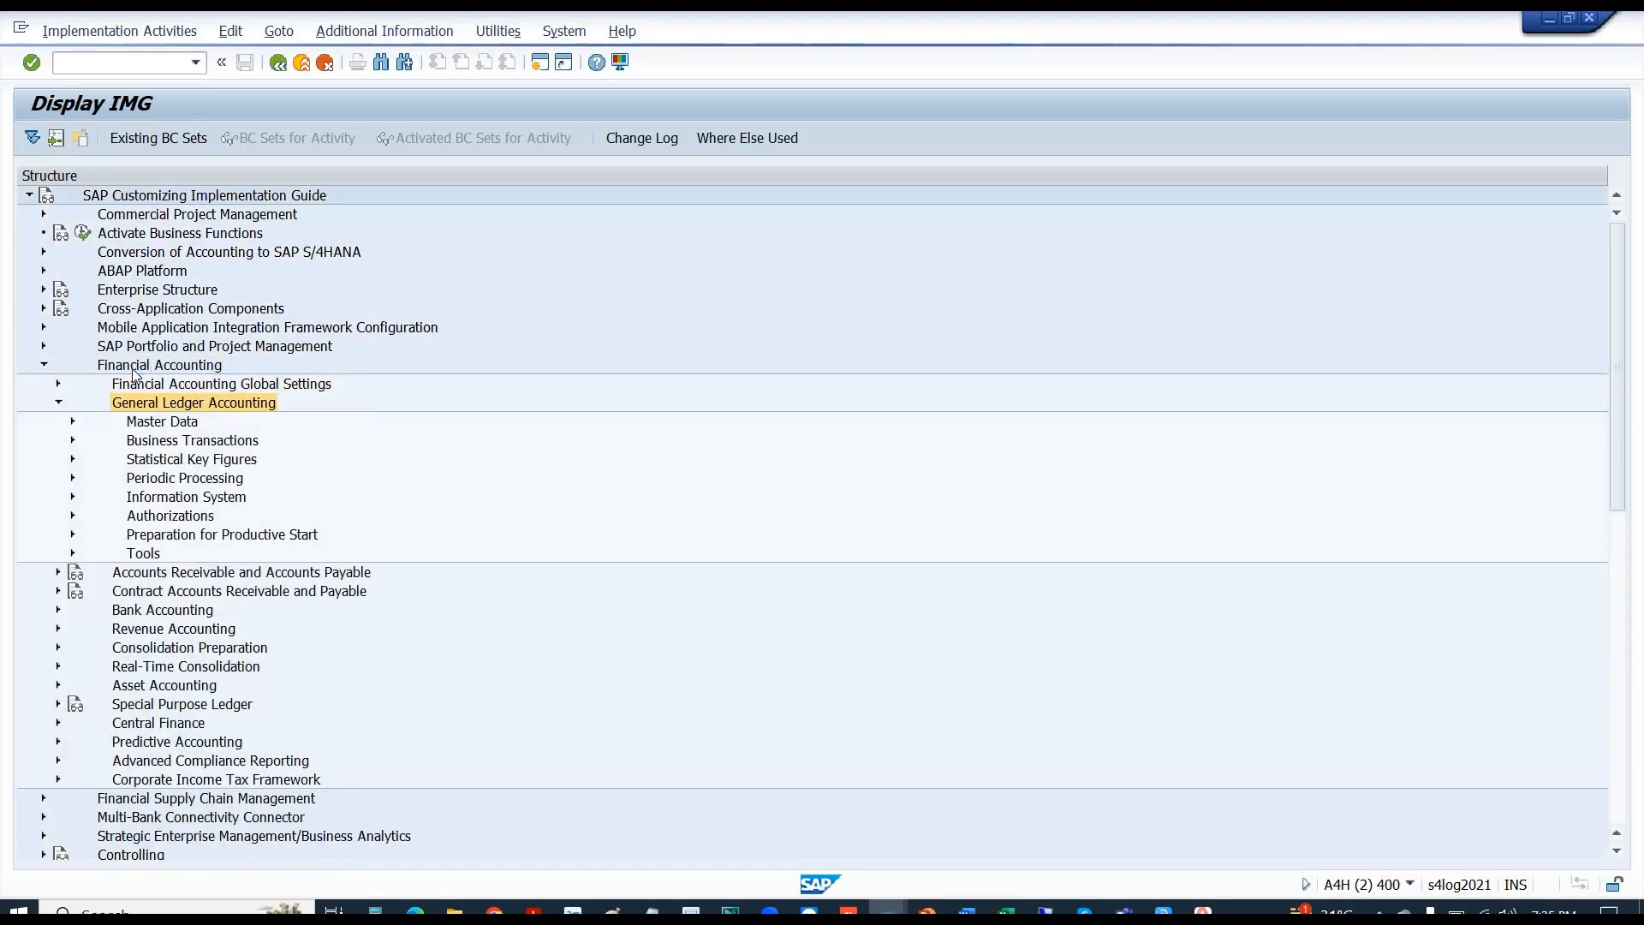
{"action": "key", "text": "Down"}
{"action": "key", "text": "Right"}
- Expand G/L Accounts > Preparations and execute Define Account Group
{"action": "key", "text": "Down"}
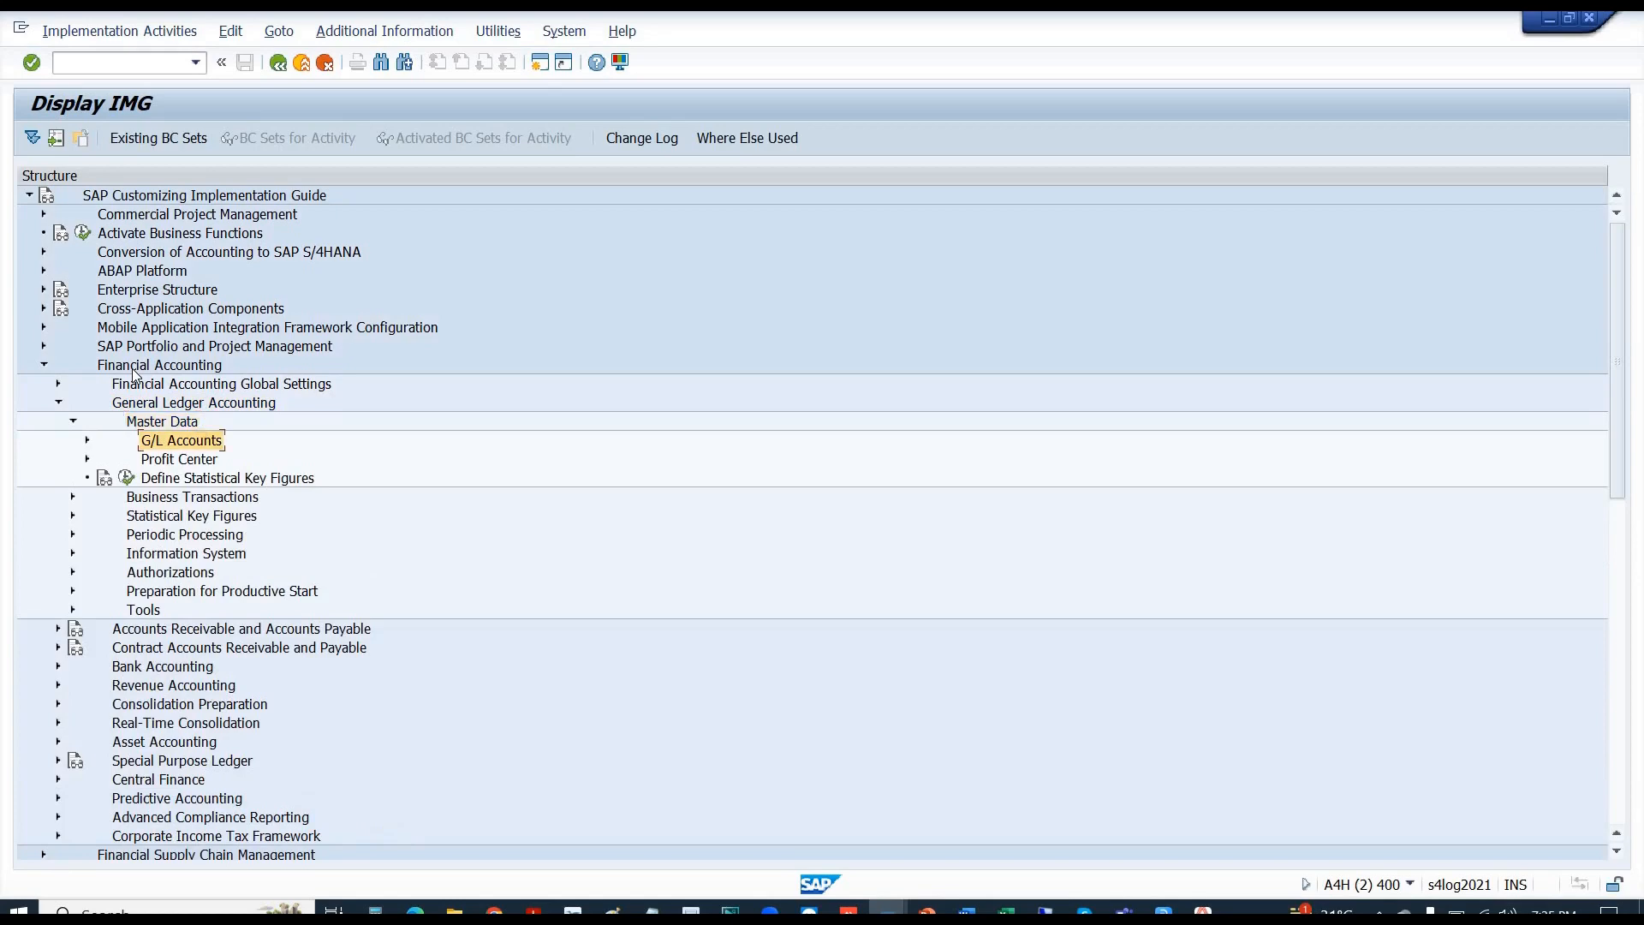
{"action": "key", "text": "Right"}
{"action": "key", "text": "Down"}
{"action": "key", "text": "Down"}
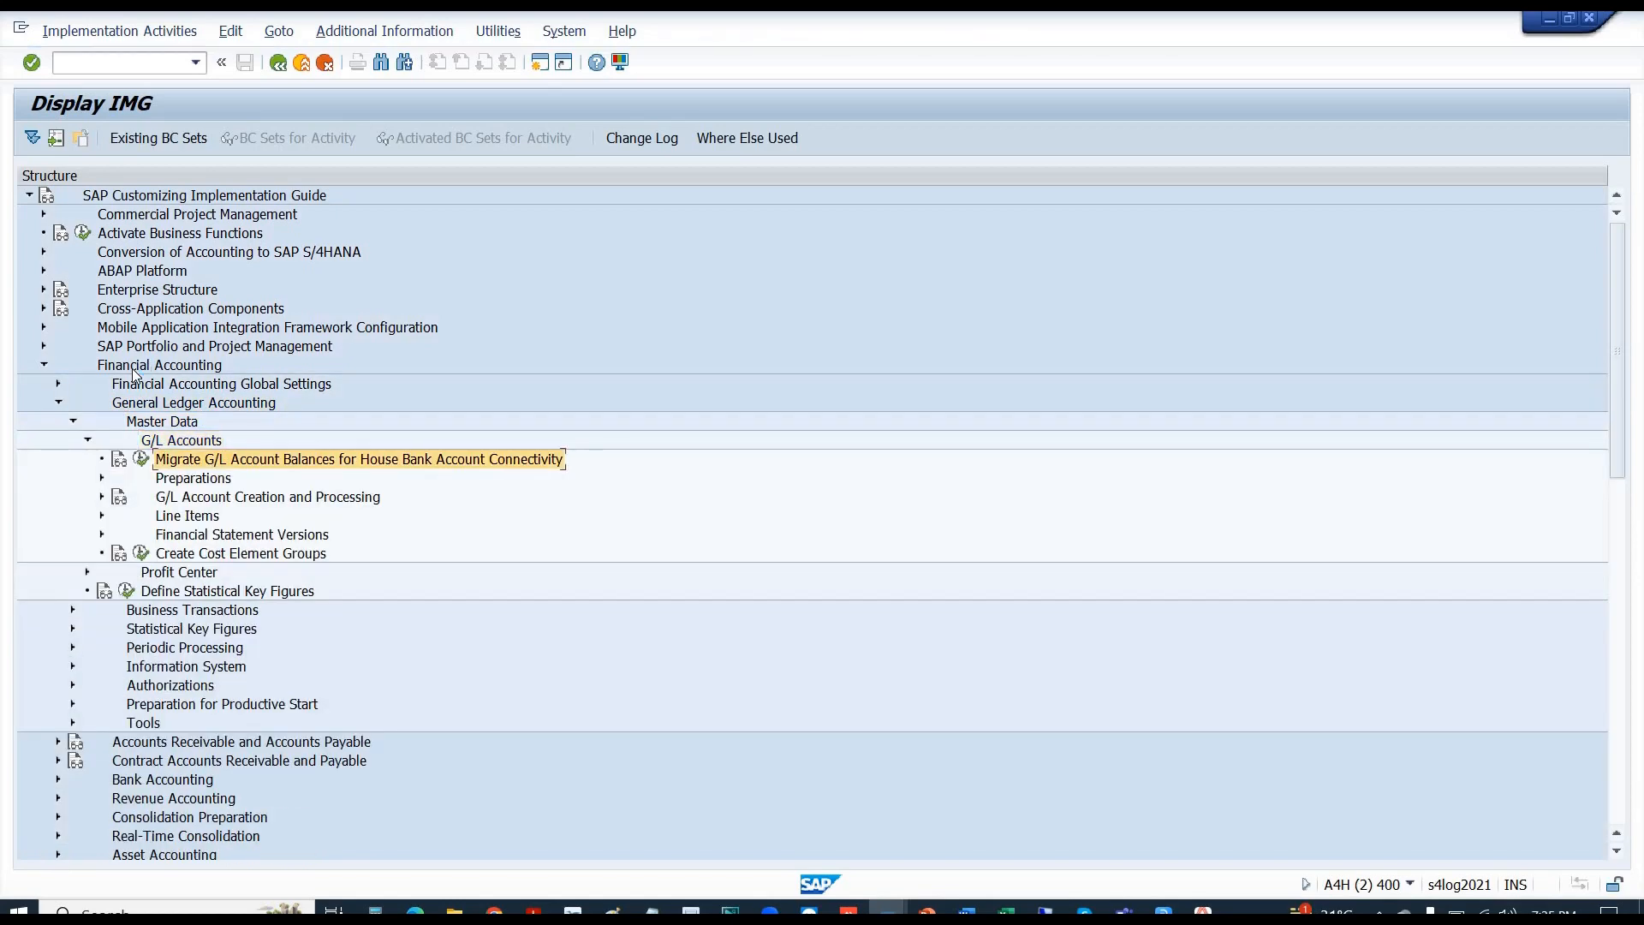
{"action": "key", "text": "Right"}
{"action": "key", "text": "Down"}
{"action": "key", "text": "Down"}
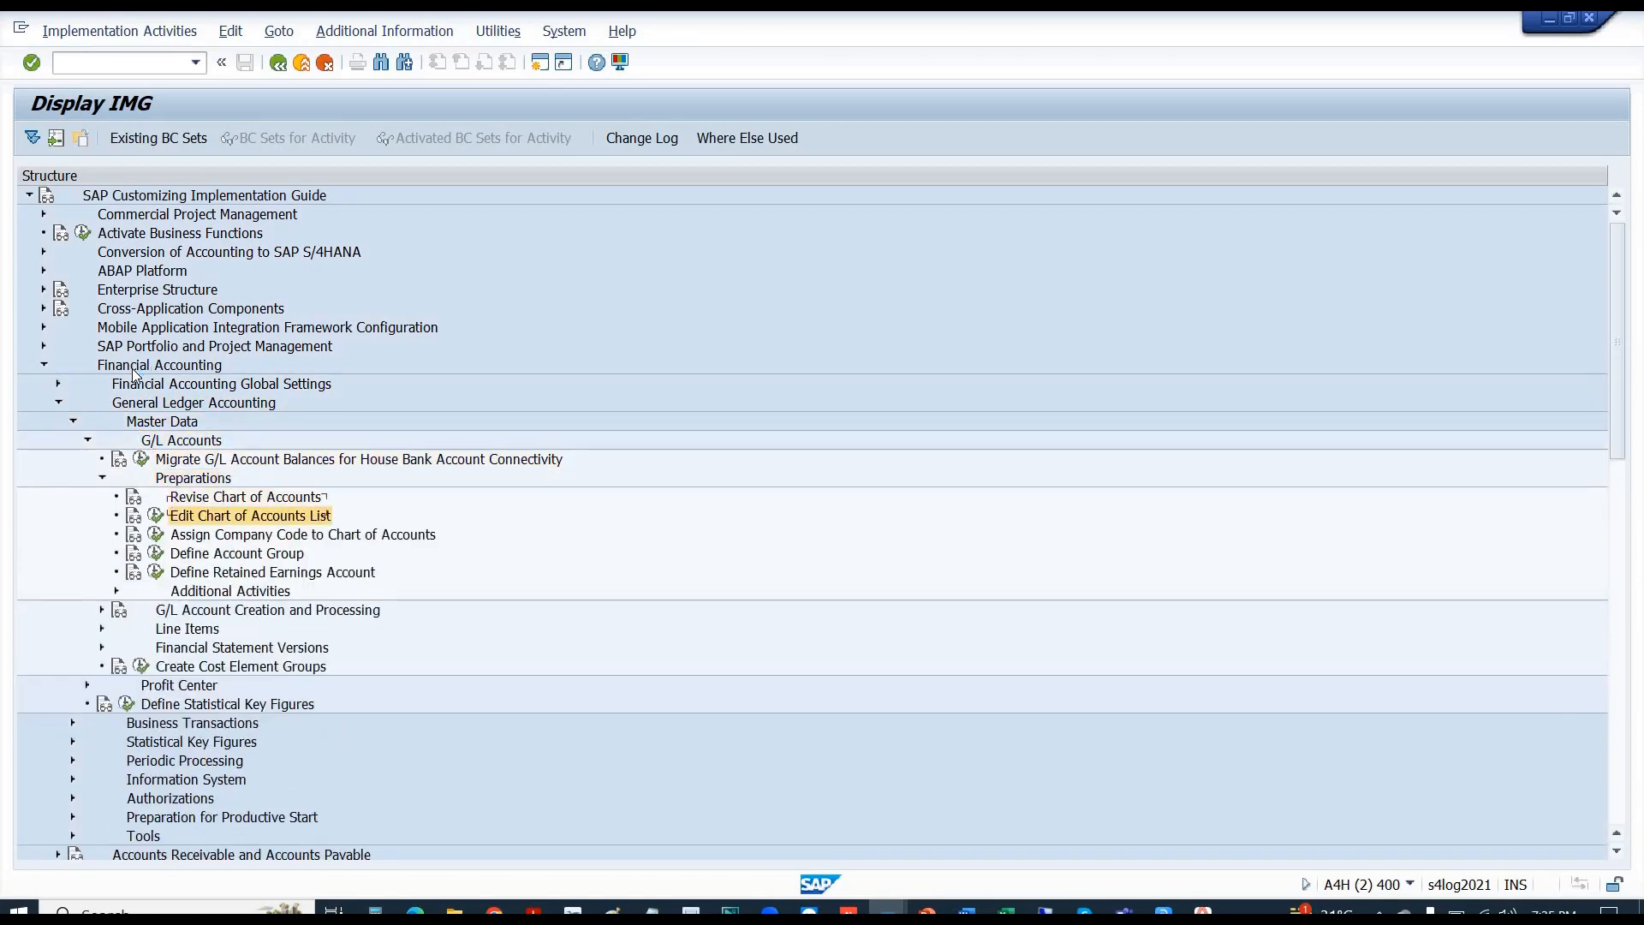
{"action": "key", "text": "Down"}
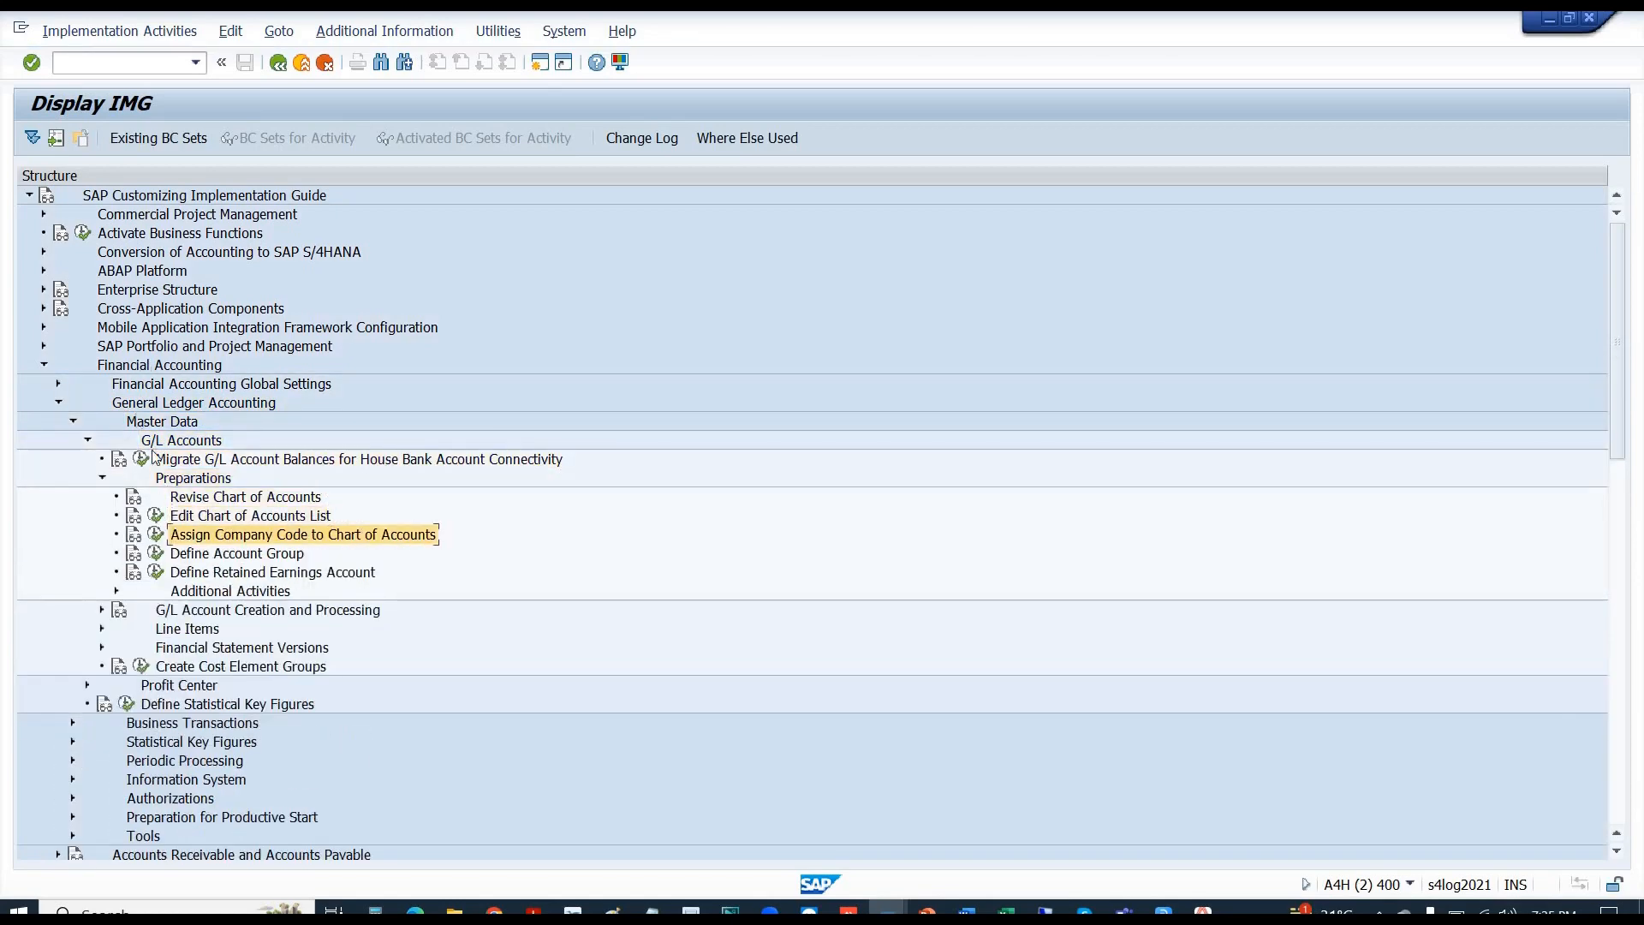
{"action": "left_click", "coordinate": [203, 561]}
{"action": "left_click", "coordinate": [156, 554]}
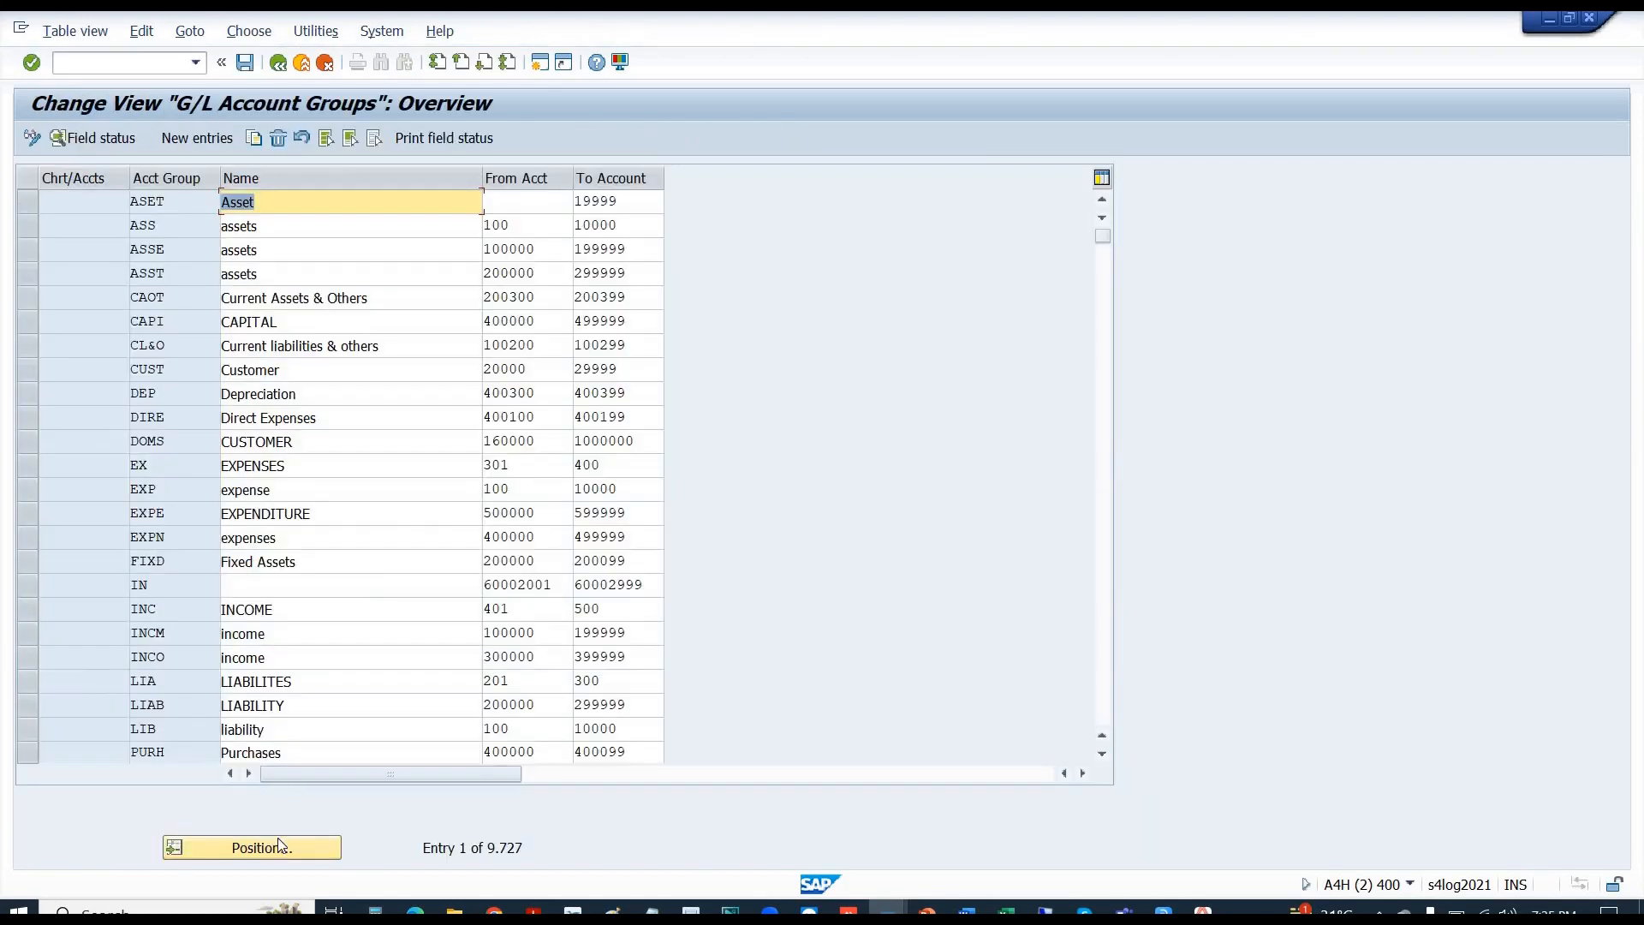
- Jump to the account groups of chart of accounts B110
{"action": "left_click", "coordinate": [278, 845]}
{"action": "type", "text": "B"}
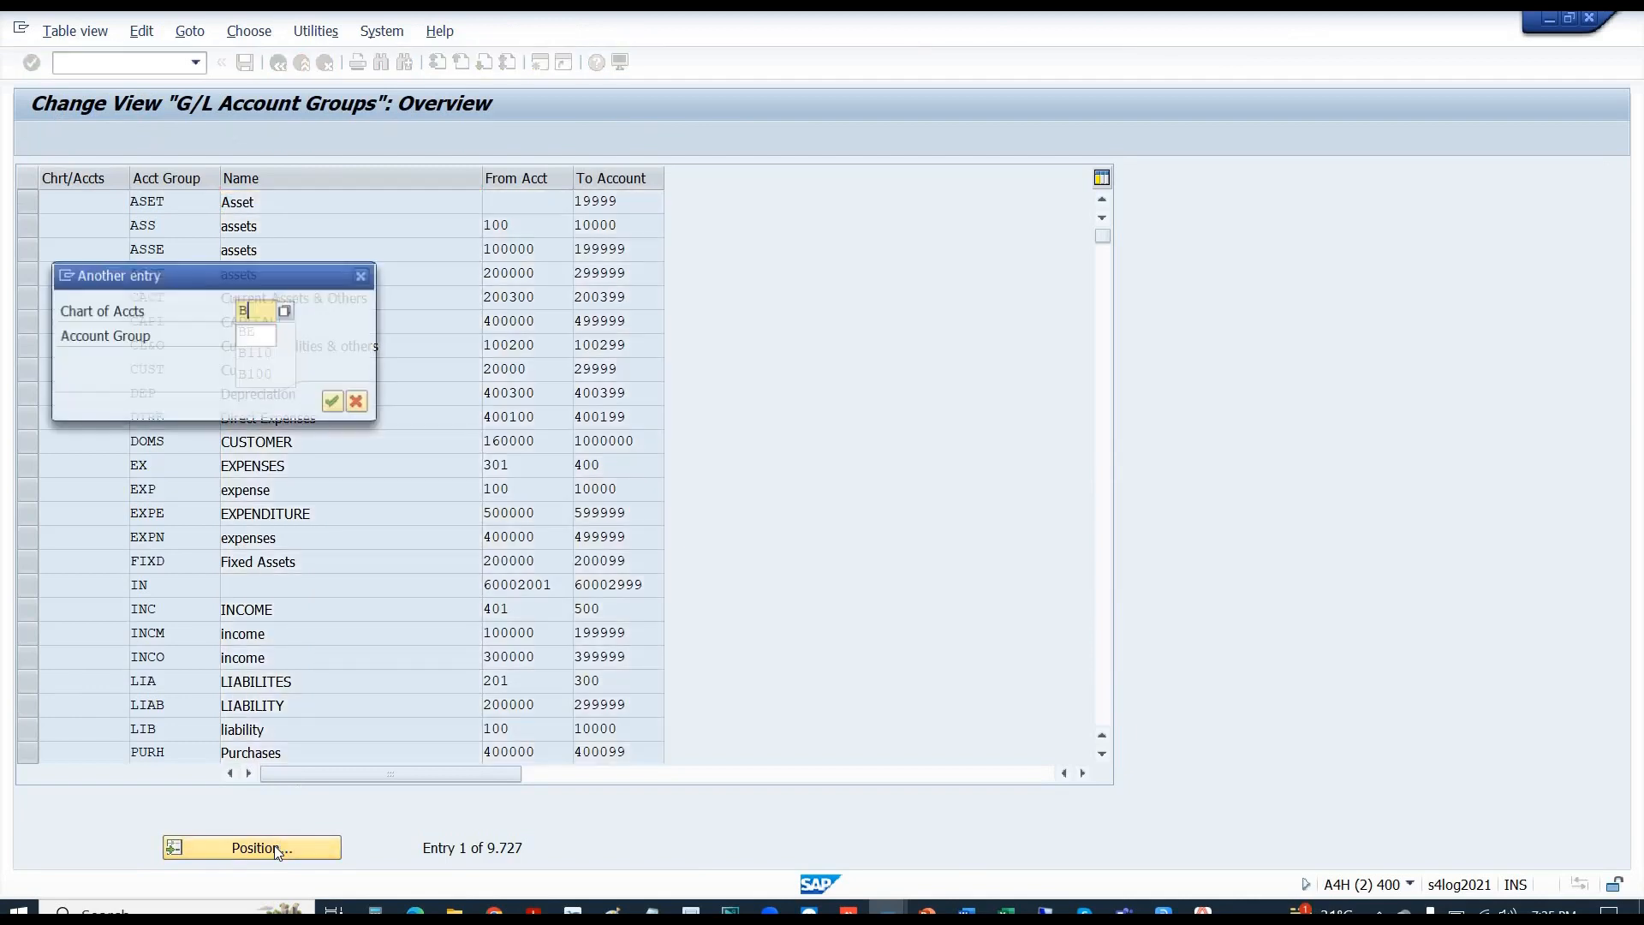
{"action": "type", "text": "110"}
{"action": "key", "text": "Return"}
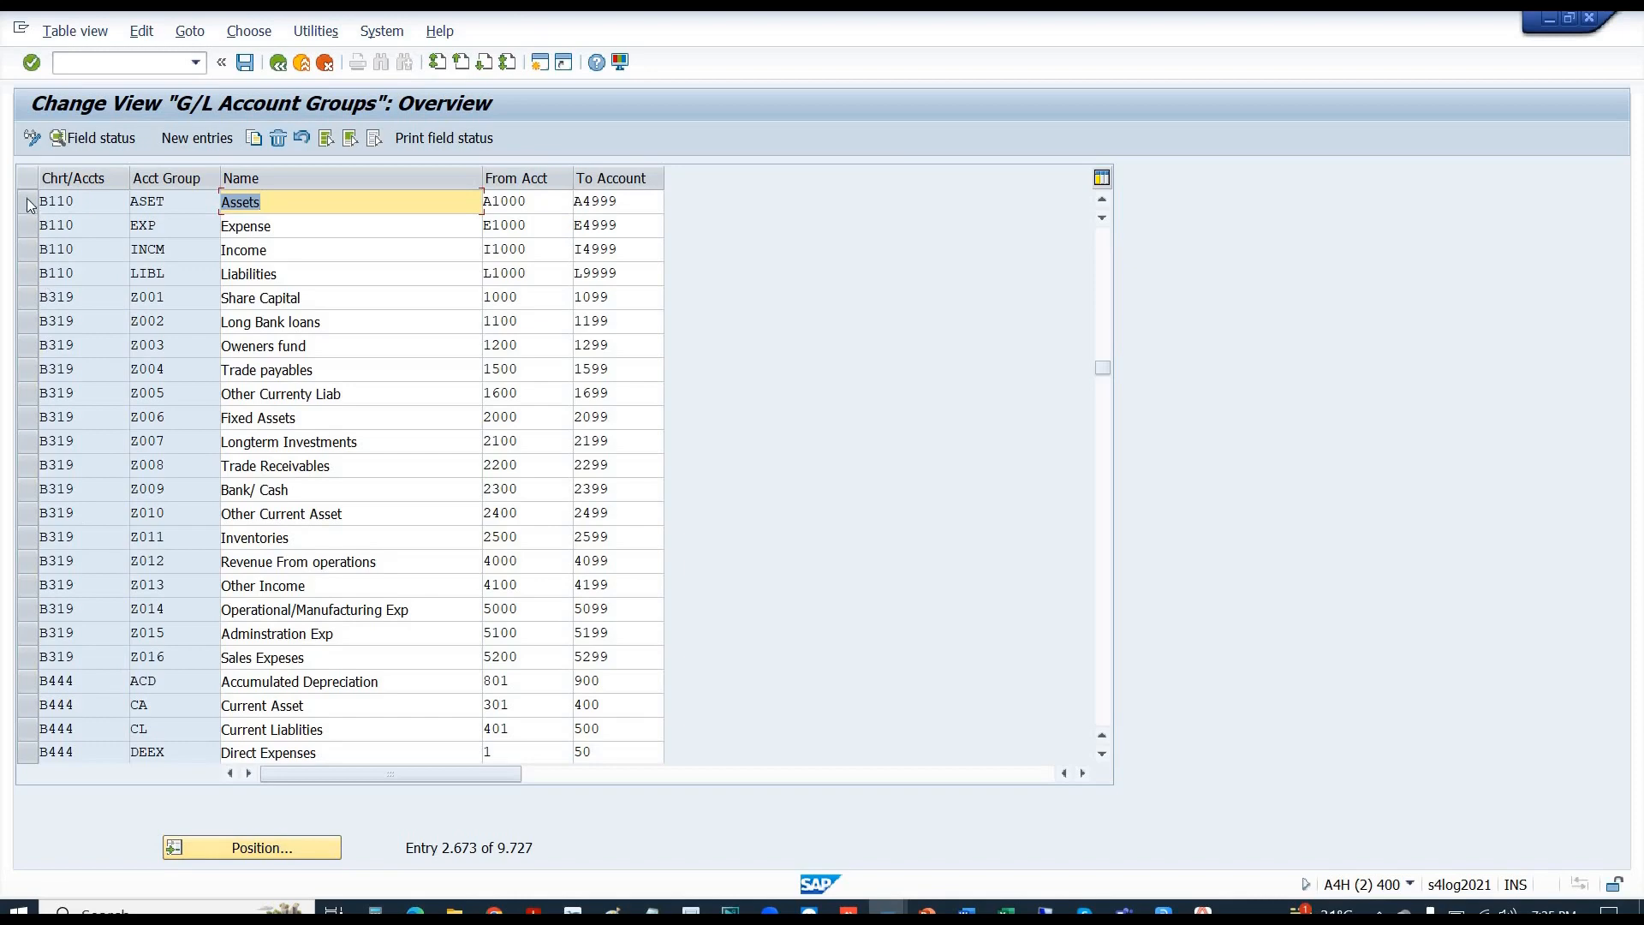
- Select only the Expense group EXP and open its field status settings
{"action": "left_click", "coordinate": [28, 202]}
{"action": "left_click", "coordinate": [29, 225]}
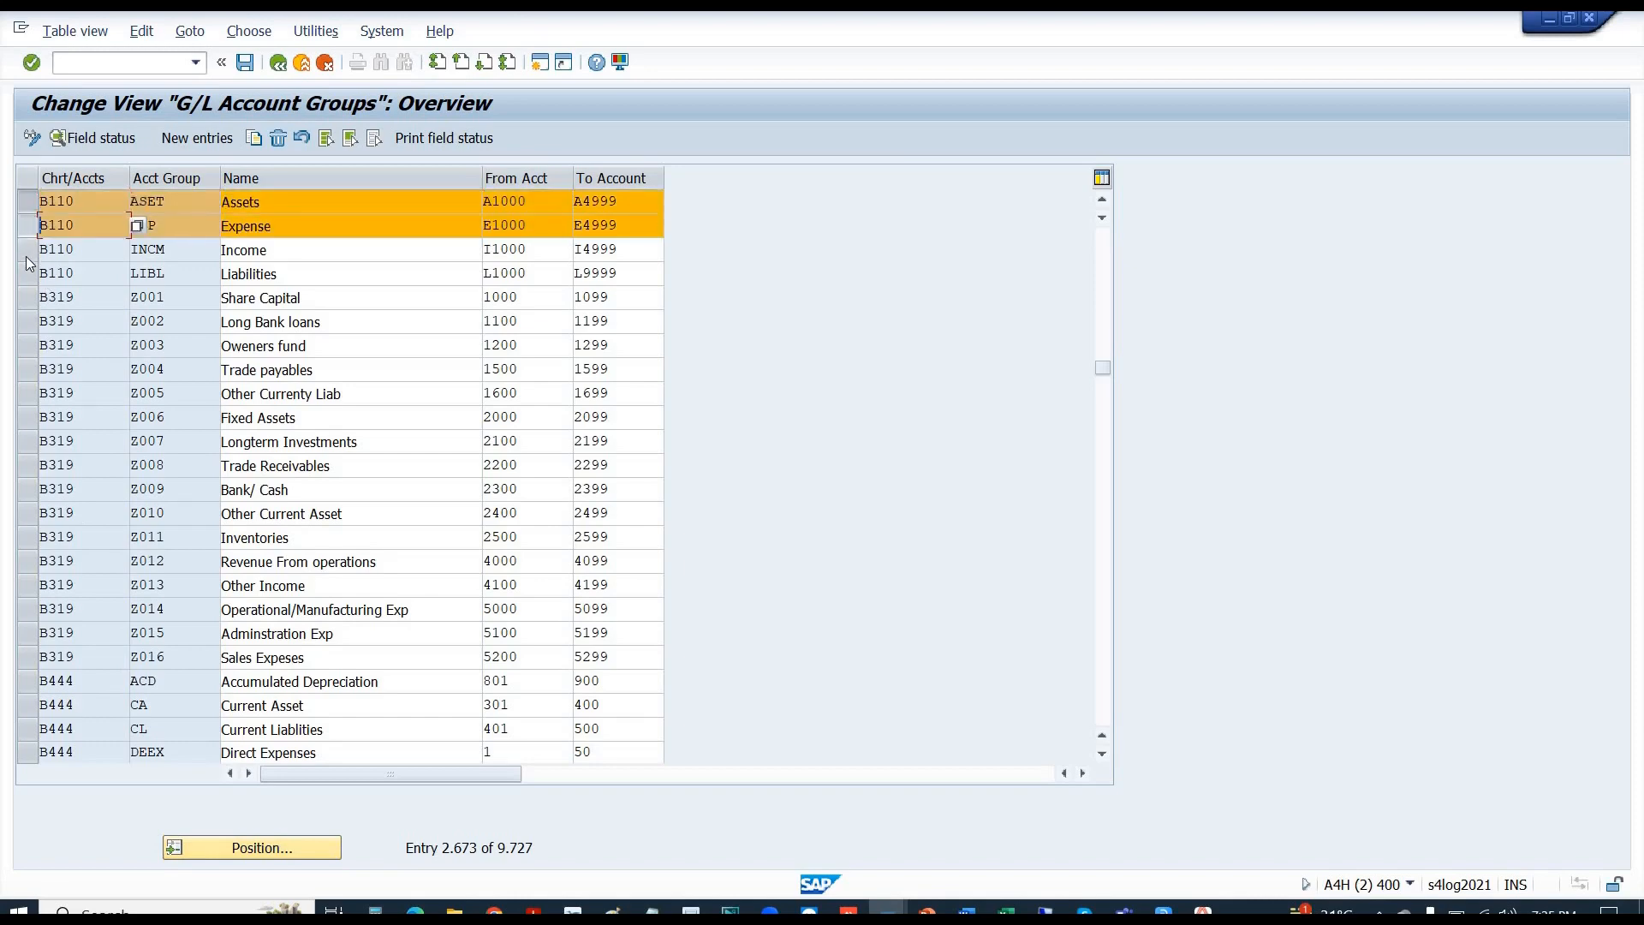
{"action": "left_click", "coordinate": [28, 250]}
{"action": "left_click", "coordinate": [29, 273]}
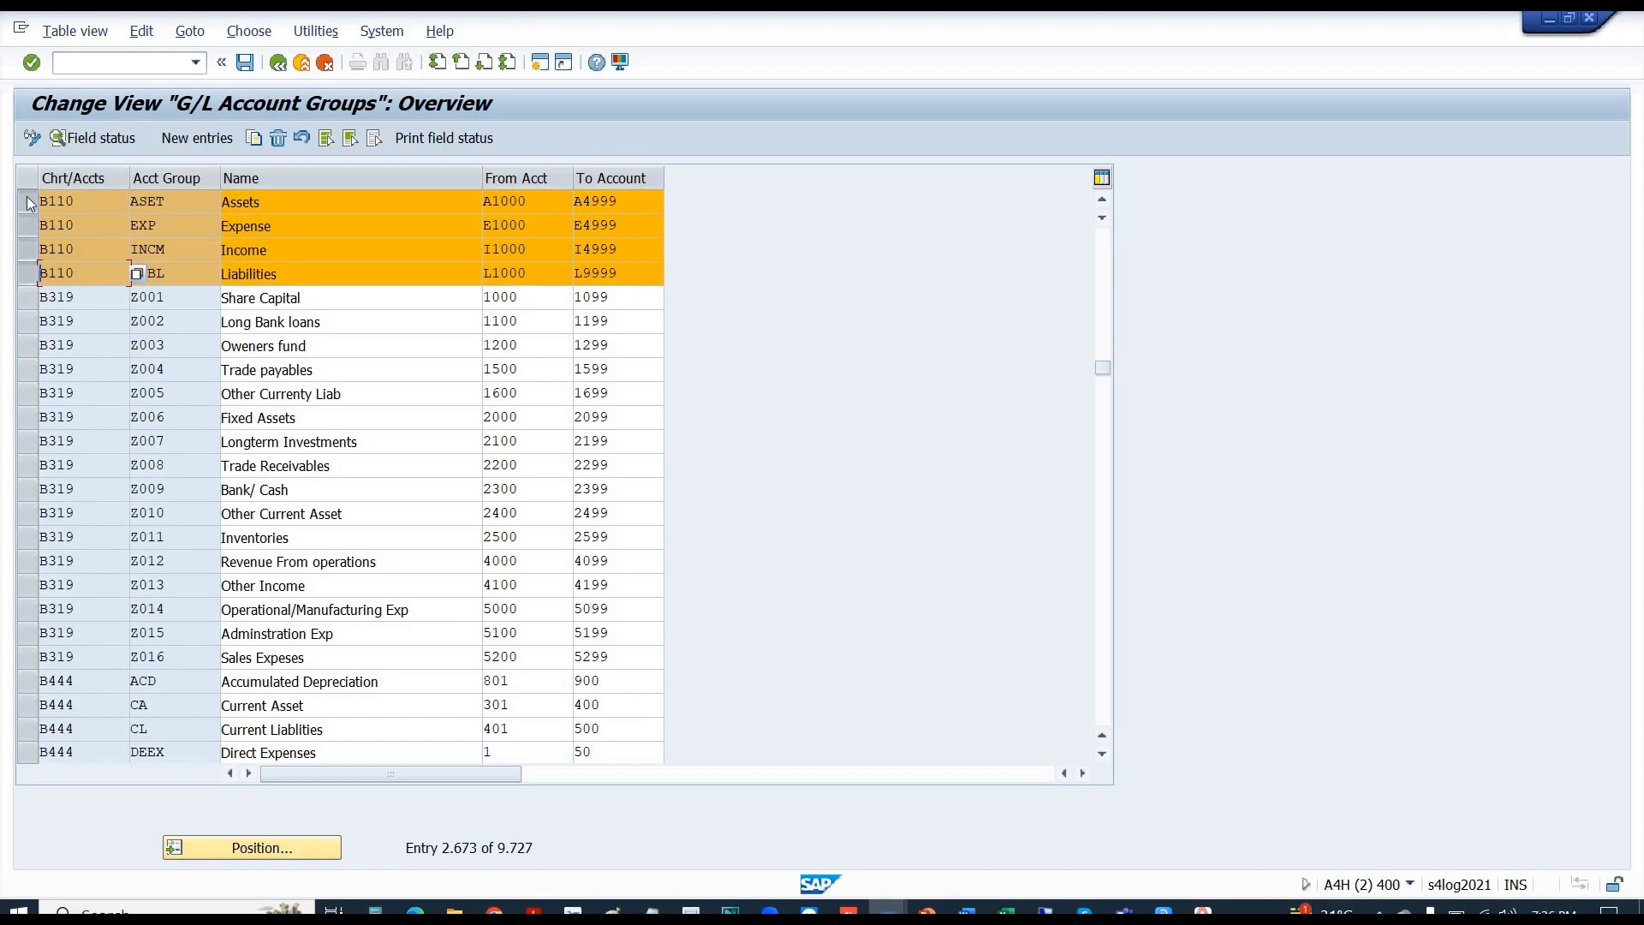
{"action": "left_click", "coordinate": [29, 202]}
{"action": "left_click", "coordinate": [28, 249]}
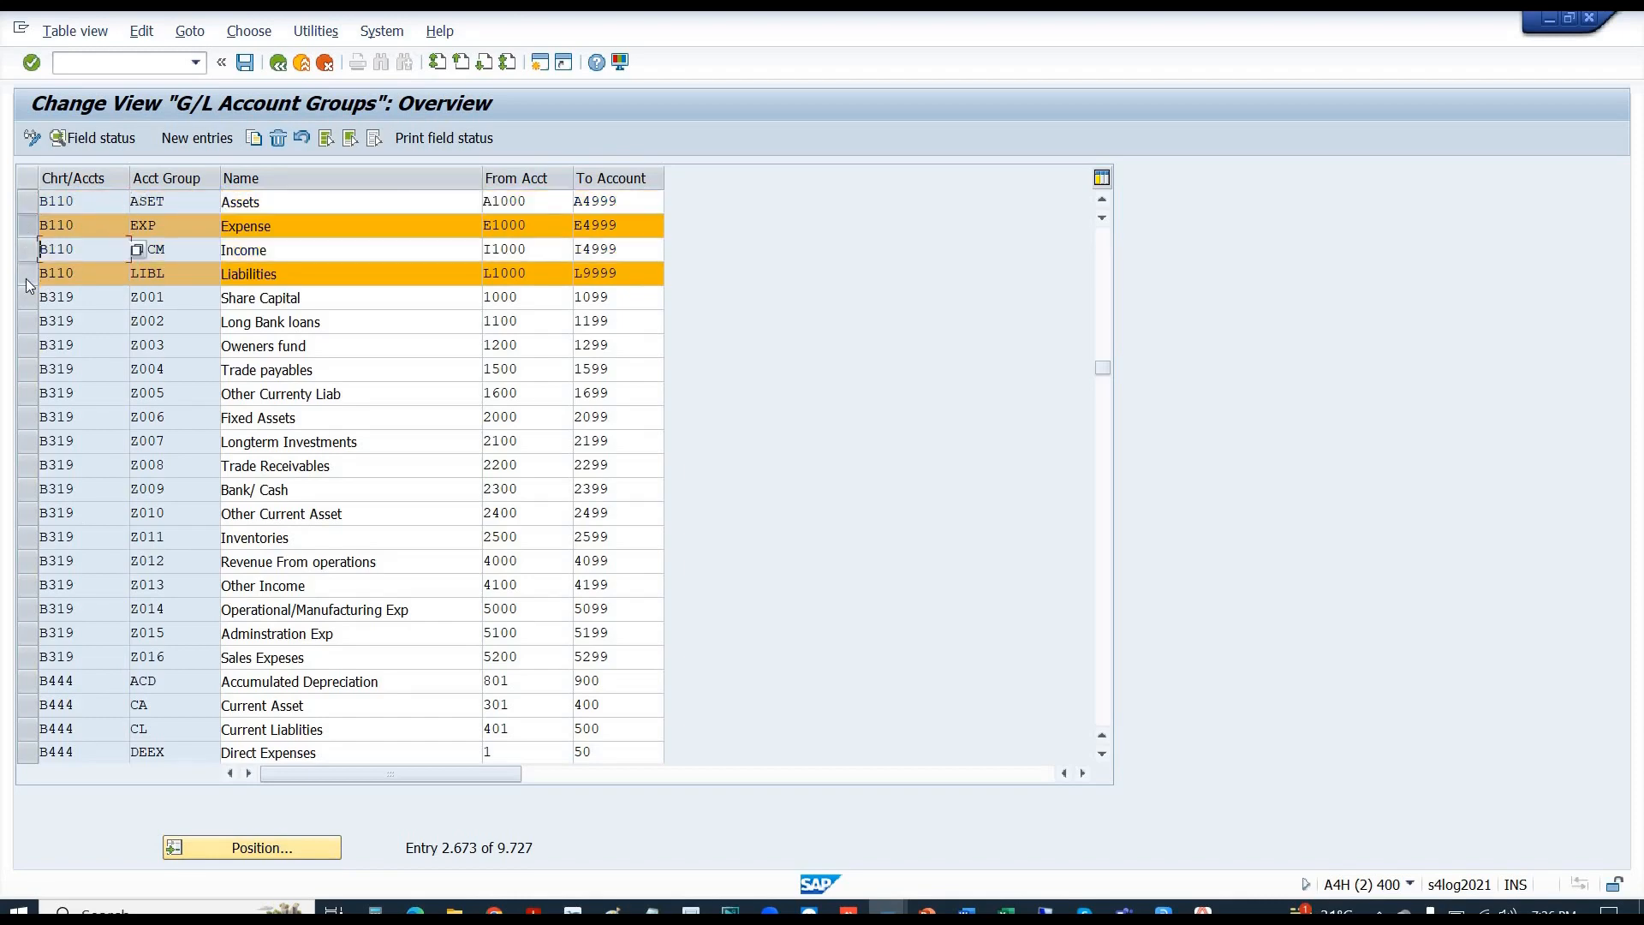
{"action": "left_click", "coordinate": [29, 276]}
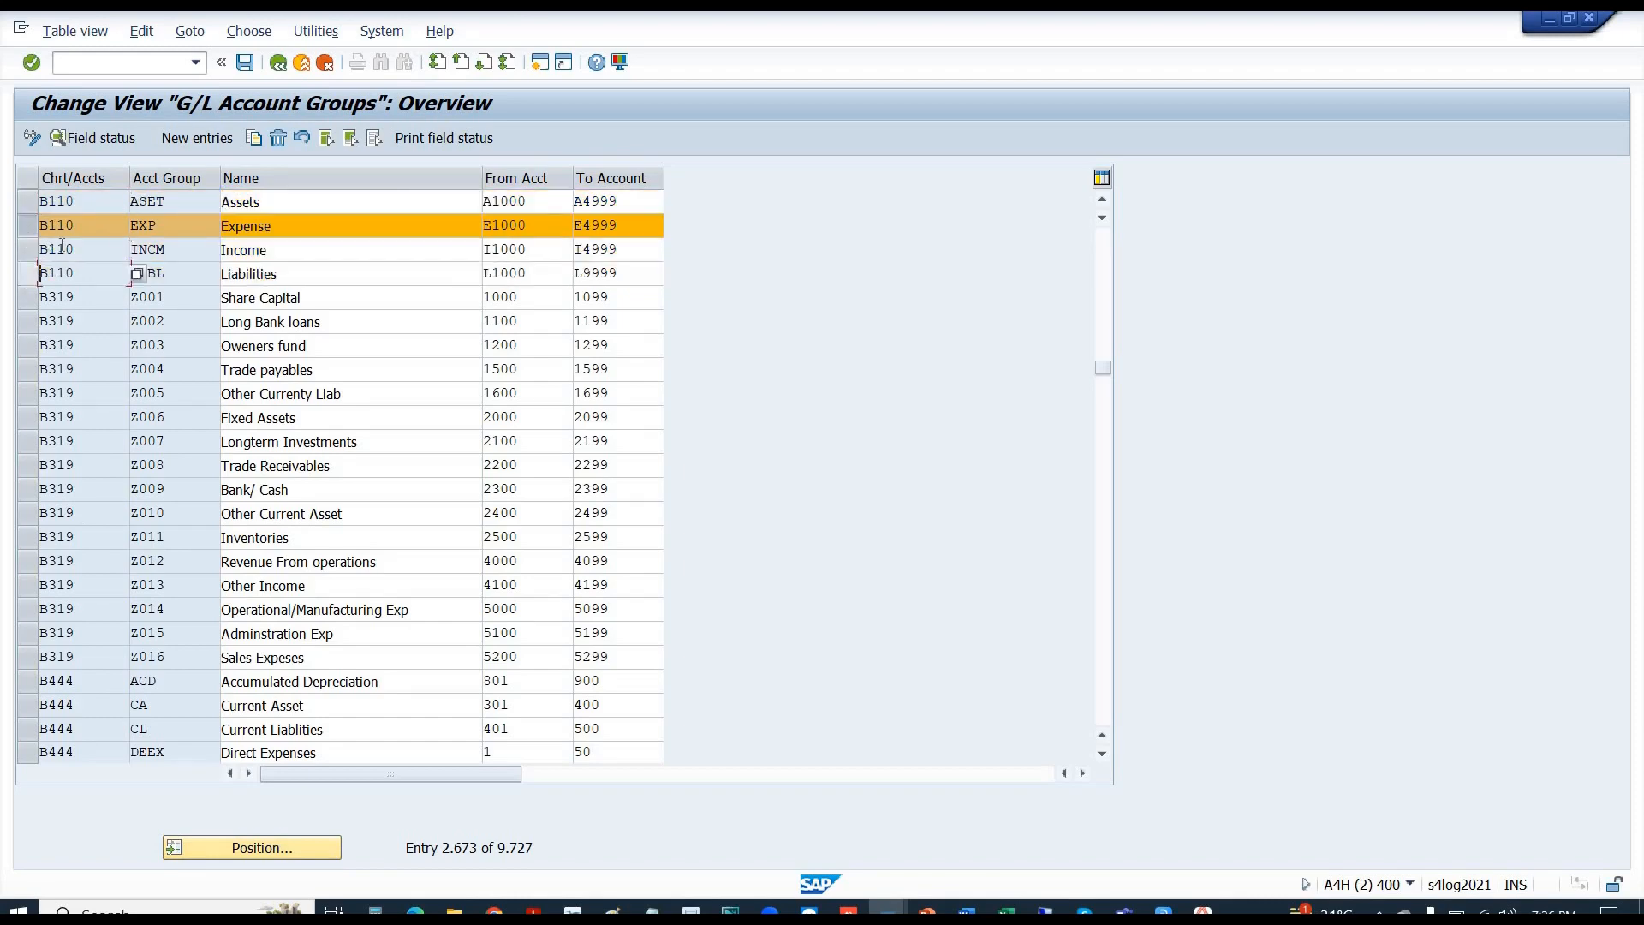
{"action": "double_click", "coordinate": [105, 228]}
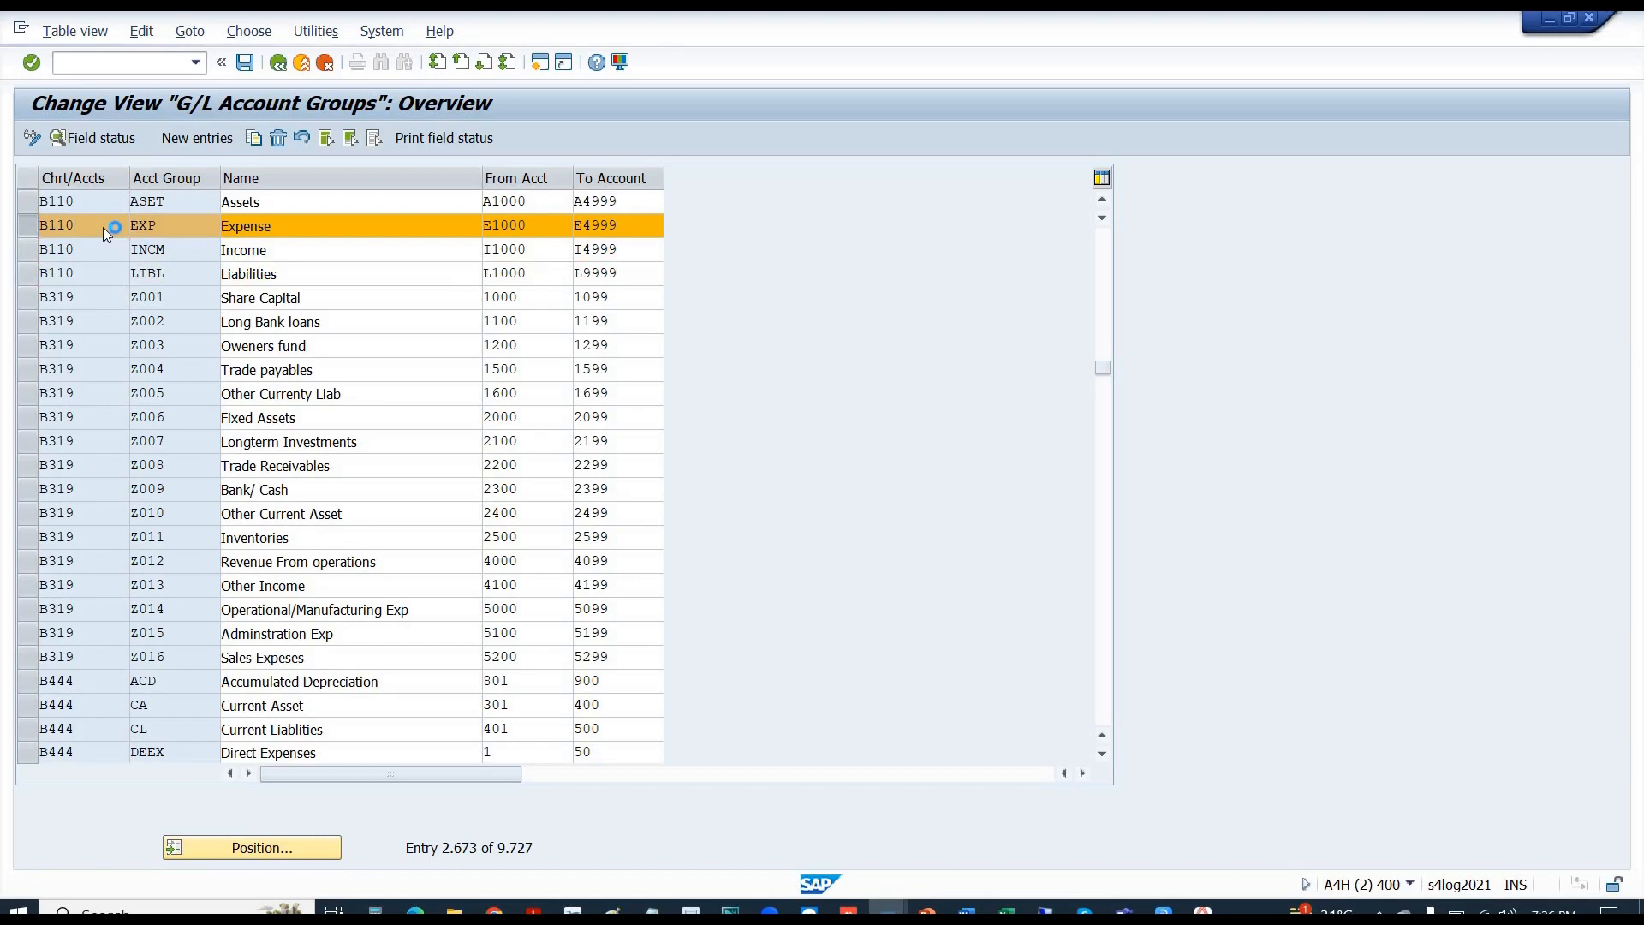
{"action": "left_click", "coordinate": [73, 132]}
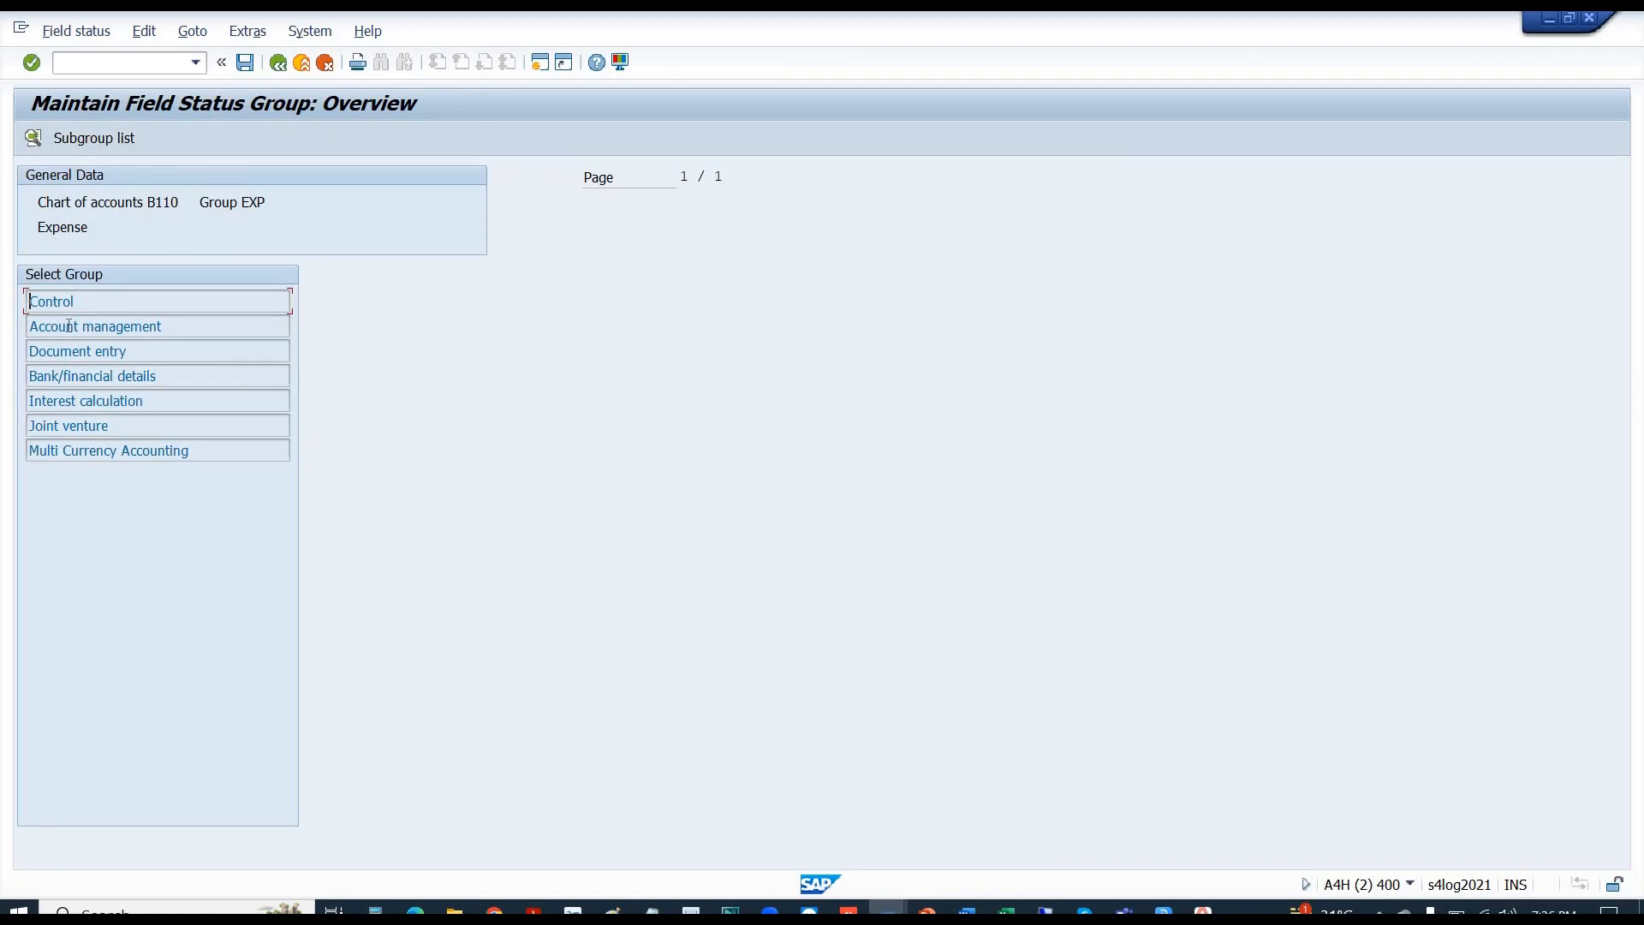
- Open EXP's Control field status group, comparing it with E1001's change window
{"action": "left_click", "coordinate": [67, 327]}
{"action": "left_click", "coordinate": [97, 352]}
{"action": "double_click", "coordinate": [44, 296]}
{"action": "key", "text": "alt+Tab"}
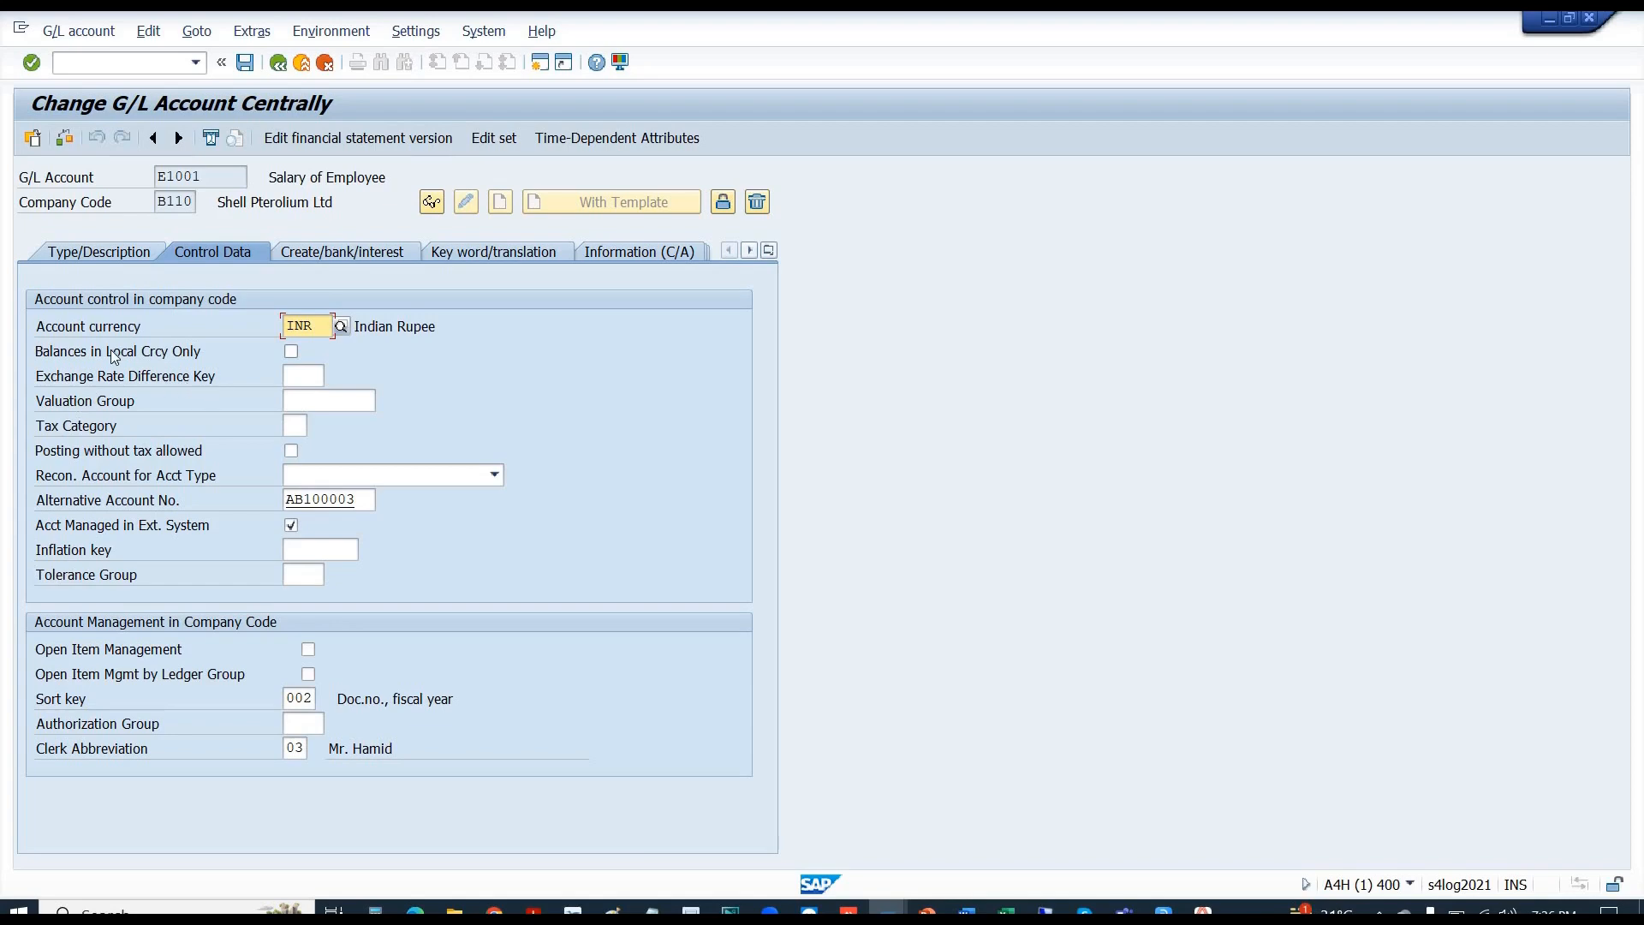
{"action": "key", "text": "alt+Tab"}
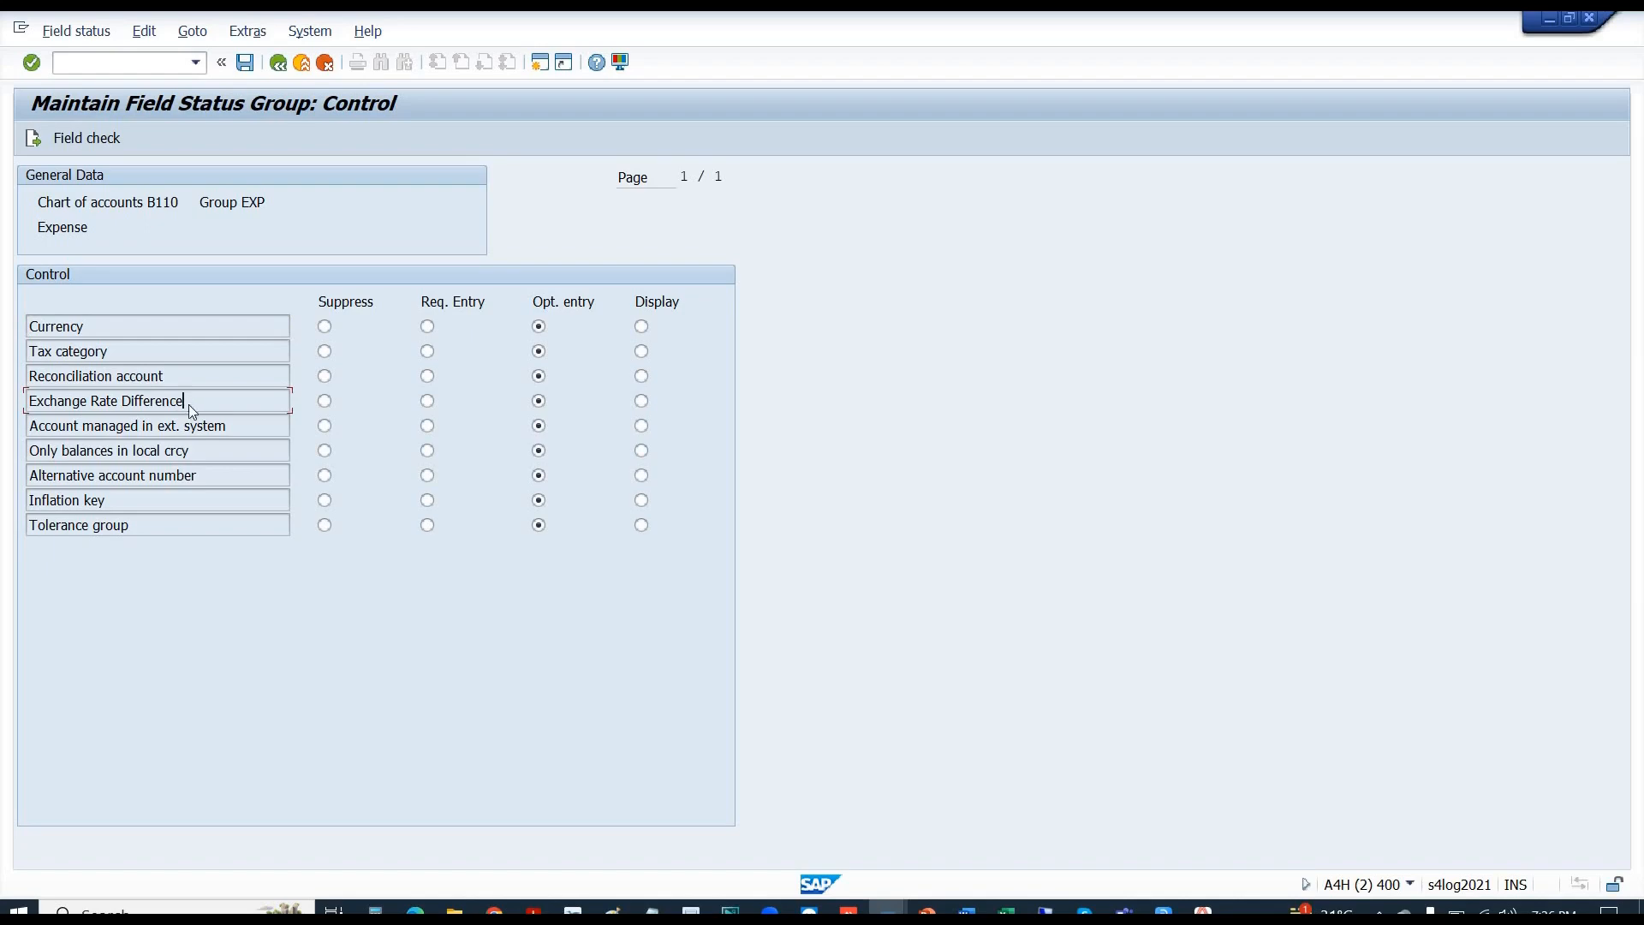
{"action": "key", "text": "alt+Tab"}
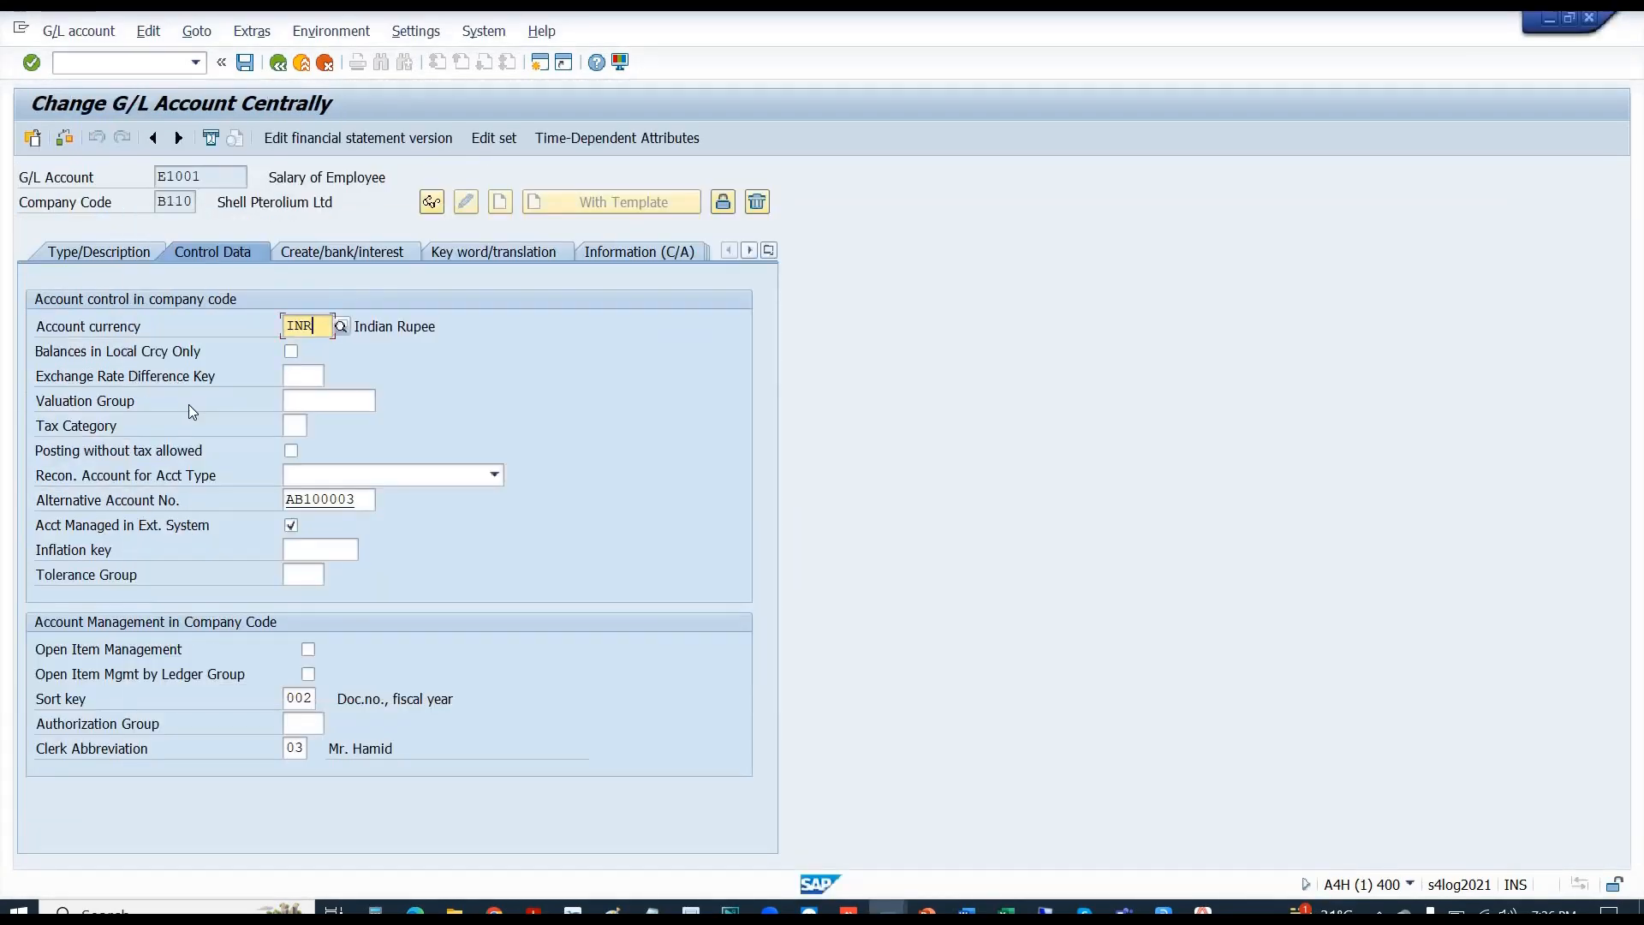
- Set Exchange Rate Difference to Suppress in the Control group and save
{"action": "left_click", "coordinate": [298, 378]}
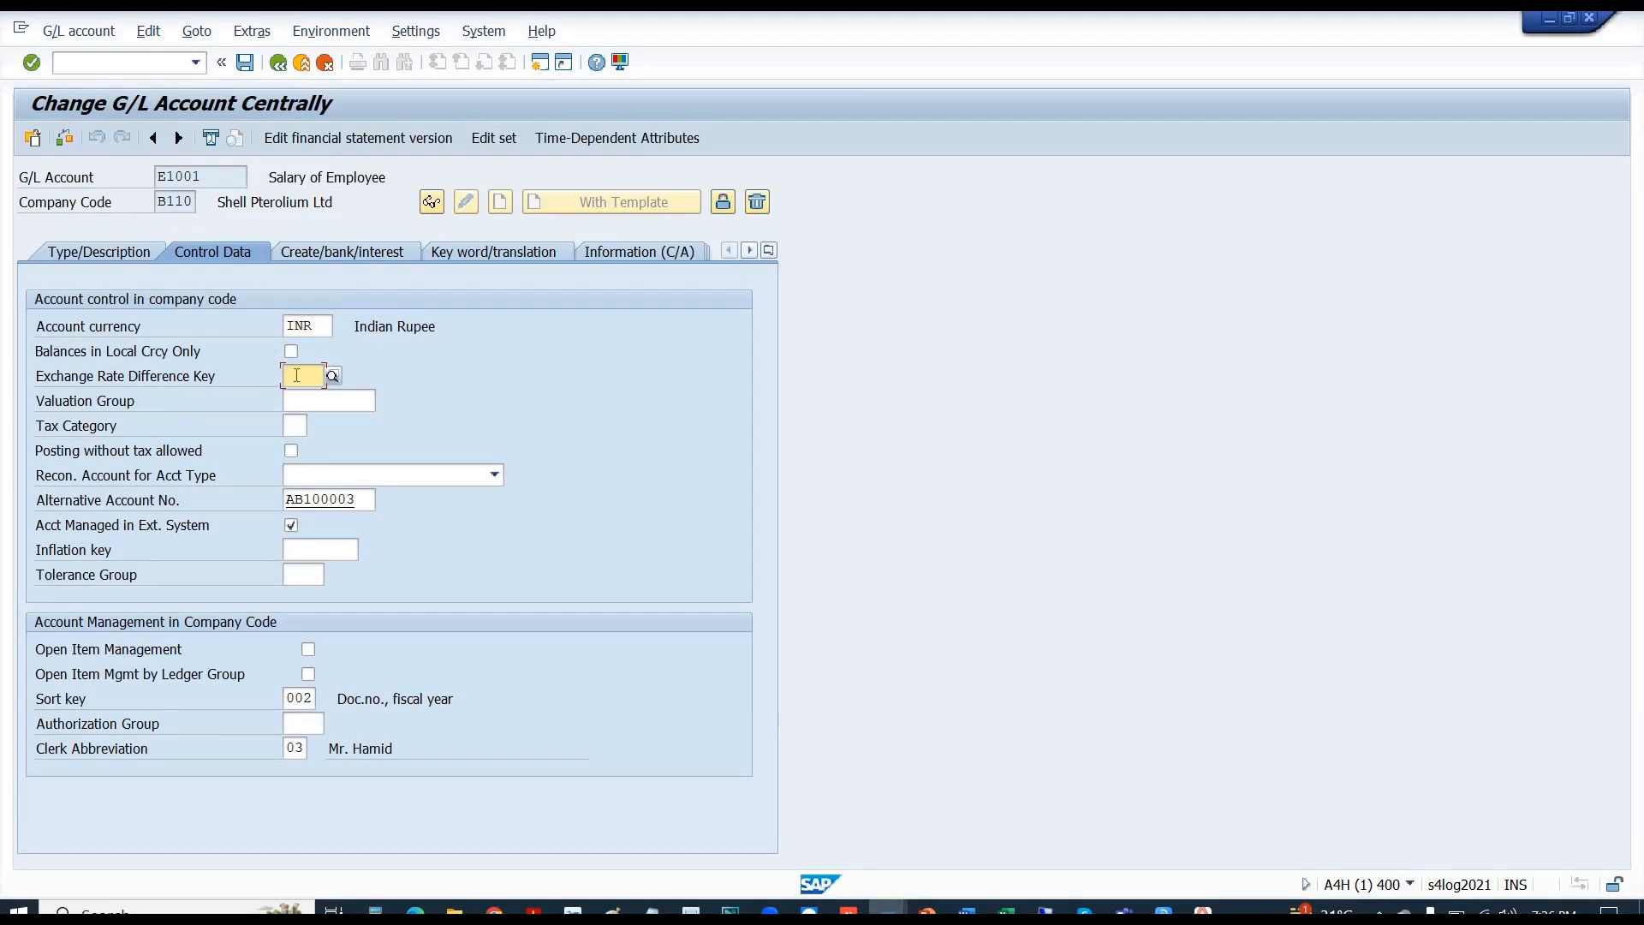
{"action": "key", "text": "alt+Tab"}
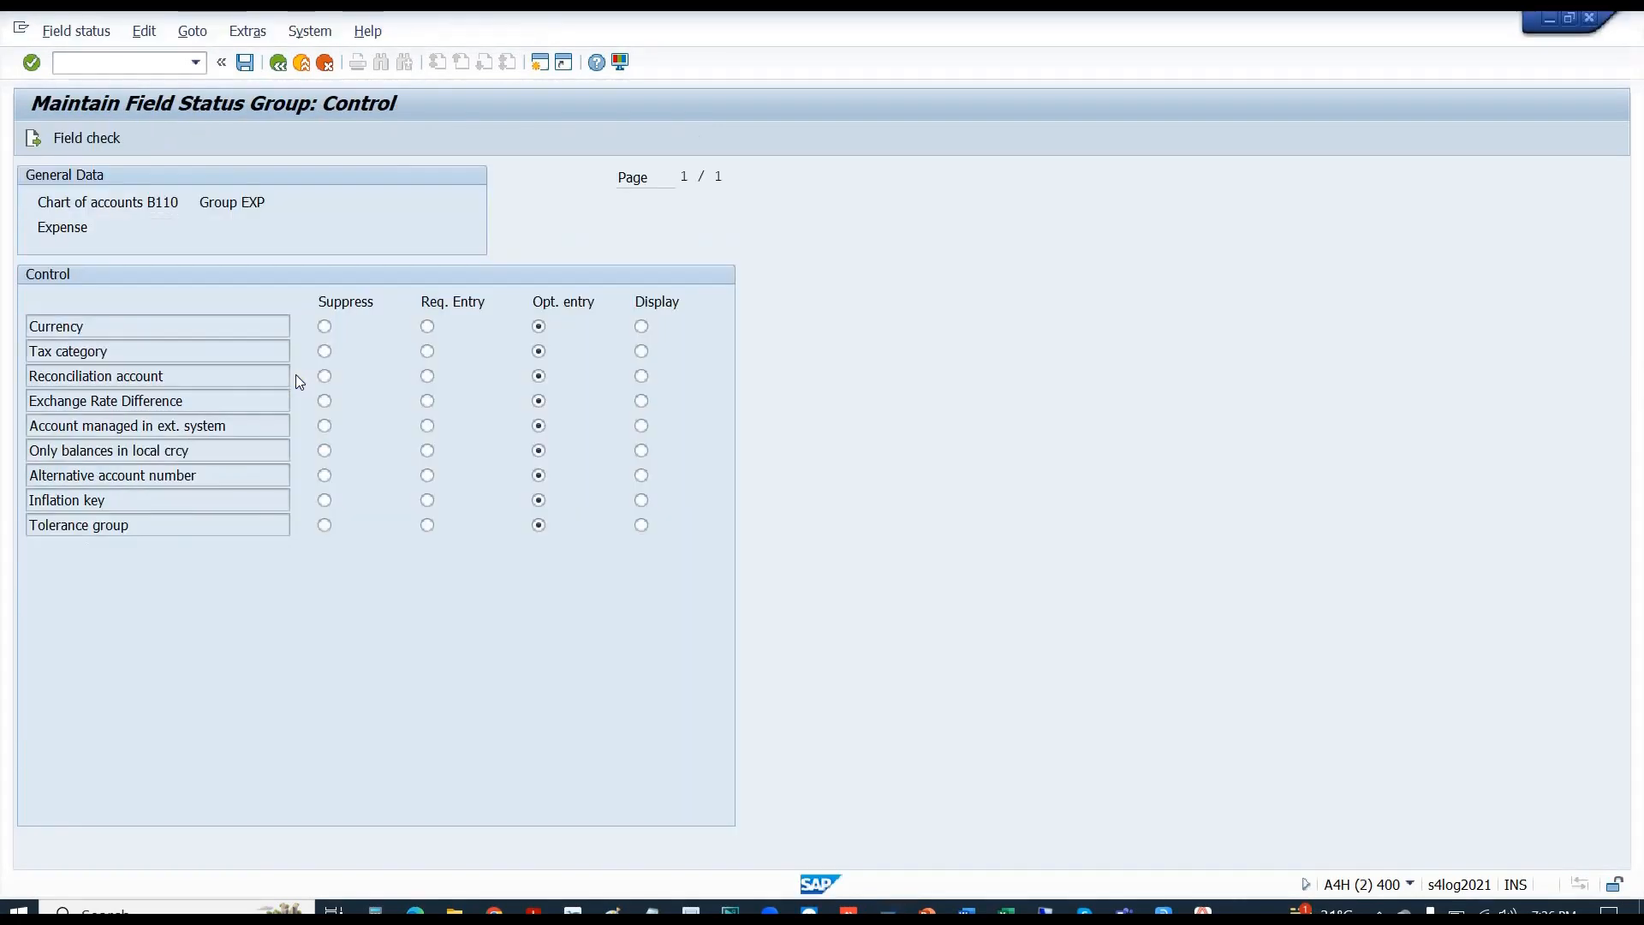
{"action": "left_click_drag", "start_coordinate": [185, 401], "coordinate": [36, 399]}
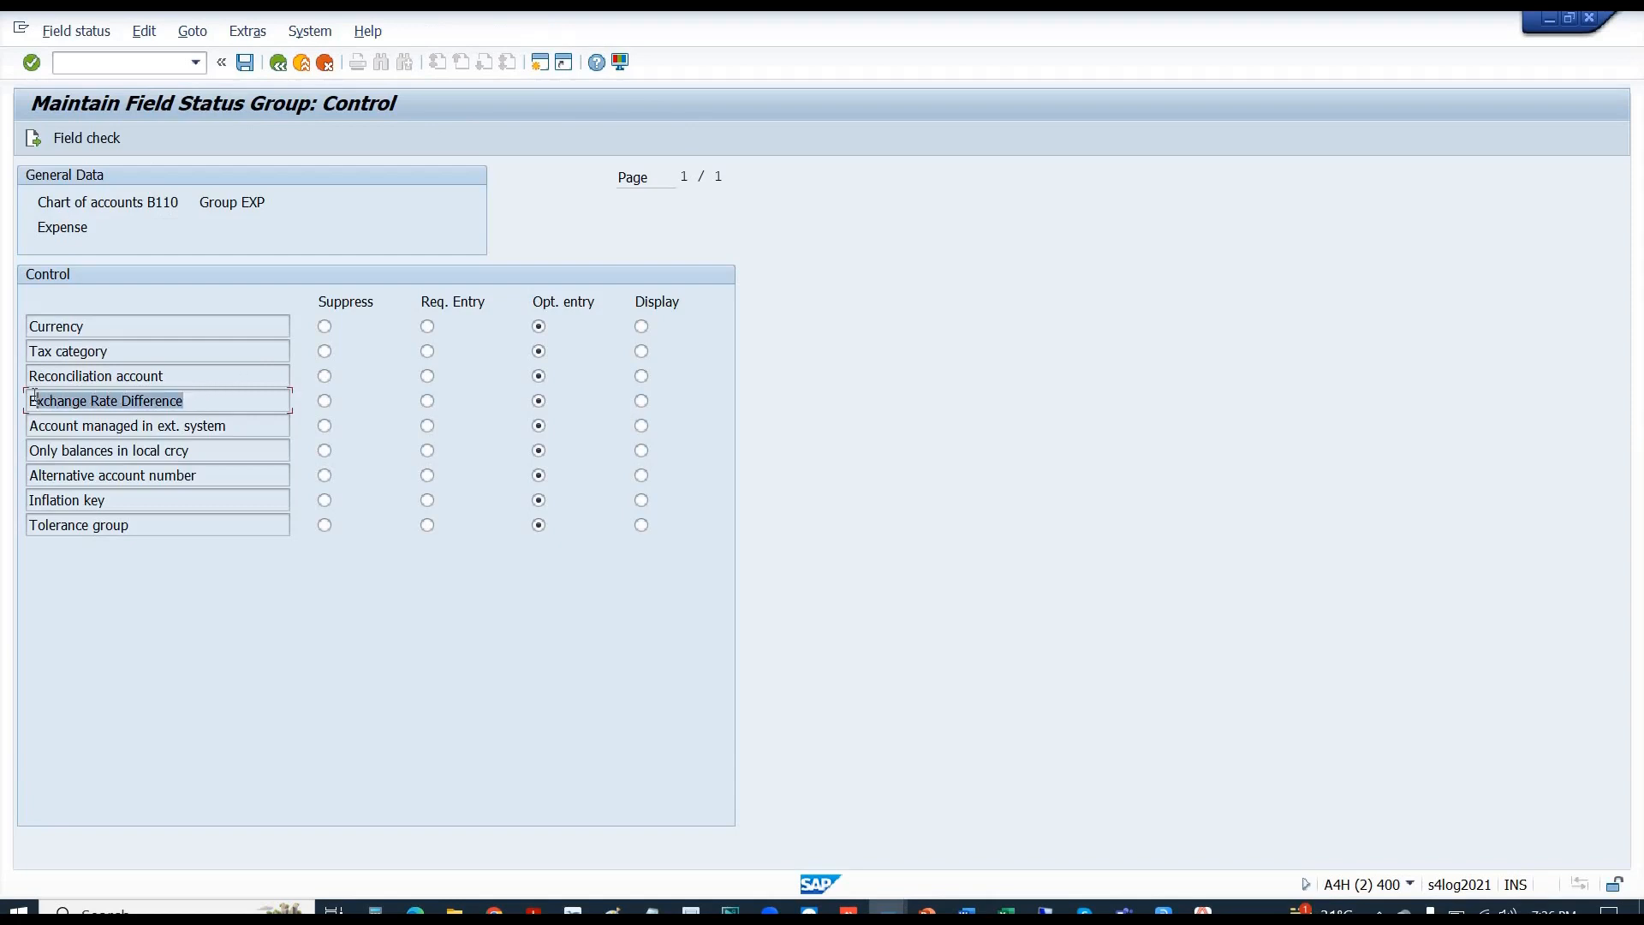
{"action": "left_click", "coordinate": [324, 403]}
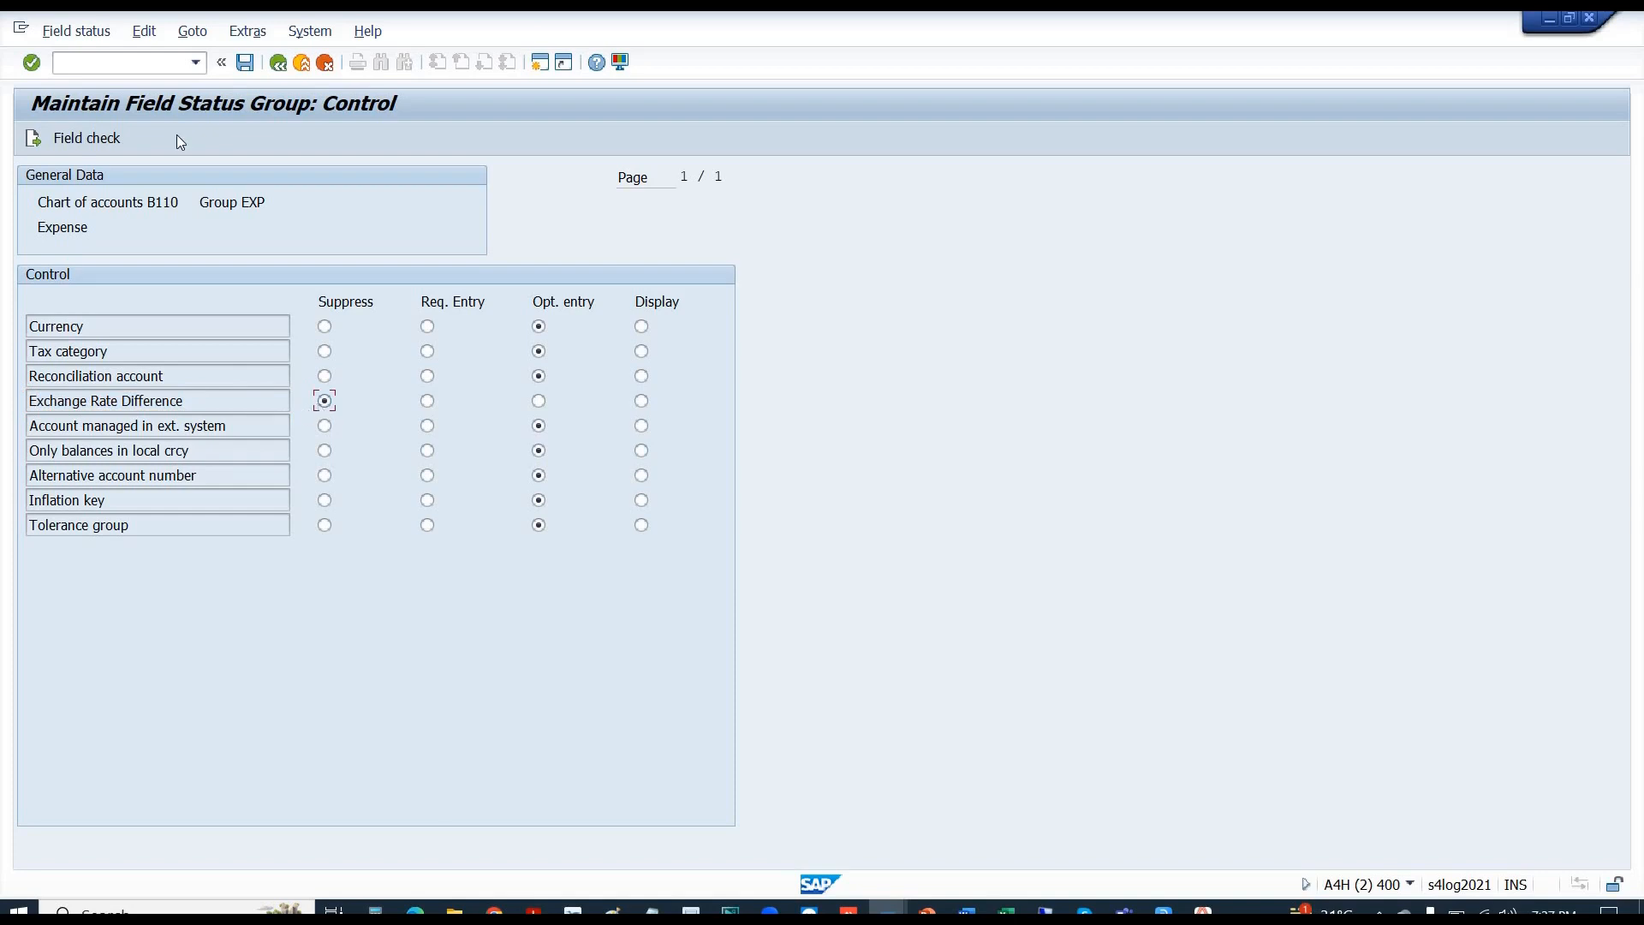
{"action": "left_click", "coordinate": [245, 64]}
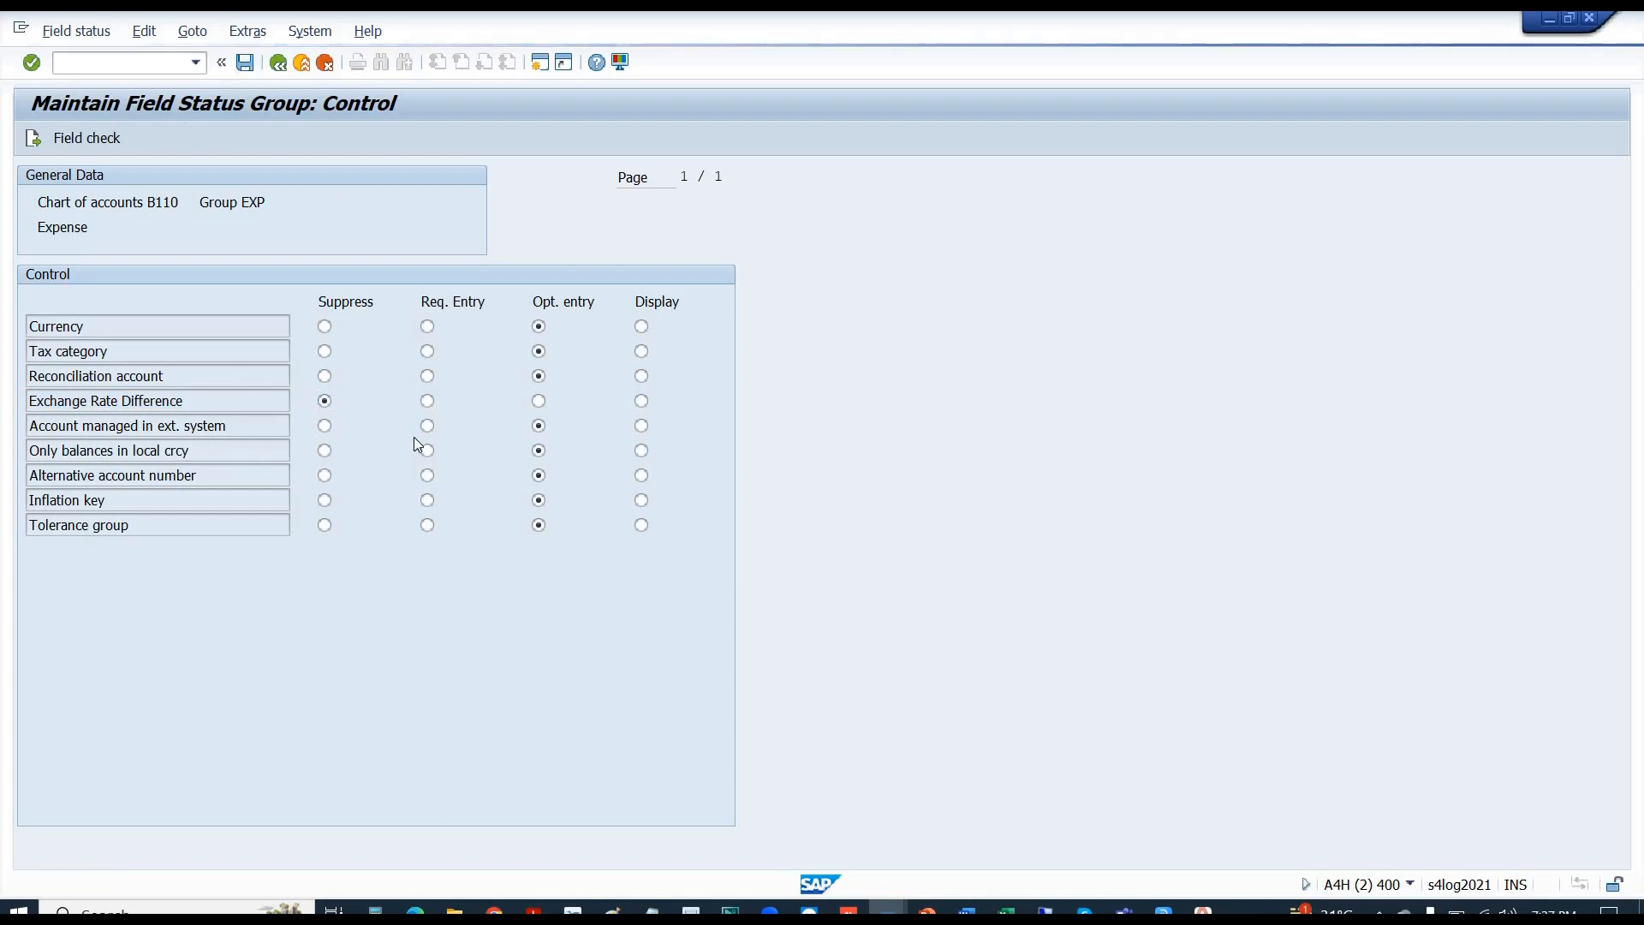
- Confirm the customizing request, then open another session from E1001's change screen
{"action": "key", "text": "Return"}
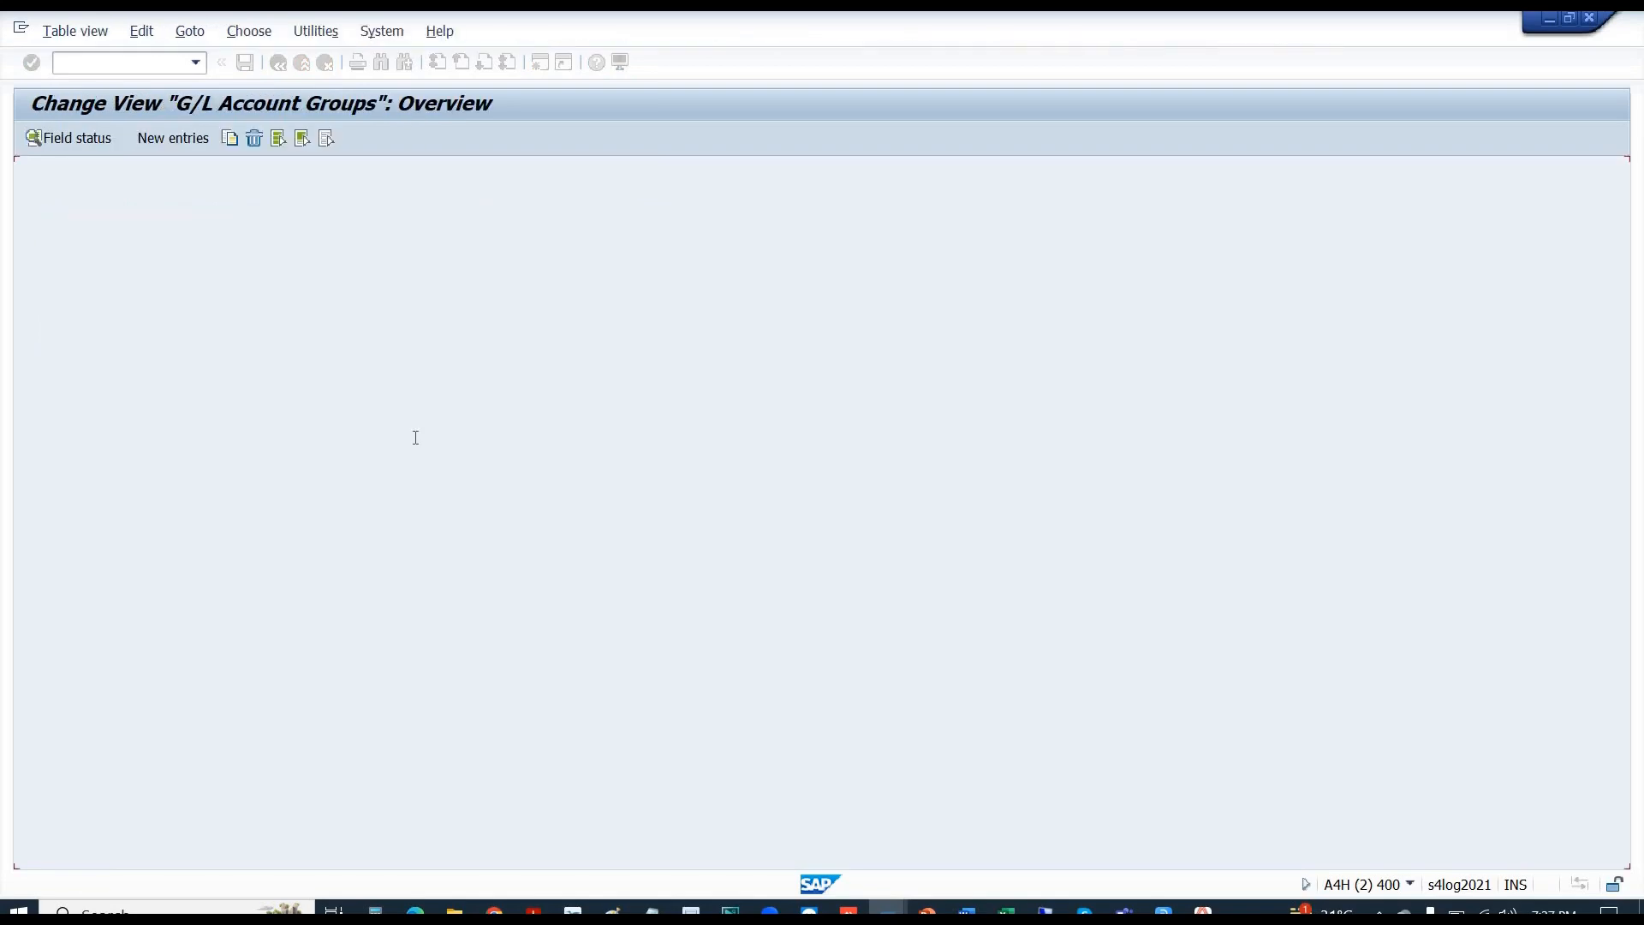
{"action": "key", "text": "alt+Tab"}
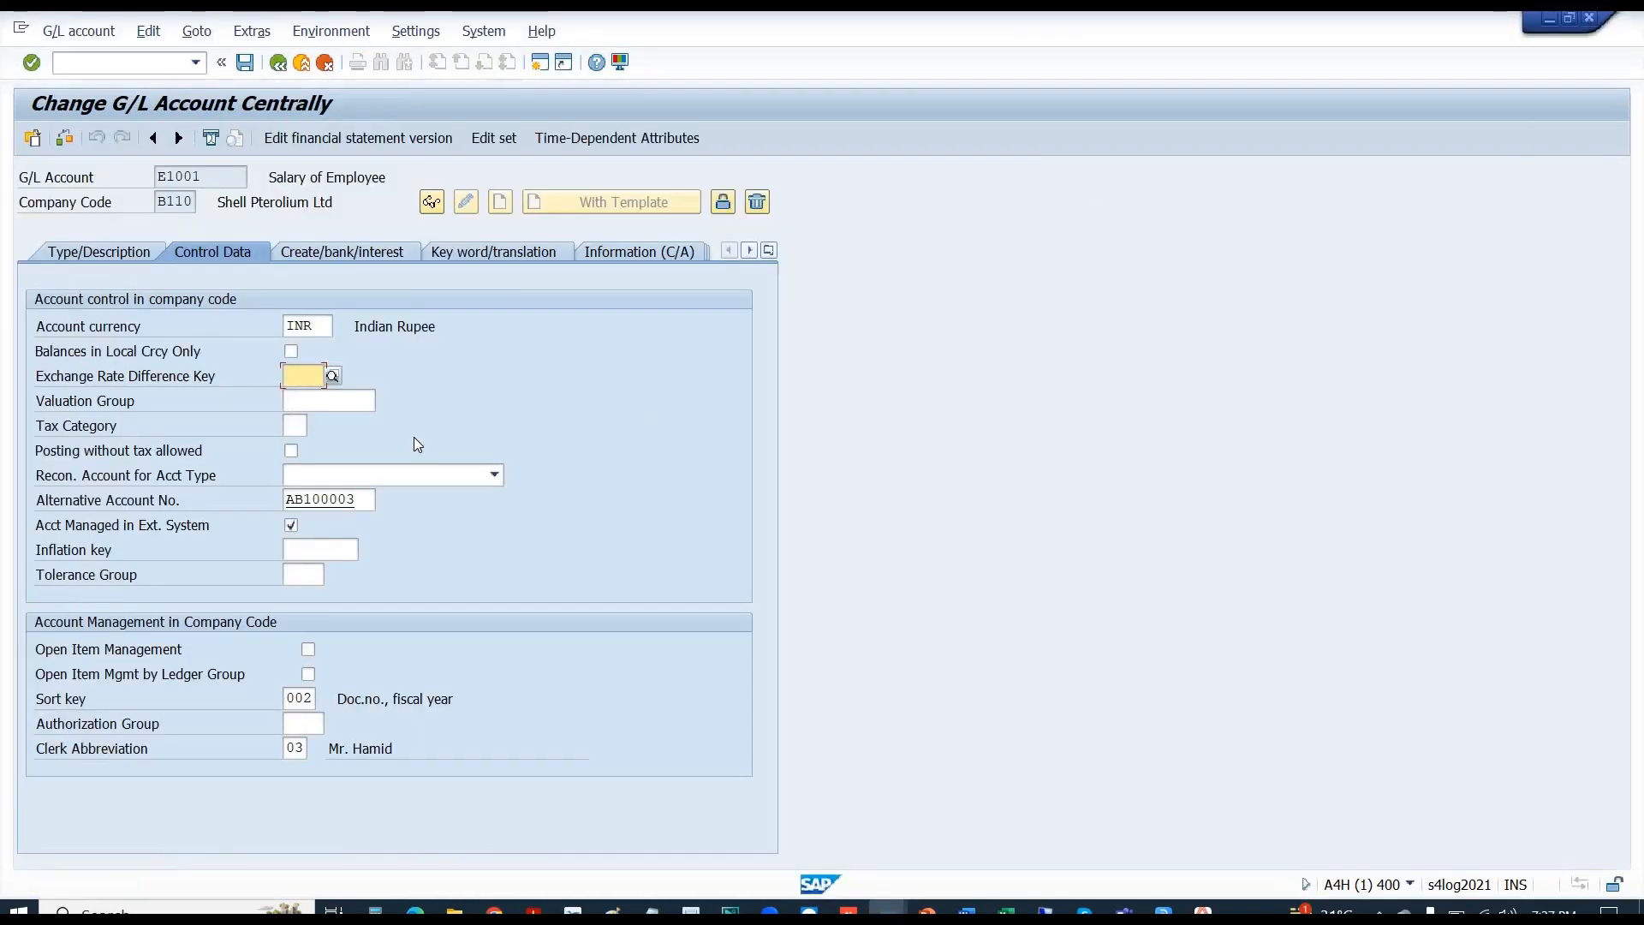
{"action": "left_click", "coordinate": [157, 63]}
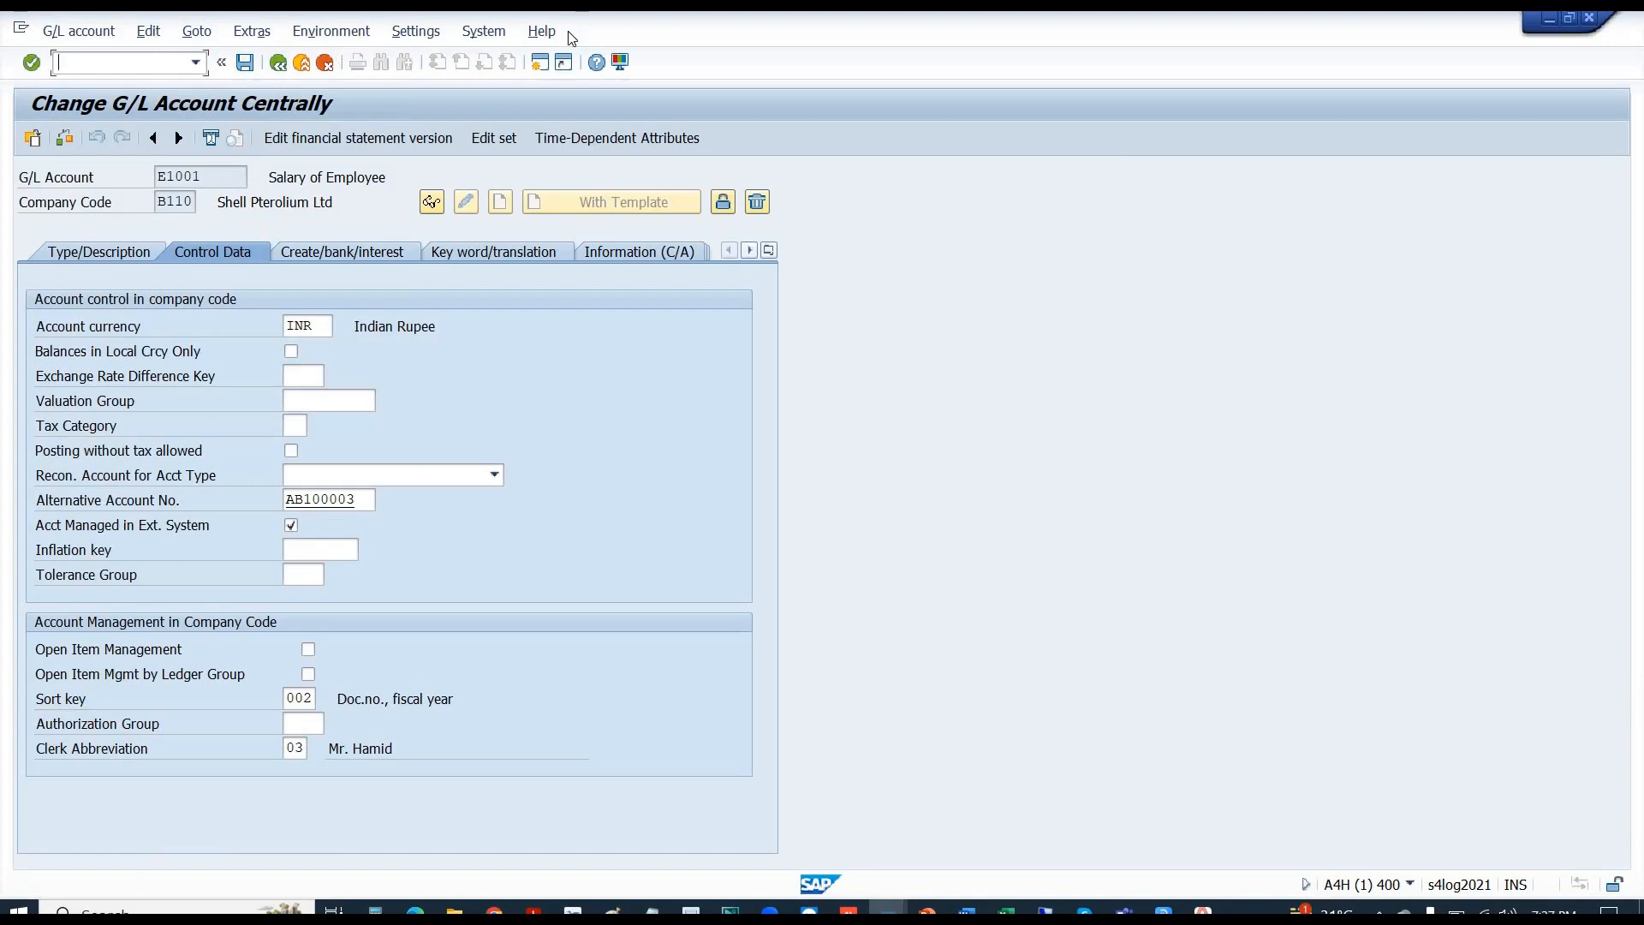
{"action": "left_click", "coordinate": [539, 63]}
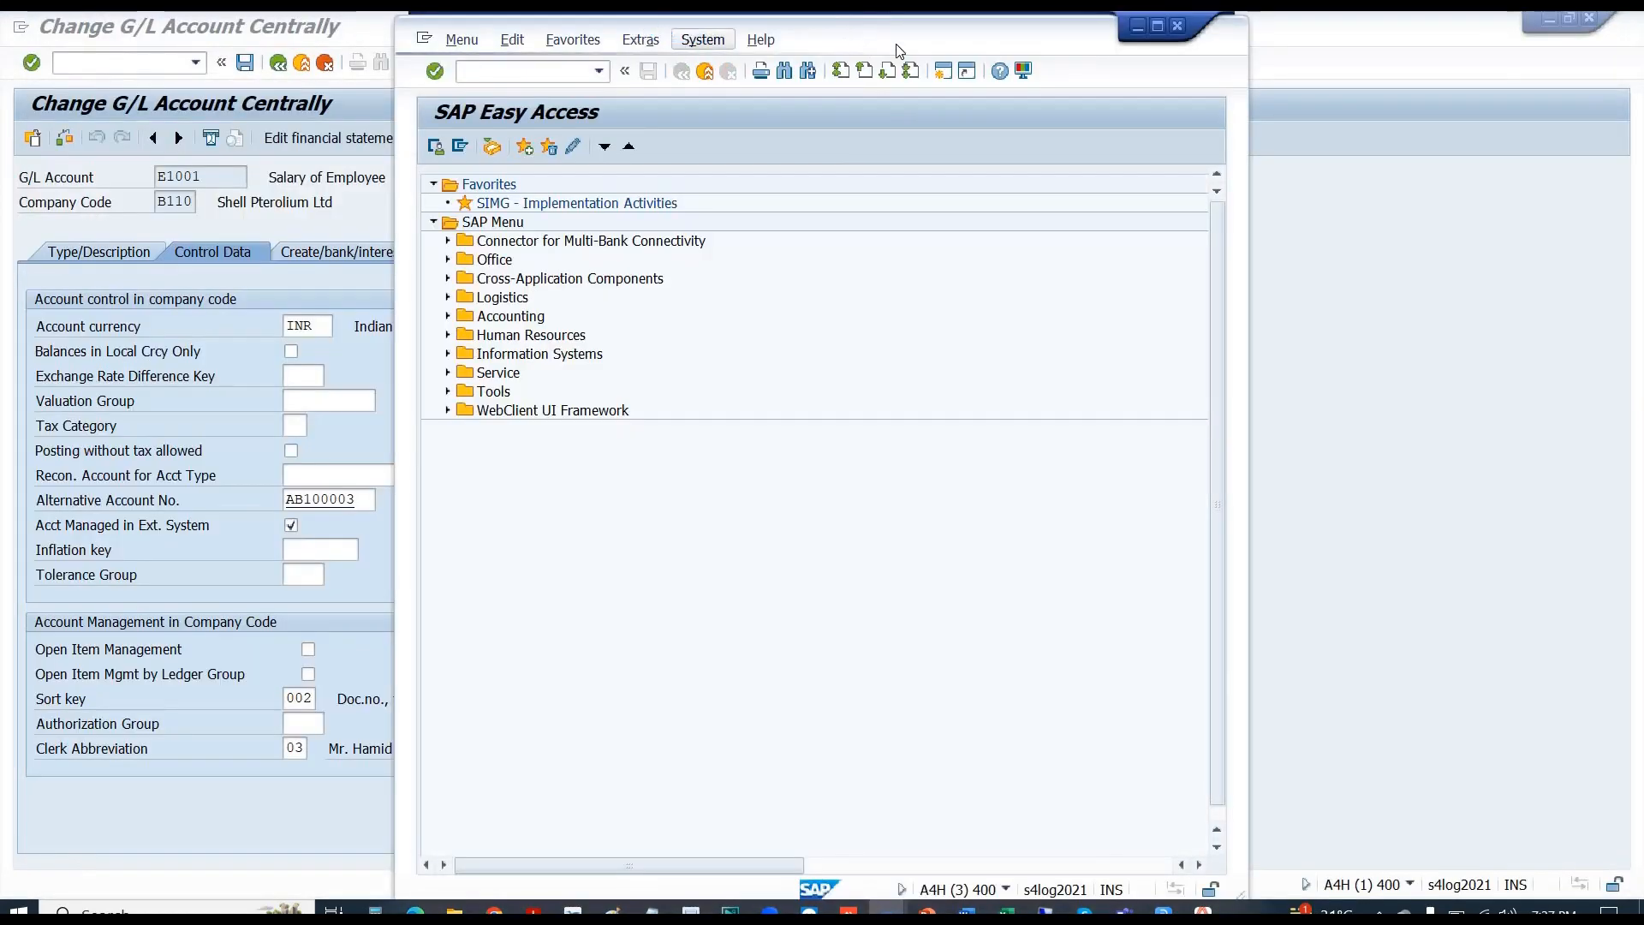
- Run FS00 in the new window and confirm E1001's Control Data lacks Exchange Rate Difference Key
{"action": "left_click_drag", "start_coordinate": [899, 50], "coordinate": [1070, 34]}
{"action": "left_click", "coordinate": [707, 62]}
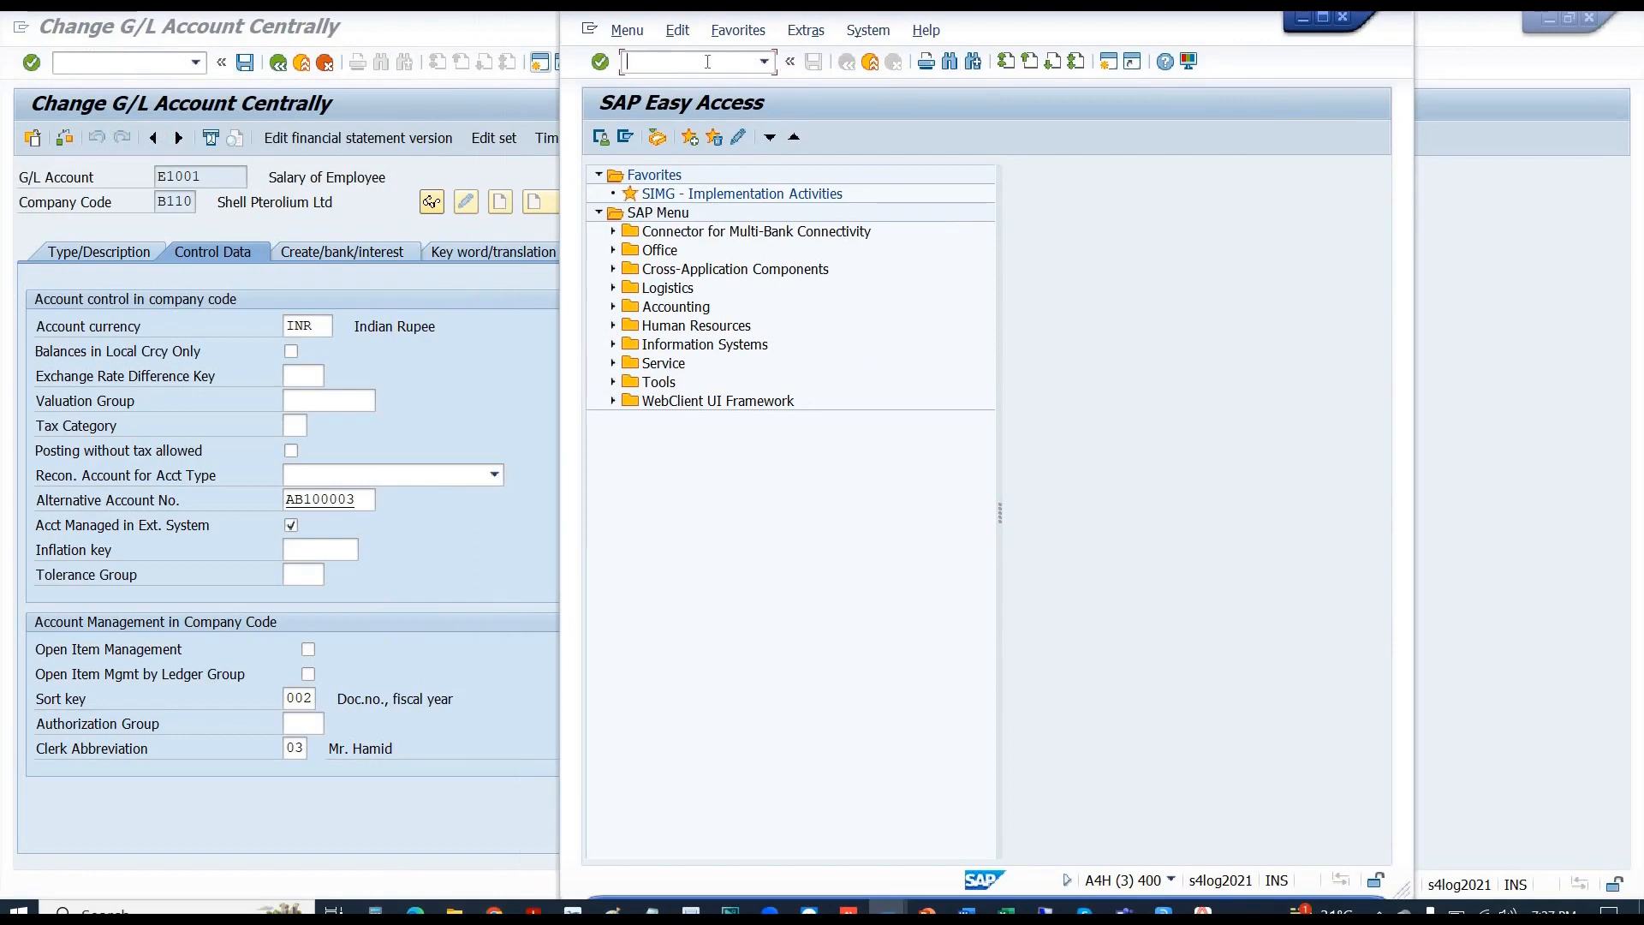
{"action": "type", "text": "FS00"}
{"action": "key", "text": "Return"}
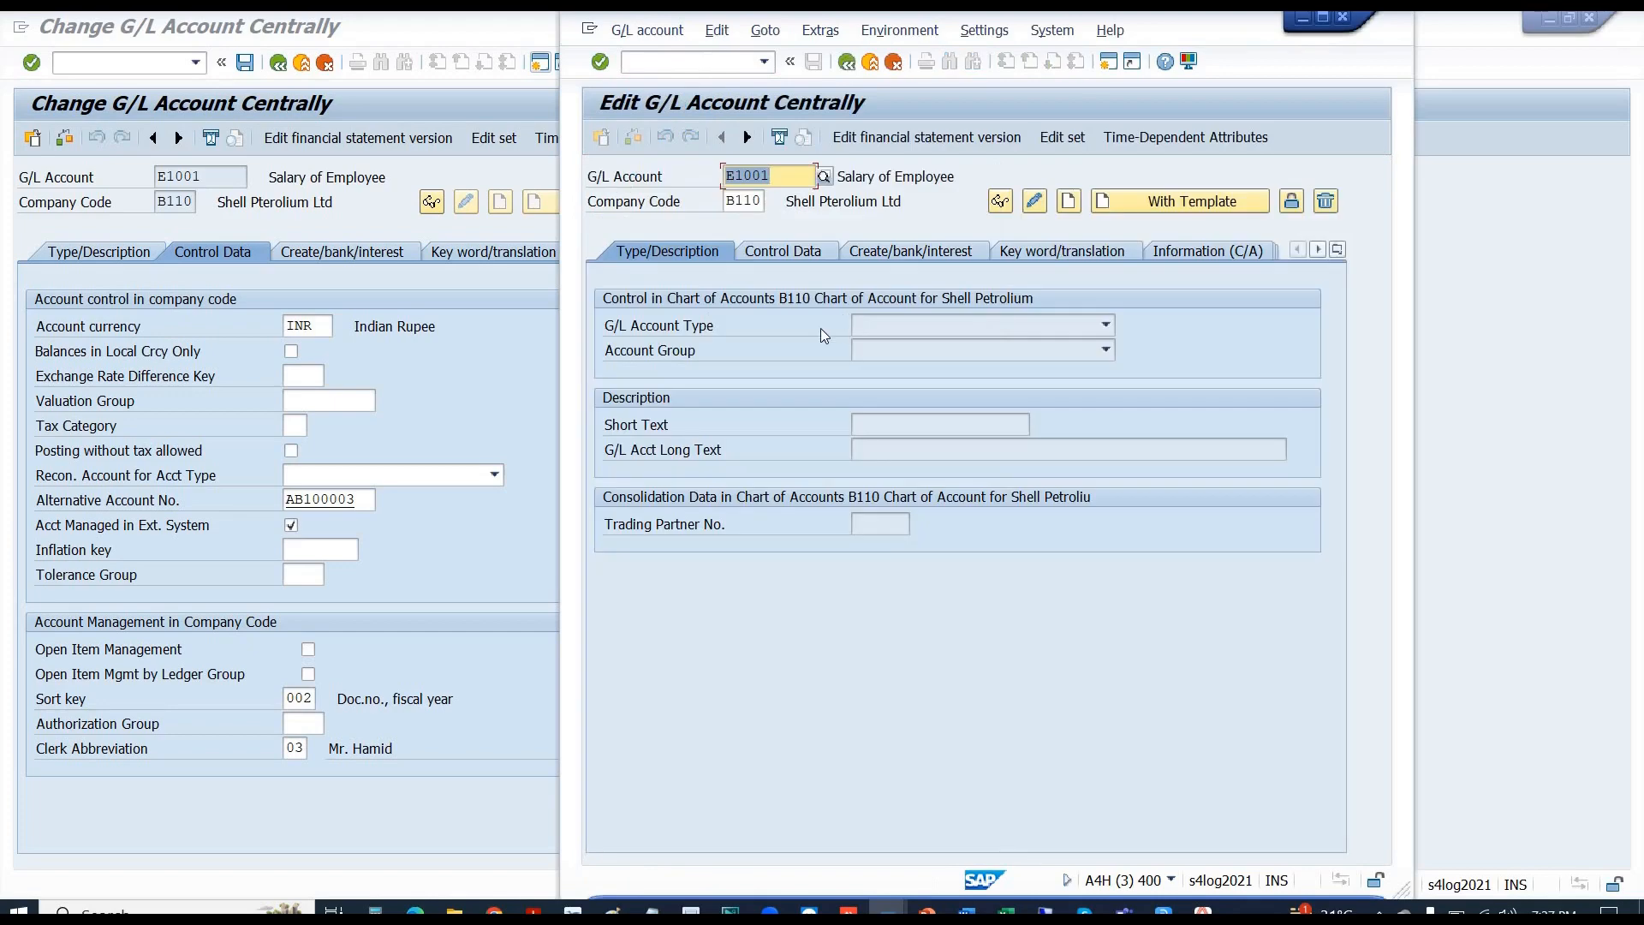
{"action": "left_click", "coordinate": [800, 250]}
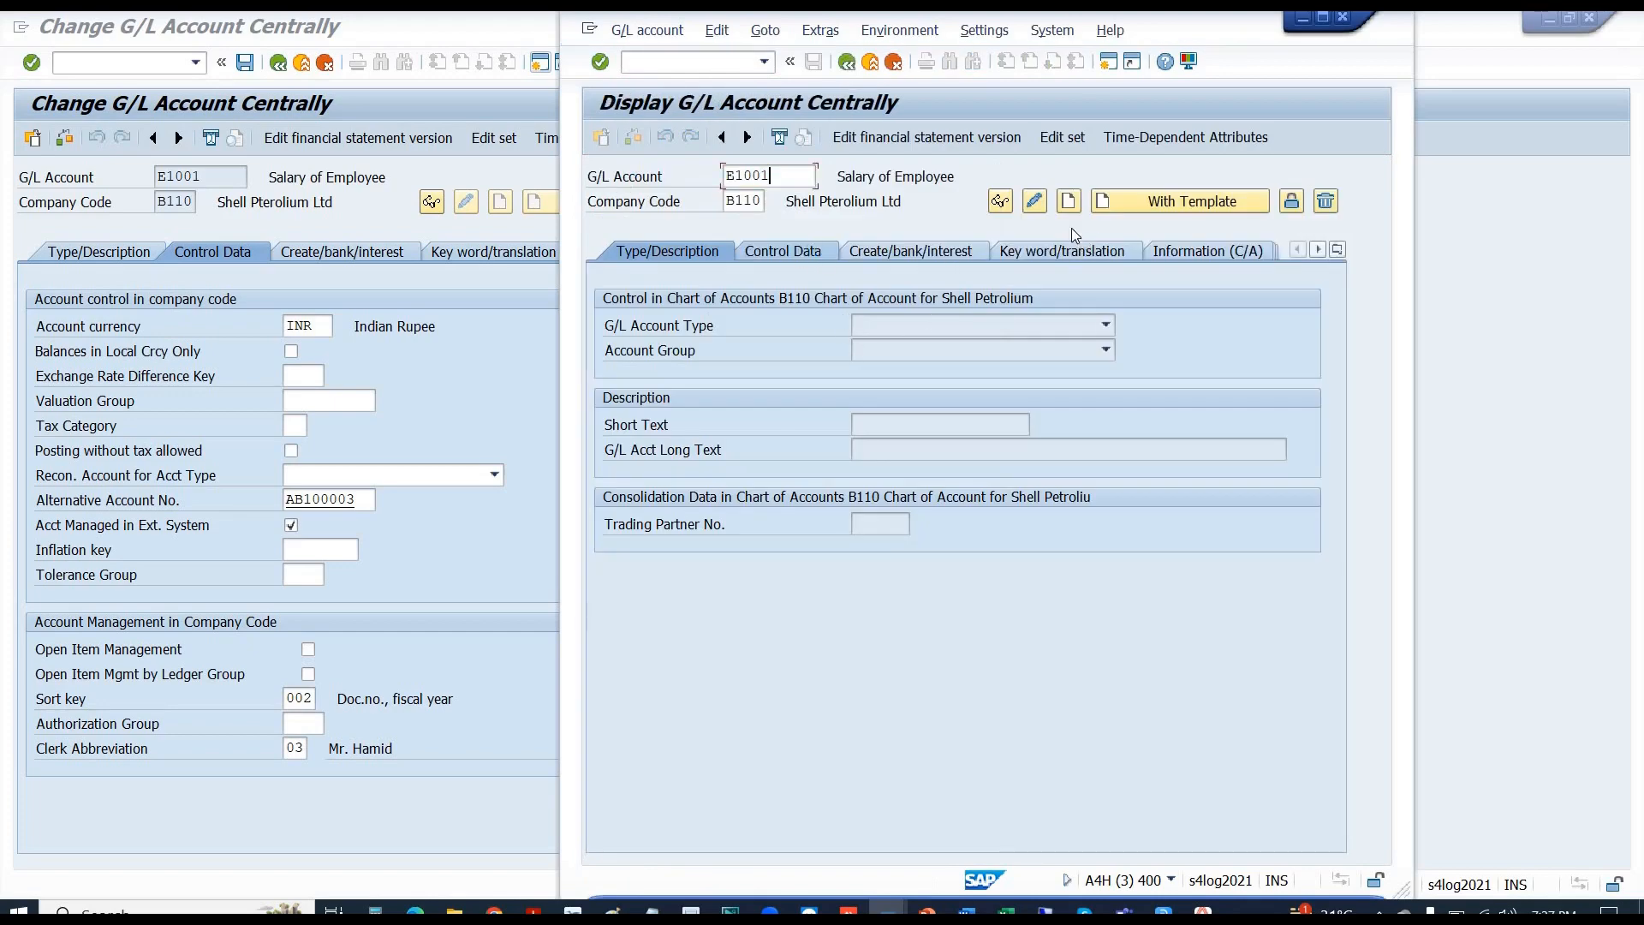
{"action": "left_click", "coordinate": [1034, 206]}
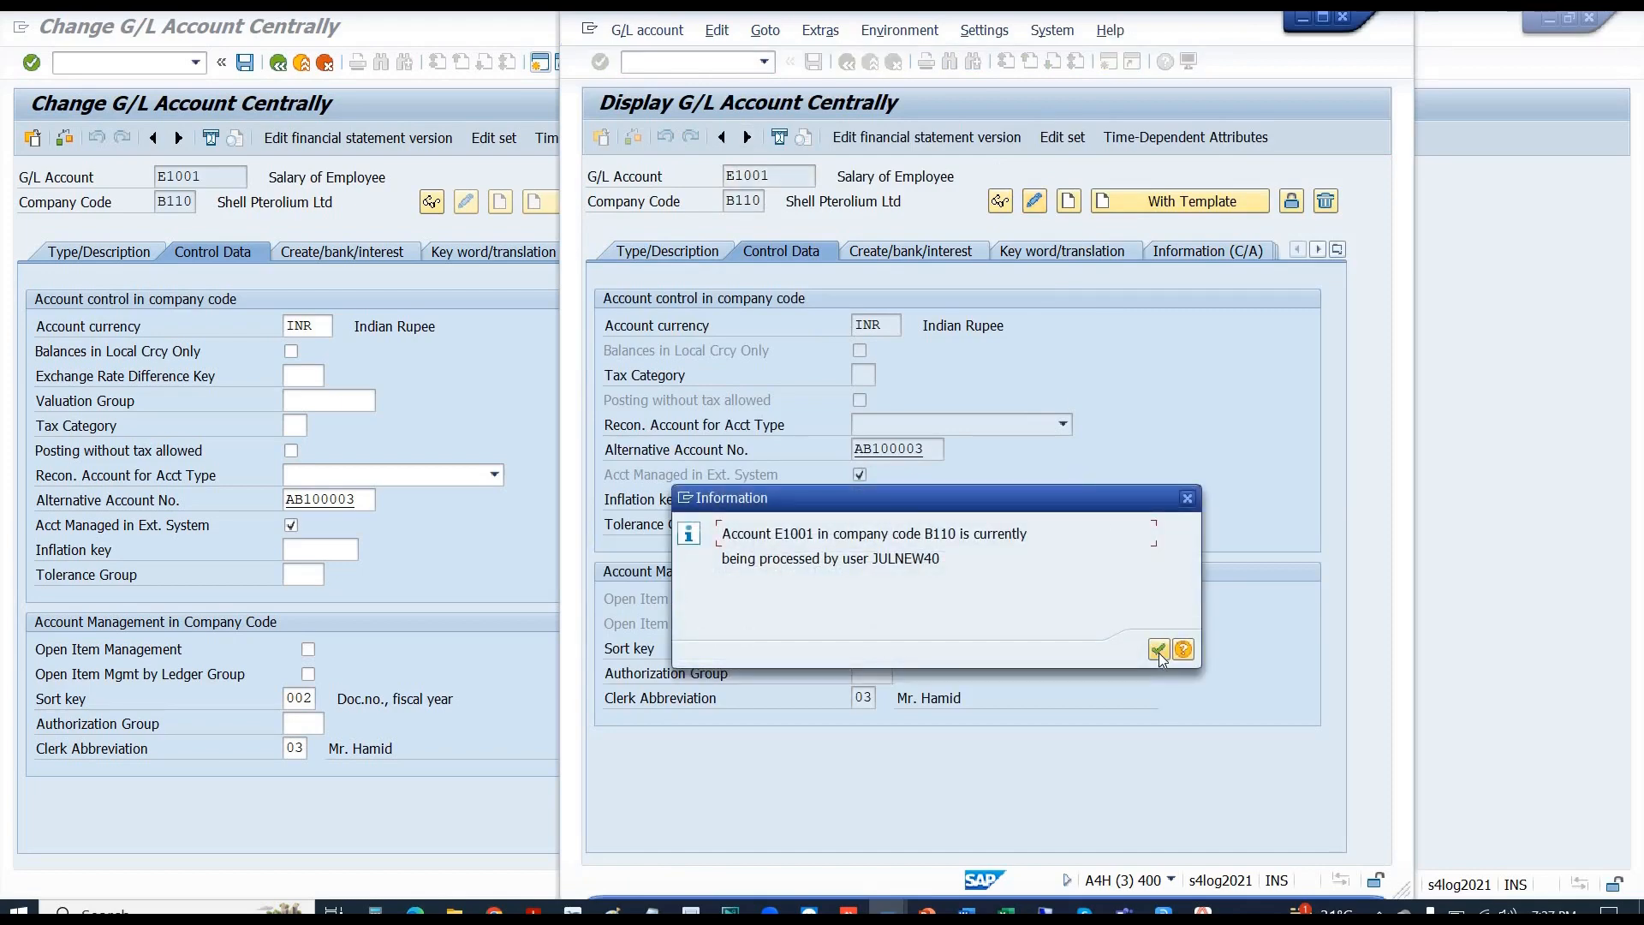
{"action": "left_click", "coordinate": [1159, 653]}
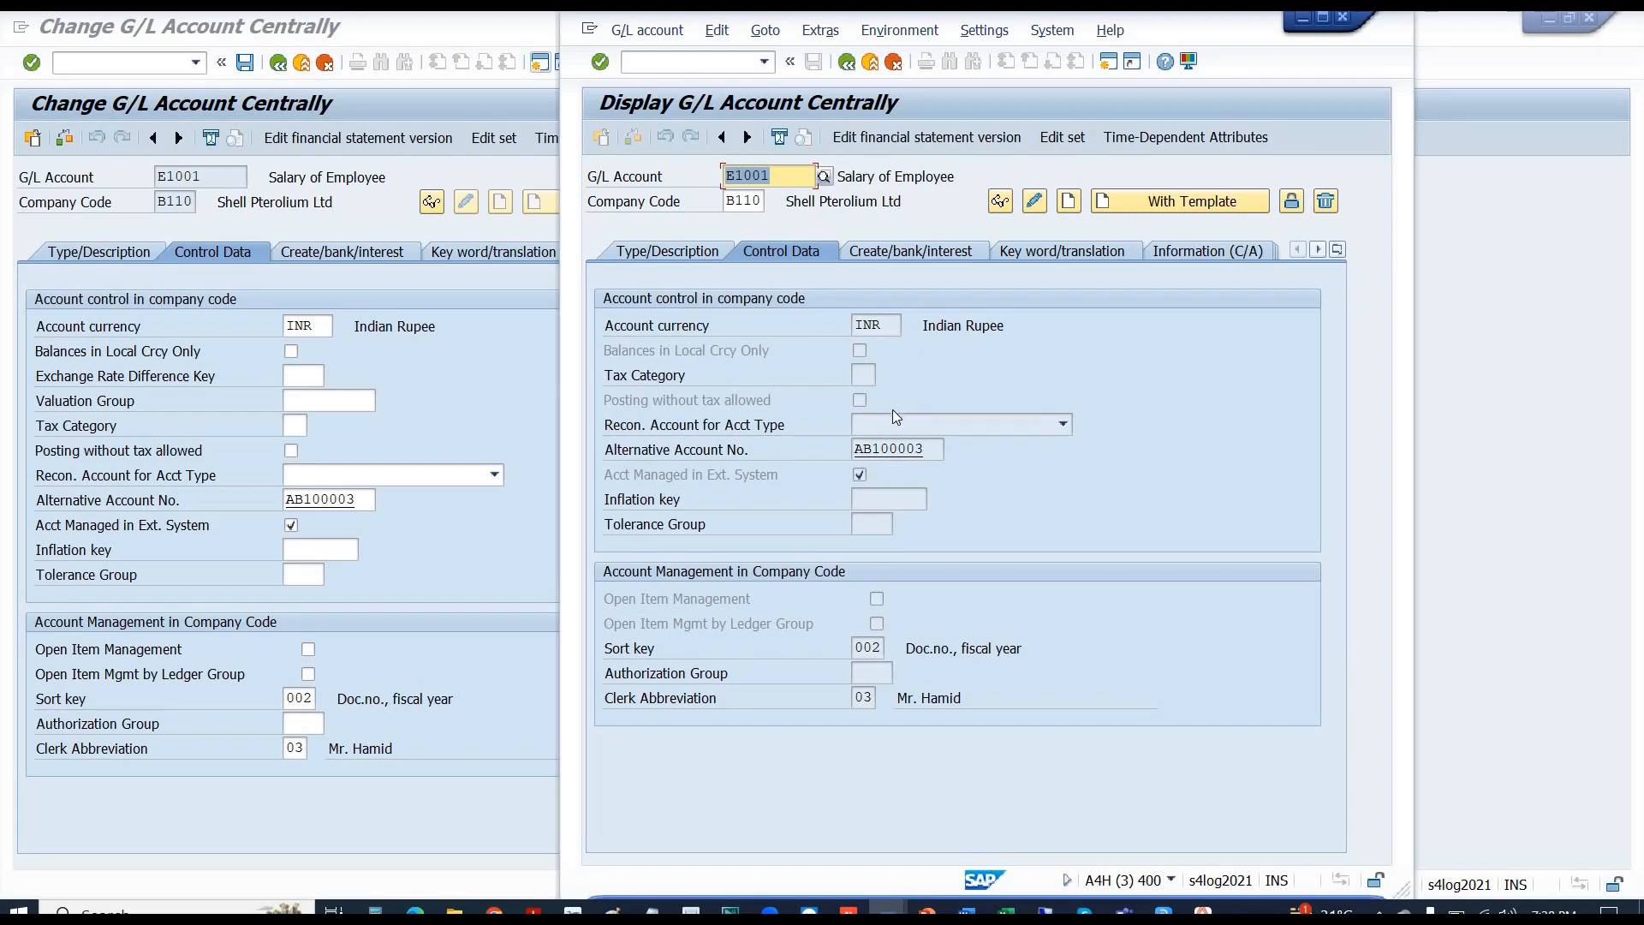
{"action": "key", "text": "alt+Tab"}
{"action": "key", "text": "alt+Tab"}
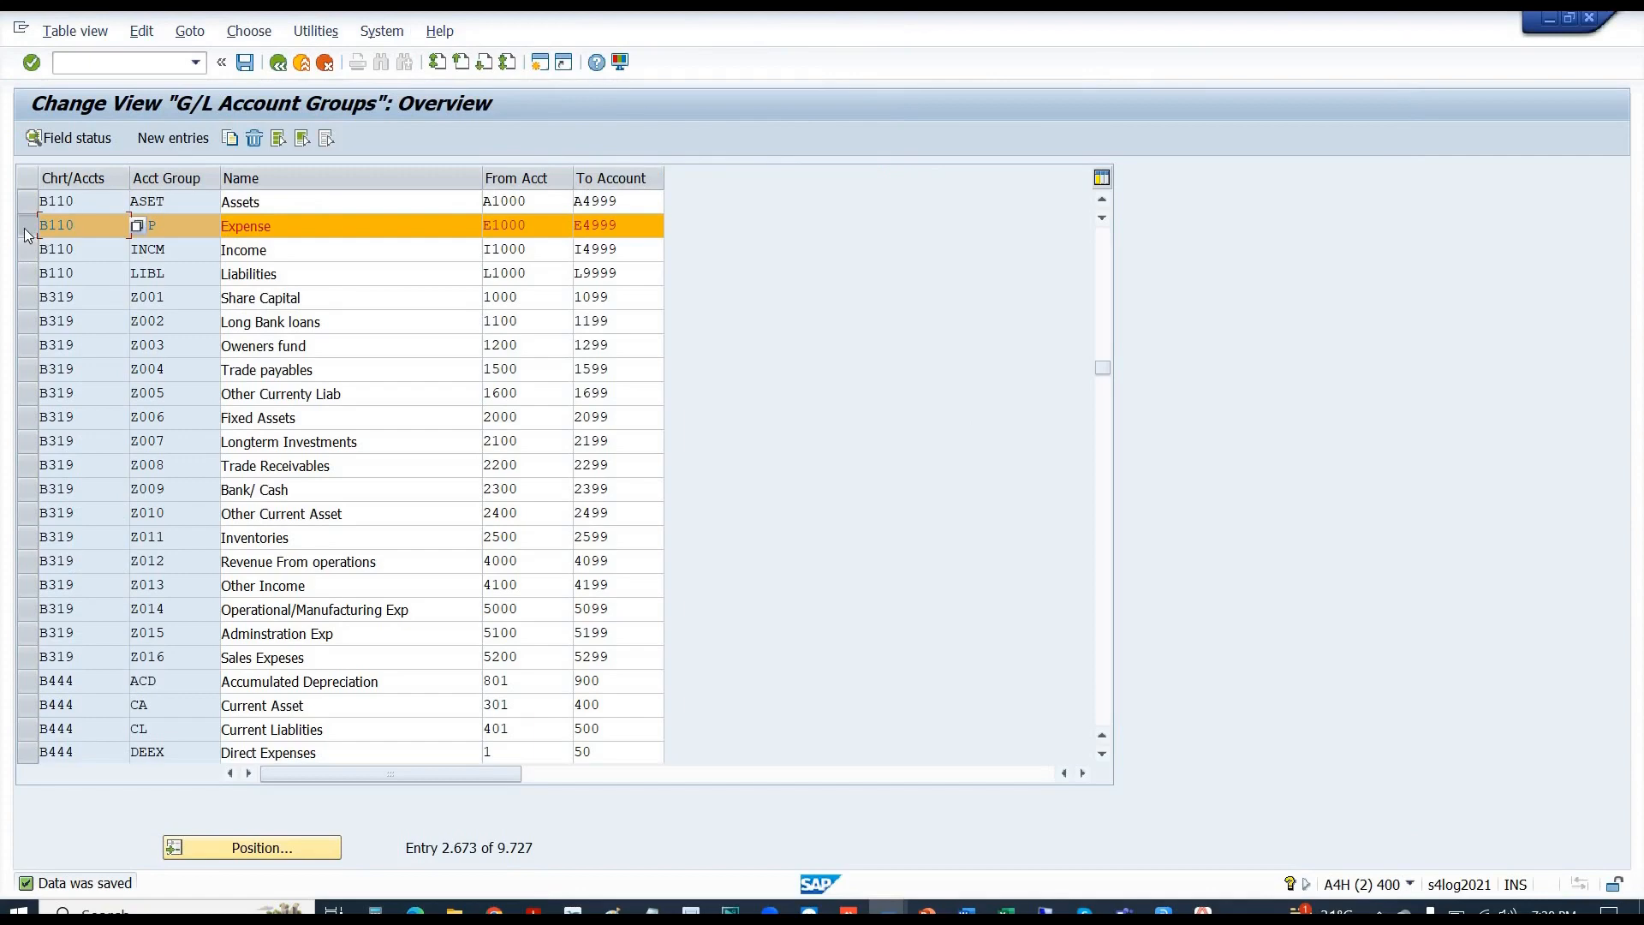
- Set Exchange Rate Difference to Req. Entry in EXP's Control field status and save
{"action": "left_click", "coordinate": [169, 232]}
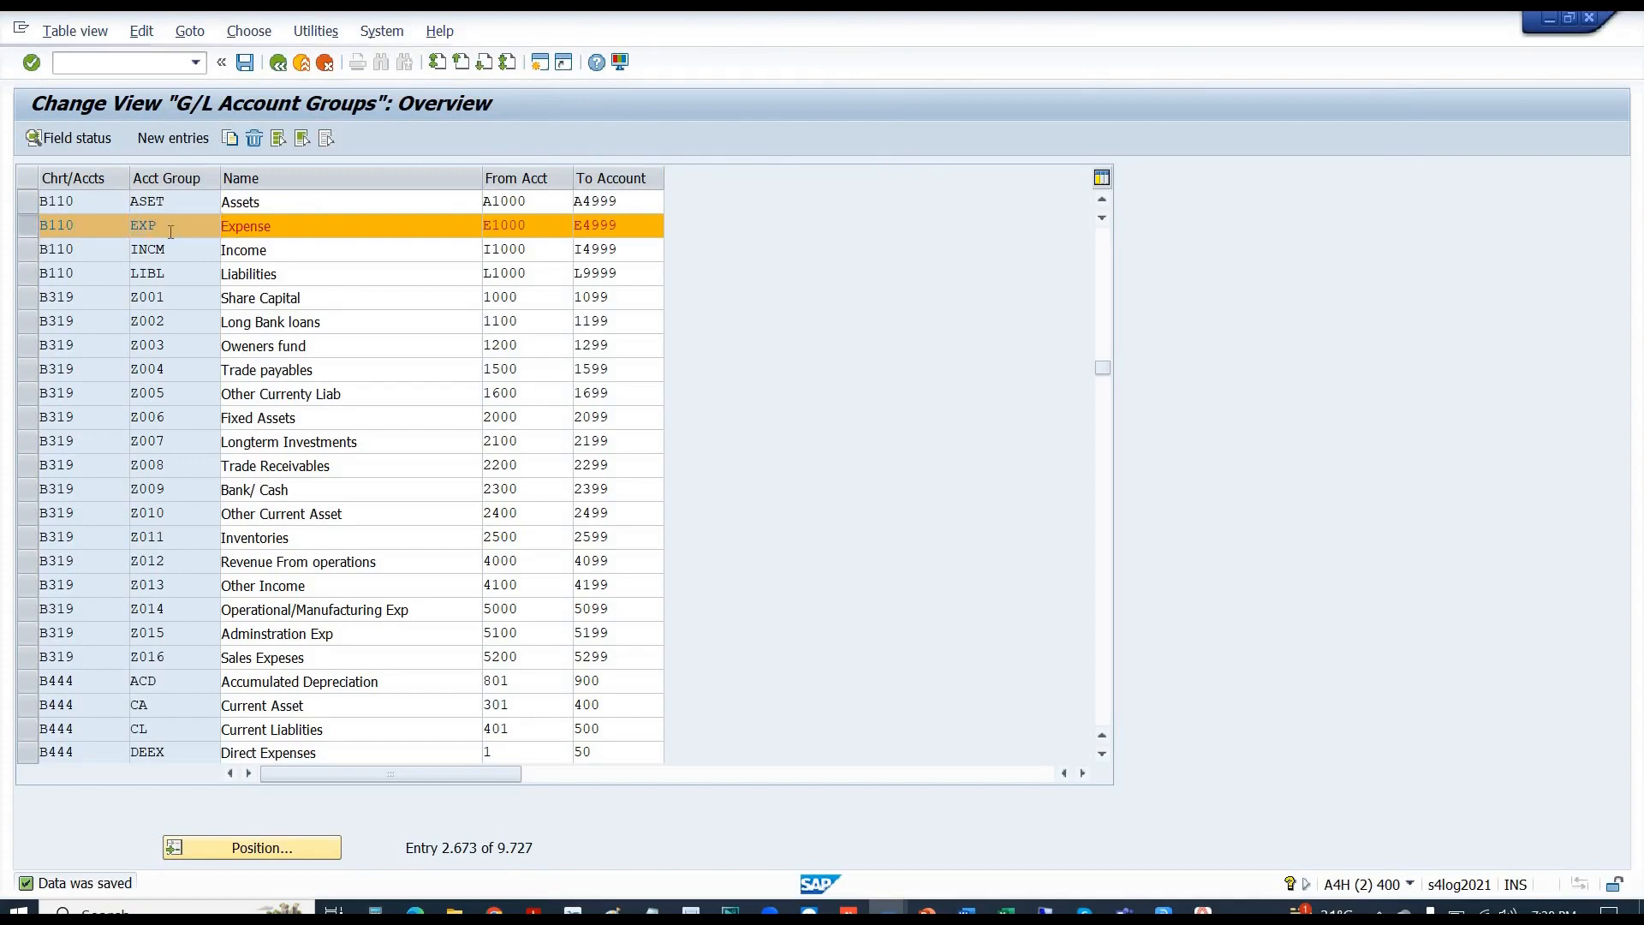
{"action": "left_click", "coordinate": [62, 137]}
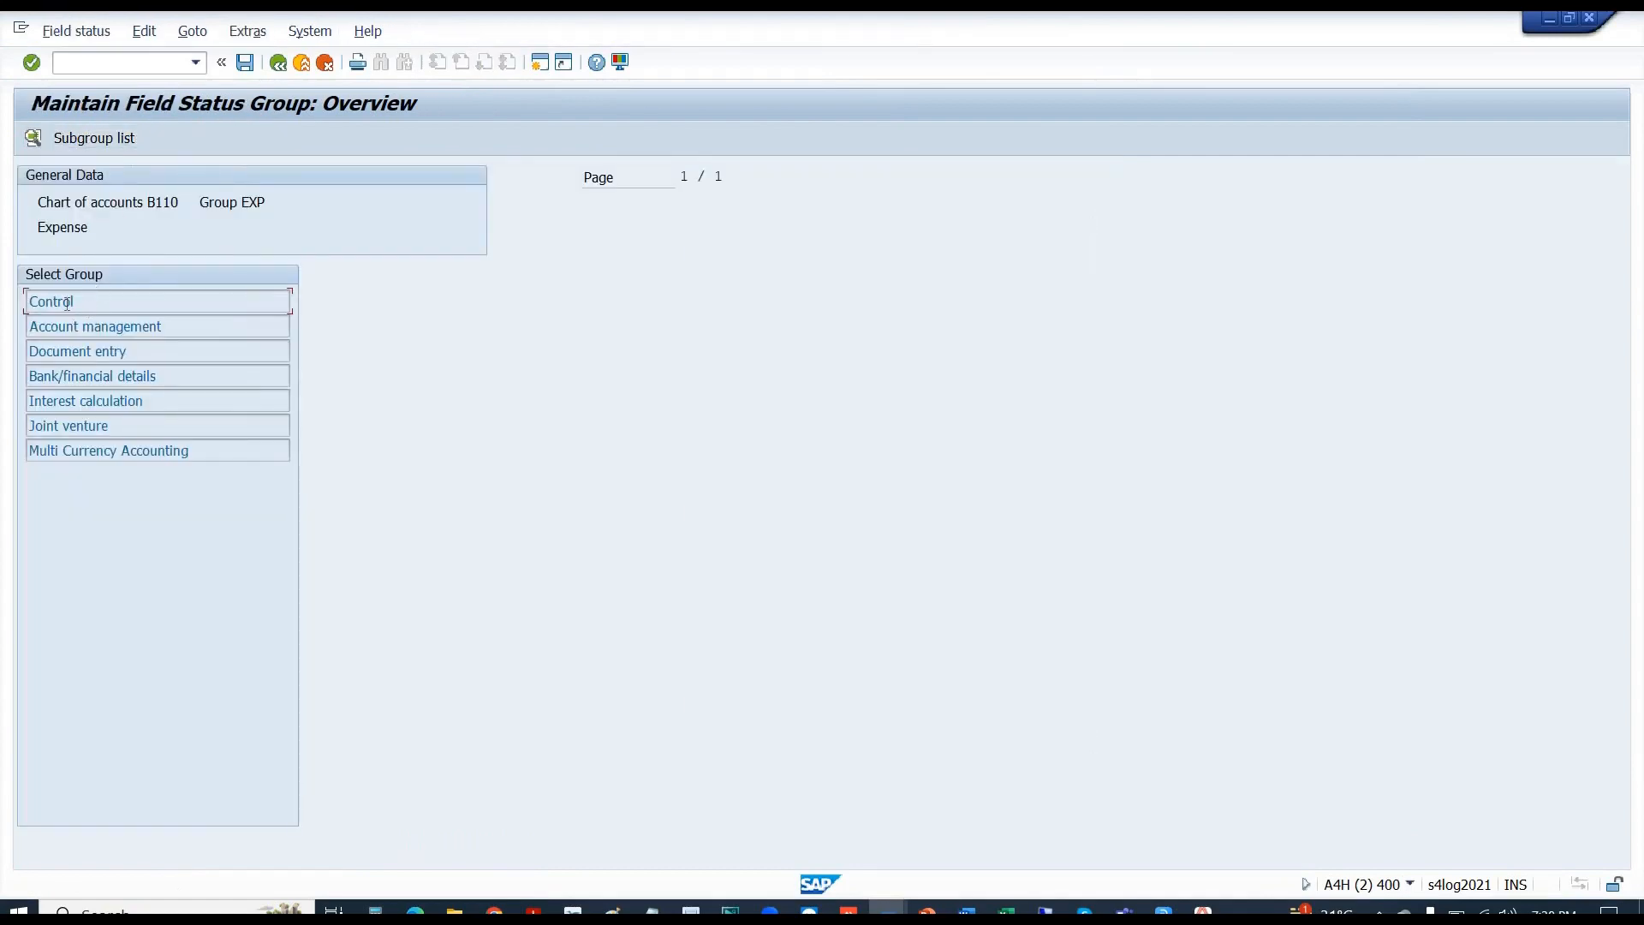
{"action": "double_click", "coordinate": [65, 303]}
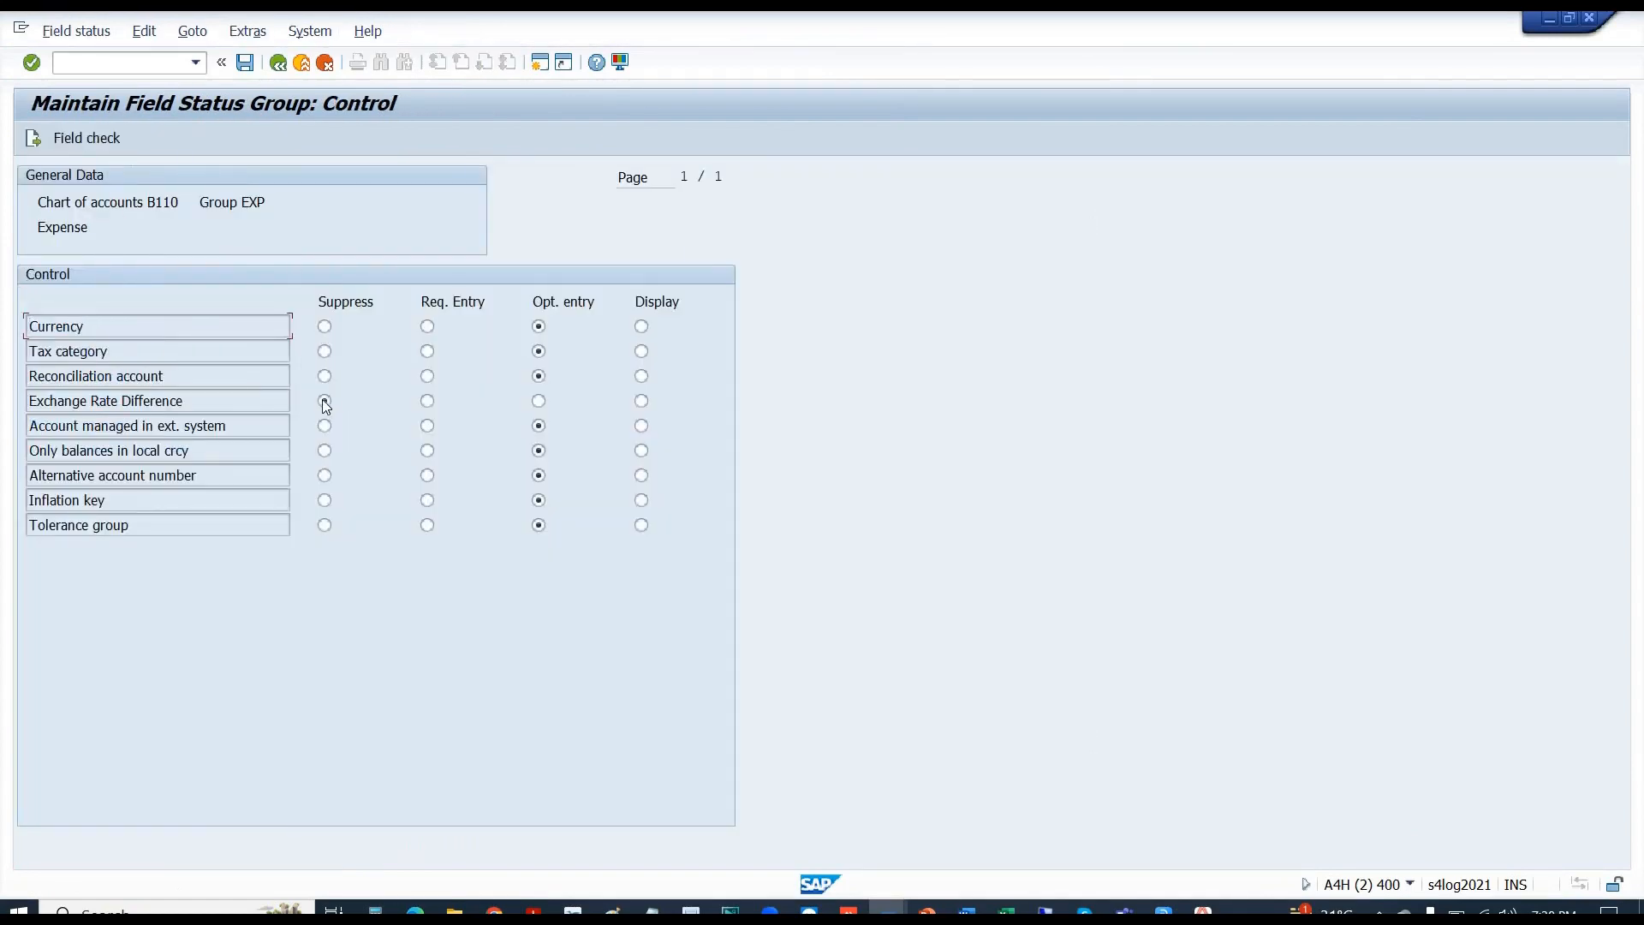
{"action": "left_click", "coordinate": [427, 402]}
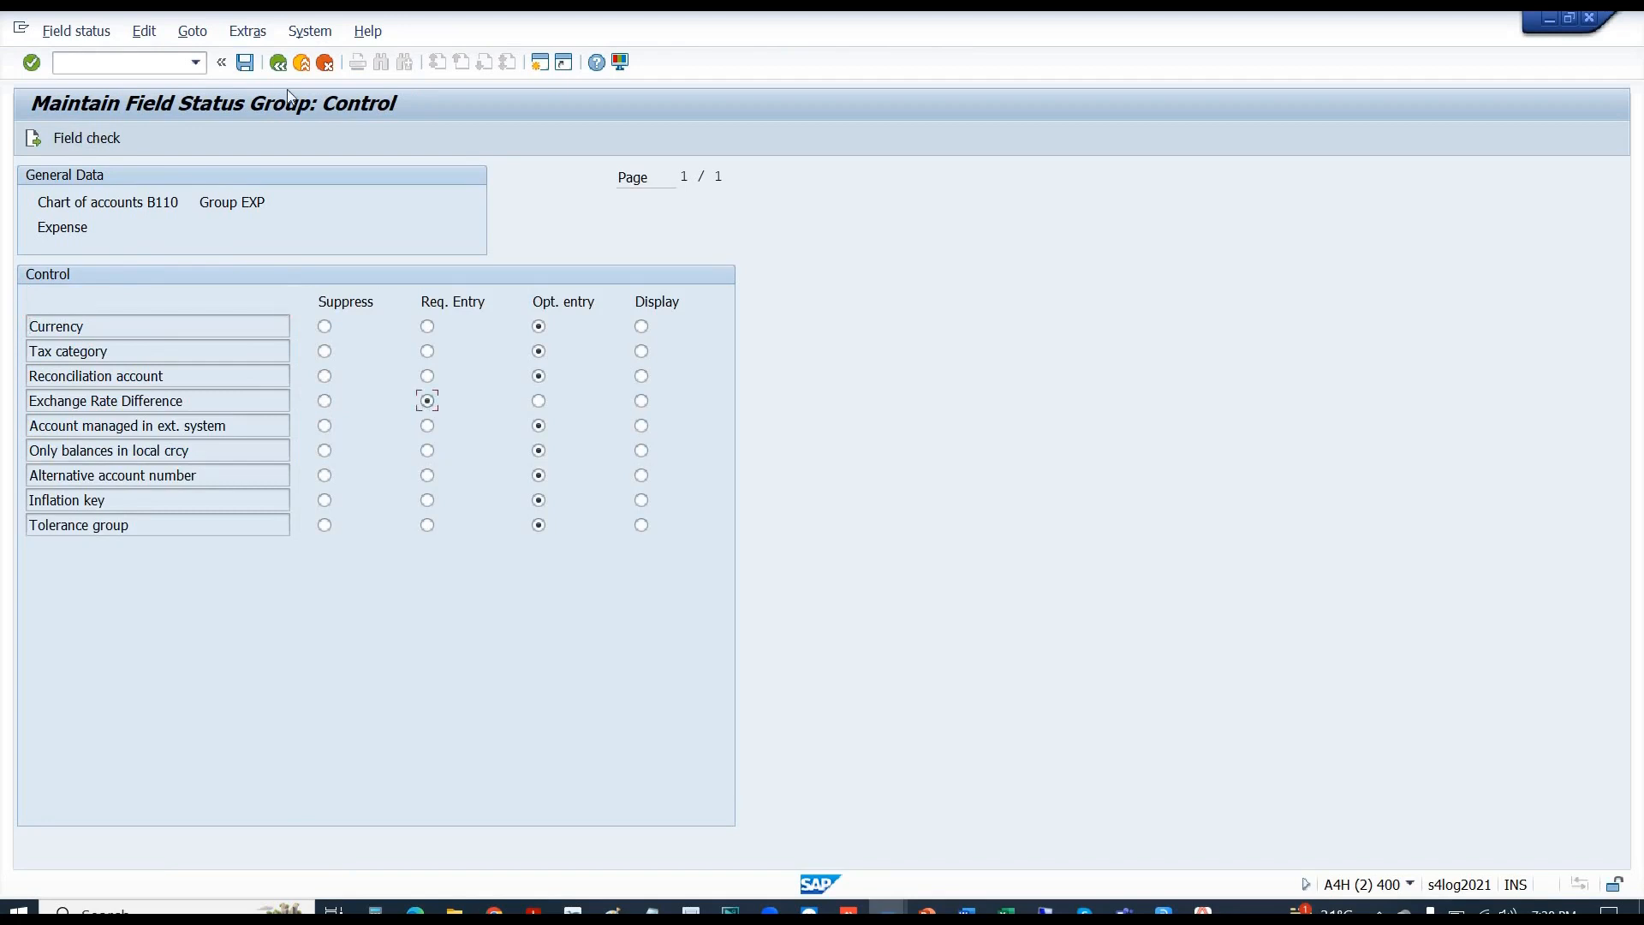
{"action": "left_click", "coordinate": [247, 65]}
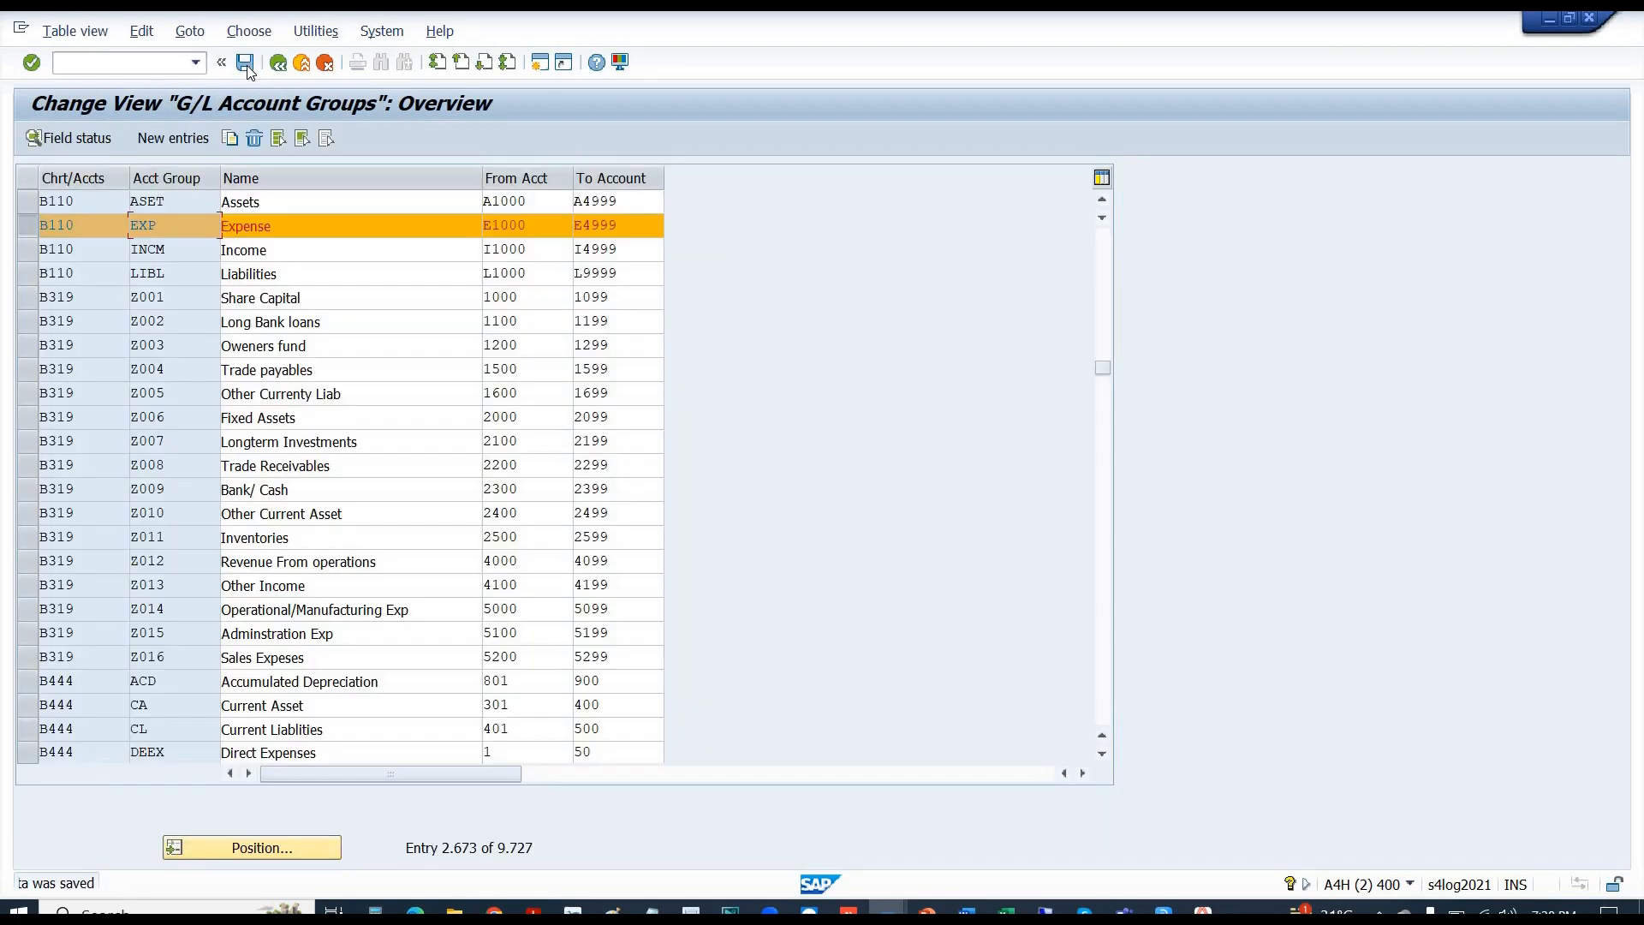
{"action": "key", "text": "alt+Tab"}
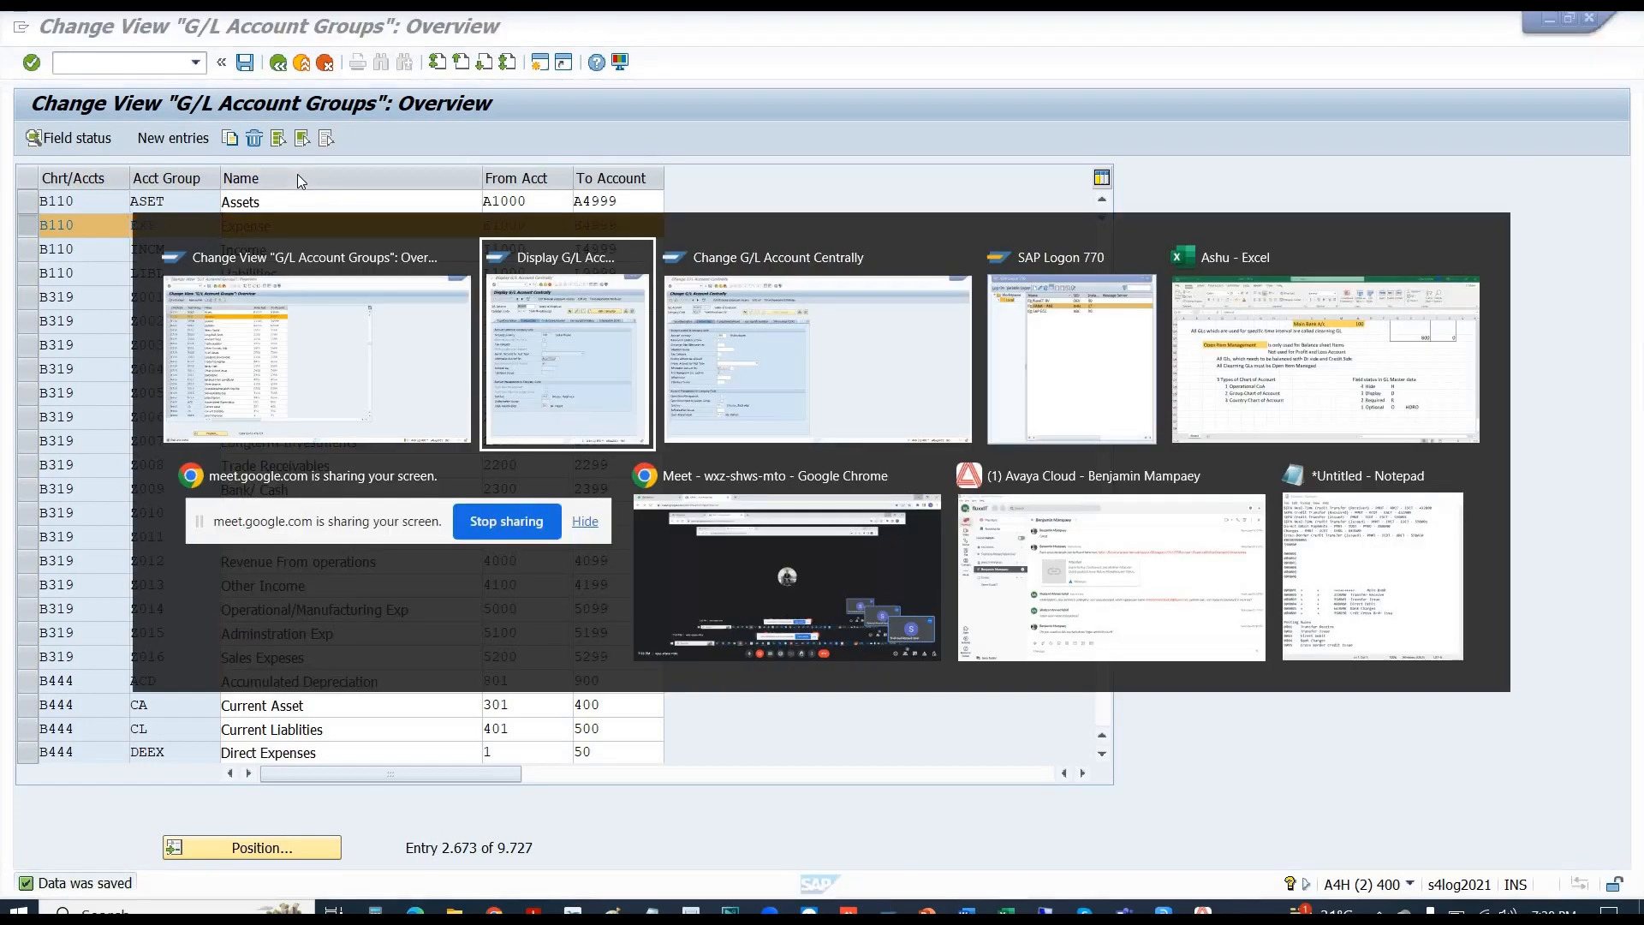
- Reopen E1001 via /NFS00 in change mode and check its Valuation Group and Exchange Rate Difference Key fields
{"action": "left_click", "coordinate": [107, 64]}
{"action": "type", "text": "/NFS00"}
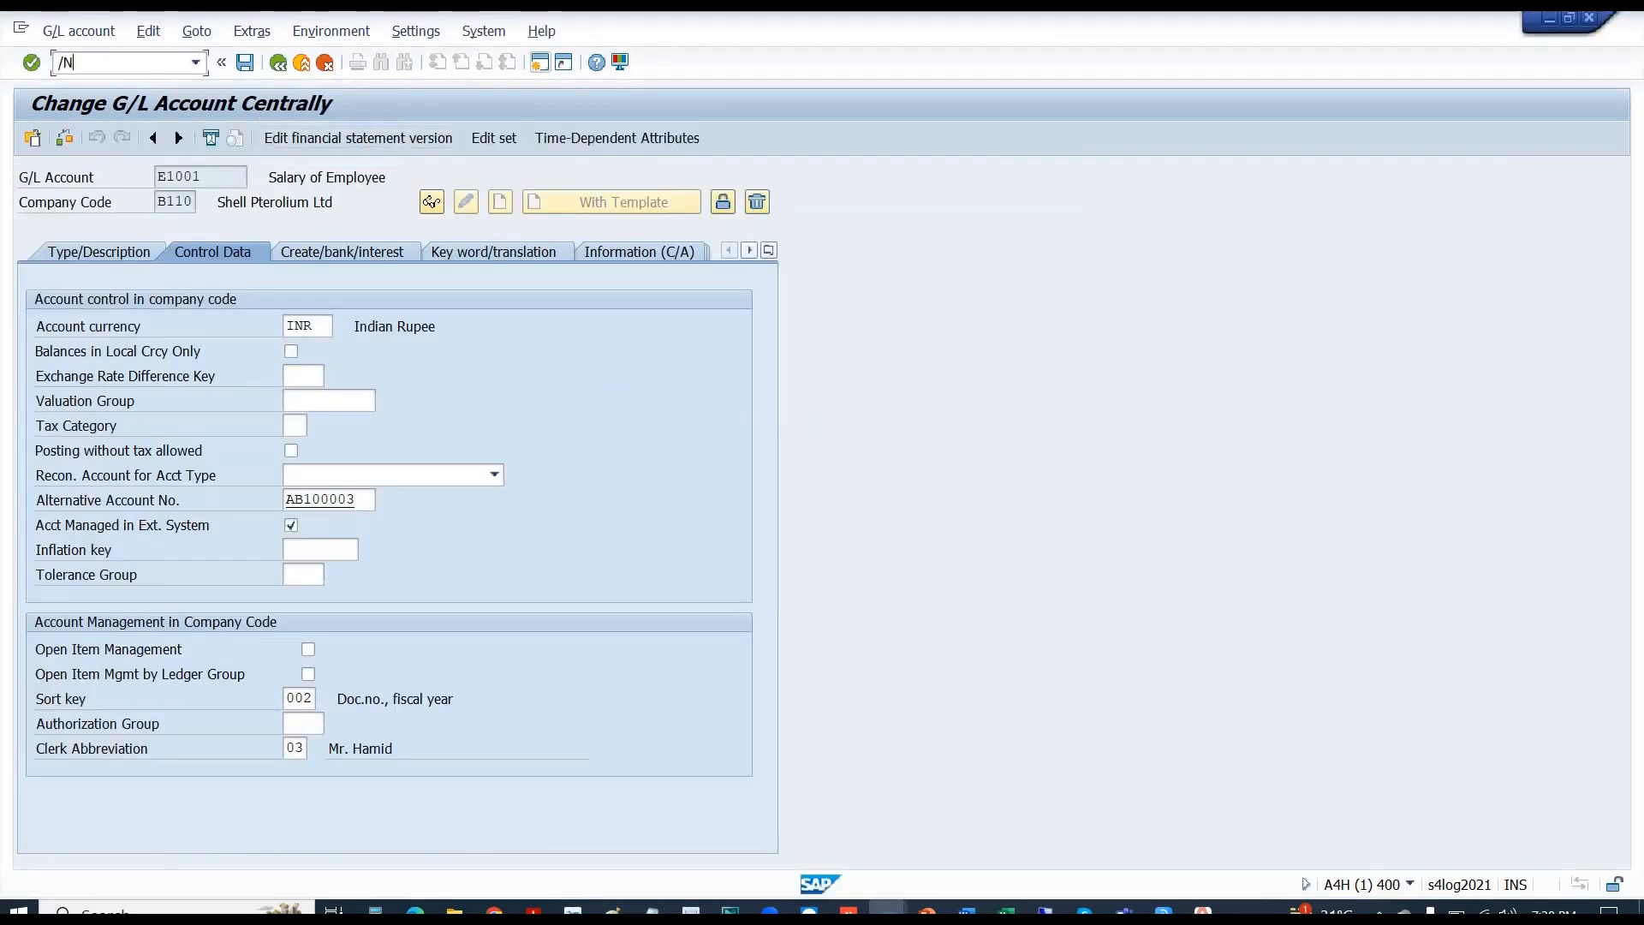
{"action": "key", "text": "Return"}
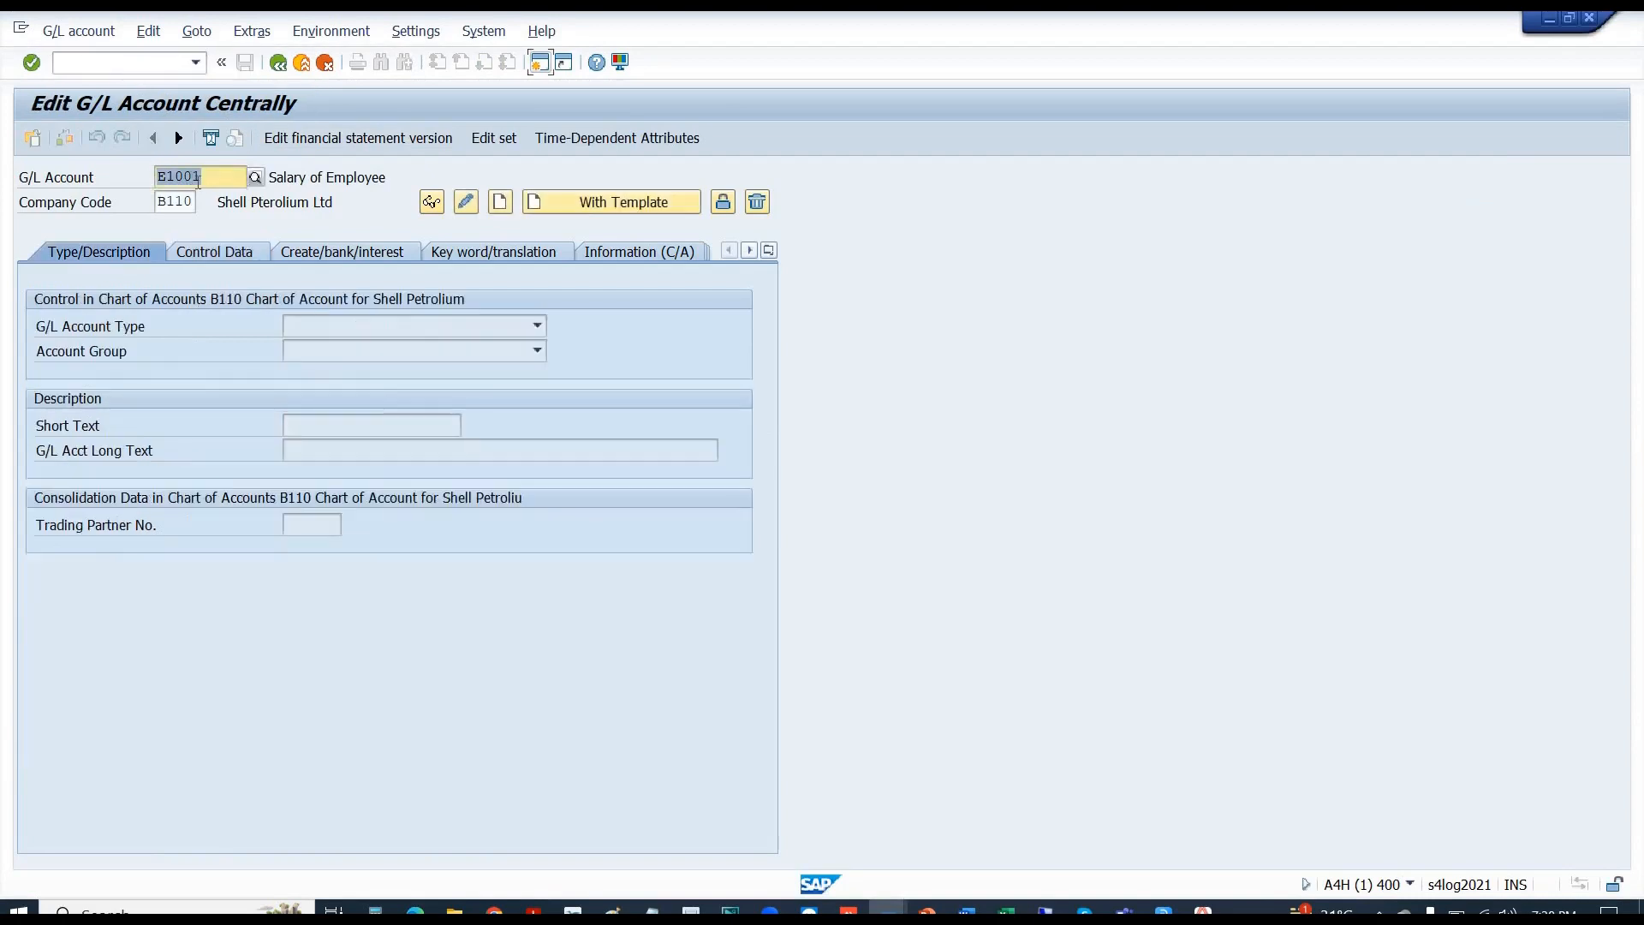
{"action": "left_click", "coordinate": [465, 204]}
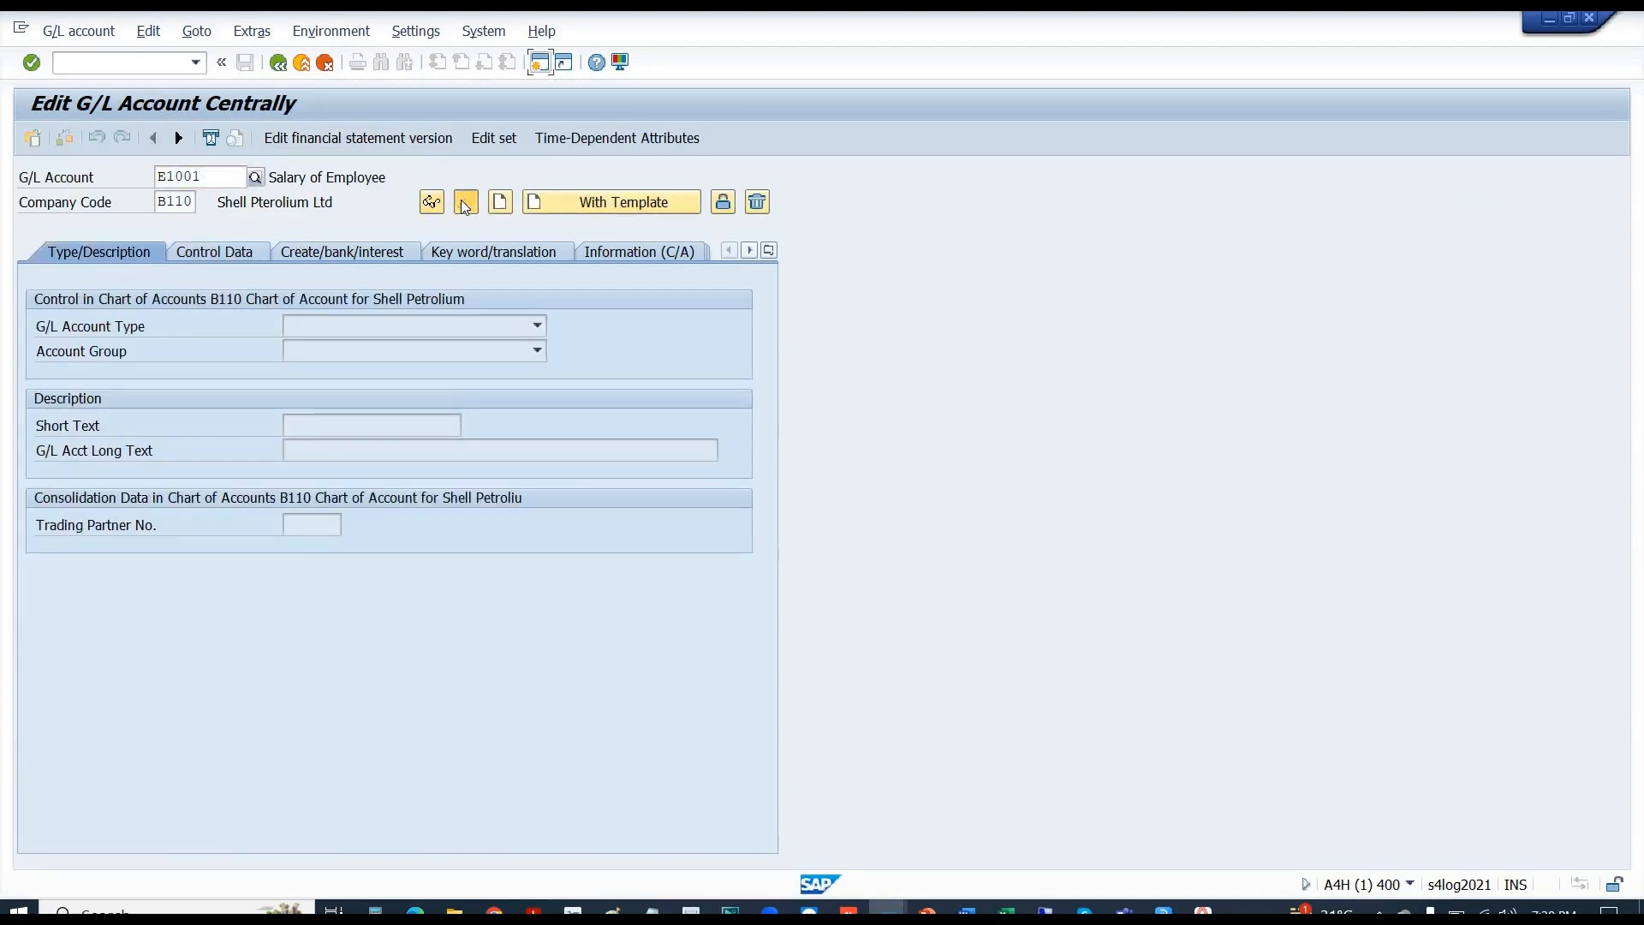
{"action": "left_click", "coordinate": [224, 258]}
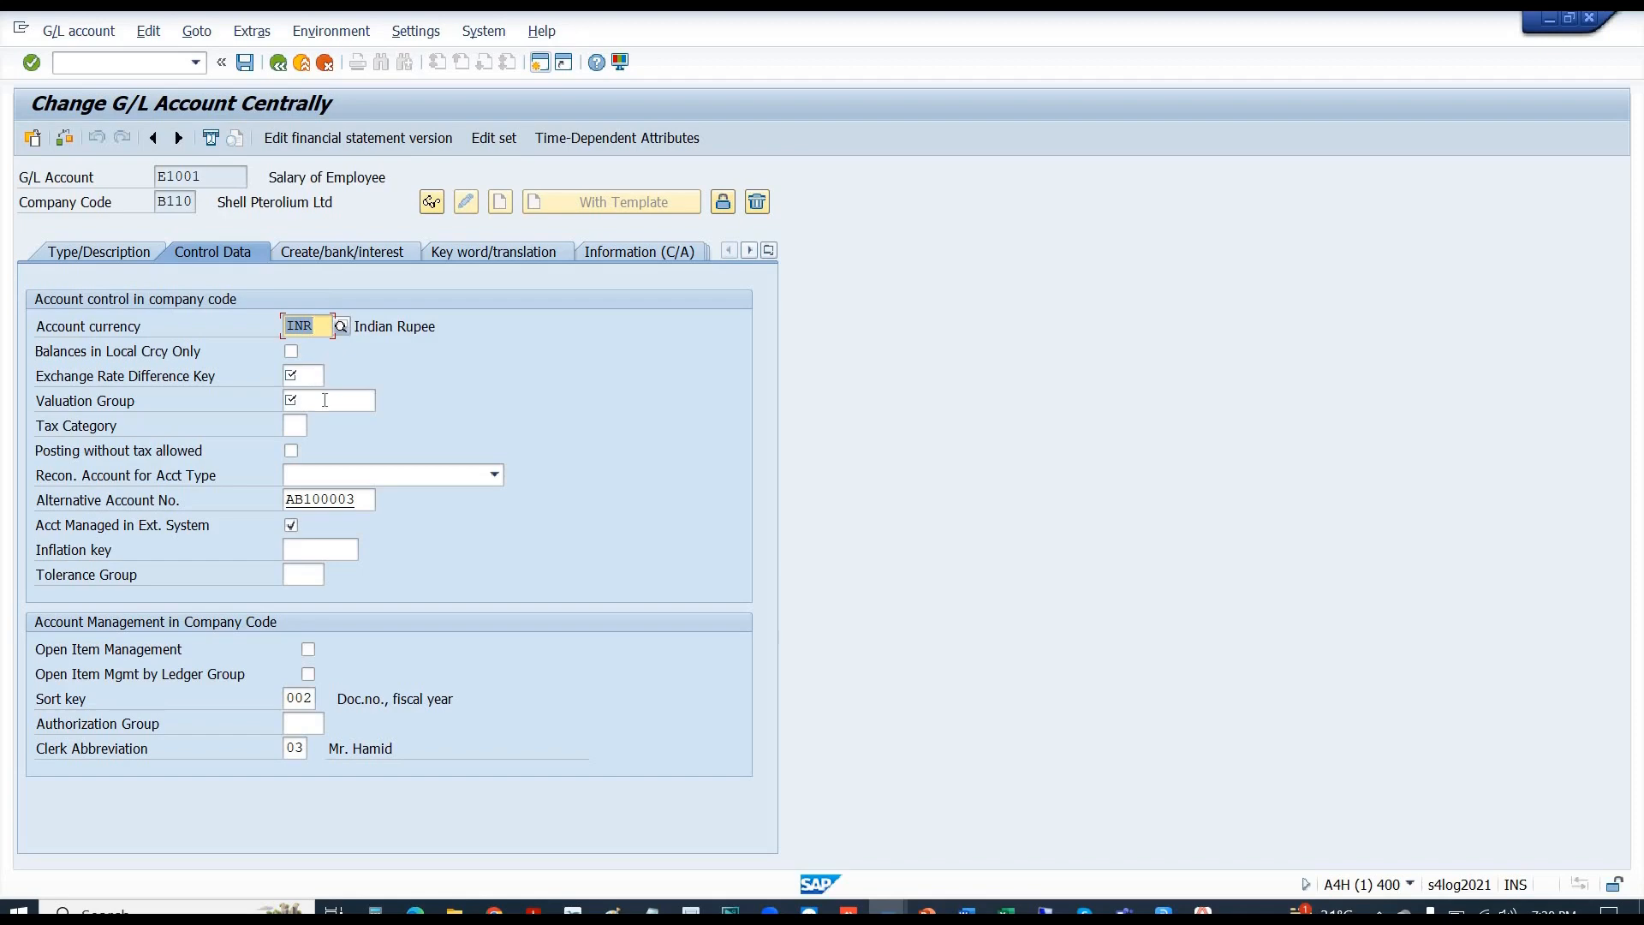
{"action": "left_click", "coordinate": [325, 400]}
{"action": "left_click", "coordinate": [309, 374]}
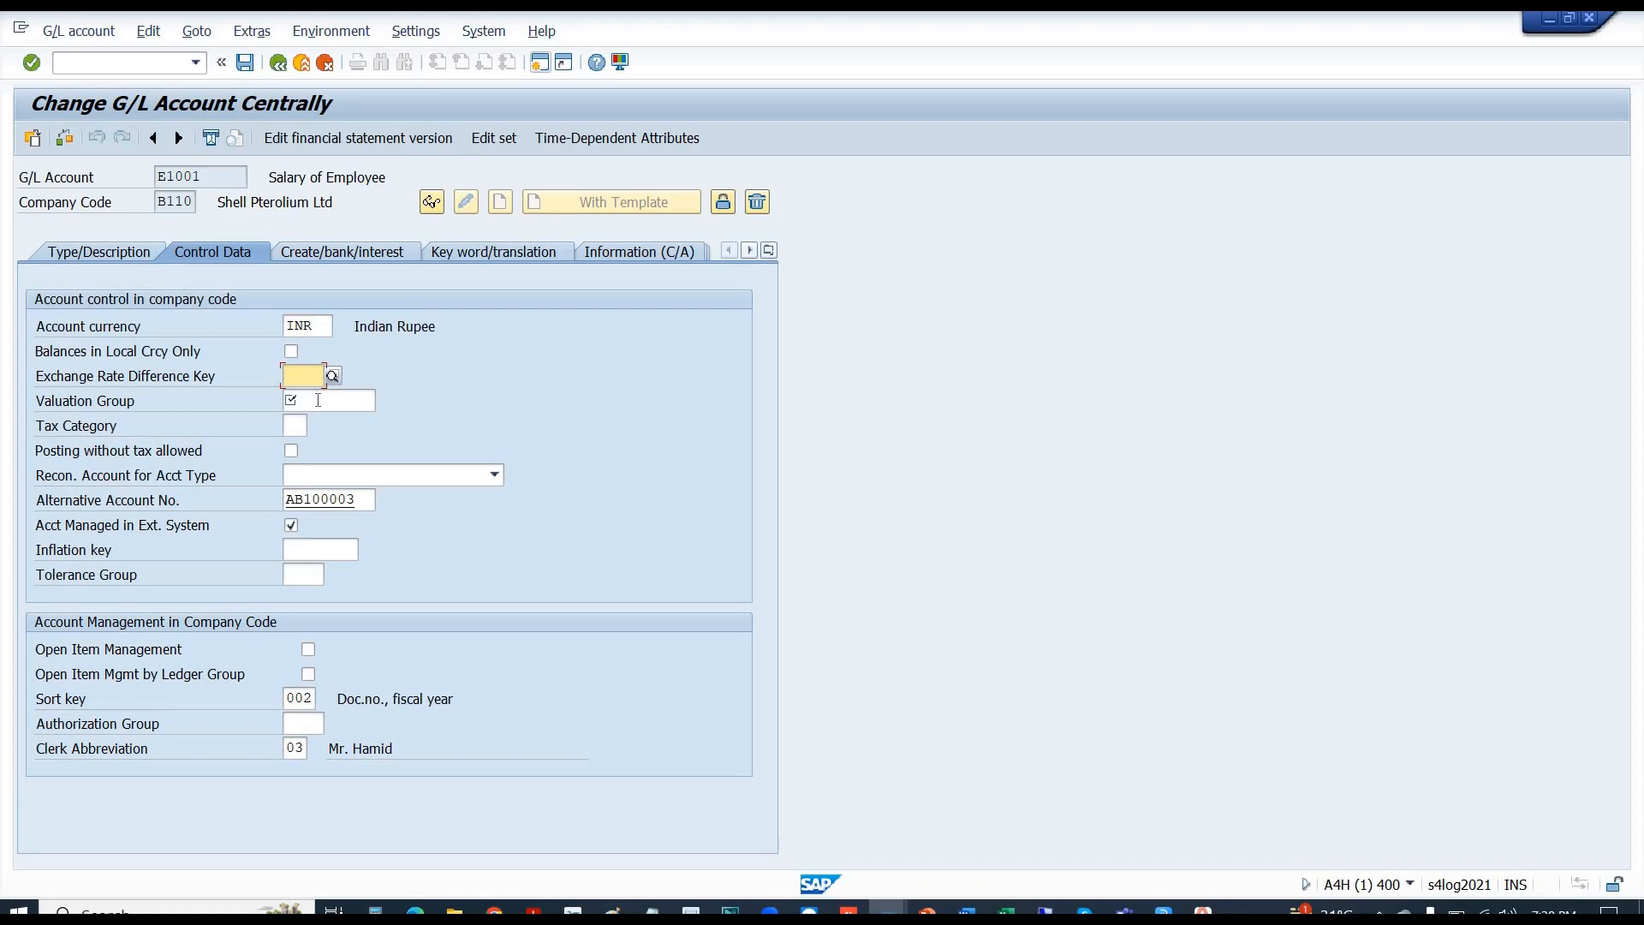
{"action": "left_click", "coordinate": [318, 400]}
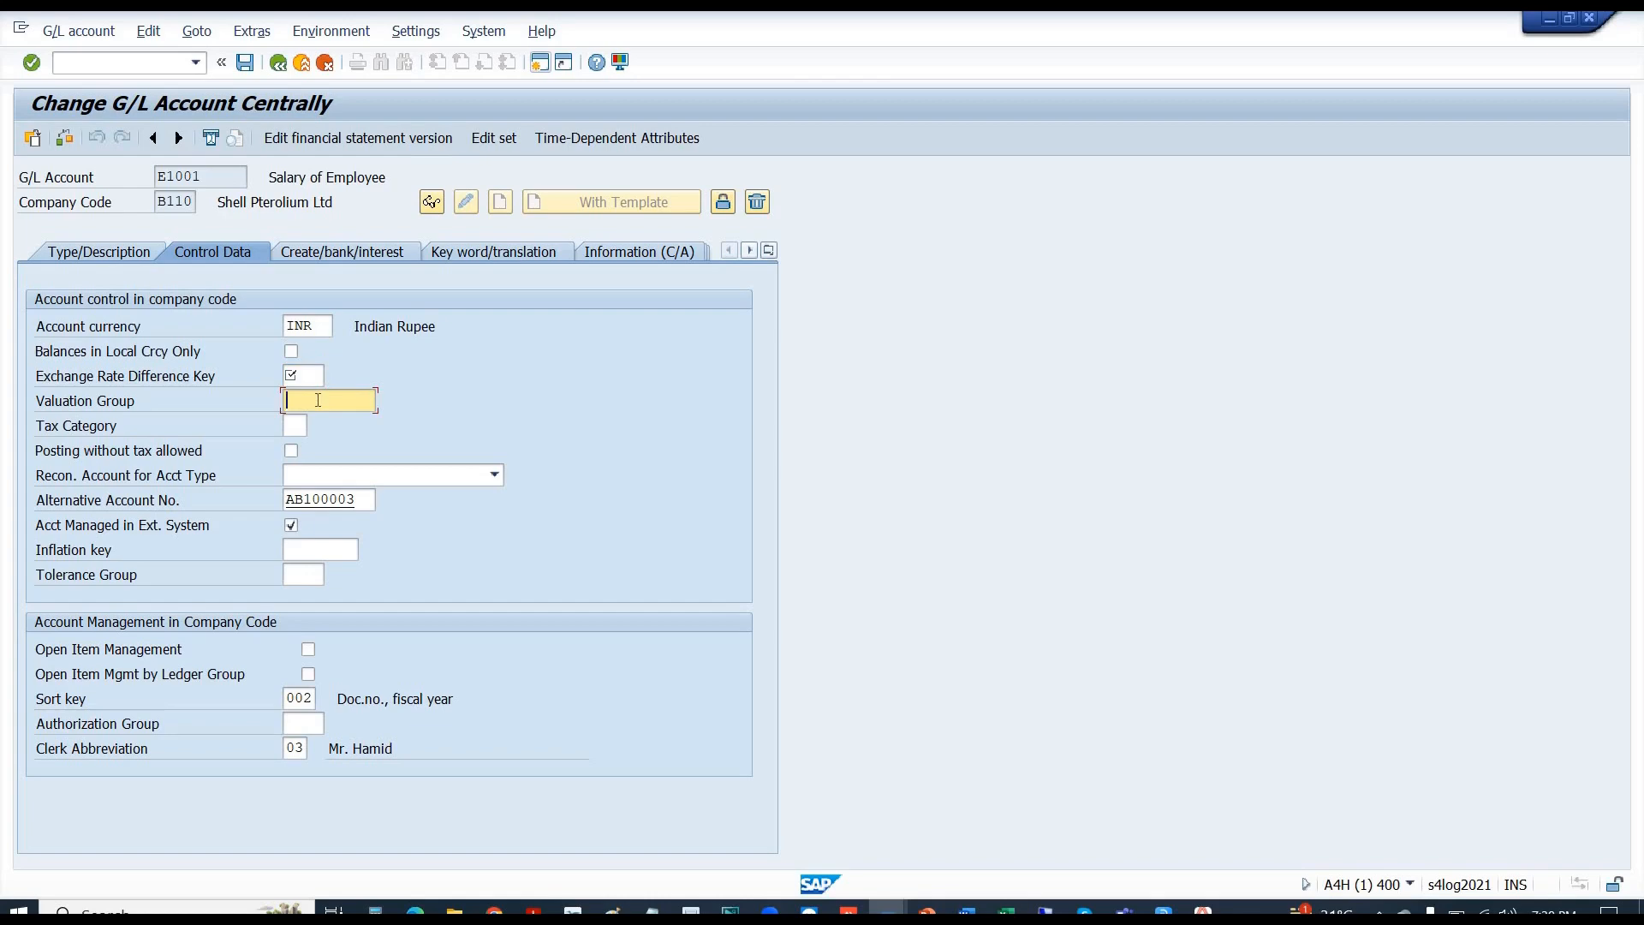
{"action": "left_click", "coordinate": [303, 378]}
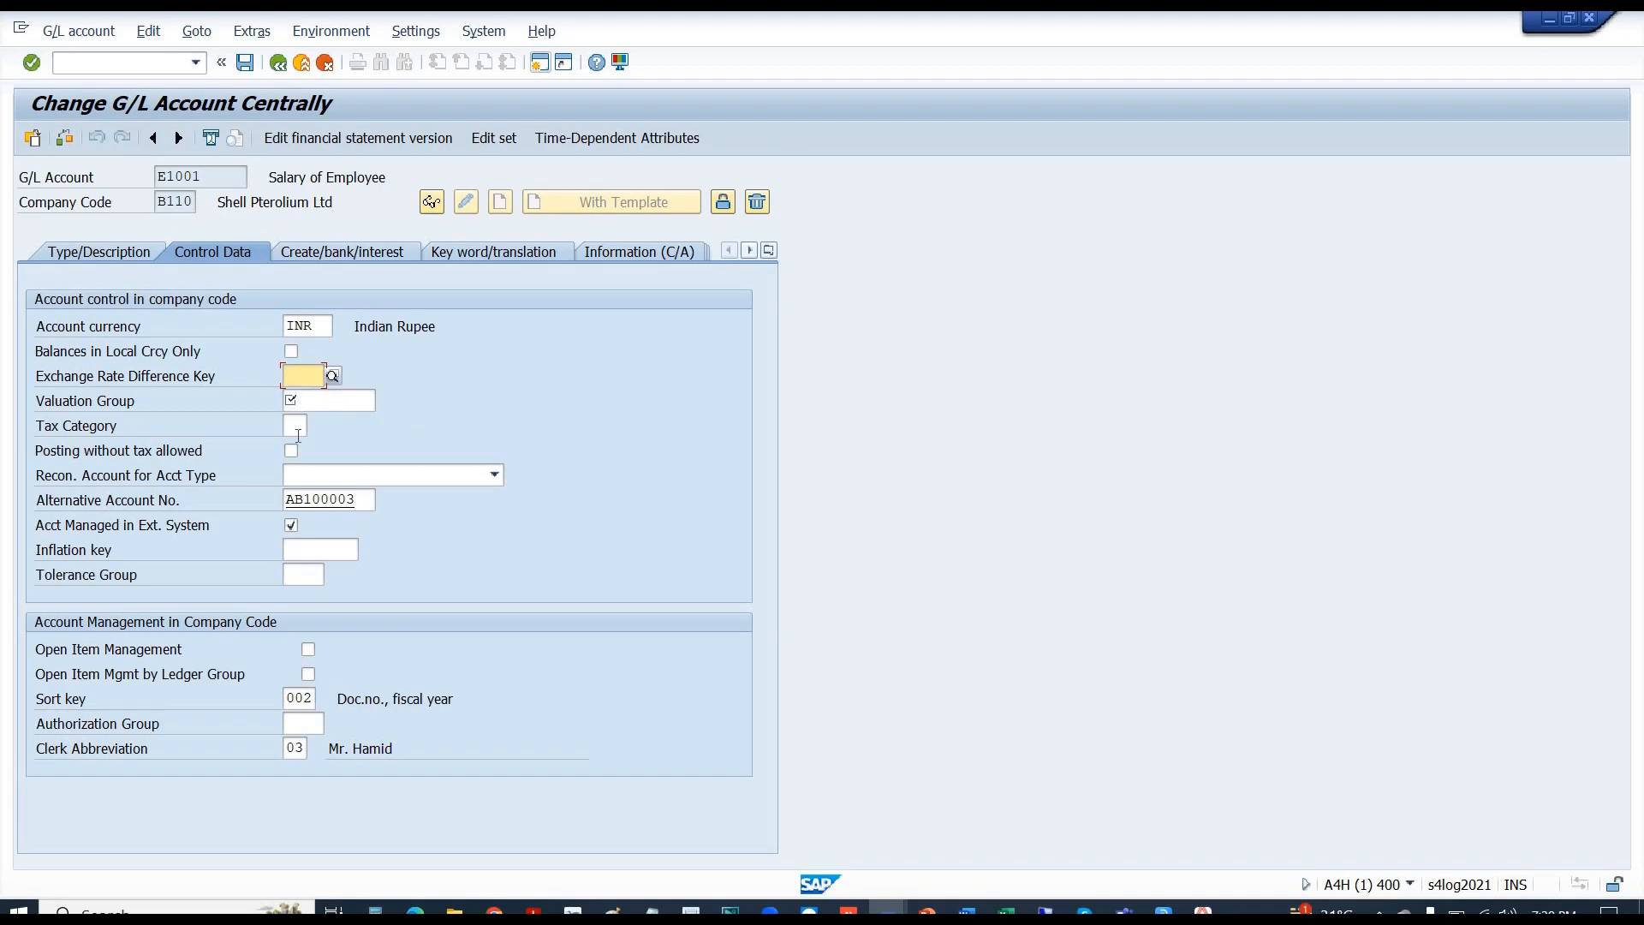
{"action": "key", "text": "alt+Tab"}
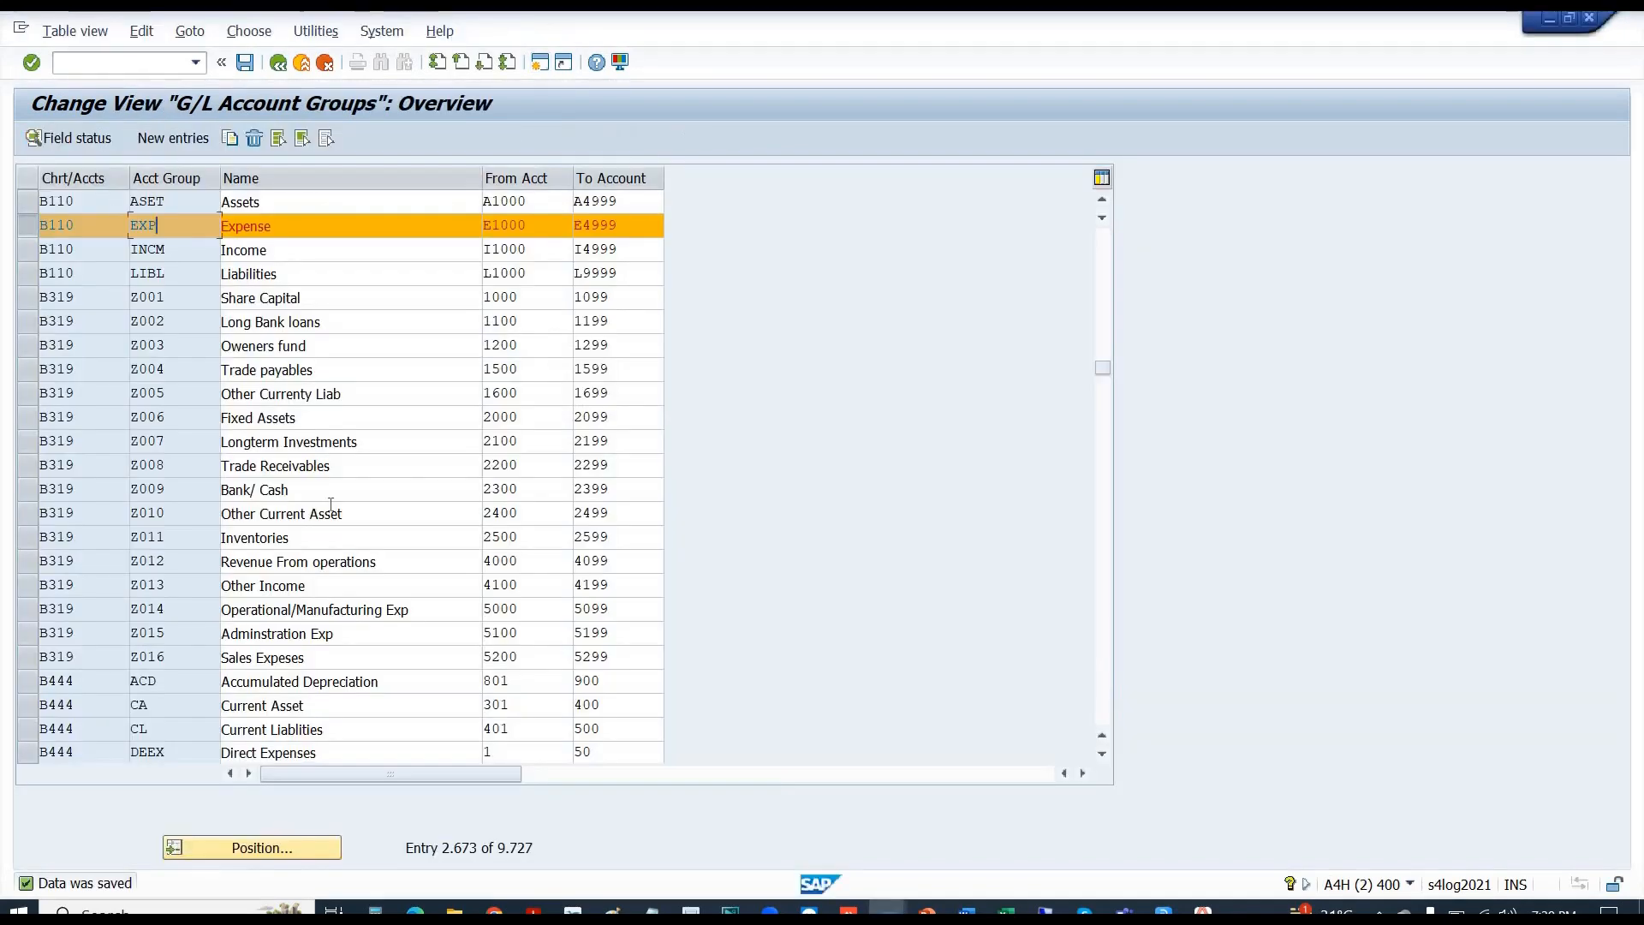
- Set Authorization group to Display in the EXP group's Account management field status, then save
{"action": "left_click", "coordinate": [84, 143]}
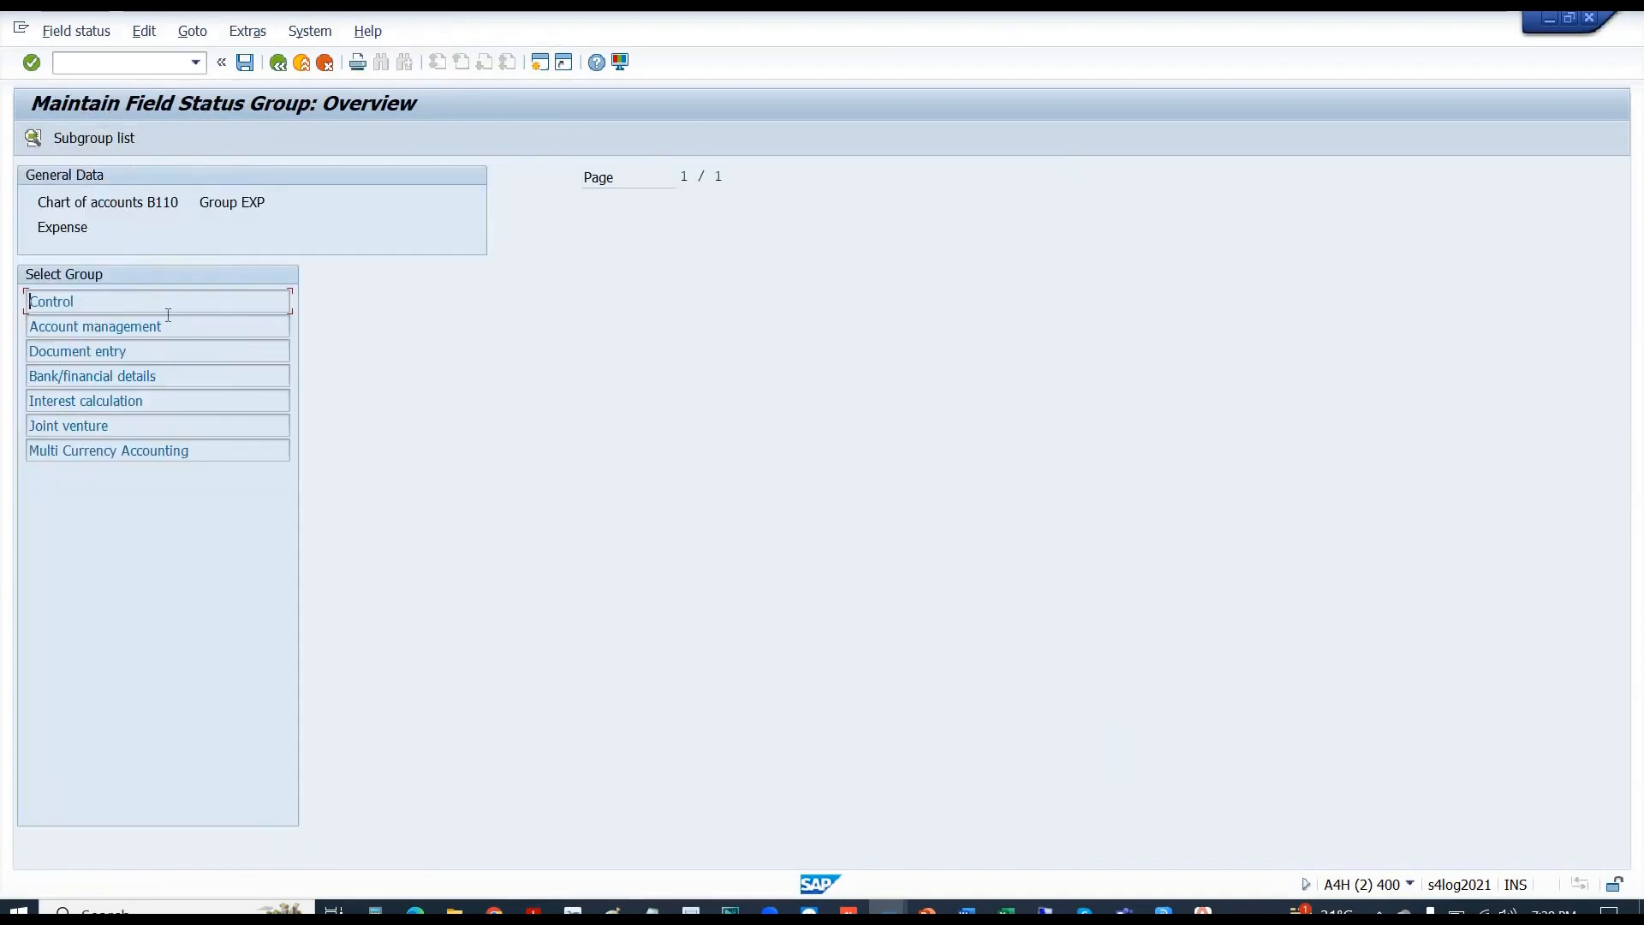
{"action": "double_click", "coordinate": [169, 326]}
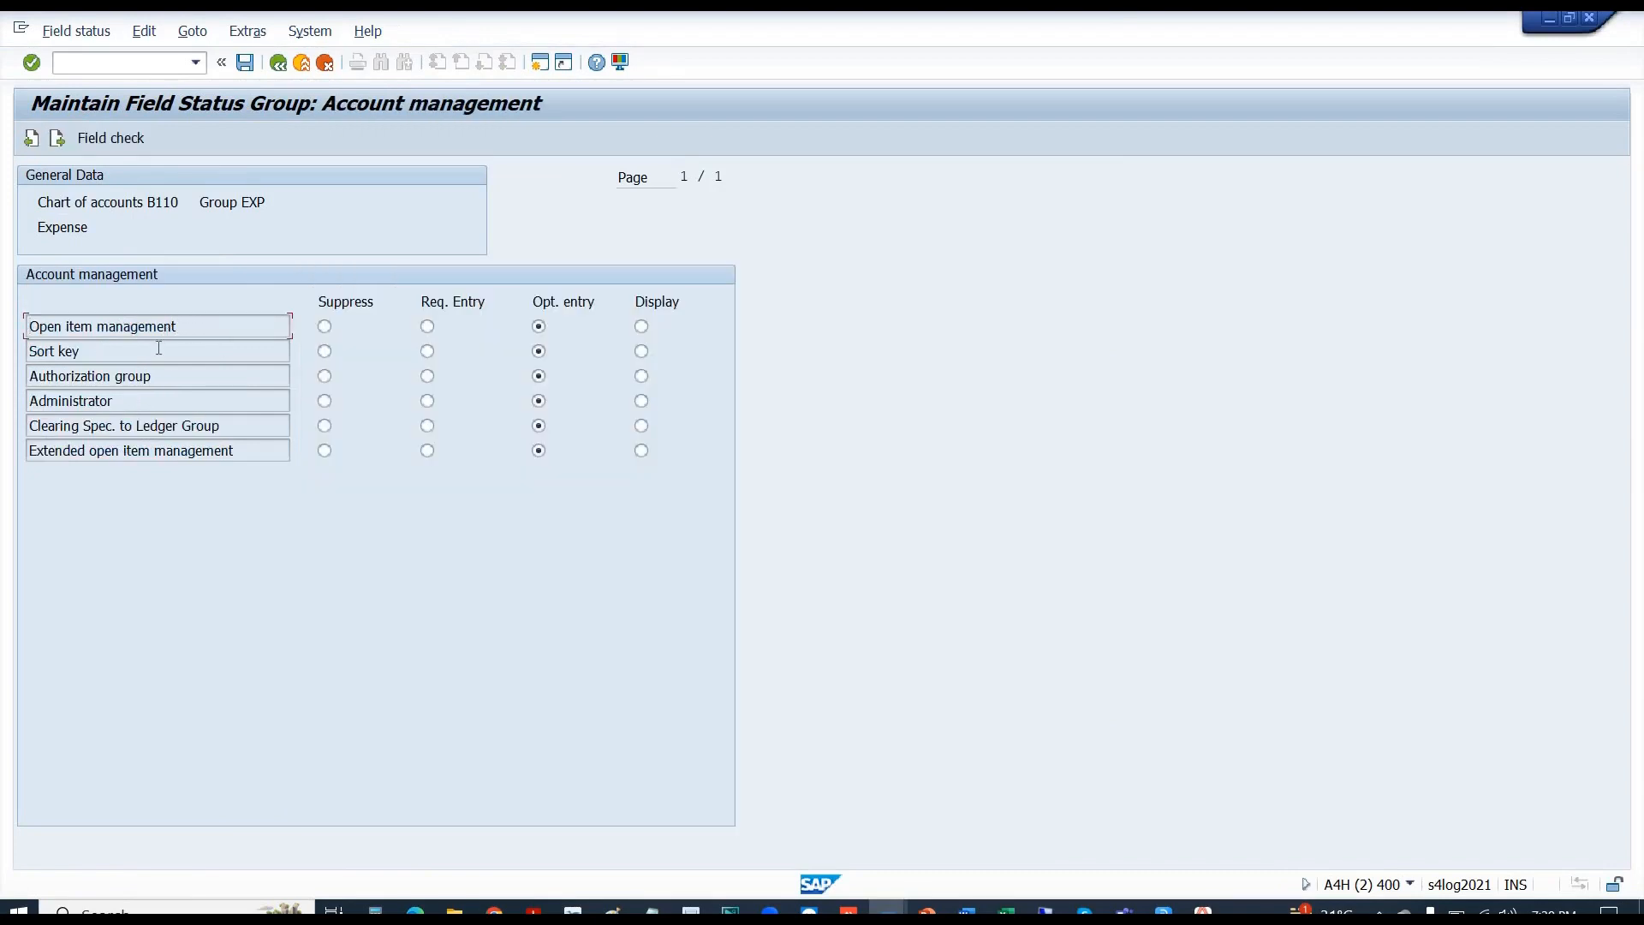
{"action": "left_click", "coordinate": [185, 377]}
{"action": "left_click", "coordinate": [641, 376]}
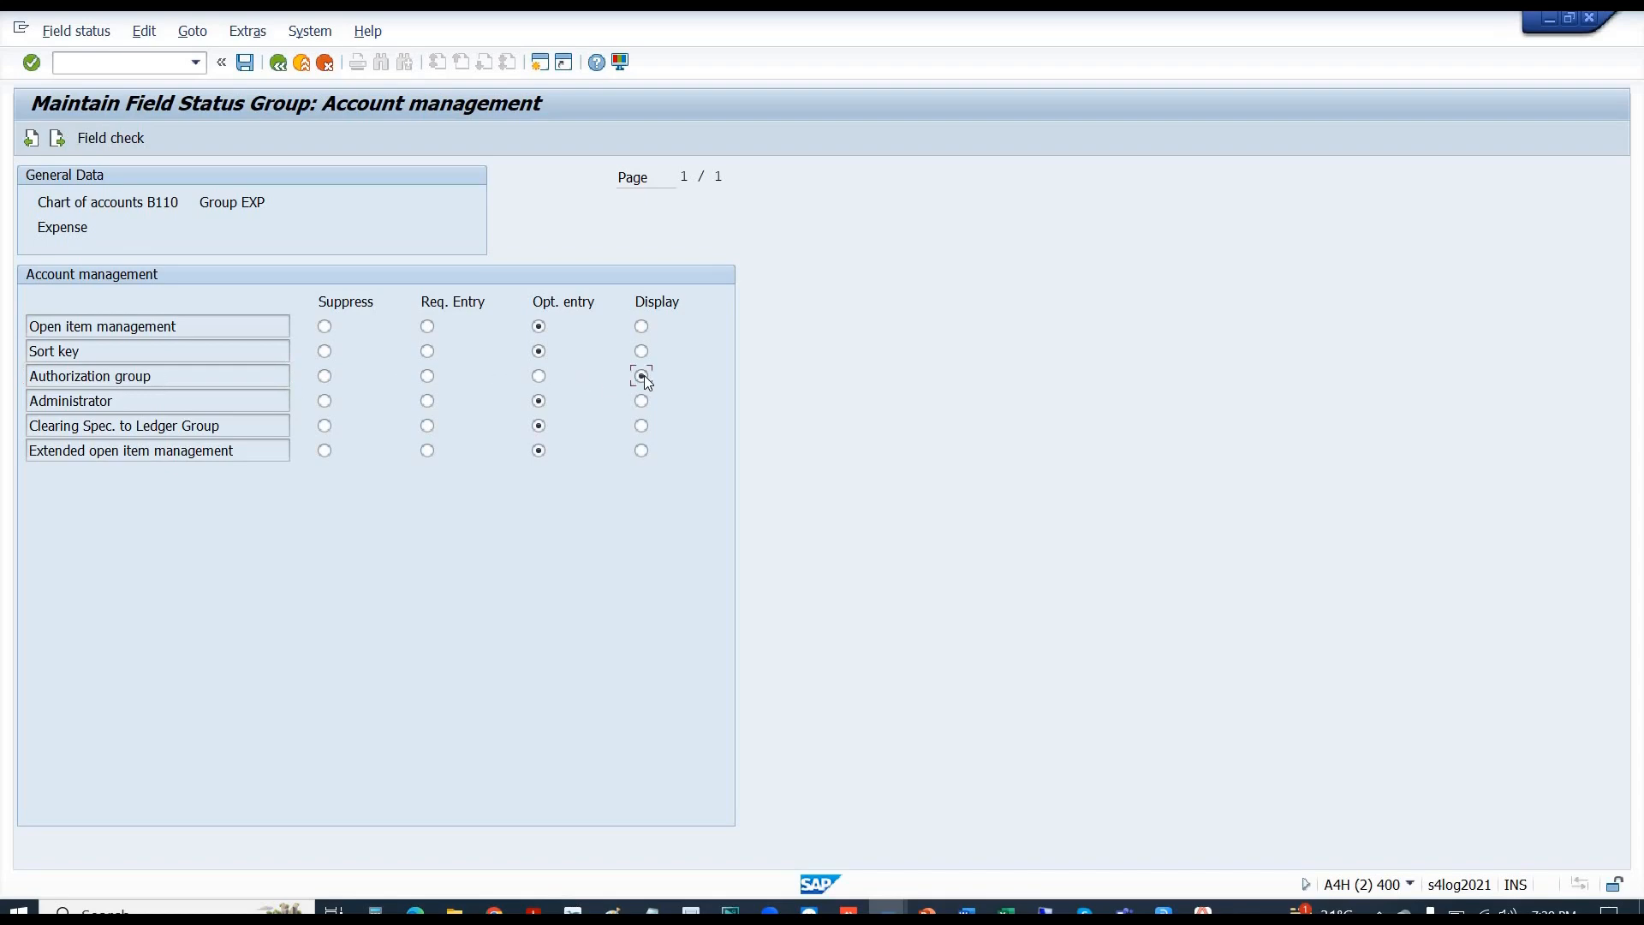
{"action": "left_click", "coordinate": [277, 65]}
{"action": "double_click", "coordinate": [74, 302]}
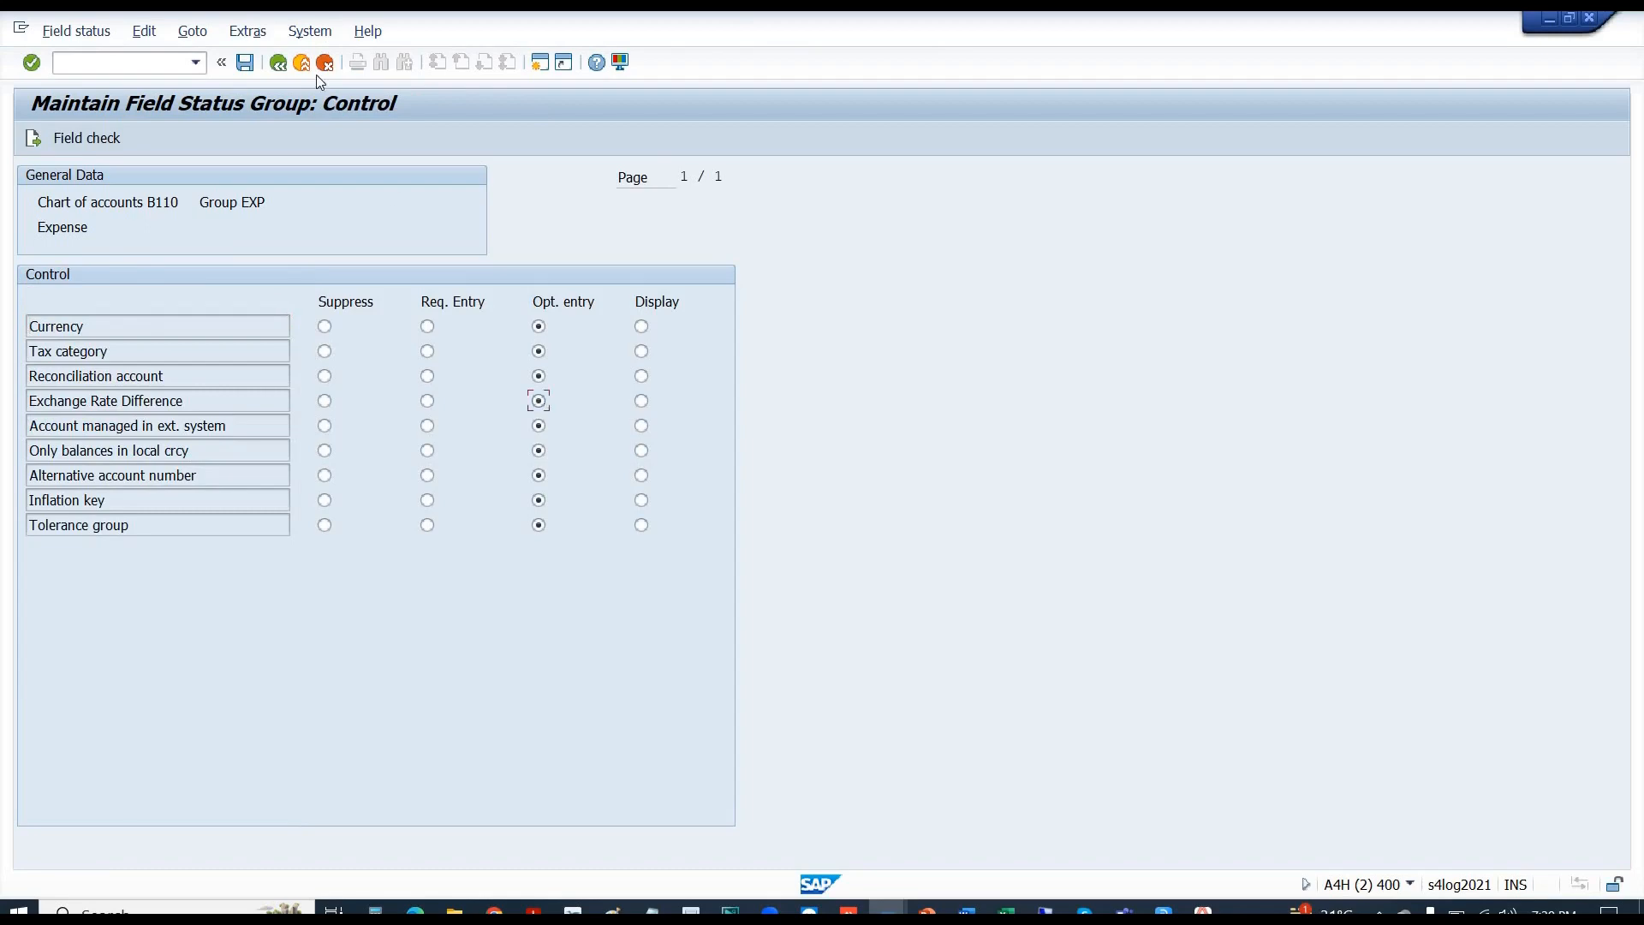
{"action": "left_click", "coordinate": [245, 63]}
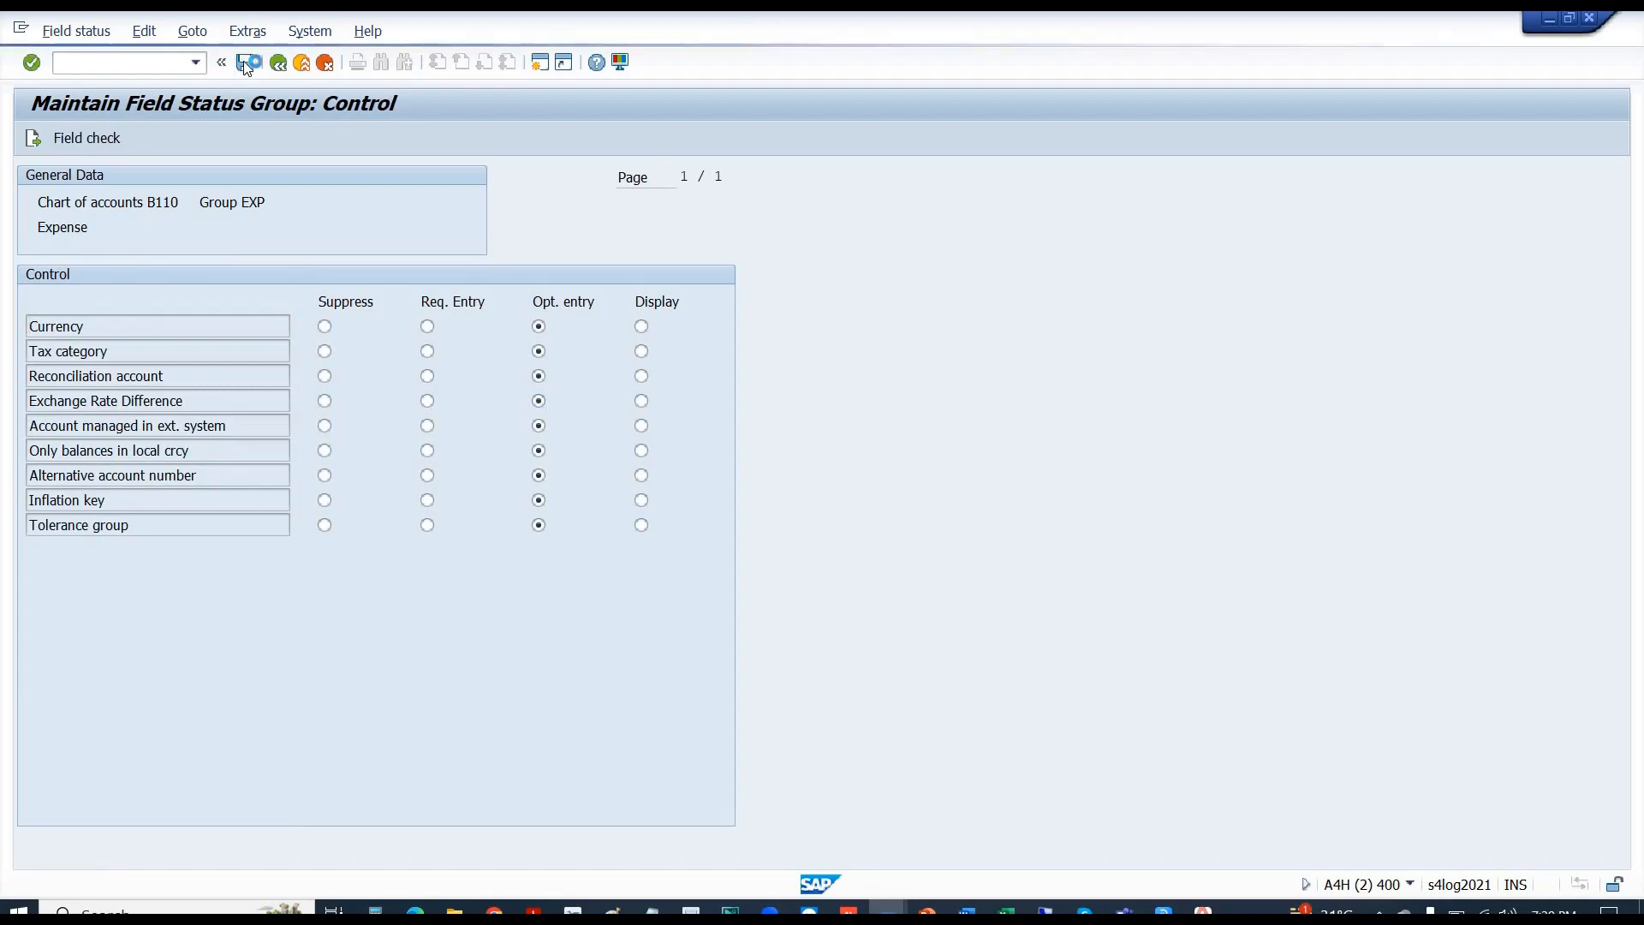
{"action": "key", "text": "alt+Tab"}
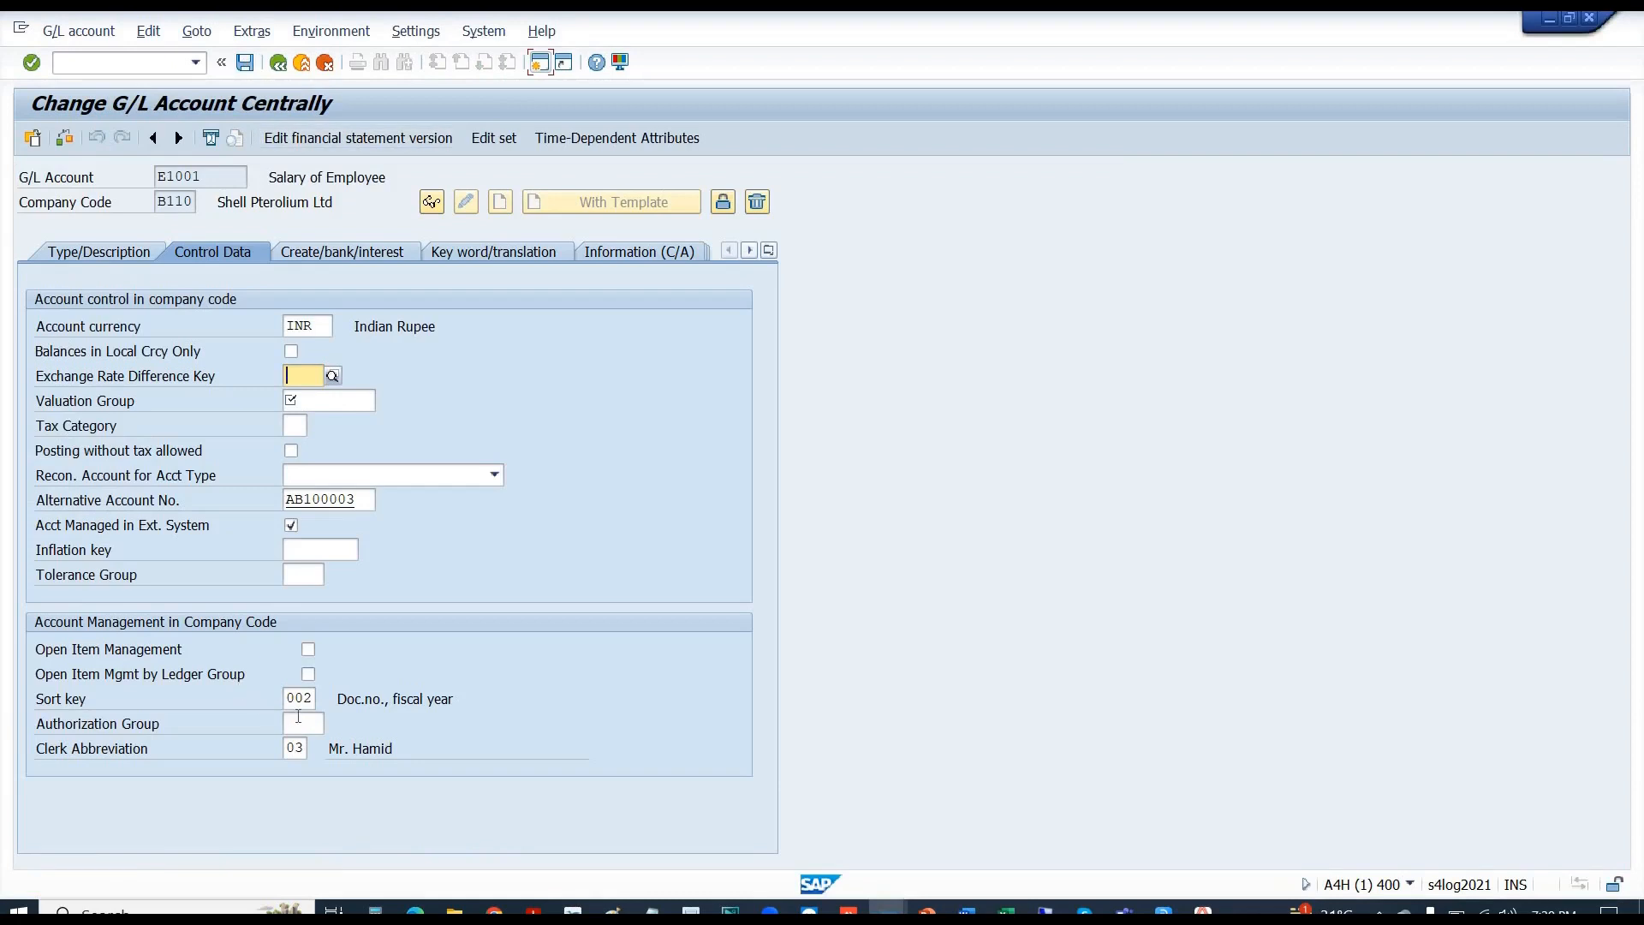
- Reopen E1001 via /NFS00 in change mode and check Authorization Group, Exchange Rate Difference Key and Tax Category
{"action": "left_click", "coordinate": [298, 719]}
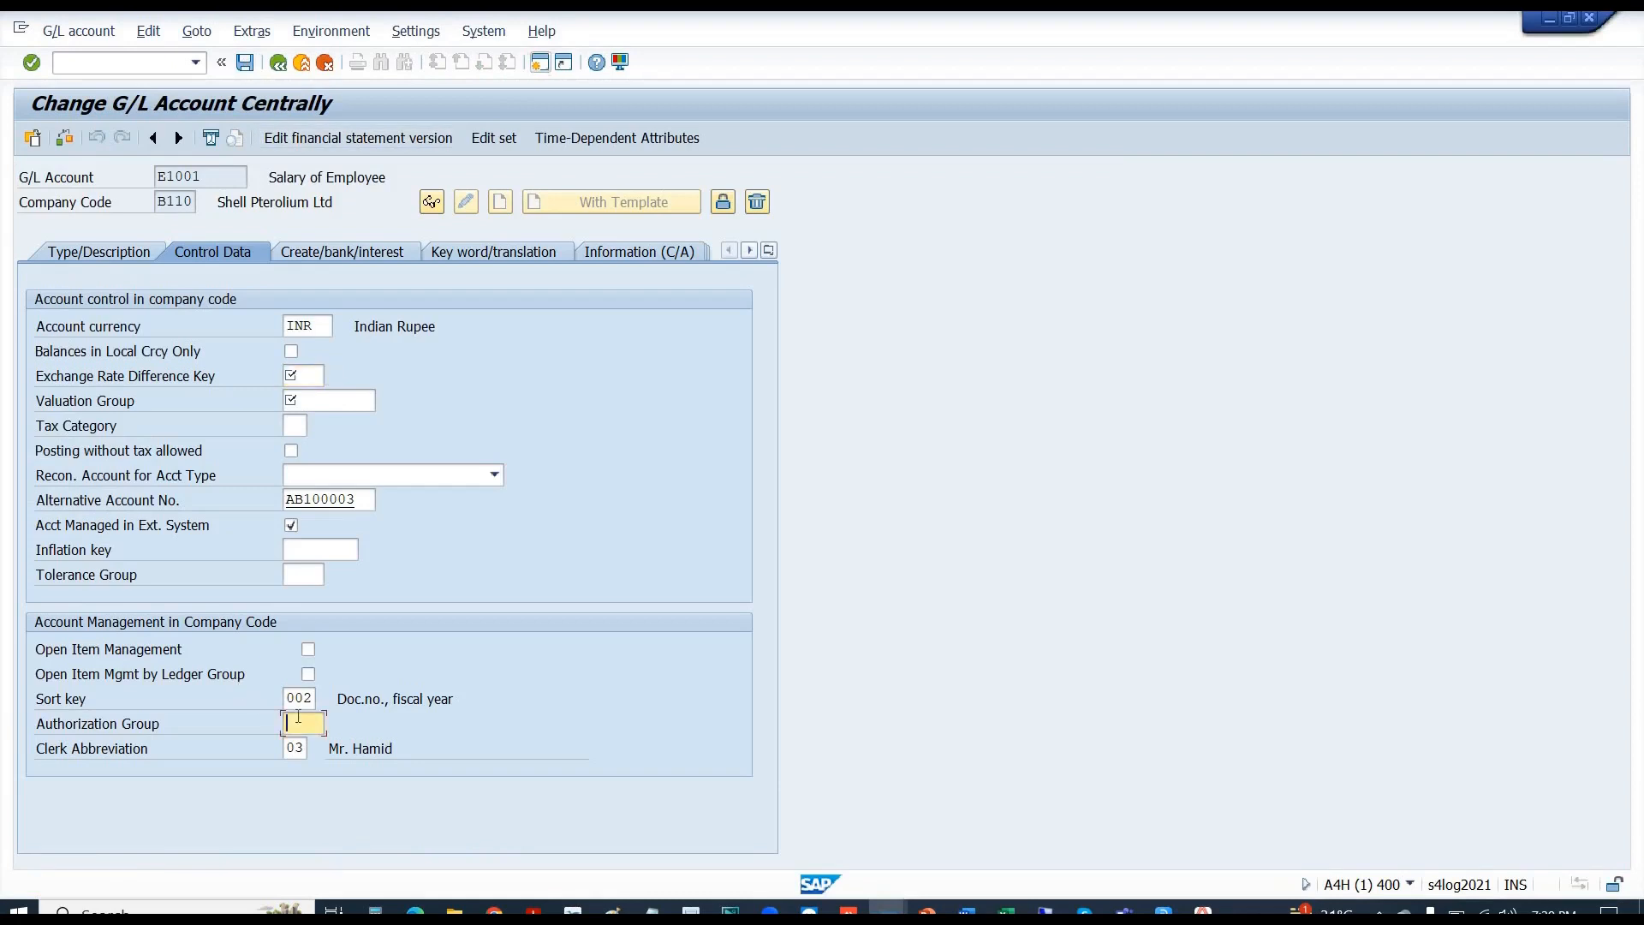
{"action": "left_click", "coordinate": [111, 66]}
{"action": "type", "text": "/NFS00"}
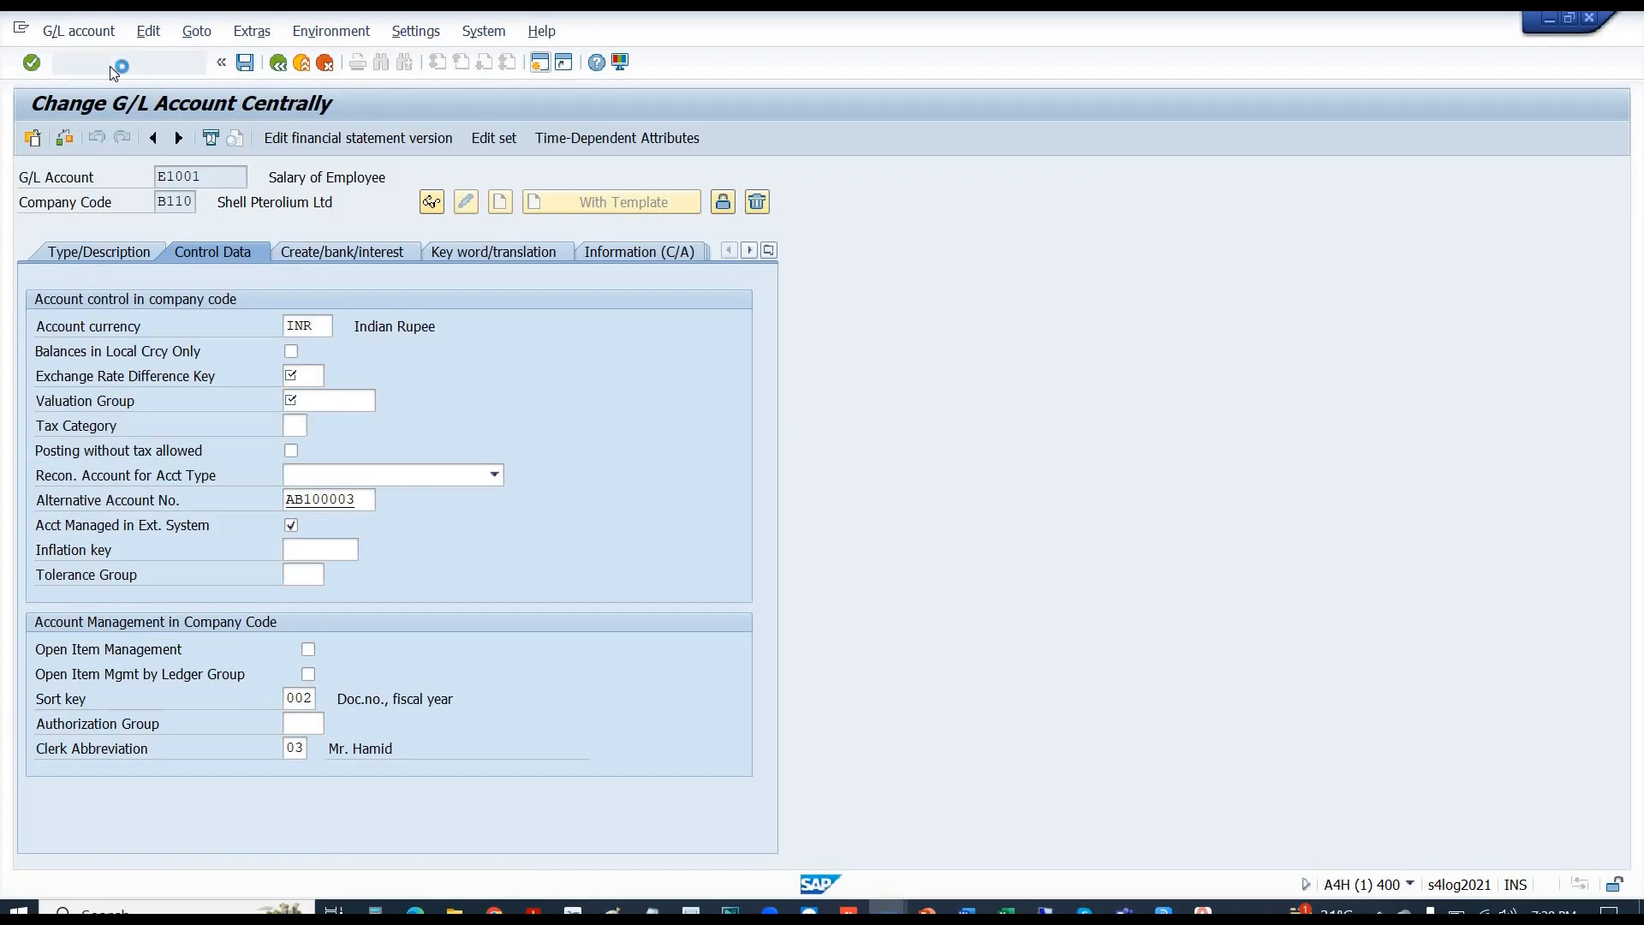
{"action": "key", "text": "Return"}
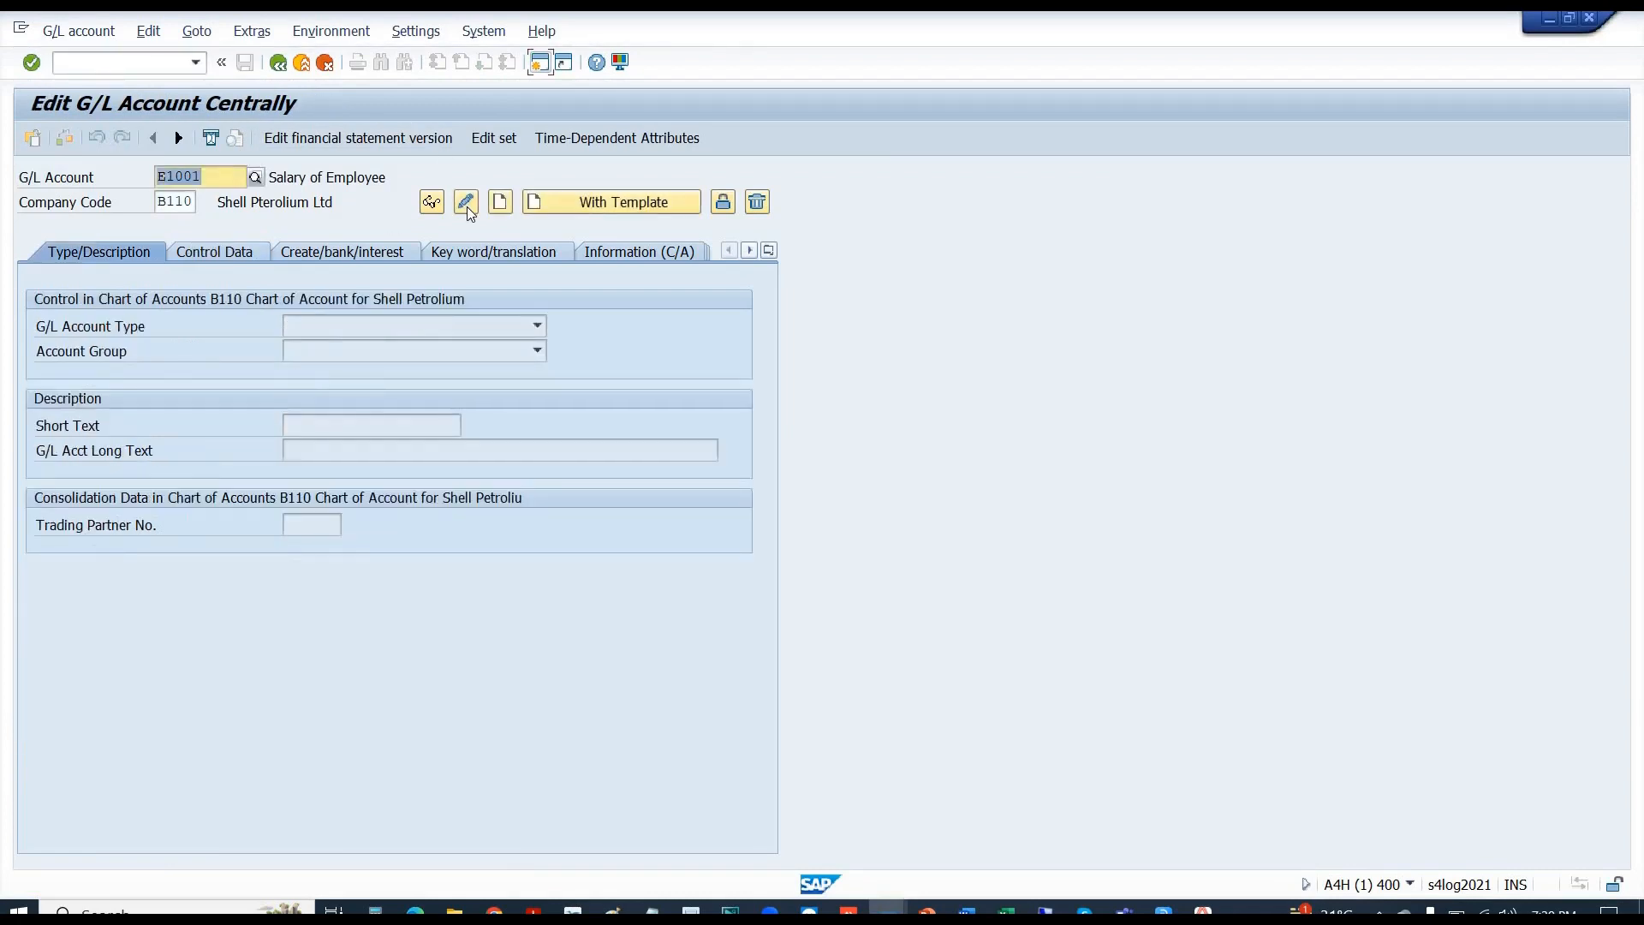
{"action": "left_click", "coordinate": [466, 205]}
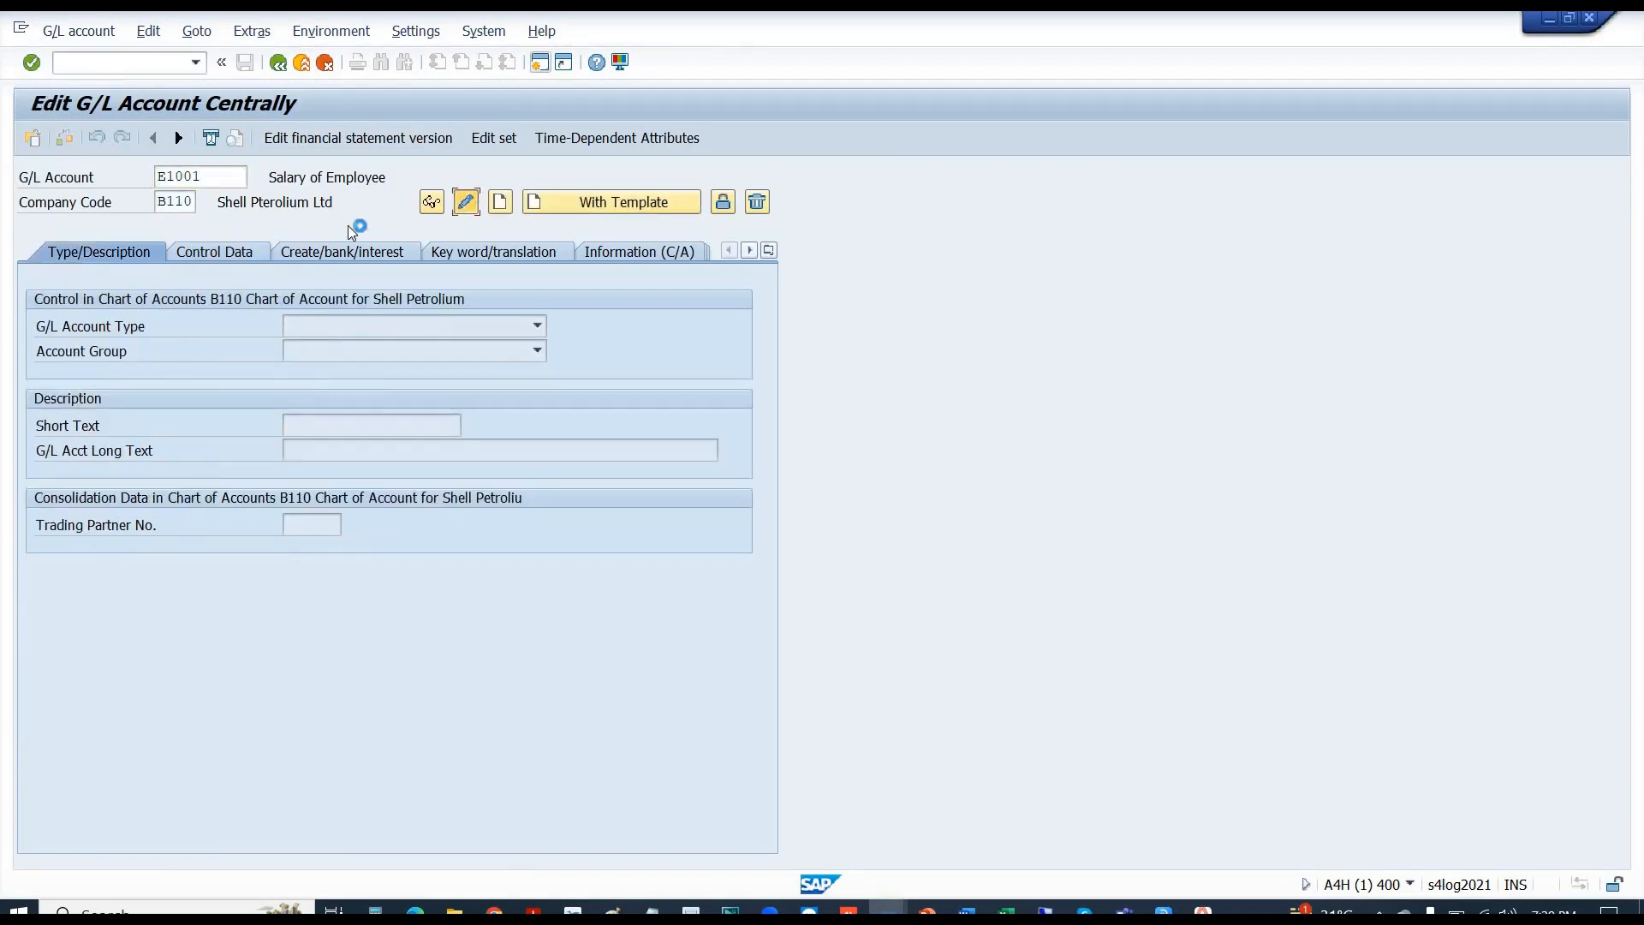
{"action": "left_click", "coordinate": [219, 253]}
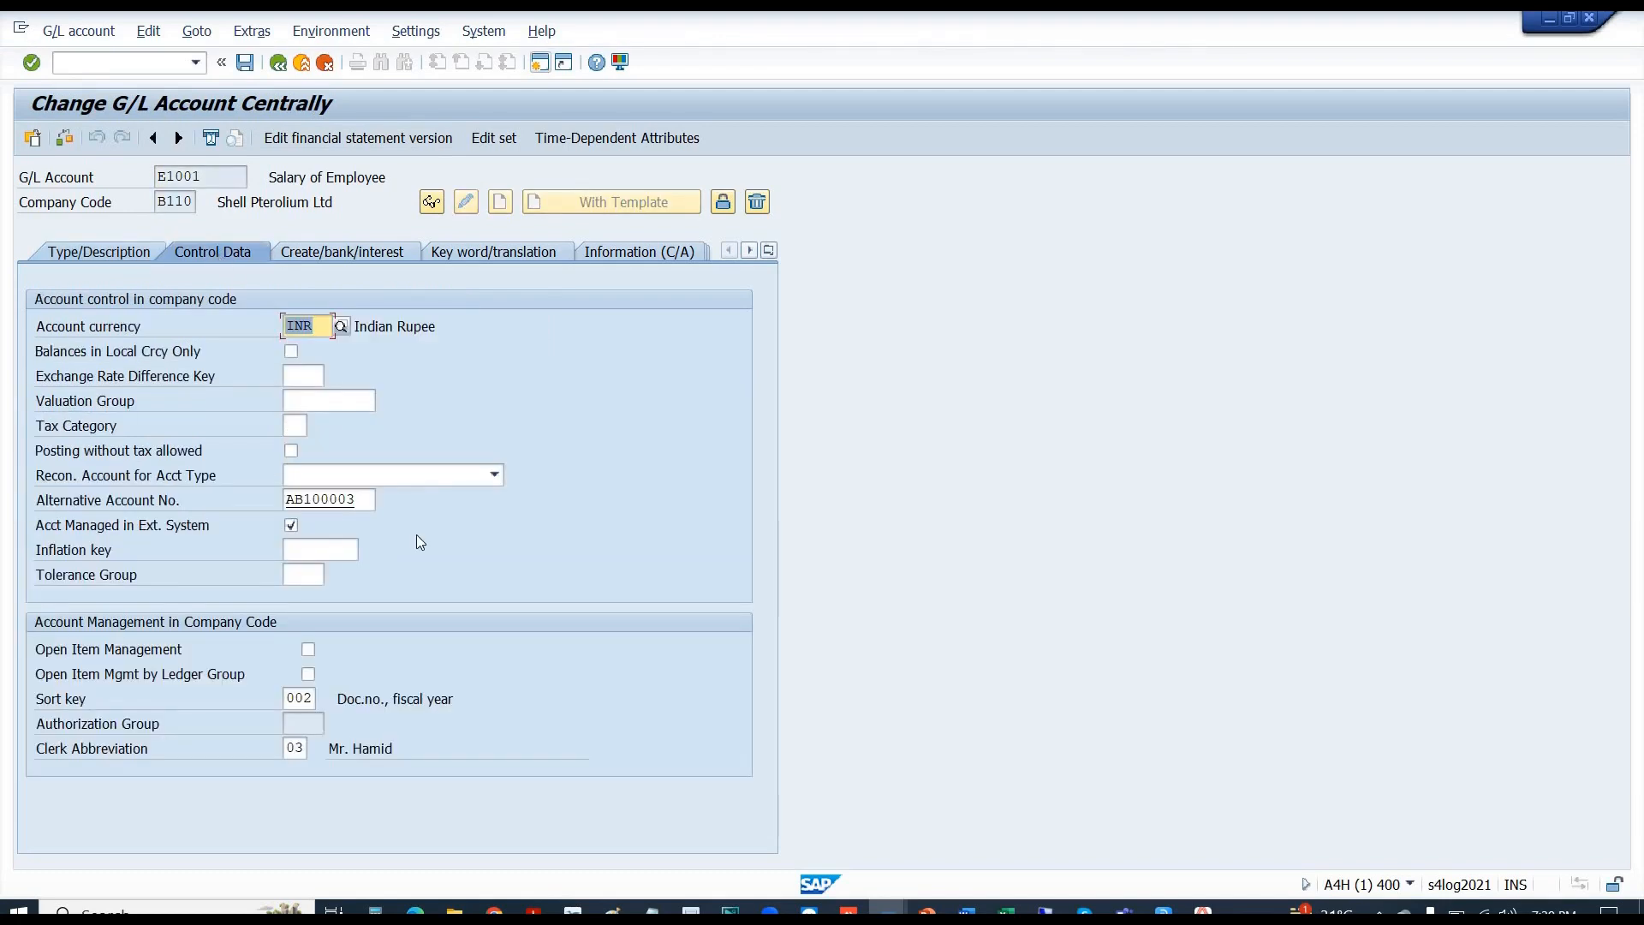
{"action": "left_click", "coordinate": [299, 726]}
{"action": "left_click", "coordinate": [305, 367]}
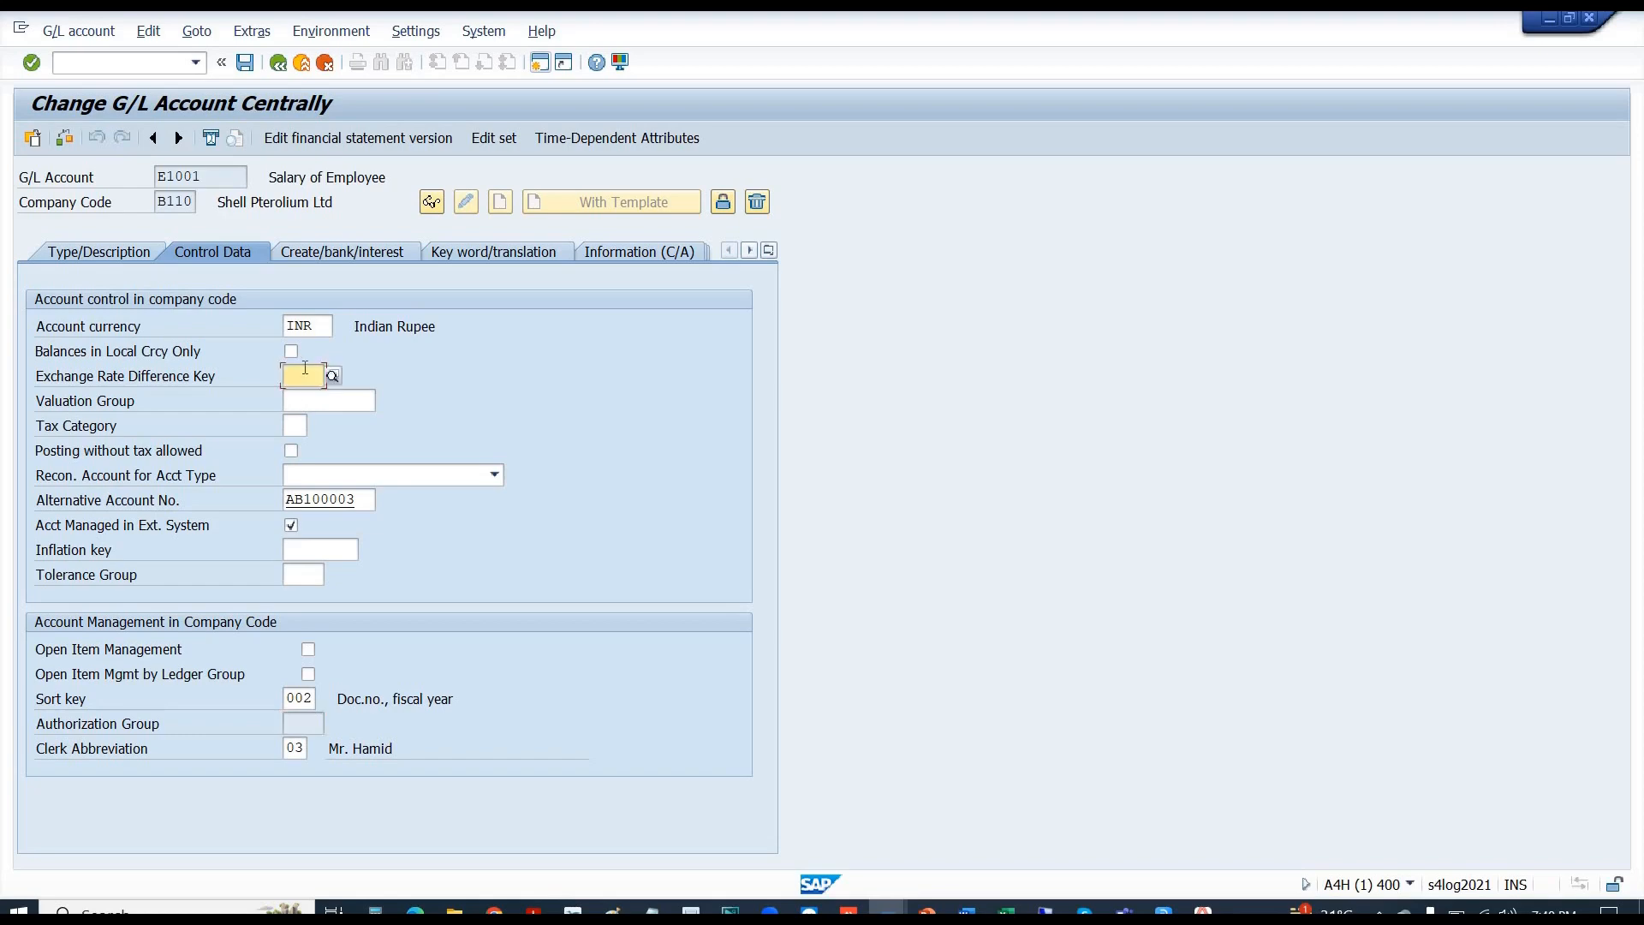
{"action": "left_click", "coordinate": [298, 427]}
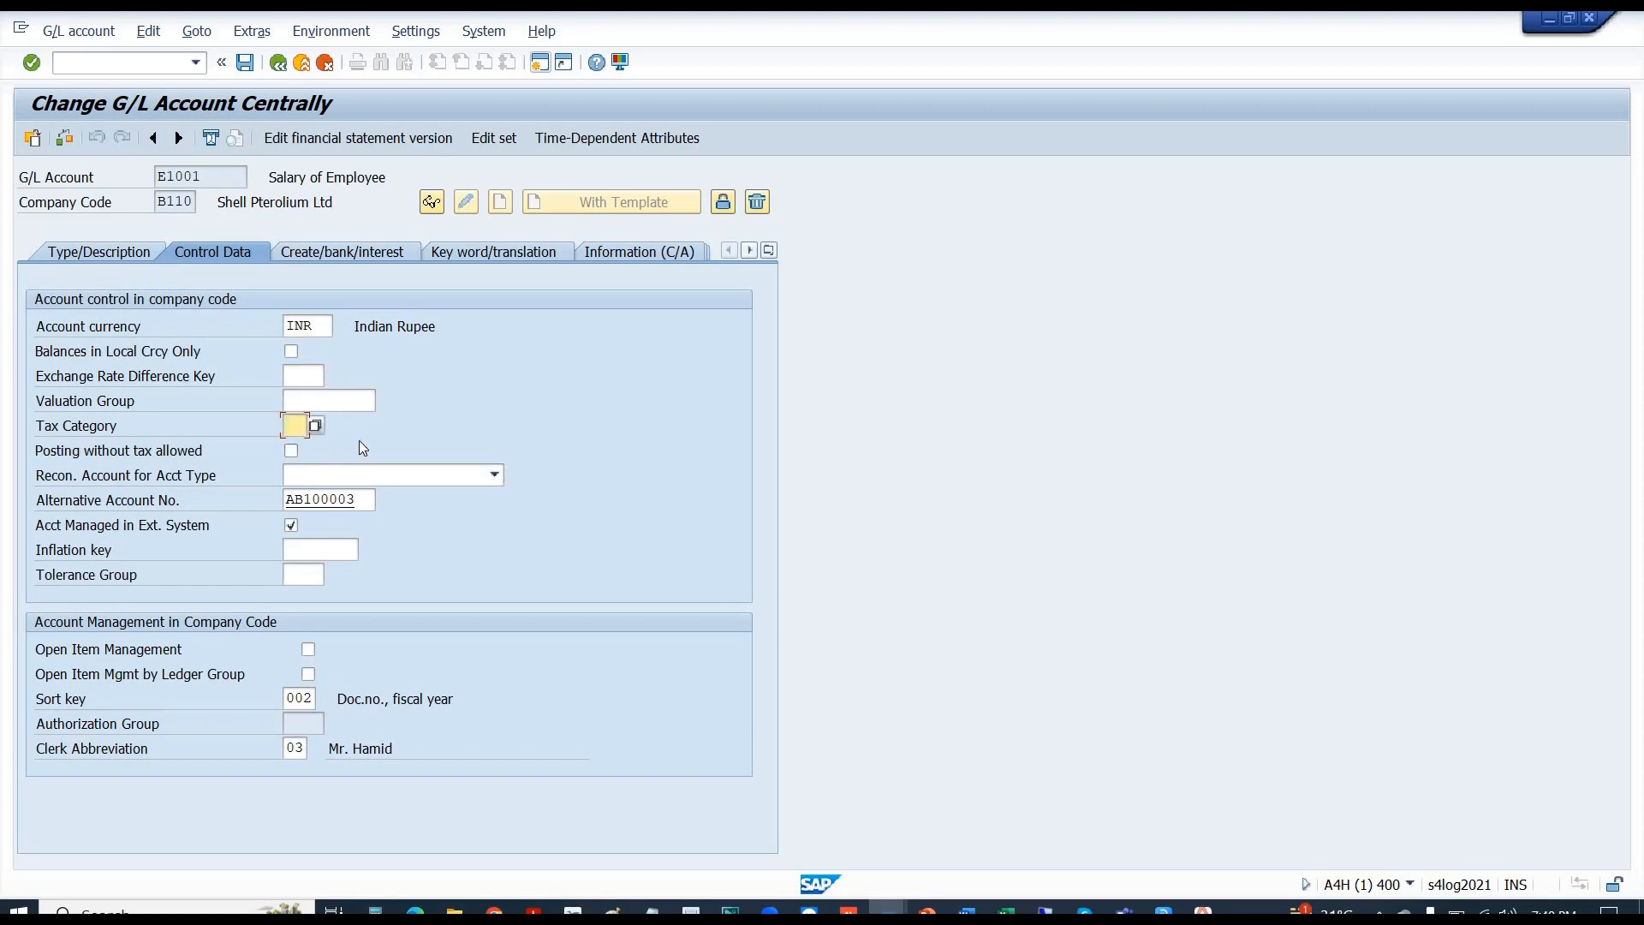
{"action": "key", "text": "alt+Tab"}
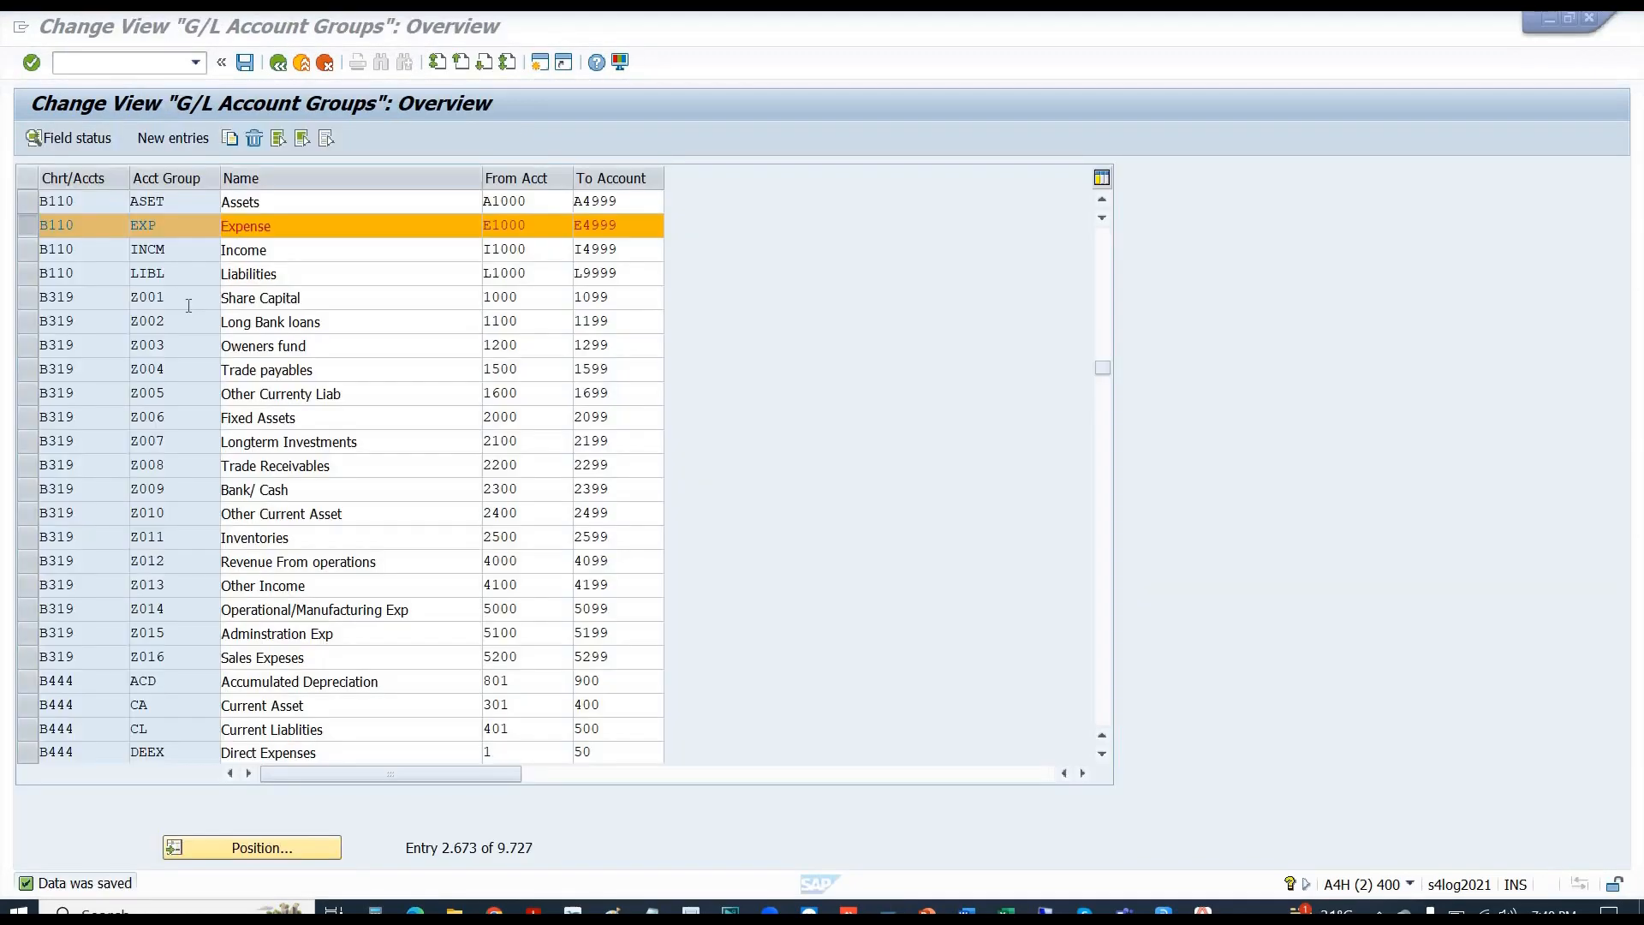
- Make Tax category a required entry in the EXP group's Control field status and save
{"action": "left_click_drag", "start_coordinate": [172, 227], "coordinate": [90, 150]}
{"action": "left_click", "coordinate": [82, 139]}
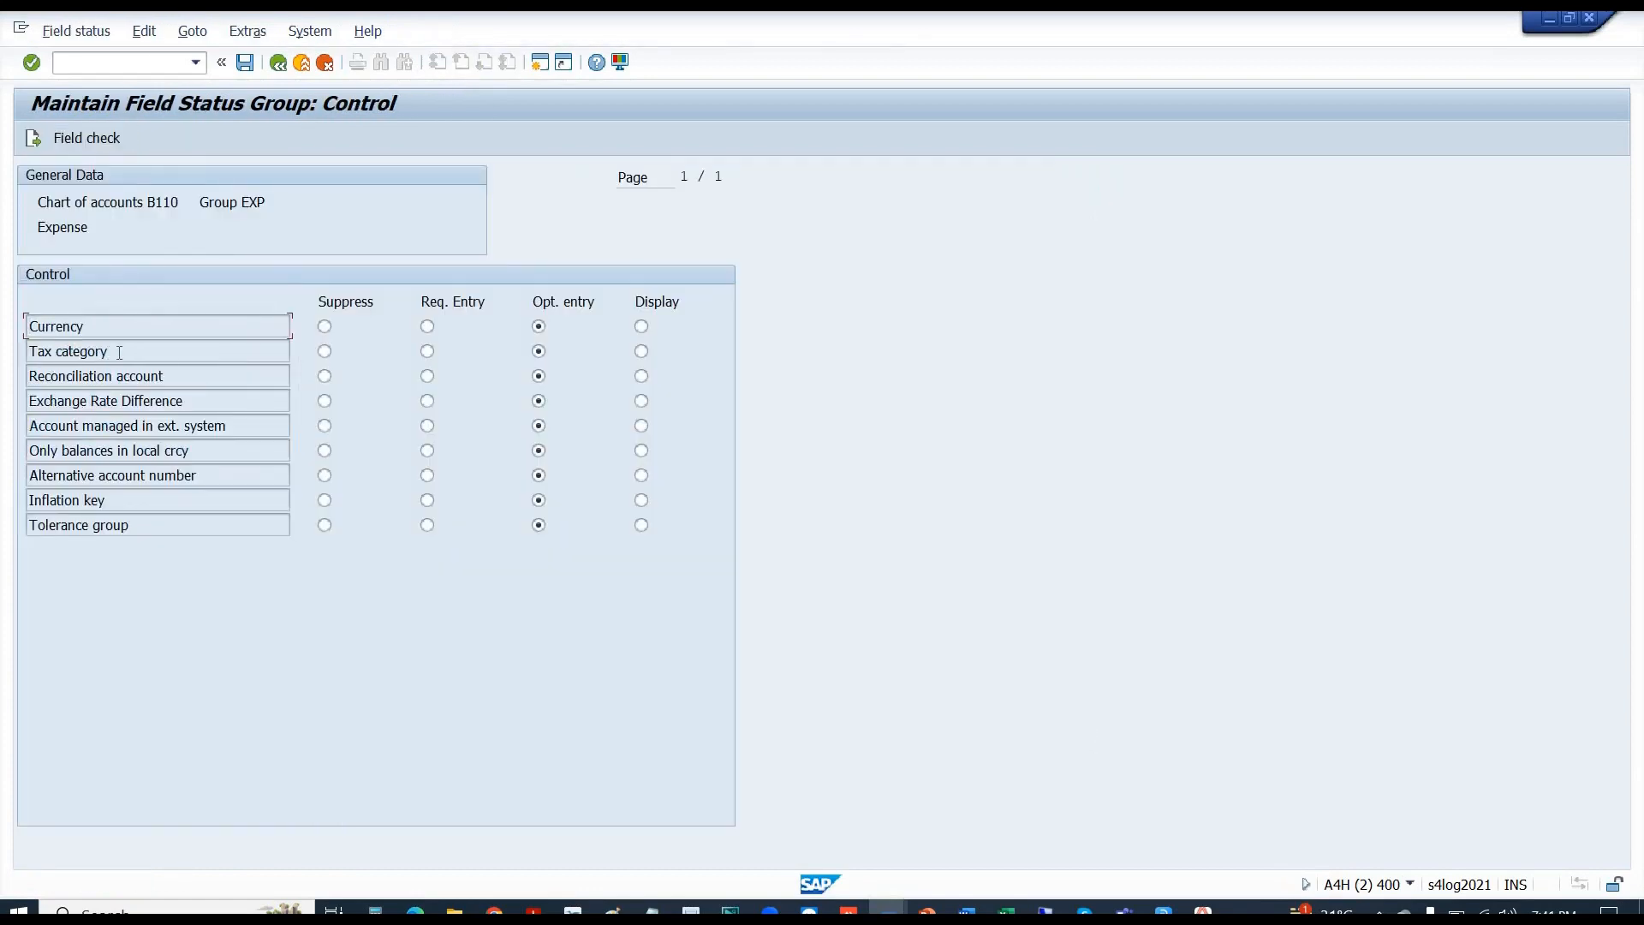
{"action": "left_click_drag", "start_coordinate": [119, 352], "coordinate": [14, 348]}
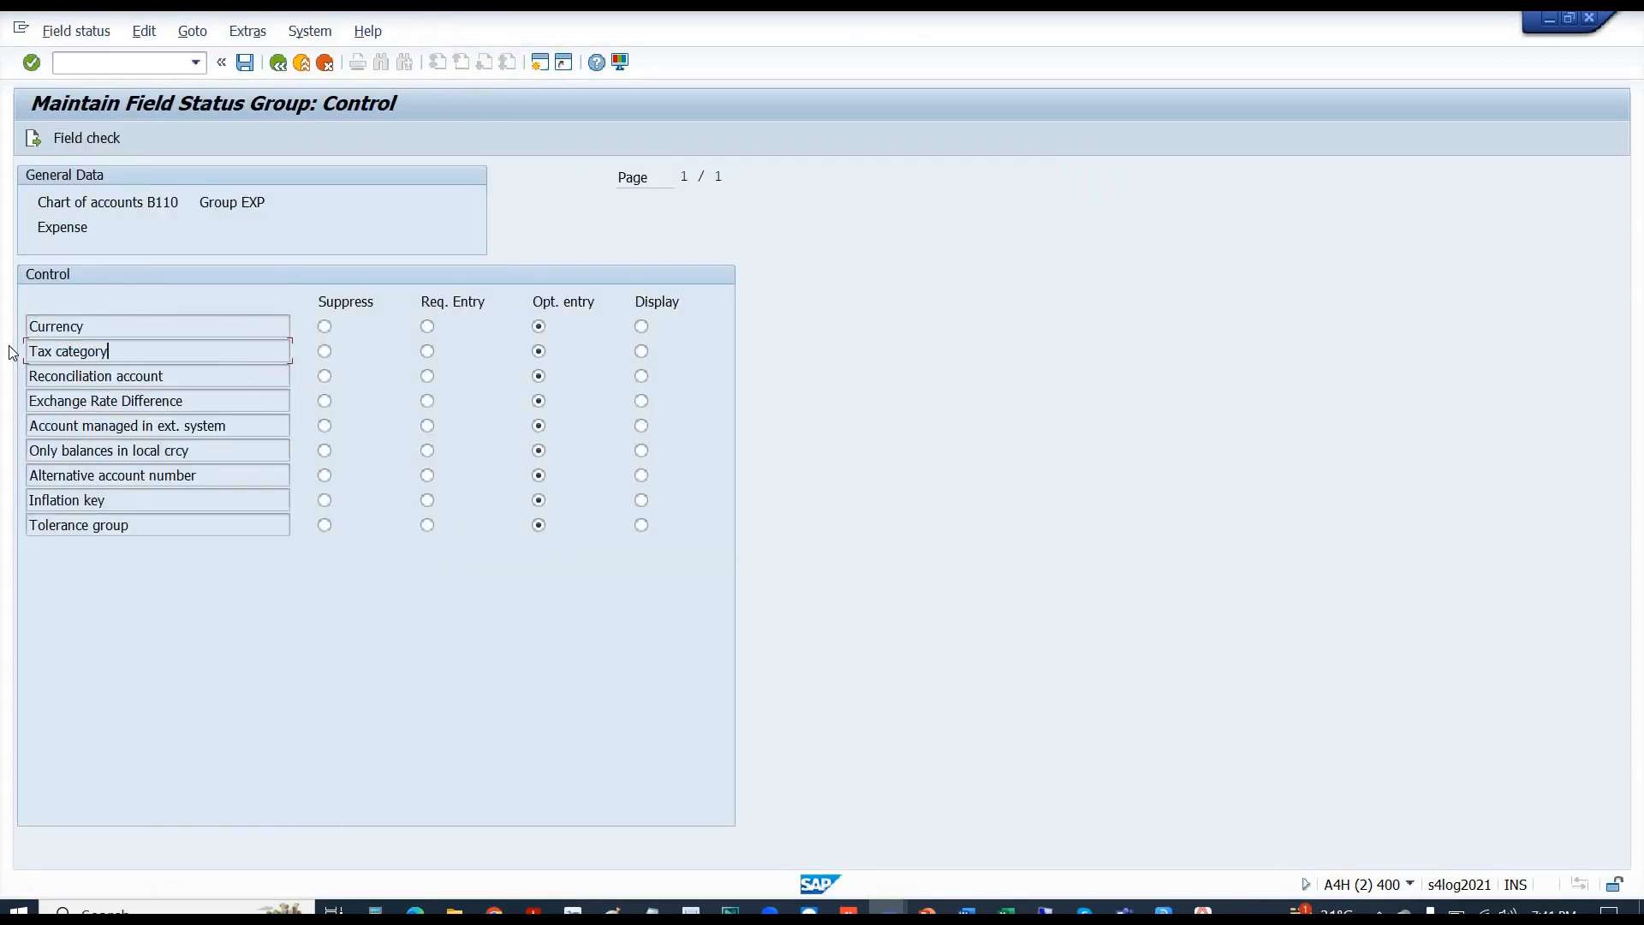
{"action": "left_click", "coordinate": [427, 352]}
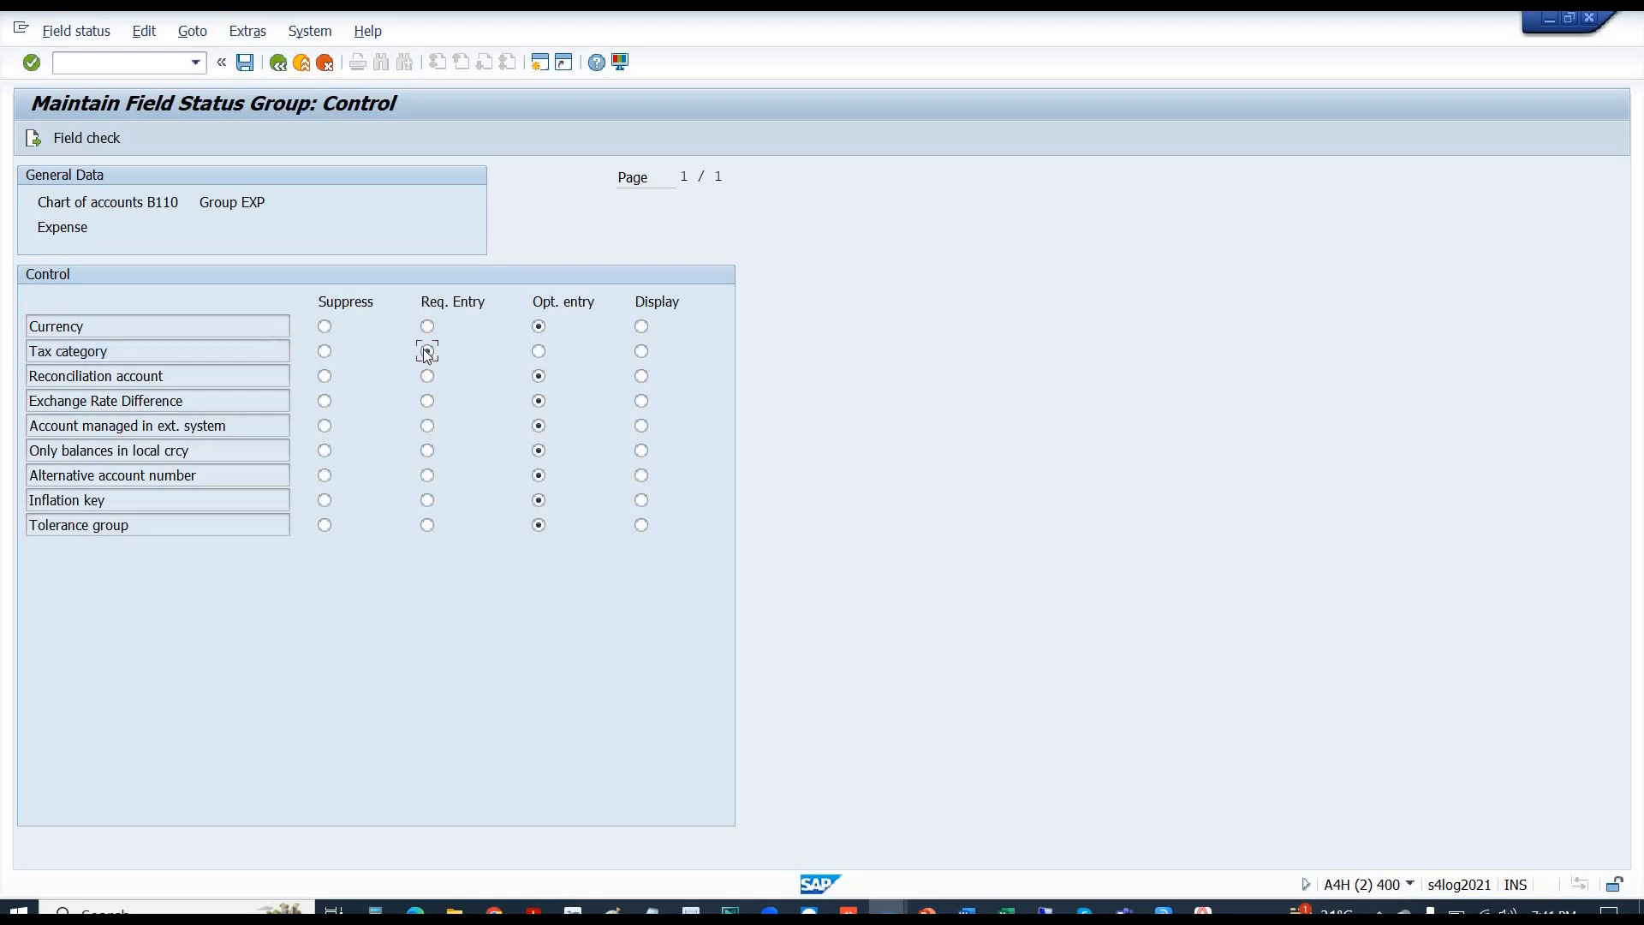
{"action": "left_click", "coordinate": [248, 64]}
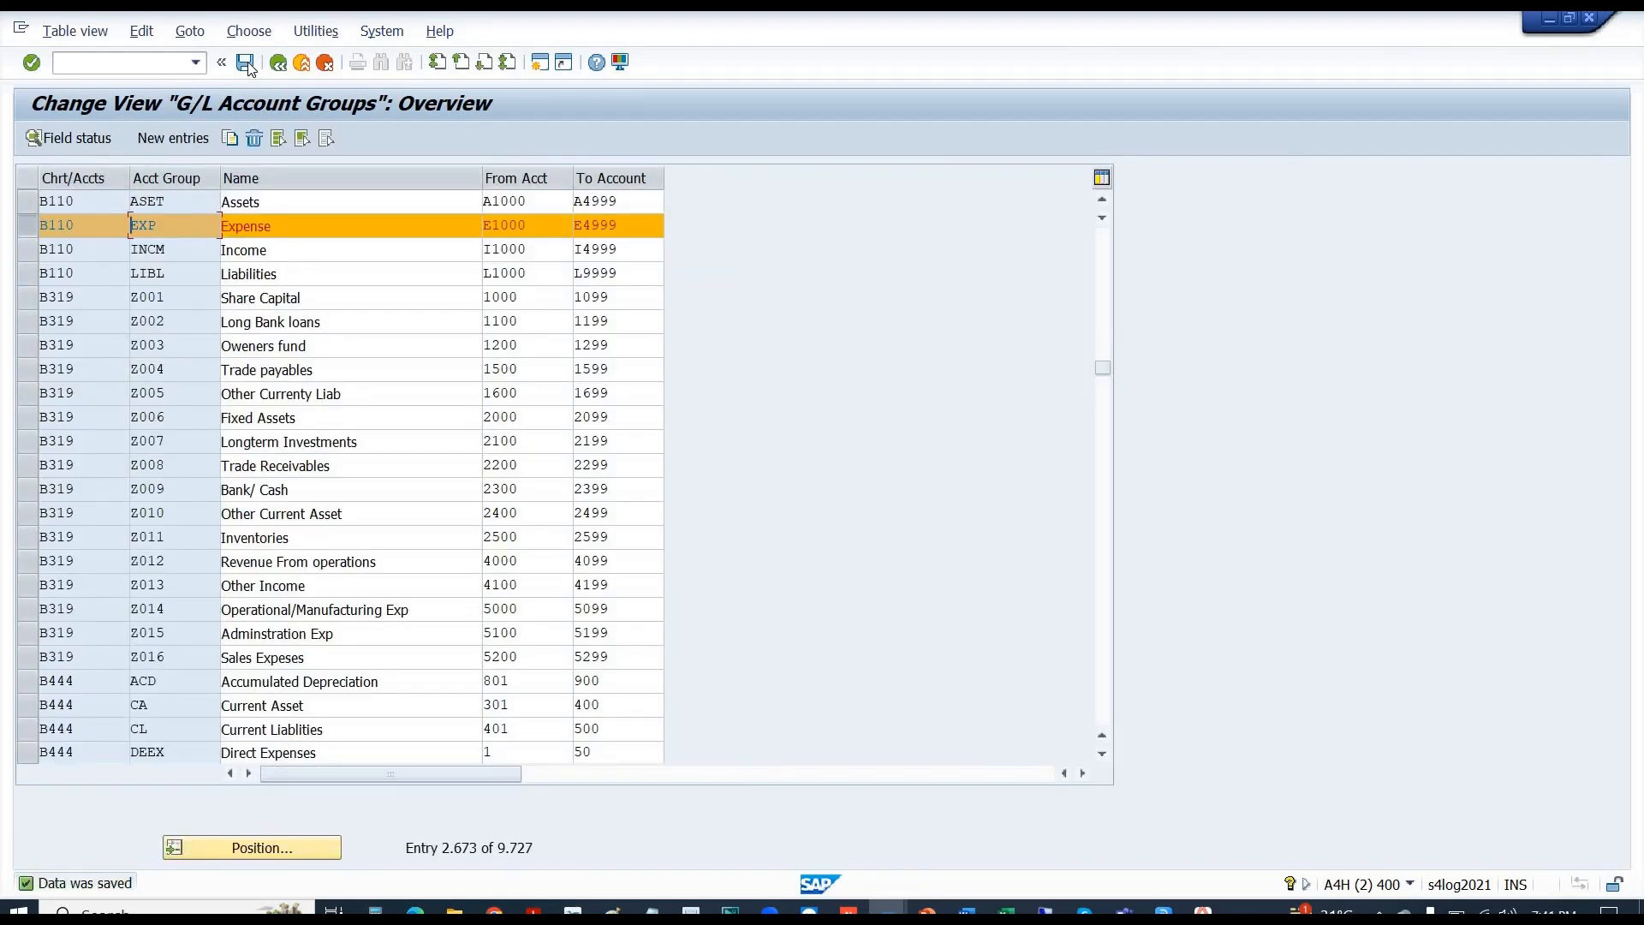
{"action": "key", "text": "alt+Tab"}
{"action": "left_click", "coordinate": [133, 63]}
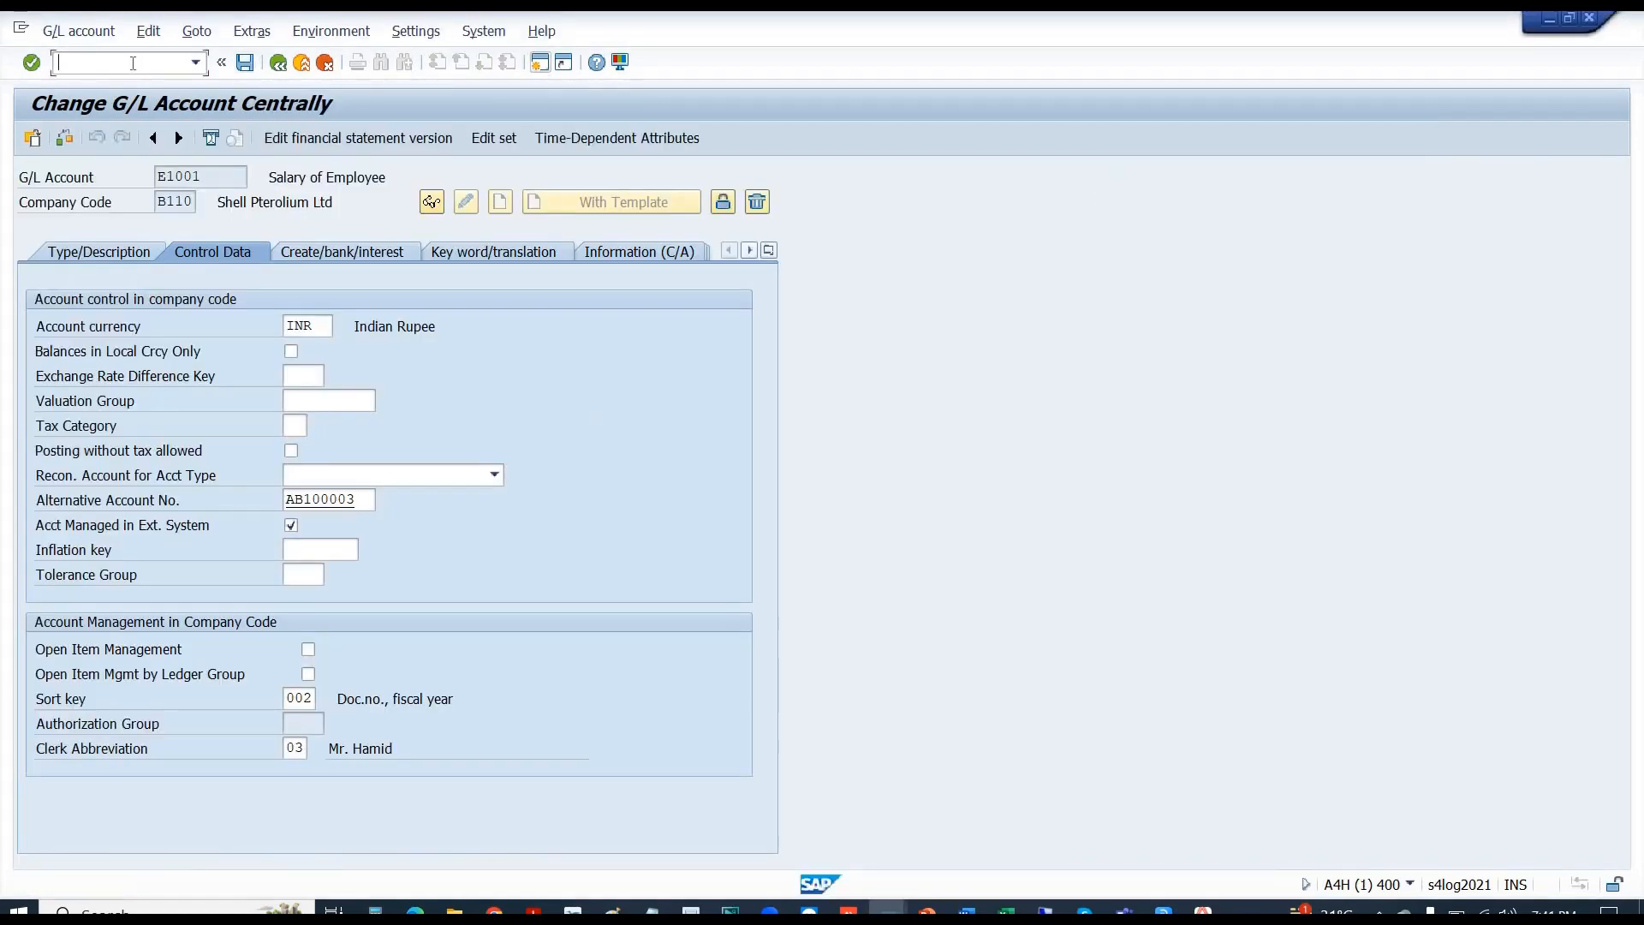
- Reload E1001 in change mode via /NFS00 to view its control data, then bring up Excel
{"action": "type", "text": "/NFS00"}
{"action": "key", "text": "Return"}
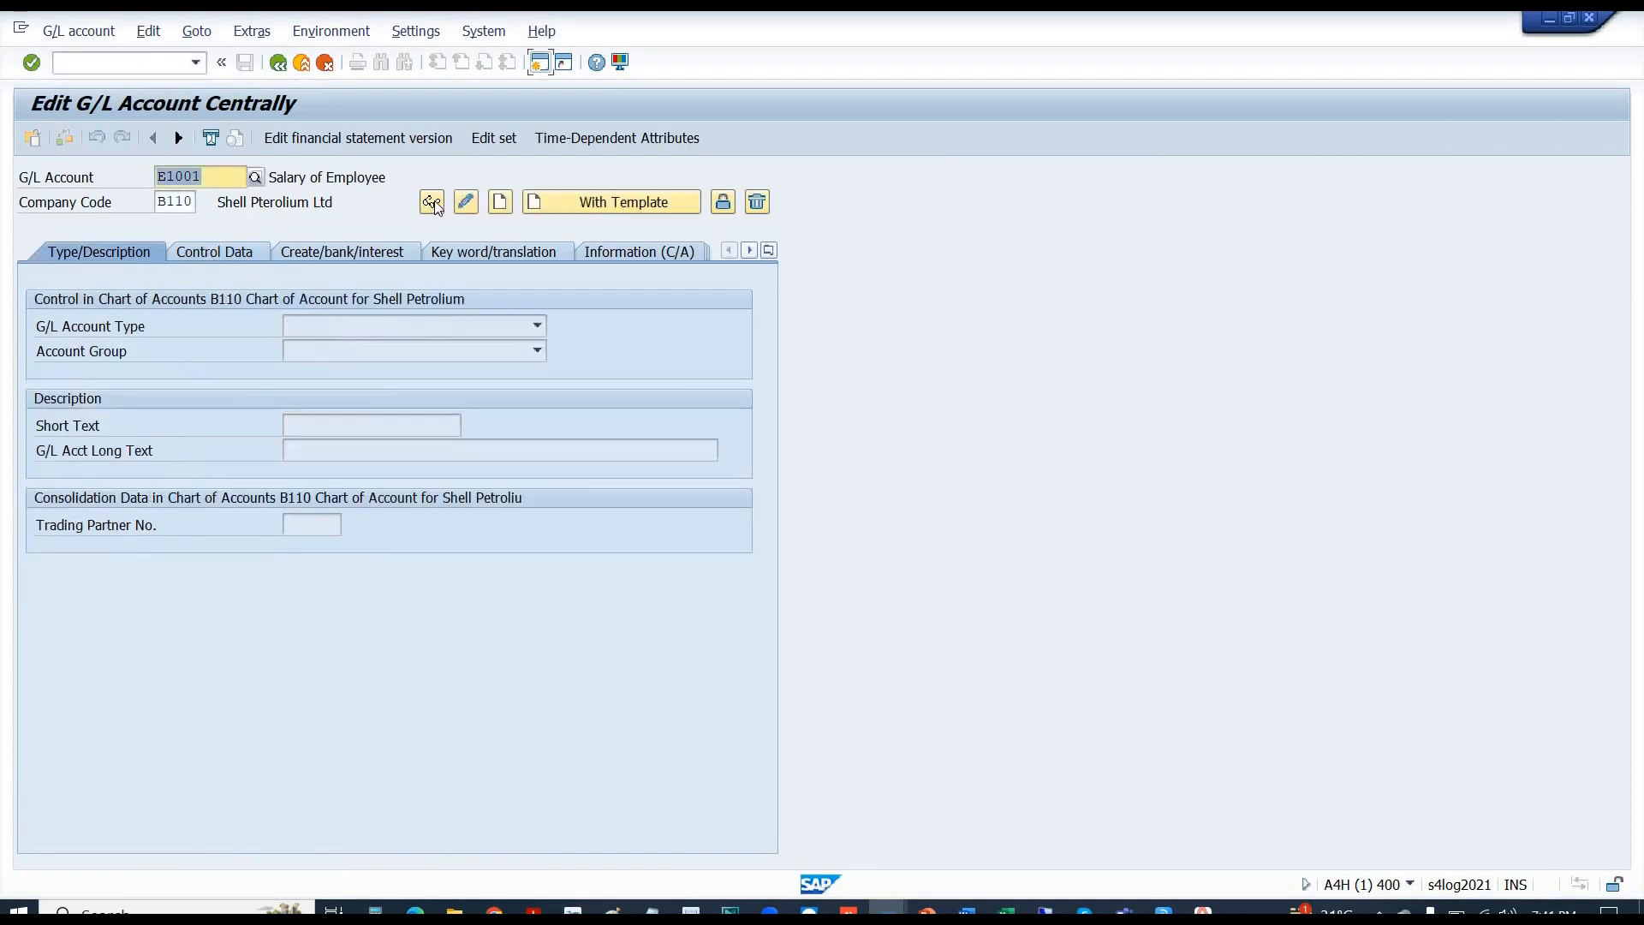
{"action": "left_click", "coordinate": [466, 200]}
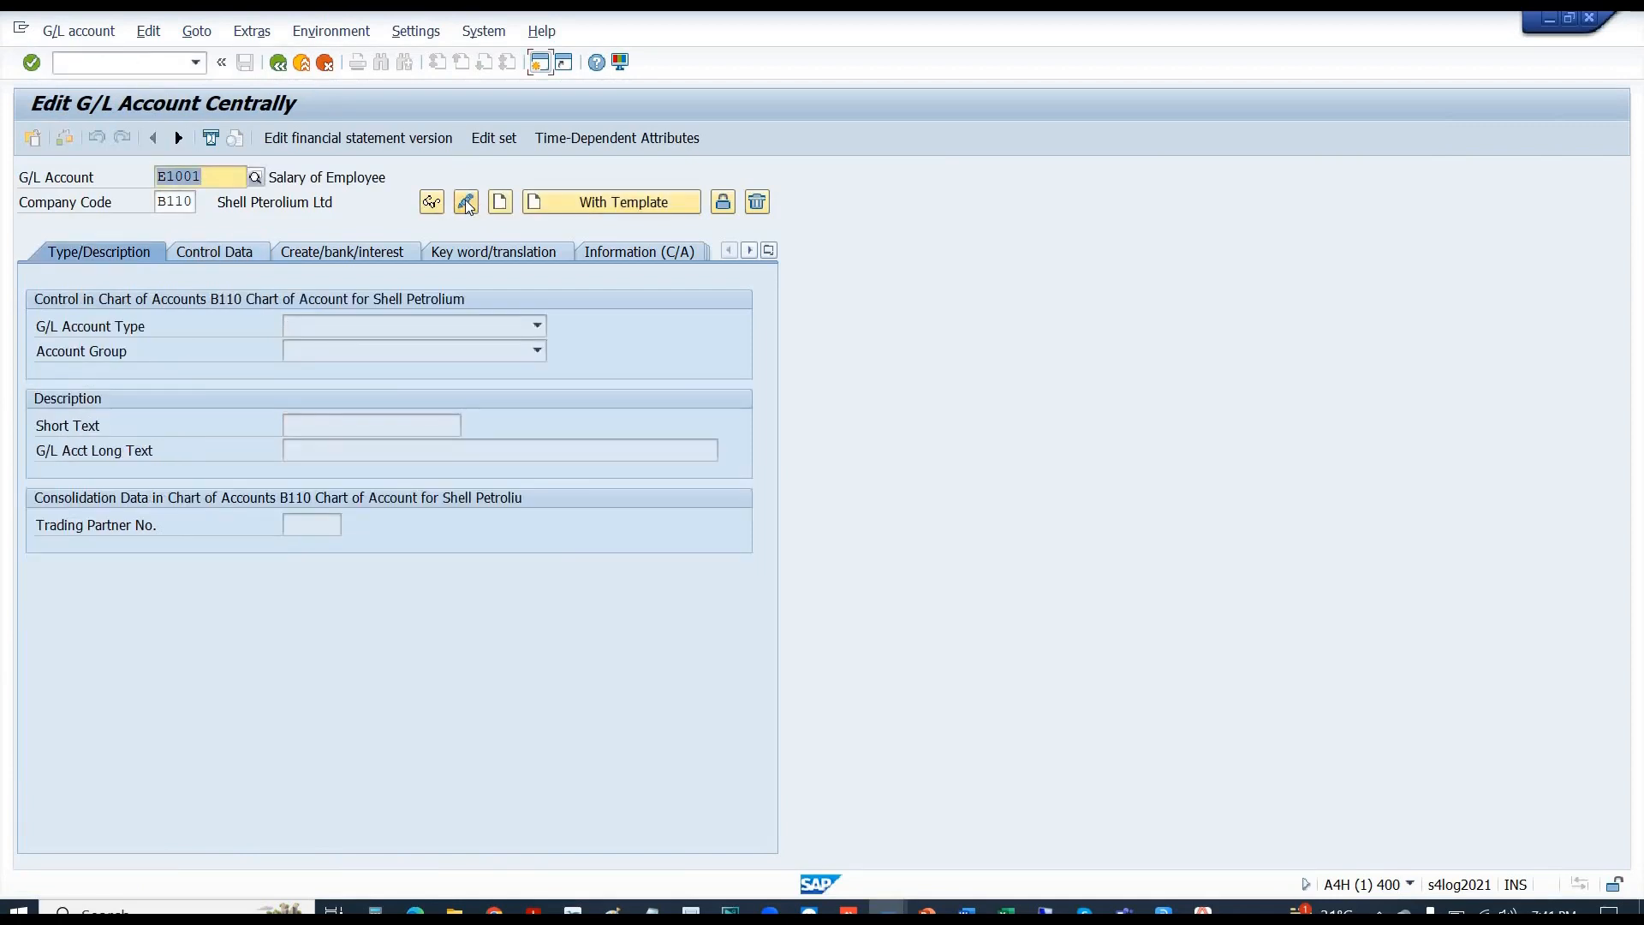
{"action": "left_click", "coordinate": [223, 257]}
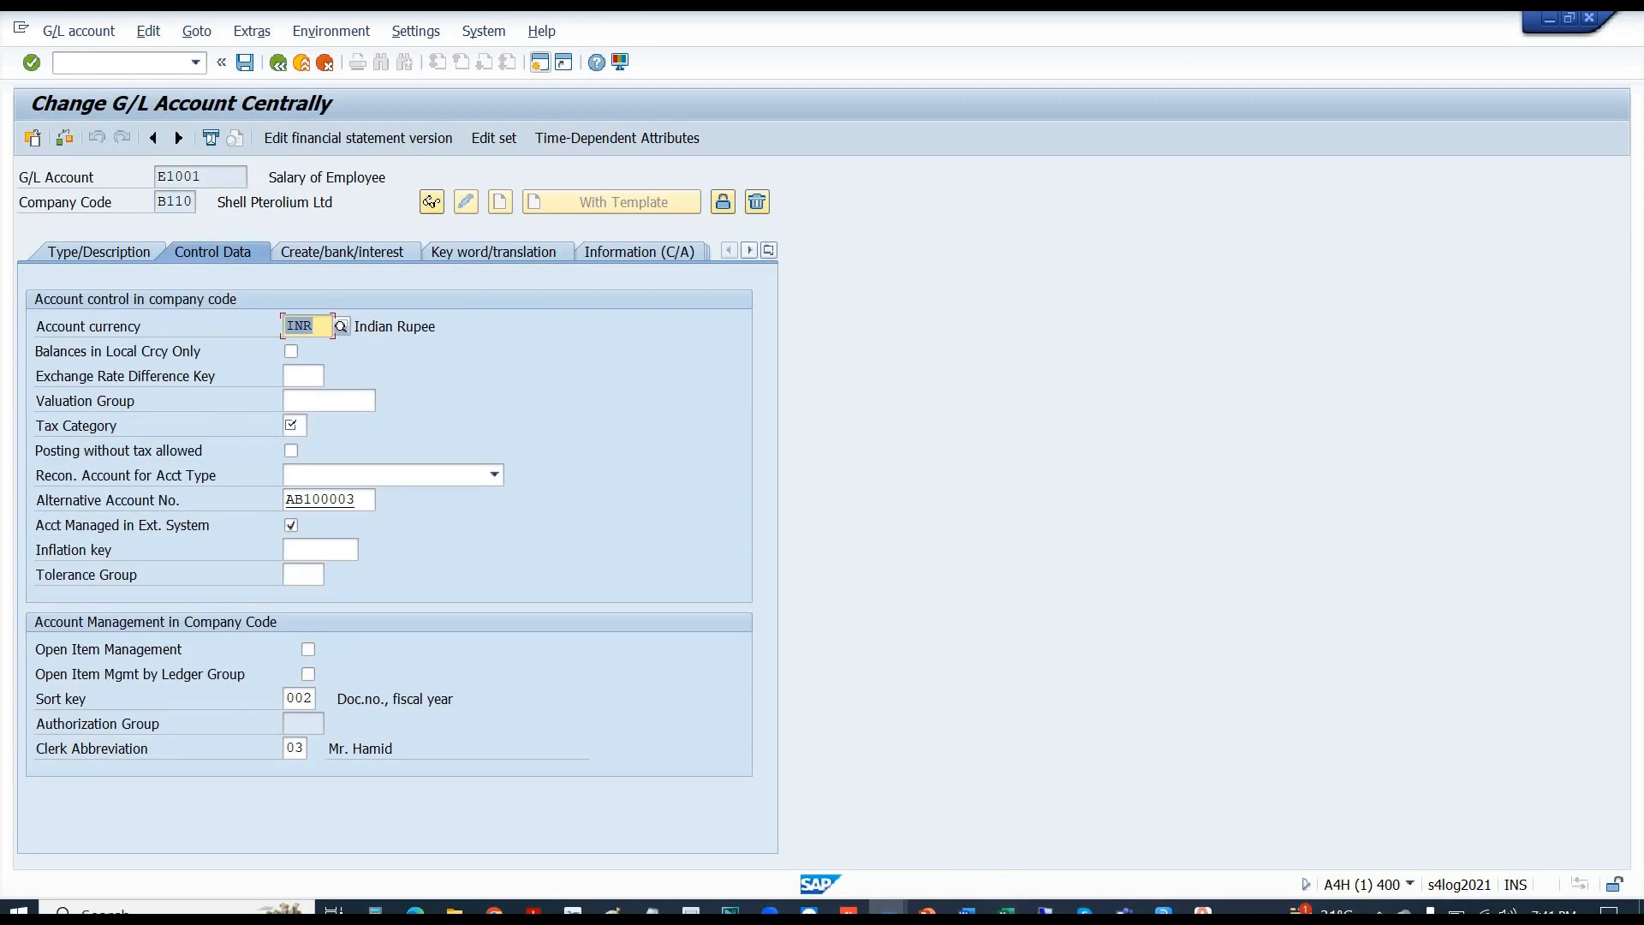
{"action": "left_click", "coordinate": [1006, 910]}
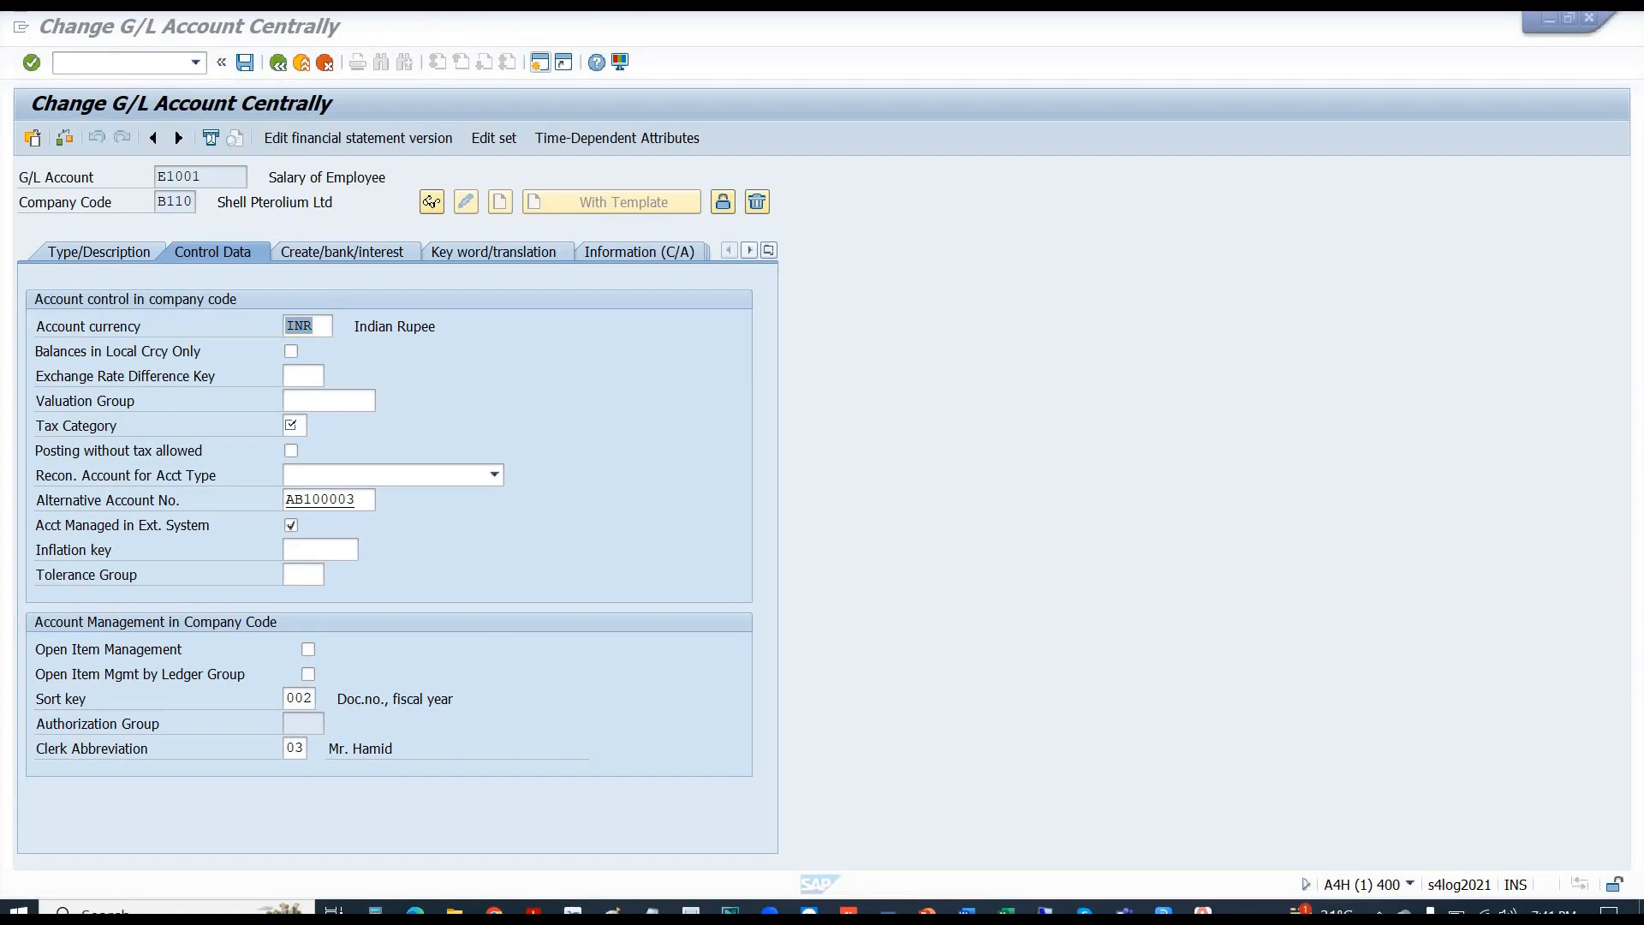
{"action": "left_click", "coordinate": [1006, 909]}
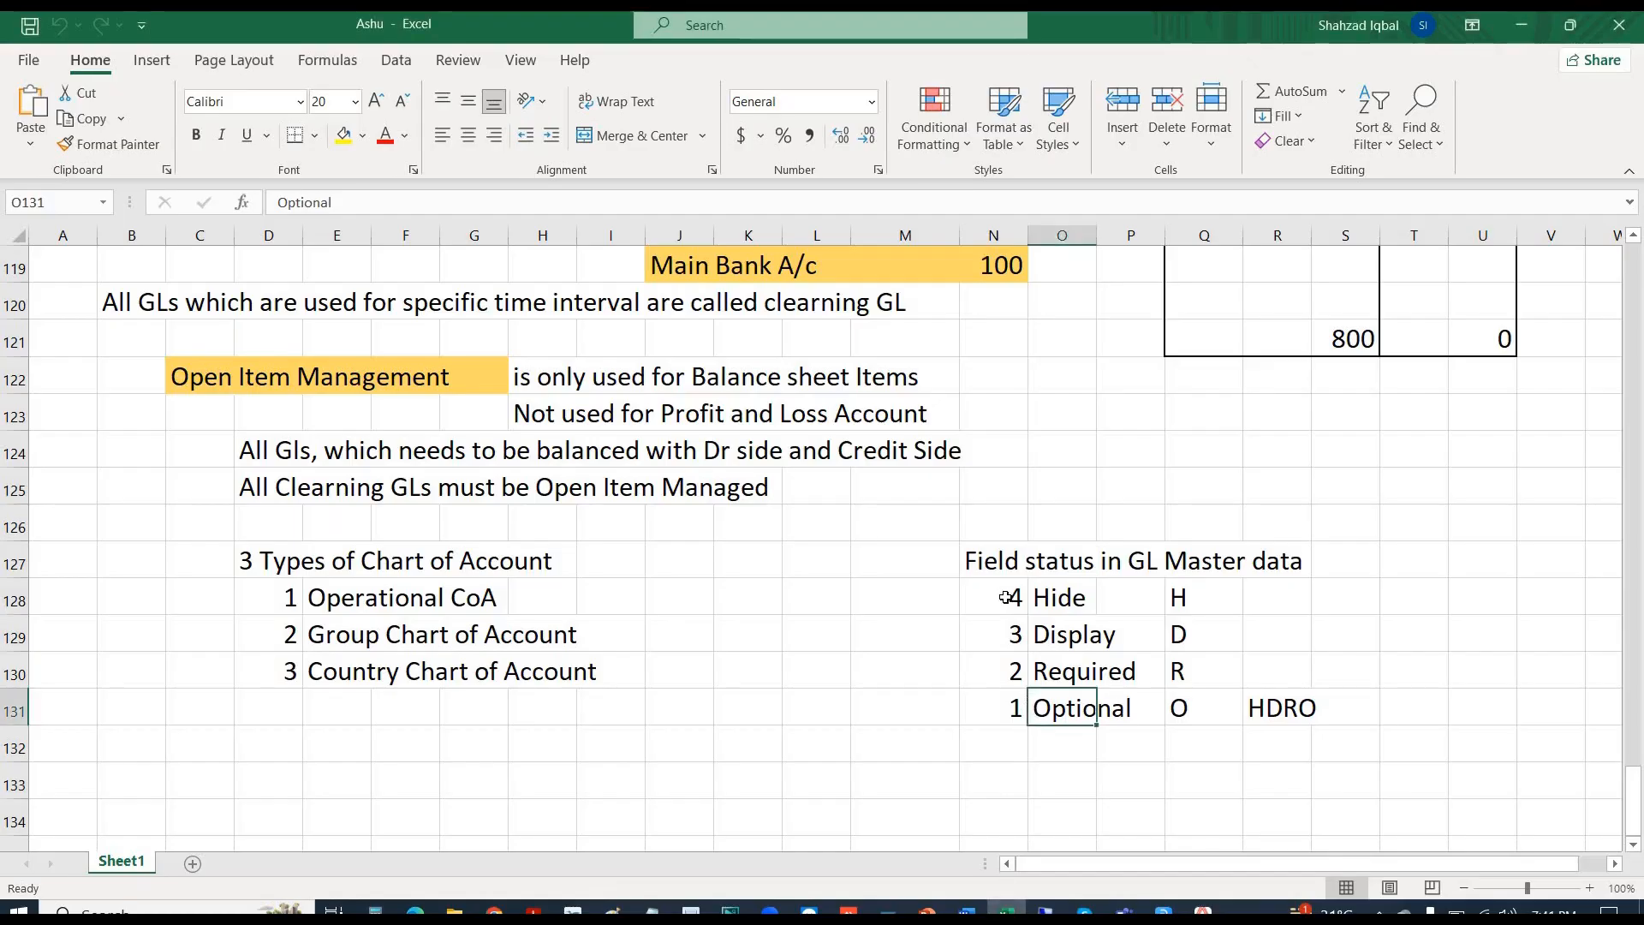
- Shade yellow the ranks 4, 3, 2, 1 beside Hide, Display, Required and Optional
{"action": "left_click_drag", "start_coordinate": [1006, 597], "coordinate": [1263, 674]}
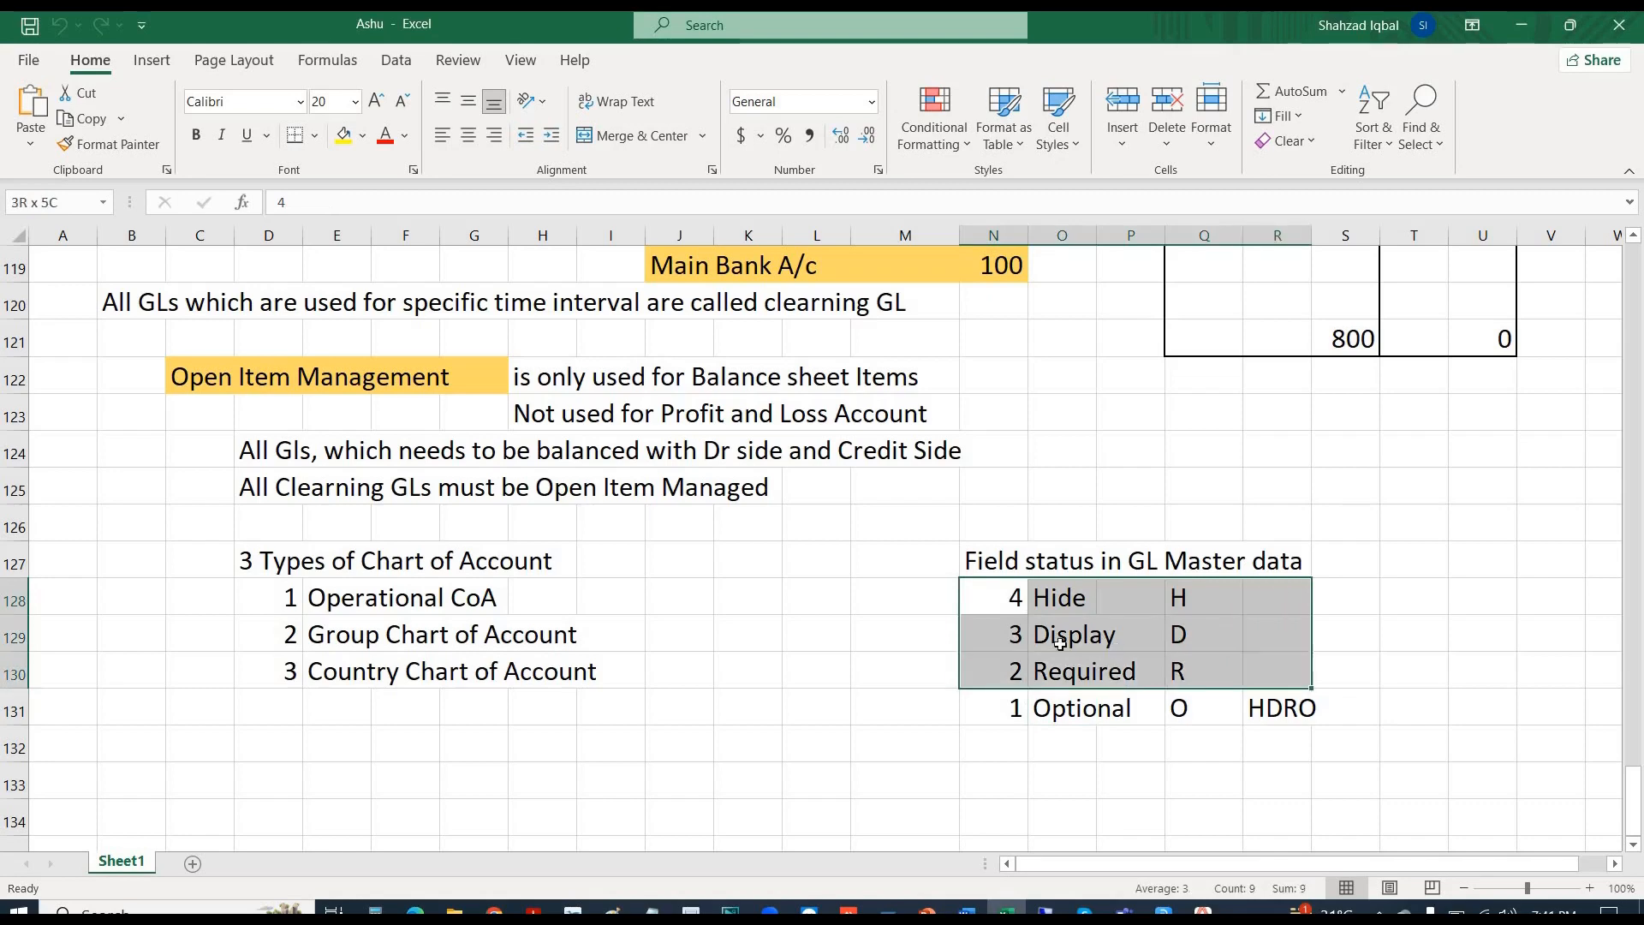
{"action": "left_click", "coordinate": [1061, 597]}
{"action": "left_click_drag", "start_coordinate": [1098, 660], "coordinate": [1109, 696]}
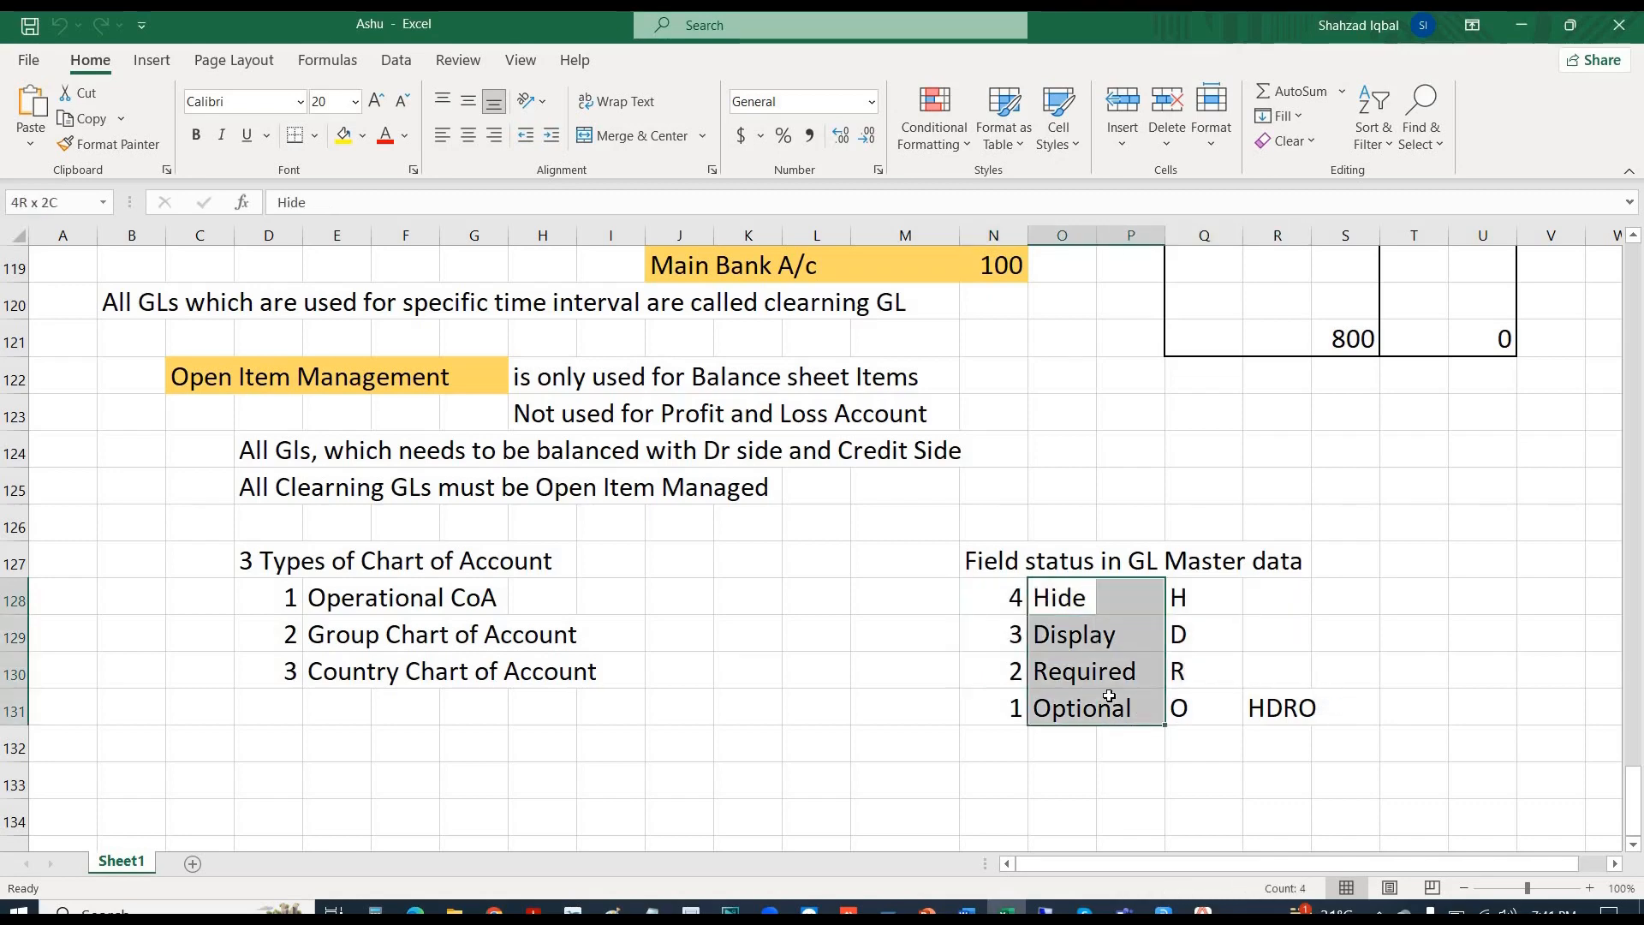
{"action": "left_click_drag", "start_coordinate": [1109, 696], "coordinate": [1109, 696]}
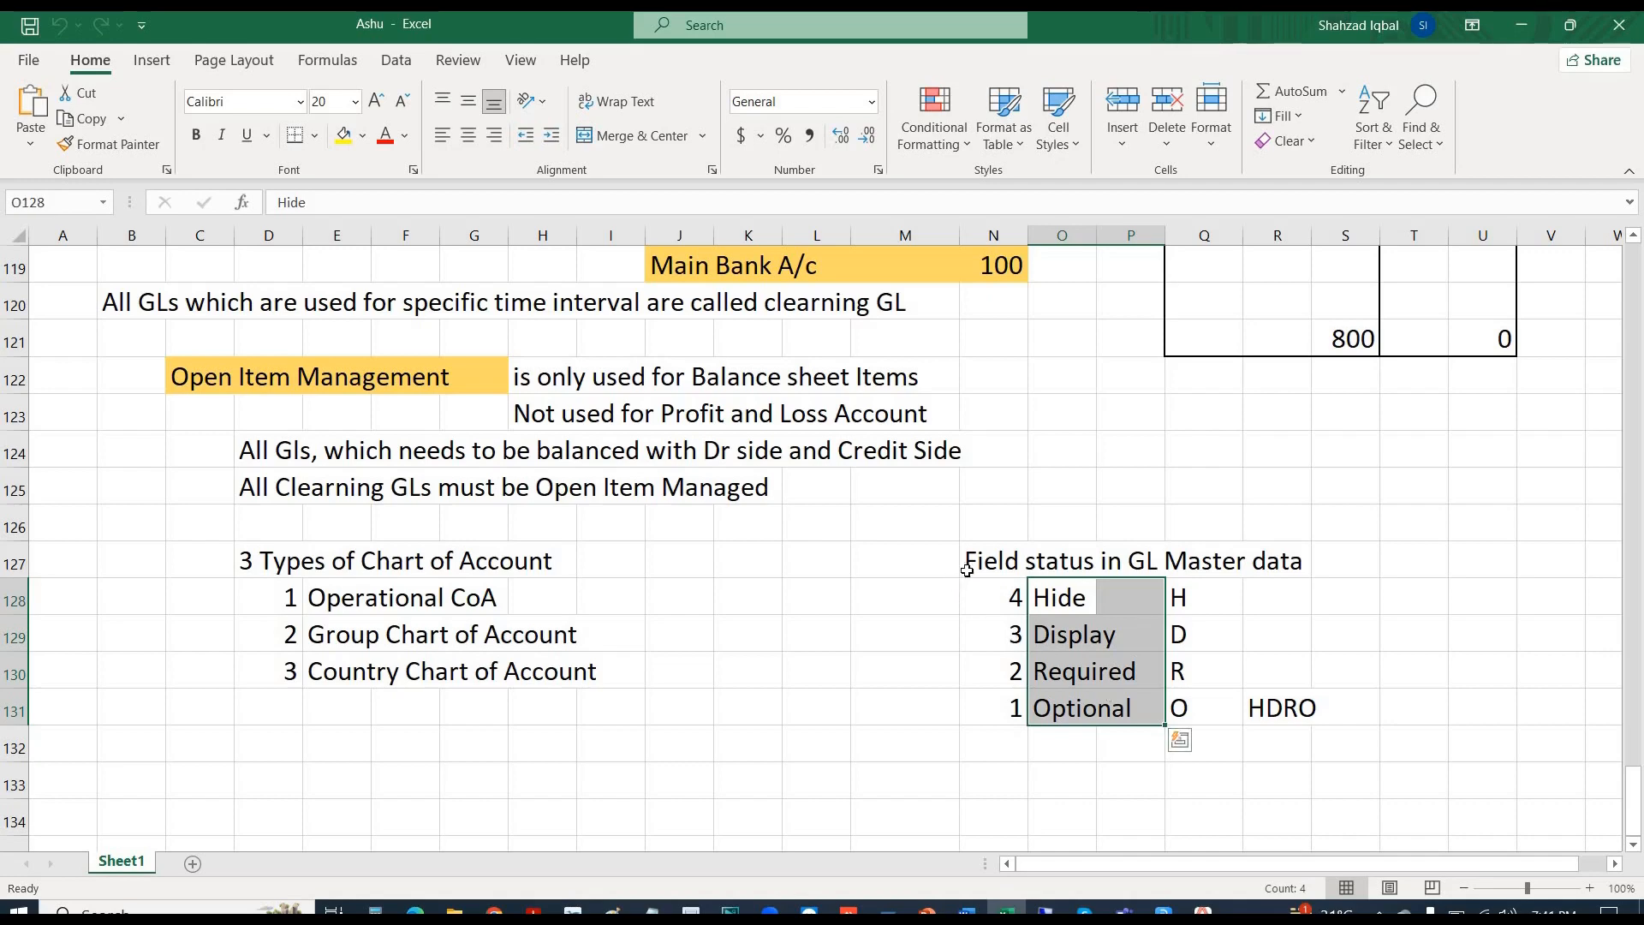
{"action": "left_click_drag", "start_coordinate": [988, 592], "coordinate": [1011, 709]}
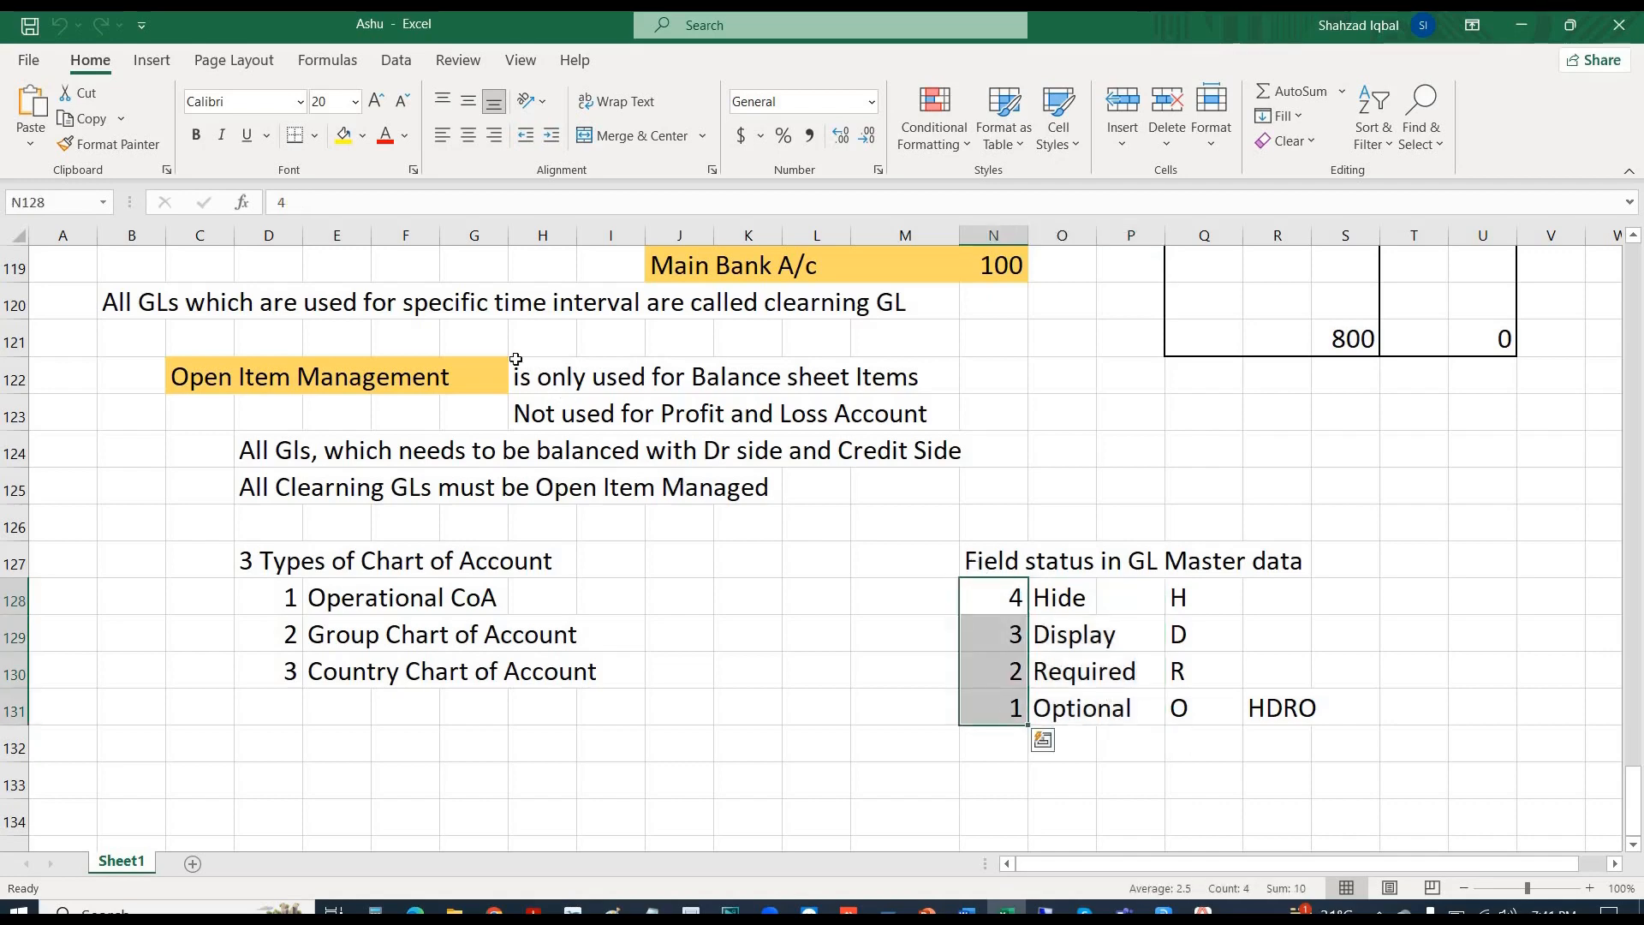
{"action": "left_click", "coordinate": [343, 137]}
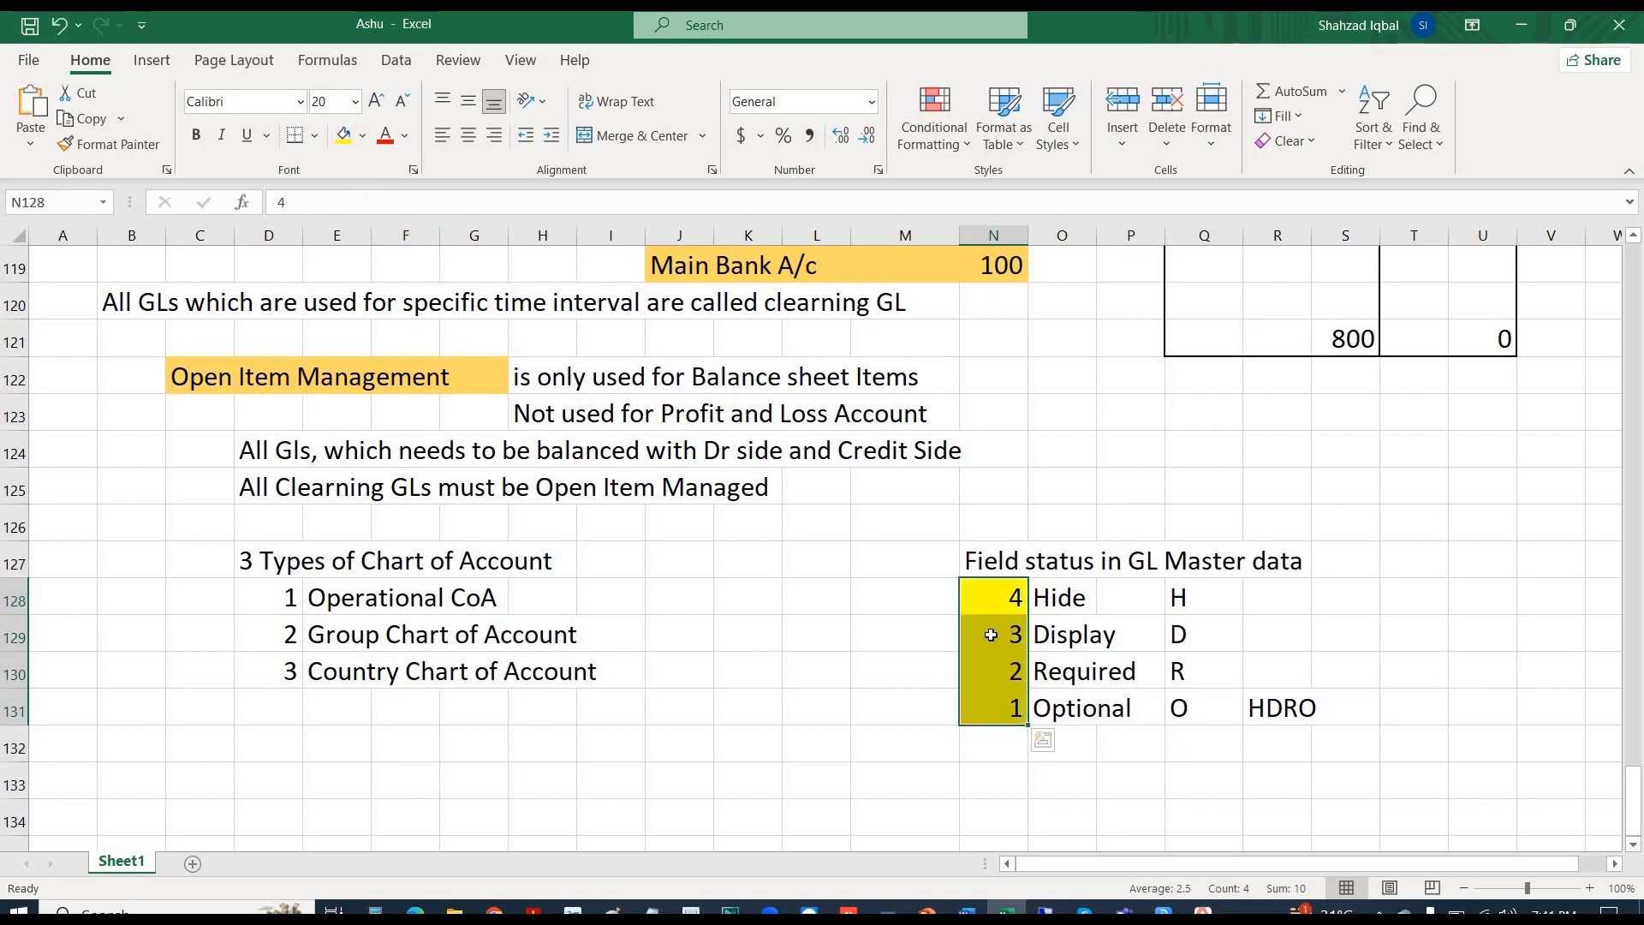
{"action": "left_click", "coordinate": [1060, 599]}
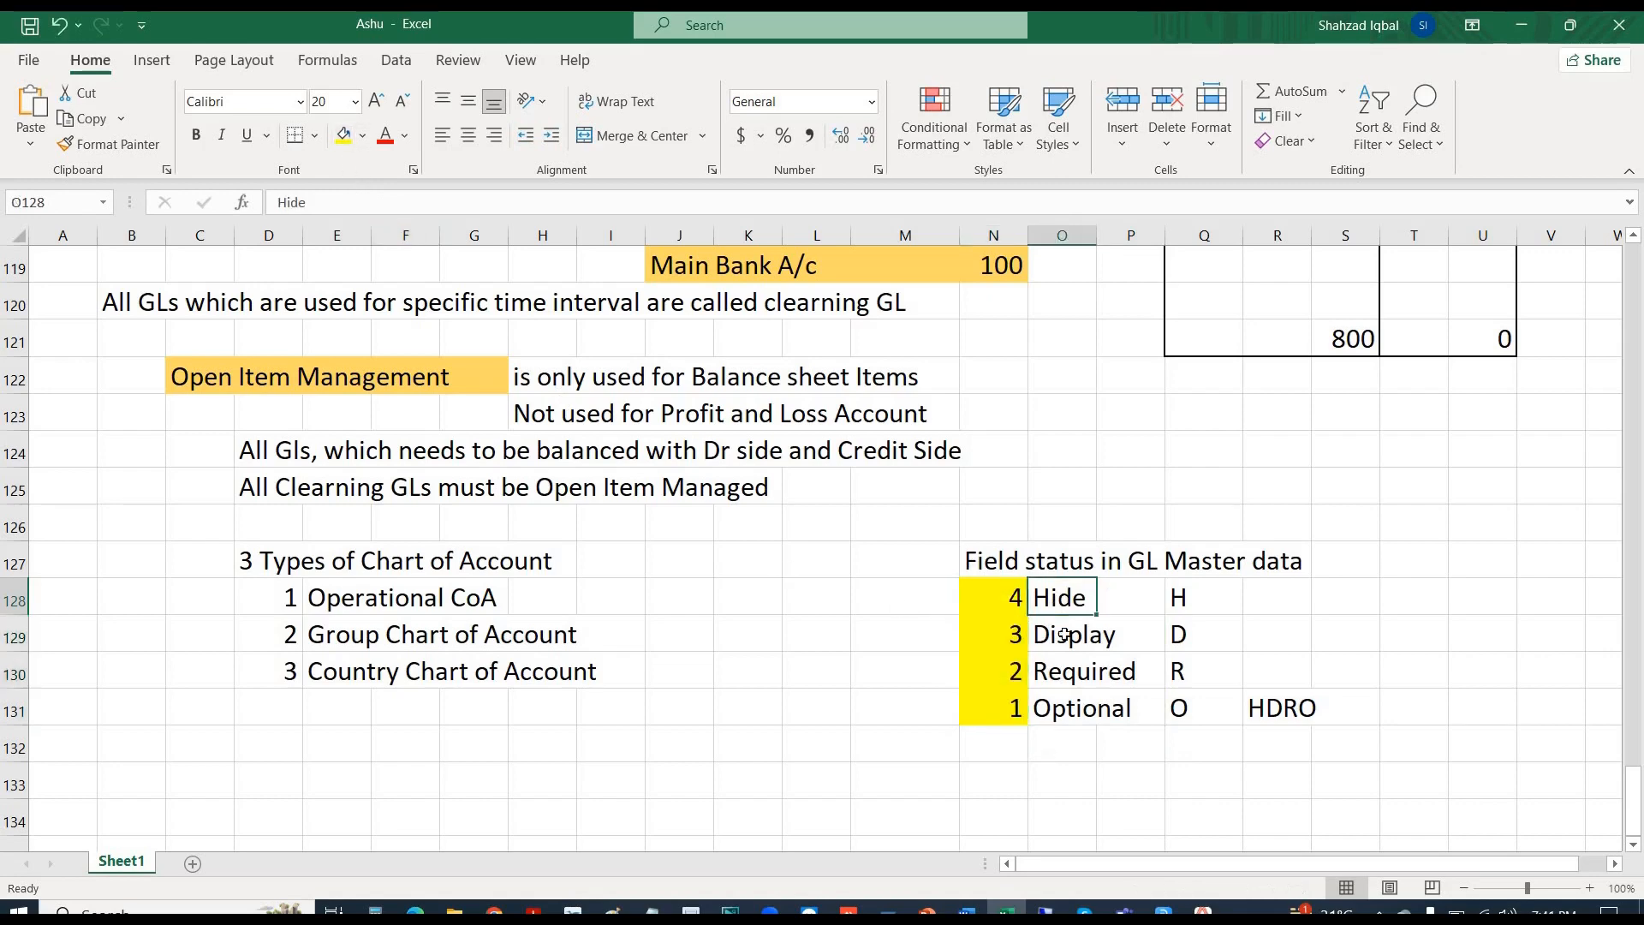
{"action": "left_click", "coordinate": [1071, 649]}
{"action": "left_click", "coordinate": [1075, 671]}
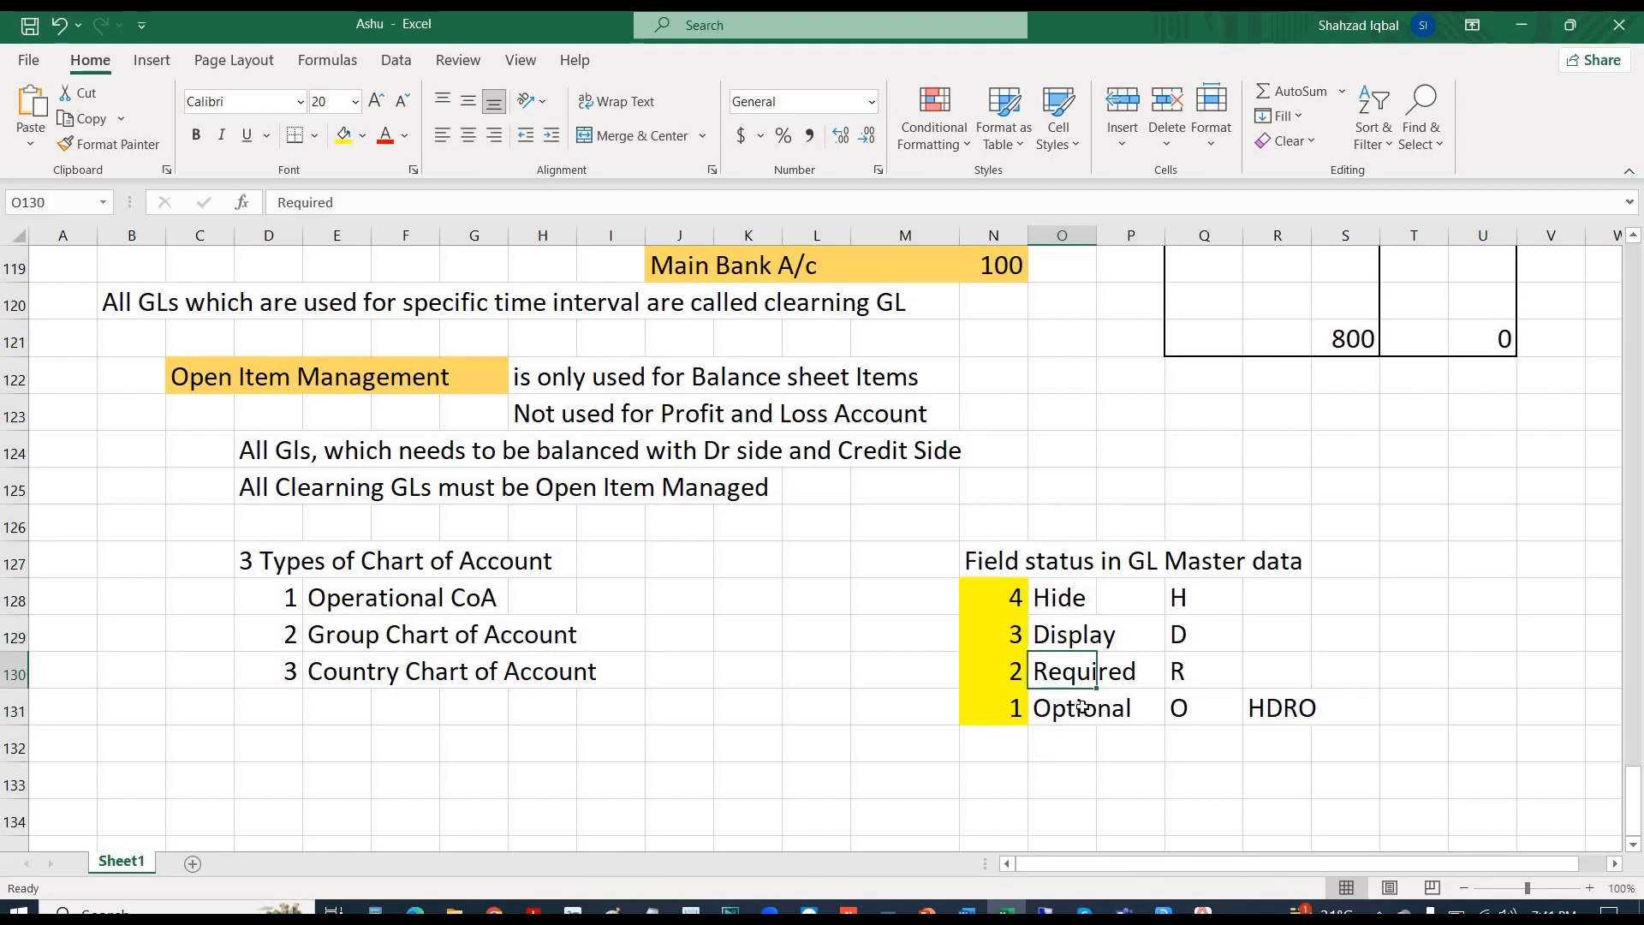
{"action": "left_click", "coordinate": [1082, 706]}
{"action": "scroll", "coordinate": [1082, 705], "scroll_direction": "down", "scroll_amount": 2}
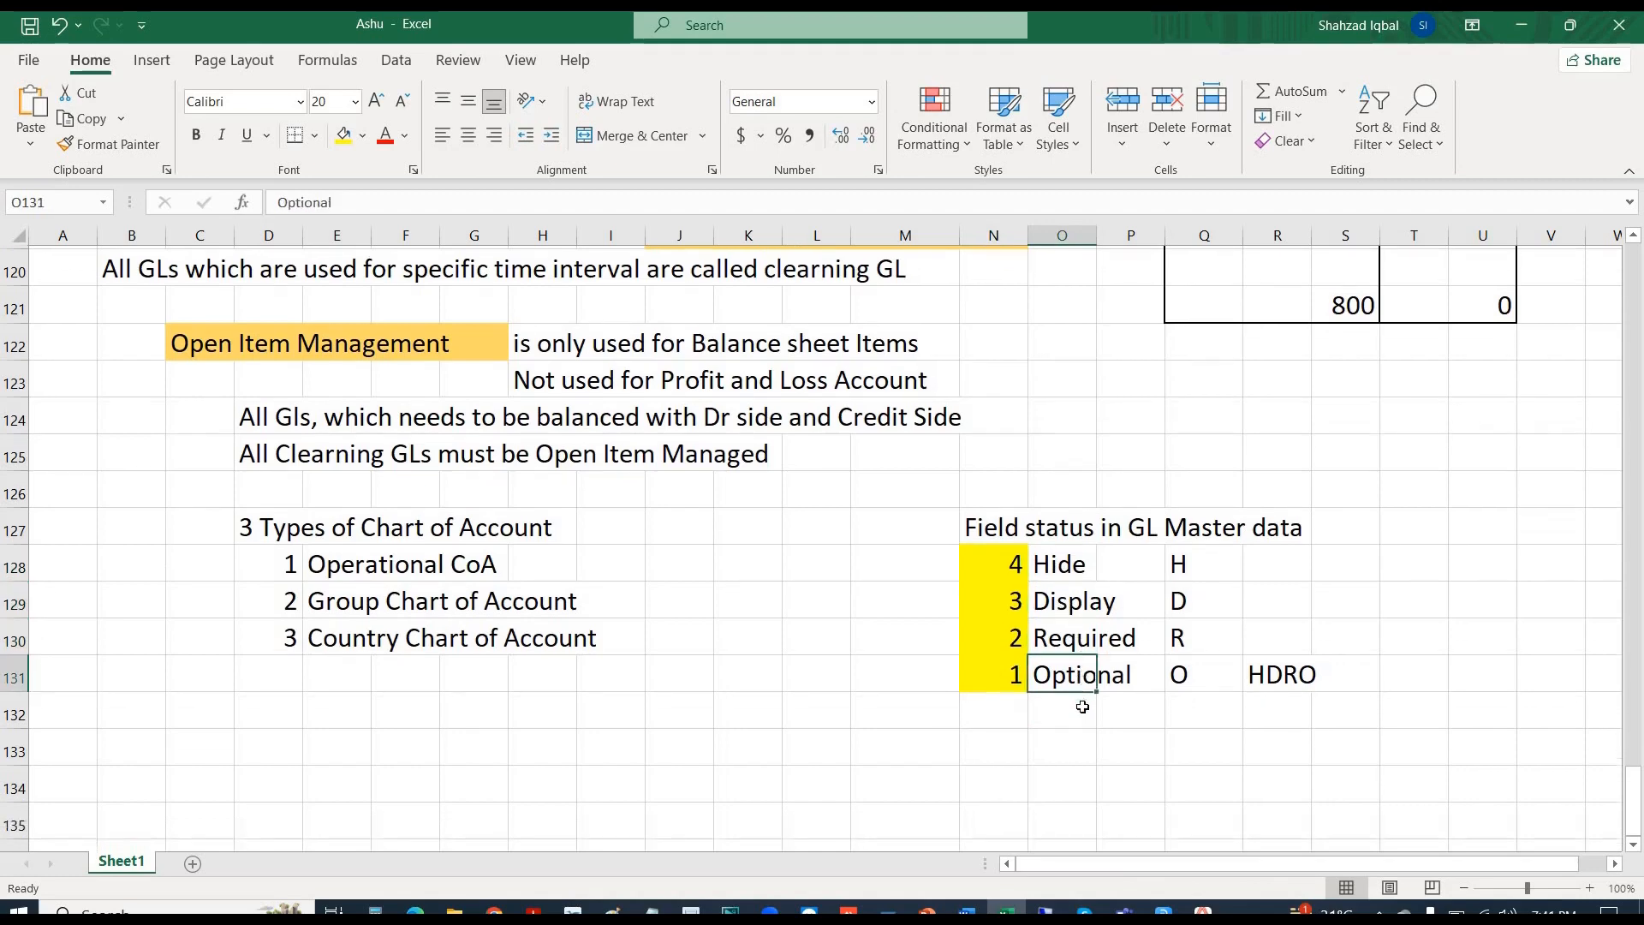
{"action": "left_click", "coordinate": [919, 568]}
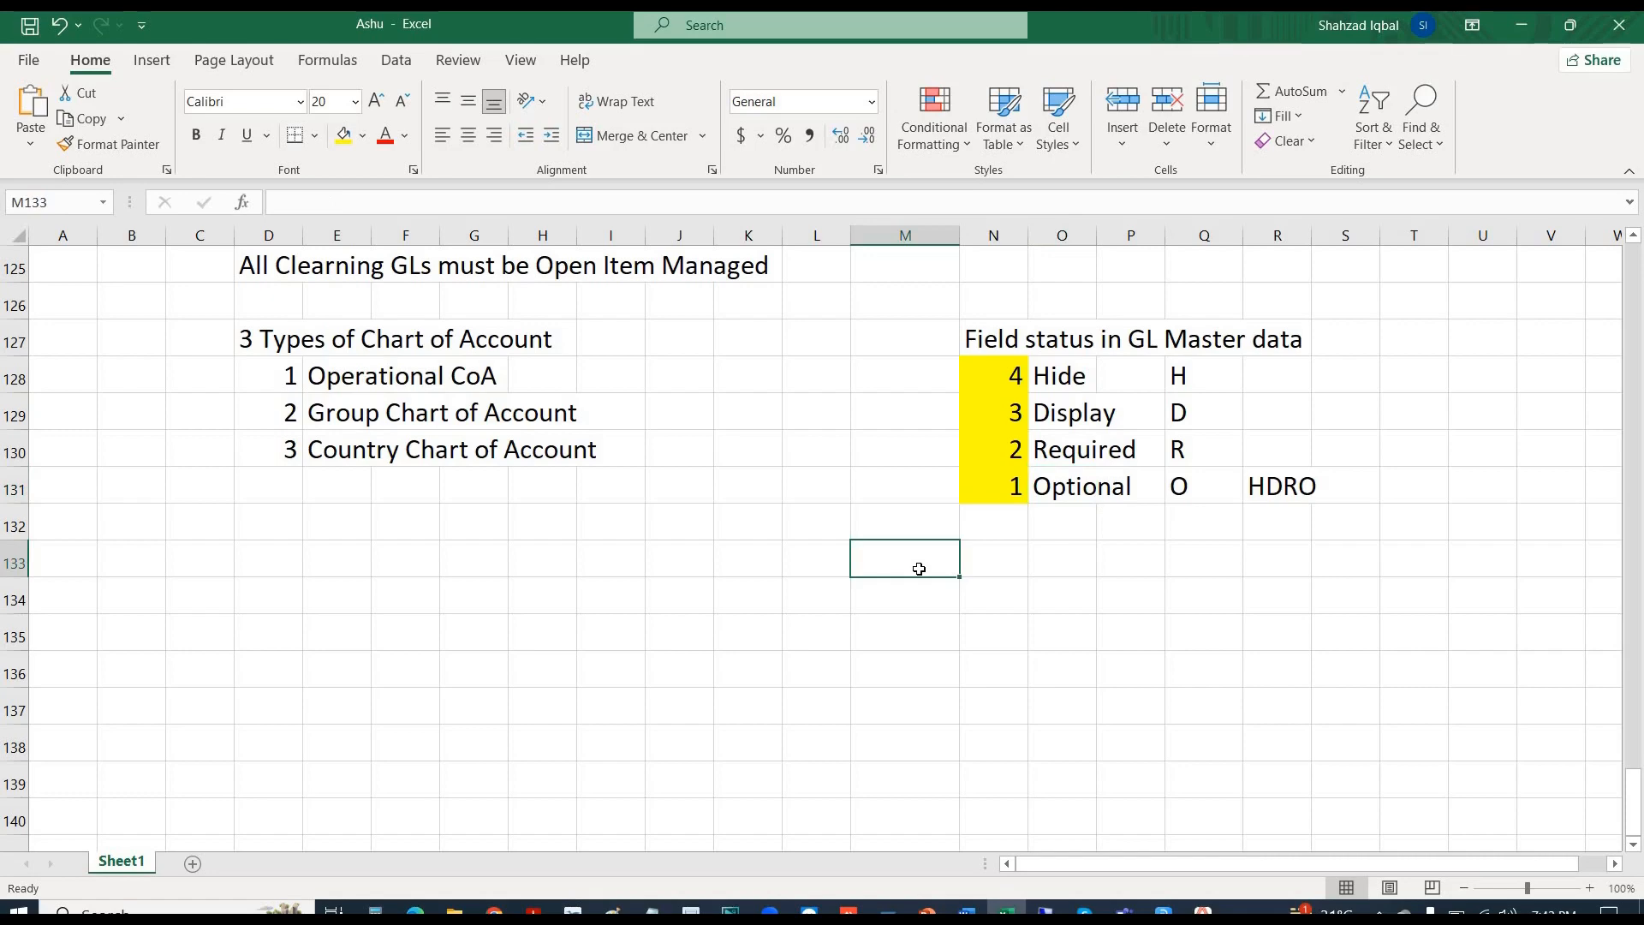
- Enter the heading 'Auth Group' in cell M133
{"action": "type", "text": "aUT"}
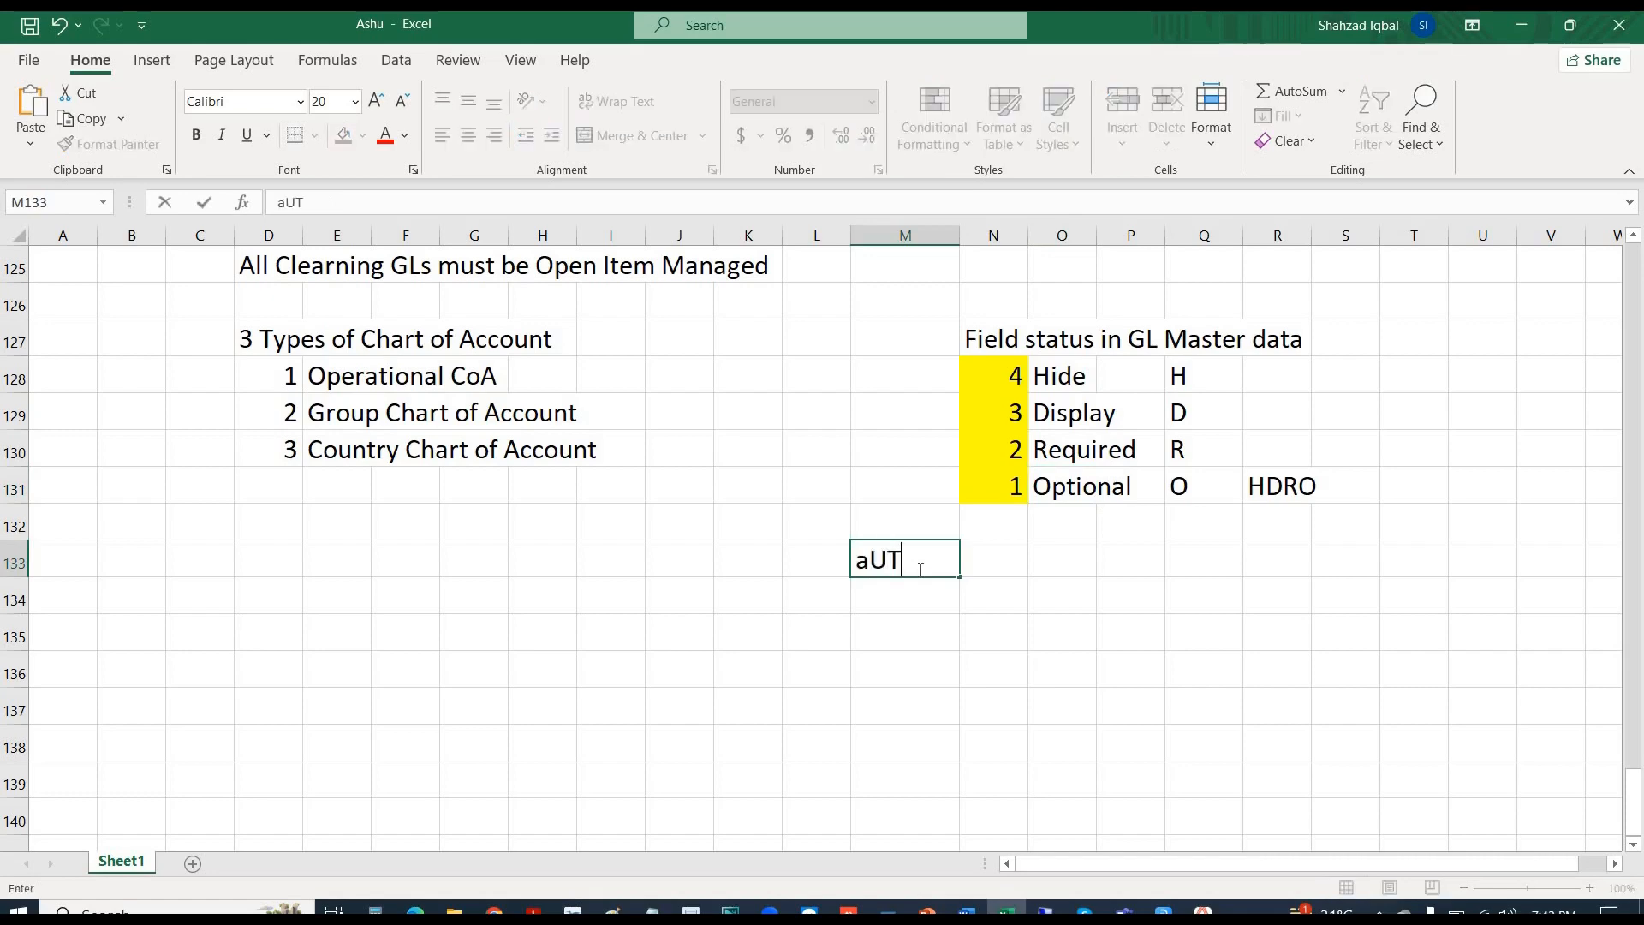
{"action": "key", "text": "BackSpace"}
{"action": "key", "text": "BackSpace"}
{"action": "key", "text": "BackSpace"}
{"action": "type", "text": "a"}
{"action": "key", "text": "BackSpace"}
{"action": "type", "text": "Auth G"}
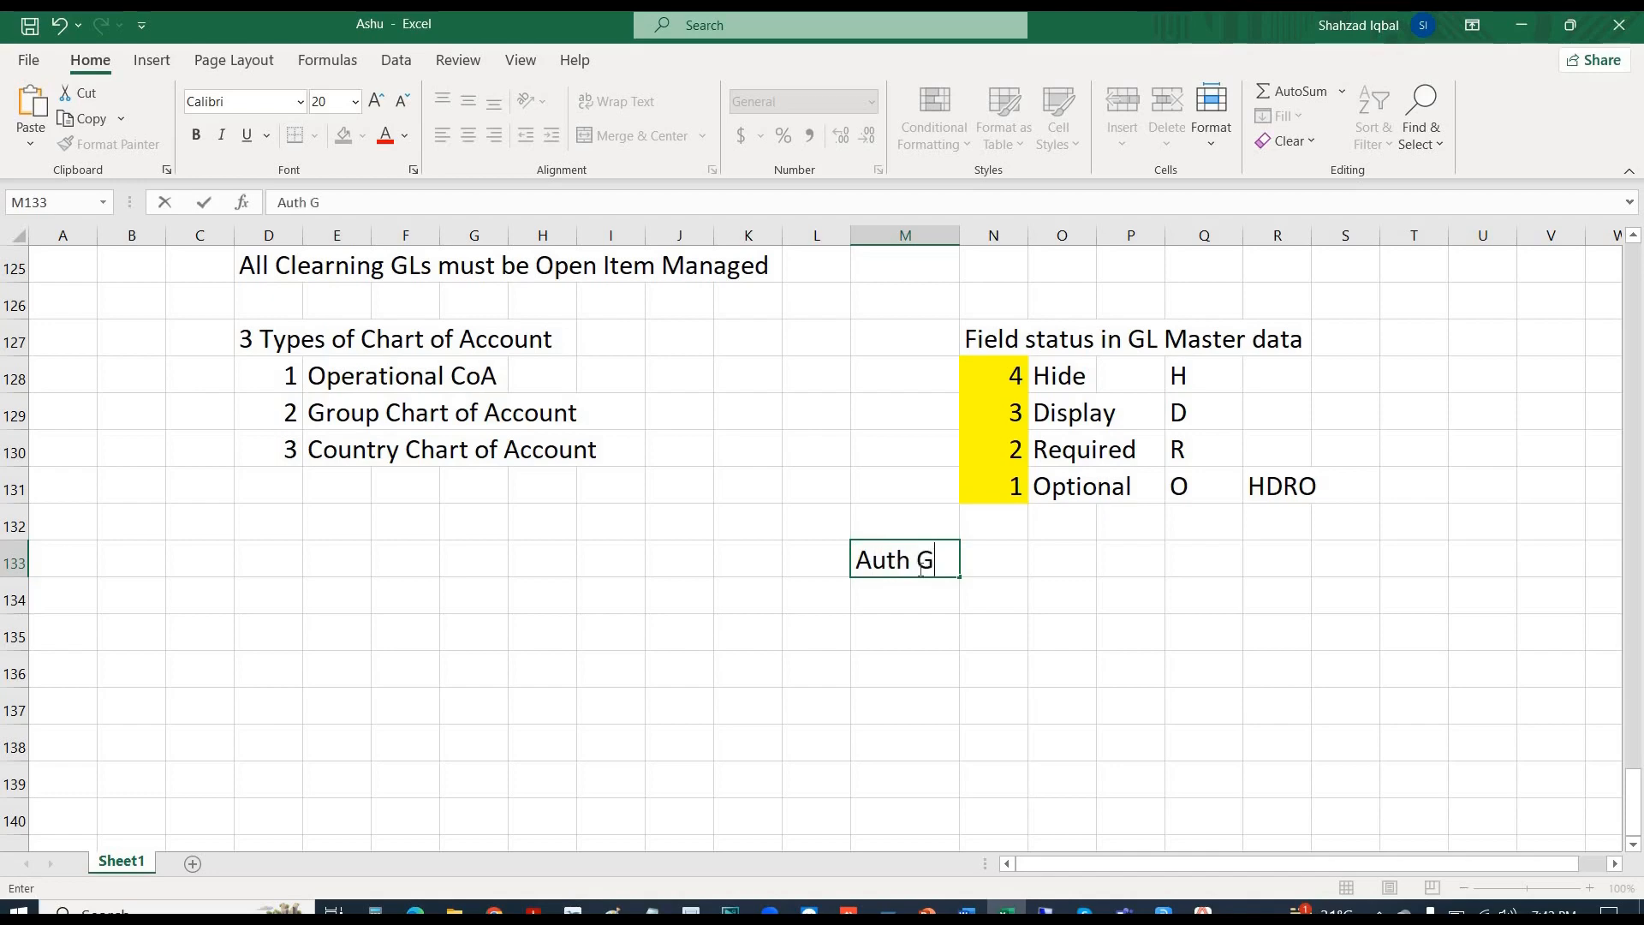
{"action": "type", "text": "roup"}
{"action": "key", "text": "Return"}
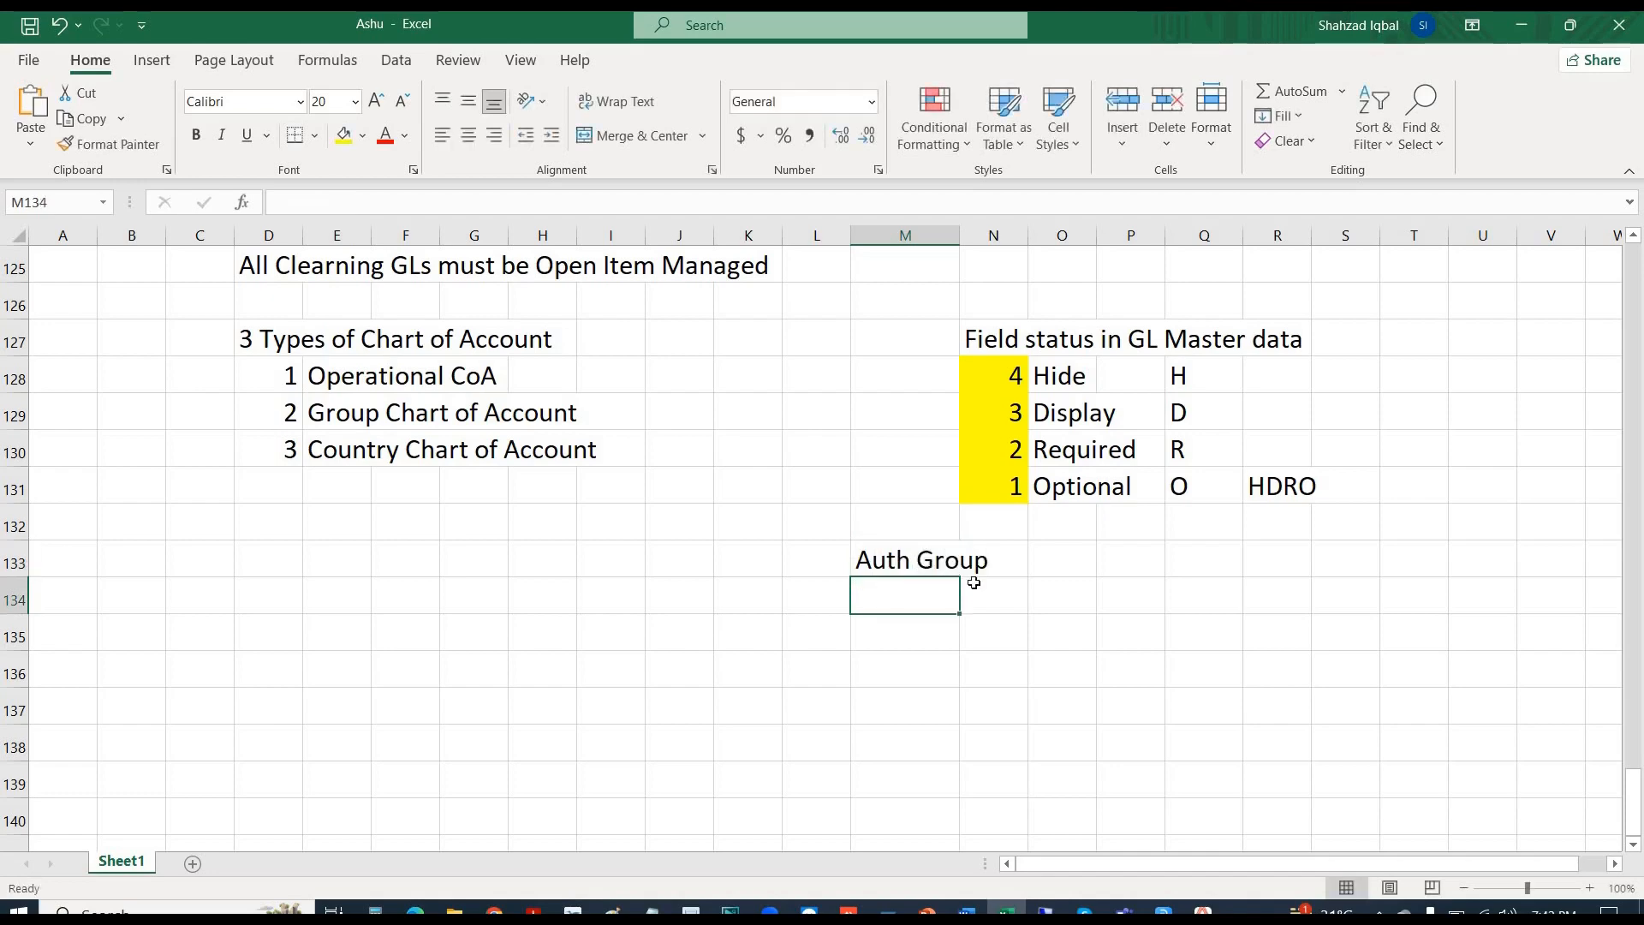
- Put a thick outside border around M134:N134 below the heading
{"action": "left_click_drag", "start_coordinate": [1002, 588], "coordinate": [893, 607]}
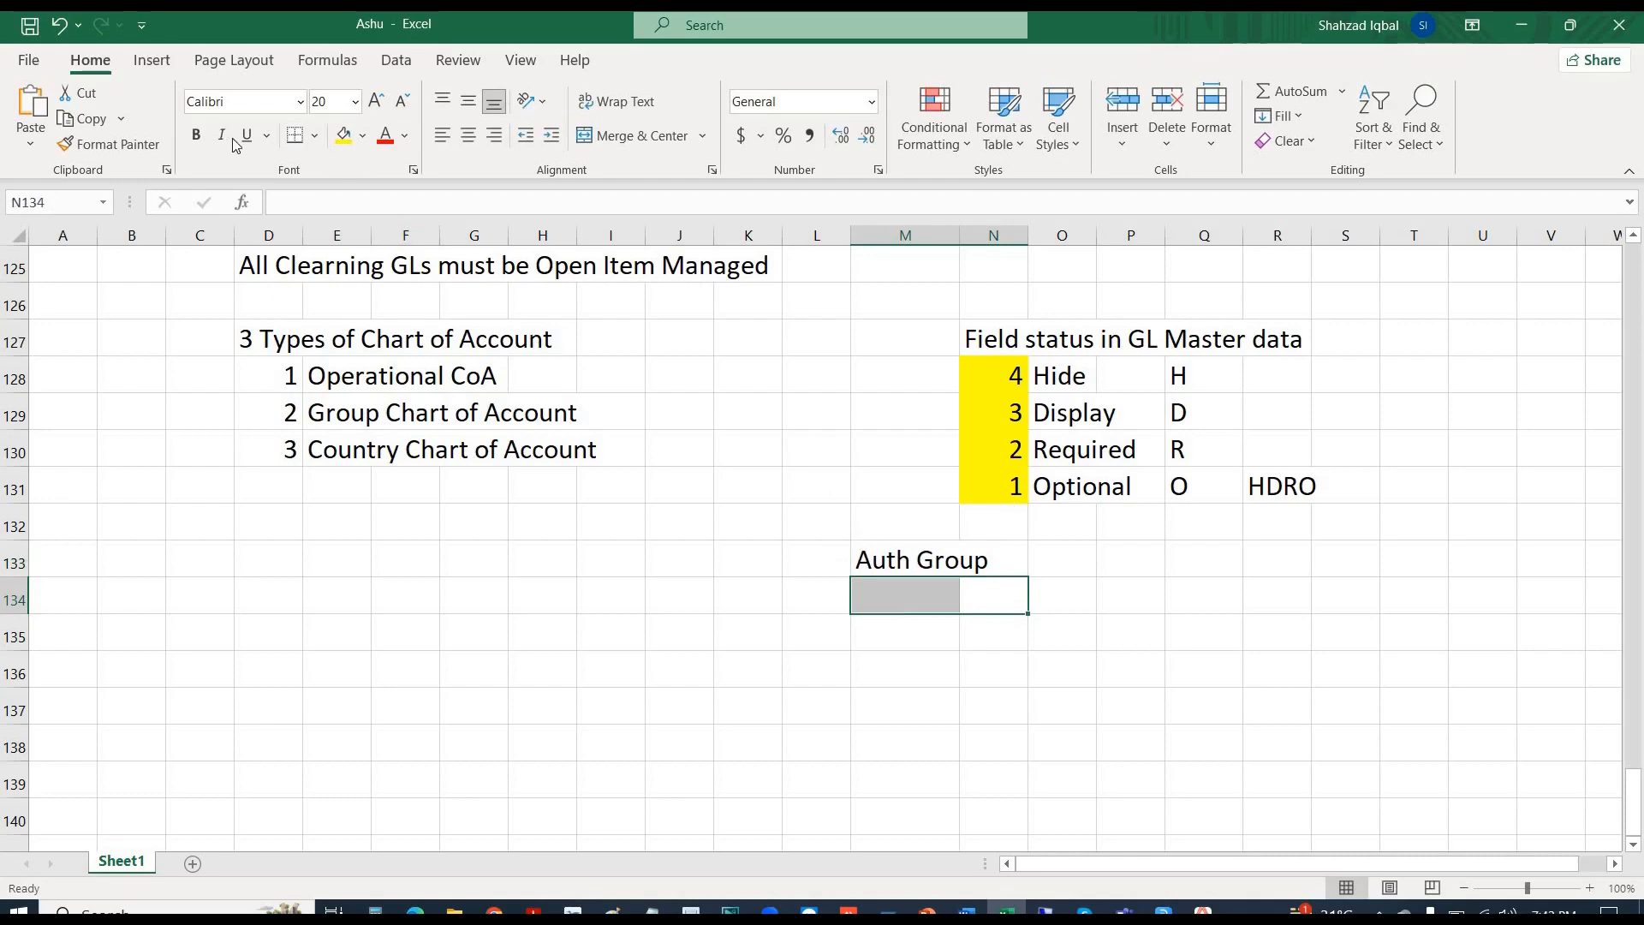
{"action": "left_click", "coordinate": [315, 135]}
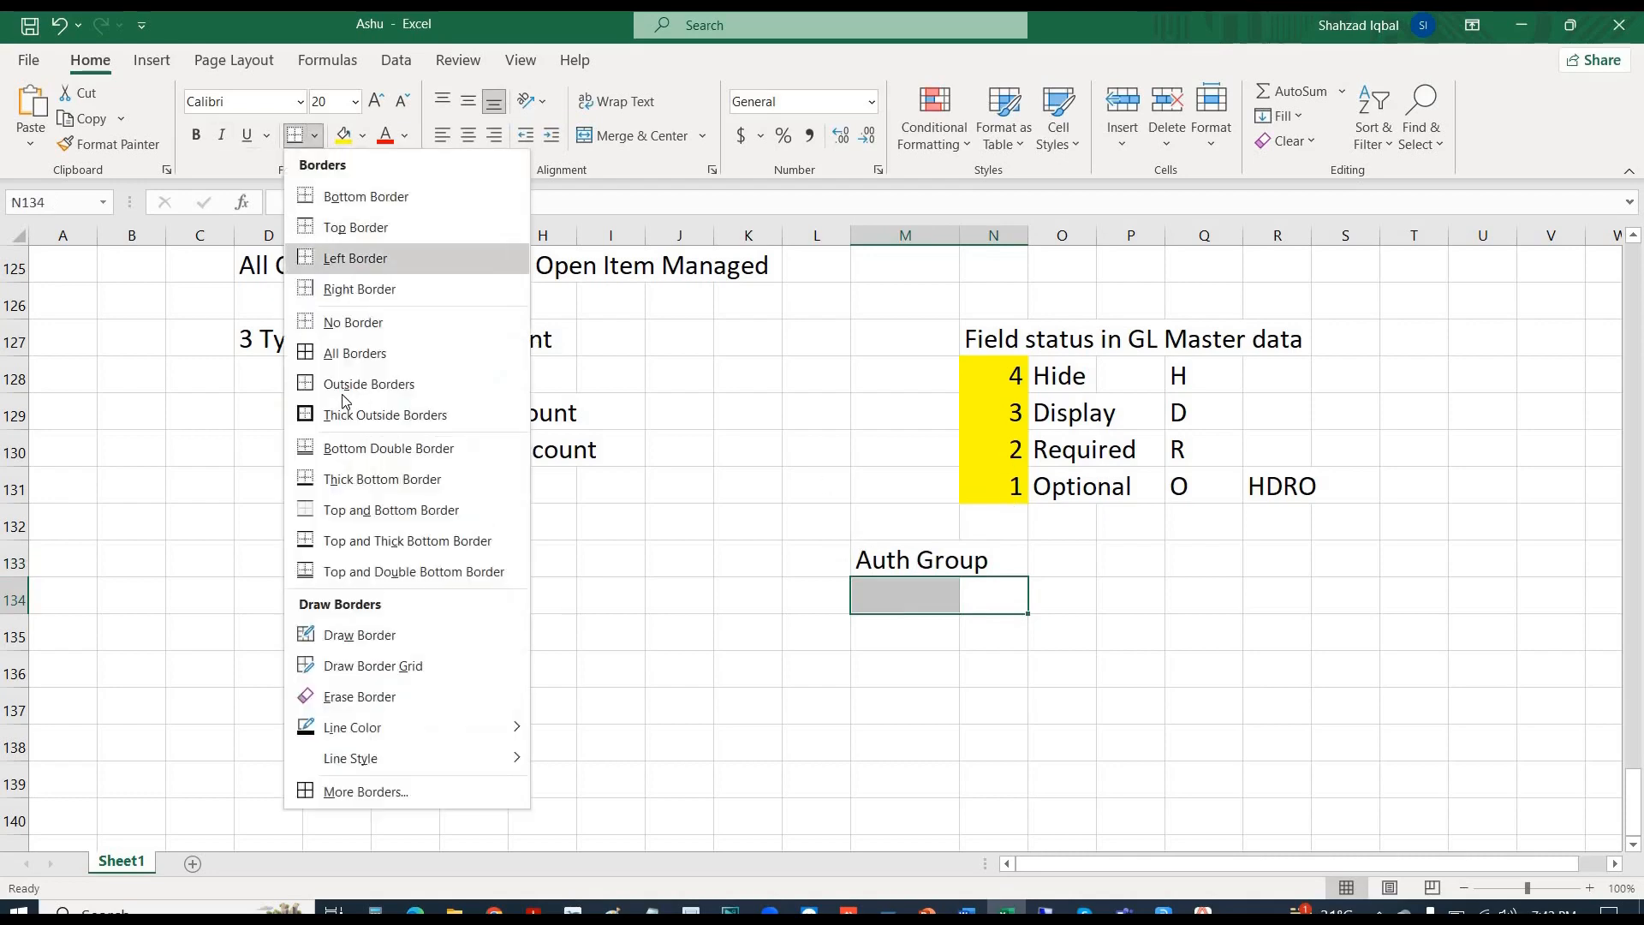
{"action": "left_click", "coordinate": [338, 414]}
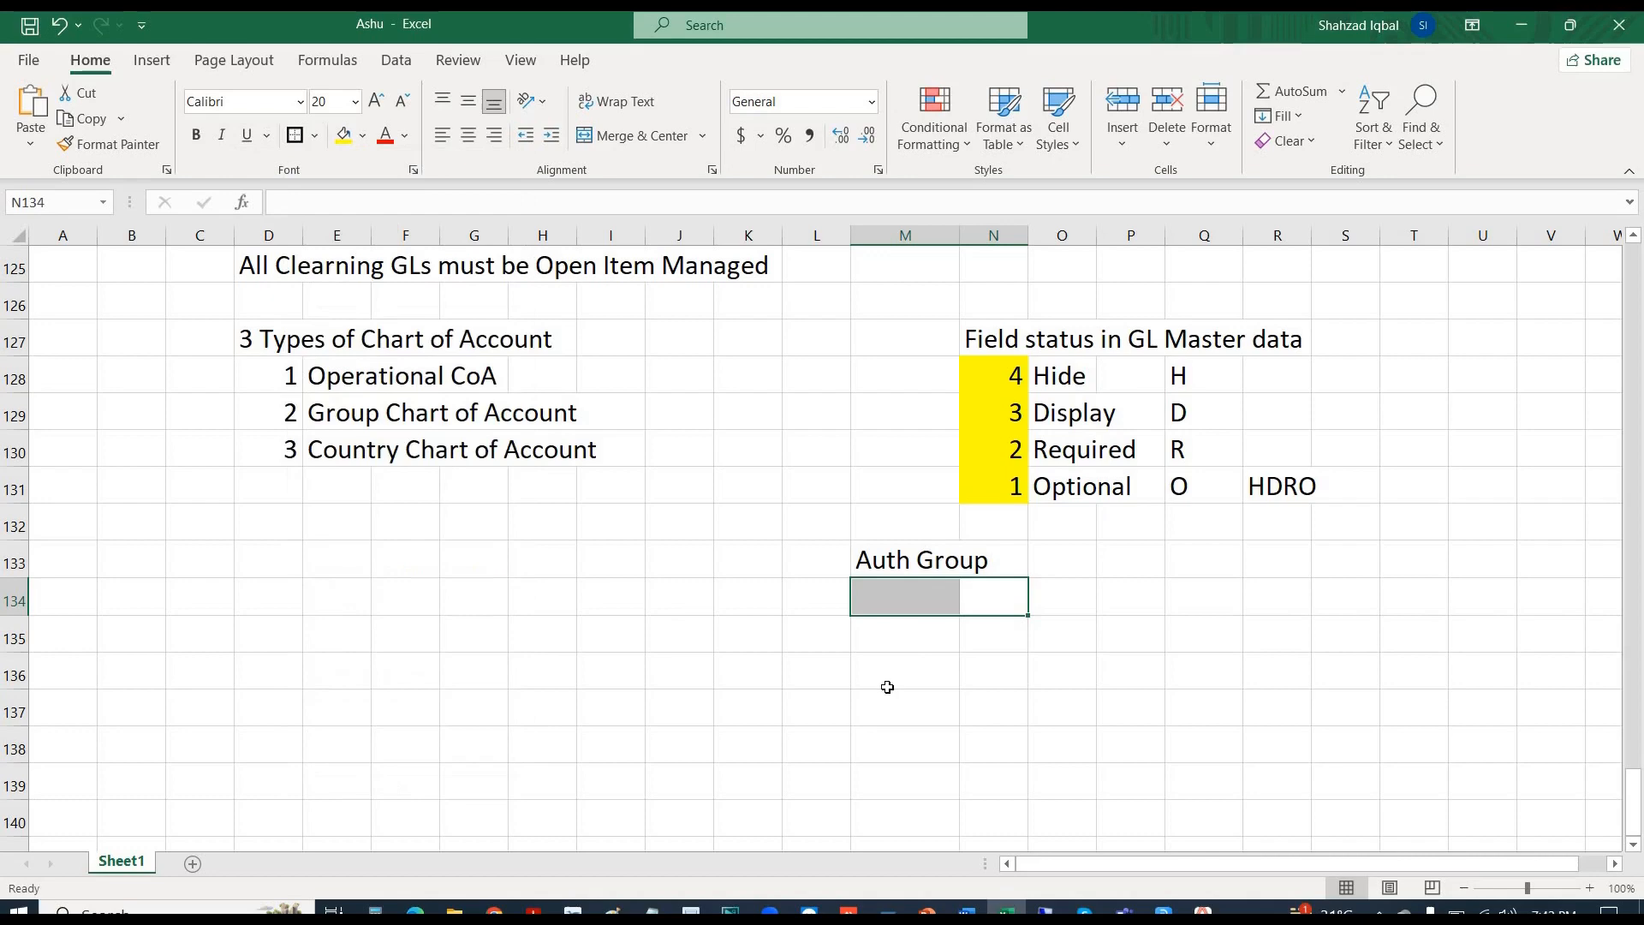
{"action": "left_click", "coordinate": [914, 609]}
{"action": "left_click", "coordinate": [1001, 696]}
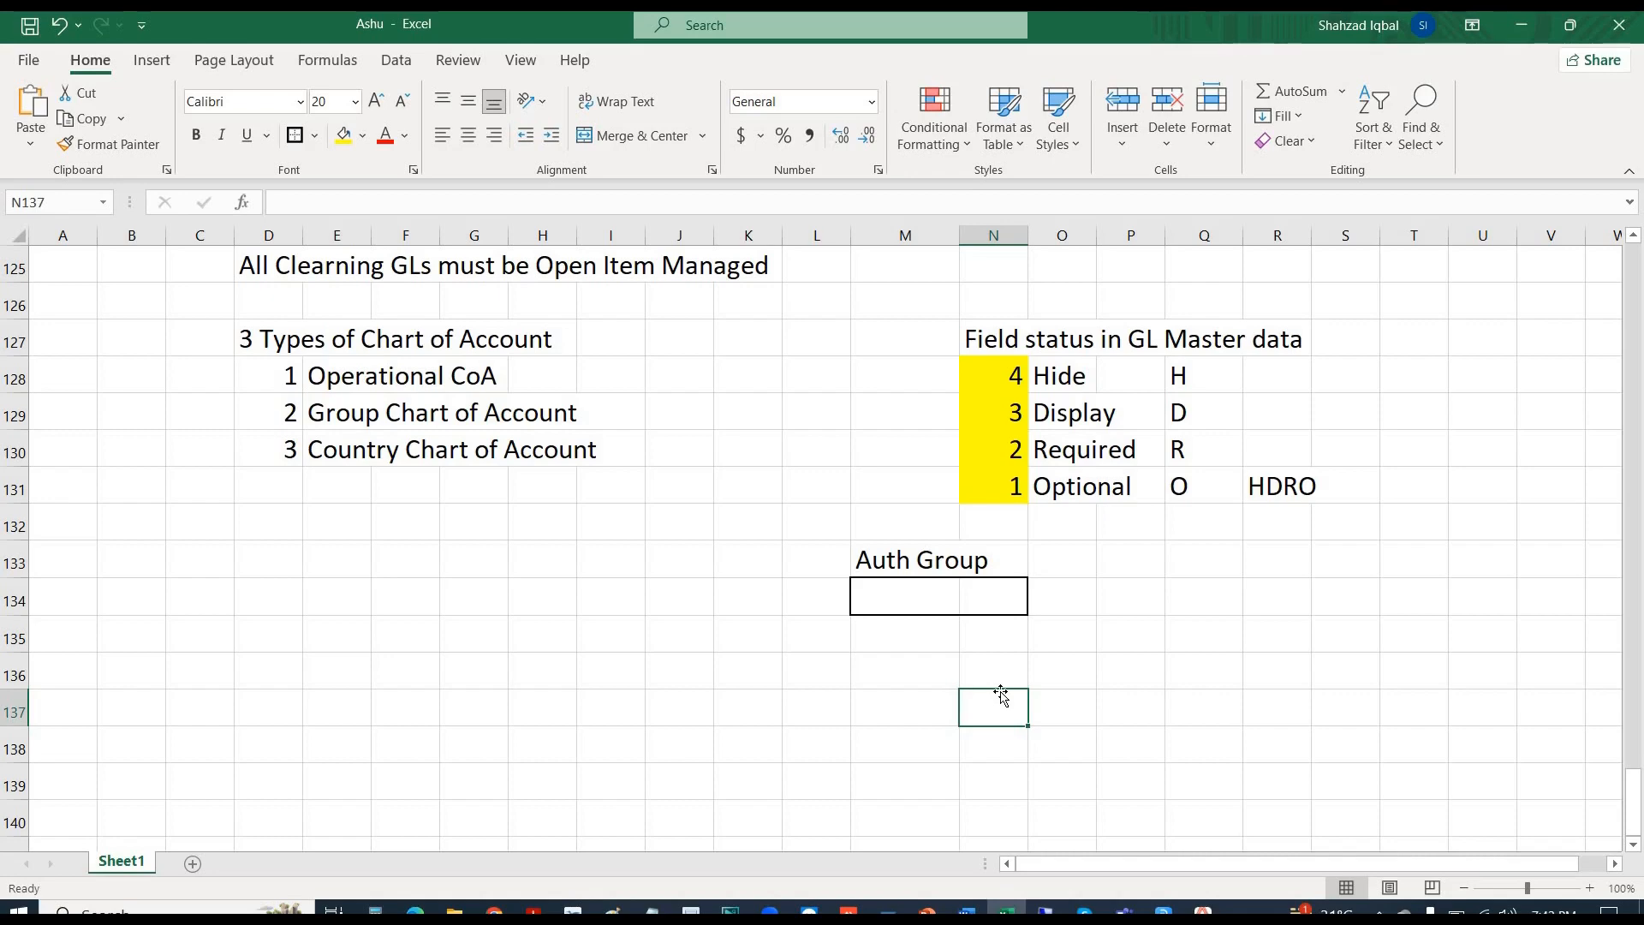
{"action": "key", "text": "alt+Tab"}
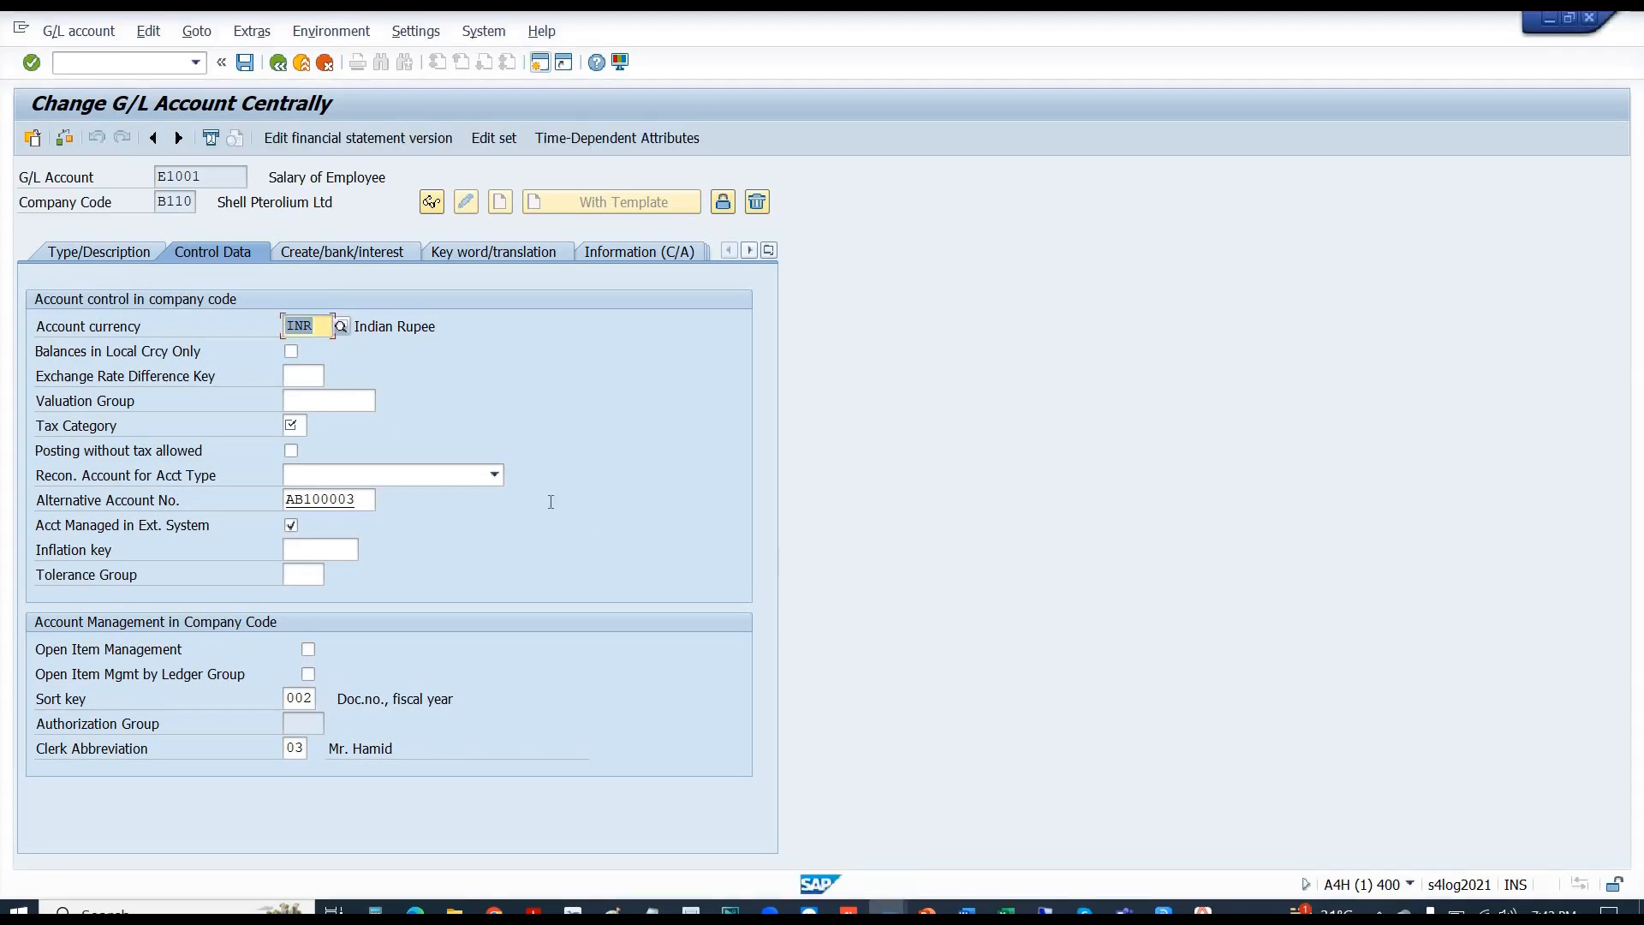
- Enter CAD as E1001's account currency and * as its tax category
{"action": "left_click", "coordinate": [321, 325]}
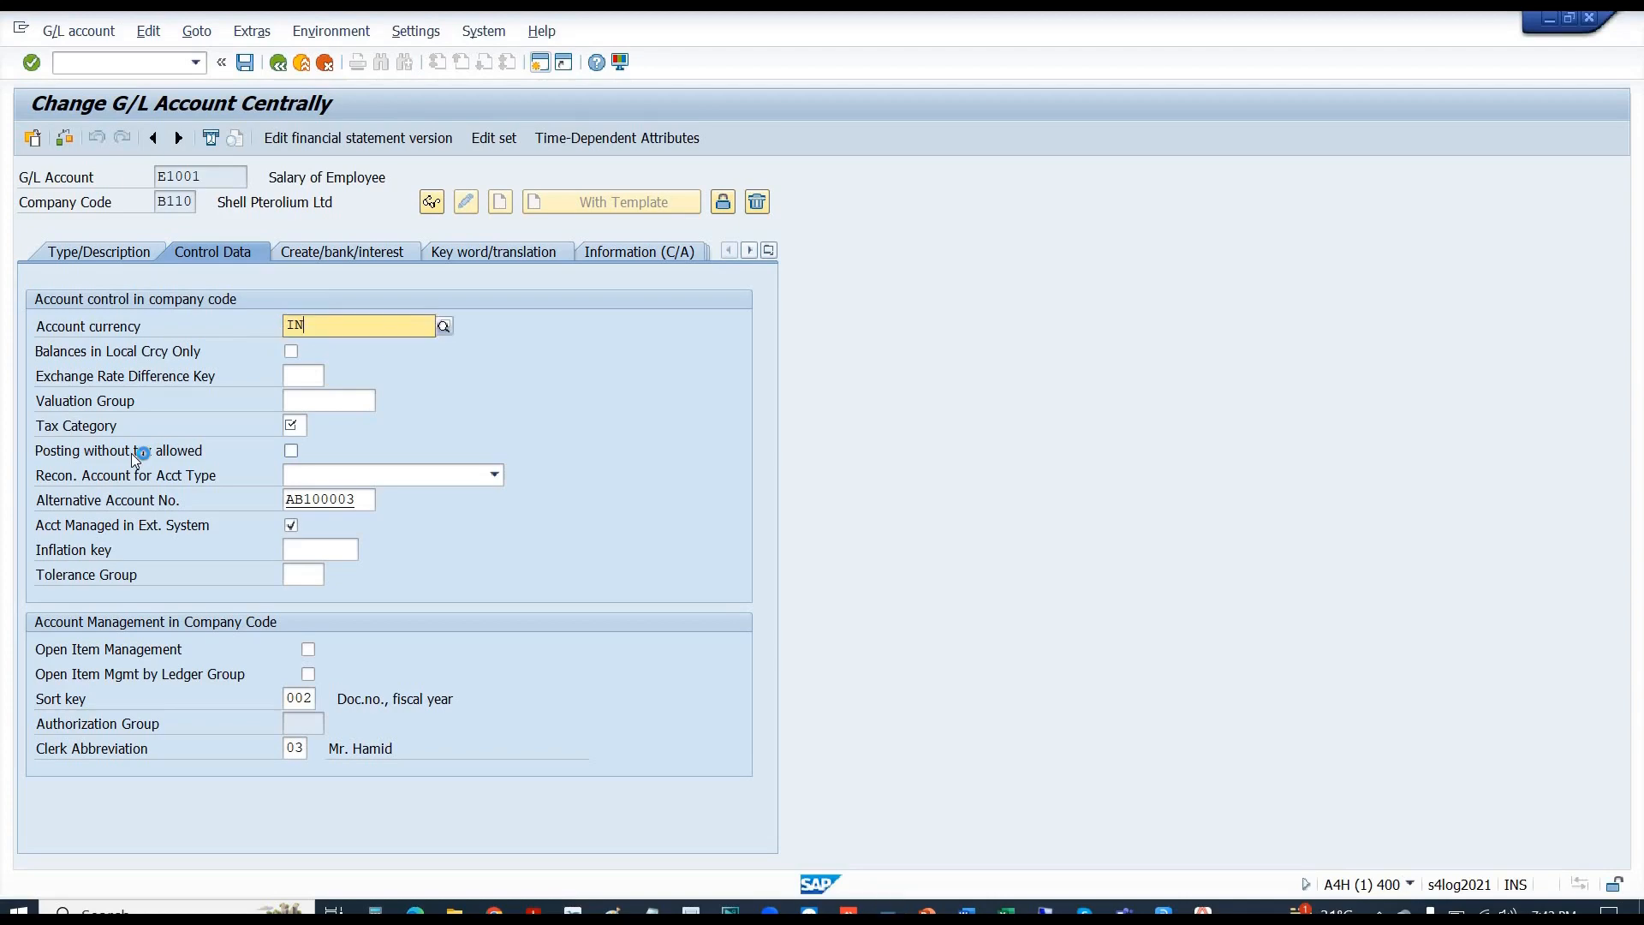
{"action": "key", "text": "Return"}
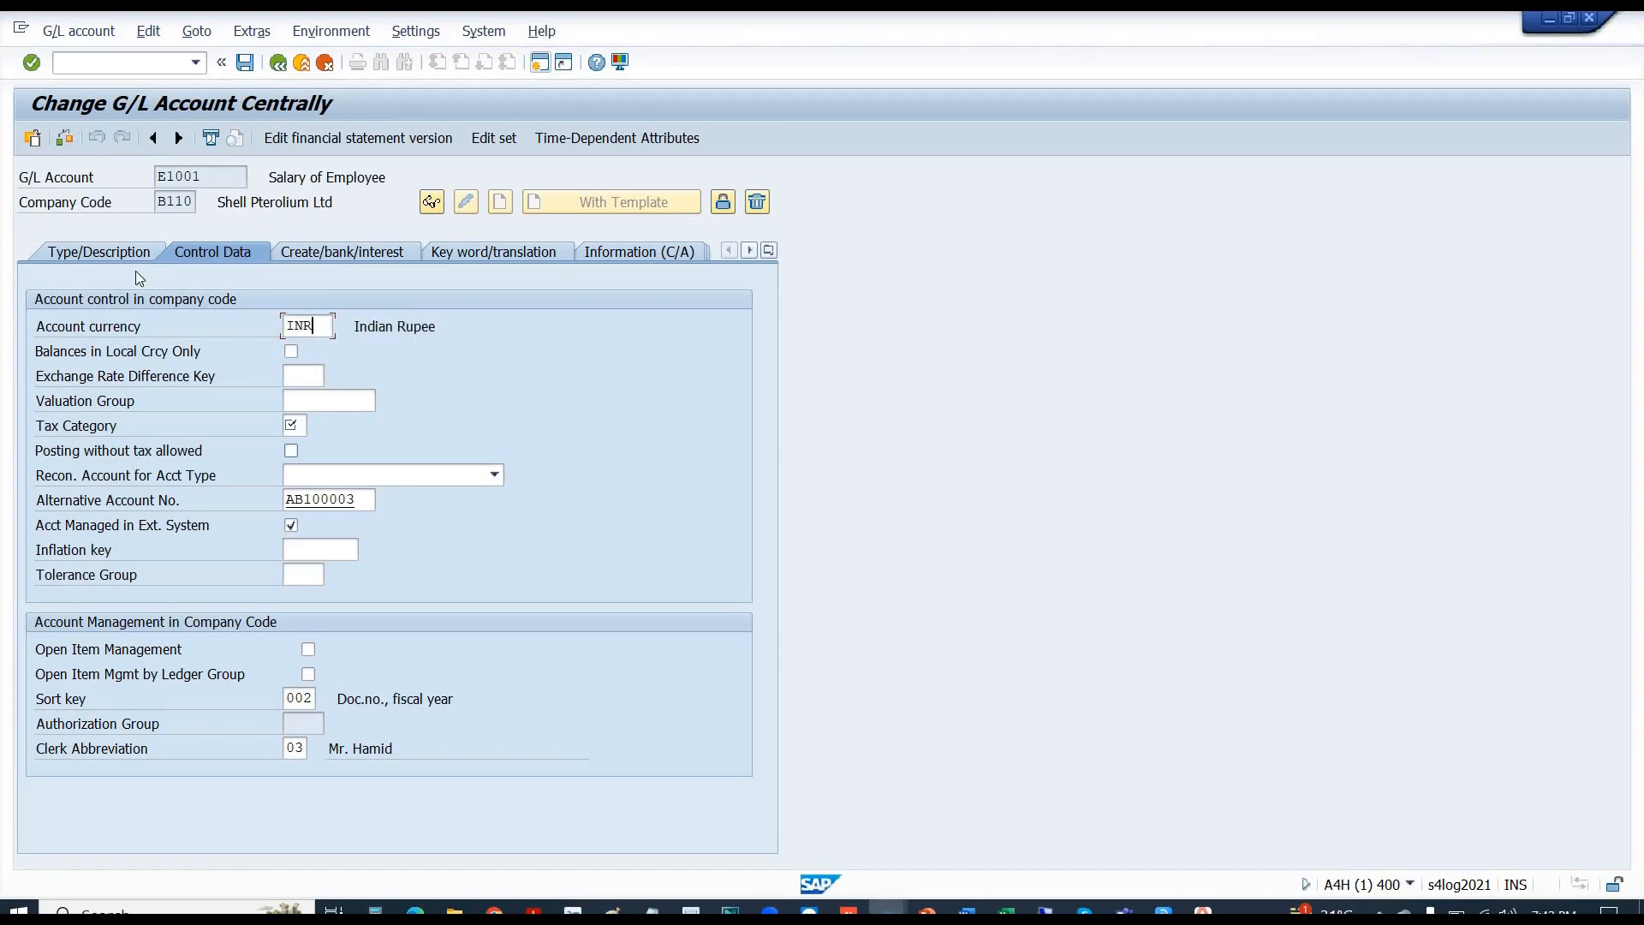
{"action": "type", "text": "INR"}
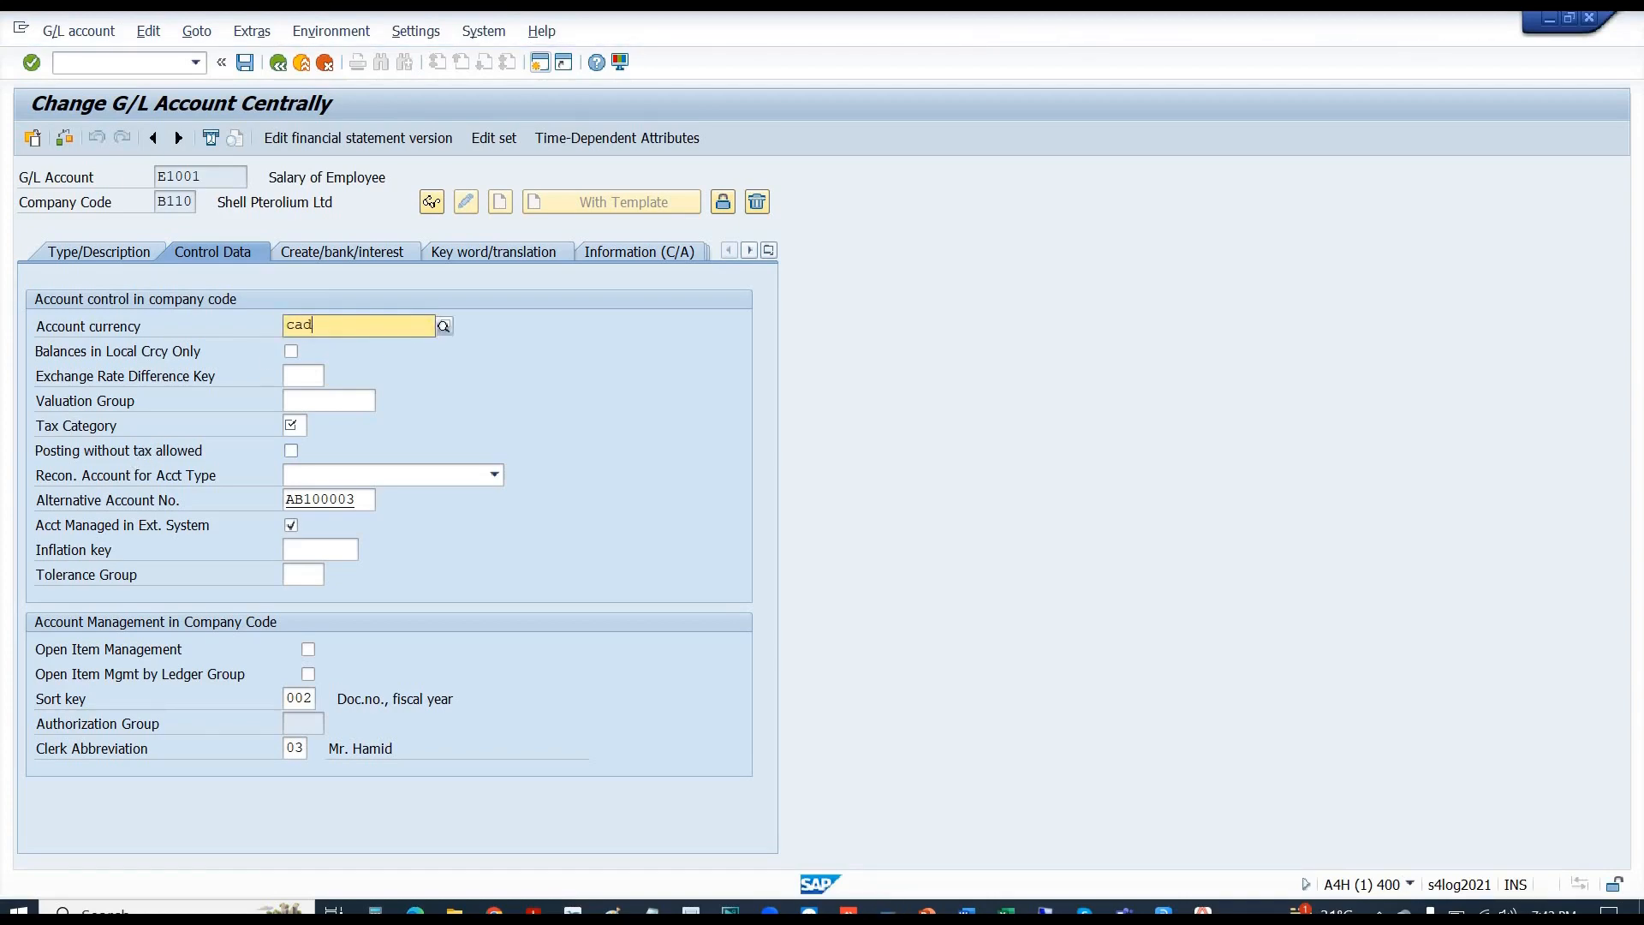
{"action": "key", "text": "Return"}
{"action": "type", "text": "cad"}
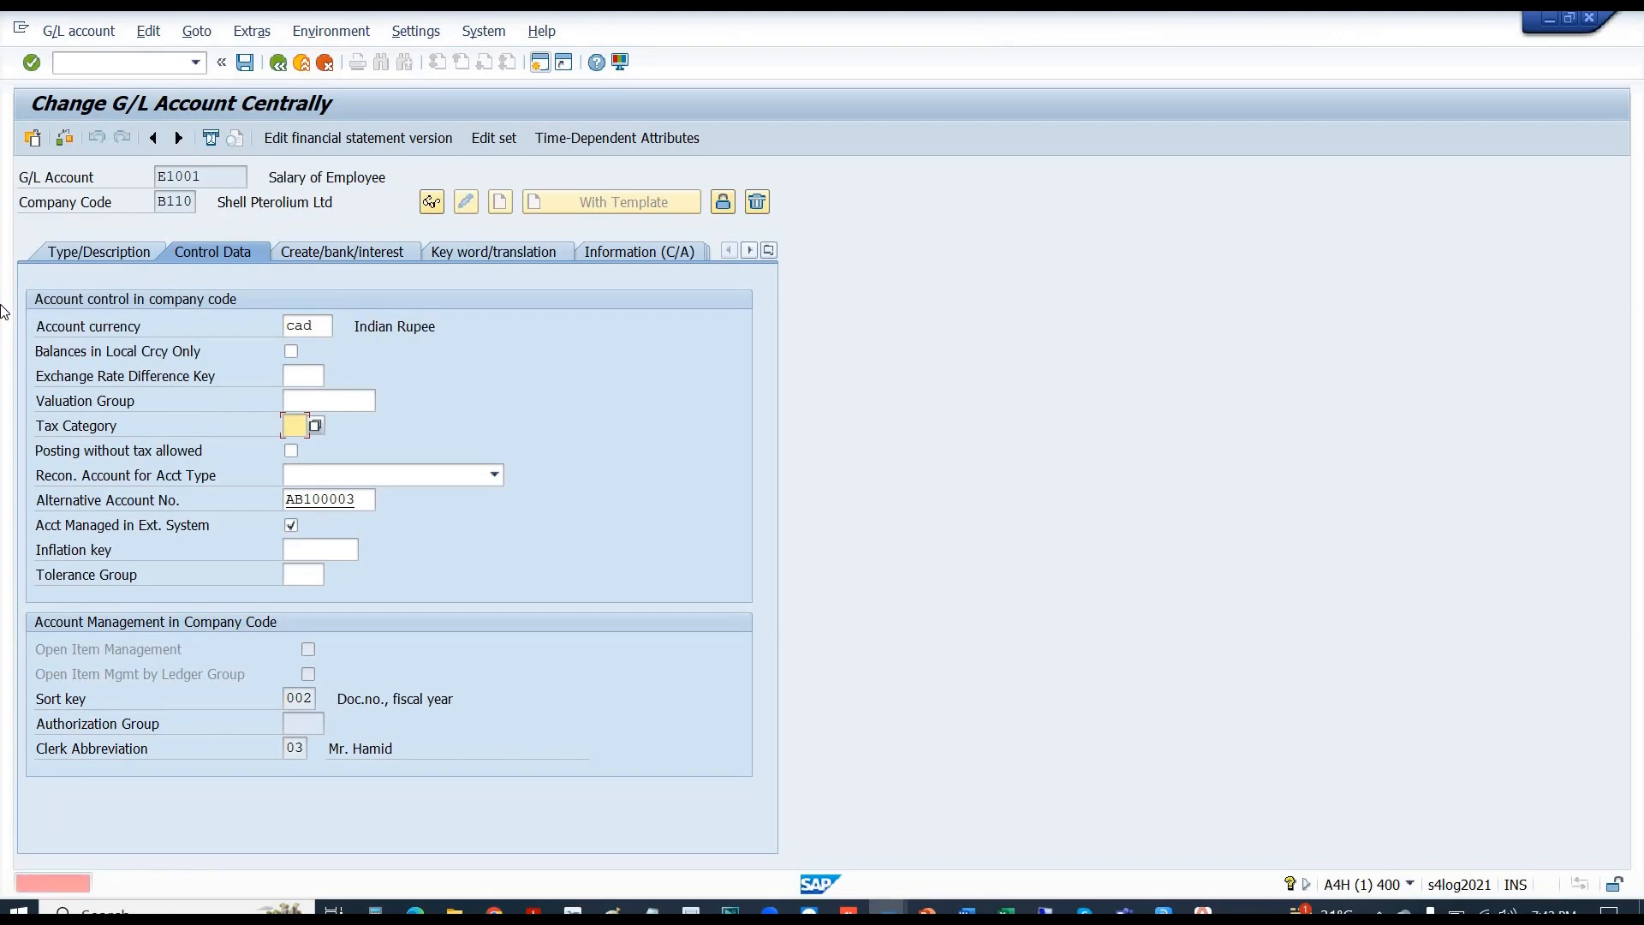
{"action": "type", "text": "*"}
{"action": "key", "text": "Return"}
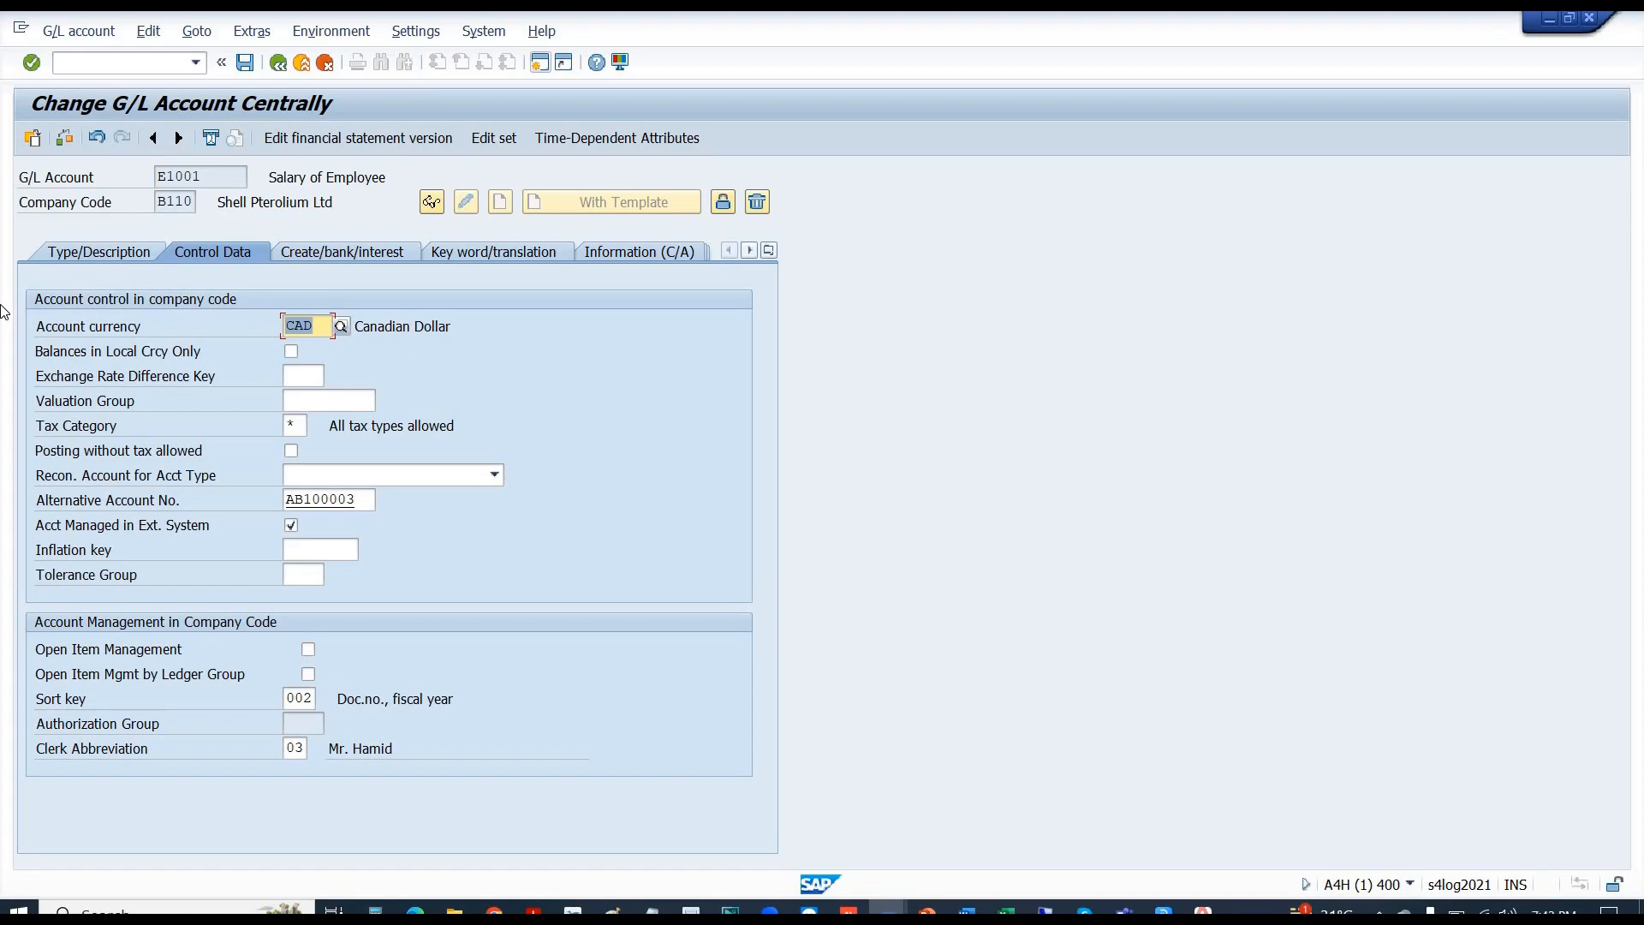
{"action": "key", "text": "alt+Tab"}
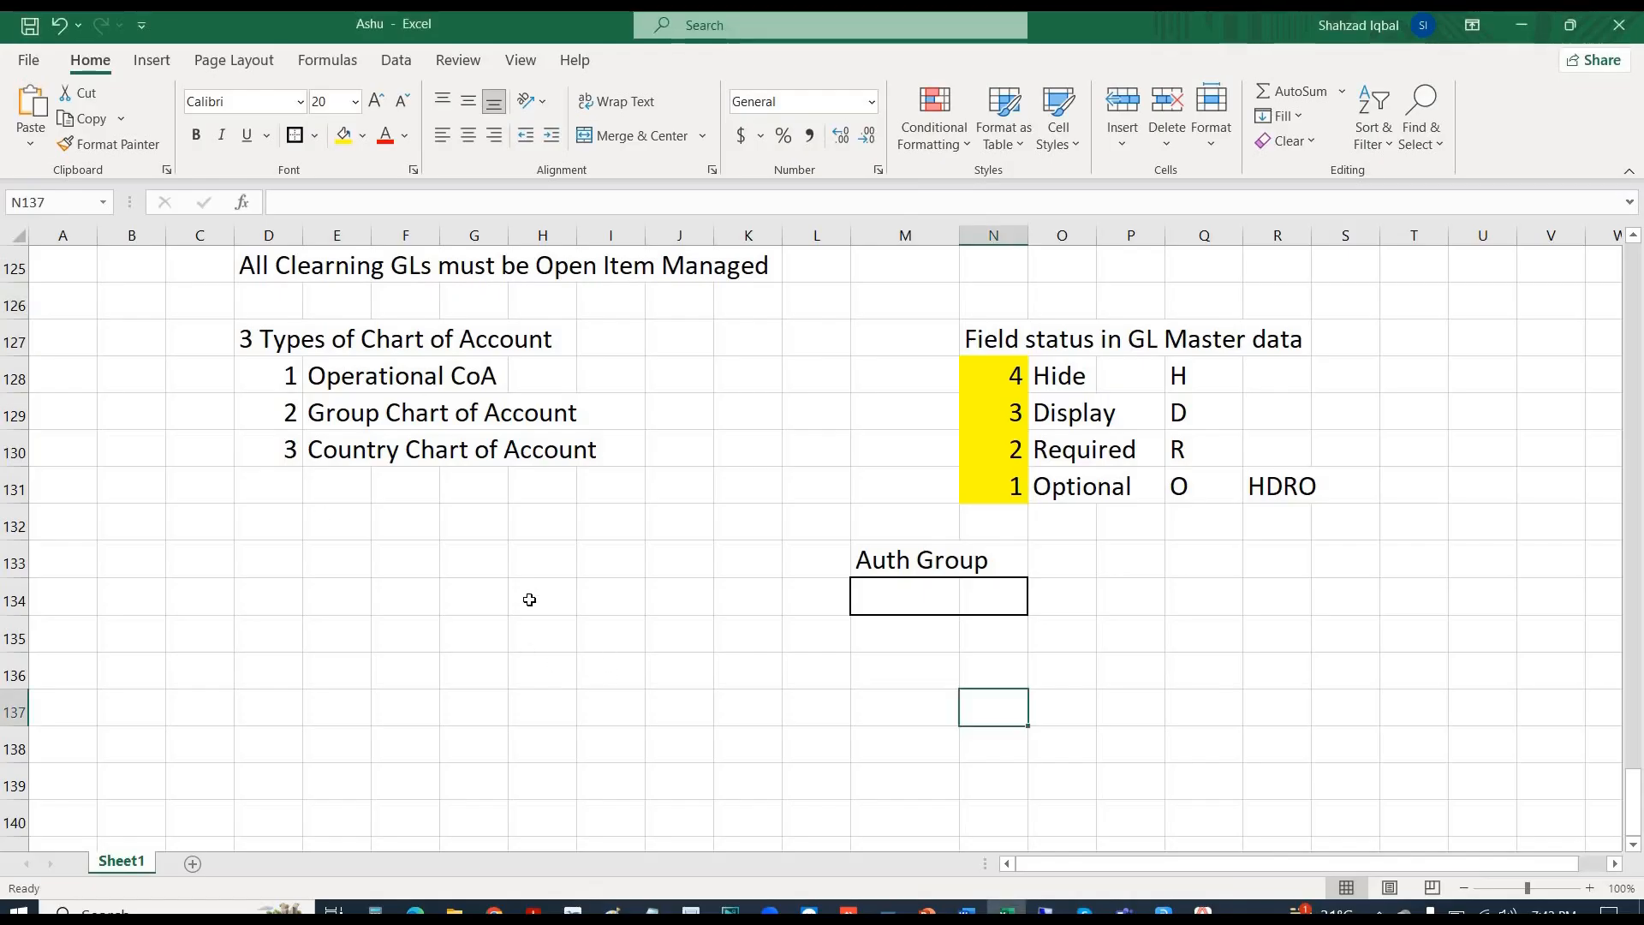
- Add the 'Master data function' heading in H134 with numbers 1, 2, 3 below it
{"action": "left_click", "coordinate": [529, 600]}
{"action": "type", "text": "Ma"}
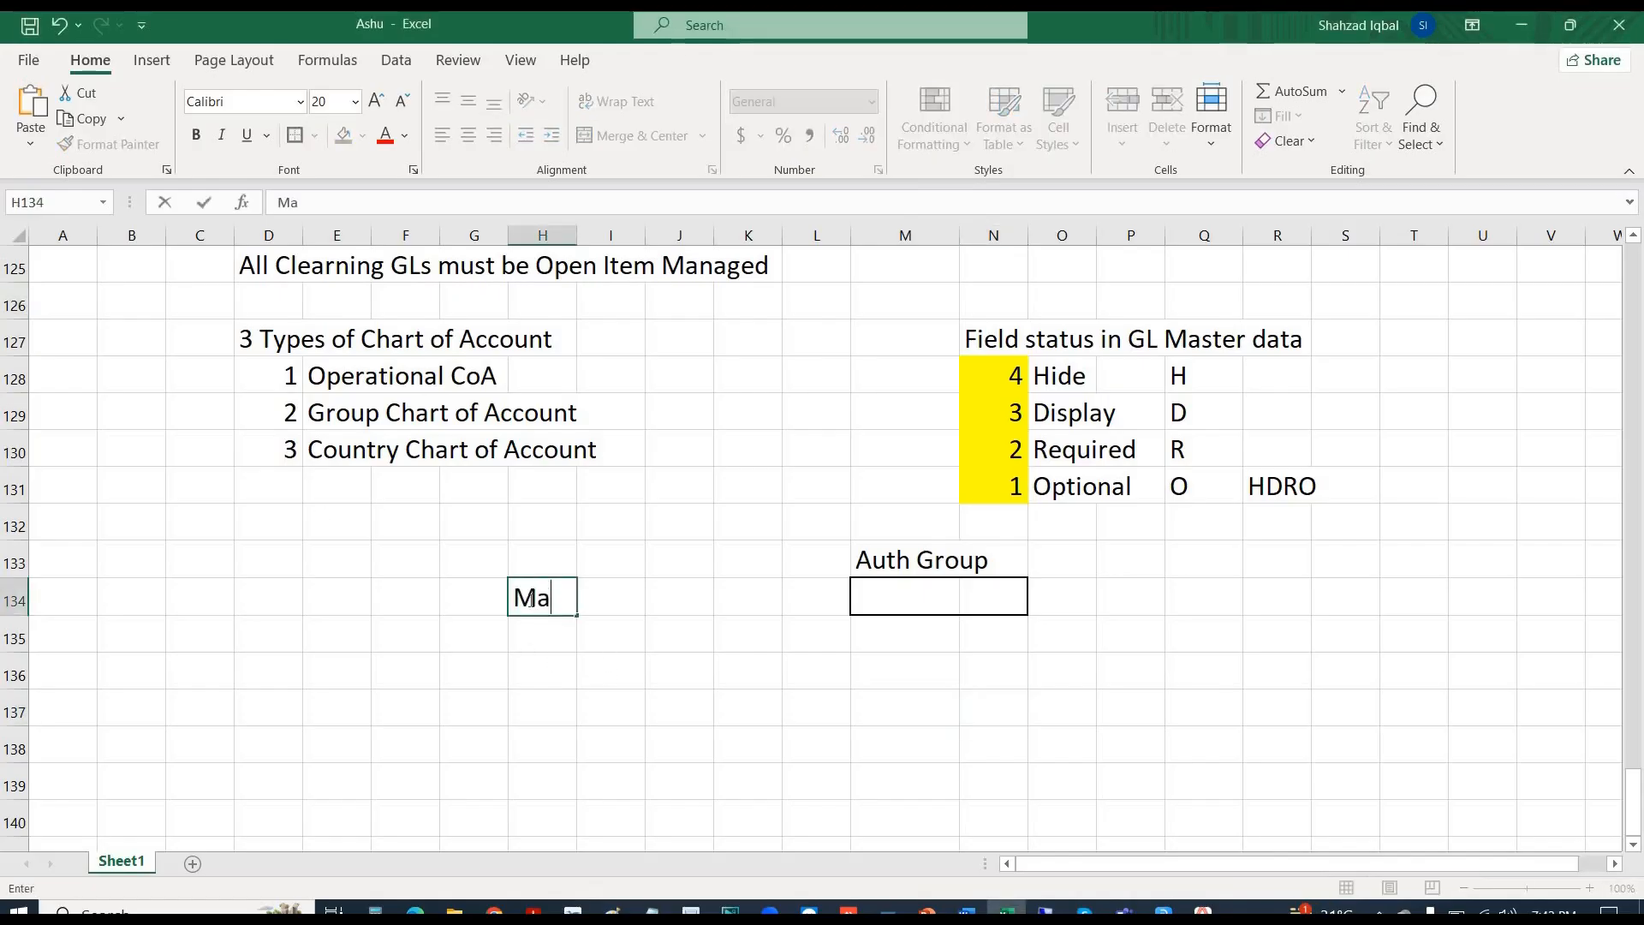
{"action": "type", "text": "ster data "}
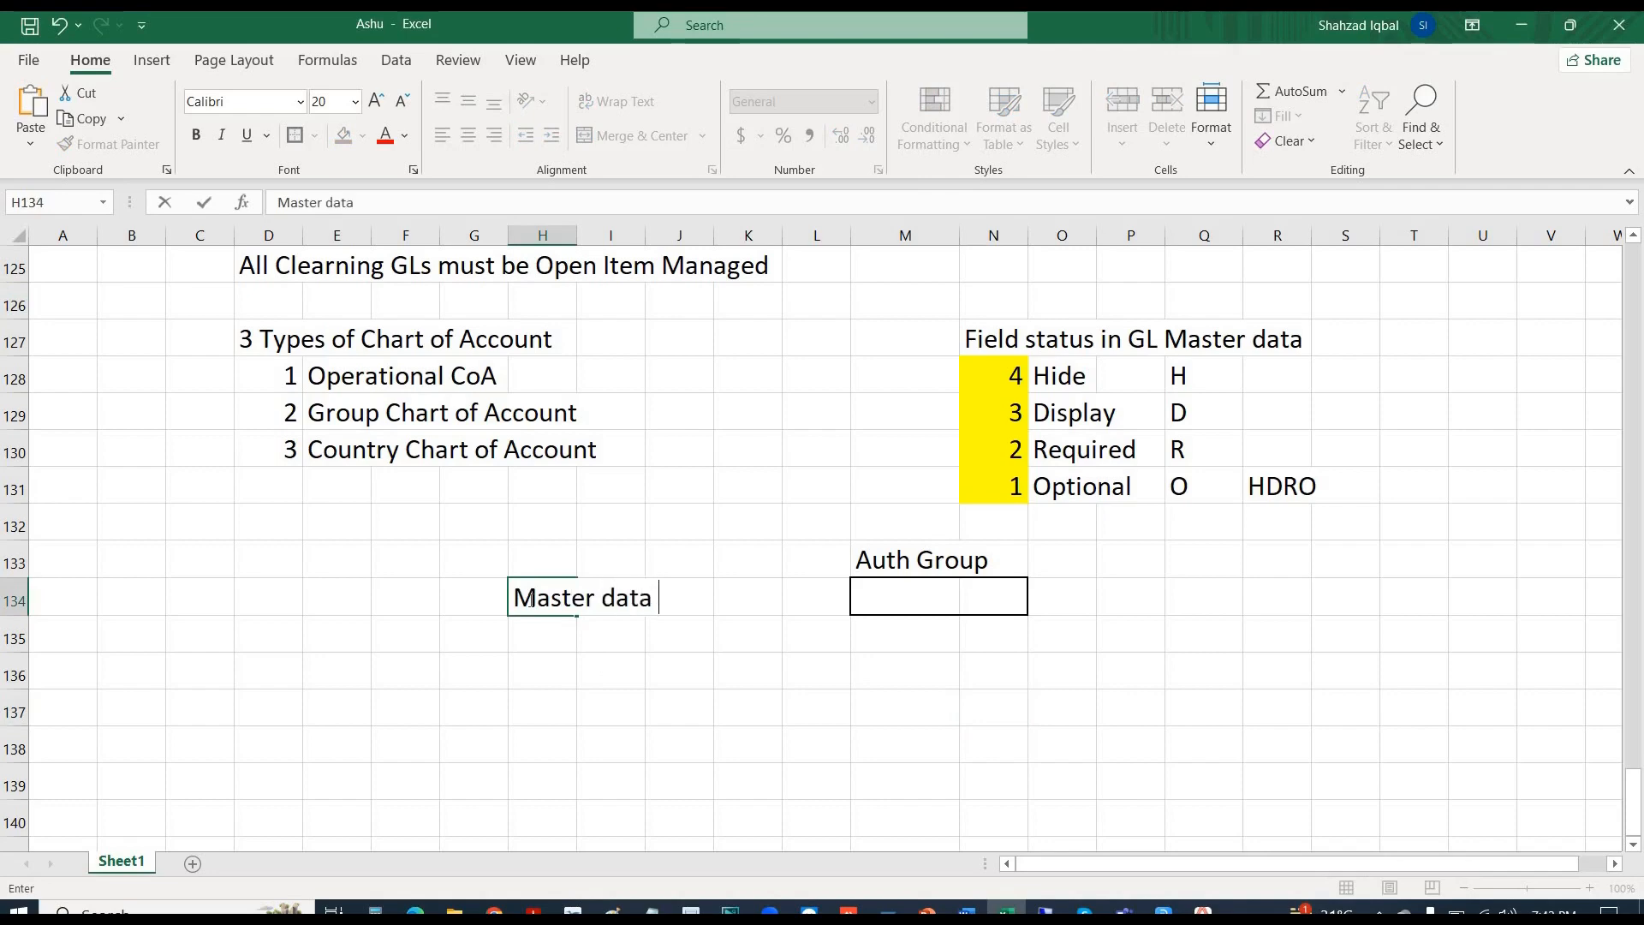
{"action": "type", "text": "function"}
{"action": "key", "text": "ctrl+Return"}
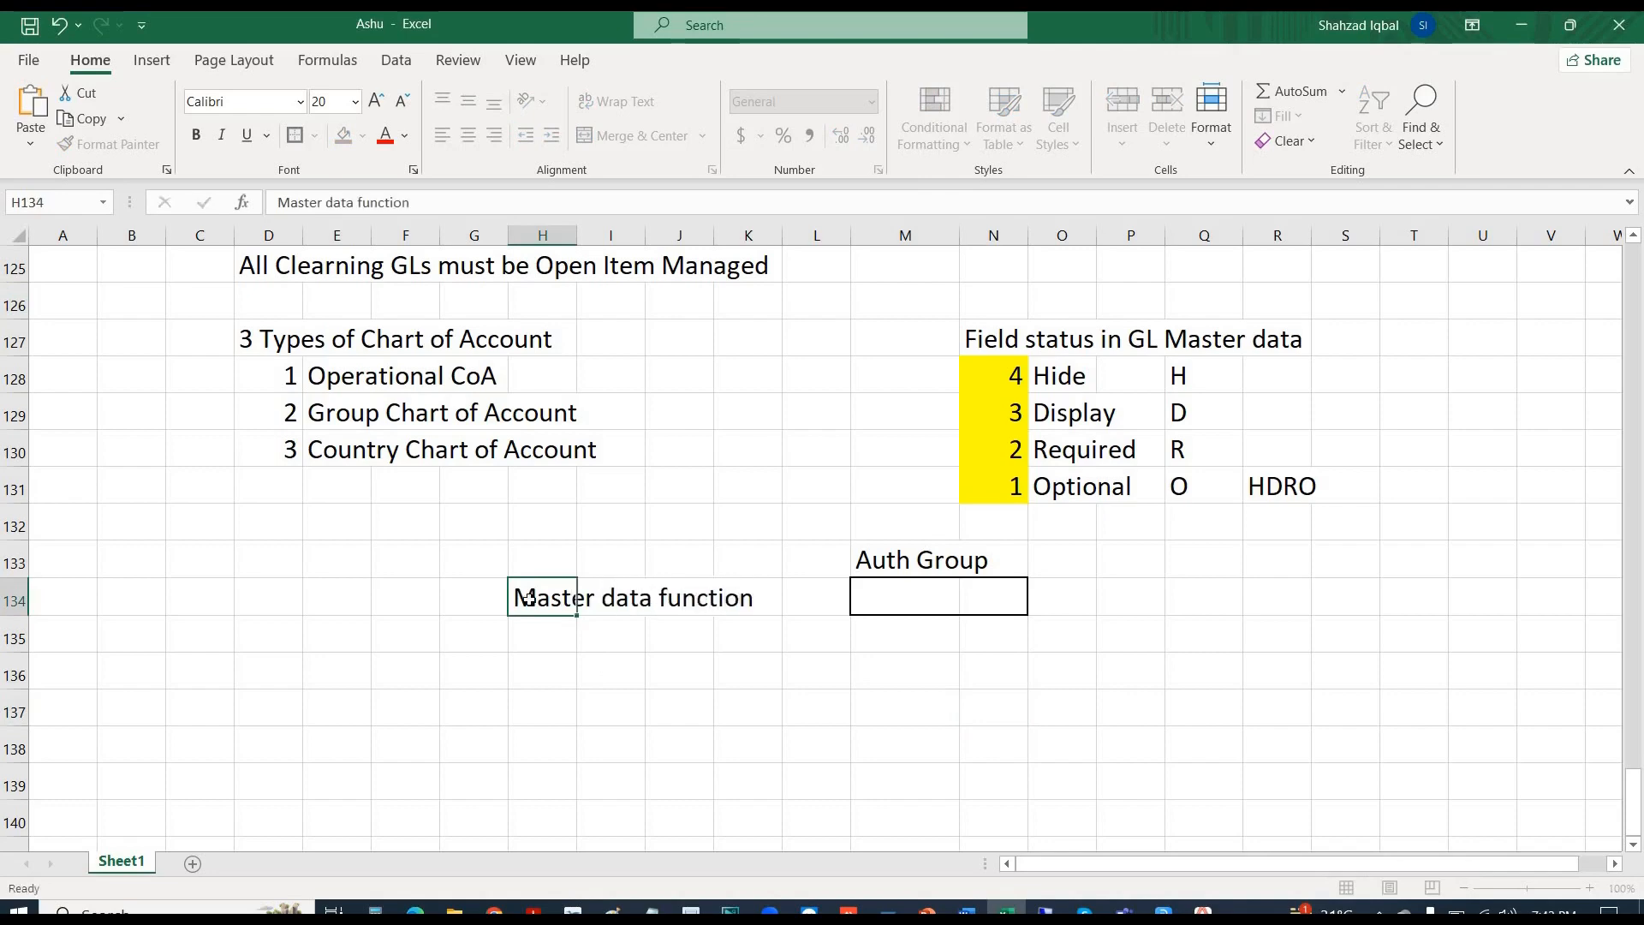
{"action": "key", "text": "Down"}
{"action": "key", "text": "Down"}
{"action": "key", "text": "Up"}
{"action": "type", "text": "1"}
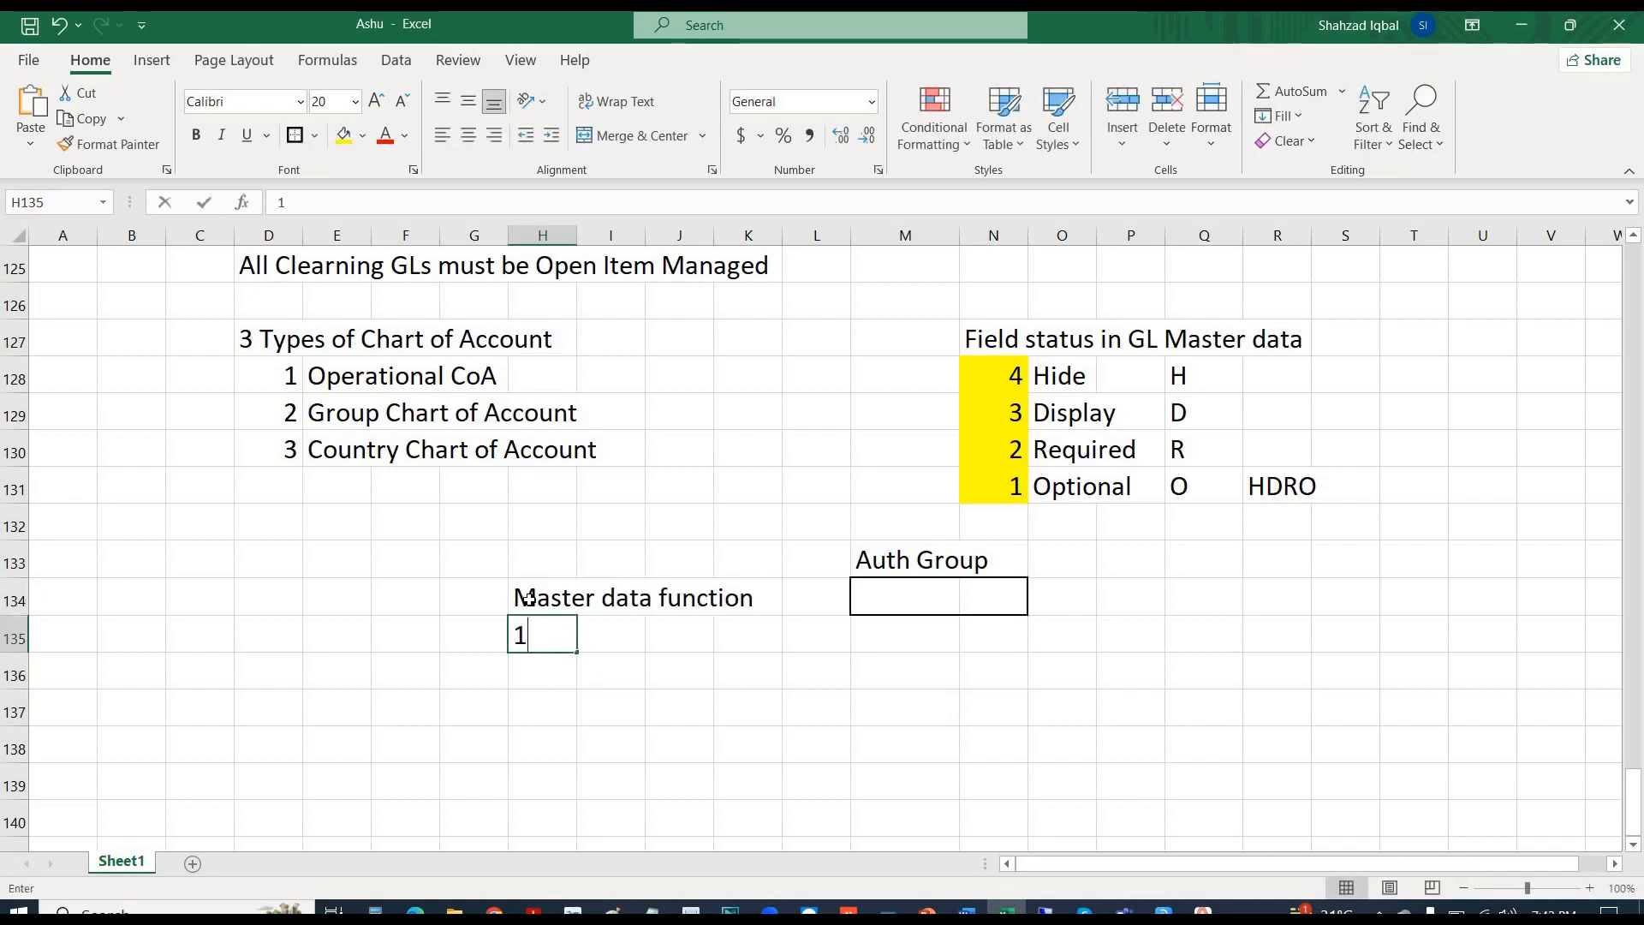
{"action": "key", "text": "Return"}
{"action": "type", "text": "2"}
{"action": "key", "text": "Return"}
{"action": "type", "text": "3"}
{"action": "key", "text": "Up"}
{"action": "key", "text": "Up"}
{"action": "key", "text": "Right"}
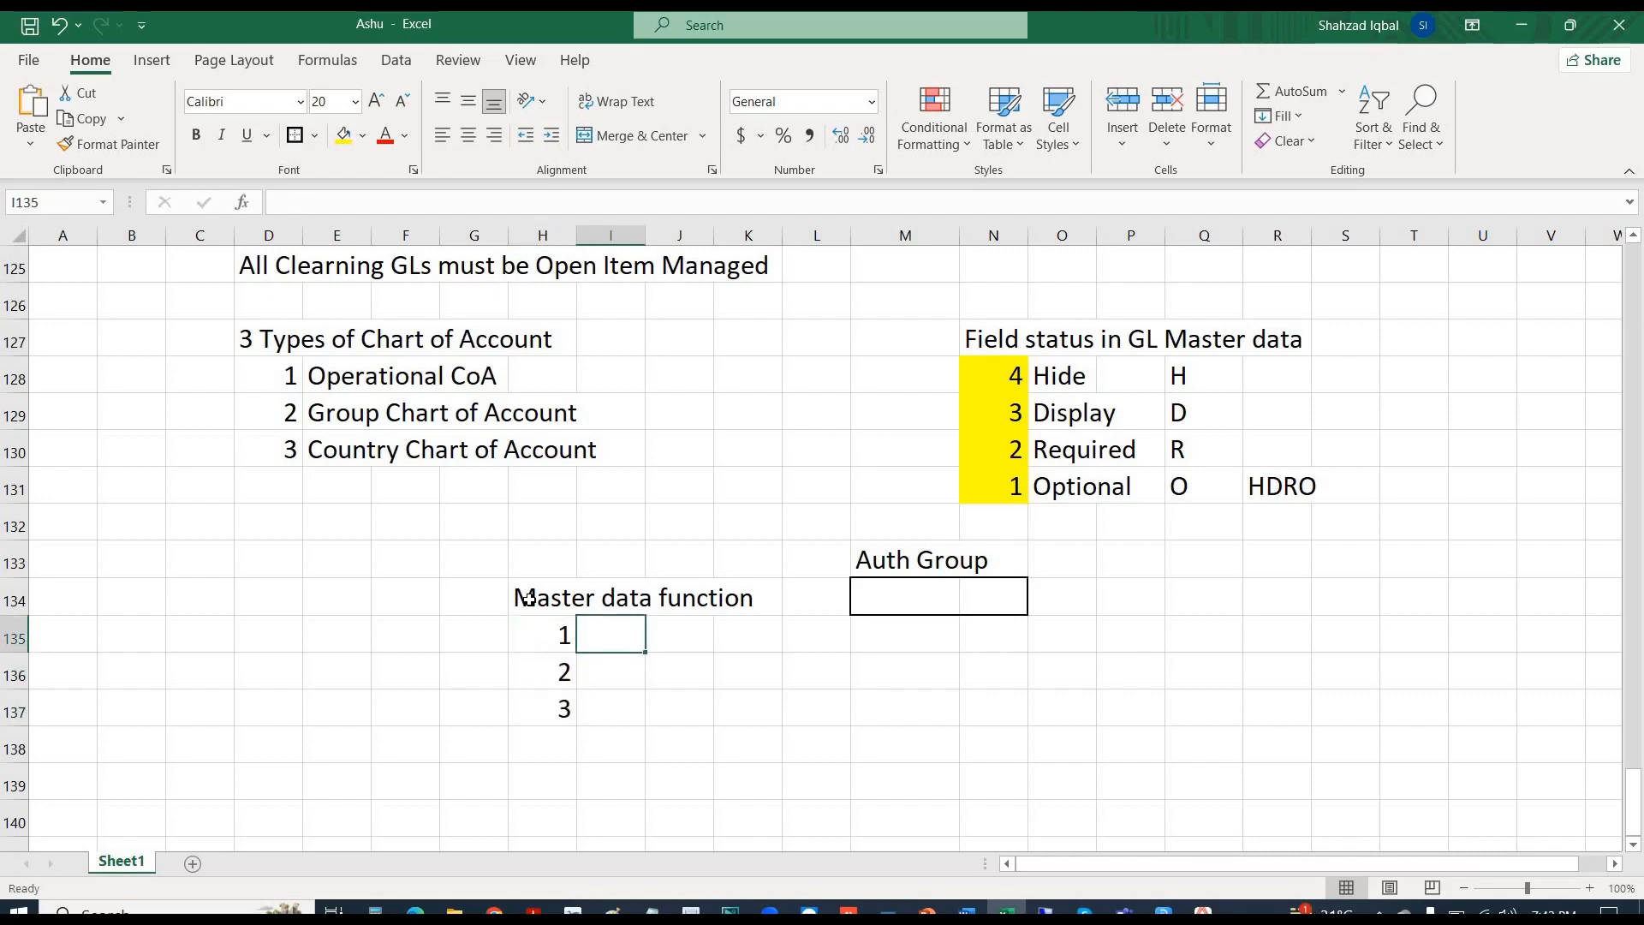
- Label the numbers Create, Change and Display in the adjacent cells
{"action": "type", "text": "Create"}
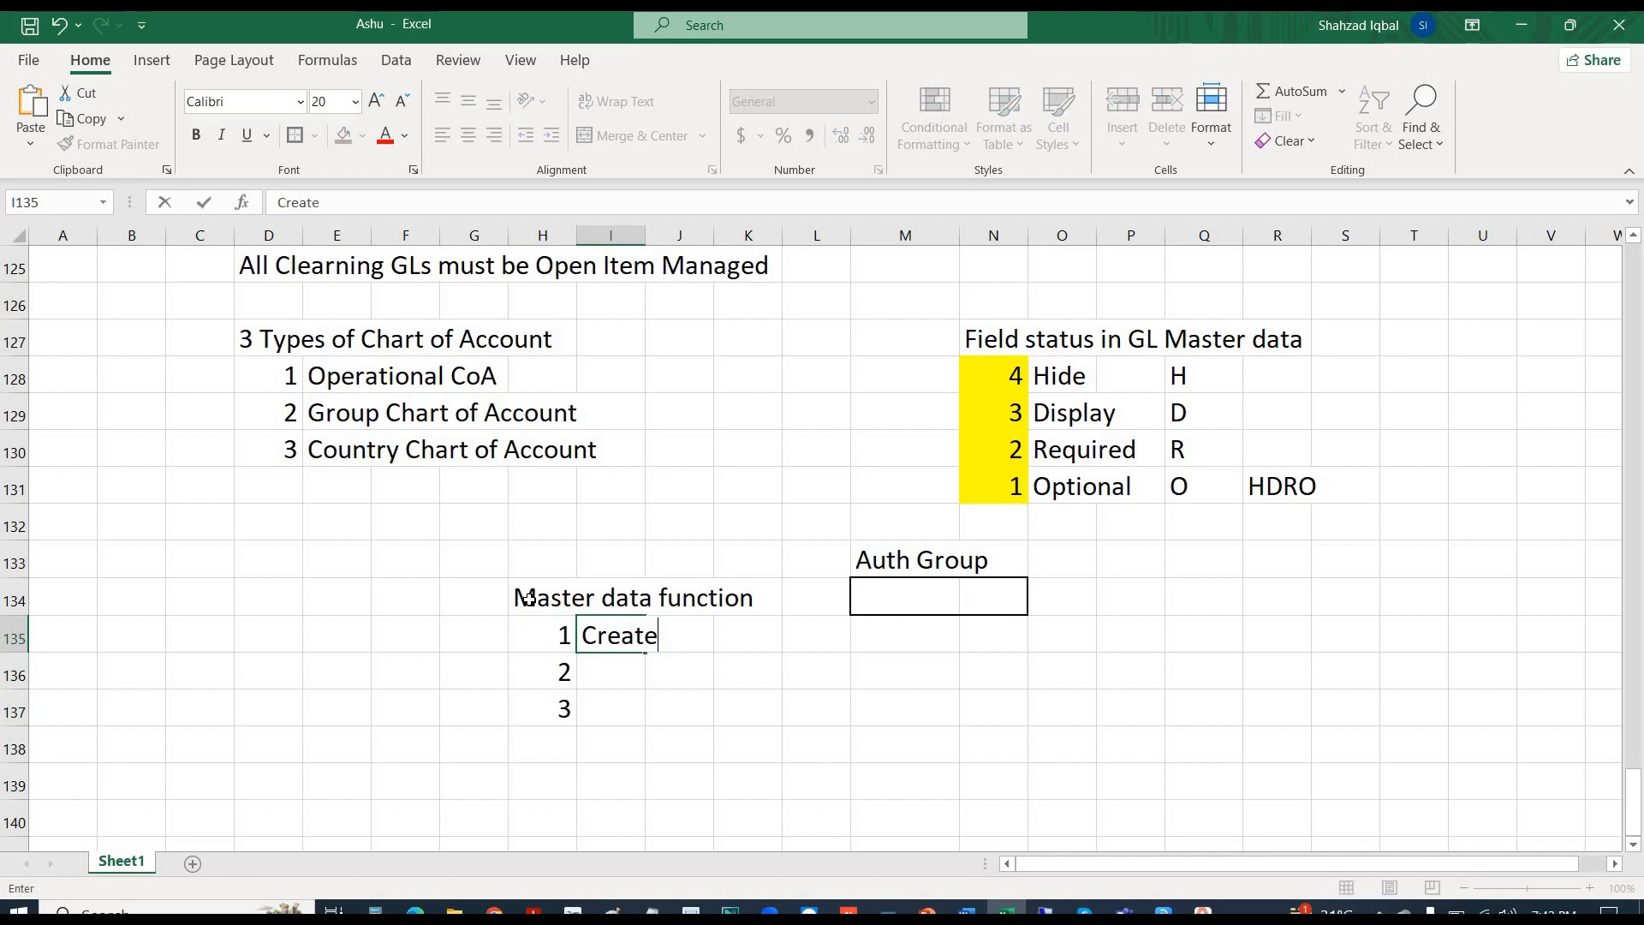
{"action": "key", "text": "Return"}
{"action": "type", "text": "Change"}
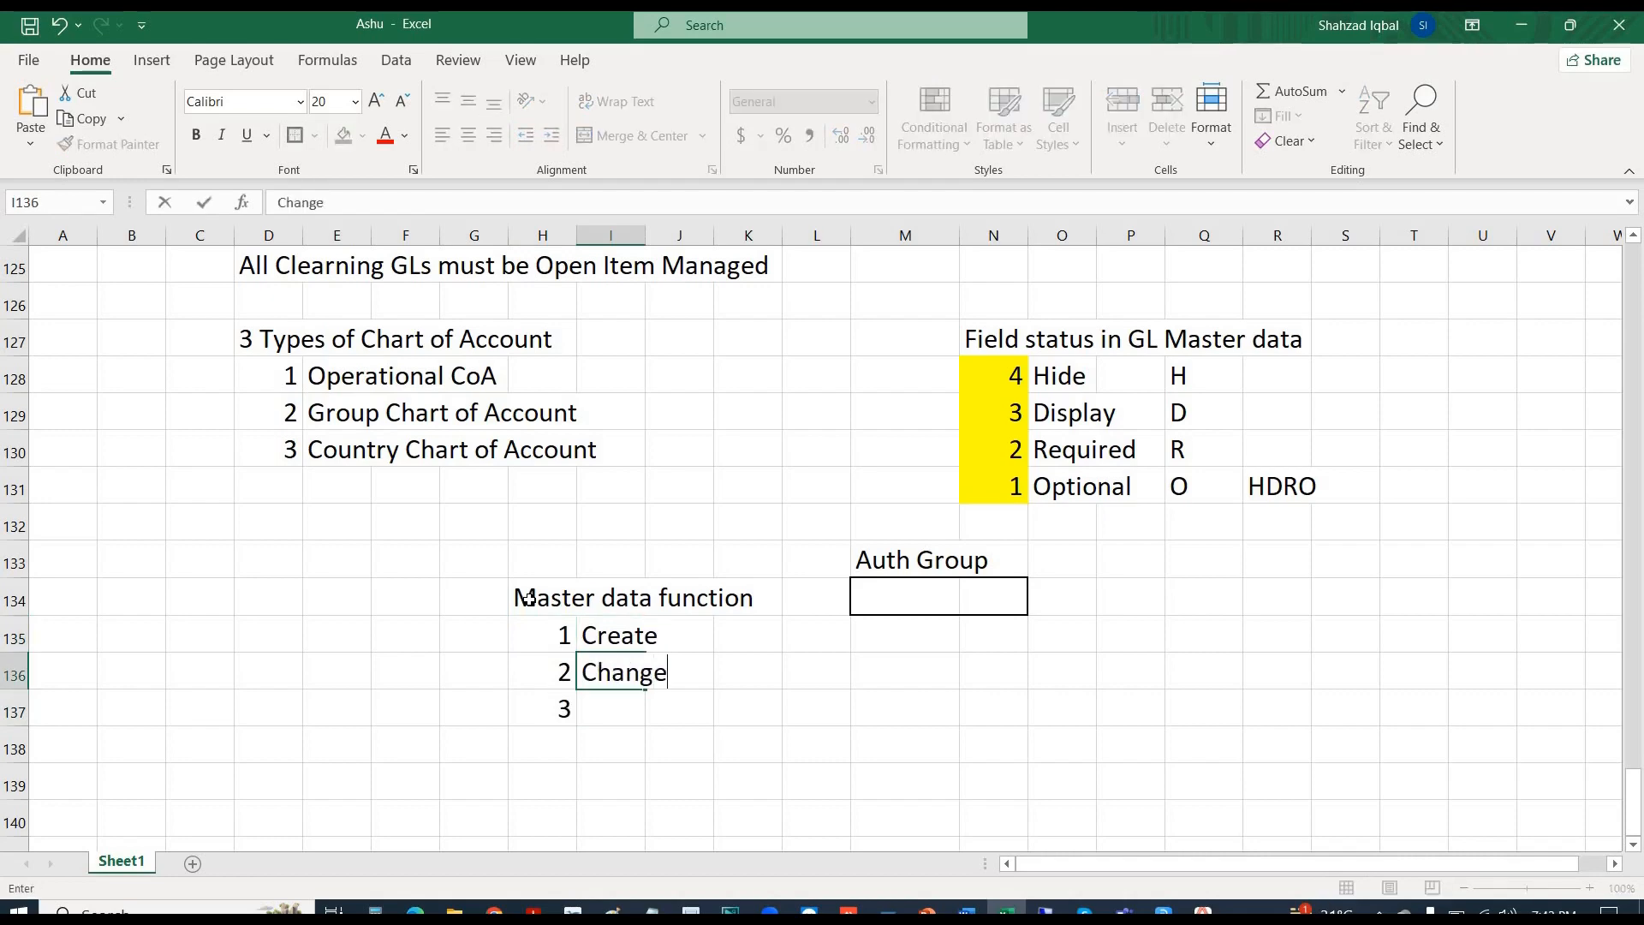
{"action": "key", "text": "Return"}
{"action": "type", "text": "Displayt"}
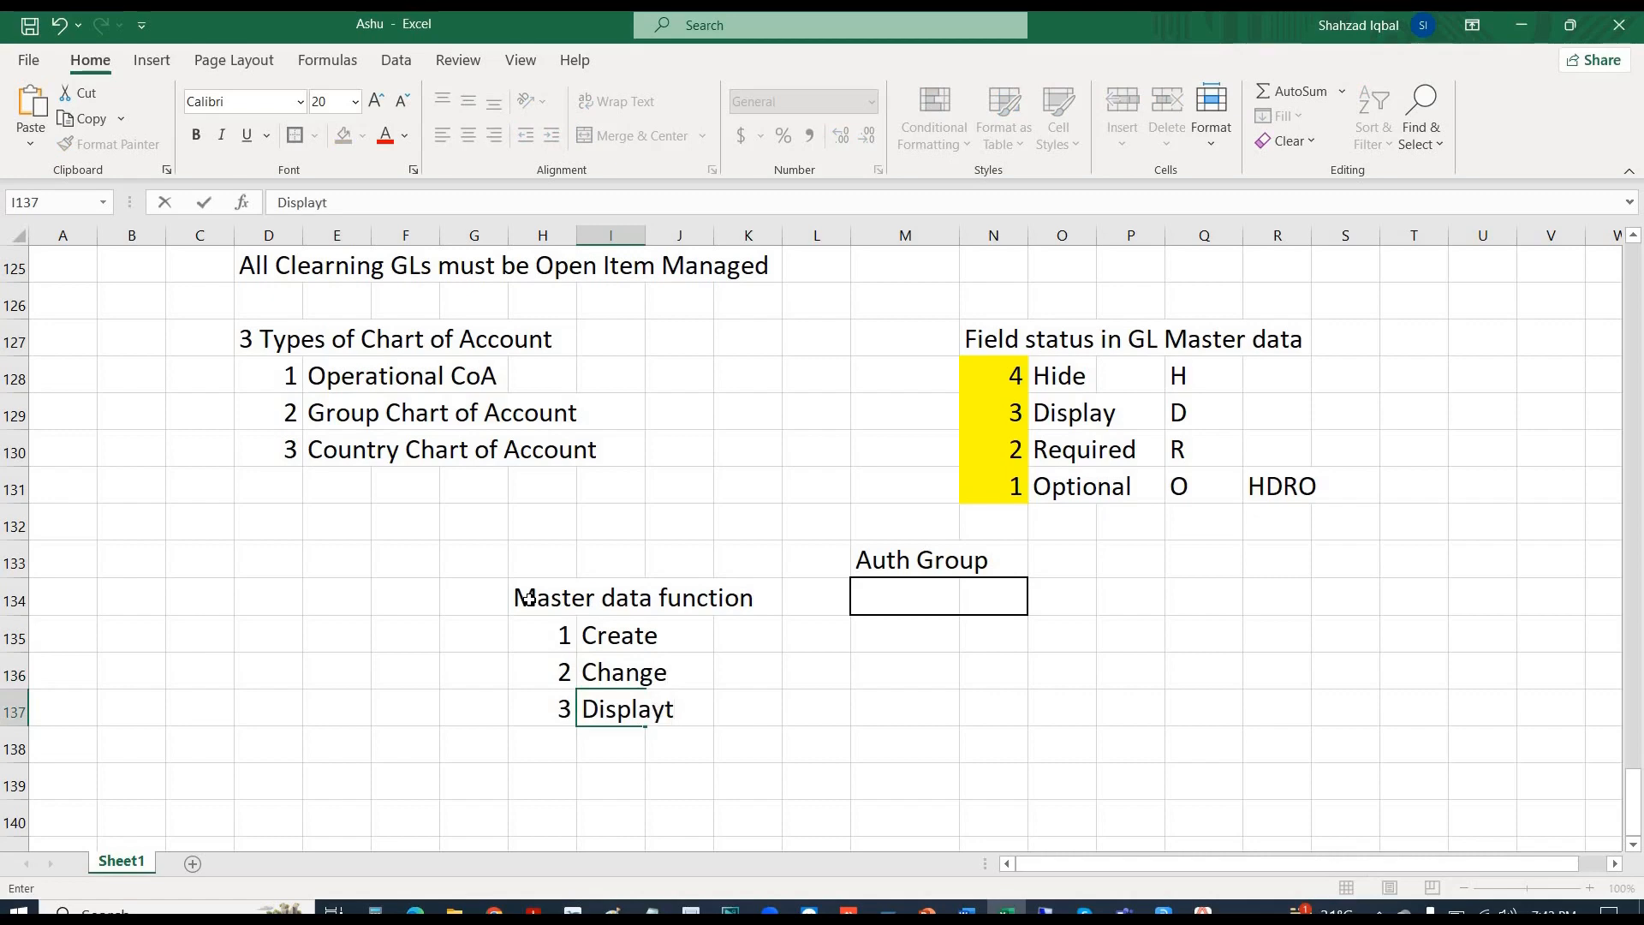
{"action": "key", "text": "BackSpace"}
{"action": "key", "text": "Return"}
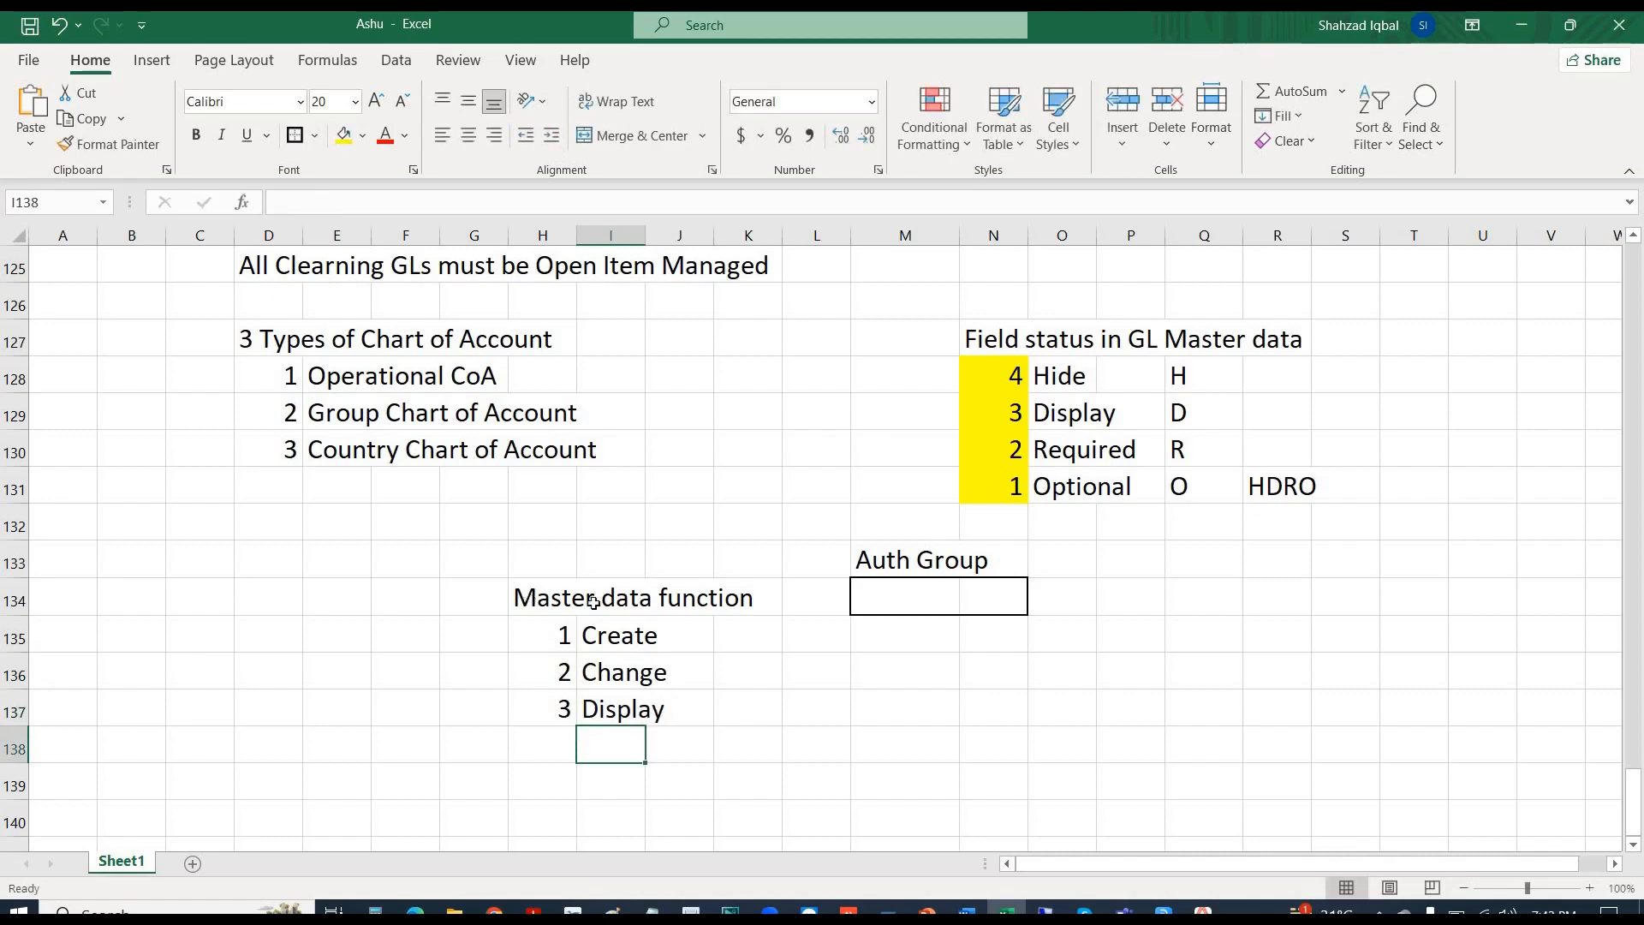
{"action": "left_click", "coordinate": [627, 639]}
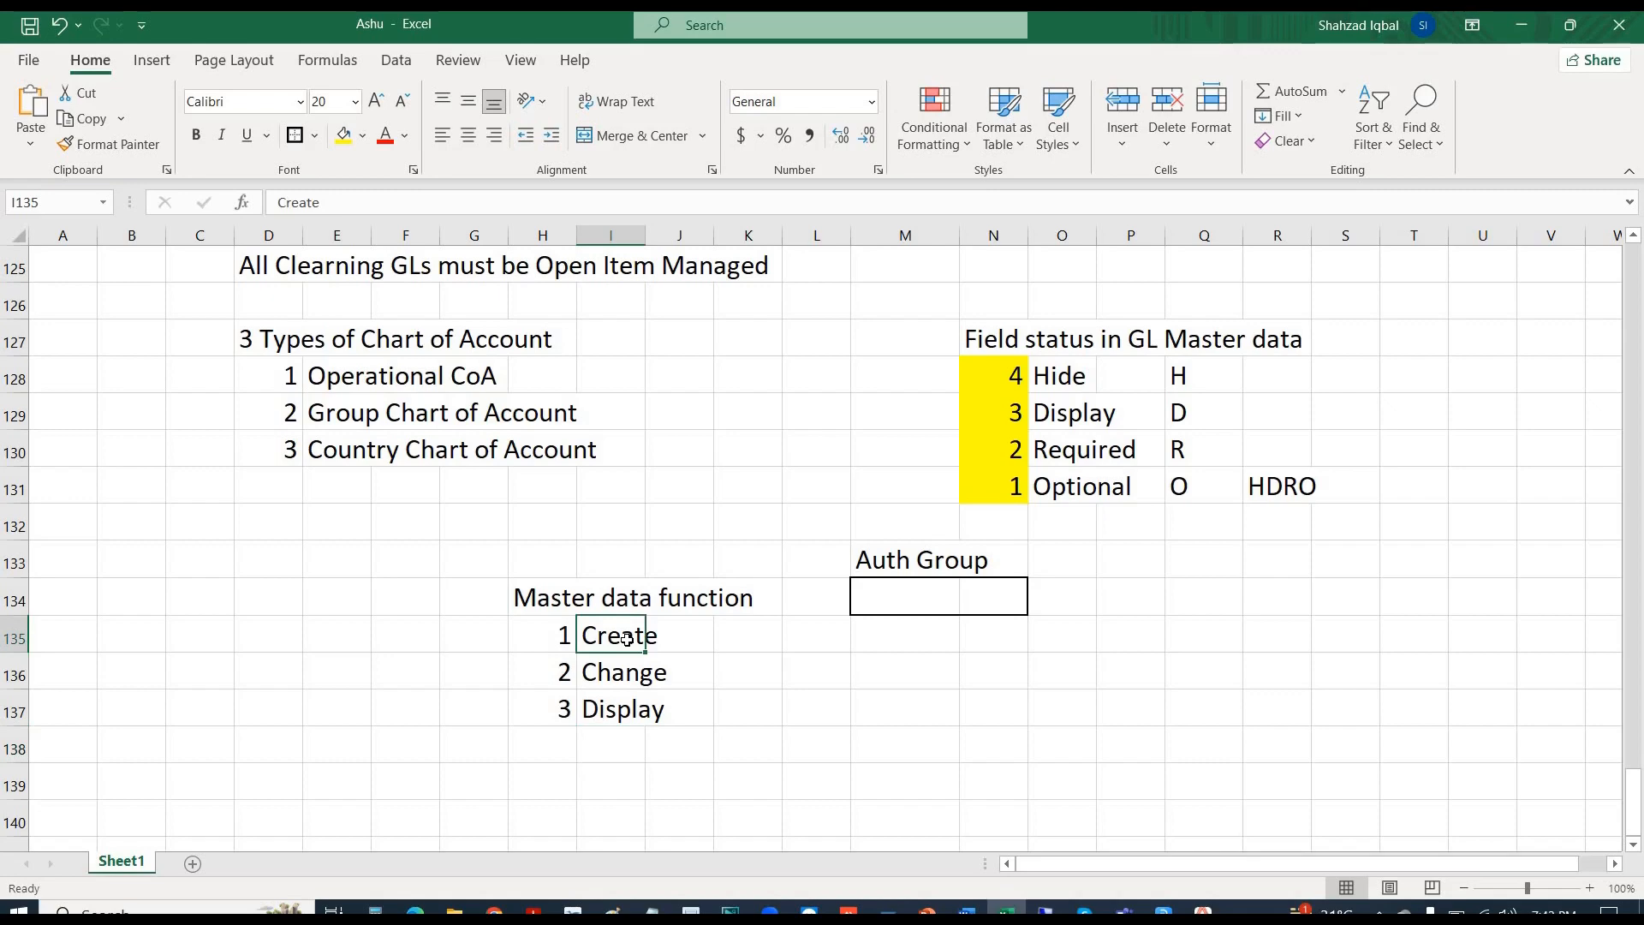
- Note Optional and Display under Auth Group, then begin the note 'Field Status can be controlled from'
{"action": "left_click", "coordinate": [754, 645]}
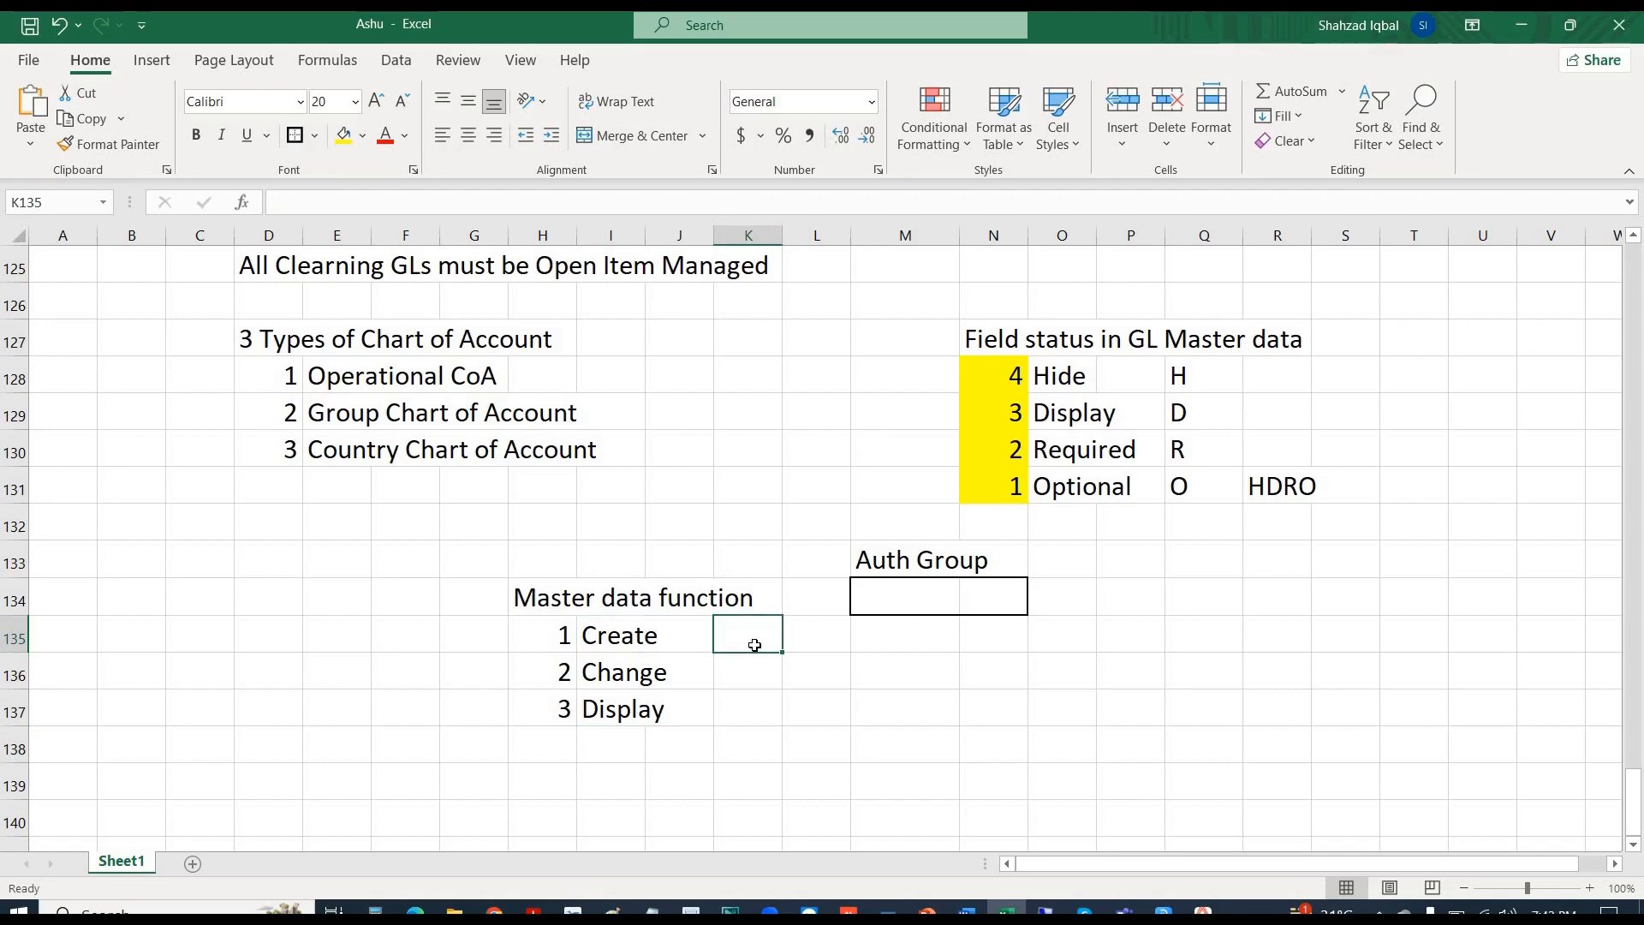
{"action": "left_click", "coordinate": [606, 677]}
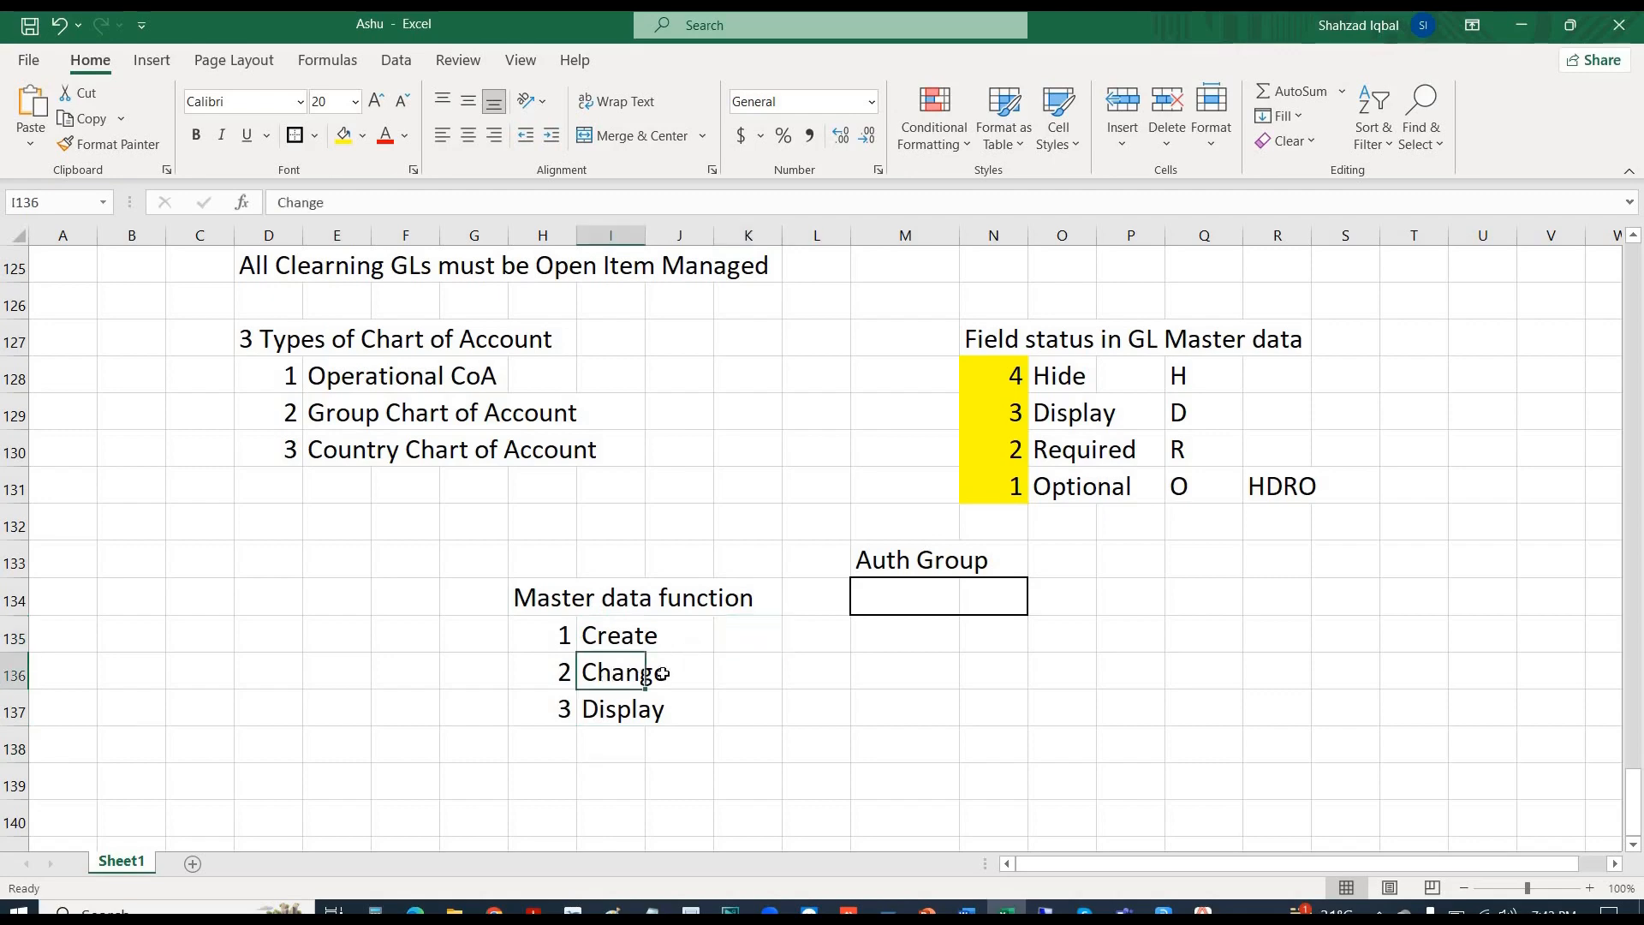
{"action": "left_click", "coordinate": [756, 676]}
{"action": "type", "text": "D"}
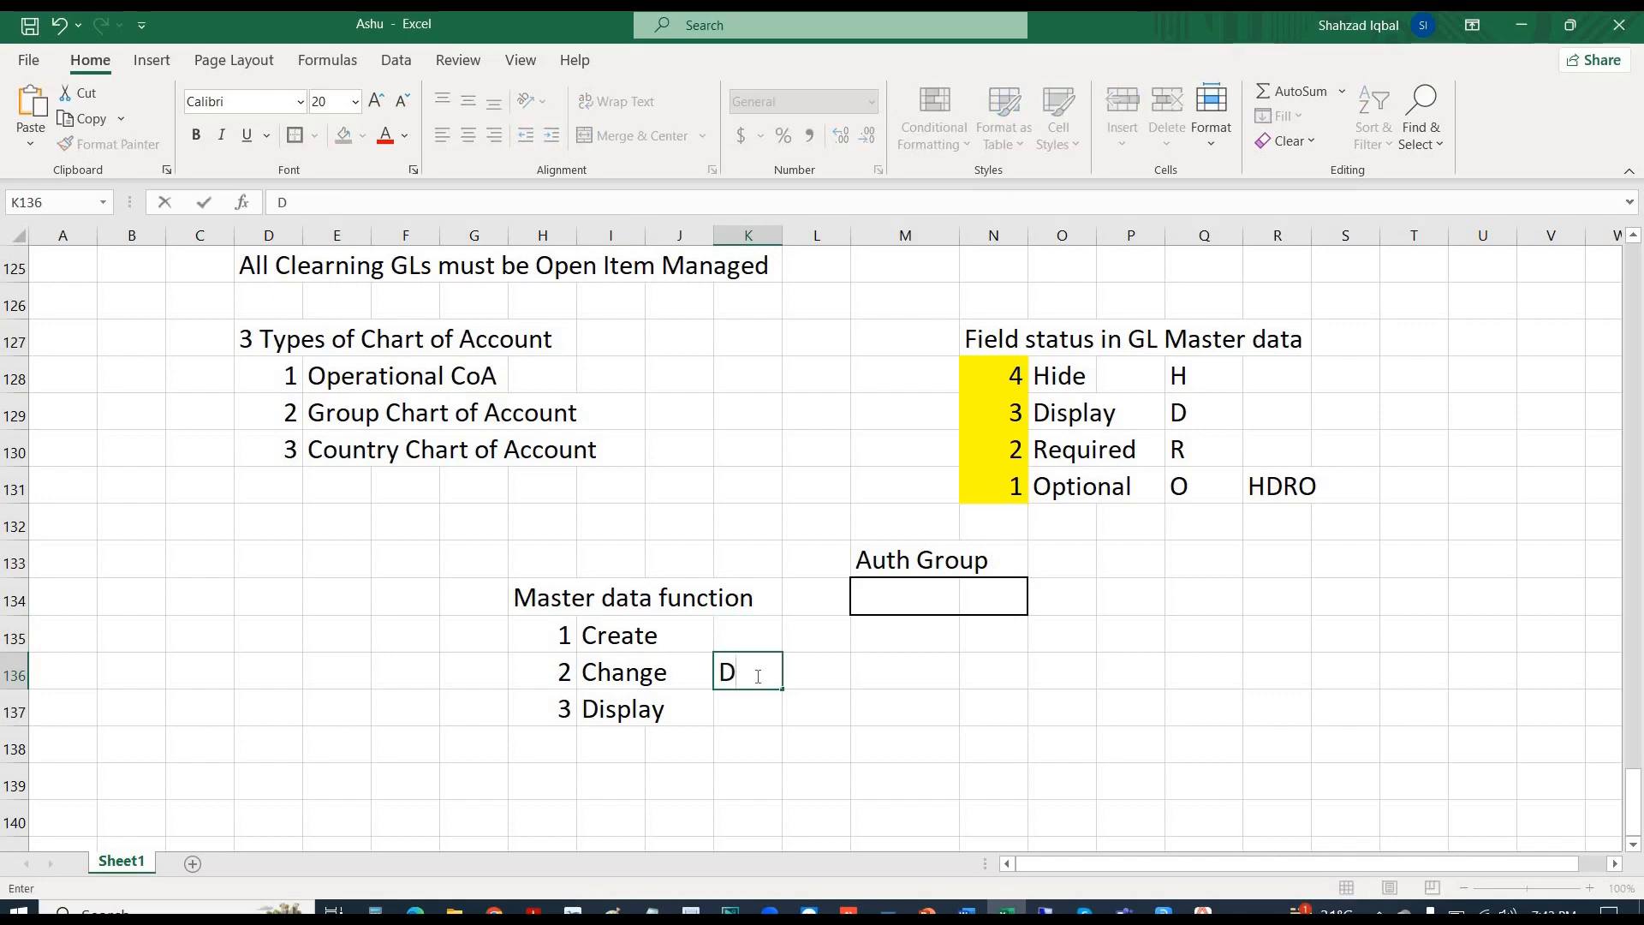
{"action": "type", "text": "ispla"}
{"action": "key", "text": "BackSpace"}
{"action": "key", "text": "BackSpace"}
{"action": "key", "text": "BackSpace"}
{"action": "key", "text": "BackSpace"}
{"action": "key", "text": "BackSpace"}
{"action": "key", "text": "Right"}
{"action": "key", "text": "Right"}
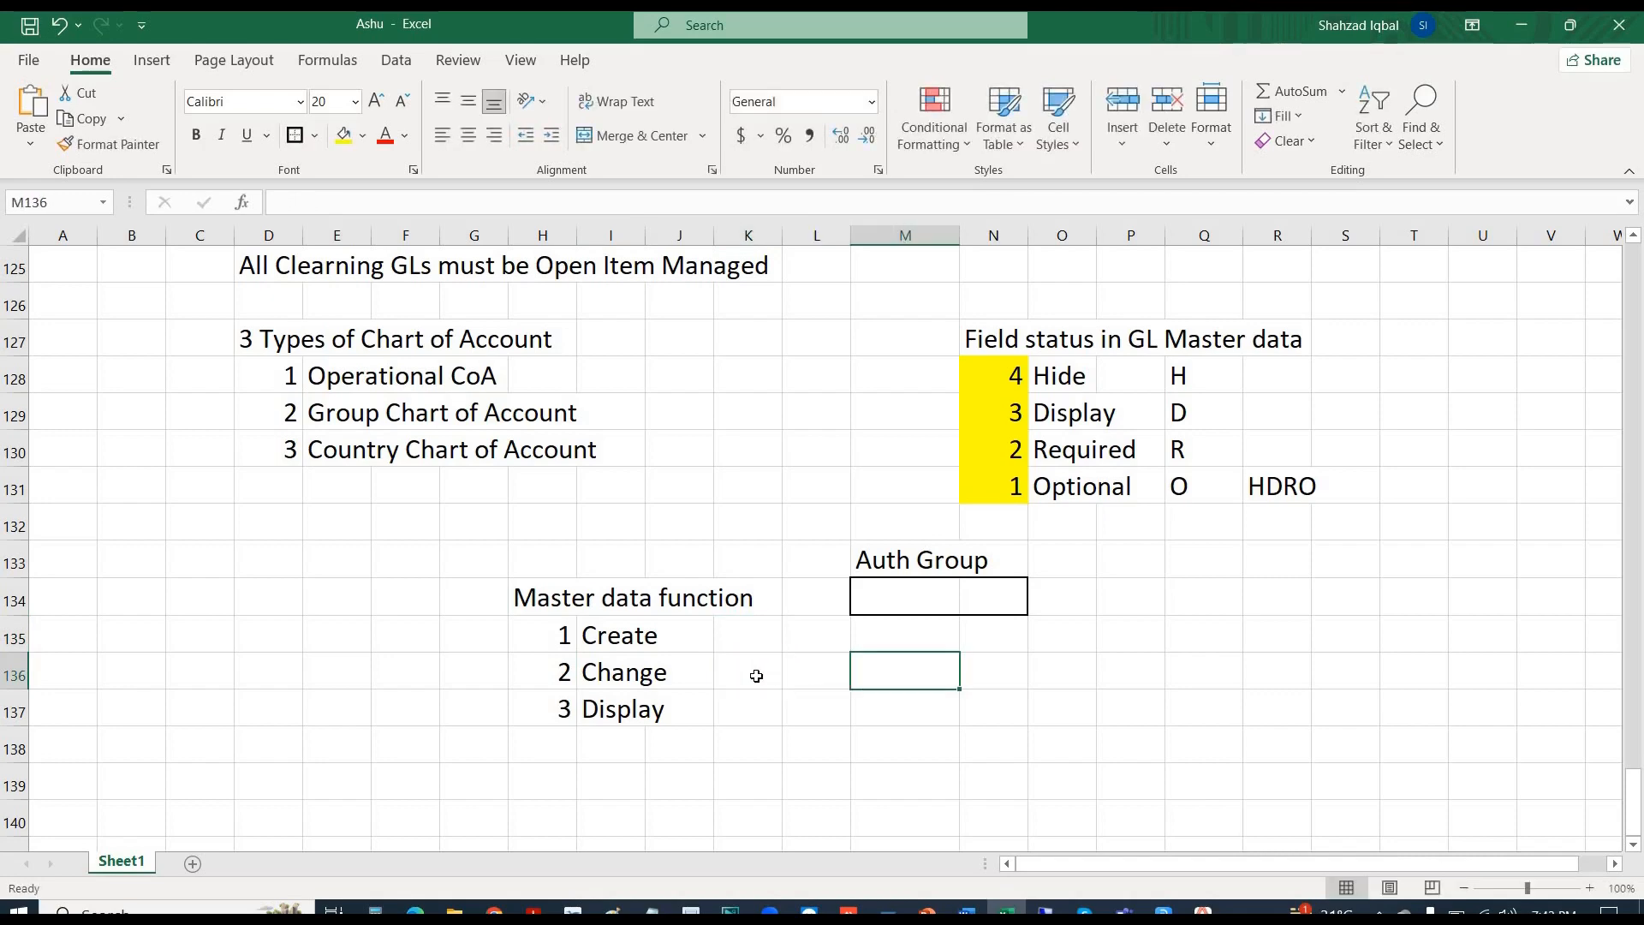
{"action": "type", "text": "Dis"}
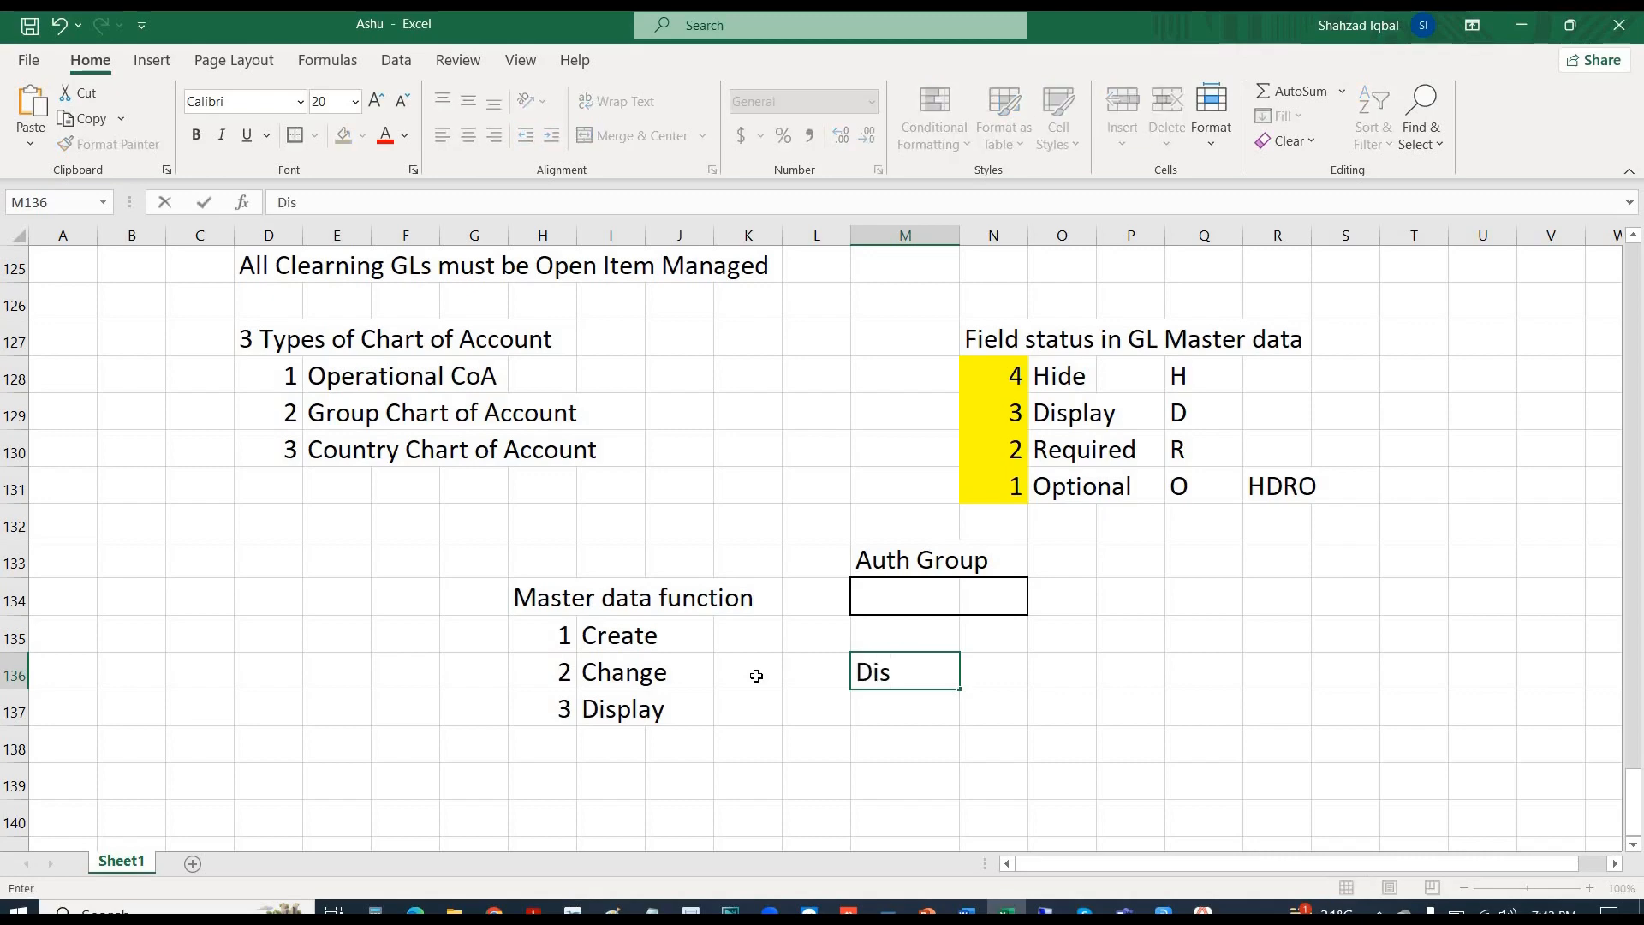
{"action": "type", "text": "play"}
{"action": "key", "text": "Up"}
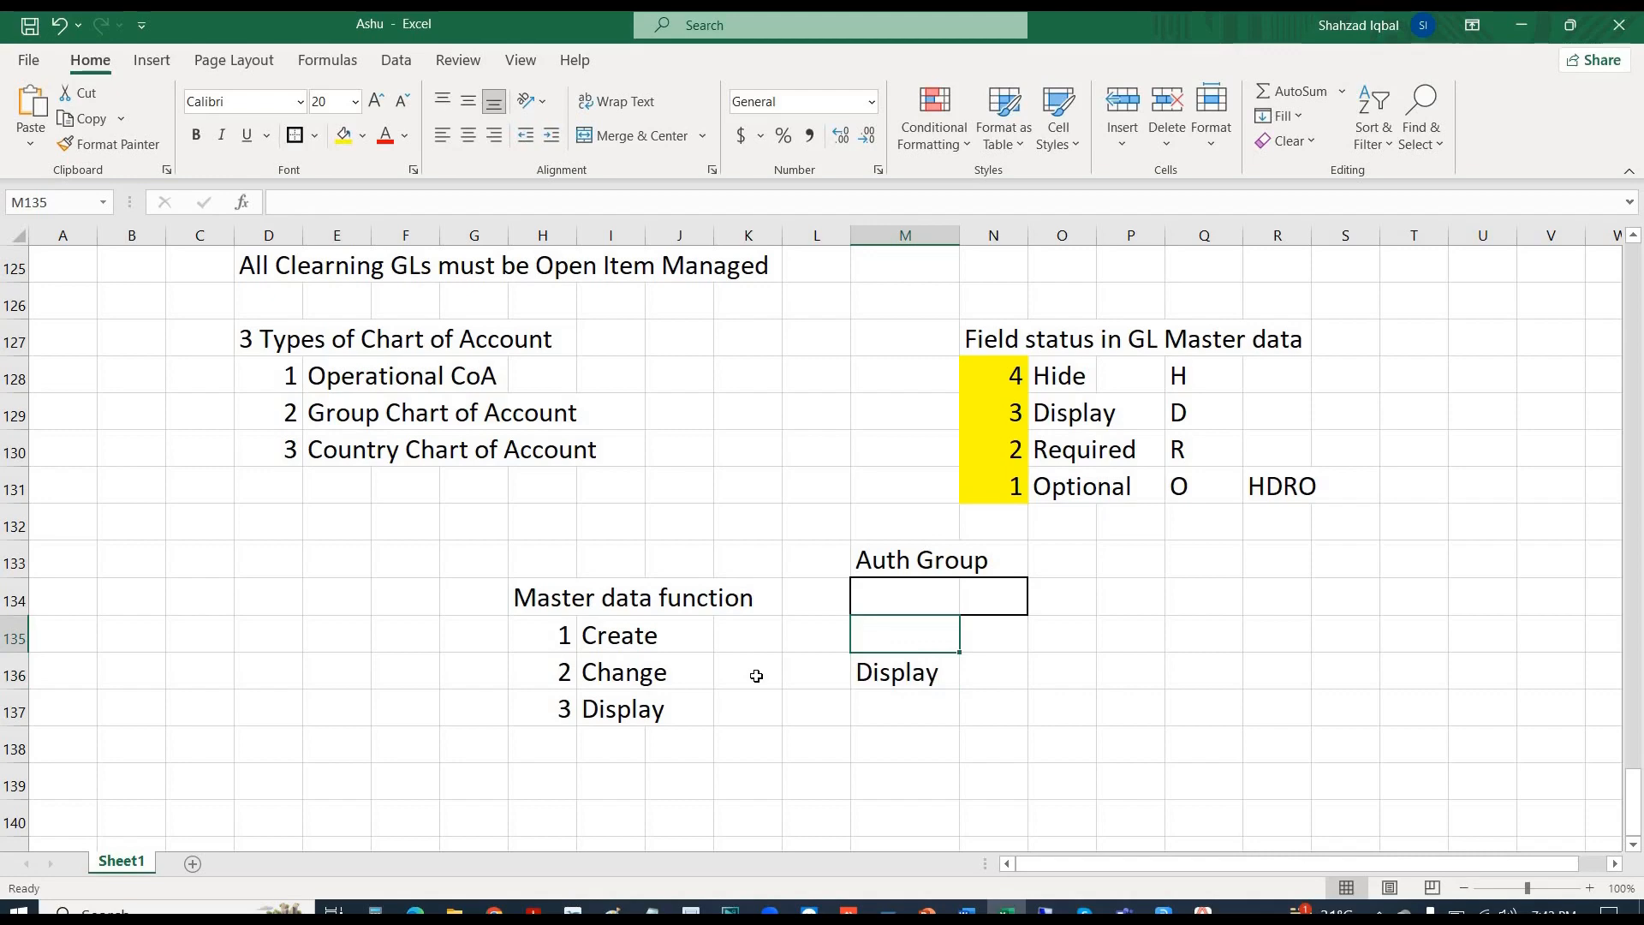
{"action": "type", "text": "Optional"}
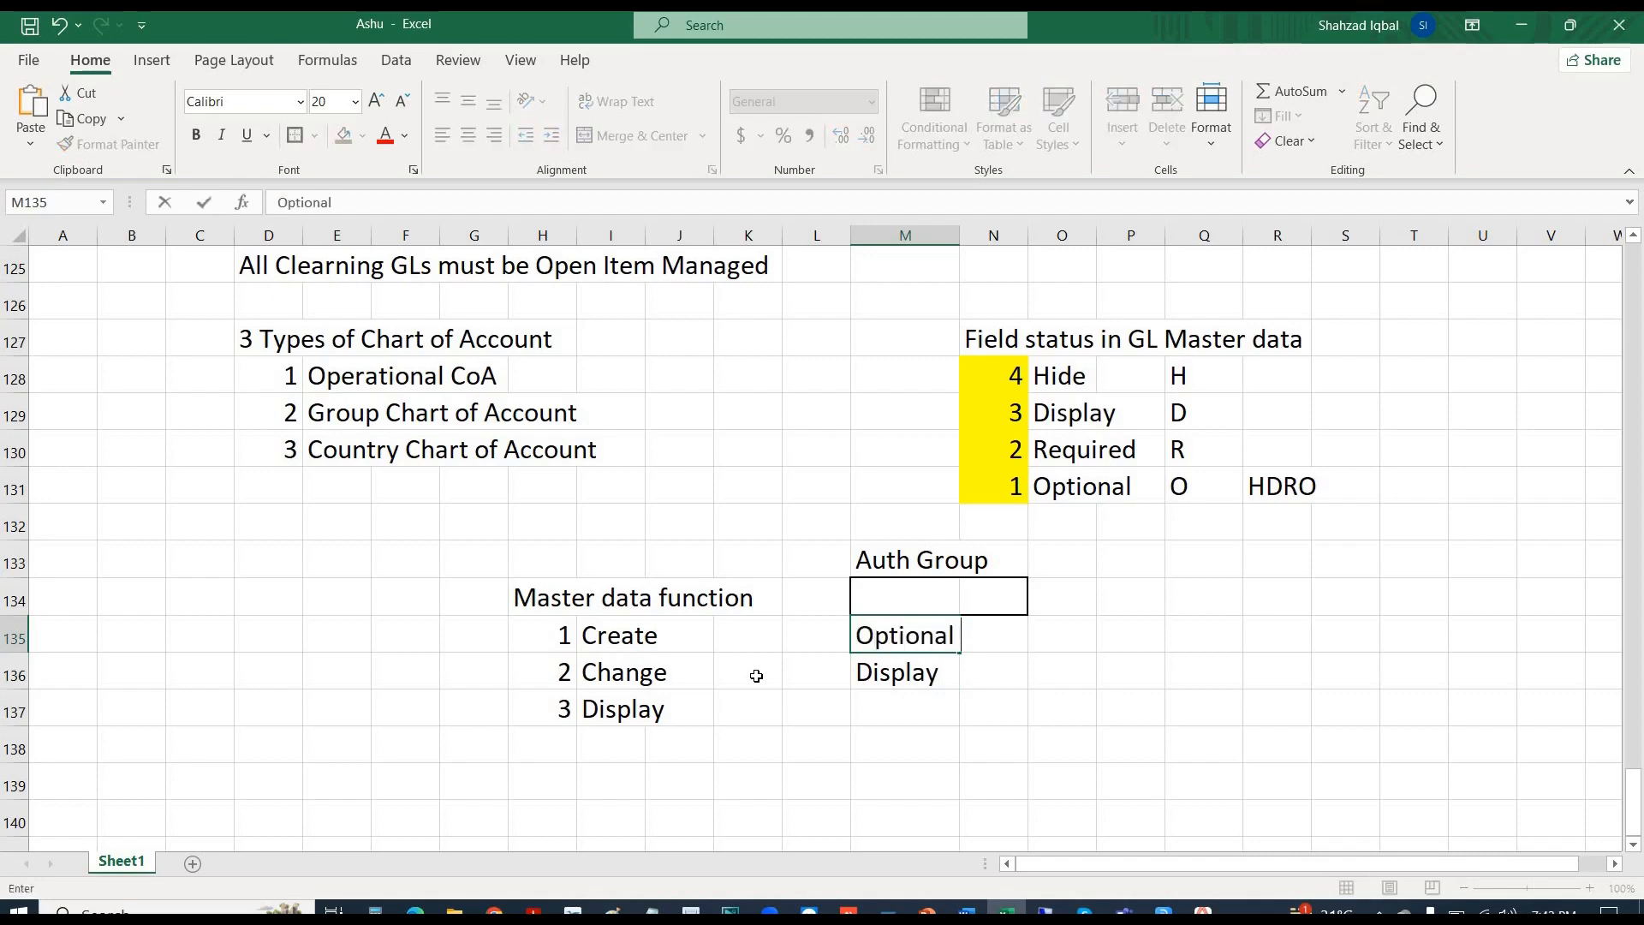
{"action": "type", "text": " /"}
{"action": "key", "text": "BackSpace"}
{"action": "key", "text": "BackSpace"}
{"action": "key", "text": "Return"}
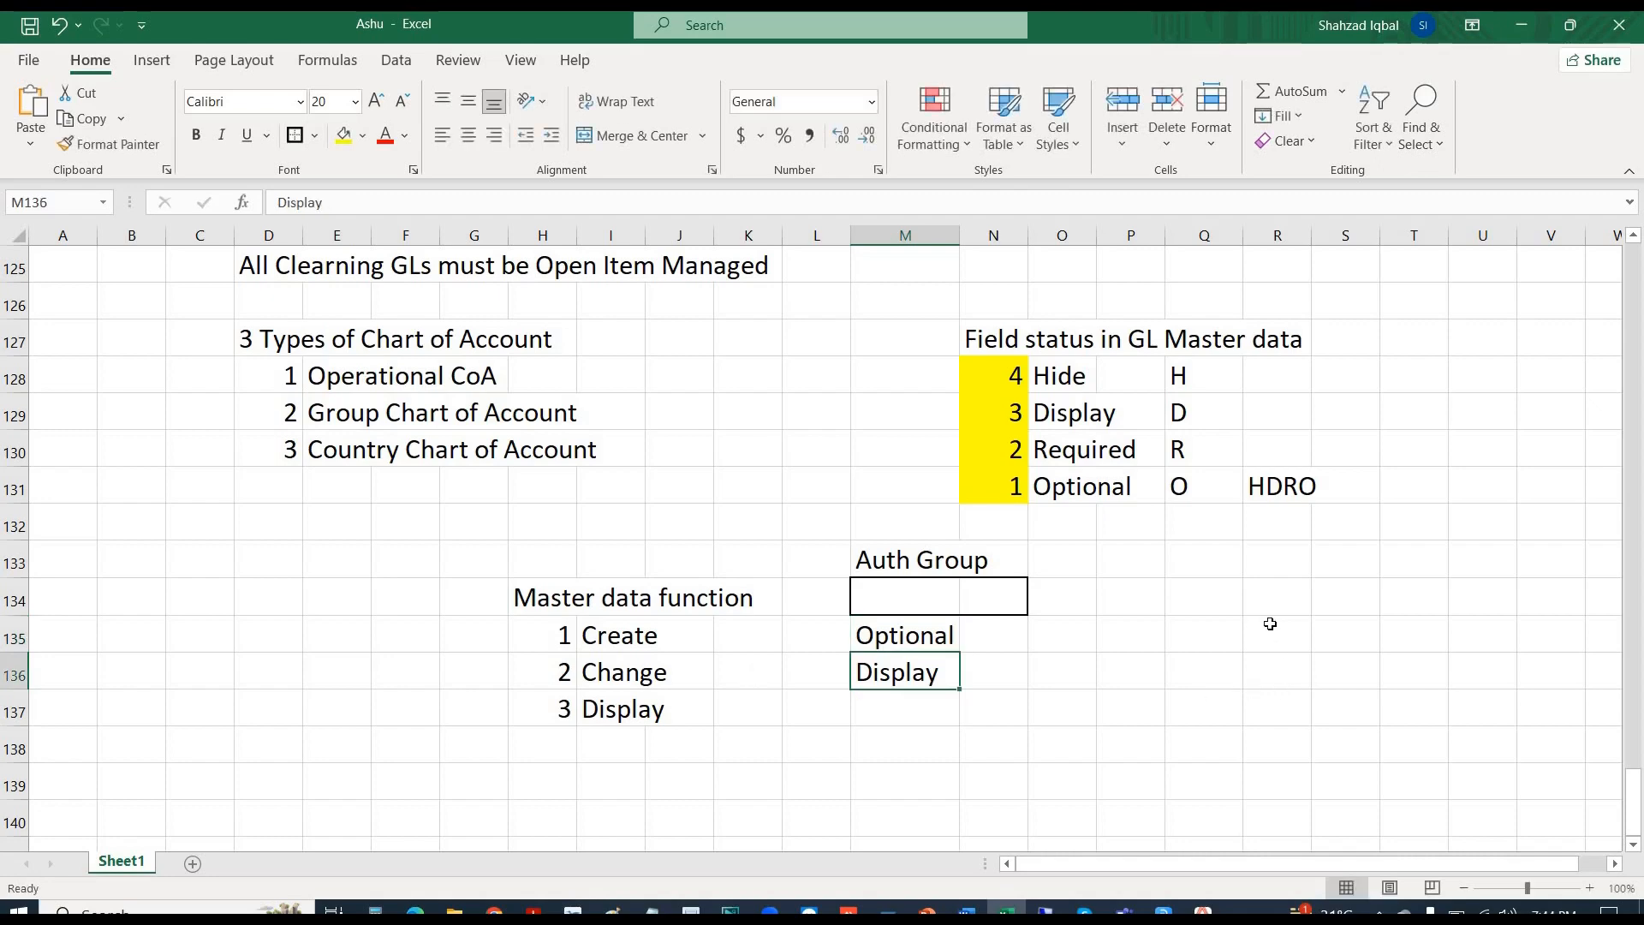
{"action": "left_click", "coordinate": [1223, 634]}
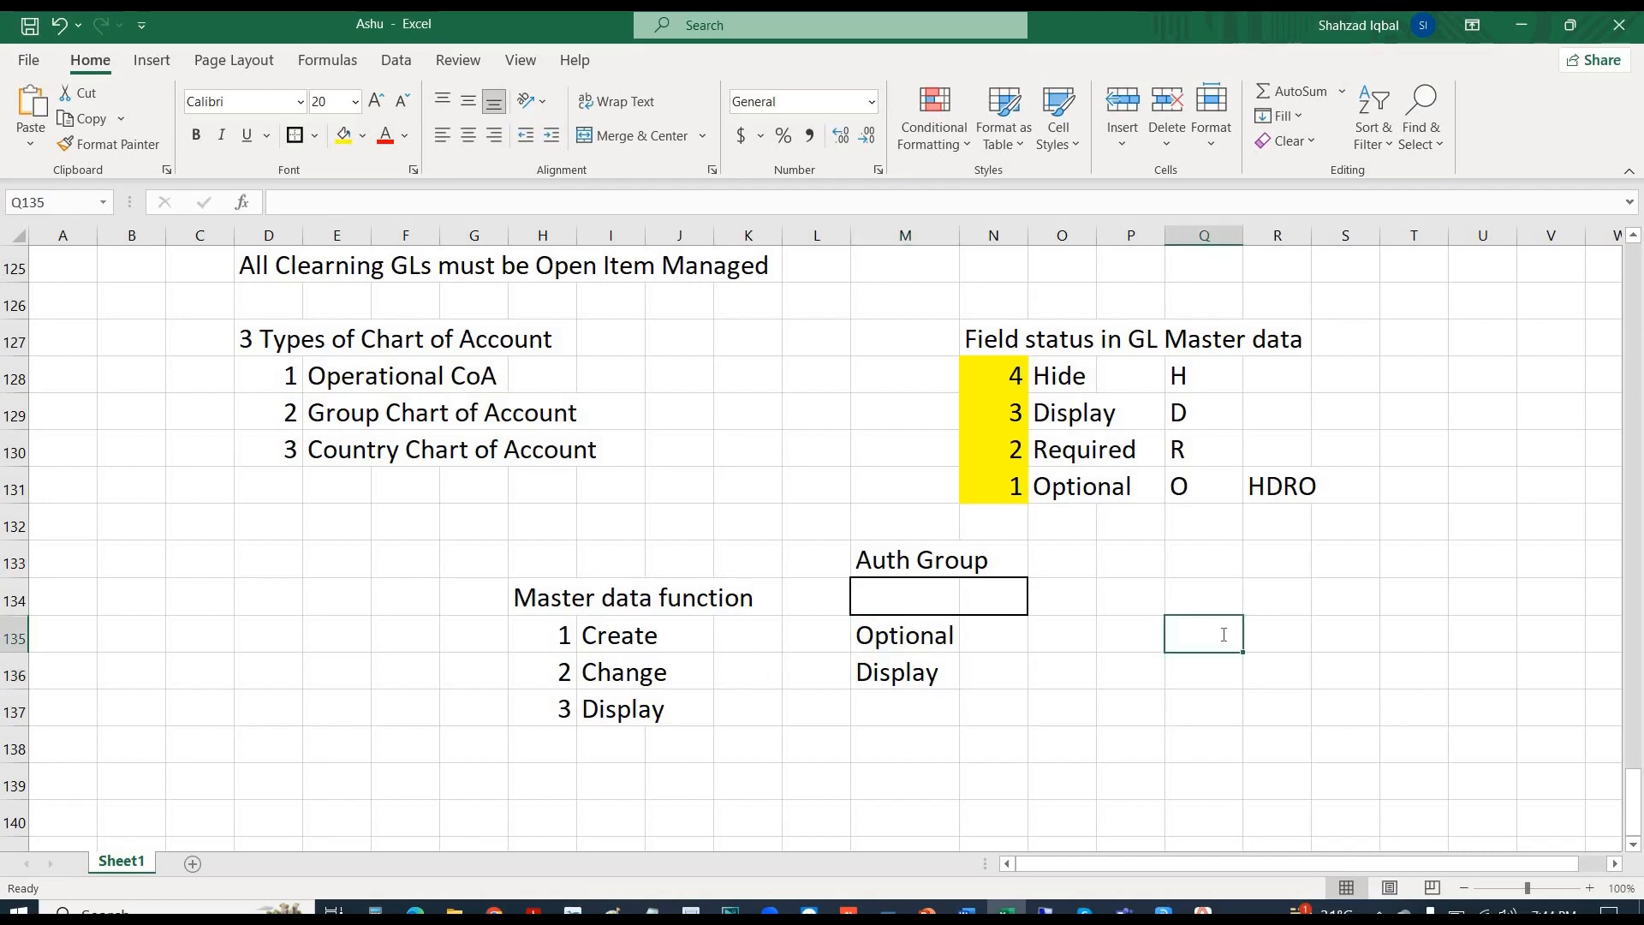
{"action": "type", "text": "Field S"}
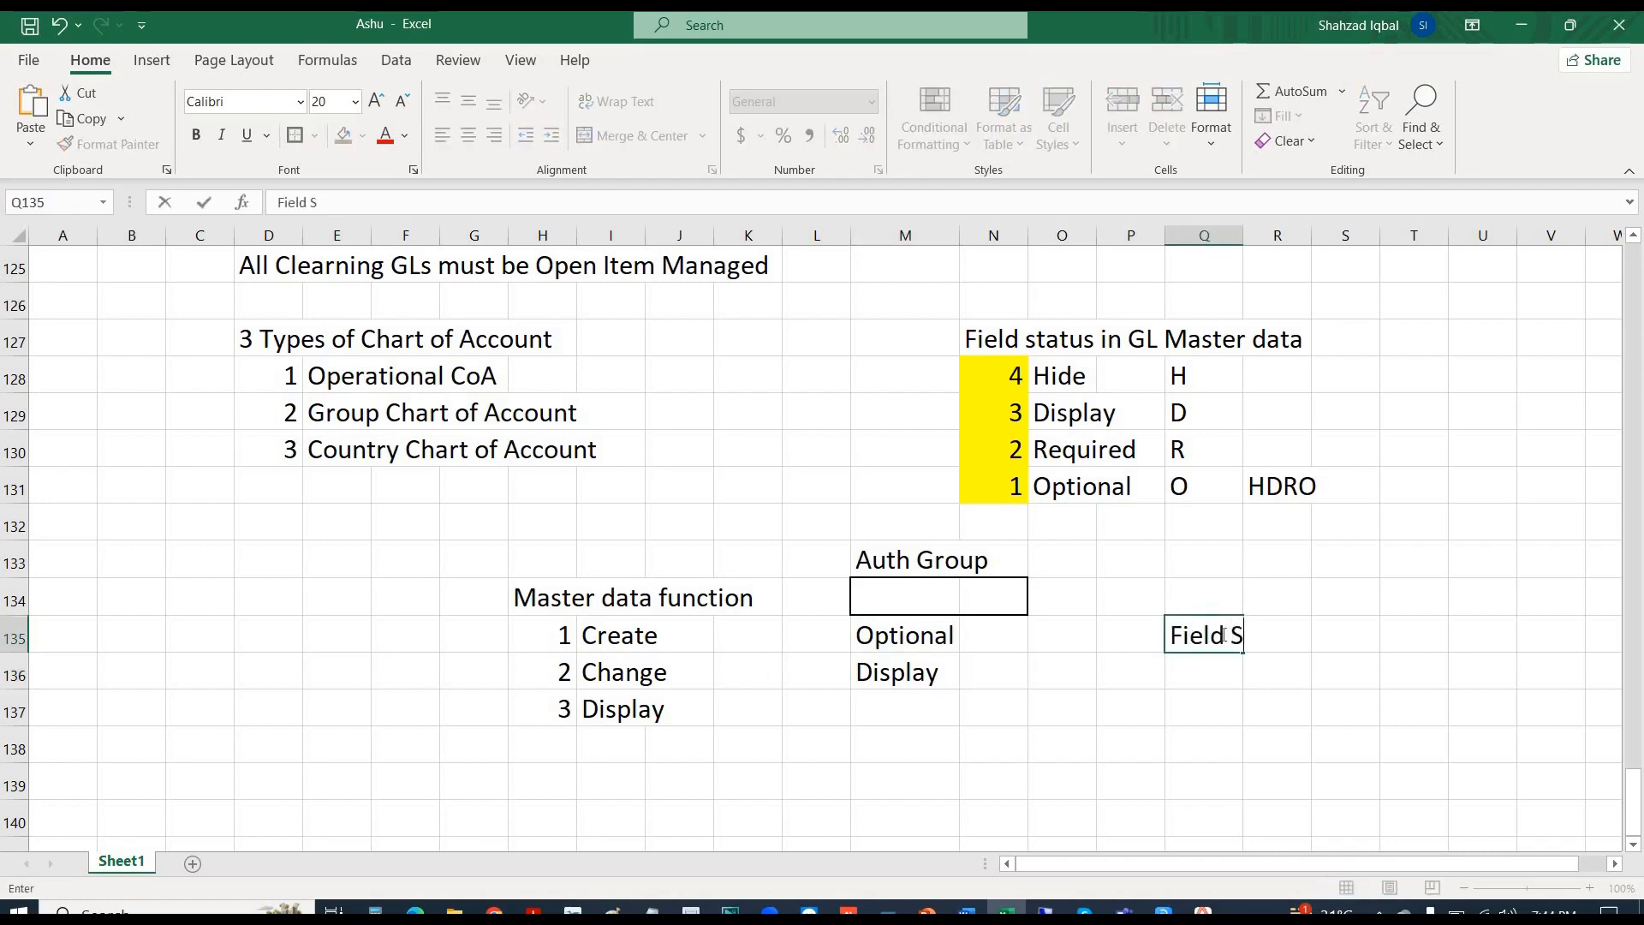
{"action": "type", "text": "tatus can be"}
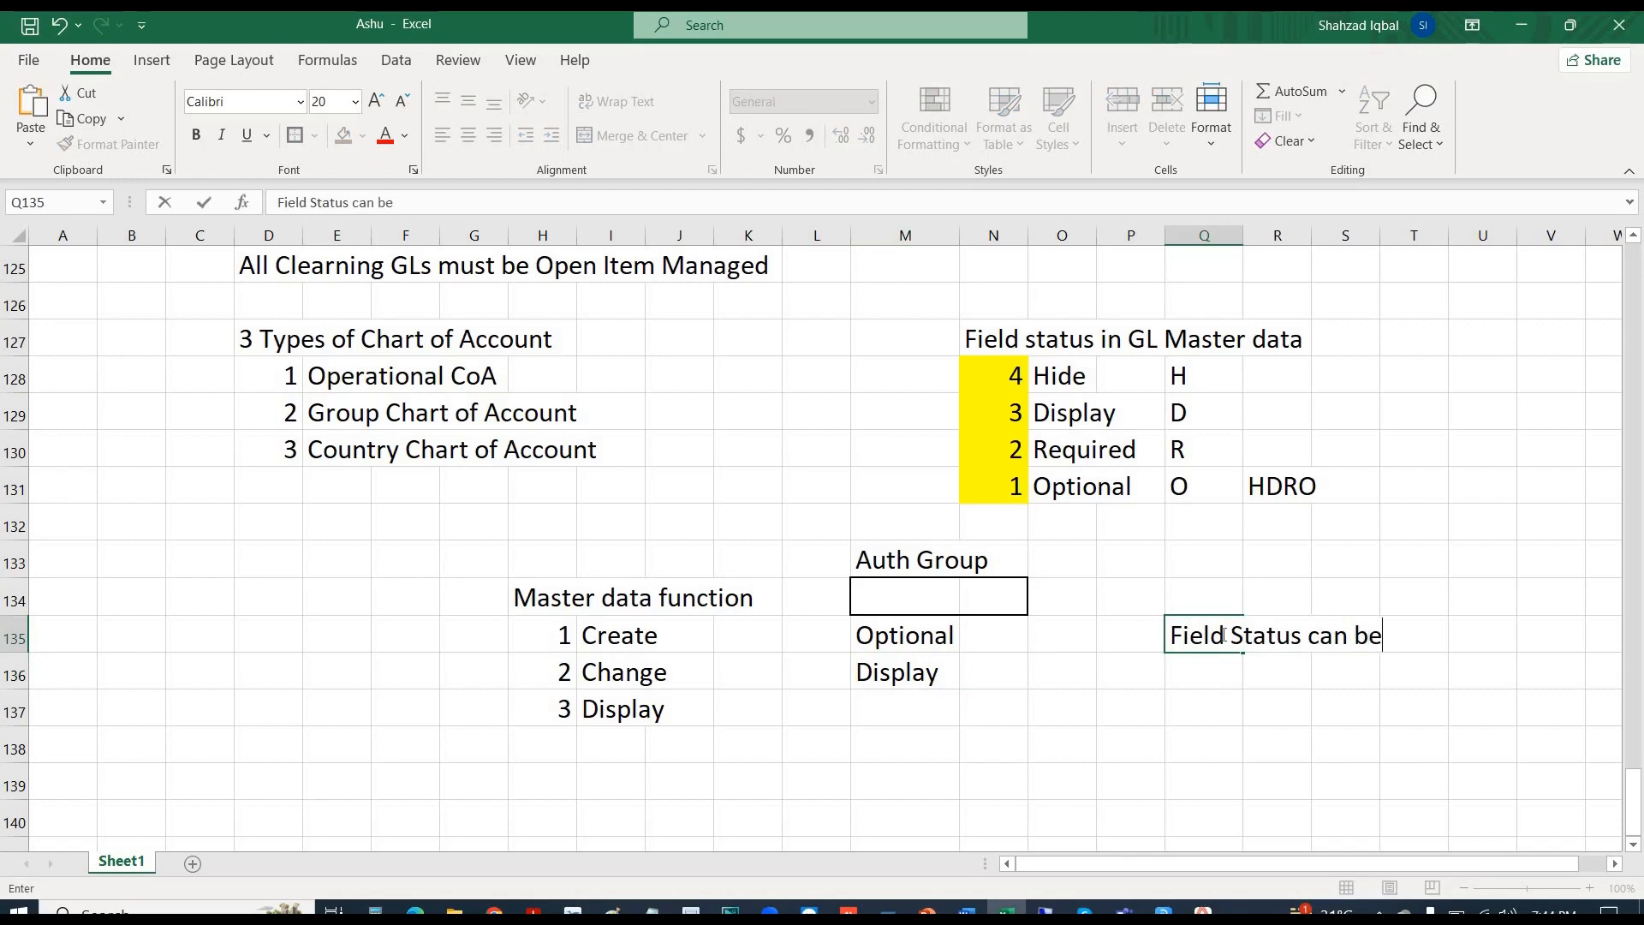
{"action": "type", "text": " controll"}
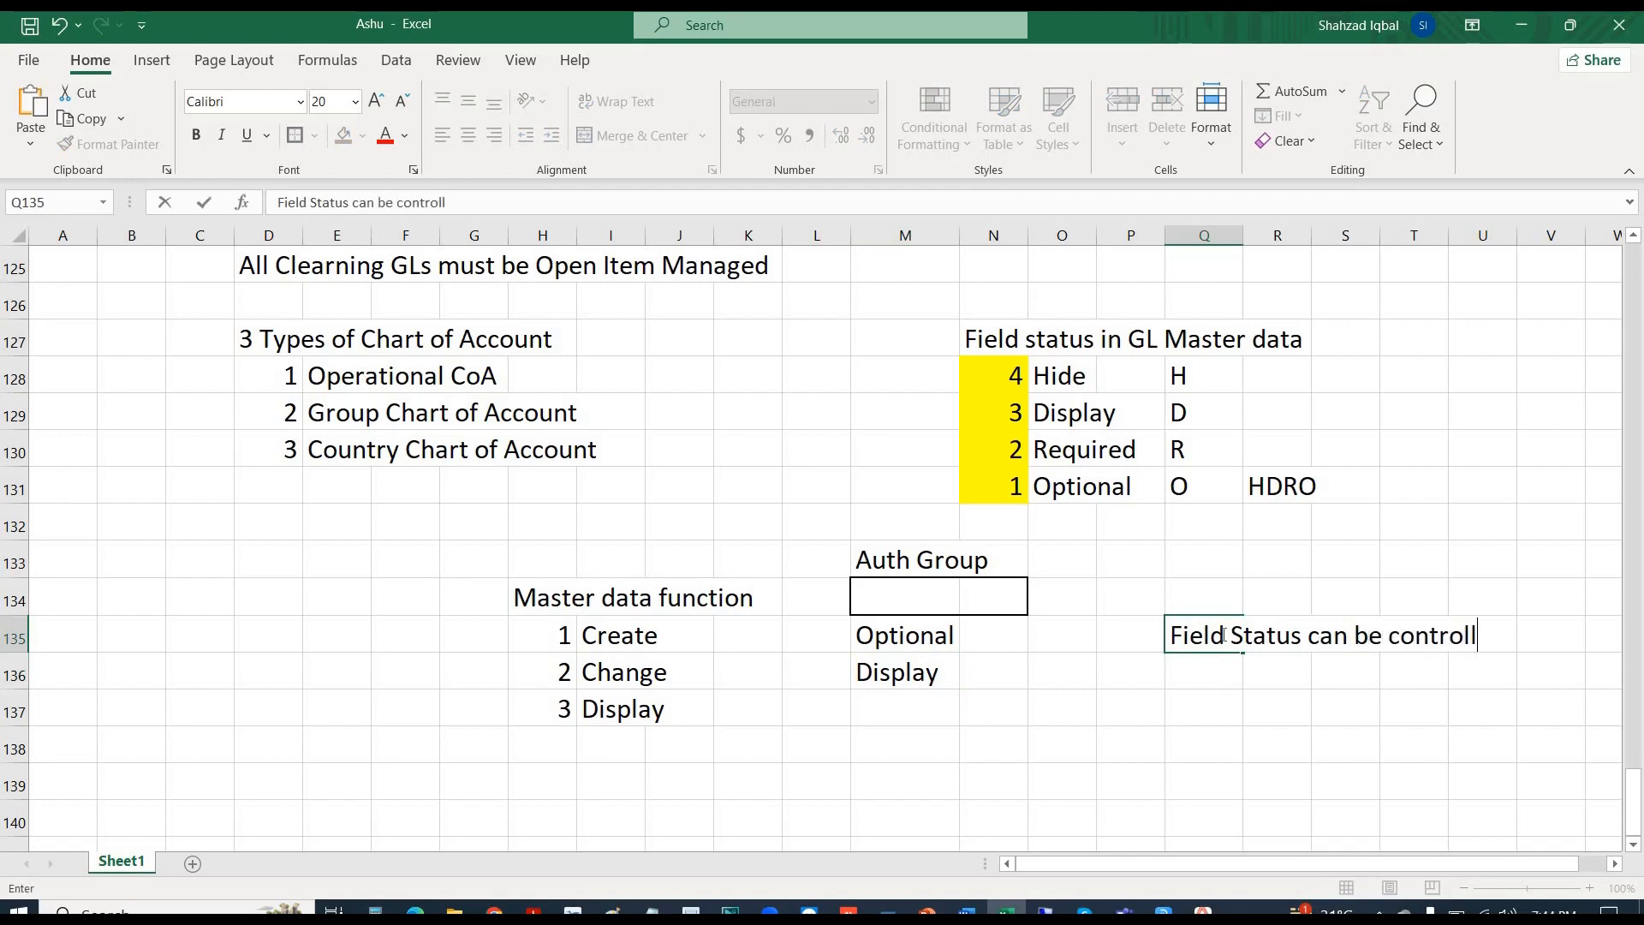
{"action": "type", "text": "ed from"}
{"action": "key", "text": "Return"}
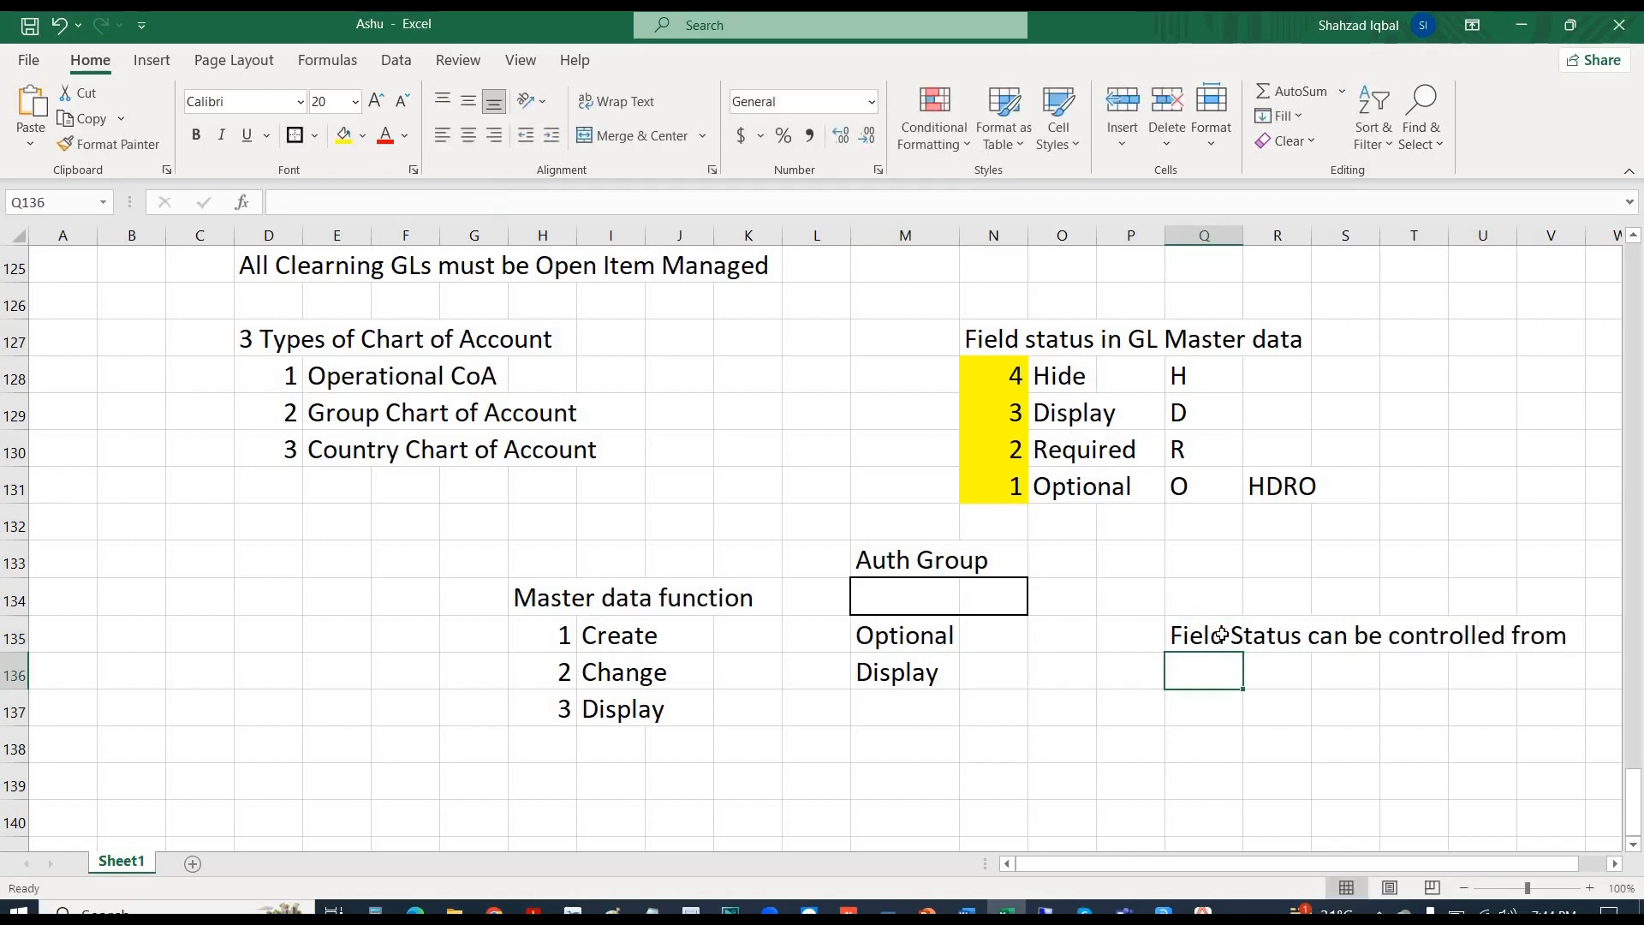
{"action": "type", "text": "1"}
{"action": "key", "text": "Return"}
{"action": "type", "text": "2"}
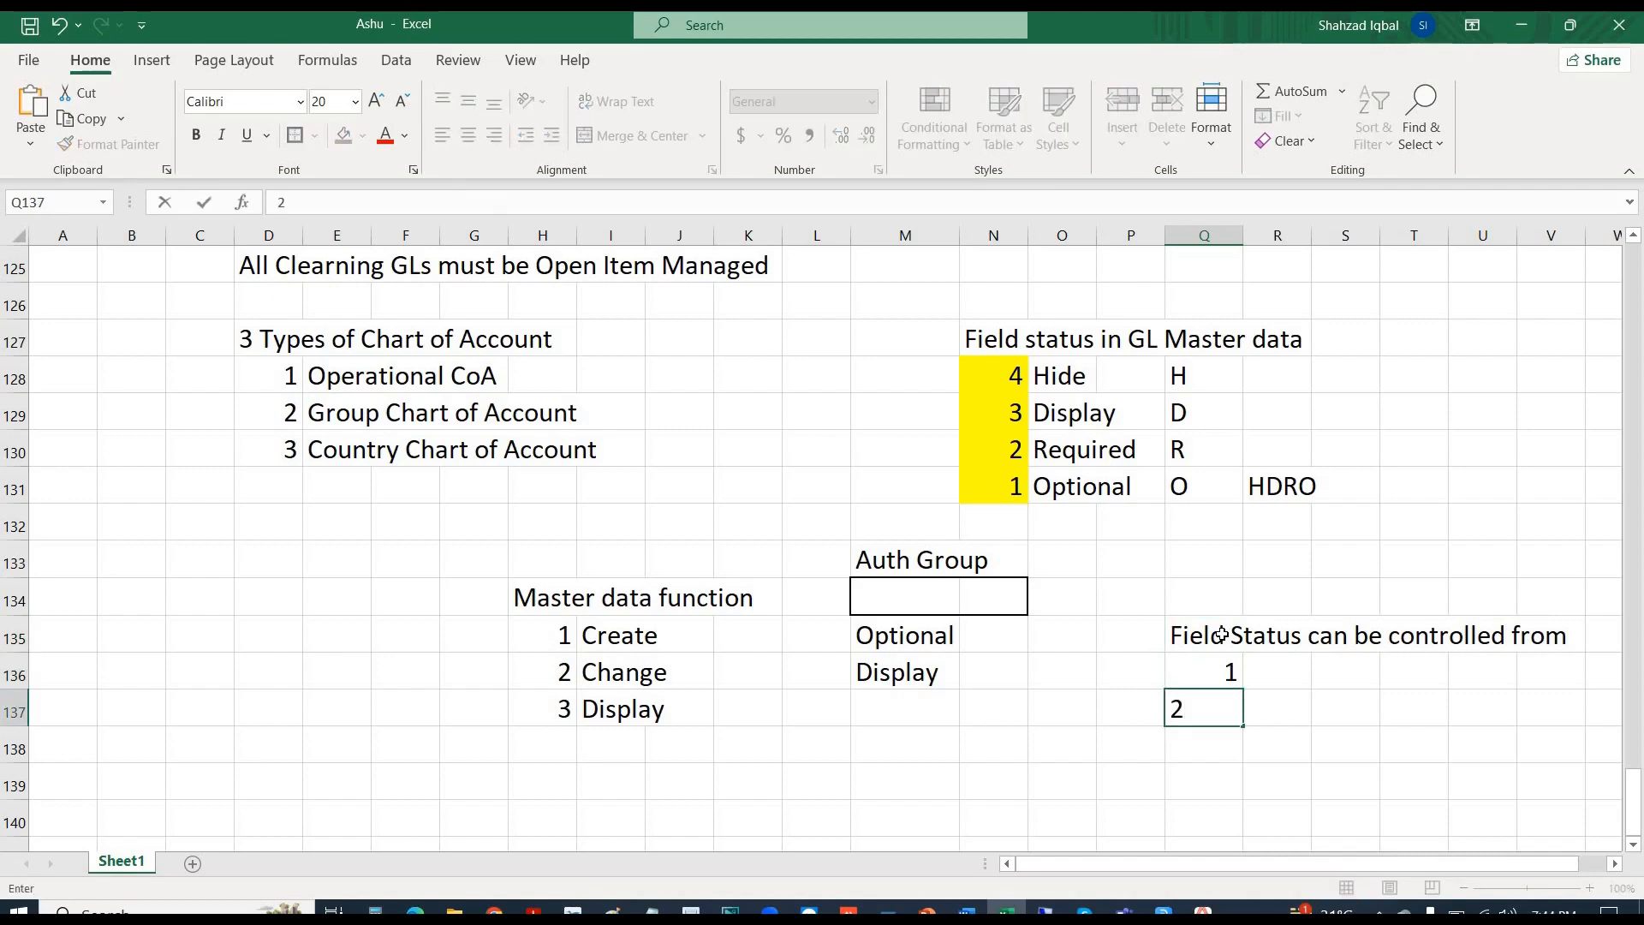
{"action": "left_click", "coordinate": [1220, 635]}
{"action": "key", "text": "Down"}
{"action": "key", "text": "Right"}
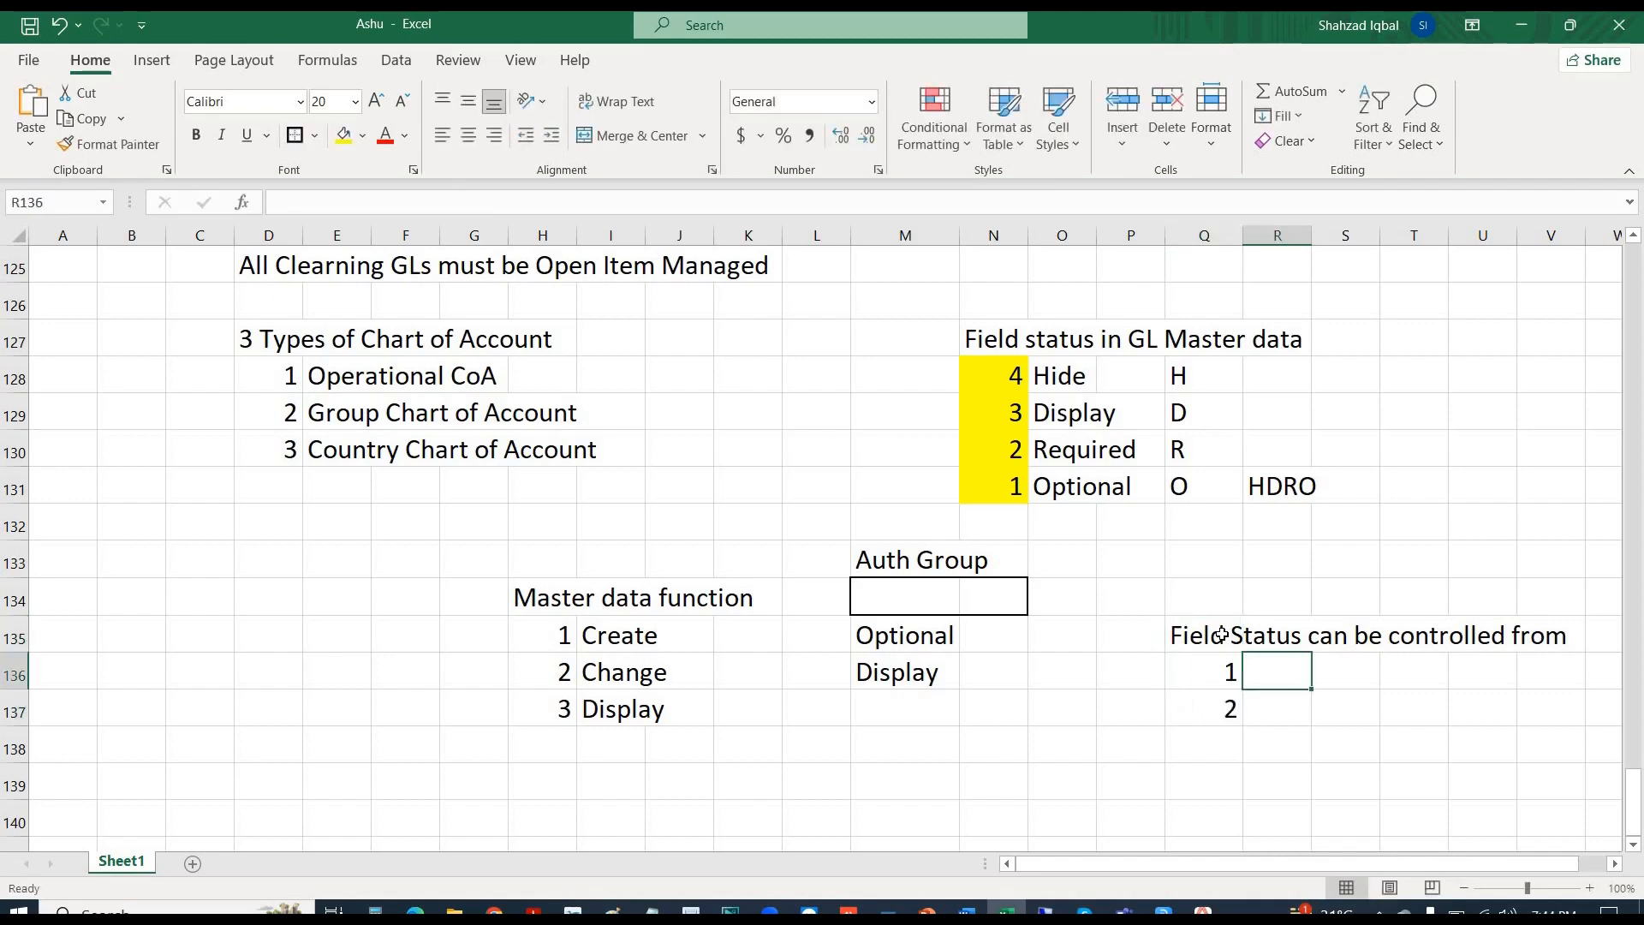
{"action": "type", "text": "Ch"}
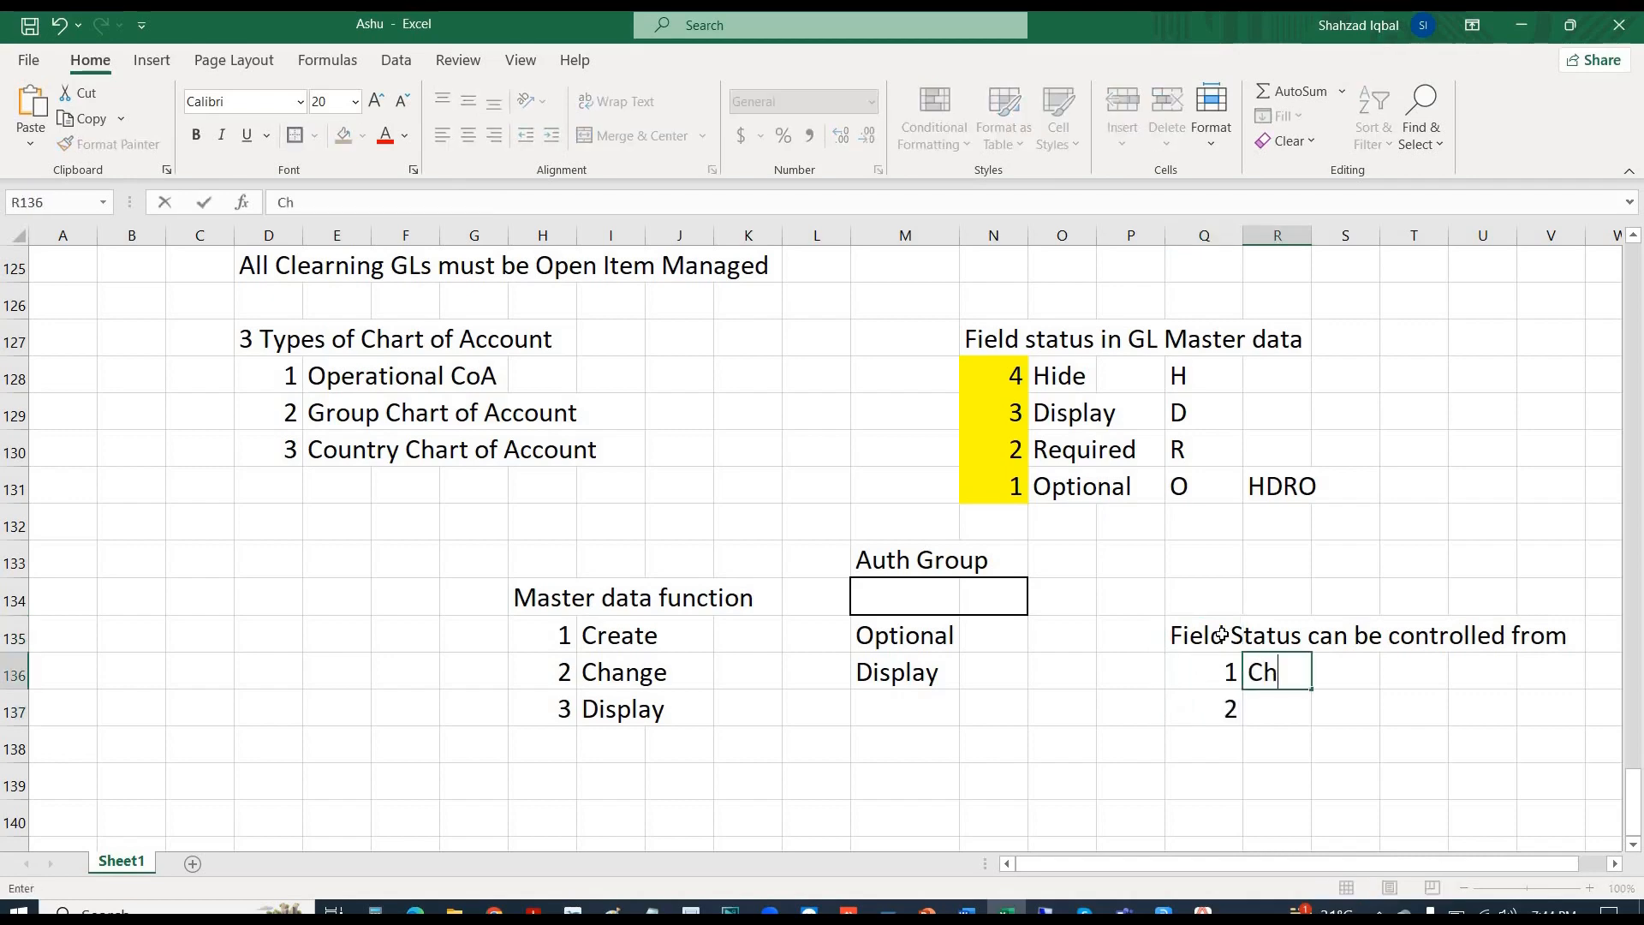
{"action": "type", "text": "art of Ac"}
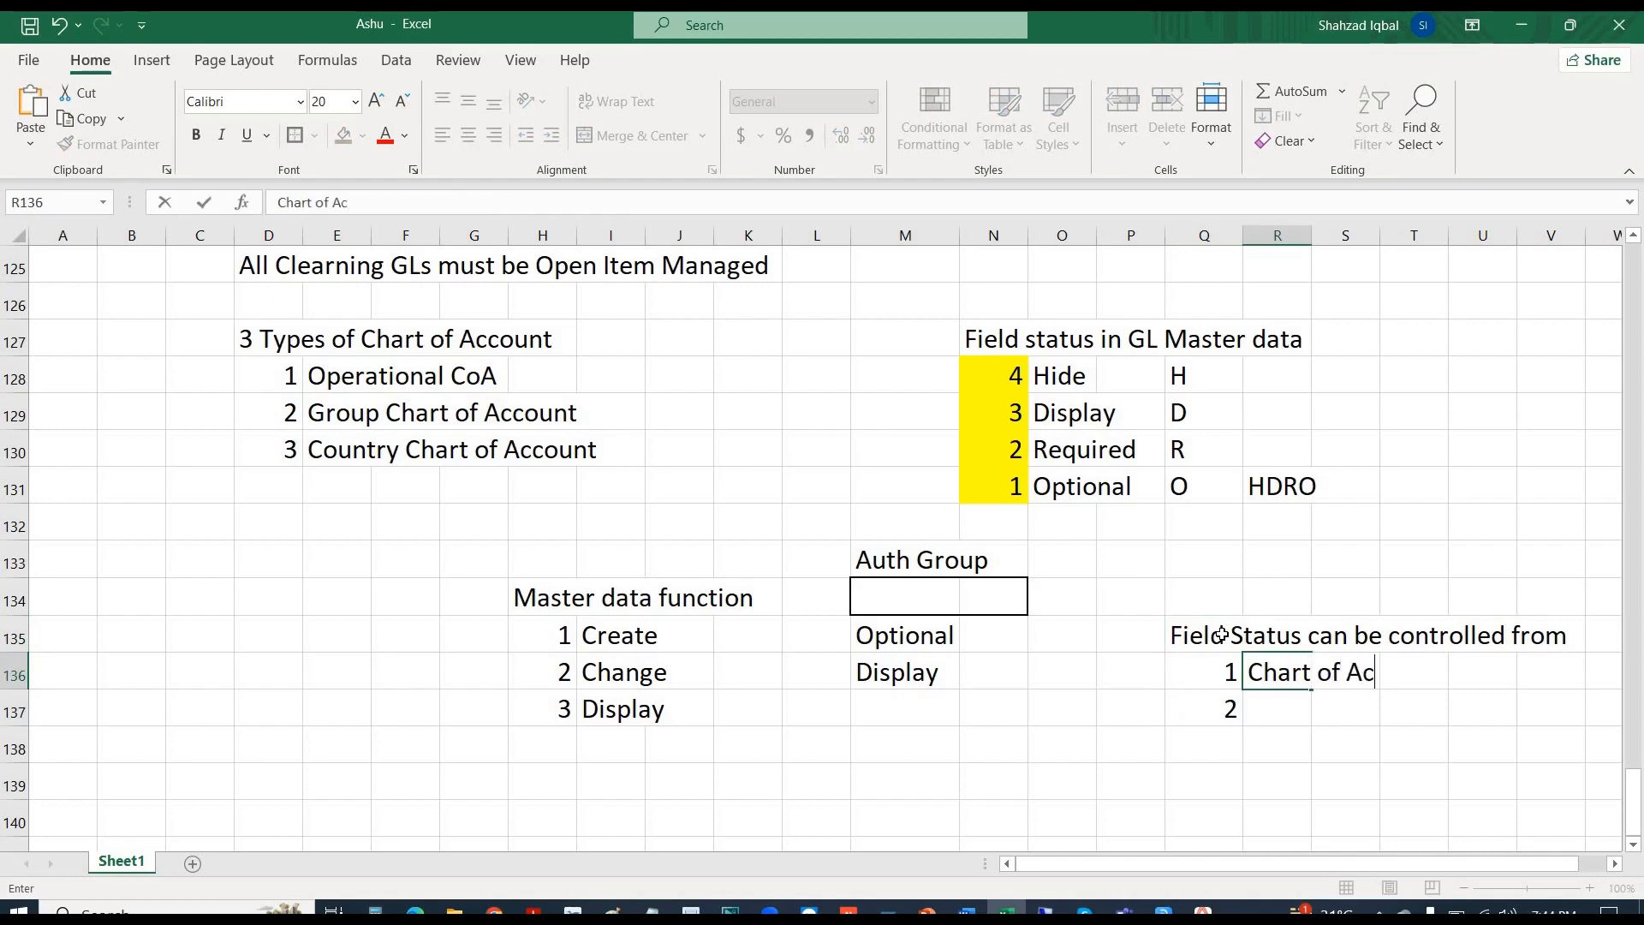
{"action": "type", "text": "count Group"}
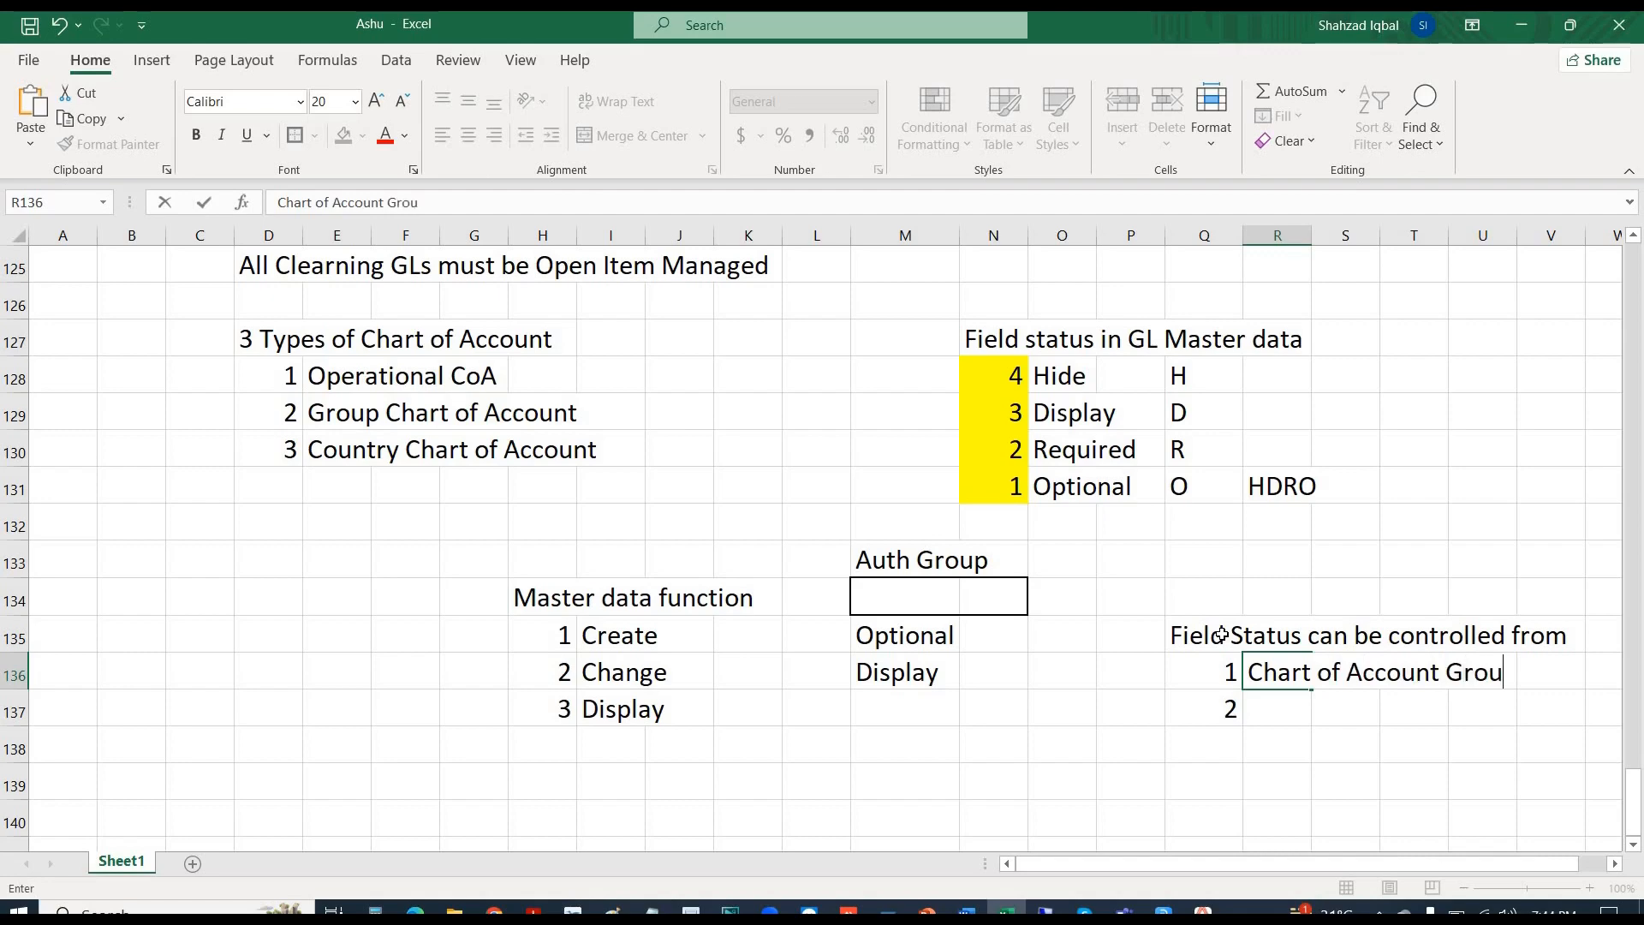
{"action": "key", "text": "Return"}
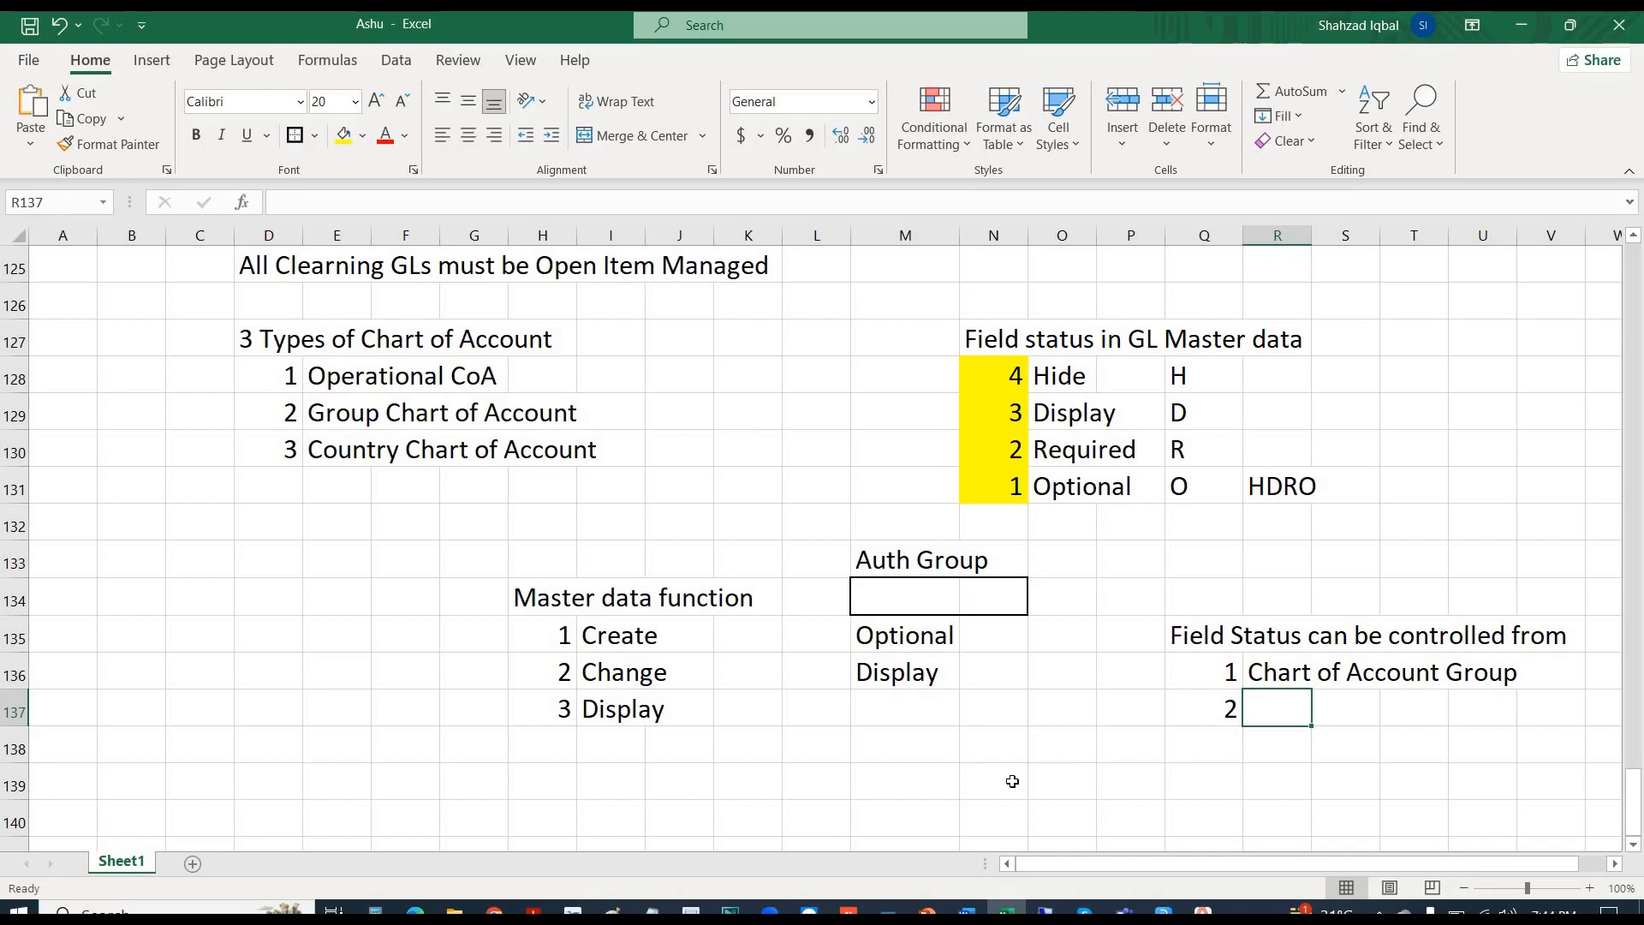
{"action": "type", "text": "Master data"}
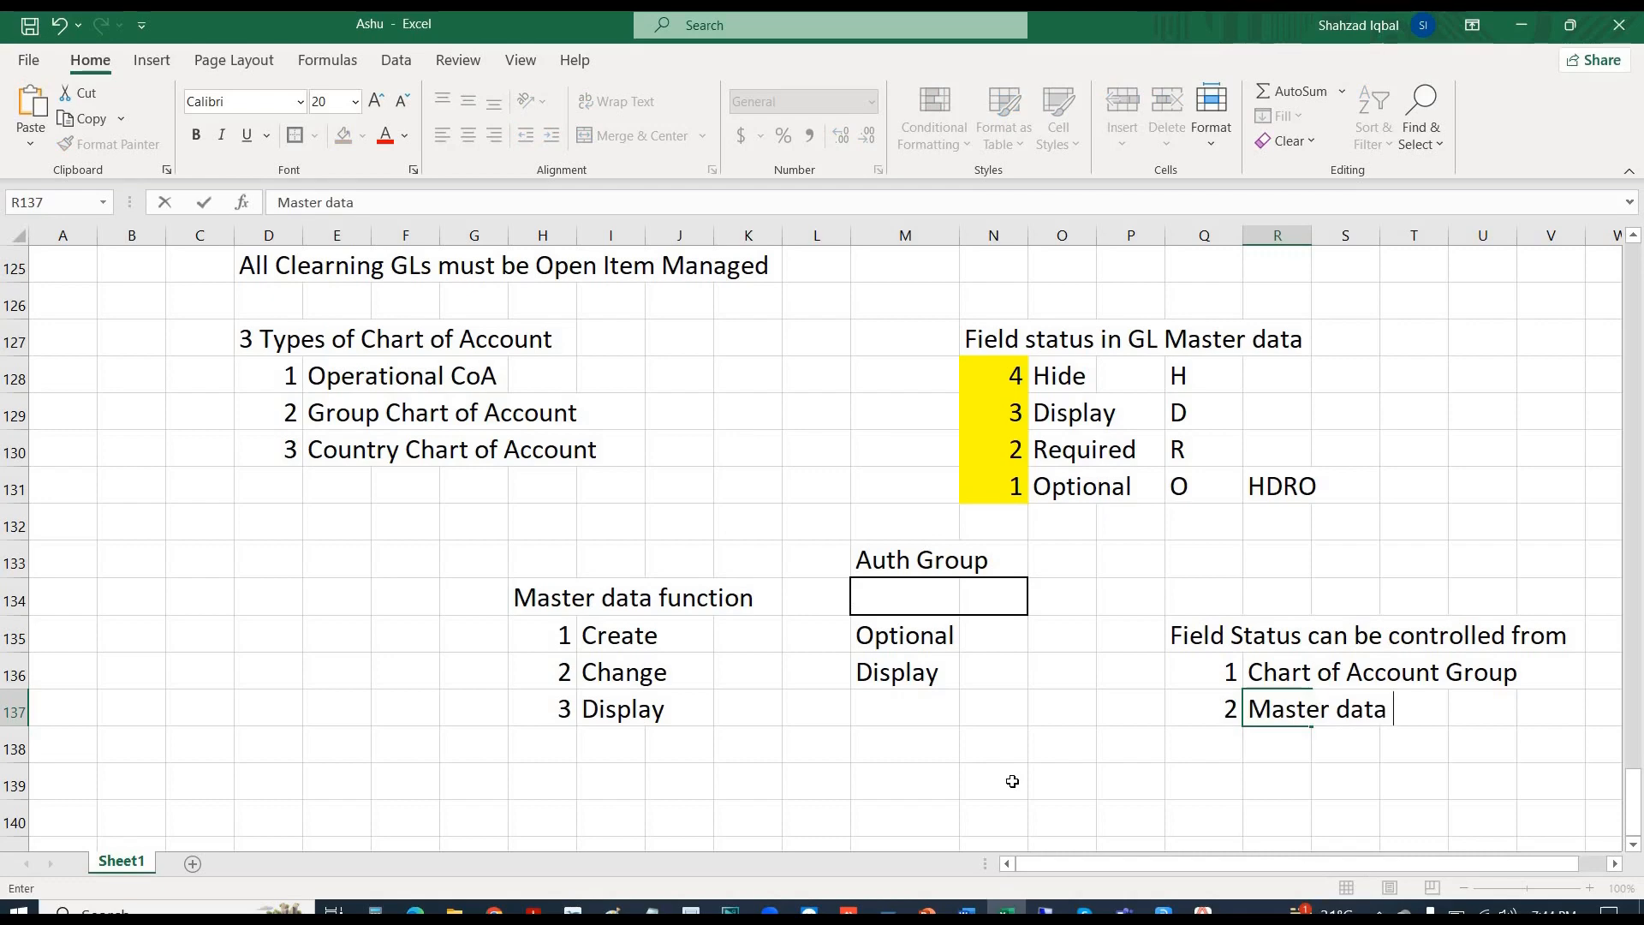
{"action": "type", "text": " maintena"}
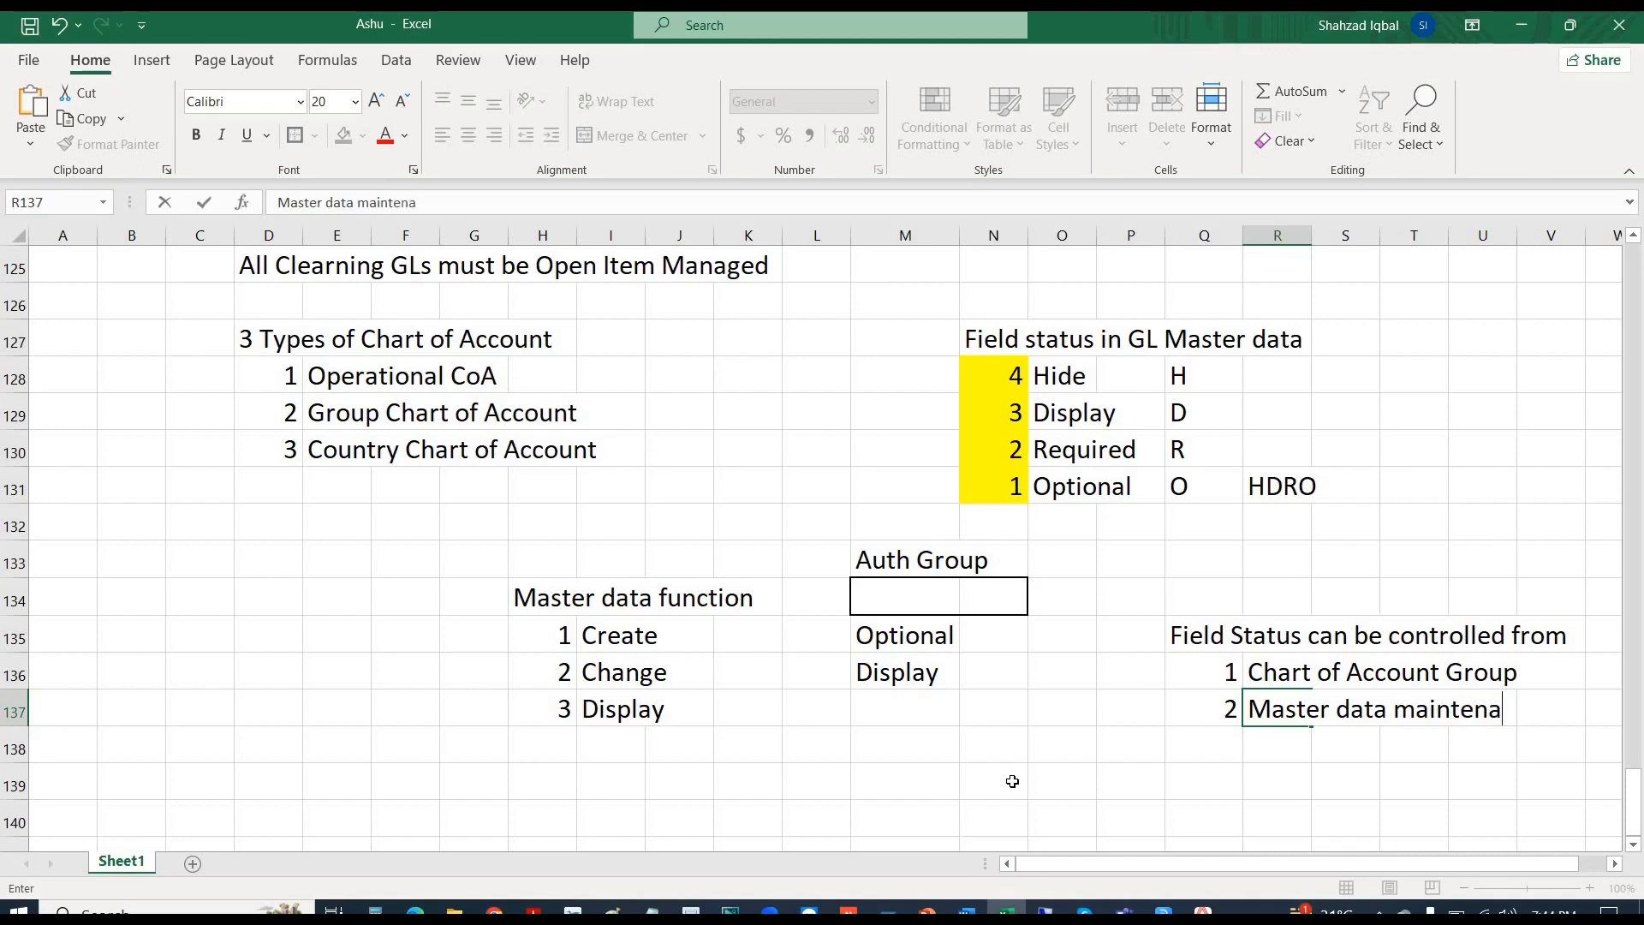
{"action": "type", "text": "nce function"}
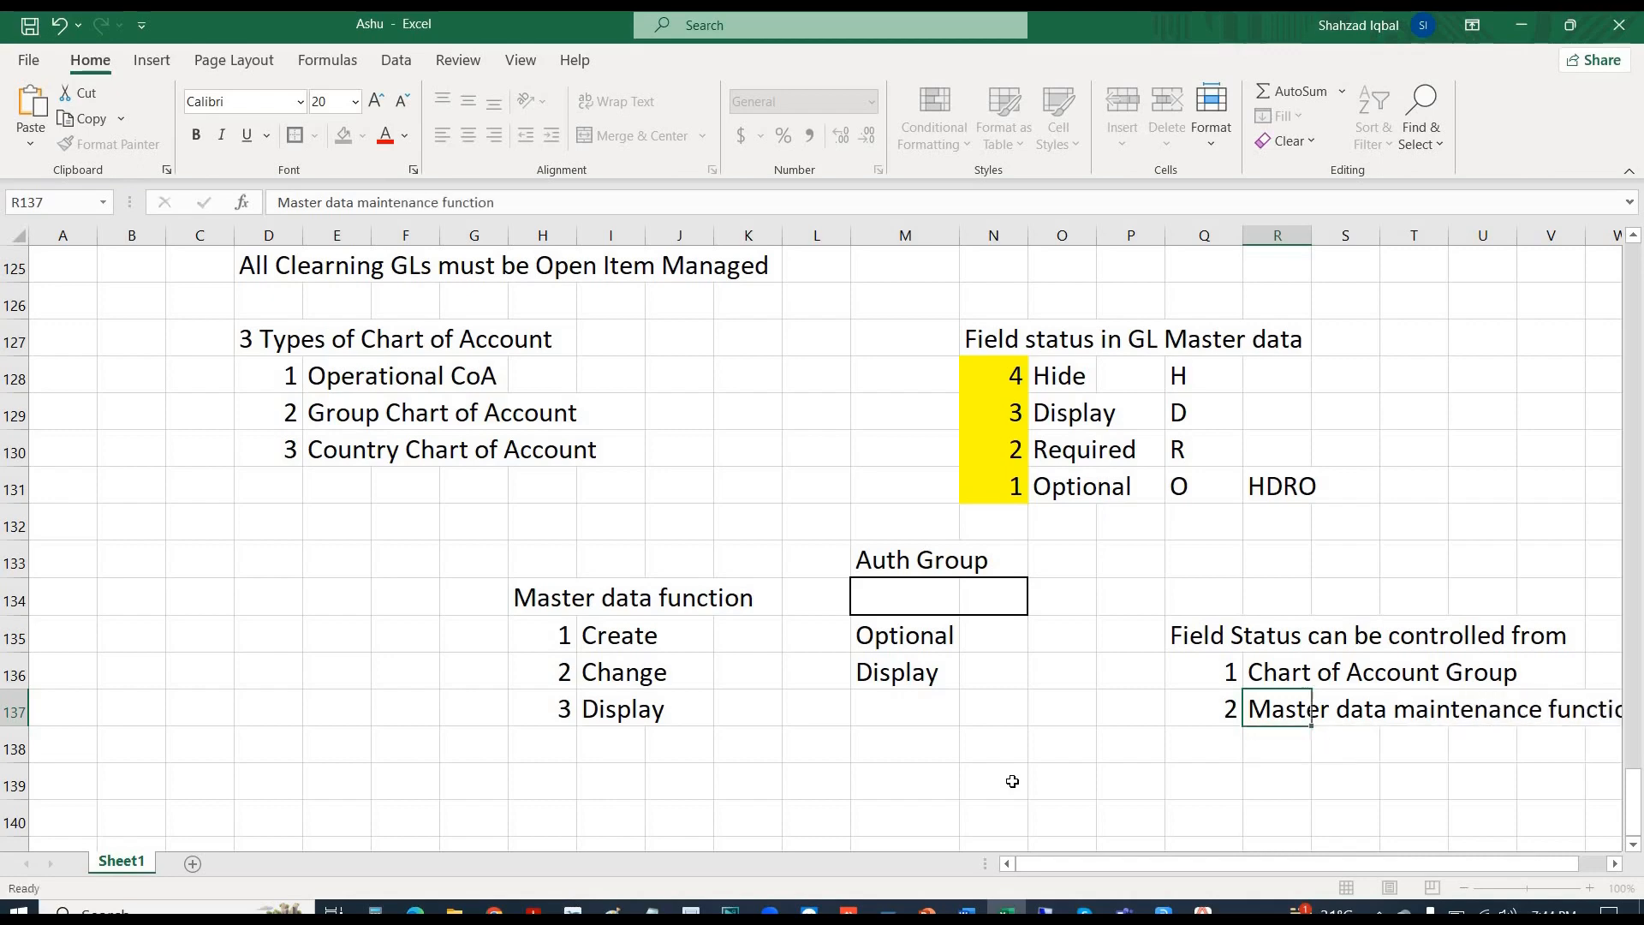
{"action": "key", "text": "Return"}
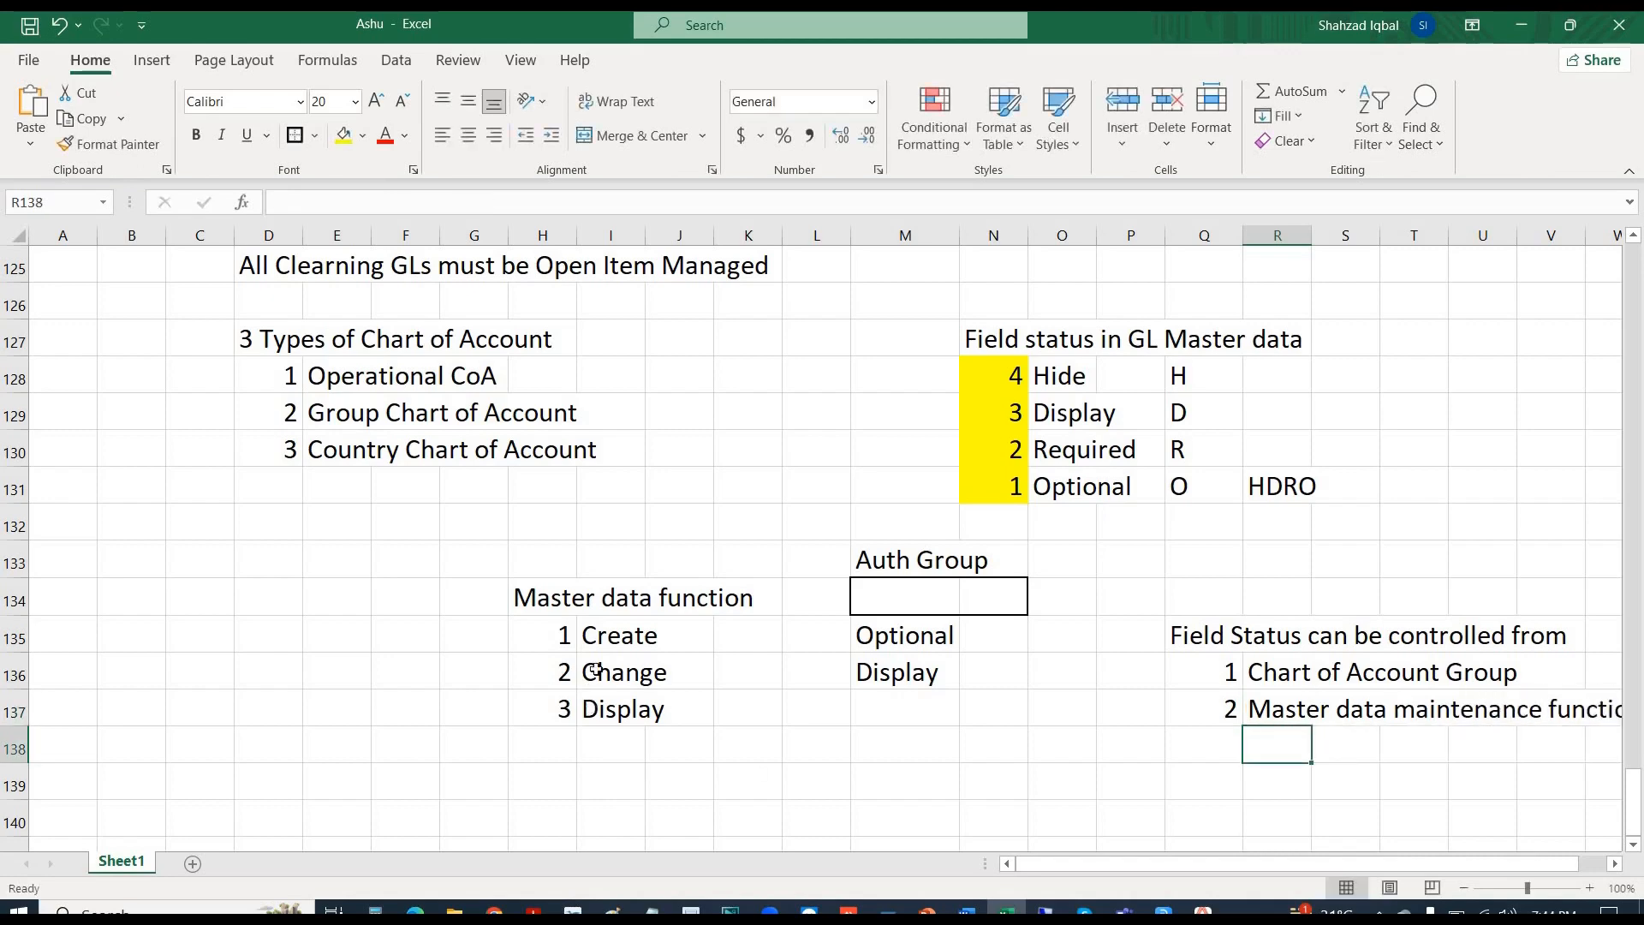
{"action": "left_click_drag", "start_coordinate": [596, 638], "coordinate": [716, 719]}
- Save the EXP group's Control and Account management field statuses with Tax category and Authorization group optional
{"action": "key", "text": "alt+Tab"}
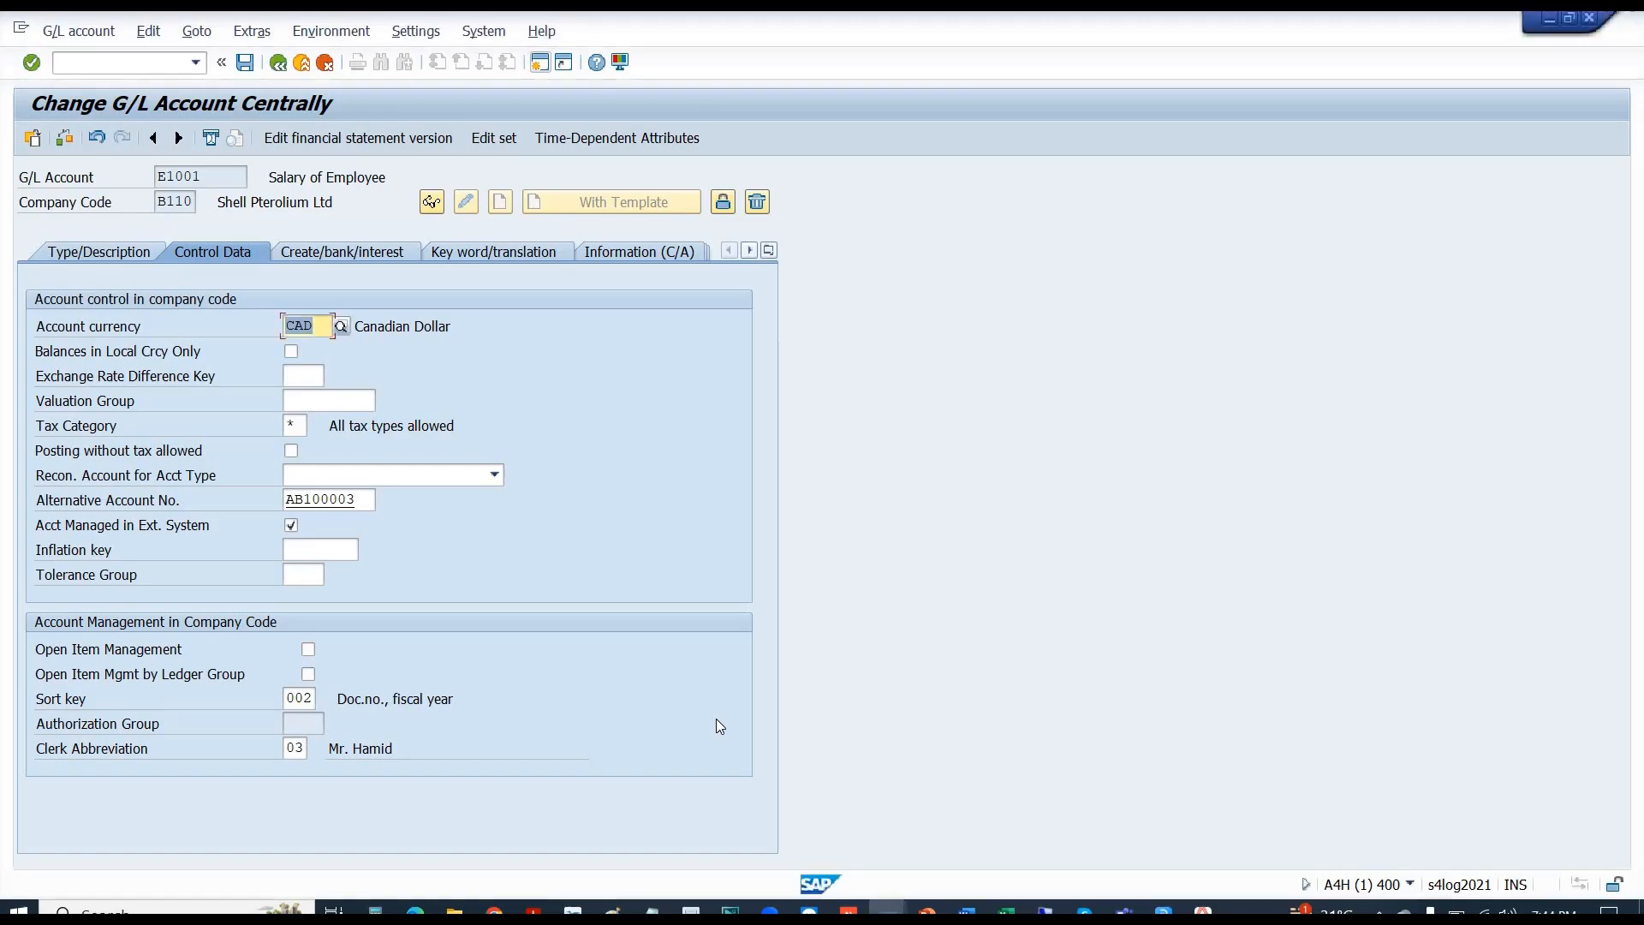
{"action": "left_click", "coordinate": [95, 59]}
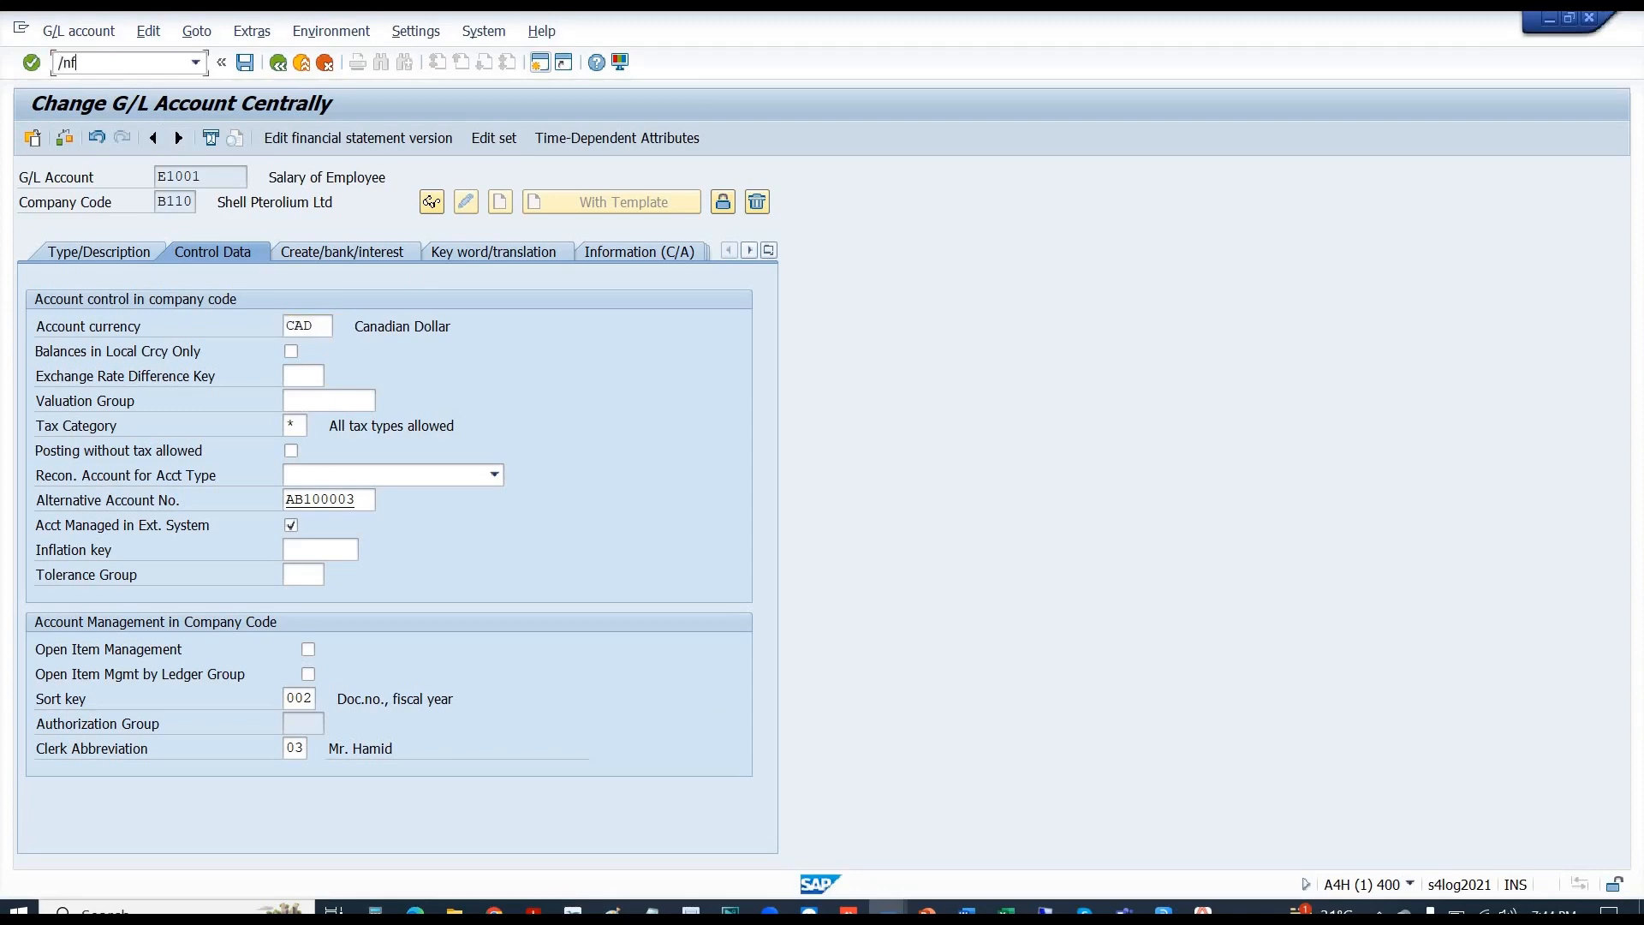
{"action": "key", "text": "alt+Tab"}
{"action": "key", "text": "alt+Tab"}
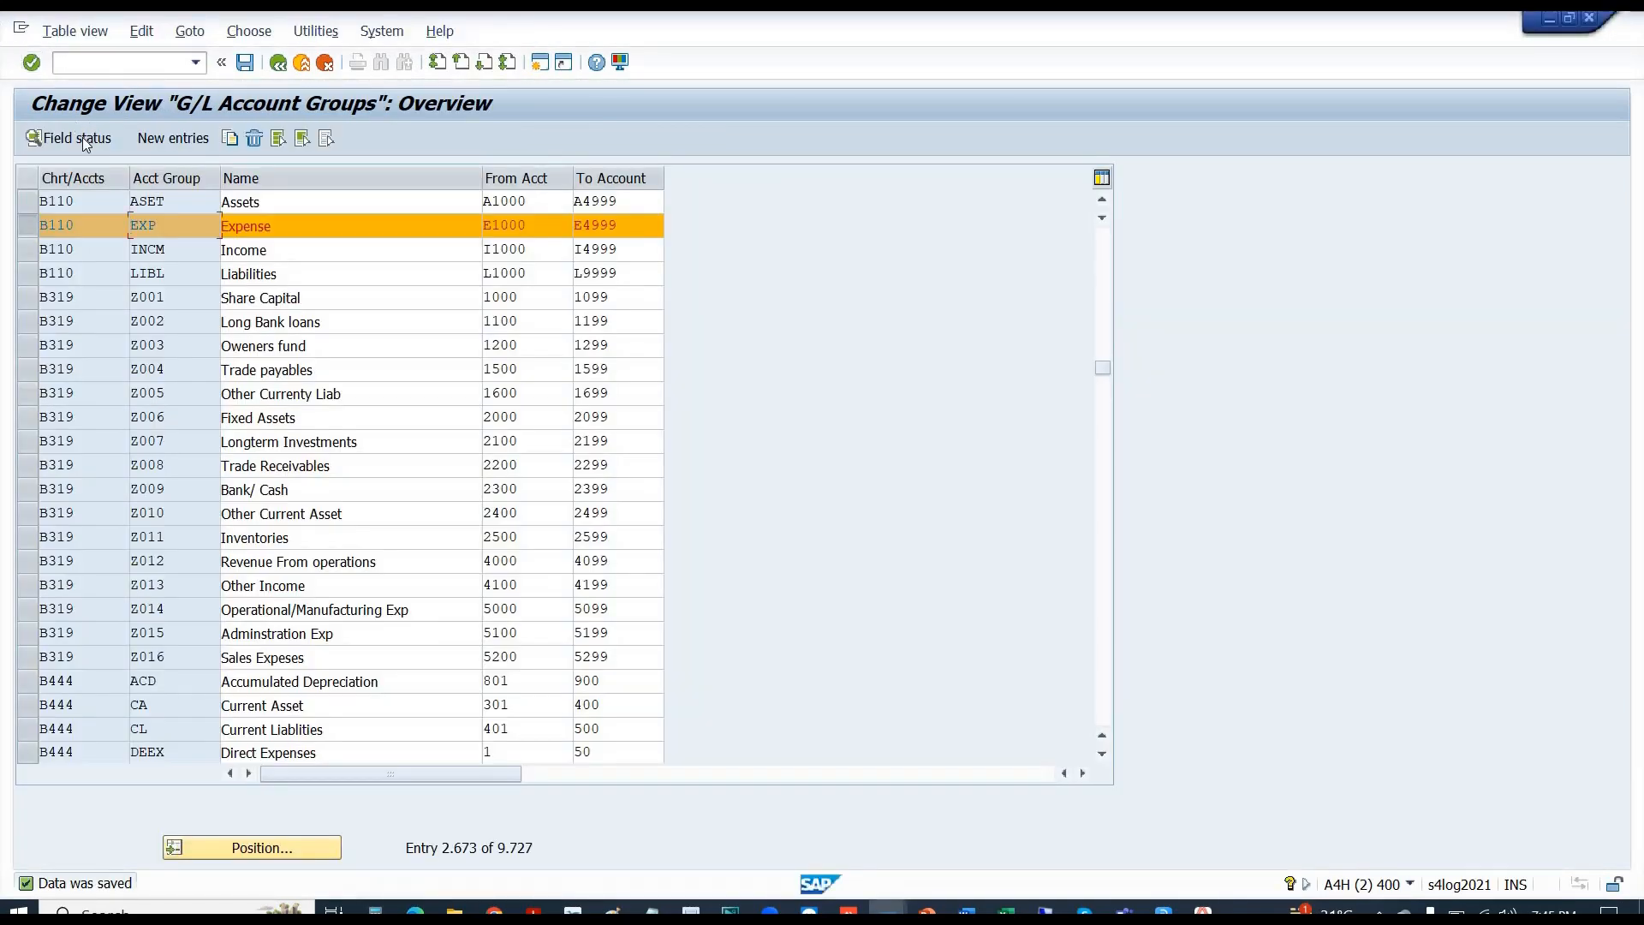
{"action": "left_click", "coordinate": [79, 137]}
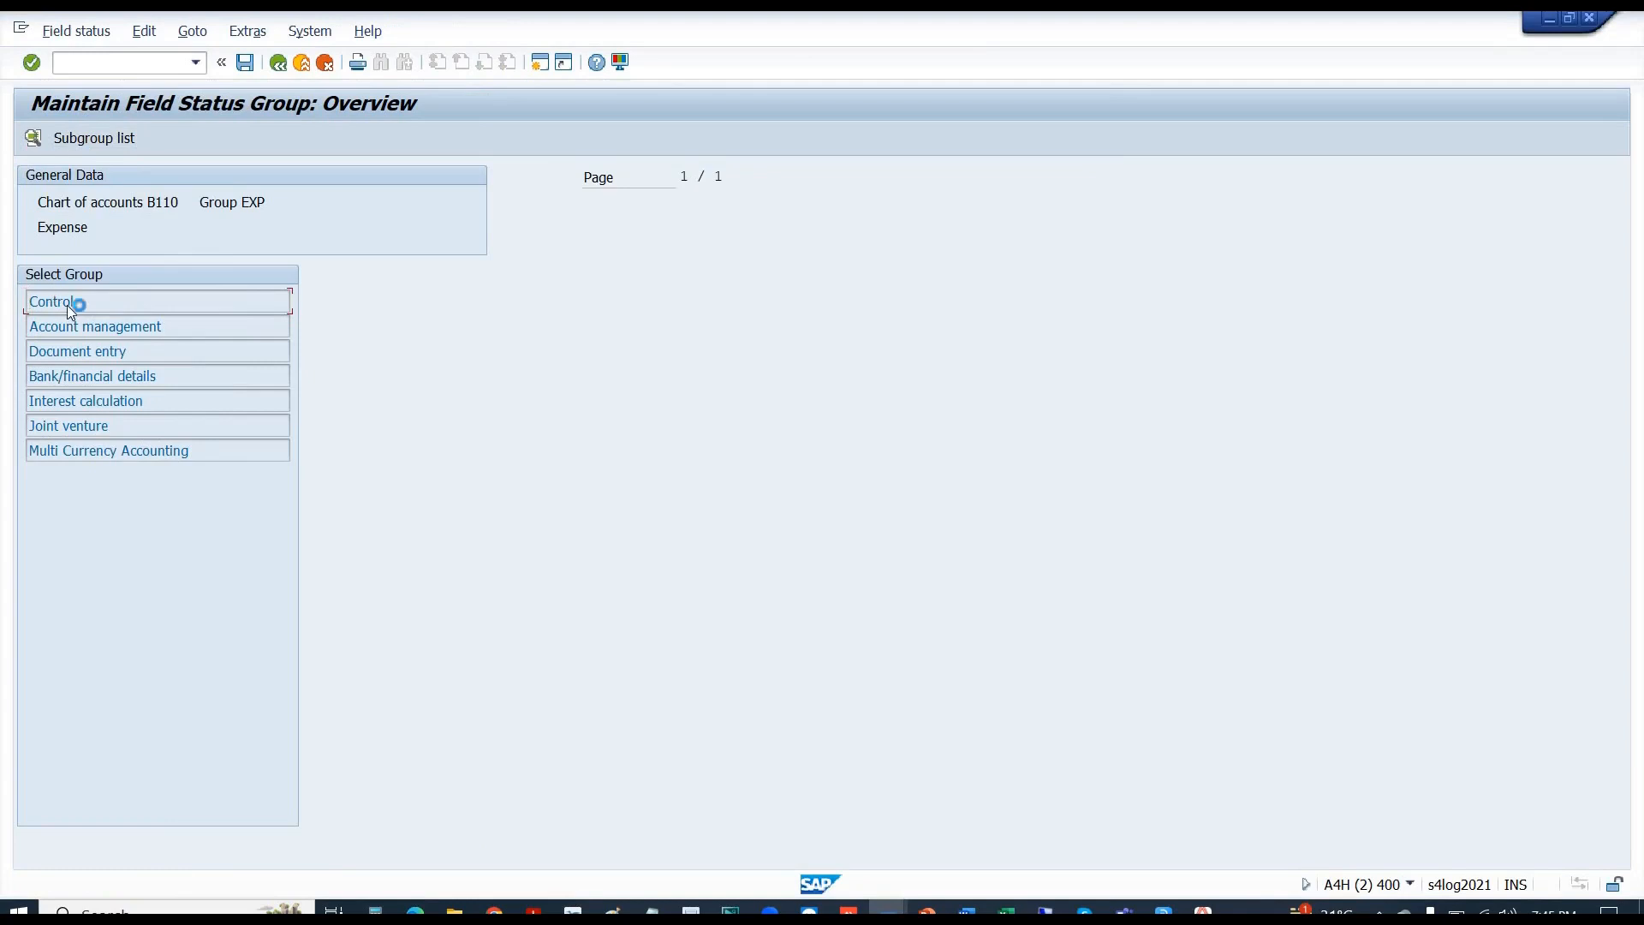
{"action": "double_click", "coordinate": [67, 305]}
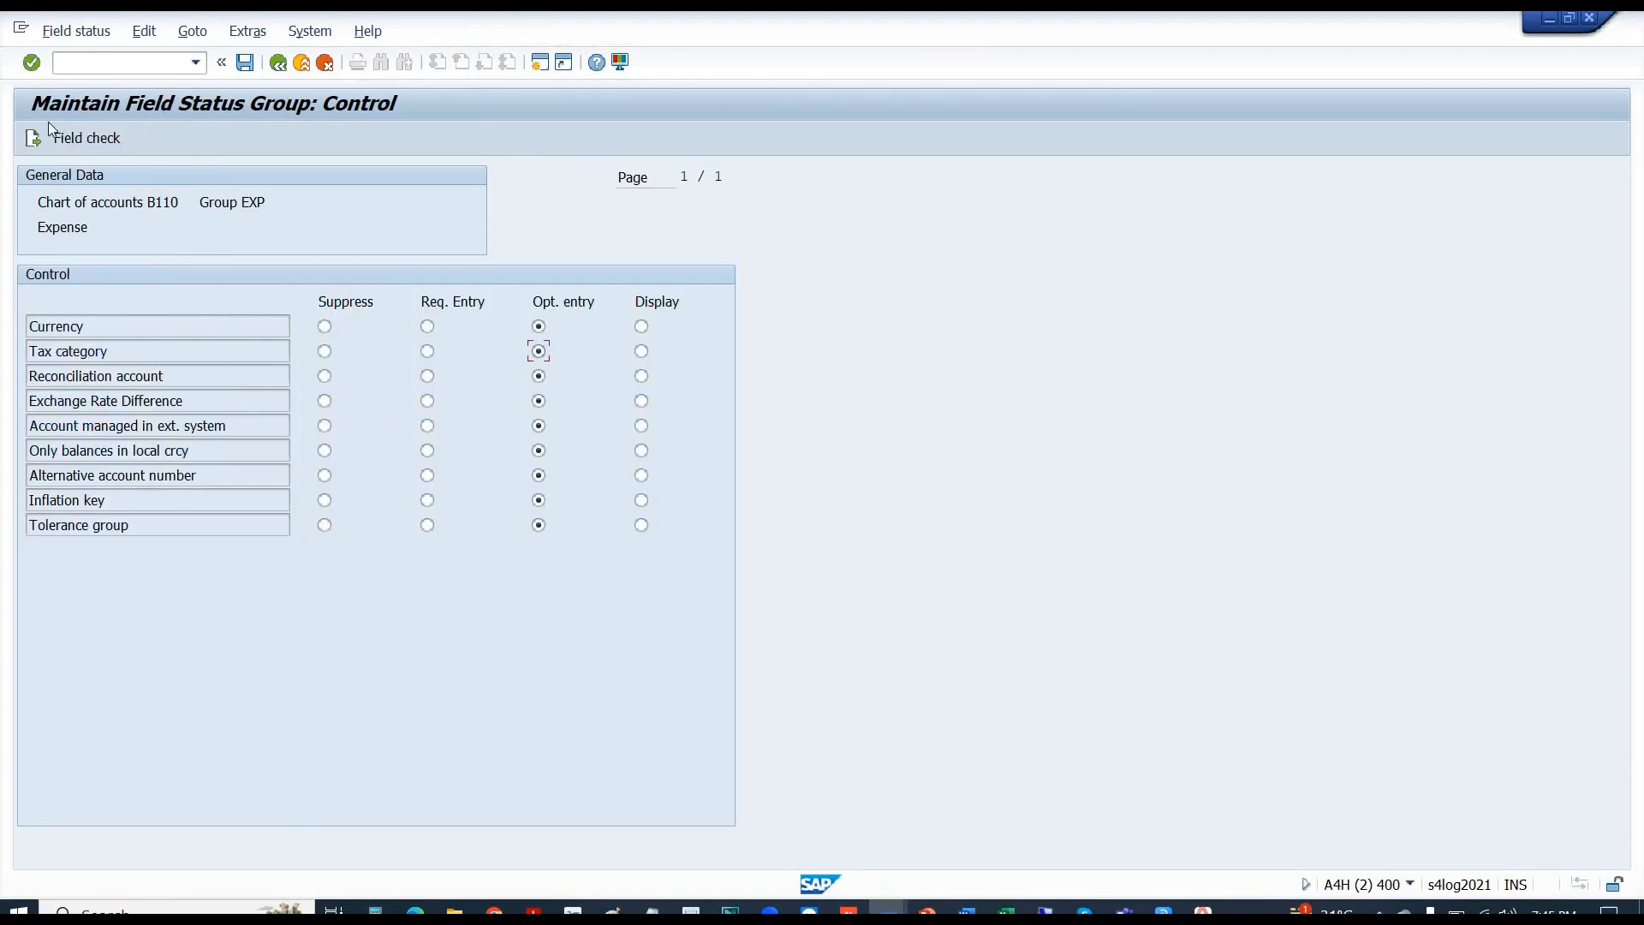
{"action": "left_click", "coordinate": [33, 138]}
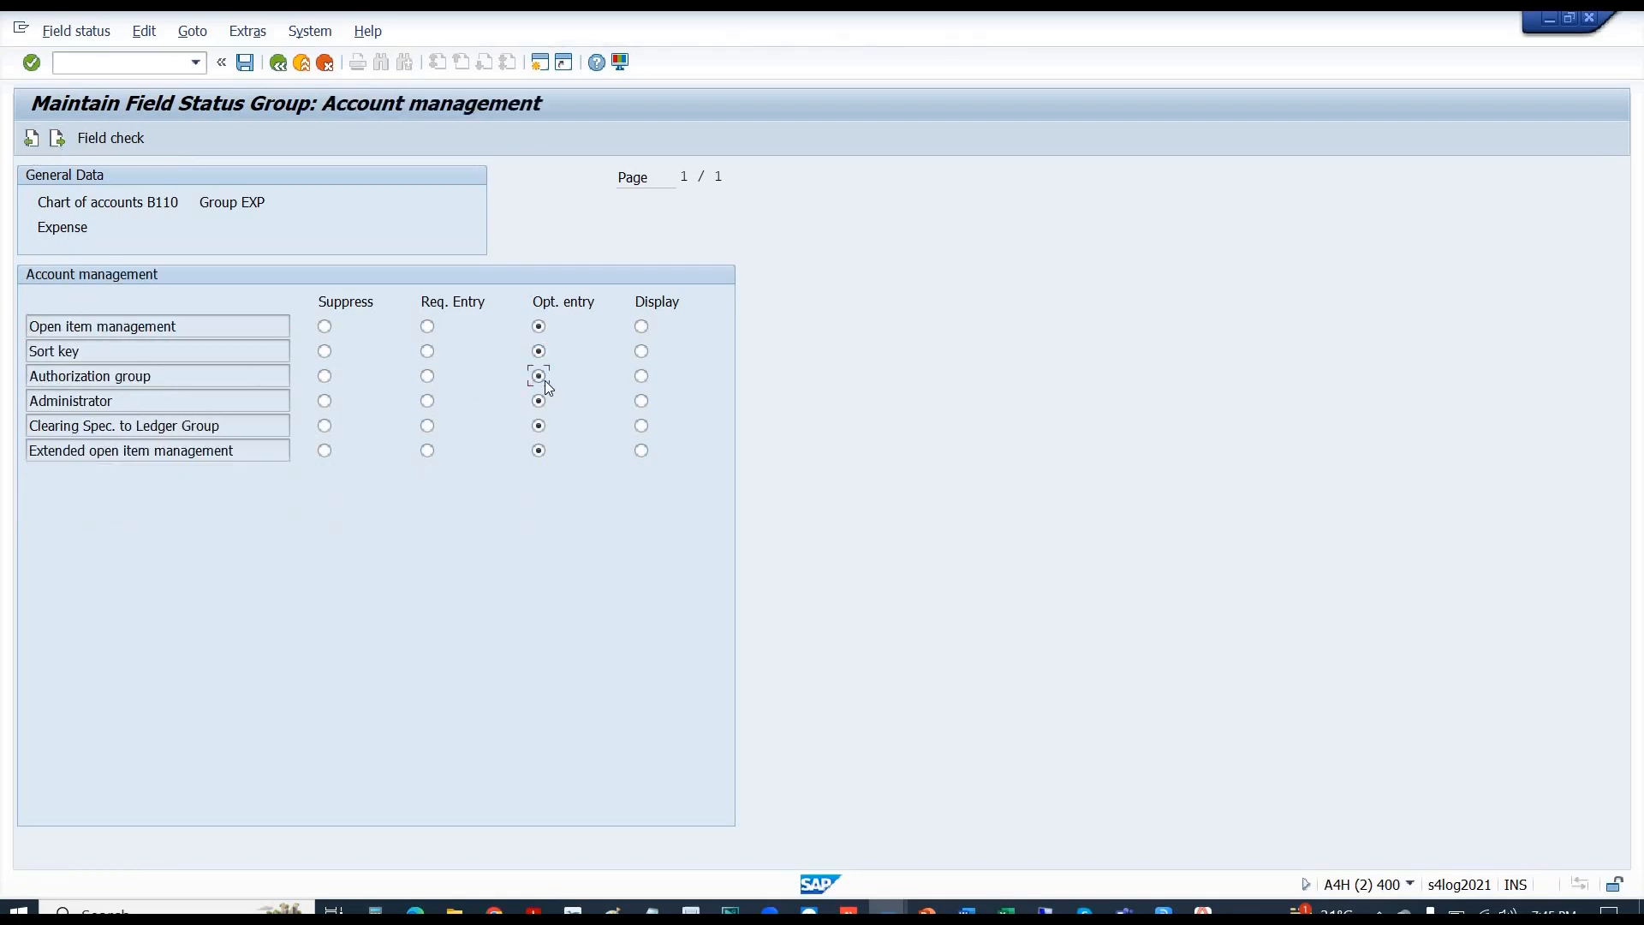
{"action": "left_click", "coordinate": [246, 68]}
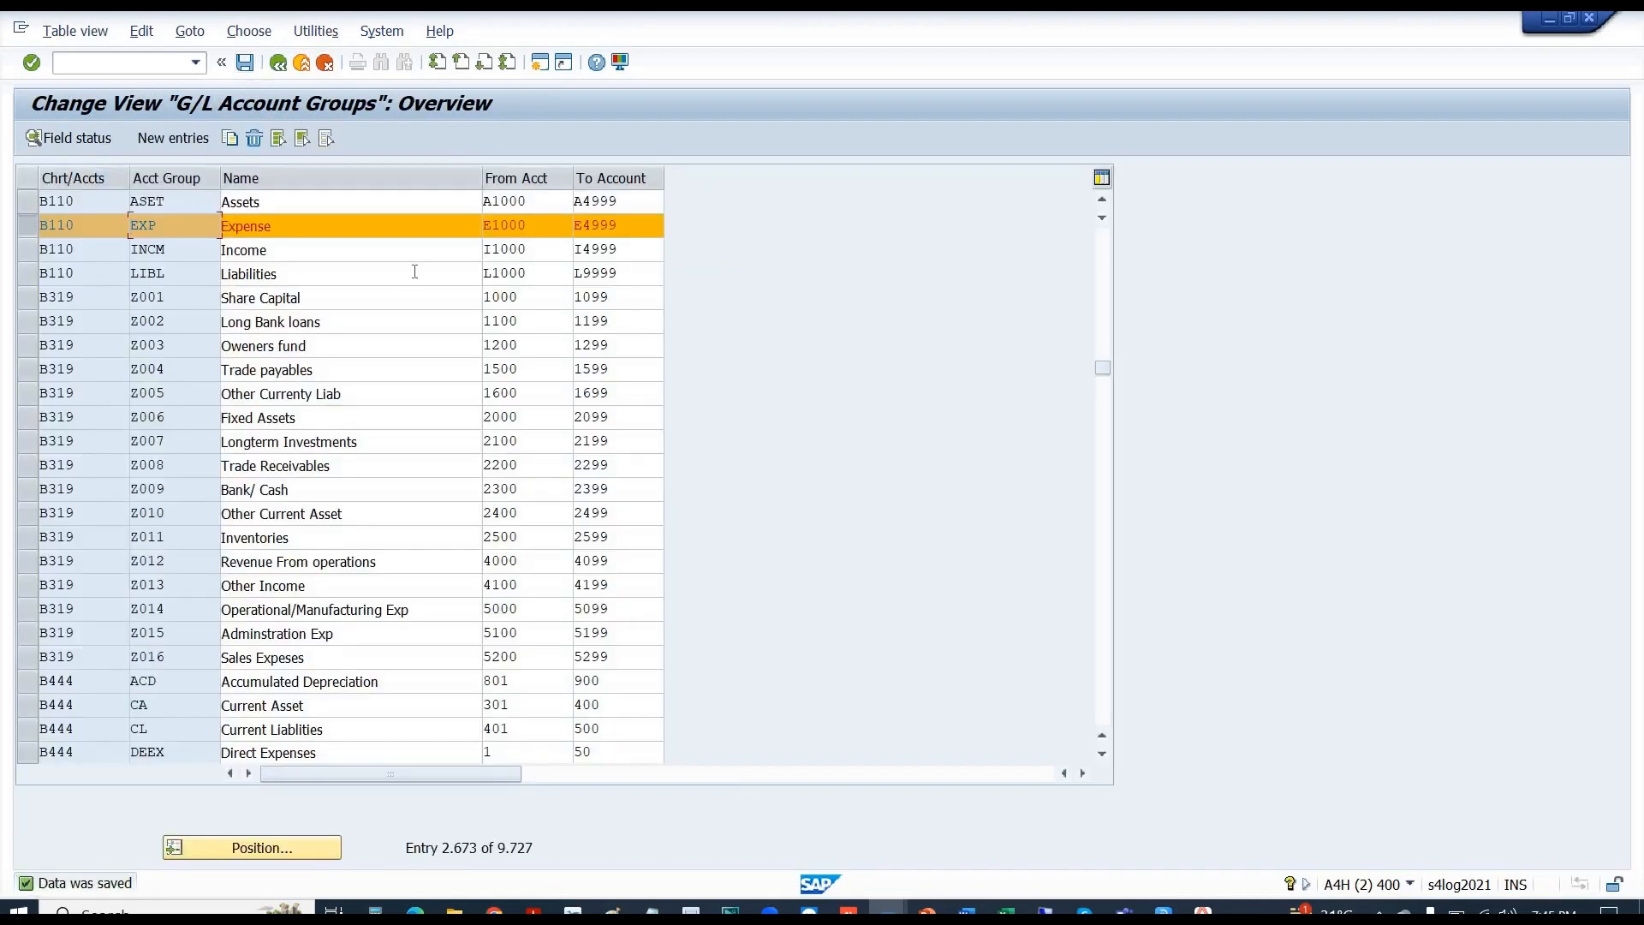
{"action": "key", "text": "alt+Tab"}
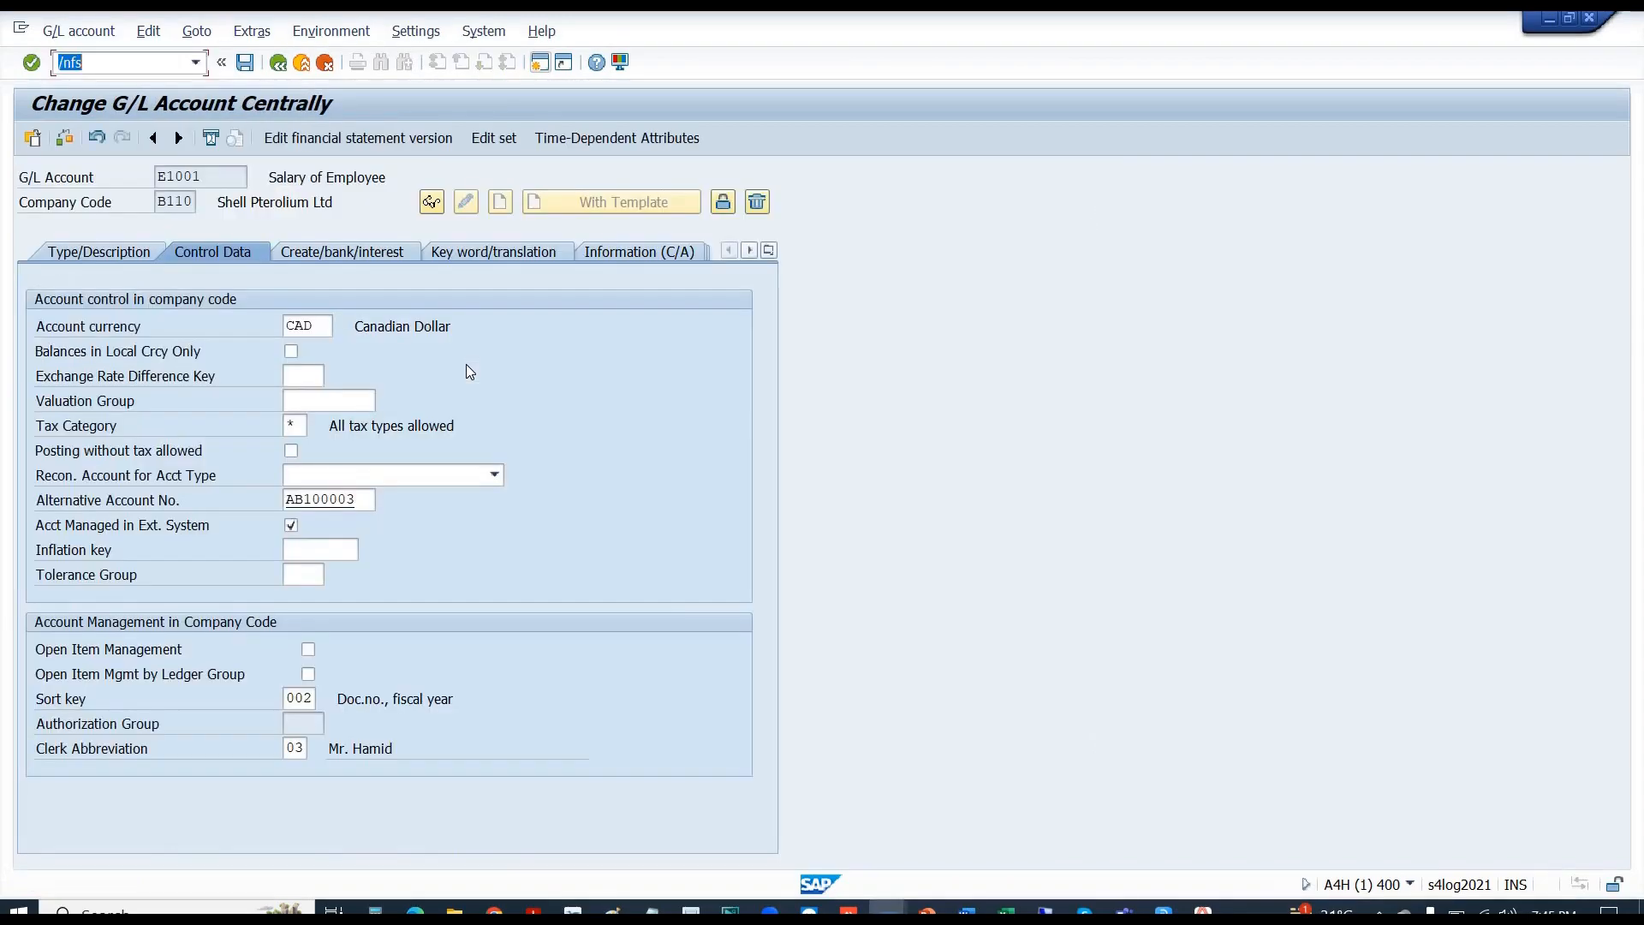
{"action": "key", "text": "alt+Tab"}
{"action": "key", "text": "alt+Tab"}
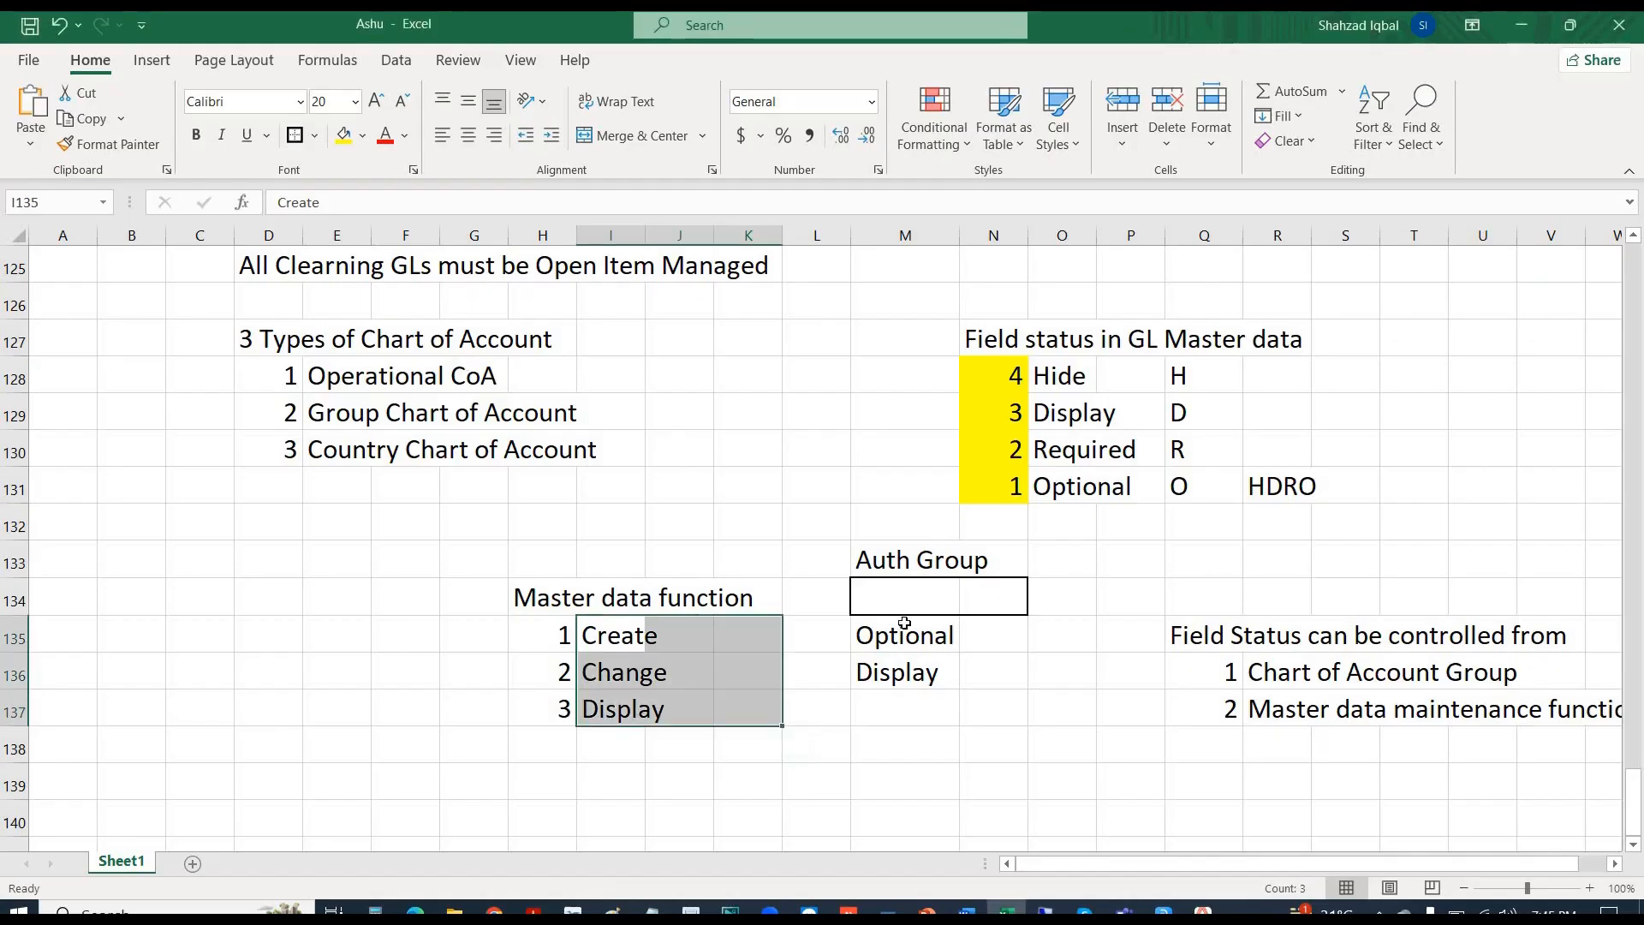
- Move the Master data function list H134:K138 two rows down so it starts at H136
{"action": "left_click", "coordinate": [897, 632]}
{"action": "left_click", "coordinate": [891, 597]}
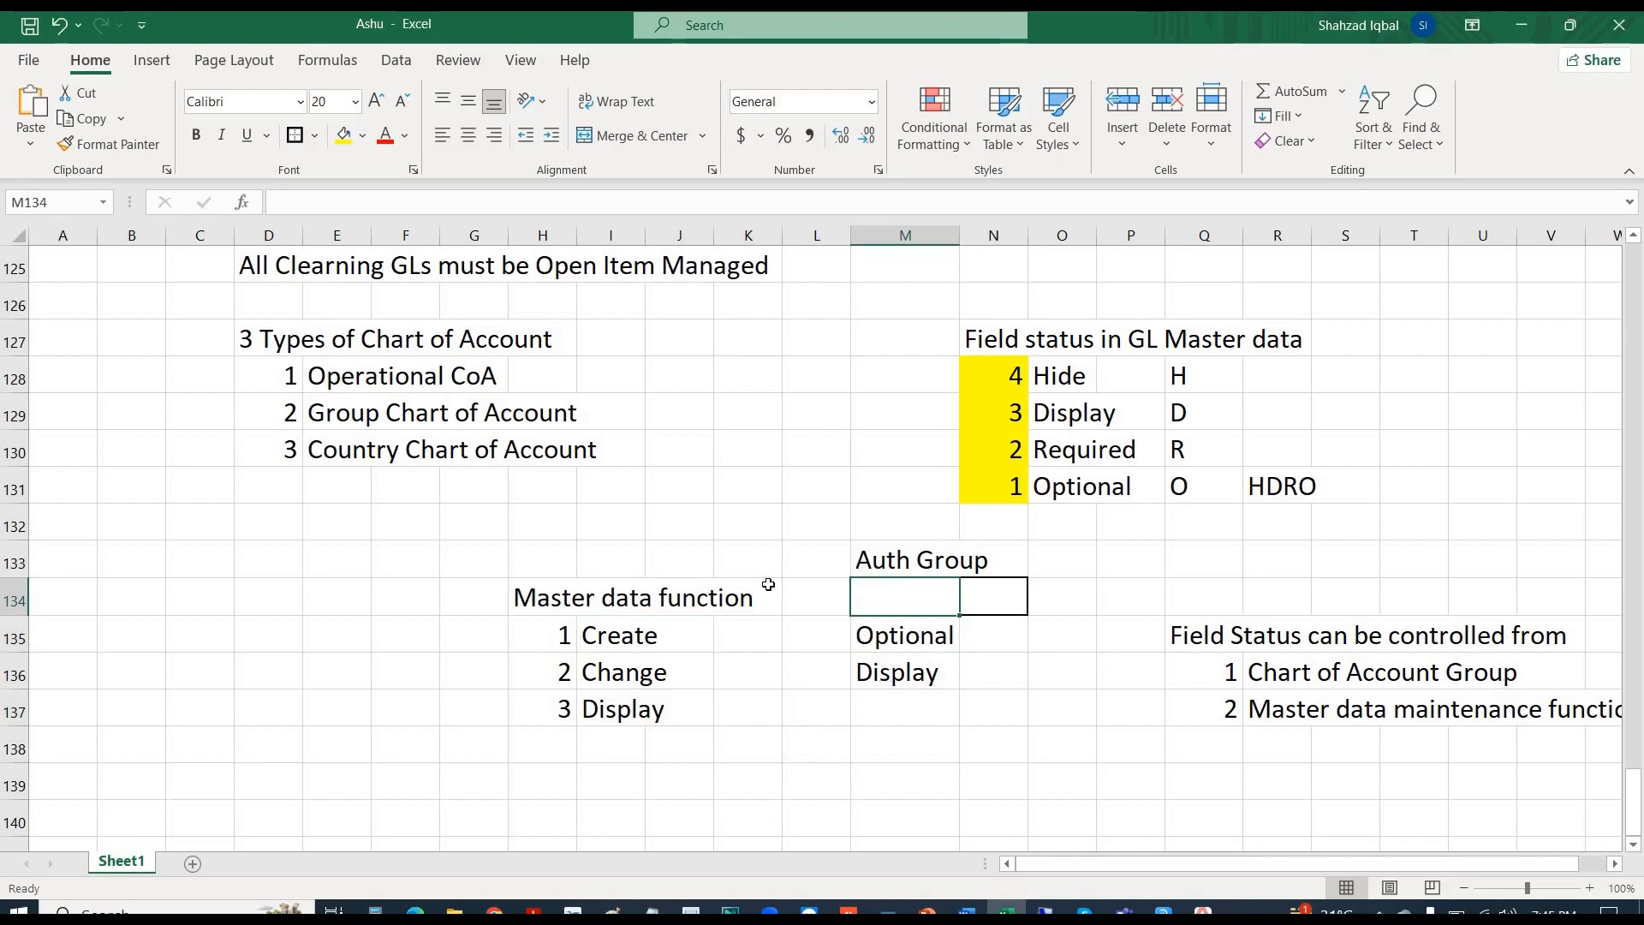
{"action": "left_click_drag", "start_coordinate": [516, 596], "coordinate": [739, 733]}
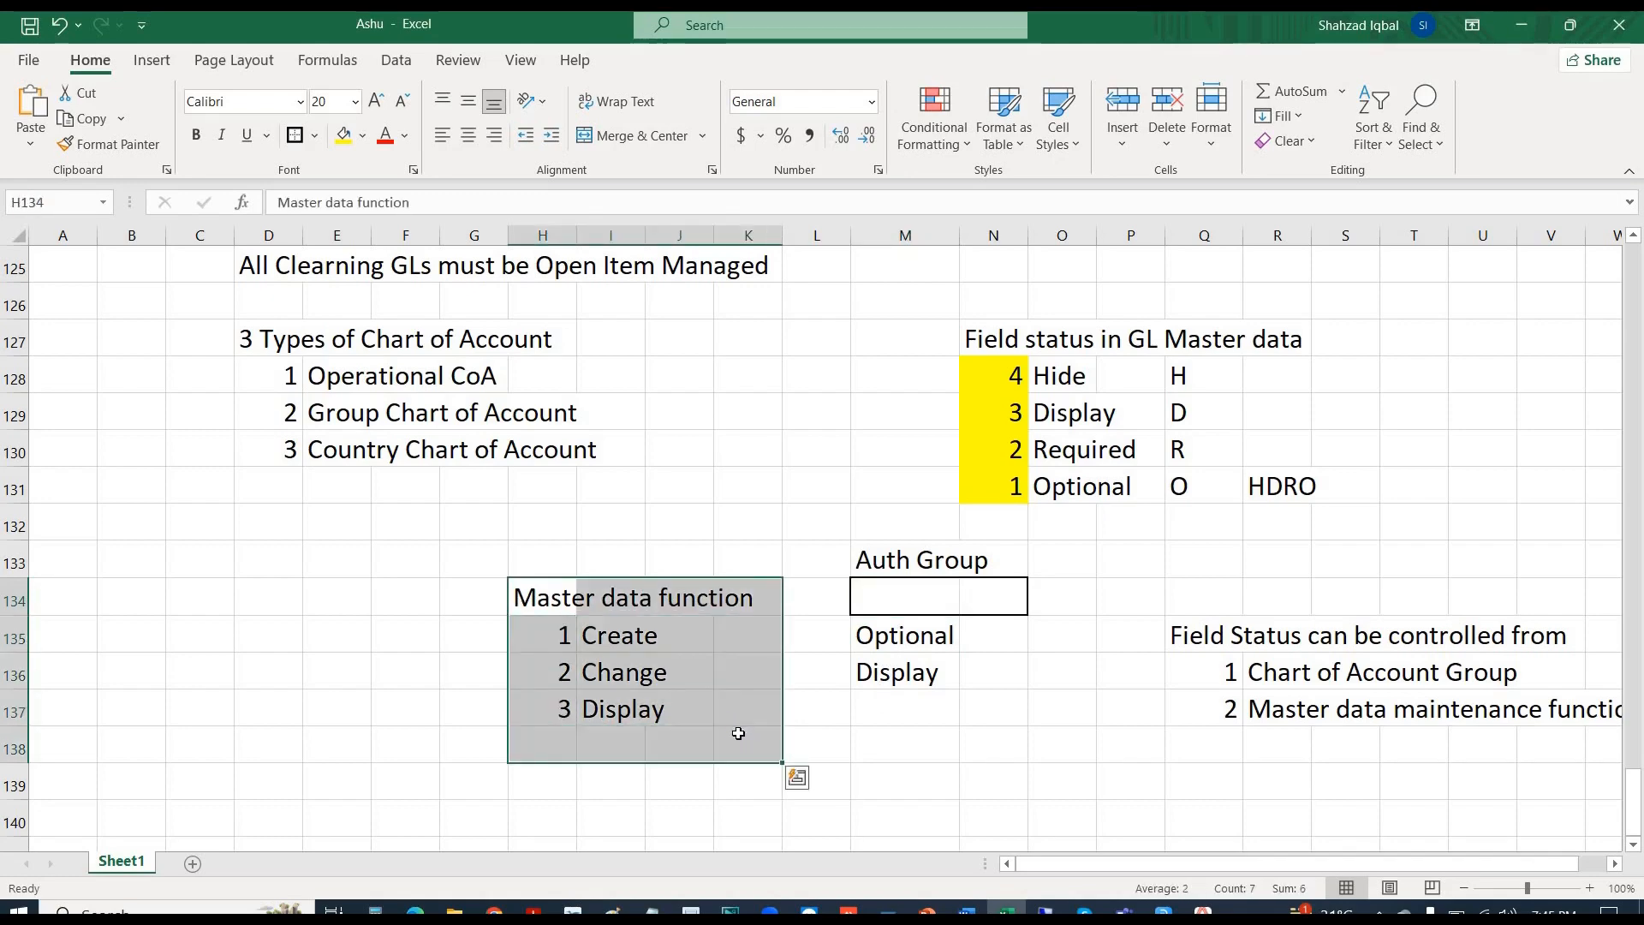
{"action": "key", "text": "ctrl+x"}
{"action": "key", "text": "Down"}
{"action": "key", "text": "Down"}
{"action": "key", "text": "ctrl+v"}
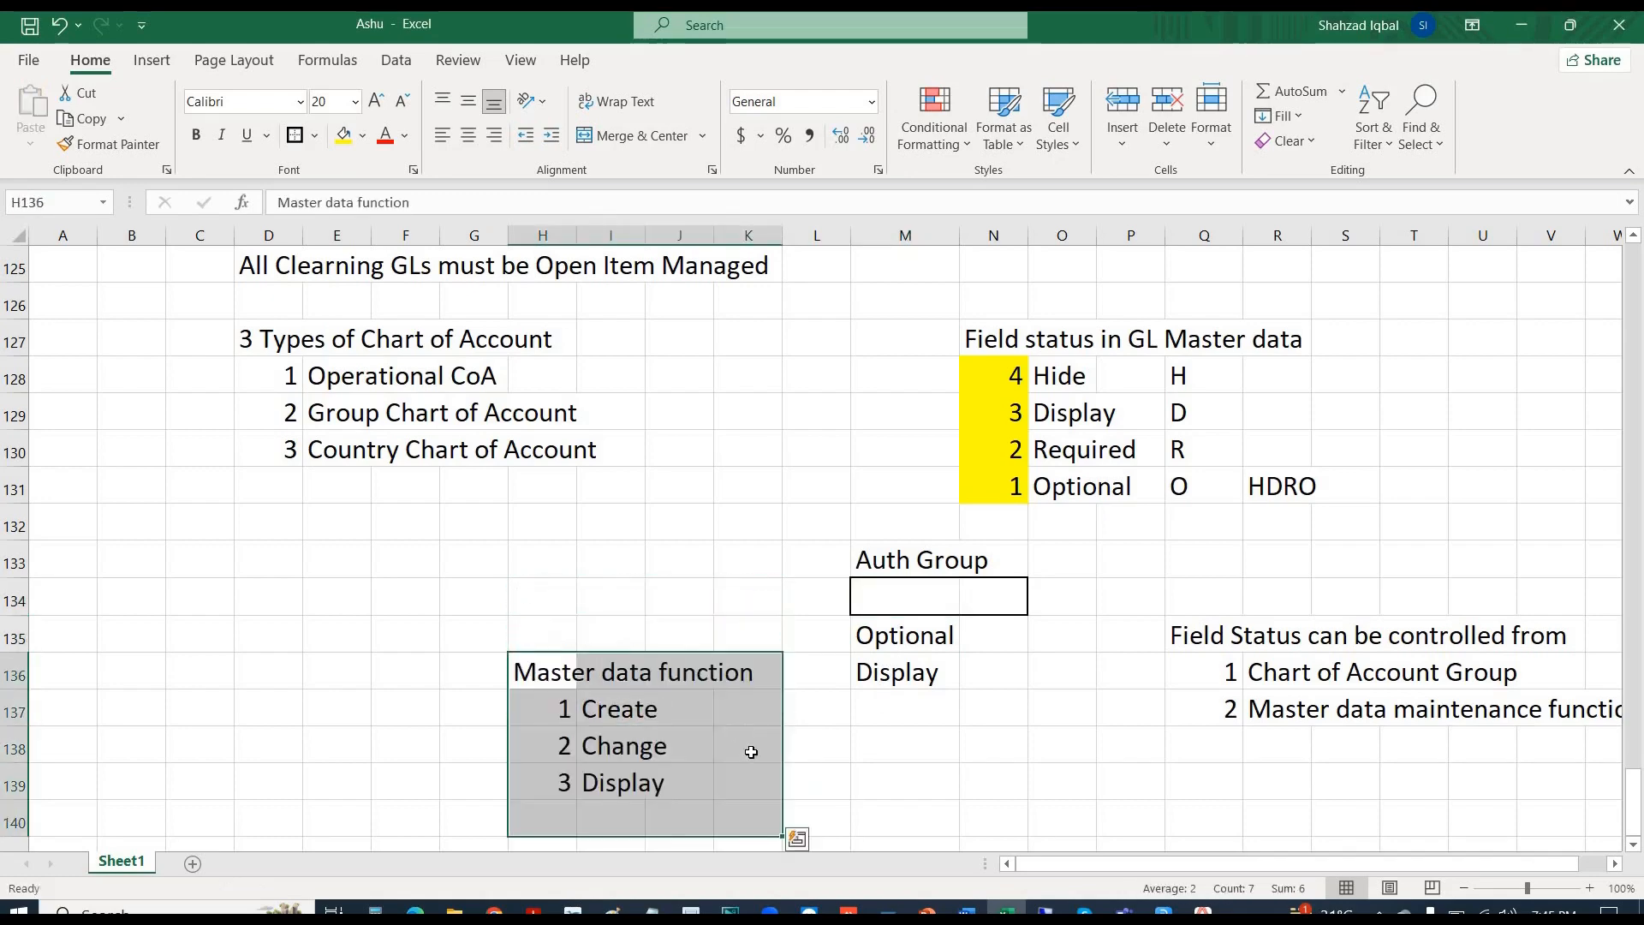
- Fill the Auth Group box M134:N134 light orange
{"action": "left_click_drag", "start_coordinate": [1013, 593], "coordinate": [890, 602]}
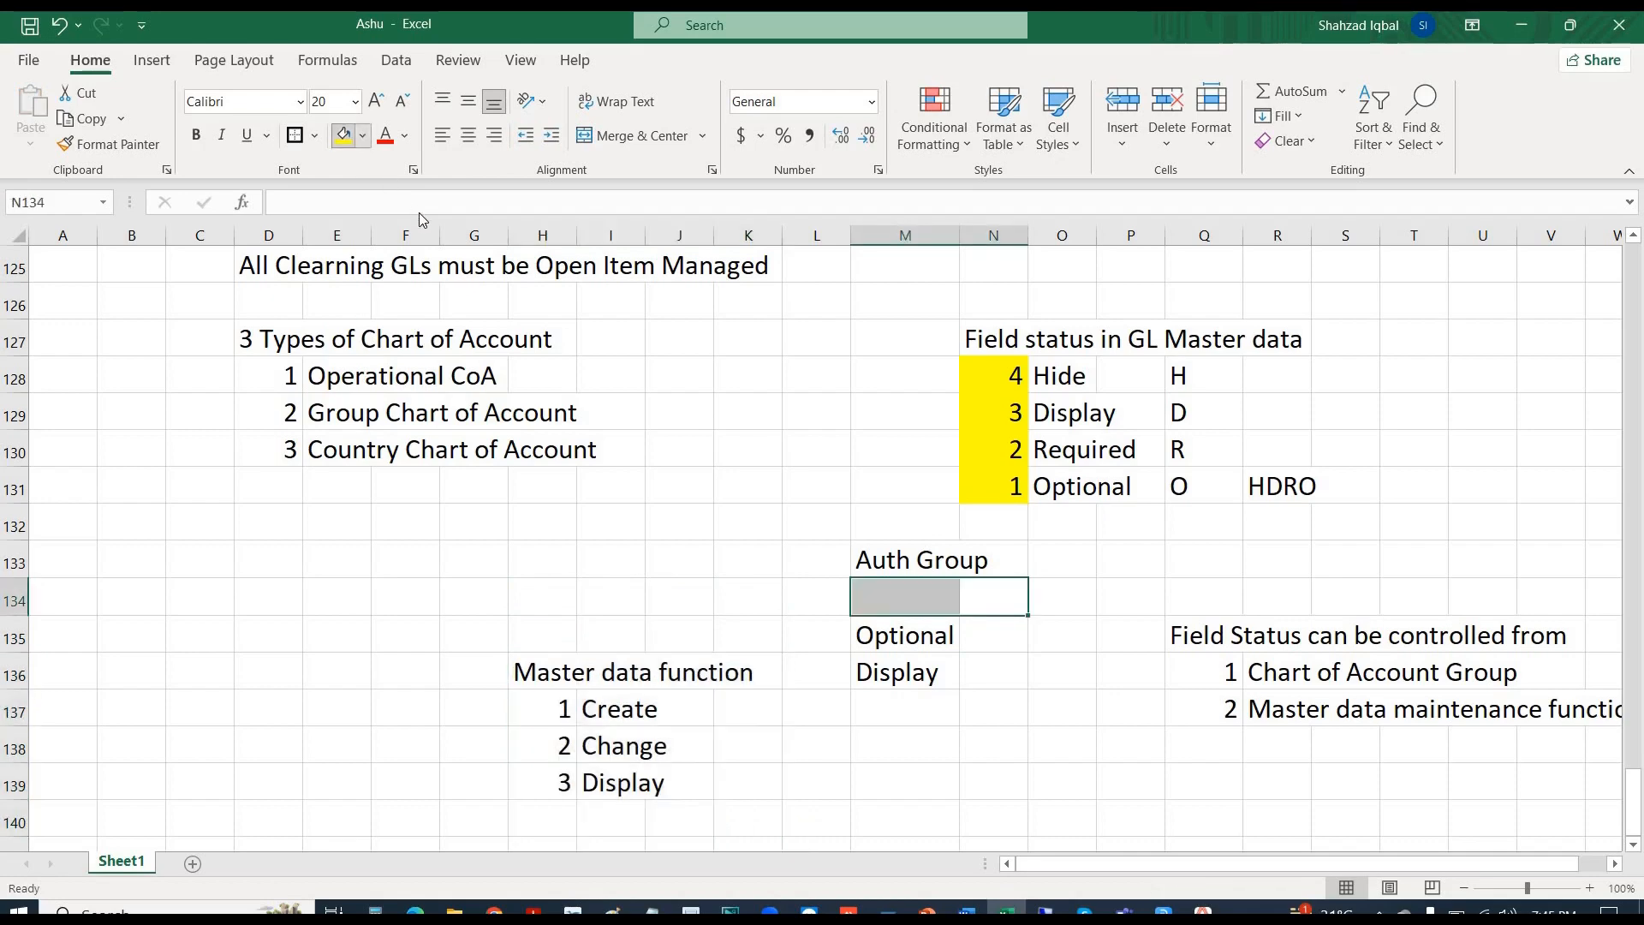
{"action": "left_click", "coordinate": [363, 135]}
{"action": "left_click", "coordinate": [426, 233]}
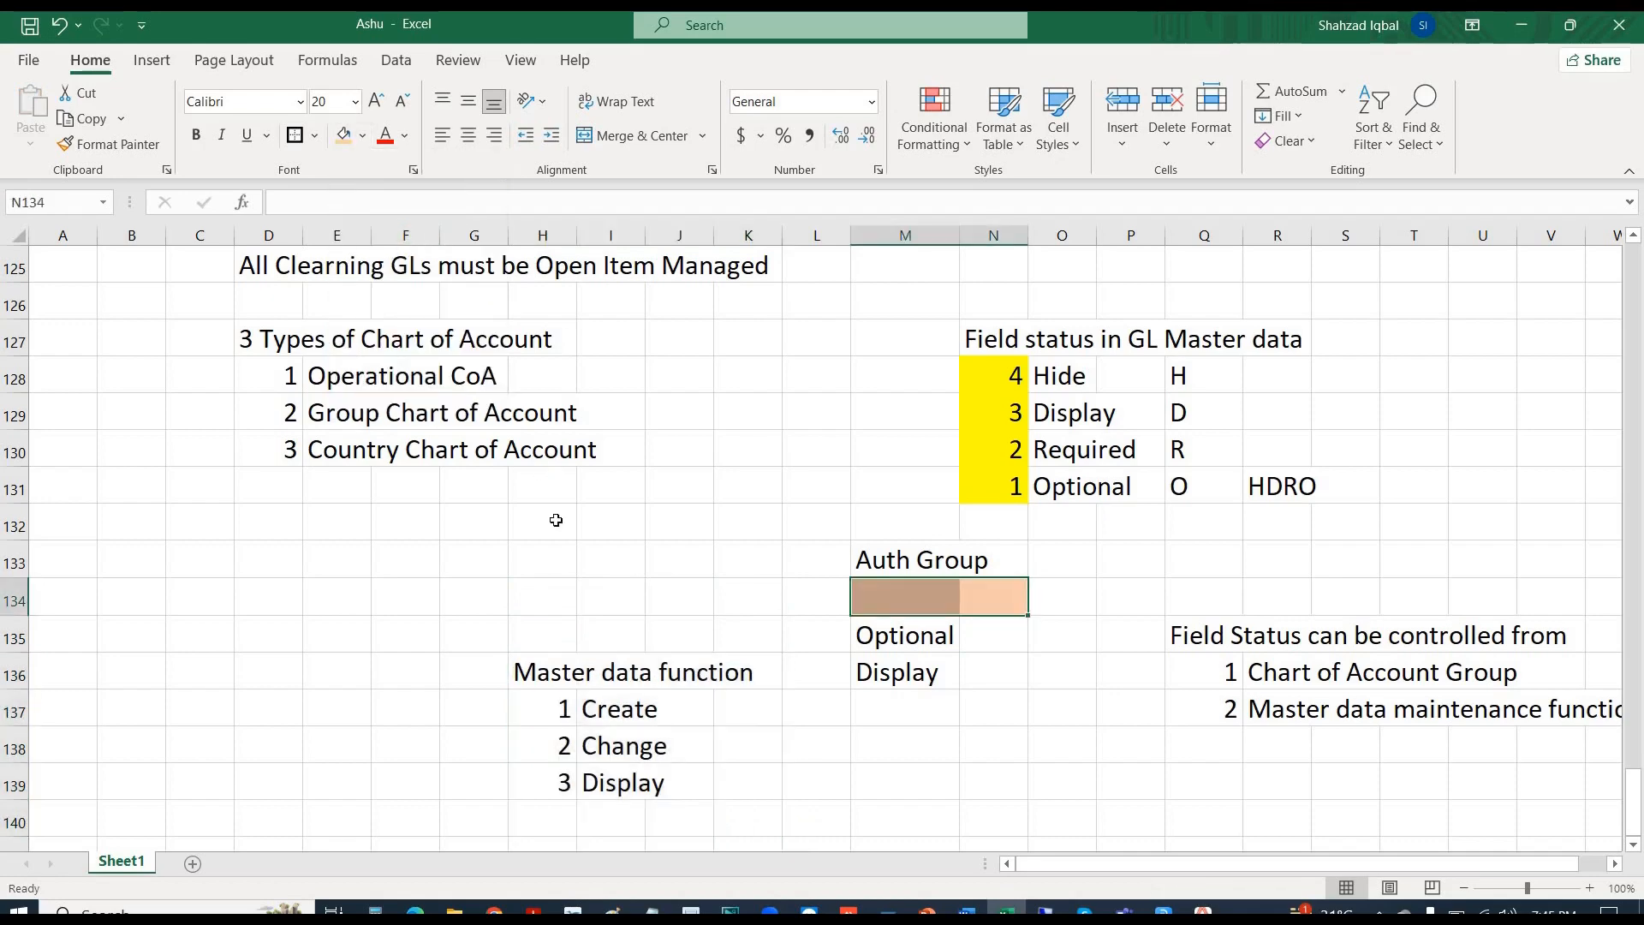
{"action": "left_click", "coordinate": [311, 600]}
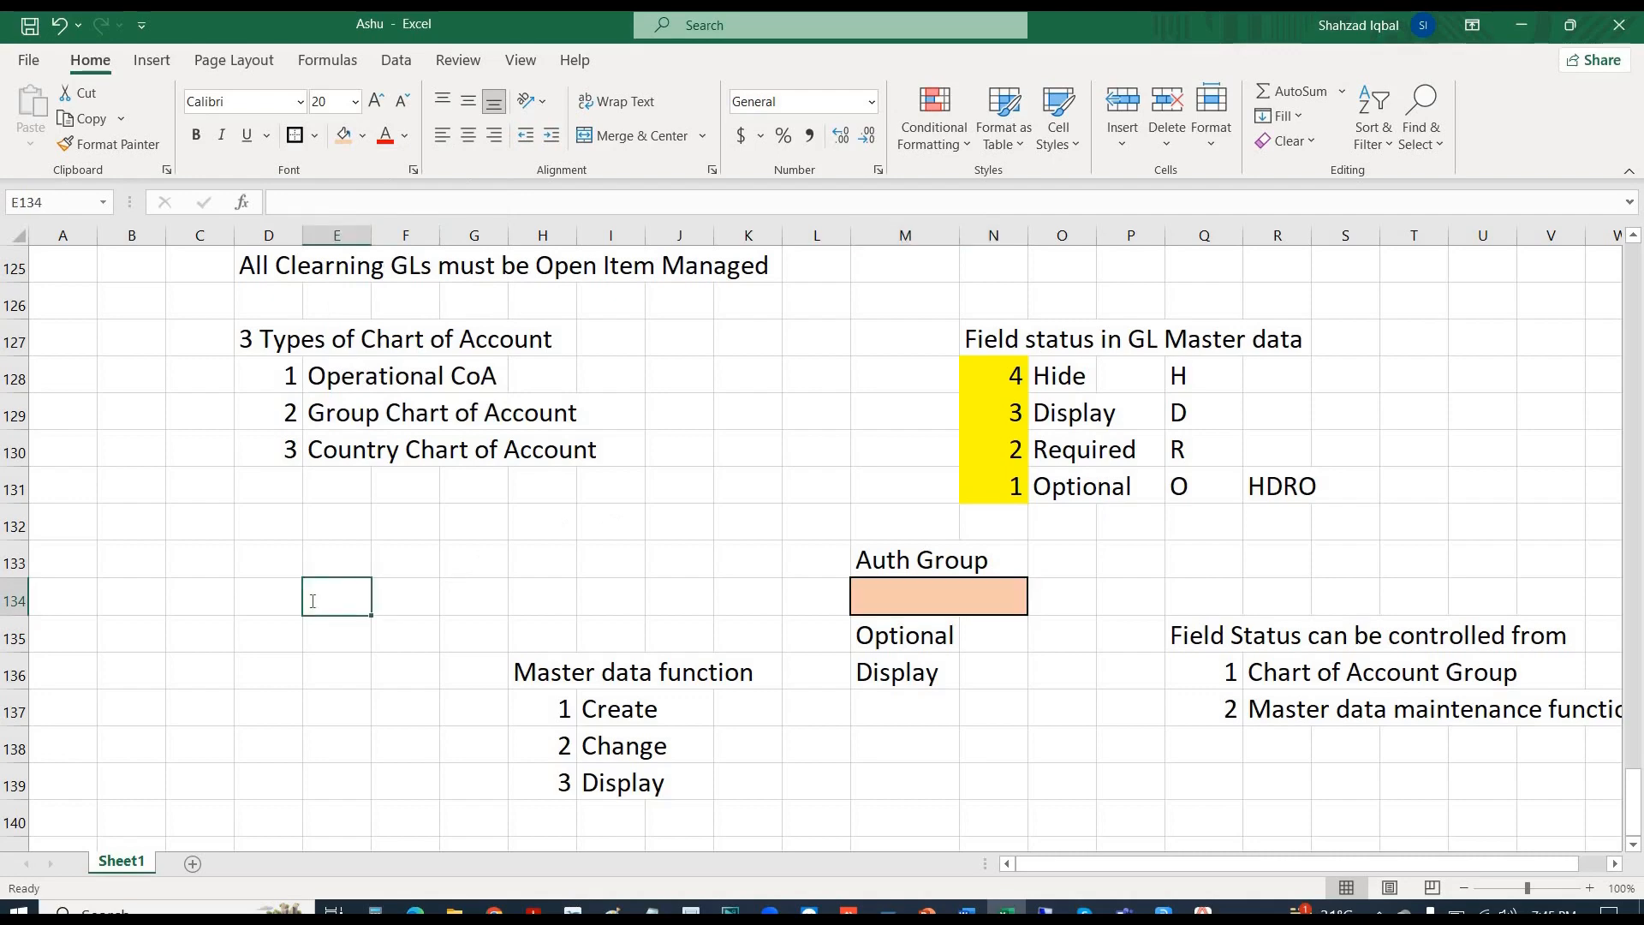
- Enter the note 'A/c Group-------------->>>>Optional' in cell E134
{"action": "type", "text": "C"}
{"action": "key", "text": "BackSpace"}
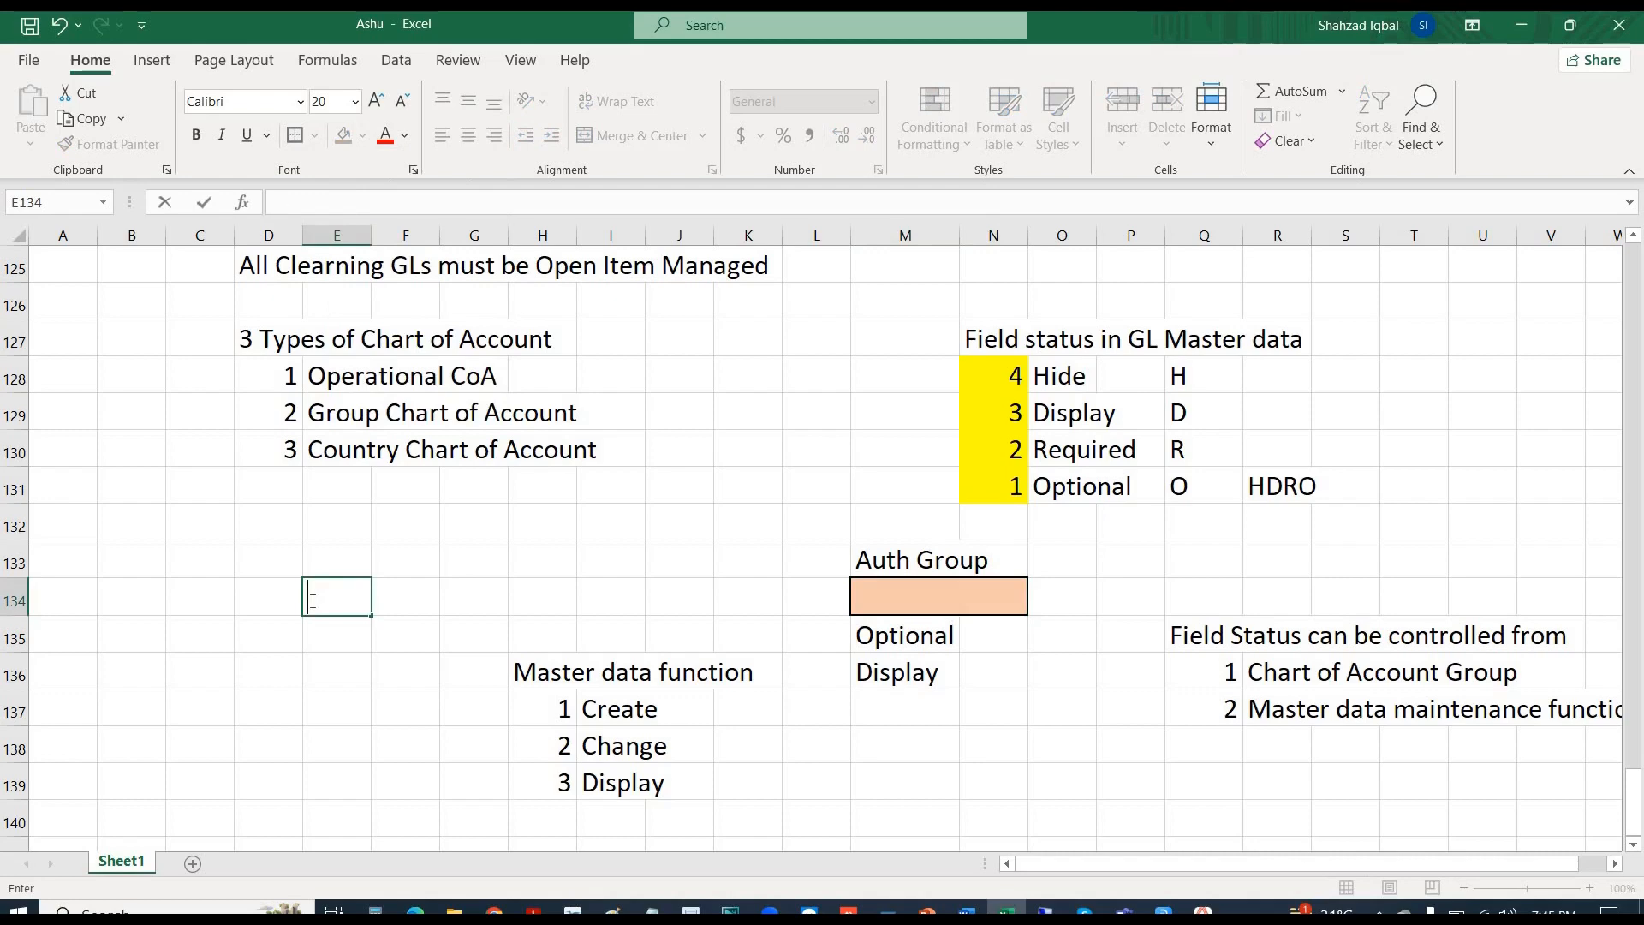
{"action": "type", "text": "A/c Group"}
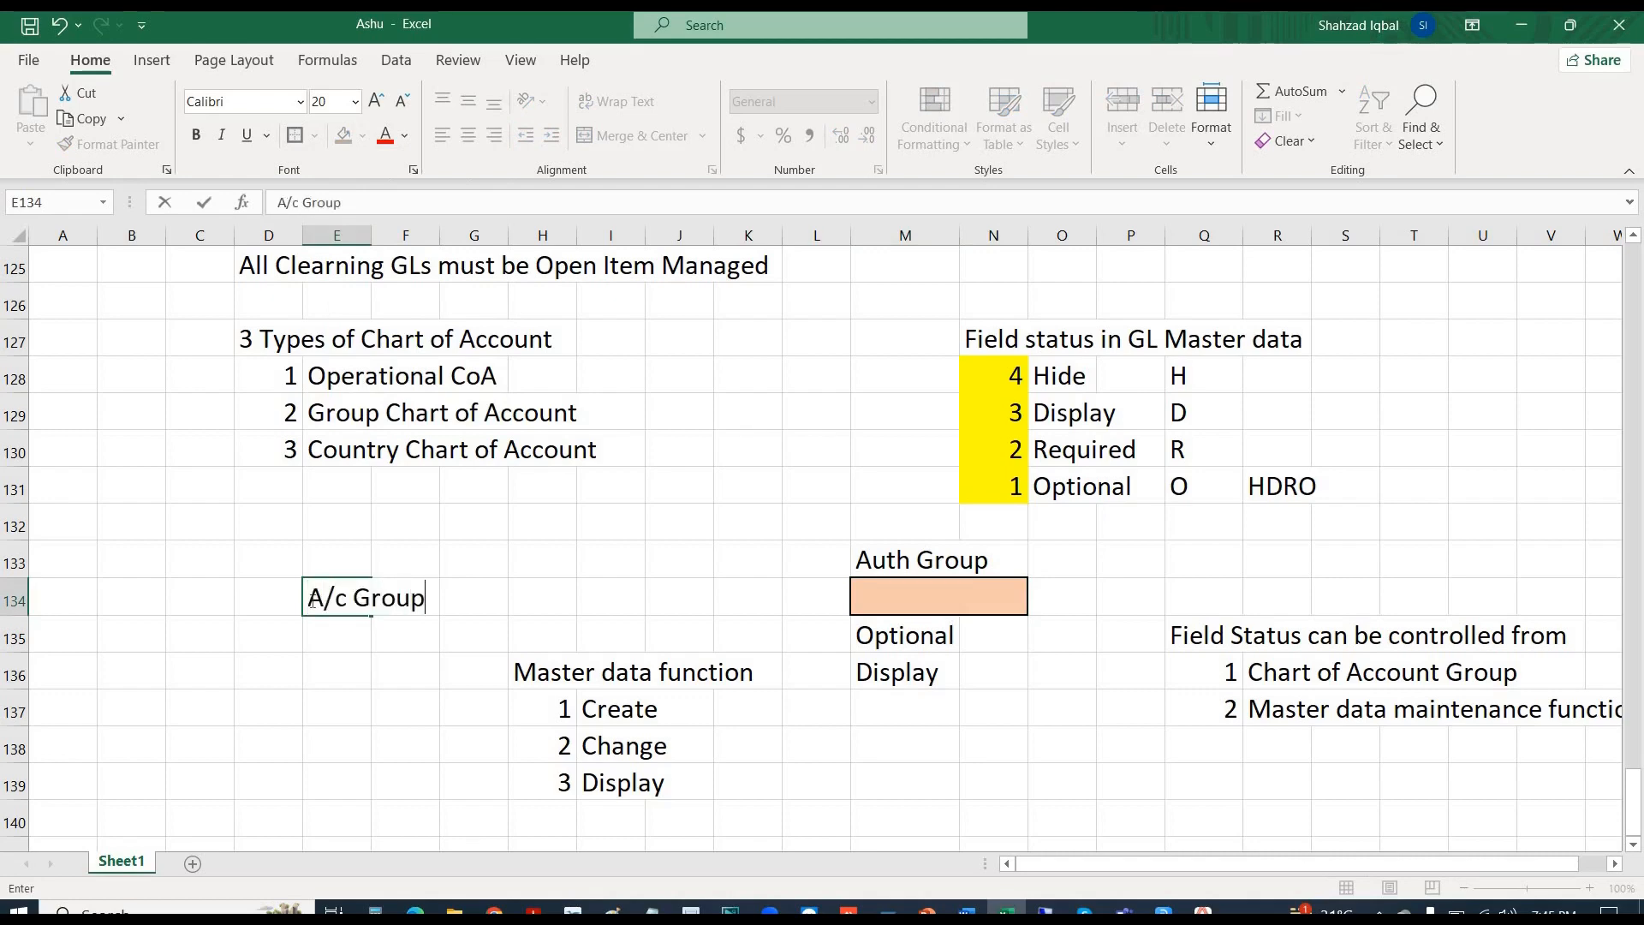
{"action": "type", "text": "-------------->>>>"}
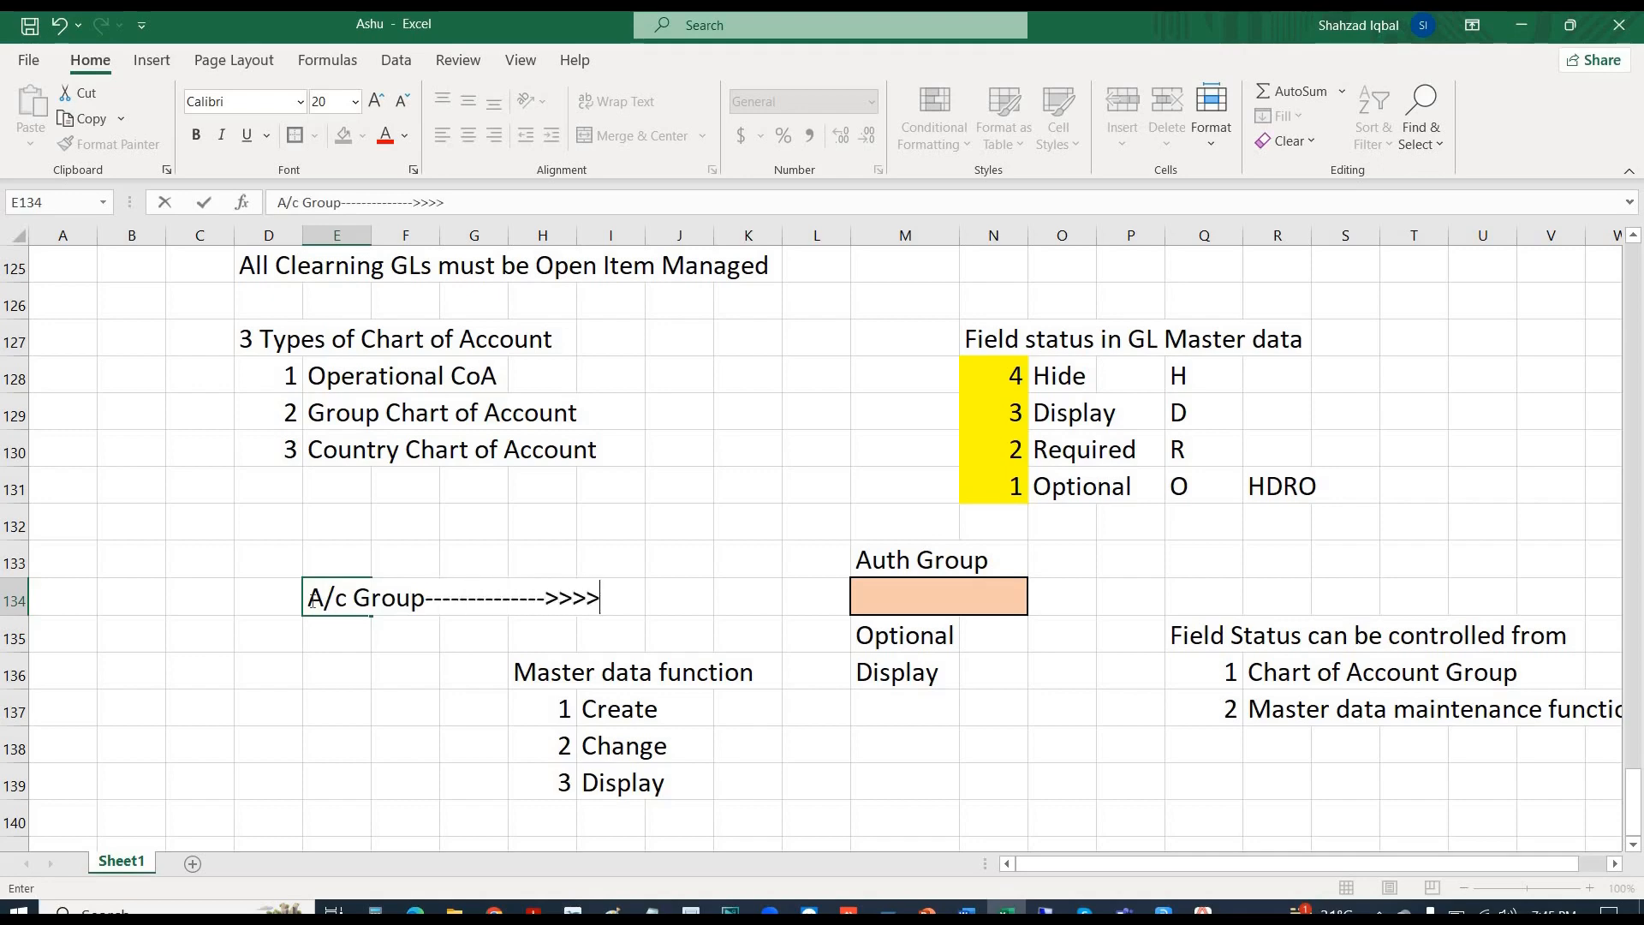
{"action": "type", "text": "Optional"}
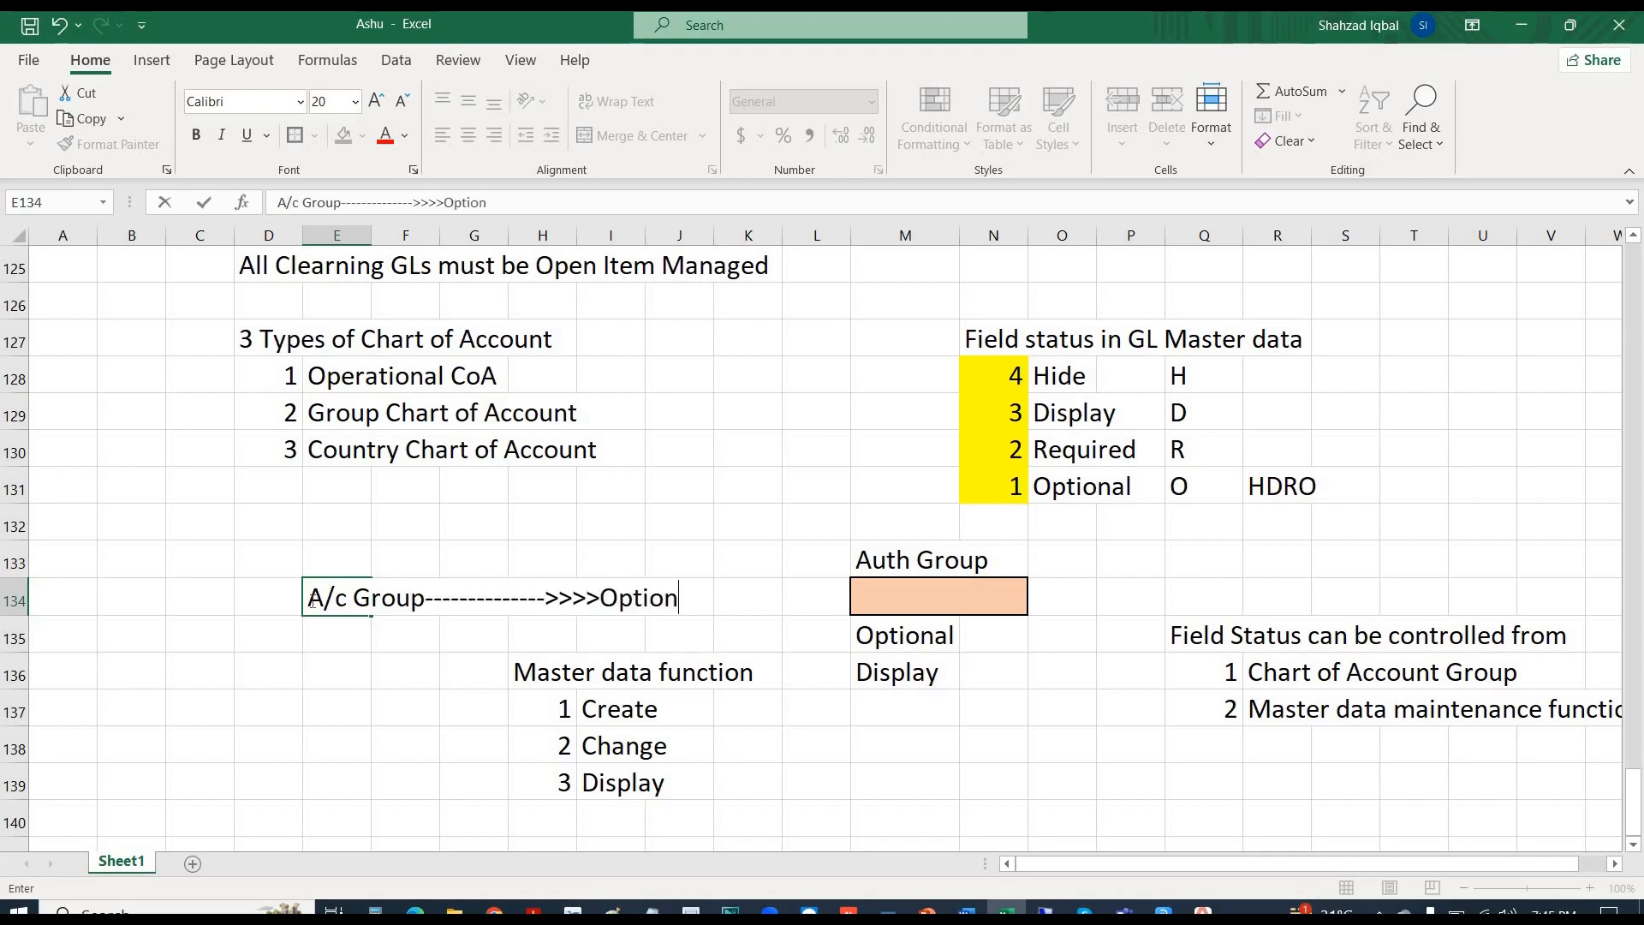
{"action": "key", "text": "Right"}
{"action": "key", "text": "Right"}
{"action": "key", "text": "Right"}
{"action": "key", "text": "Right"}
{"action": "key", "text": "Right"}
{"action": "key", "text": "Right"}
{"action": "key", "text": "Right"}
{"action": "key", "text": "Right"}
{"action": "key", "text": "Right"}
{"action": "key", "text": "Right"}
{"action": "key", "text": "Right"}
{"action": "key", "text": "Right"}
{"action": "key", "text": "Right"}
{"action": "key", "text": "Right"}
{"action": "key", "text": "Right"}
{"action": "key", "text": "Right"}
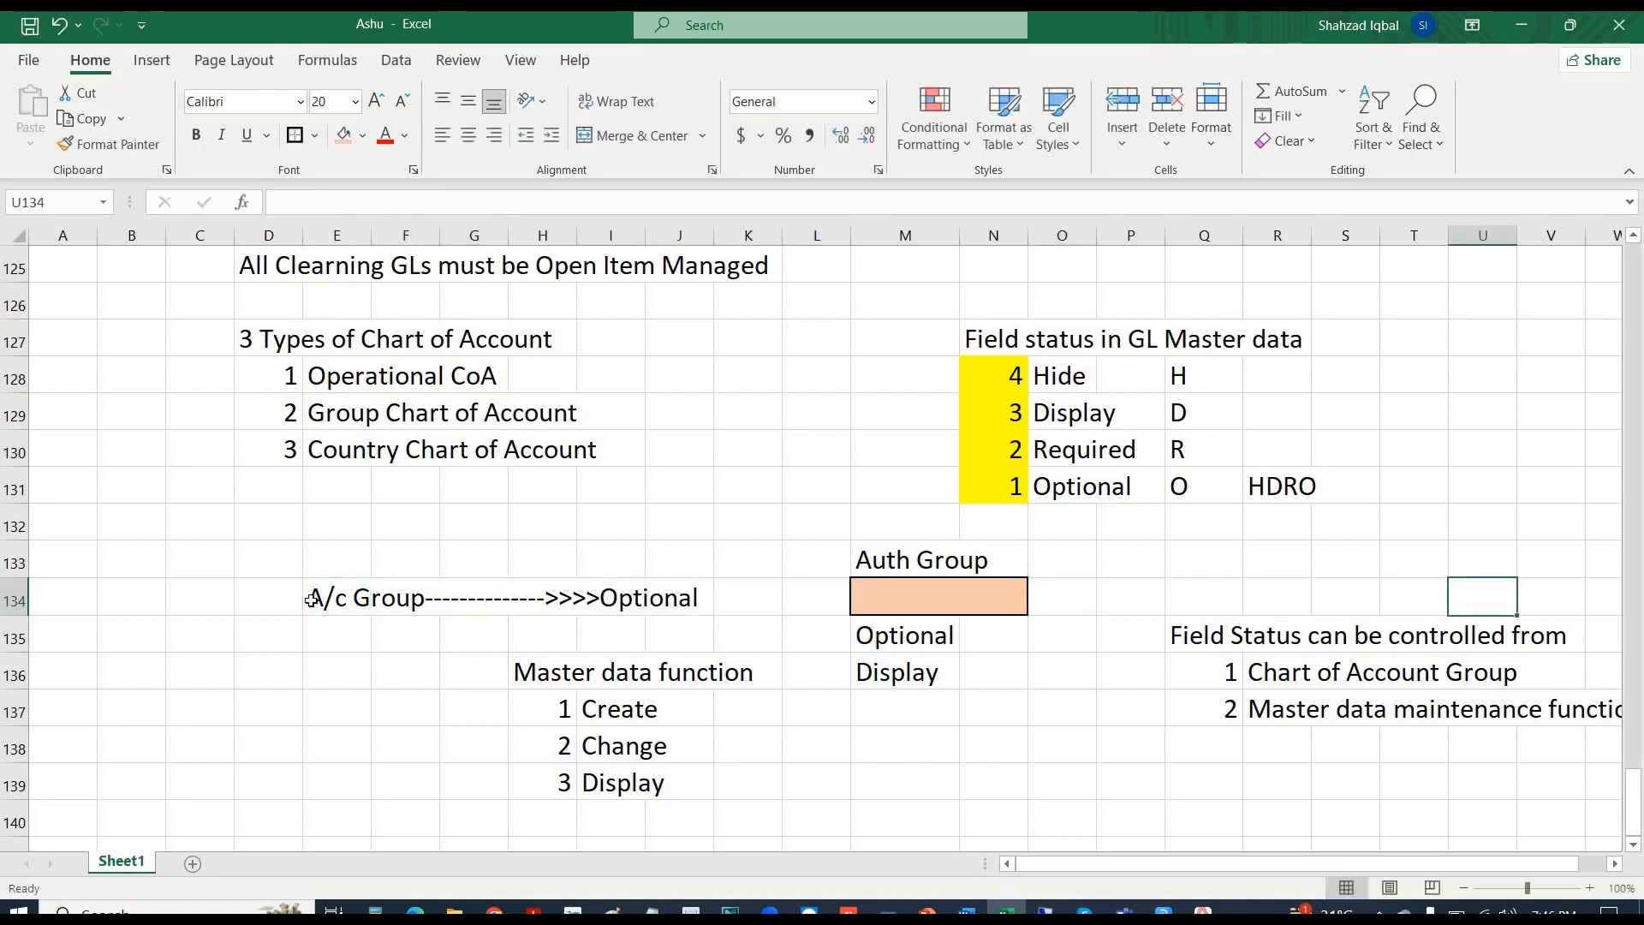
- Add the note '<-------------Master data' in cell P134
{"action": "key", "text": "Left"}
{"action": "key", "text": "Left"}
{"action": "key", "text": "Left"}
{"action": "key", "text": "Left"}
{"action": "key", "text": "Left"}
{"action": "key", "text": "Left"}
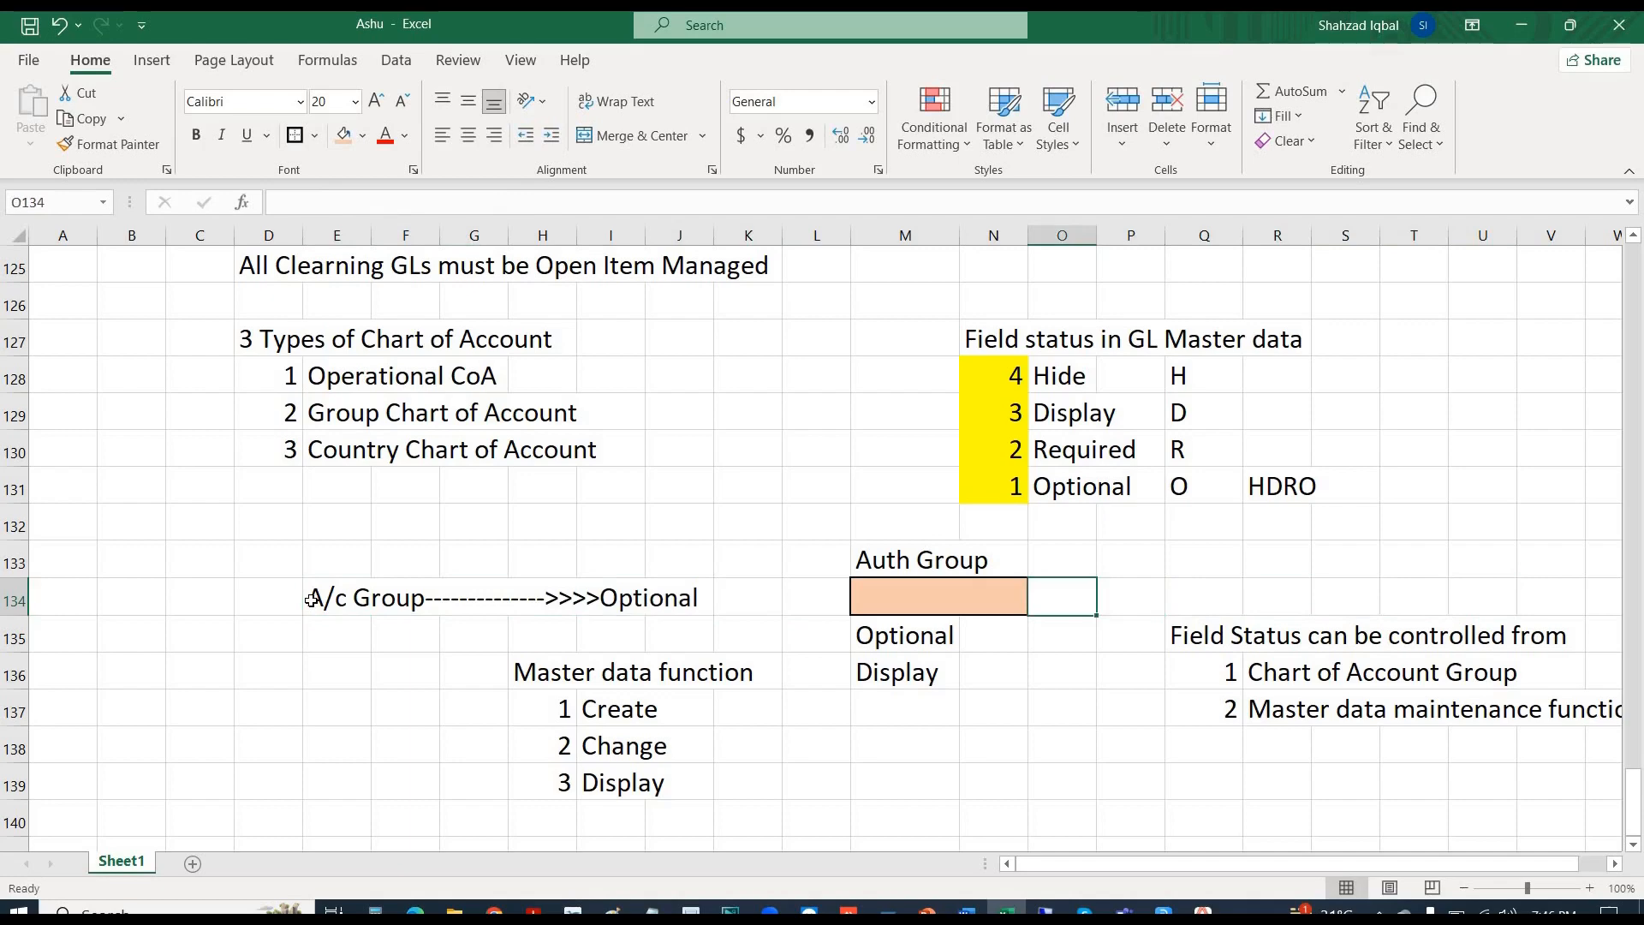
{"action": "key", "text": "Right"}
{"action": "type", "text": "<-------------"}
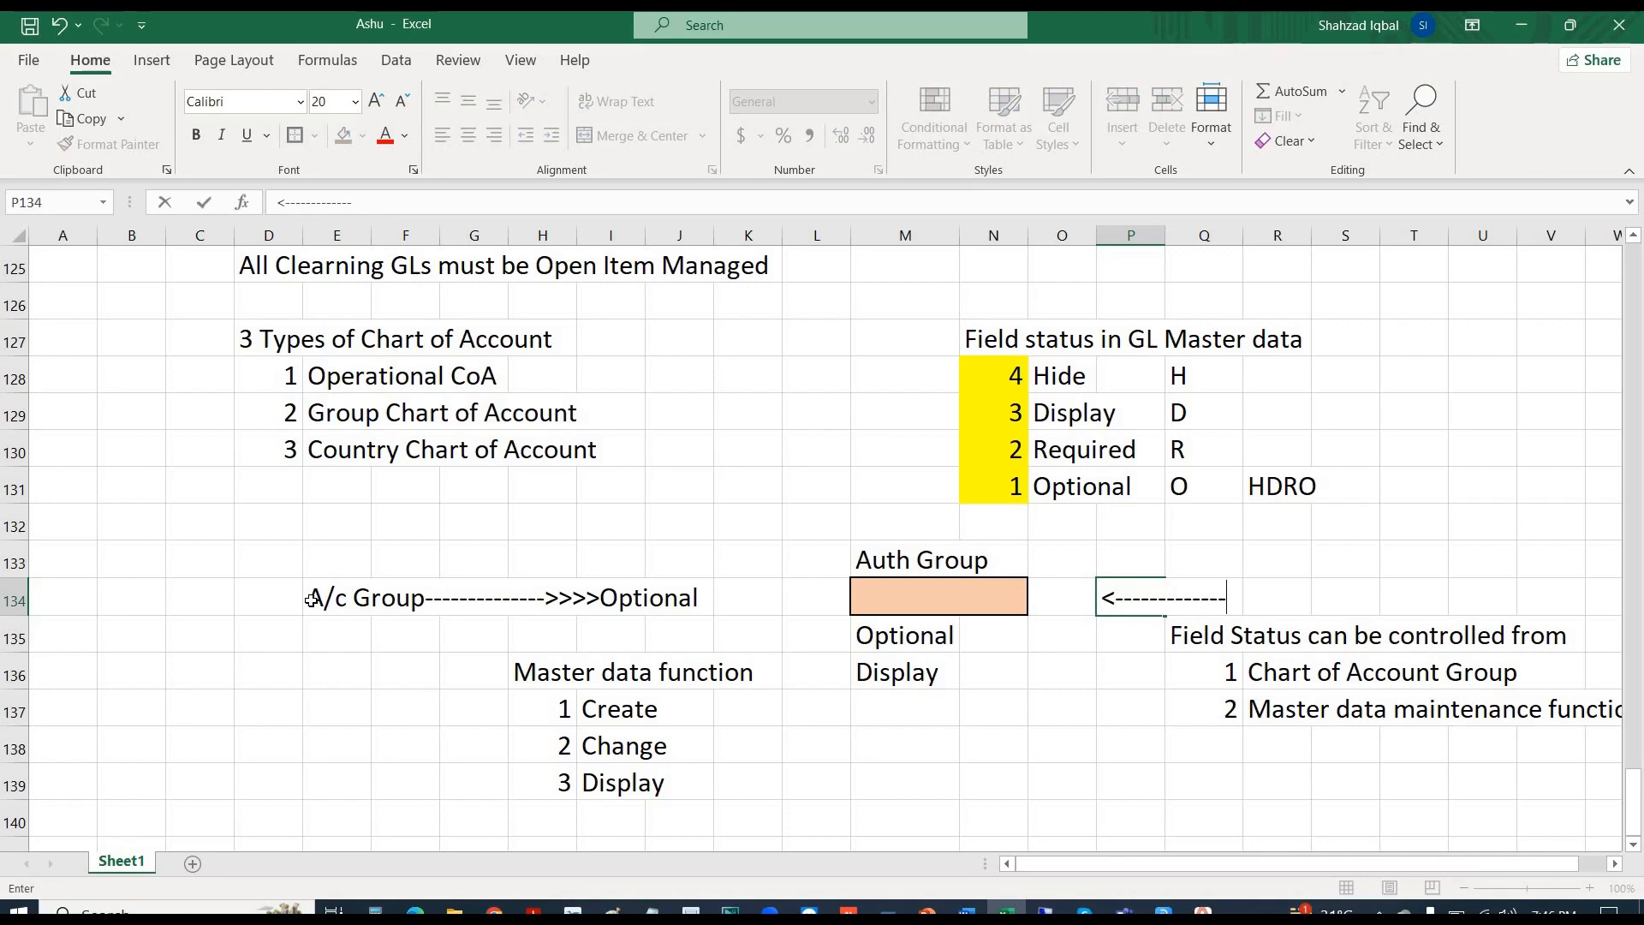
{"action": "type", "text": "Master"}
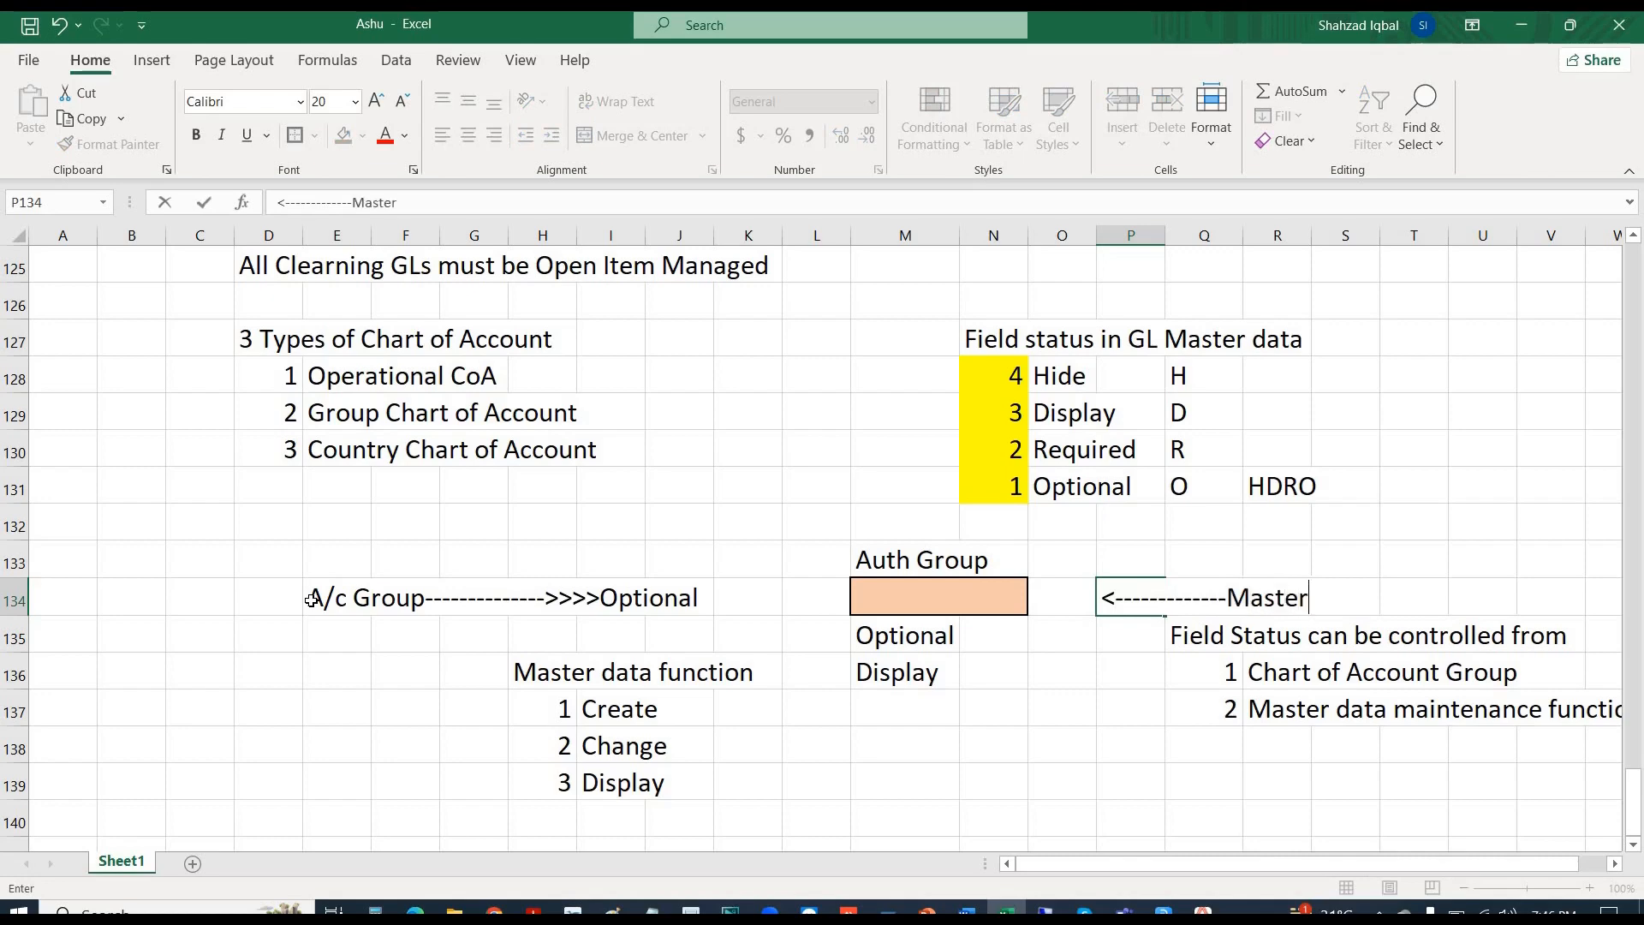
{"action": "type", "text": " data"}
{"action": "key", "text": "Return"}
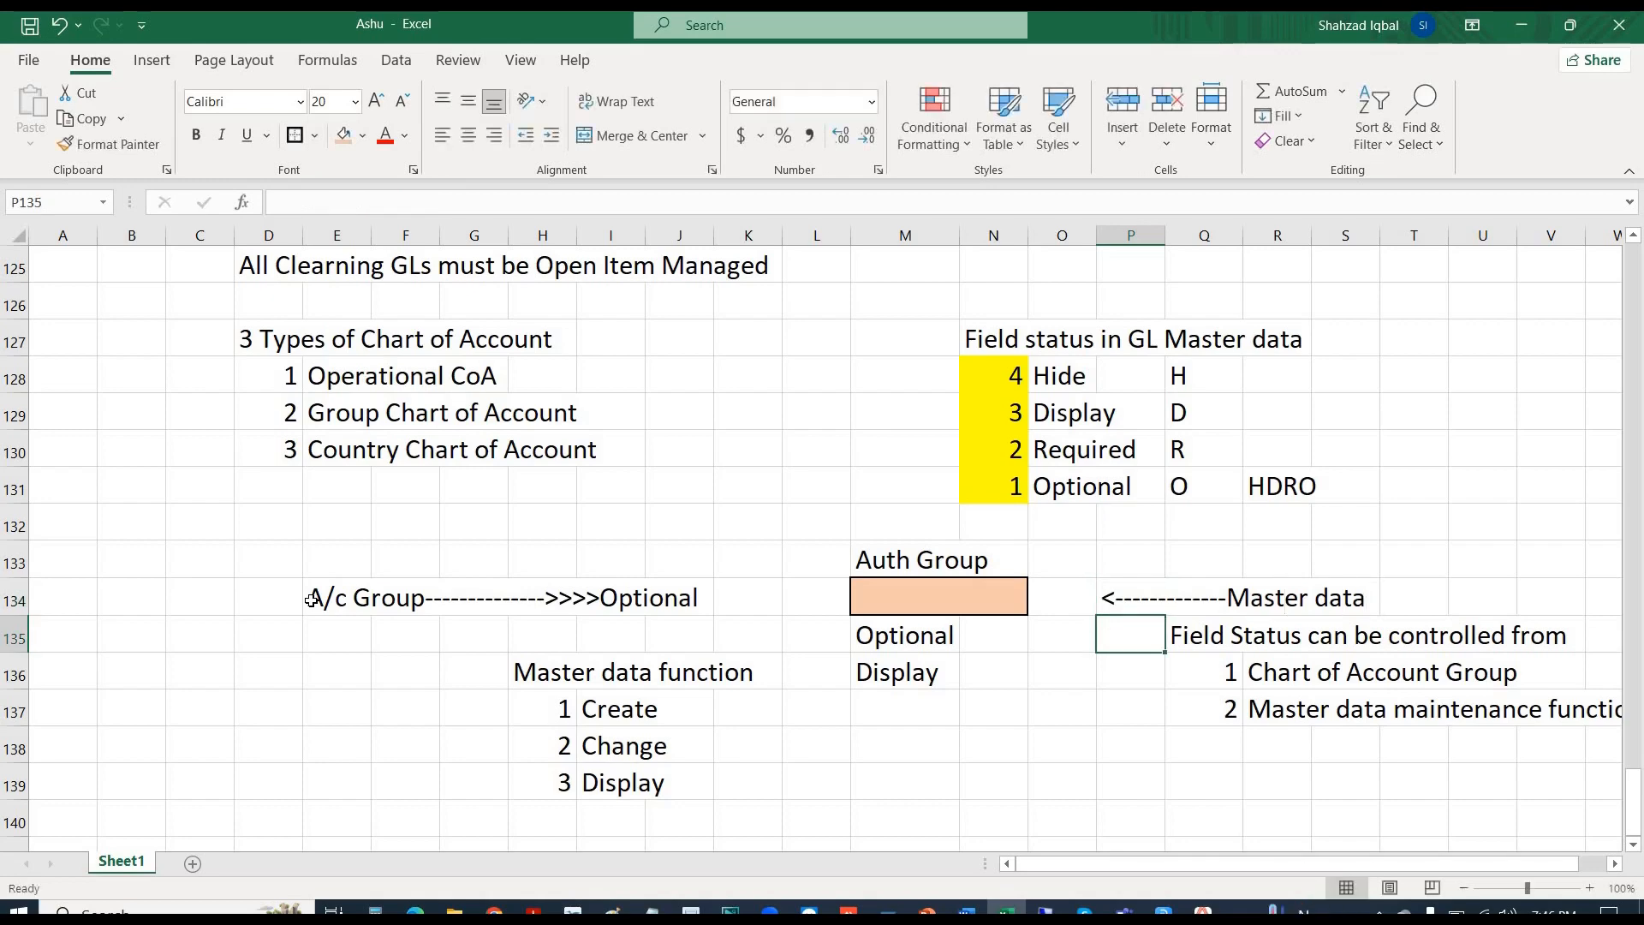
- Copy the Master data note from P134 two columns right to R134
{"action": "key", "text": "Up"}
{"action": "key", "text": "Left"}
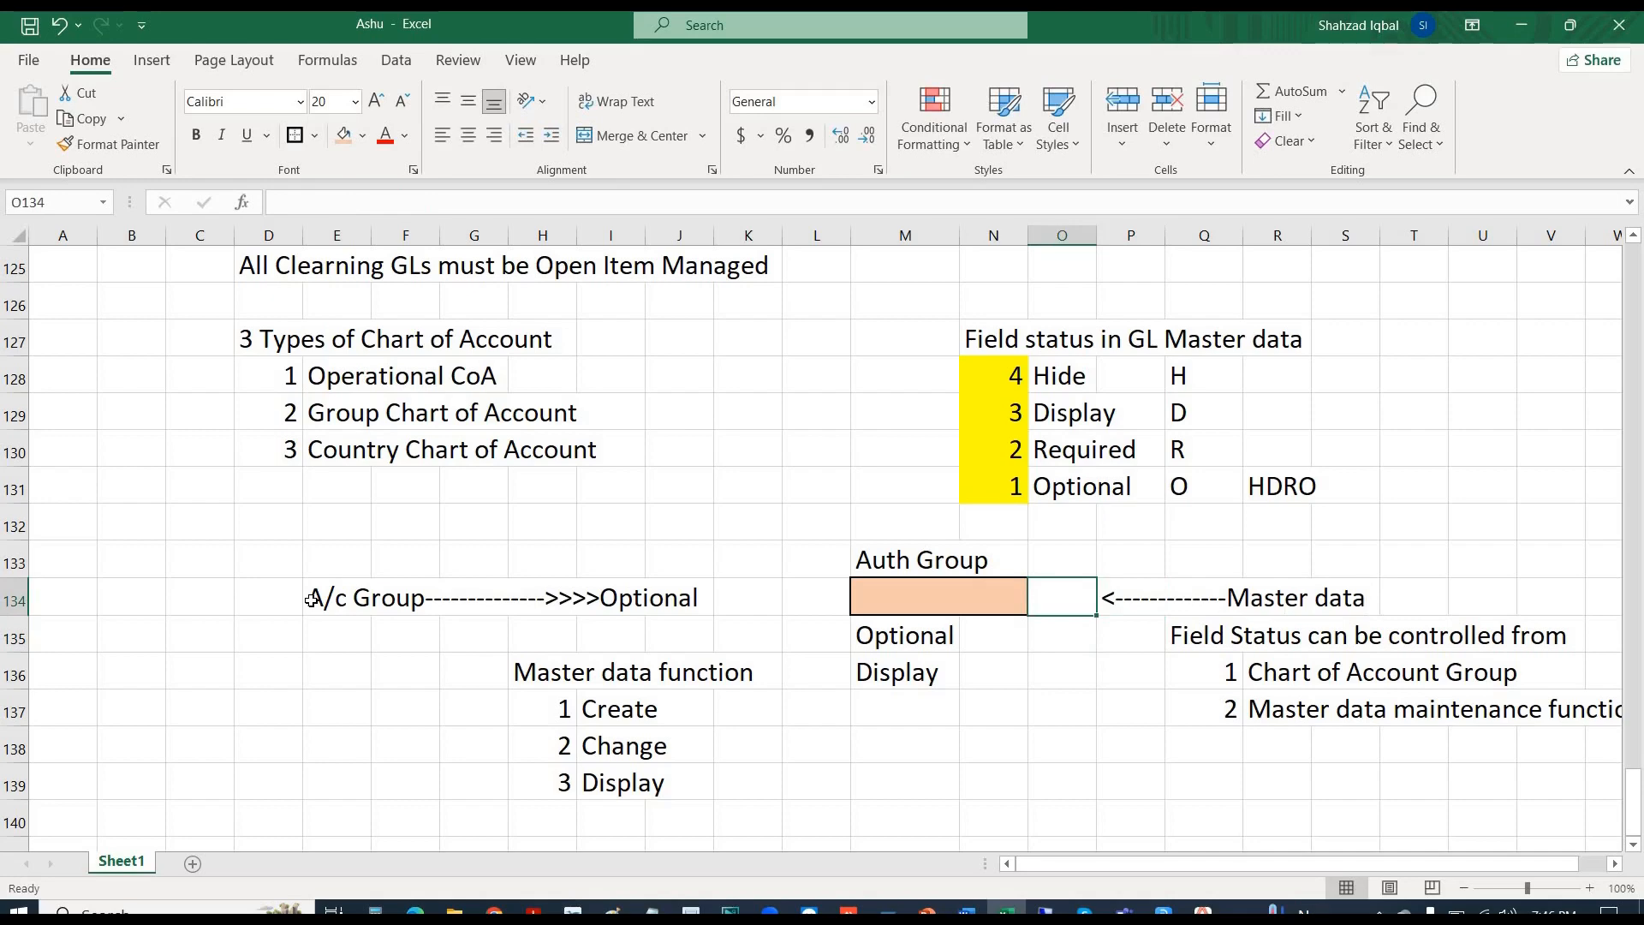
{"action": "key", "text": "Right"}
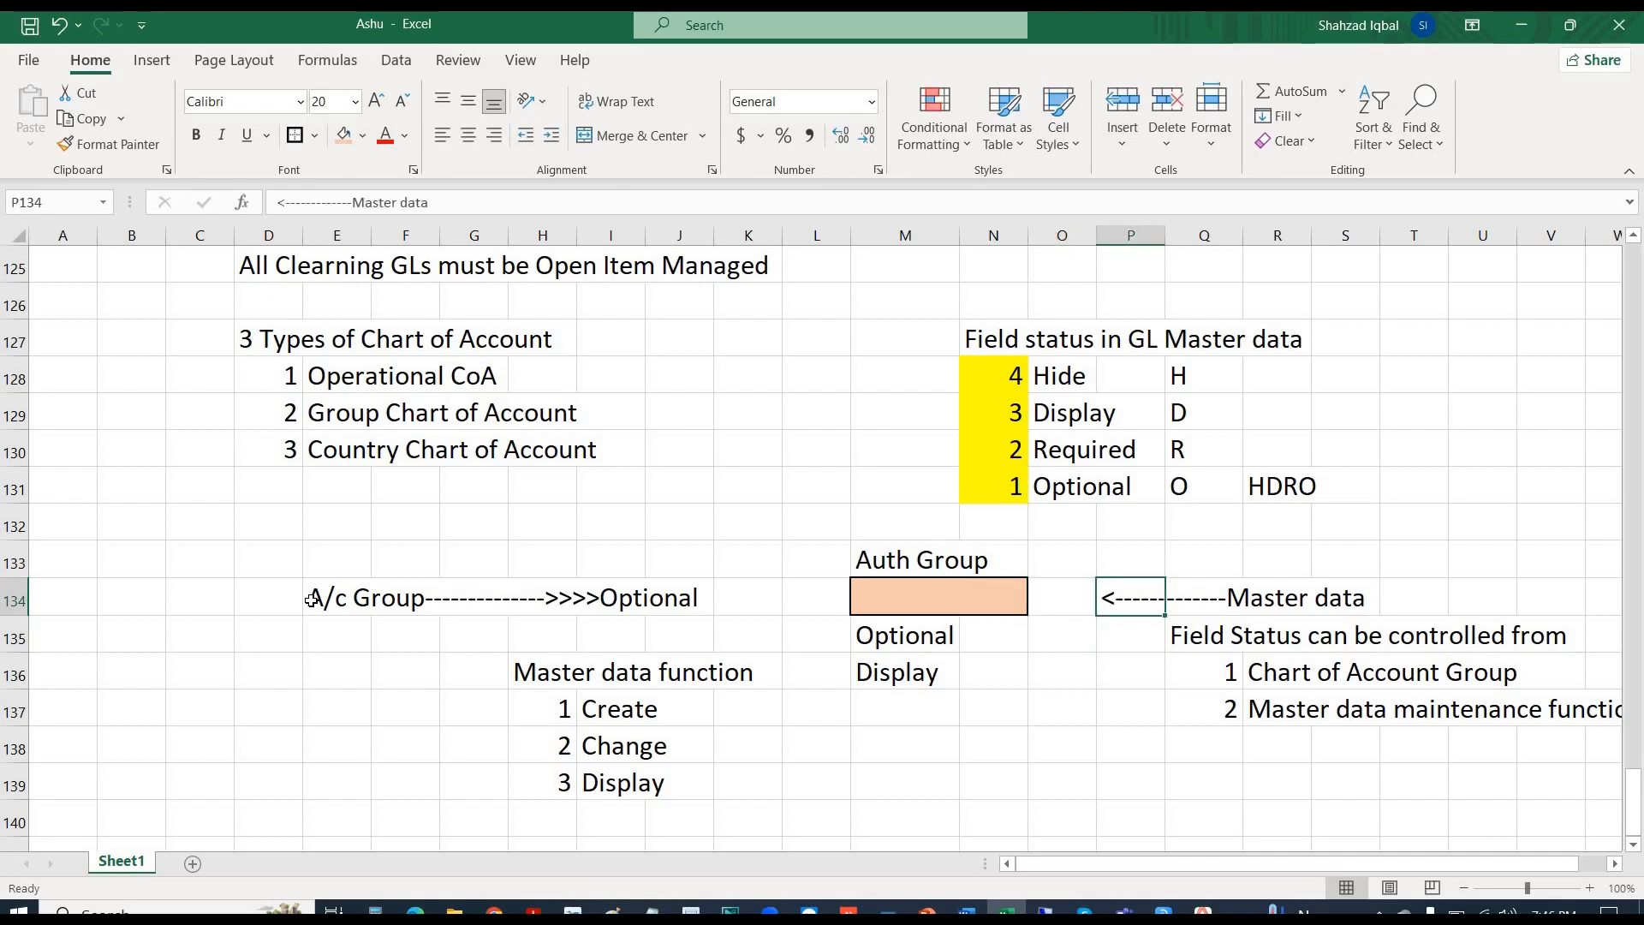
{"action": "key", "text": "ctrl+c"}
{"action": "key", "text": "Right"}
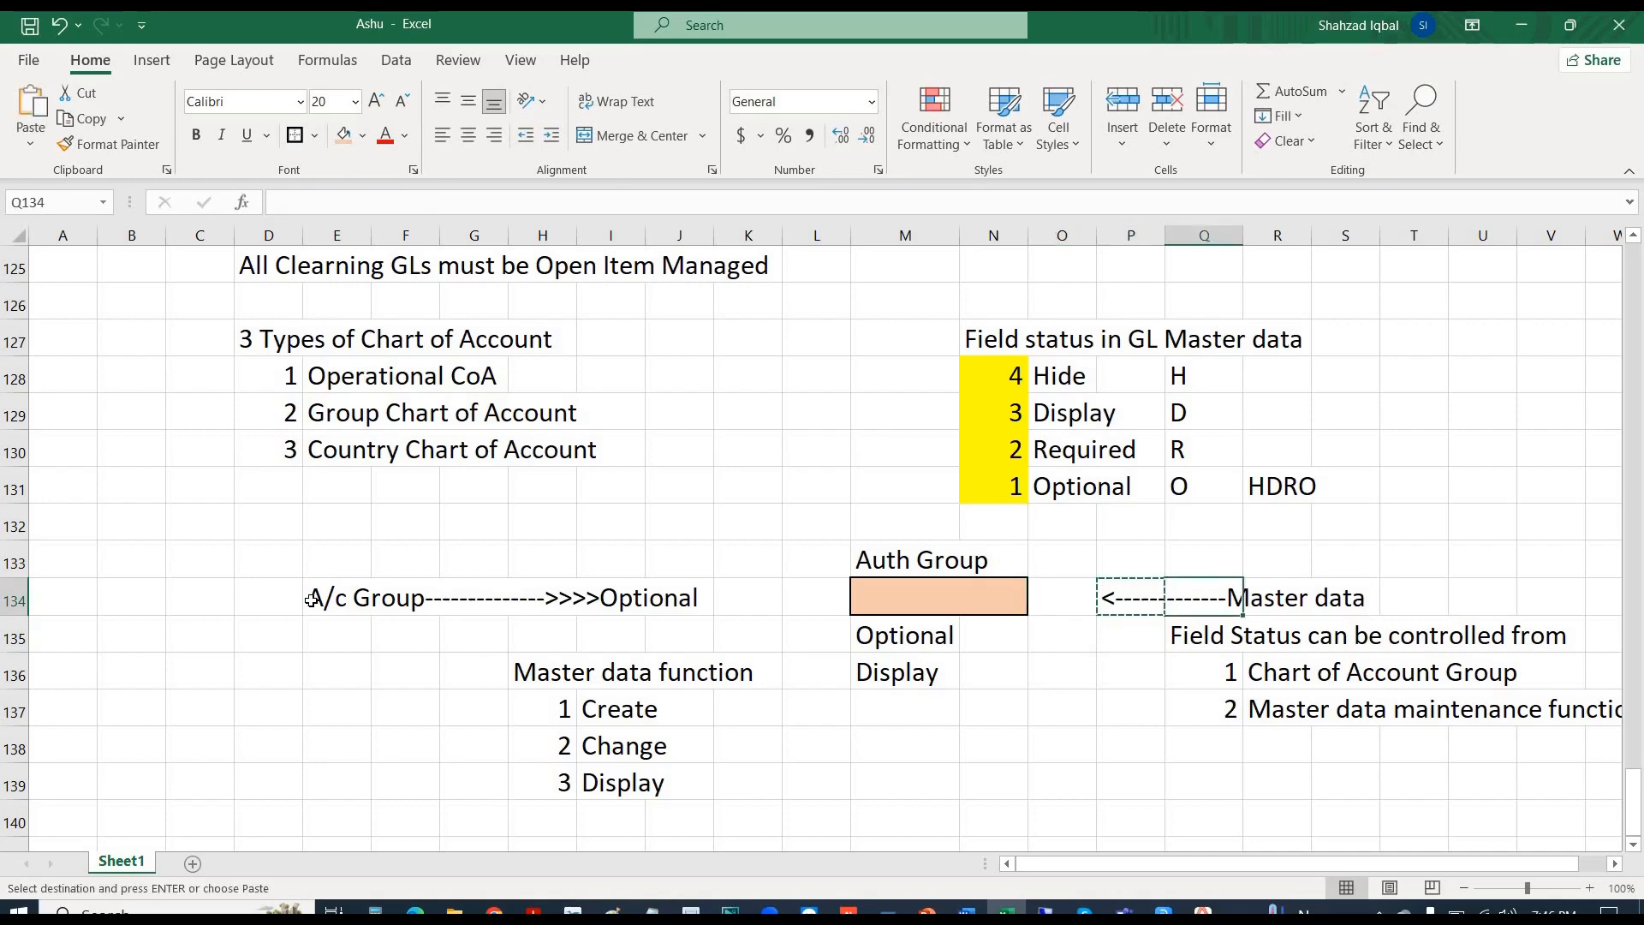
{"action": "key", "text": "Right"}
{"action": "key", "text": "ctrl+v"}
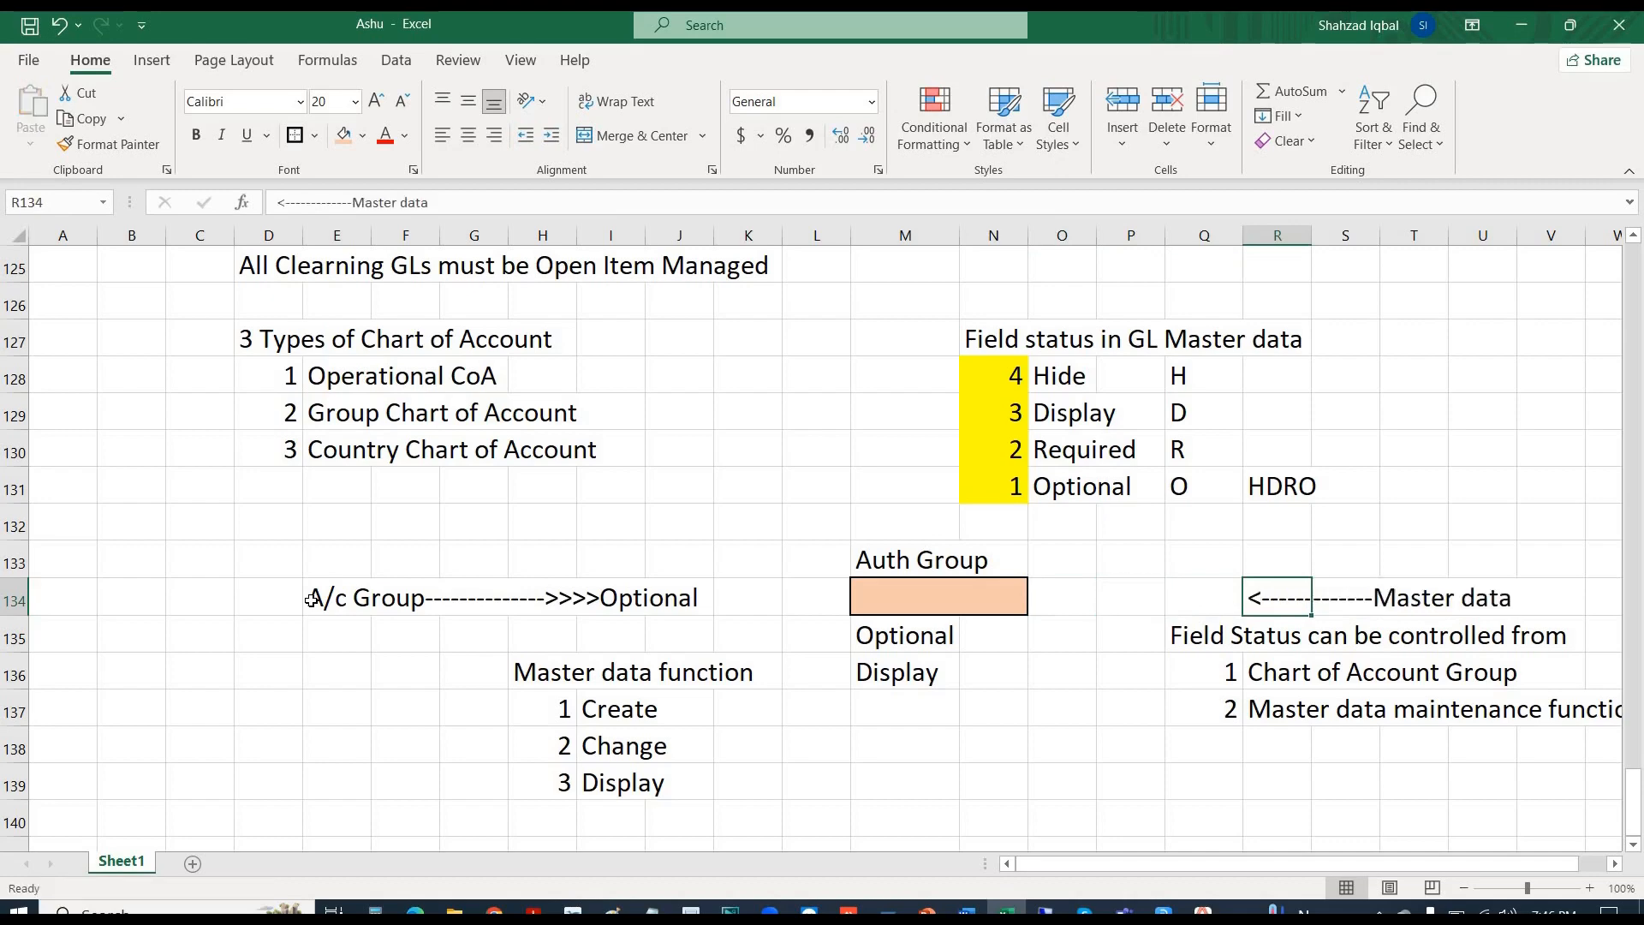
- Enter Display in cell P134
{"action": "key", "text": "Left"}
{"action": "key", "text": "Left"}
{"action": "type", "text": "Displa"}
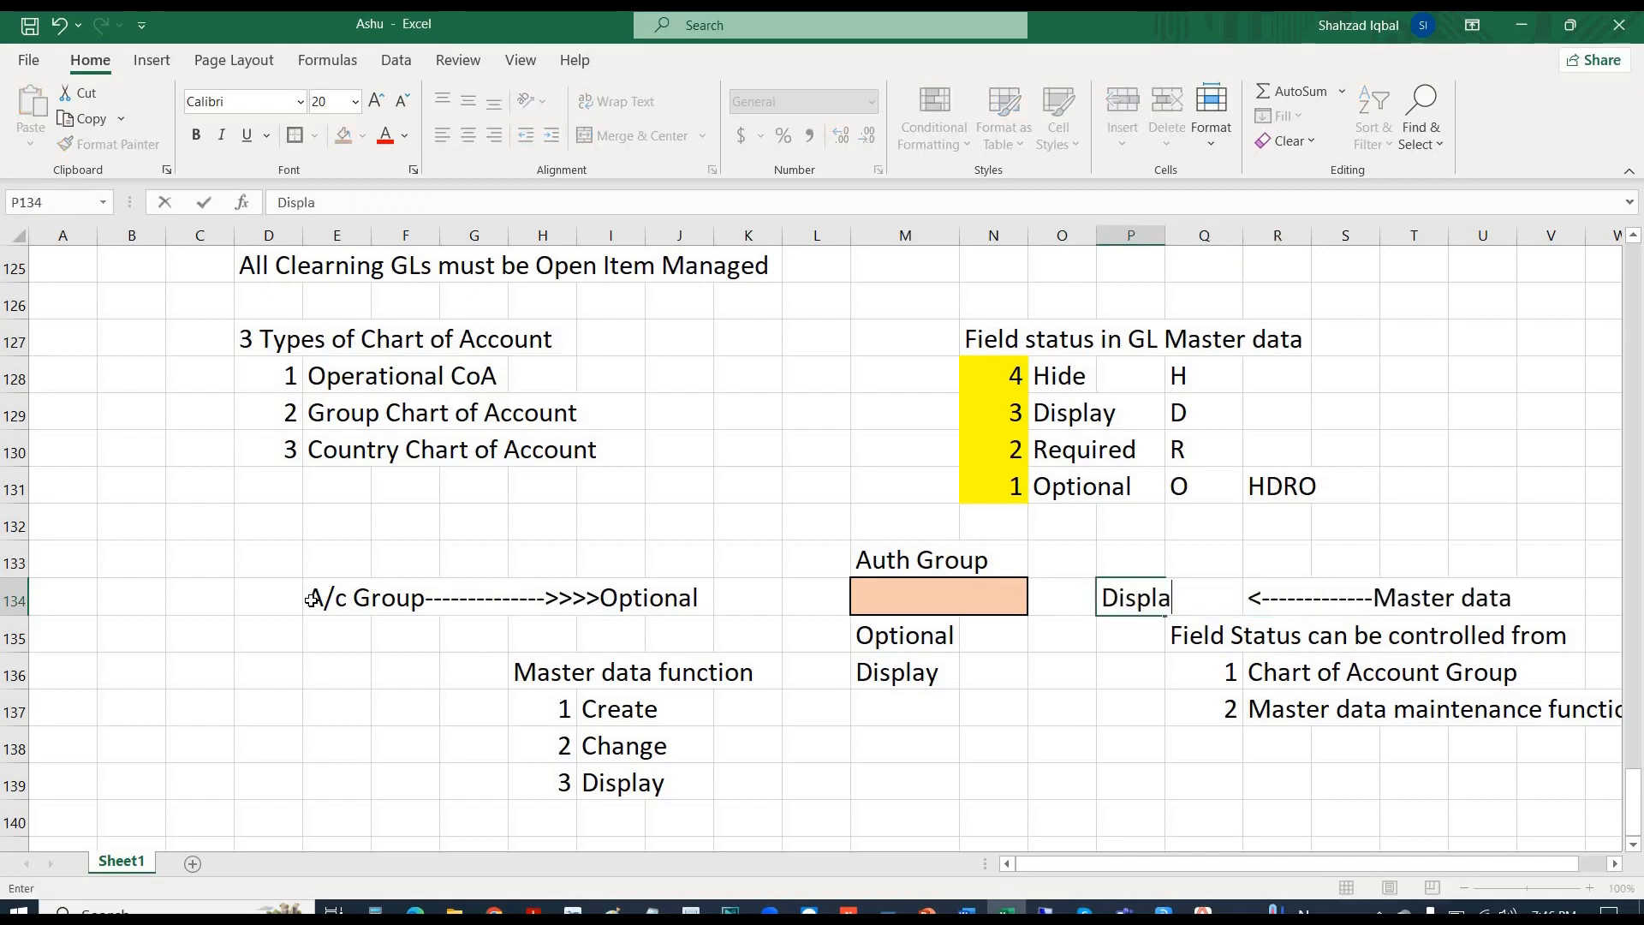
{"action": "type", "text": "y"}
{"action": "key", "text": "Left"}
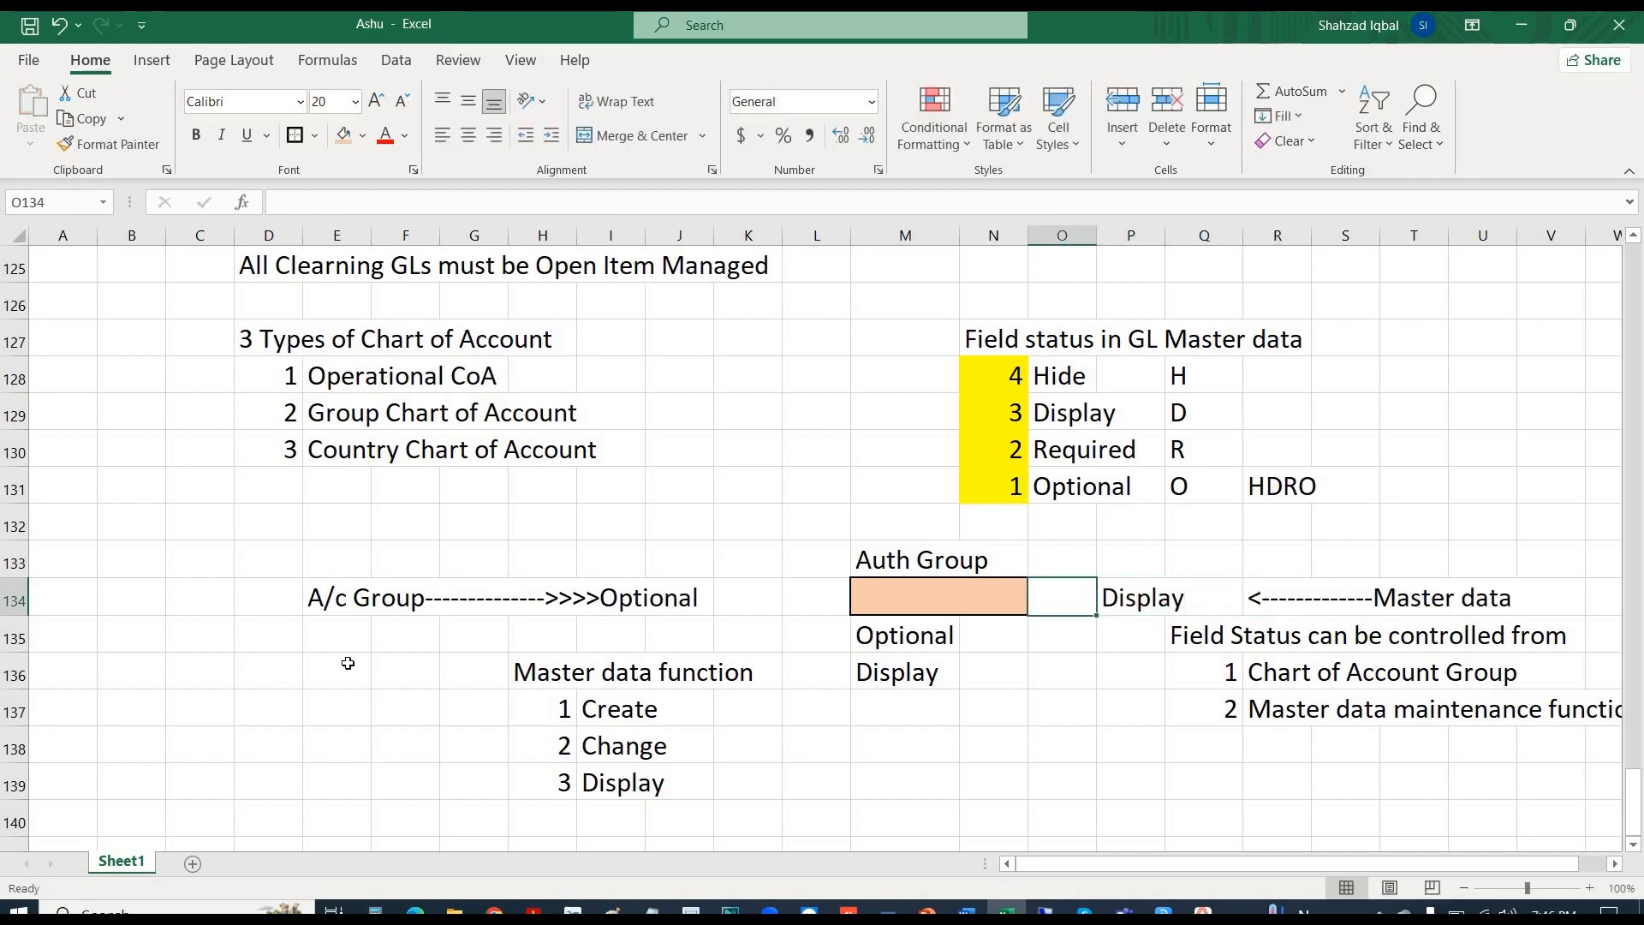
{"action": "left_click", "coordinate": [1141, 602]}
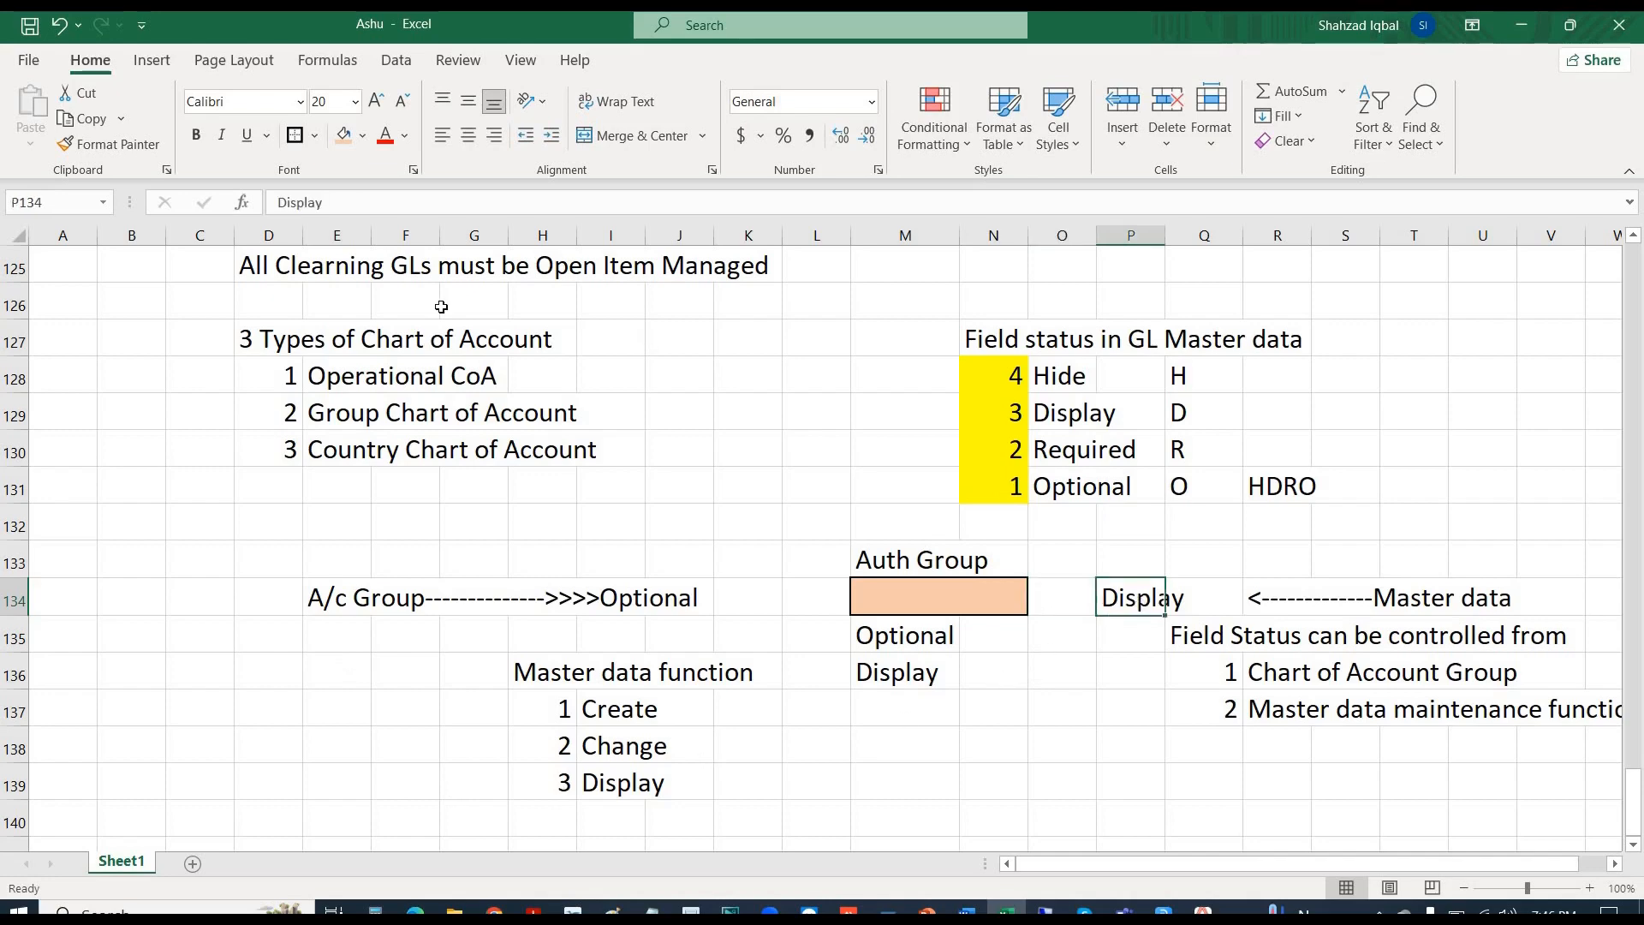
- Shade the Display cell P134, the Optional cells I134:J134 and Q134 light blue
{"action": "left_click", "coordinate": [362, 134]}
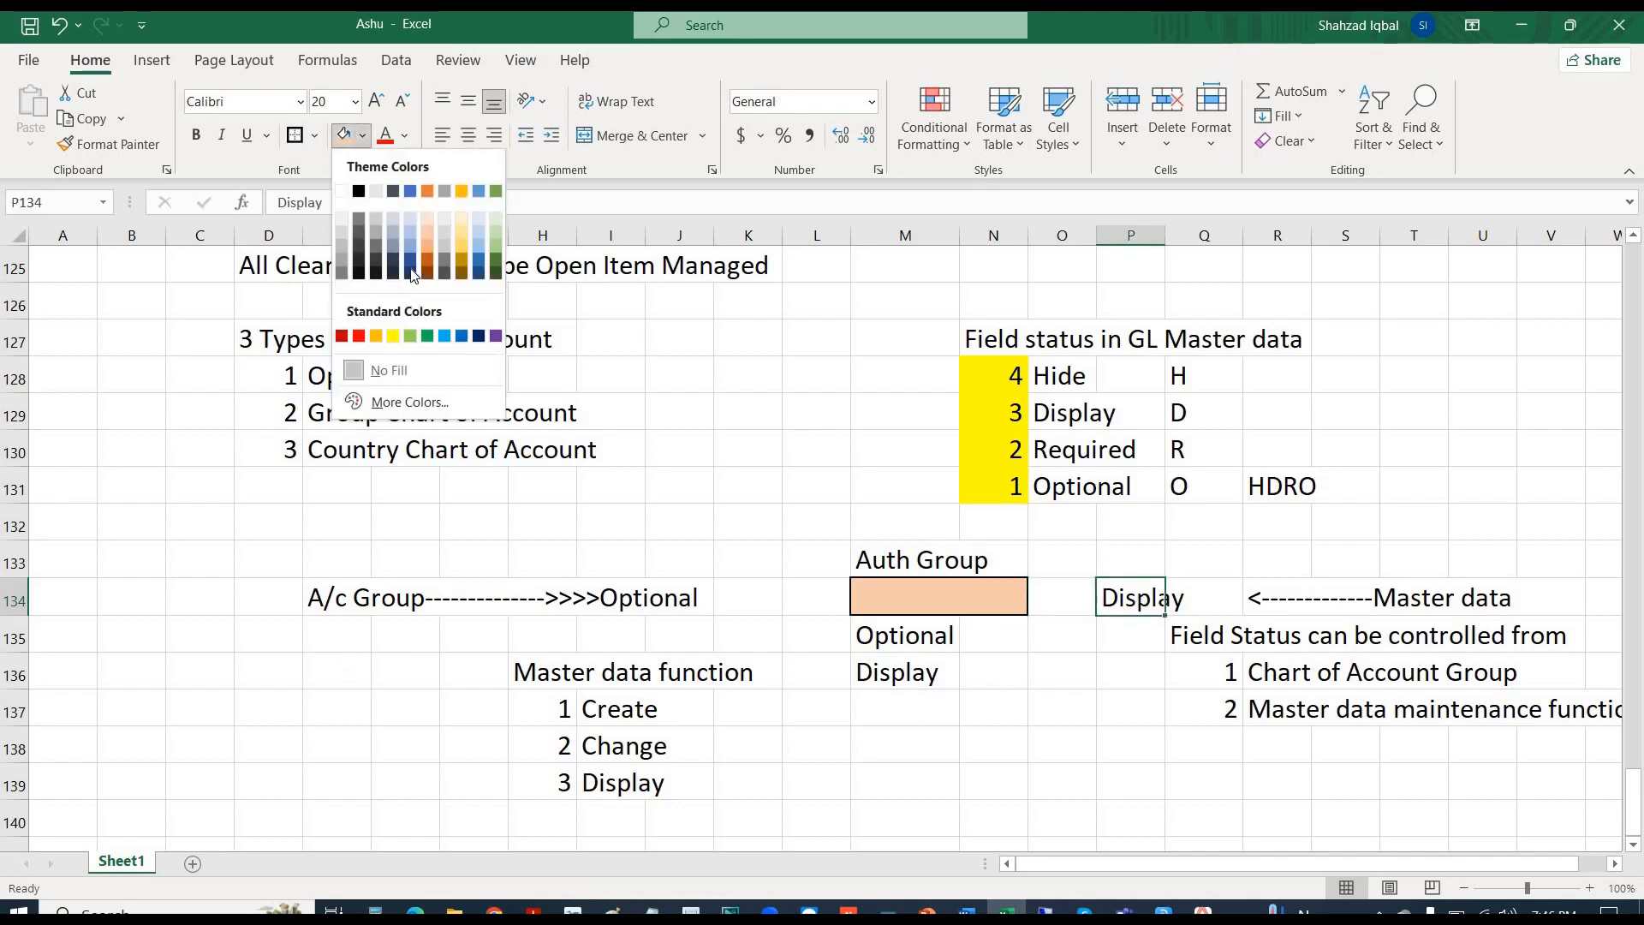
{"action": "left_click", "coordinate": [478, 249]}
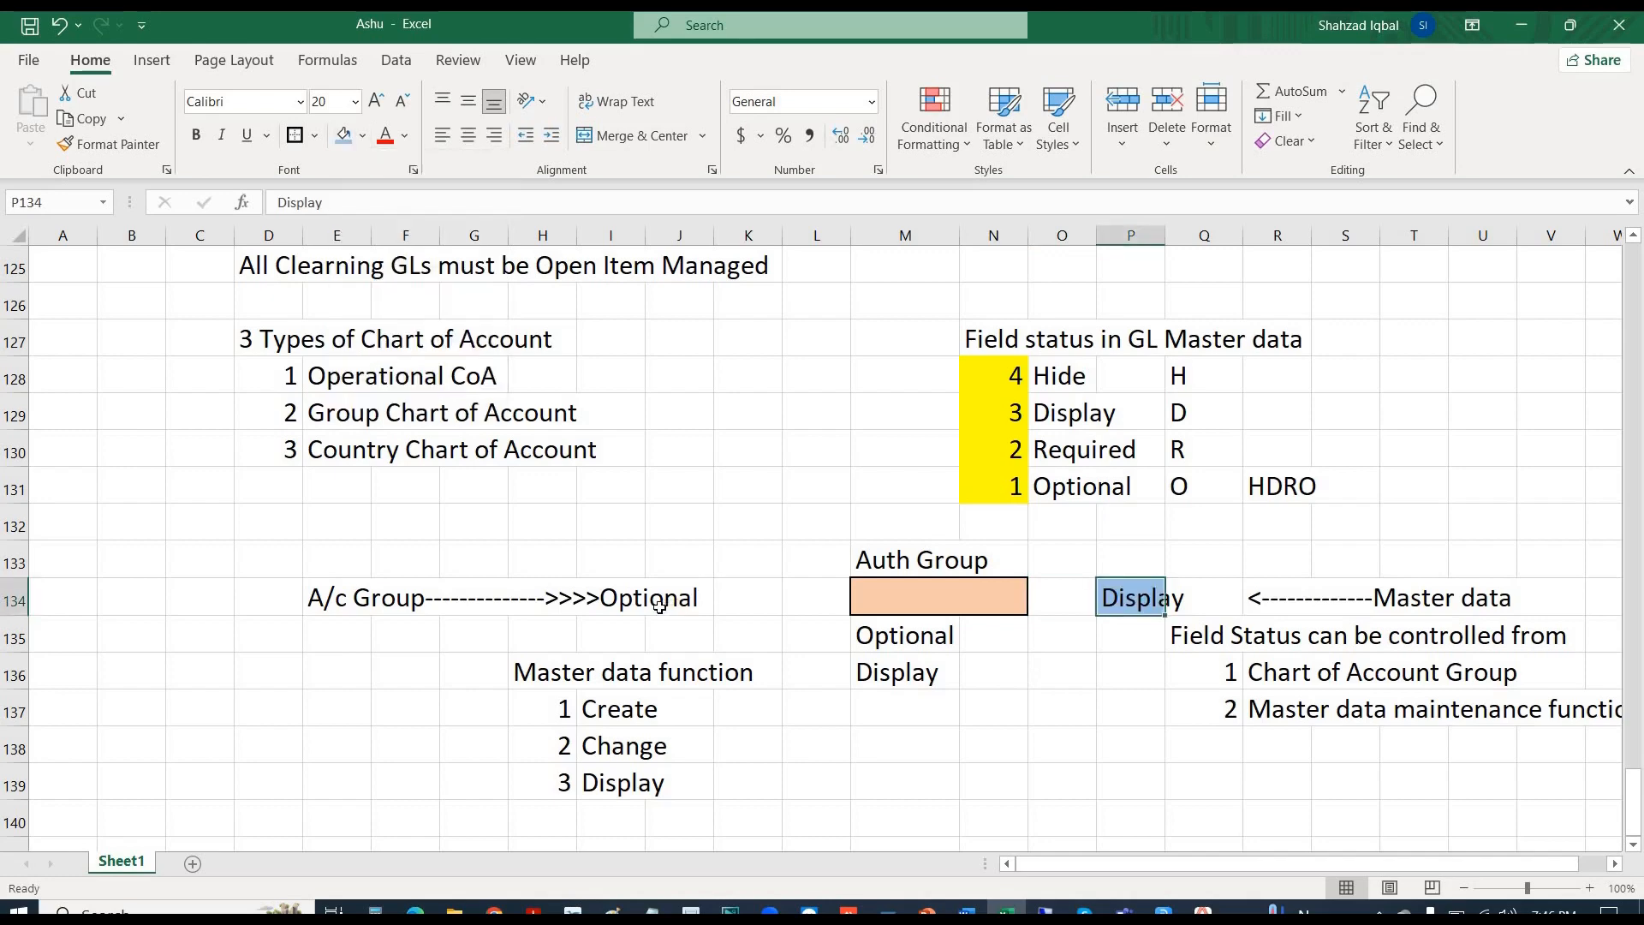
{"action": "left_click_drag", "start_coordinate": [658, 606], "coordinate": [618, 602]}
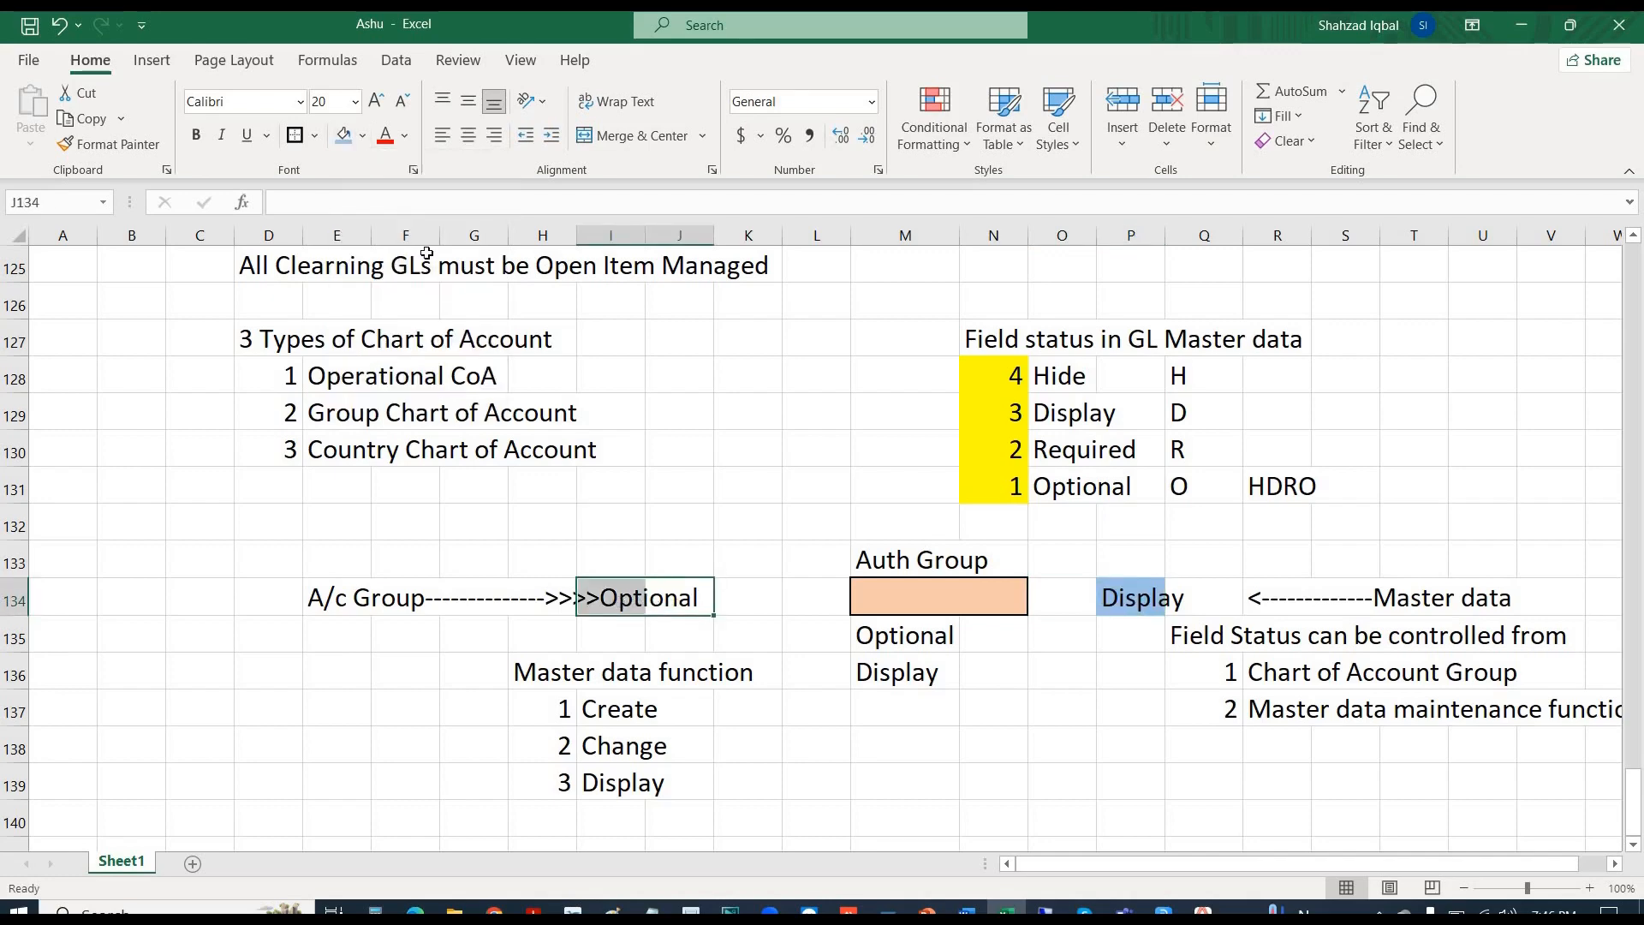
{"action": "left_click", "coordinate": [344, 135]}
{"action": "left_click", "coordinate": [1186, 598]}
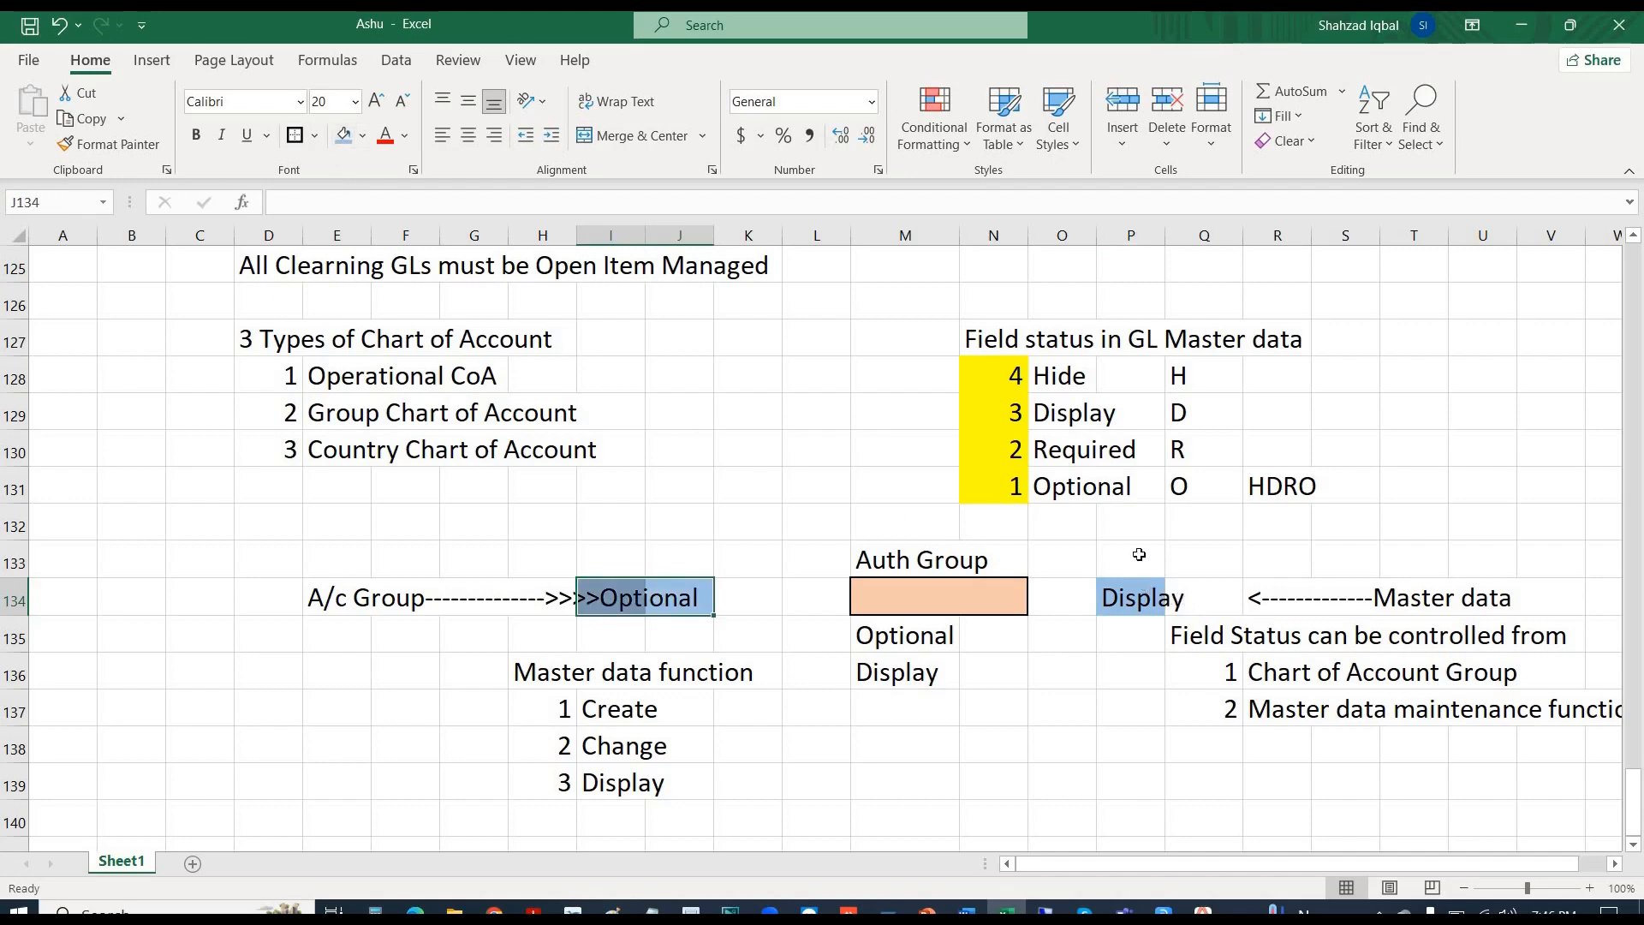
{"action": "left_click", "coordinate": [344, 135]}
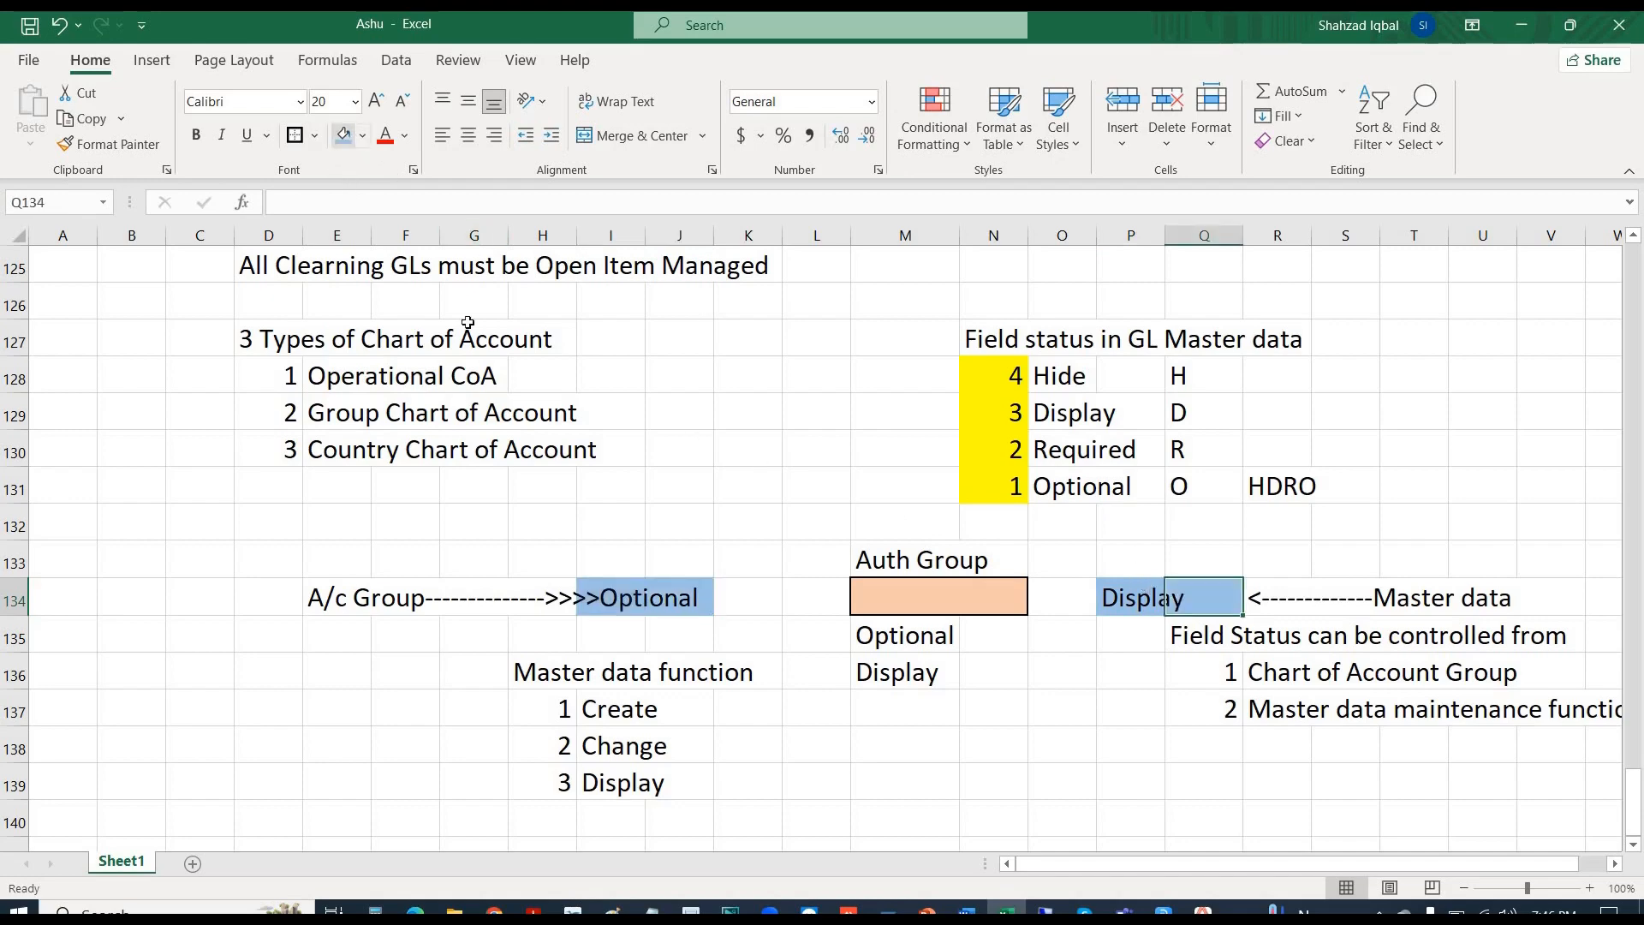
{"action": "left_click", "coordinate": [948, 747]}
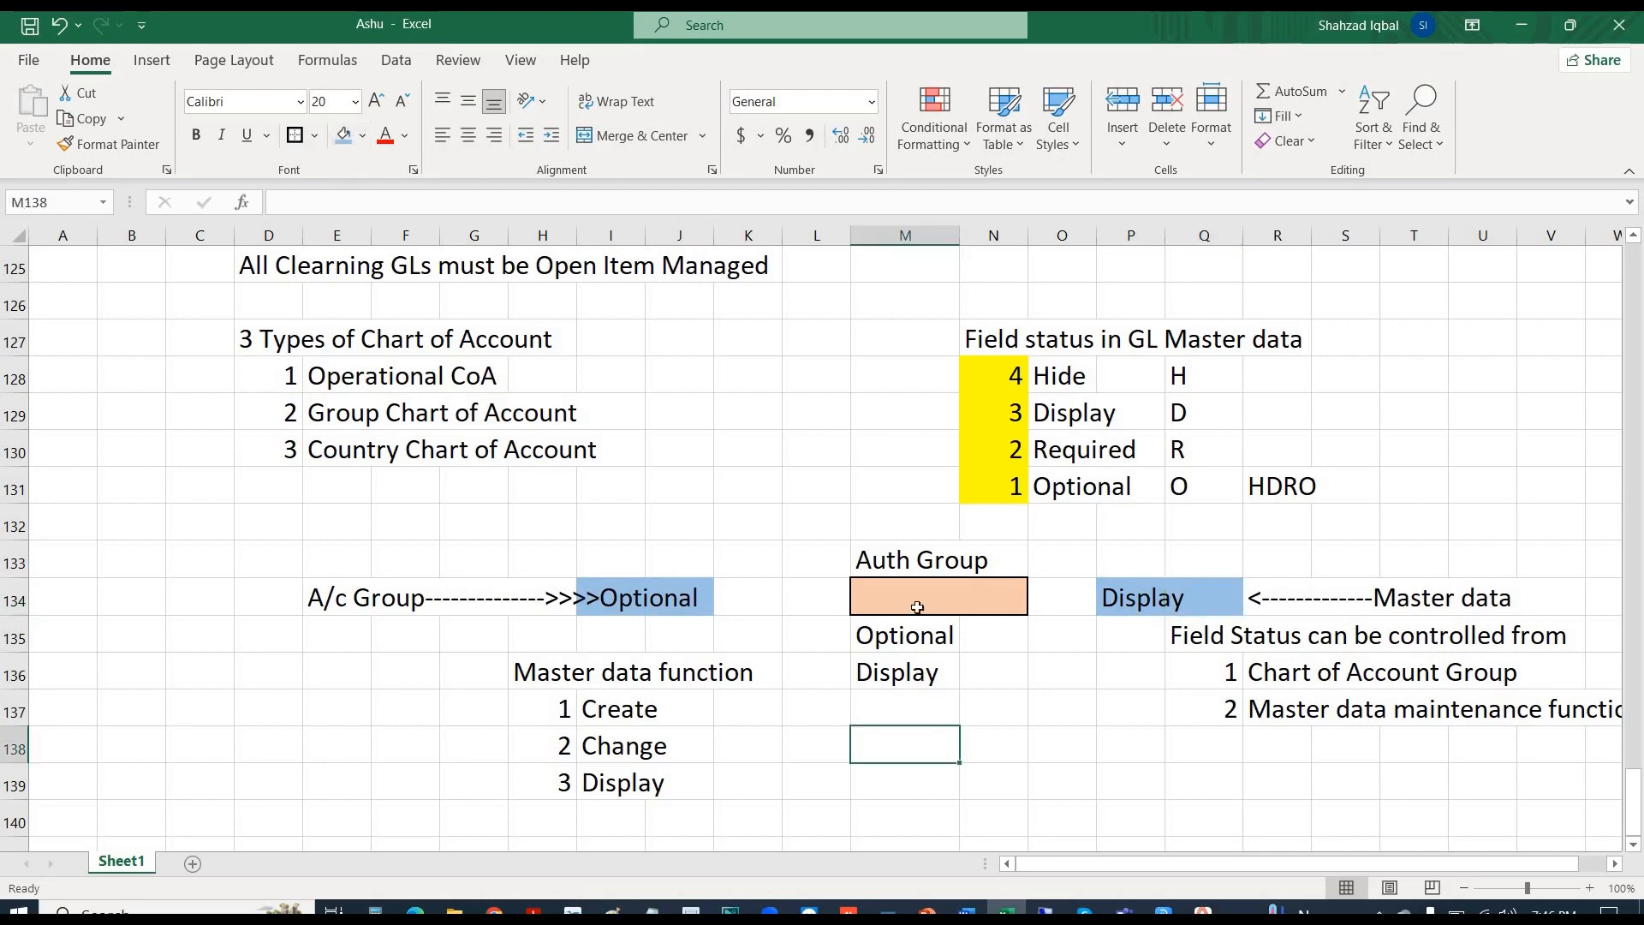
{"action": "left_click", "coordinate": [879, 590]}
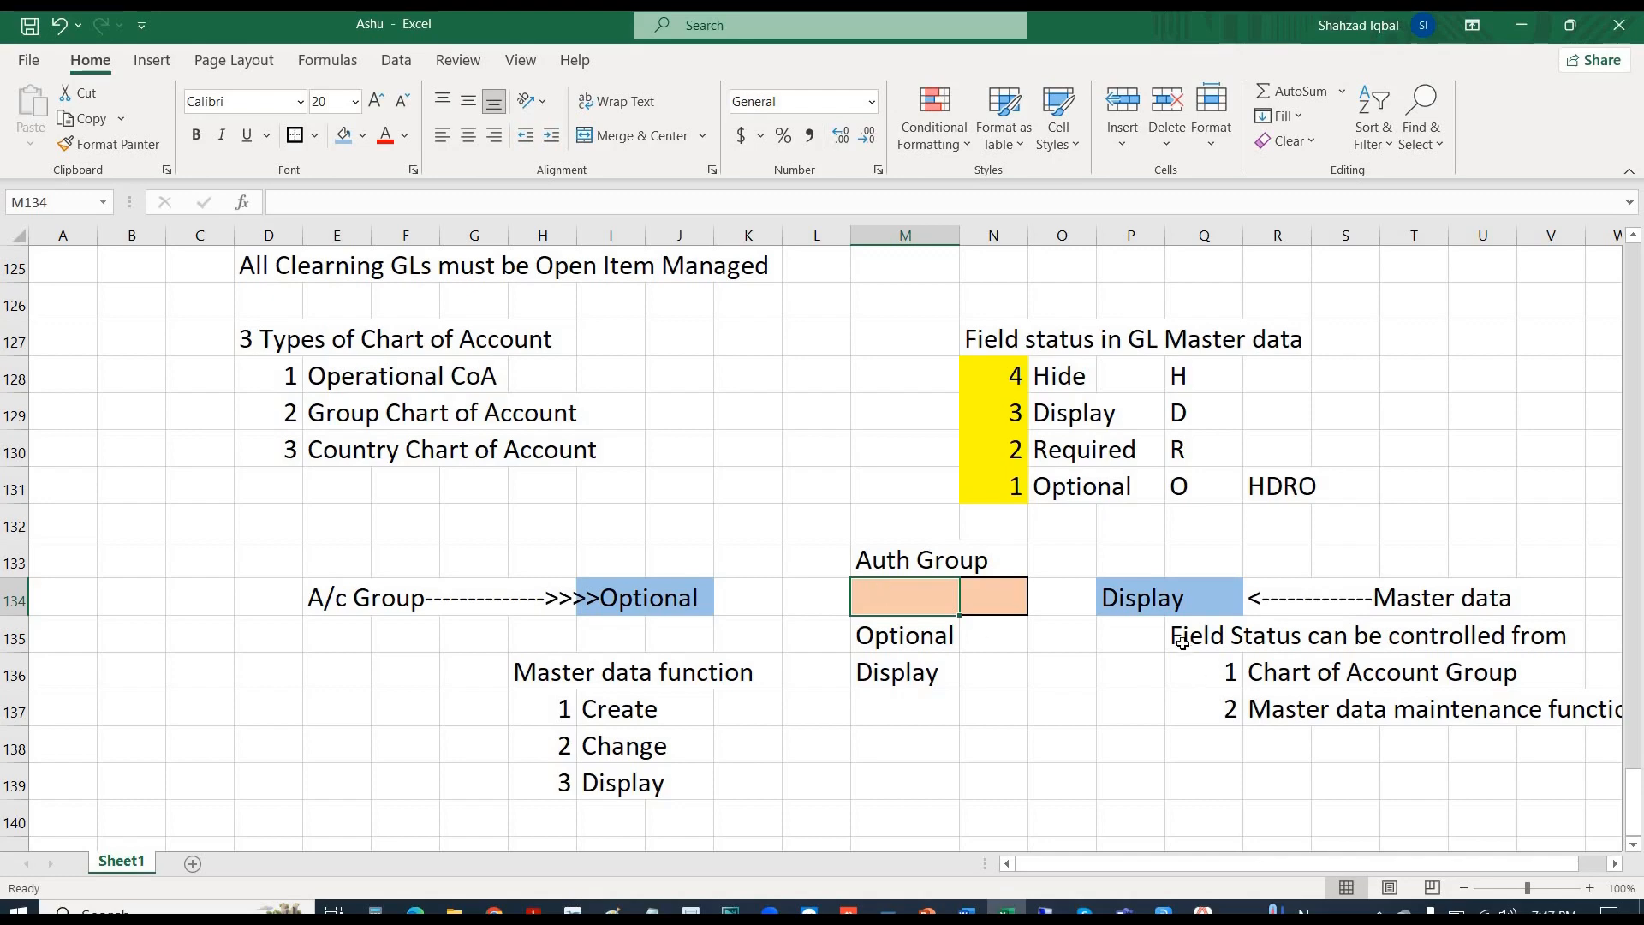
{"action": "left_click_drag", "start_coordinate": [1199, 636], "coordinate": [1603, 728]}
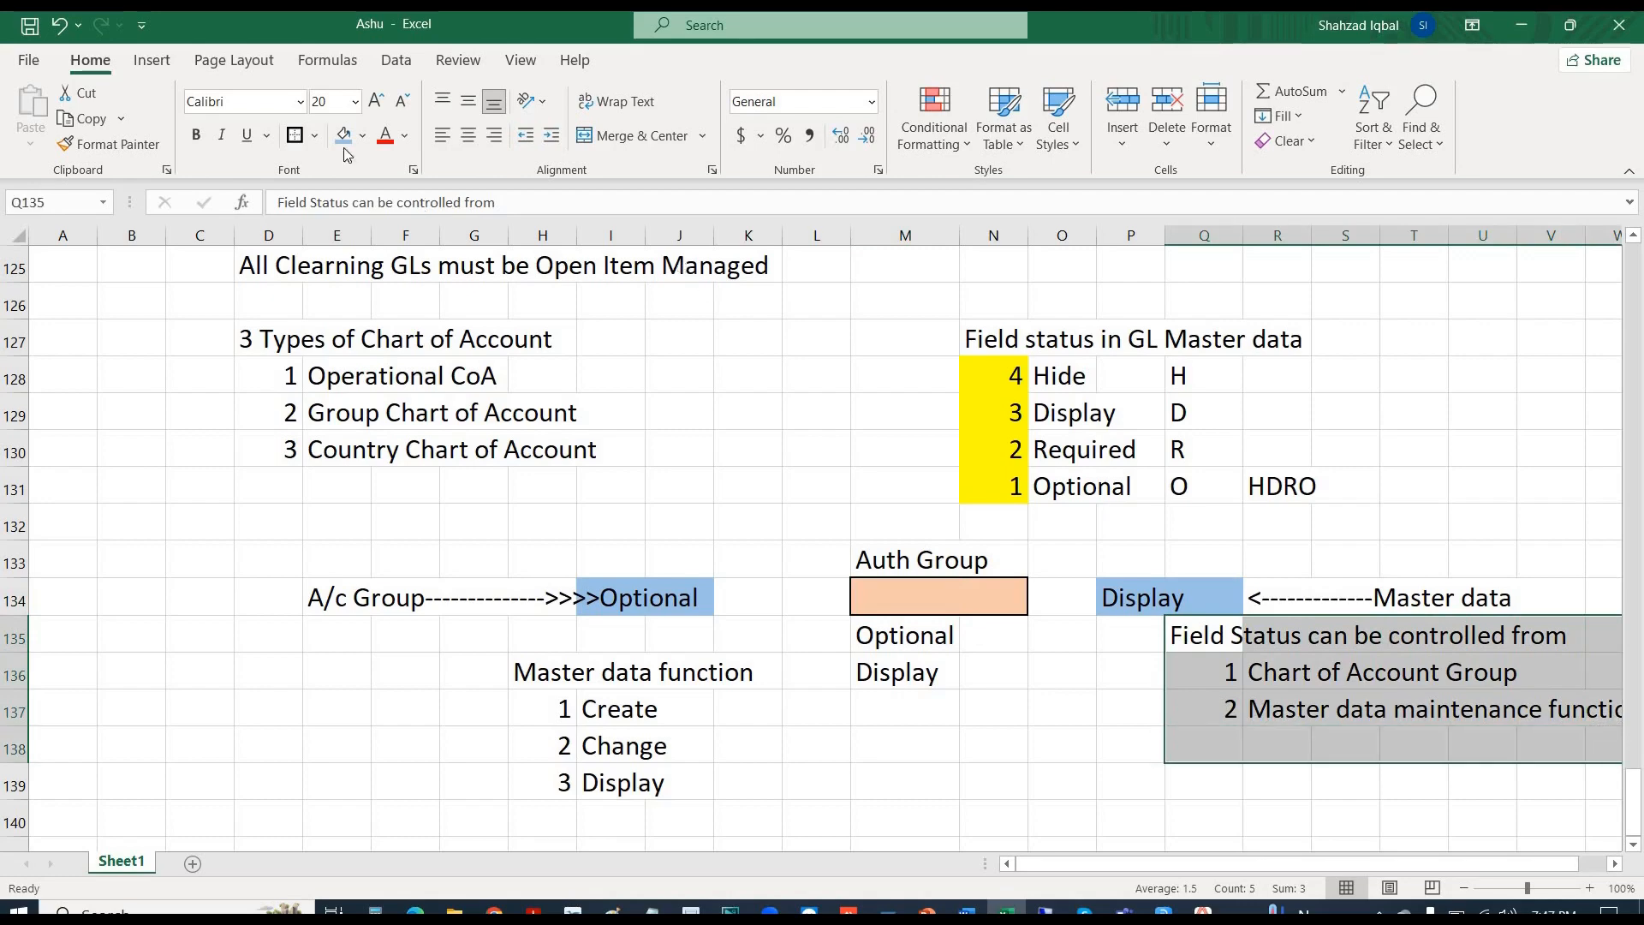
- Border the Field Status list Q135:W138 and shade its heading Q135:V135 light blue
{"action": "left_click", "coordinate": [293, 135]}
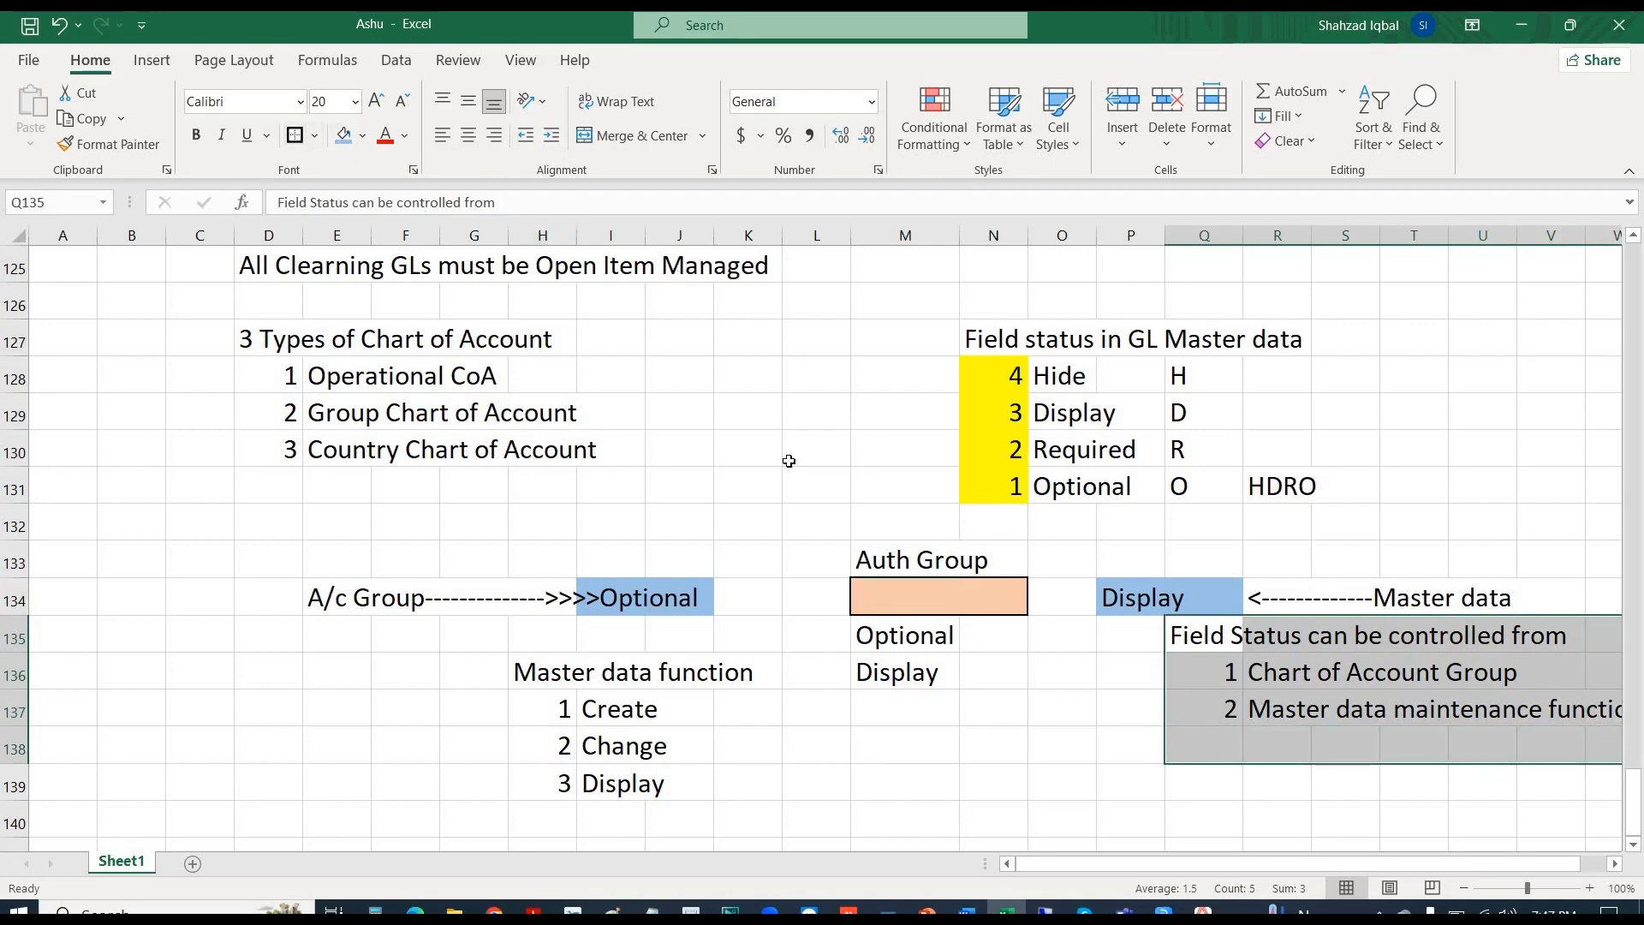
{"action": "left_click", "coordinate": [1224, 674]}
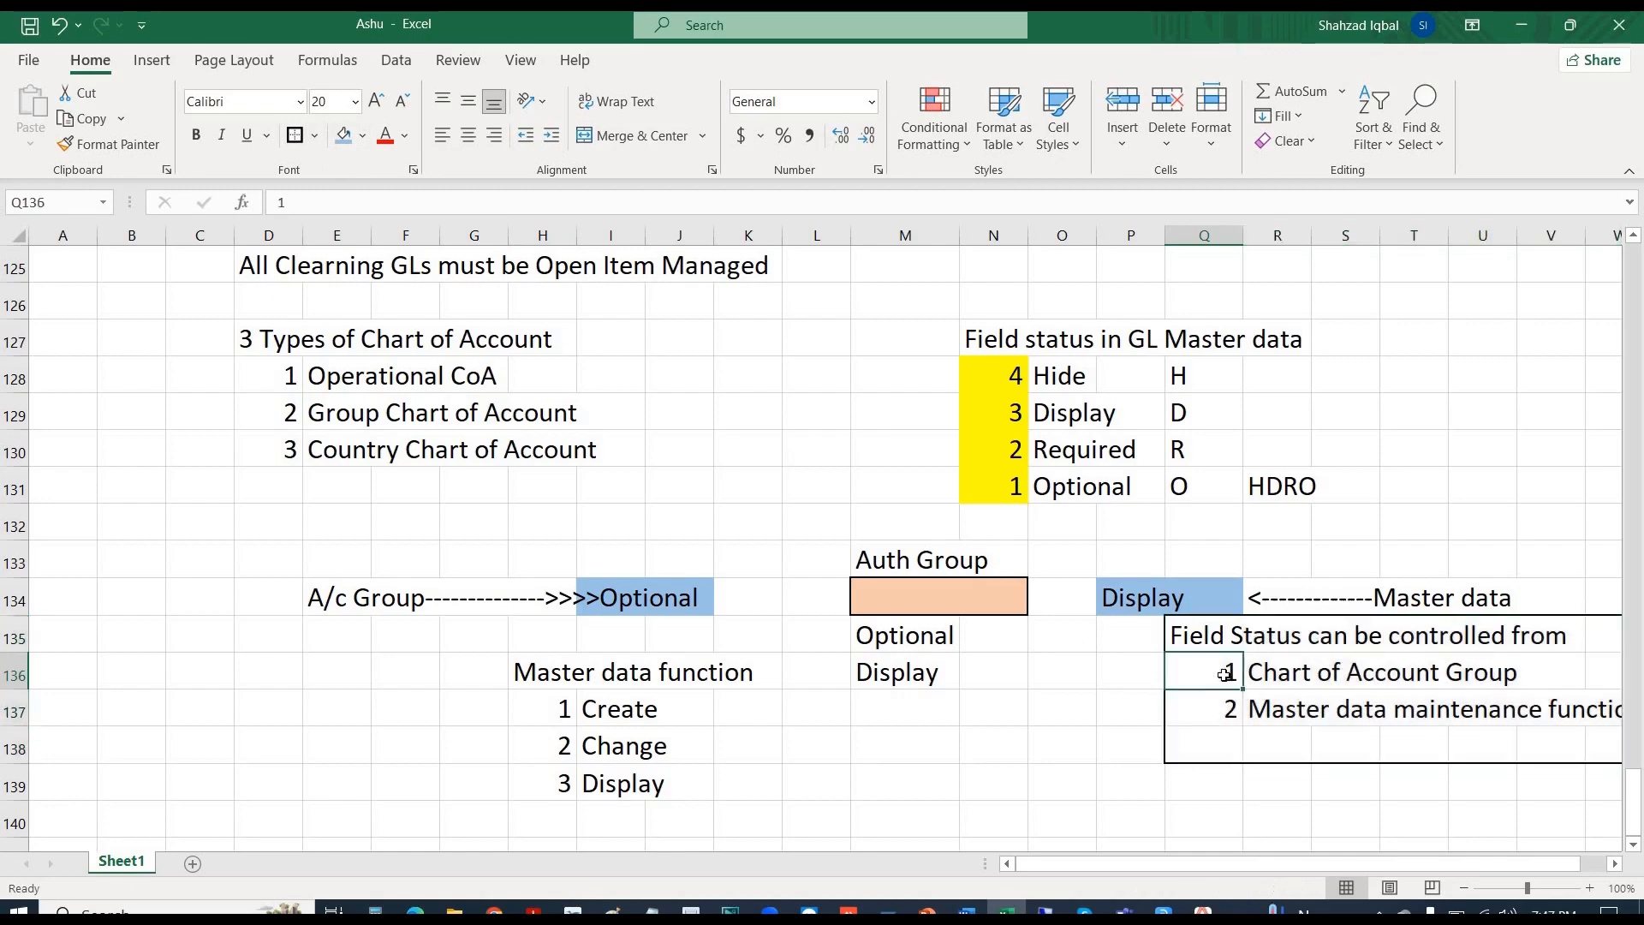
{"action": "key", "text": "Up"}
{"action": "left_click_drag", "start_coordinate": [1351, 644], "coordinate": [1554, 630]}
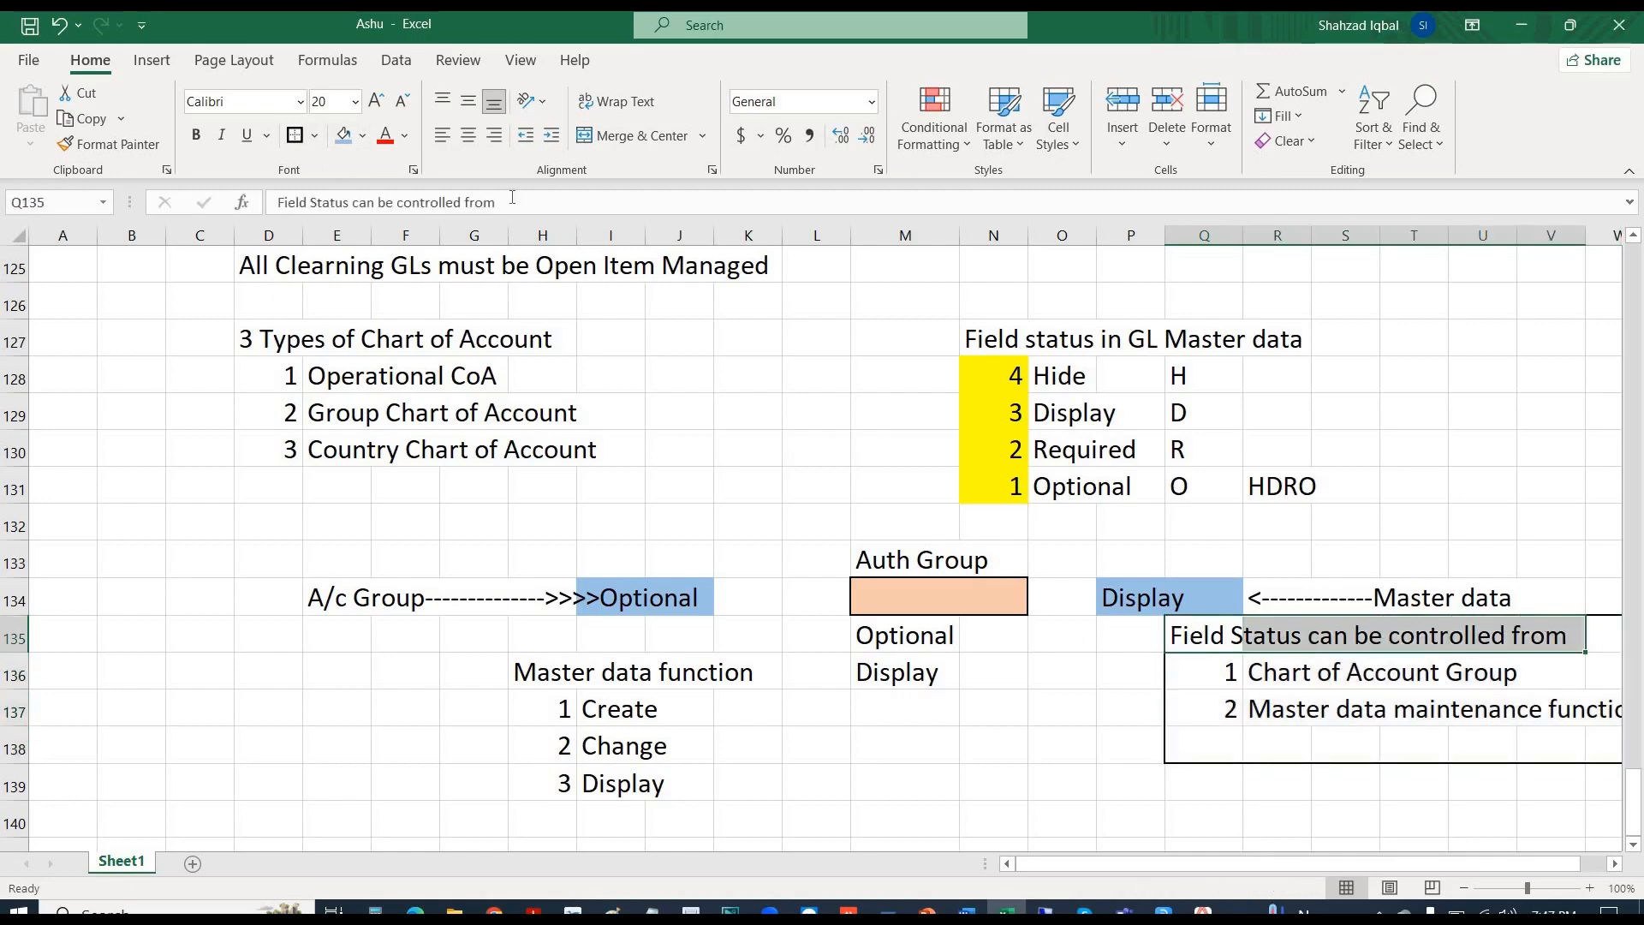
{"action": "left_click", "coordinate": [344, 134]}
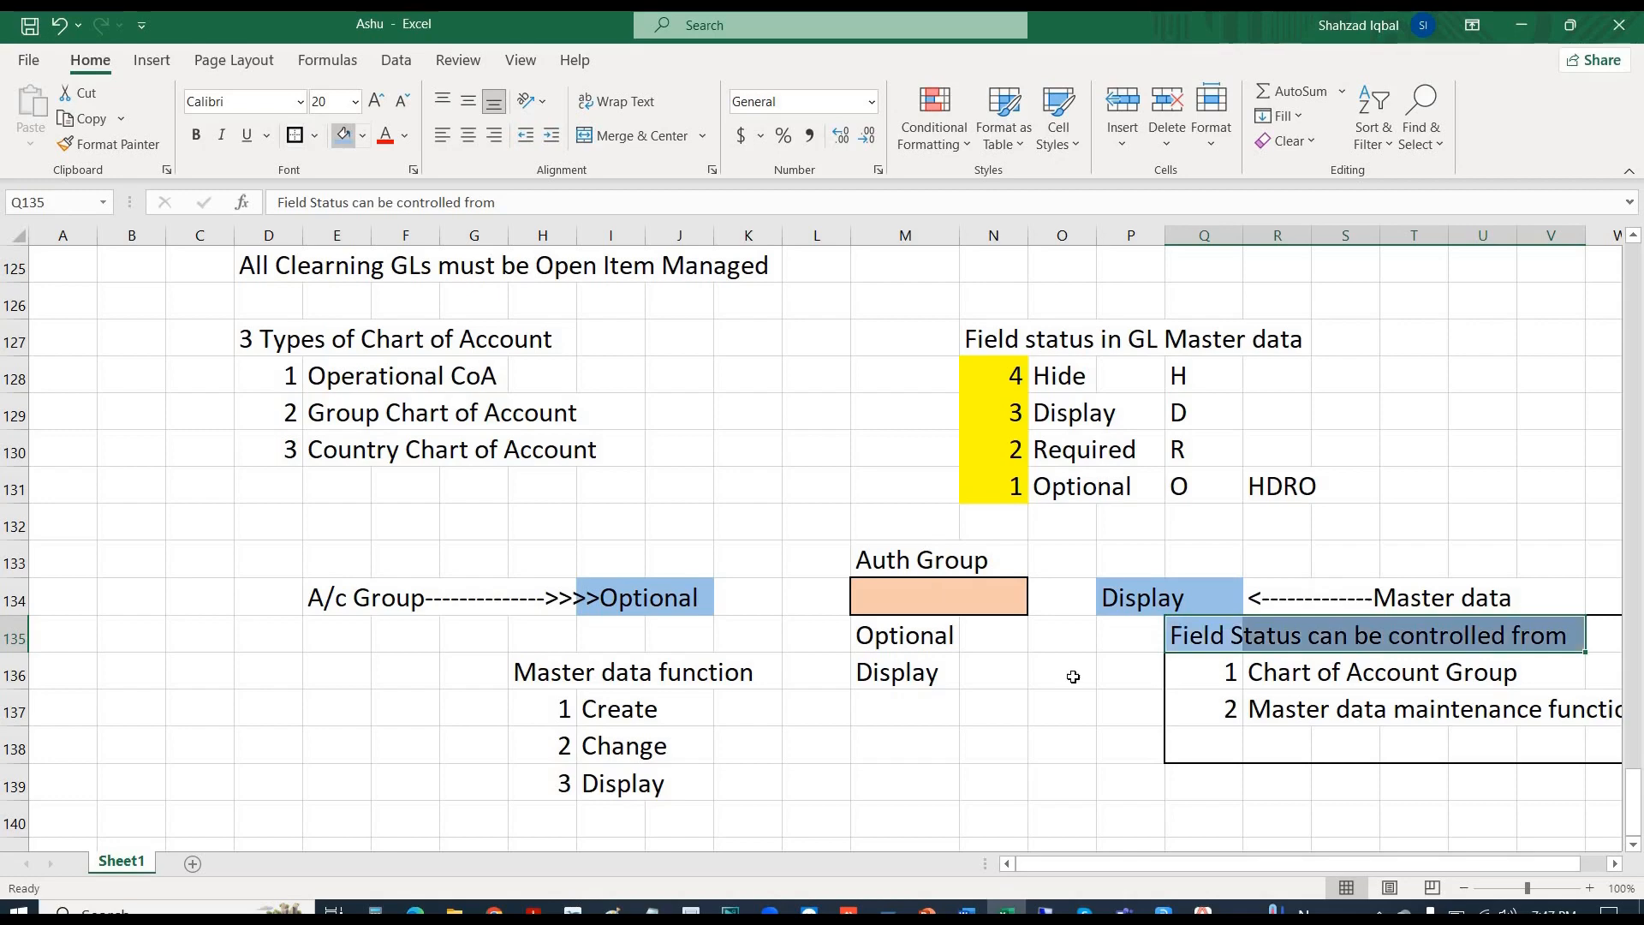
{"action": "left_click", "coordinate": [1117, 750]}
- Check the Auth Group, Optional and Display cells on row 134, then return to SAP
{"action": "left_click", "coordinate": [1381, 677]}
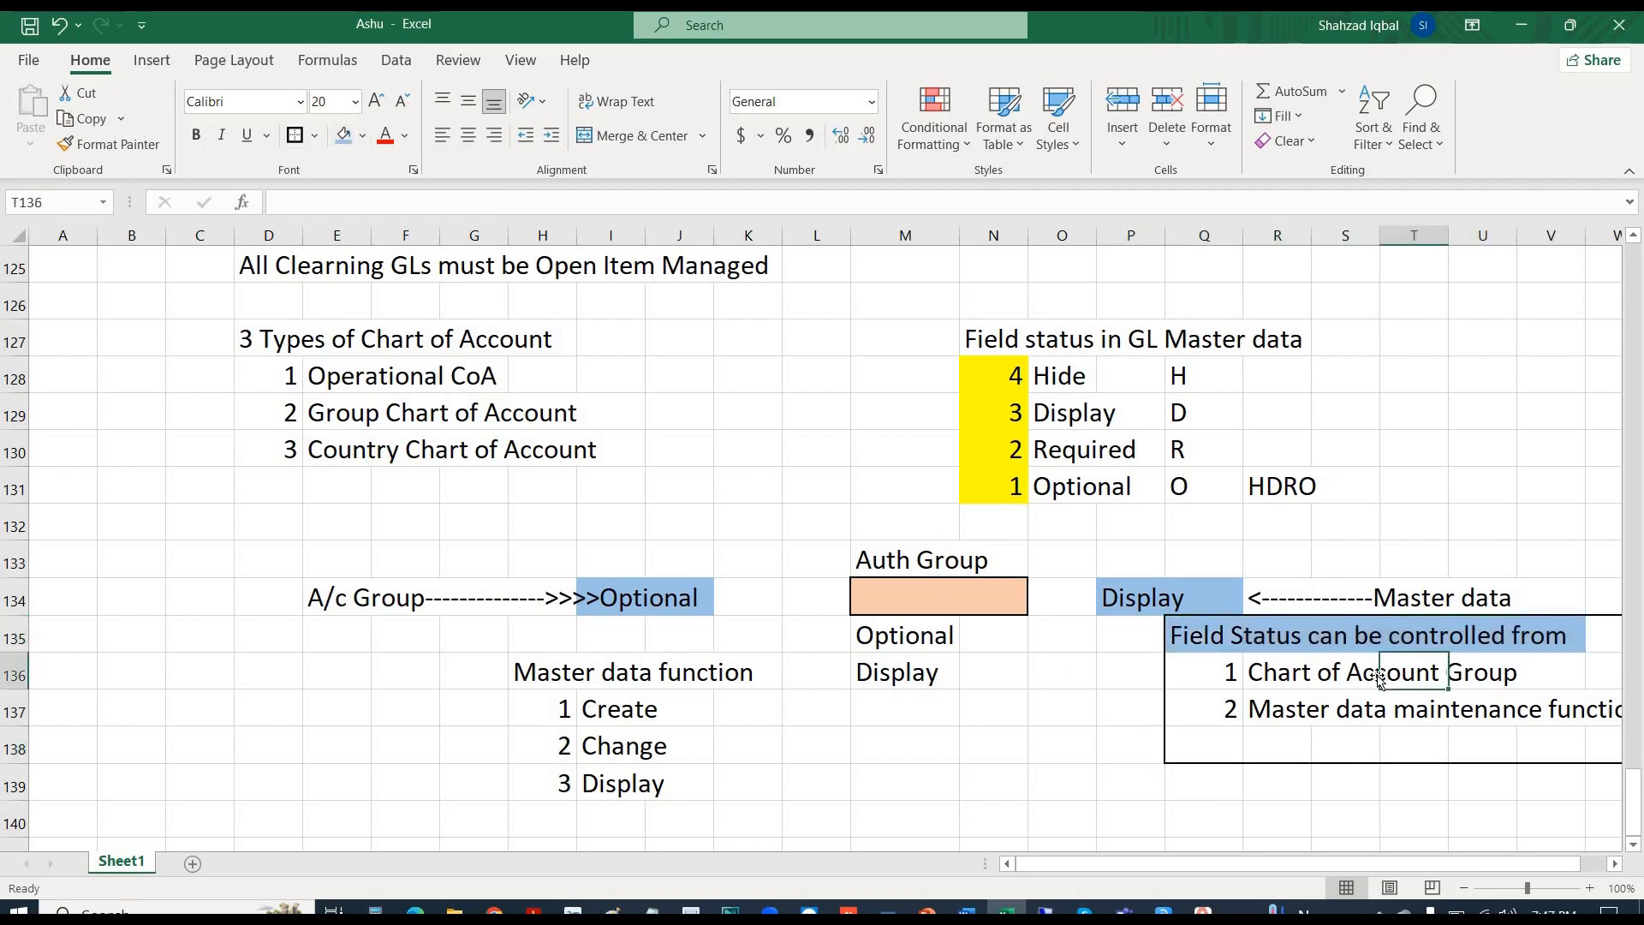
{"action": "left_click", "coordinate": [1284, 713]}
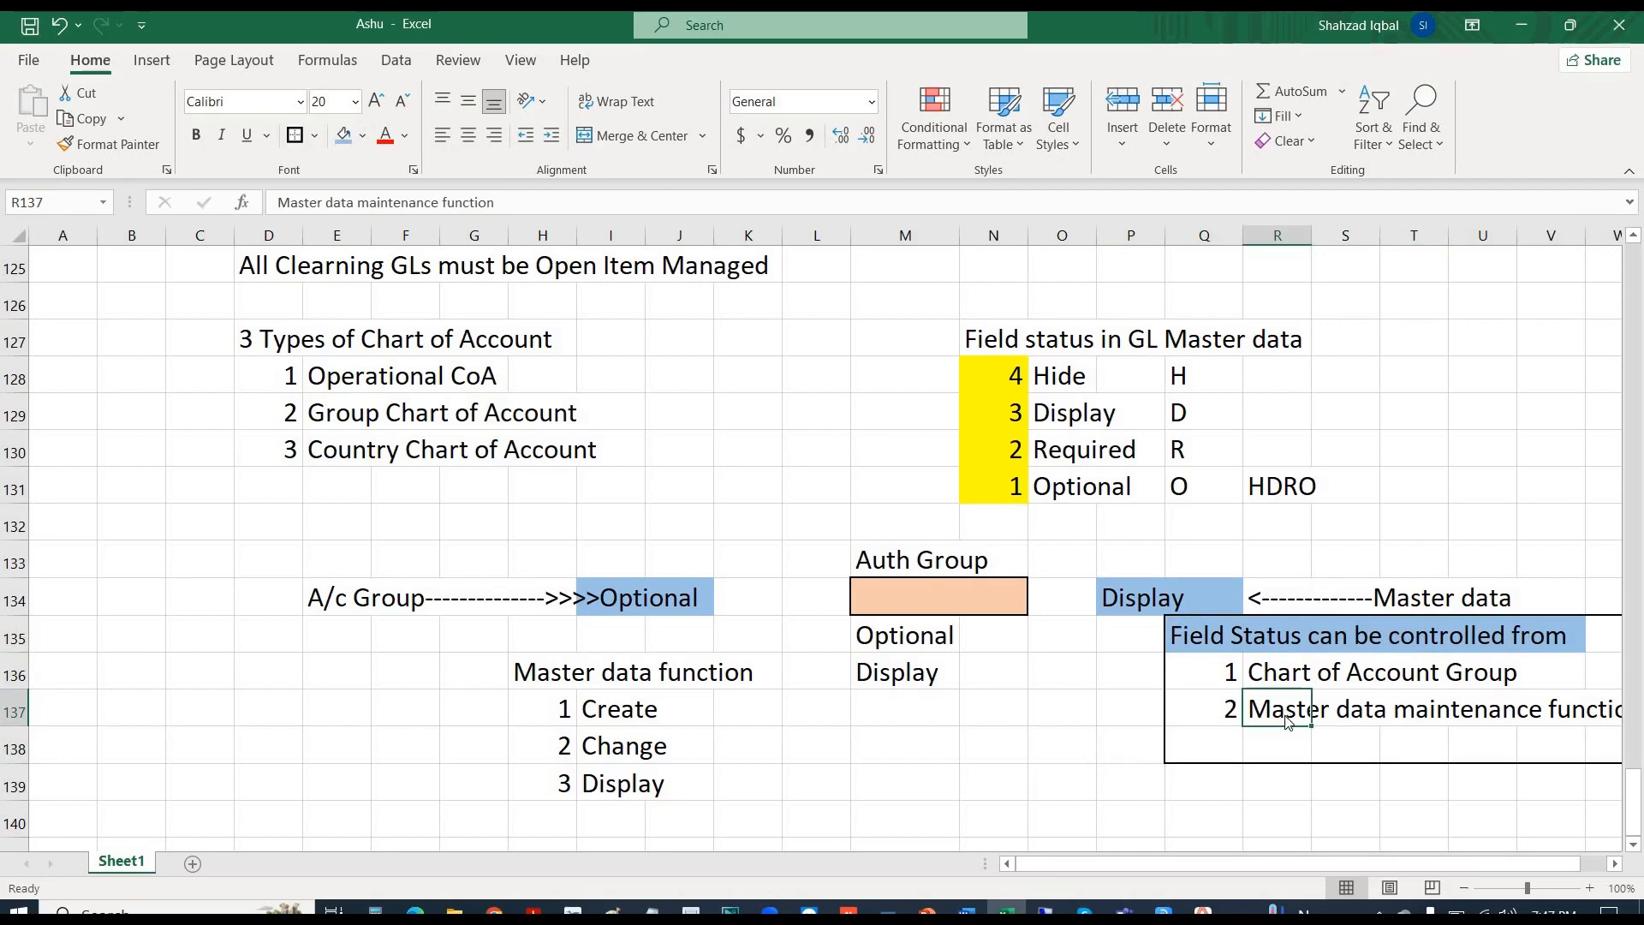
{"action": "key", "text": "alt"}
{"action": "left_click", "coordinate": [796, 609]}
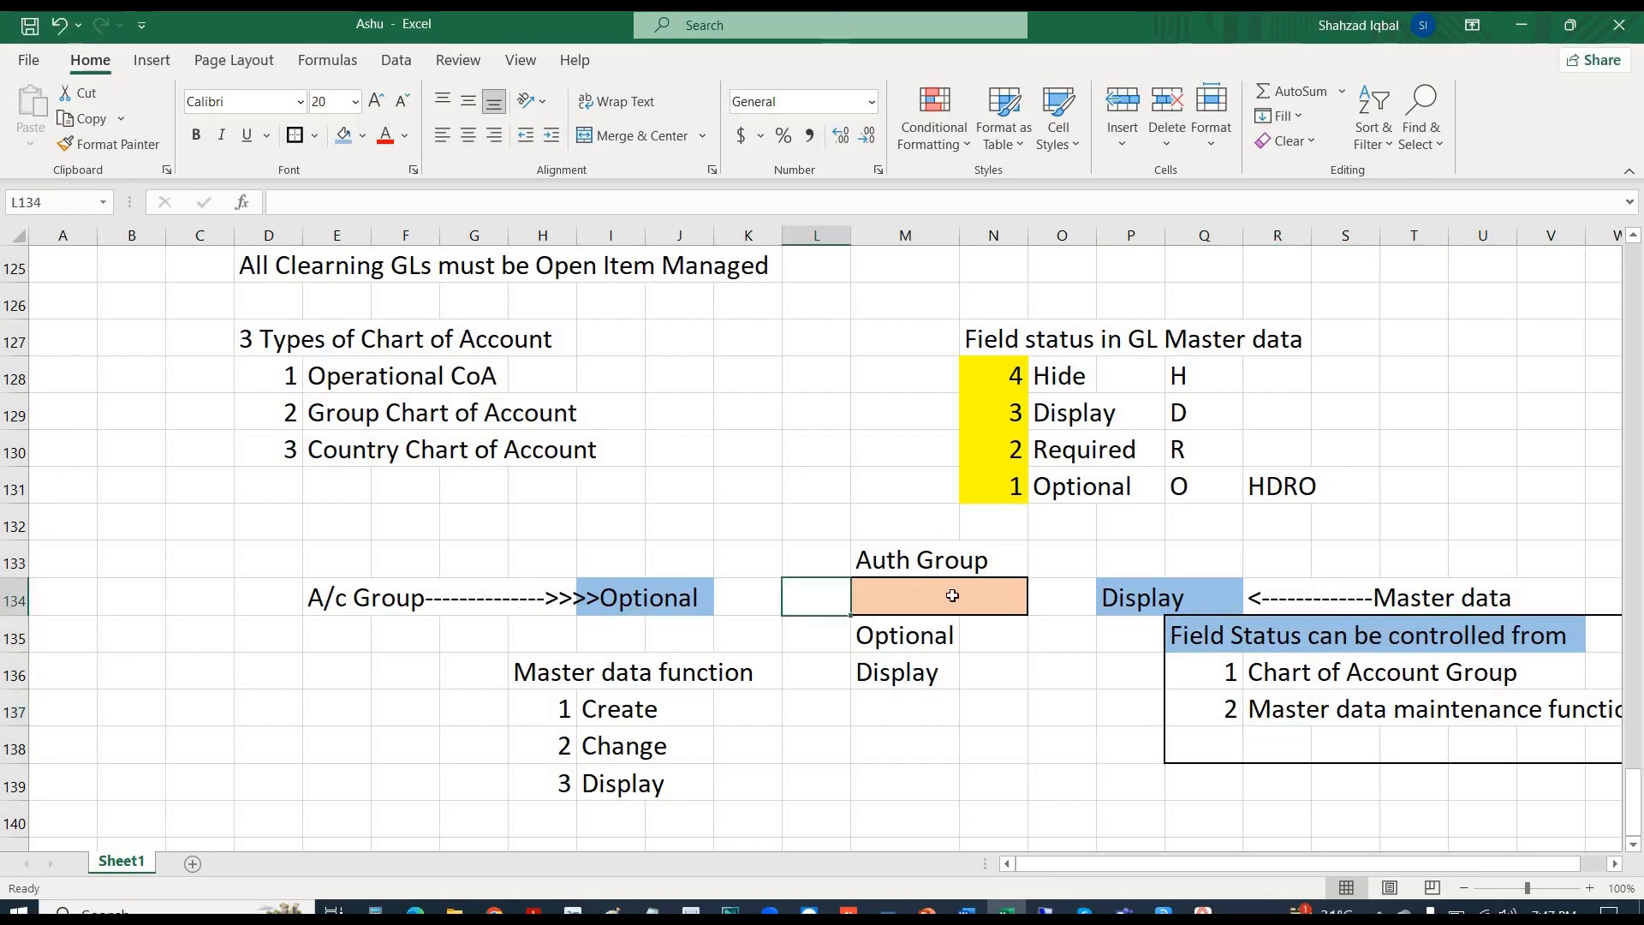
{"action": "key", "text": "Right"}
{"action": "left_click_drag", "start_coordinate": [683, 591], "coordinate": [590, 591]}
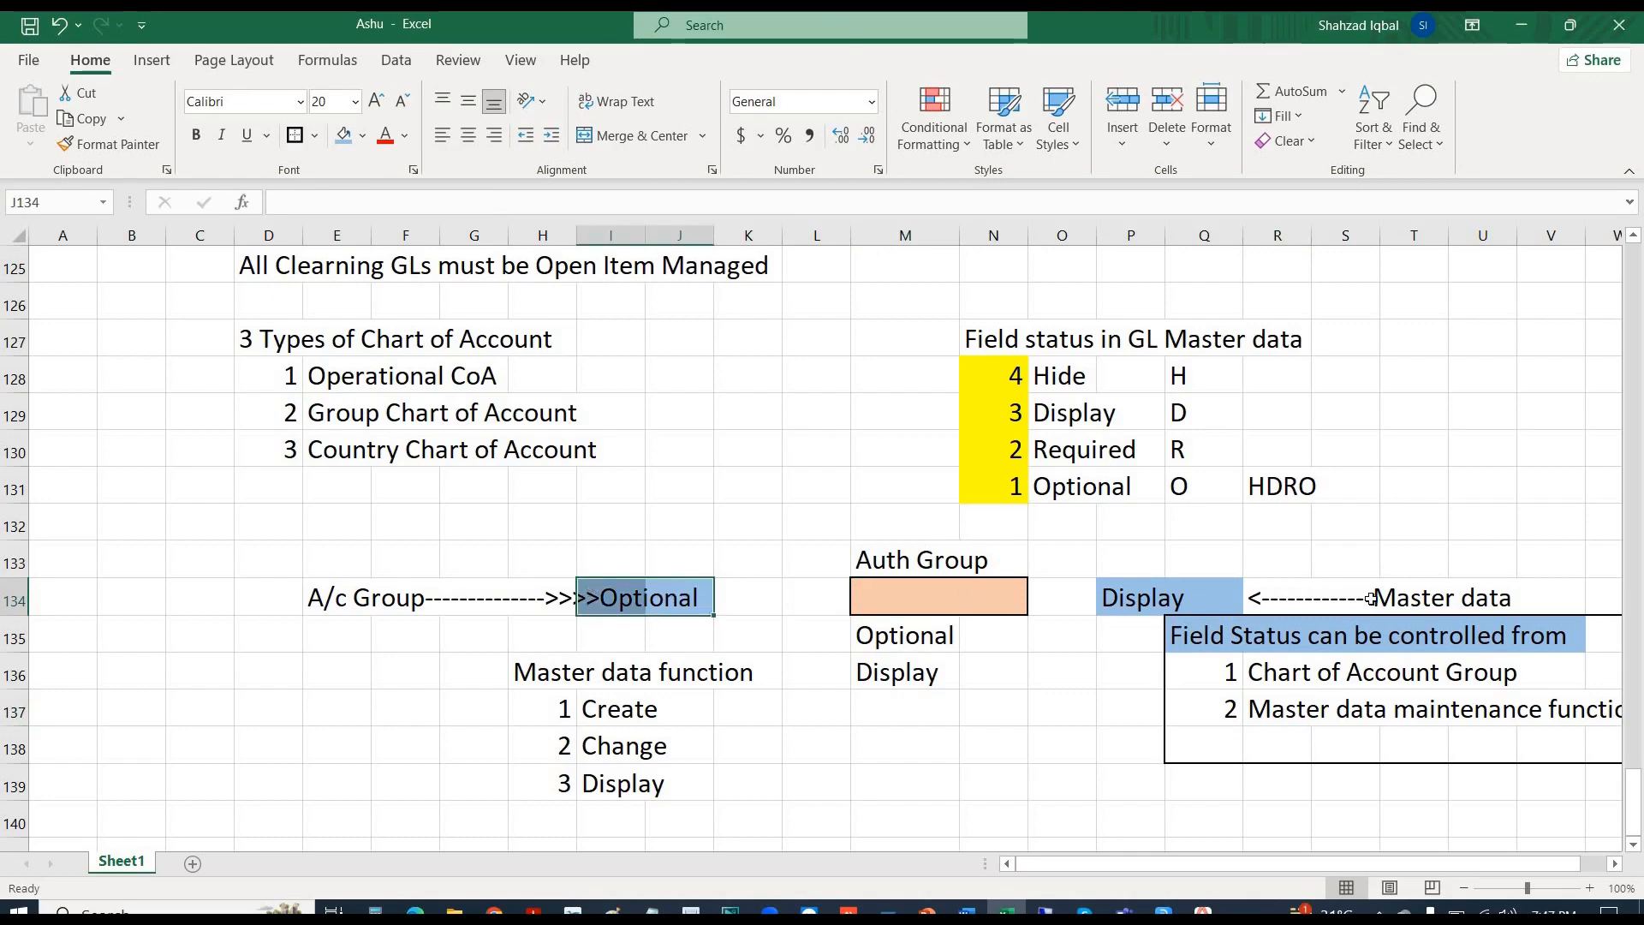
{"action": "left_click_drag", "start_coordinate": [1169, 595], "coordinate": [1155, 599]}
{"action": "key", "text": "alt+Tab"}
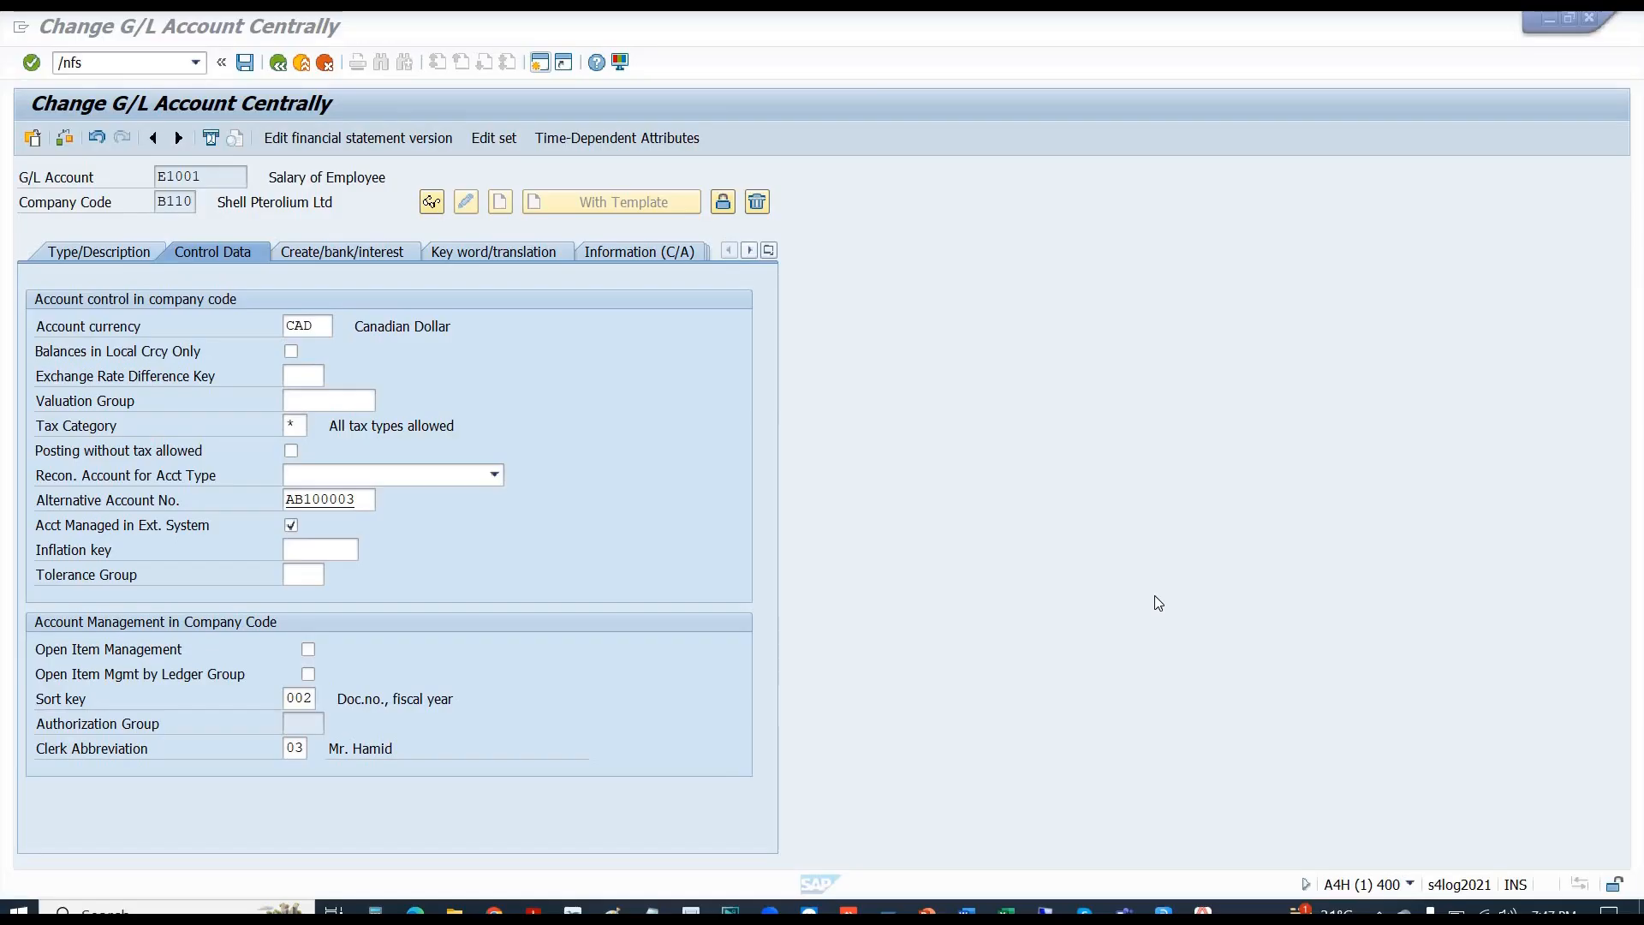
- Close the extra Display G/L Account window
{"action": "key", "text": "alt+Tab"}
{"action": "key", "text": "alt+Tab"}
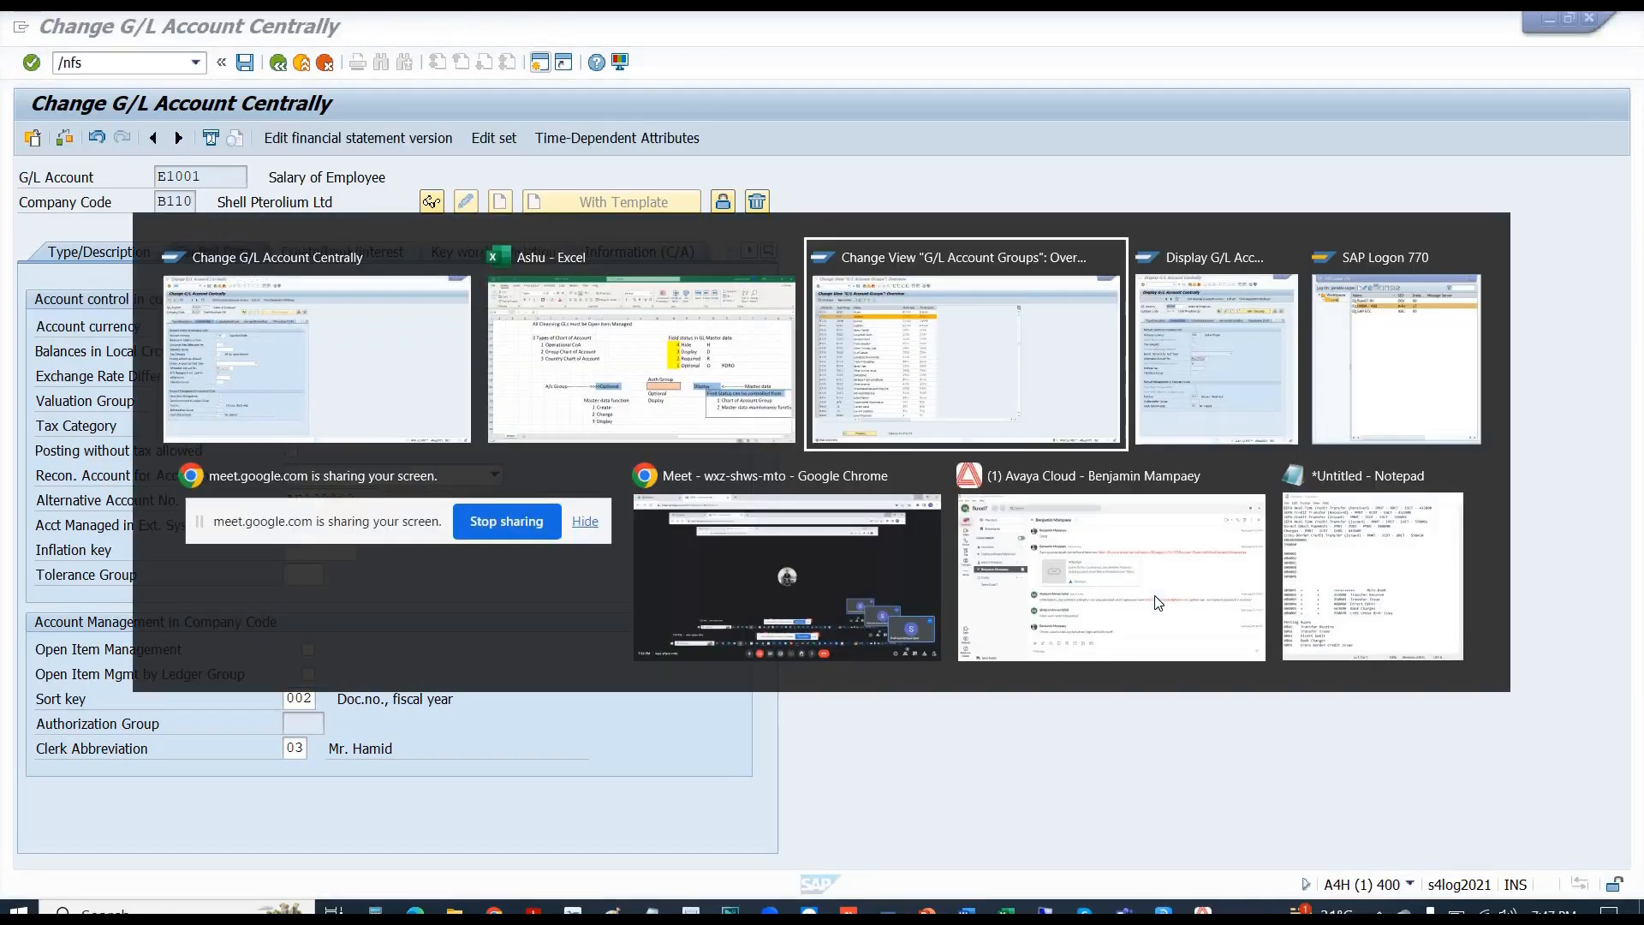
{"action": "key", "text": "alt+Tab"}
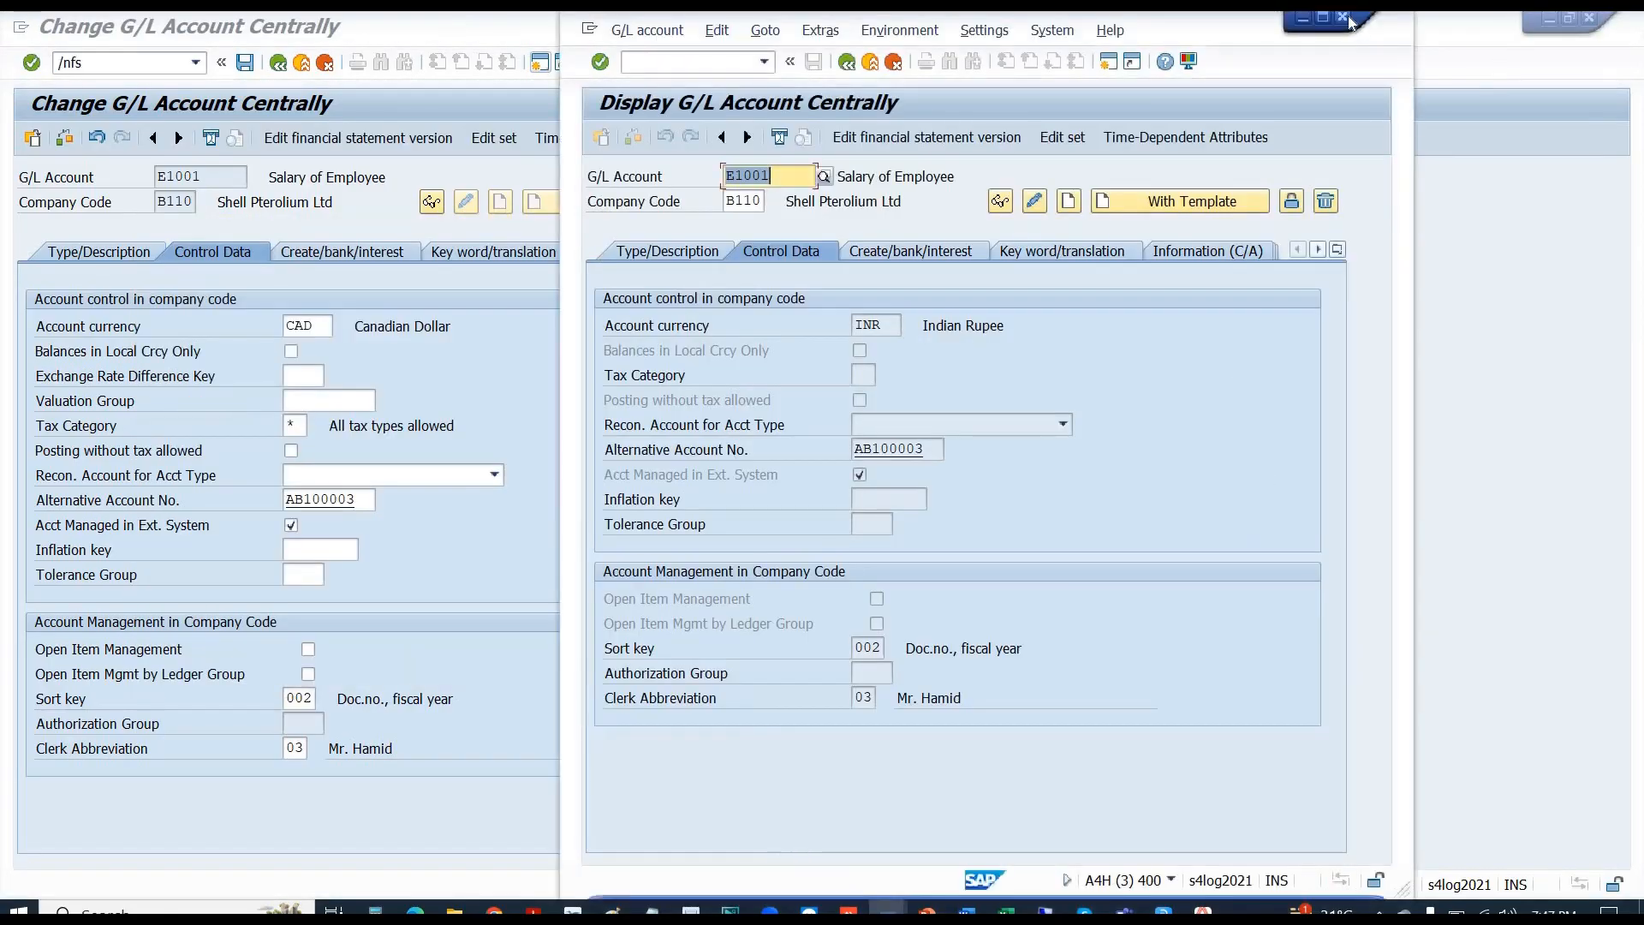
{"action": "left_click", "coordinate": [1343, 17]}
- Return to the IMG and expand Additional Activities to reach Define Screen Layout for Each Transaction
{"action": "key", "text": "alt+Tab"}
{"action": "key", "text": "alt+Tab"}
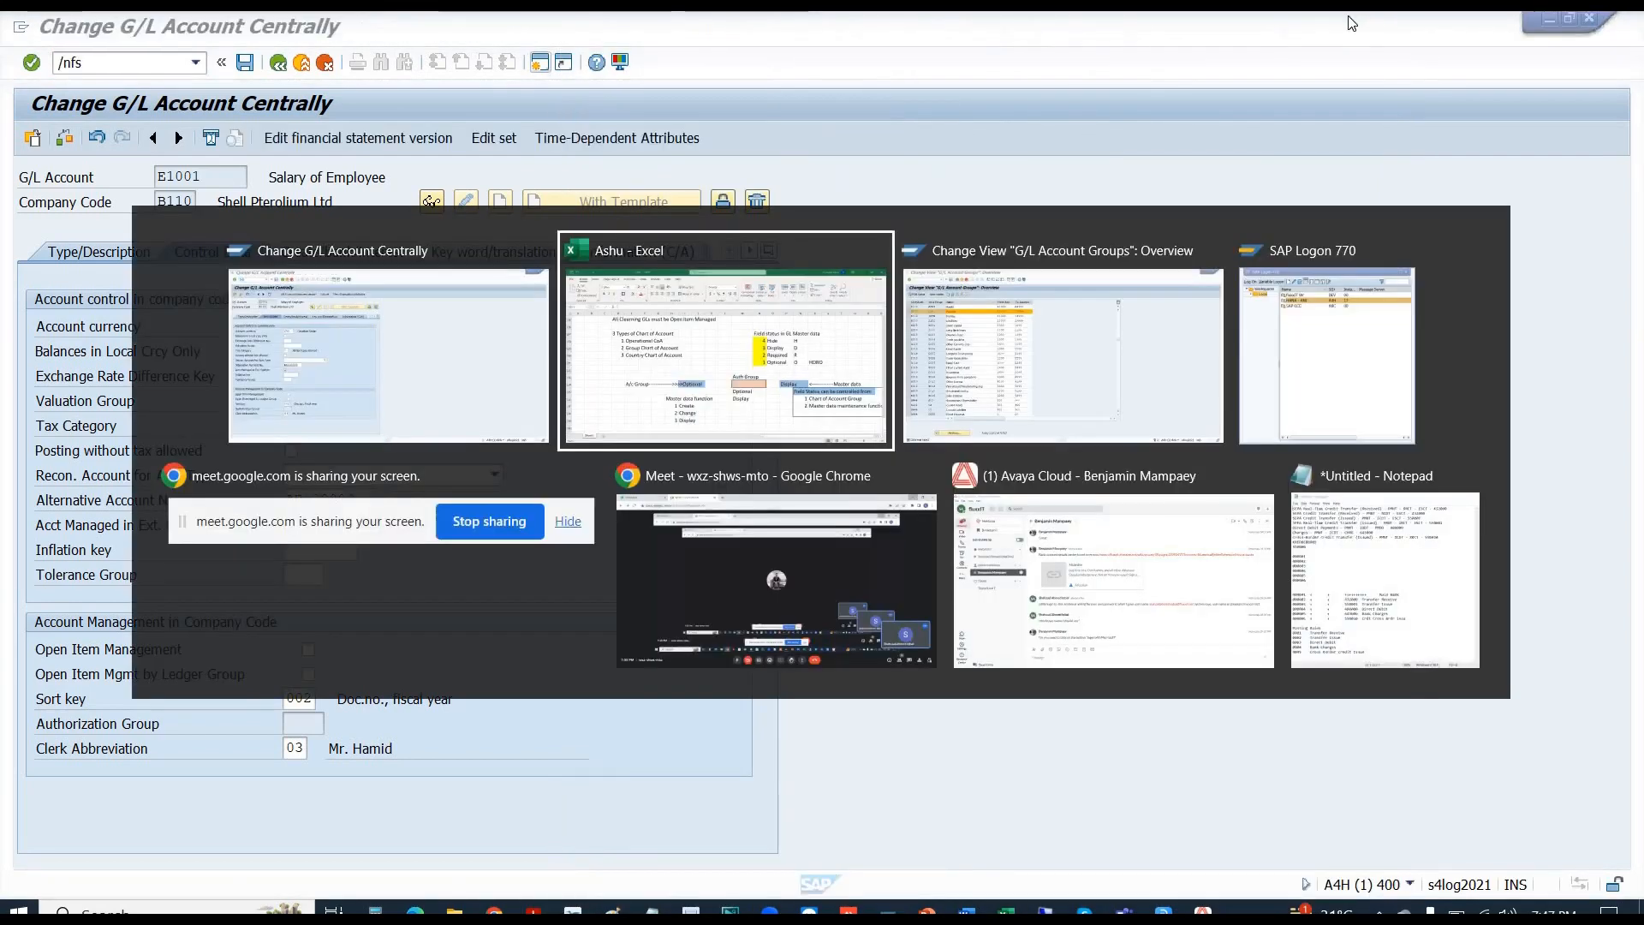
{"action": "left_click", "coordinate": [279, 65]}
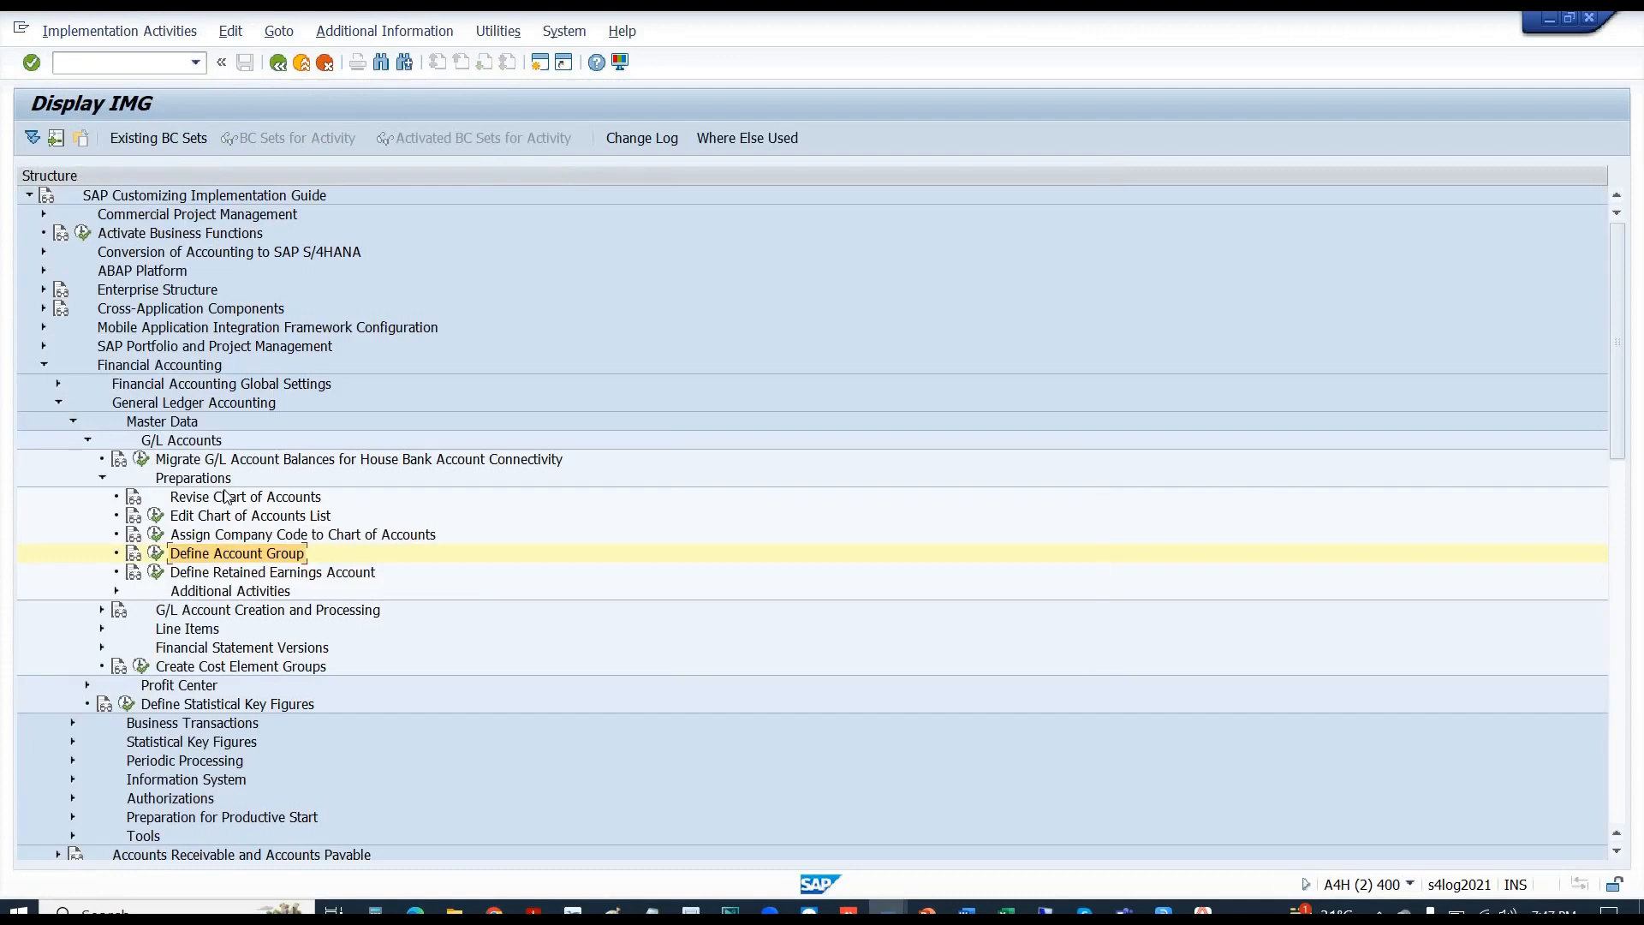
{"action": "left_click", "coordinate": [212, 594]}
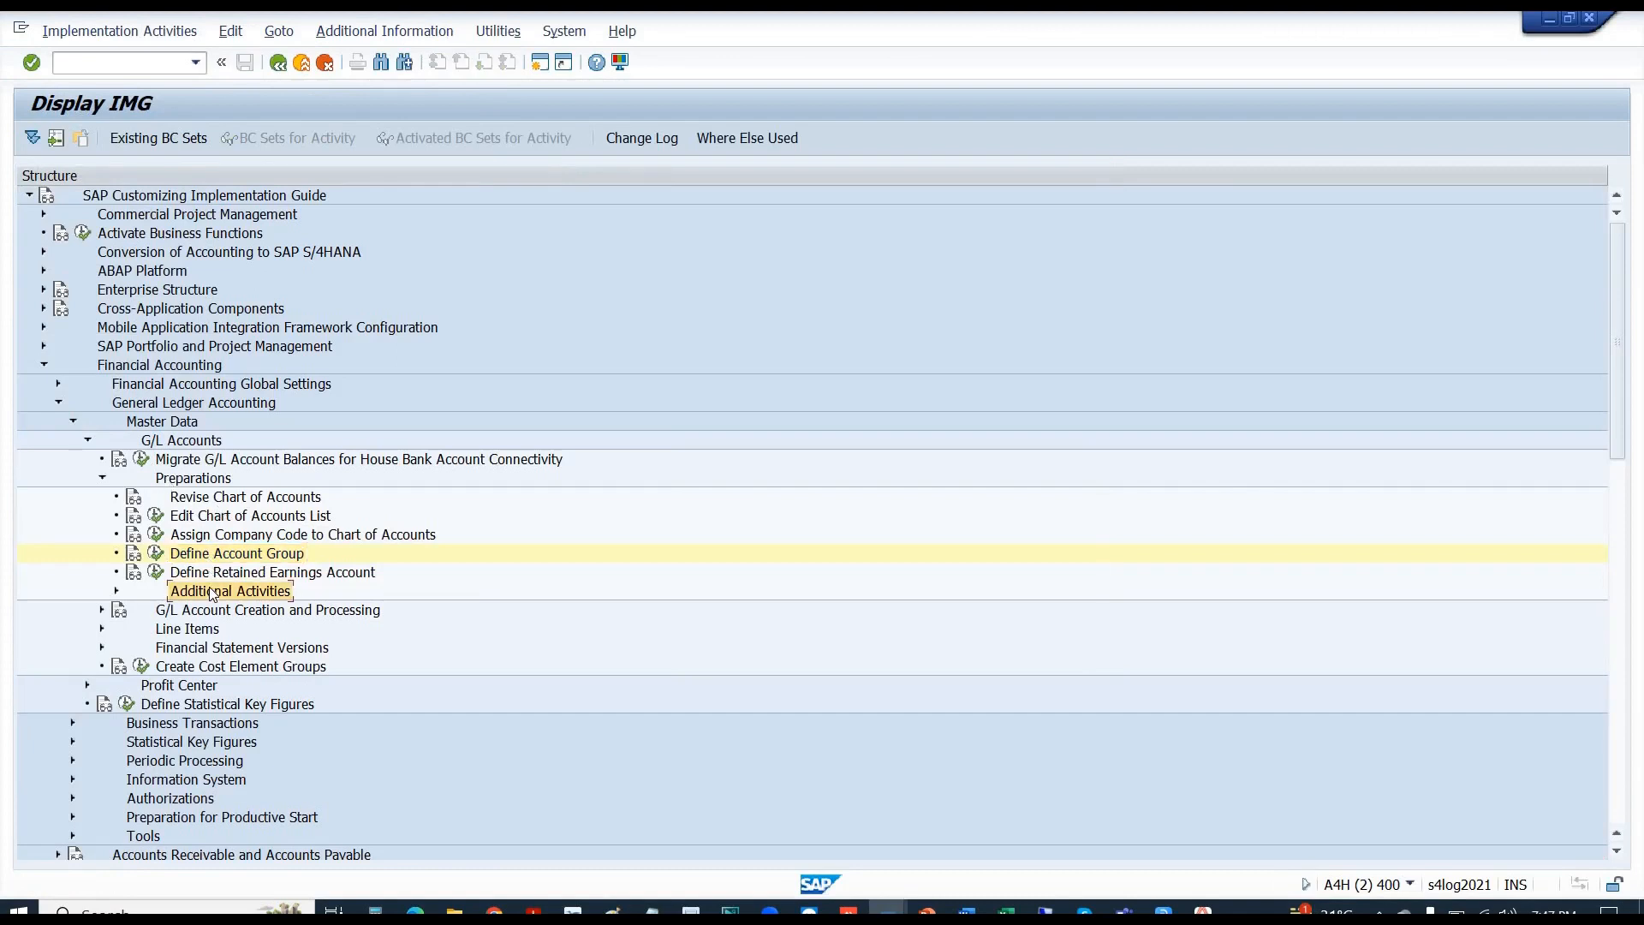
{"action": "left_click", "coordinate": [117, 591]}
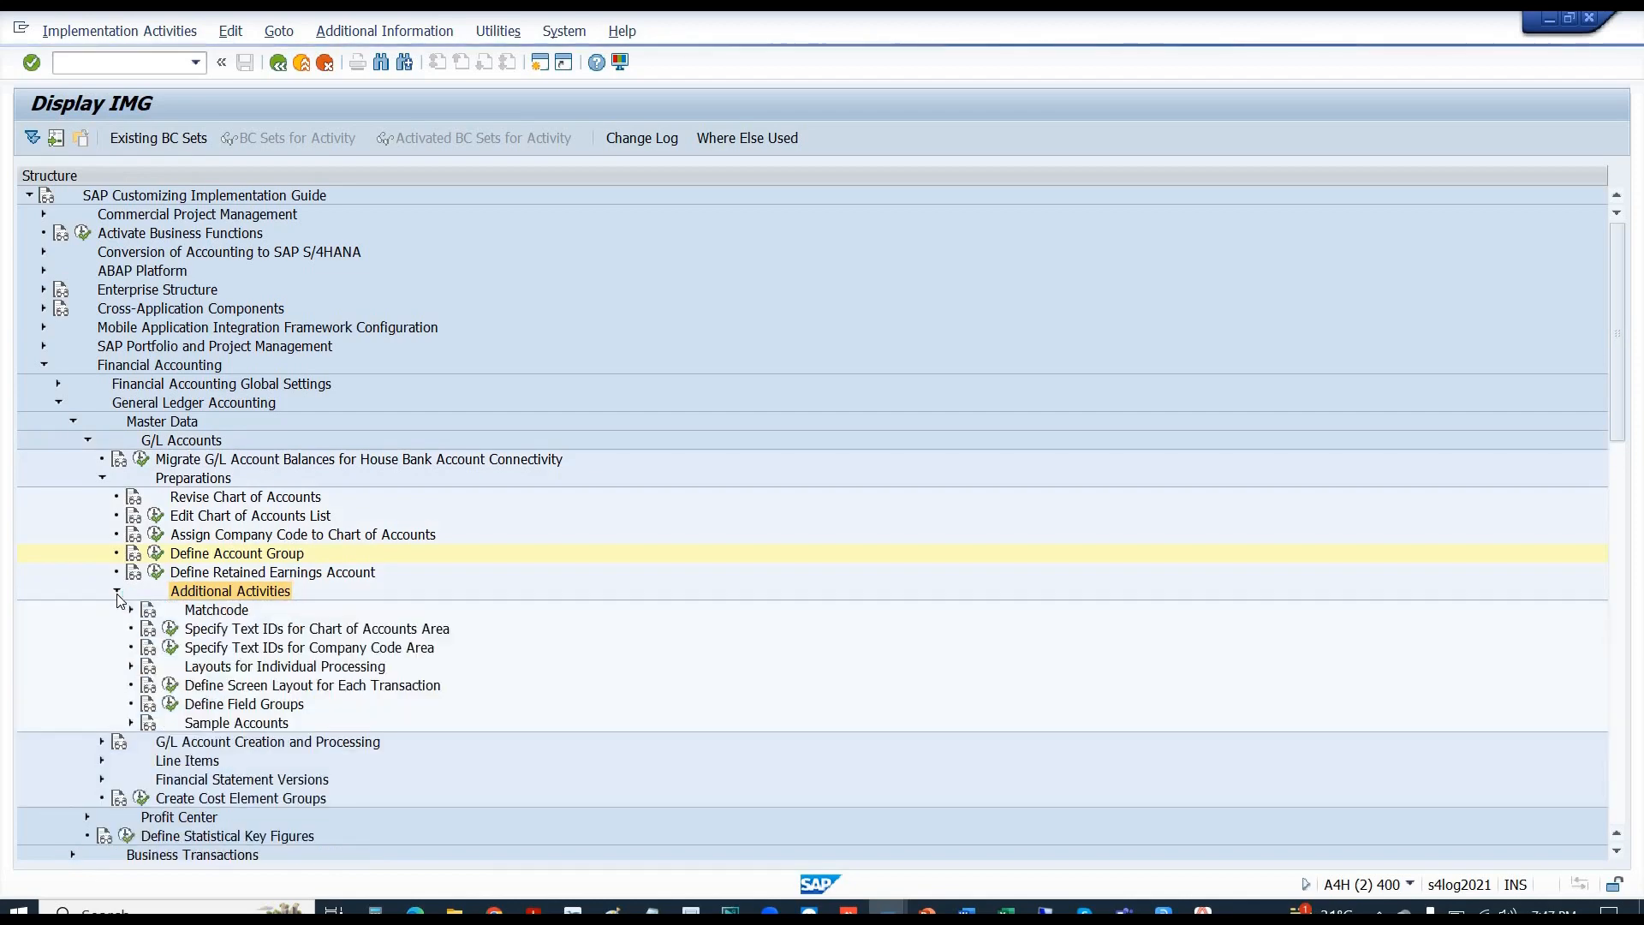
{"action": "left_click", "coordinate": [218, 688]}
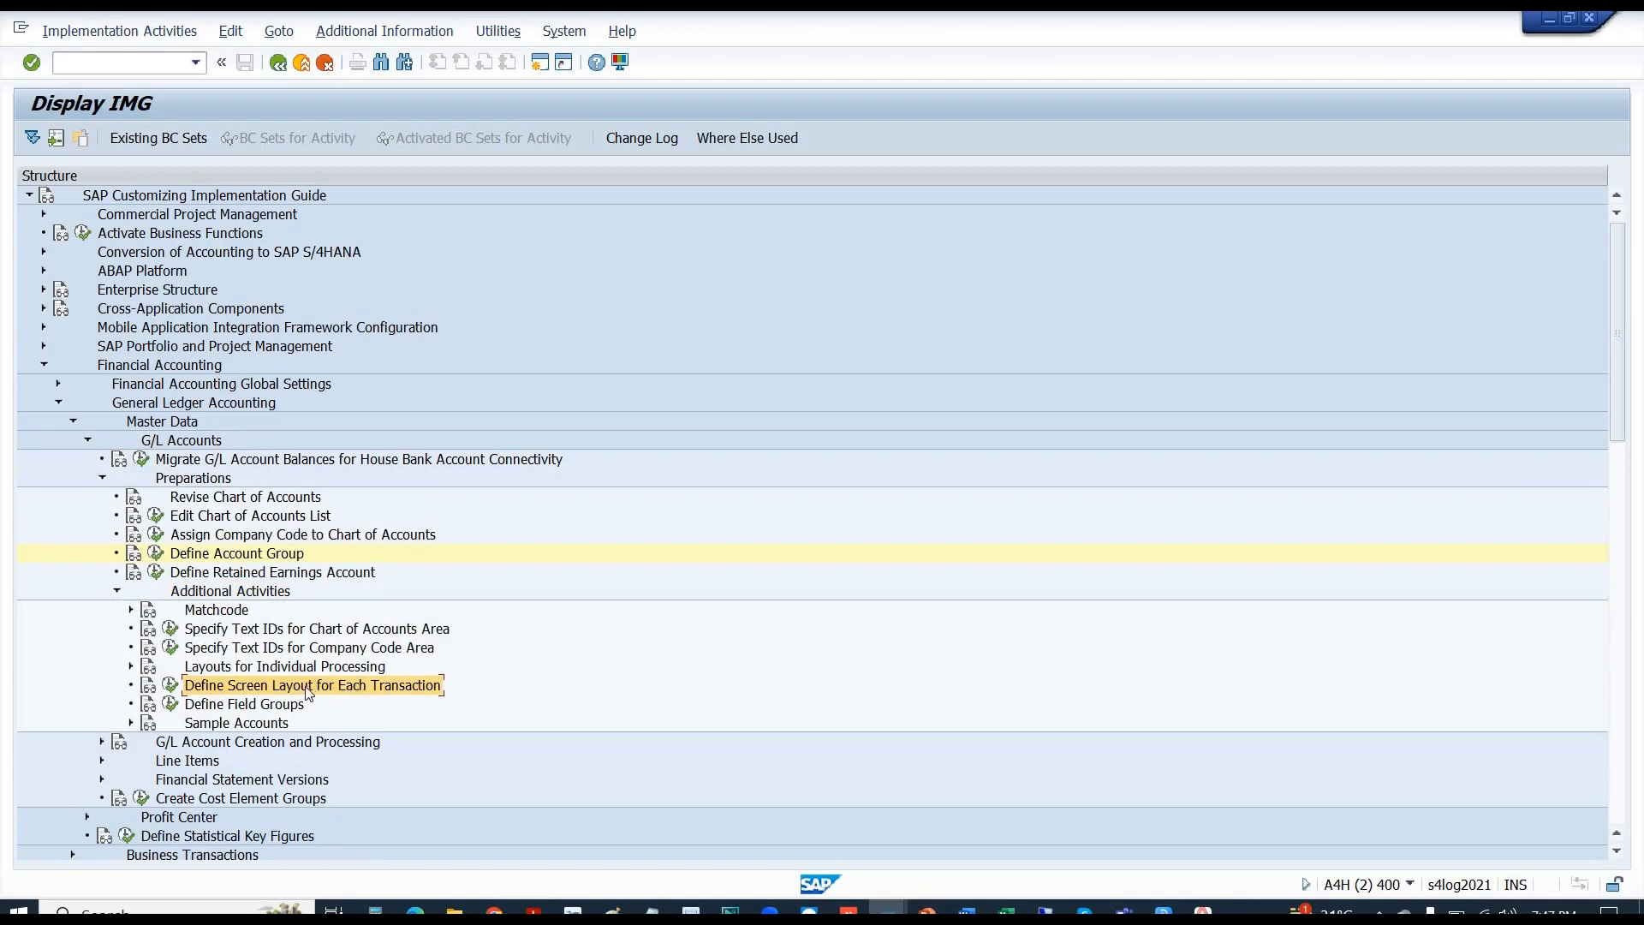
- Suppress Authorization group under Change > Account management and save it to the customizing request
{"action": "left_click", "coordinate": [170, 686]}
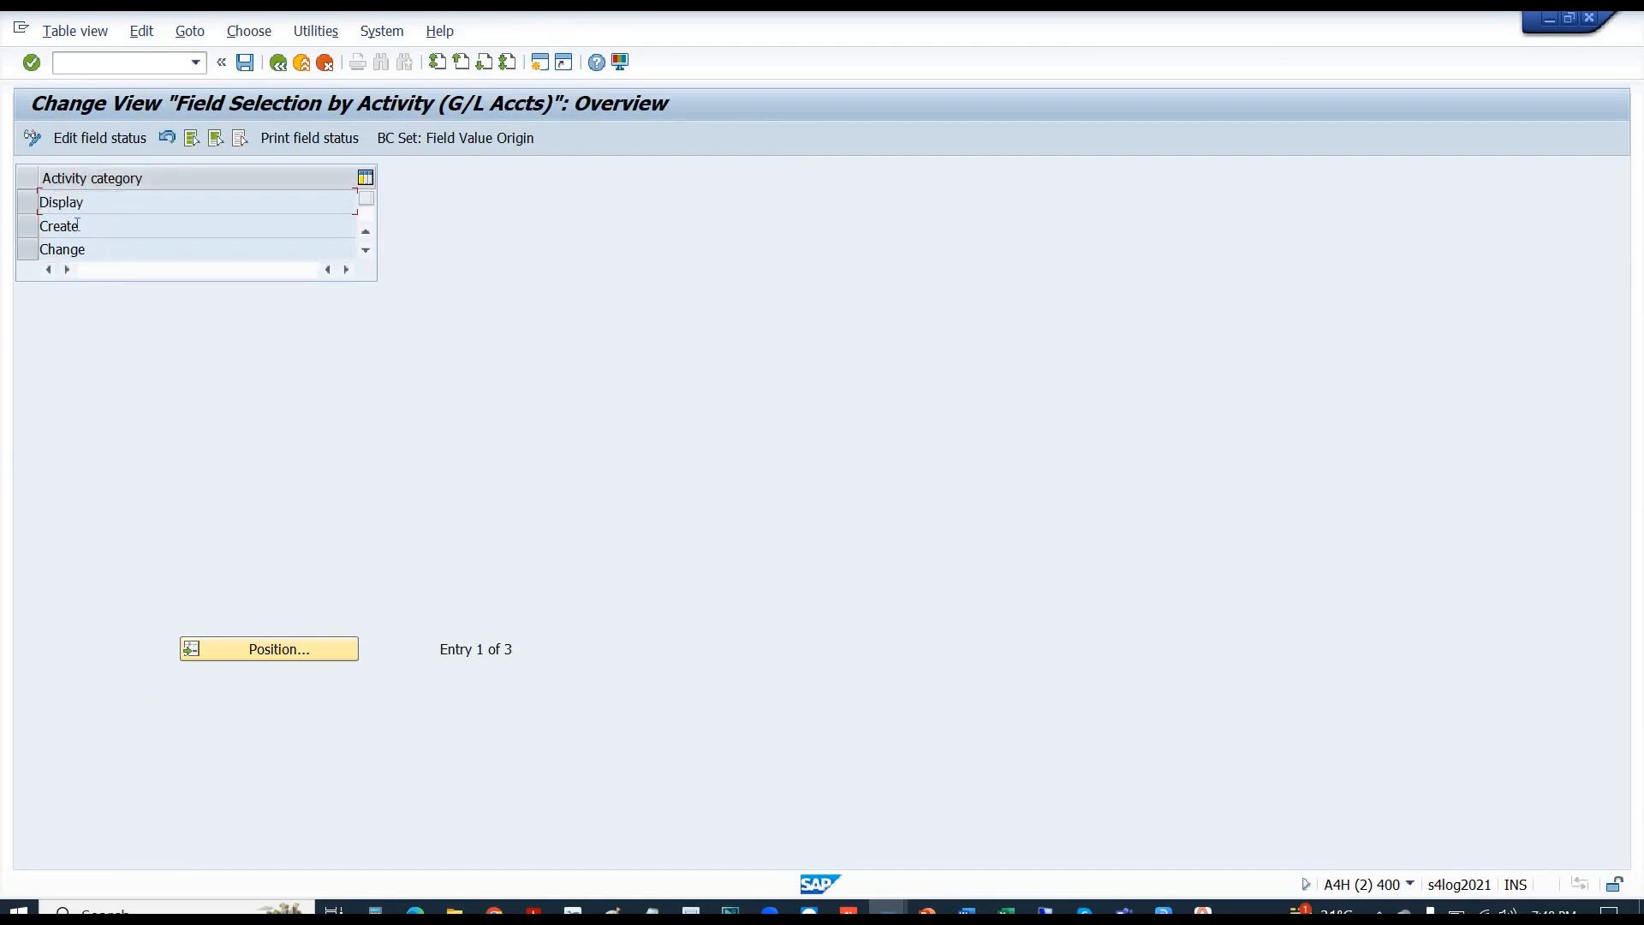
{"action": "left_click_drag", "start_coordinate": [79, 225], "coordinate": [32, 251]}
{"action": "left_click_drag", "start_coordinate": [86, 202], "coordinate": [24, 210]}
{"action": "double_click", "coordinate": [100, 249]}
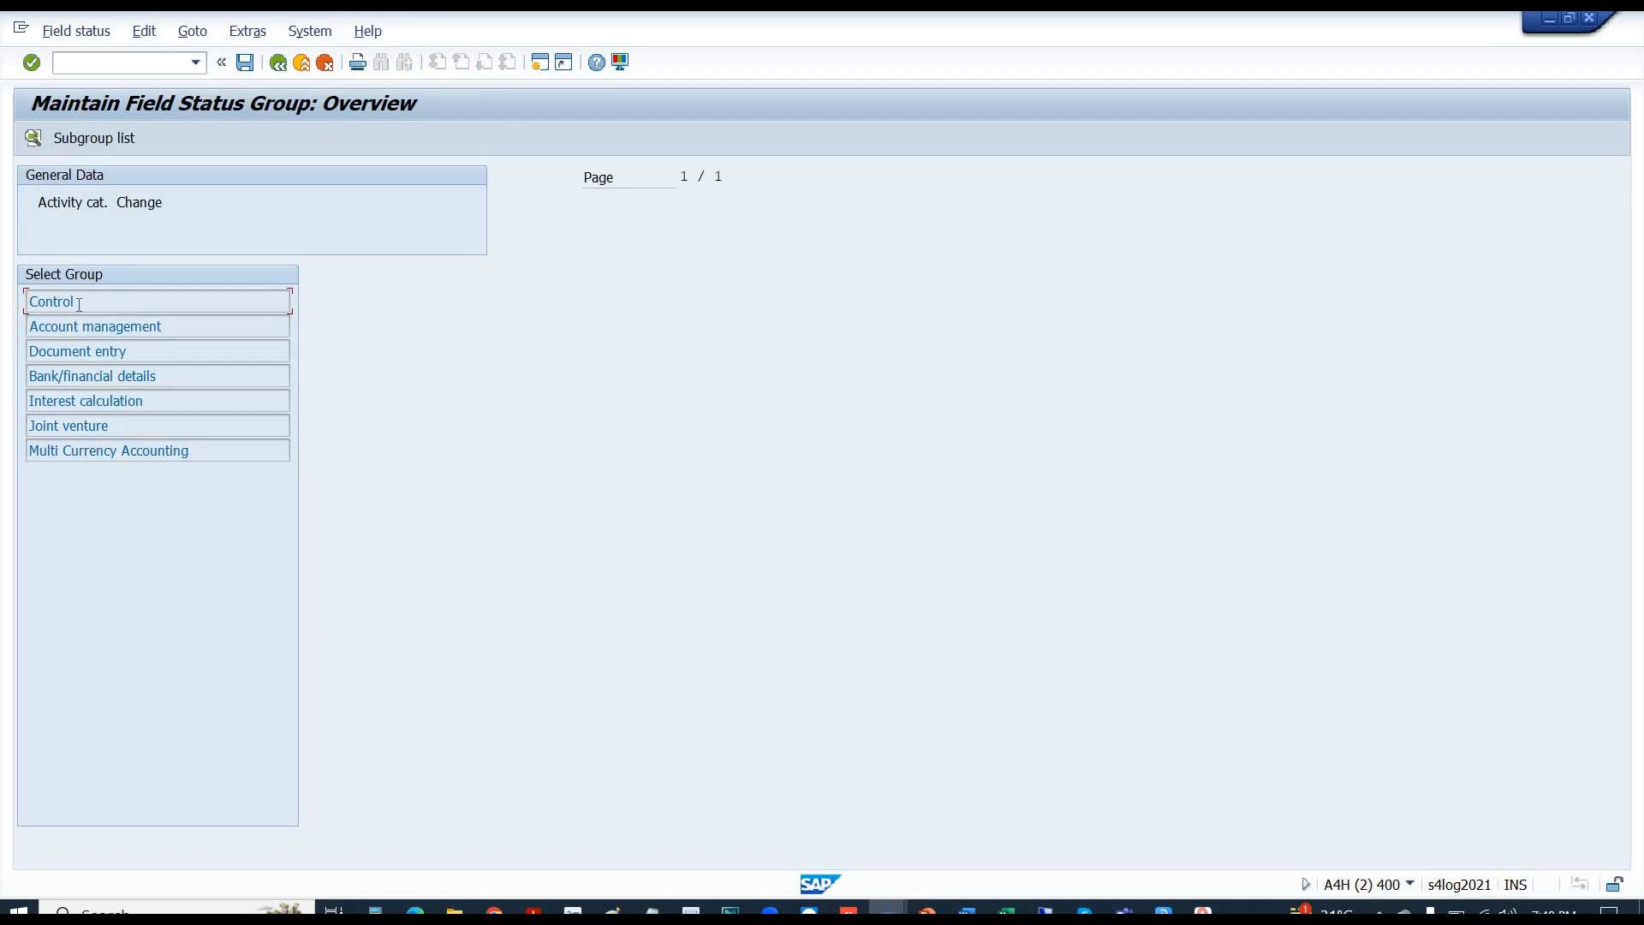
{"action": "double_click", "coordinate": [137, 327]}
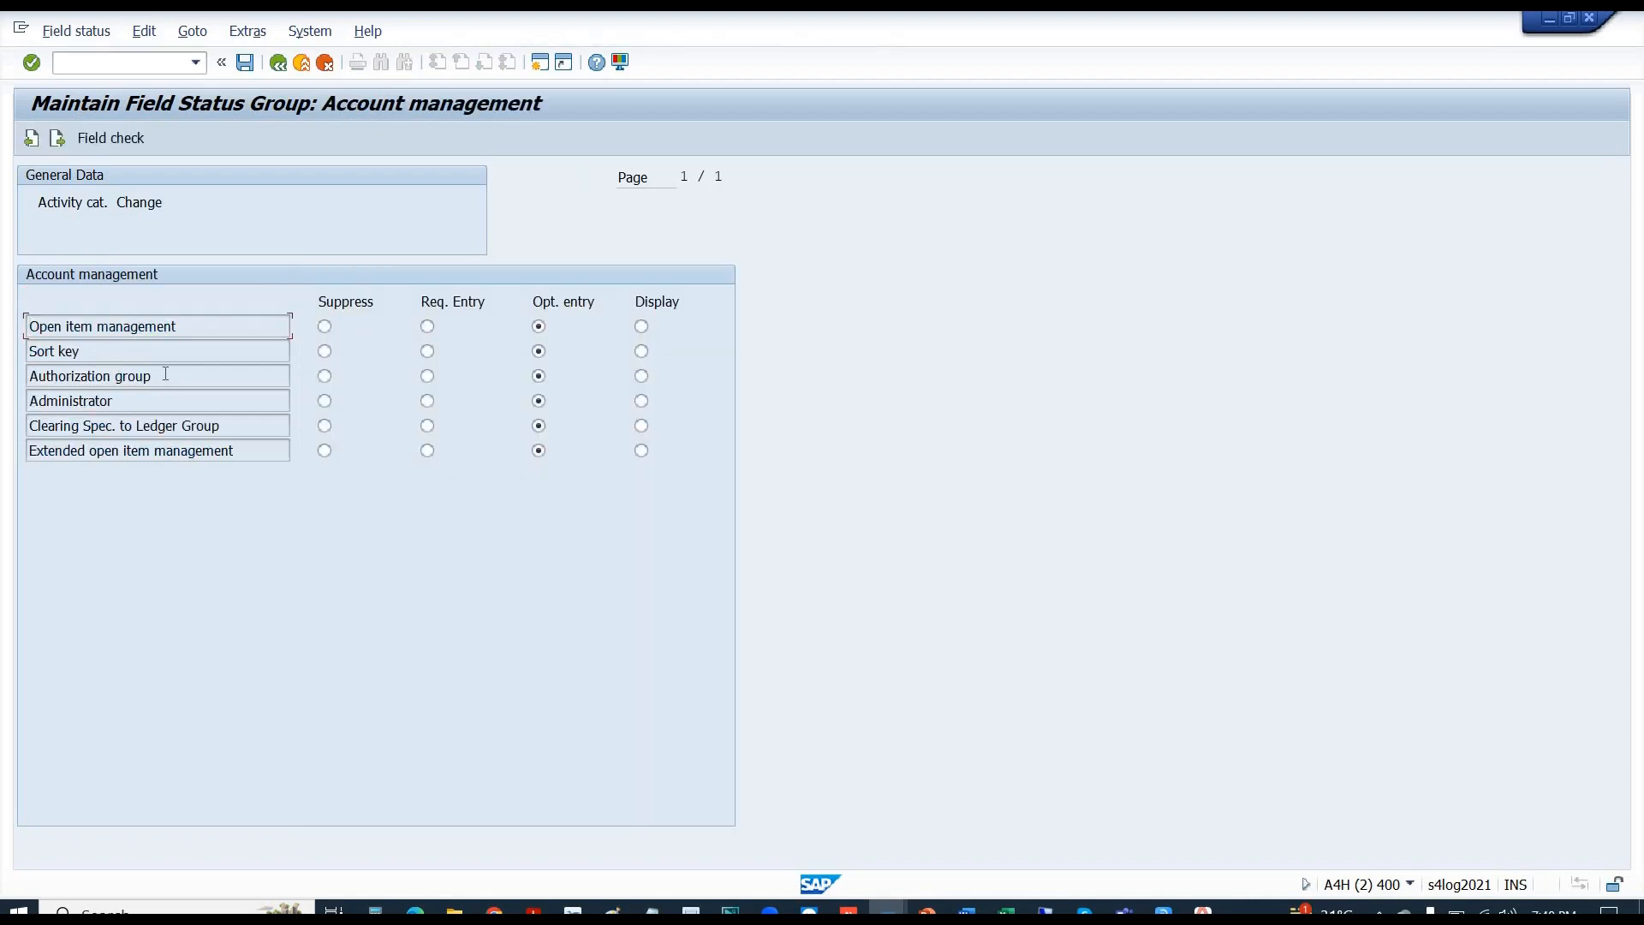
{"action": "left_click_drag", "start_coordinate": [154, 377], "coordinate": [26, 388]}
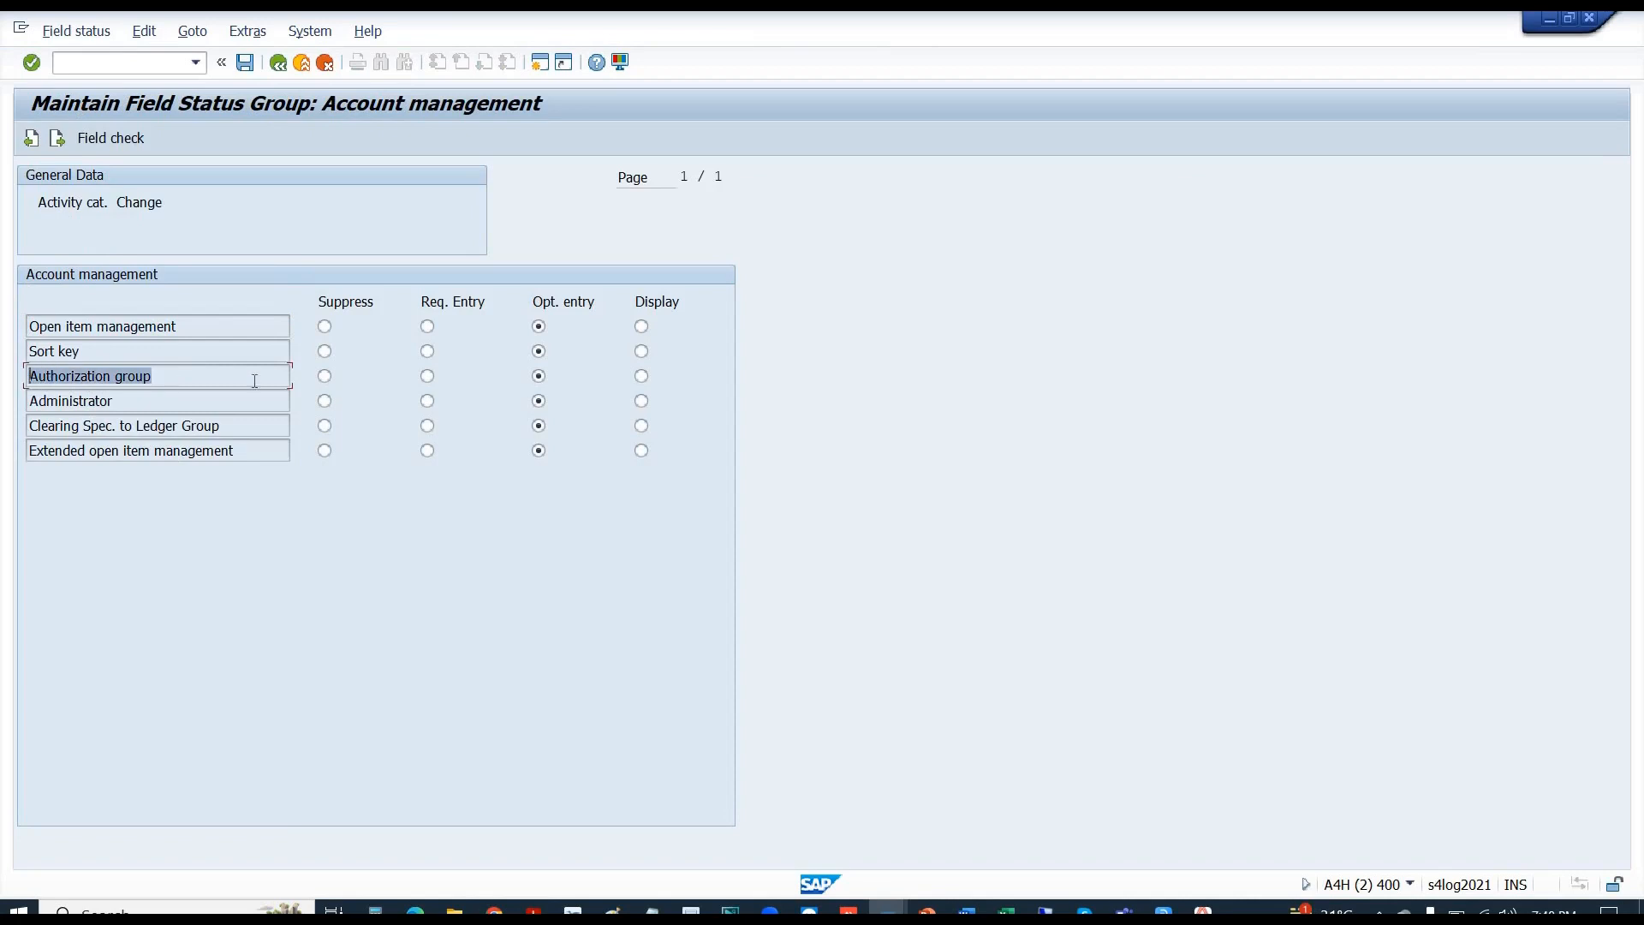
{"action": "left_click", "coordinate": [325, 377]}
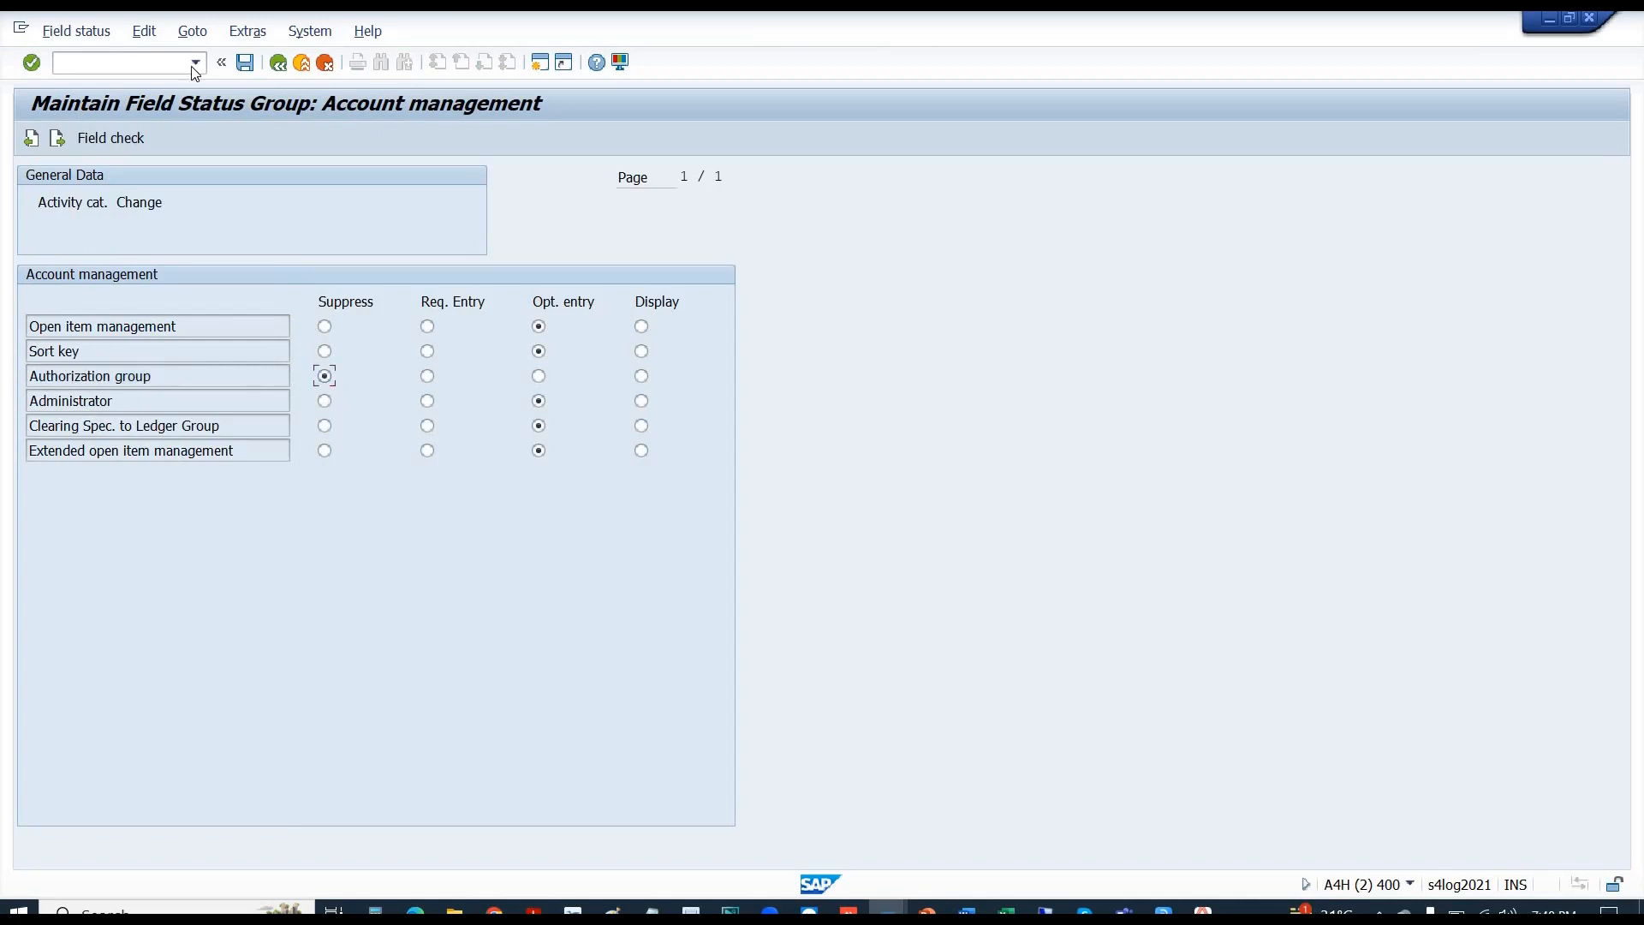
{"action": "left_click", "coordinate": [245, 63]}
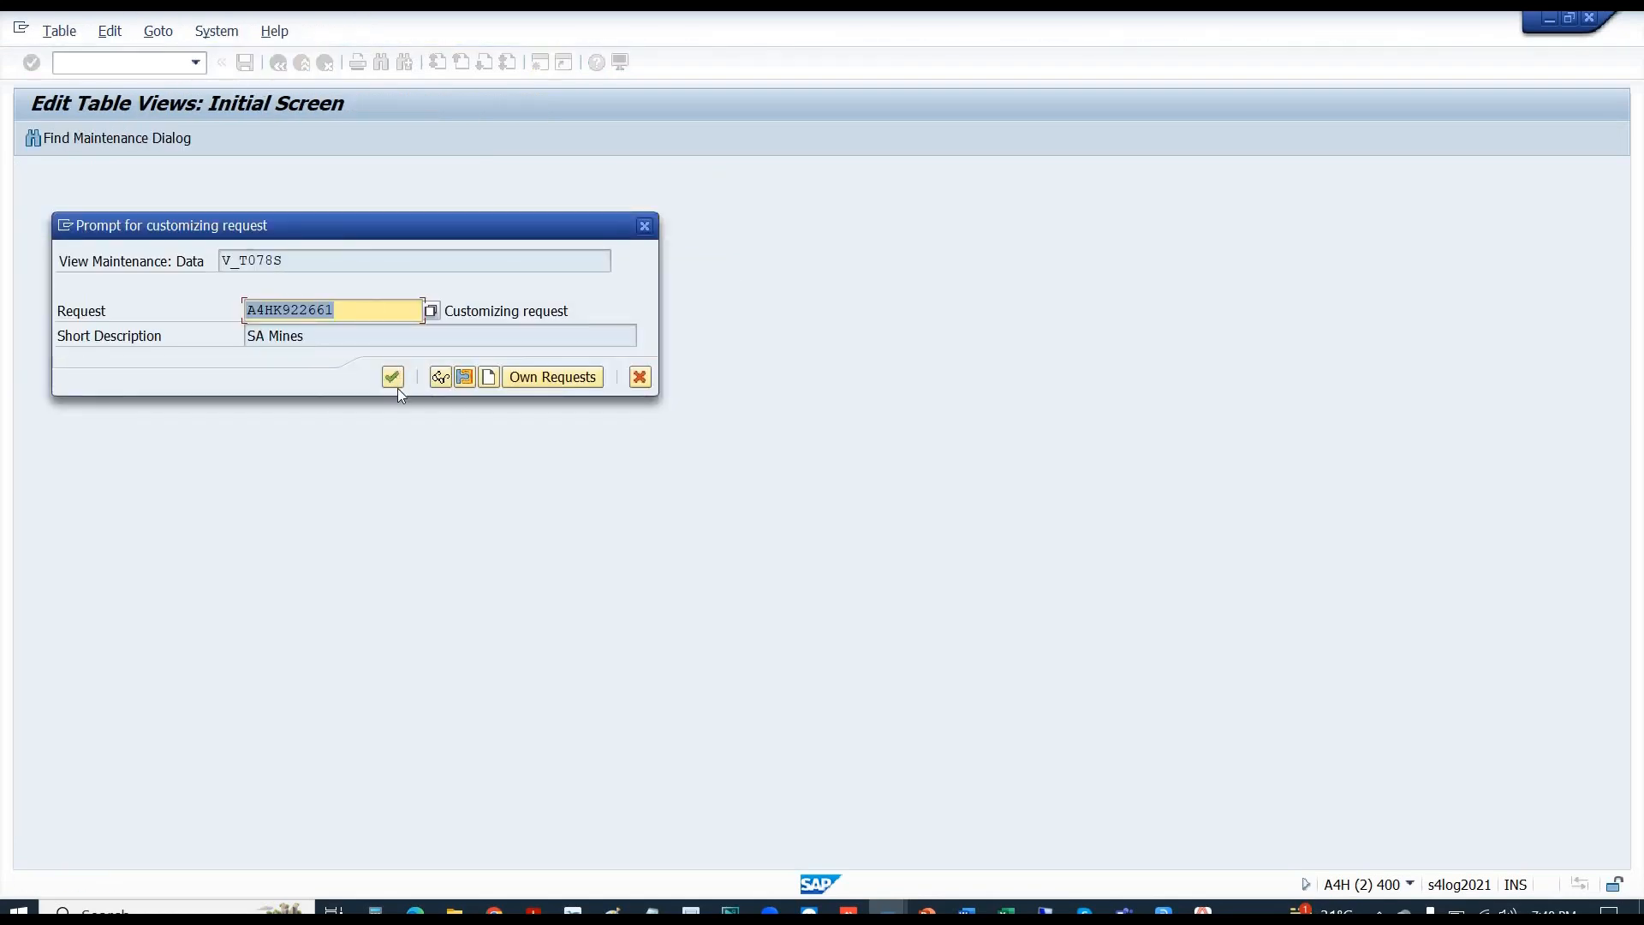
{"action": "left_click", "coordinate": [390, 382]}
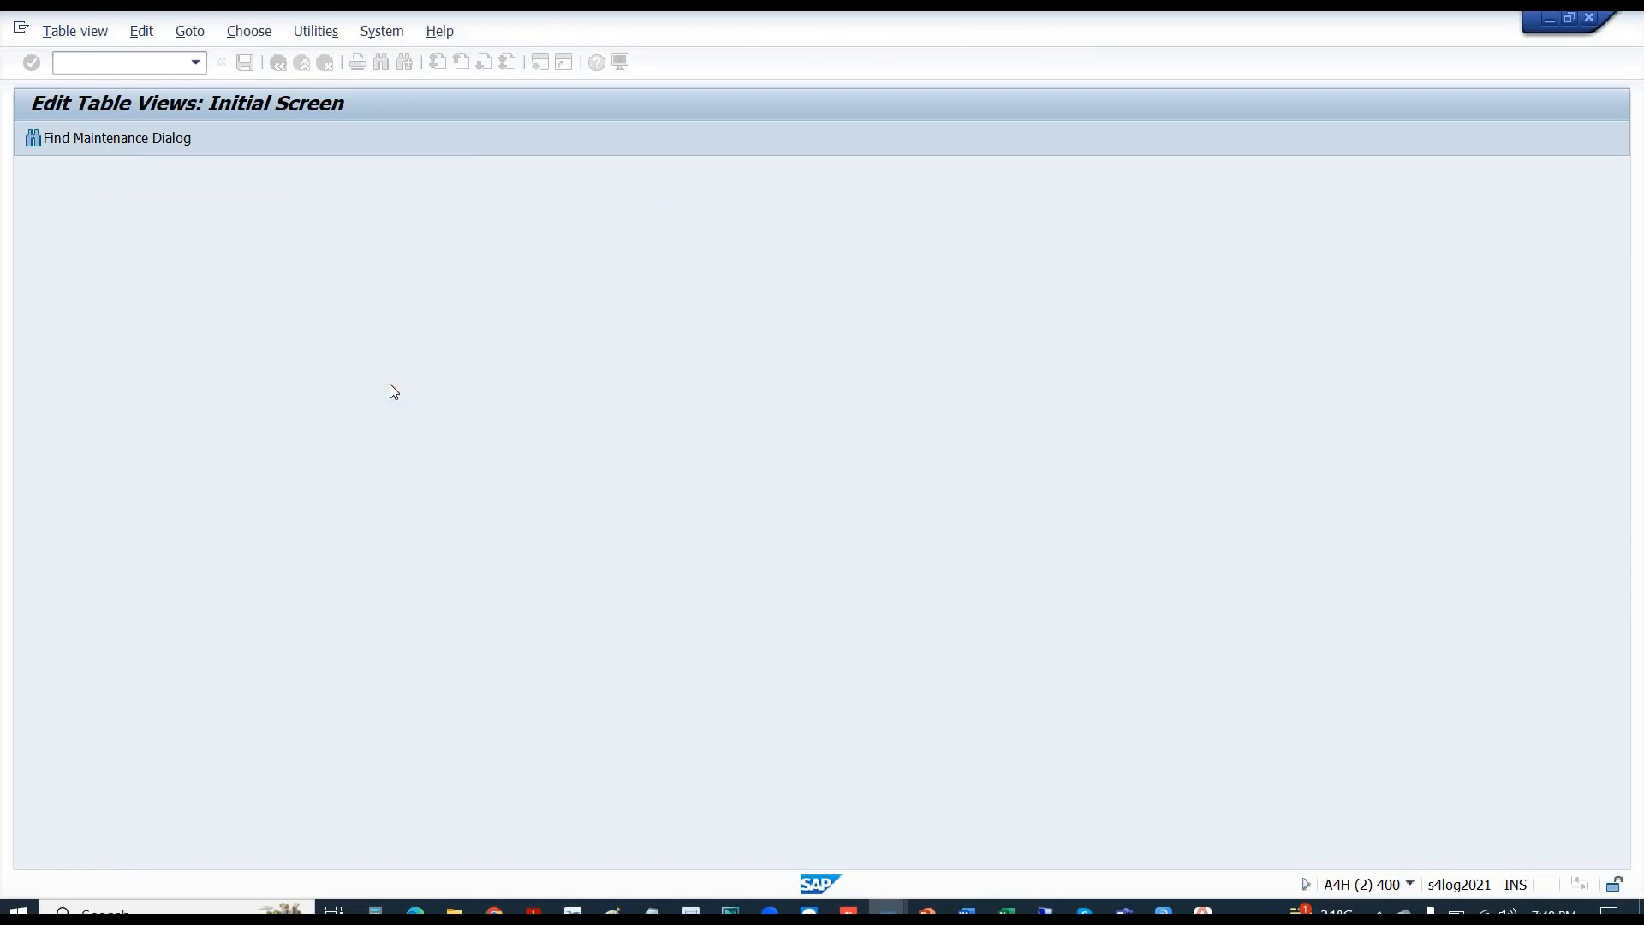
{"action": "key", "text": "alt+Tab"}
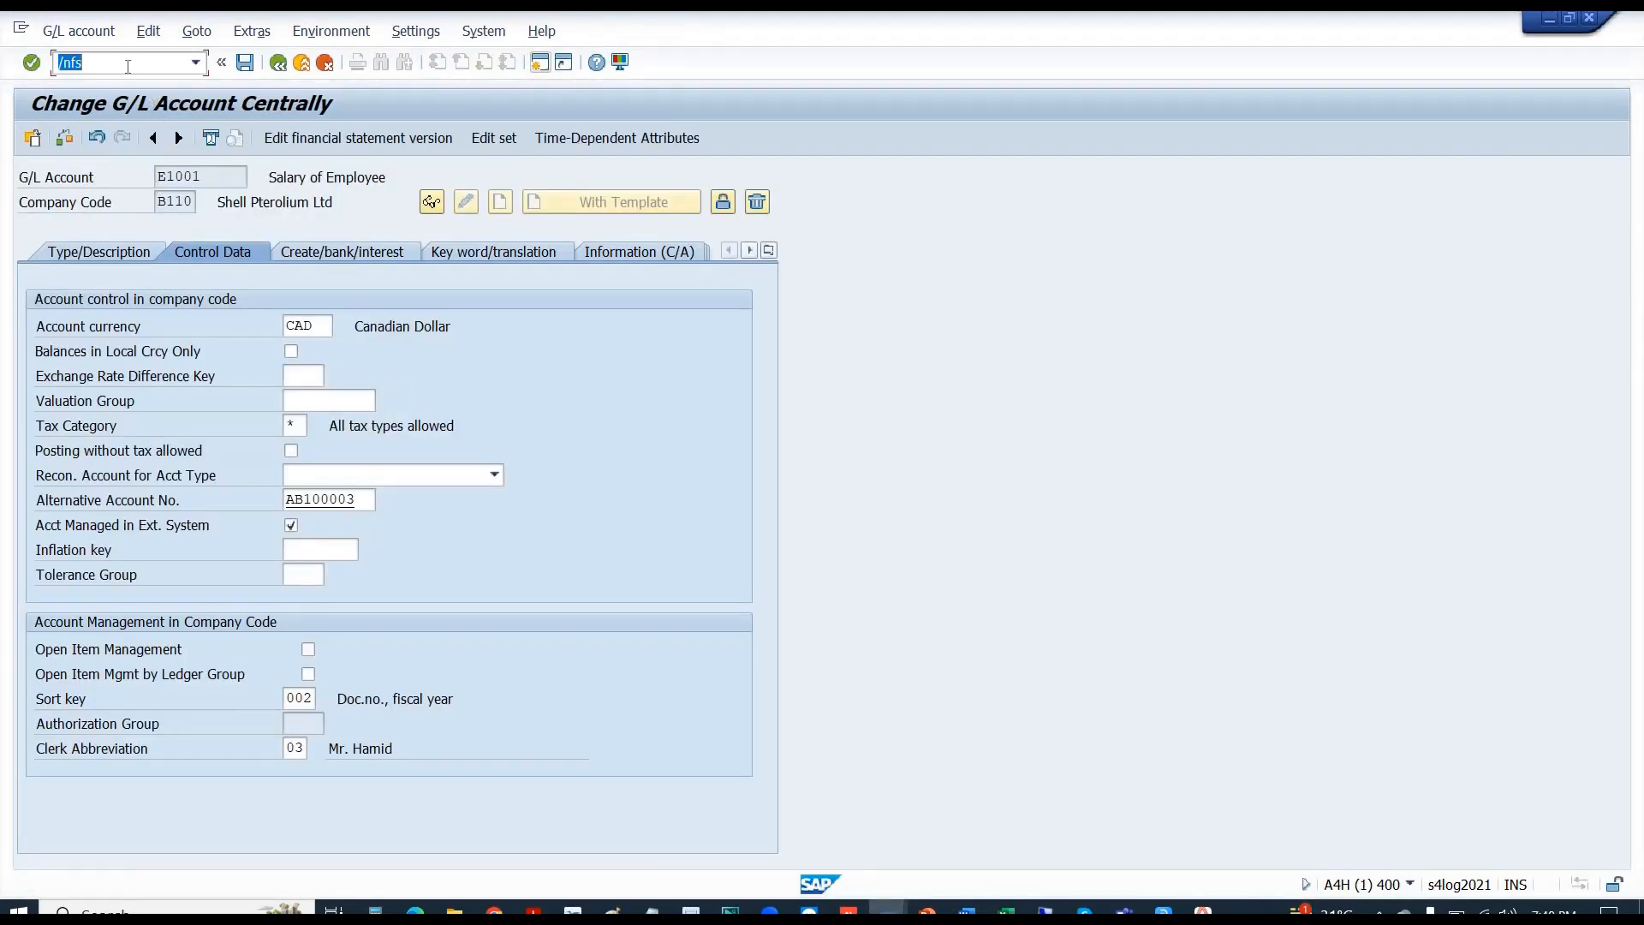
- Start creating account E1002 via /nfs with Nonoperating Expense type and account group EXP
{"action": "type", "text": "/nfs"}
{"action": "key", "text": "Return"}
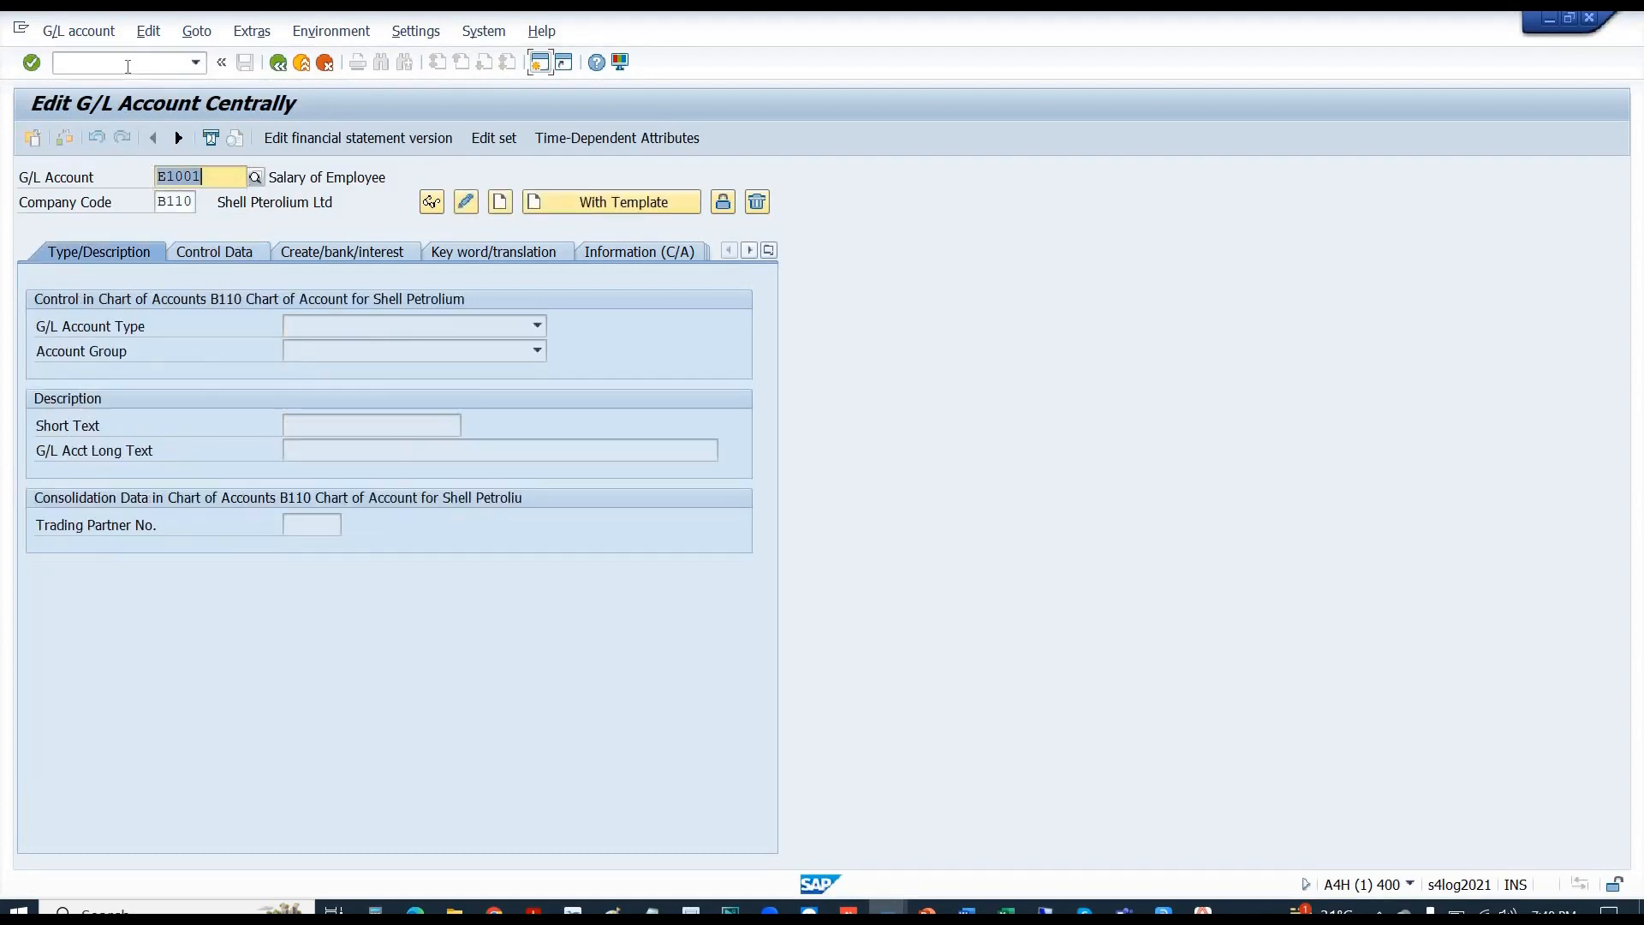
{"action": "key", "text": "Right"}
{"action": "key", "text": "BackSpace"}
{"action": "key", "text": "BackSpace"}
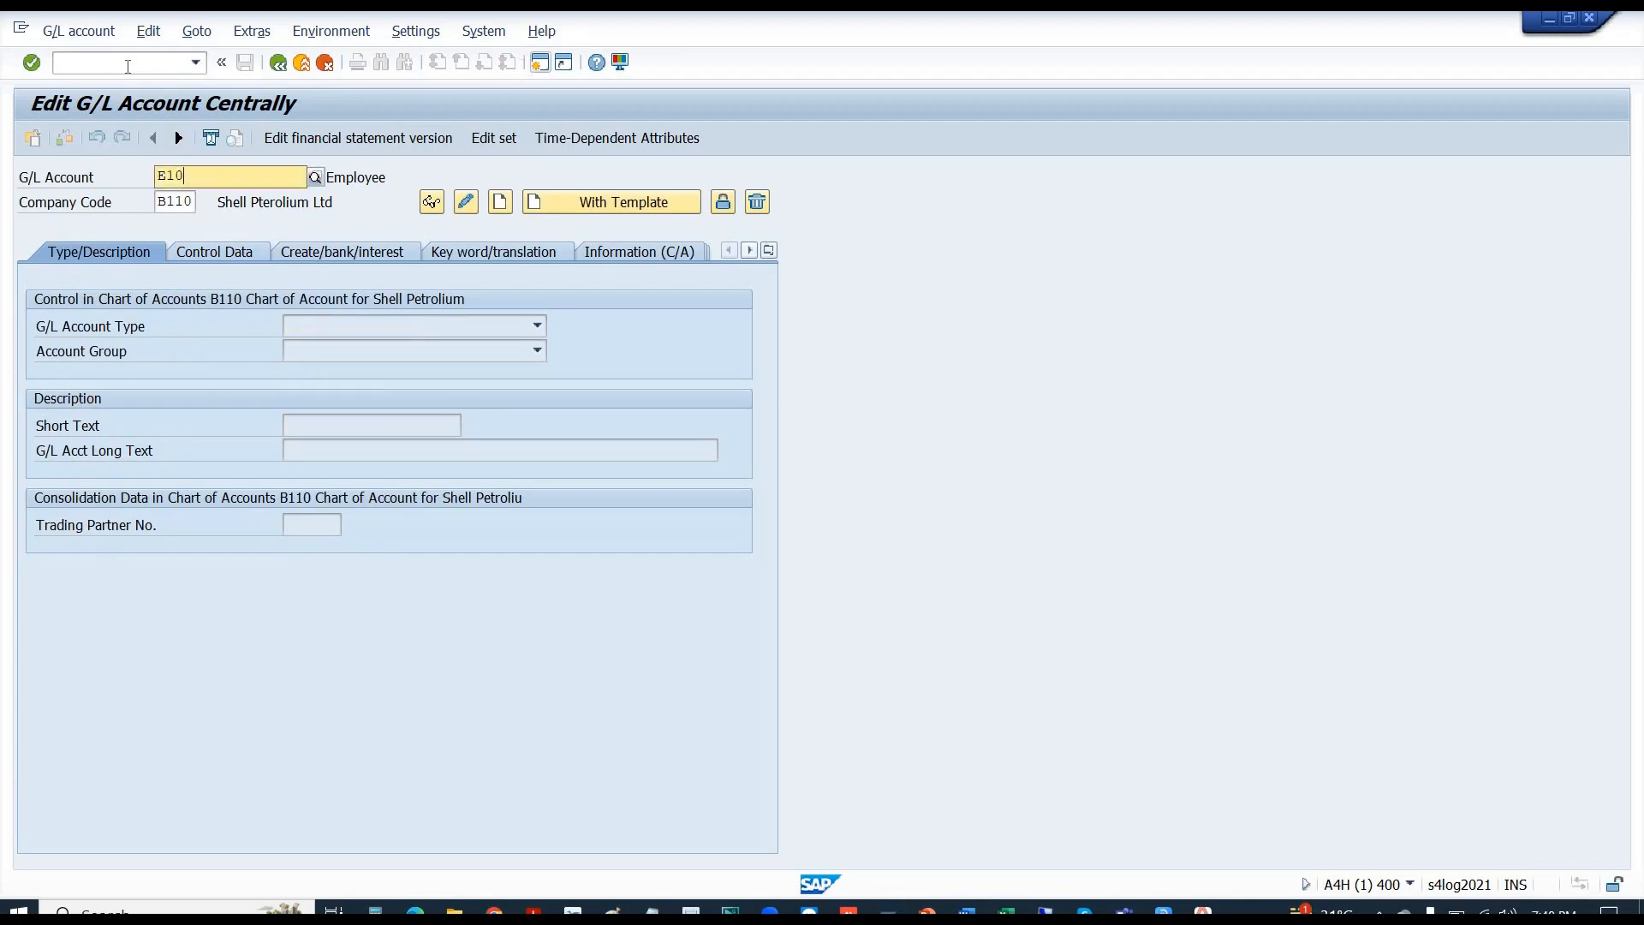
{"action": "type", "text": "0"}
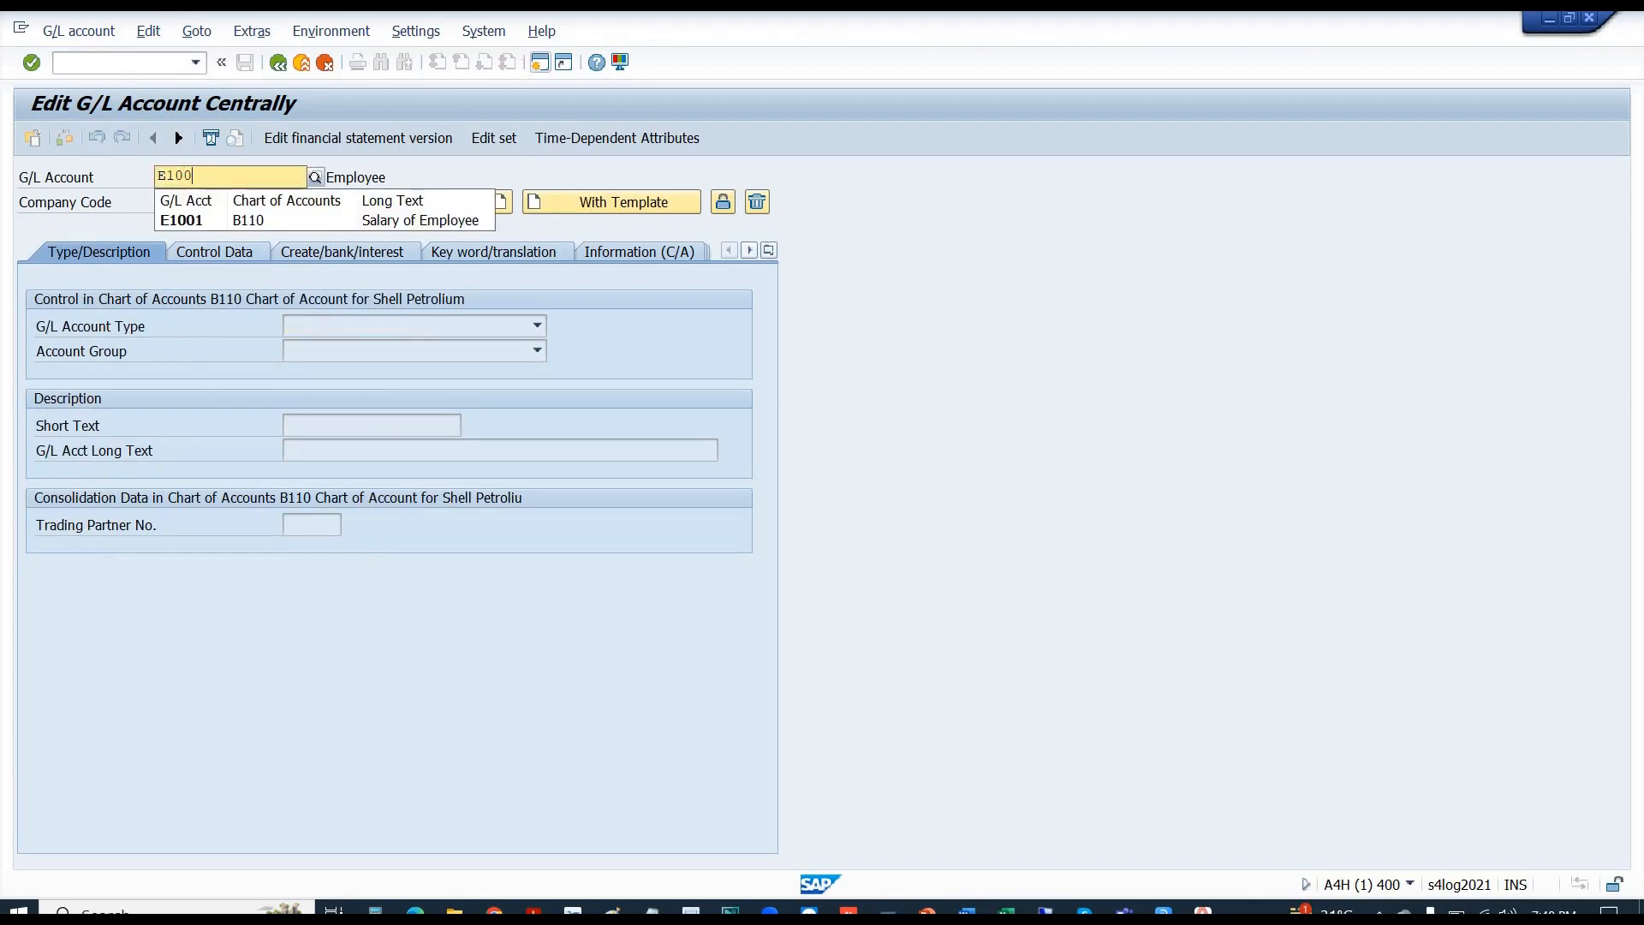
{"action": "type", "text": "2"}
{"action": "key", "text": "Return"}
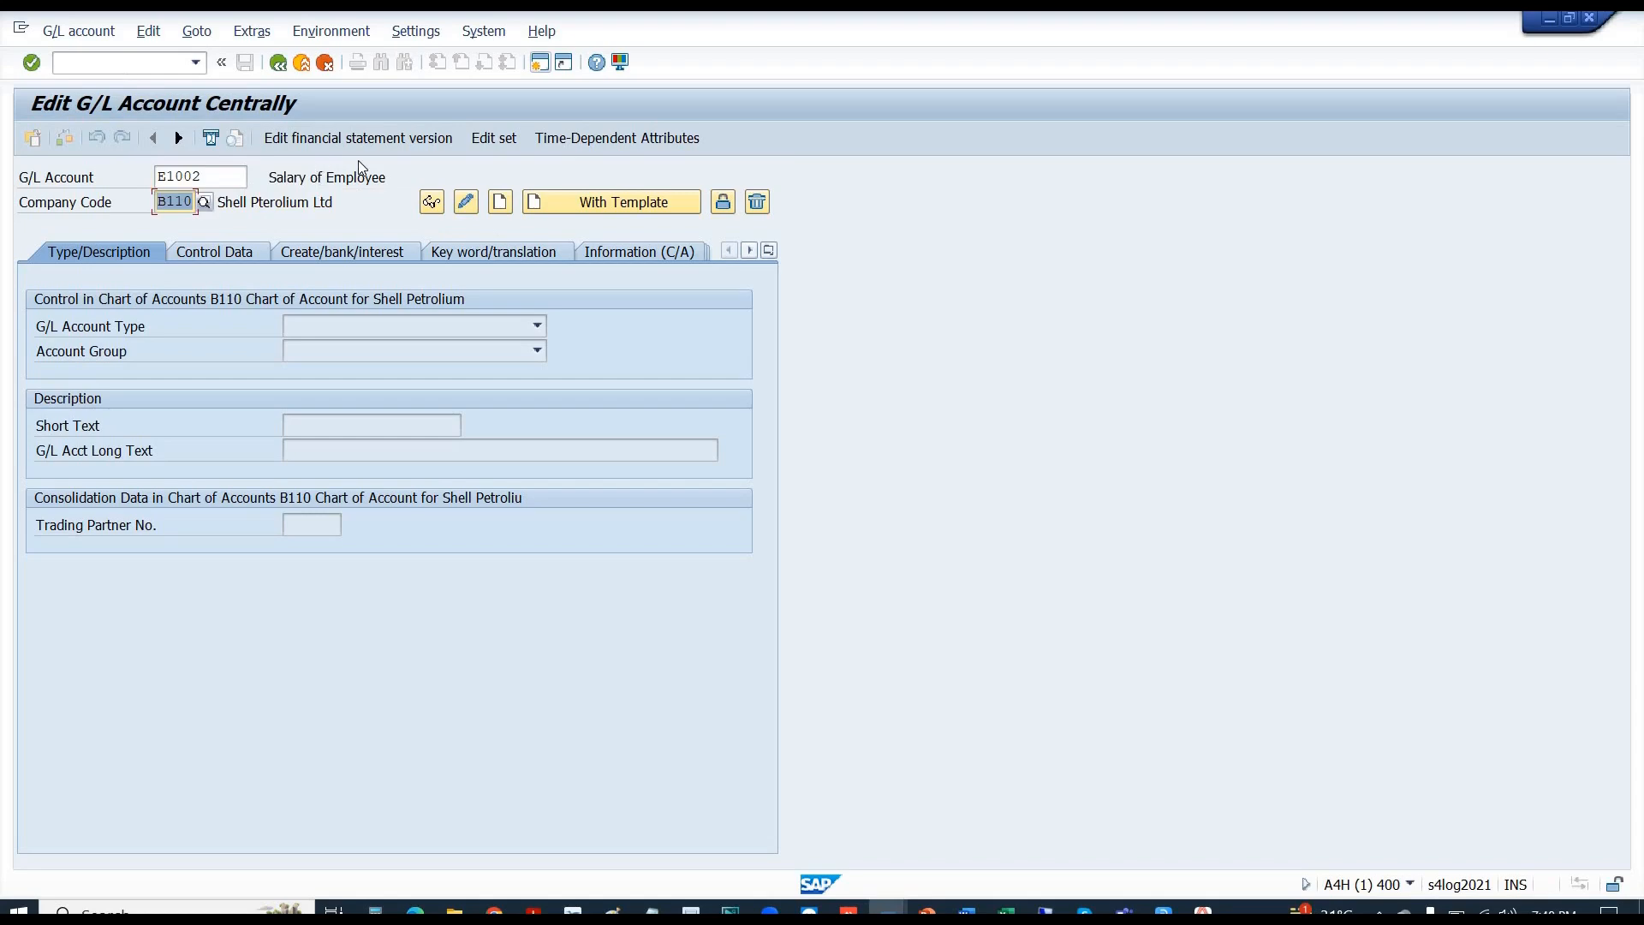
{"action": "left_click", "coordinate": [500, 203]}
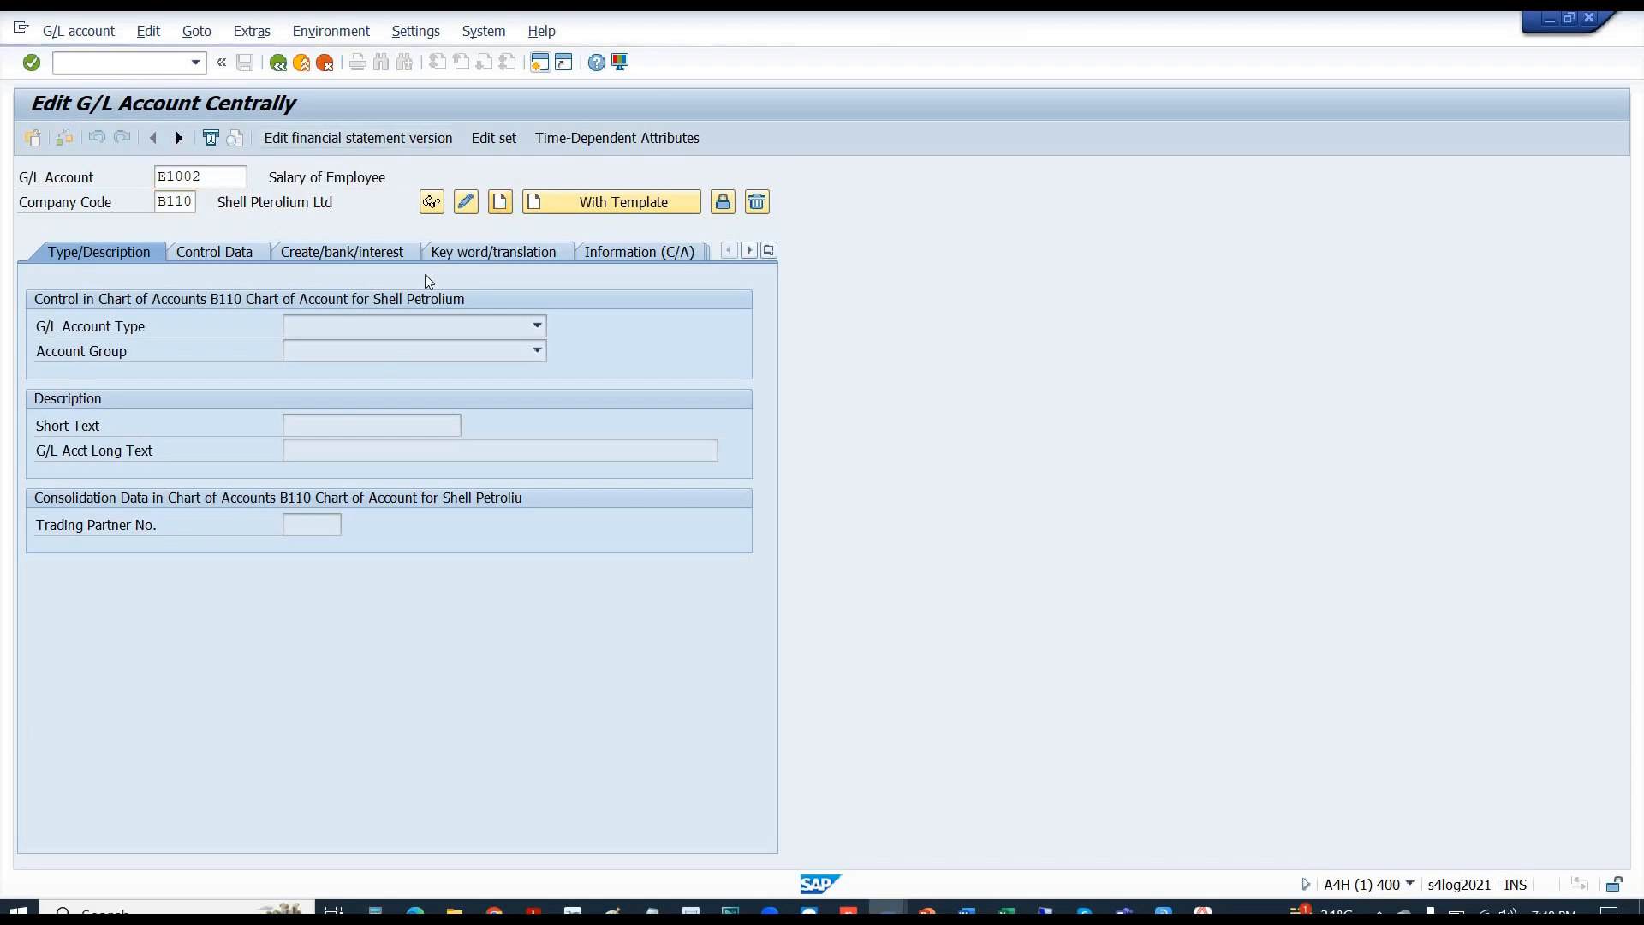
{"action": "left_click", "coordinate": [383, 324]}
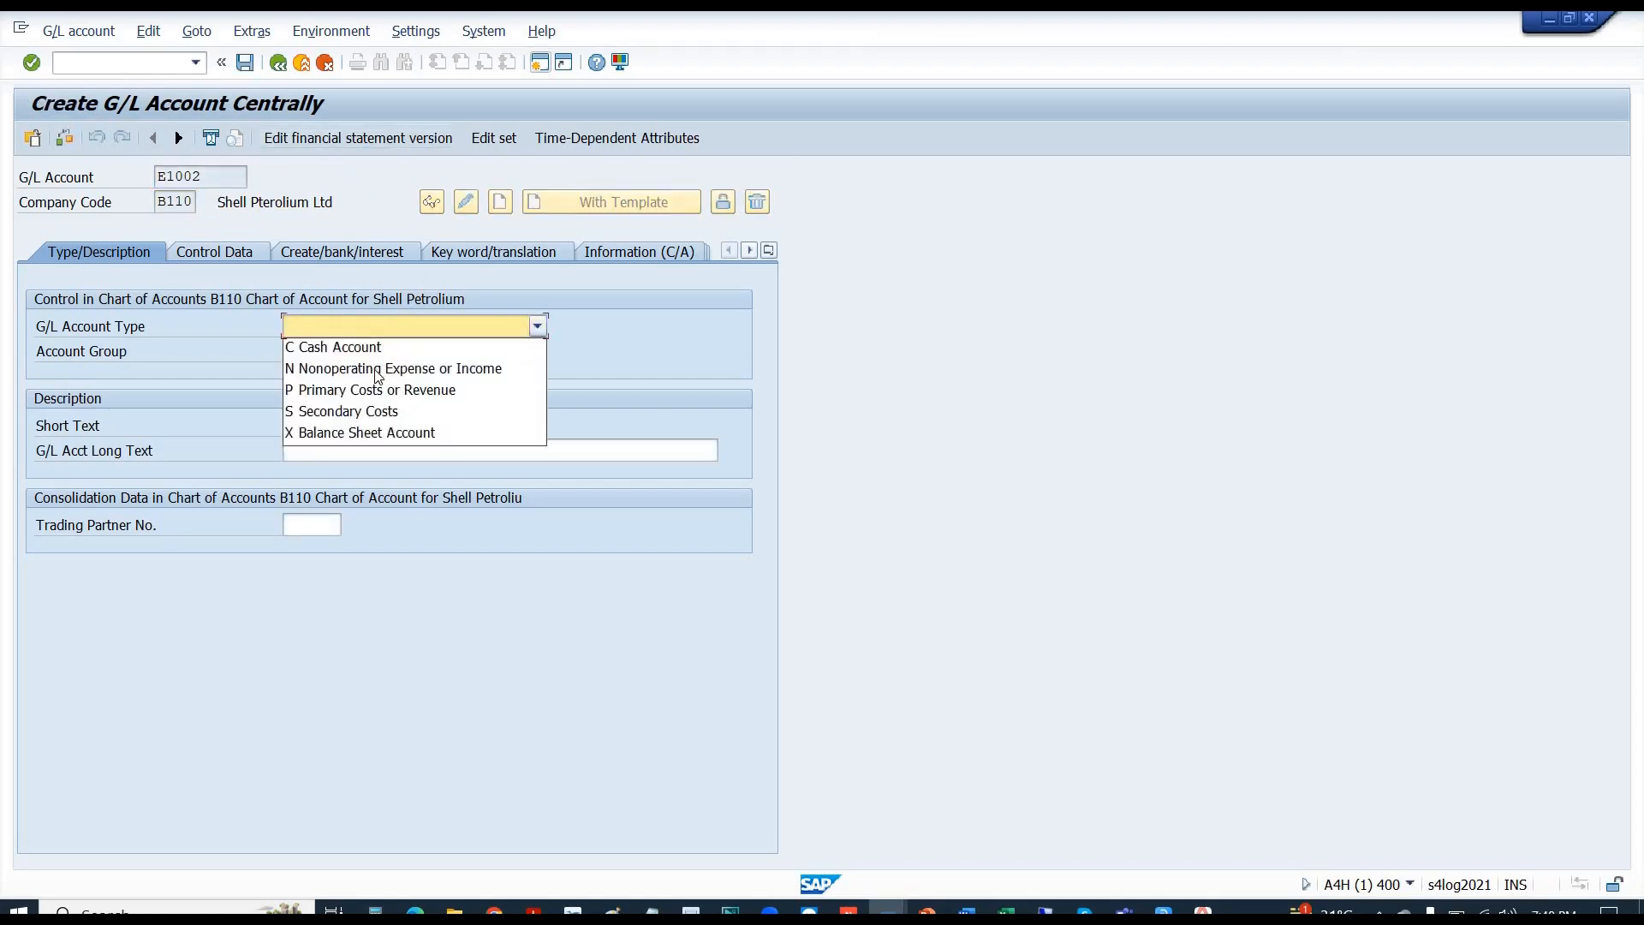
{"action": "left_click", "coordinate": [372, 369]}
{"action": "left_click", "coordinate": [337, 352]}
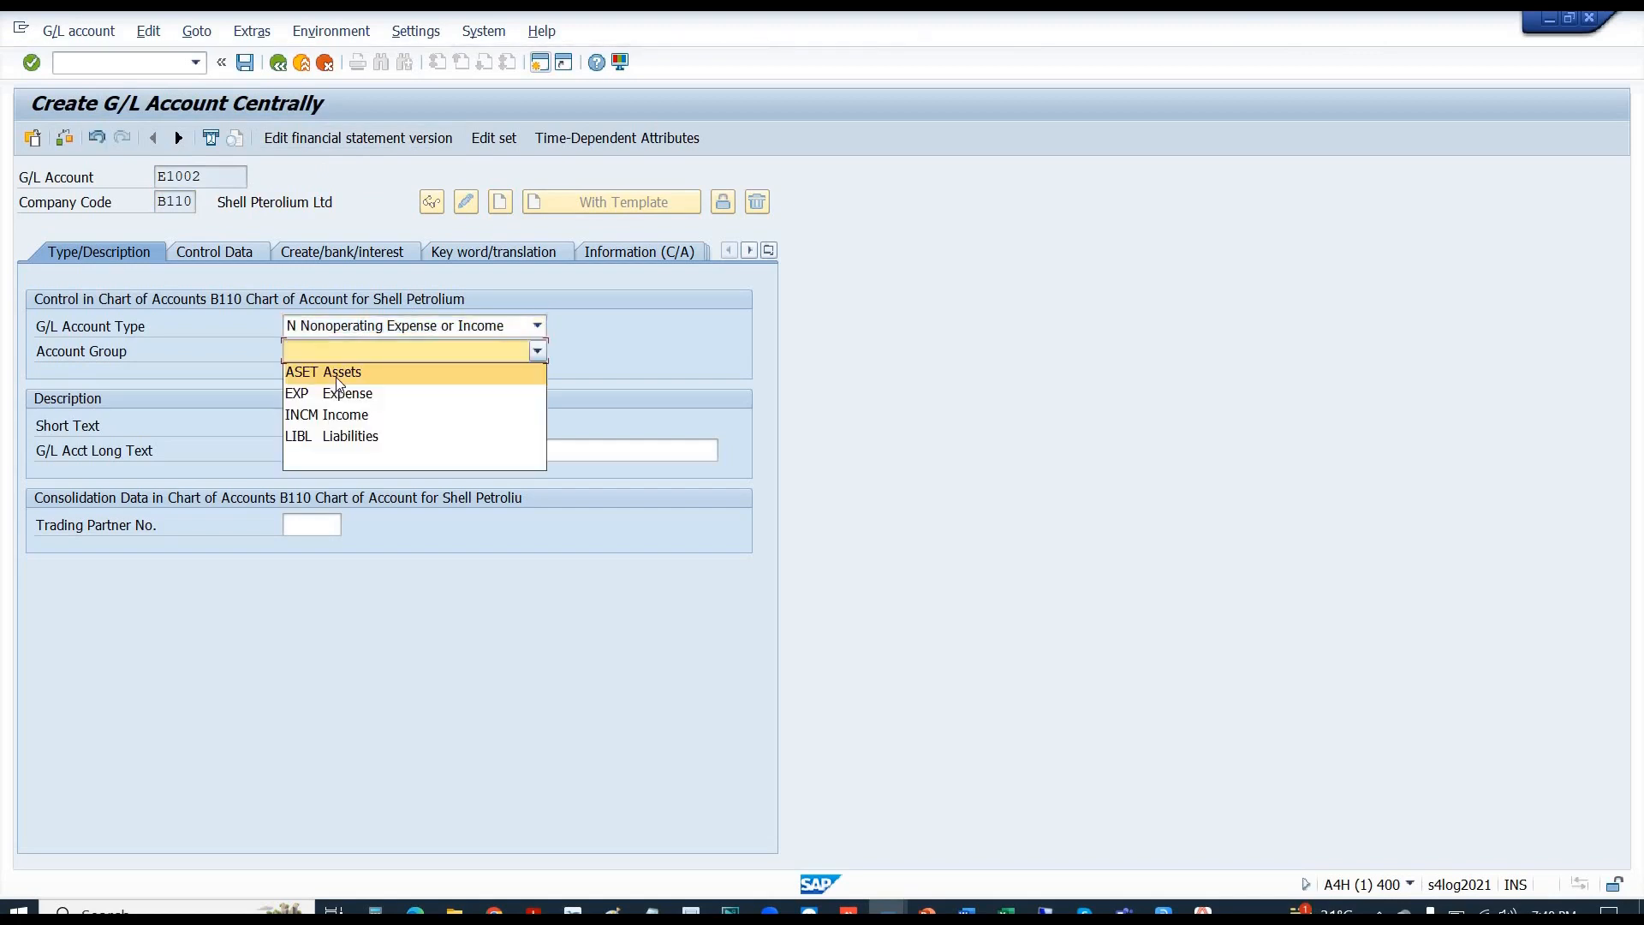
{"action": "left_click", "coordinate": [339, 395]}
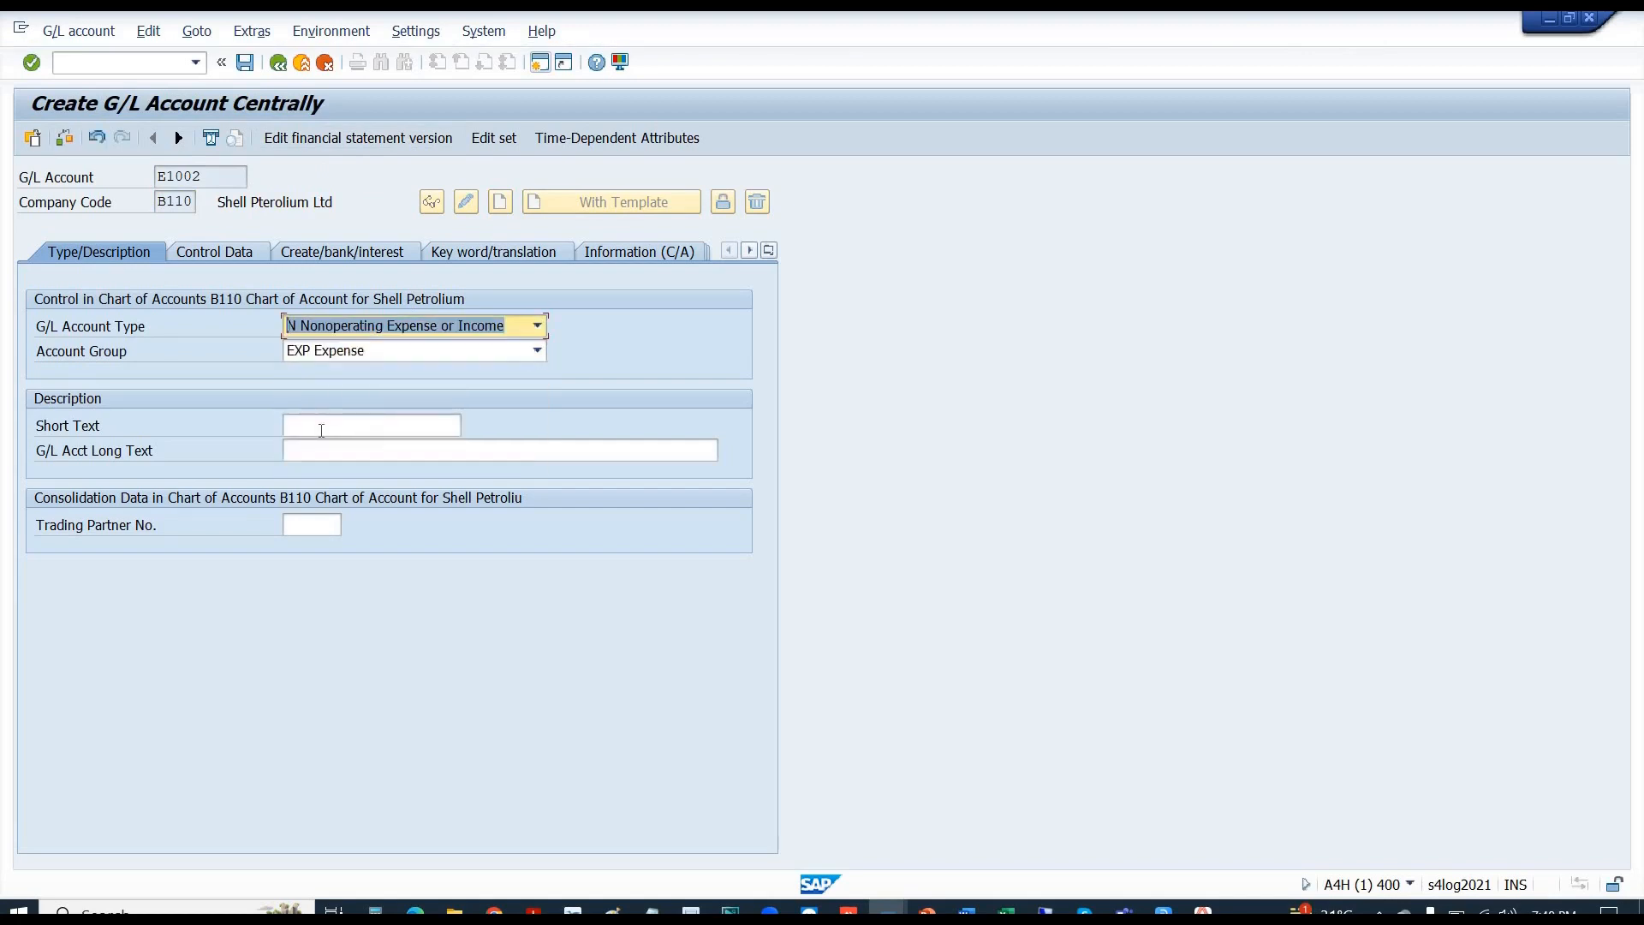
- Enter Travelling Charges as both the short and long text
{"action": "left_click", "coordinate": [322, 427]}
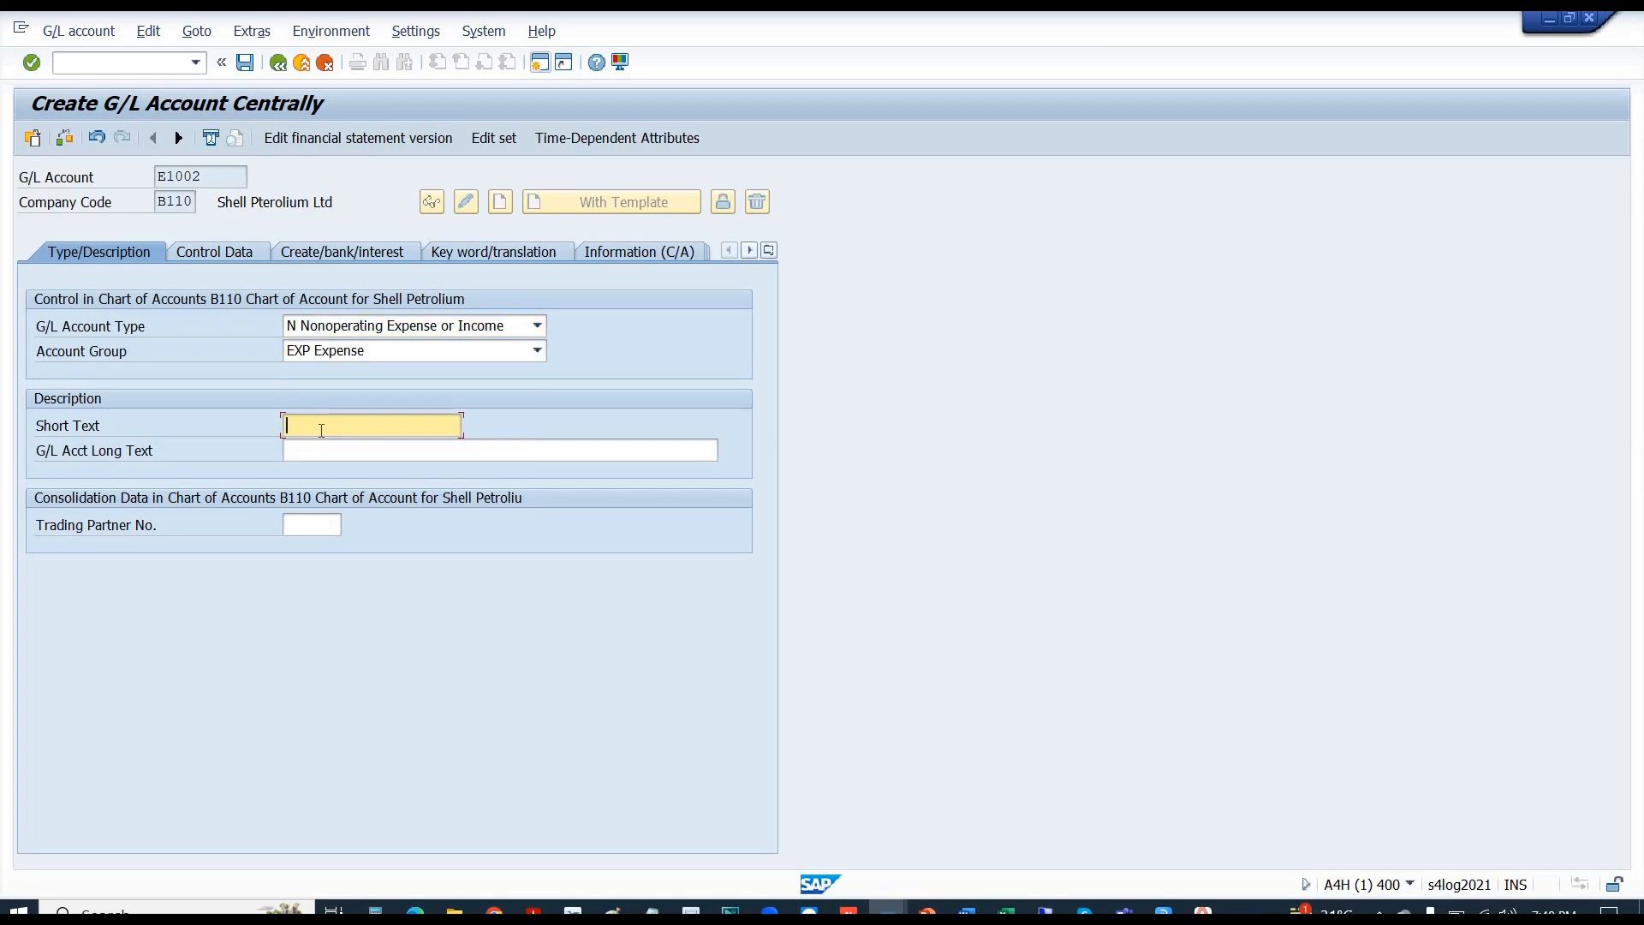
{"action": "type", "text": "Travelling Charges"}
{"action": "key", "text": "shift+Home"}
{"action": "key", "text": "ctrl+c"}
{"action": "key", "text": "Tab"}
{"action": "key", "text": "ctrl+v"}
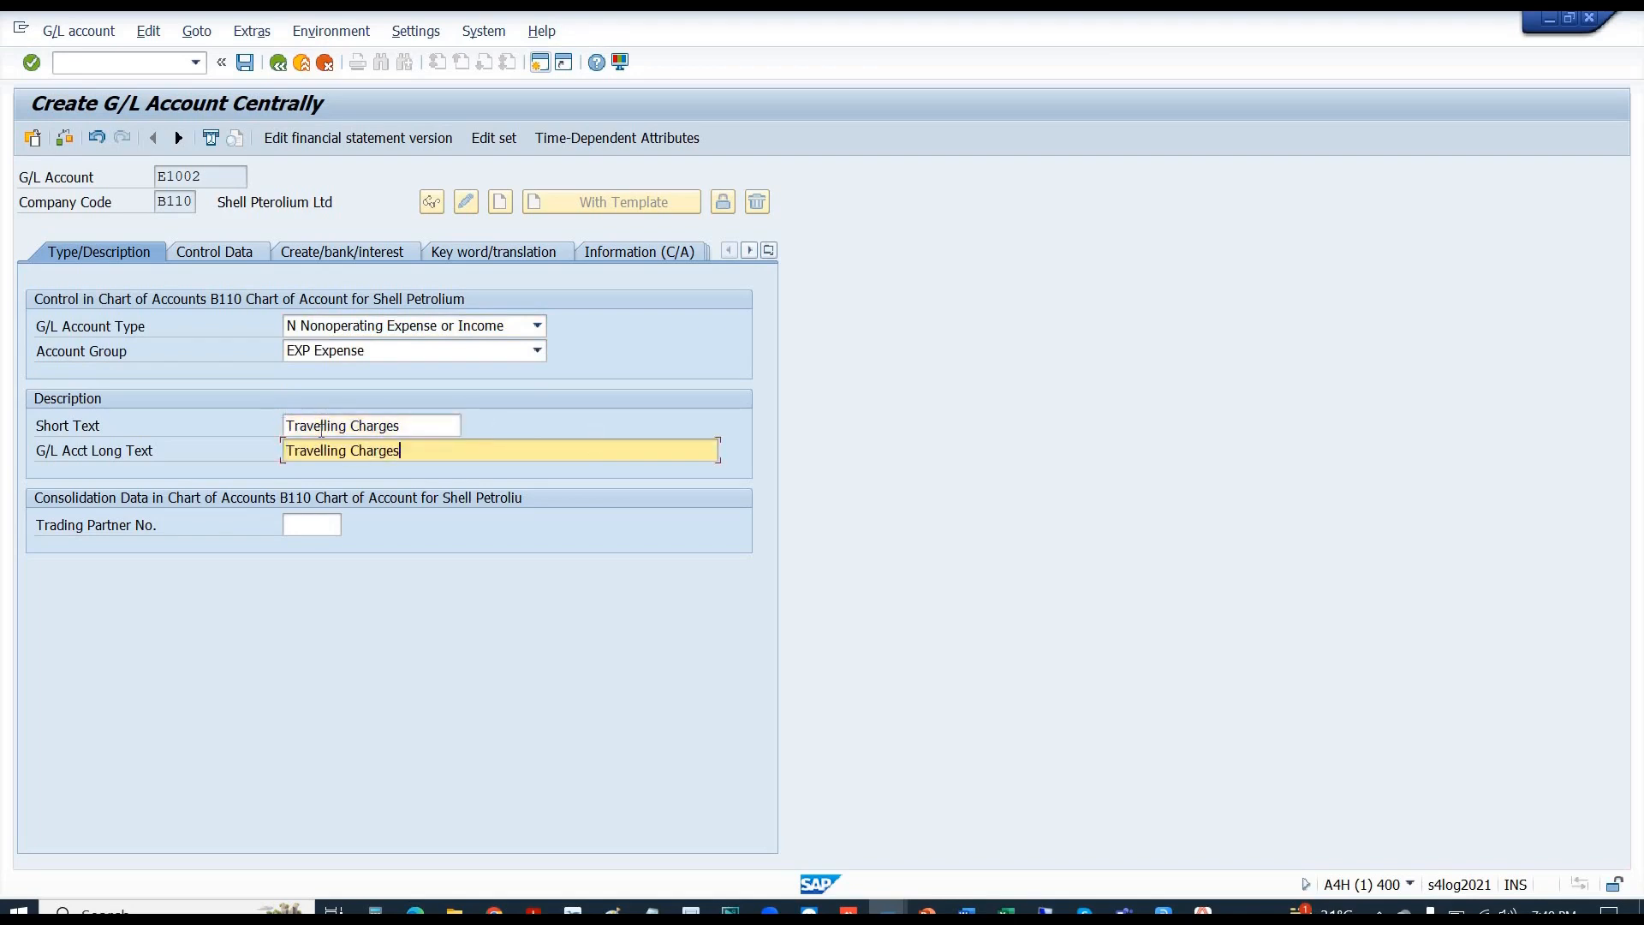
- On Control Data, set authorization group ABCD and sort key 002
{"action": "left_click", "coordinate": [197, 260]}
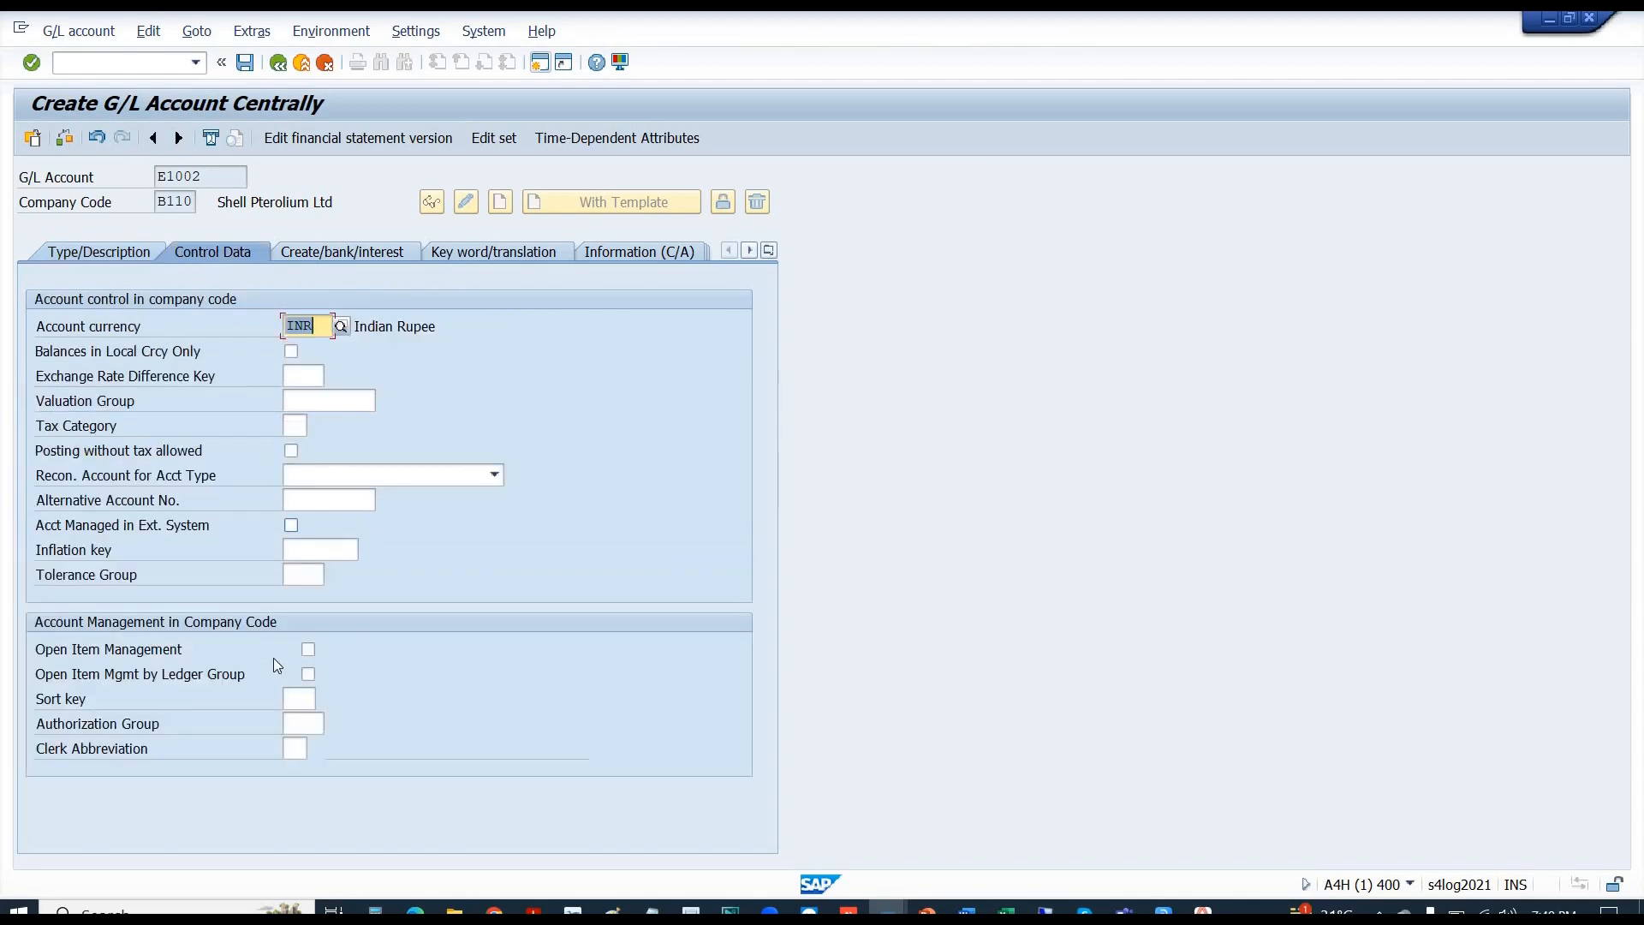
{"action": "left_click", "coordinate": [295, 722]}
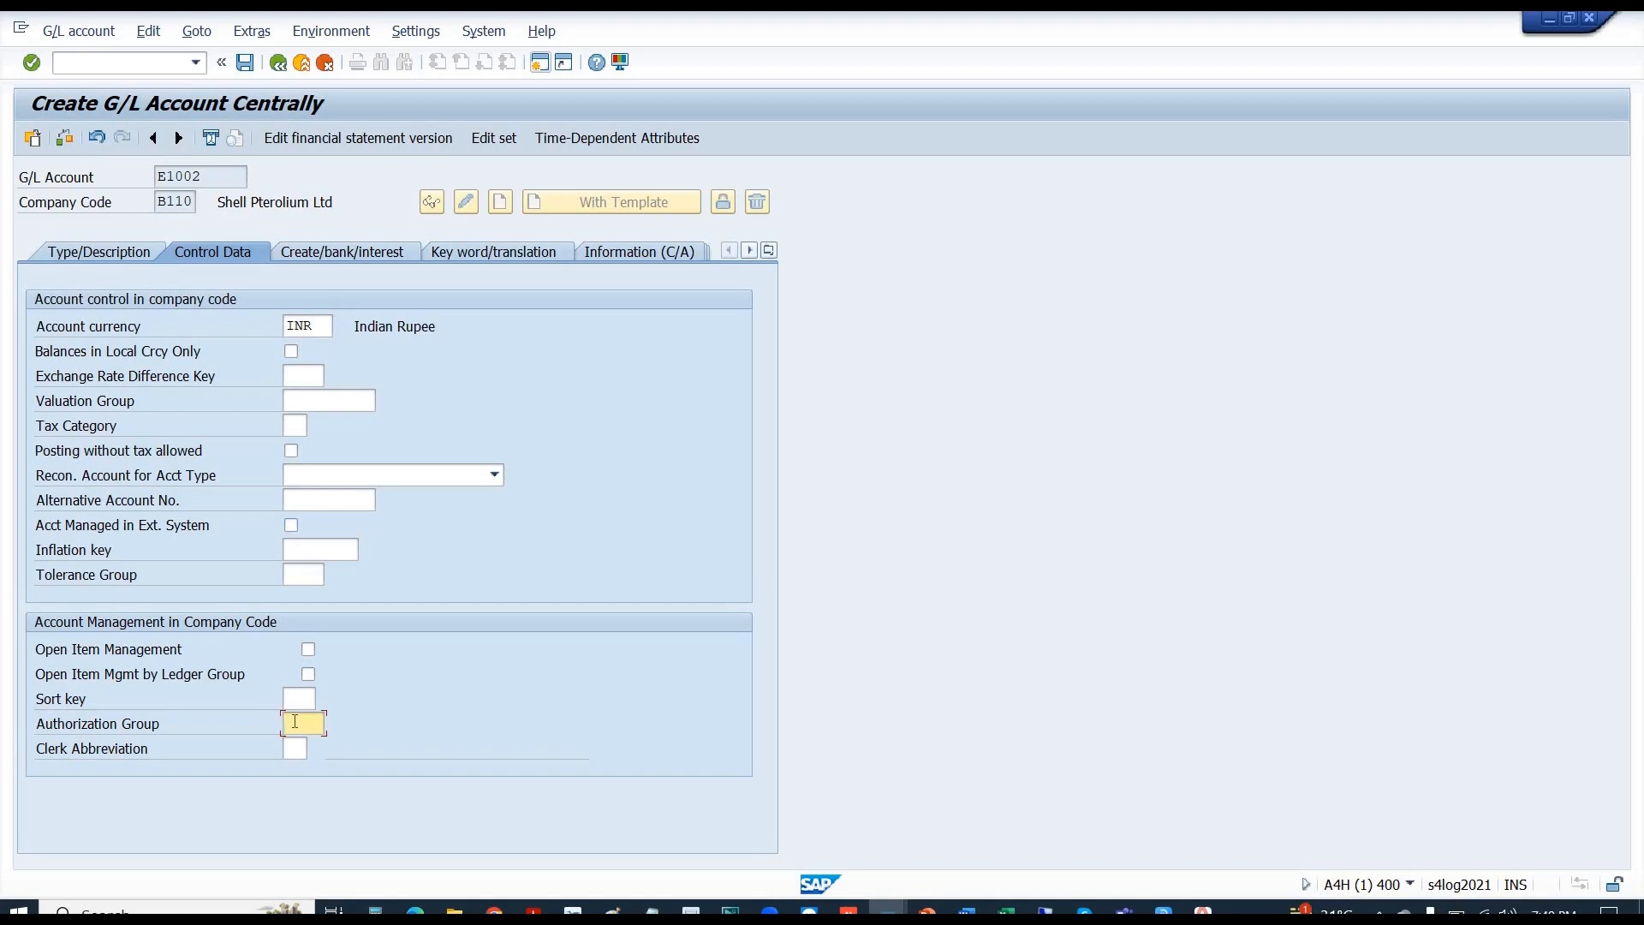
{"action": "type", "text": "ABCD"}
{"action": "left_click", "coordinate": [302, 699]}
{"action": "type", "text": "002"}
{"action": "key", "text": "Return"}
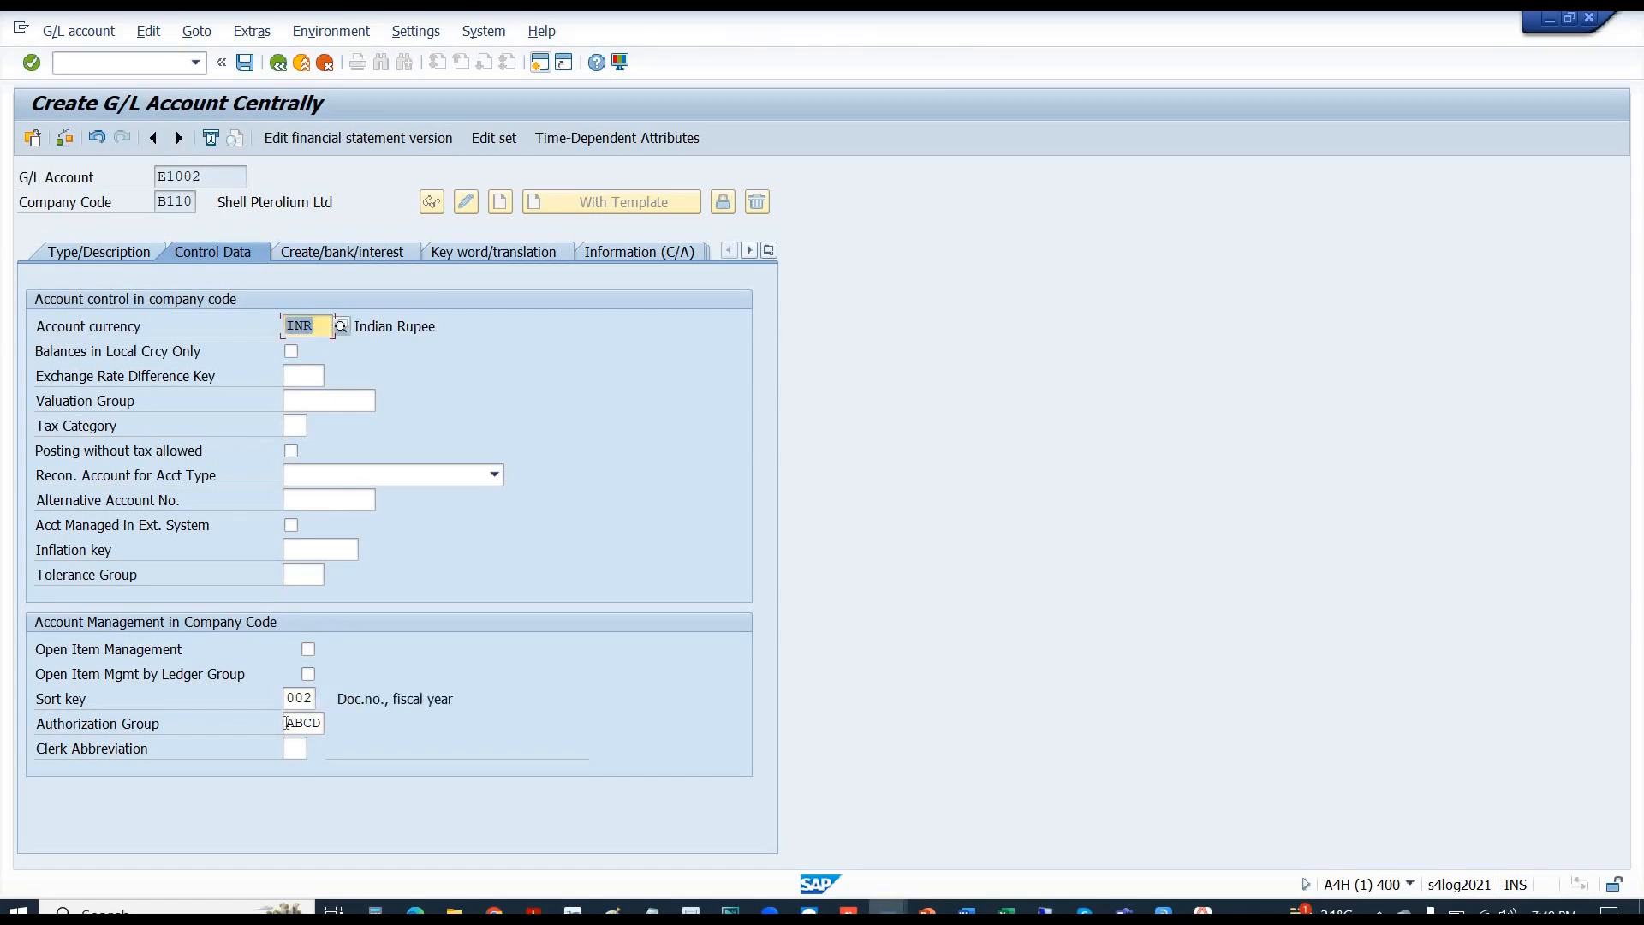
{"action": "left_click", "coordinate": [287, 722]}
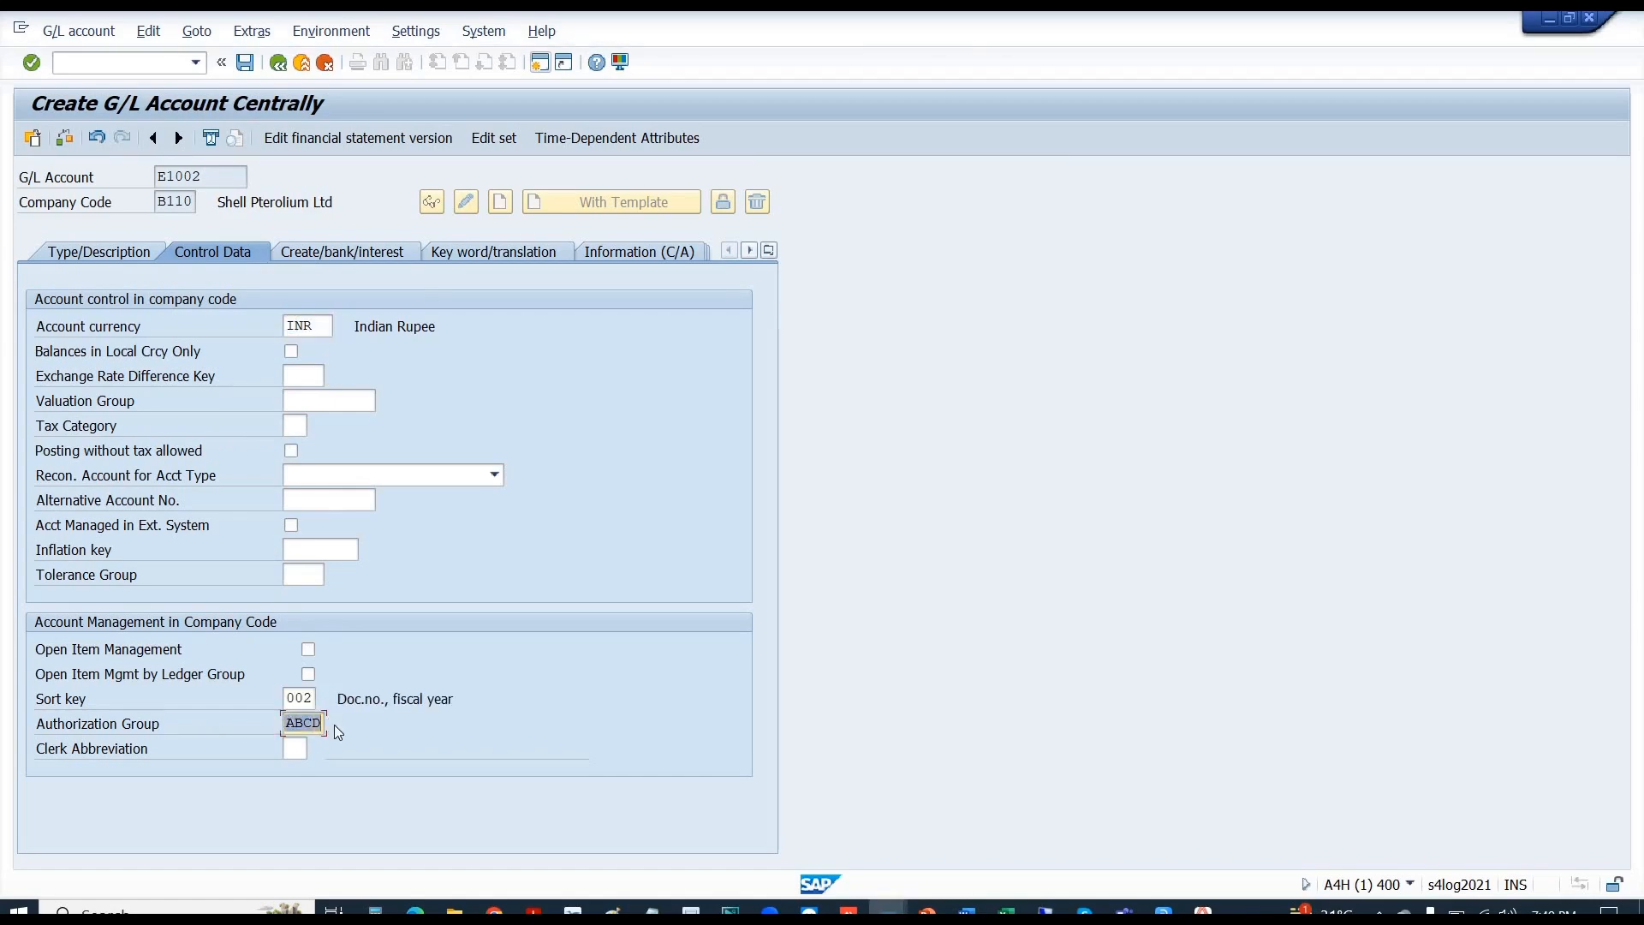
{"action": "left_click", "coordinate": [312, 722]}
- Set field status group G001 and save account E1002
{"action": "left_click", "coordinate": [317, 254]}
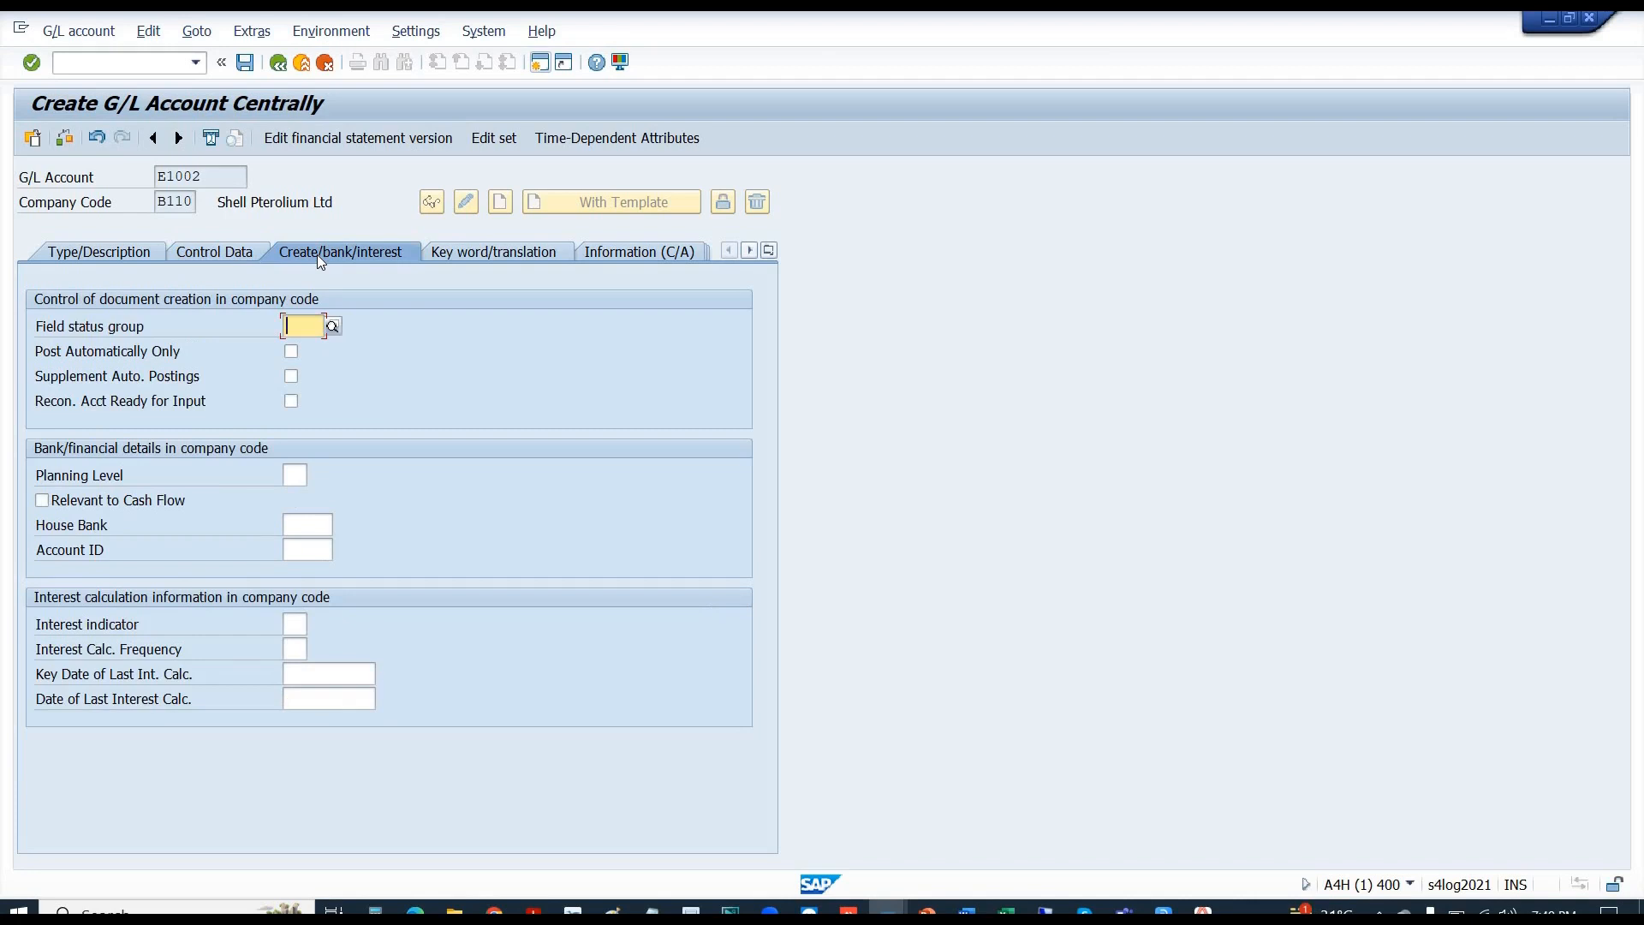
{"action": "type", "text": "g001"}
{"action": "key", "text": "Return"}
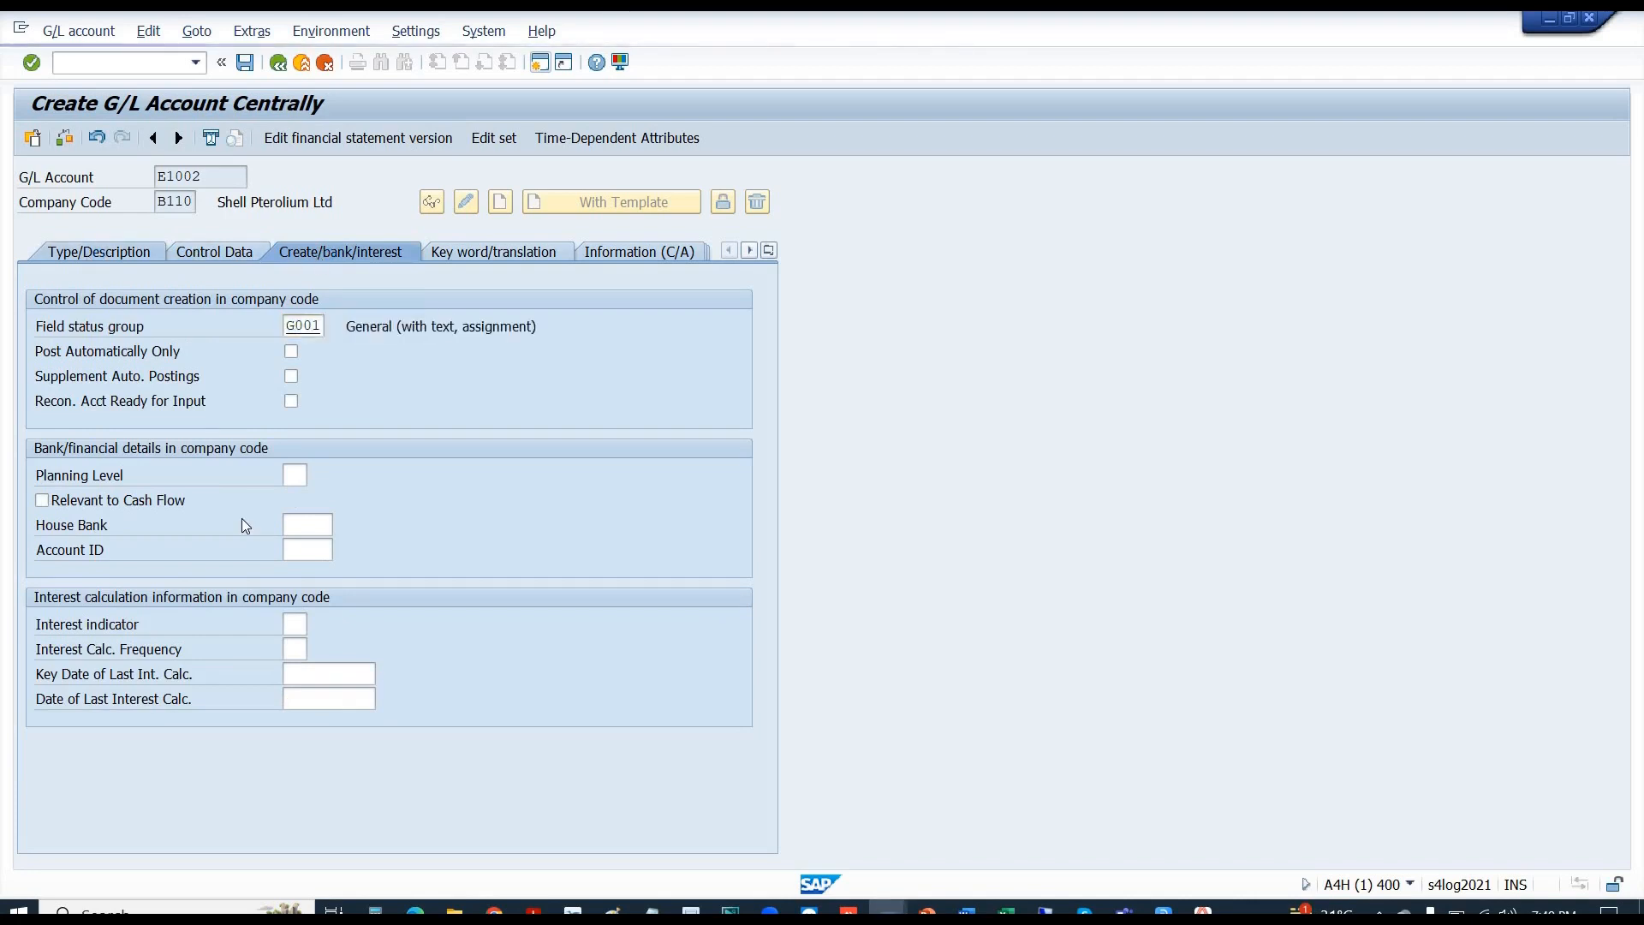
{"action": "left_click", "coordinate": [214, 254]}
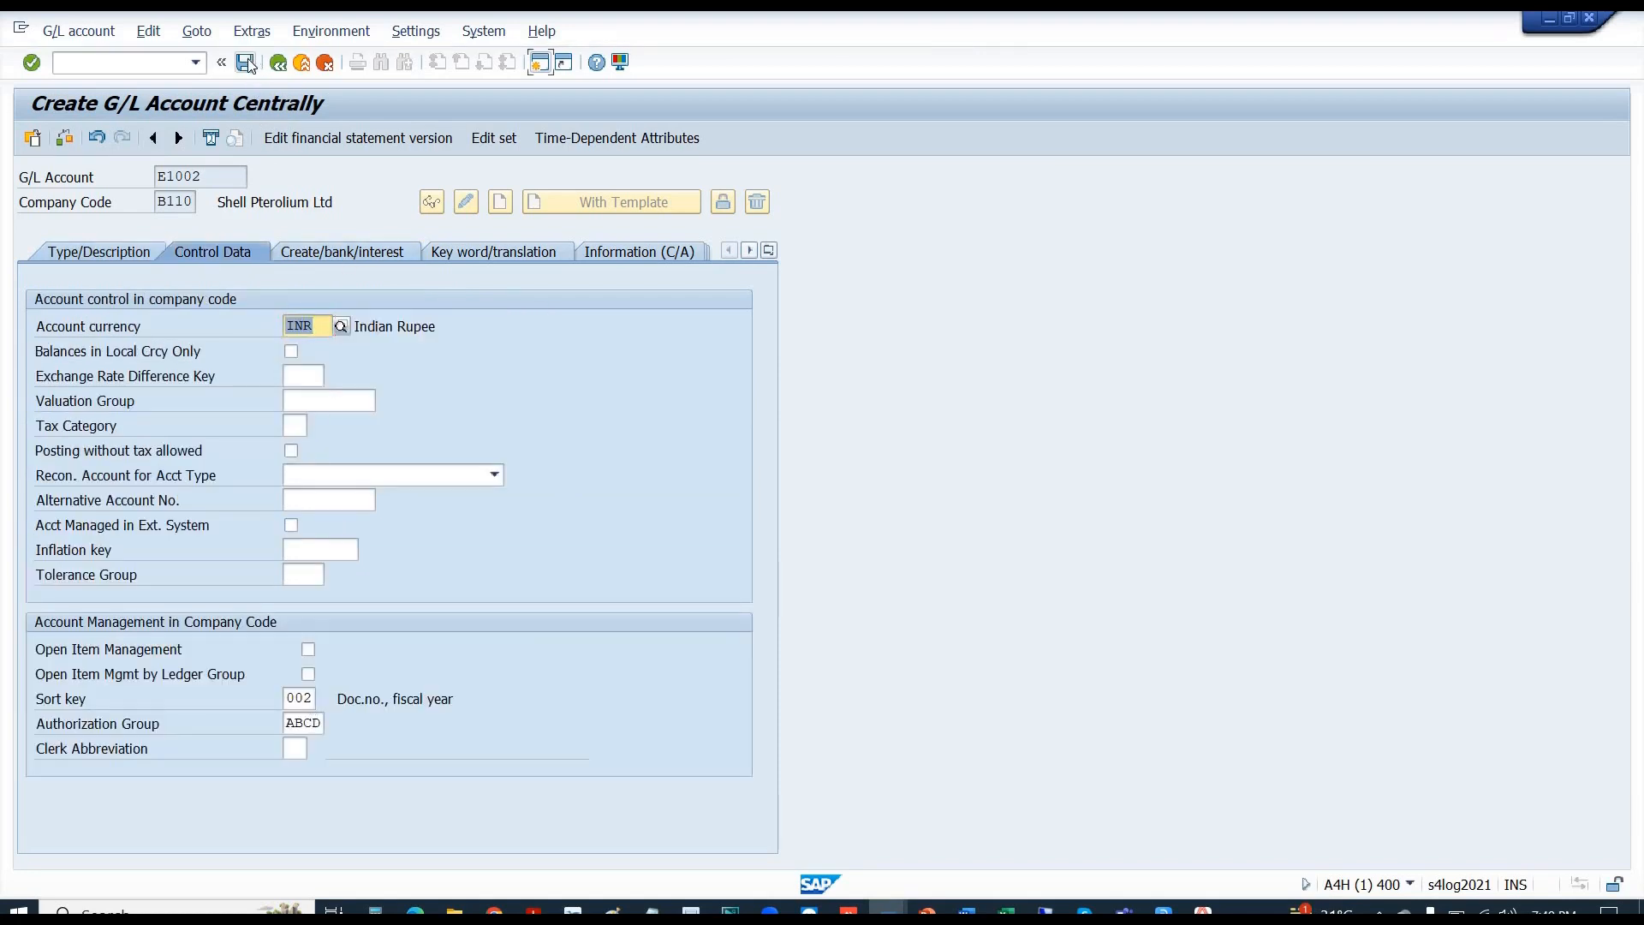
{"action": "left_click", "coordinate": [247, 63]}
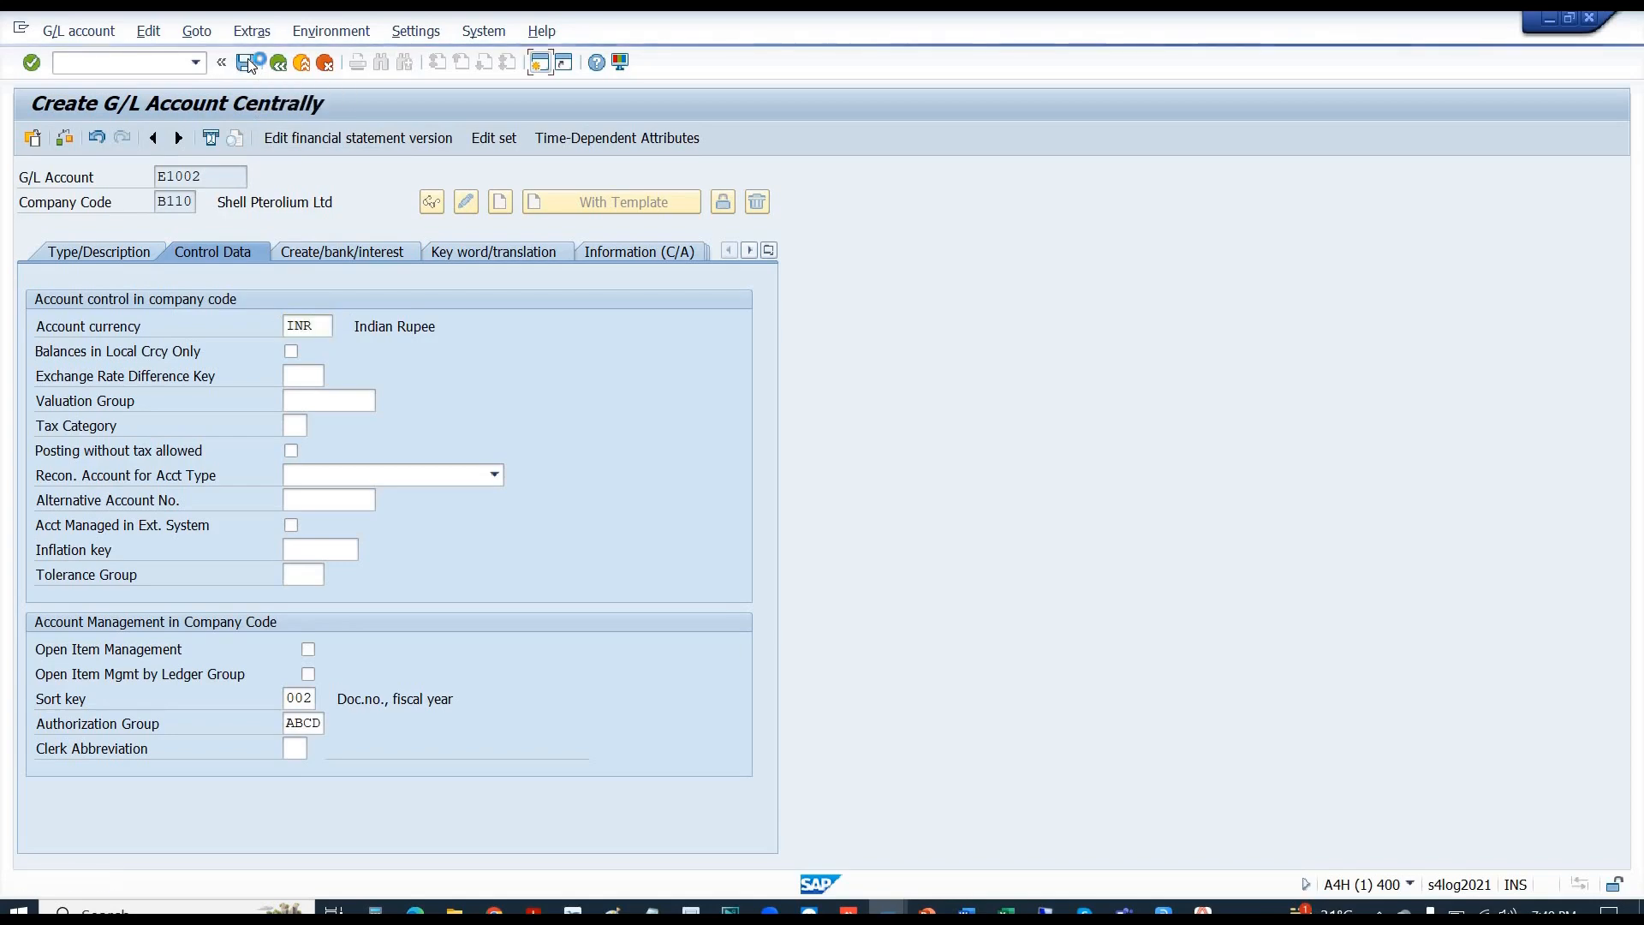
- Reopen E1002 in change mode and check its Control Data fields without Authorization Group
{"action": "left_click", "coordinate": [87, 62]}
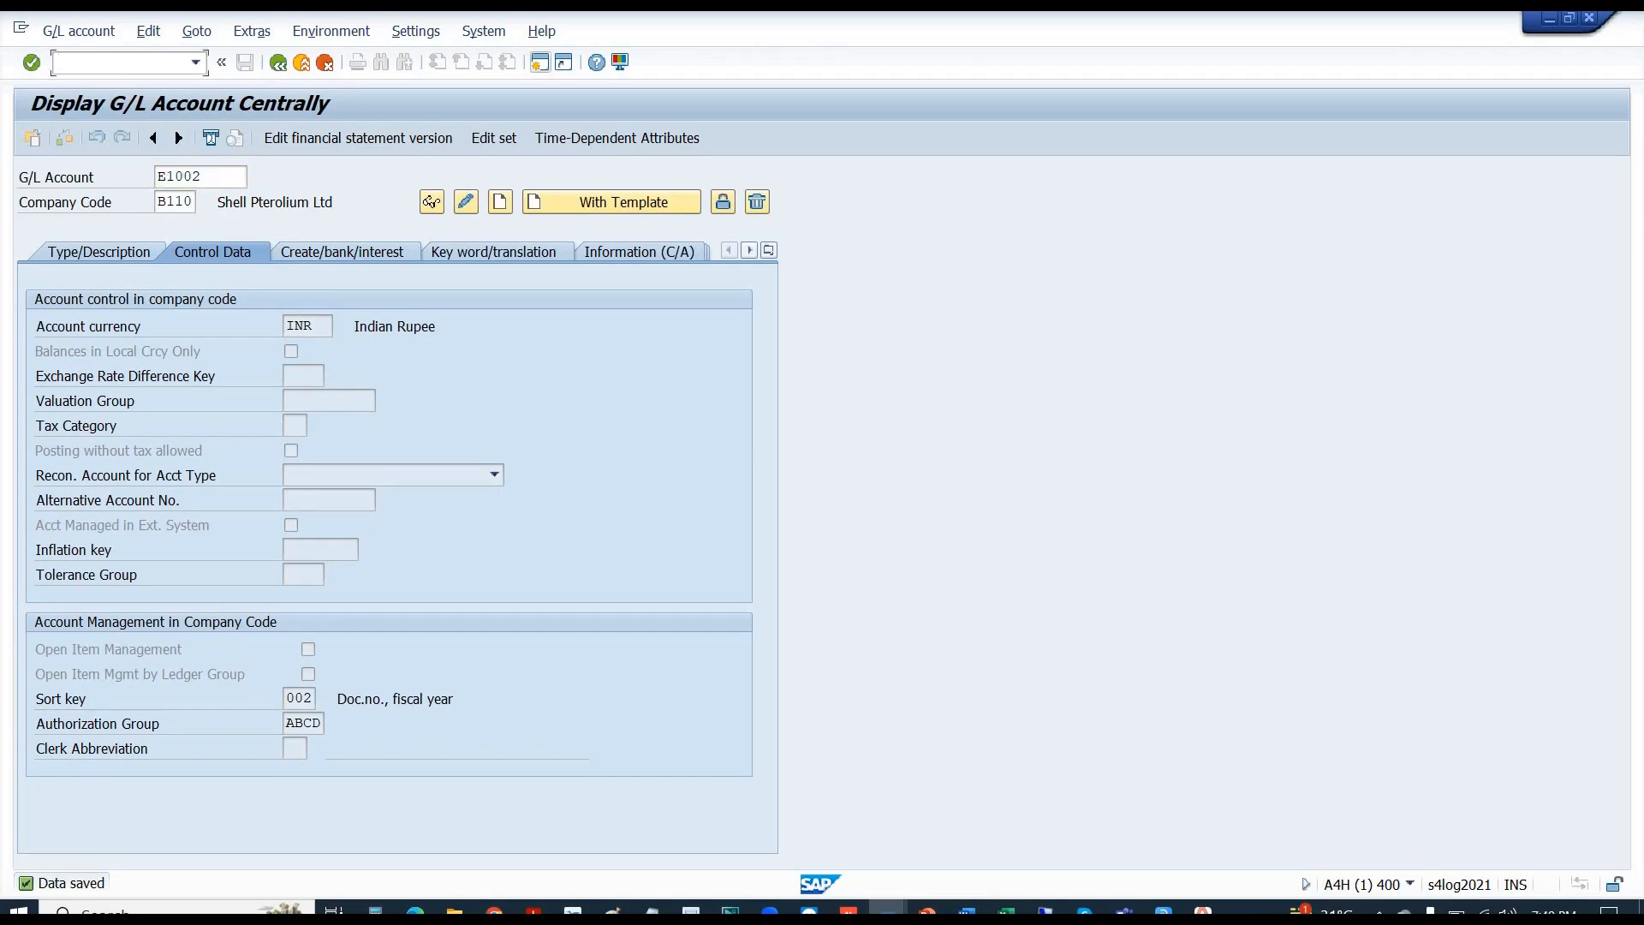
{"action": "type", "text": "/nfs00"}
{"action": "key", "text": "Return"}
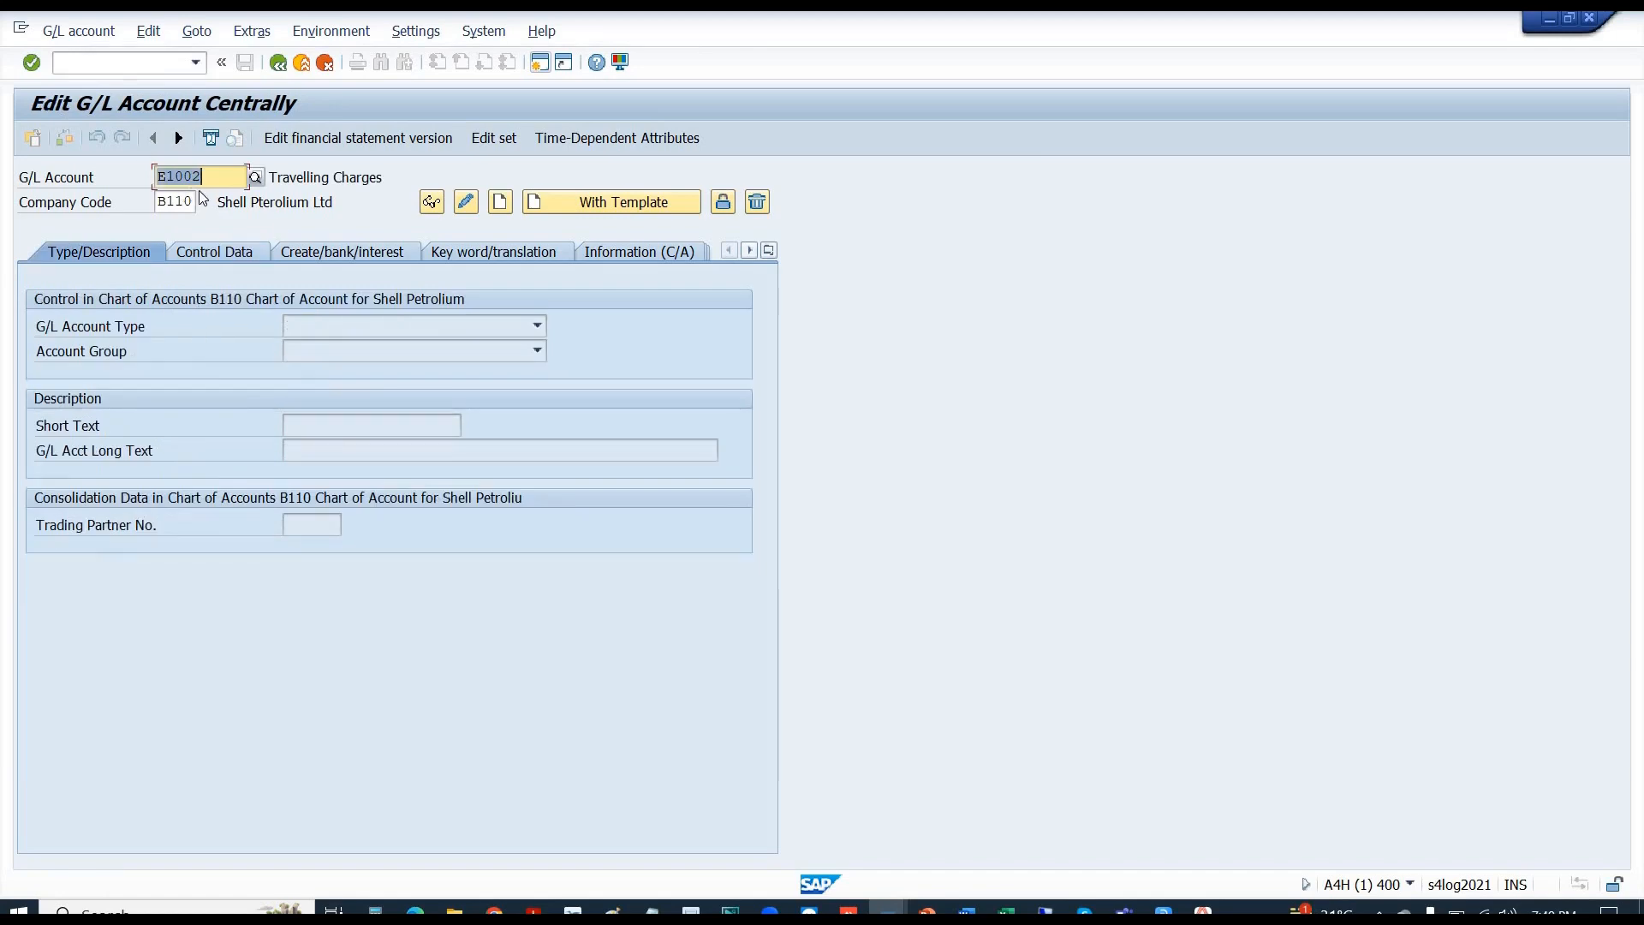
{"action": "left_click", "coordinate": [466, 206]}
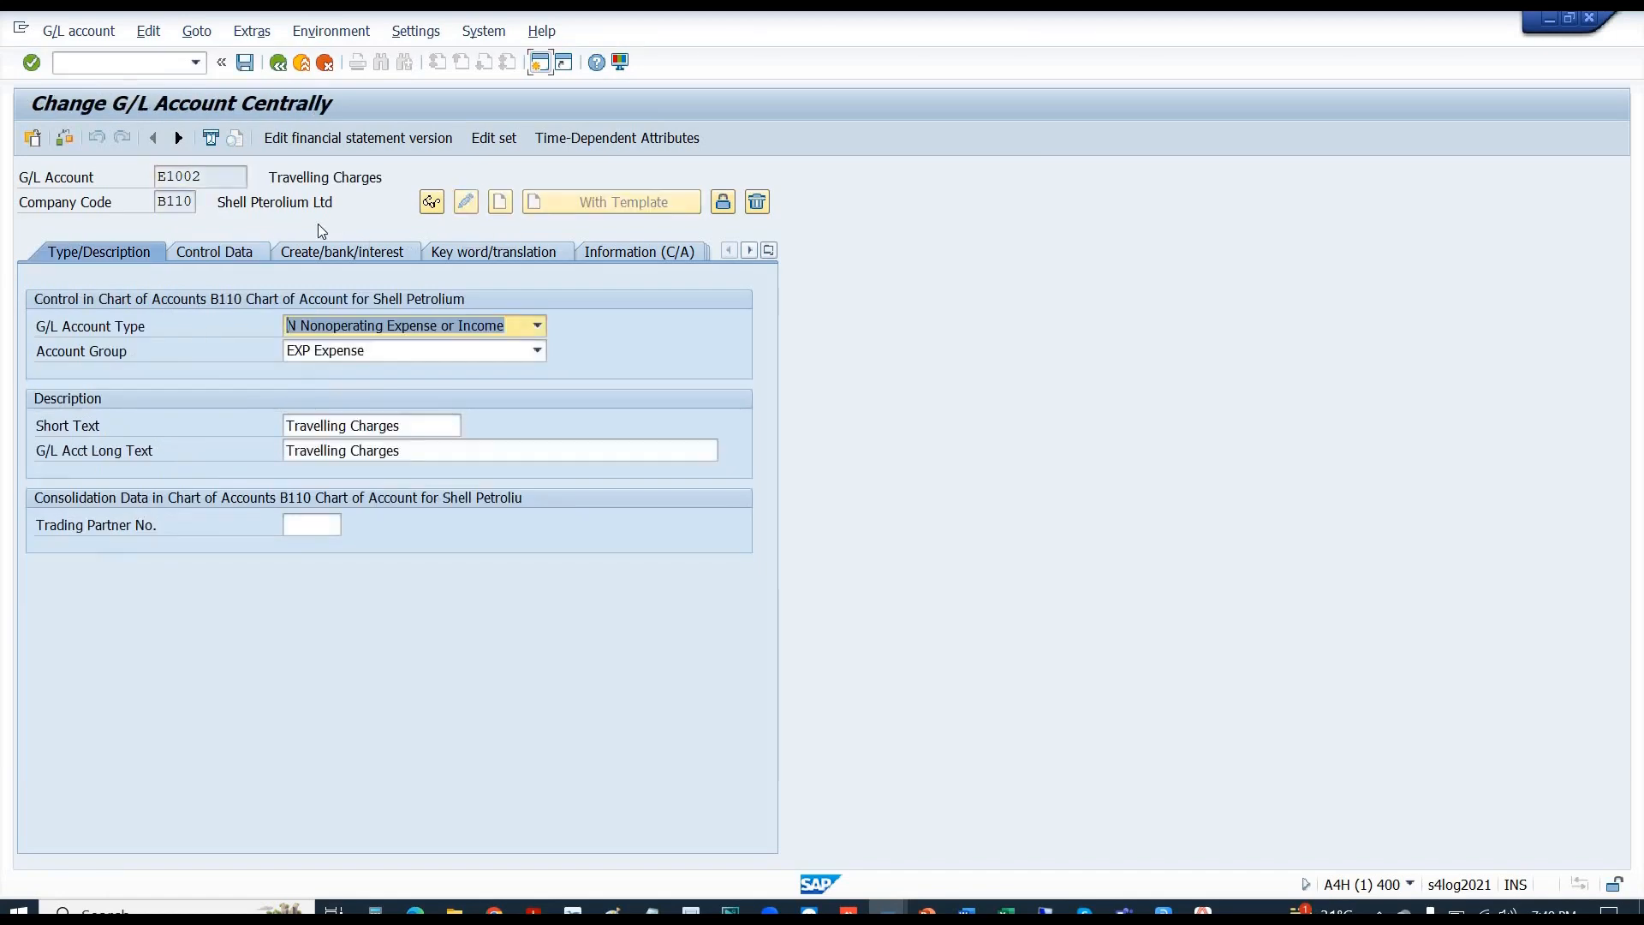
{"action": "left_click", "coordinate": [219, 250]}
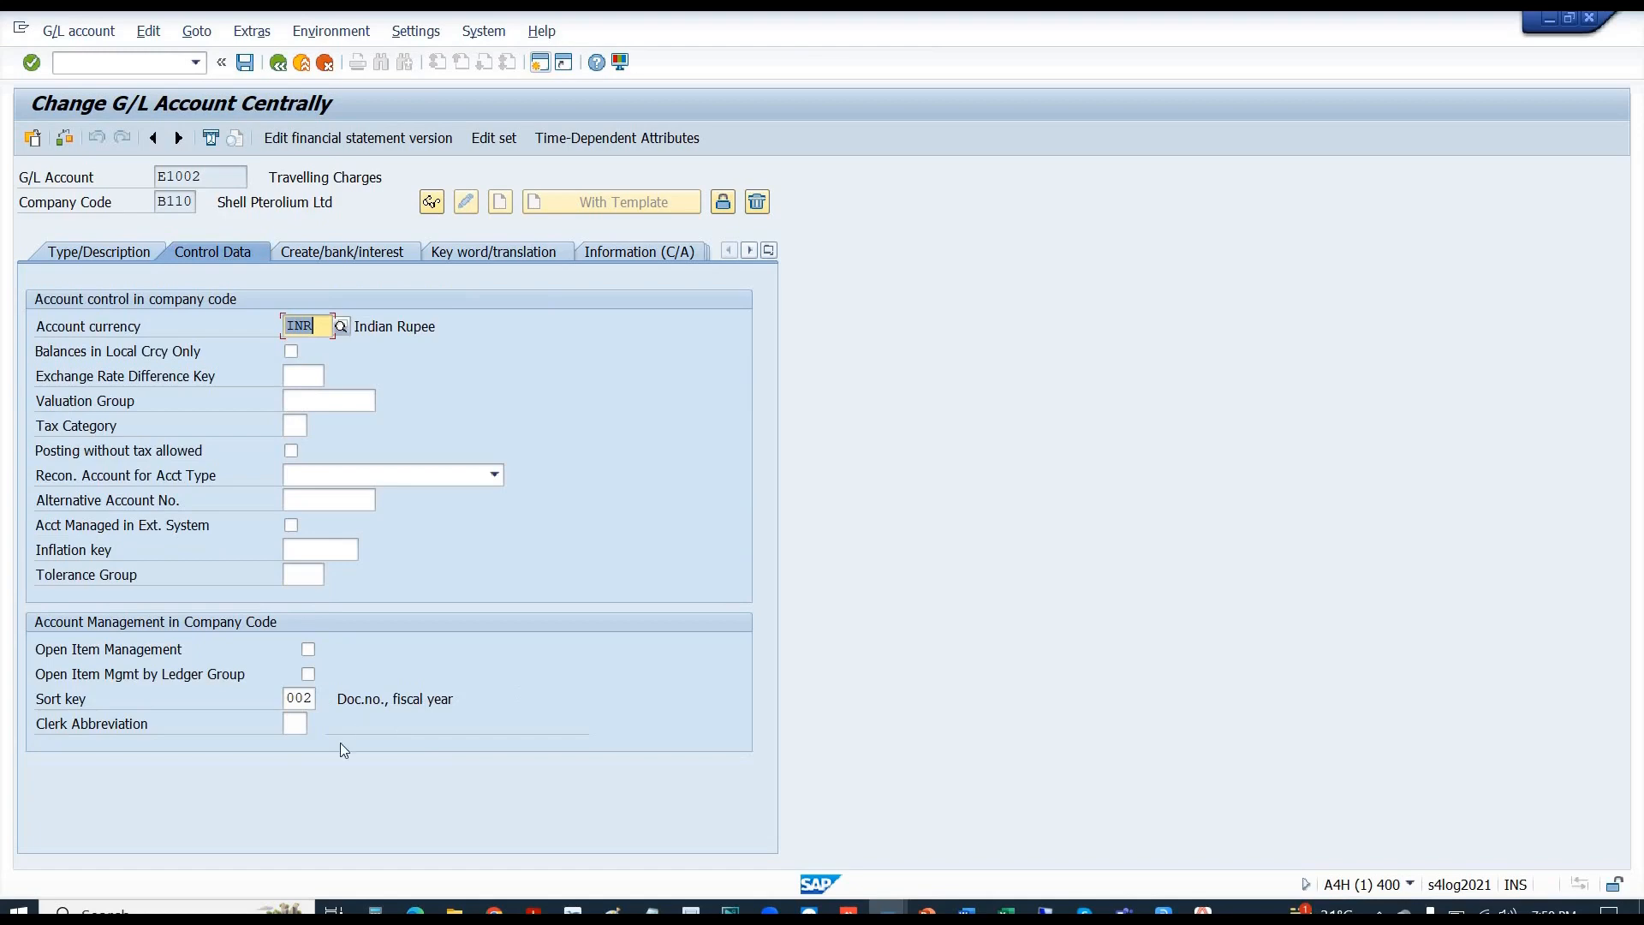
{"action": "left_click", "coordinate": [294, 699]}
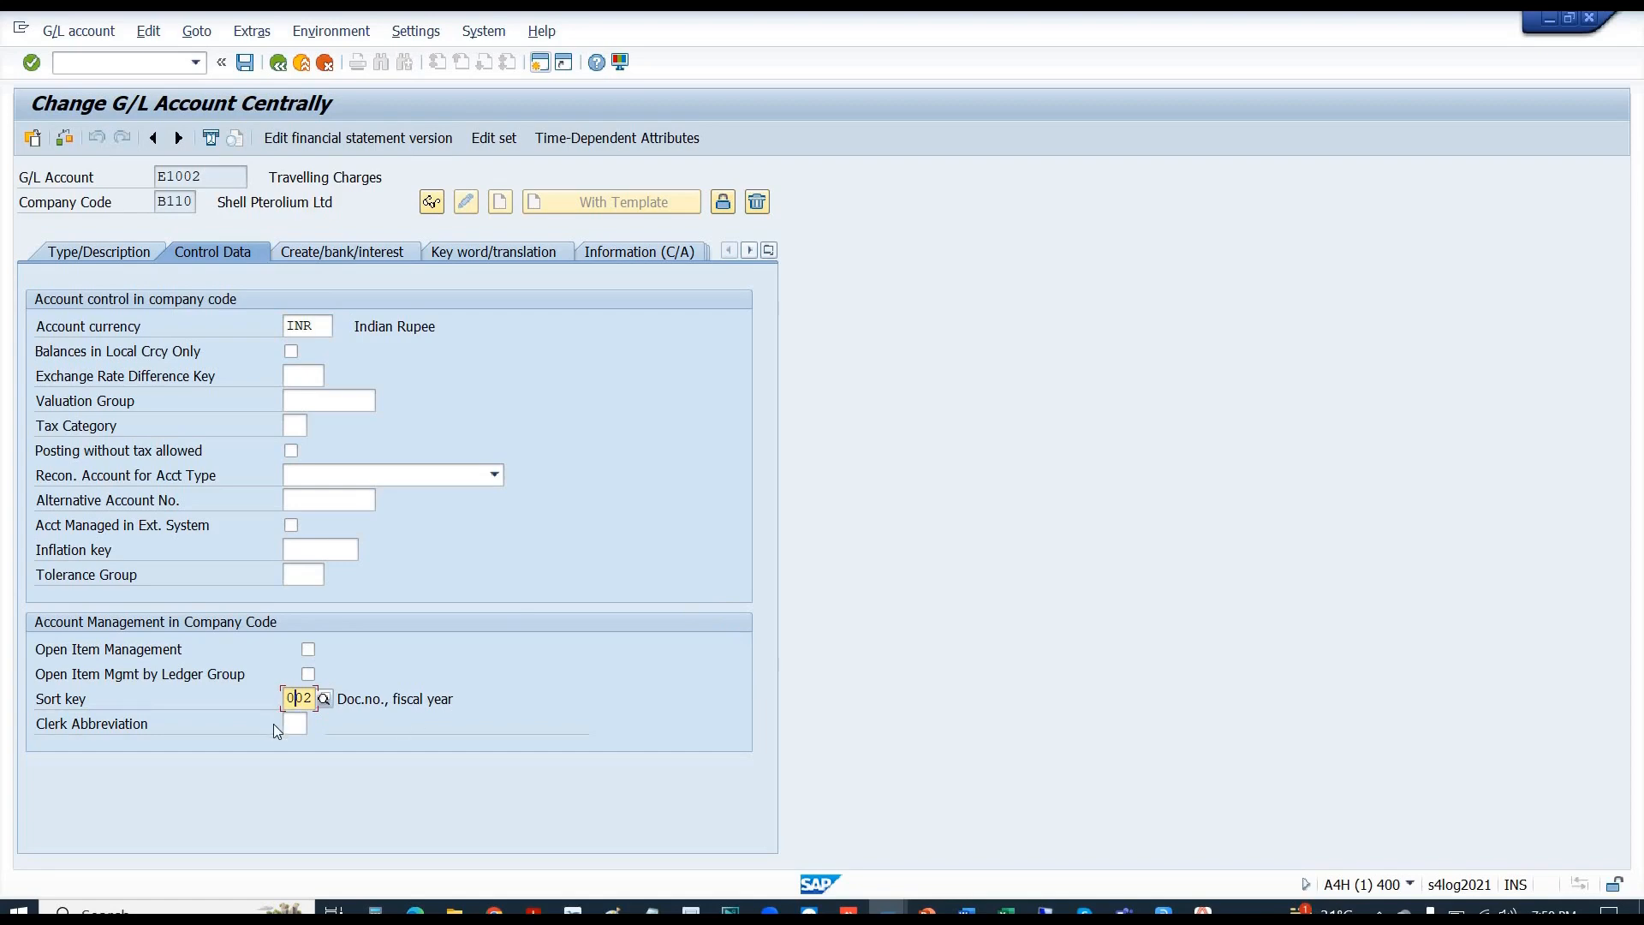
{"action": "left_click", "coordinate": [292, 728]}
{"action": "key", "text": "alt+Tab"}
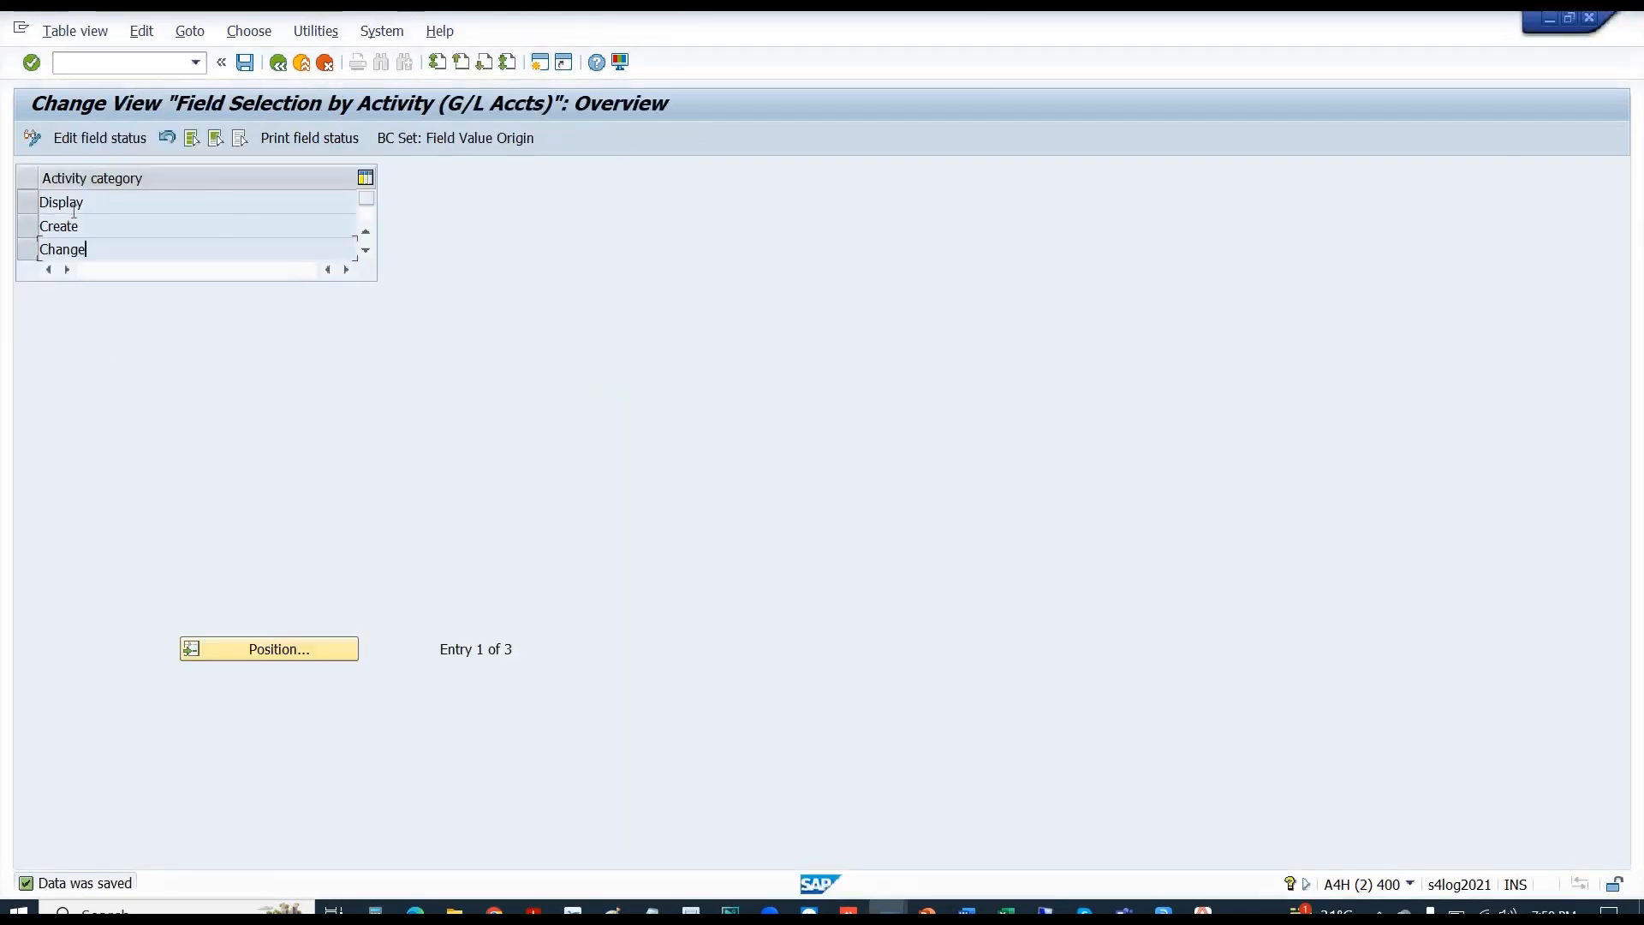
- Check the Authorization group status under Change > Account management, then go back to E1002
{"action": "double_click", "coordinate": [104, 249]}
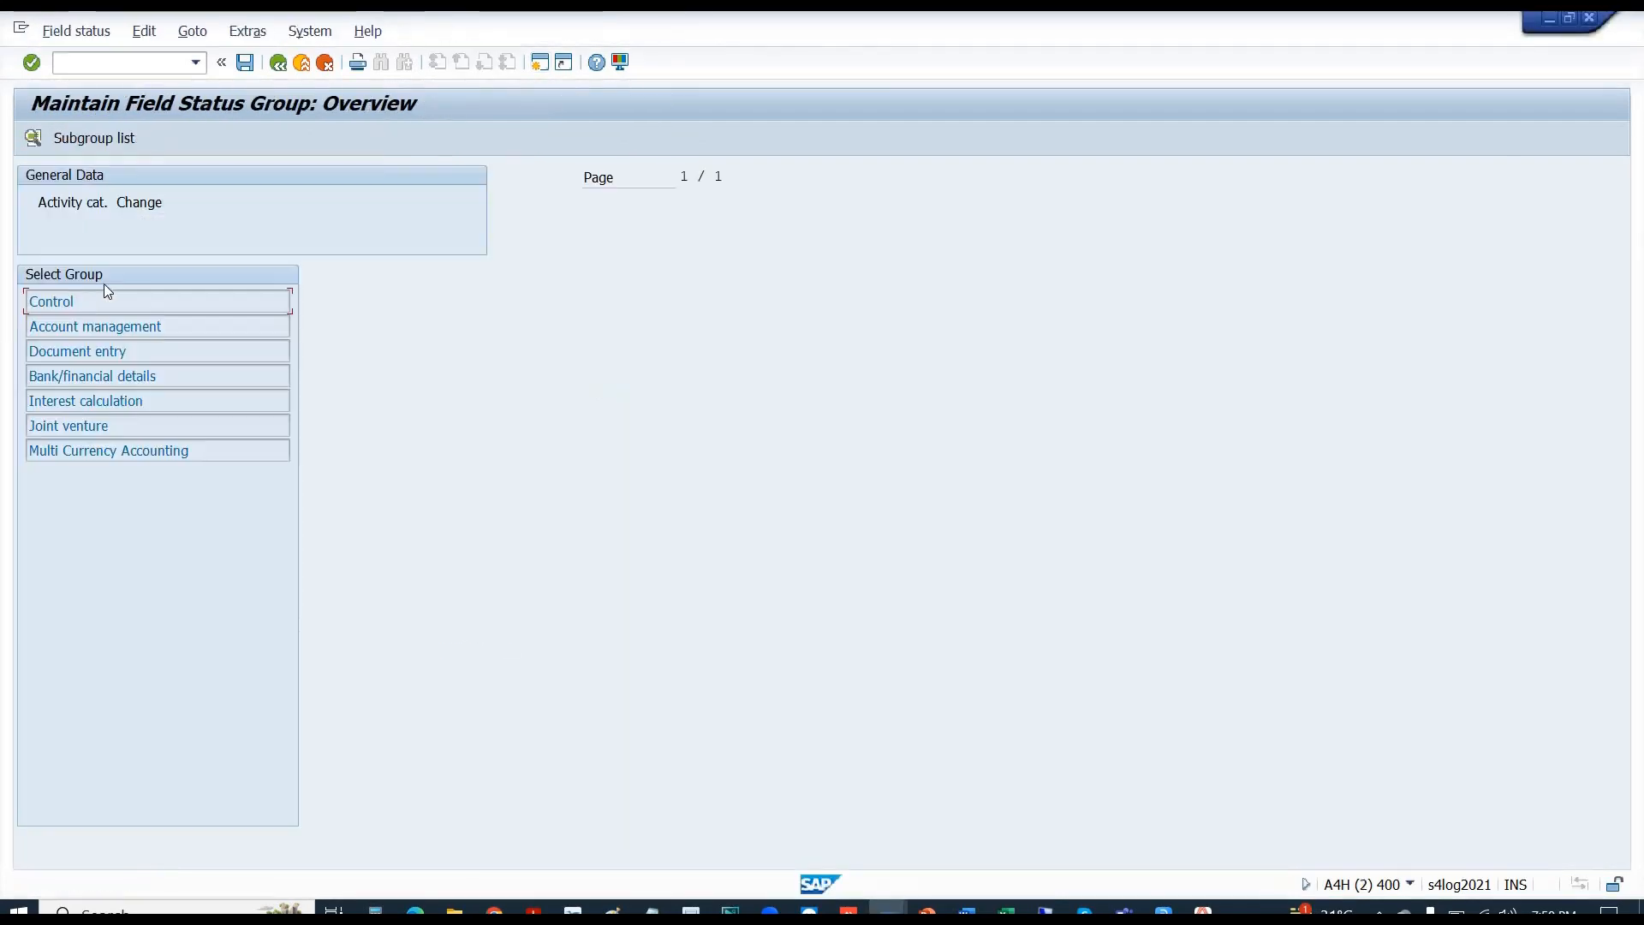
{"action": "double_click", "coordinate": [82, 329]}
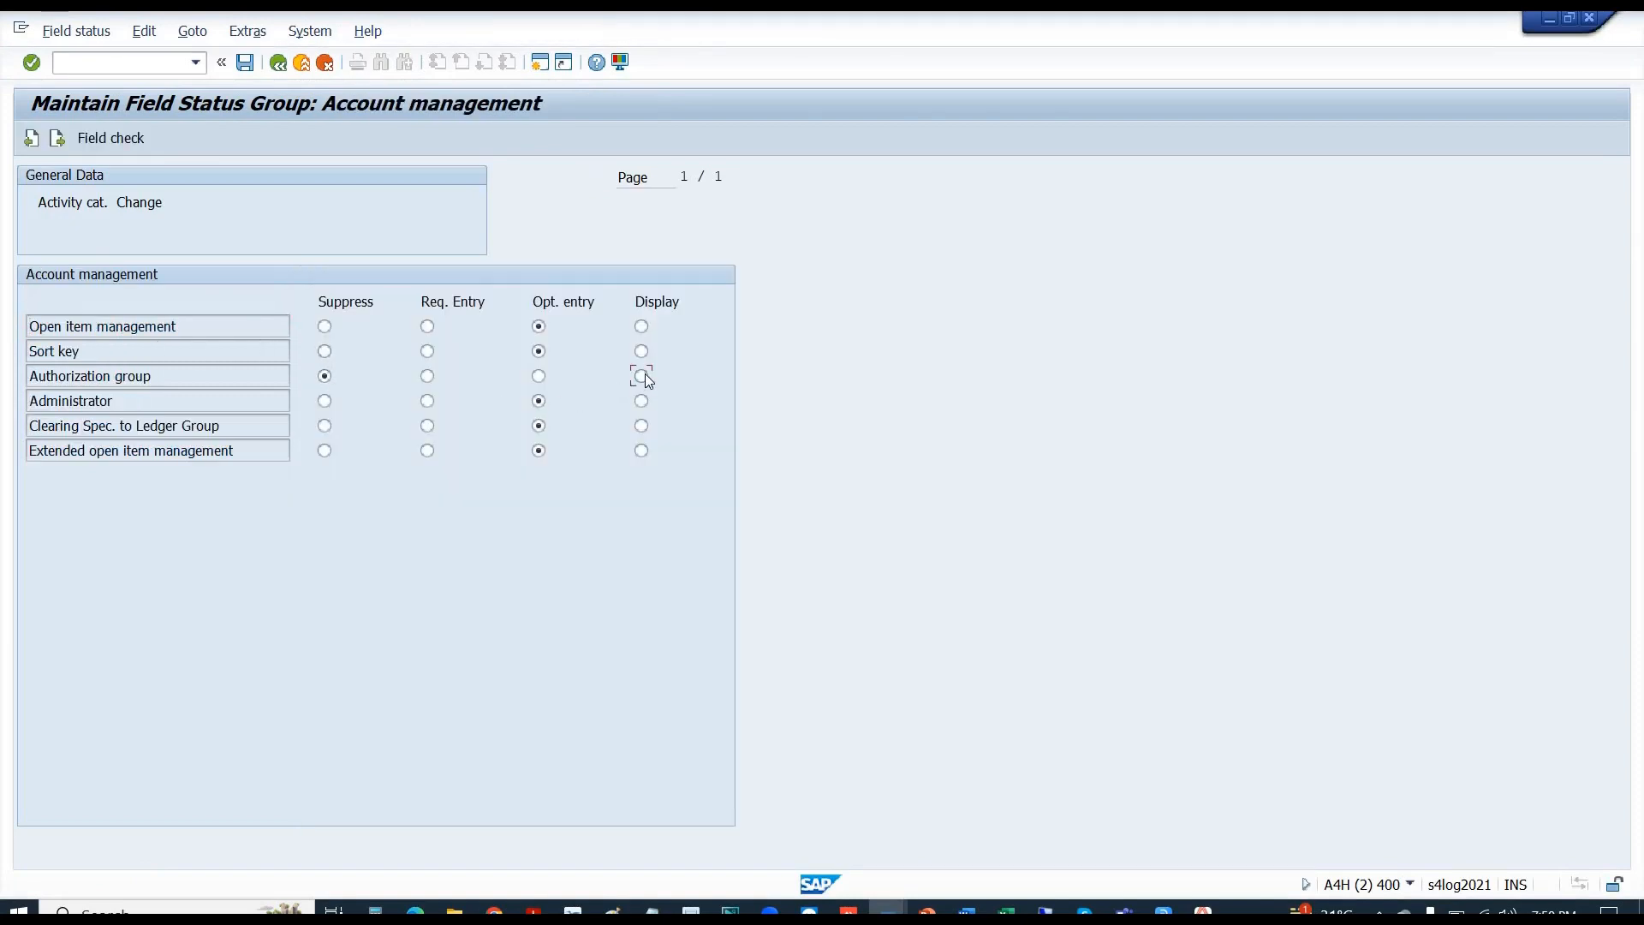
{"action": "left_click", "coordinate": [250, 68]}
{"action": "left_click", "coordinate": [277, 65]}
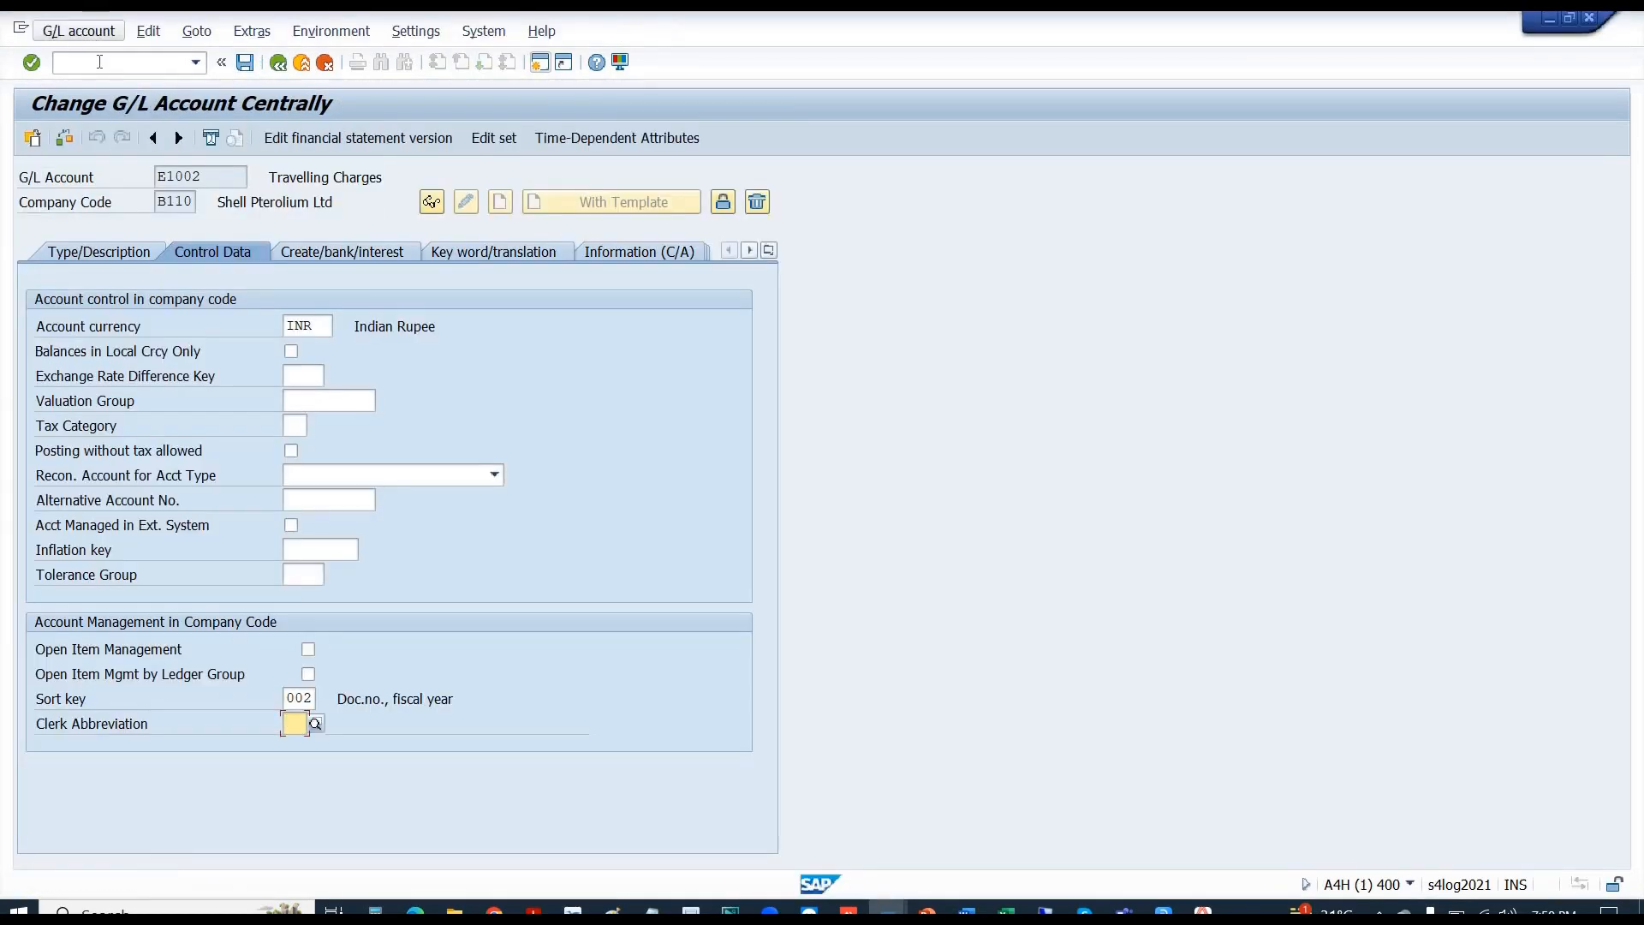
- Open E1002 in change mode via /nfs10n and view its Control Data
{"action": "left_click", "coordinate": [100, 61]}
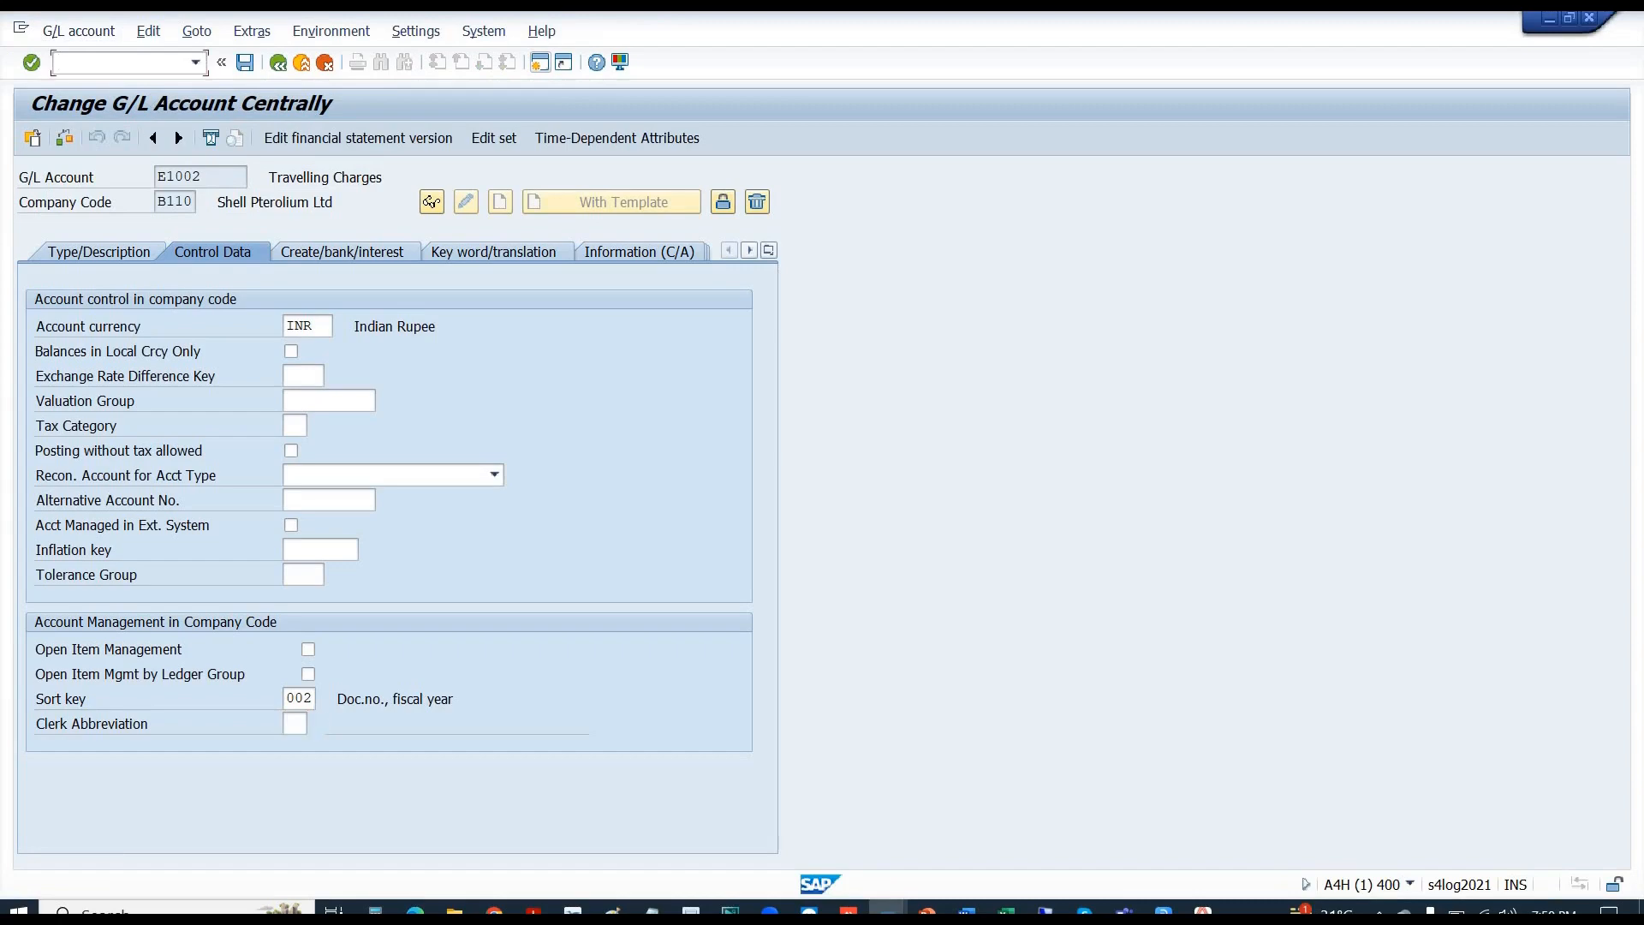
{"action": "type", "text": "/nfs10n"}
{"action": "key", "text": "Return"}
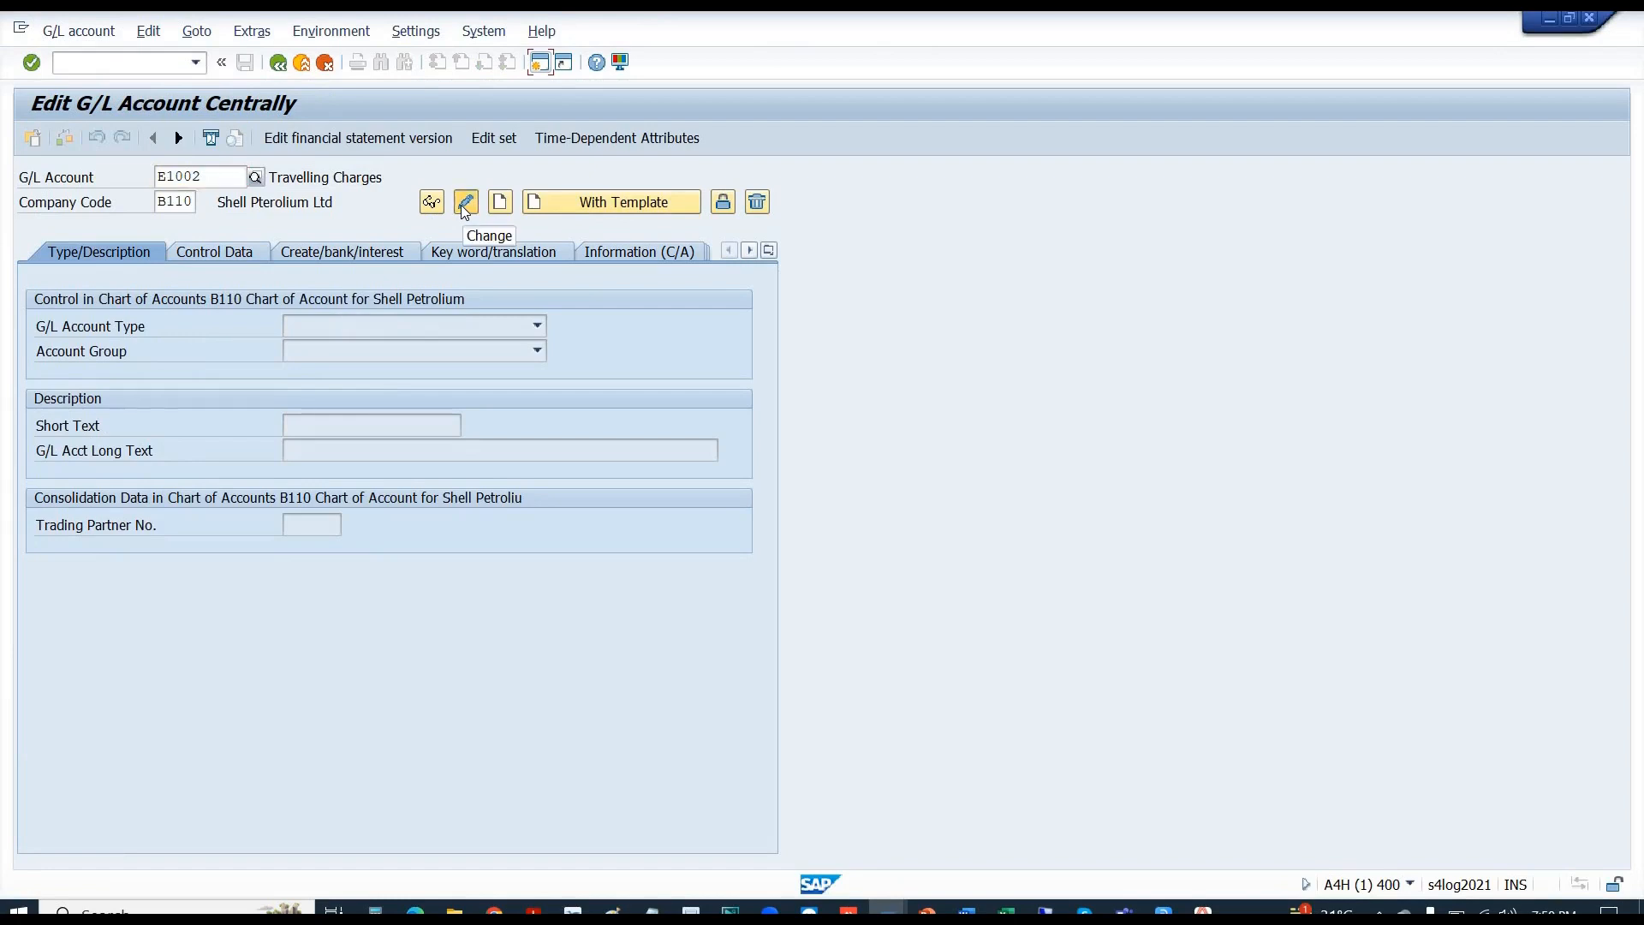
{"action": "left_click", "coordinate": [465, 203]}
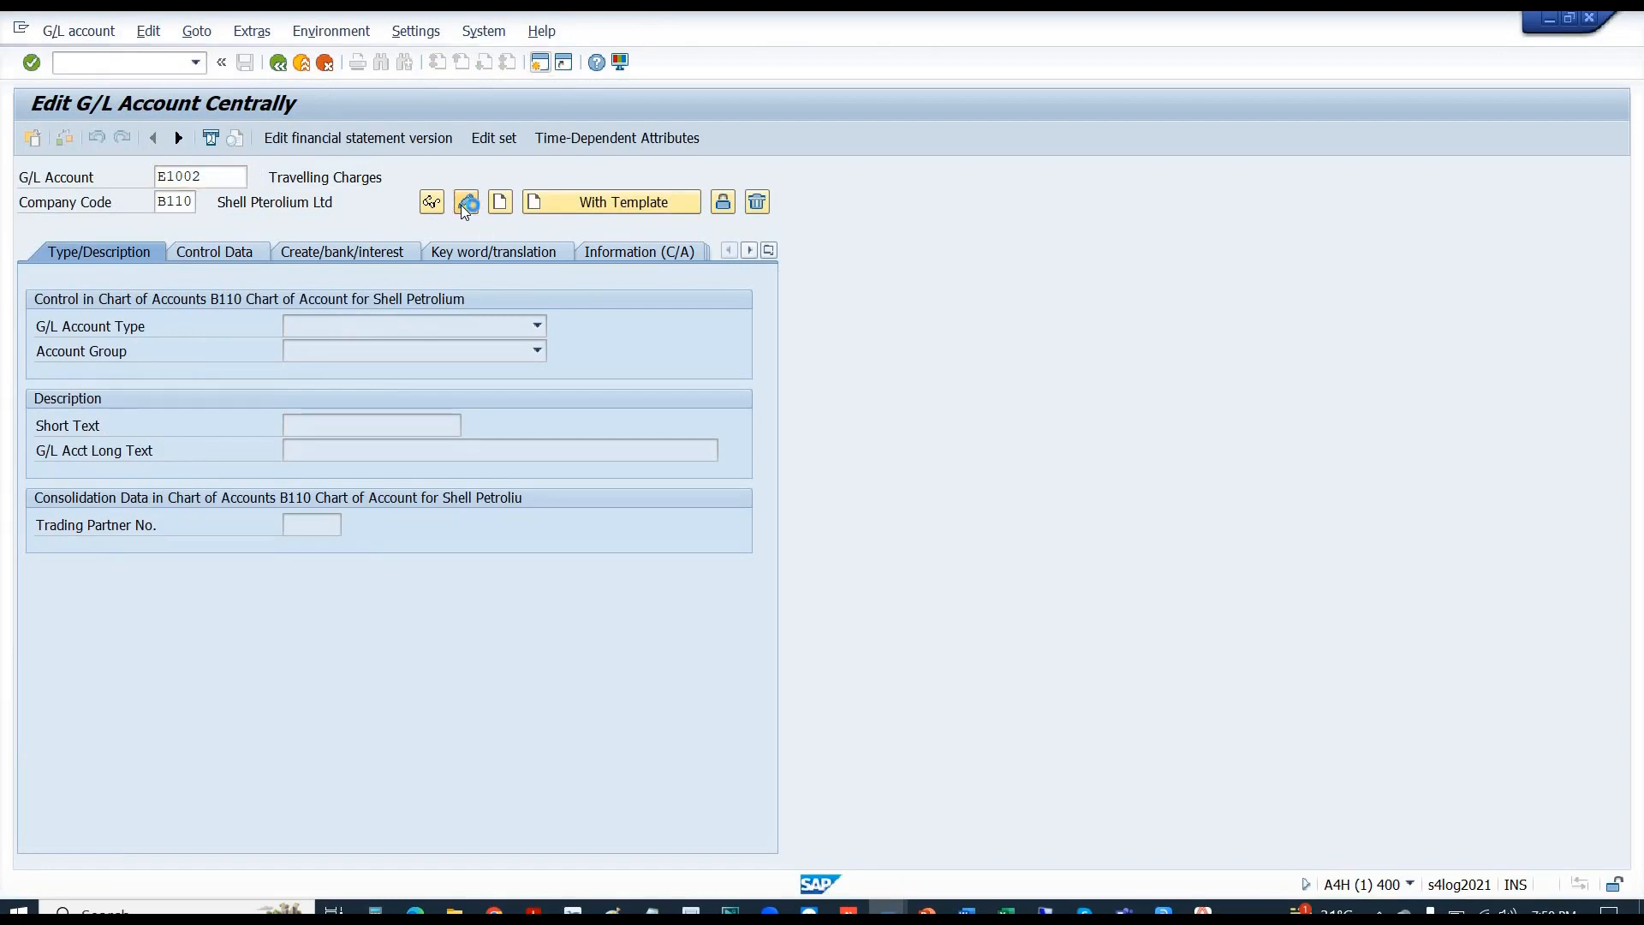
{"action": "left_click", "coordinate": [224, 251]}
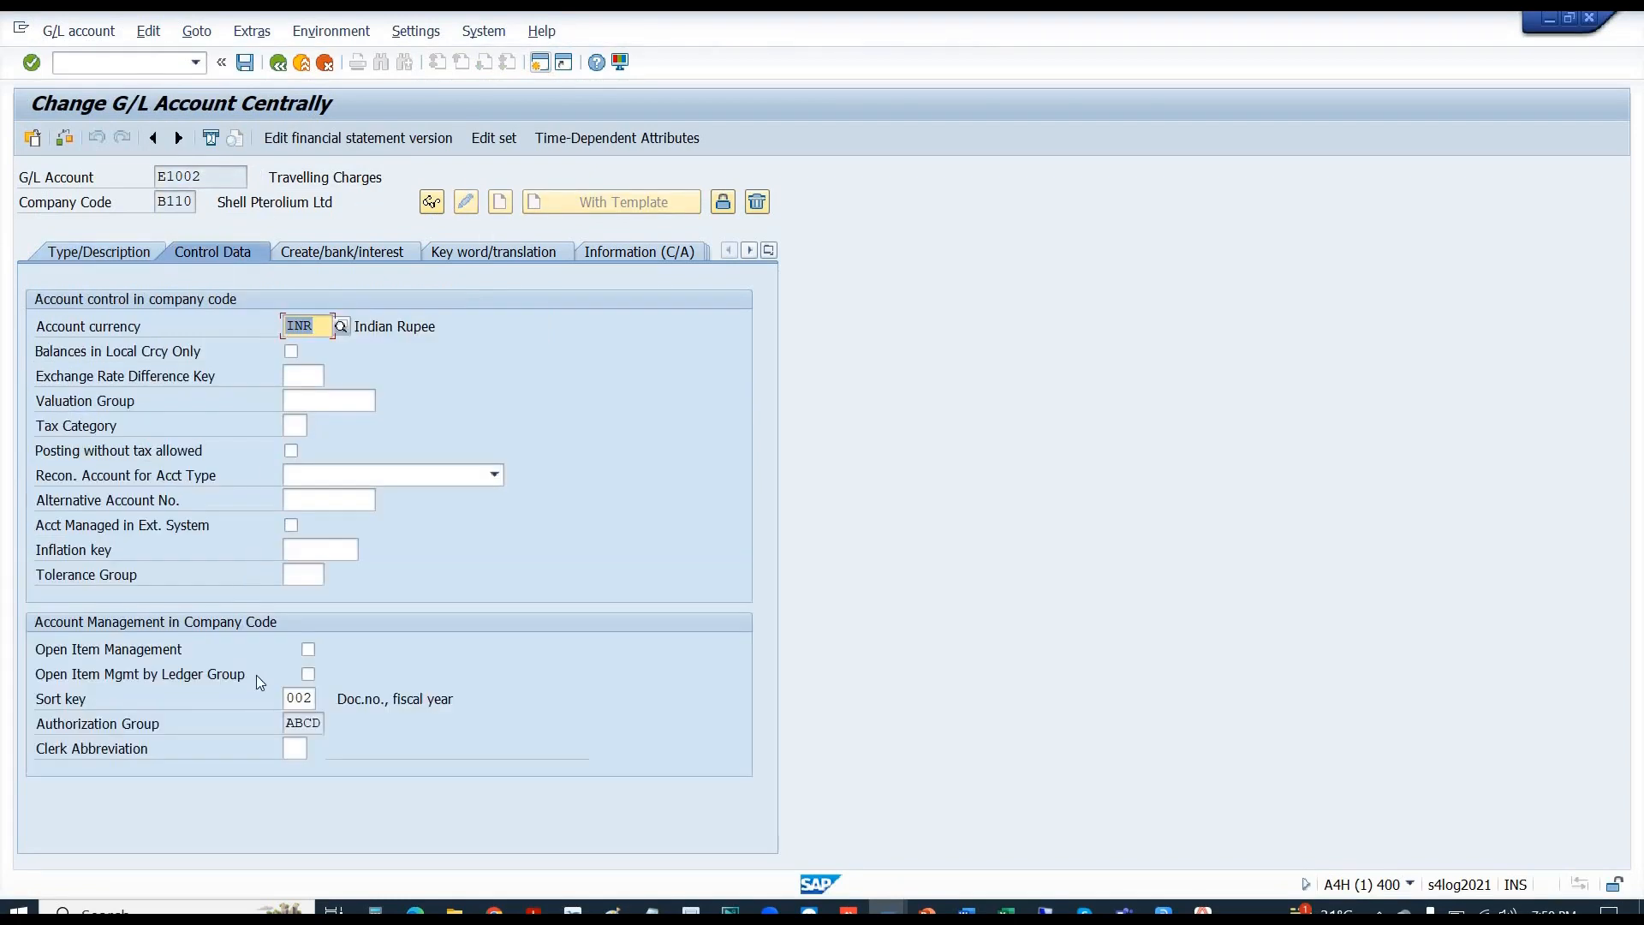
{"action": "left_click_drag", "start_coordinate": [287, 724], "coordinate": [318, 741]}
{"action": "left_click", "coordinate": [300, 748]}
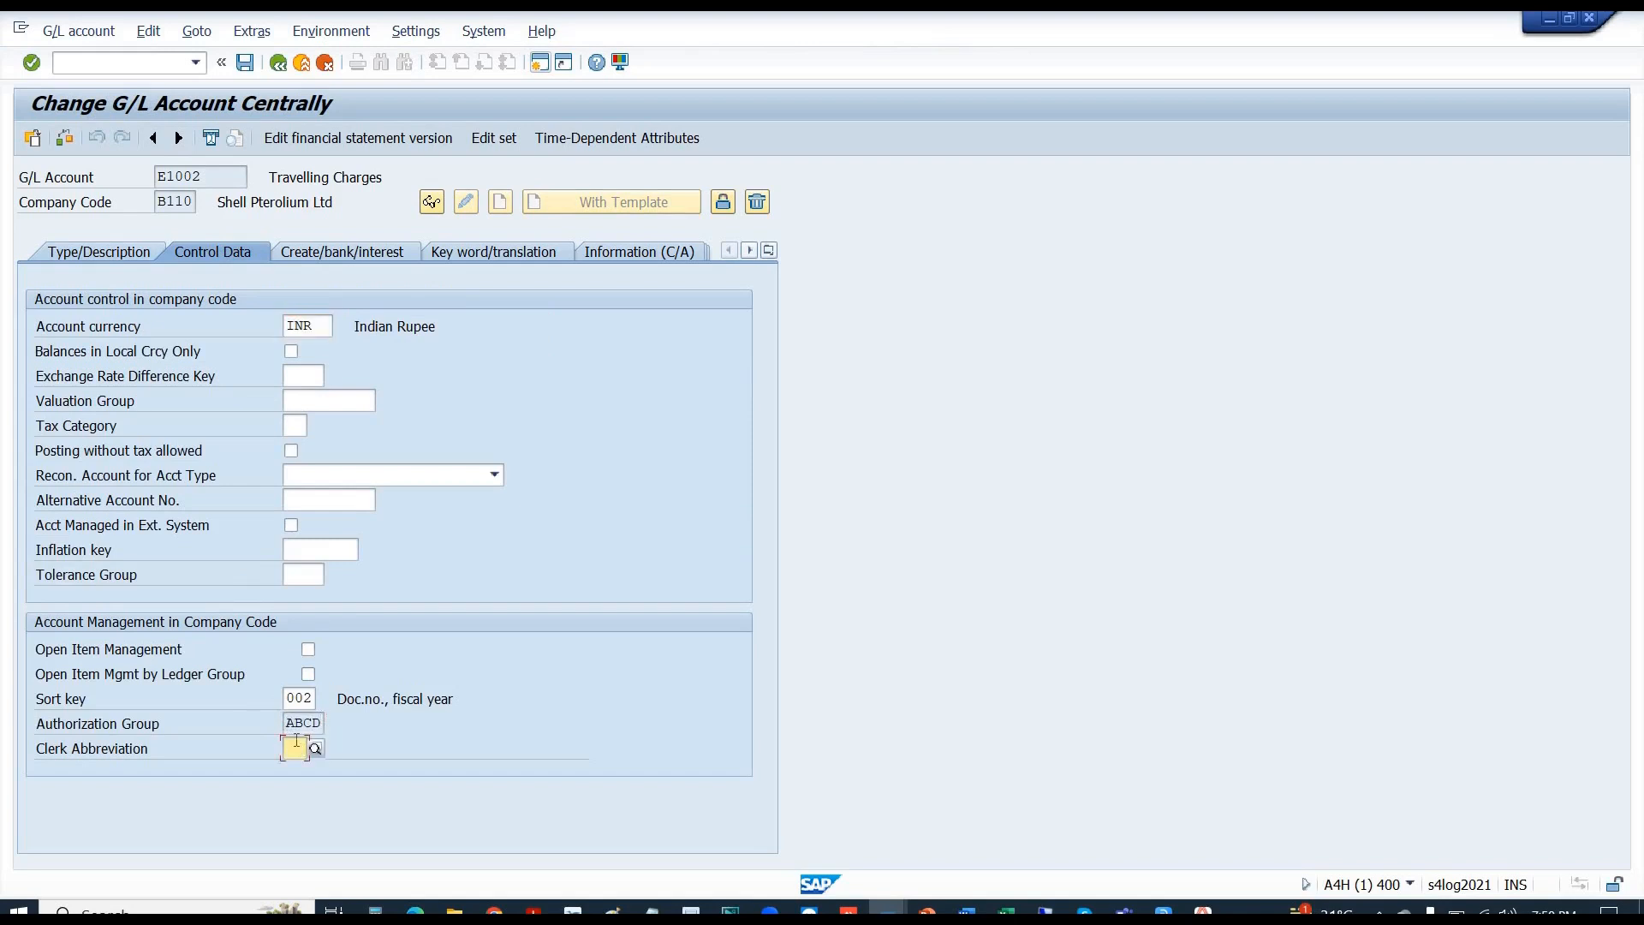
- Set E1002's sort key to 003 and account currency to CAD
{"action": "left_click", "coordinate": [312, 698]}
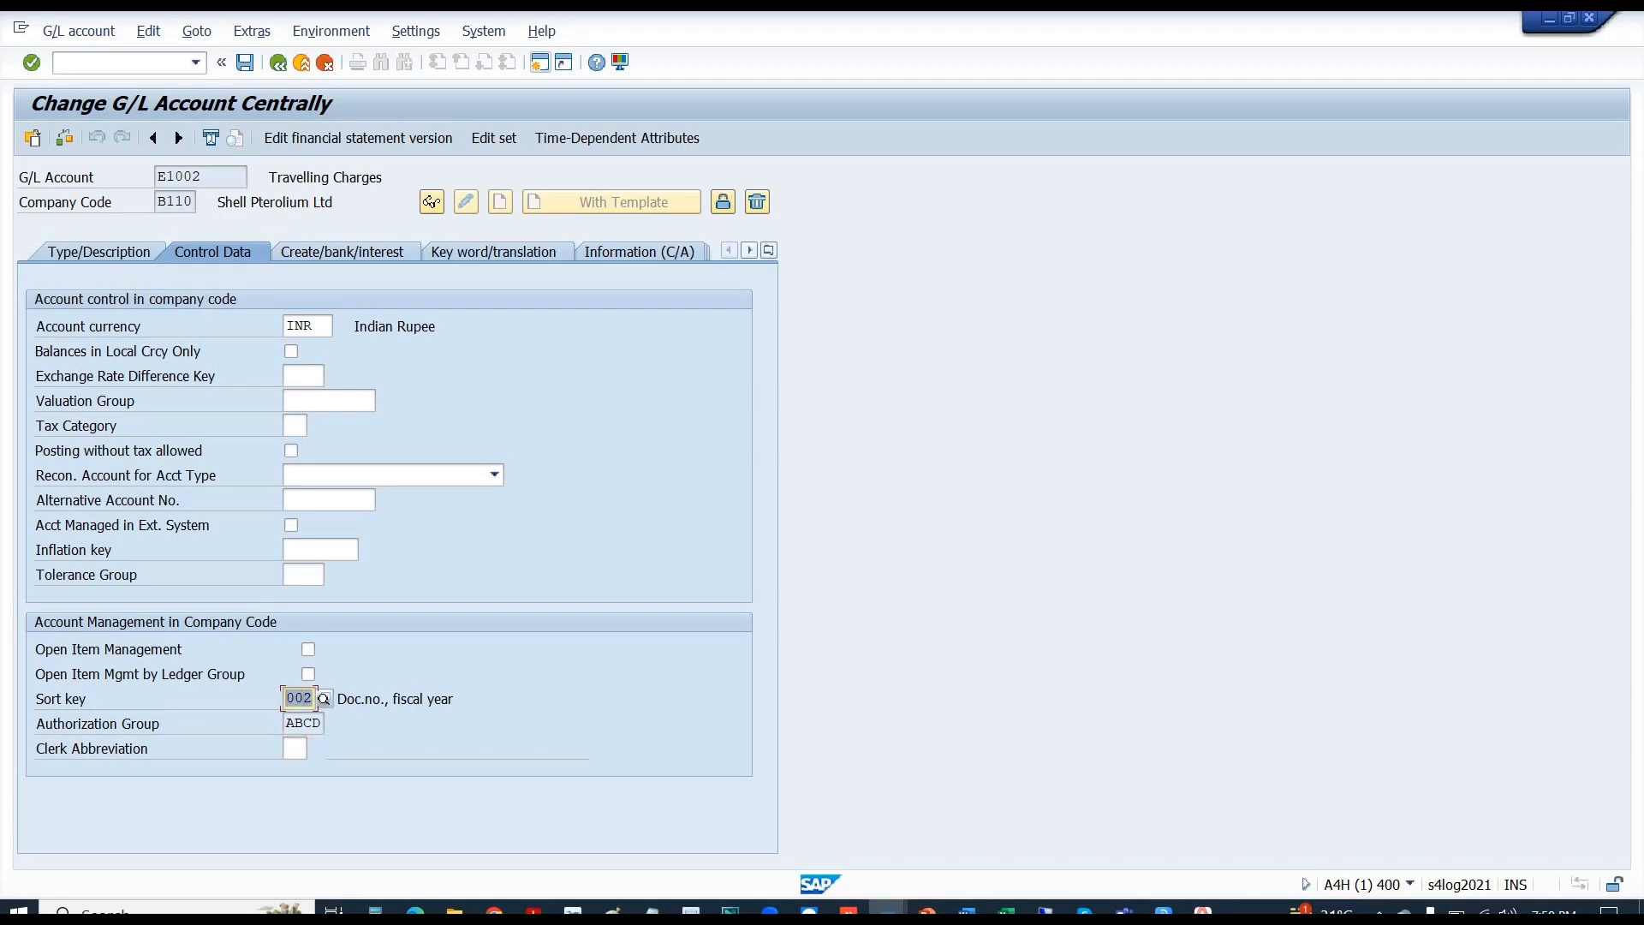
{"action": "type", "text": "003"}
{"action": "key", "text": "Return"}
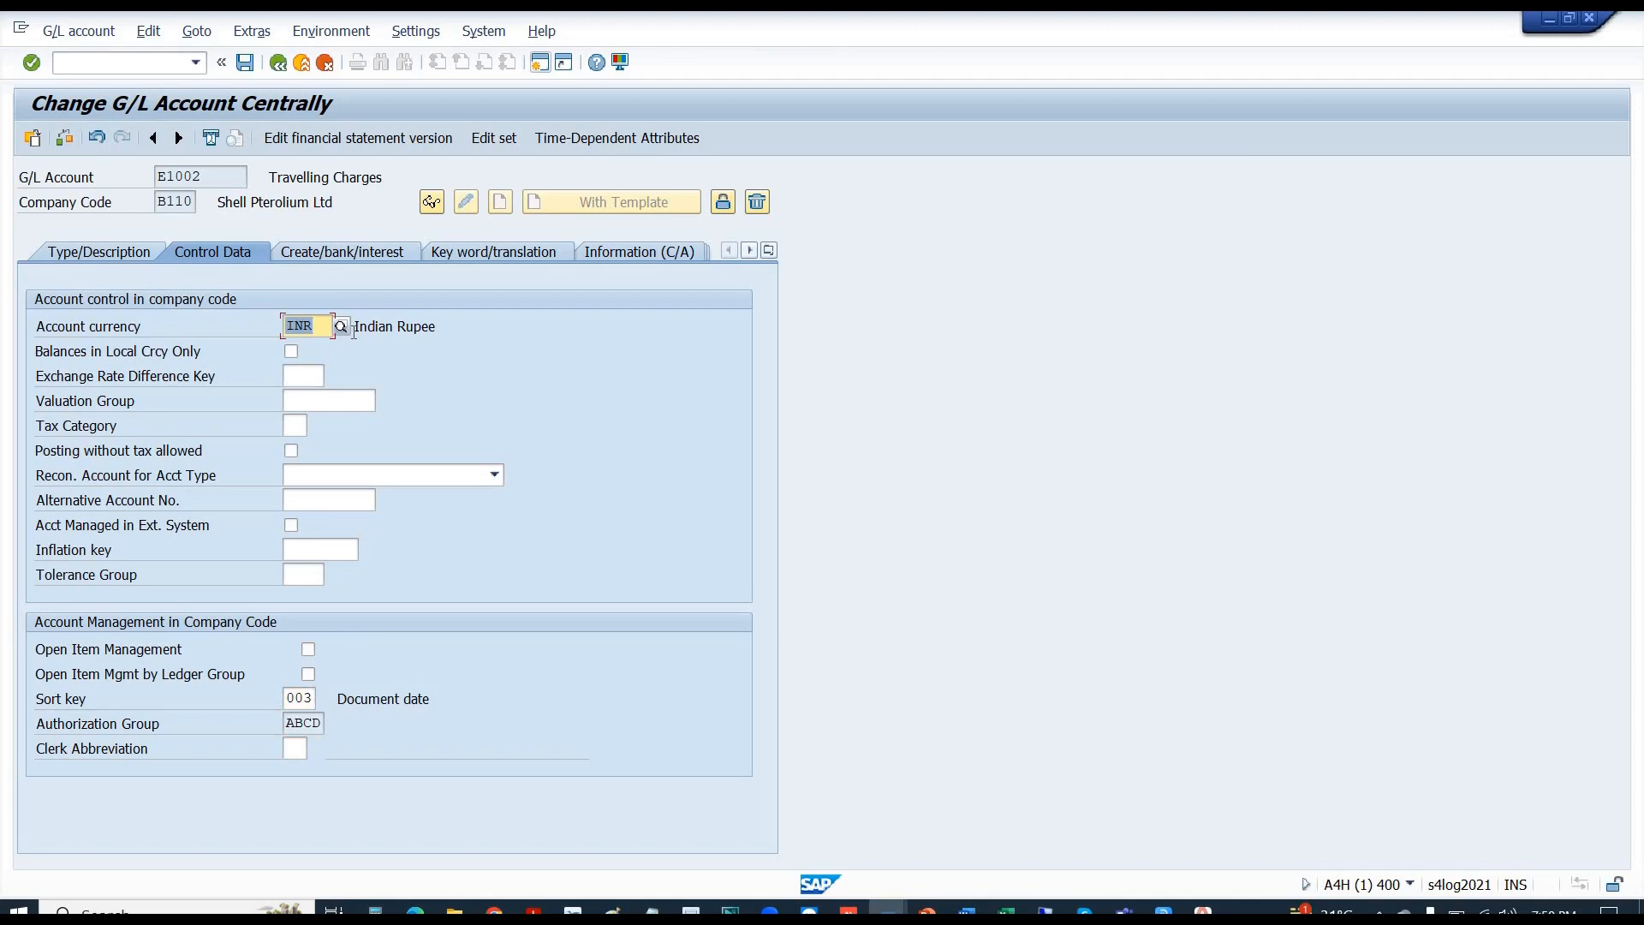
{"action": "type", "text": "inr"}
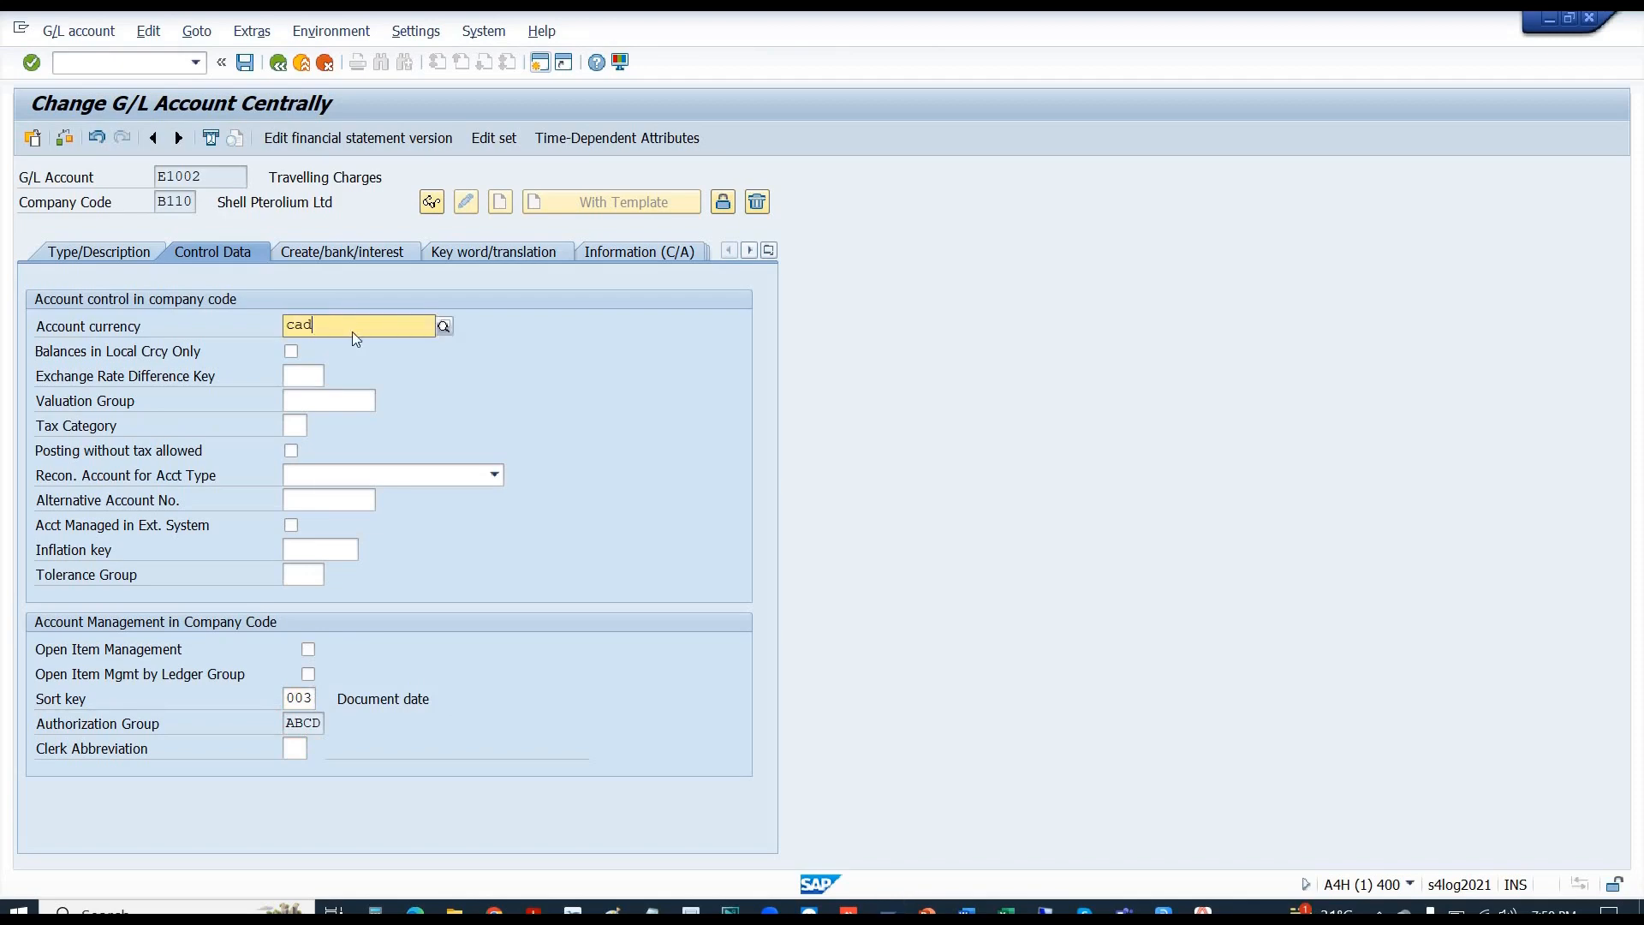
{"action": "key", "text": "Return"}
{"action": "type", "text": "CAD"}
{"action": "key", "text": "Return"}
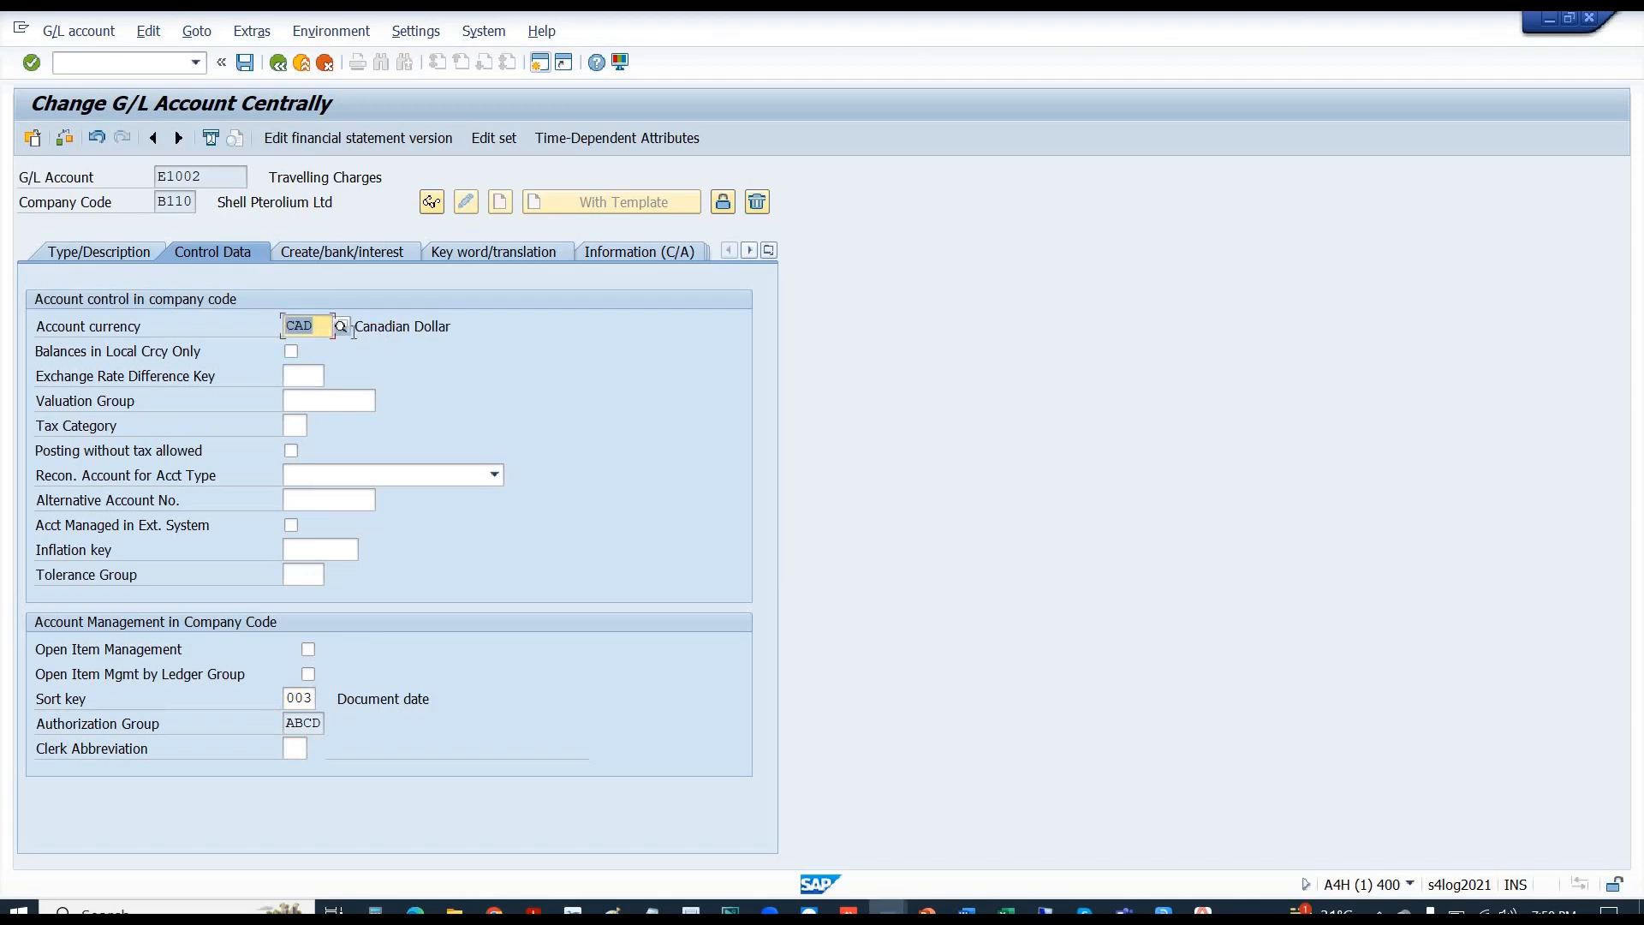
{"action": "left_click", "coordinate": [316, 723]}
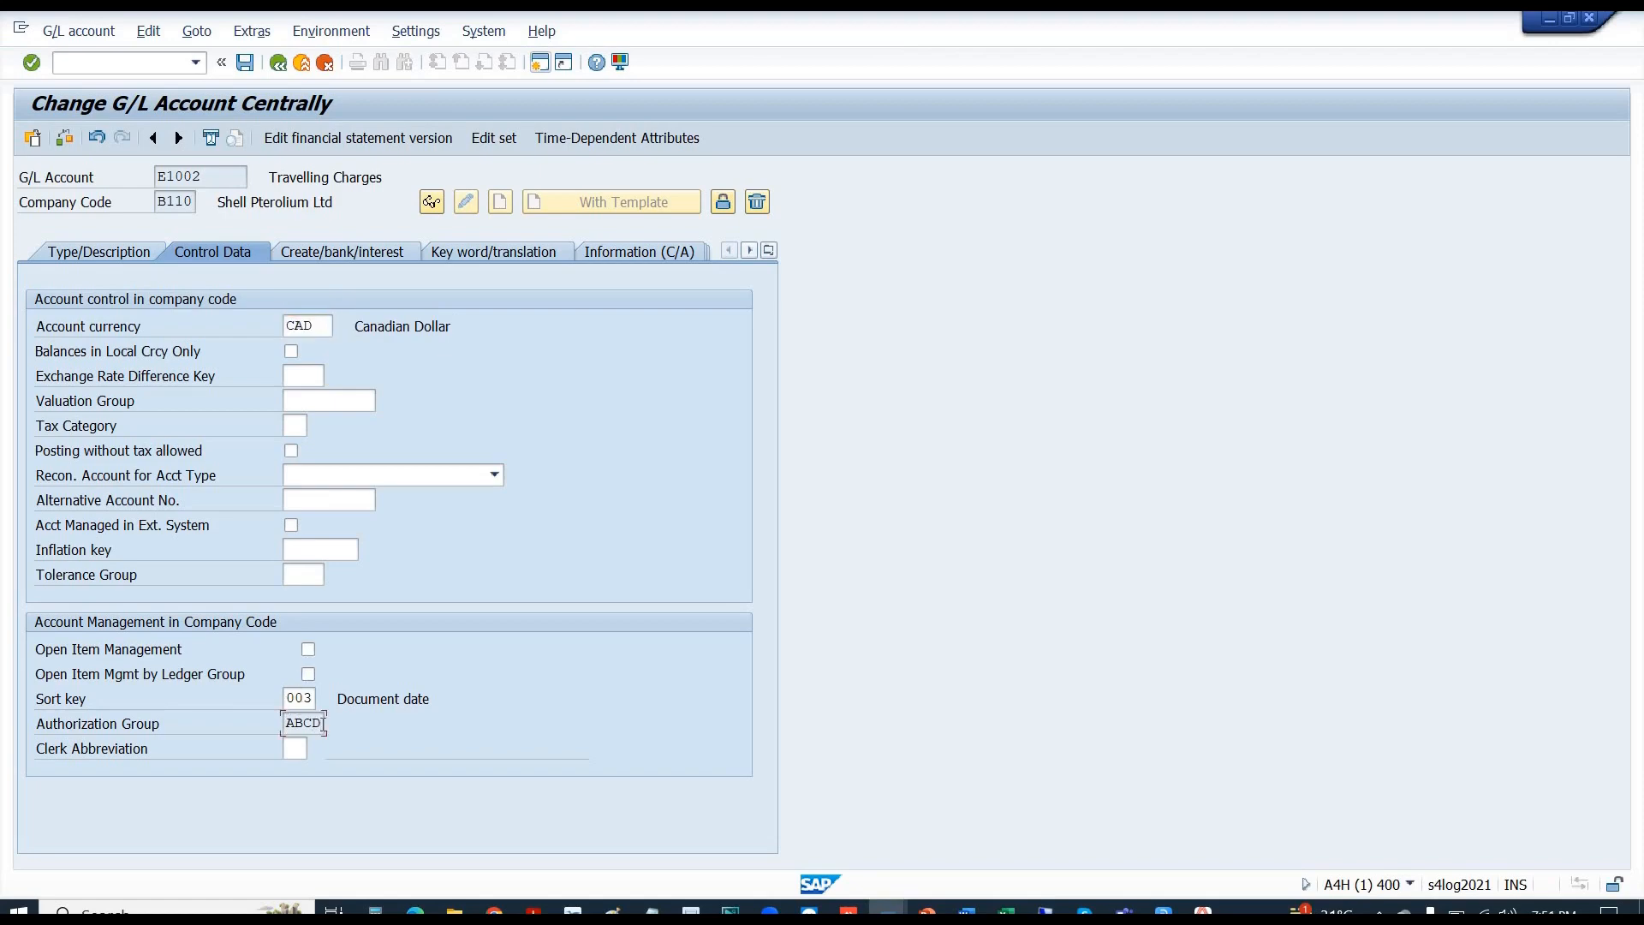
{"action": "key", "text": "alt+Tab"}
{"action": "key", "text": "alt+Tab"}
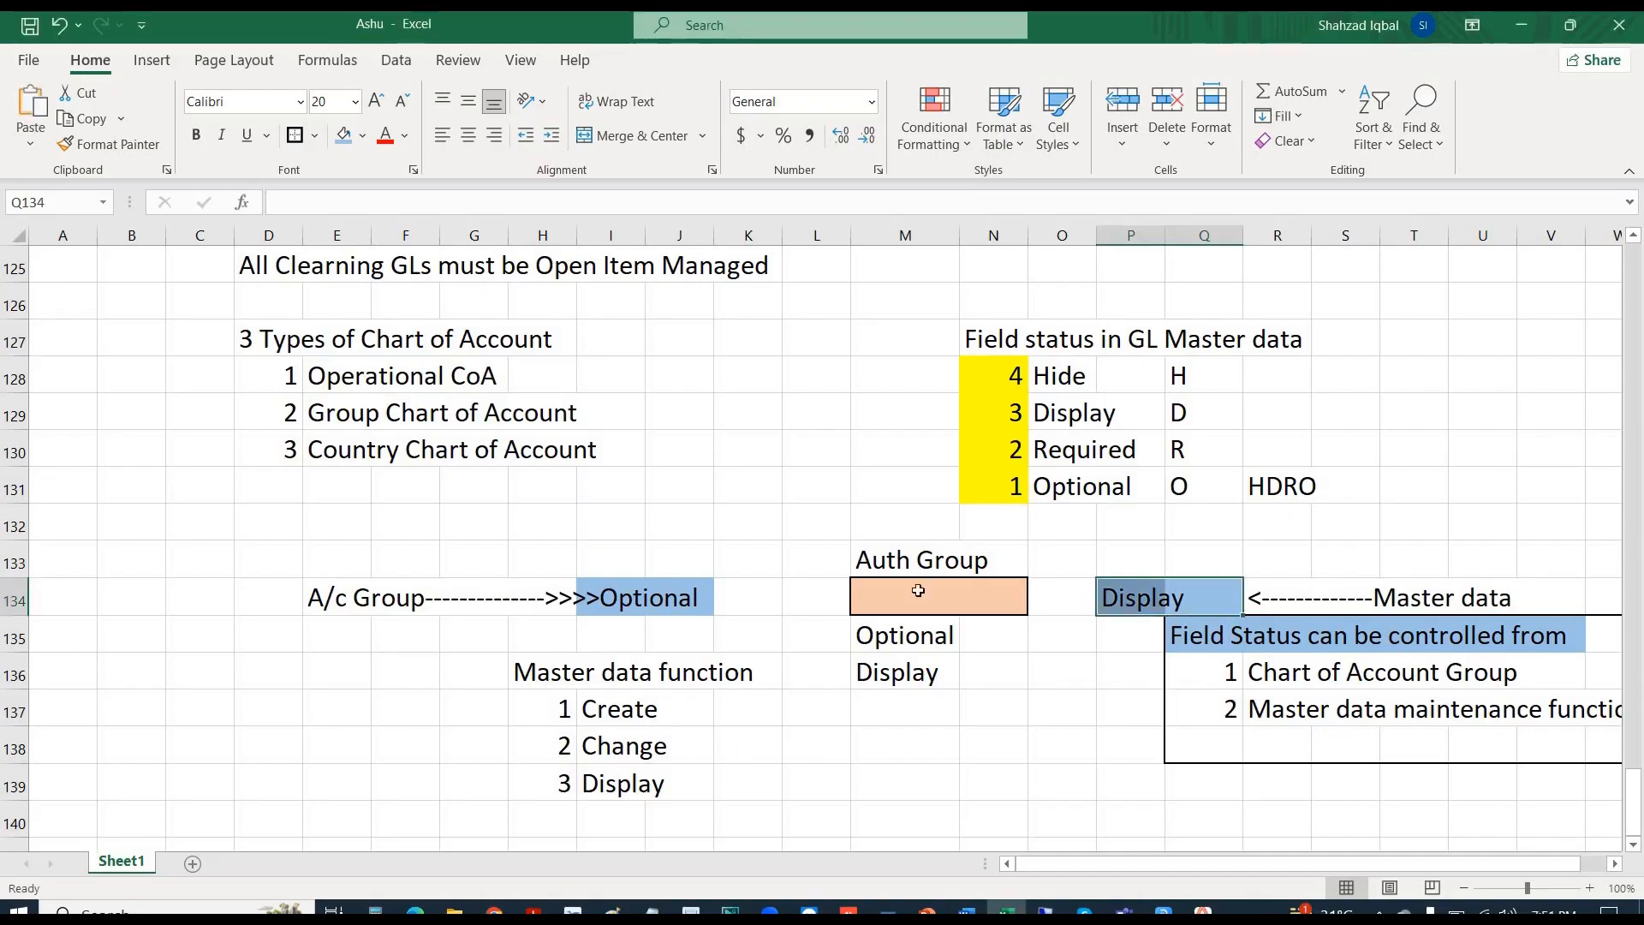
{"action": "left_click", "coordinate": [918, 590]}
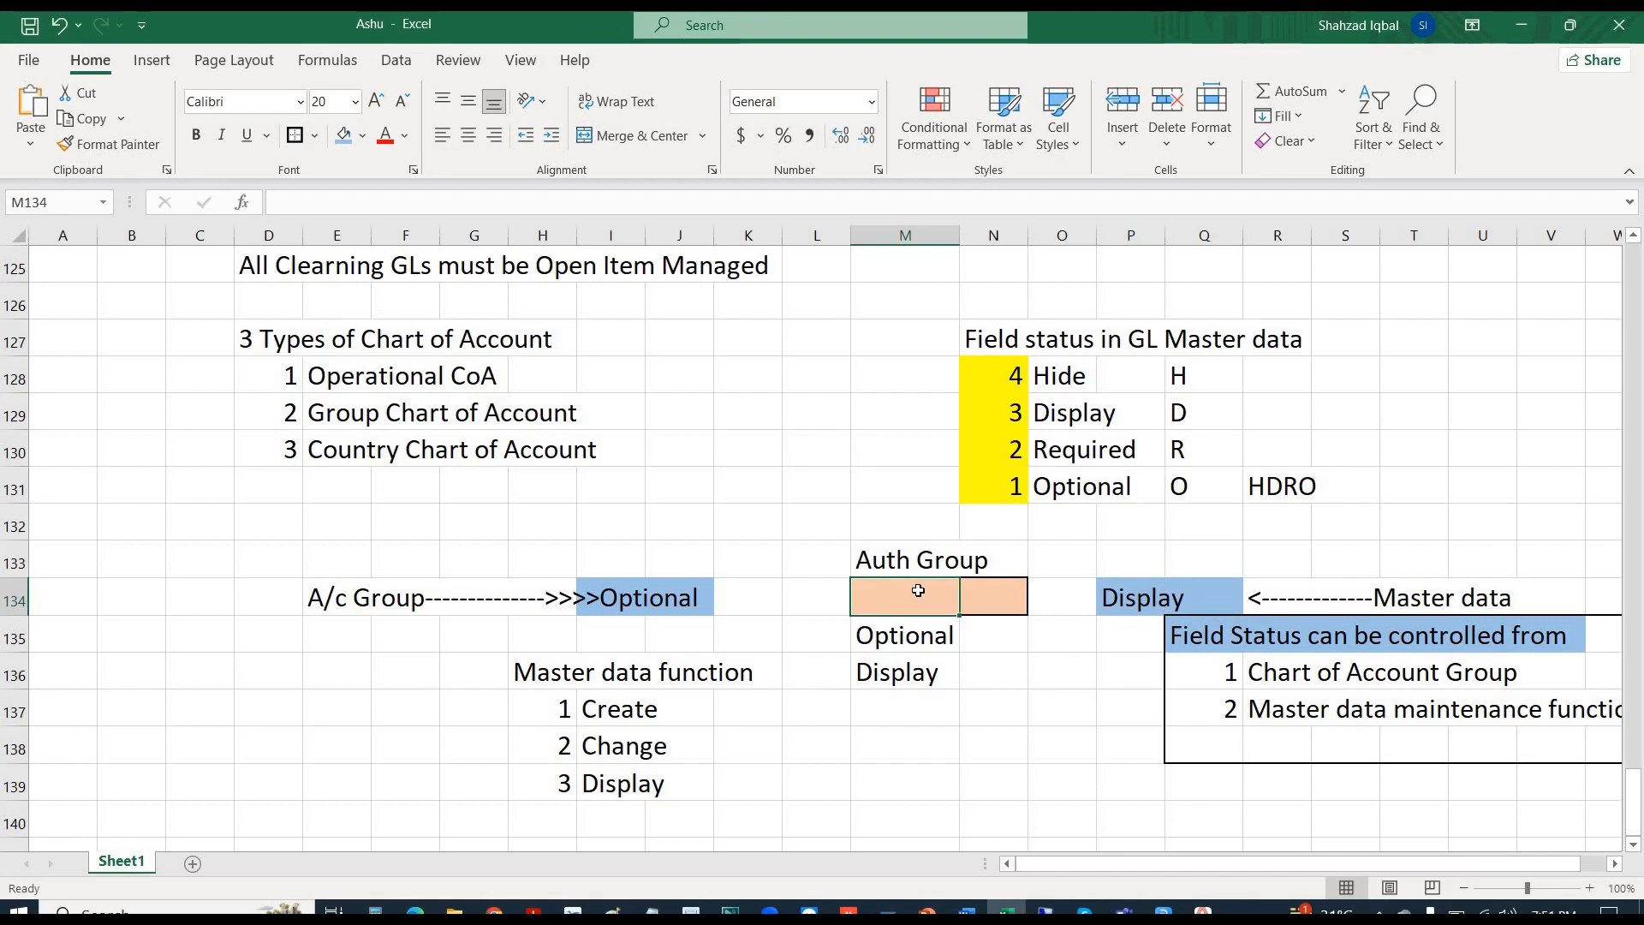
{"action": "left_click", "coordinate": [1223, 597]}
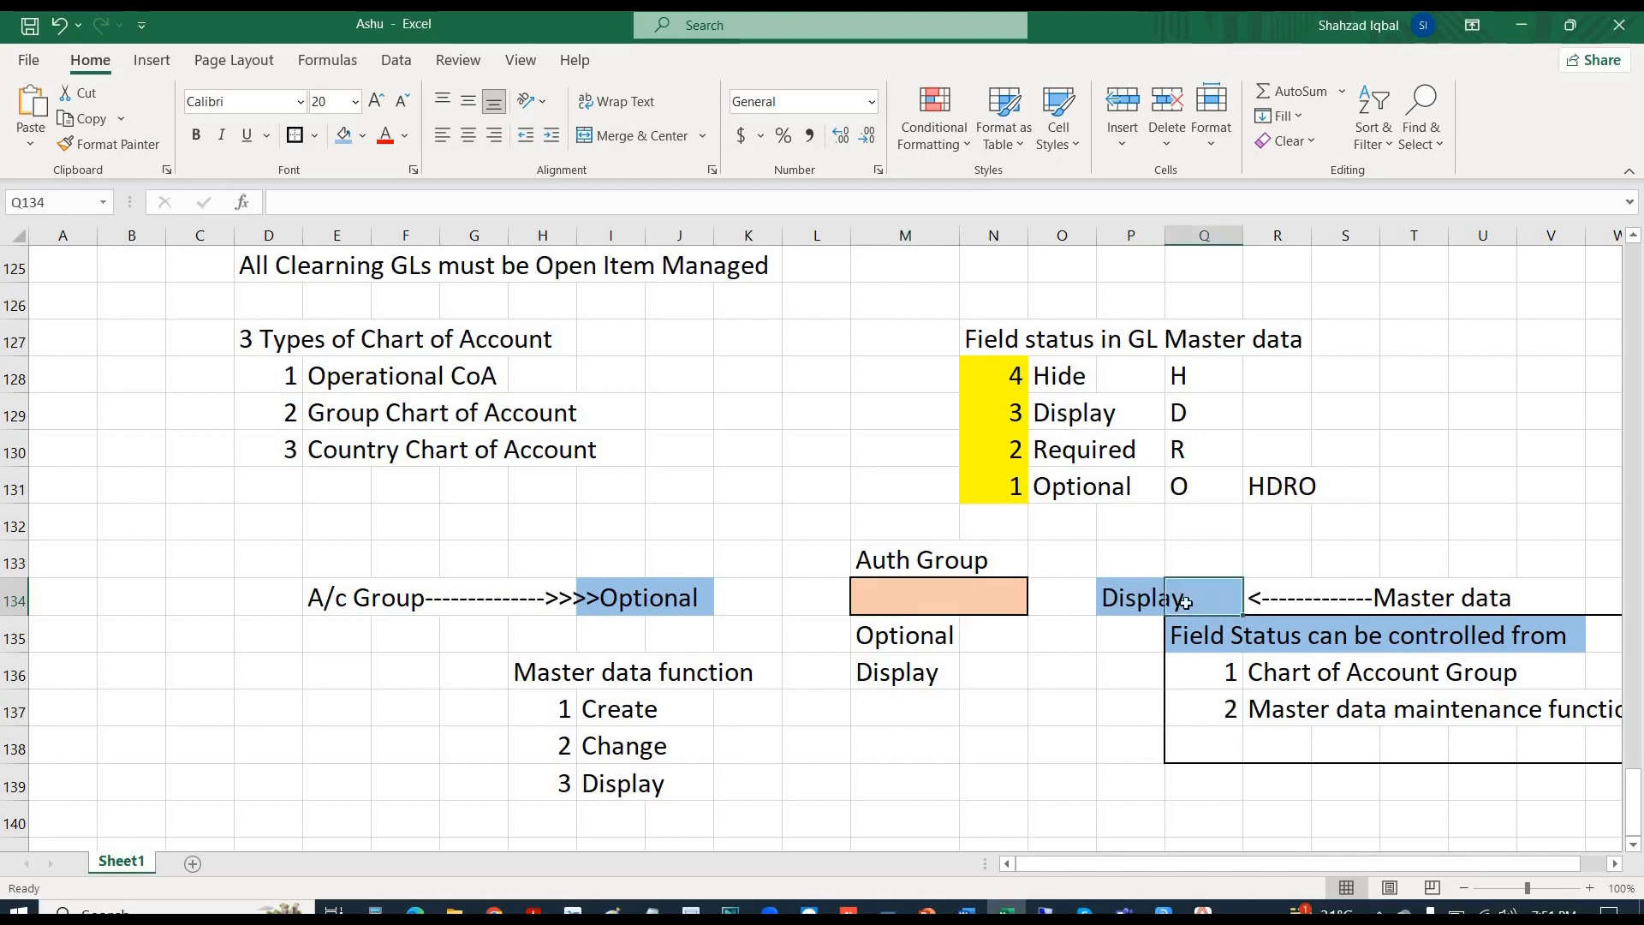
{"action": "left_click", "coordinate": [1137, 601], "text": "shift"}
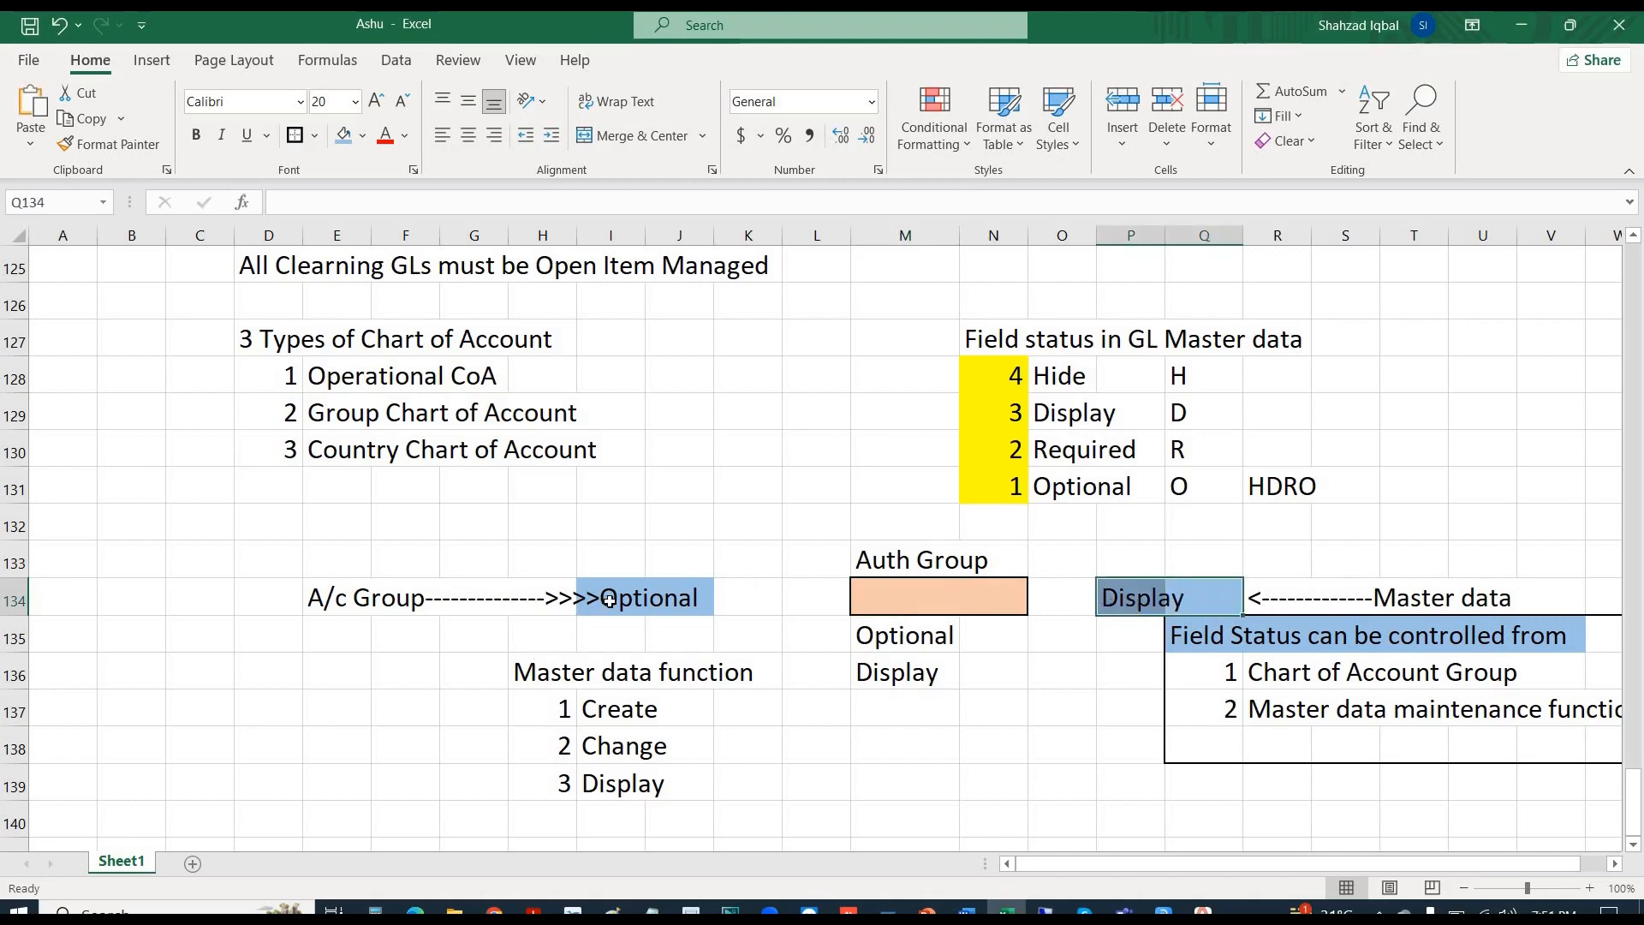
{"action": "left_click_drag", "start_coordinate": [609, 600], "coordinate": [664, 602]}
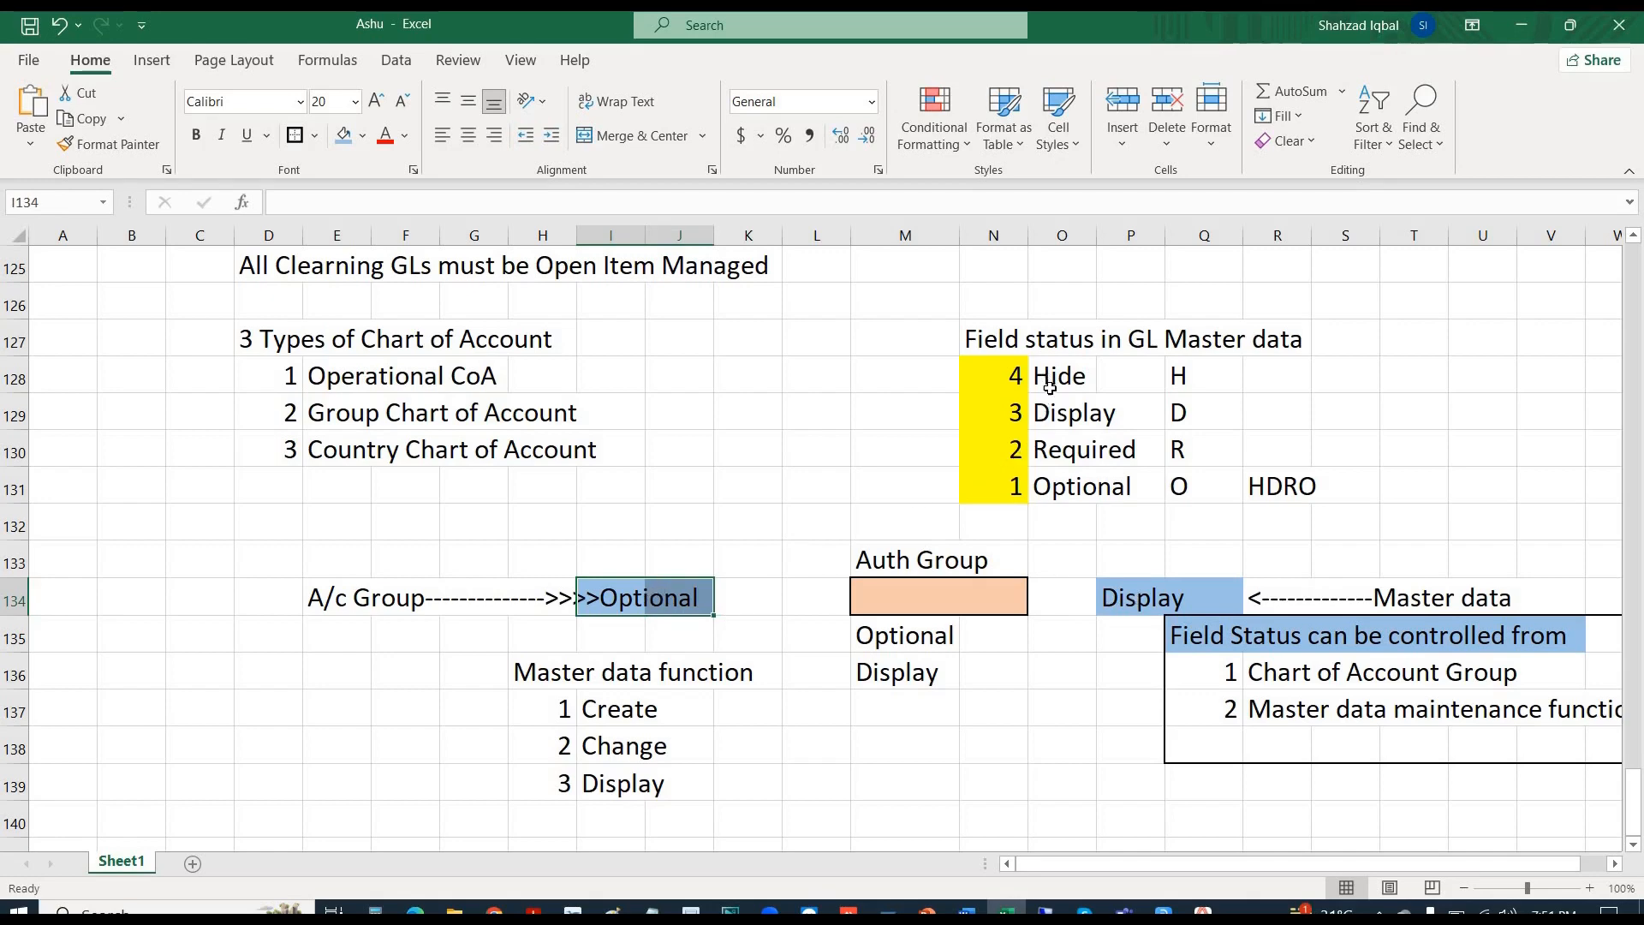
{"action": "left_click", "coordinate": [1050, 384]}
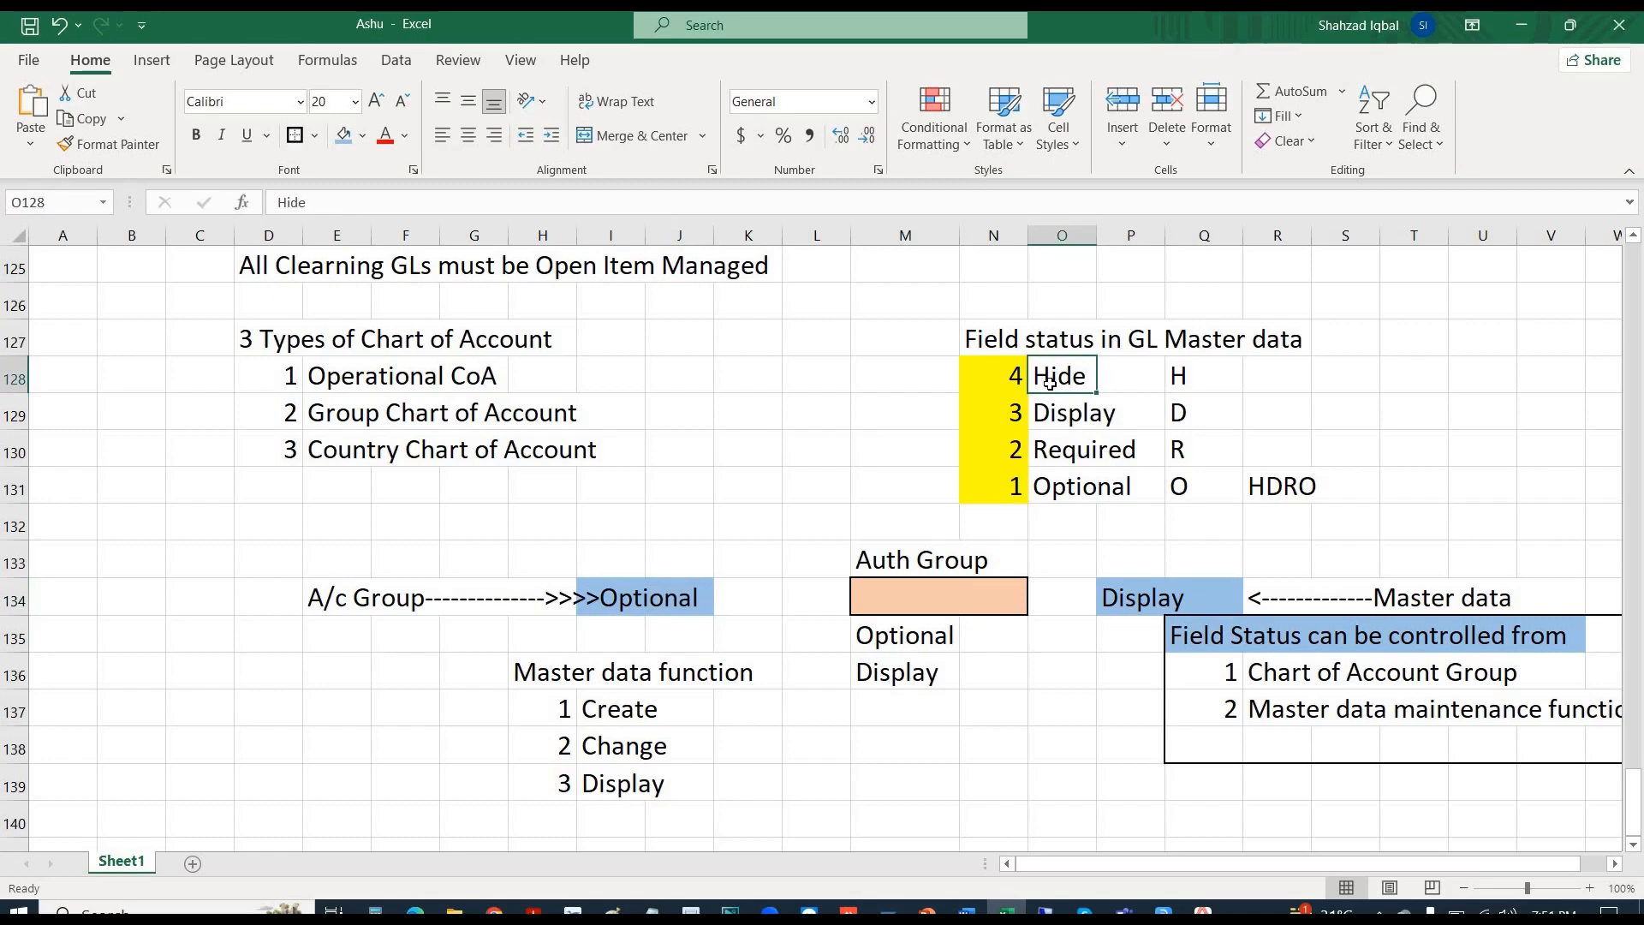
{"action": "left_click", "coordinate": [1050, 412]}
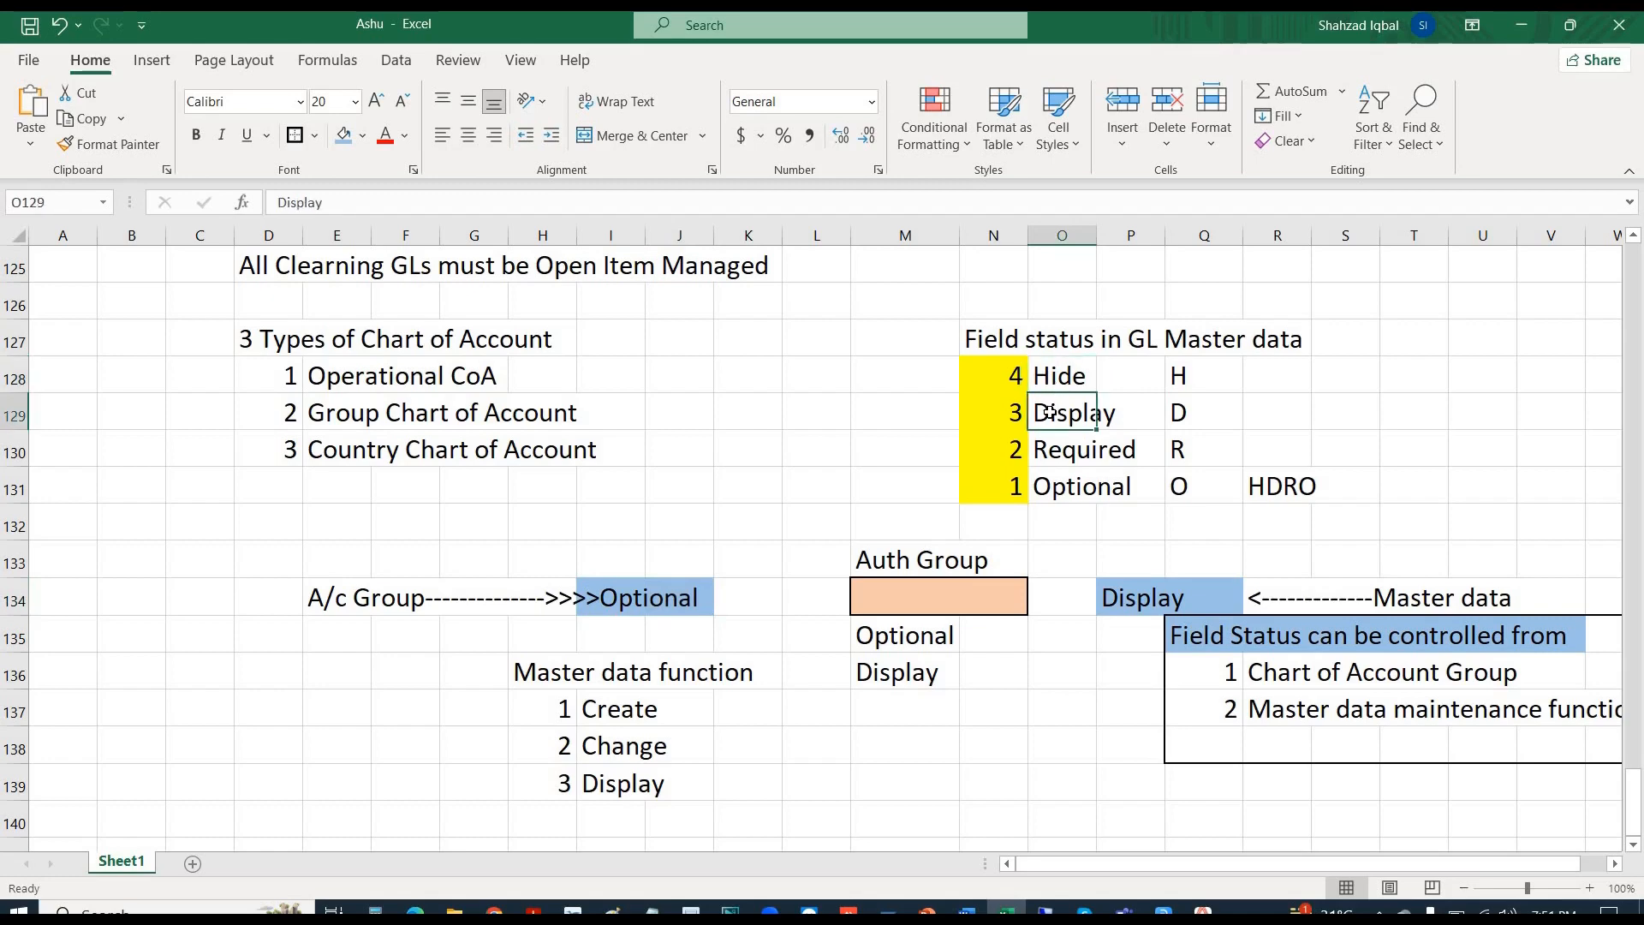
{"action": "left_click", "coordinate": [1063, 492]}
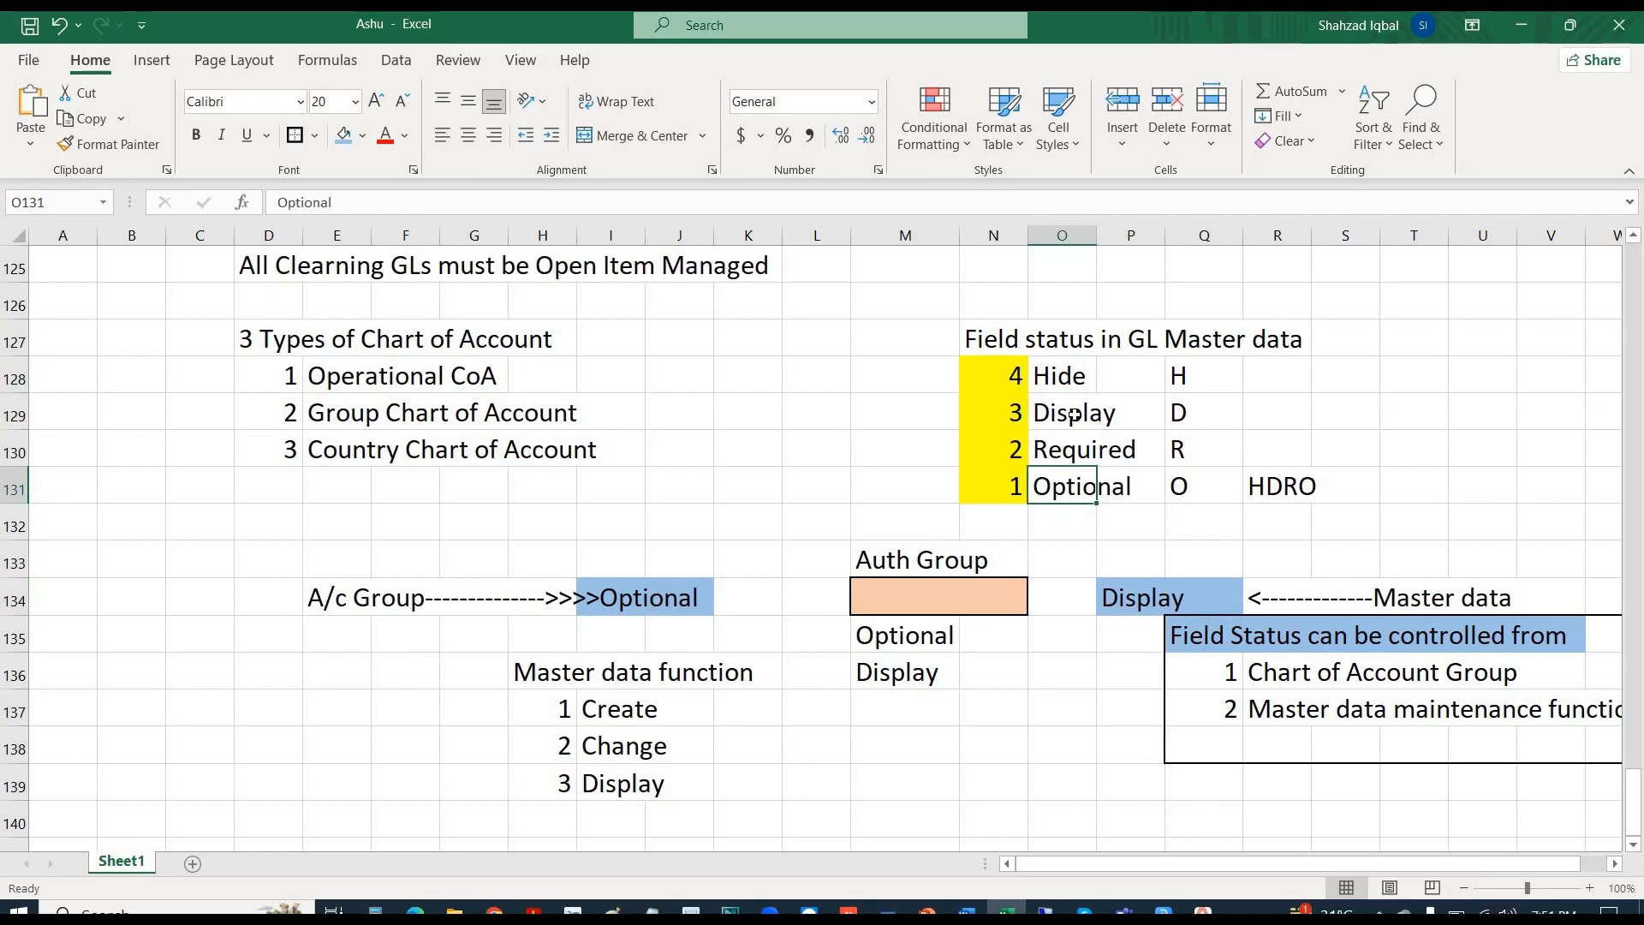
{"action": "left_click", "coordinate": [1073, 414]}
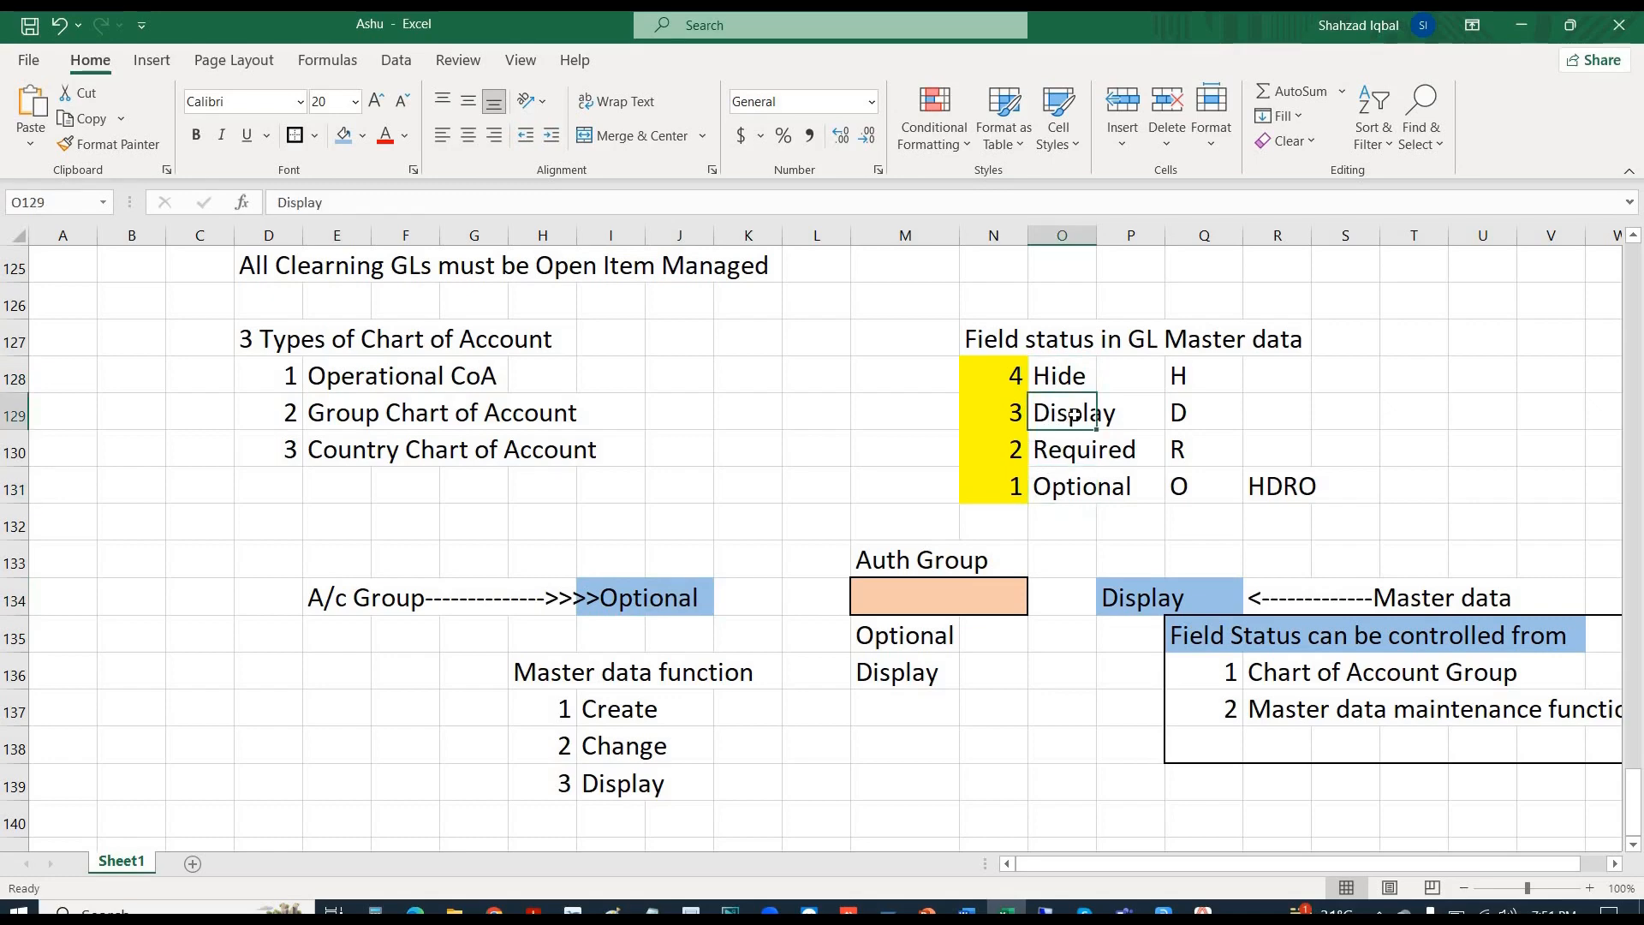
{"action": "left_click", "coordinate": [1087, 498], "text": "ctrl"}
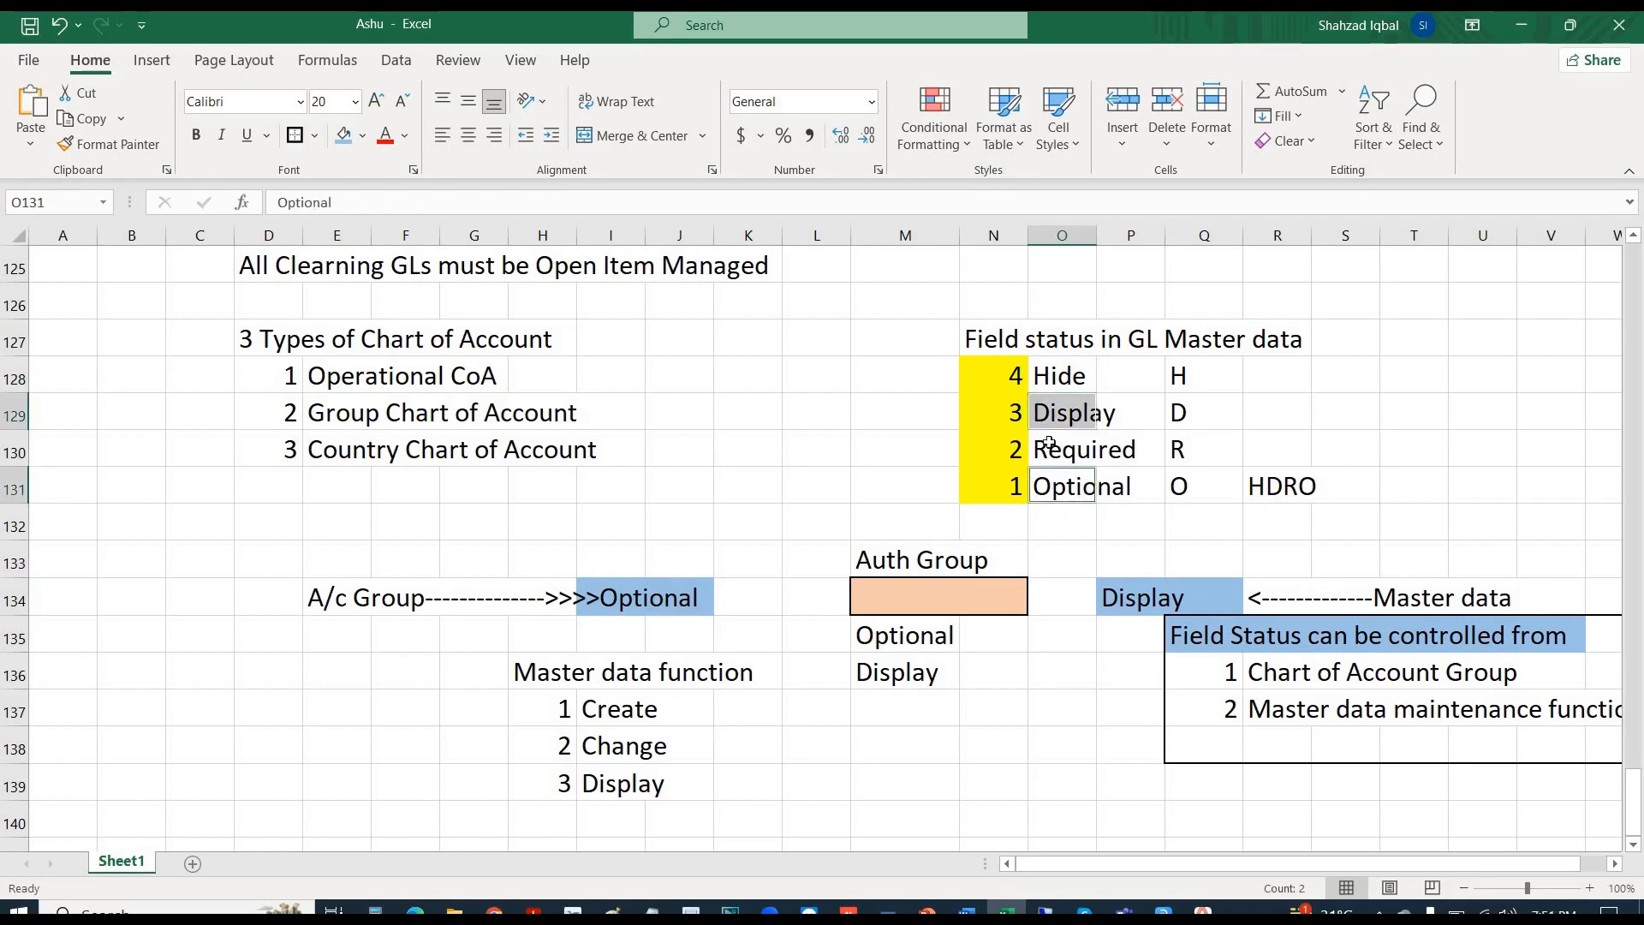
{"action": "left_click", "coordinate": [1013, 413]}
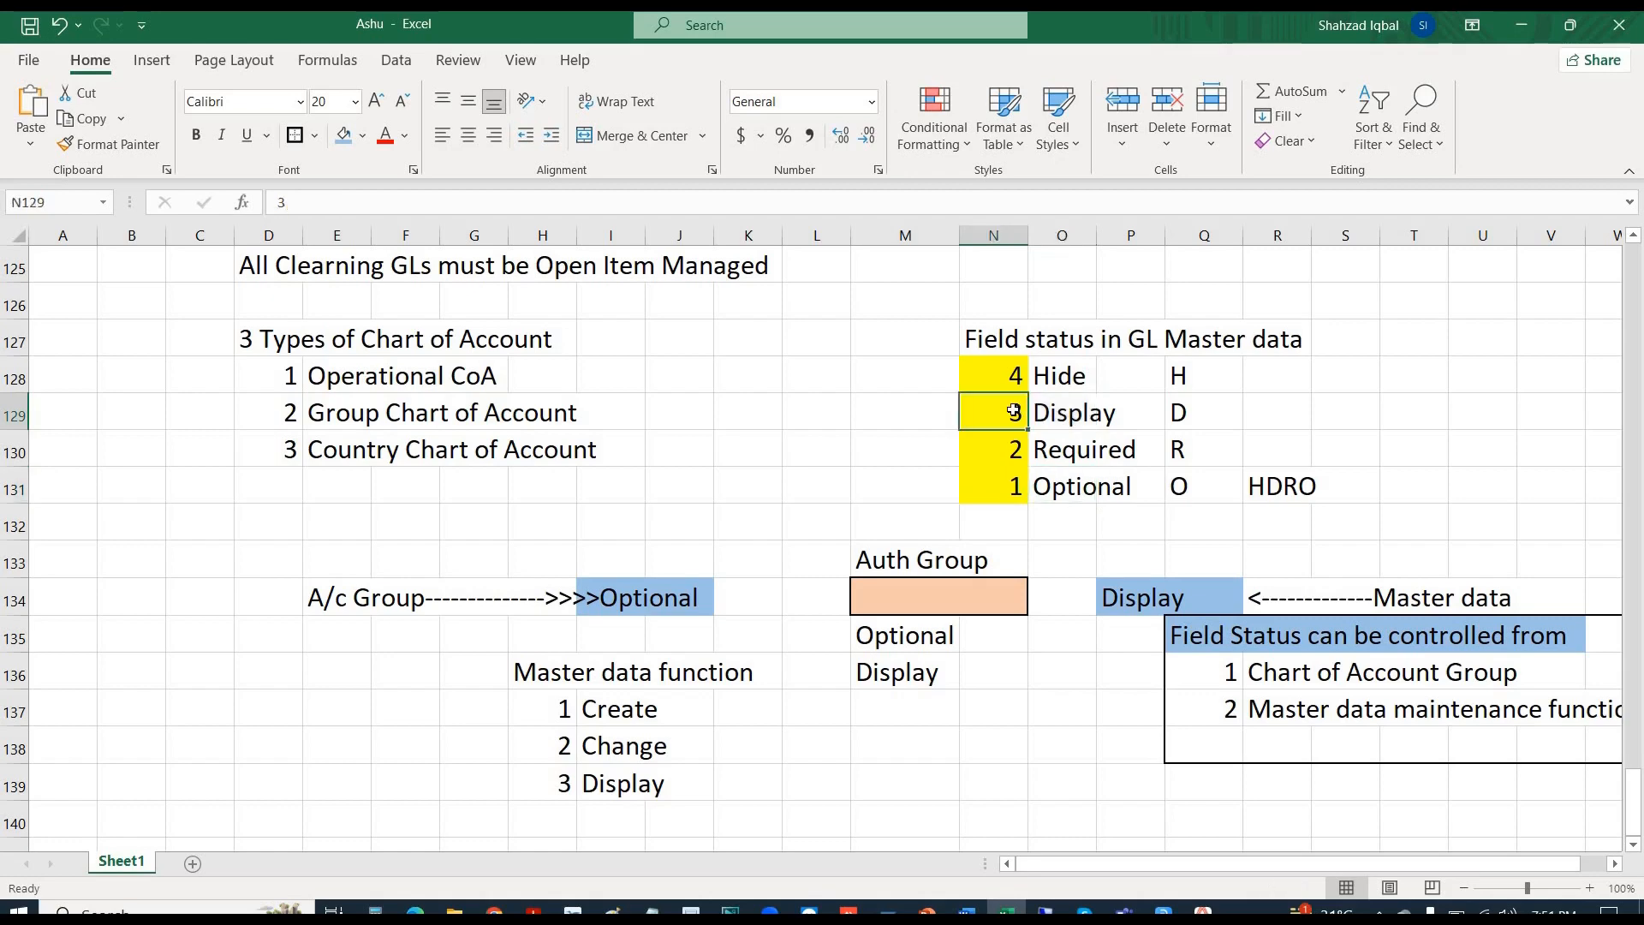
{"action": "left_click", "coordinate": [1055, 492]}
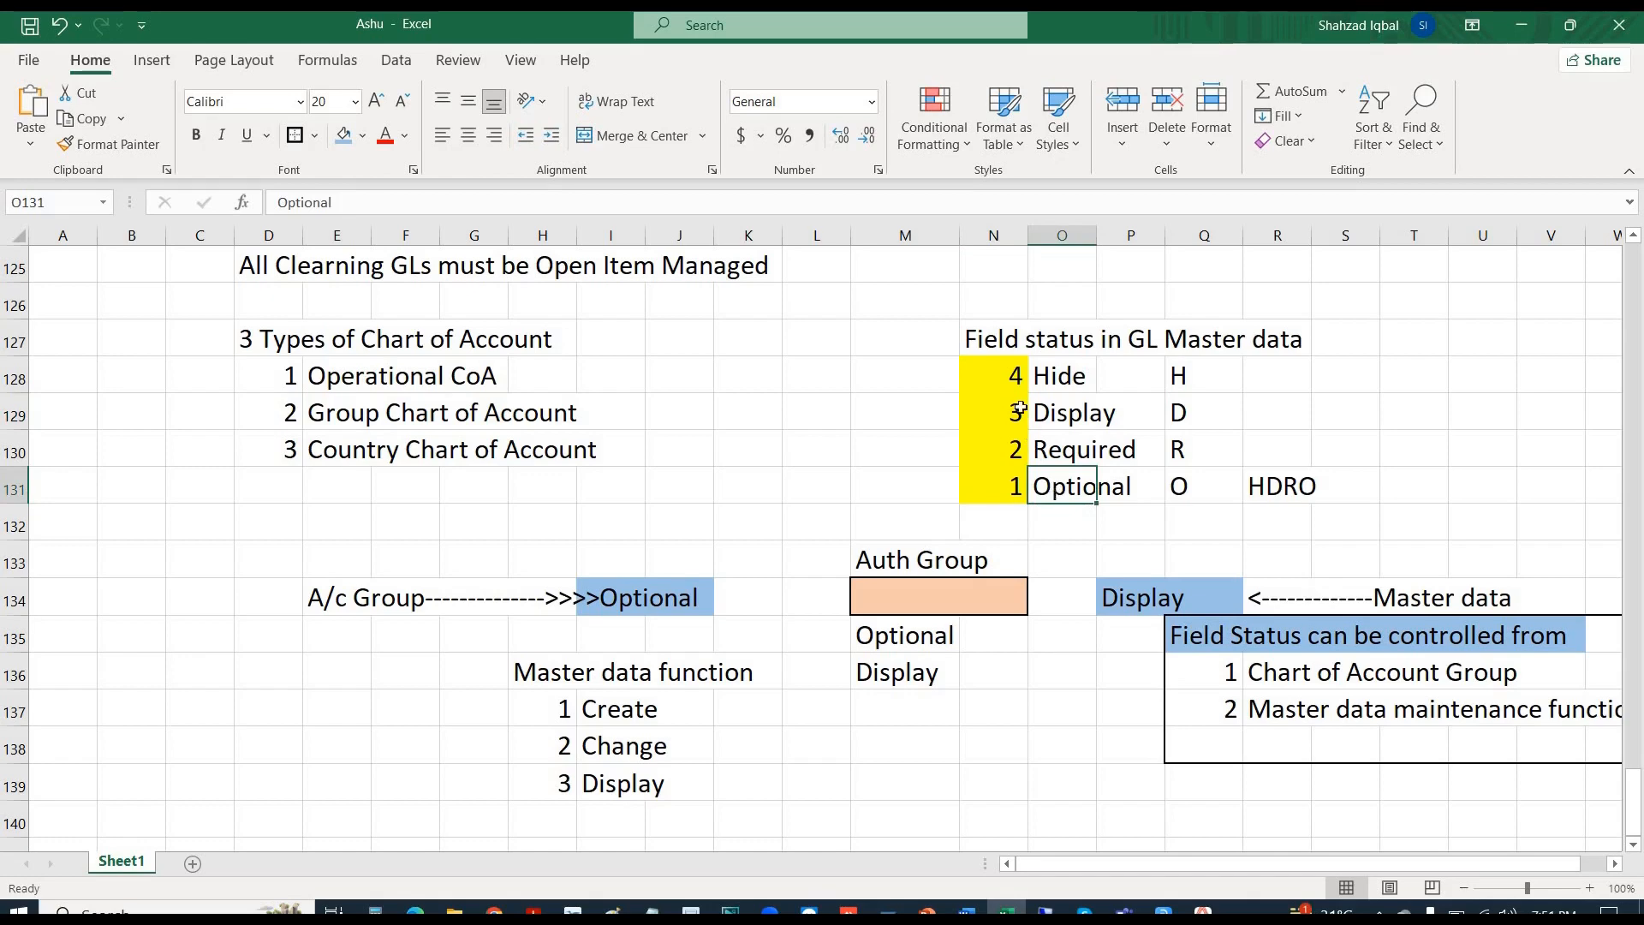
{"action": "left_click_drag", "start_coordinate": [1062, 377], "coordinate": [1070, 487]}
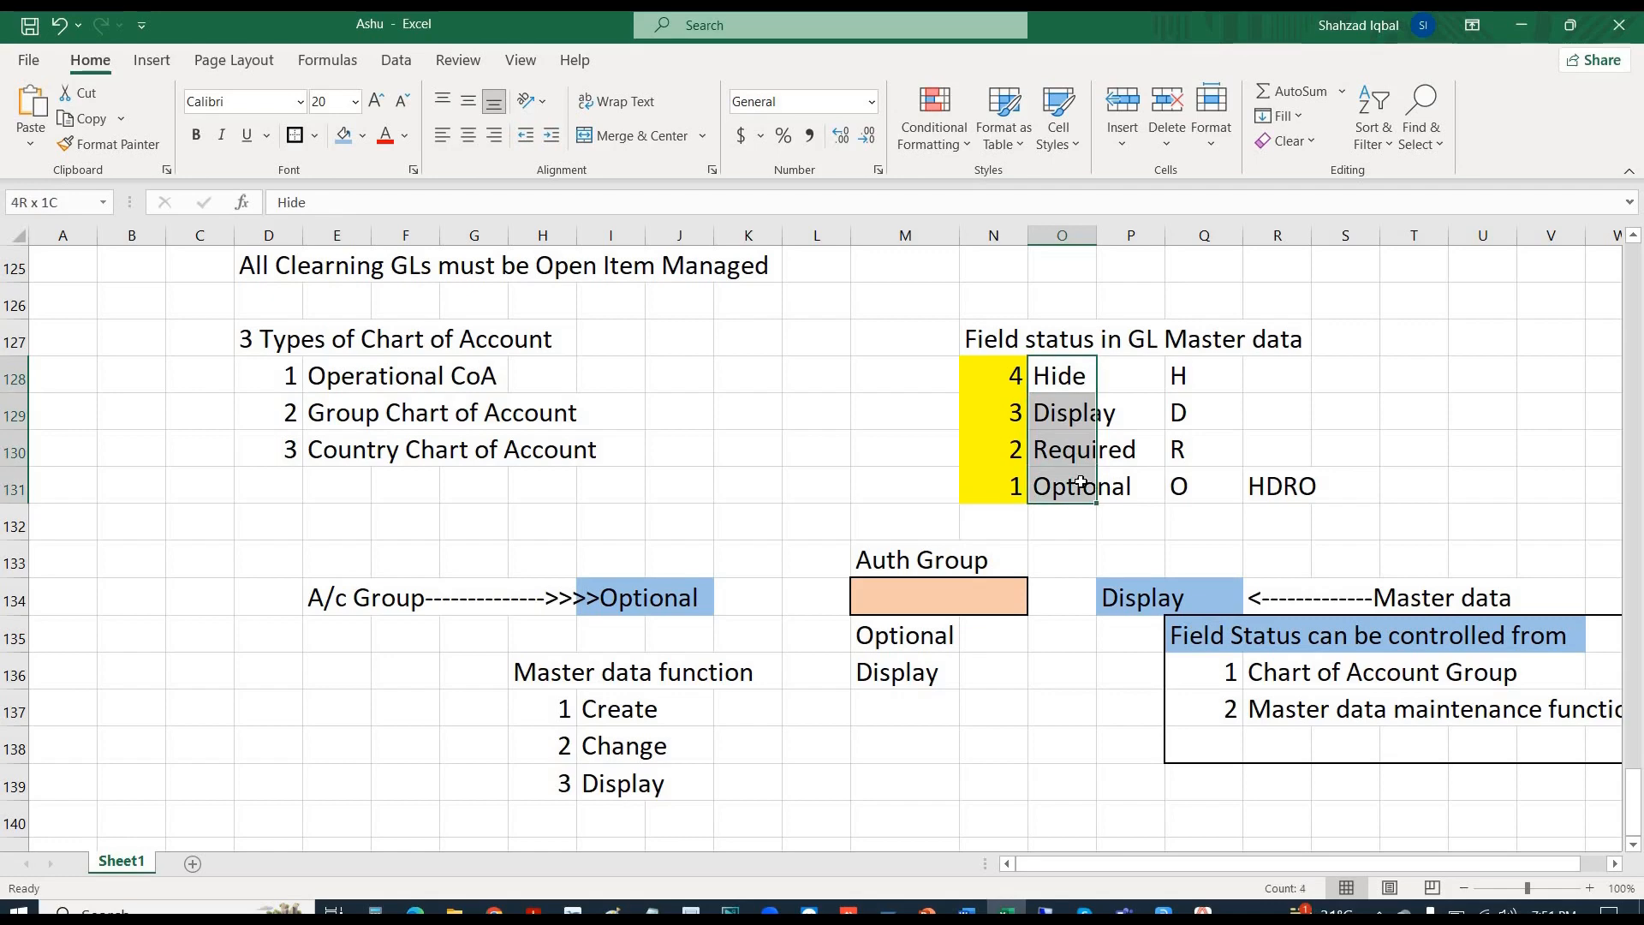
{"action": "left_click", "coordinate": [1060, 385]}
{"action": "left_click", "coordinate": [1062, 415]}
{"action": "left_click", "coordinate": [1071, 452]}
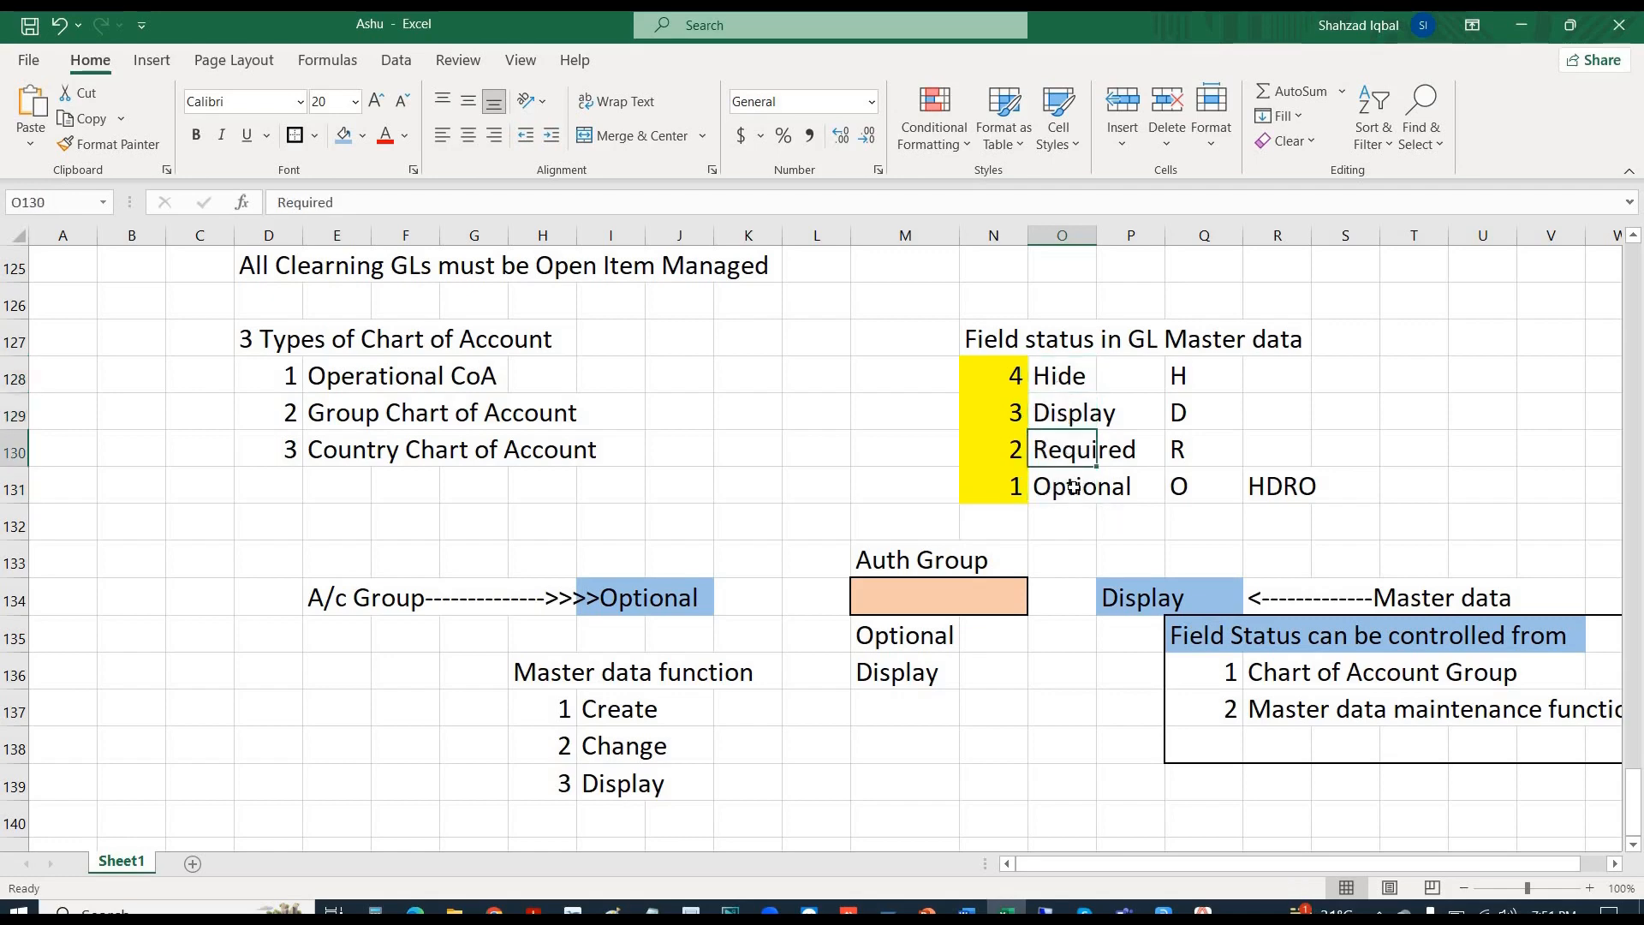
{"action": "left_click", "coordinate": [1073, 487]}
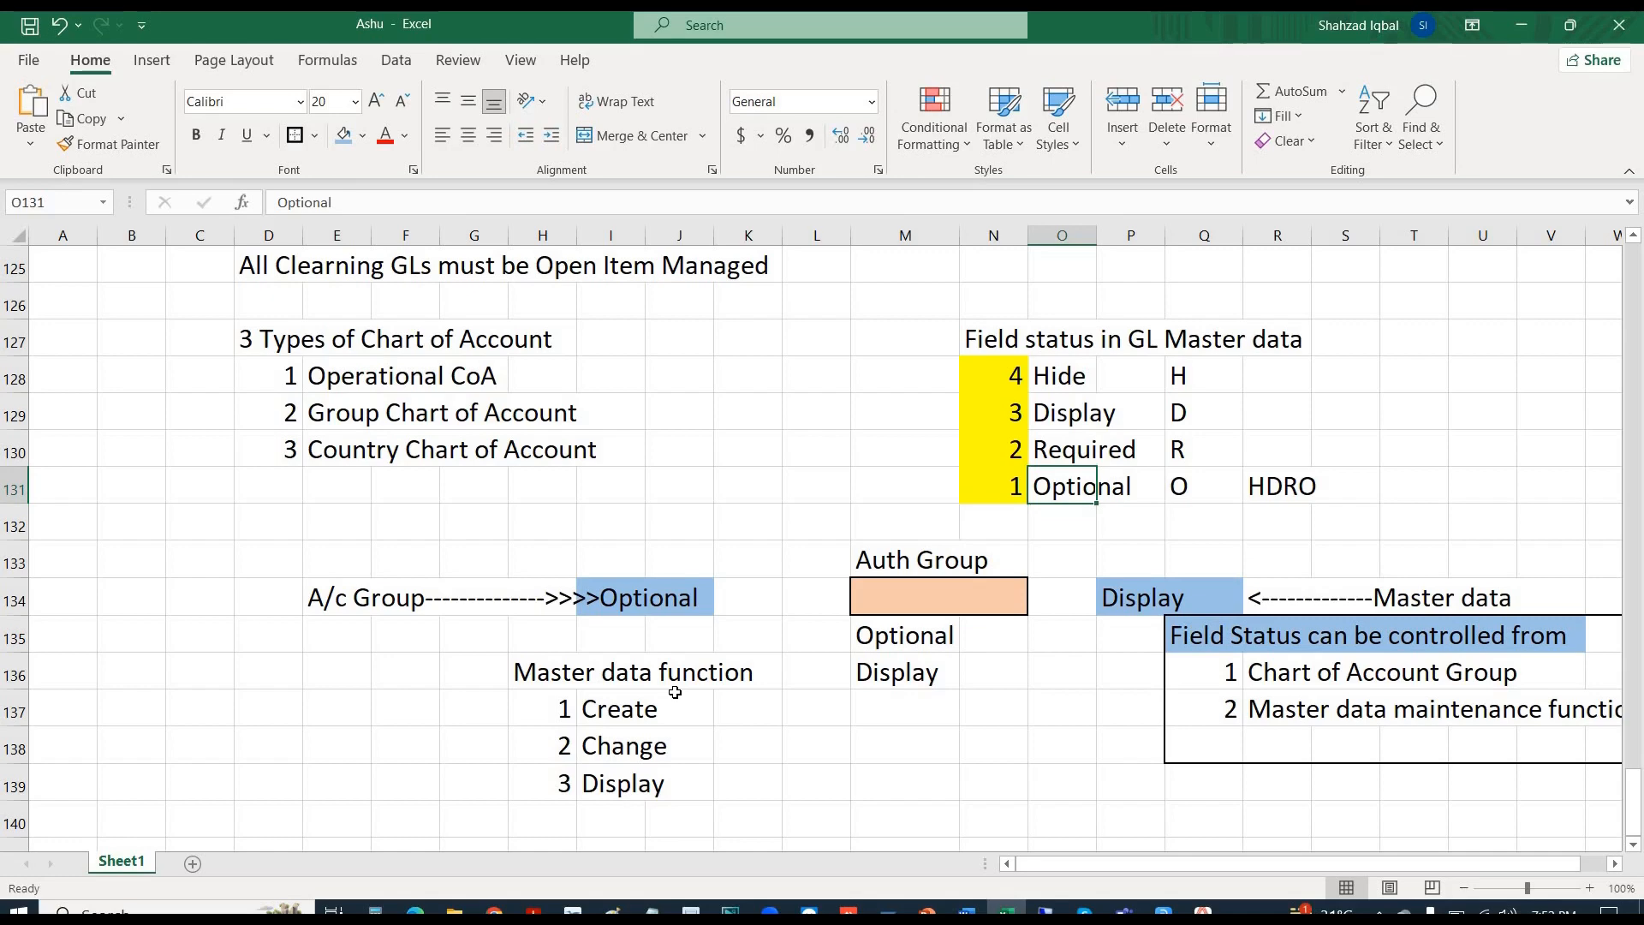
- Review E1002's Exchange Rate Difference Key, Valuation Group, Alternative Account, Inflation and Tolerance Group fields
{"action": "key", "text": "alt+Tab"}
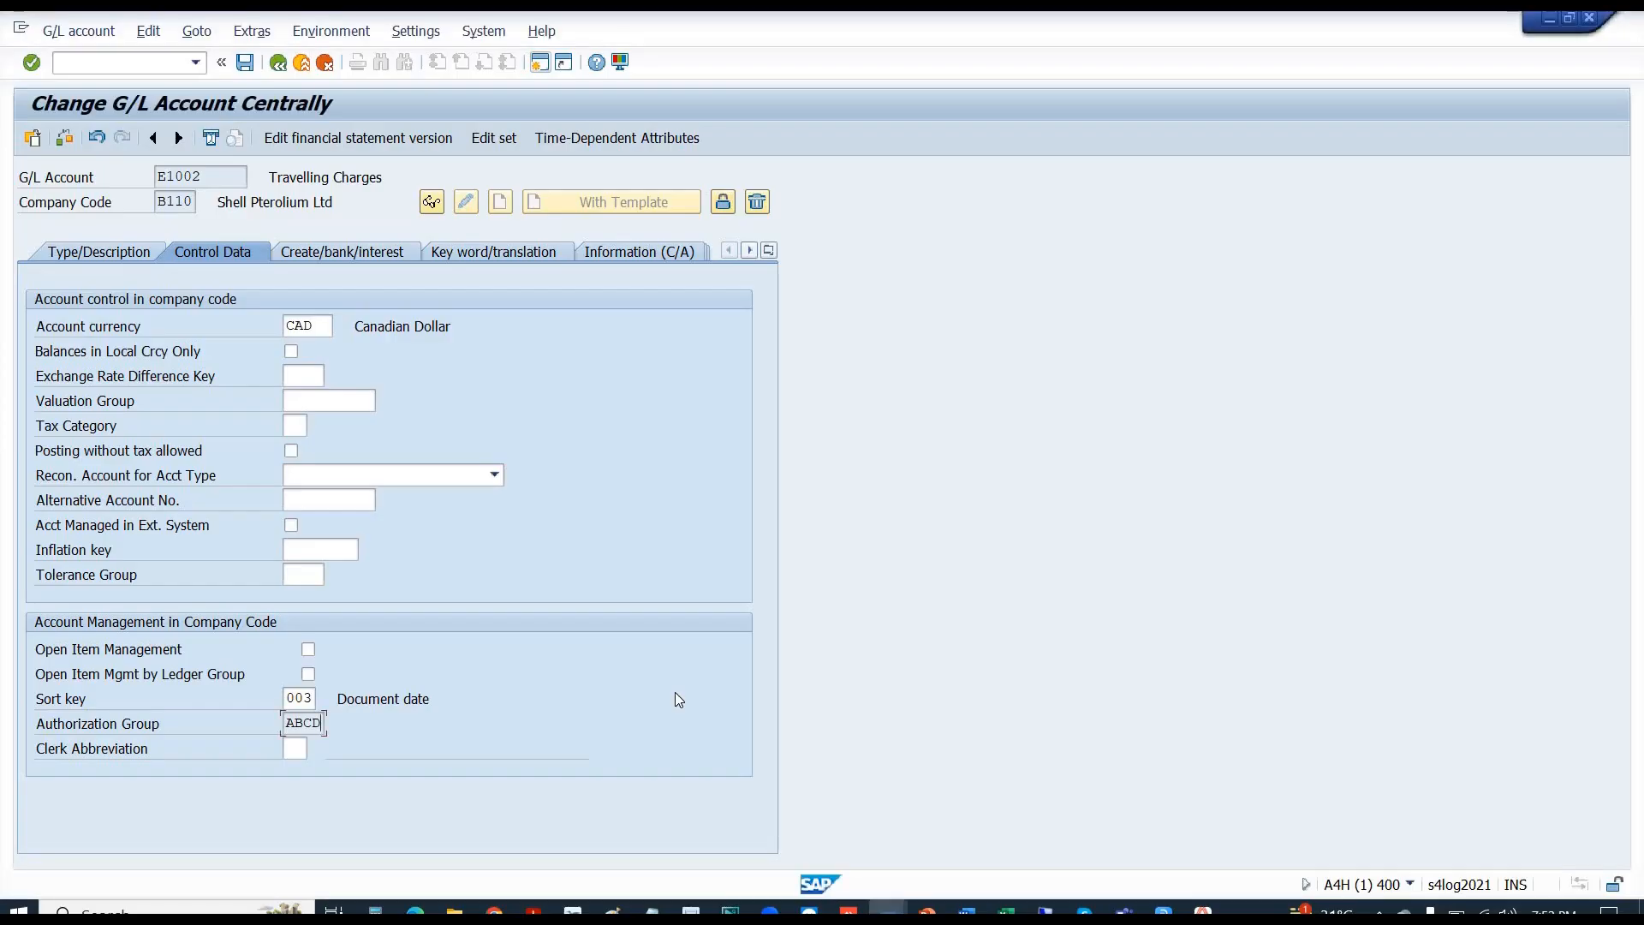
{"action": "left_click", "coordinate": [299, 378]}
{"action": "left_click", "coordinate": [315, 409]}
{"action": "left_click", "coordinate": [311, 500]}
{"action": "left_click", "coordinate": [316, 548]}
{"action": "left_click", "coordinate": [311, 576]}
{"action": "left_click", "coordinate": [324, 377]}
{"action": "key", "text": "alt+Tab"}
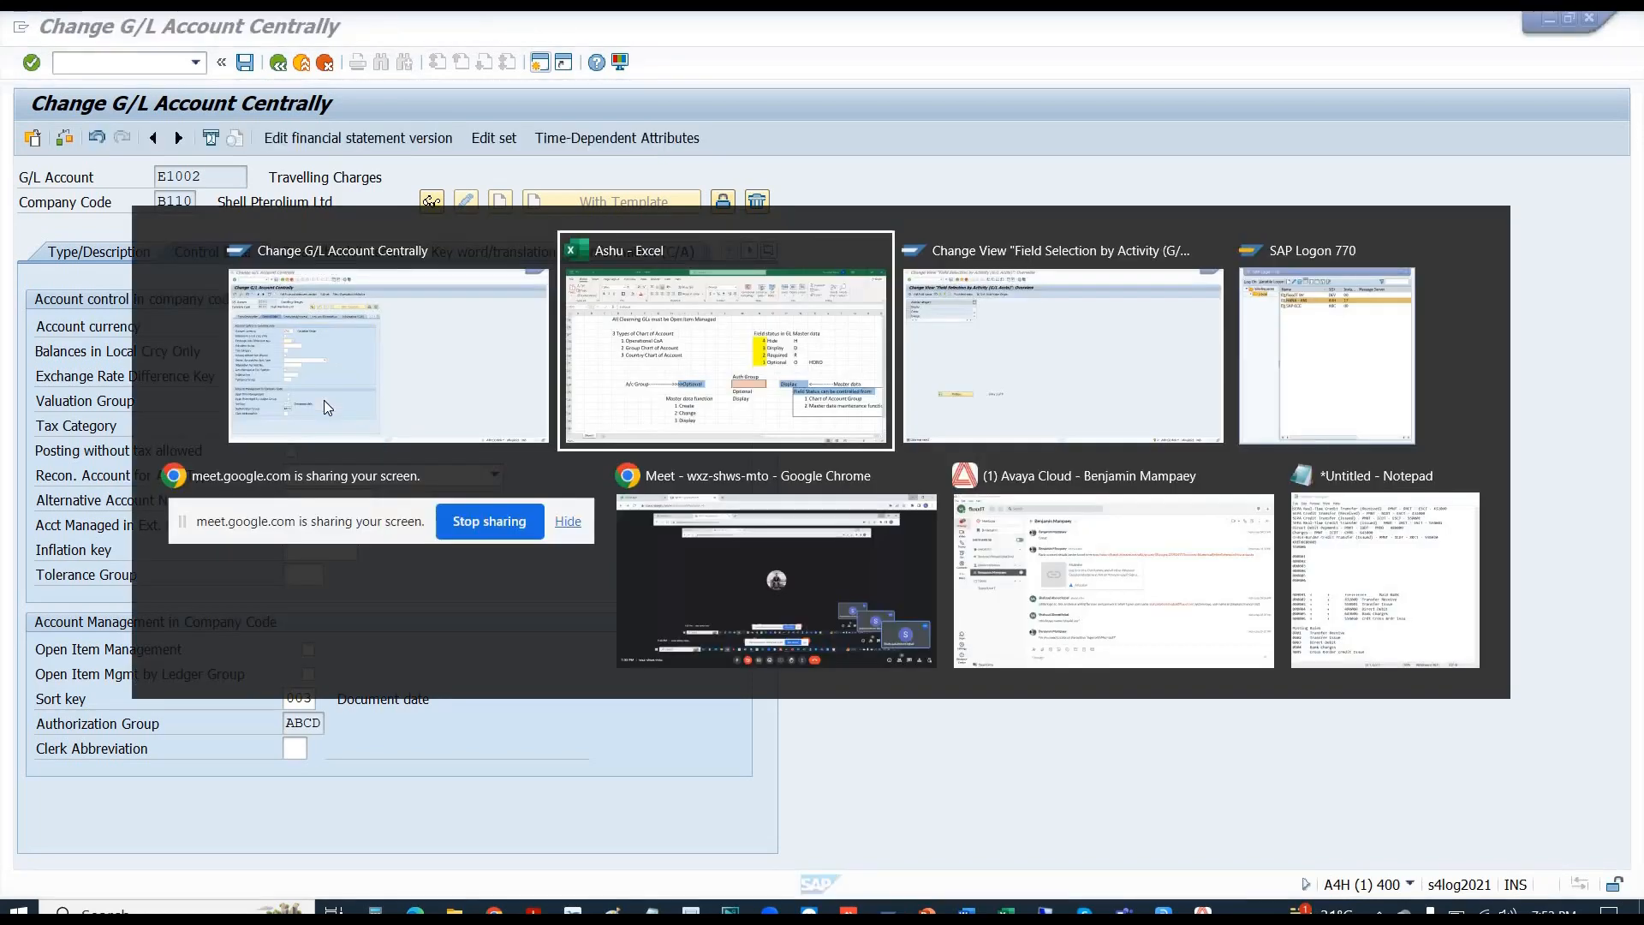
{"action": "key", "text": "alt+Tab"}
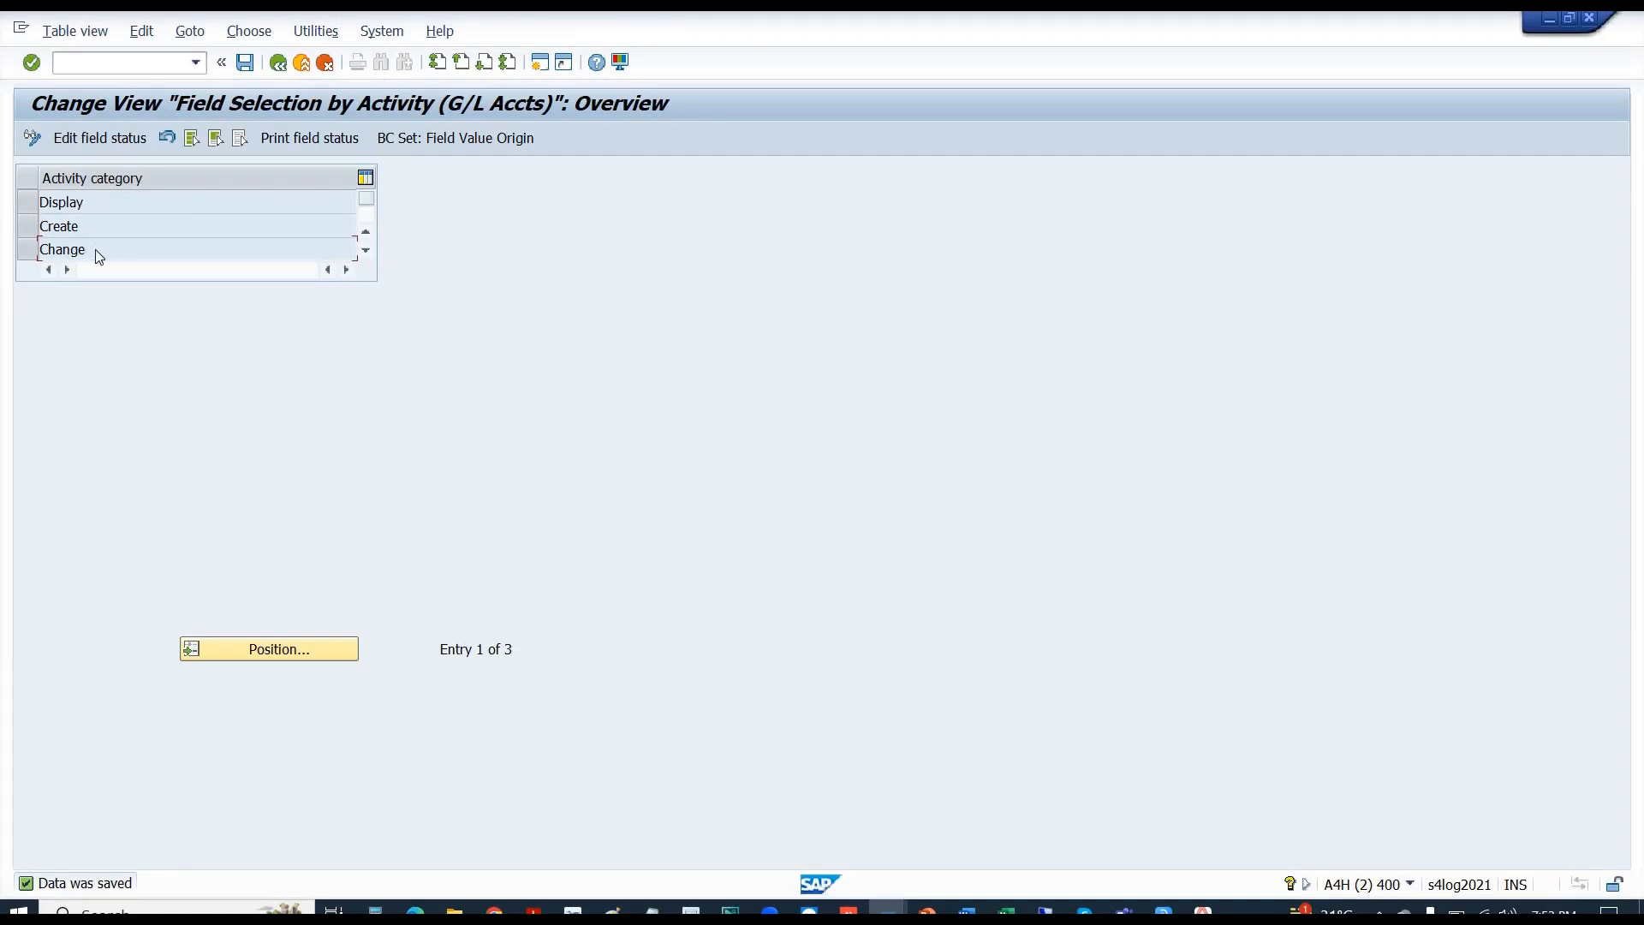
- Open the Change activity's Account management statuses and review Document entry through Supplement automatic postings
{"action": "double_click", "coordinate": [95, 249]}
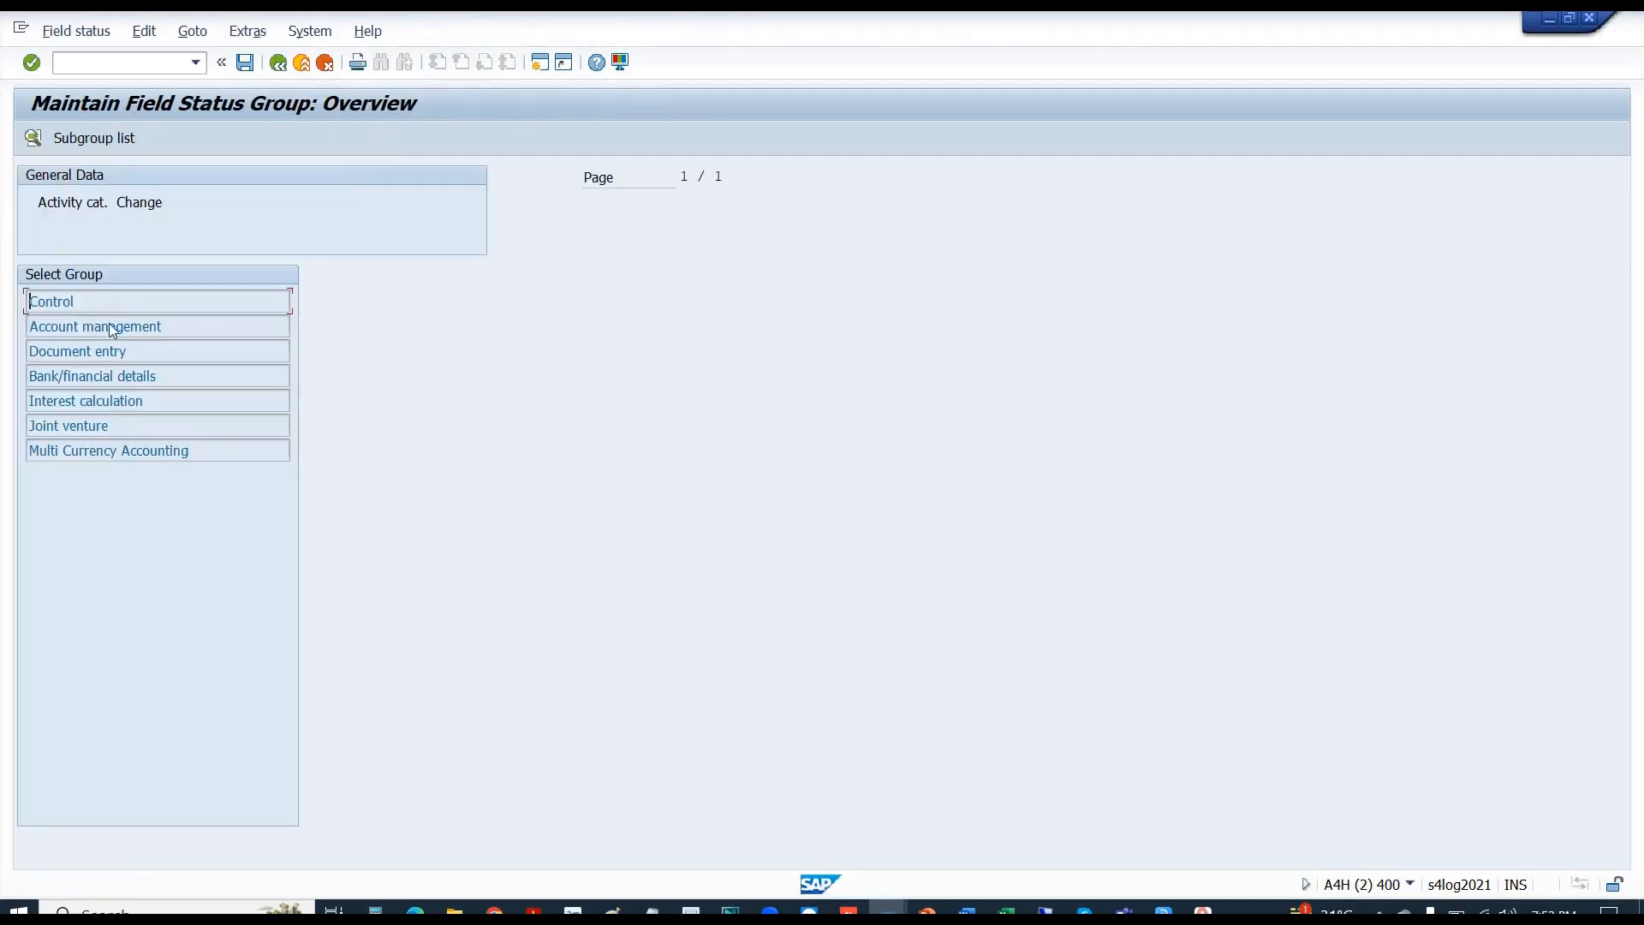
{"action": "double_click", "coordinate": [110, 323]}
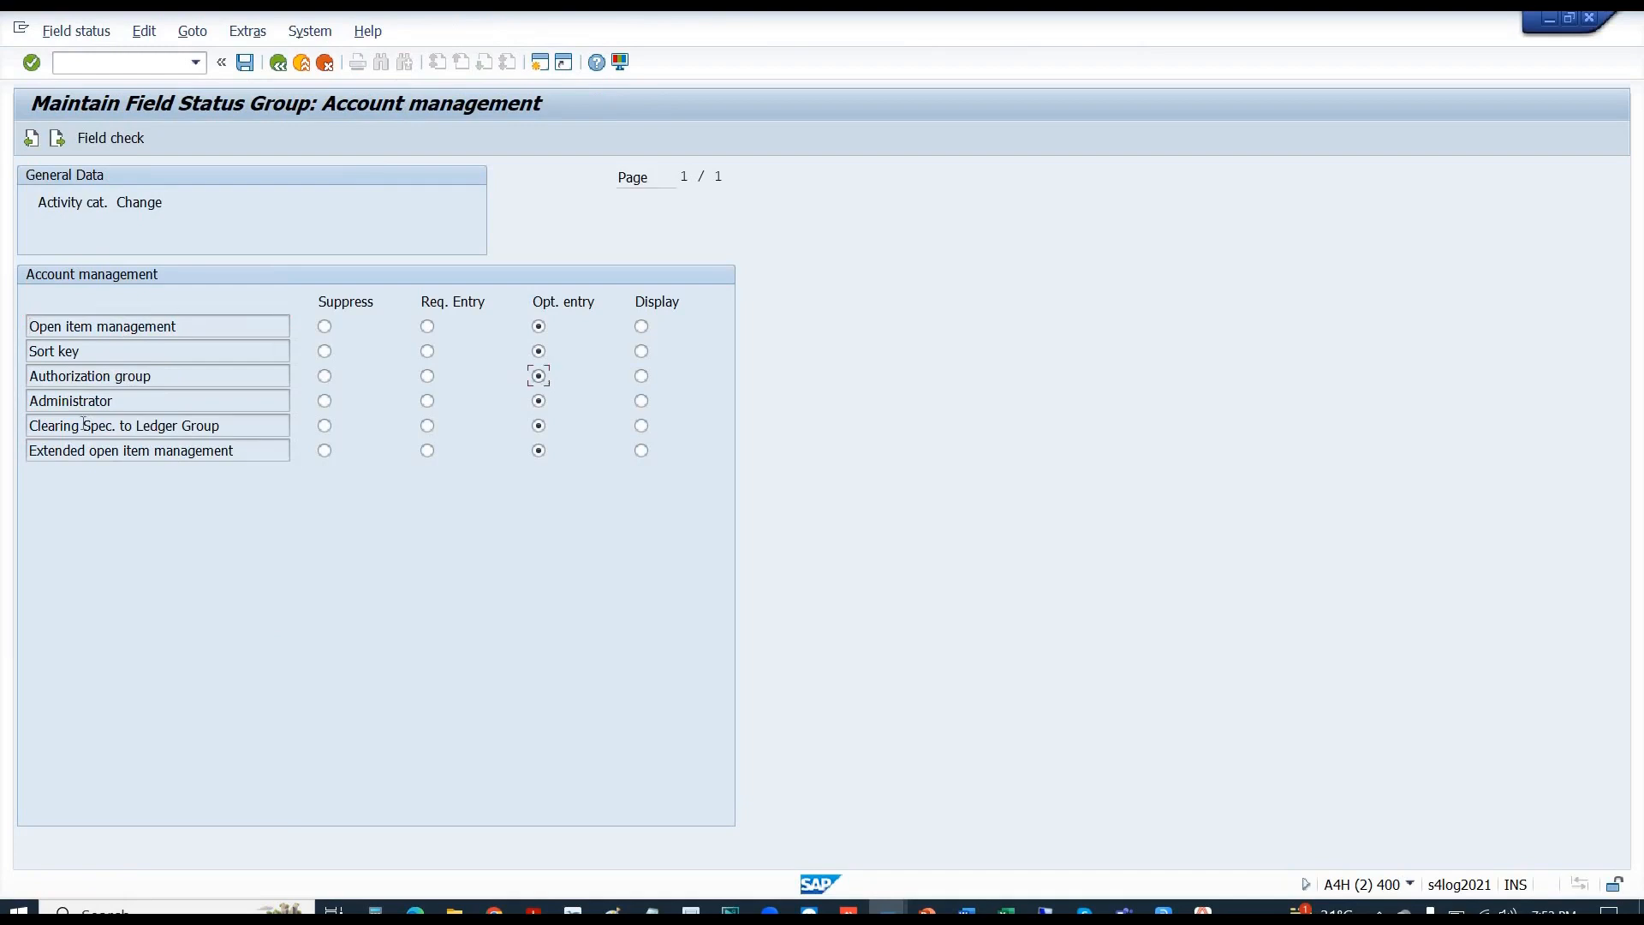
{"action": "left_click", "coordinate": [57, 139]}
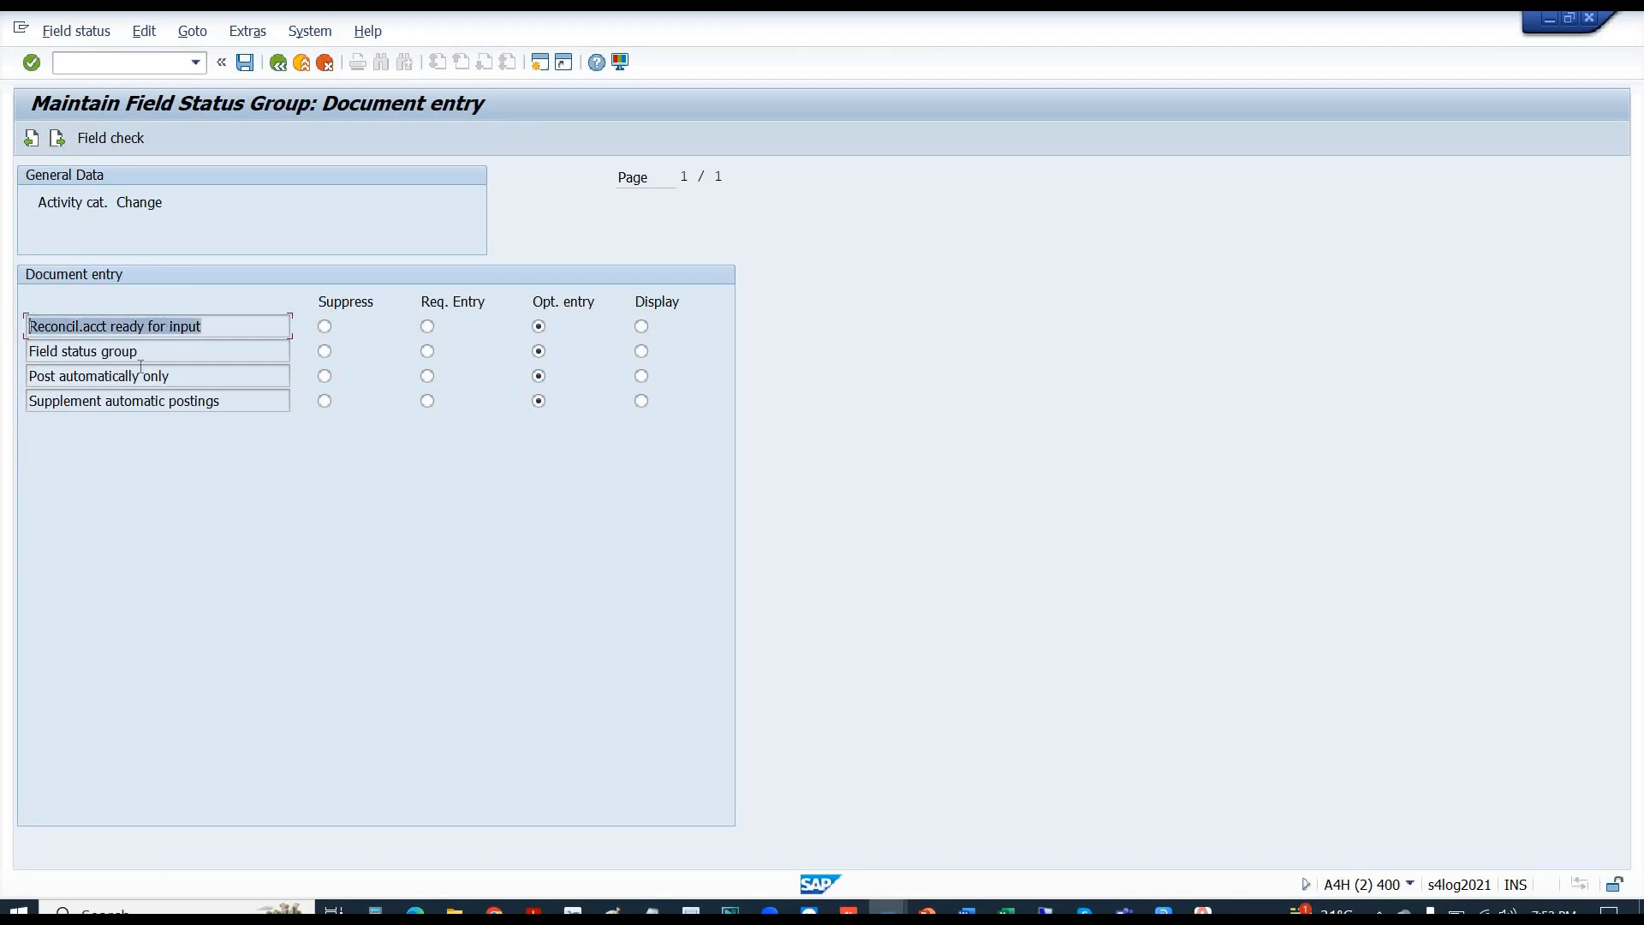
{"action": "key", "text": "Down"}
{"action": "key", "text": "shift+Home"}
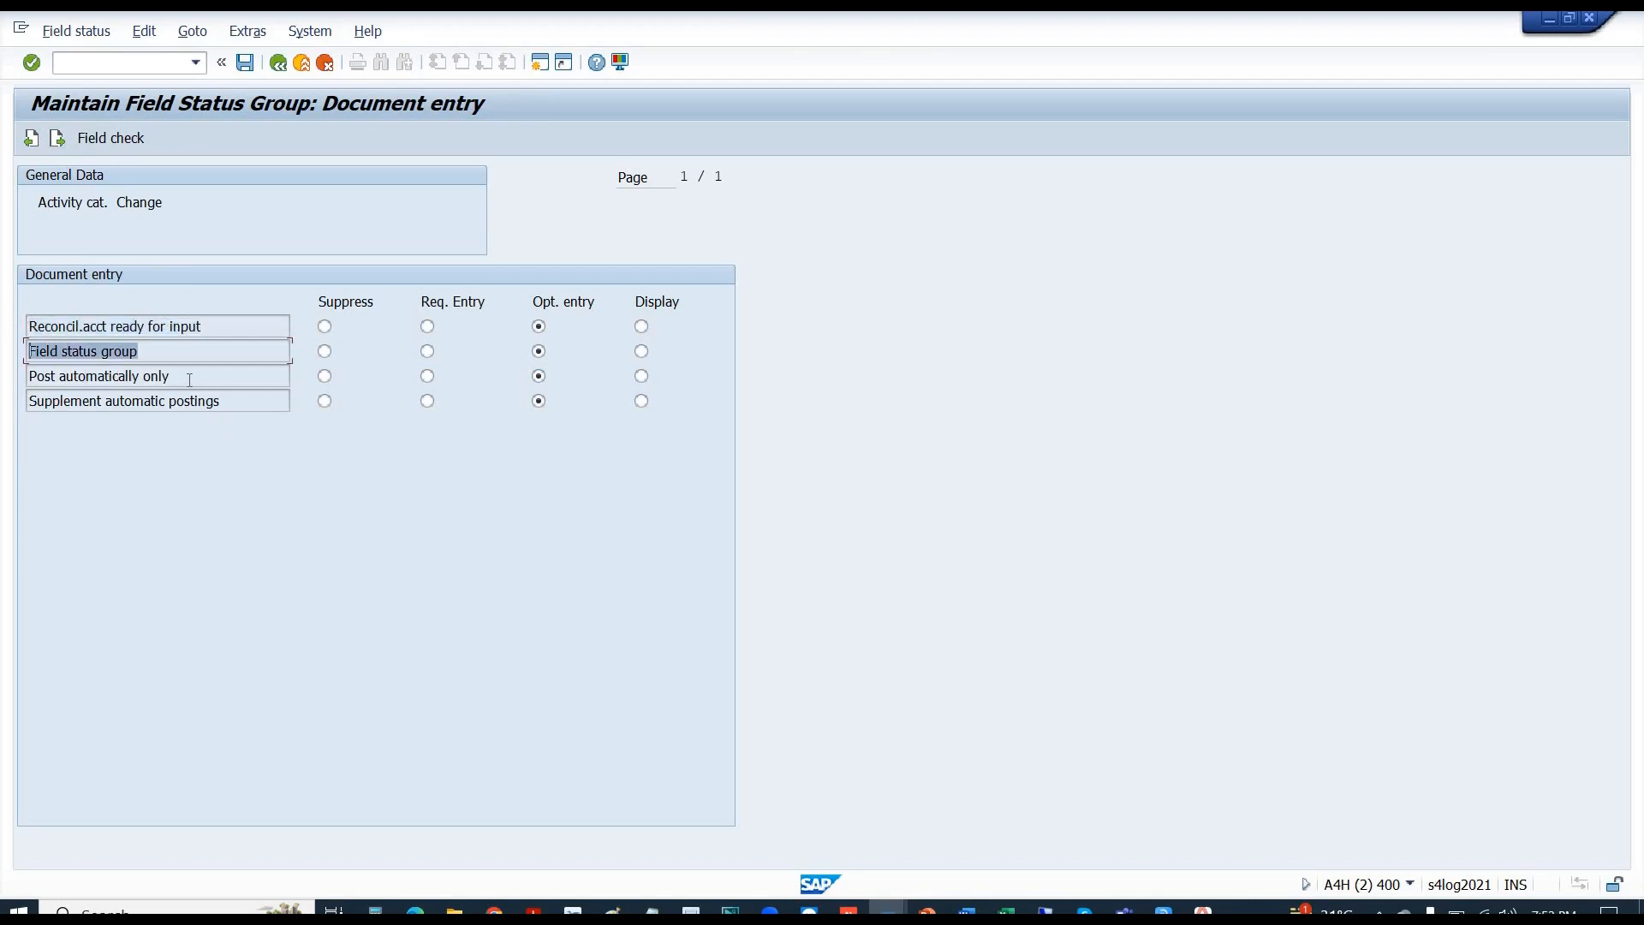
{"action": "key", "text": "Down"}
{"action": "key", "text": "shift+Home"}
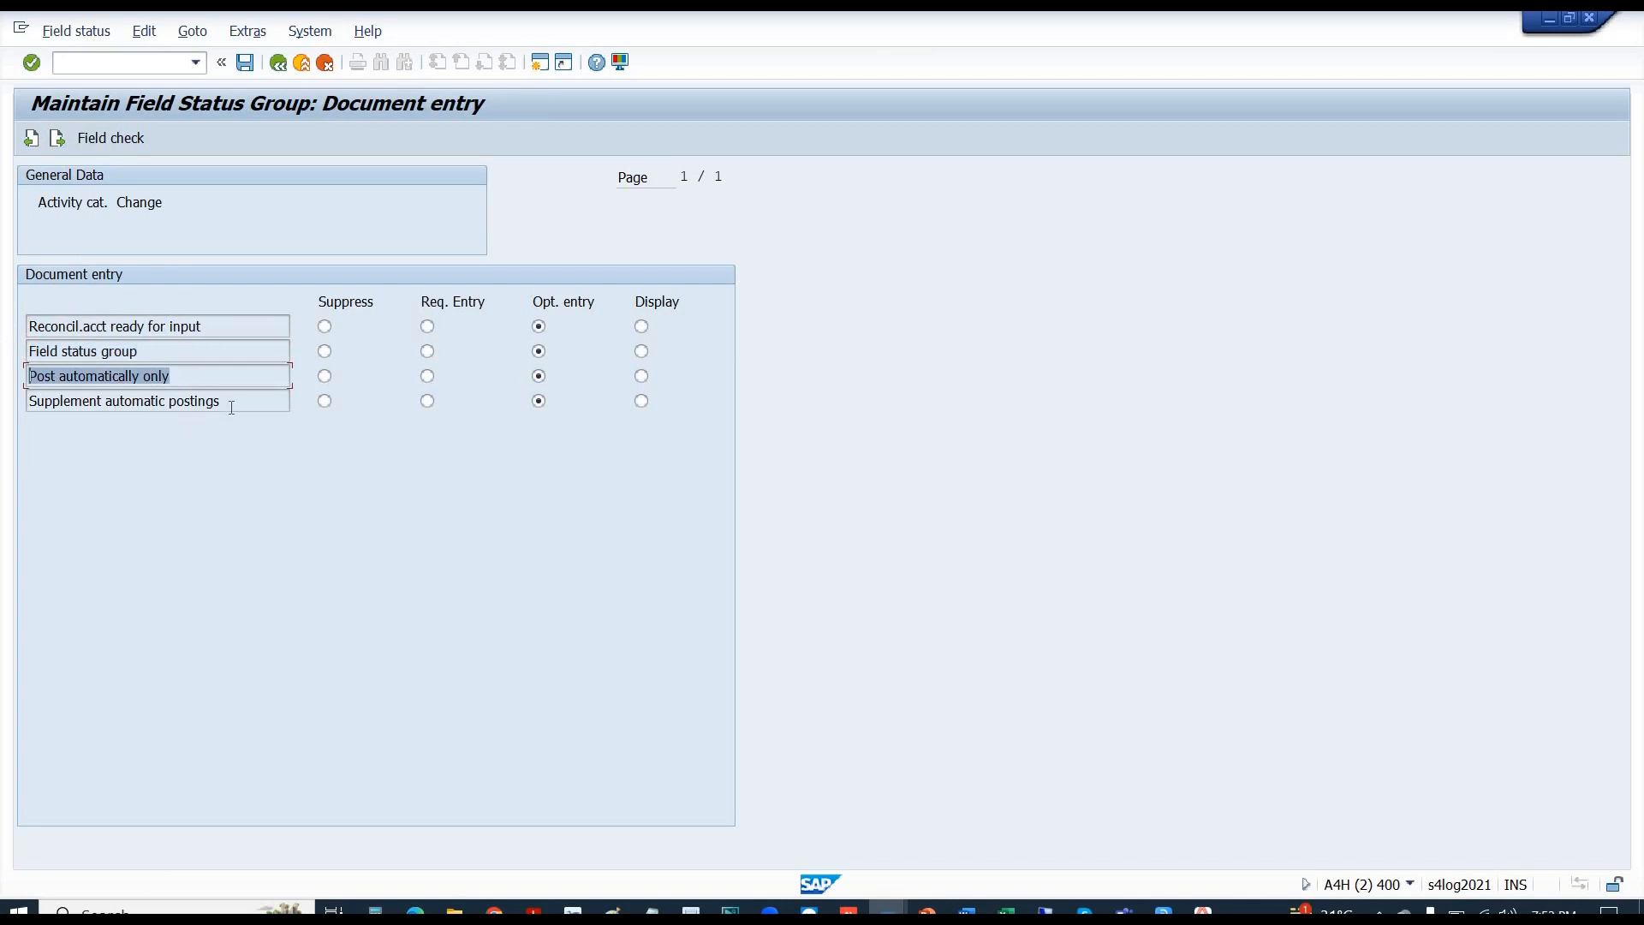
{"action": "key", "text": "Down"}
{"action": "key", "text": "shift+Home"}
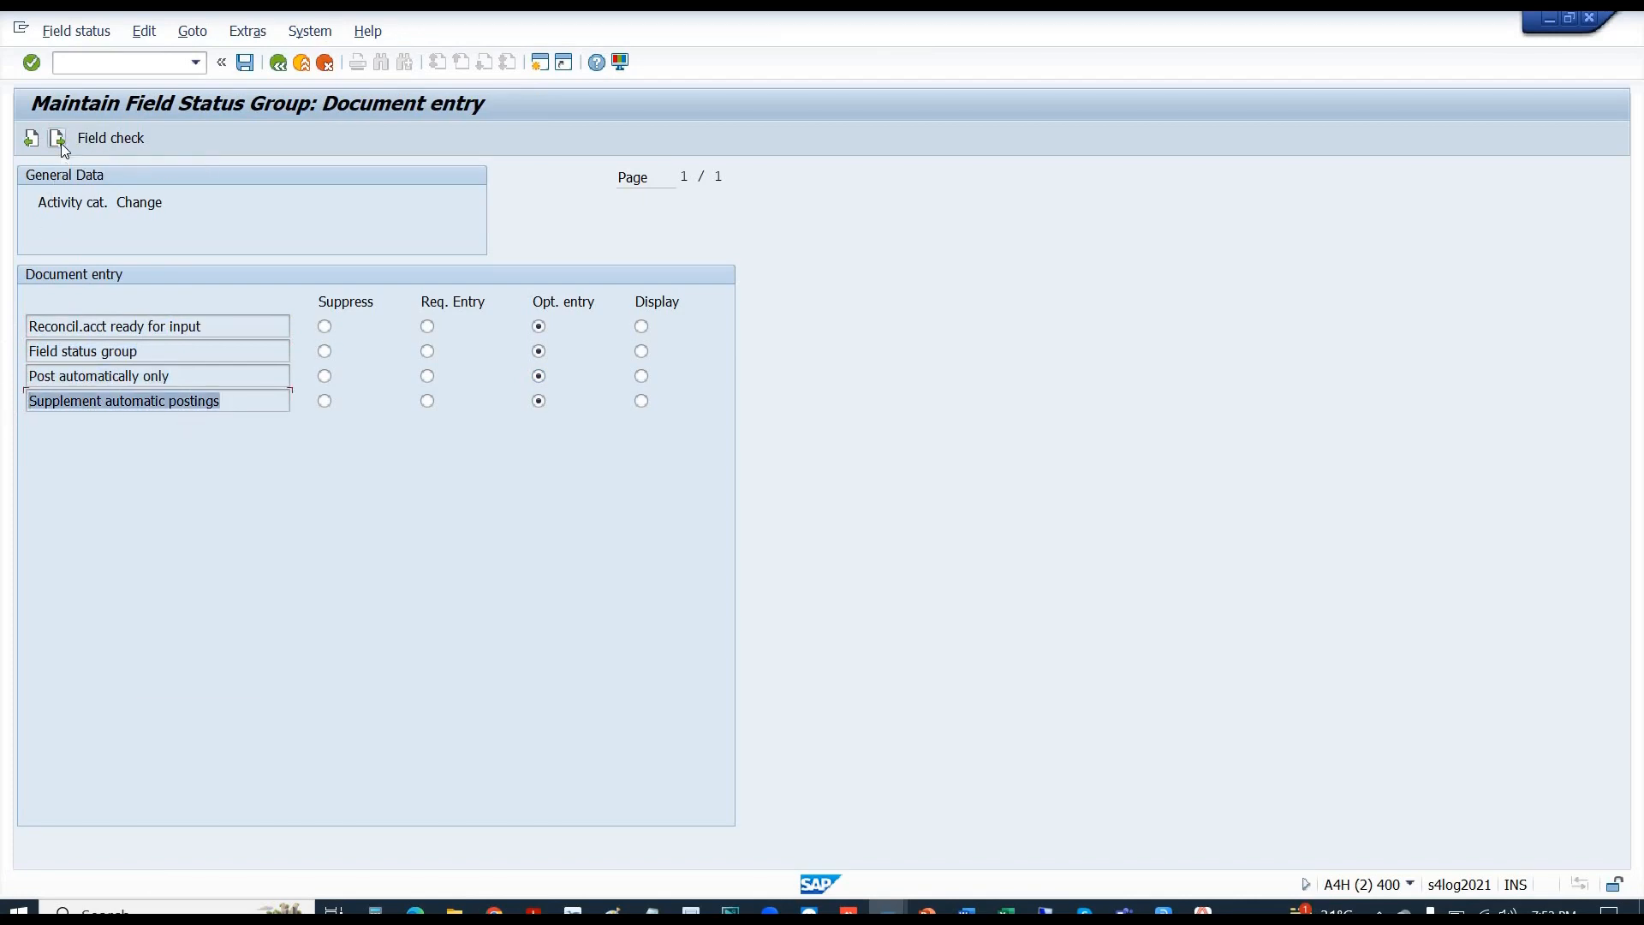
- Compare with E1002's Supplement Auto. Postings setting on its Create/bank/interest tab
{"action": "key", "text": "alt+Tab"}
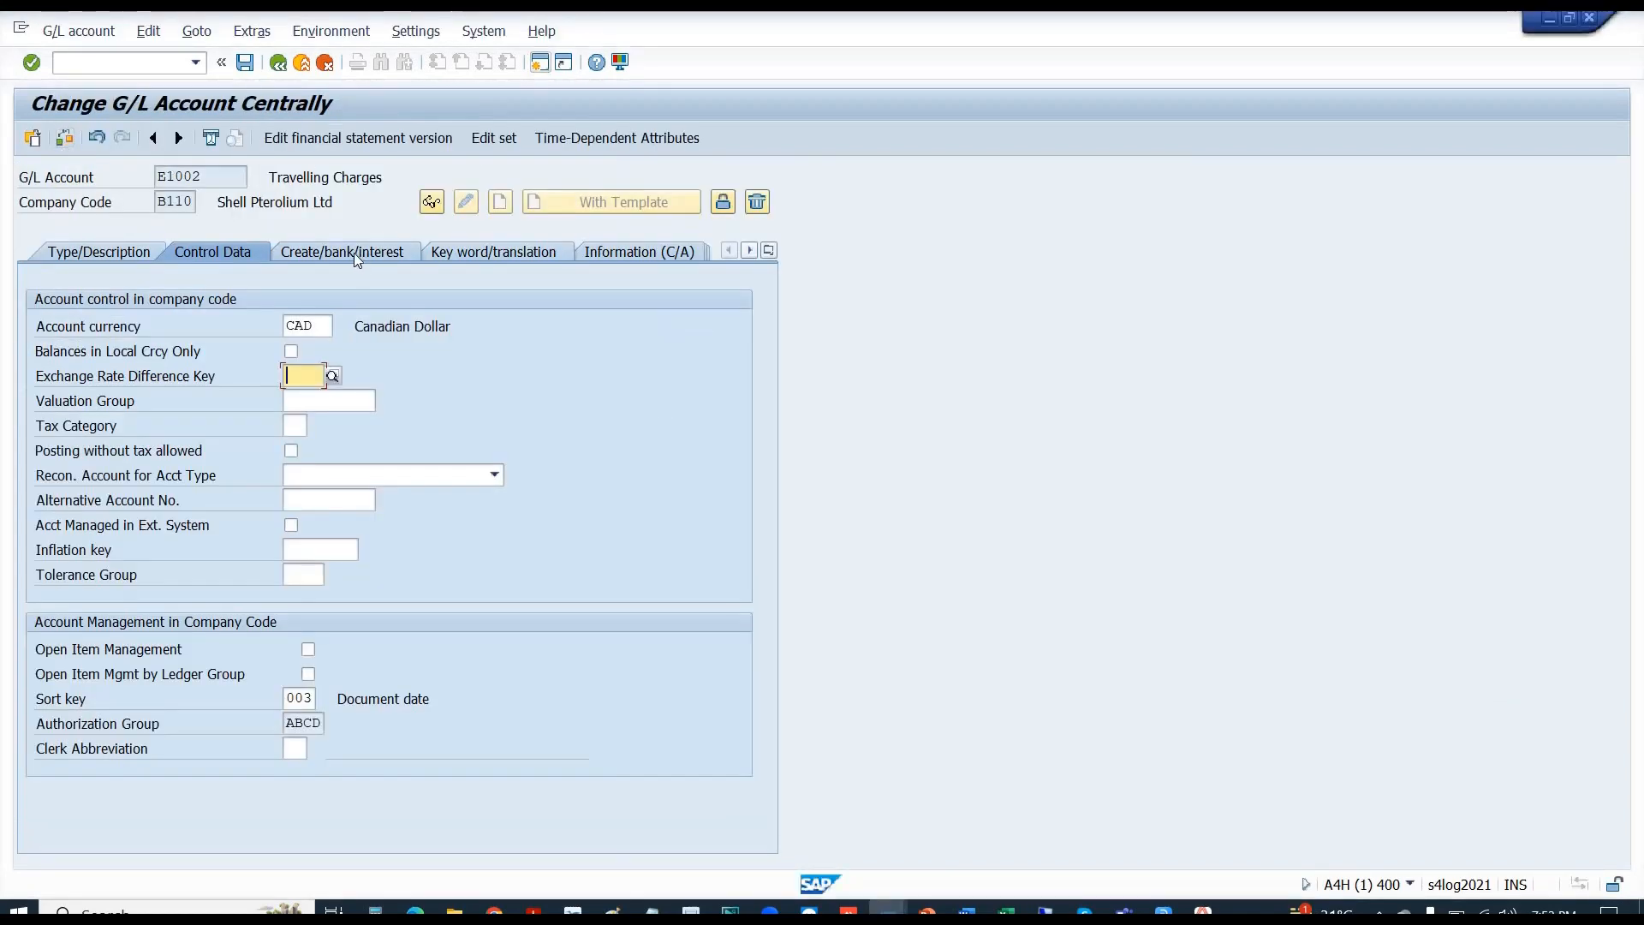
{"action": "left_click", "coordinate": [355, 254]}
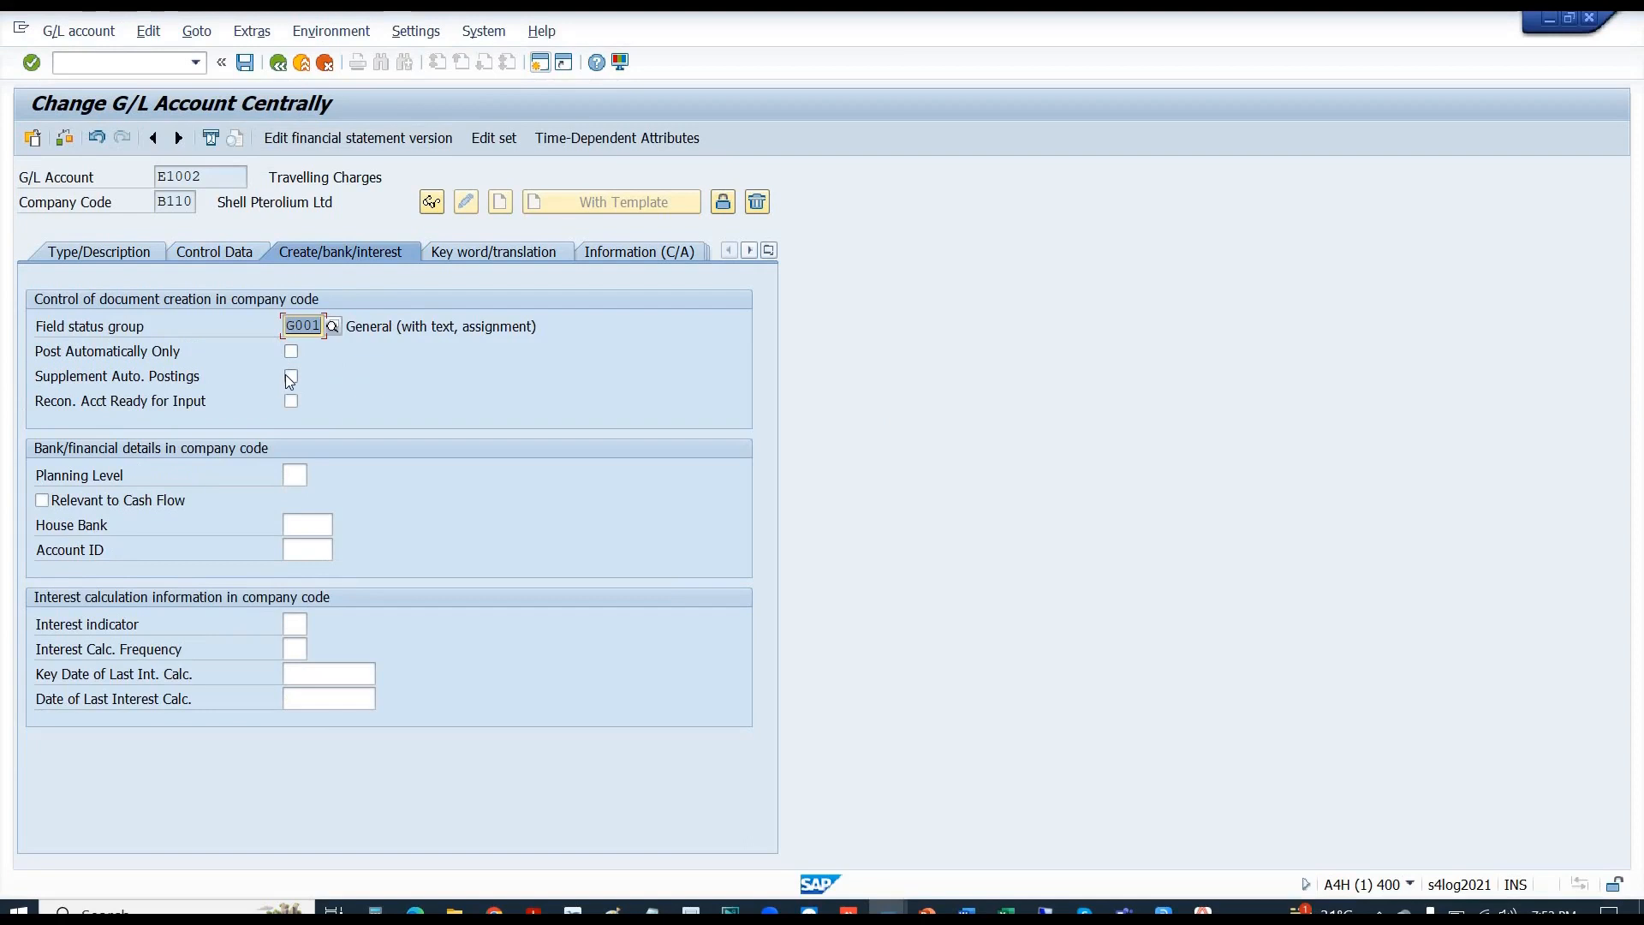
{"action": "left_click", "coordinate": [156, 385]}
{"action": "key", "text": "alt+Tab"}
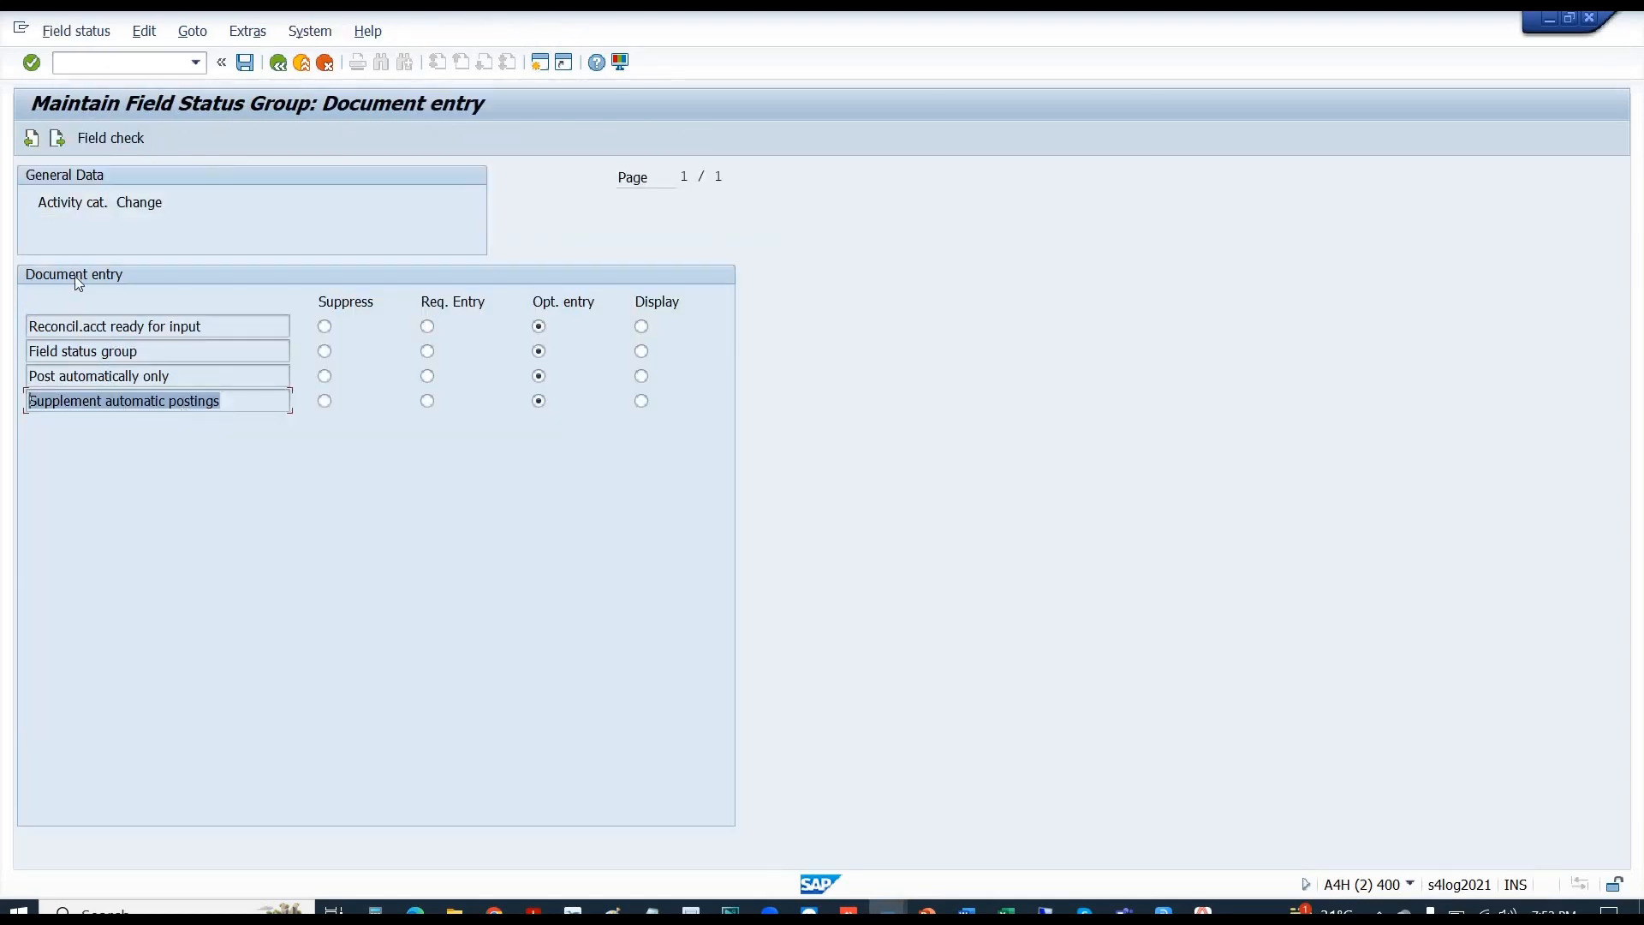
- Check Bank/financial details statuses against E1002's Account ID and House bank, then advance to Interest calculation
{"action": "left_click", "coordinate": [60, 139]}
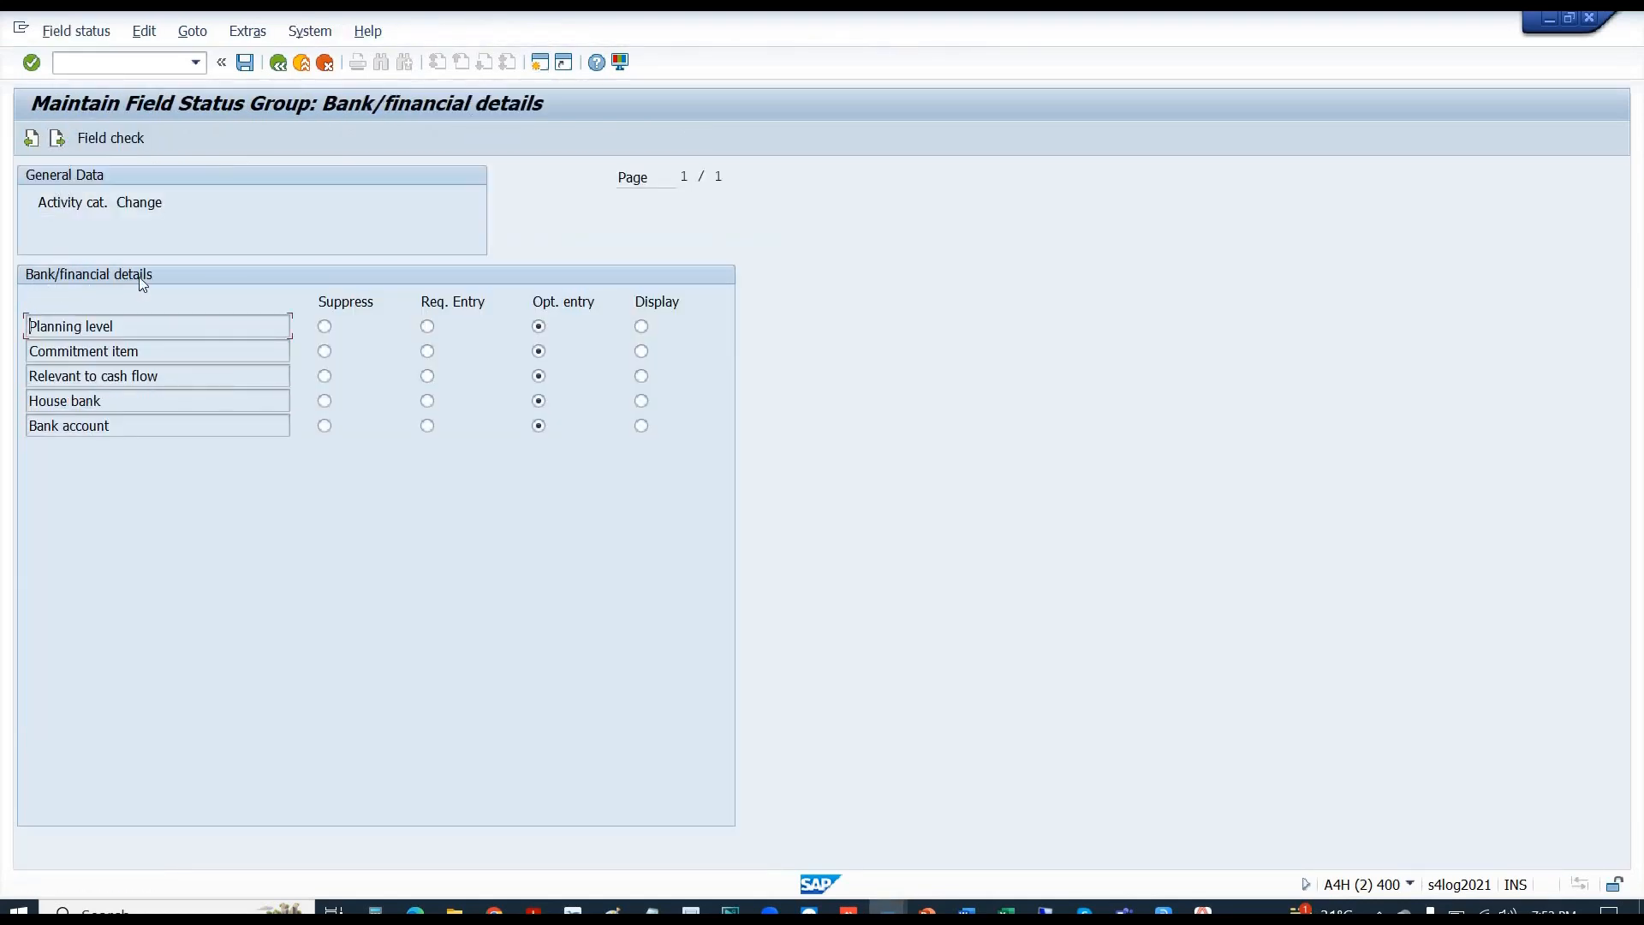
{"action": "key", "text": "alt+Tab"}
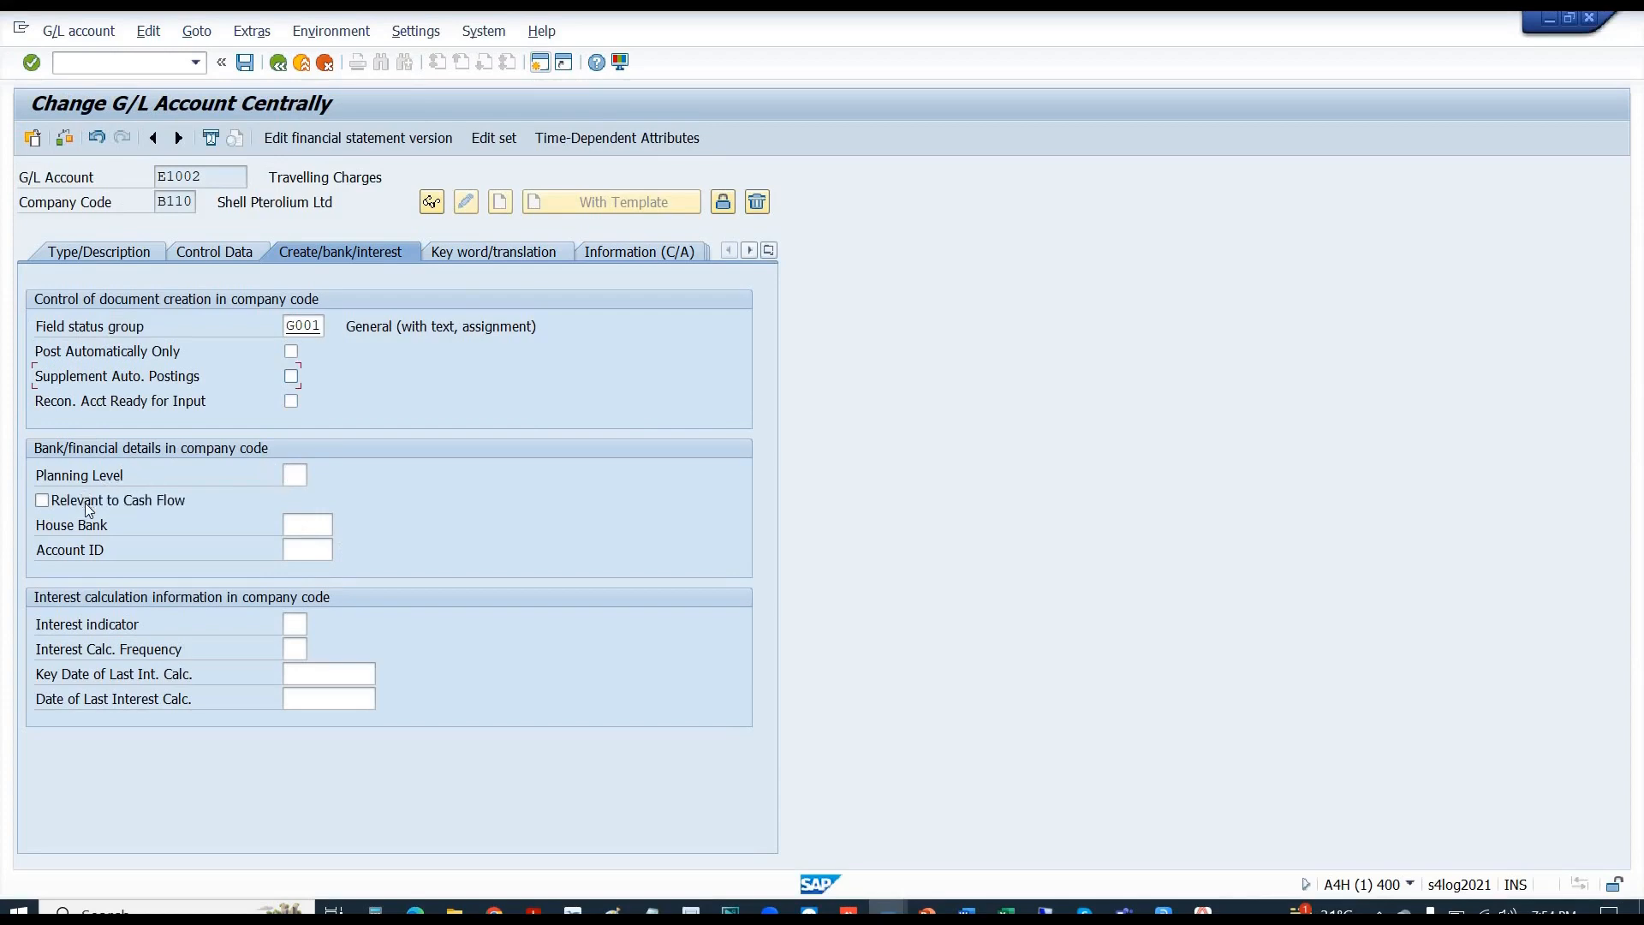
{"action": "double_click", "coordinate": [303, 559]}
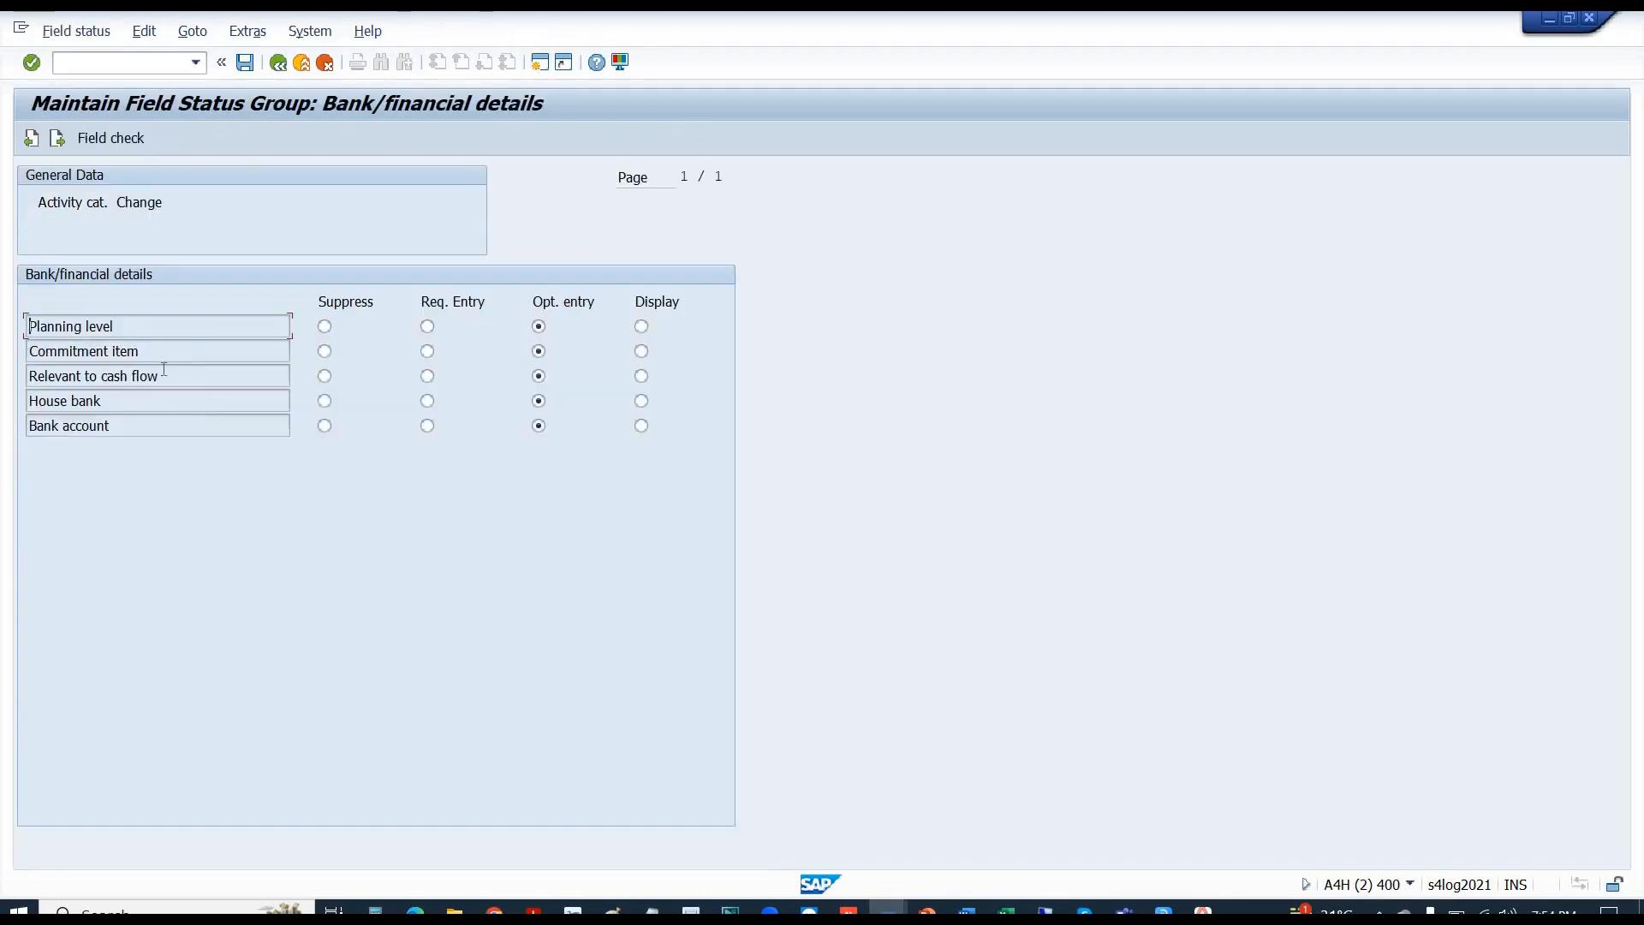
{"action": "left_click_drag", "start_coordinate": [128, 406], "coordinate": [4, 435]}
{"action": "left_click", "coordinate": [56, 137]}
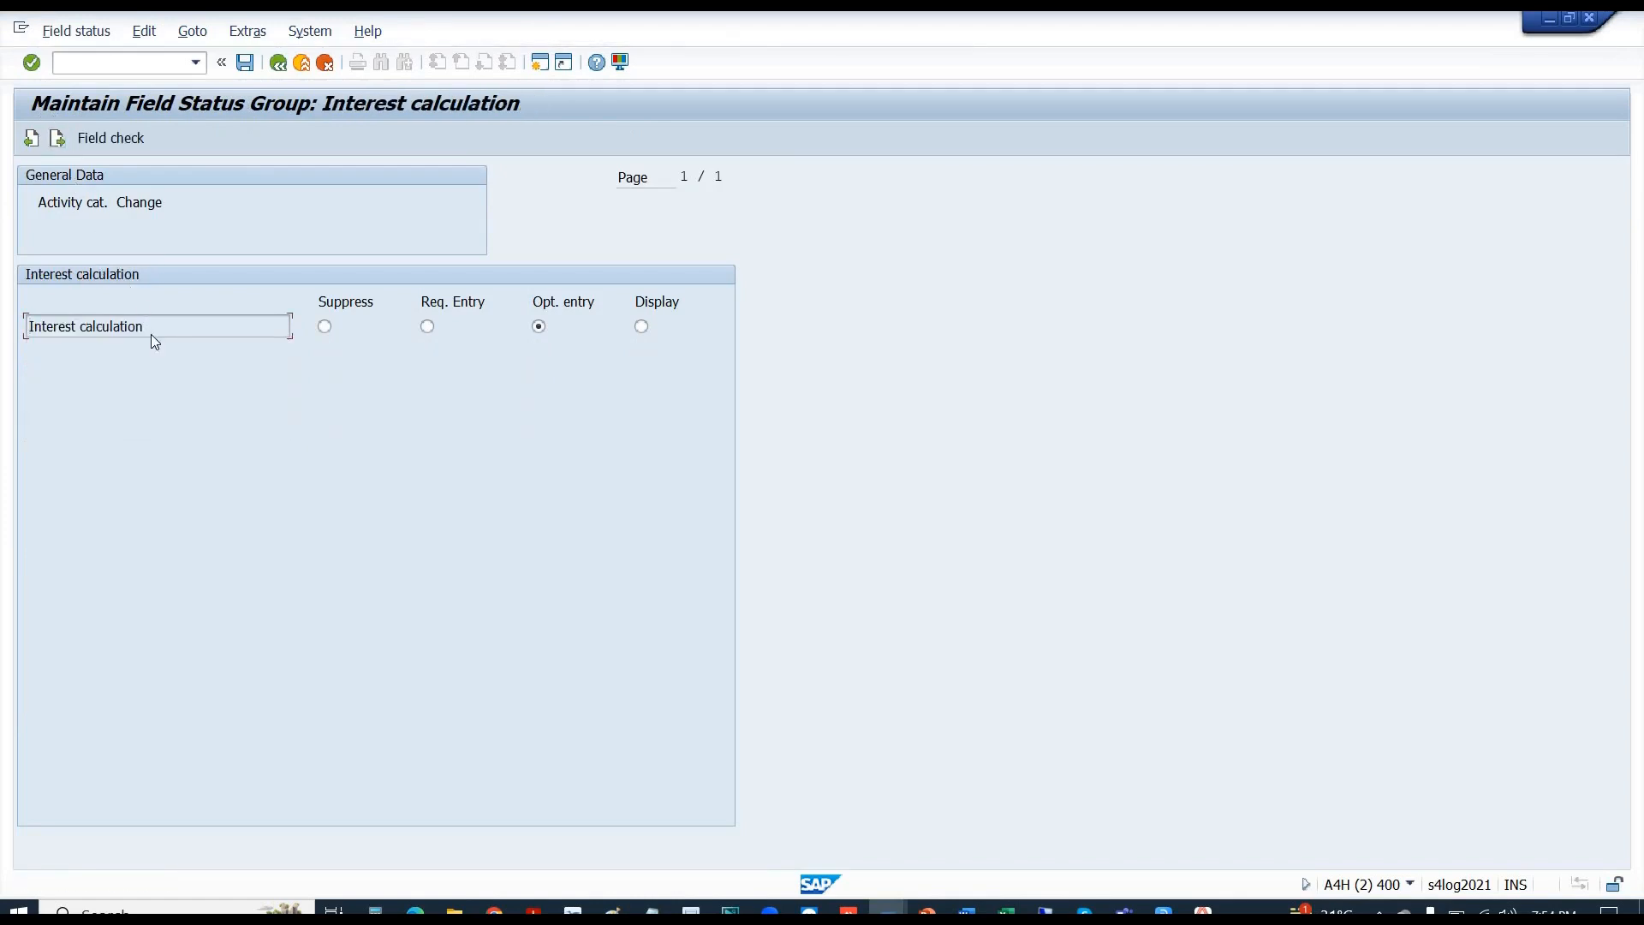
- Compare E1002's Interest indicator, then review the Joint venture and Multi Currency Accounting statuses
{"action": "key", "text": "alt+Tab"}
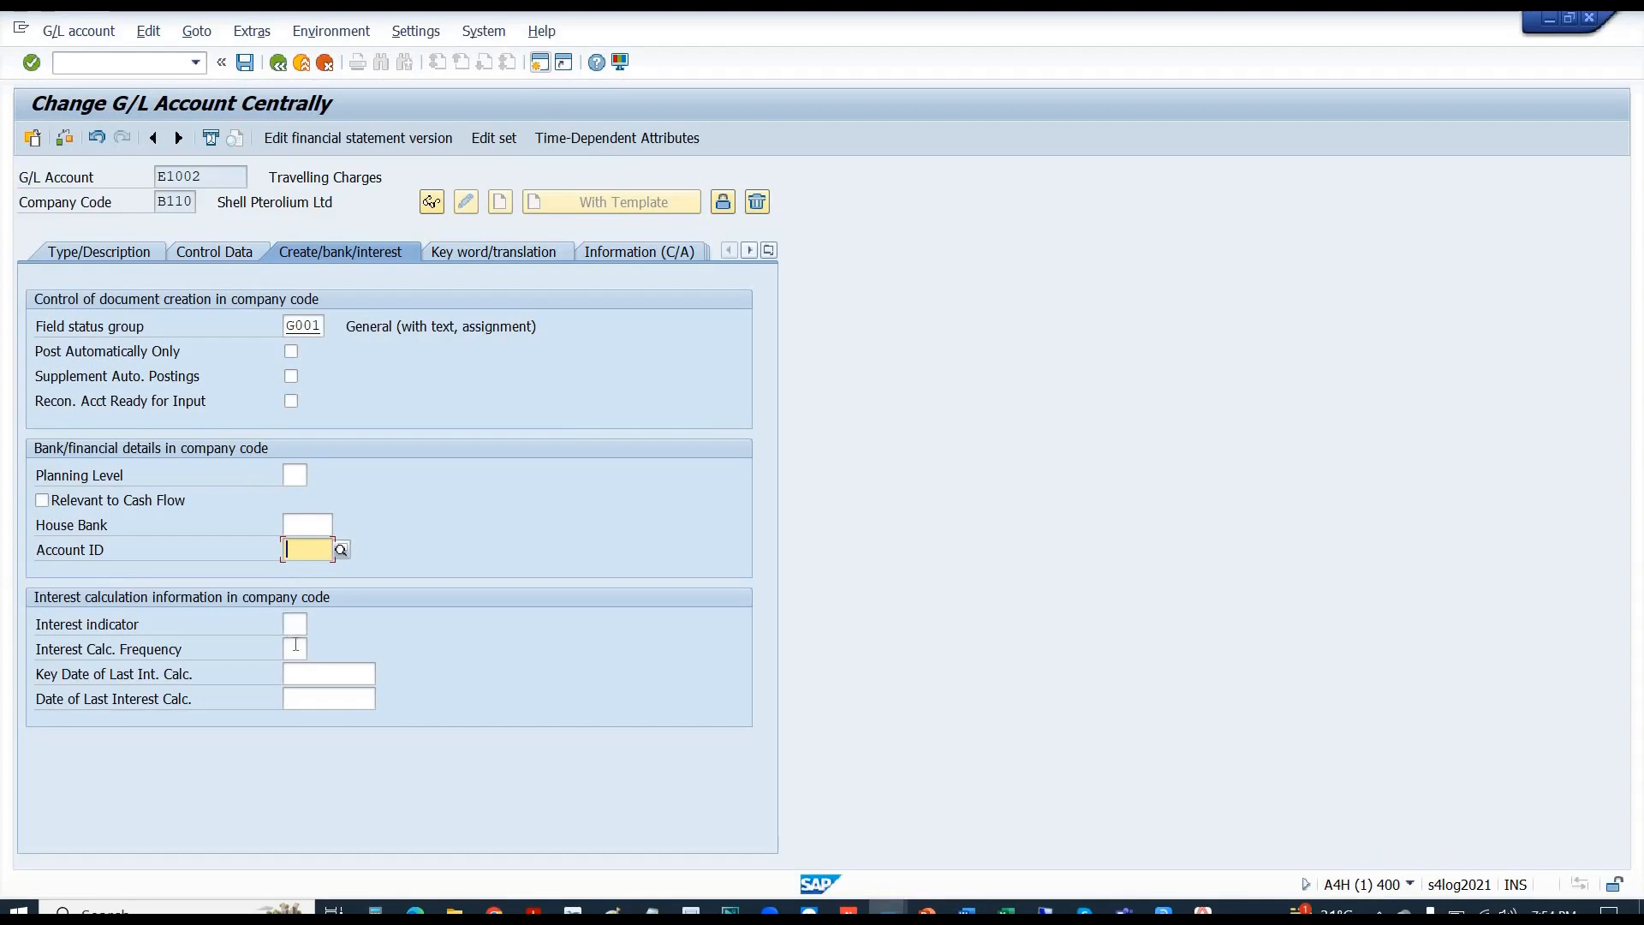
{"action": "left_click", "coordinate": [299, 634]}
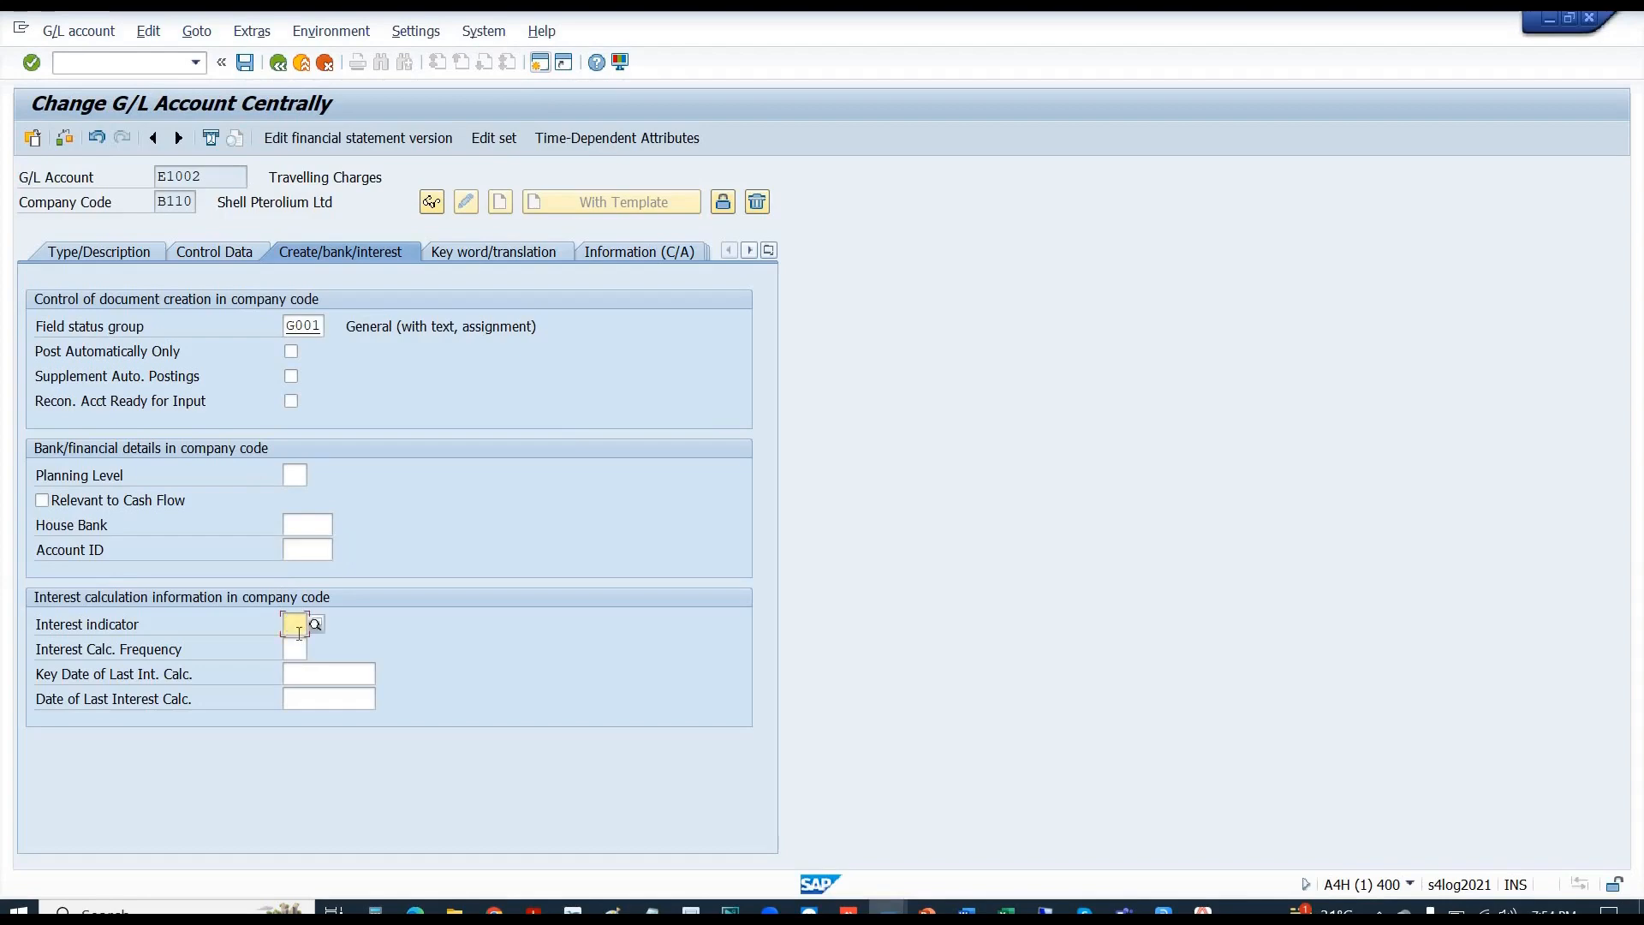
{"action": "key", "text": "alt+Tab"}
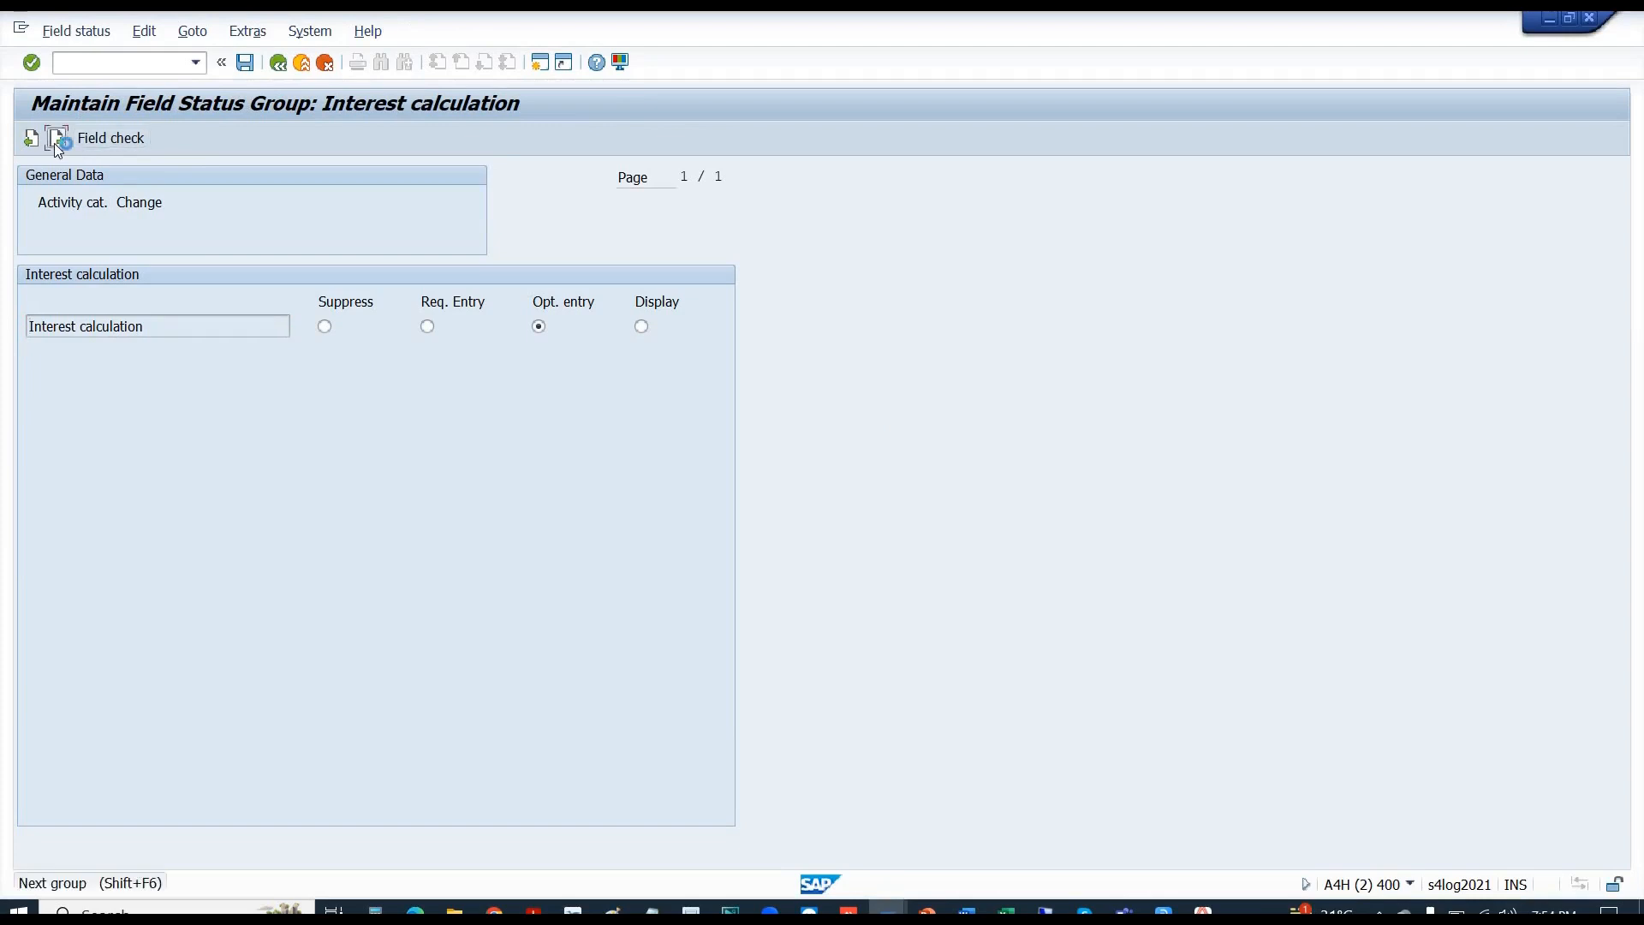
{"action": "left_click", "coordinate": [57, 139]}
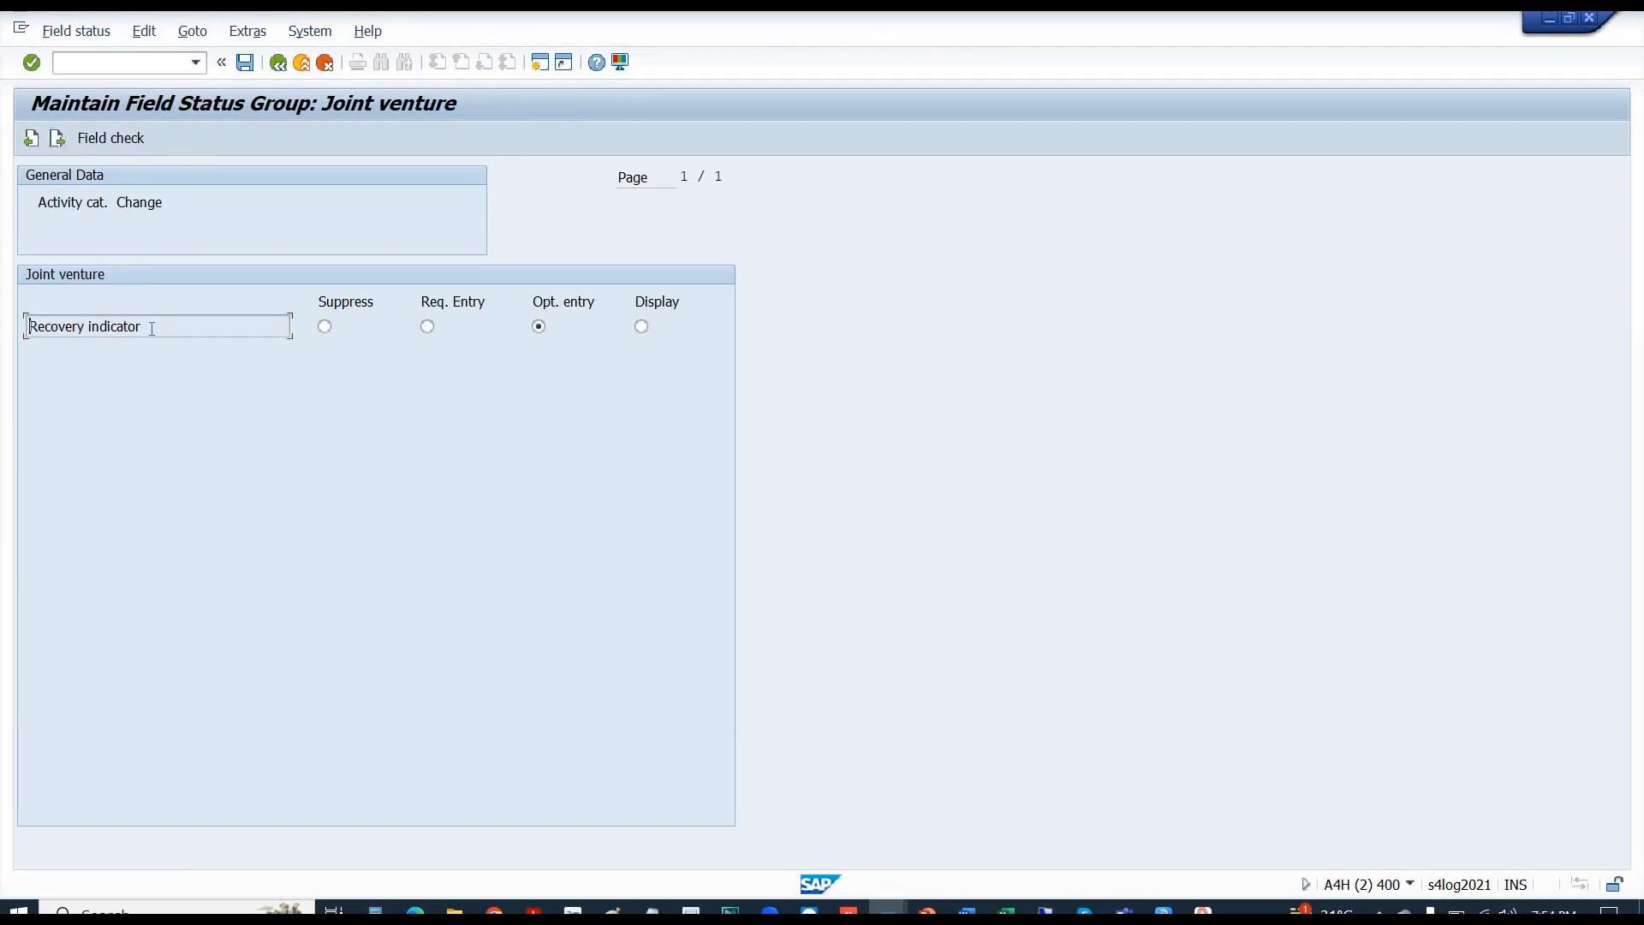
{"action": "left_click", "coordinate": [56, 140]}
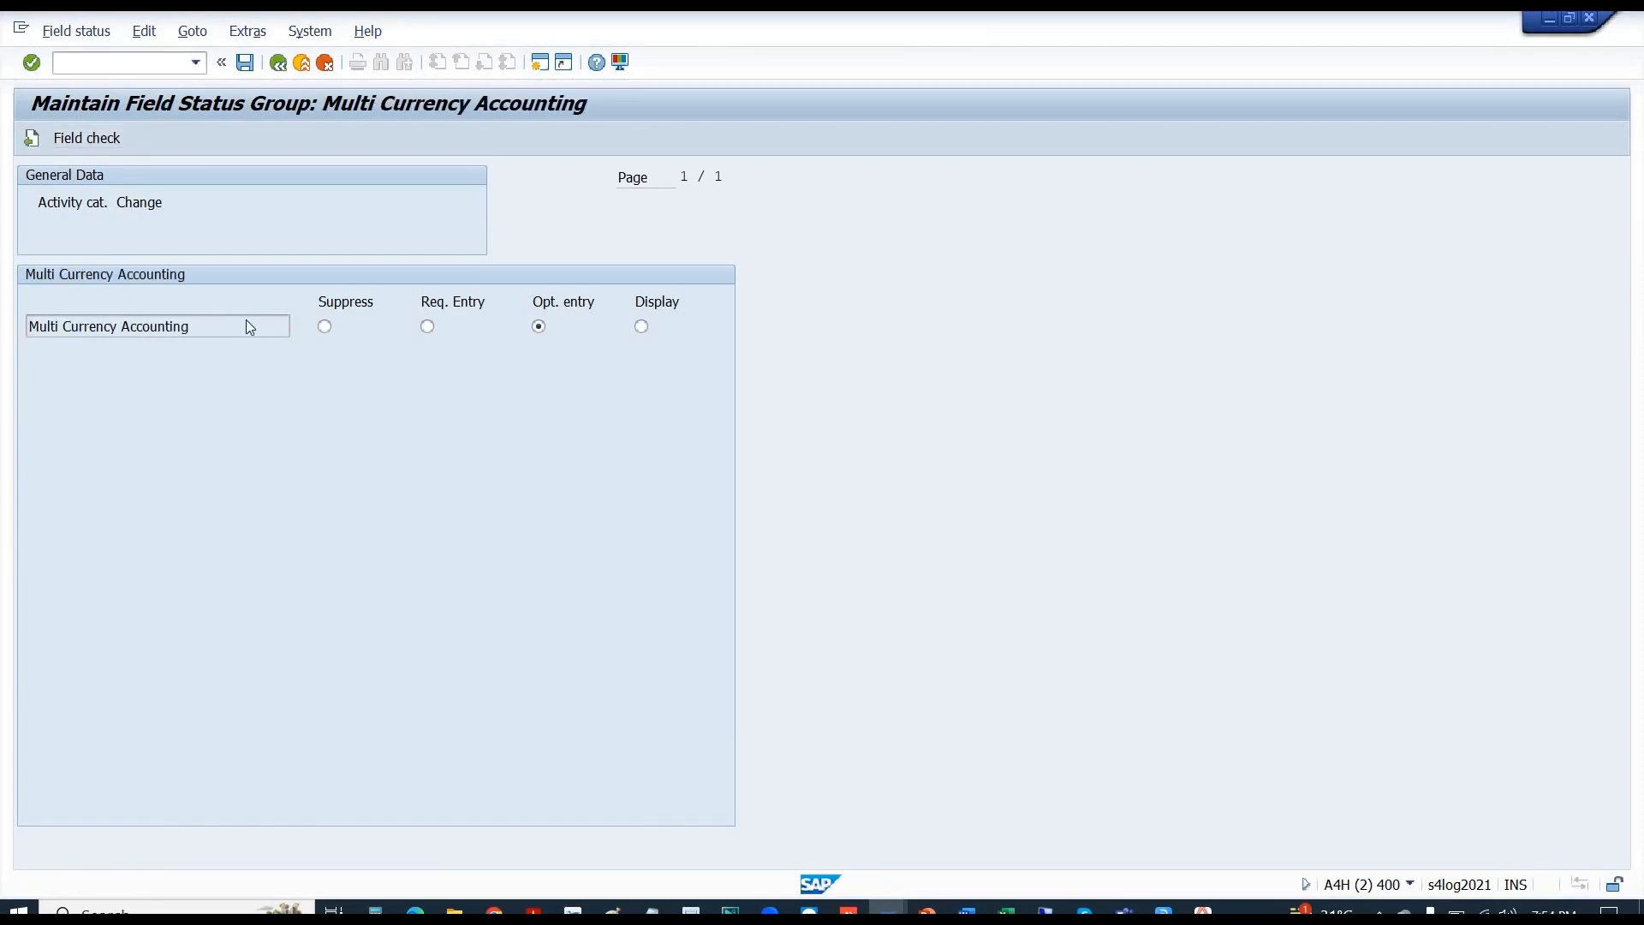
- Step back to the Joint venture group and return to the field status group overview
{"action": "key", "text": "alt+Tab"}
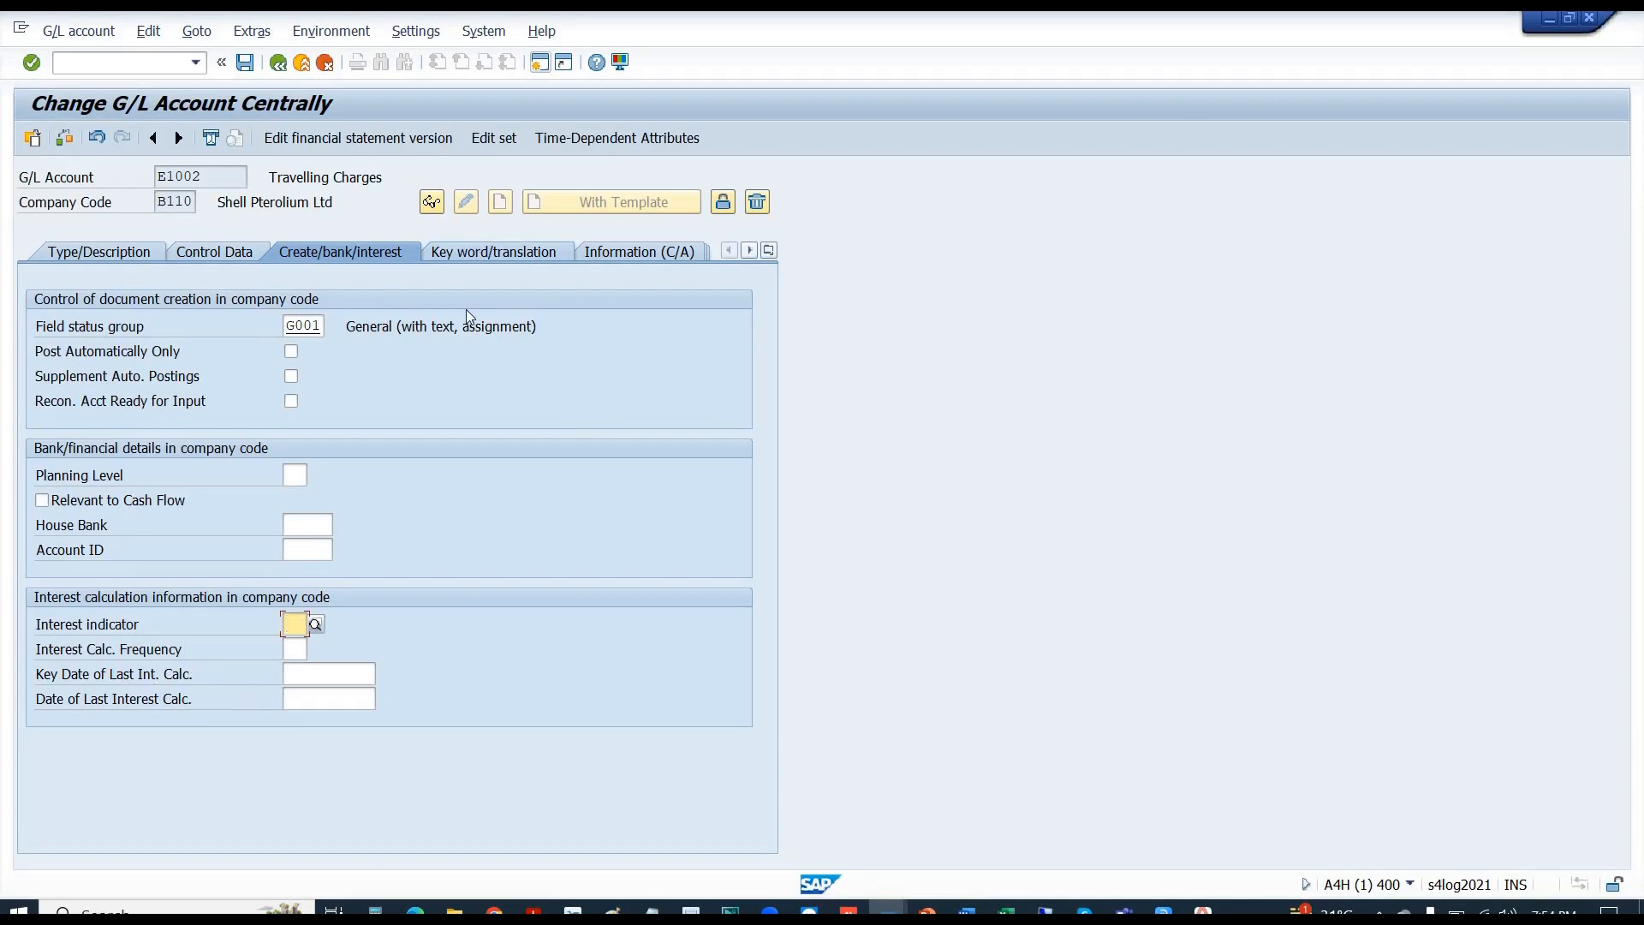
{"action": "key", "text": "alt+Tab"}
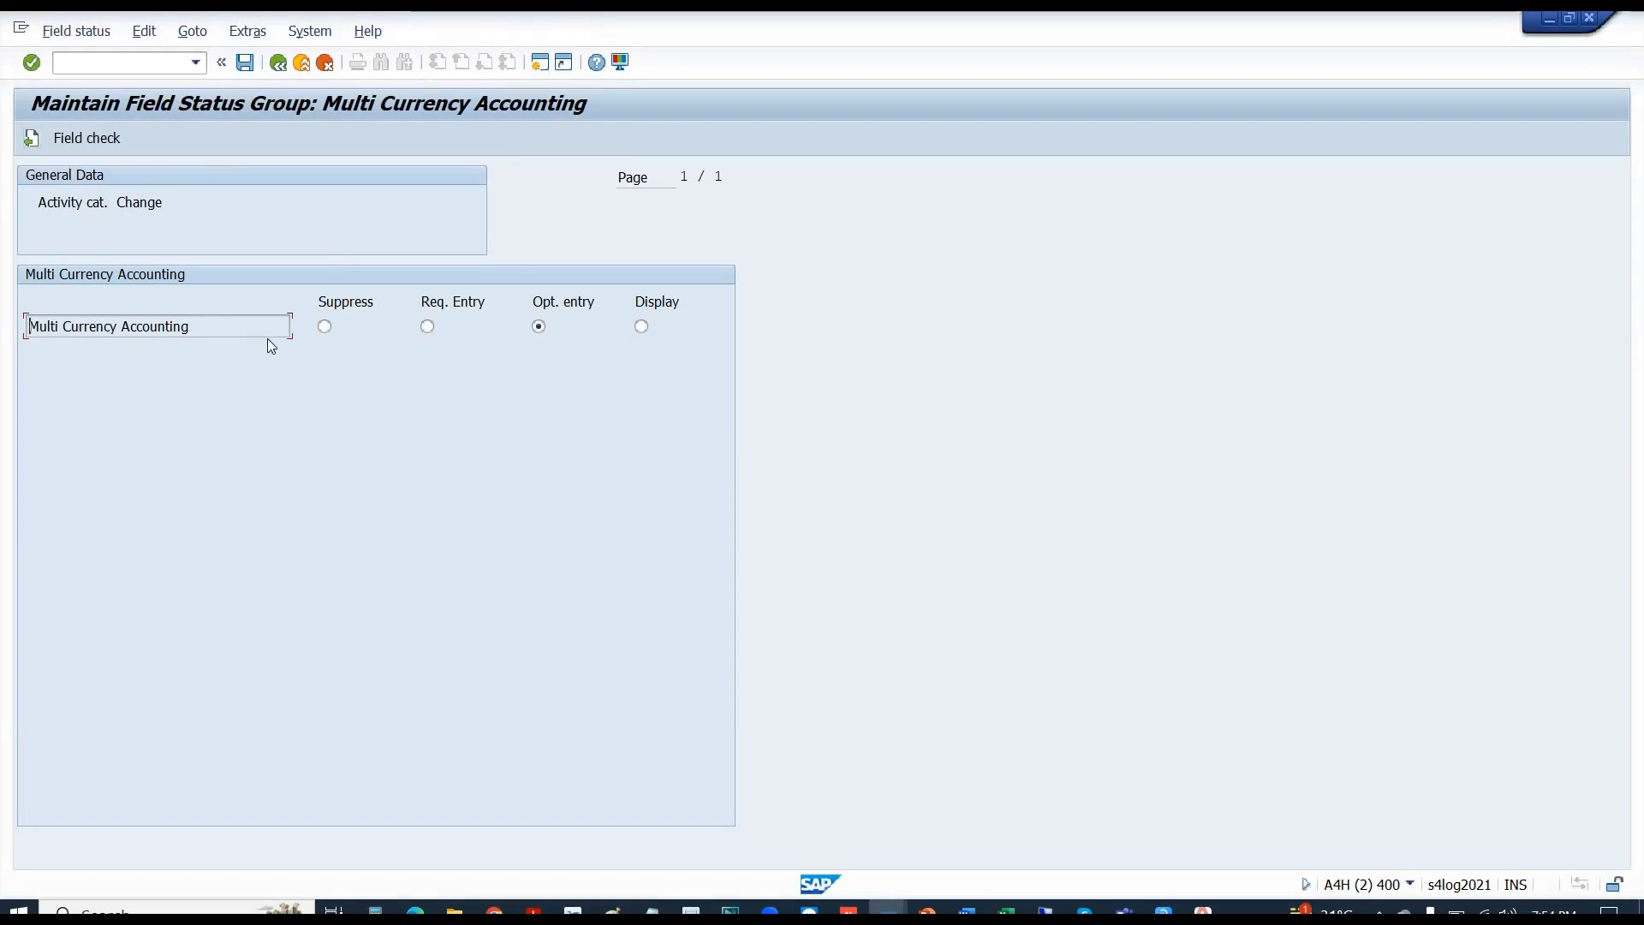
{"action": "left_click", "coordinate": [29, 144]}
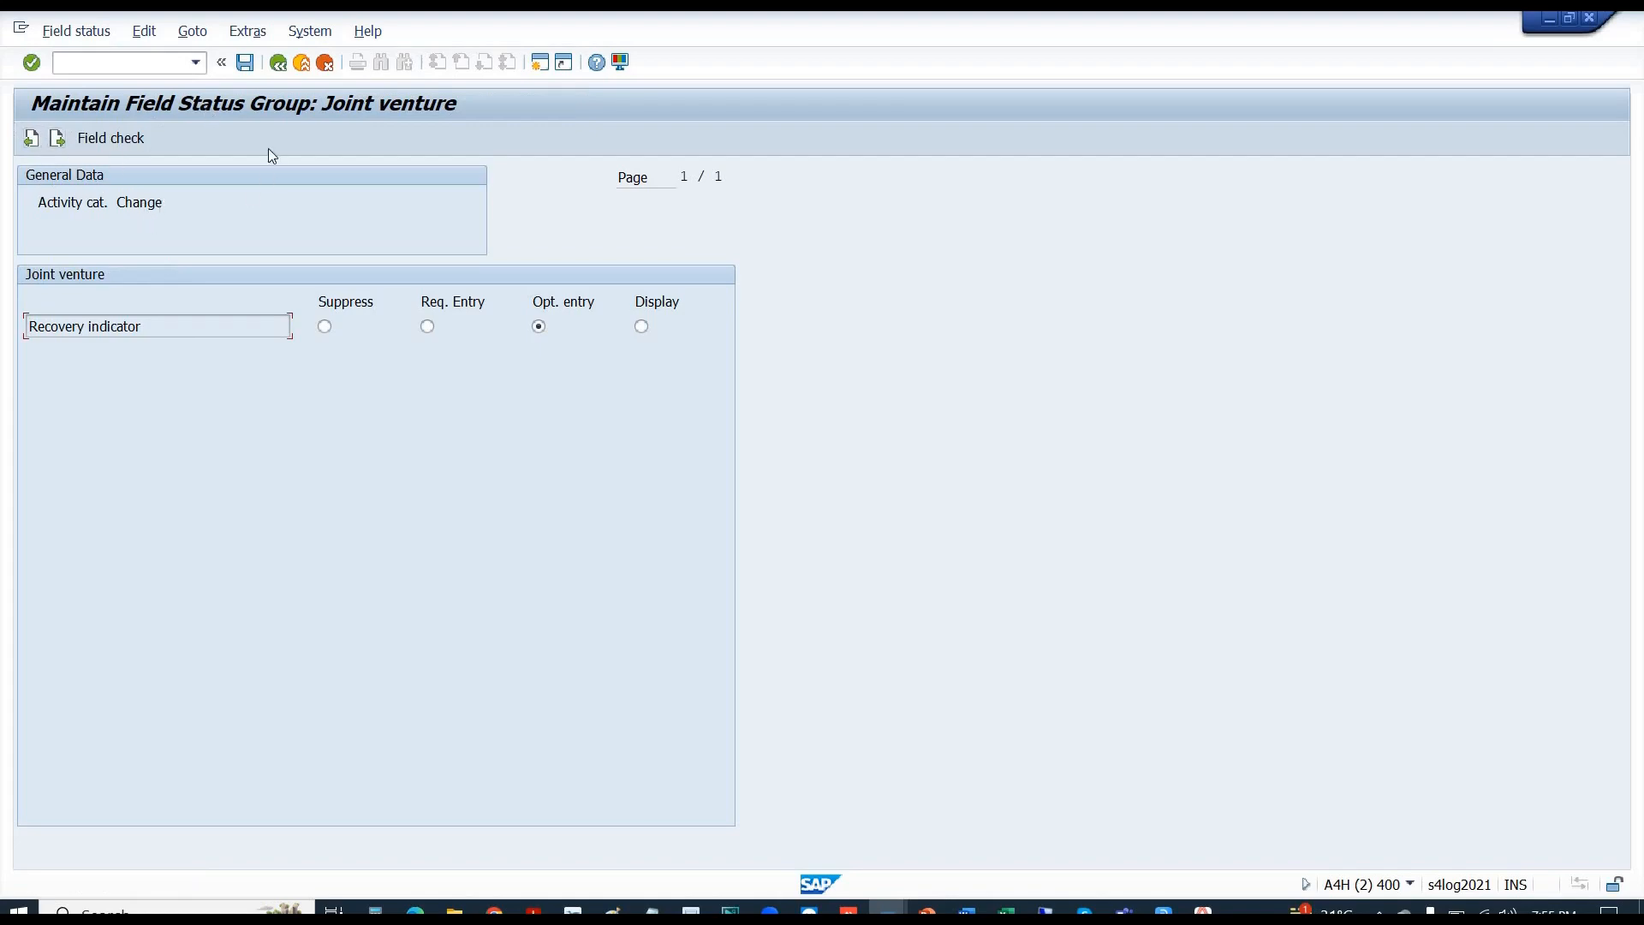
{"action": "left_click", "coordinate": [279, 65]}
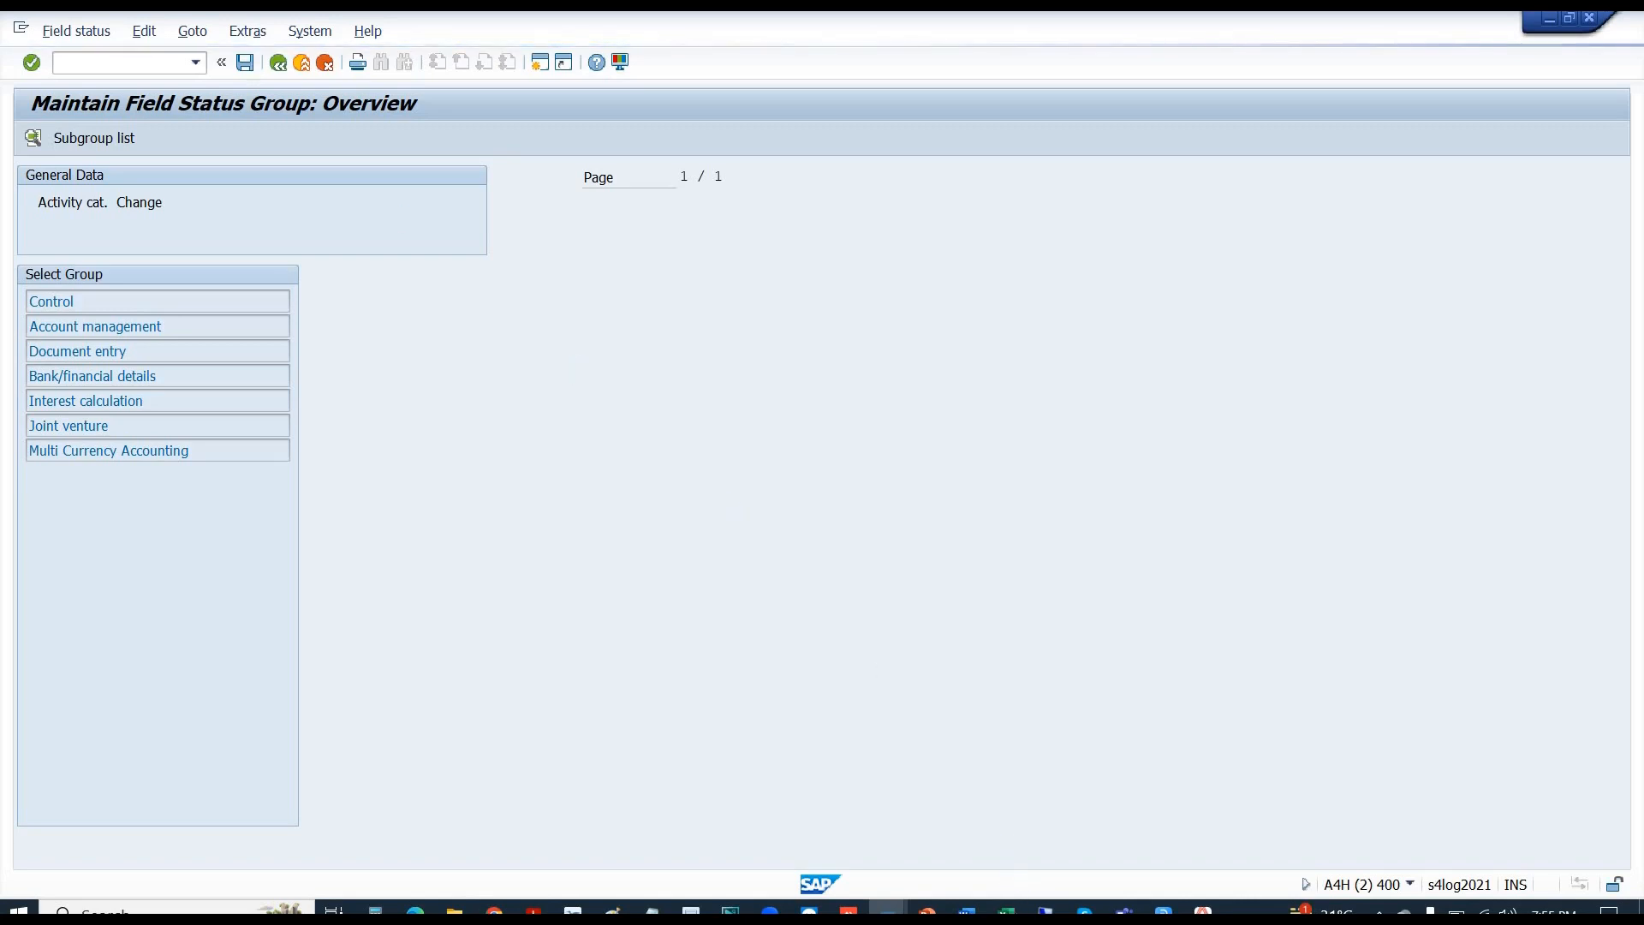
- In the Excel notes workbook, step through the field status options at cell O128 to Optional
{"action": "left_click", "coordinate": [1007, 909]}
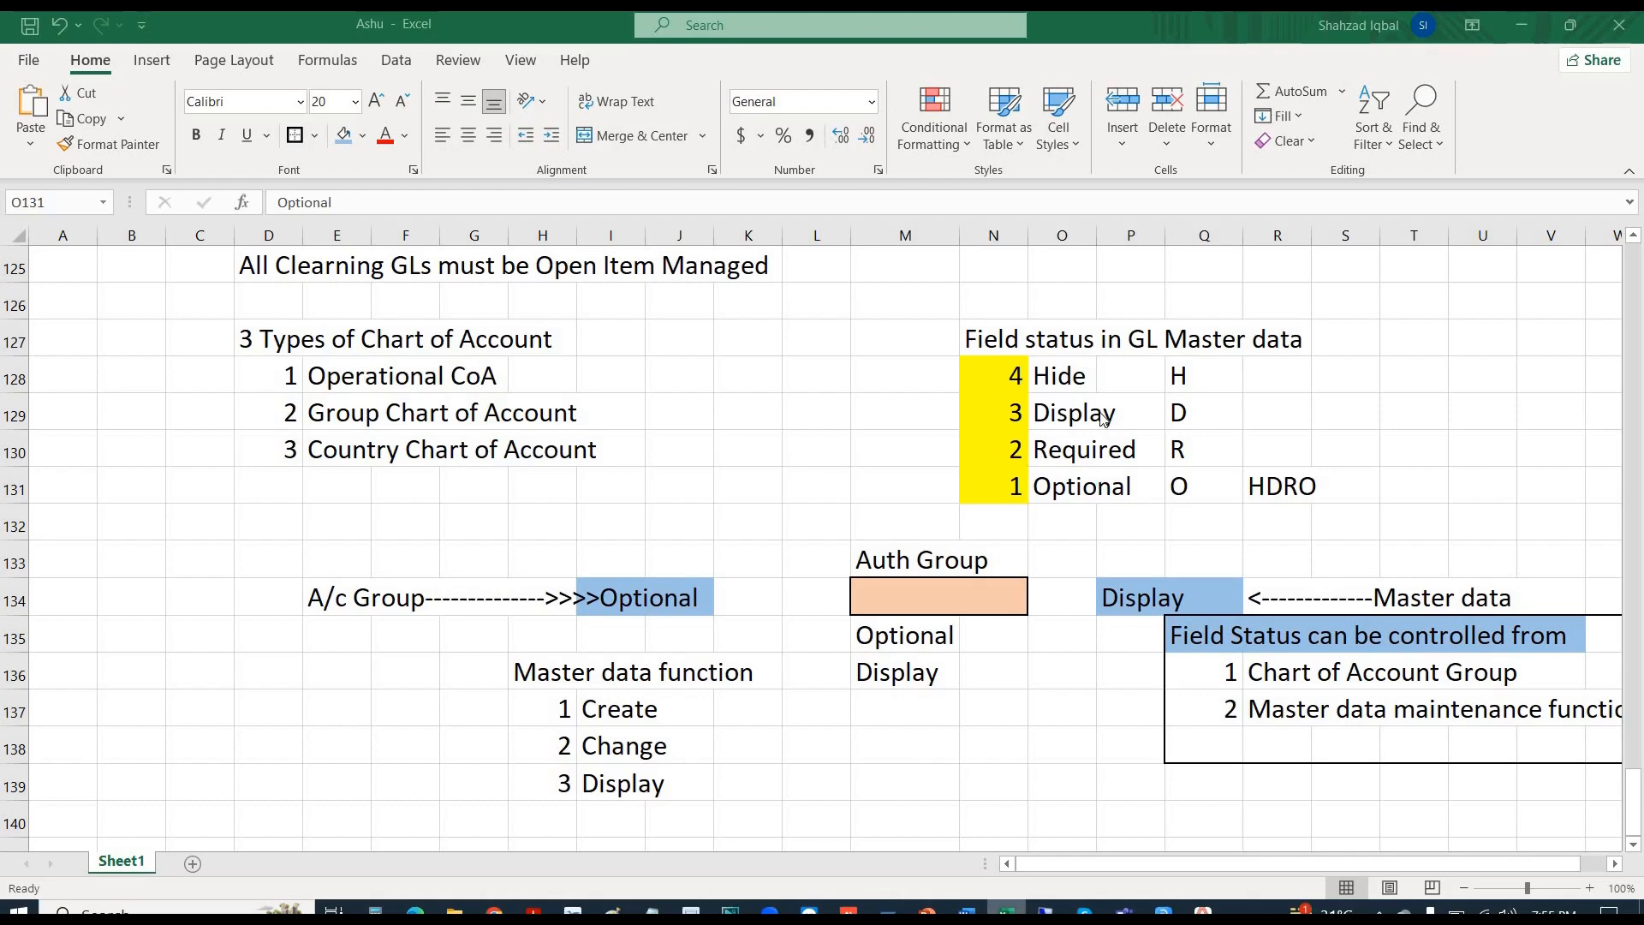
{"action": "left_click", "coordinate": [1062, 358]}
{"action": "left_click", "coordinate": [1061, 424]}
{"action": "left_click", "coordinate": [1062, 450]}
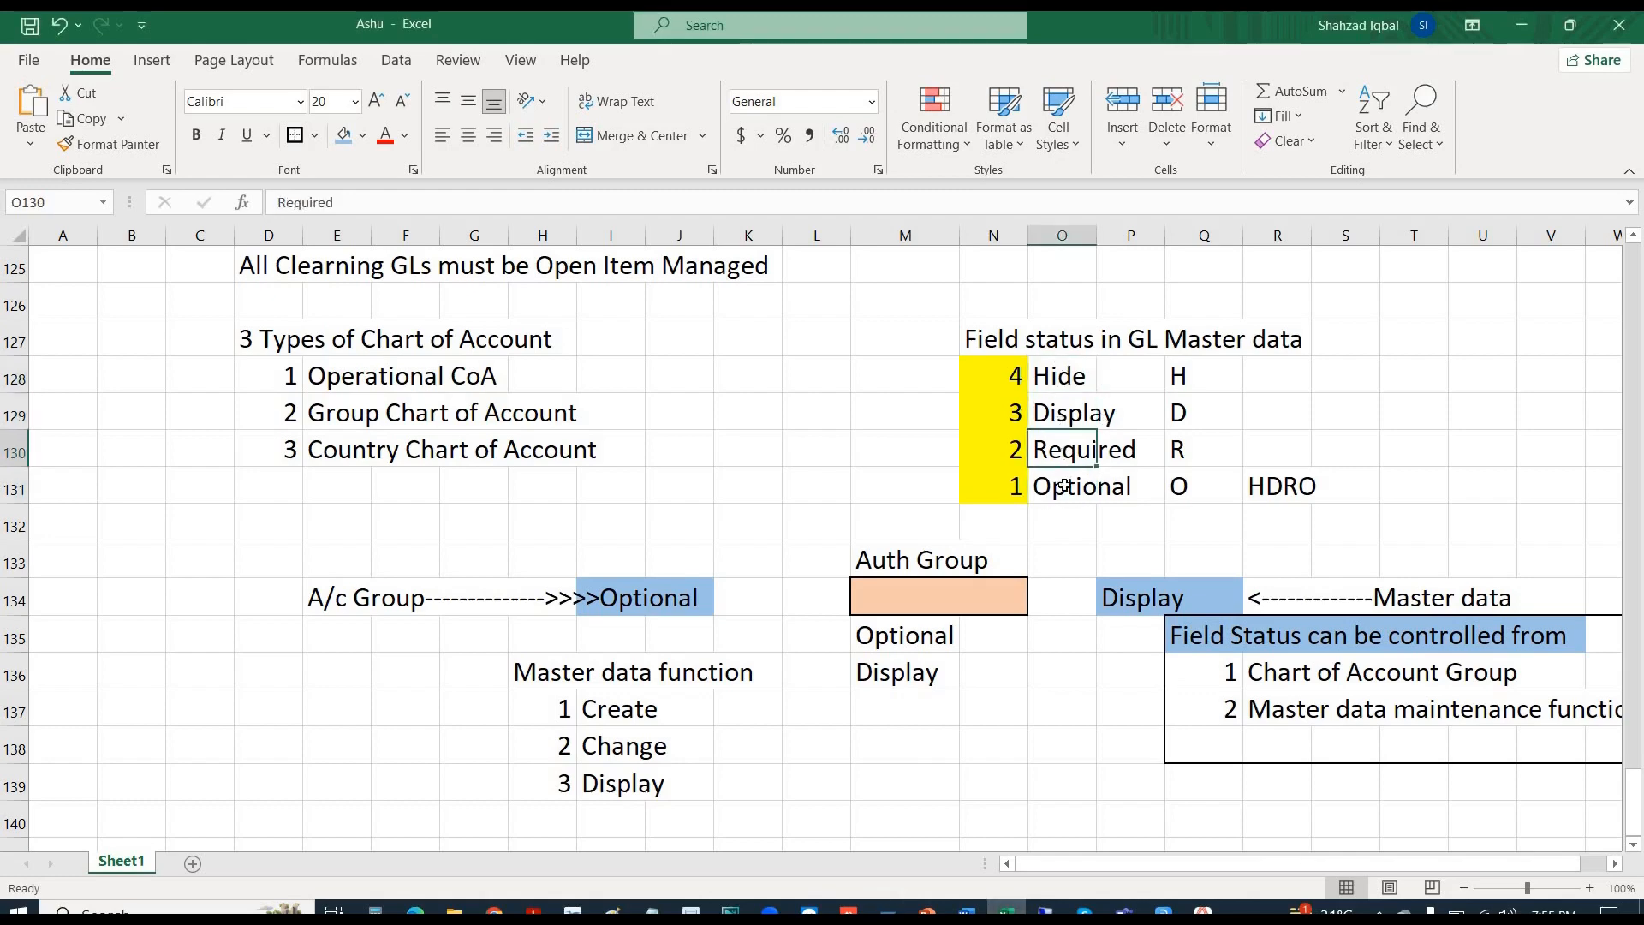
{"action": "left_click", "coordinate": [1067, 485]}
{"action": "left_click", "coordinate": [1067, 528]}
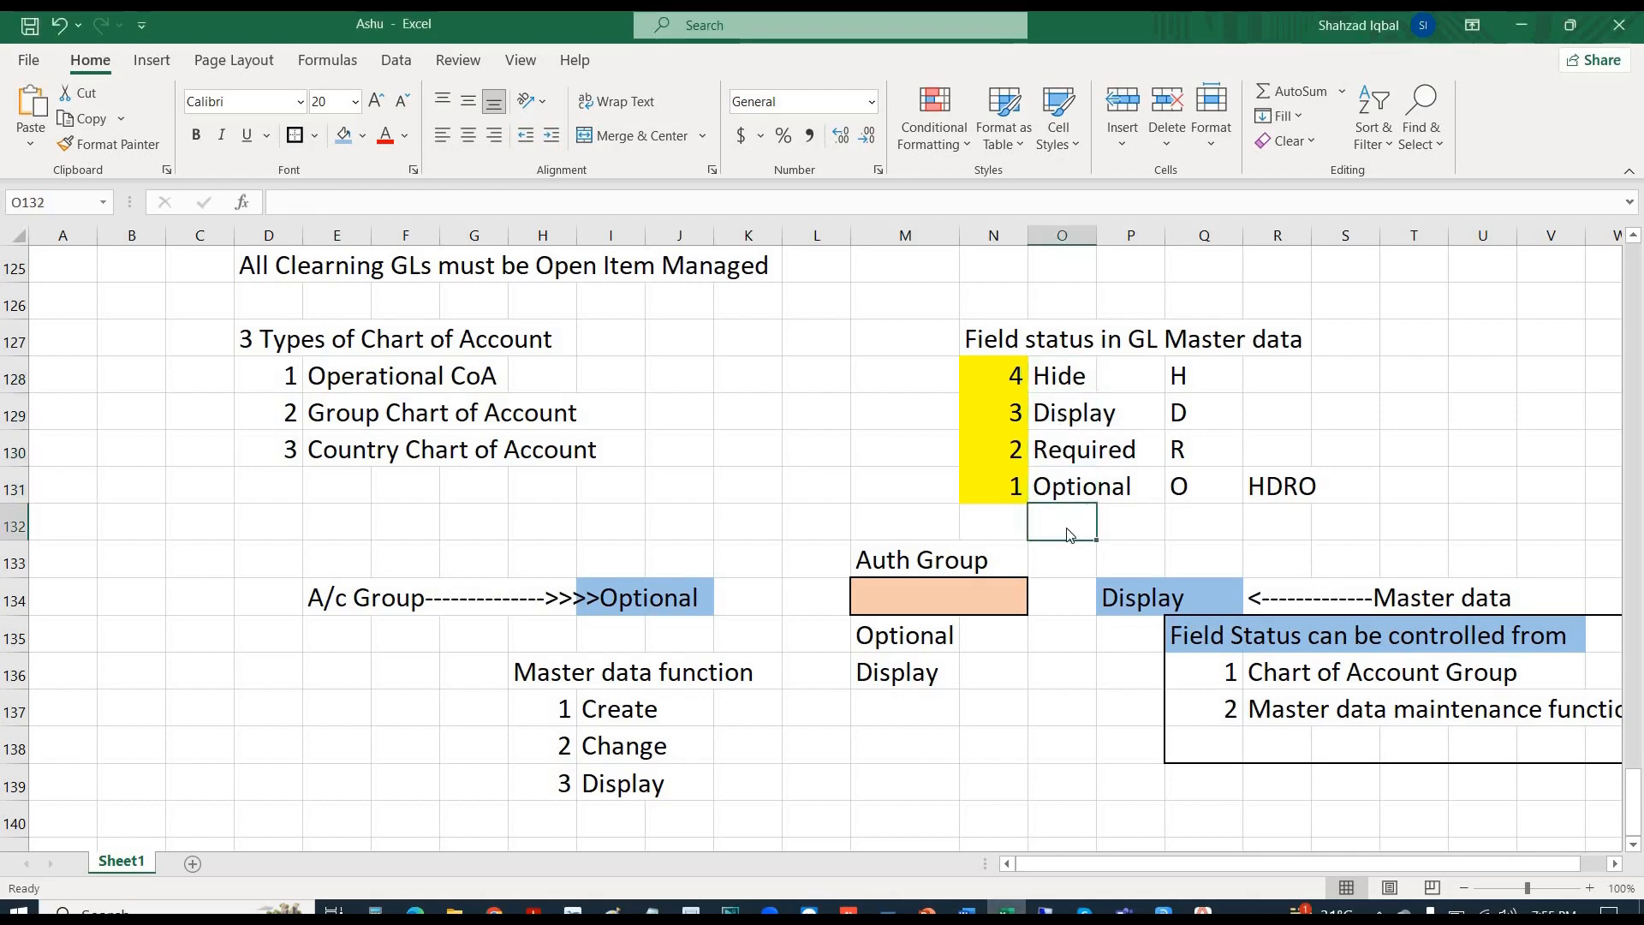
{"action": "key", "text": "alt+Tab"}
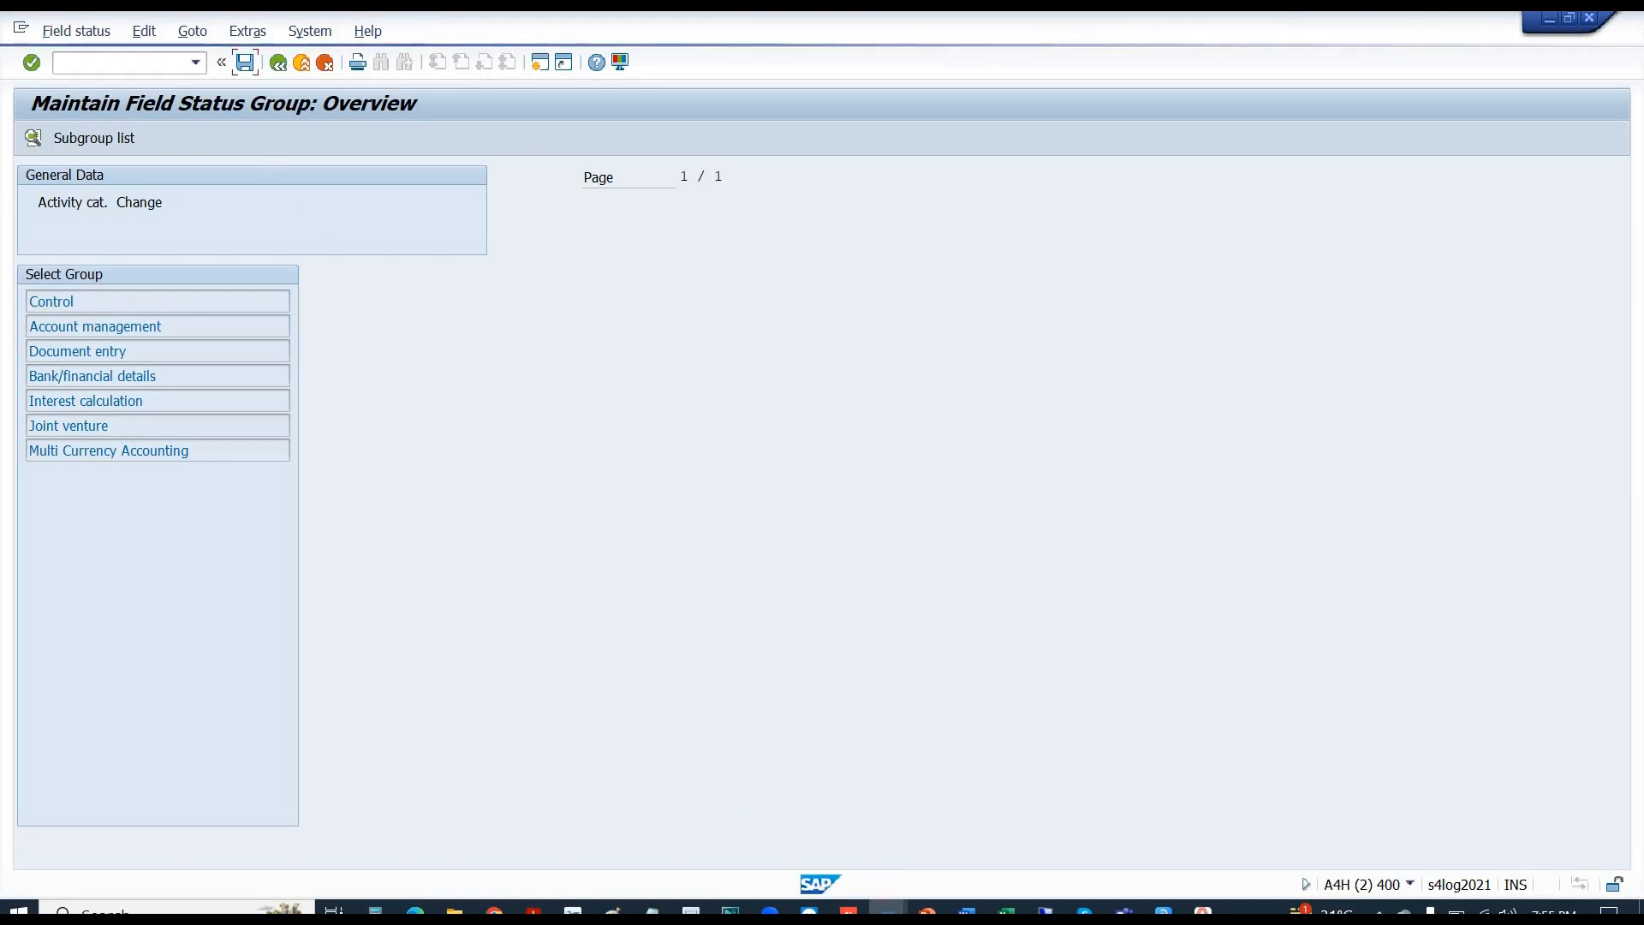
- Bring the Change G/L Account Centrally window for E1002 back to the front
{"action": "left_click", "coordinate": [887, 910]}
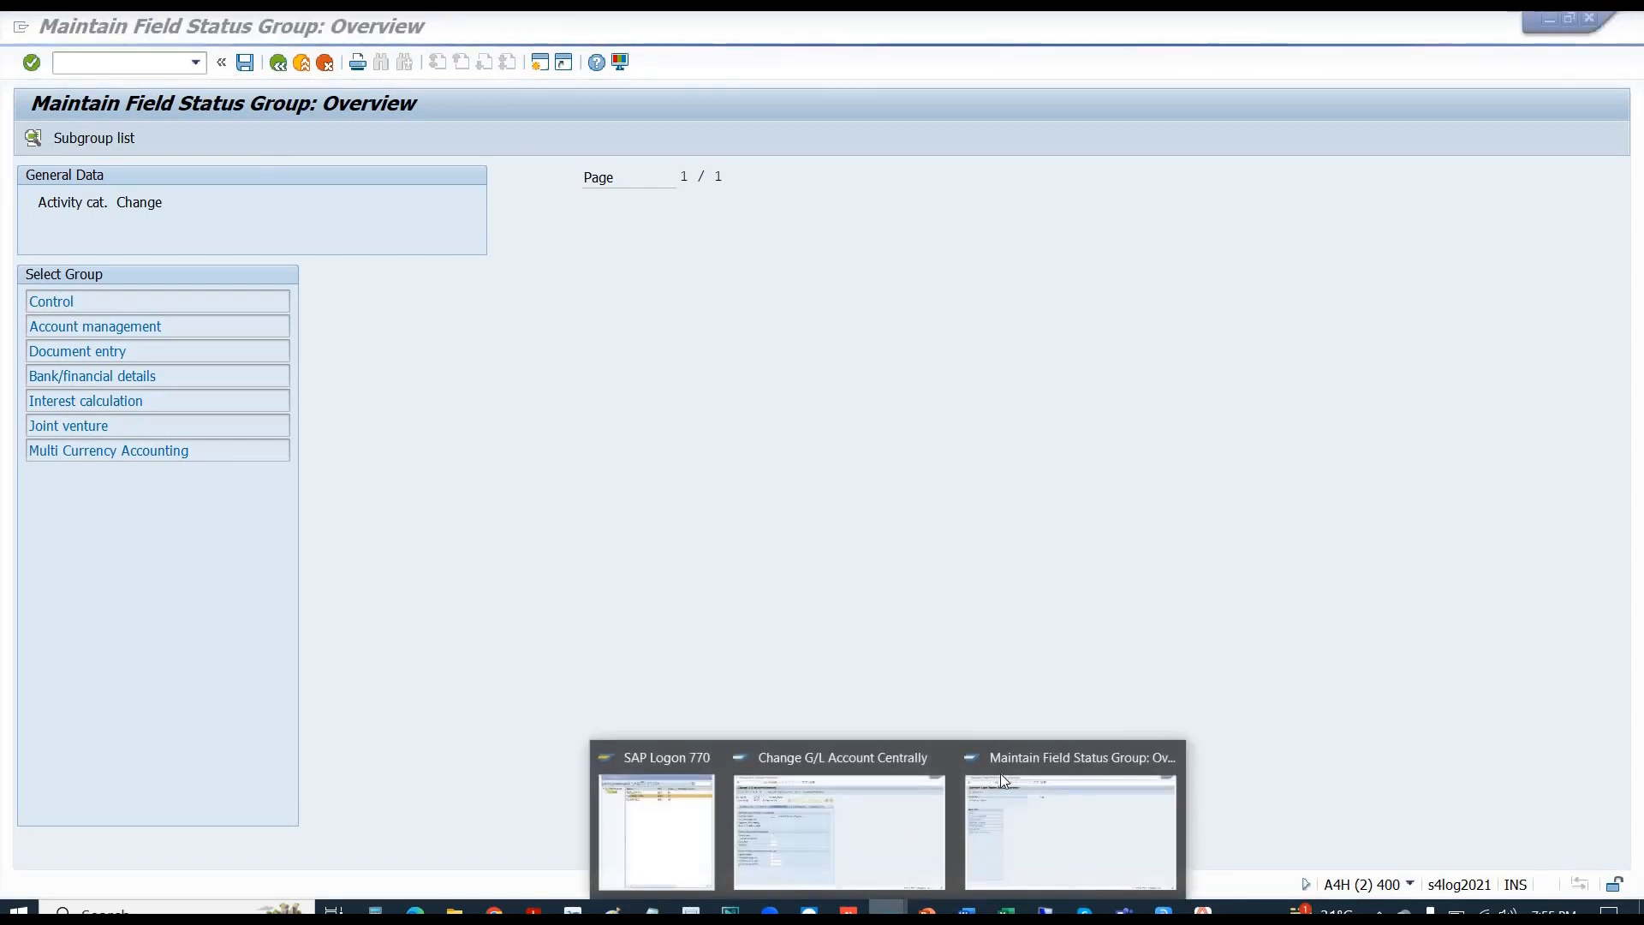
{"action": "left_click", "coordinate": [1000, 773]}
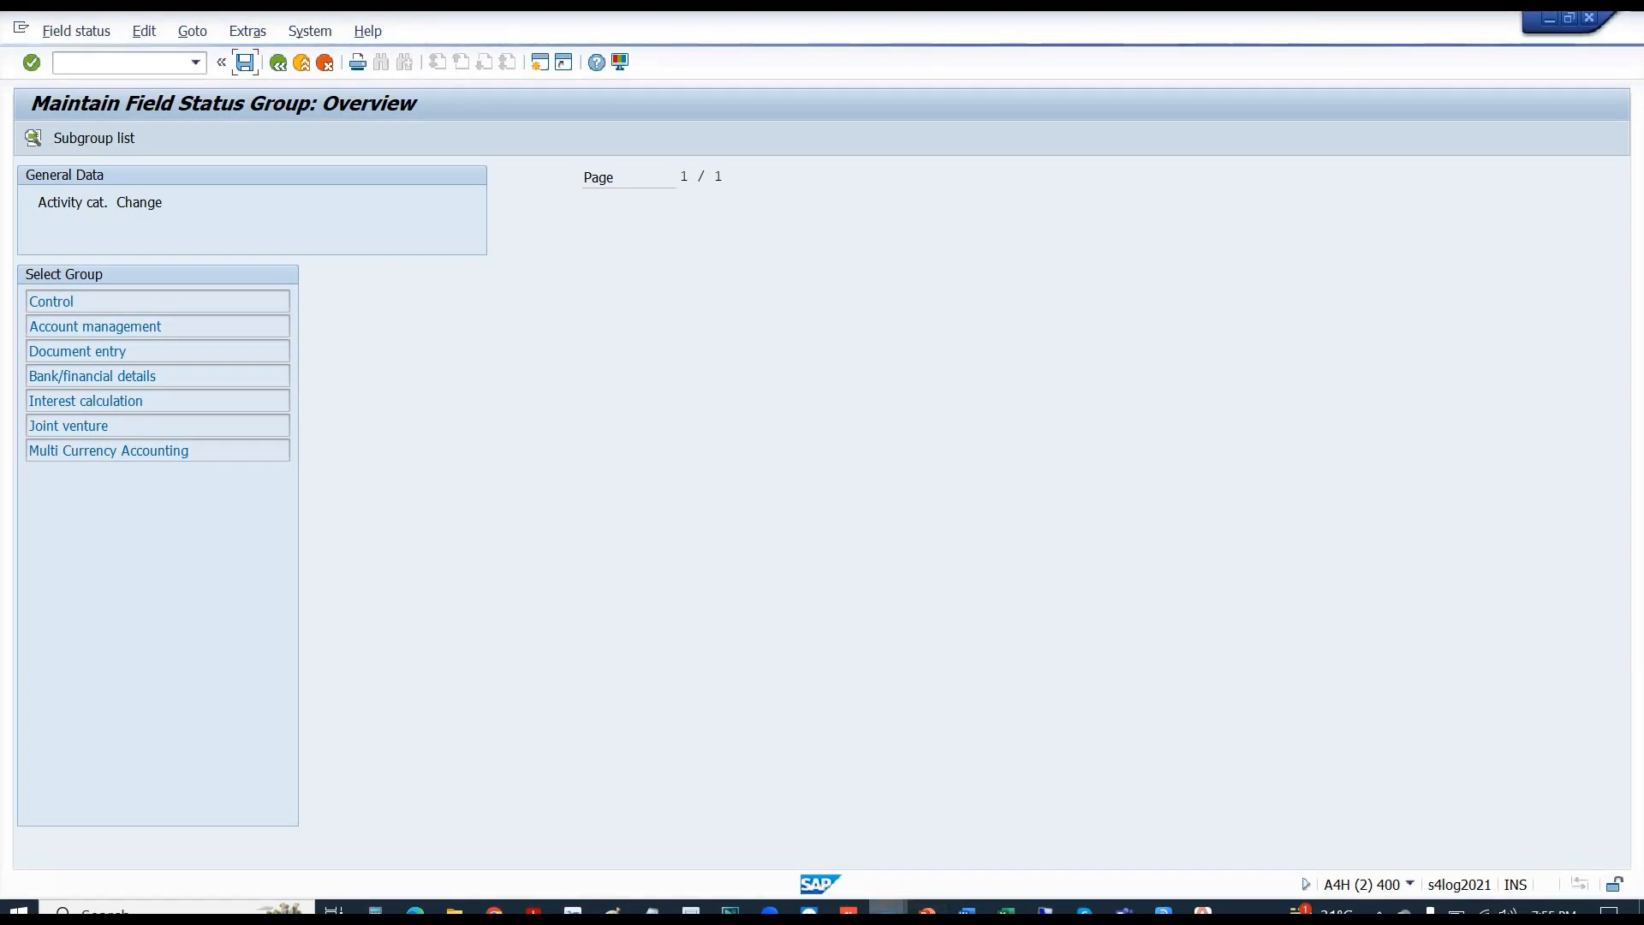
{"action": "left_click", "coordinate": [886, 910]}
{"action": "left_click", "coordinate": [808, 851]}
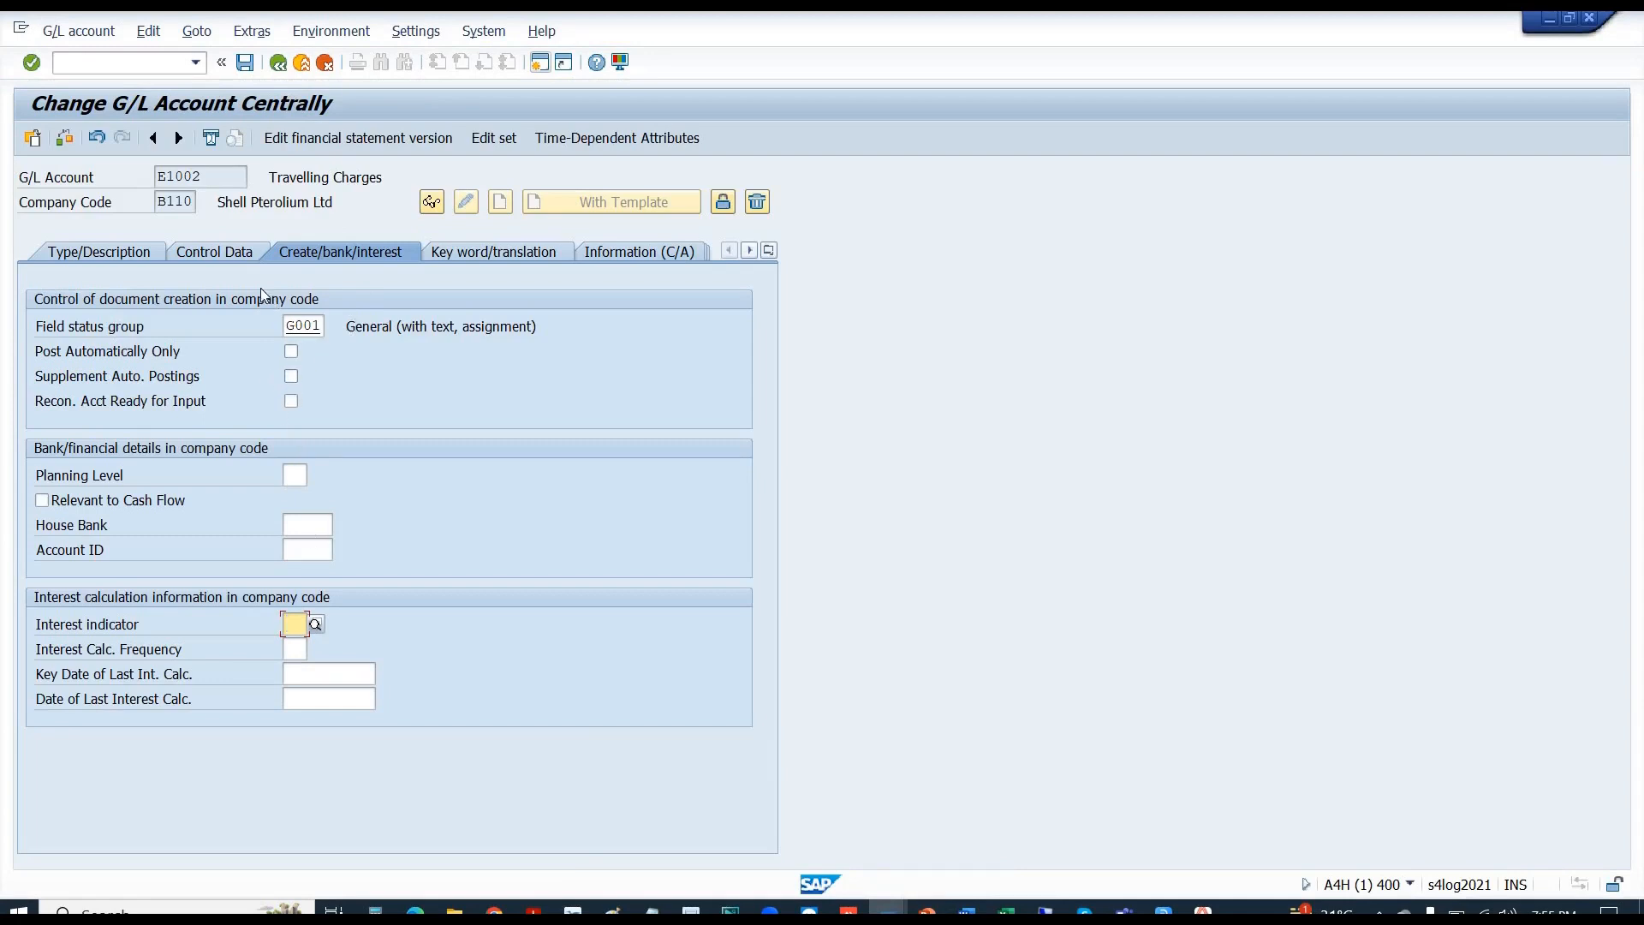
- Show E1002's Control Data with currency CAD, sort key 003 and authorization group ABCD
{"action": "left_click", "coordinate": [210, 261]}
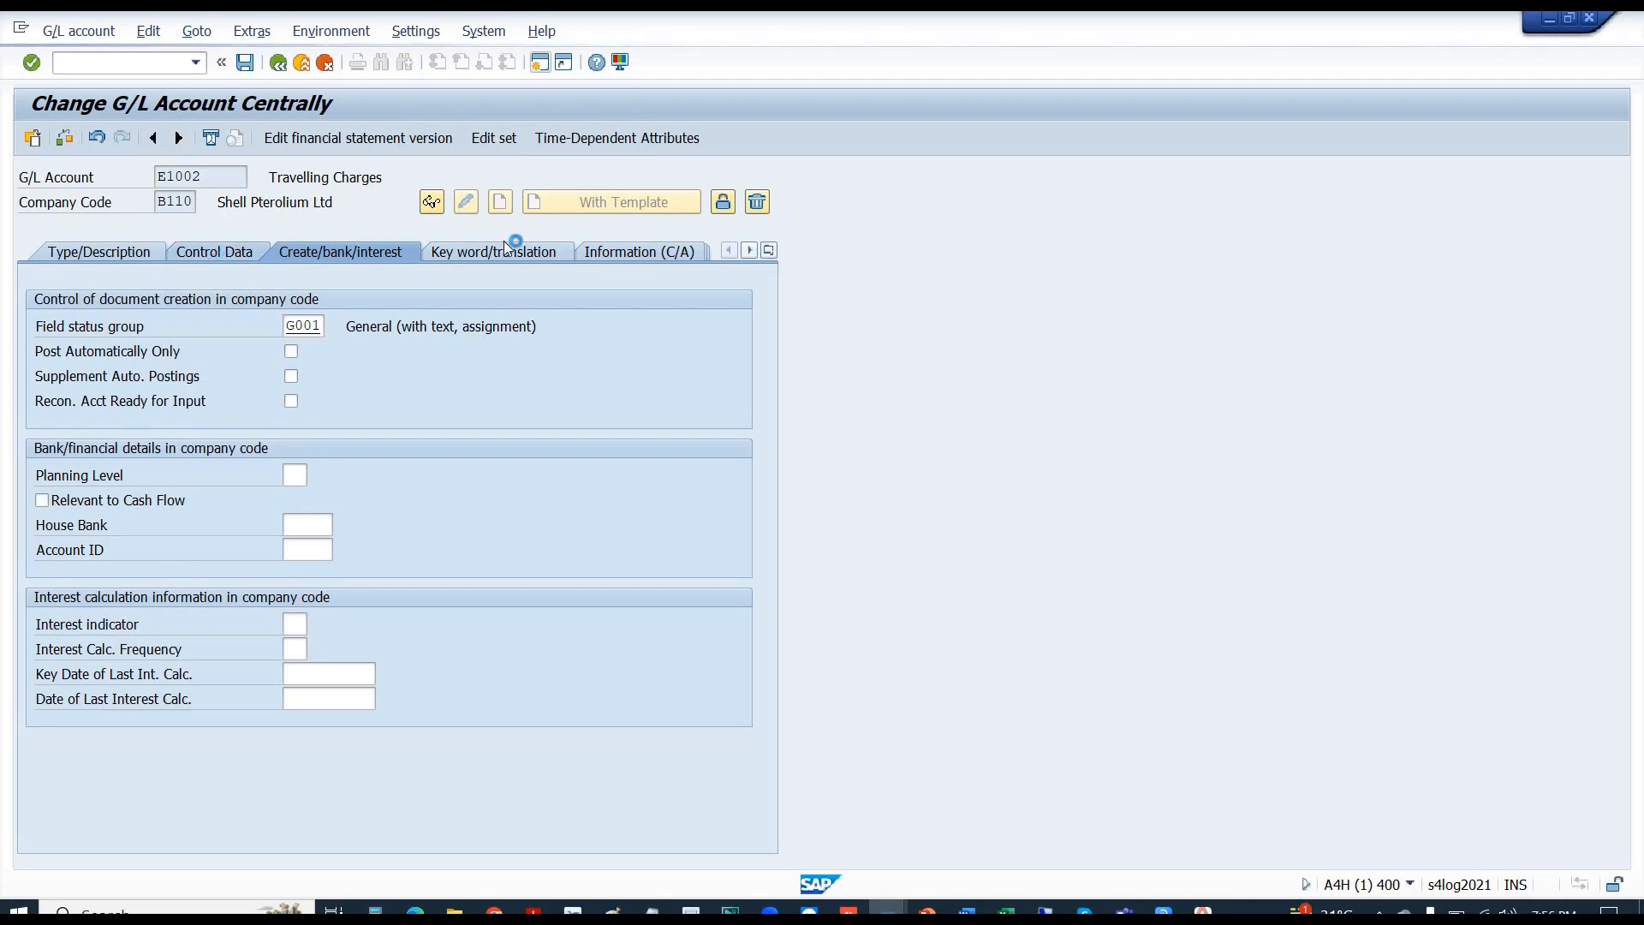
{"action": "mouse_move", "coordinate": [494, 910]}
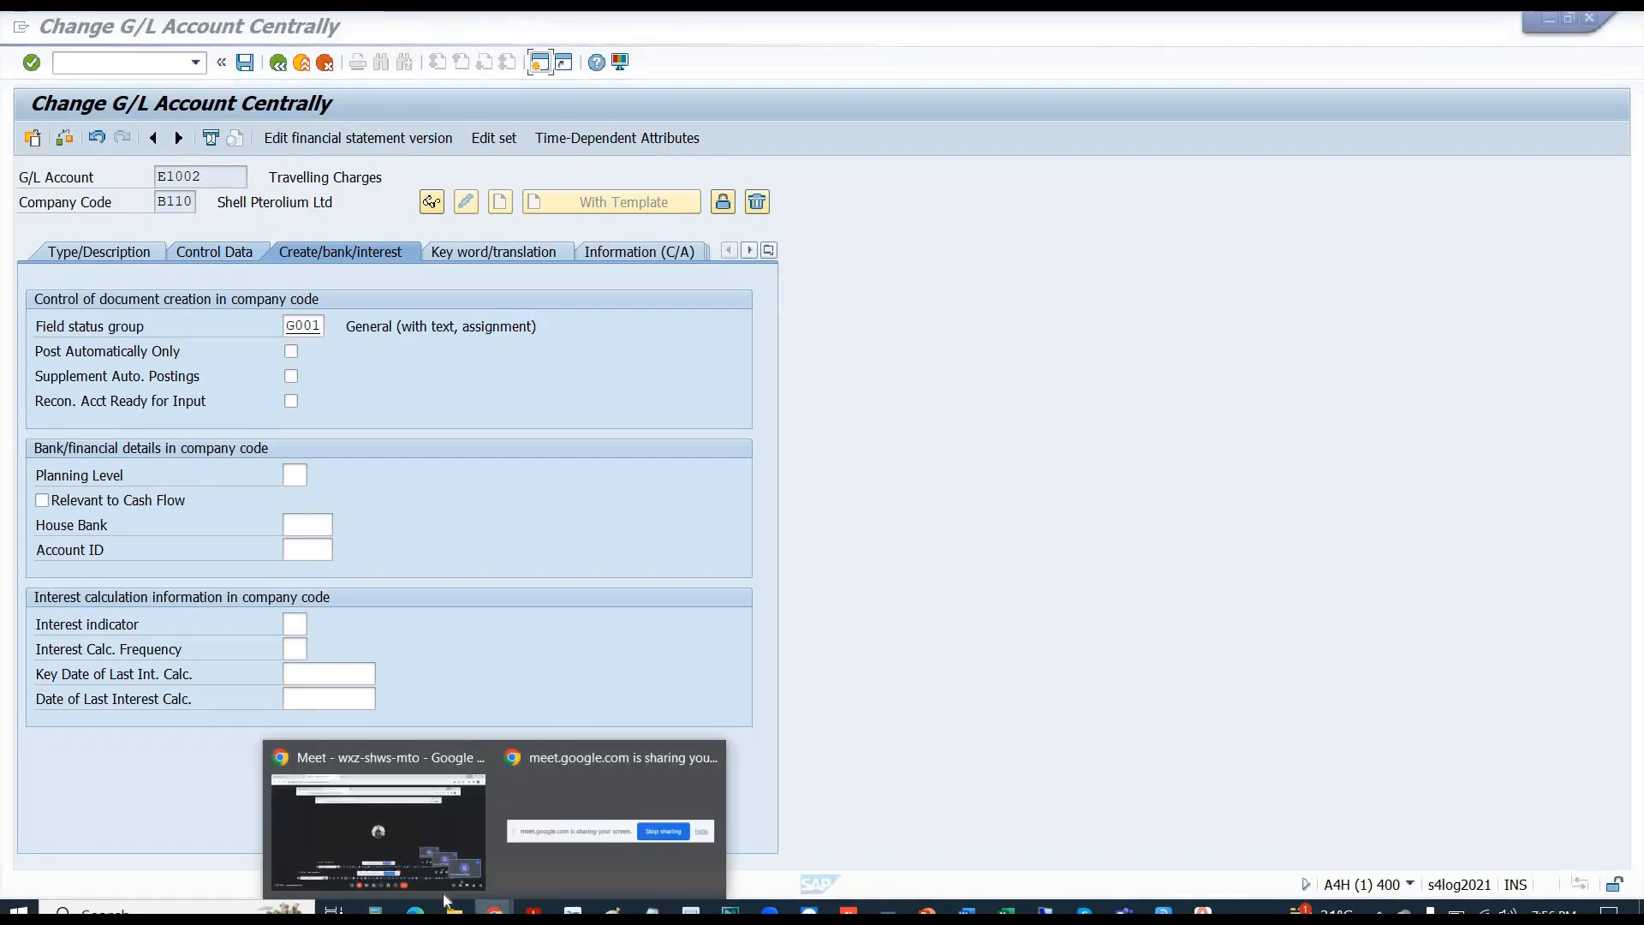
{"action": "left_click", "coordinate": [367, 800]}
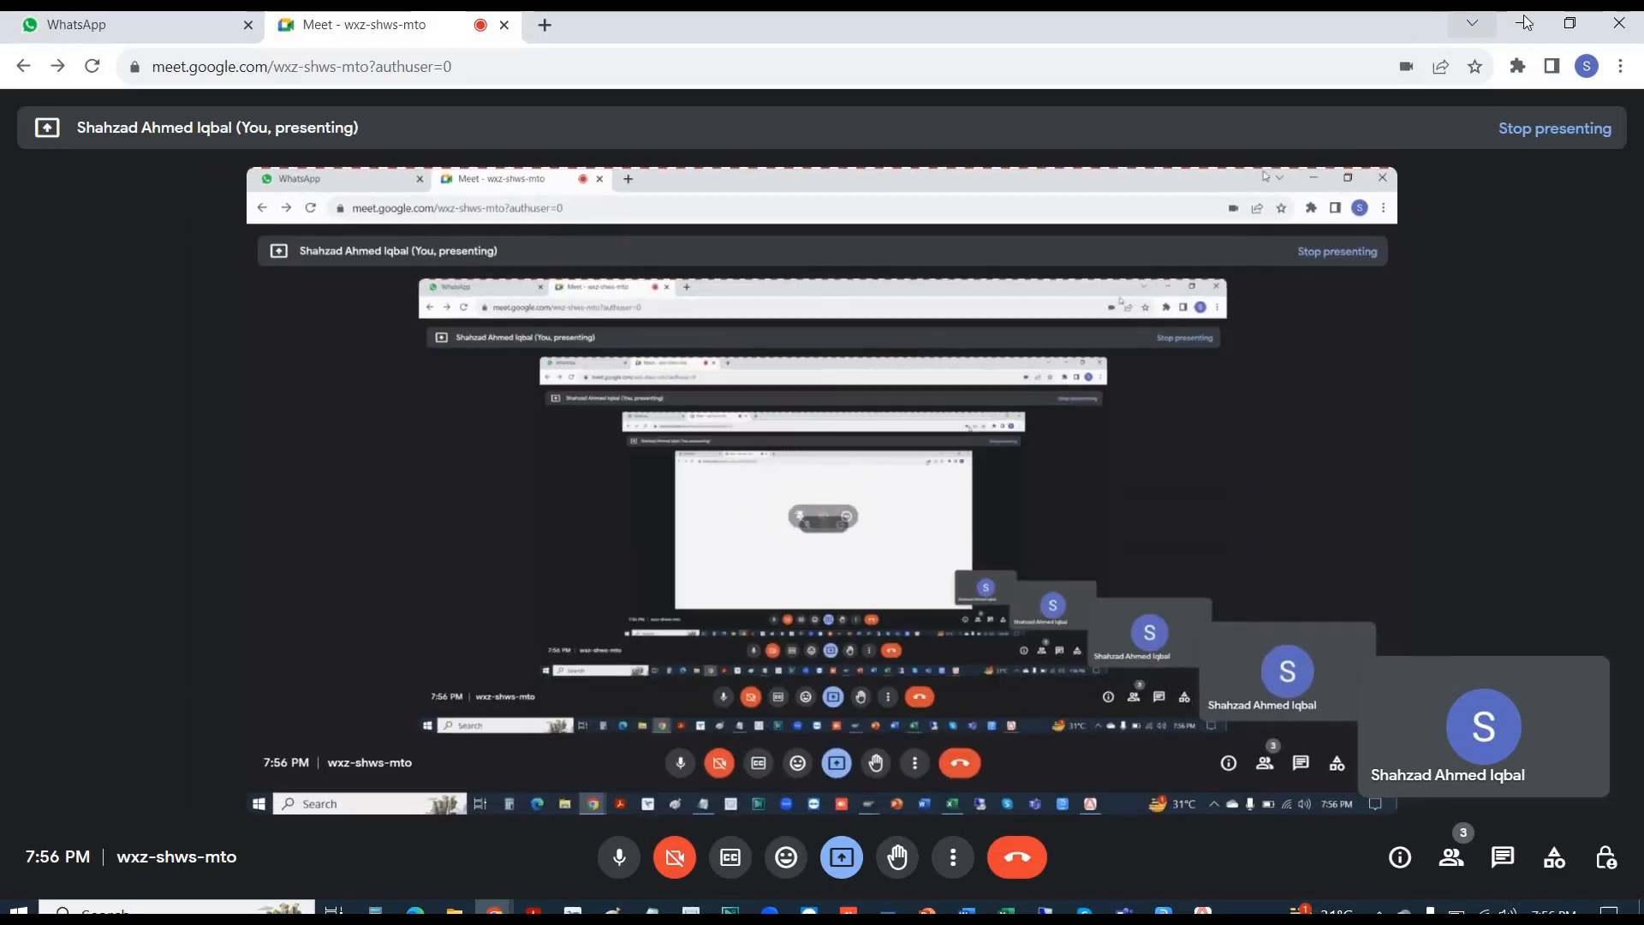
{"action": "left_click", "coordinate": [1521, 23]}
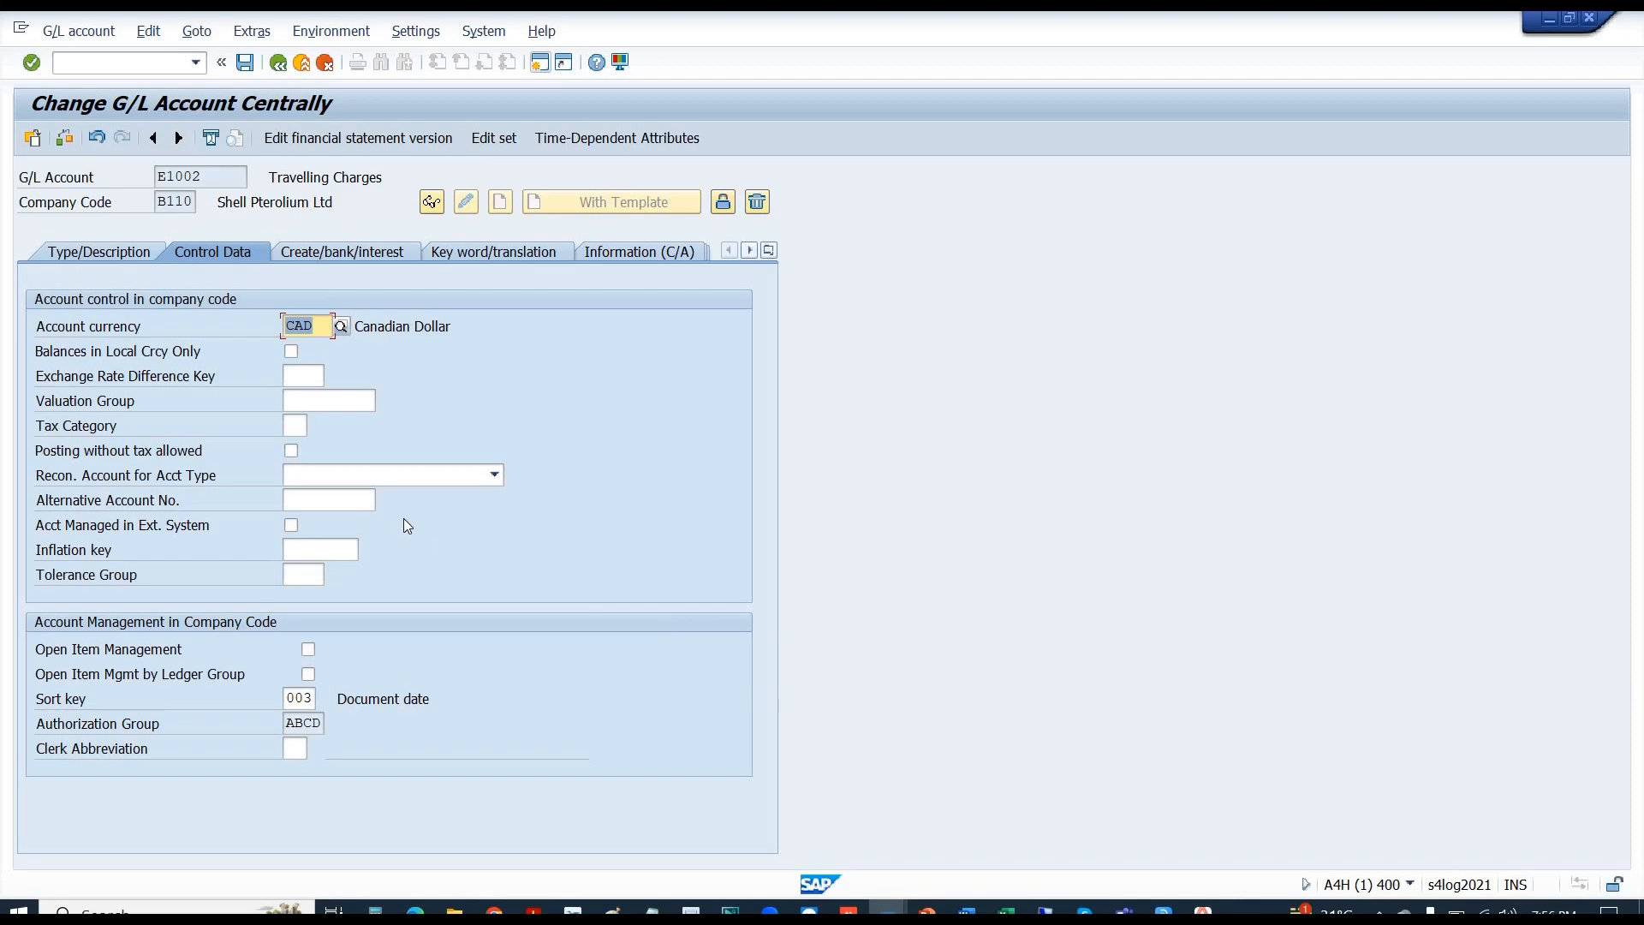
- Select field status group G001 on E1002's Create/bank/interest tab, then exit and save the account
{"action": "left_click", "coordinate": [369, 250]}
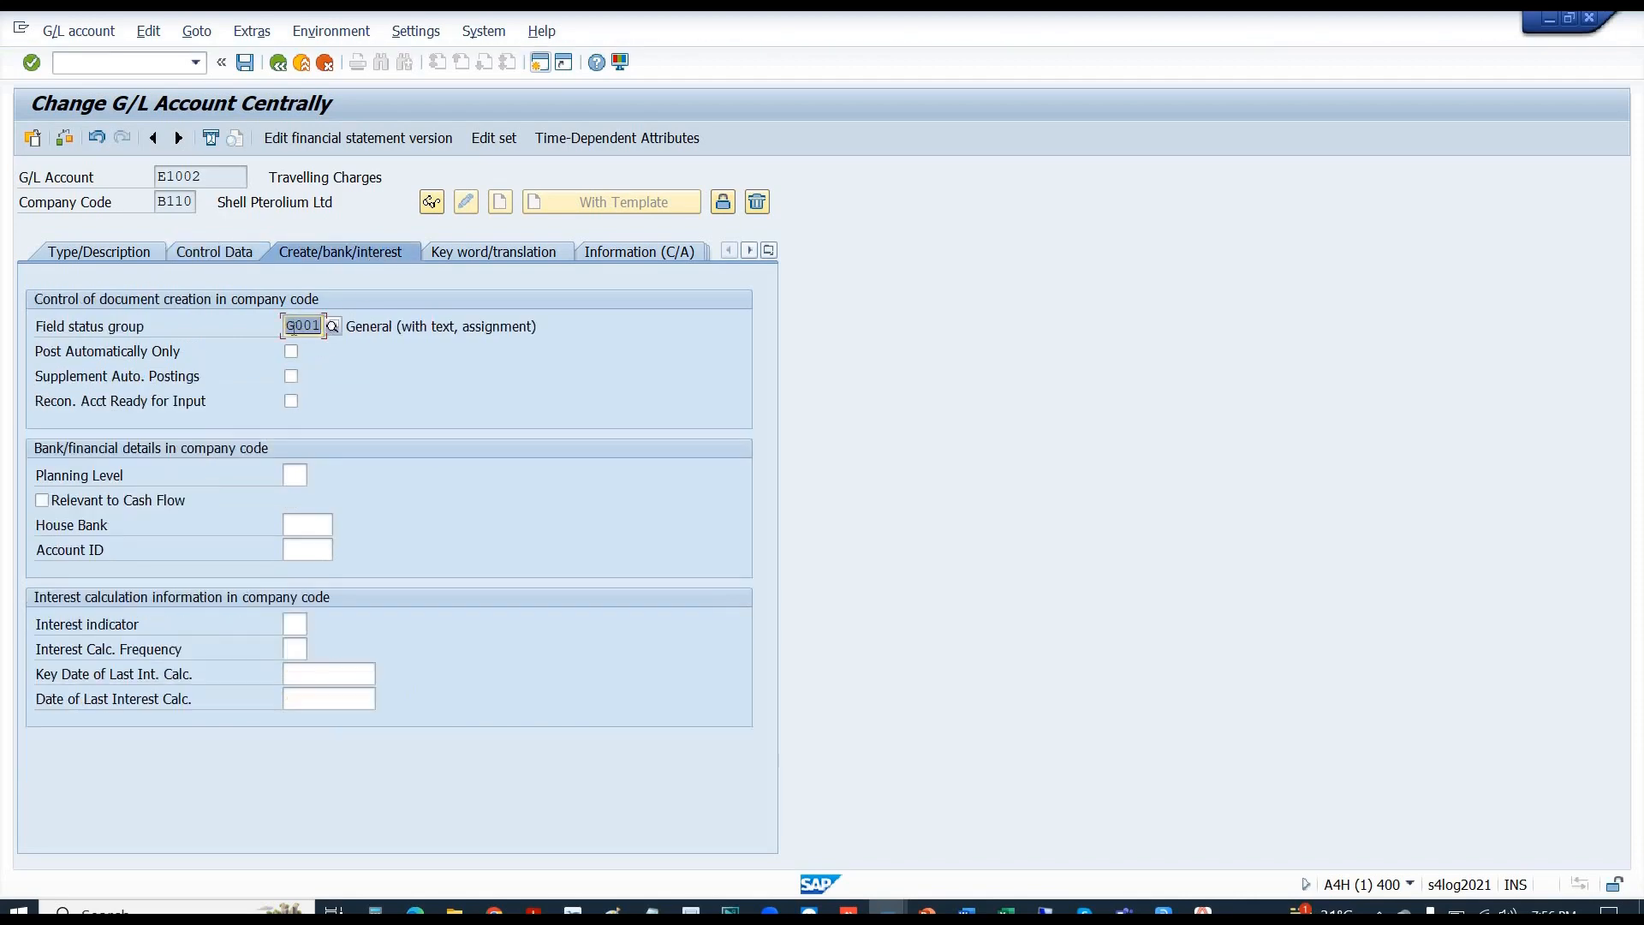
{"action": "left_click", "coordinate": [290, 326]}
{"action": "left_click_drag", "start_coordinate": [289, 326], "coordinate": [322, 327]}
{"action": "left_click", "coordinate": [300, 65]}
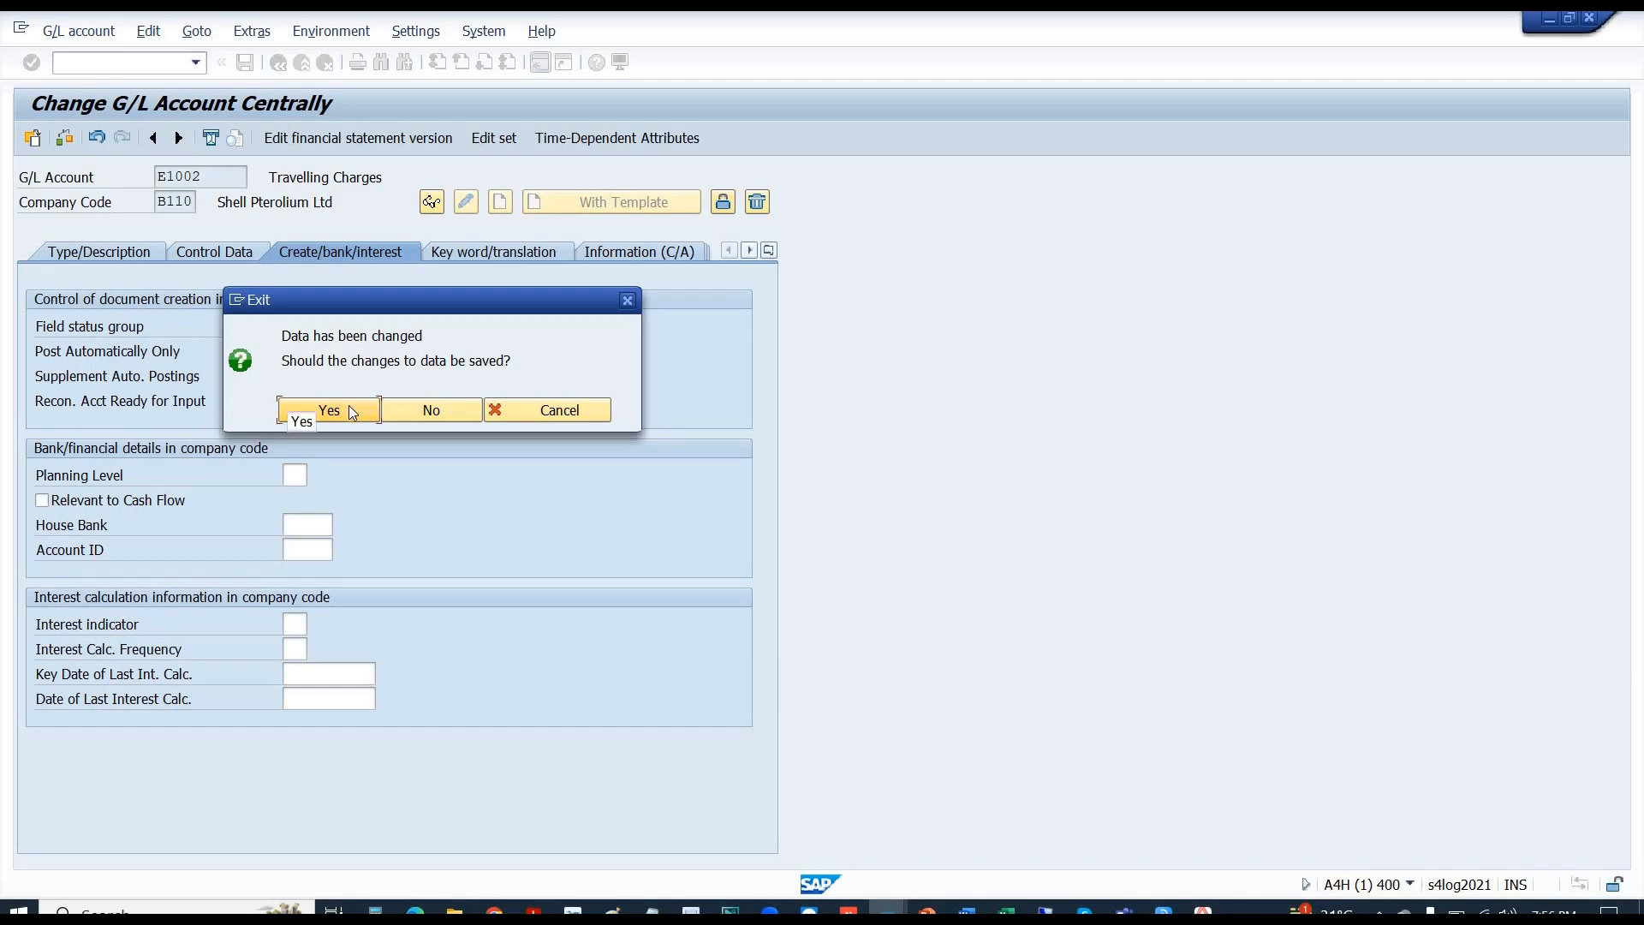
{"action": "left_click", "coordinate": [349, 407]}
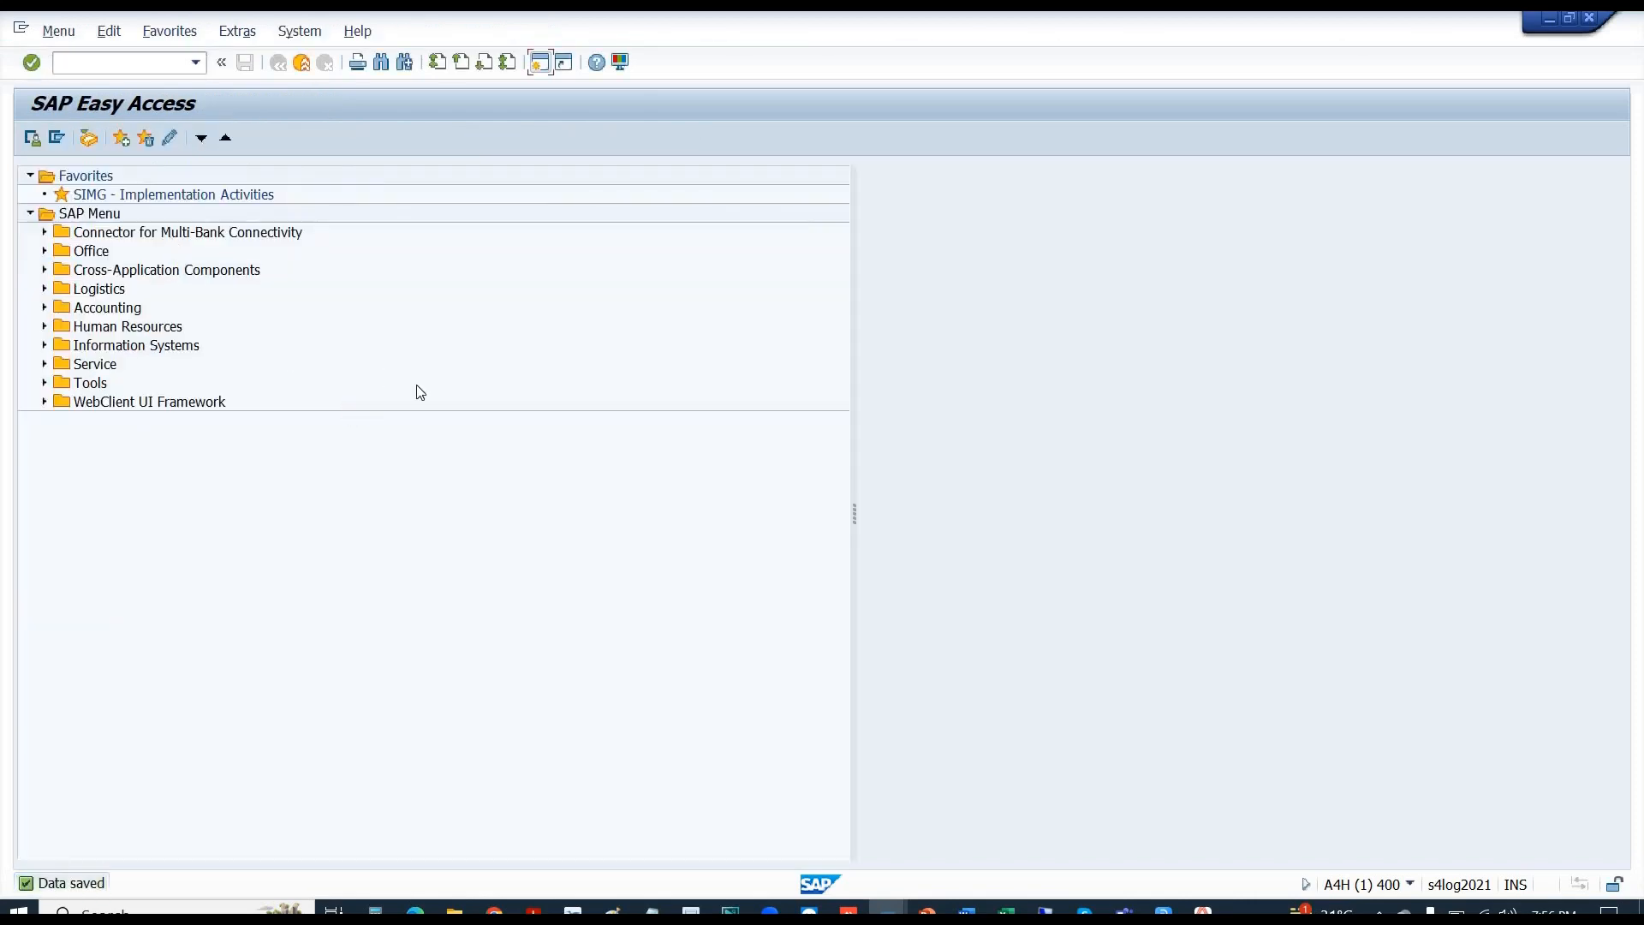
{"action": "key", "text": "alt+Tab"}
{"action": "key", "text": "alt+Tab"}
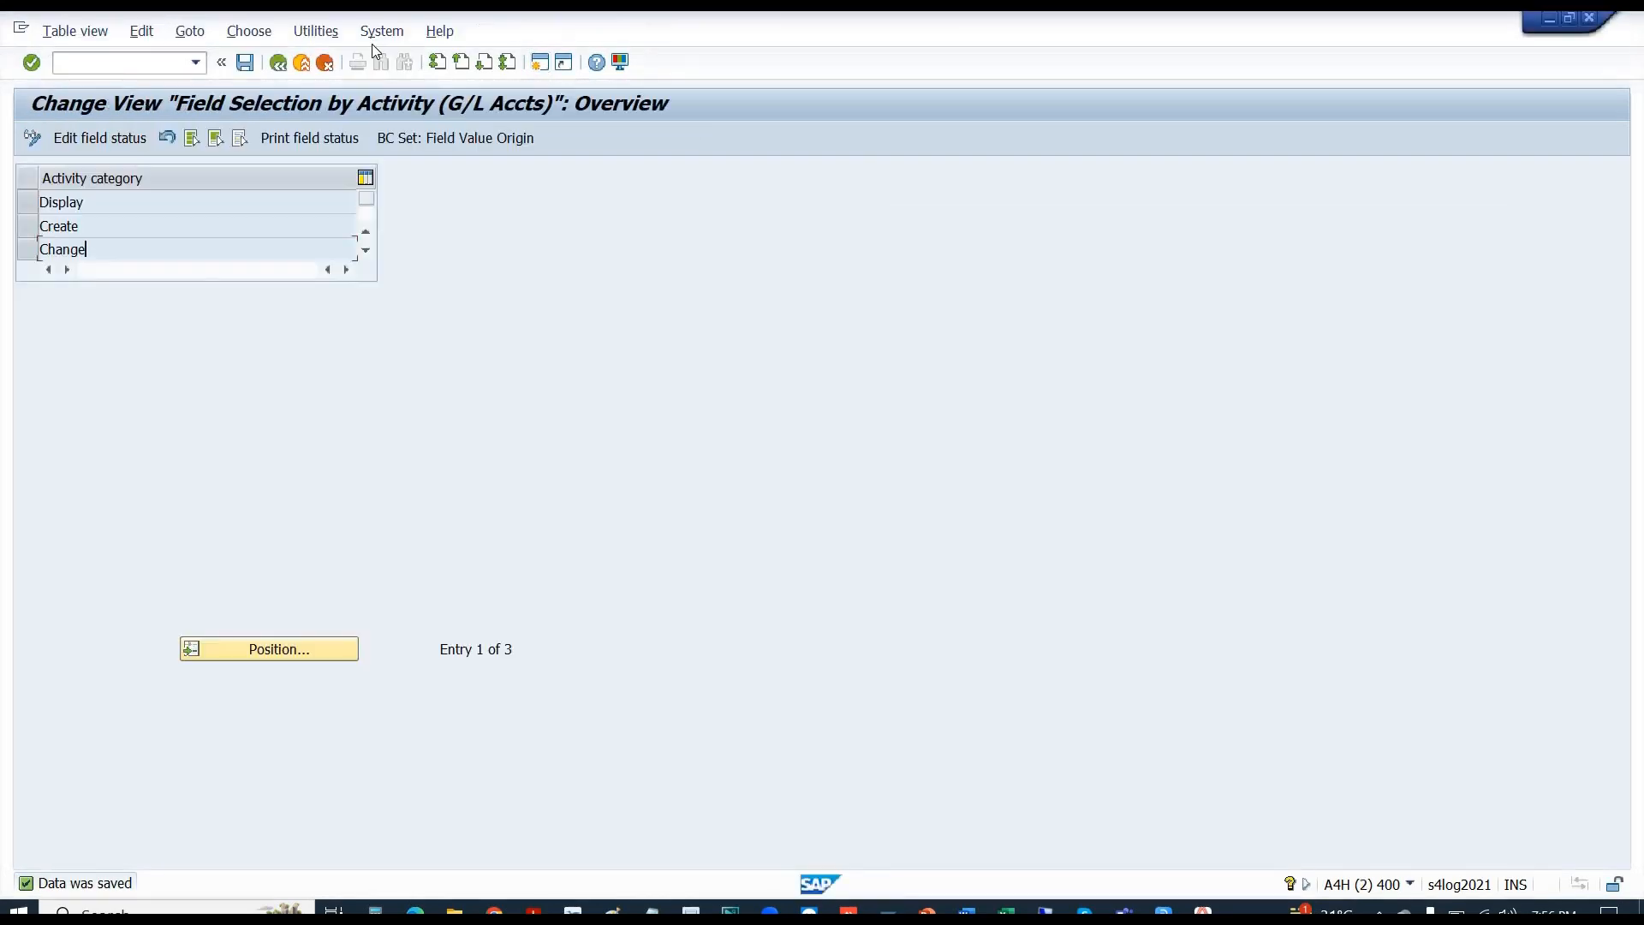
- Run Define Account Group from the IMG to view the G/L Account Groups, then go back
{"action": "left_click", "coordinate": [303, 64]}
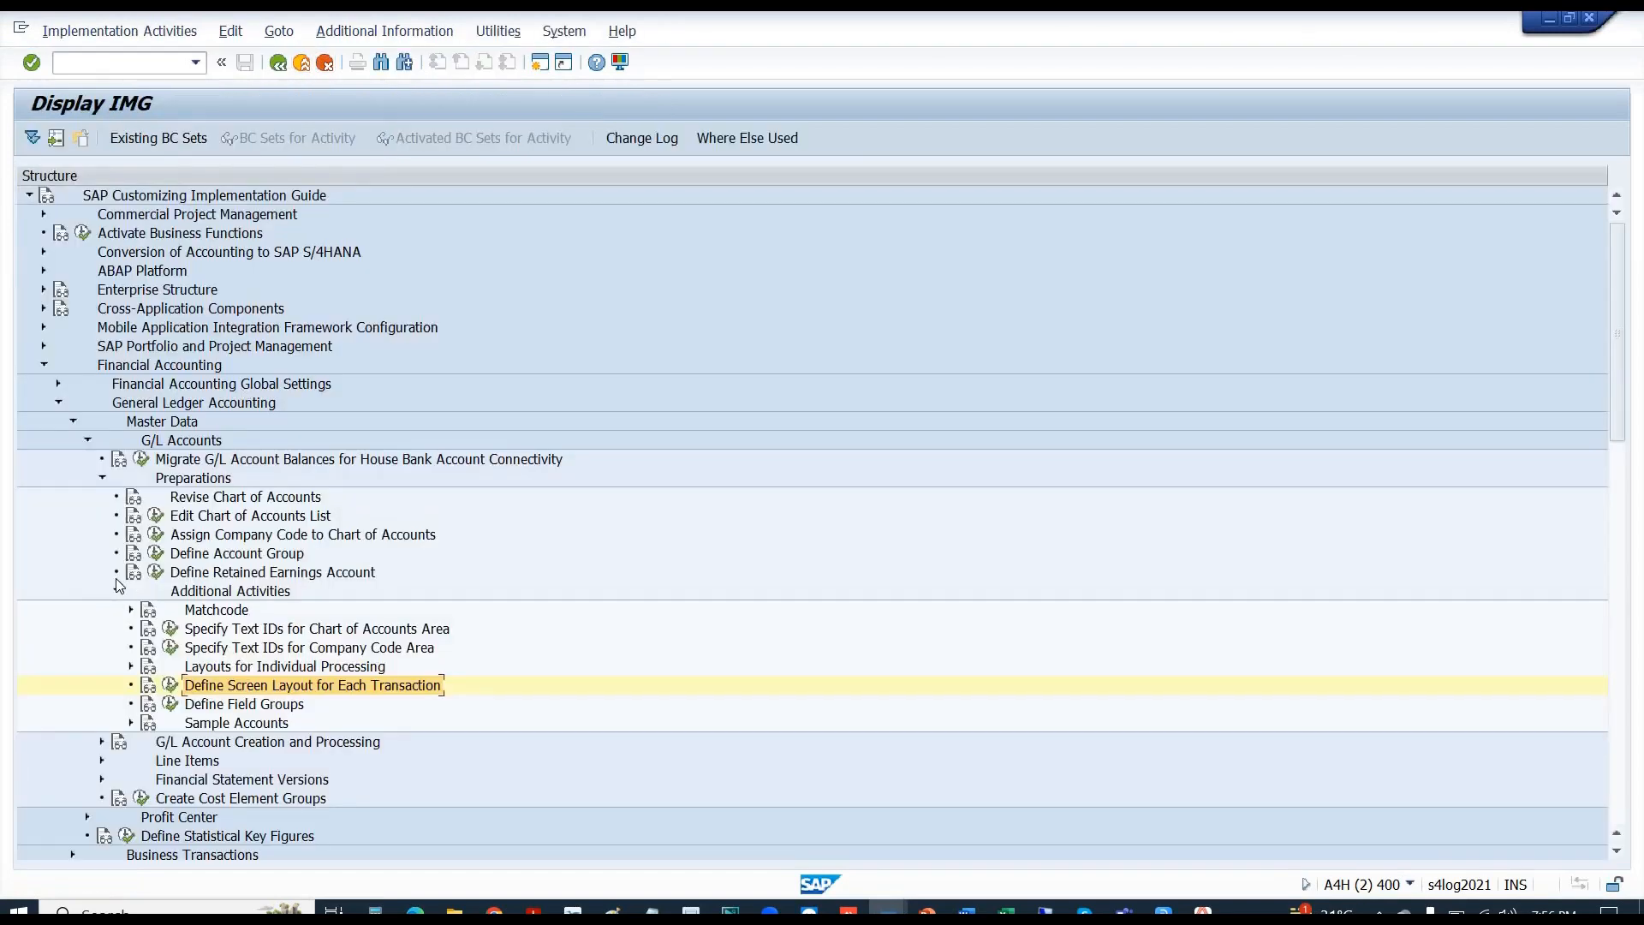
{"action": "left_click", "coordinate": [117, 592]}
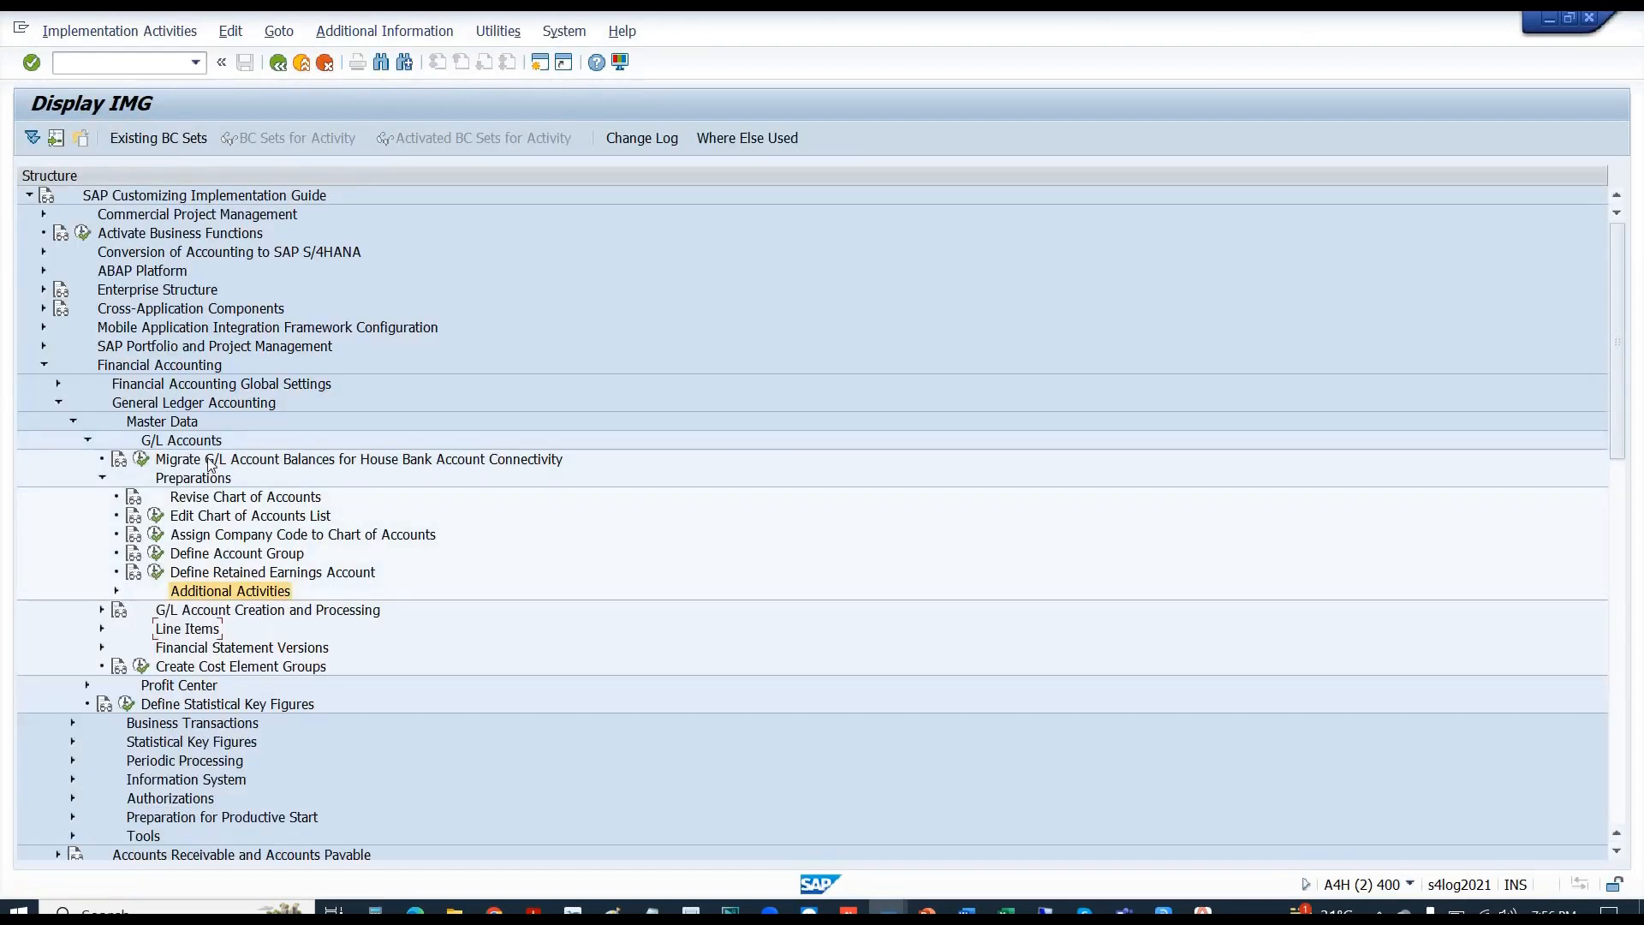
{"action": "left_click", "coordinate": [218, 538]}
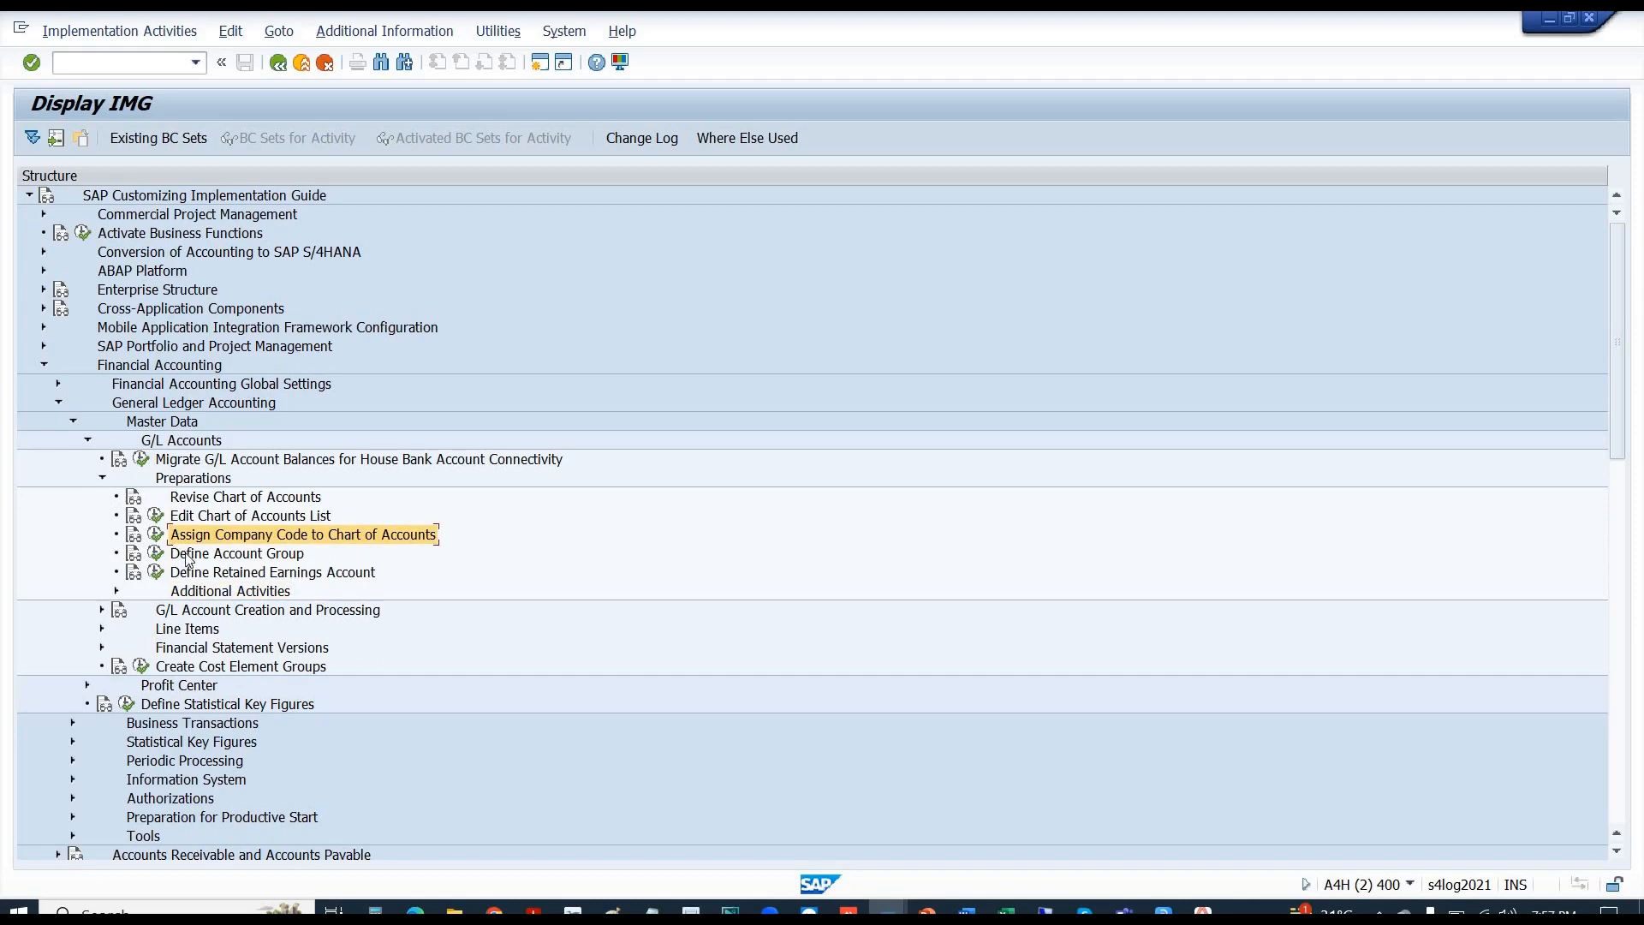
{"action": "left_click", "coordinate": [206, 555]}
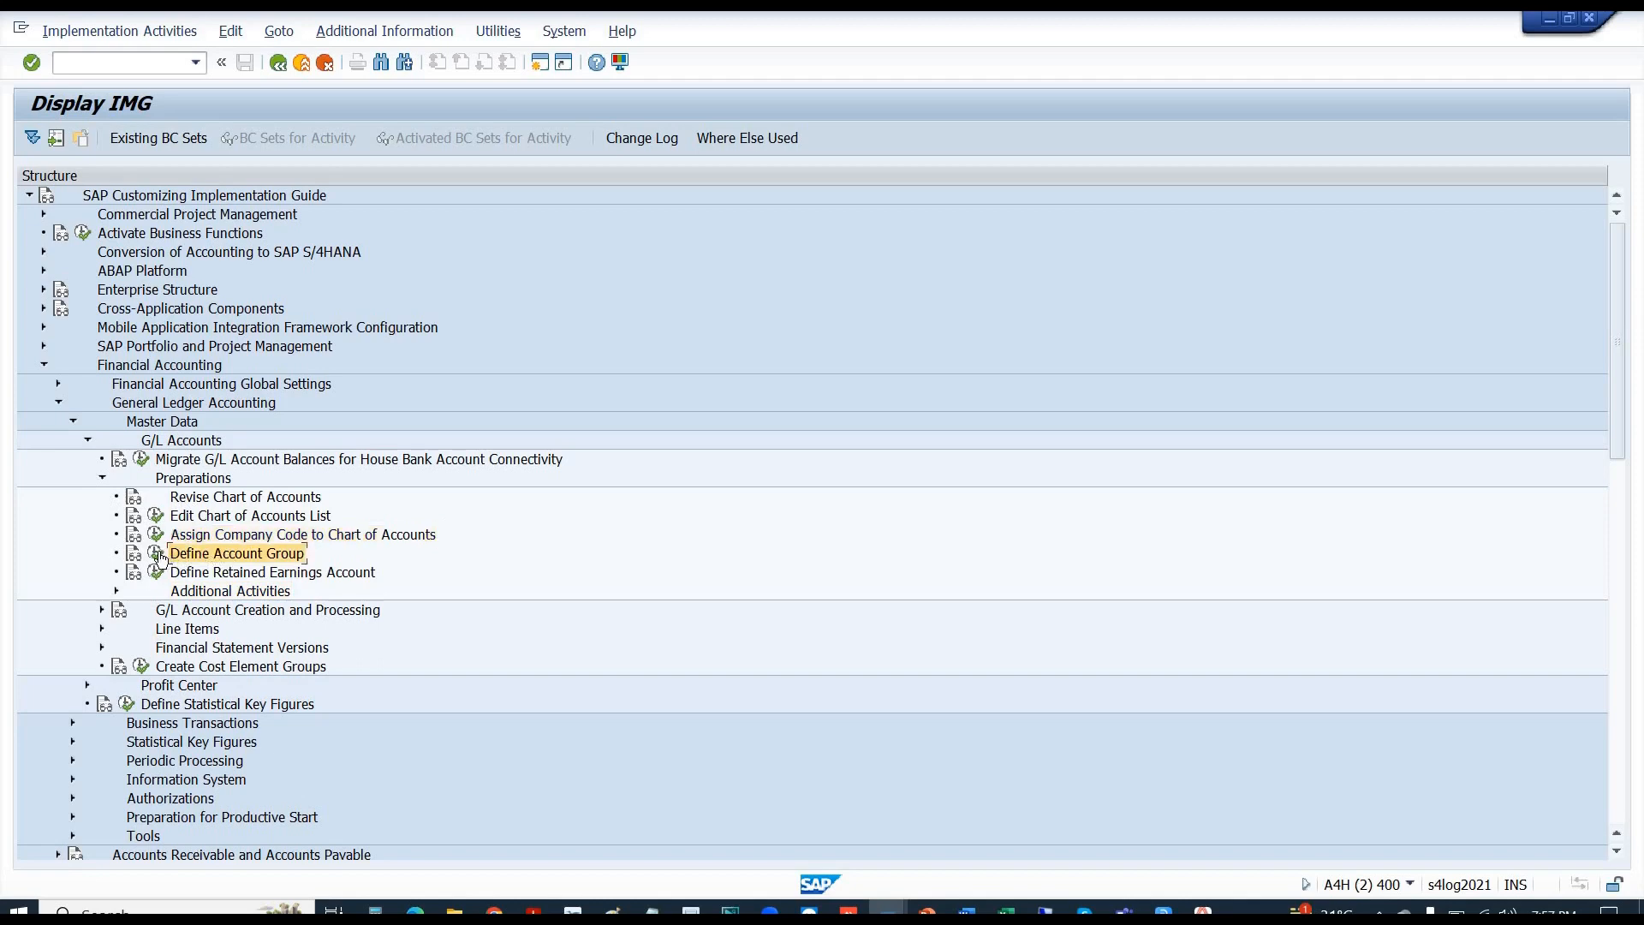
{"action": "left_click", "coordinate": [157, 553]}
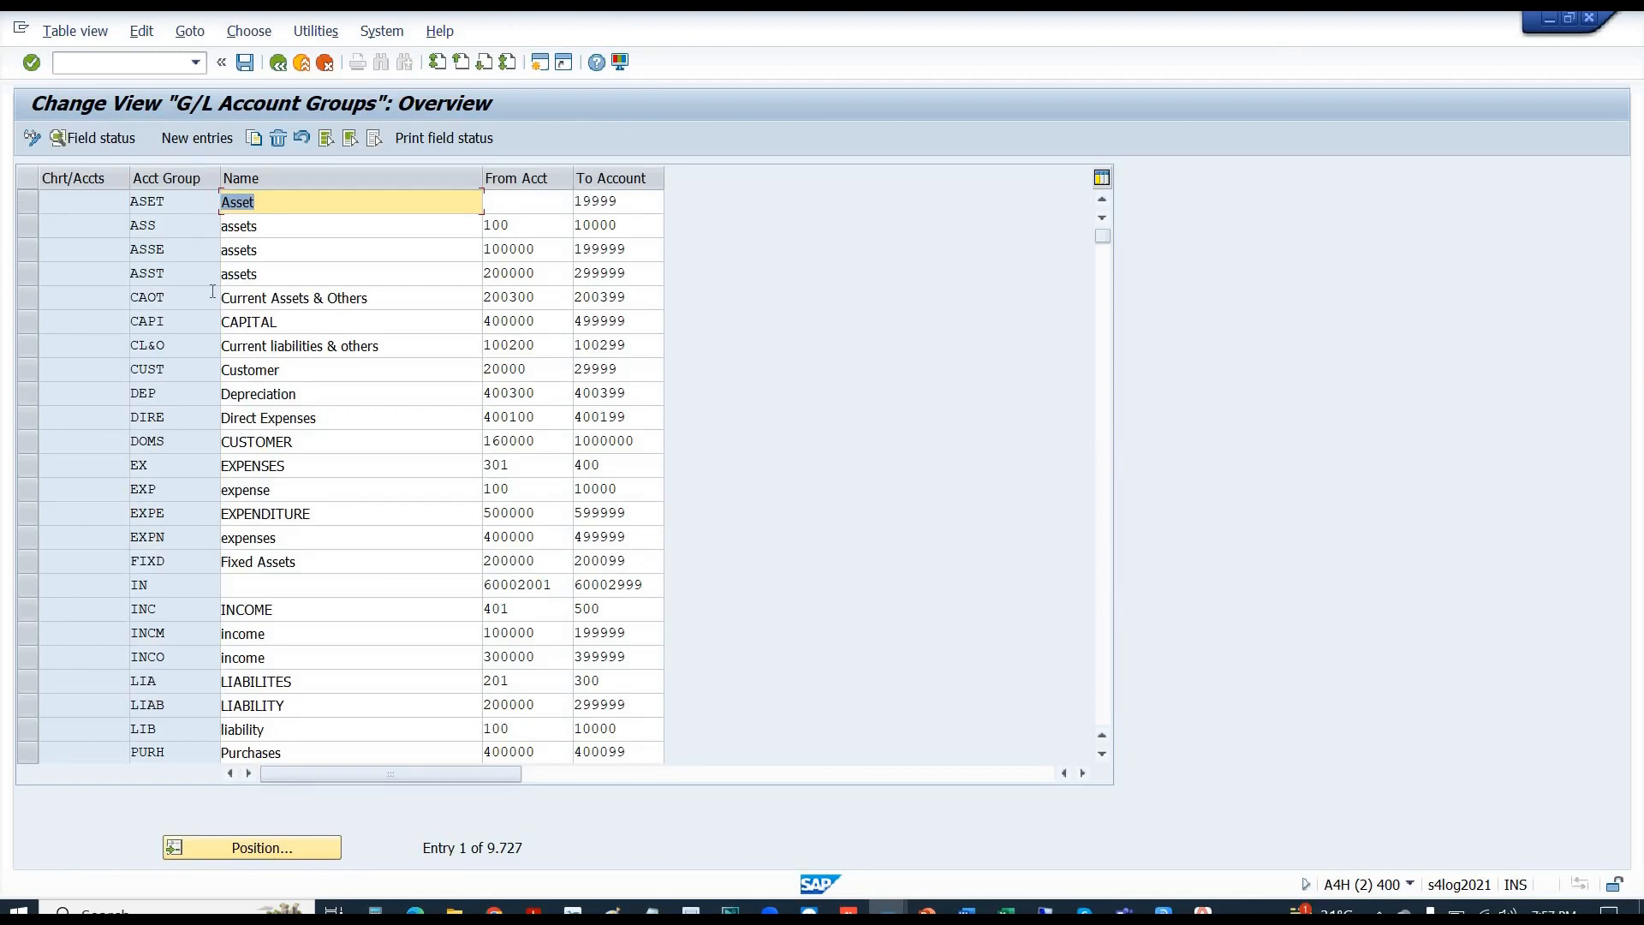
{"action": "left_click", "coordinate": [278, 64]}
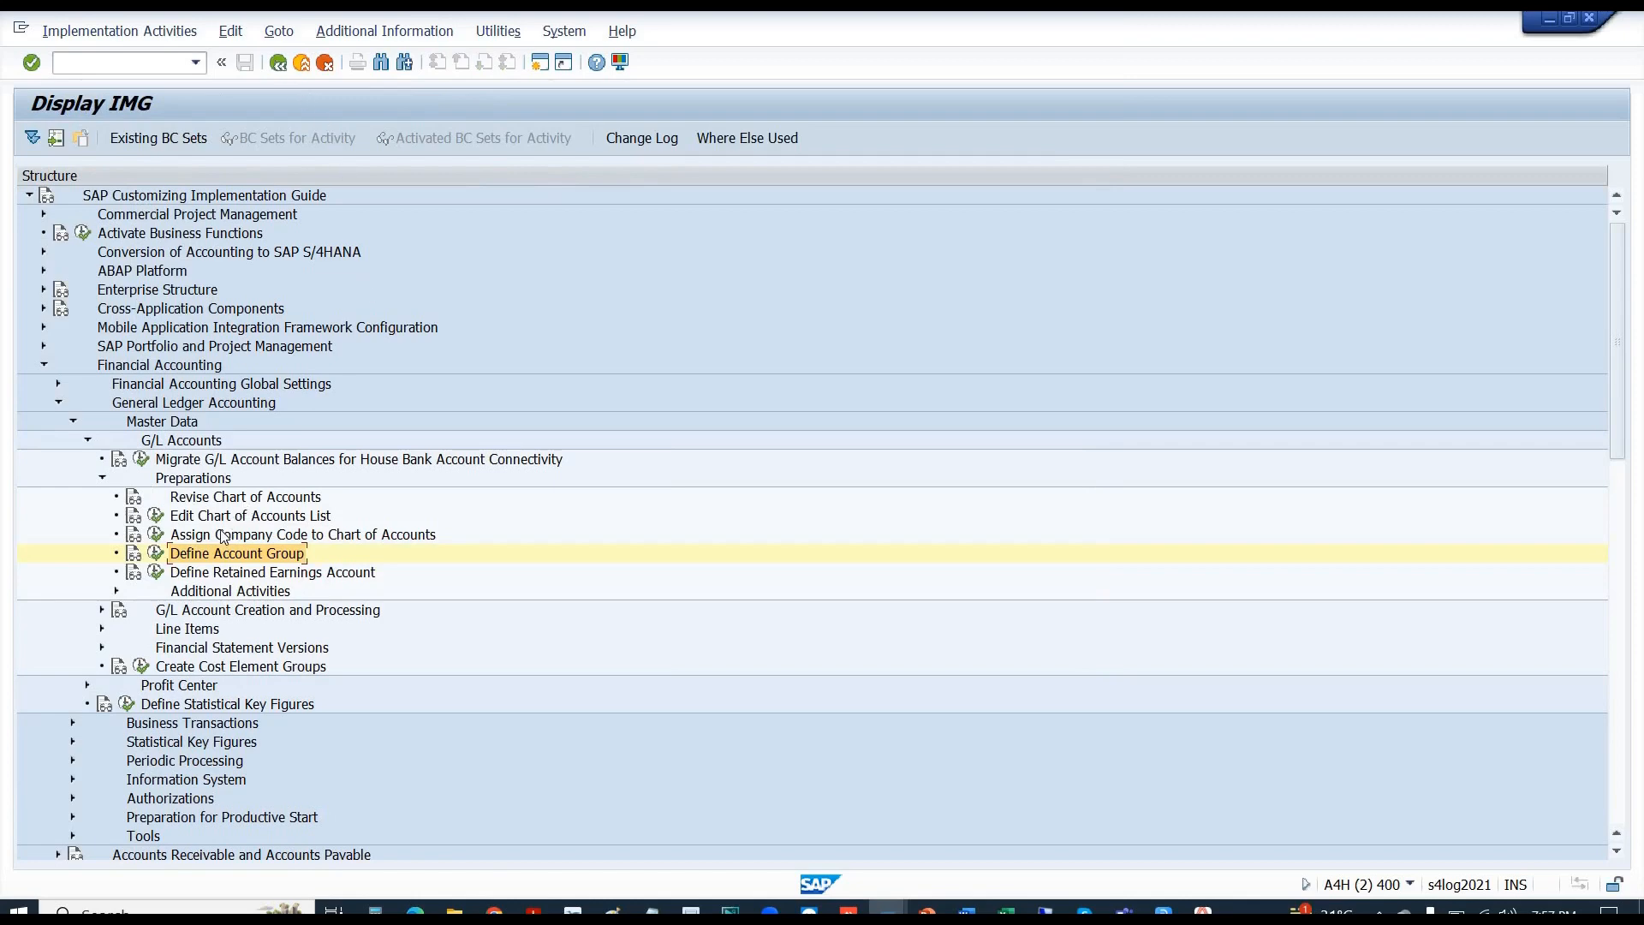
- Expand Financial Accounting Global Settings > Ledgers > Fields to show the field status variant activities
{"action": "key", "text": "Left"}
{"action": "key", "text": "Left"}
{"action": "key", "text": "Left"}
{"action": "key", "text": "Left"}
{"action": "key", "text": "Left"}
{"action": "key", "text": "Left"}
{"action": "key", "text": "Left"}
{"action": "key", "text": "Left"}
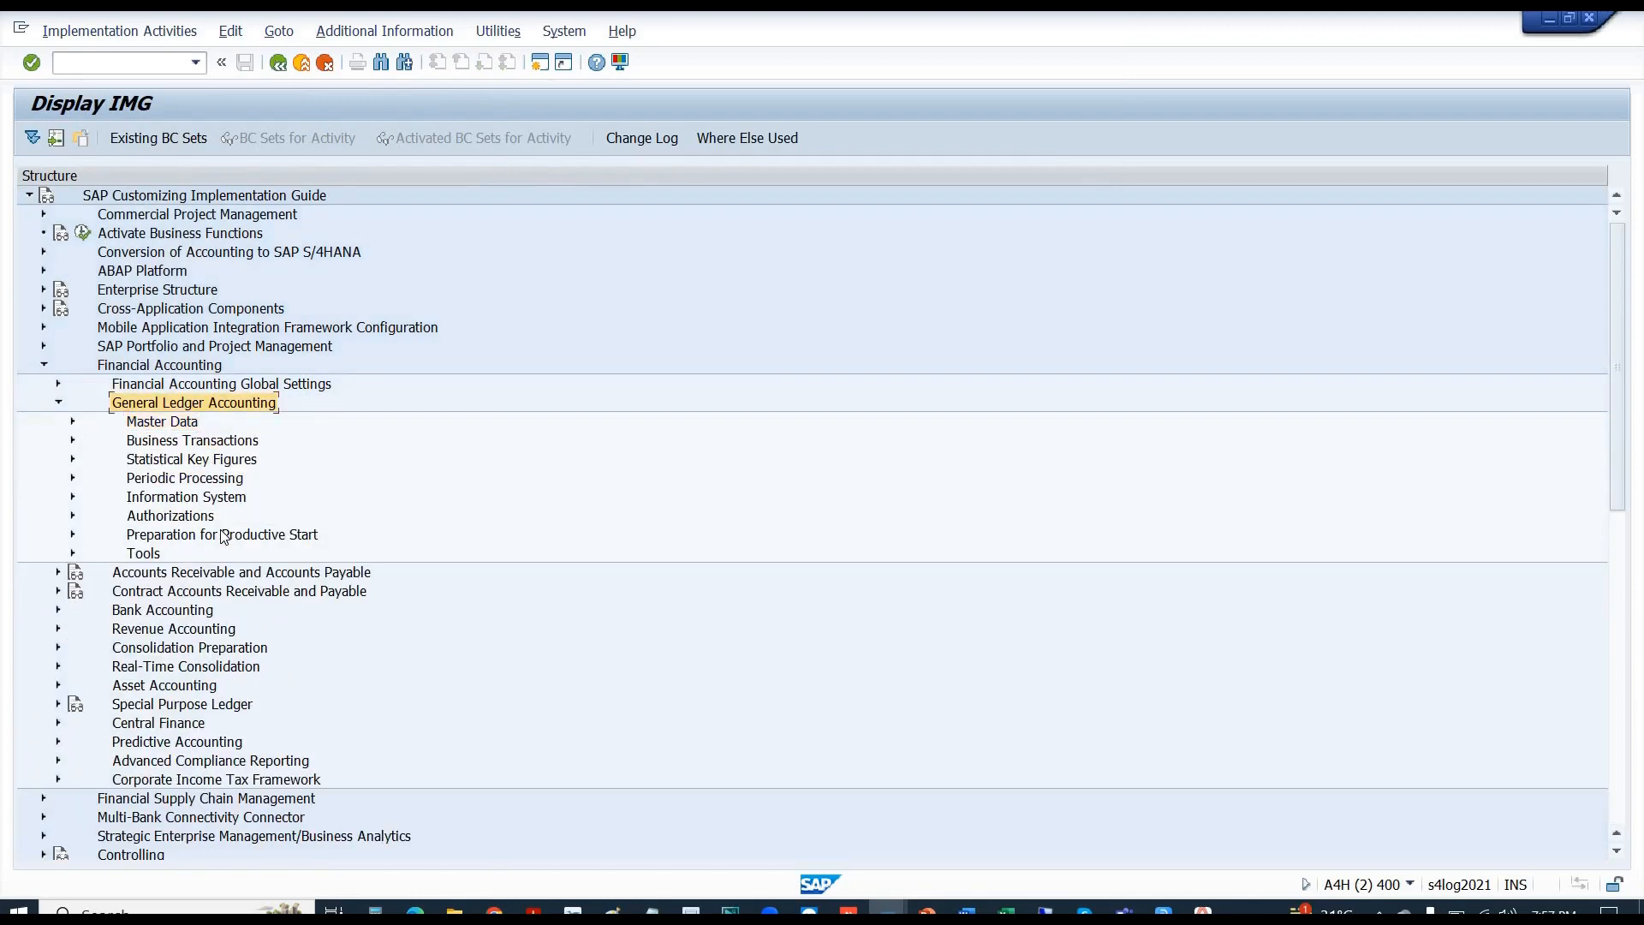
{"action": "key", "text": "Up"}
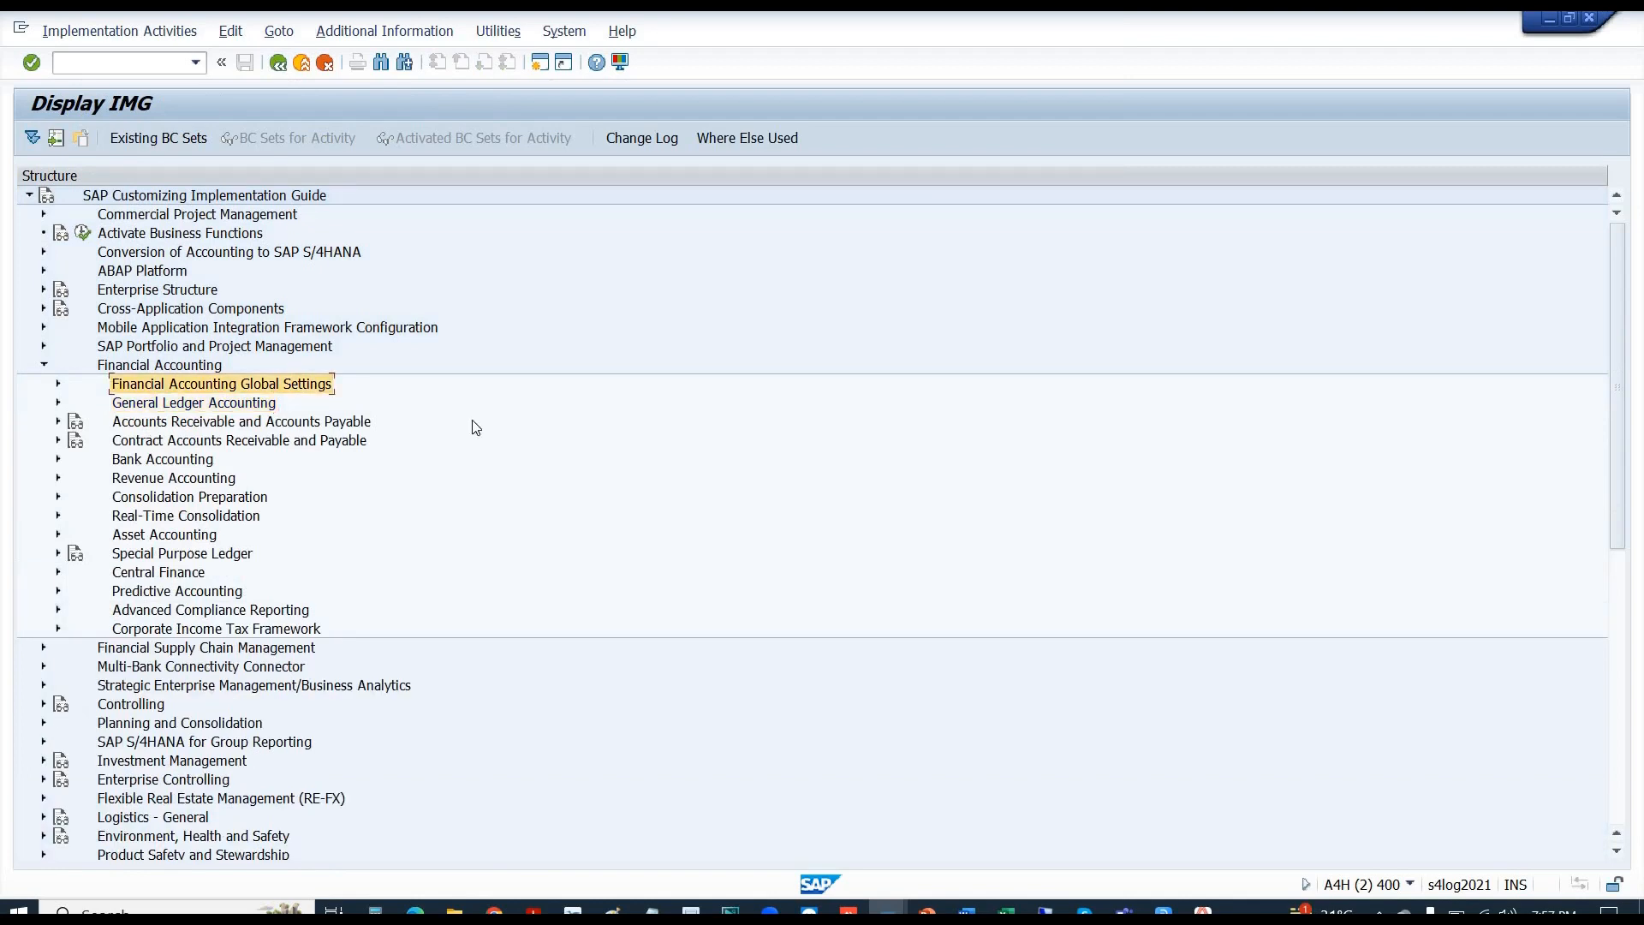
{"action": "key", "text": "Right"}
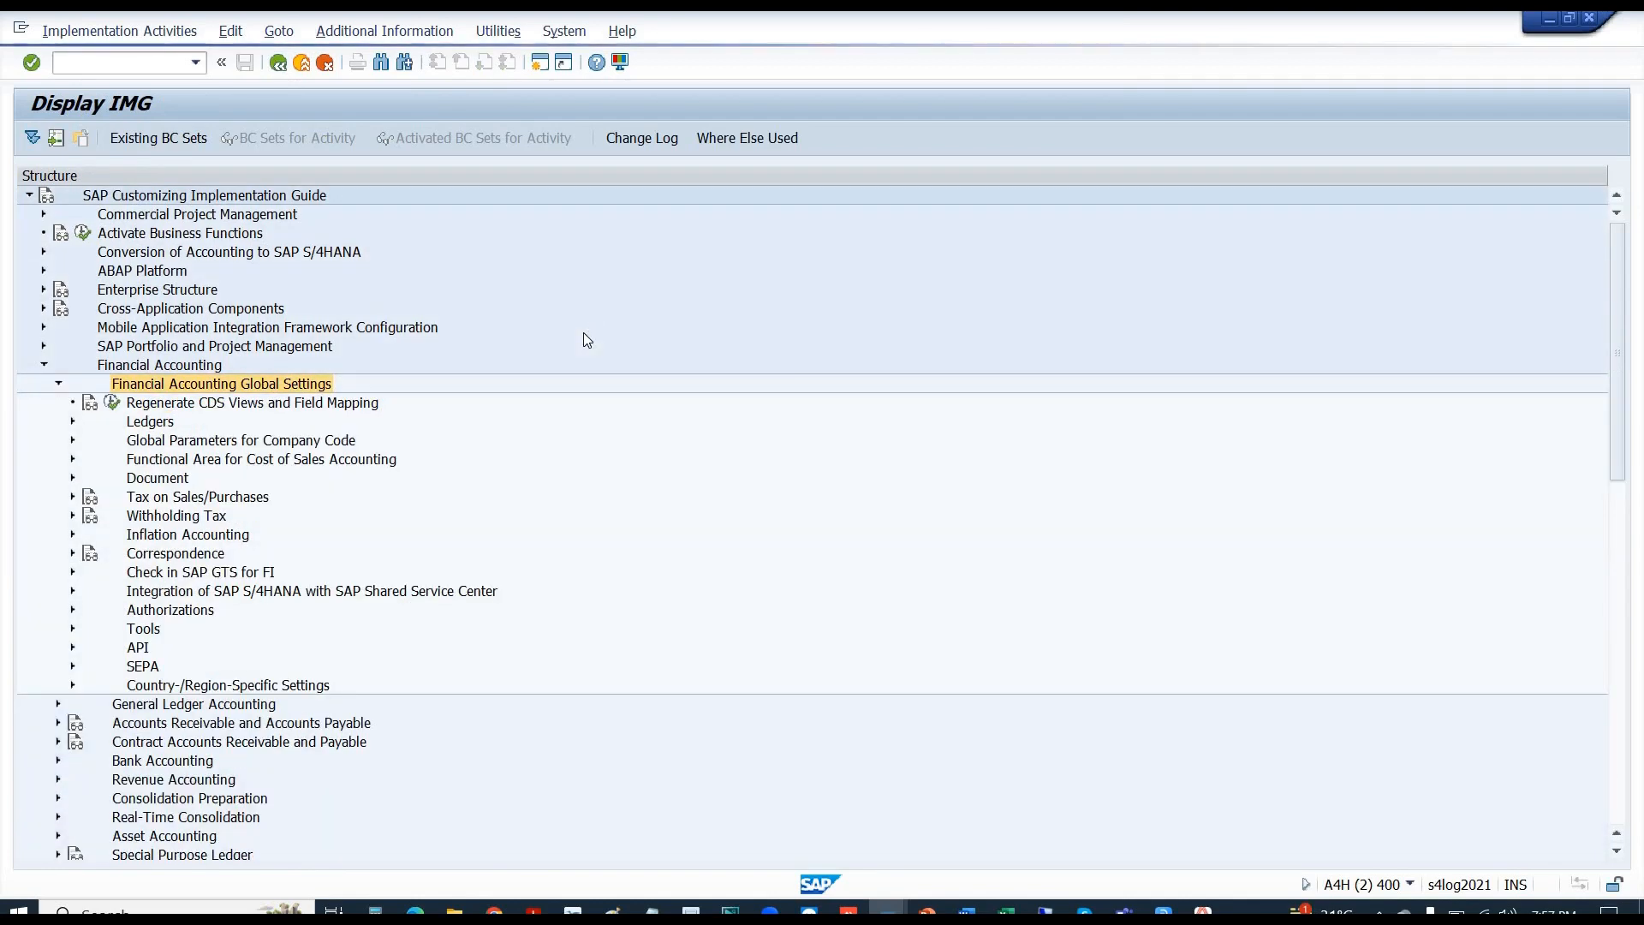
{"action": "key", "text": "Down"}
{"action": "key", "text": "Down"}
{"action": "key", "text": "Right"}
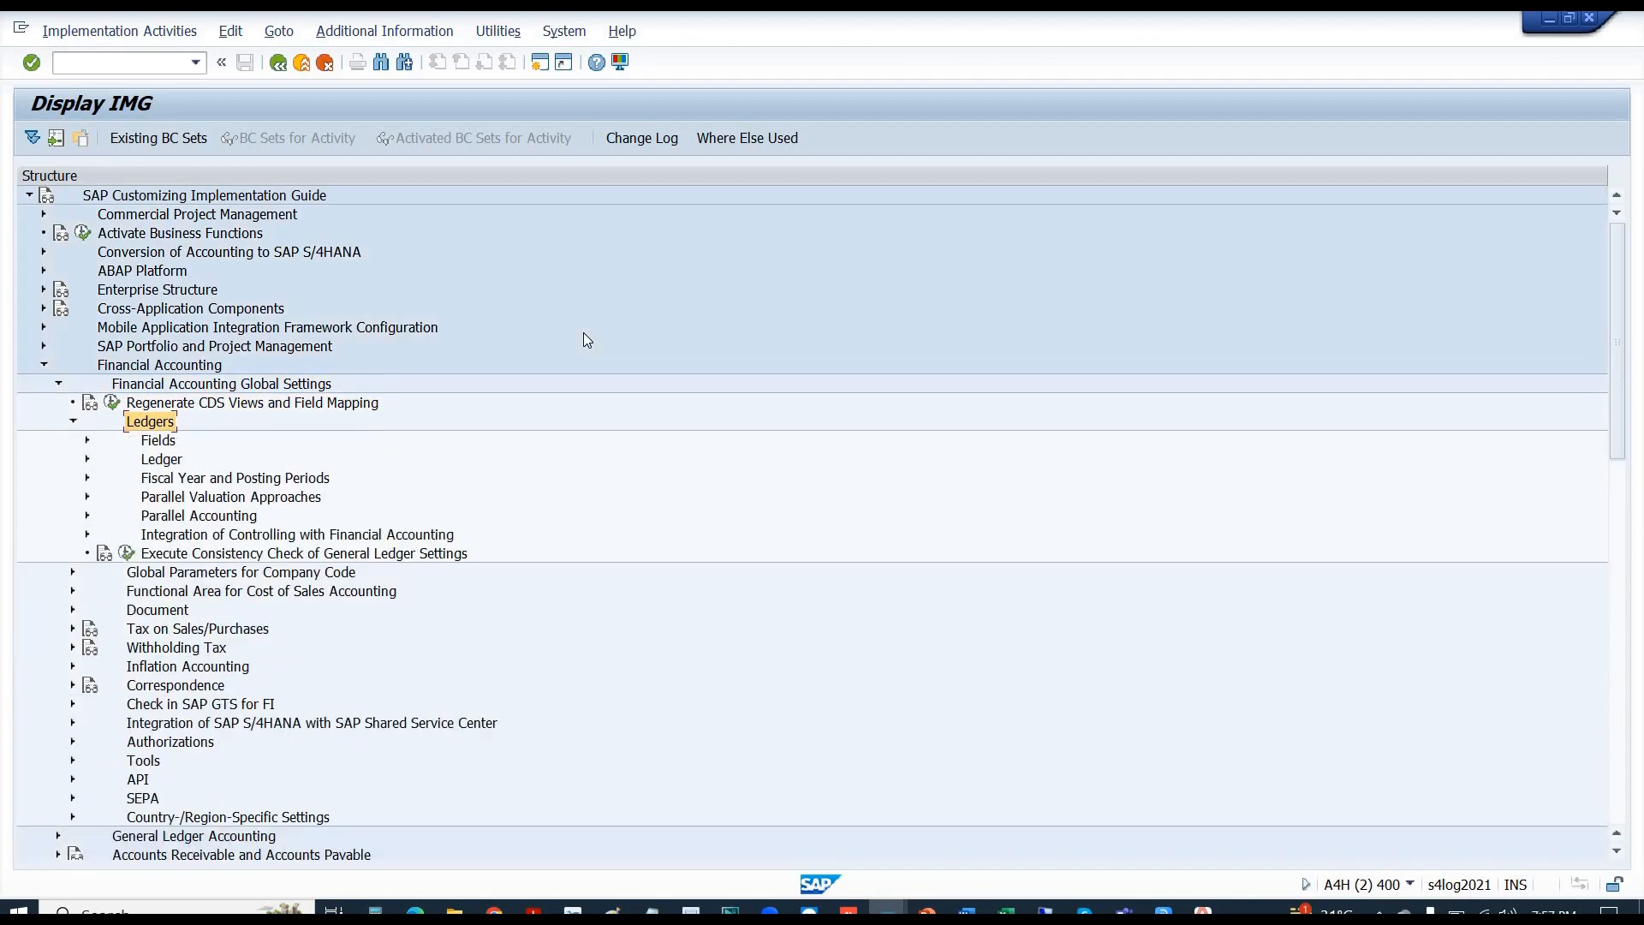
{"action": "key", "text": "Down"}
{"action": "key", "text": "Down"}
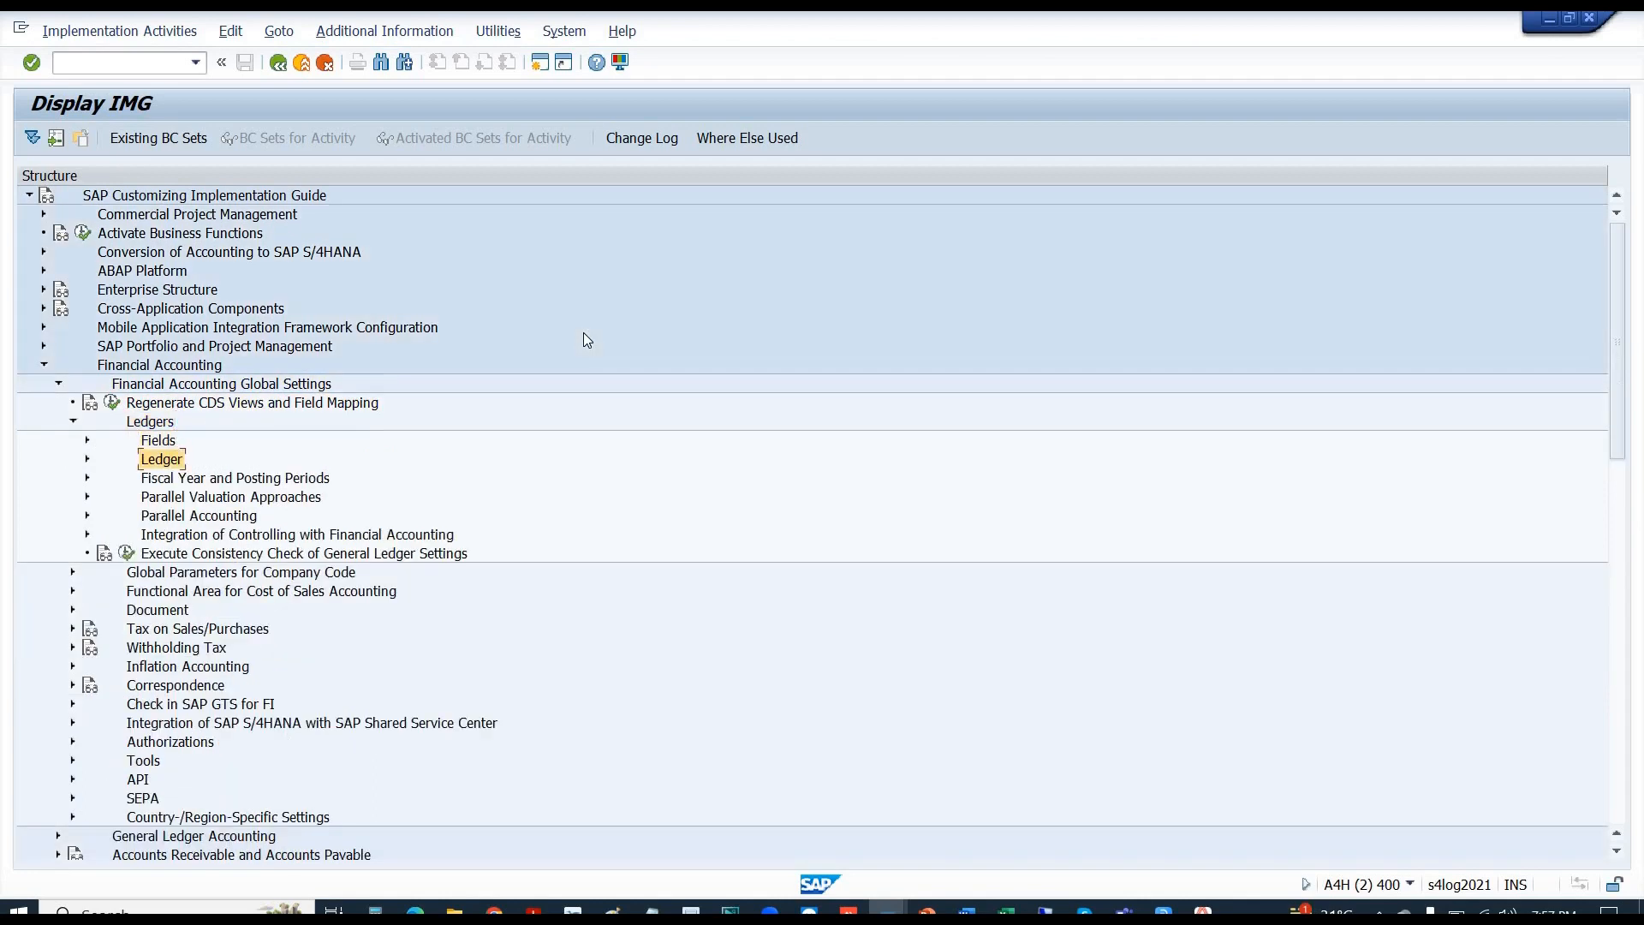
{"action": "key", "text": "Down"}
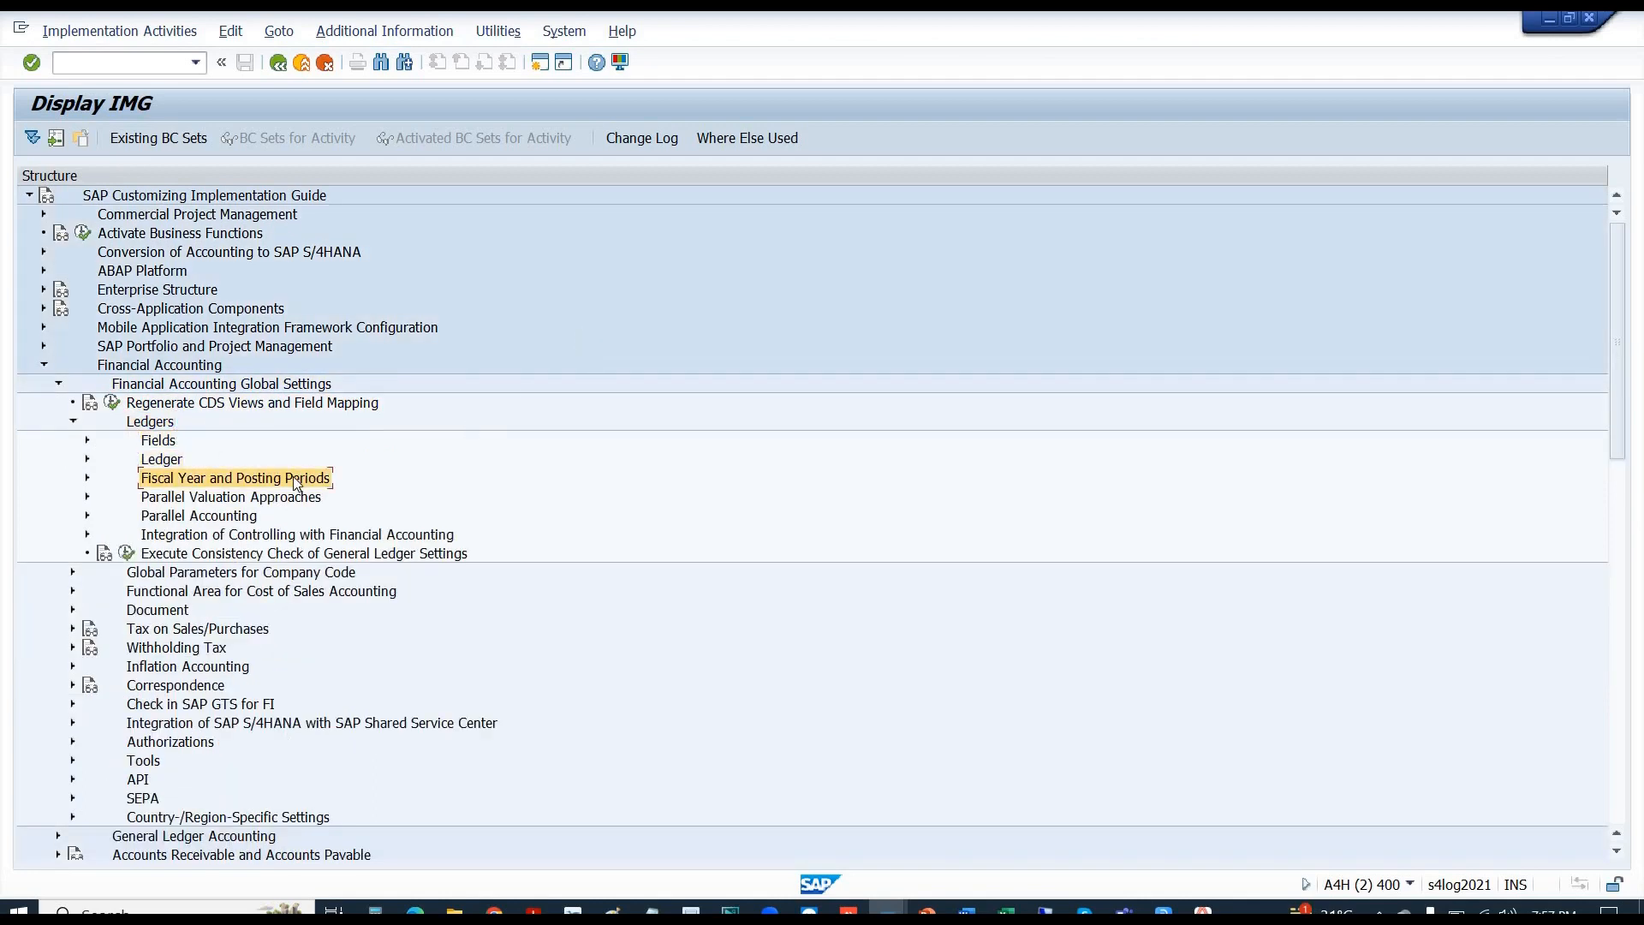
{"action": "left_click", "coordinate": [155, 442]}
{"action": "key", "text": "Right"}
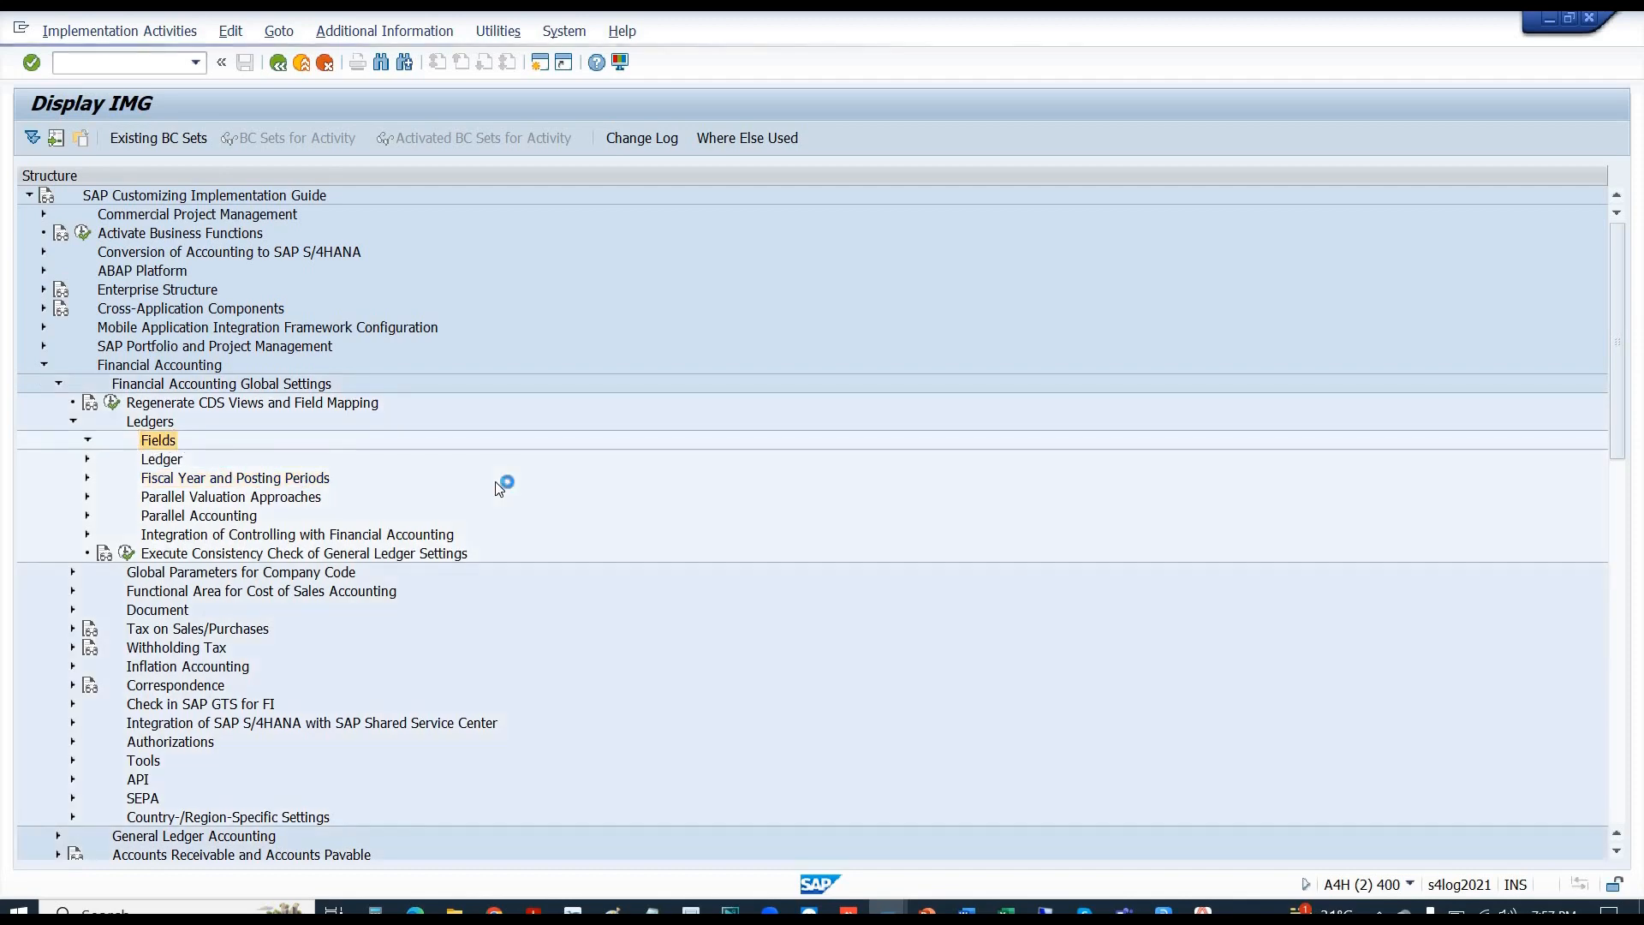
{"action": "key", "text": "Down"}
{"action": "key", "text": "Down"}
{"action": "key", "text": "Down"}
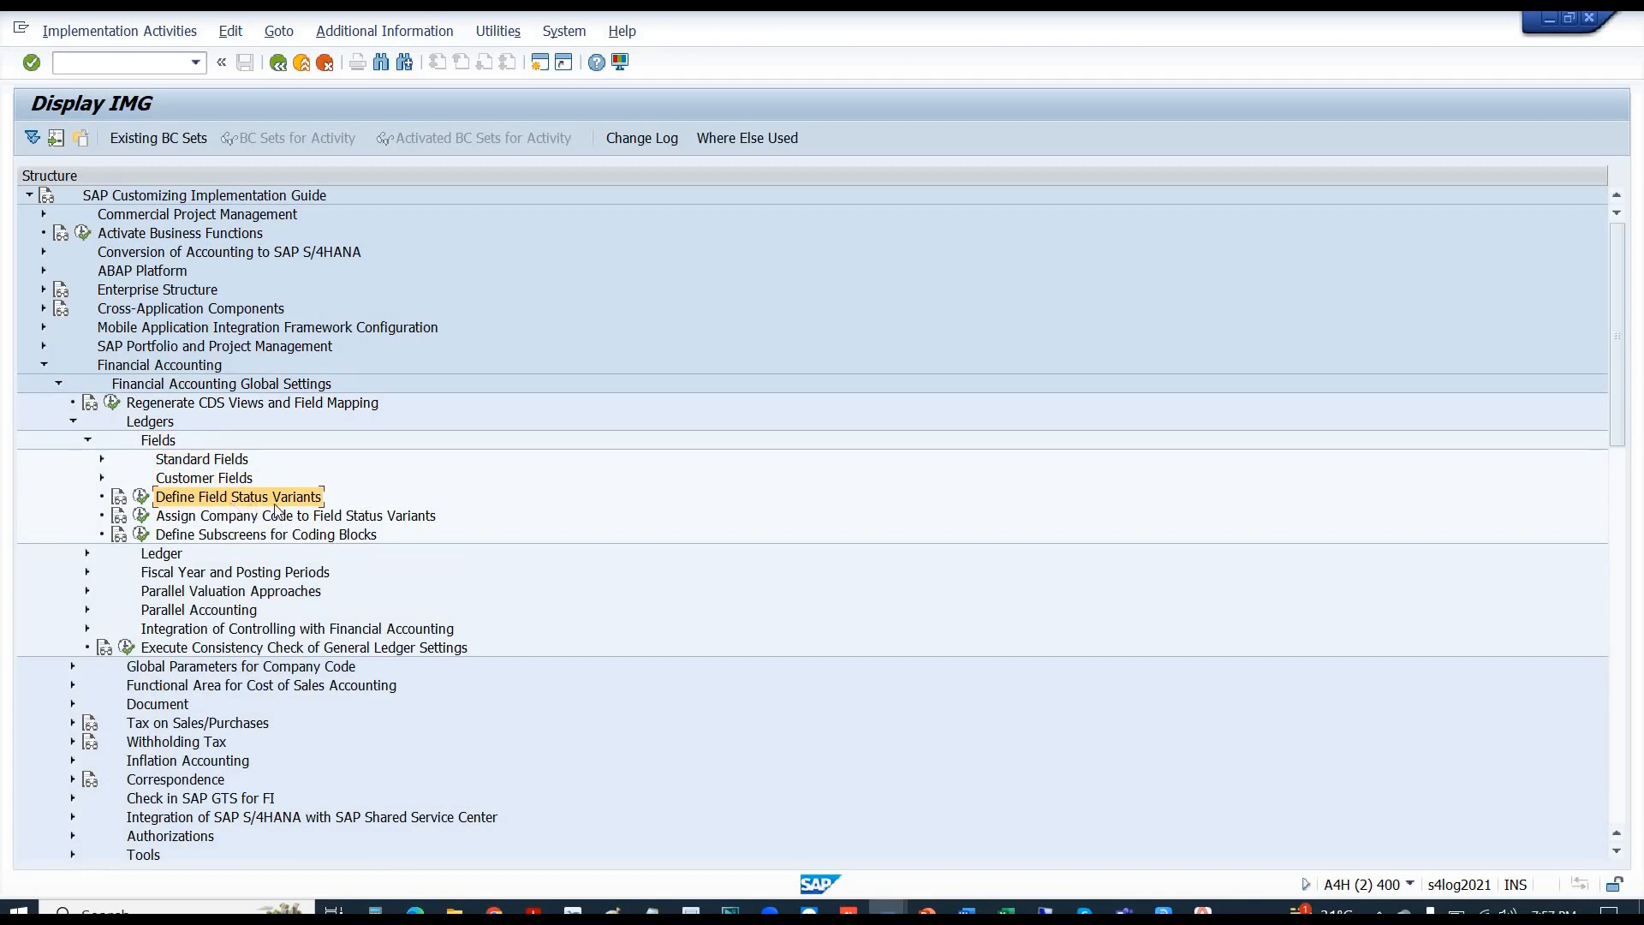
{"action": "left_click", "coordinate": [185, 521]}
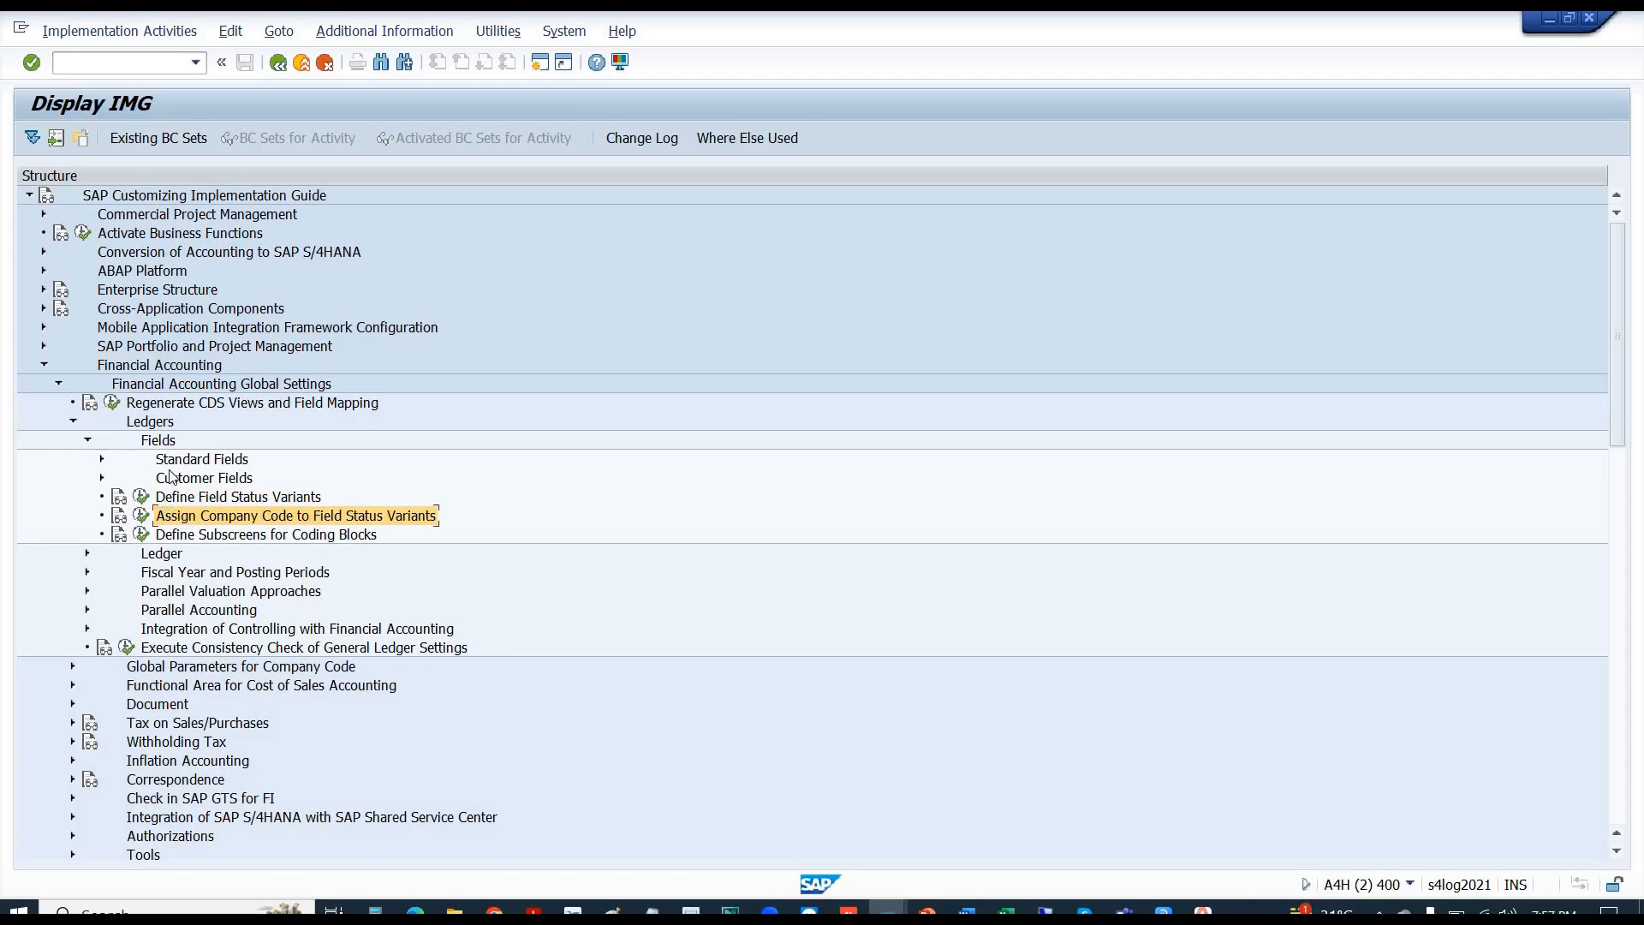
{"action": "double_click", "coordinate": [194, 462]}
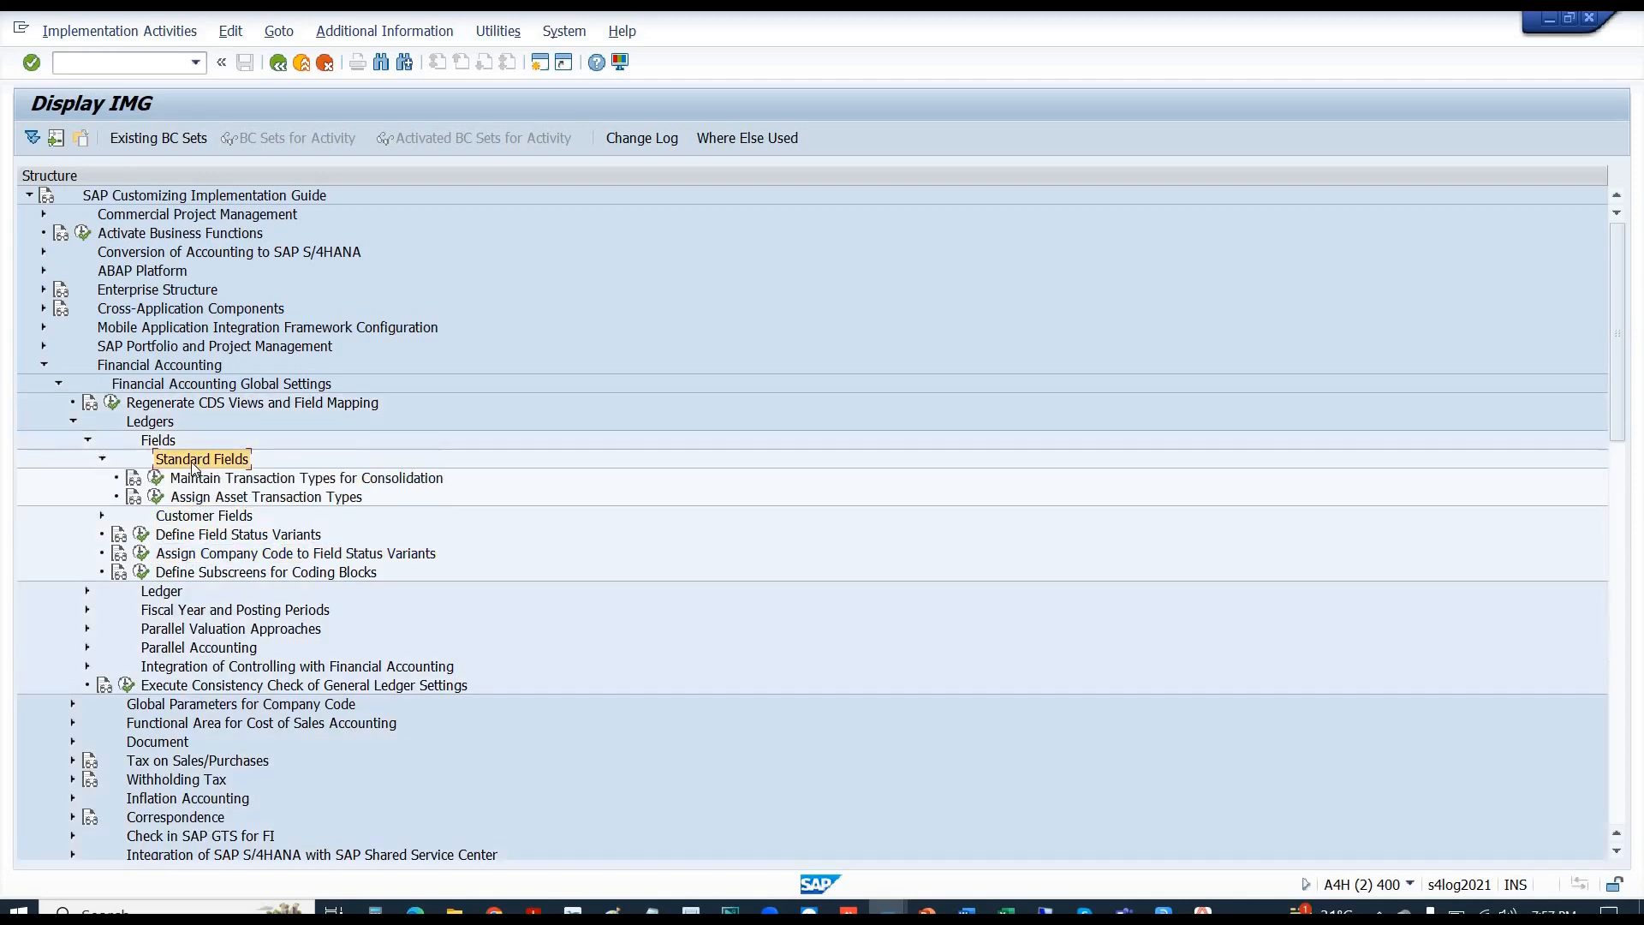
{"action": "double_click", "coordinate": [192, 461]}
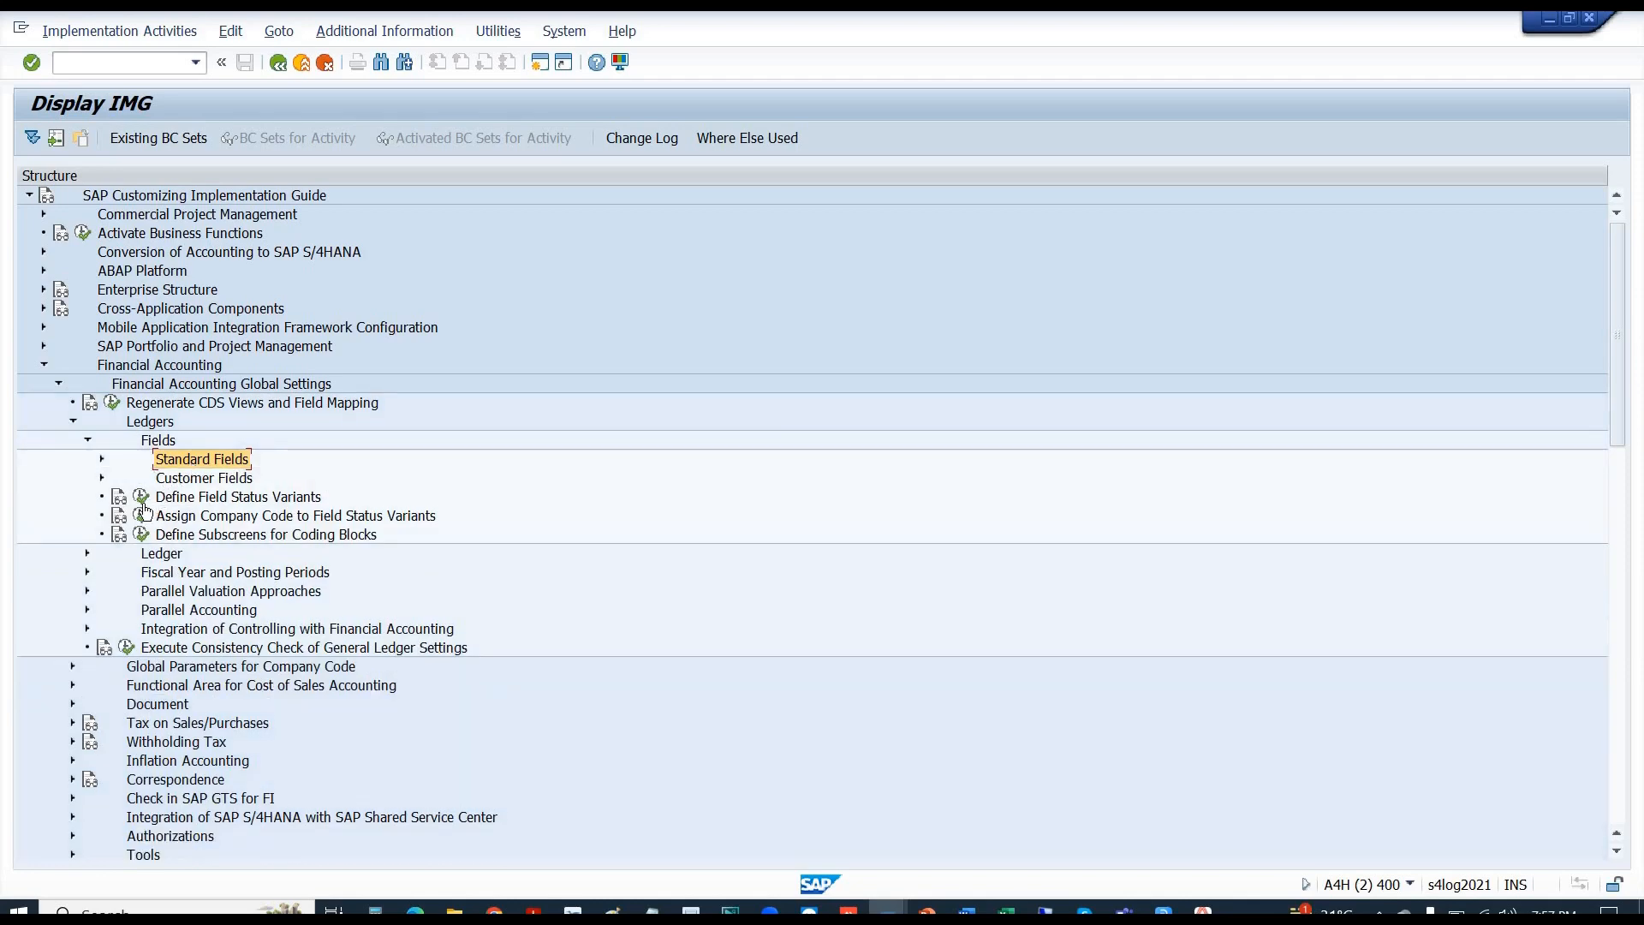
- Run Define Field Status Variants and select variant 0001 Standard Field status
{"action": "left_click", "coordinate": [142, 504]}
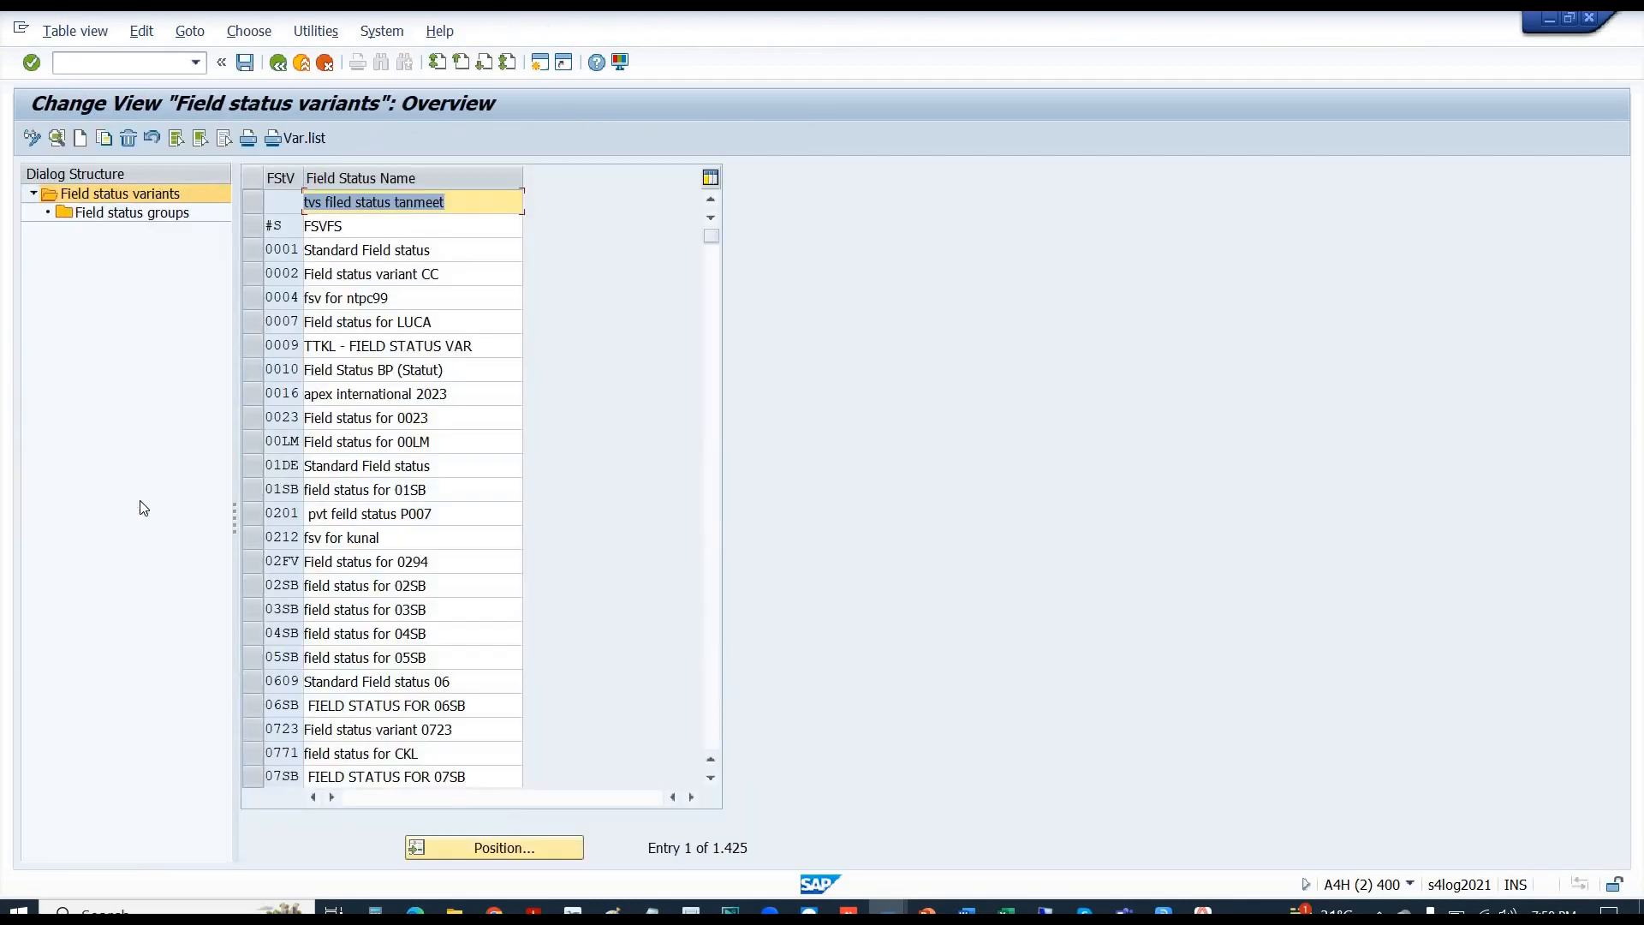
{"action": "left_click", "coordinate": [257, 248]}
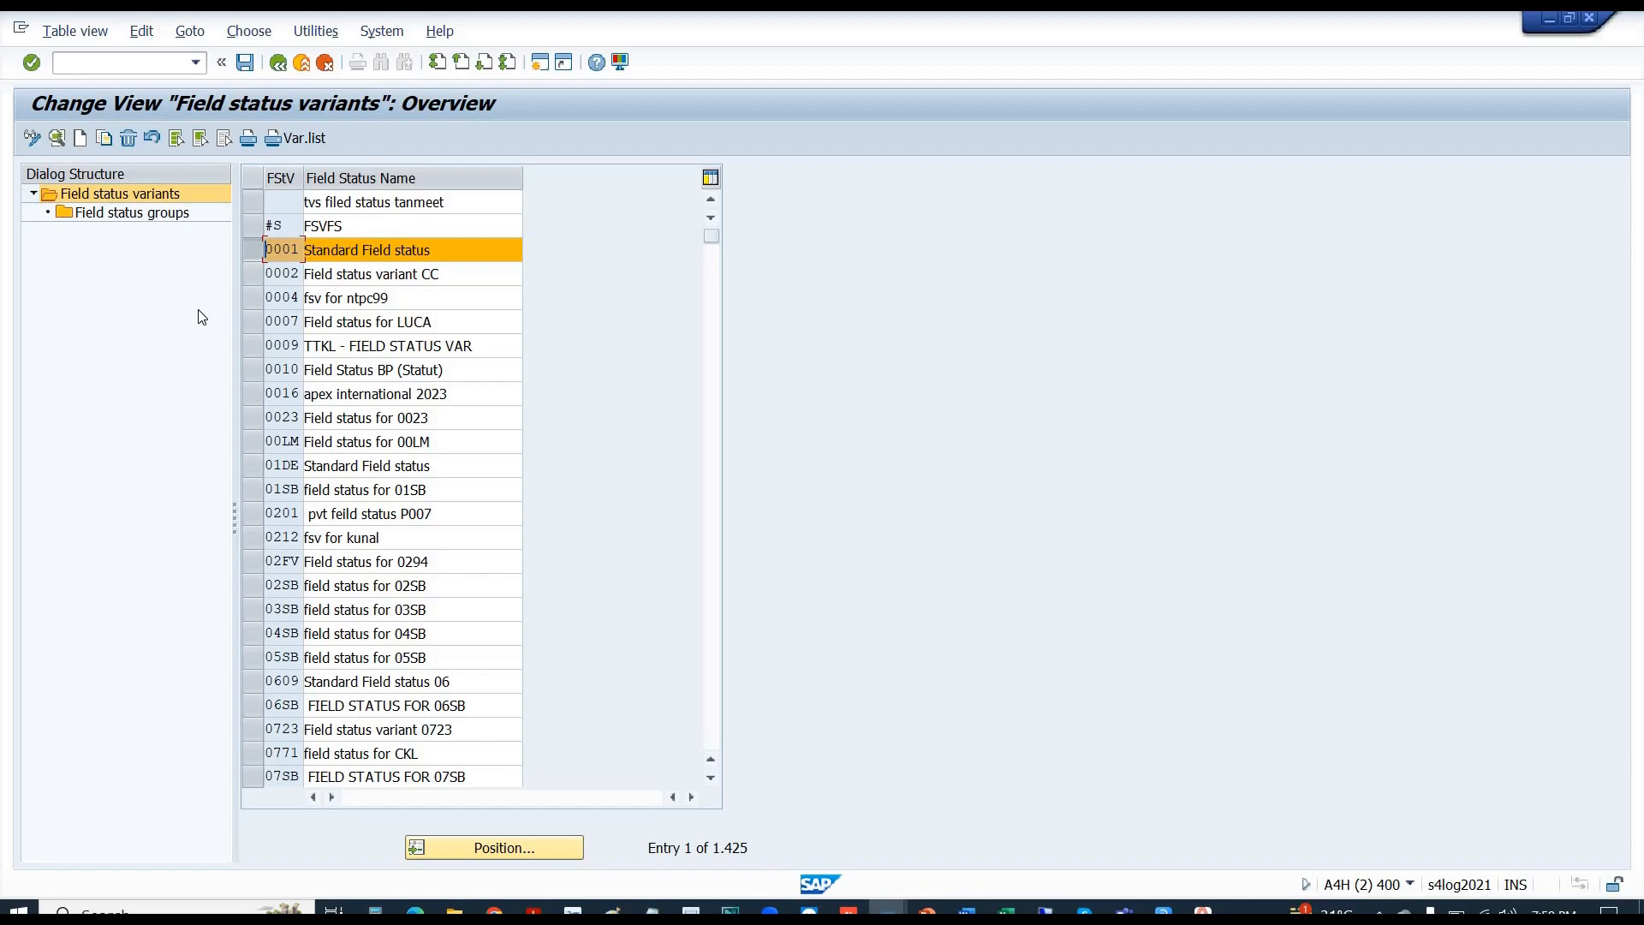
- Copy variant 0001 as B110 'Field Status for B110', including all 49 dependent entries
{"action": "left_click", "coordinate": [104, 138]}
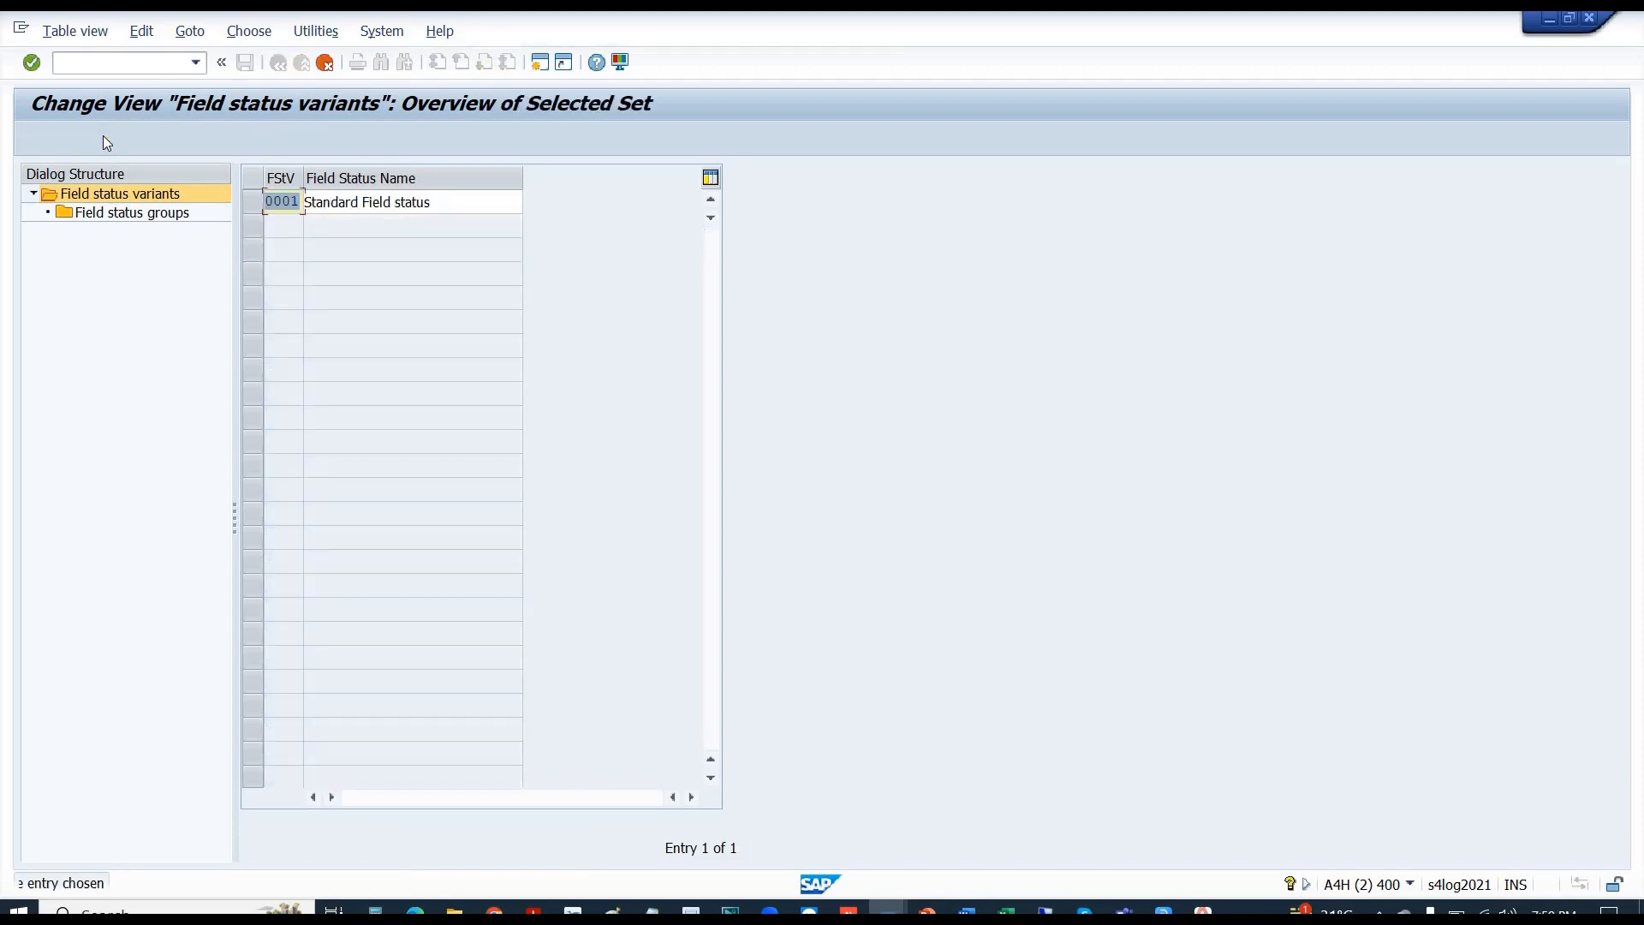
{"action": "type", "text": "b110"}
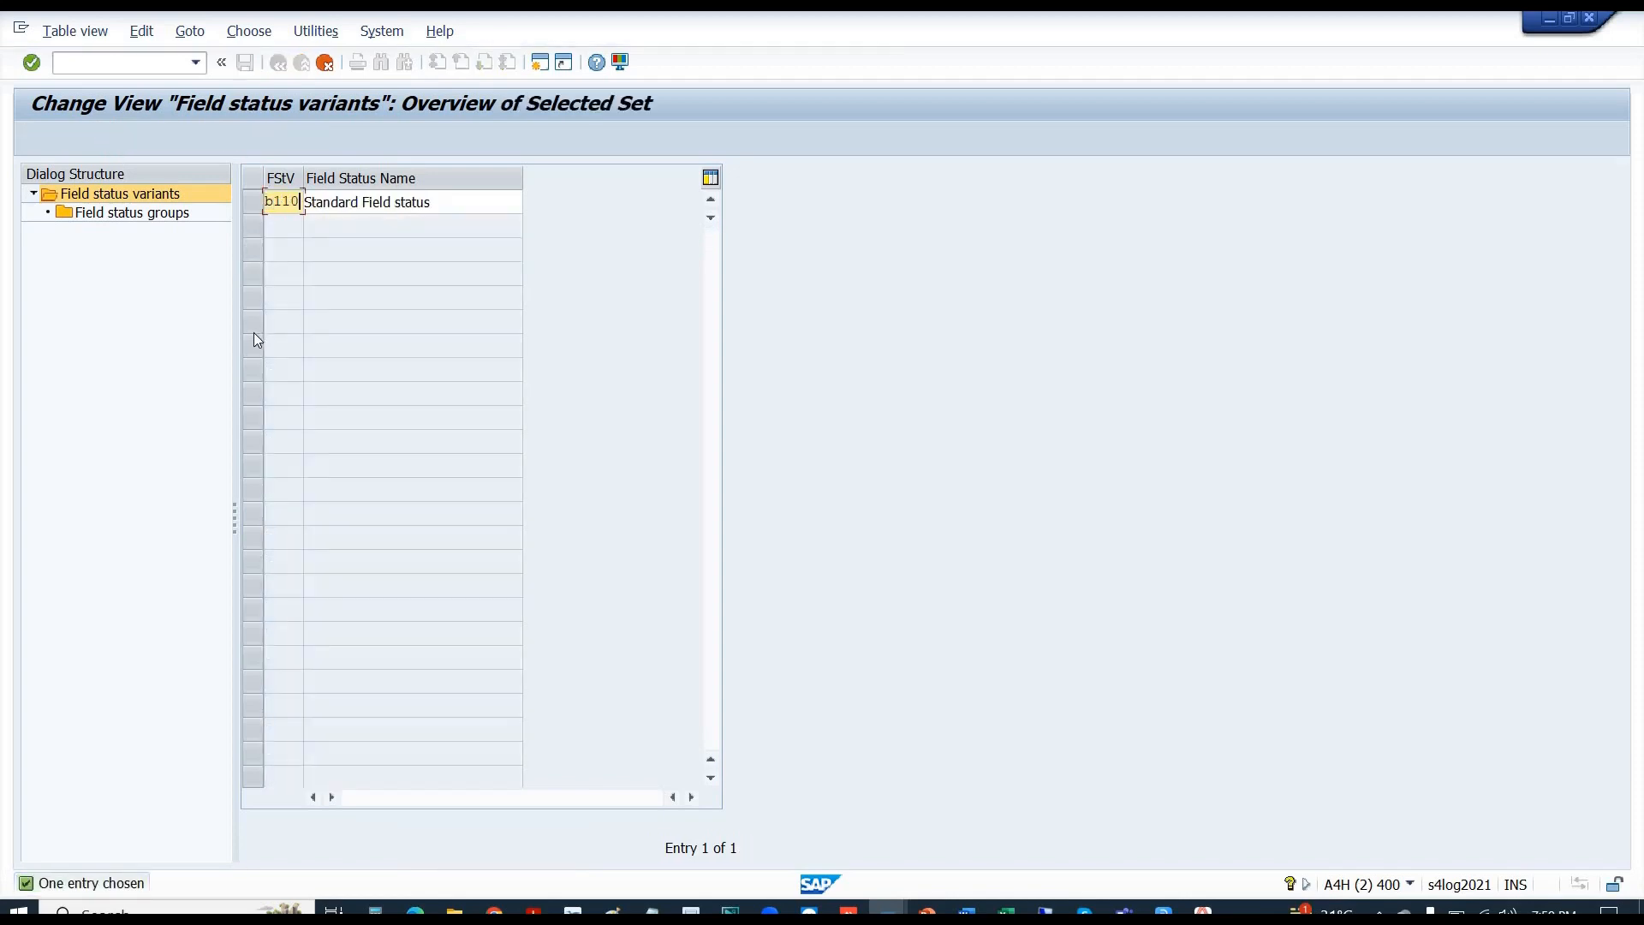
{"action": "key", "text": "Tab"}
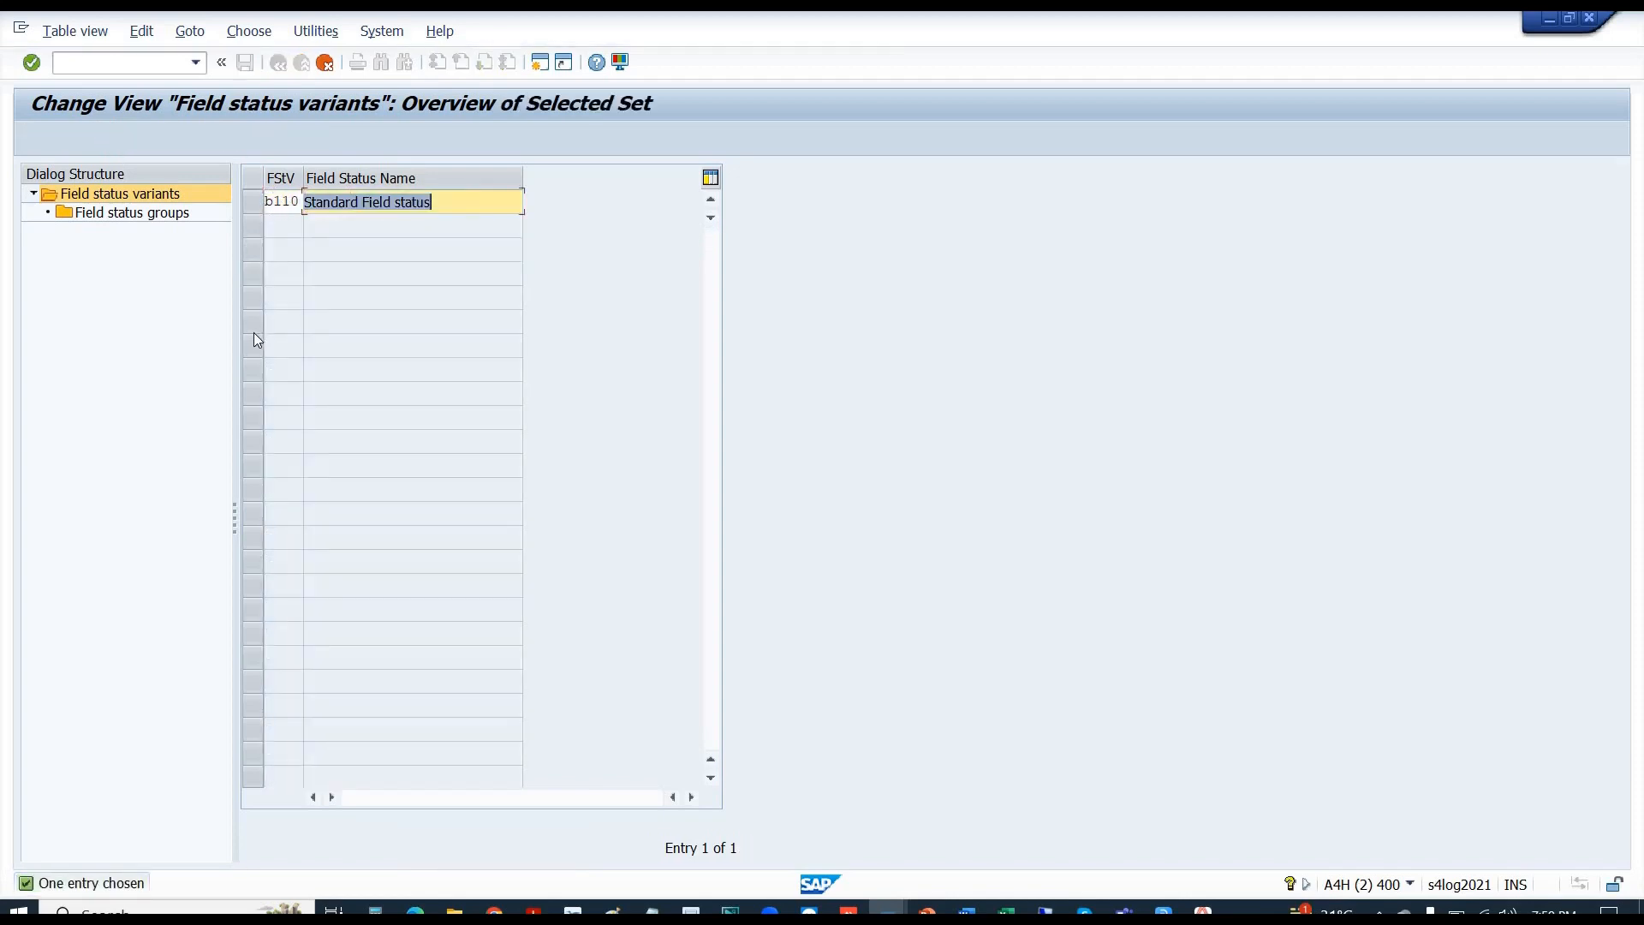
{"action": "key", "text": "End"}
{"action": "key", "text": "BackSpace"}
{"action": "key", "text": "BackSpace"}
{"action": "key", "text": "BackSpace"}
{"action": "key", "text": "BackSpace"}
{"action": "key", "text": "BackSpace"}
{"action": "key", "text": "BackSpace"}
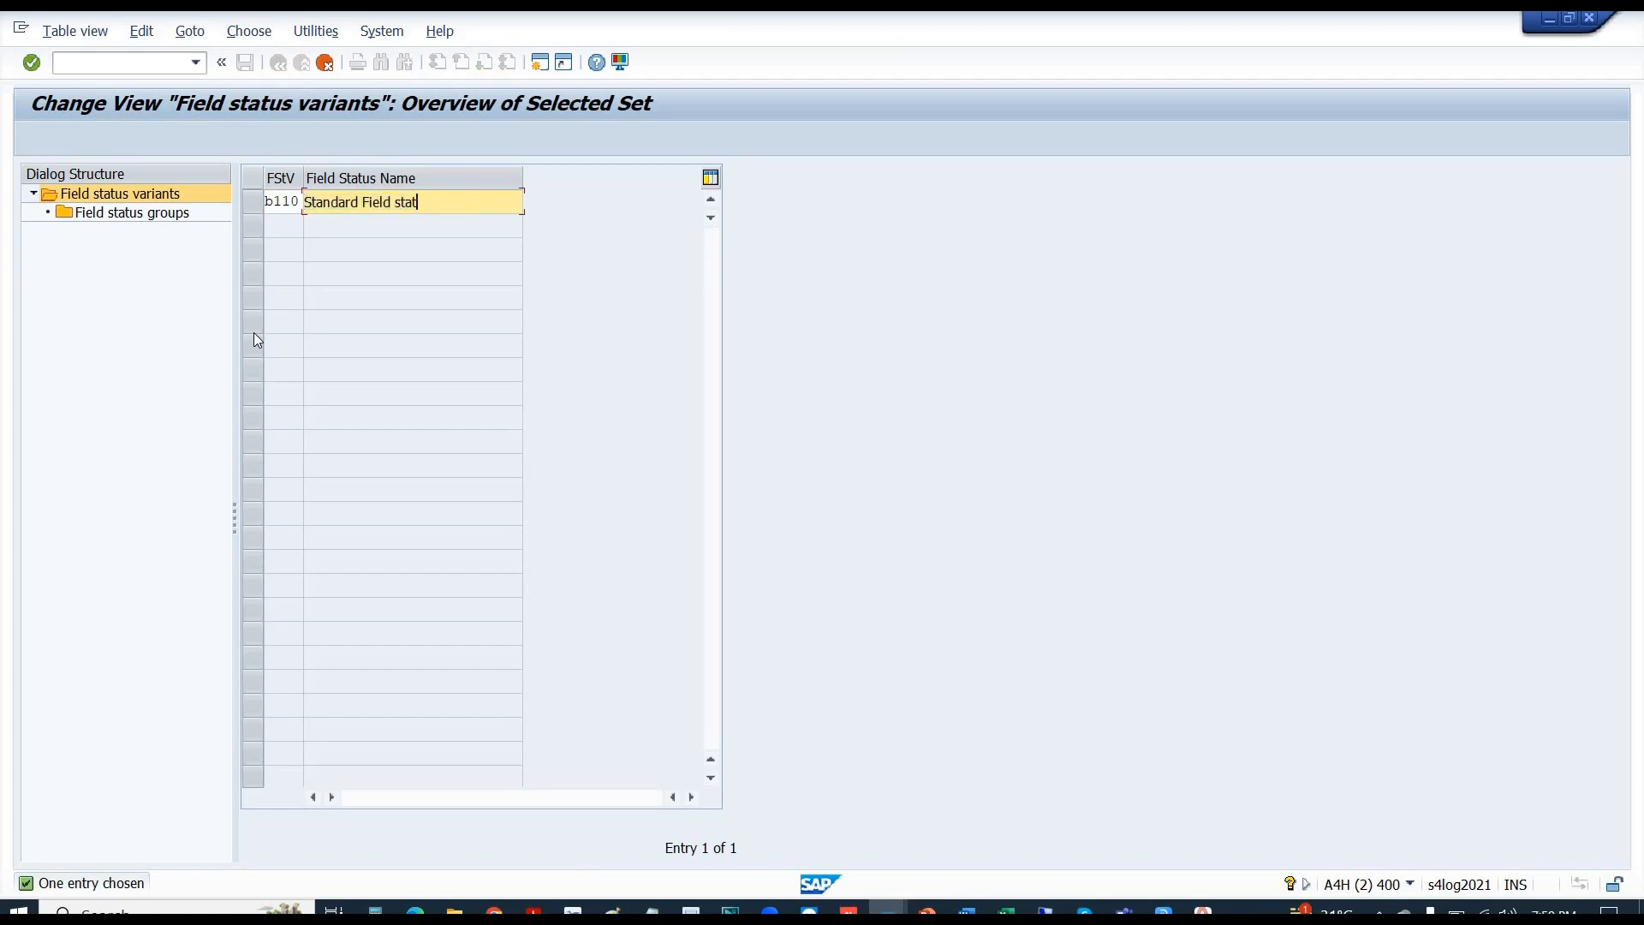
{"action": "key", "text": "BackSpace"}
{"action": "key", "text": "BackSpace"}
{"action": "key", "text": "BackSpace"}
{"action": "key", "text": "BackSpace"}
{"action": "key", "text": "BackSpace"}
{"action": "key", "text": "BackSpace"}
{"action": "key", "text": "BackSpace"}
{"action": "key", "text": "BackSpace"}
{"action": "key", "text": "BackSpace"}
{"action": "key", "text": "BackSpace"}
{"action": "key", "text": "BackSpace"}
{"action": "key", "text": "BackSpace"}
{"action": "key", "text": "BackSpace"}
{"action": "key", "text": "BackSpace"}
{"action": "type", "text": "Fi"}
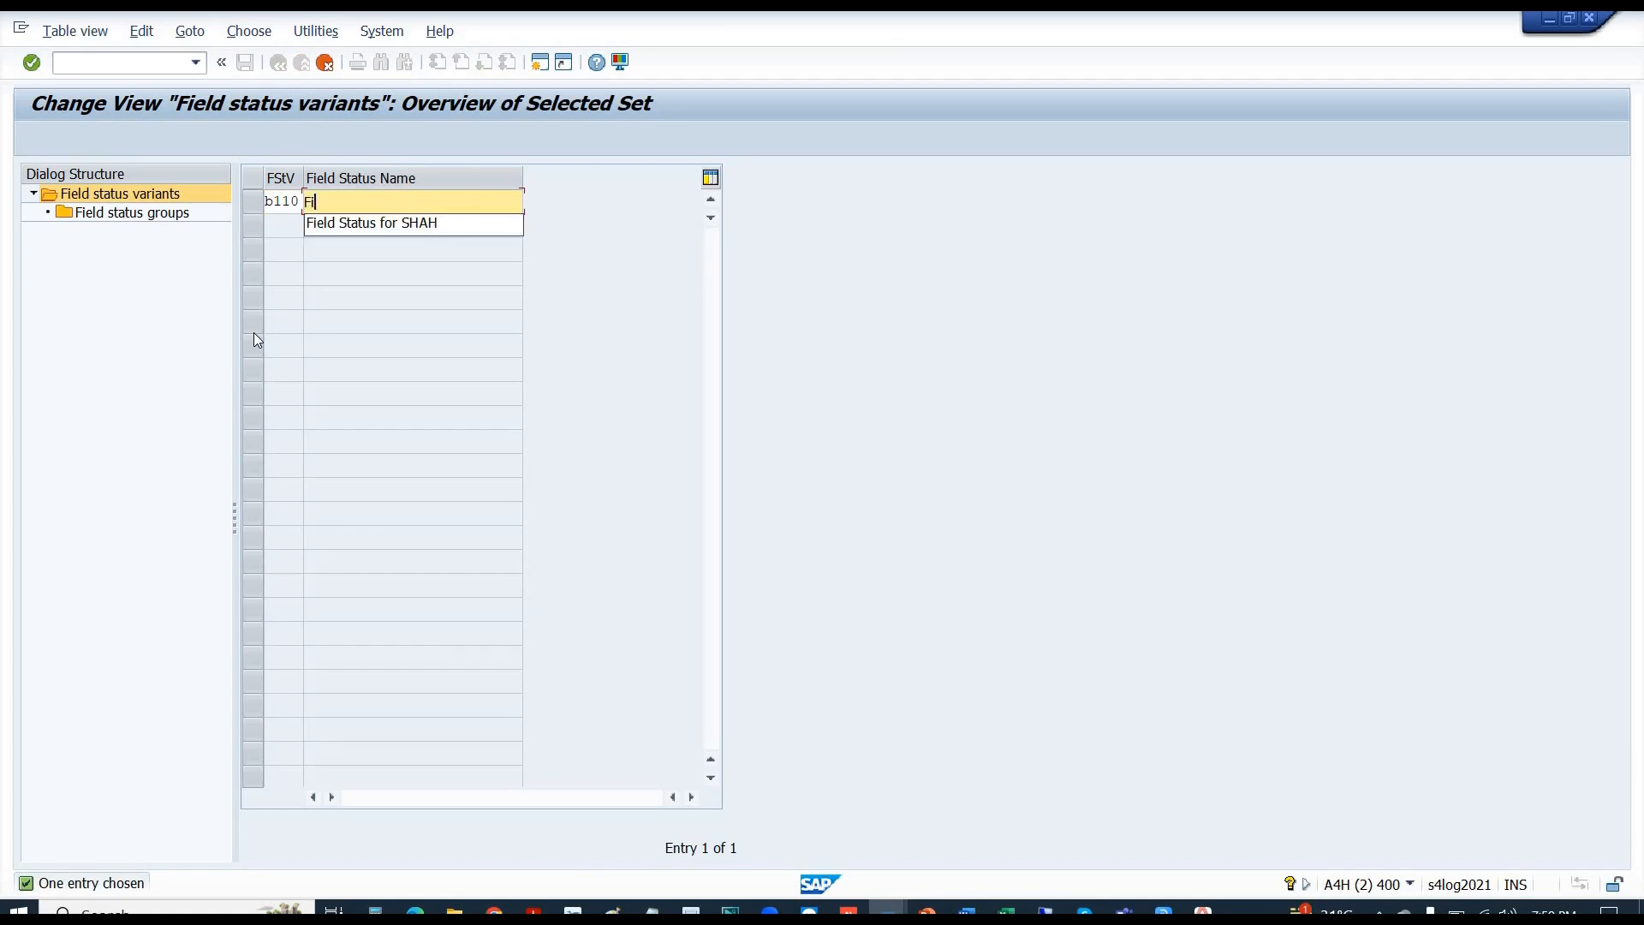
{"action": "type", "text": "eld Status for B110"}
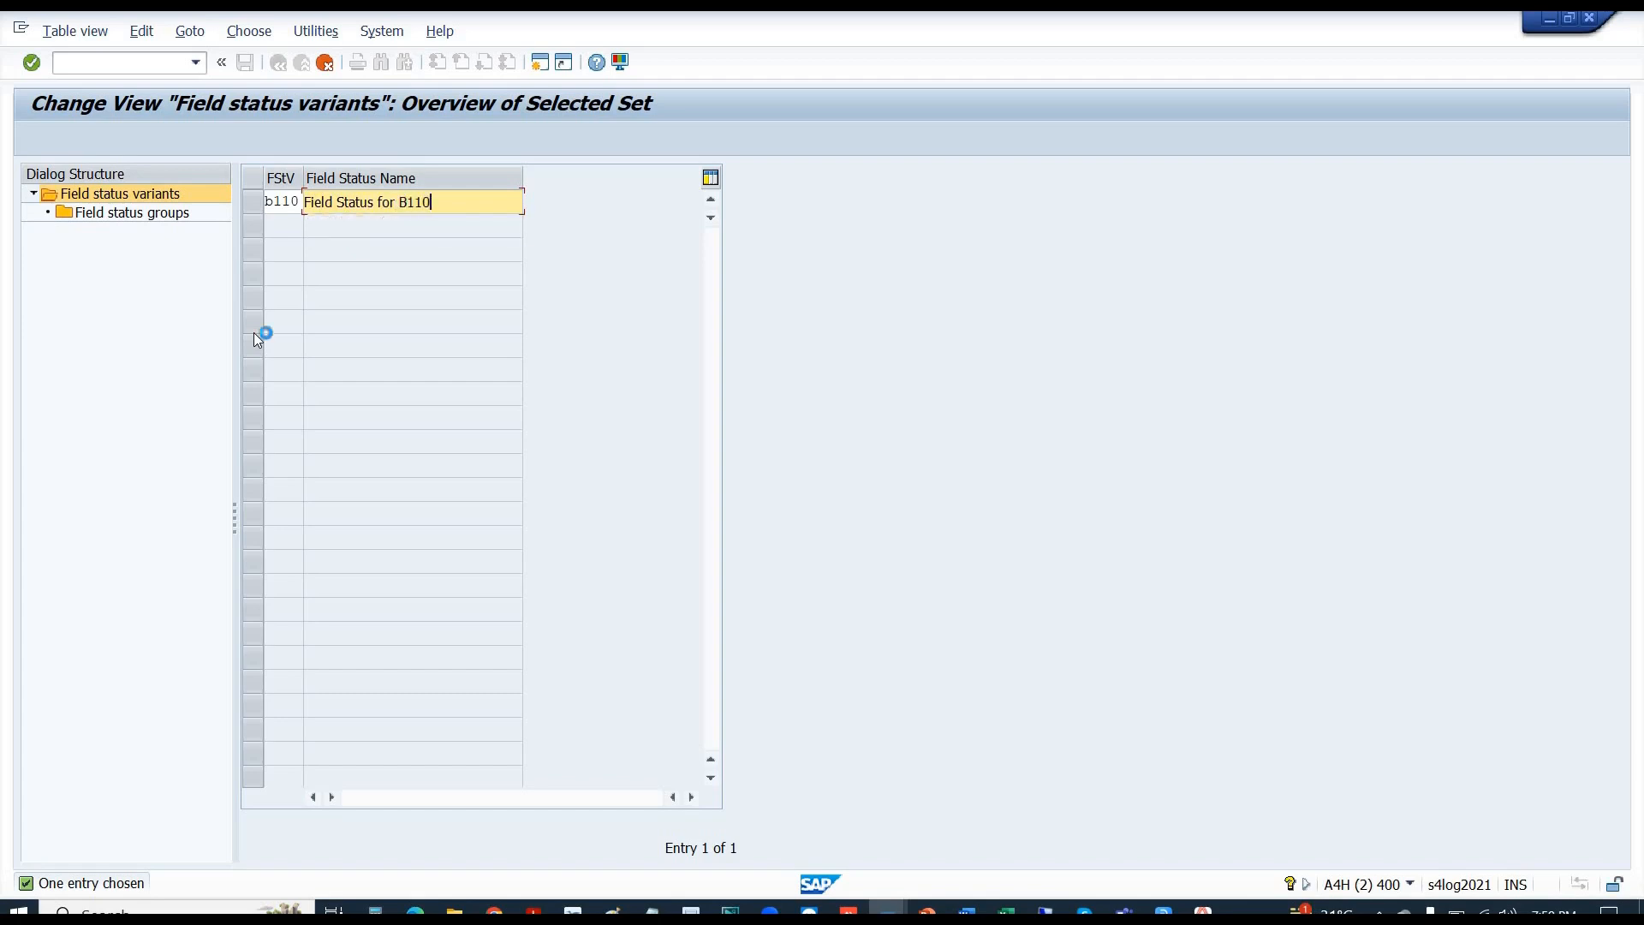
{"action": "key", "text": "Return"}
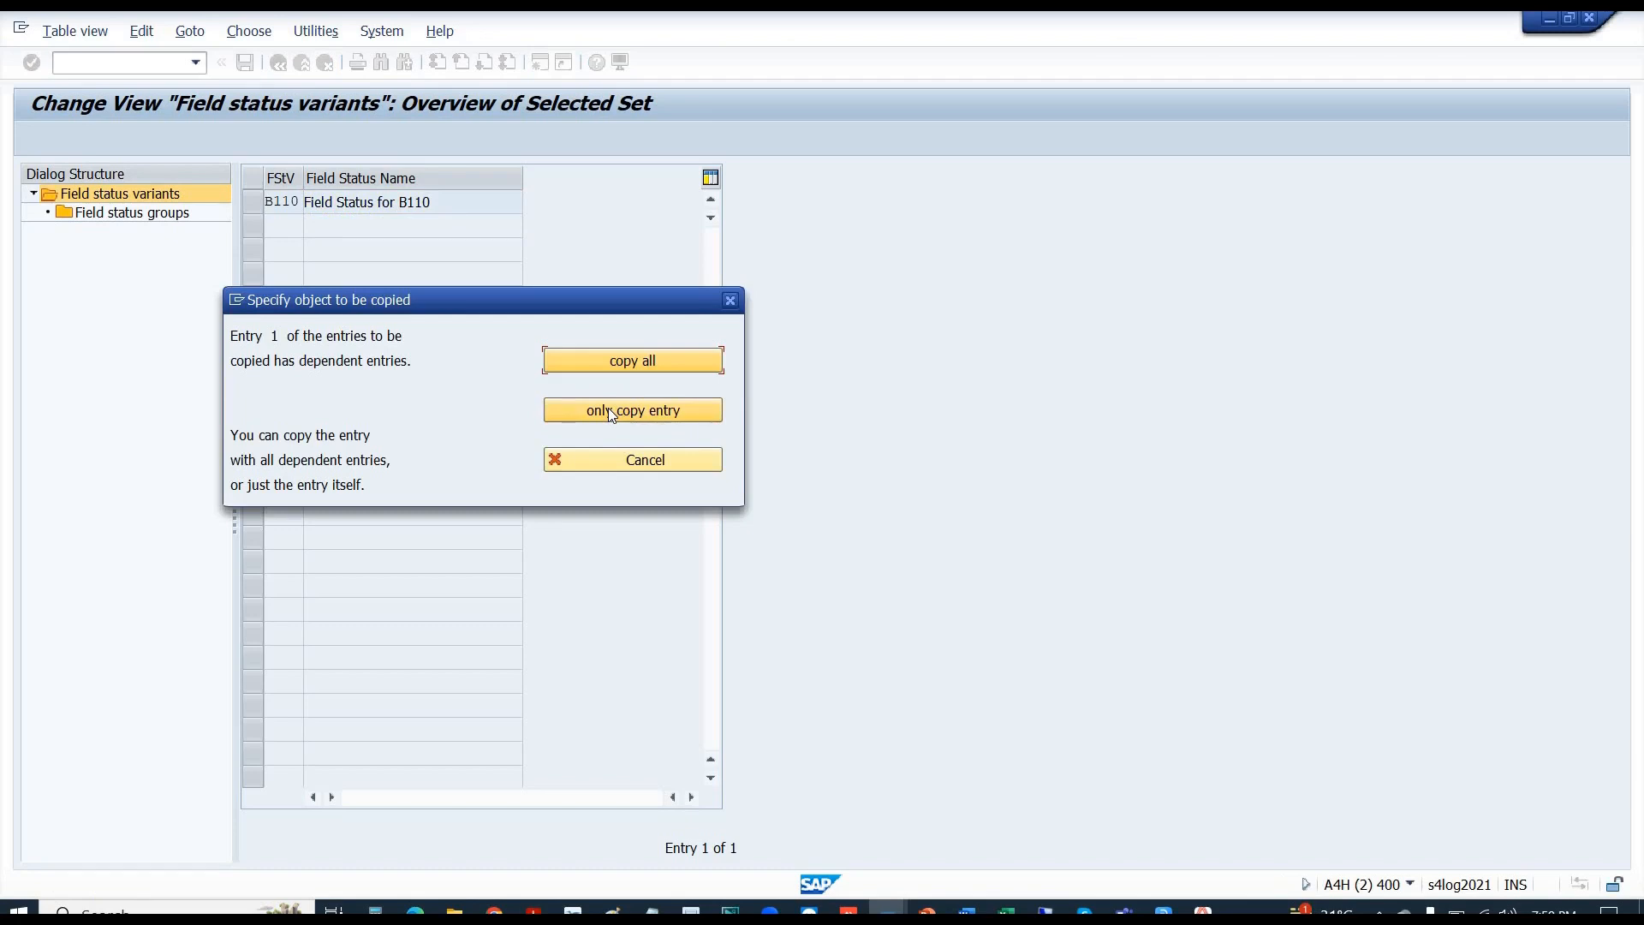
{"action": "left_click", "coordinate": [575, 357]}
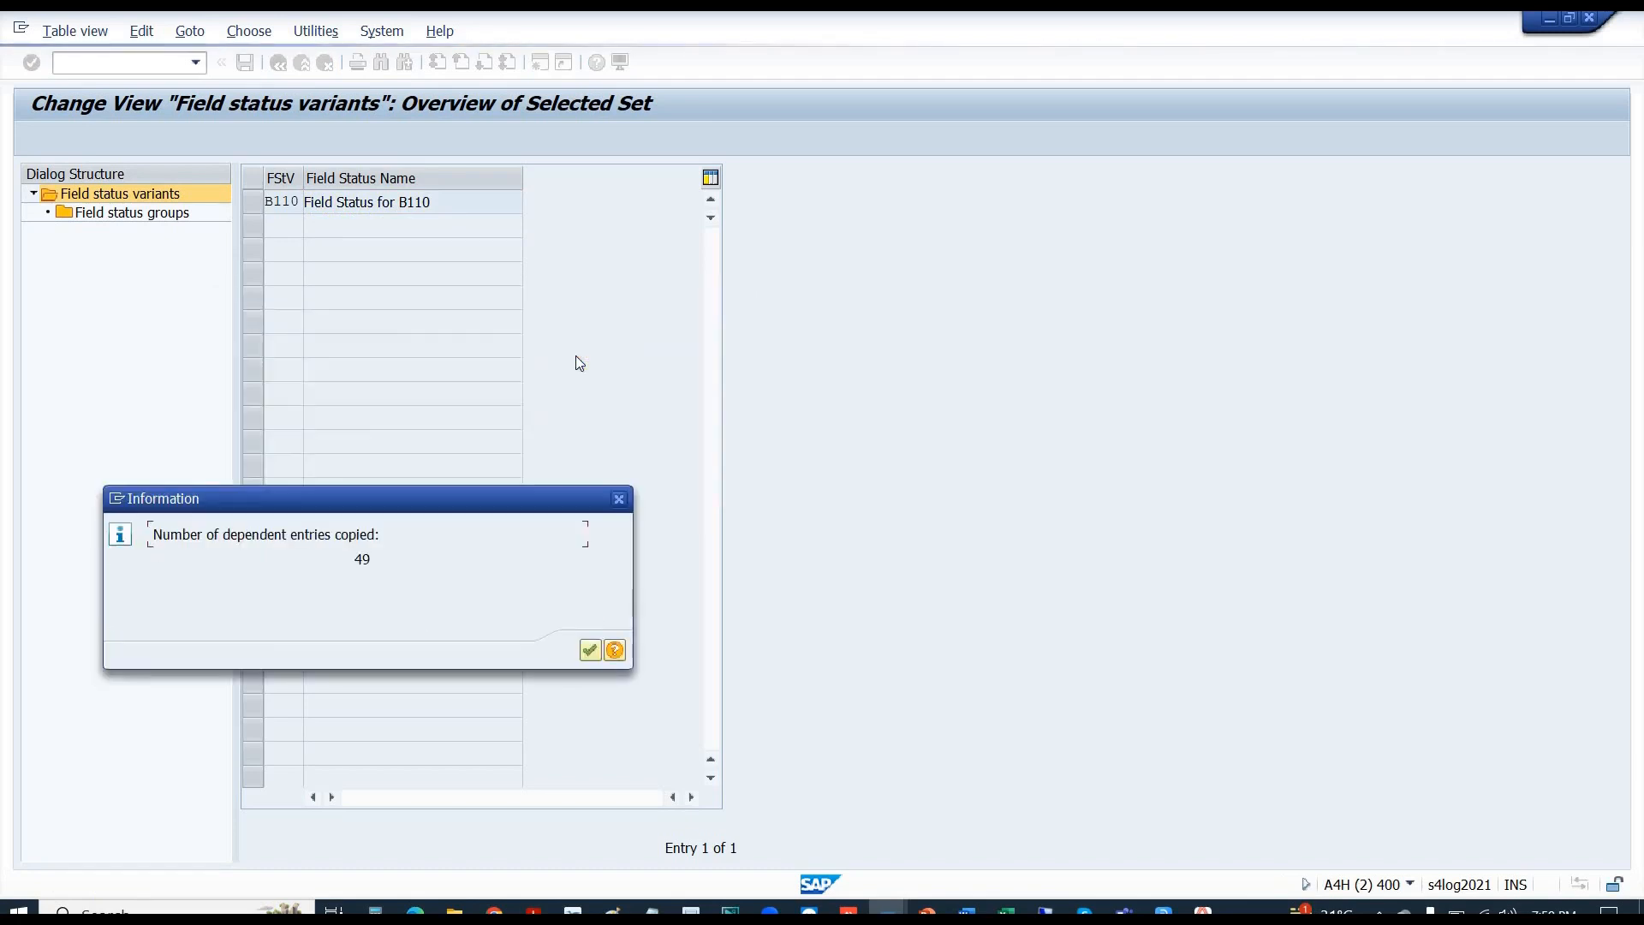
{"action": "left_click", "coordinate": [586, 649]}
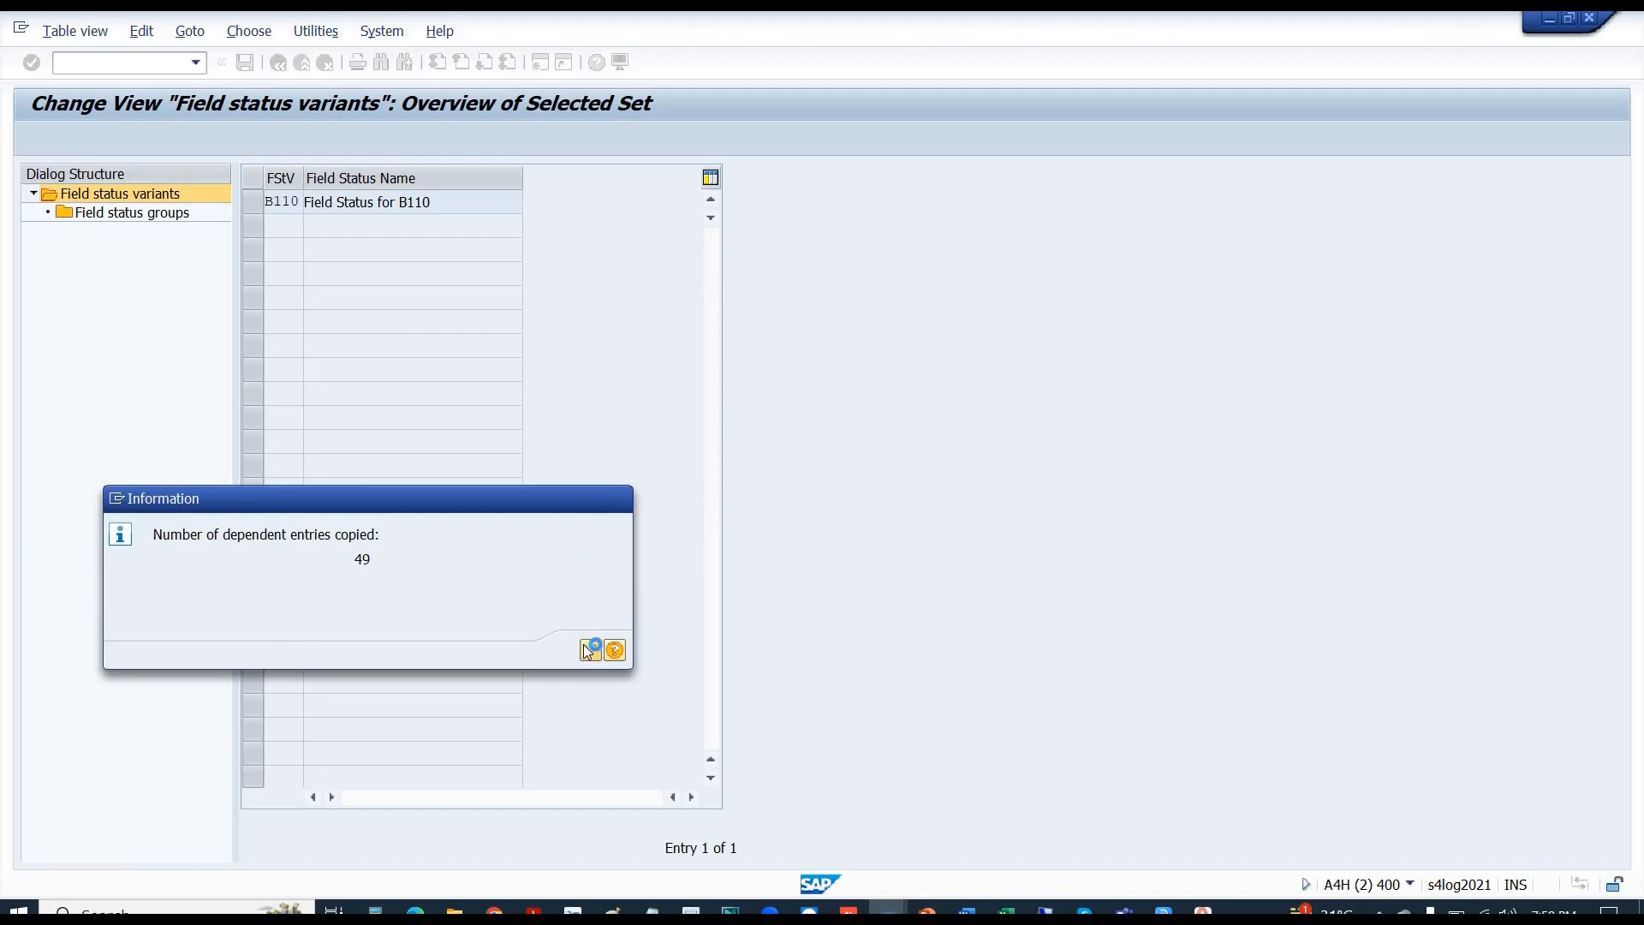
{"action": "left_click", "coordinate": [253, 208]}
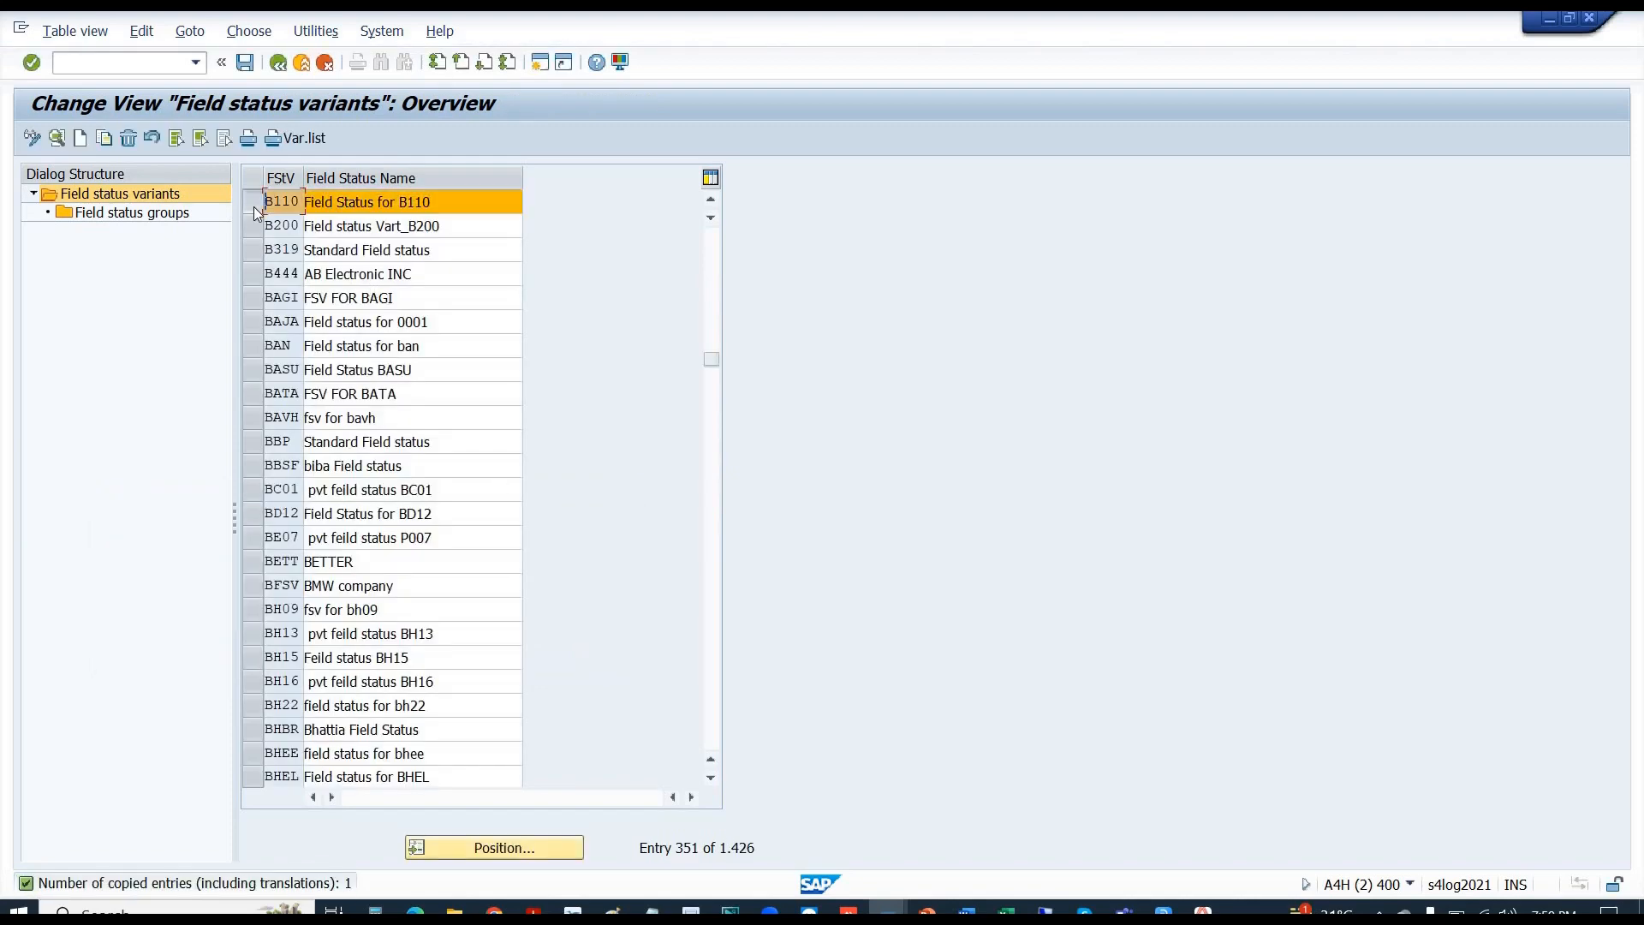
{"action": "double_click", "coordinate": [130, 214]}
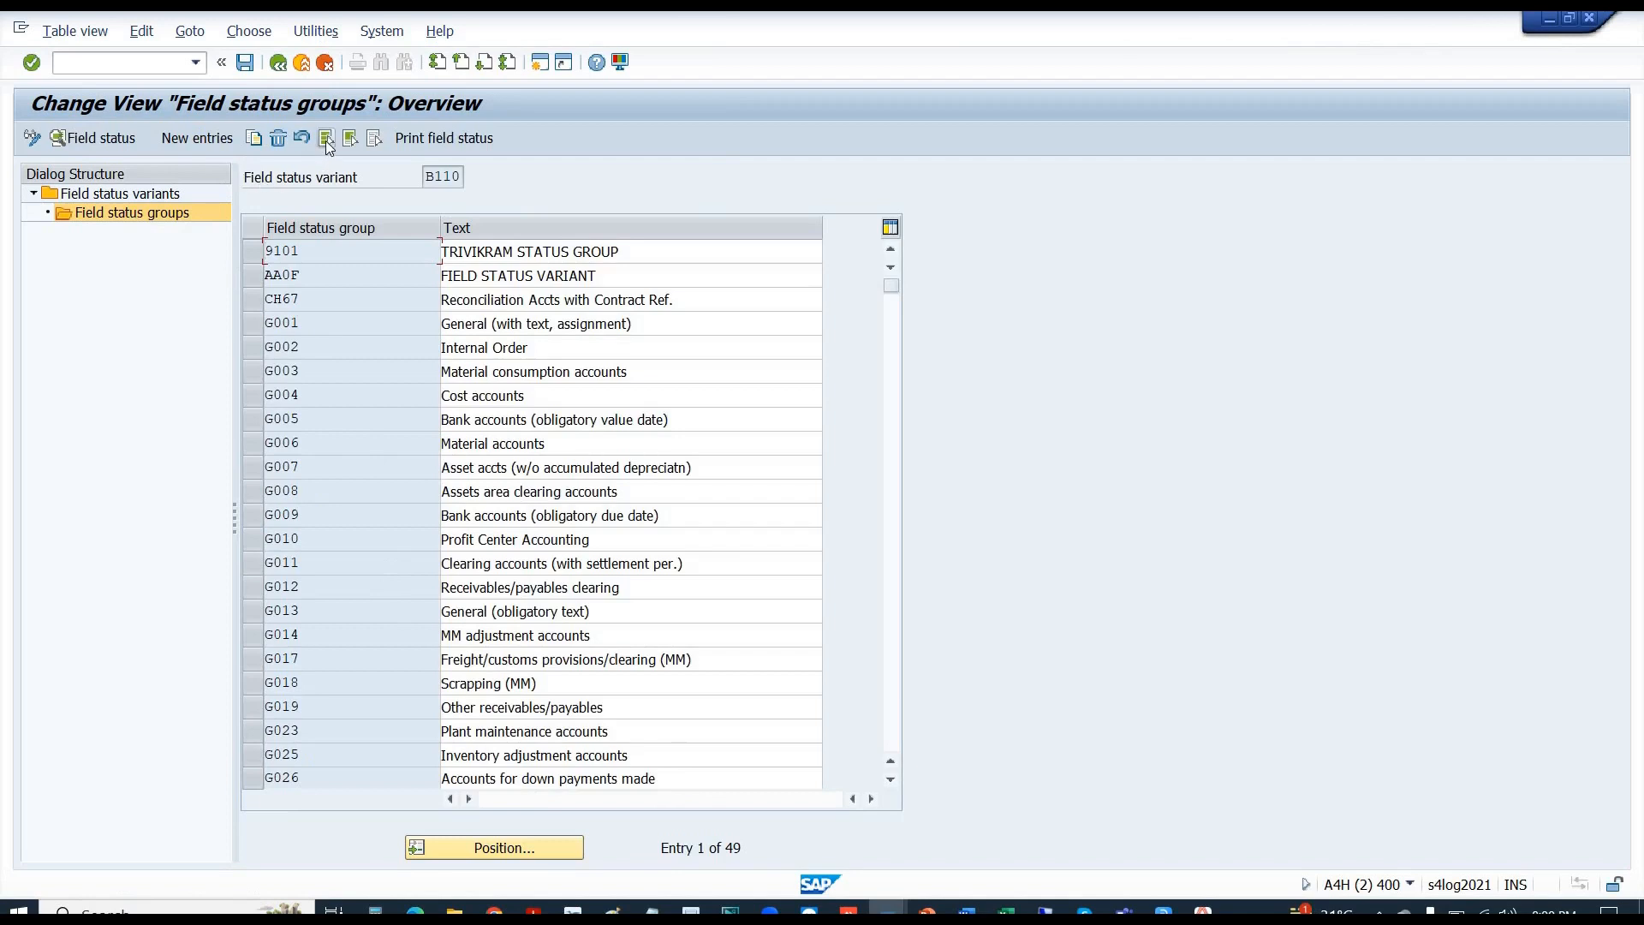
{"action": "left_click", "coordinate": [326, 137]}
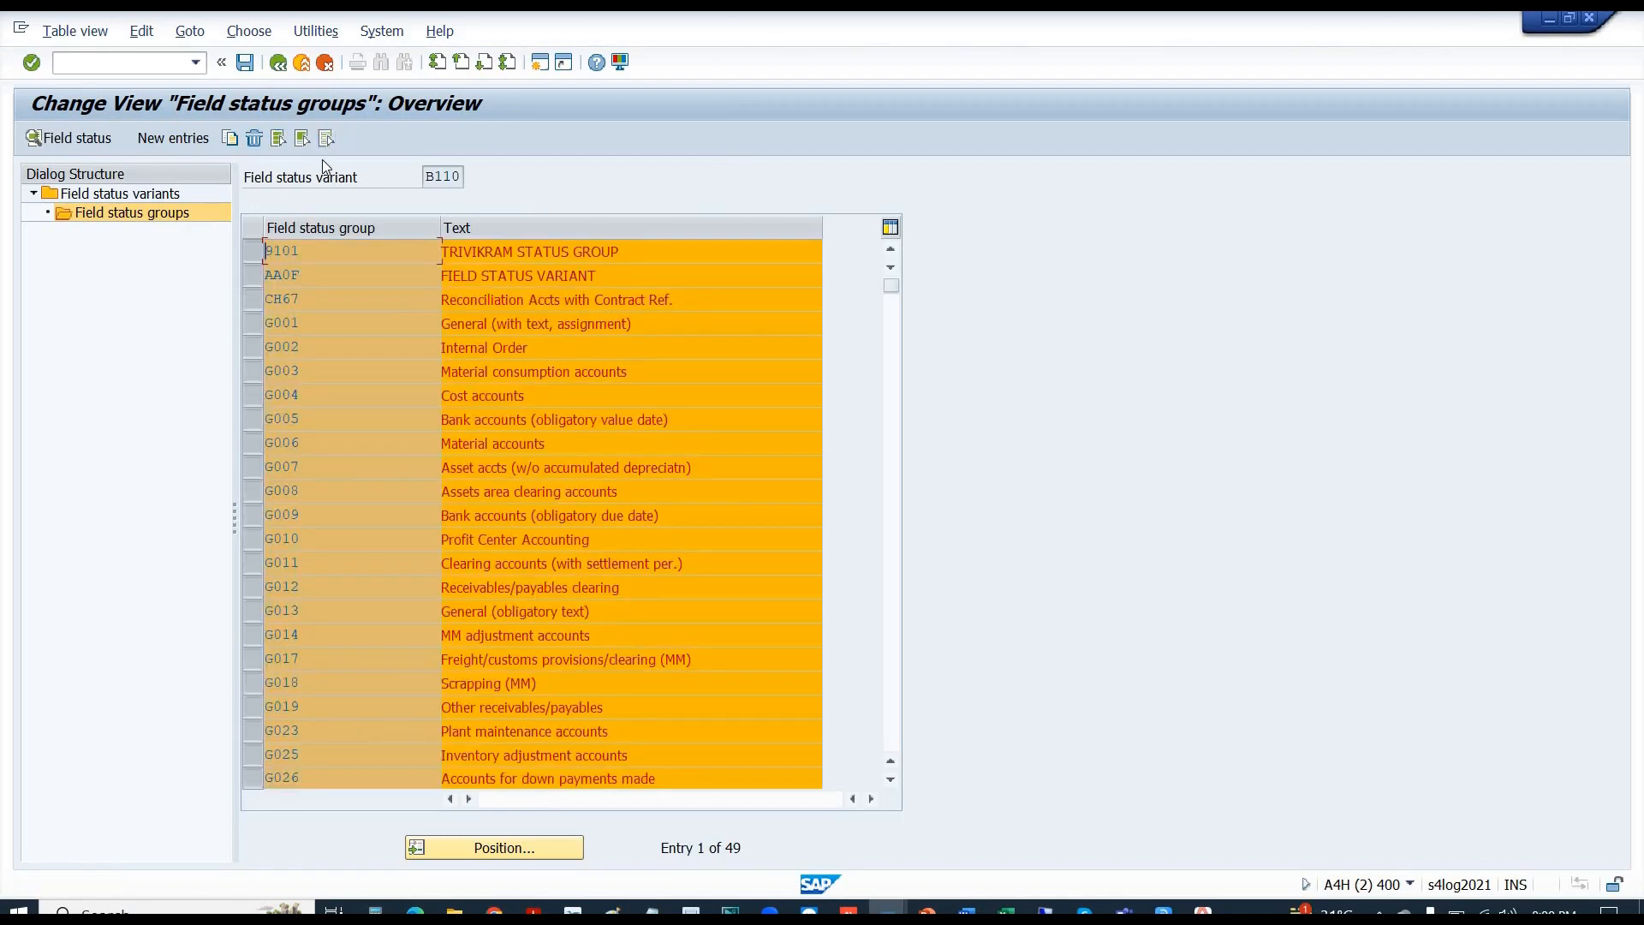
{"action": "left_click", "coordinate": [283, 70]}
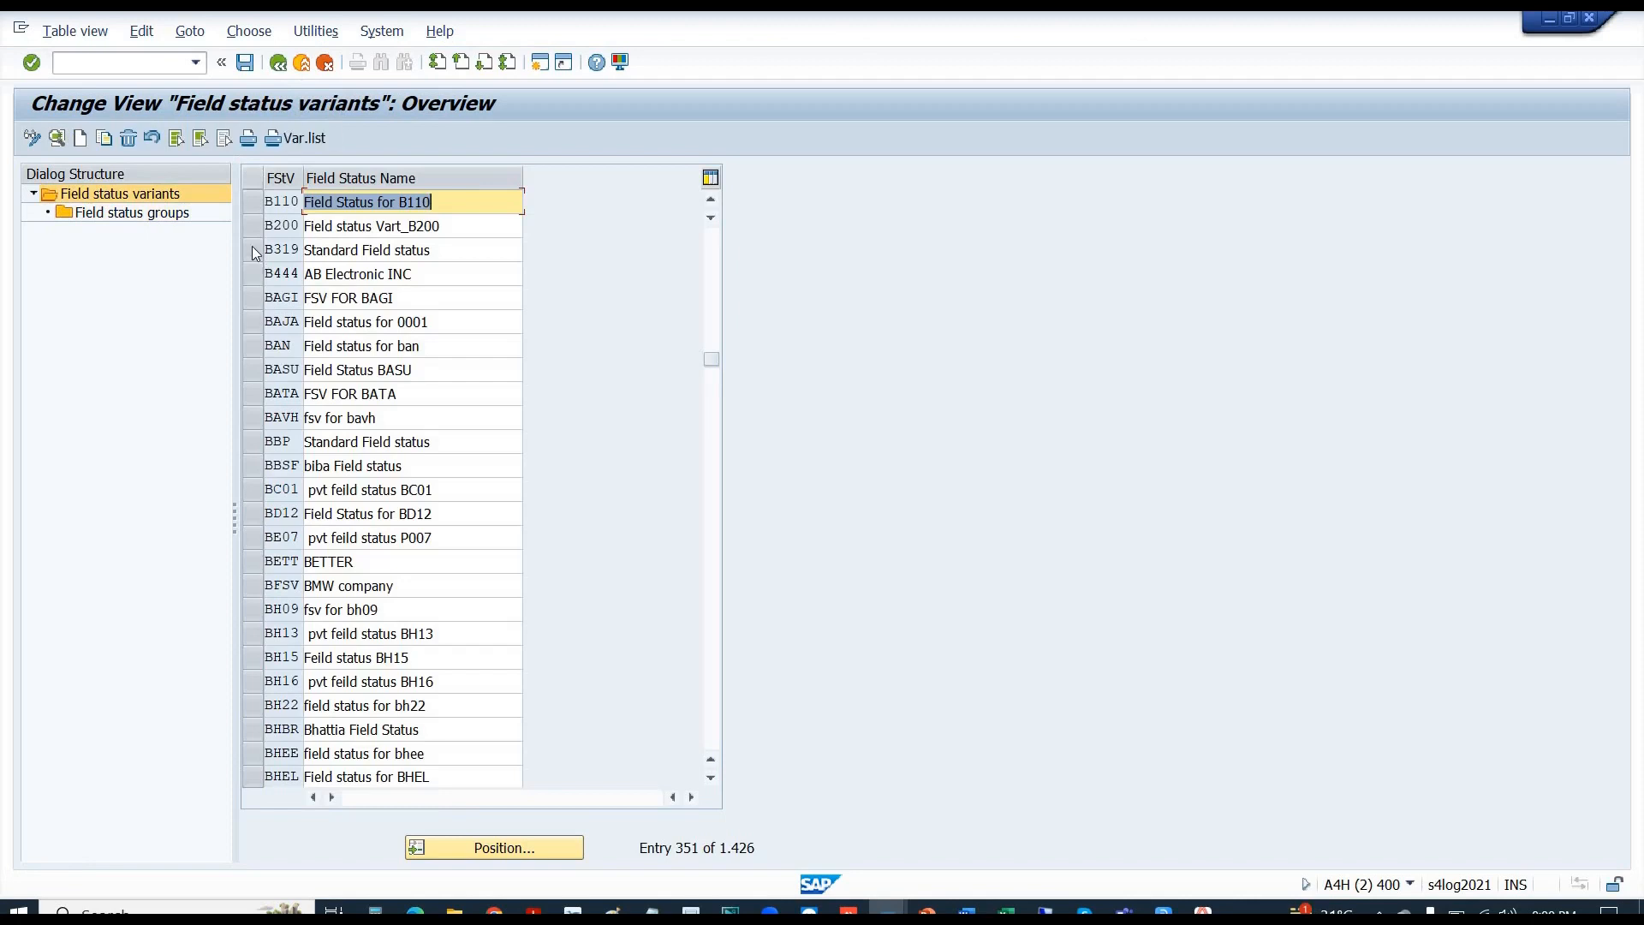
- Delete variant B110 with all dependent entries and save under the customizing request
{"action": "left_click", "coordinate": [255, 203]}
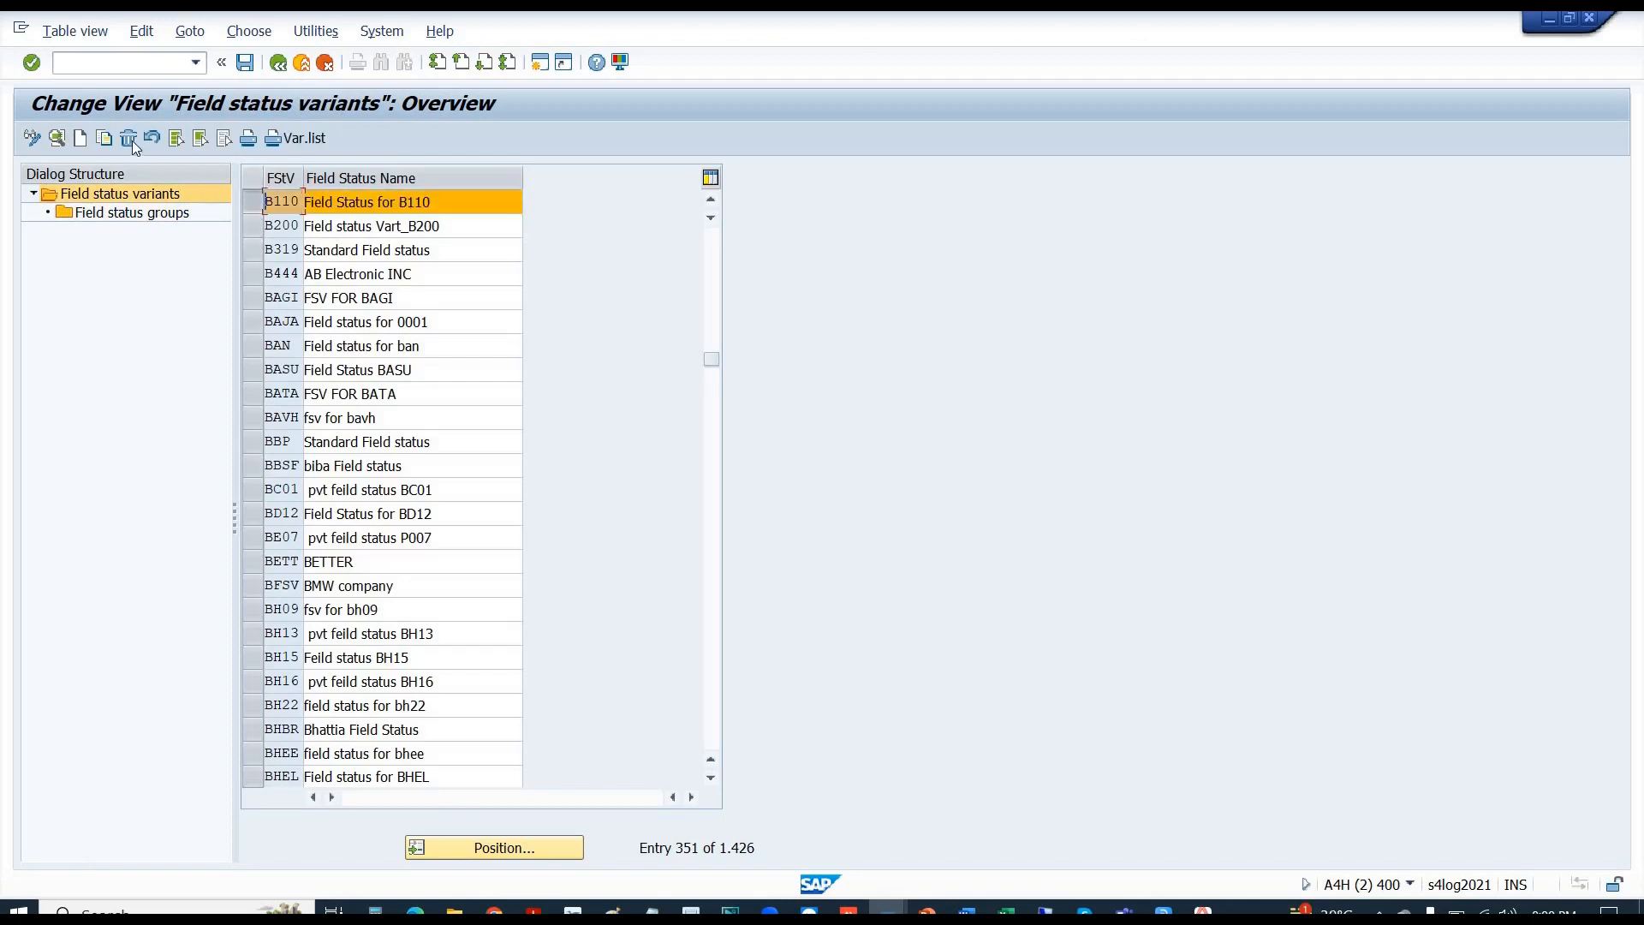
{"action": "left_click", "coordinate": [129, 139]}
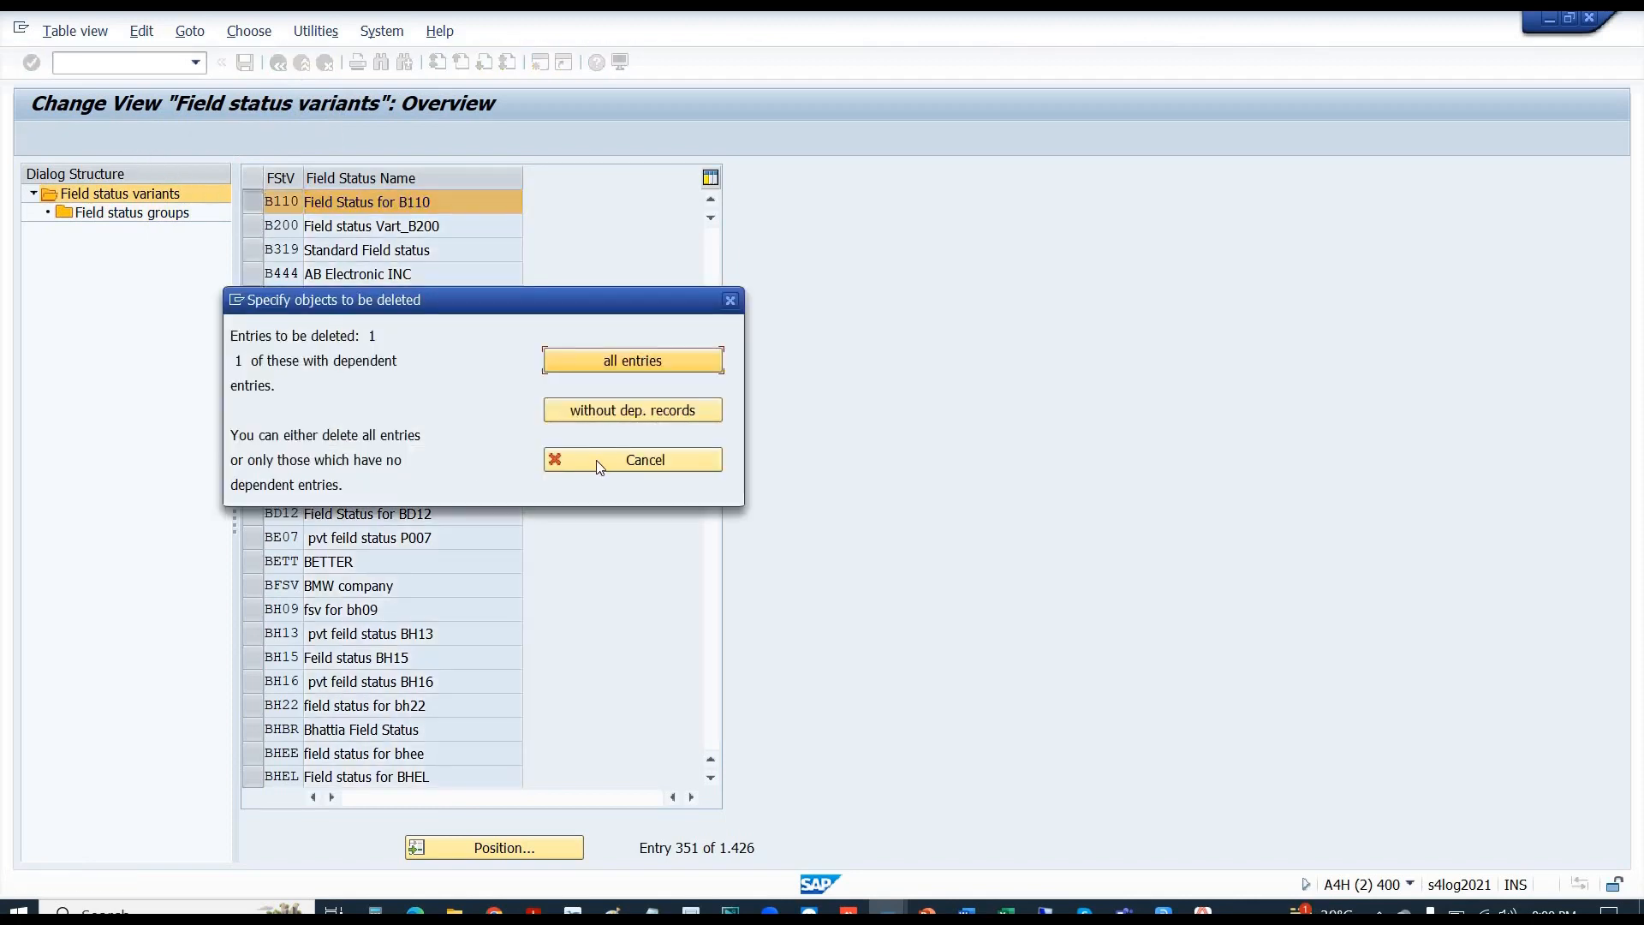
{"action": "left_click", "coordinate": [610, 360]}
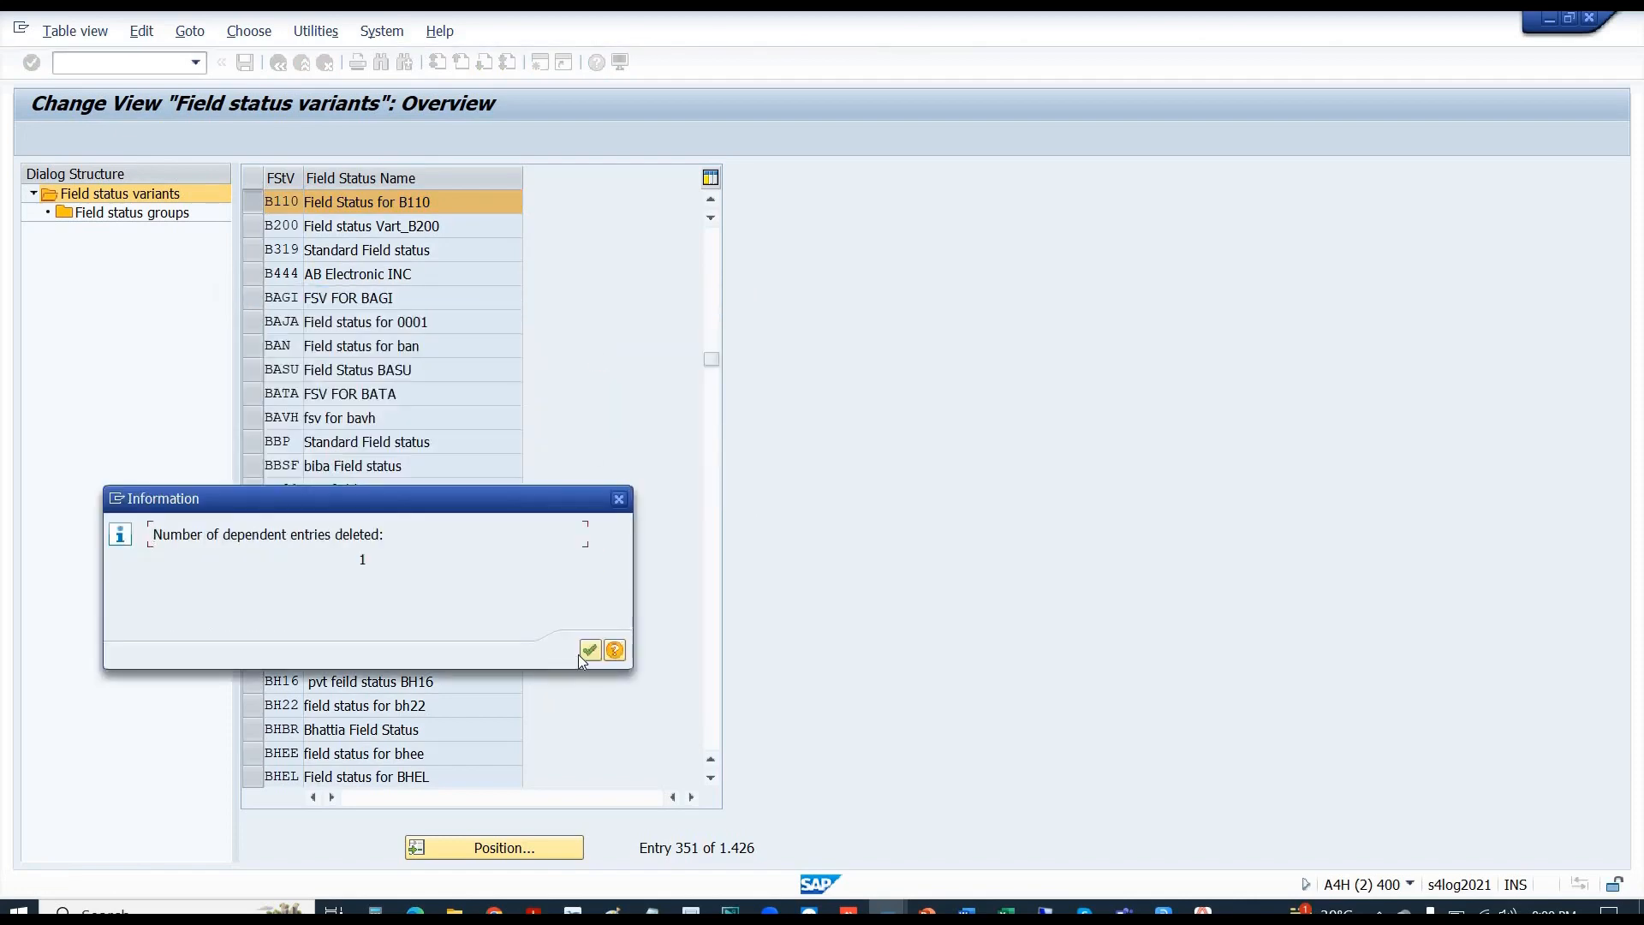
{"action": "left_click", "coordinate": [590, 652]}
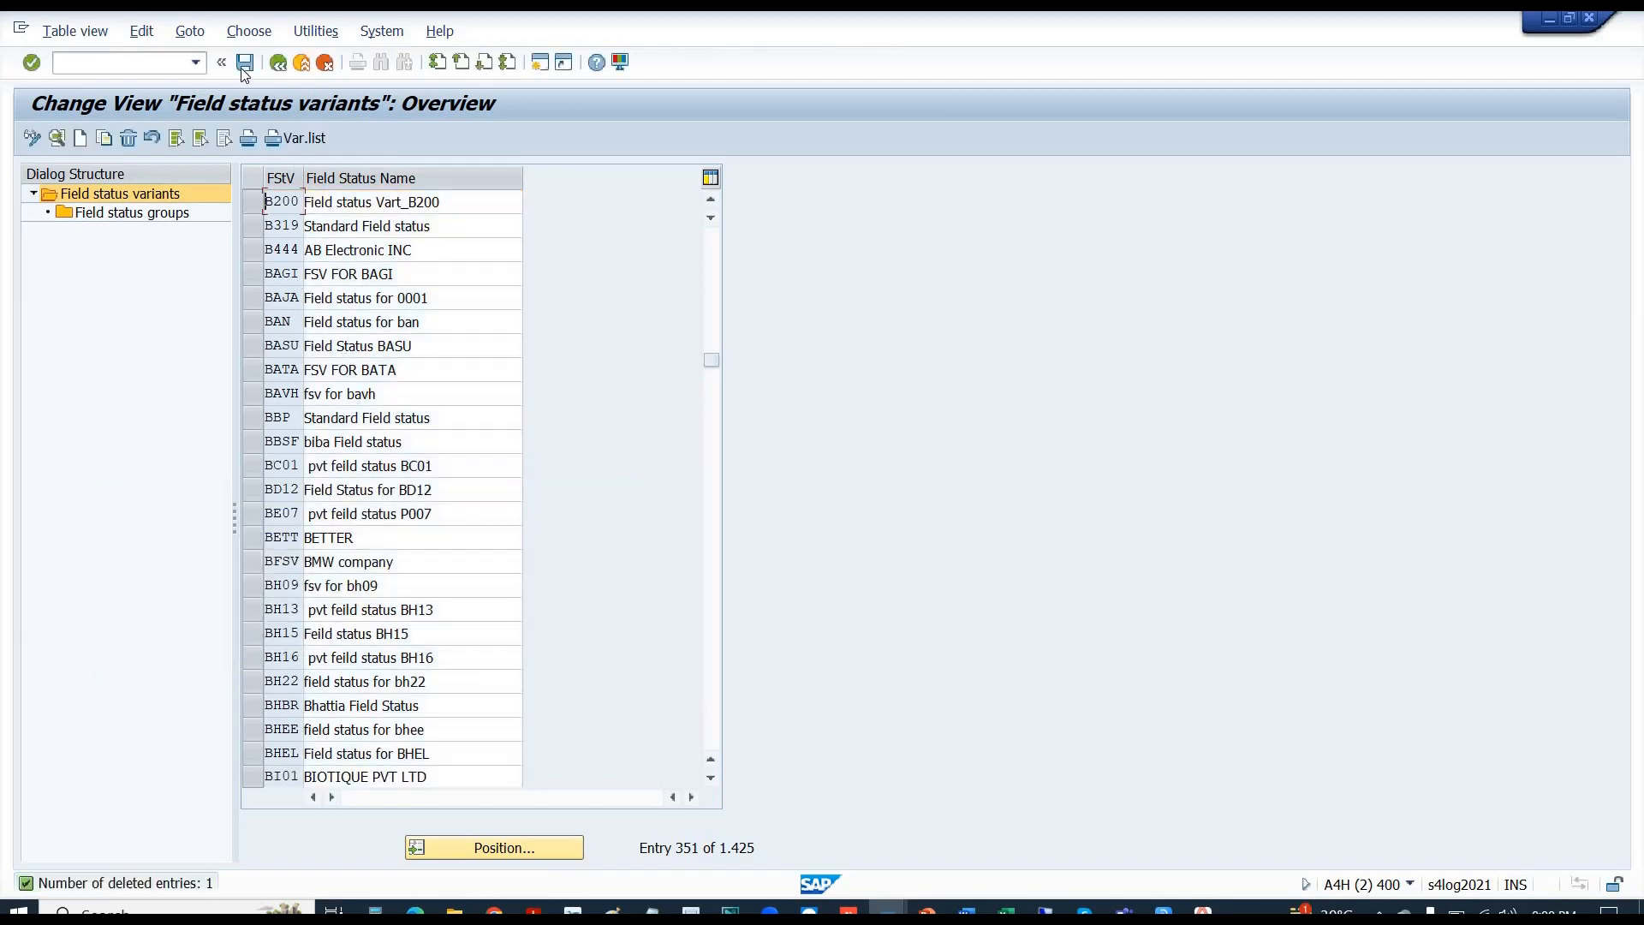
{"action": "left_click", "coordinate": [245, 63]}
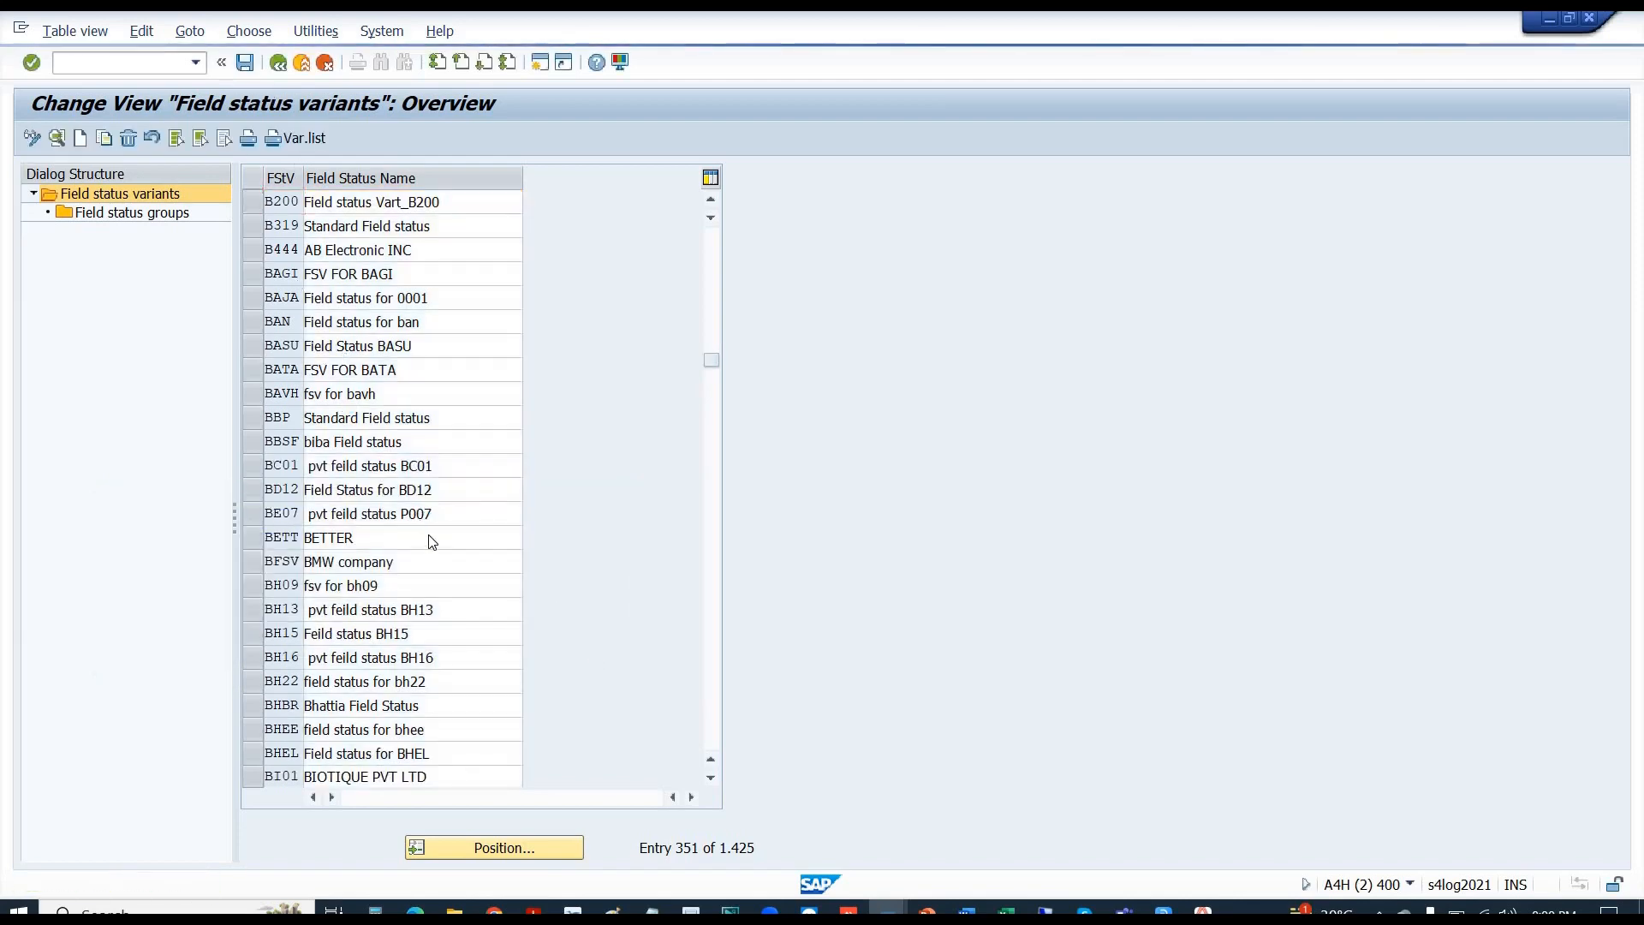
{"action": "left_click", "coordinate": [392, 377]}
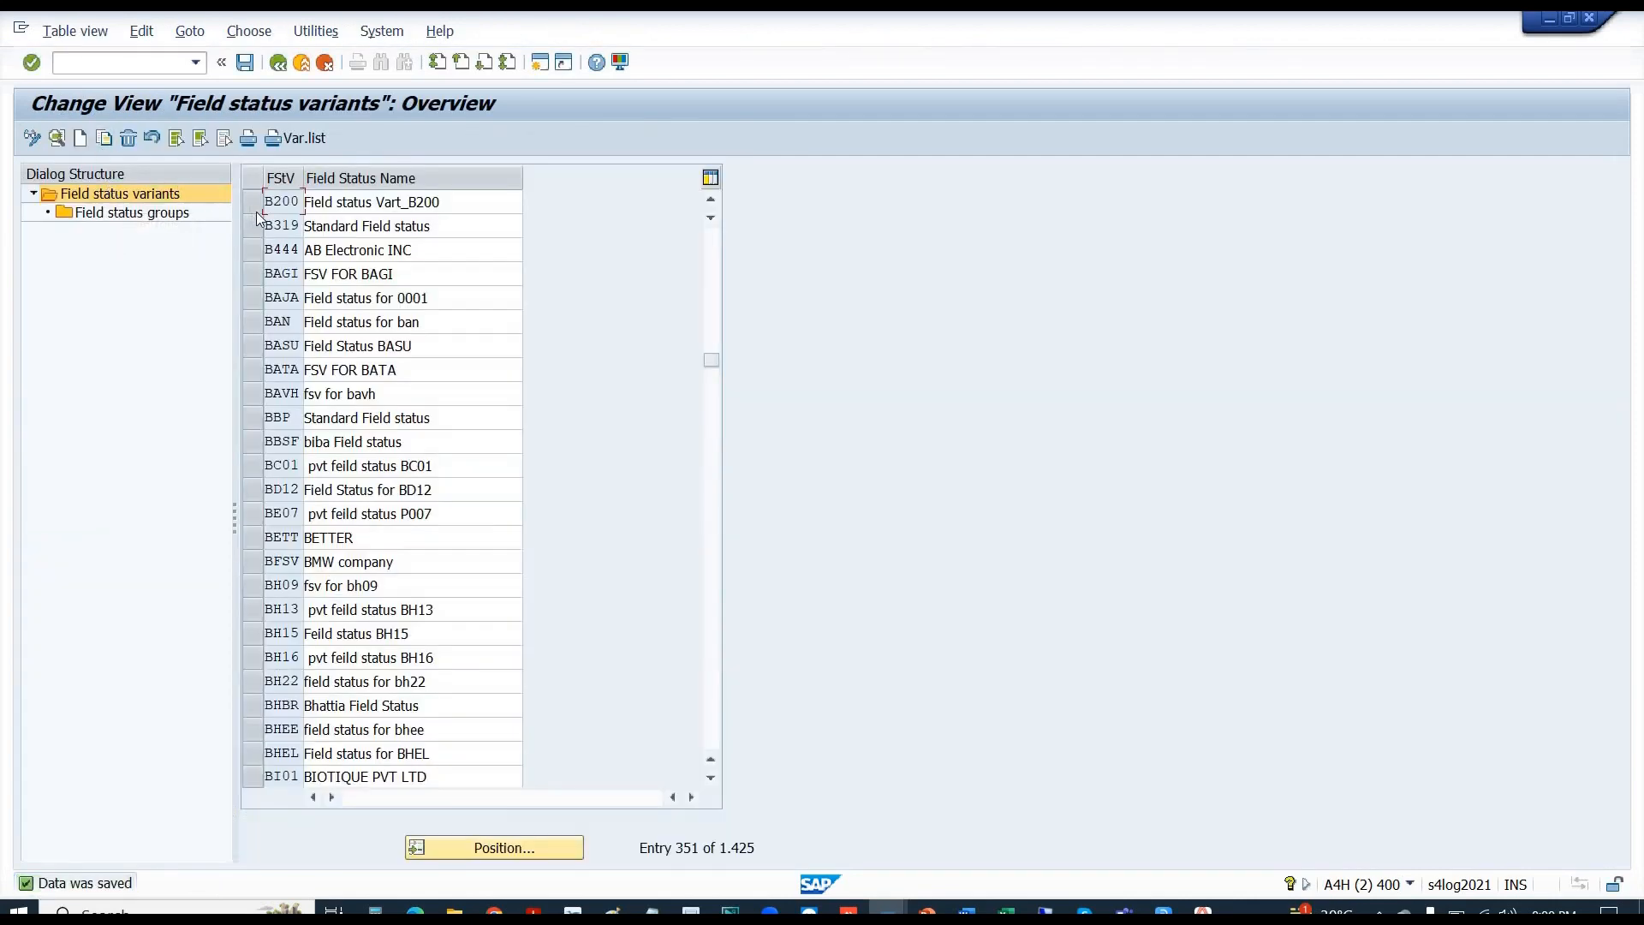
- Leave the field status variants overview and start a new variant entry
{"action": "left_click_drag", "start_coordinate": [716, 361], "coordinate": [733, 152]}
{"action": "left_click", "coordinate": [279, 64]}
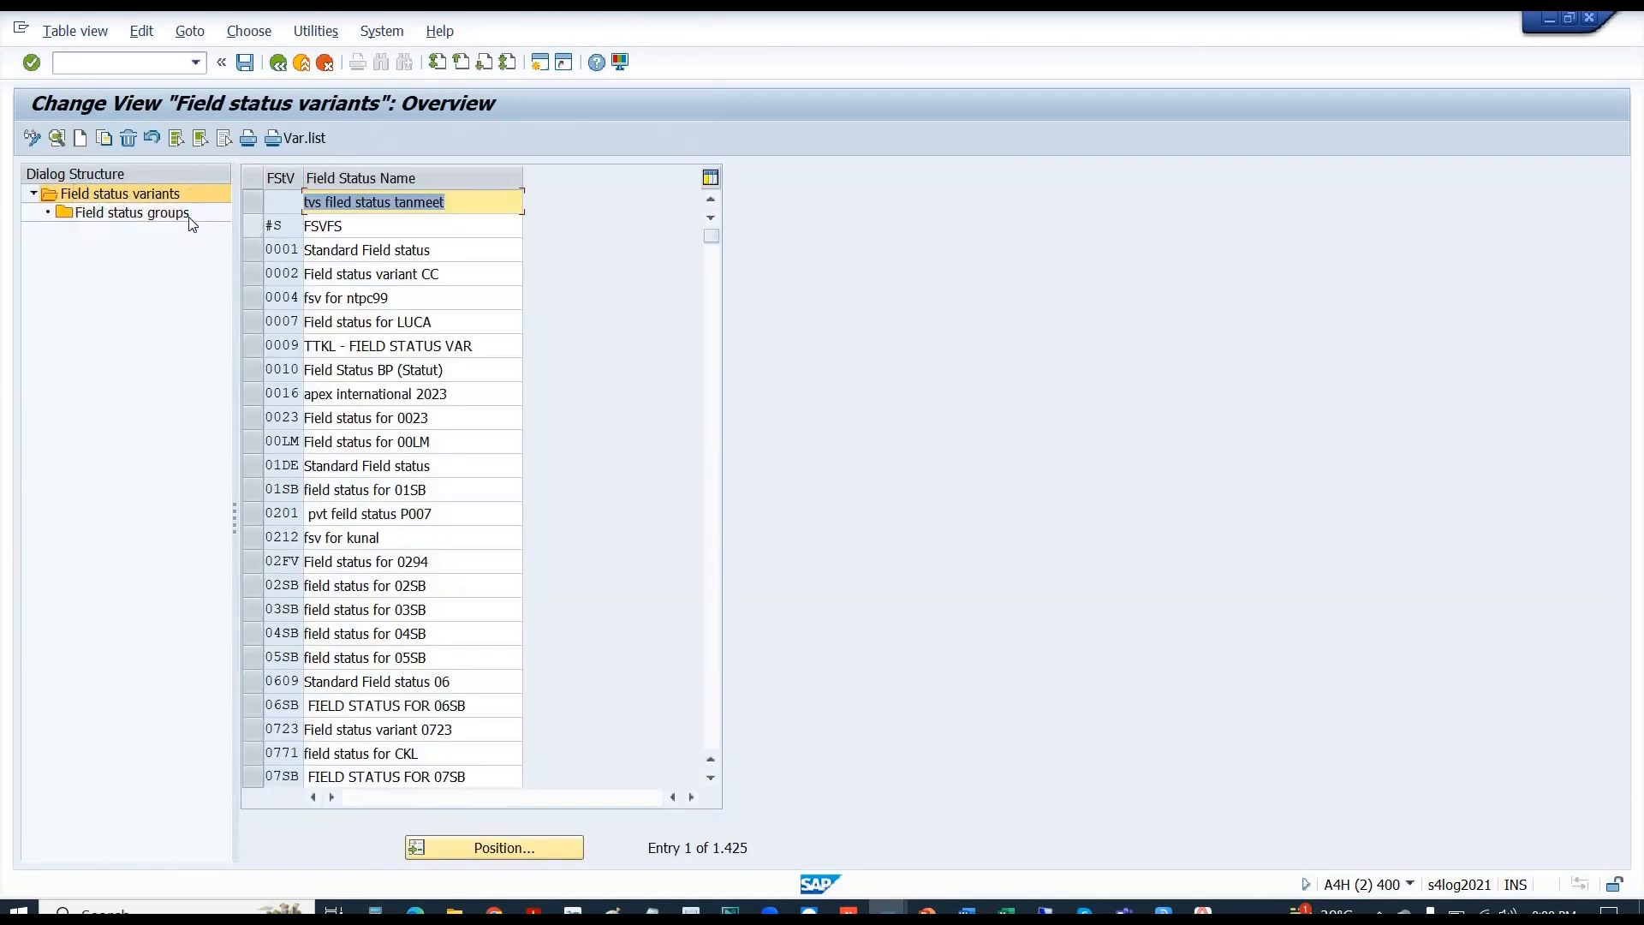
{"action": "left_click", "coordinate": [81, 139]}
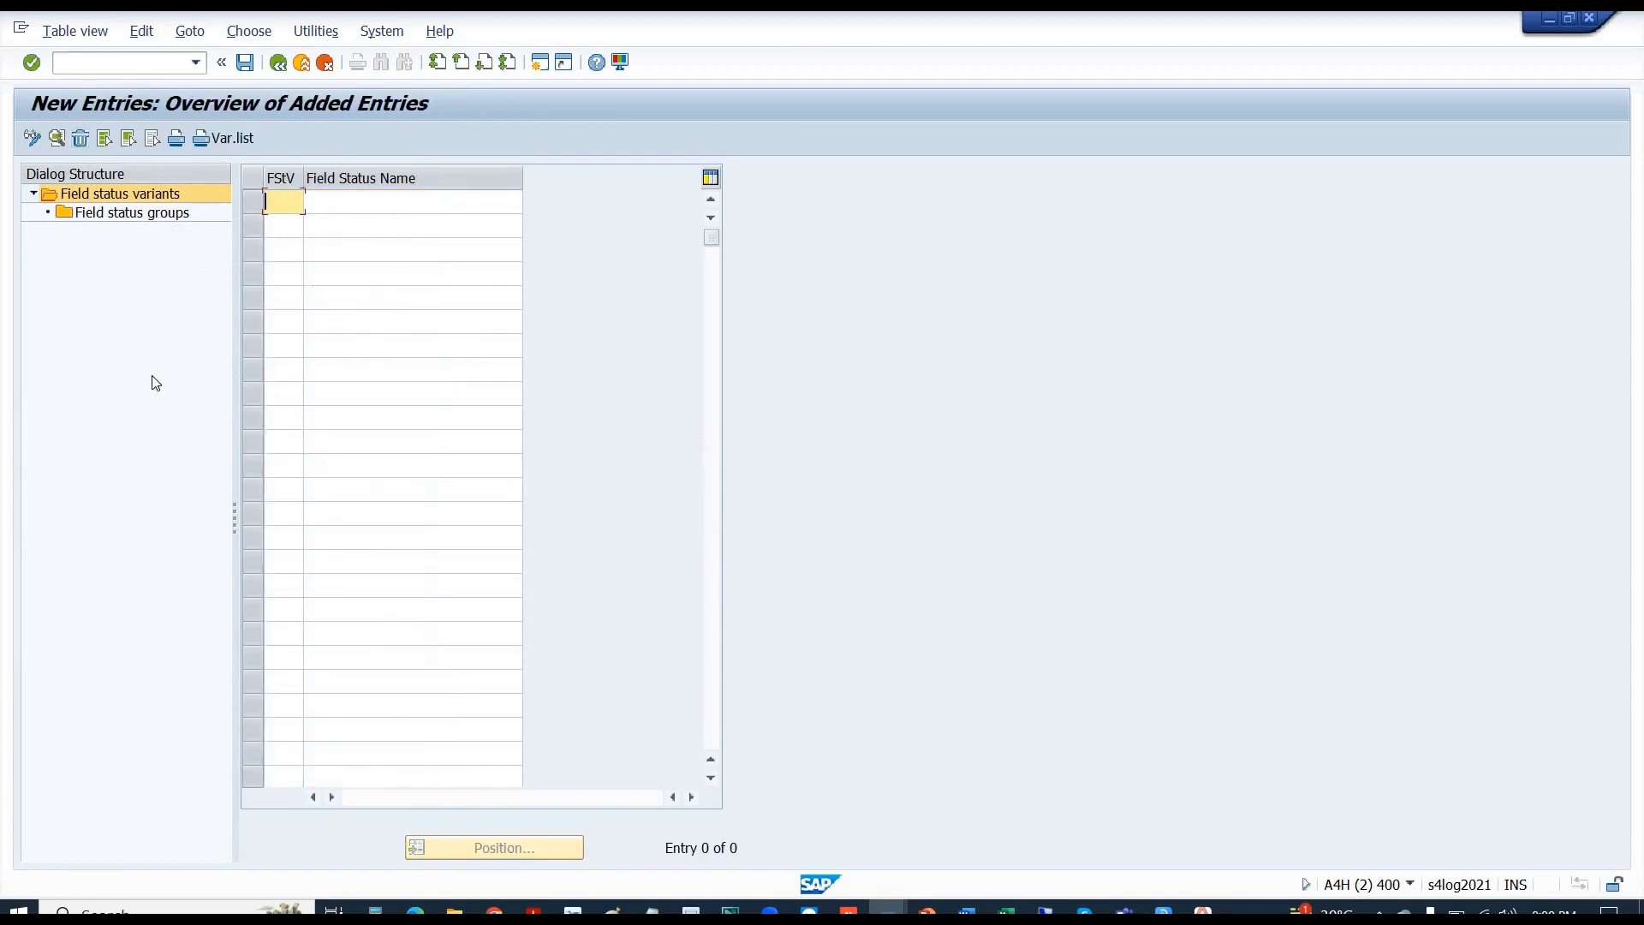
- Enter variant B110 named 'Field Status for B110' and save it under the customizing request
{"action": "type", "text": "b110"}
{"action": "key", "text": "Tab"}
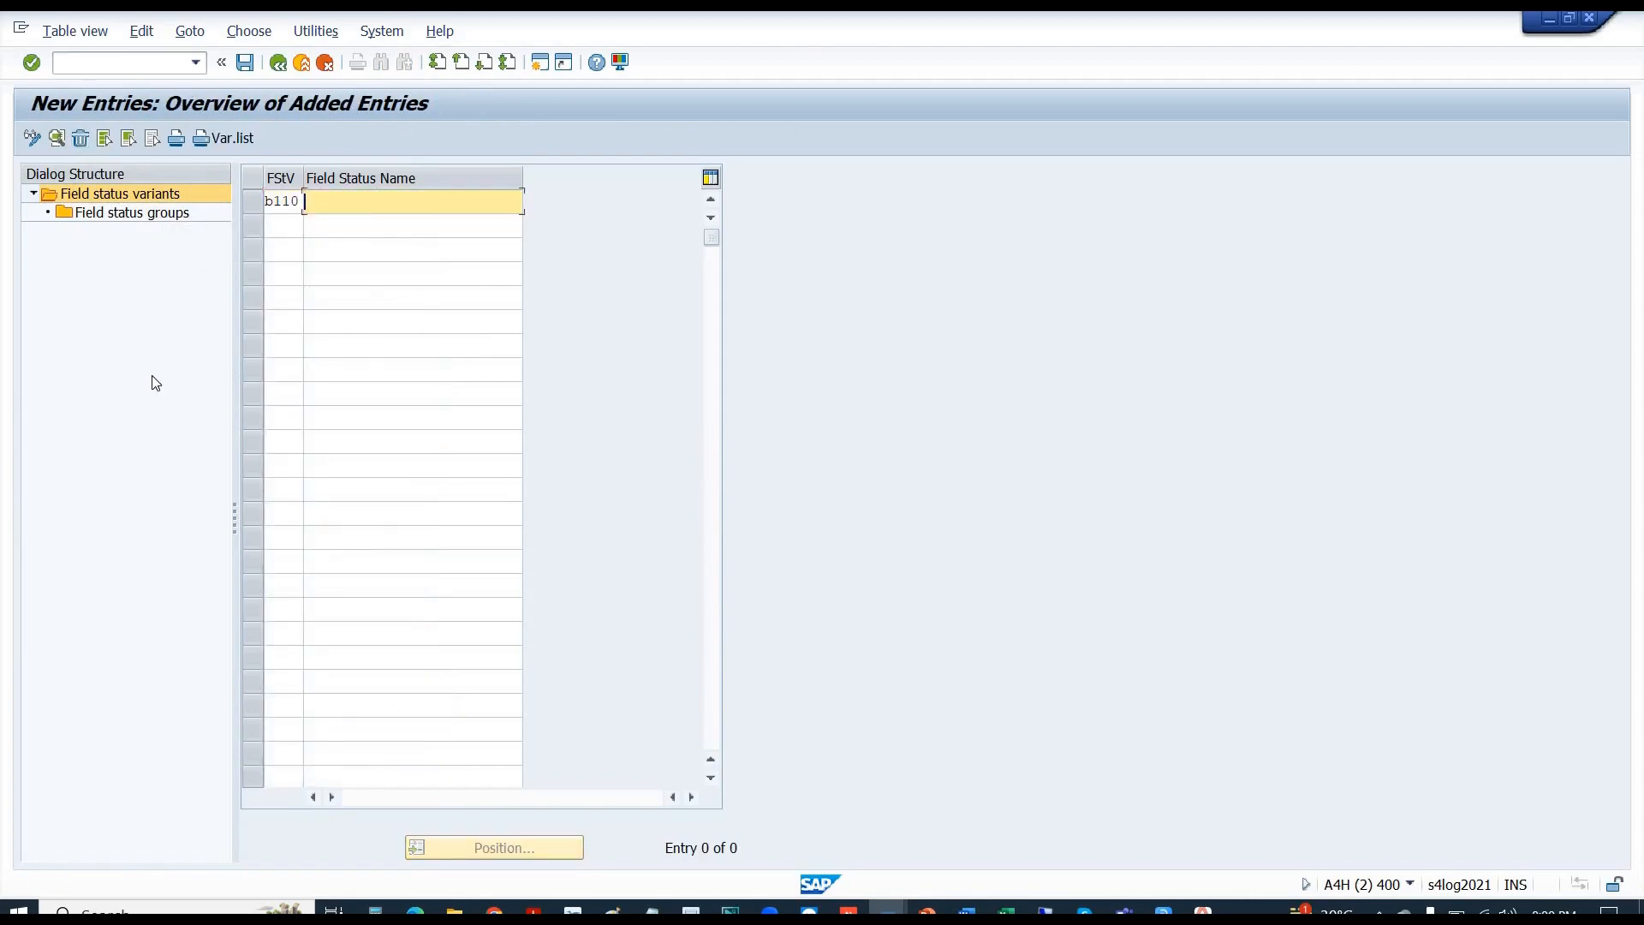
{"action": "type", "text": "f"}
{"action": "key", "text": "Down"}
{"action": "key", "text": "Return"}
{"action": "key", "text": "Return"}
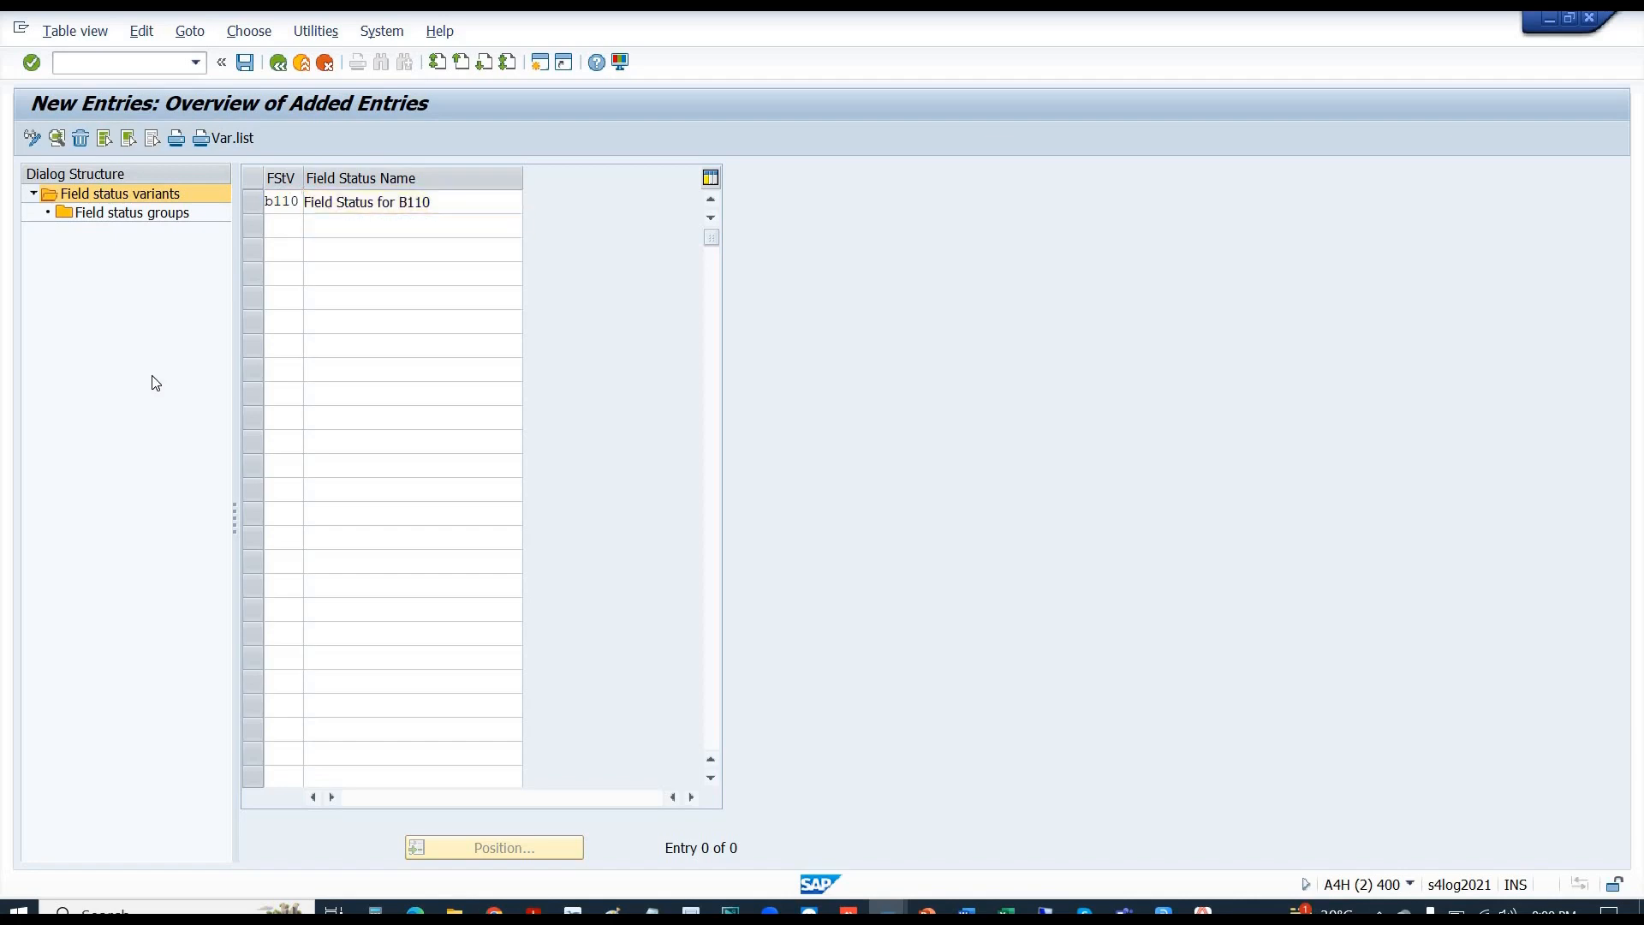
{"action": "left_click", "coordinate": [245, 64]}
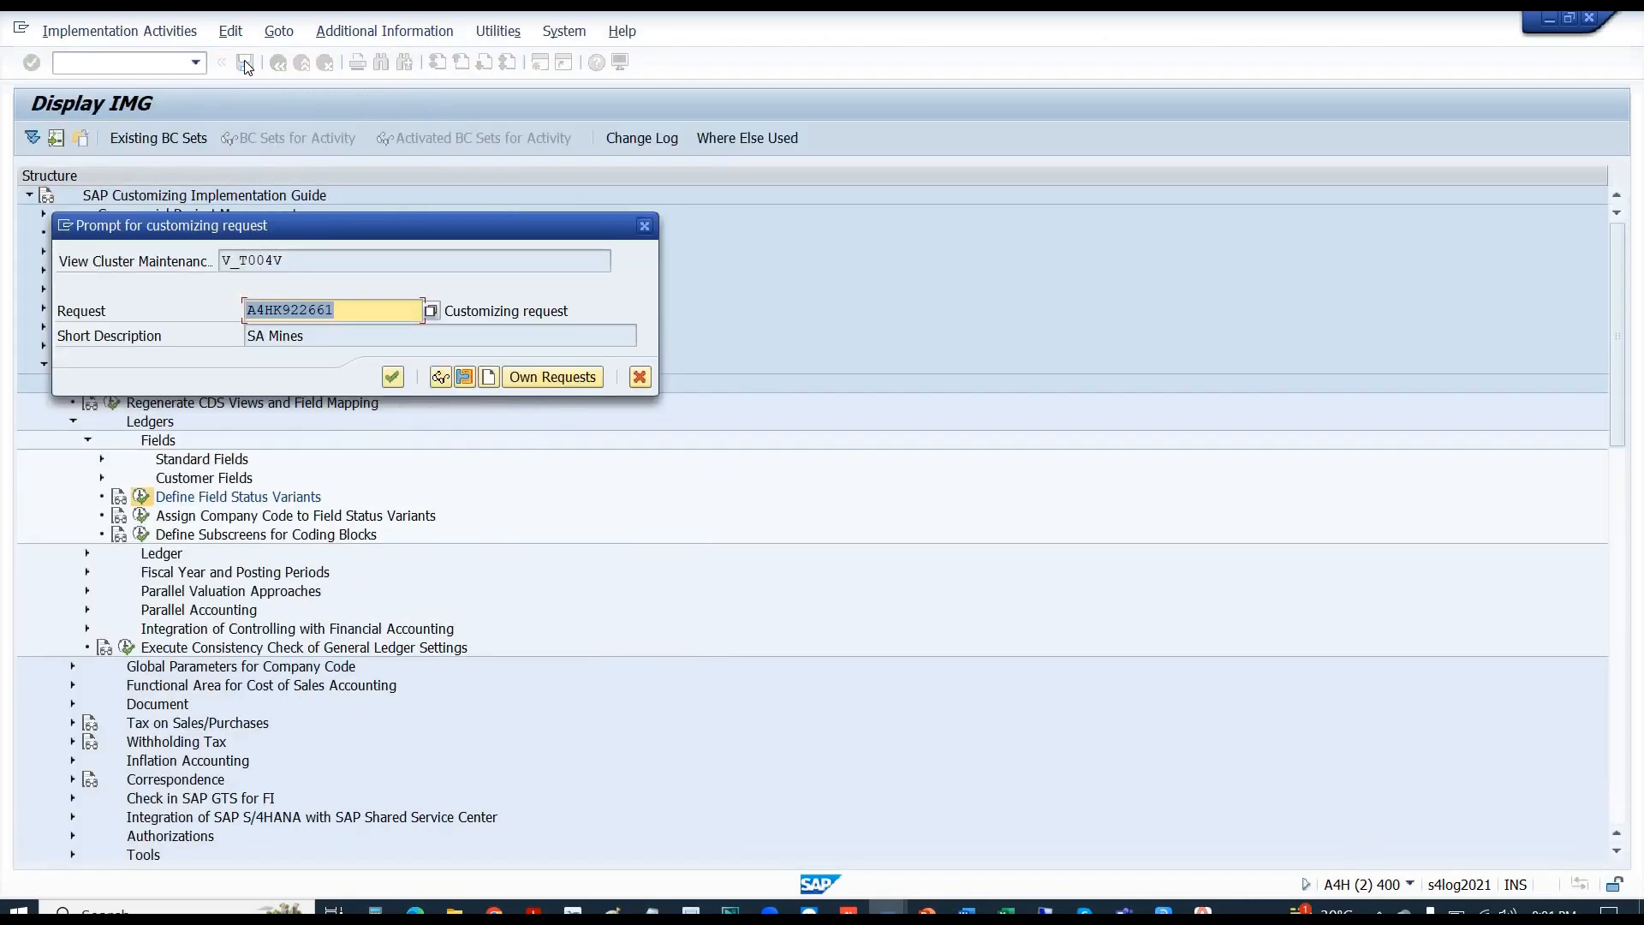
{"action": "key", "text": "Return"}
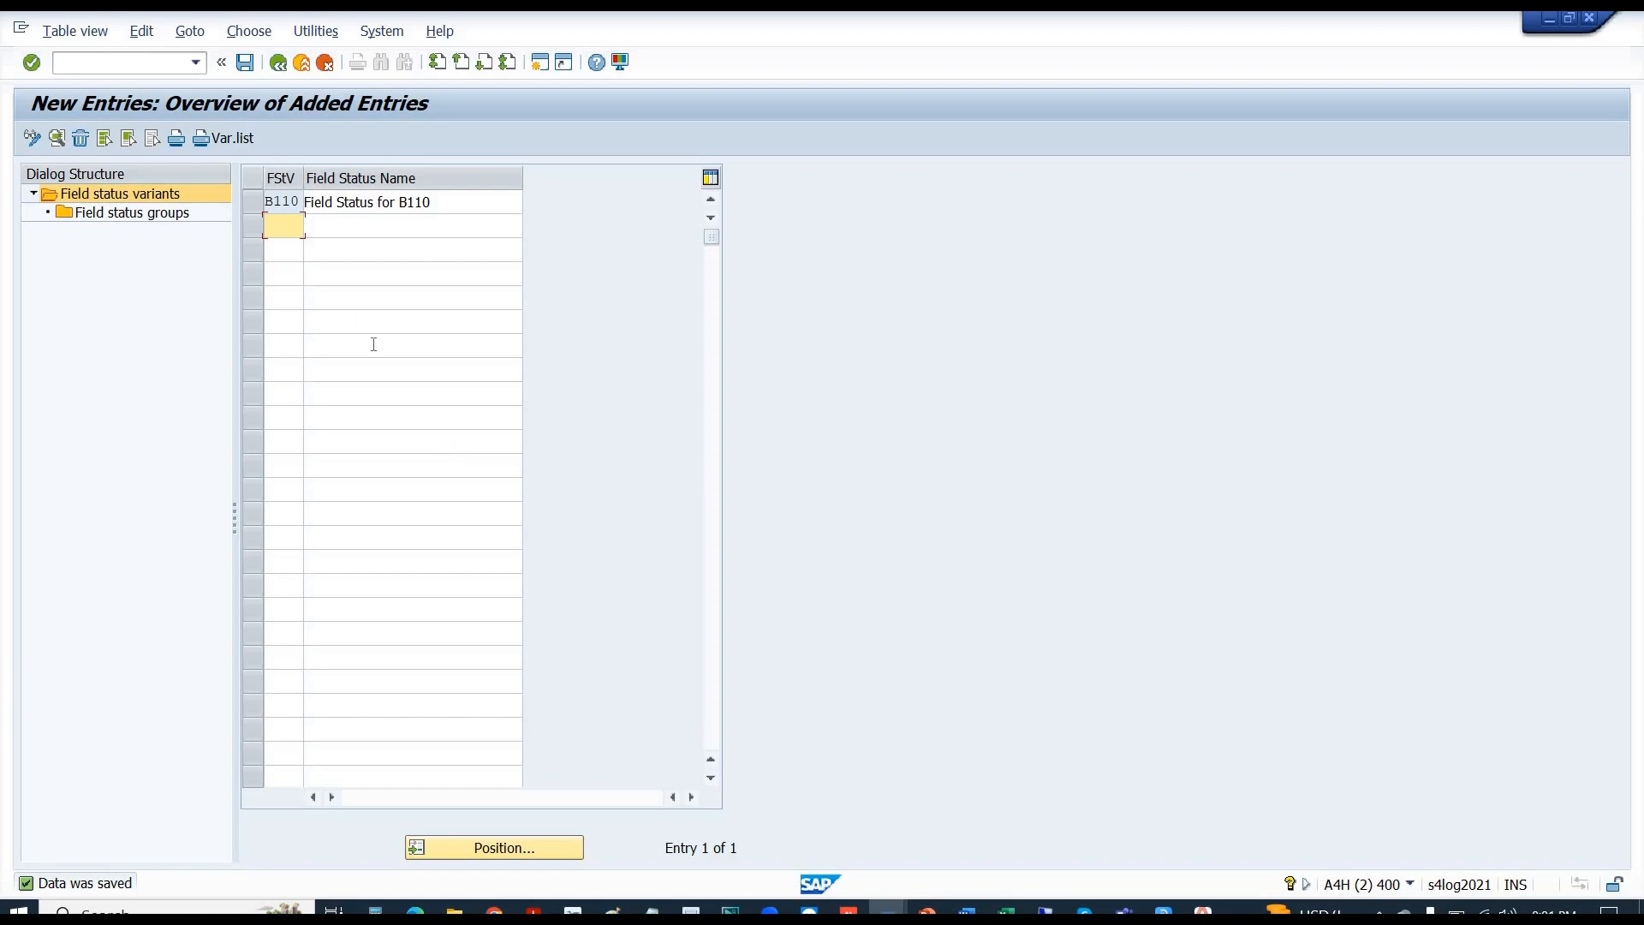
- Under B110's field status groups, add group 1000 'Group for Expense GLs' and save
{"action": "left_click", "coordinate": [247, 209]}
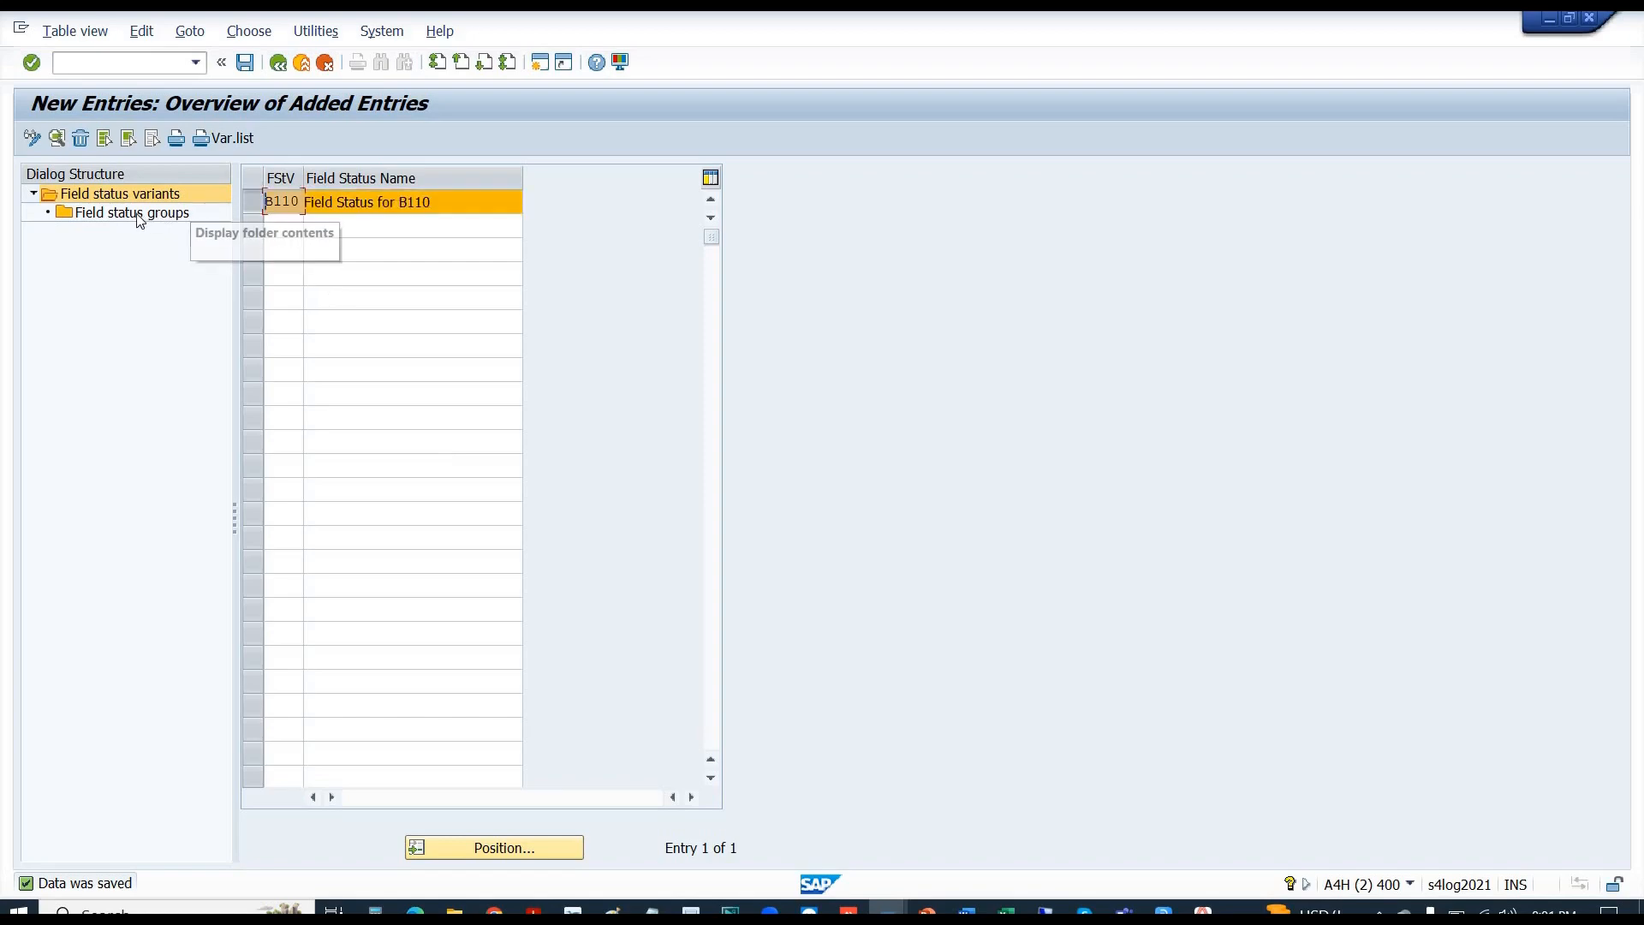
{"action": "double_click", "coordinate": [92, 217]}
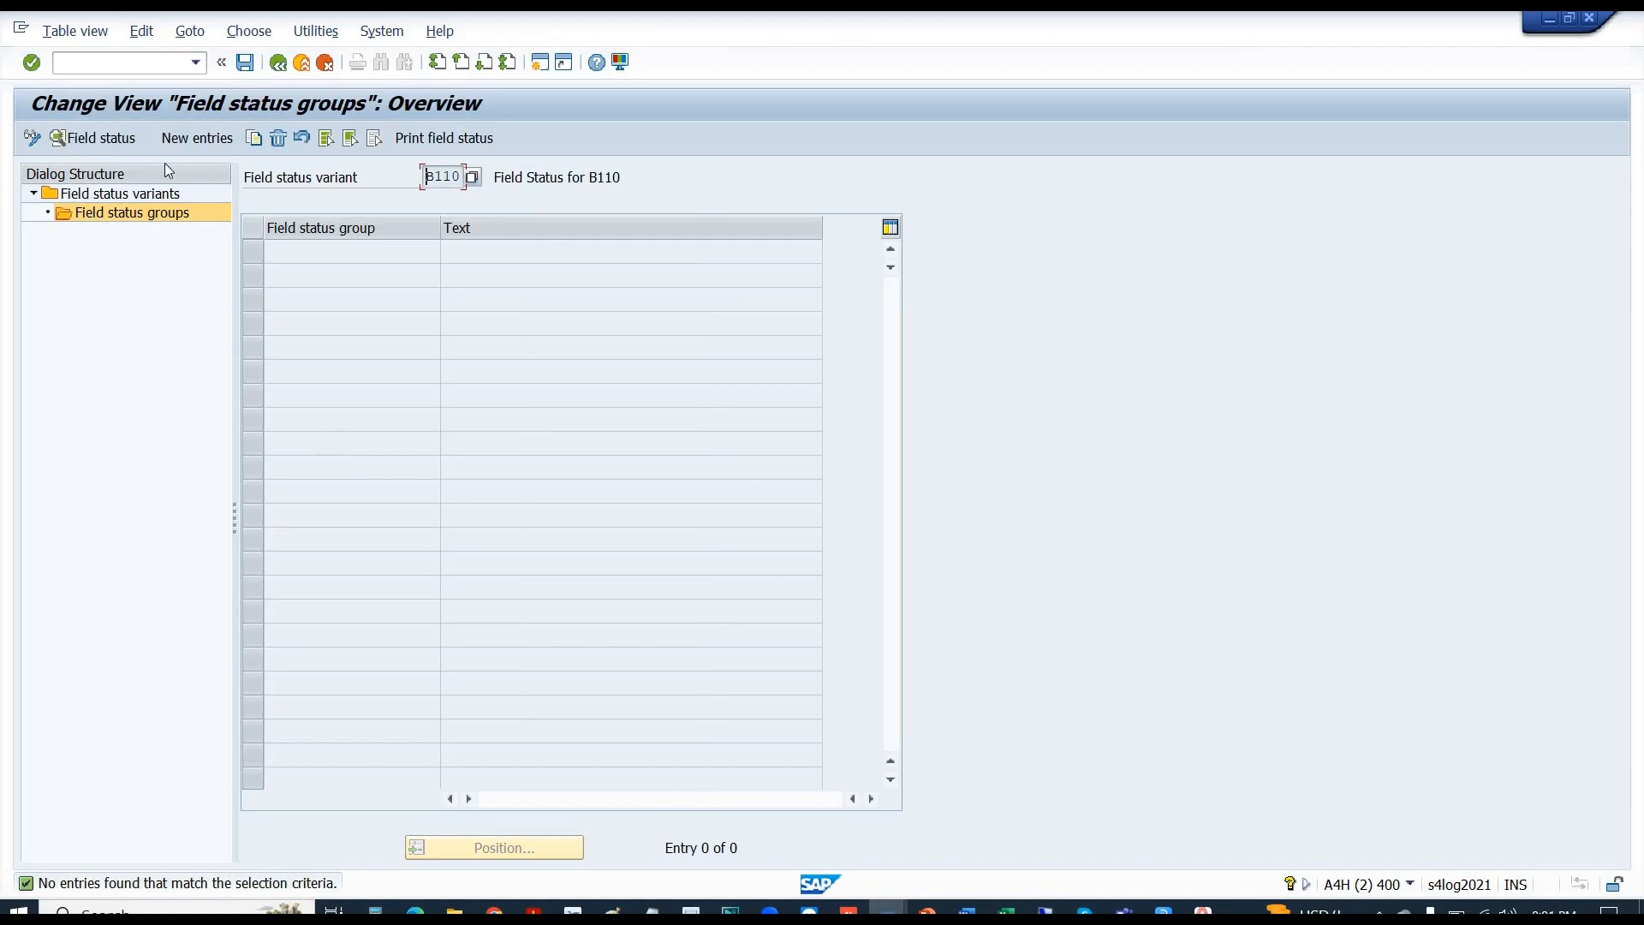
{"action": "left_click", "coordinate": [195, 143]}
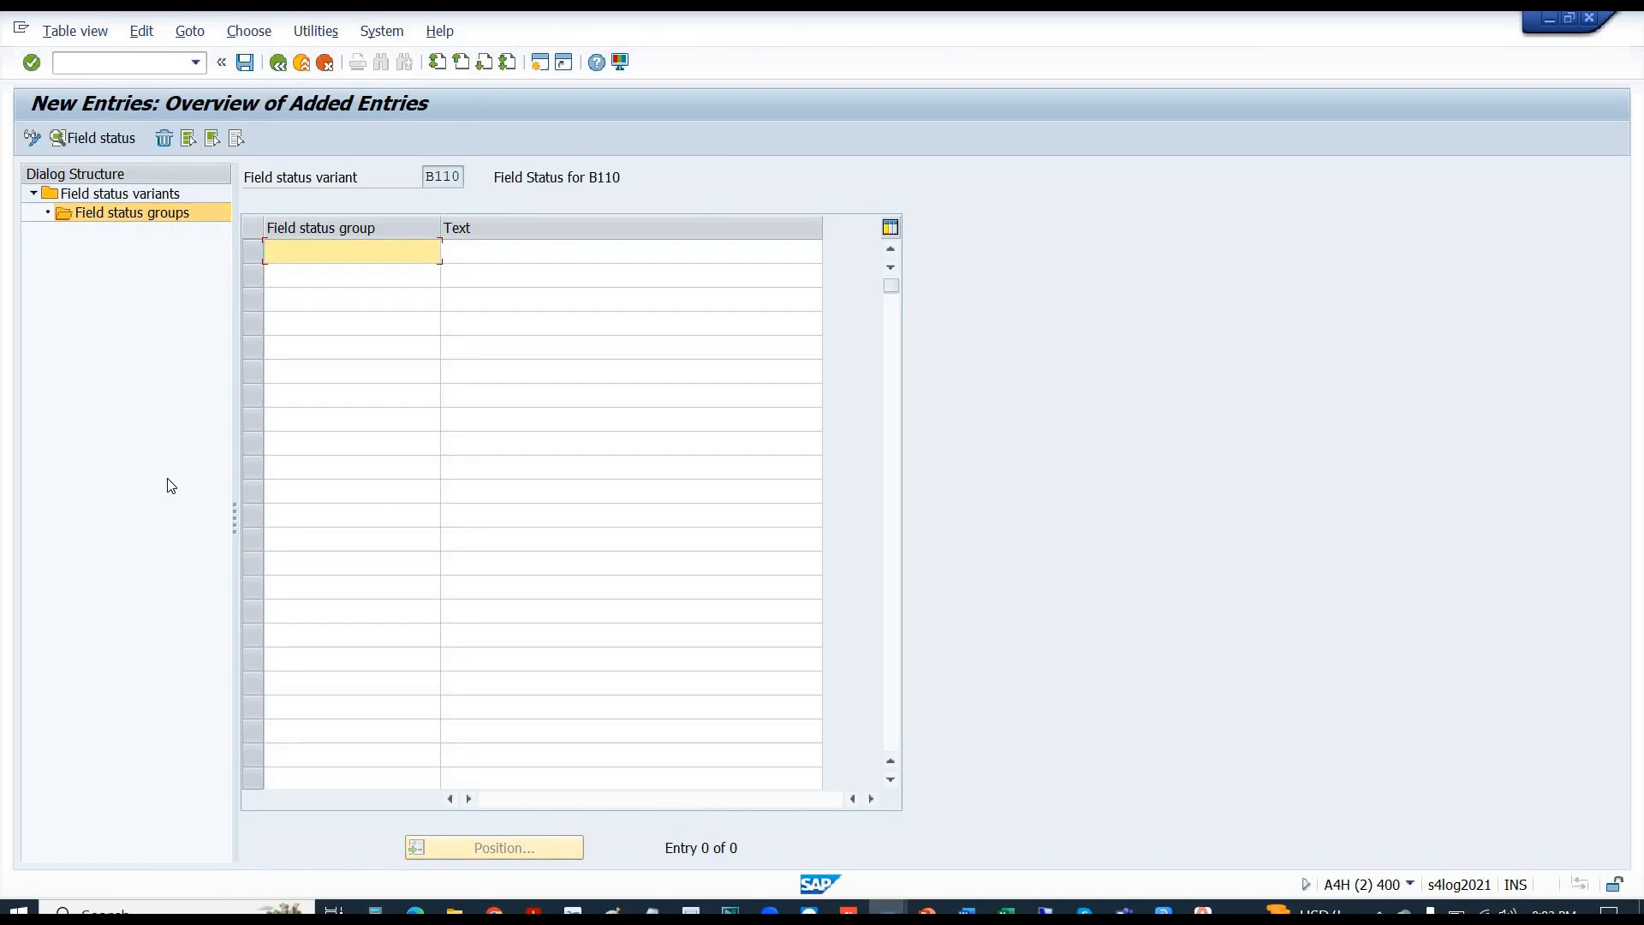
{"action": "type", "text": "1000"}
{"action": "key", "text": "Tab"}
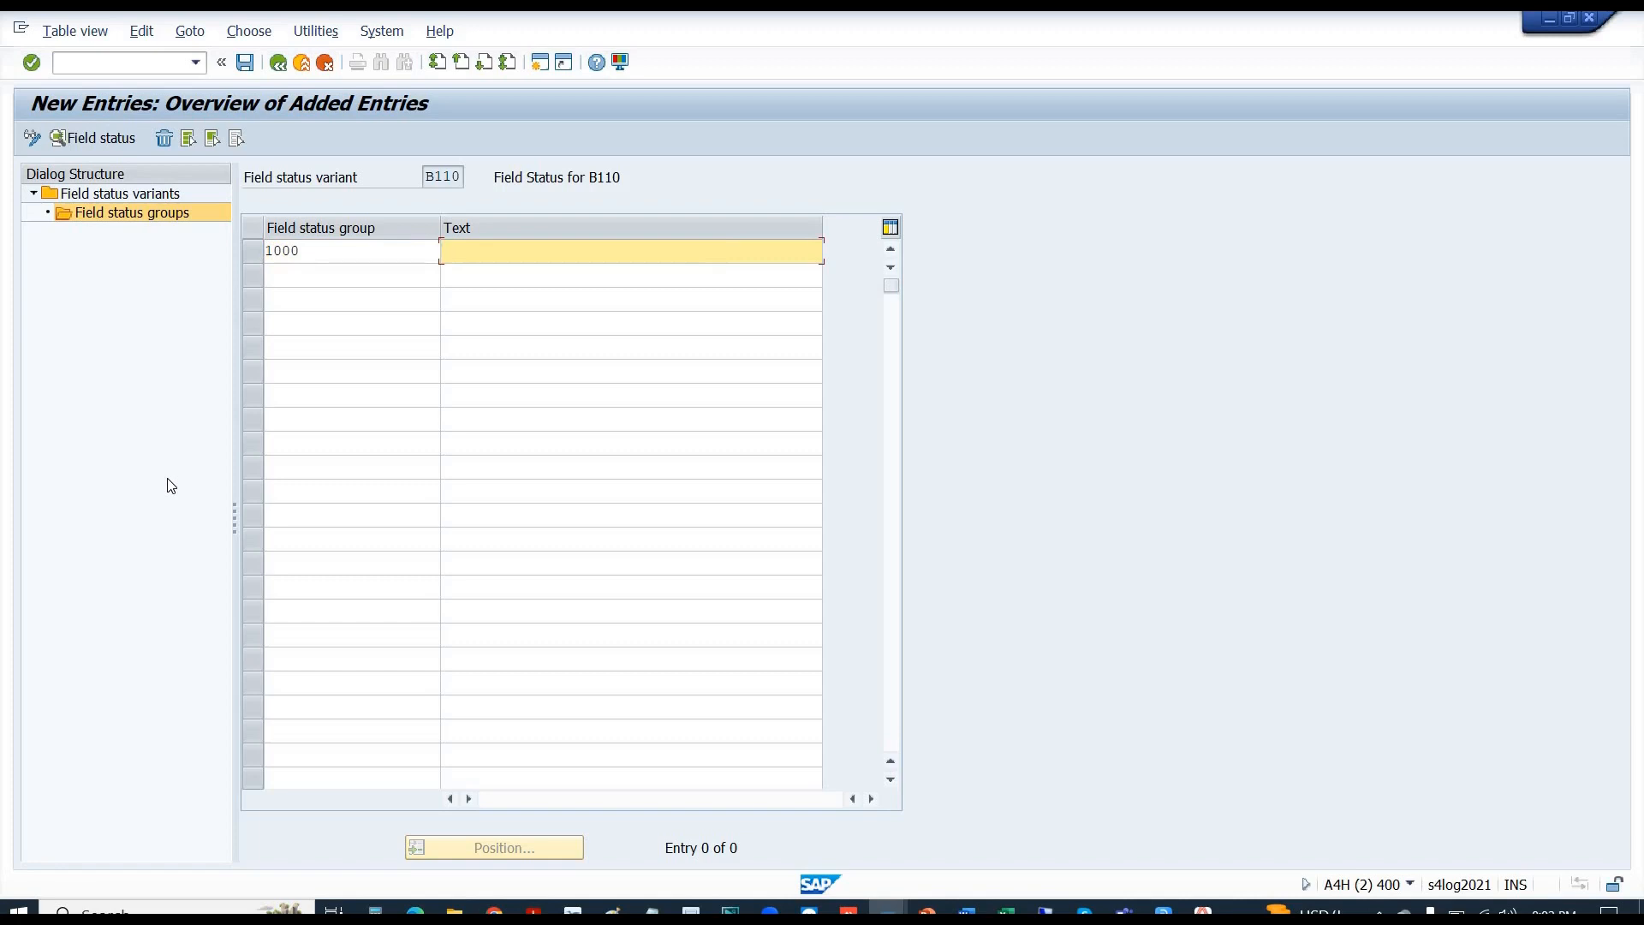
{"action": "type", "text": "Group for Expense GLs"}
{"action": "key", "text": "Return"}
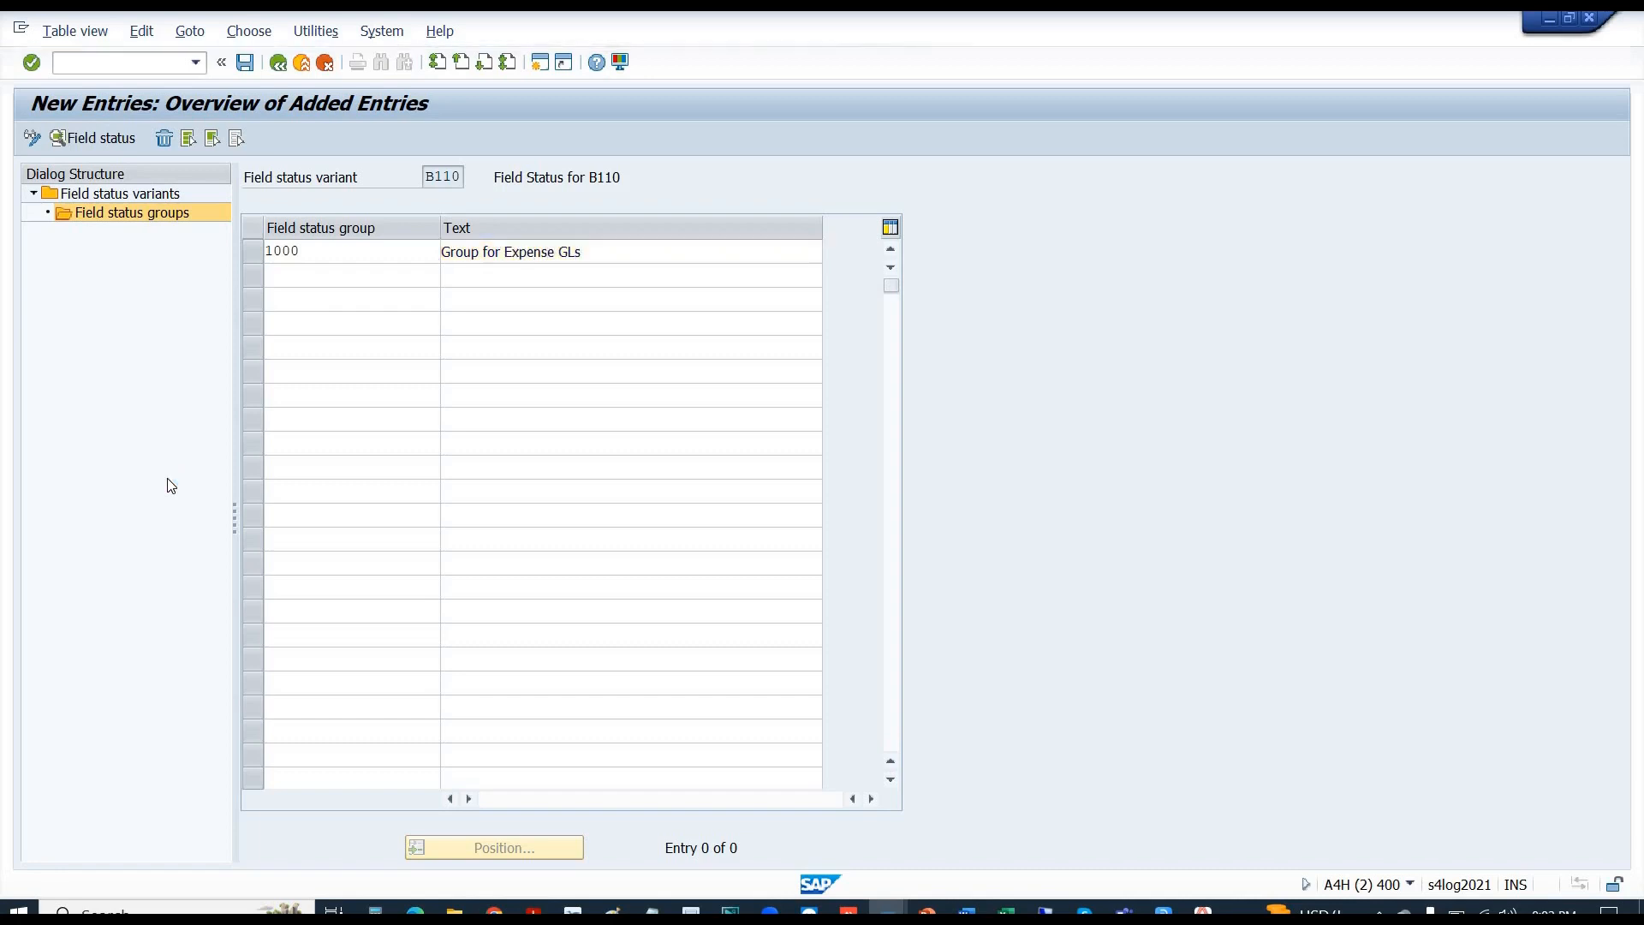
{"action": "left_click", "coordinate": [245, 62]}
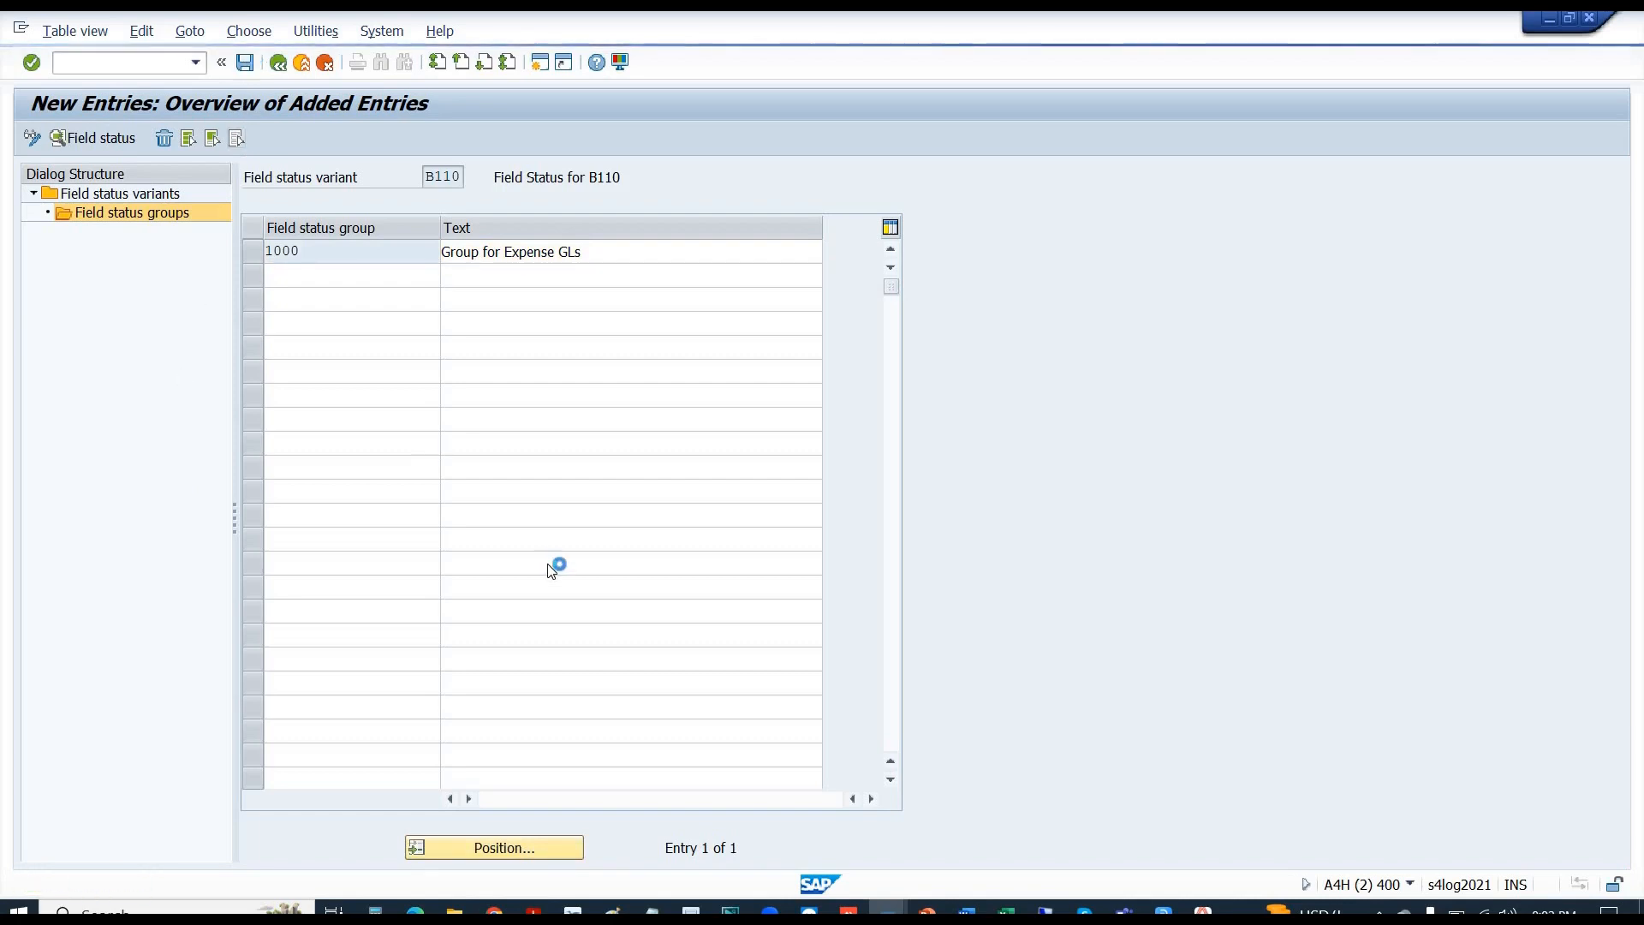
{"action": "left_click", "coordinate": [251, 259]}
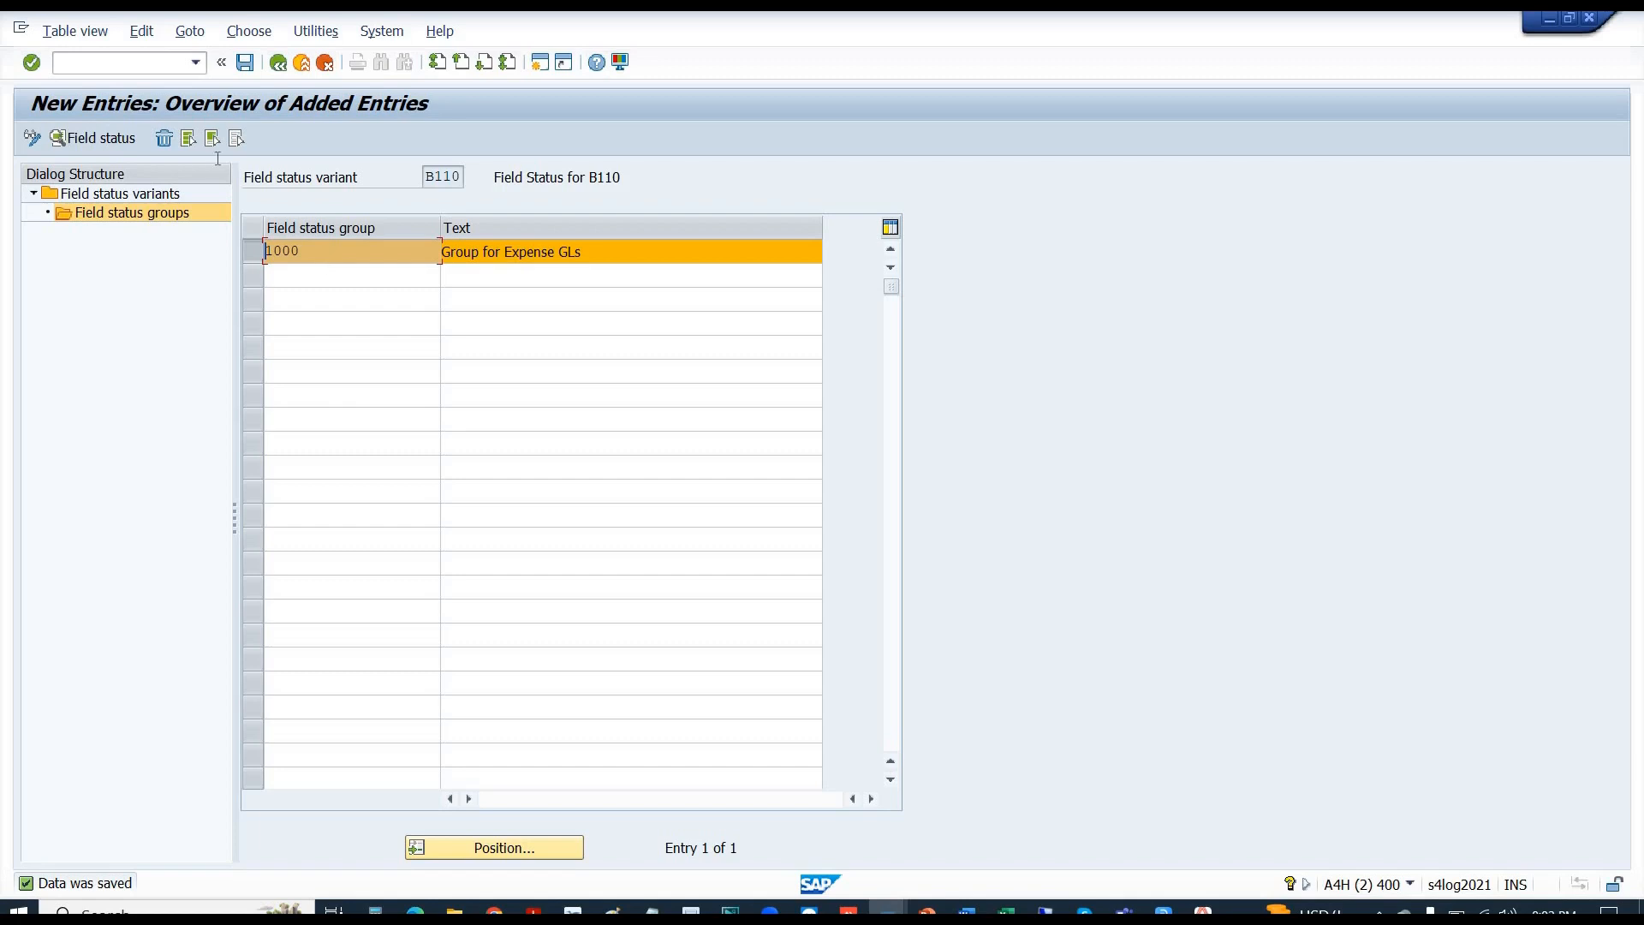
- Open group 1000's General Data field statuses, then switch to the Excel notes
{"action": "left_click", "coordinate": [89, 139]}
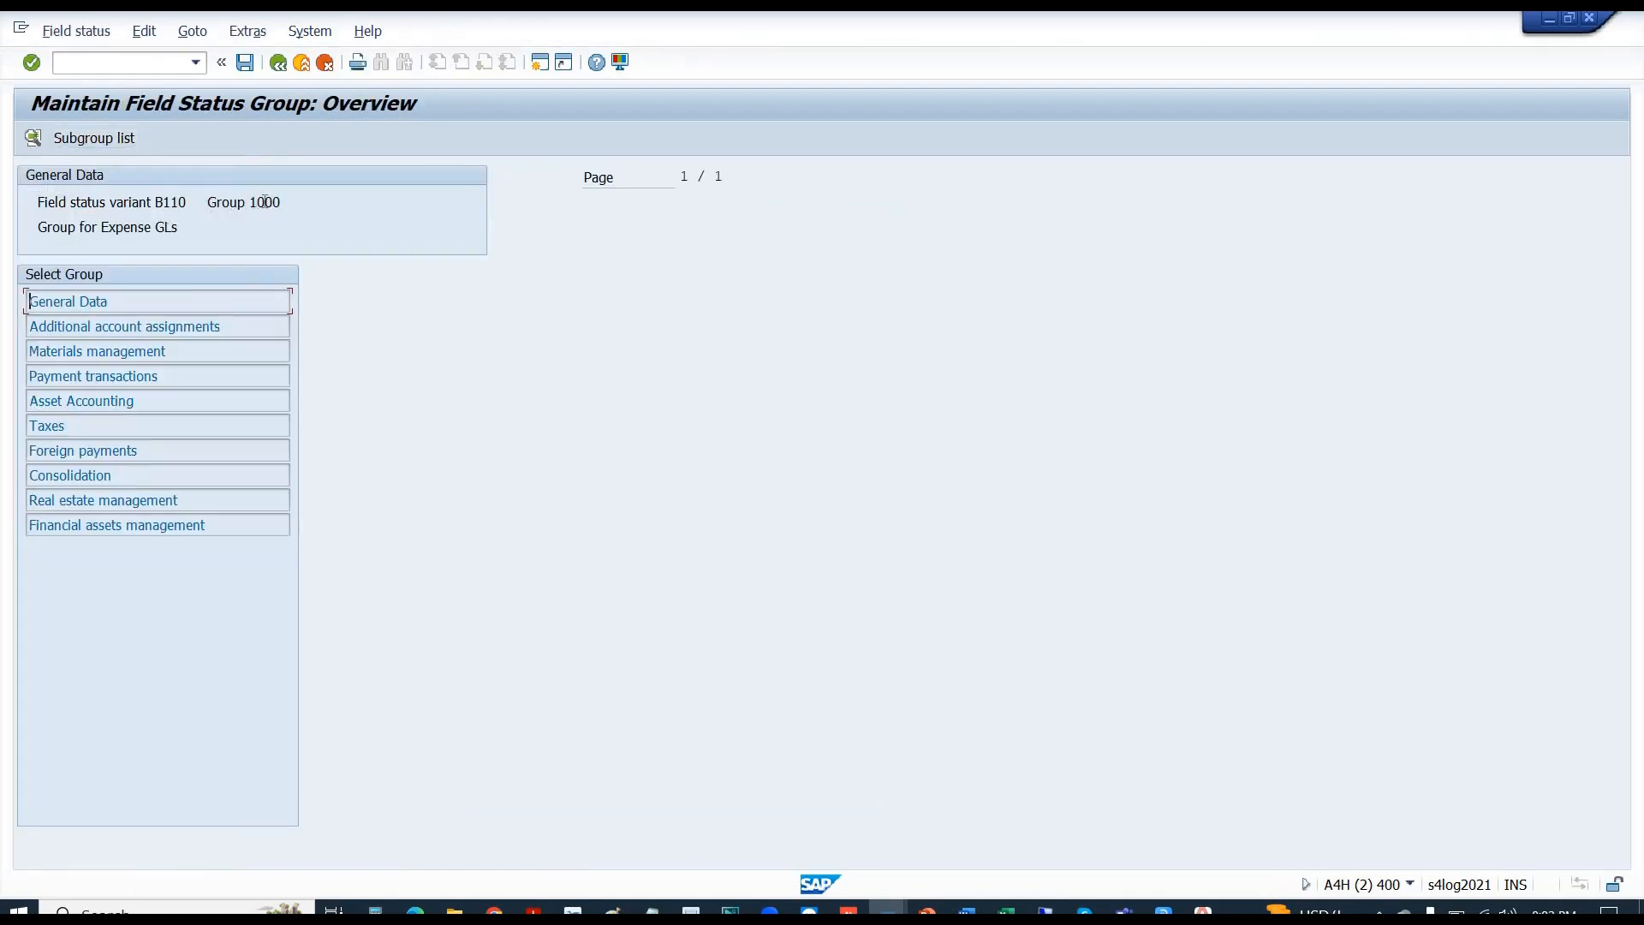
{"action": "left_click_drag", "start_coordinate": [255, 202], "coordinate": [289, 202]}
{"action": "double_click", "coordinate": [83, 301]}
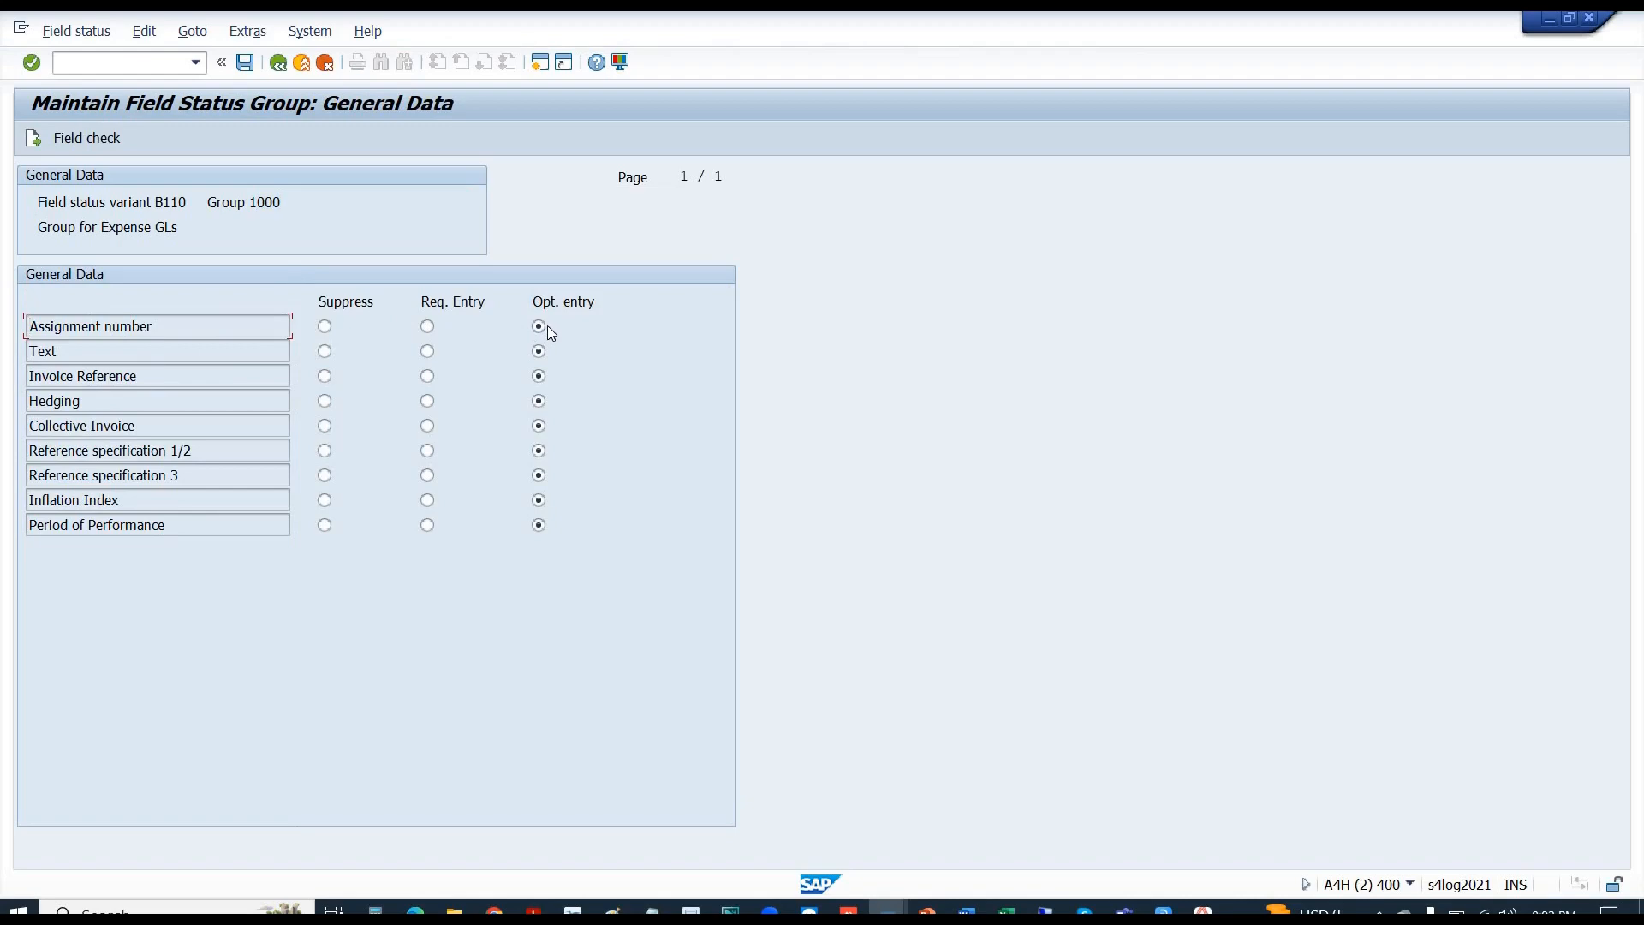
{"action": "key", "text": "alt+Tab"}
{"action": "key", "text": "alt+Tab"}
{"action": "key", "text": "alt+Tab"}
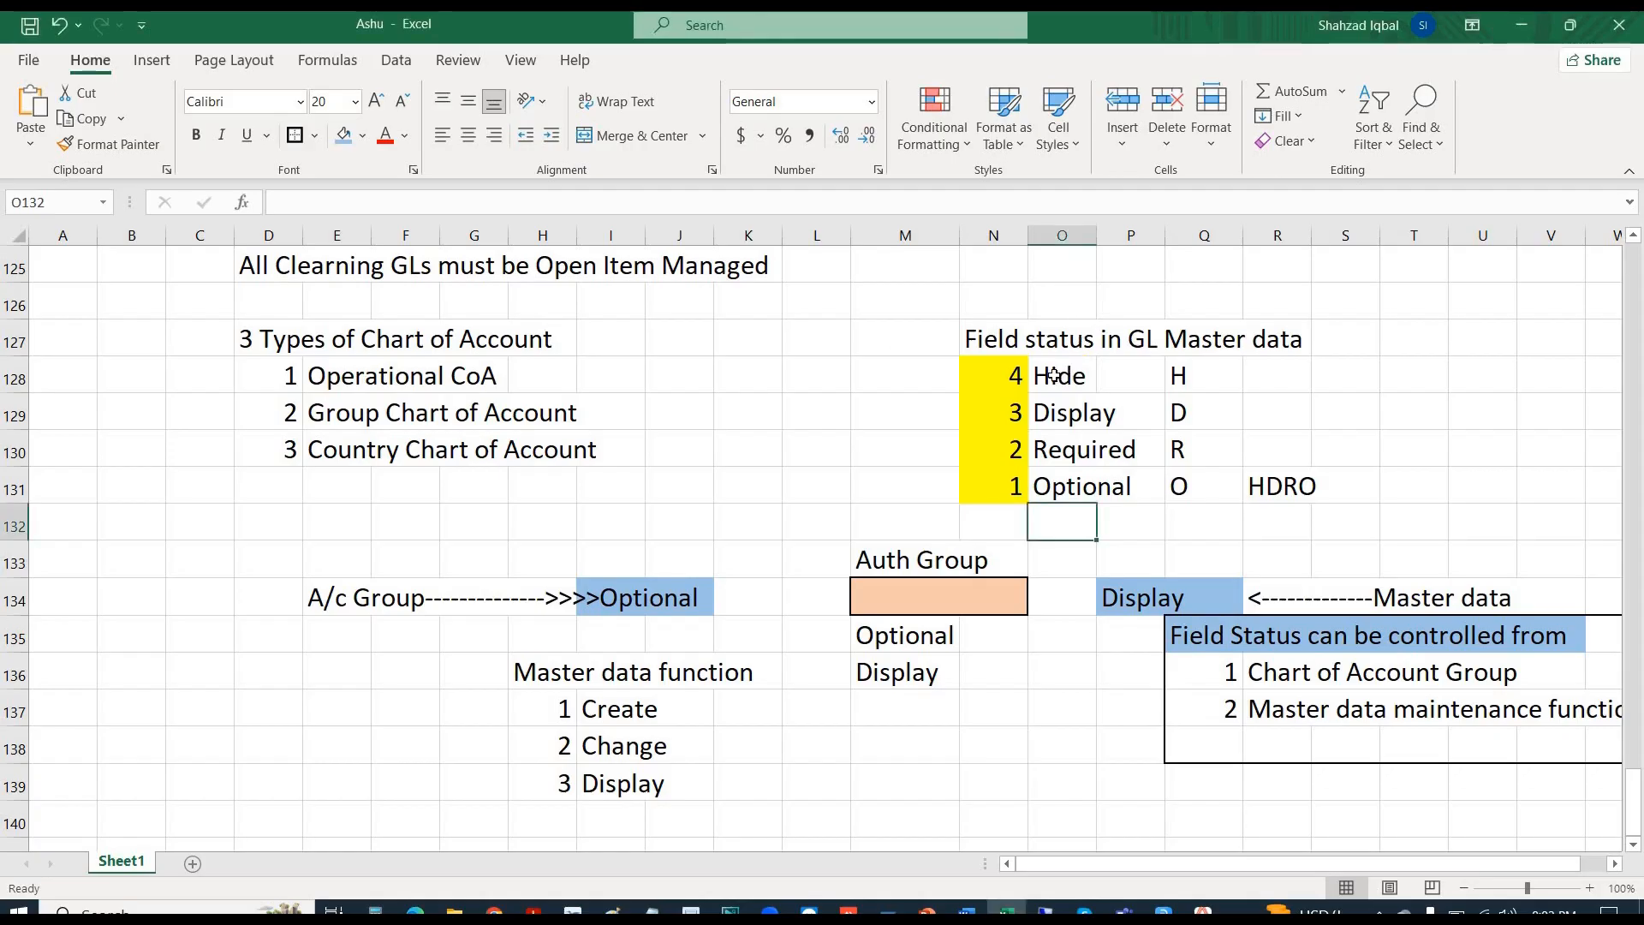
- Fill the Hide row (O128:R128) of the field status notes red
{"action": "left_click", "coordinate": [1055, 377]}
{"action": "left_click", "coordinate": [1062, 412]}
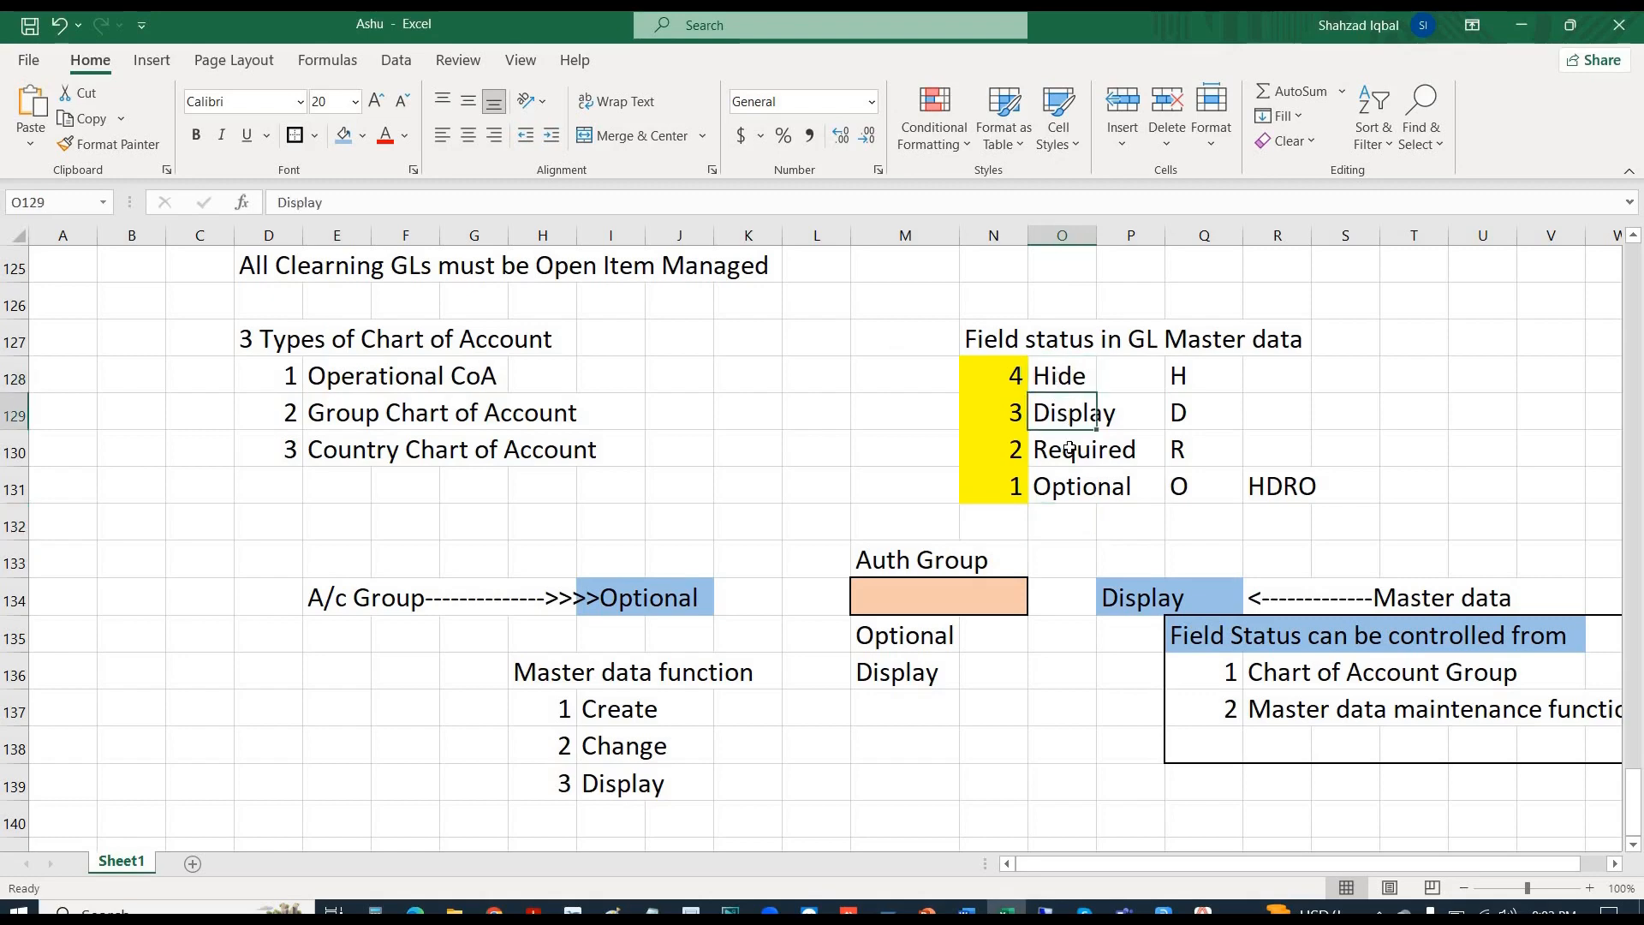
{"action": "left_click", "coordinate": [1063, 454]}
{"action": "left_click", "coordinate": [1070, 489]}
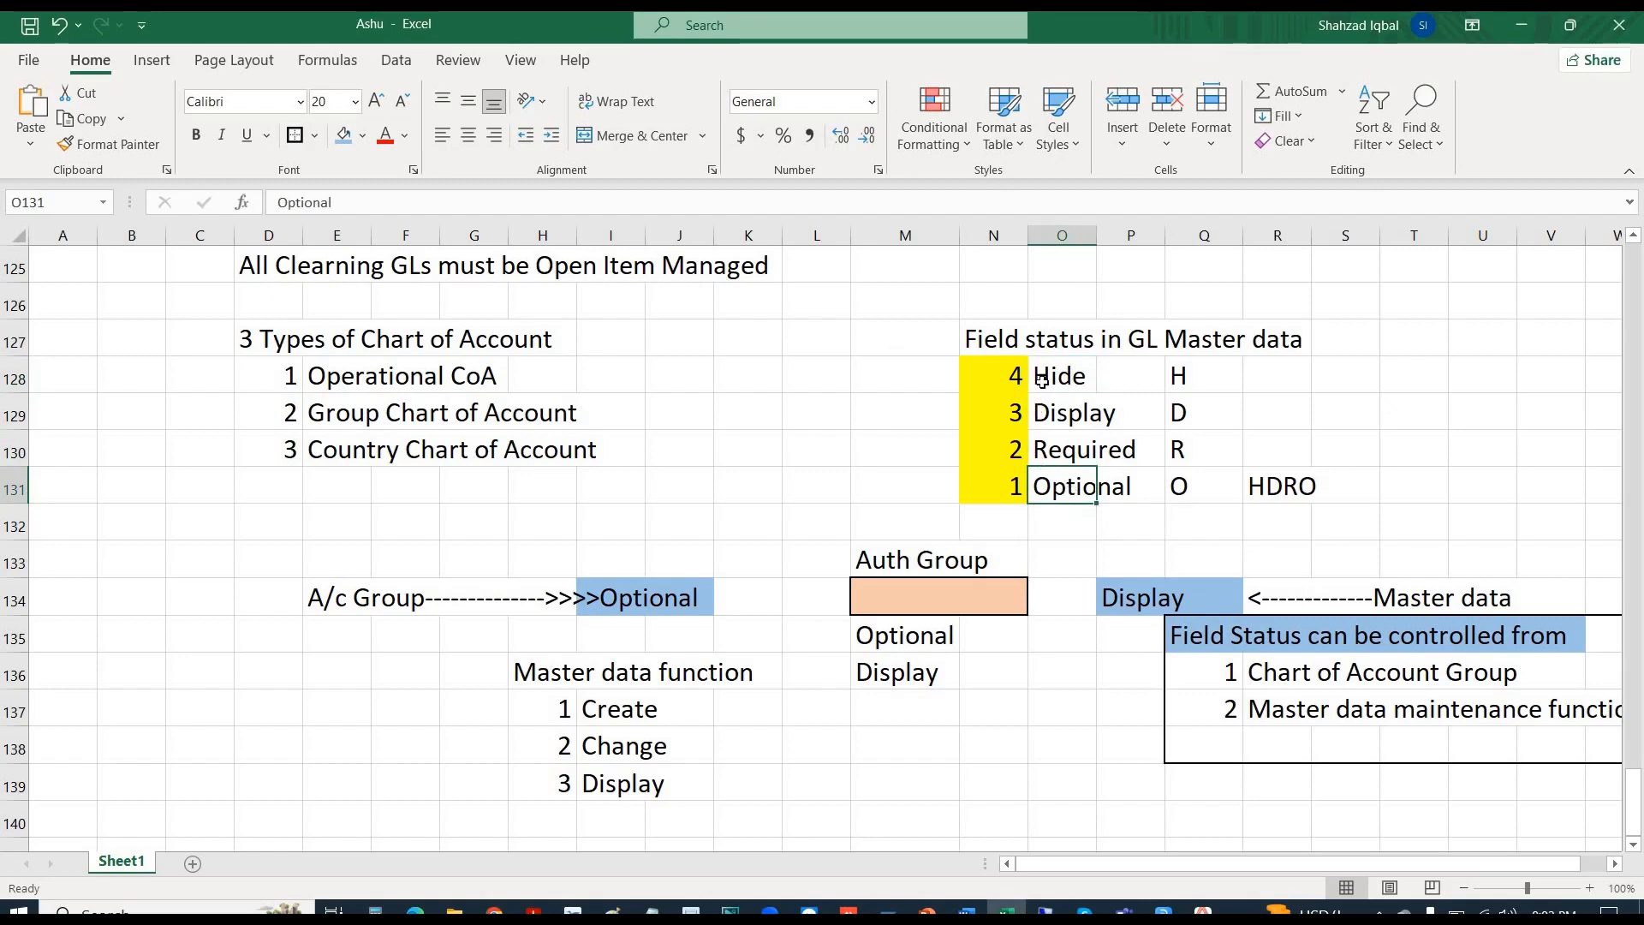
{"action": "left_click_drag", "start_coordinate": [1042, 380], "coordinate": [1270, 389]}
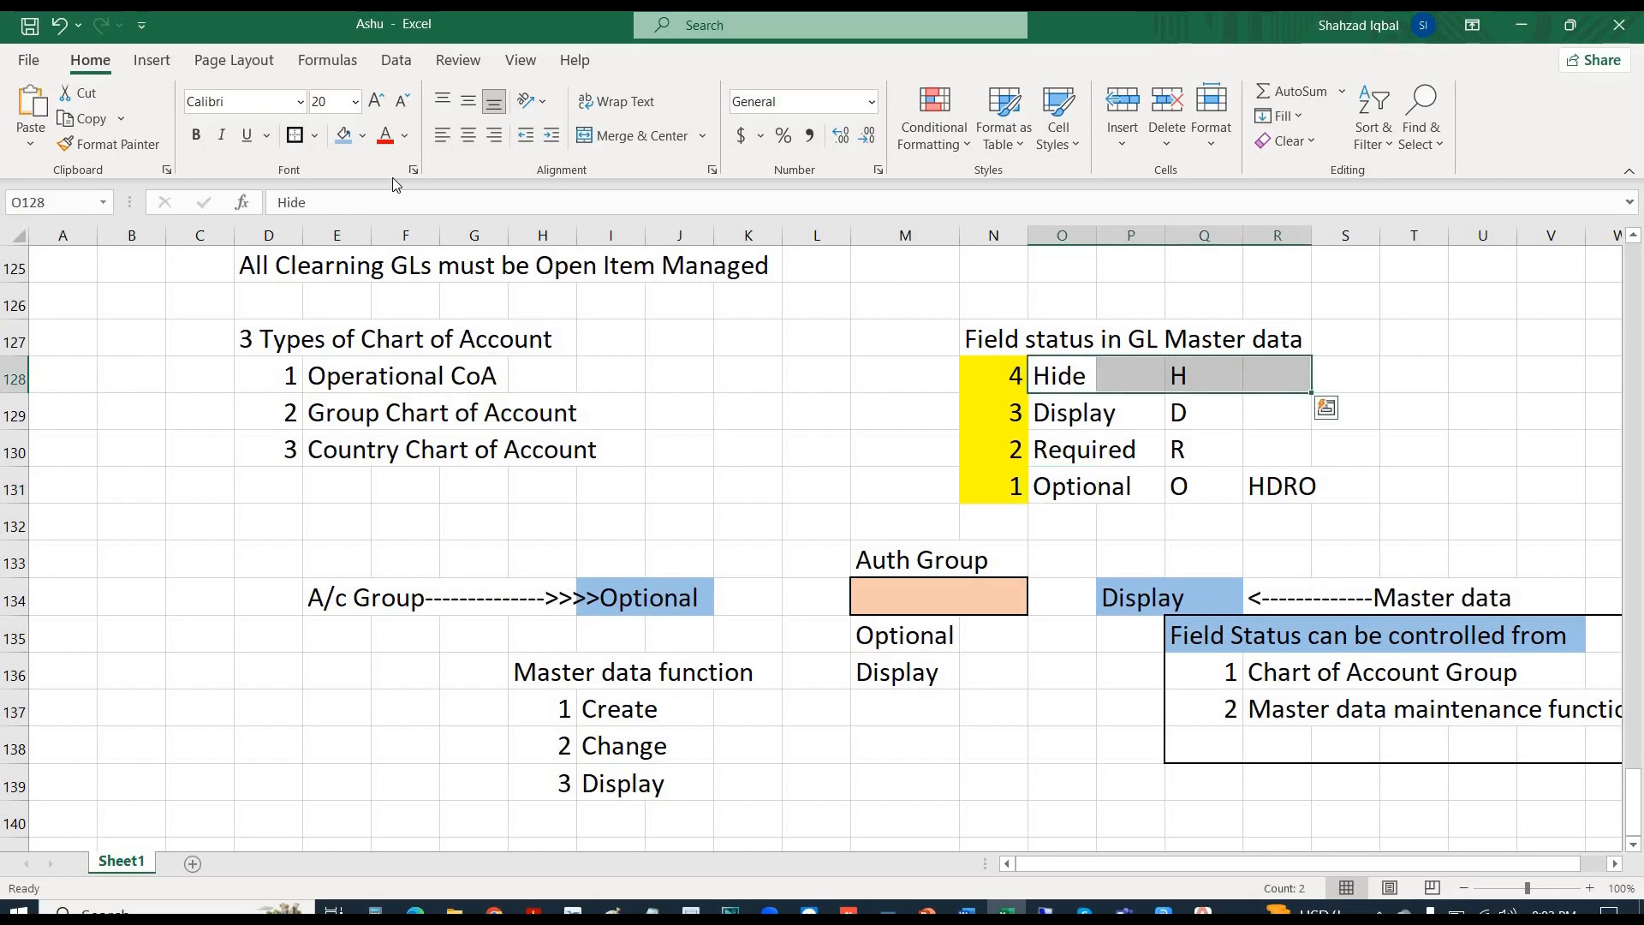
{"action": "left_click", "coordinate": [363, 135]}
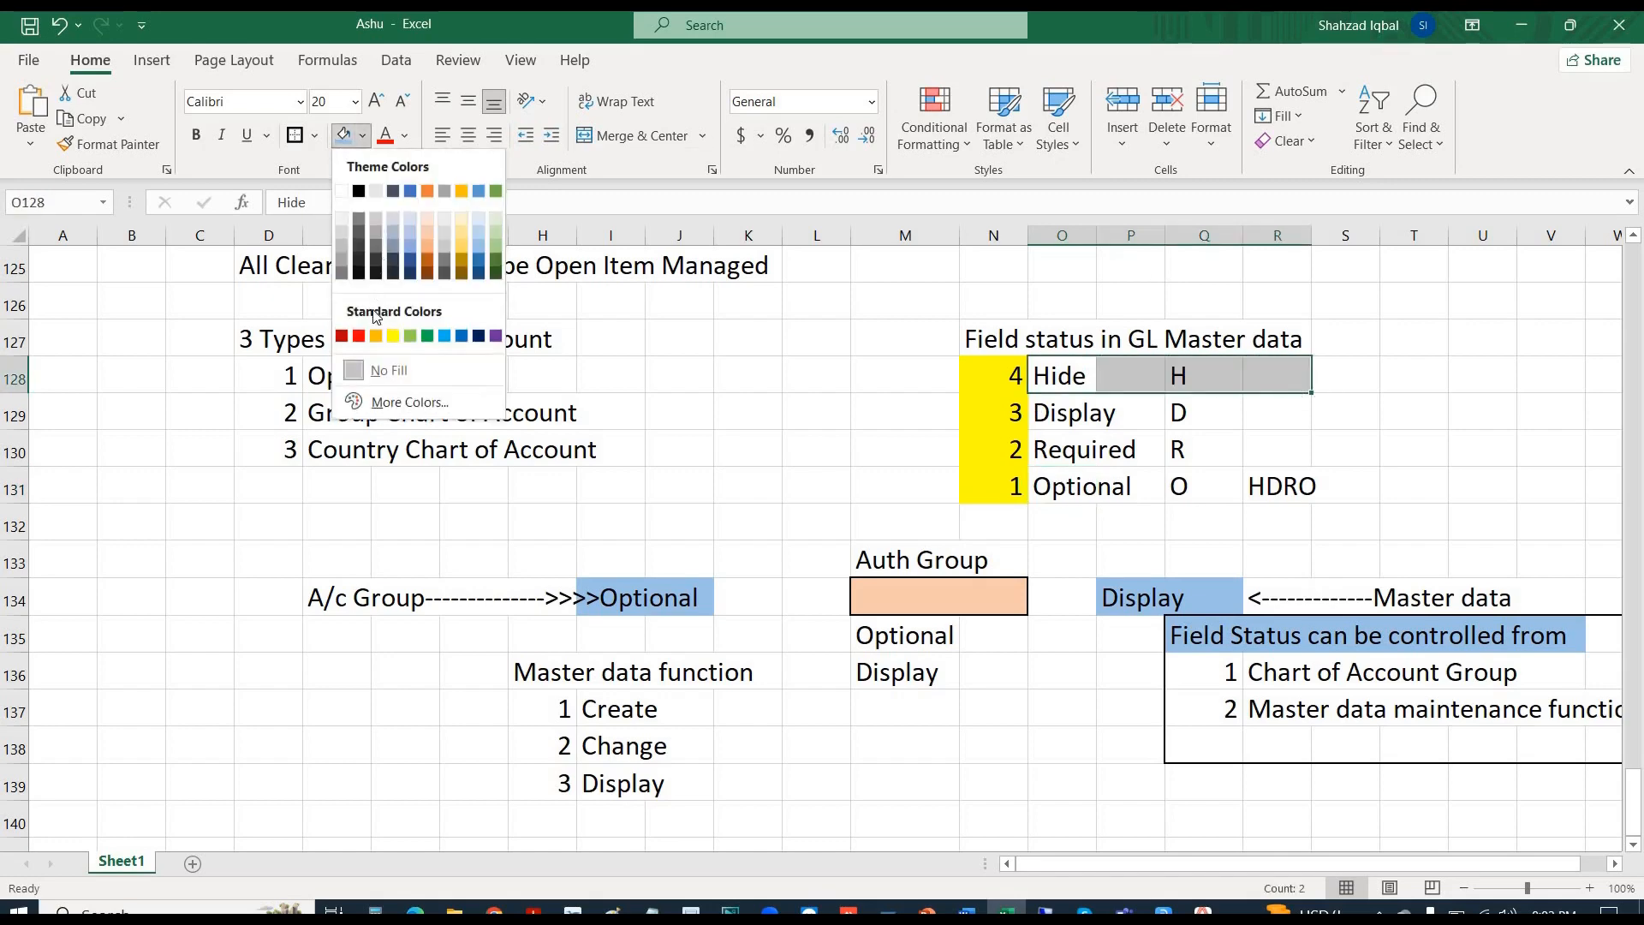
{"action": "left_click", "coordinate": [360, 337]}
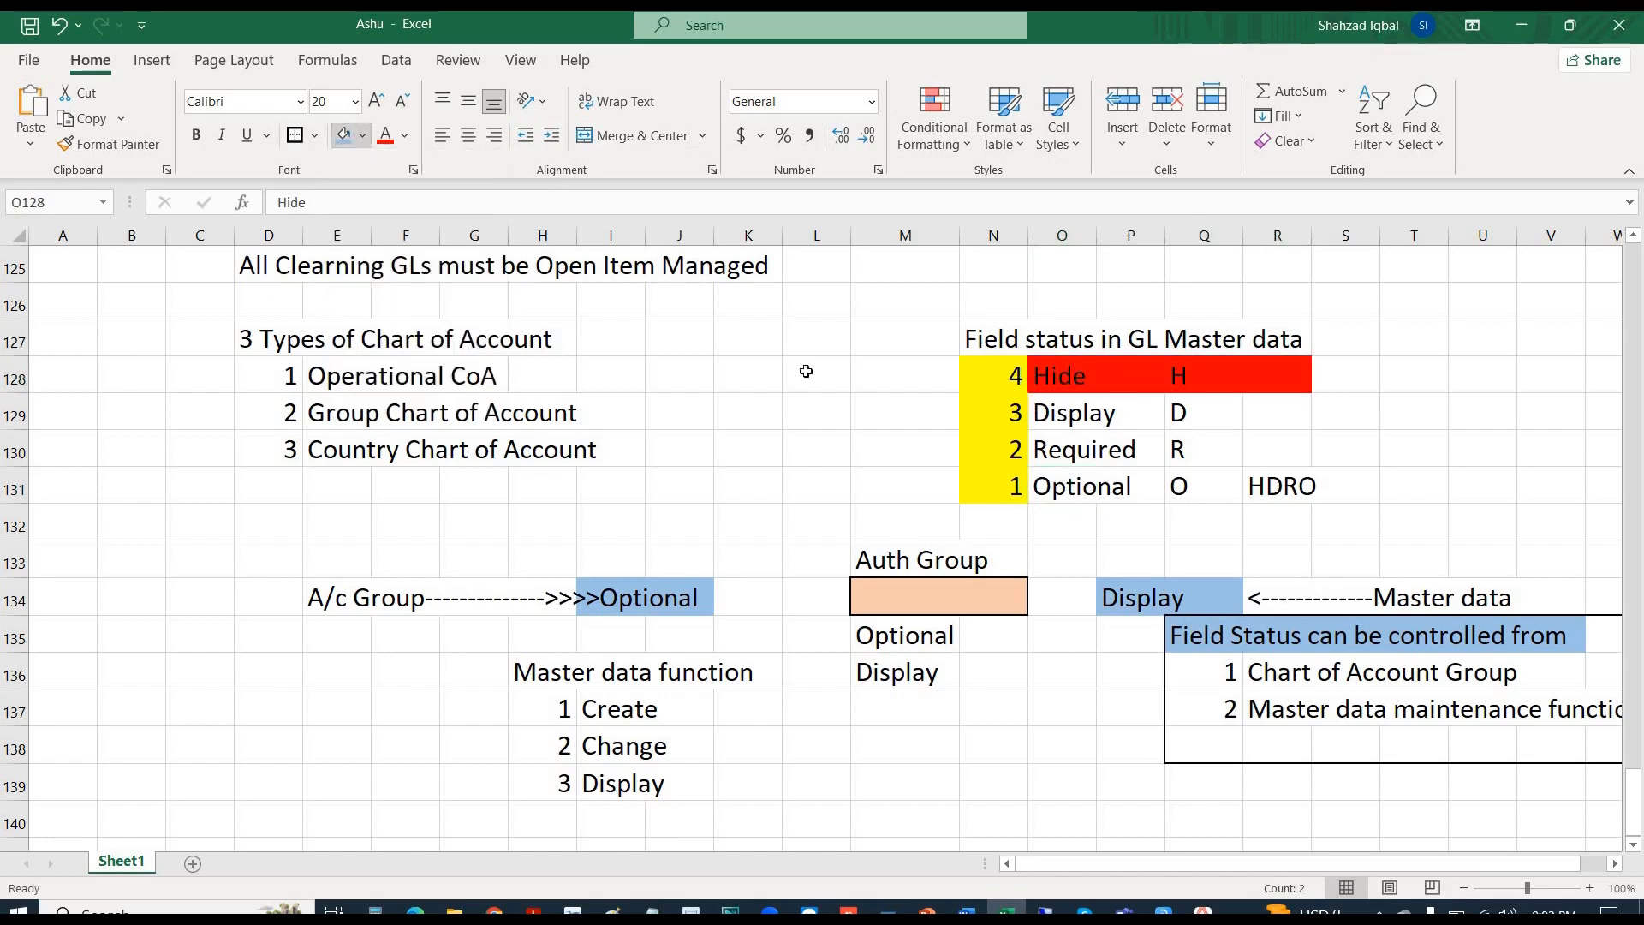
- Go over the Display, Required and Optional entries, then return to SAP
{"action": "left_click", "coordinate": [1043, 413]}
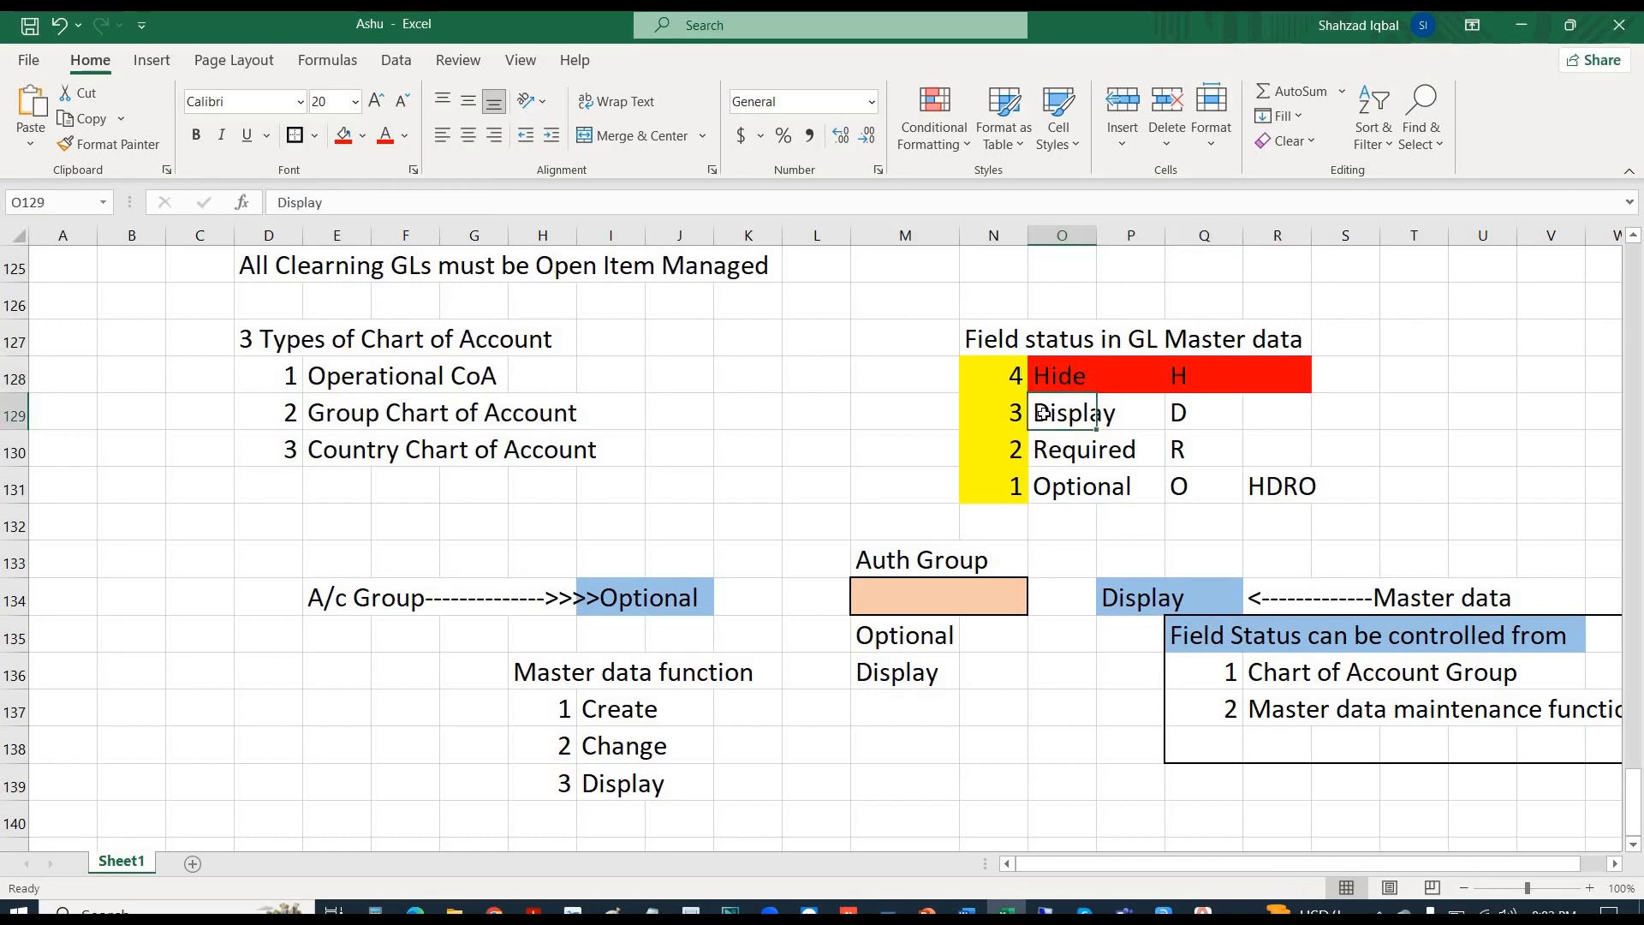
{"action": "left_click", "coordinate": [1057, 450]}
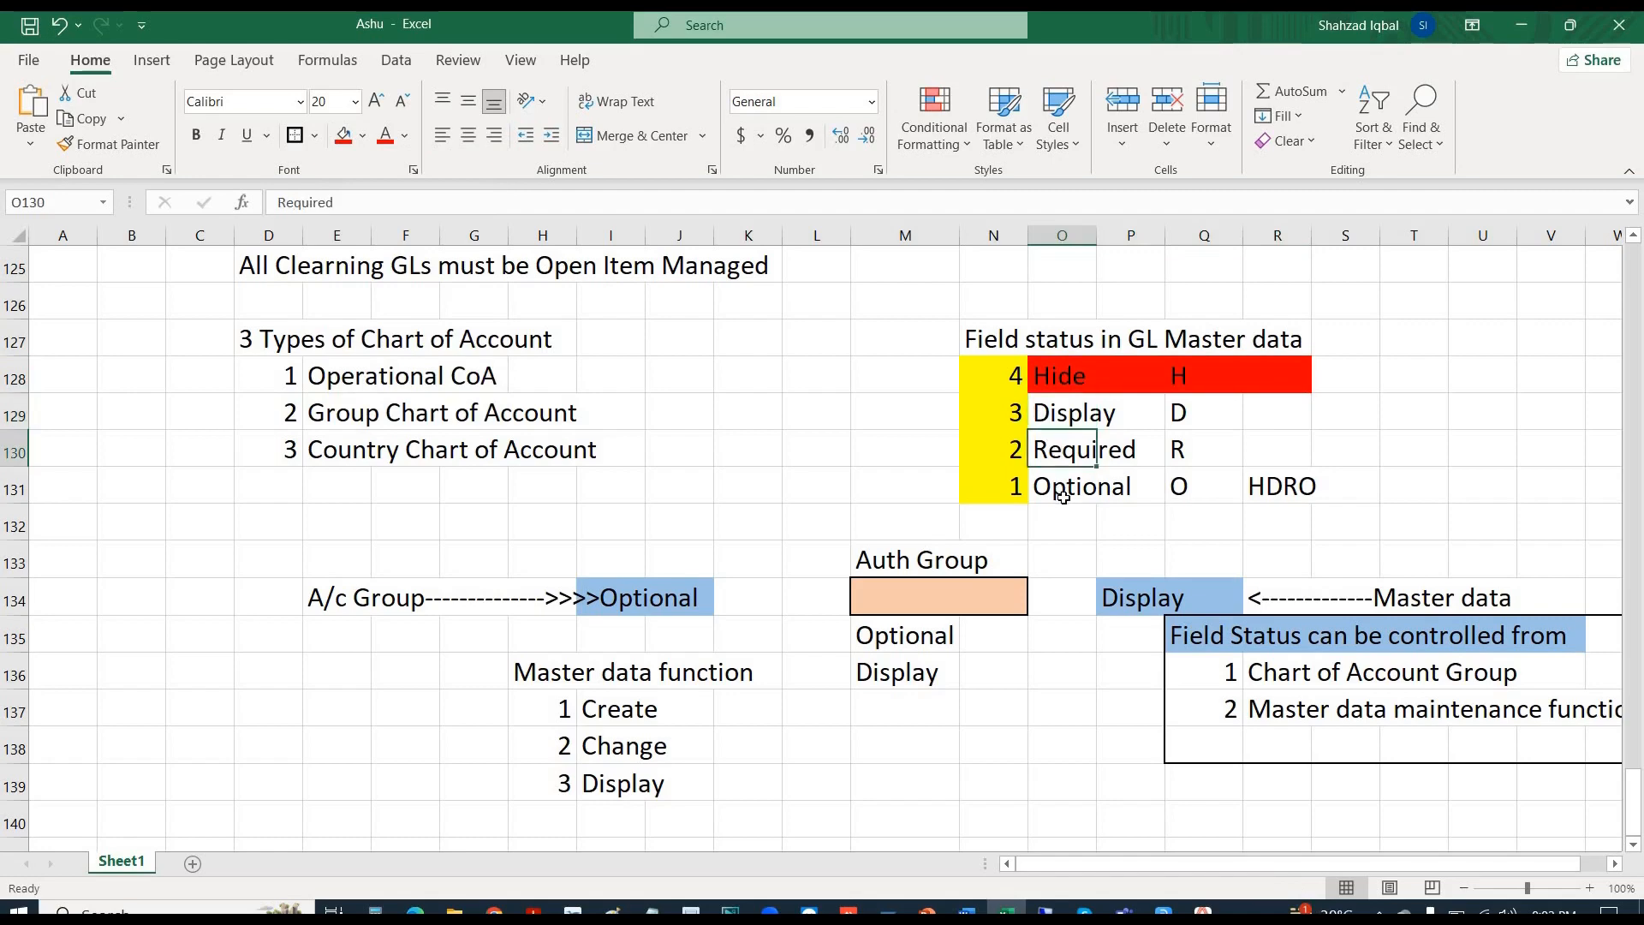
{"action": "left_click", "coordinate": [1063, 497]}
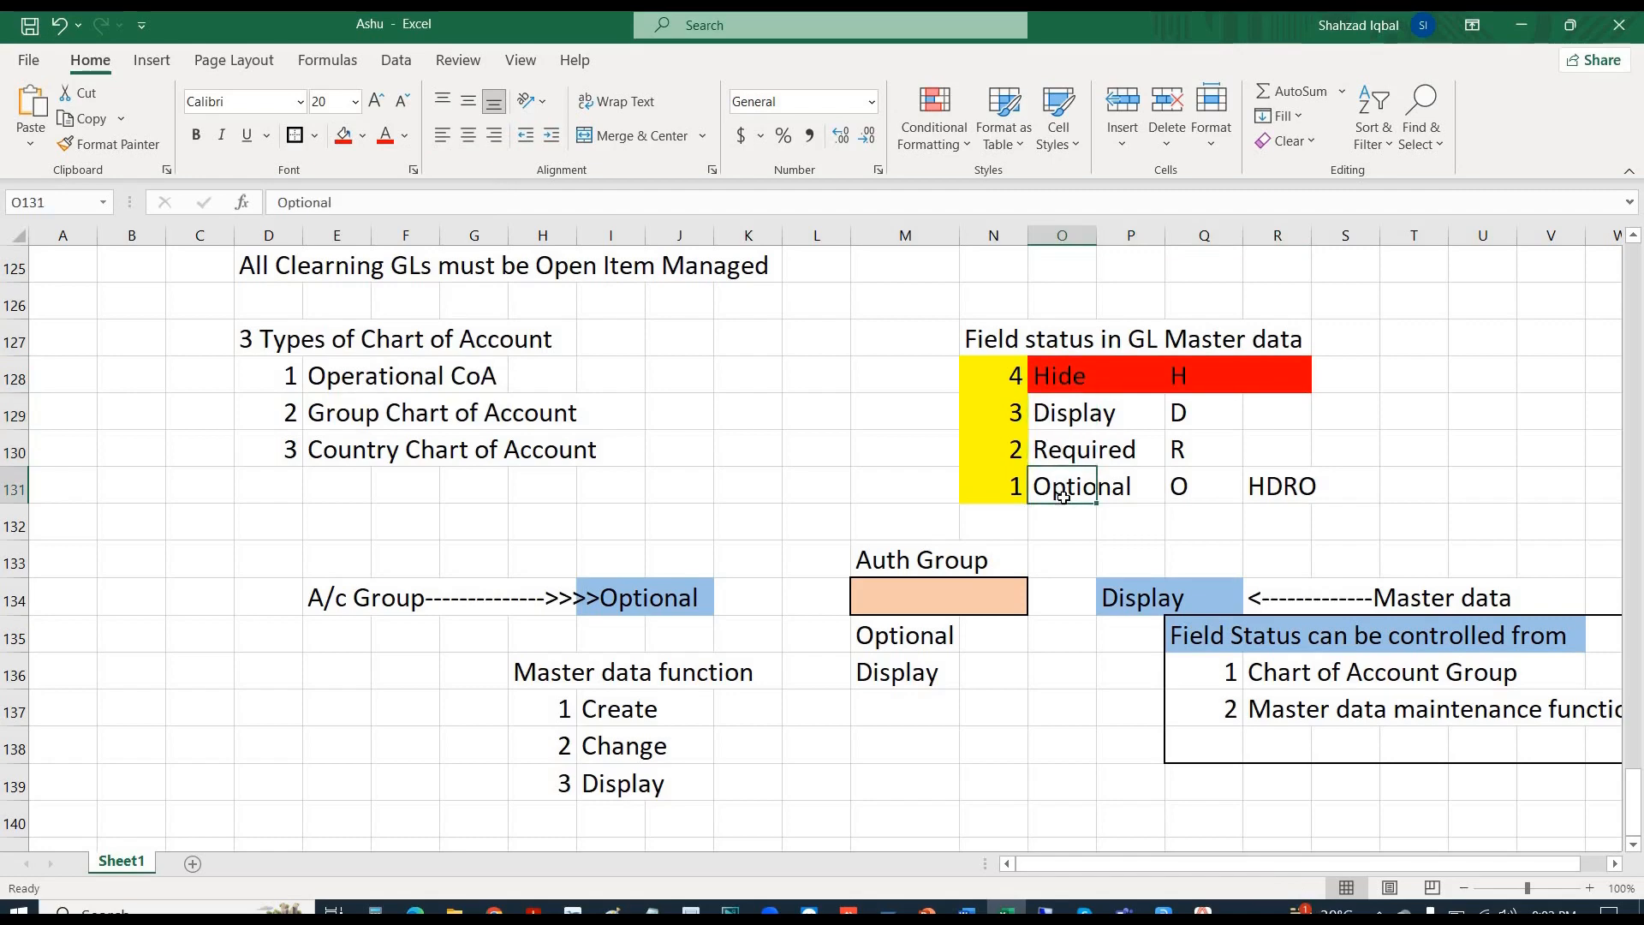
{"action": "key", "text": "alt+Tab"}
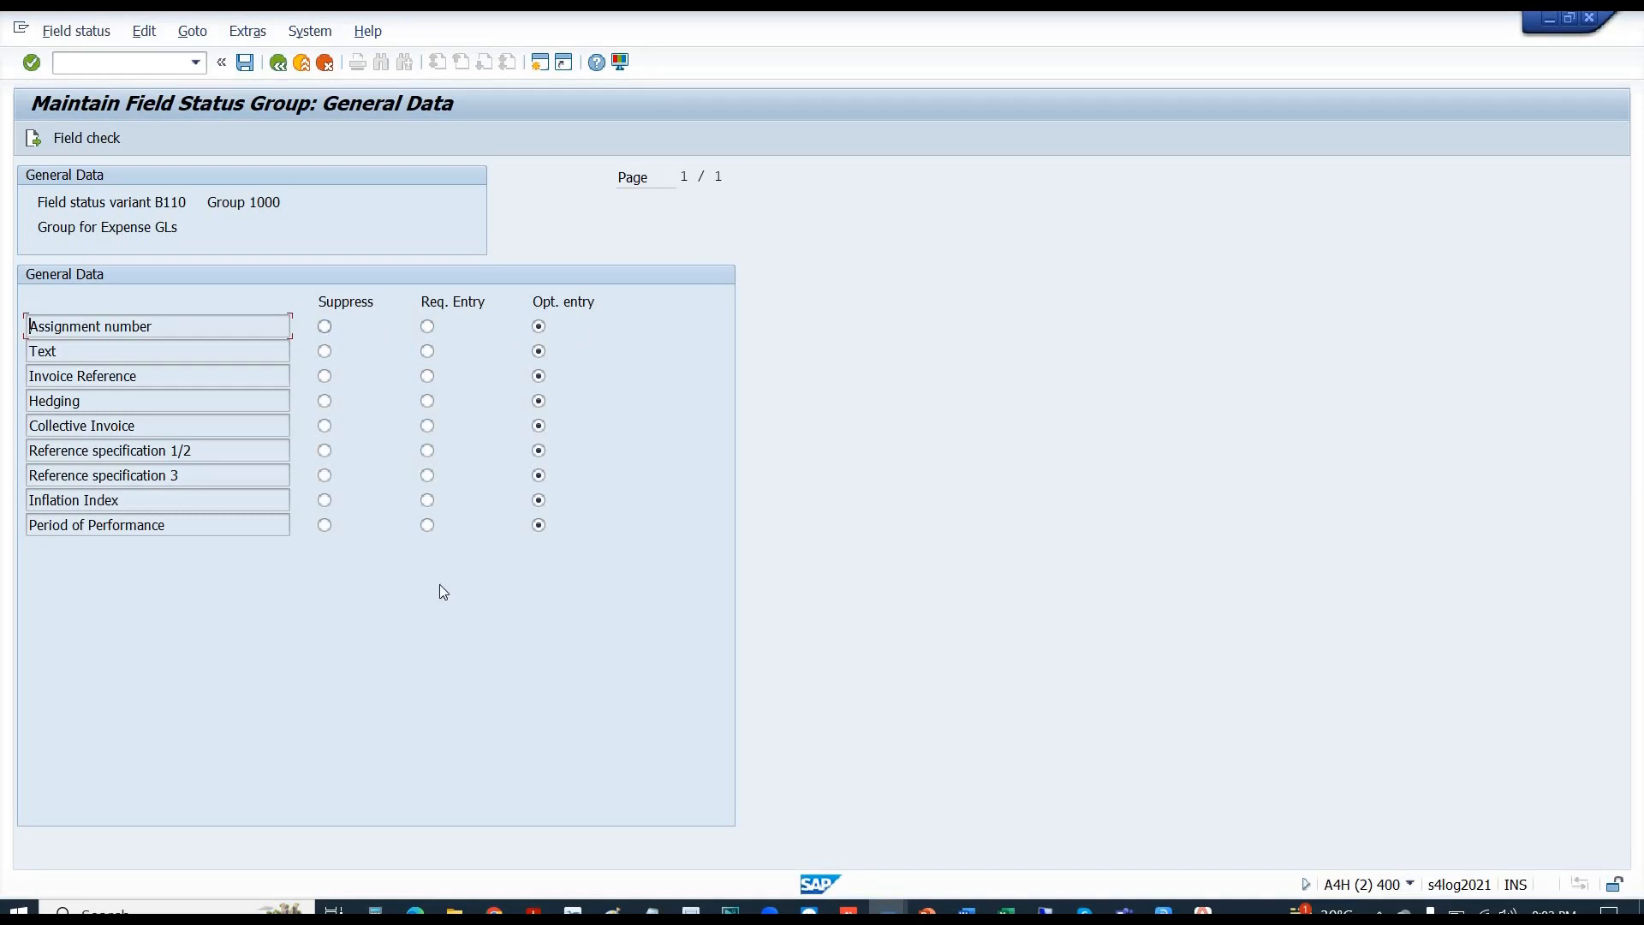
- Start FB50 G/L account document entry in a new, maximised session
{"action": "left_click", "coordinate": [539, 63]}
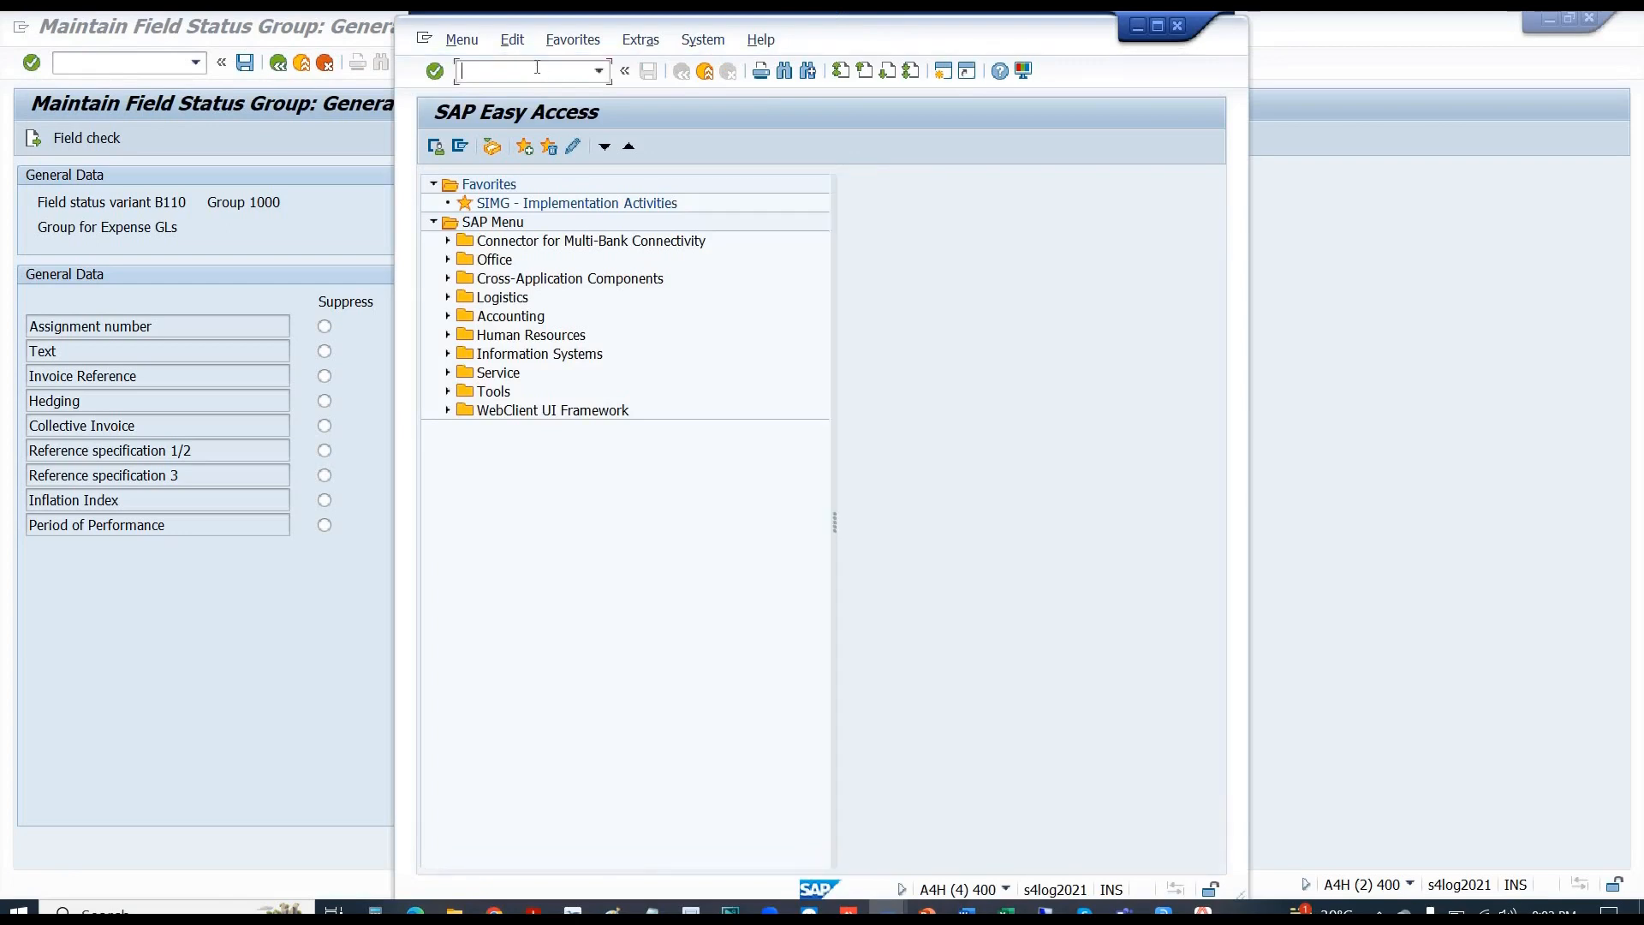
{"action": "type", "text": "fb"}
{"action": "type", "text": "50"}
{"action": "key", "text": "Return"}
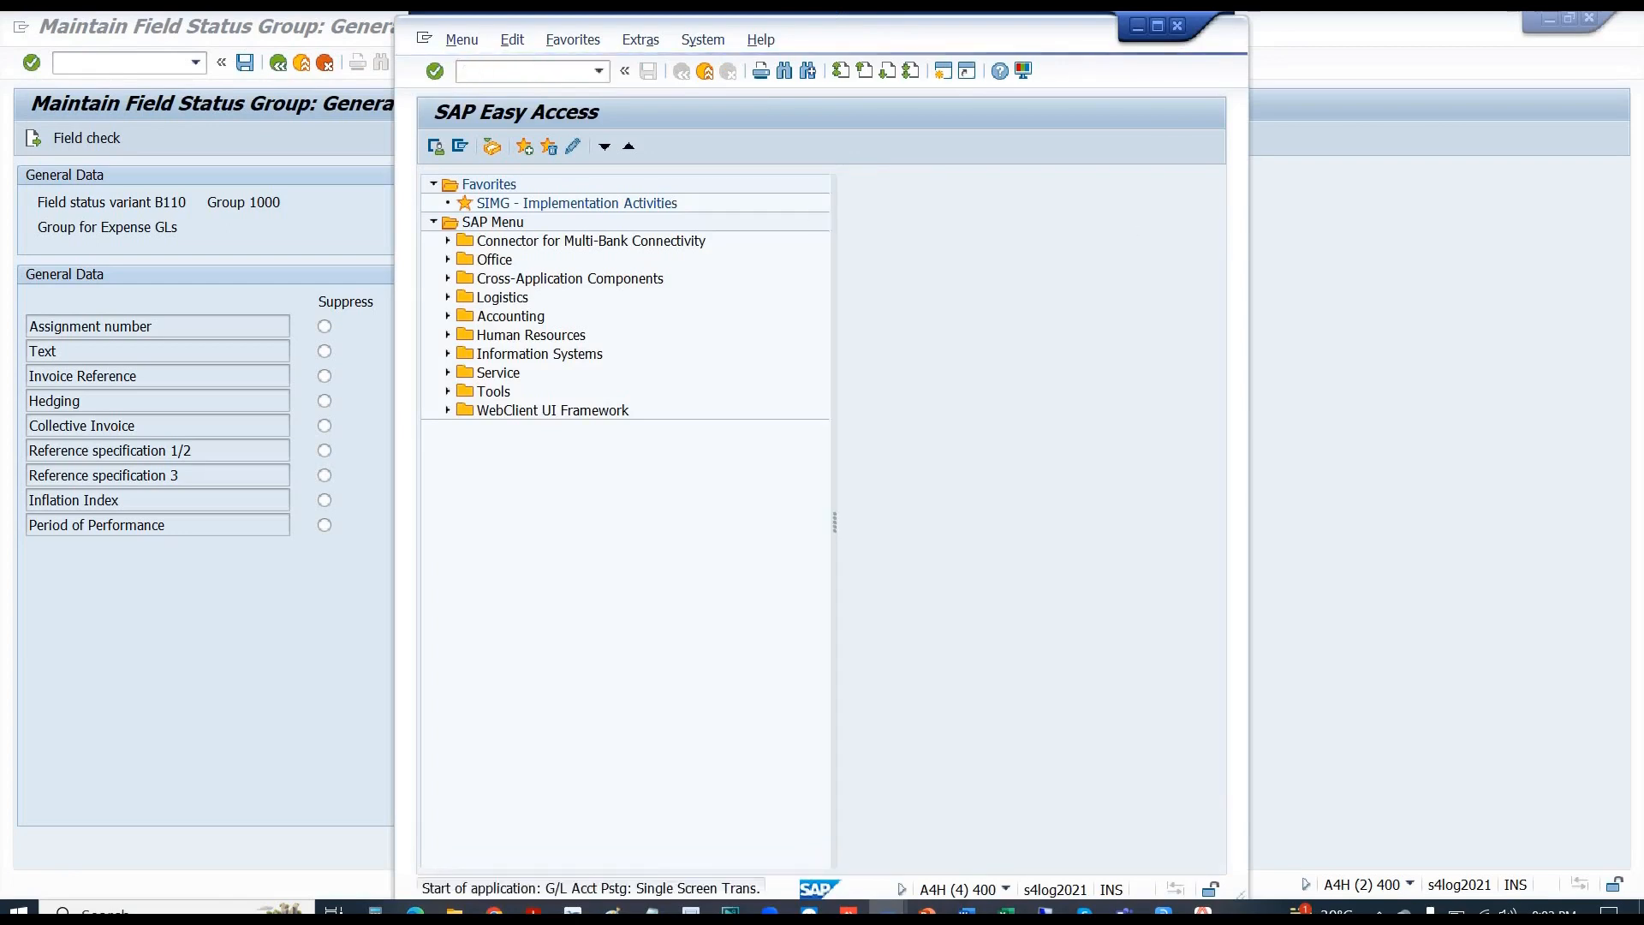
{"action": "left_click", "coordinate": [1158, 27]}
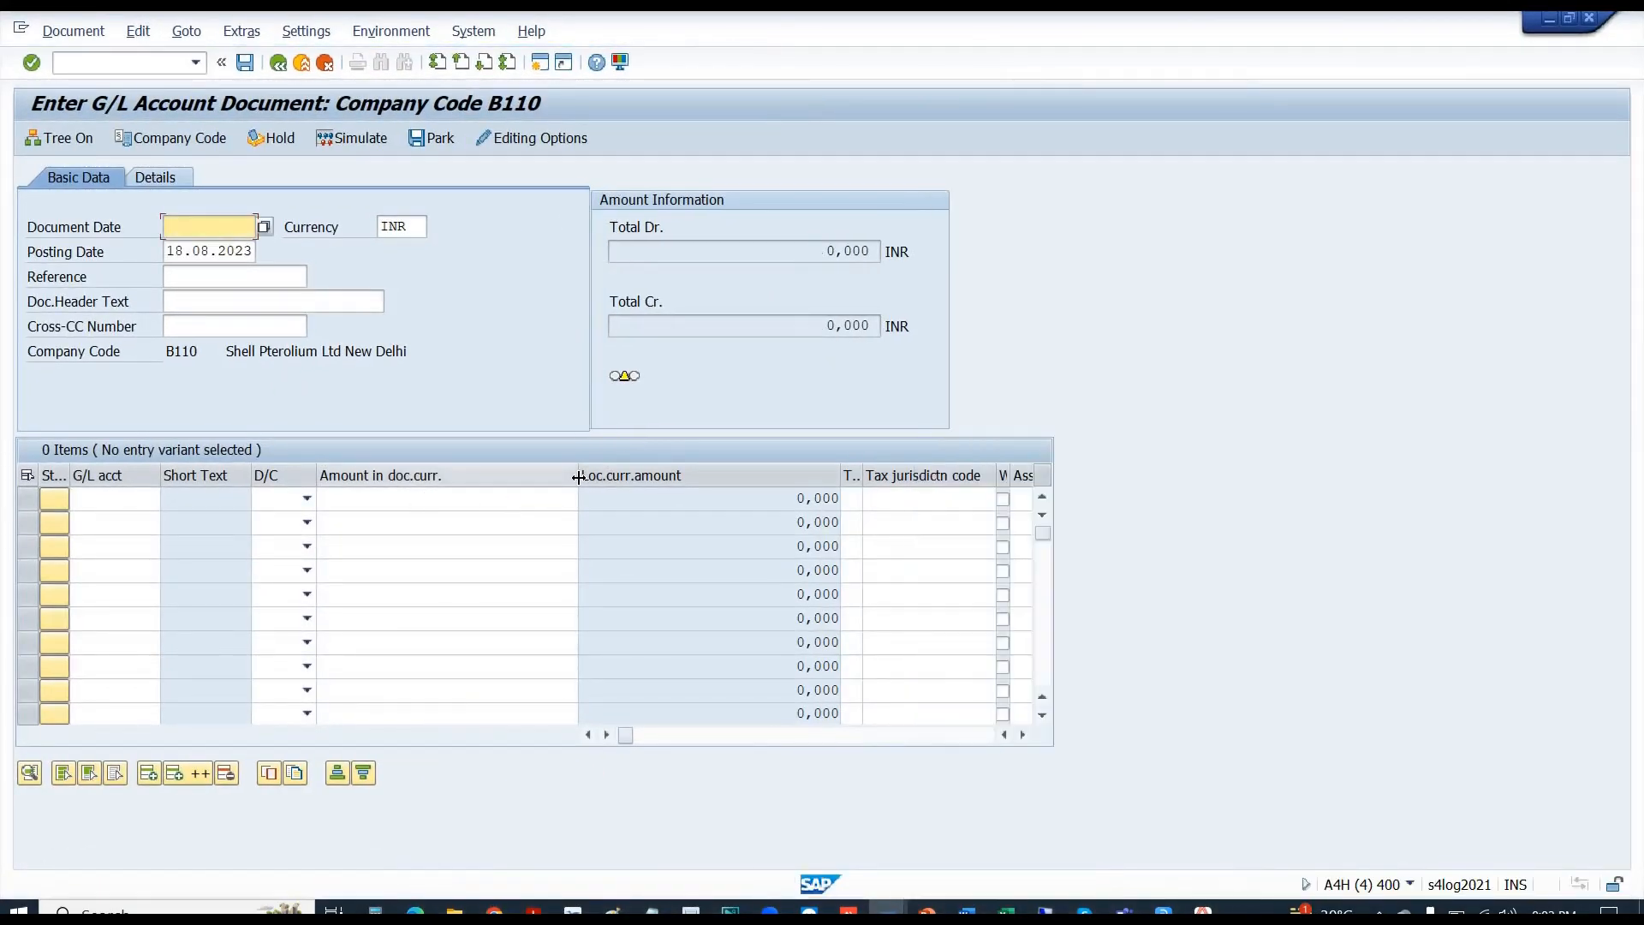
- Check the first item's Tax jurisdiction, Assignment, tax code, Value date and Text columns
{"action": "left_click_drag", "start_coordinate": [578, 477], "coordinate": [442, 471]}
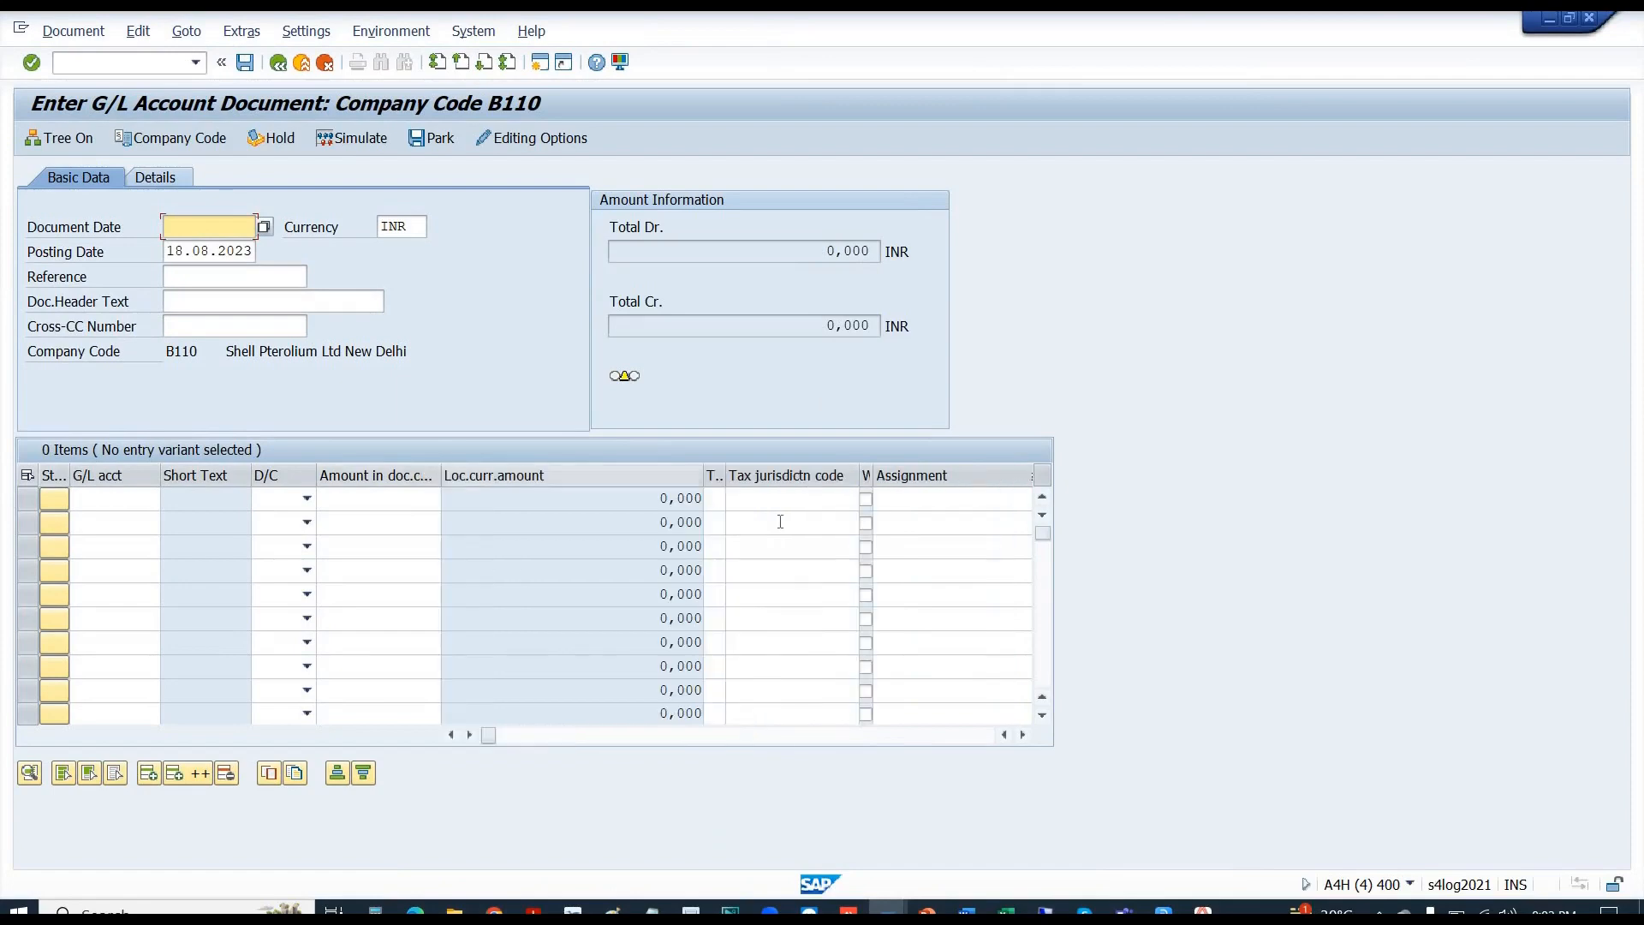
{"action": "left_click", "coordinate": [793, 499]}
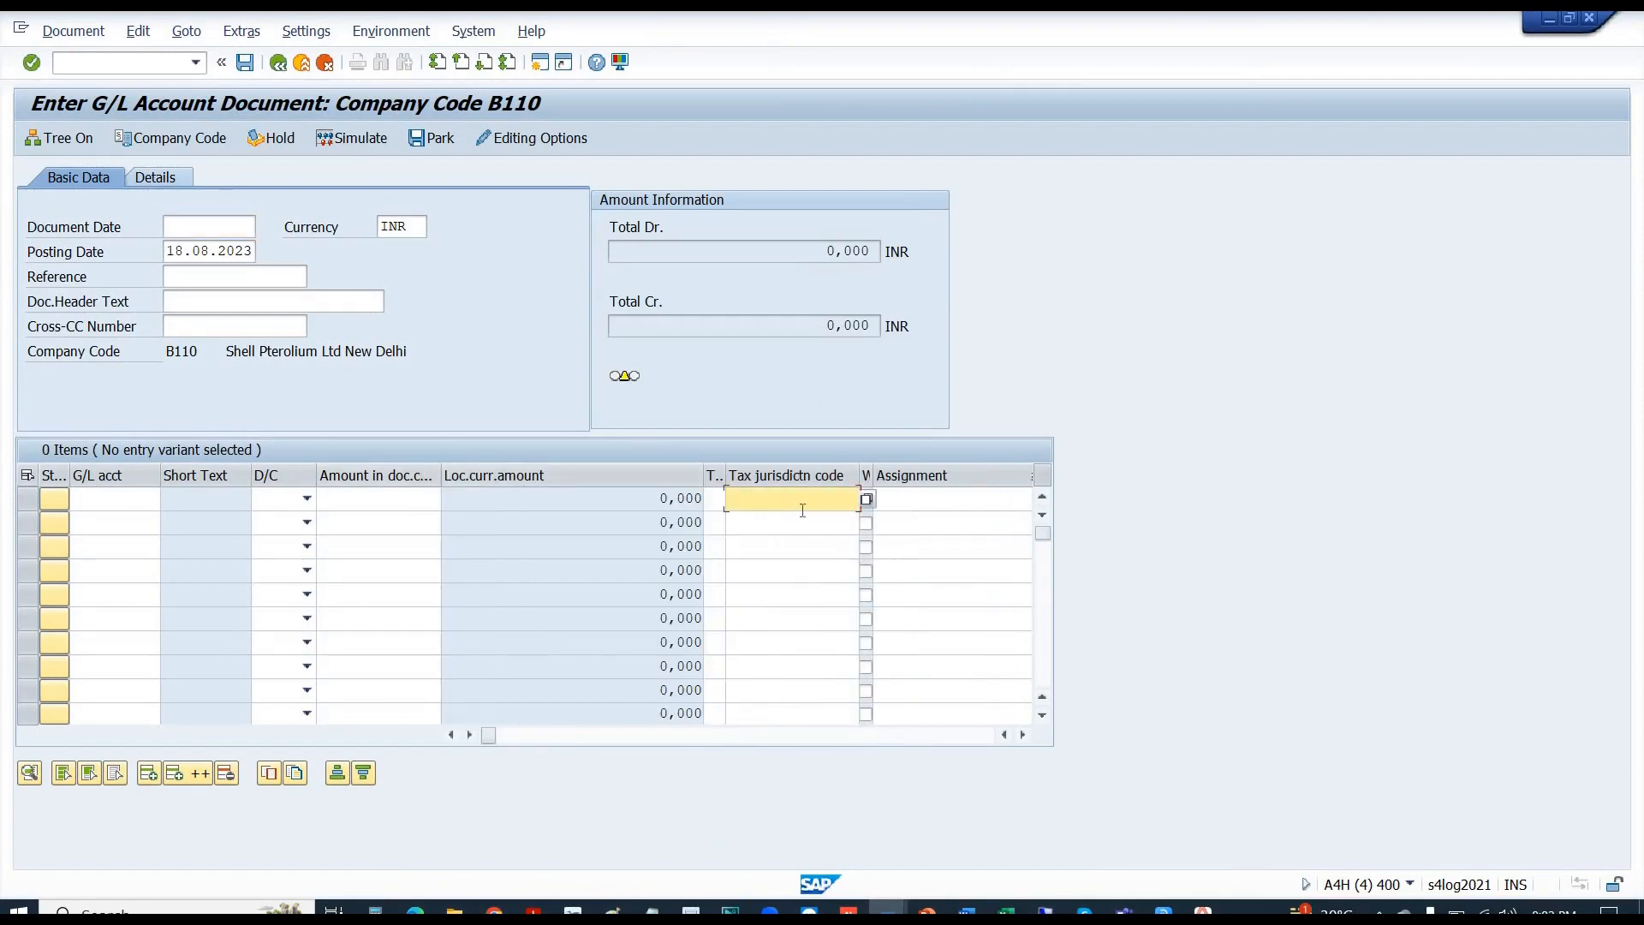
{"action": "left_click", "coordinate": [925, 499]}
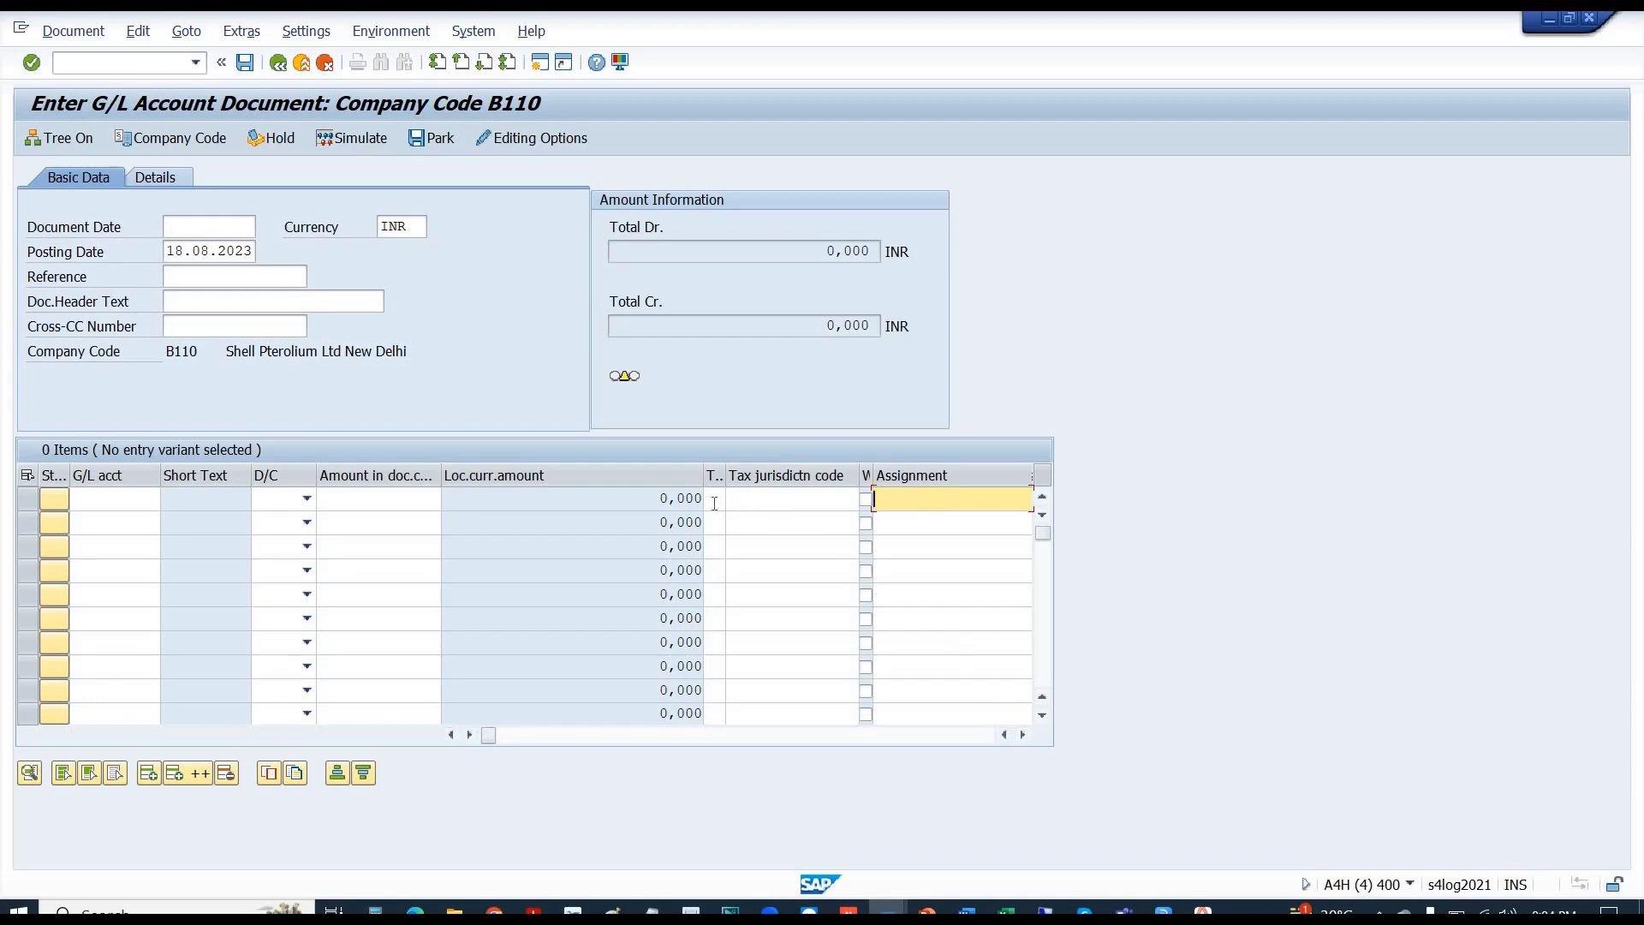
{"action": "left_click", "coordinate": [715, 498]}
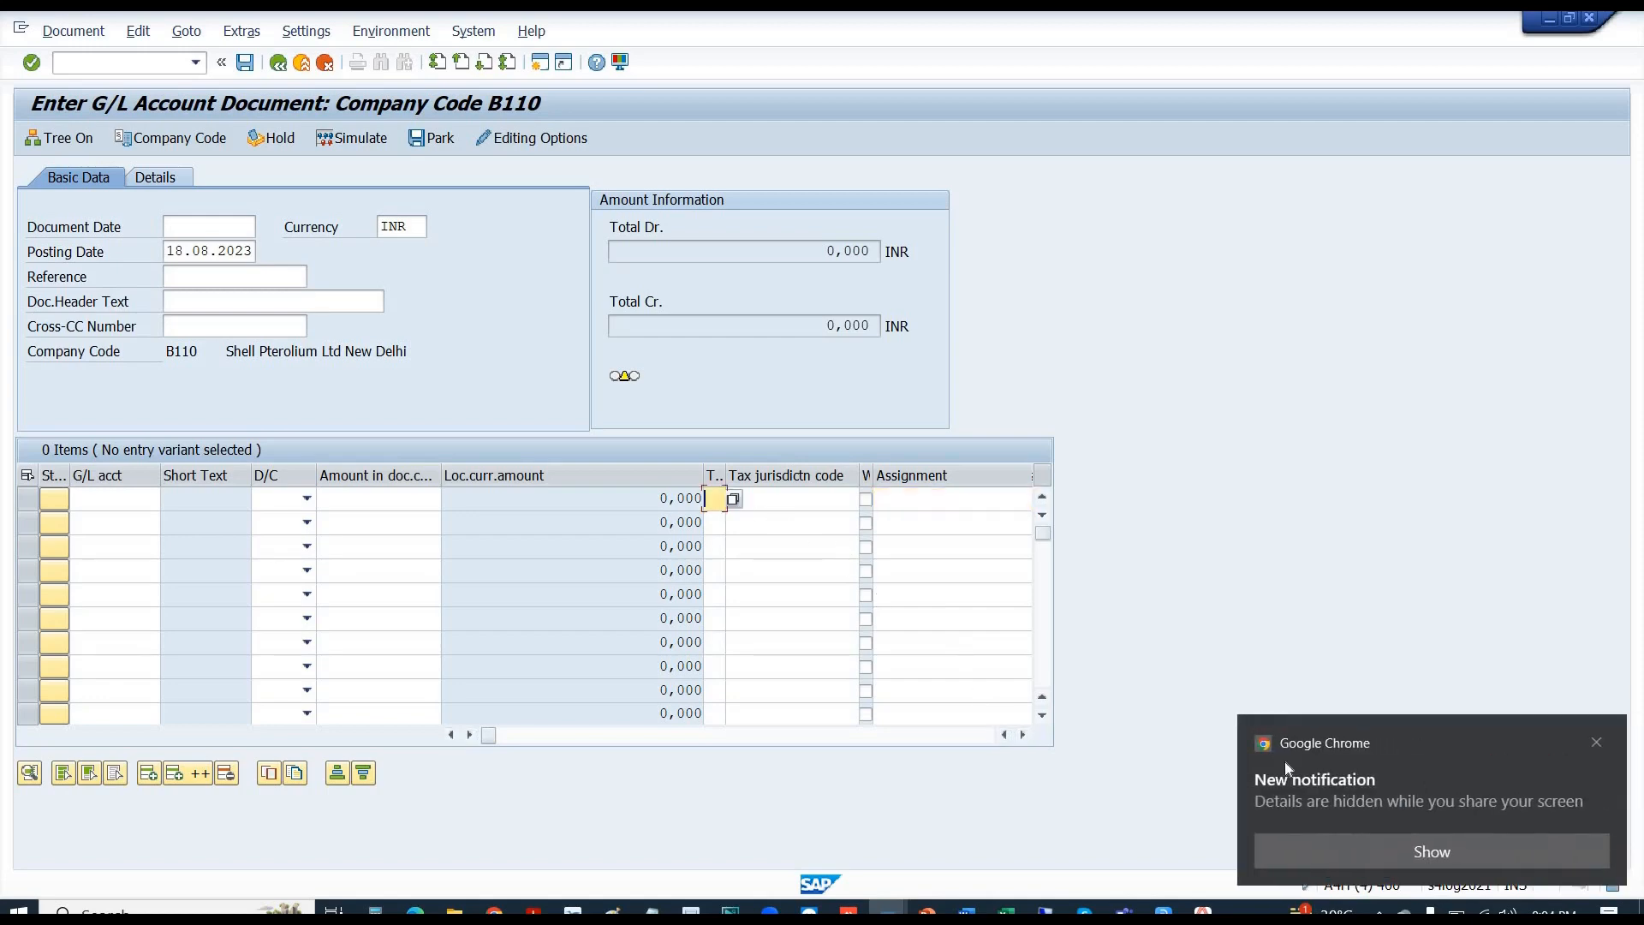
{"action": "left_click", "coordinate": [1597, 744]}
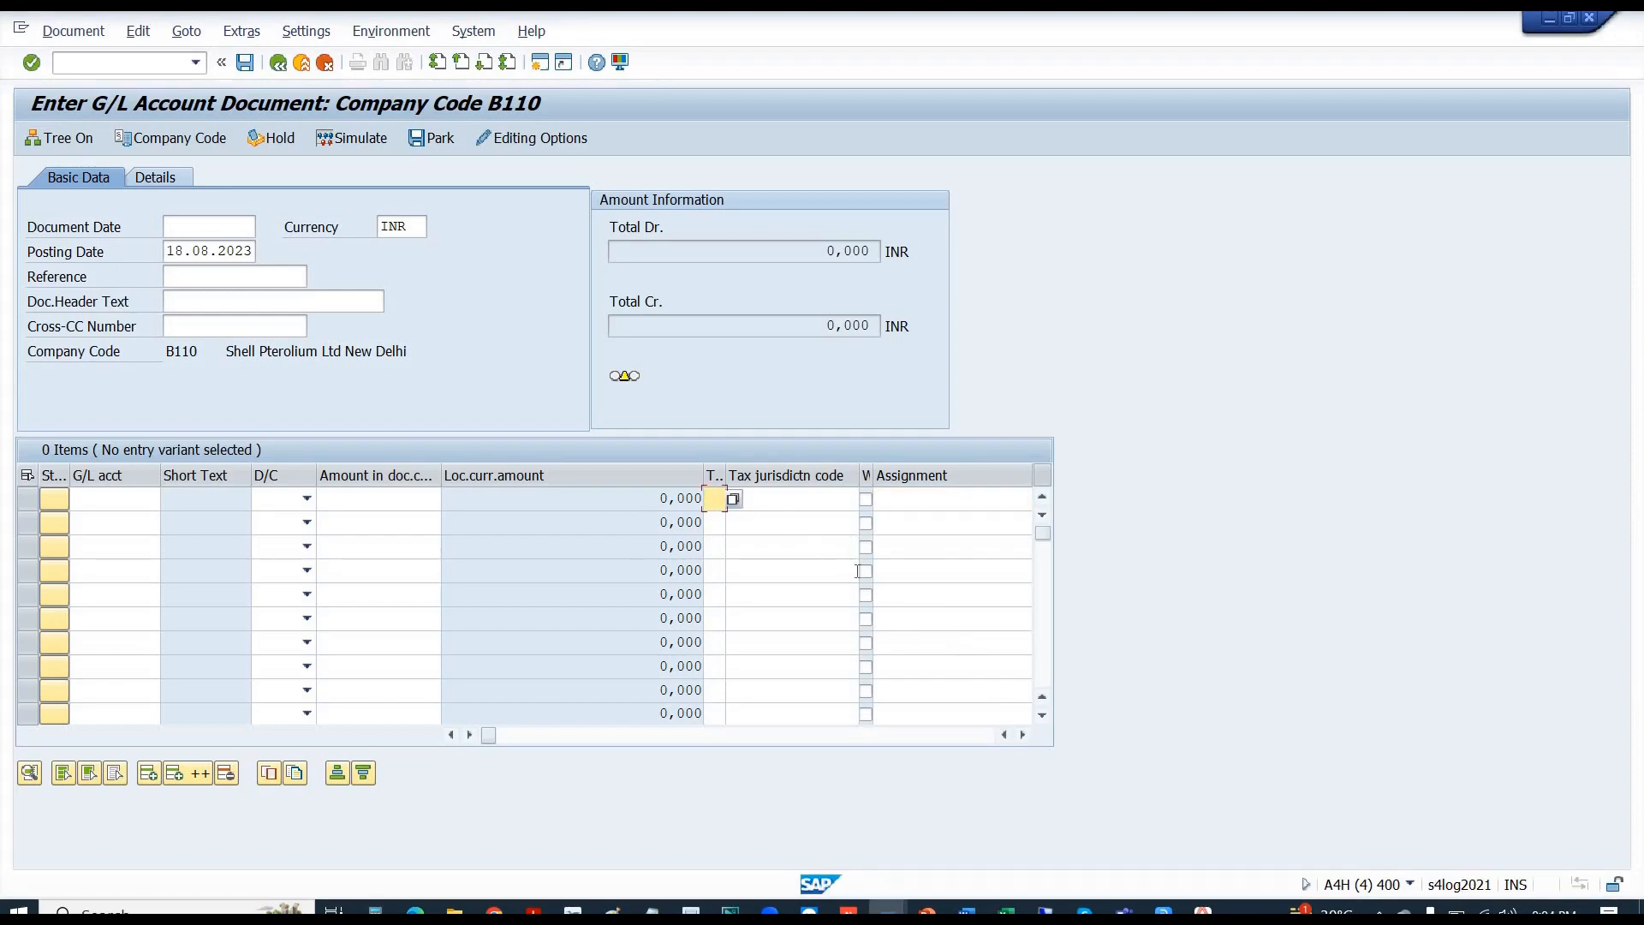
{"action": "left_click", "coordinate": [779, 501]}
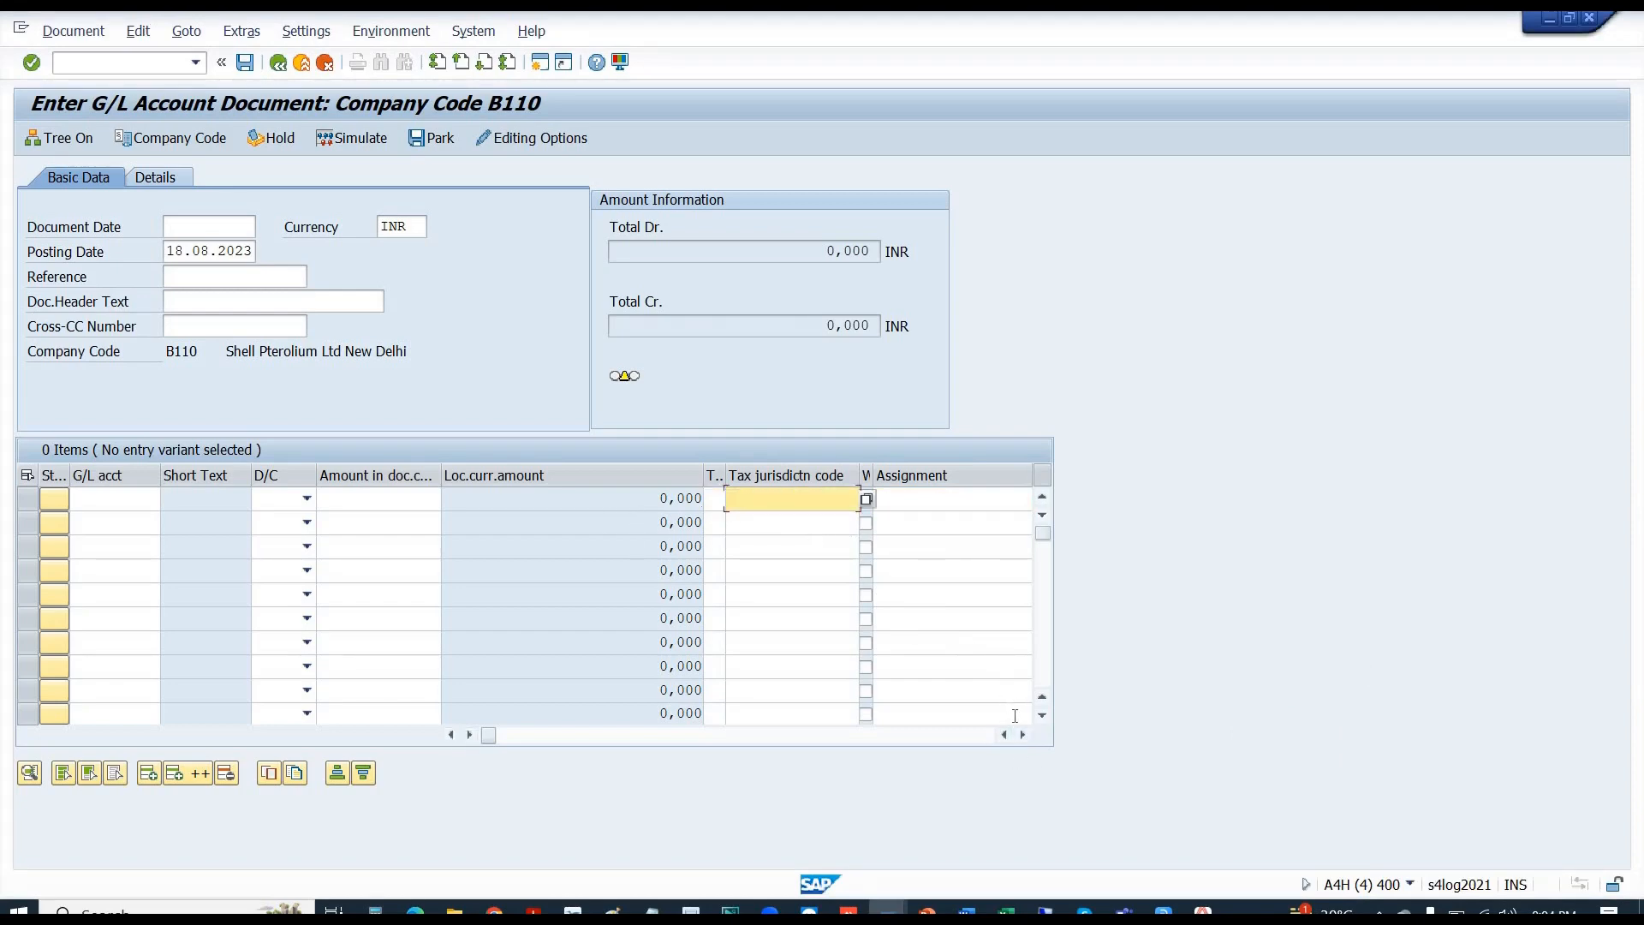
{"action": "left_click", "coordinate": [1022, 733]}
{"action": "left_click", "coordinate": [1023, 733]}
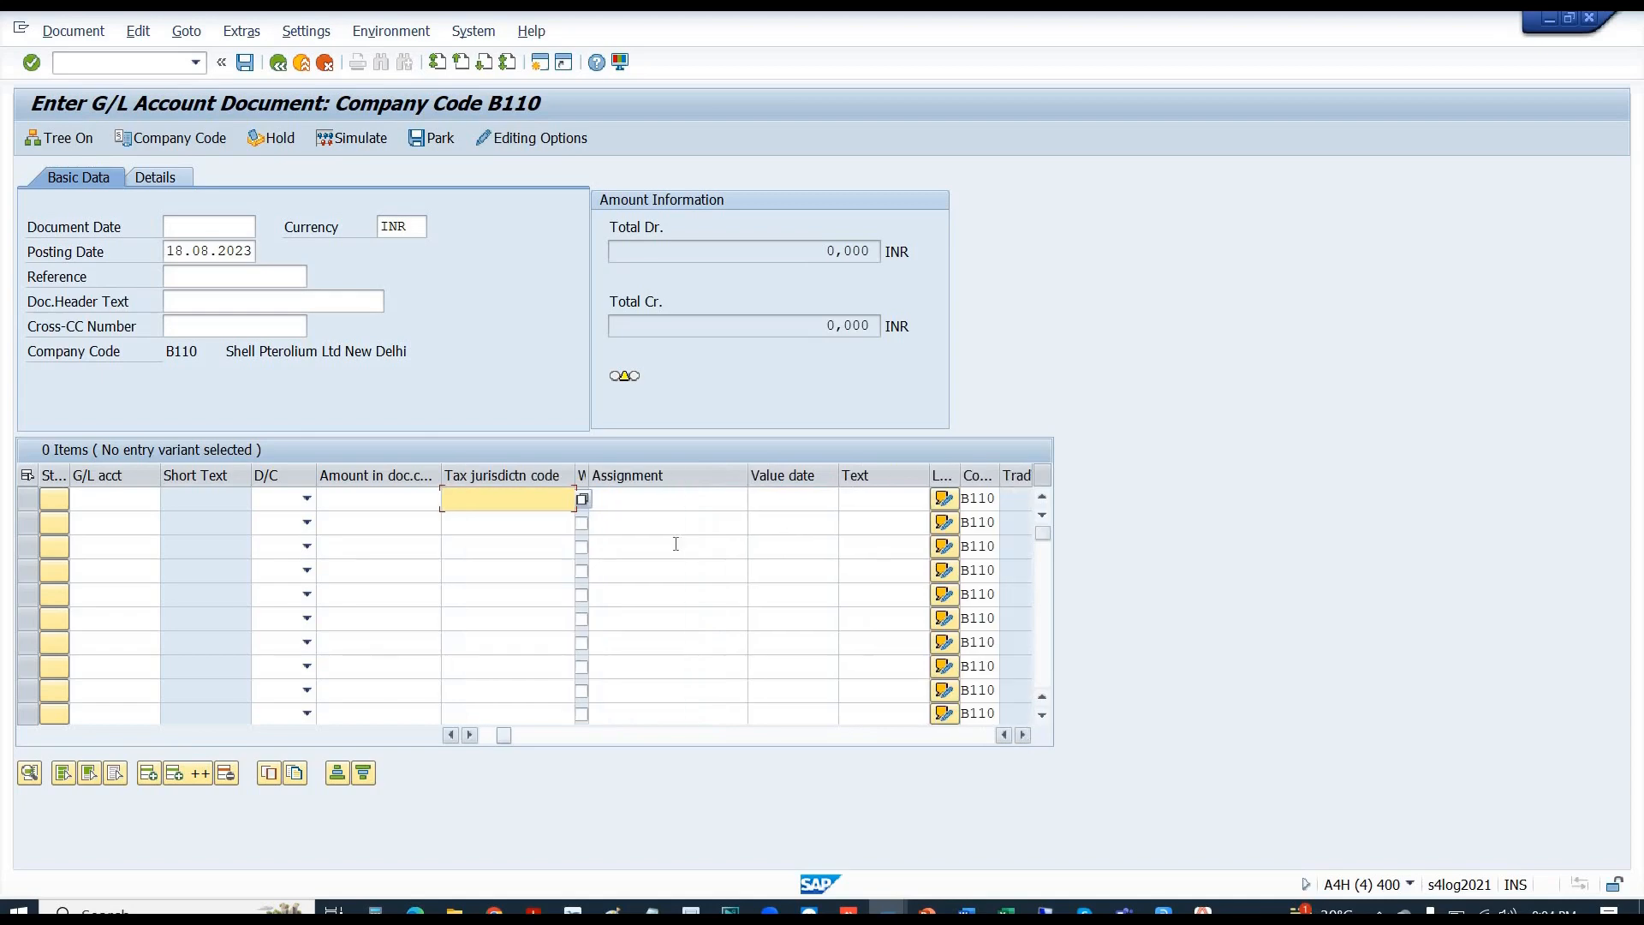
{"action": "left_click", "coordinate": [776, 500]}
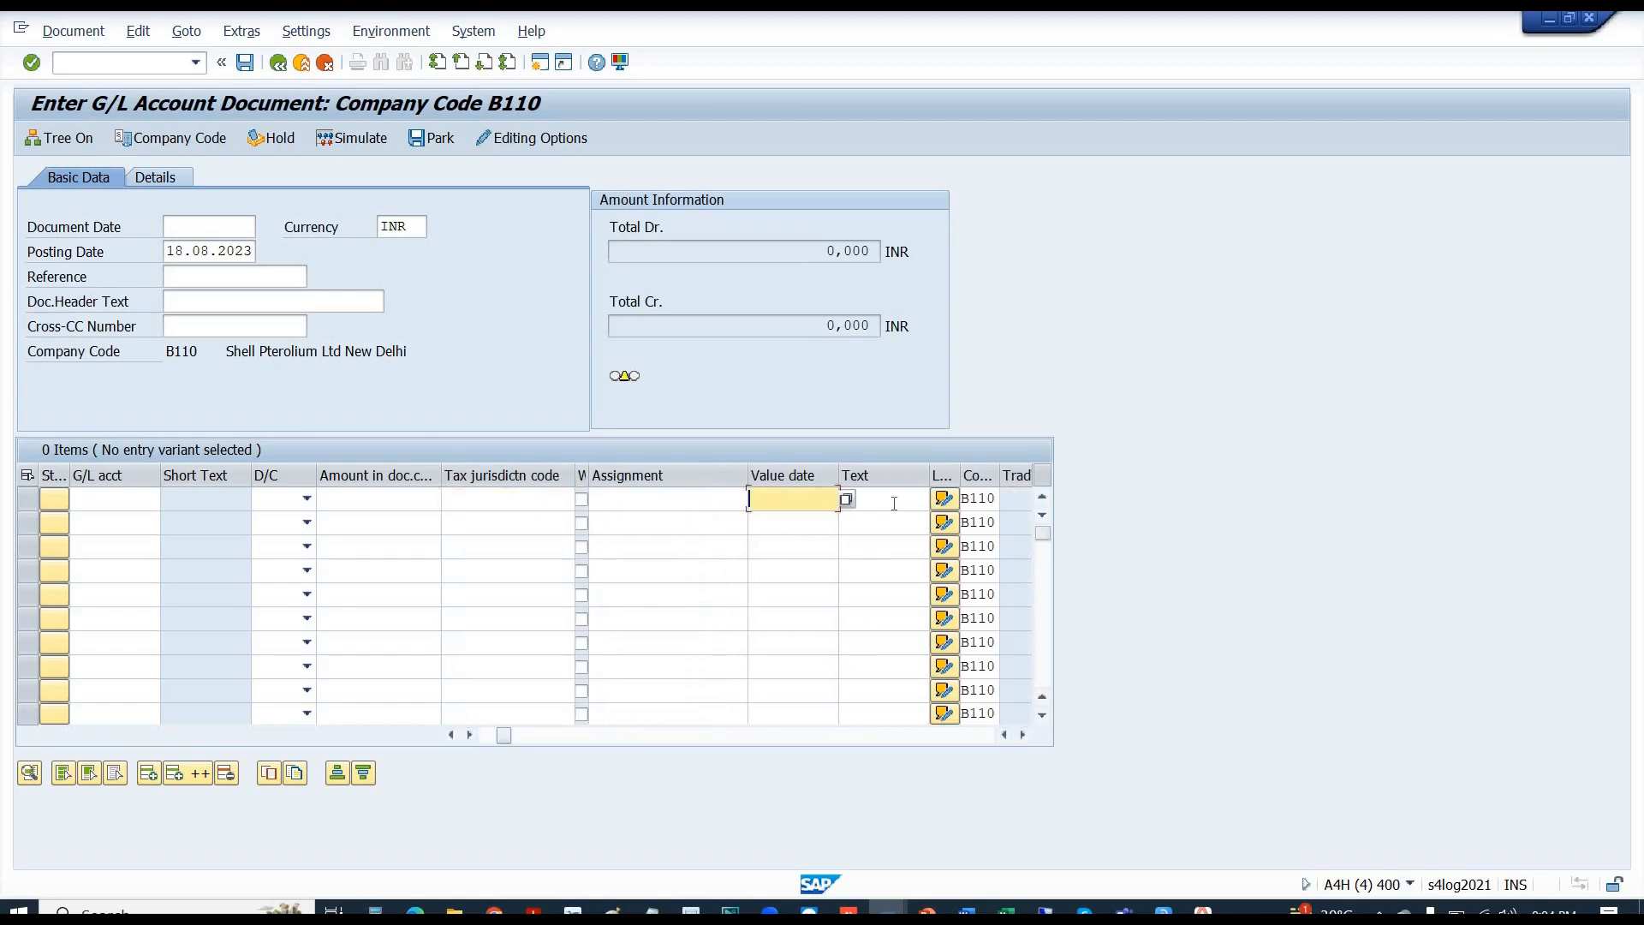
{"action": "left_click", "coordinate": [893, 501]}
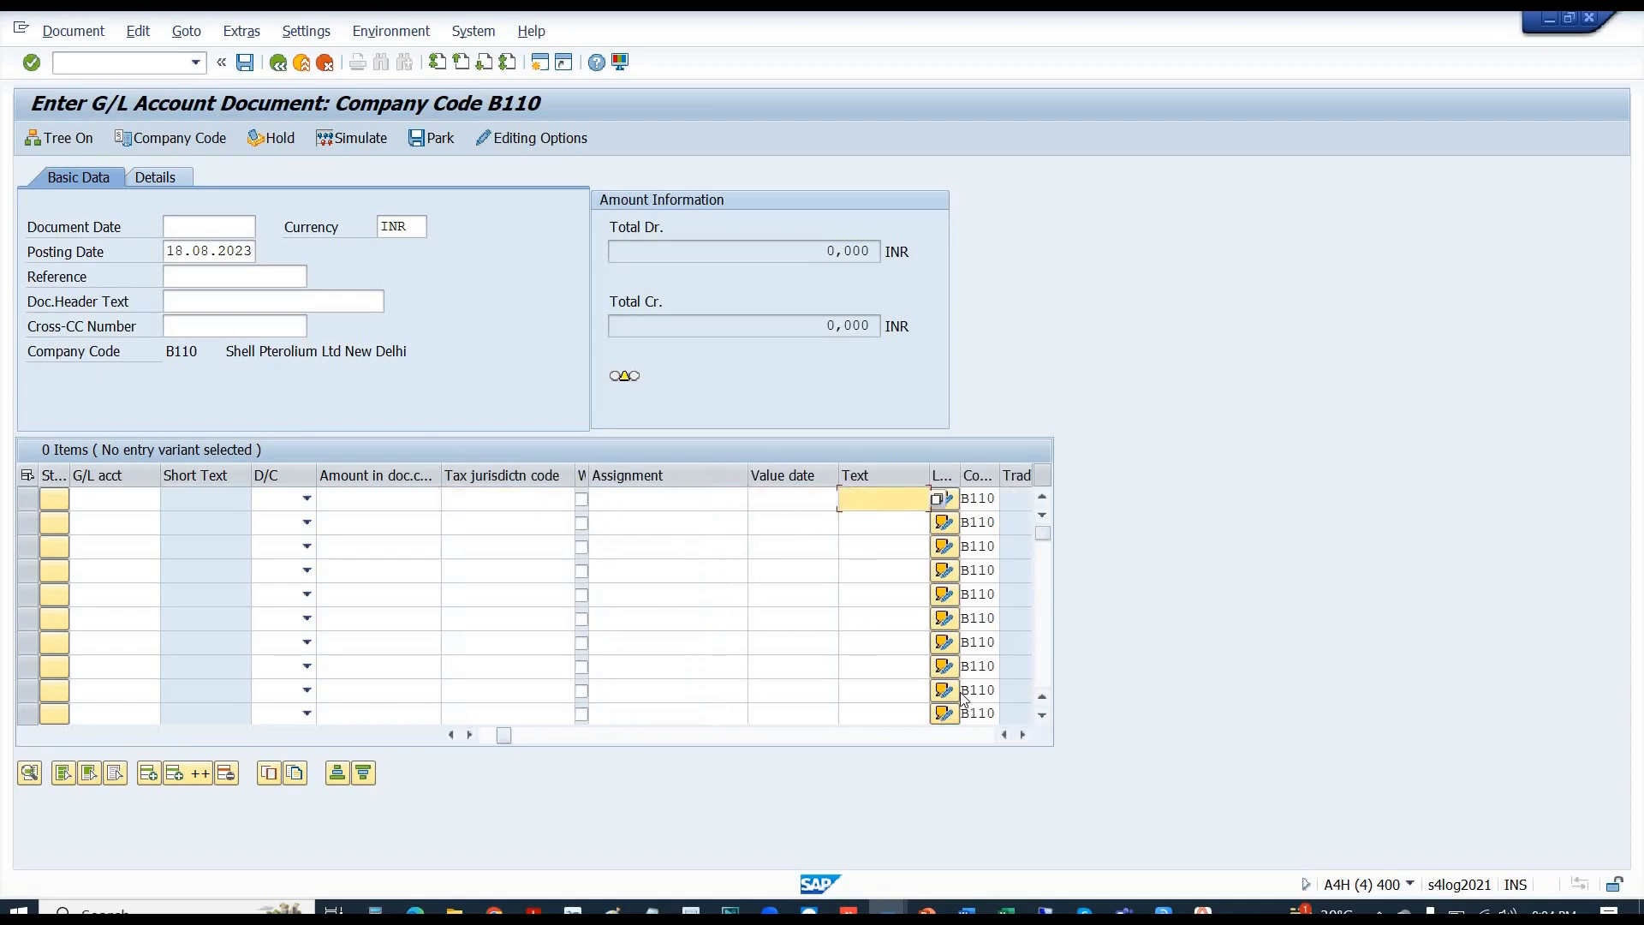
{"action": "left_click", "coordinate": [1023, 734]}
{"action": "left_click", "coordinate": [1022, 734]}
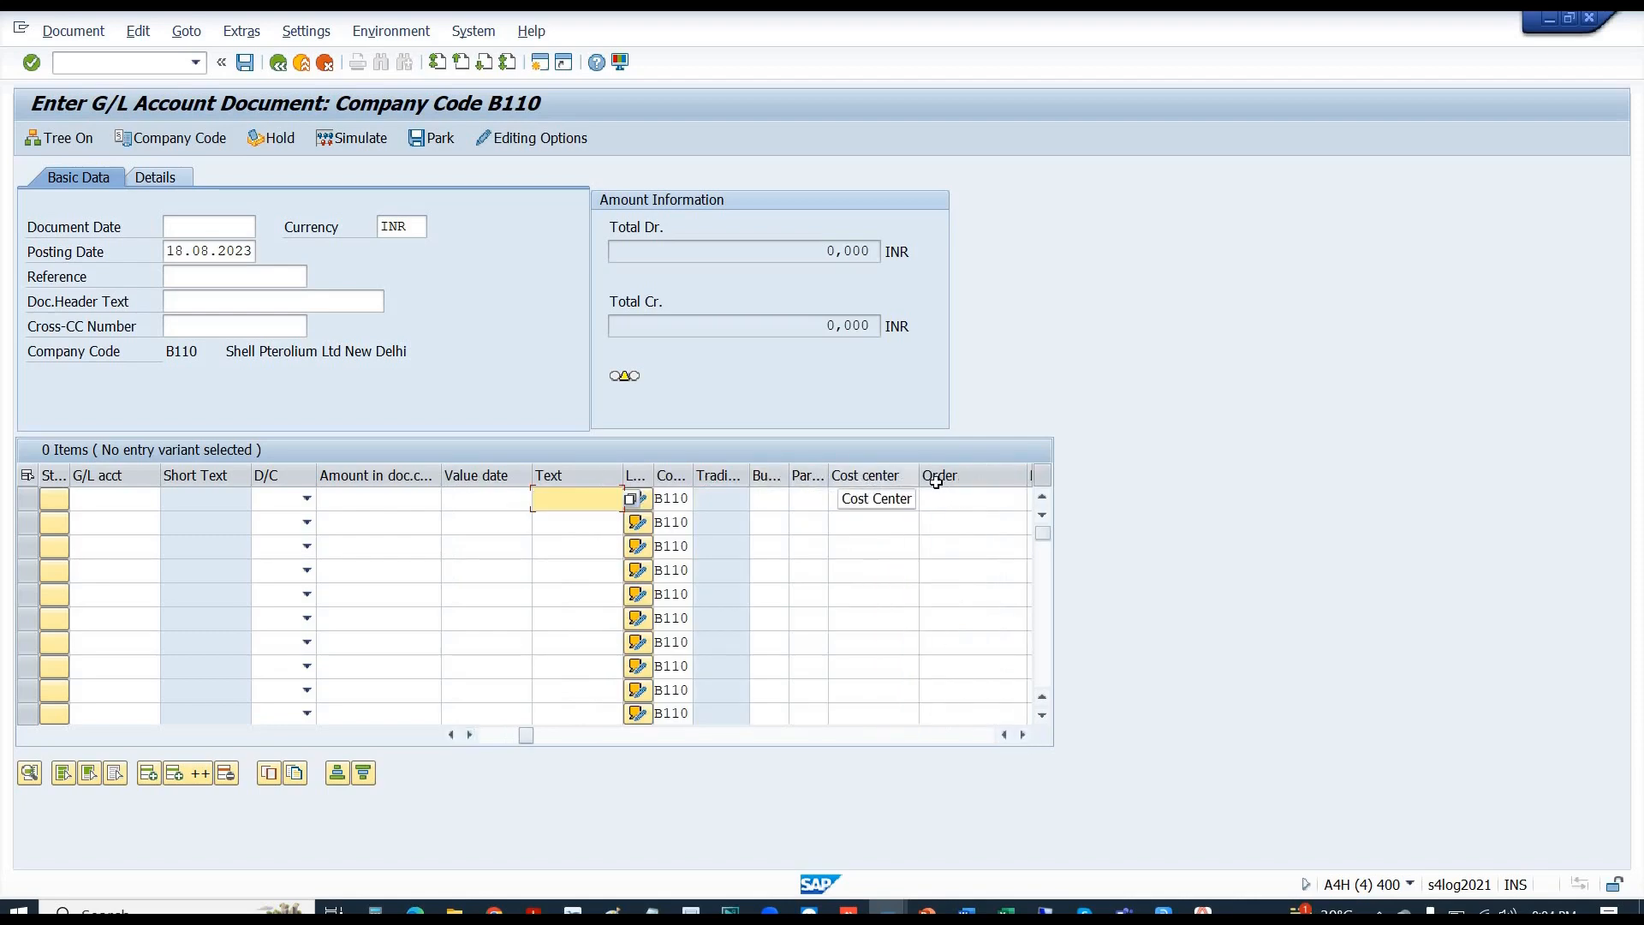
{"action": "key", "text": "alt+Tab"}
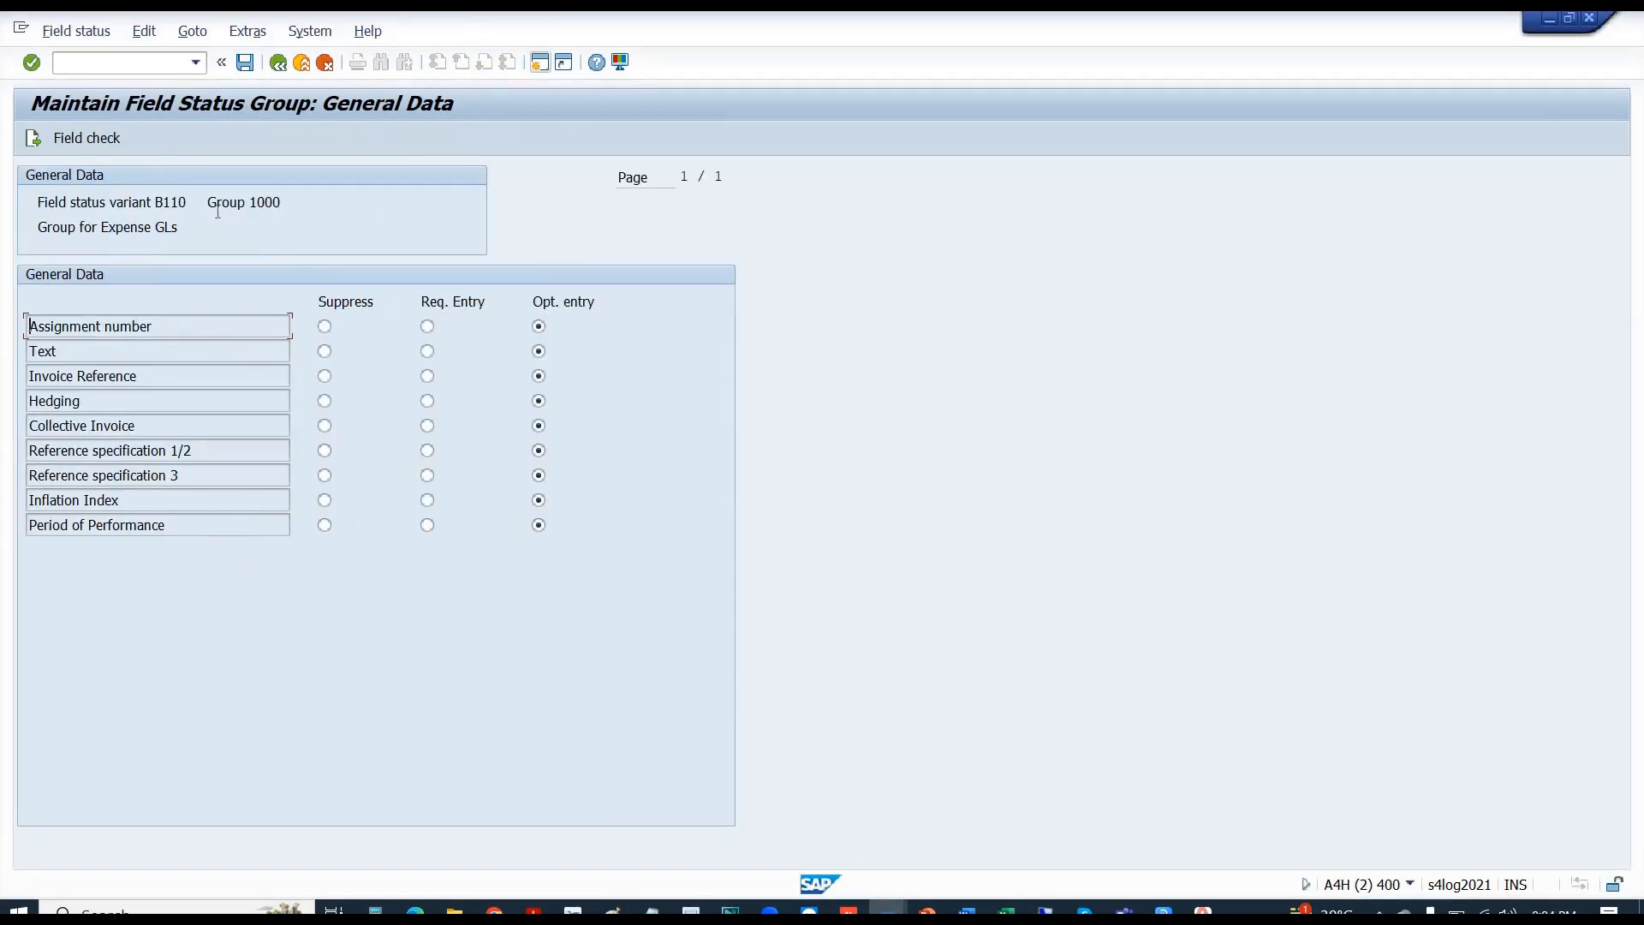
- Set Assignment number to Req. Entry in group 1000's General Data
{"action": "double_click", "coordinate": [309, 204]}
{"action": "left_click_drag", "start_coordinate": [102, 222], "coordinate": [195, 235]}
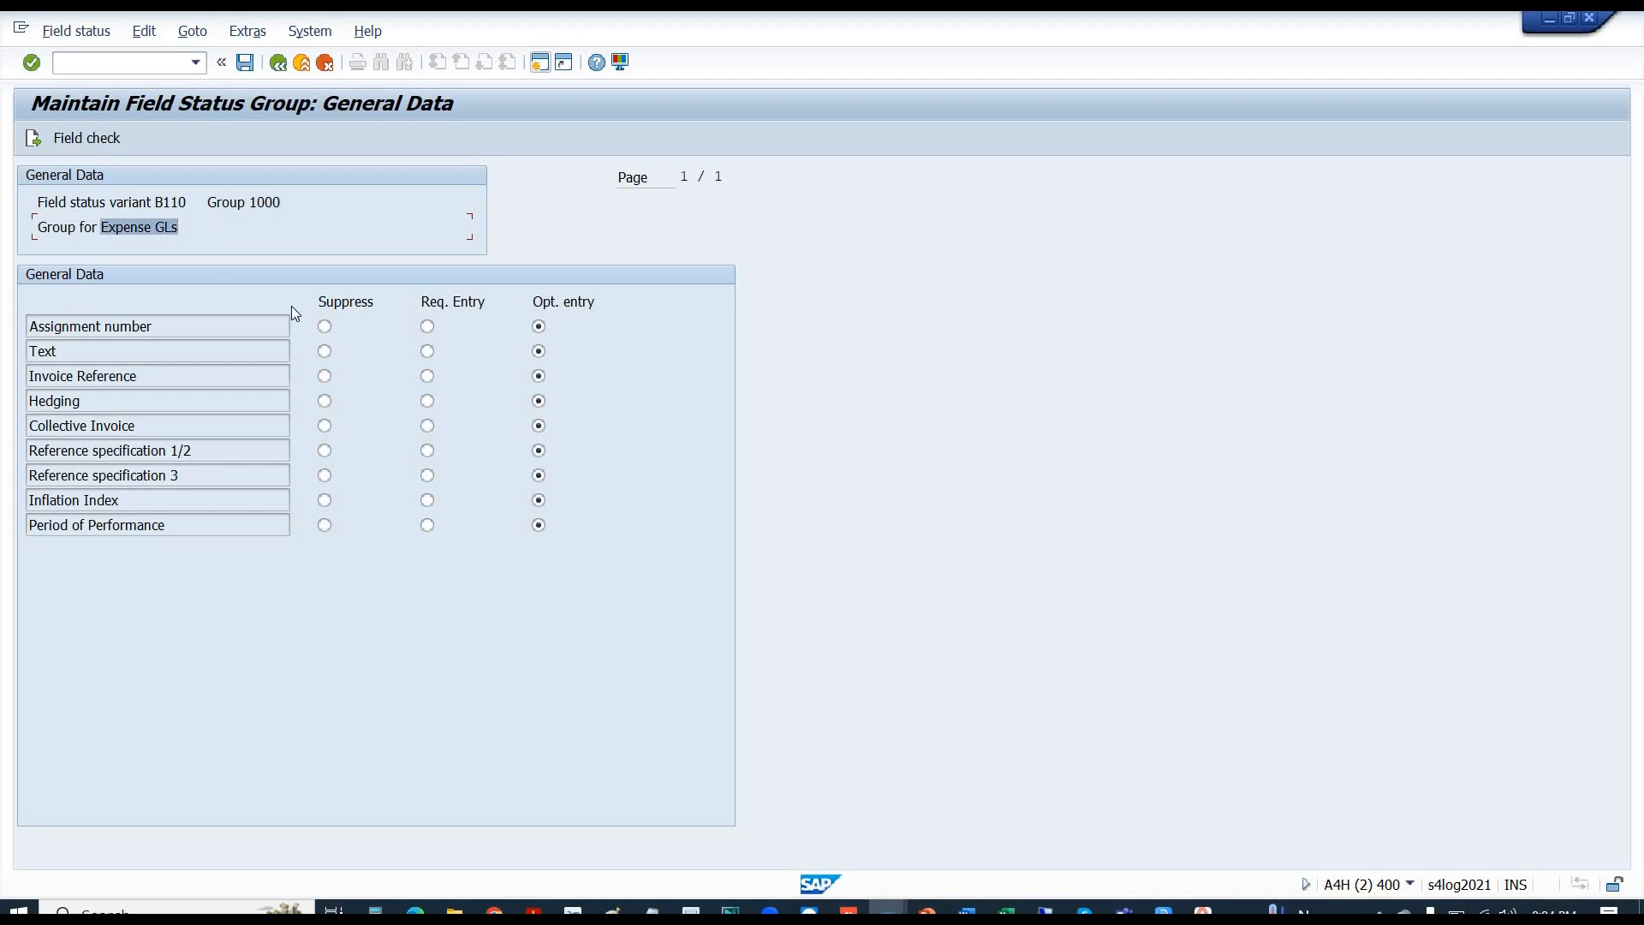
{"action": "left_click", "coordinate": [426, 328]}
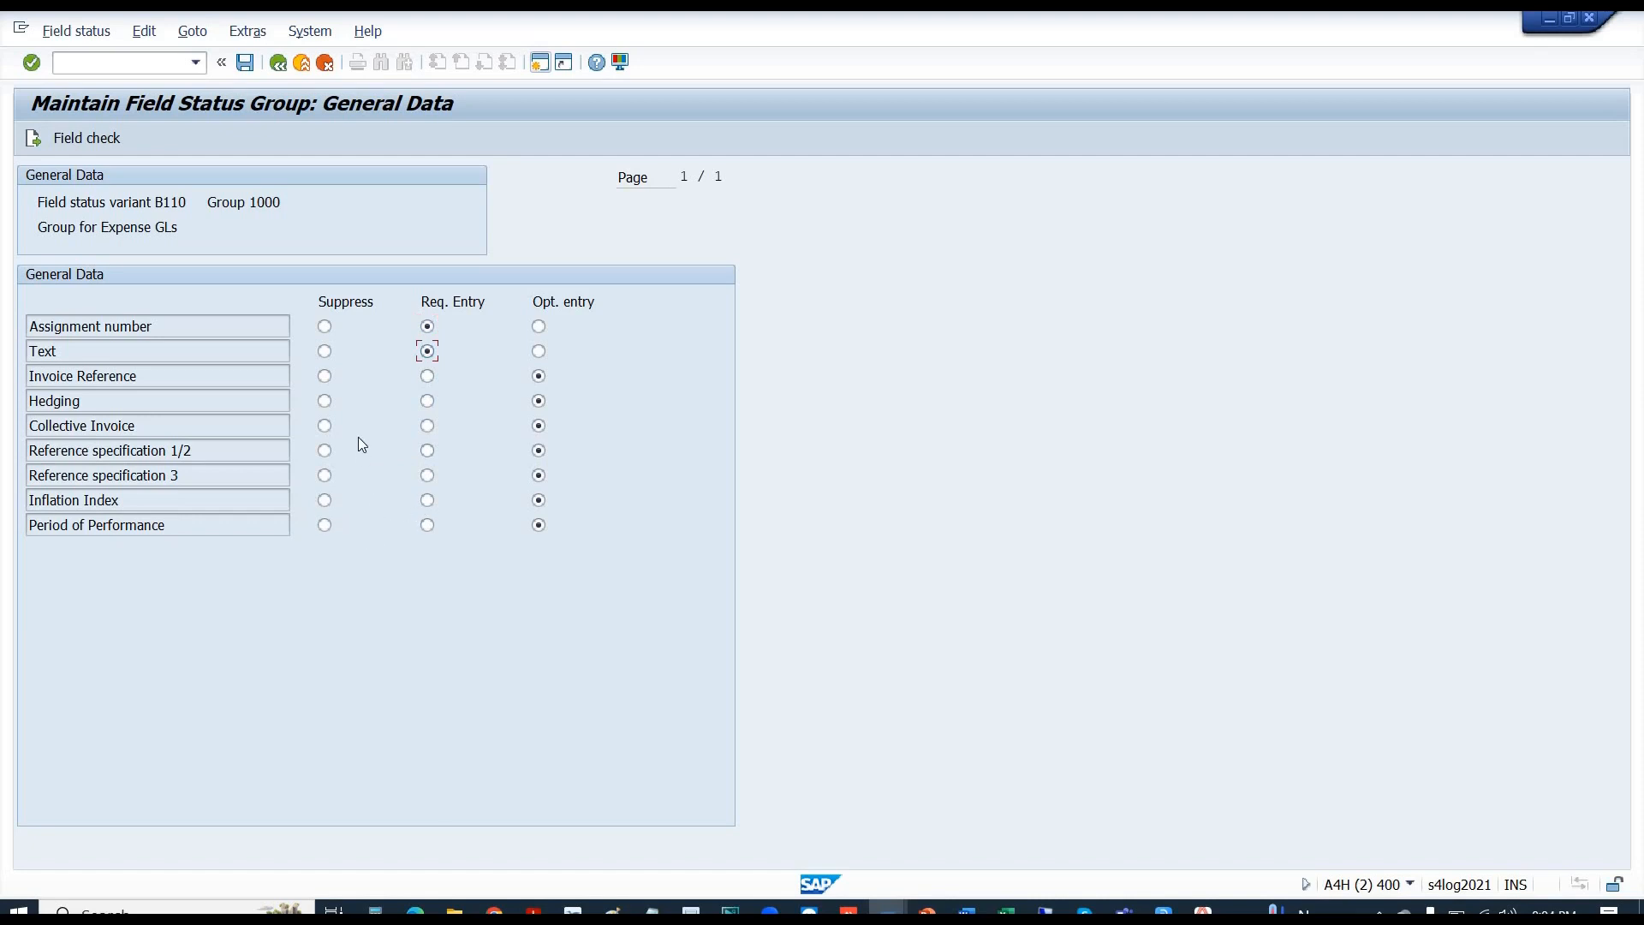
- Move to Additional account assignments, reviewing the Cost center and Sales order fields
{"action": "left_click", "coordinate": [35, 142]}
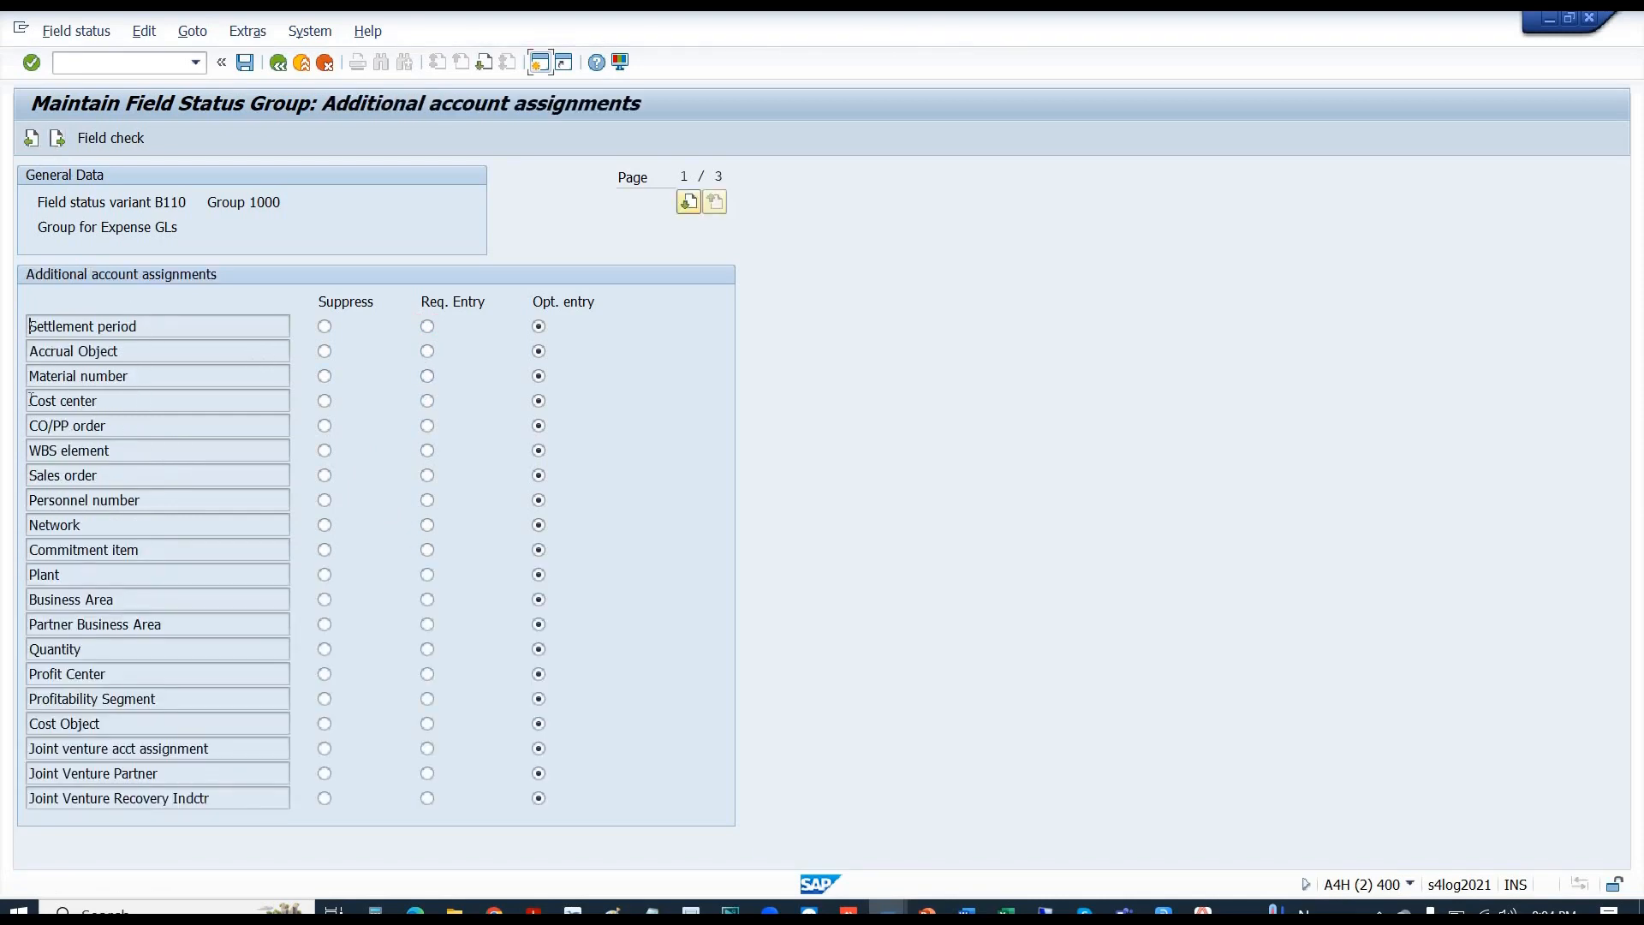
{"action": "left_click_drag", "start_coordinate": [99, 401], "coordinate": [3, 411]}
{"action": "left_click_drag", "start_coordinate": [108, 427], "coordinate": [114, 478]}
{"action": "left_click_drag", "start_coordinate": [16, 488], "coordinate": [11, 495]}
- Suppress the WBS element and Business Area fields and save group 1000
{"action": "left_click", "coordinate": [324, 451]}
{"action": "left_click_drag", "start_coordinate": [134, 600], "coordinate": [4, 602]}
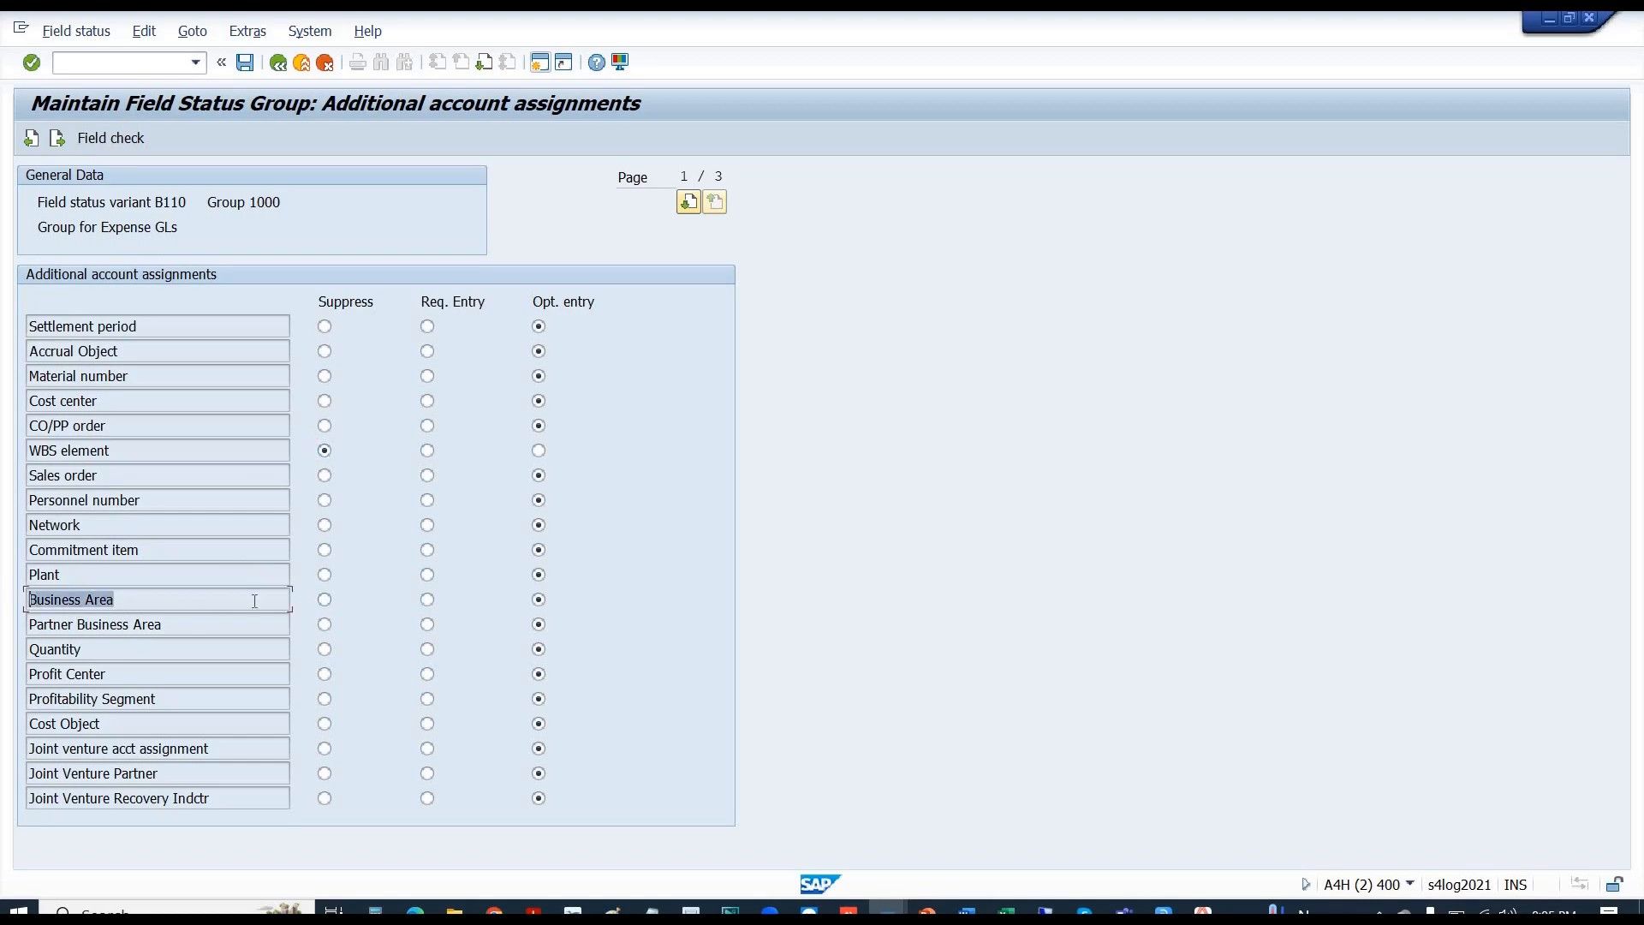
{"action": "left_click", "coordinate": [324, 602]}
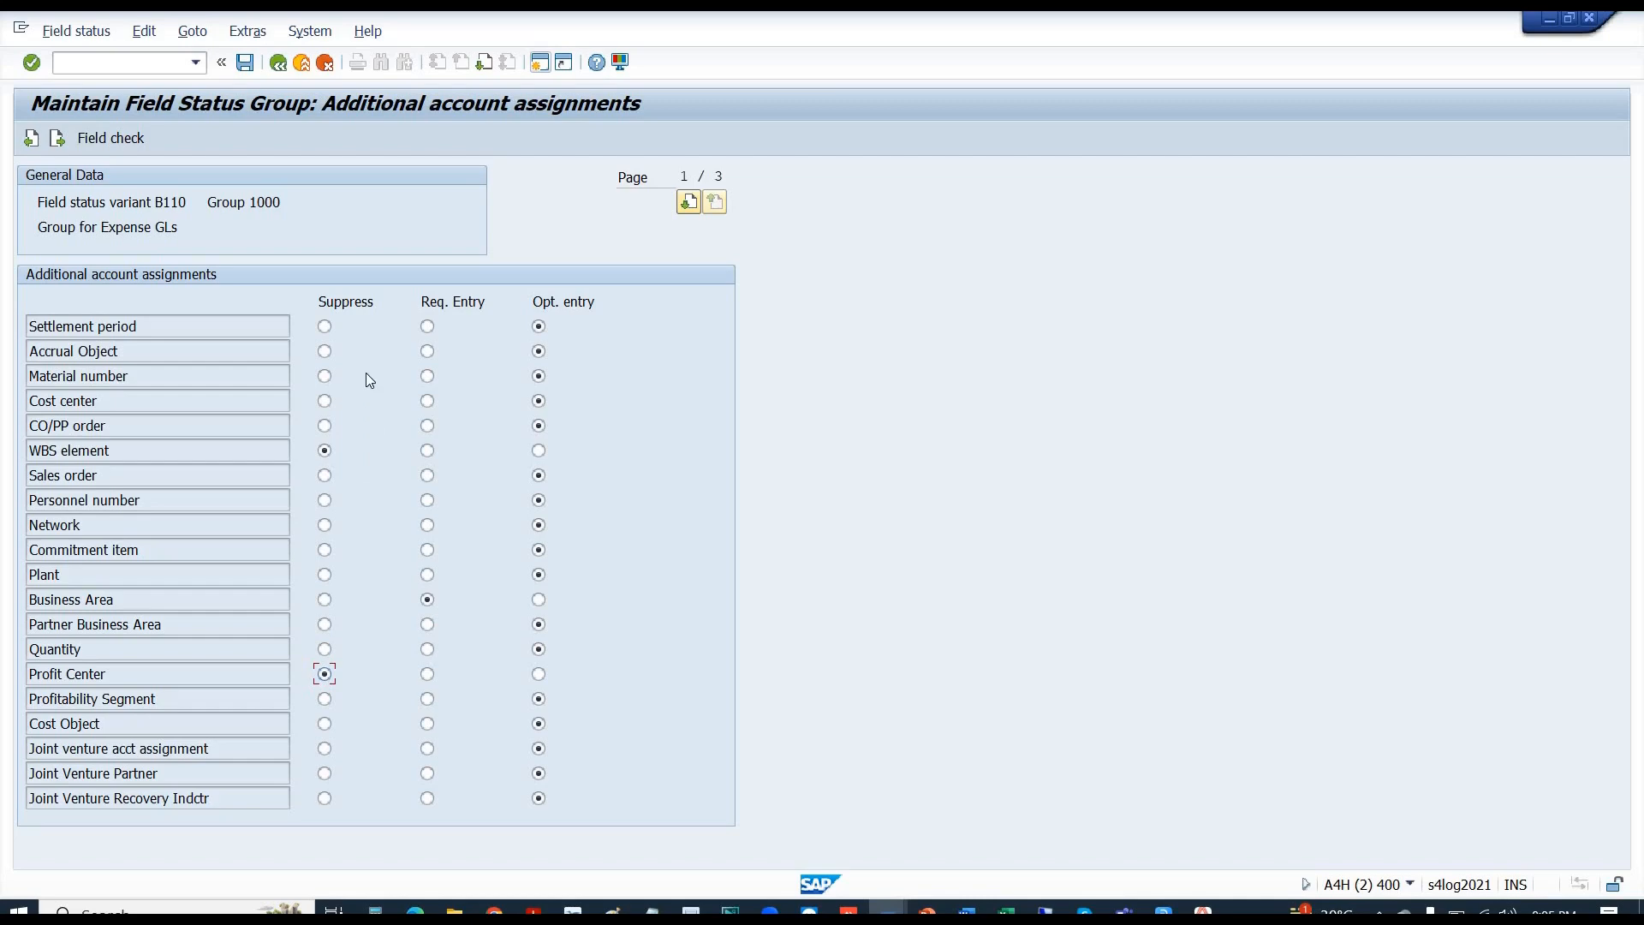
{"action": "left_click", "coordinate": [249, 65]}
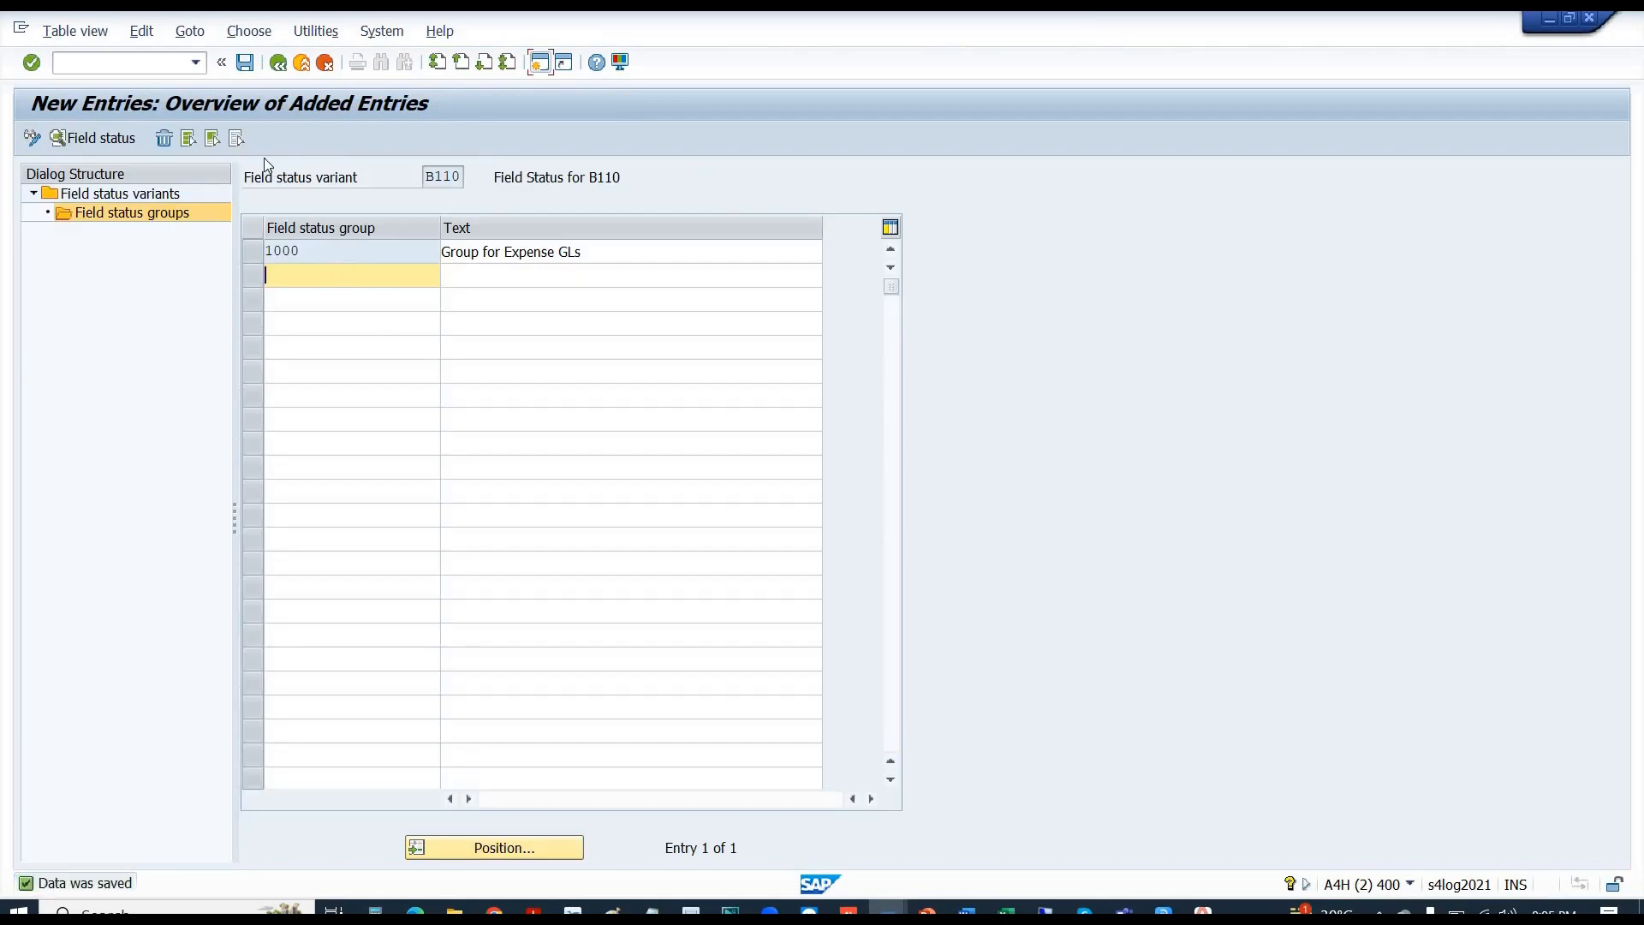
- Back out through the groups and variants screens to leave field status variant maintenance
{"action": "left_click", "coordinate": [277, 69]}
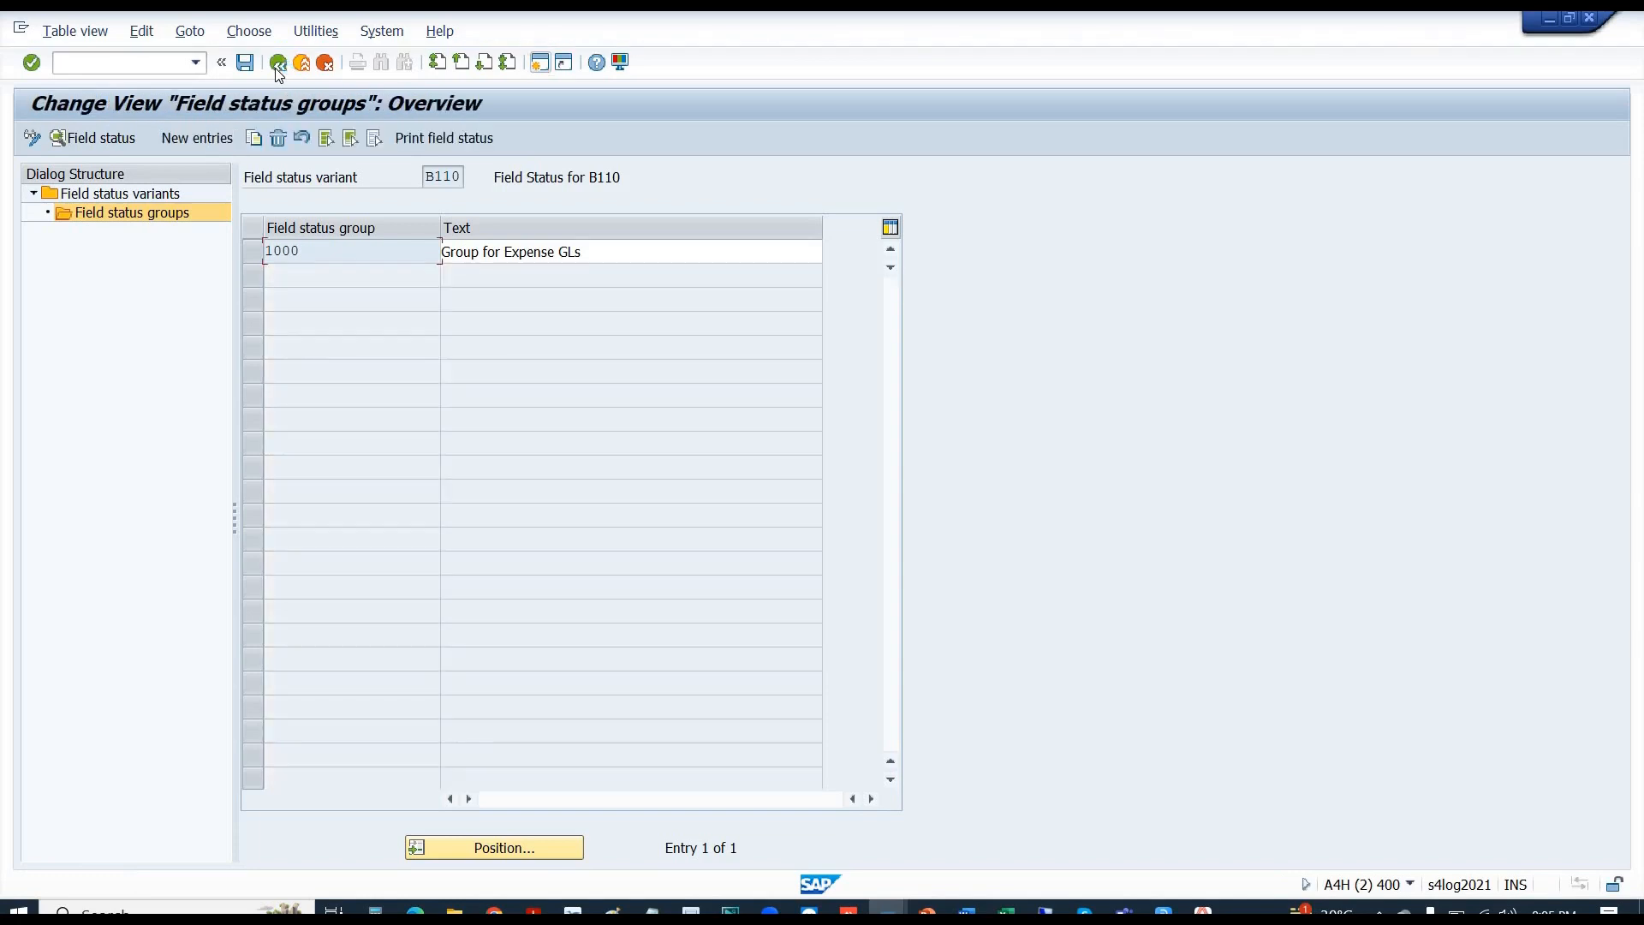
{"action": "left_click", "coordinate": [276, 64]}
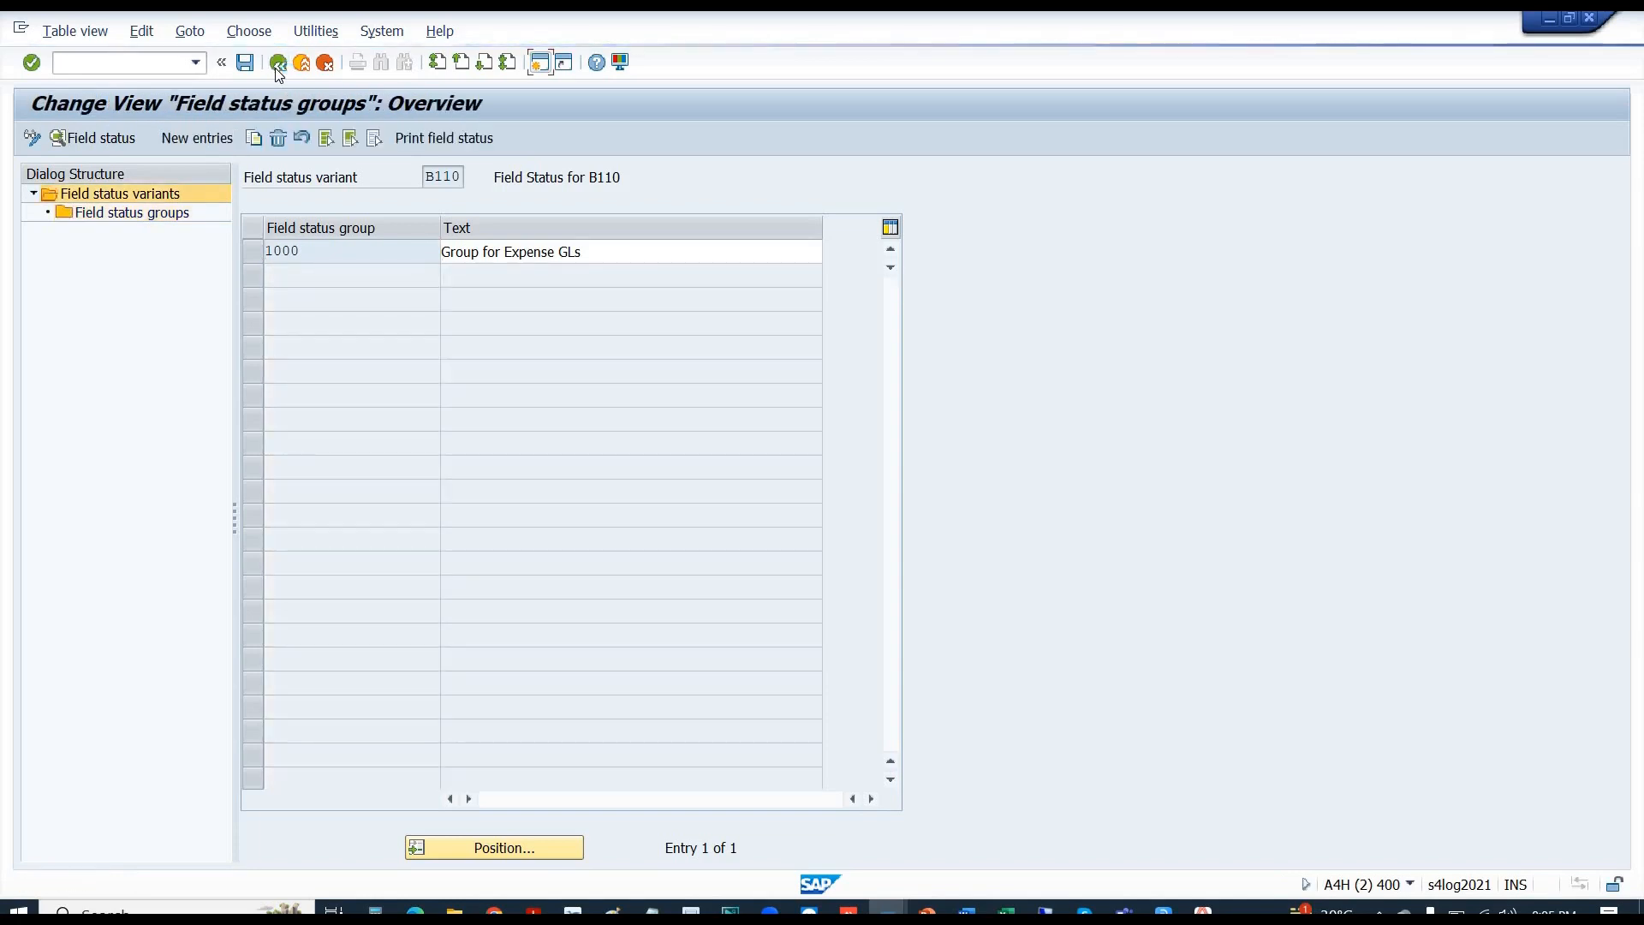
{"action": "left_click", "coordinate": [278, 65]}
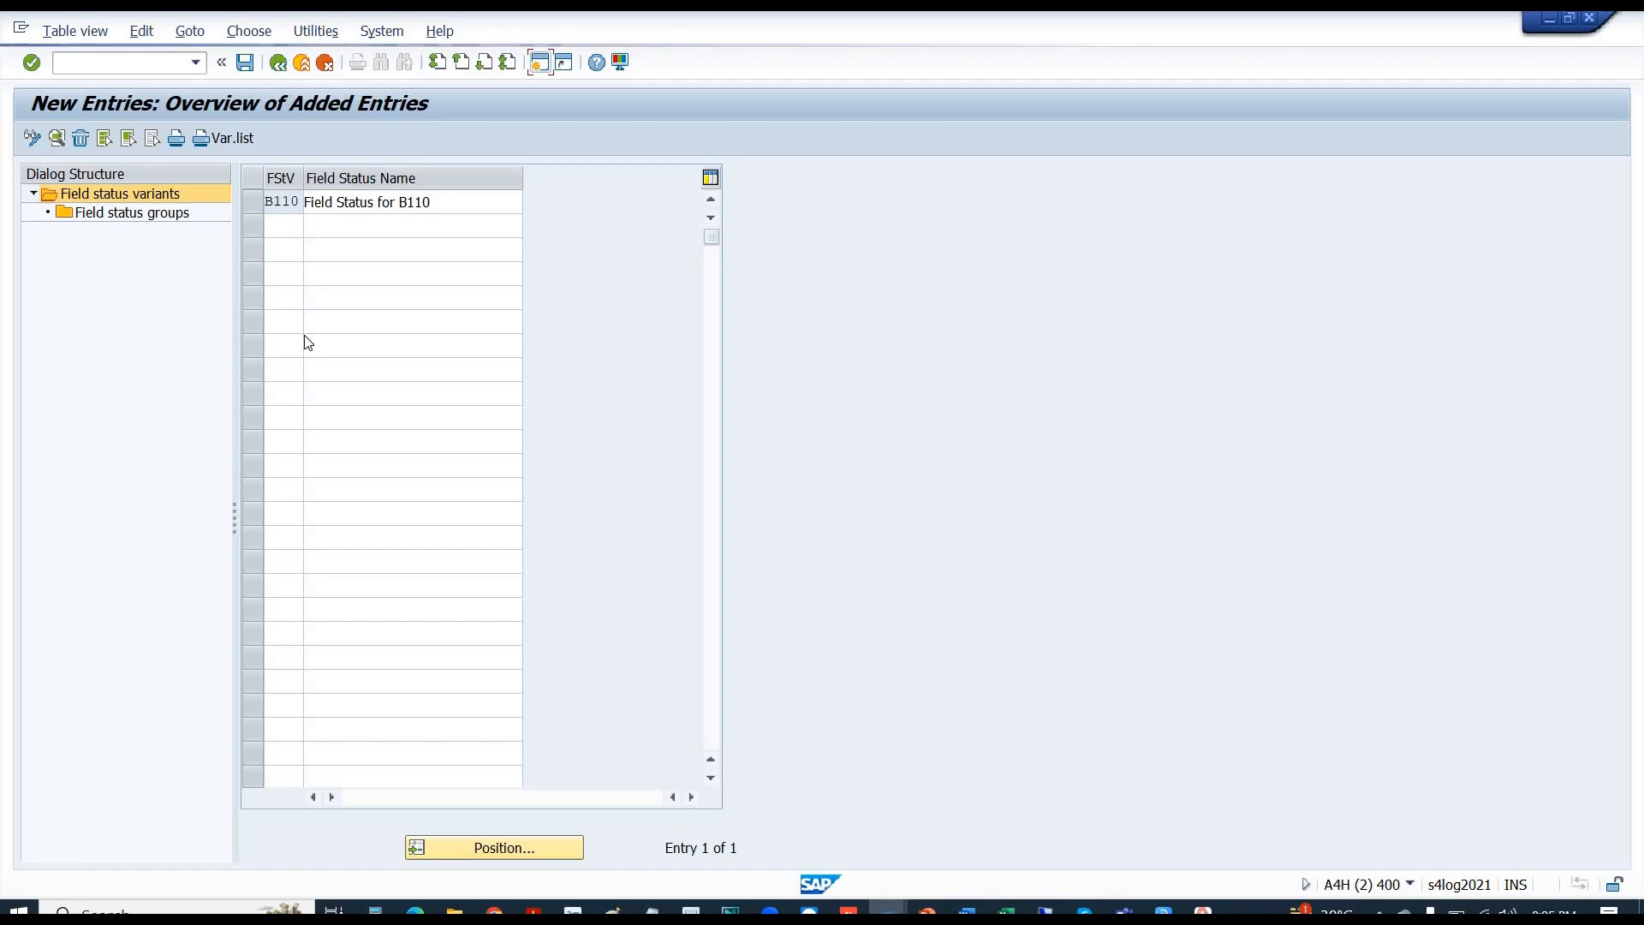
{"action": "left_click", "coordinate": [280, 65]}
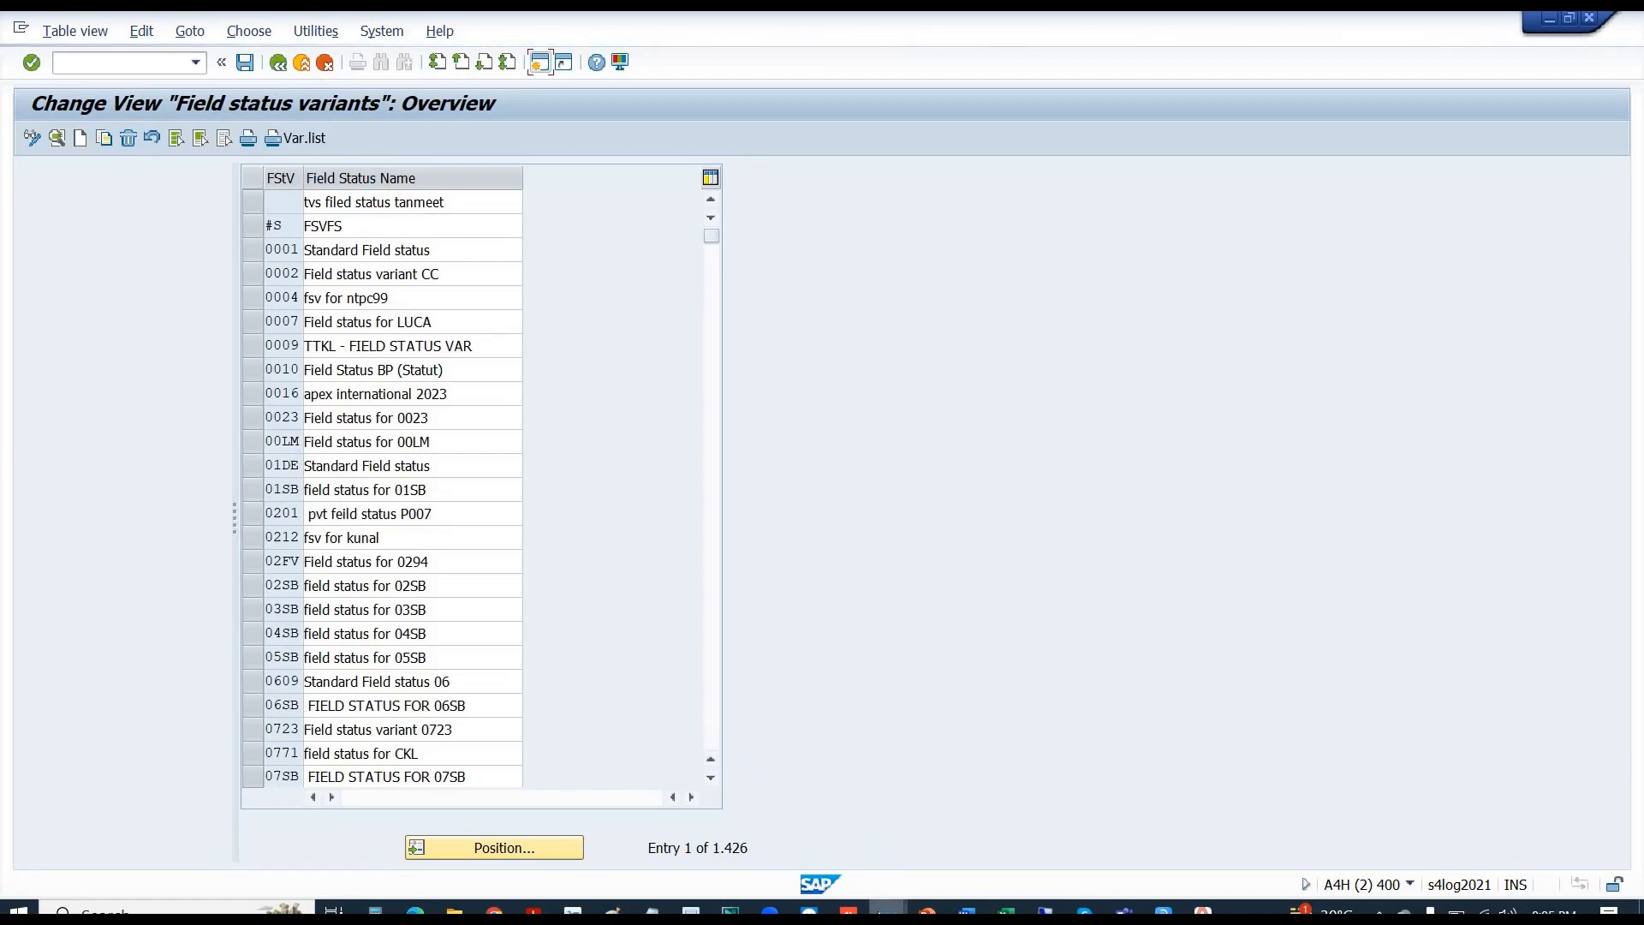
{"action": "mouse_move", "coordinate": [886, 913]}
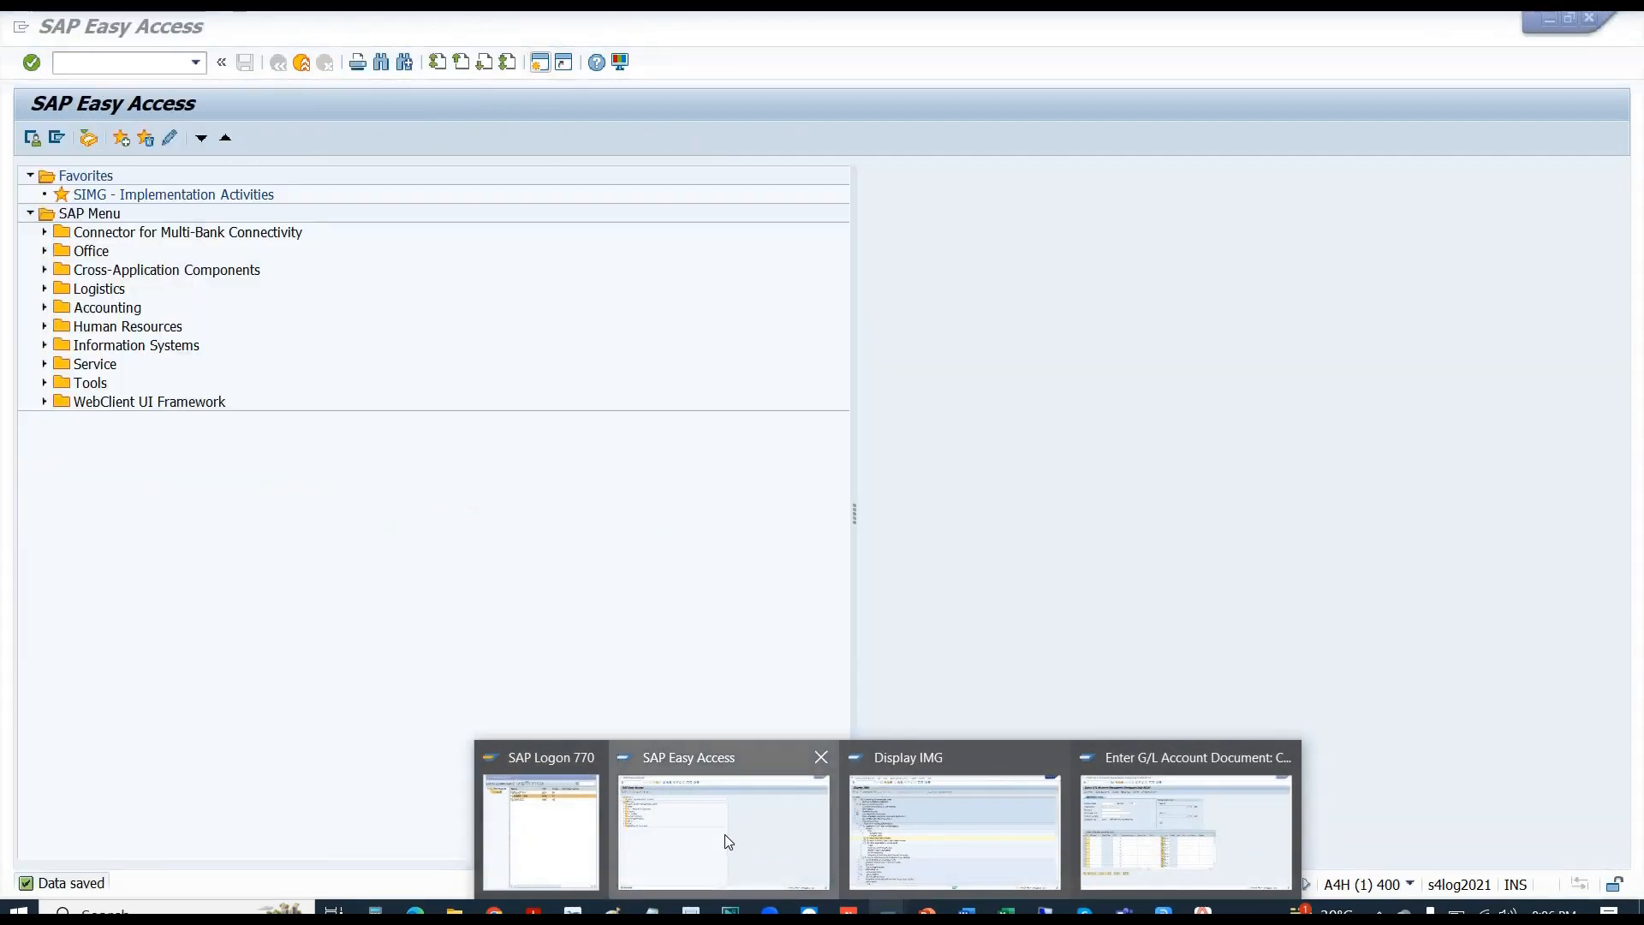
- Put G/L account E1002 into change mode and browse the field status group list, keeping G001
{"action": "left_click", "coordinate": [725, 834]}
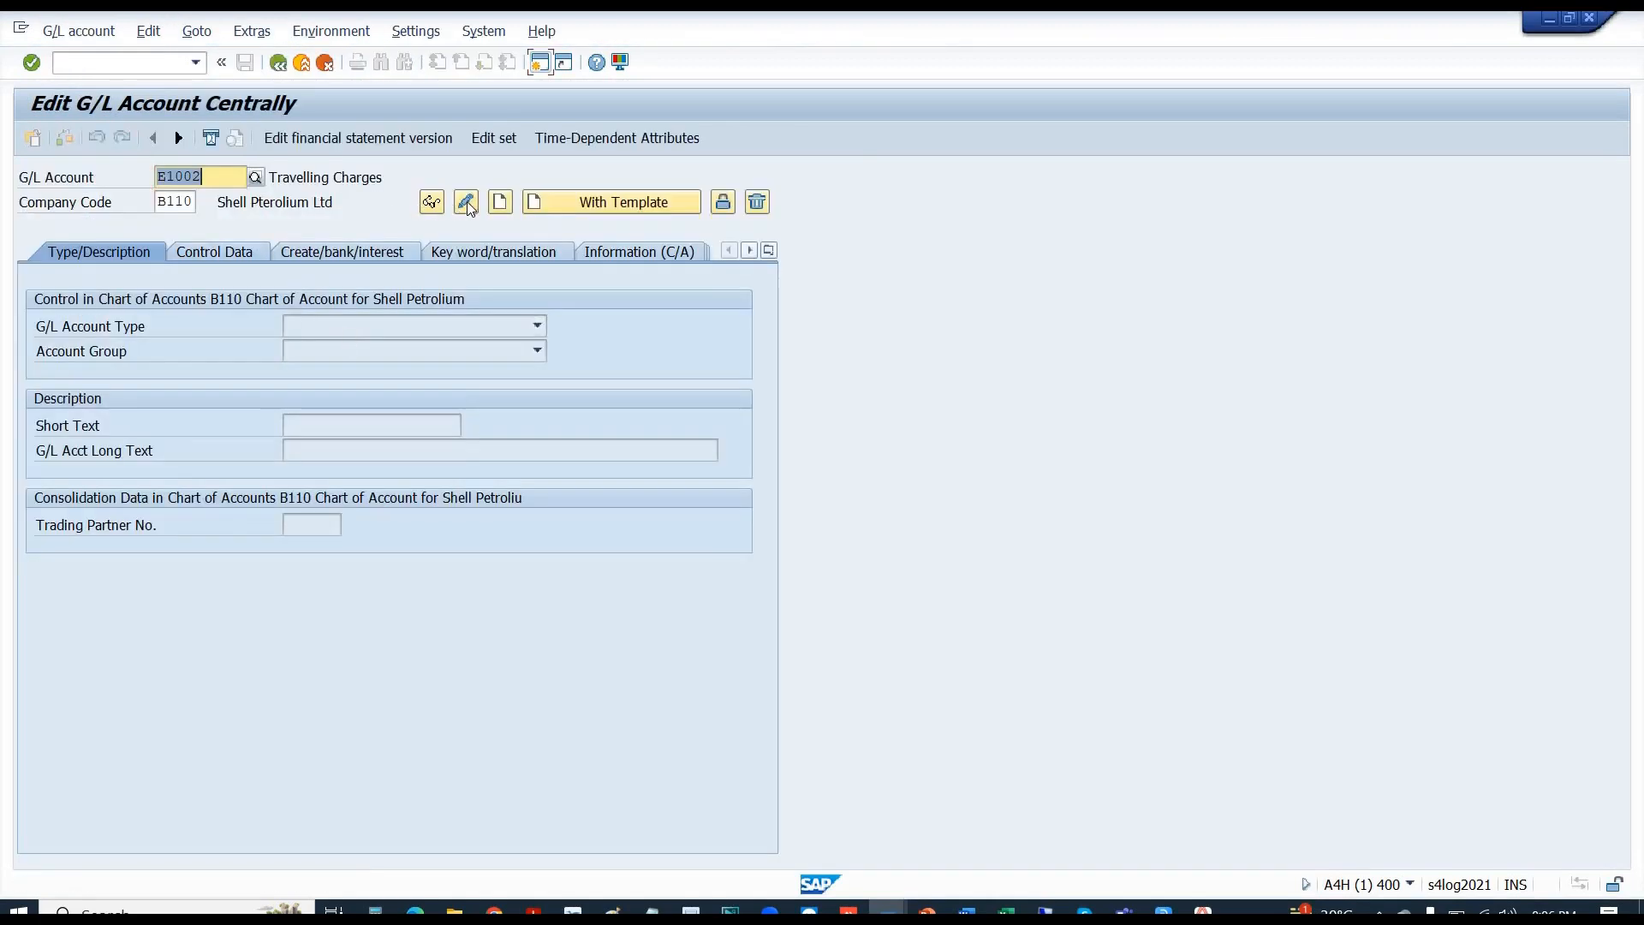
{"action": "left_click", "coordinate": [468, 204]}
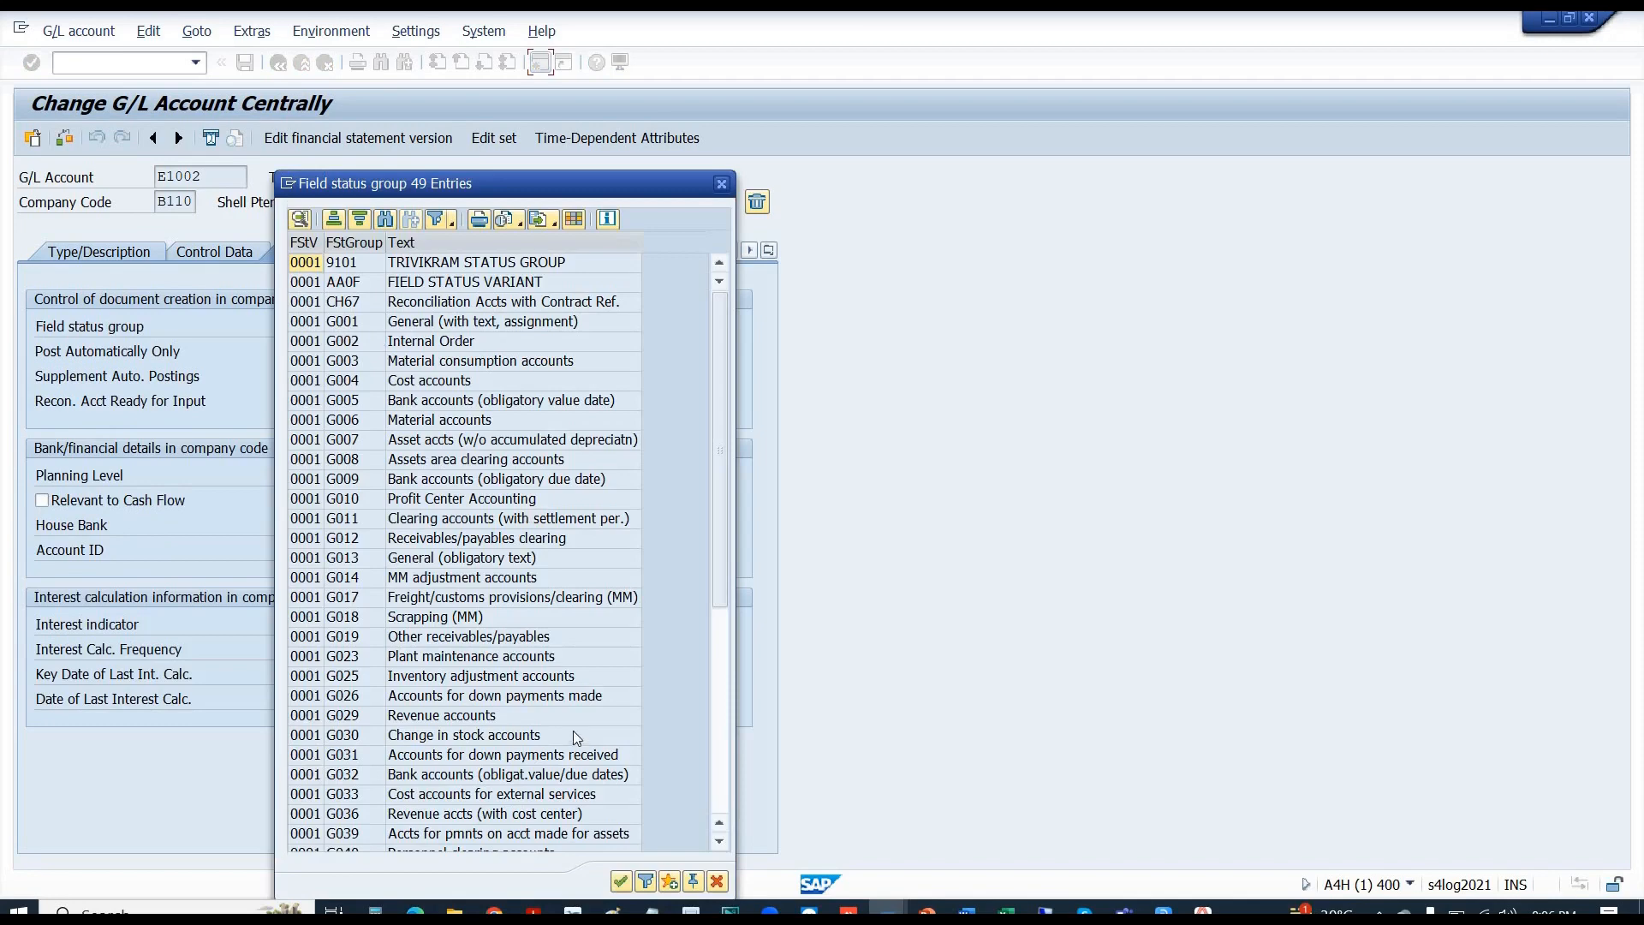
{"action": "left_click_drag", "start_coordinate": [717, 516], "coordinate": [738, 671]}
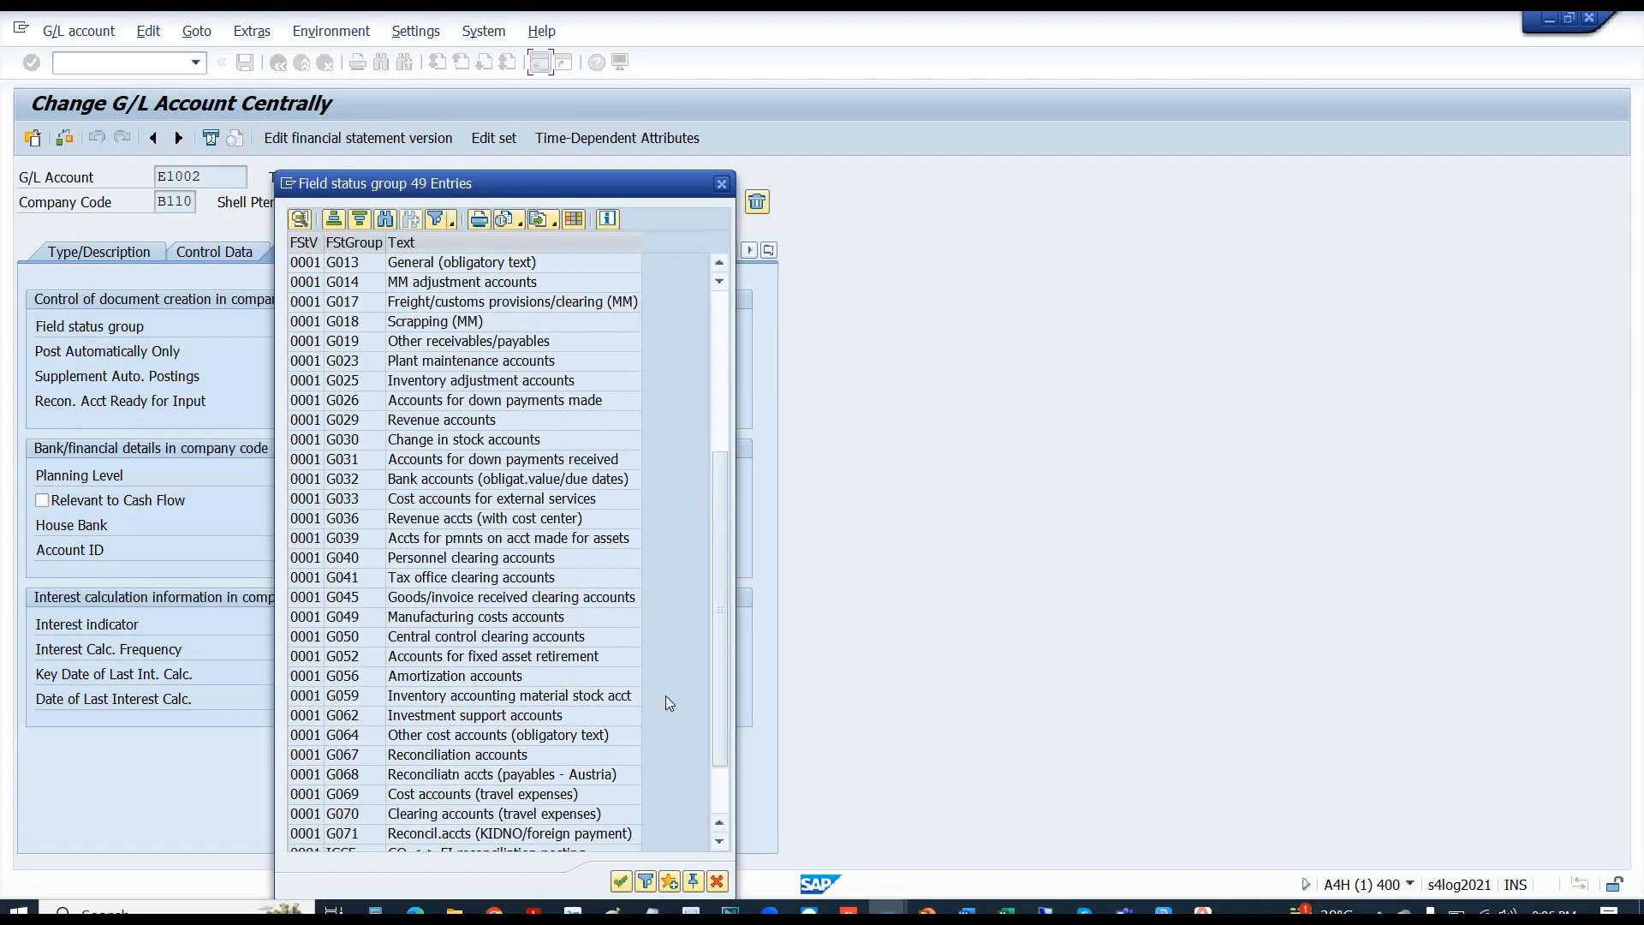
{"action": "left_click", "coordinate": [727, 804]}
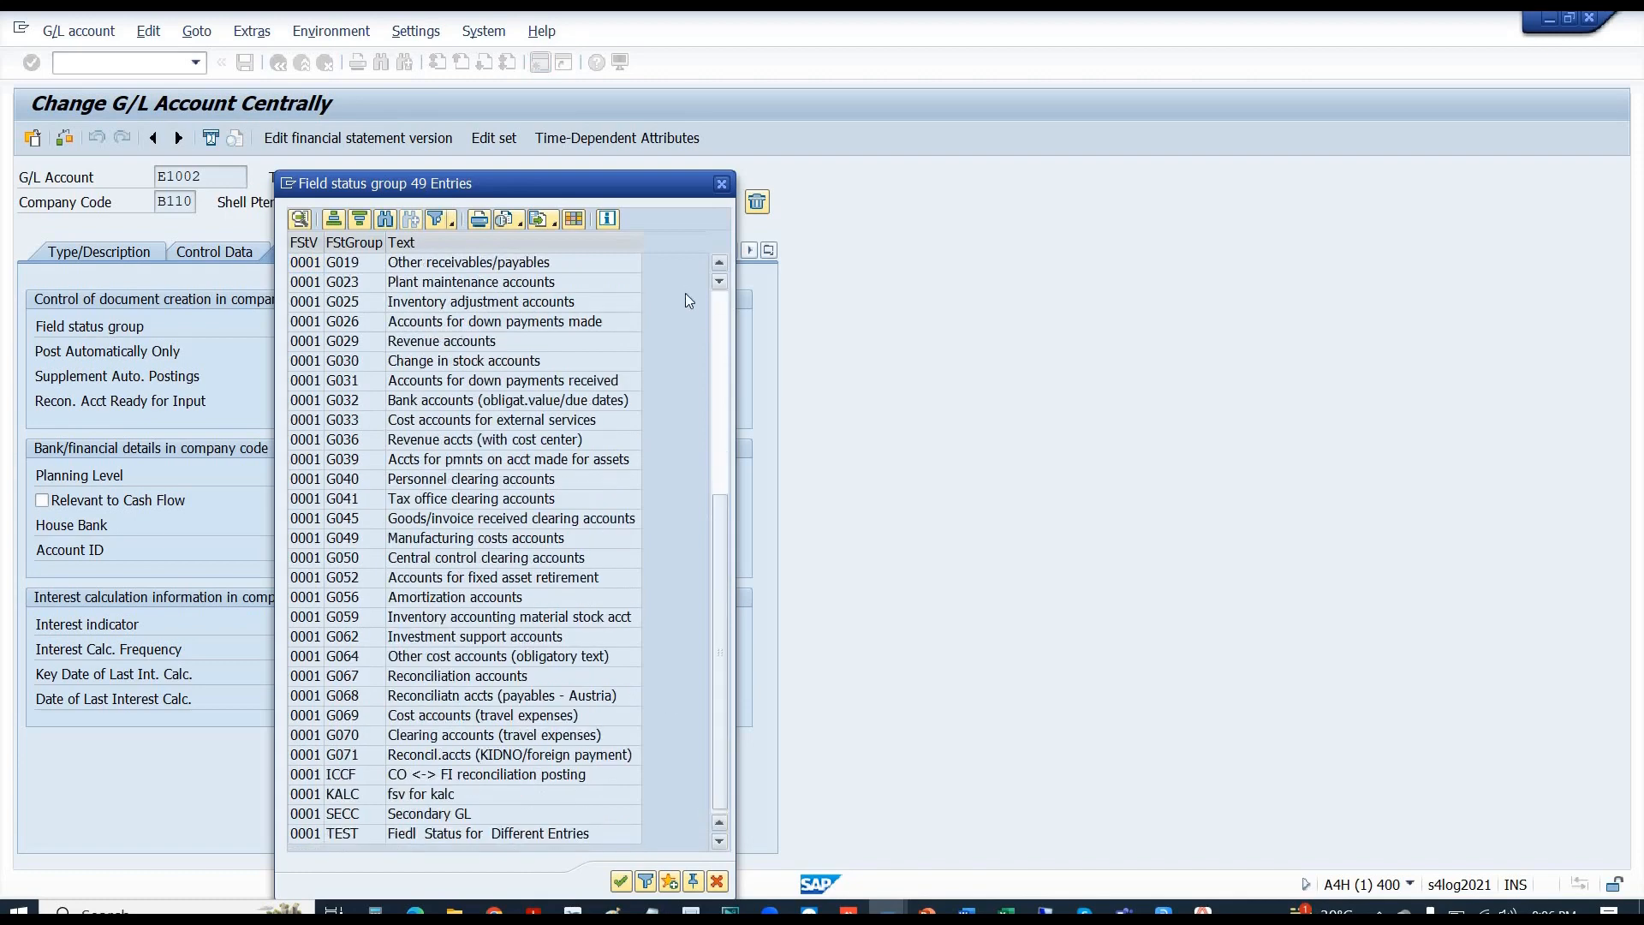
{"action": "left_click", "coordinate": [721, 307]}
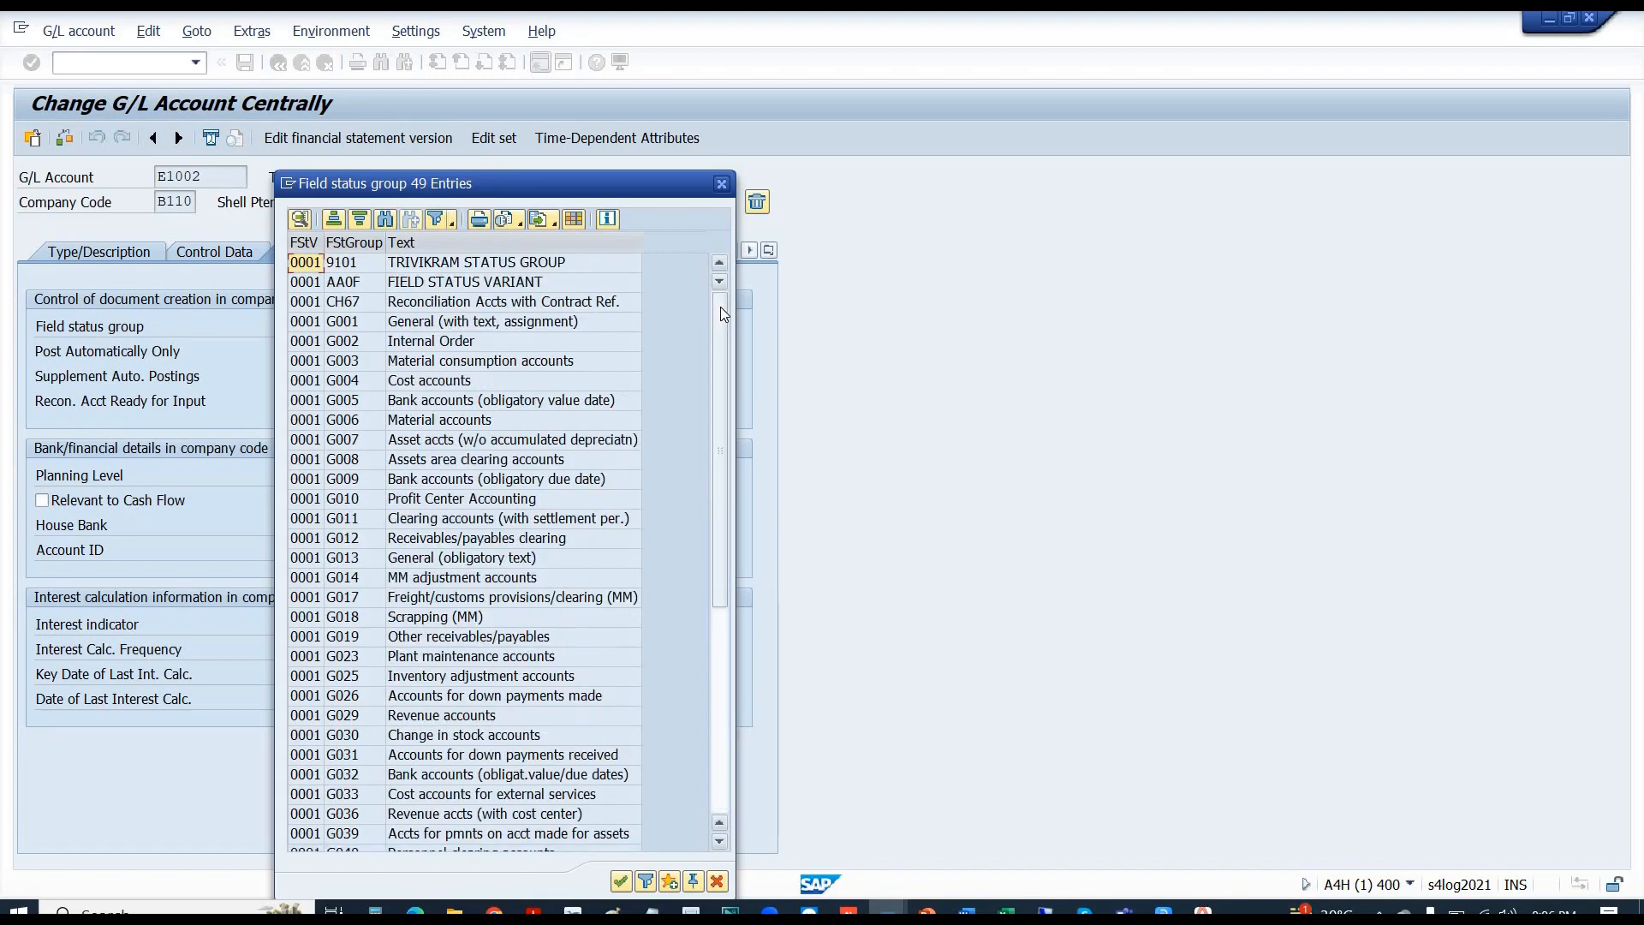
{"action": "left_click", "coordinate": [724, 195]}
{"action": "left_click", "coordinate": [541, 32]}
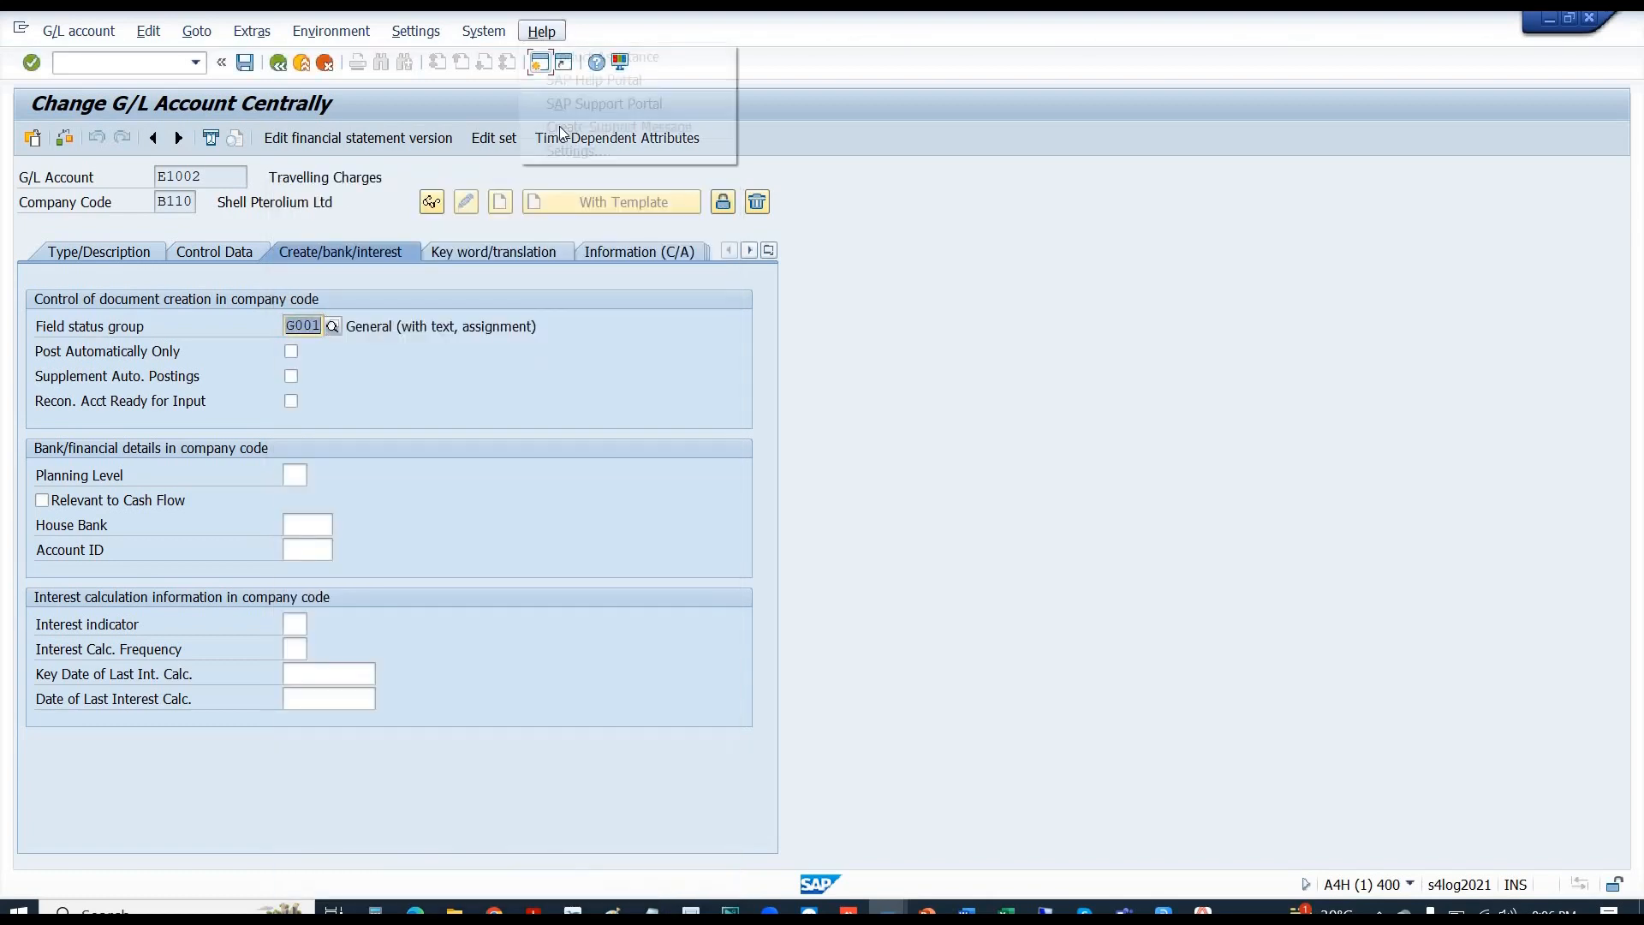
- Switch the system-default F4 value-help display from Dialog to Control, accepting ActiveX support
{"action": "left_click", "coordinate": [569, 149]}
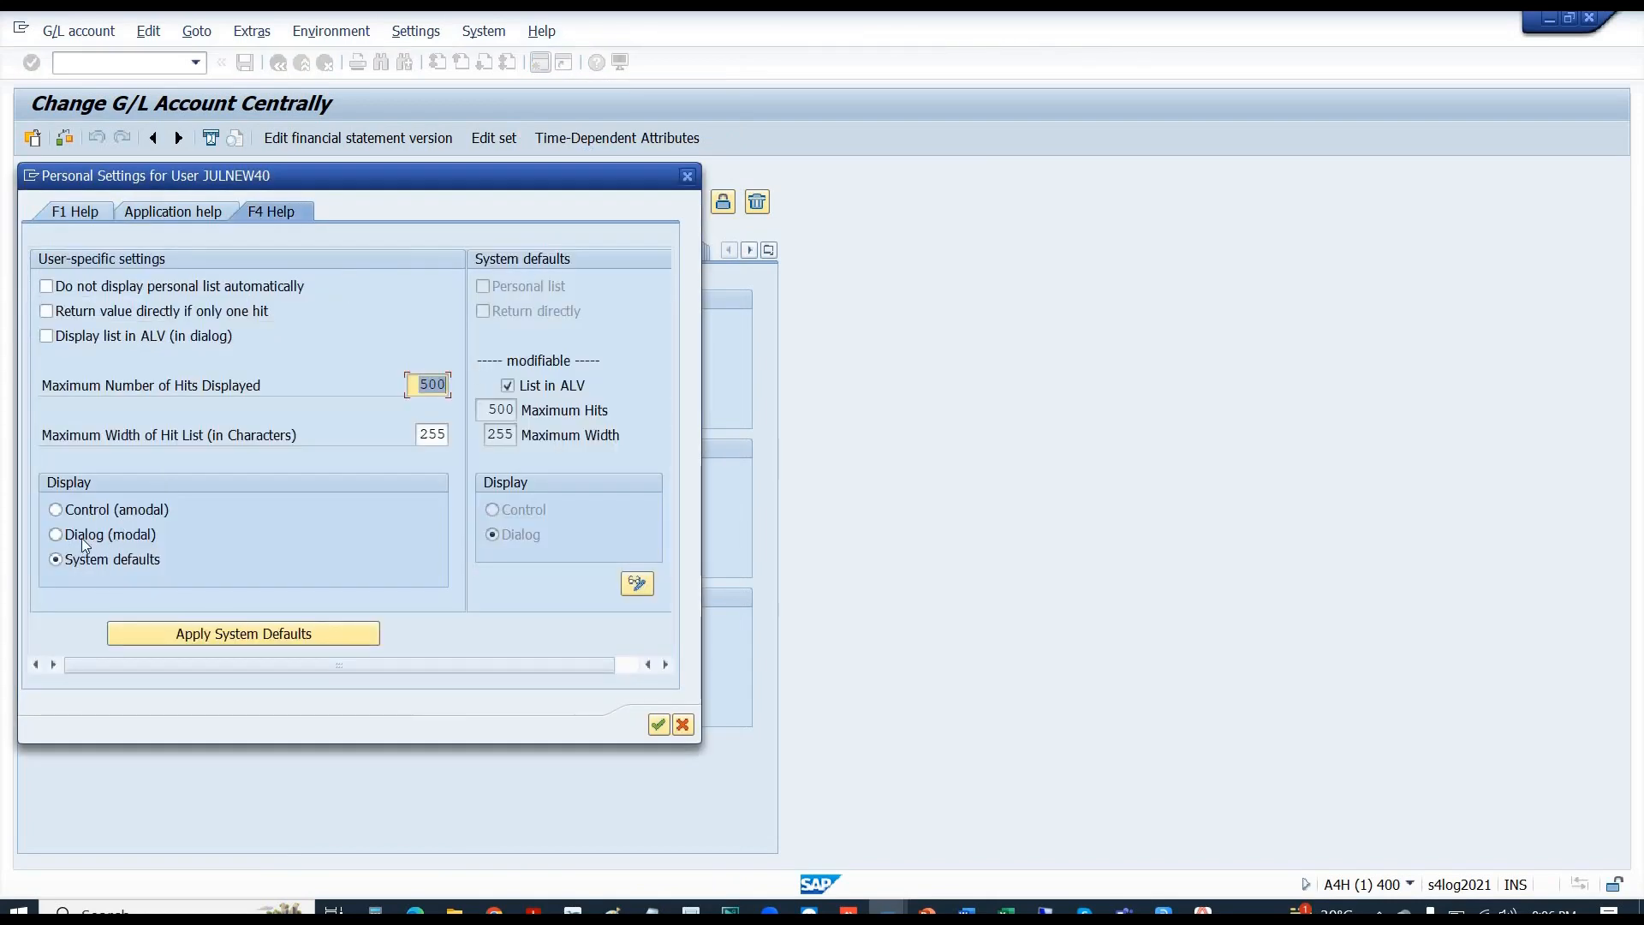
{"action": "left_click", "coordinate": [638, 584]}
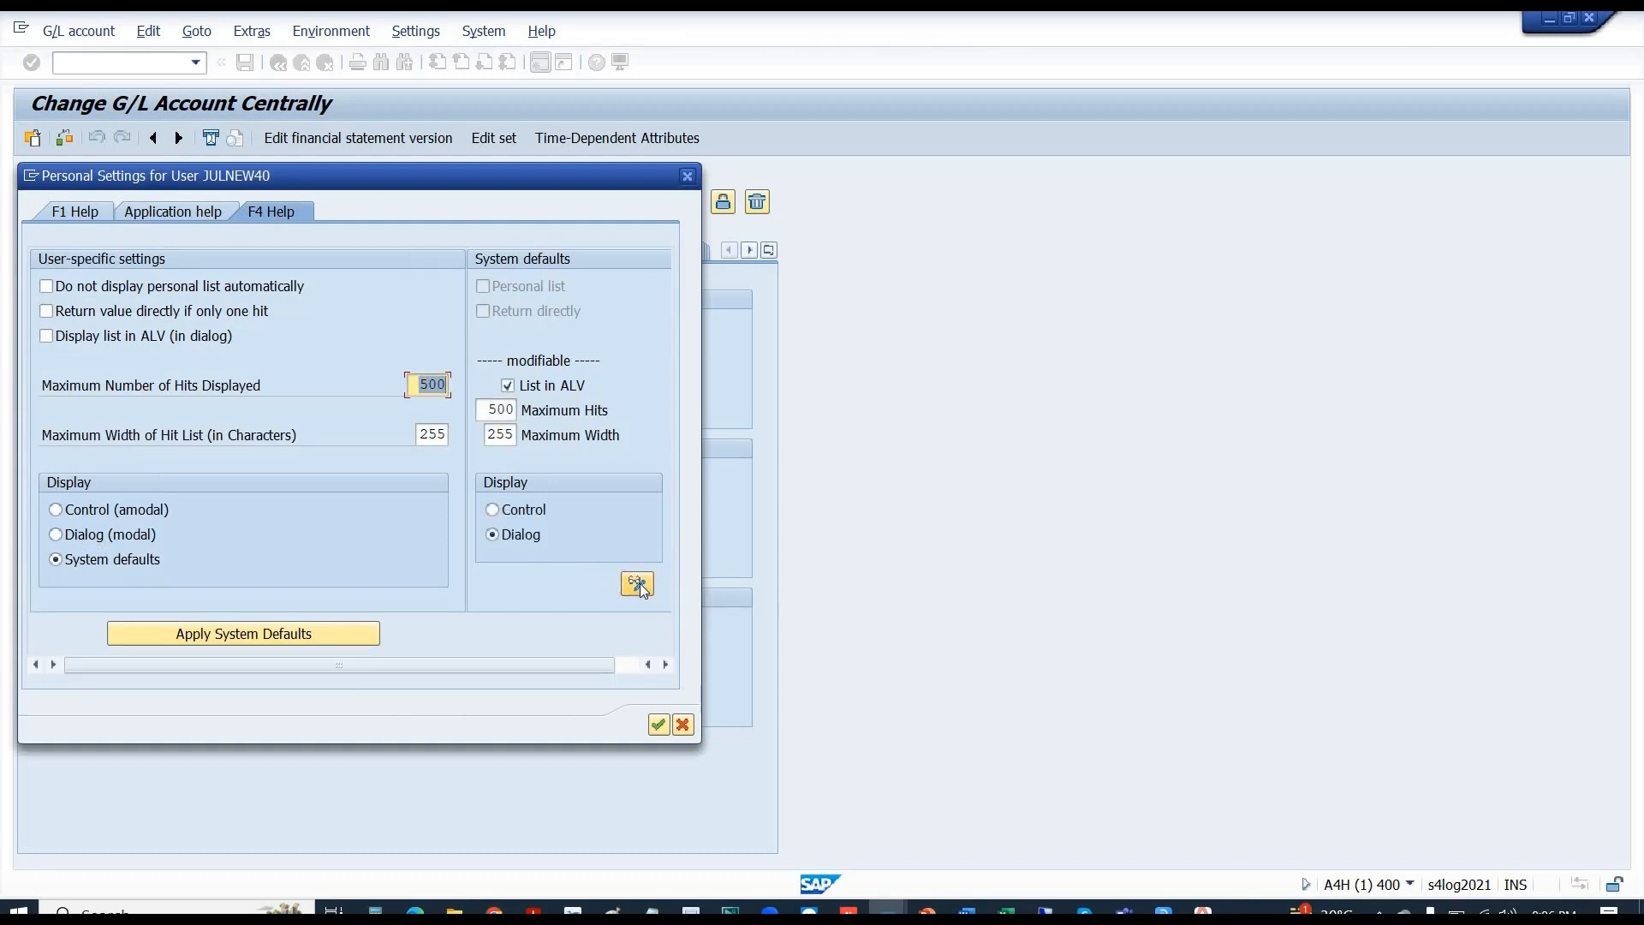
{"action": "left_click", "coordinate": [638, 584]}
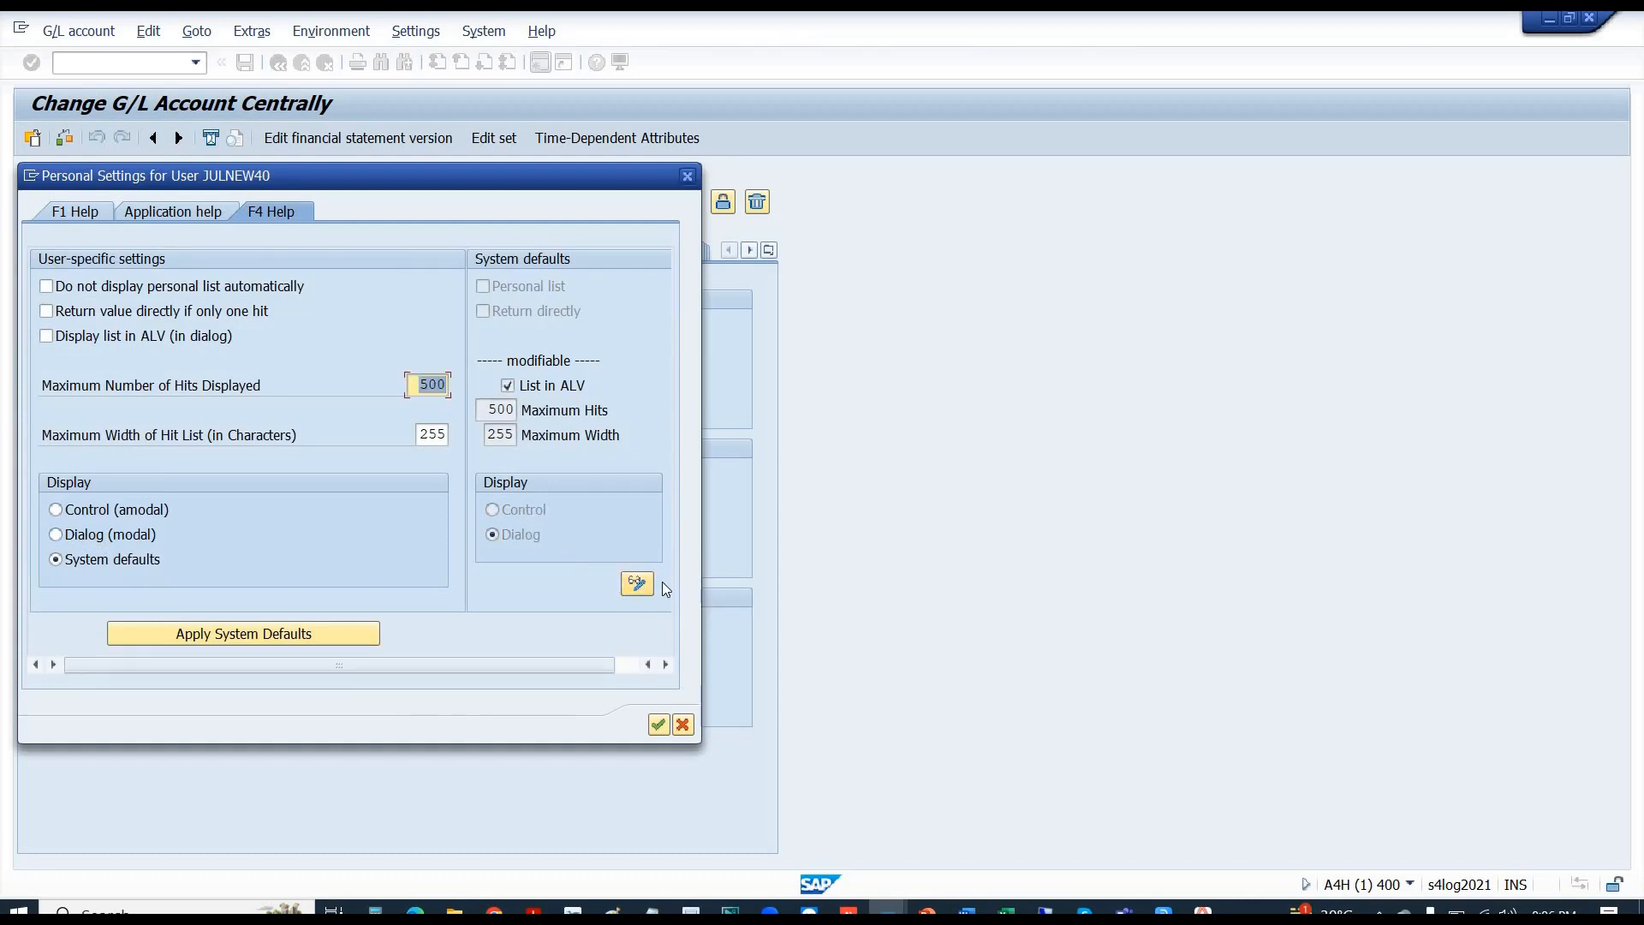
{"action": "left_click", "coordinate": [638, 585]}
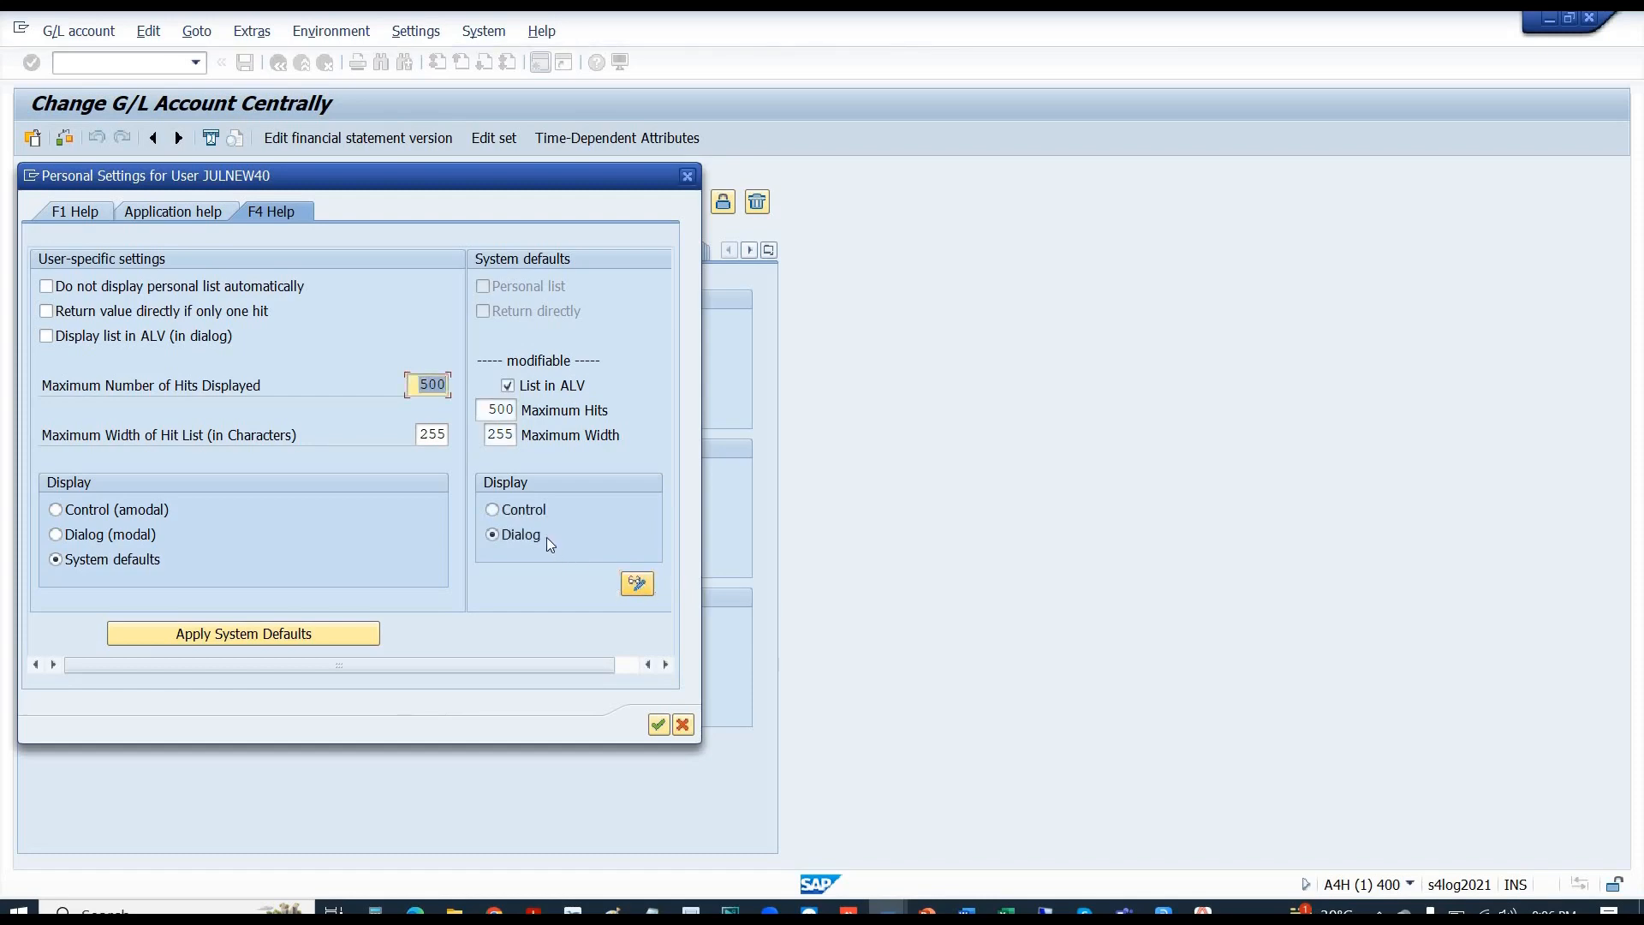
{"action": "left_click", "coordinate": [511, 513]}
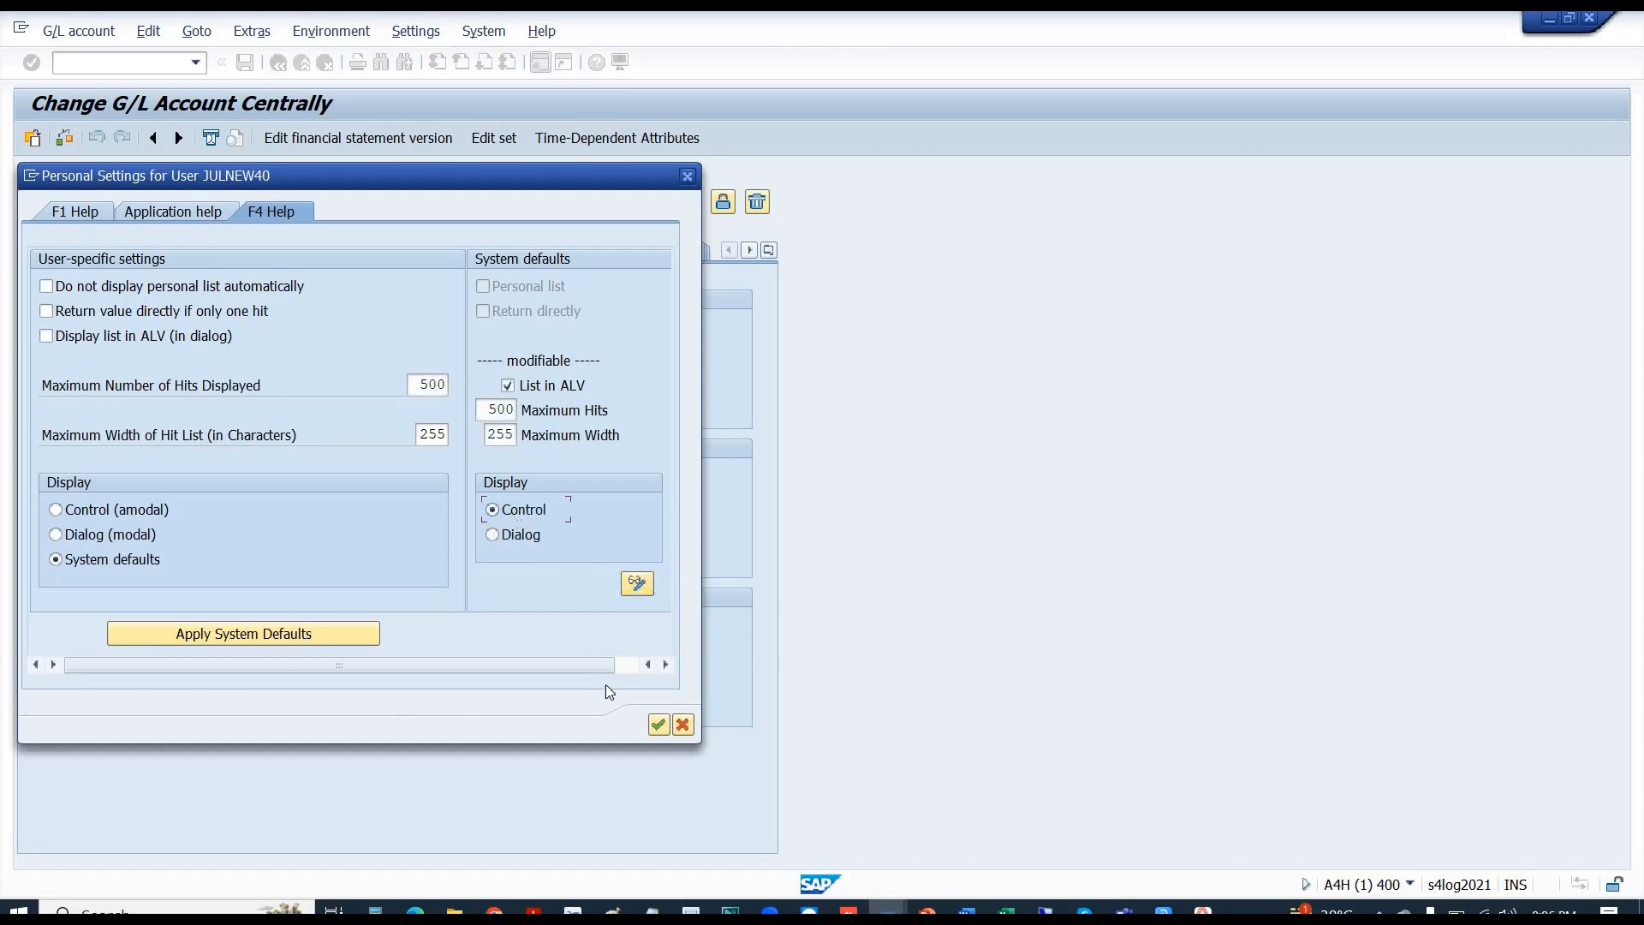
{"action": "left_click", "coordinate": [660, 725]}
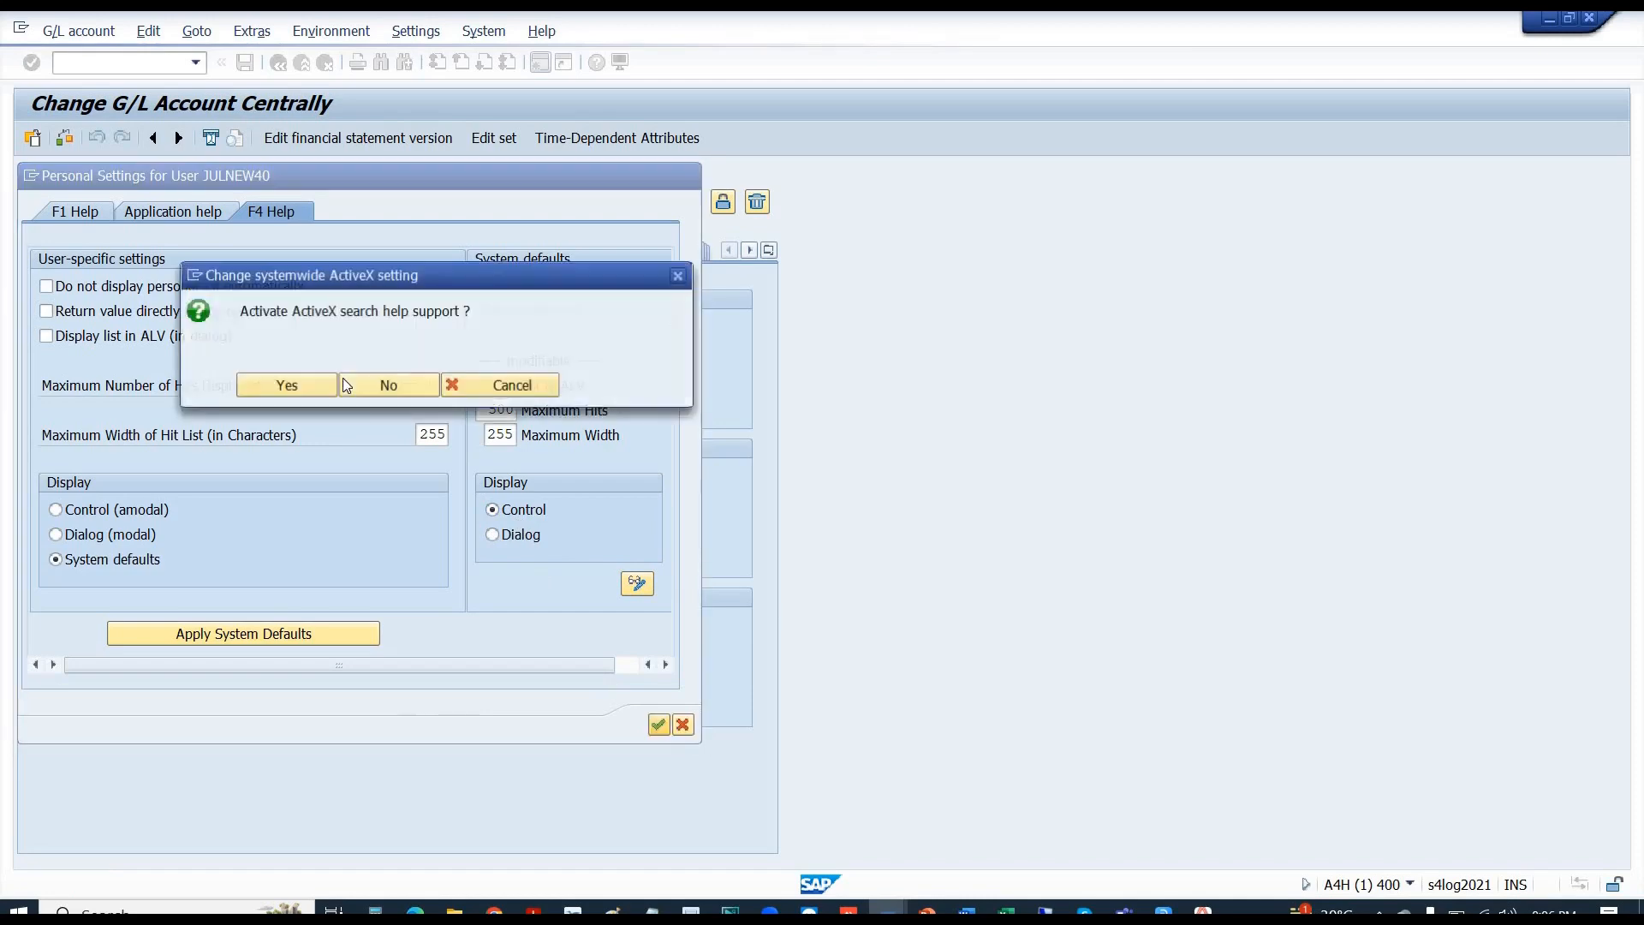
{"action": "left_click", "coordinate": [264, 389]}
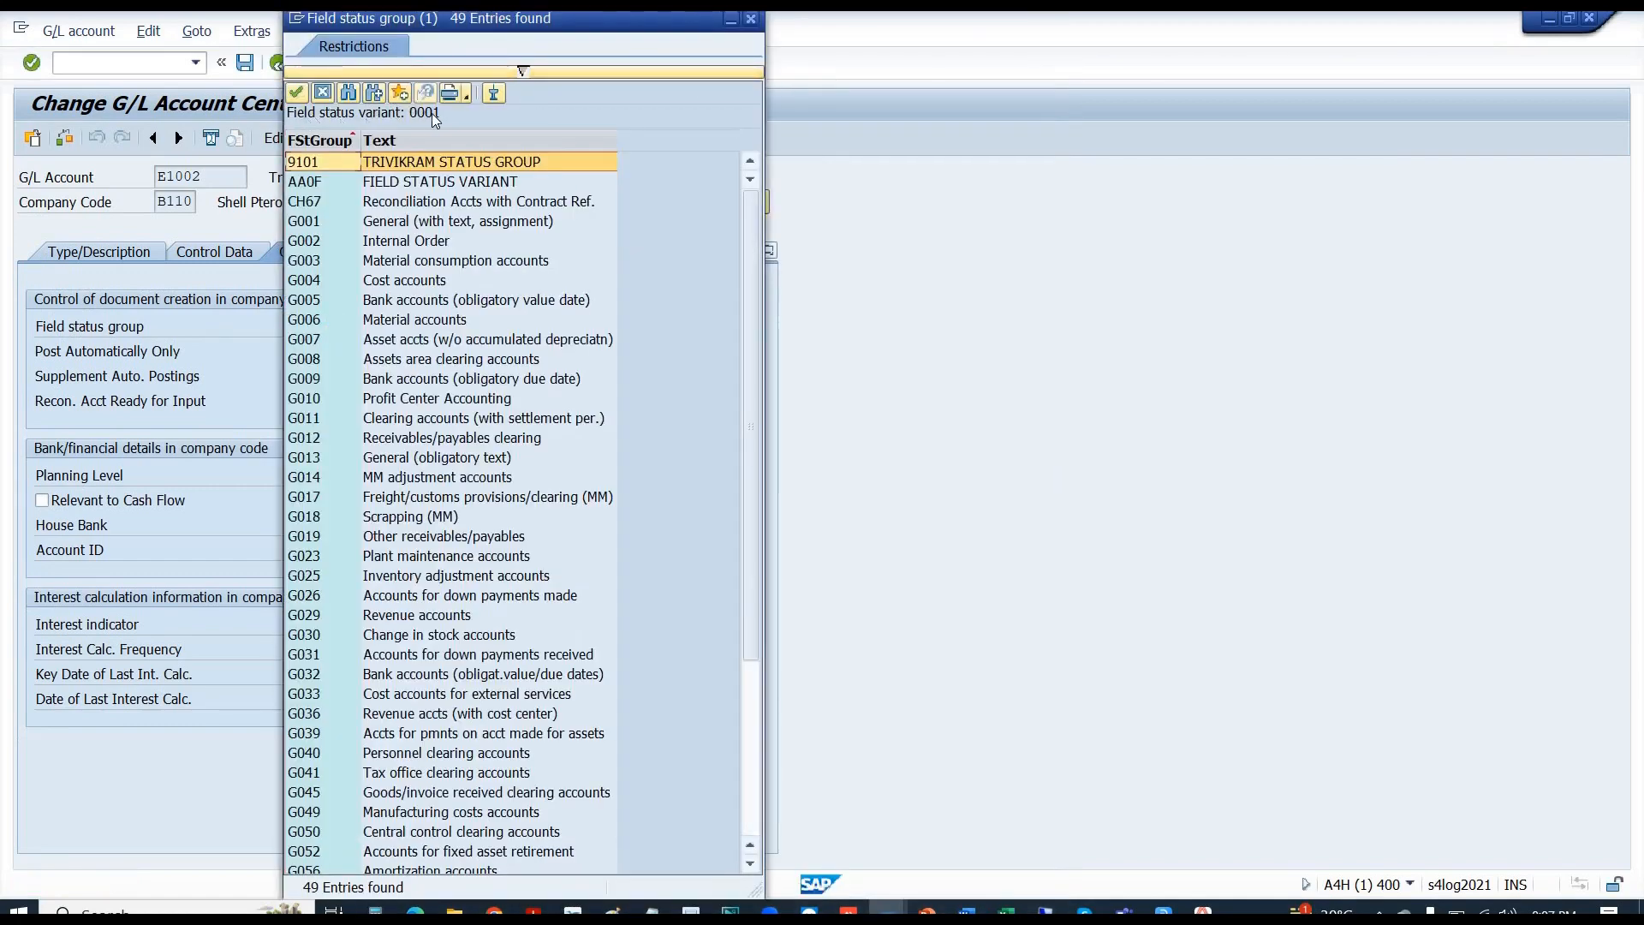
- Highlight G012 Receivables/payables clearing in the field status group list, then close the list
{"action": "left_click", "coordinate": [428, 441]}
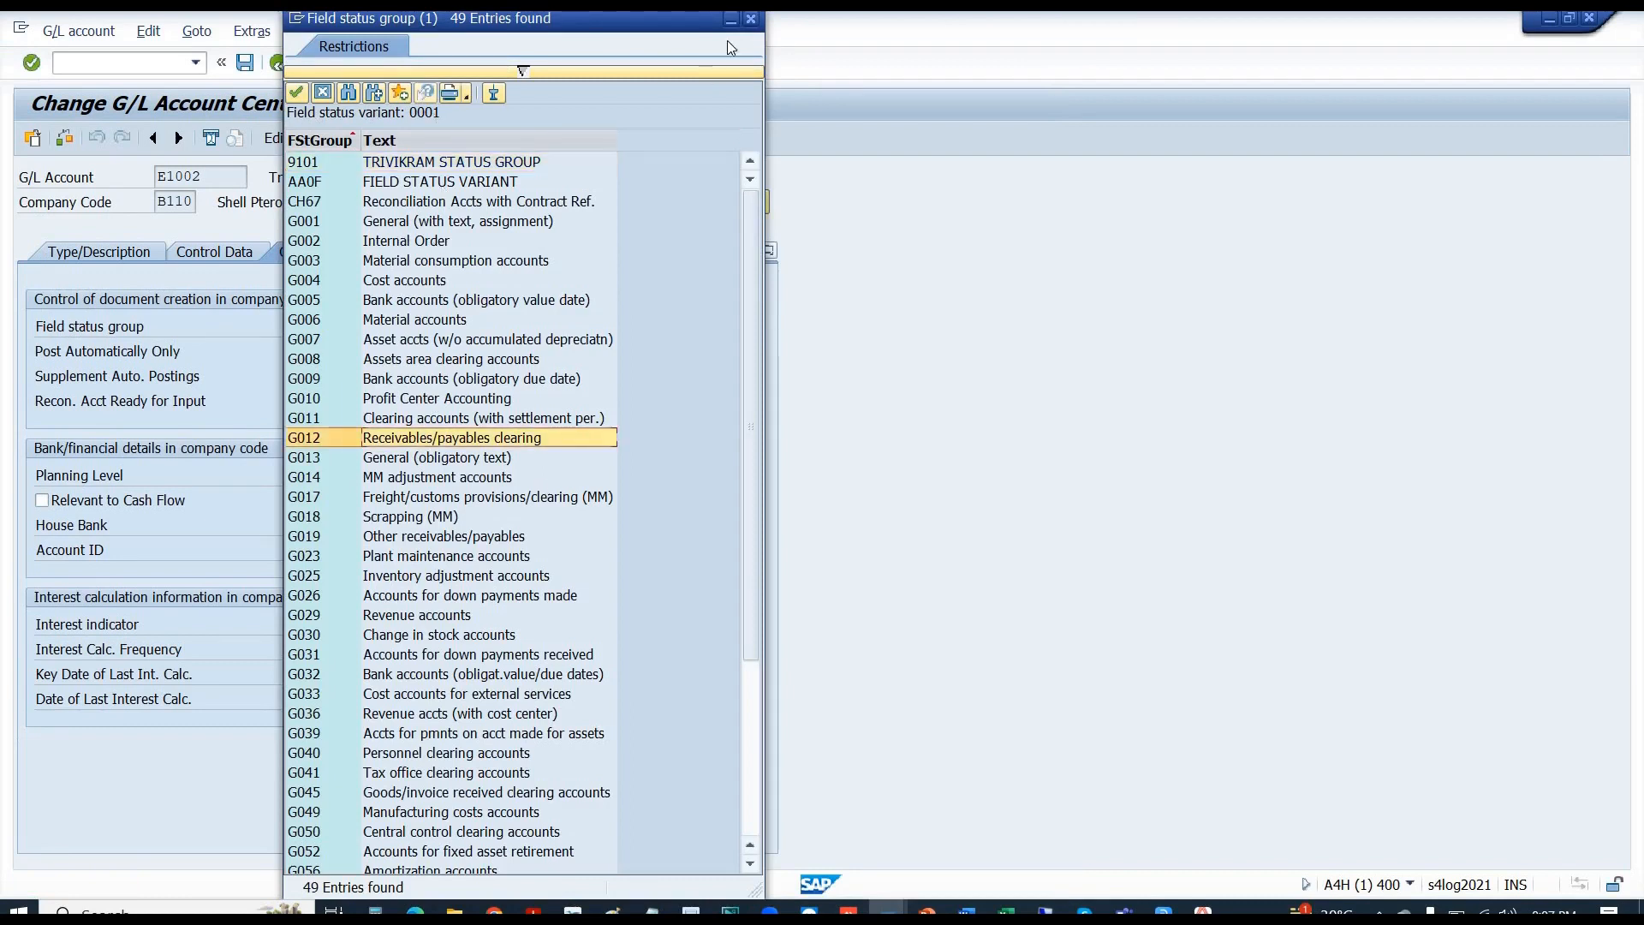
{"action": "left_click", "coordinate": [752, 20]}
{"action": "left_click", "coordinate": [751, 18]}
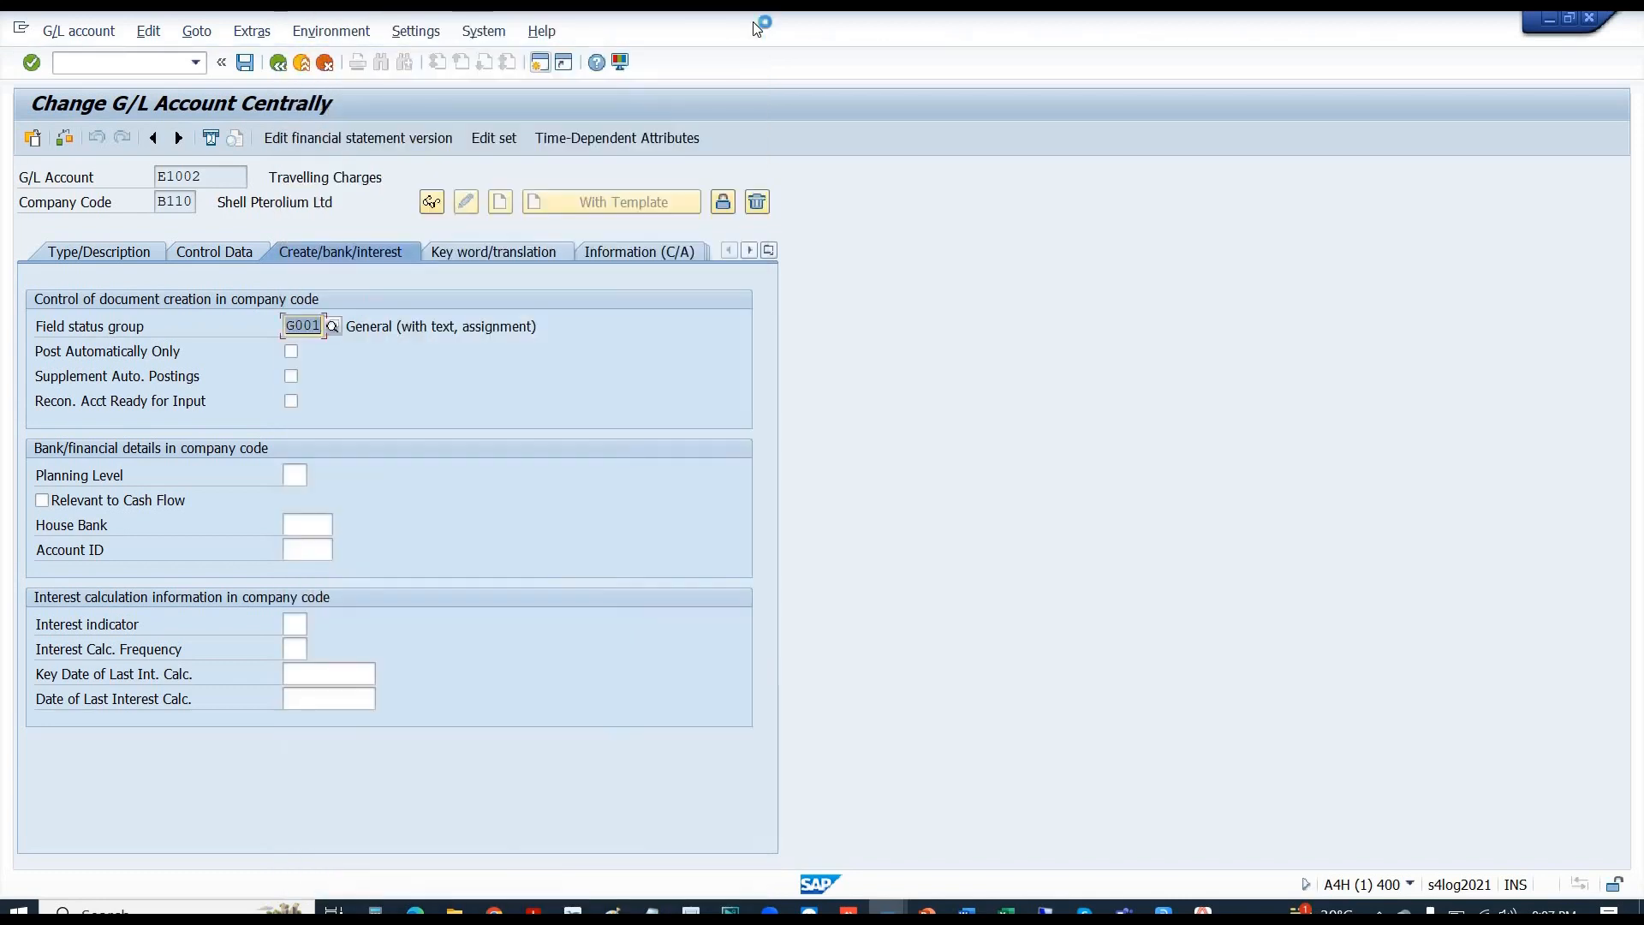
- Run Assign Company Code to Field Status Variants from the IMG, viewing the locked data read-only
{"action": "key", "text": "alt+Tab"}
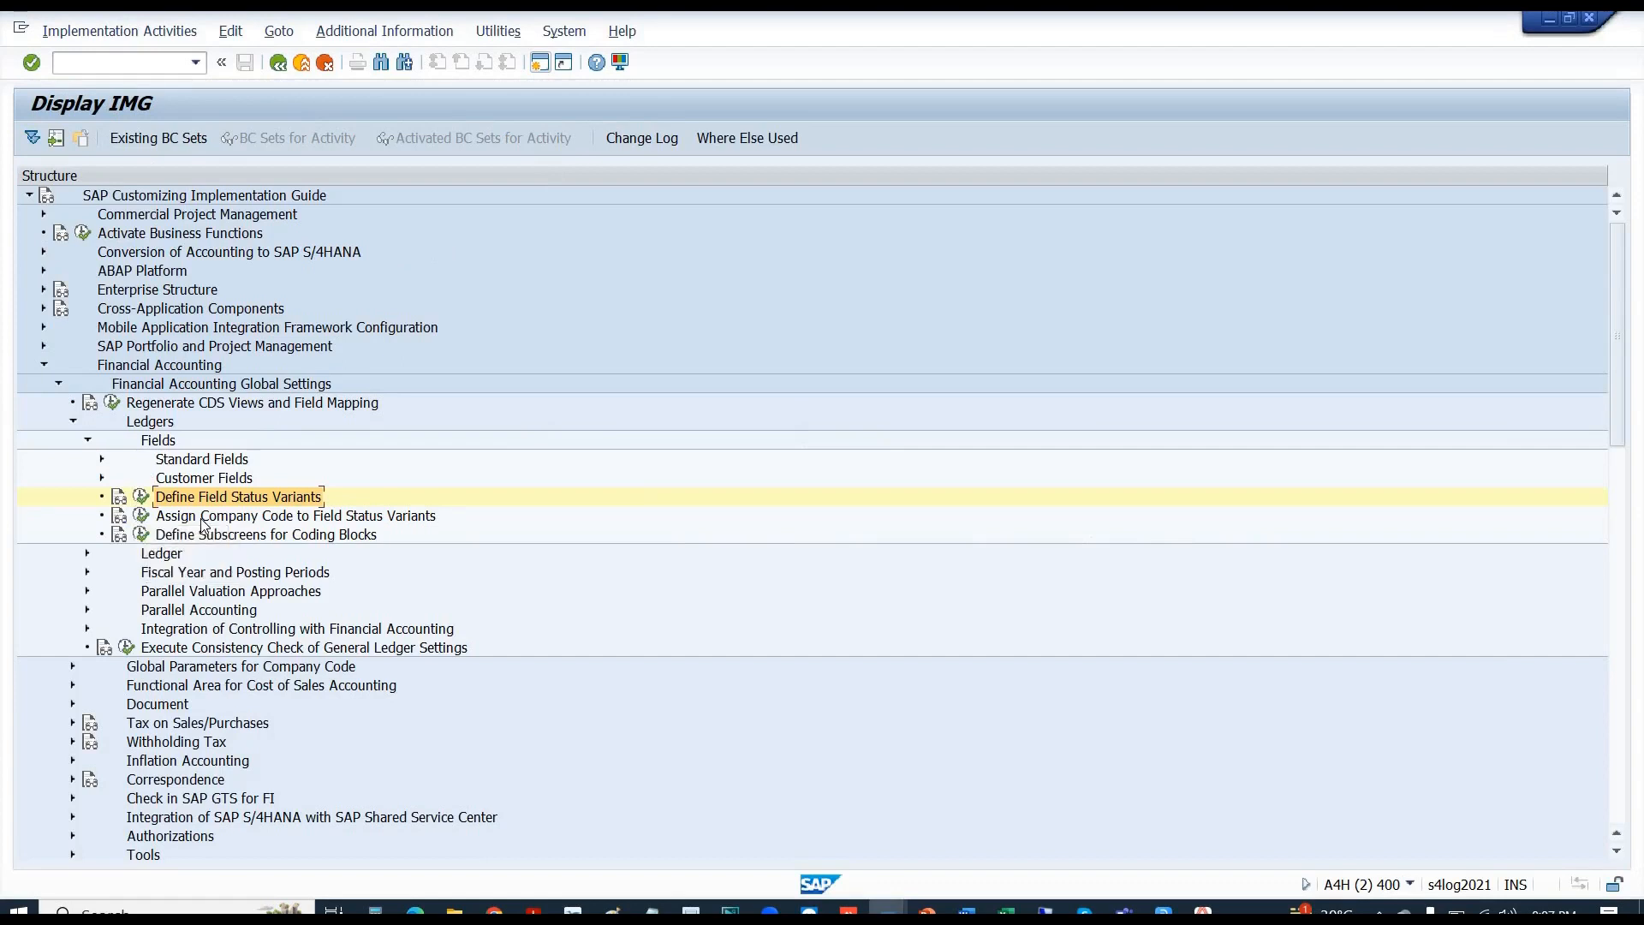
{"action": "left_click", "coordinate": [159, 519]}
{"action": "left_click", "coordinate": [142, 517]}
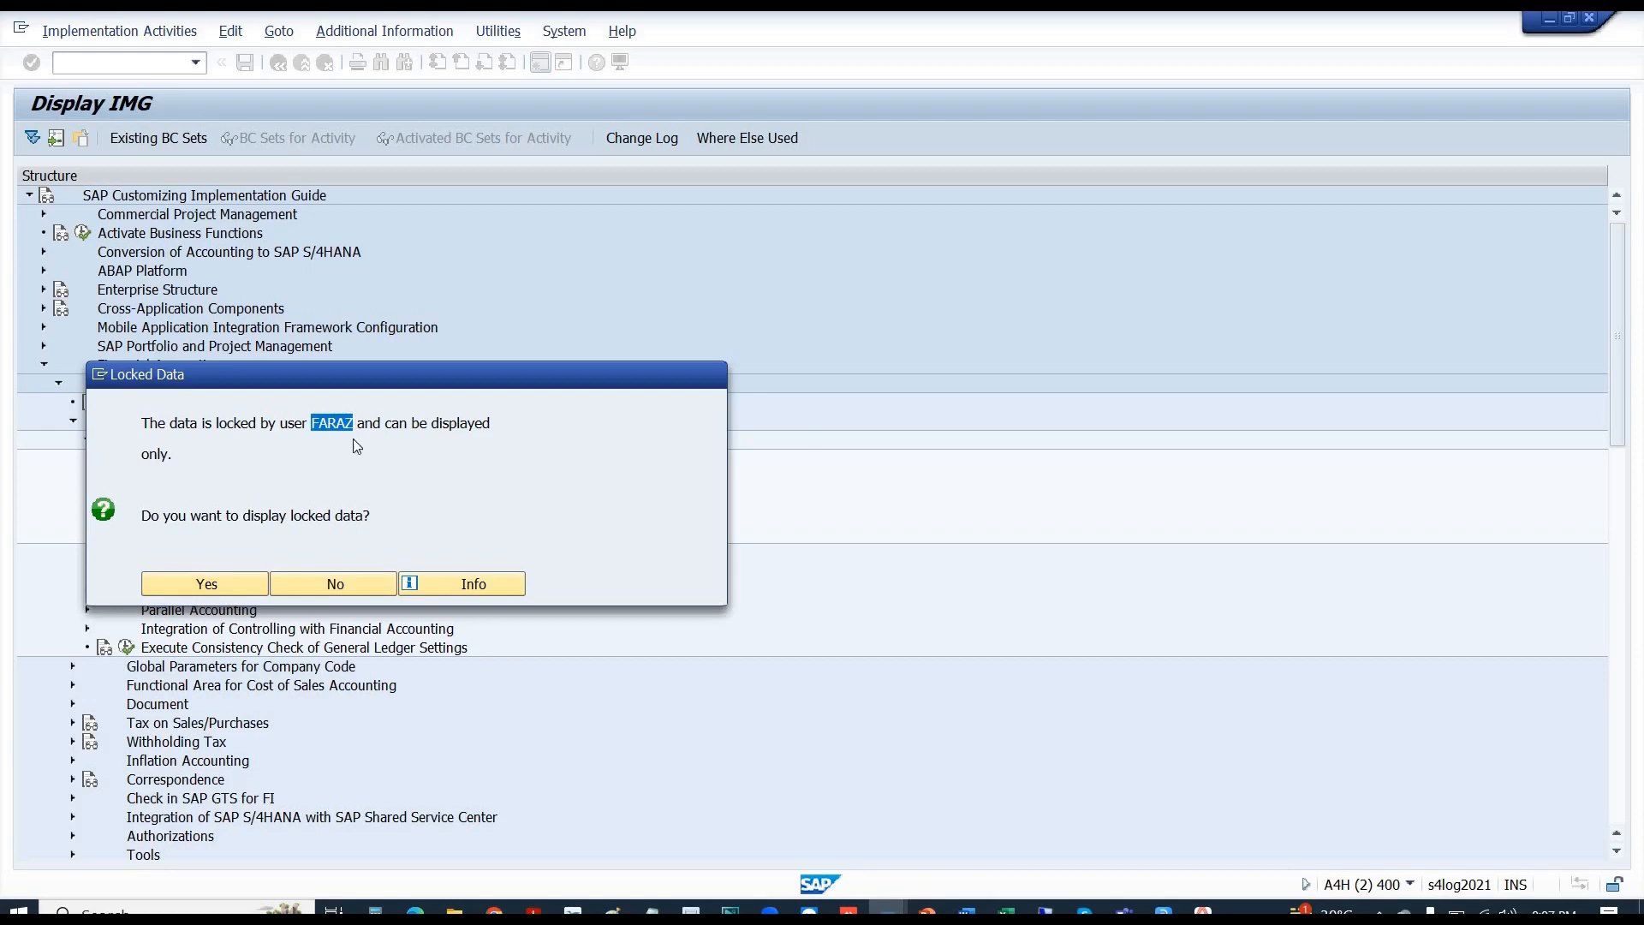
{"action": "left_click", "coordinate": [197, 578]}
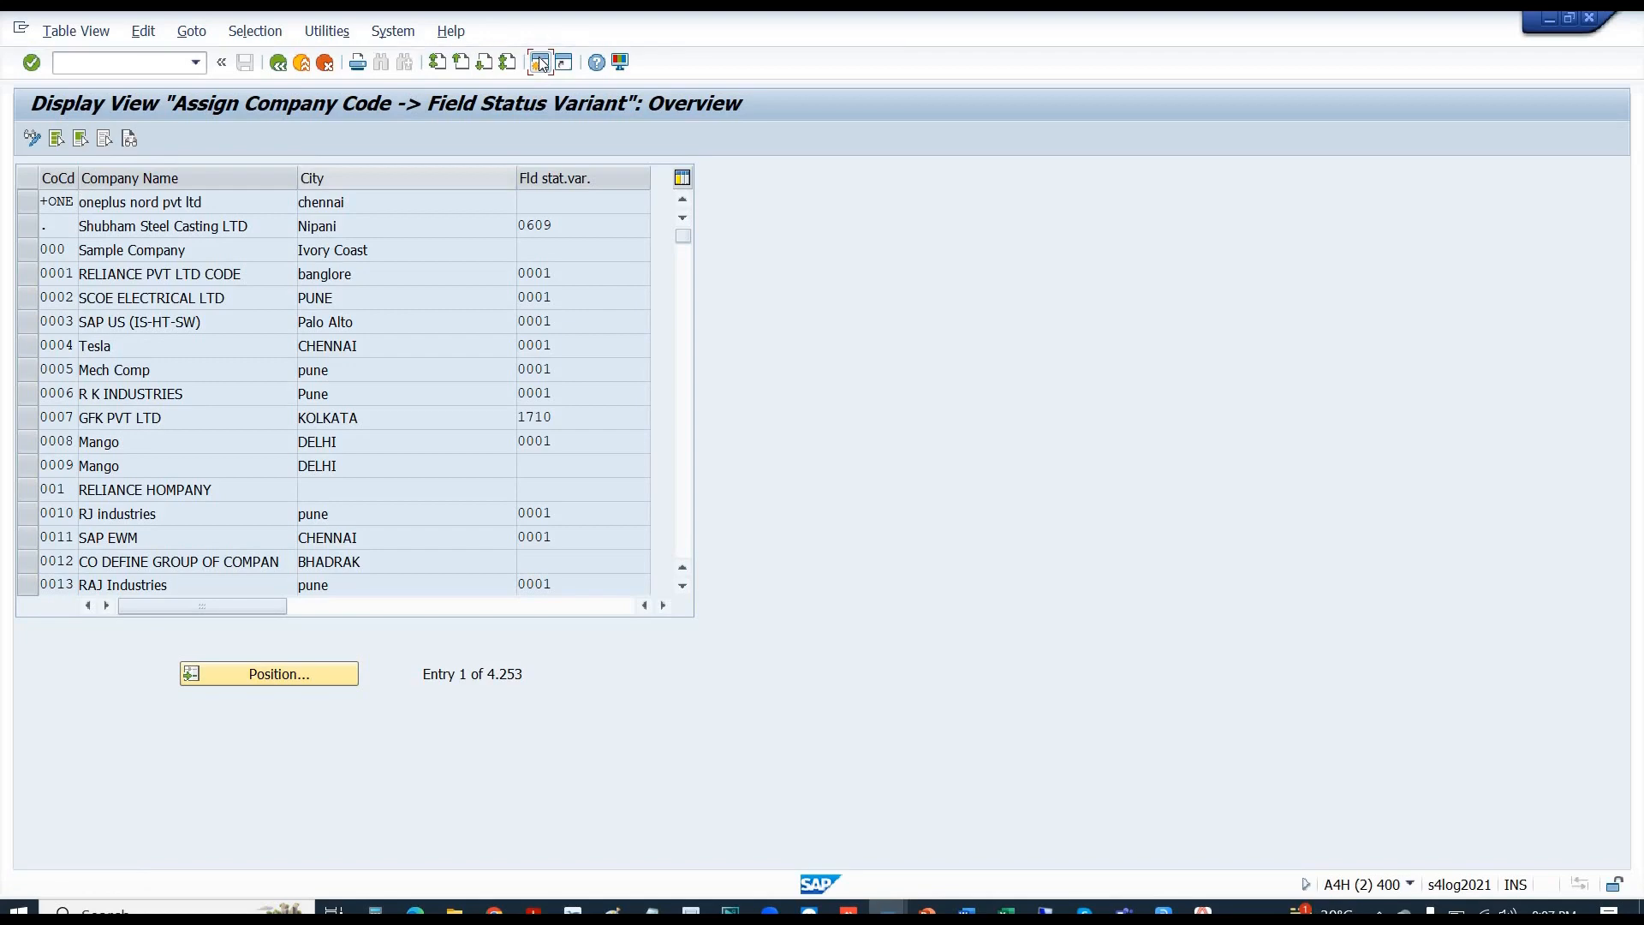
- Open a new maximized session running the lock entries transaction (sm30)
{"action": "left_click", "coordinate": [539, 62]}
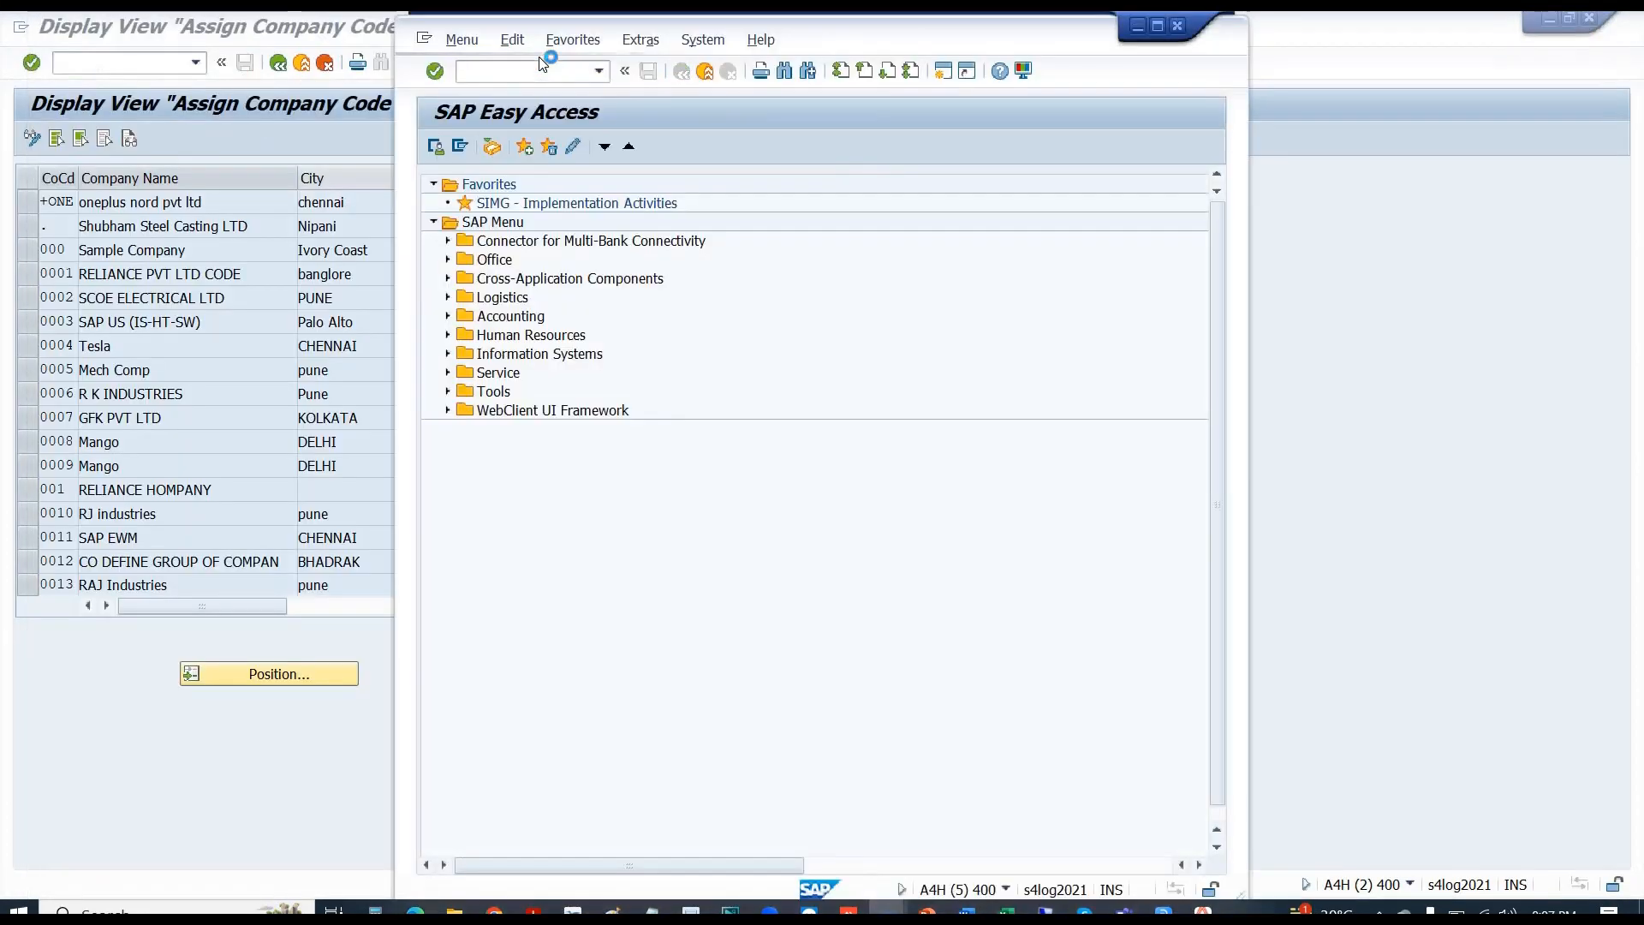
{"action": "type", "text": "sm"}
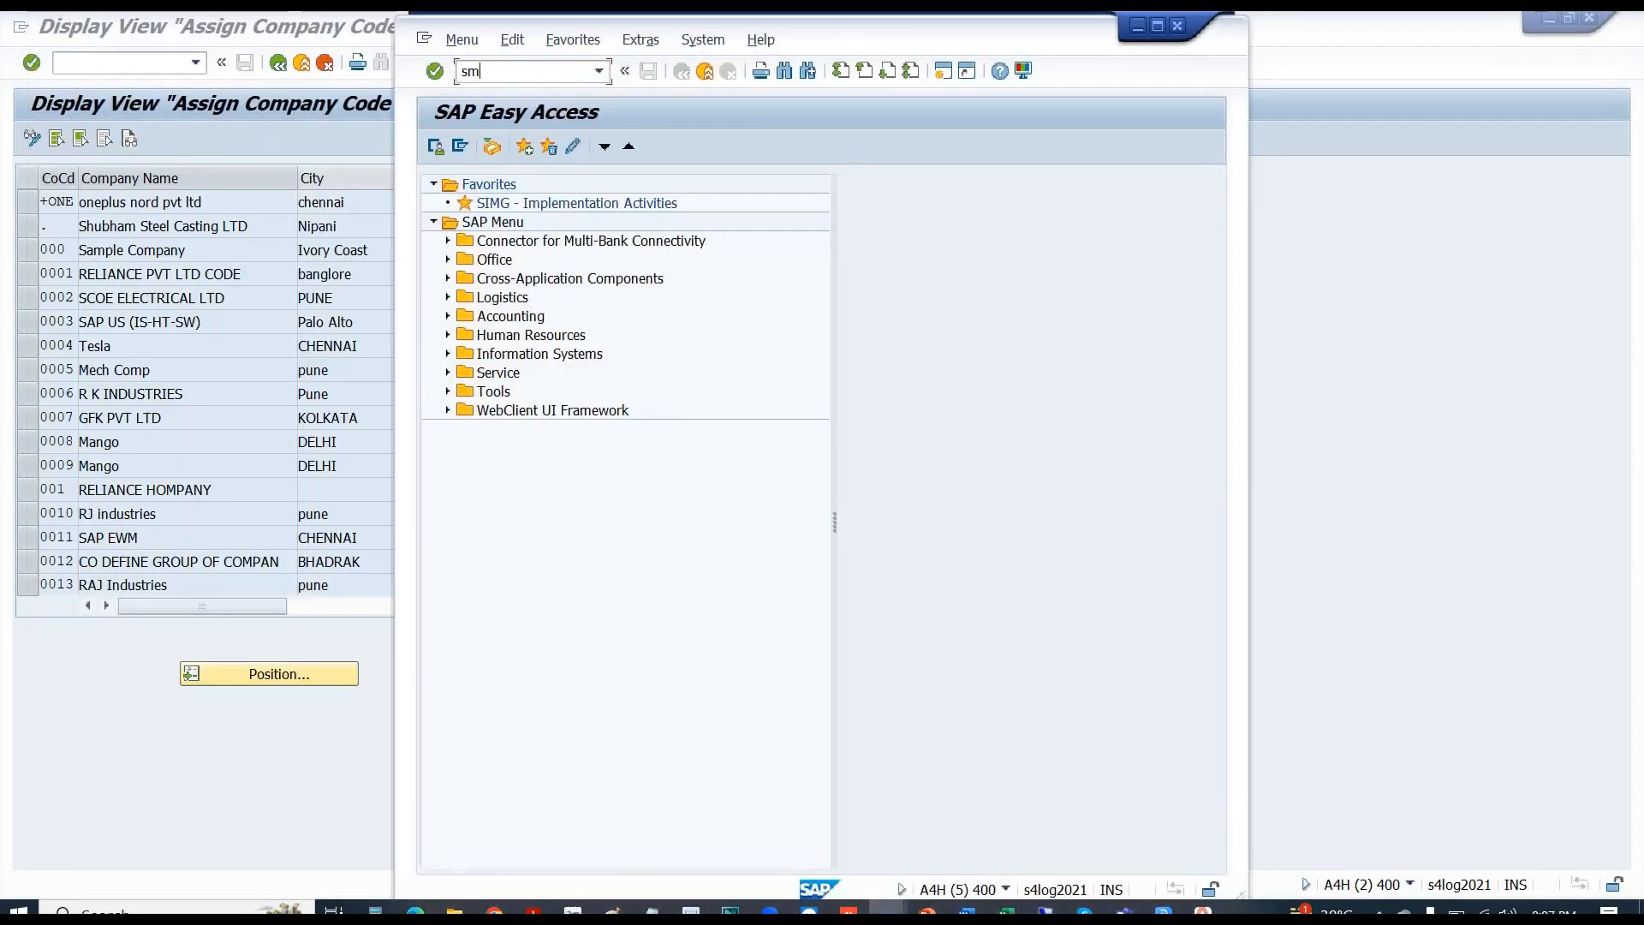
{"action": "type", "text": "30"}
{"action": "key", "text": "Return"}
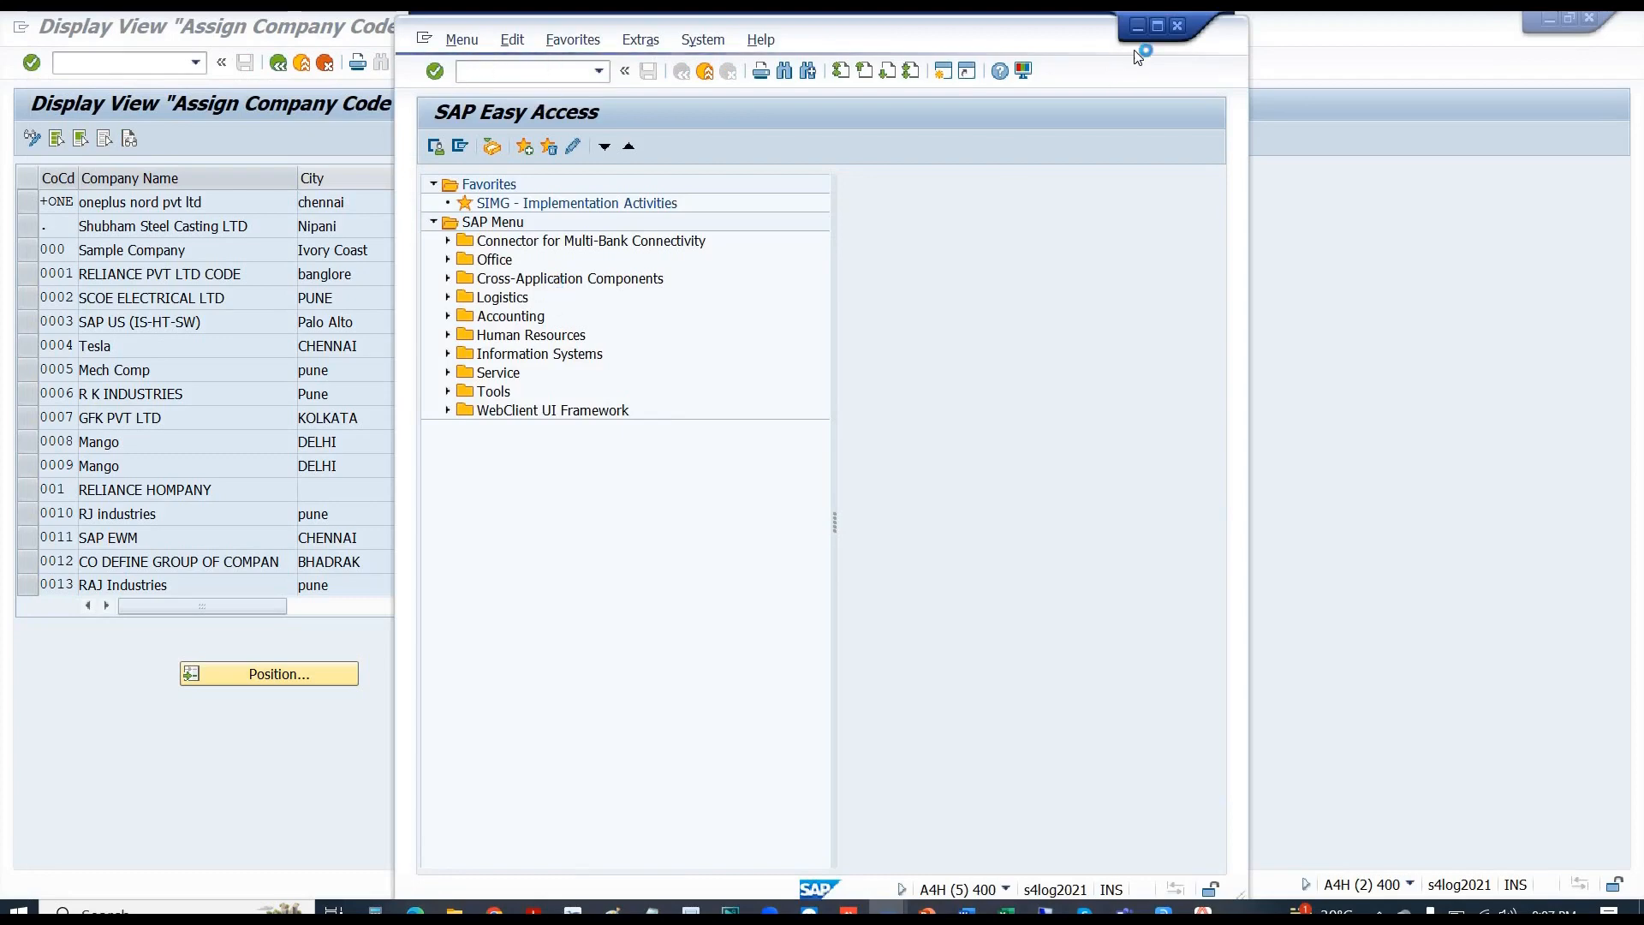
{"action": "left_click", "coordinate": [1157, 25]}
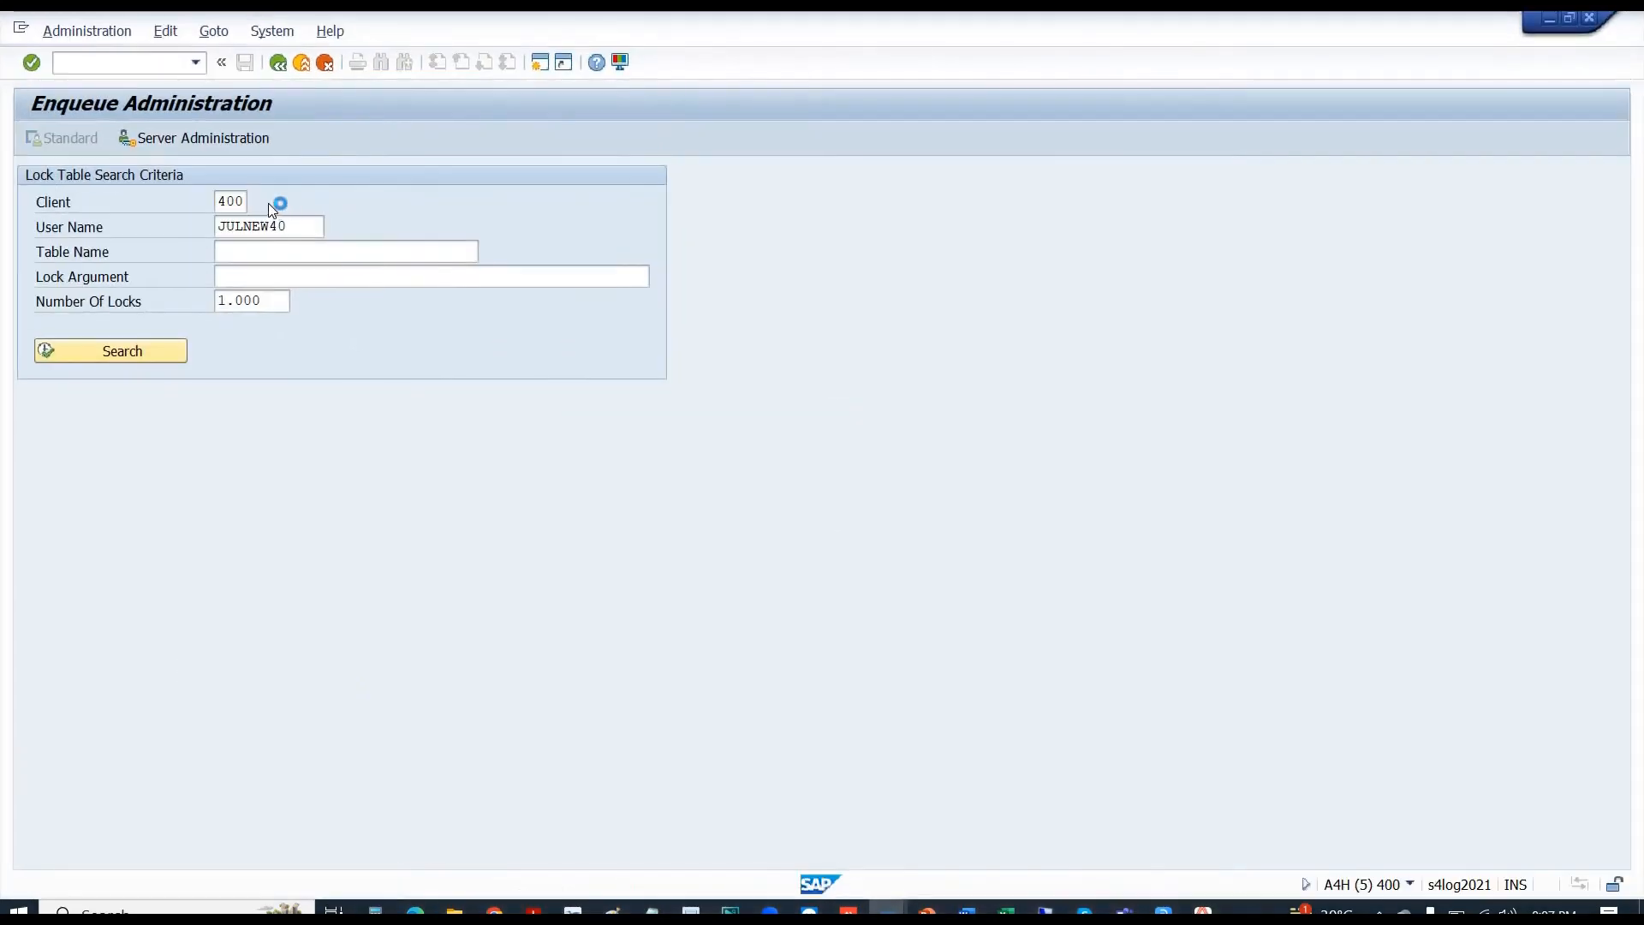
- Filter the lock entries by the locking user's name and list that user's locks
{"action": "left_click", "coordinate": [157, 214]}
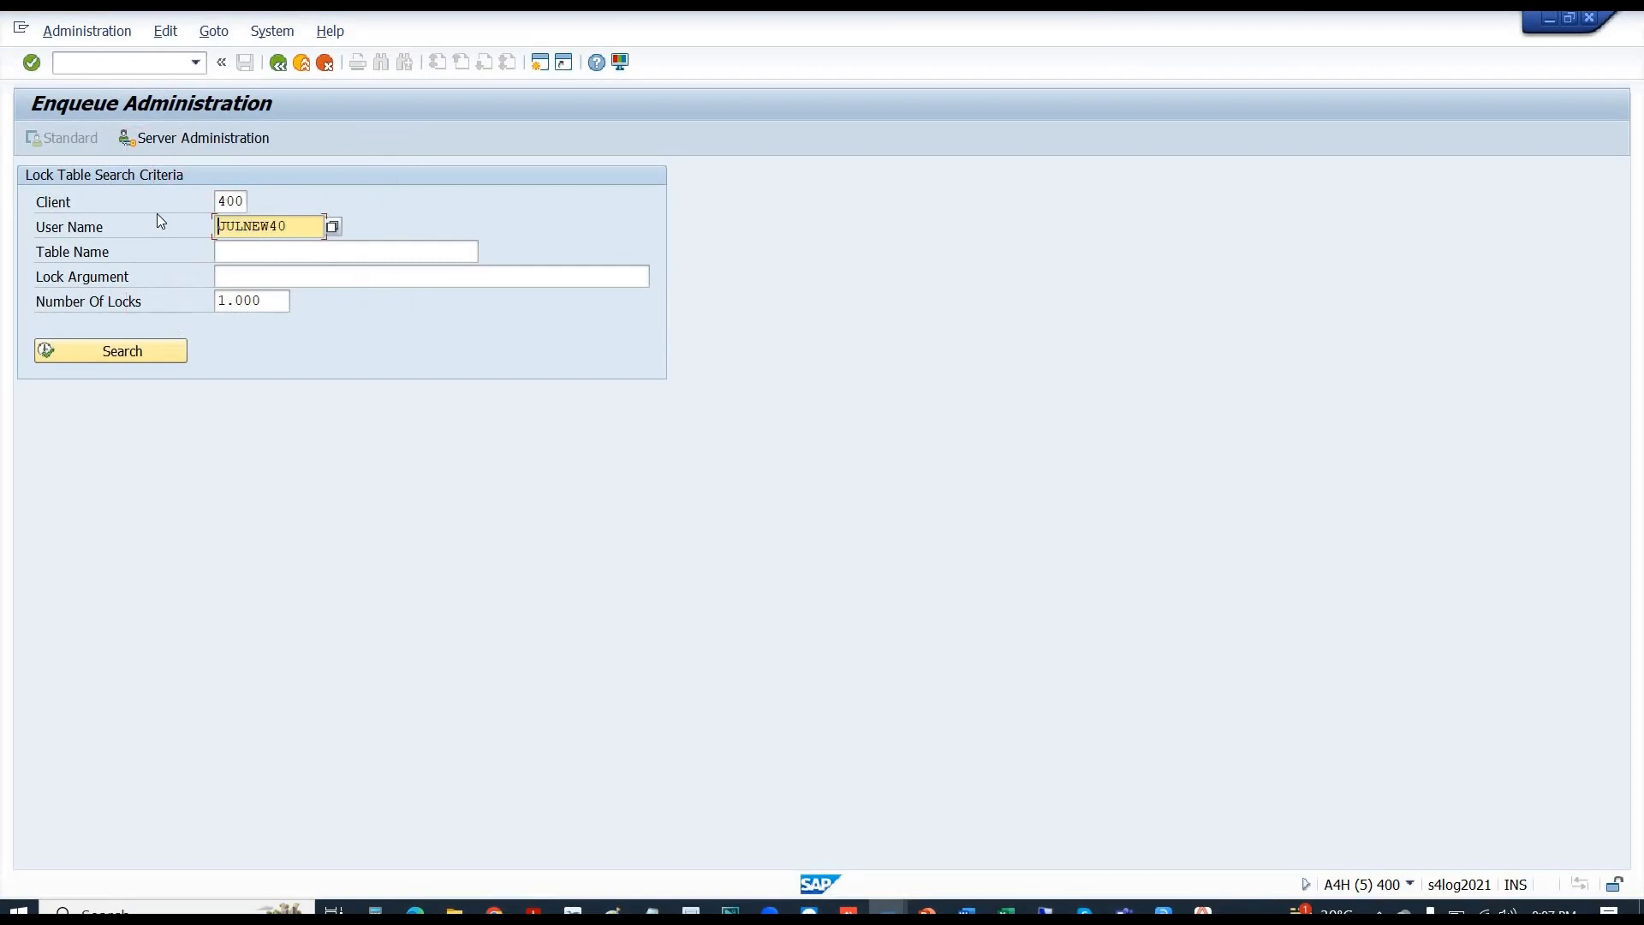
{"action": "key", "text": "shift+End"}
{"action": "type", "text": "8"}
{"action": "key", "text": "BackSpace"}
{"action": "key", "text": "Down"}
{"action": "key", "text": "BackSpace"}
{"action": "key", "text": "BackSpace"}
{"action": "key", "text": "BackSpace"}
{"action": "key", "text": "BackSpace"}
{"action": "key", "text": "BackSpace"}
{"action": "key", "text": "BackSpace"}
{"action": "key", "text": "BackSpace"}
{"action": "key", "text": "BackSpace"}
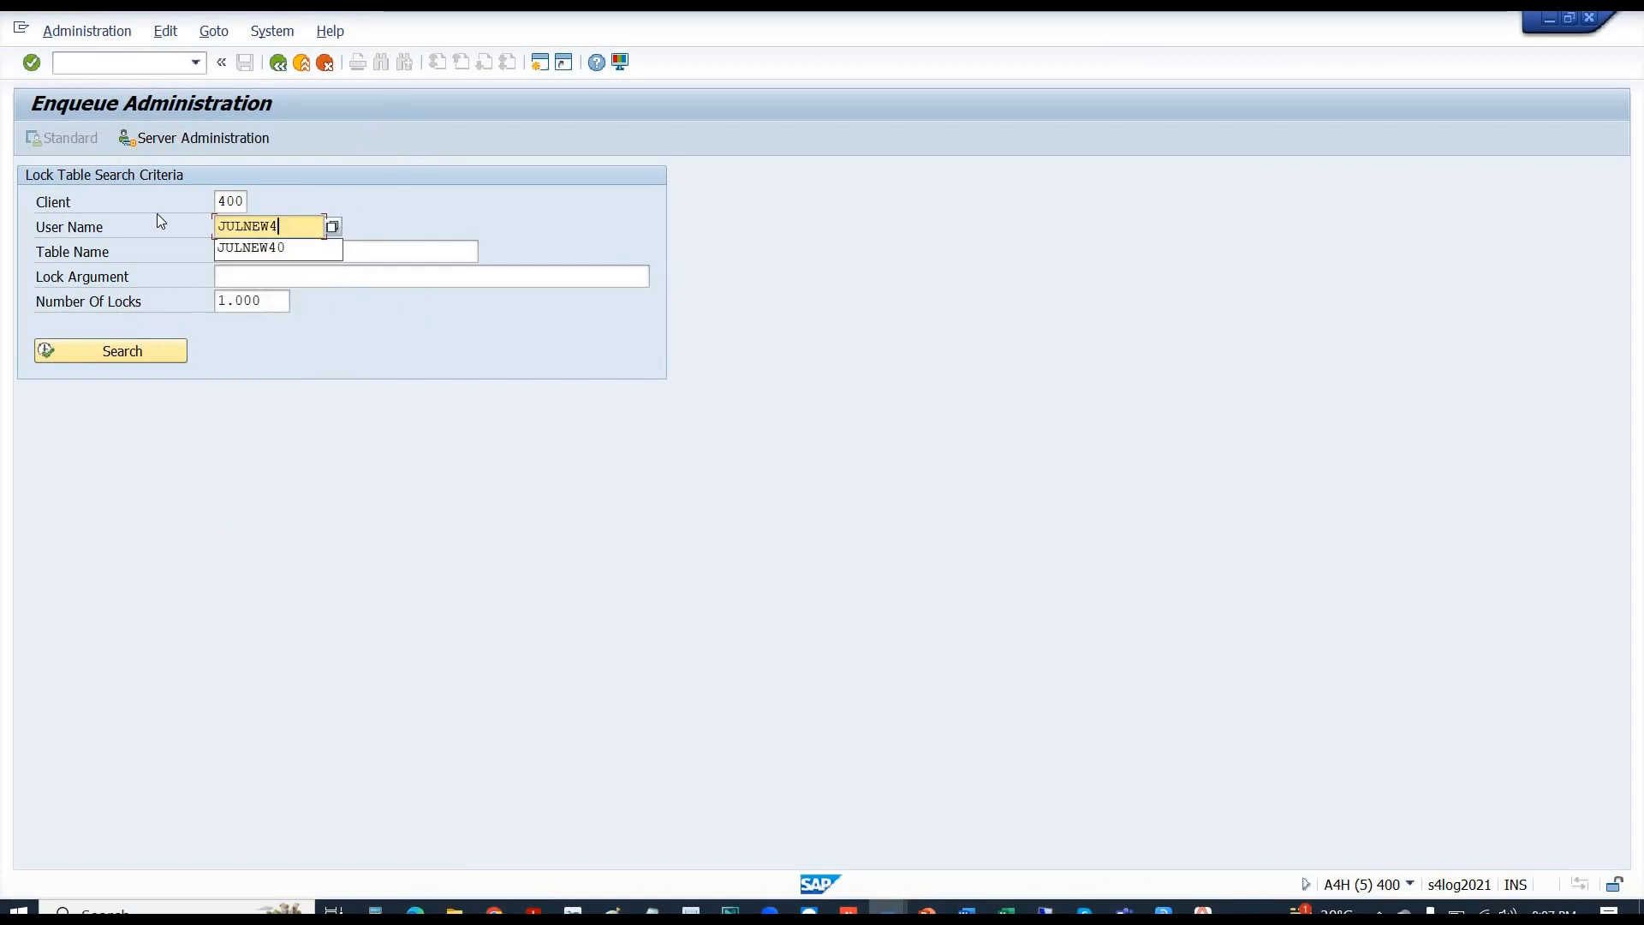
{"action": "type", "text": "faraz"}
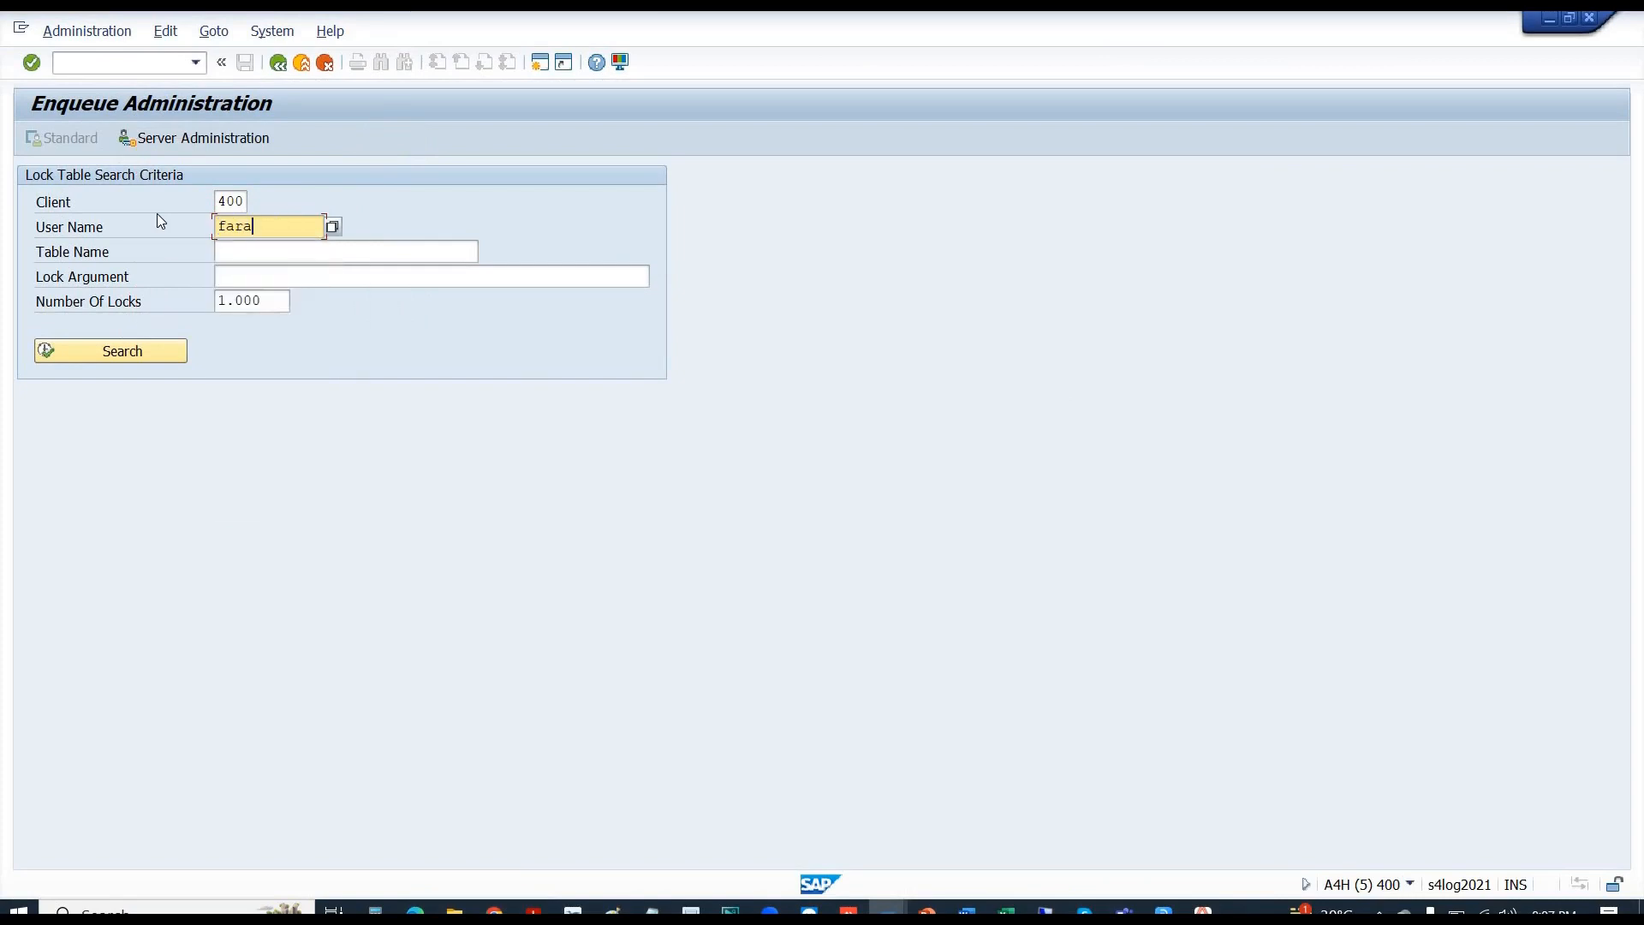
{"action": "key", "text": "Return"}
{"action": "left_click", "coordinate": [98, 357]}
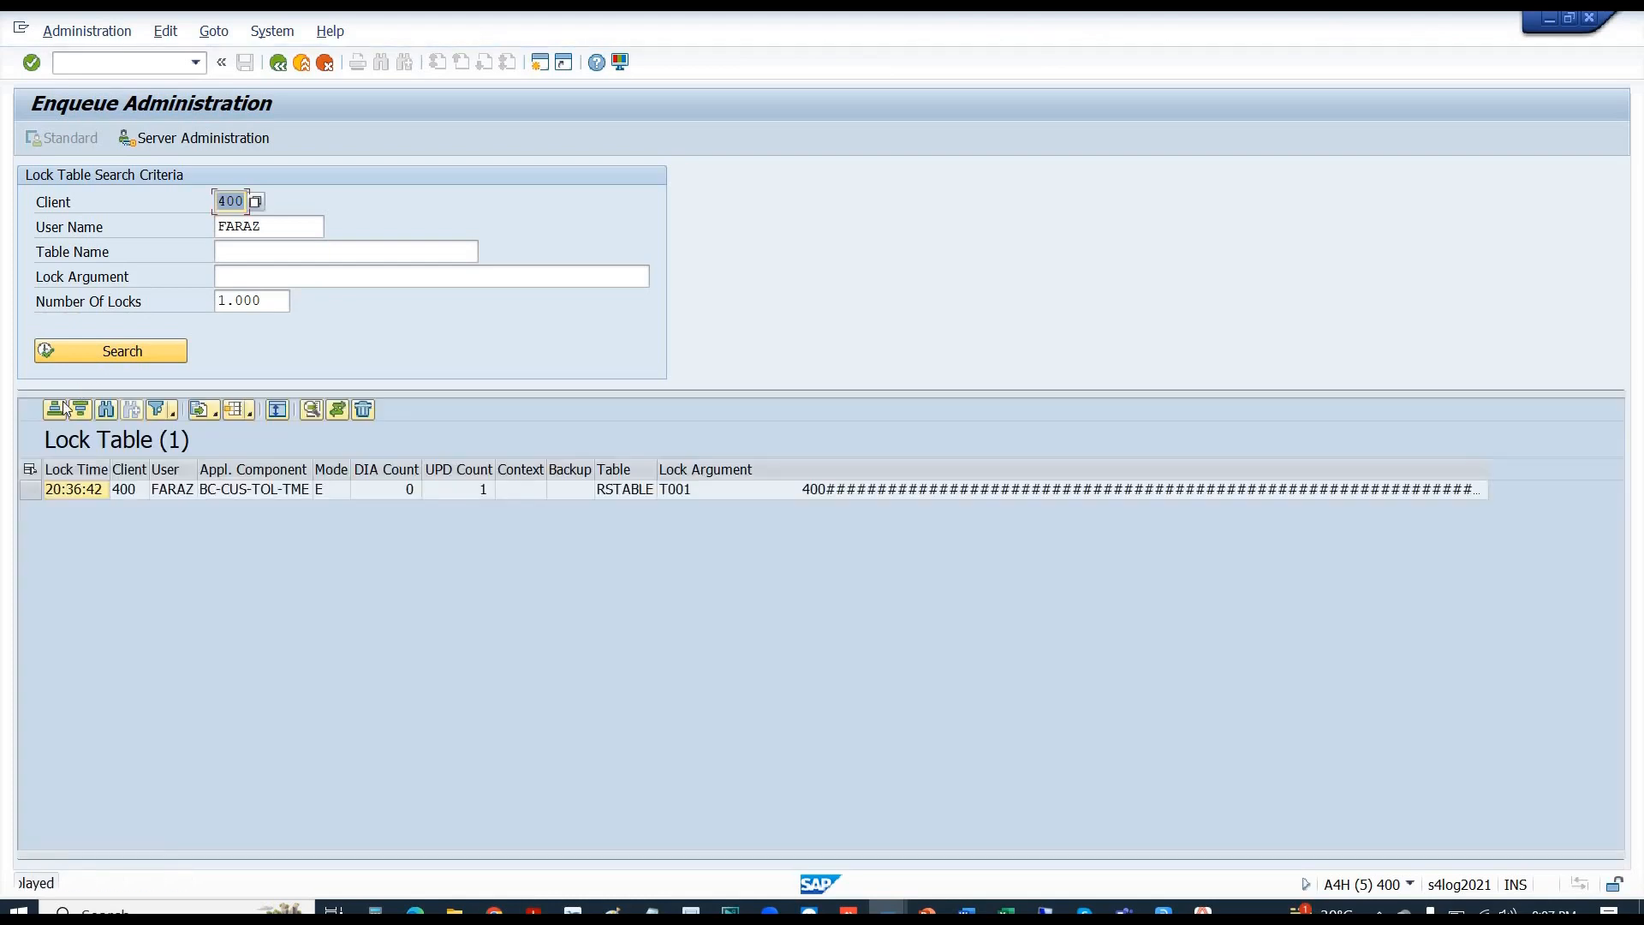
- Delete the exclusive lock on table T001 and confirm the deletion
{"action": "left_click", "coordinate": [34, 492]}
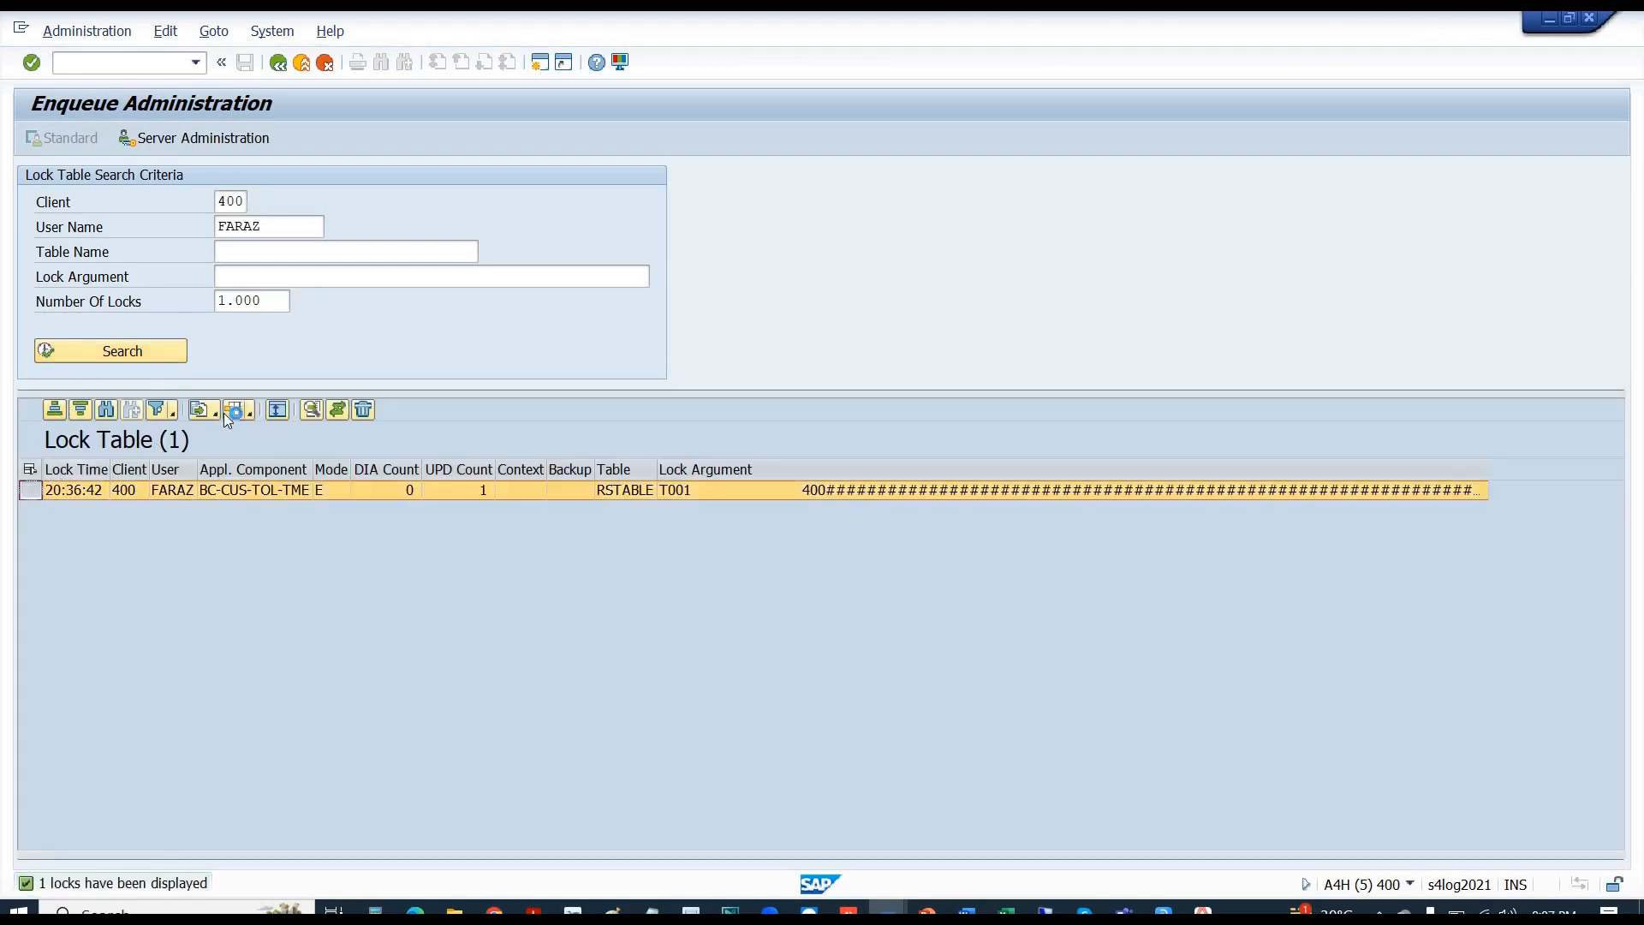
{"action": "left_click", "coordinate": [366, 411]}
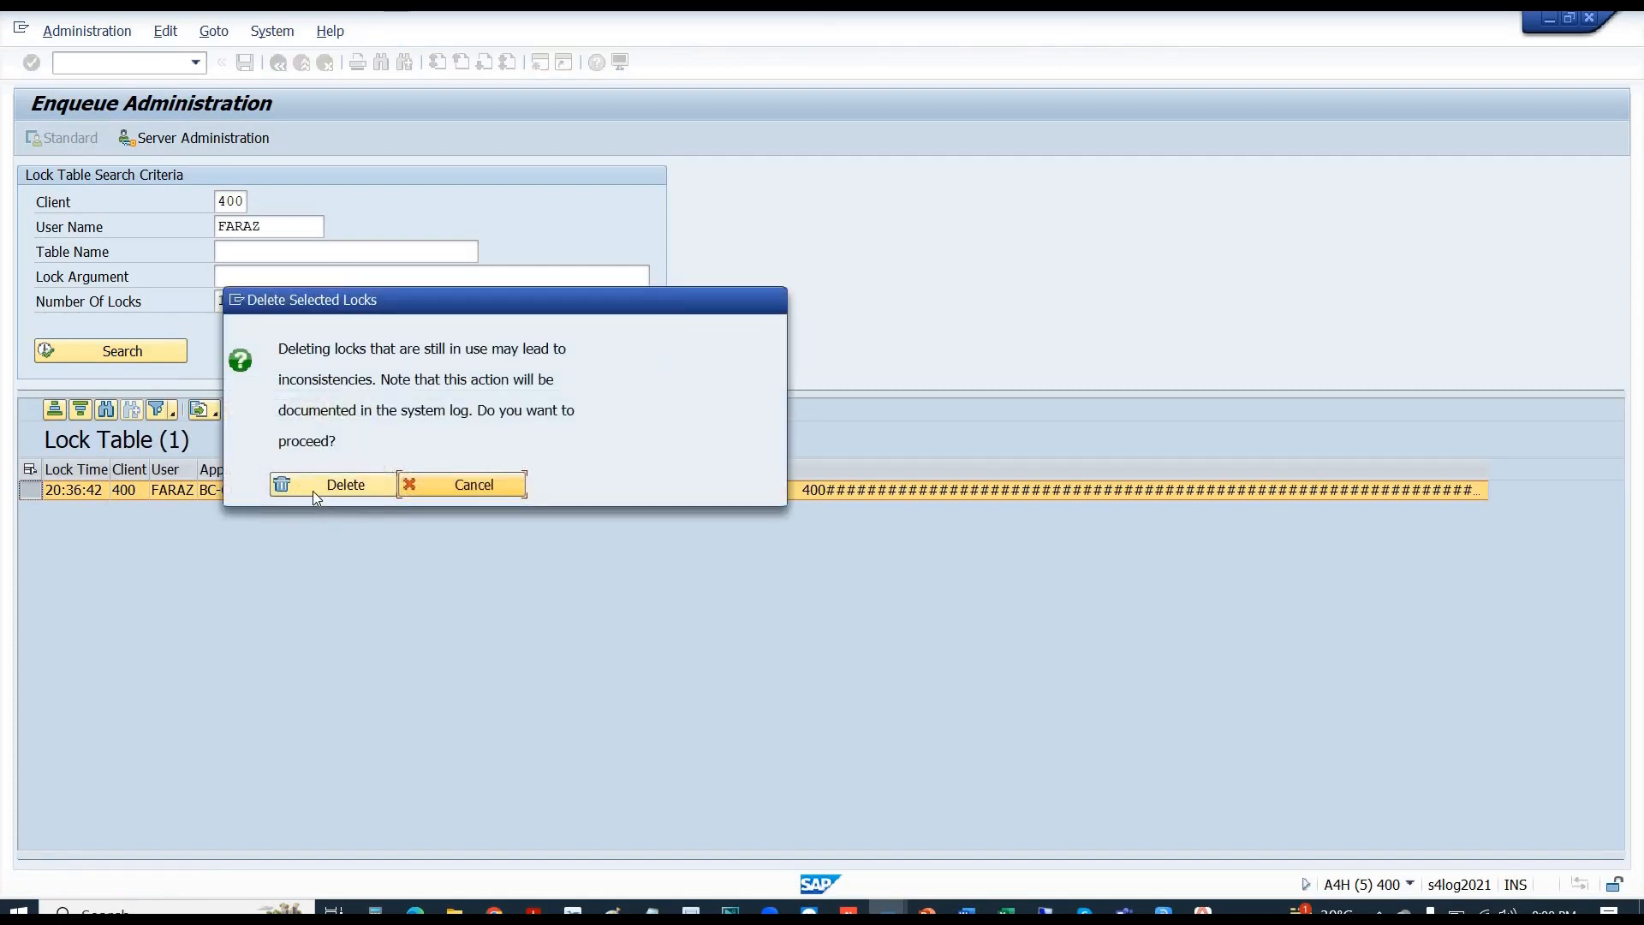
{"action": "left_click", "coordinate": [313, 491]}
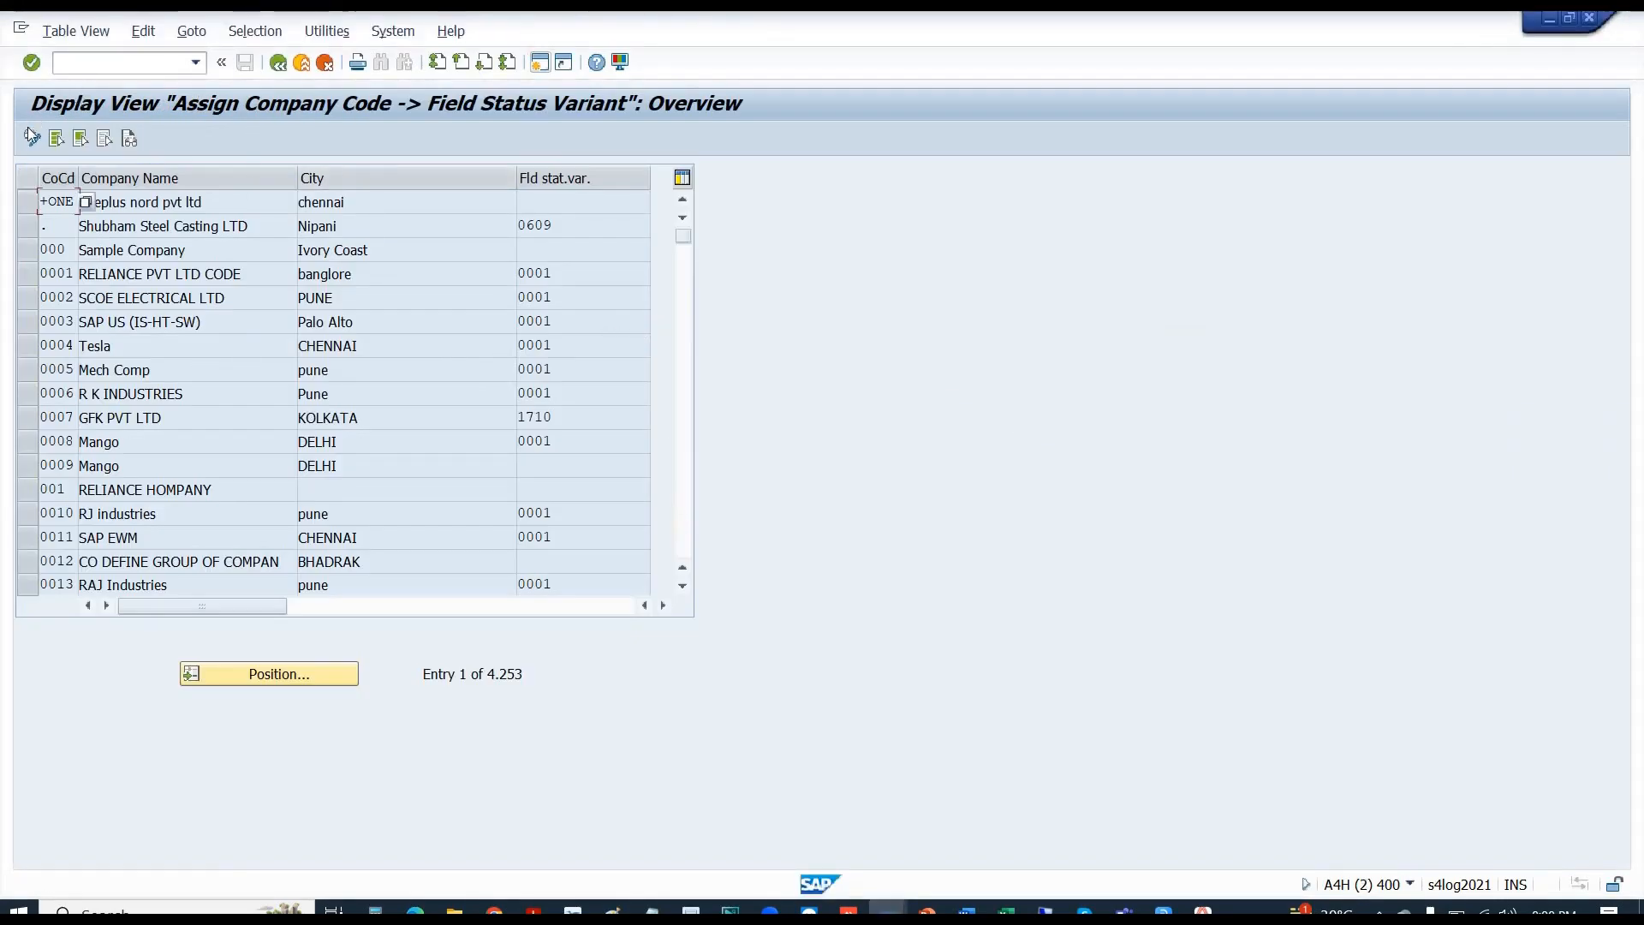
- Switch the assignment list to change mode and position on company code B110's variant field
{"action": "left_click", "coordinate": [32, 139]}
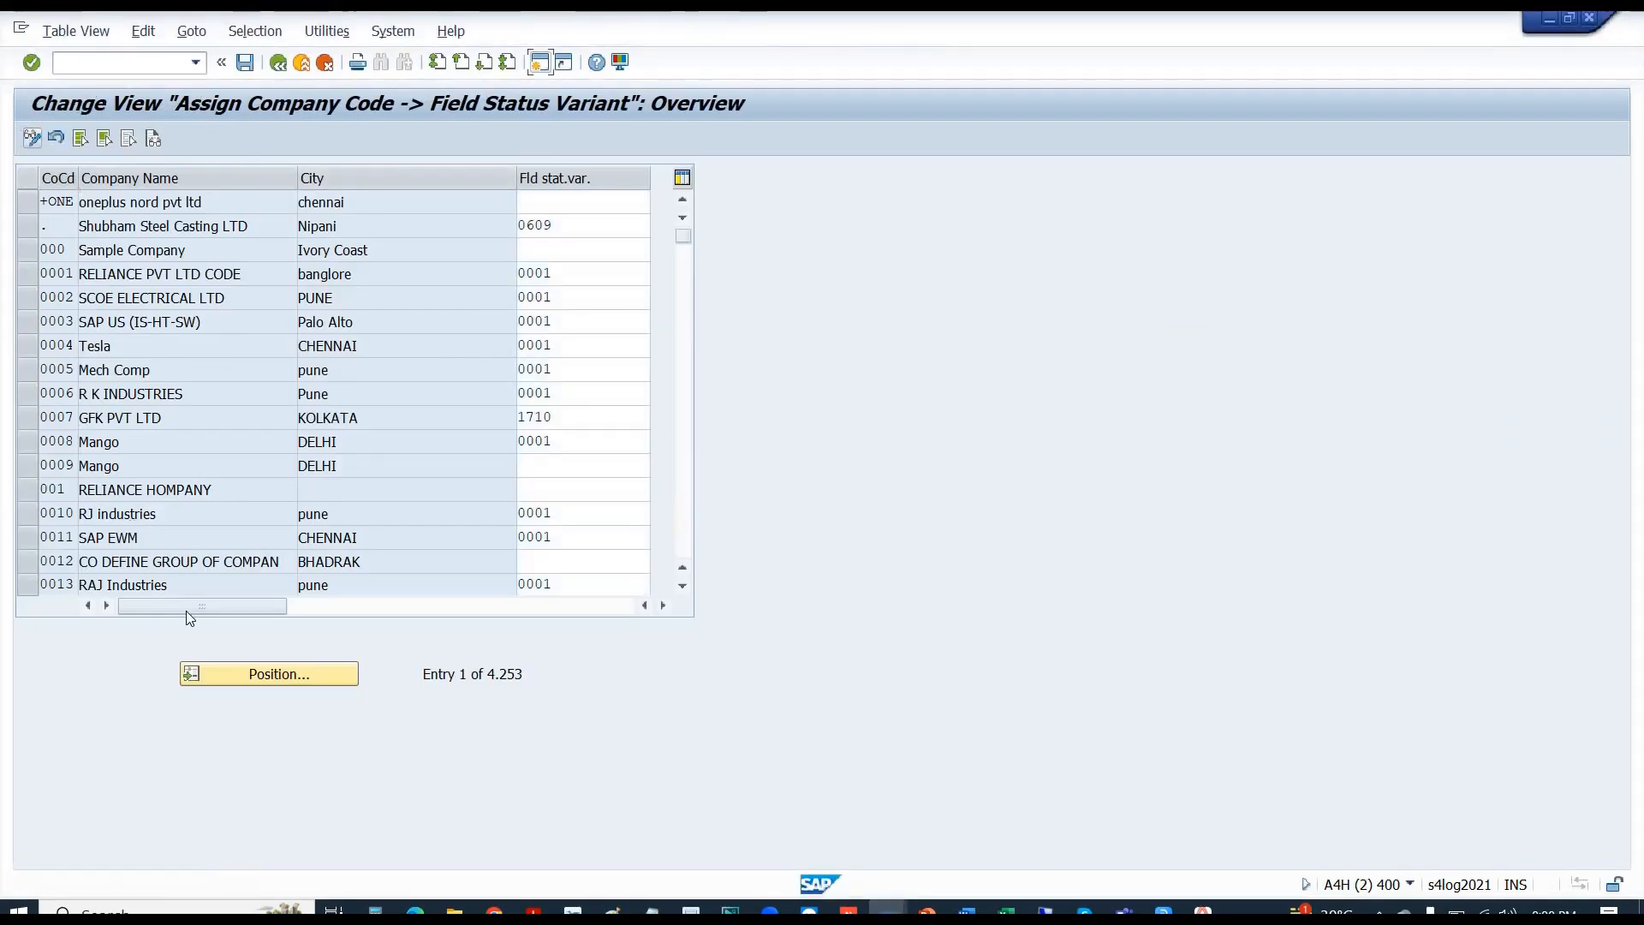
{"action": "left_click", "coordinate": [240, 673]}
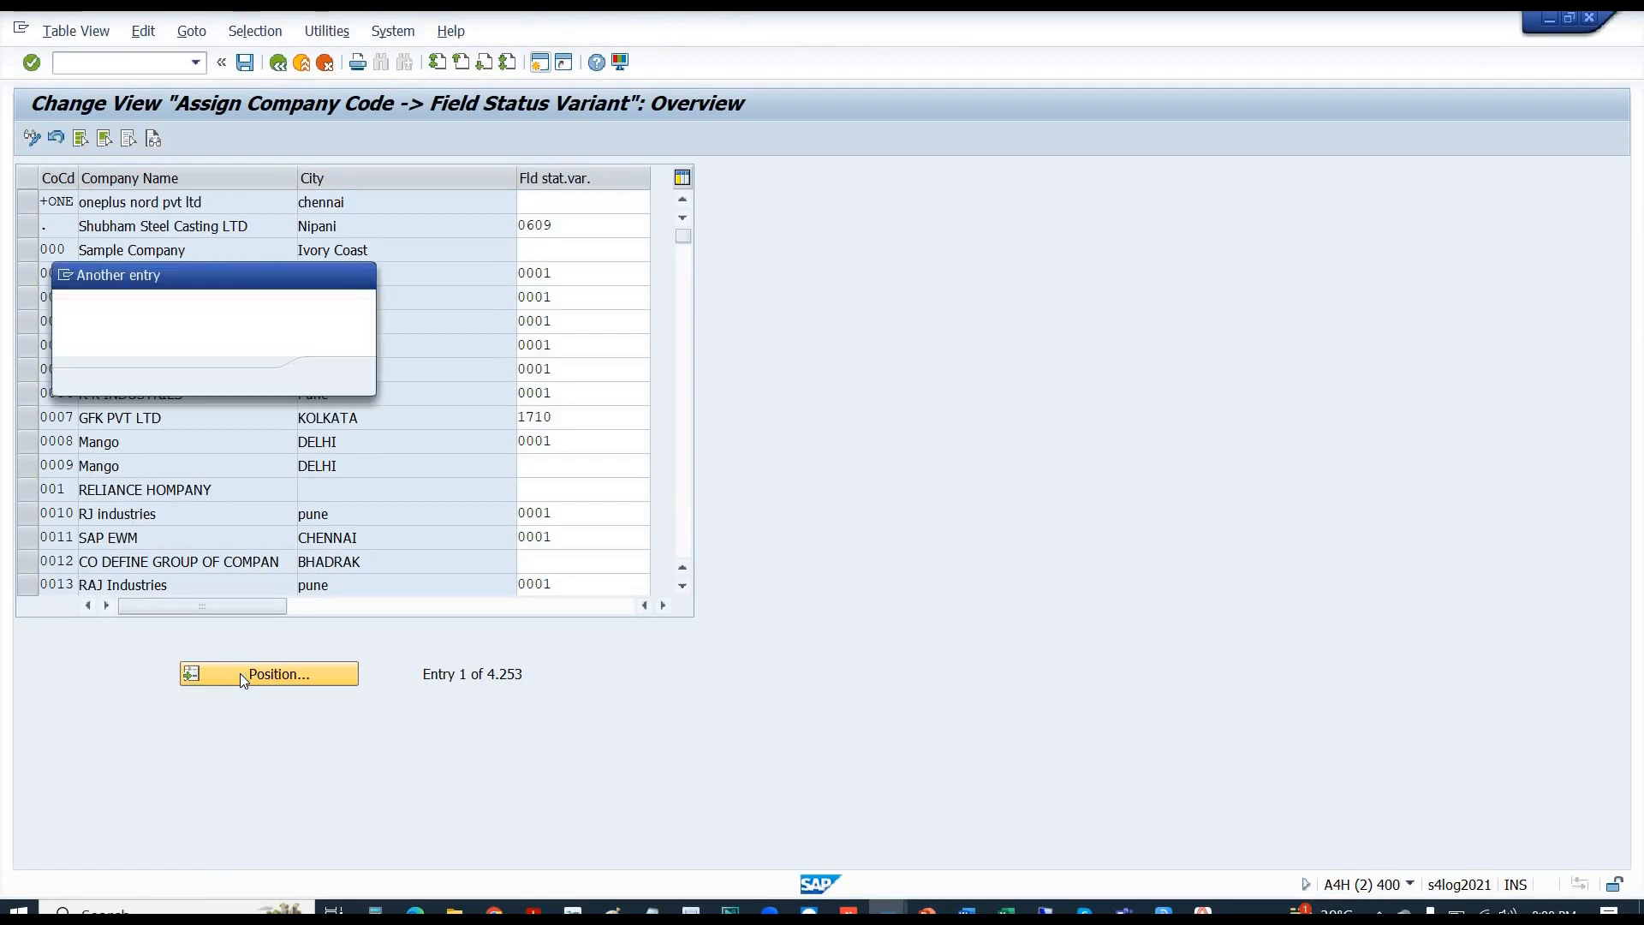
{"action": "type", "text": "b110"}
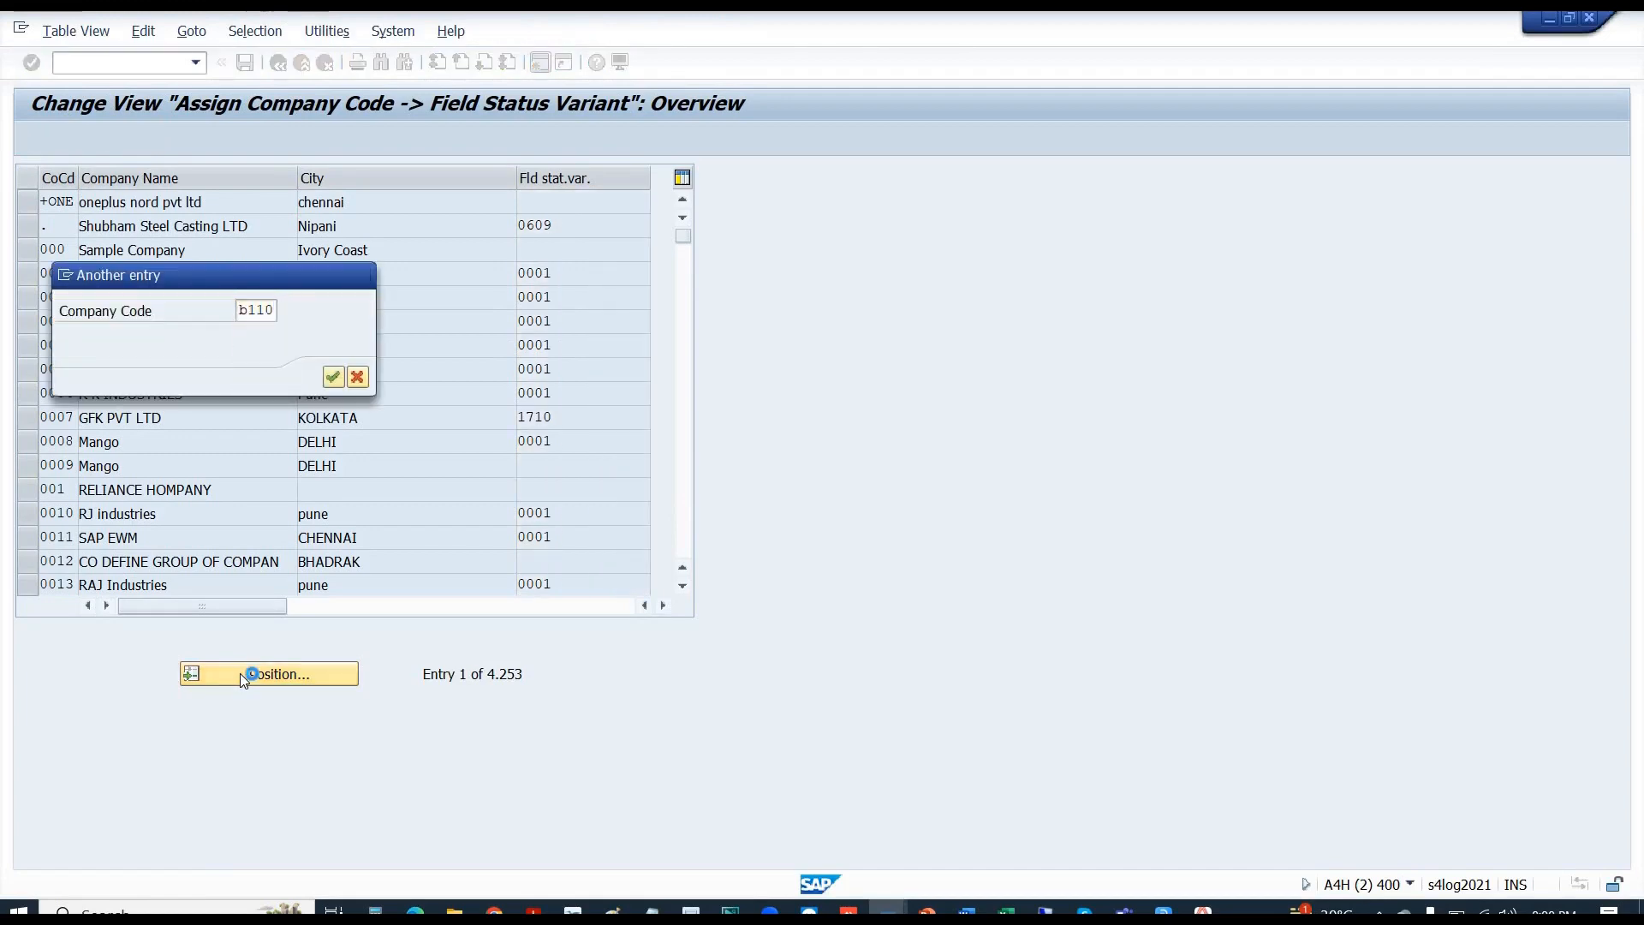
{"action": "key", "text": "Return"}
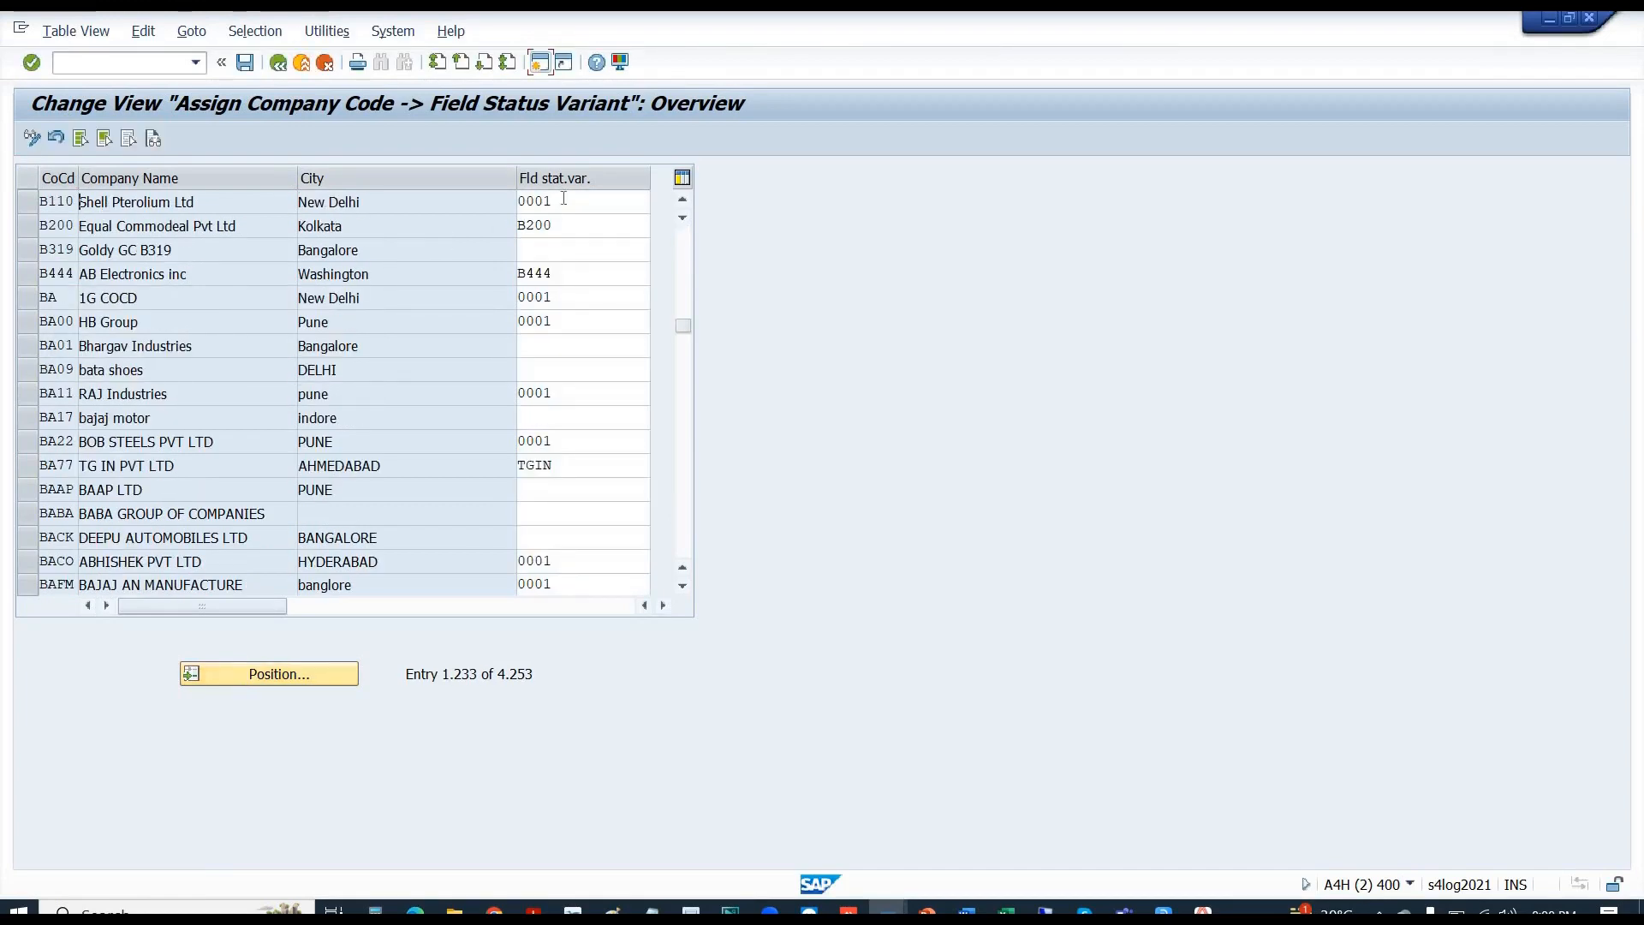
{"action": "double_click", "coordinate": [563, 197]}
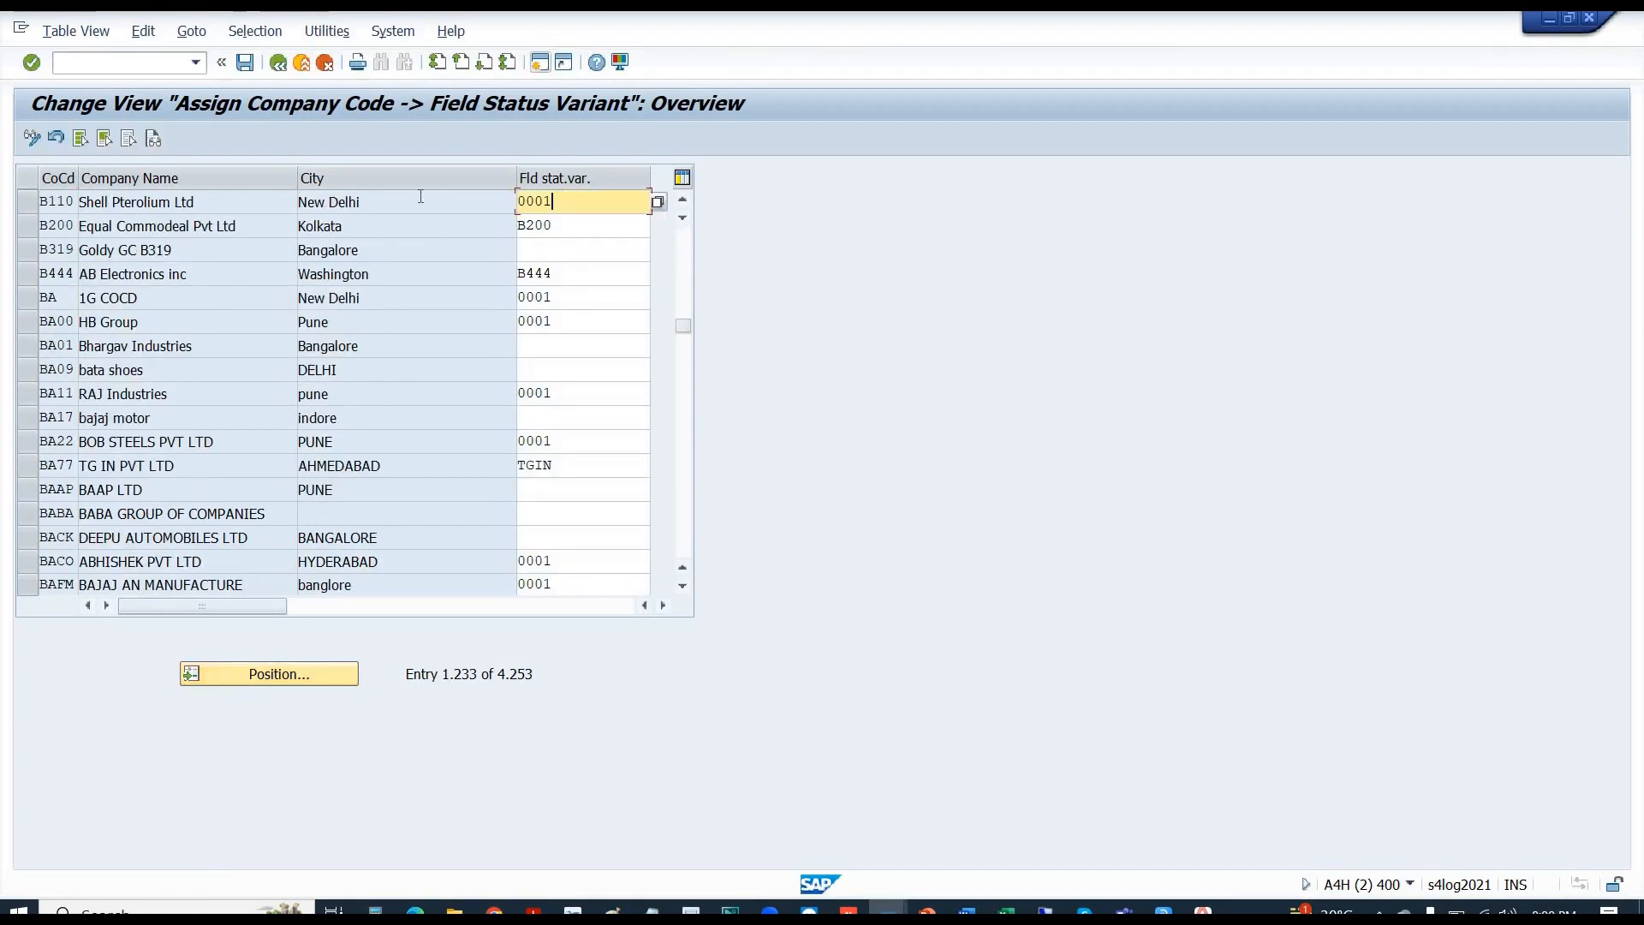
- Open the field status variant value list and page through its entries
{"action": "left_click", "coordinate": [657, 208]}
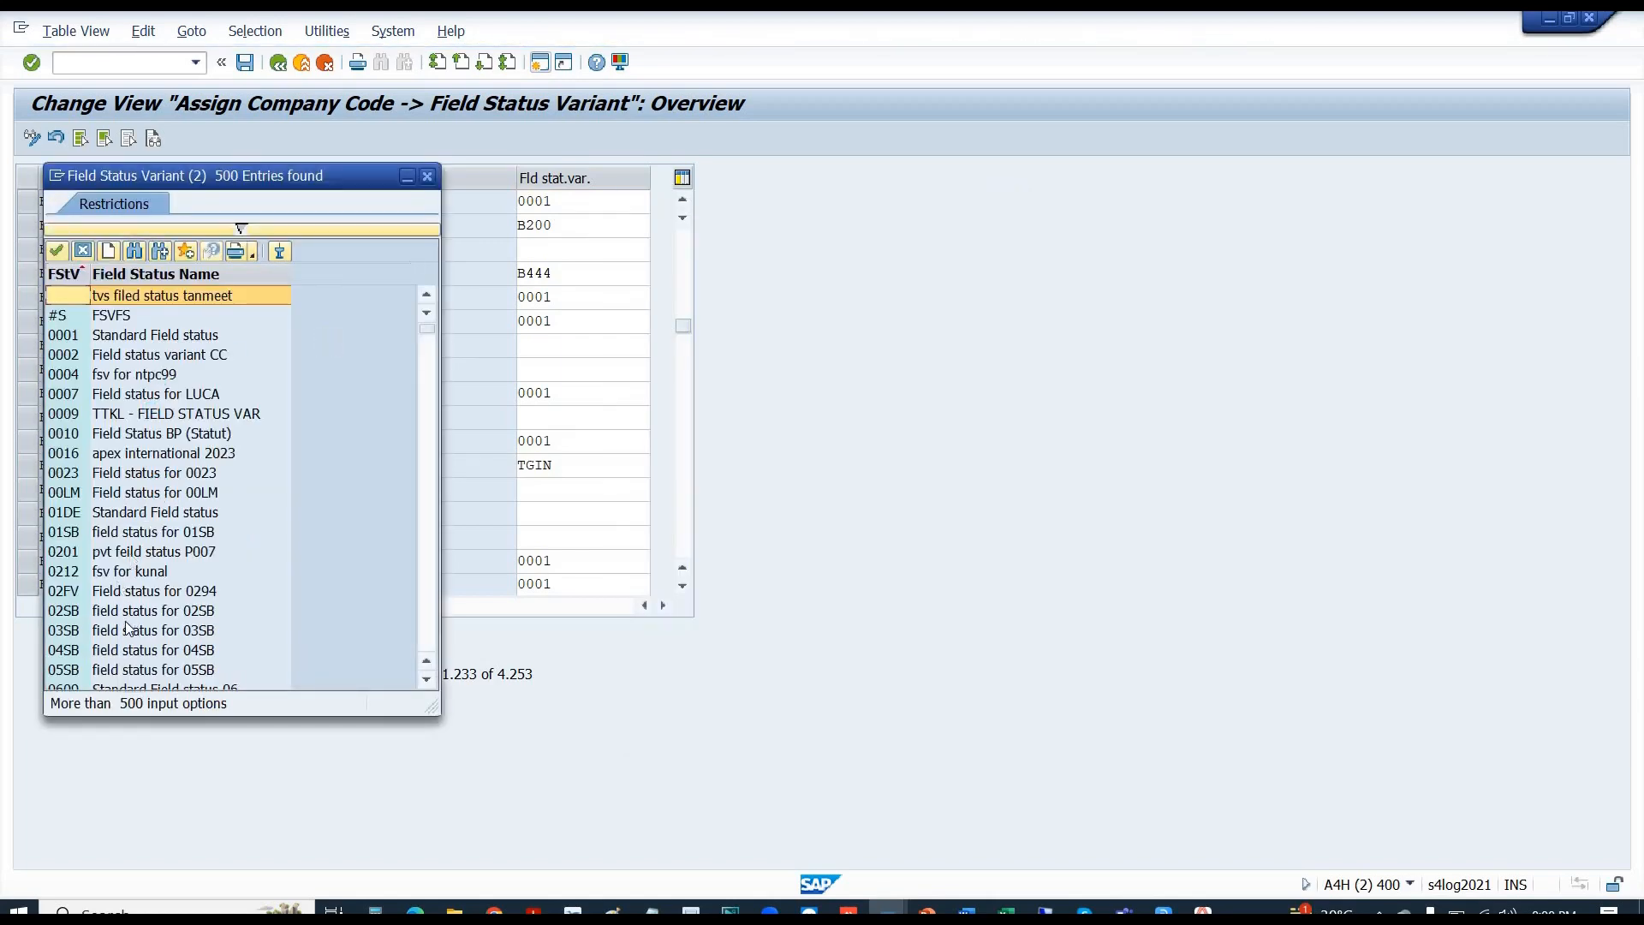
{"action": "left_click", "coordinate": [420, 637]}
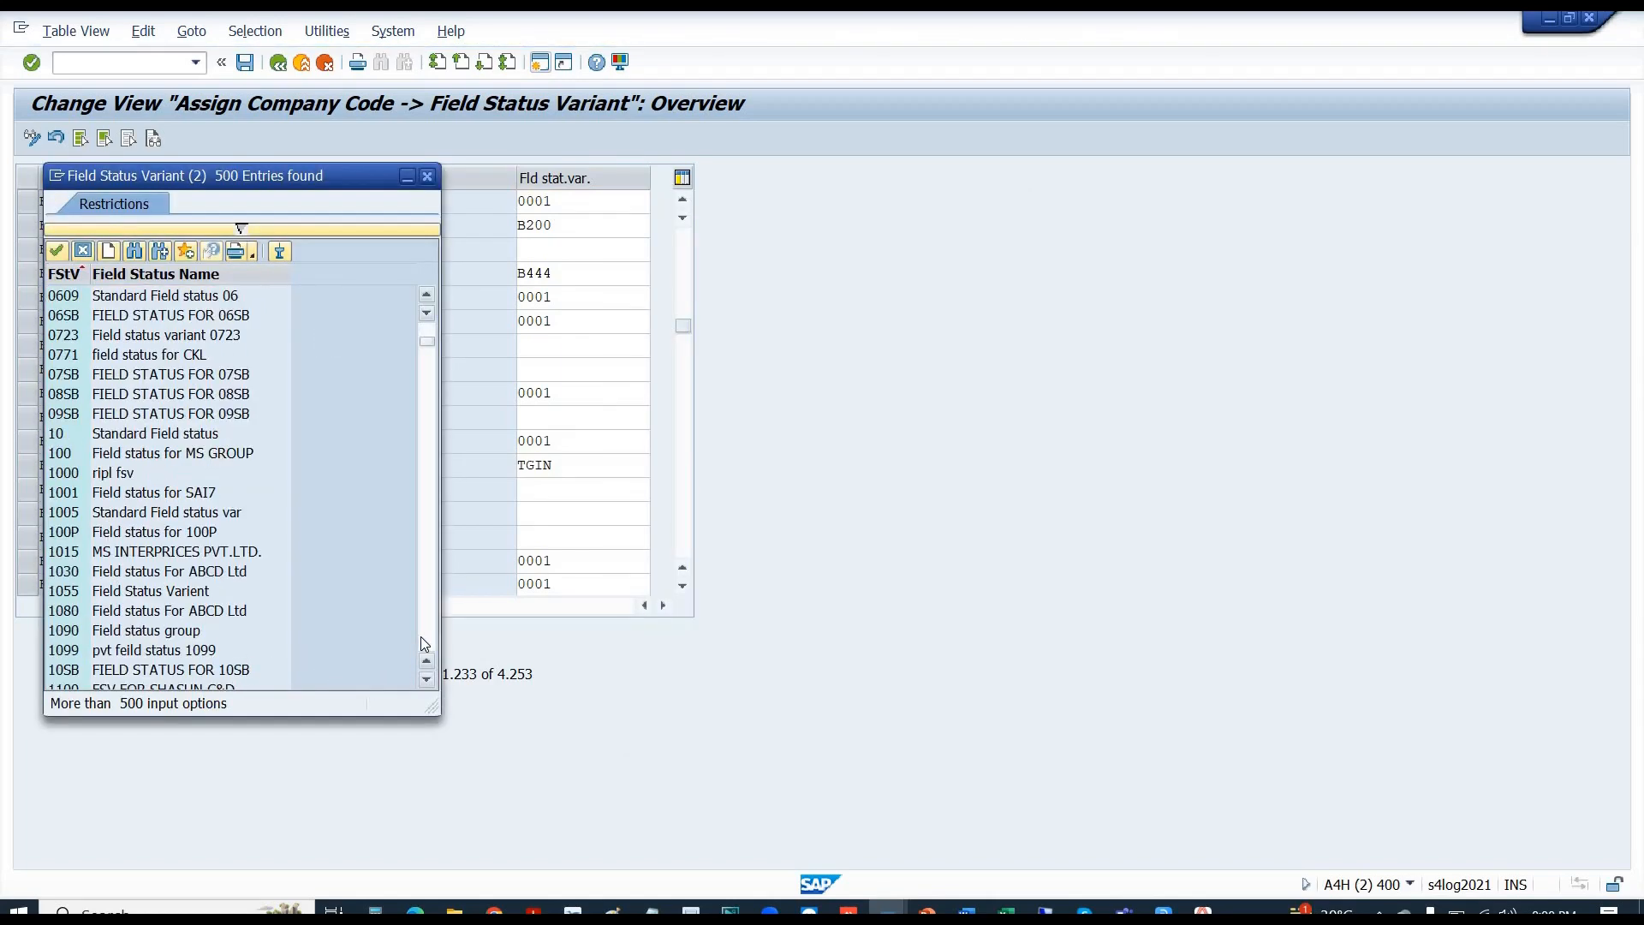
{"action": "left_click", "coordinate": [421, 636]}
{"action": "left_click", "coordinate": [419, 636]}
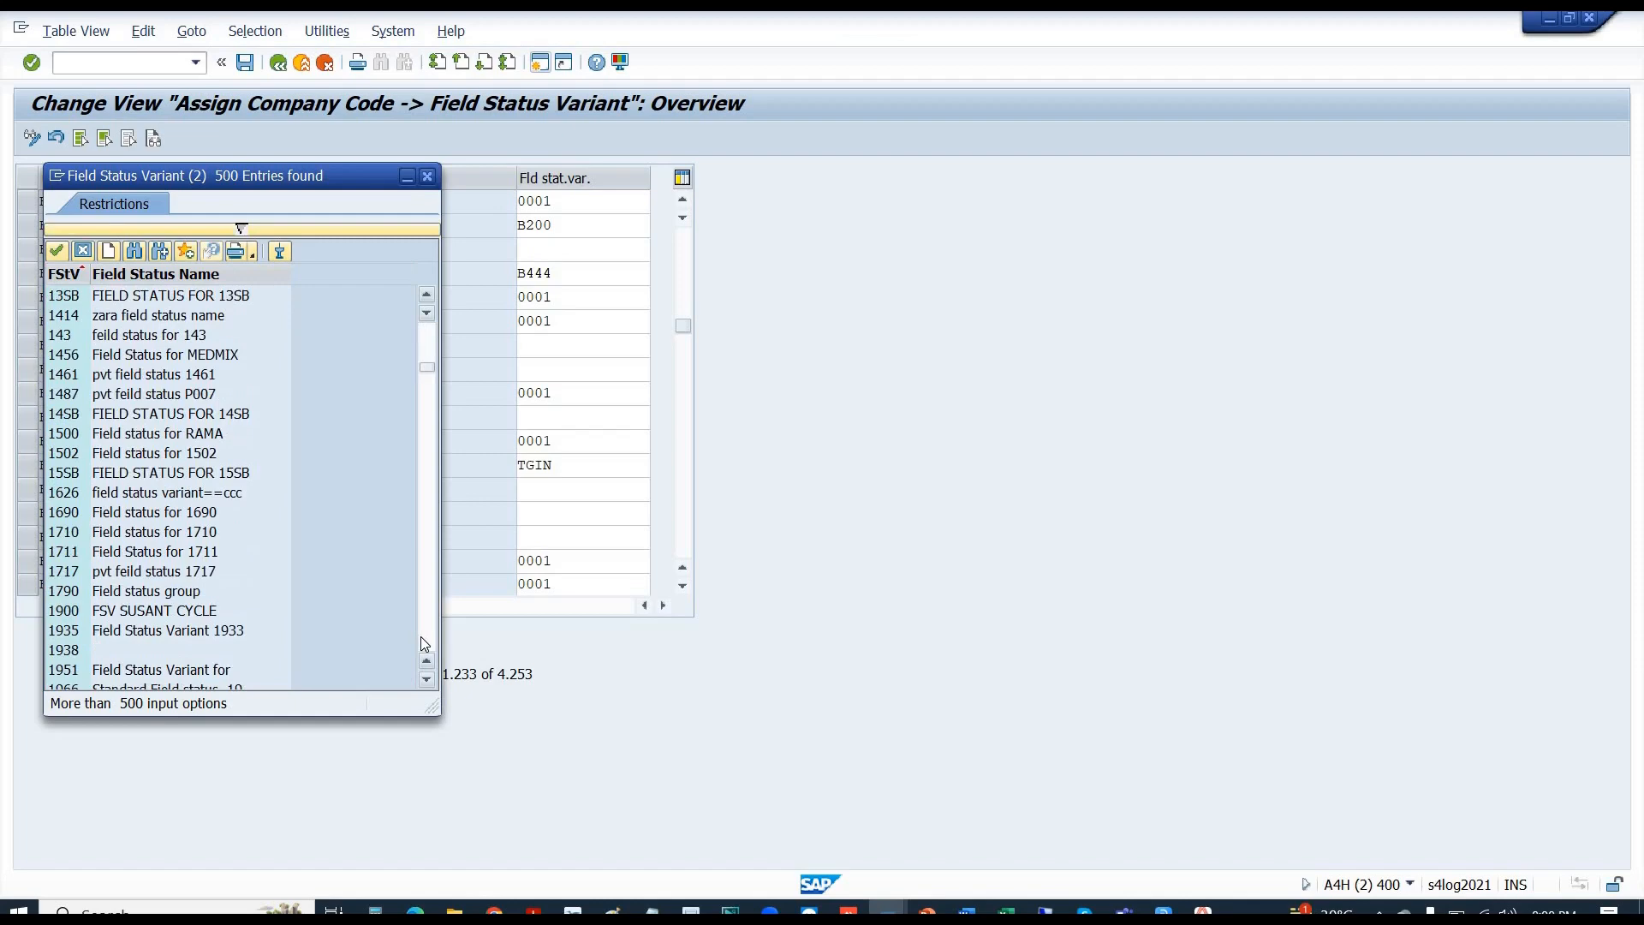
{"action": "left_click", "coordinate": [420, 635]}
{"action": "left_click", "coordinate": [419, 635]}
{"action": "left_click", "coordinate": [420, 636]}
{"action": "left_click", "coordinate": [419, 636]}
{"action": "left_click", "coordinate": [419, 636]}
{"action": "left_click", "coordinate": [420, 635]}
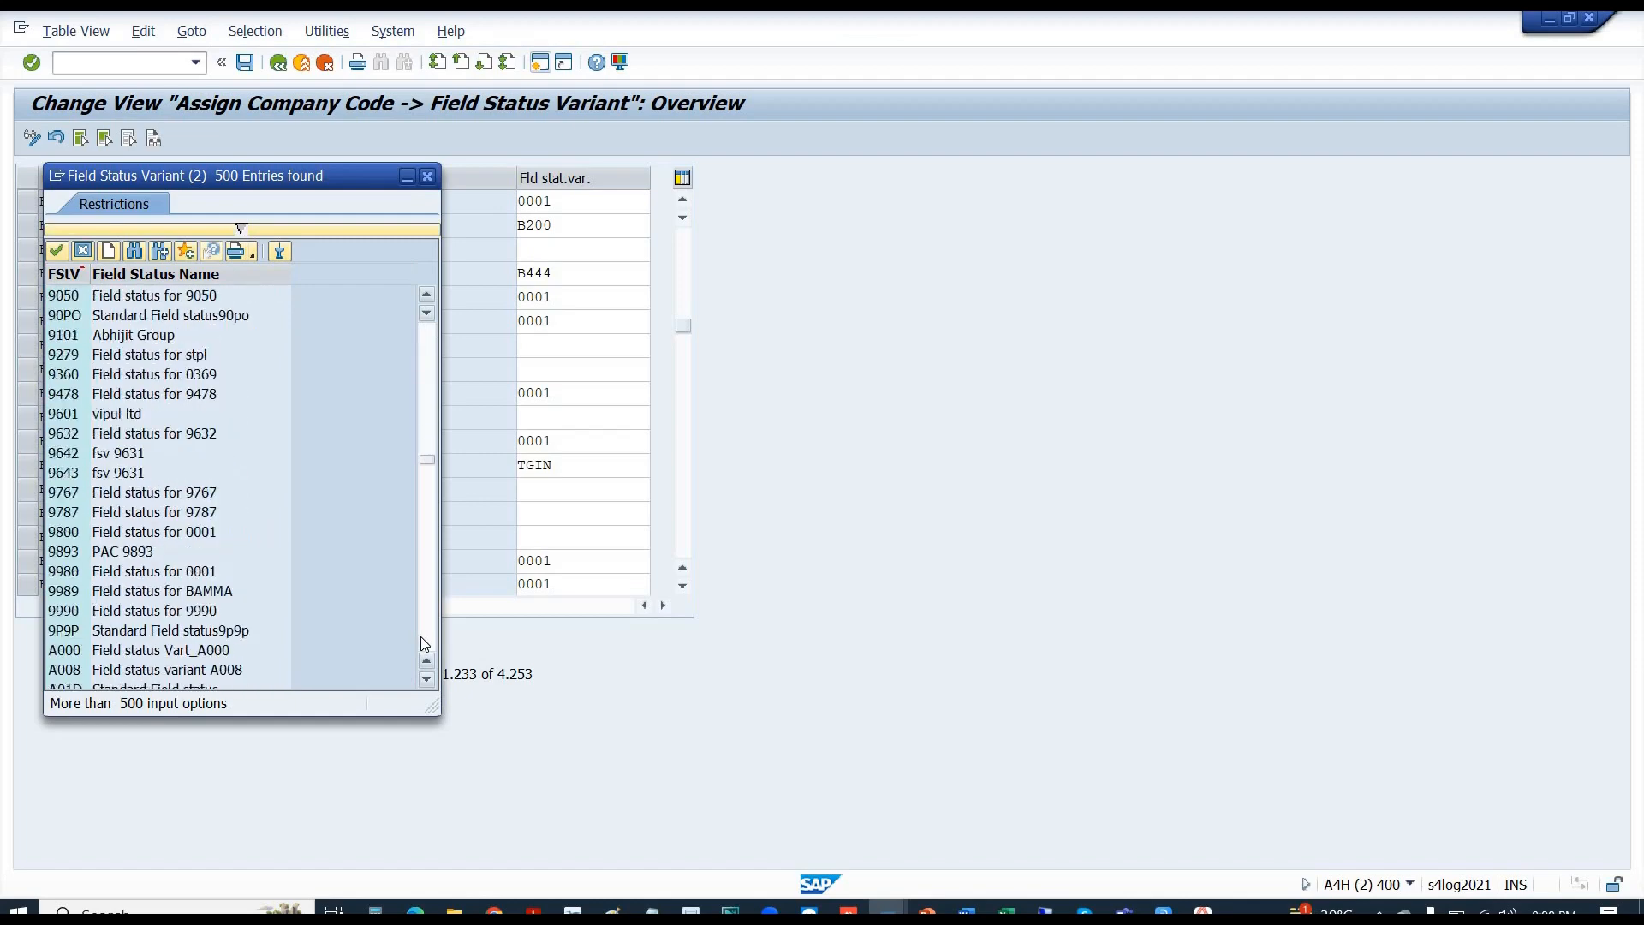
{"action": "left_click", "coordinate": [419, 636]}
{"action": "left_click", "coordinate": [420, 635]}
{"action": "left_click", "coordinate": [420, 635]}
{"action": "left_click", "coordinate": [420, 635]}
{"action": "left_click", "coordinate": [420, 636]}
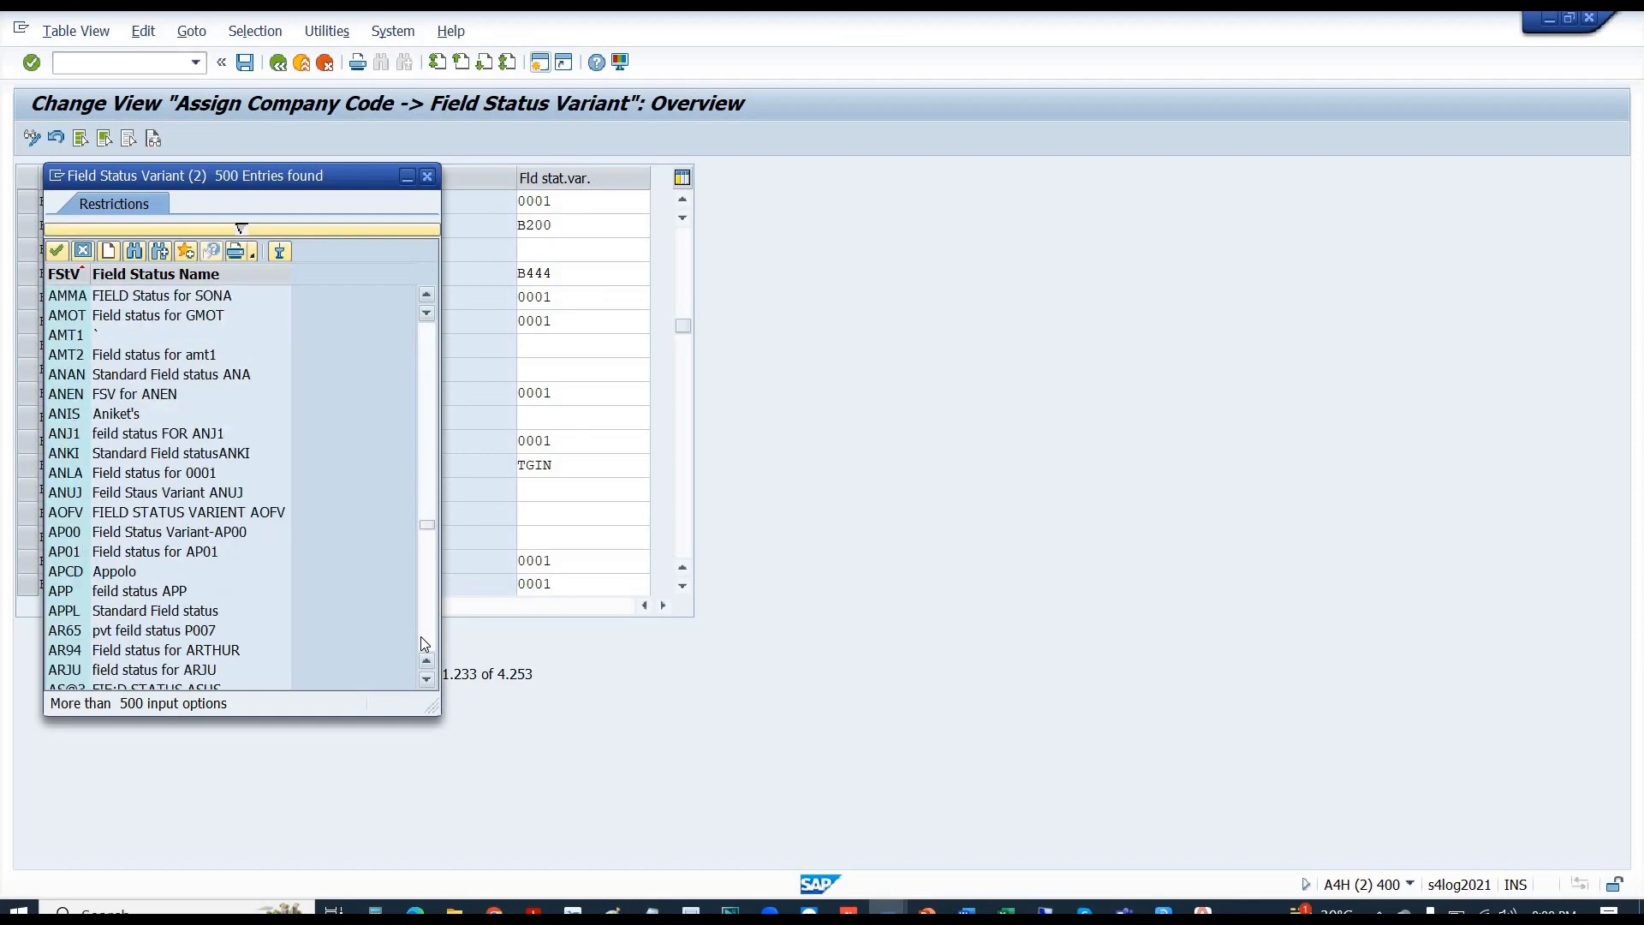
{"action": "left_click", "coordinate": [420, 636]}
{"action": "left_click", "coordinate": [419, 635]}
{"action": "left_click", "coordinate": [419, 635]}
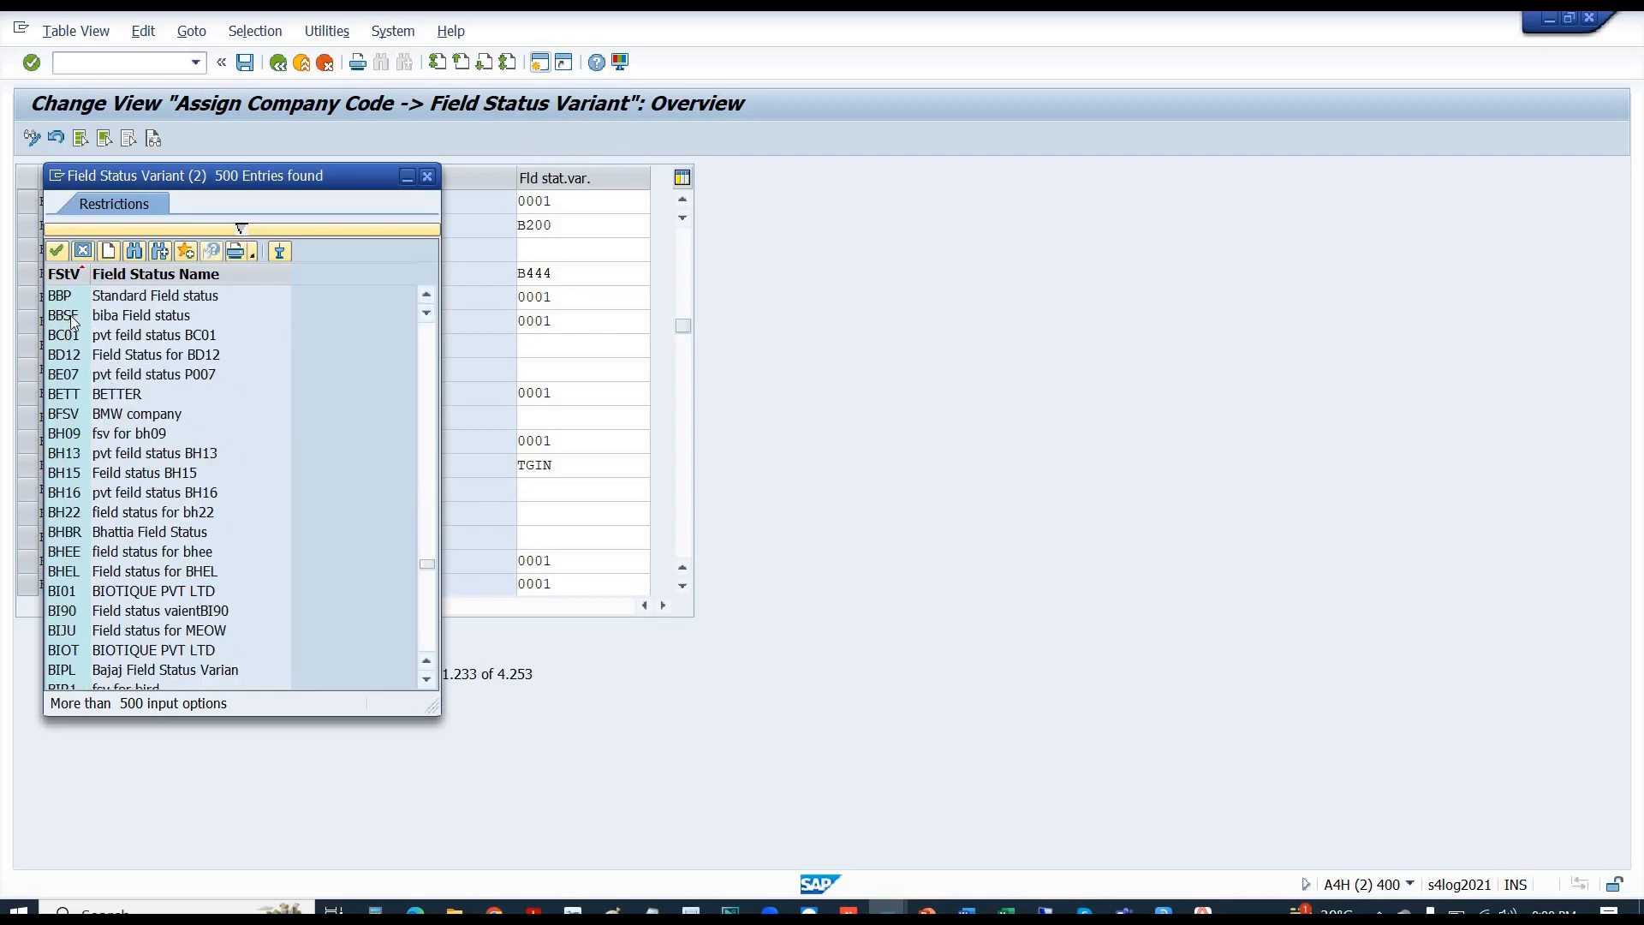
{"action": "left_click", "coordinate": [425, 639]}
{"action": "left_click", "coordinate": [425, 639]}
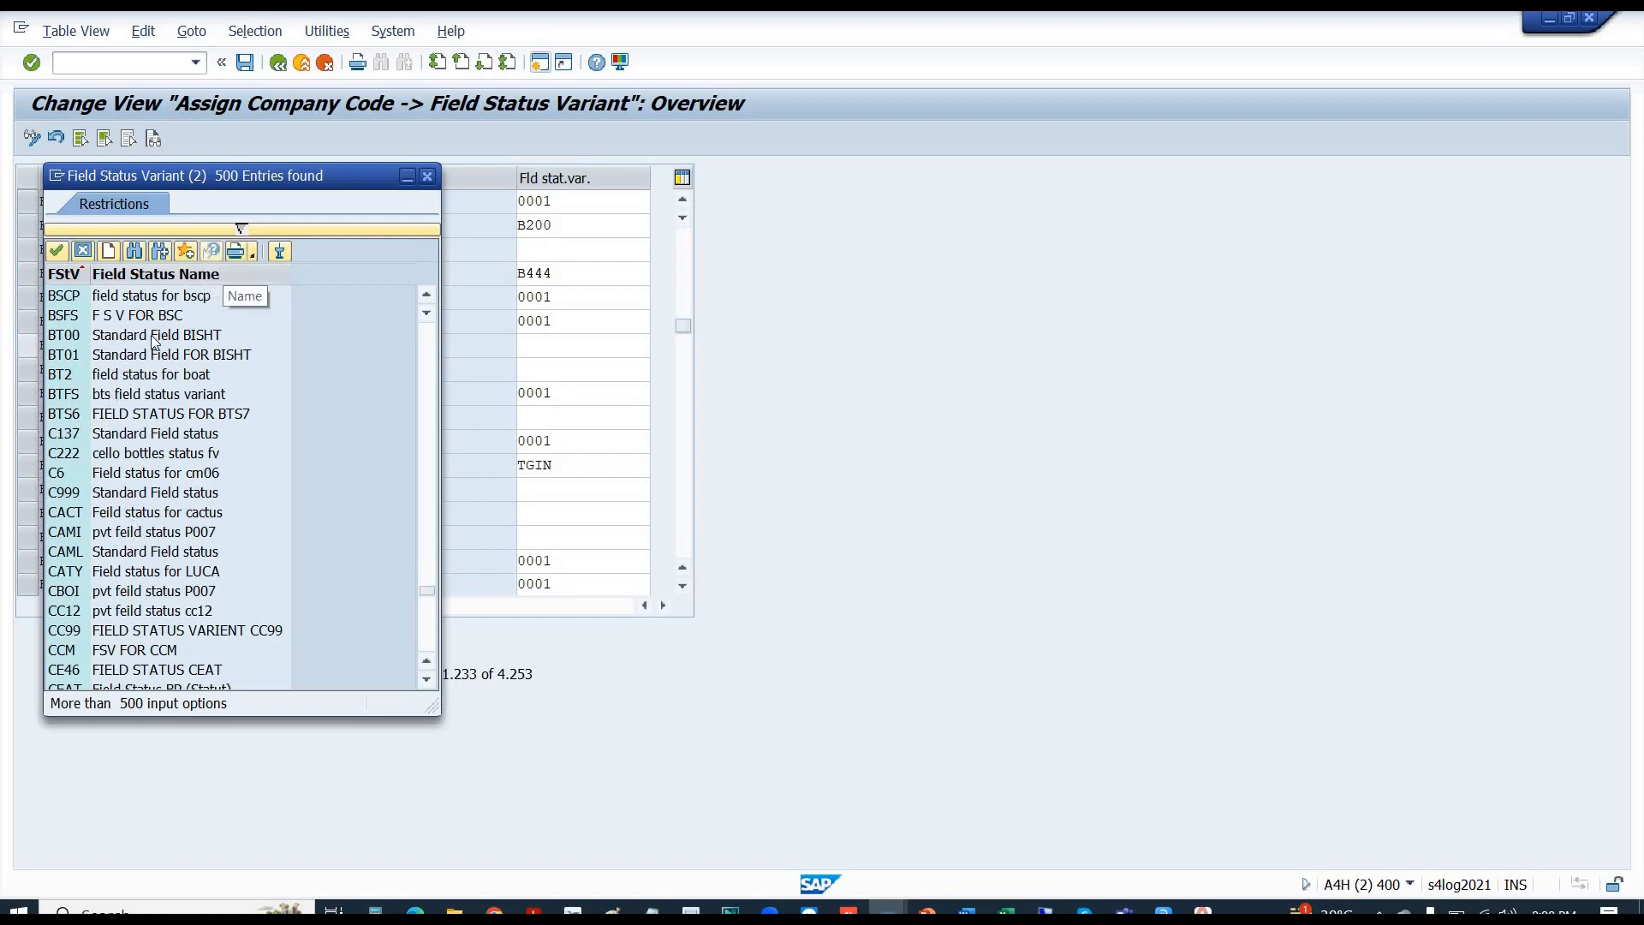
- Filter the variants by b1, assign variant B110 to company code B110, and save
{"action": "left_click", "coordinate": [244, 227]}
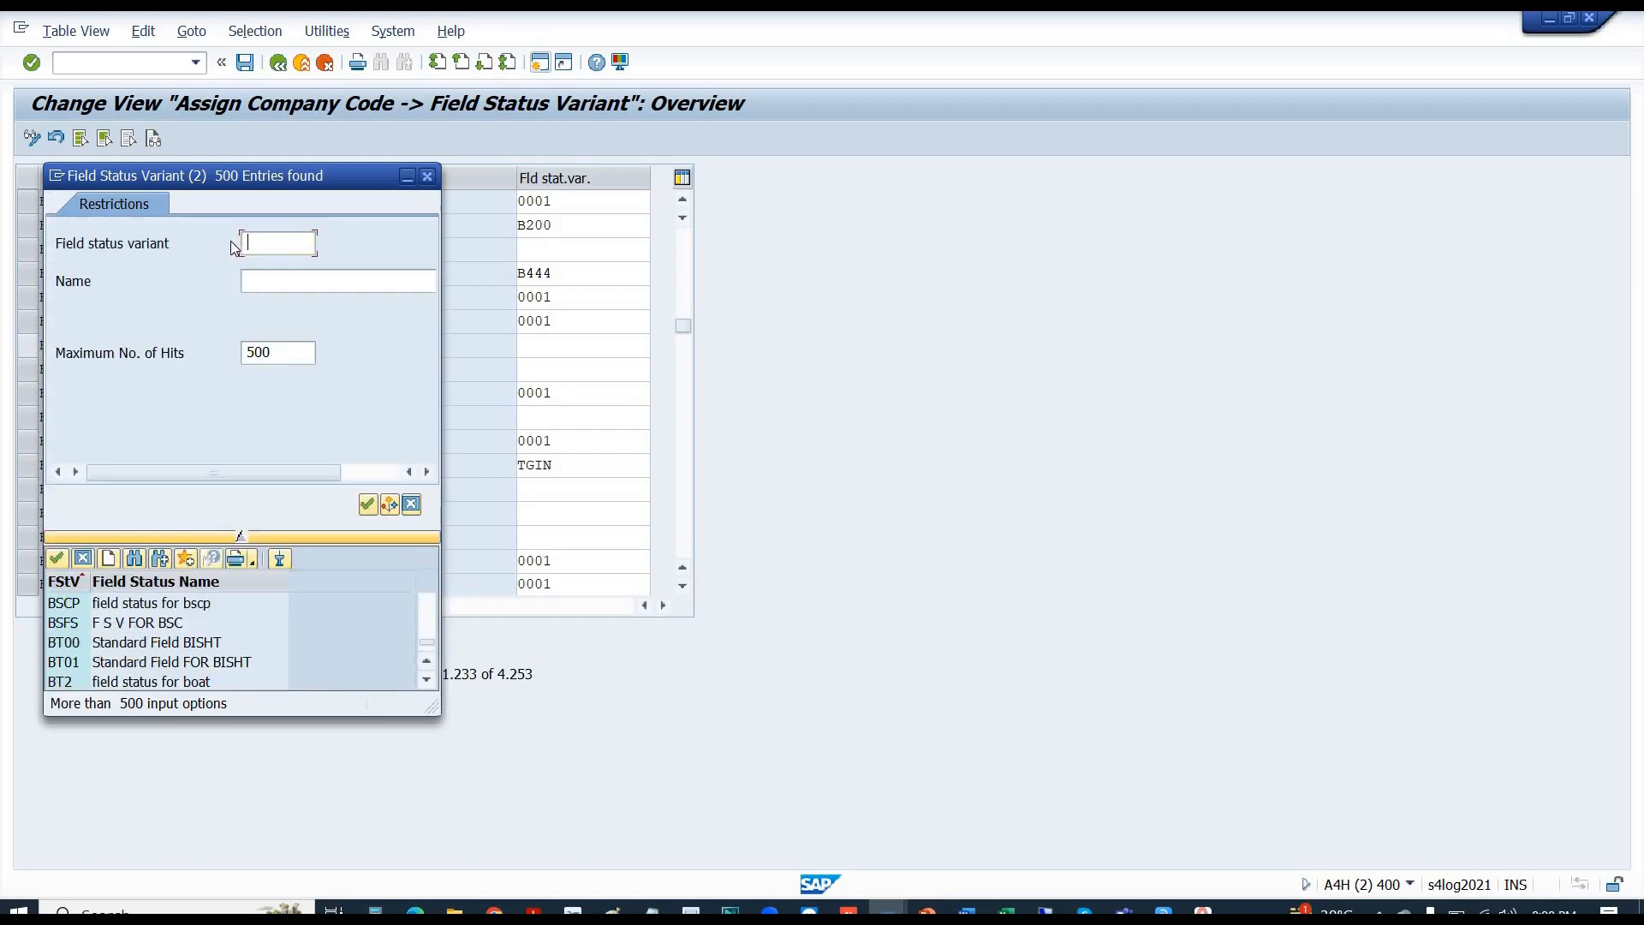
{"action": "type", "text": "b1*"}
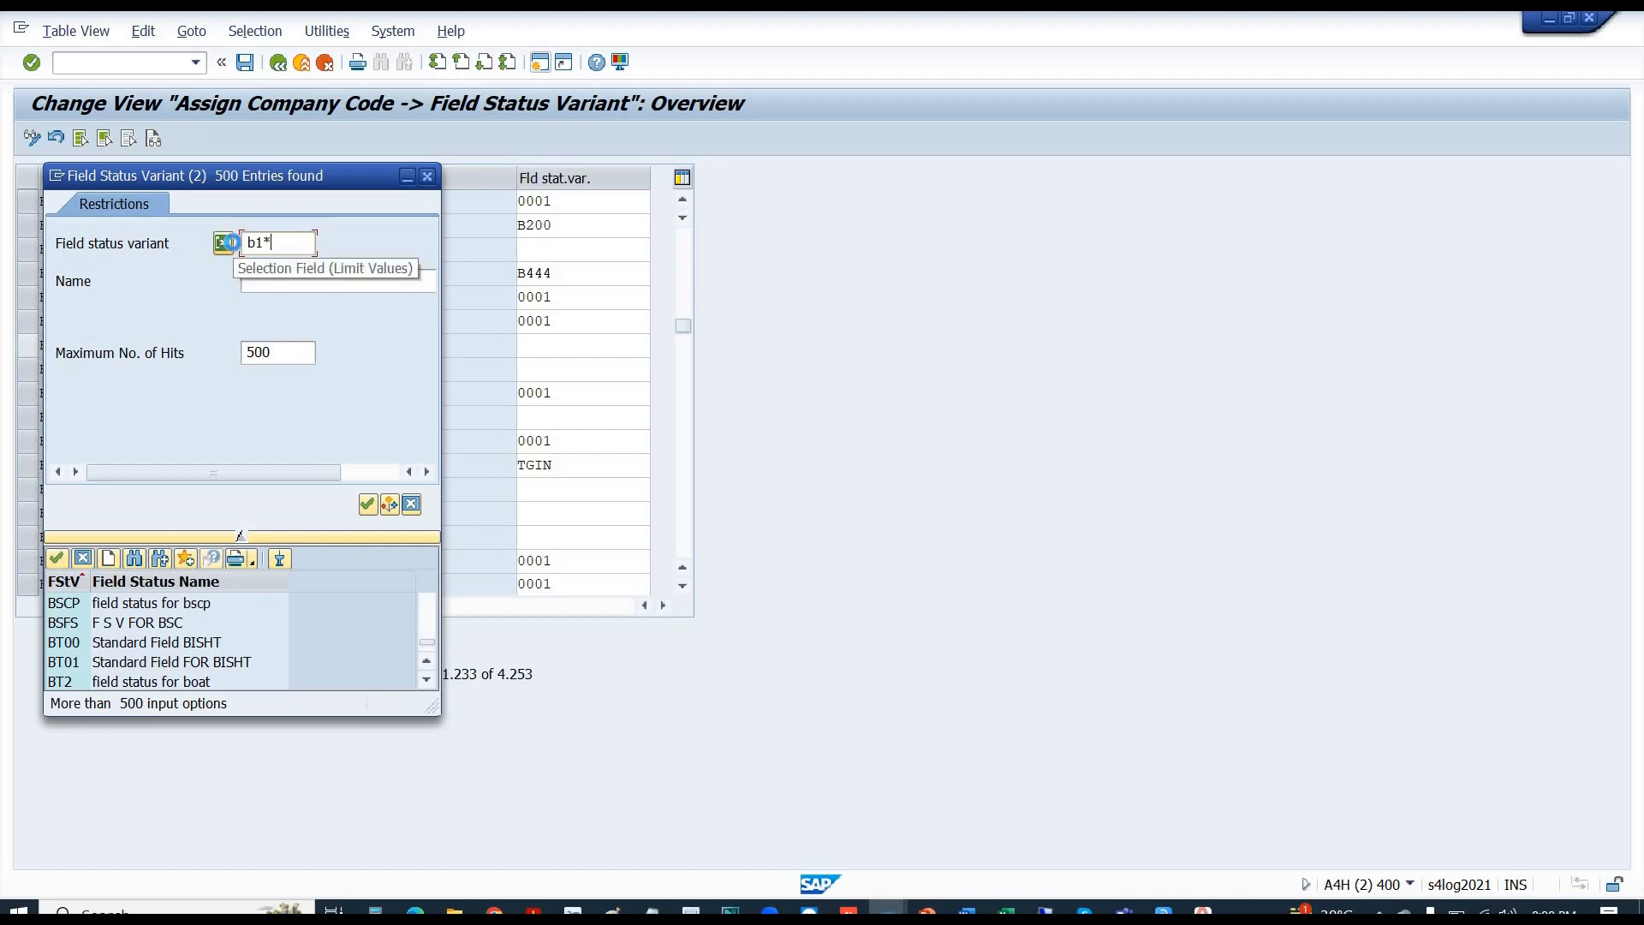
{"action": "key", "text": "Return"}
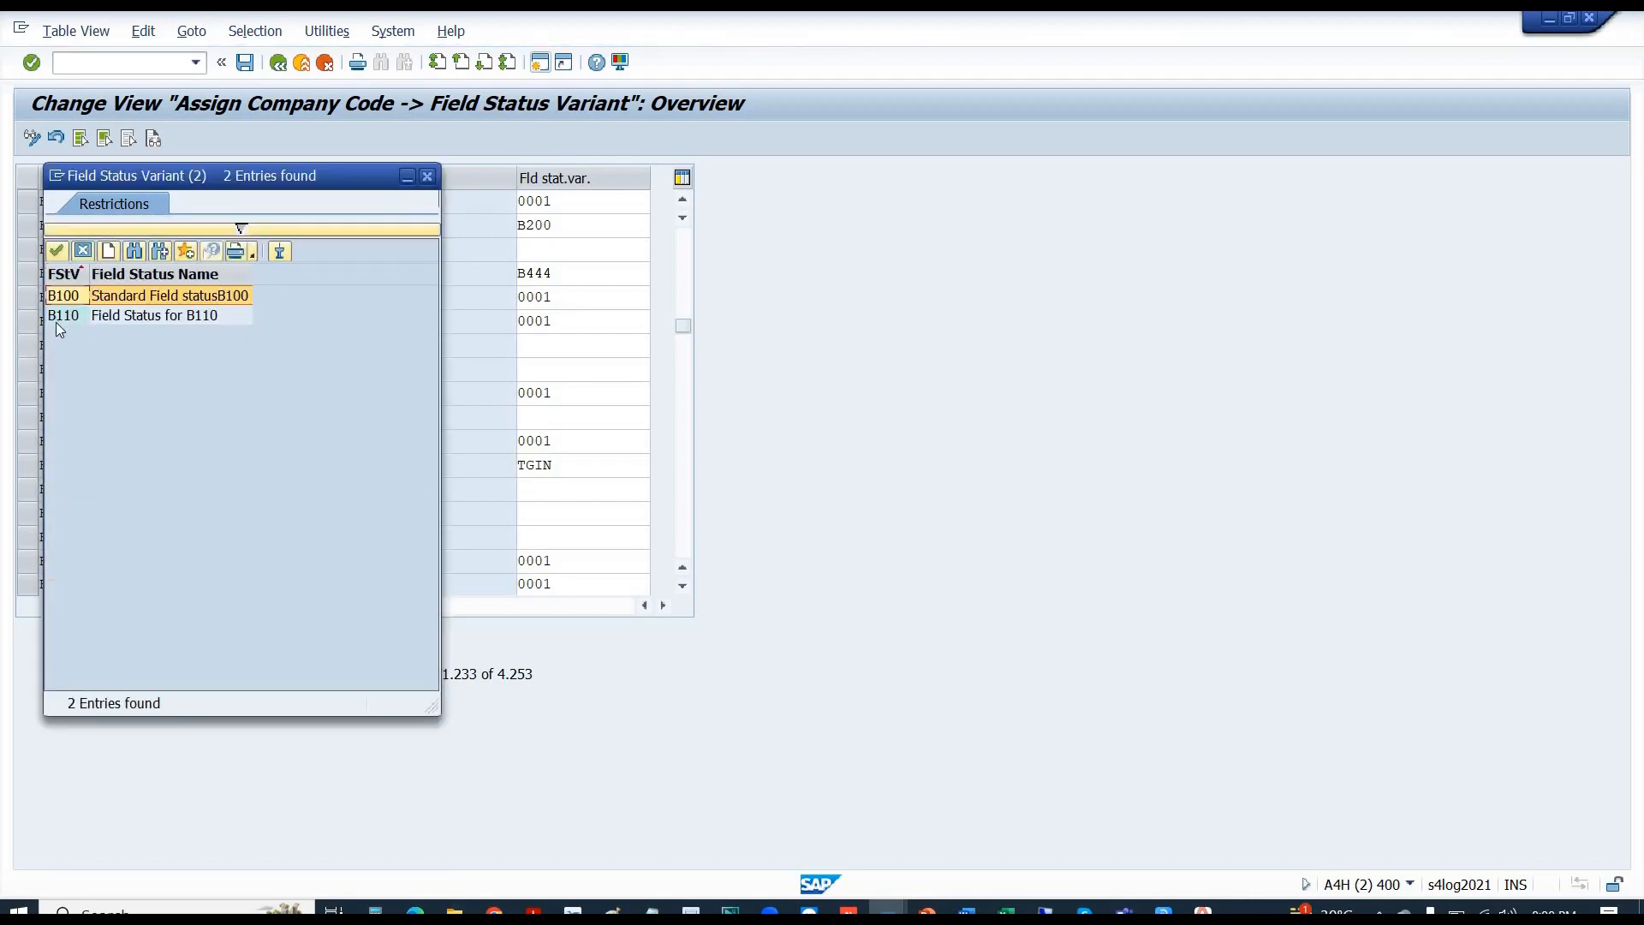
{"action": "left_click", "coordinate": [101, 314]}
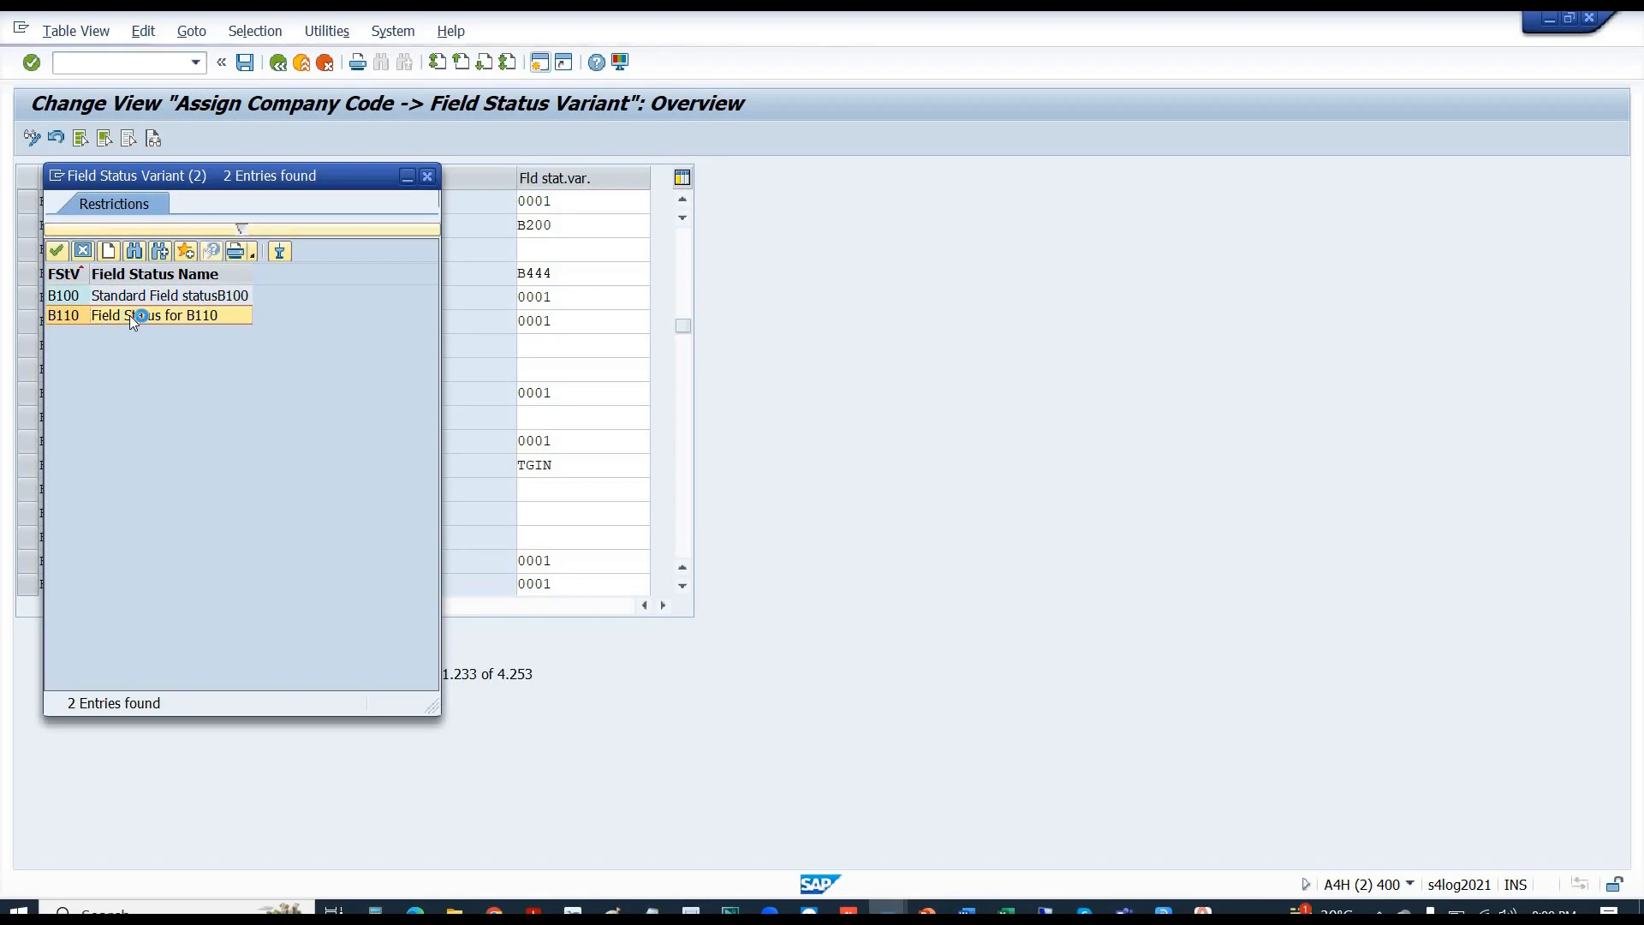
{"action": "double_click", "coordinate": [130, 315]}
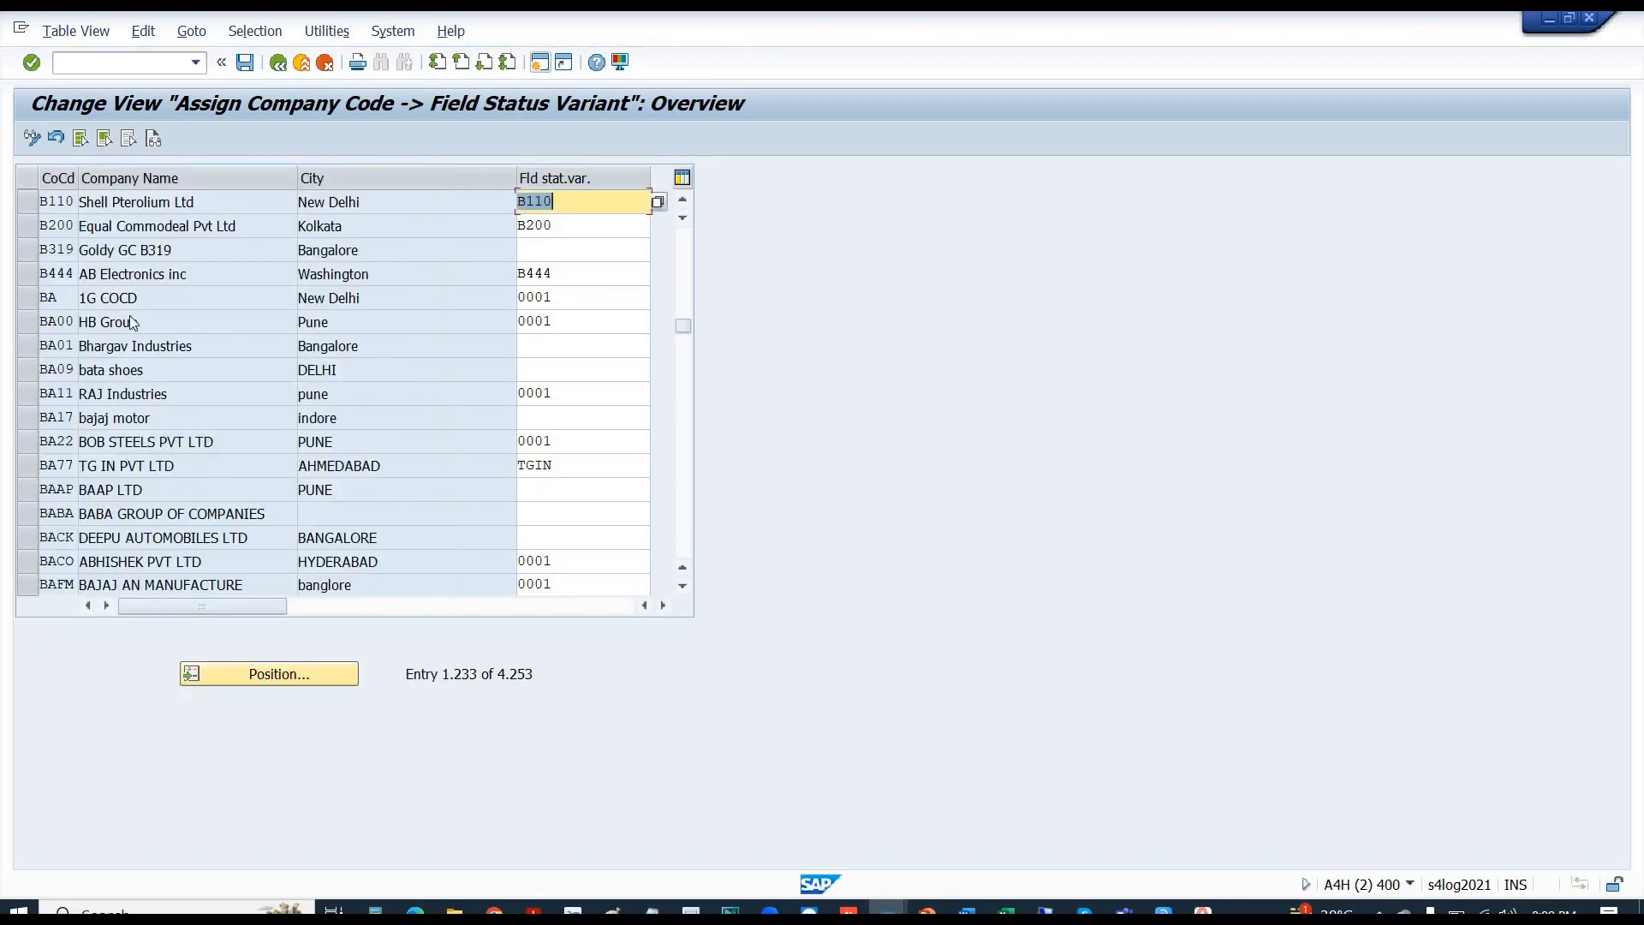
{"action": "key", "text": "ctrl+s"}
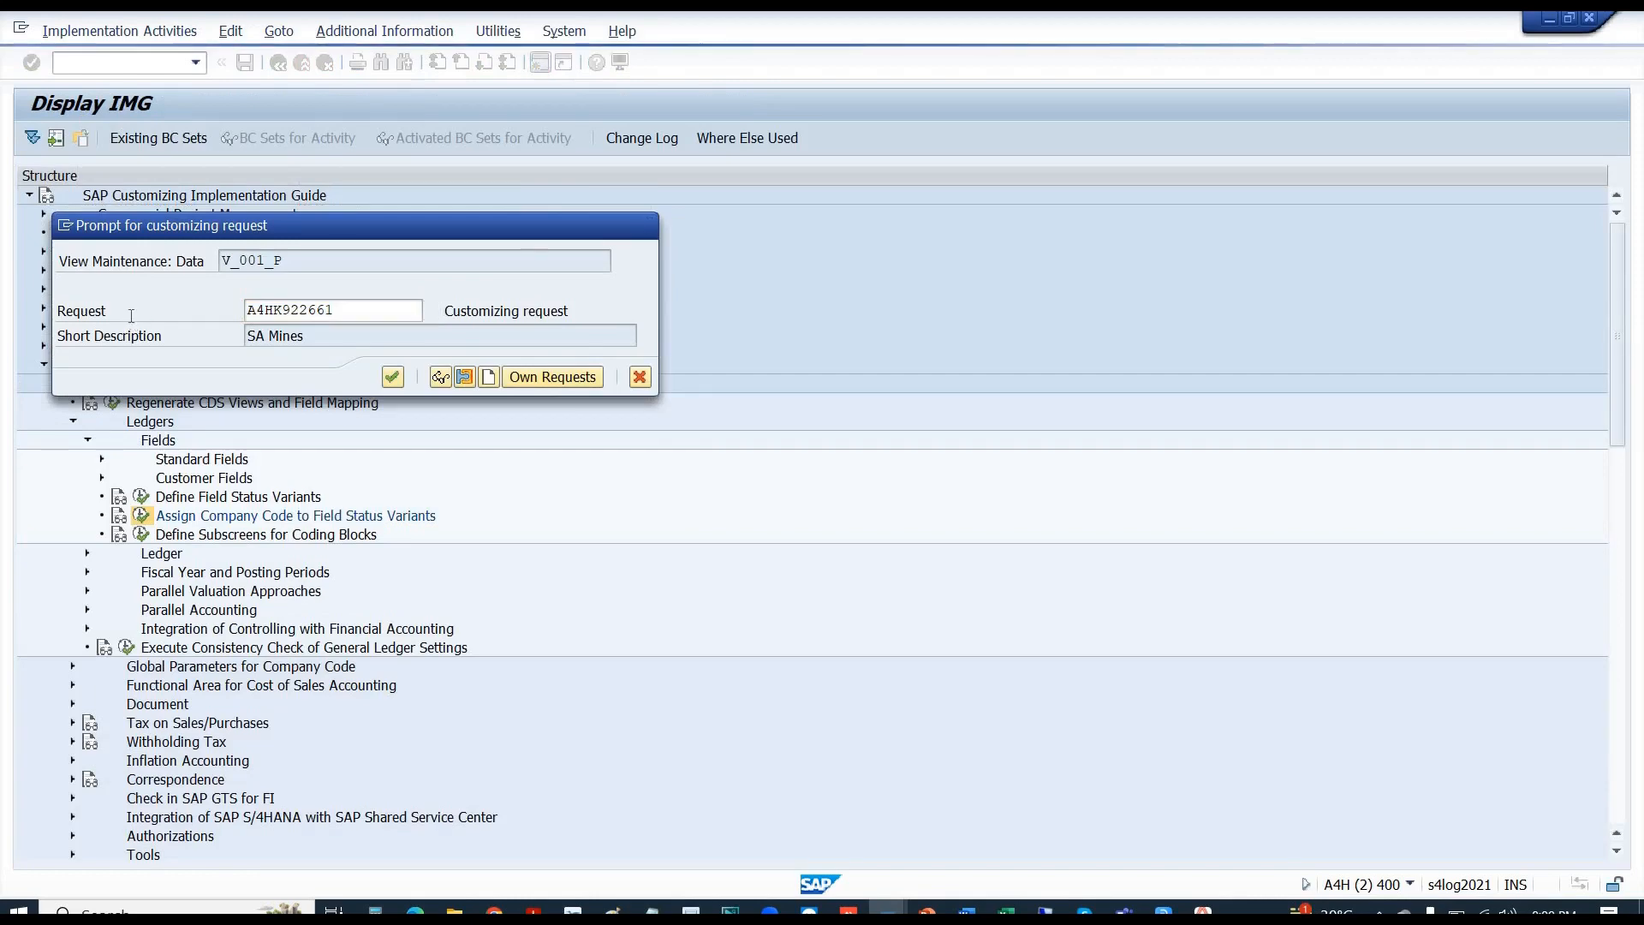
- Confirm the customizing request, exit the IMG, and restart FS00 in the G/L account window
{"action": "key", "text": "Return"}
{"action": "key", "text": "F3"}
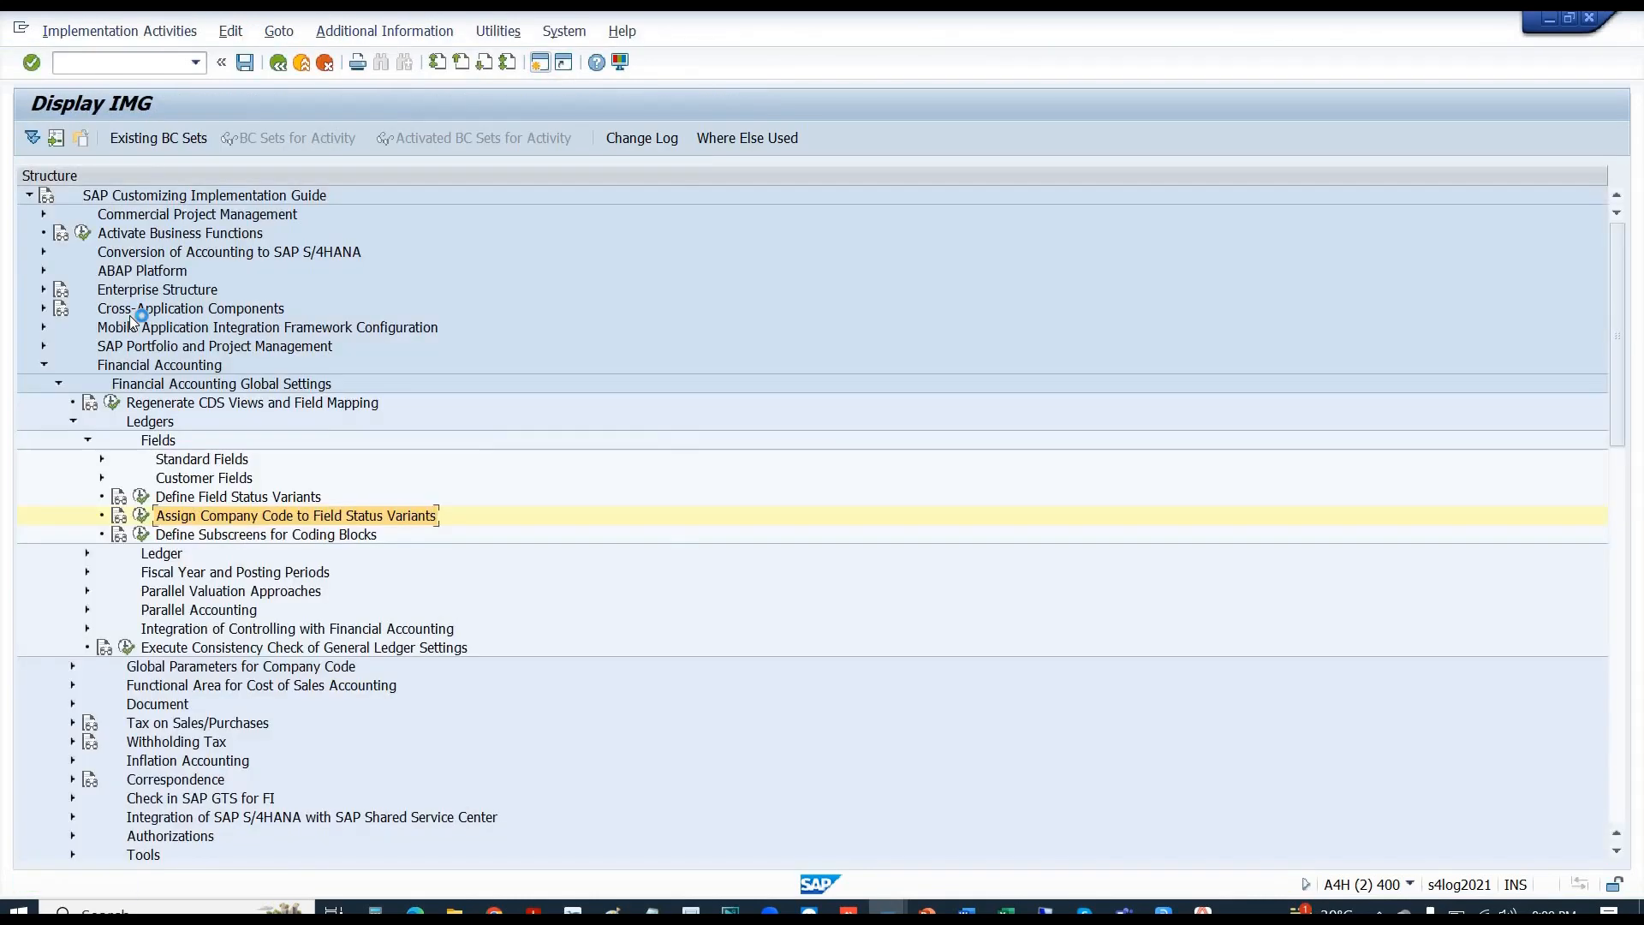
{"action": "key", "text": "F3"}
{"action": "key", "text": "alt+Tab"}
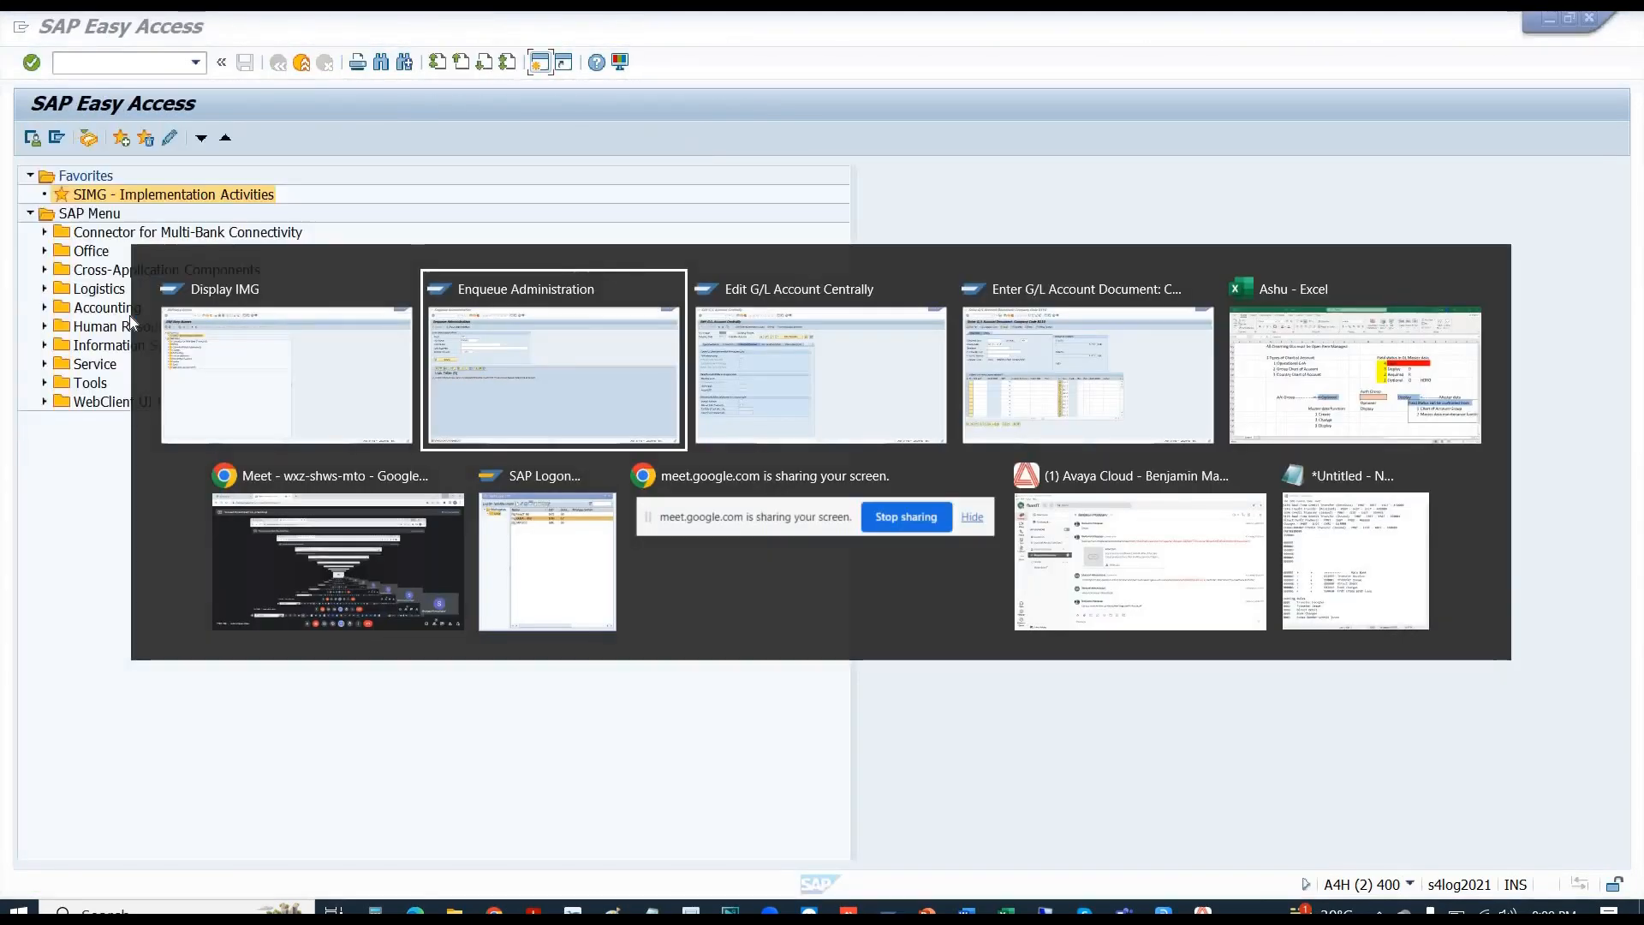
{"action": "key", "text": "alt+Tab"}
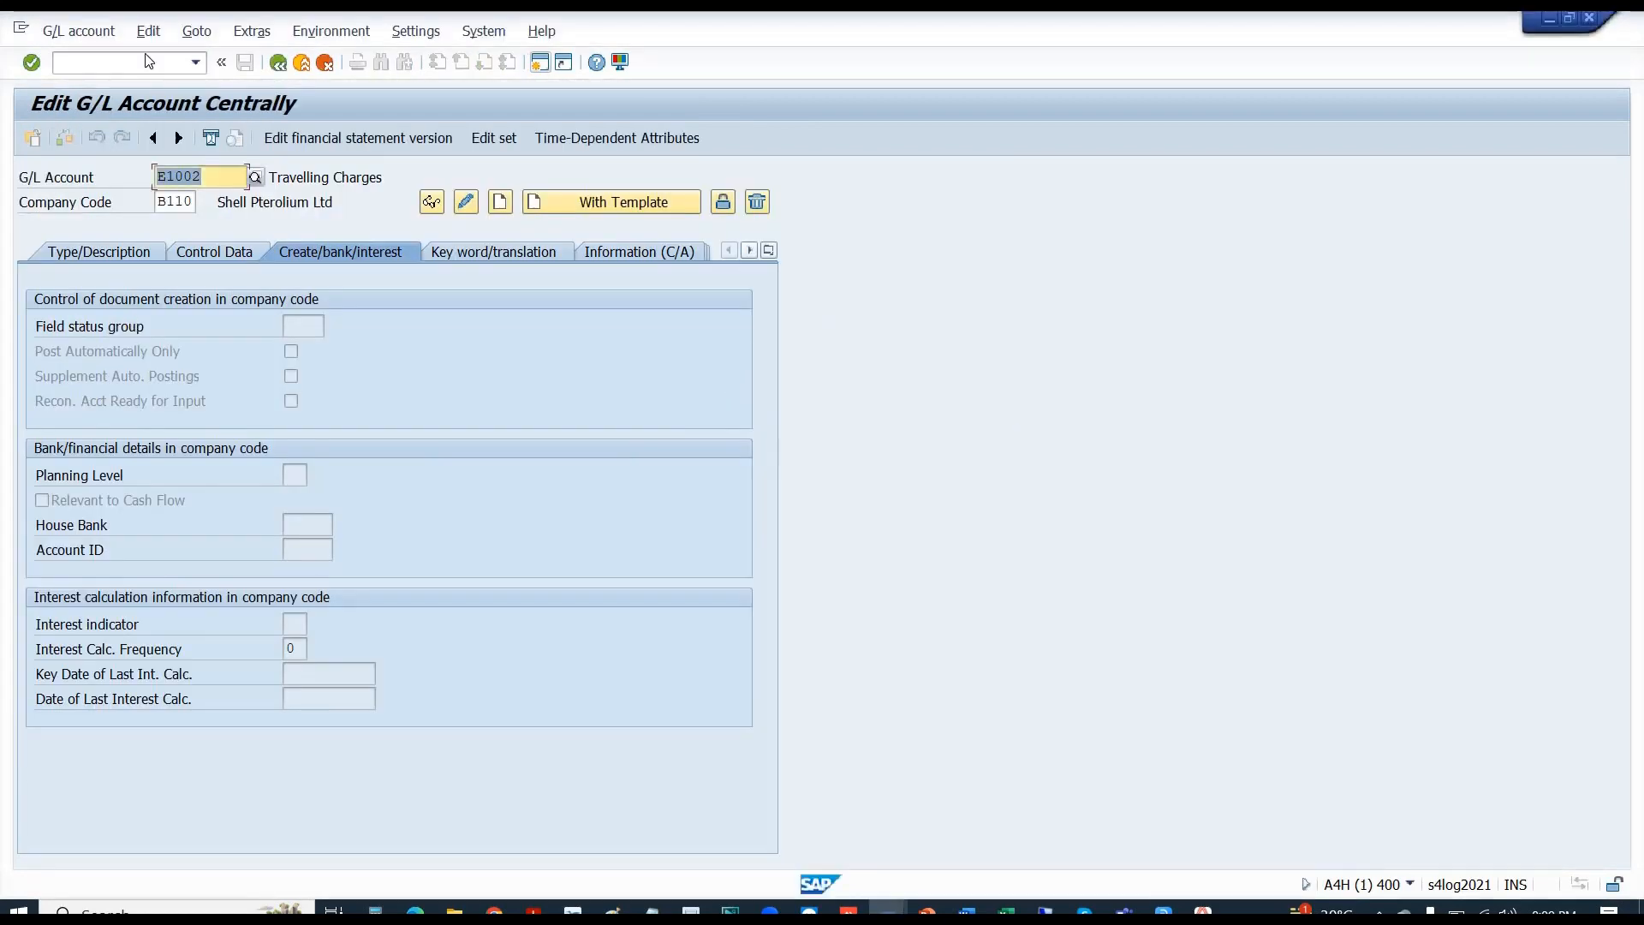
{"action": "left_click", "coordinate": [136, 57]}
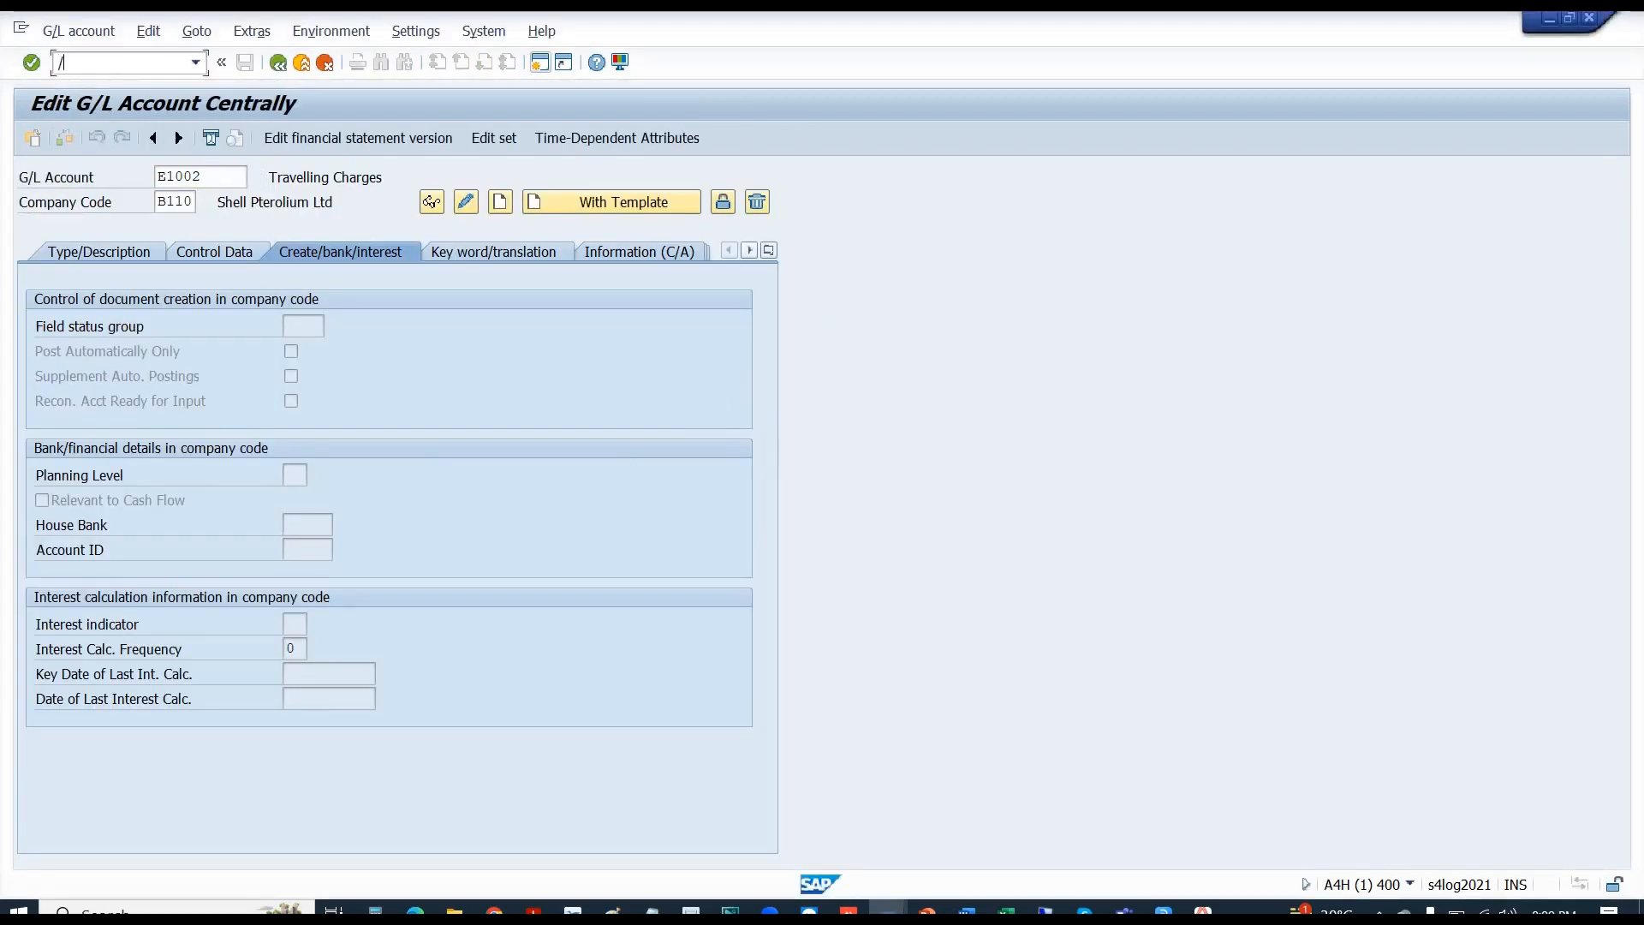
{"action": "key", "text": "Return"}
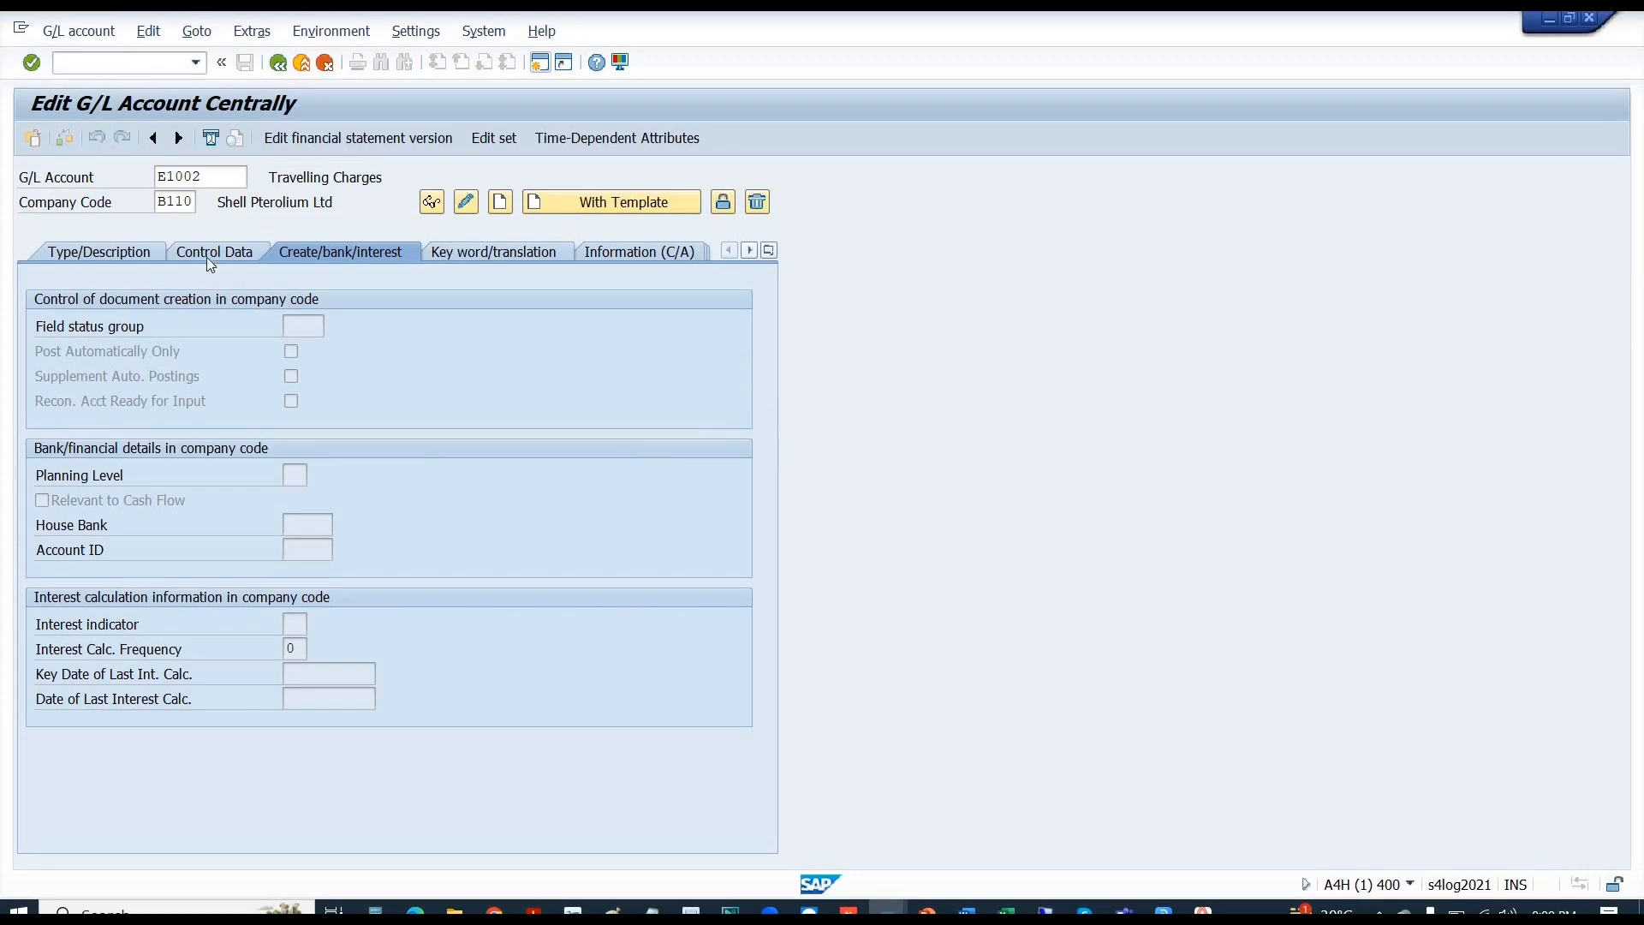
- Change E1002's field status group to 1000, Group for Expense GLs, and save the account
{"action": "left_click", "coordinate": [465, 203]}
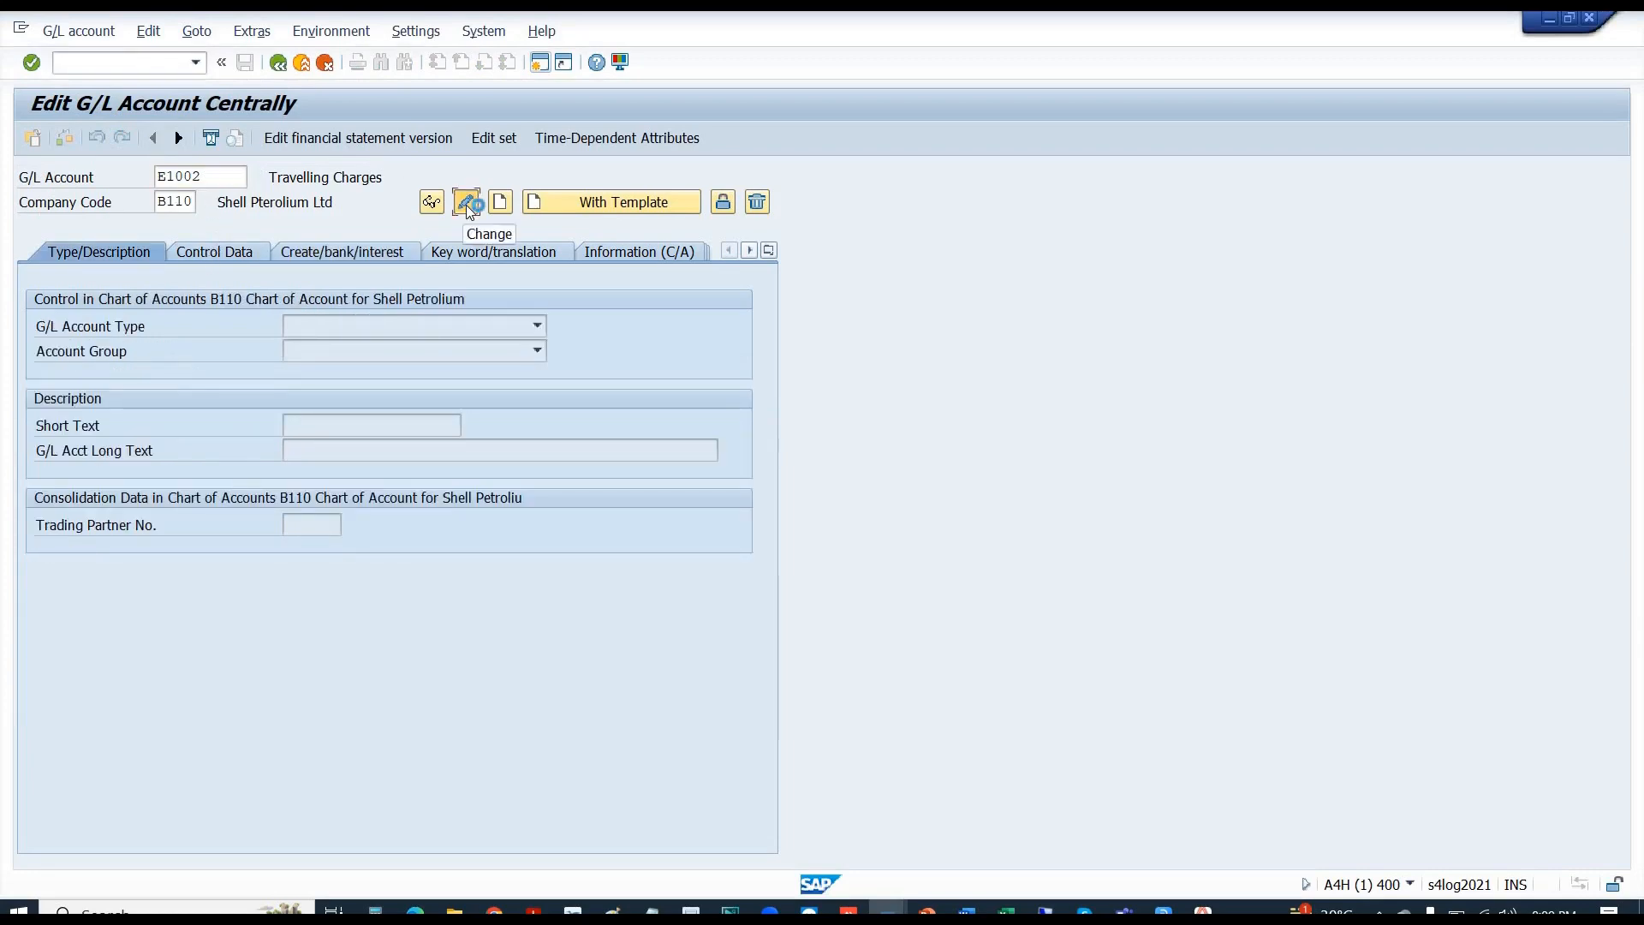
{"action": "left_click", "coordinate": [329, 254]}
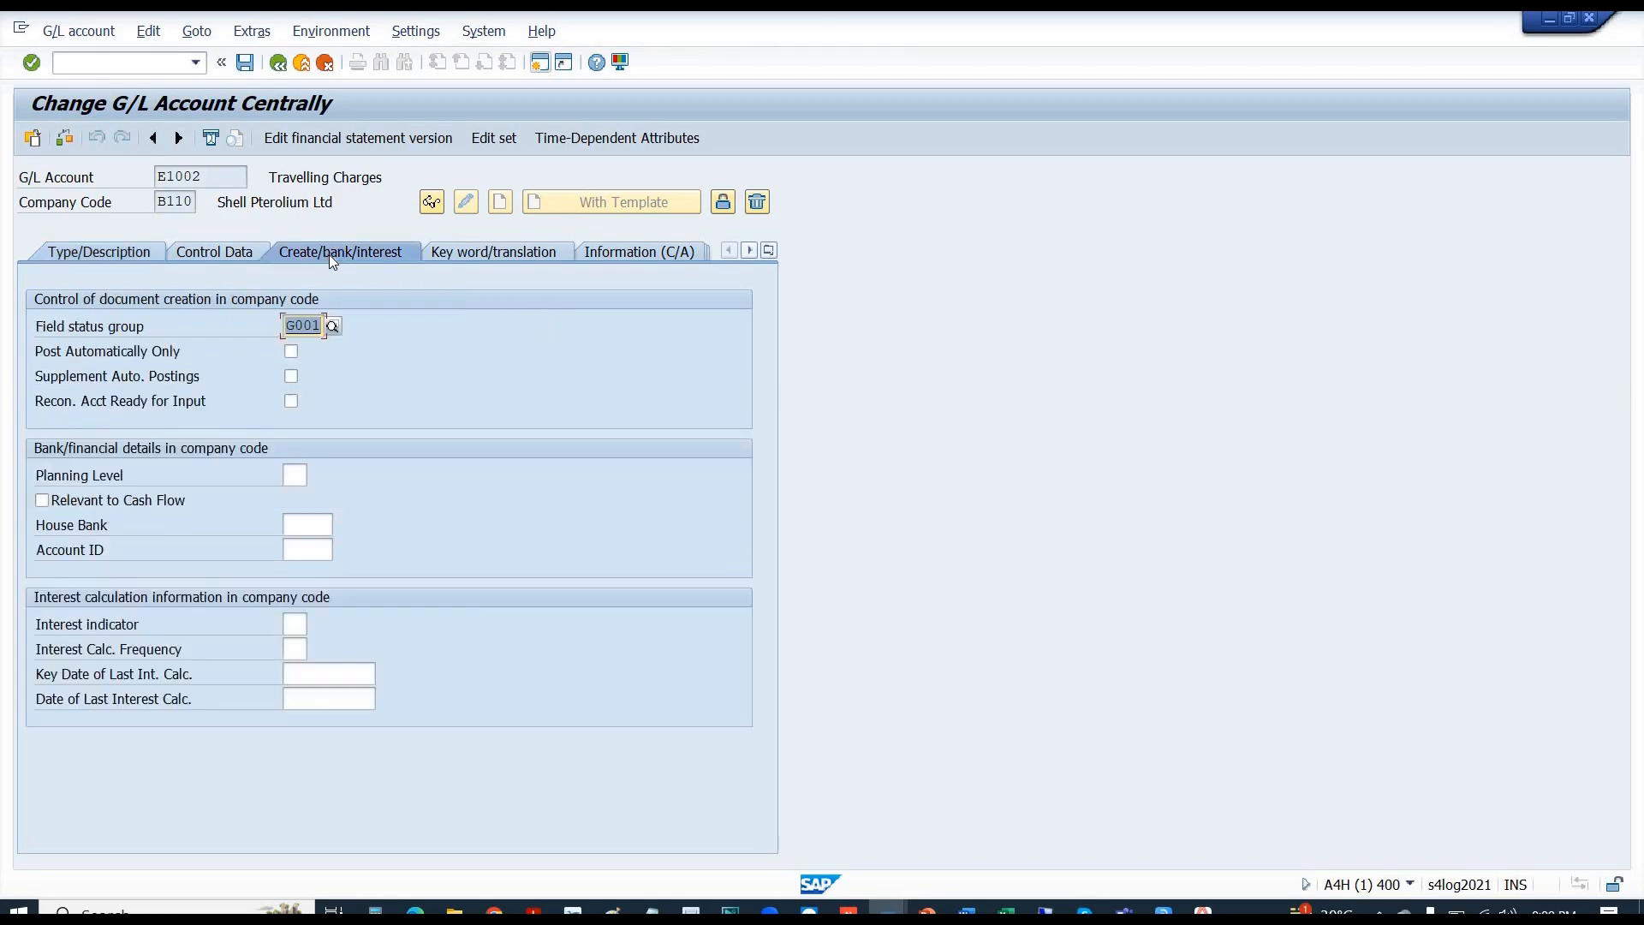
{"action": "left_click", "coordinate": [331, 326]}
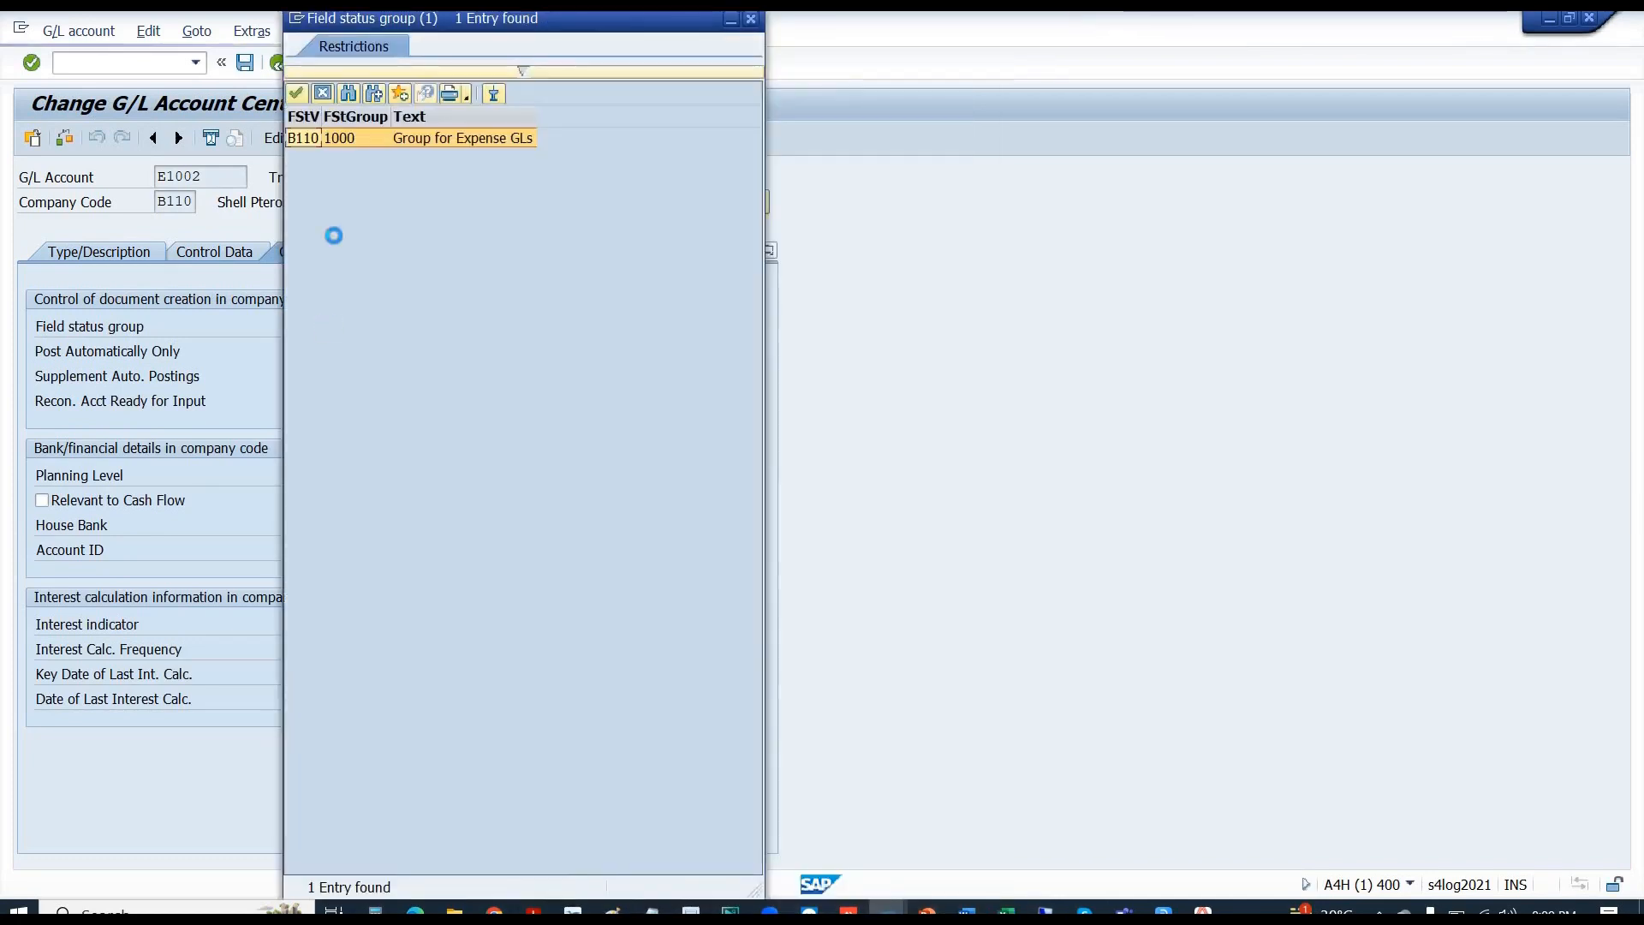
{"action": "left_click", "coordinate": [352, 137]}
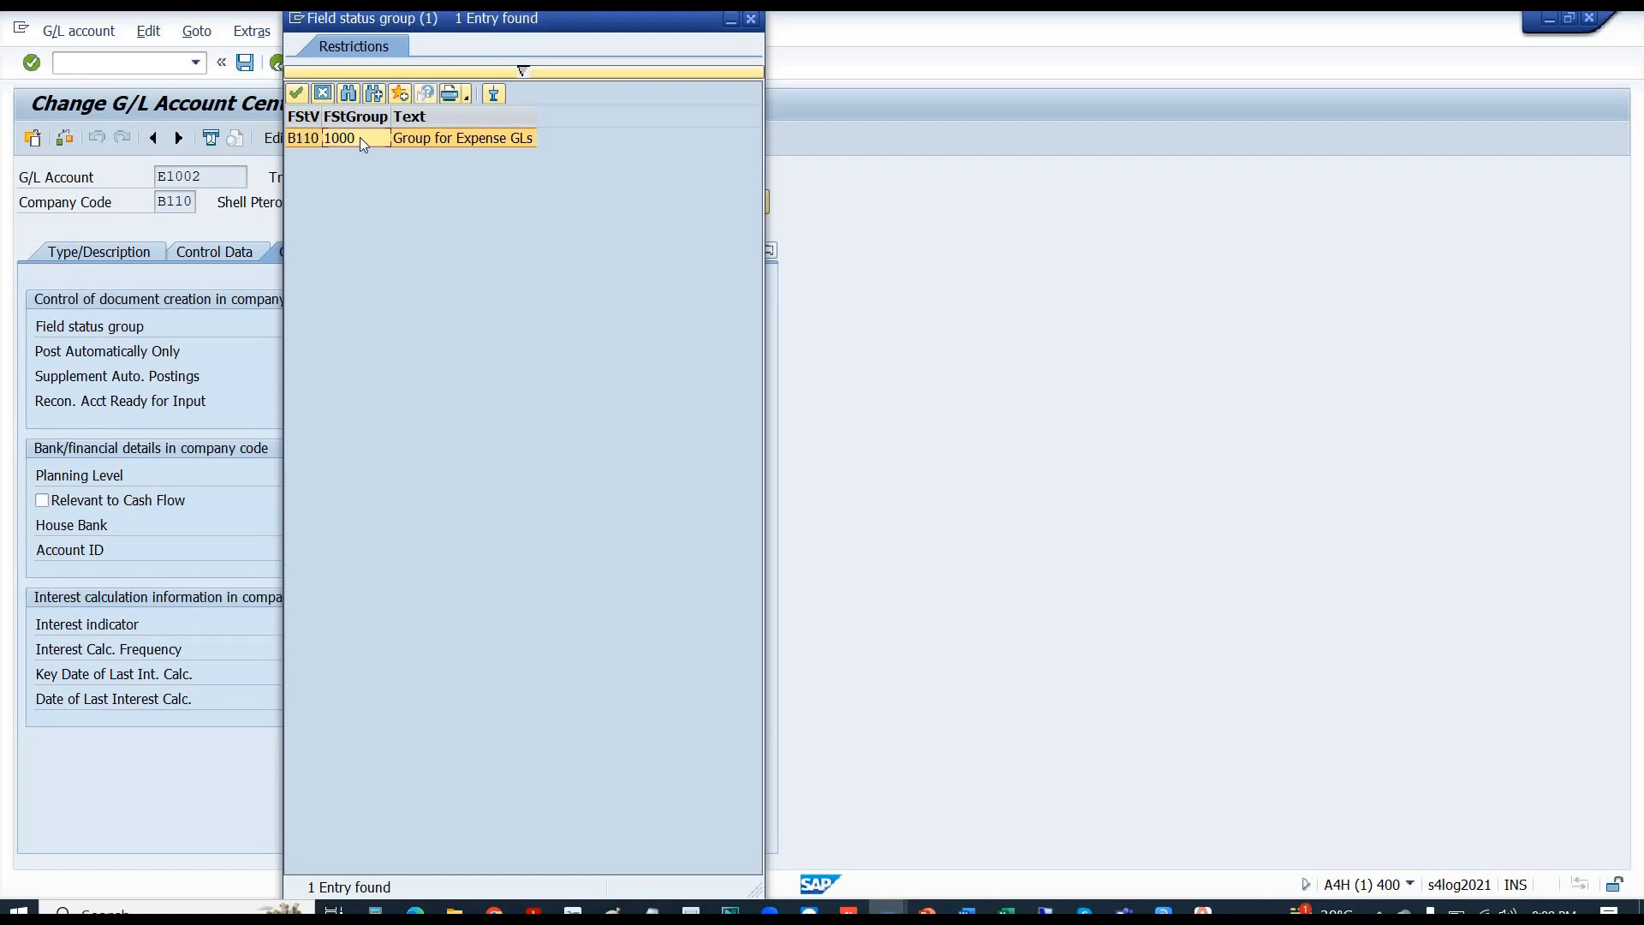
{"action": "double_click", "coordinate": [359, 137]}
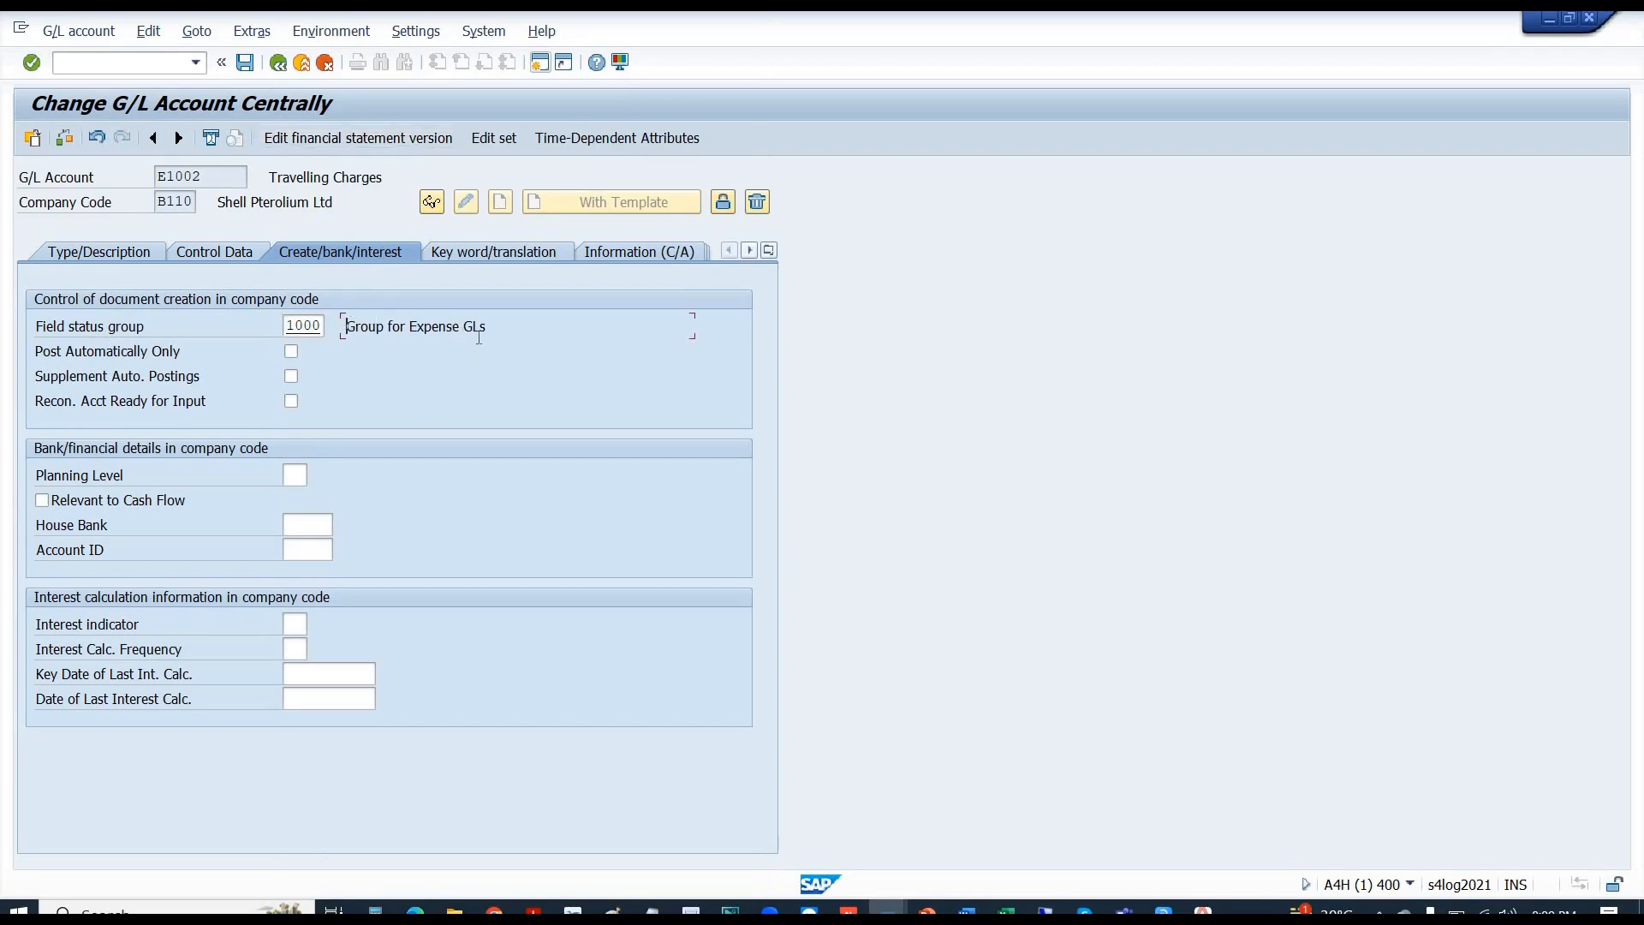
{"action": "left_click_drag", "start_coordinate": [479, 336], "coordinate": [503, 339]}
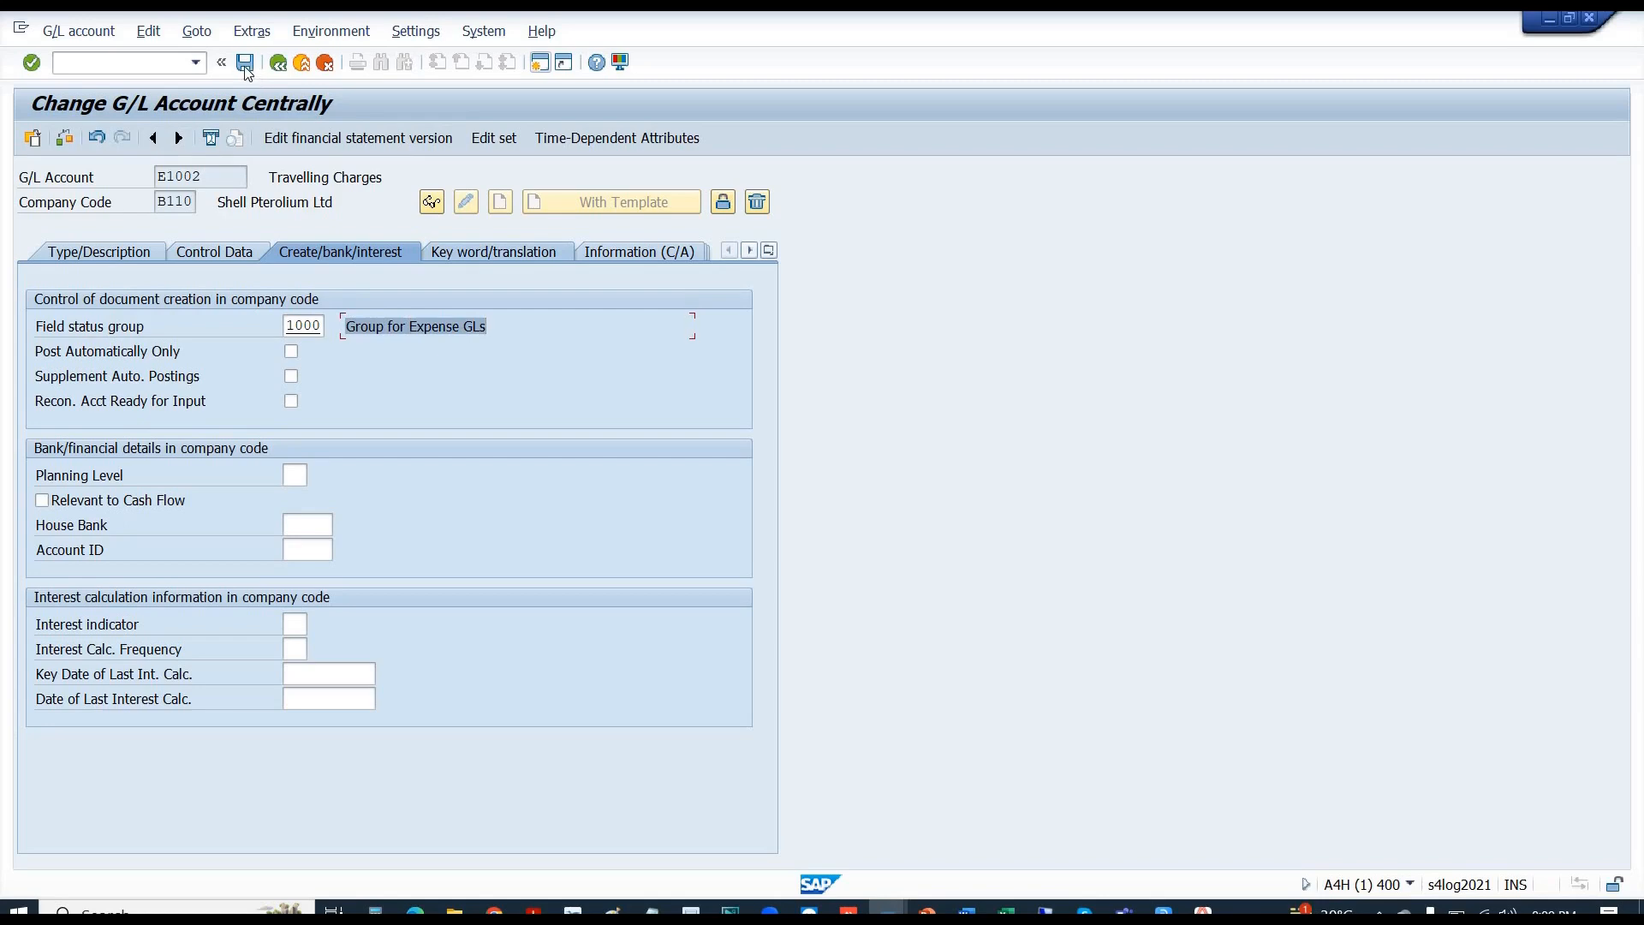
{"action": "left_click", "coordinate": [245, 65]}
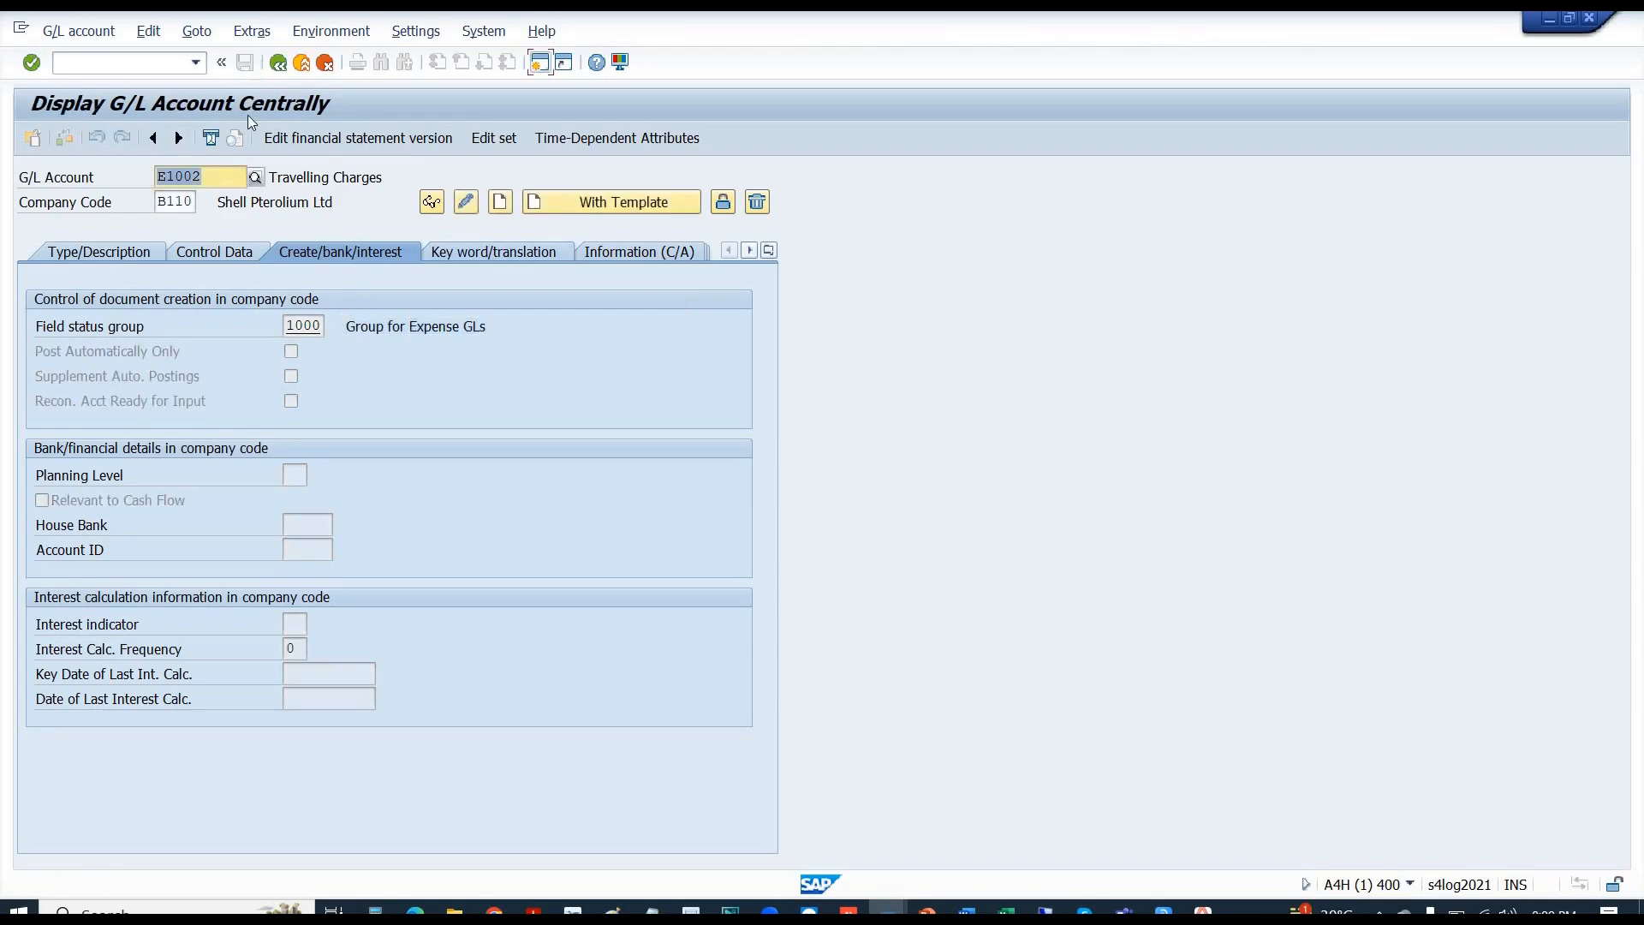
- Place the caret in the E1002 account number, then switch to the SAP Easy Access window
{"action": "left_click", "coordinate": [212, 175]}
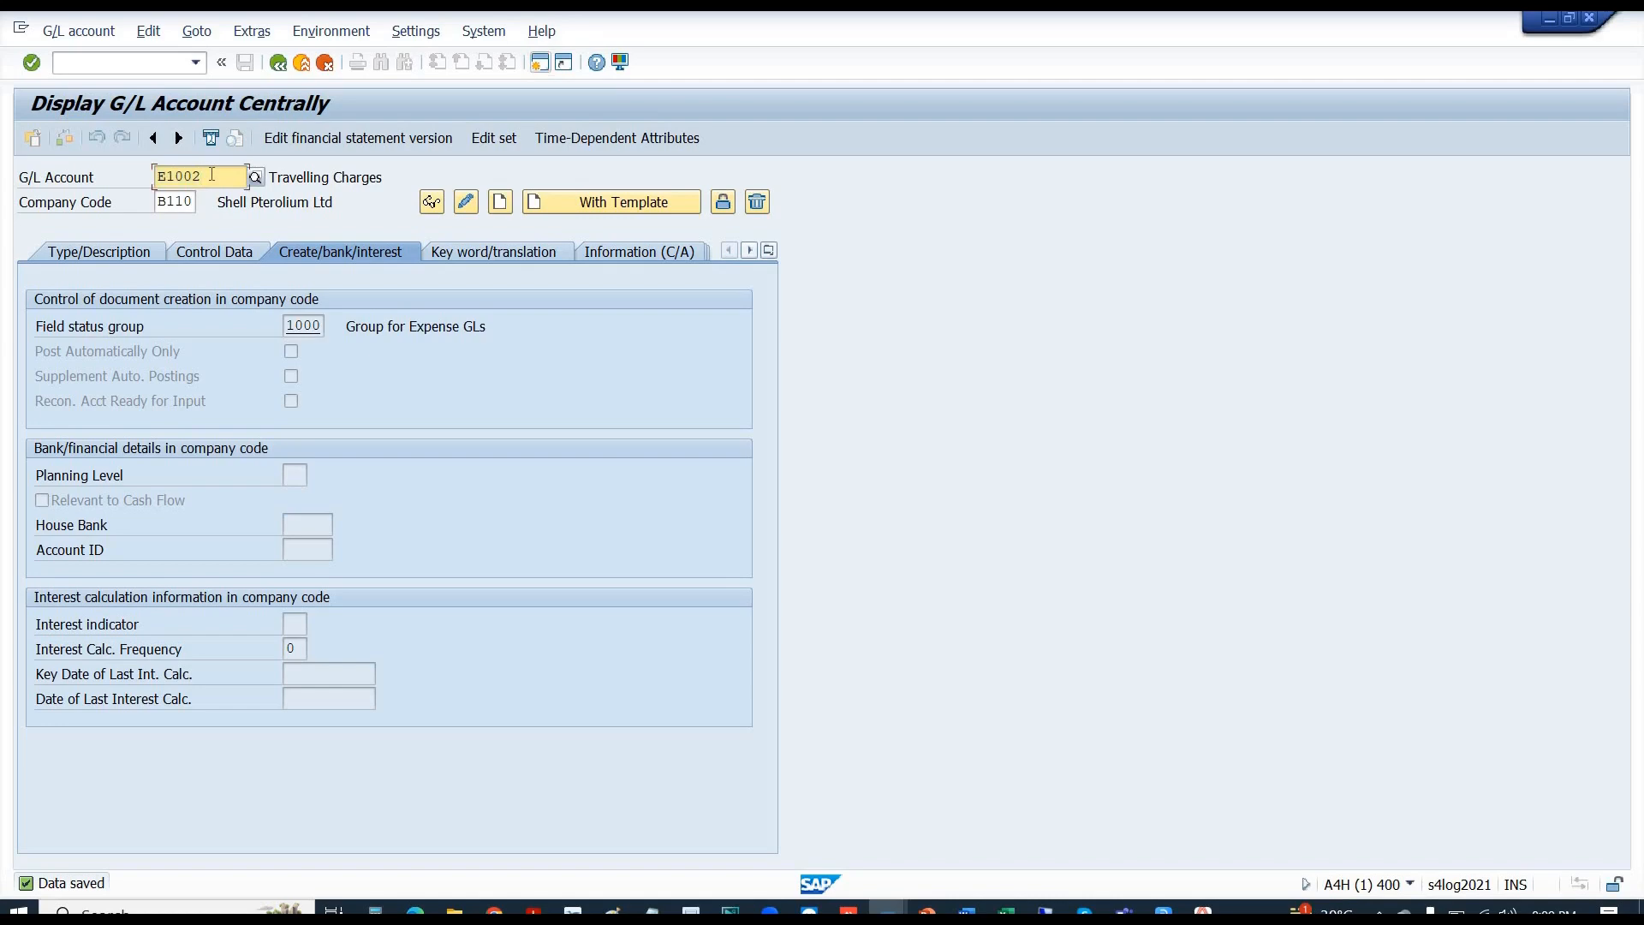
{"action": "left_click", "coordinate": [148, 176]}
{"action": "left_click", "coordinate": [888, 911]}
{"action": "left_click", "coordinate": [818, 843]}
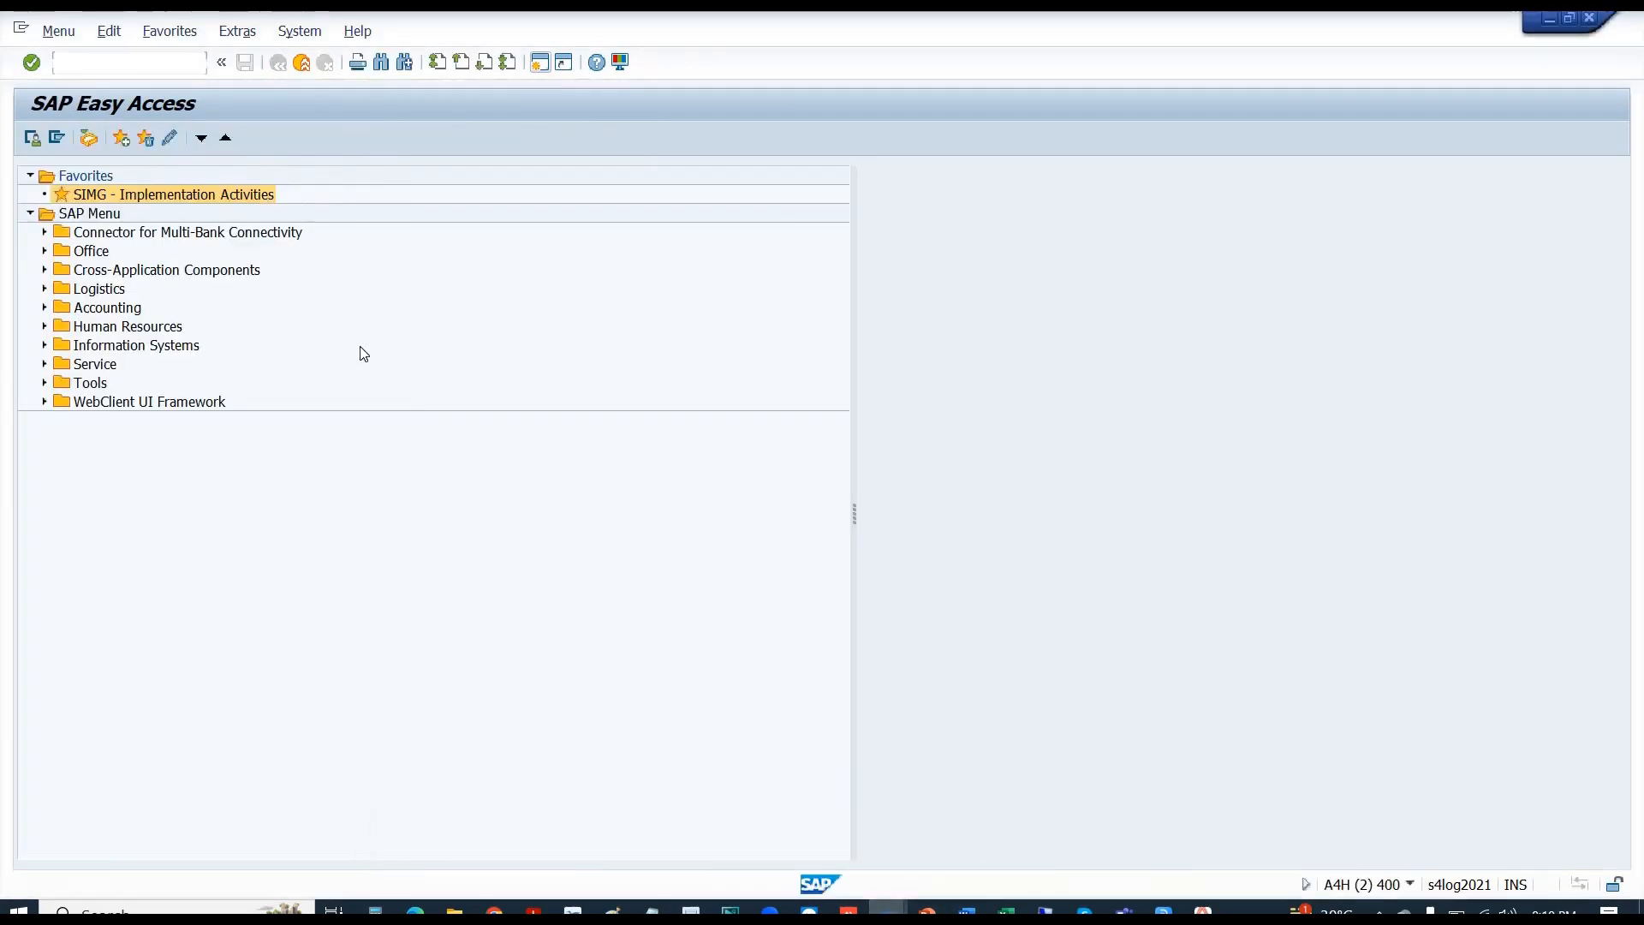
- Start the G/L document entry with document date 18.08.2023
{"action": "type", "text": "/"}
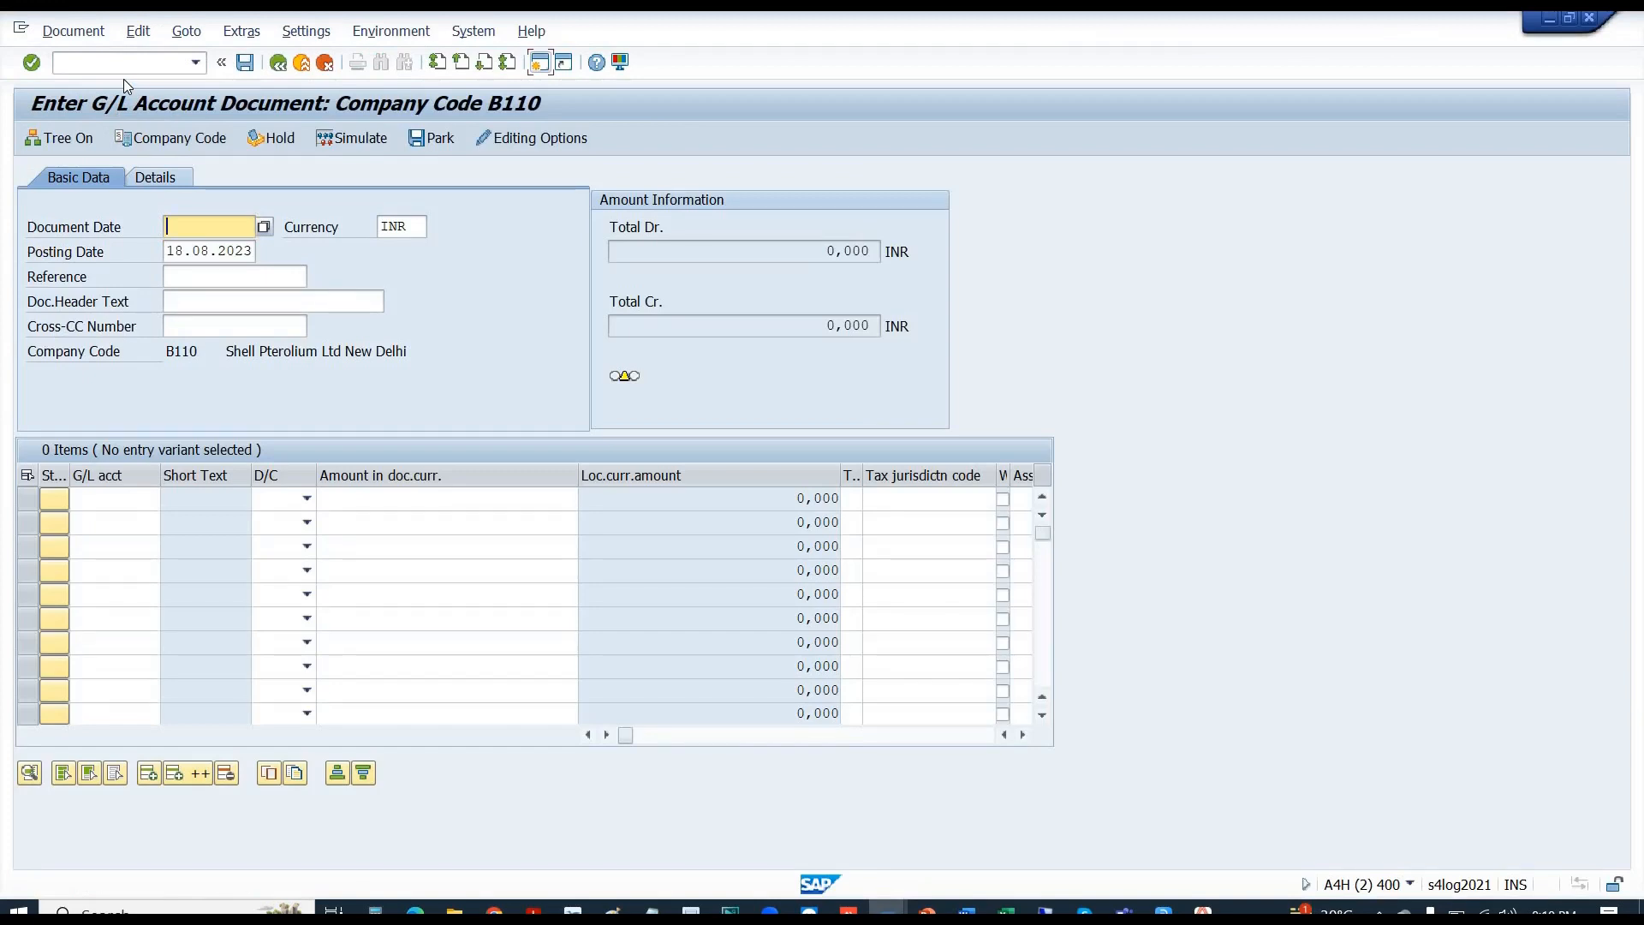
{"action": "left_click", "coordinate": [265, 228]}
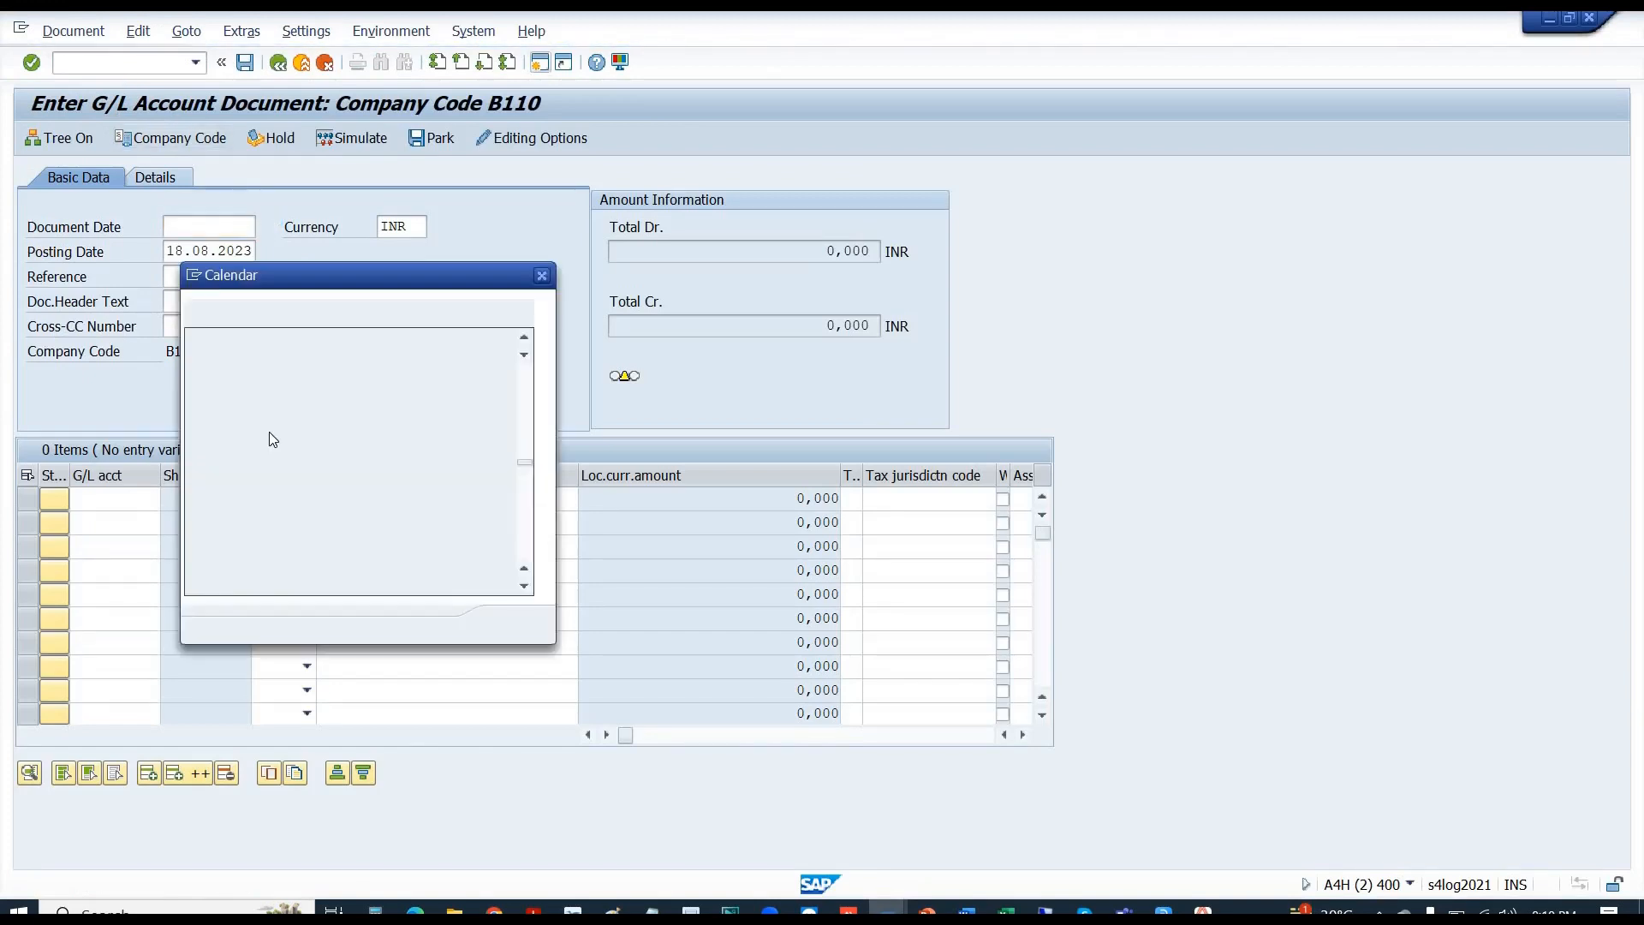
{"action": "double_click", "coordinate": [430, 470]}
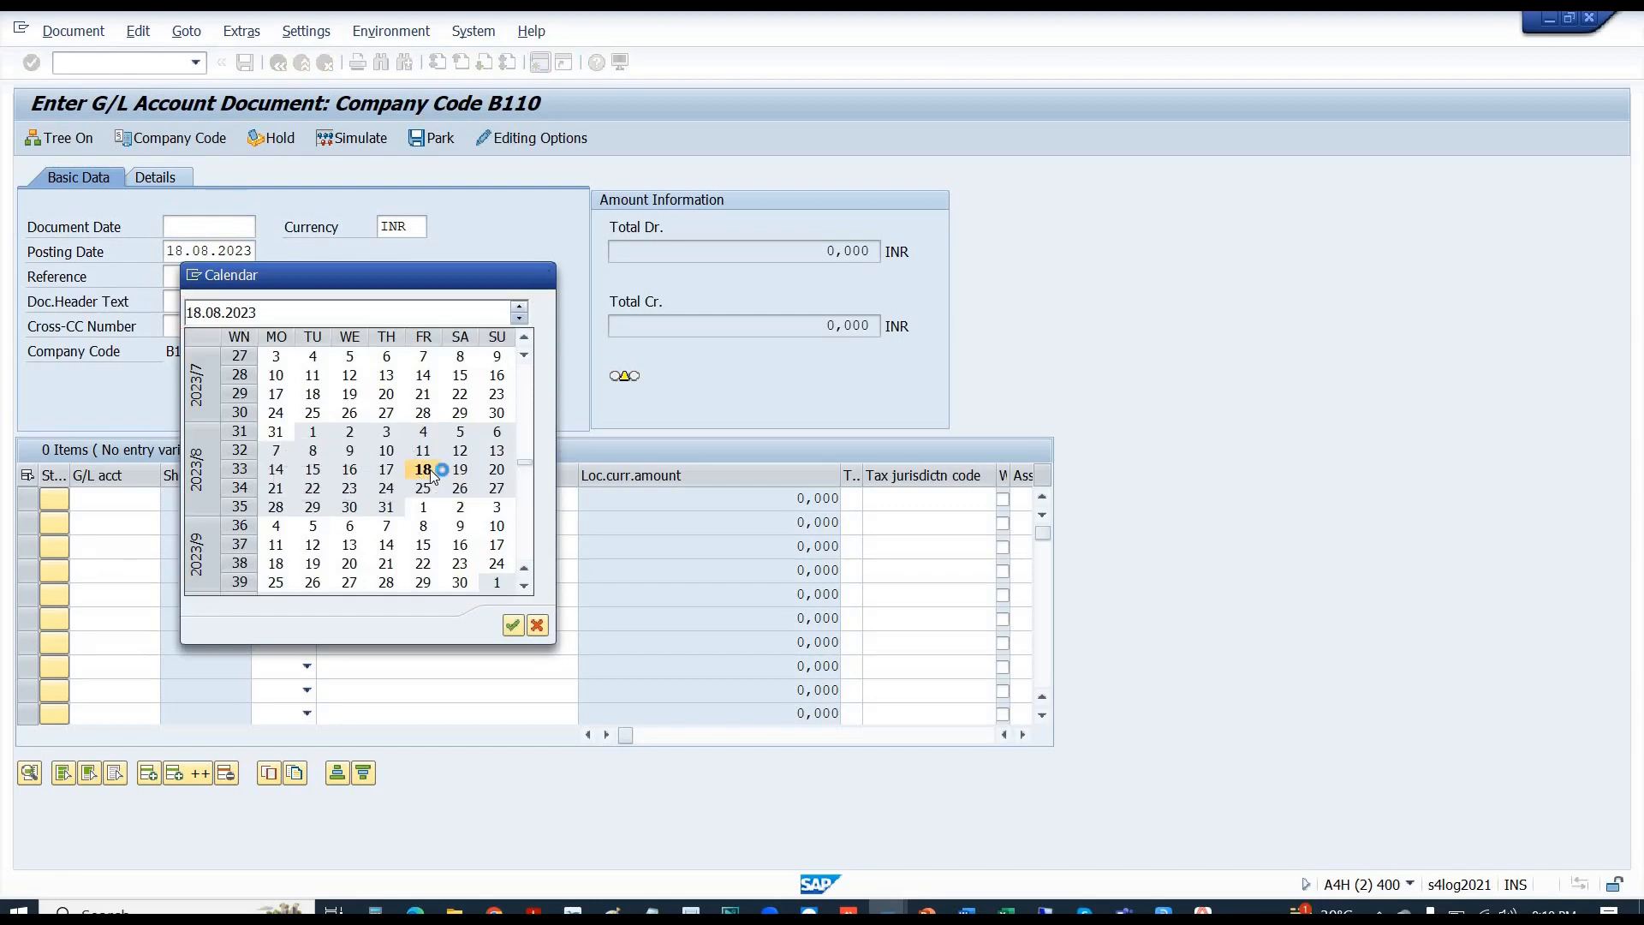
- Add a line item debiting G/L account e1002 by 100 with reference 1, then check it
{"action": "left_click", "coordinate": [122, 500]}
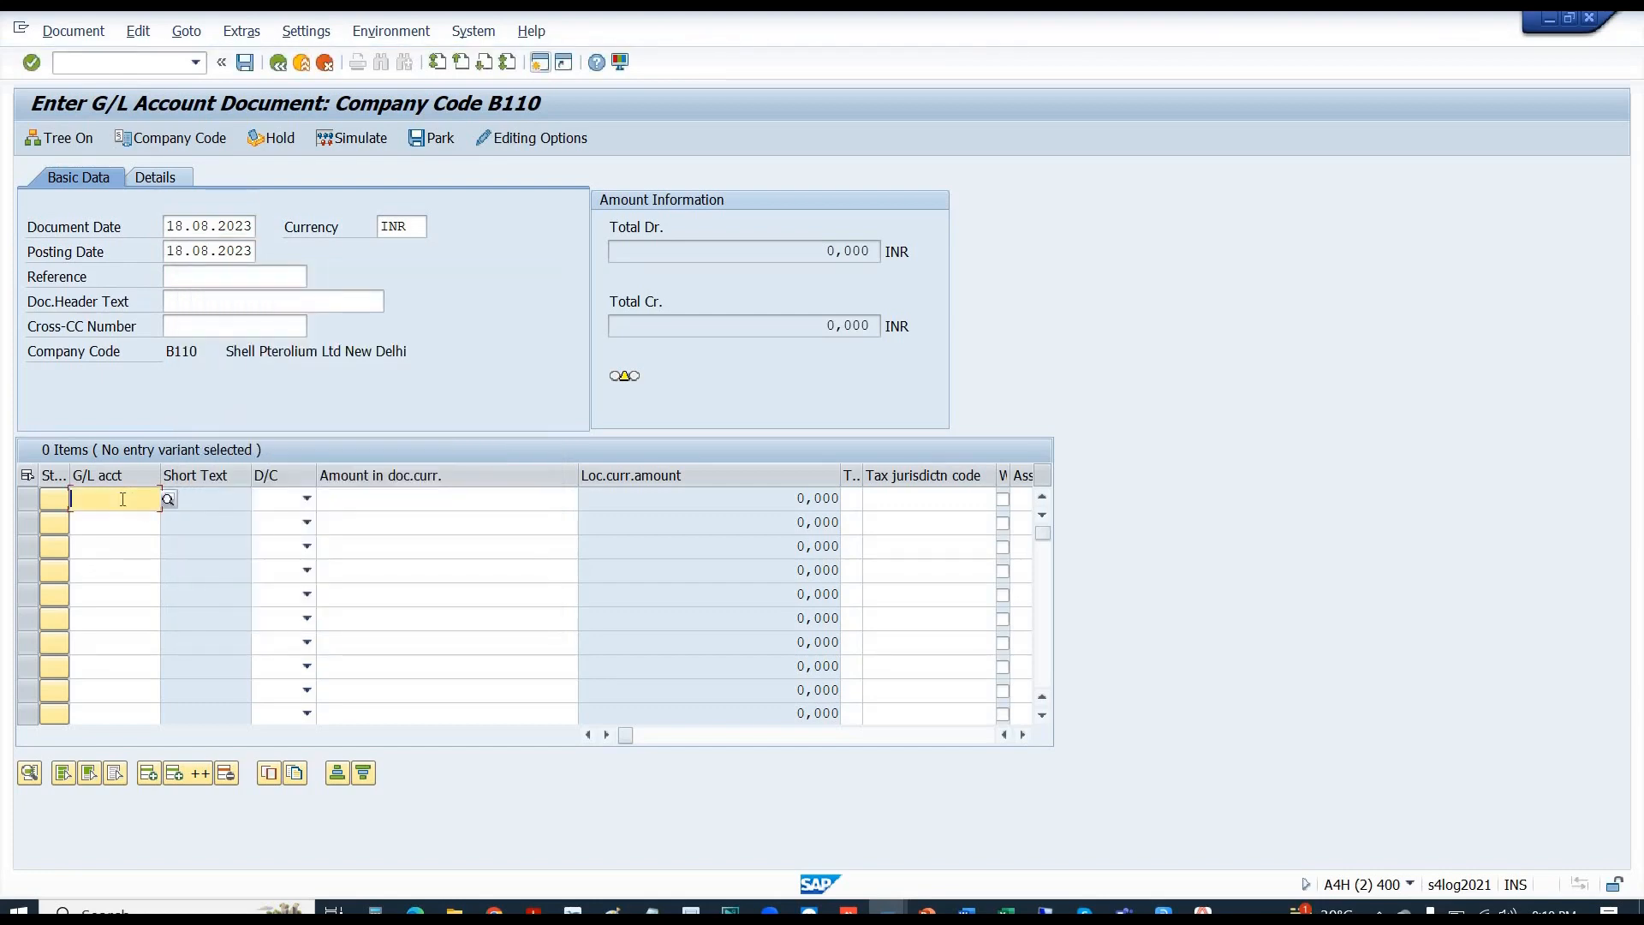
{"action": "type", "text": "b11"}
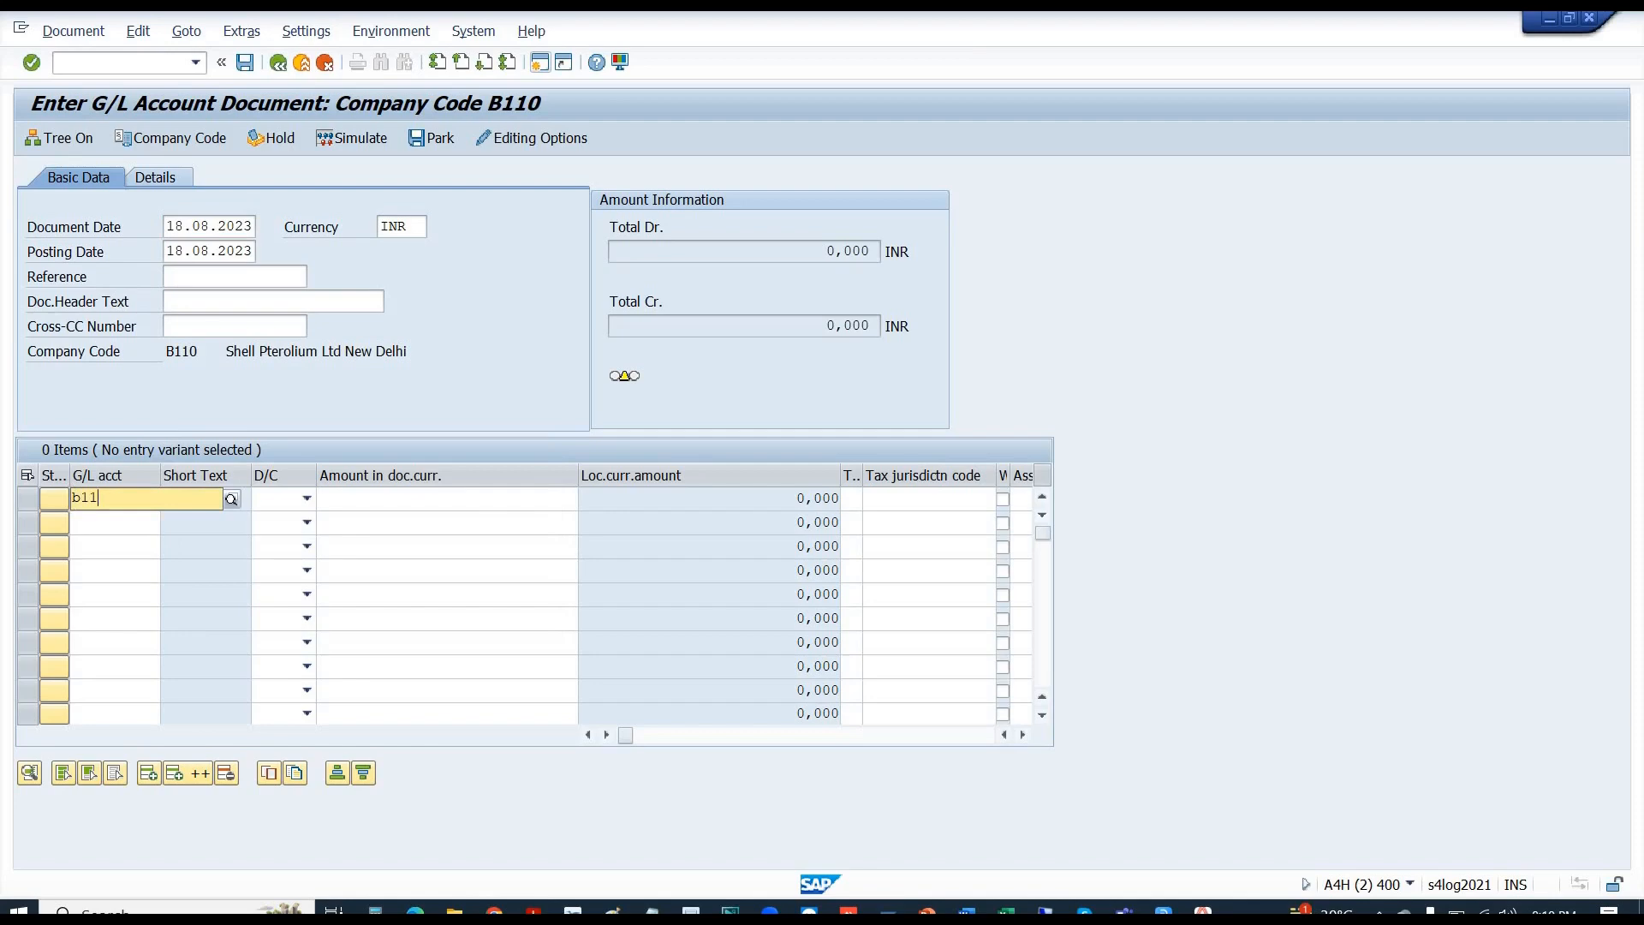
{"action": "type", "text": "0"}
{"action": "key", "text": "BackSpace"}
{"action": "key", "text": "BackSpace"}
{"action": "key", "text": "BackSpace"}
{"action": "key", "text": "BackSpace"}
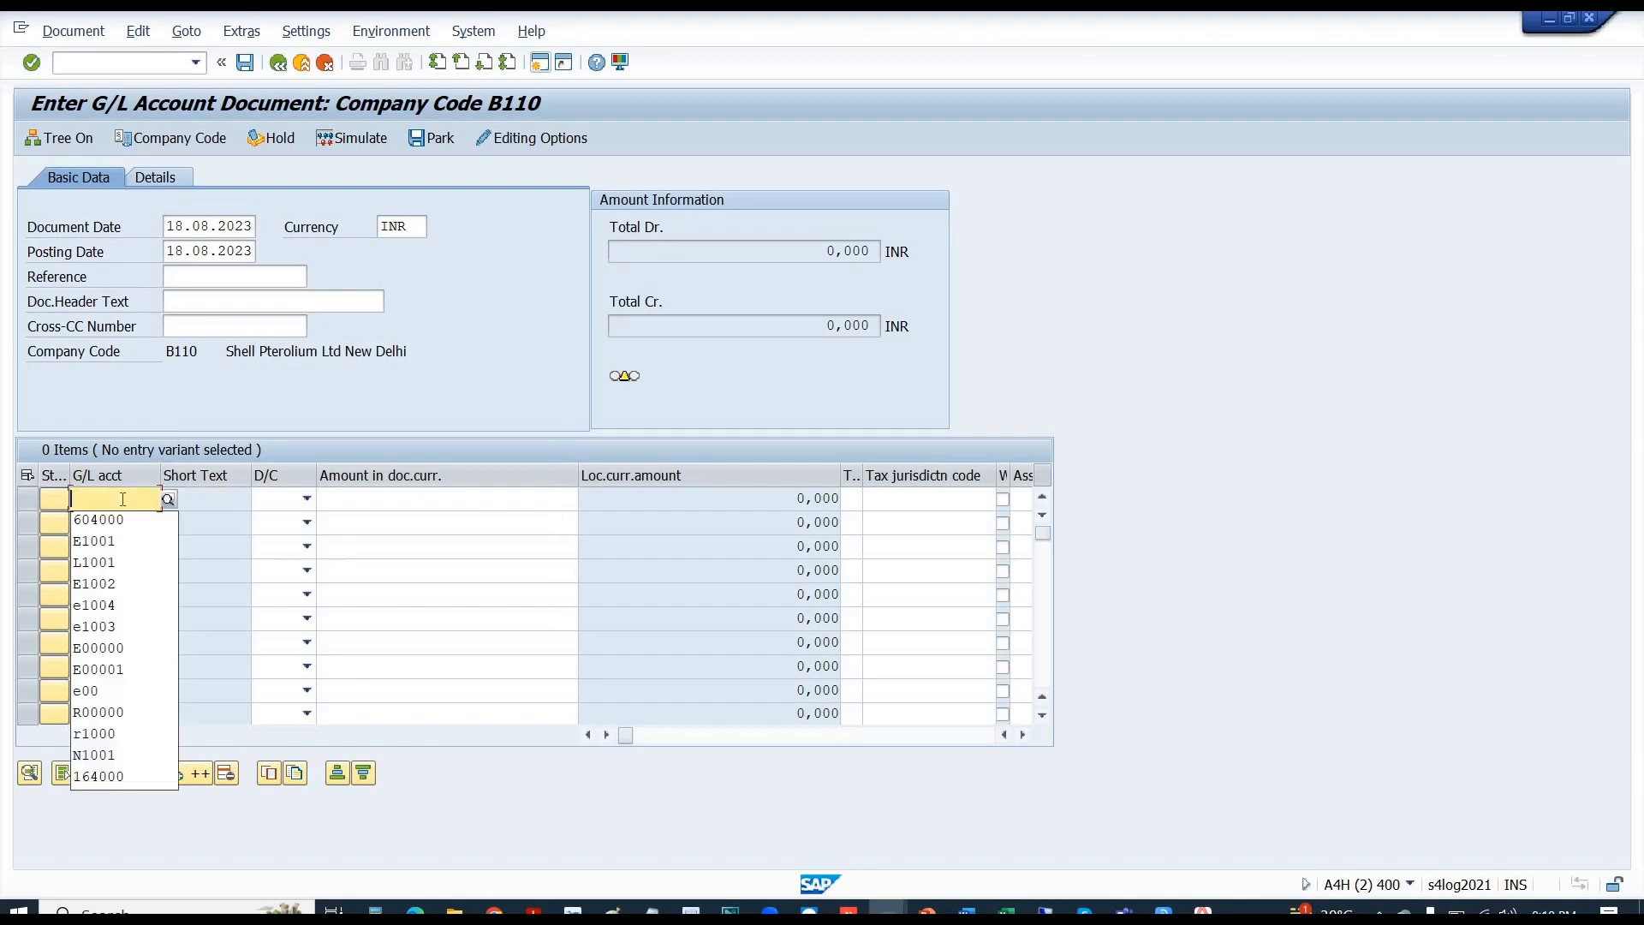
{"action": "type", "text": "e1002"}
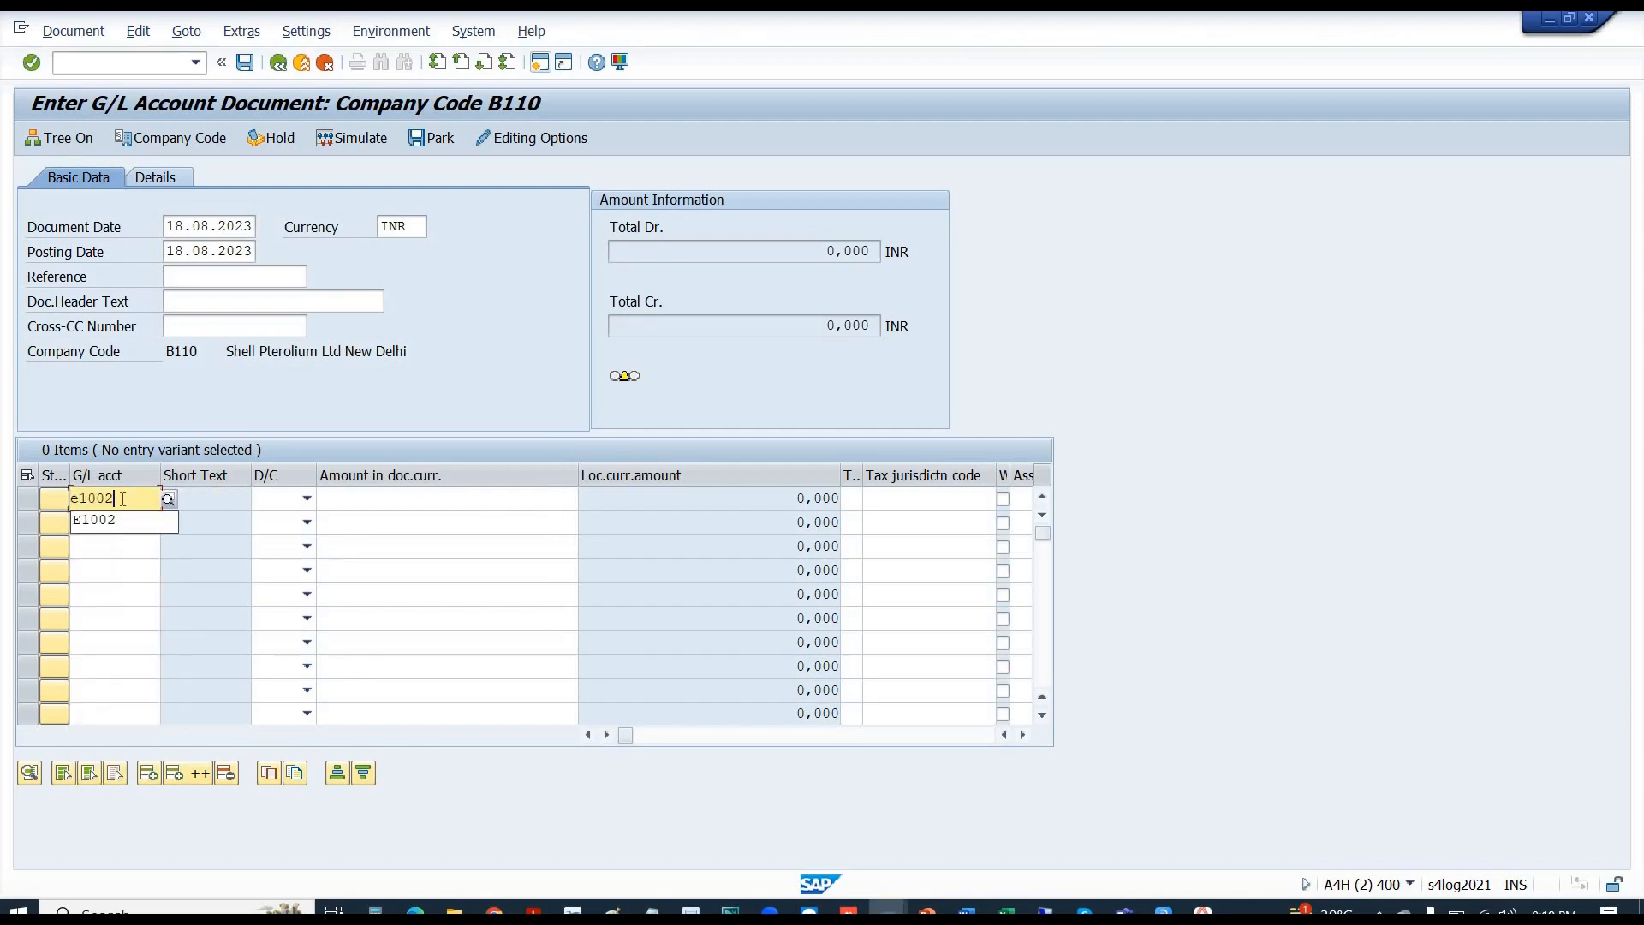
{"action": "key", "text": "Tab"}
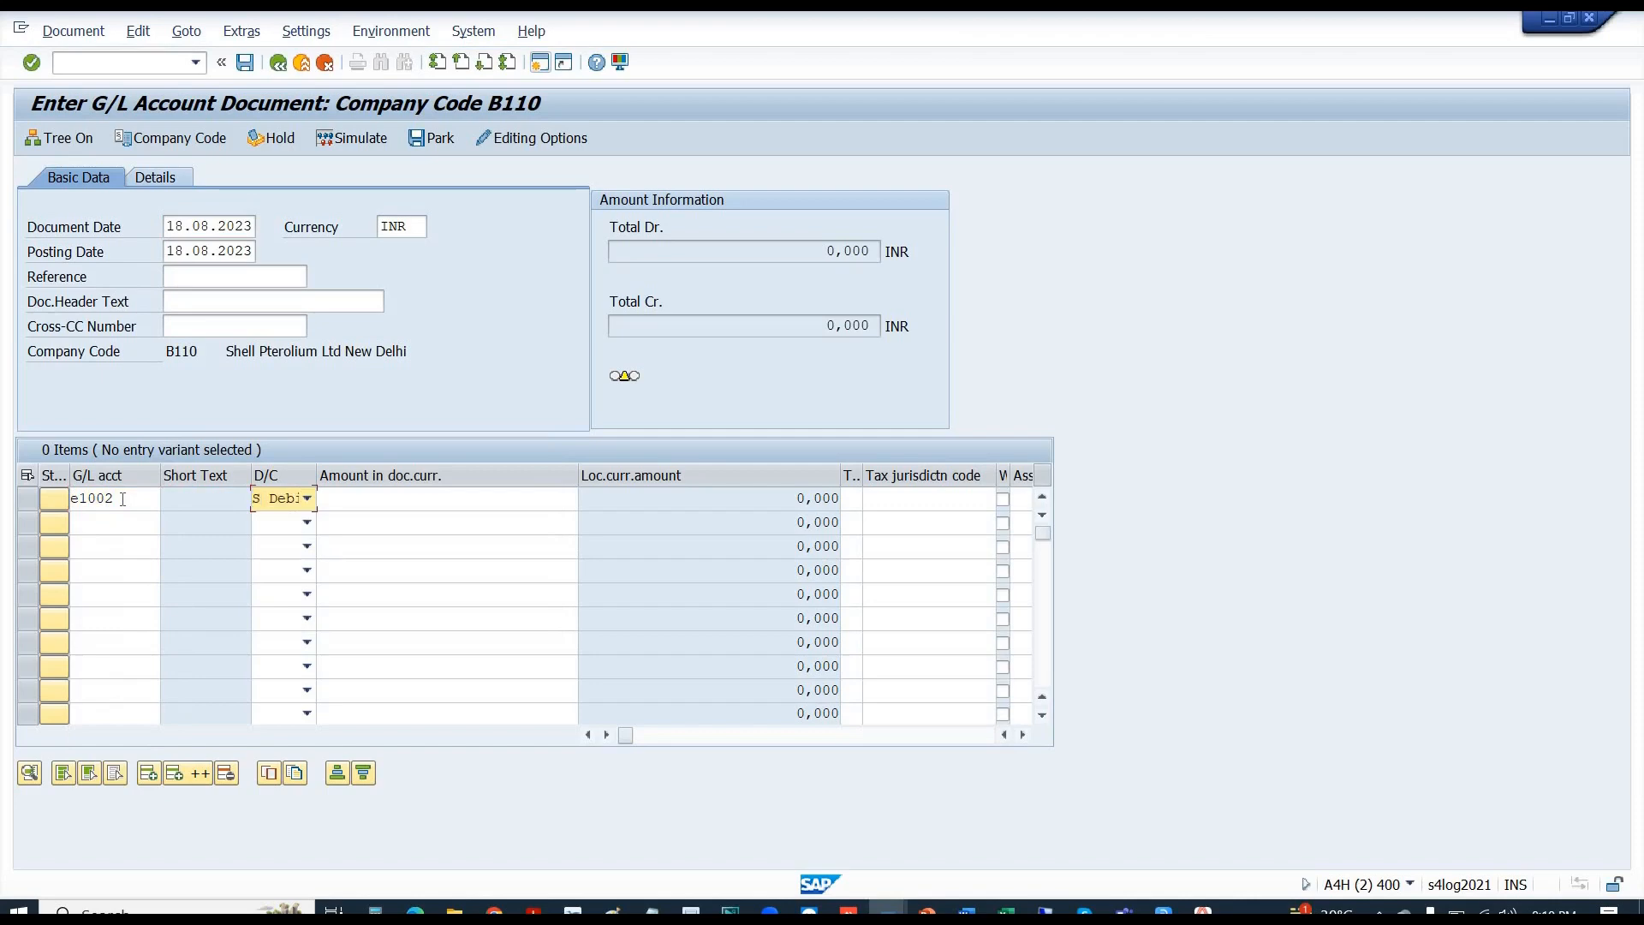
{"action": "key", "text": "Tab"}
{"action": "type", "text": "1"}
{"action": "key", "text": "Return"}
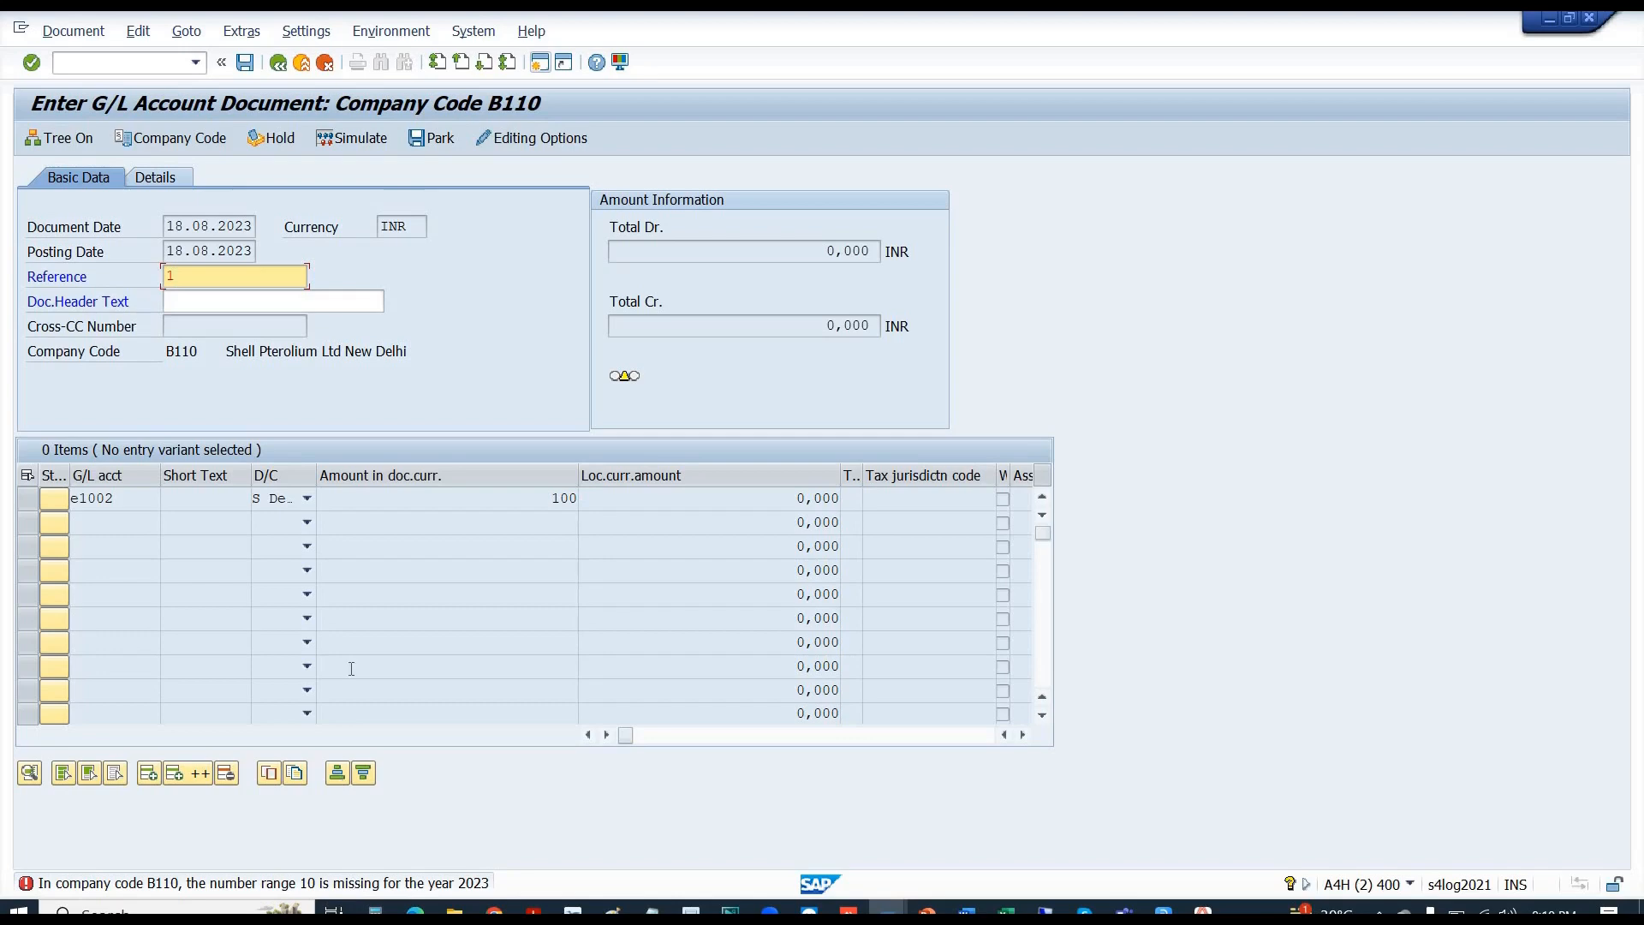
- Clear the Reference field and open the Customizing project screen with /nspro
{"action": "key", "text": "BackSpace"}
{"action": "key", "text": "alt+Tab"}
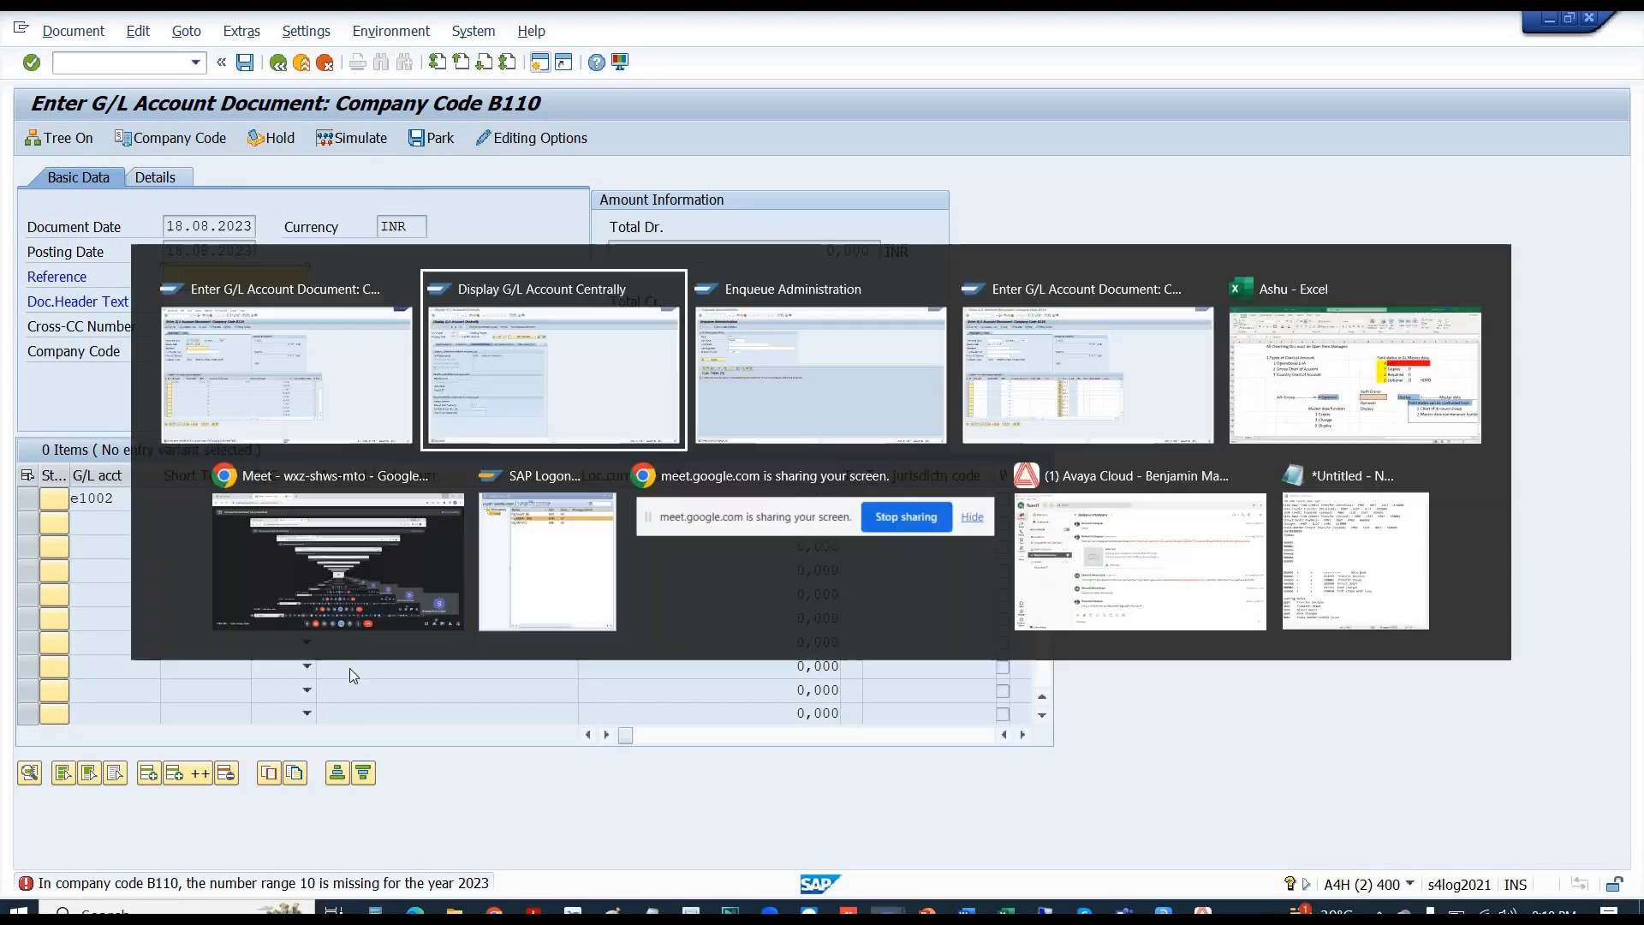
{"action": "key", "text": "alt+Tab"}
{"action": "key", "text": "alt+Tab"}
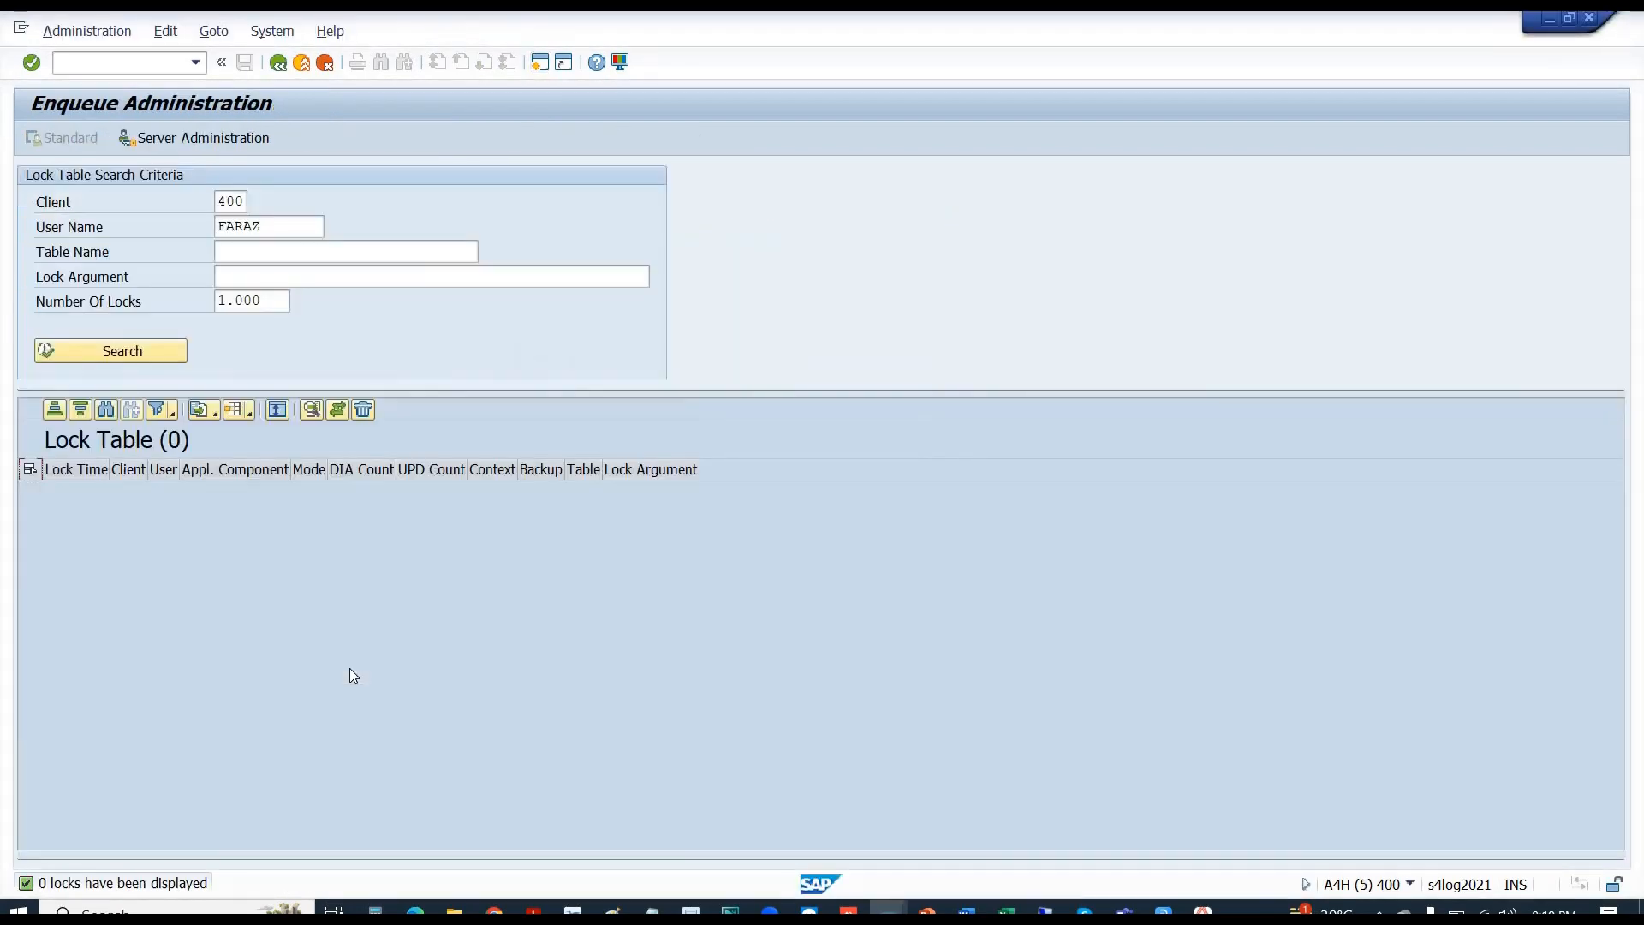
{"action": "key", "text": "alt+Tab"}
{"action": "key", "text": "alt+Tab"}
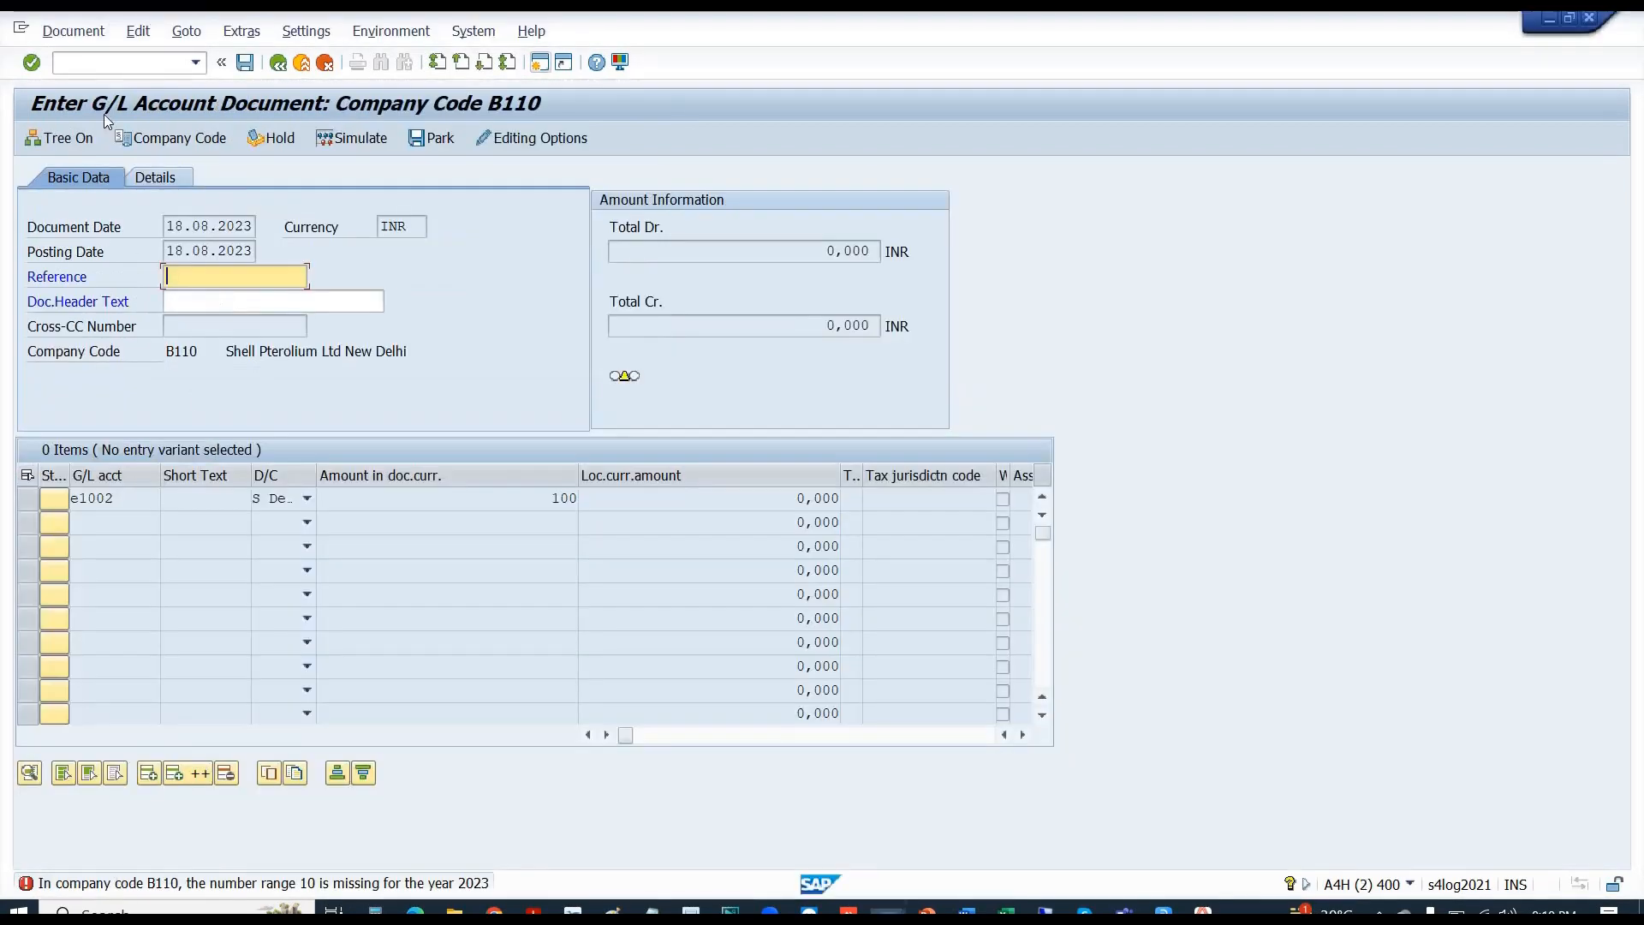
{"action": "left_click", "coordinate": [89, 66]}
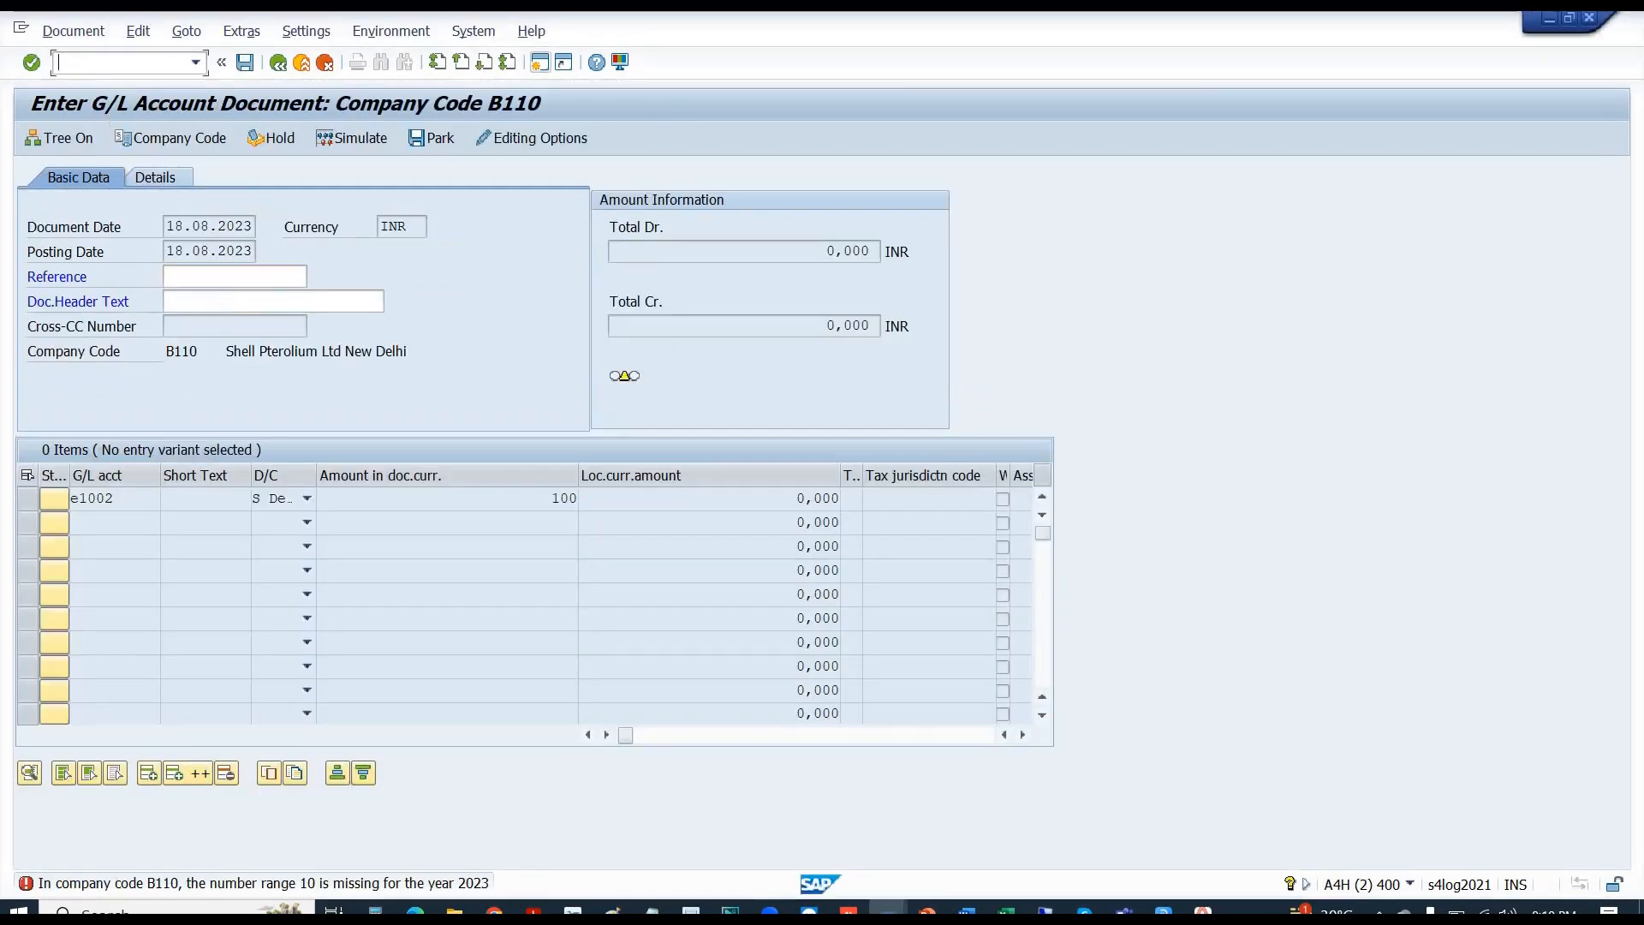
{"action": "type", "text": "/nspro"}
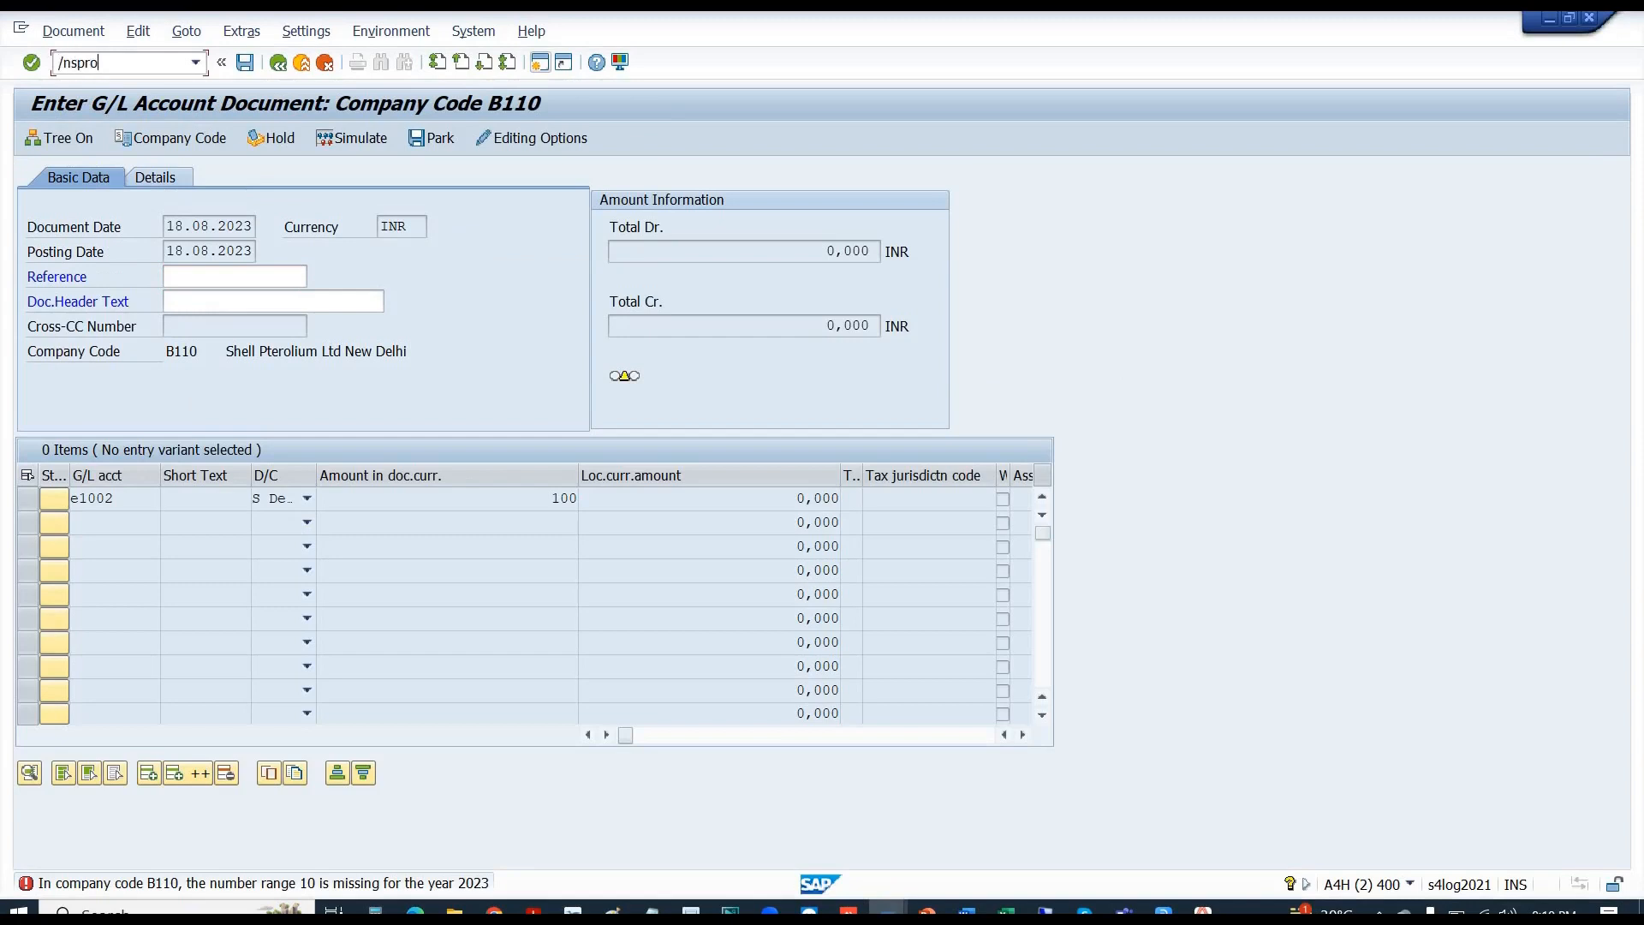
{"action": "key", "text": "Return"}
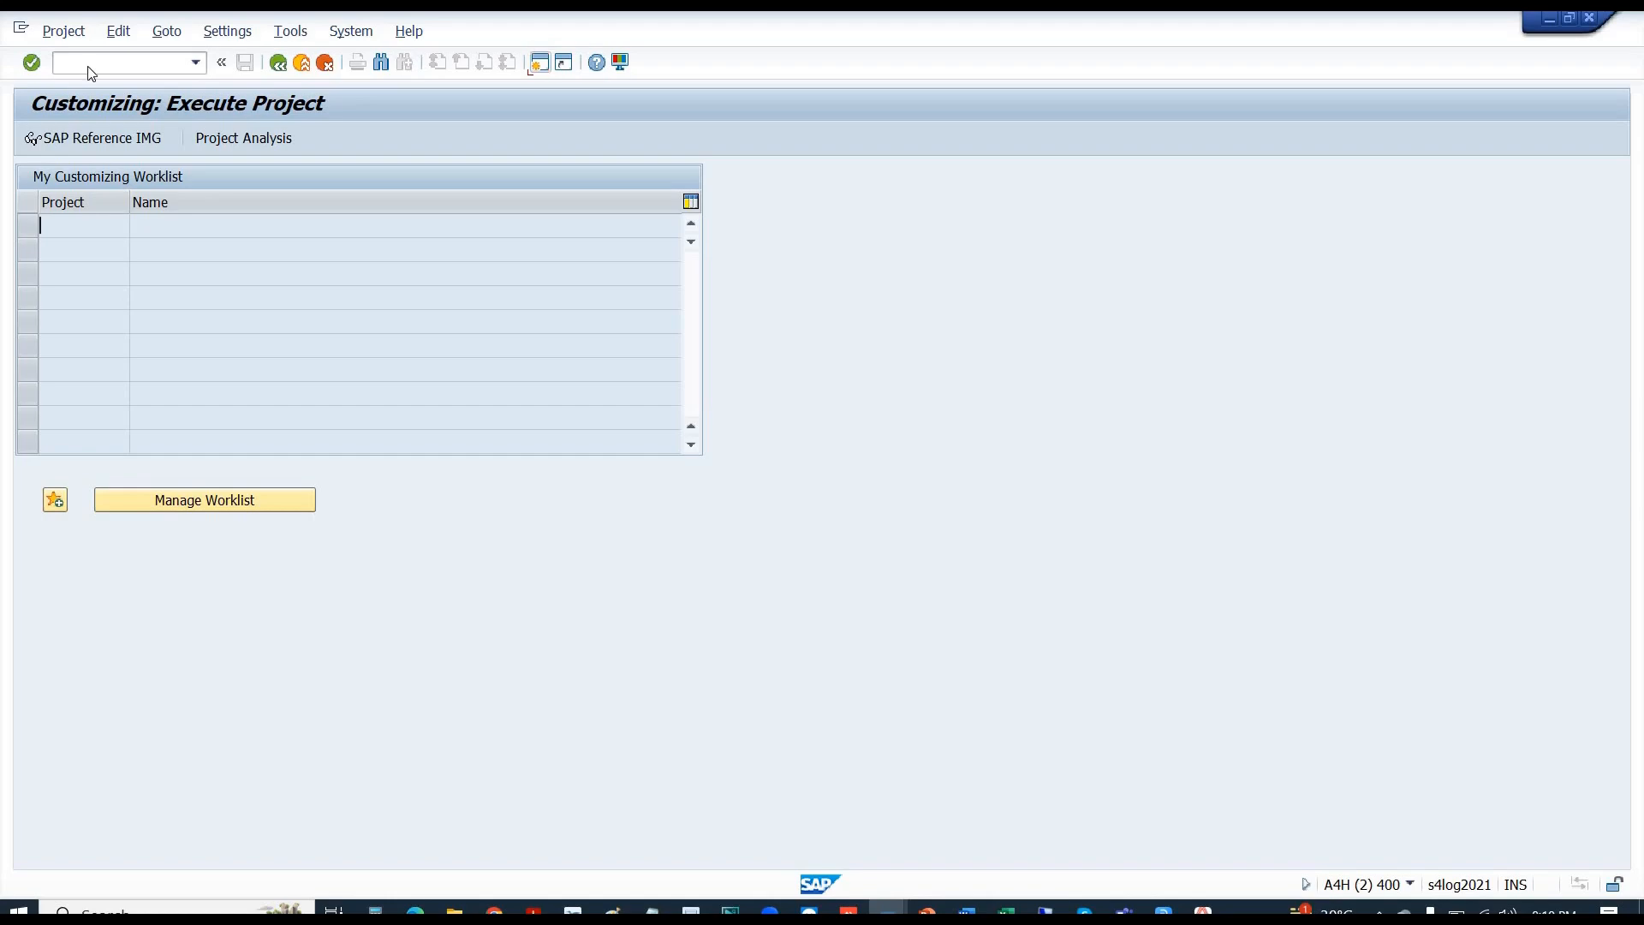
- Rerun FB50 in the document entry window with document date 18.08.2023 and check the header
{"action": "key", "text": "alt+Tab"}
{"action": "key", "text": "alt+Tab"}
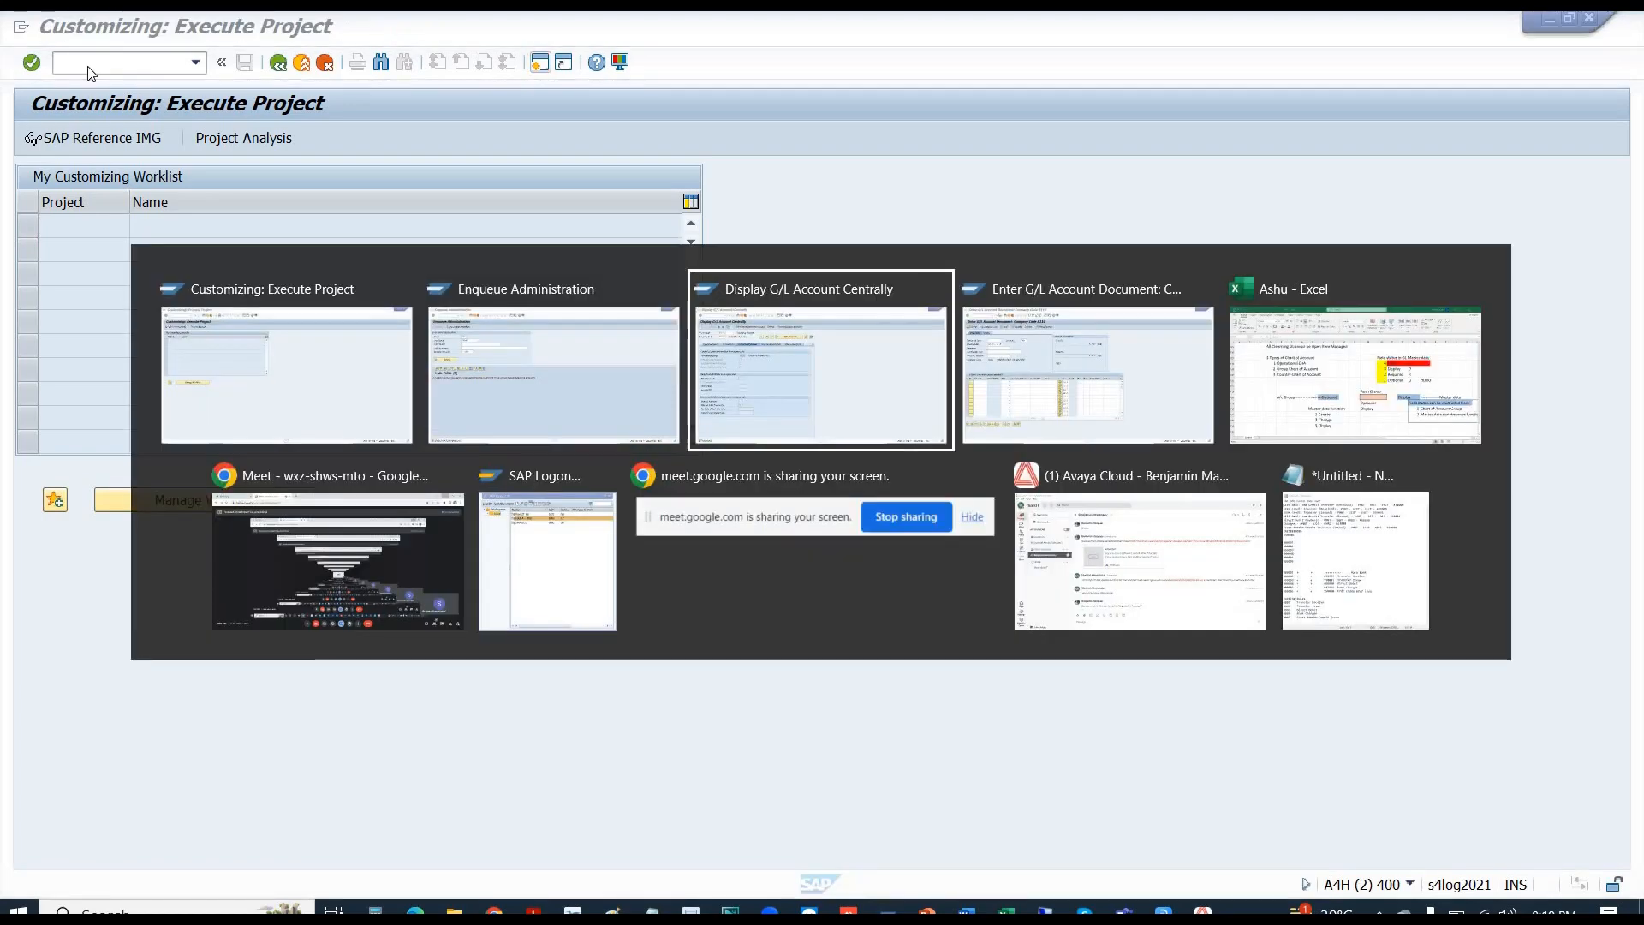
{"action": "key", "text": "alt+Tab"}
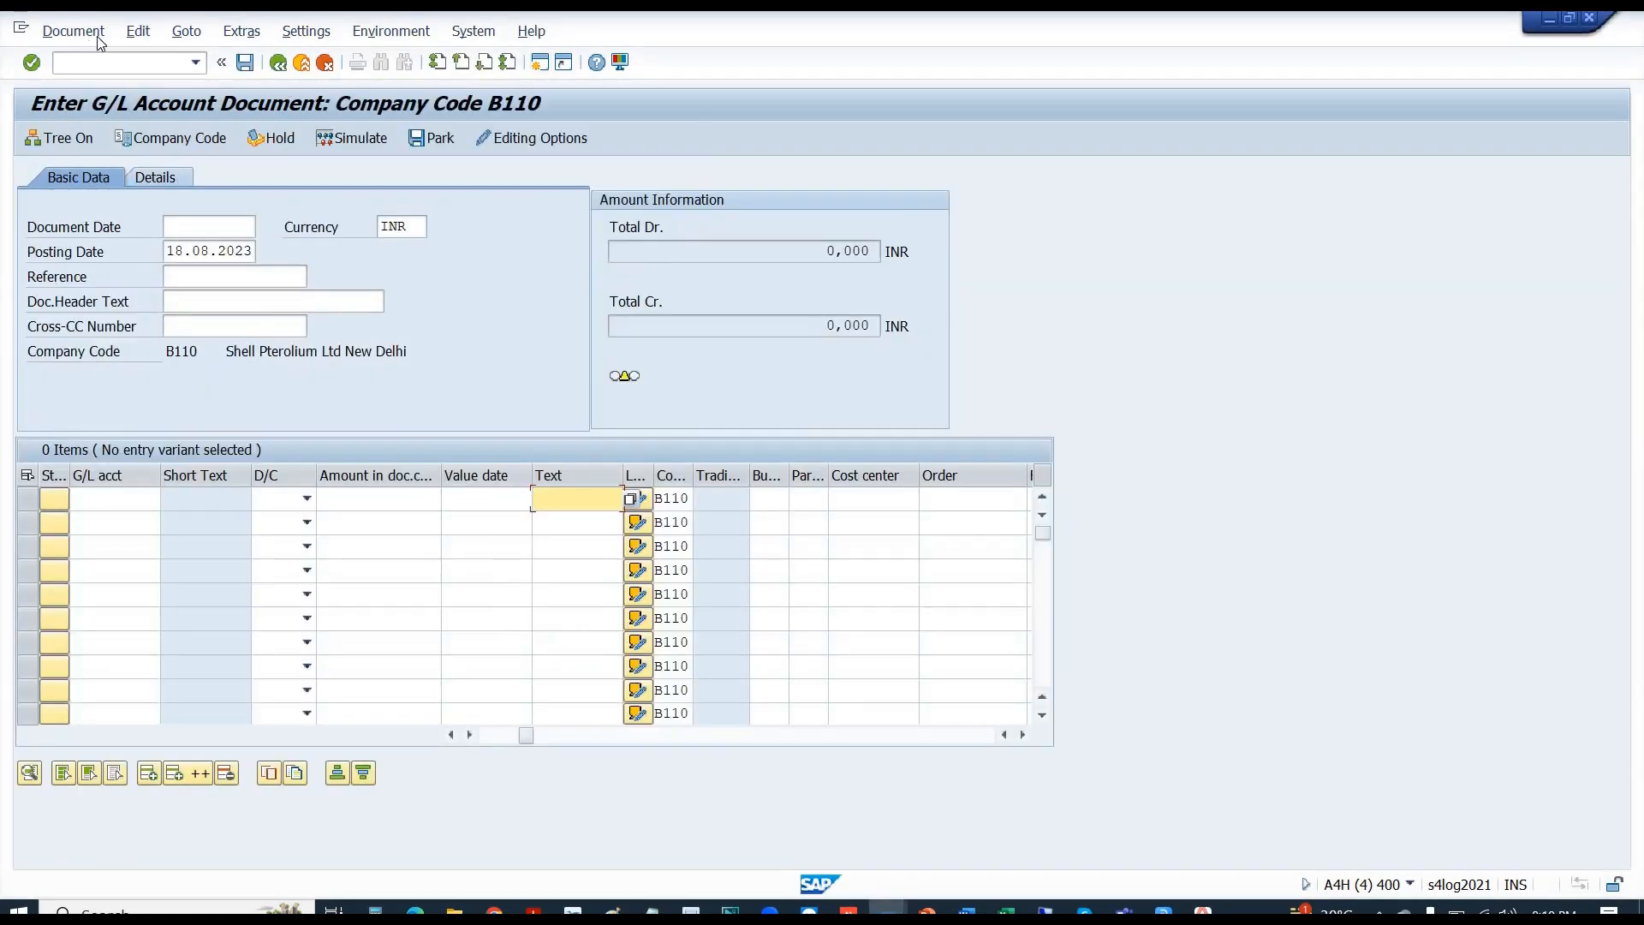
{"action": "left_click", "coordinate": [110, 58]}
{"action": "type", "text": "/nfb5"}
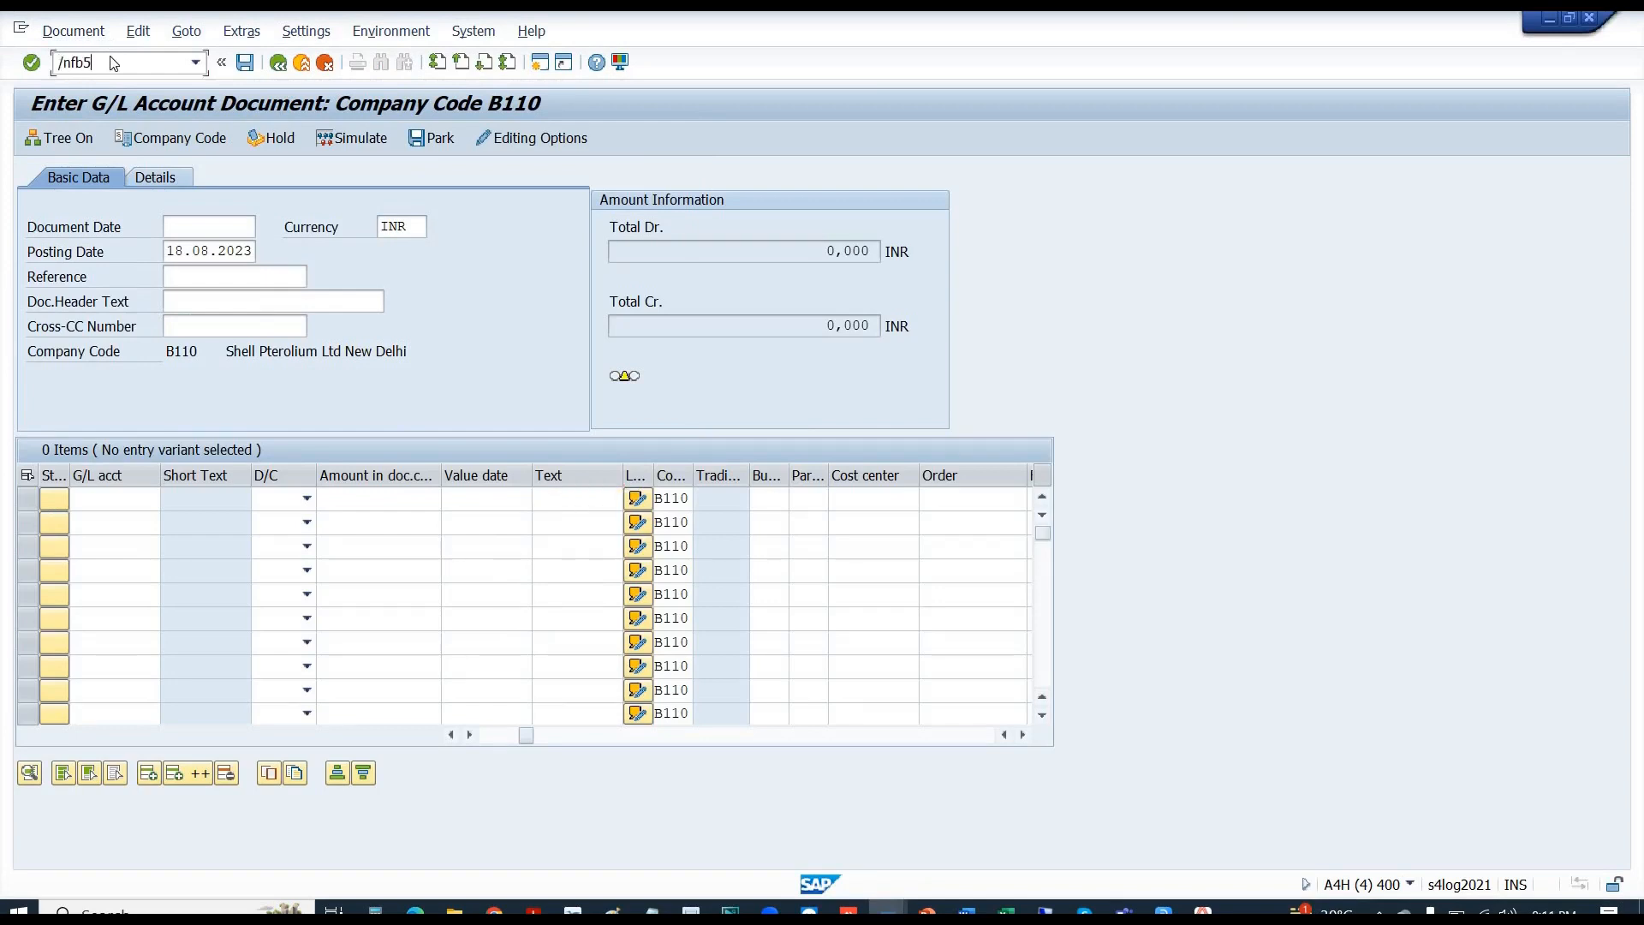
{"action": "key", "text": "Return"}
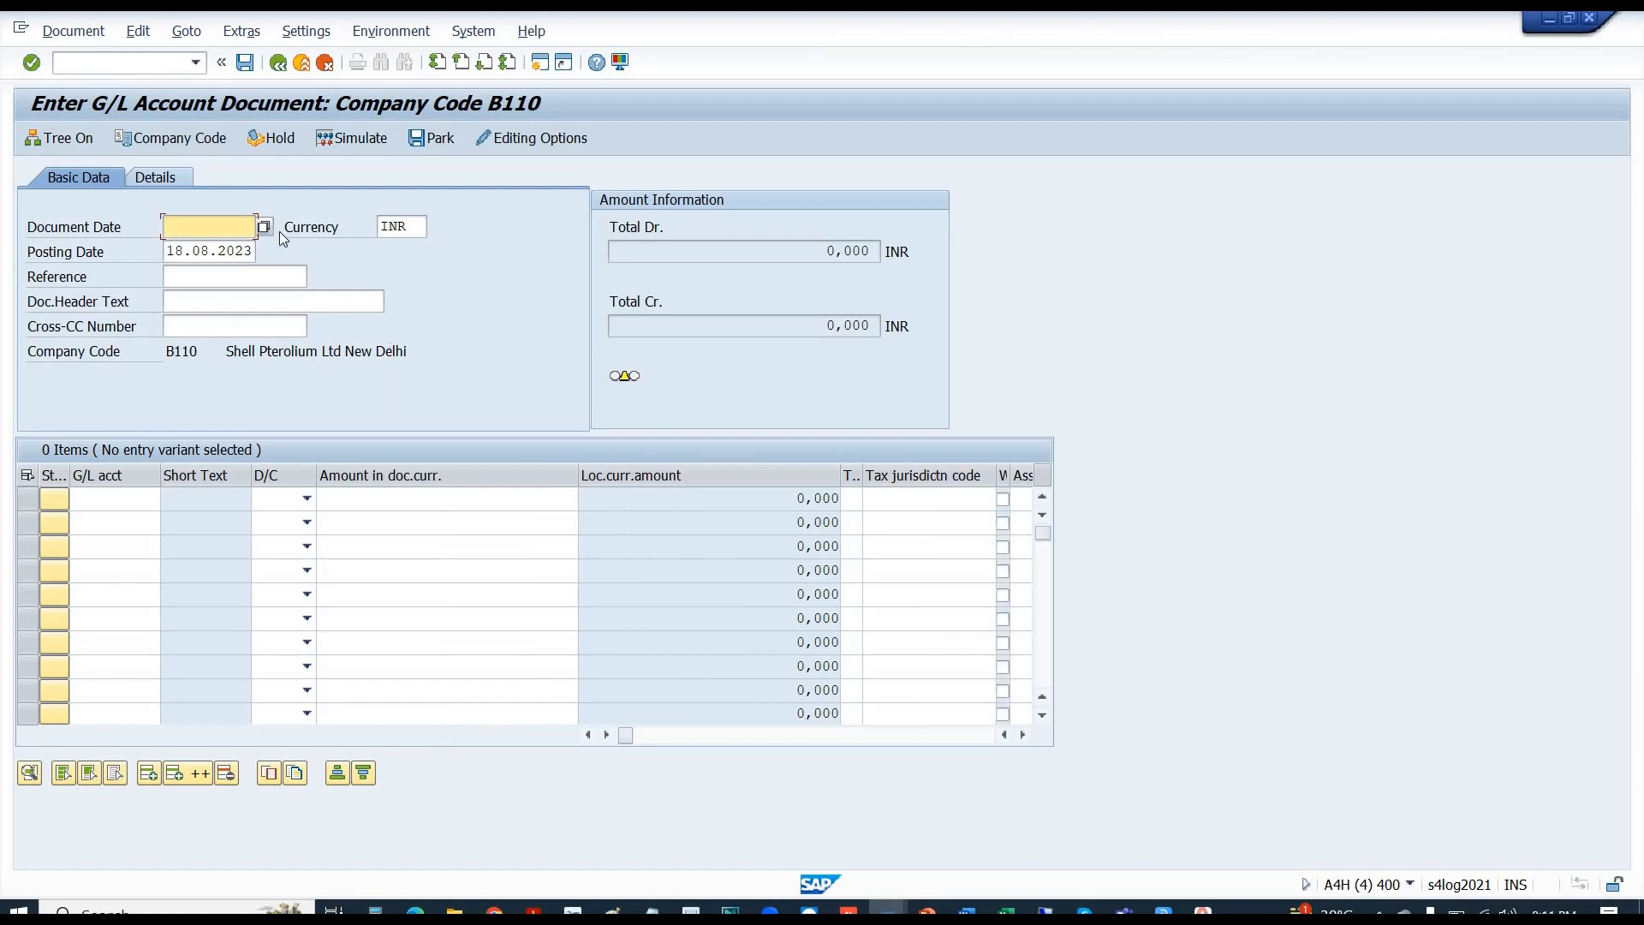
{"action": "left_click", "coordinate": [212, 227]}
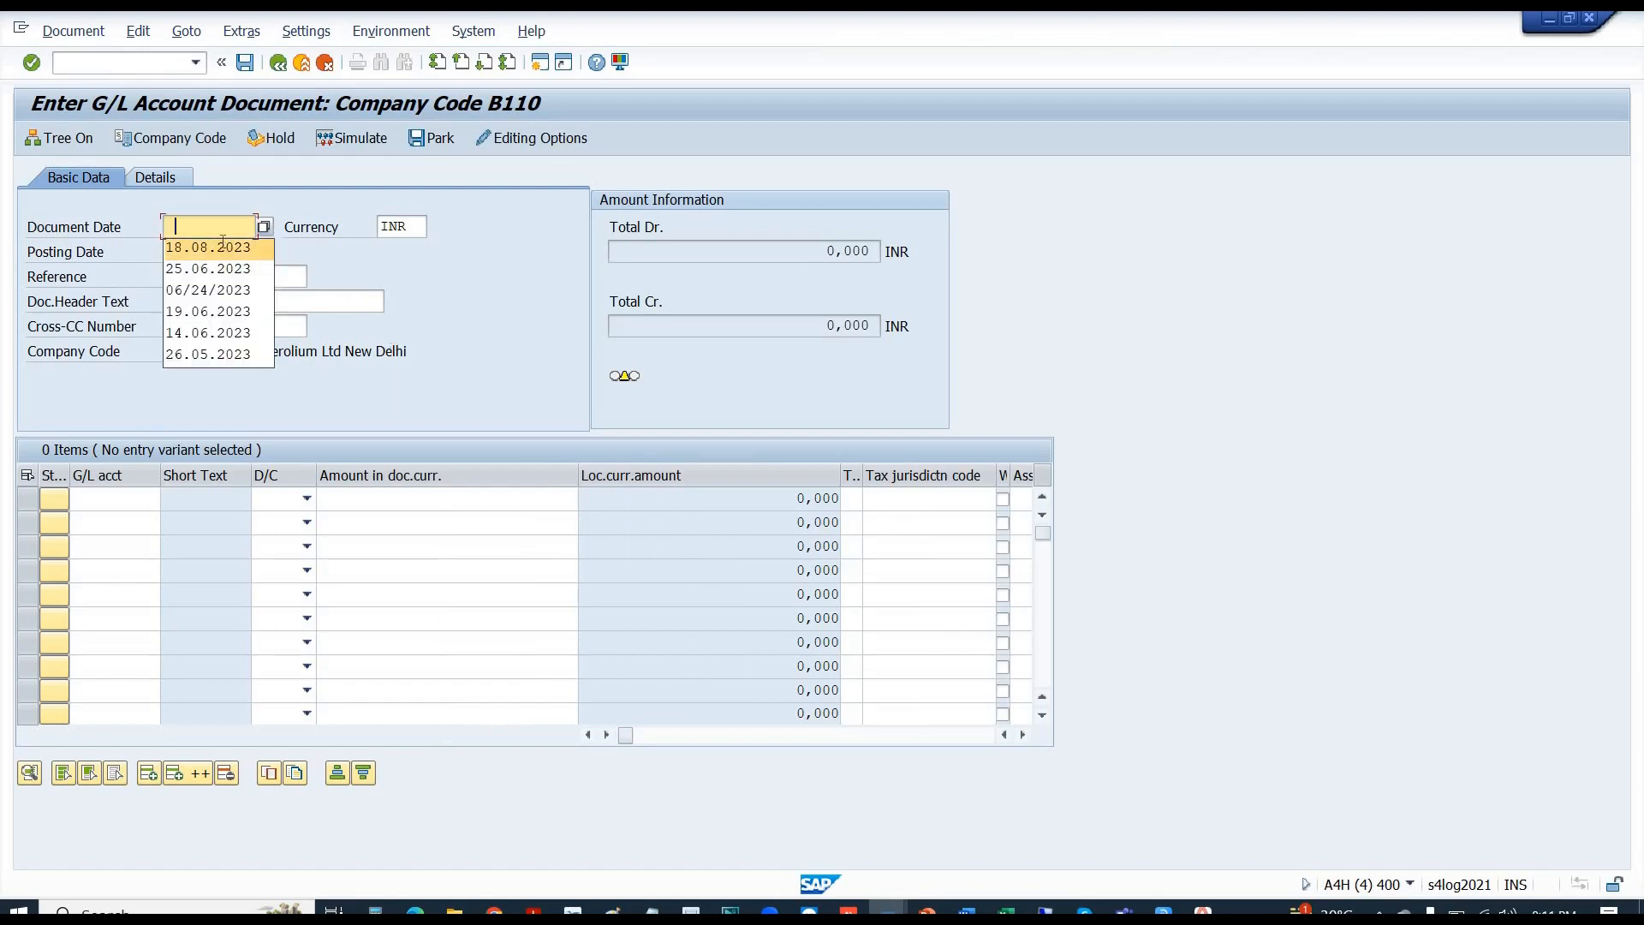
{"action": "left_click", "coordinate": [223, 242]}
{"action": "key", "text": "Return"}
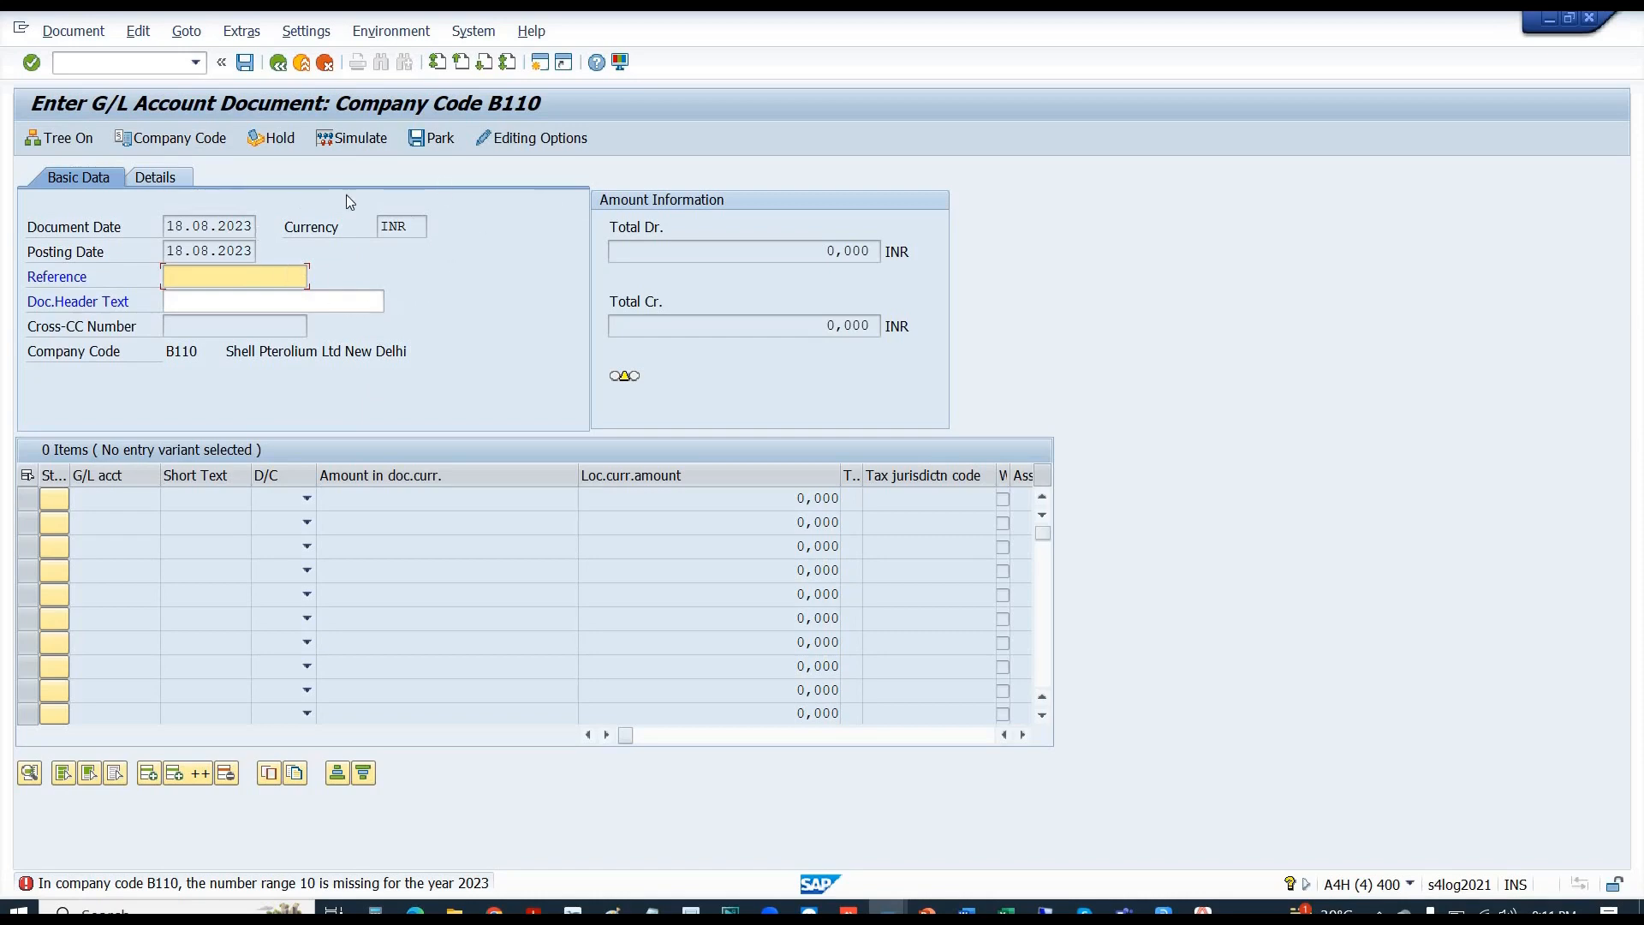
- Set the editing options to enter document type by short name, save, and return to document entry
{"action": "left_click", "coordinate": [527, 137]}
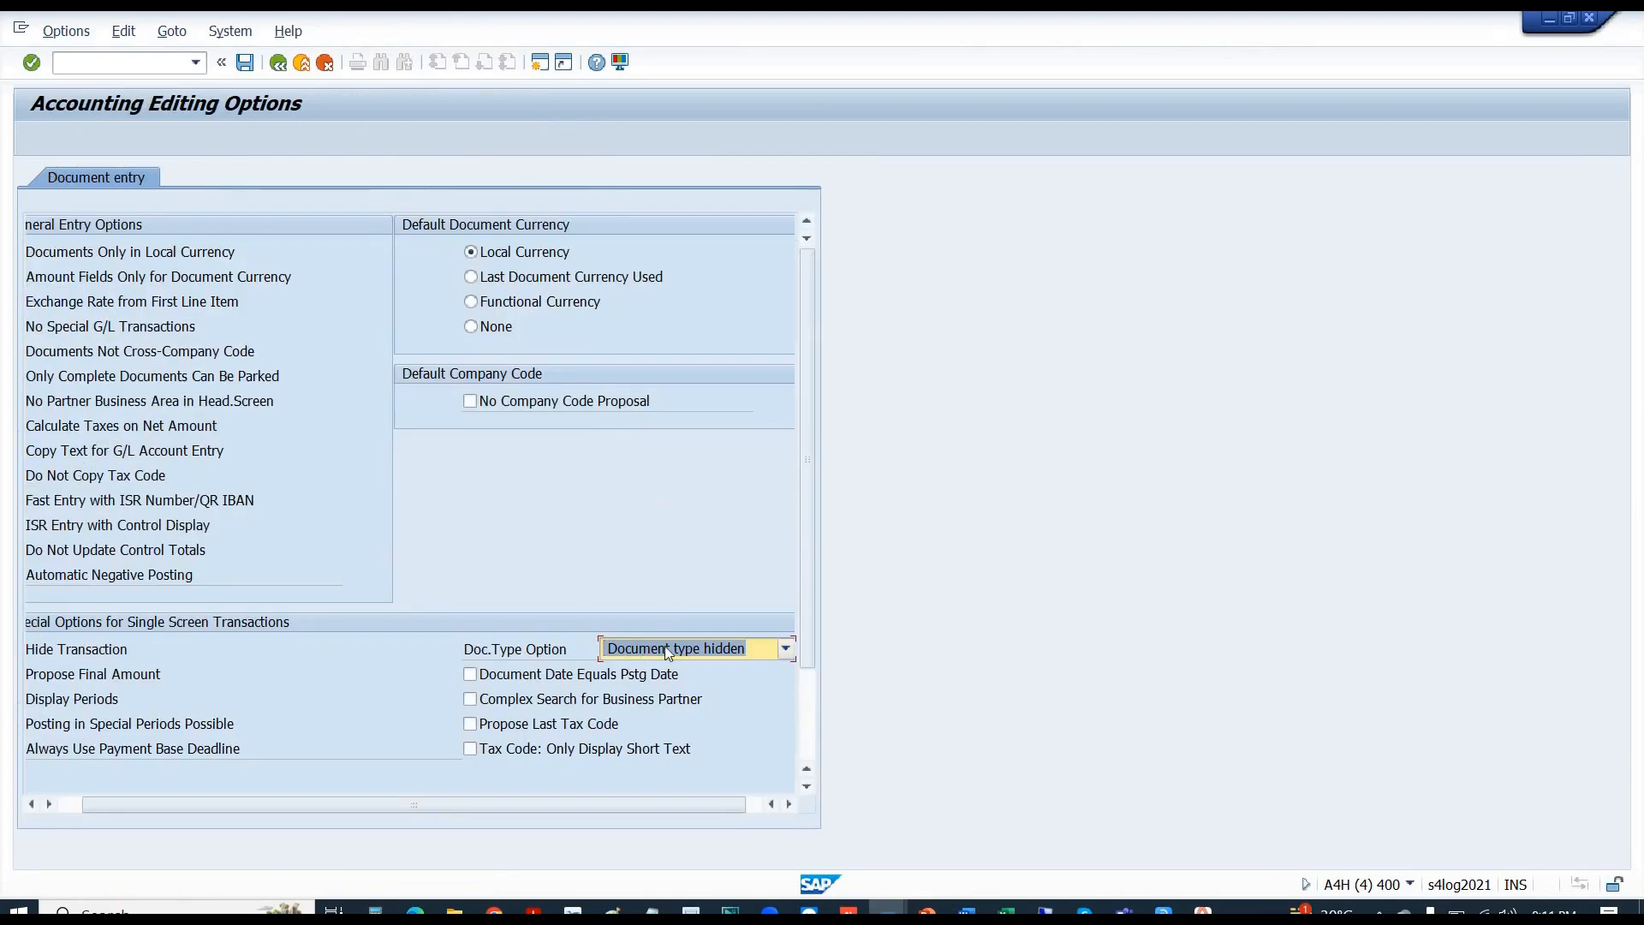
{"action": "left_click", "coordinate": [767, 655]}
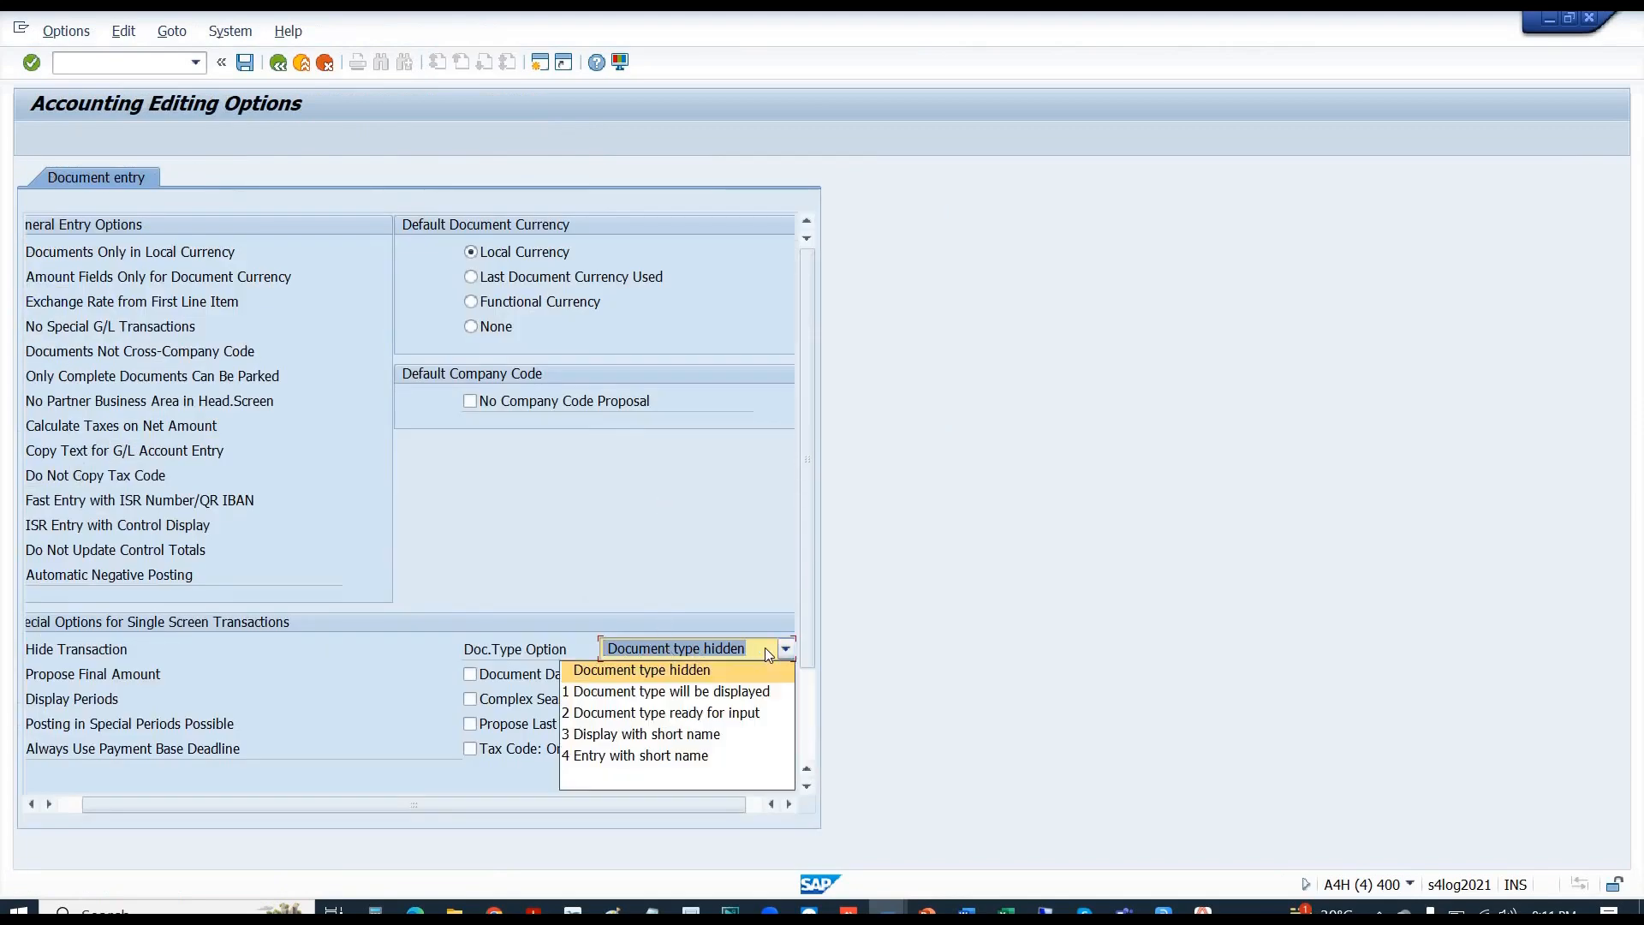
{"action": "left_click", "coordinate": [766, 650]}
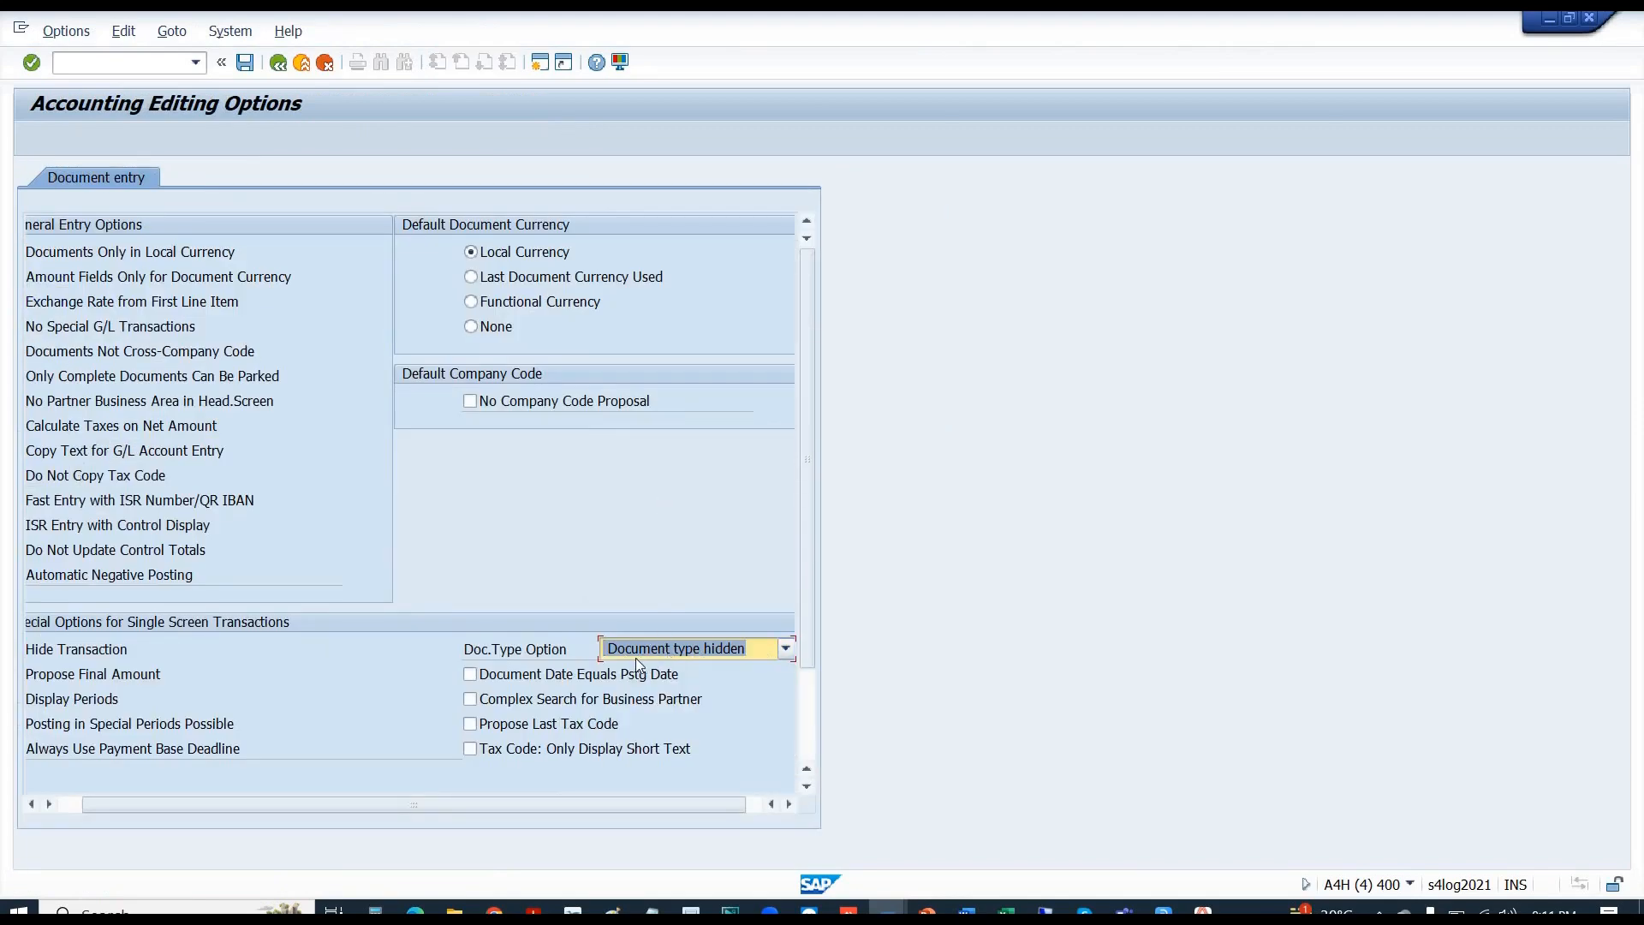
{"action": "left_click", "coordinate": [747, 651]}
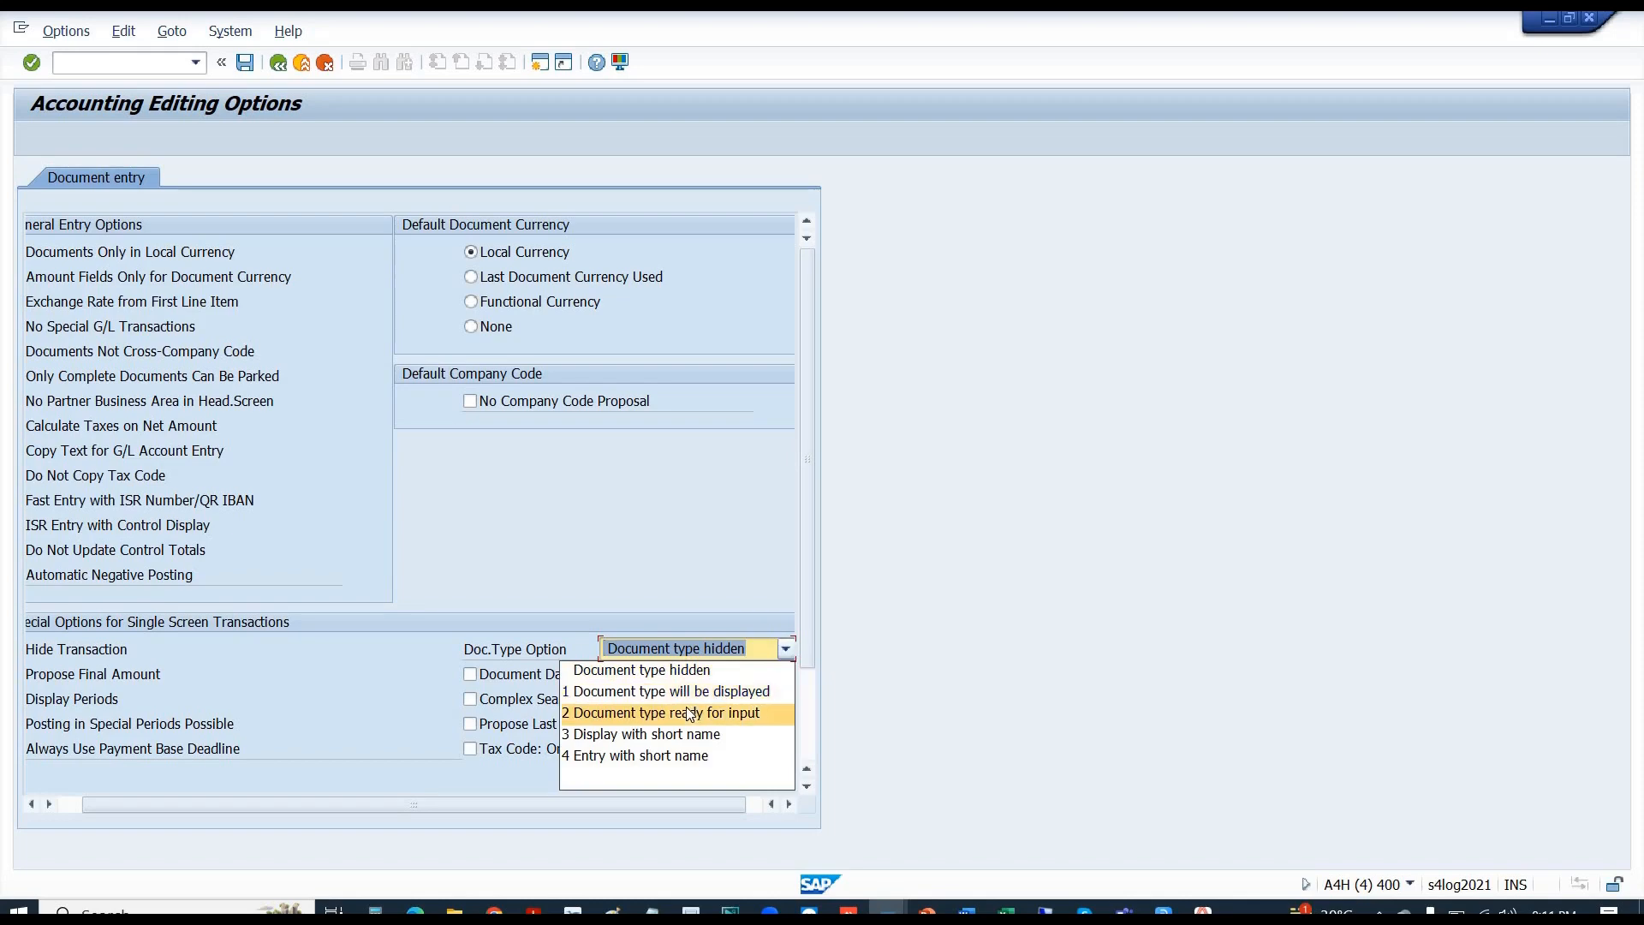
{"action": "left_click", "coordinate": [658, 754]}
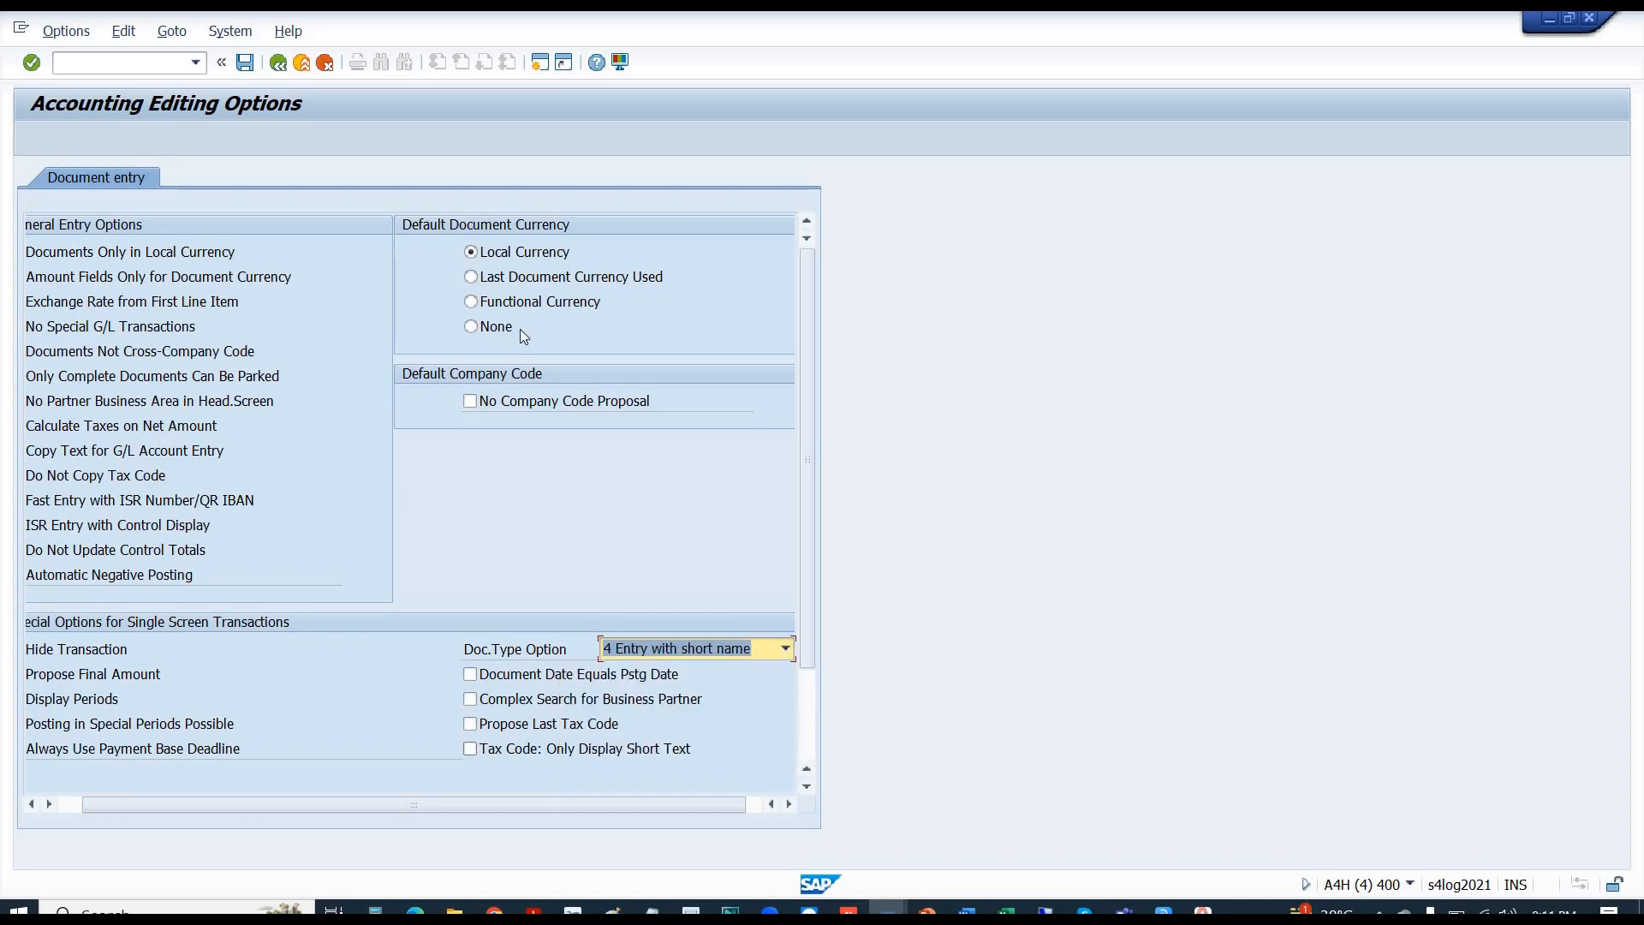
{"action": "left_click", "coordinate": [243, 69]}
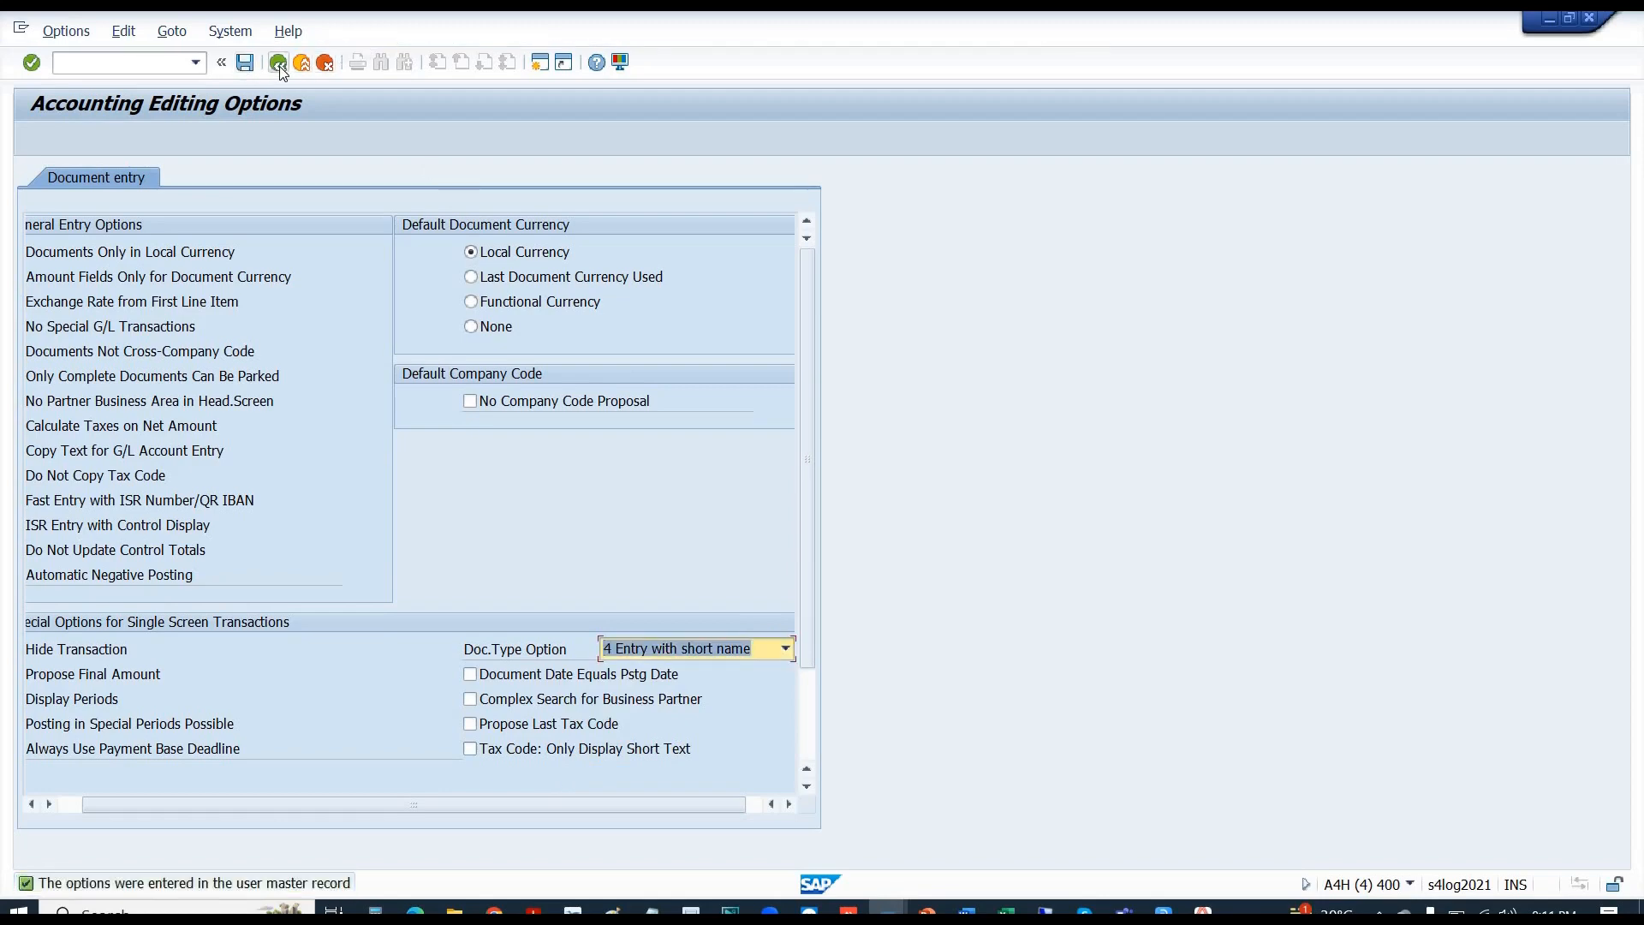
{"action": "left_click", "coordinate": [279, 65]}
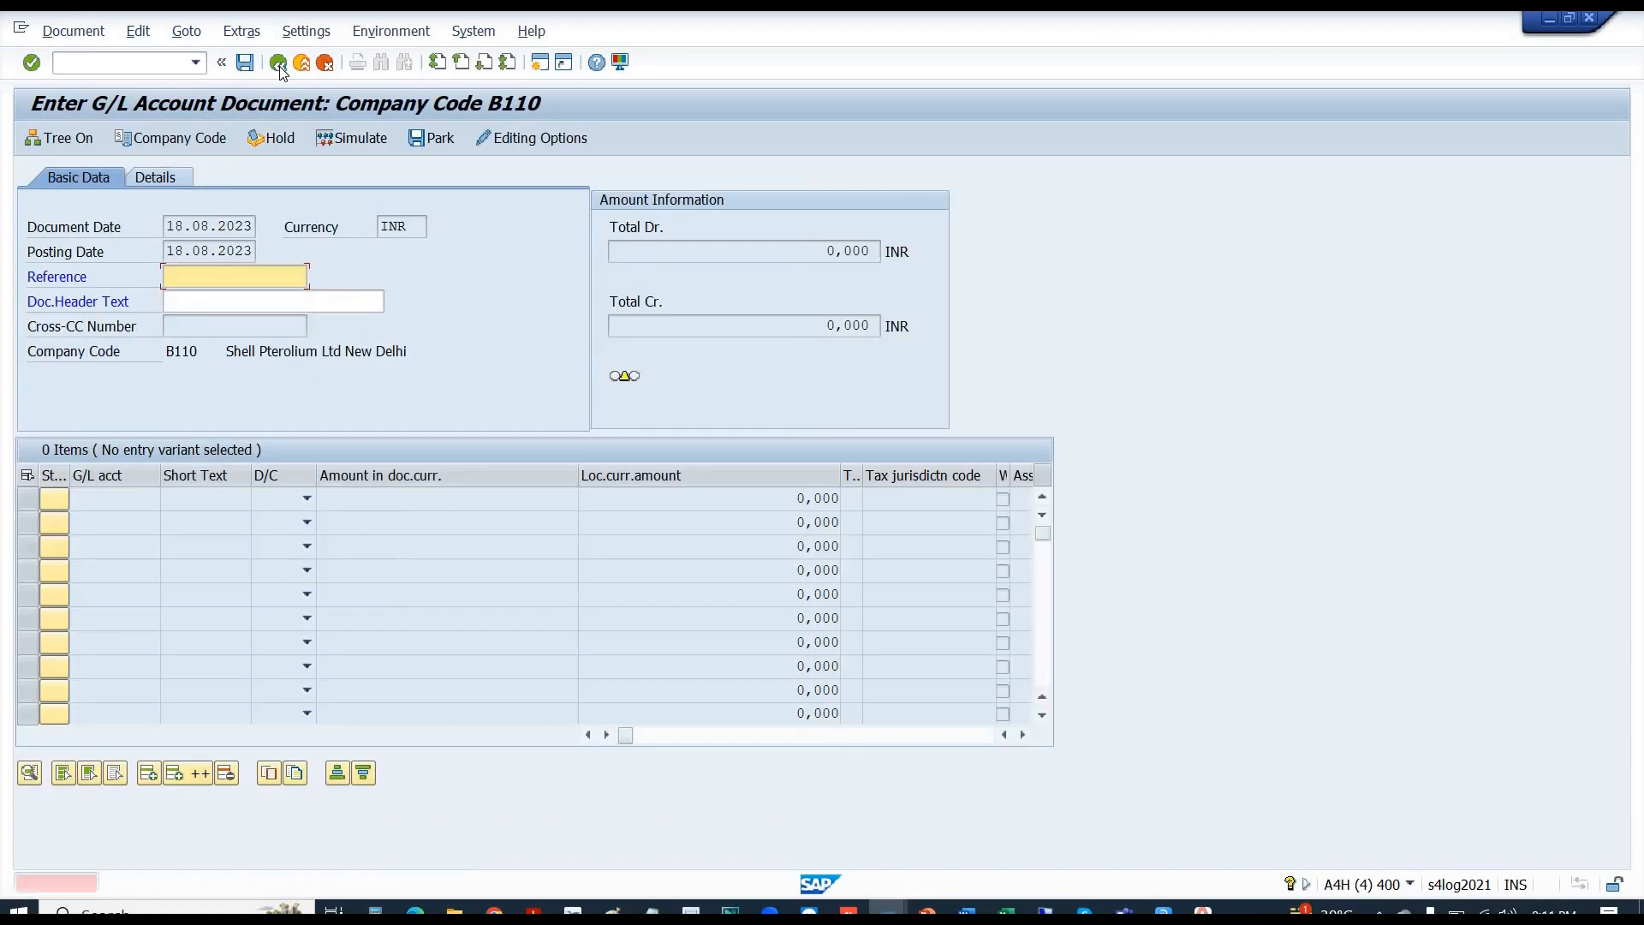
- Restart G/L document entry via /nfb5 with type SA and document date 18.08.2023, triggering the number range 10 error
{"action": "left_click", "coordinate": [104, 63]}
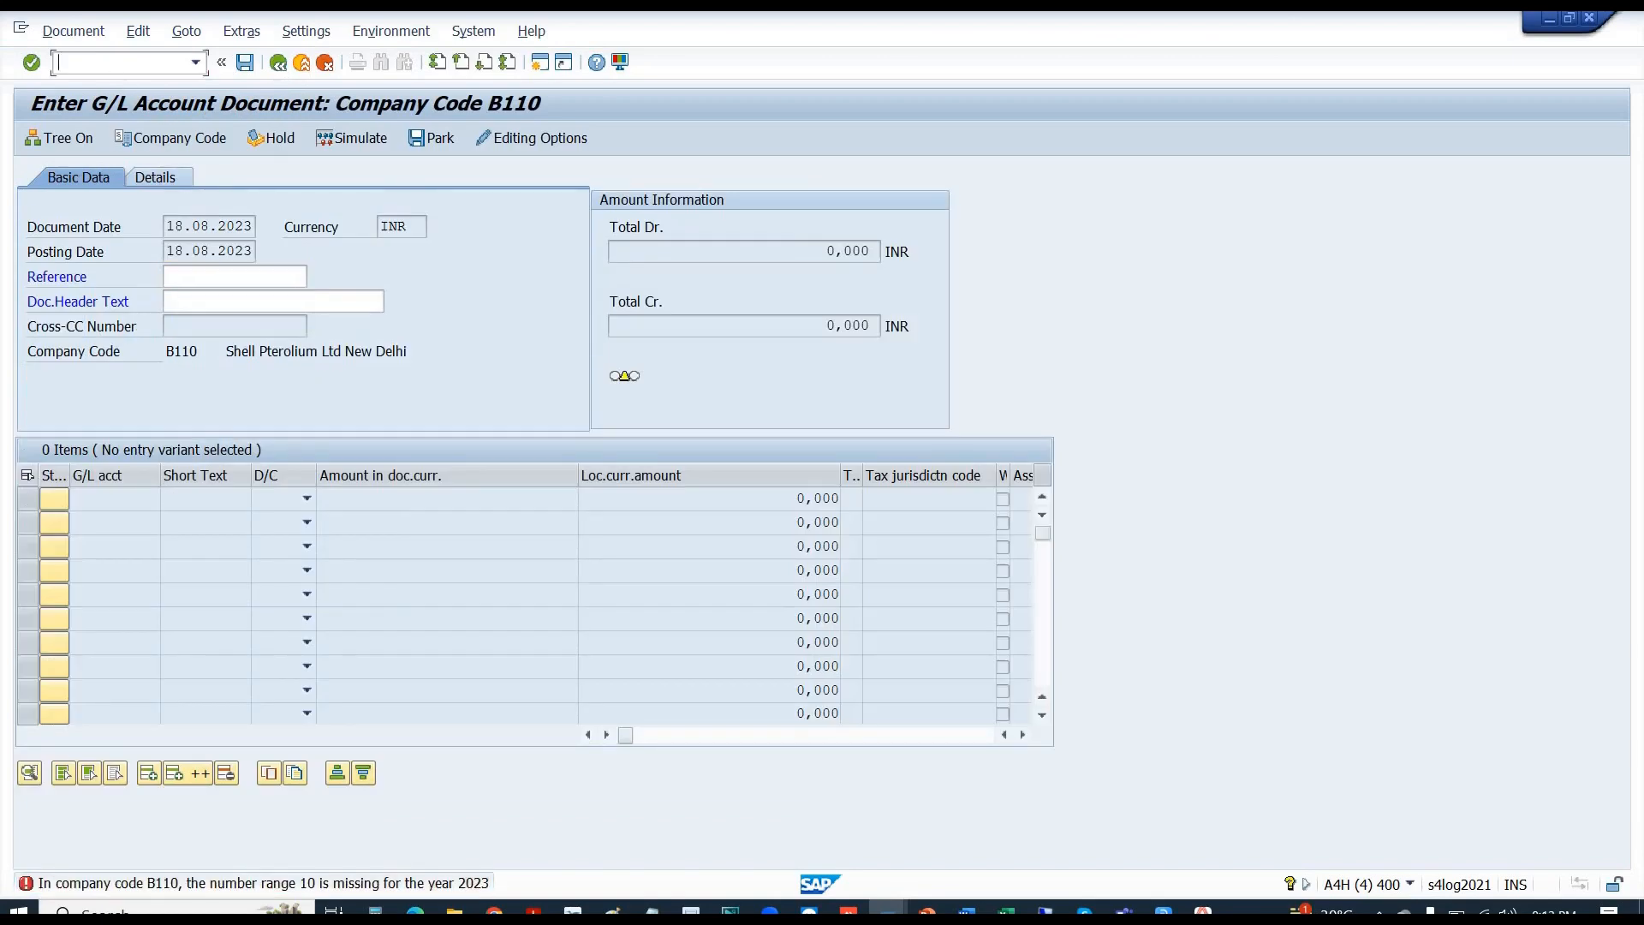
{"action": "type", "text": "/nfb50"}
{"action": "key", "text": "Return"}
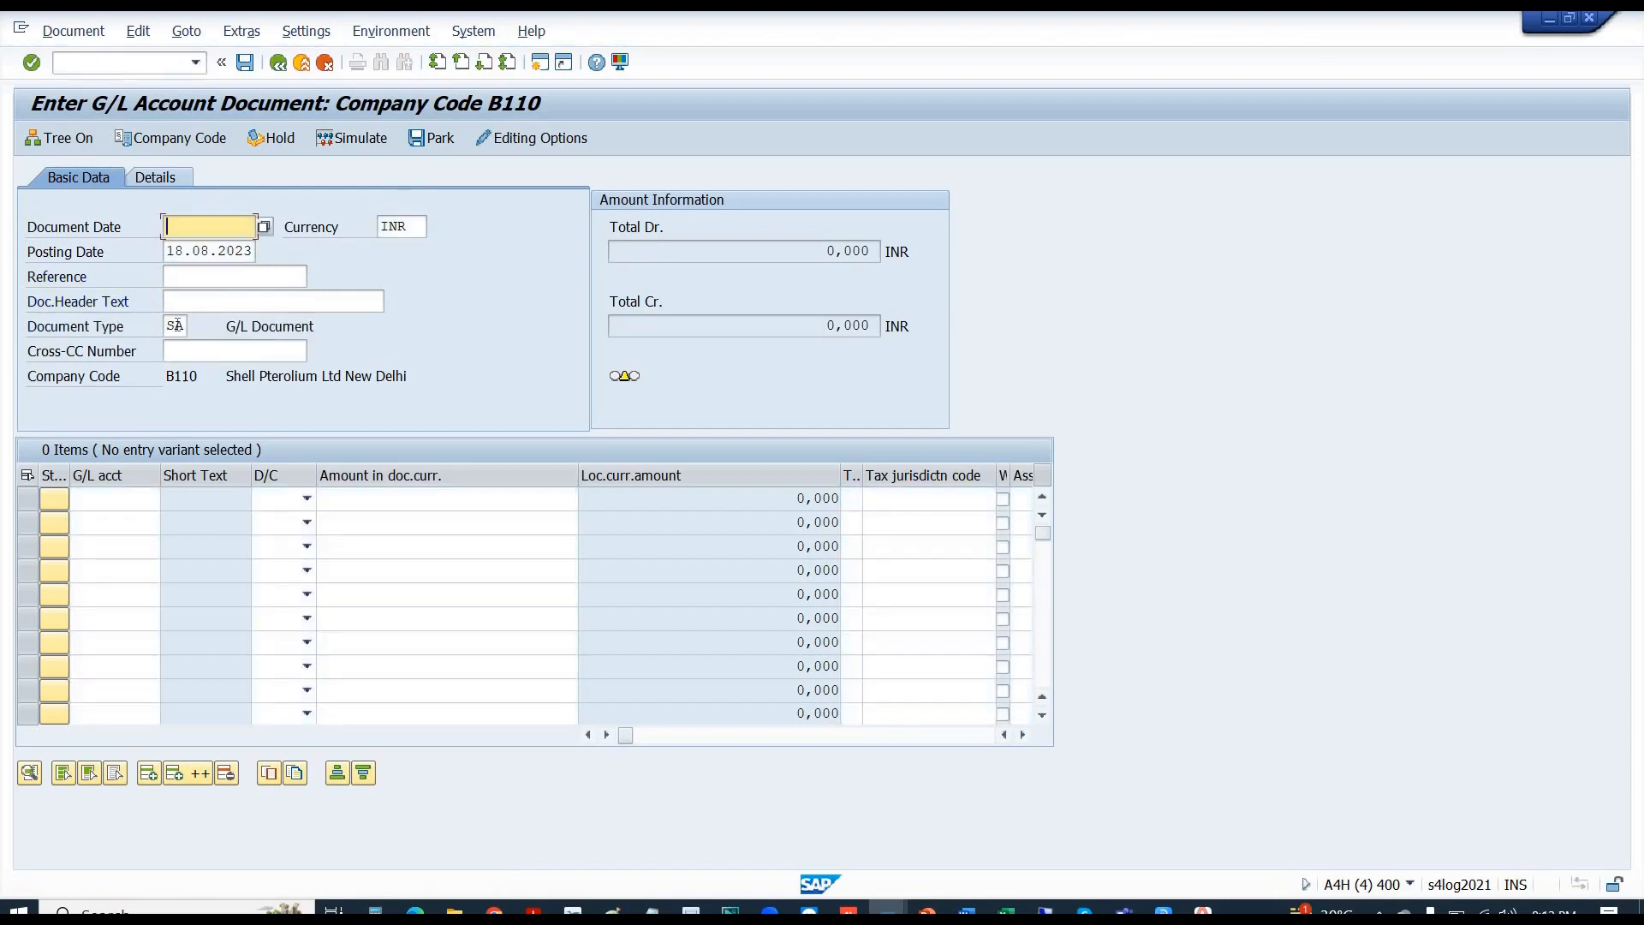
{"action": "left_click", "coordinate": [174, 326]}
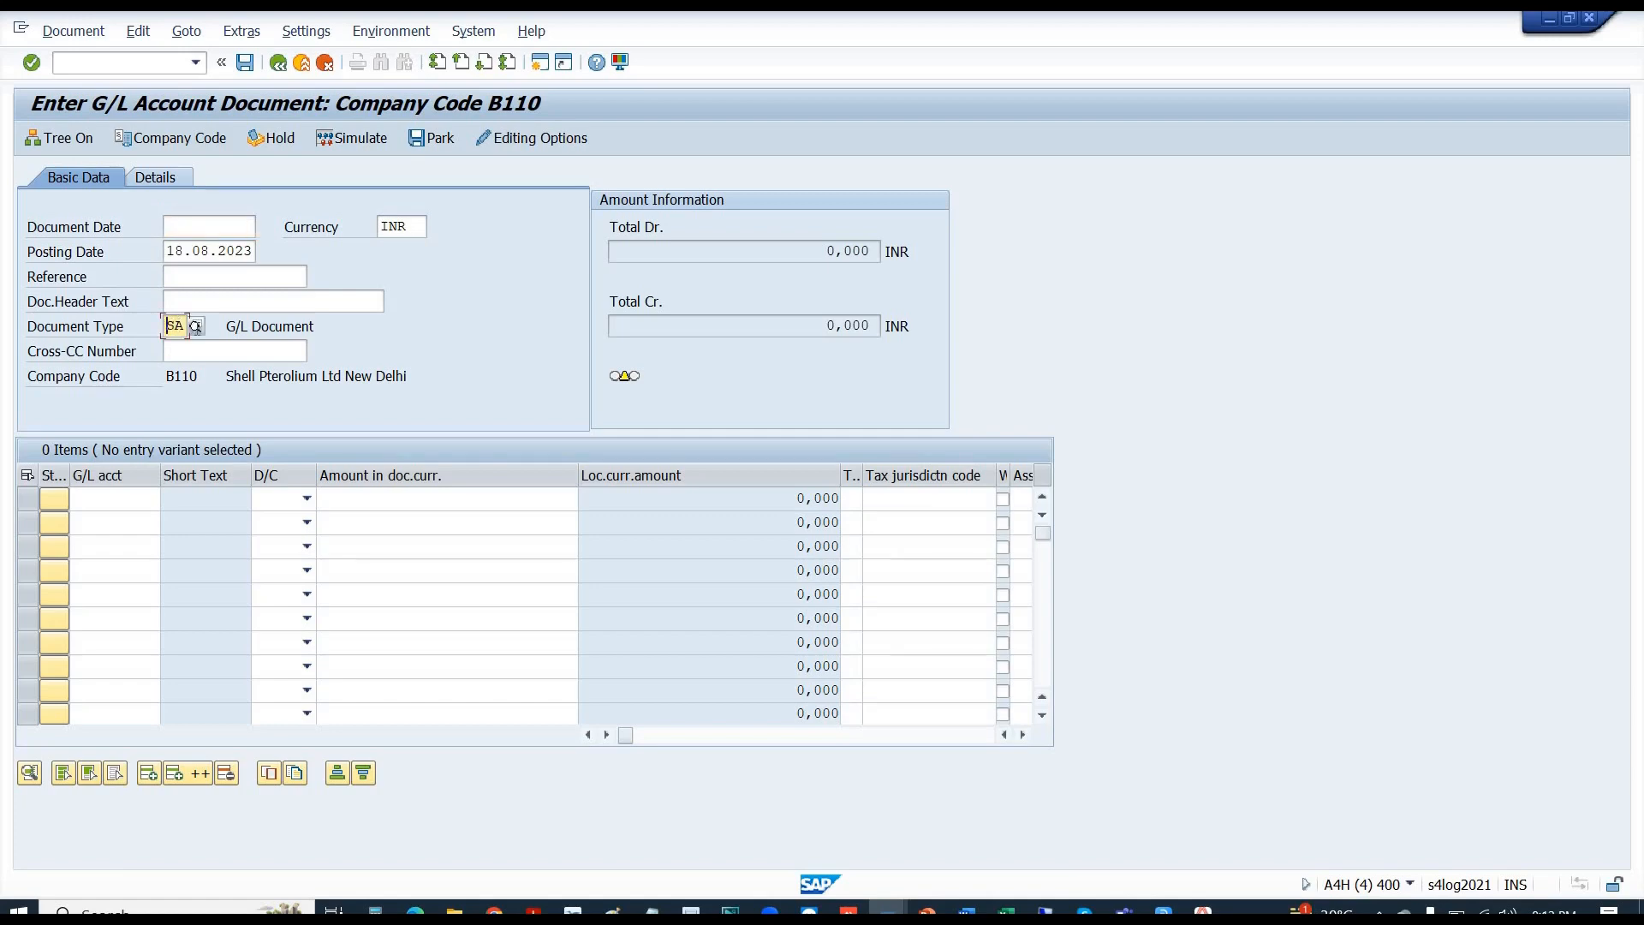
{"action": "left_click_drag", "start_coordinate": [166, 325], "coordinate": [185, 327]}
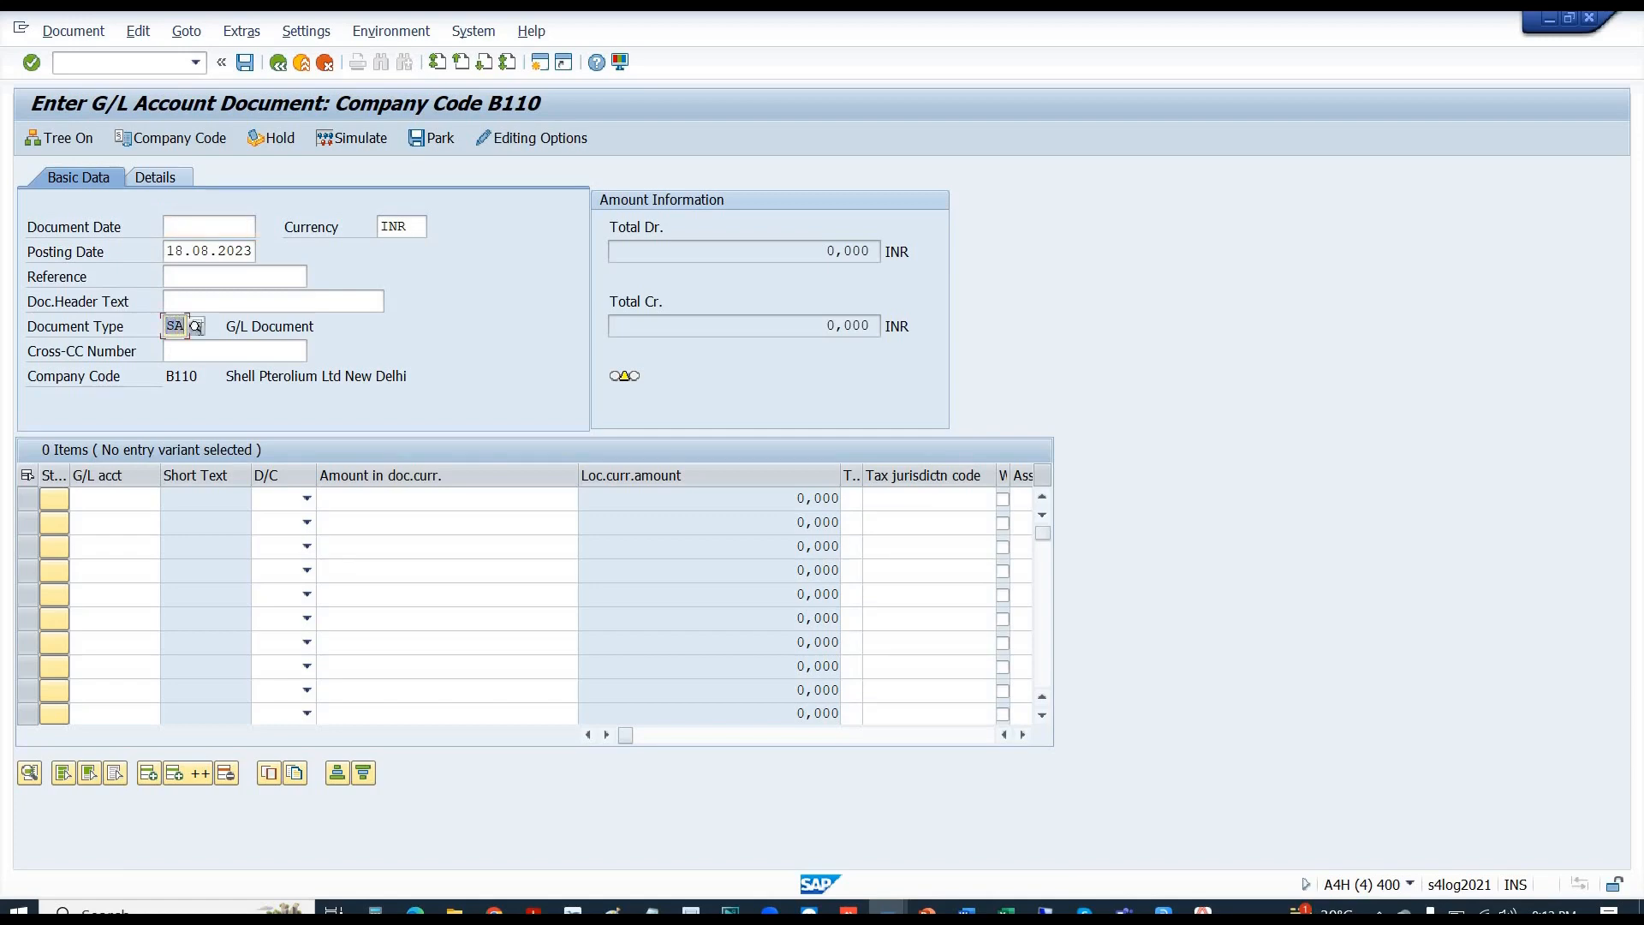
{"action": "left_click", "coordinate": [202, 230]}
{"action": "left_click", "coordinate": [201, 246]}
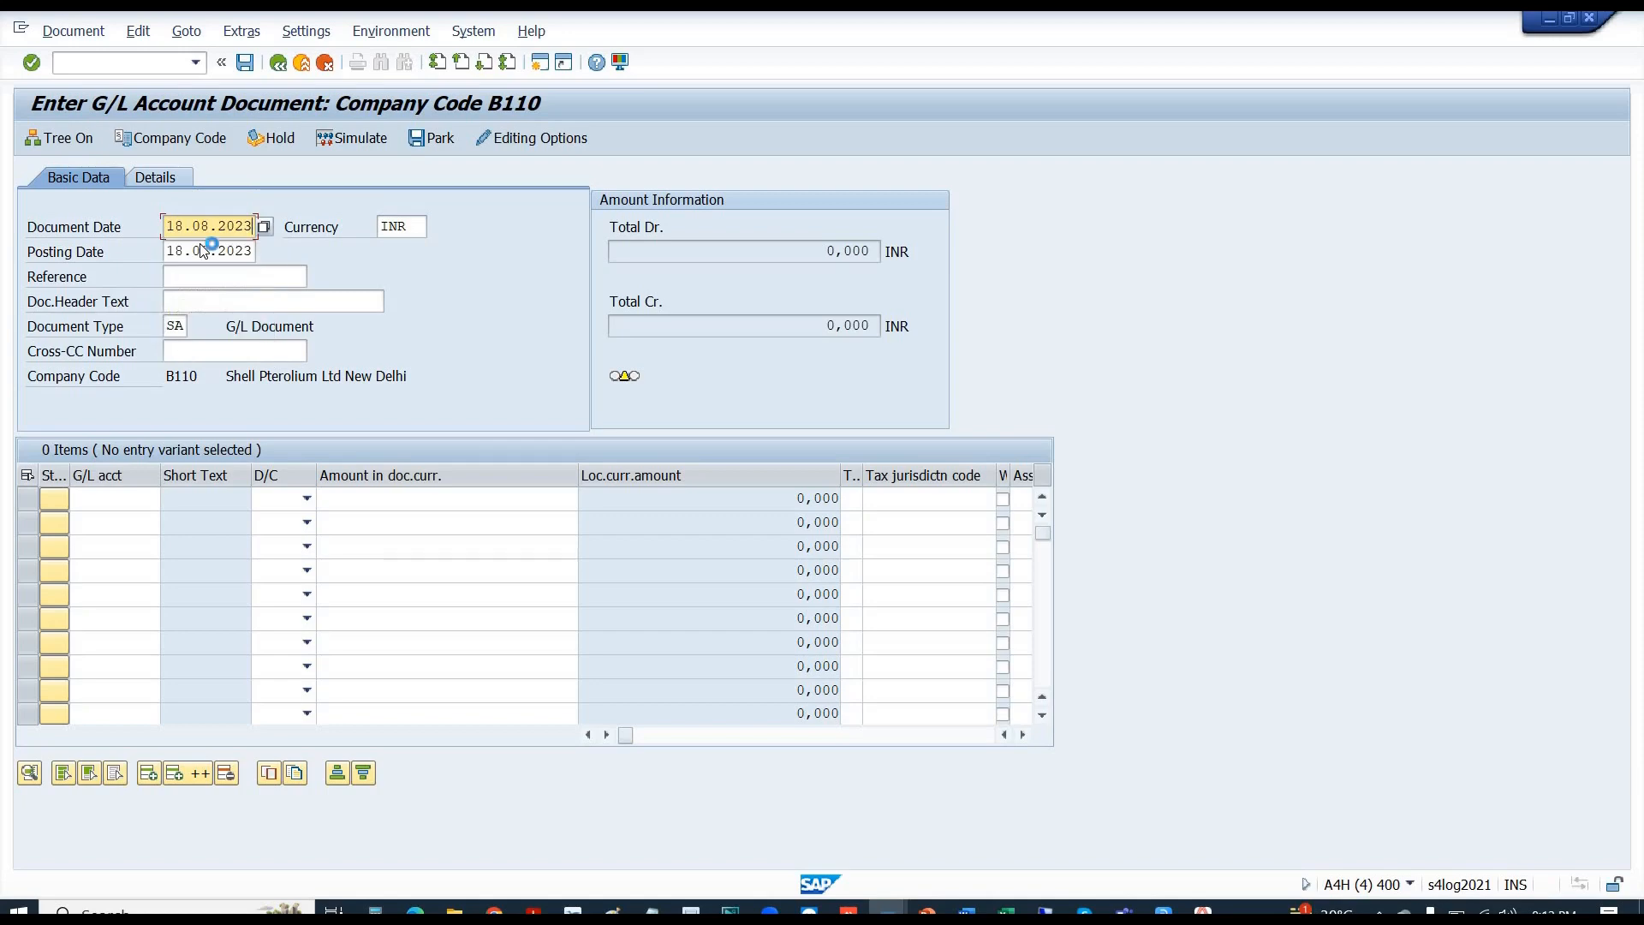
{"action": "key", "text": "Return"}
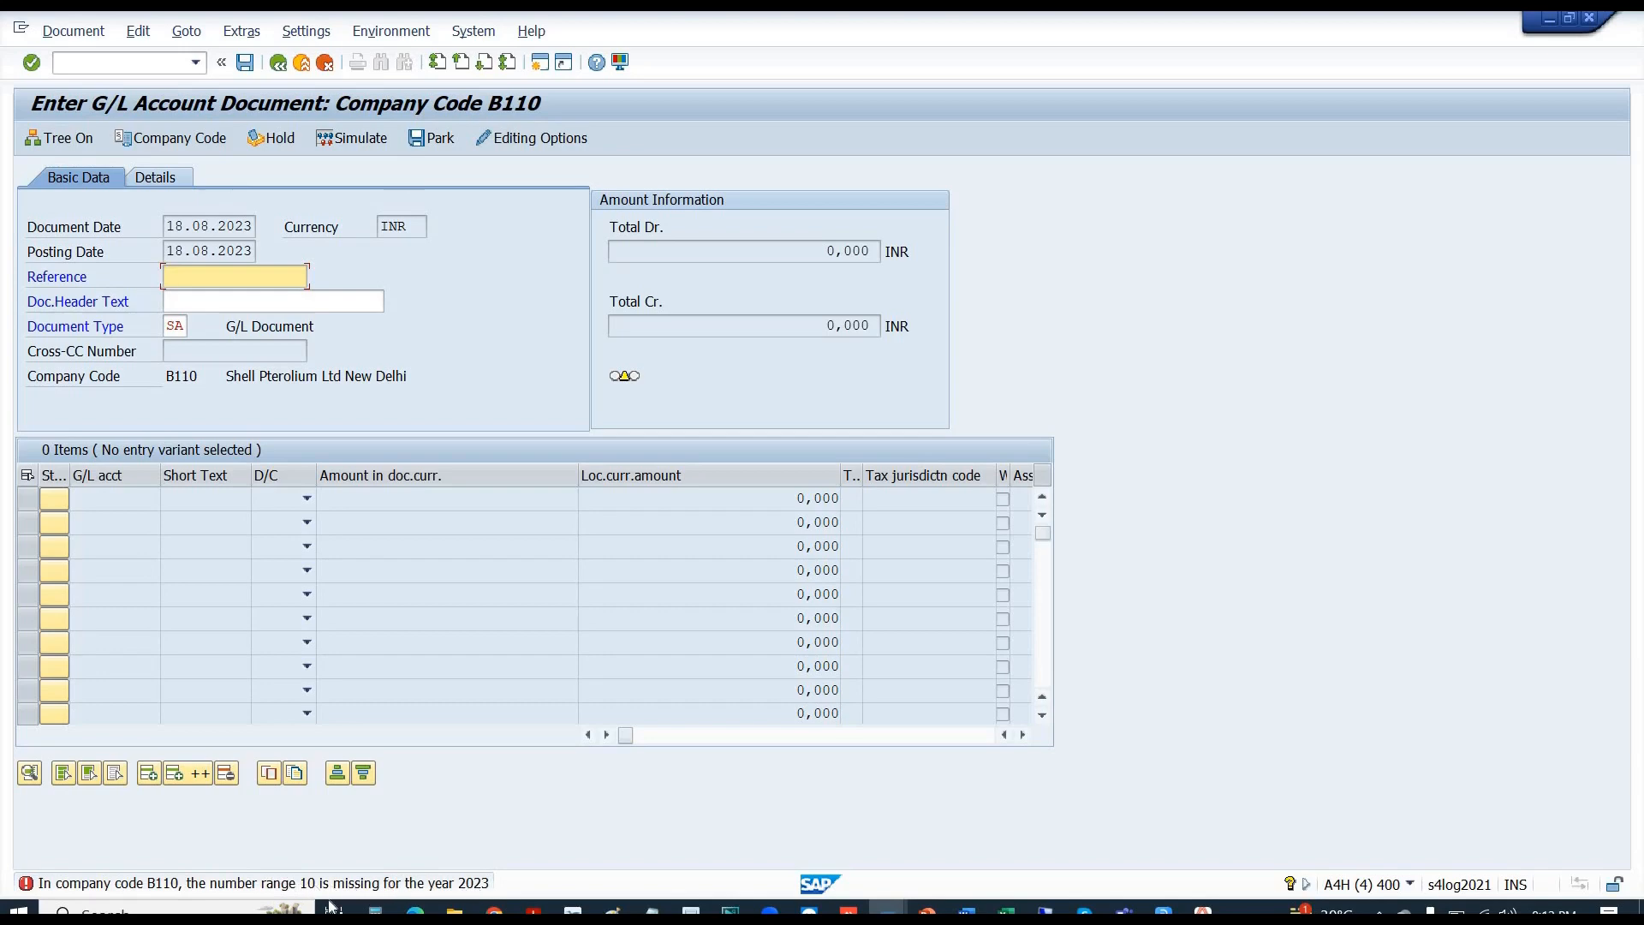
- Recheck the SA document type value, then switch over to the Display IMG window
{"action": "key", "text": "alt+Tab"}
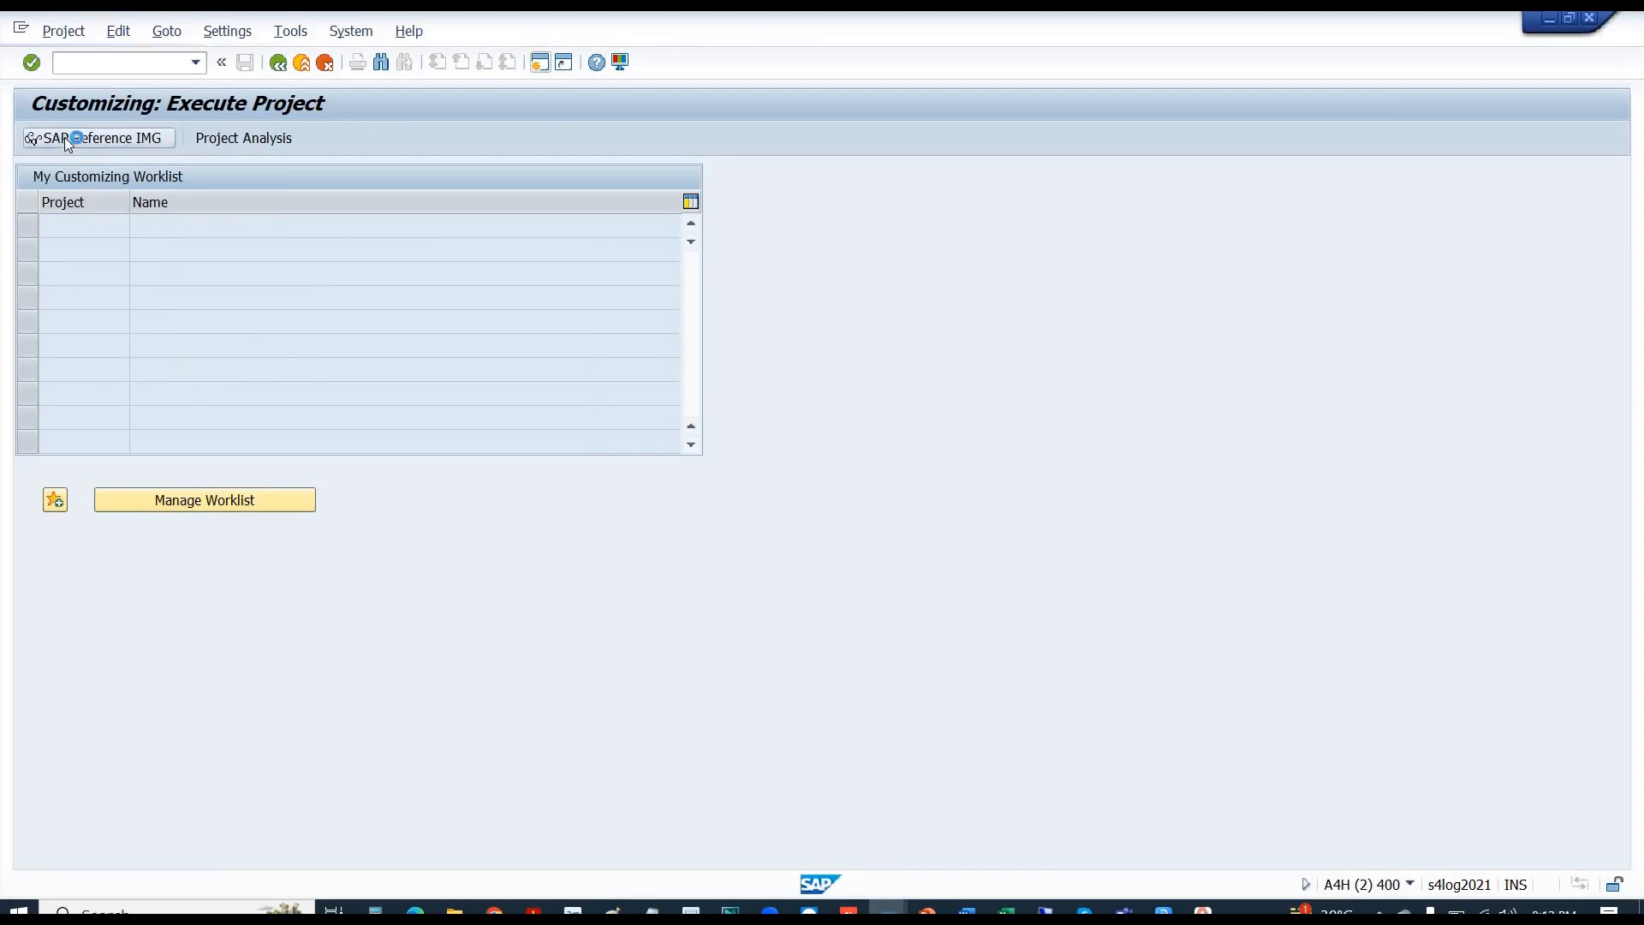
{"action": "key", "text": "alt+Tab"}
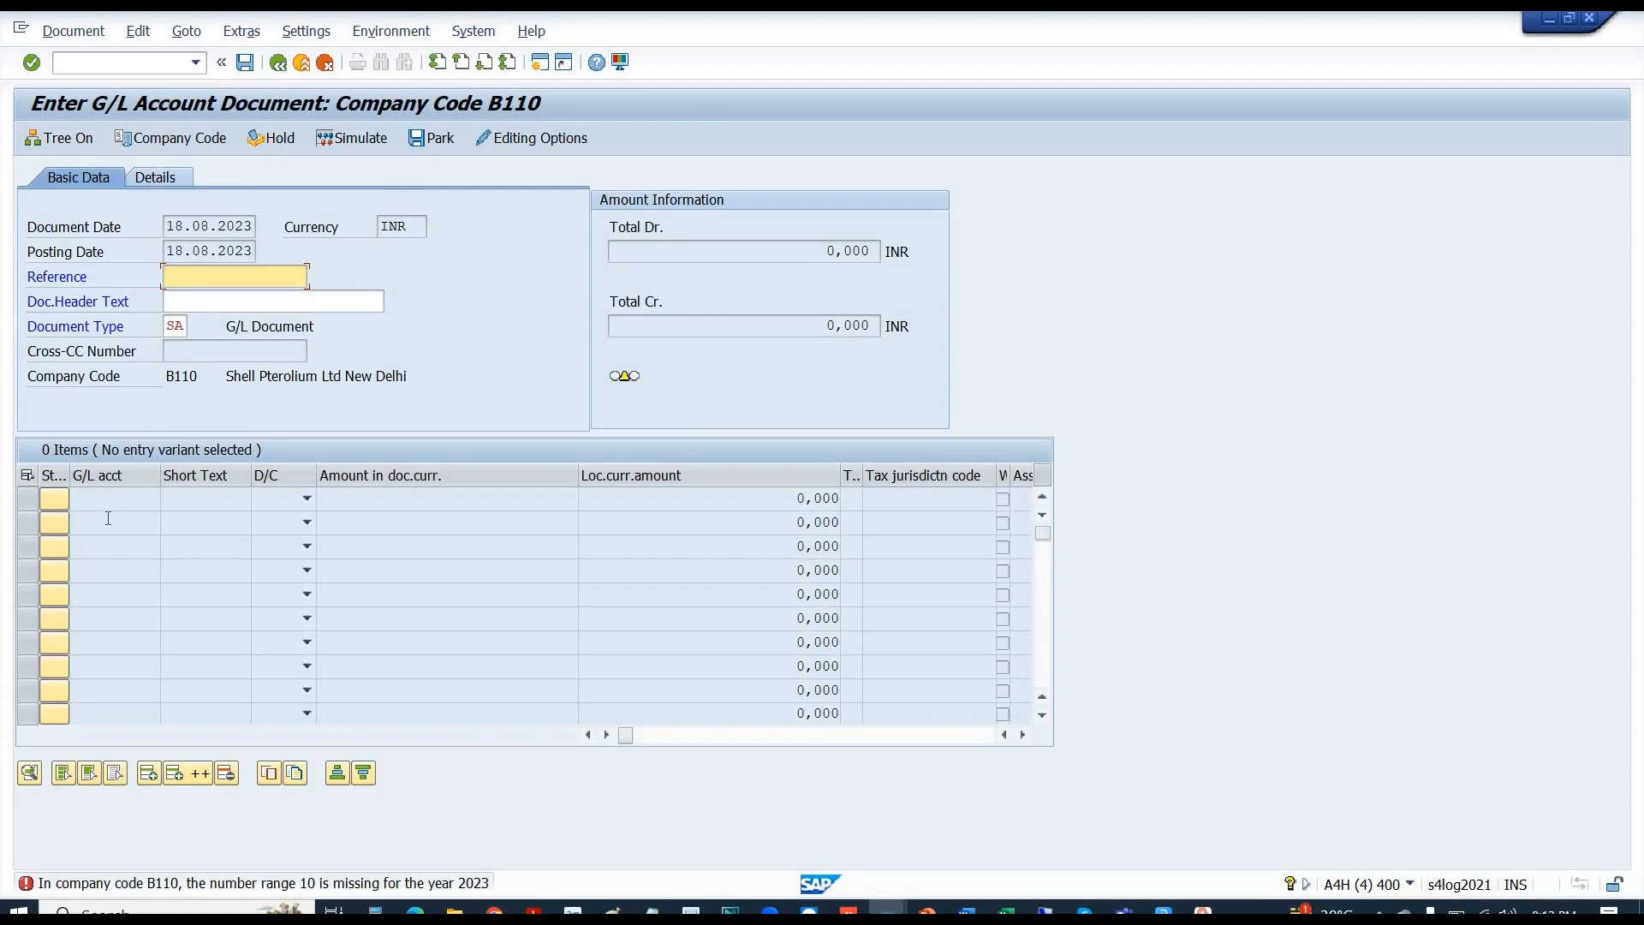
{"action": "left_click", "coordinate": [175, 328]}
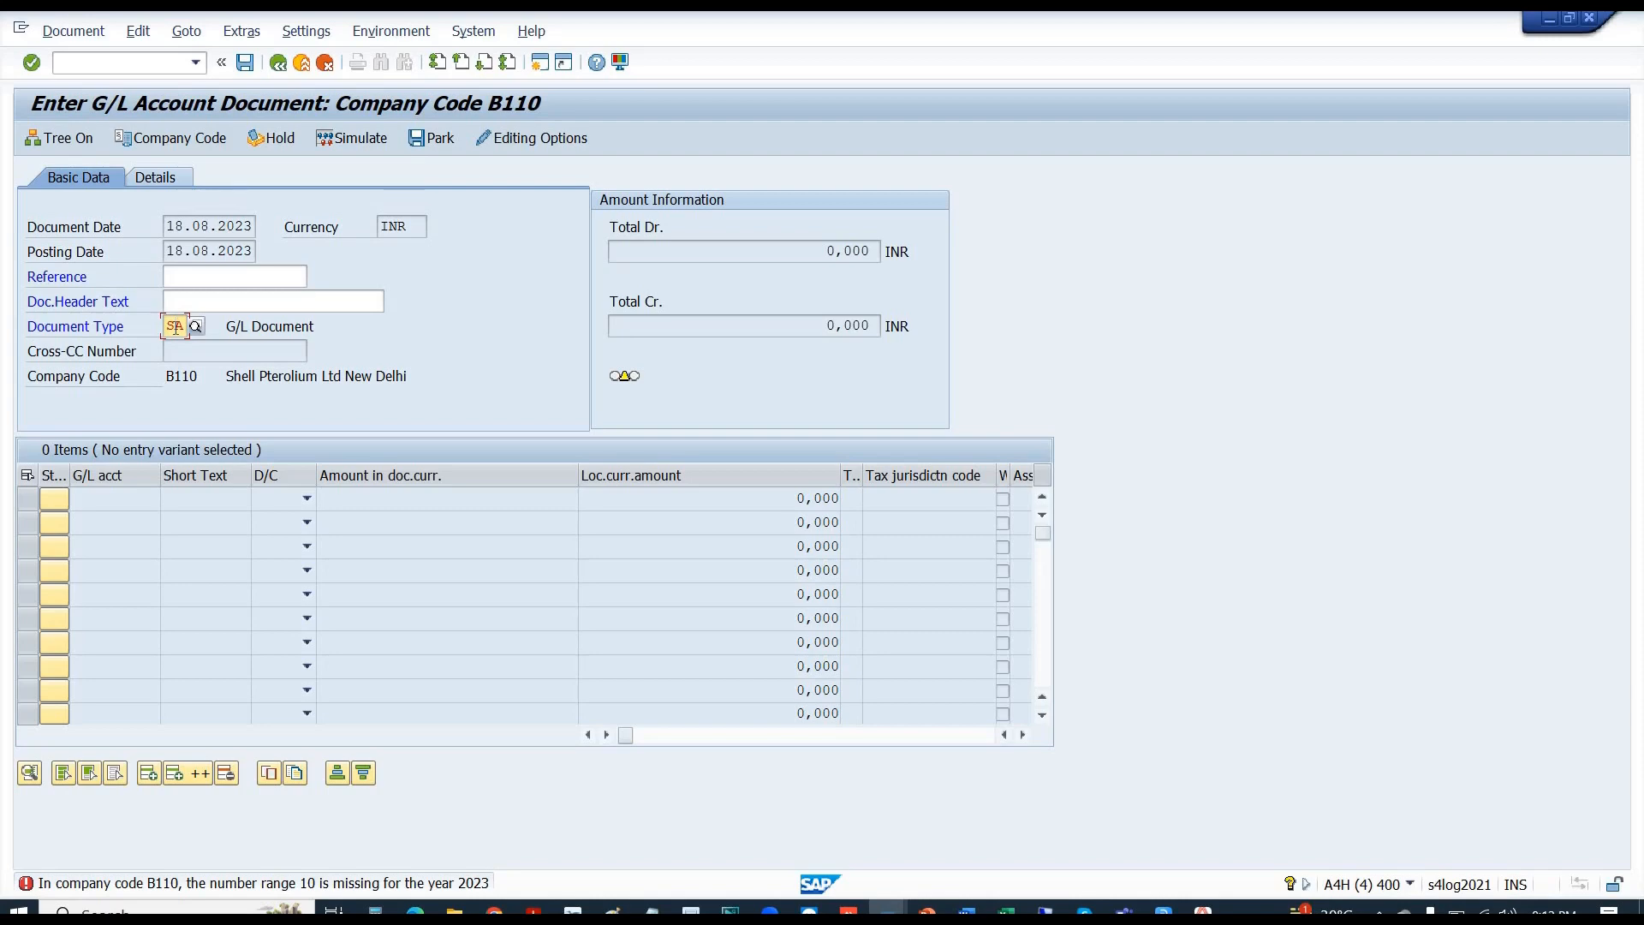
{"action": "key", "text": "alt+Tab"}
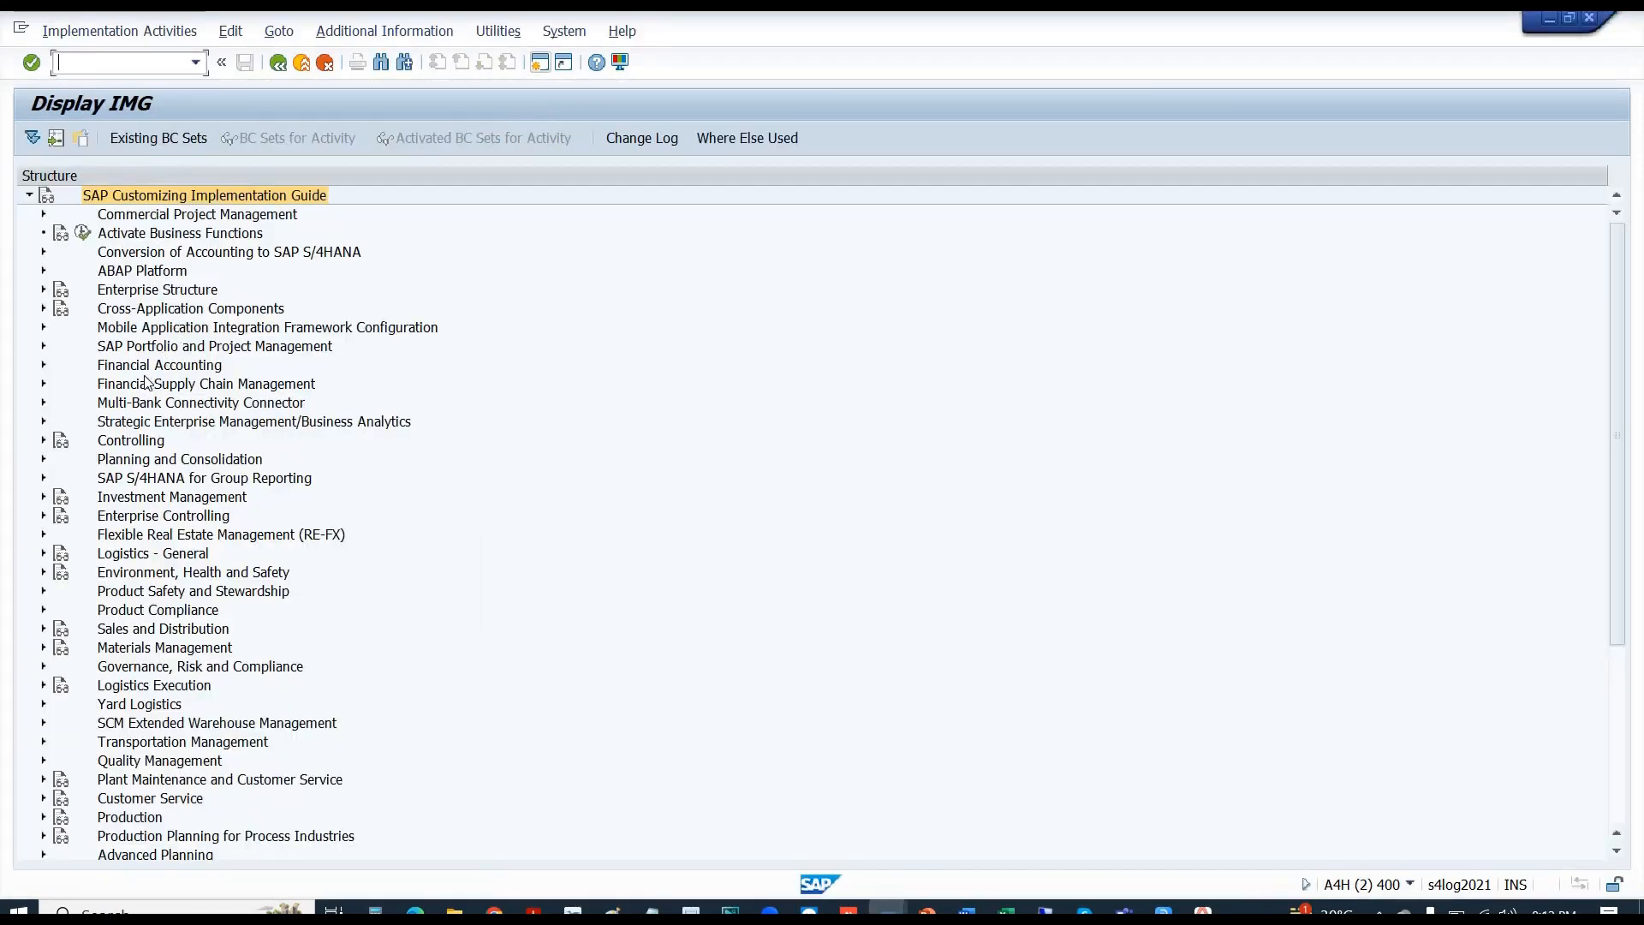
- Expand Financial Accounting > Global Settings > Document > Document Types and run Define Document Types
{"action": "left_click", "coordinate": [134, 368]}
{"action": "double_click", "coordinate": [133, 374]}
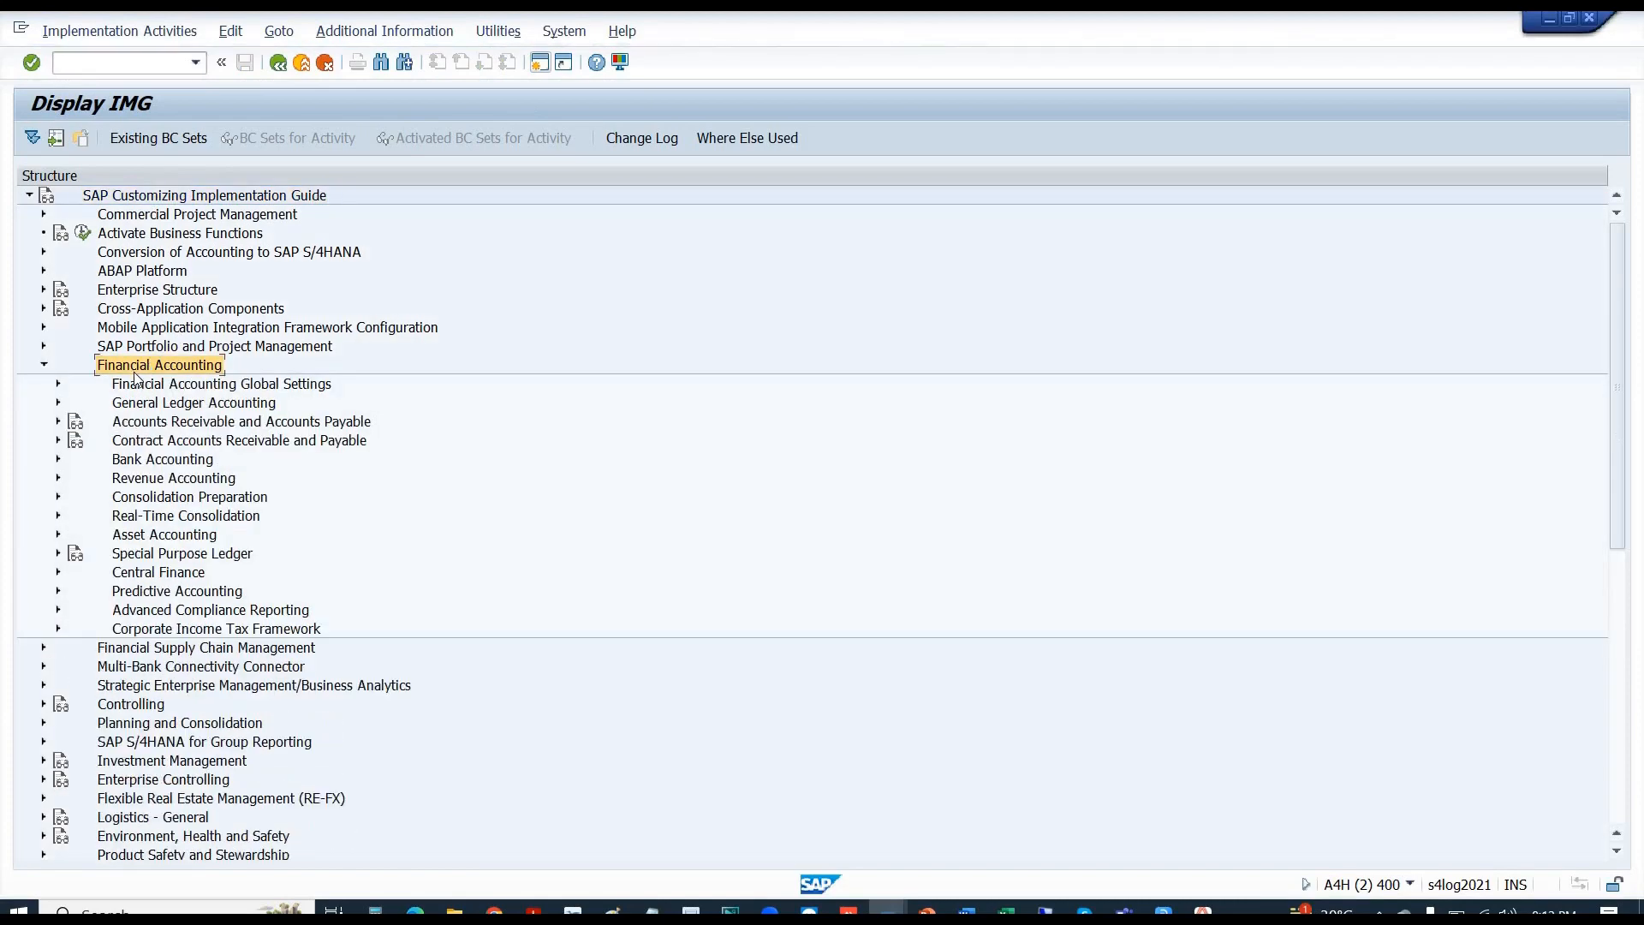
{"action": "left_click", "coordinate": [149, 390]}
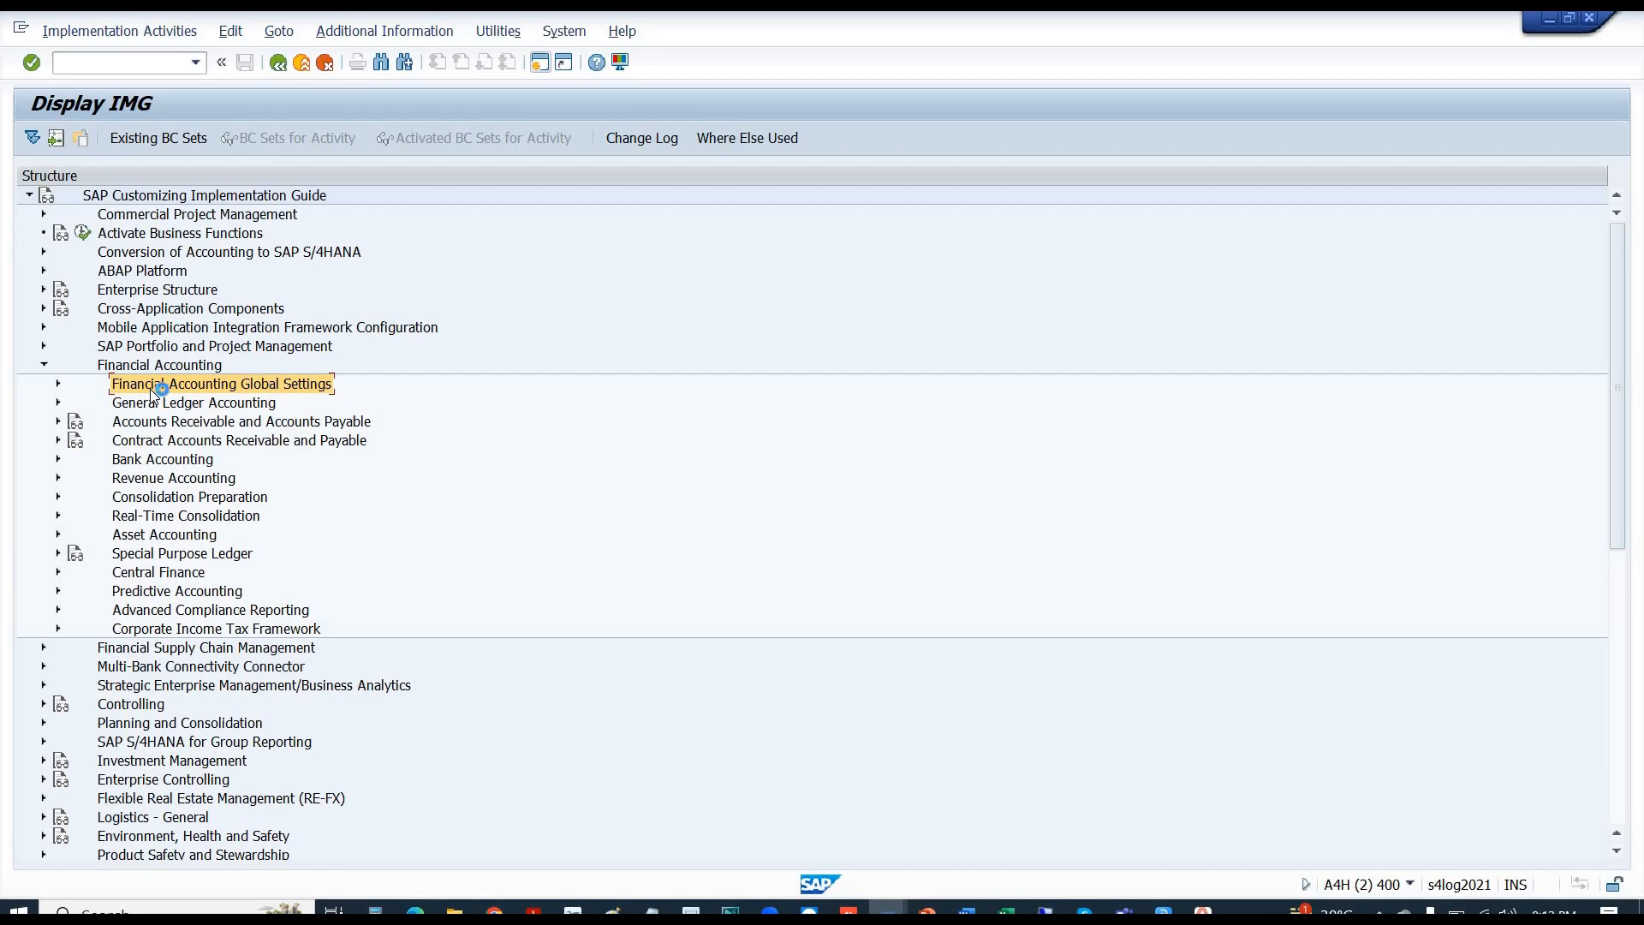
{"action": "double_click", "coordinate": [150, 389]}
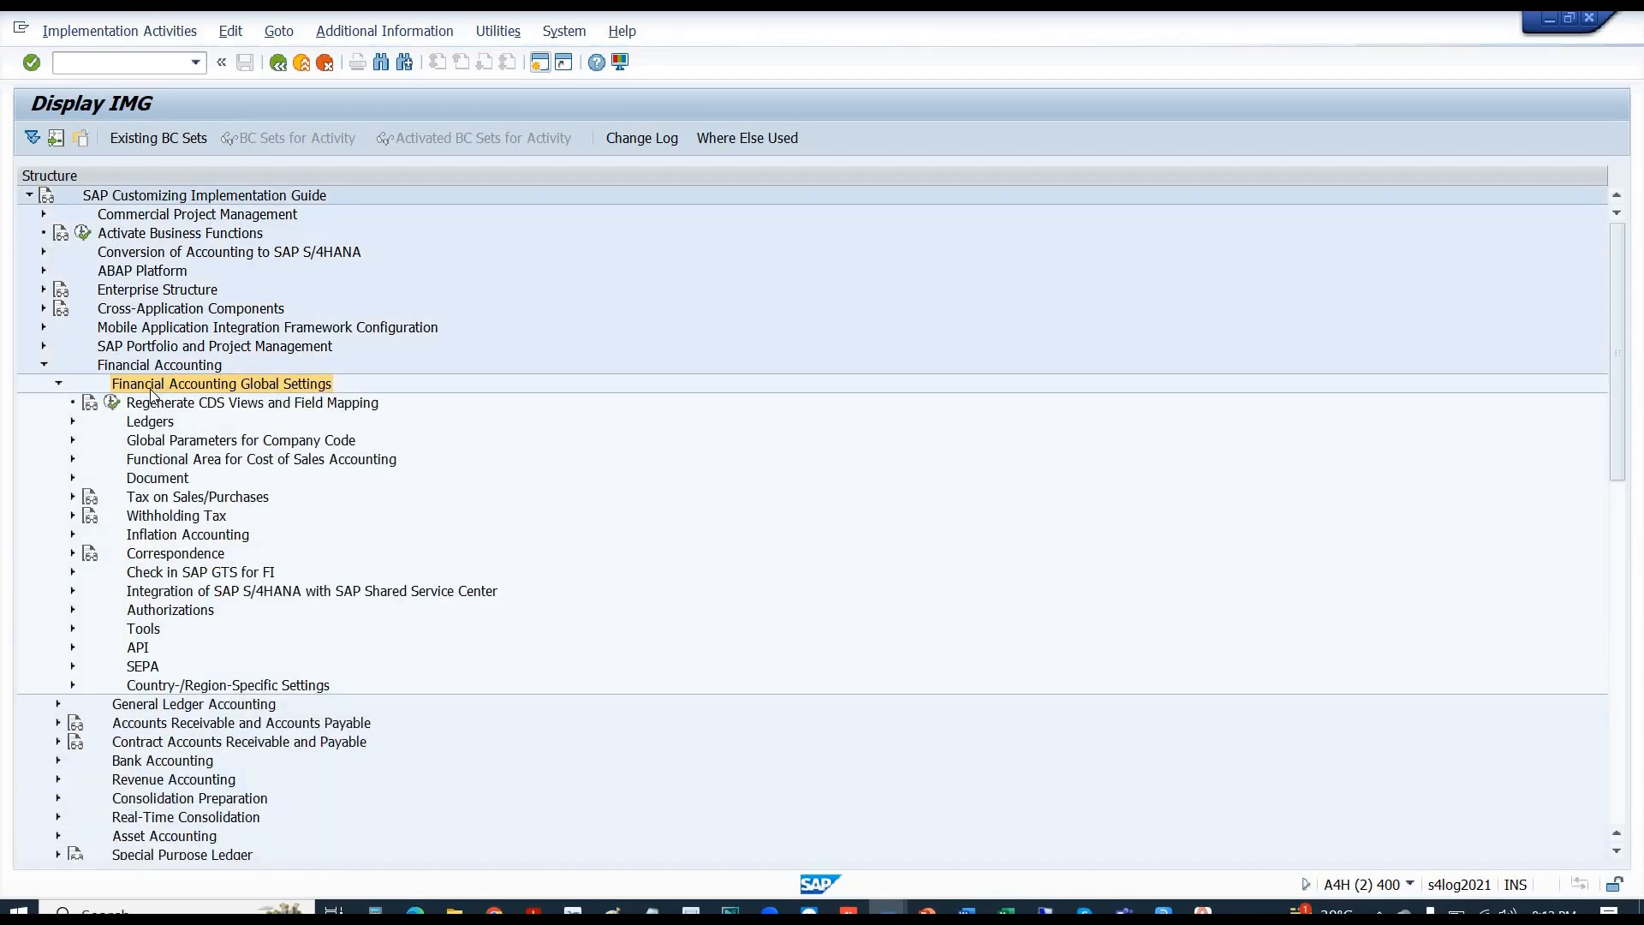
{"action": "left_click", "coordinate": [151, 421]}
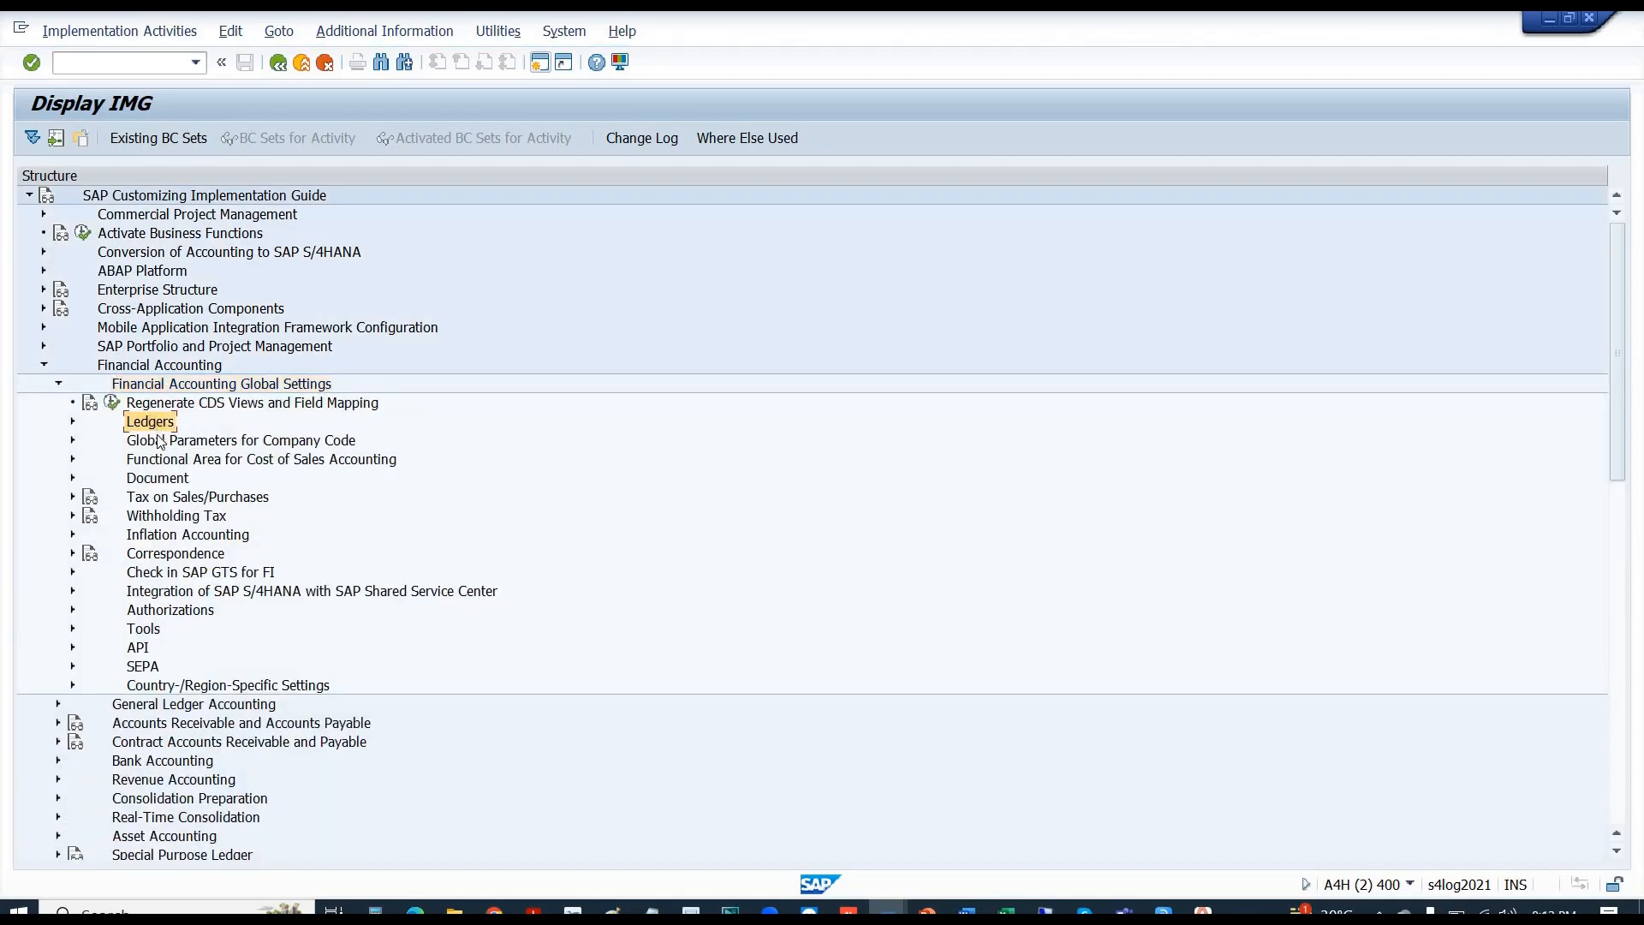
{"action": "left_click", "coordinate": [160, 481]}
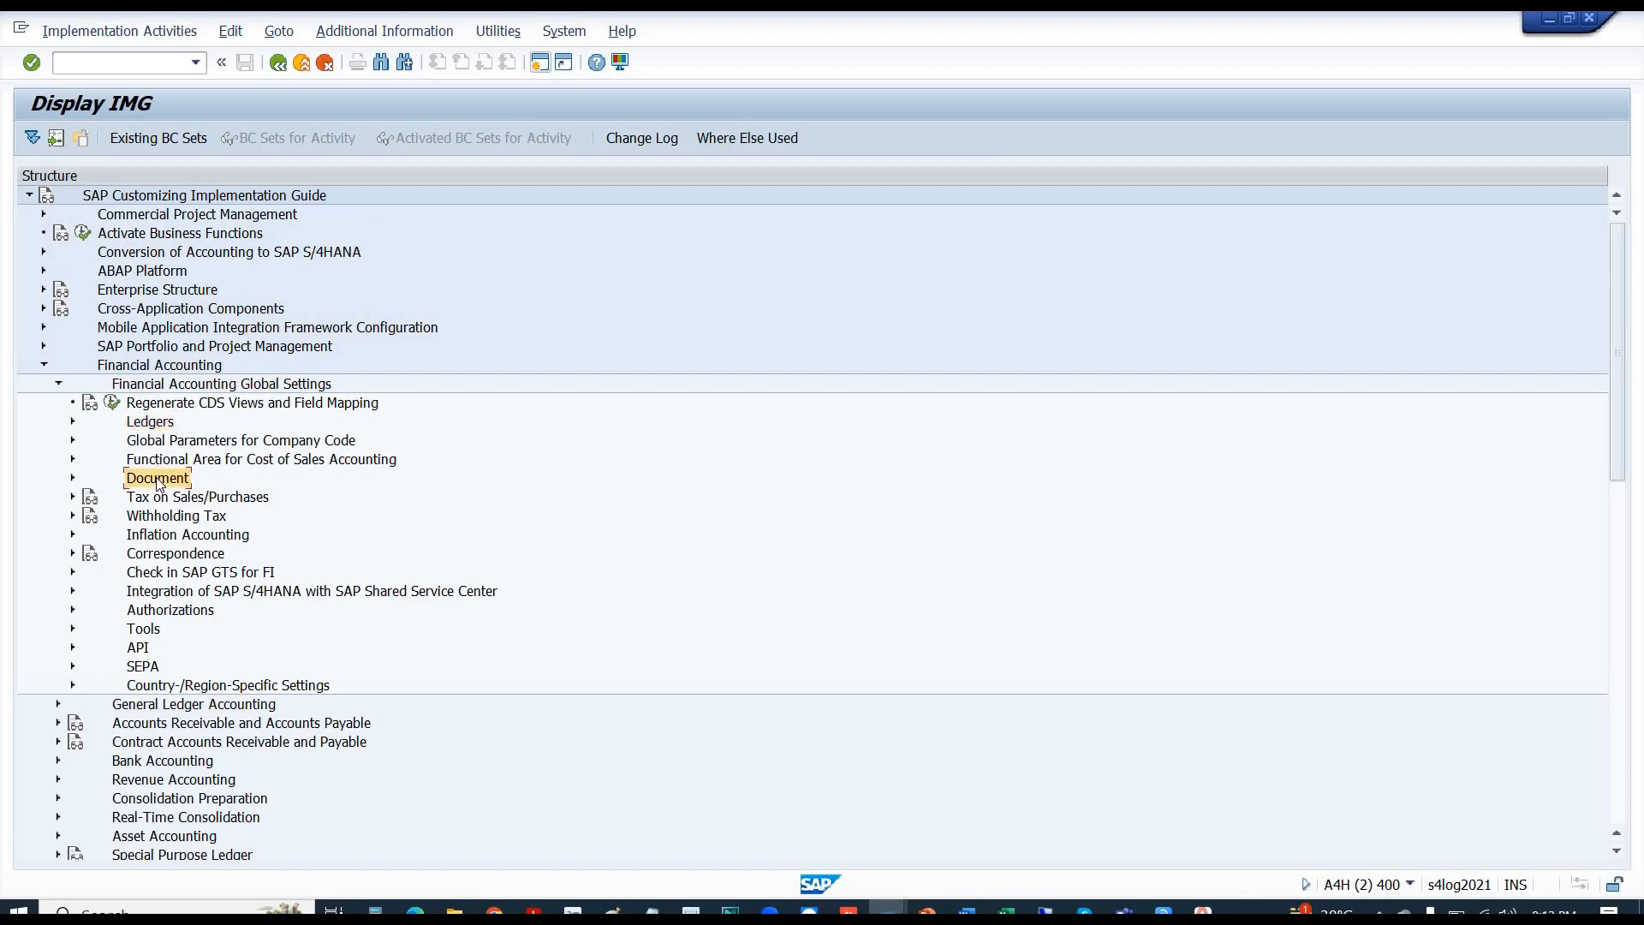
{"action": "double_click", "coordinate": [159, 482]}
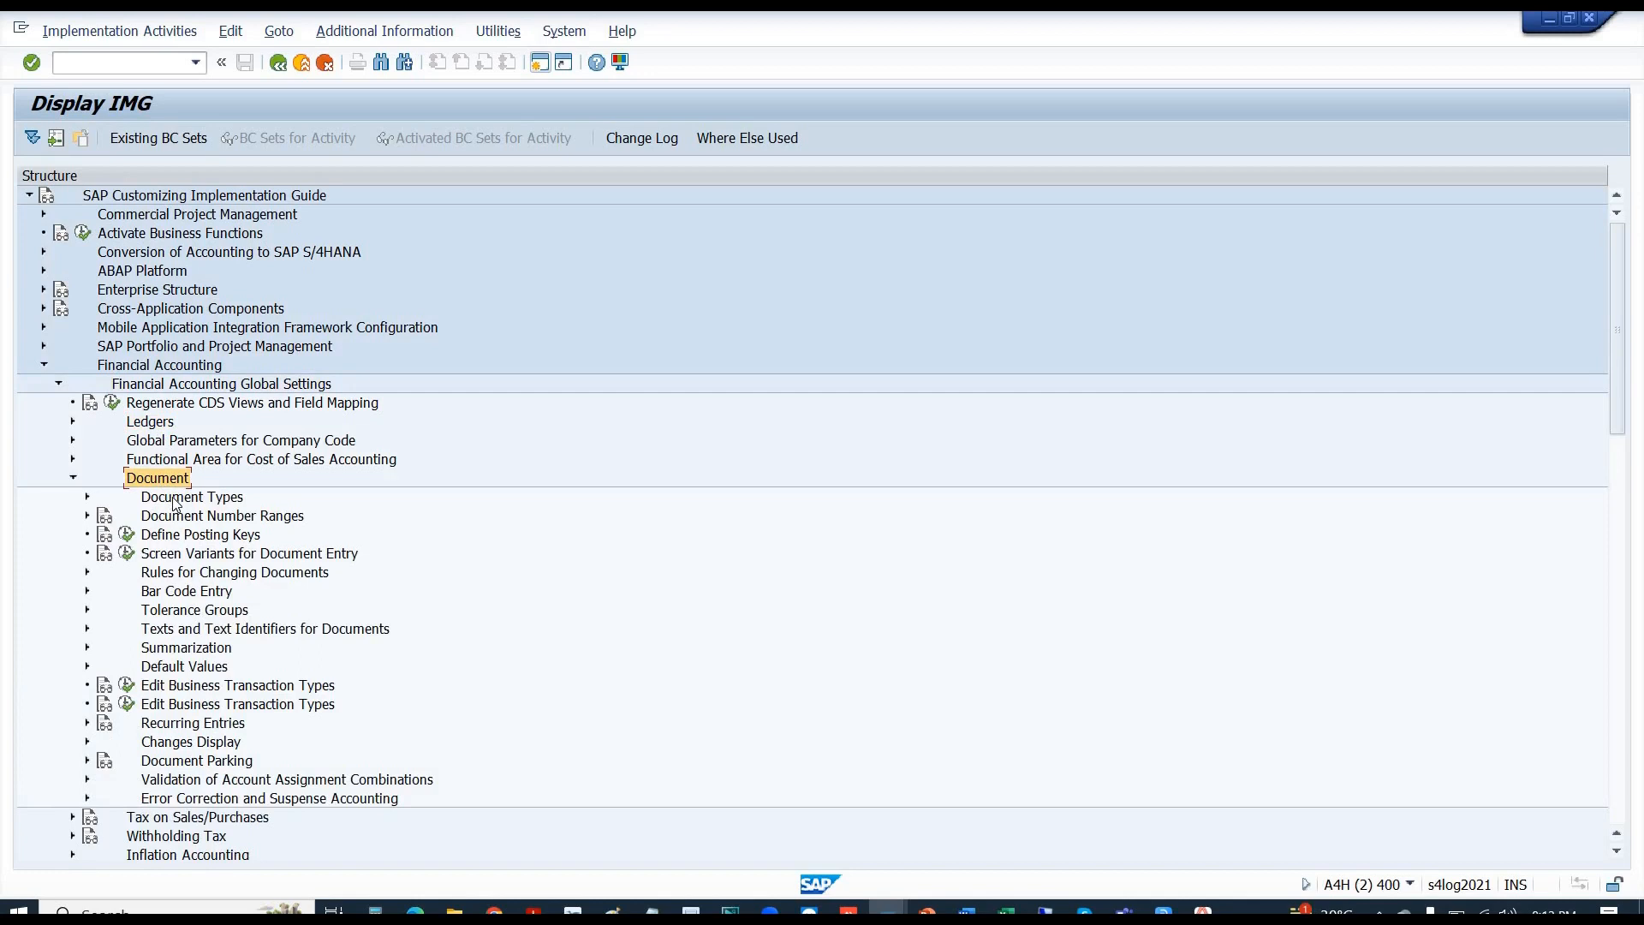
{"action": "left_click", "coordinate": [176, 499]}
{"action": "left_click", "coordinate": [177, 519]}
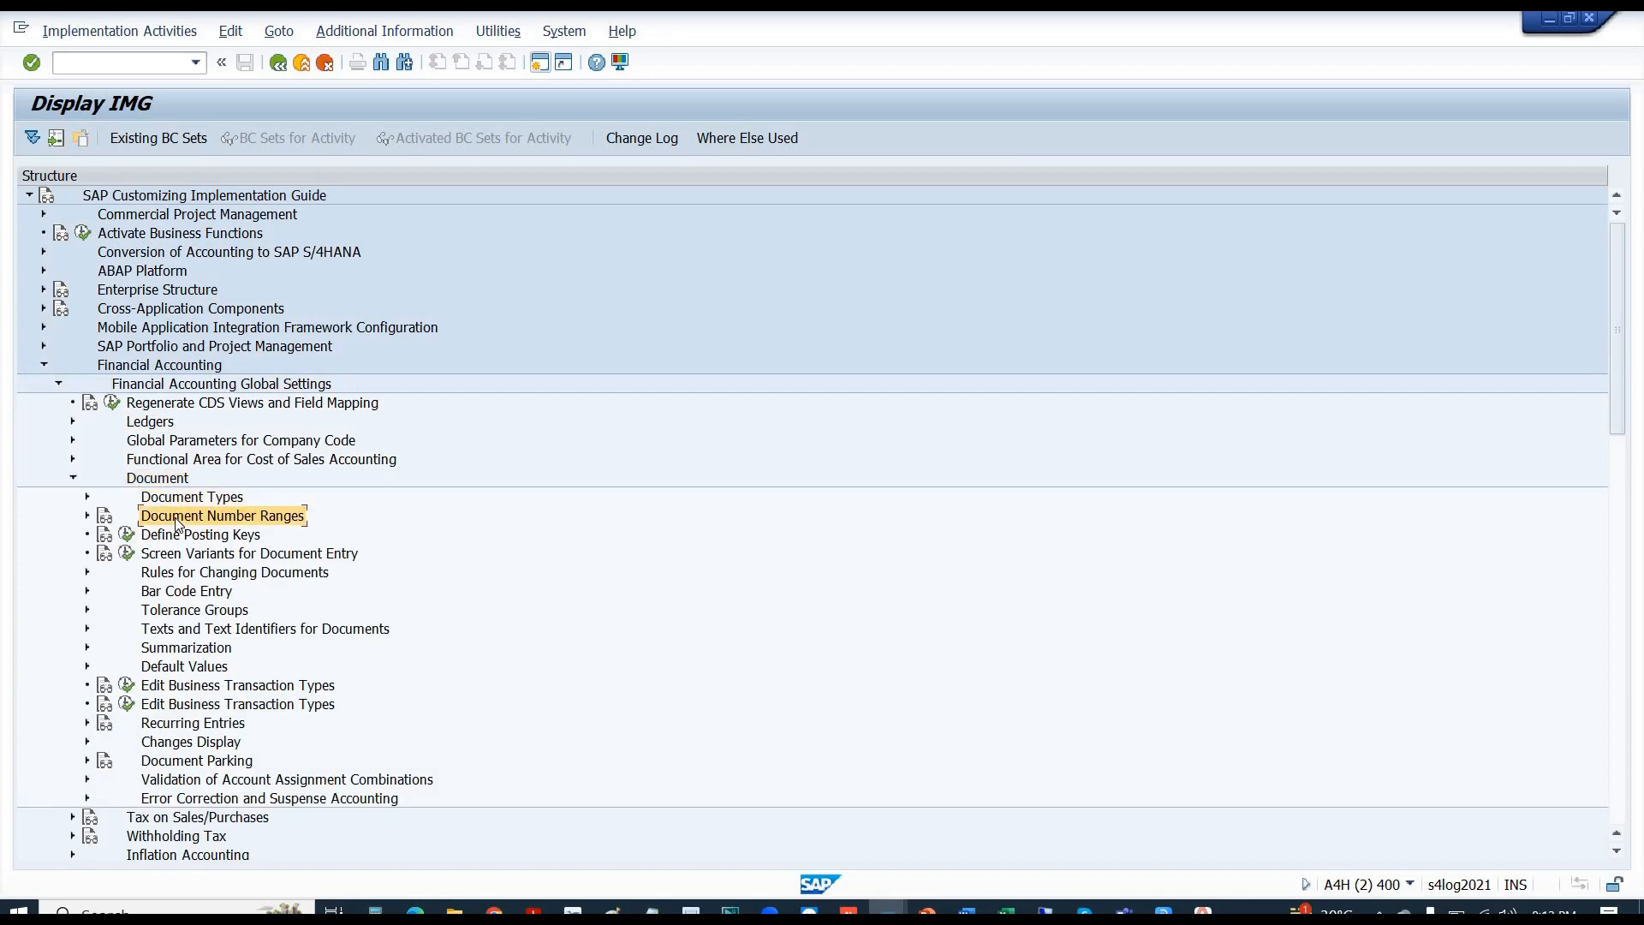
{"action": "double_click", "coordinate": [167, 502]}
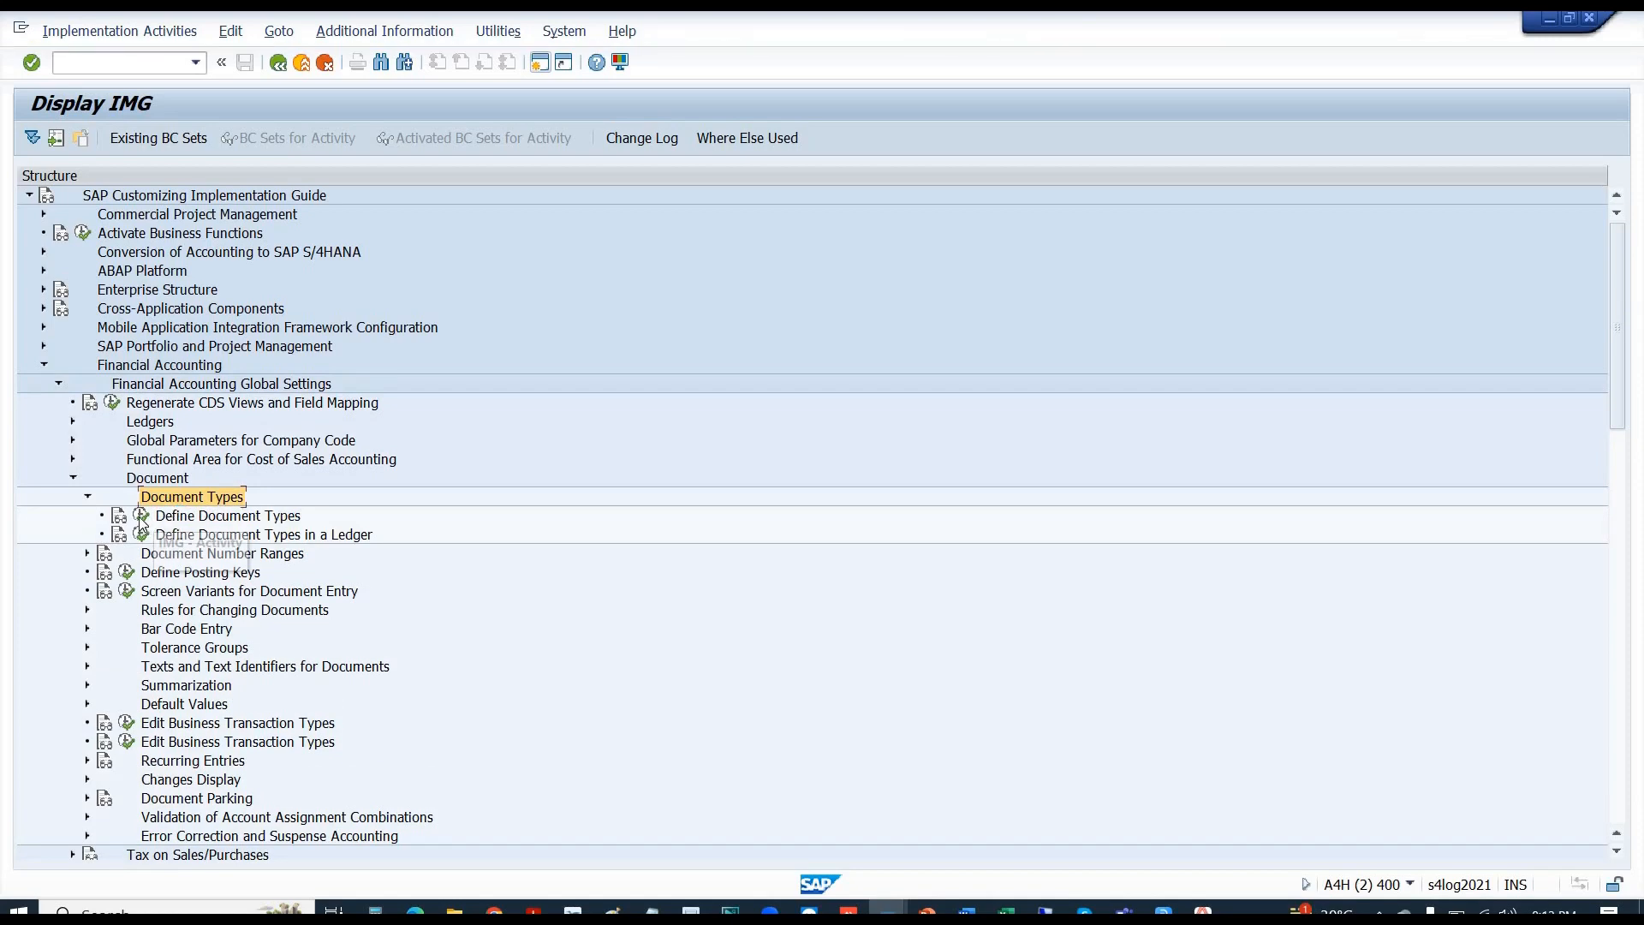
{"action": "left_click", "coordinate": [142, 516]}
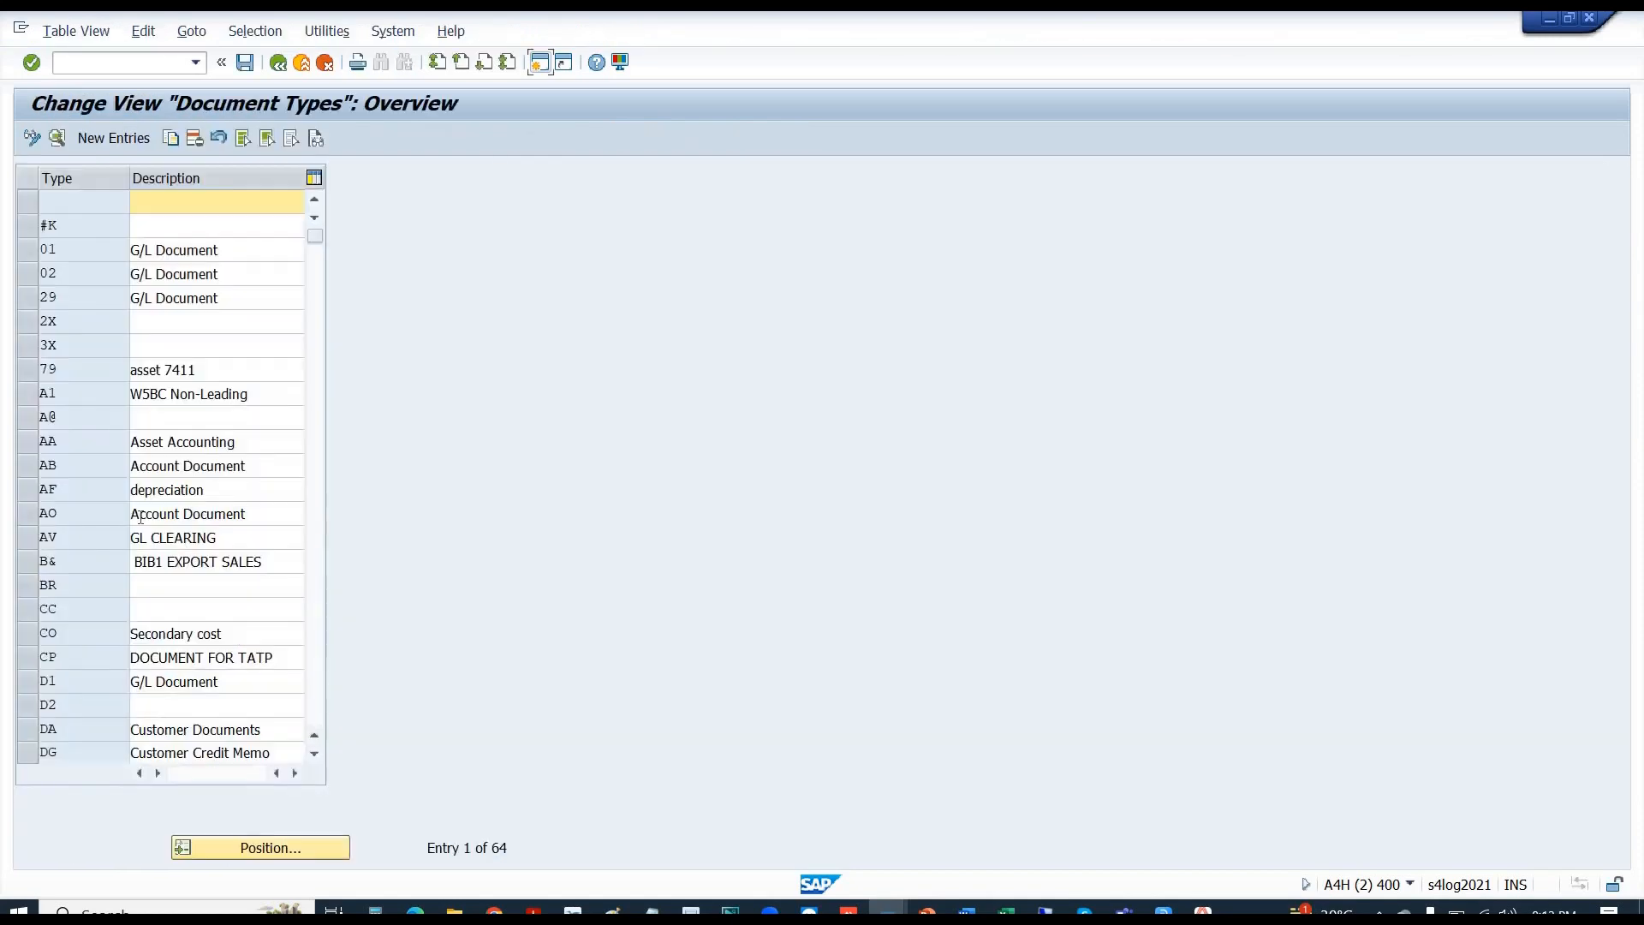
- Locate document type SA in the table and confirm it uses number range 10
{"action": "left_click", "coordinate": [242, 848]}
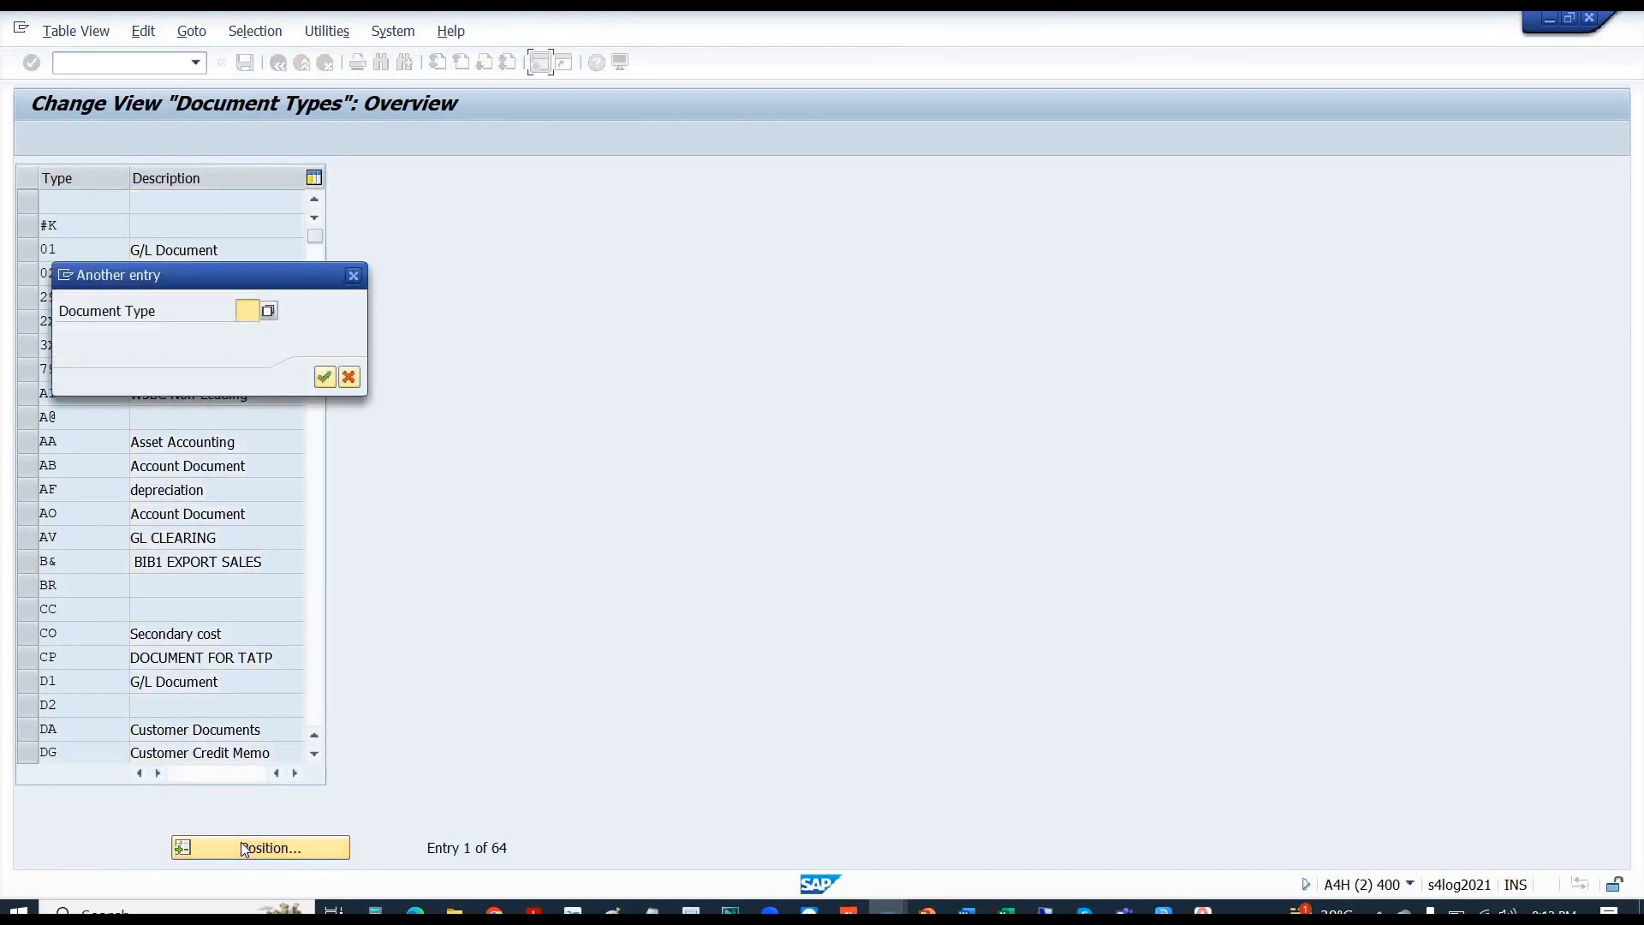
{"action": "type", "text": "sa"}
{"action": "key", "text": "Return"}
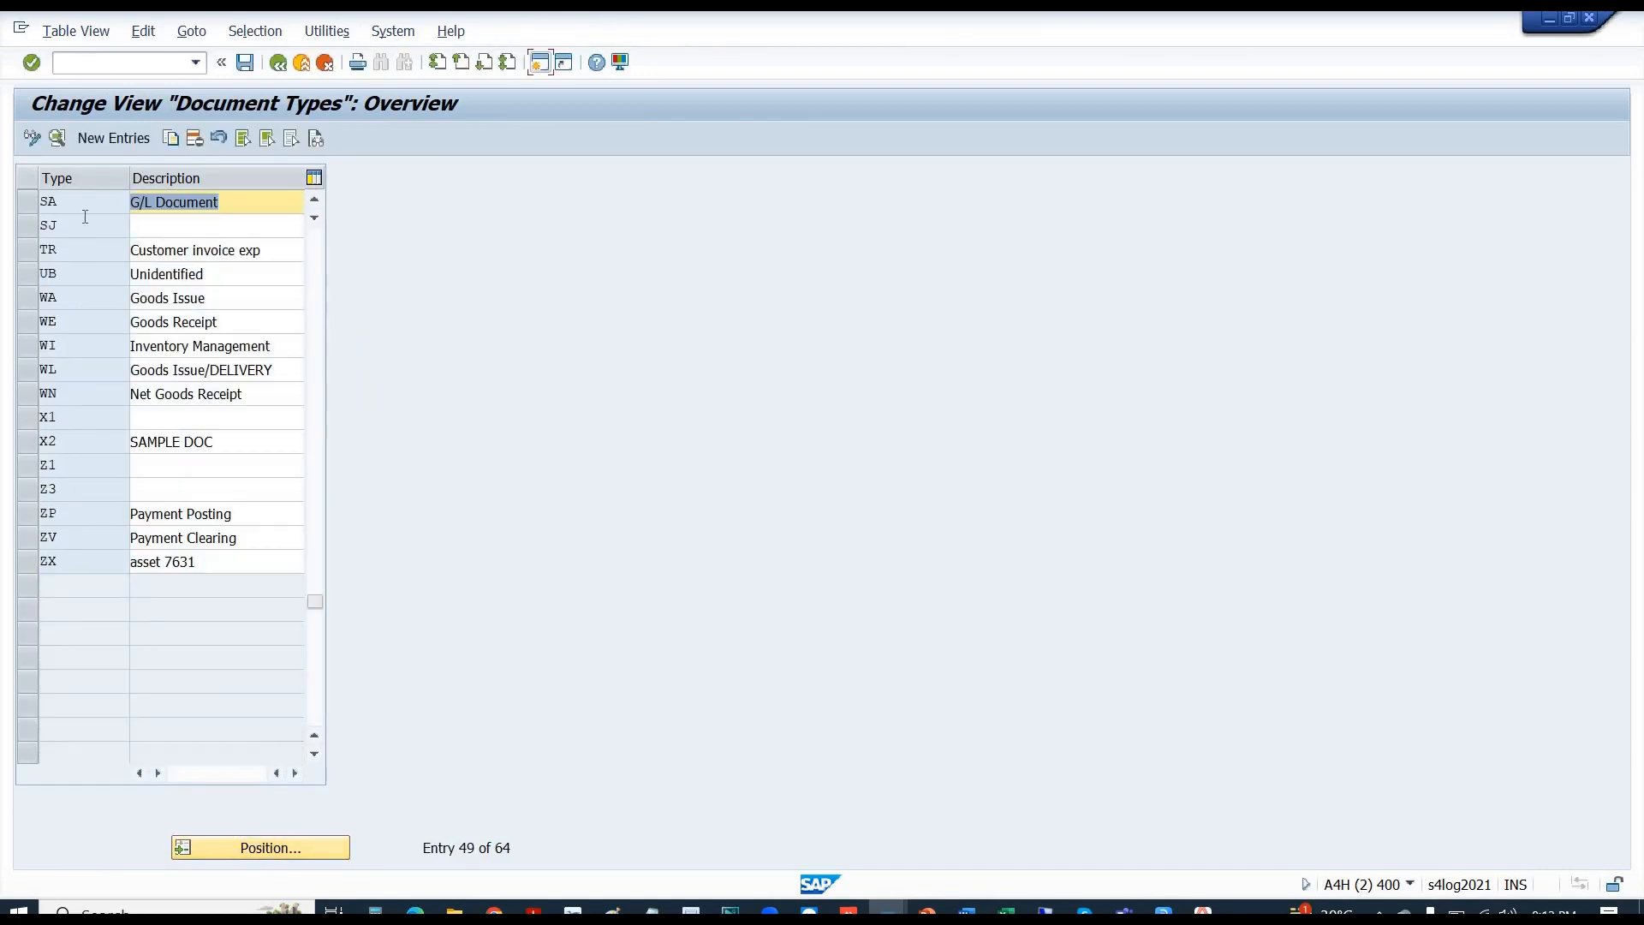
{"action": "left_click", "coordinate": [28, 203]}
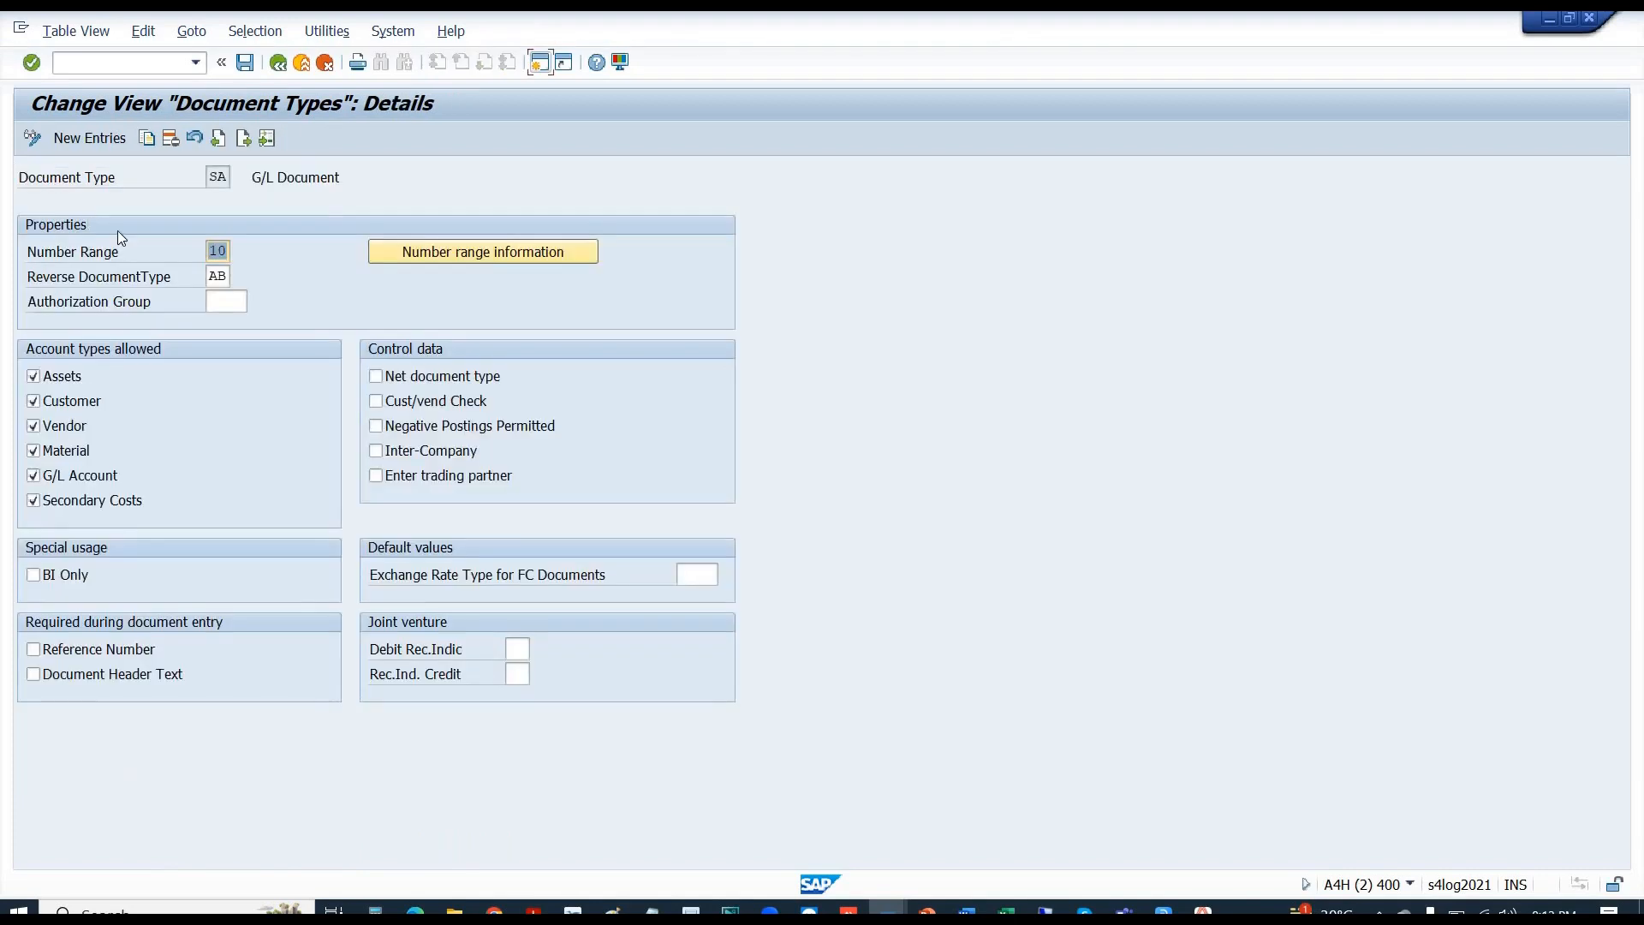
{"action": "left_click", "coordinate": [219, 250]}
{"action": "left_click_drag", "start_coordinate": [229, 250], "coordinate": [208, 250]}
- Return to the IMG tree and run Define Document Number Ranges under Document Number Ranges
{"action": "left_click", "coordinate": [295, 70]}
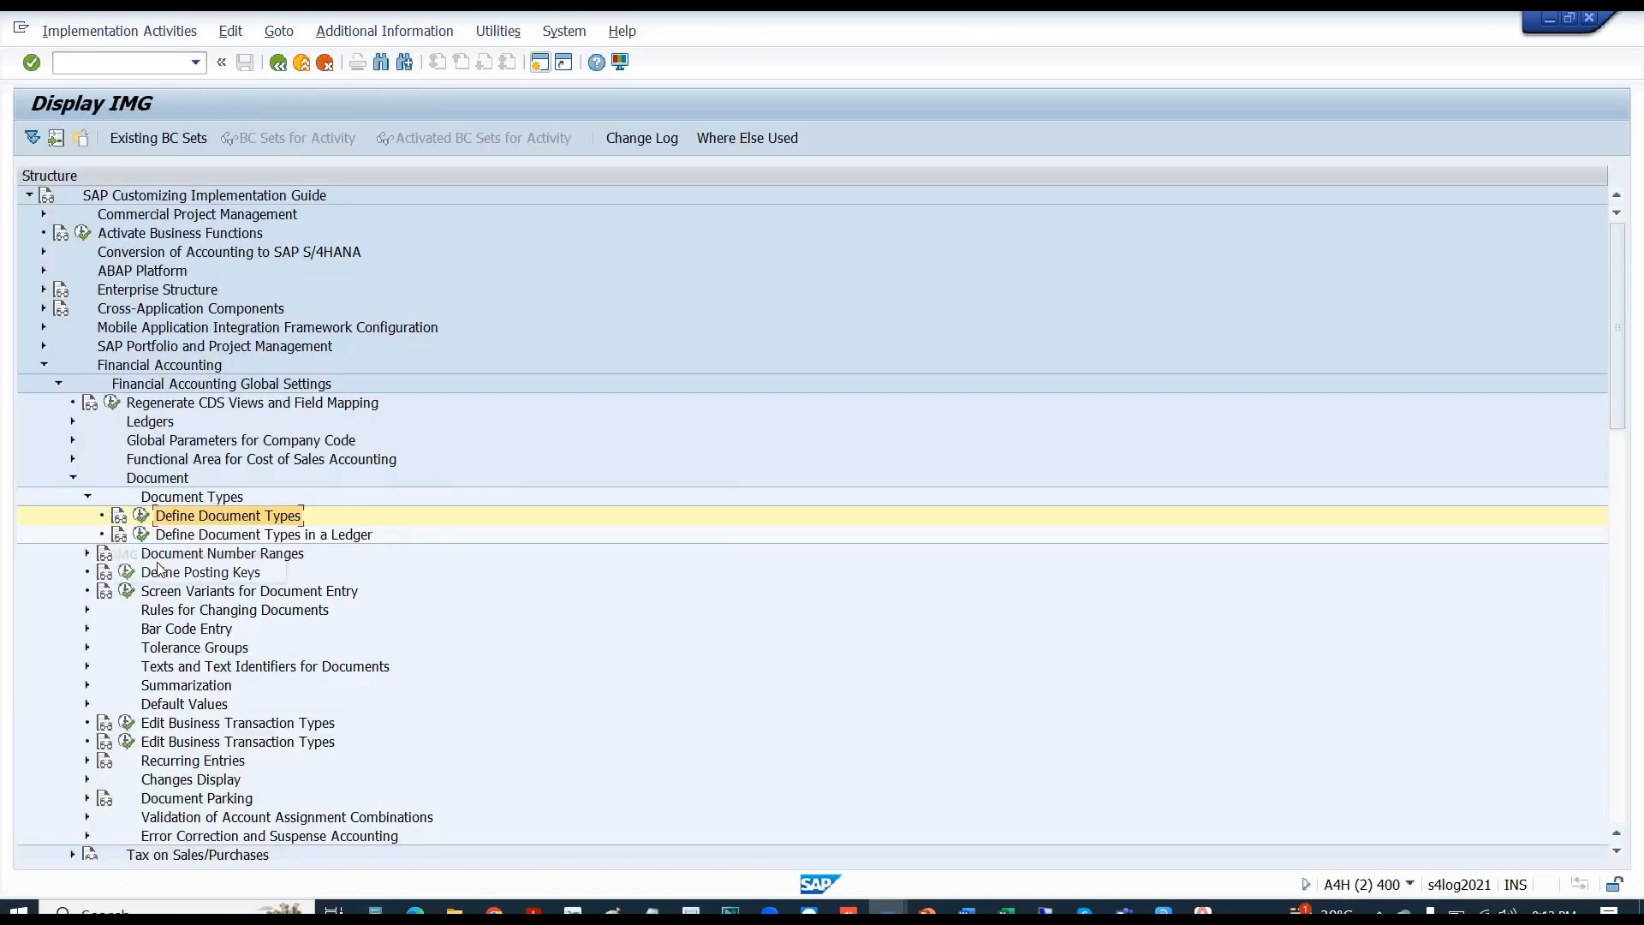
{"action": "left_click", "coordinate": [192, 555]}
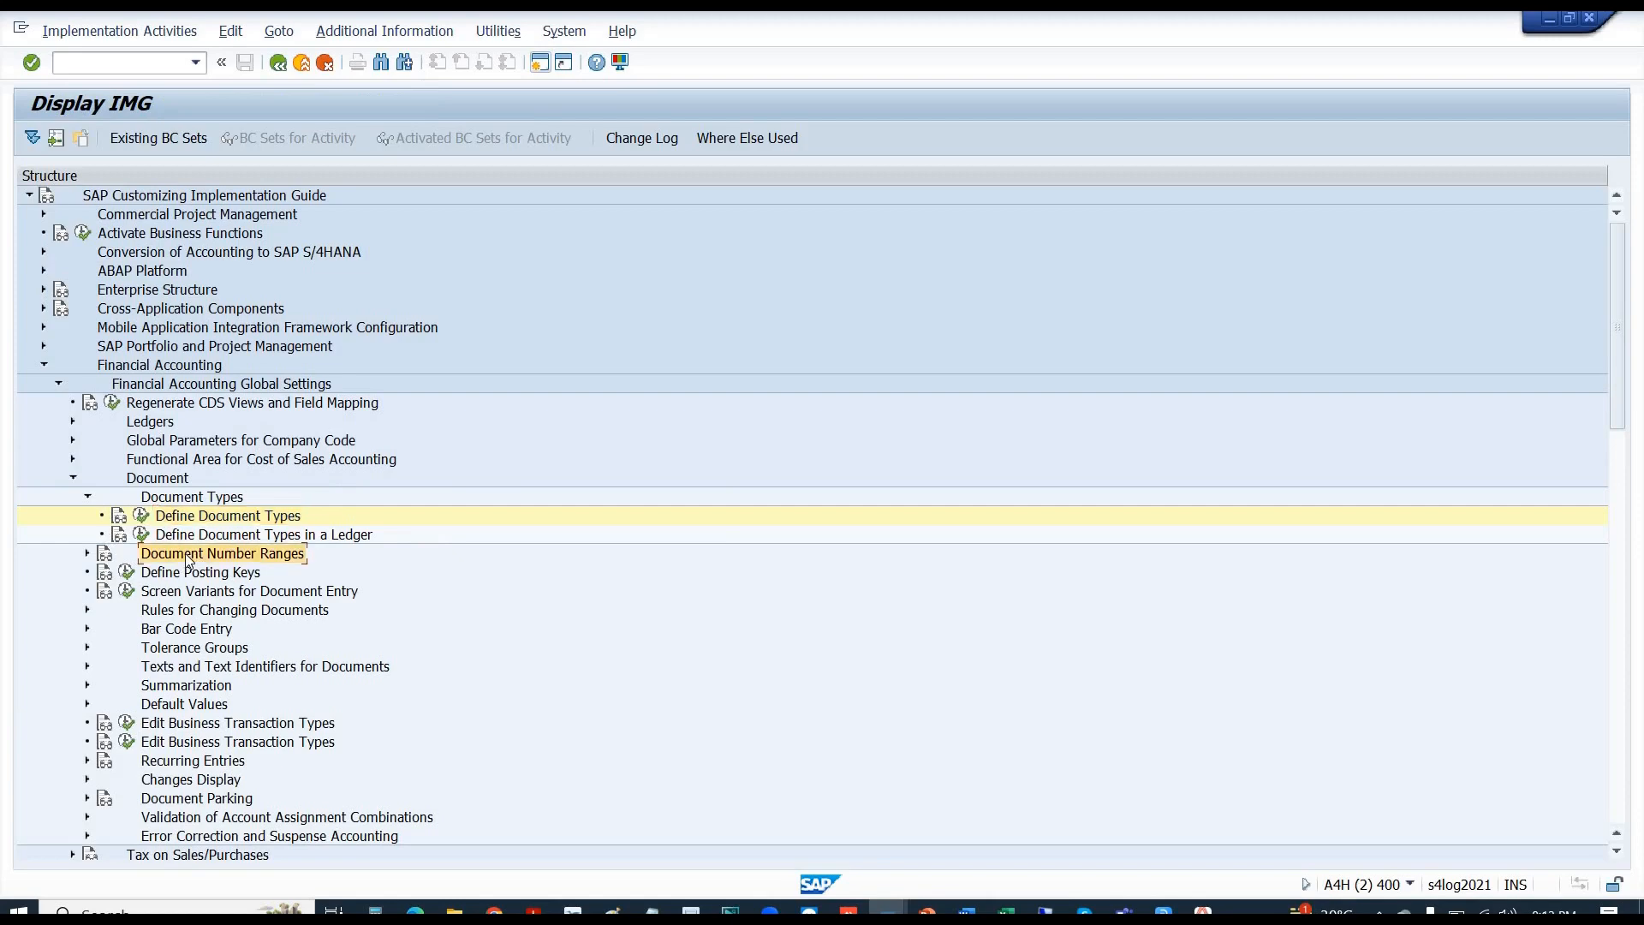
{"action": "left_click", "coordinate": [87, 554]}
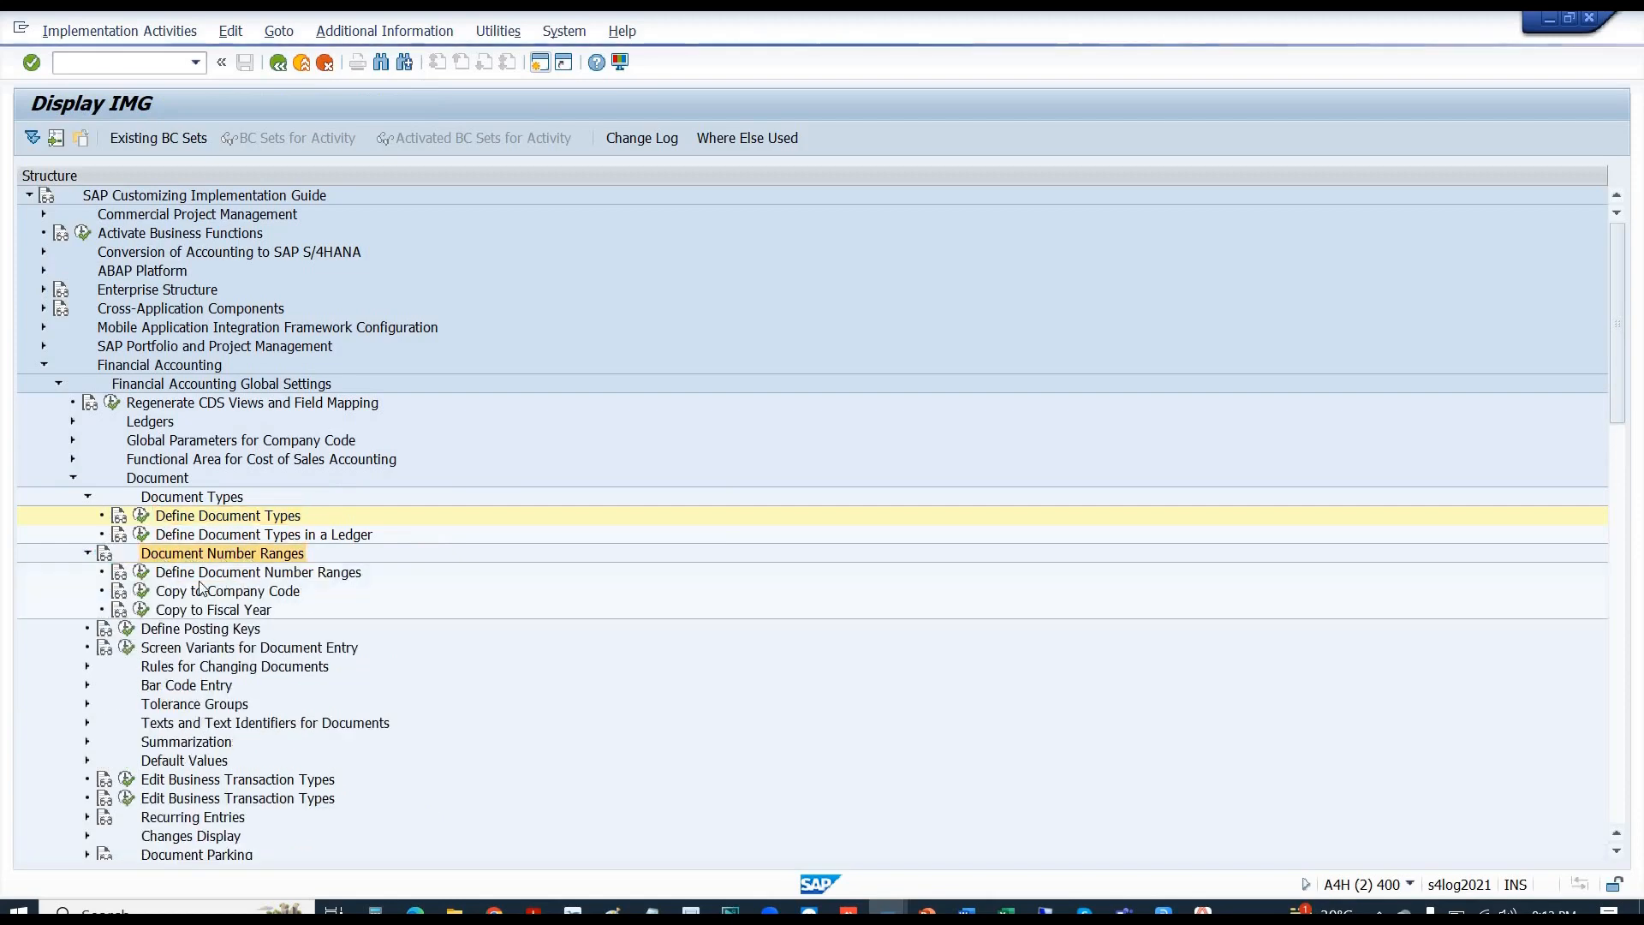
{"action": "left_click", "coordinate": [203, 580]}
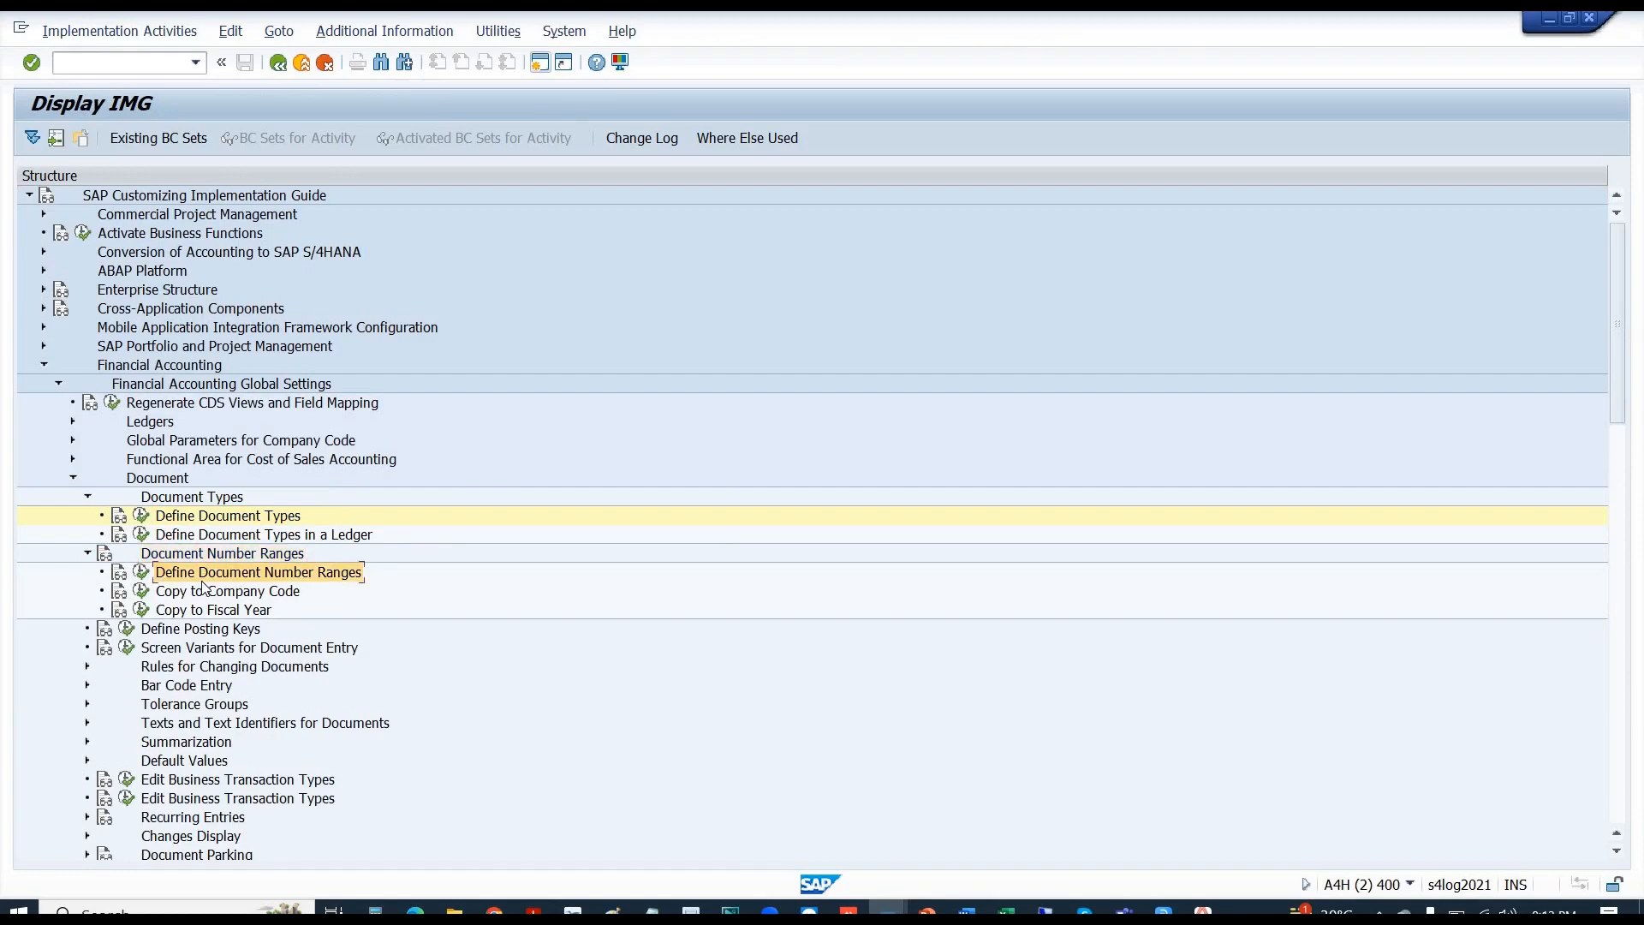
{"action": "left_click", "coordinate": [137, 572]}
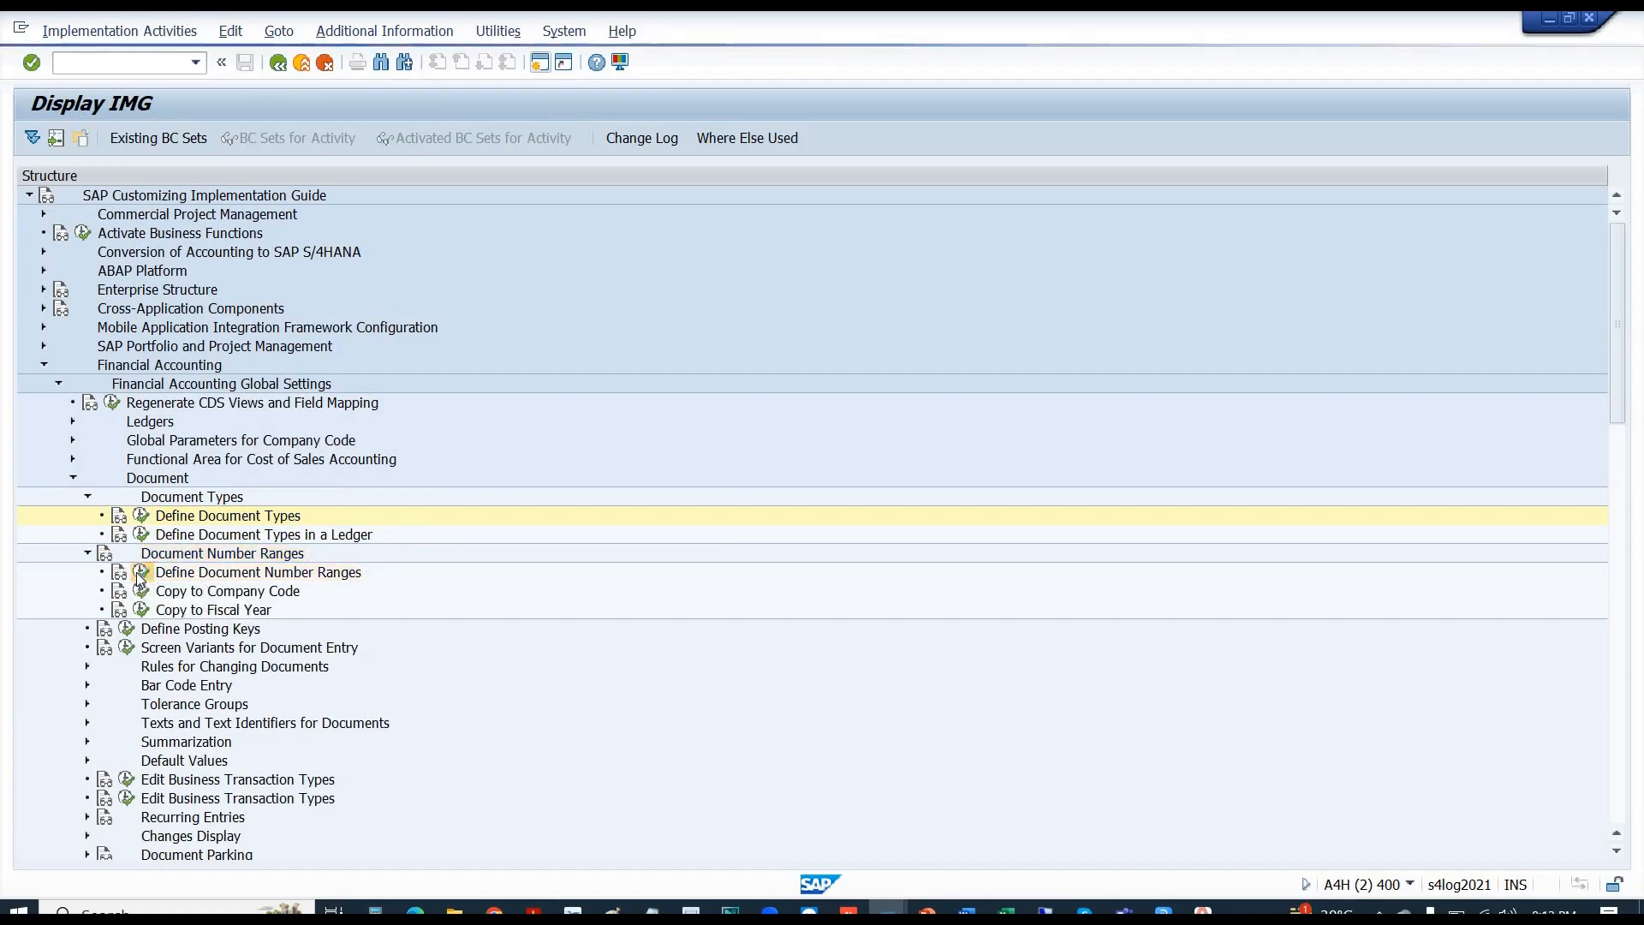
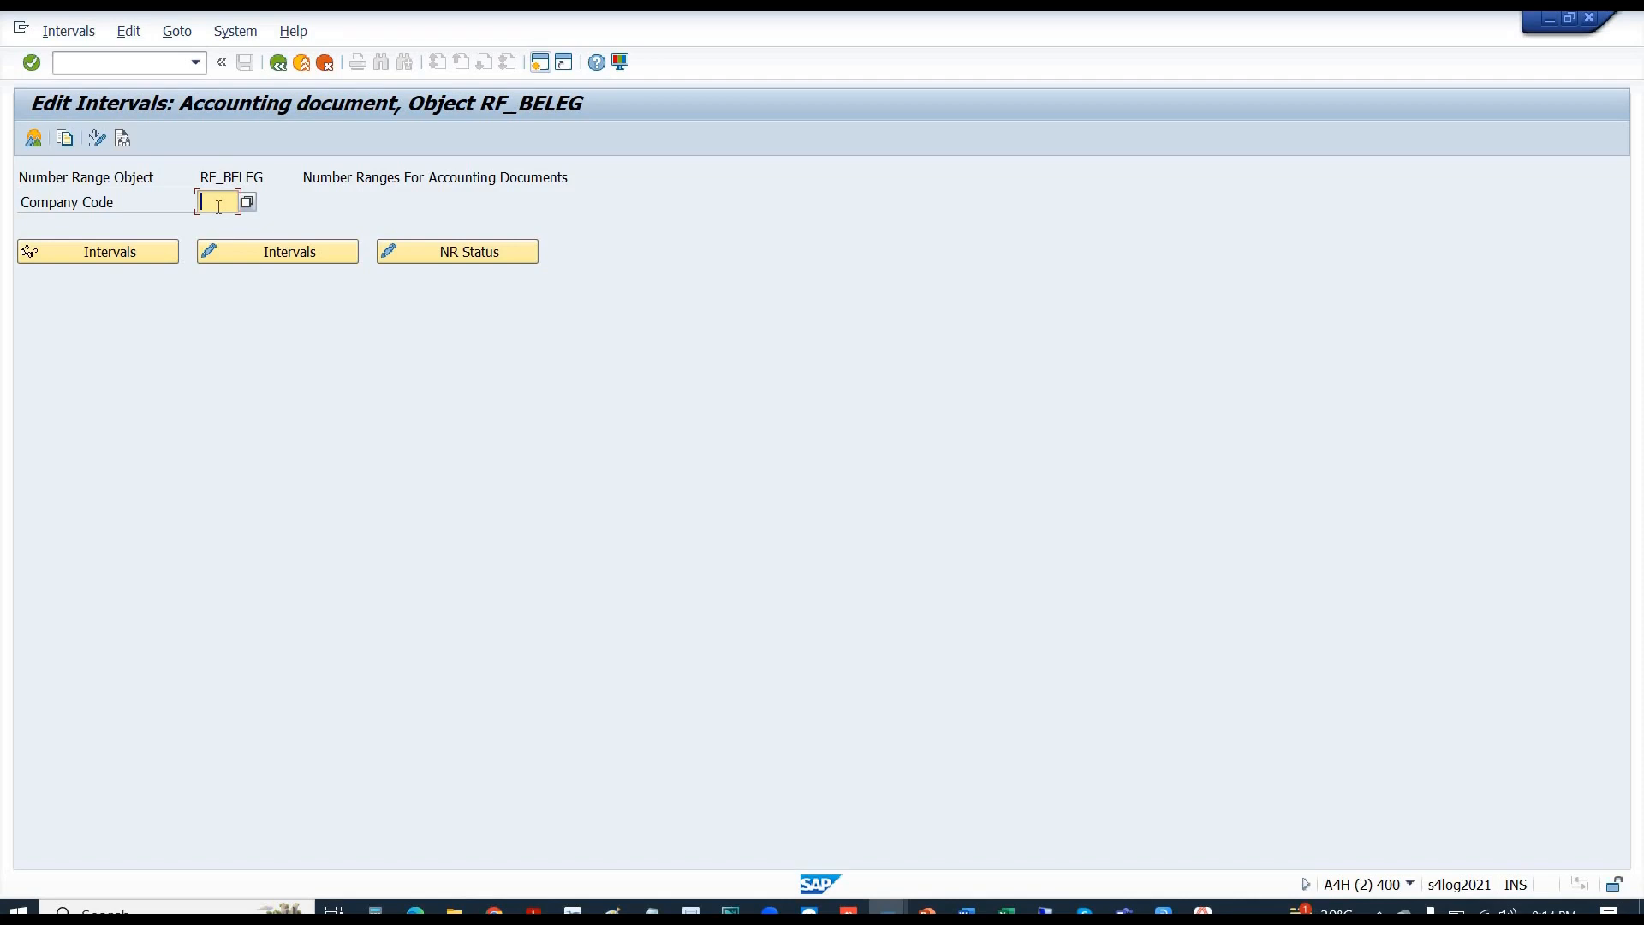
- Open the RF_BELEG intervals for subobject B110 in change mode and insert a blank line above interval 00
{"action": "type", "text": "b110"}
{"action": "left_click", "coordinate": [287, 258]}
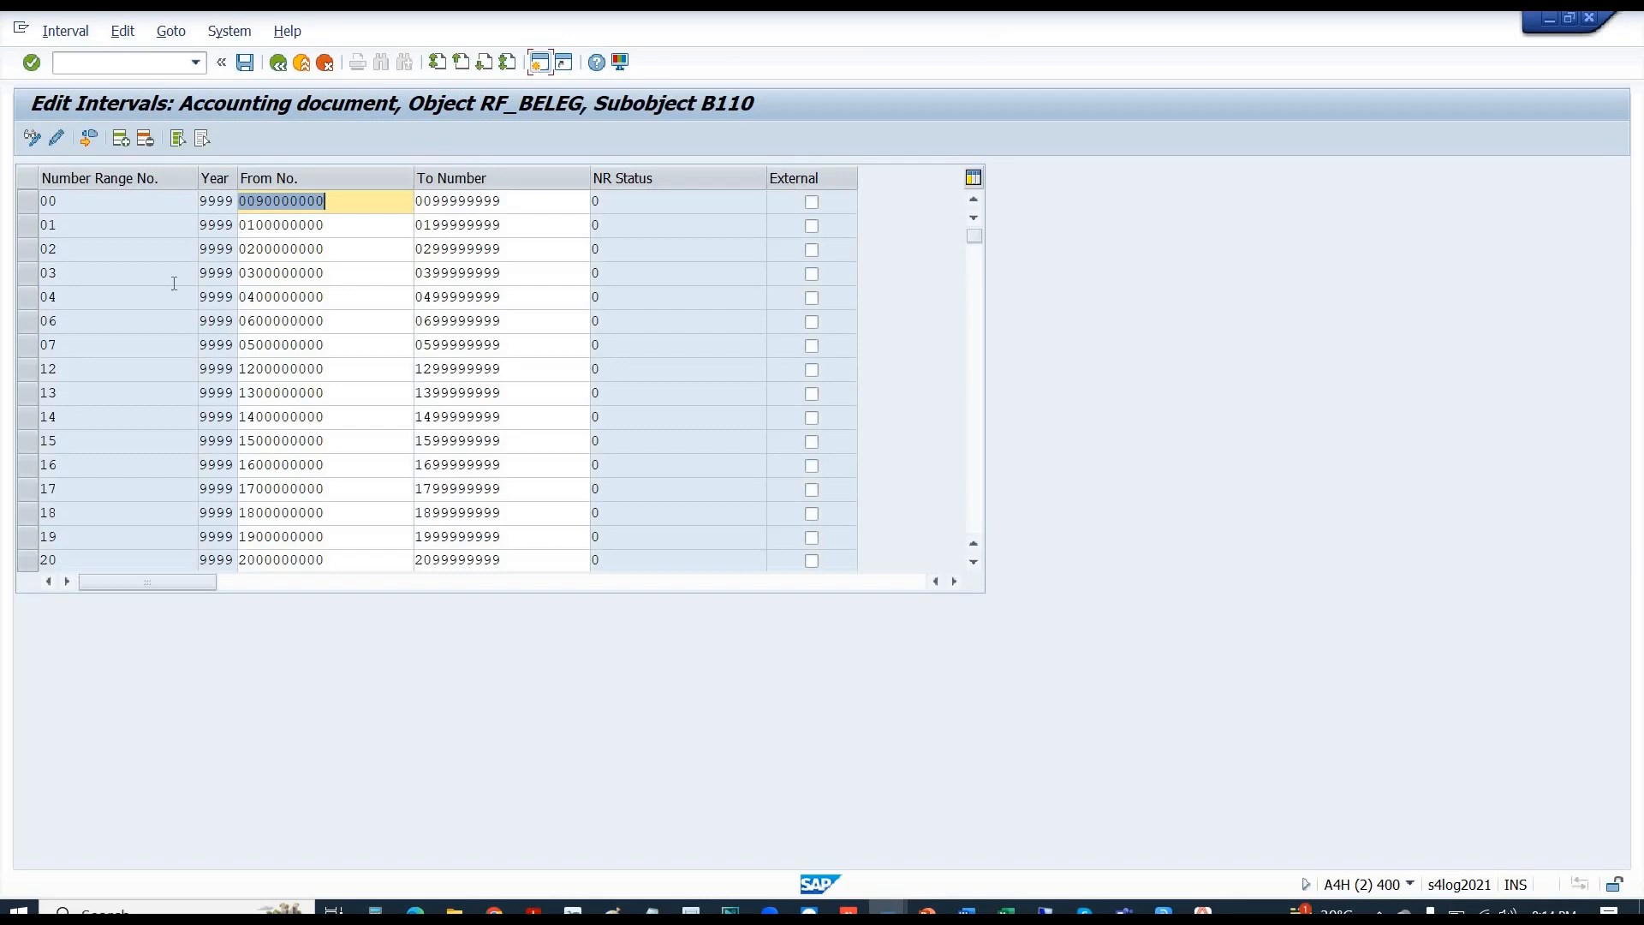
{"action": "double_click", "coordinate": [65, 203]}
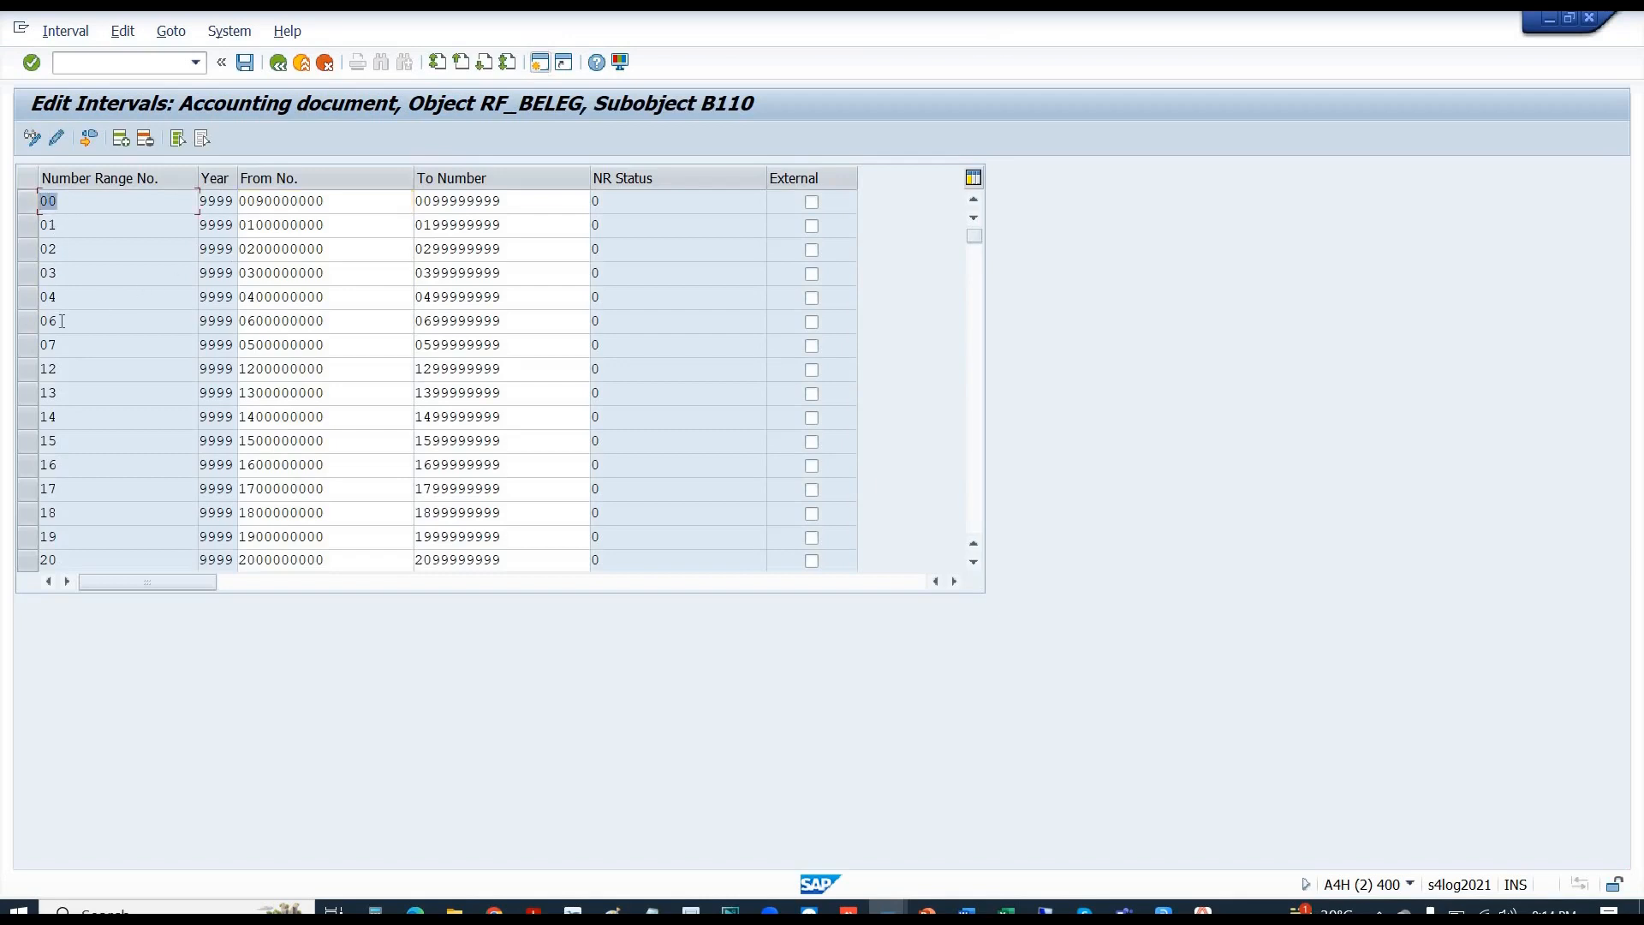
{"action": "left_click_drag", "start_coordinate": [67, 347], "coordinate": [3, 368]}
{"action": "left_click", "coordinate": [108, 196]}
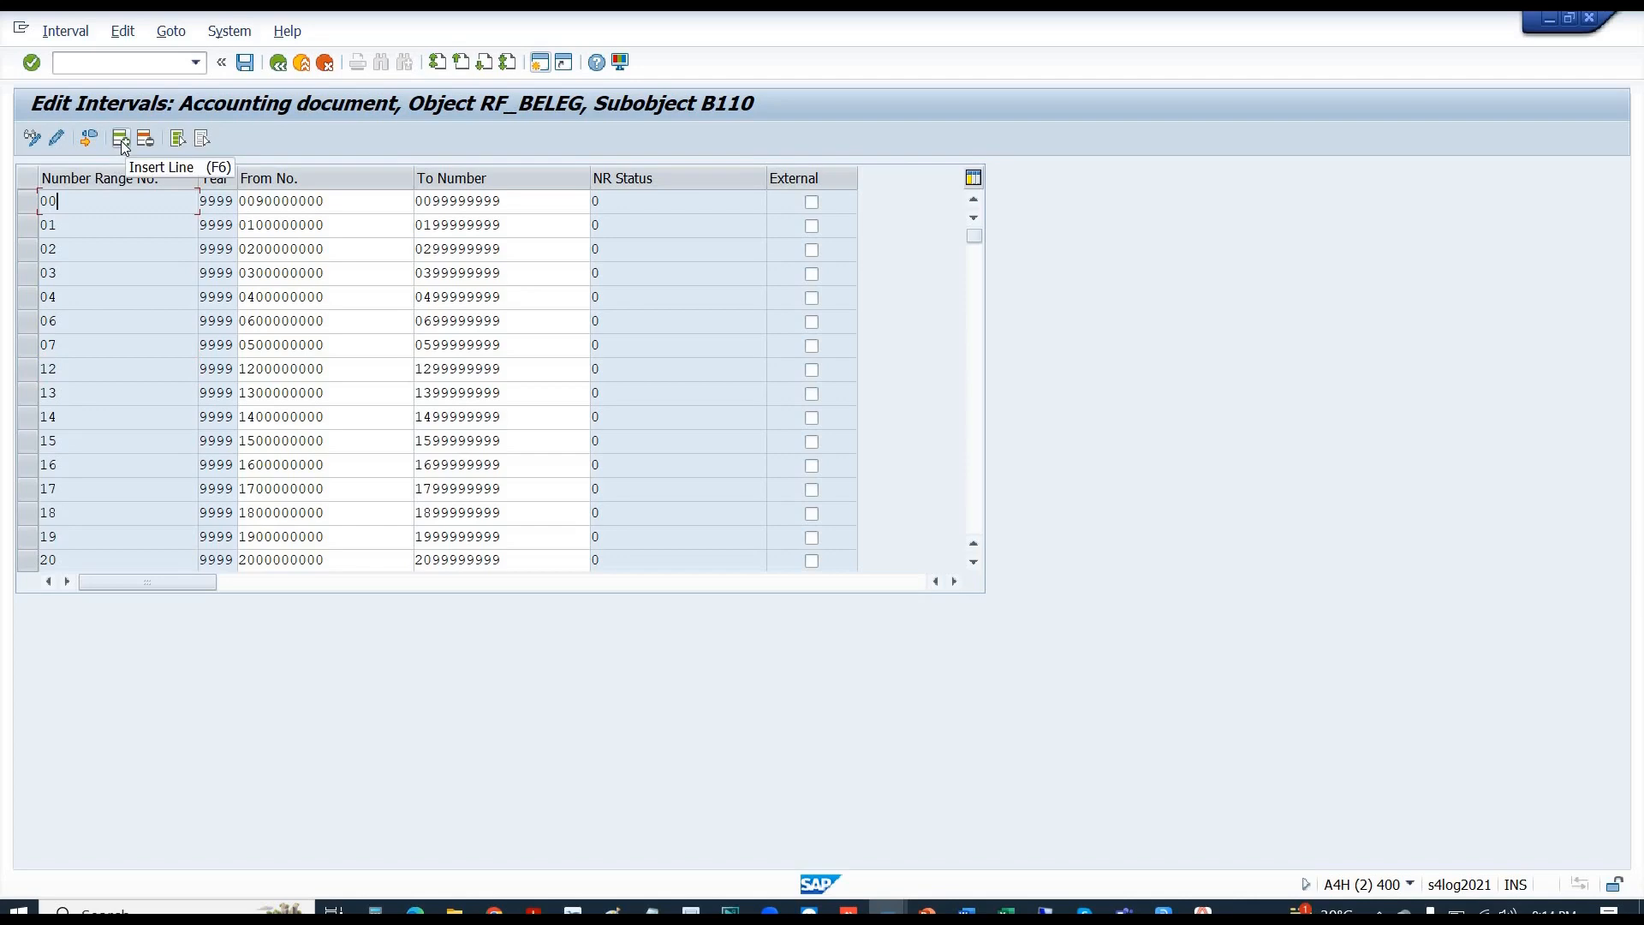
{"action": "left_click", "coordinate": [122, 146]}
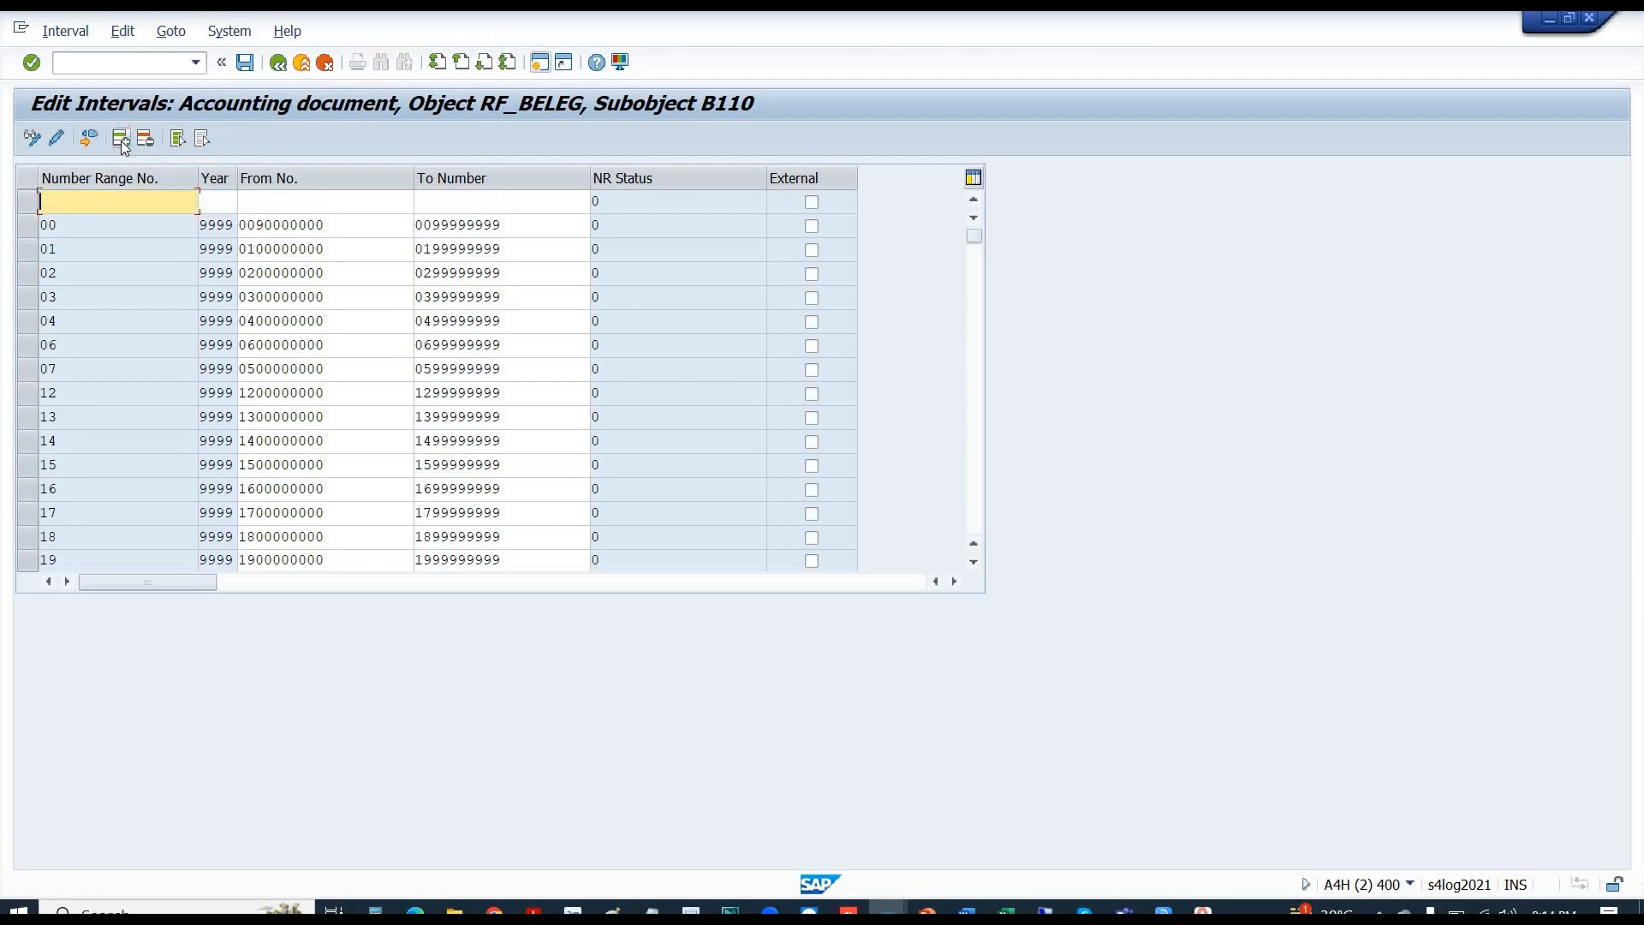
- Enter number range 10 with year 9999 in the new top interval row
{"action": "type", "text": "10"}
{"action": "key", "text": "Tab"}
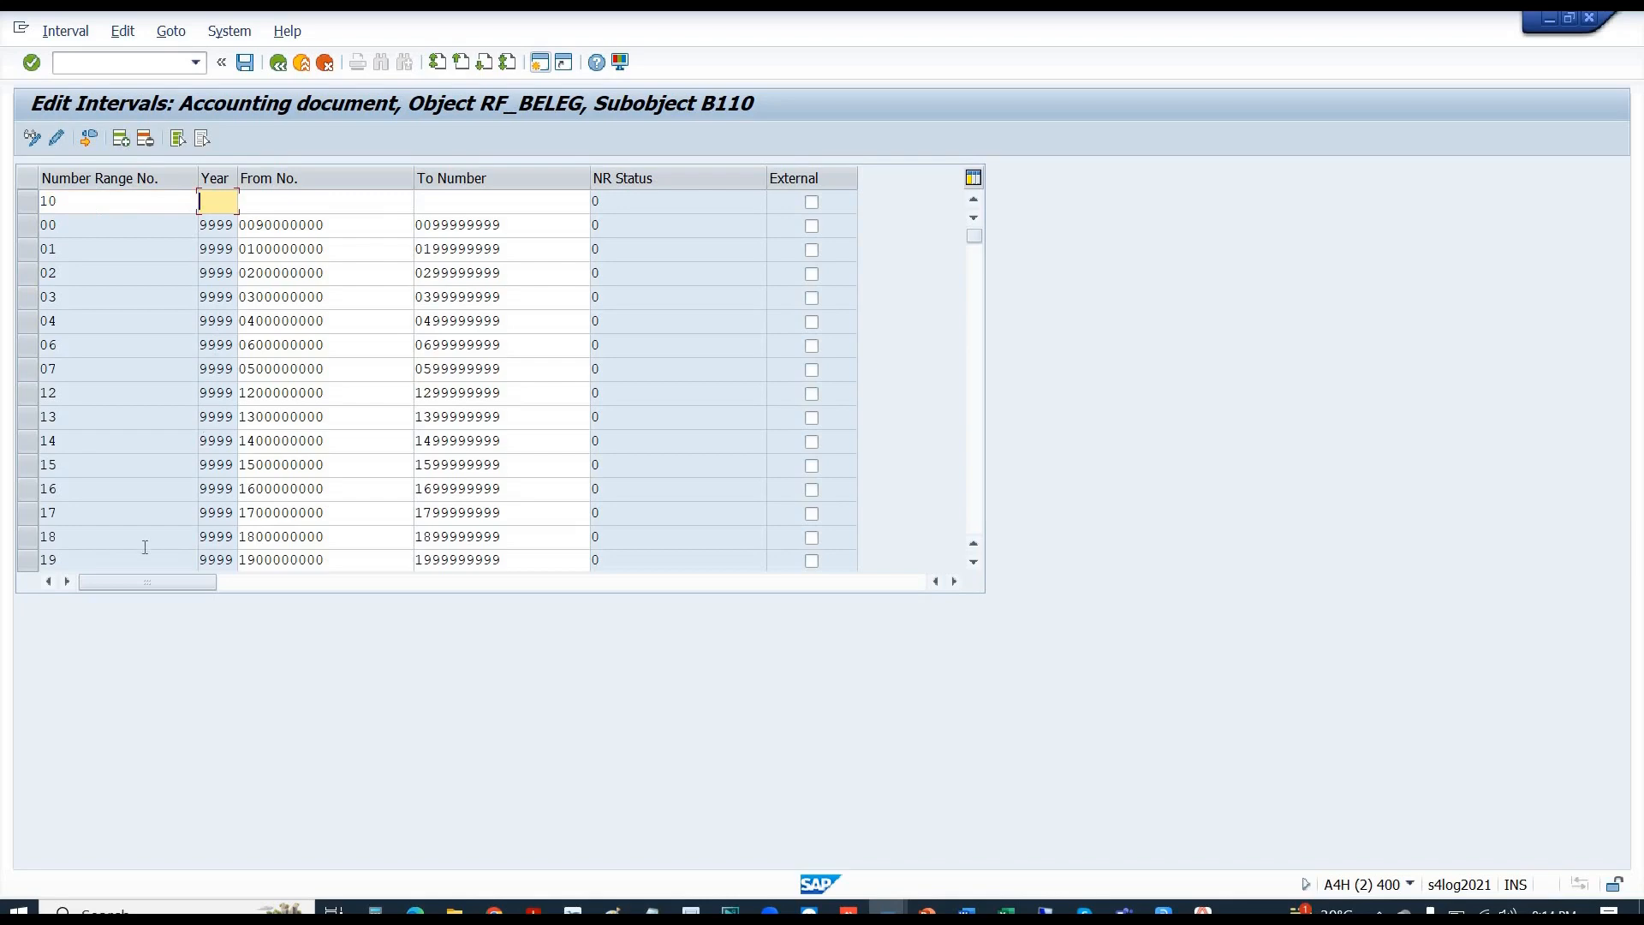
{"action": "type", "text": "9999"}
{"action": "key", "text": "alt+Tab"}
{"action": "key", "text": "alt+Tab"}
{"action": "key", "text": "alt+Tab"}
{"action": "key", "text": "alt+Tab"}
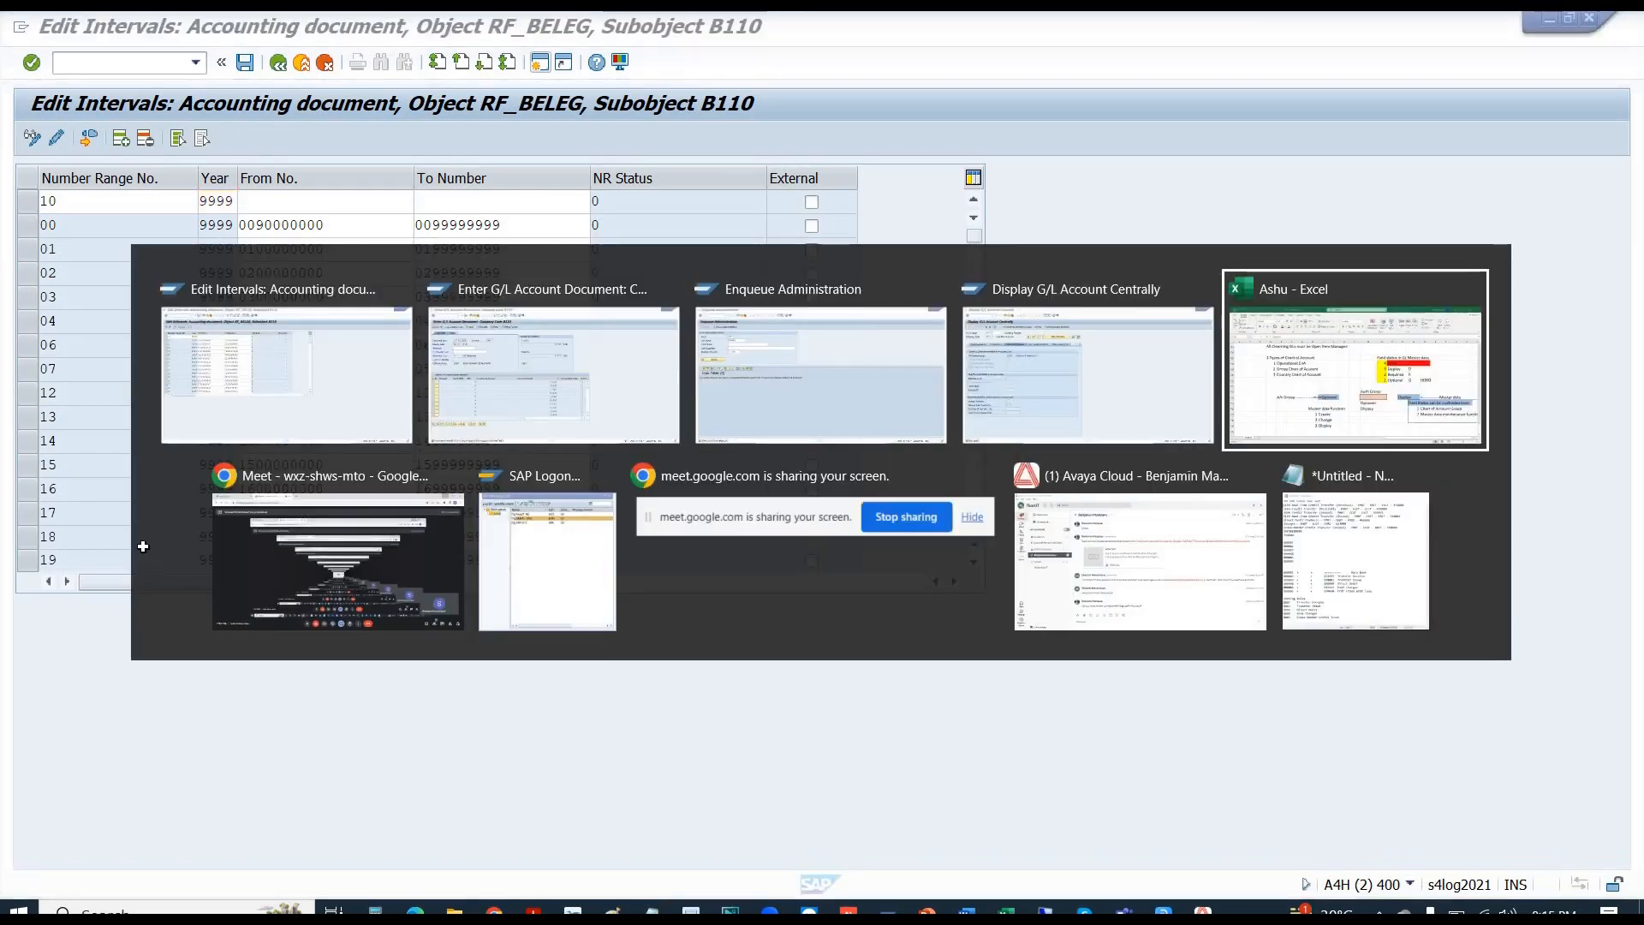
- Write the header 'F. Year' in D142 with 9999 beneath it in D143
{"action": "scroll", "coordinate": [178, 692], "scroll_direction": "down", "scroll_amount": 3}
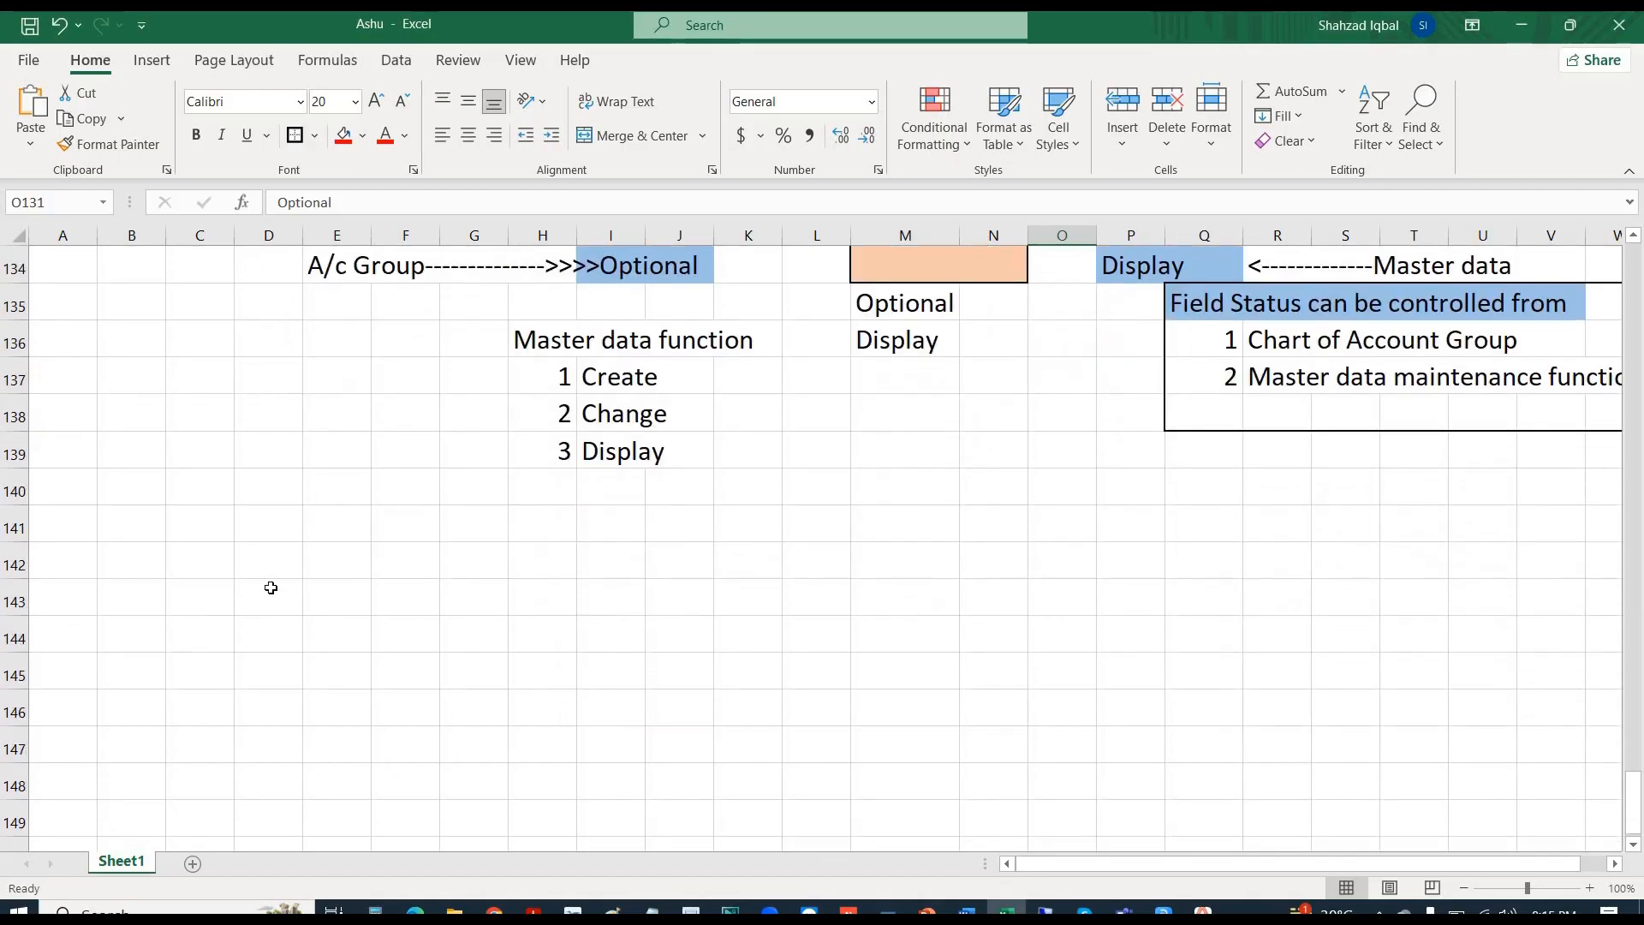
{"action": "left_click", "coordinate": [278, 568]}
{"action": "type", "text": "Fis"}
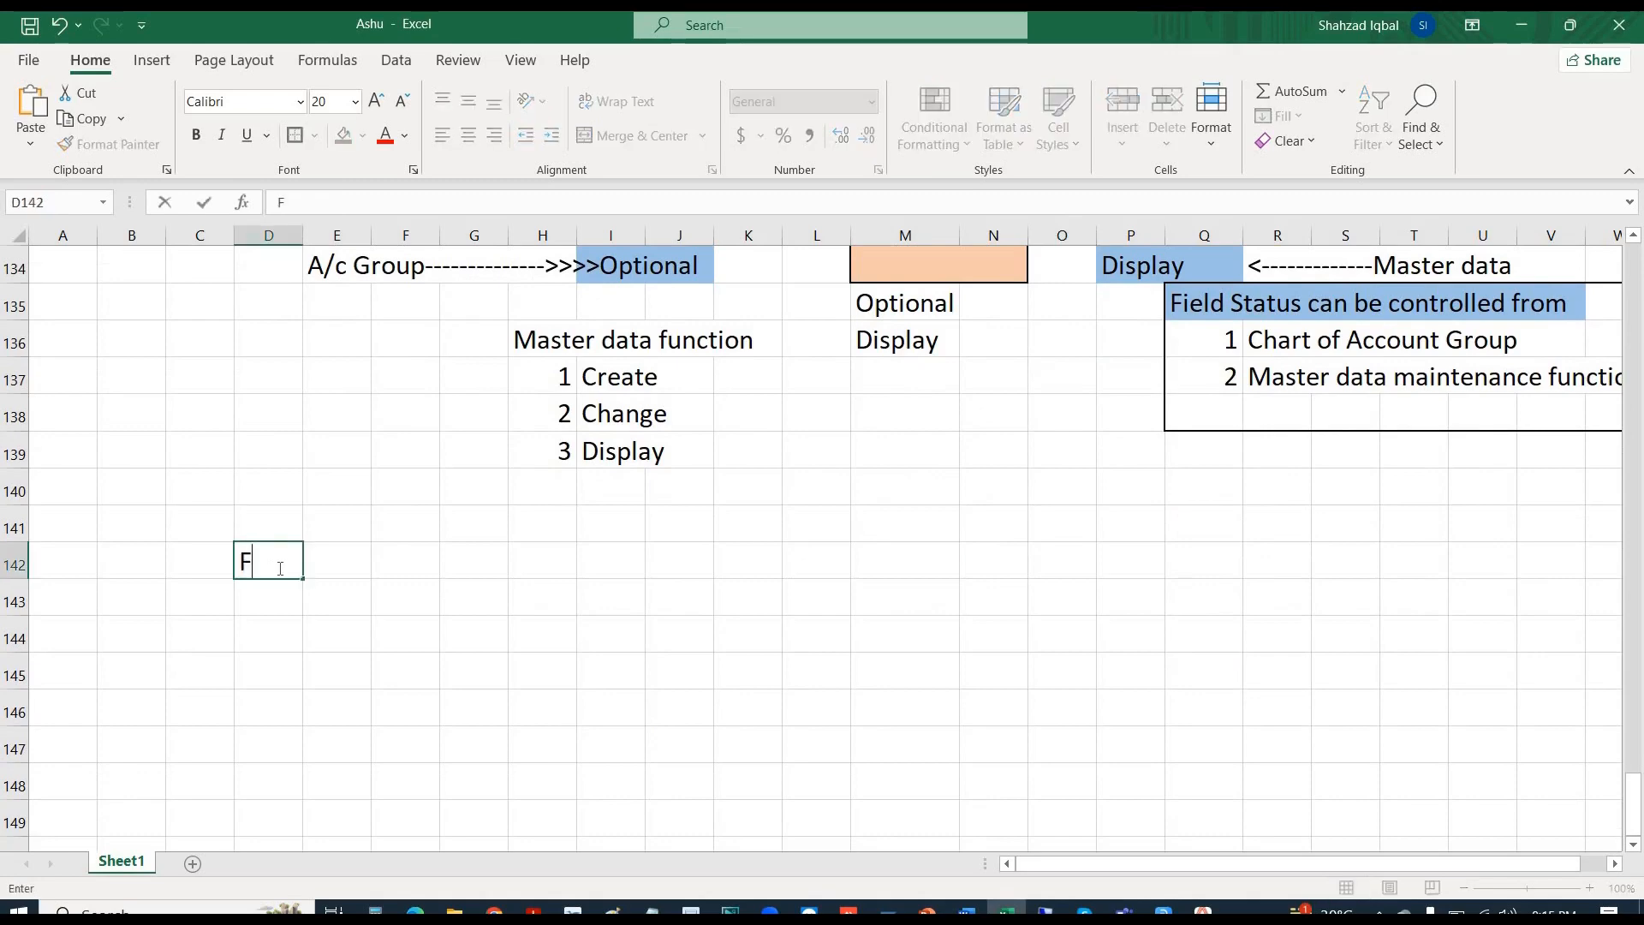
{"action": "key", "text": "BackSpace"}
{"action": "key", "text": "BackSpace"}
{"action": "type", "text": ". Year"}
{"action": "key", "text": "Return"}
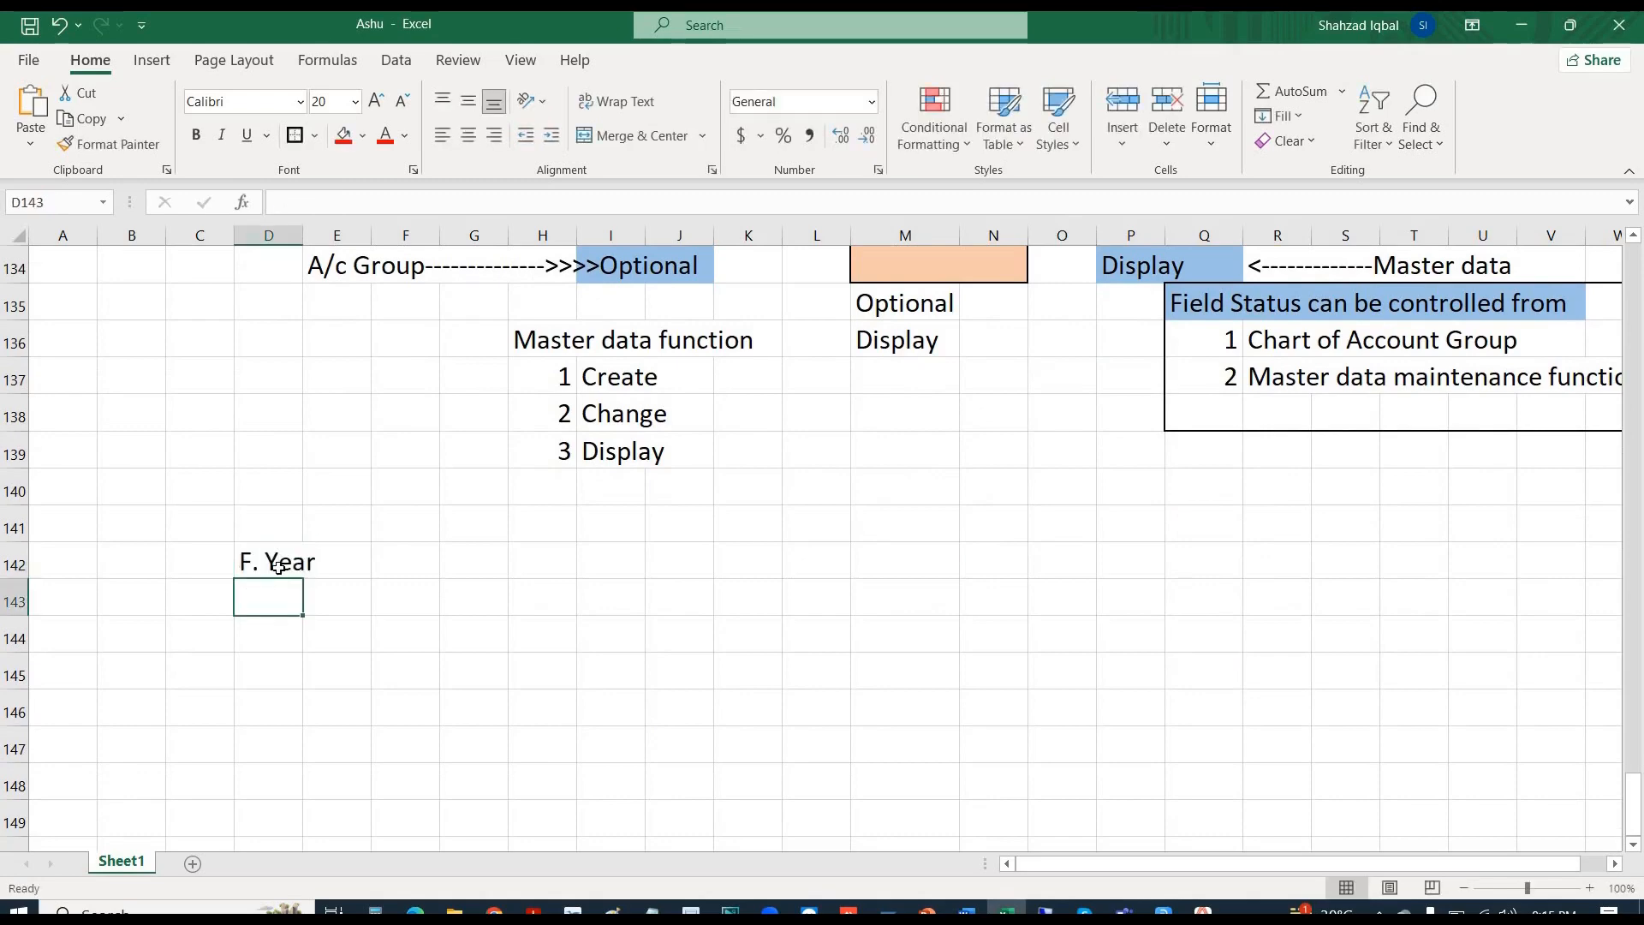
{"action": "type", "text": "9999"}
{"action": "key", "text": "Tab"}
{"action": "key", "text": "Tab"}
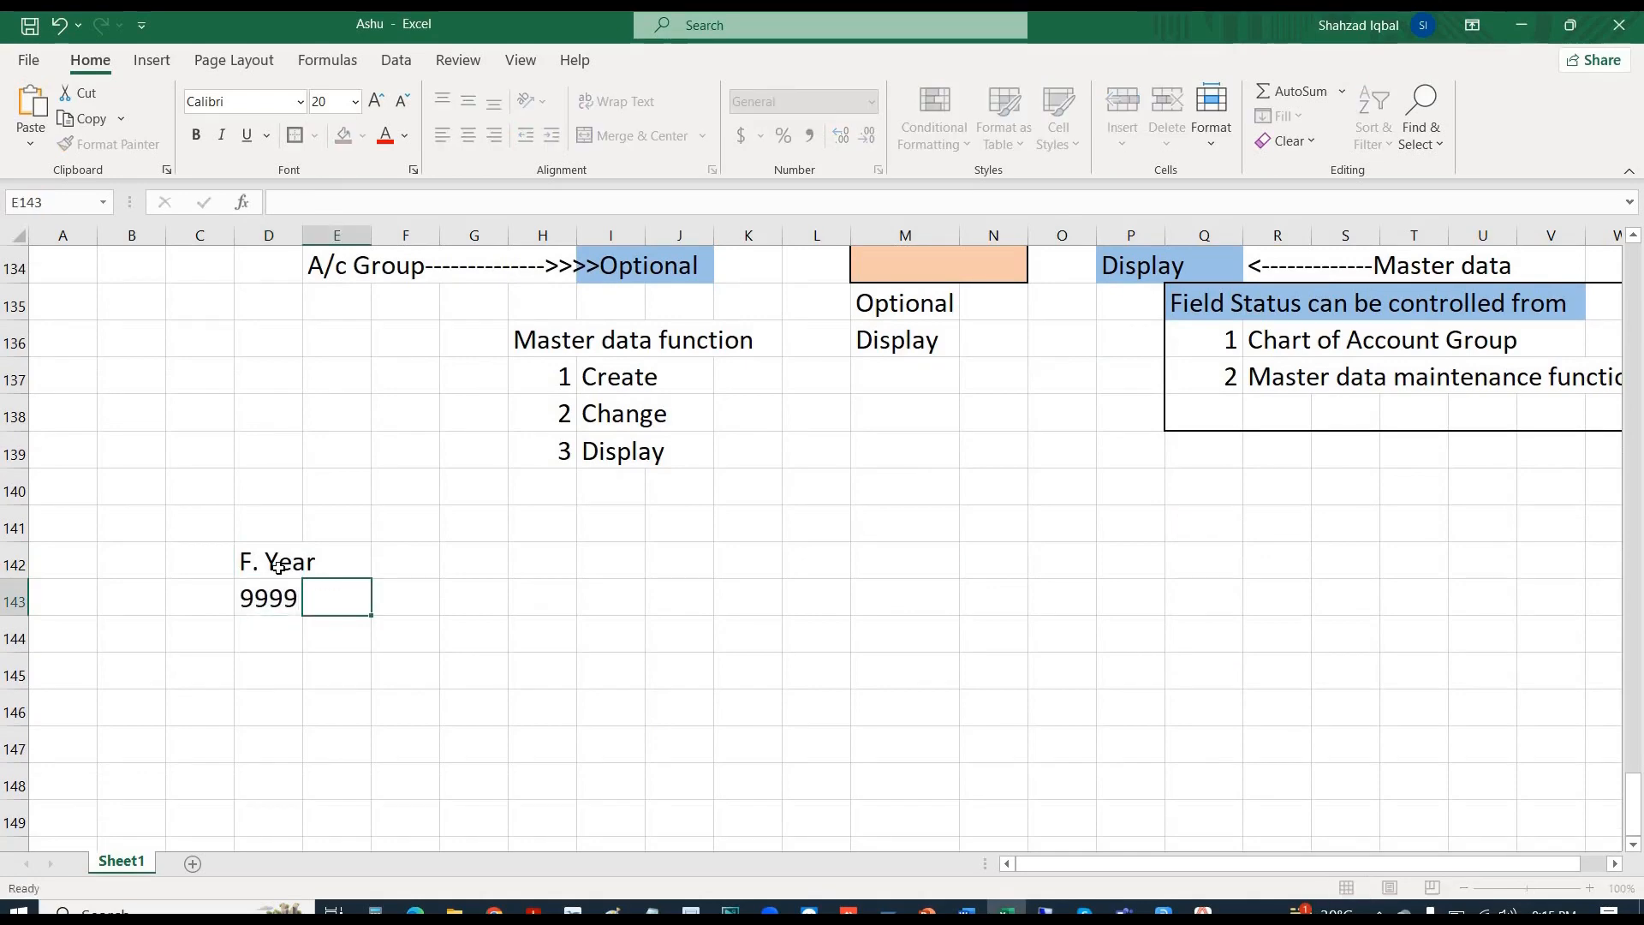
- Add headers 'From' and 'TO' in F142:G142 with 100 and 999 below them
{"action": "key", "text": "Up"}
{"action": "type", "text": "From"}
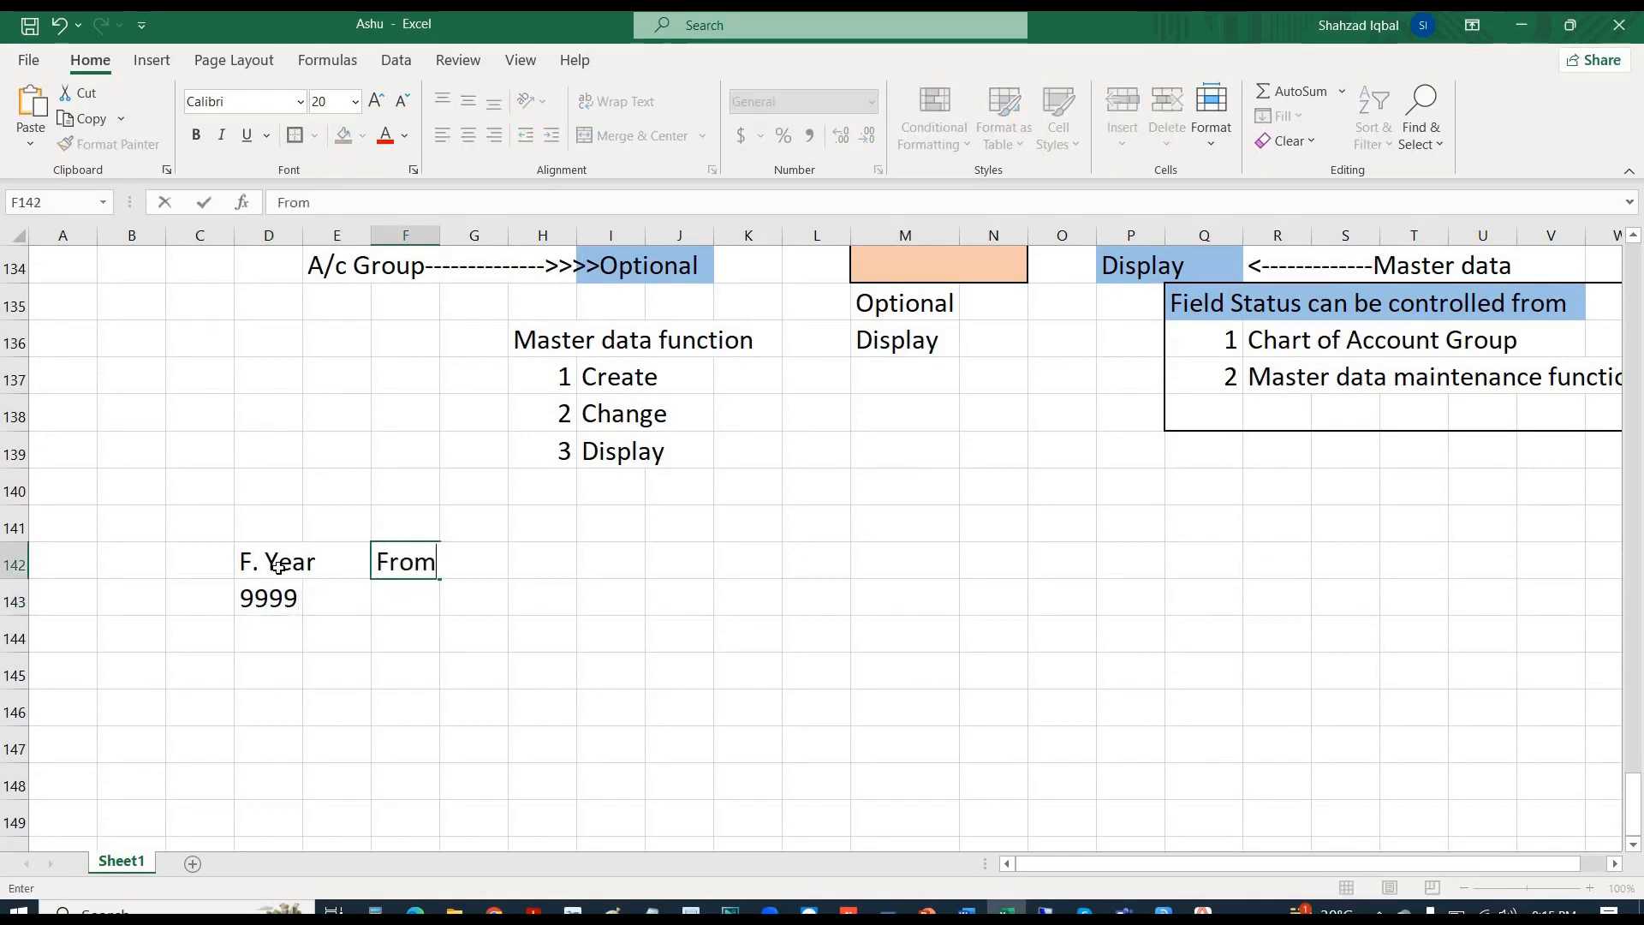
{"action": "key", "text": "Tab"}
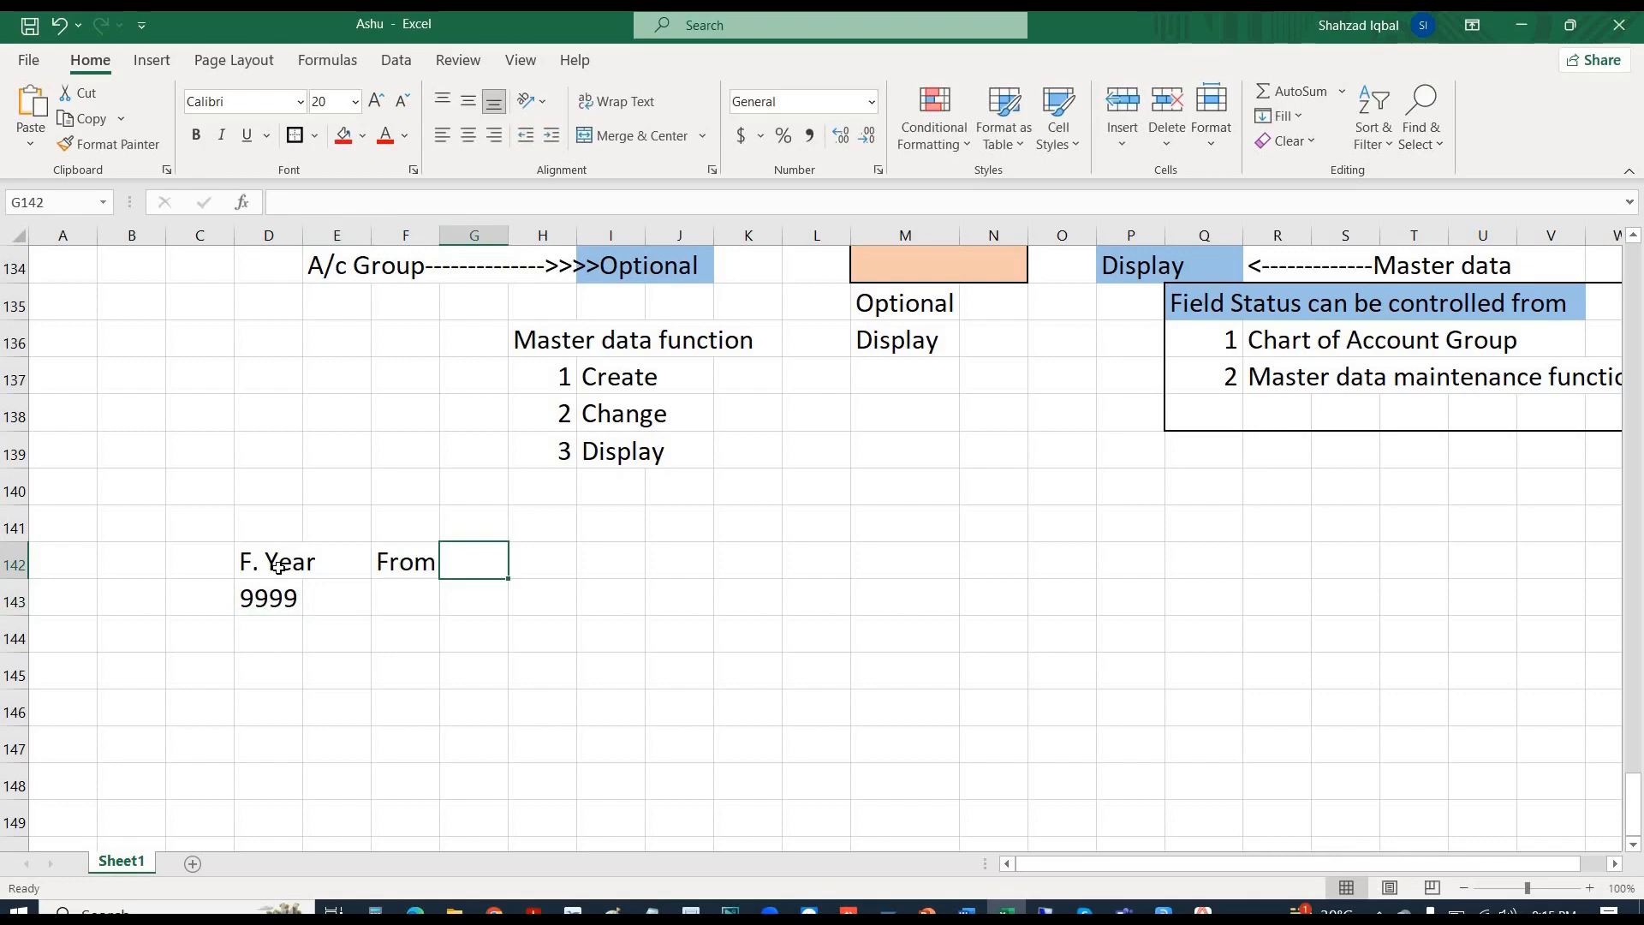
{"action": "type", "text": "TO"}
{"action": "key", "text": "Return"}
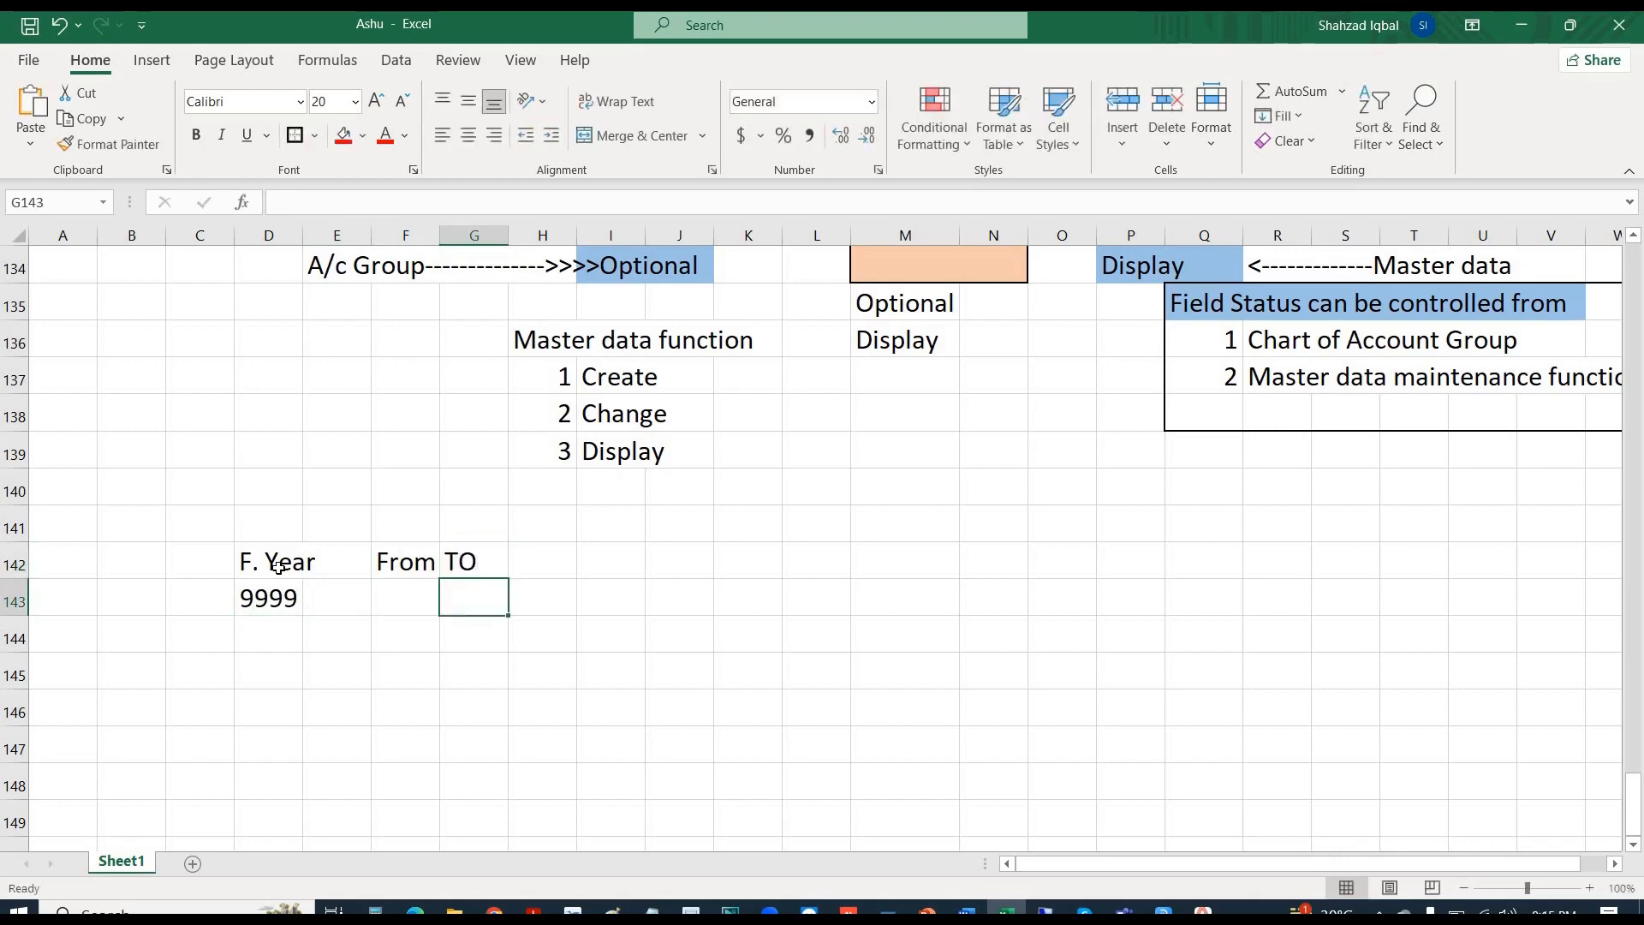
{"action": "key", "text": "Left"}
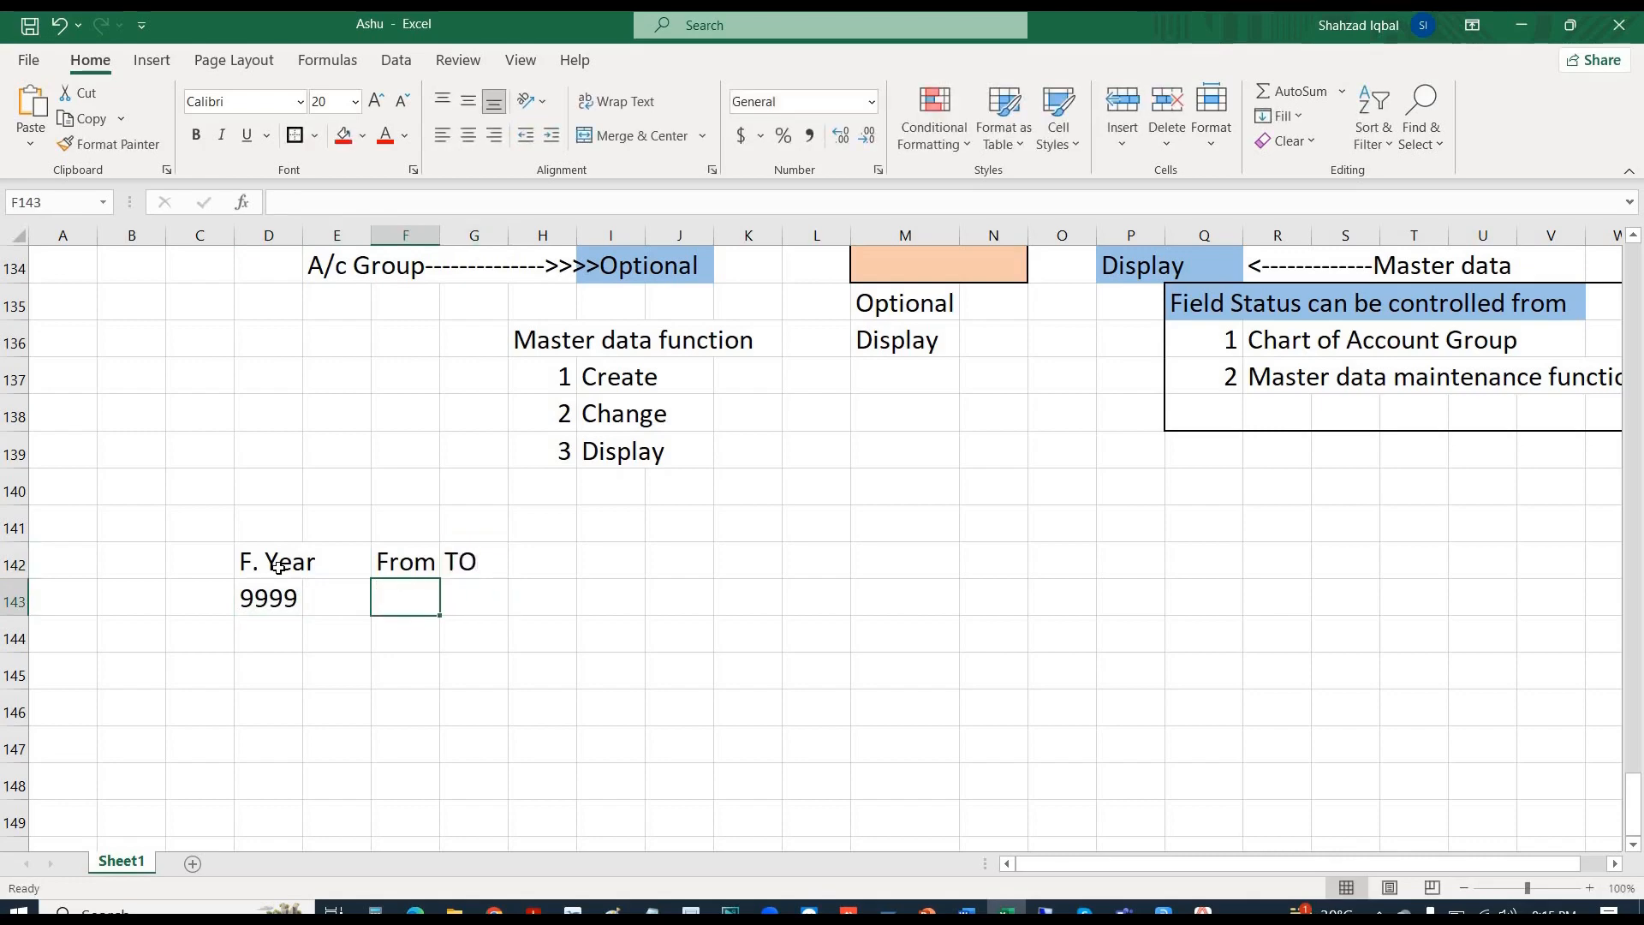
{"action": "type", "text": "100"}
{"action": "key", "text": "Tab"}
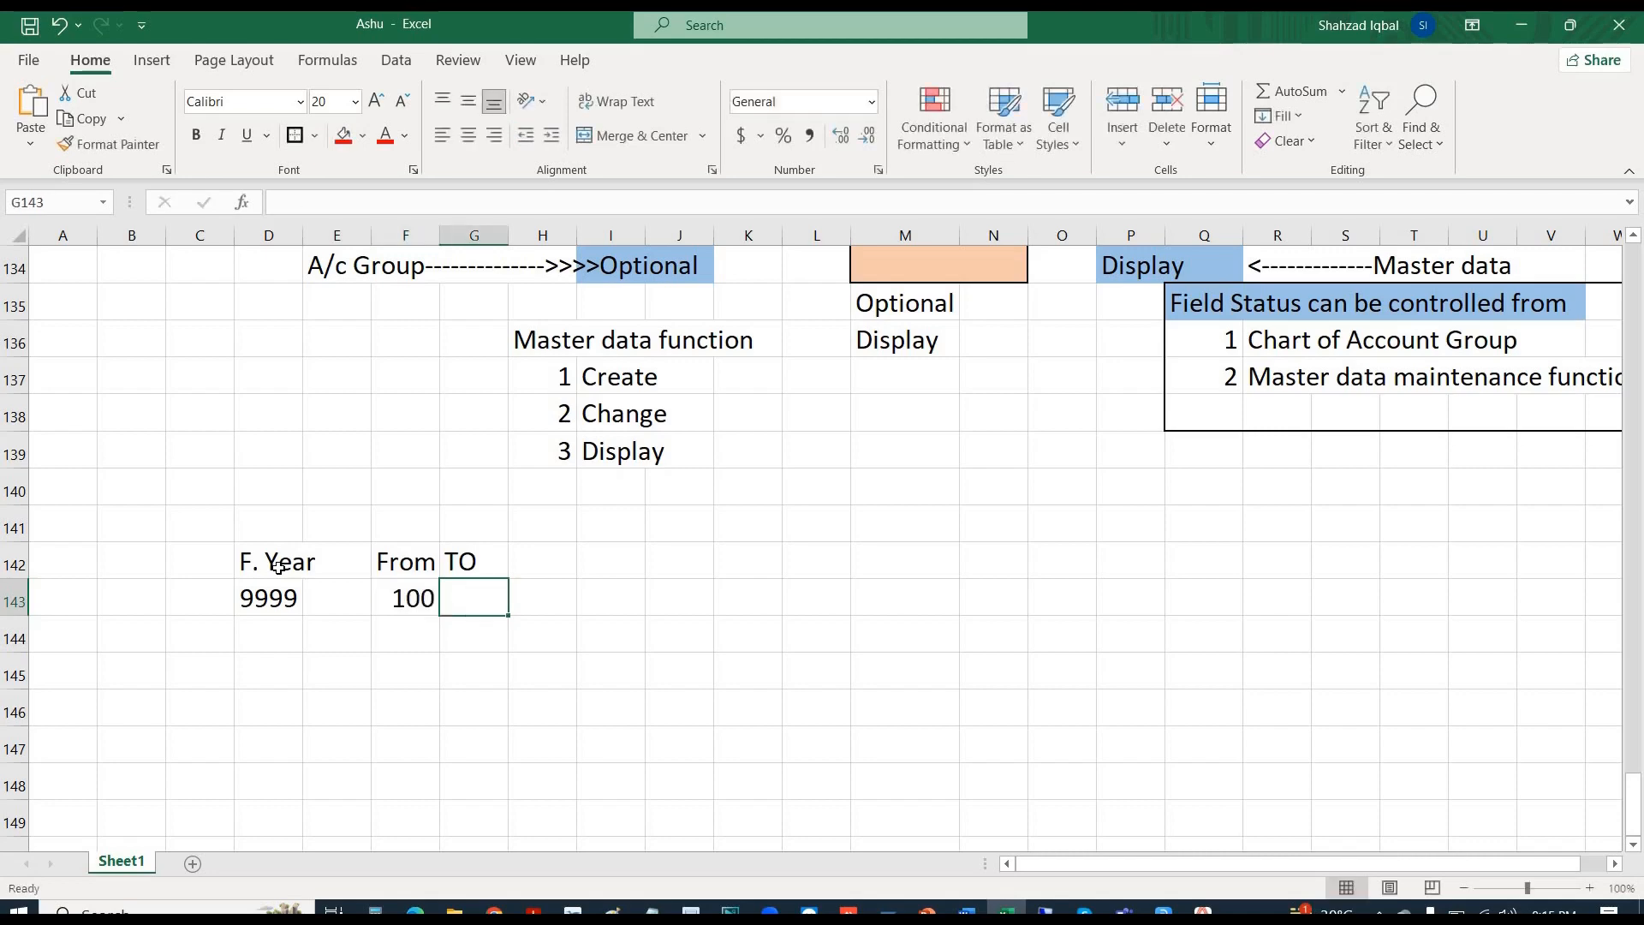
{"action": "type", "text": "999"}
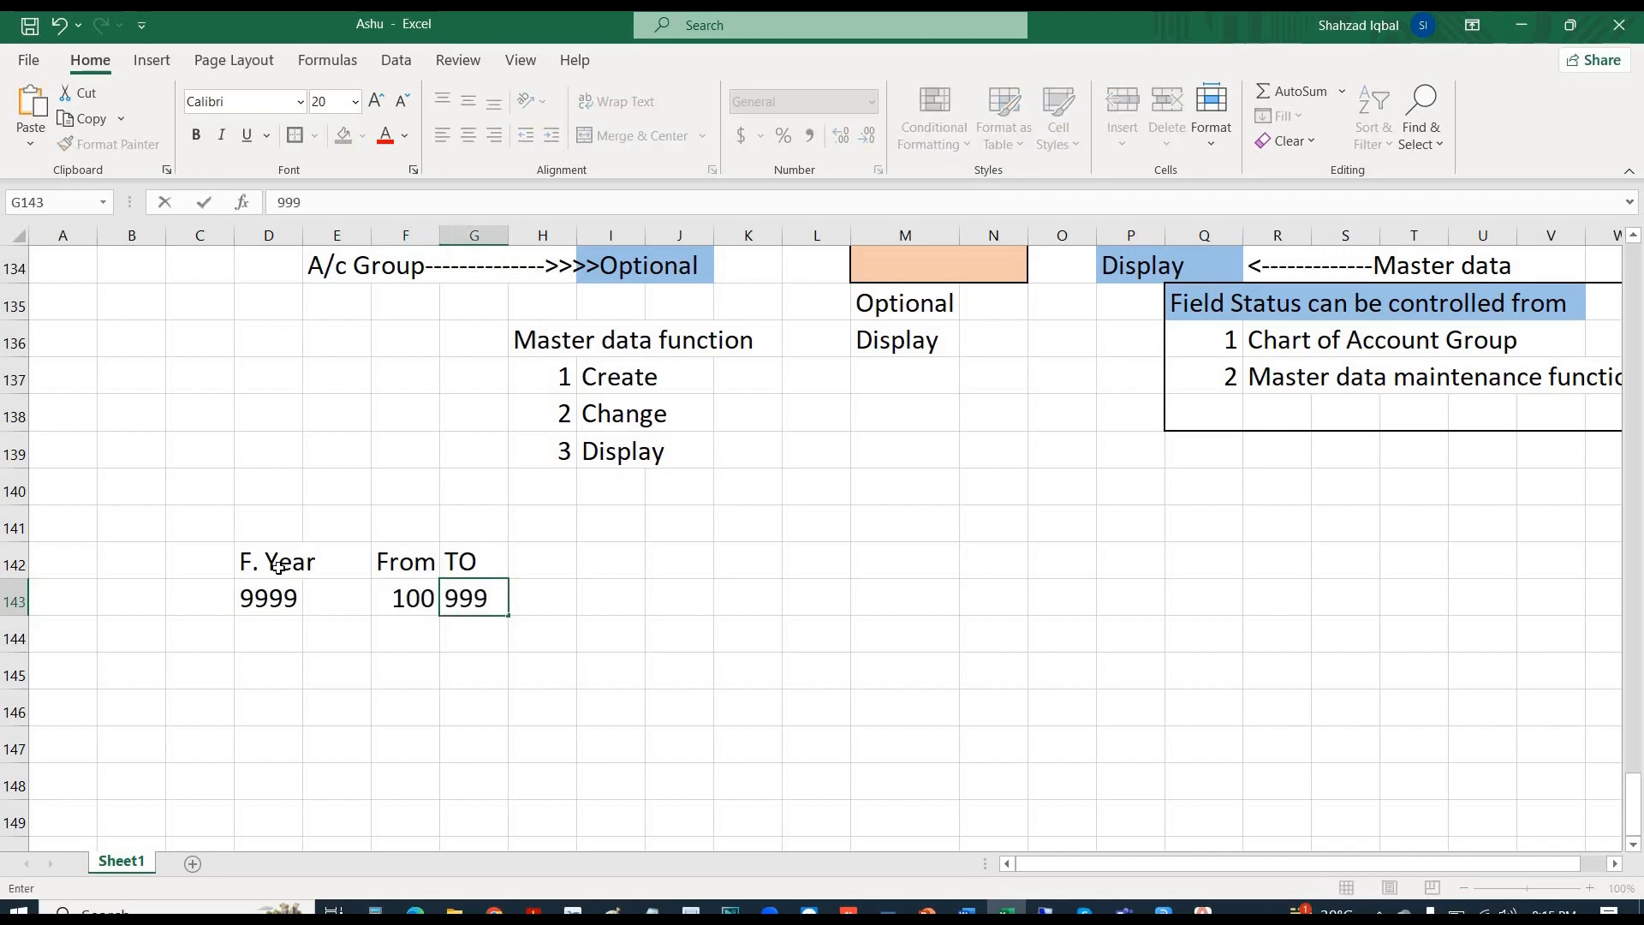
{"action": "key", "text": "Return"}
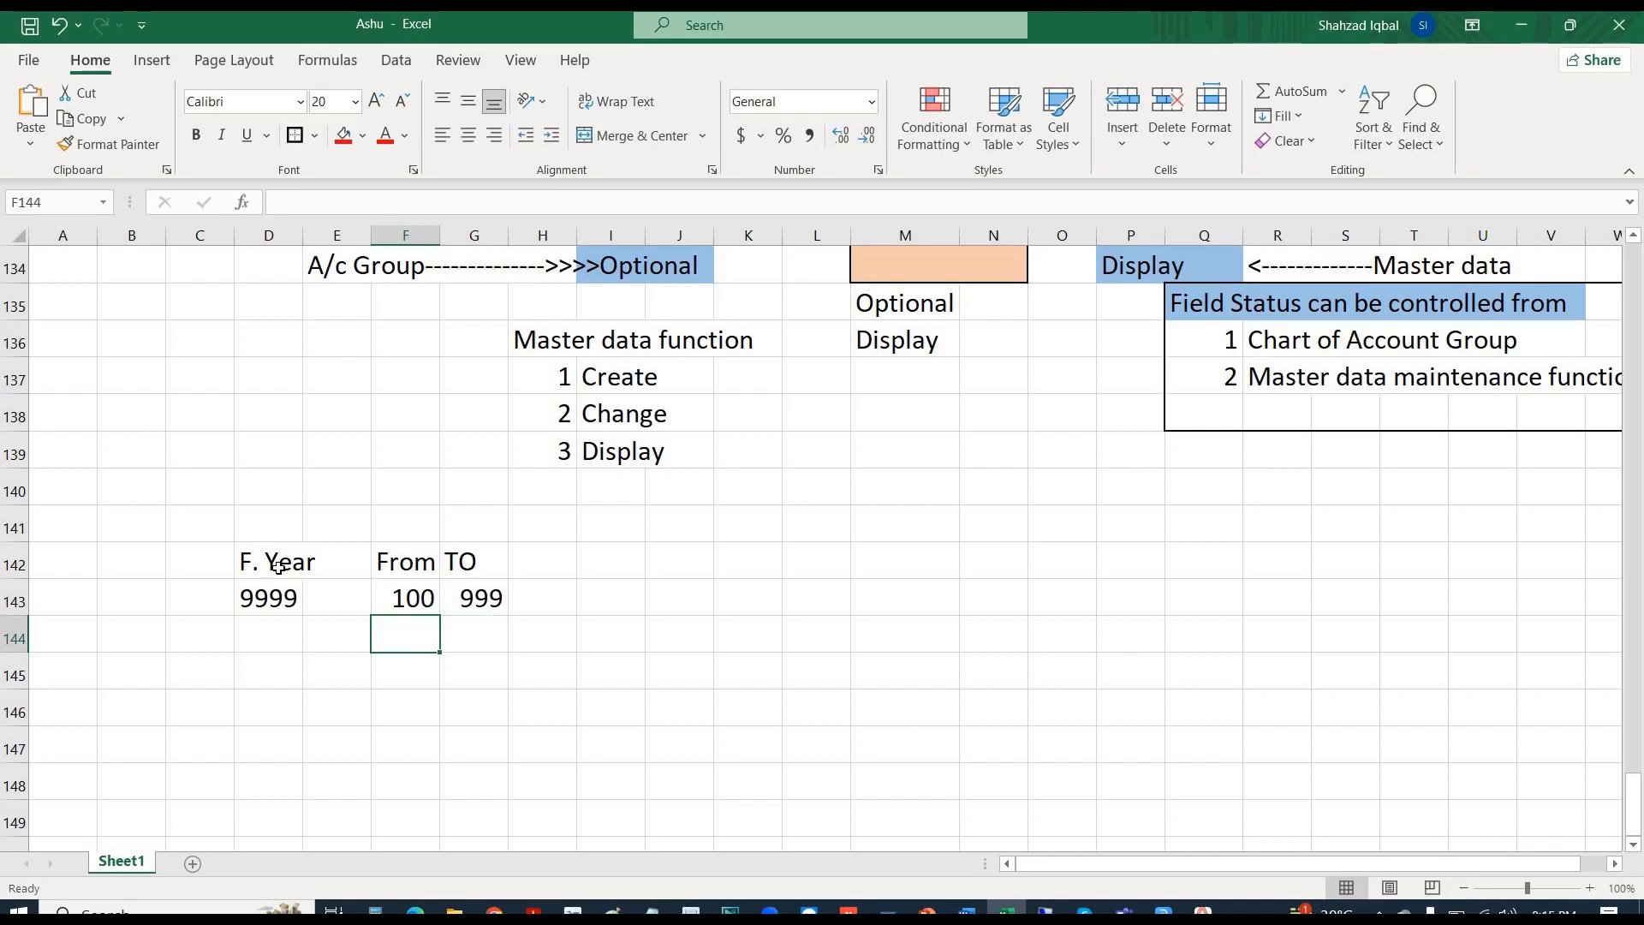
- Begin entering the year 2023 two rows further down
{"action": "key", "text": "Down"}
{"action": "key", "text": "Left"}
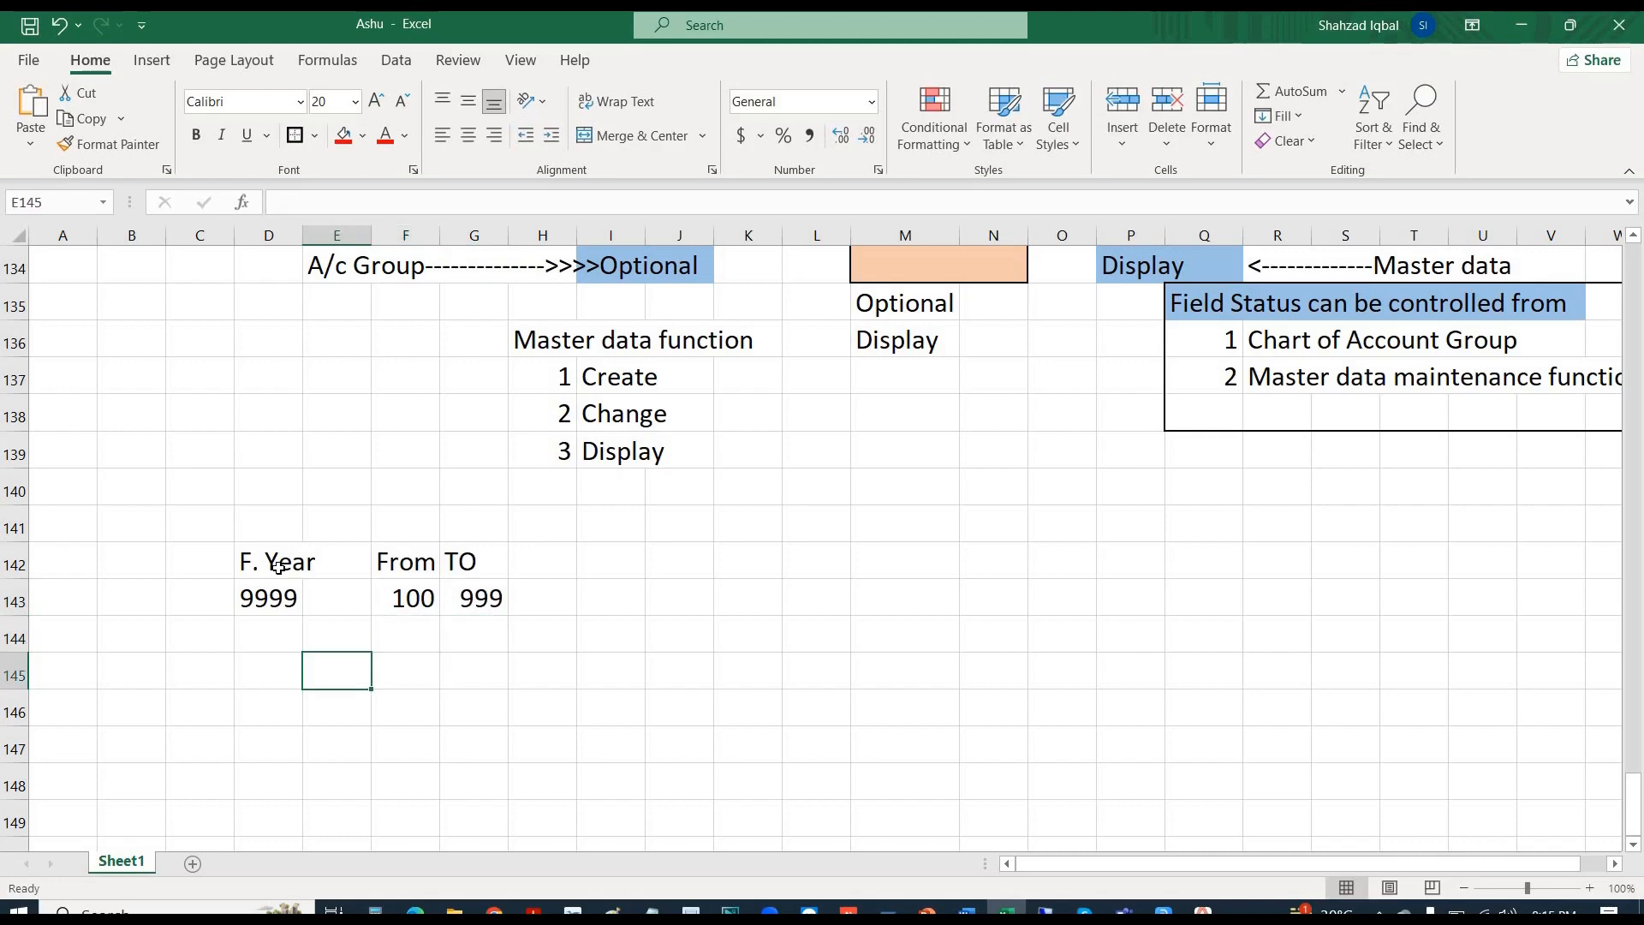
{"action": "type", "text": "2023"}
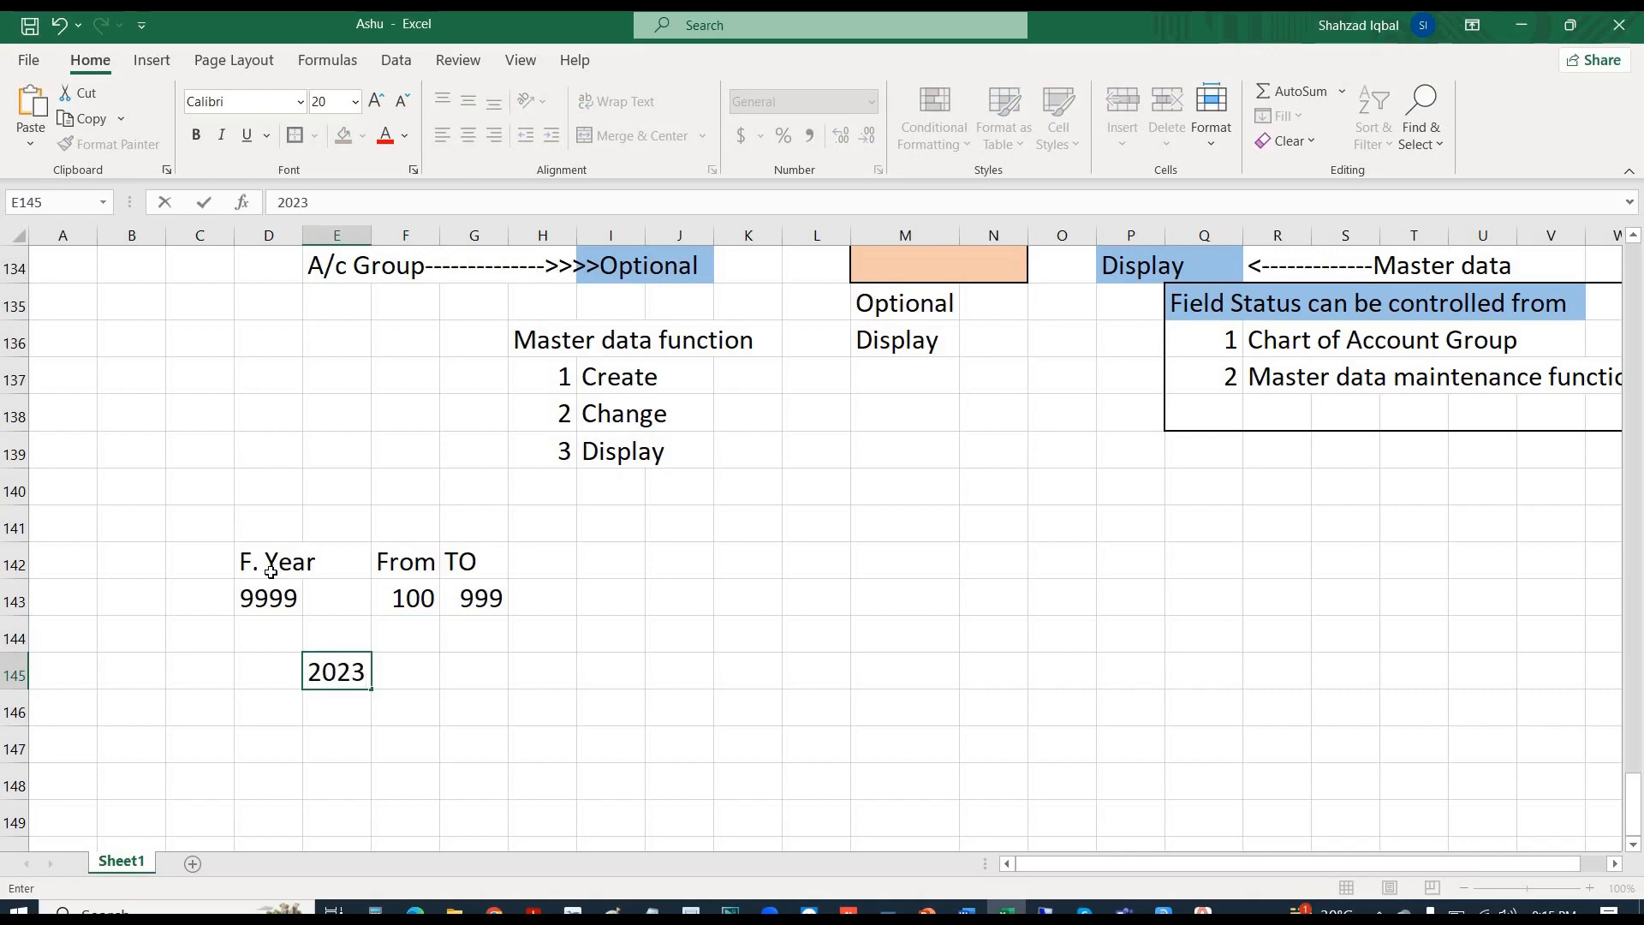
- Put year 2023 in D145 and range number 10 in B143
{"action": "key", "text": "BackSpace"}
{"action": "key", "text": "BackSpace"}
{"action": "key", "text": "BackSpace"}
{"action": "key", "text": "BackSpace"}
{"action": "key", "text": "Left"}
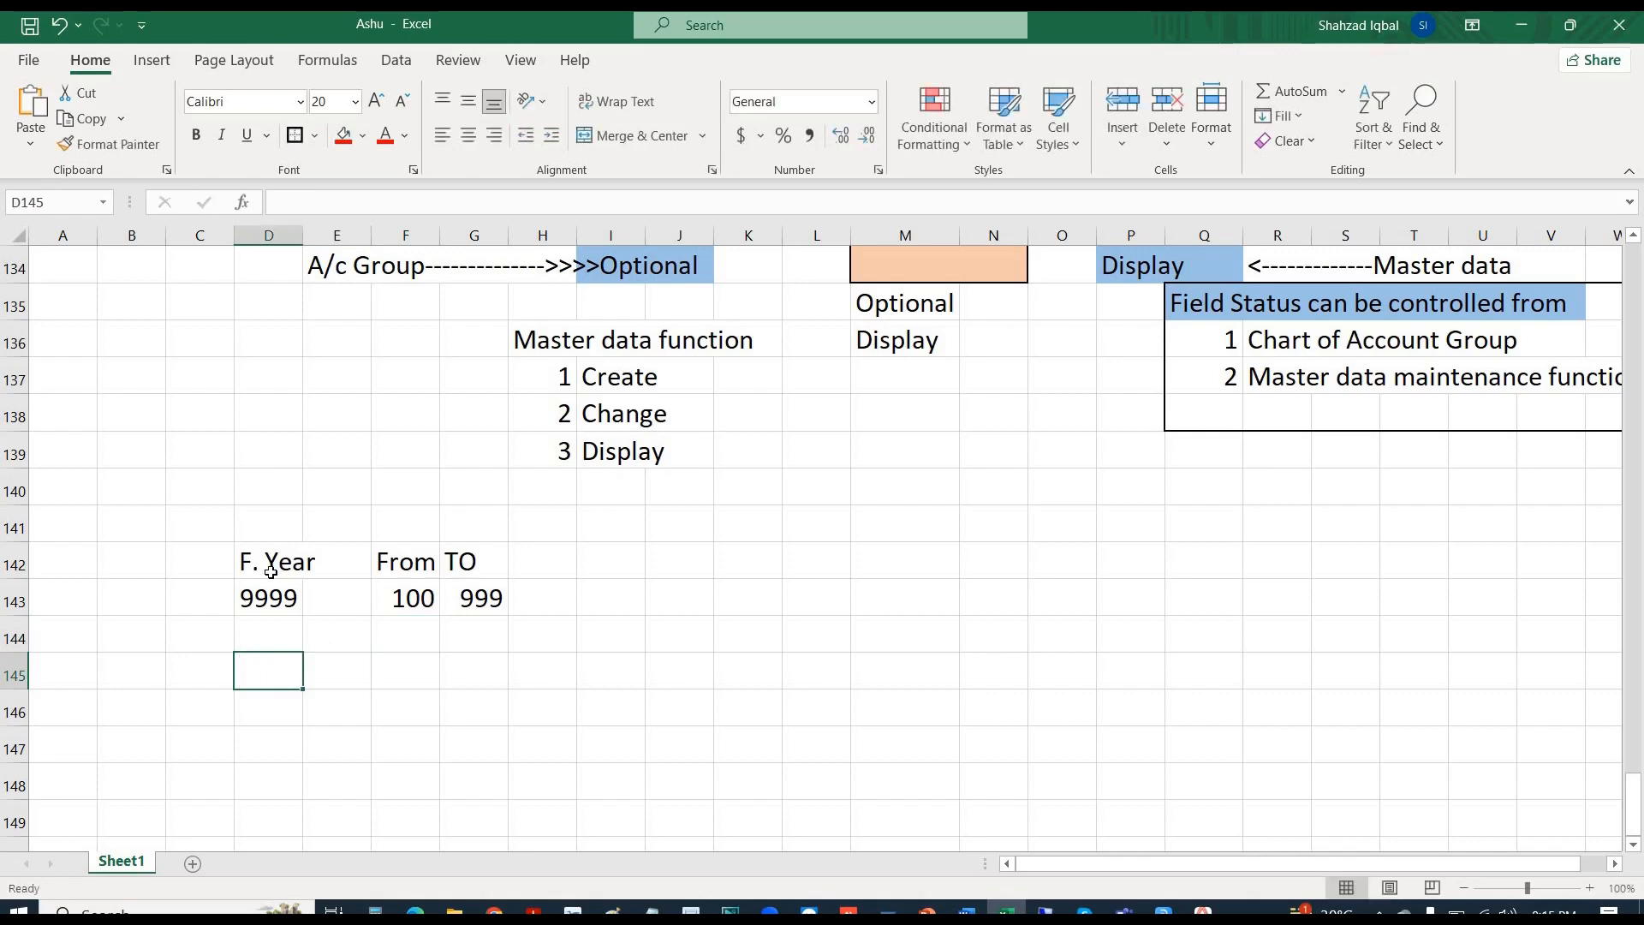
{"action": "type", "text": "2023"}
{"action": "key", "text": "Tab"}
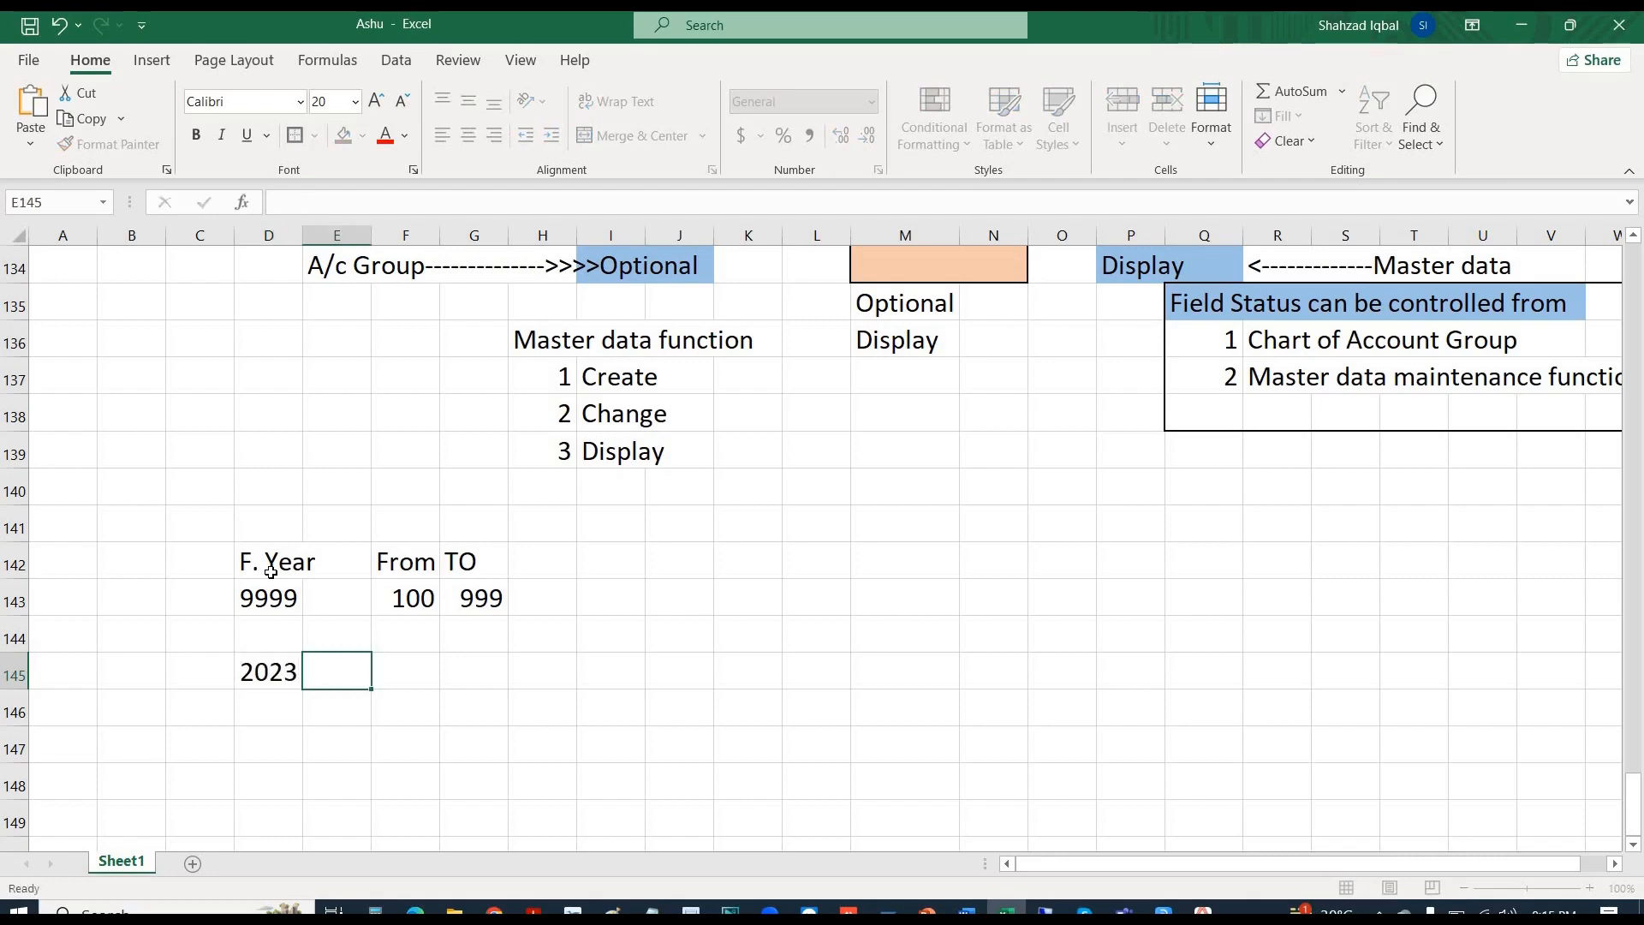
{"action": "key", "text": "Tab"}
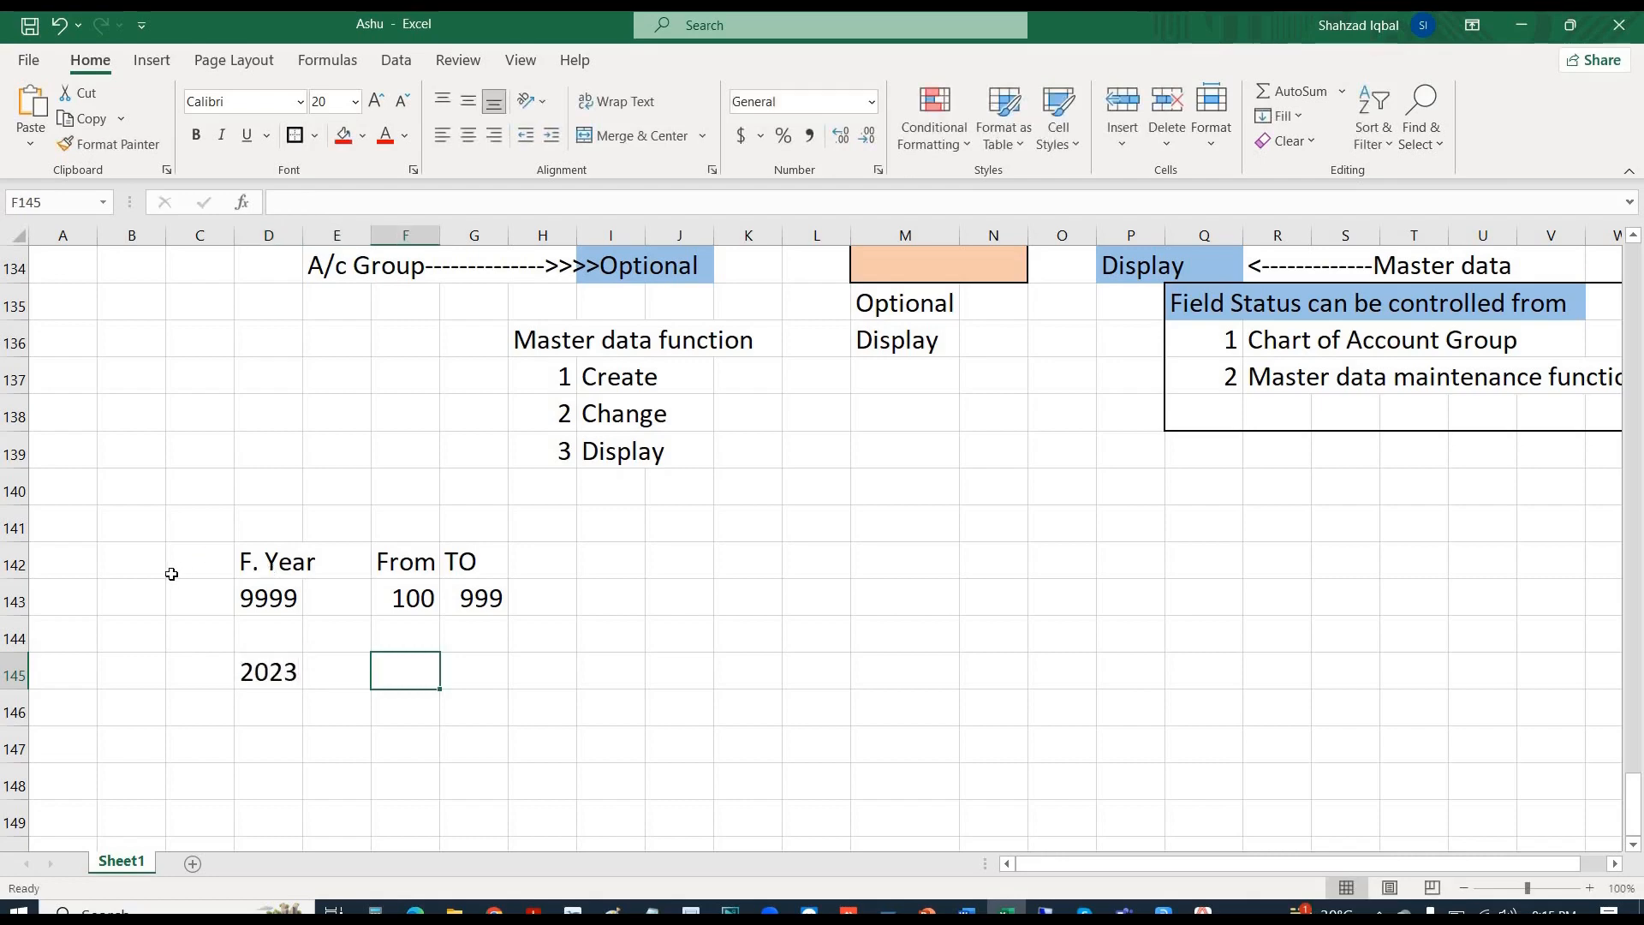
{"action": "left_click", "coordinate": [131, 599]}
{"action": "type", "text": "10"}
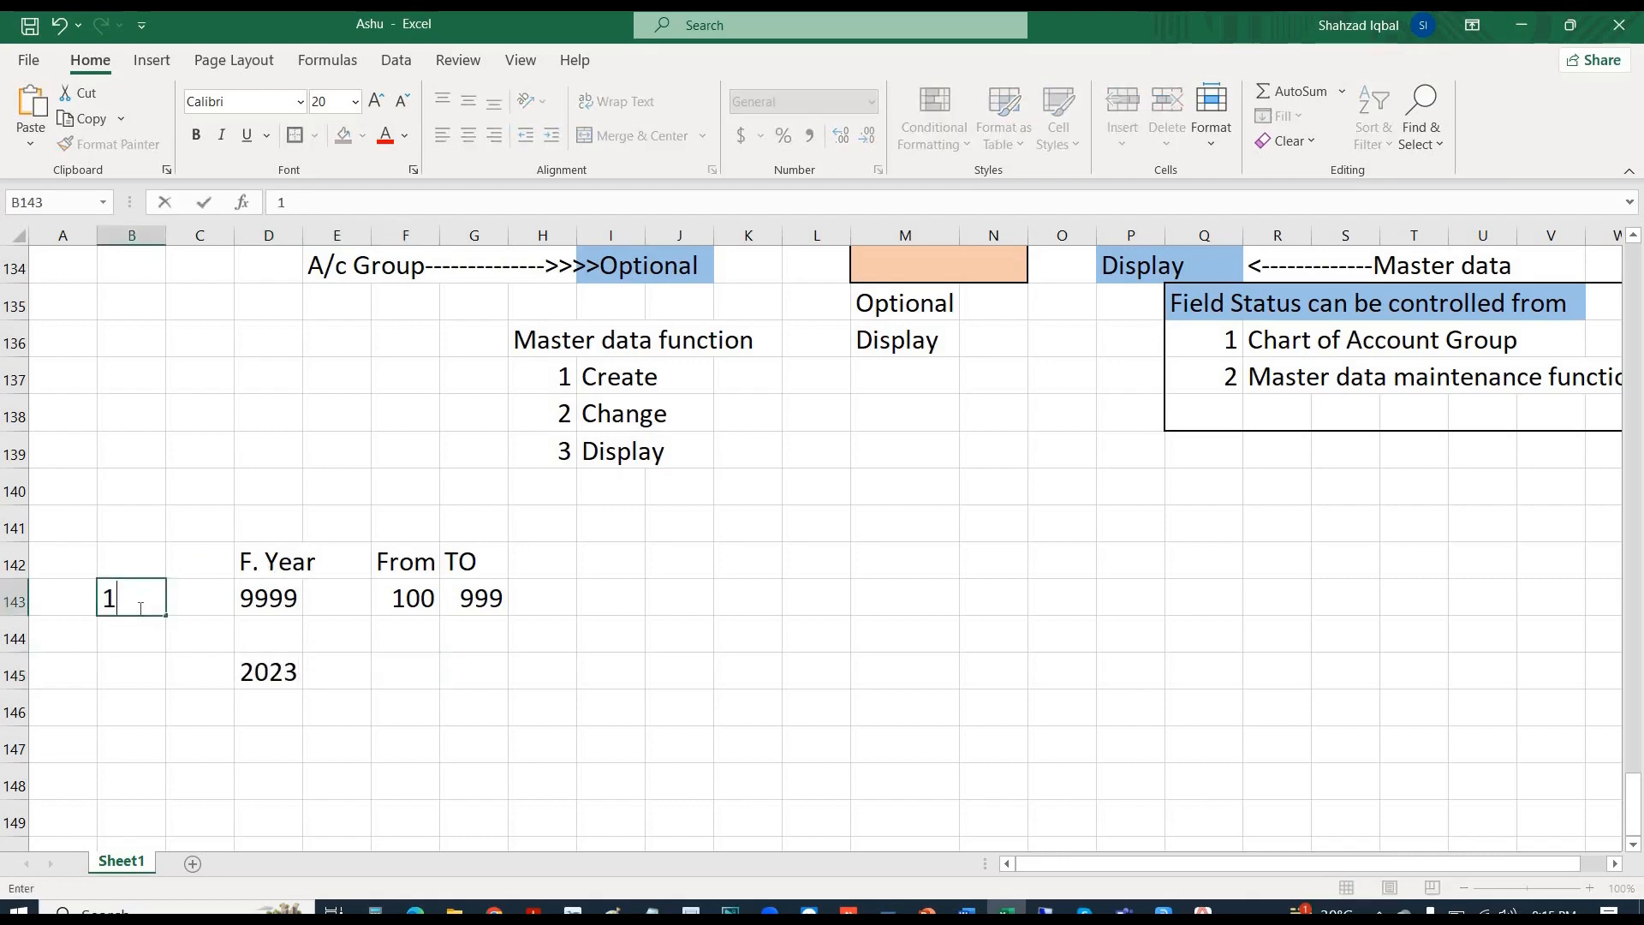
{"action": "left_click", "coordinate": [369, 685]}
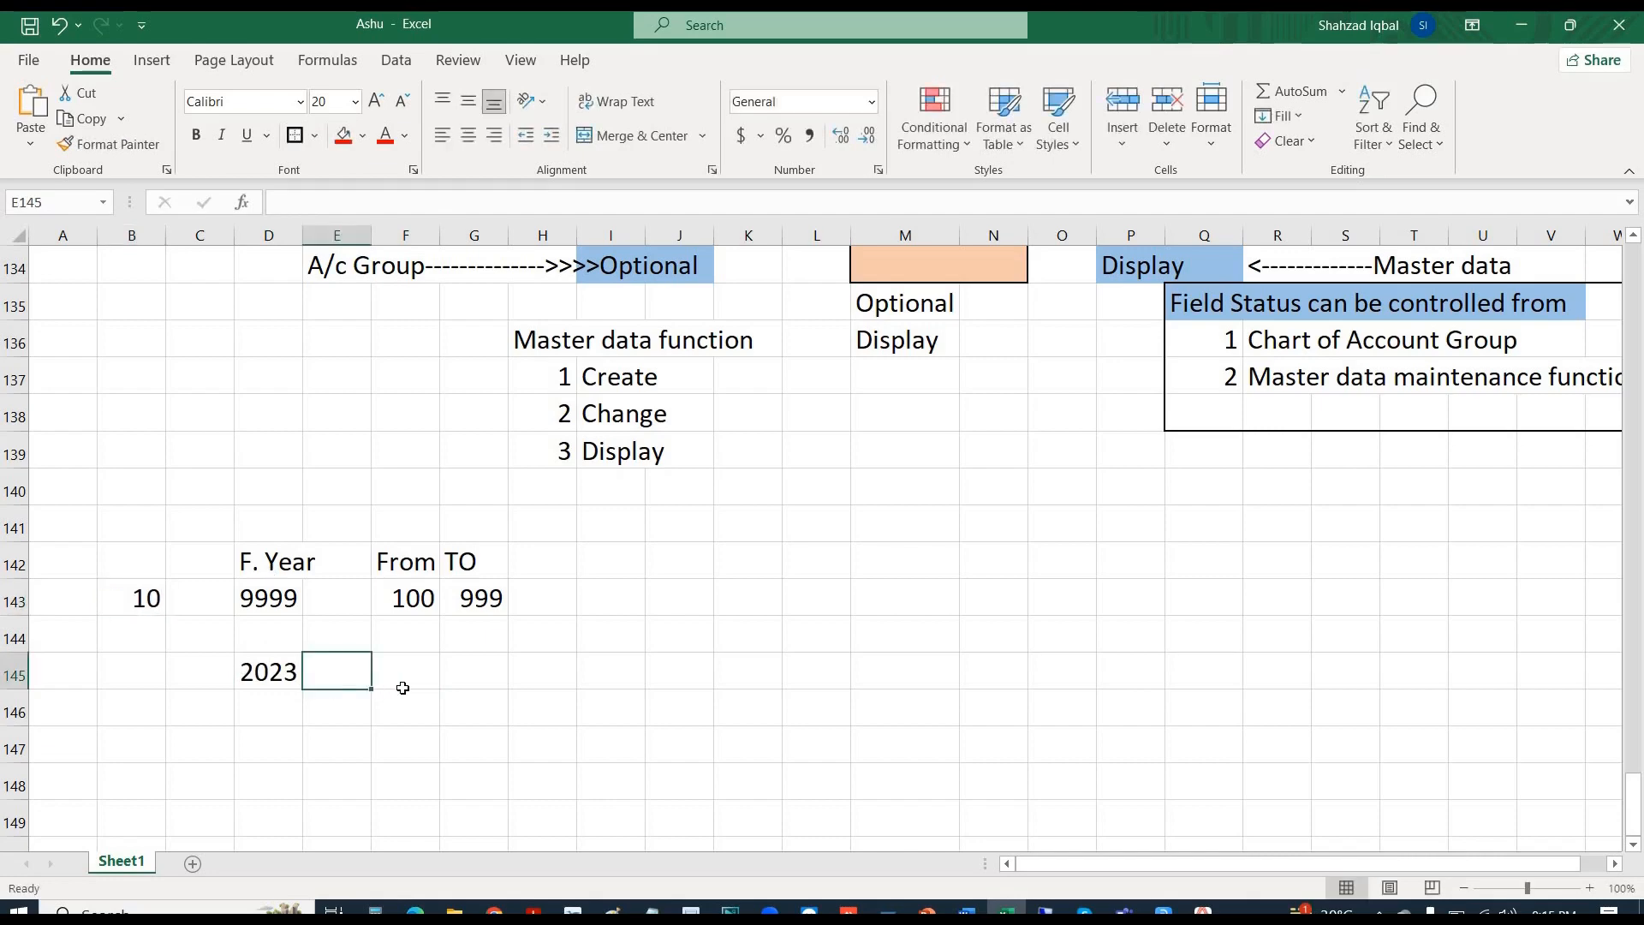
- Record 1-----472 as the 2023 range in F145
{"action": "left_click", "coordinate": [403, 689]}
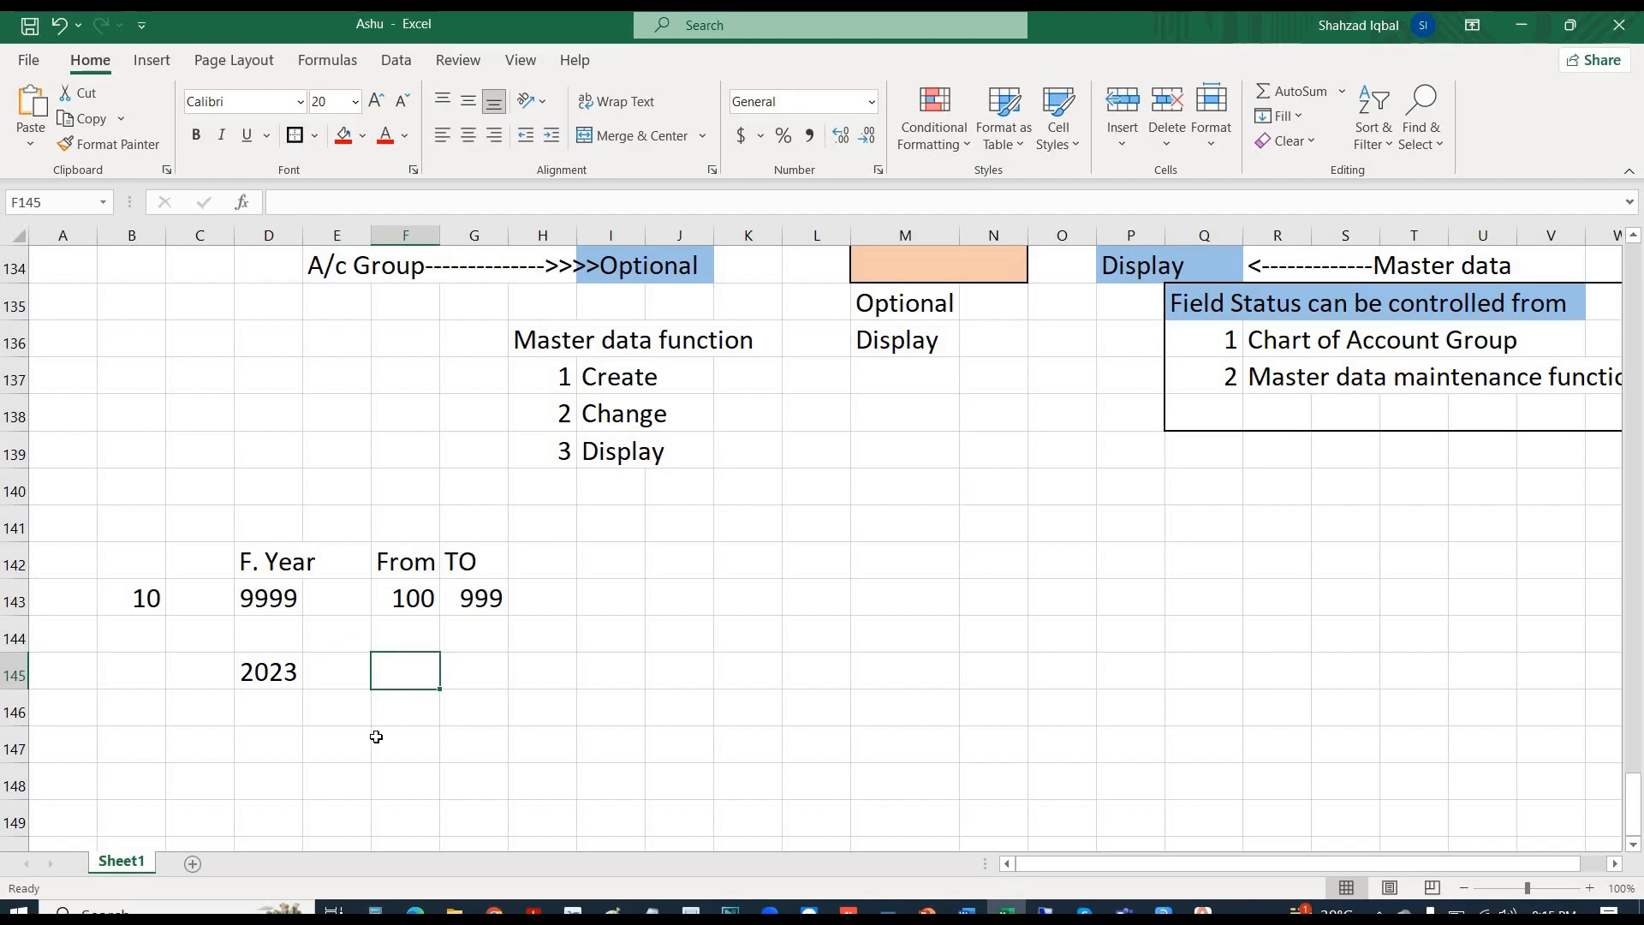
{"action": "type", "text": "47"}
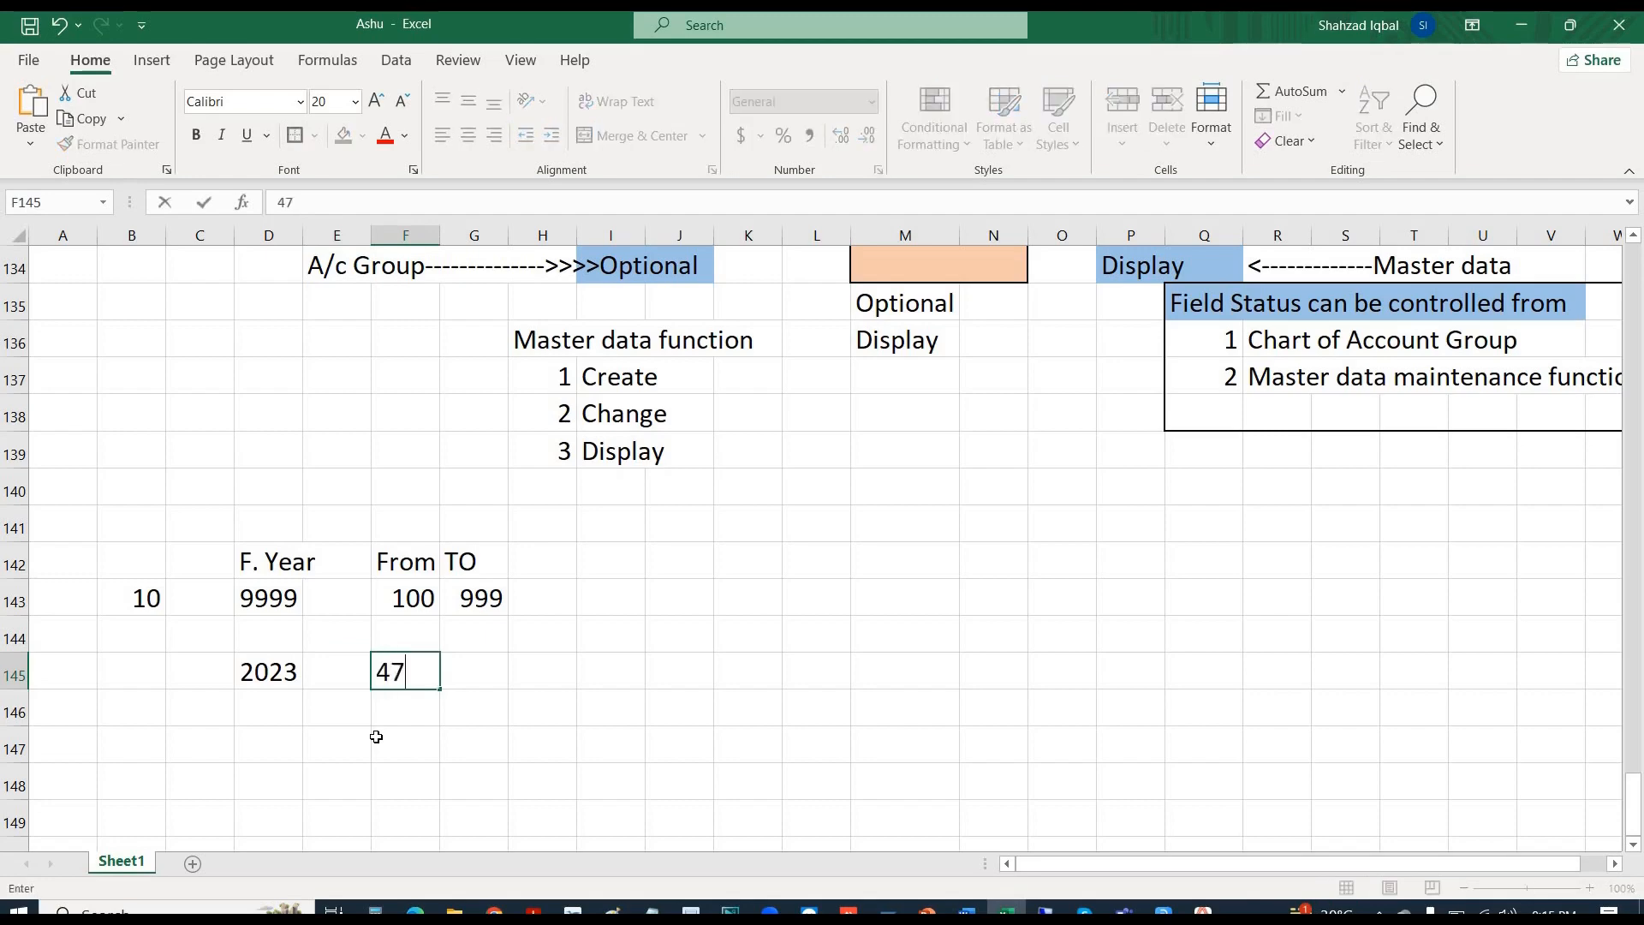
{"action": "type", "text": "2"}
{"action": "key", "text": "Return"}
{"action": "key", "text": "Up"}
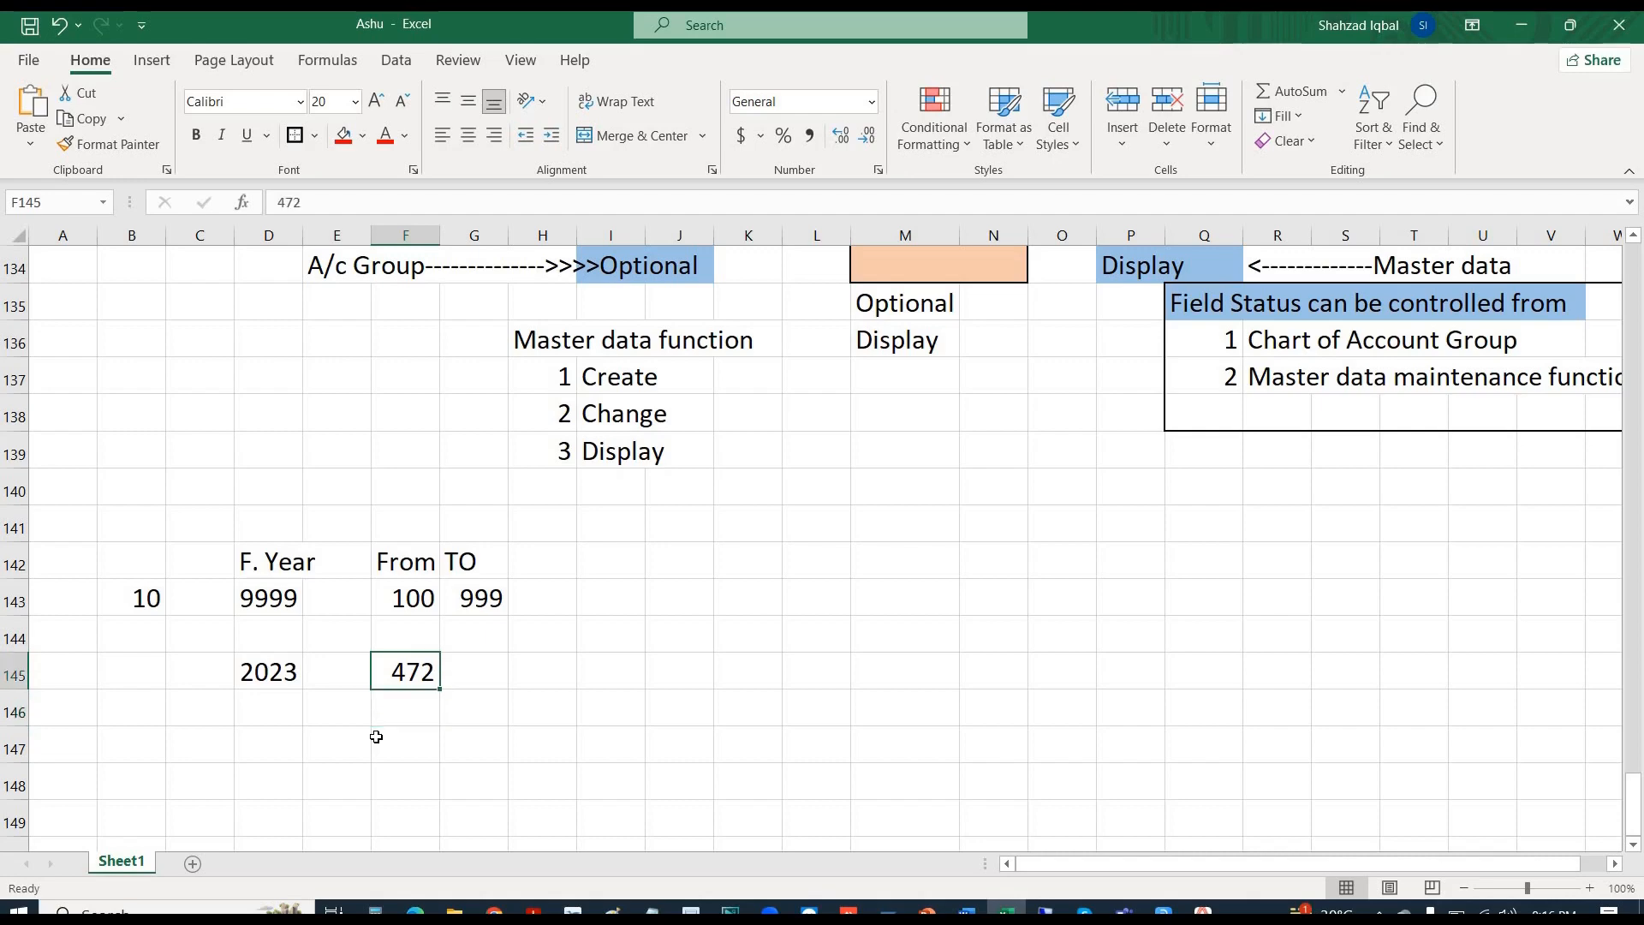
{"action": "type", "text": "1-"}
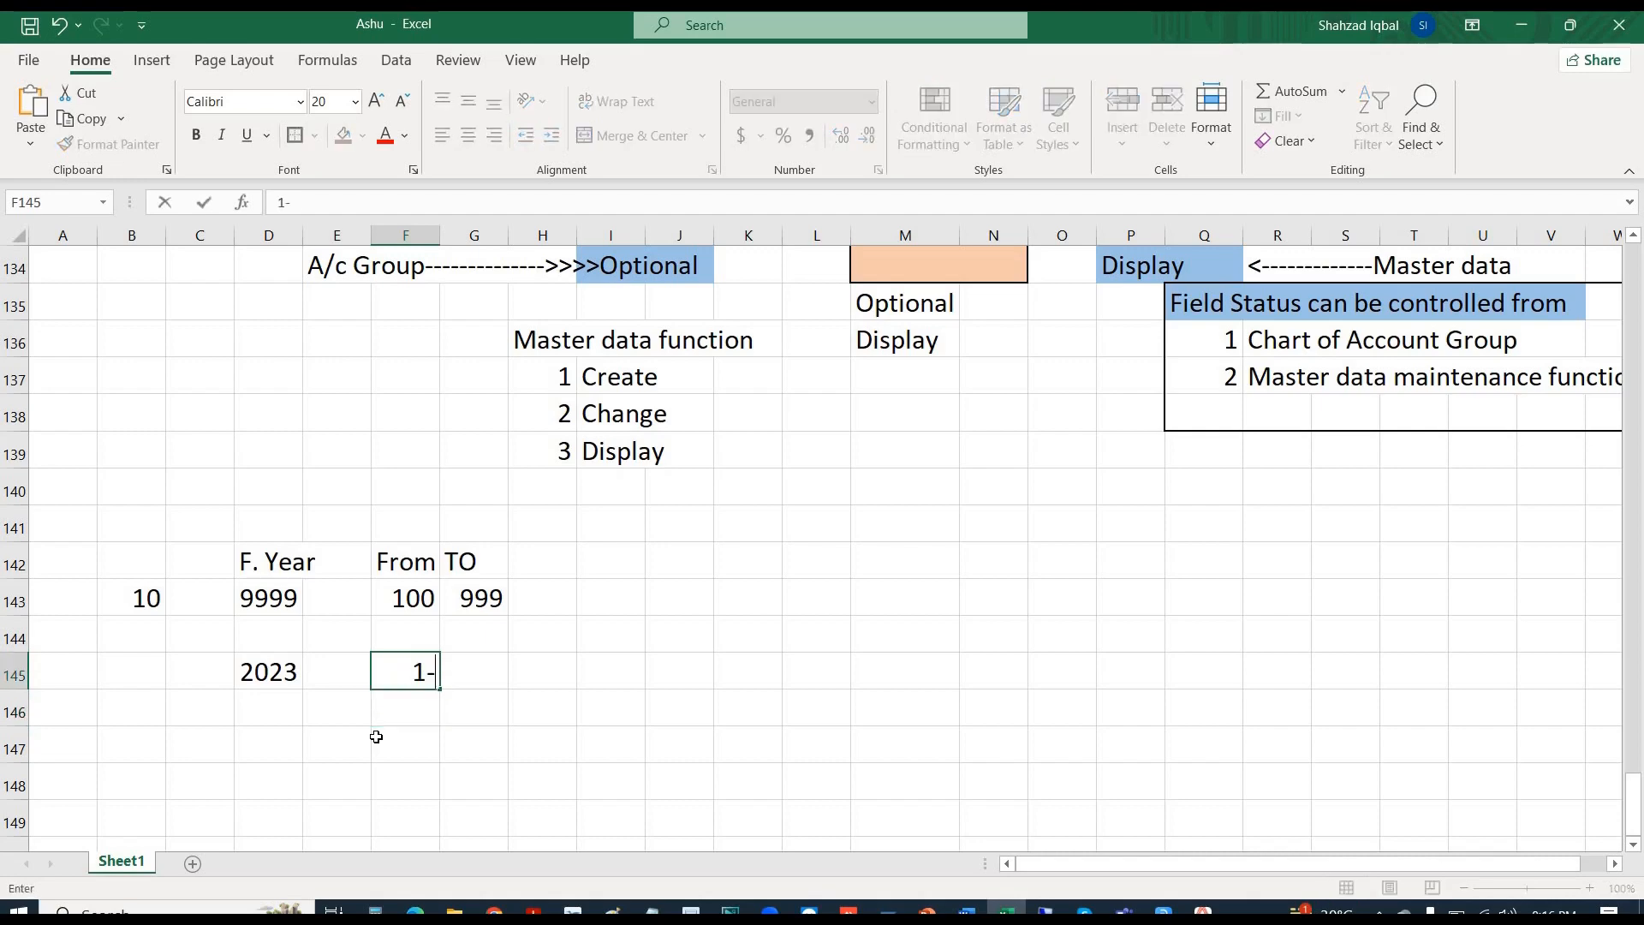
{"action": "type", "text": "----472"}
{"action": "key", "text": "Return"}
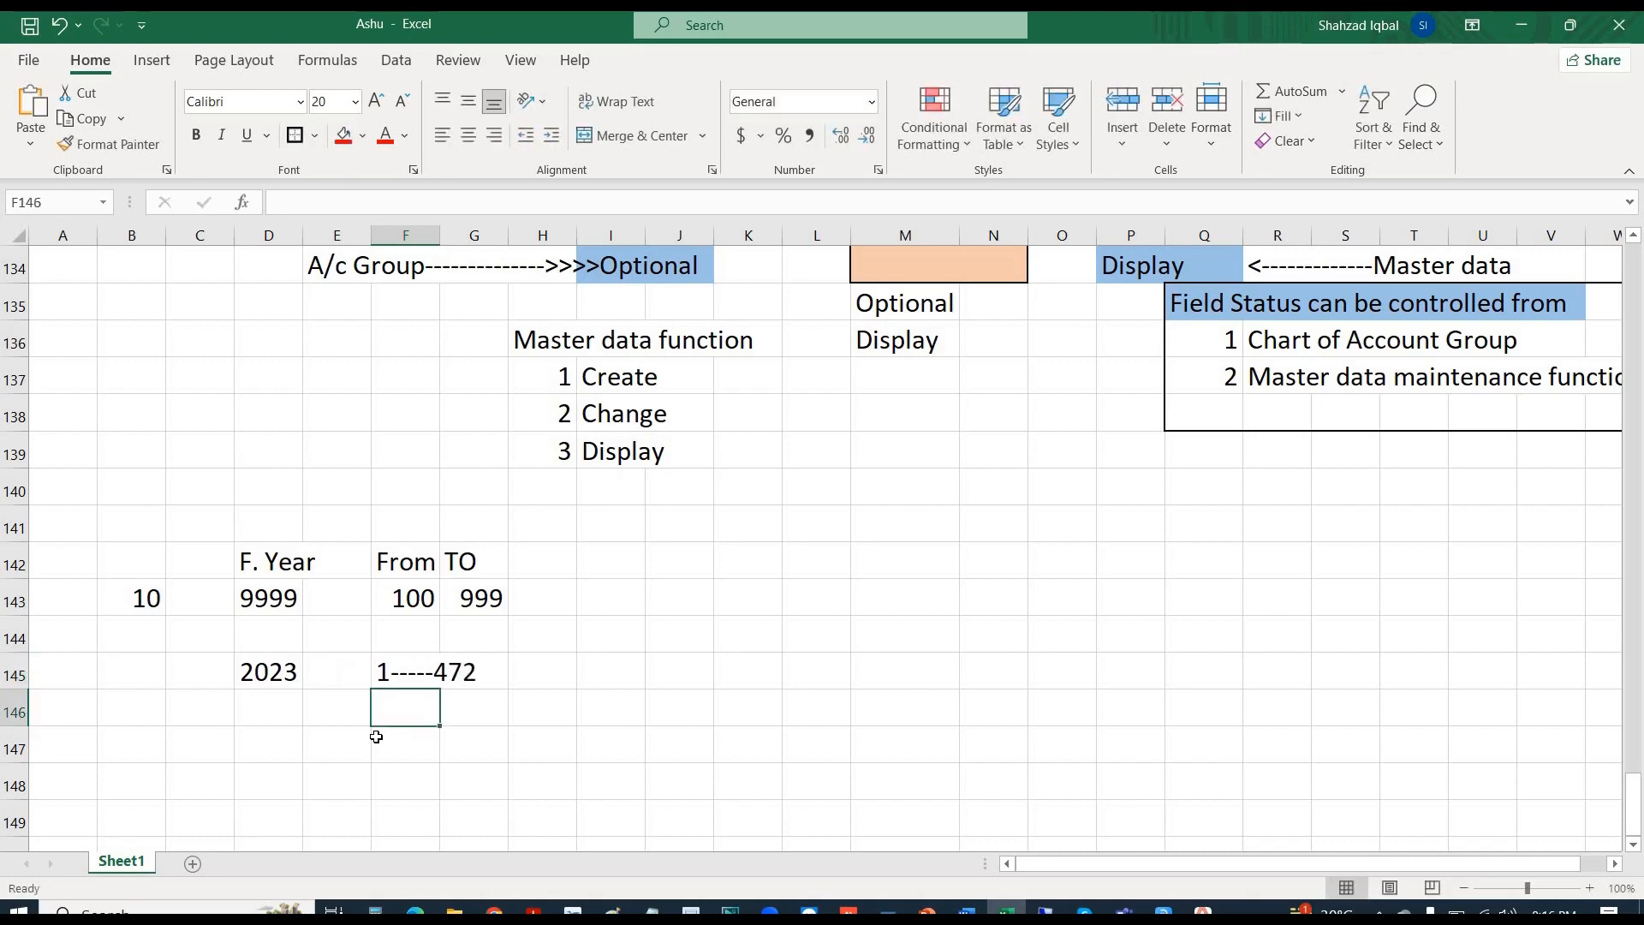
- Add year 2024 with the range 473-------700
{"action": "key", "text": "Left"}
{"action": "key", "text": "Left"}
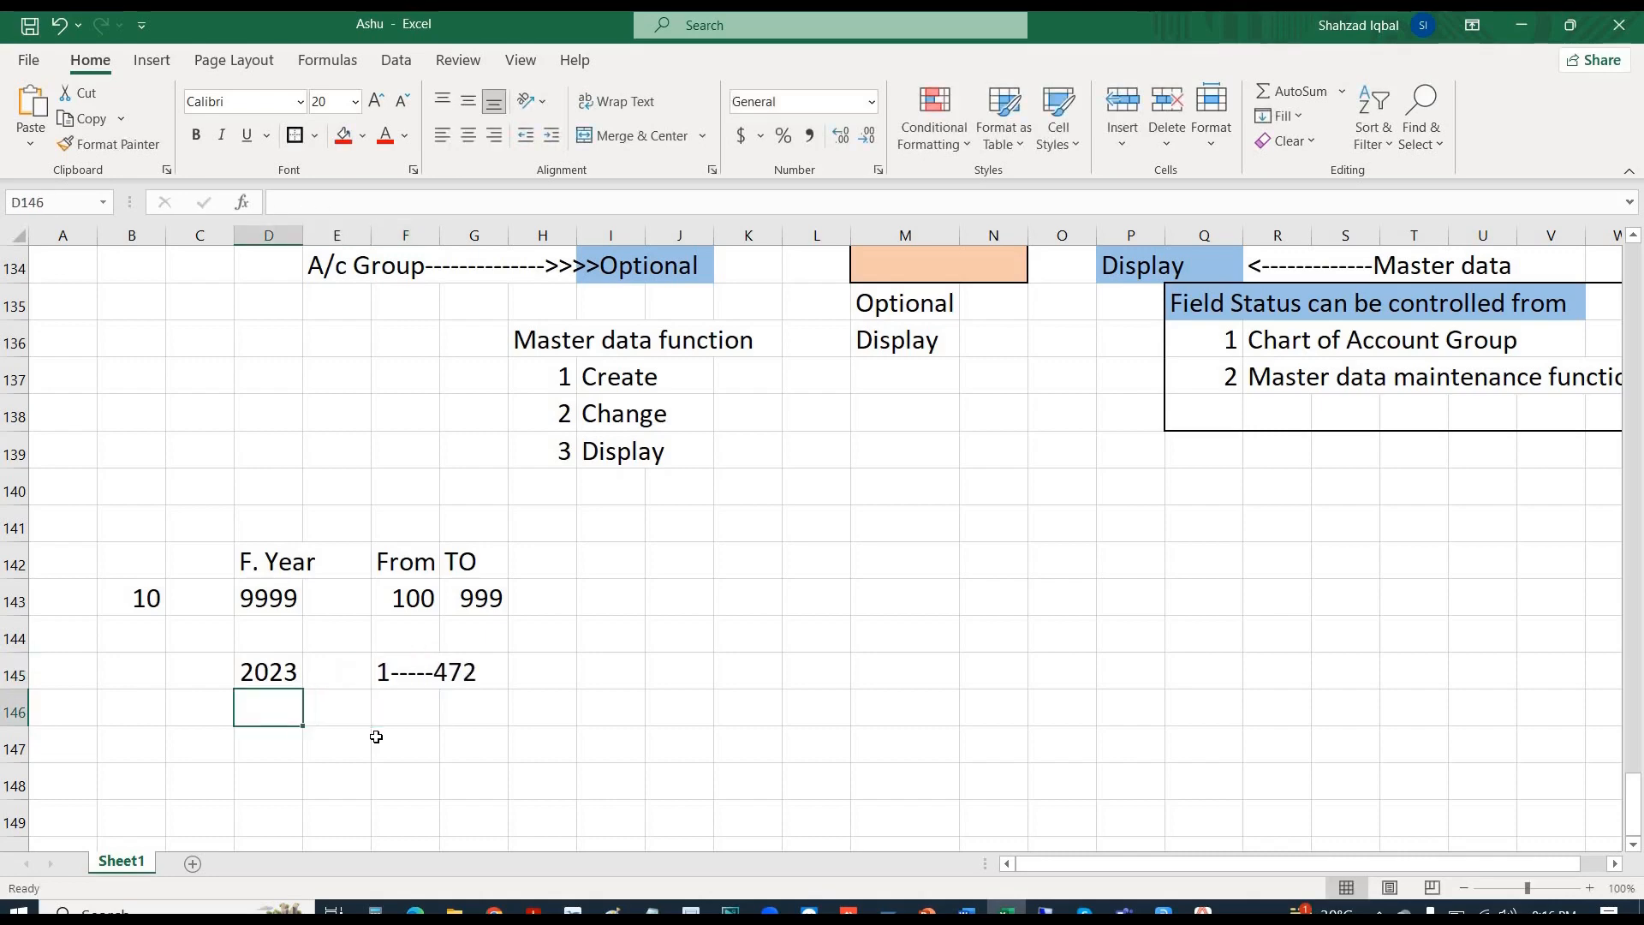
{"action": "type", "text": "2024"}
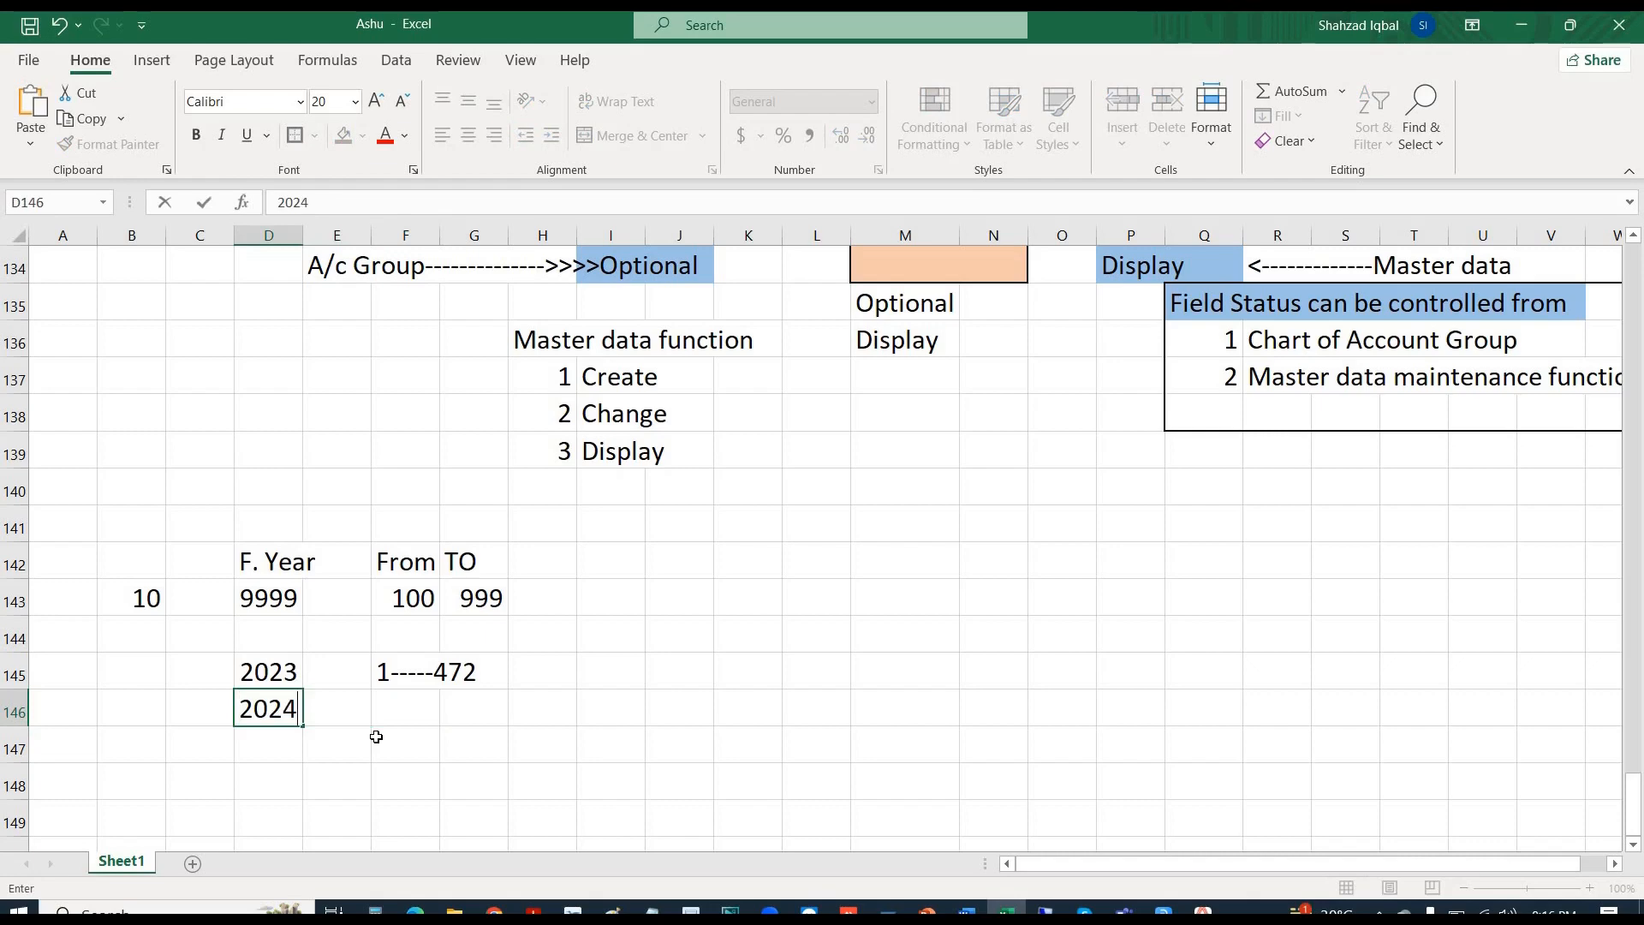
{"action": "key", "text": "Right"}
{"action": "key", "text": "Right"}
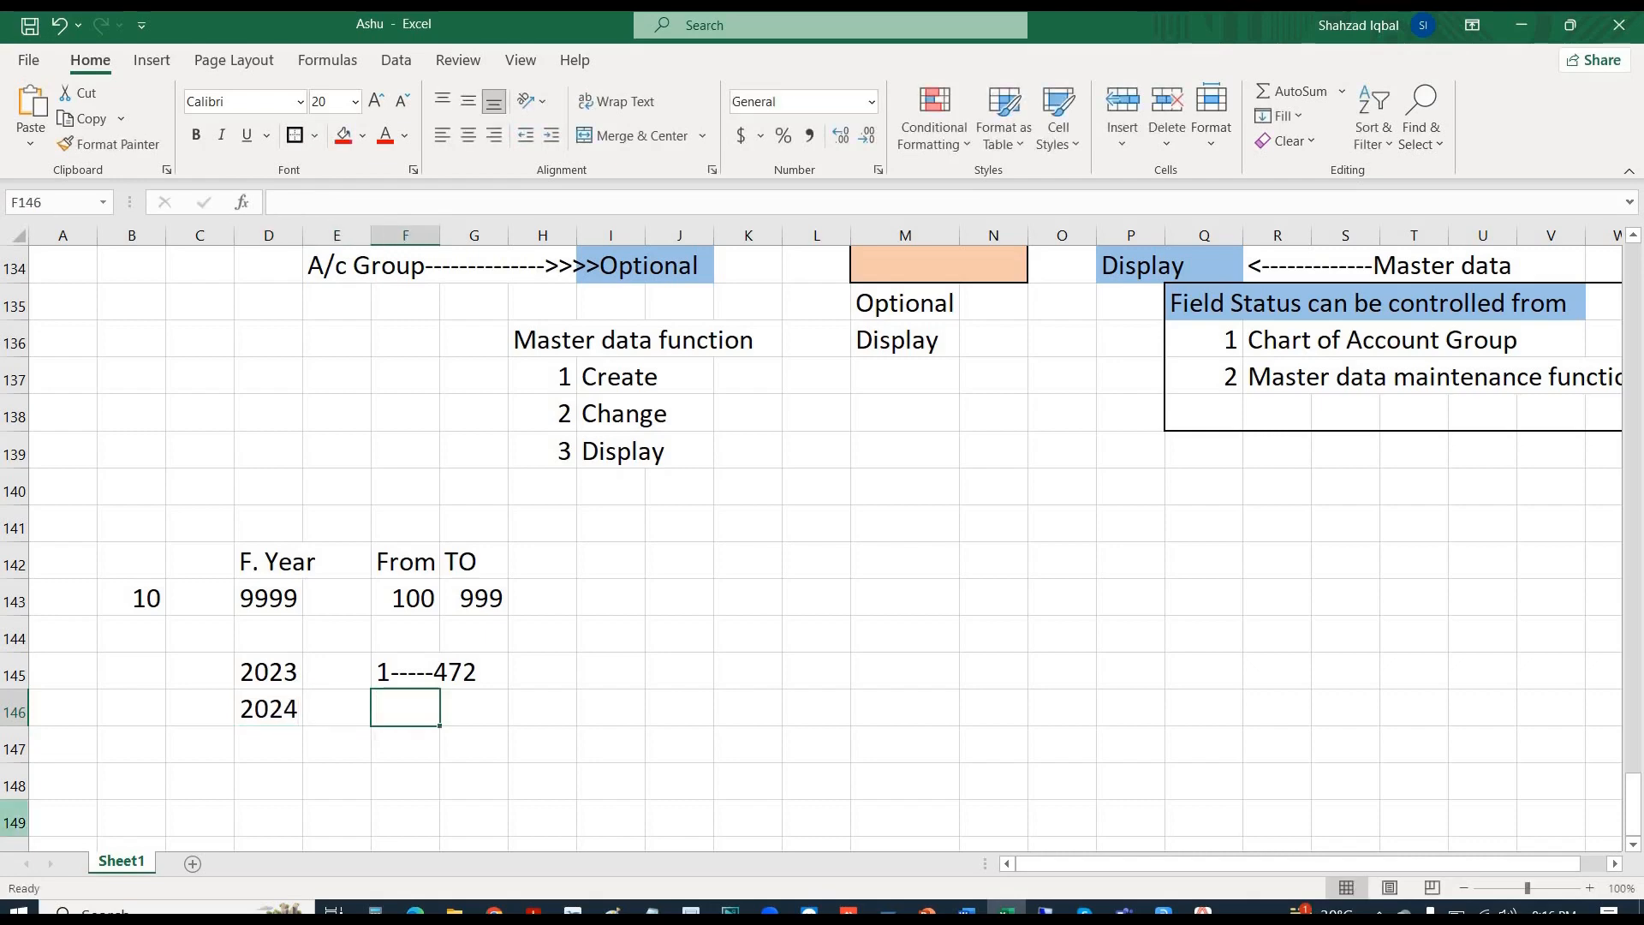
{"action": "type", "text": "473"}
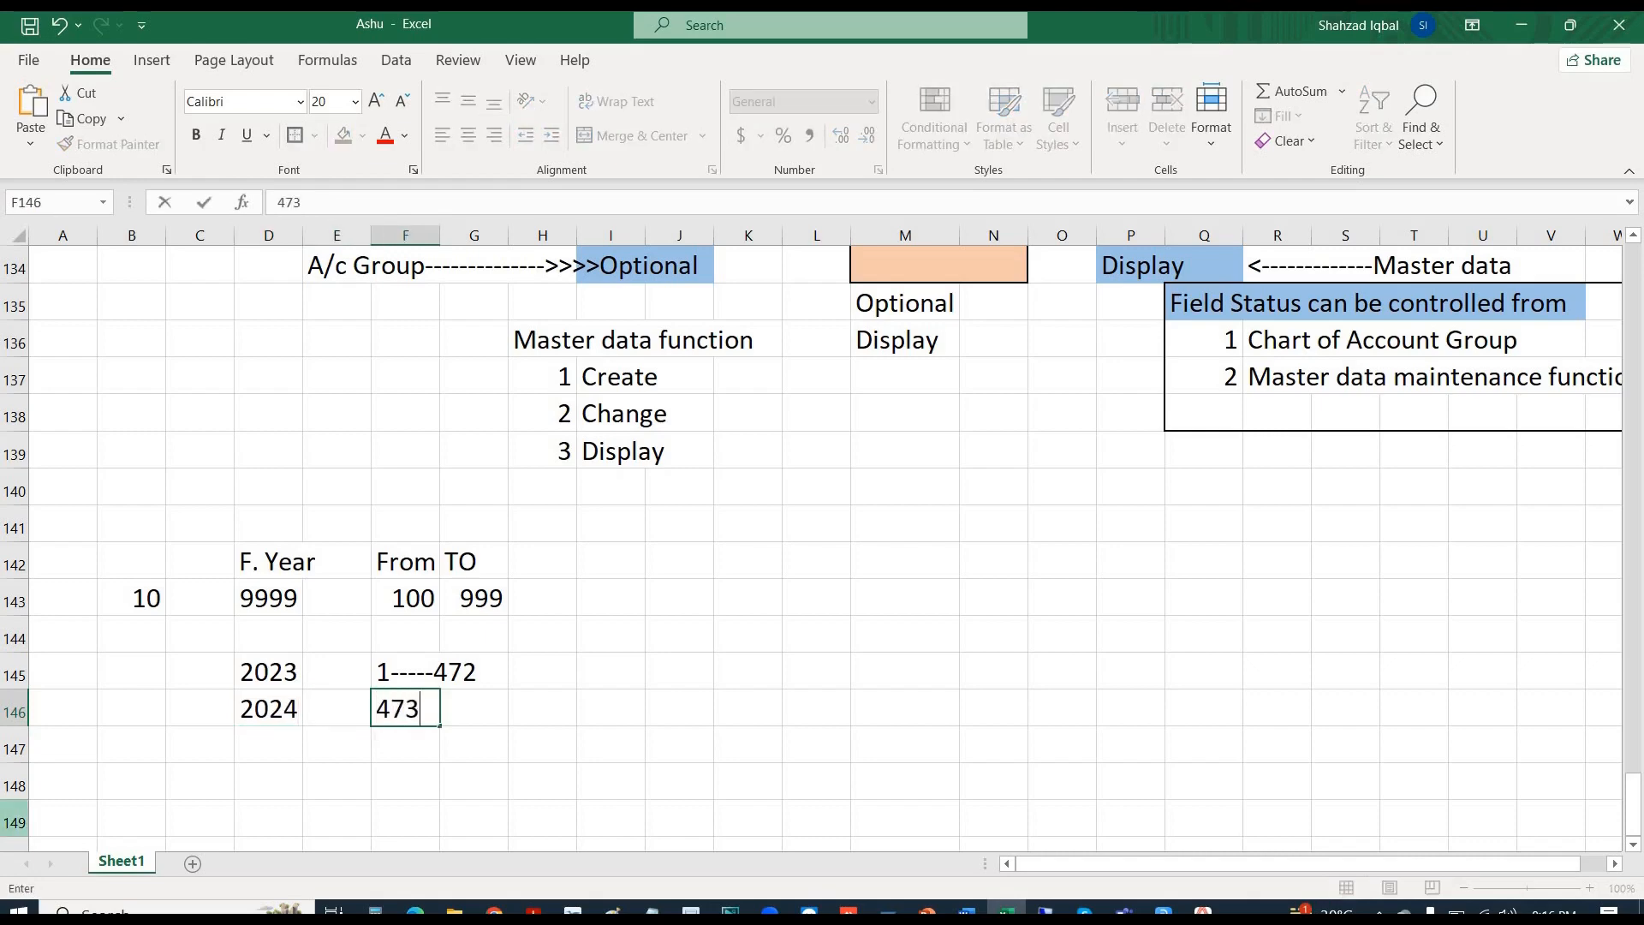
{"action": "type", "text": "-------700"}
{"action": "key", "text": "Return"}
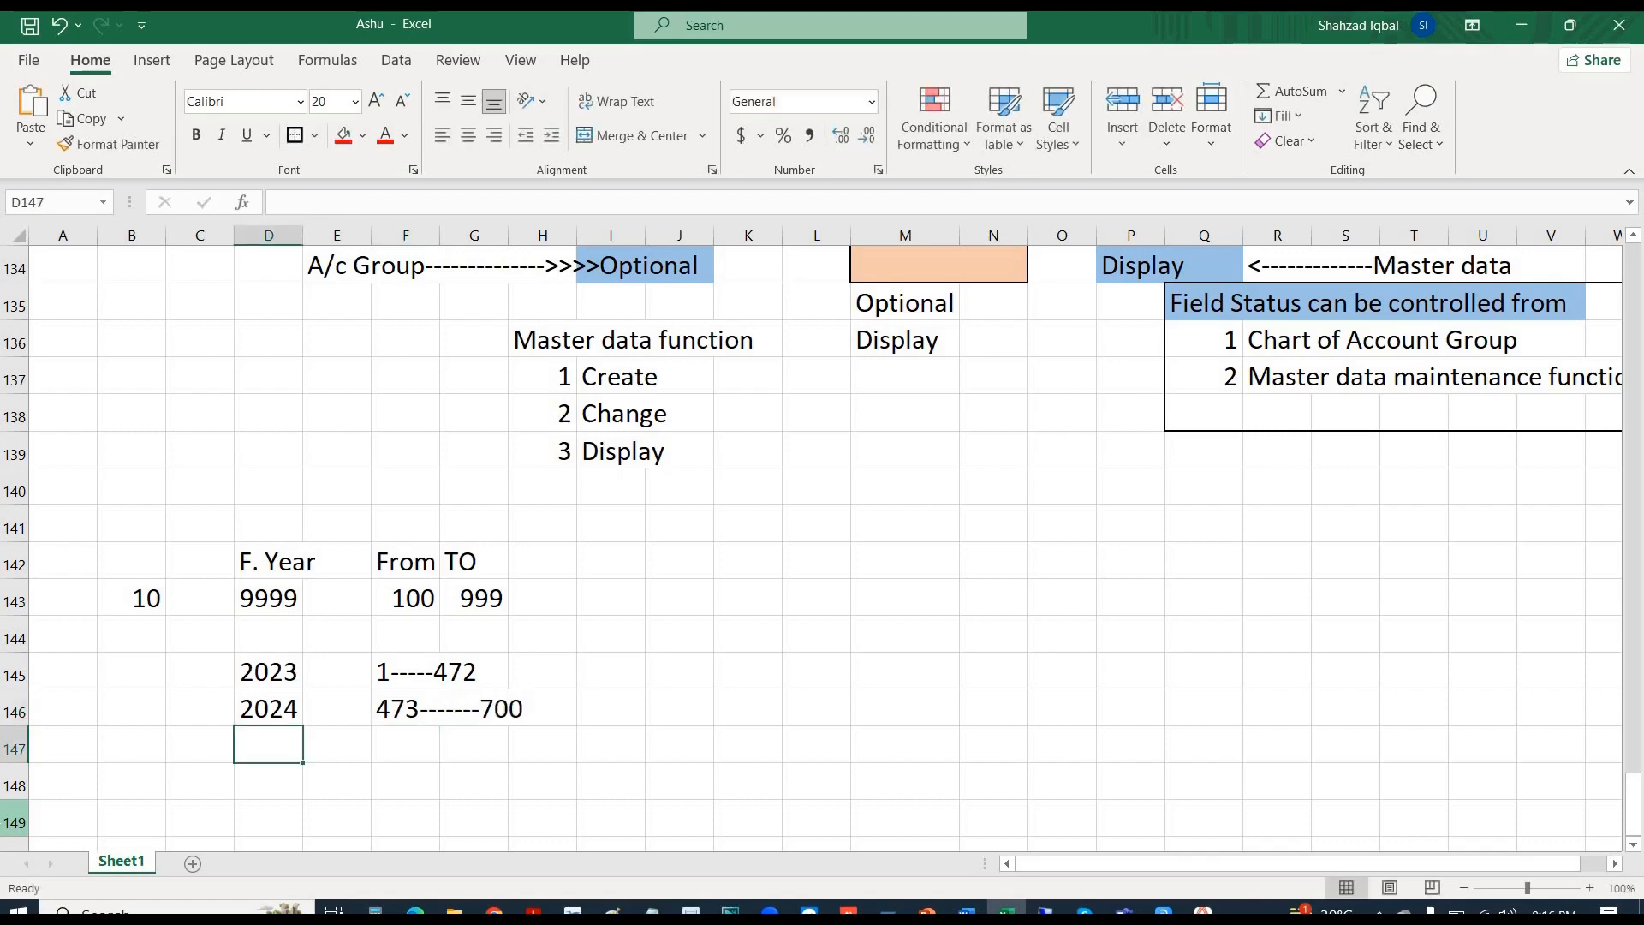
- Add year 2025 with range 701------999 and year 2026 starting at 1-----
{"action": "type", "text": "2025"}
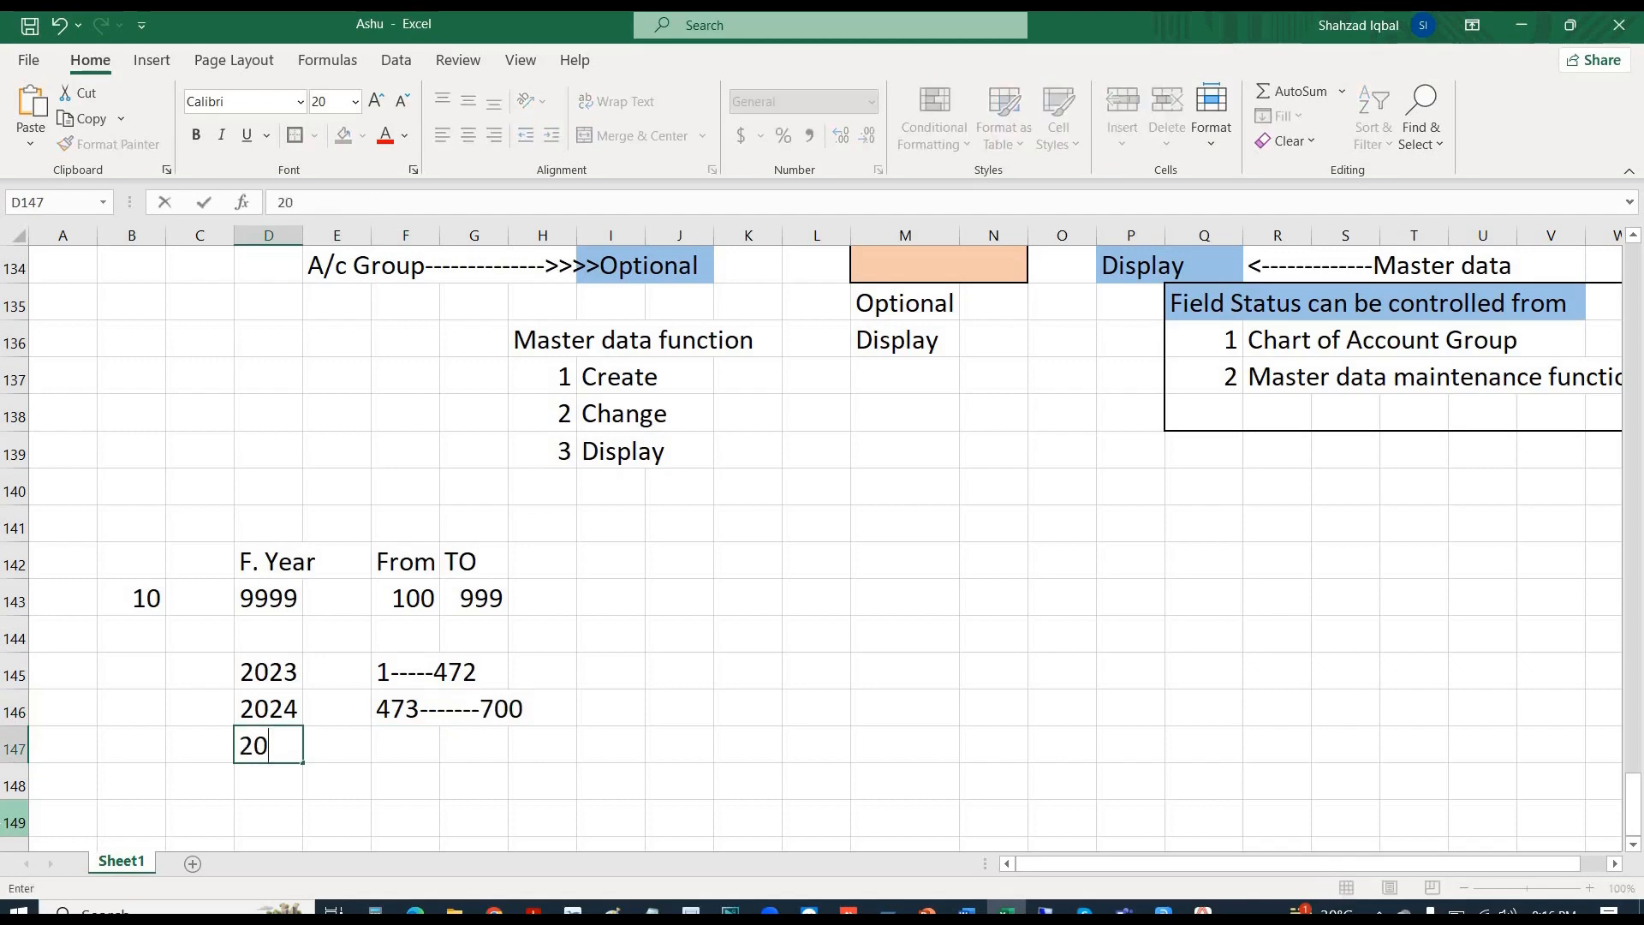
{"action": "key", "text": "Tab"}
{"action": "key", "text": "Tab"}
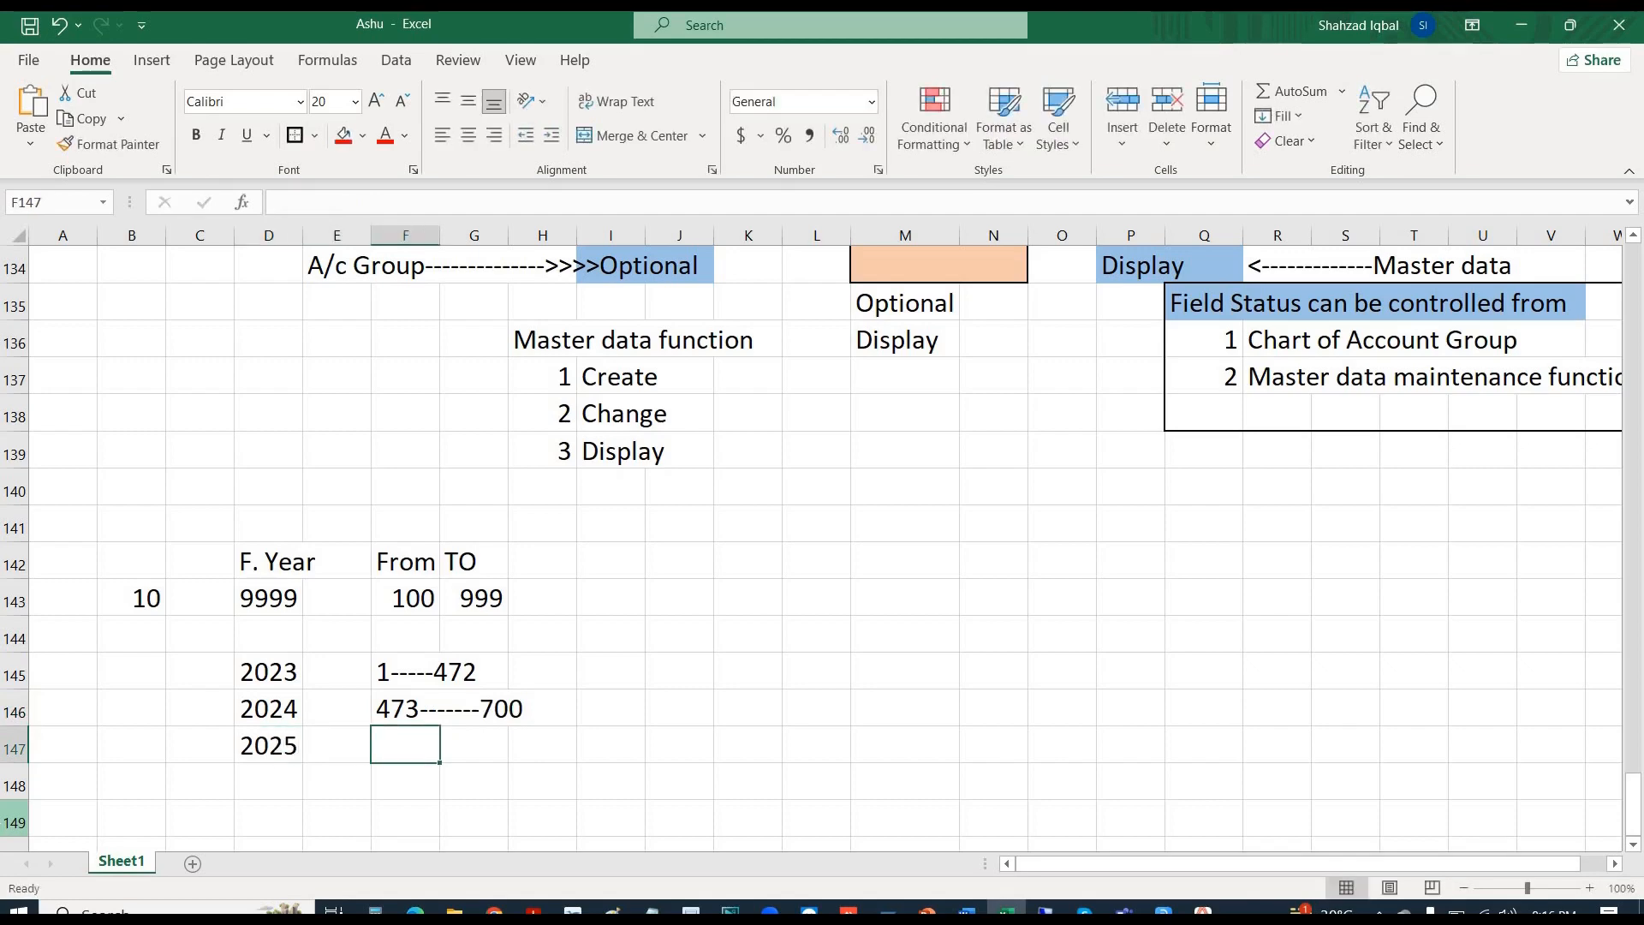
{"action": "type", "text": "701"}
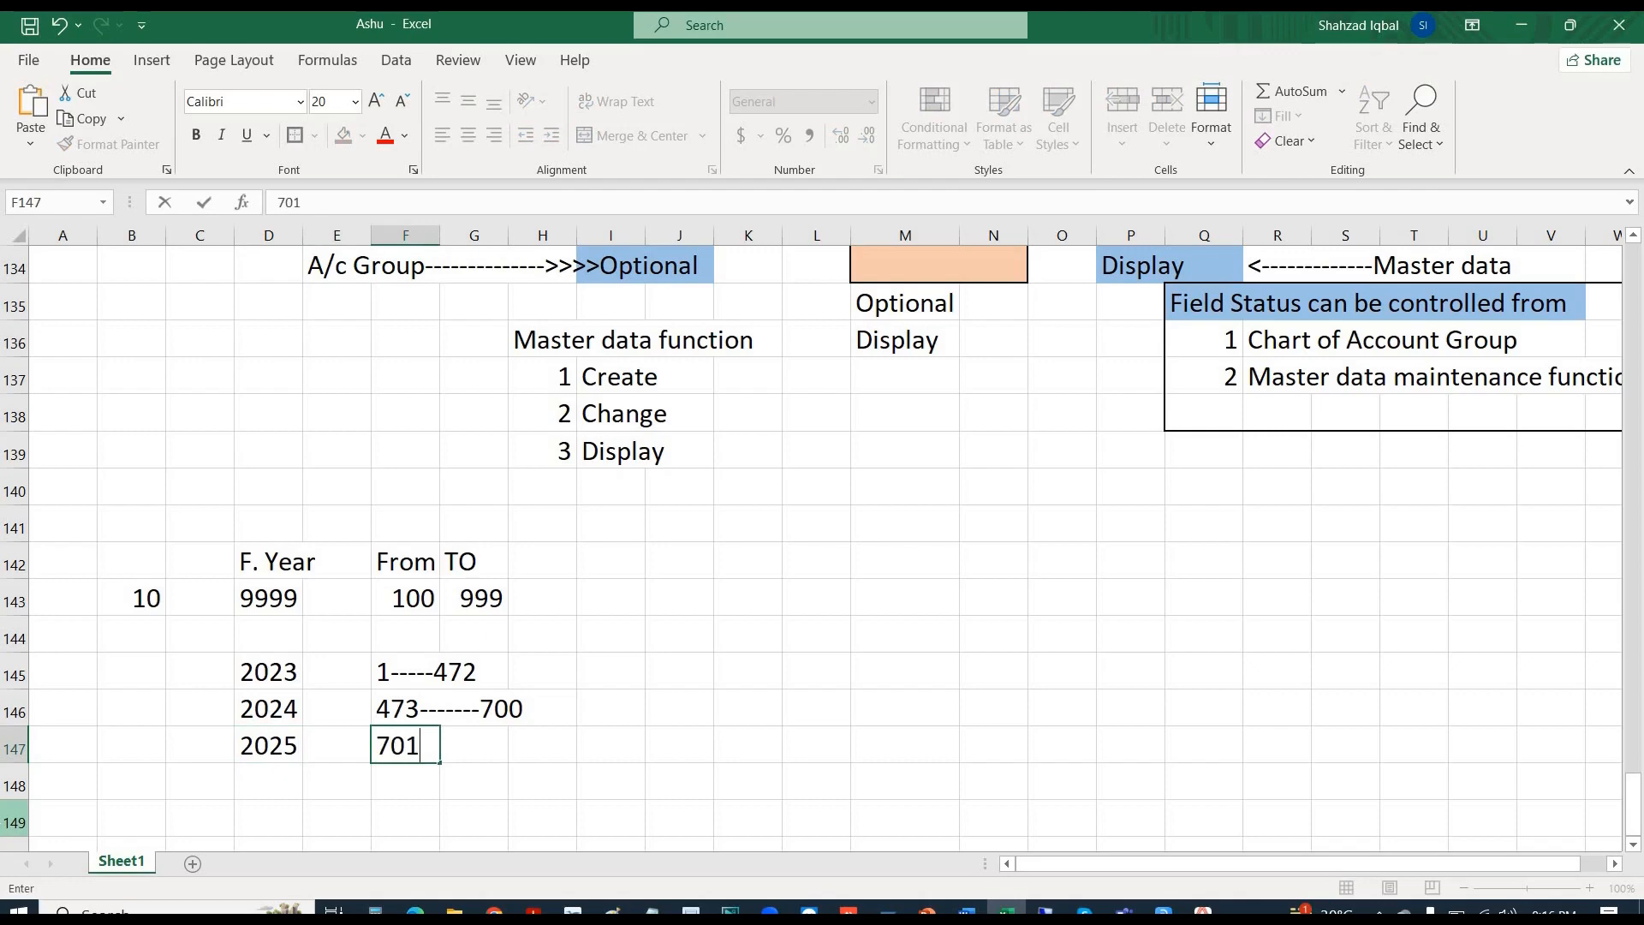
{"action": "type", "text": "------999"}
{"action": "key", "text": "Return"}
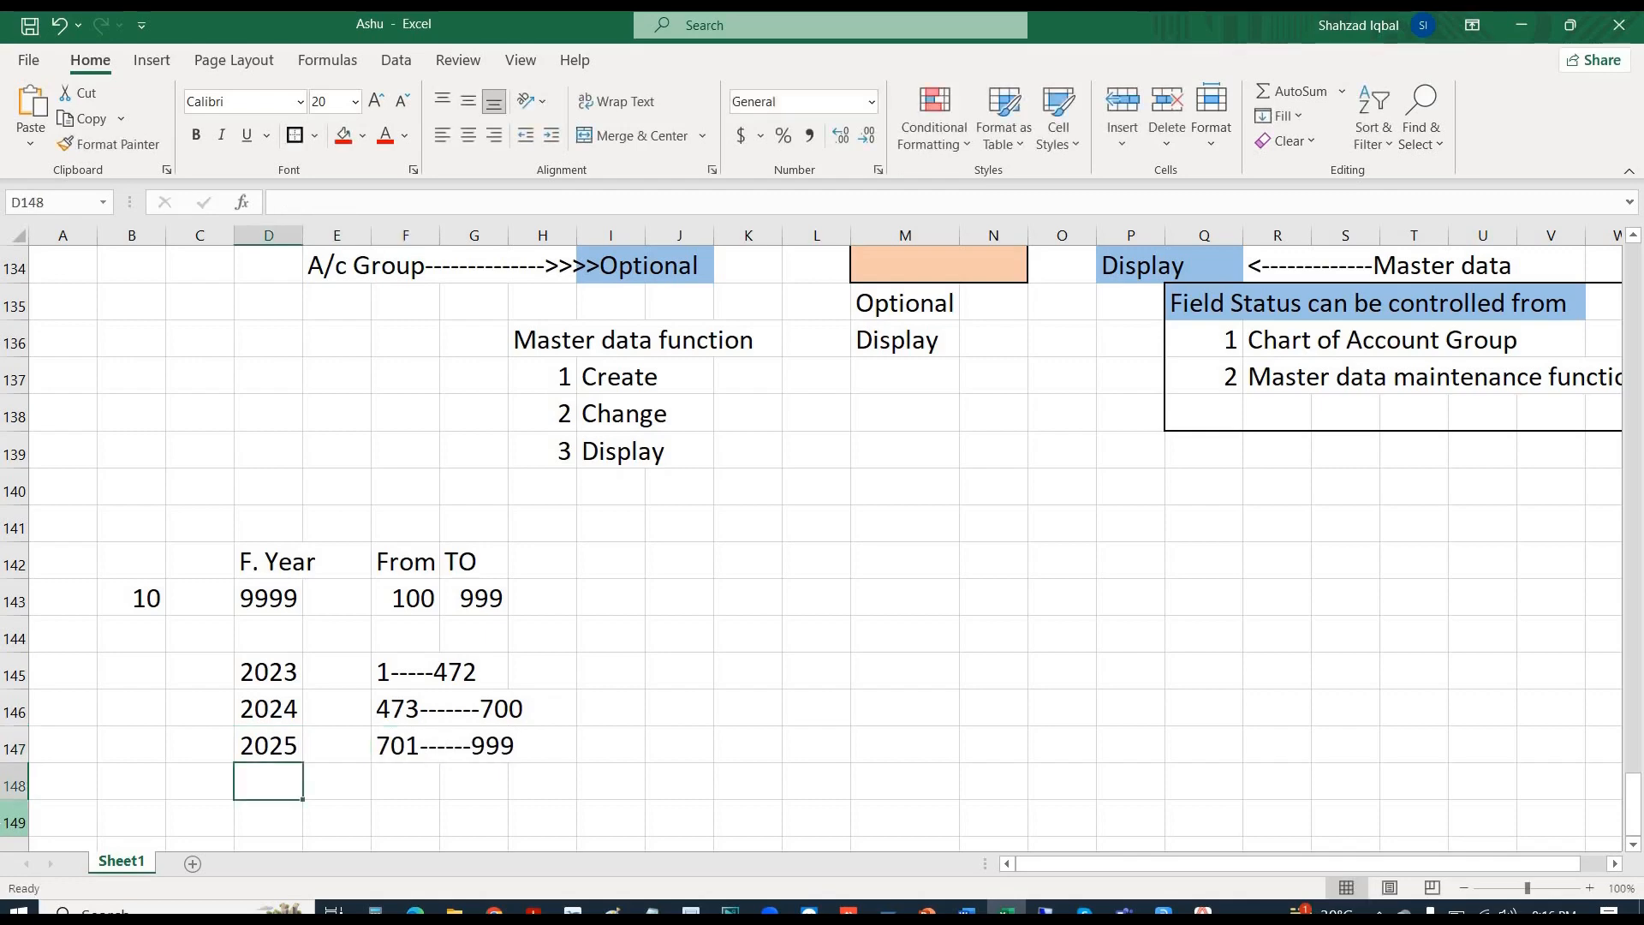
{"action": "type", "text": "2026"}
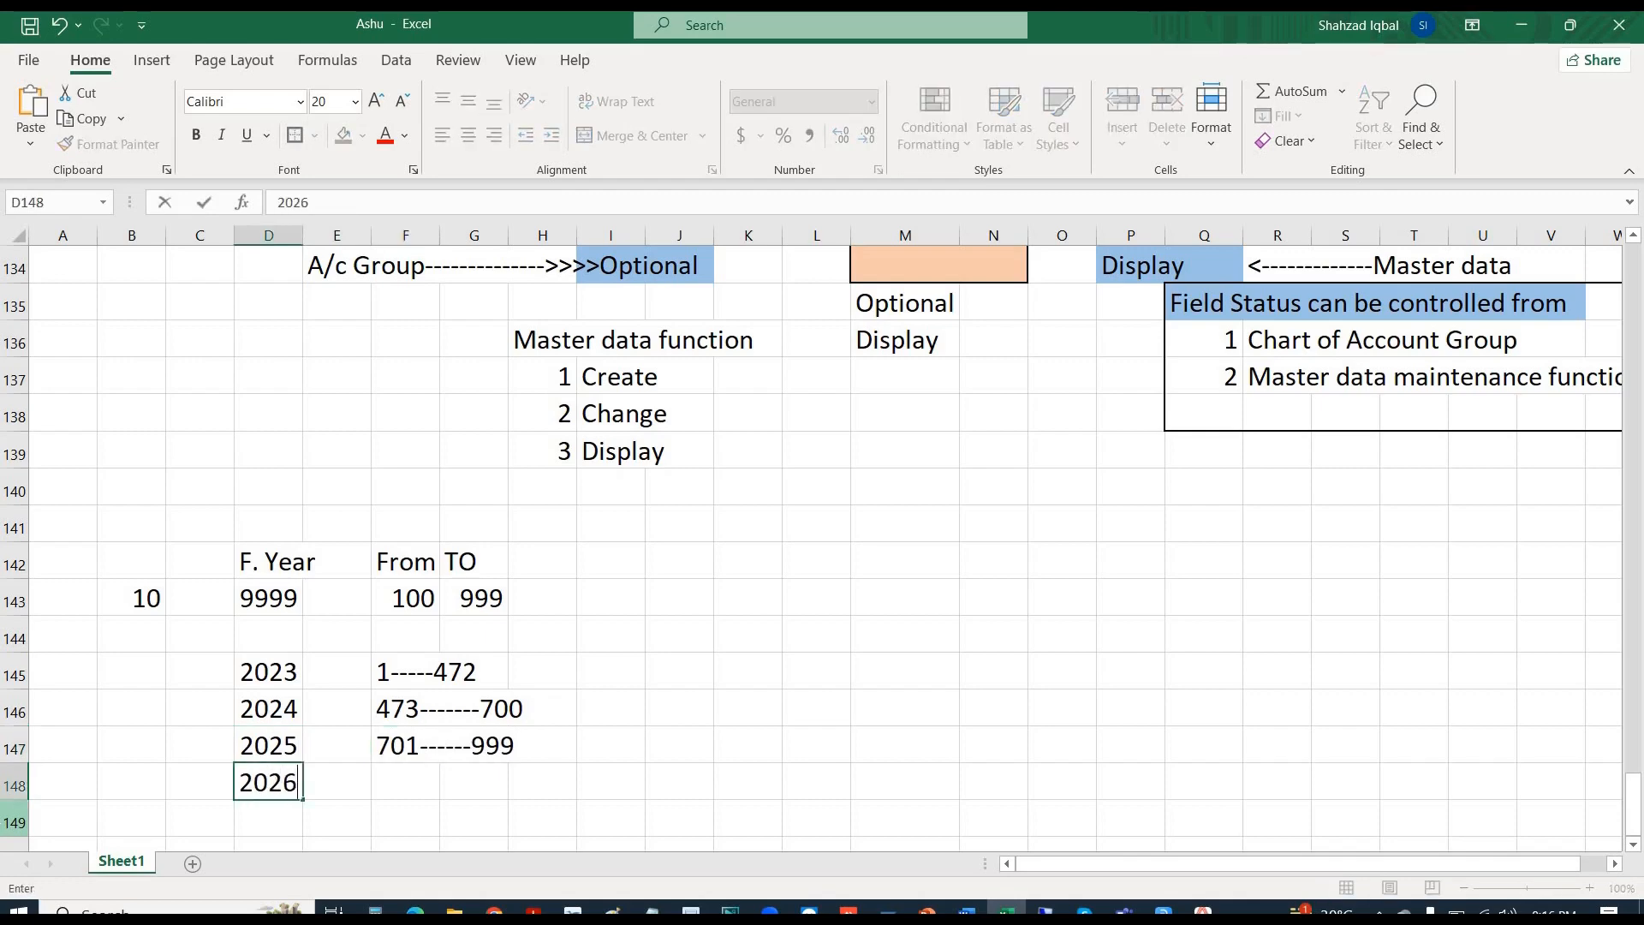
{"action": "key", "text": "Tab"}
{"action": "key", "text": "Tab"}
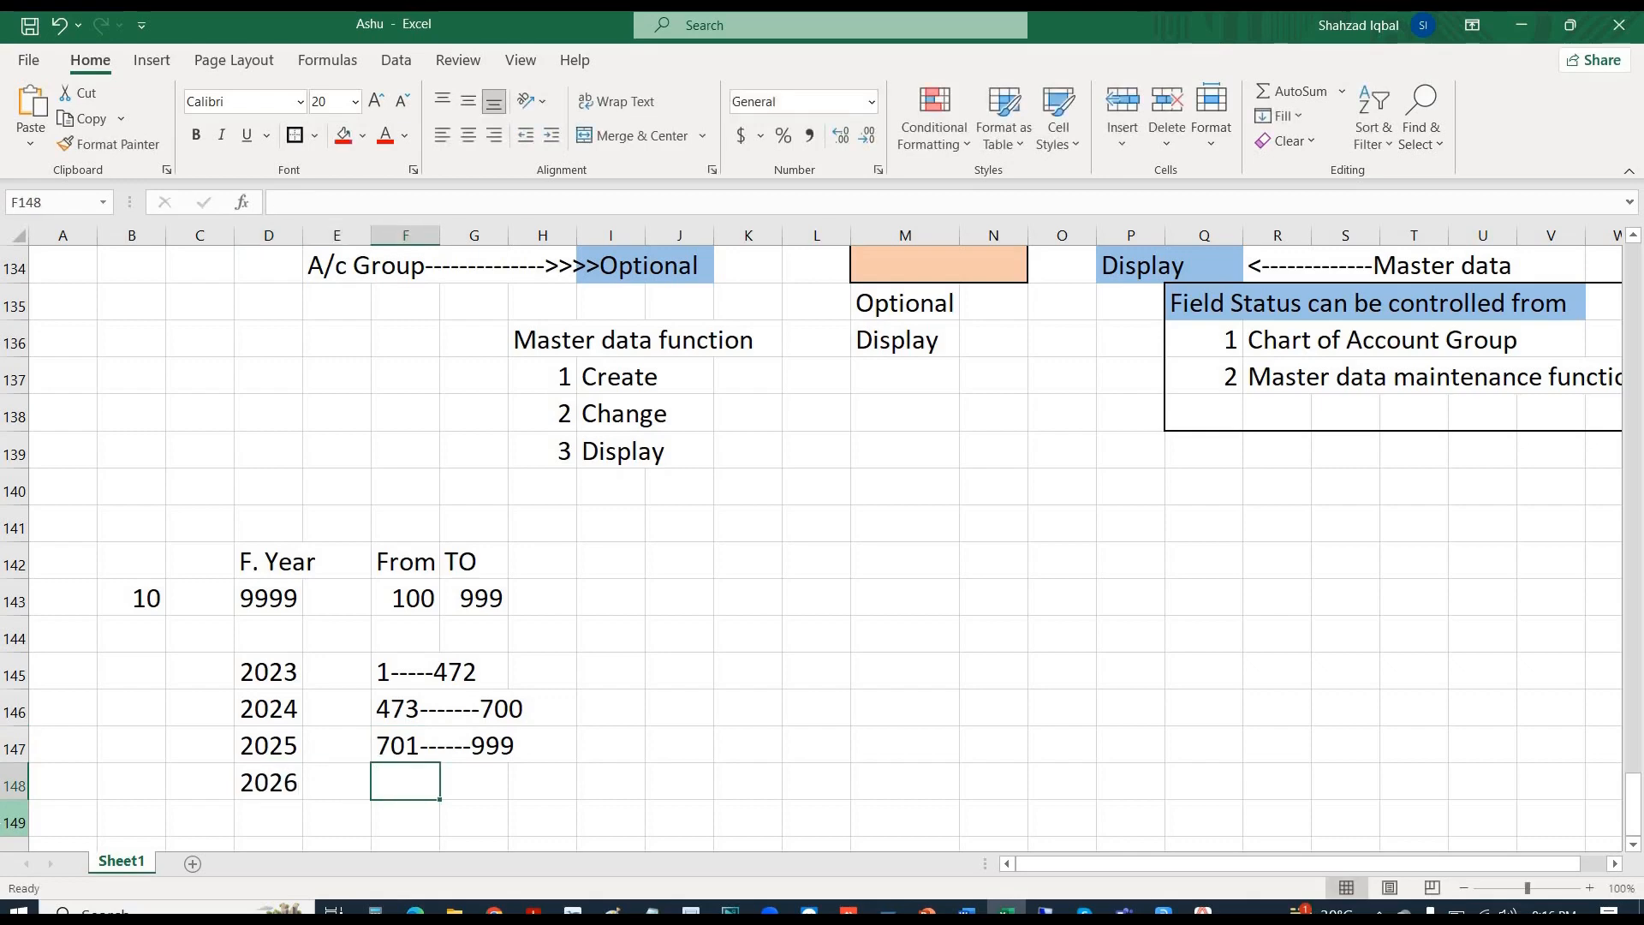
{"action": "type", "text": "1-----"}
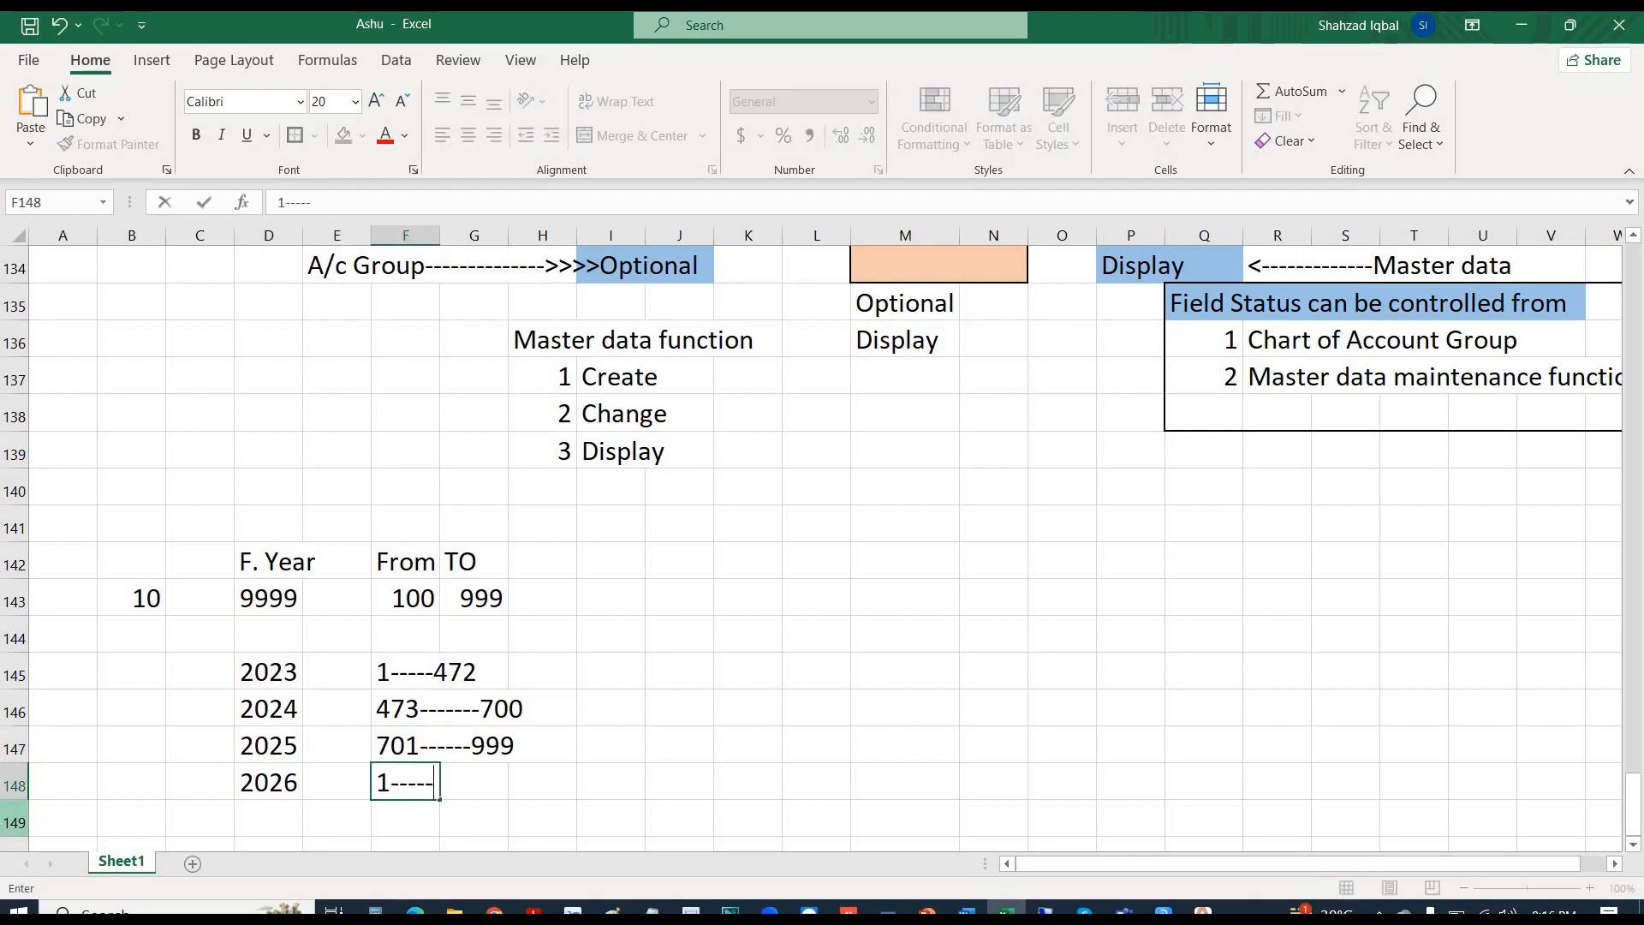
{"action": "key", "text": "Return"}
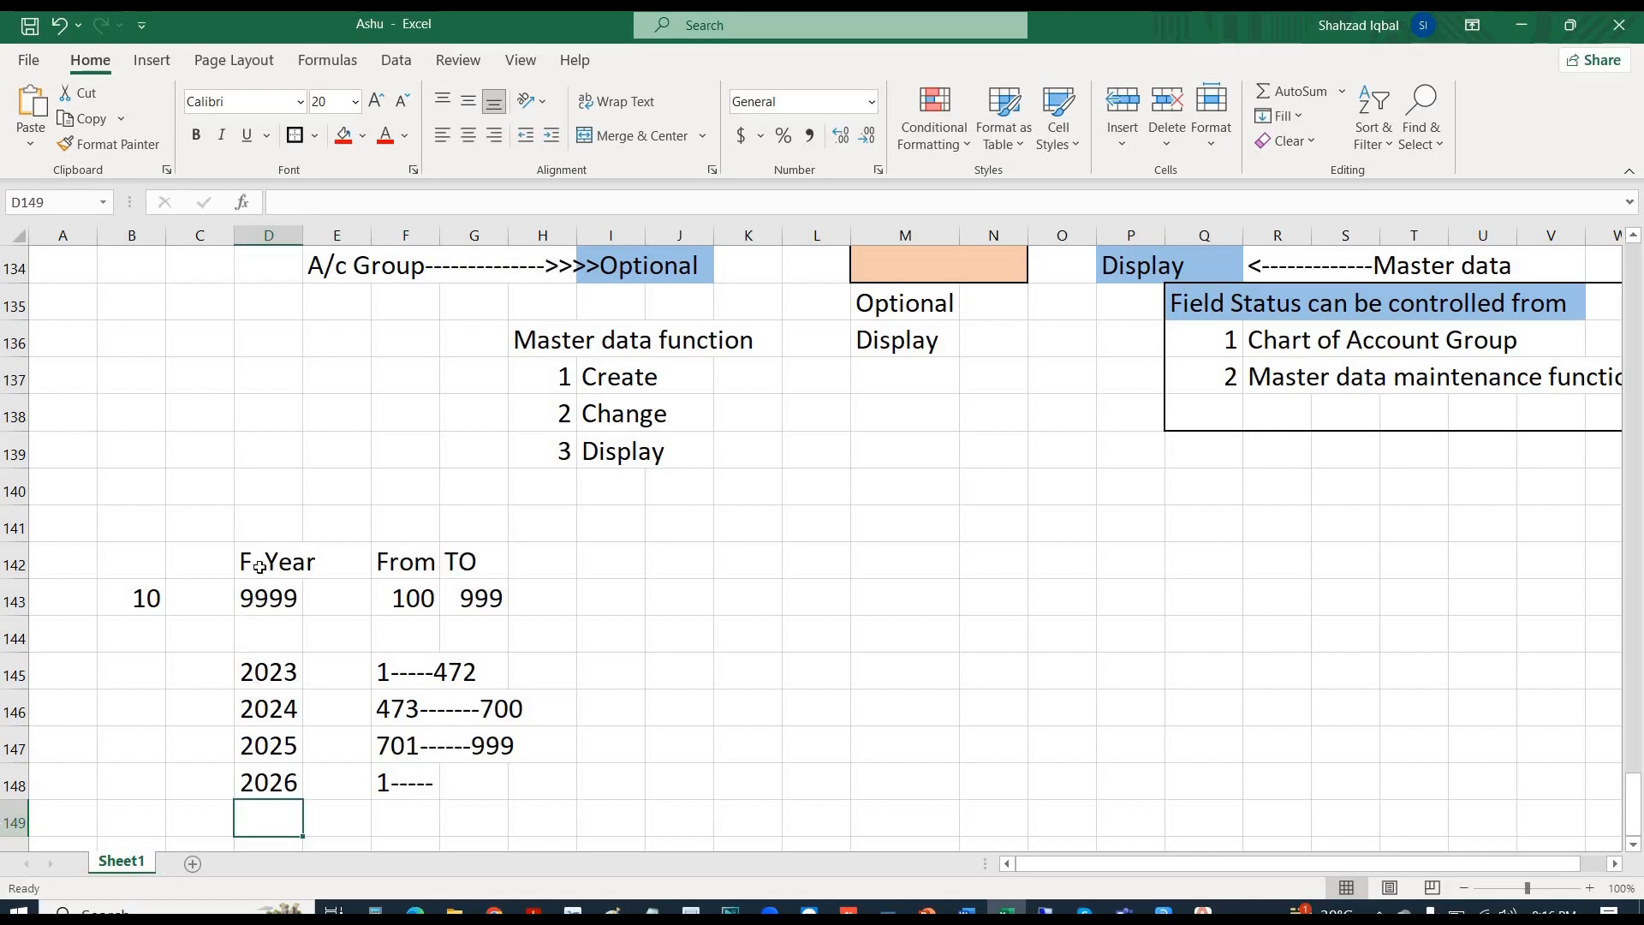
- Copy the F. Year/From/TO block to L142 and start overwriting its year in L143
{"action": "left_click_drag", "start_coordinate": [251, 564], "coordinate": [479, 600]}
{"action": "key", "text": "ctrl+c"}
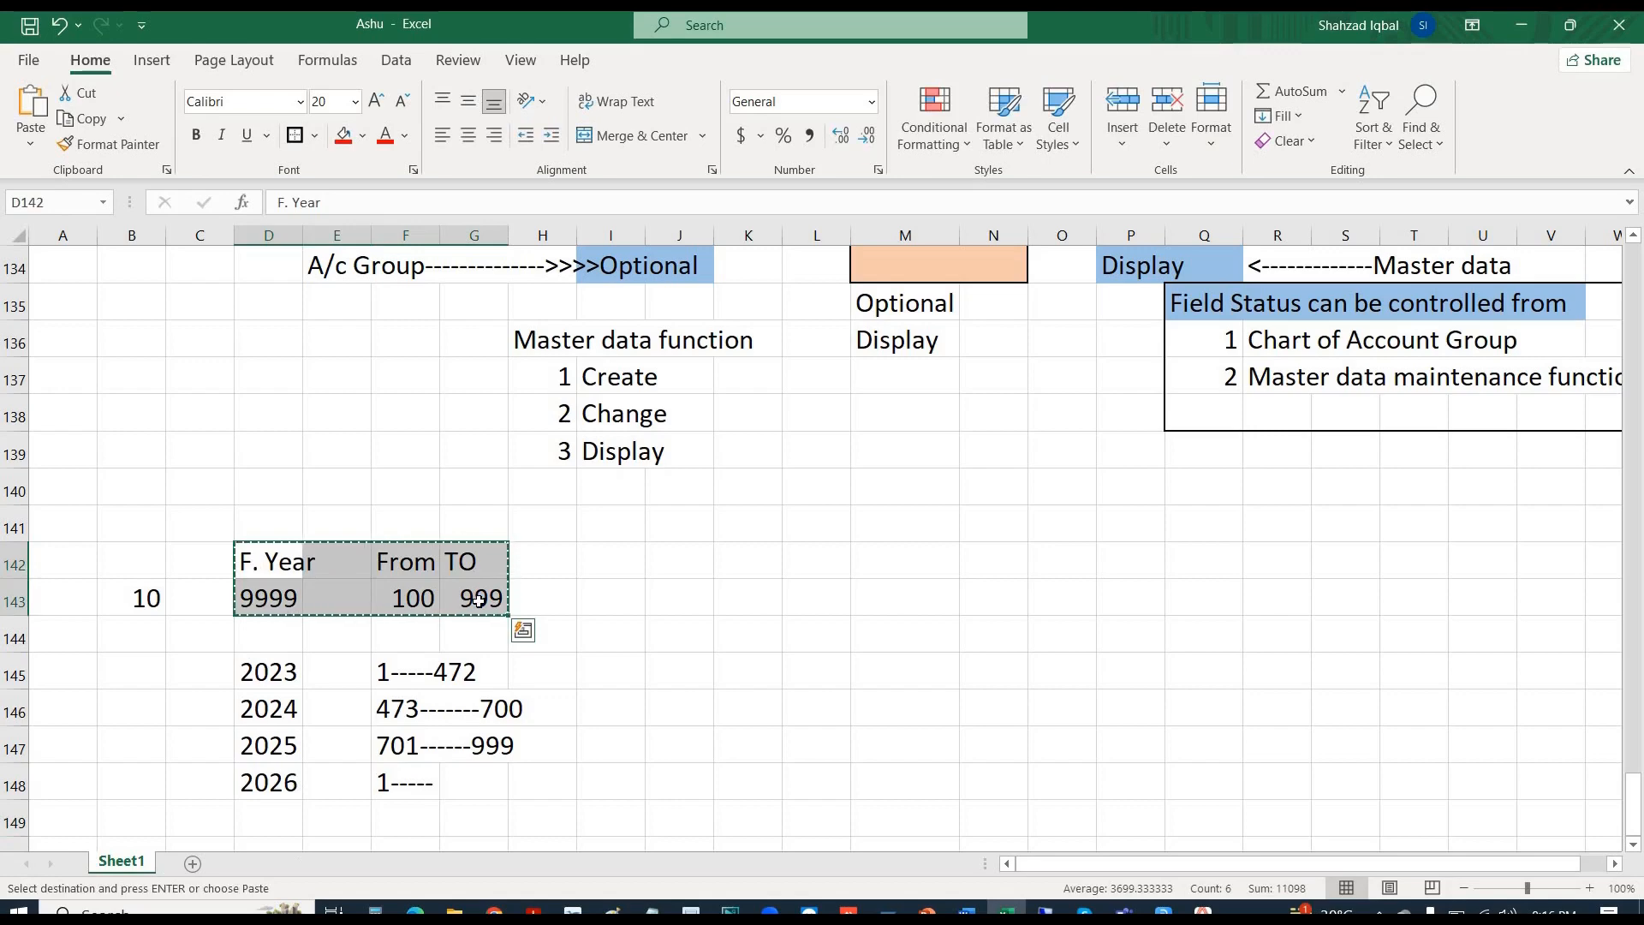
{"action": "key", "text": "Right"}
{"action": "key", "text": "Right"}
{"action": "key", "text": "Right"}
{"action": "key", "text": "Right"}
{"action": "key", "text": "Right"}
{"action": "key", "text": "Right"}
{"action": "key", "text": "Right"}
{"action": "key", "text": "Right"}
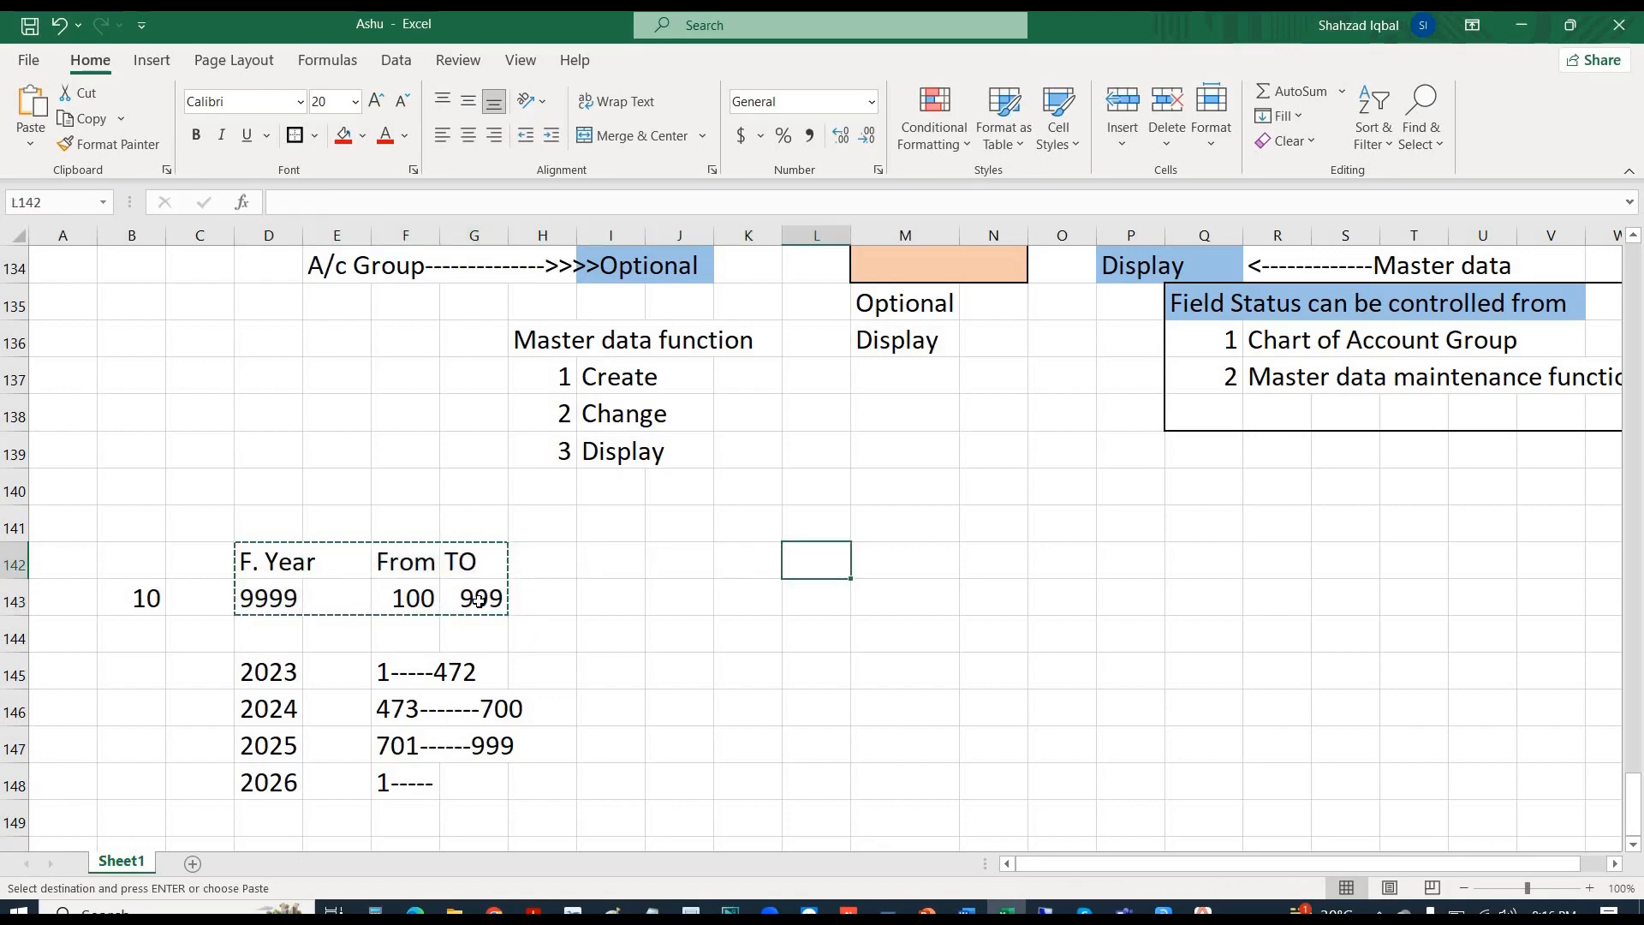
{"action": "key", "text": "Return"}
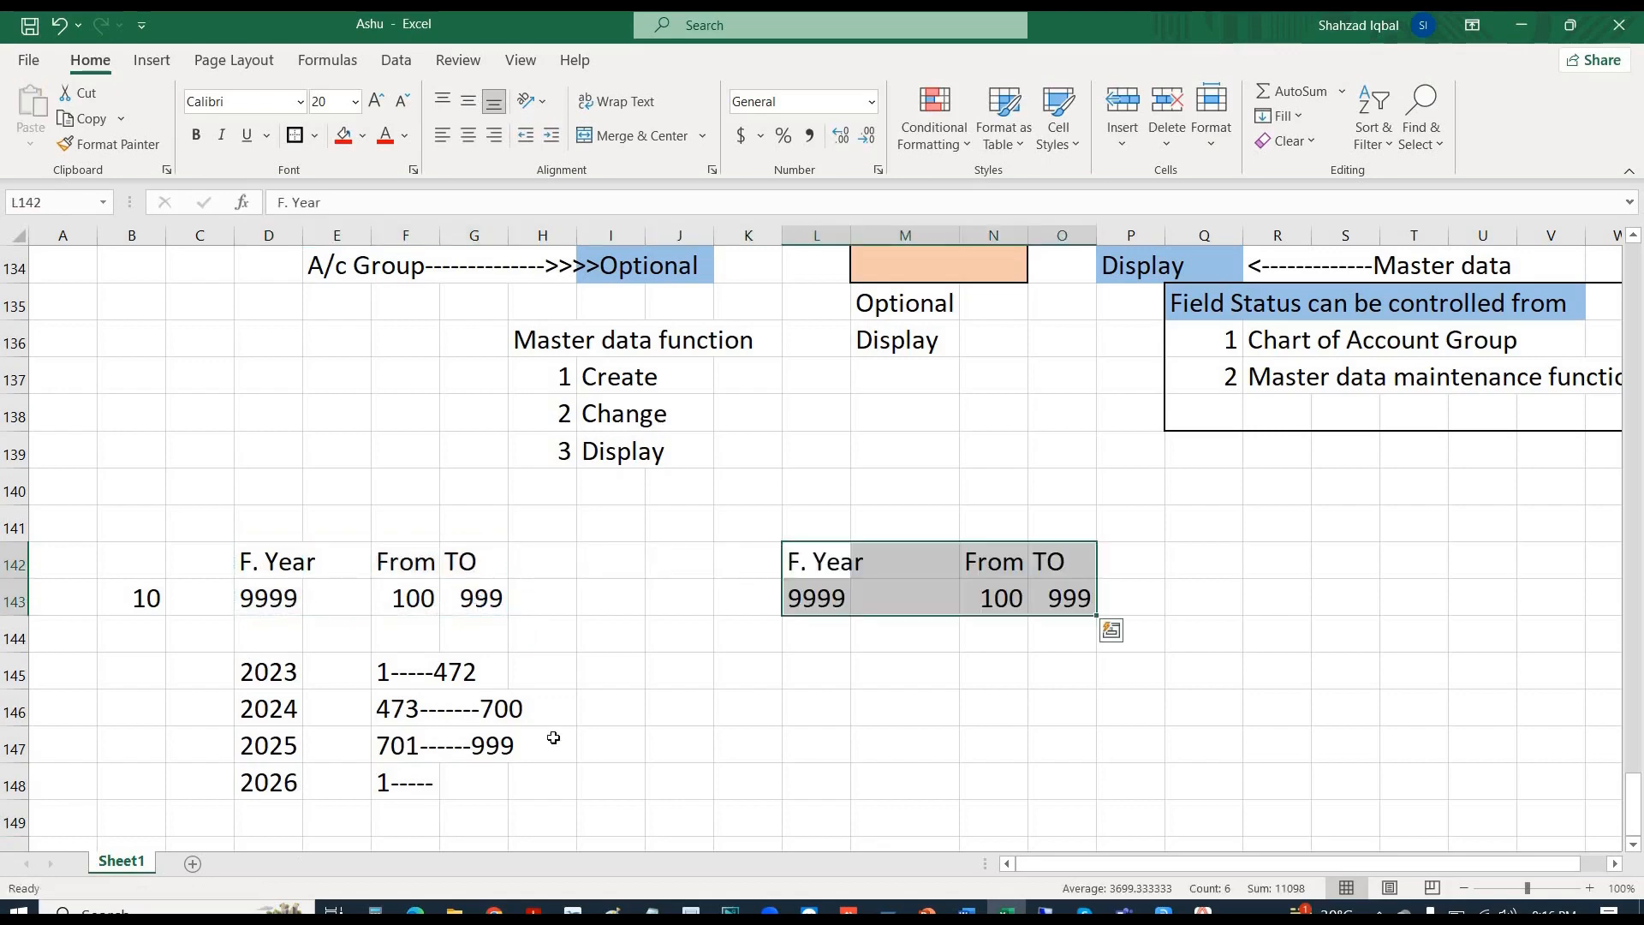
{"action": "left_click", "coordinate": [820, 602]}
{"action": "type", "text": "202"}
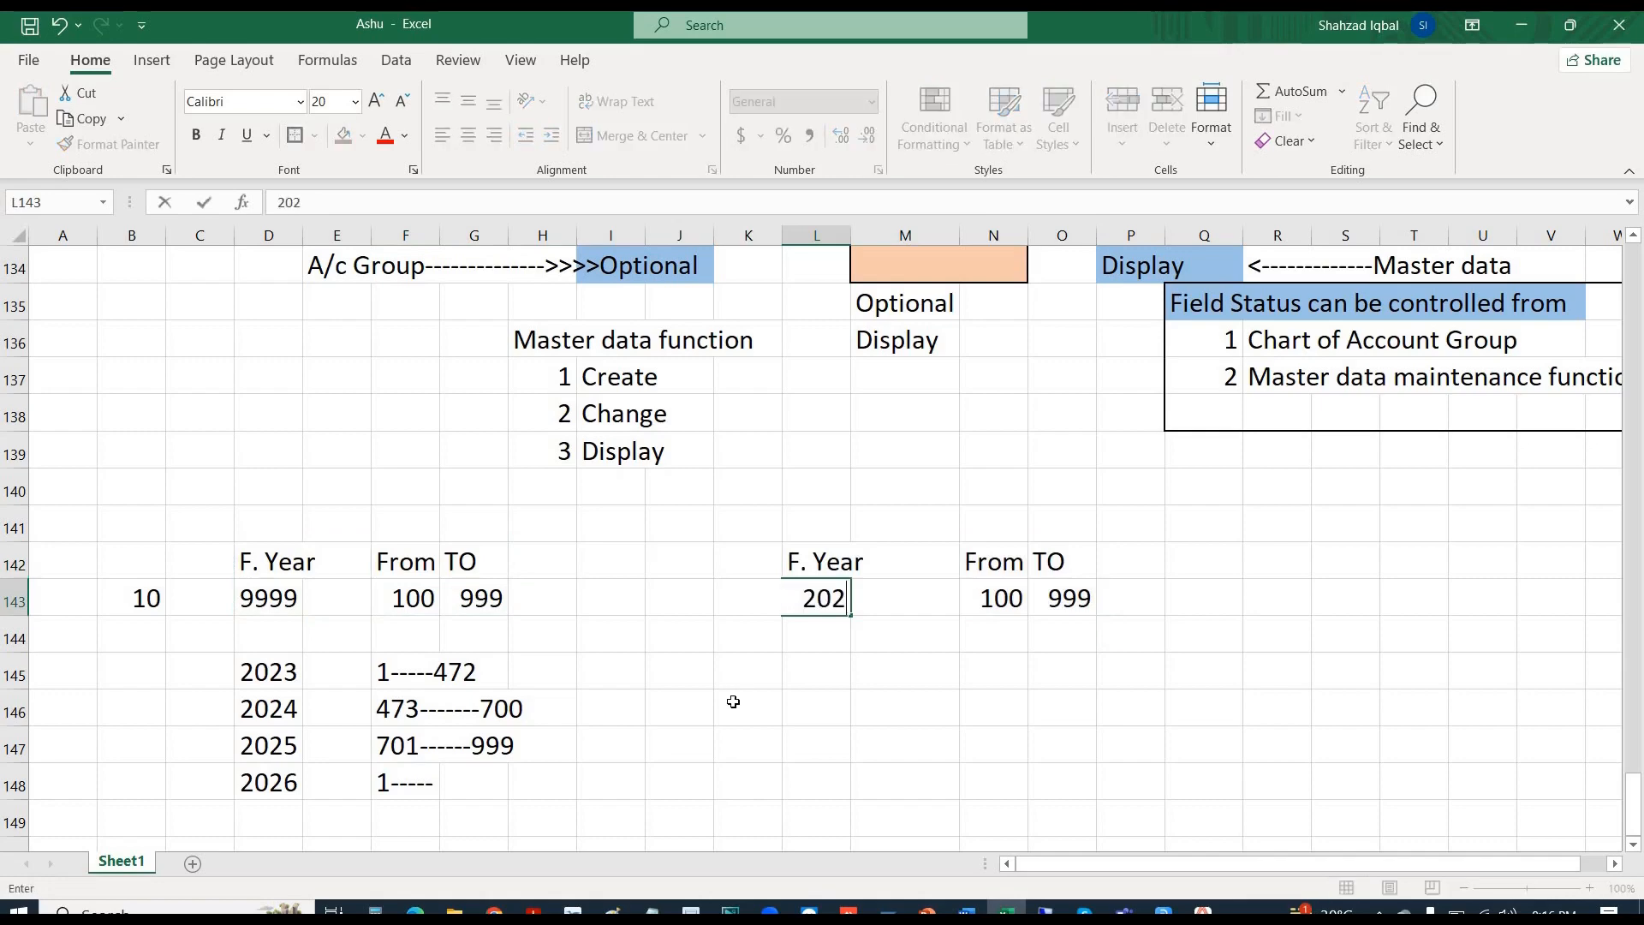
{"action": "type", "text": "4"}
- Set the copied block's year to 2023 and list 2023 with range 1-----------472 below
{"action": "key", "text": "BackSpace"}
{"action": "type", "text": "3"}
{"action": "key", "text": "Return"}
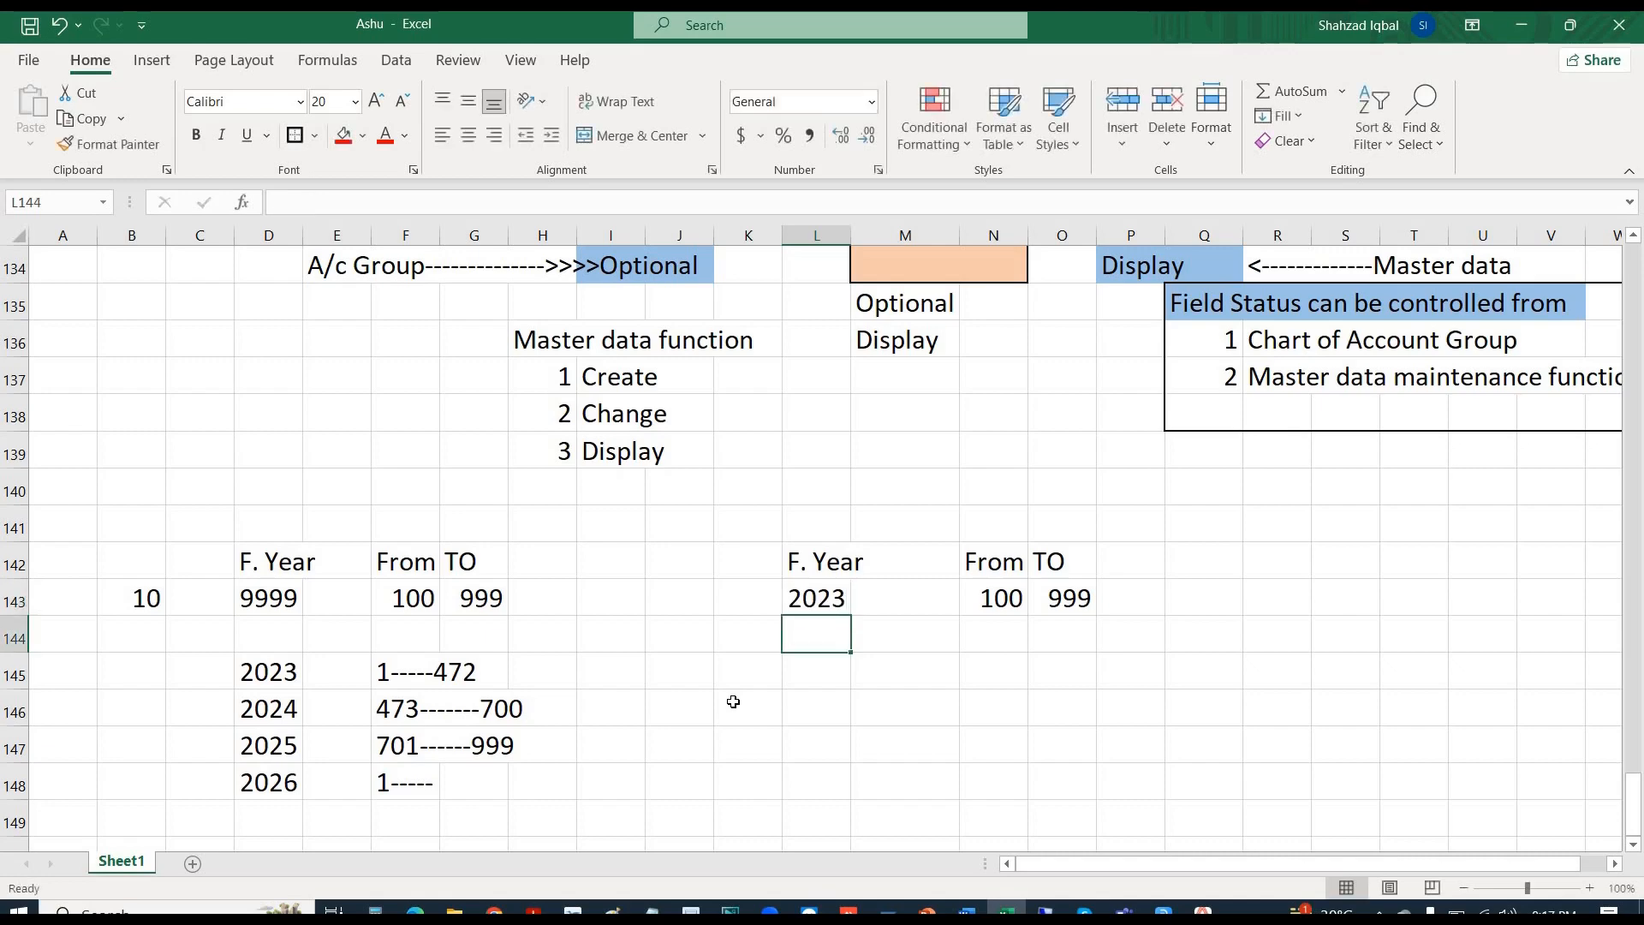
{"action": "key", "text": "Down"}
{"action": "key", "text": "Down"}
{"action": "type", "text": "2023"}
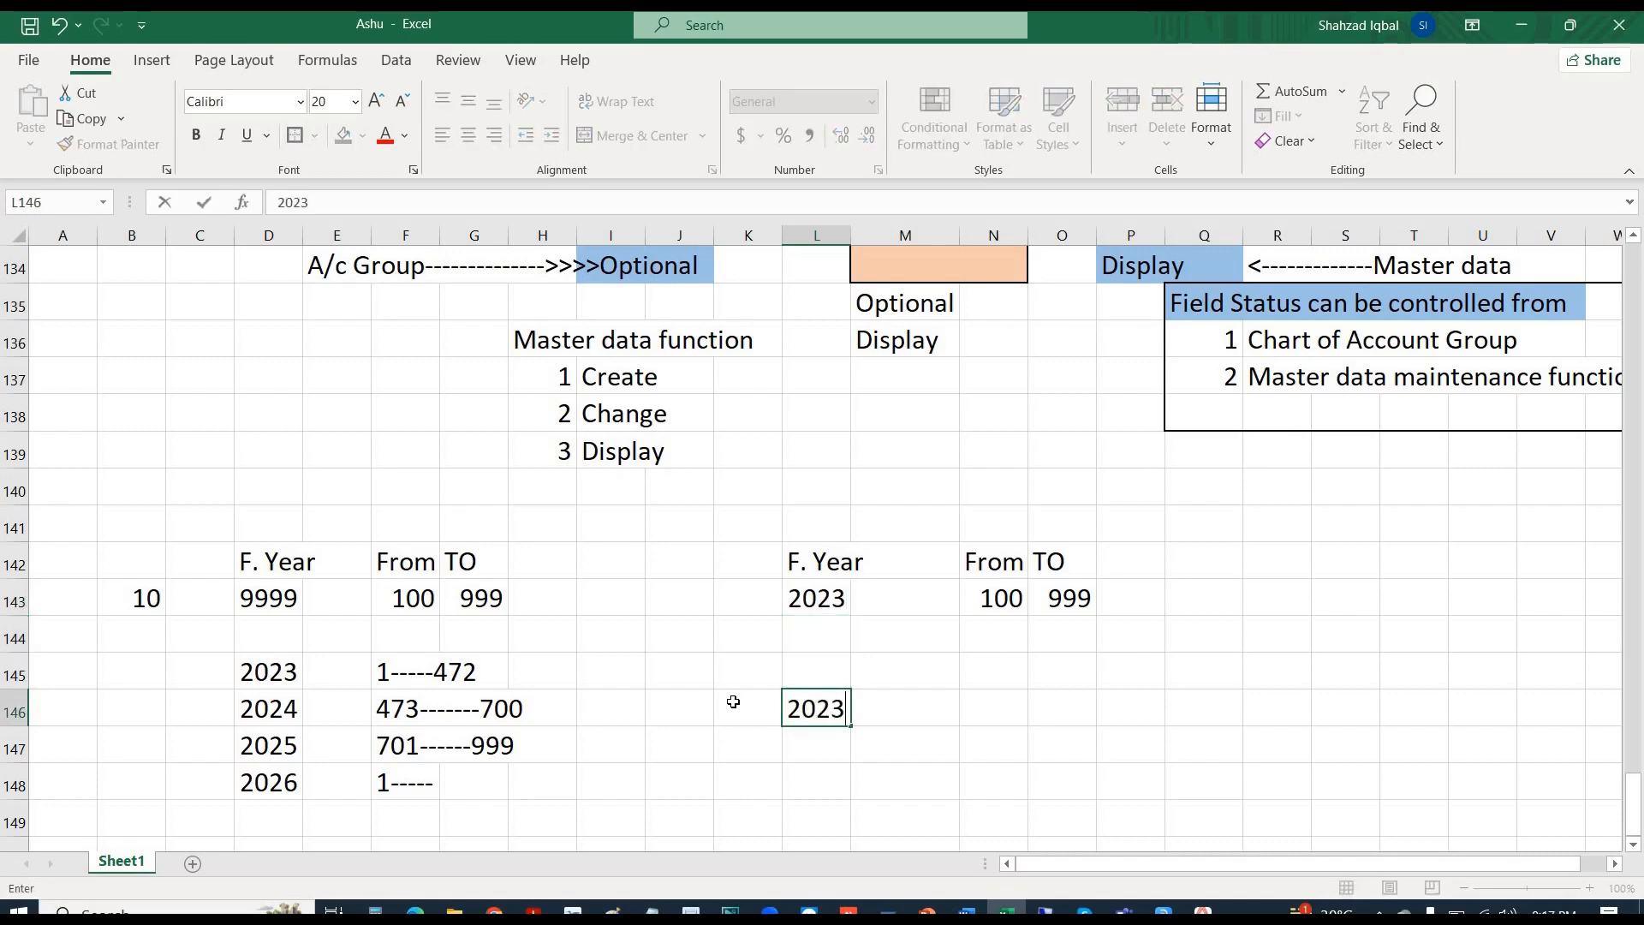
{"action": "key", "text": "Right"}
{"action": "key", "text": "Right"}
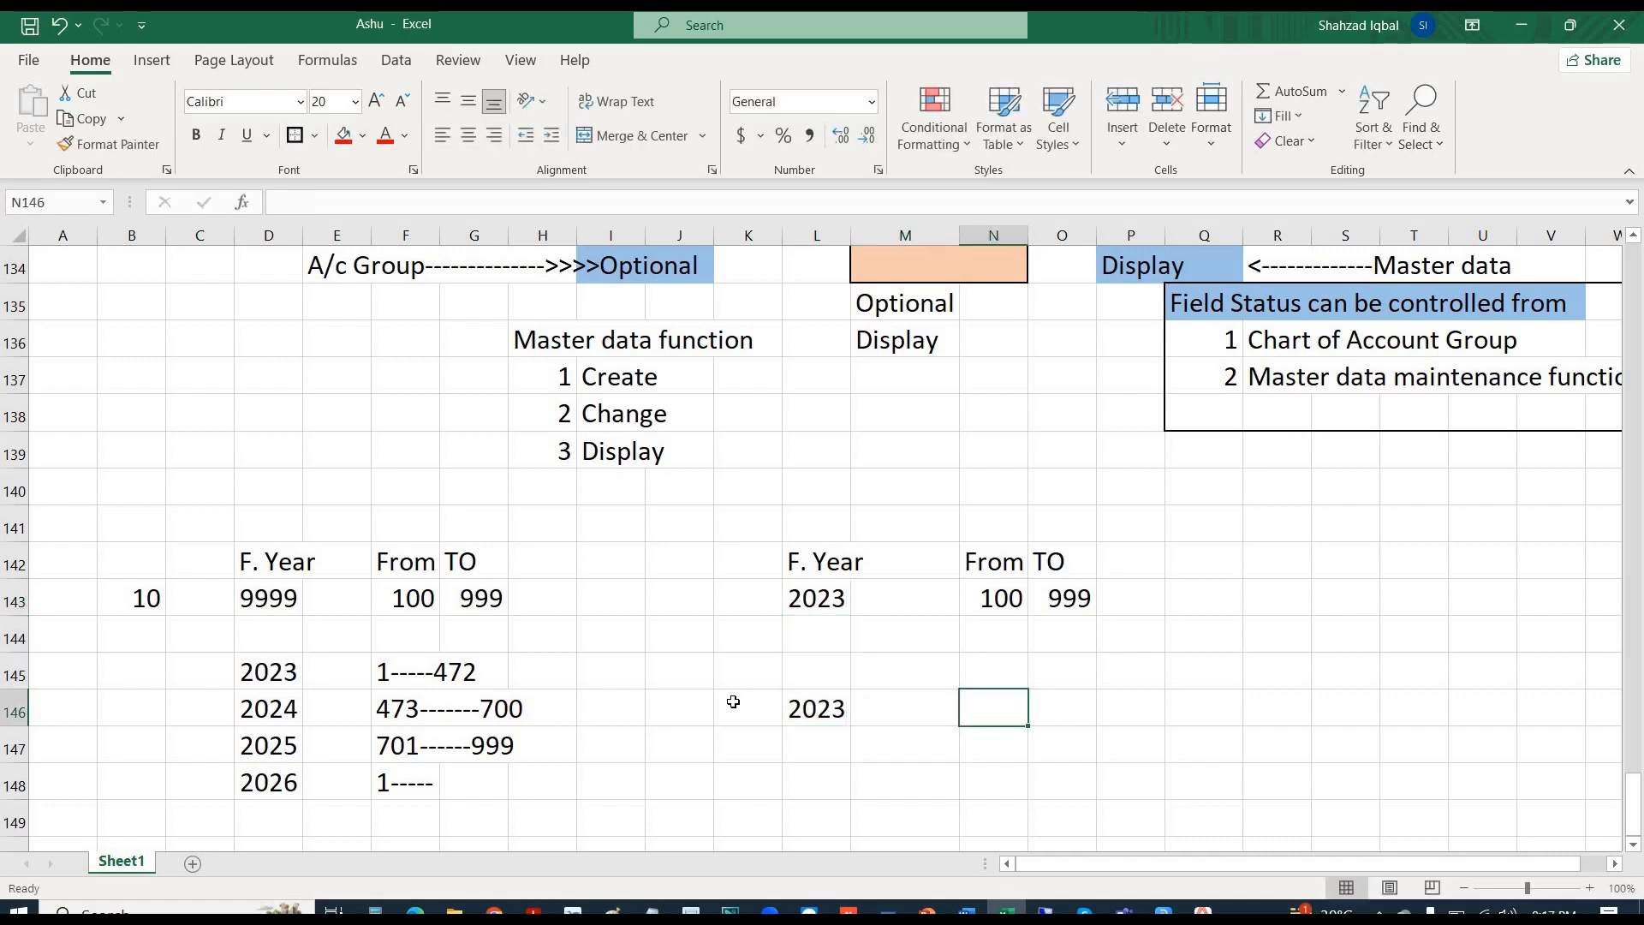
{"action": "type", "text": "1-----------"}
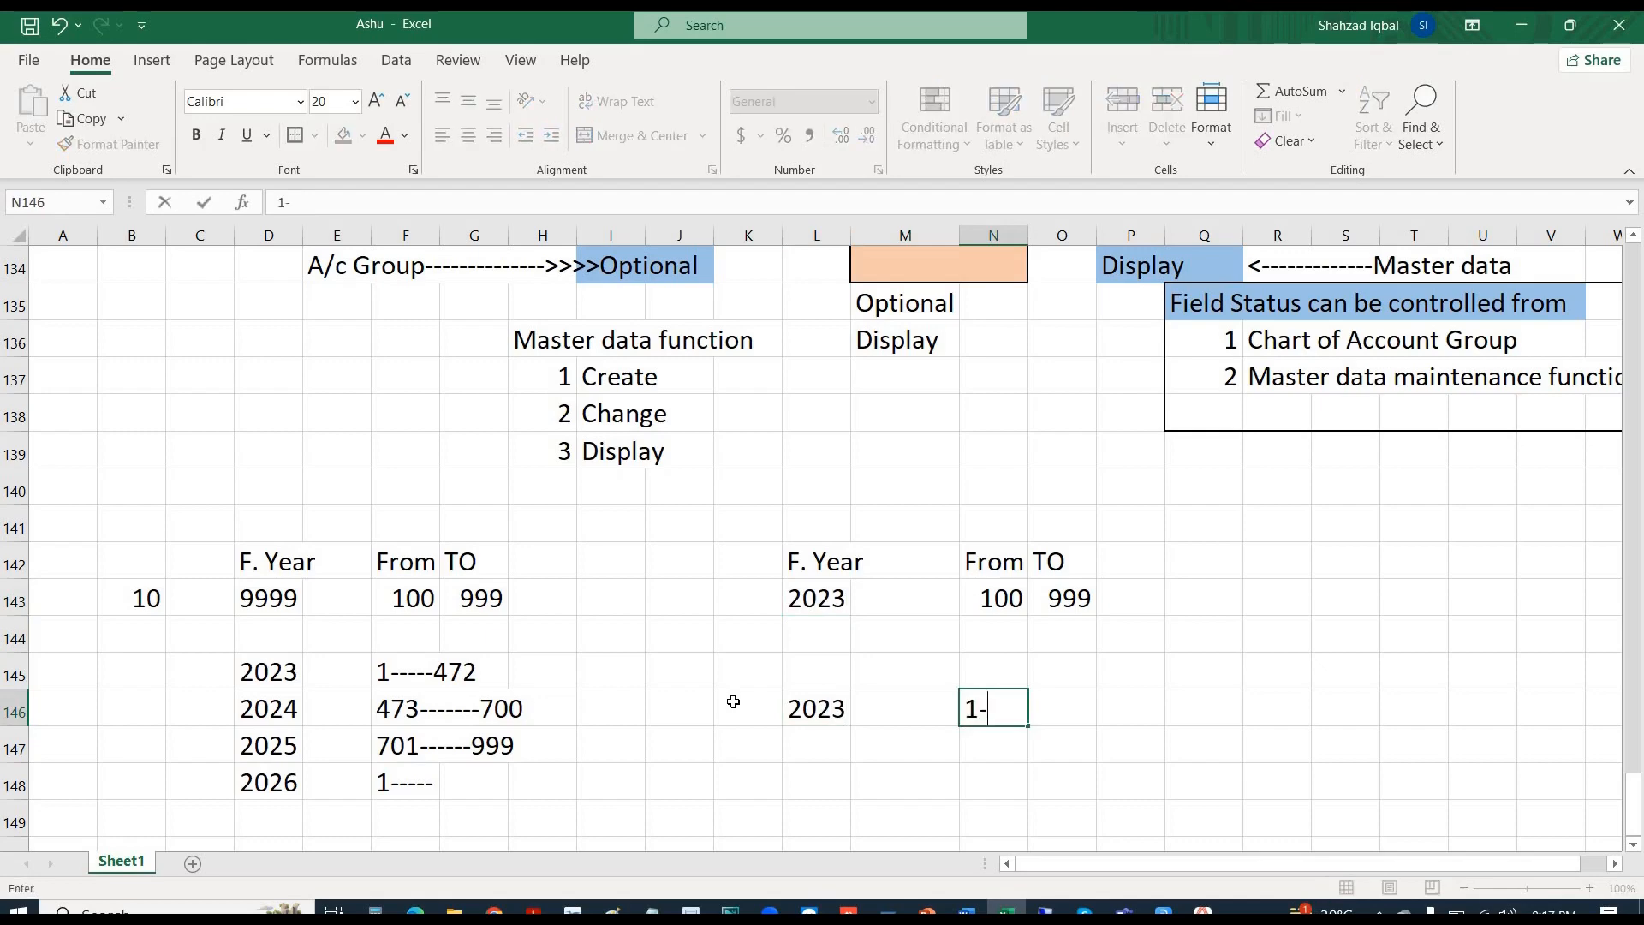
{"action": "type", "text": "72"}
{"action": "key", "text": "Return"}
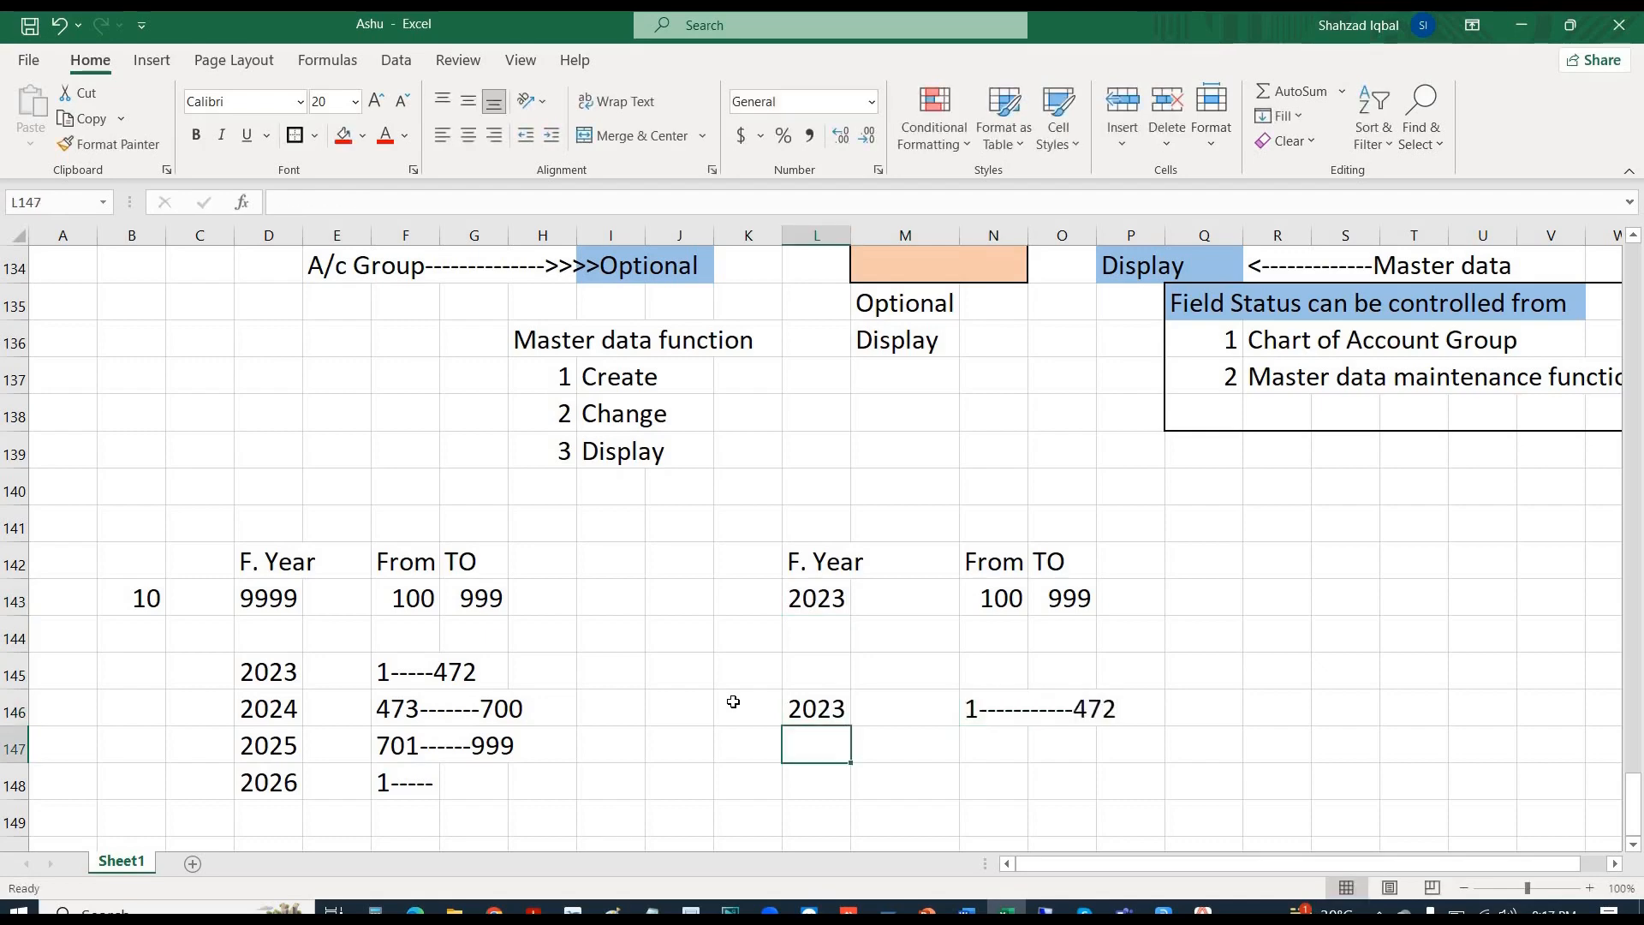
- Add year 2024 to the list and enter 10 in J142
{"action": "type", "text": "2024"}
{"action": "key", "text": "Tab"}
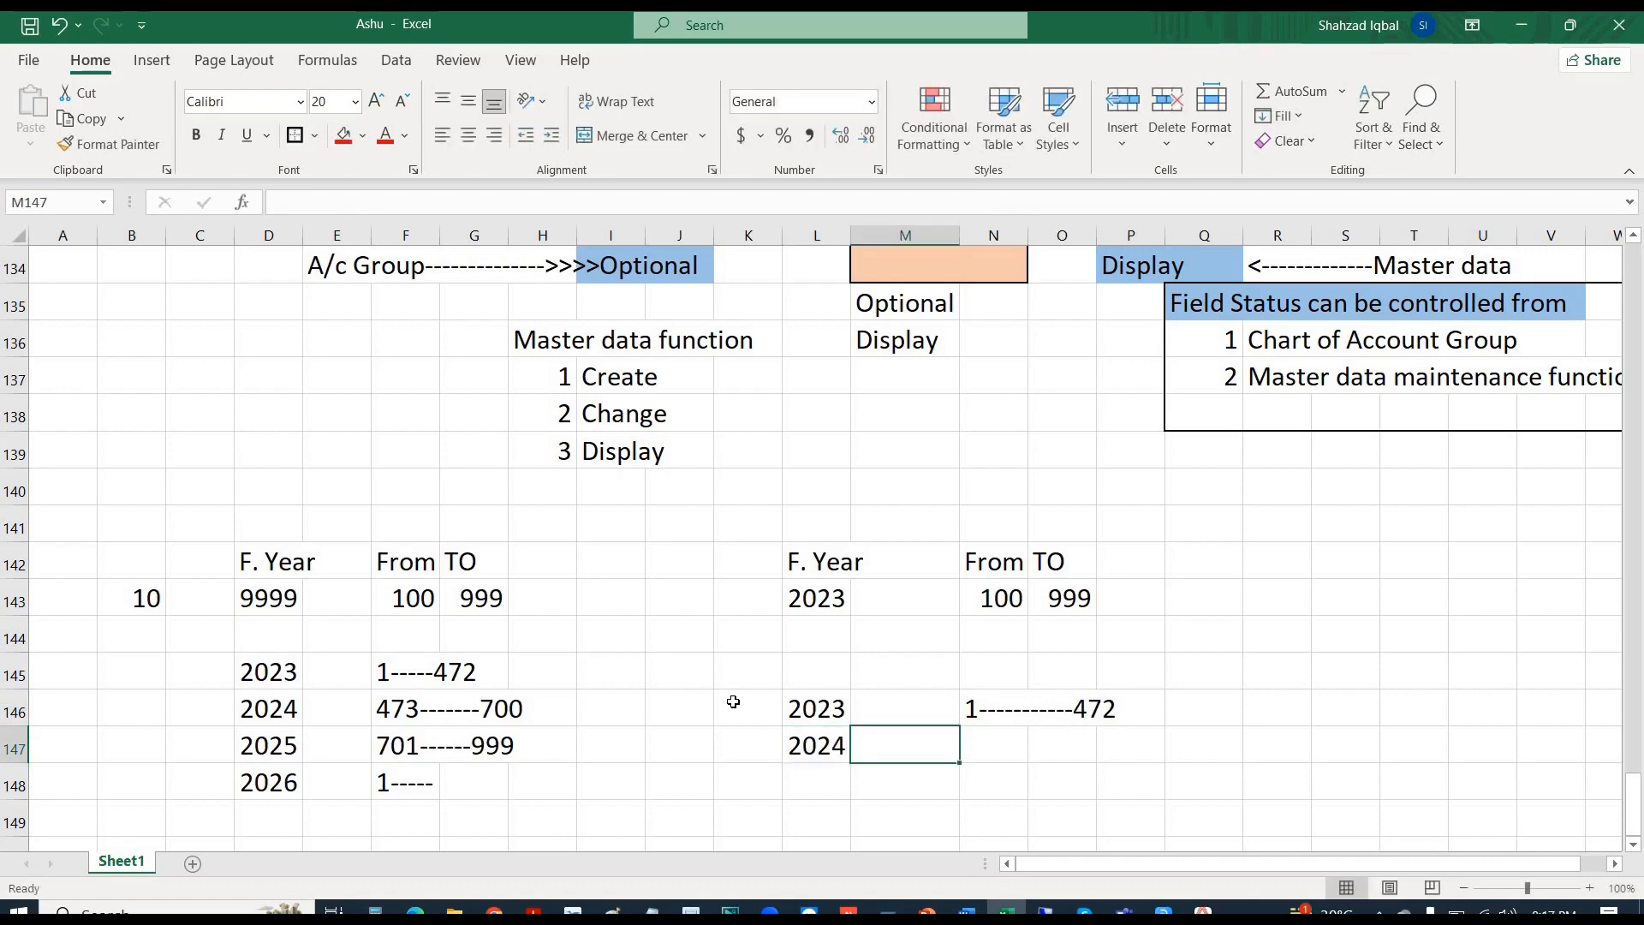
{"action": "key", "text": "Tab"}
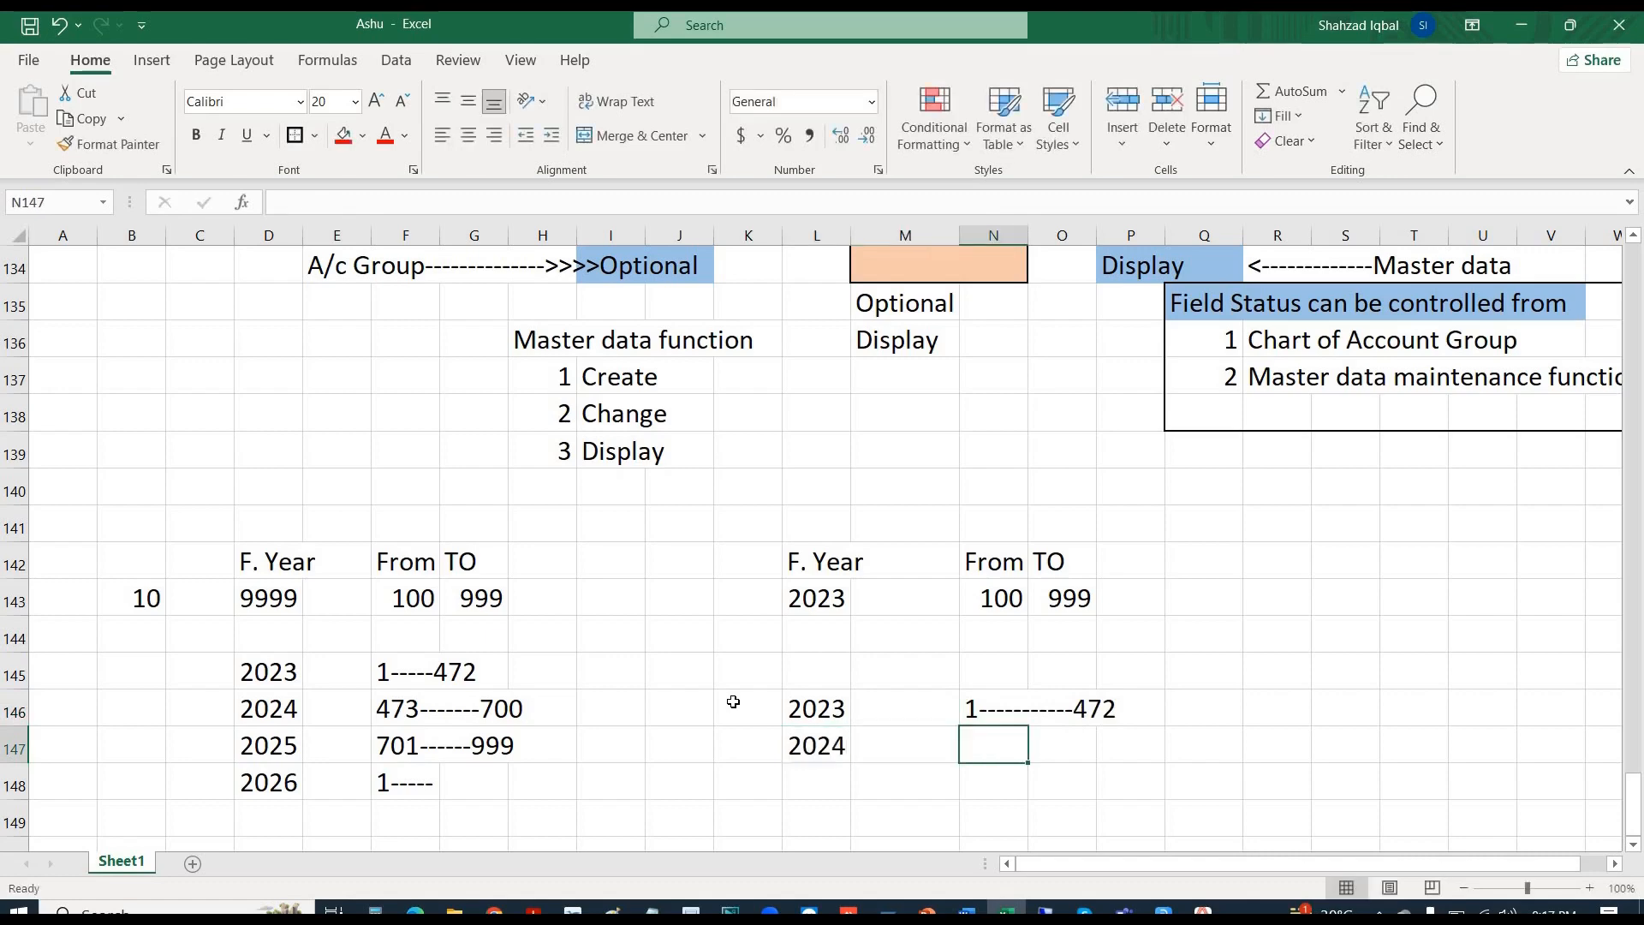
{"action": "left_click", "coordinate": [682, 568]}
{"action": "type", "text": "10"}
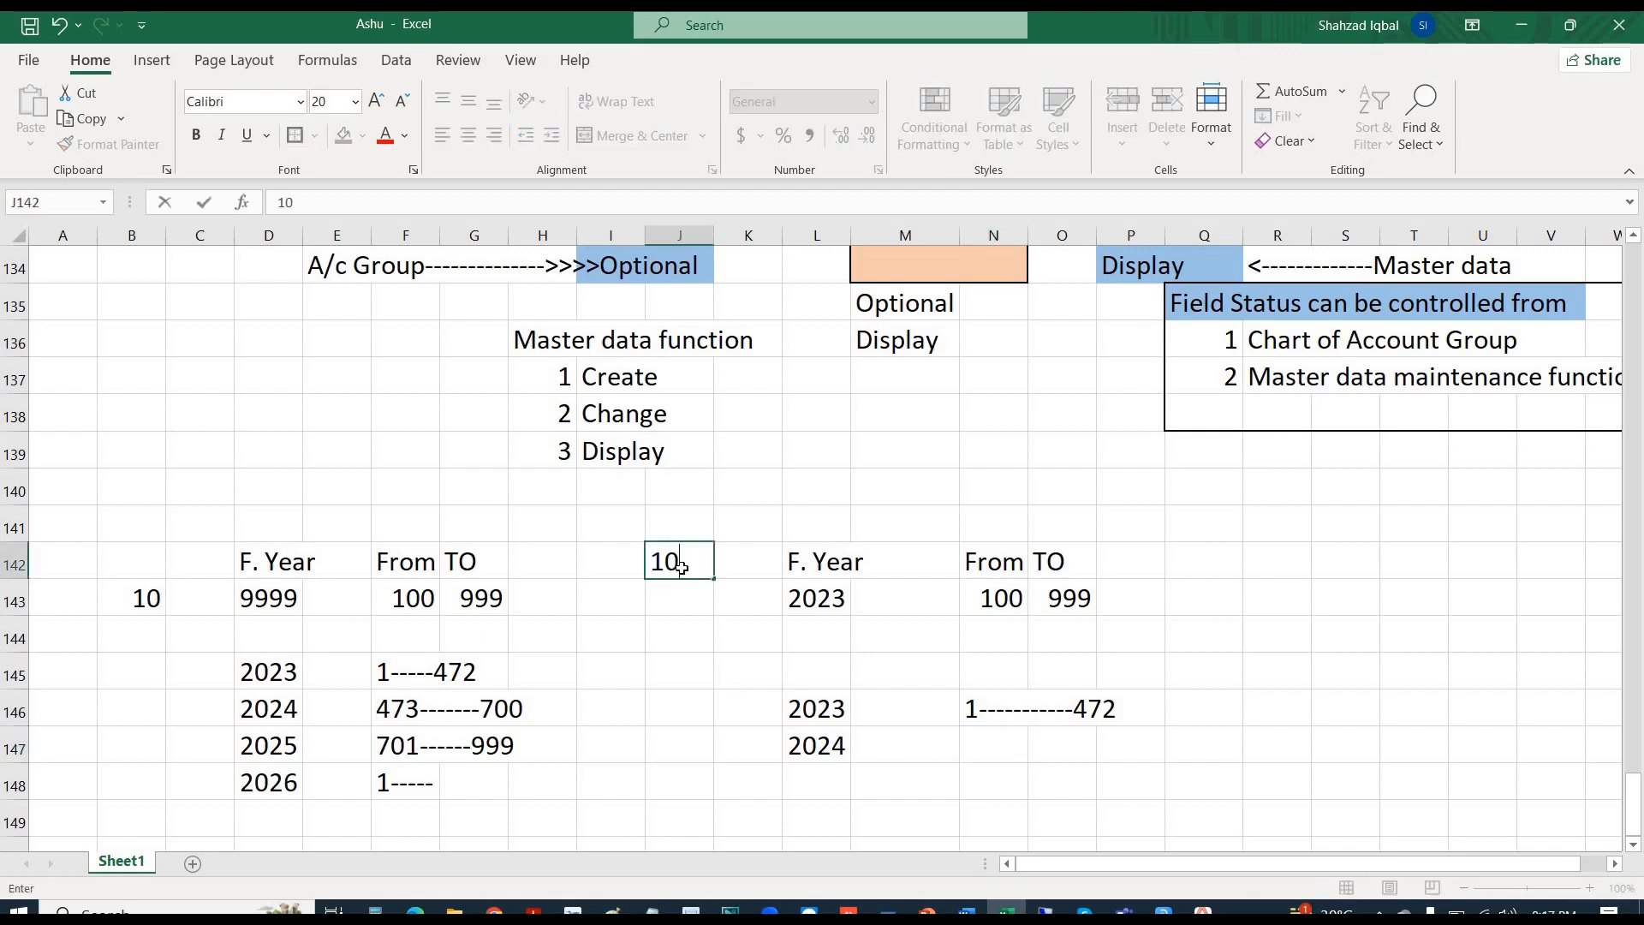
{"action": "key", "text": "Return"}
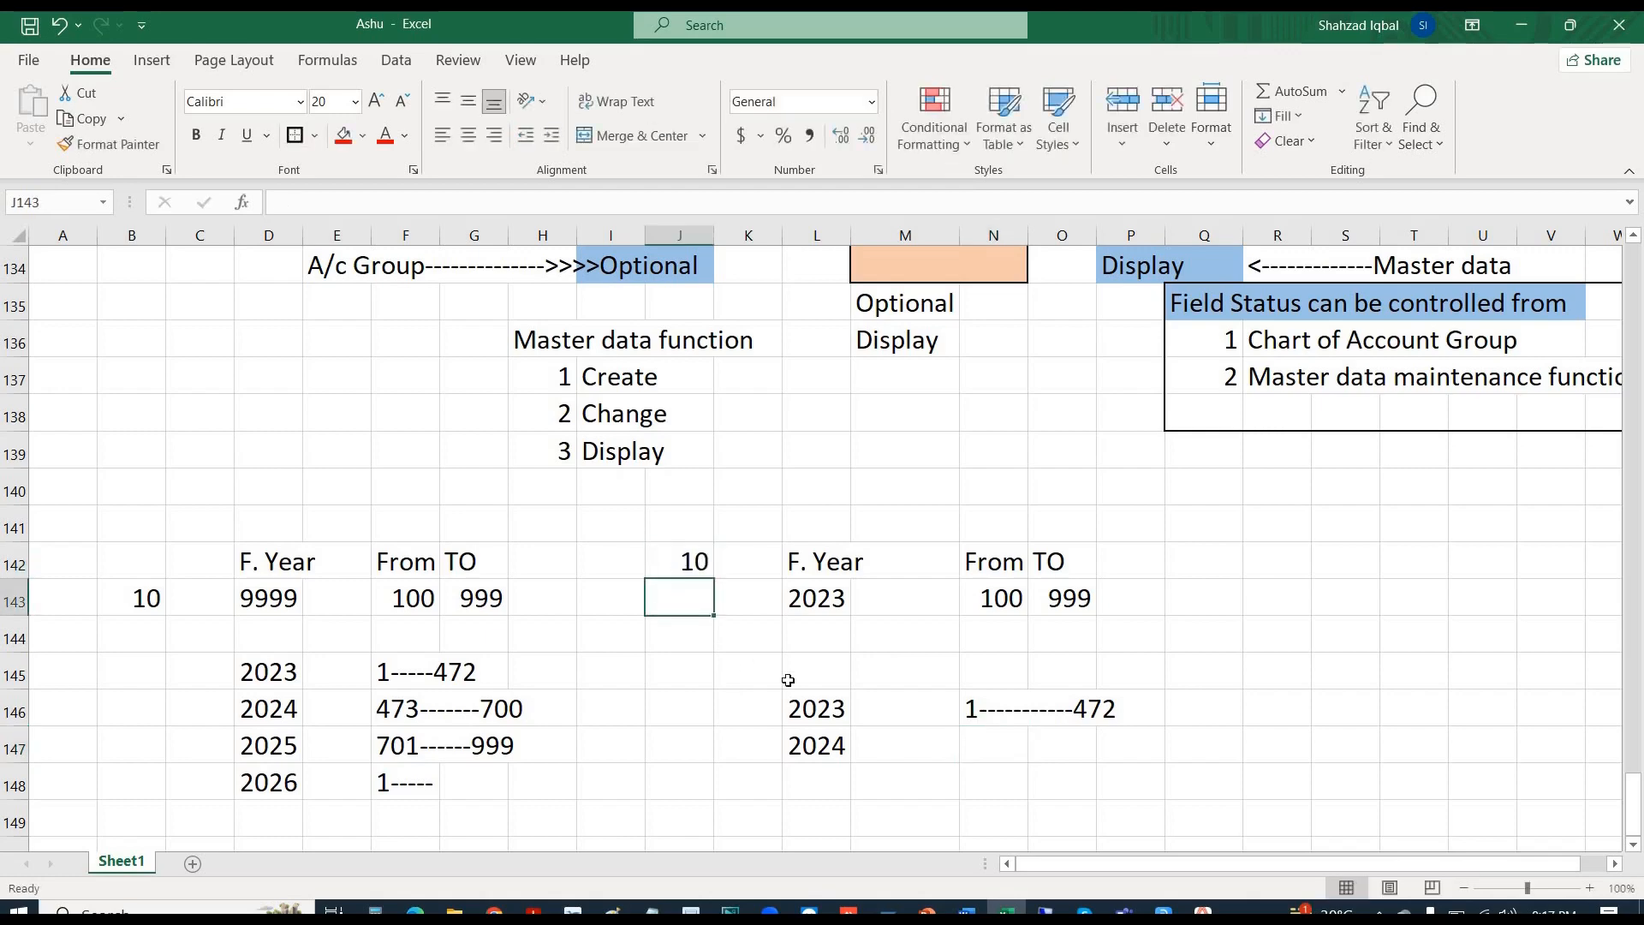
{"action": "left_click", "coordinate": [818, 755]}
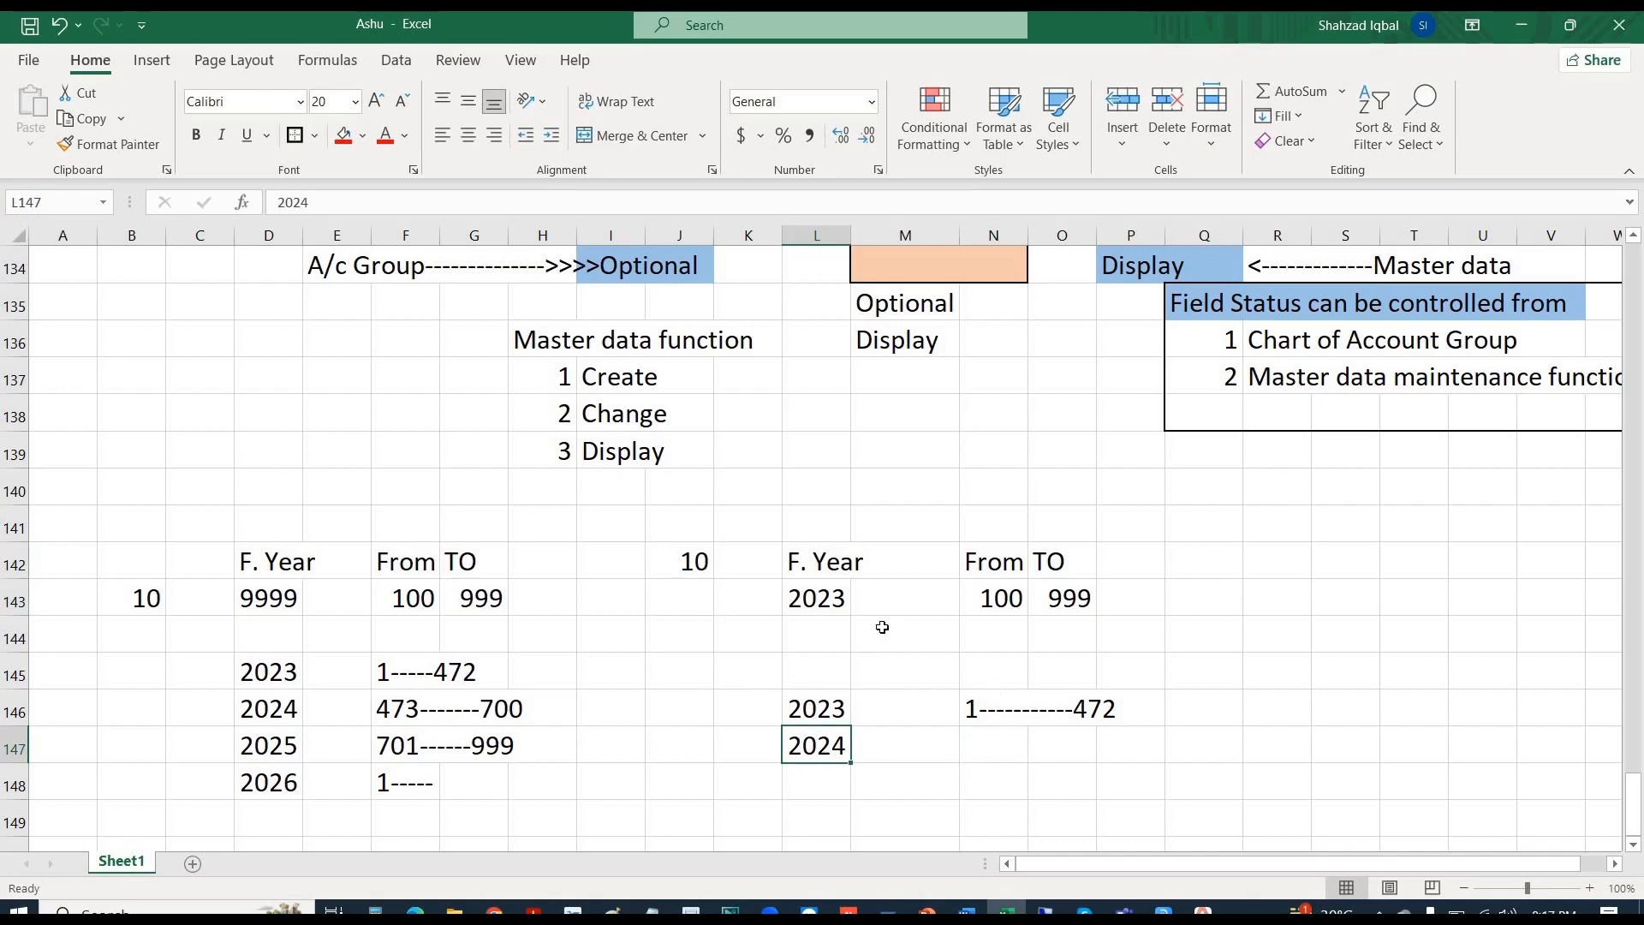
- Fill row 144 with year 2024, range start 100 and end 999
{"action": "left_click", "coordinate": [812, 631]}
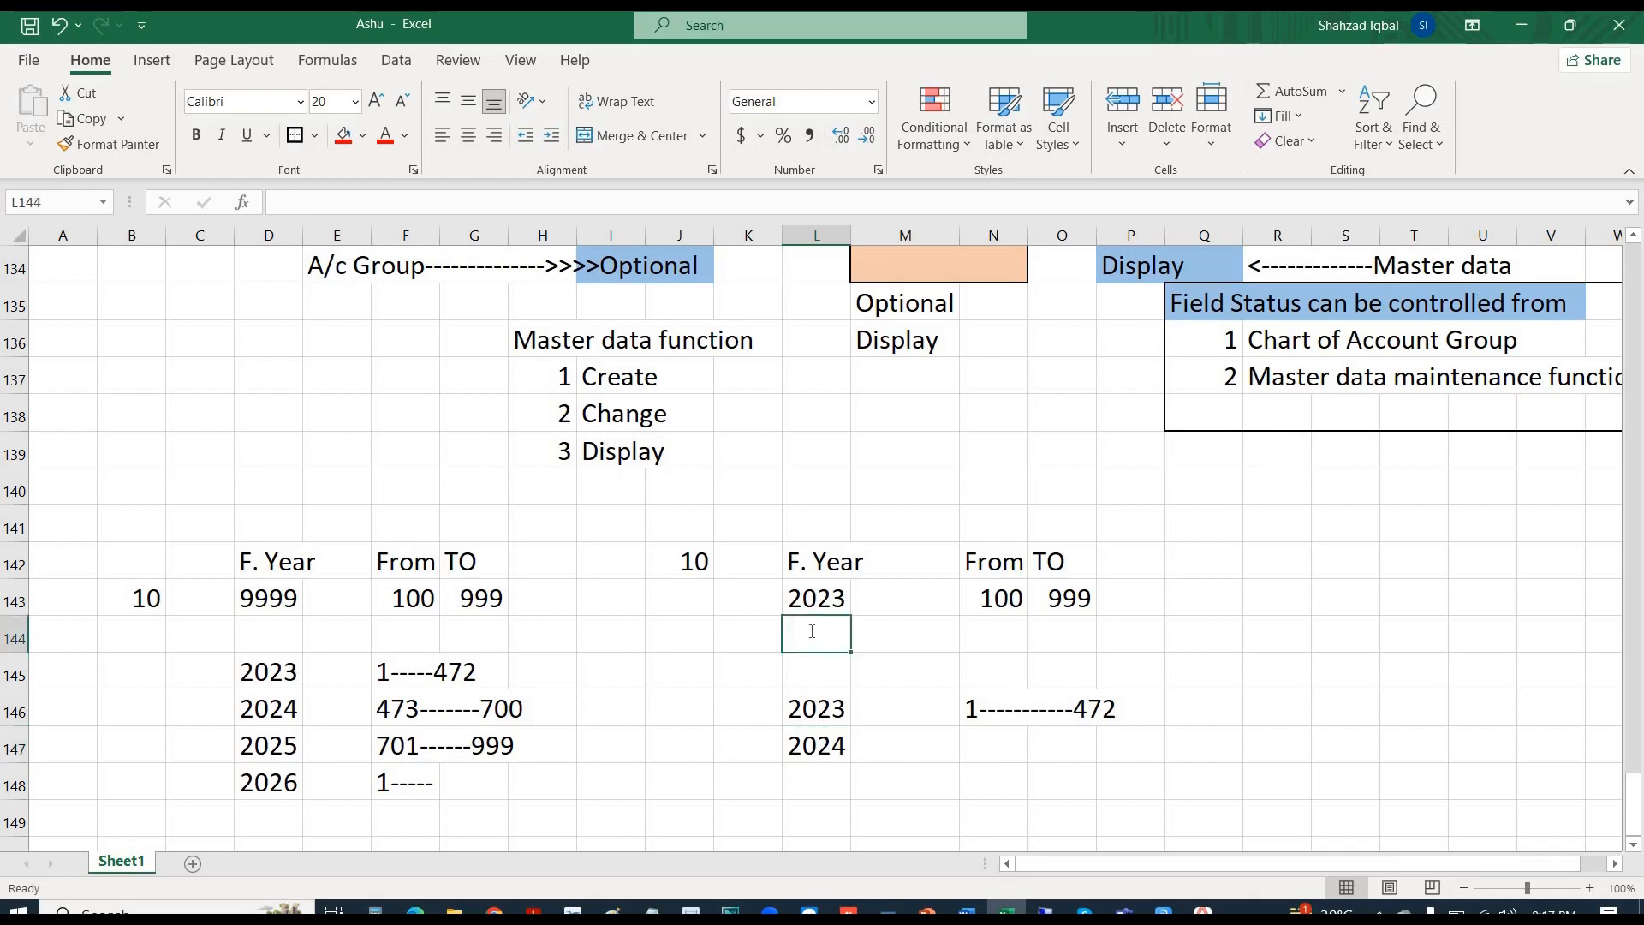
{"action": "type", "text": "2024"}
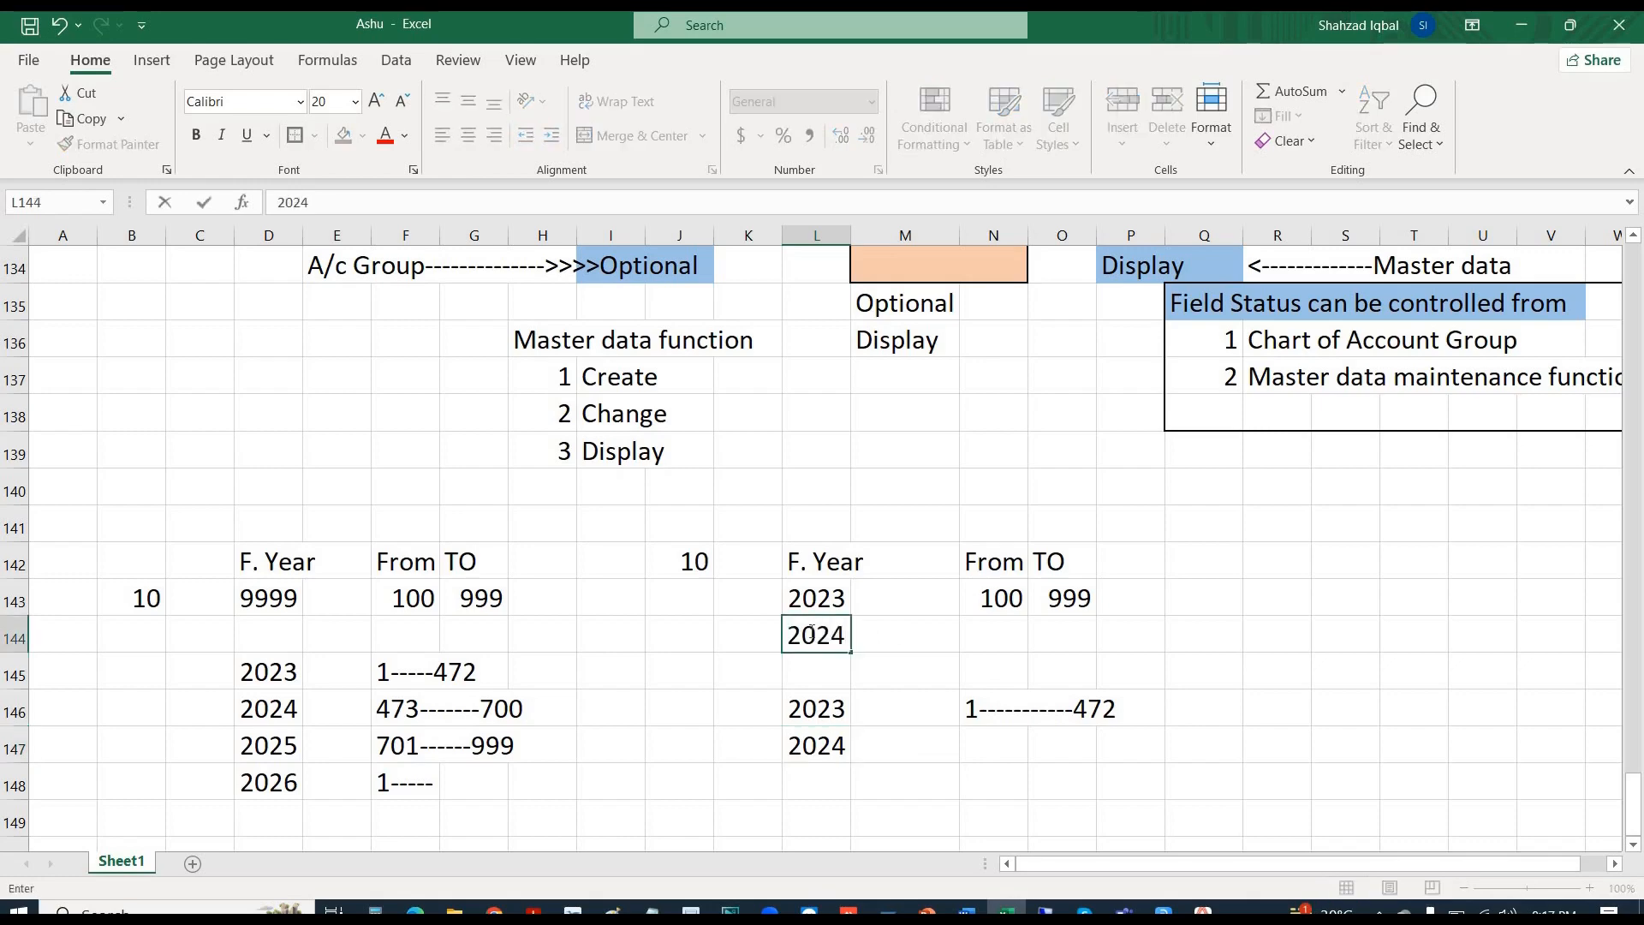
{"action": "key", "text": "Tab"}
{"action": "key", "text": "Tab"}
{"action": "type", "text": "100"}
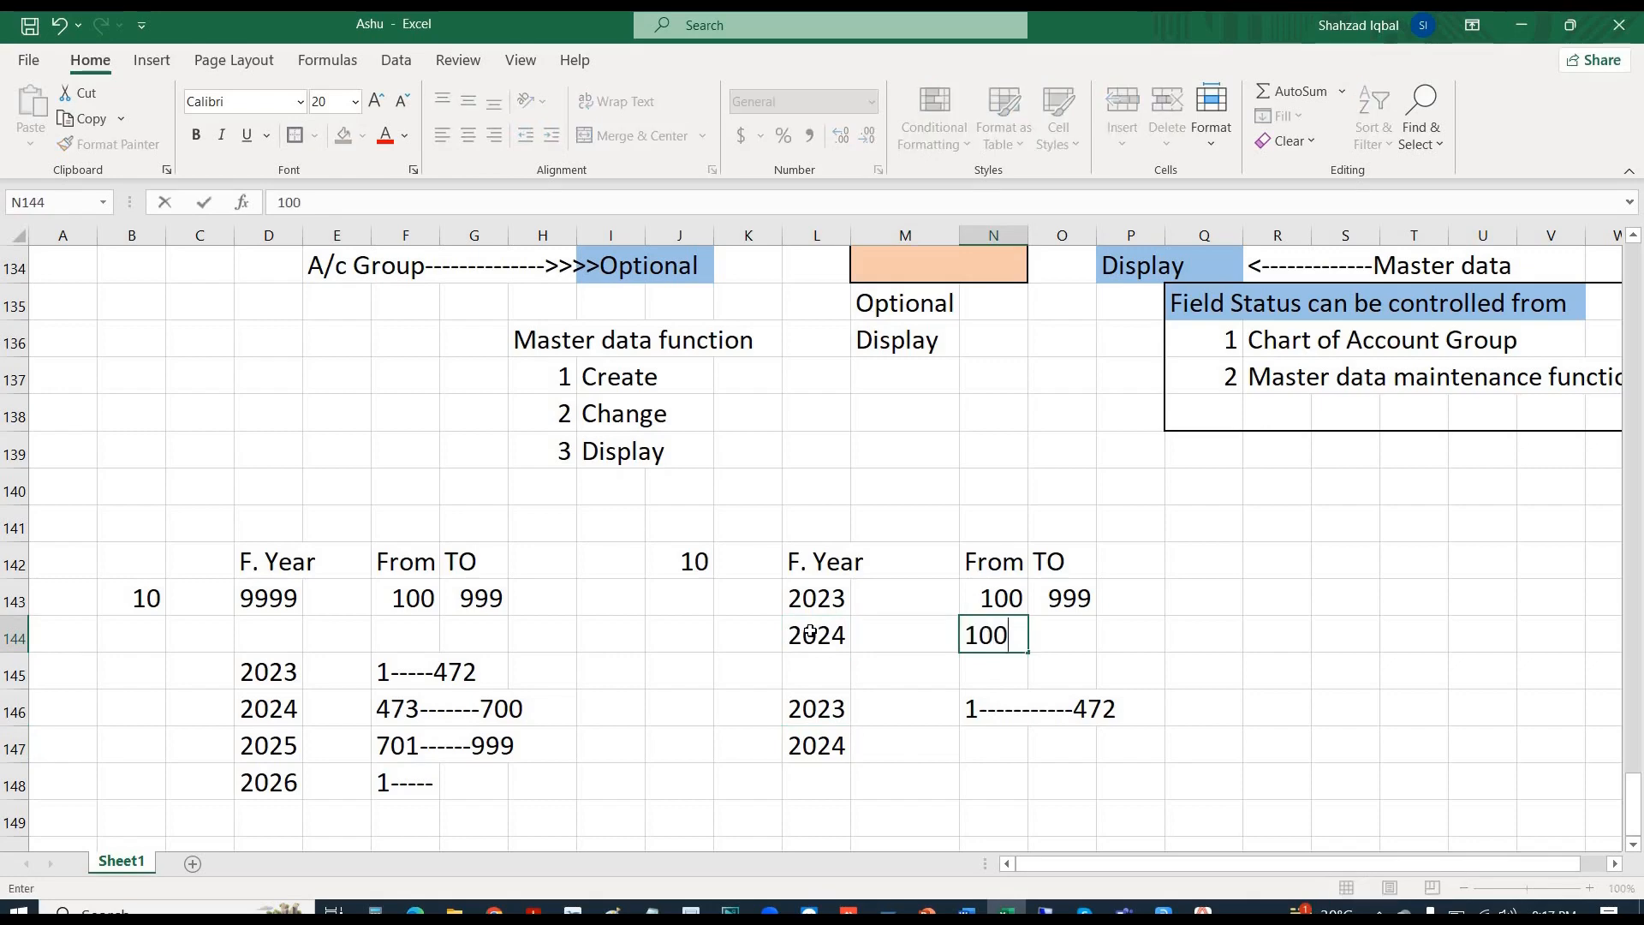
{"action": "key", "text": "Tab"}
{"action": "type", "text": "999"}
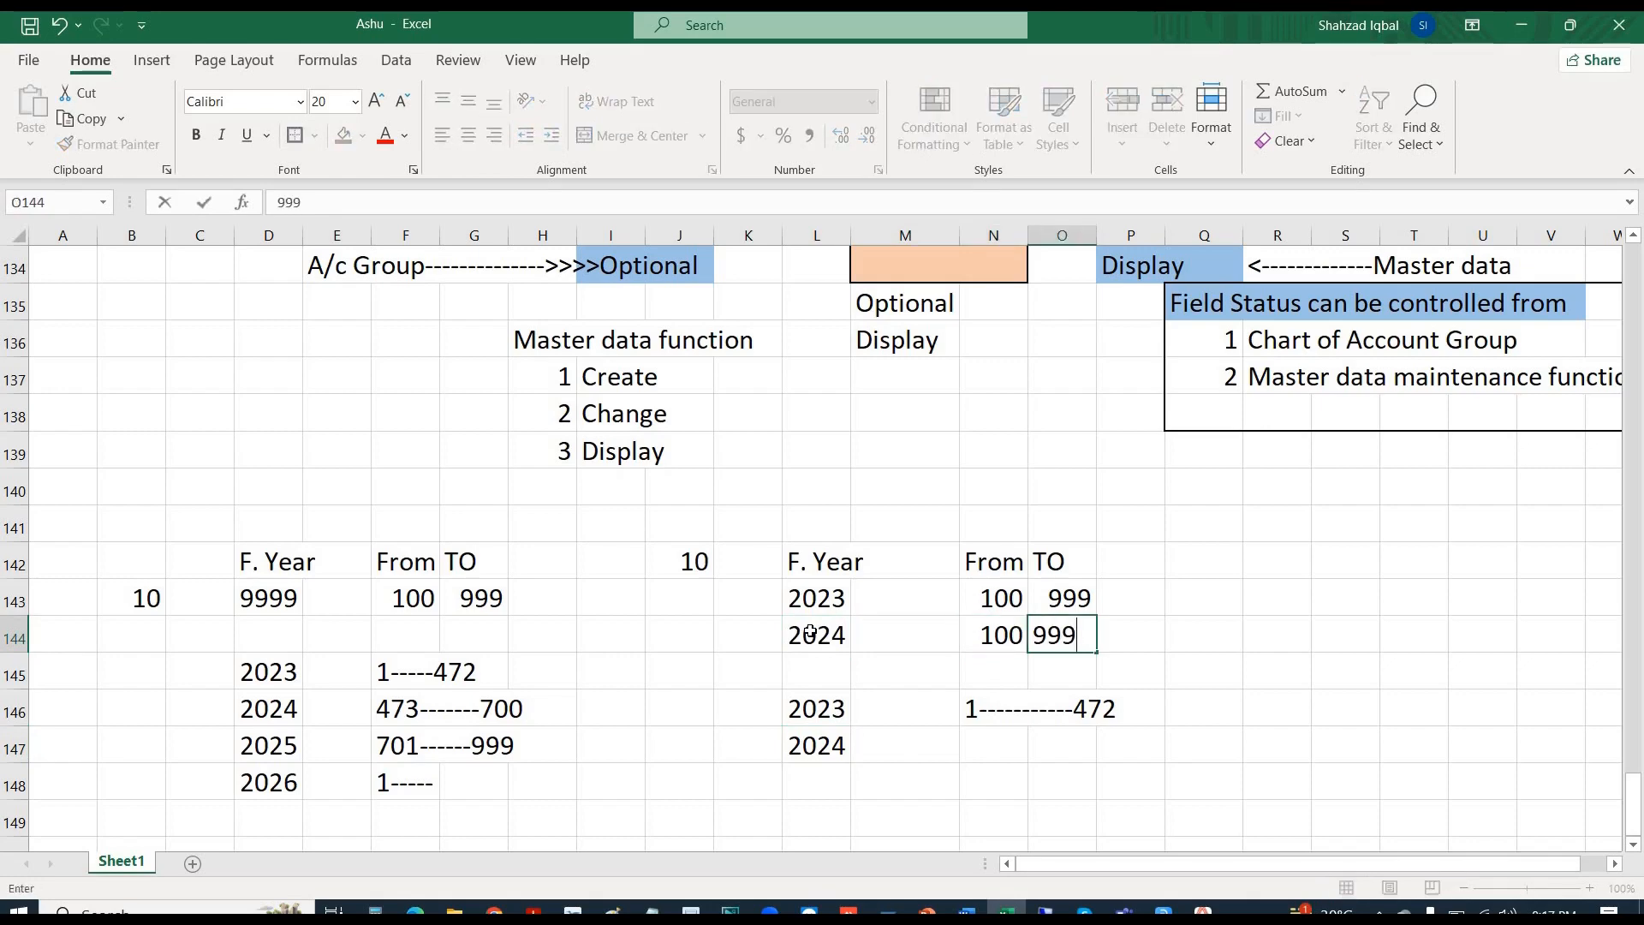
{"action": "key", "text": "Return"}
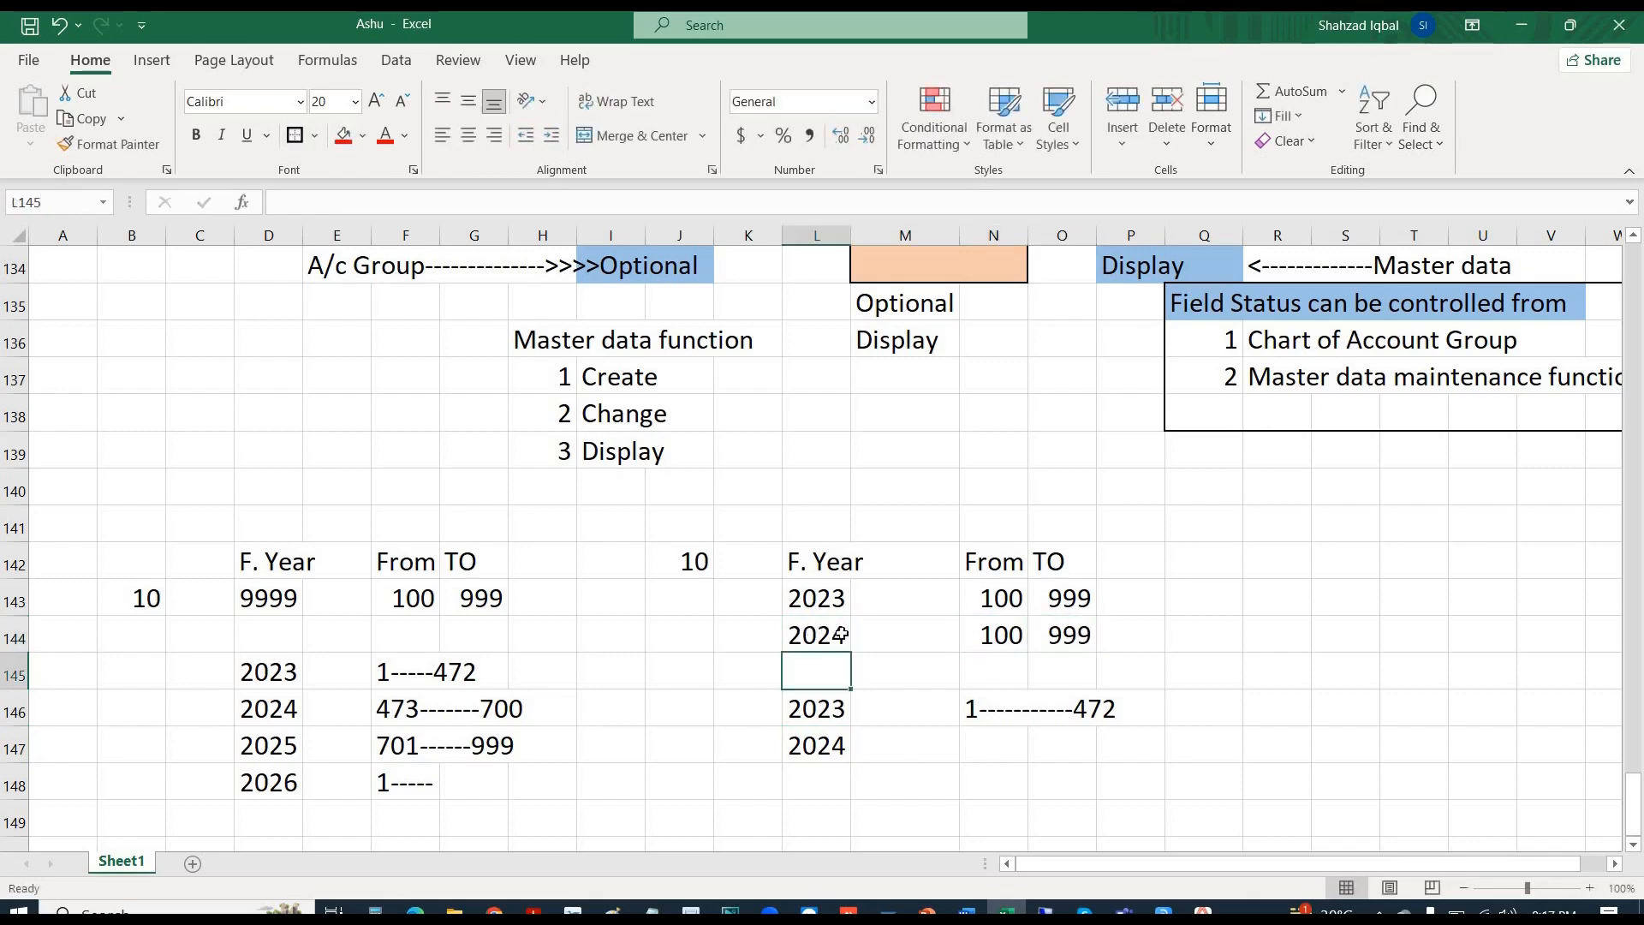
- Record 1--------320 as the 2024 range beside the 2024 year
{"action": "left_click", "coordinate": [976, 745]}
{"action": "type", "text": "1"}
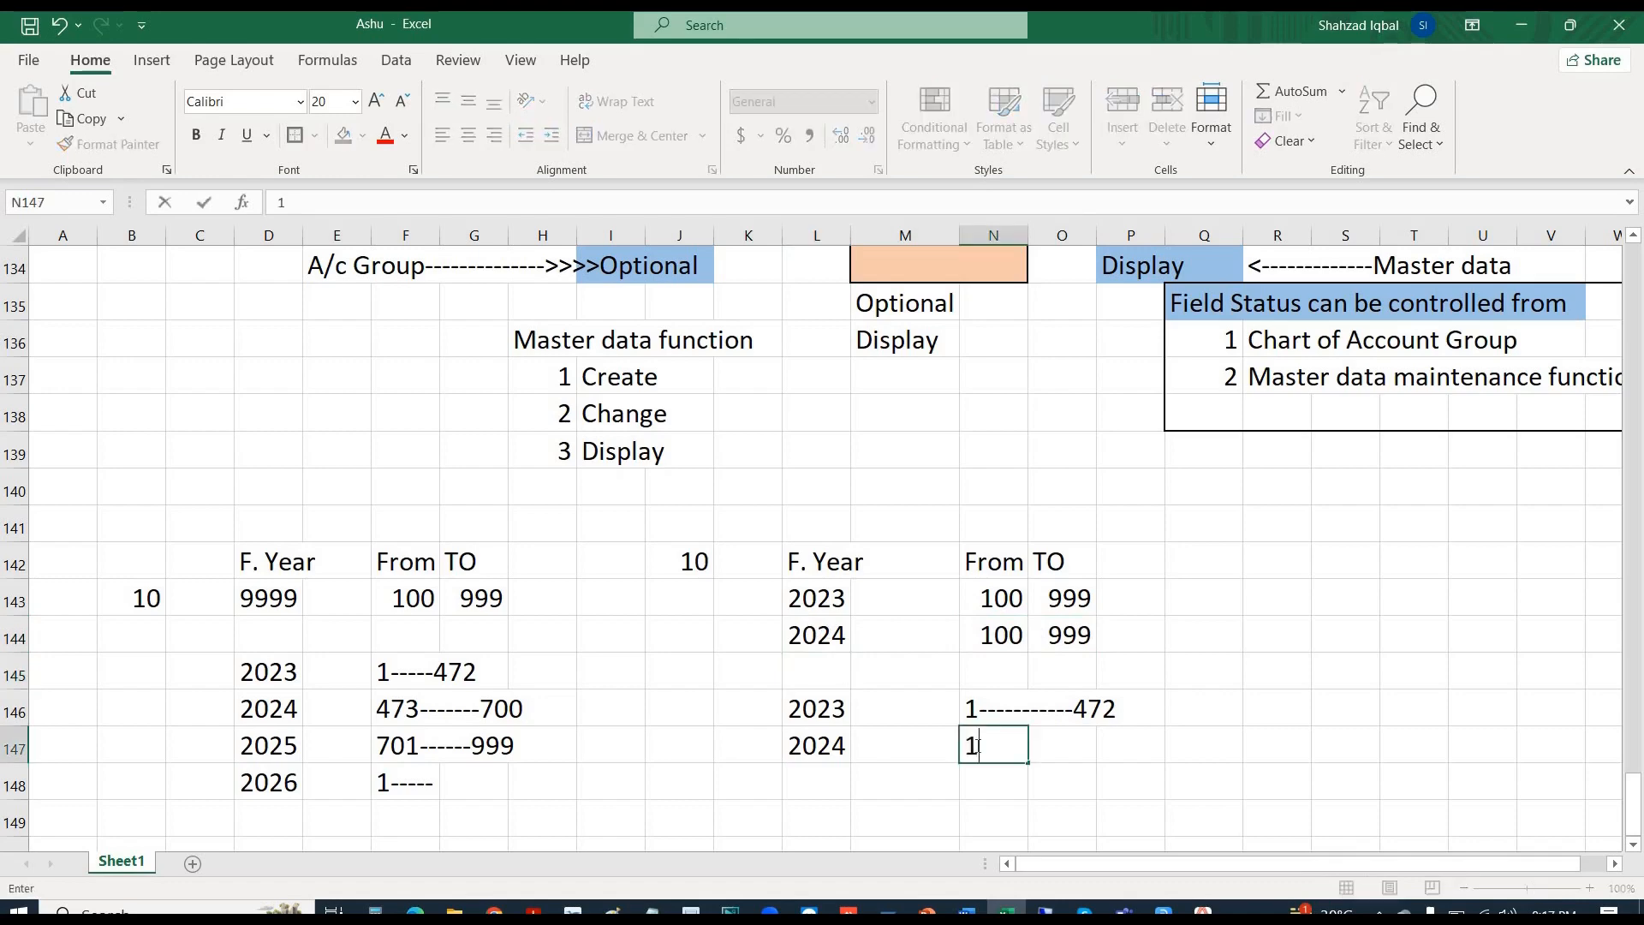
{"action": "type", "text": "--------320"}
{"action": "key", "text": "Return"}
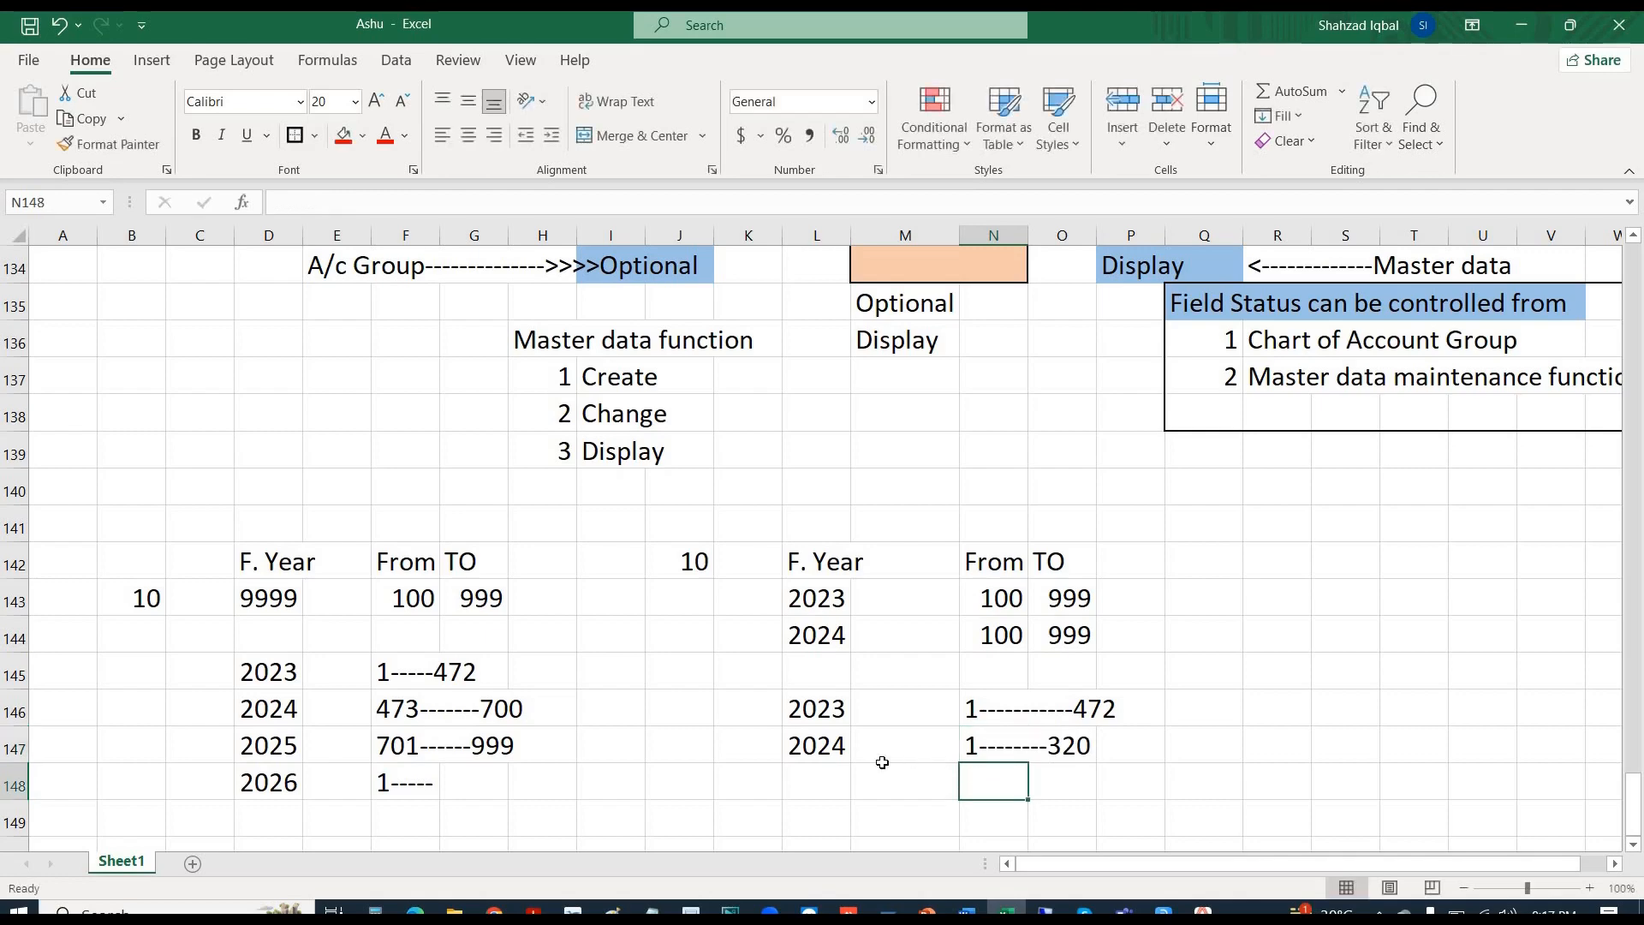
{"action": "left_click", "coordinate": [786, 781]}
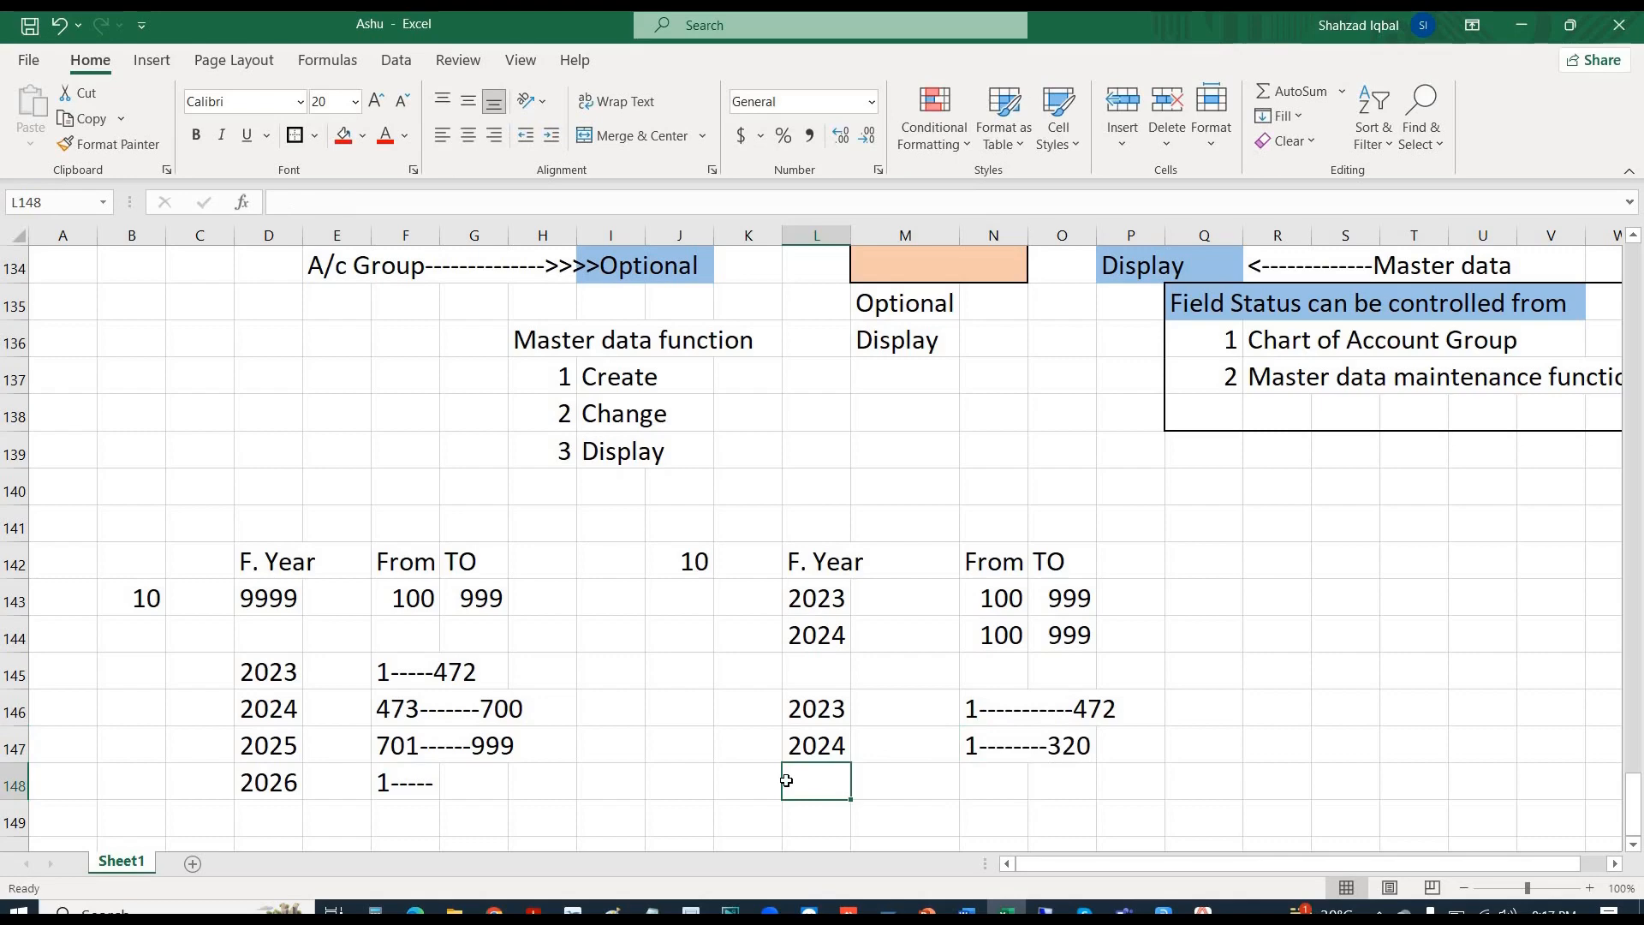
- Give the 9999 year cell a light green fill and bold text
{"action": "left_click", "coordinate": [255, 593]}
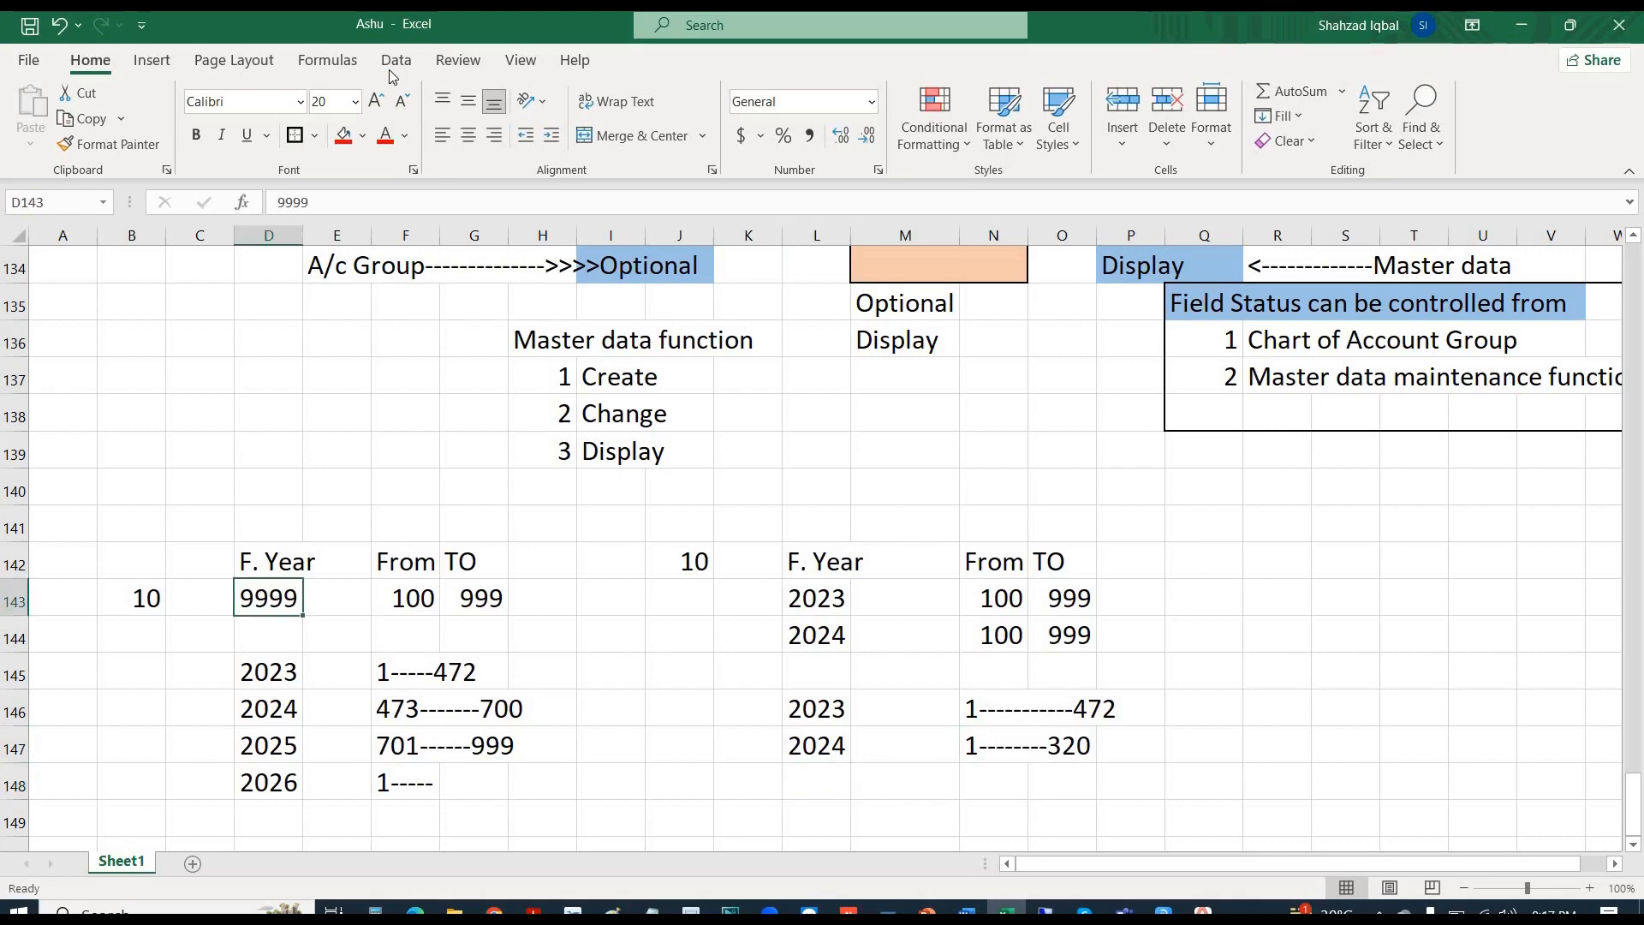
{"action": "left_click", "coordinate": [362, 135]}
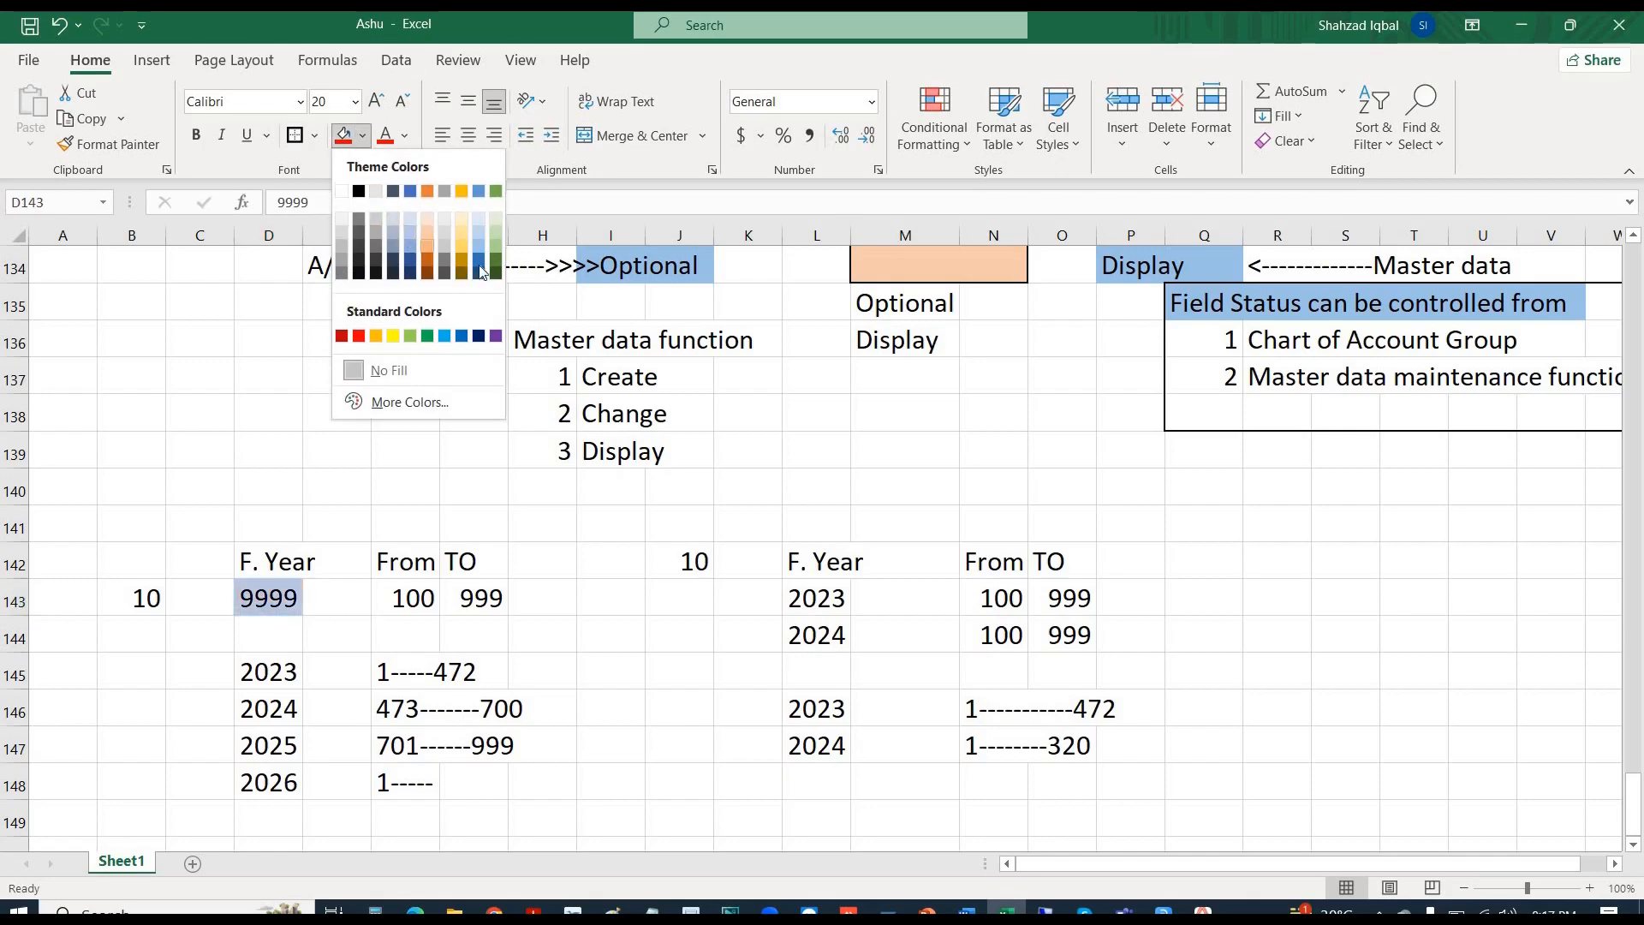
{"action": "left_click", "coordinate": [495, 246]}
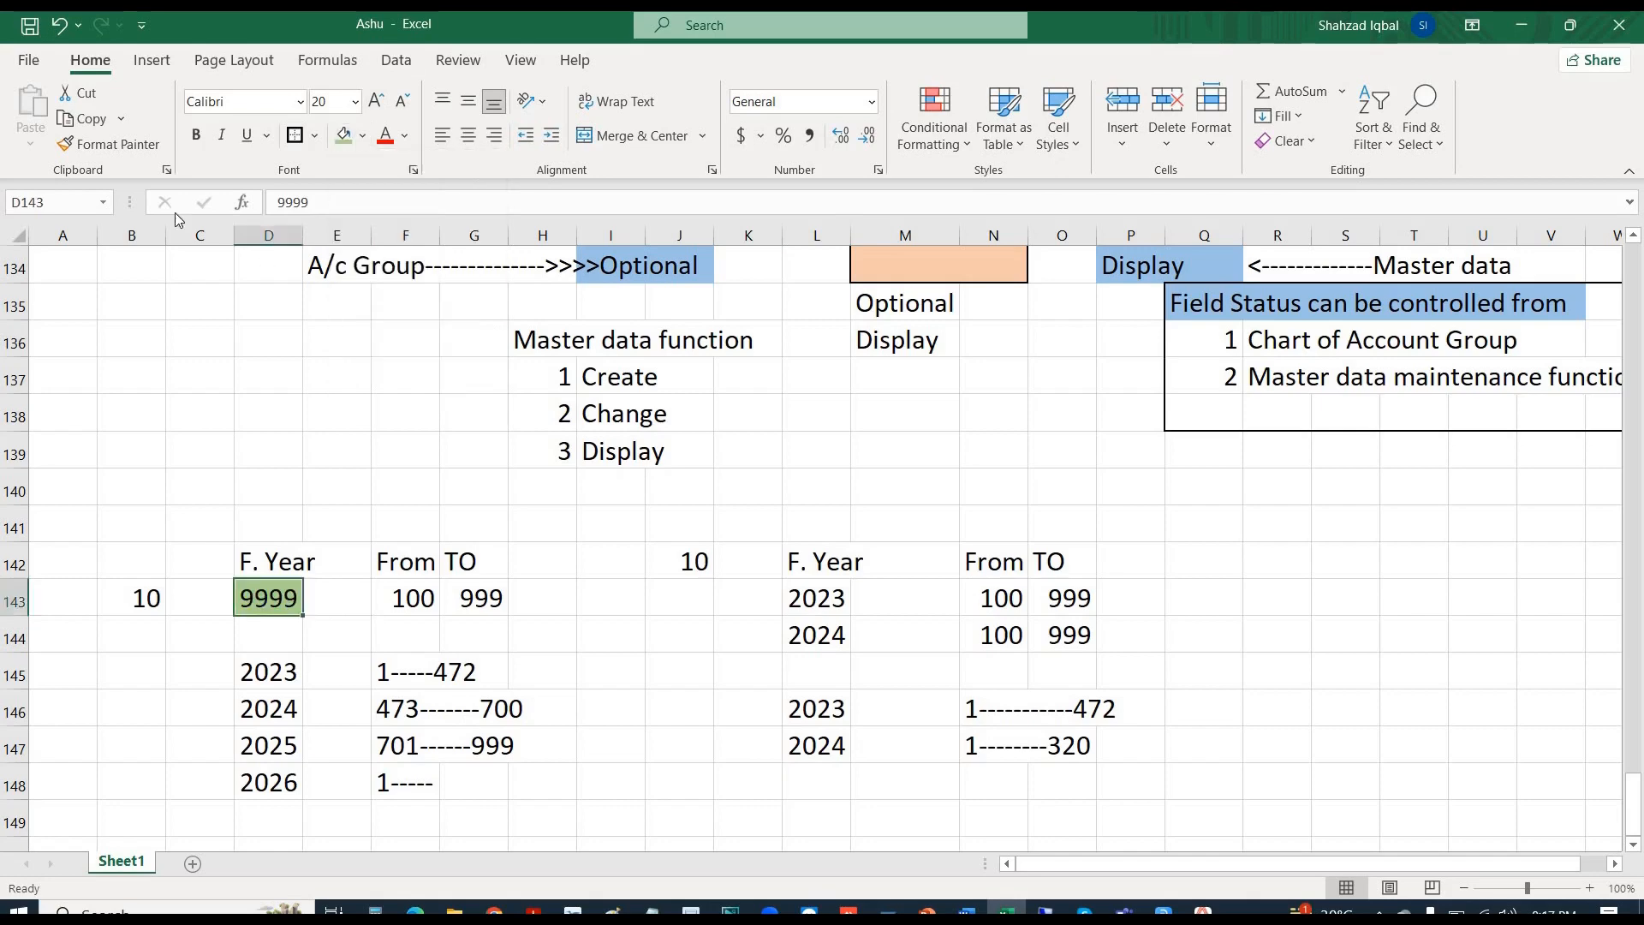
{"action": "left_click", "coordinate": [197, 135]}
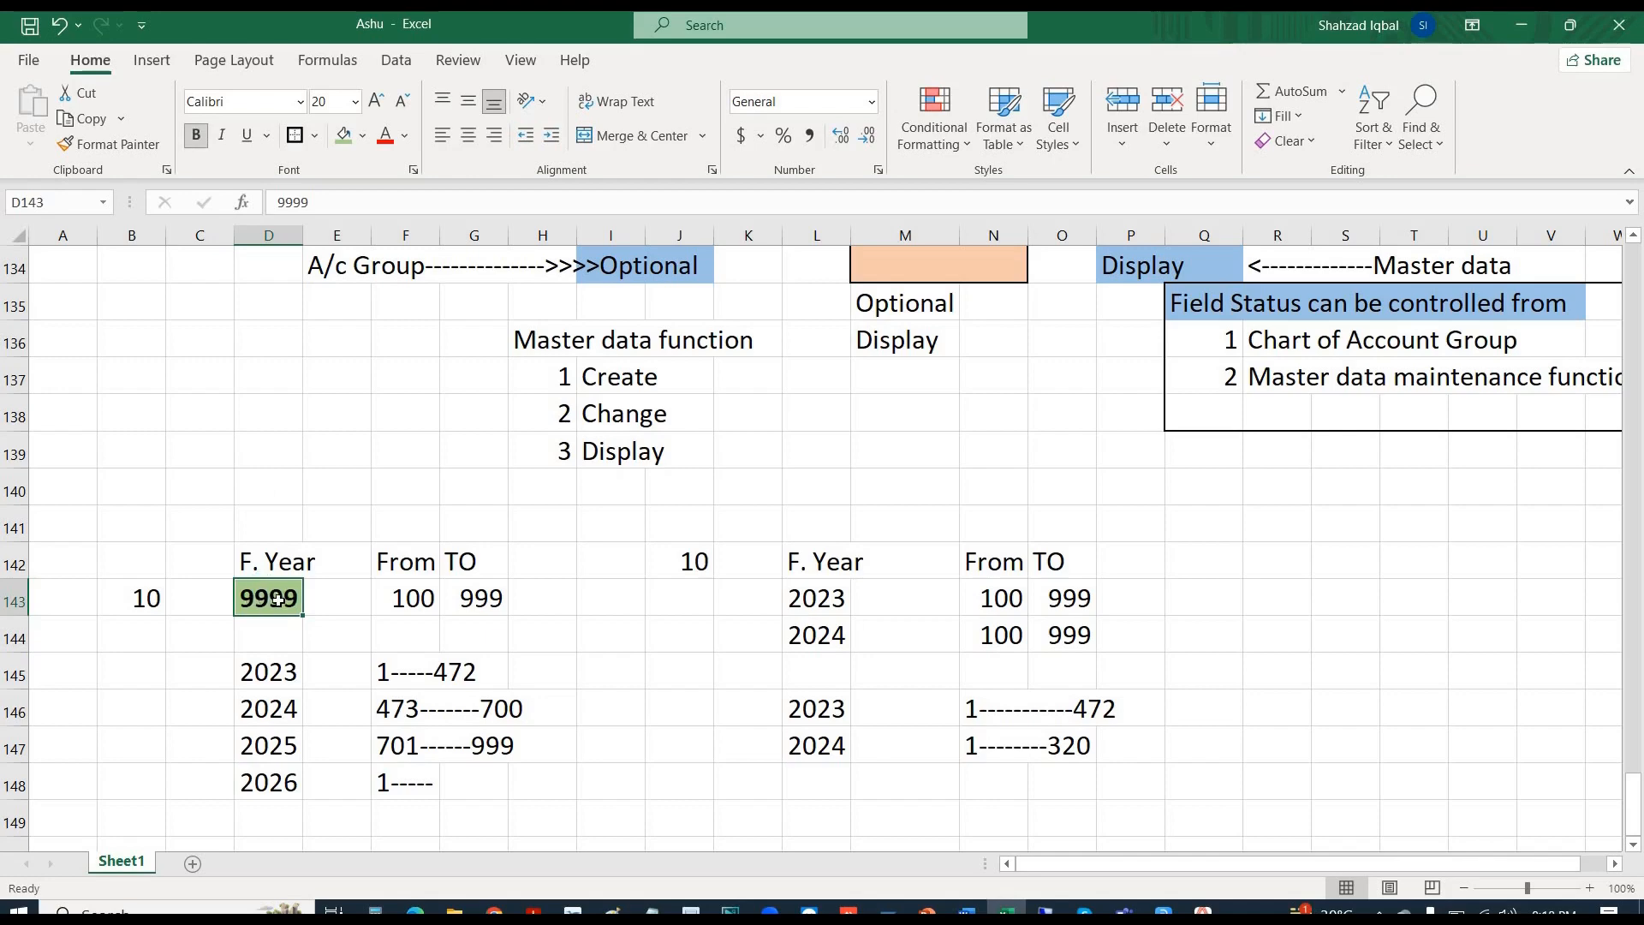
- Apply the light green fill and bold to the 2023 and 2024 years in L143:L144
{"action": "left_click", "coordinate": [813, 604]}
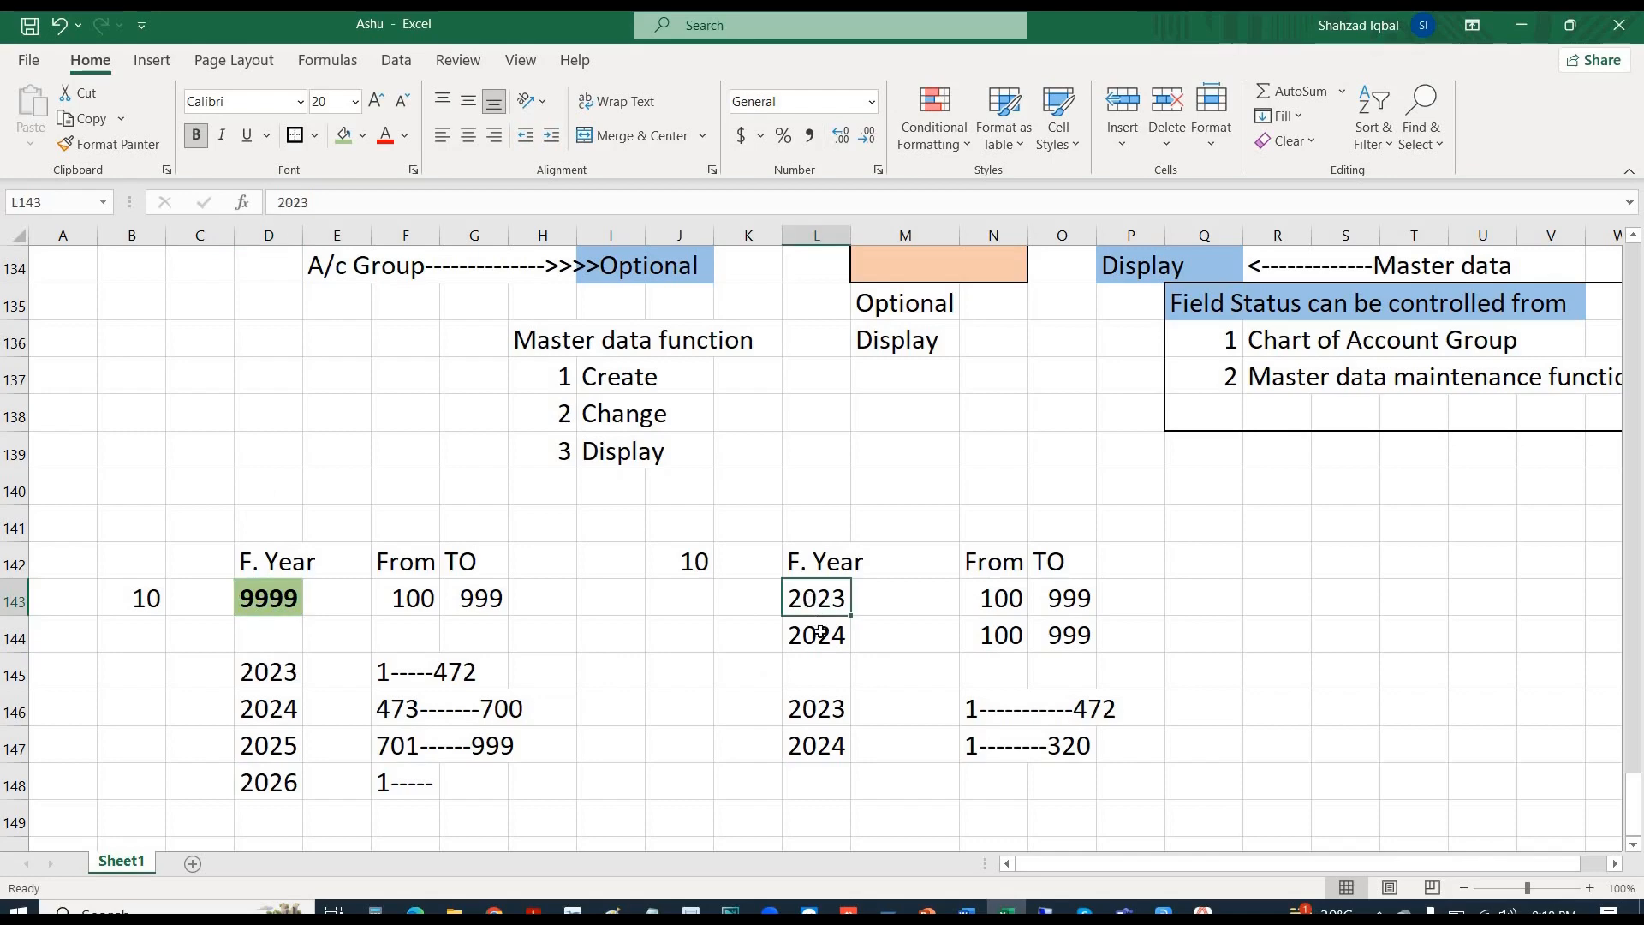
{"action": "left_click", "coordinate": [820, 633], "text": "shift"}
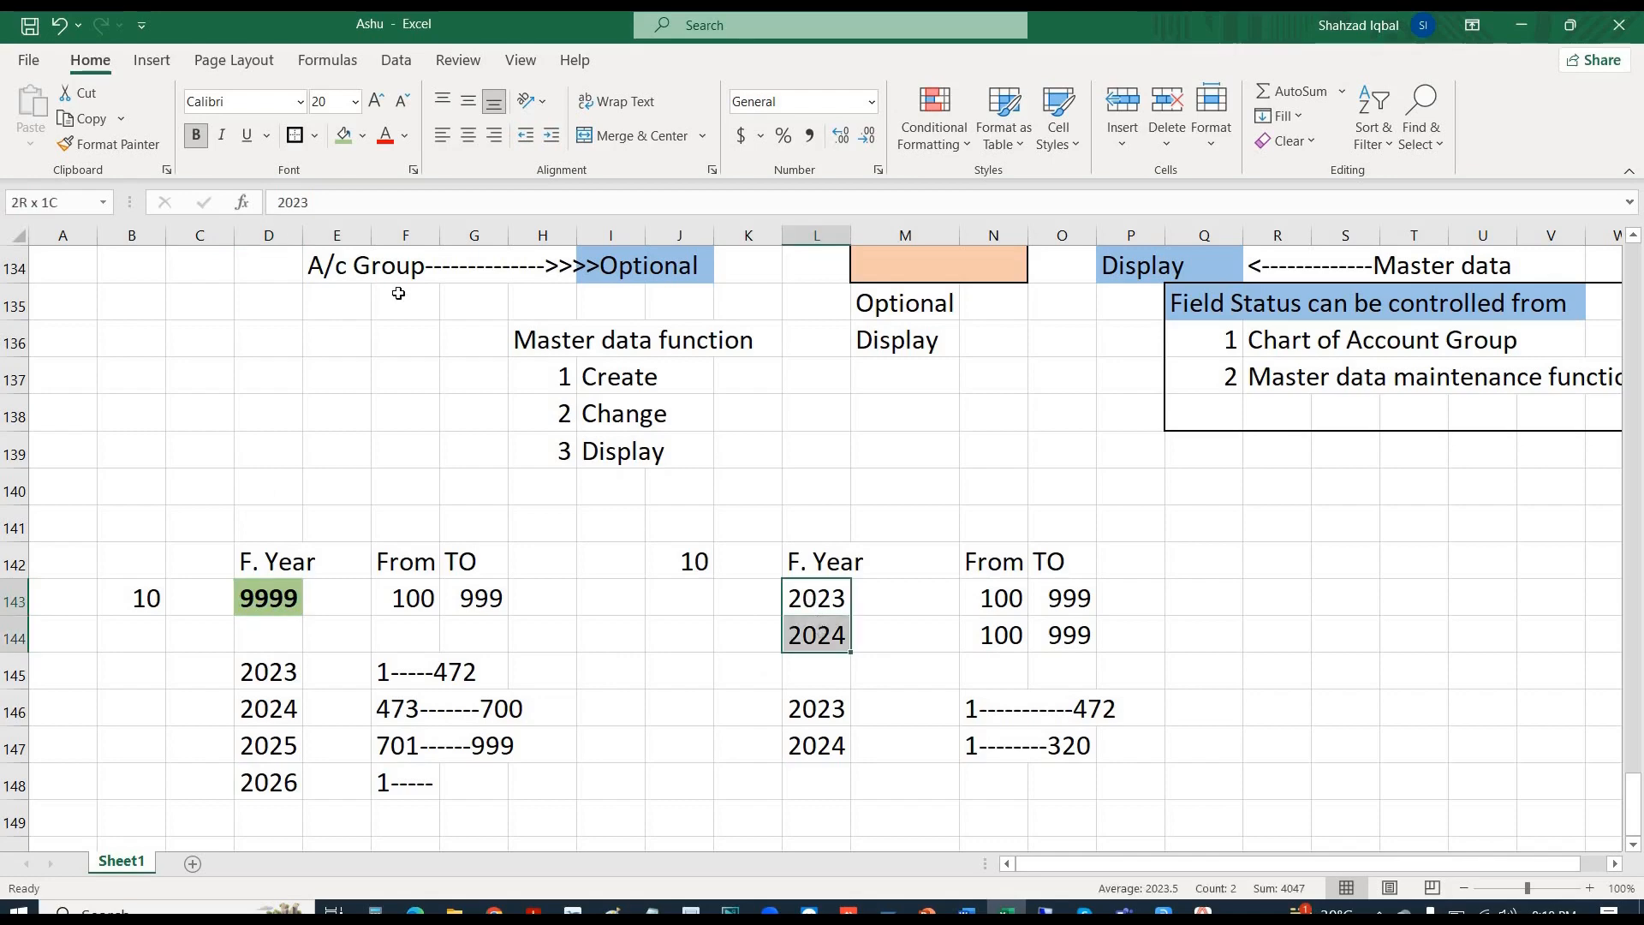
{"action": "left_click", "coordinate": [345, 137]}
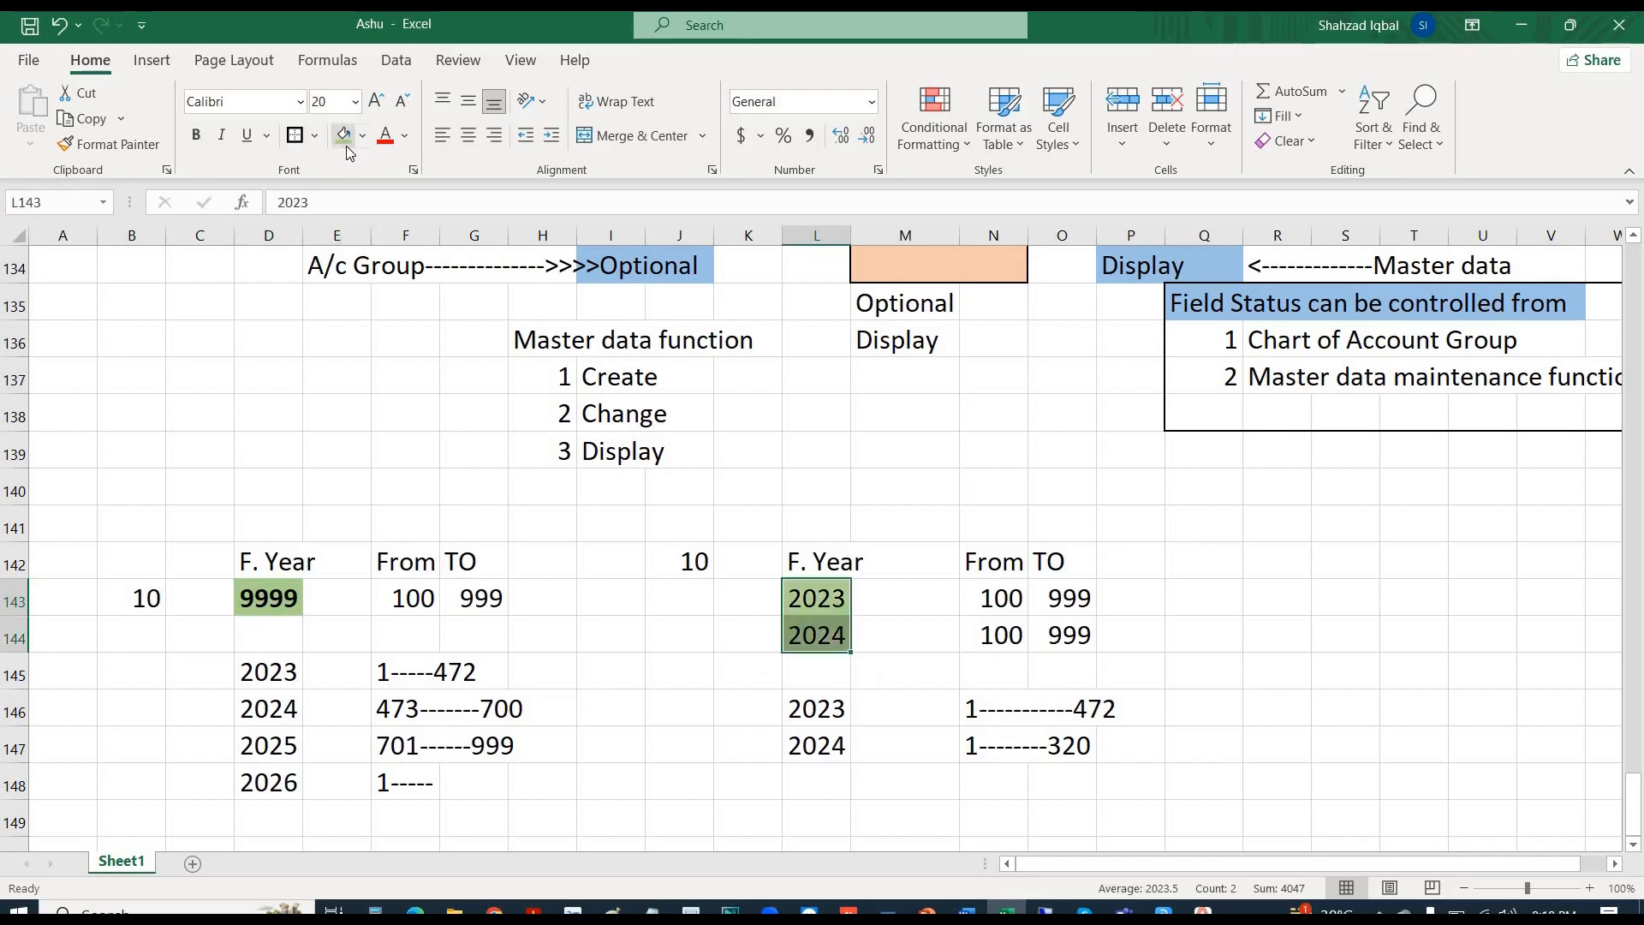
{"action": "left_click", "coordinate": [197, 138]}
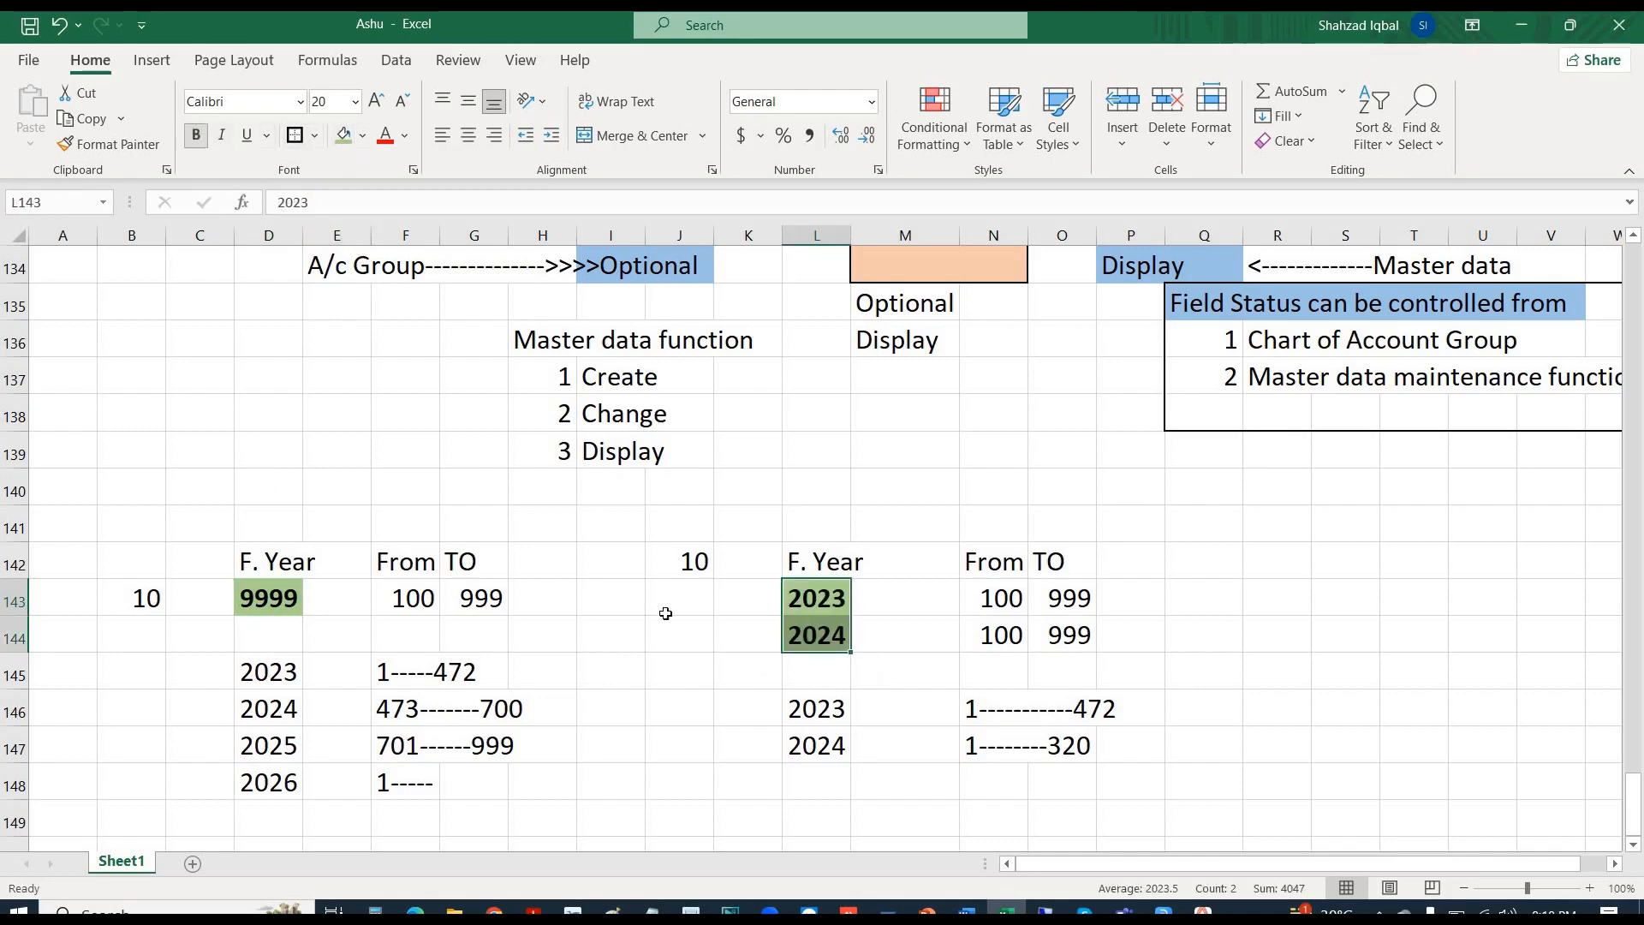
{"action": "left_click", "coordinate": [972, 718]}
{"action": "left_click_drag", "start_coordinate": [972, 713], "coordinate": [1001, 748]}
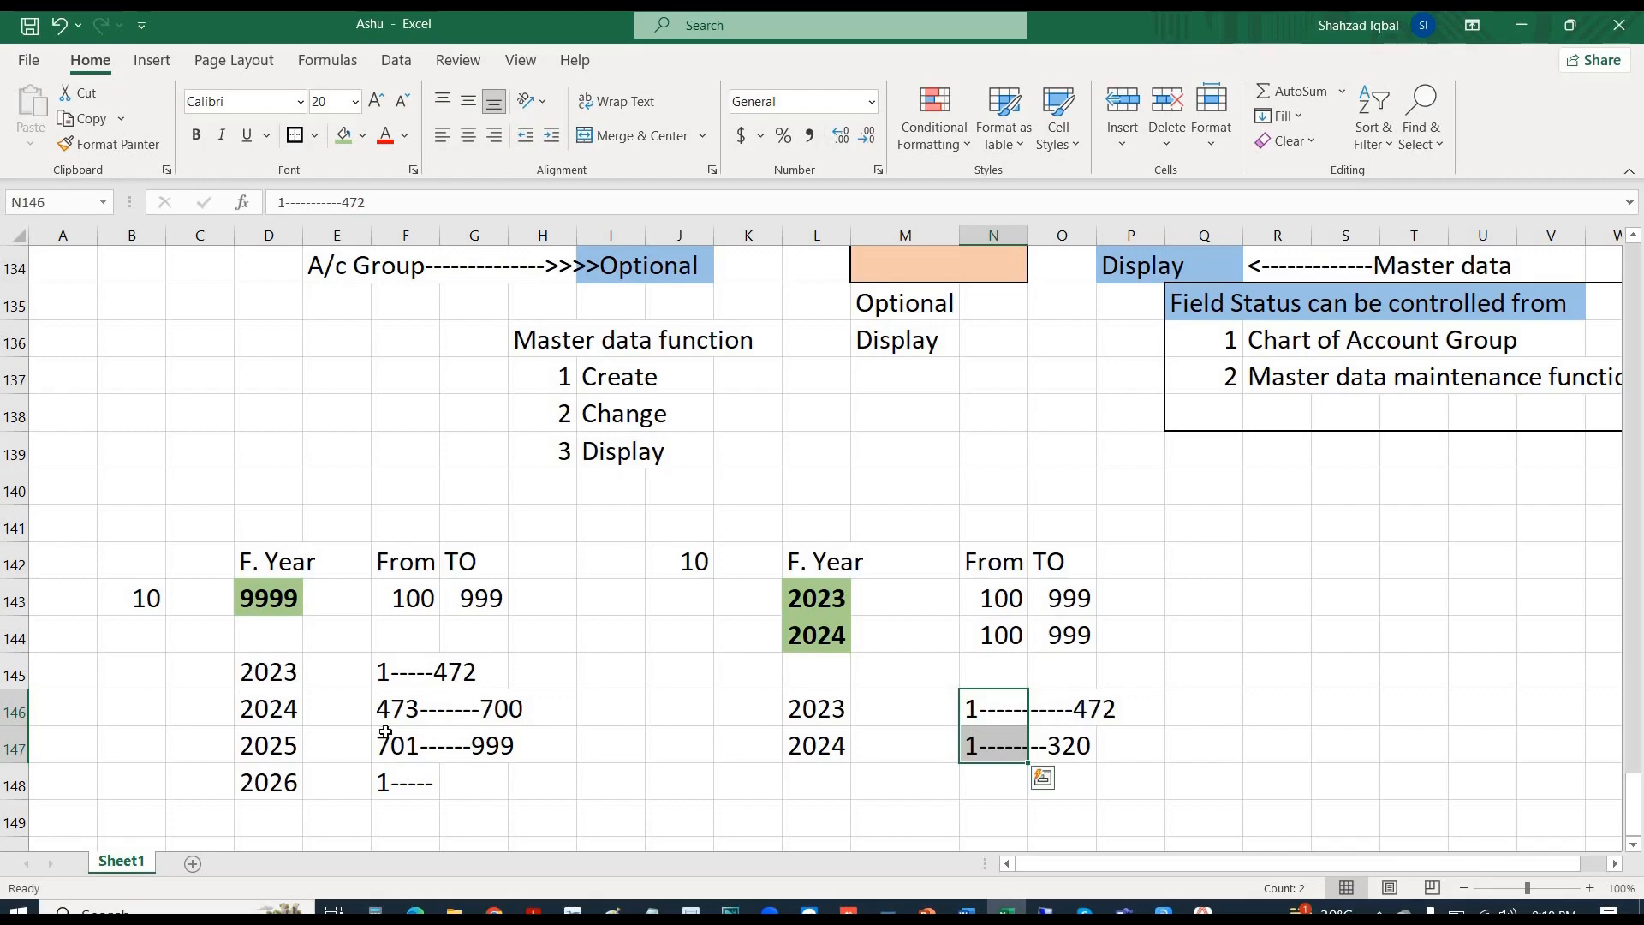
{"action": "left_click", "coordinate": [259, 599]}
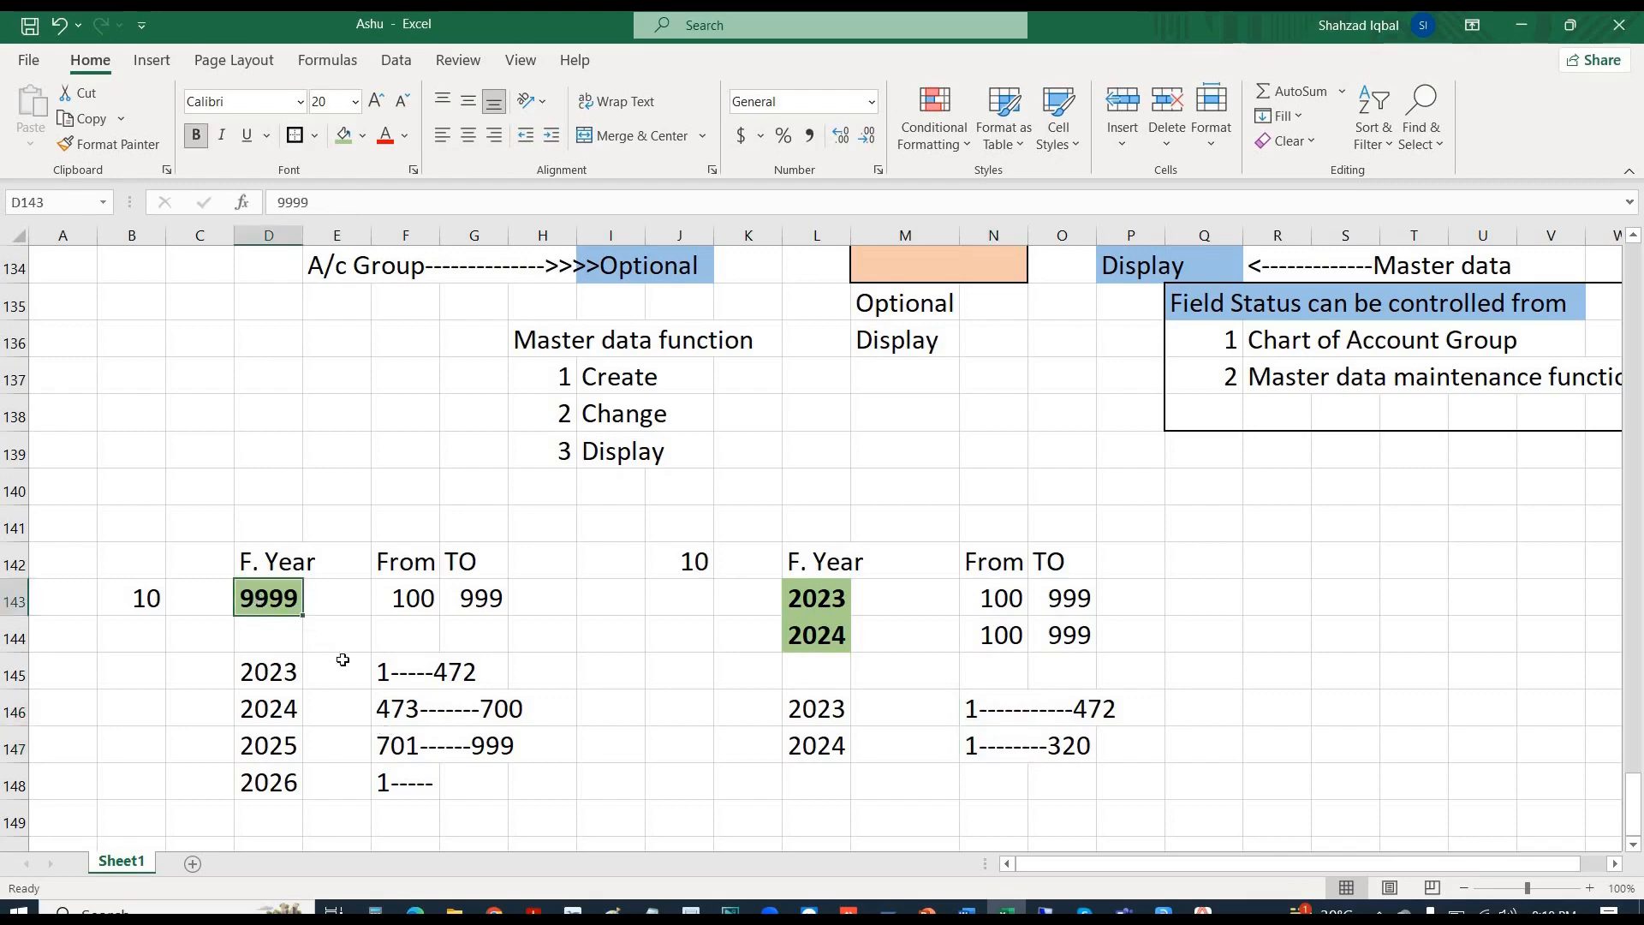
{"action": "left_click", "coordinate": [384, 708]}
{"action": "left_click", "coordinate": [460, 670]}
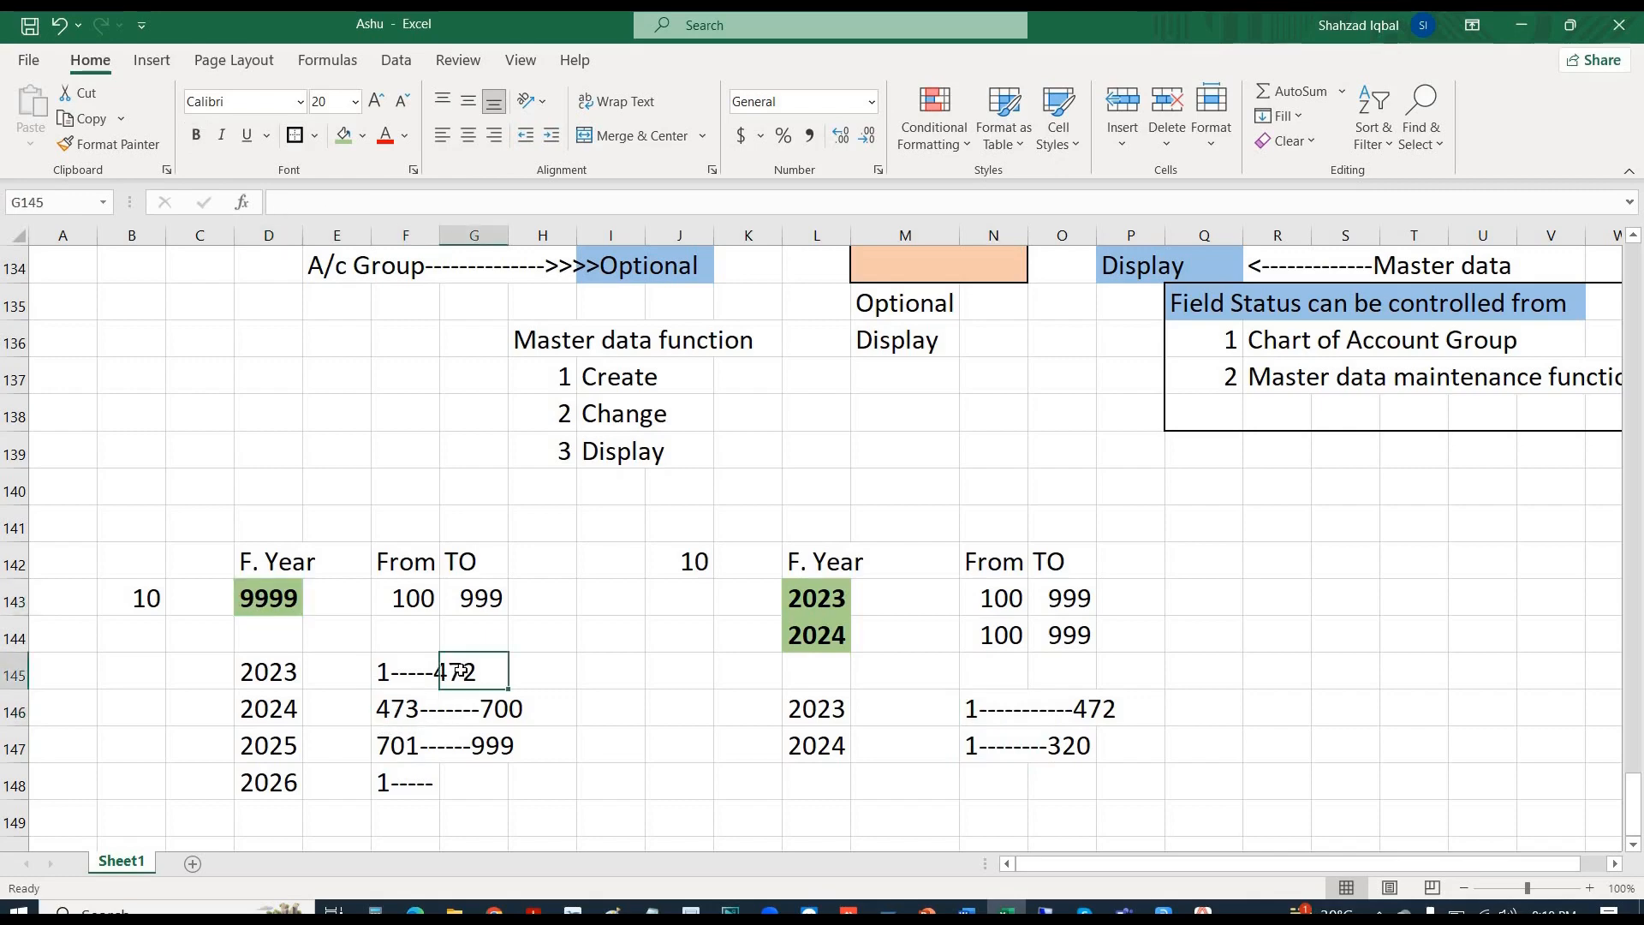
{"action": "left_click", "coordinate": [389, 726]}
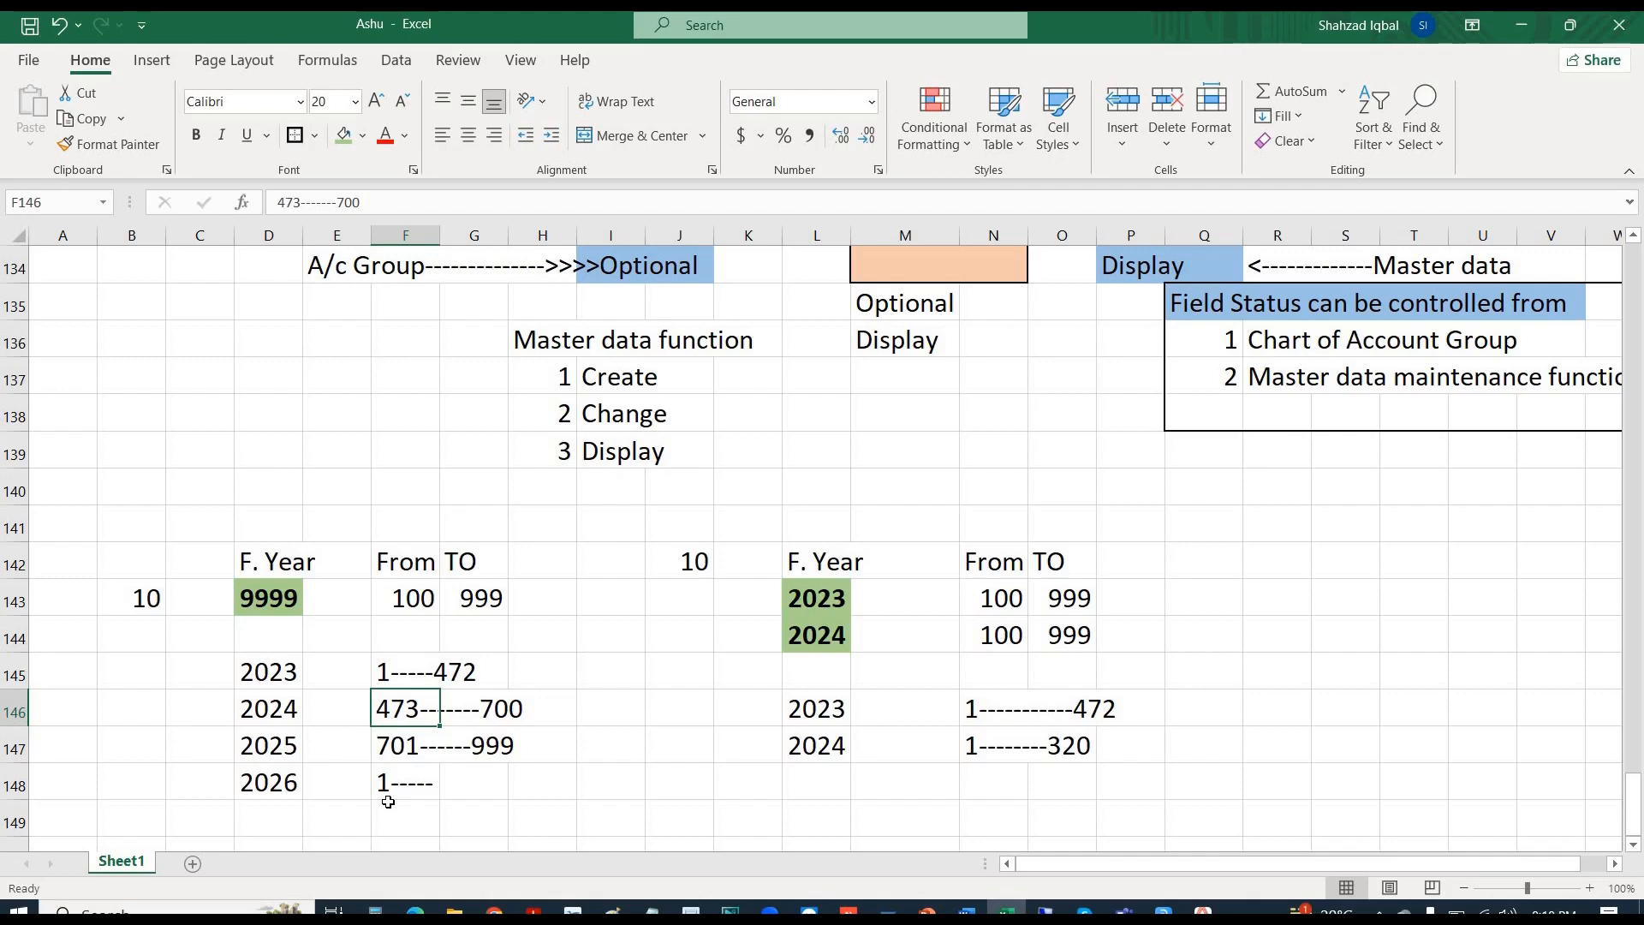
{"action": "left_click", "coordinate": [676, 548]}
{"action": "left_click_drag", "start_coordinate": [1039, 616], "coordinate": [1150, 781]}
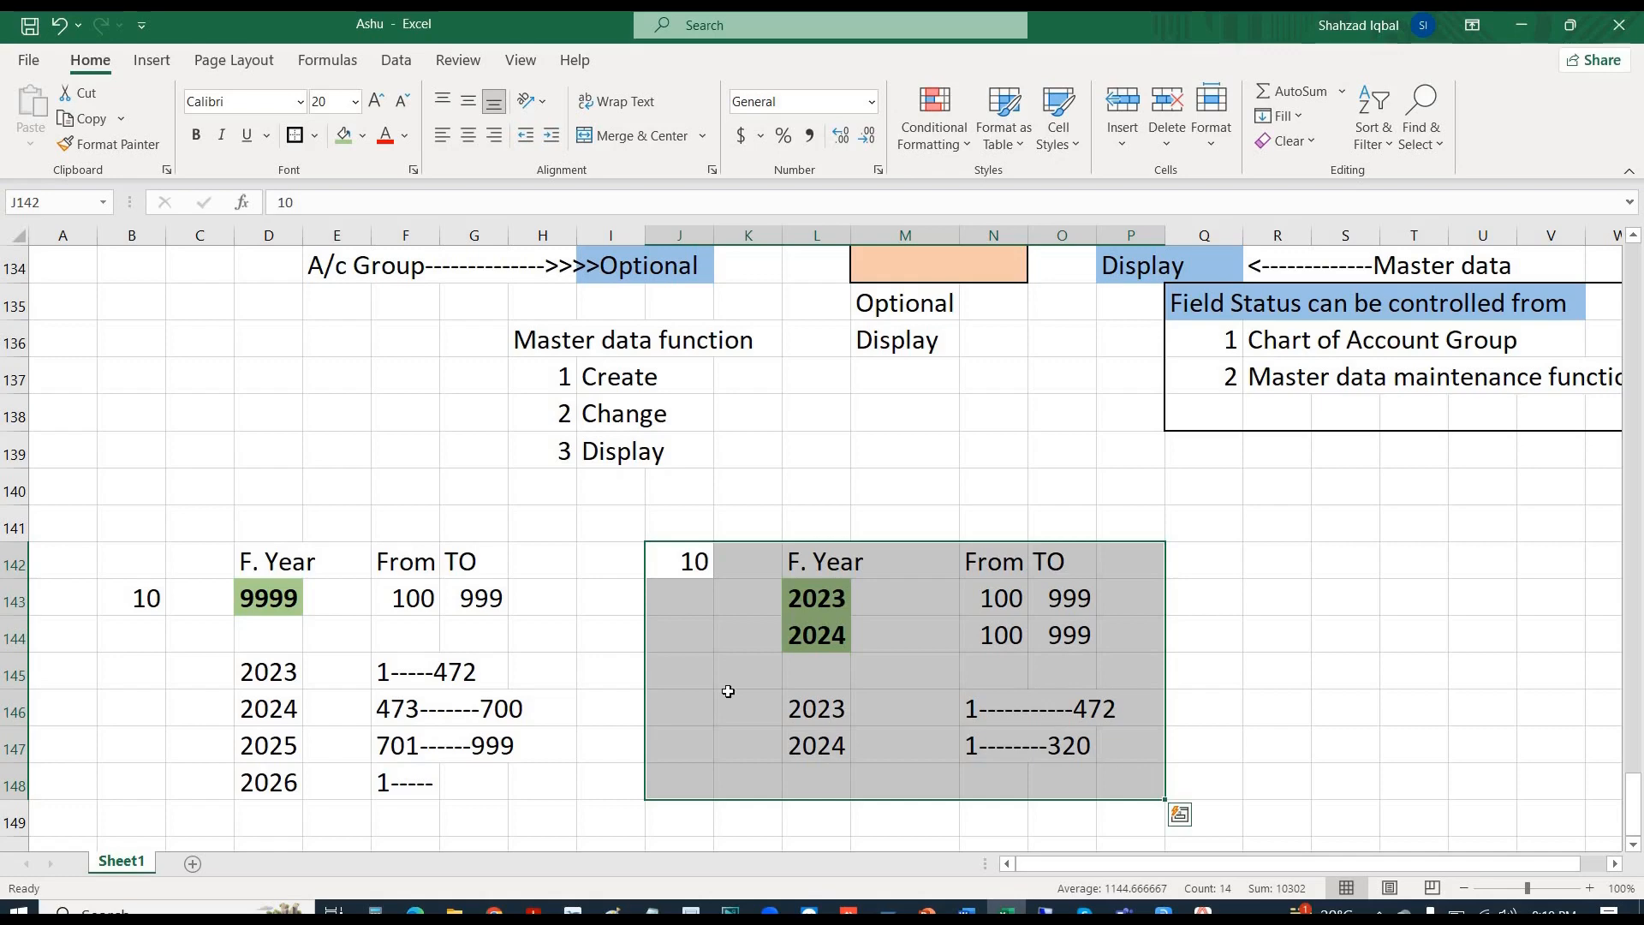
{"action": "left_click", "coordinate": [120, 540]}
{"action": "left_click_drag", "start_coordinate": [121, 535], "coordinate": [576, 795]}
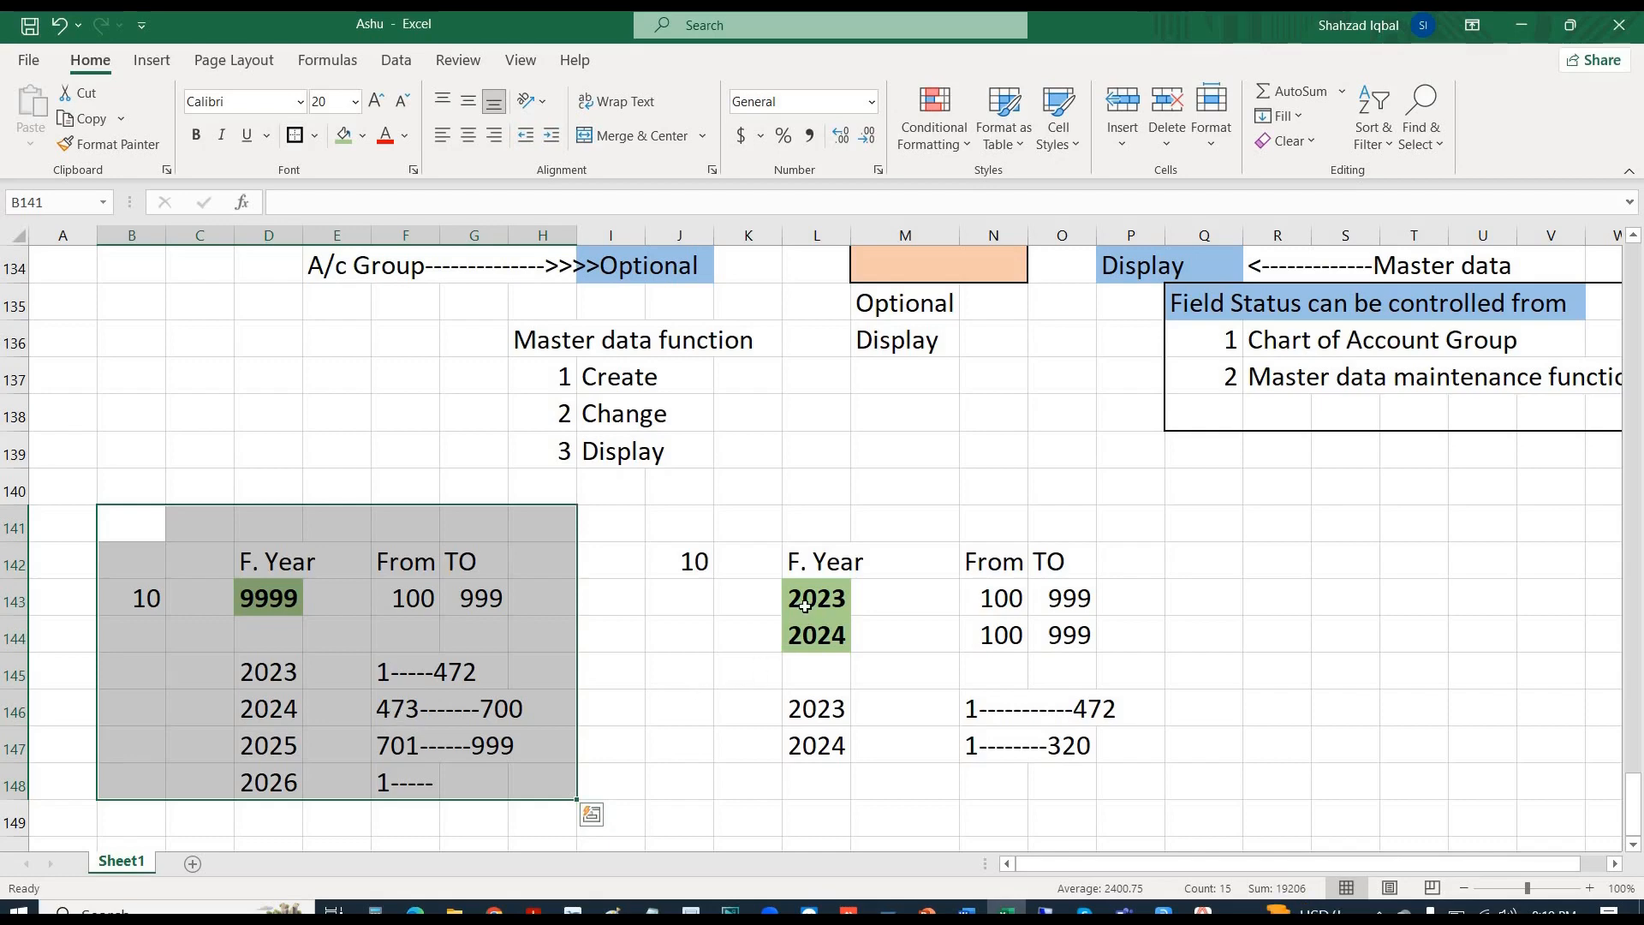
{"action": "key", "text": "alt+Tab"}
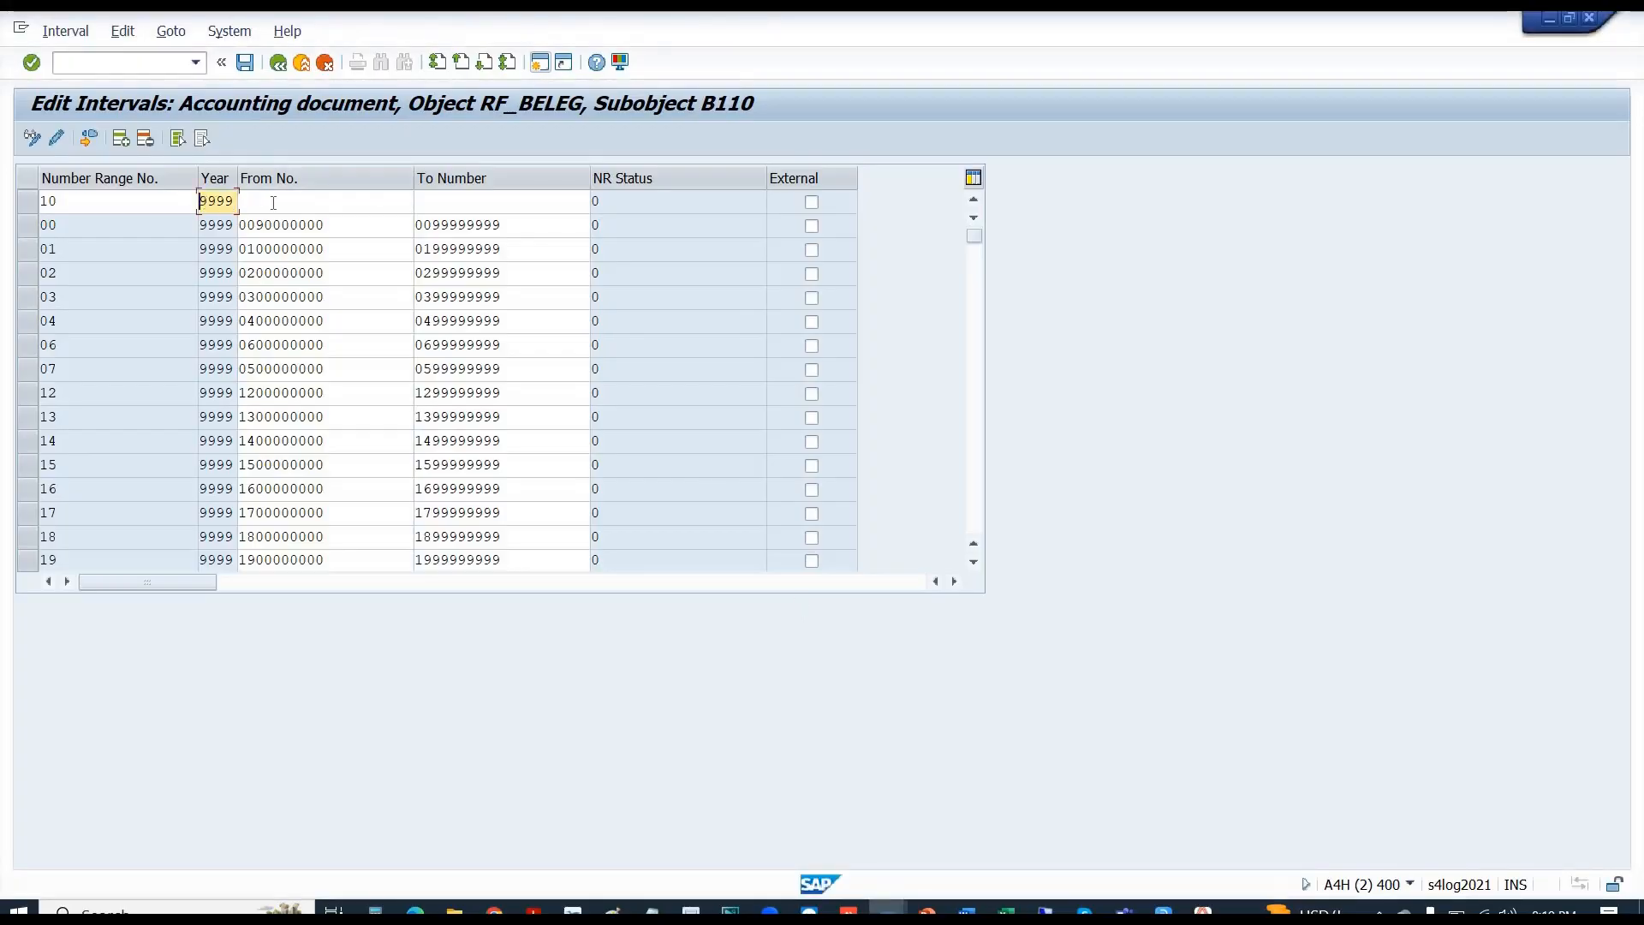
{"action": "type", "text": "20"}
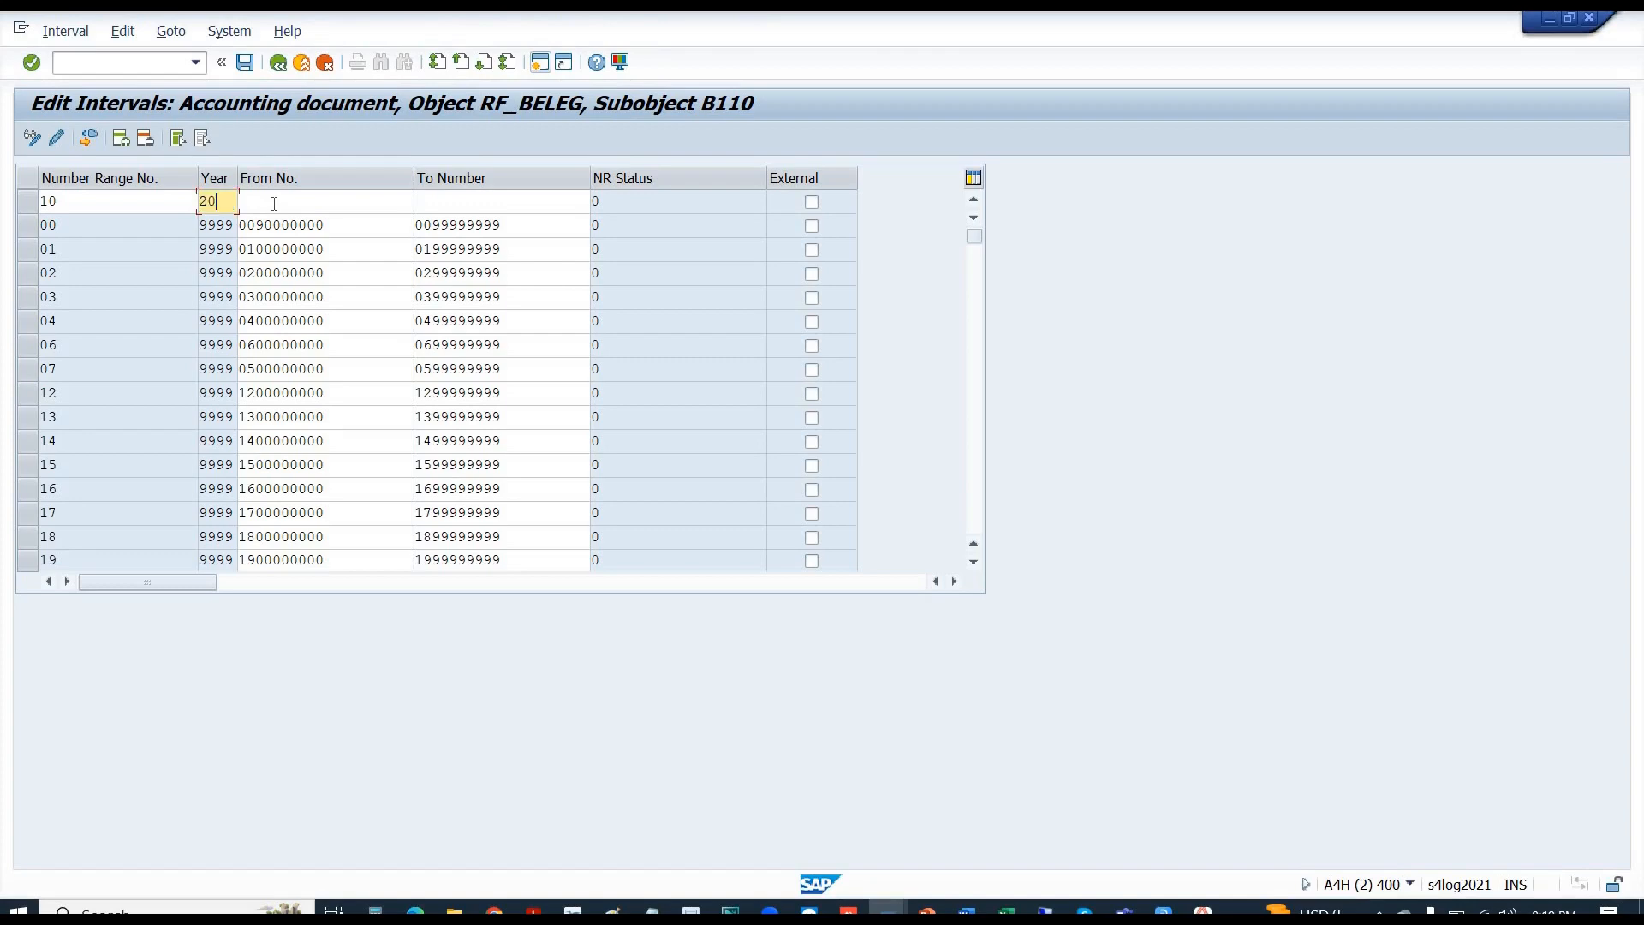
{"action": "type", "text": "23"}
{"action": "key", "text": "BackSpace"}
{"action": "key", "text": "BackSpace"}
{"action": "key", "text": "BackSpace"}
{"action": "key", "text": "BackSpace"}
{"action": "type", "text": "9999"}
{"action": "left_click_drag", "start_coordinate": [339, 227], "coordinate": [230, 221]}
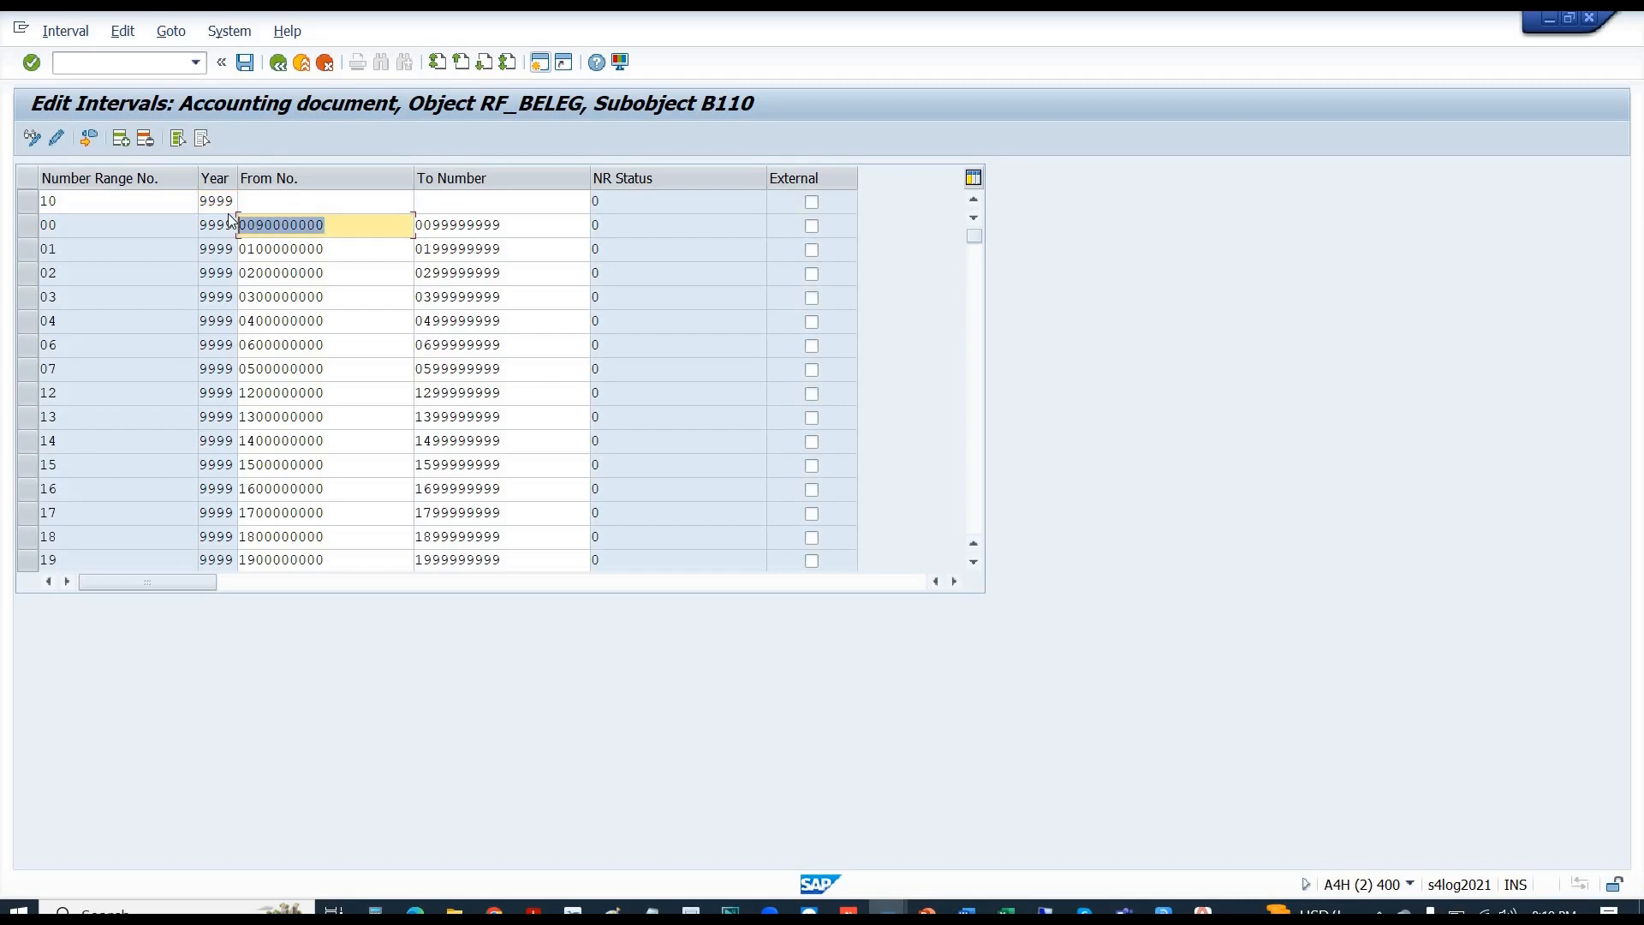
{"action": "key", "text": "ctrl+c"}
{"action": "key", "text": "Up"}
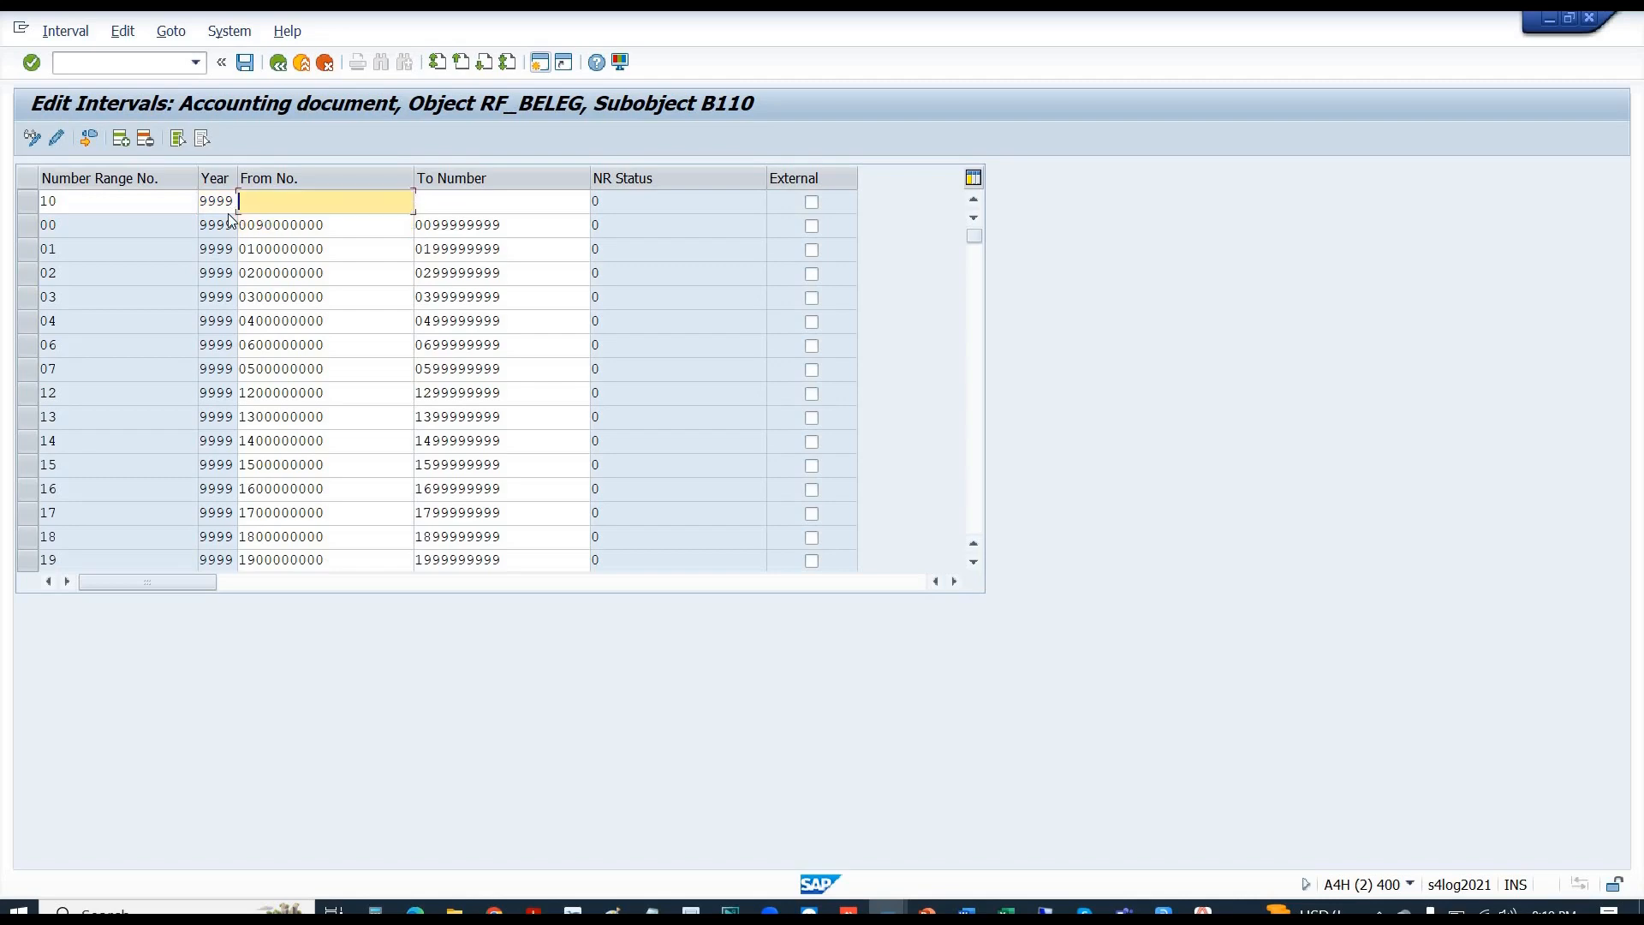
{"action": "key", "text": "ctrl+v"}
{"action": "left_click_drag", "start_coordinate": [505, 228], "coordinate": [333, 242]}
{"action": "key", "text": "ctrl+c"}
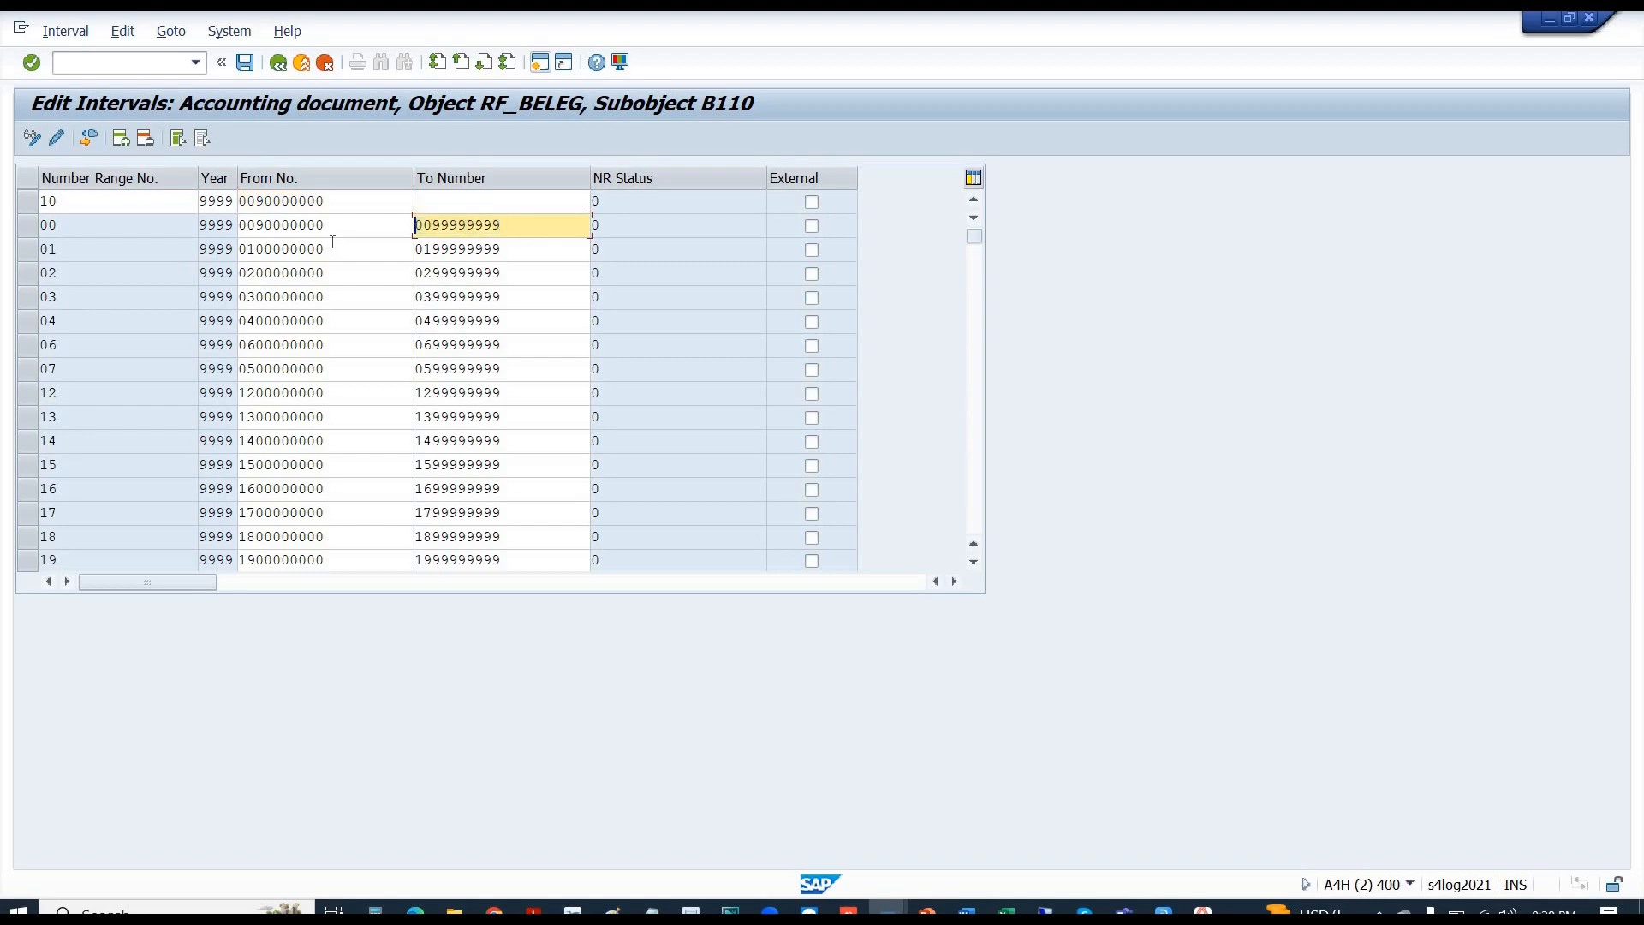
{"action": "key", "text": "Up"}
{"action": "key", "text": "ctrl+v"}
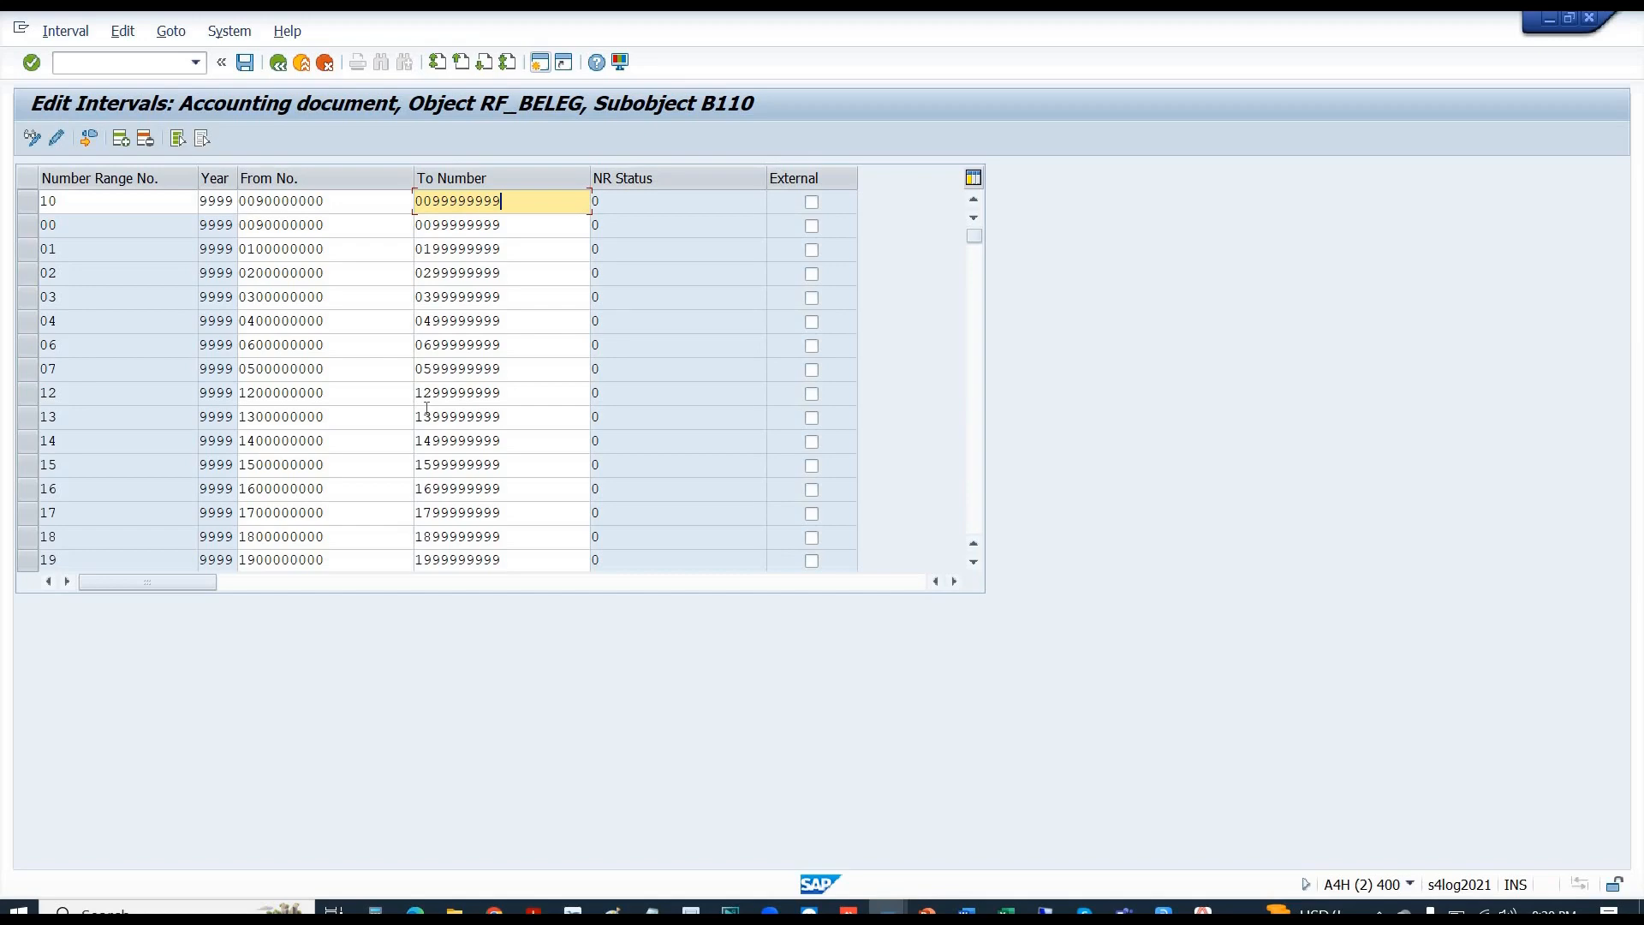
{"action": "key", "text": "Return"}
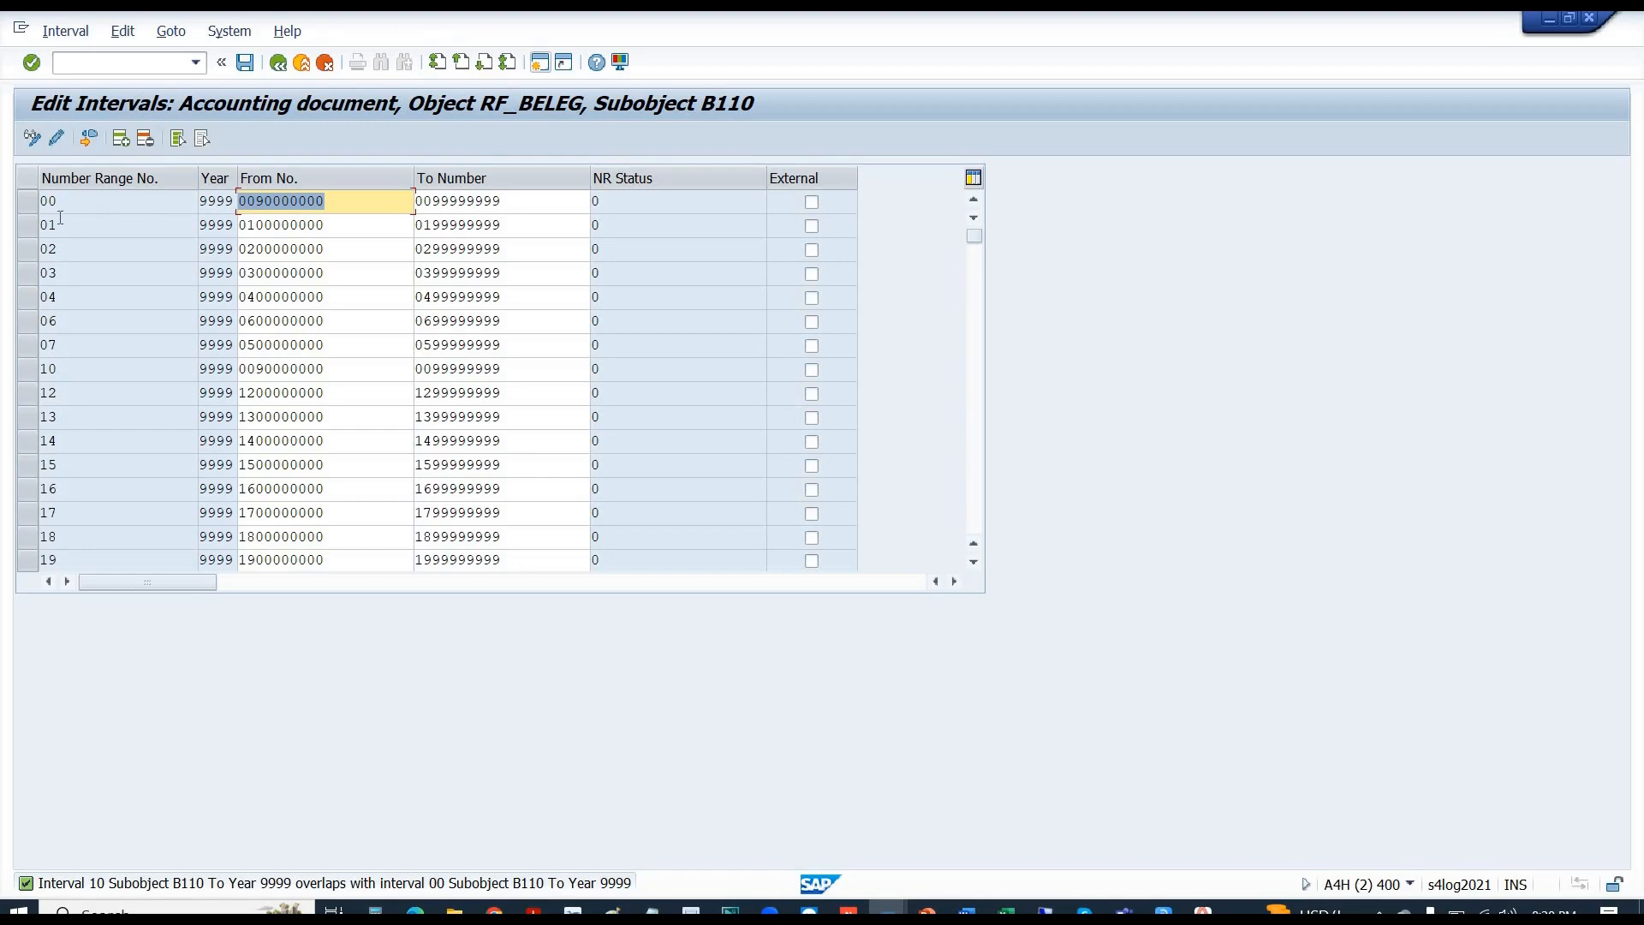
- Compare the starting numbers of intervals 10 and 00
{"action": "key", "text": "shift+Tab"}
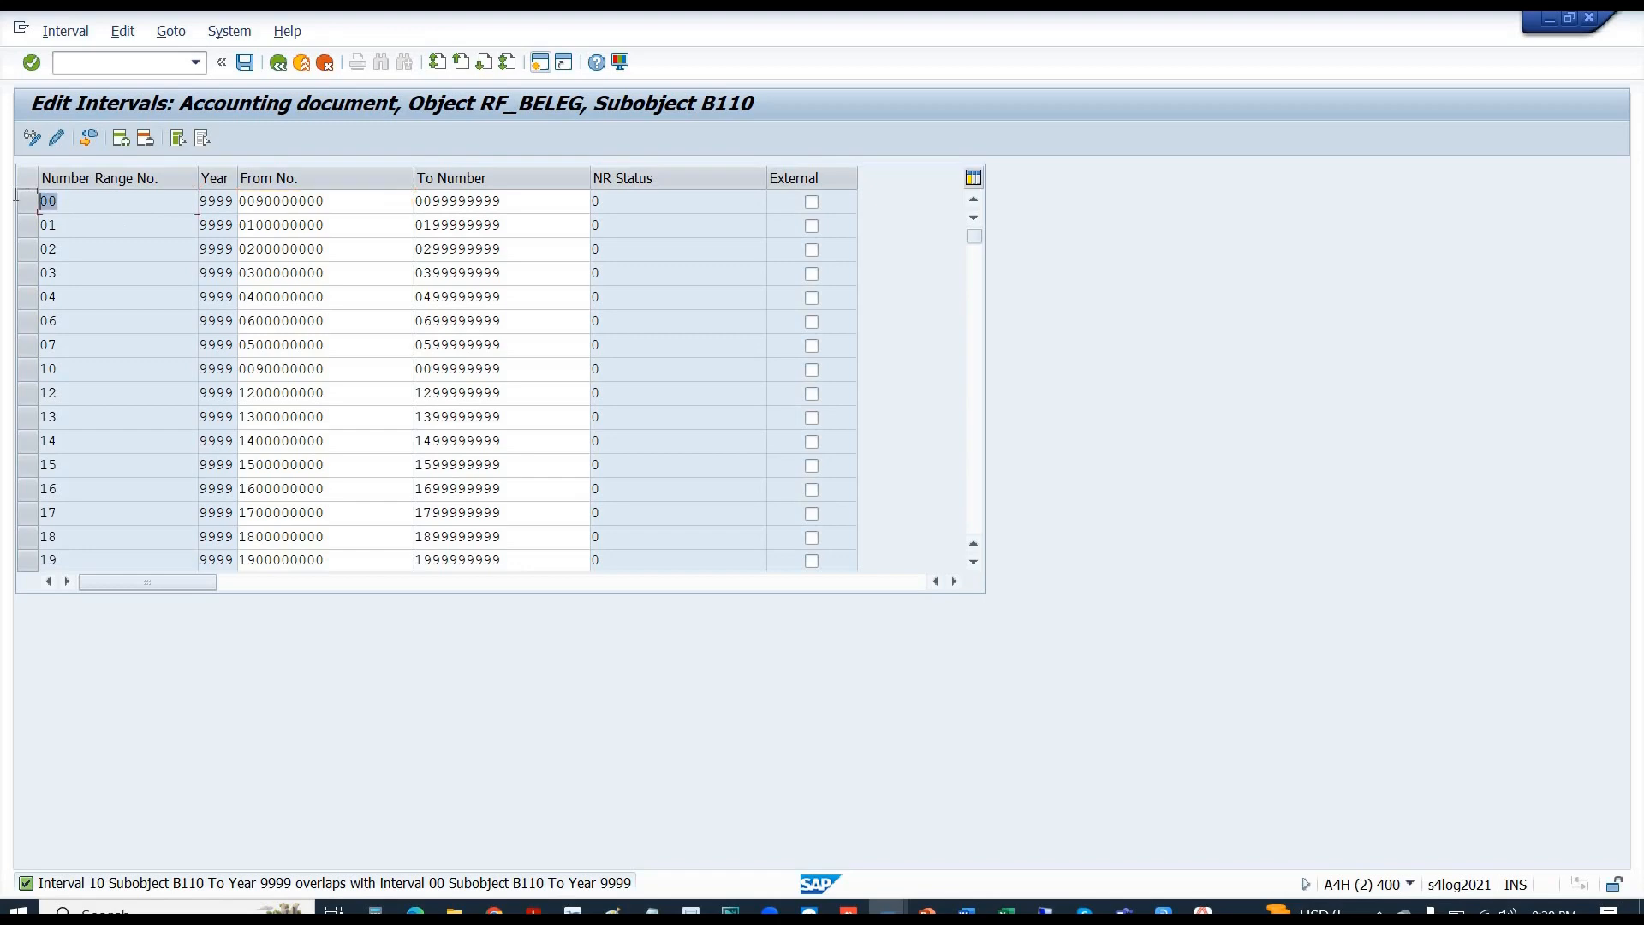
{"action": "left_click", "coordinate": [27, 368]}
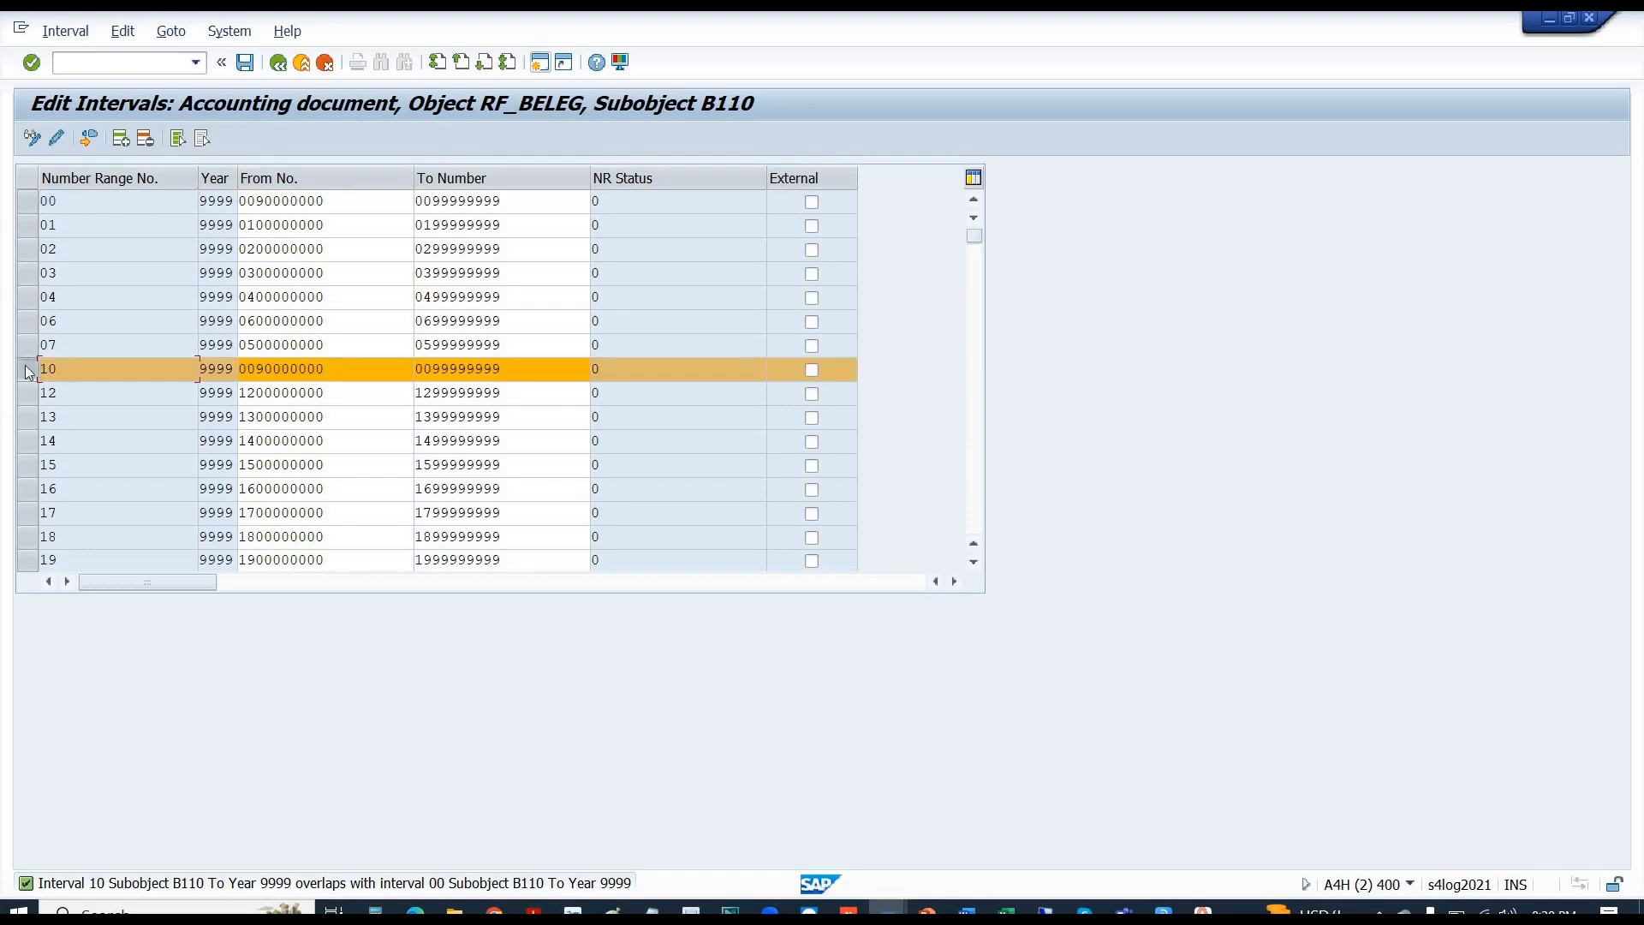
{"action": "left_click", "coordinate": [28, 368]}
{"action": "left_click_drag", "start_coordinate": [326, 381], "coordinate": [231, 371]}
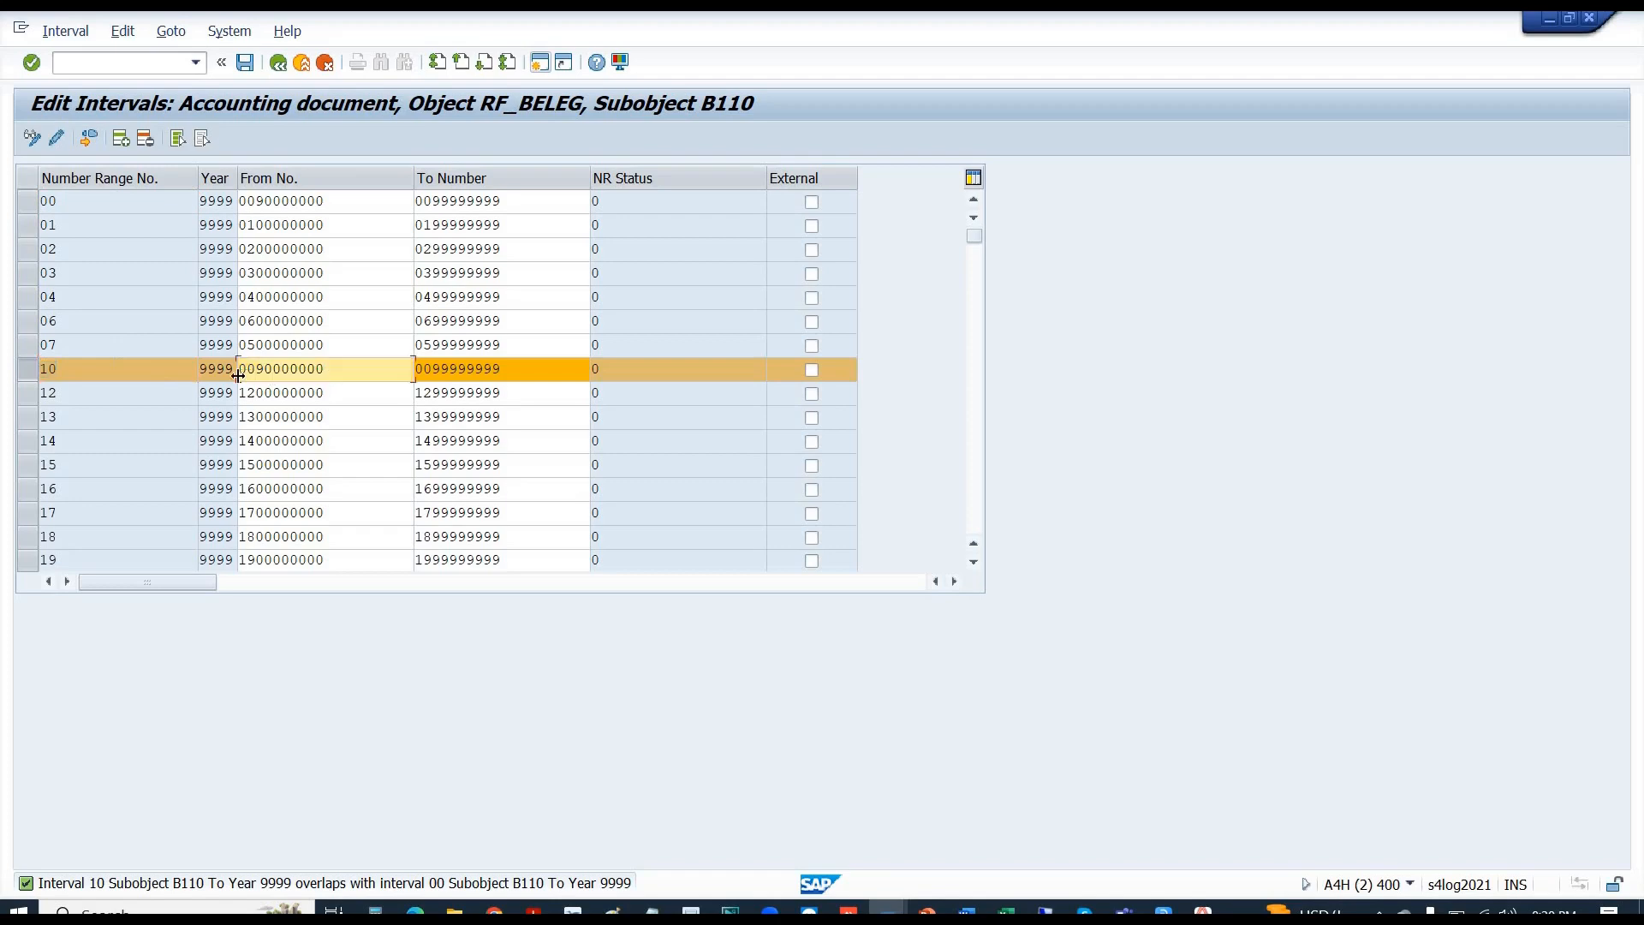
{"action": "left_click", "coordinate": [41, 201]}
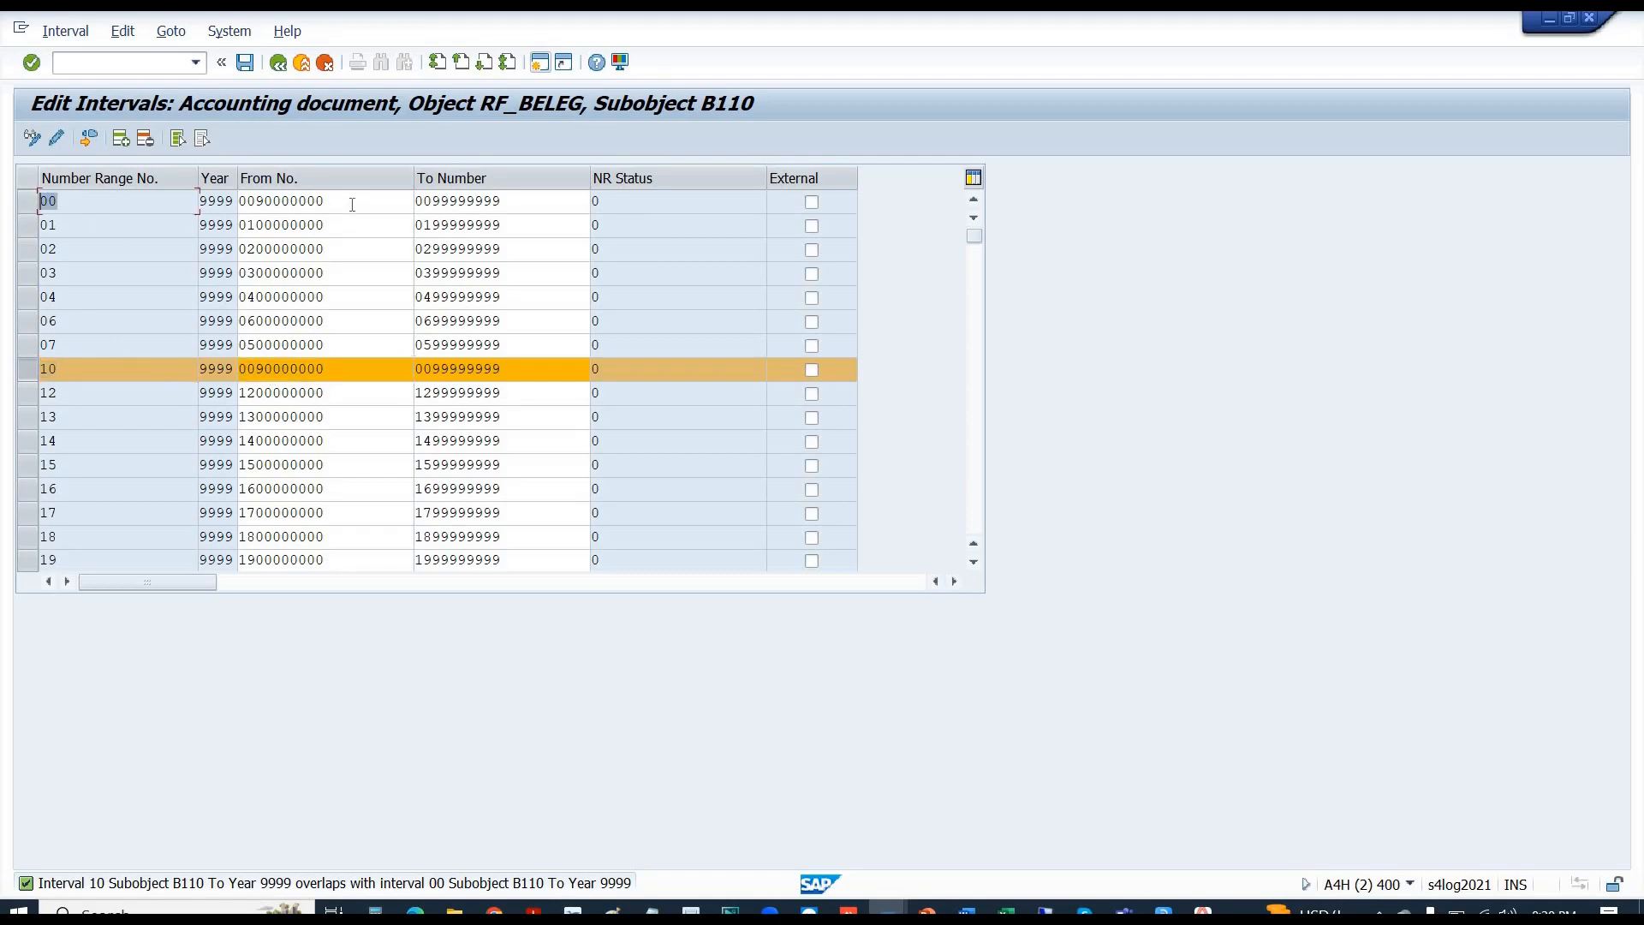
{"action": "left_click_drag", "start_coordinate": [345, 200], "coordinate": [221, 203]}
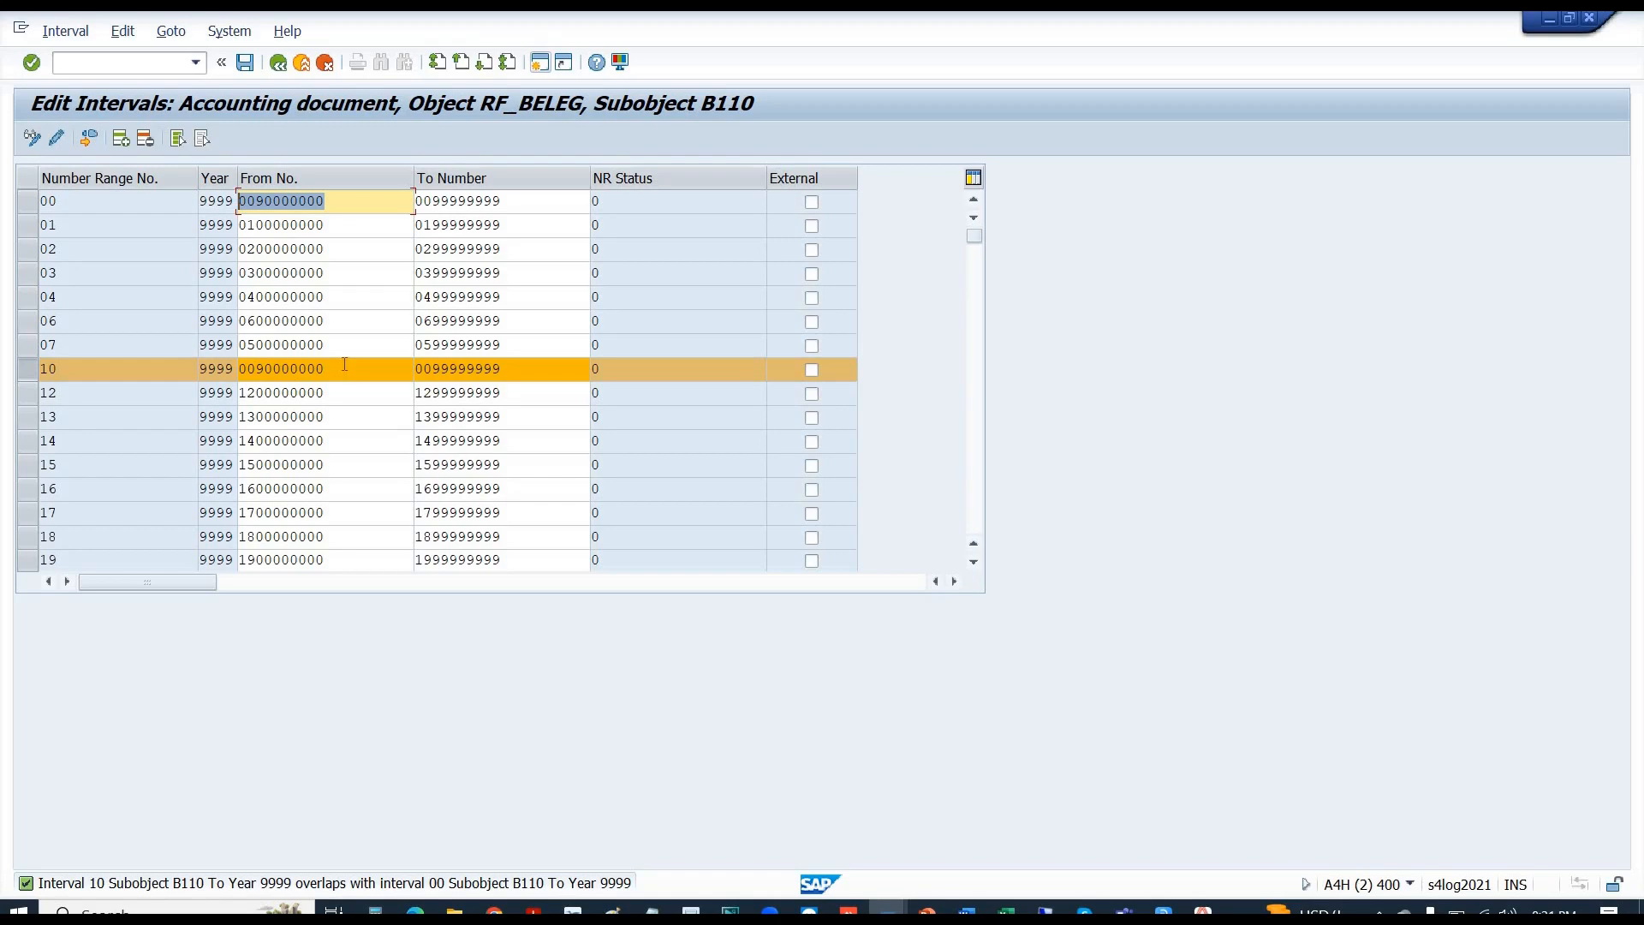
{"action": "left_click_drag", "start_coordinate": [345, 364], "coordinate": [196, 365]}
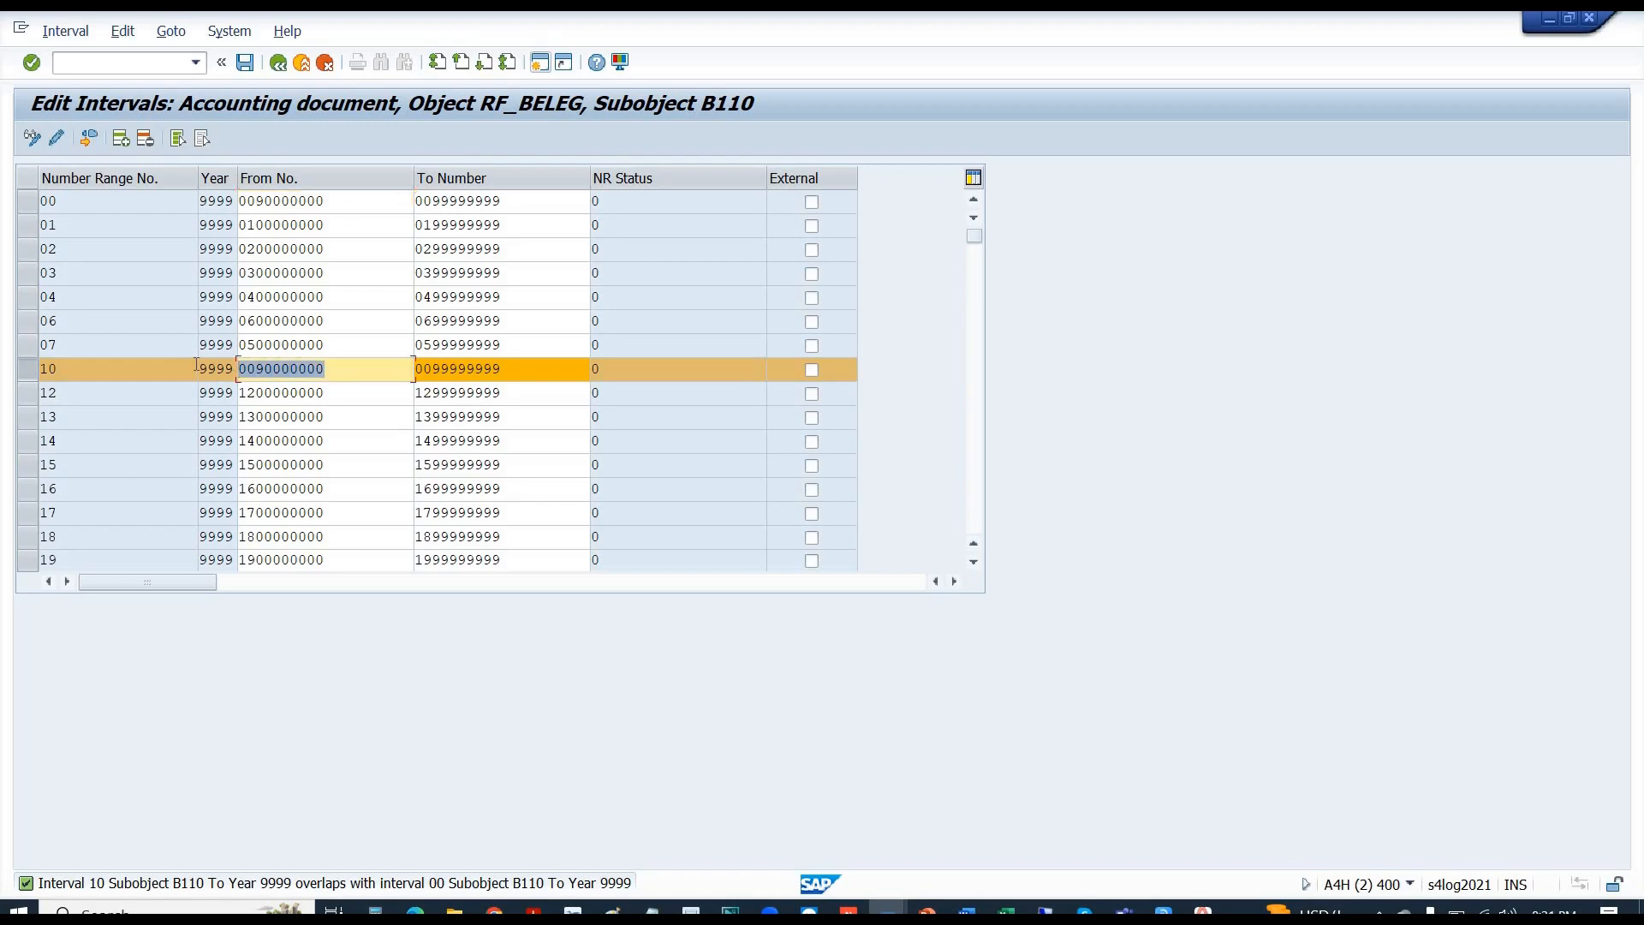
{"action": "type", "text": "1000000000"}
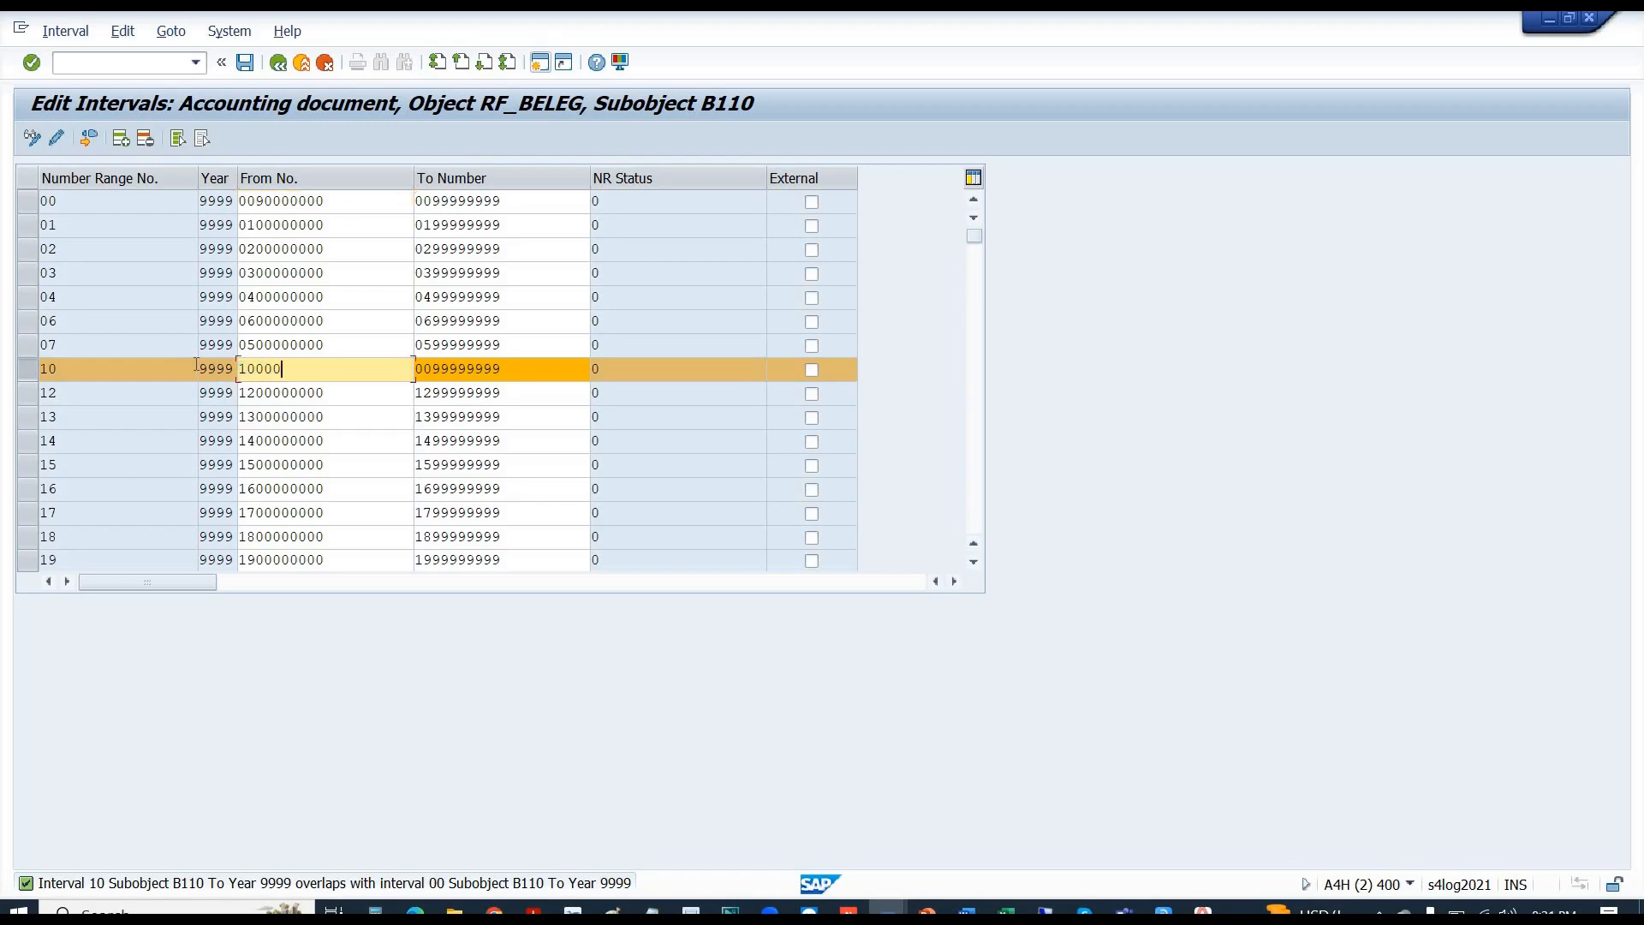
{"action": "key", "text": "Tab"}
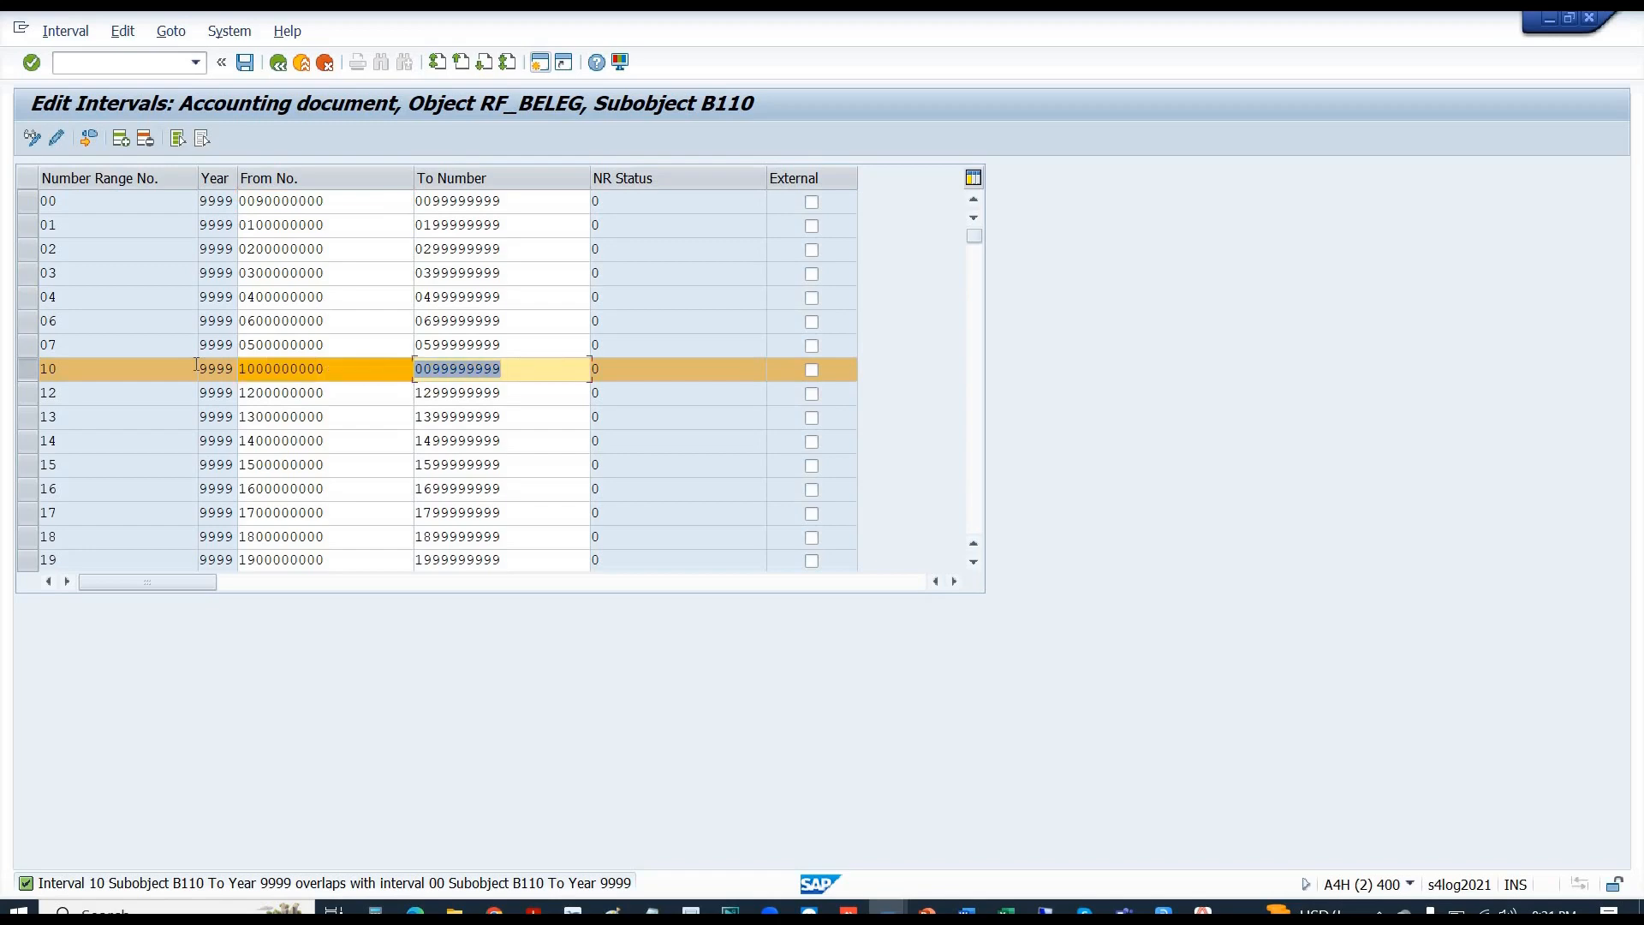
{"action": "type", "text": "1099999999"}
{"action": "key", "text": "Return"}
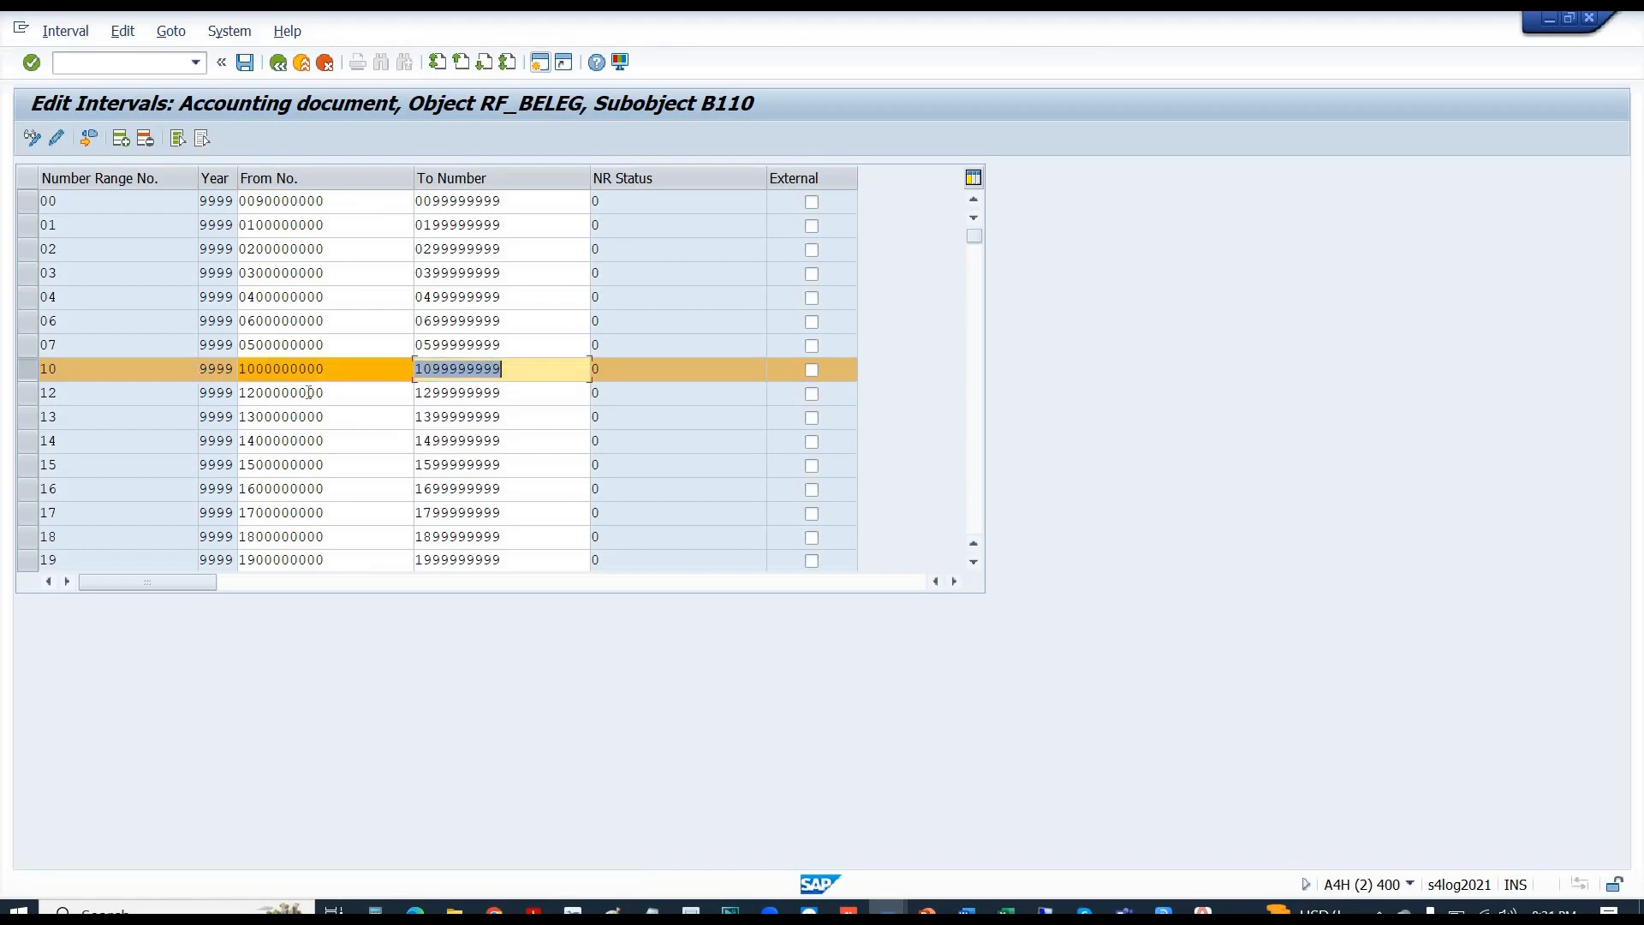
- Save the changed intervals and acknowledge the transport notice
{"action": "left_click", "coordinate": [327, 373]}
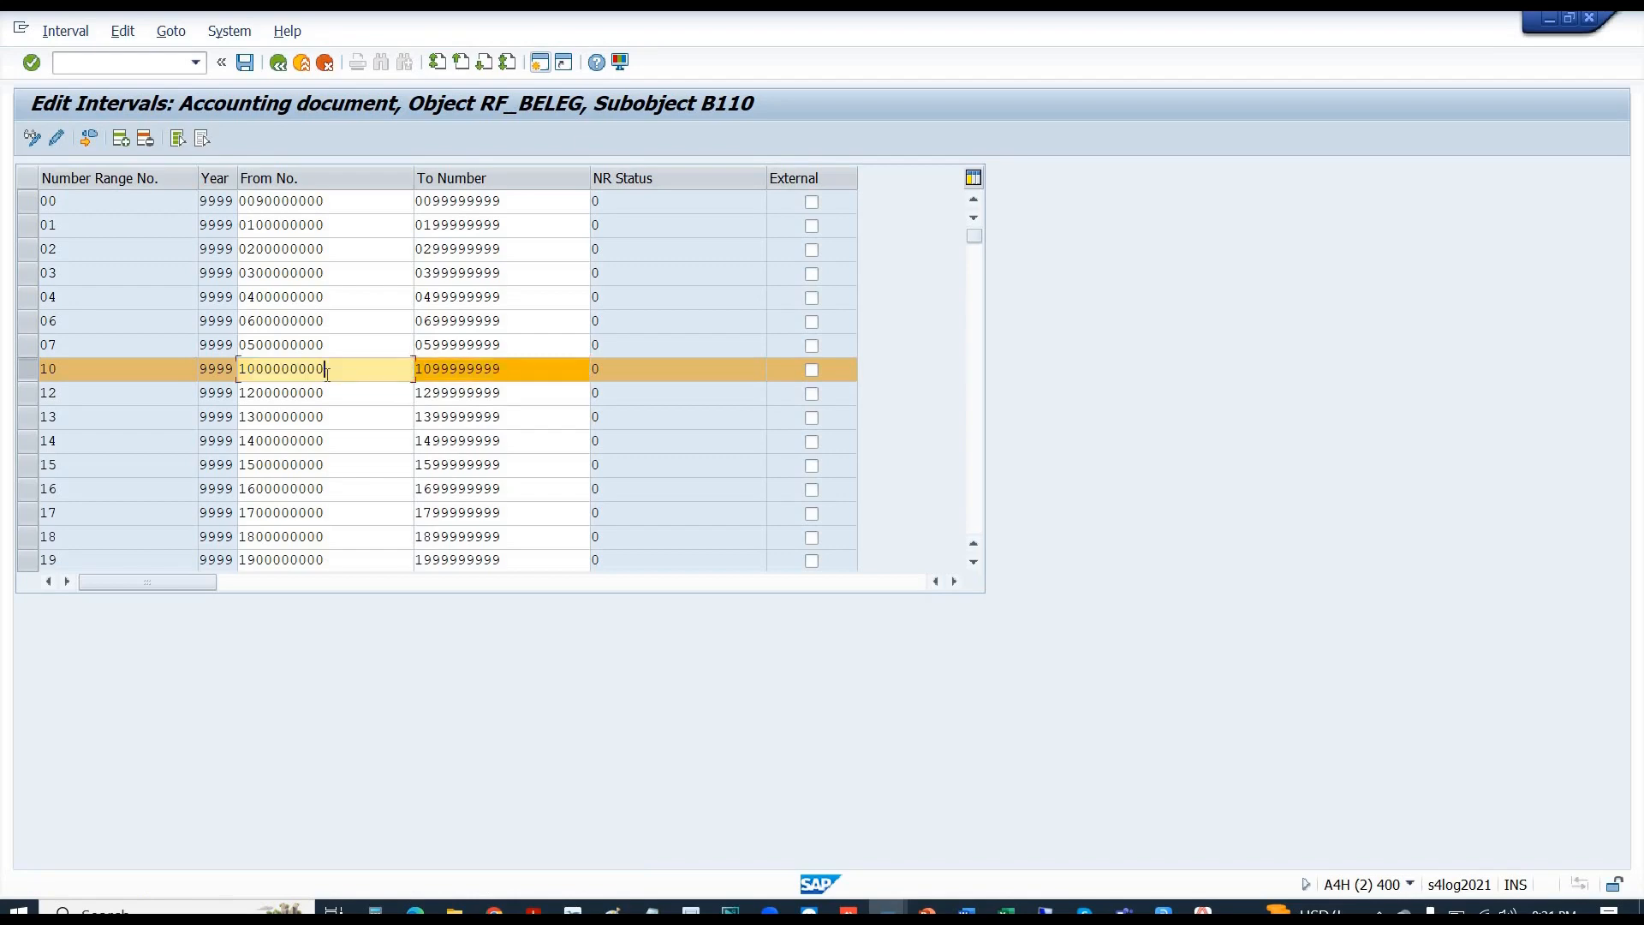
{"action": "key", "text": "ctrl+s"}
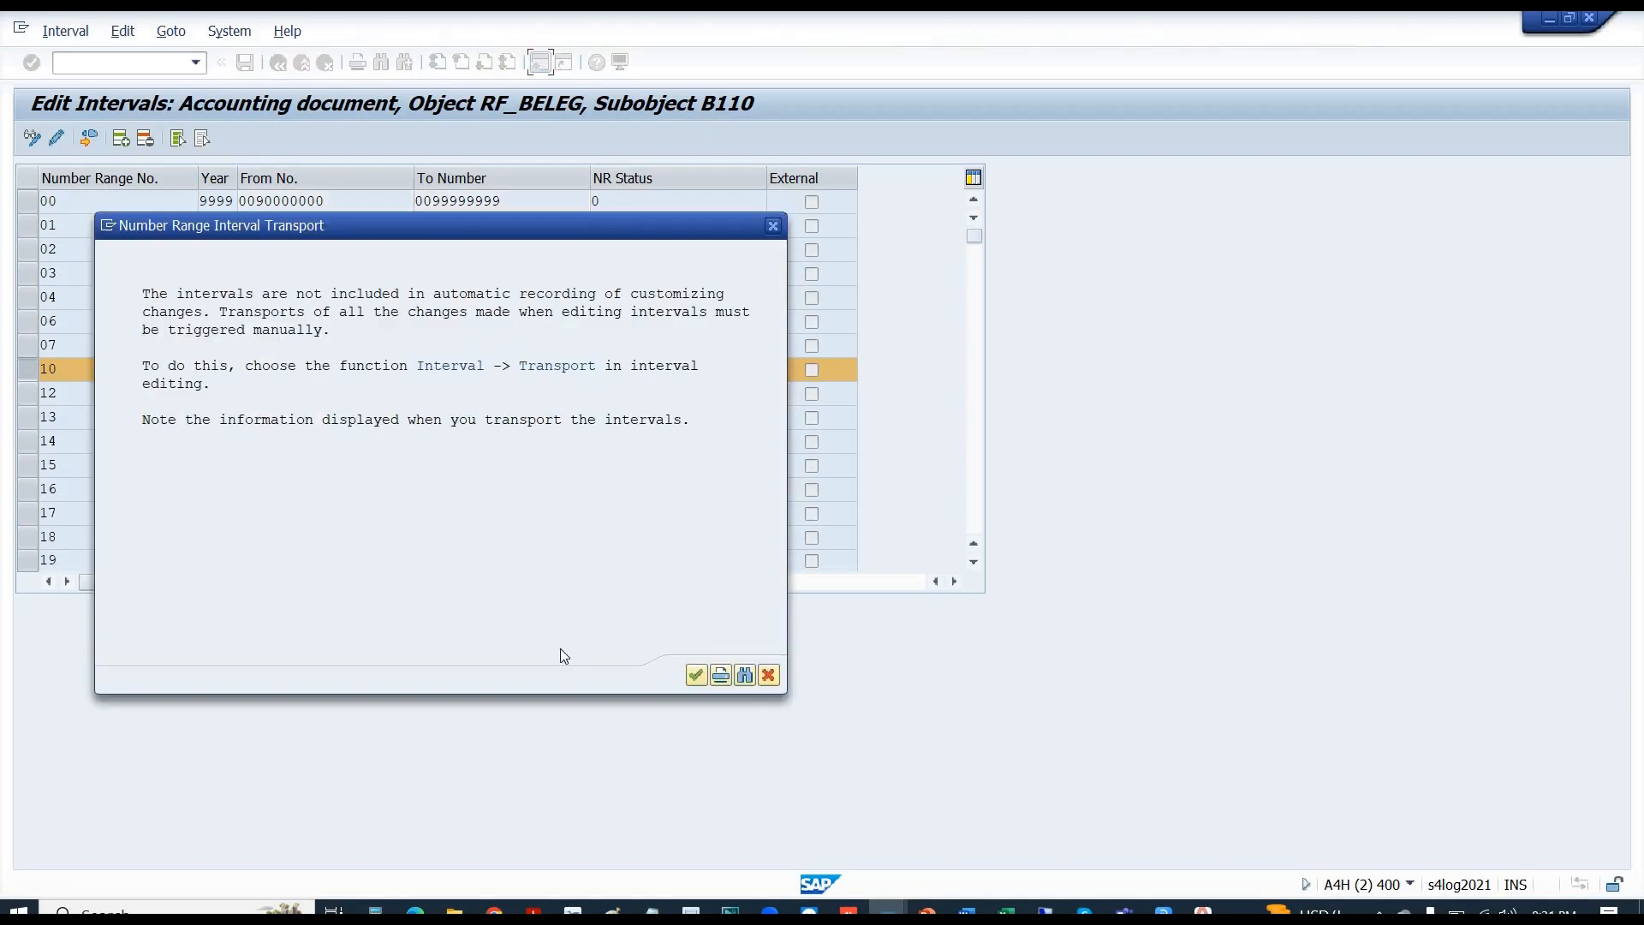
{"action": "left_click", "coordinate": [697, 675]}
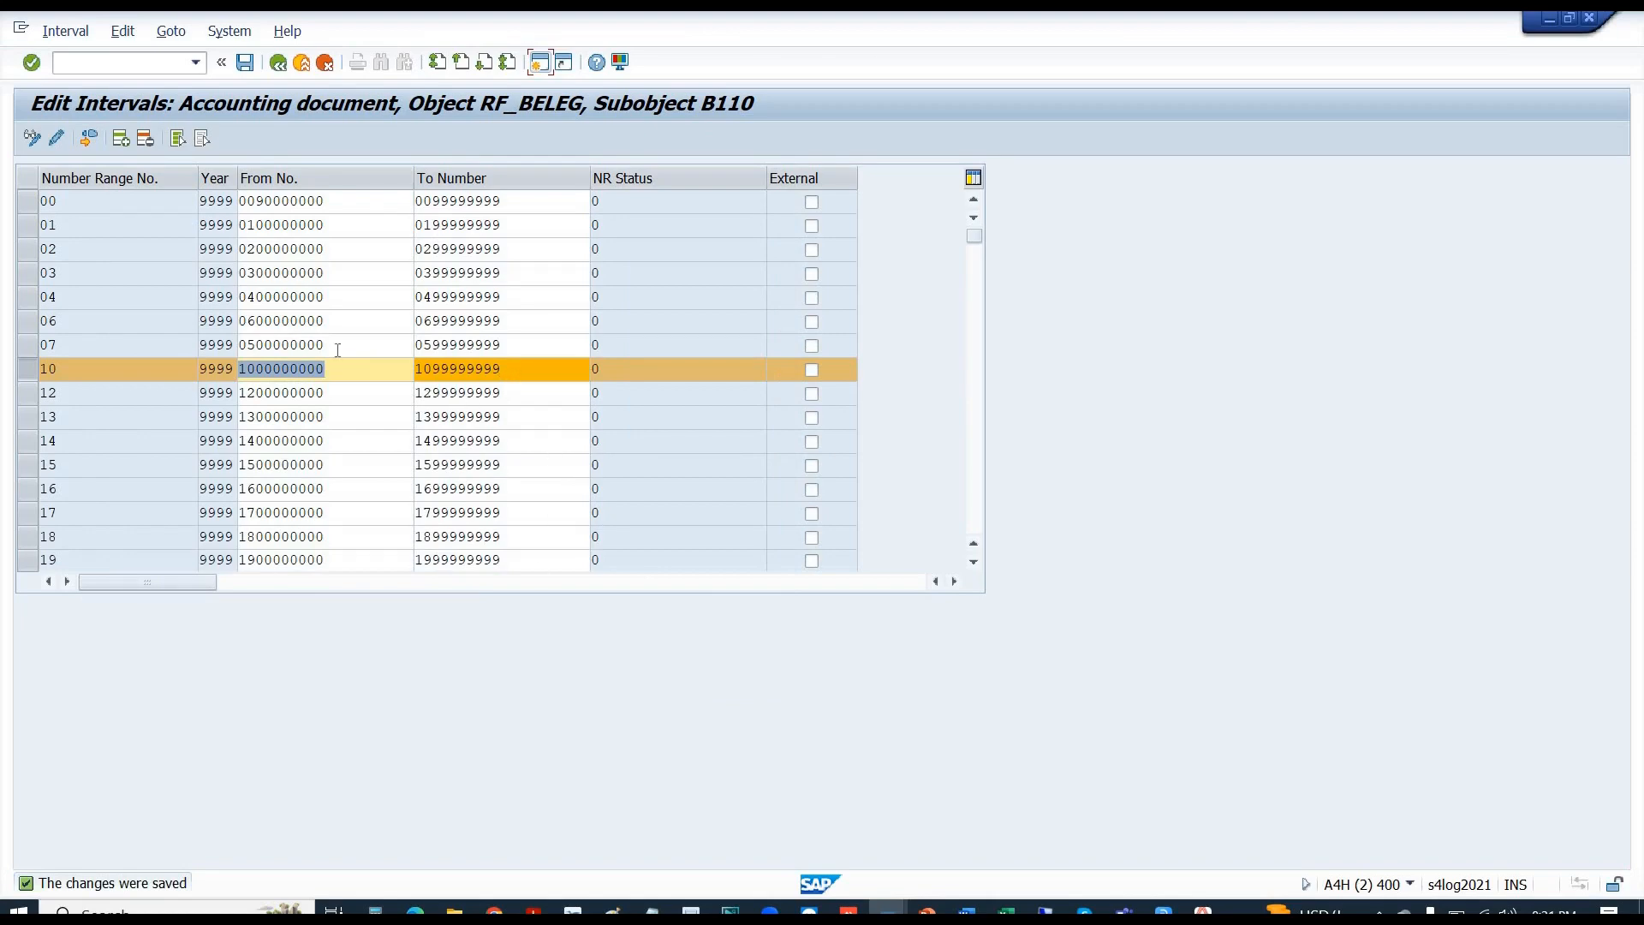
{"action": "left_click_drag", "start_coordinate": [346, 369], "coordinate": [224, 372]}
- Paste 99999999 into Excel cell Q143, autofit then narrow column Q, and return to SAP
{"action": "key", "text": "alt+Tab"}
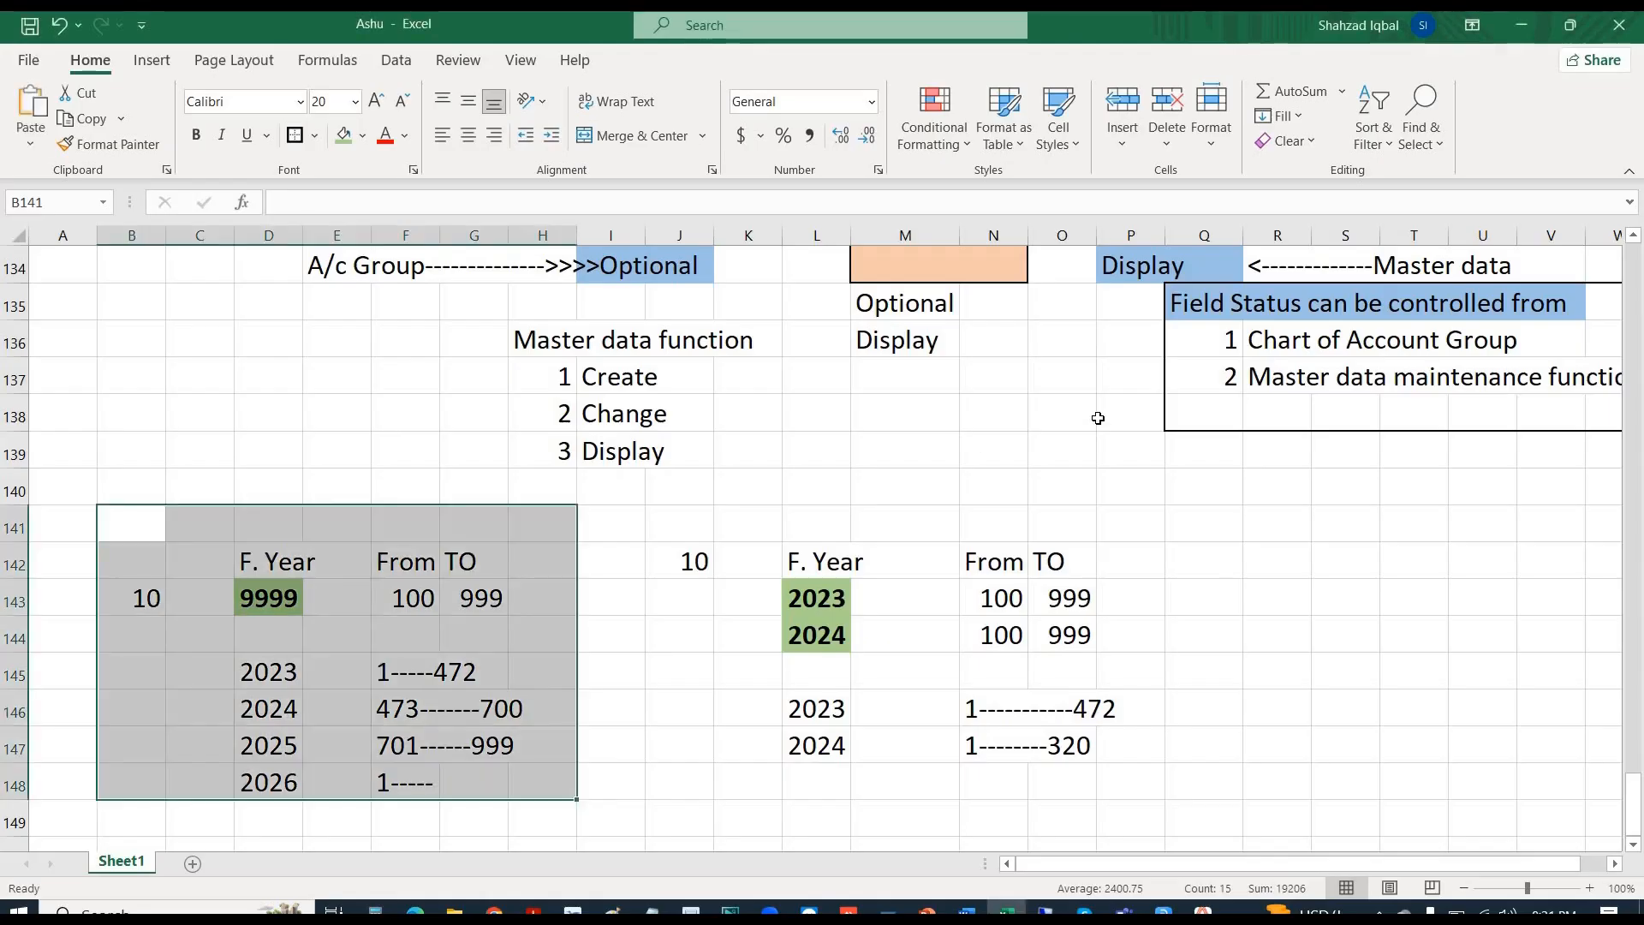
{"action": "left_click", "coordinate": [1207, 604]}
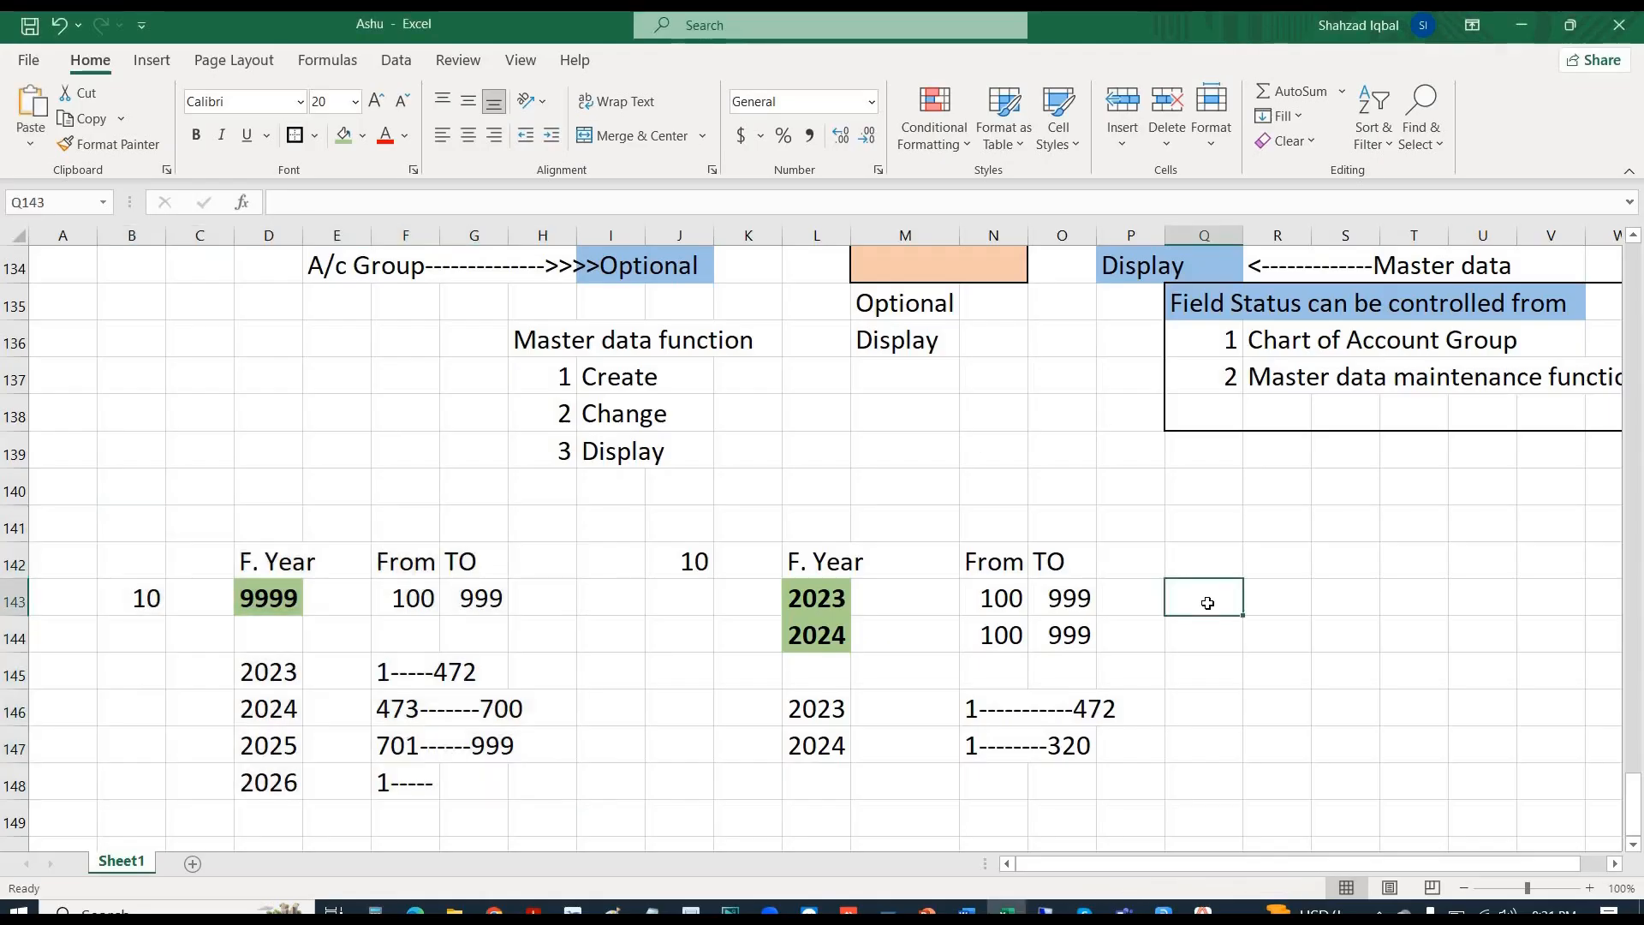
{"action": "type", "text": "99999999"}
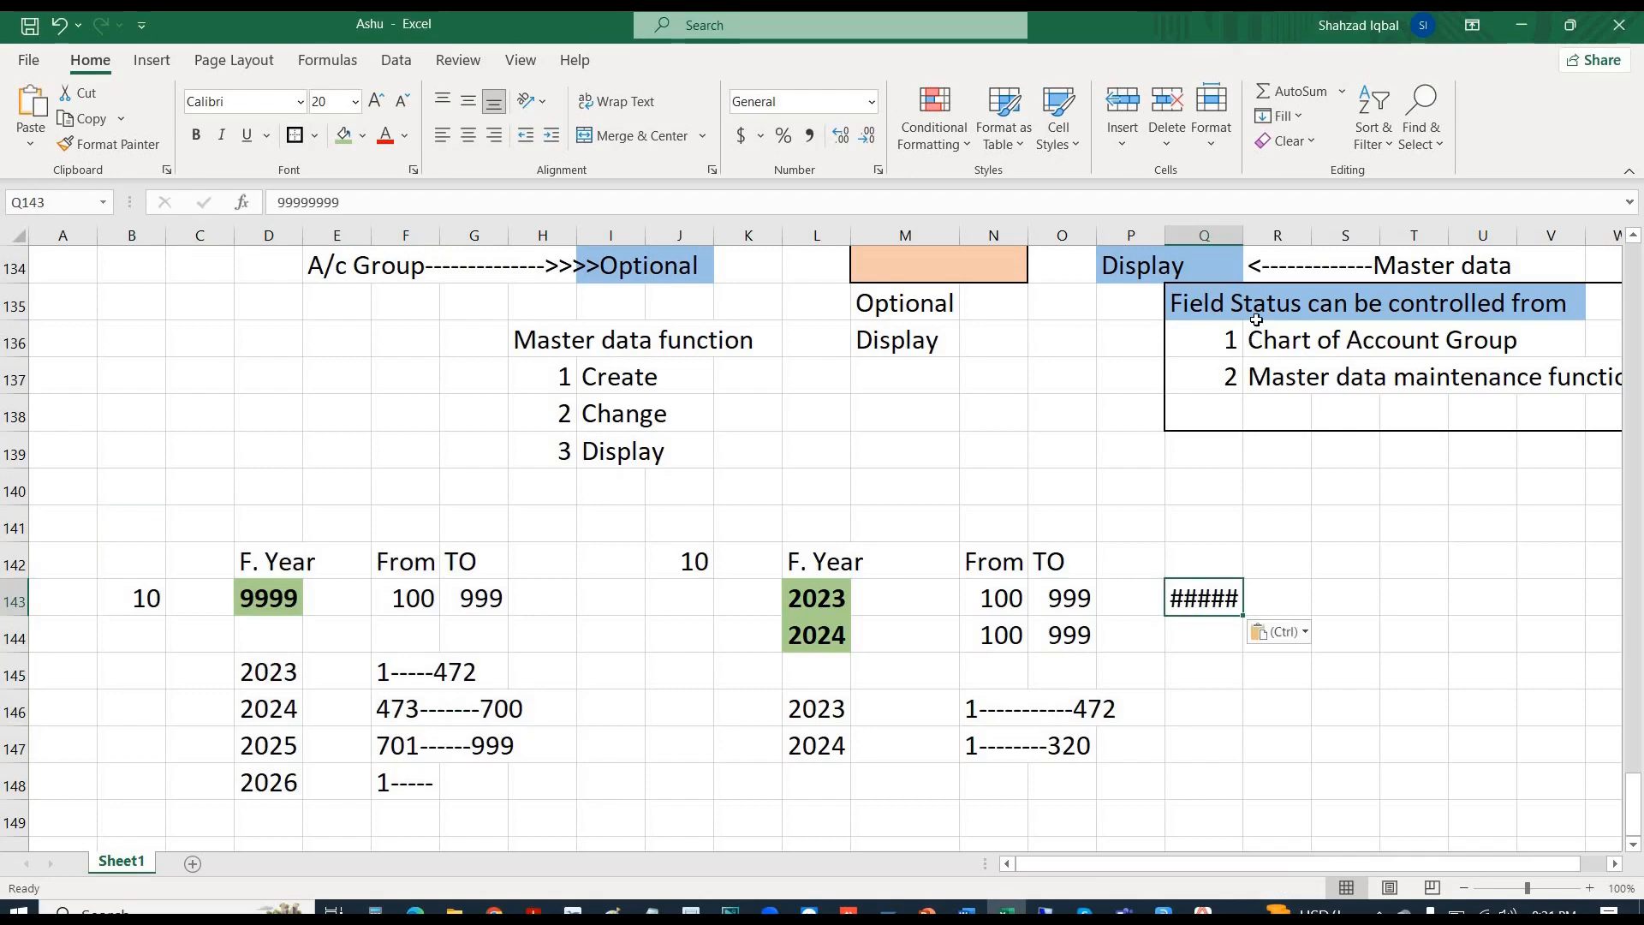
{"action": "double_click", "coordinate": [1242, 241]}
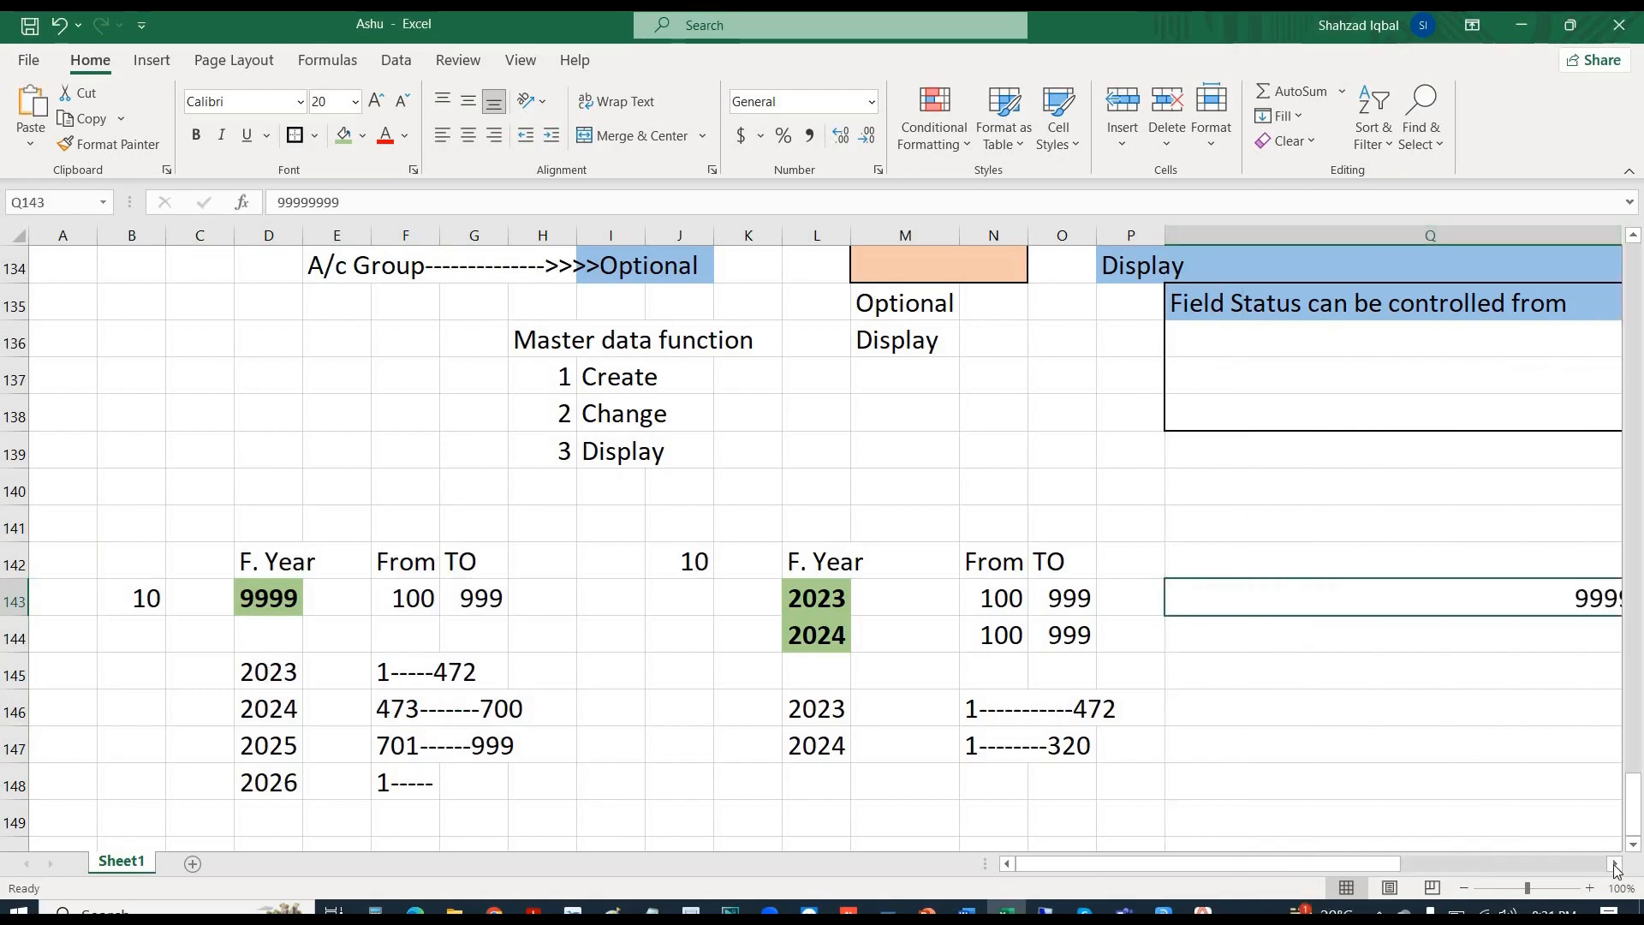
{"action": "left_click", "coordinate": [1615, 865]}
{"action": "left_click", "coordinate": [1615, 865]}
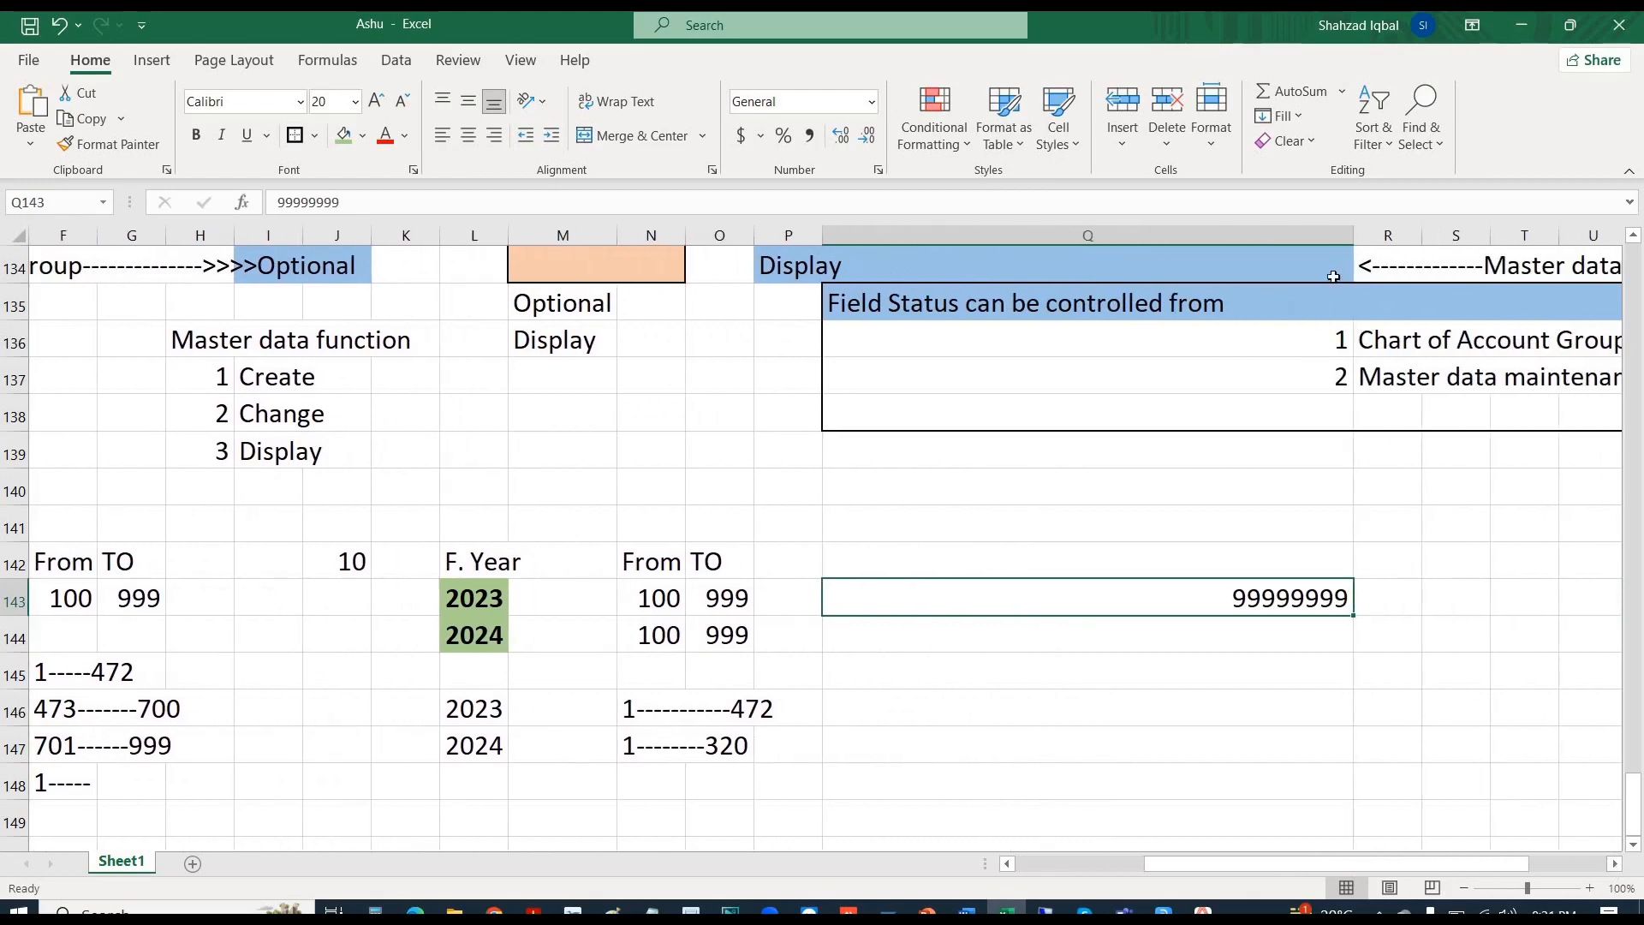
{"action": "left_click_drag", "start_coordinate": [1355, 241], "coordinate": [993, 251]}
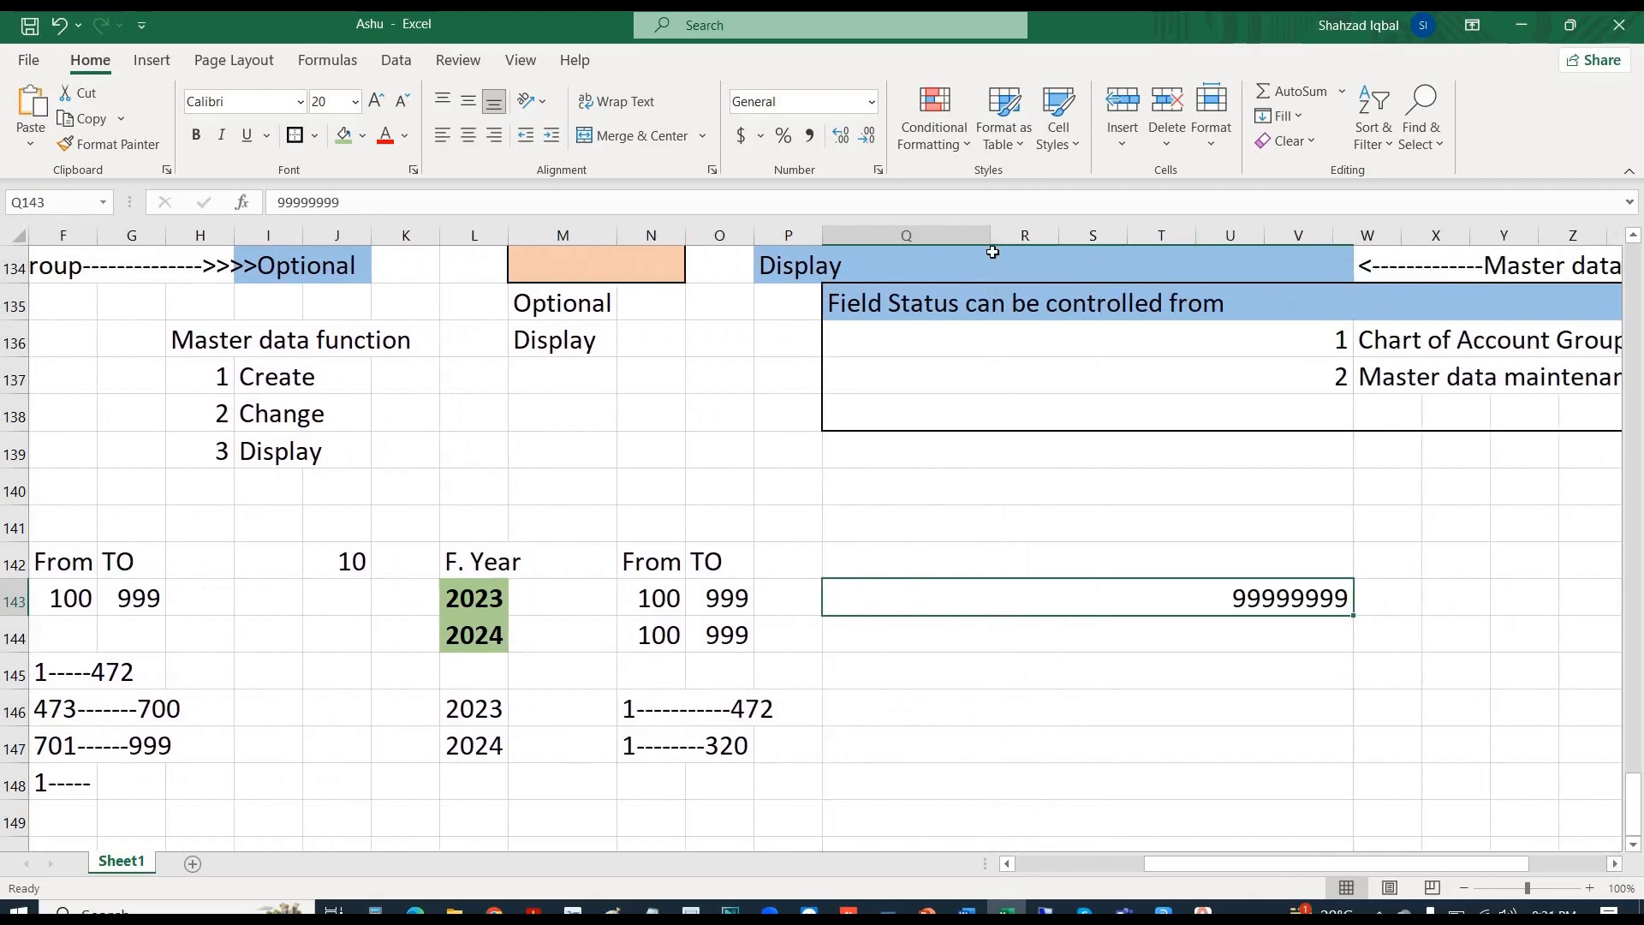
{"action": "key", "text": "alt+Tab"}
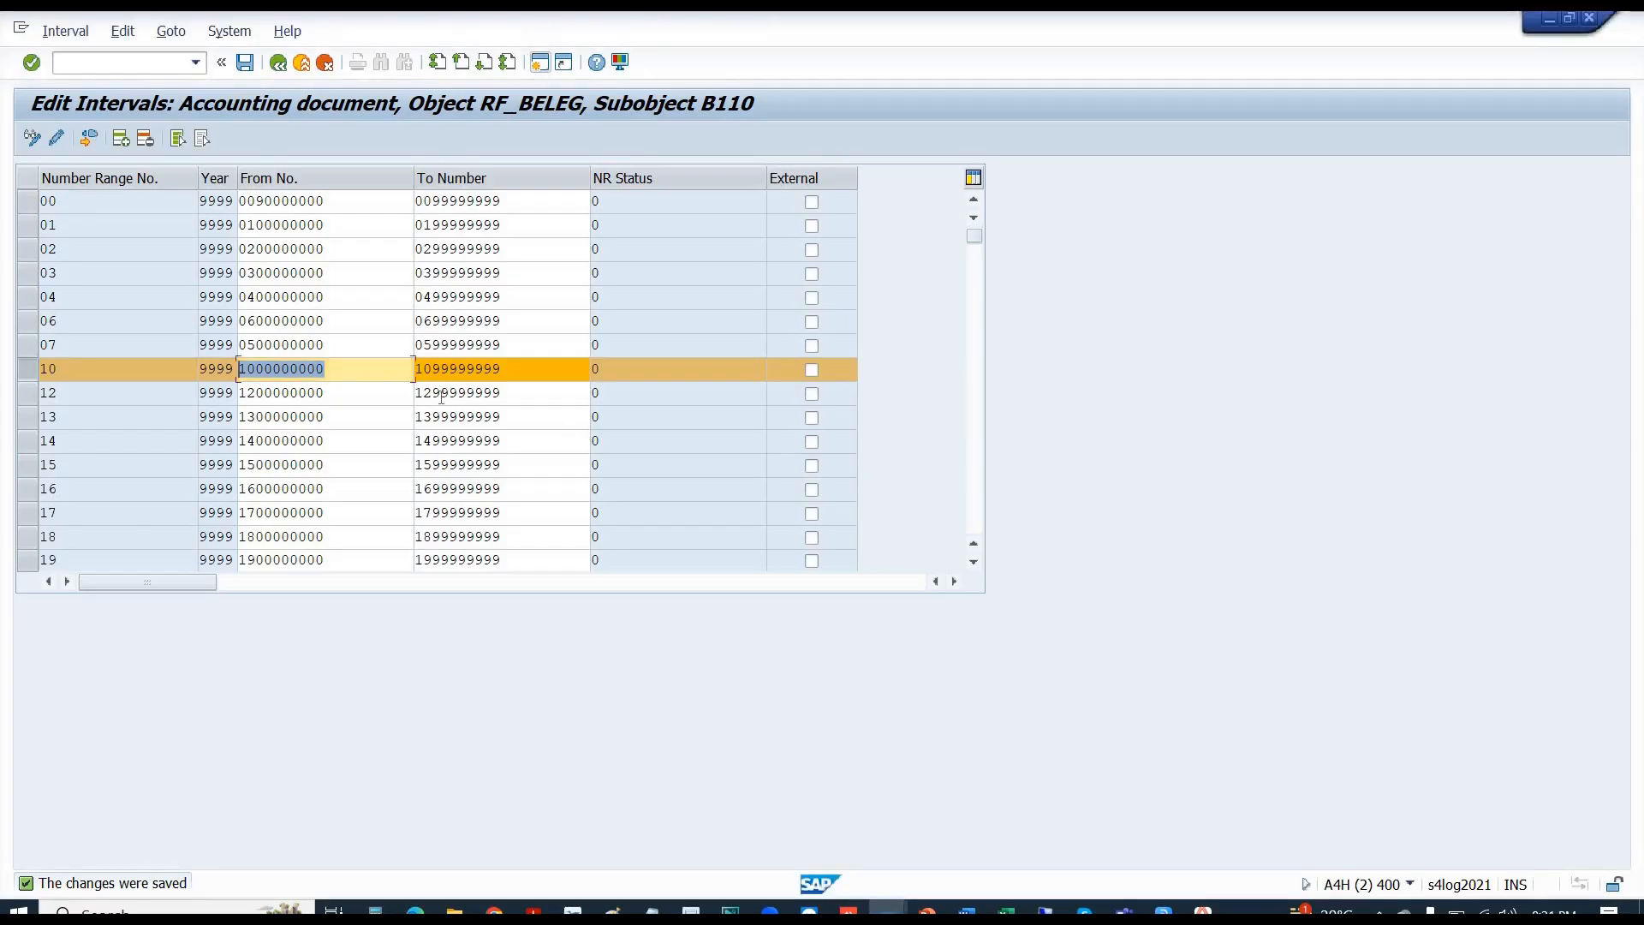
{"action": "left_click", "coordinate": [362, 381]}
{"action": "double_click", "coordinate": [194, 361]}
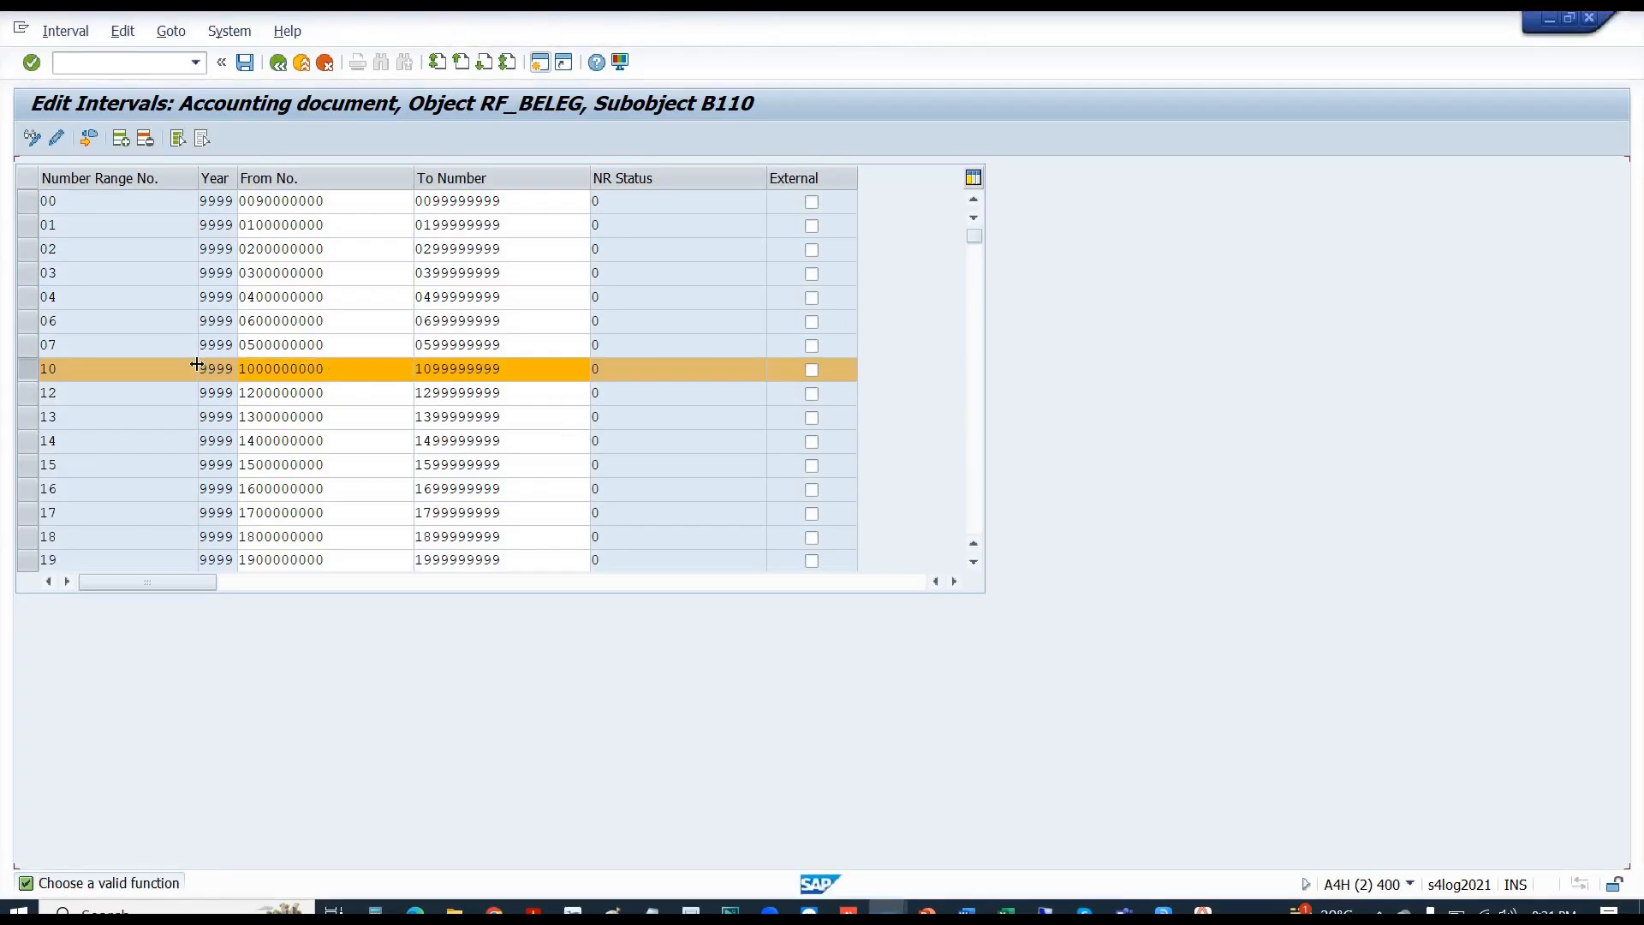
{"action": "double_click", "coordinate": [323, 360]}
{"action": "double_click", "coordinate": [326, 371]}
{"action": "key", "text": "ctrl+c"}
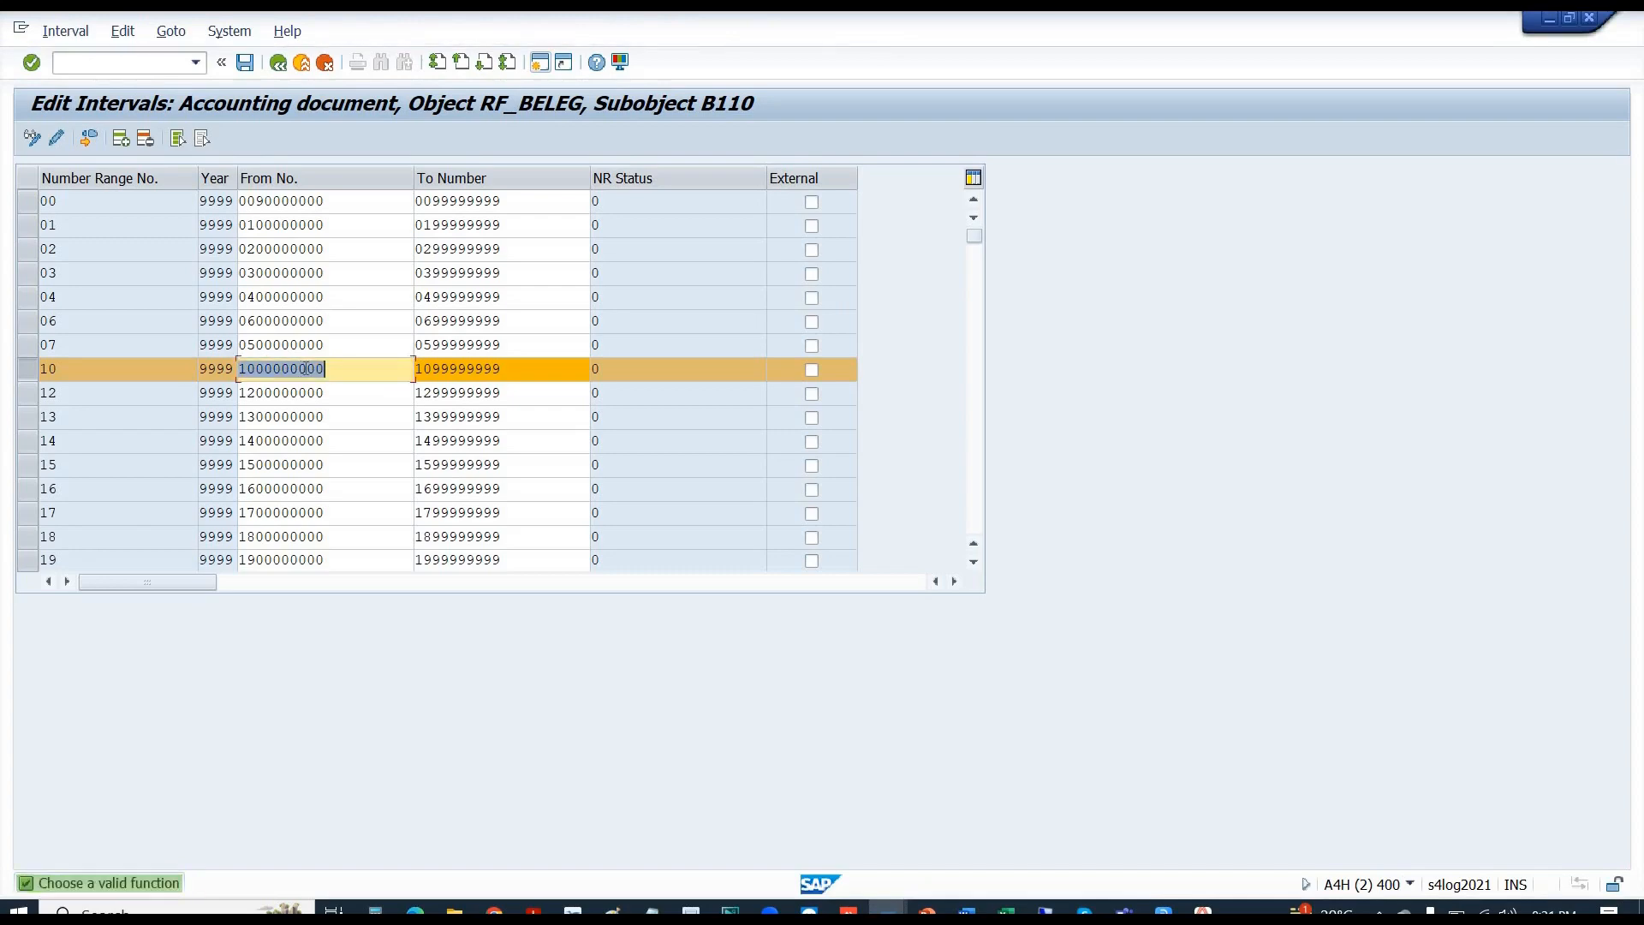
{"action": "key", "text": "alt+Tab"}
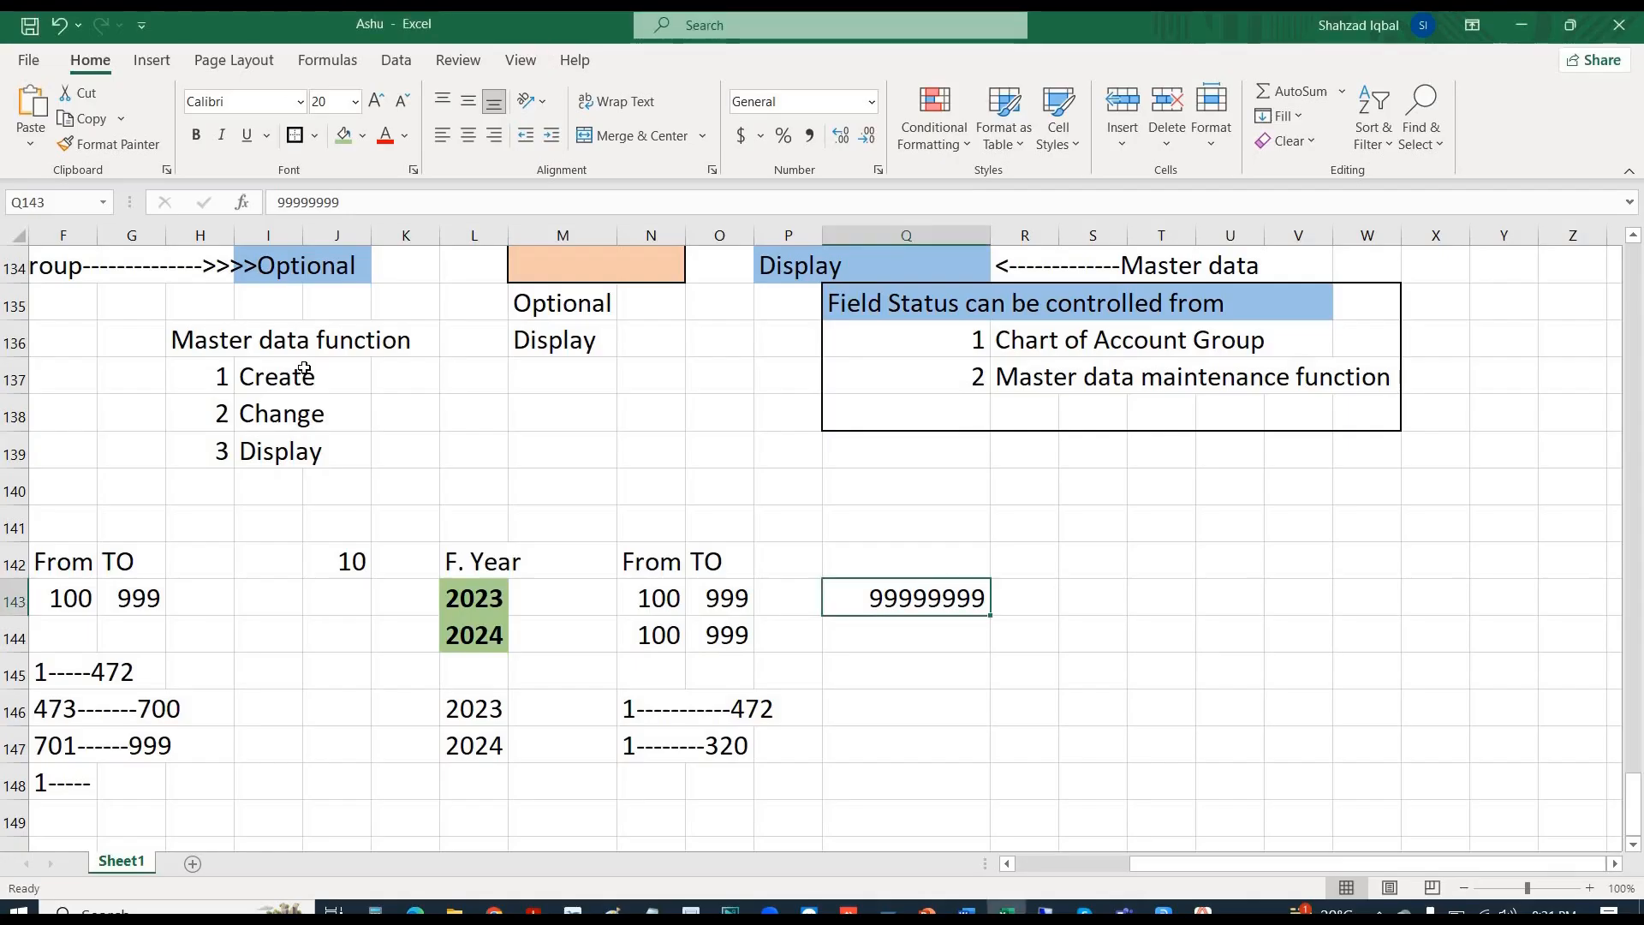
{"action": "key", "text": "ctrl+v"}
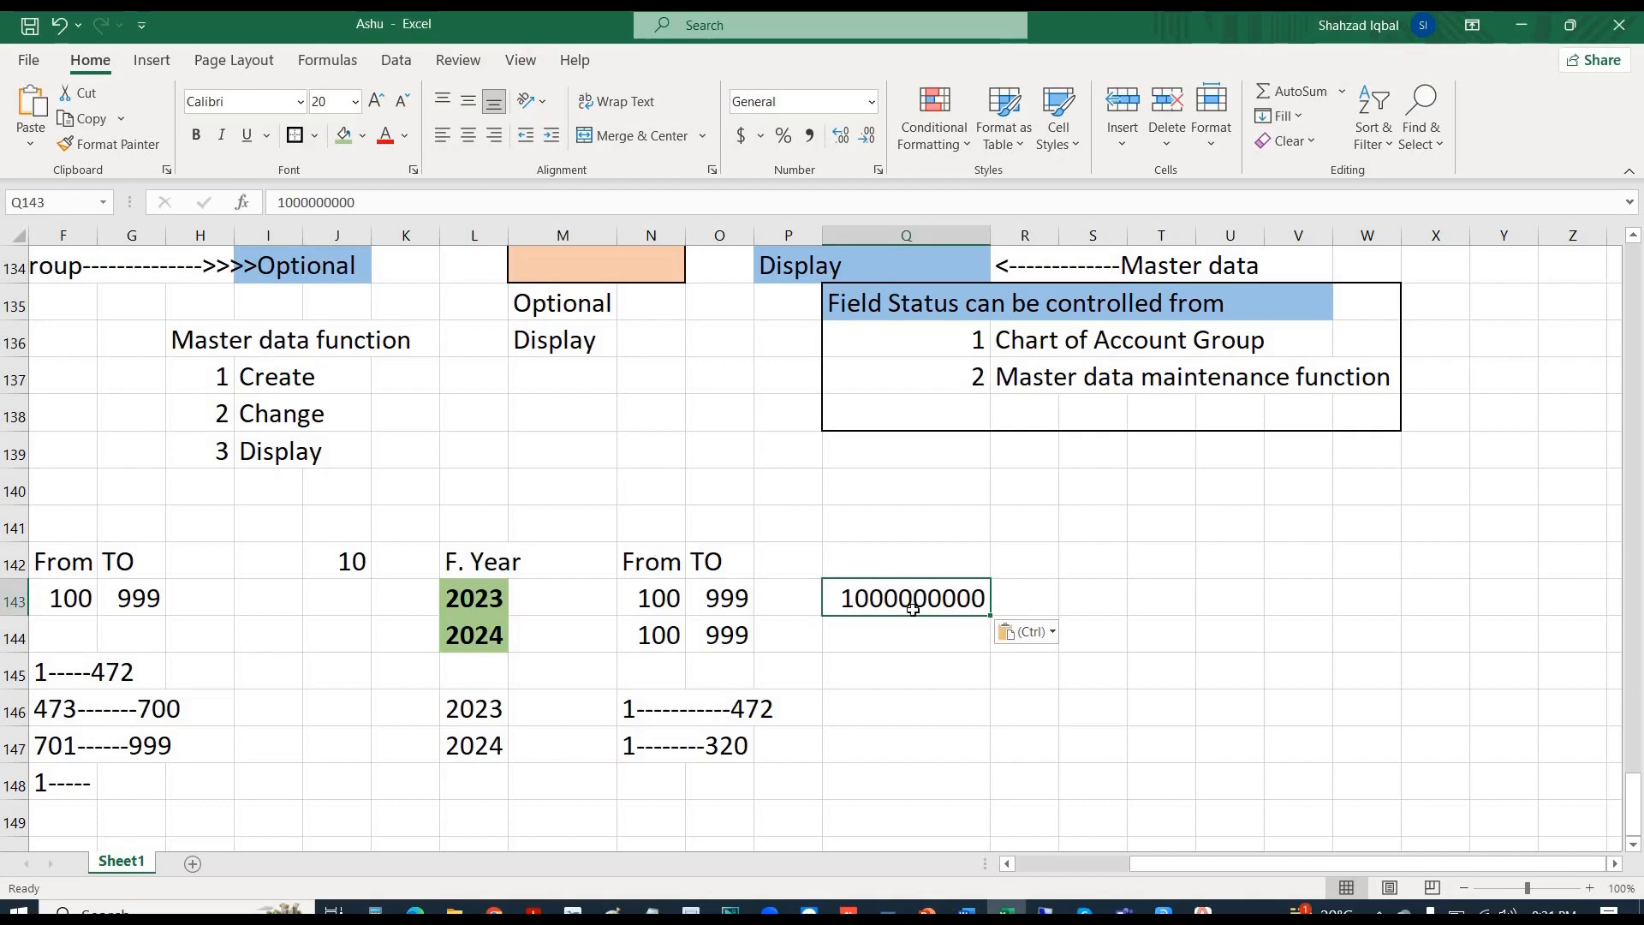
{"action": "left_click", "coordinate": [1087, 597]}
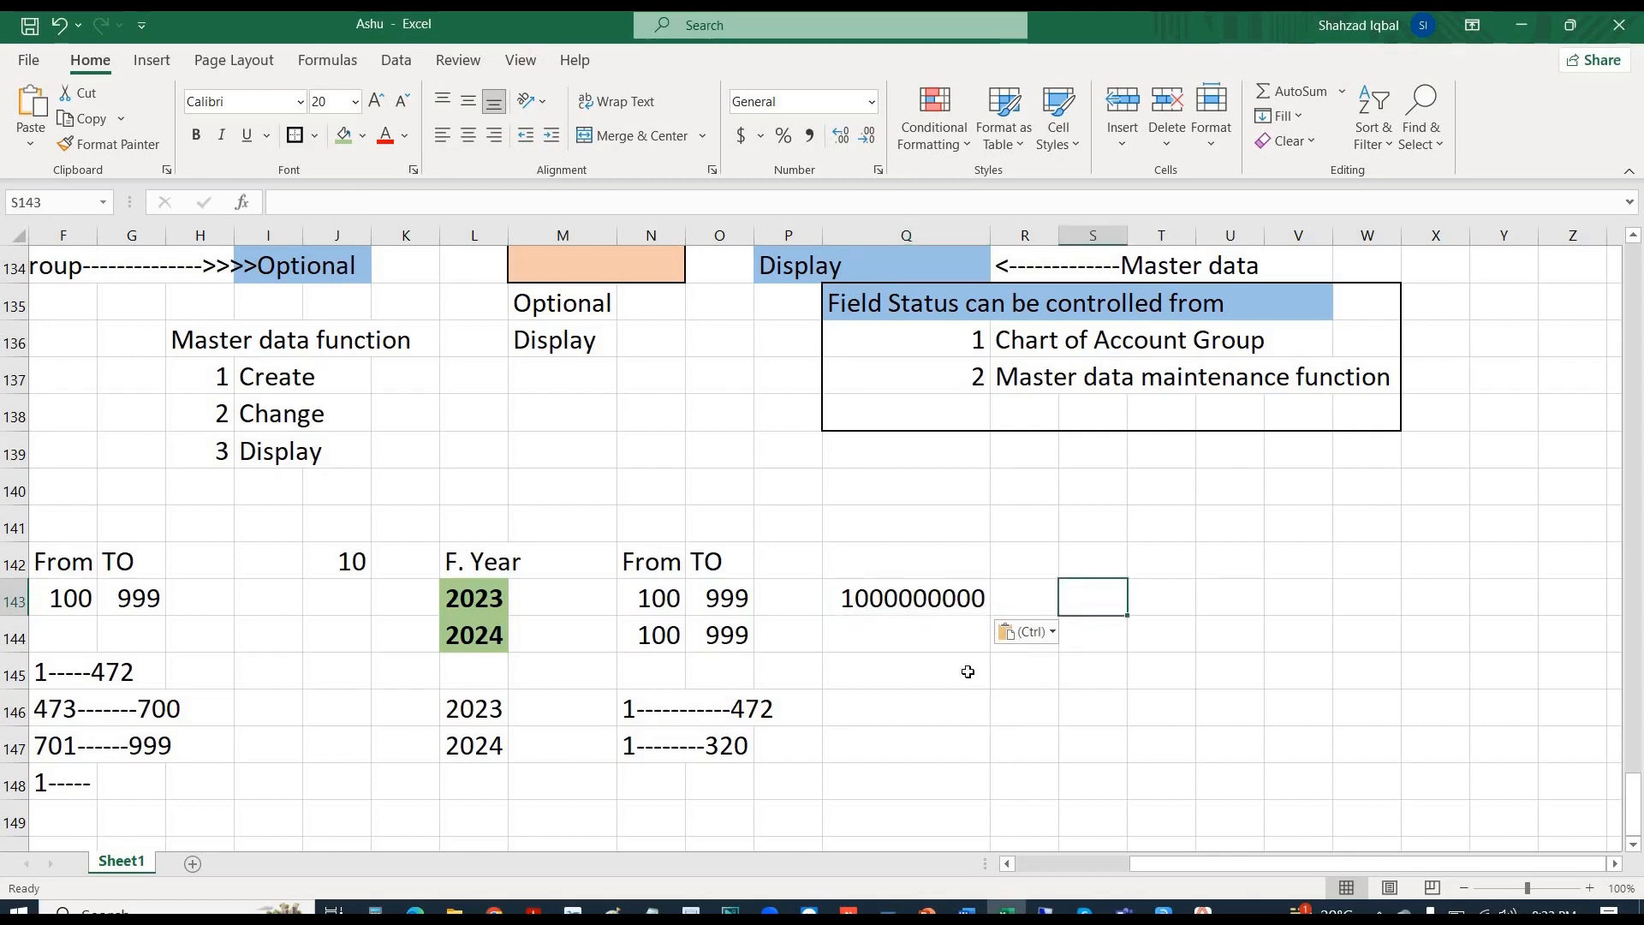
{"action": "left_click", "coordinate": [916, 600]}
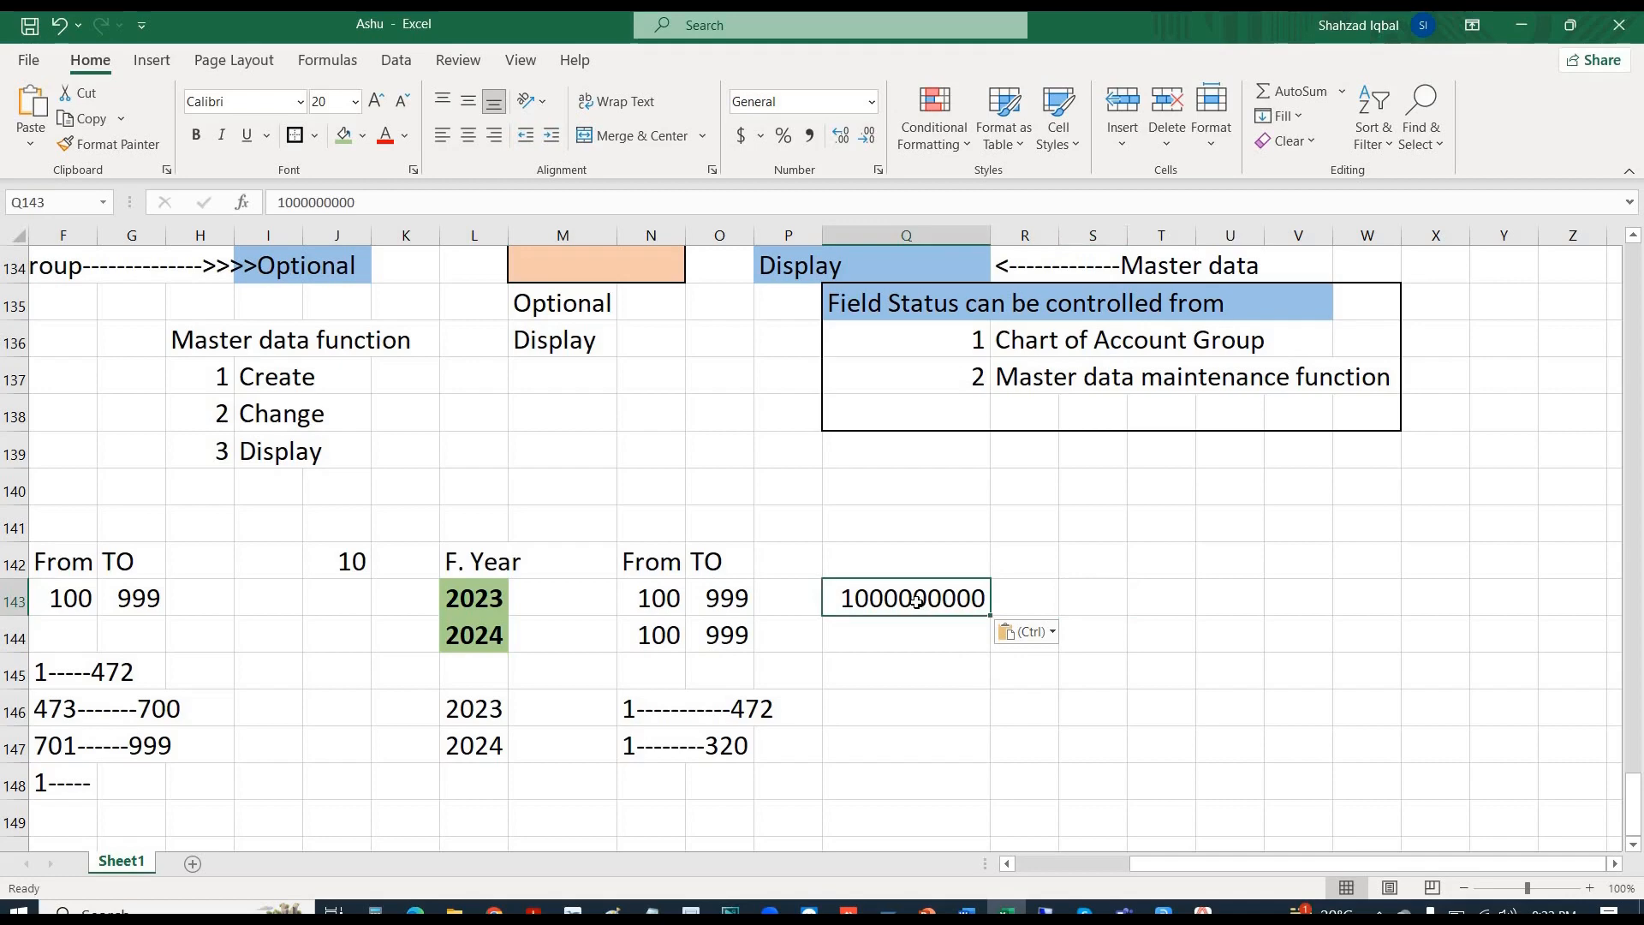
{"action": "key", "text": "ctrl+c"}
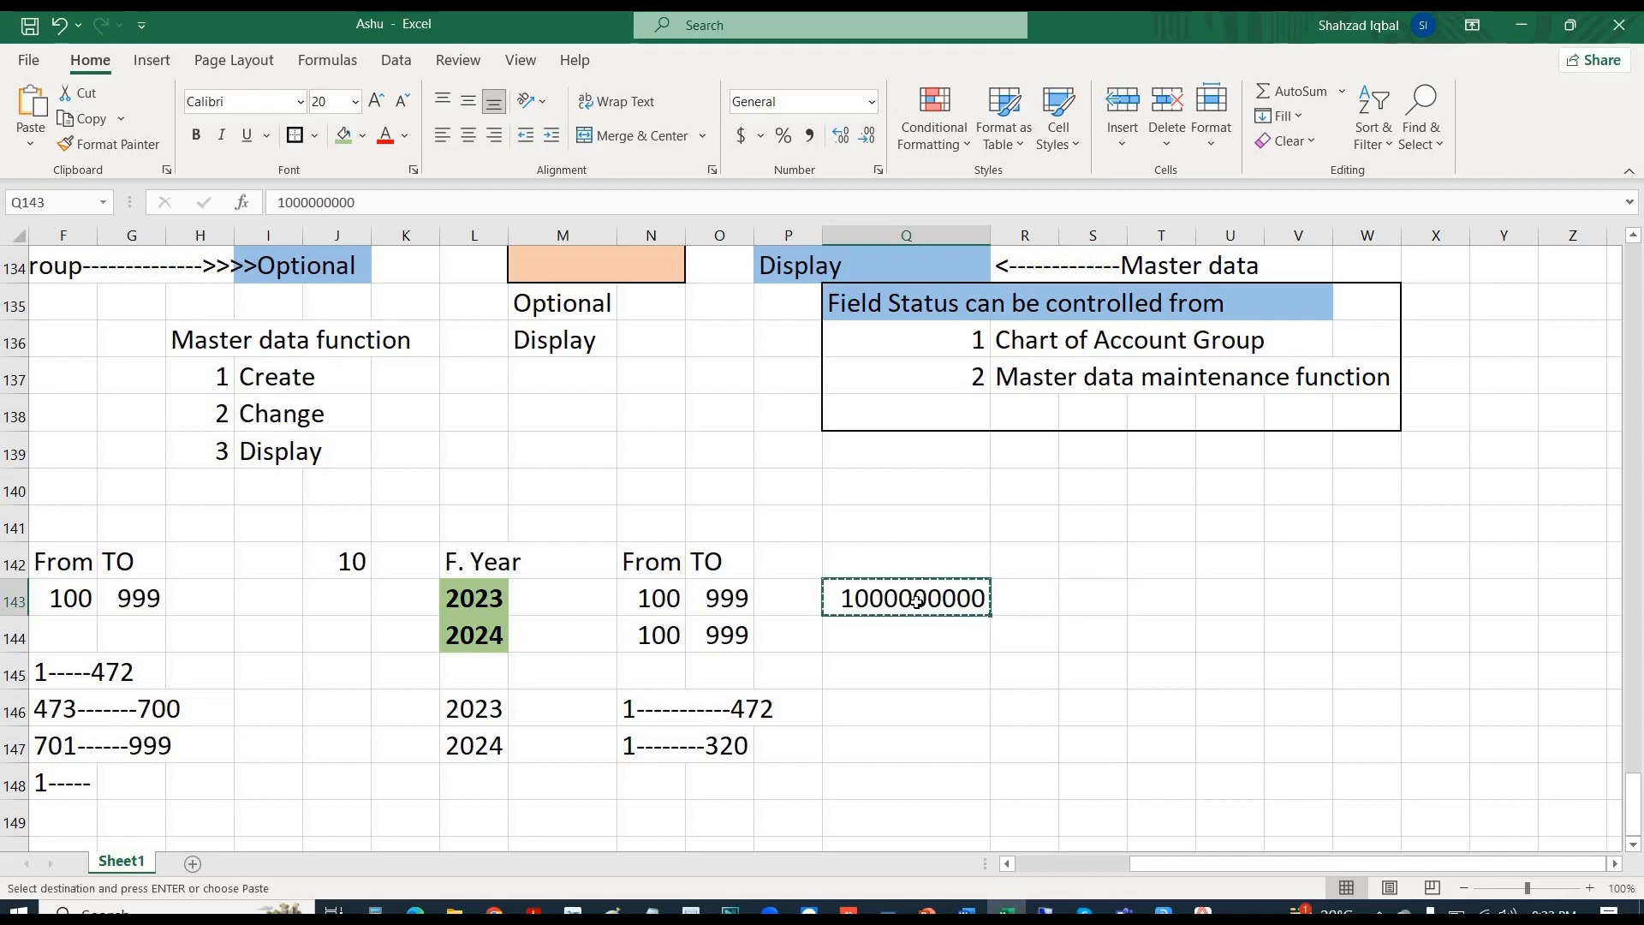
{"action": "key", "text": "Right"}
{"action": "key", "text": "Right"}
{"action": "key", "text": "Right"}
{"action": "key", "text": "ctrl+v"}
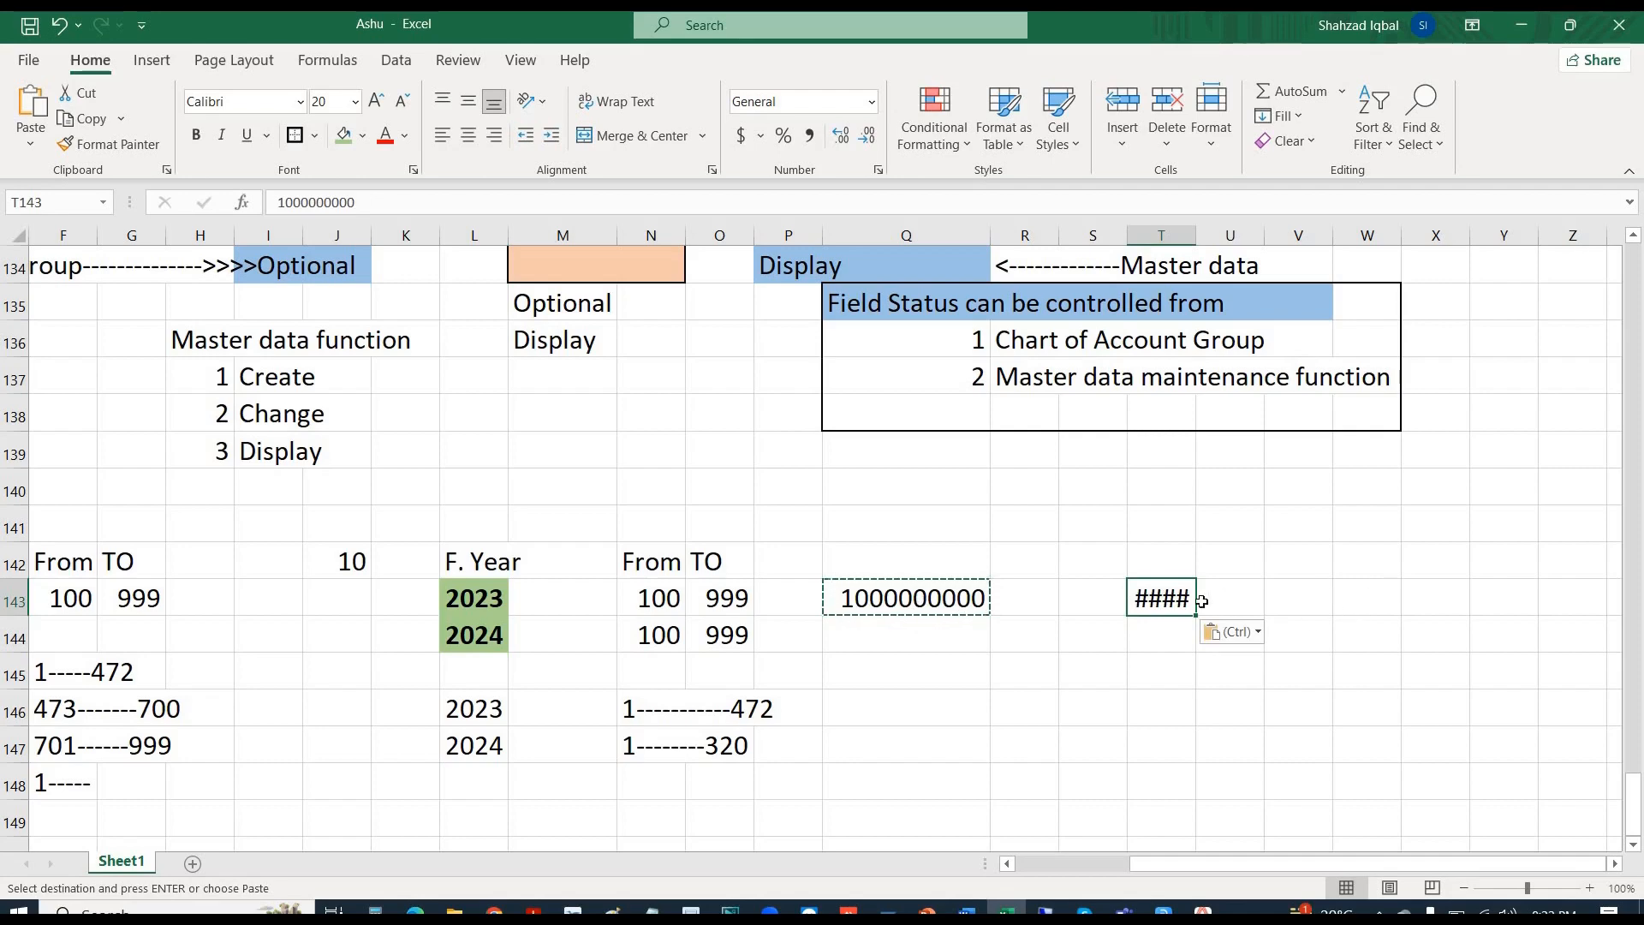
{"action": "left_click_drag", "start_coordinate": [1379, 588], "coordinate": [1161, 598]}
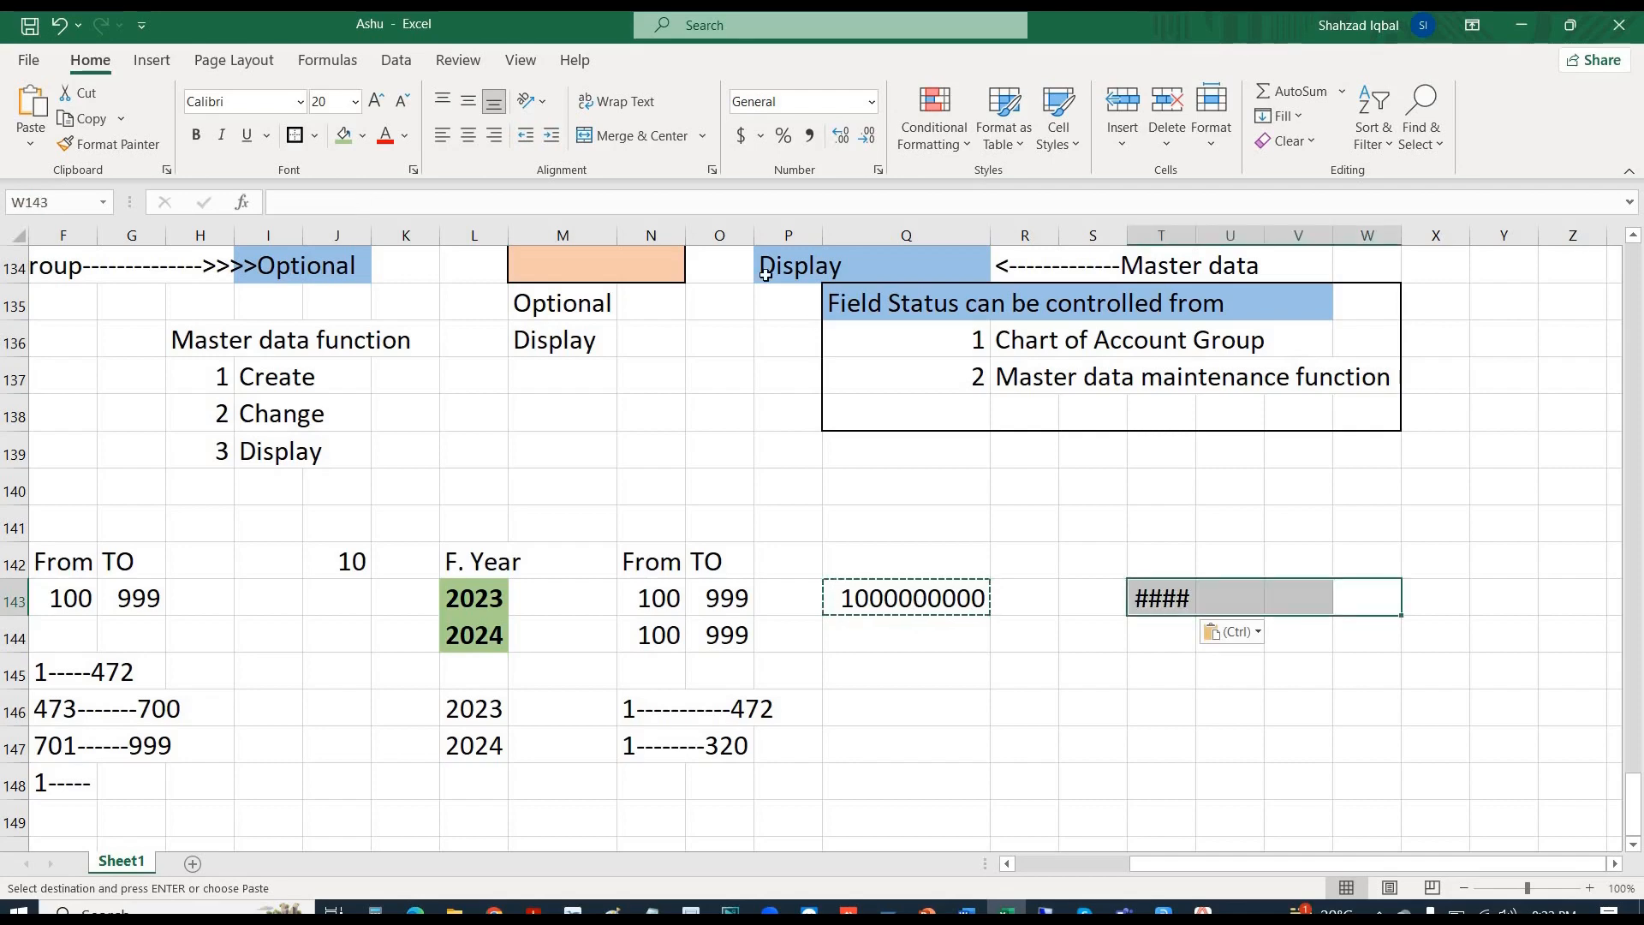
{"action": "left_click", "coordinate": [618, 140]}
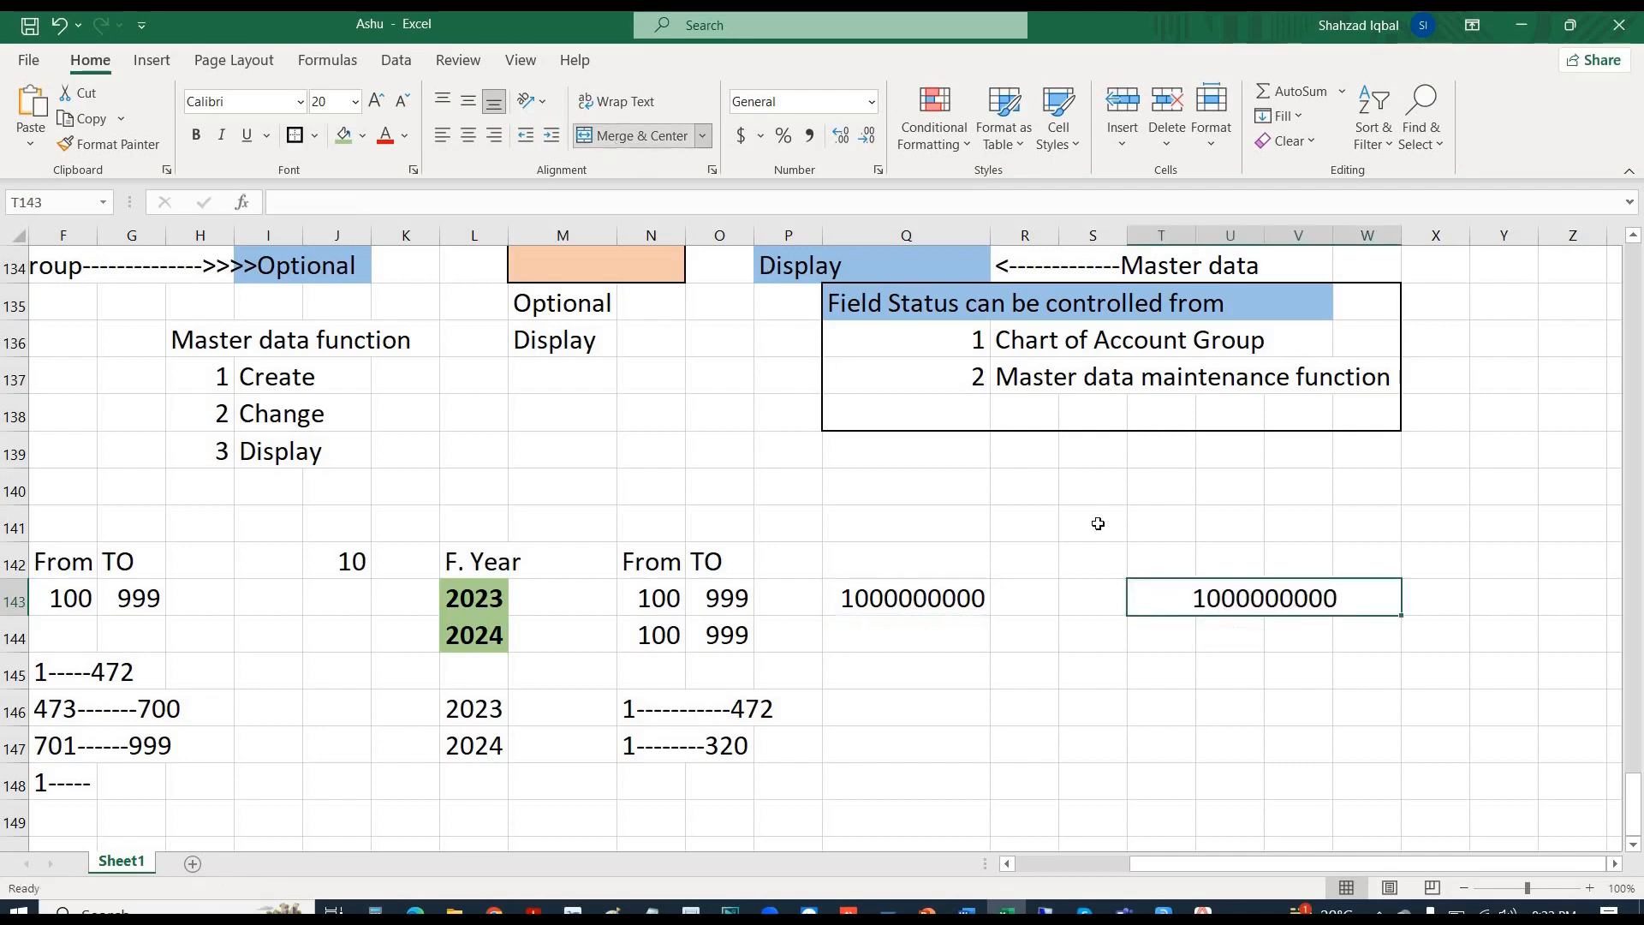
{"action": "double_click", "coordinate": [1355, 596]}
{"action": "key", "text": "BackSpace"}
{"action": "key", "text": "BackSpace"}
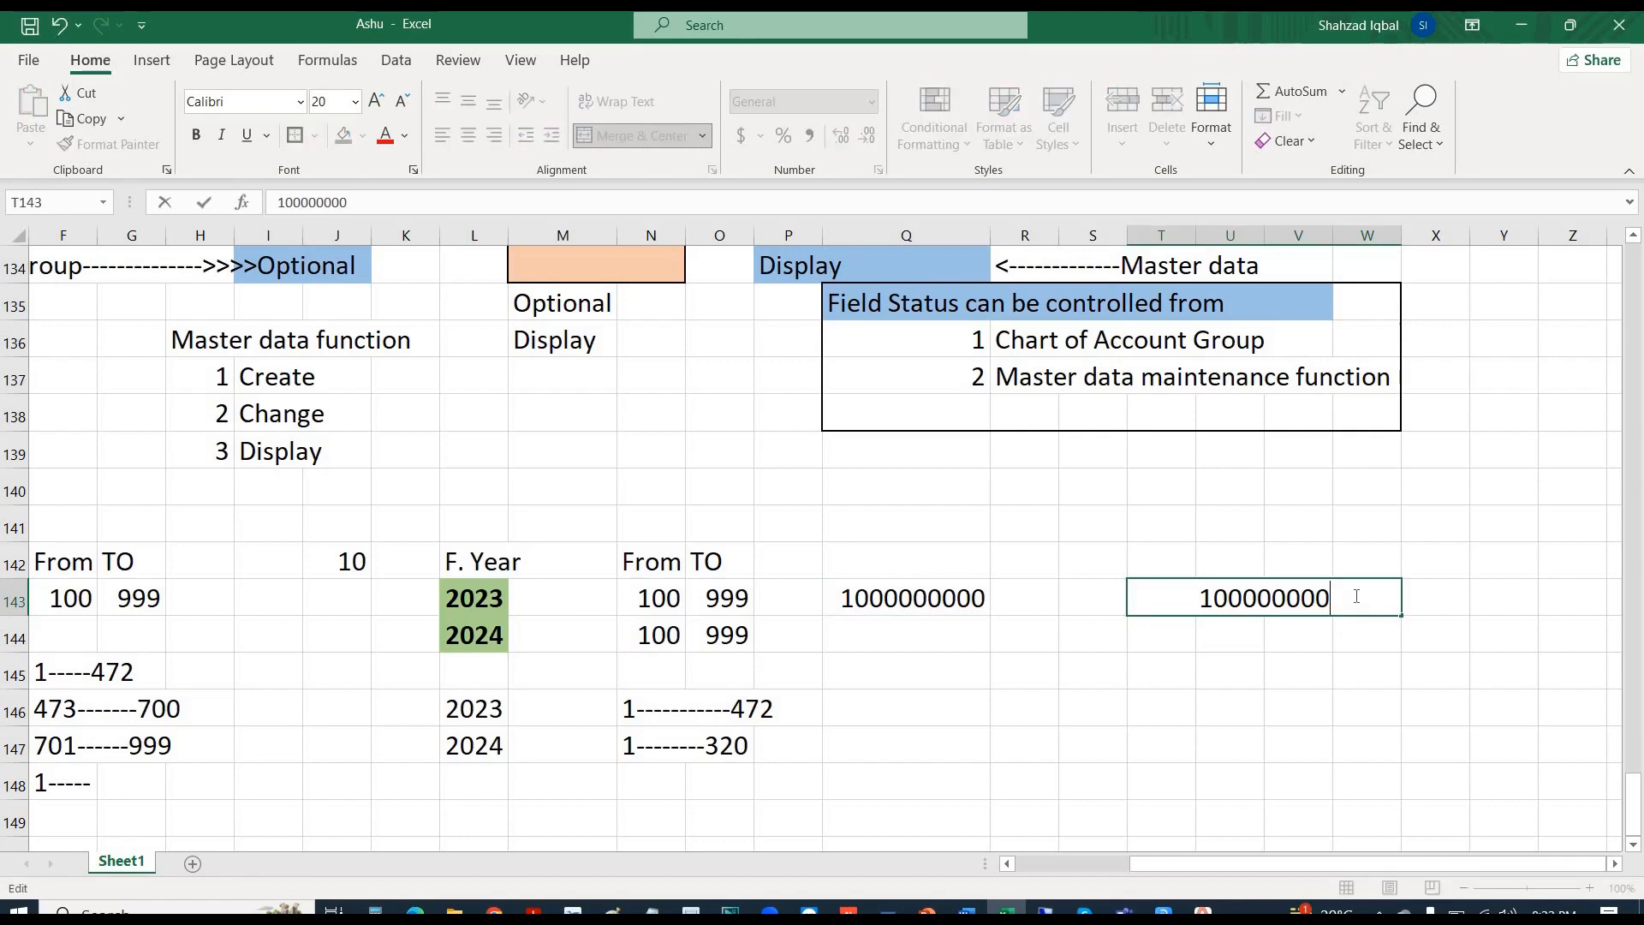
{"action": "type", "text": "100"}
{"action": "key", "text": "Return"}
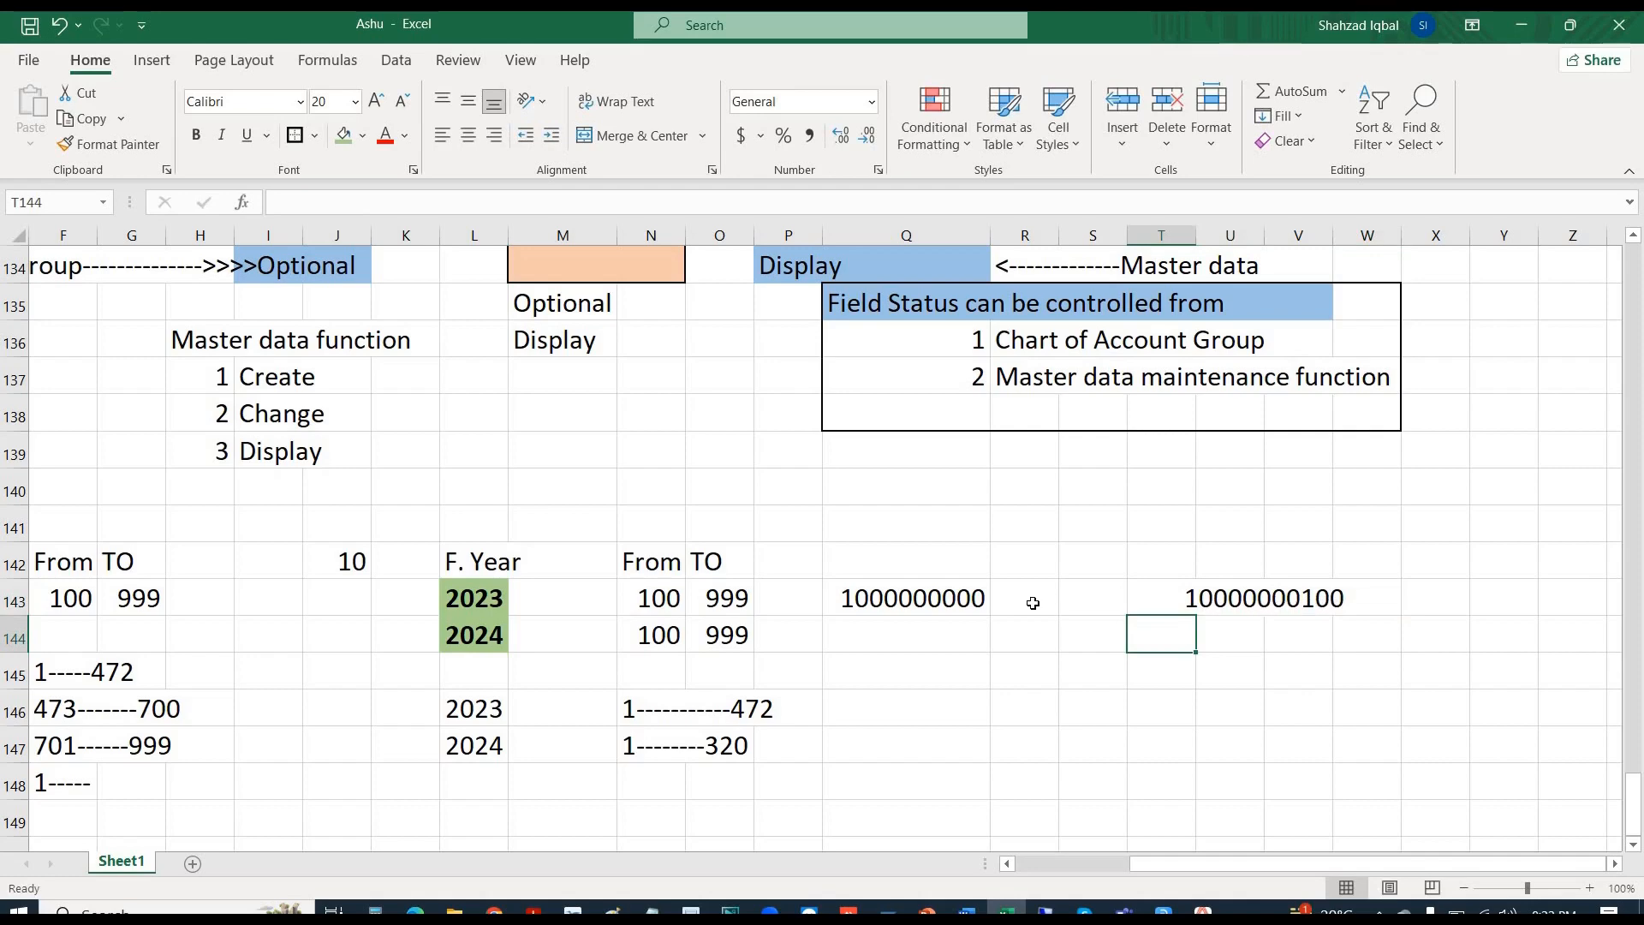
{"action": "key", "text": "alt+Tab"}
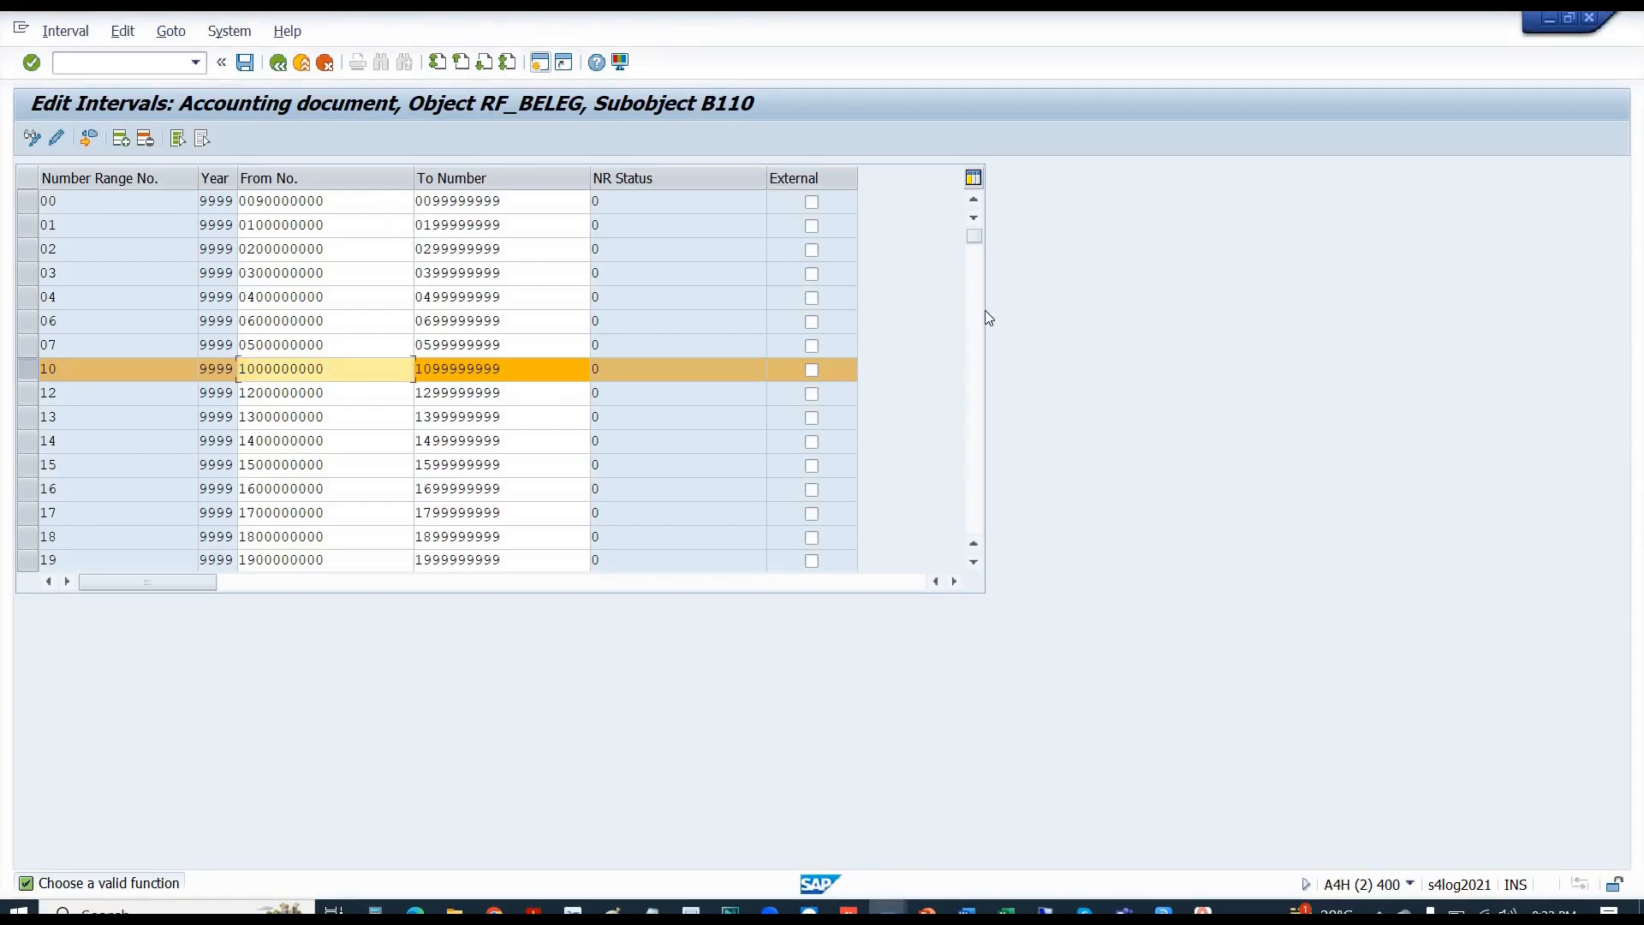
- Open the number range status in change mode and select interval 10
{"action": "left_click", "coordinate": [277, 65]}
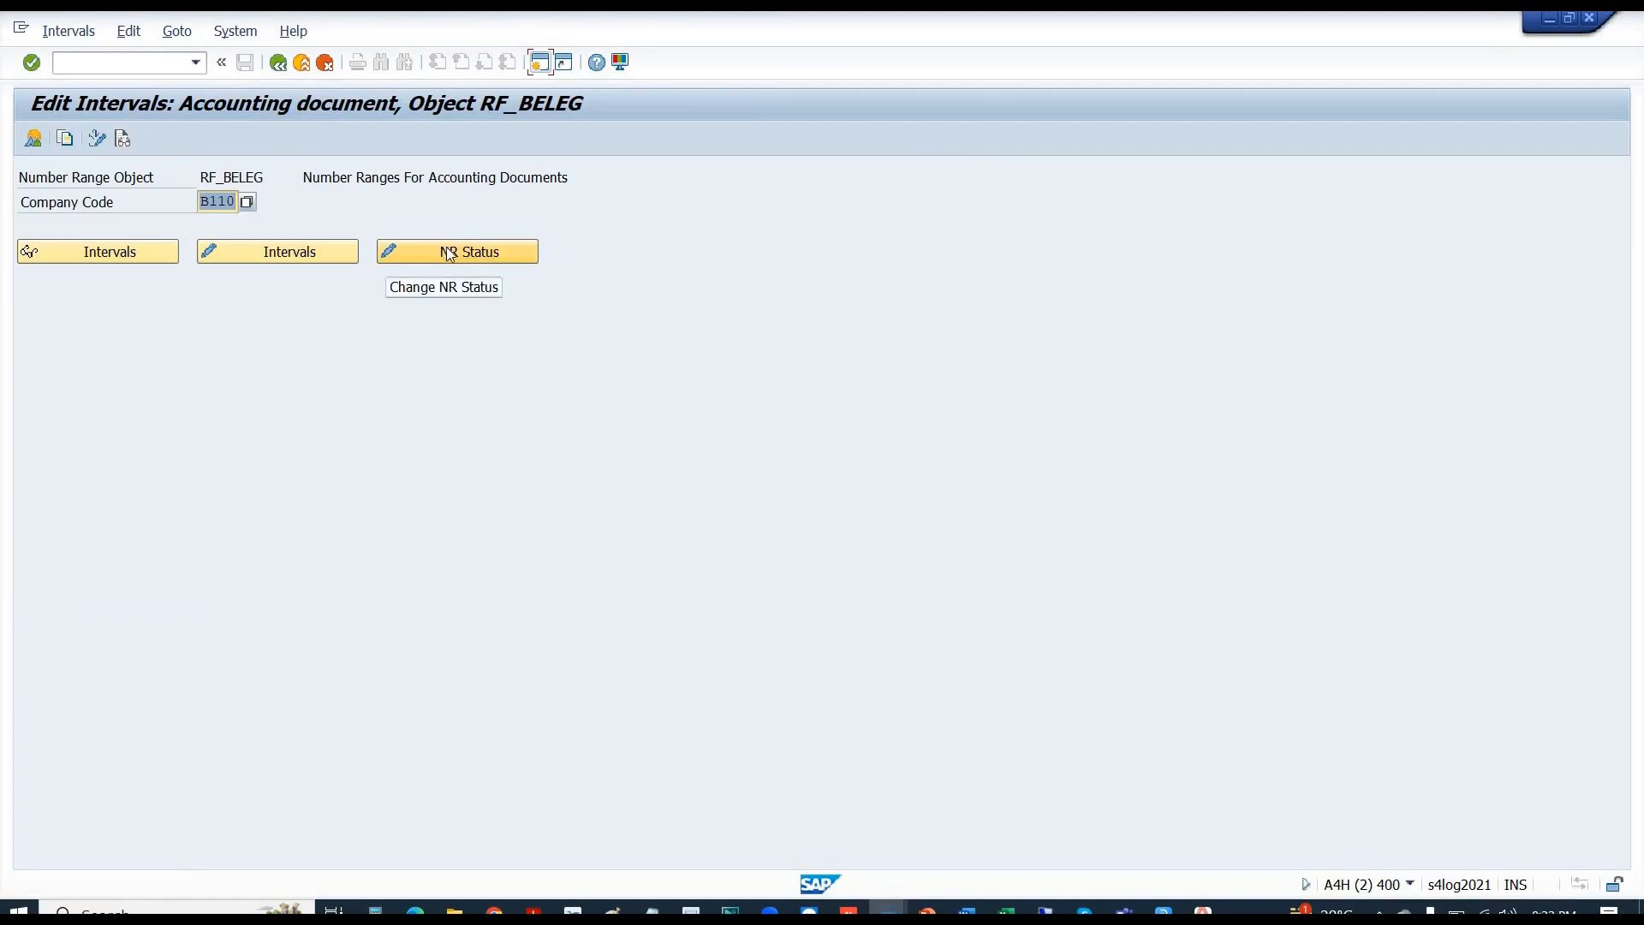
{"action": "left_click", "coordinate": [459, 252]}
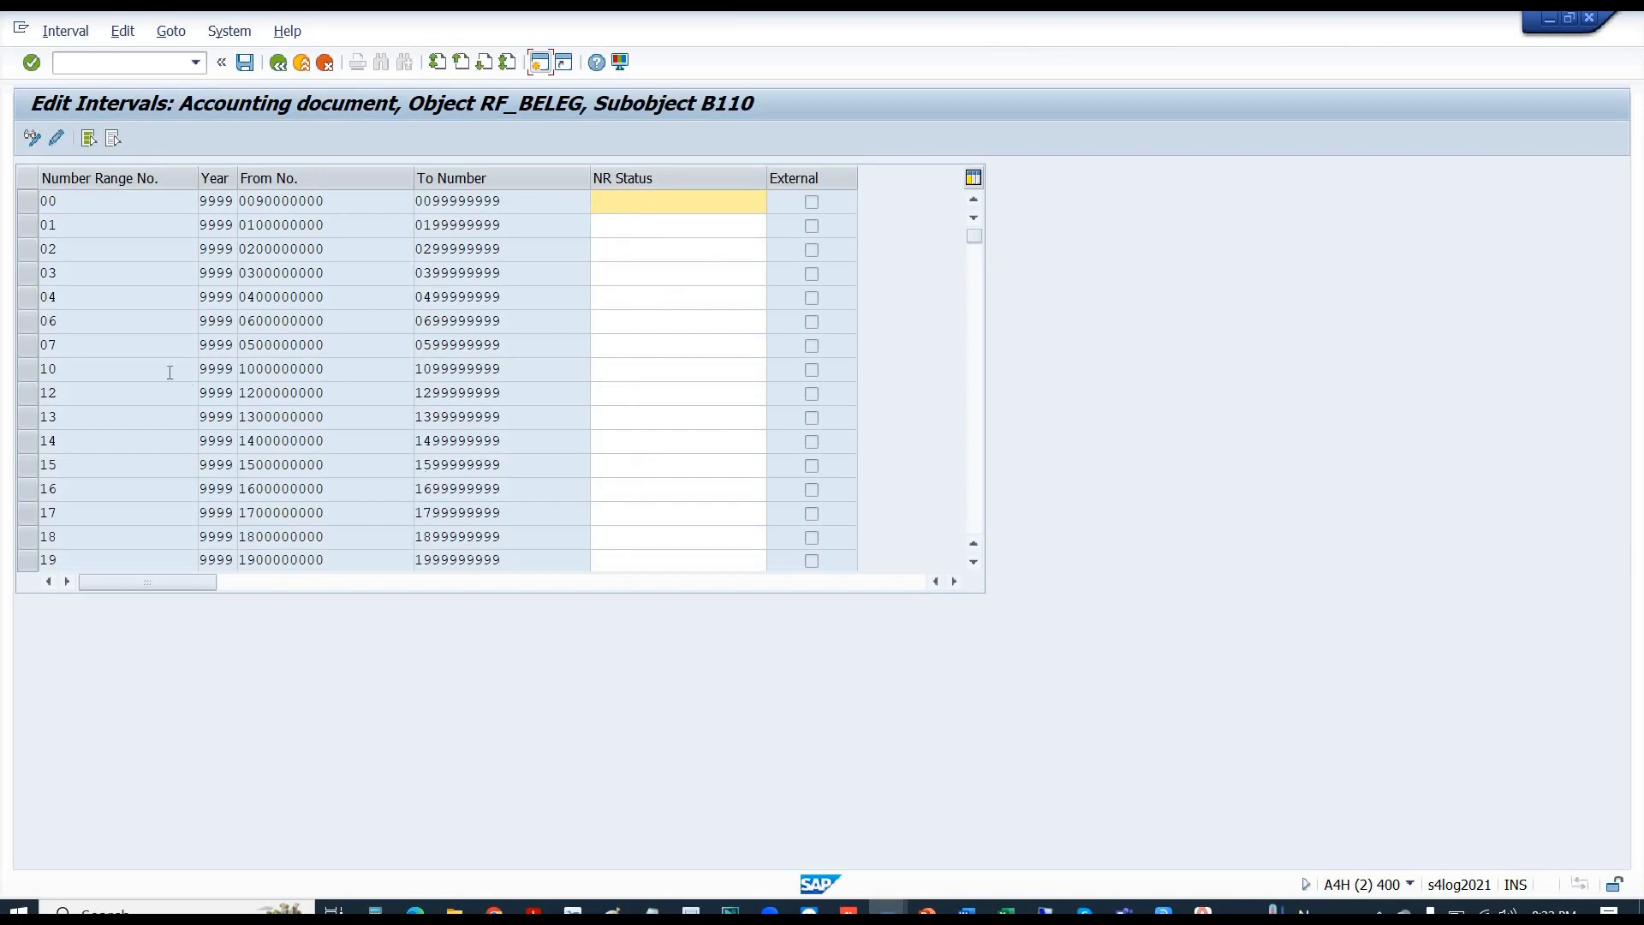
{"action": "left_click", "coordinate": [26, 368]}
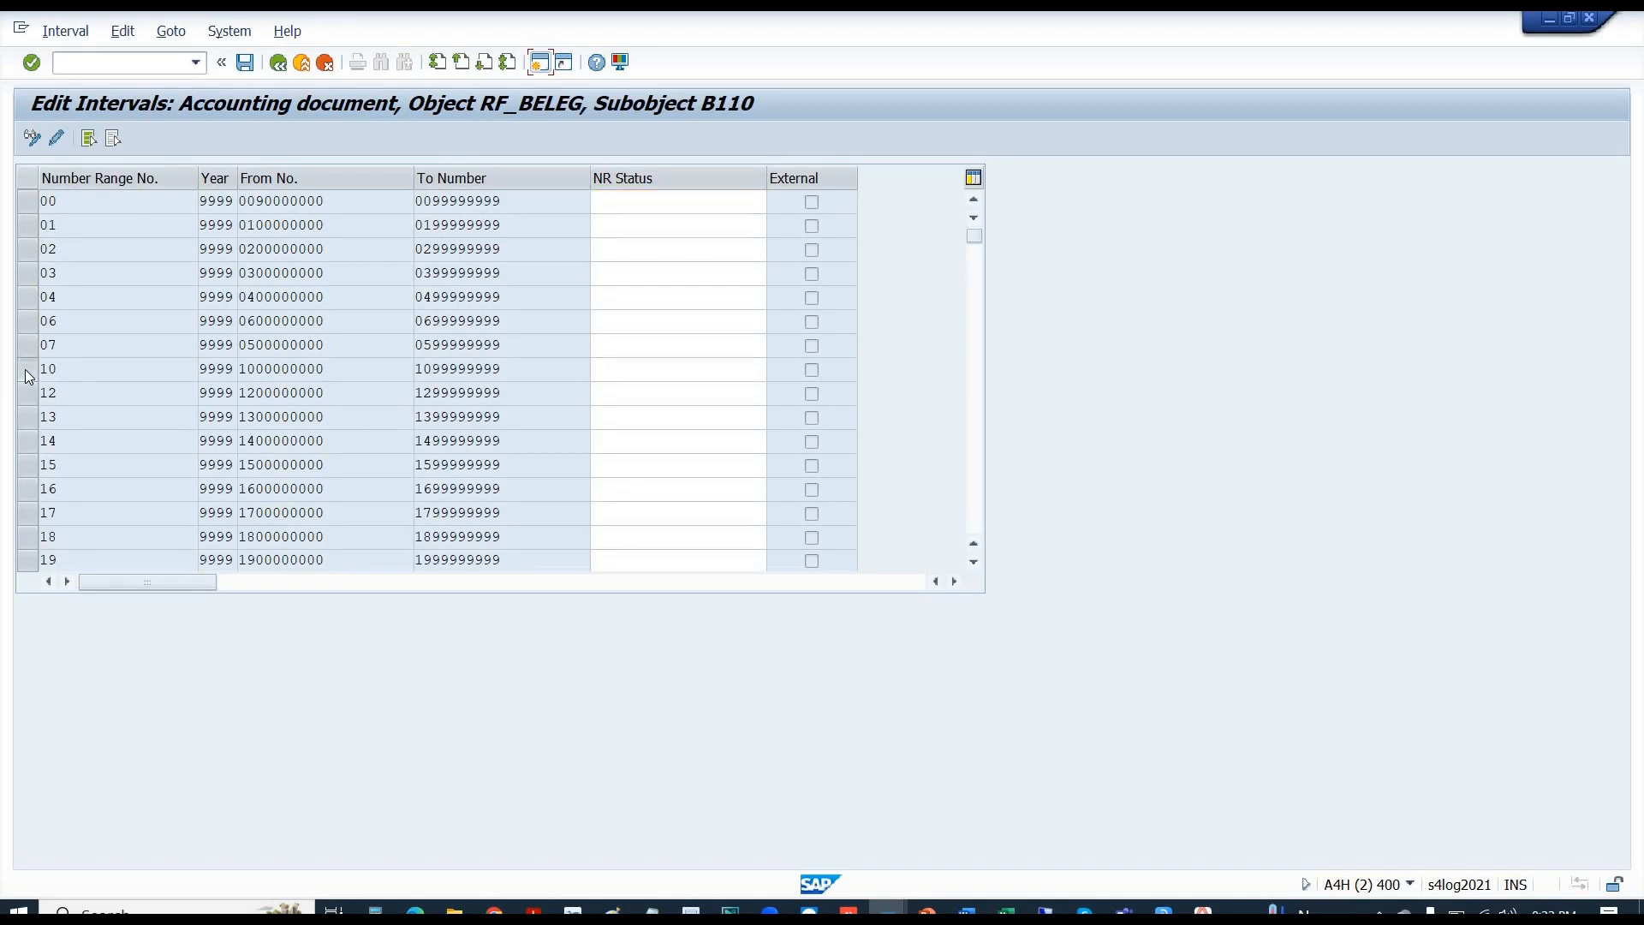
{"action": "left_click", "coordinate": [649, 384]}
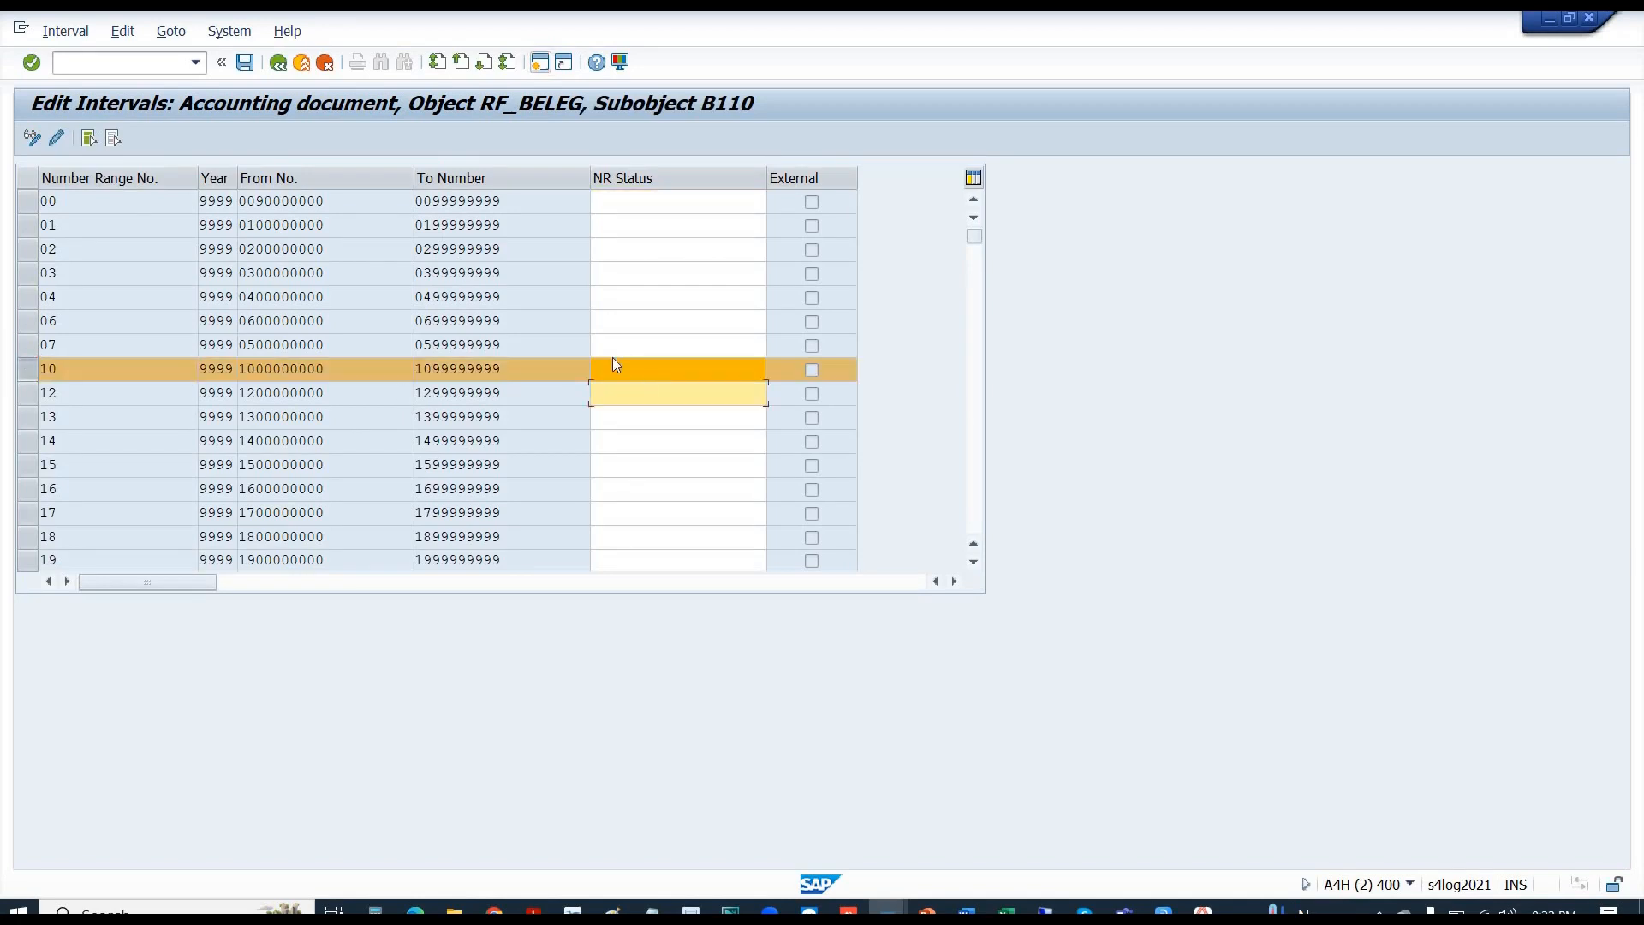
{"action": "left_click", "coordinate": [615, 367]}
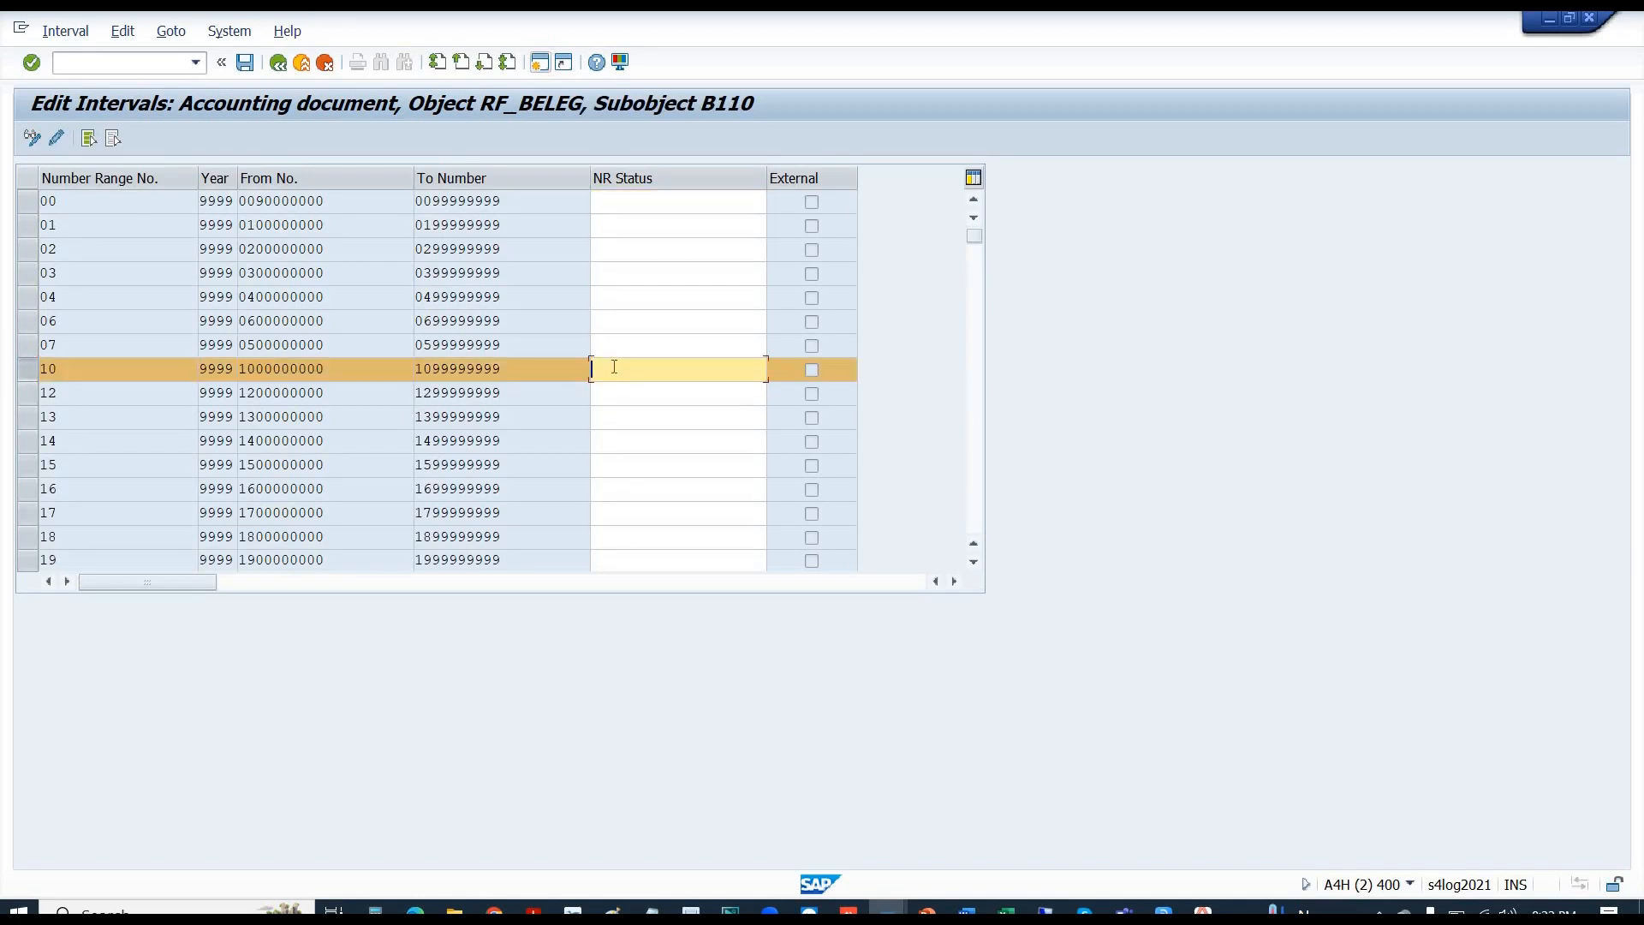
{"action": "left_click", "coordinate": [243, 368]}
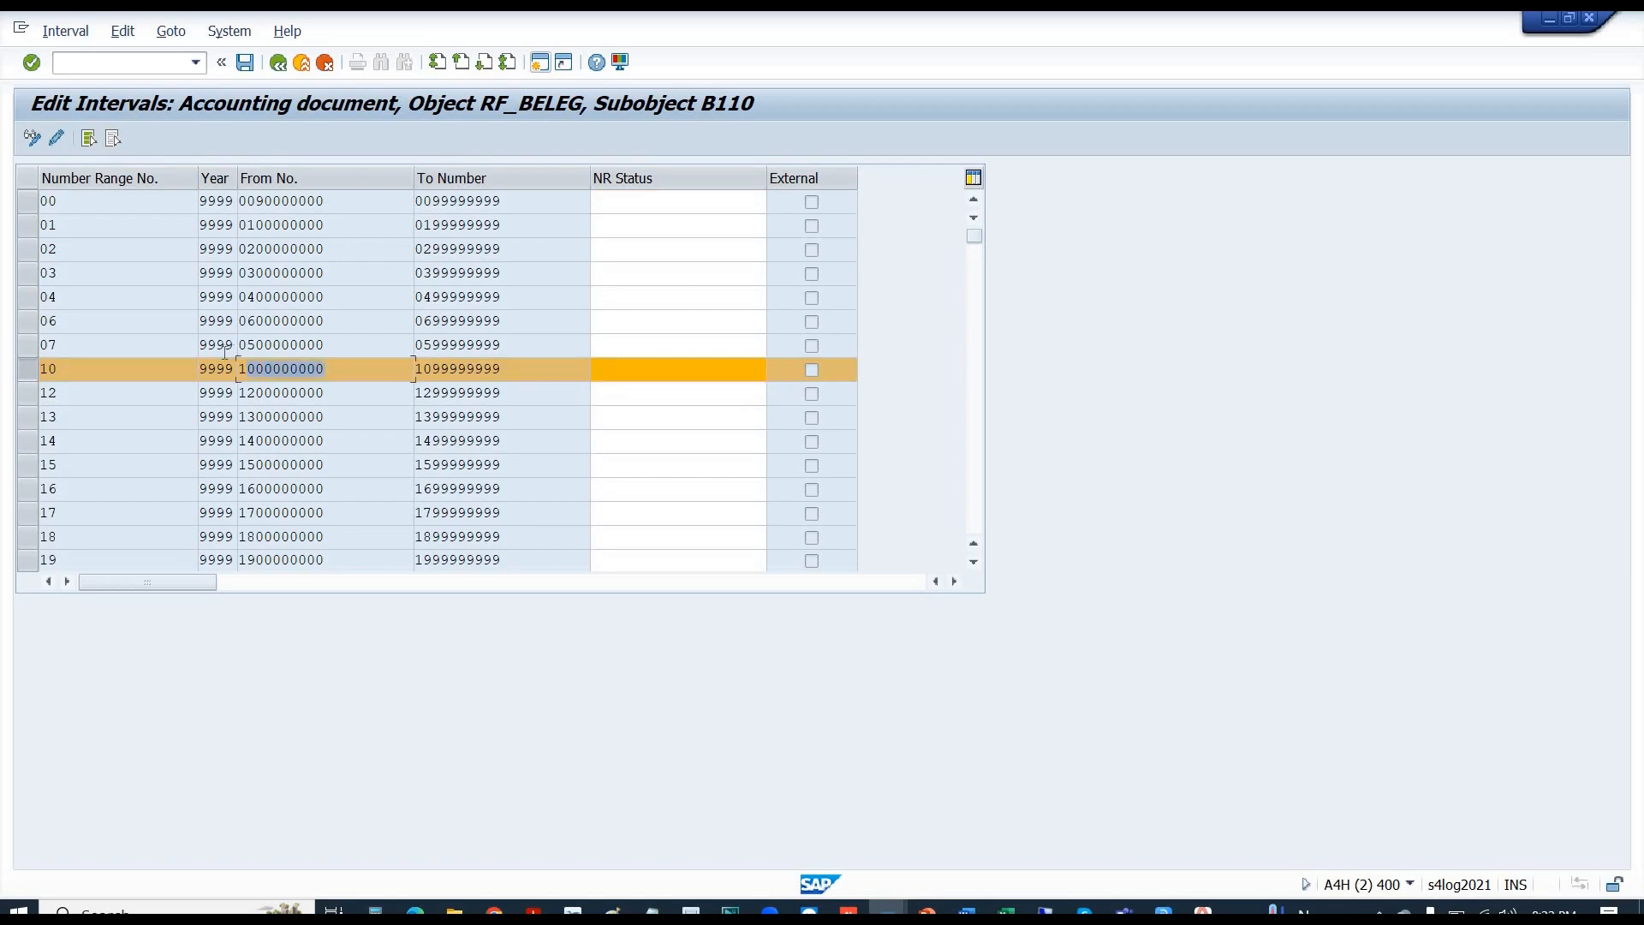
{"action": "left_click", "coordinate": [657, 368]}
{"action": "key", "text": "ctrl+v"}
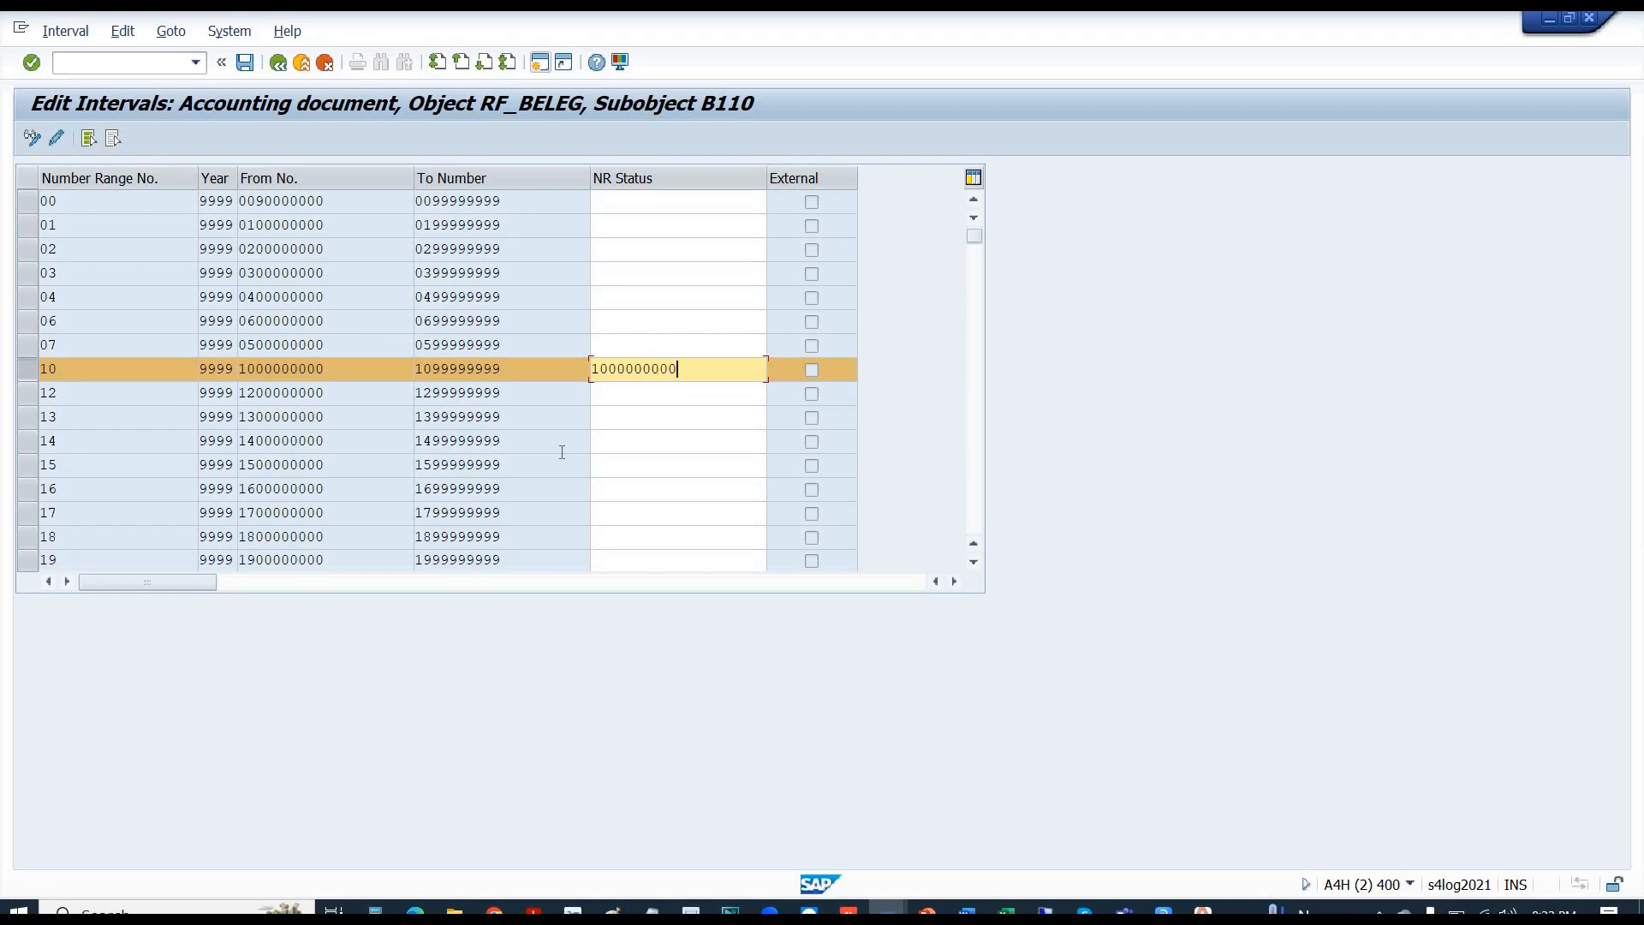
{"action": "key", "text": "BackSpace"}
{"action": "key", "text": "BackSpace"}
{"action": "key", "text": "BackSpace"}
{"action": "type", "text": "100"}
{"action": "key", "text": "Return"}
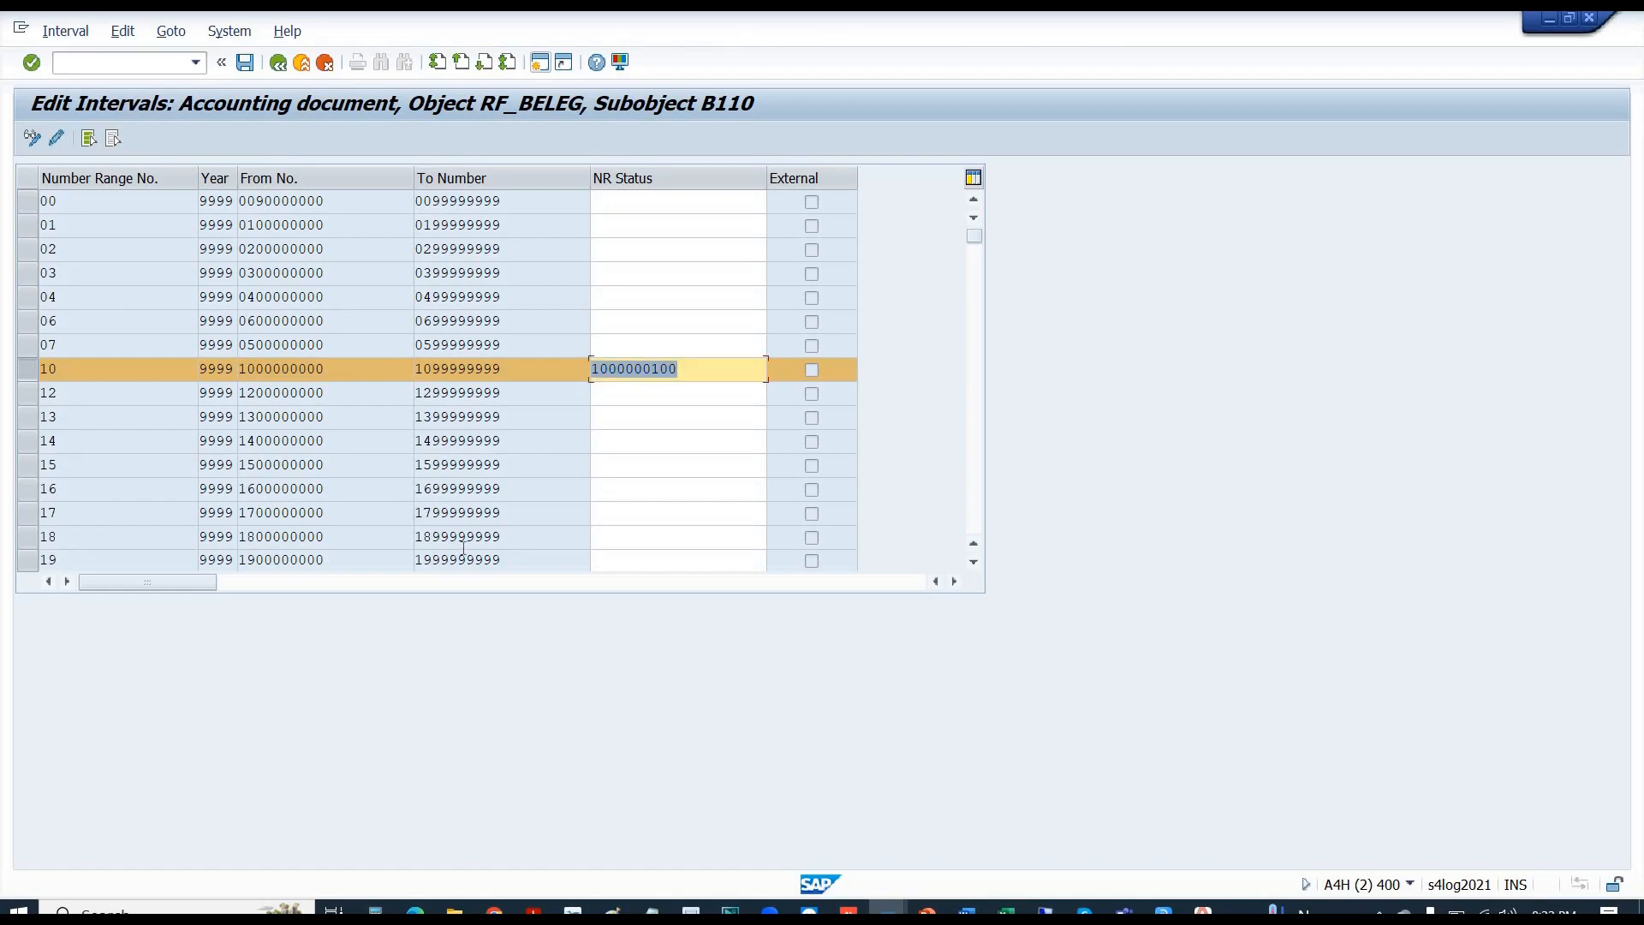
{"action": "key", "text": "ctrl+s"}
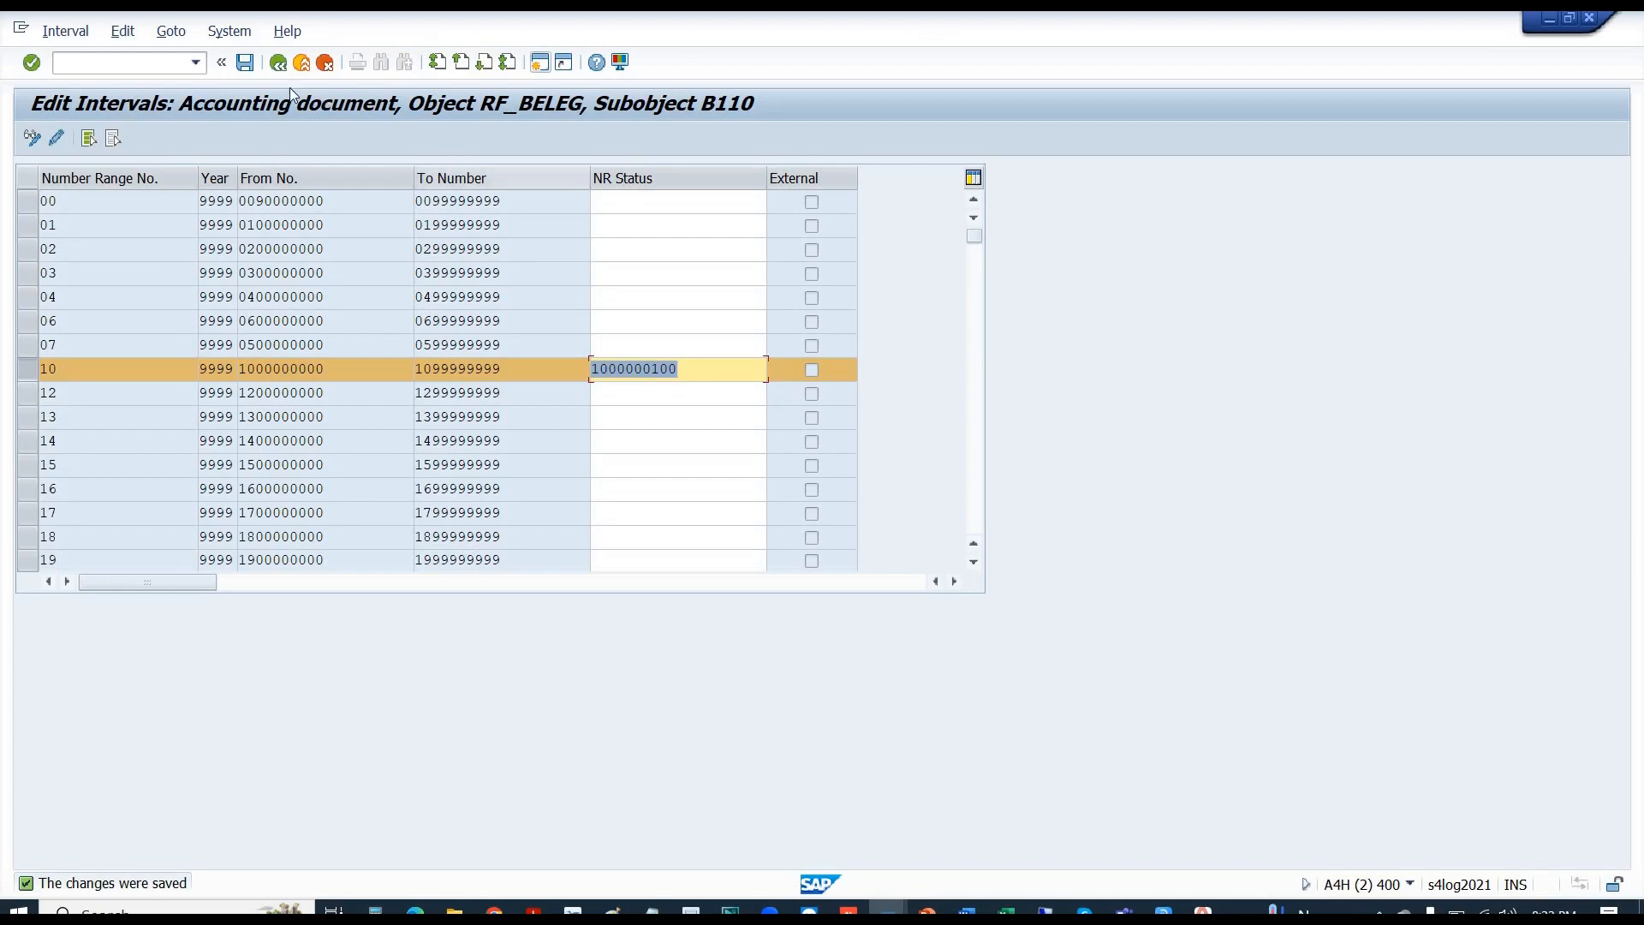
{"action": "left_click", "coordinate": [276, 64]}
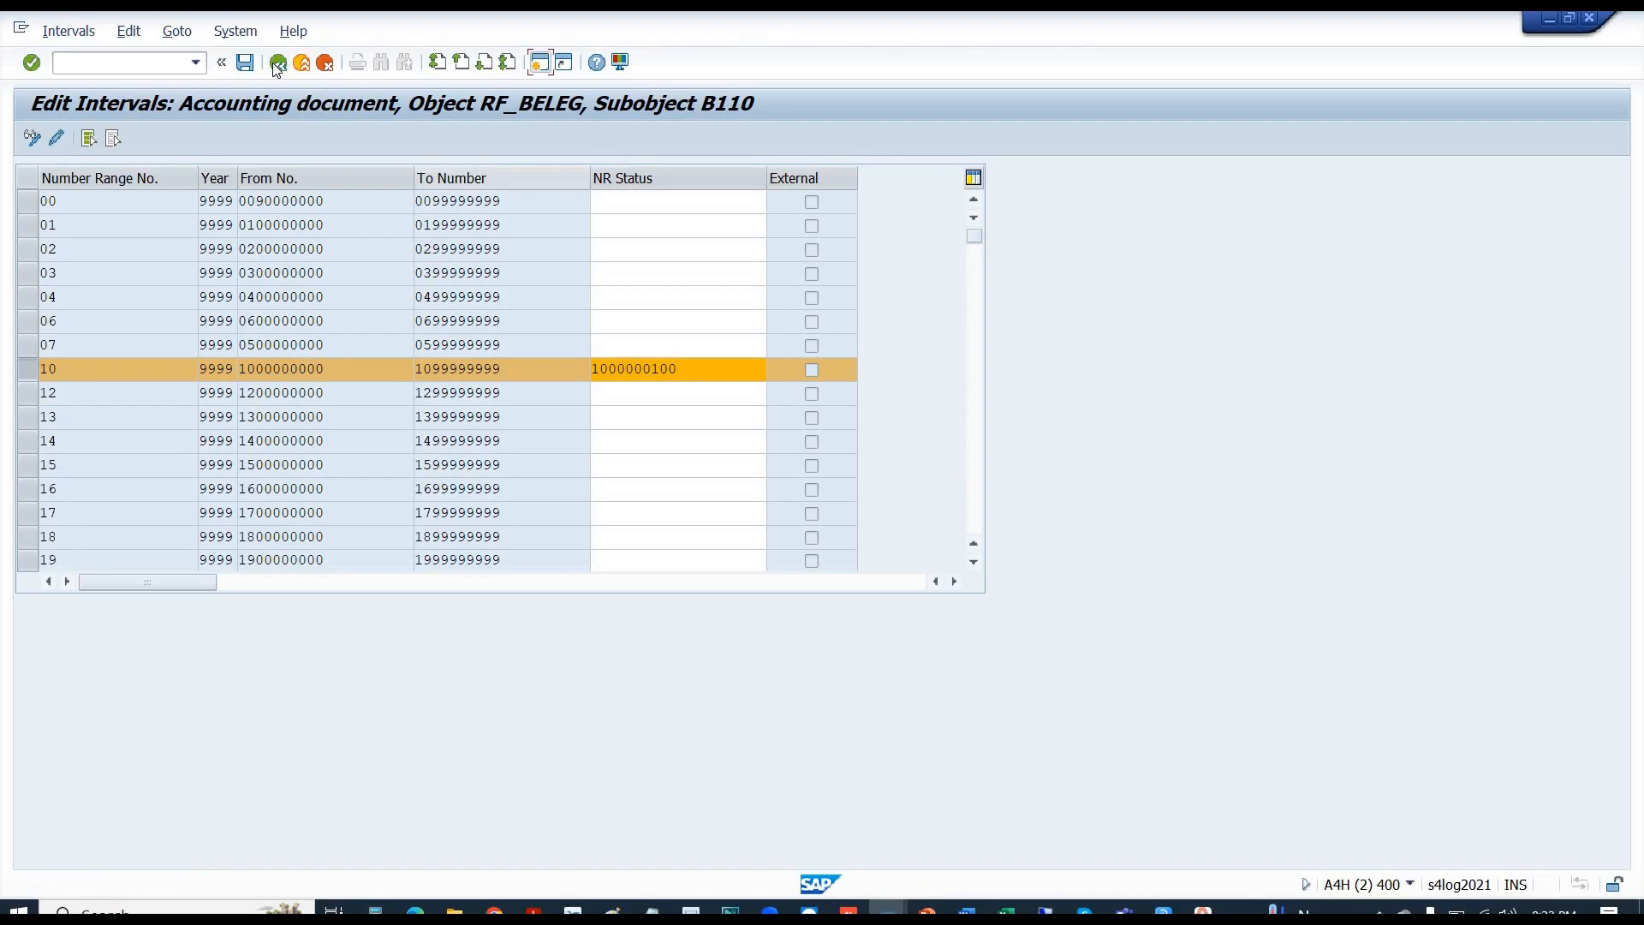
{"action": "left_click", "coordinate": [287, 257]}
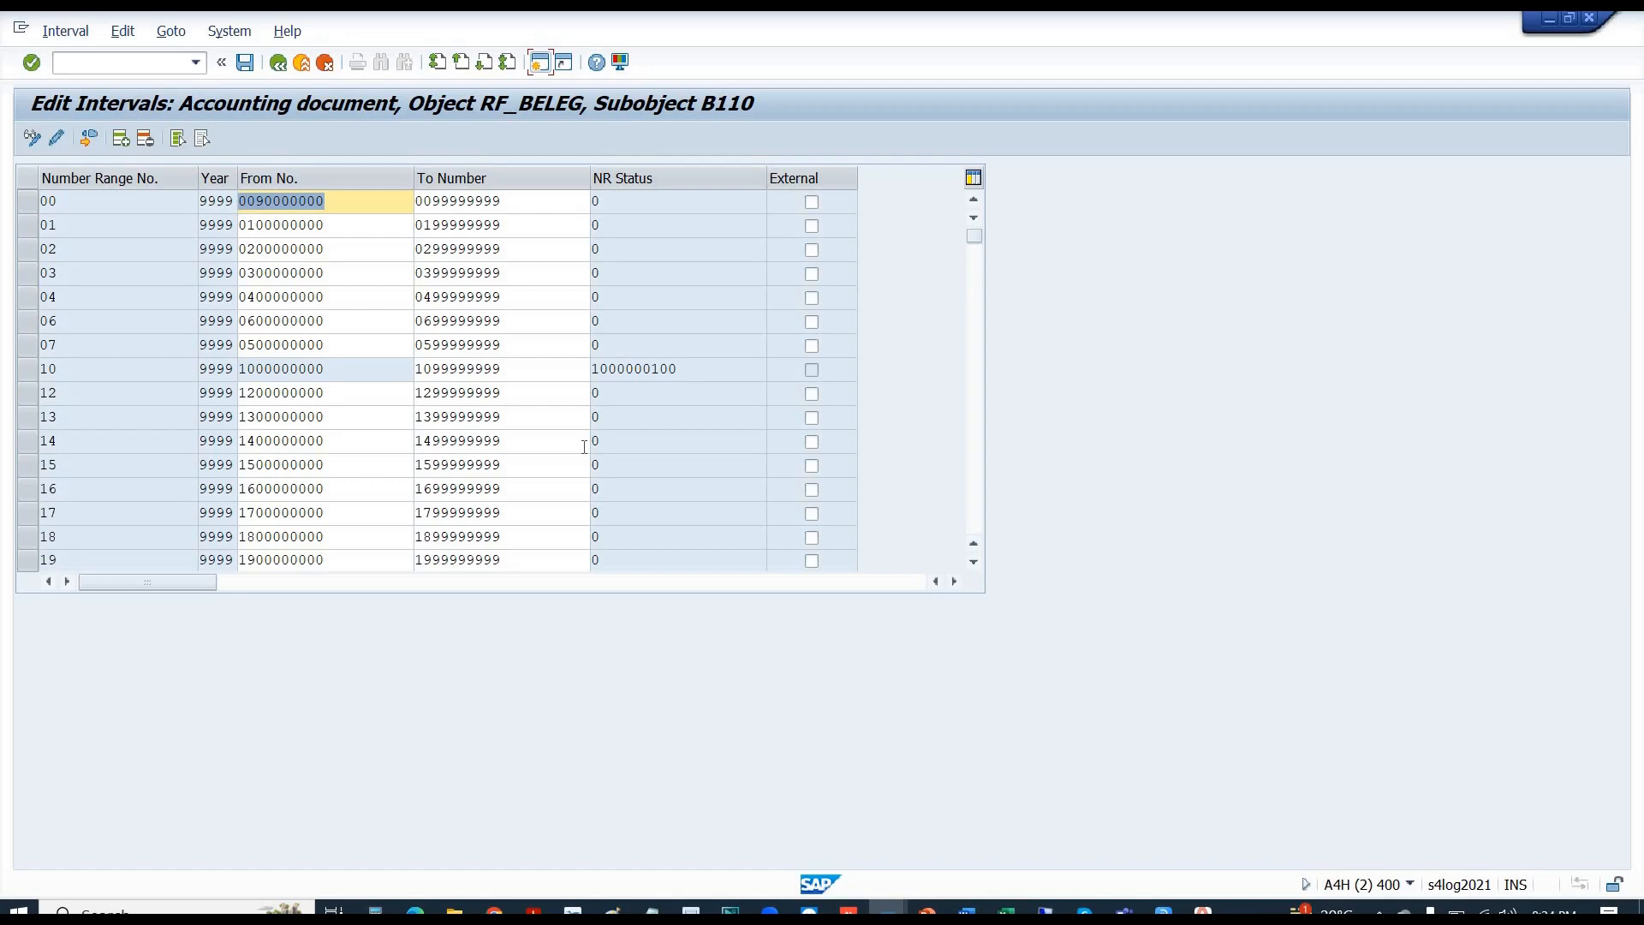
{"action": "left_click", "coordinate": [27, 248]}
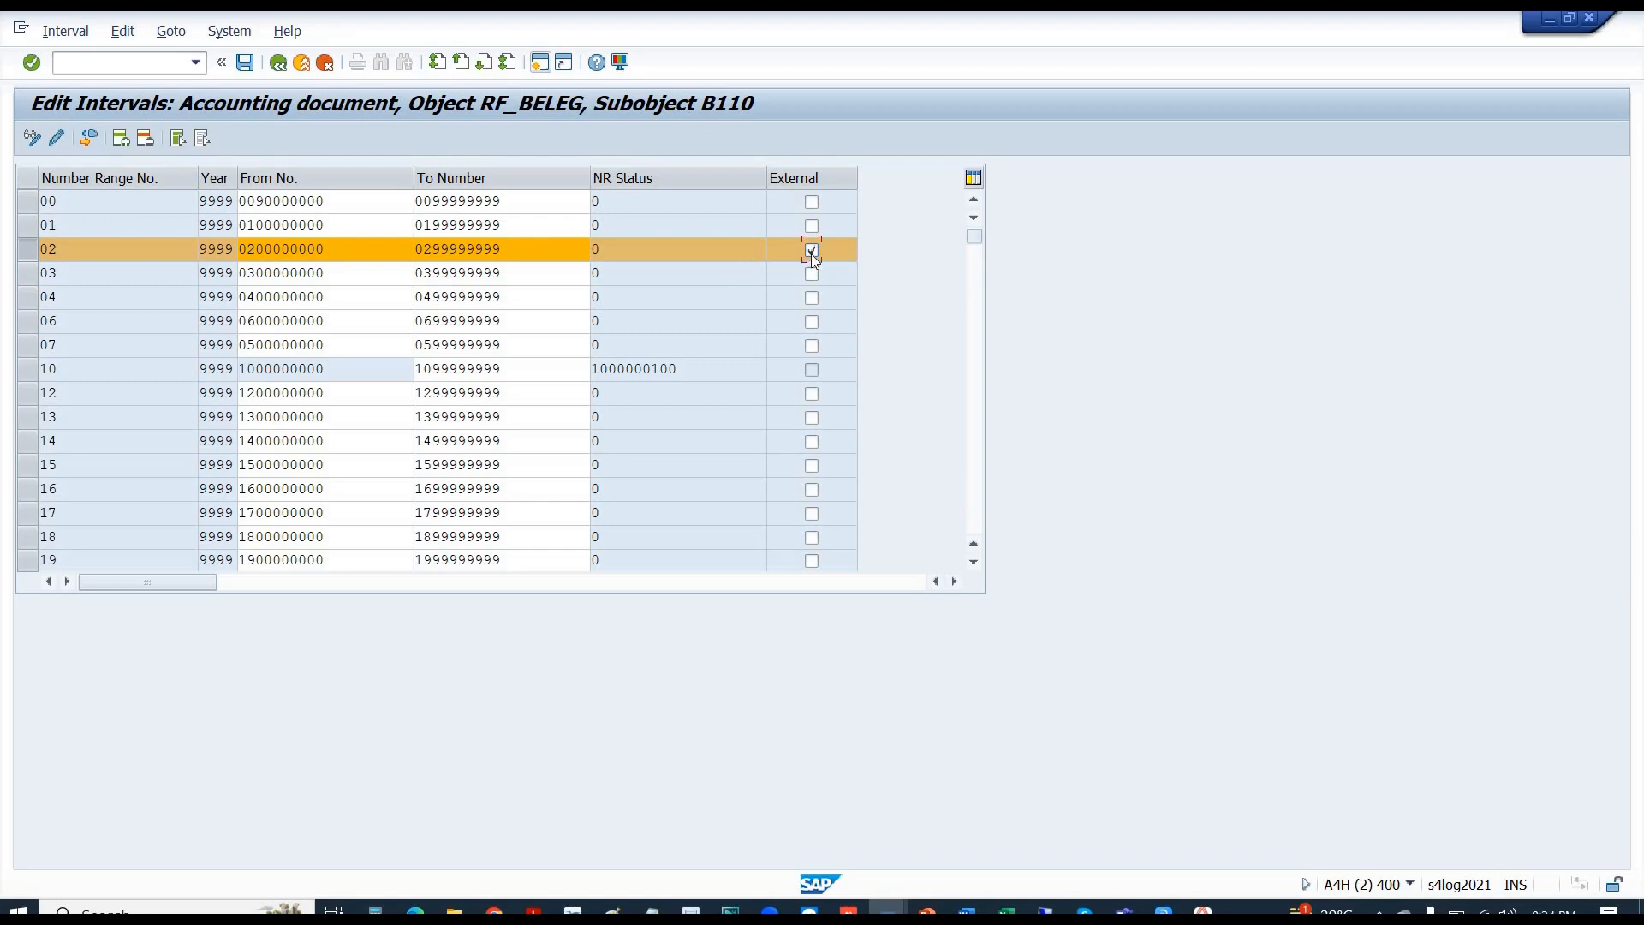
{"action": "left_click", "coordinate": [511, 249]}
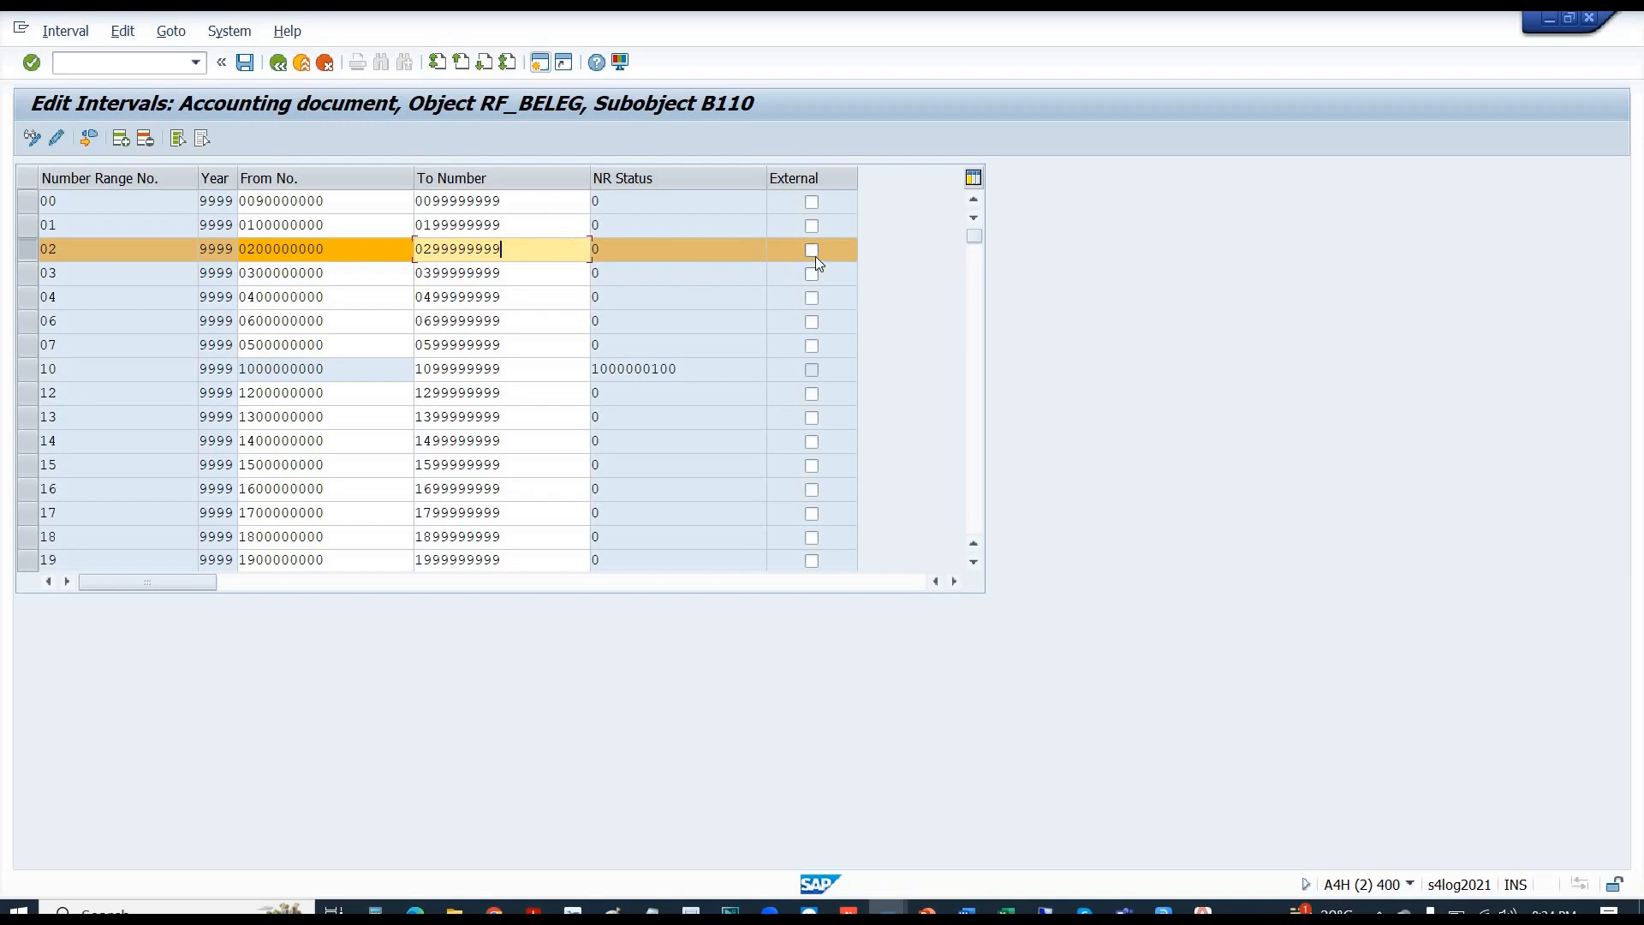
{"action": "key", "text": "Tab"}
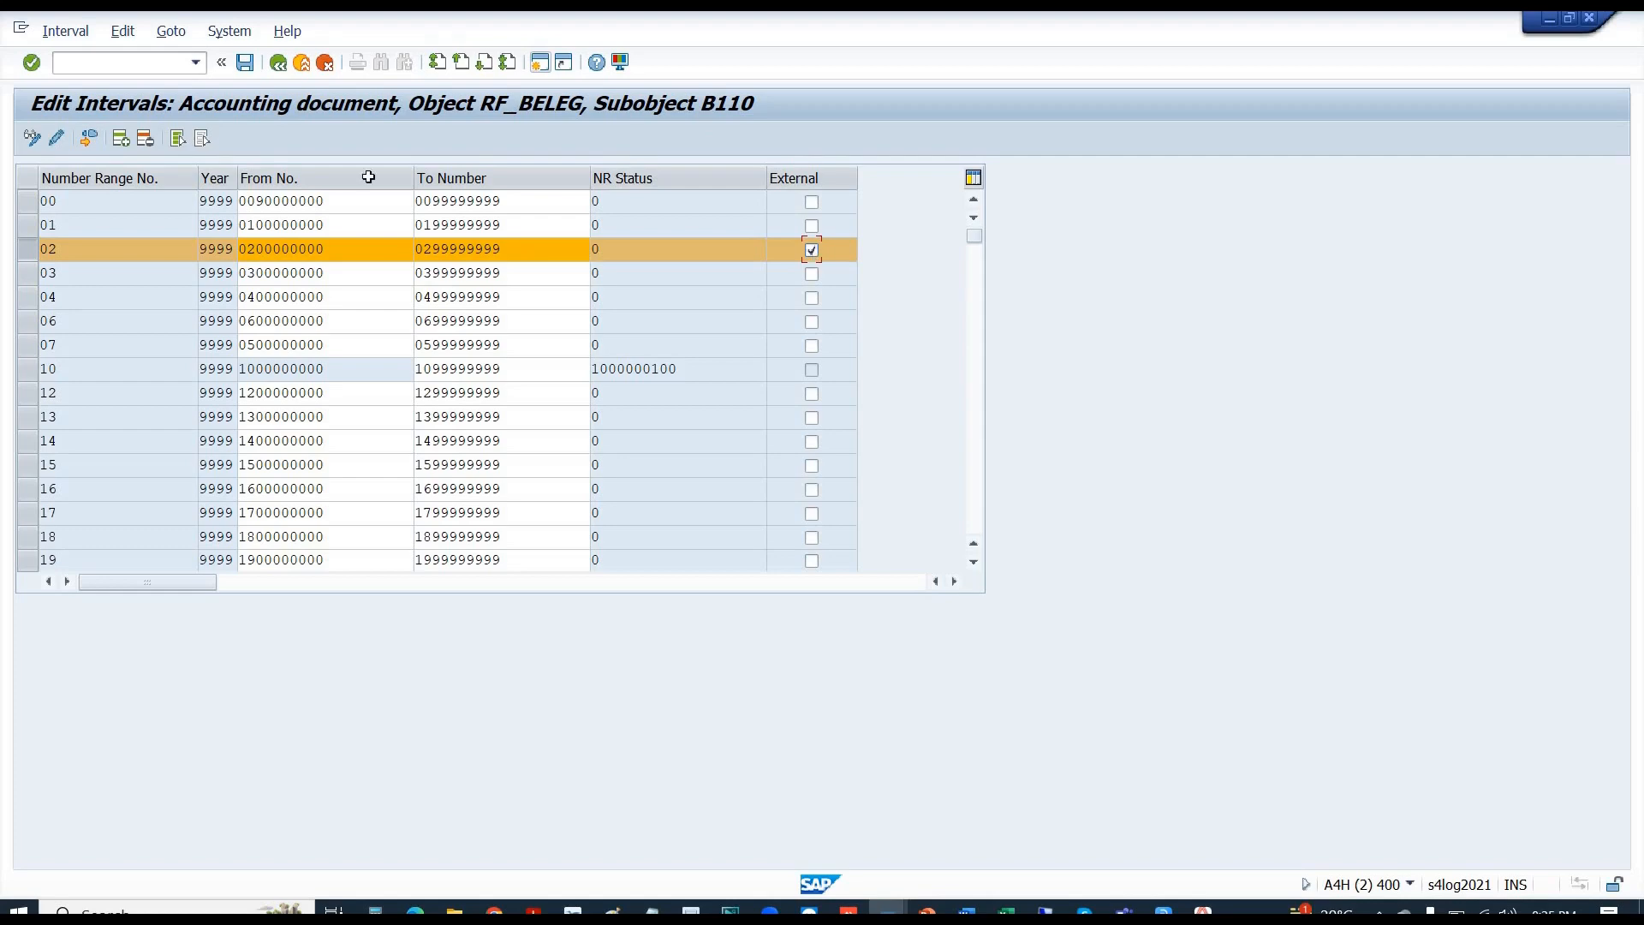
{"action": "left_click", "coordinate": [227, 249]}
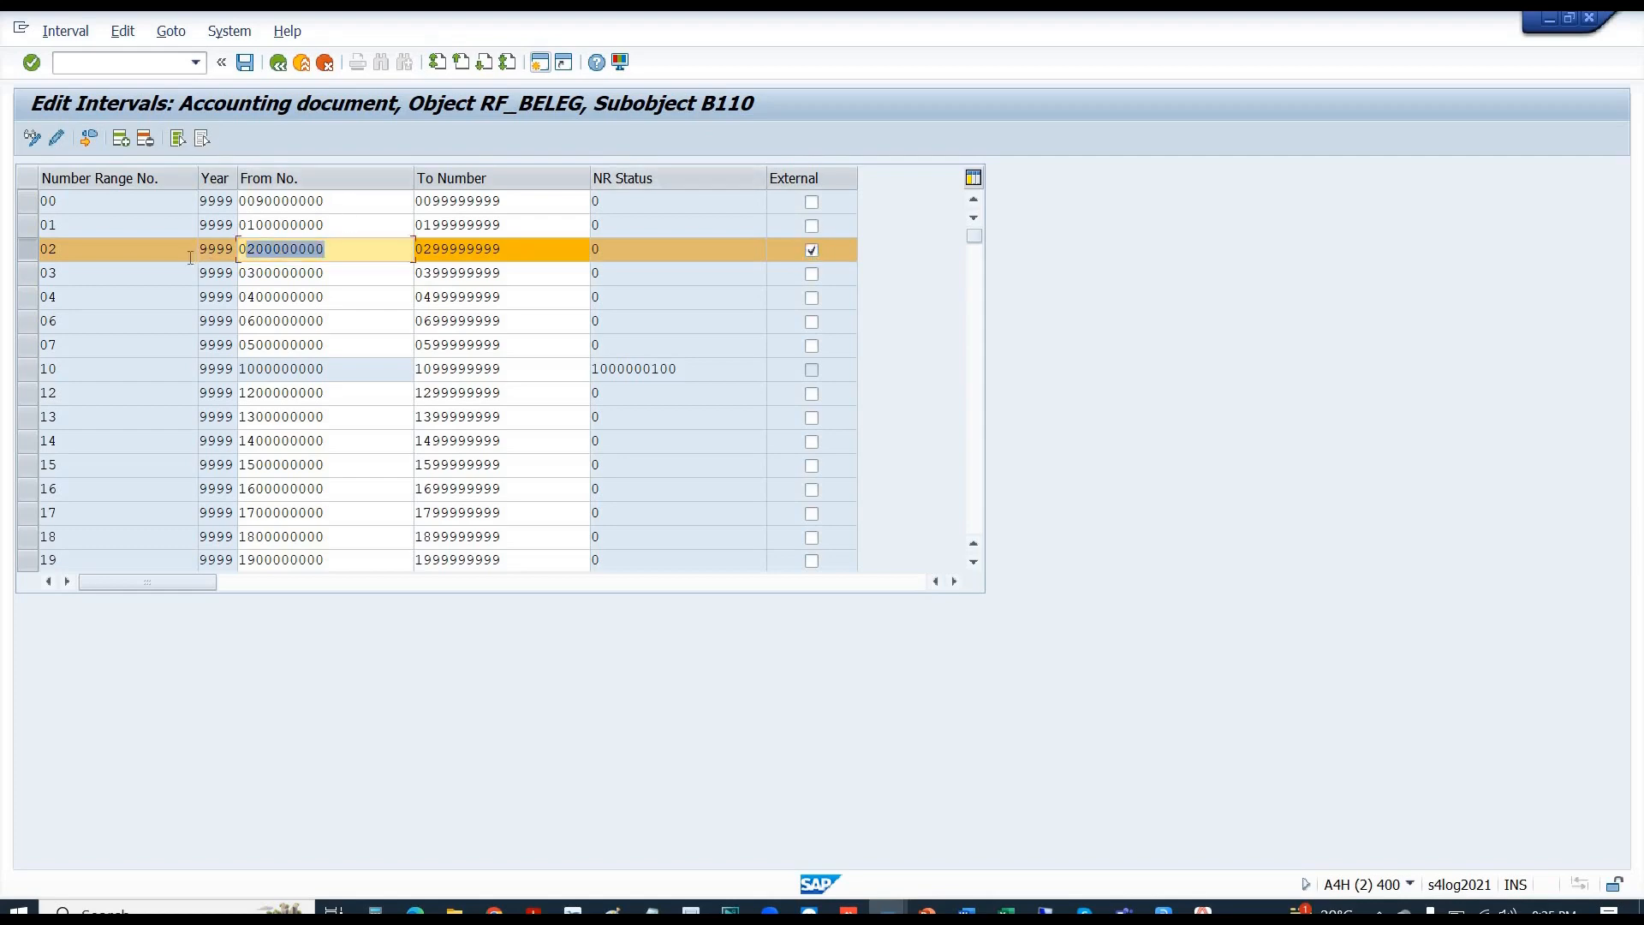
{"action": "key", "text": "alt+Tab"}
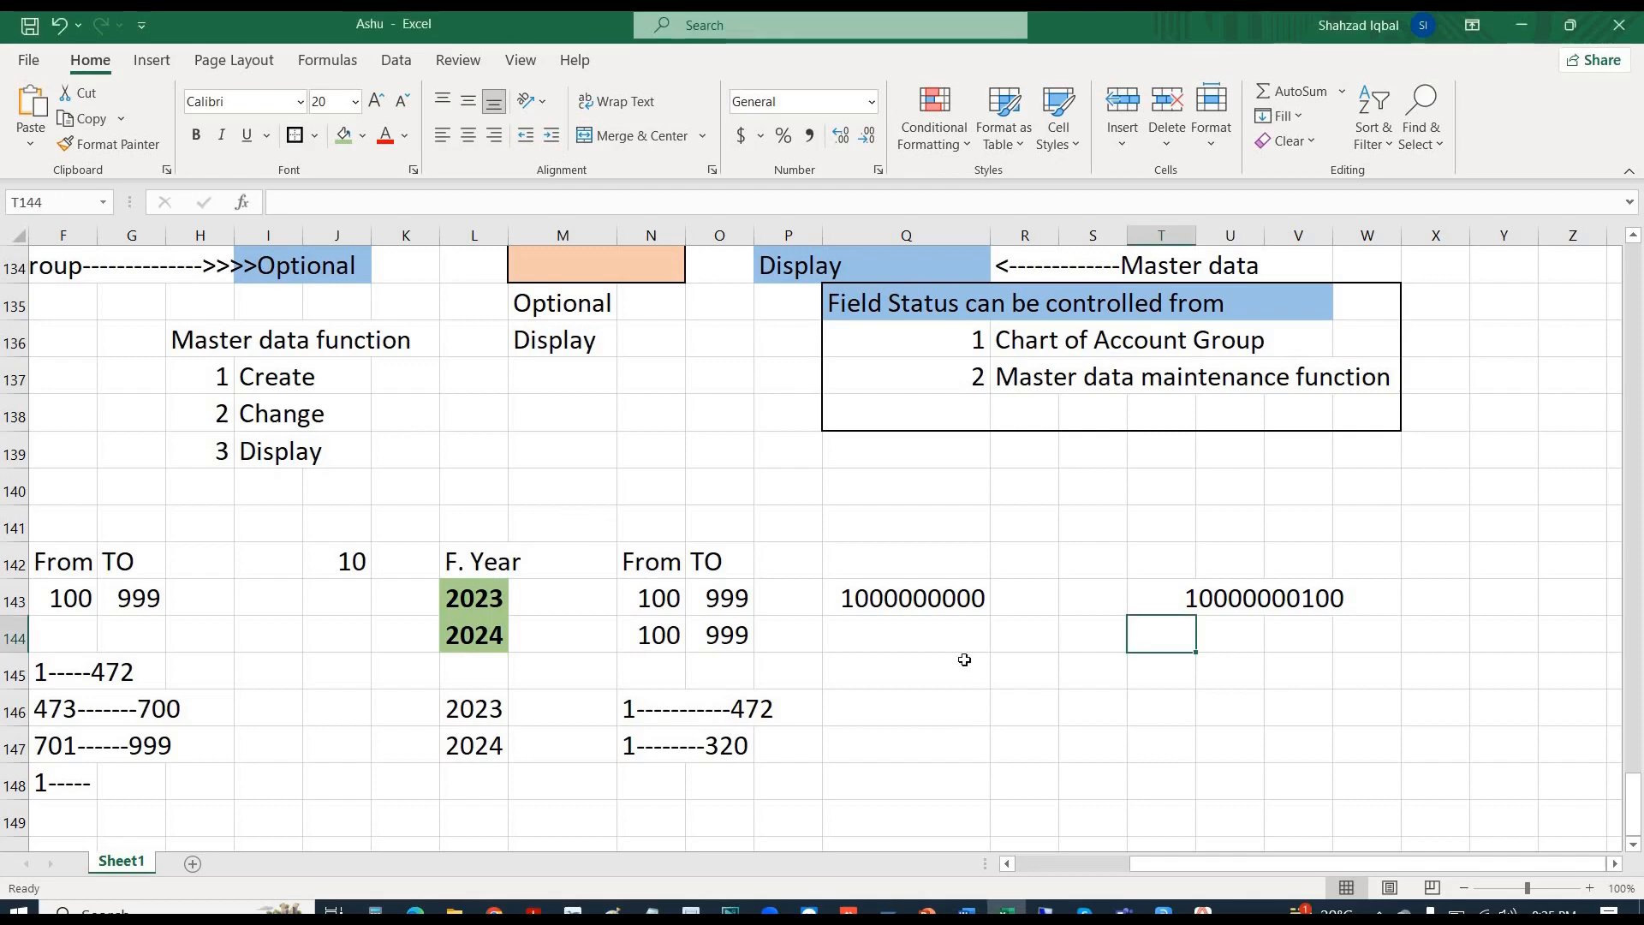
- Label Q145 'External' and paste the starting number 200000000 into U145
{"action": "left_click", "coordinate": [937, 674]}
{"action": "type", "text": "Exte"}
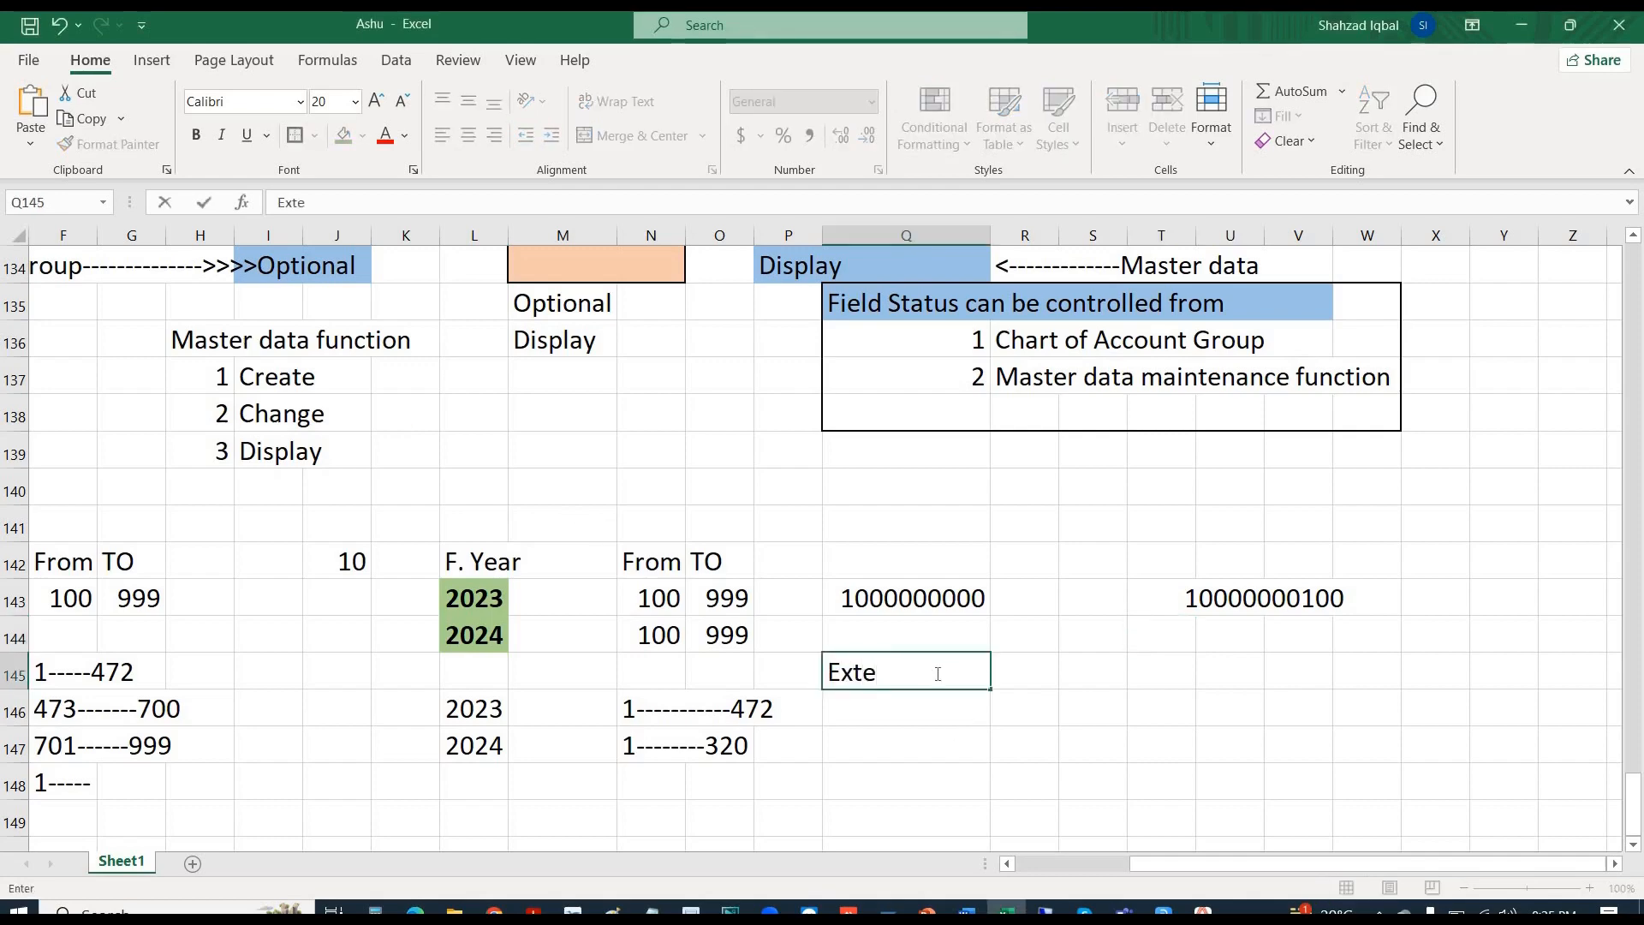
{"action": "type", "text": "rnal"}
{"action": "key", "text": "Tab"}
{"action": "key", "text": "Tab"}
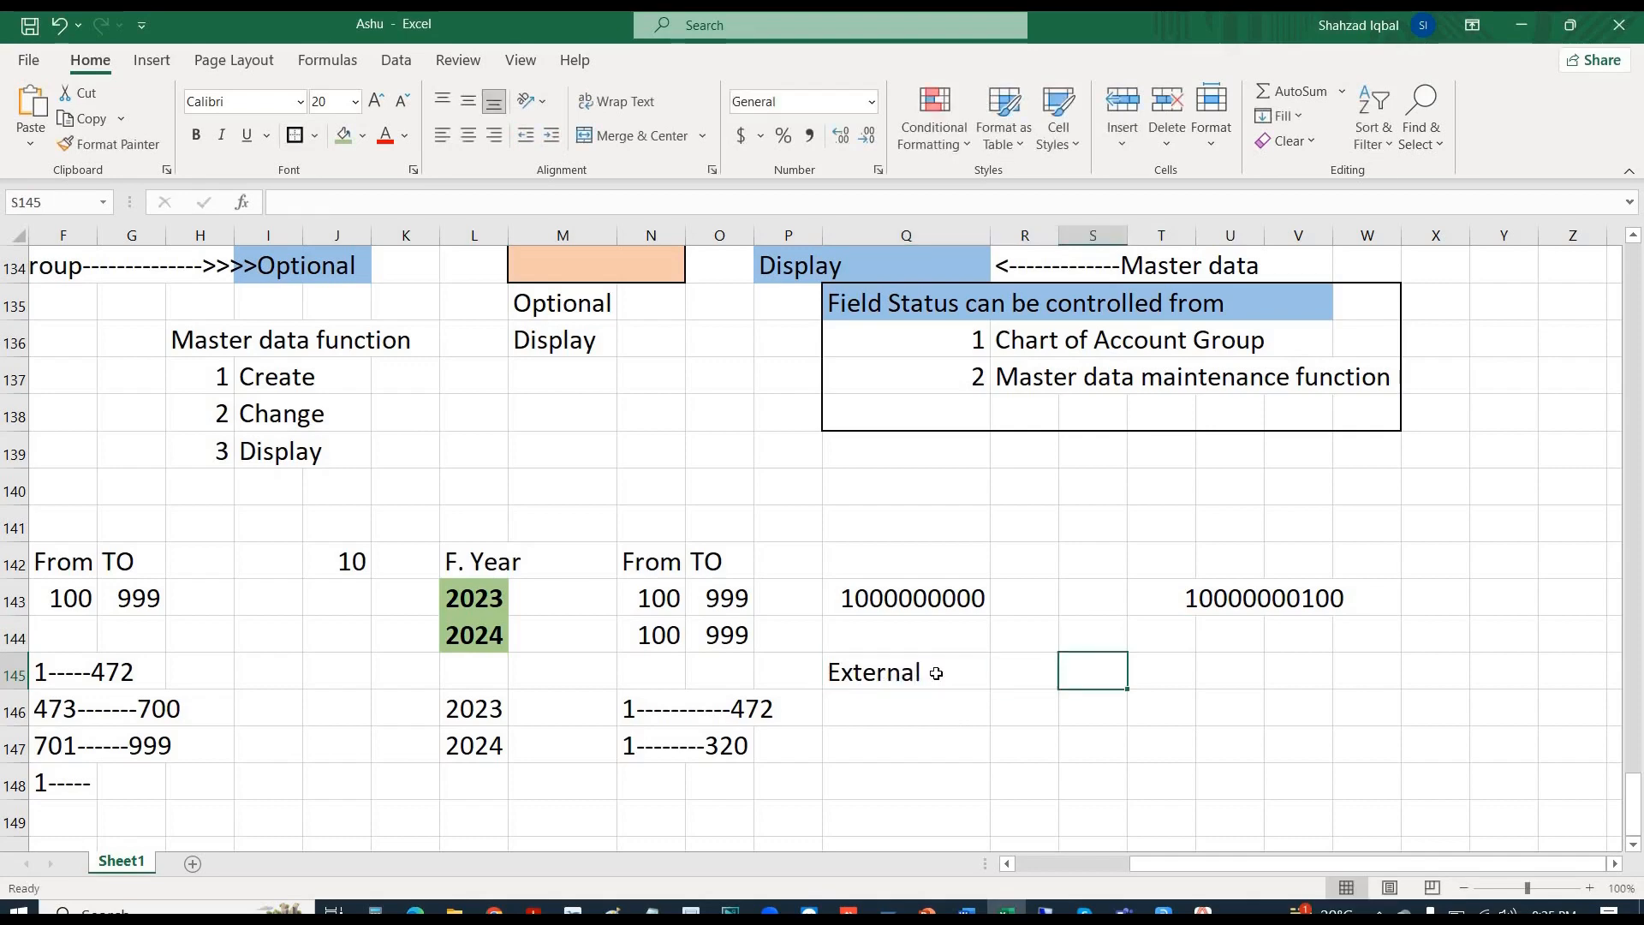
{"action": "key", "text": "Tab"}
{"action": "key", "text": "Tab"}
{"action": "type", "text": "200000000"}
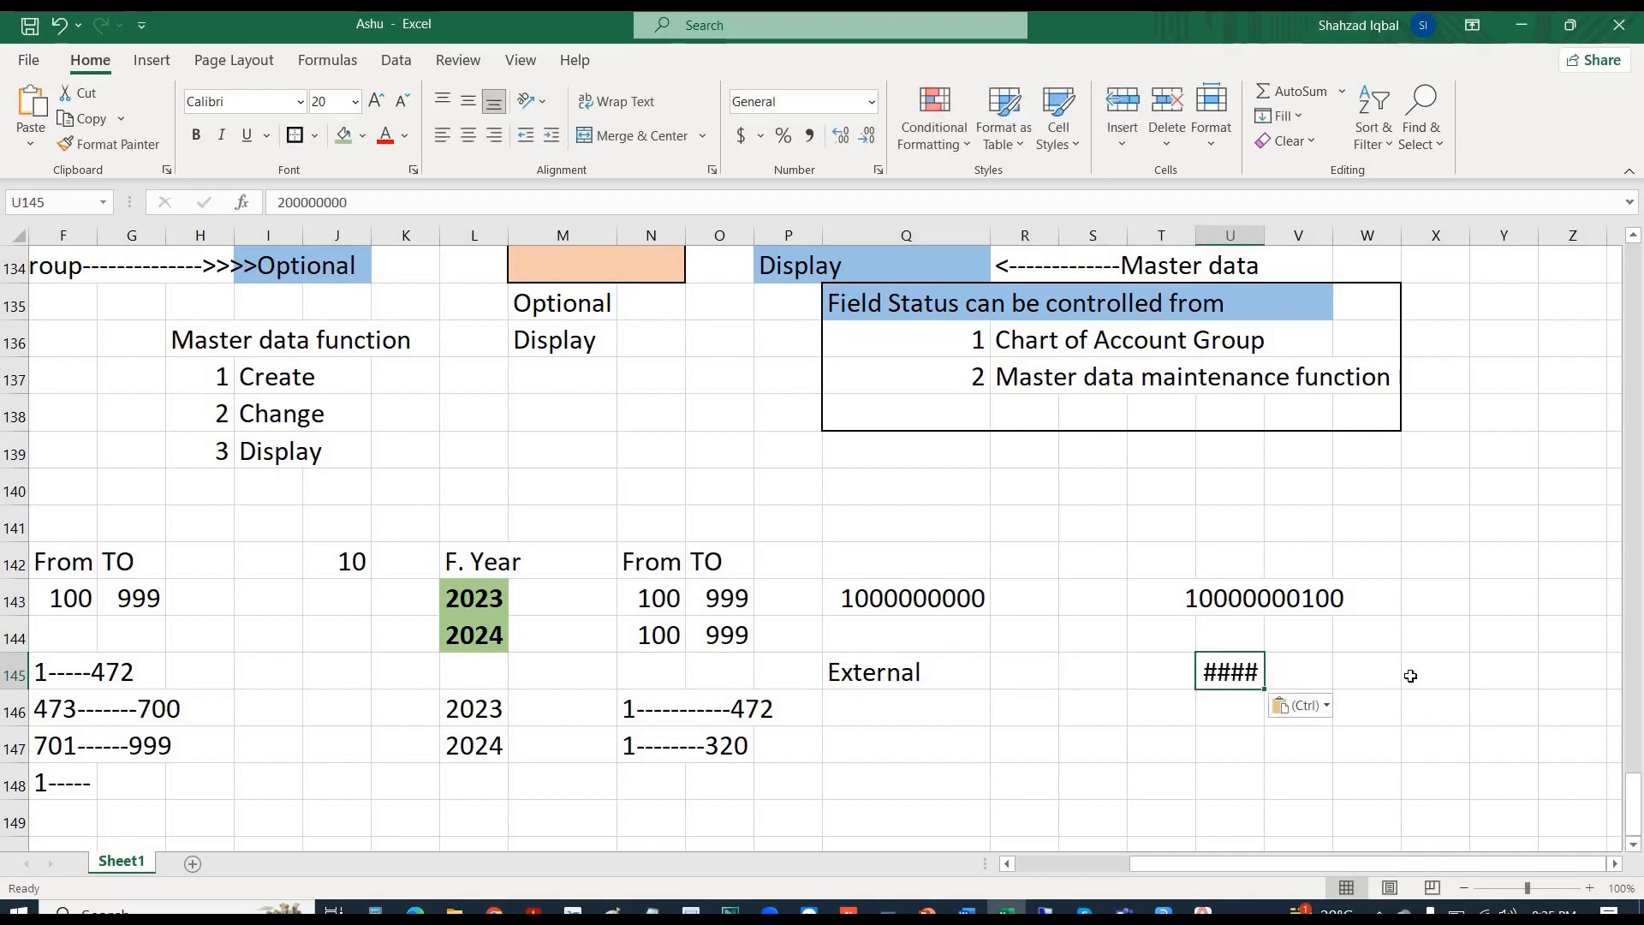
- Merge and centre U145:X145 and U146:X146, pasting into U146
{"action": "left_click_drag", "start_coordinate": [1448, 673], "coordinate": [1229, 672]}
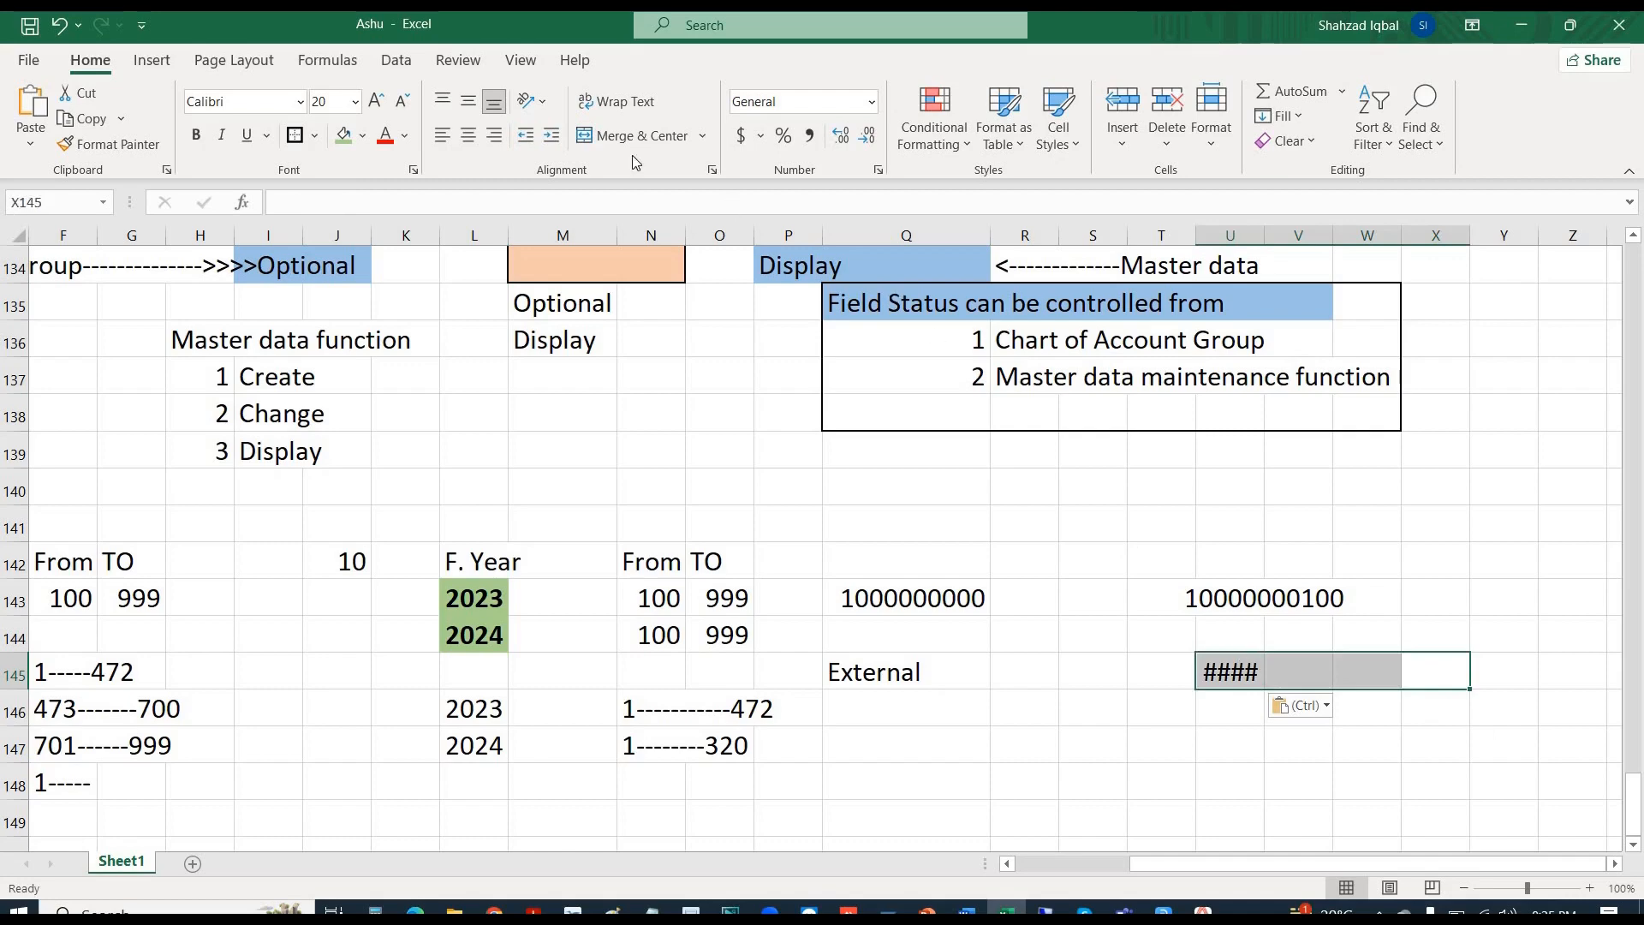
{"action": "left_click", "coordinate": [616, 137]}
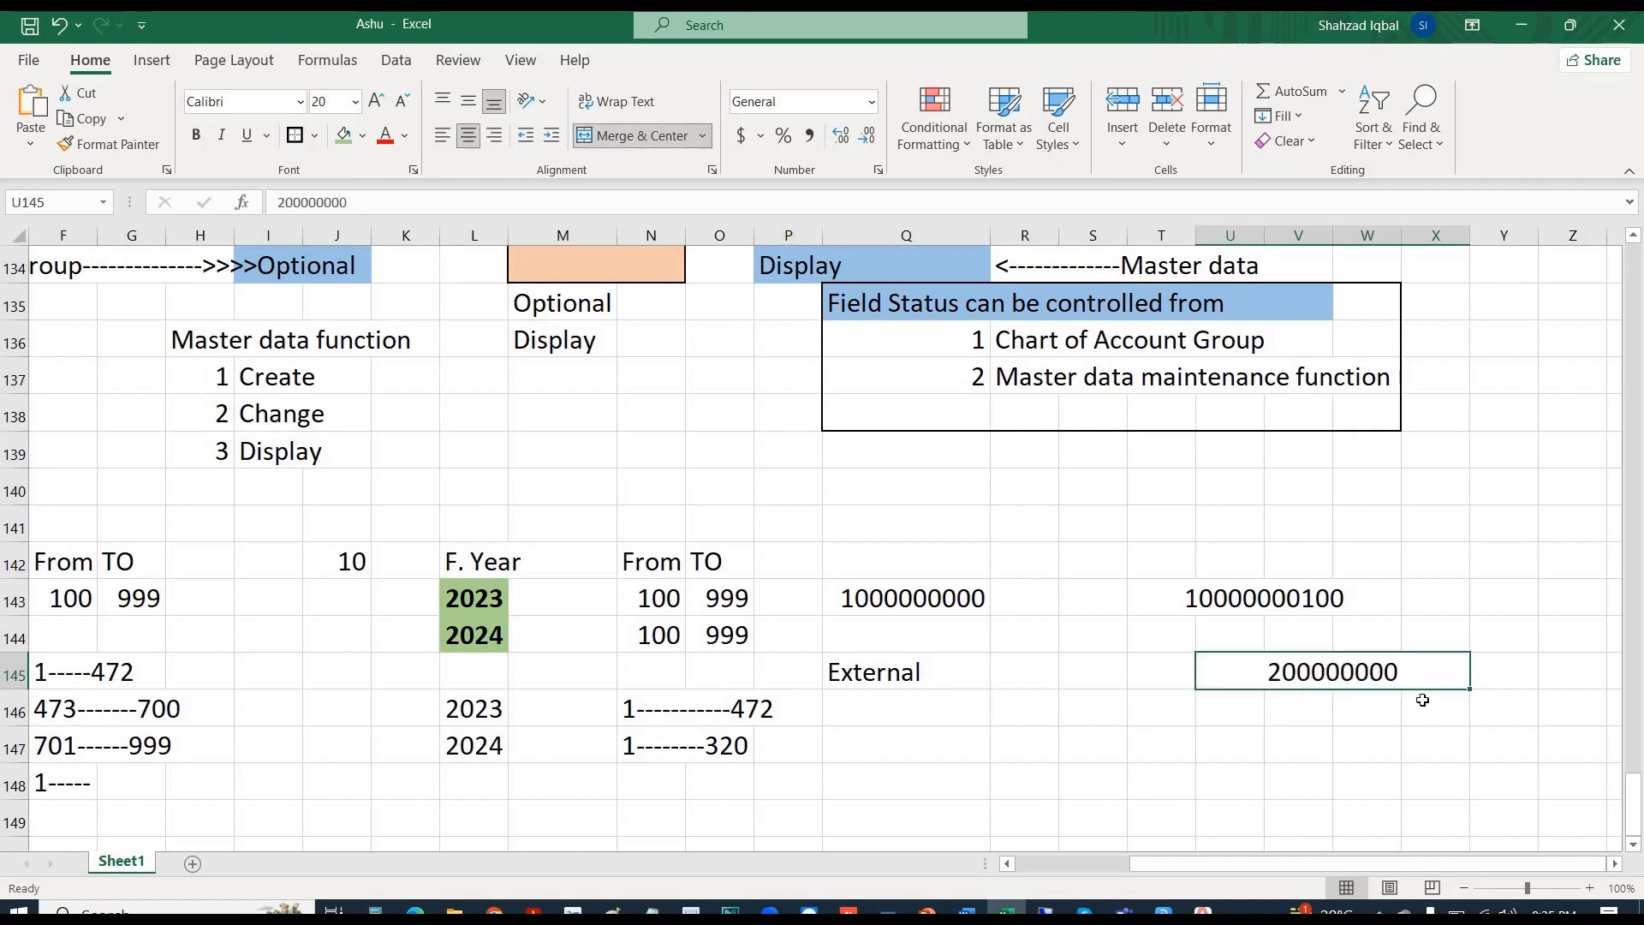
{"action": "left_click_drag", "start_coordinate": [1422, 708], "coordinate": [1208, 701]}
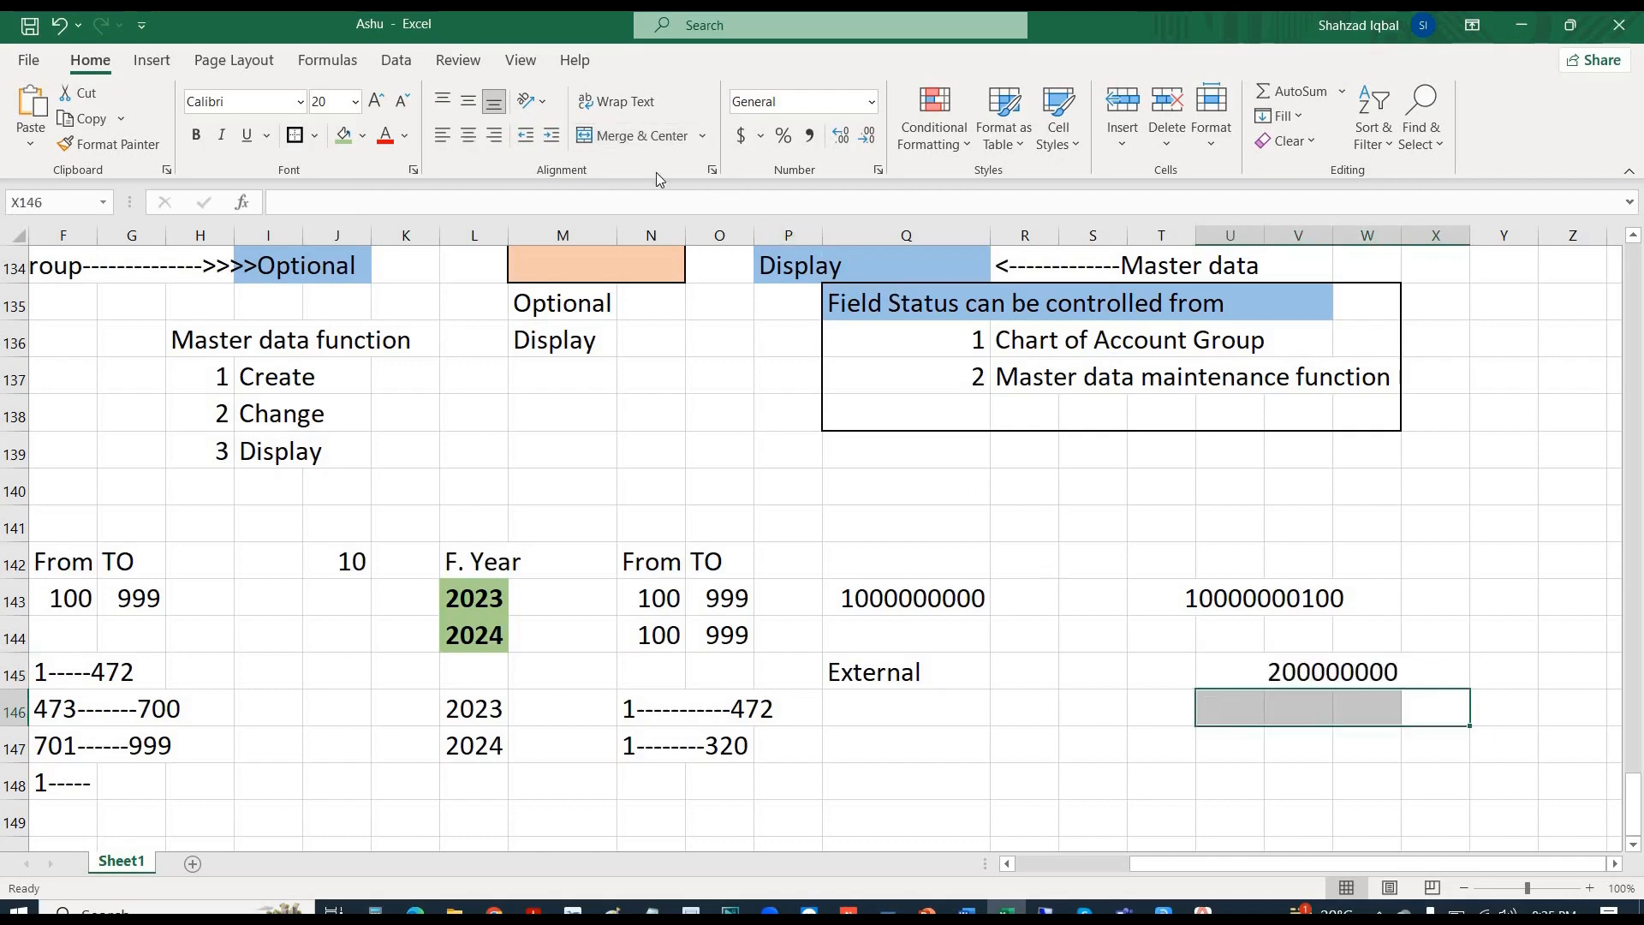
{"action": "left_click", "coordinate": [625, 137]}
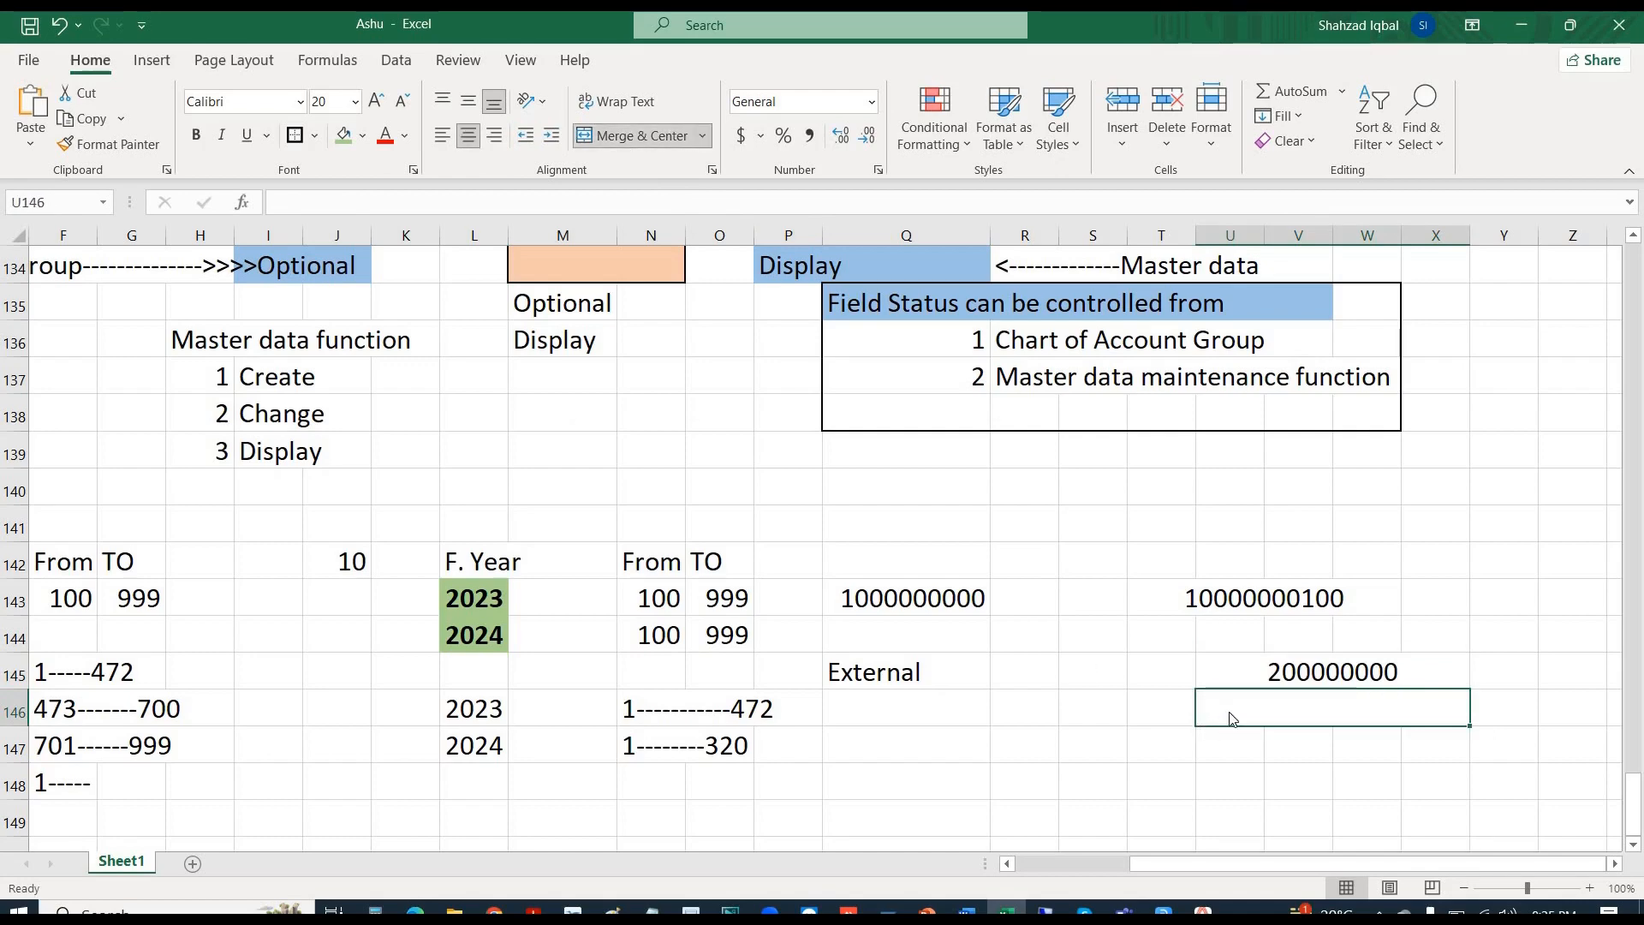
{"action": "key", "text": "ctrl+v"}
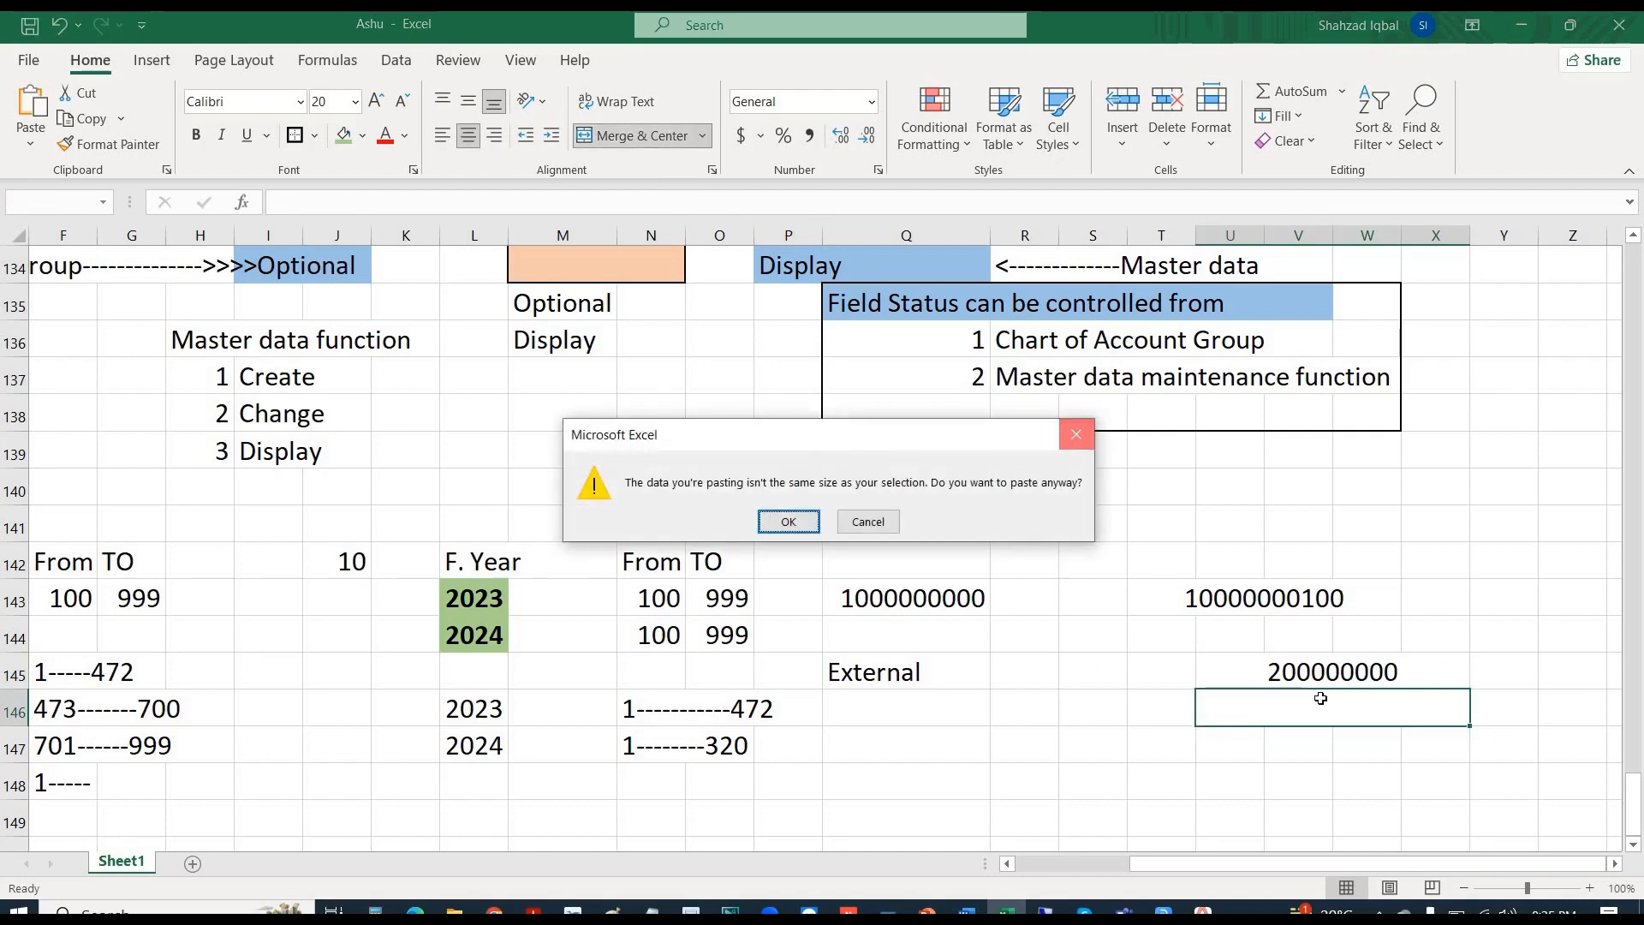
{"action": "key", "text": "Escape"}
{"action": "left_click", "coordinate": [1332, 673]}
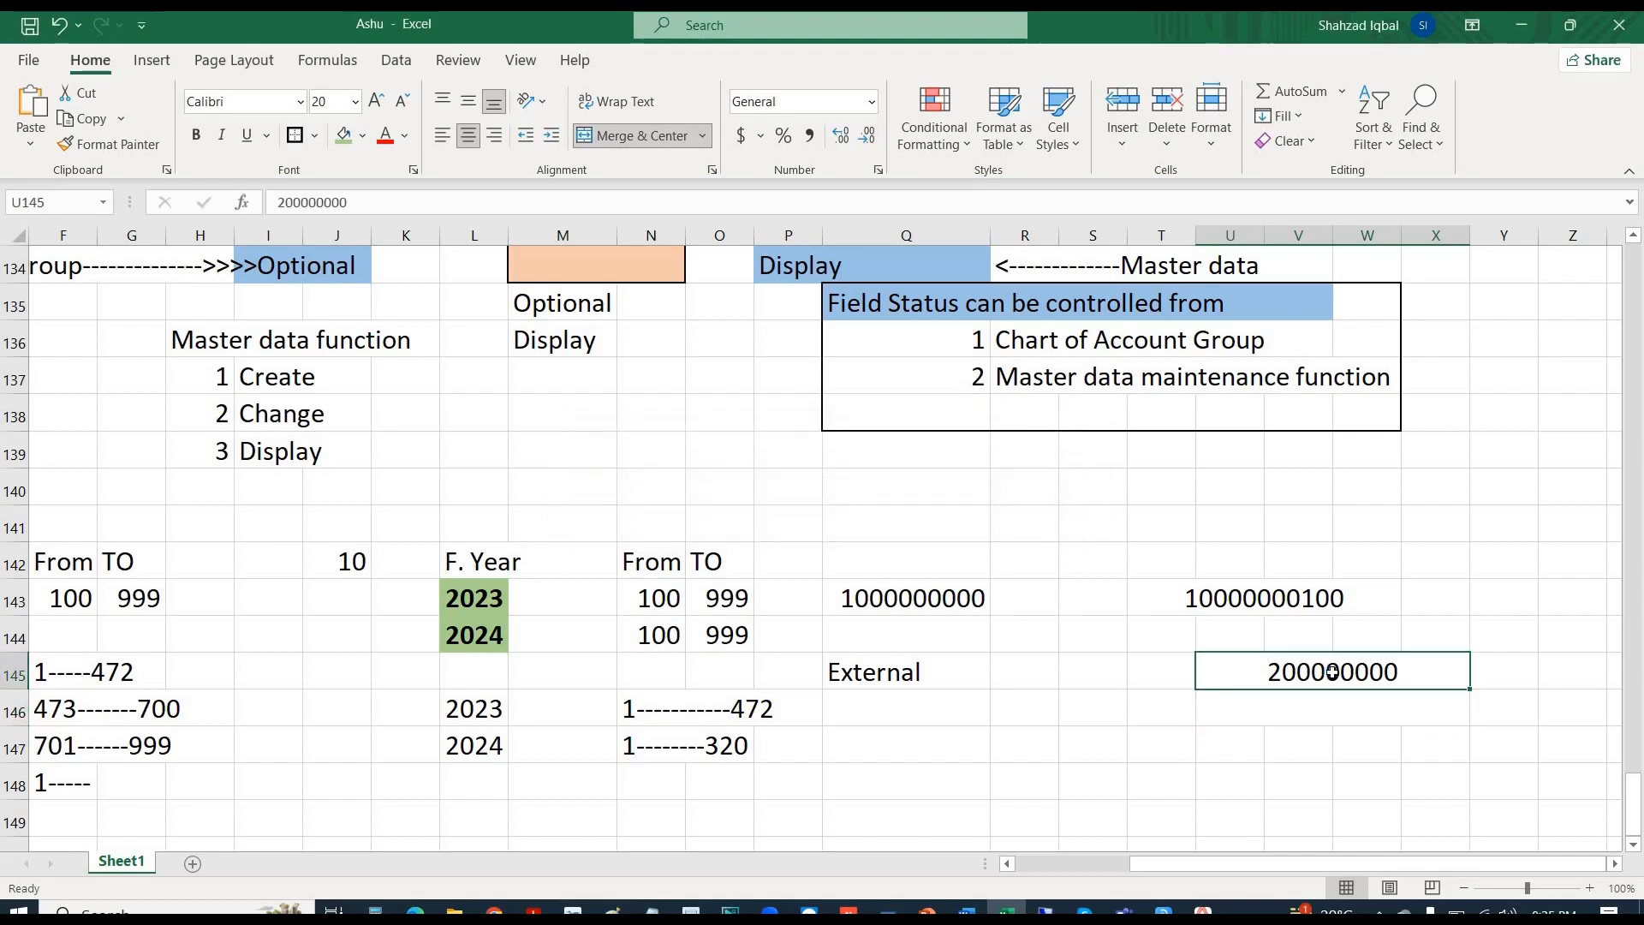
{"action": "key", "text": "ctrl+c"}
{"action": "key", "text": "Down"}
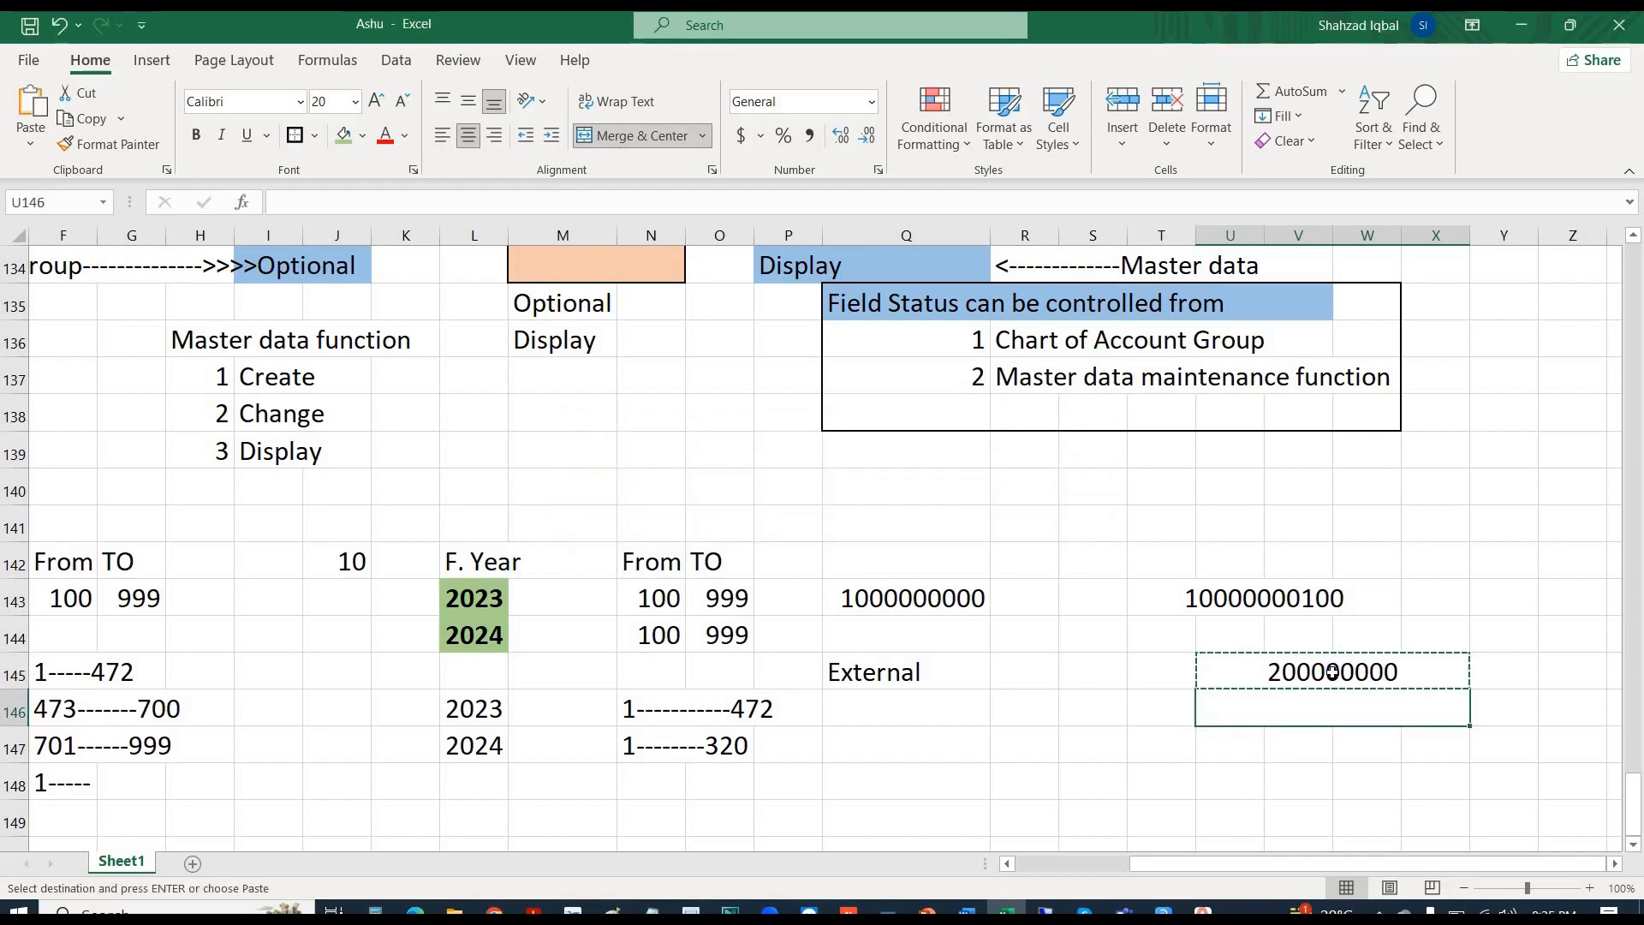
{"action": "type", "text": "200000000"}
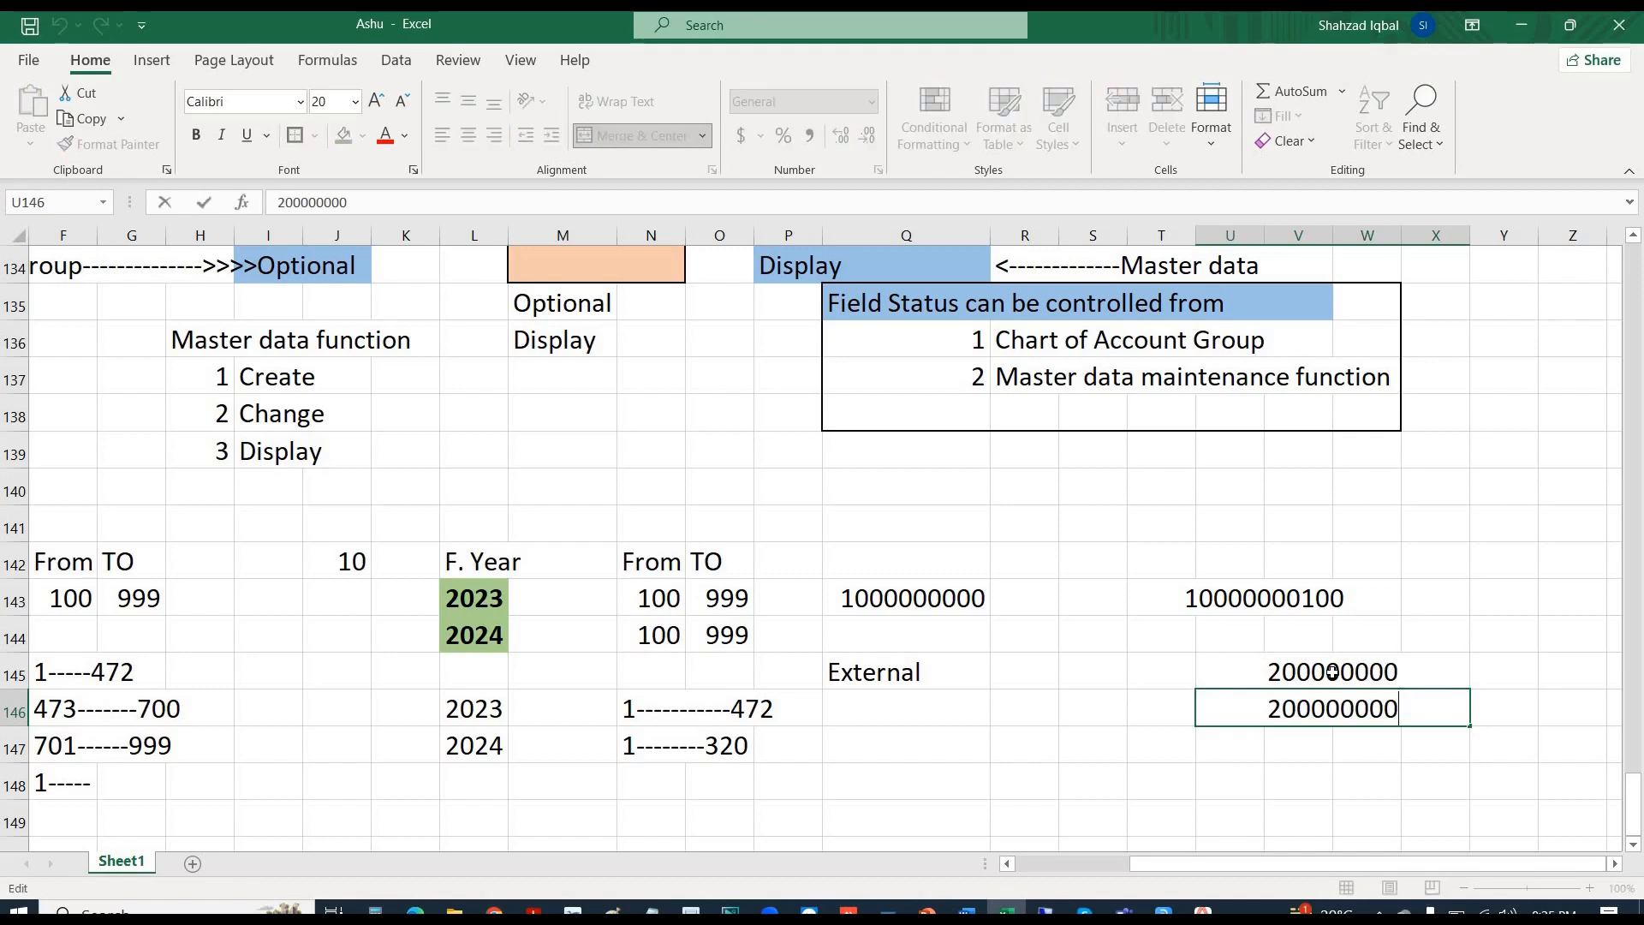
{"action": "key", "text": "BackSpace"}
{"action": "key", "text": "BackSpace"}
{"action": "type", "text": "18"}
{"action": "type", "text": "2"}
{"action": "key", "text": "Return"}
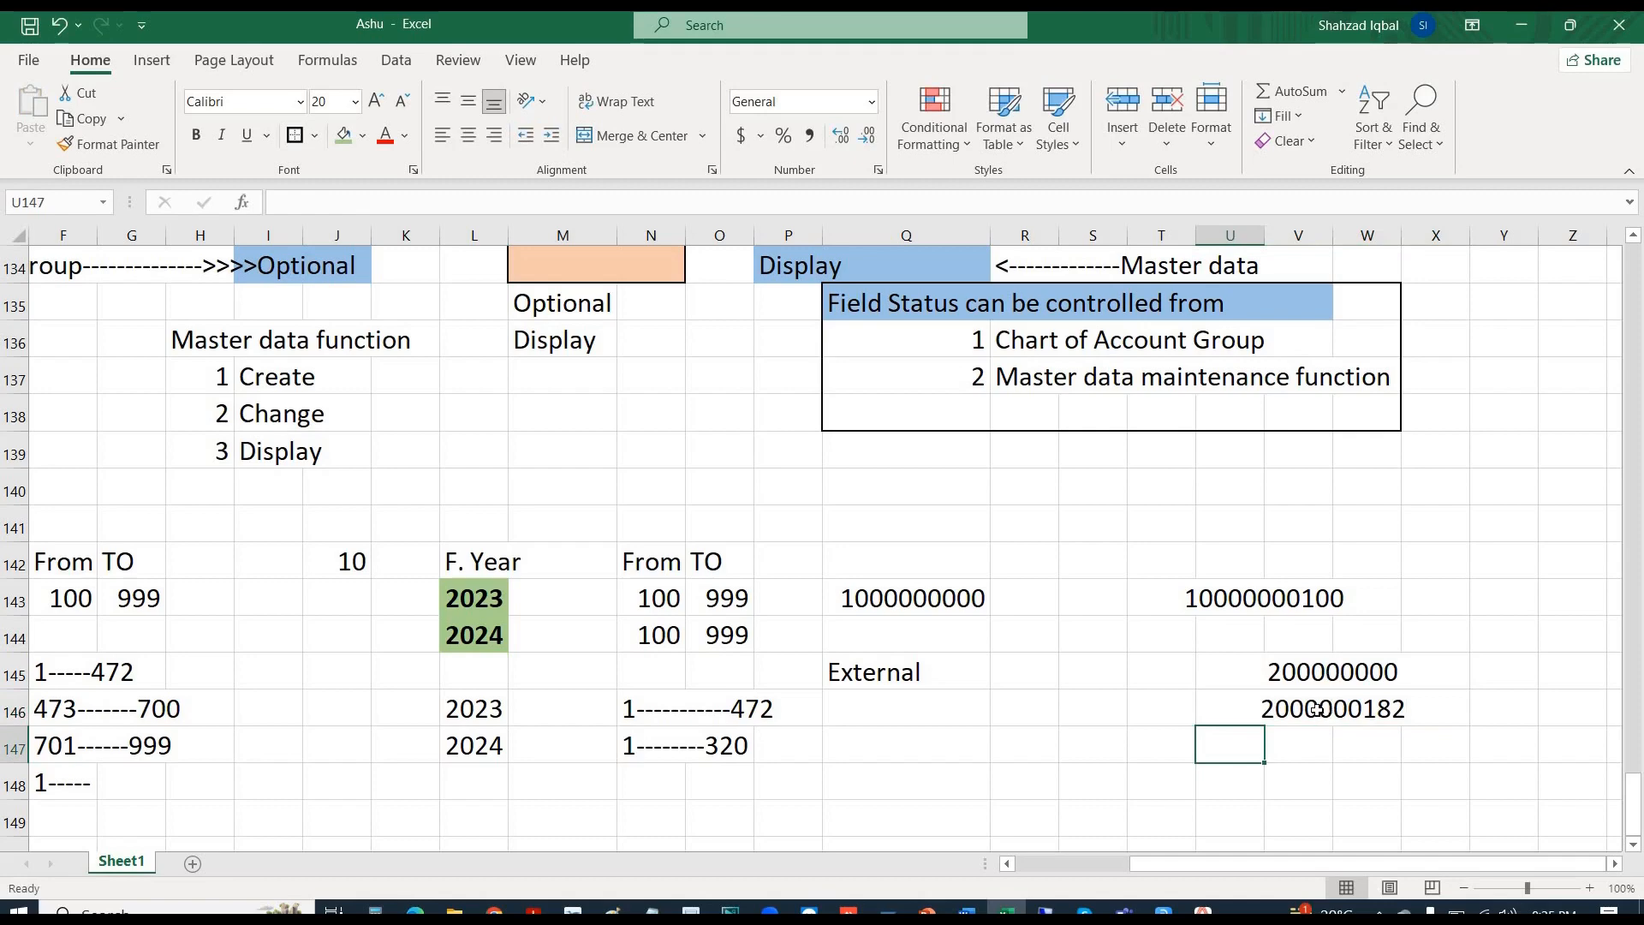
{"action": "left_click", "coordinate": [1316, 710]}
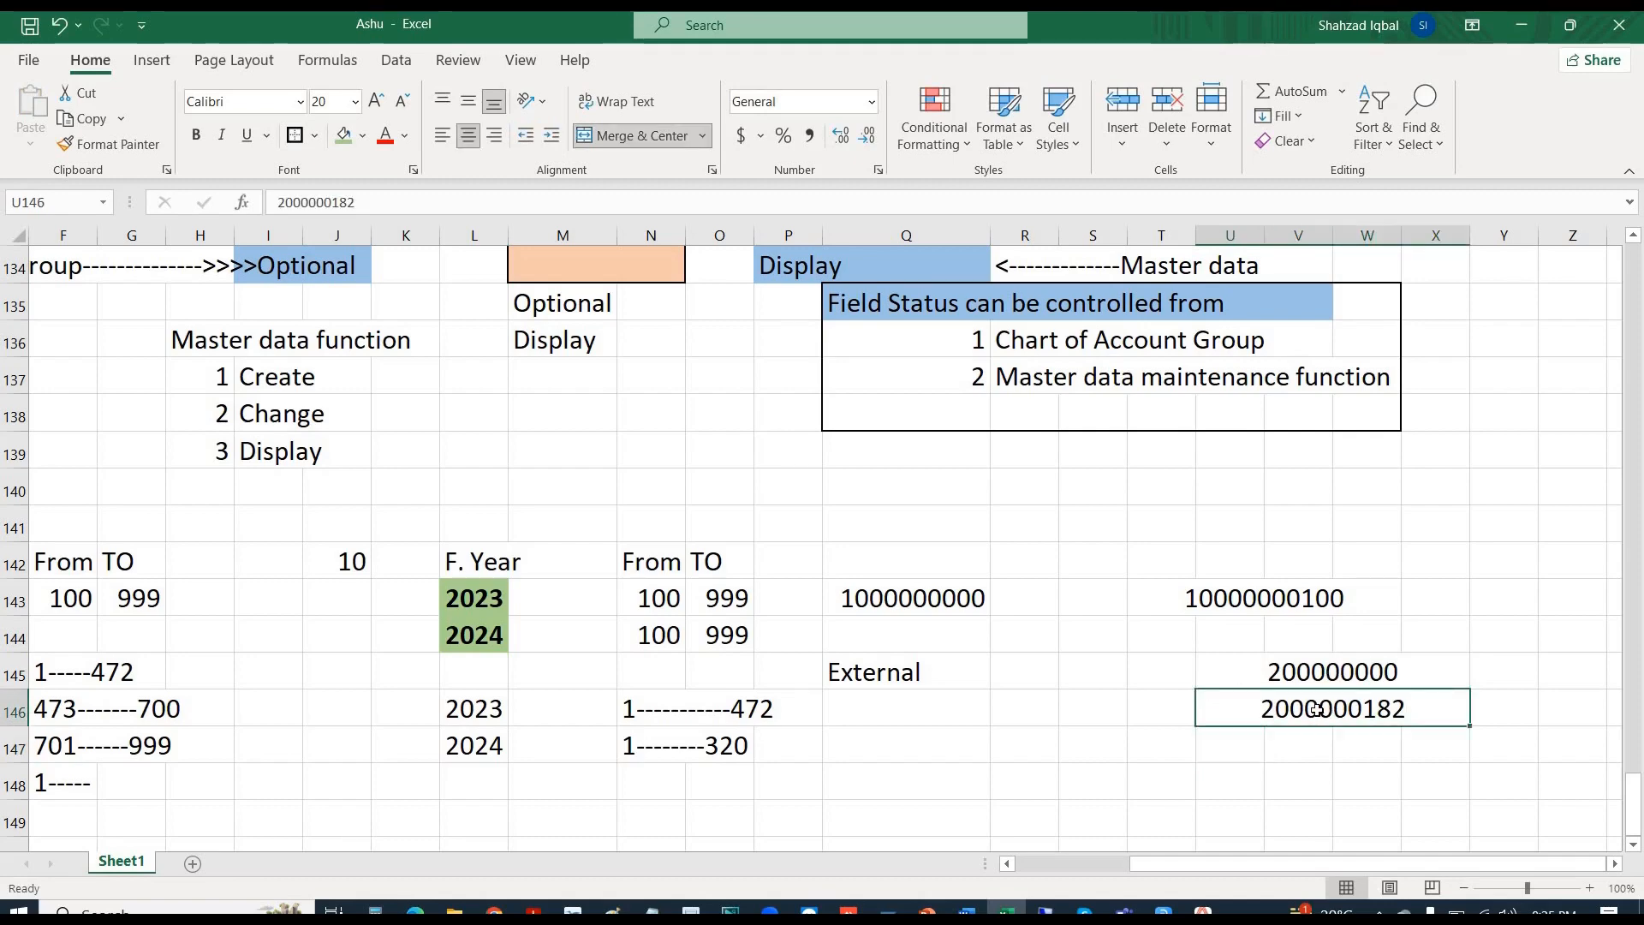
{"action": "key", "text": "ctrl+c"}
{"action": "key", "text": "Left"}
{"action": "key", "text": "Left"}
{"action": "key", "text": "Left"}
{"action": "key", "text": "Left"}
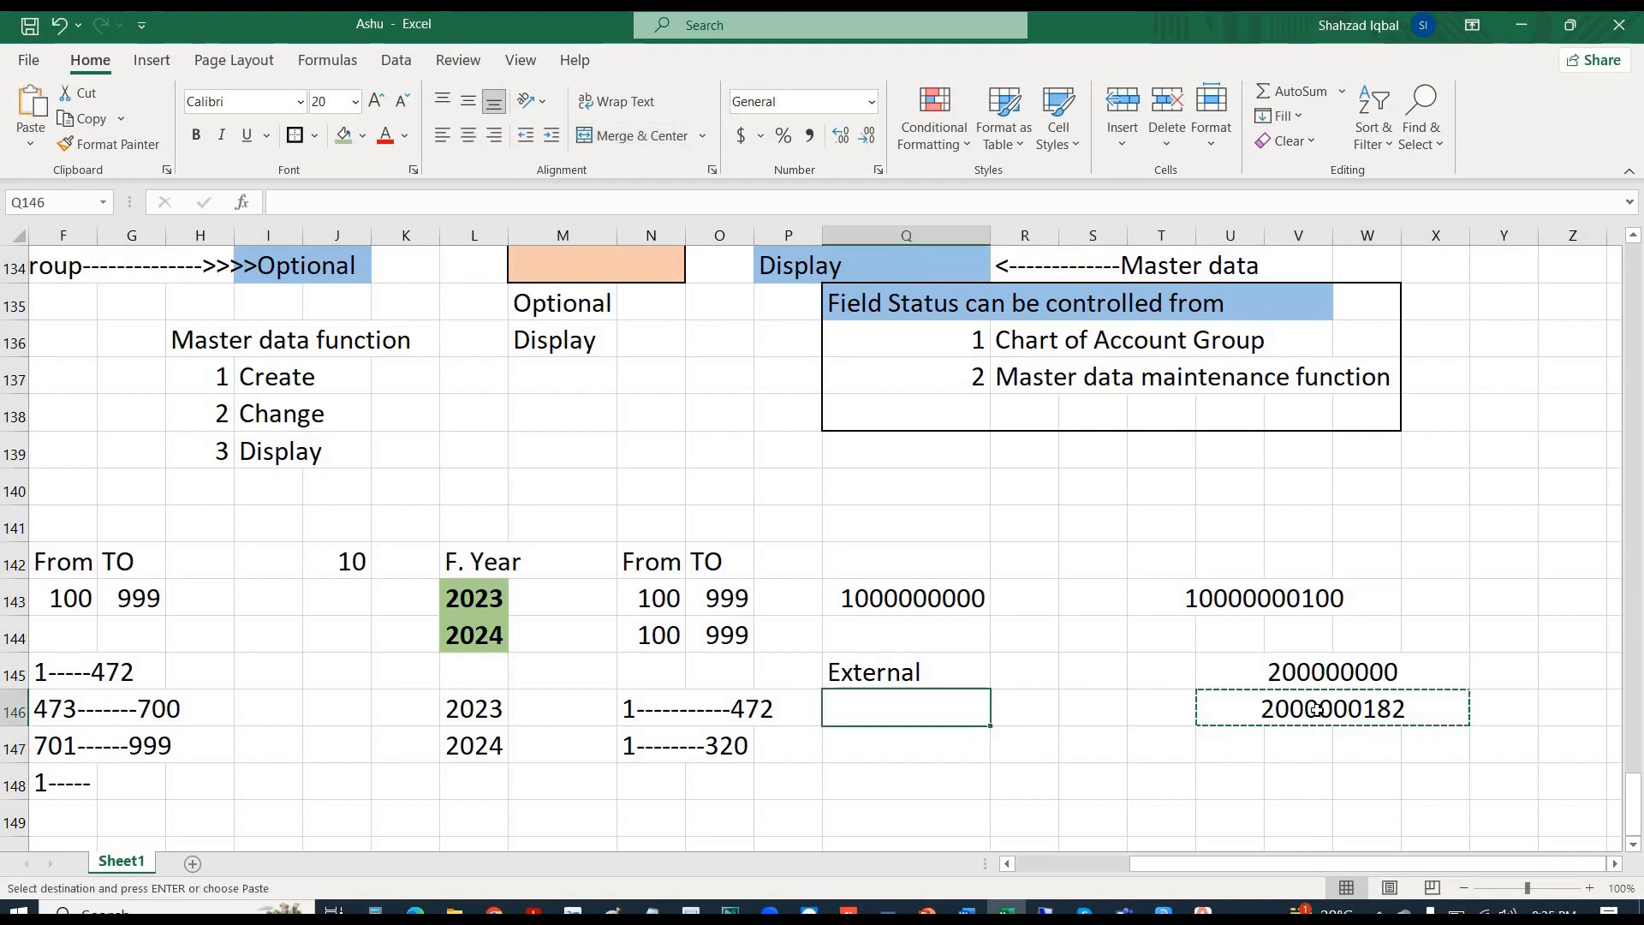
{"action": "key", "text": "Down"}
{"action": "key", "text": "ctrl+v"}
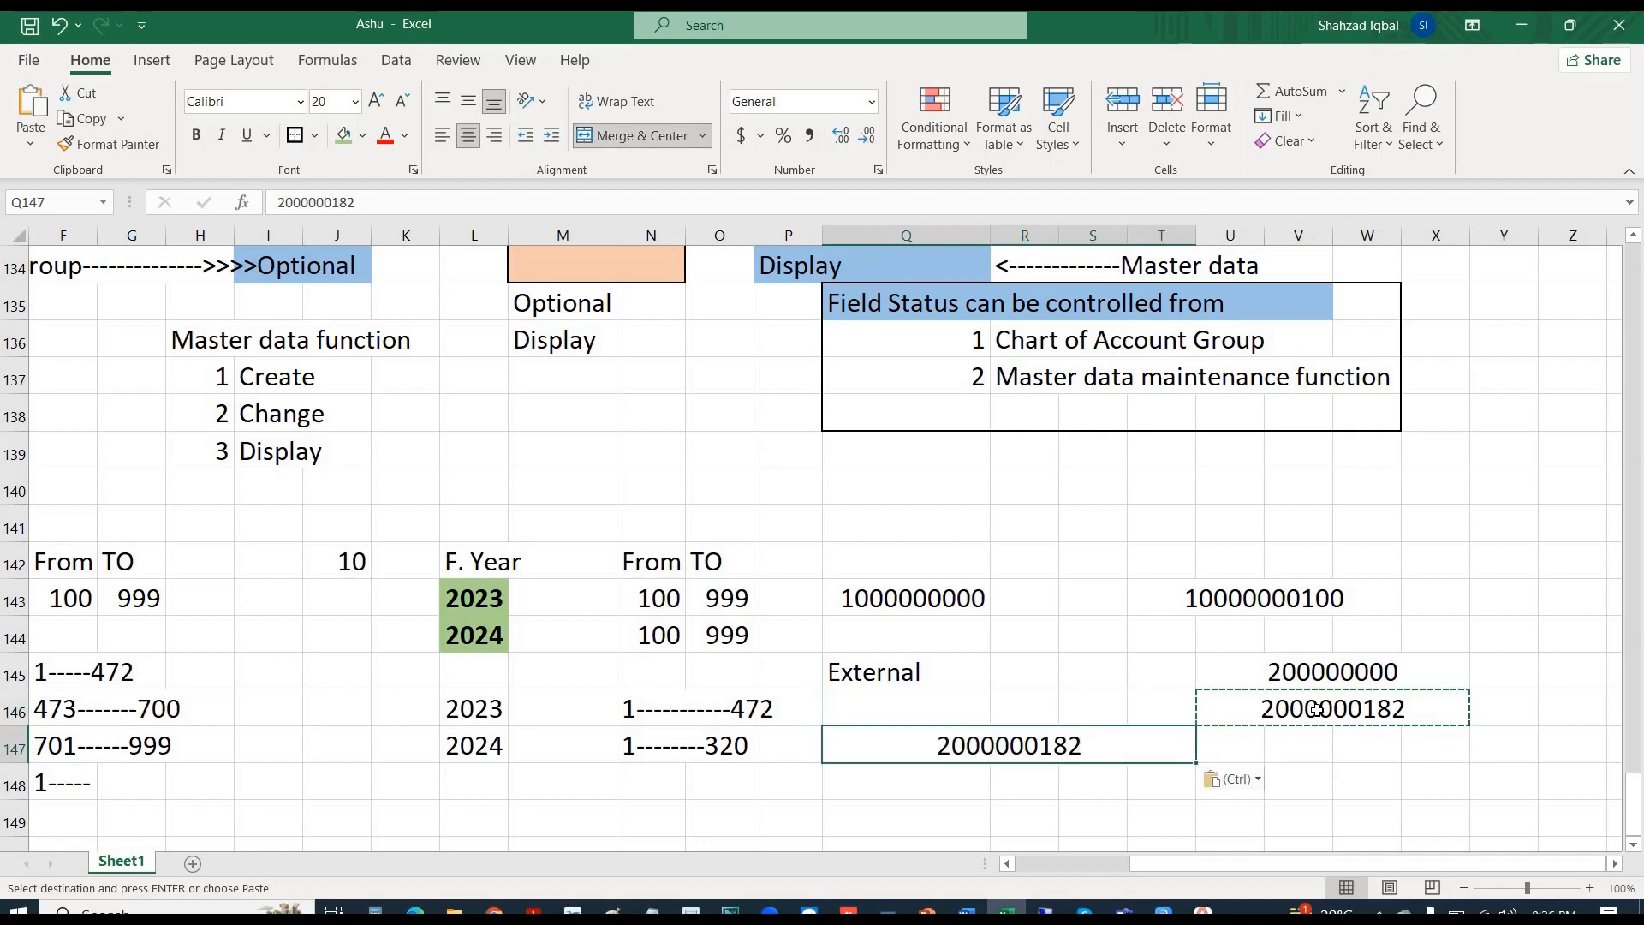
{"action": "key", "text": "F2"}
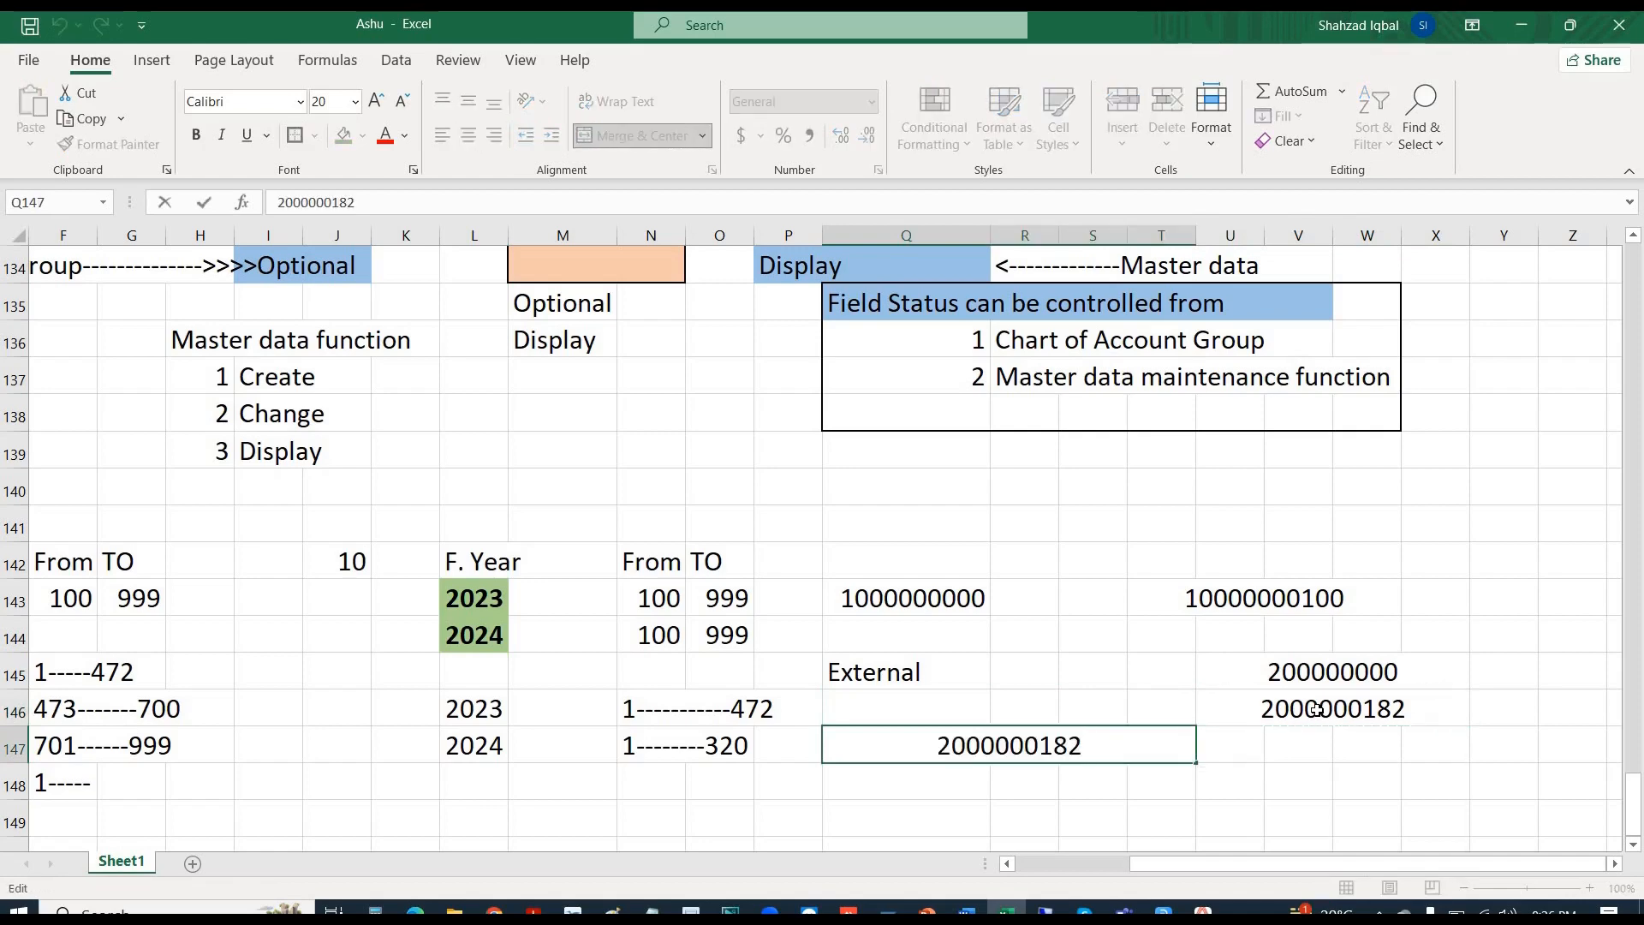
{"action": "key", "text": "BackSpace"}
{"action": "key", "text": "BackSpace"}
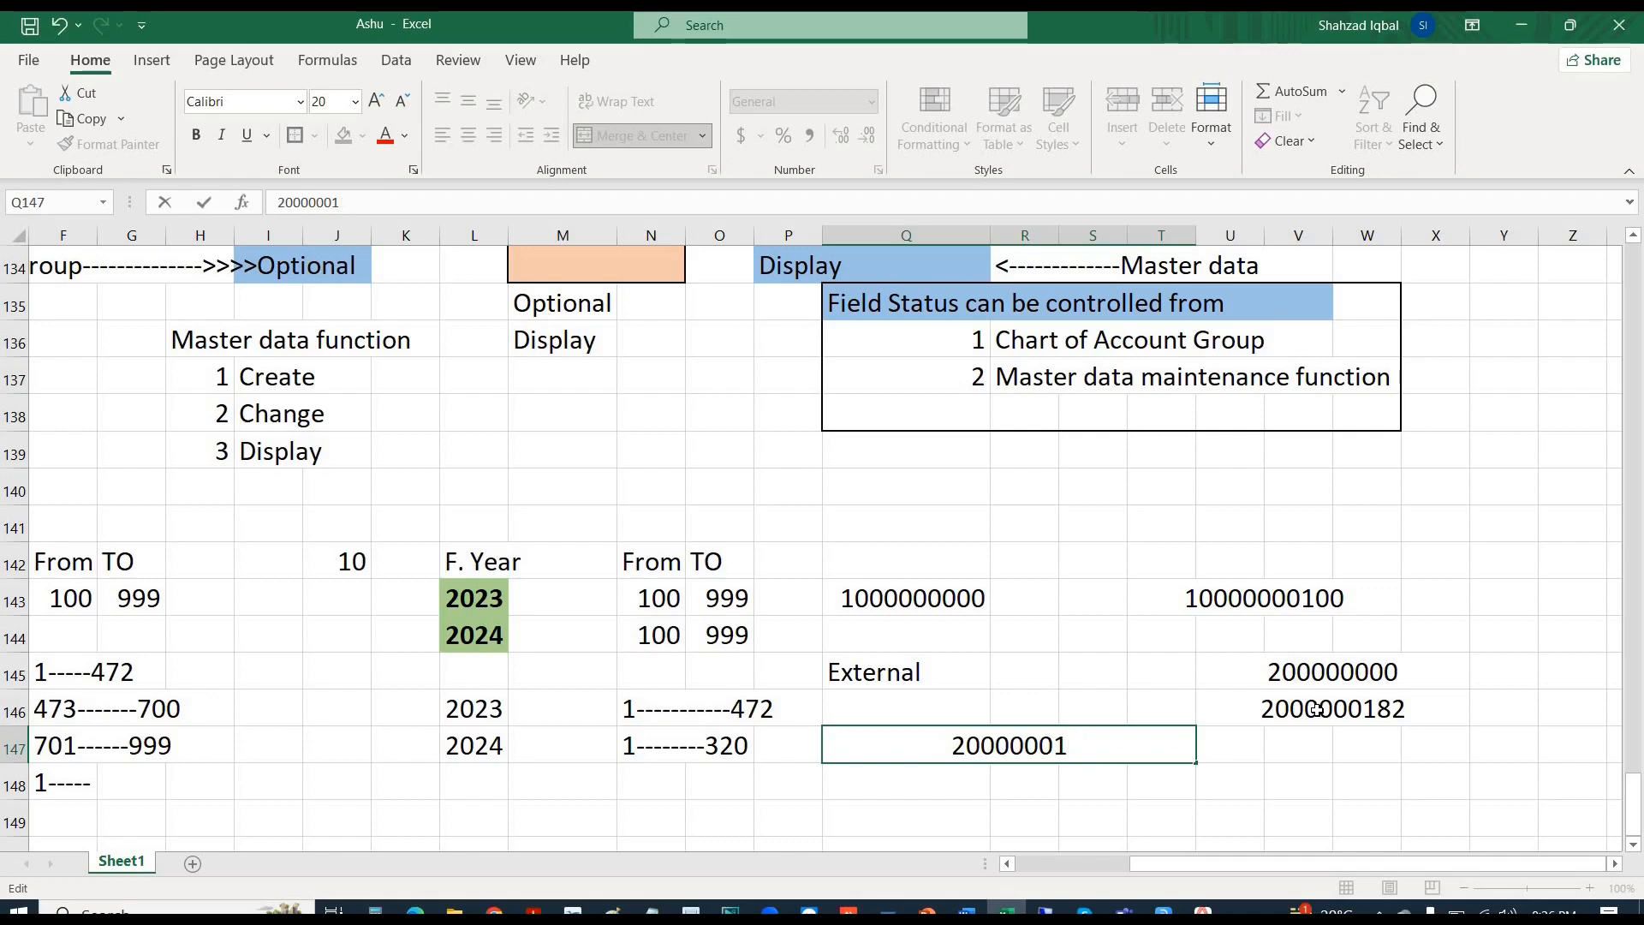
{"action": "type", "text": "93"}
{"action": "key", "text": "Return"}
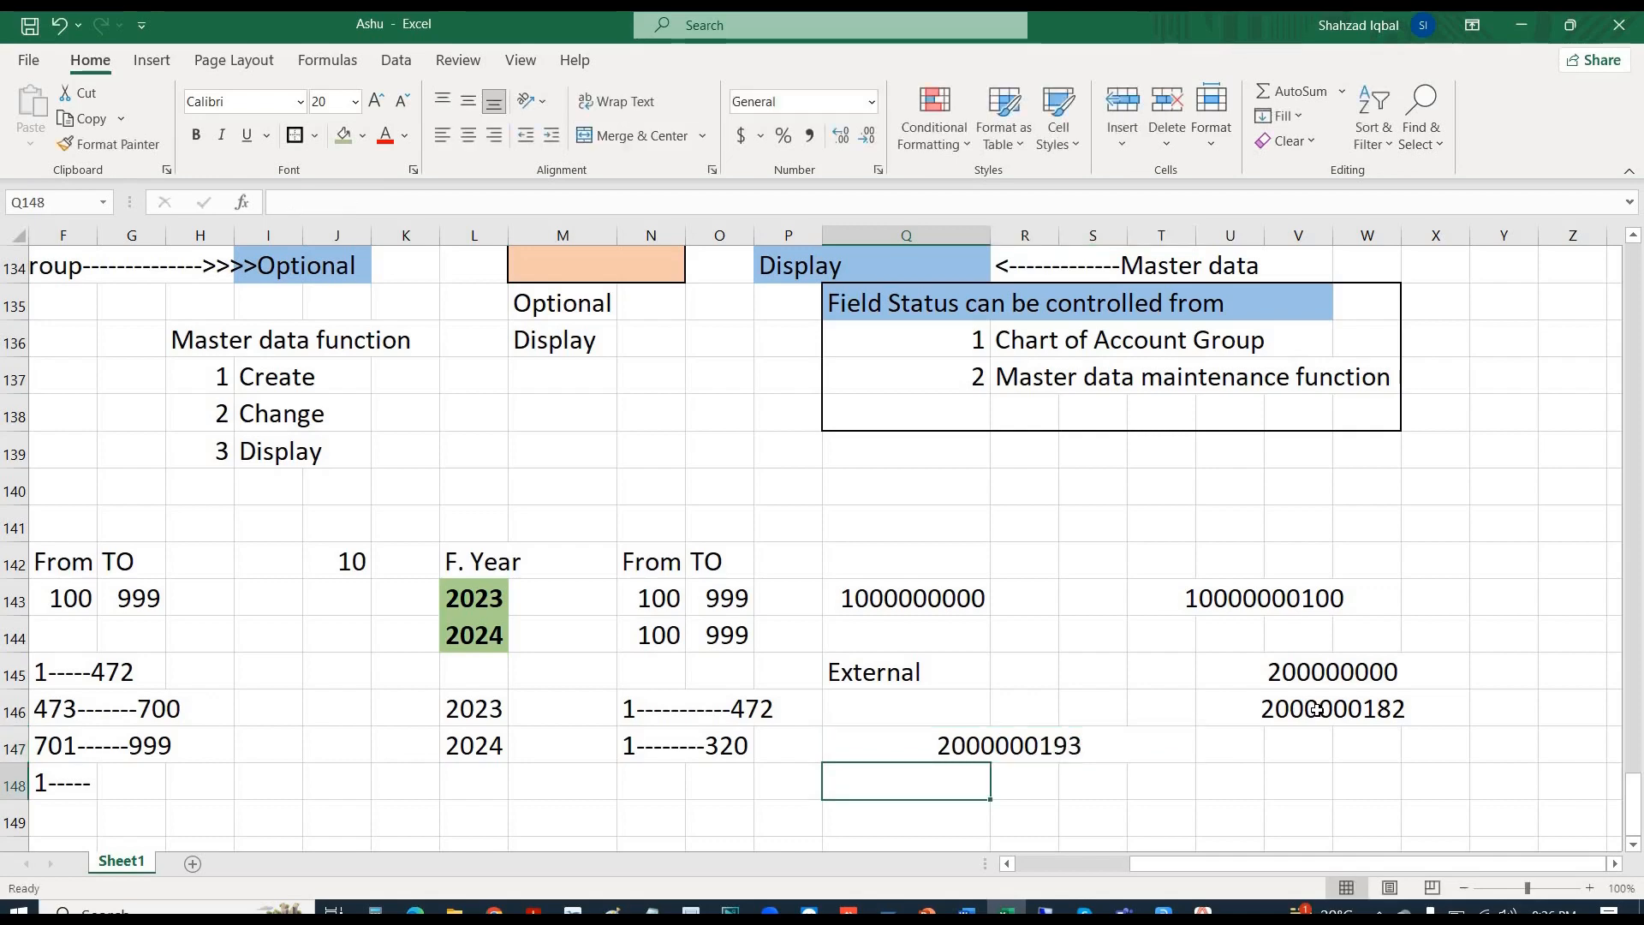
{"action": "key", "text": "Up"}
{"action": "key", "text": "ctrl+c"}
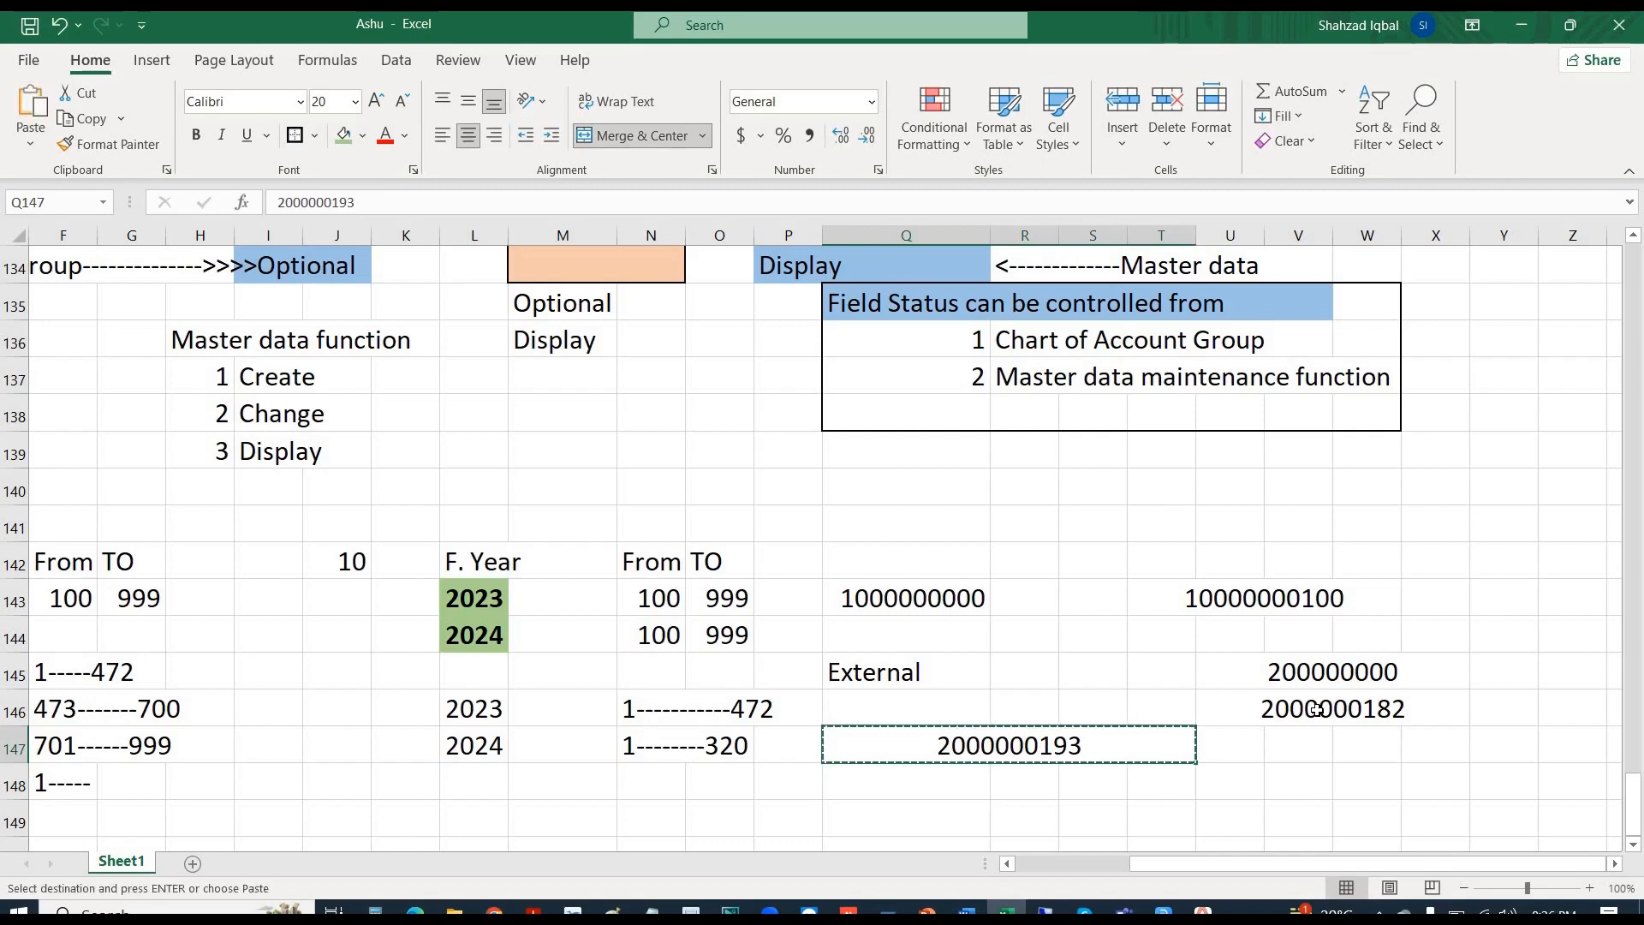
{"action": "key", "text": "Down"}
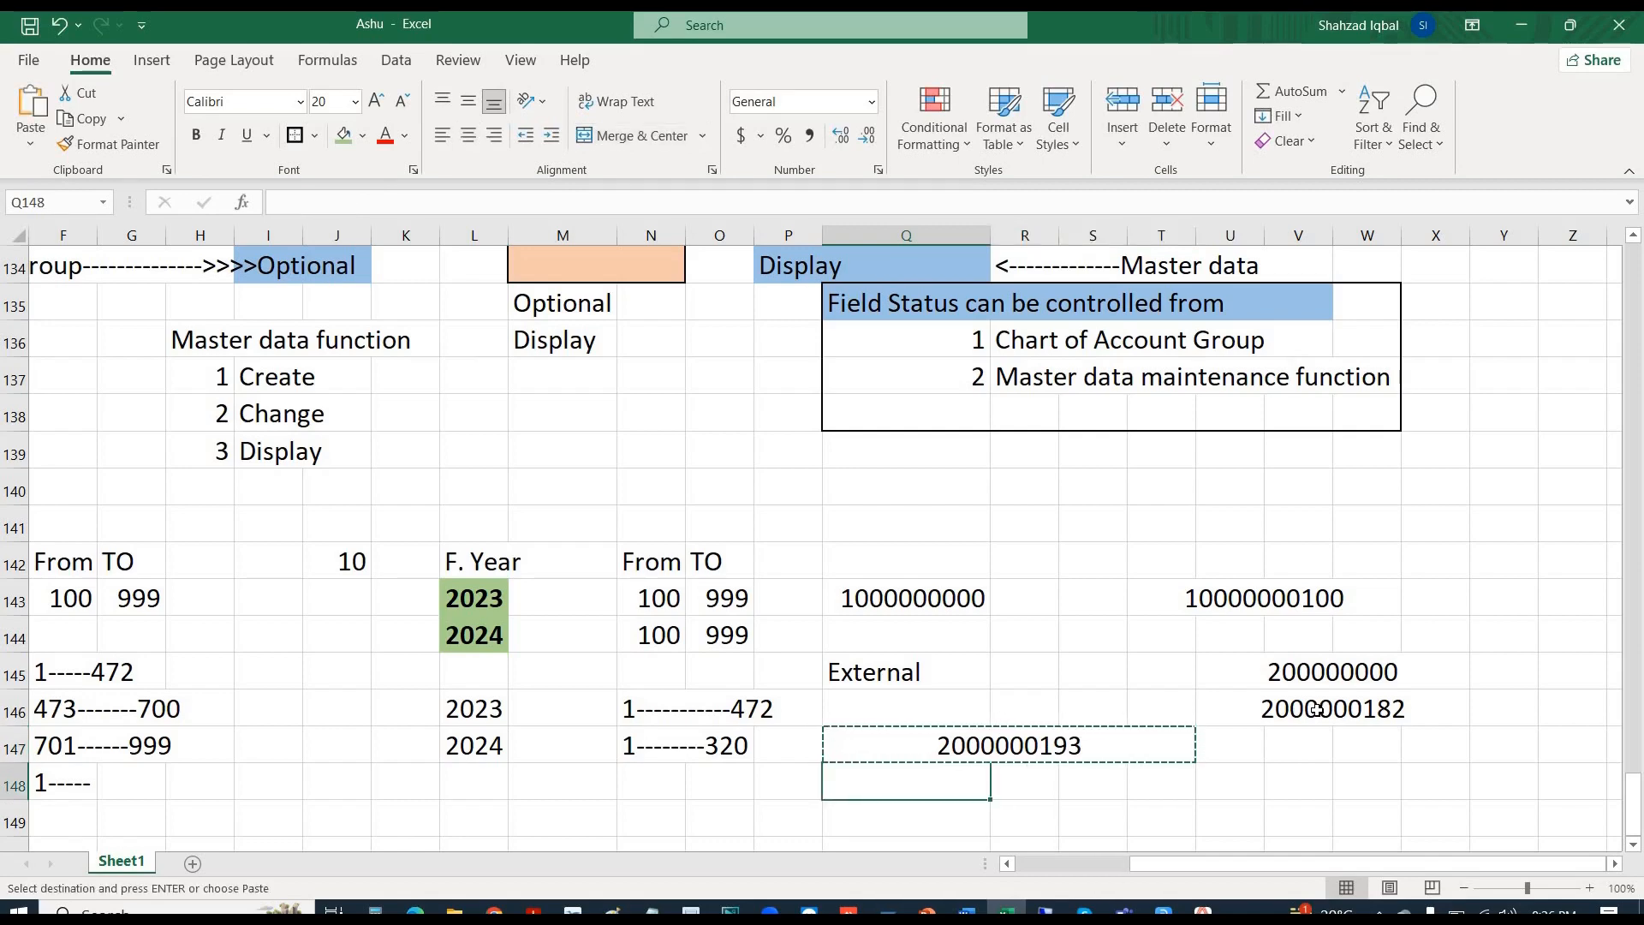
{"action": "key", "text": "ctrl+v"}
{"action": "key", "text": "F2"}
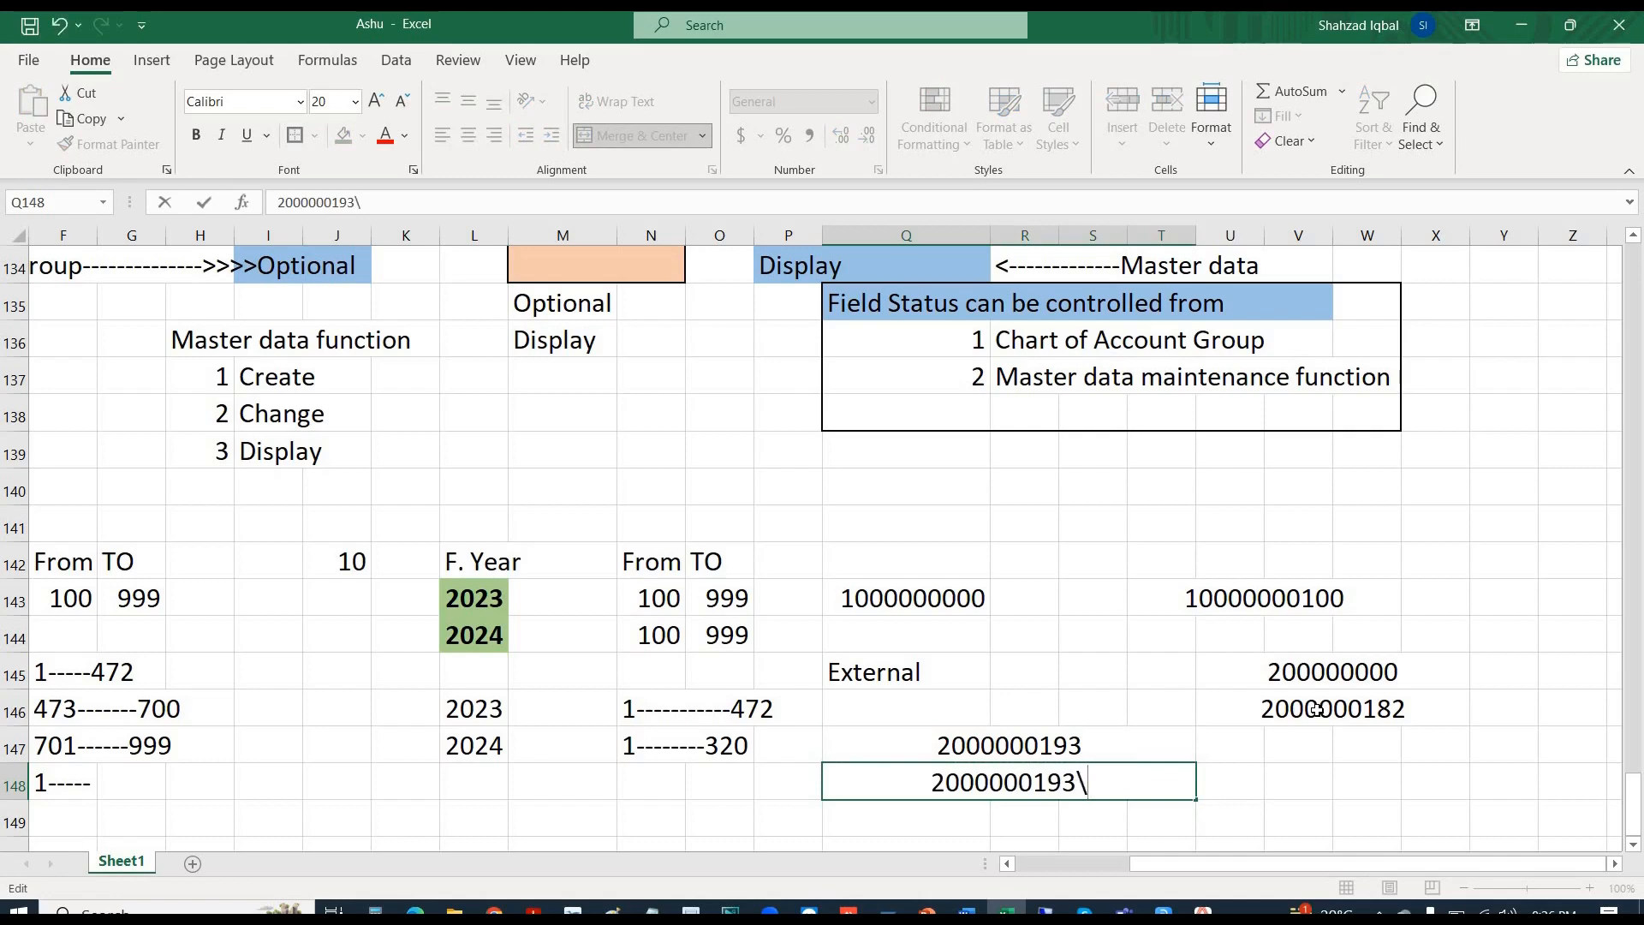
{"action": "key", "text": "BackSpace"}
{"action": "key", "text": "BackSpace"}
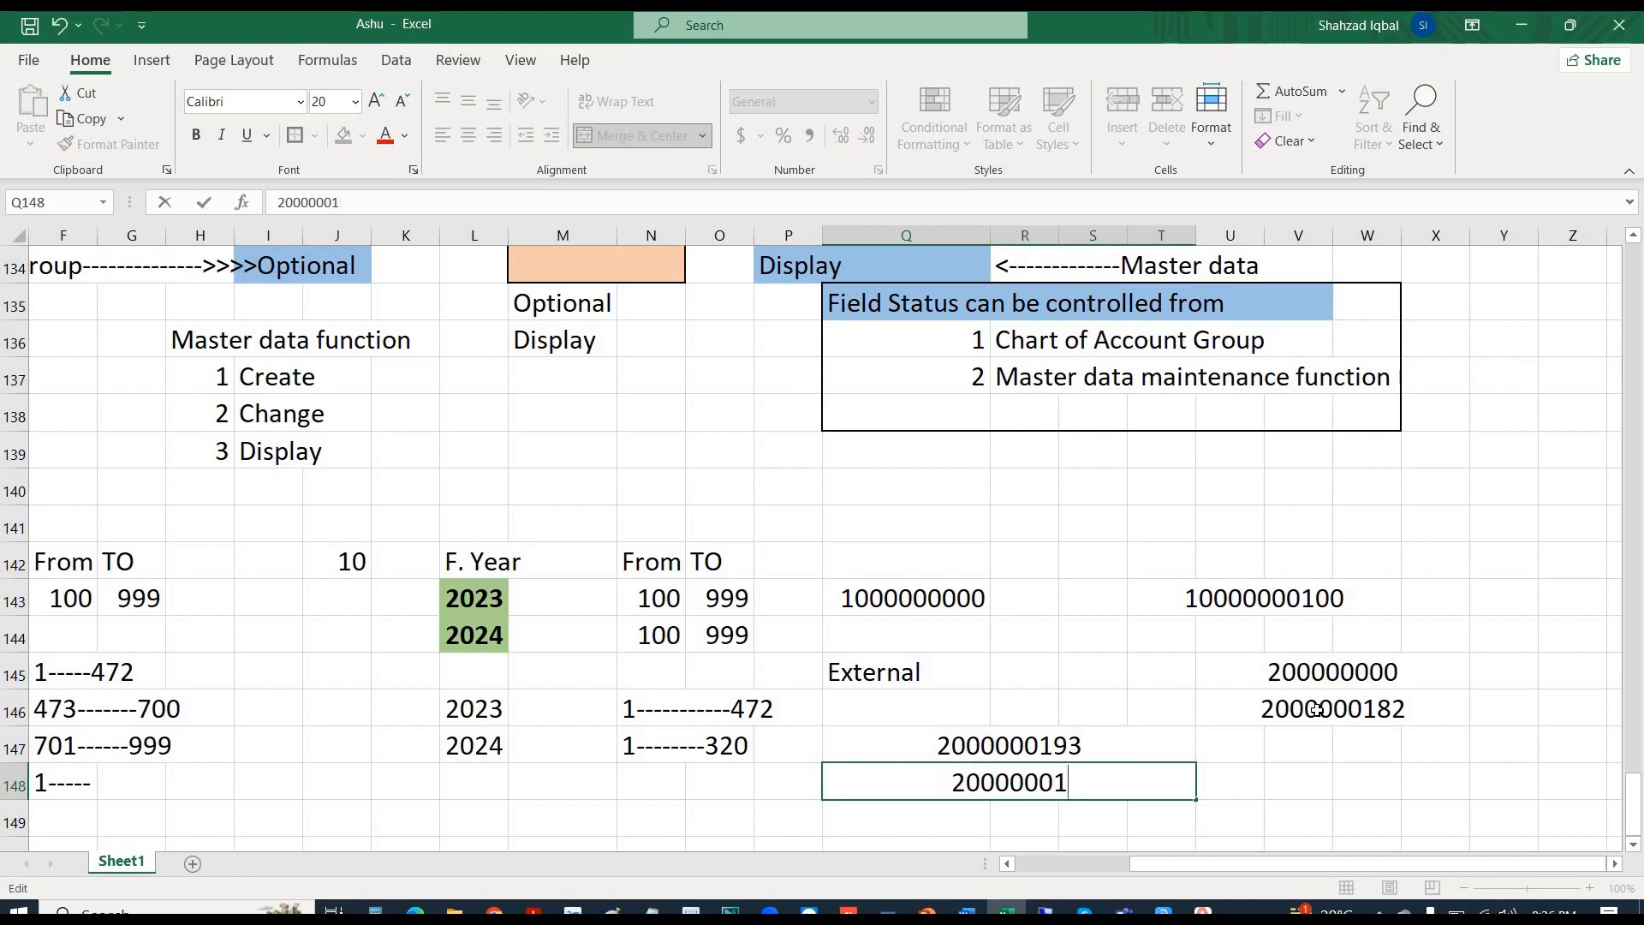
{"action": "type", "text": "42"}
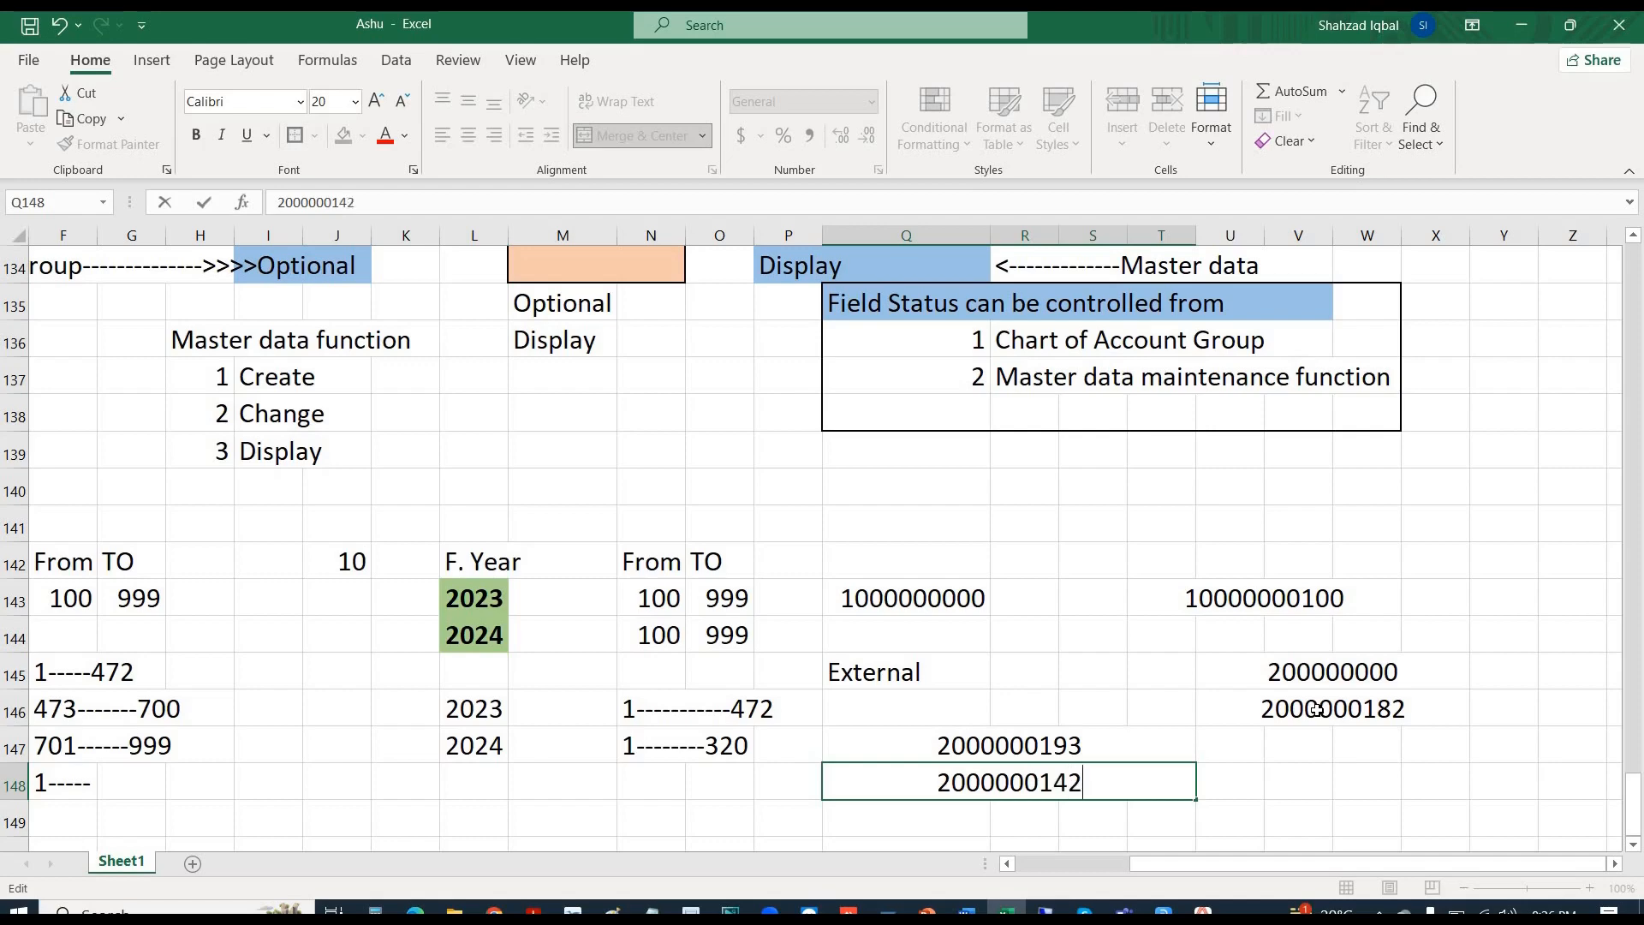
{"action": "key", "text": "Return"}
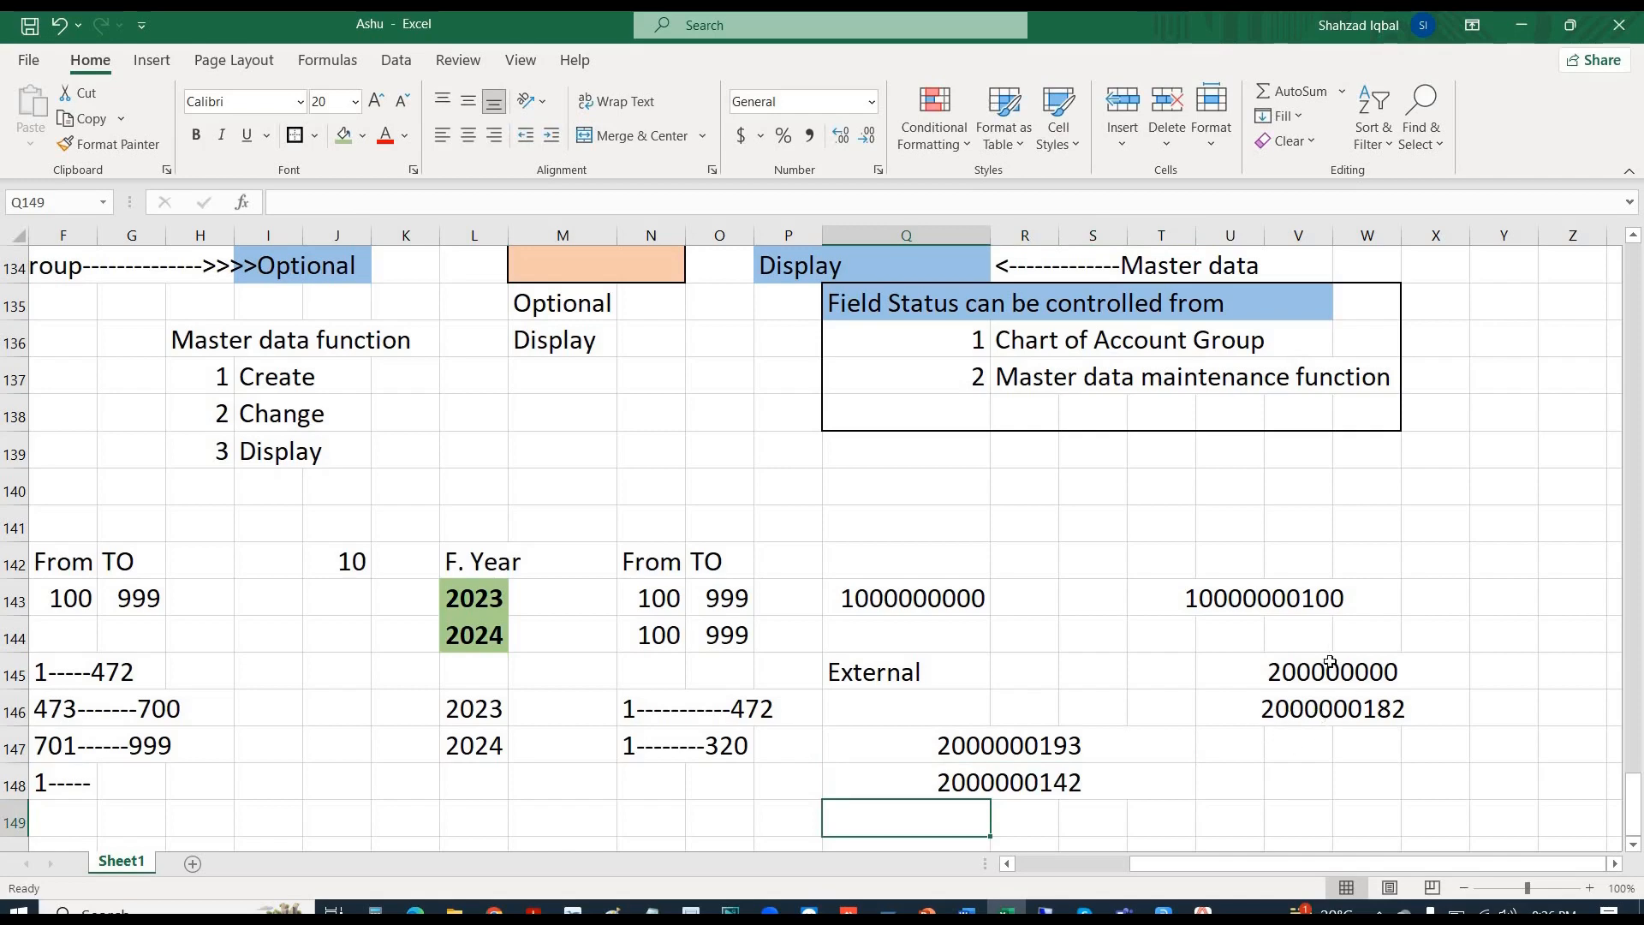
{"action": "left_click", "coordinate": [1319, 676]}
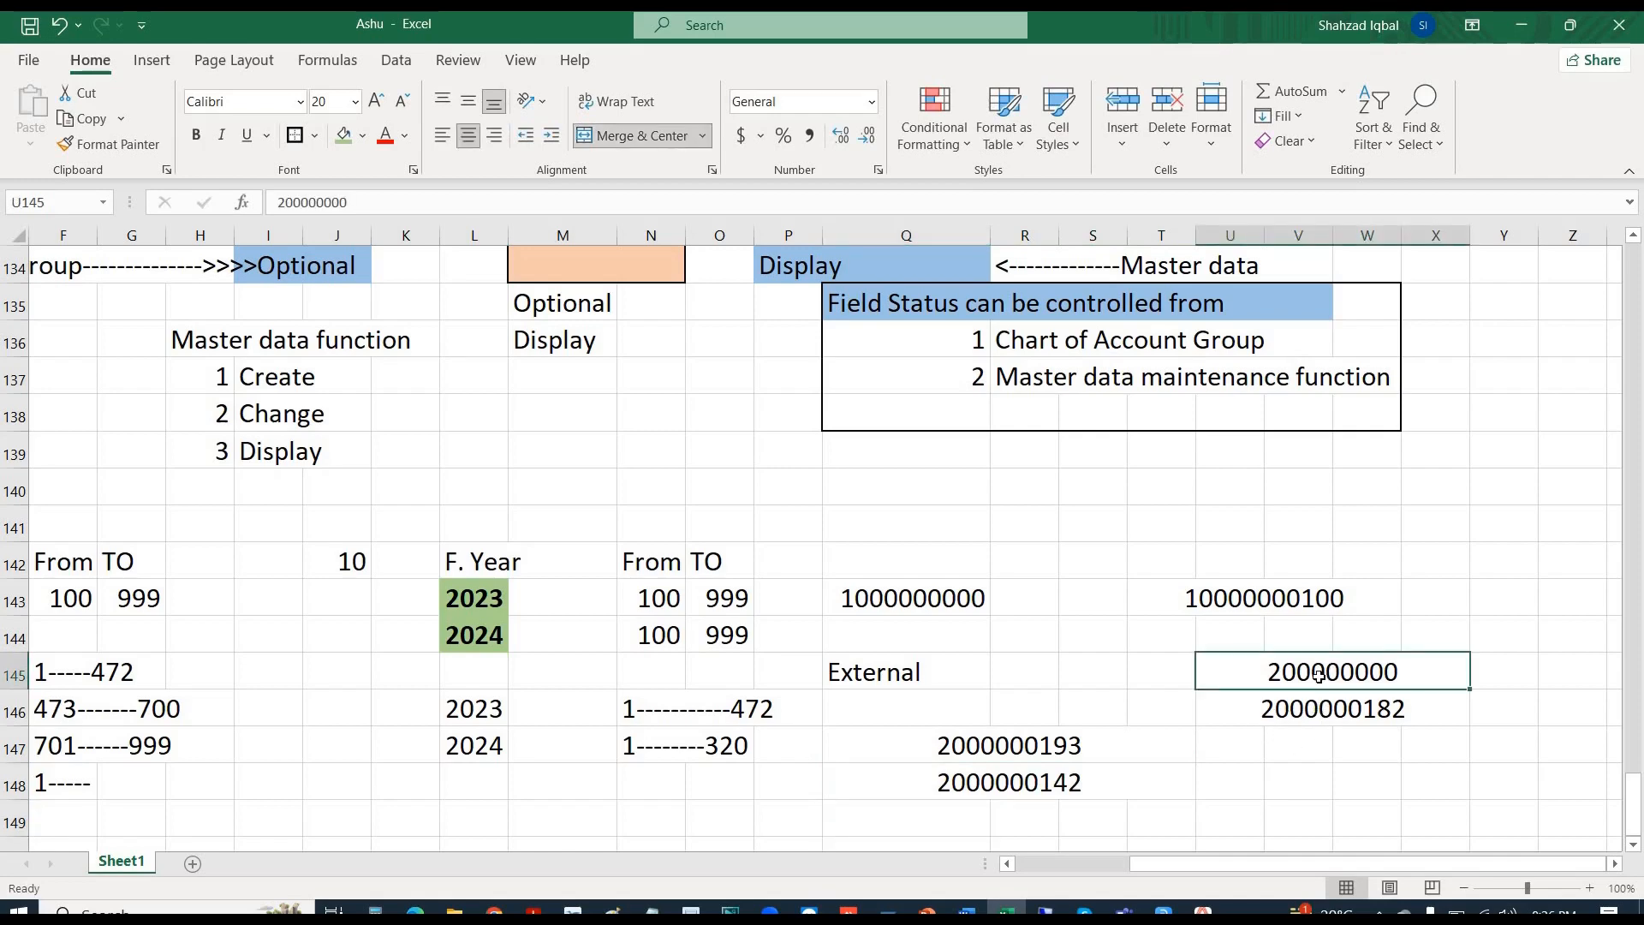
{"action": "left_click", "coordinate": [1355, 718]}
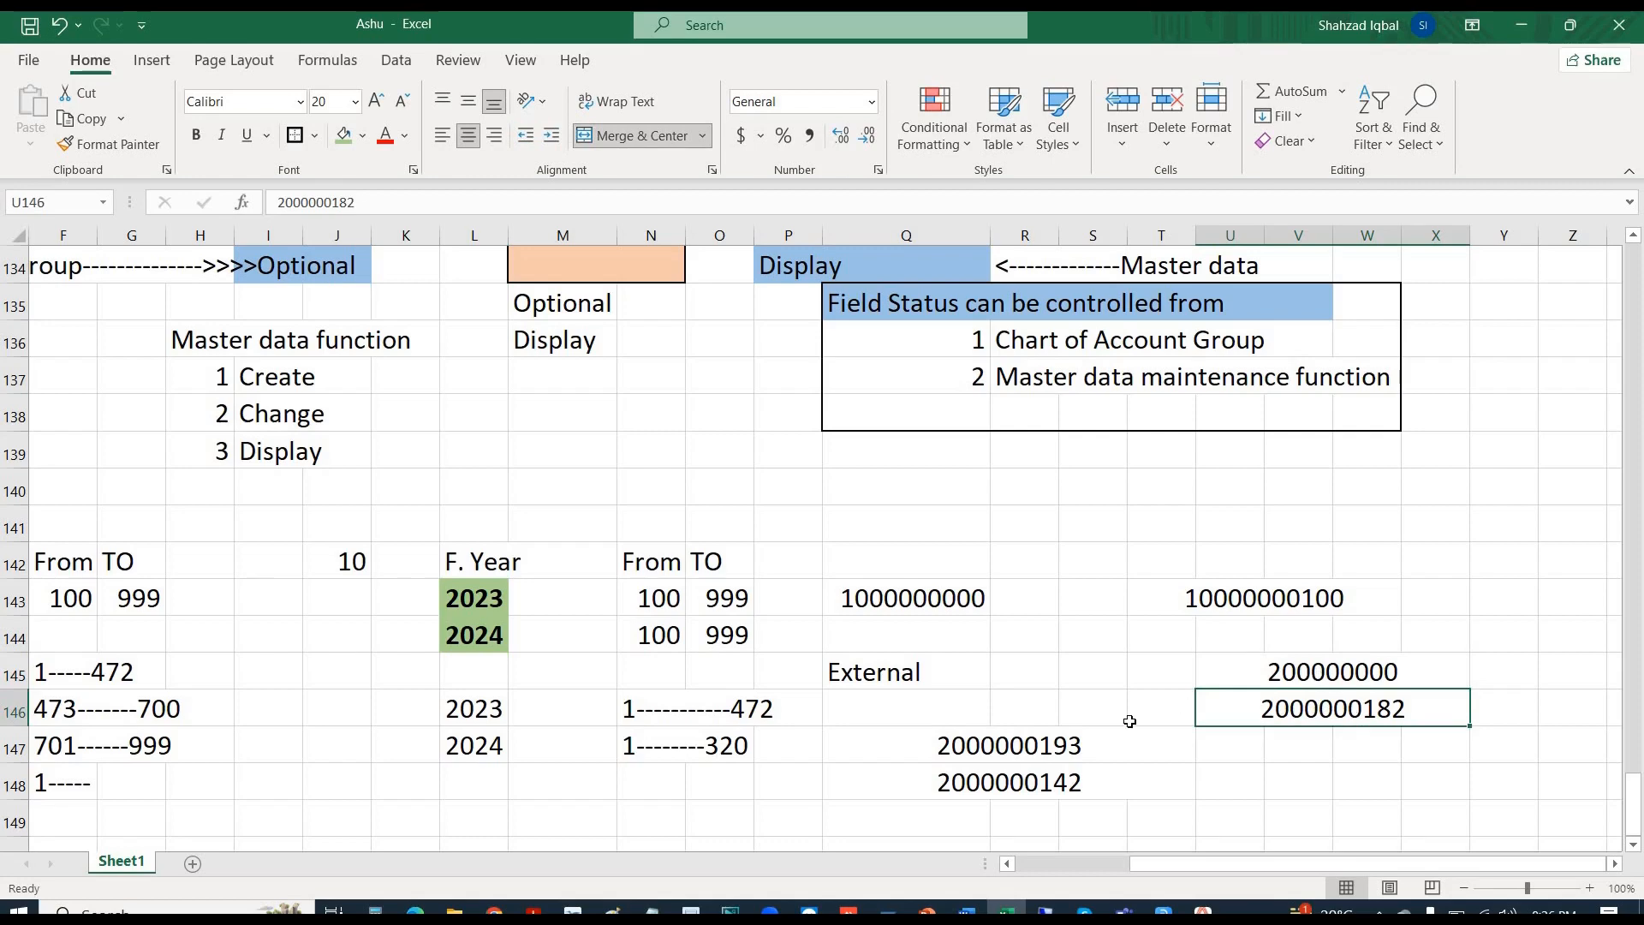
{"action": "left_click", "coordinate": [1019, 782]}
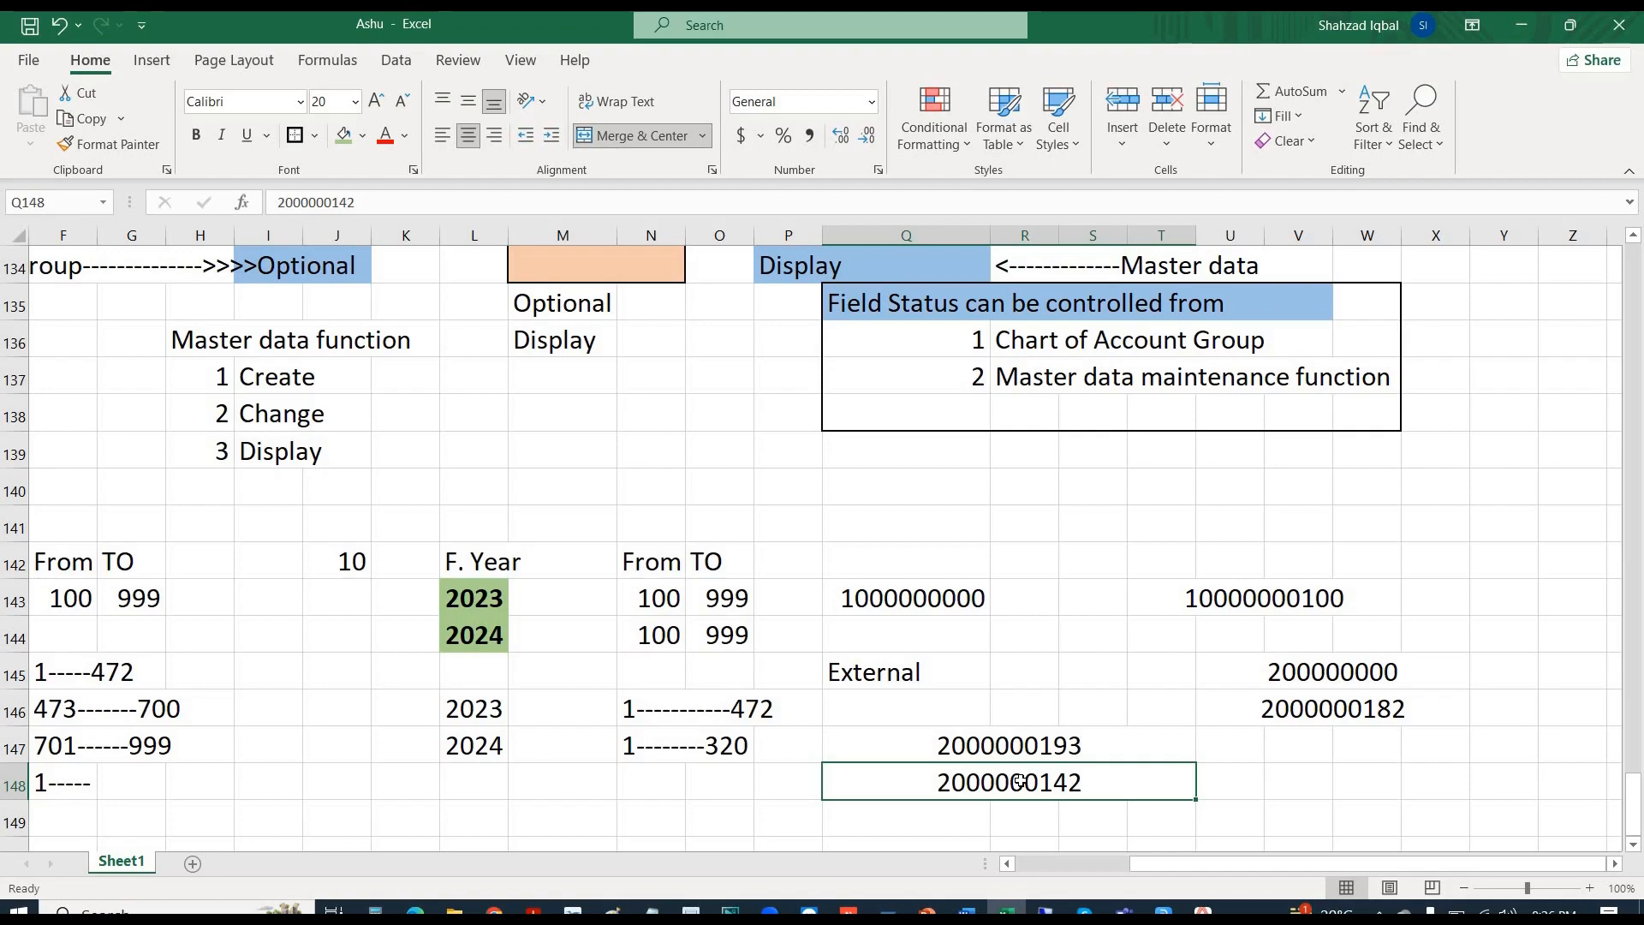
{"action": "key", "text": "alt+Tab"}
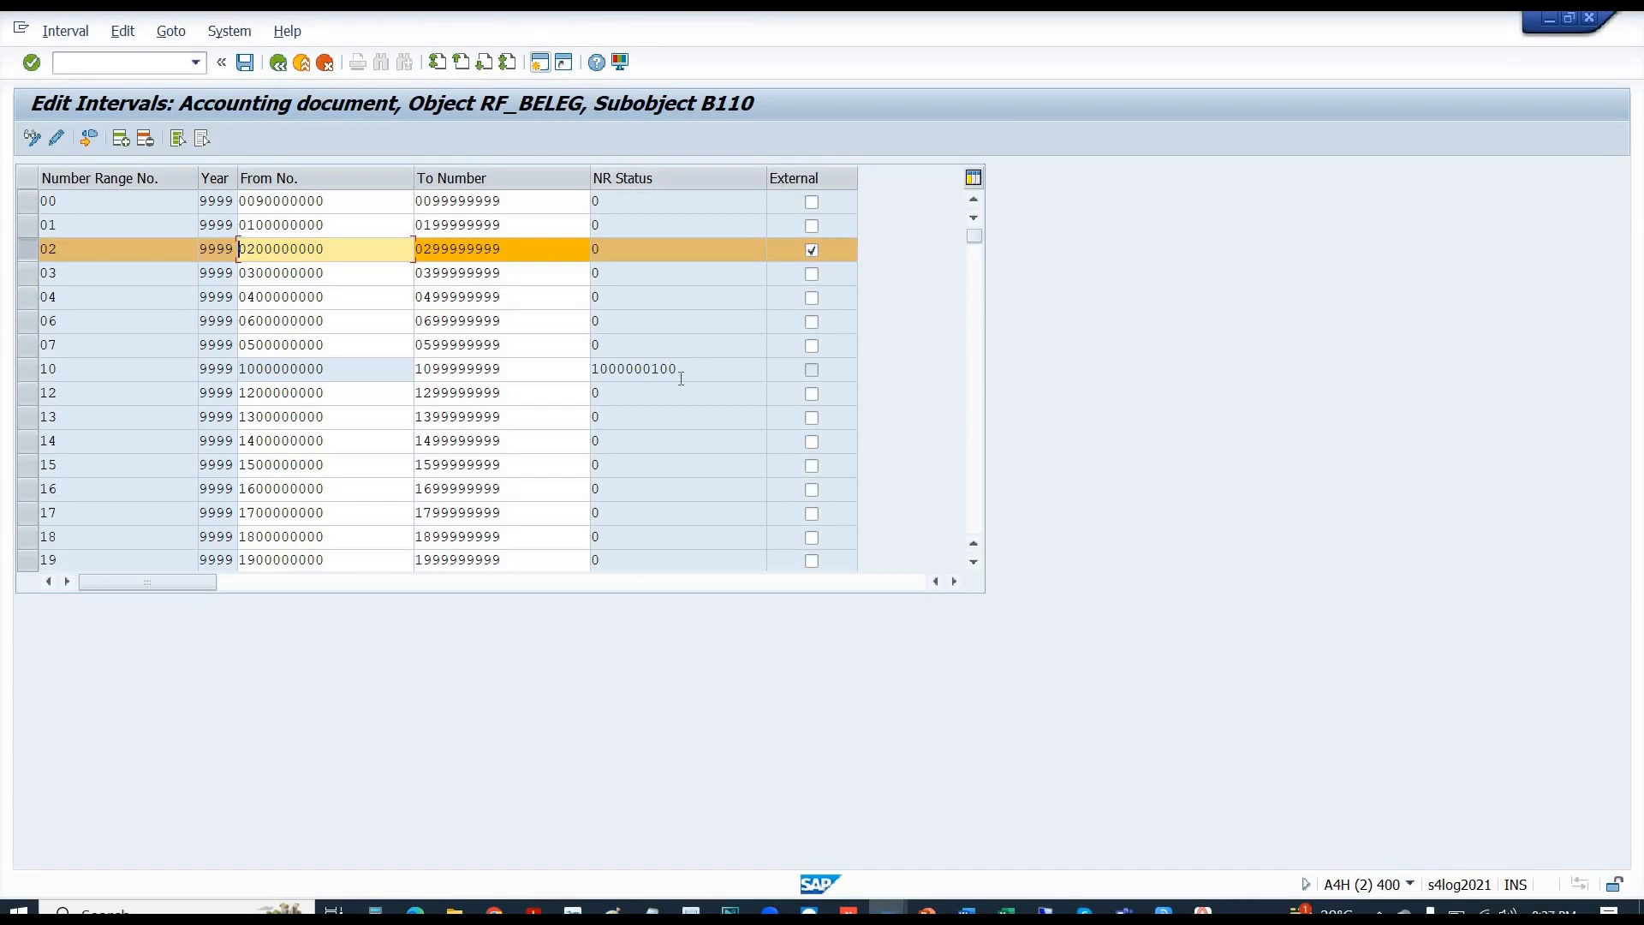
- Check the NR Status values of ranges 10, 02 and 01, then exit, saving changes
{"action": "left_click_drag", "start_coordinate": [681, 370], "coordinate": [601, 369]}
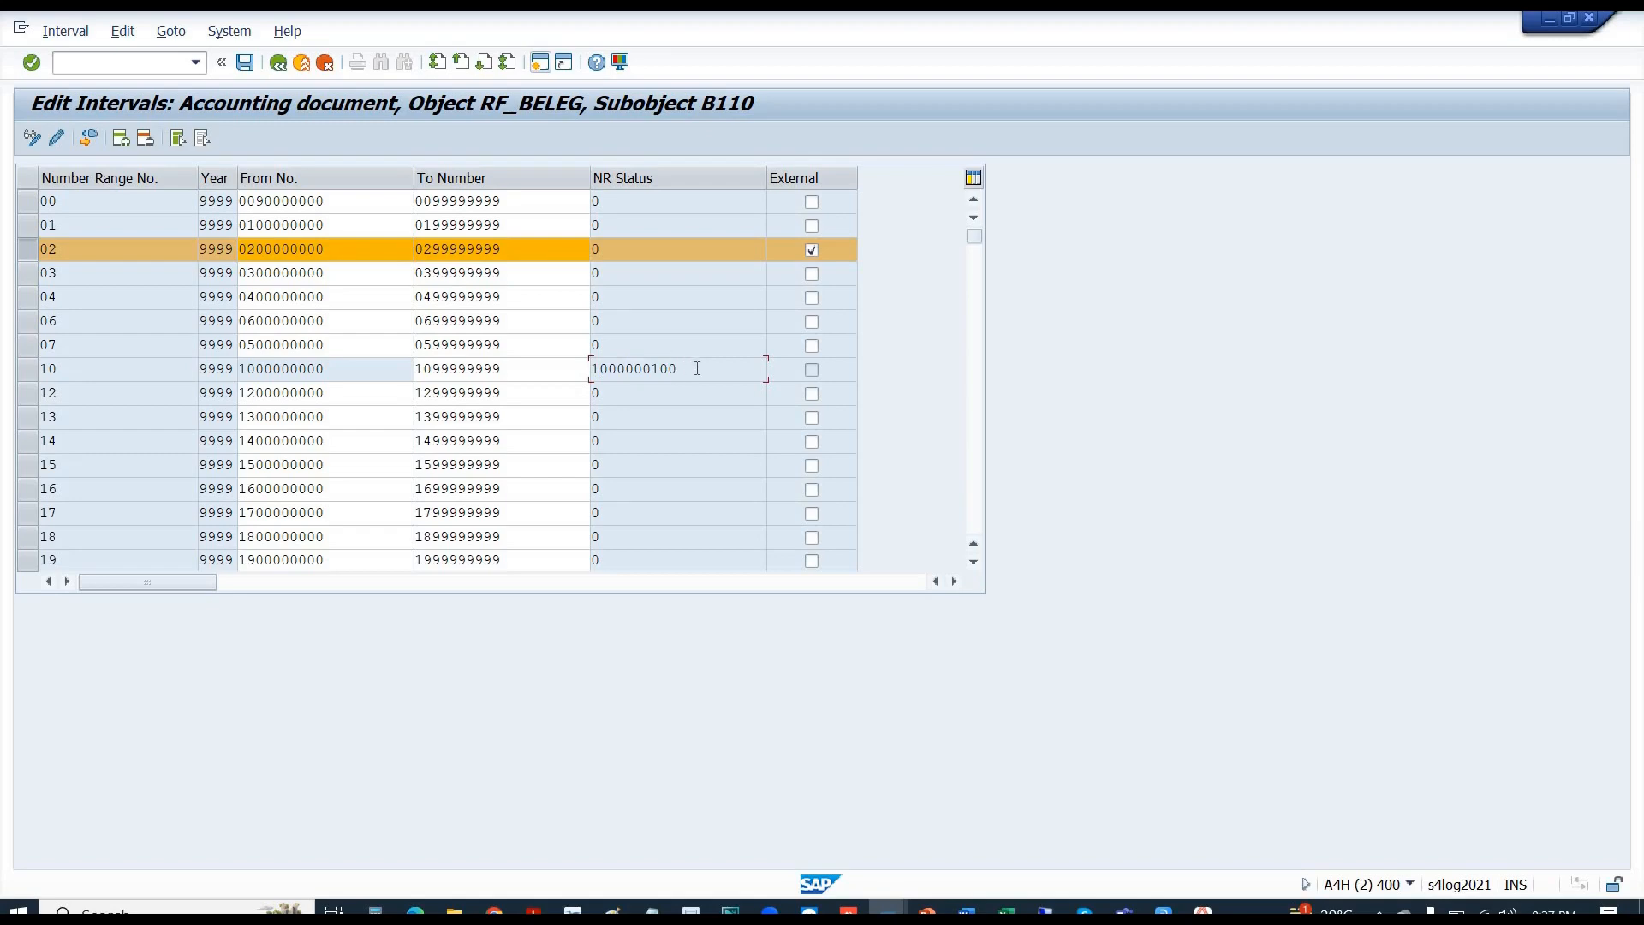
{"action": "left_click_drag", "start_coordinate": [678, 369], "coordinate": [590, 378]}
{"action": "left_click_drag", "start_coordinate": [608, 256], "coordinate": [575, 250]}
{"action": "left_click_drag", "start_coordinate": [326, 225], "coordinate": [264, 225]}
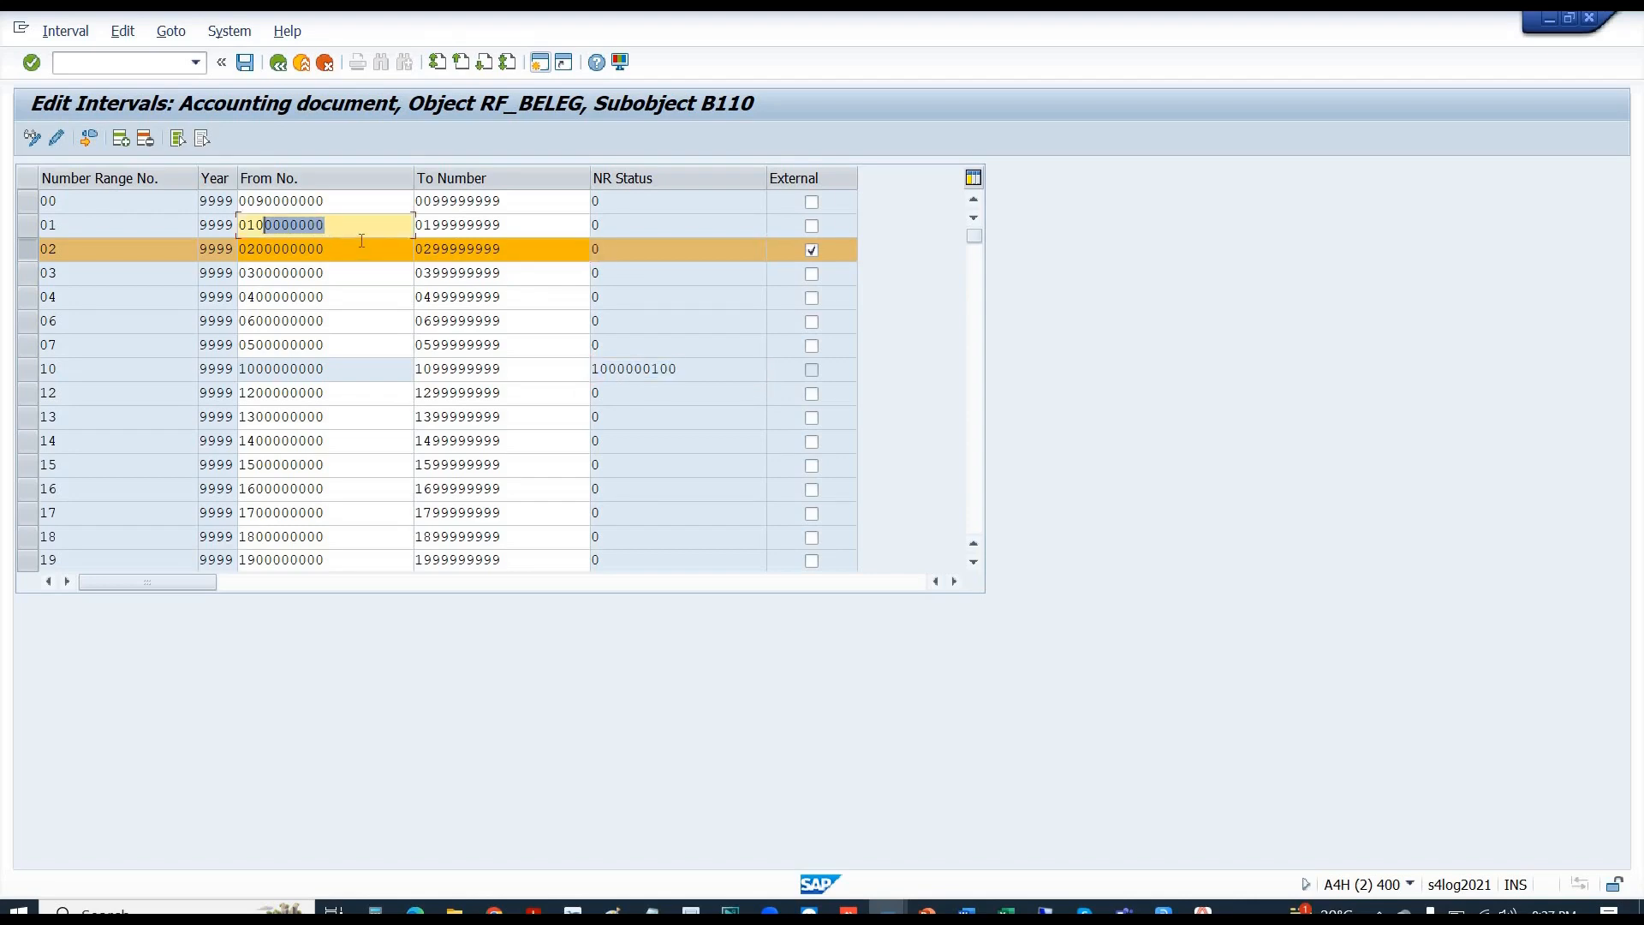
{"action": "left_click", "coordinate": [617, 229]}
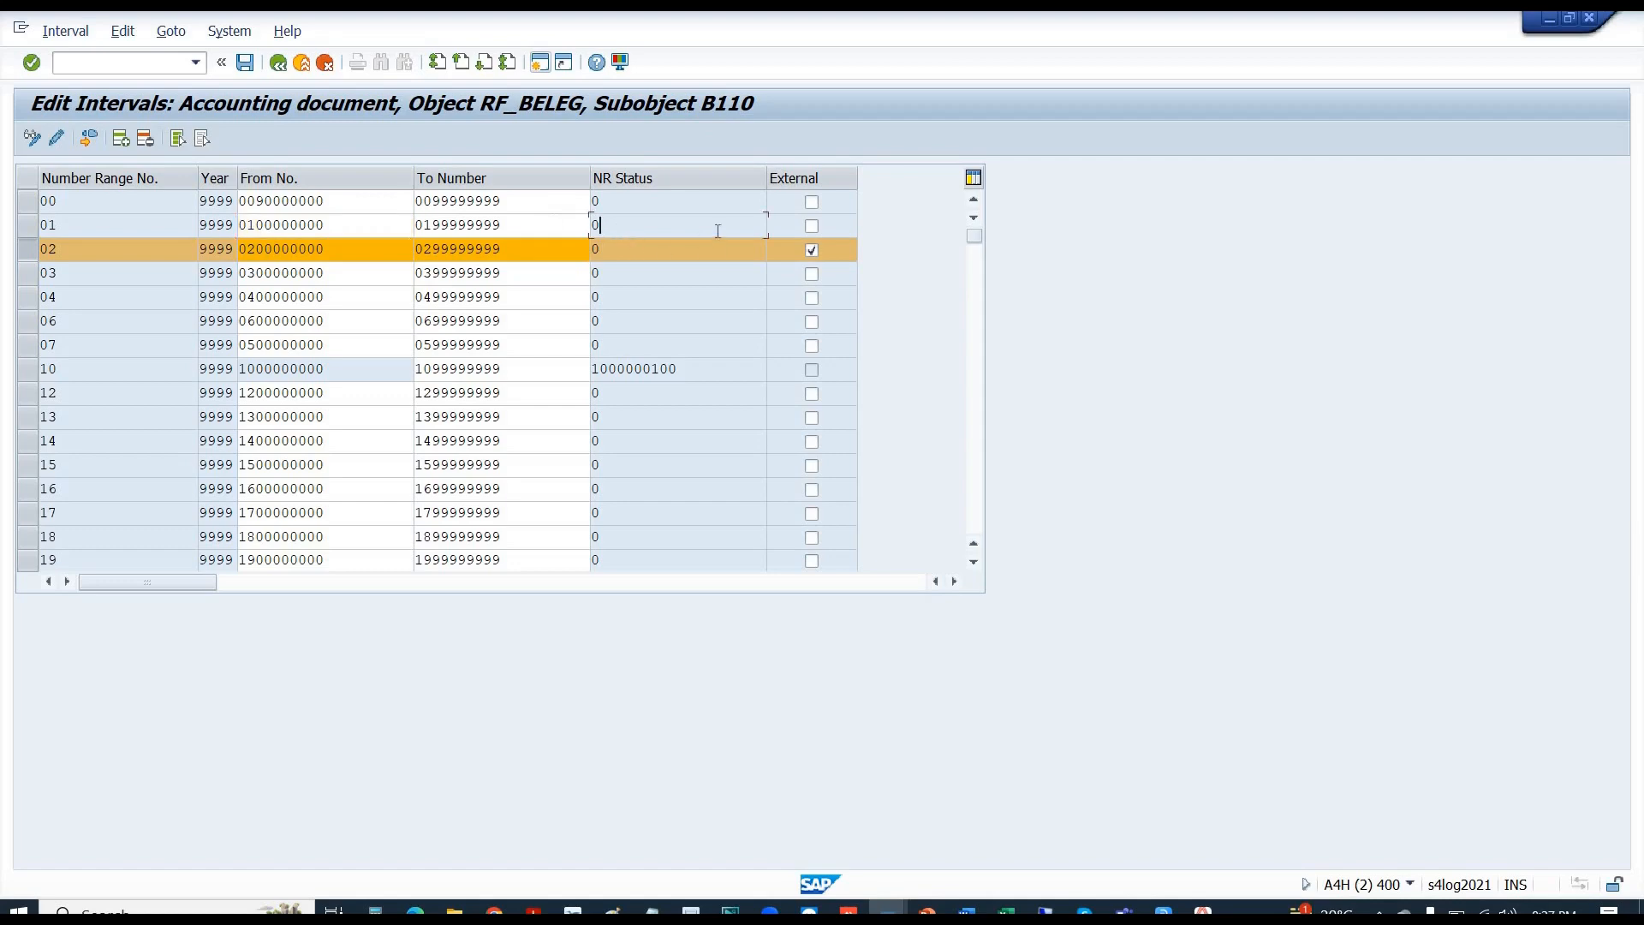
{"action": "left_click_drag", "start_coordinate": [606, 227], "coordinate": [590, 231]}
{"action": "left_click_drag", "start_coordinate": [684, 372], "coordinate": [584, 372]}
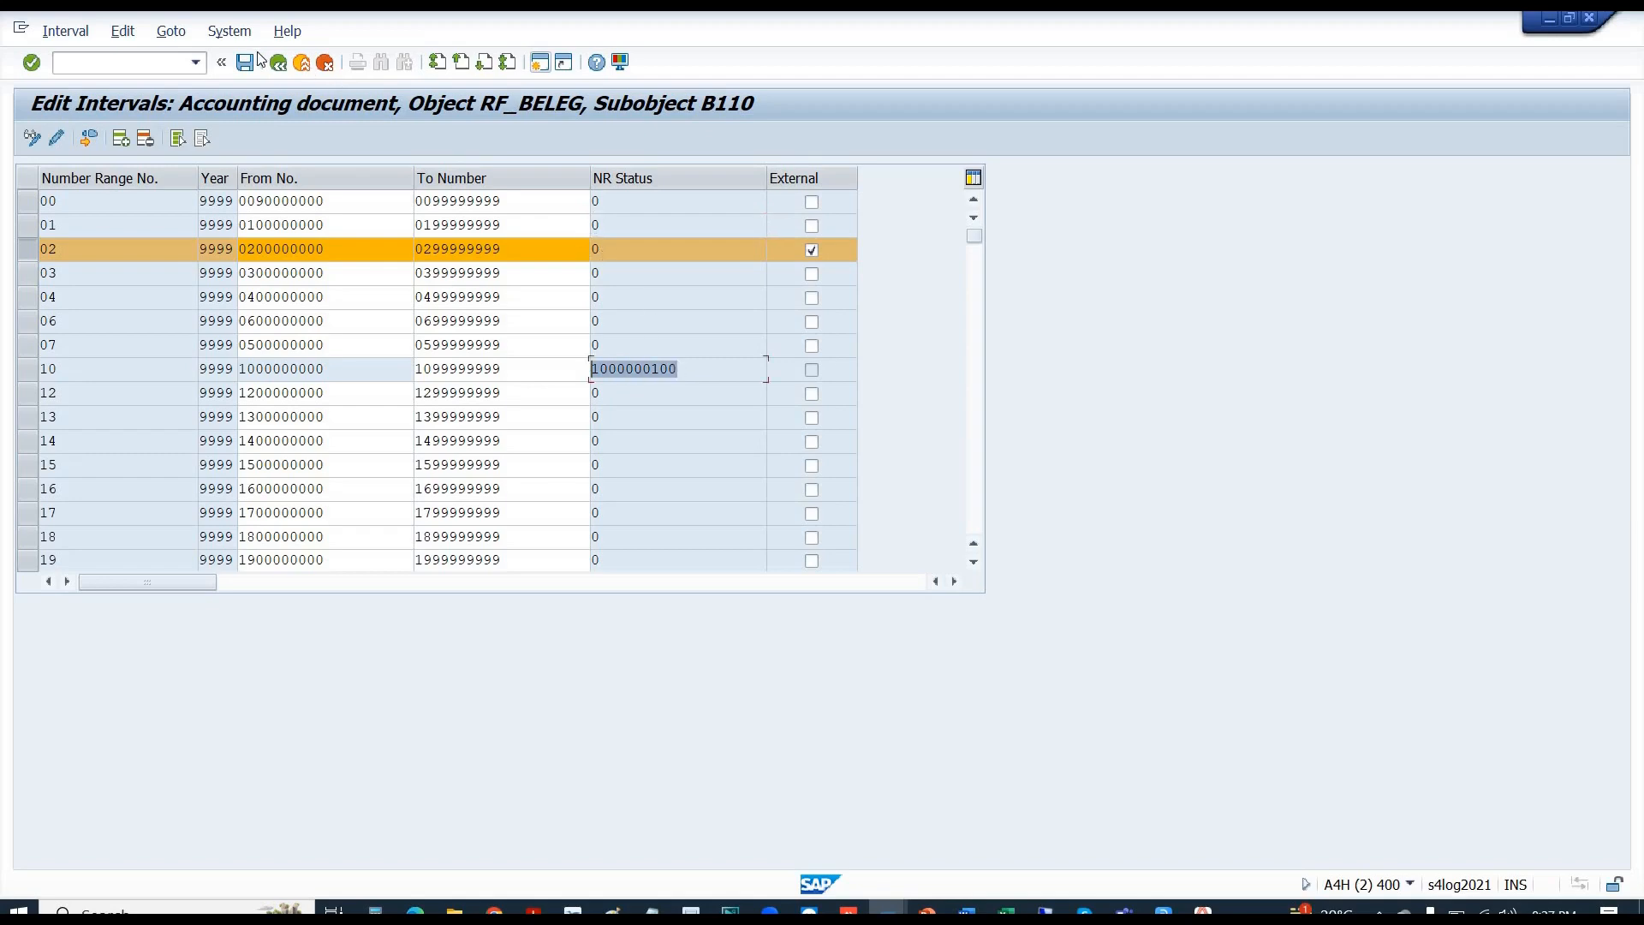
{"action": "left_click", "coordinate": [278, 64]}
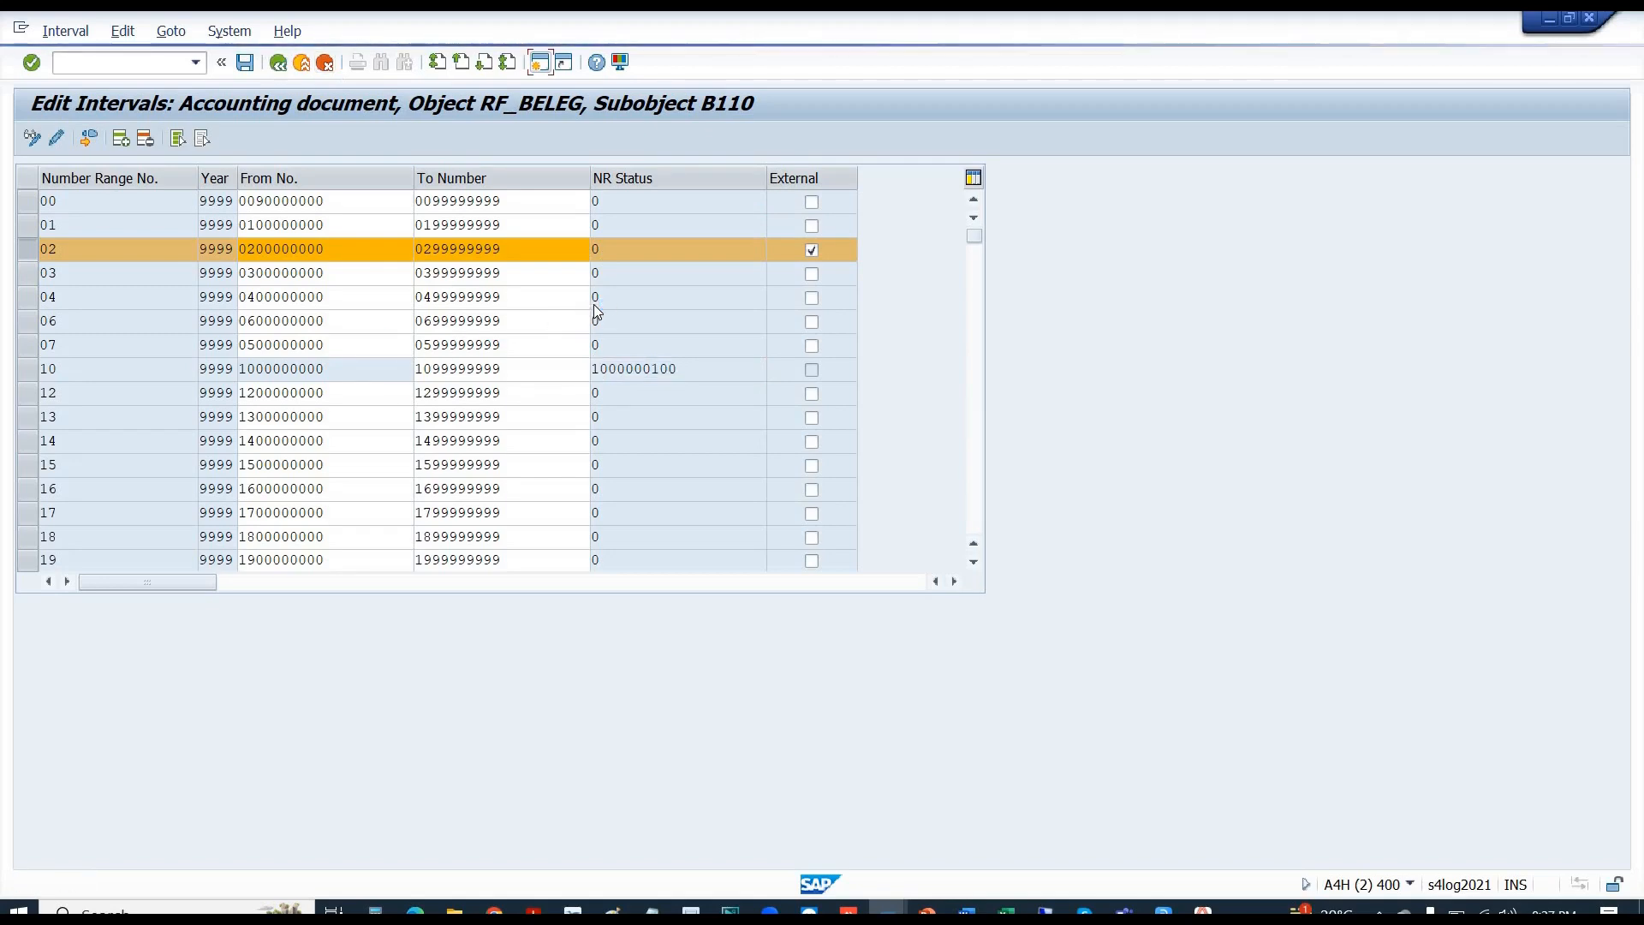
{"action": "left_click", "coordinate": [335, 434]}
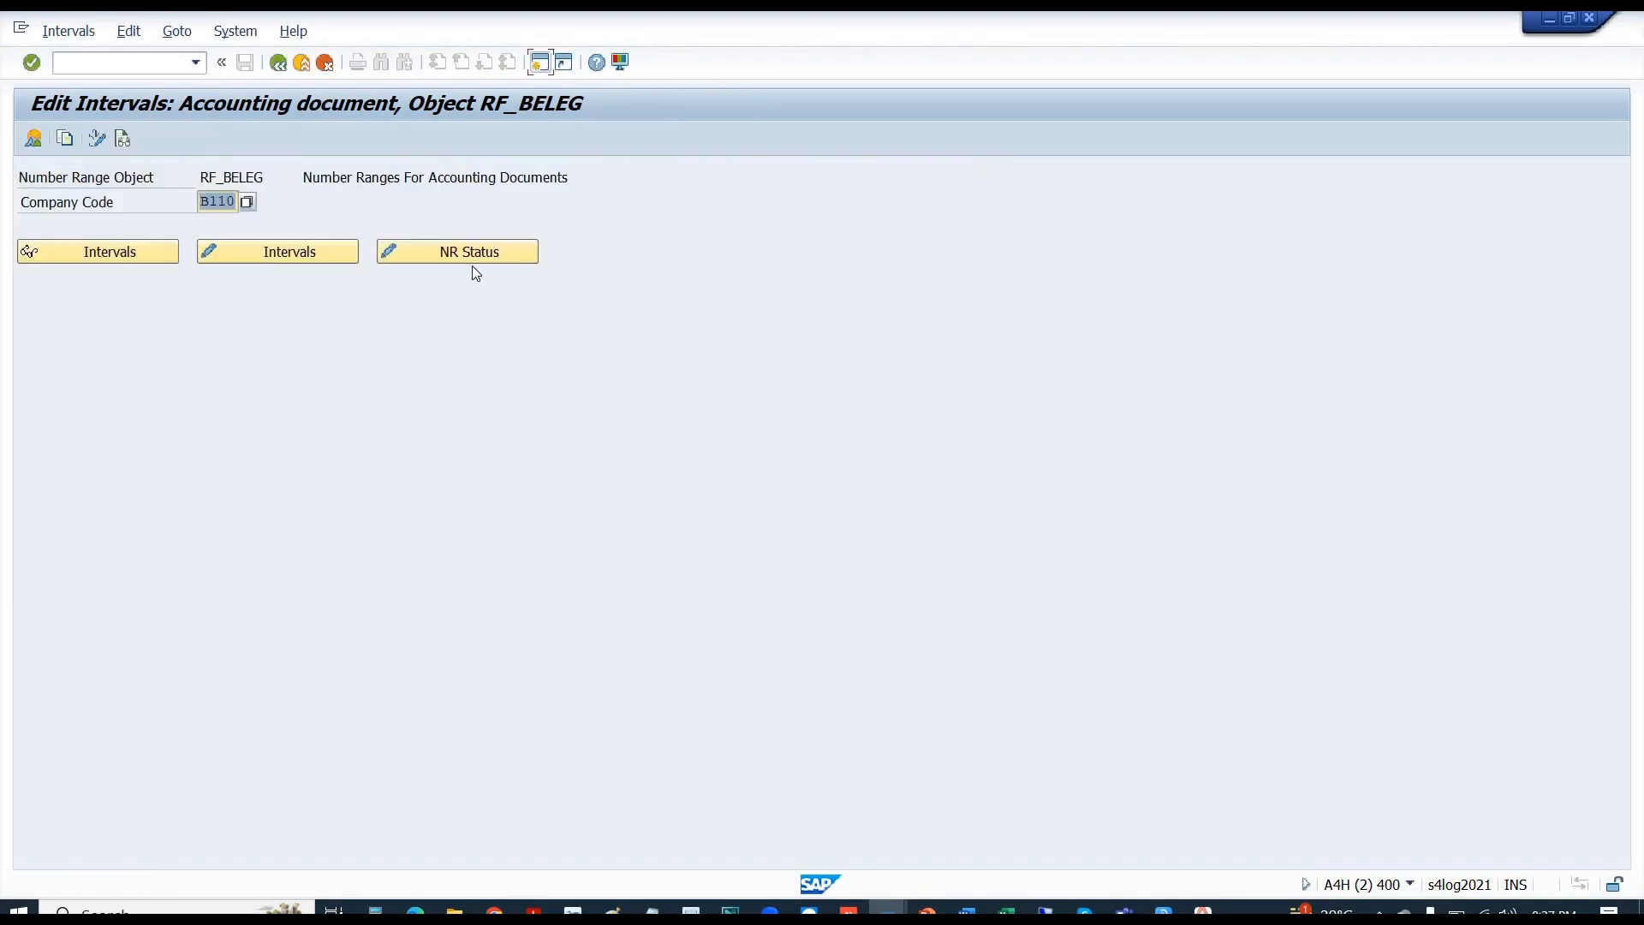
{"action": "left_click", "coordinate": [474, 258]}
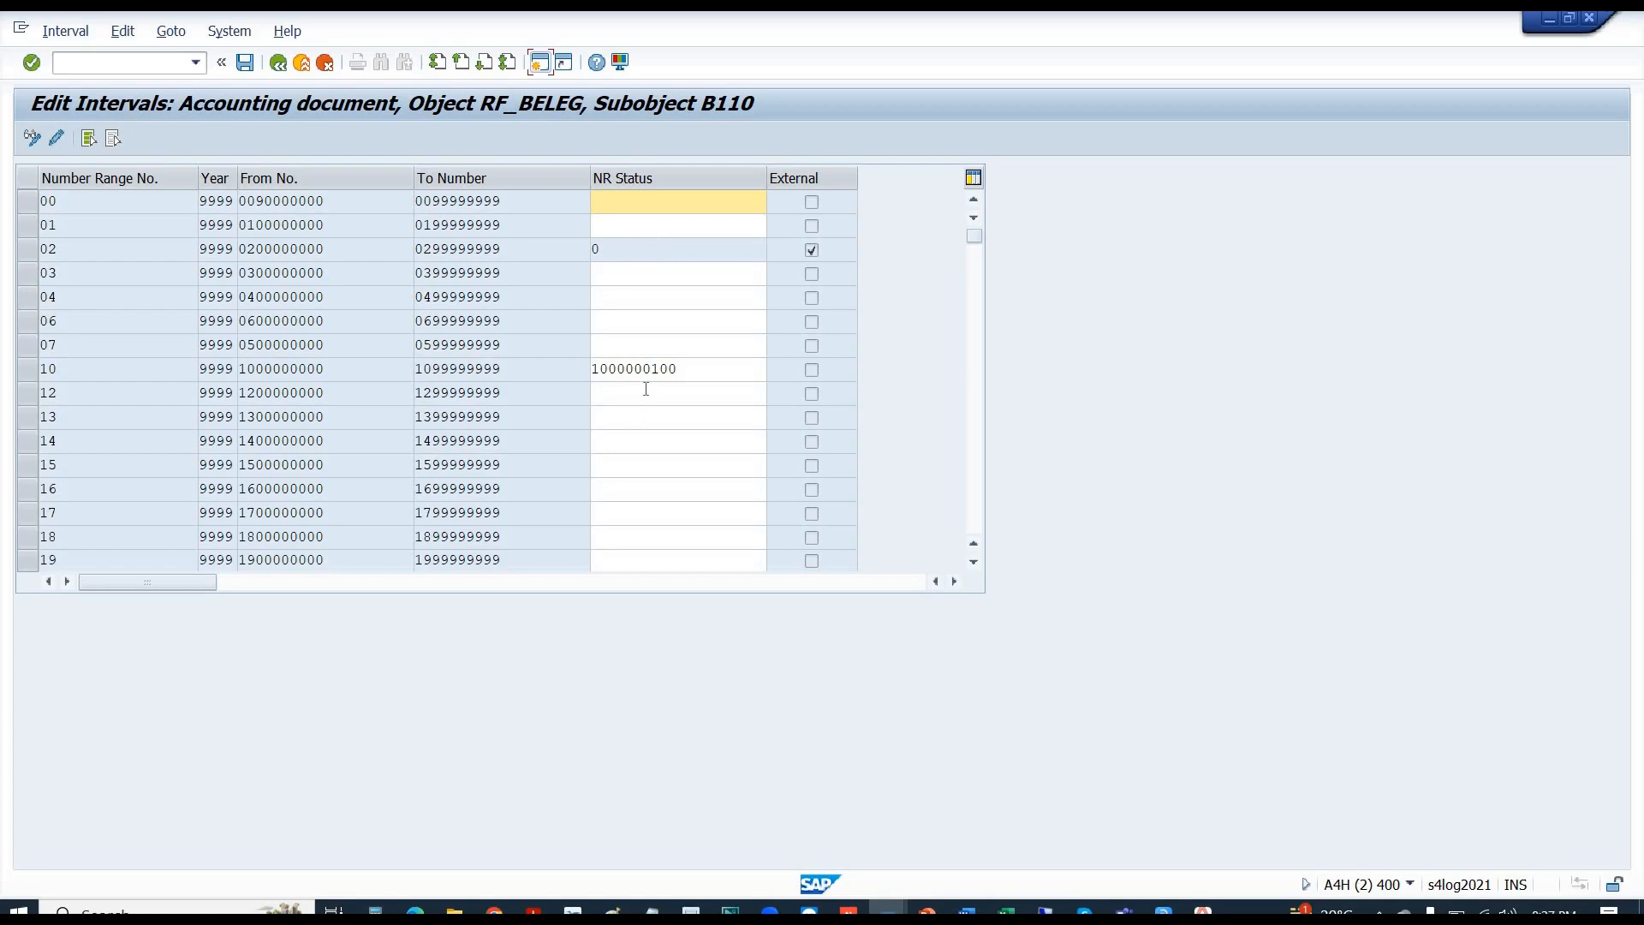
{"action": "left_click", "coordinate": [687, 371]}
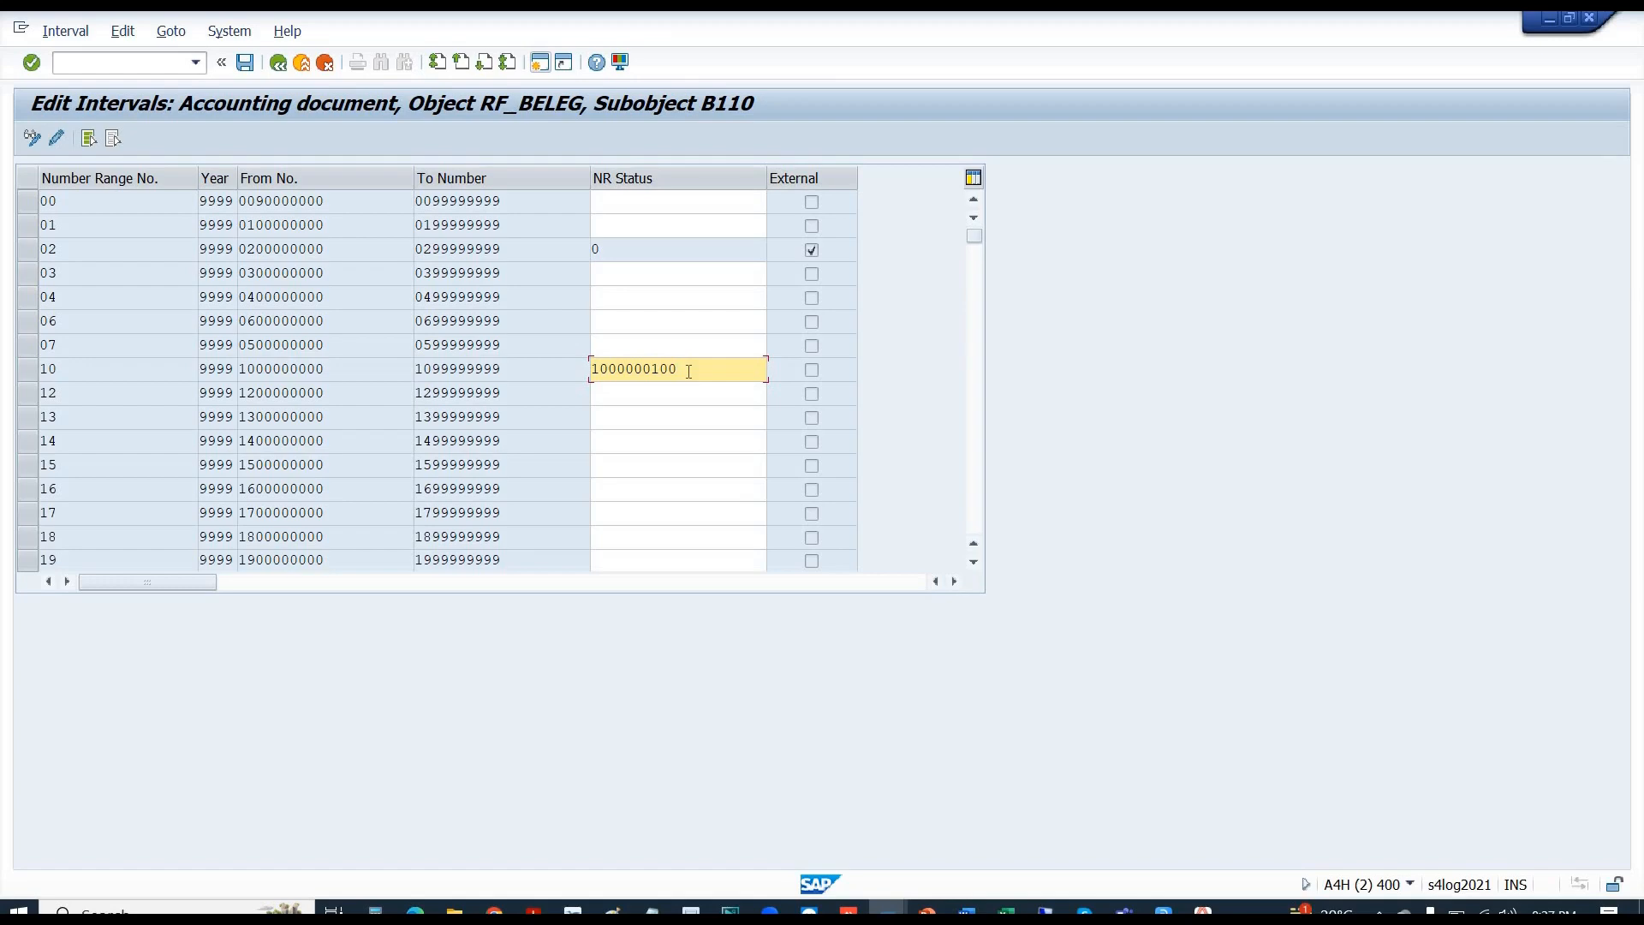
{"action": "mouse_move", "coordinate": [677, 370]}
{"action": "left_mouse_down"}
{"action": "mouse_move", "coordinate": [615, 369]}
{"action": "mouse_move", "coordinate": [662, 370]}
{"action": "left_mouse_up"}
{"action": "key", "text": "BackSpace"}
{"action": "key", "text": "BackSpace"}
{"action": "type", "text": "098"}
{"action": "key", "text": "Return"}
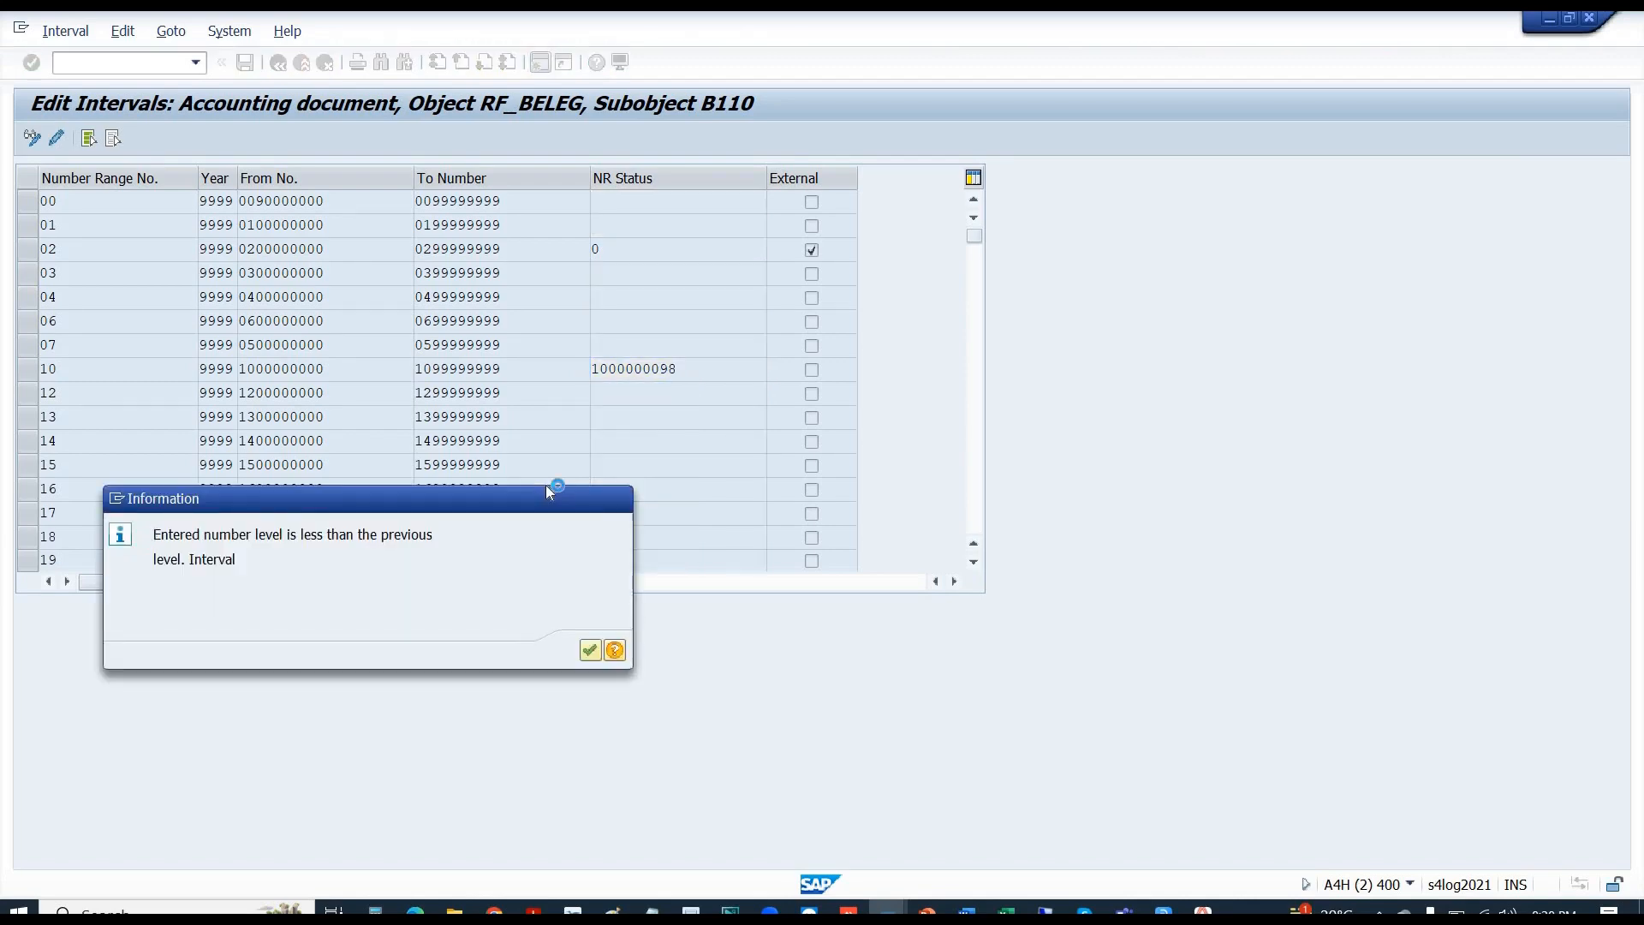
{"action": "key", "text": "Return"}
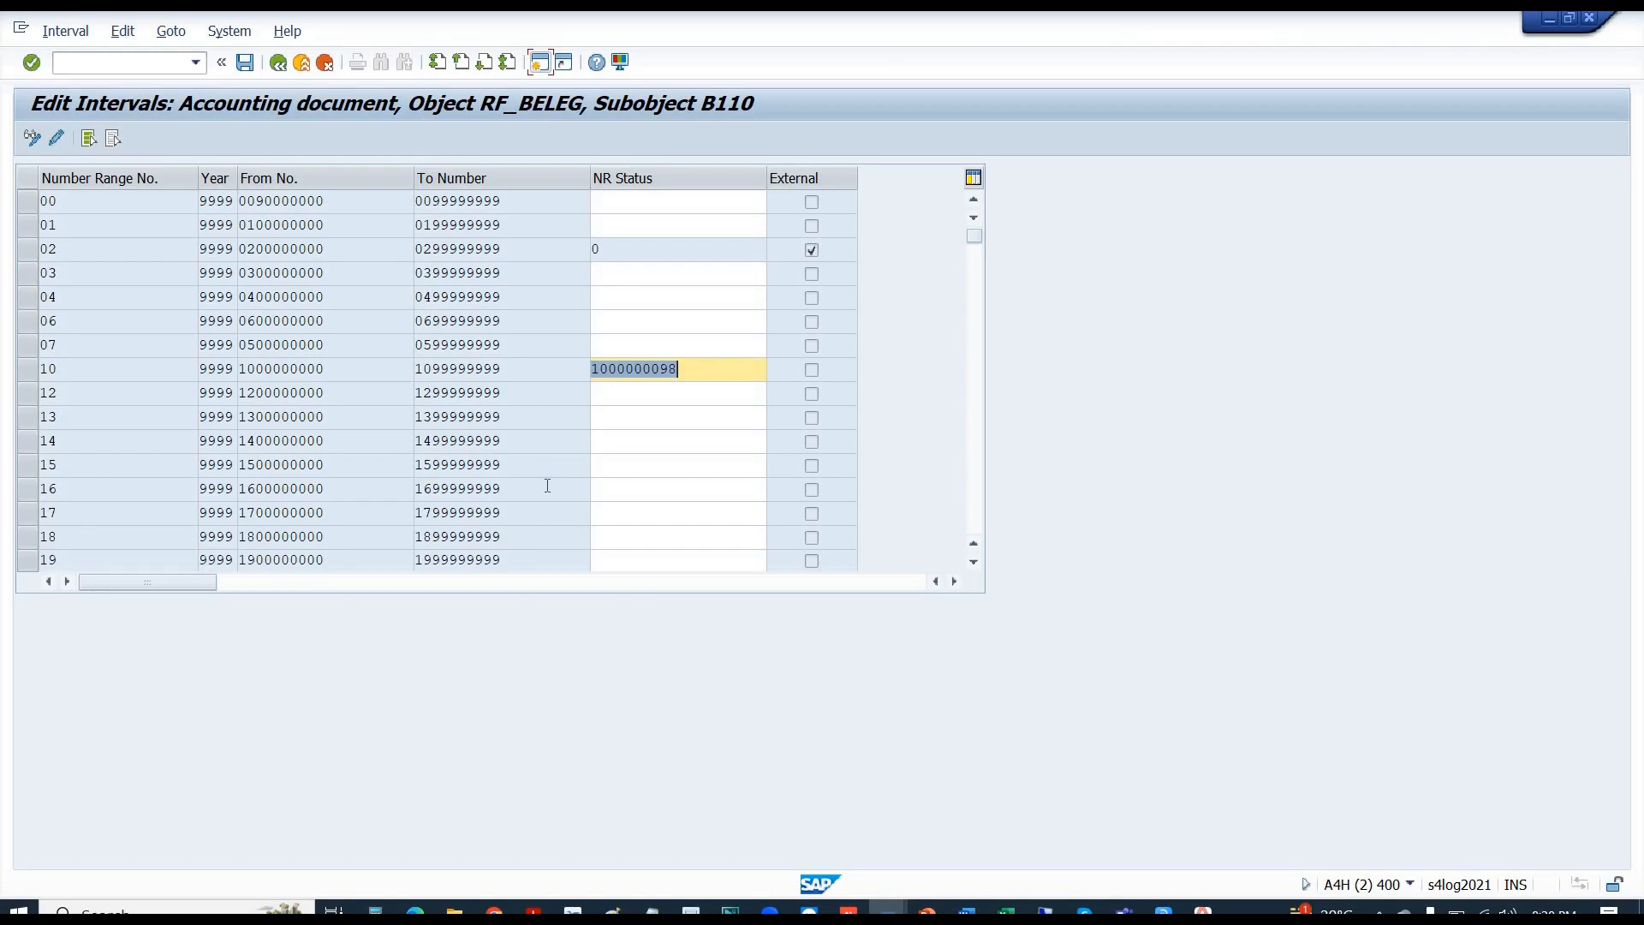
{"action": "key", "text": "Return"}
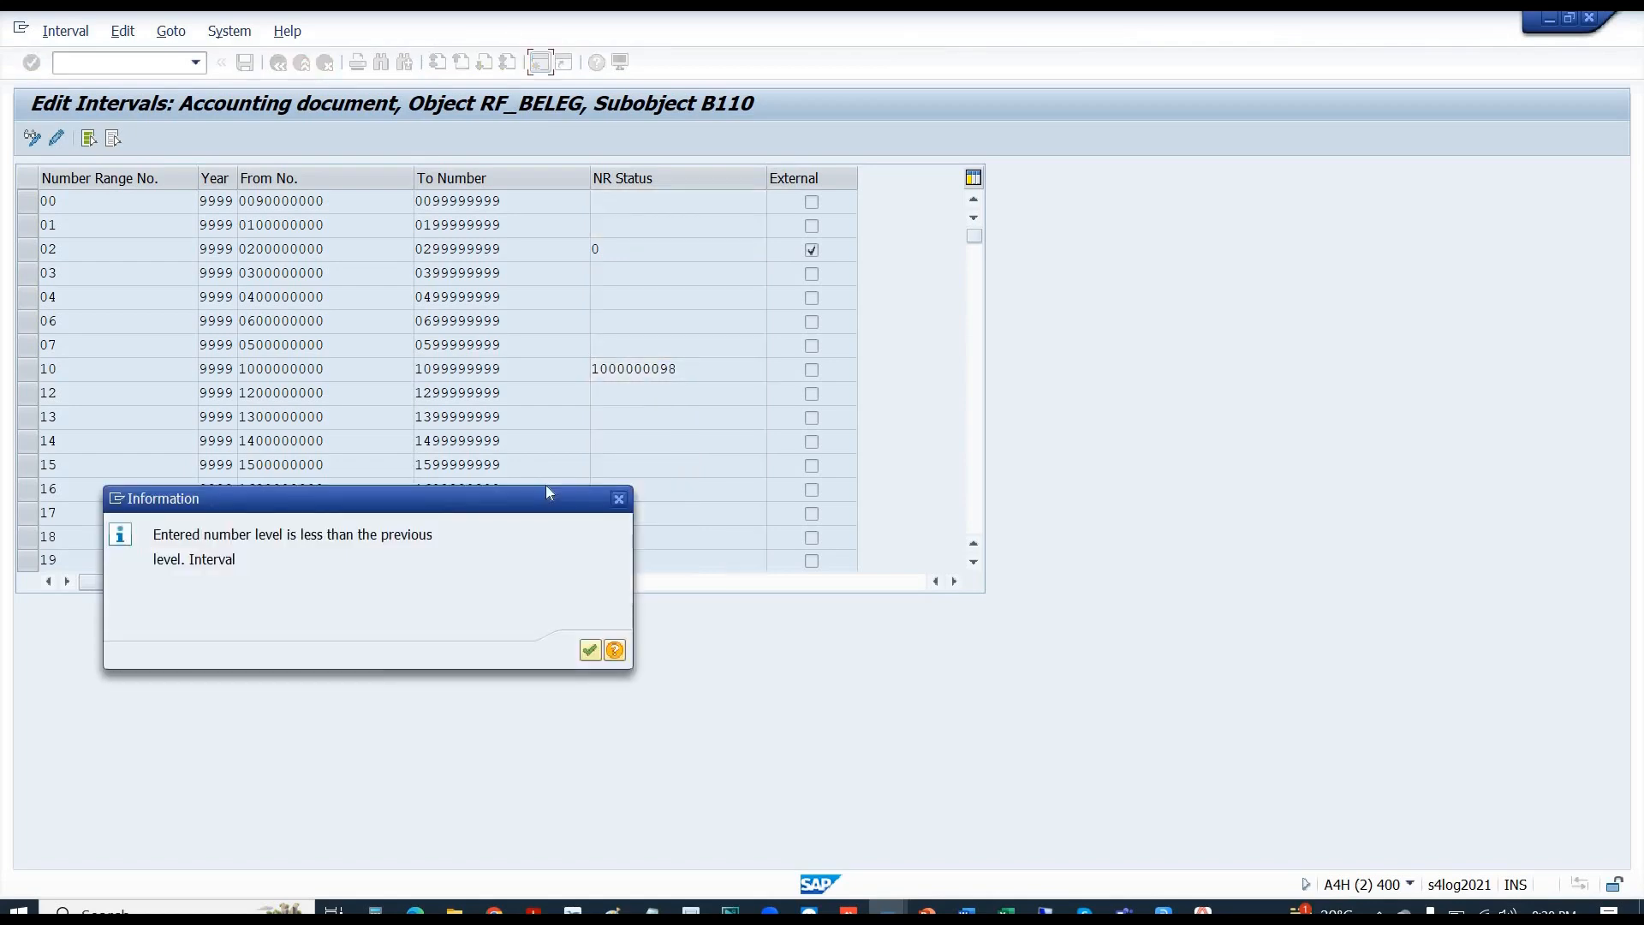
{"action": "key", "text": "Return"}
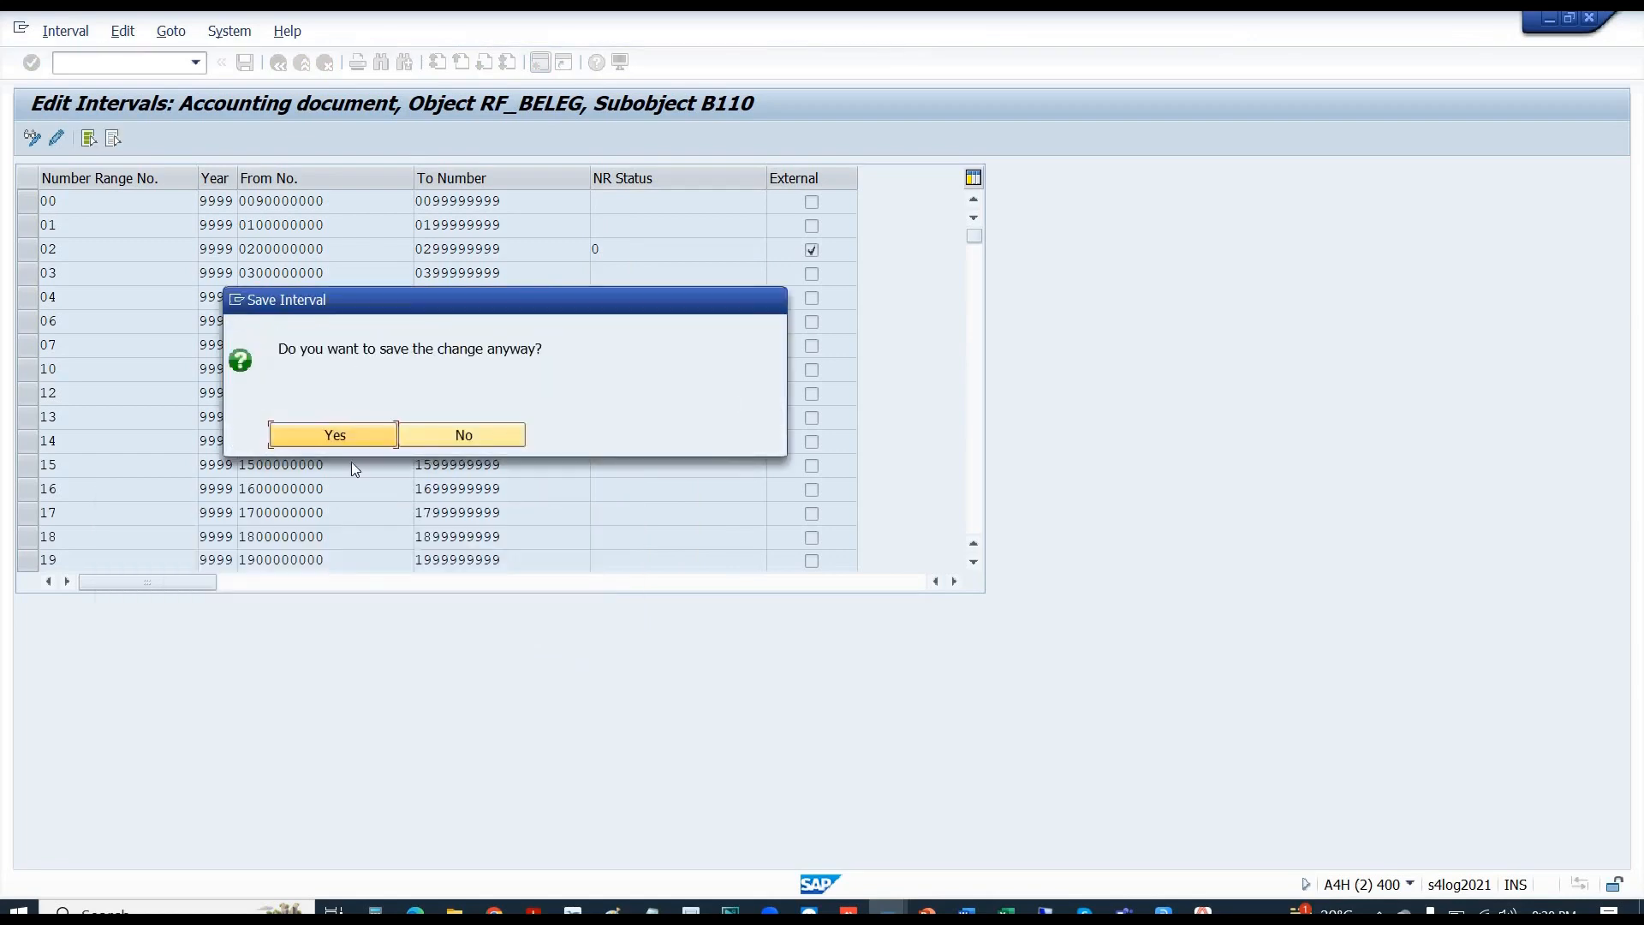
{"action": "left_click", "coordinate": [290, 439]}
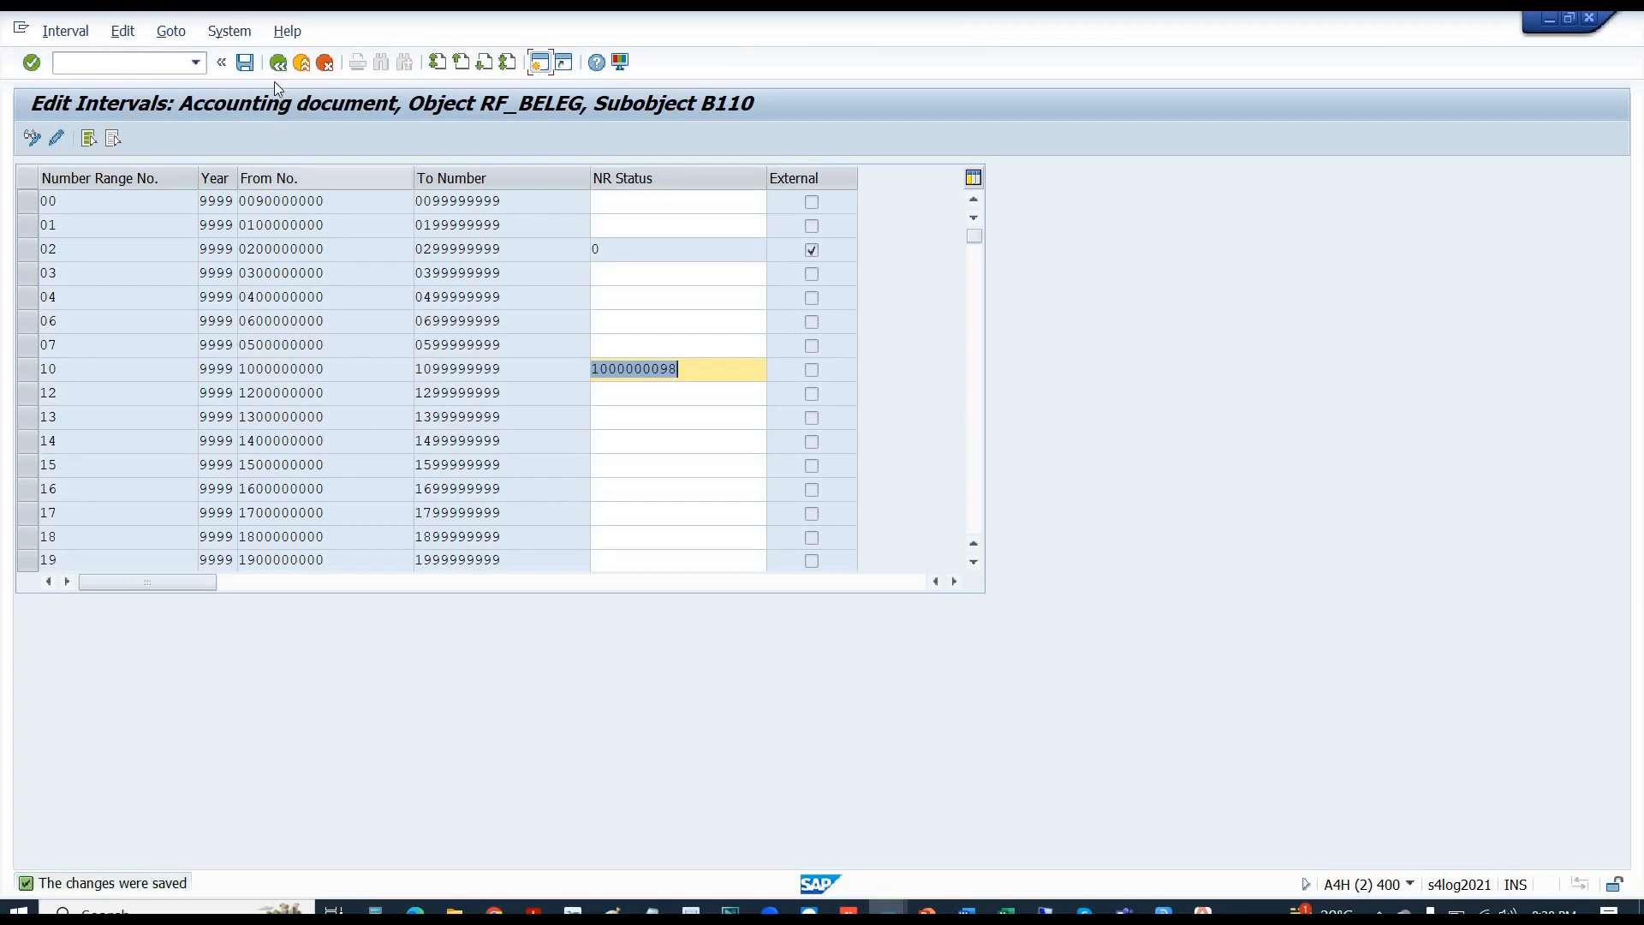
{"action": "left_click", "coordinate": [277, 64]}
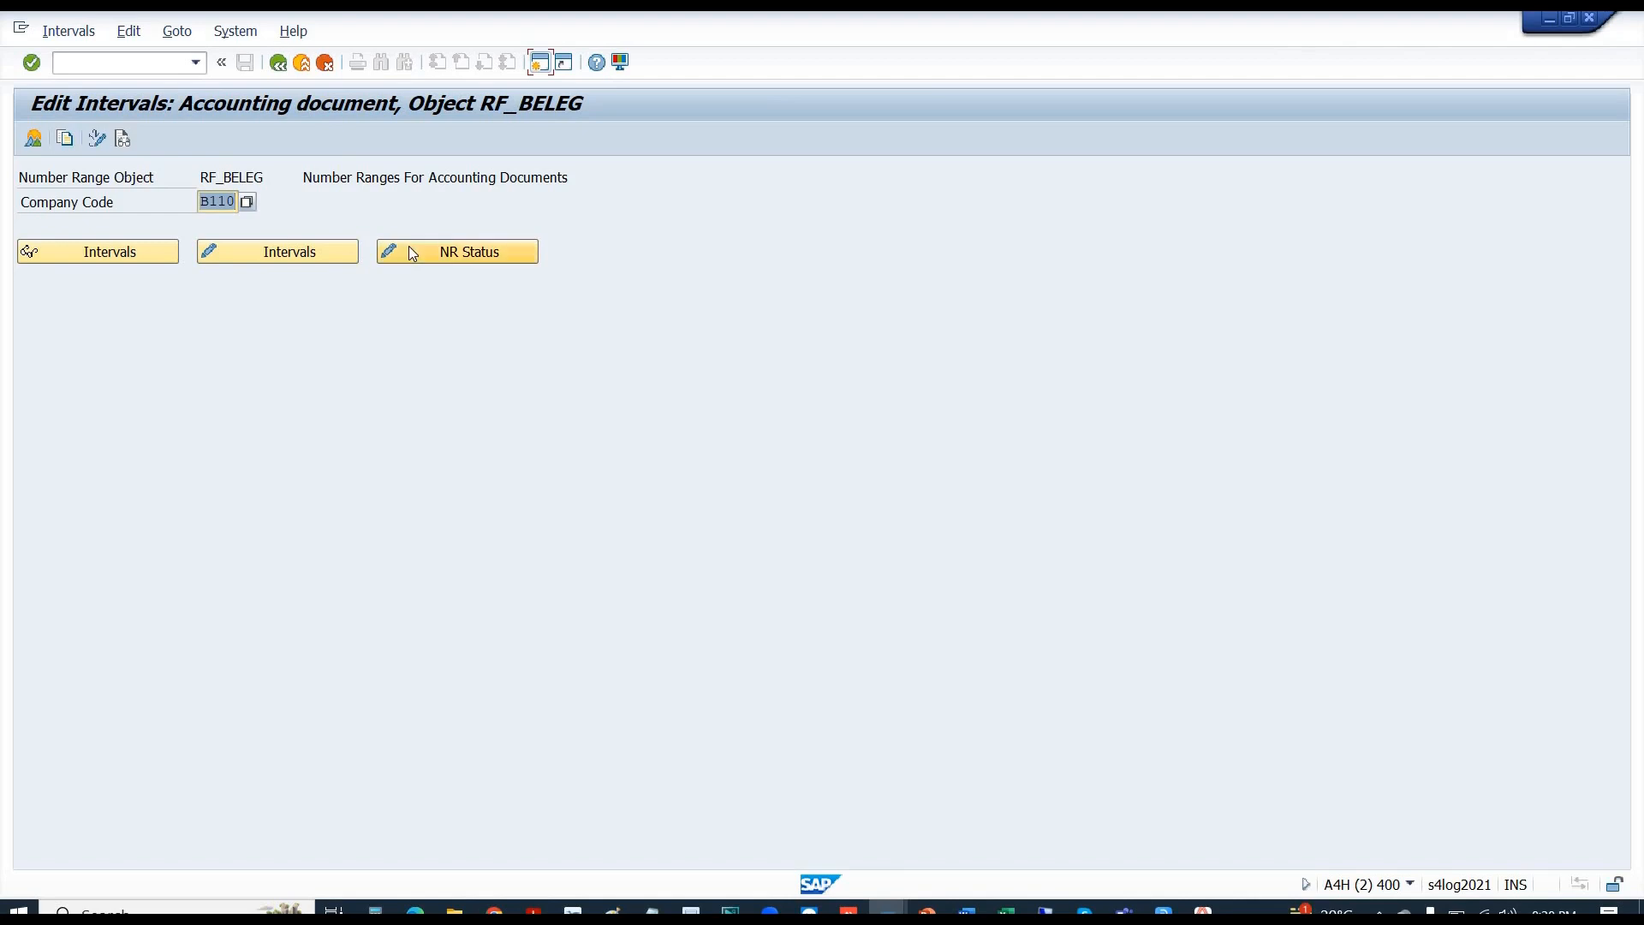
- Clear the External flag on B110 interval 02, save, and return to the RF_BELEG screen
{"action": "left_click", "coordinate": [306, 259]}
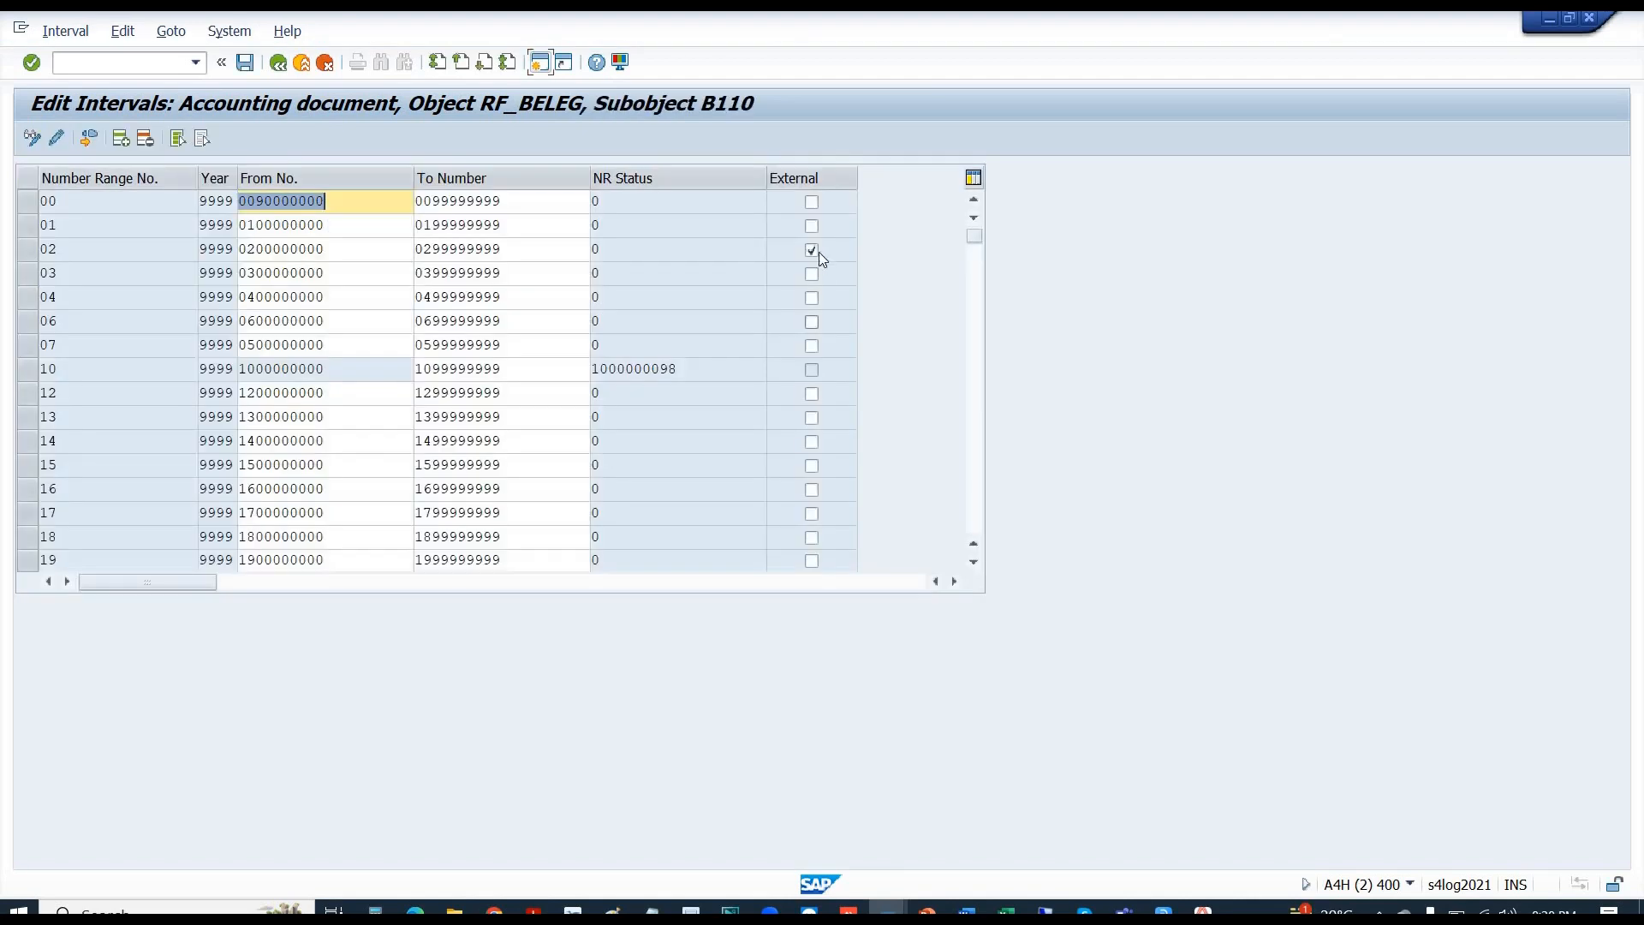
{"action": "left_click", "coordinate": [812, 251]}
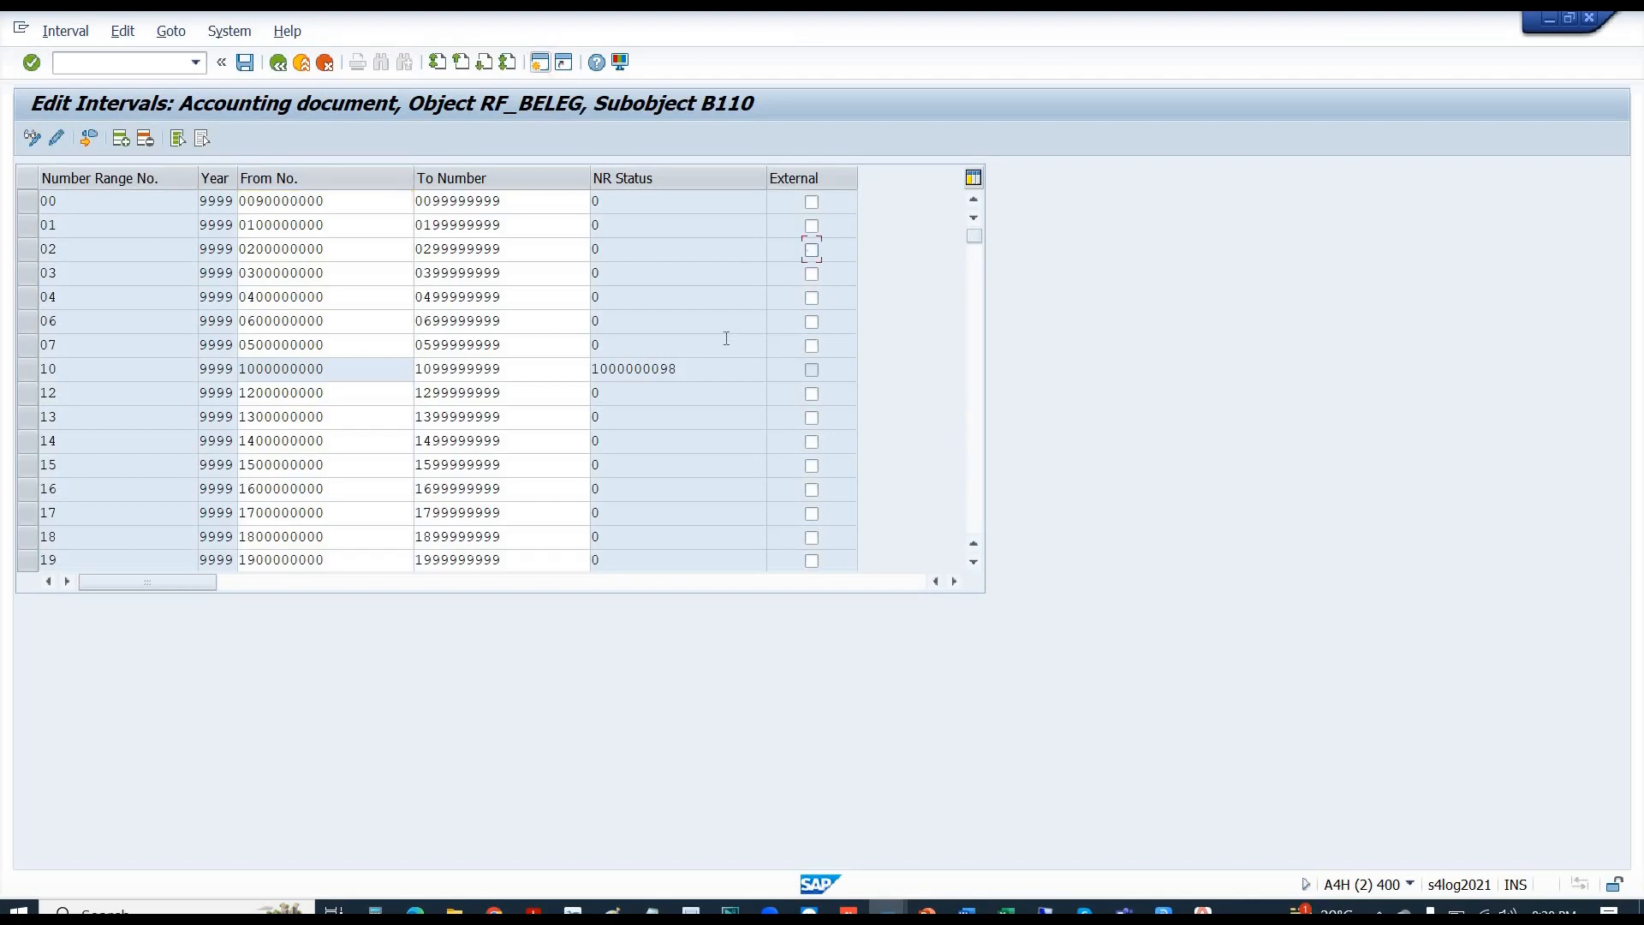
{"action": "left_click", "coordinate": [710, 379]}
{"action": "left_click", "coordinate": [246, 64]}
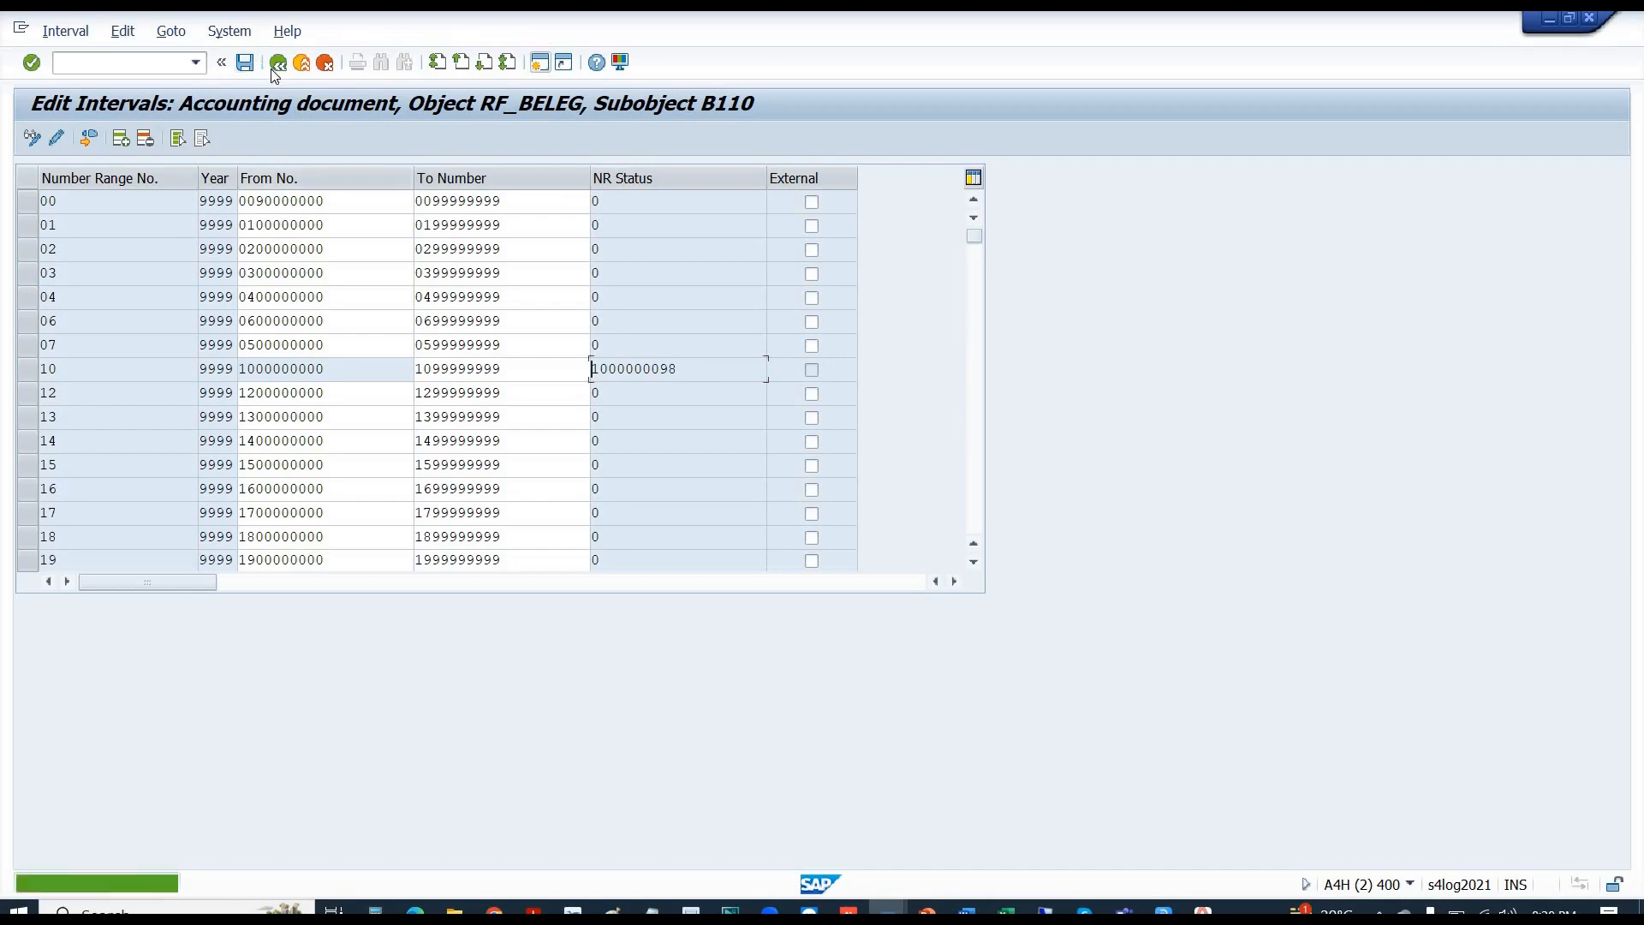
{"action": "left_click", "coordinate": [278, 69]}
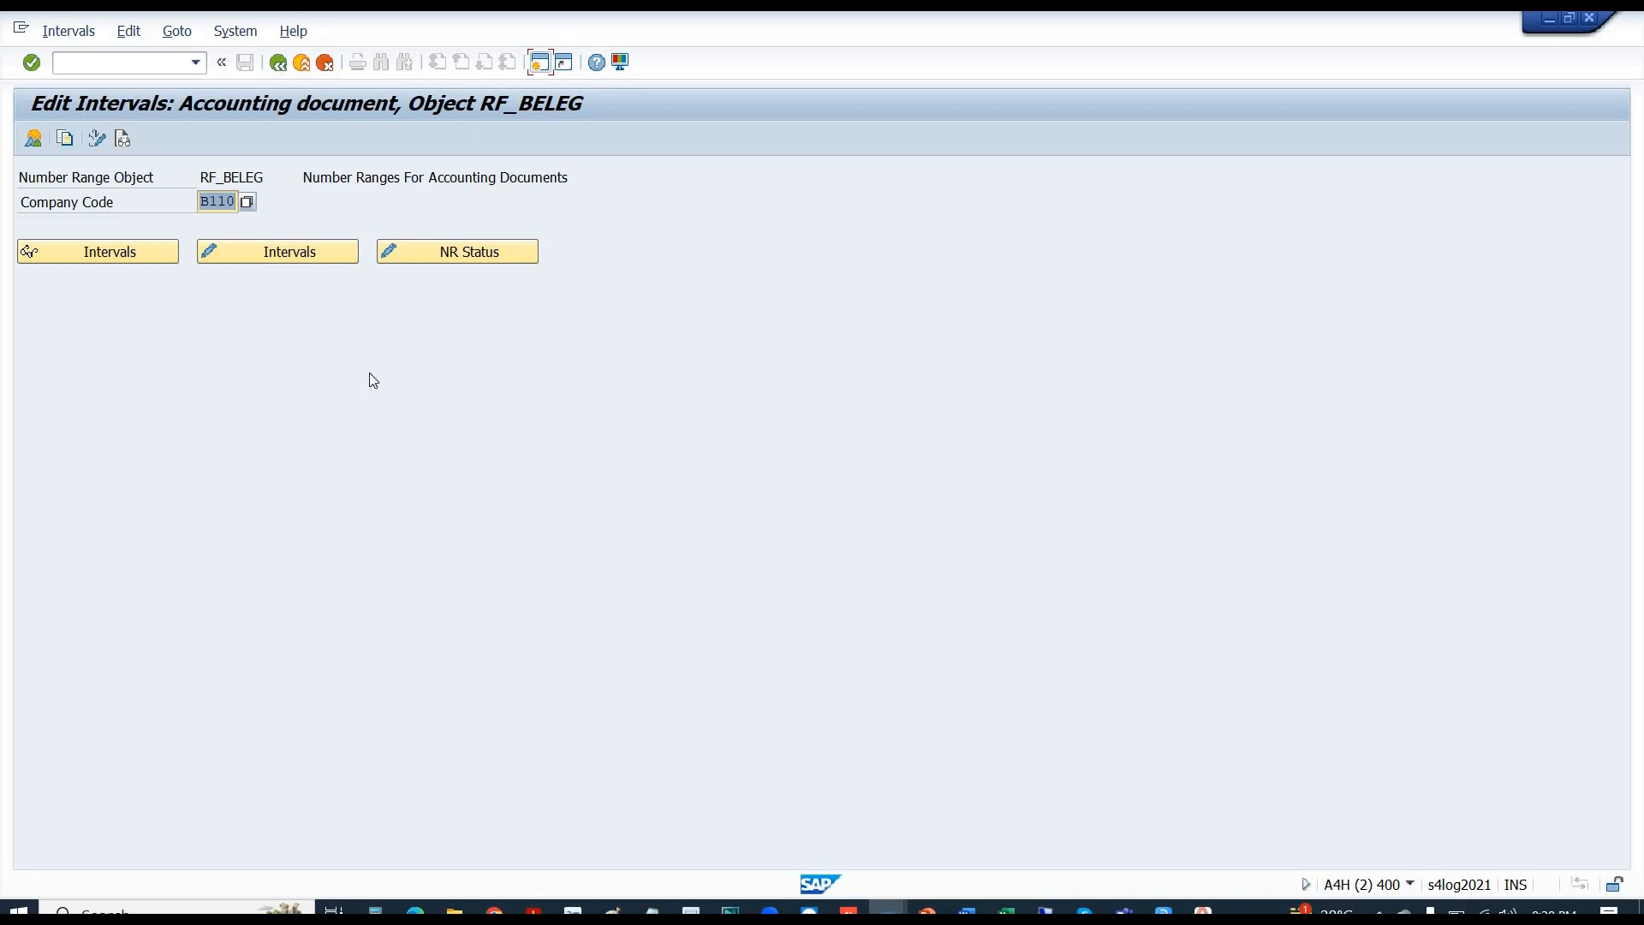
{"action": "left_click", "coordinate": [325, 258]}
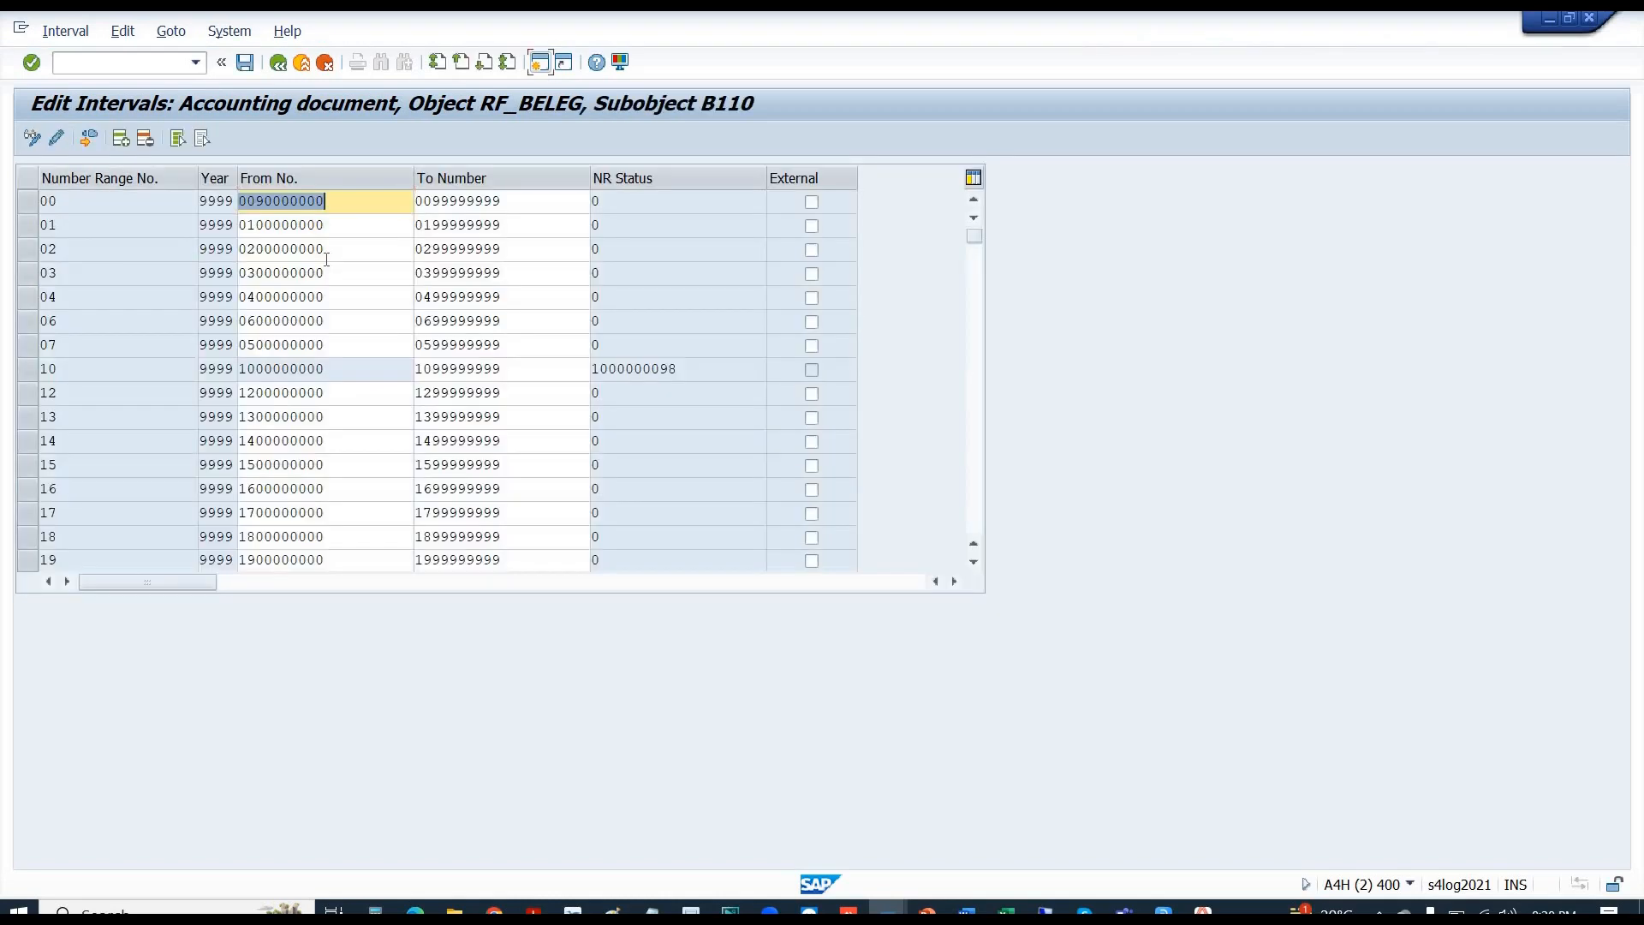
{"action": "left_click", "coordinate": [278, 65]}
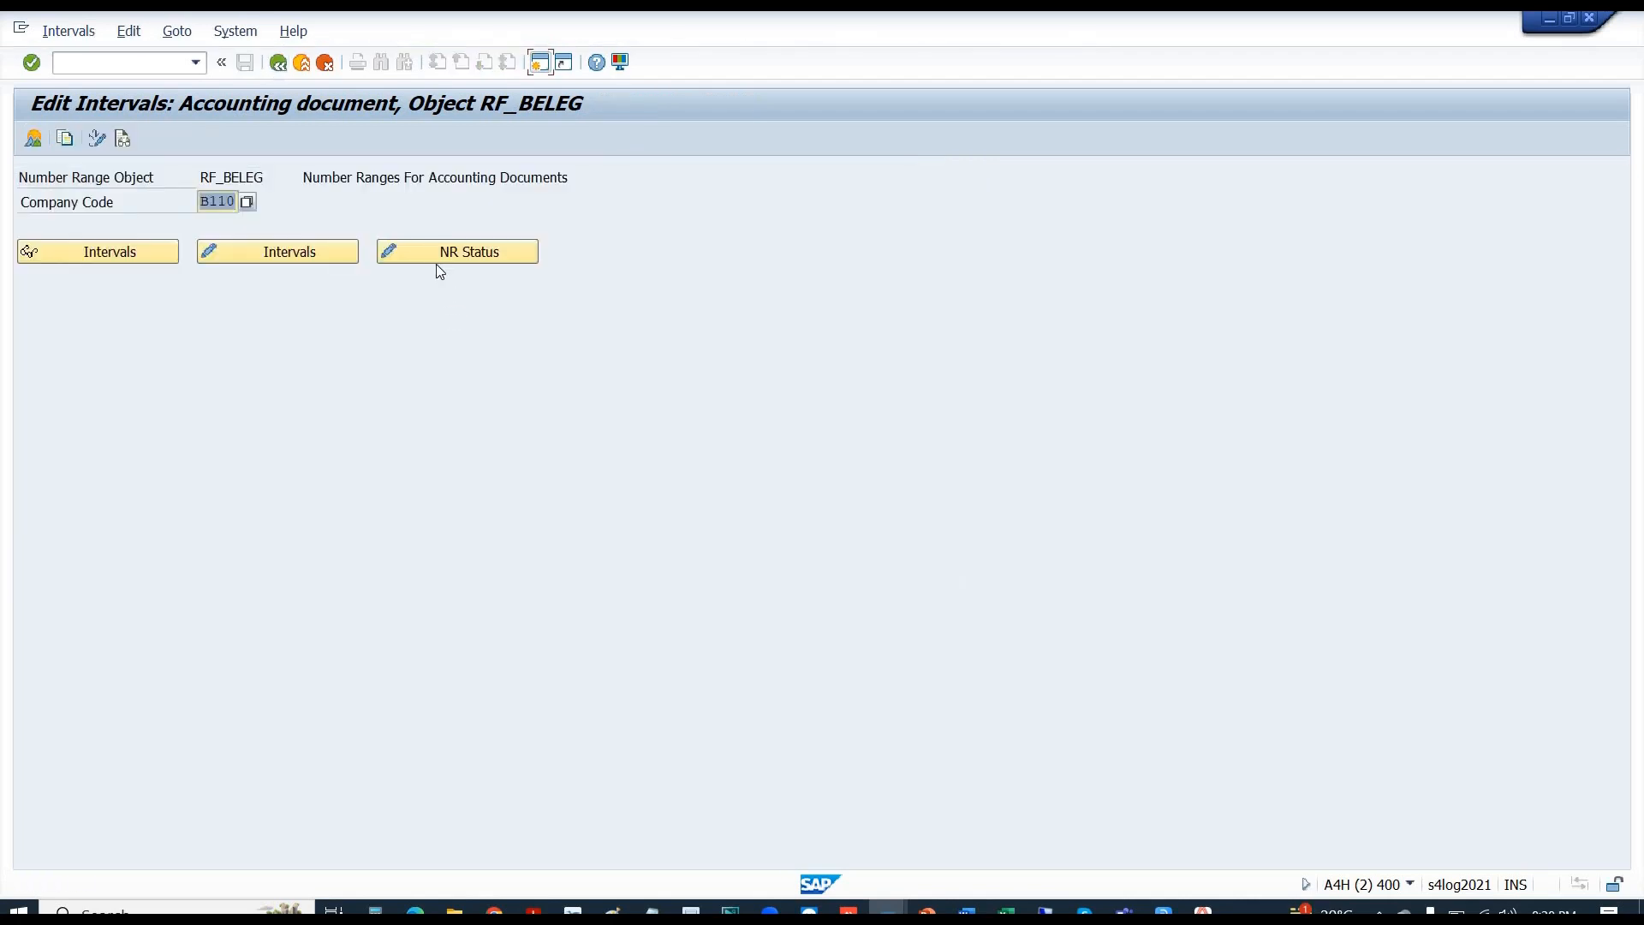
{"action": "left_click", "coordinate": [428, 251]}
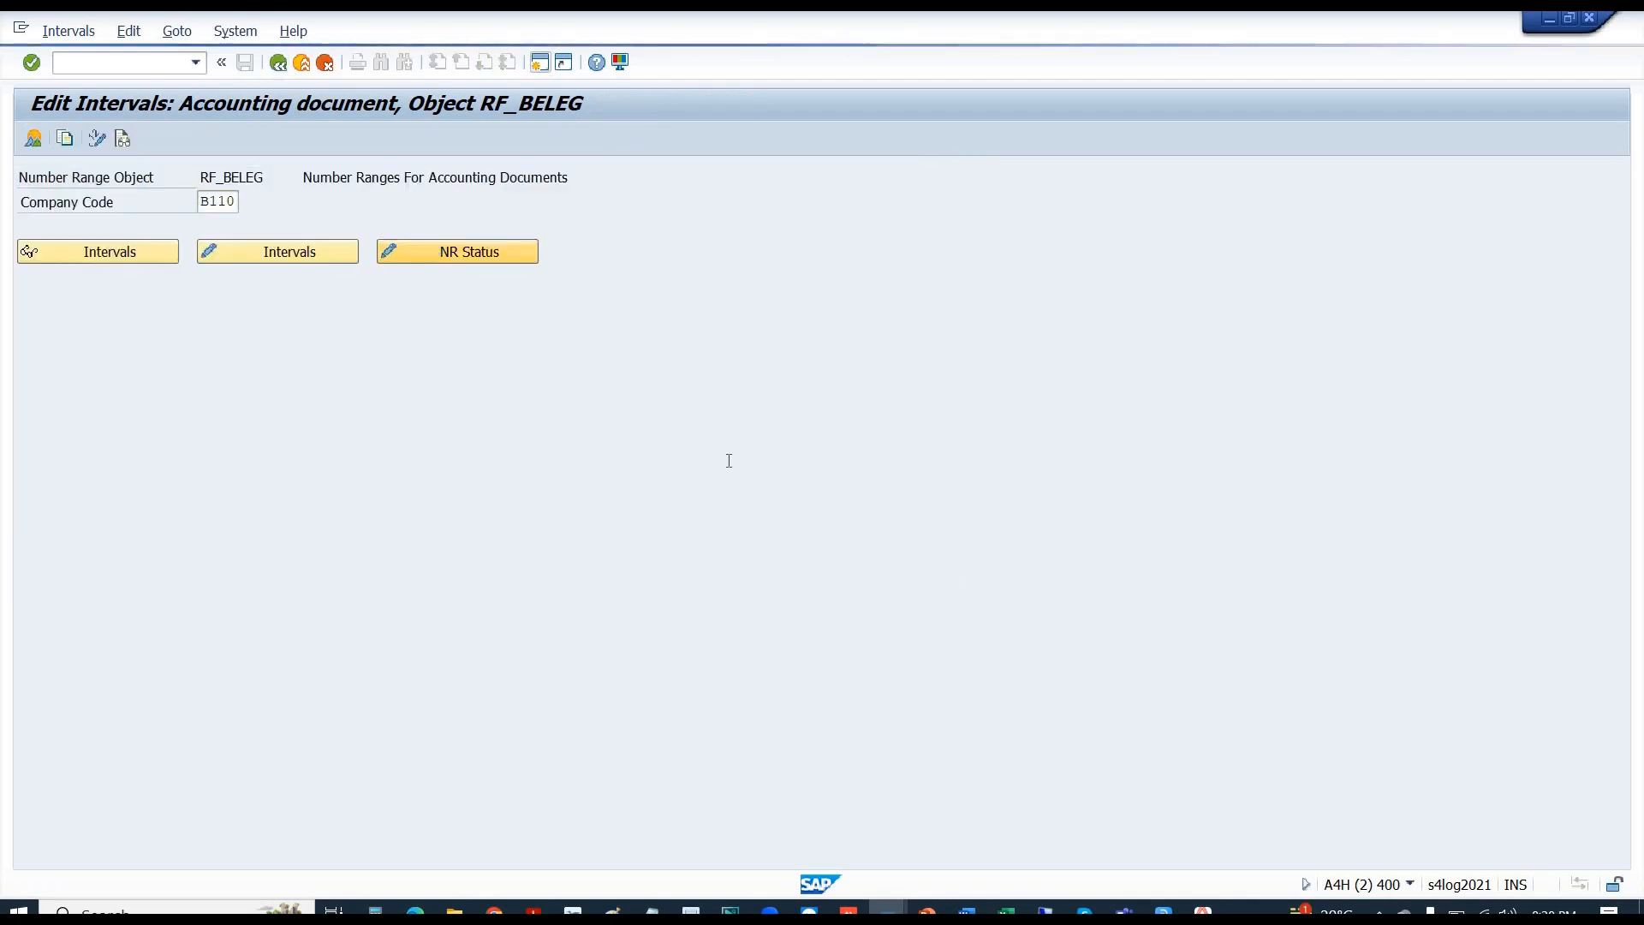
{"action": "left_click", "coordinate": [700, 374]}
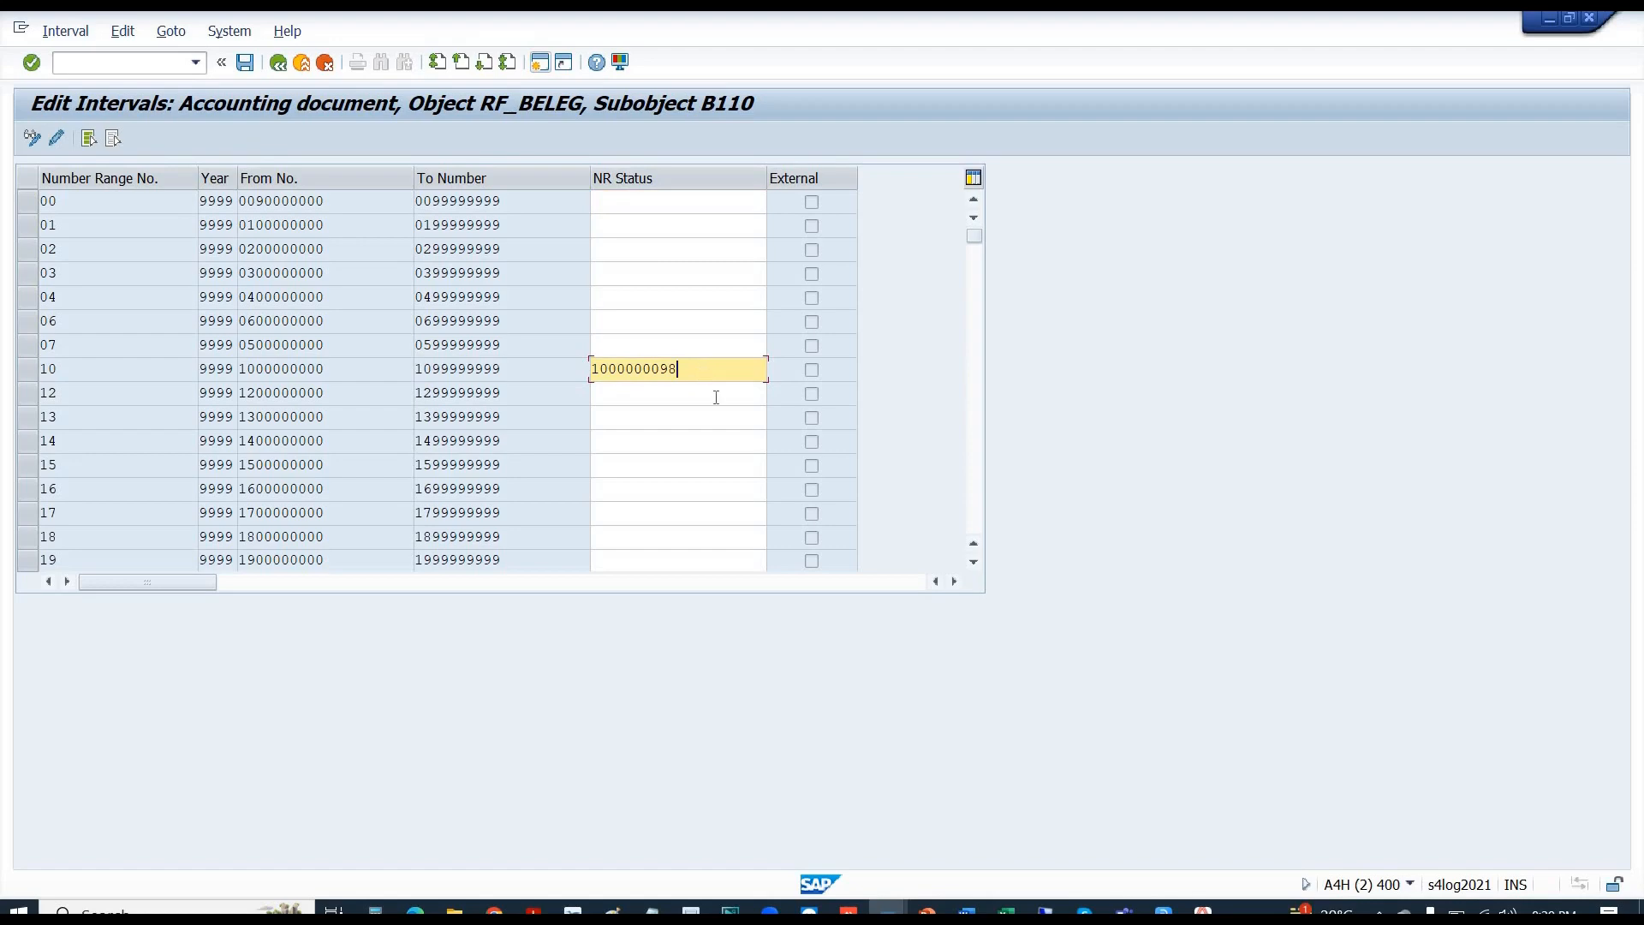
{"action": "left_click", "coordinate": [716, 397]}
{"action": "left_click_drag", "start_coordinate": [686, 371], "coordinate": [662, 369]}
{"action": "type", "text": "92"}
{"action": "key", "text": "Return"}
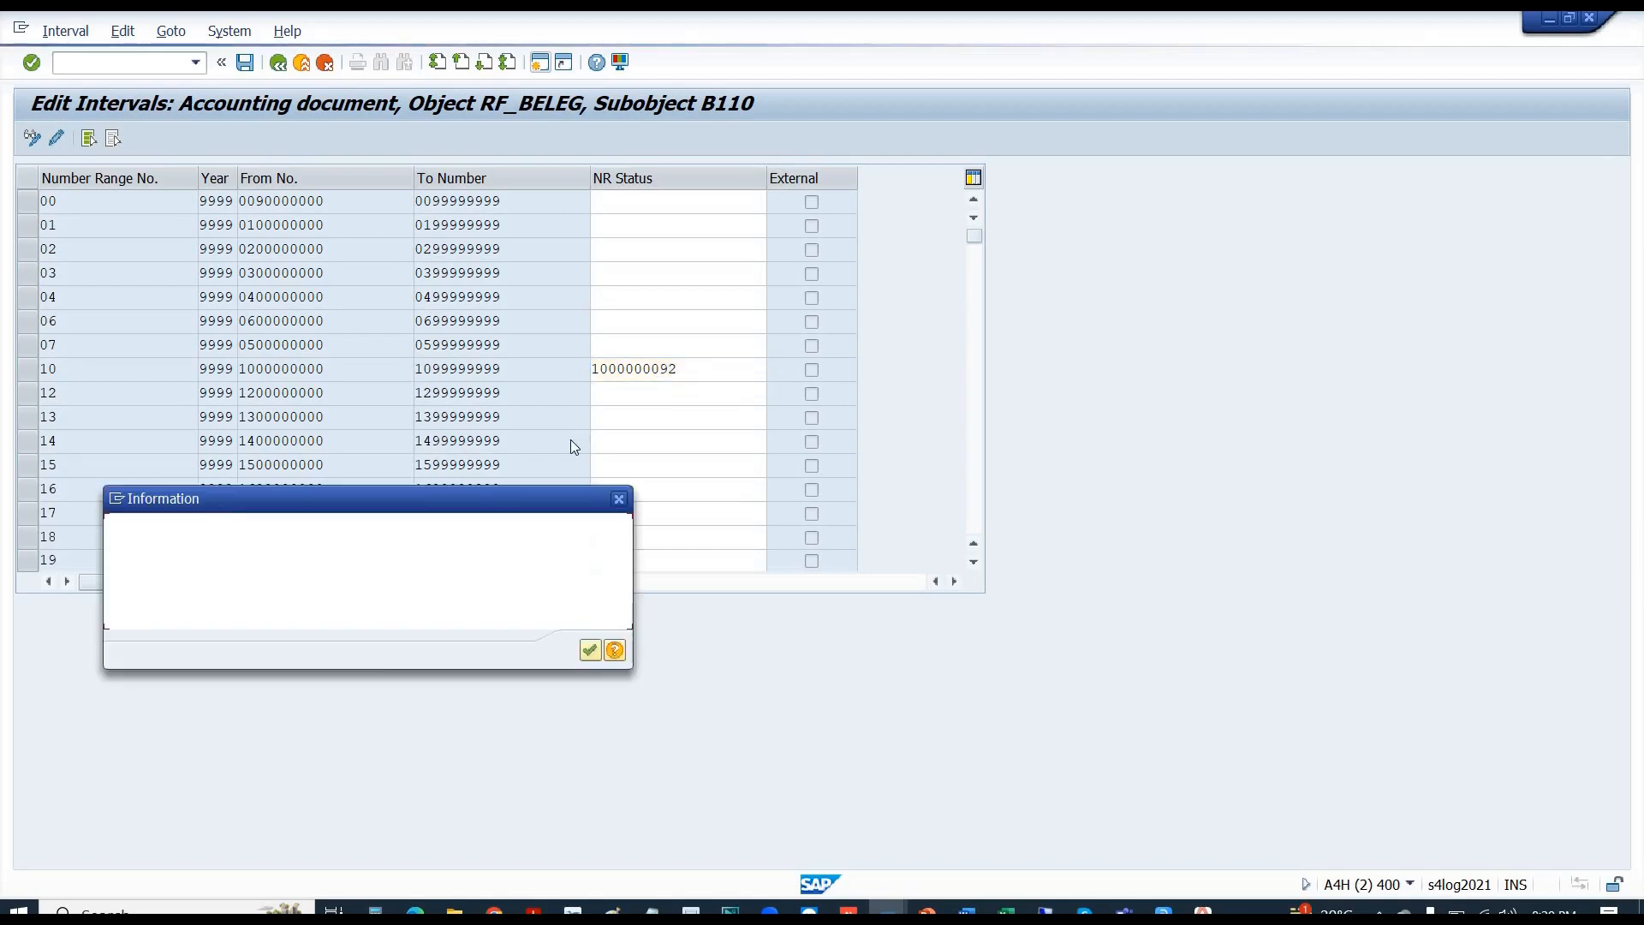
{"action": "key", "text": "Return"}
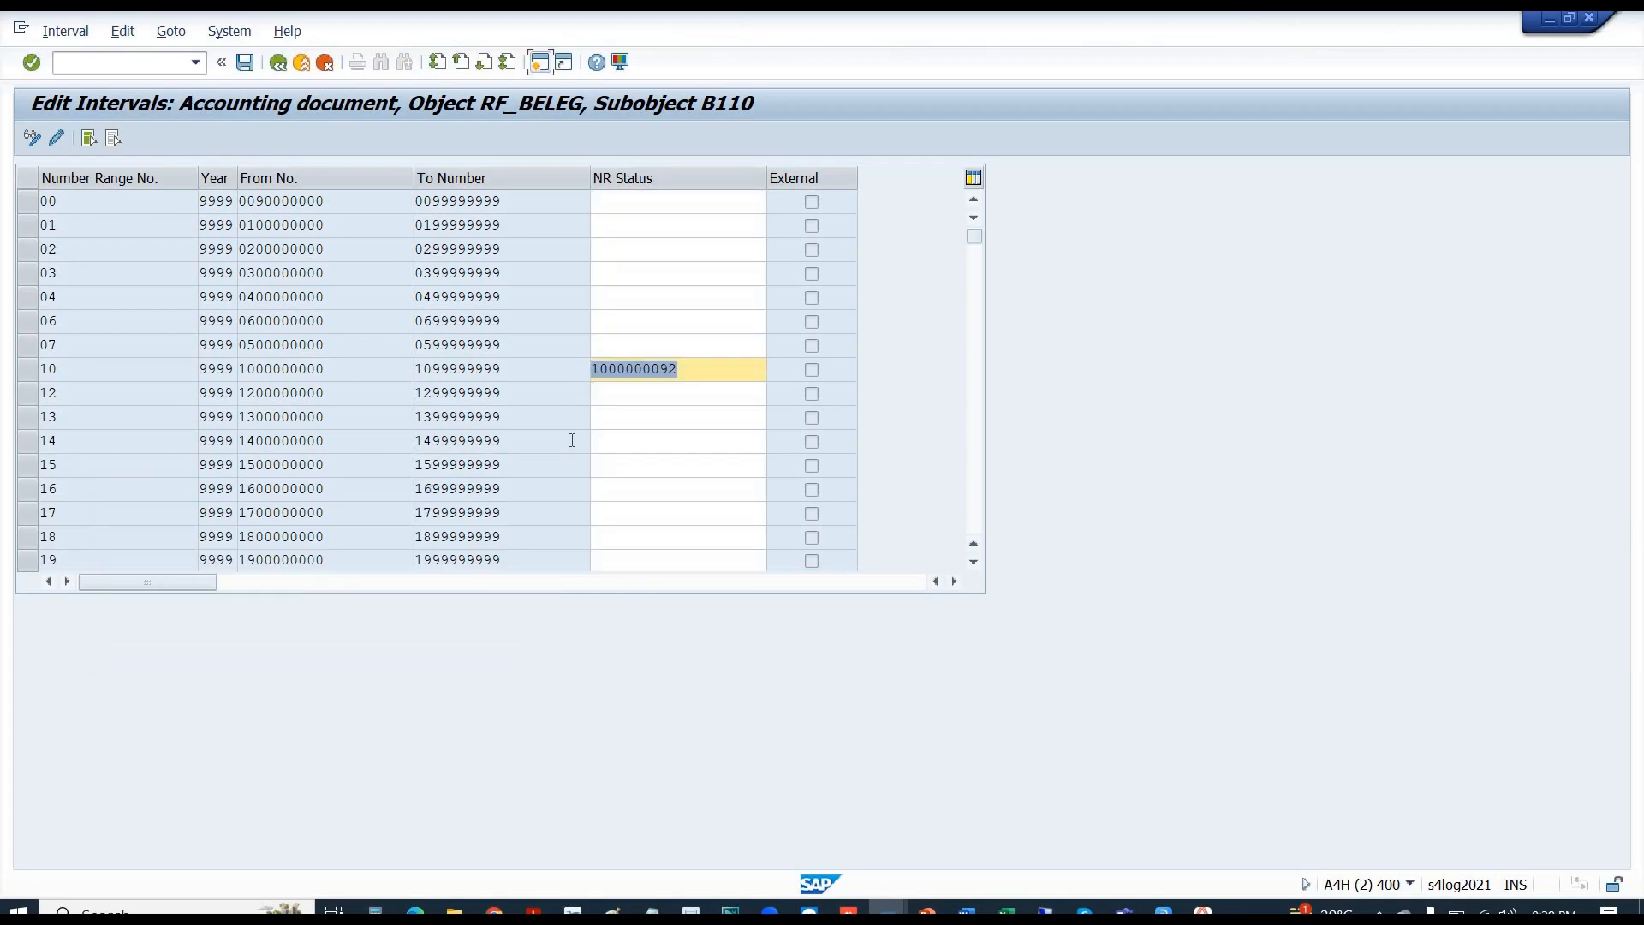
{"action": "key", "text": "Return"}
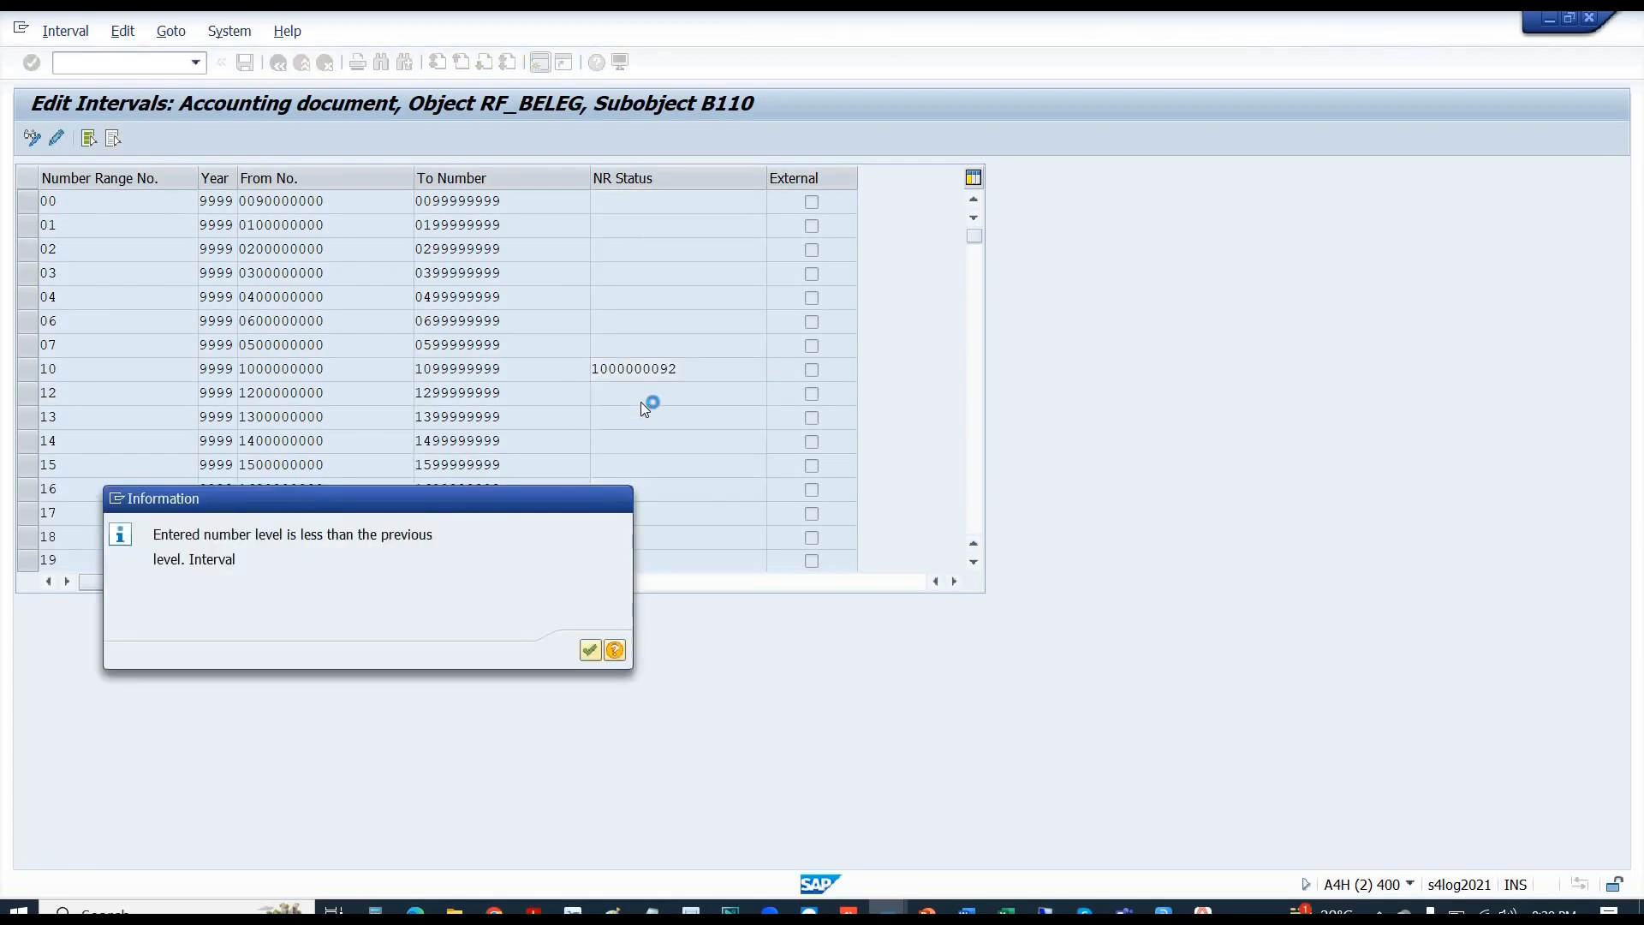
{"action": "key", "text": "Return"}
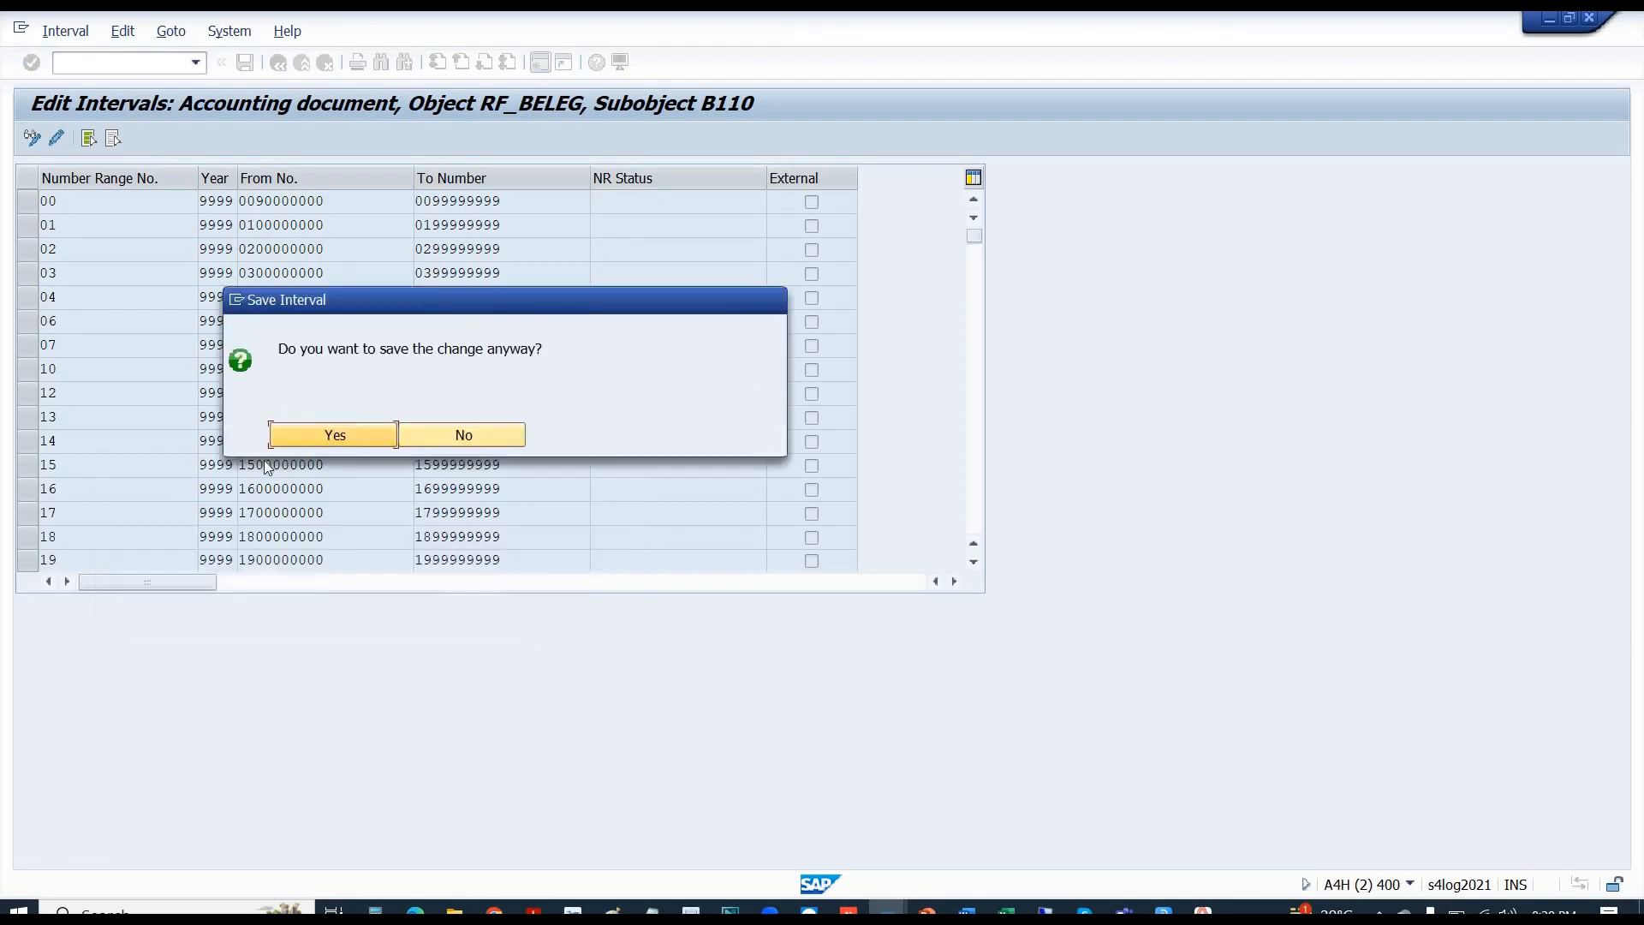
{"action": "left_click", "coordinate": [308, 439]}
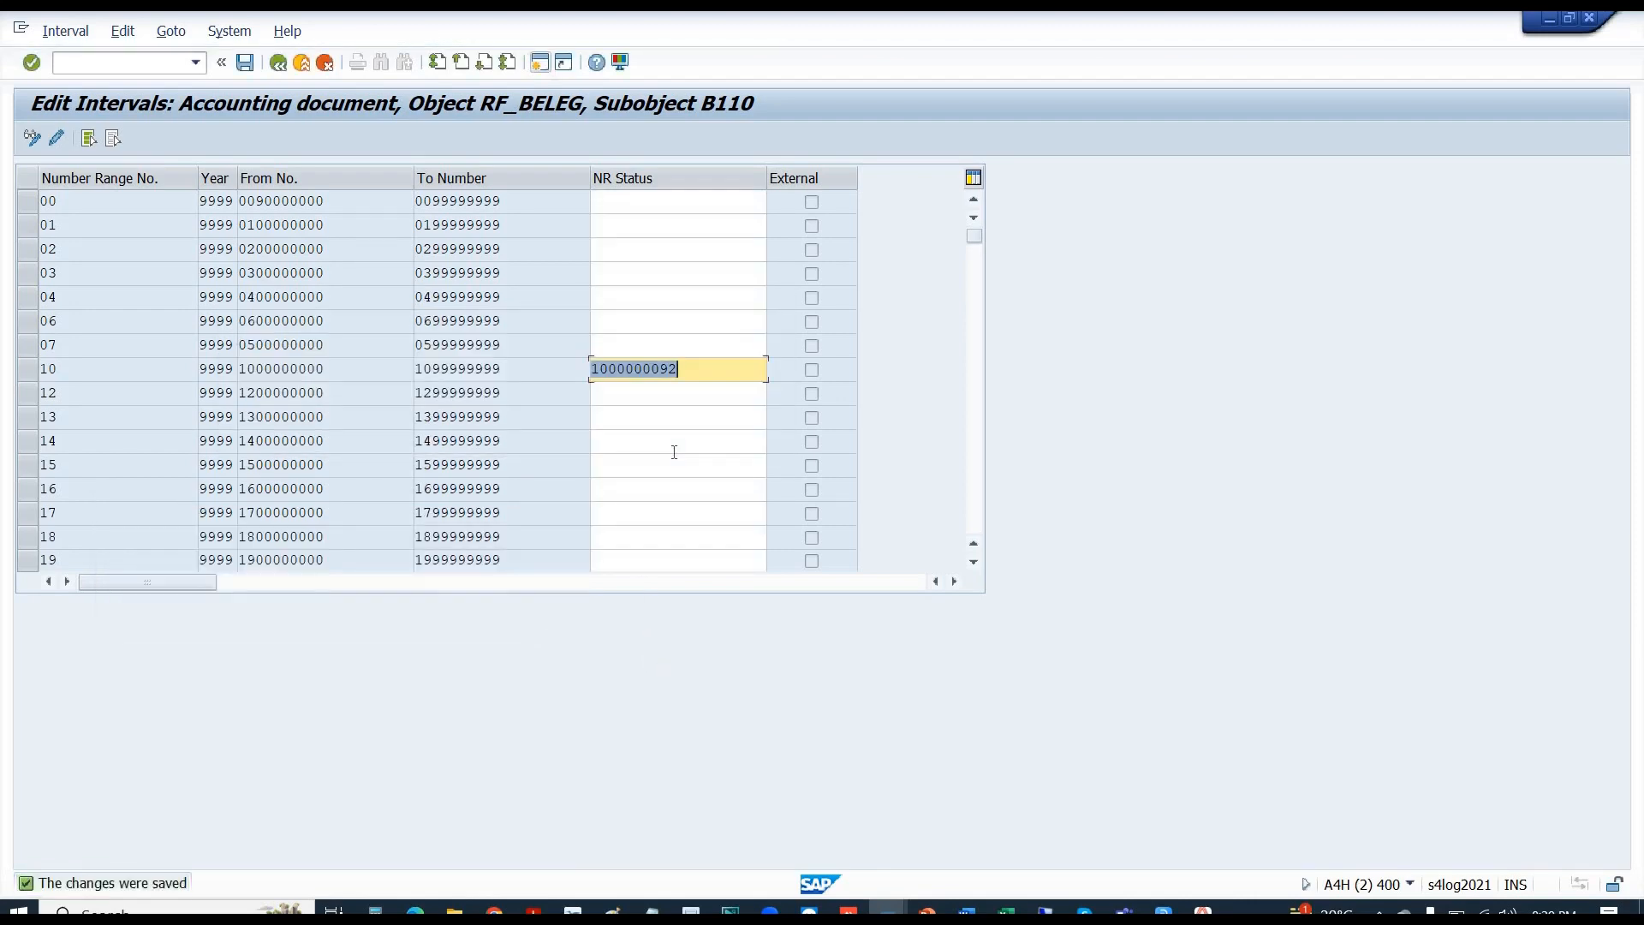
{"action": "key", "text": "alt+Tab"}
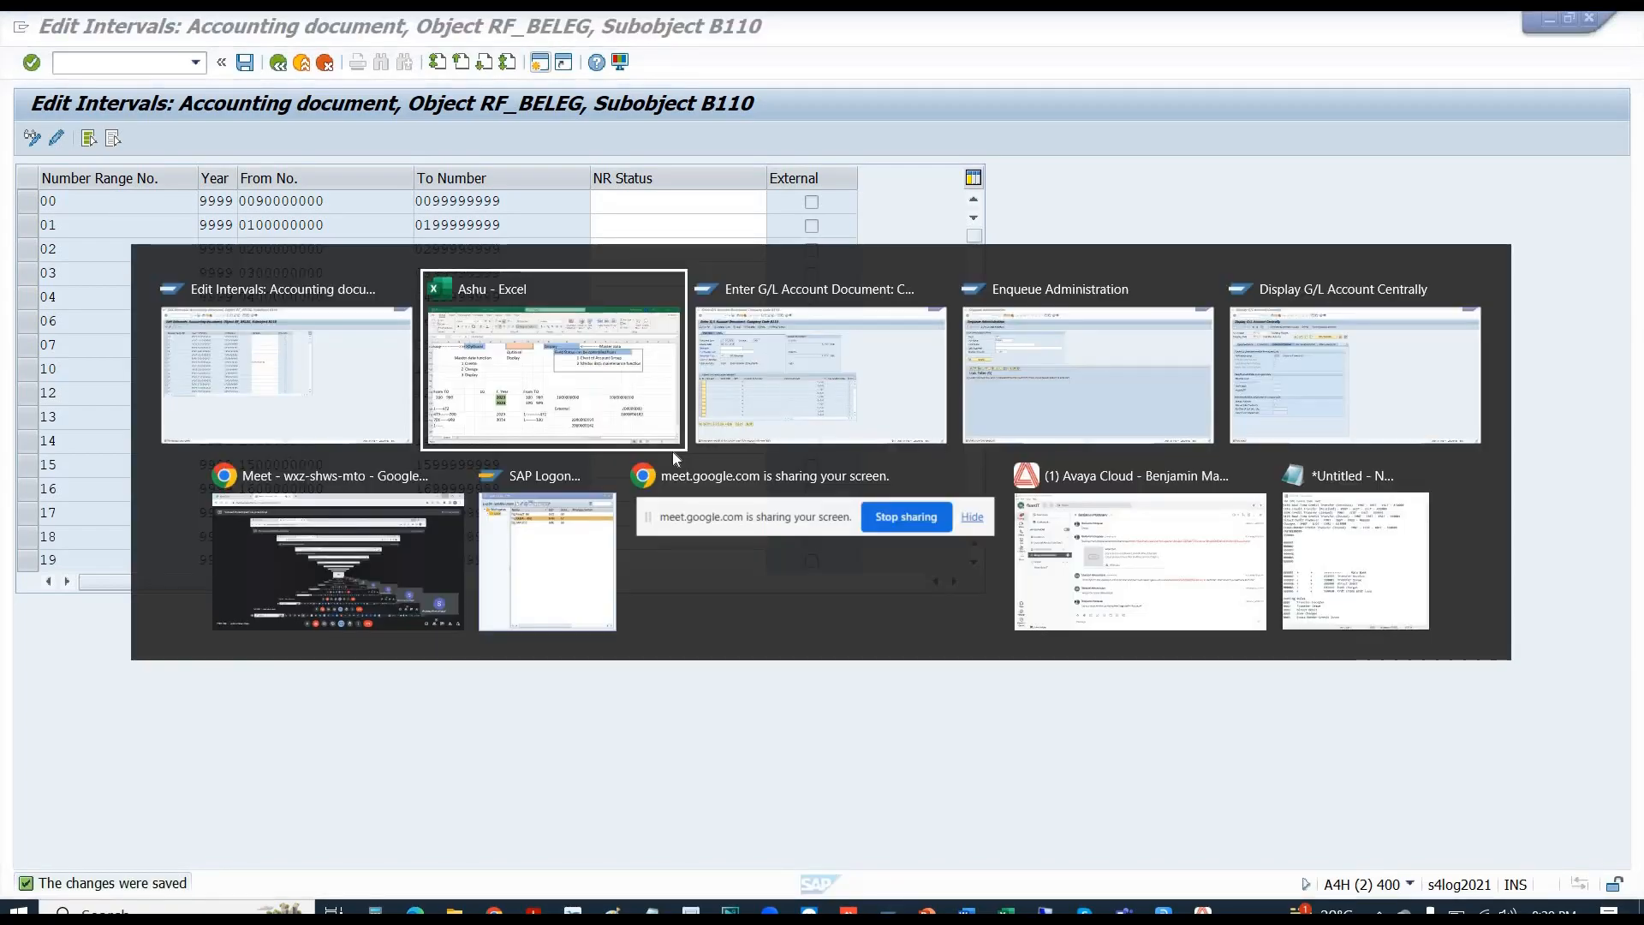
{"action": "left_click", "coordinate": [671, 449]}
{"action": "scroll", "coordinate": [678, 581], "scroll_direction": "down", "scroll_amount": 3}
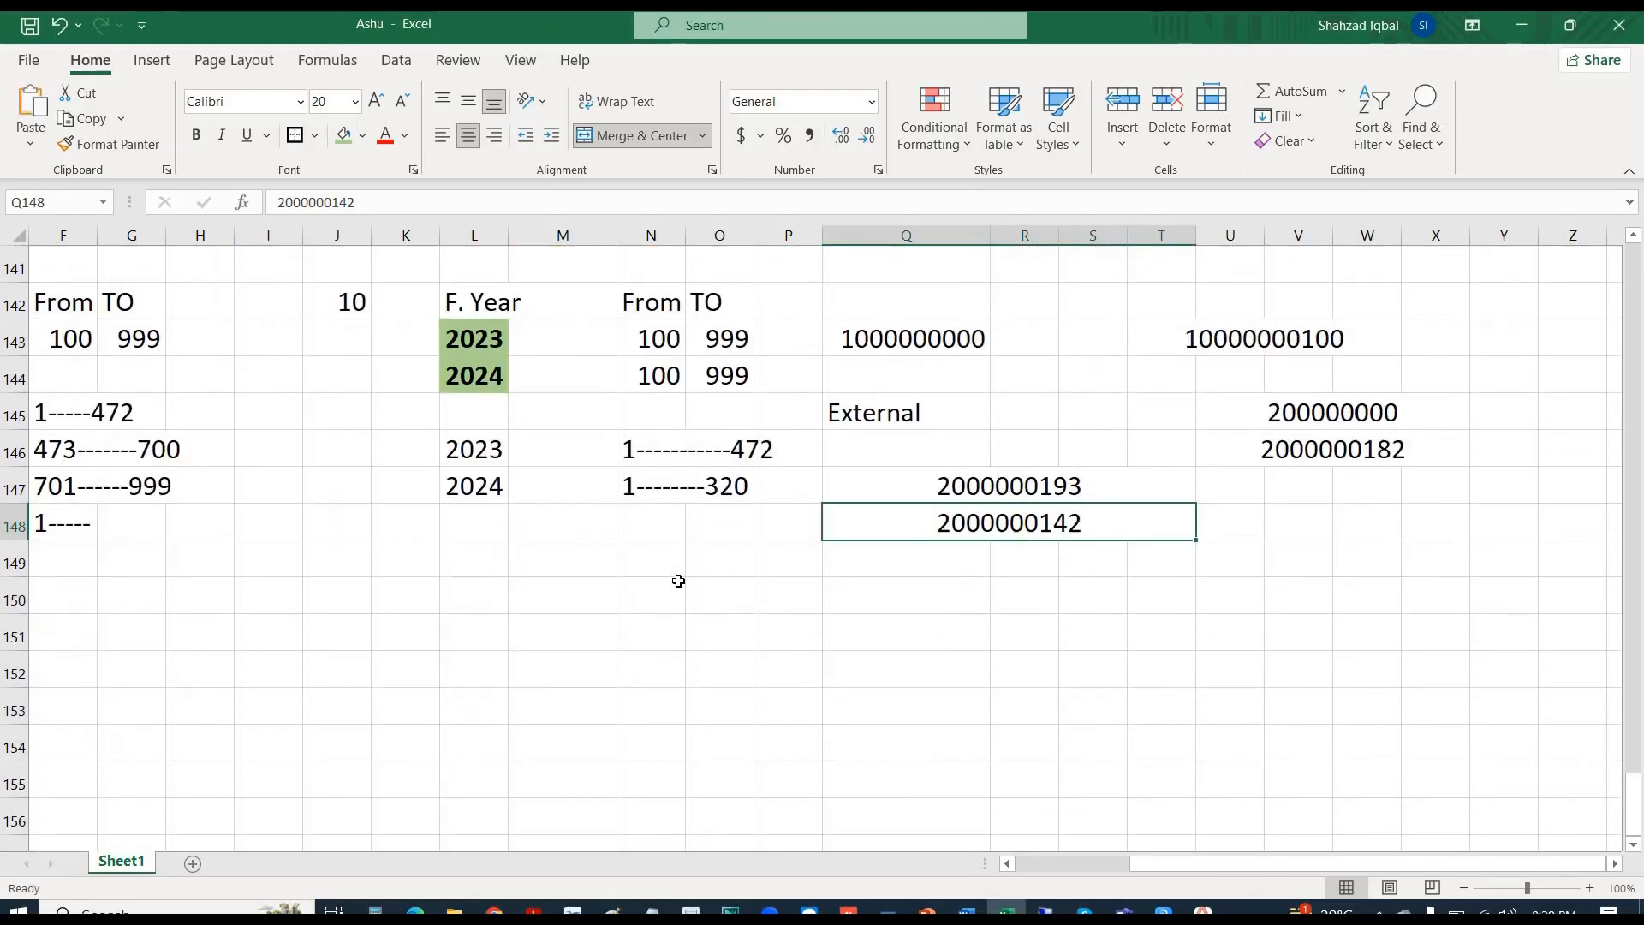
{"action": "left_click", "coordinate": [860, 548]}
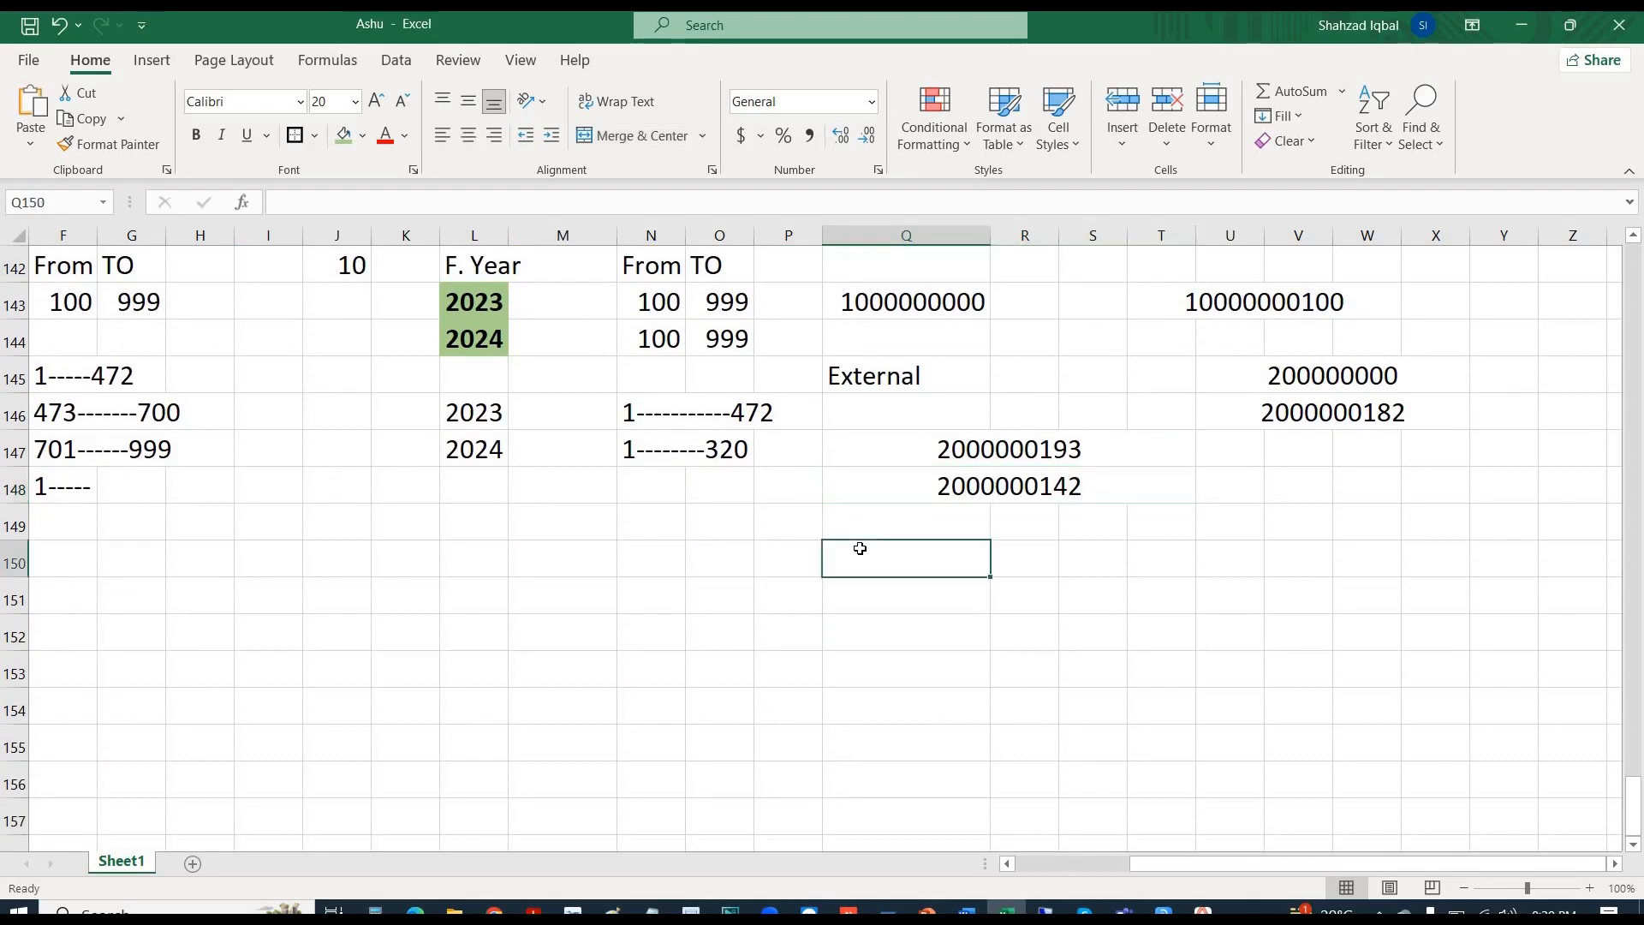
{"action": "type", "text": "a"}
{"action": "key", "text": "BackSpace"}
{"action": "type", "text": "ACDOCA"}
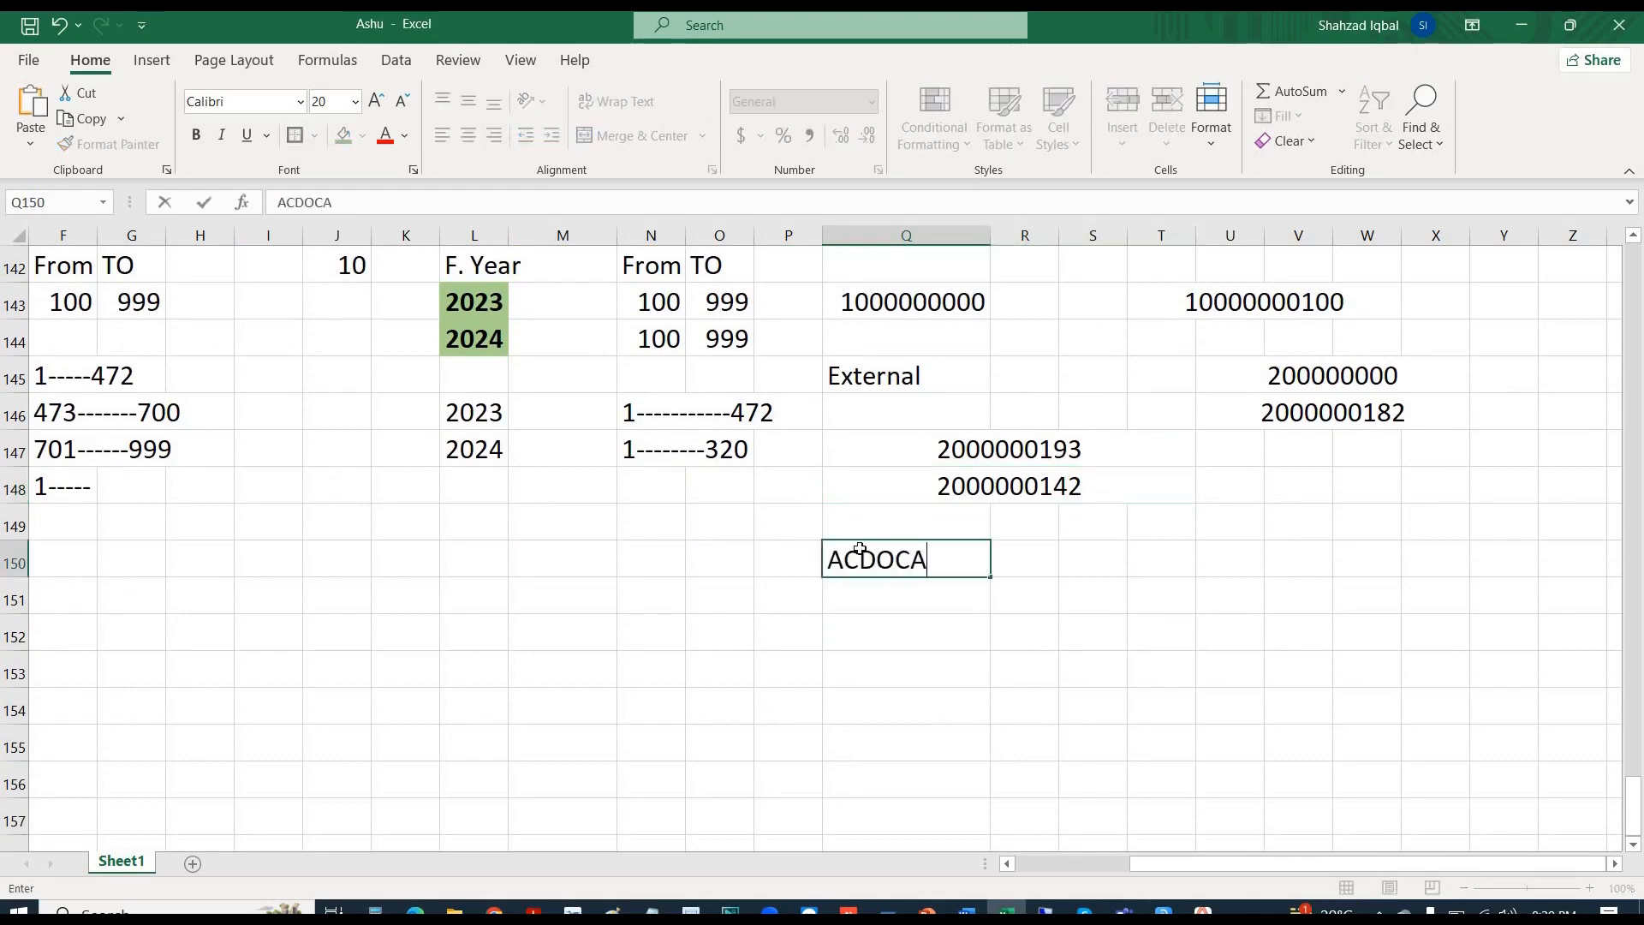
{"action": "key", "text": "Return"}
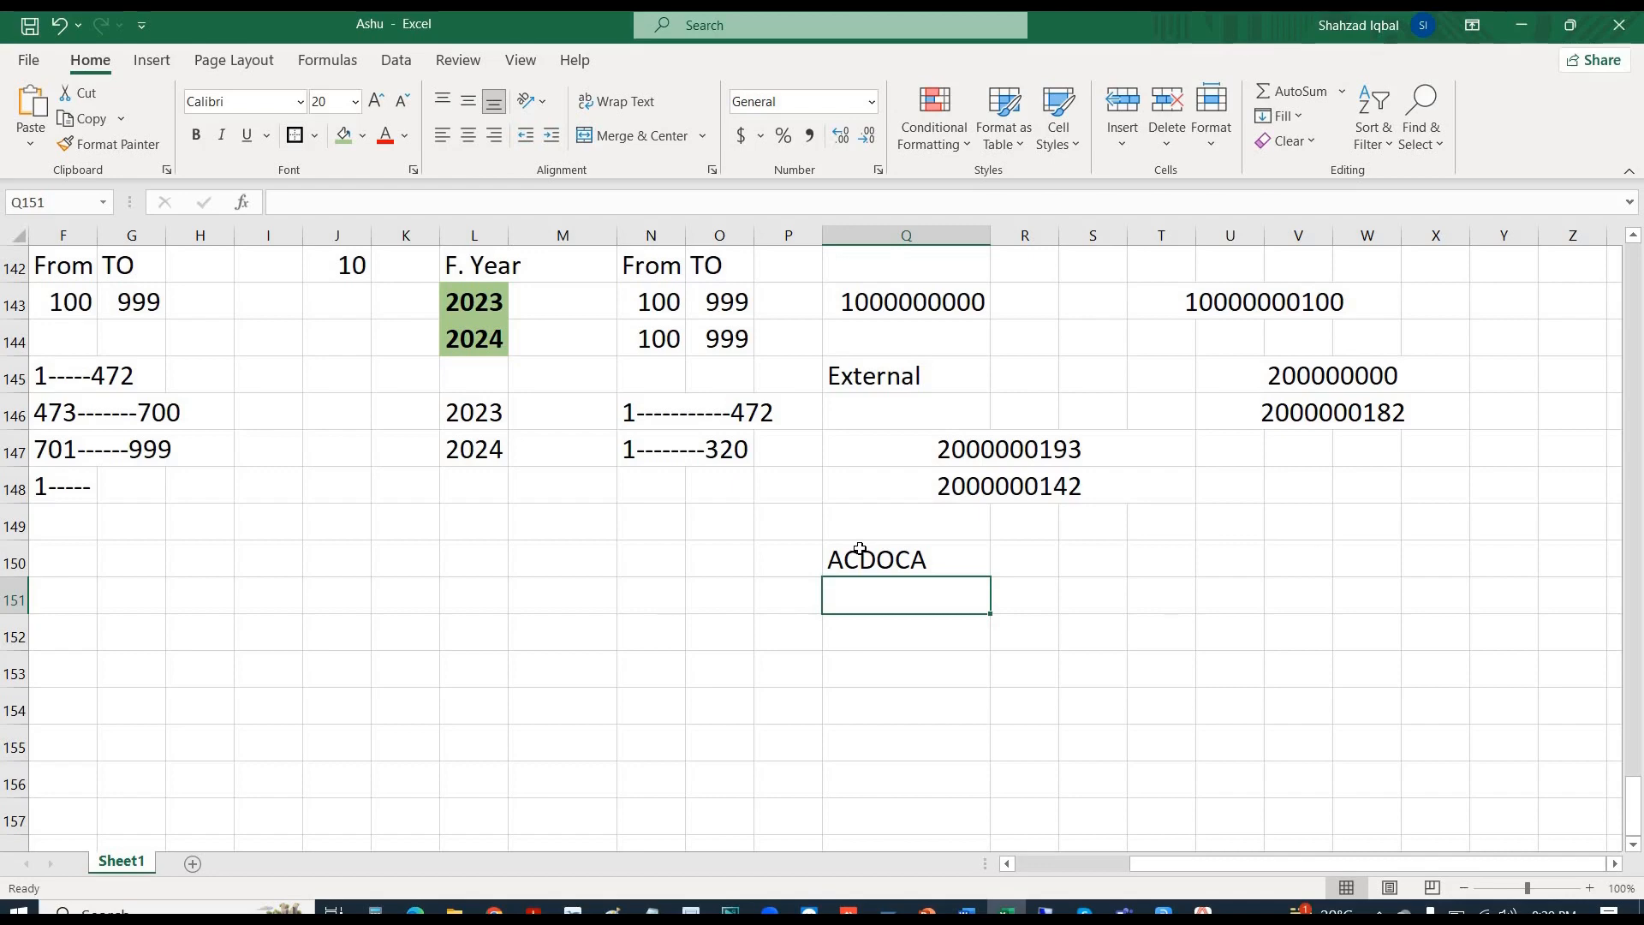
{"action": "key", "text": "ctrl+v"}
{"action": "key", "text": "F2"}
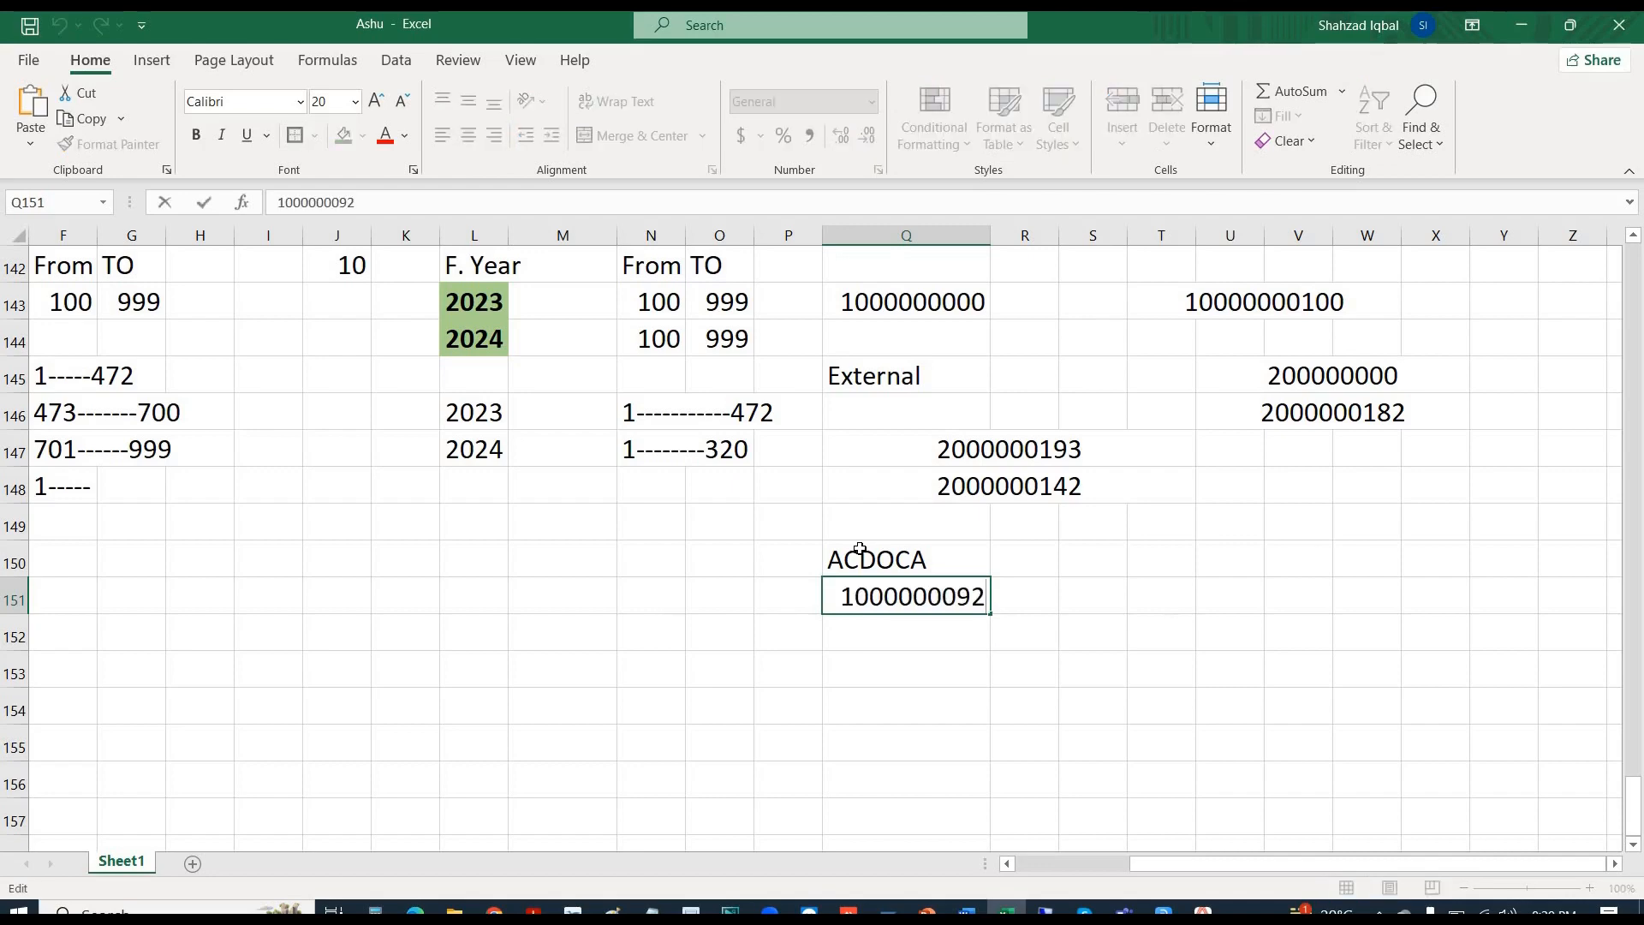
{"action": "key", "text": "BackSpace"}
{"action": "key", "text": "BackSpace"}
{"action": "type", "text": "90"}
{"action": "key", "text": "Return"}
{"action": "left_click", "coordinate": [966, 594]}
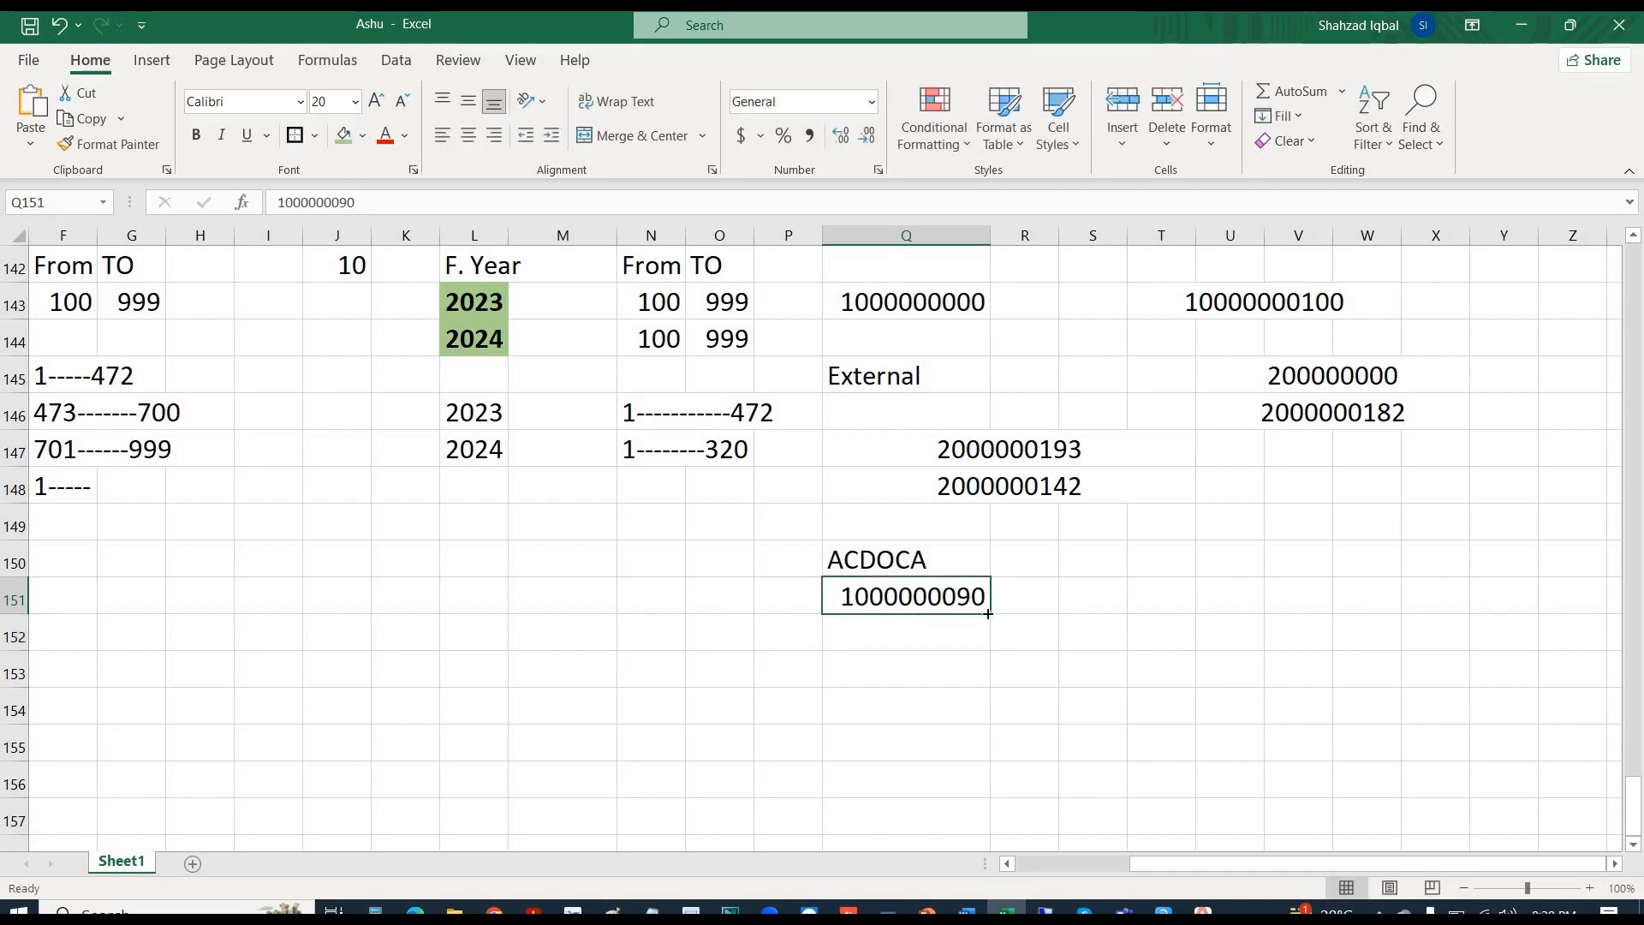
{"action": "left_click_drag", "start_coordinate": [990, 613], "coordinate": [998, 833]}
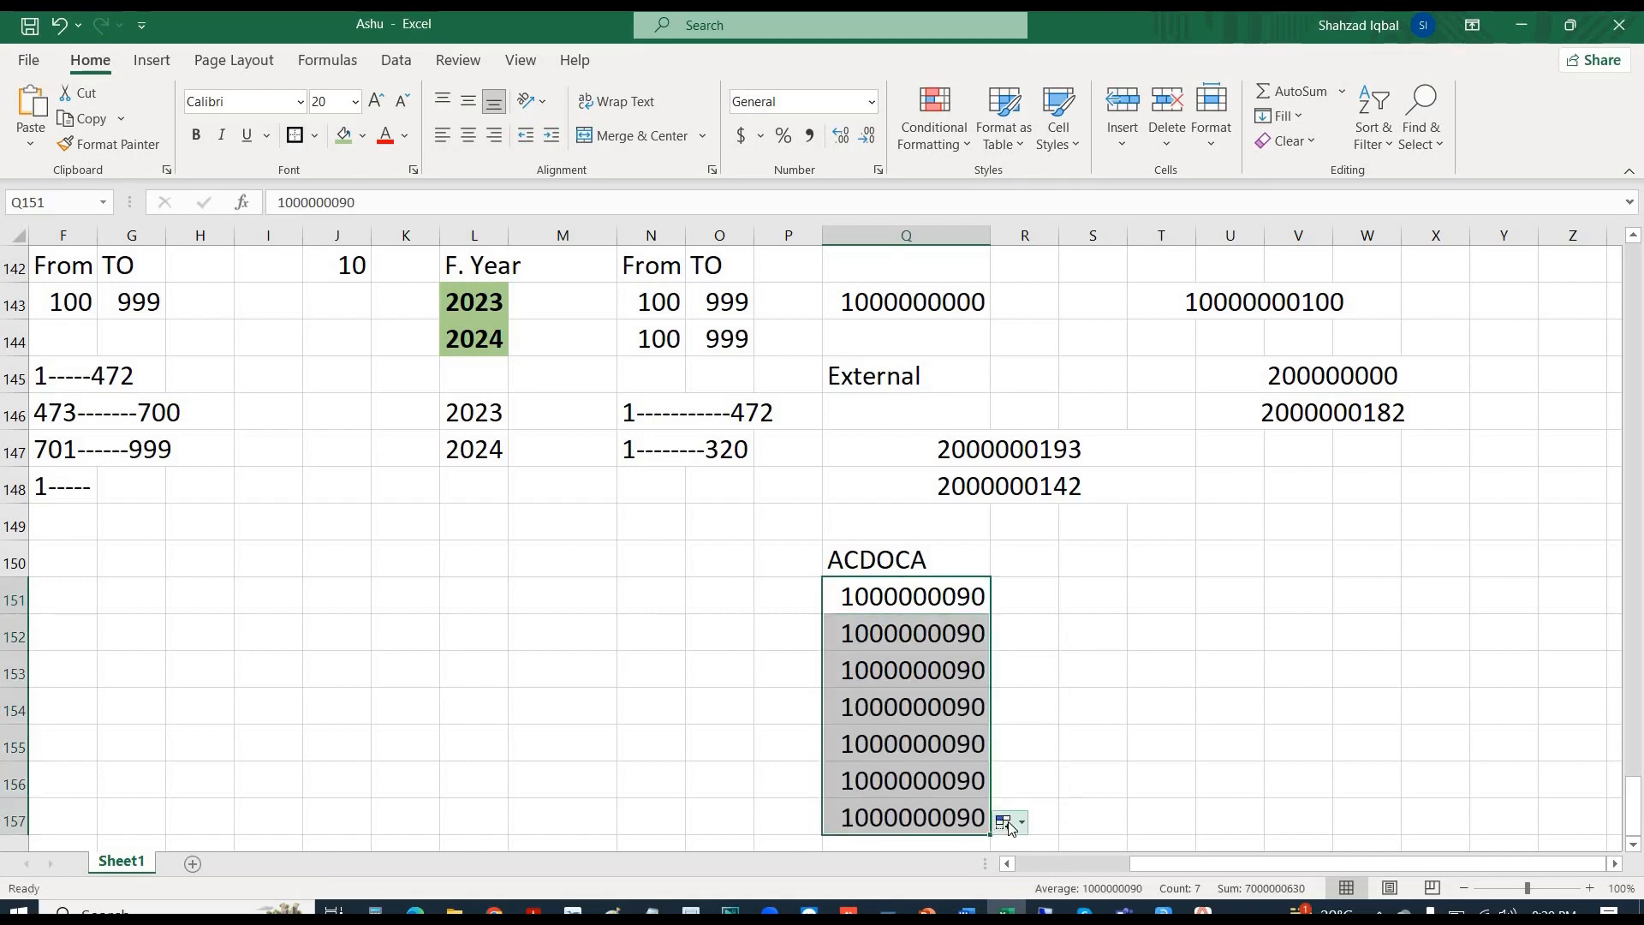
{"action": "left_click", "coordinate": [1009, 823]}
{"action": "left_click", "coordinate": [1032, 725]}
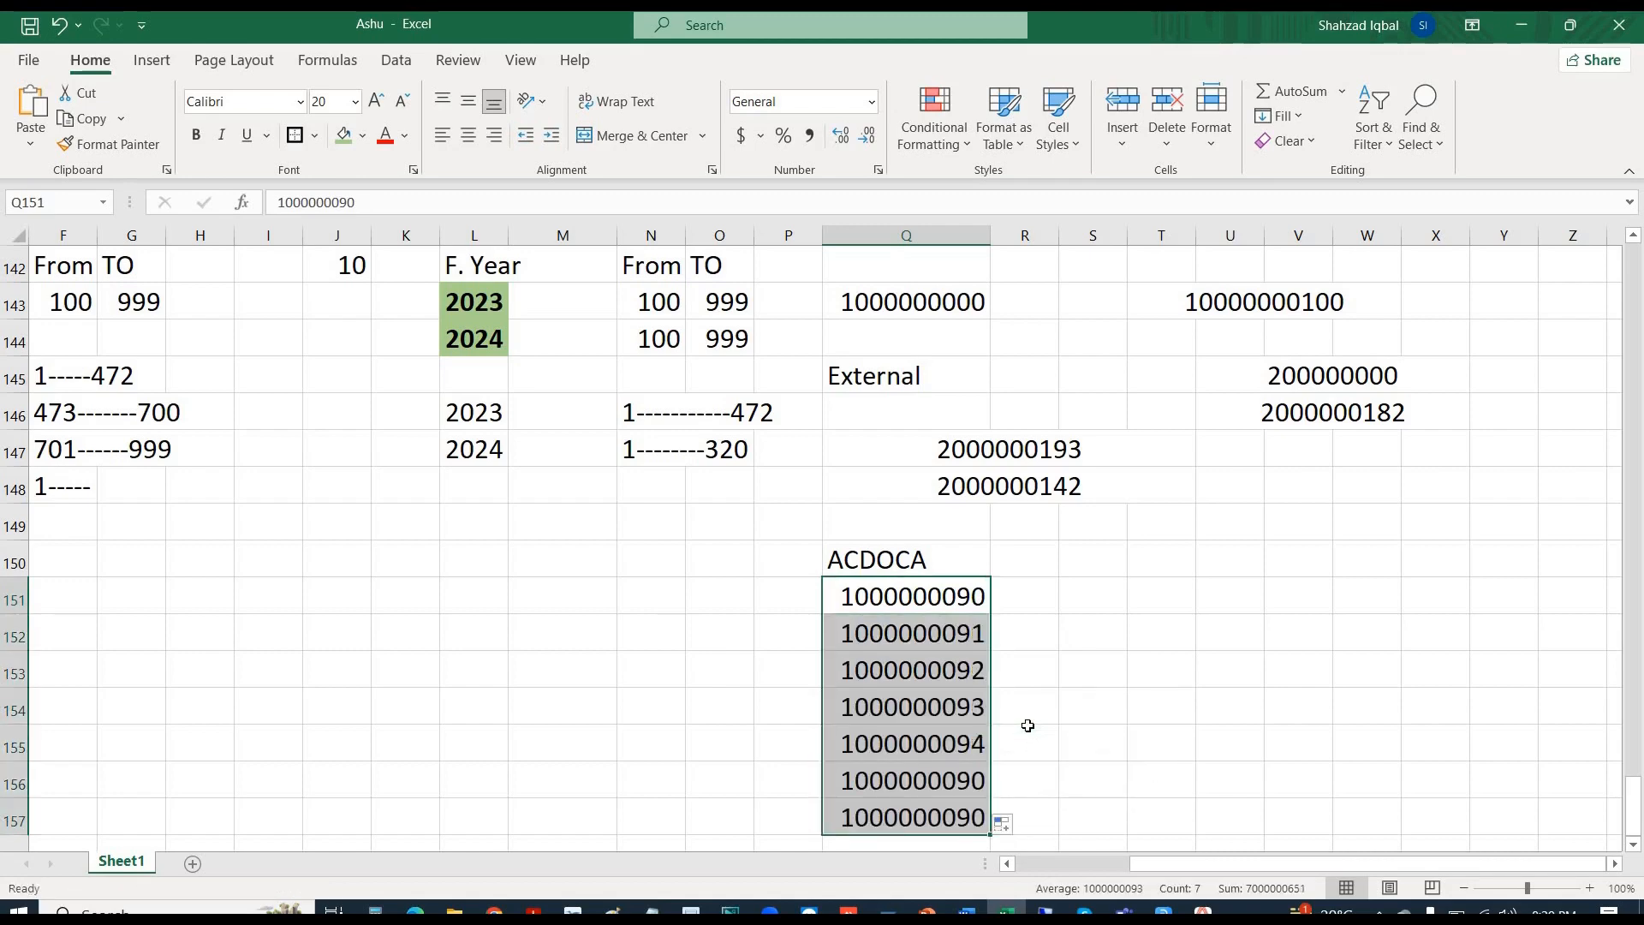
{"action": "scroll", "coordinate": [926, 775], "scroll_direction": "down", "scroll_amount": 3}
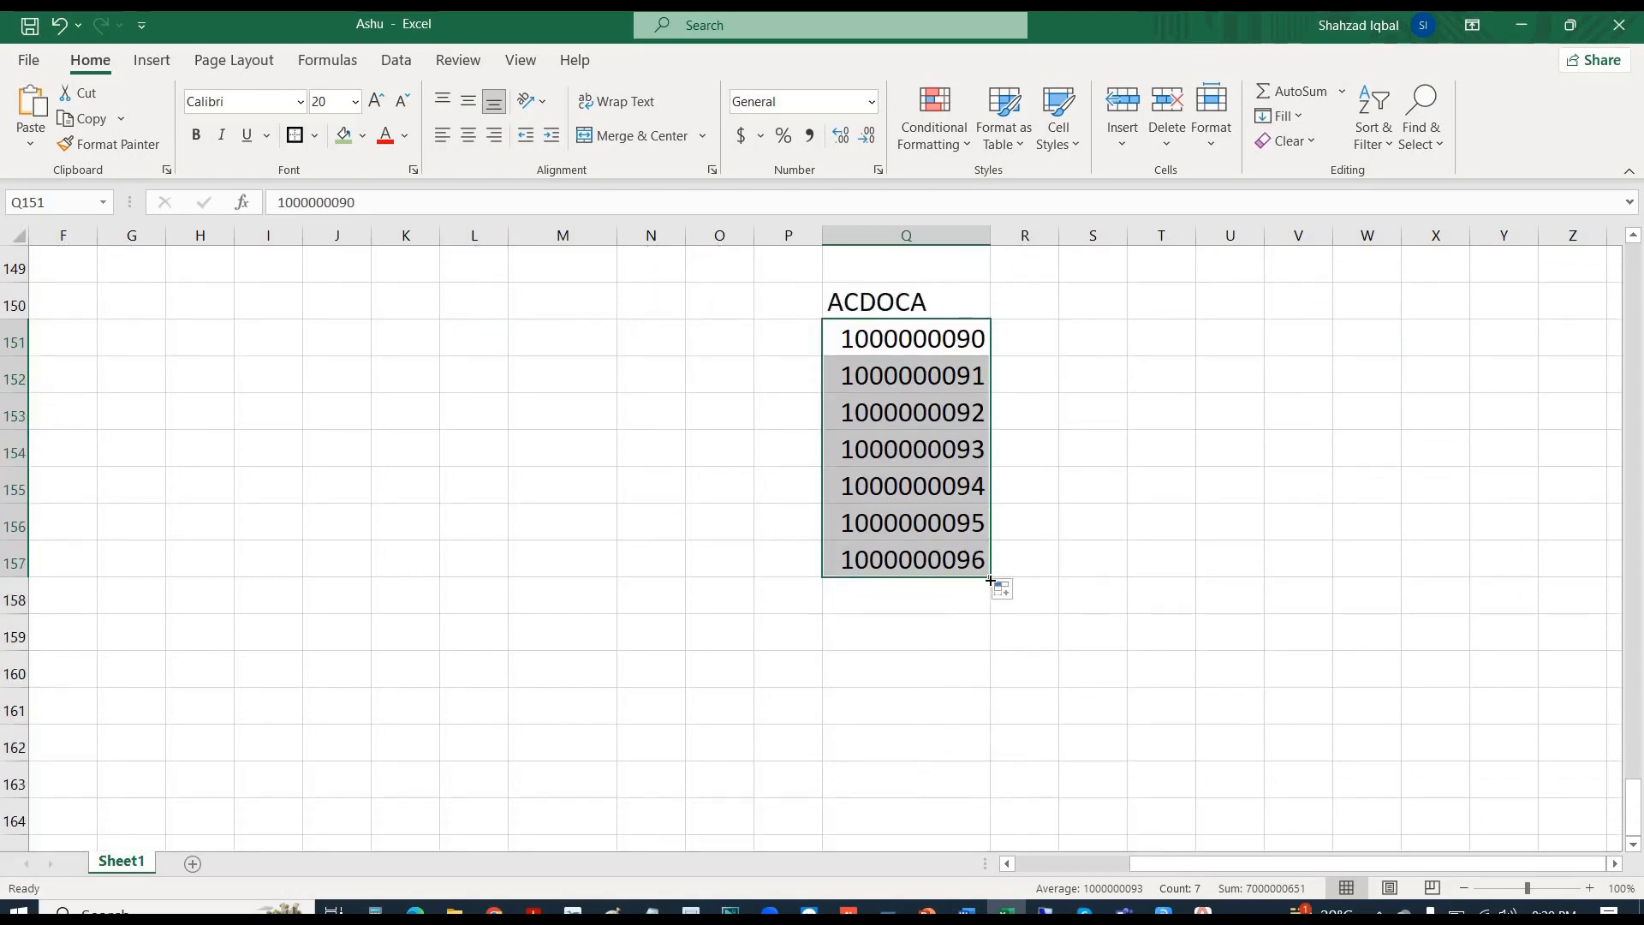
{"action": "left_click_drag", "start_coordinate": [991, 581], "coordinate": [993, 638]}
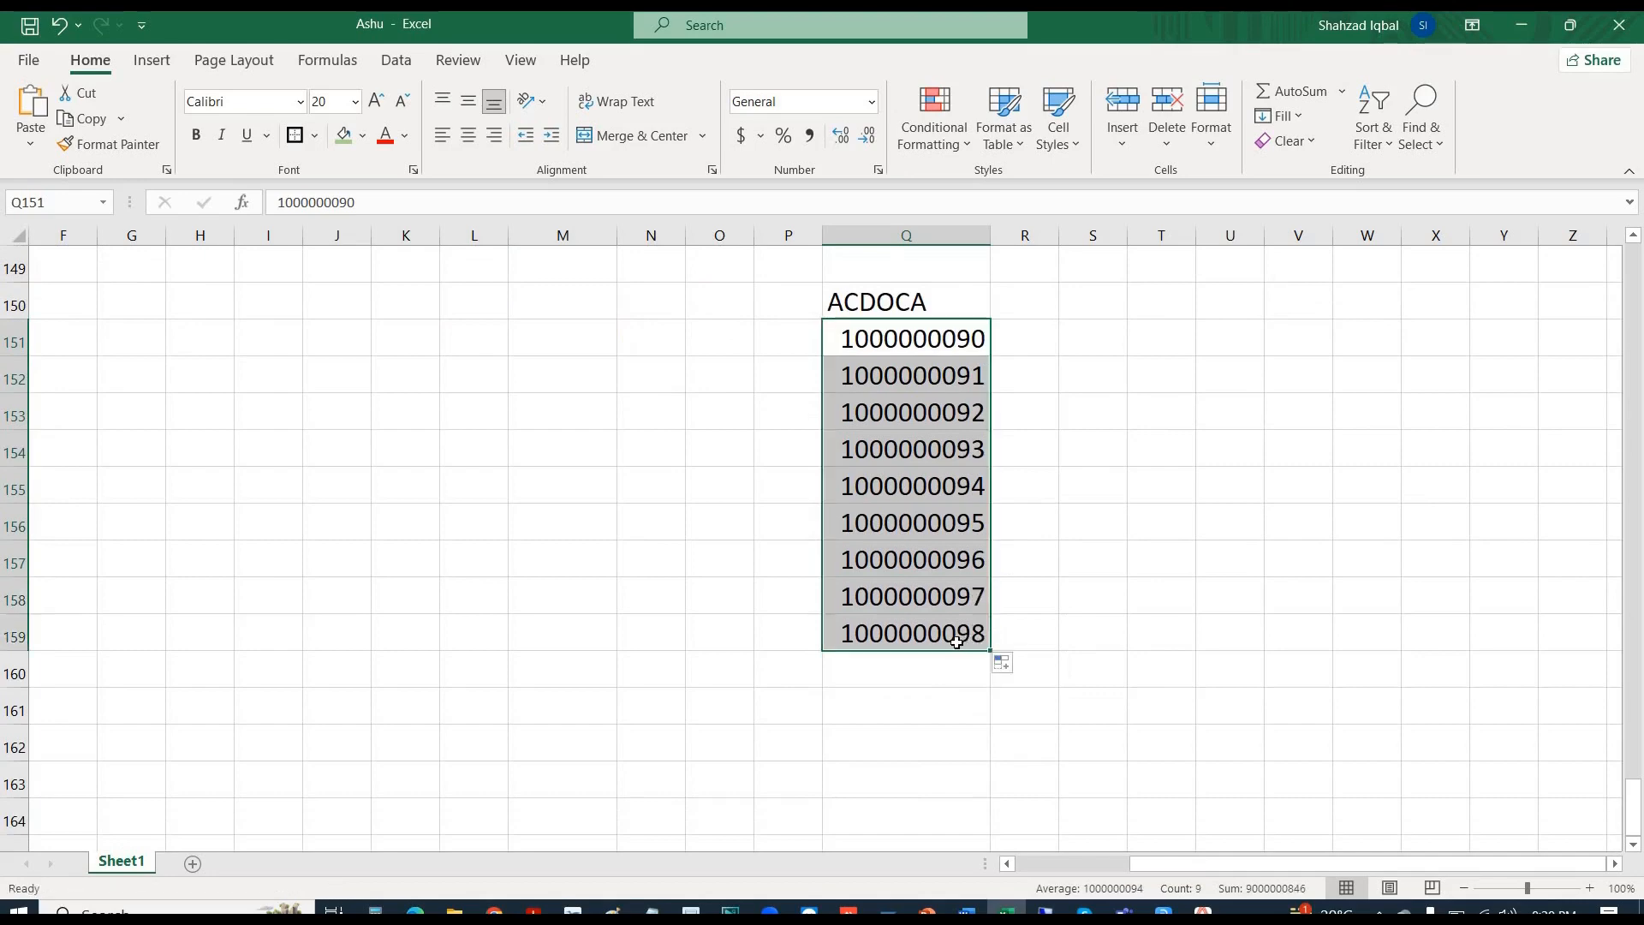
{"action": "key", "text": "alt+Tab"}
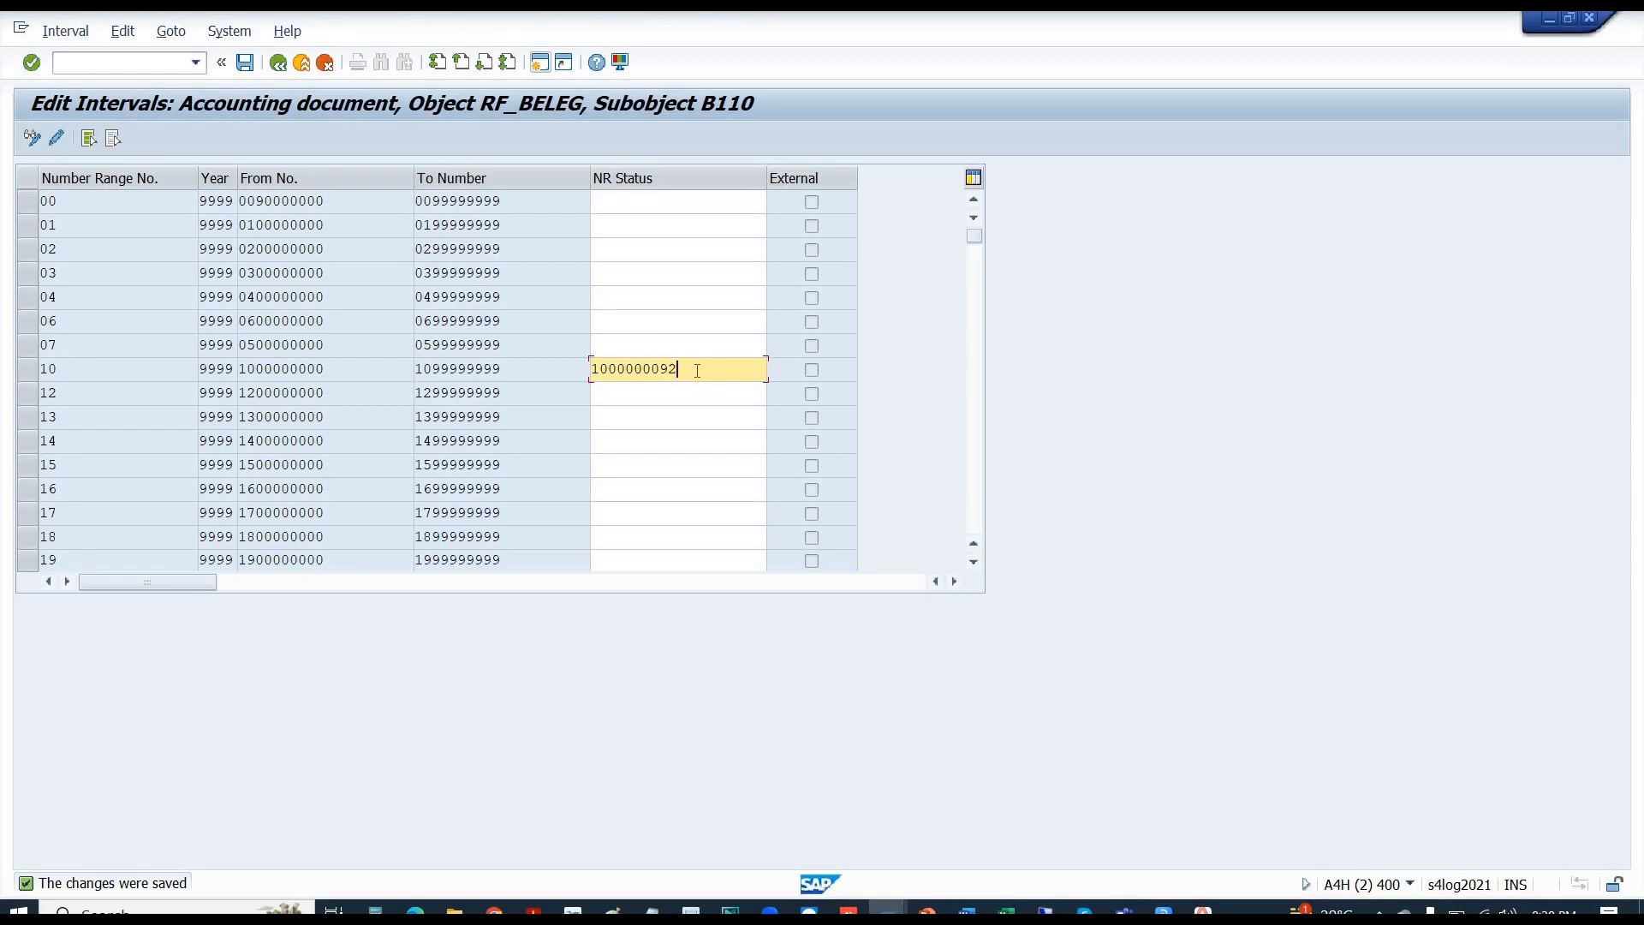
{"action": "left_click_drag", "start_coordinate": [676, 370], "coordinate": [586, 370]}
{"action": "left_click", "coordinate": [691, 369]}
{"action": "key", "text": "alt+Tab"}
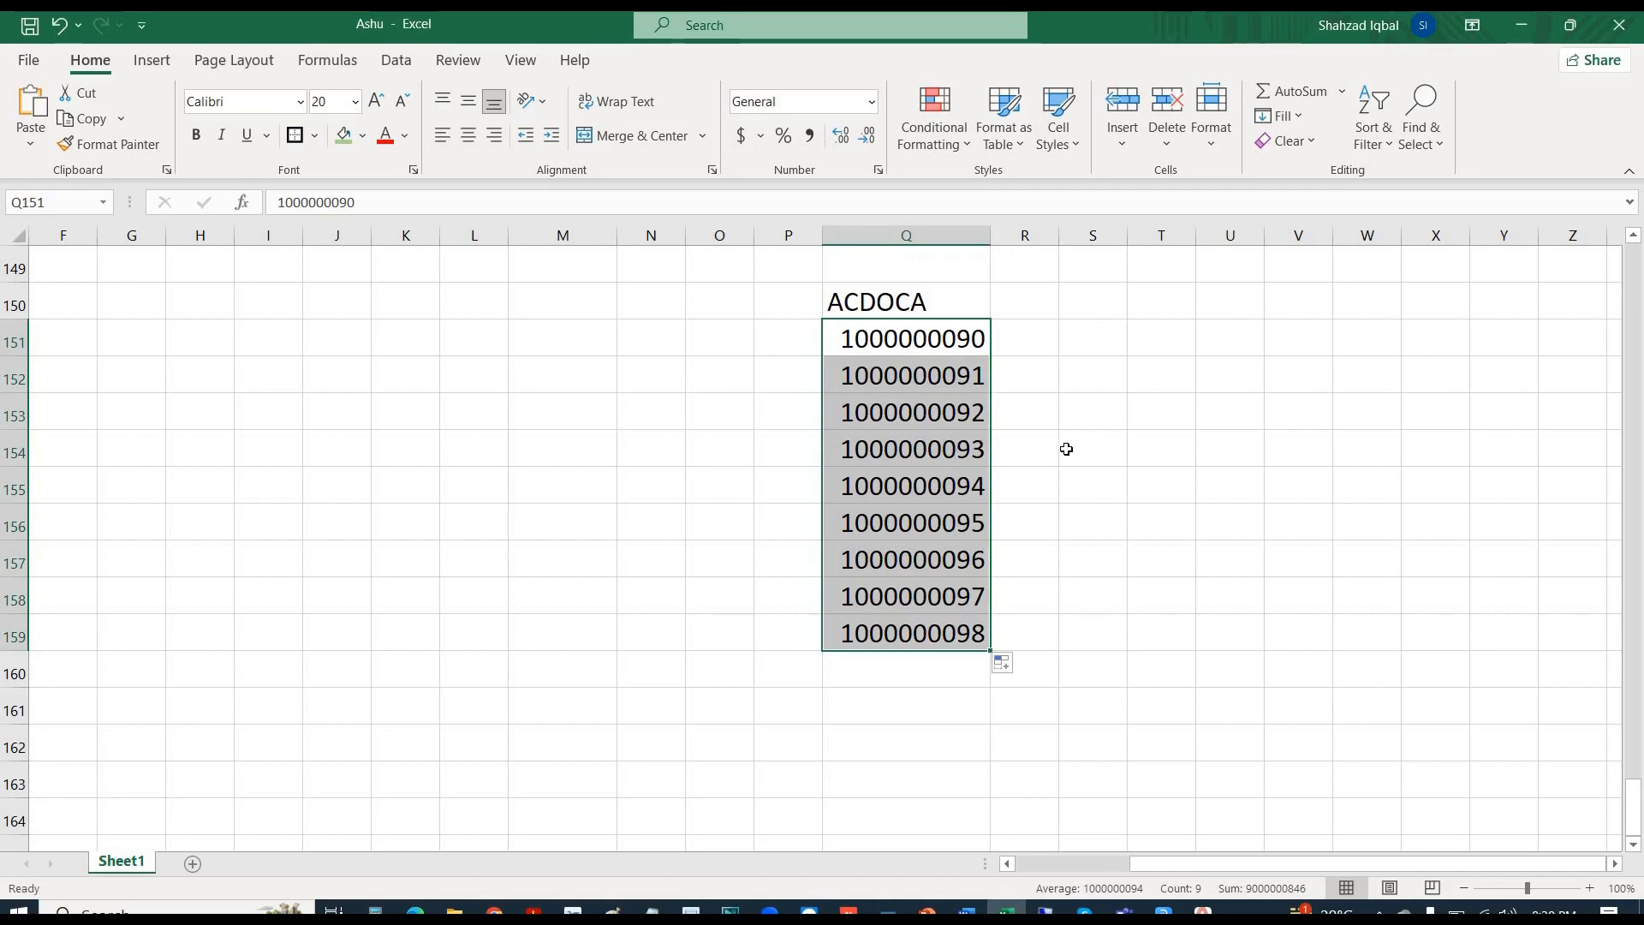
{"action": "left_click_drag", "start_coordinate": [1062, 448], "coordinate": [891, 450]}
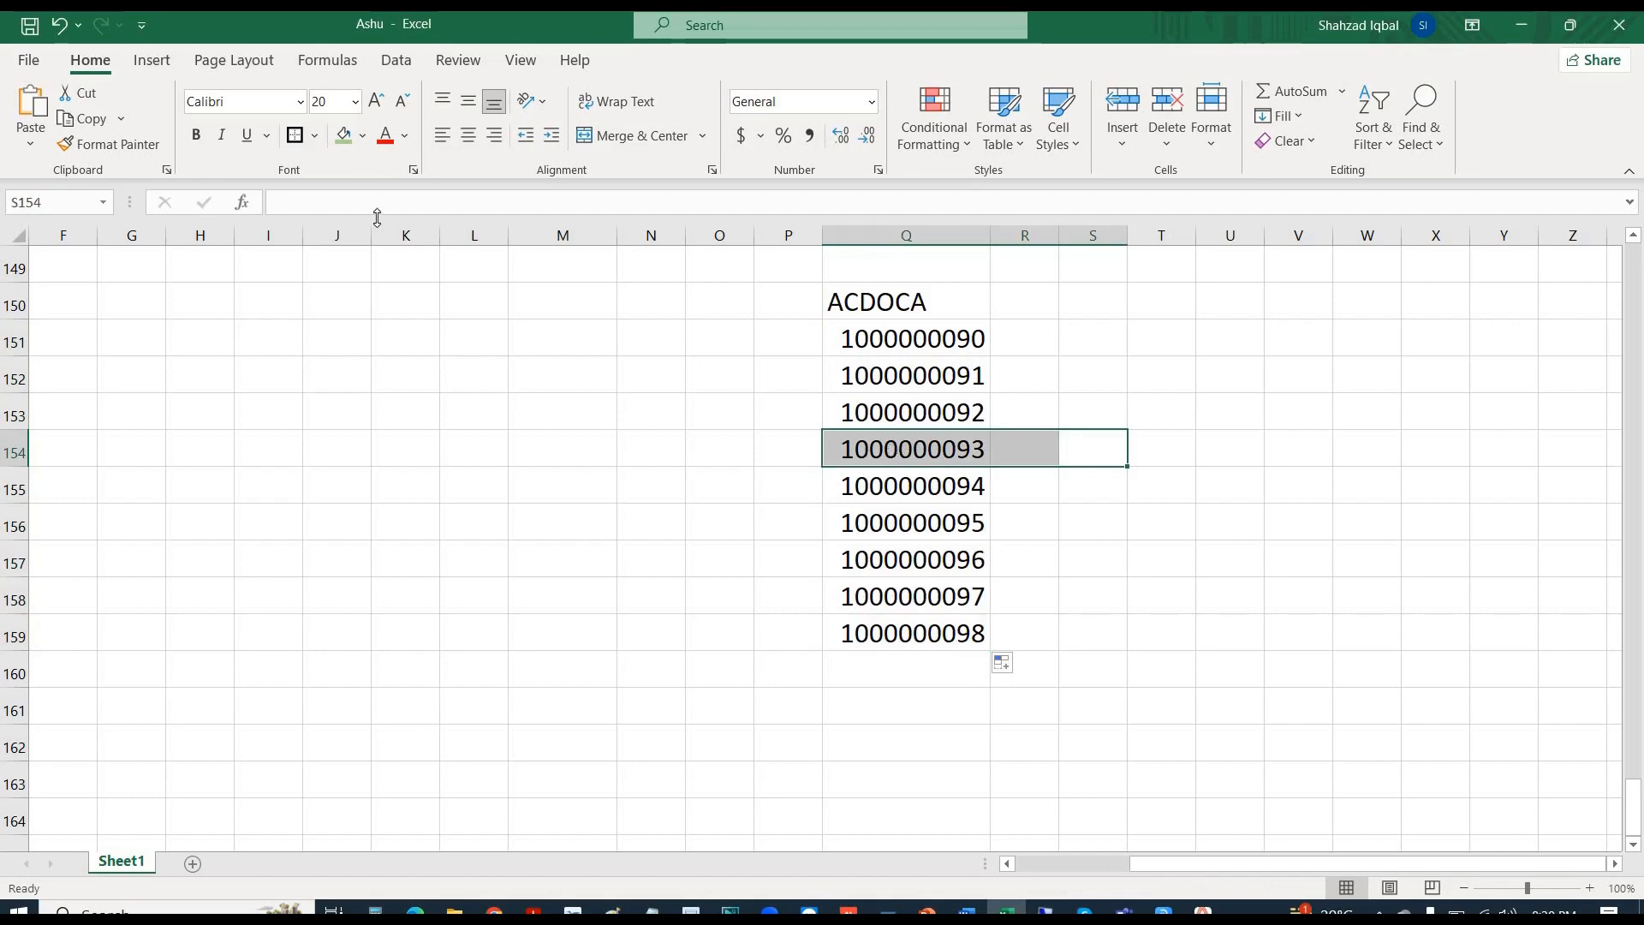
{"action": "left_click", "coordinate": [343, 135]}
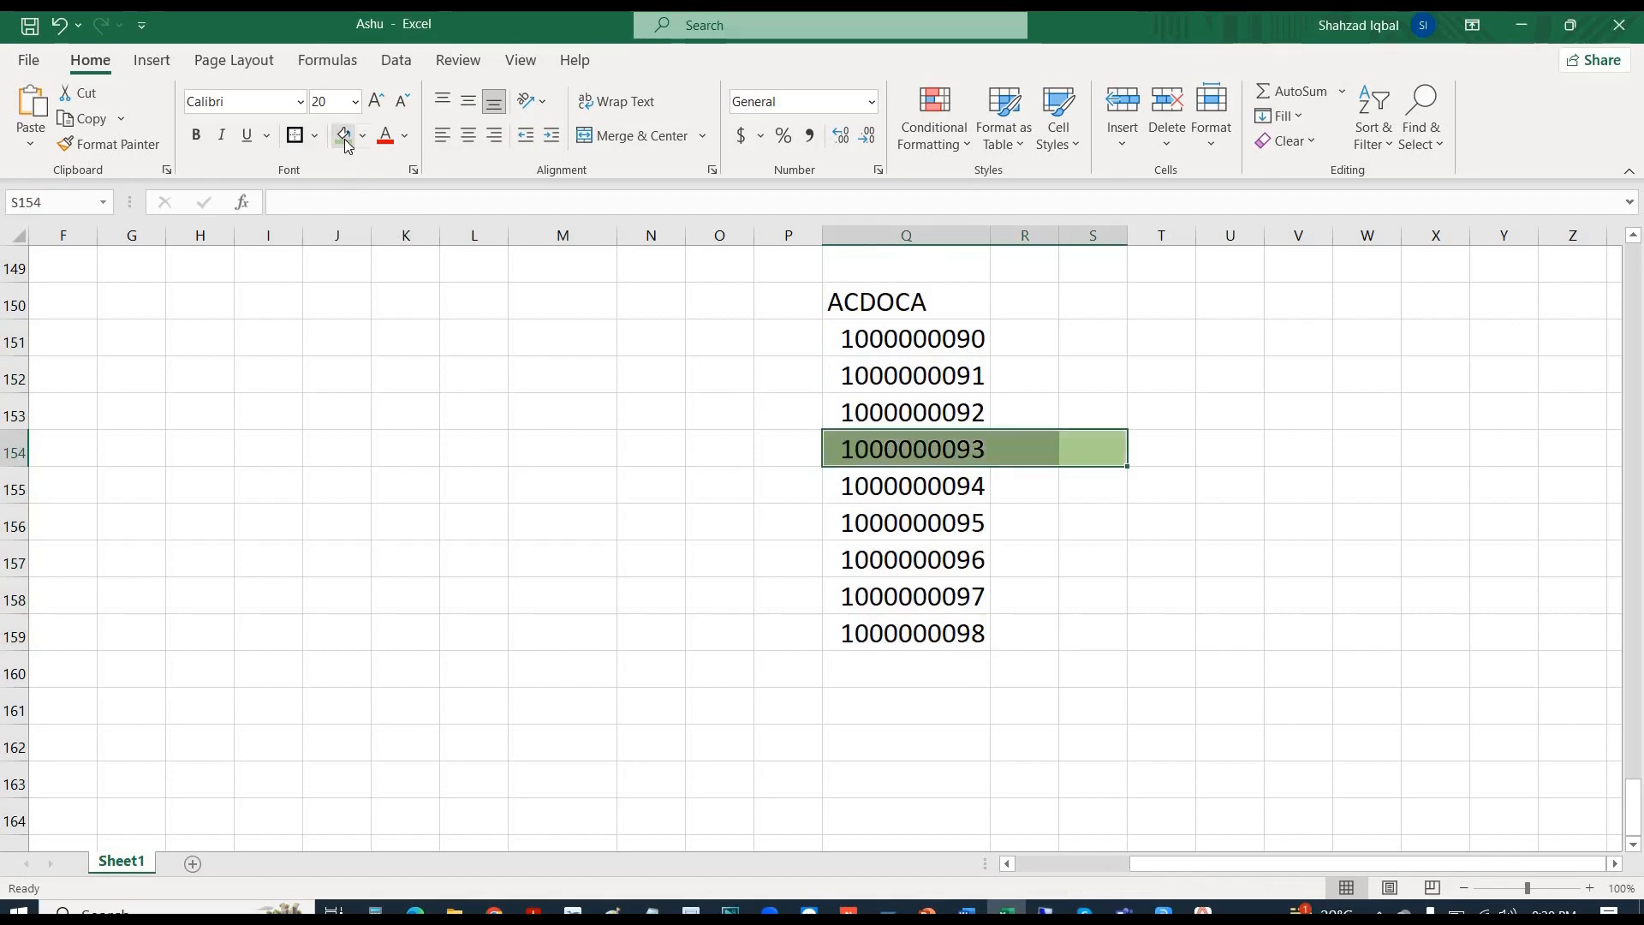
{"action": "left_click", "coordinate": [911, 451]}
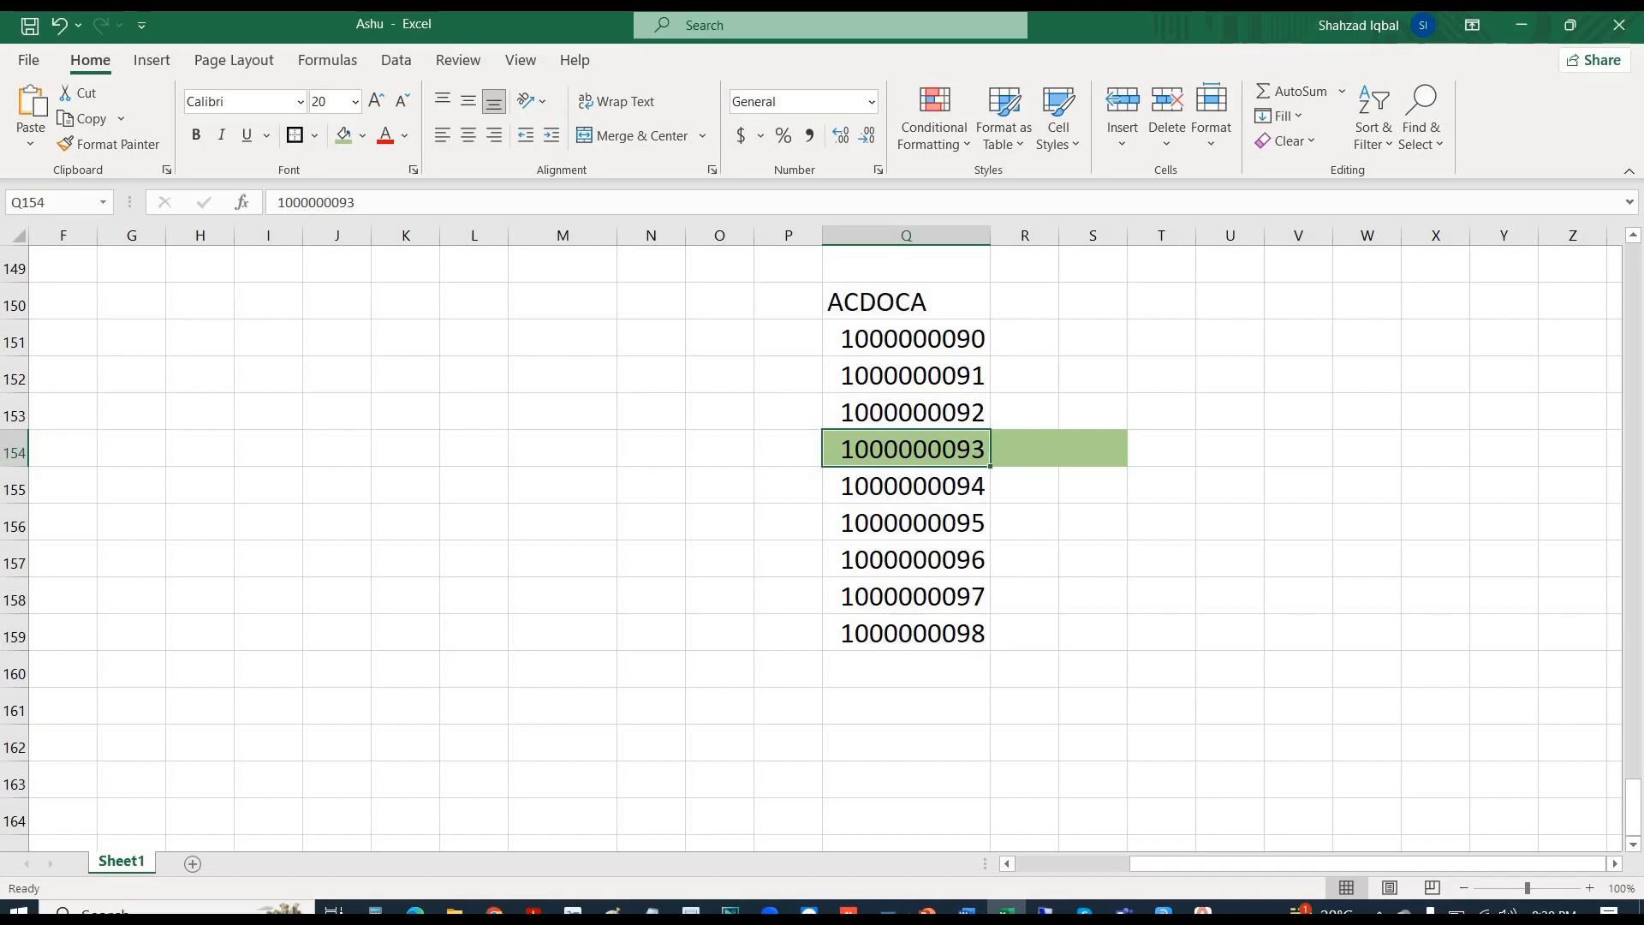
{"action": "left_click", "coordinate": [887, 909]}
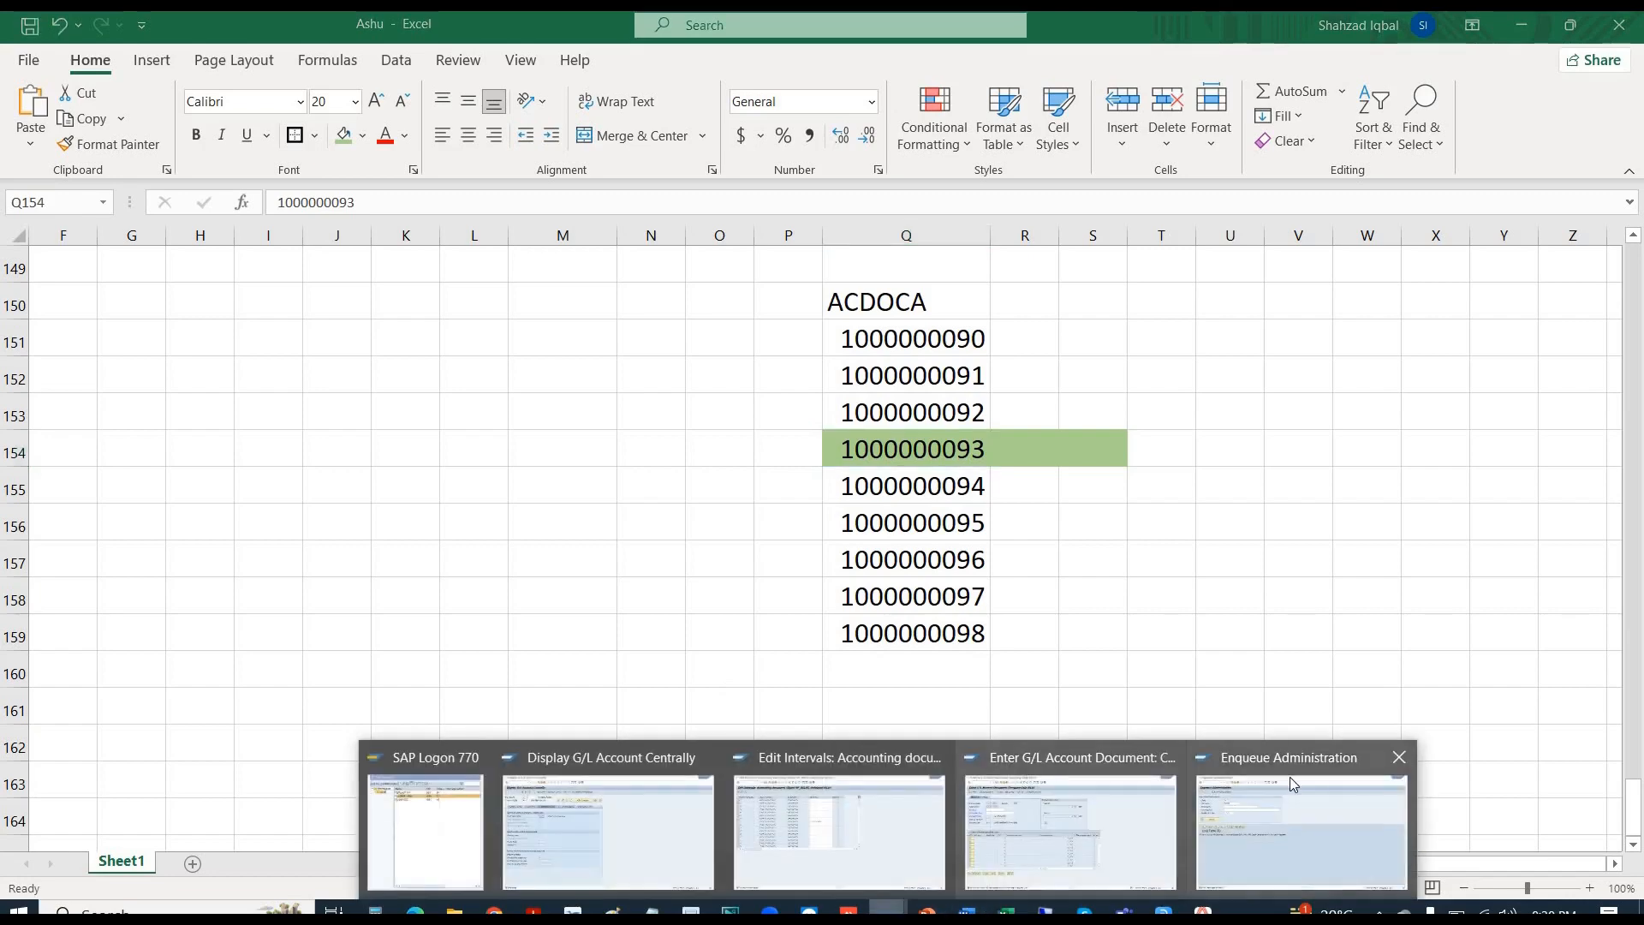
- Run /NST22 and open the long text of yesterday's HTTP_NO_MEMORY dump, then return to Excel
{"action": "left_click", "coordinate": [1292, 783]}
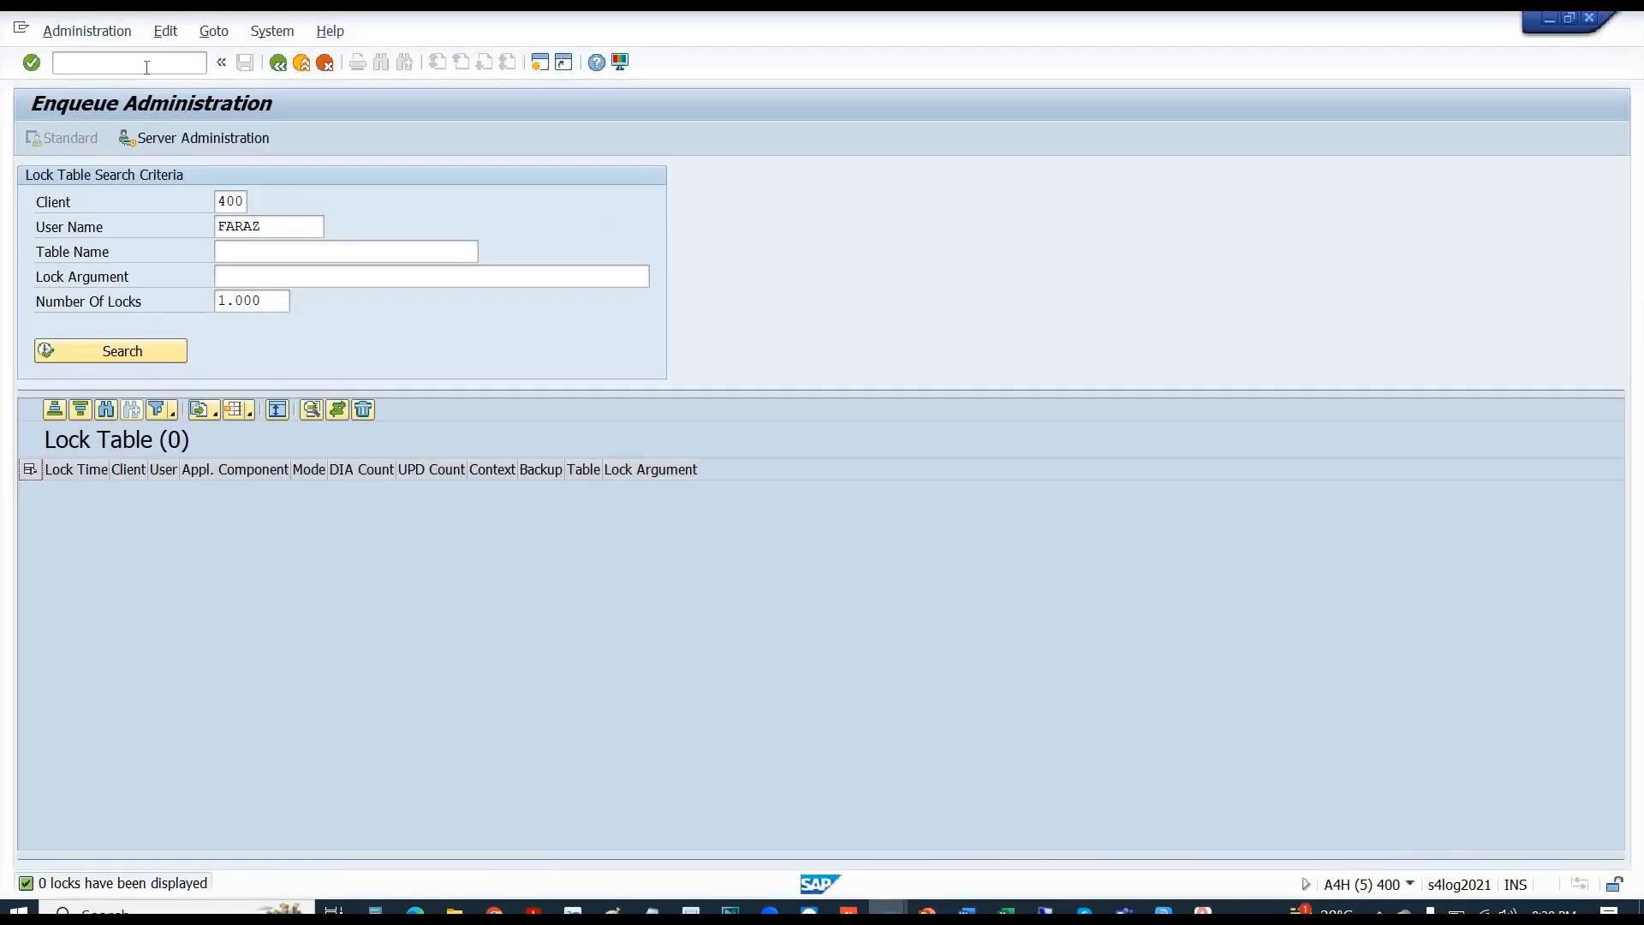
{"action": "type", "text": "/NST22"}
{"action": "key", "text": "Return"}
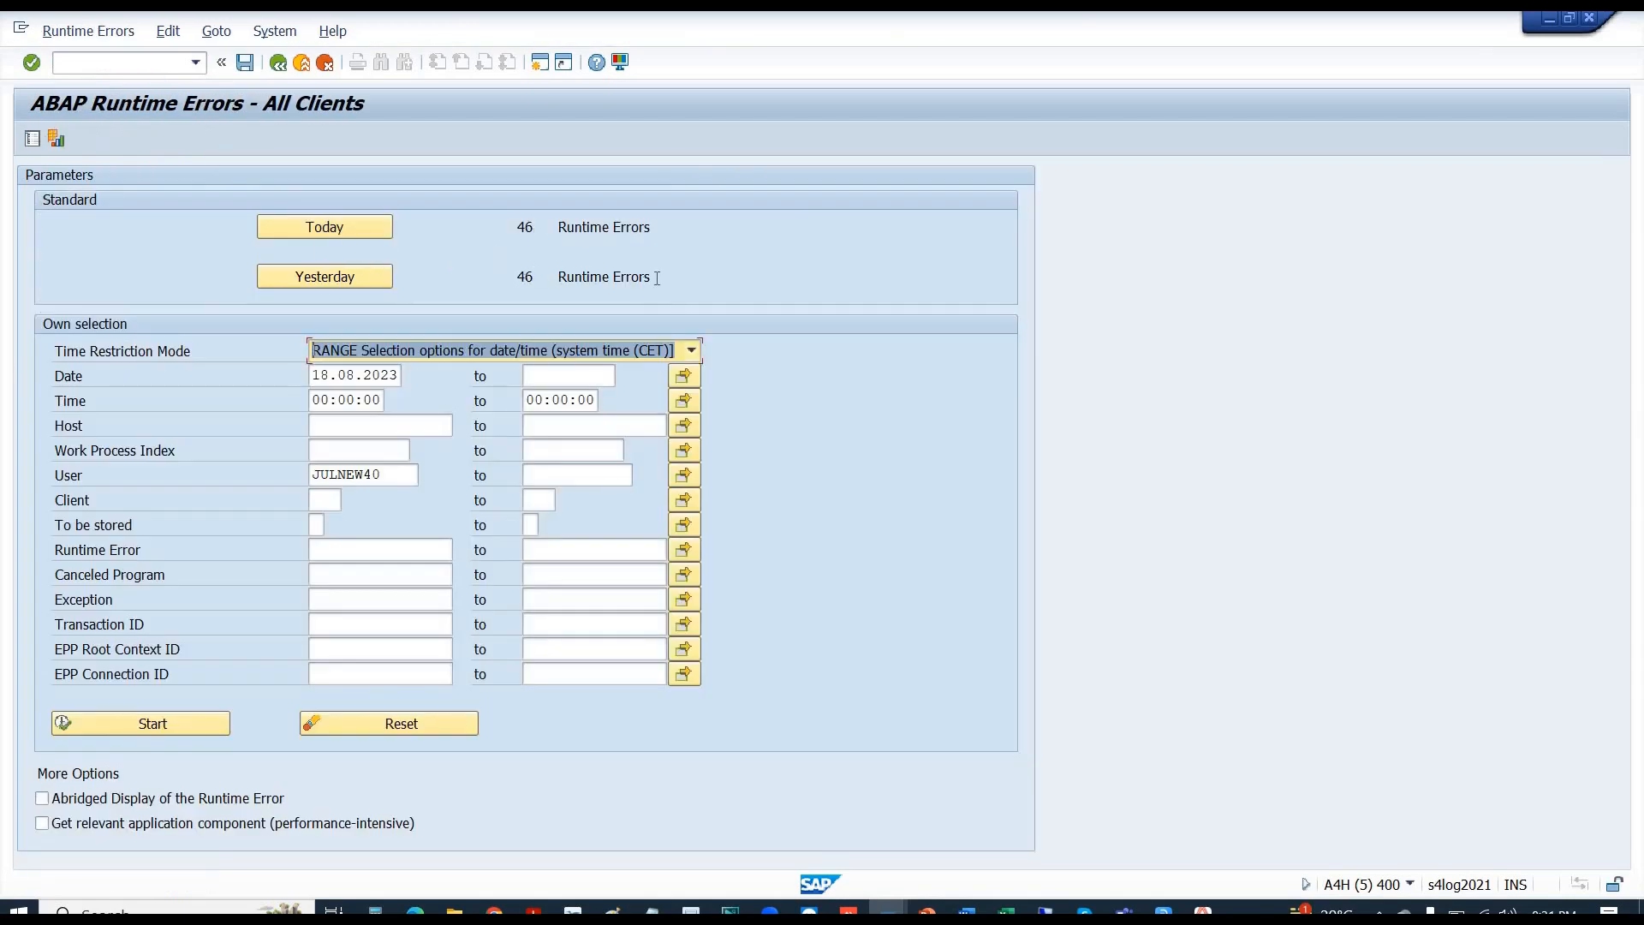
{"action": "left_click", "coordinate": [630, 278]}
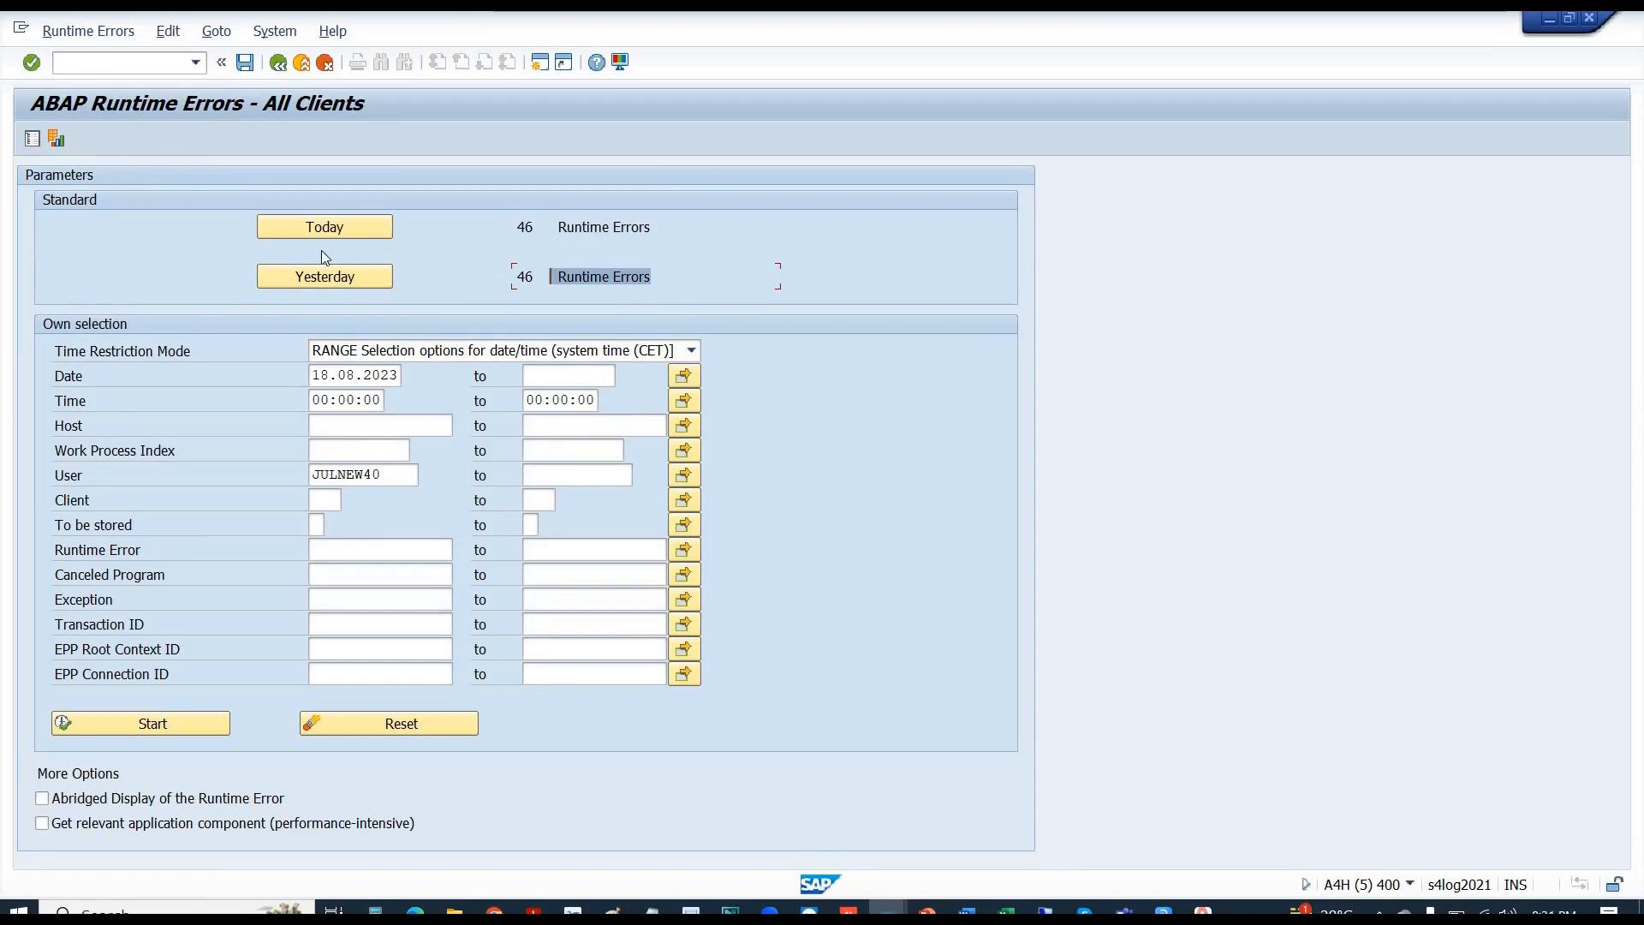
{"action": "left_click", "coordinate": [331, 279]}
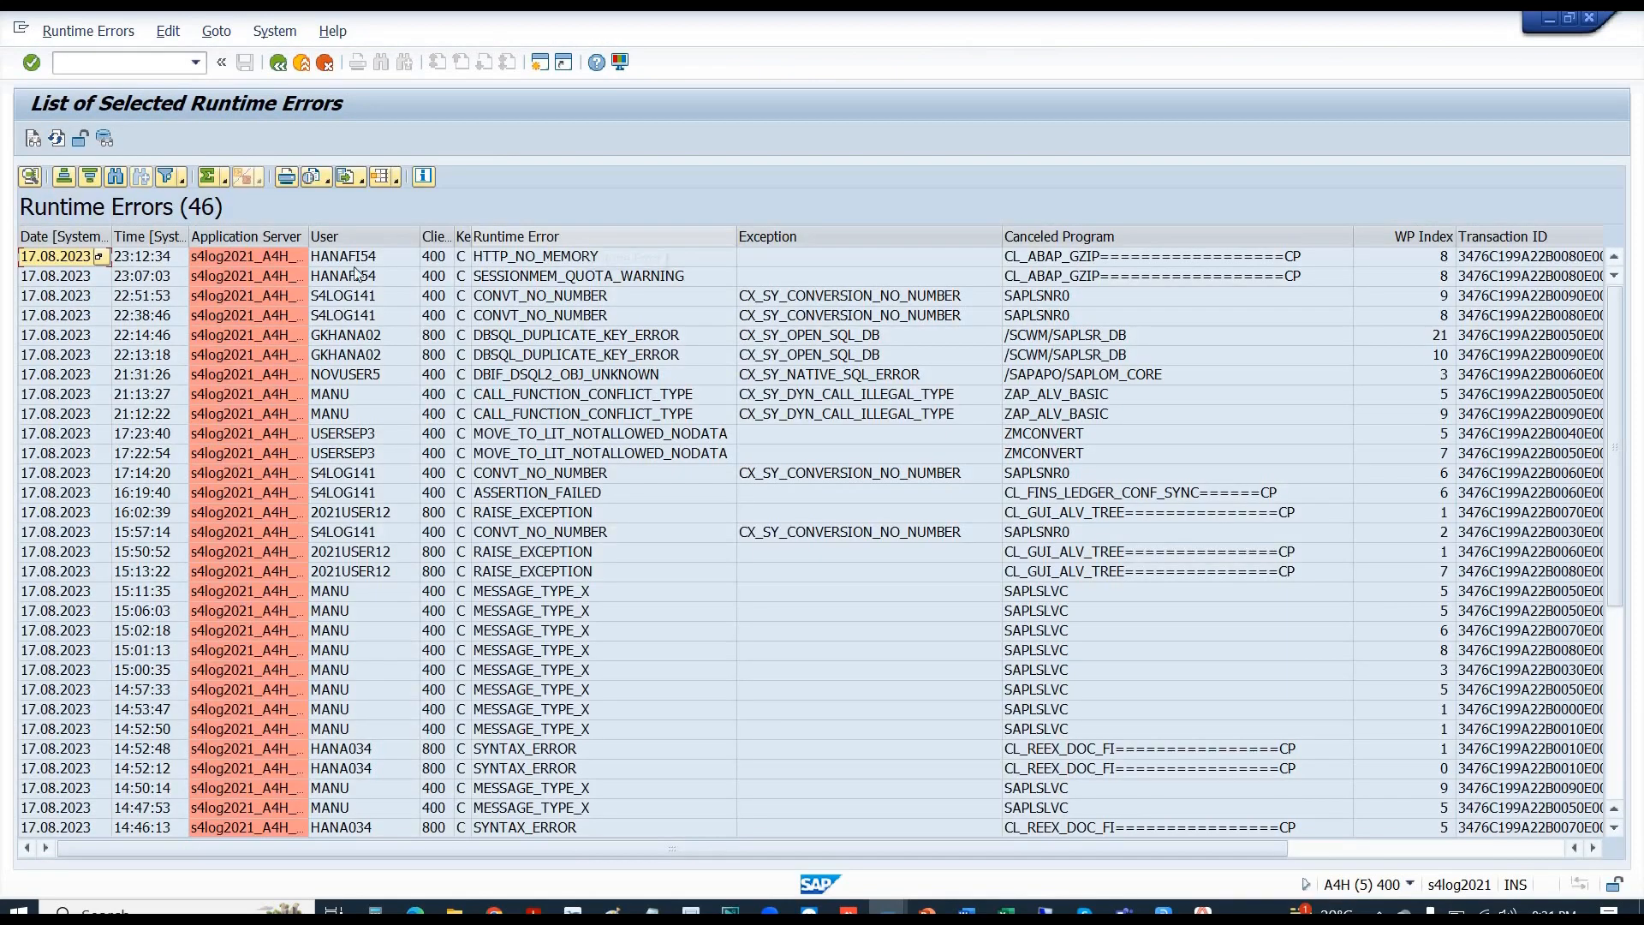
{"action": "double_click", "coordinate": [274, 255]}
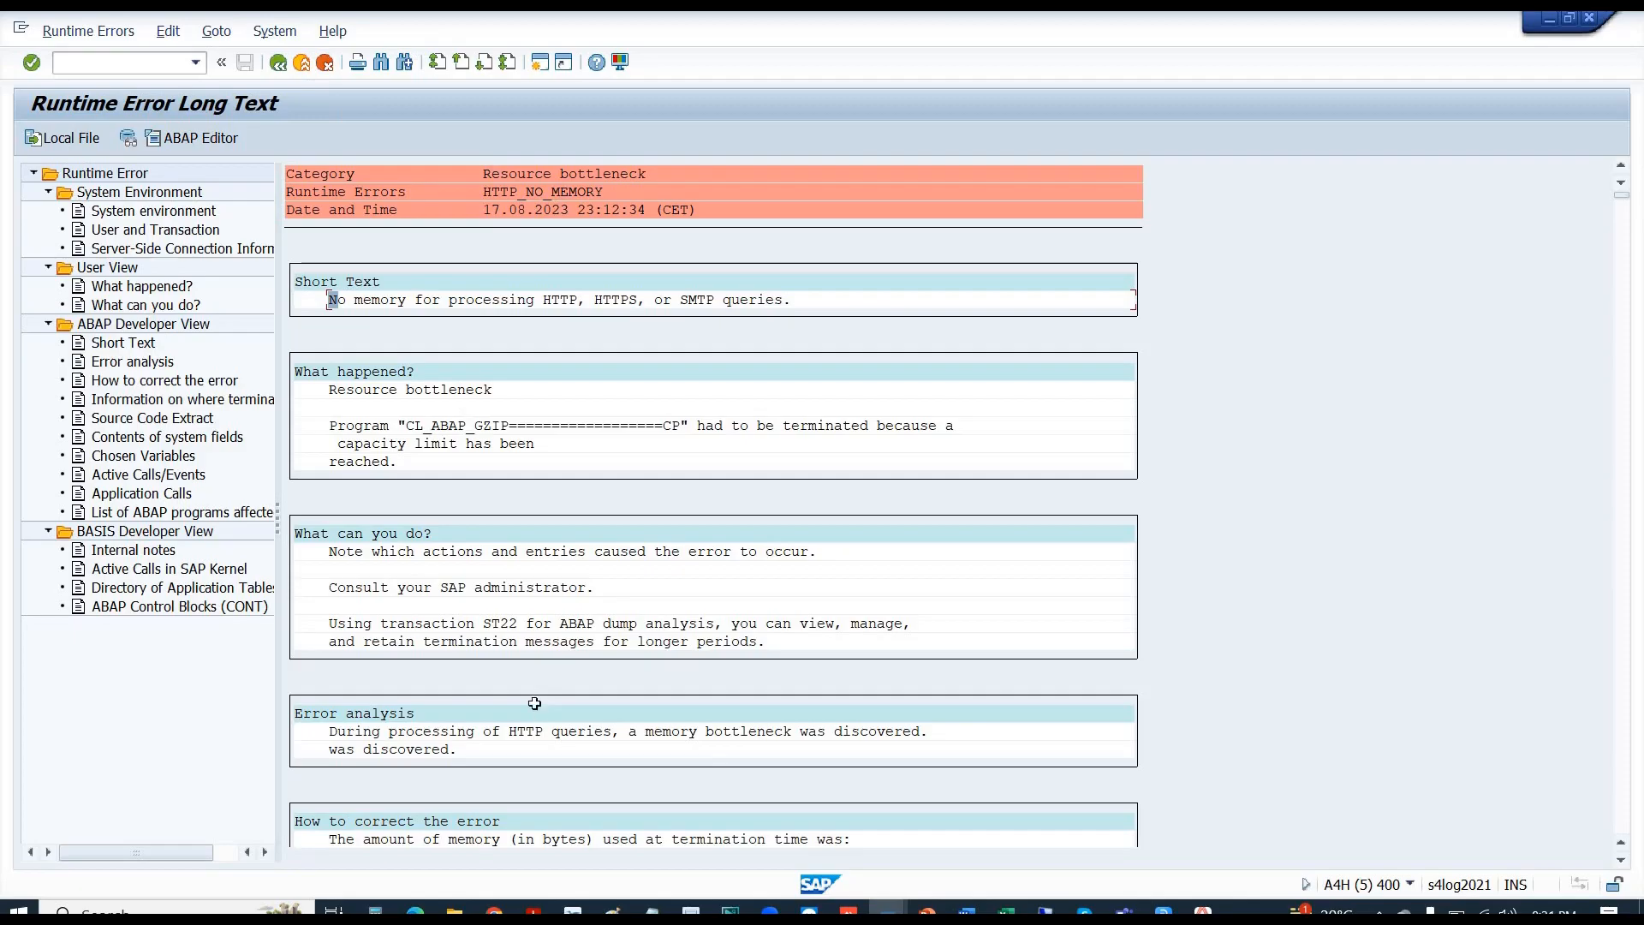
{"action": "key", "text": "alt+Tab"}
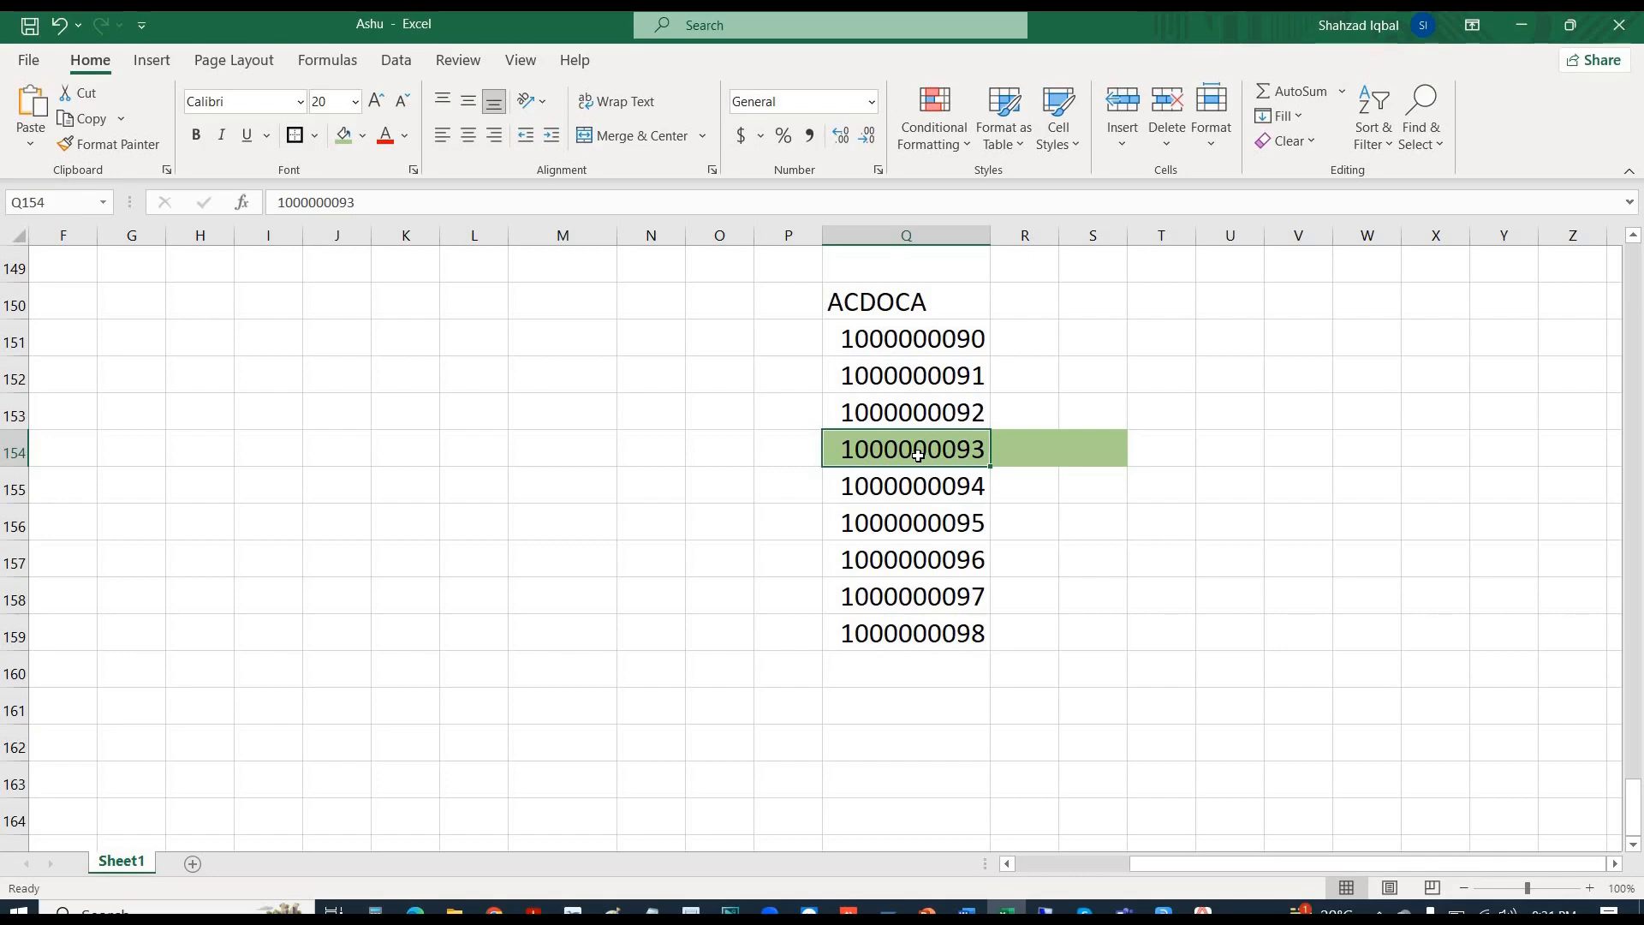
- Exit the B110 interval table, answering No to the cancel prompt, and return to RF_BELEG
{"action": "key", "text": "alt+Tab"}
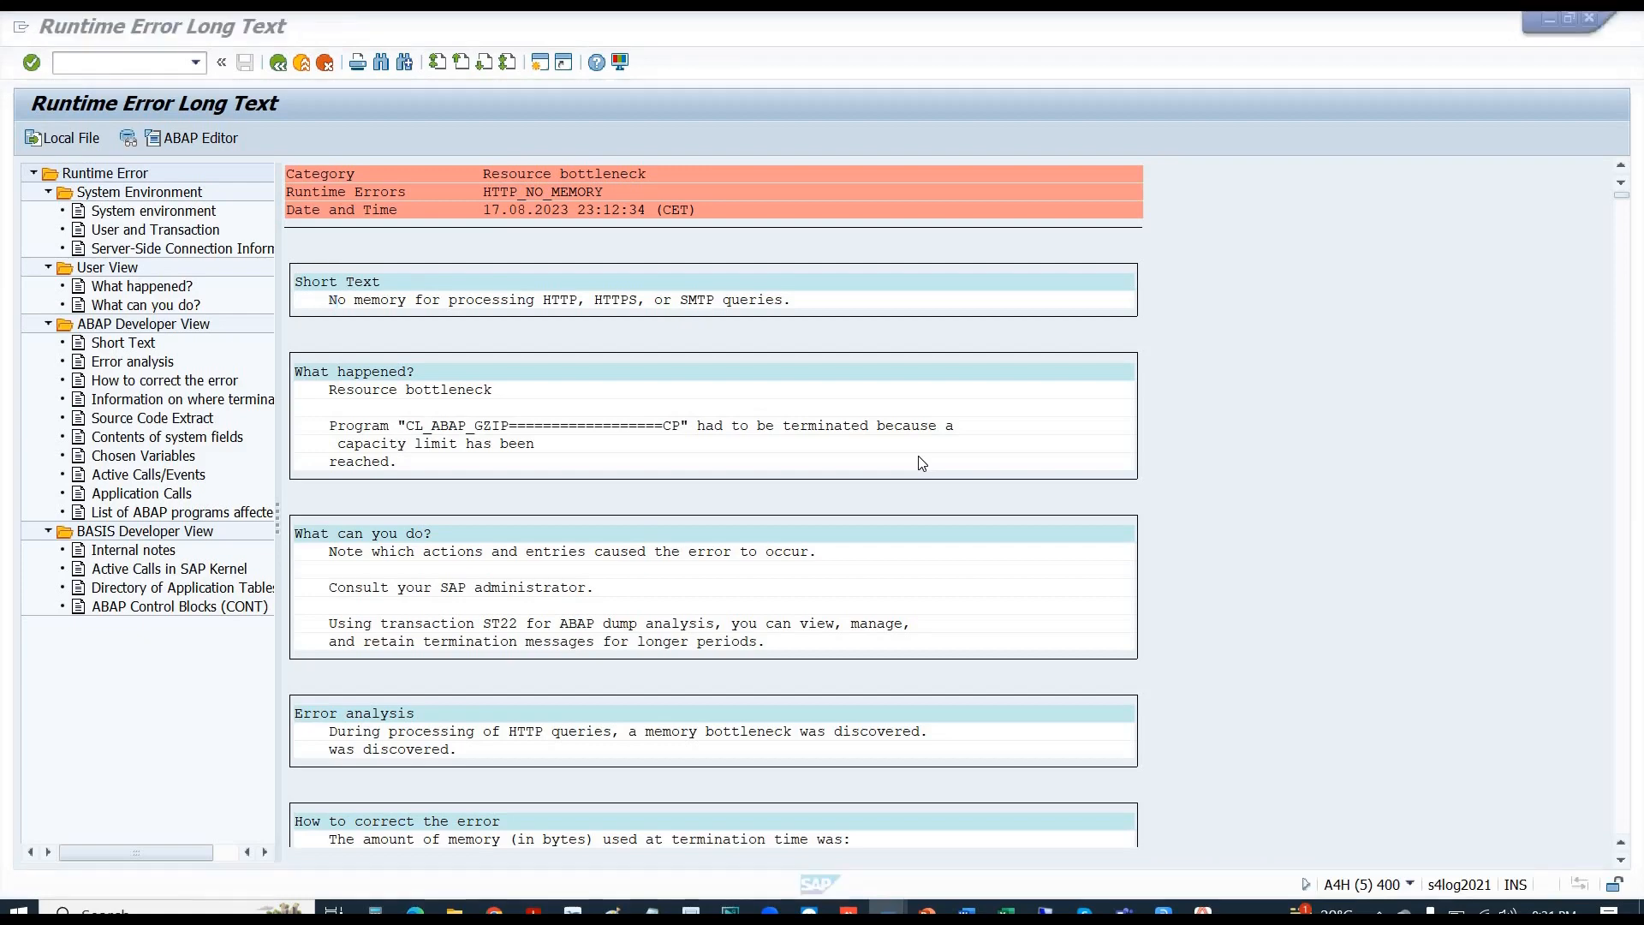
{"action": "key", "text": "alt+Tab"}
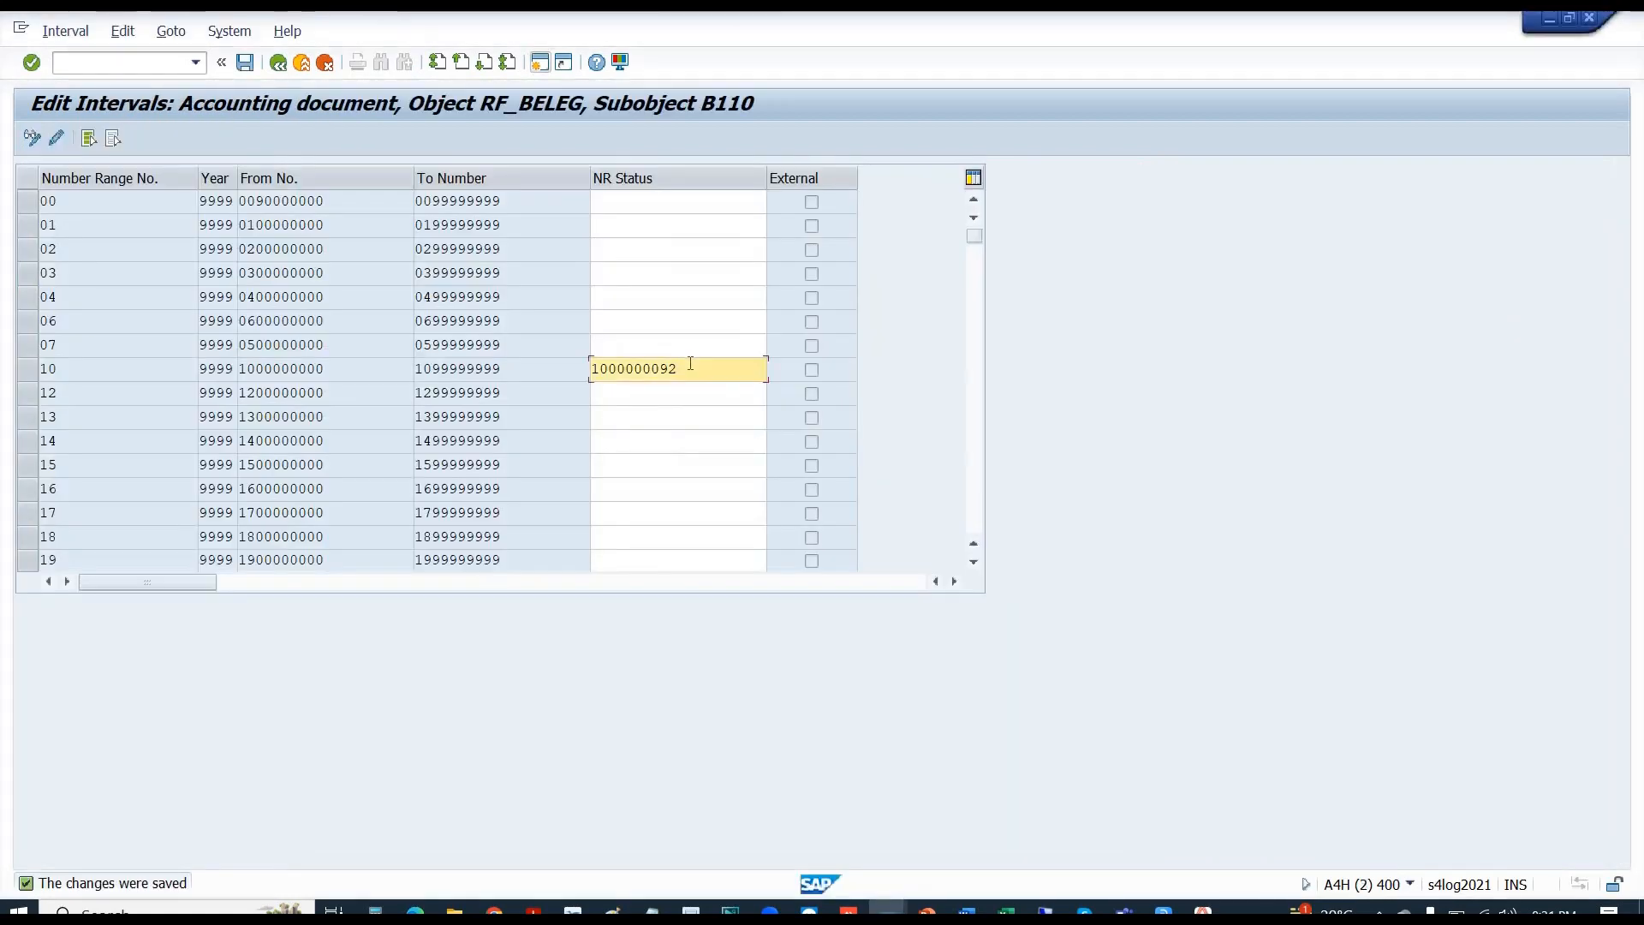
{"action": "double_click", "coordinate": [585, 367]}
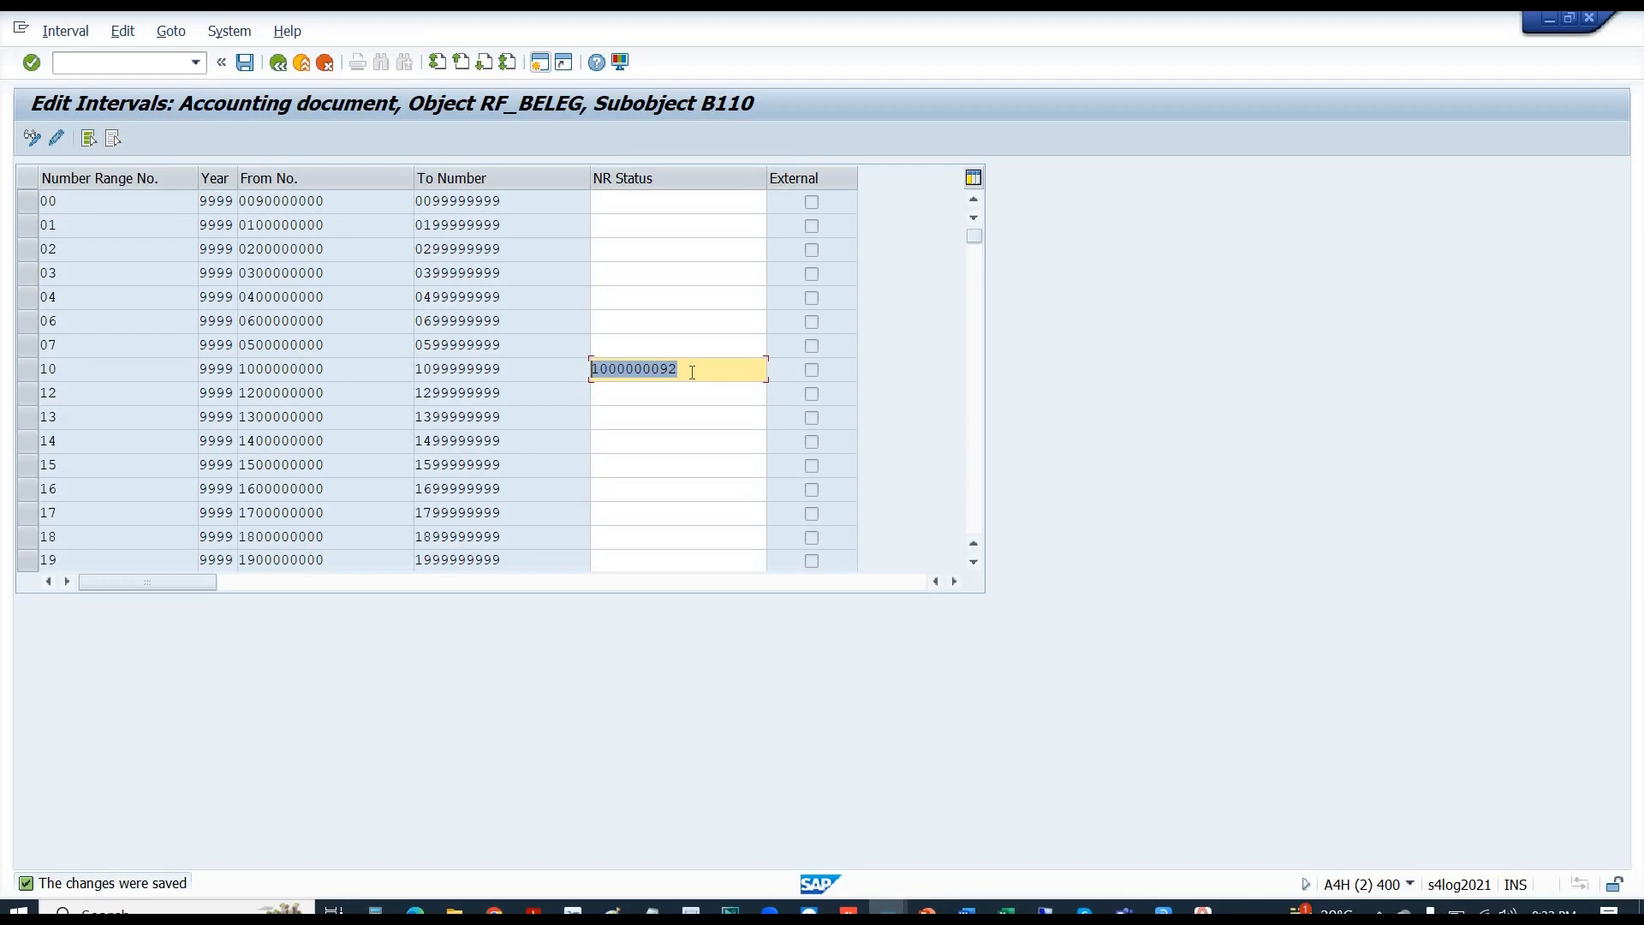
{"action": "key", "text": "F3"}
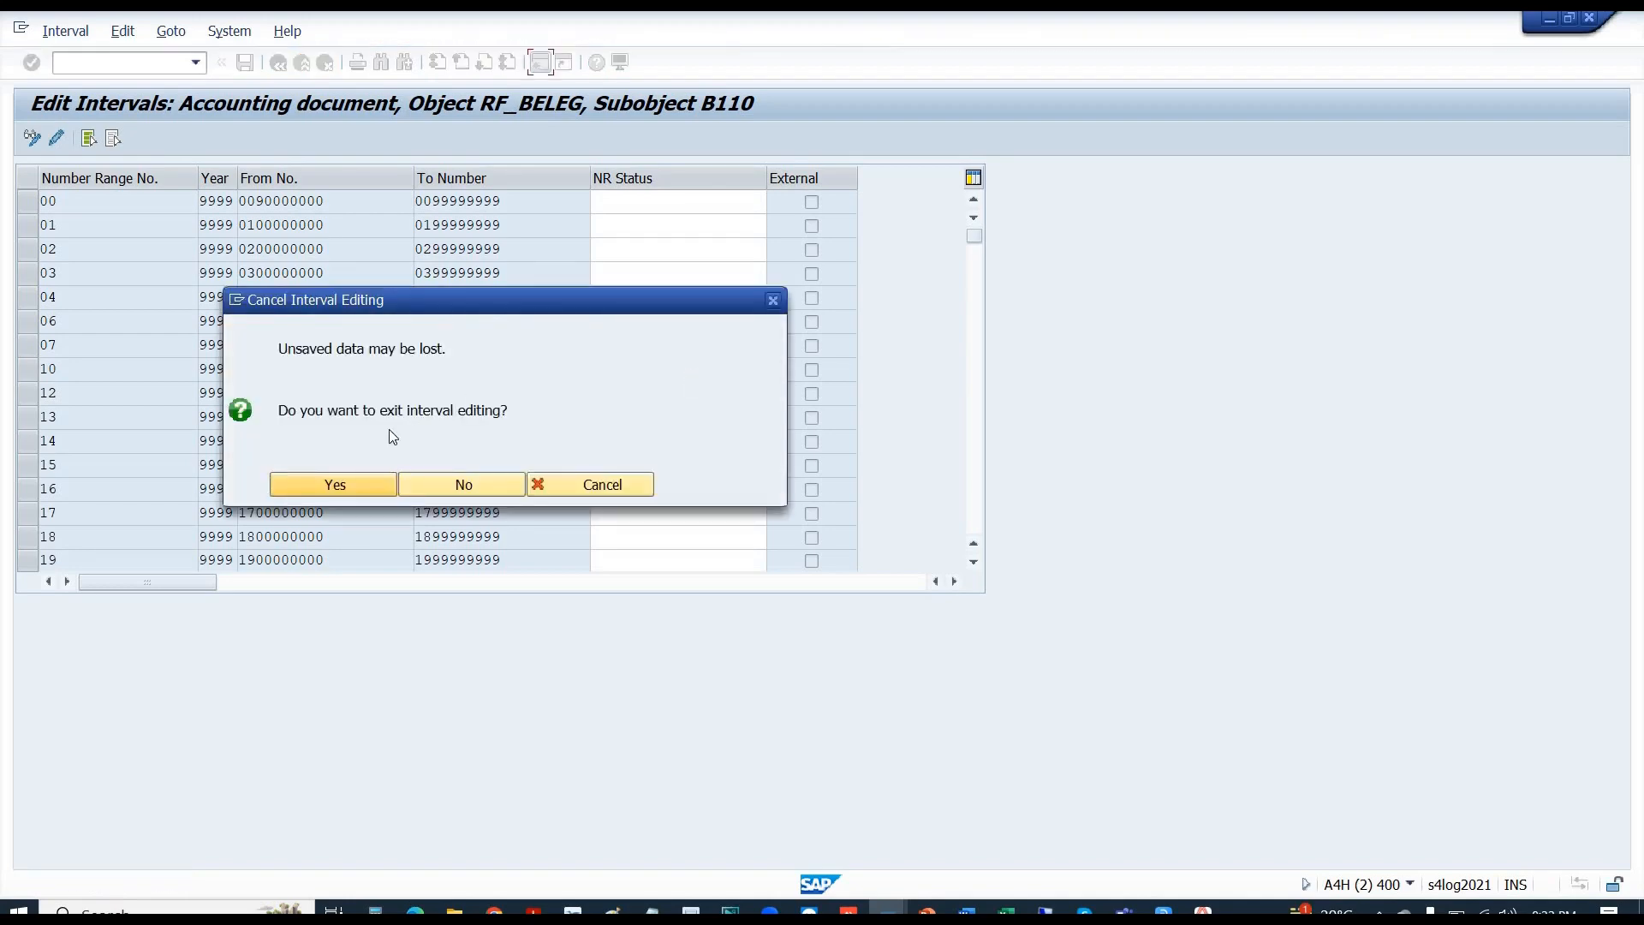
{"action": "left_click", "coordinate": [424, 486]}
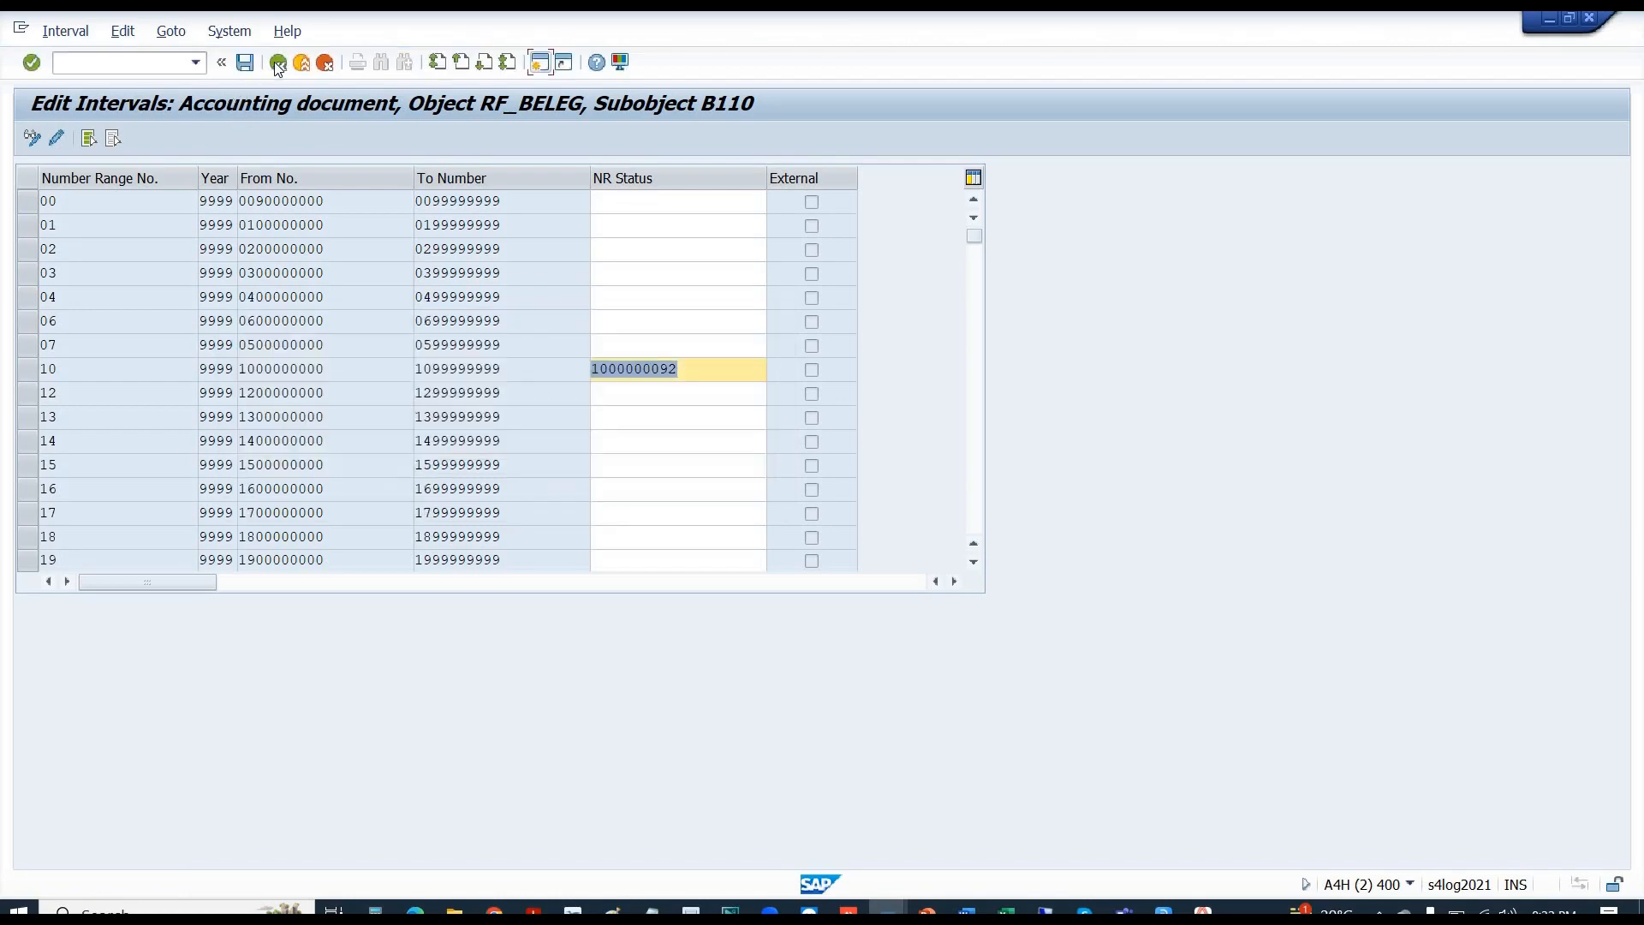
{"action": "left_click", "coordinate": [277, 63]}
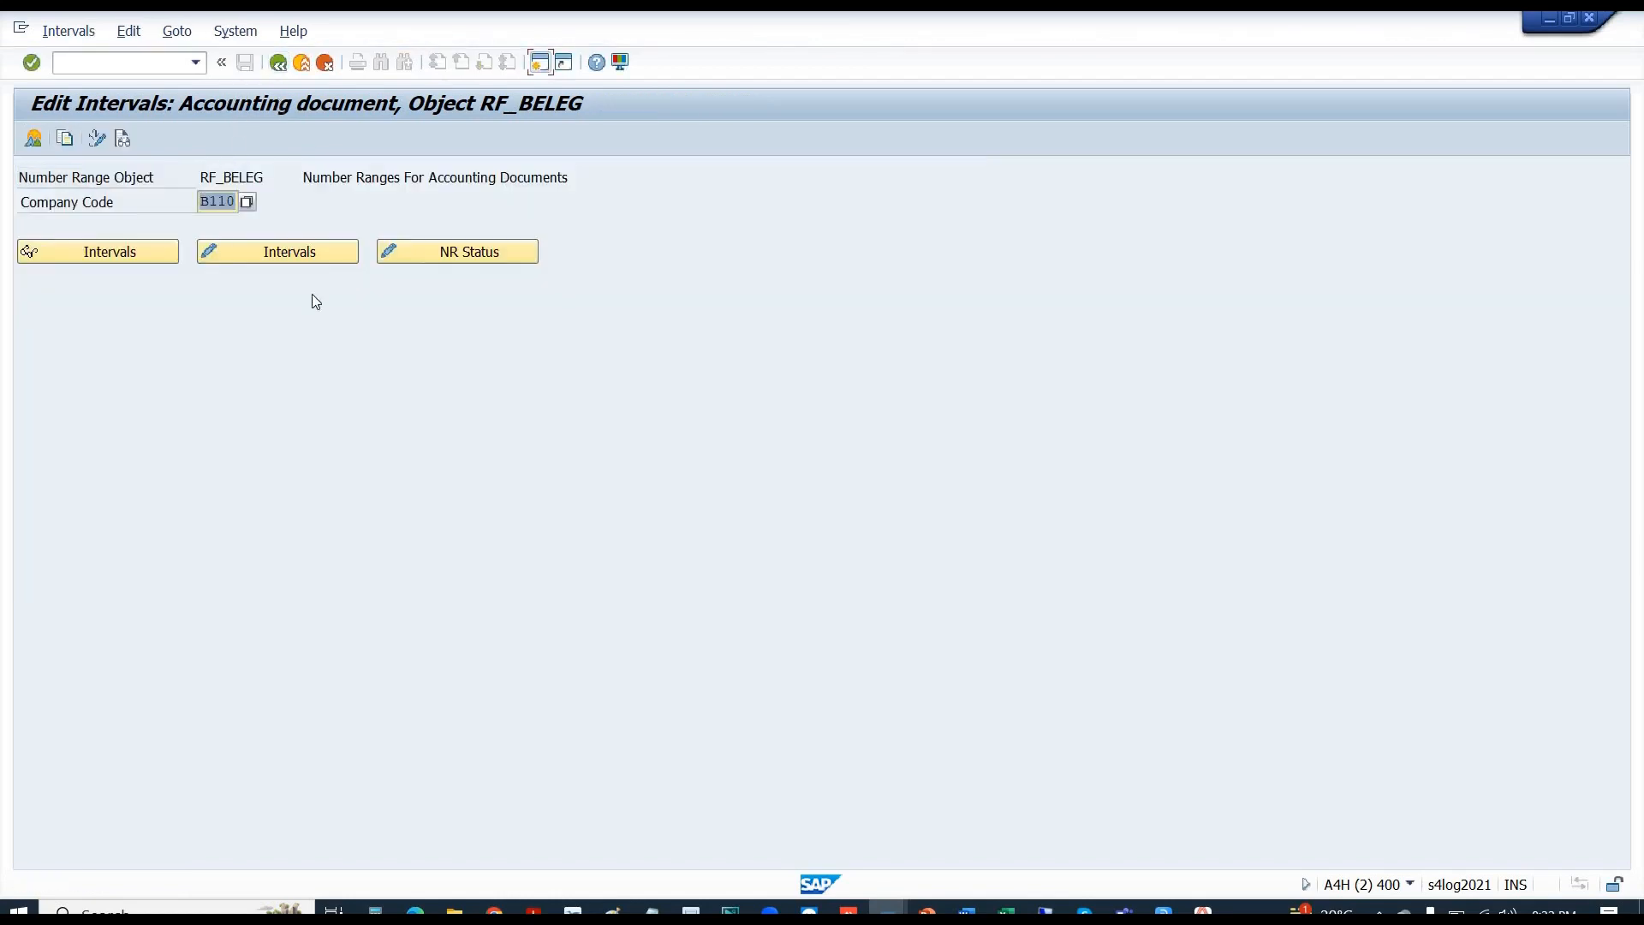
{"action": "left_click", "coordinate": [444, 251]}
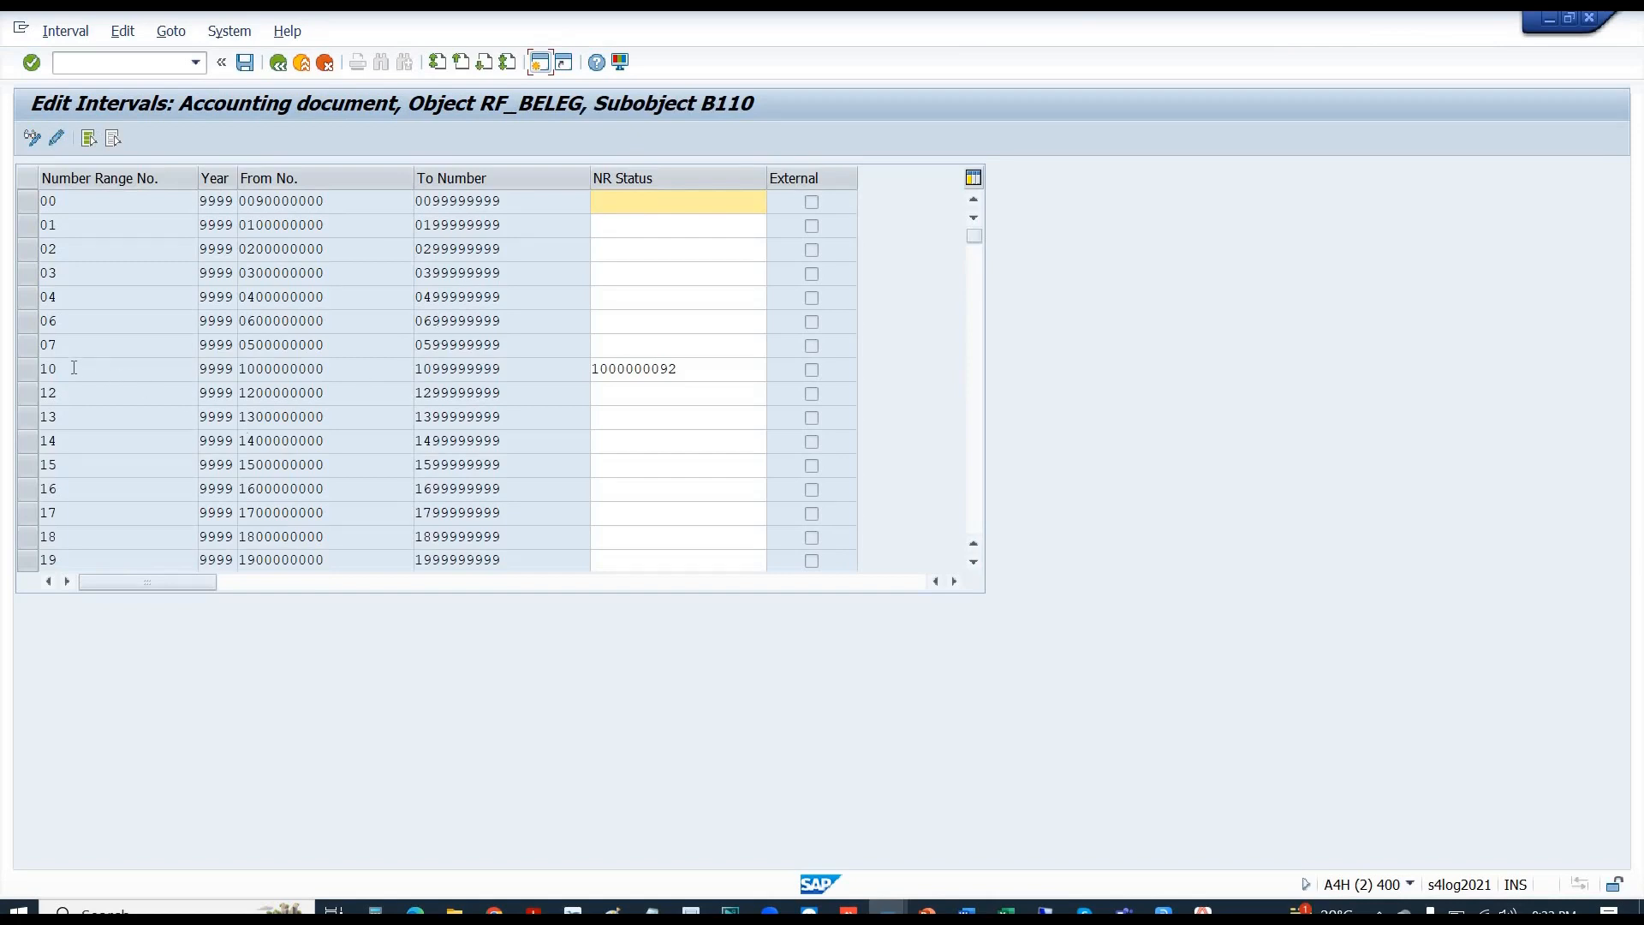
{"action": "double_click", "coordinate": [41, 370]}
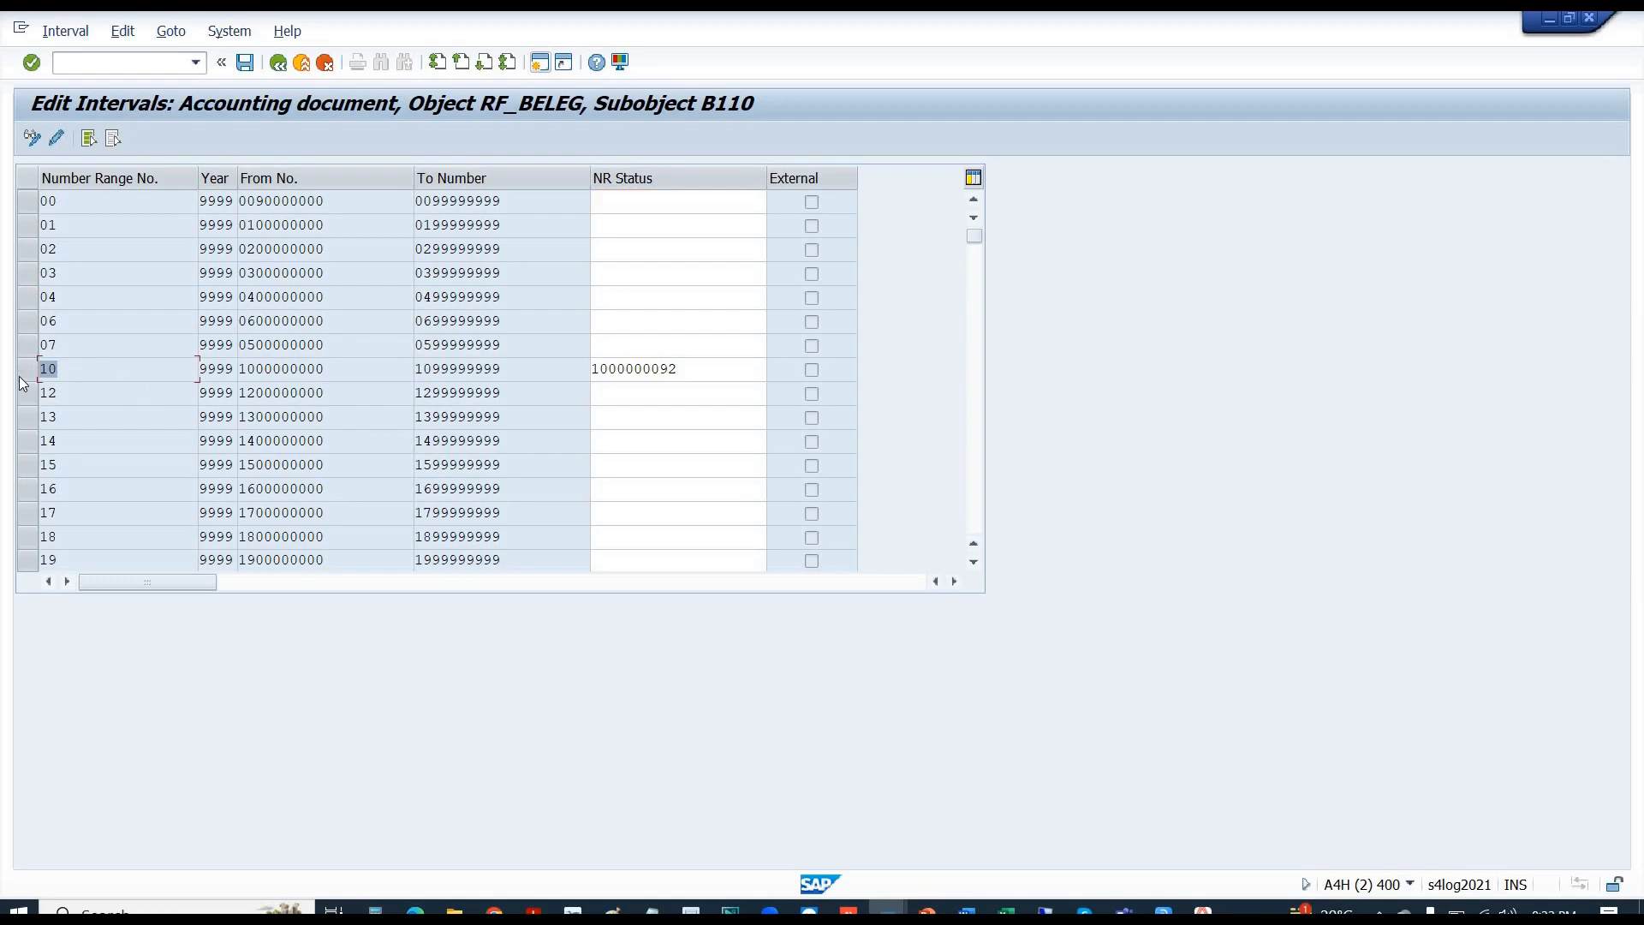
{"action": "left_click", "coordinate": [680, 365]}
{"action": "left_click_drag", "start_coordinate": [680, 366], "coordinate": [661, 366]}
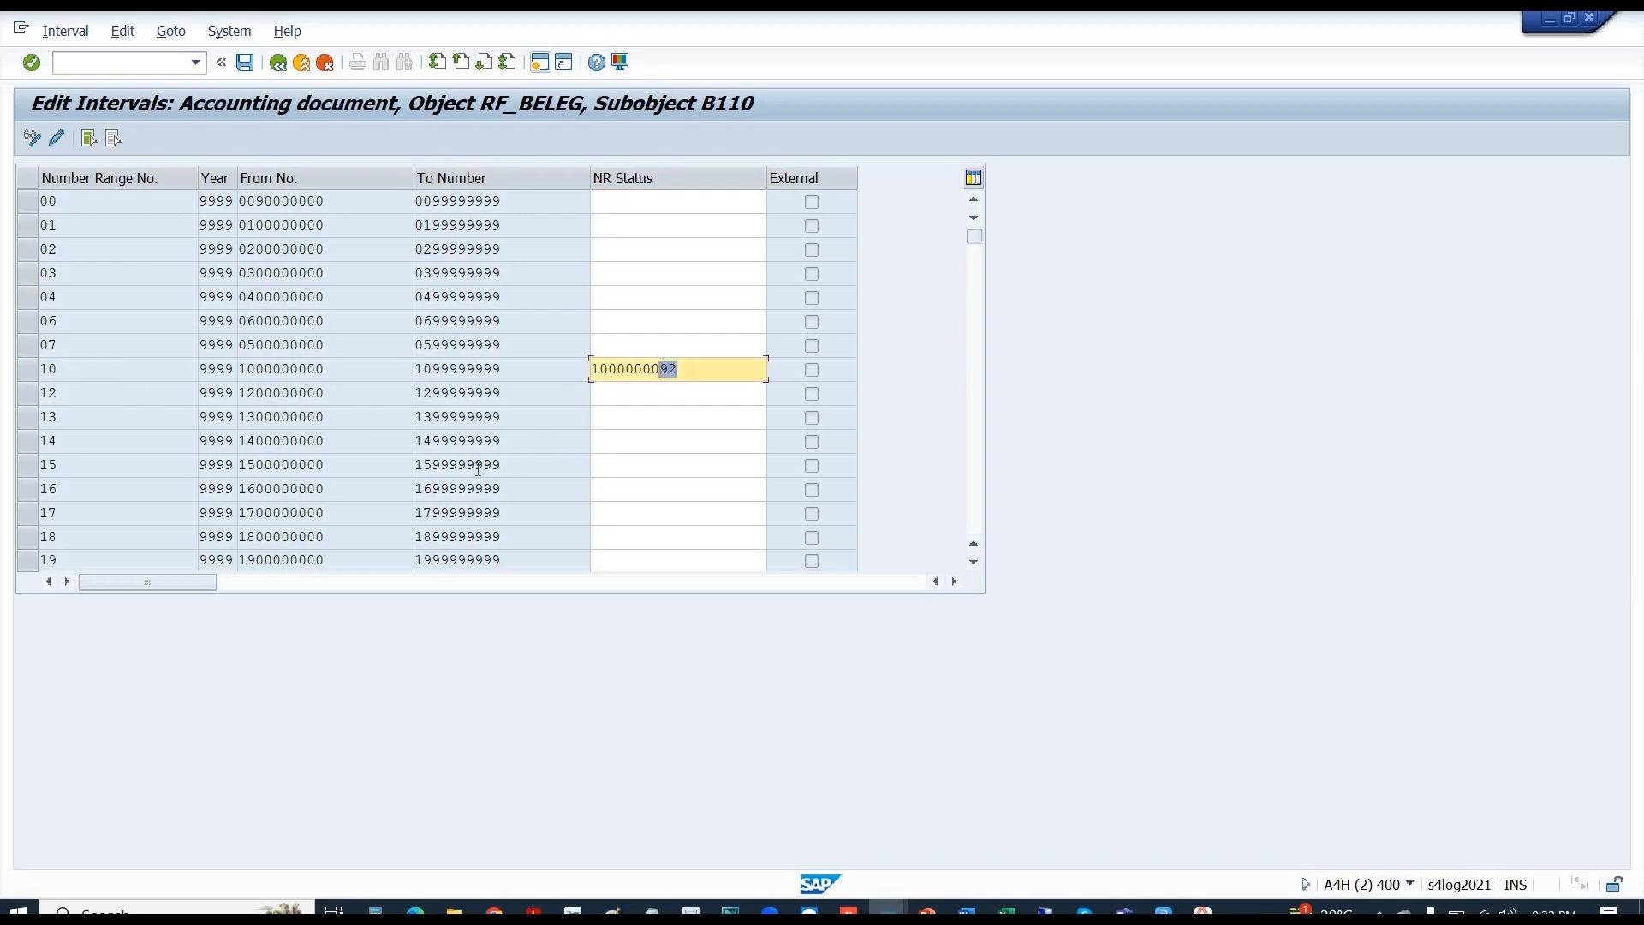
{"action": "type", "text": "99"}
{"action": "key", "text": "Return"}
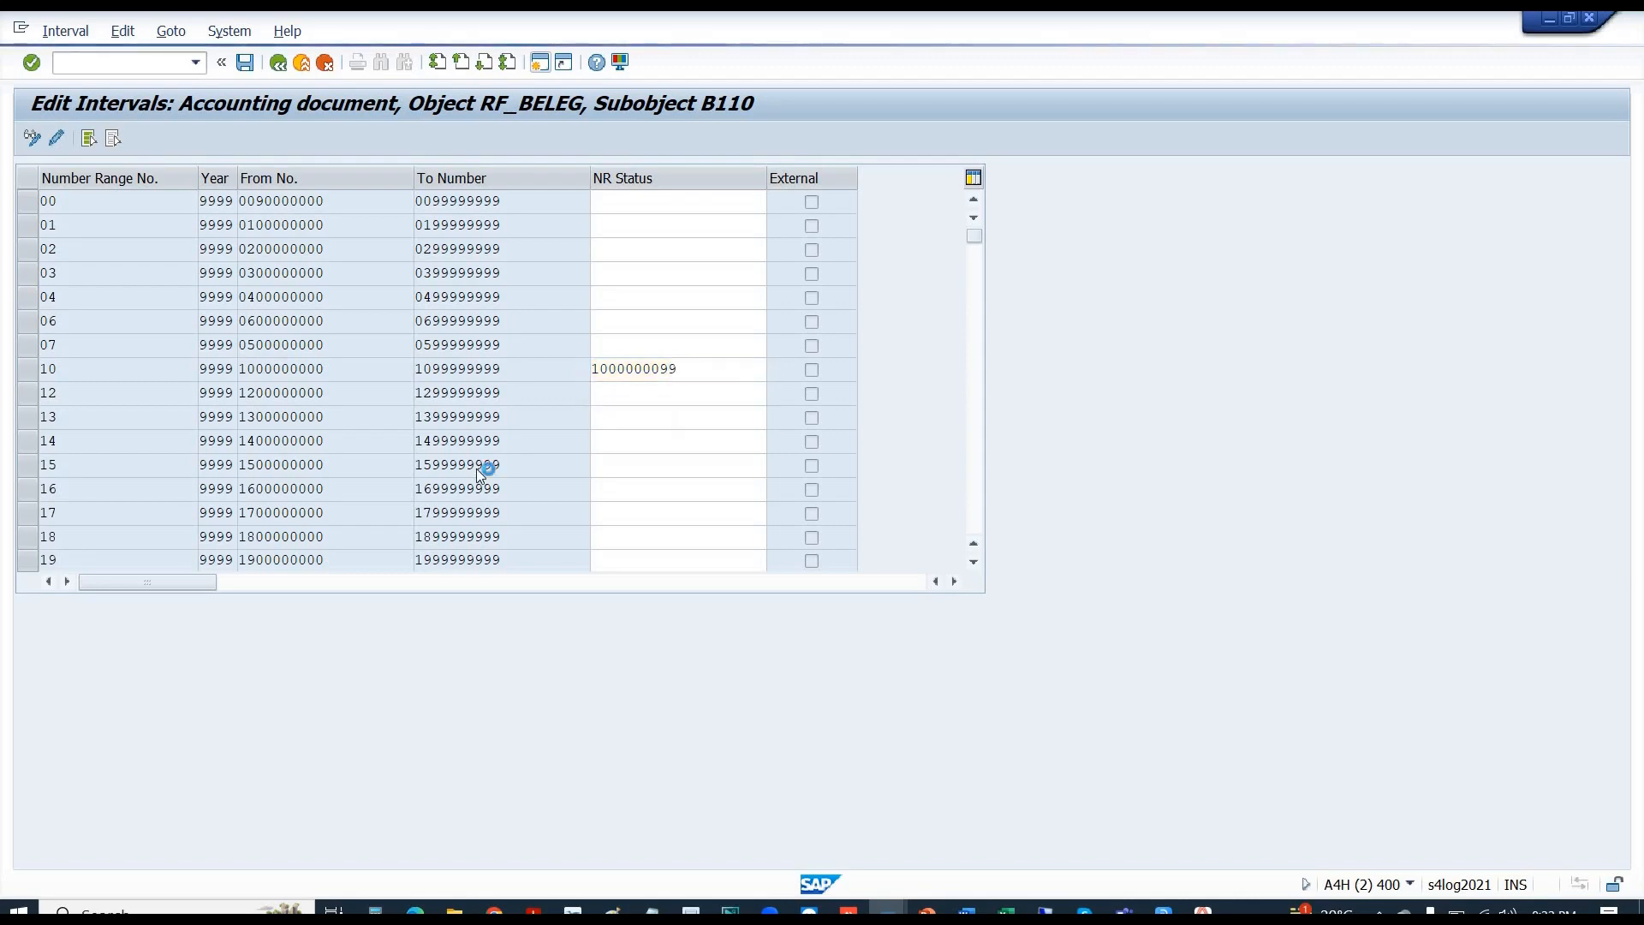
{"action": "double_click", "coordinate": [684, 371]}
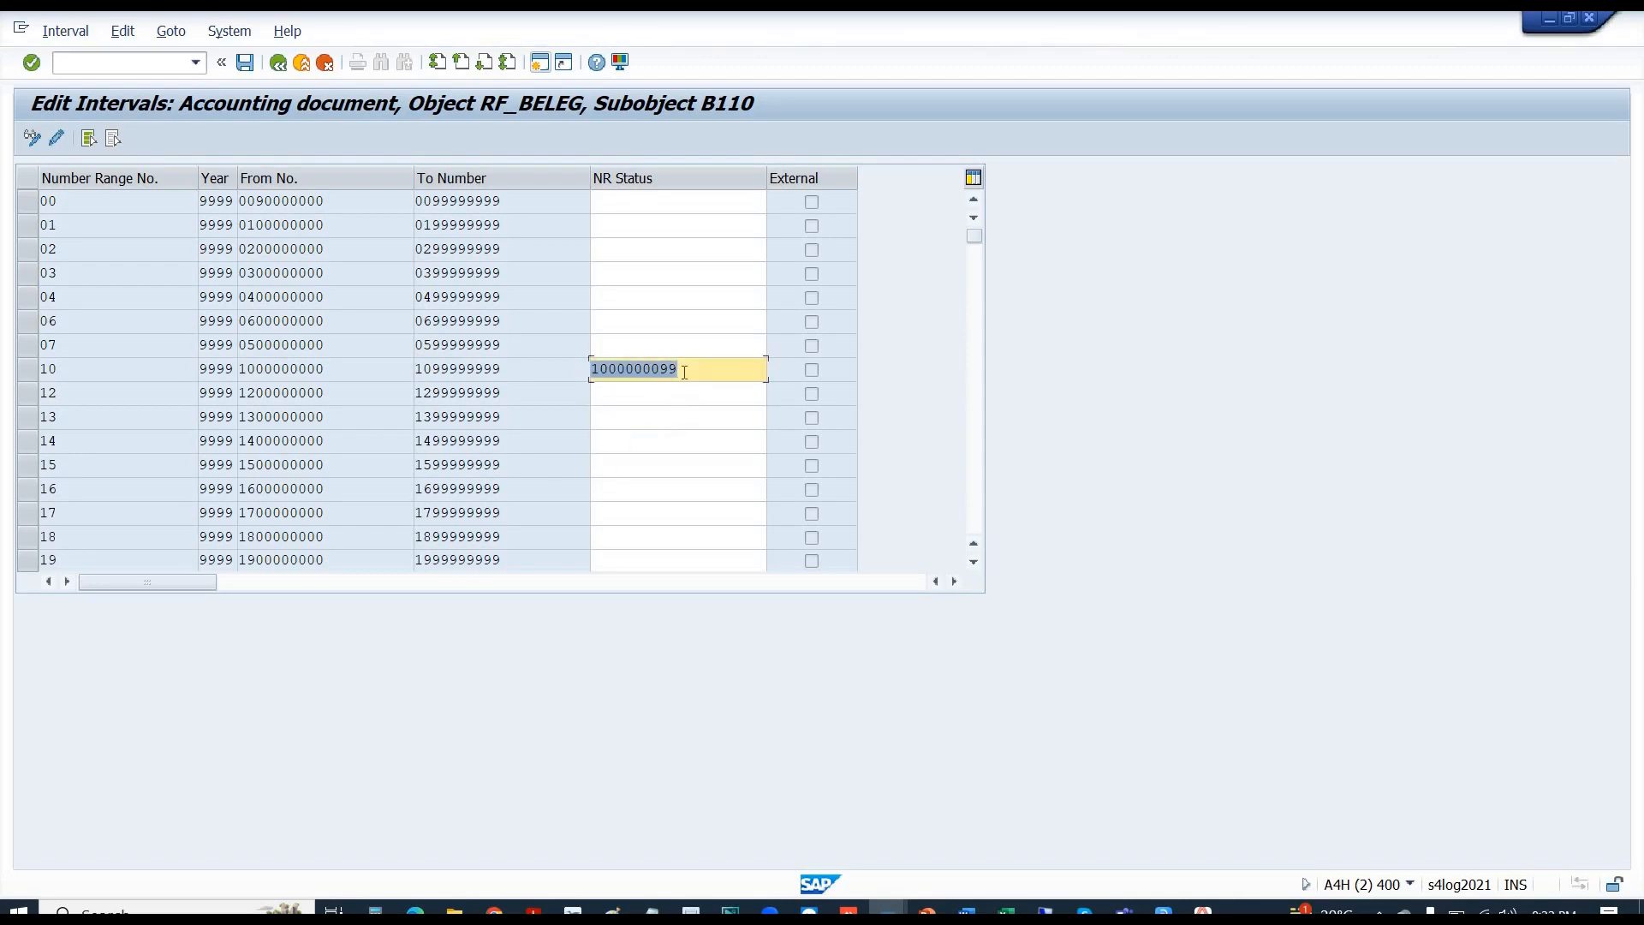
{"action": "key", "text": "End"}
{"action": "key", "text": "shift+Left"}
{"action": "key", "text": "shift+Left"}
{"action": "key", "text": "shift+Left"}
{"action": "type", "text": "220"}
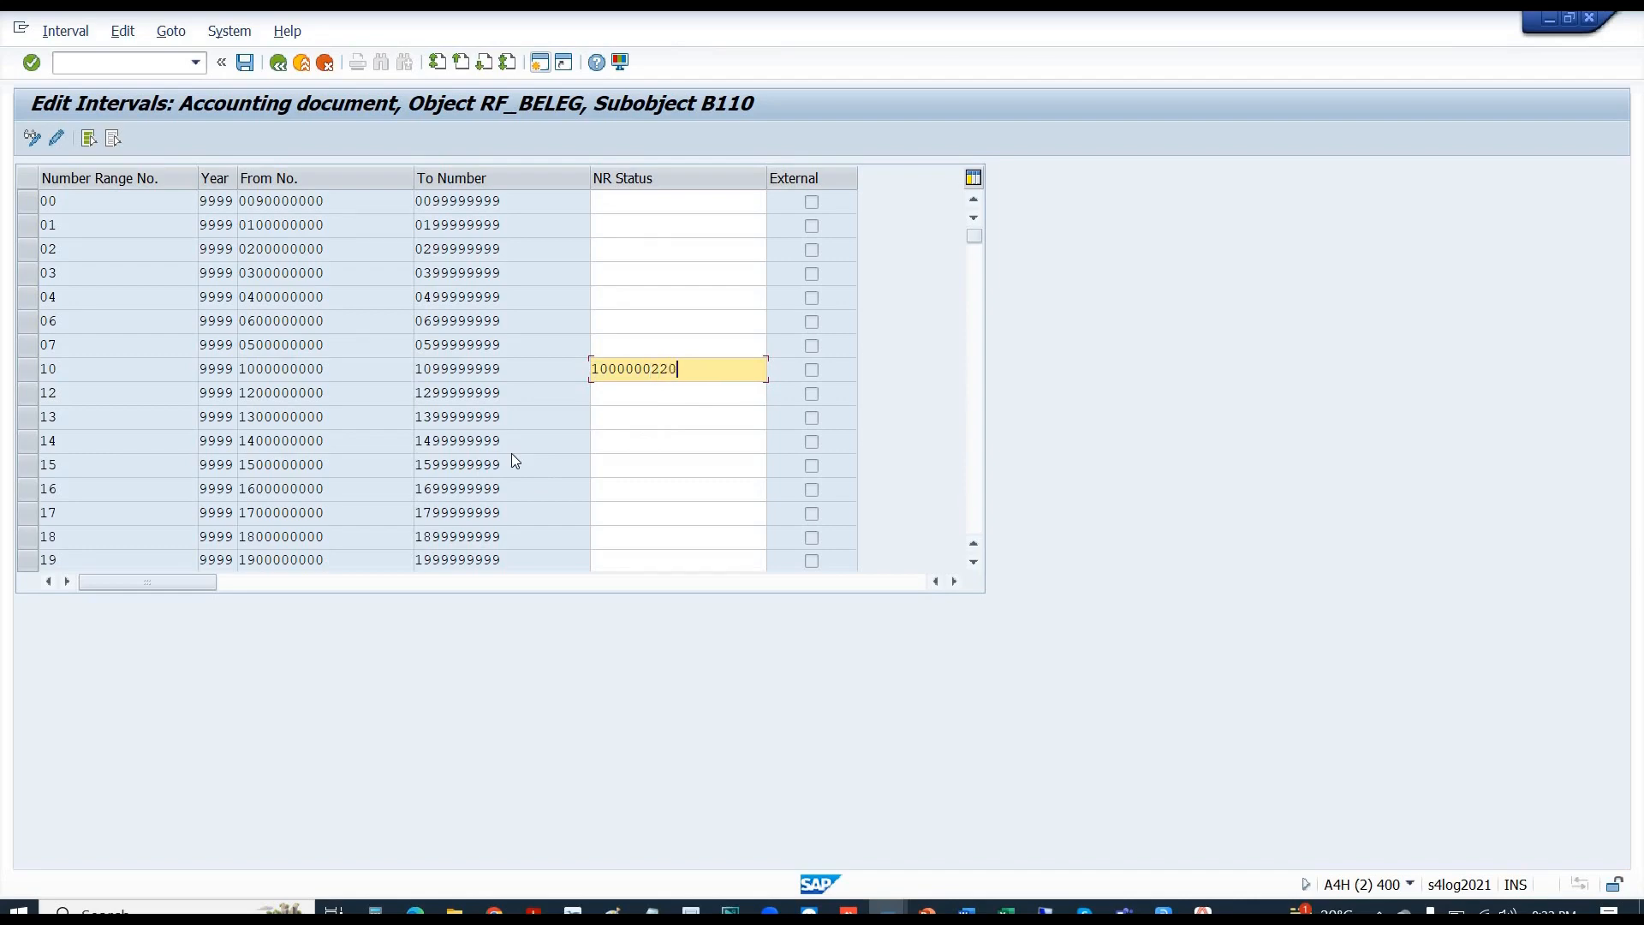
{"action": "key", "text": "Return"}
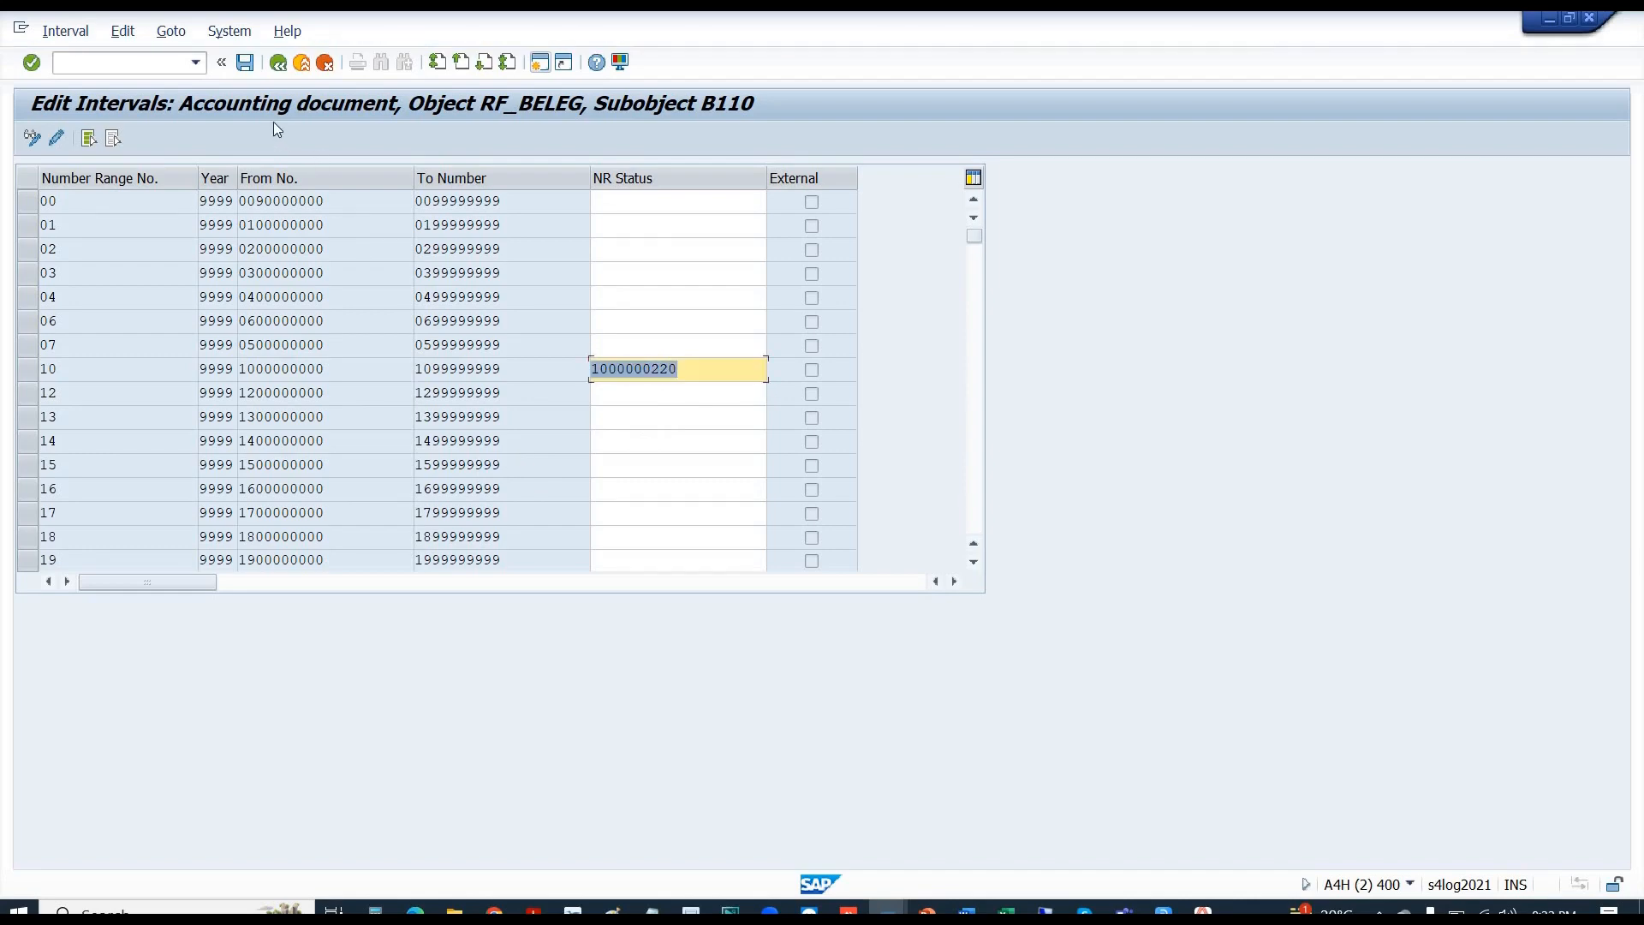
{"action": "left_click", "coordinate": [246, 68]}
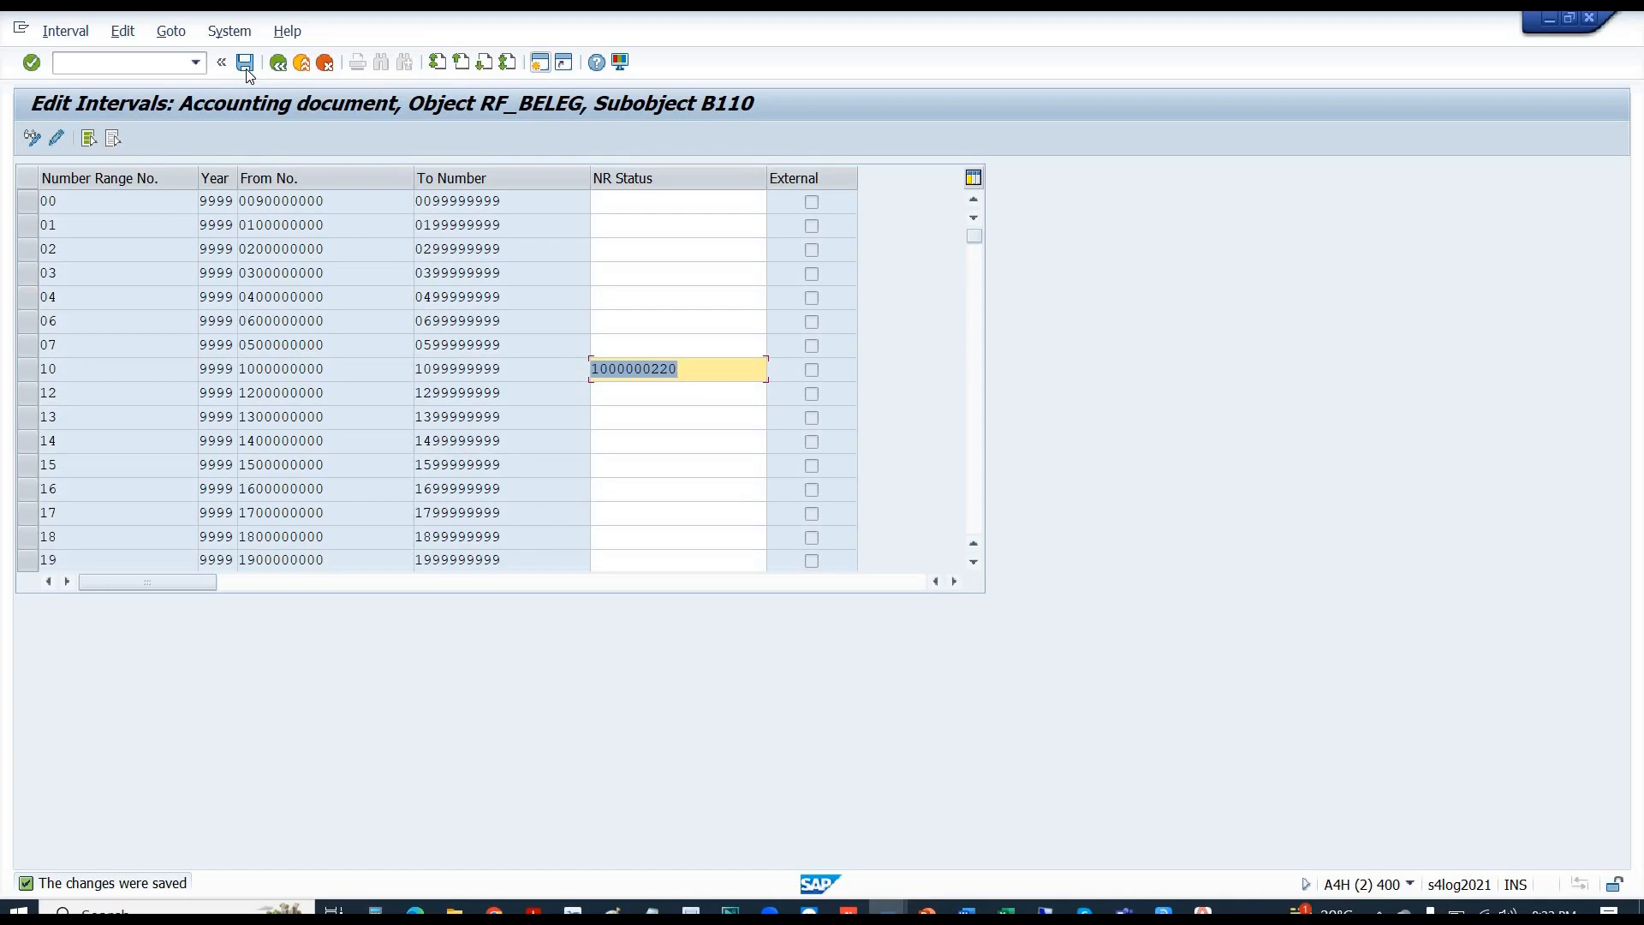
{"action": "left_click", "coordinate": [247, 71]}
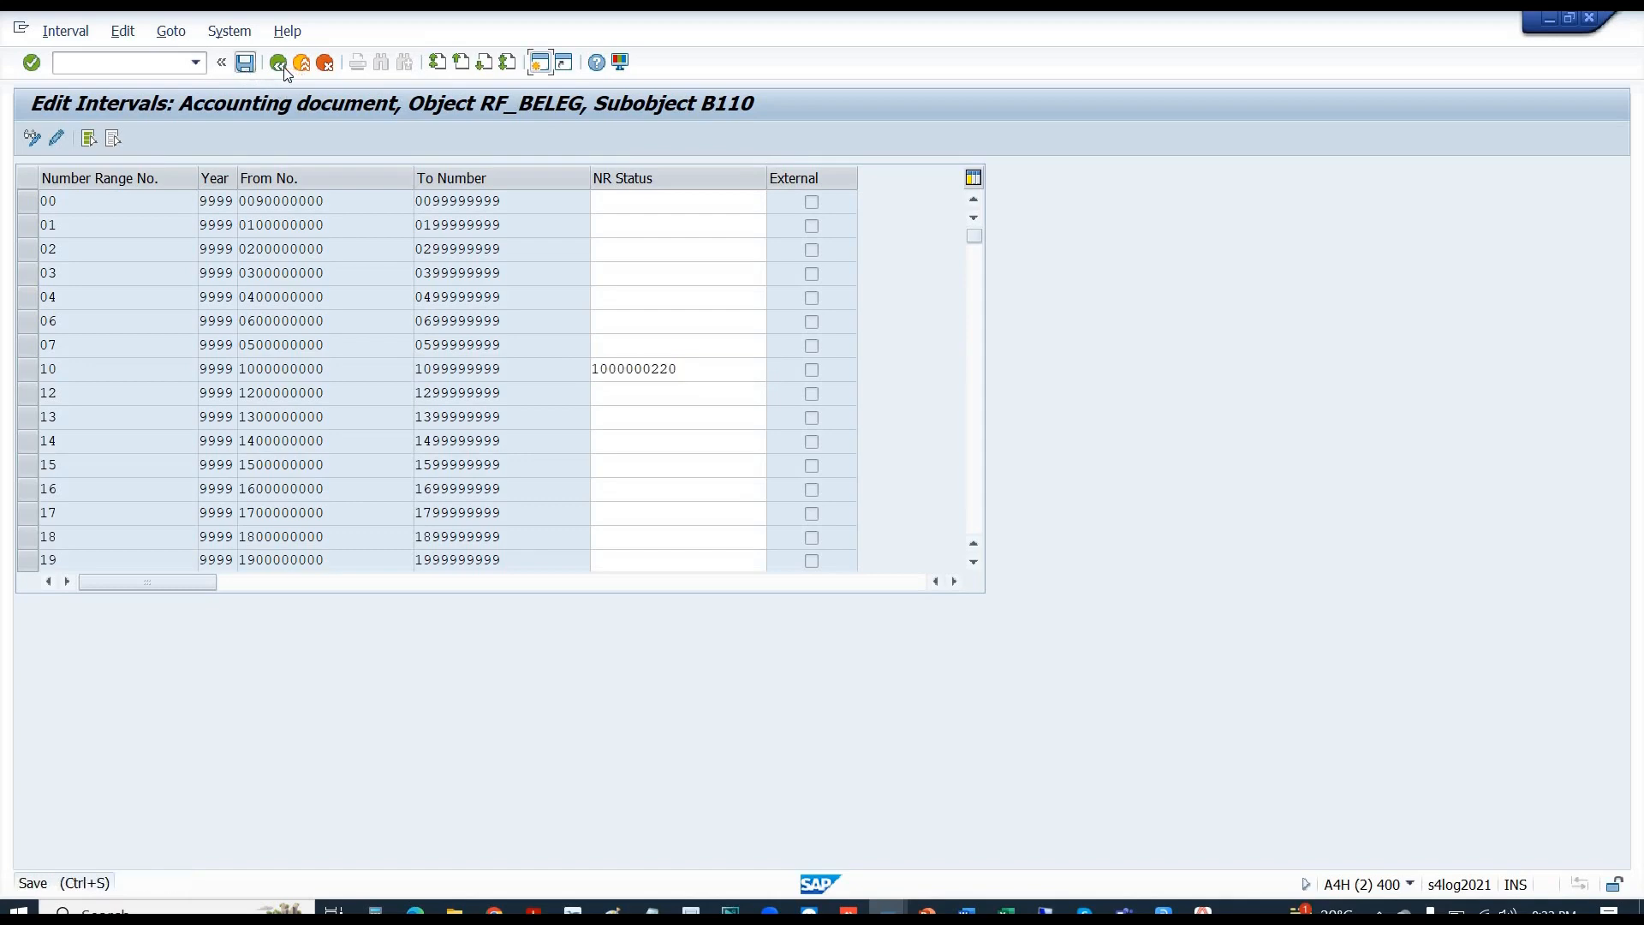
{"action": "left_click", "coordinate": [284, 67]}
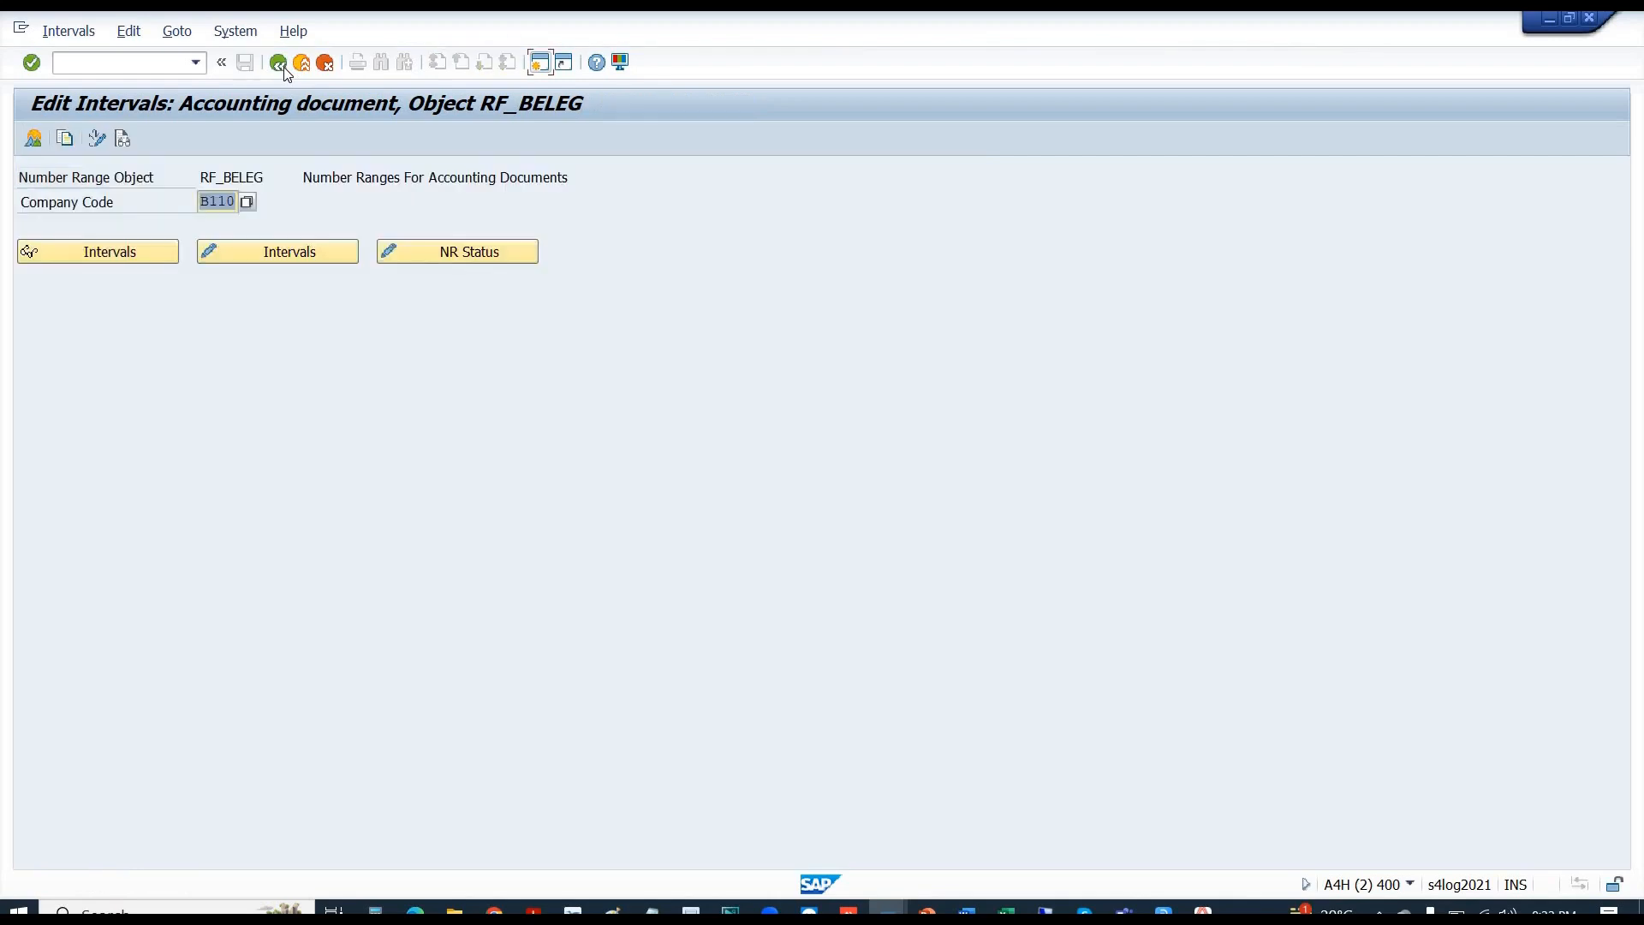
{"action": "left_click", "coordinate": [266, 252]}
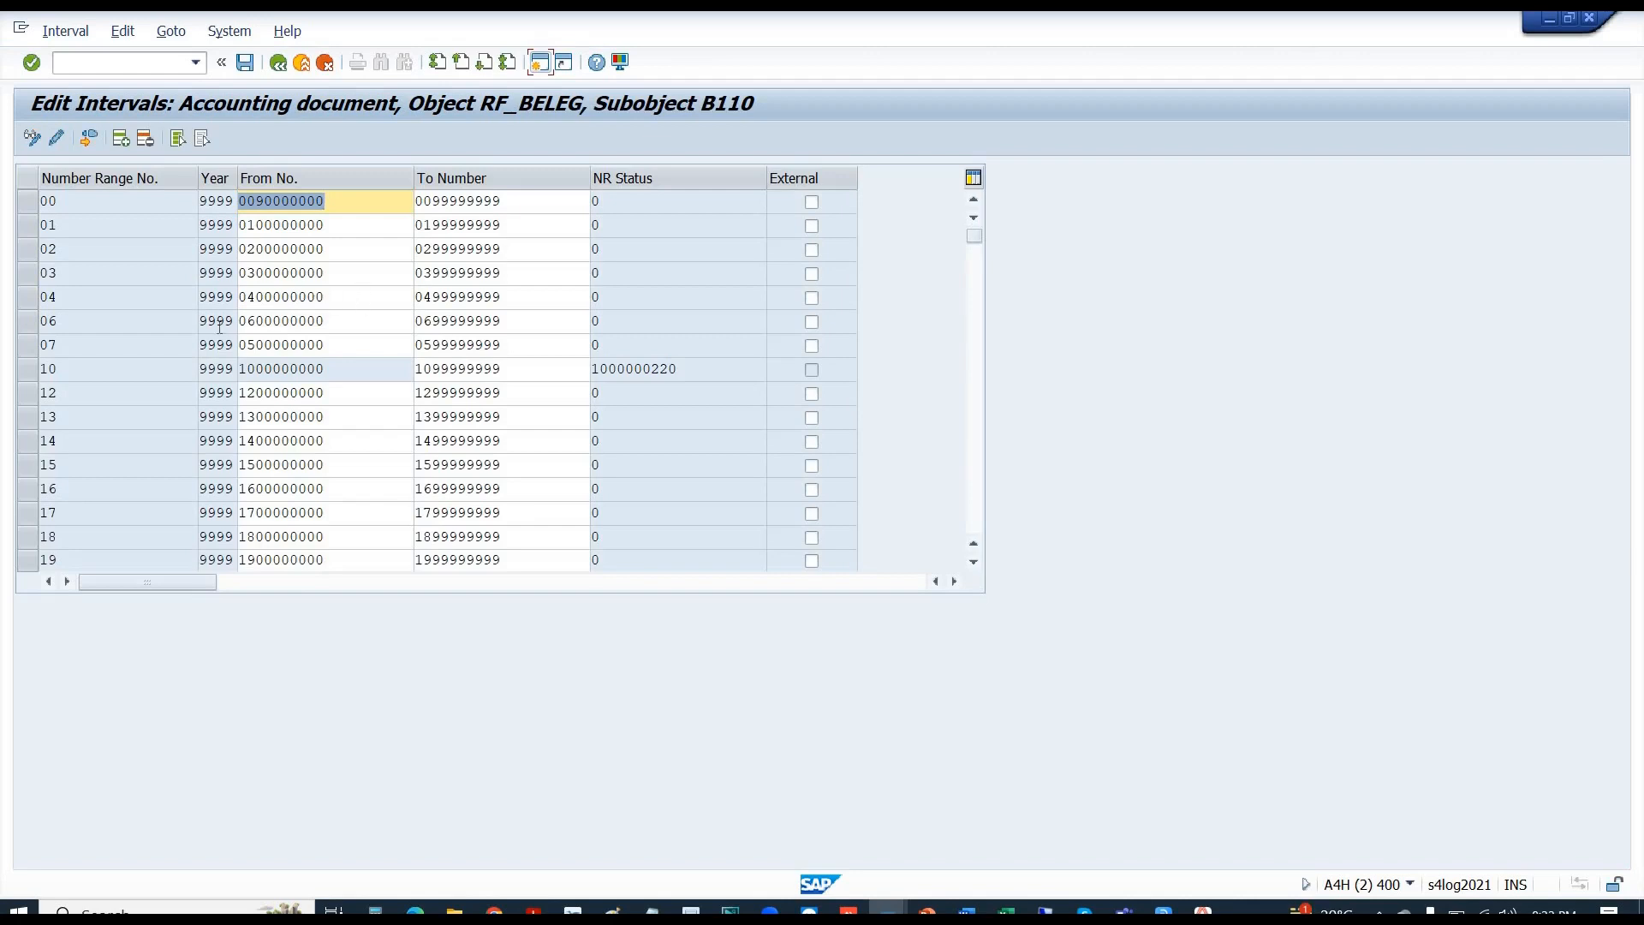
{"action": "left_click_drag", "start_coordinate": [207, 326], "coordinate": [241, 333]}
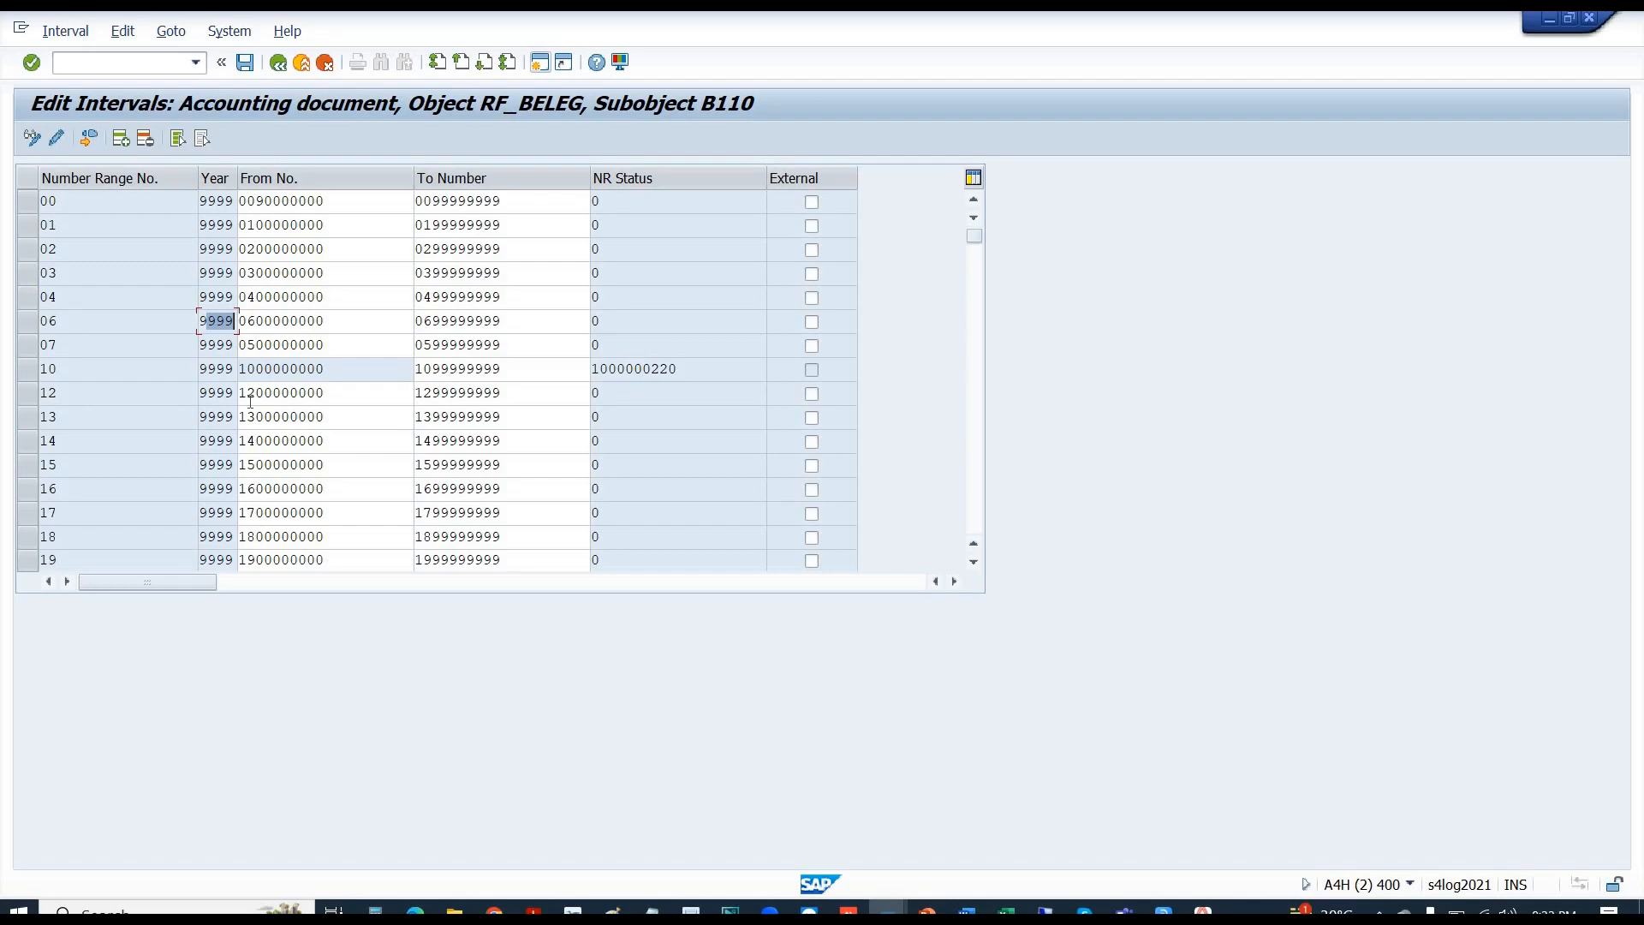
{"action": "left_click", "coordinate": [331, 314]}
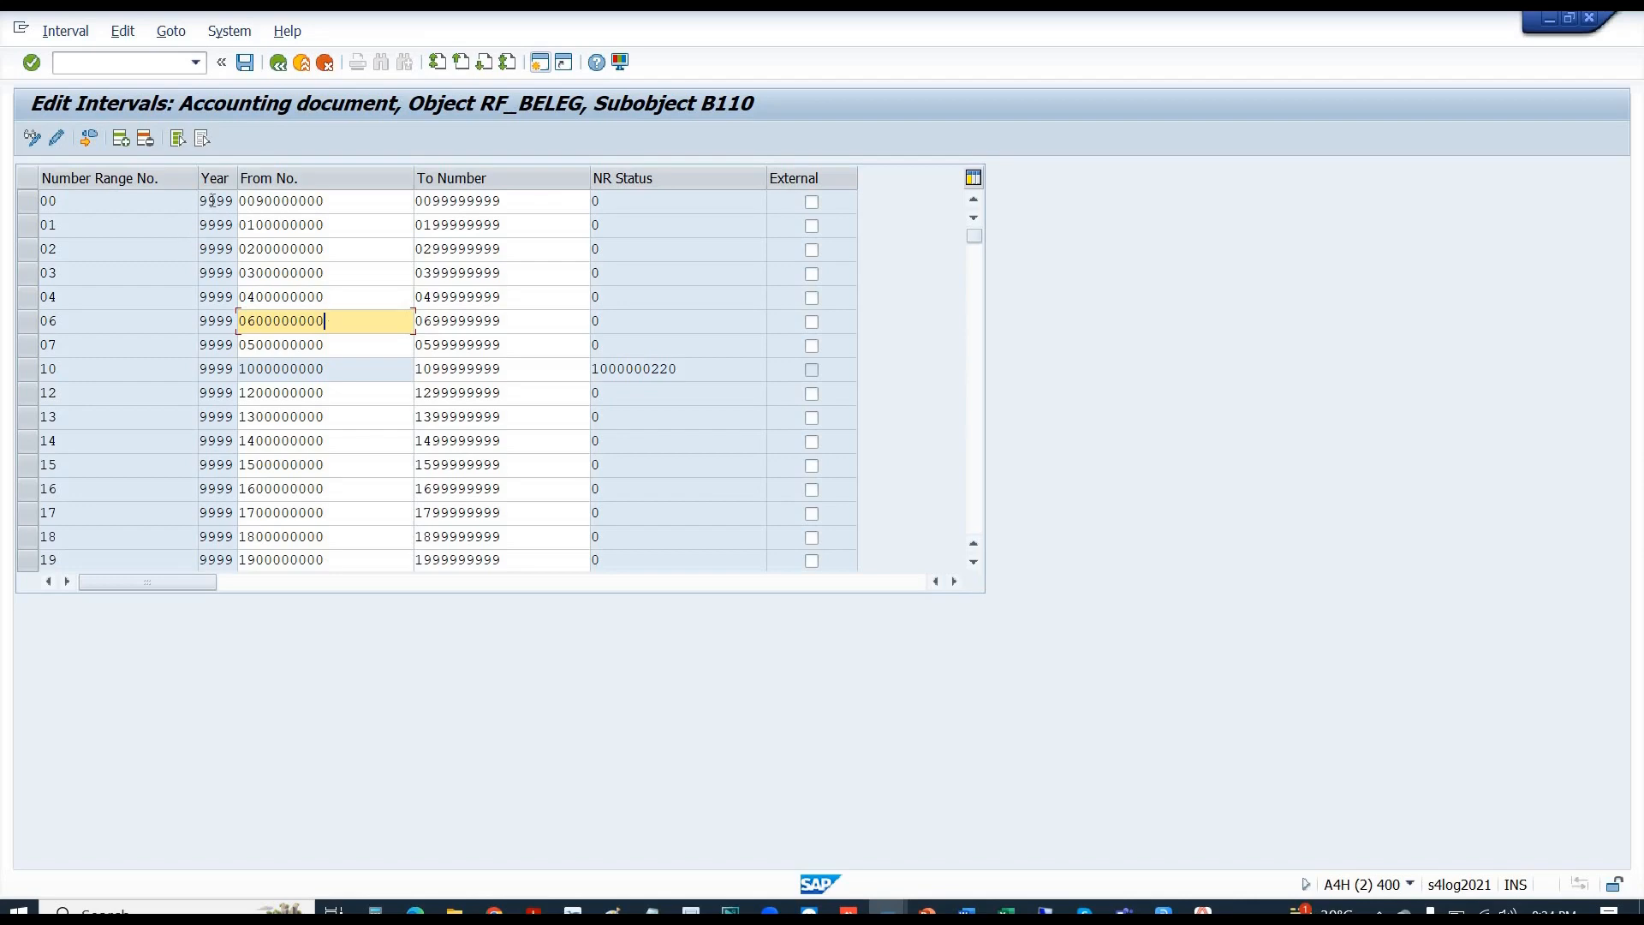
{"action": "left_click", "coordinate": [28, 201]}
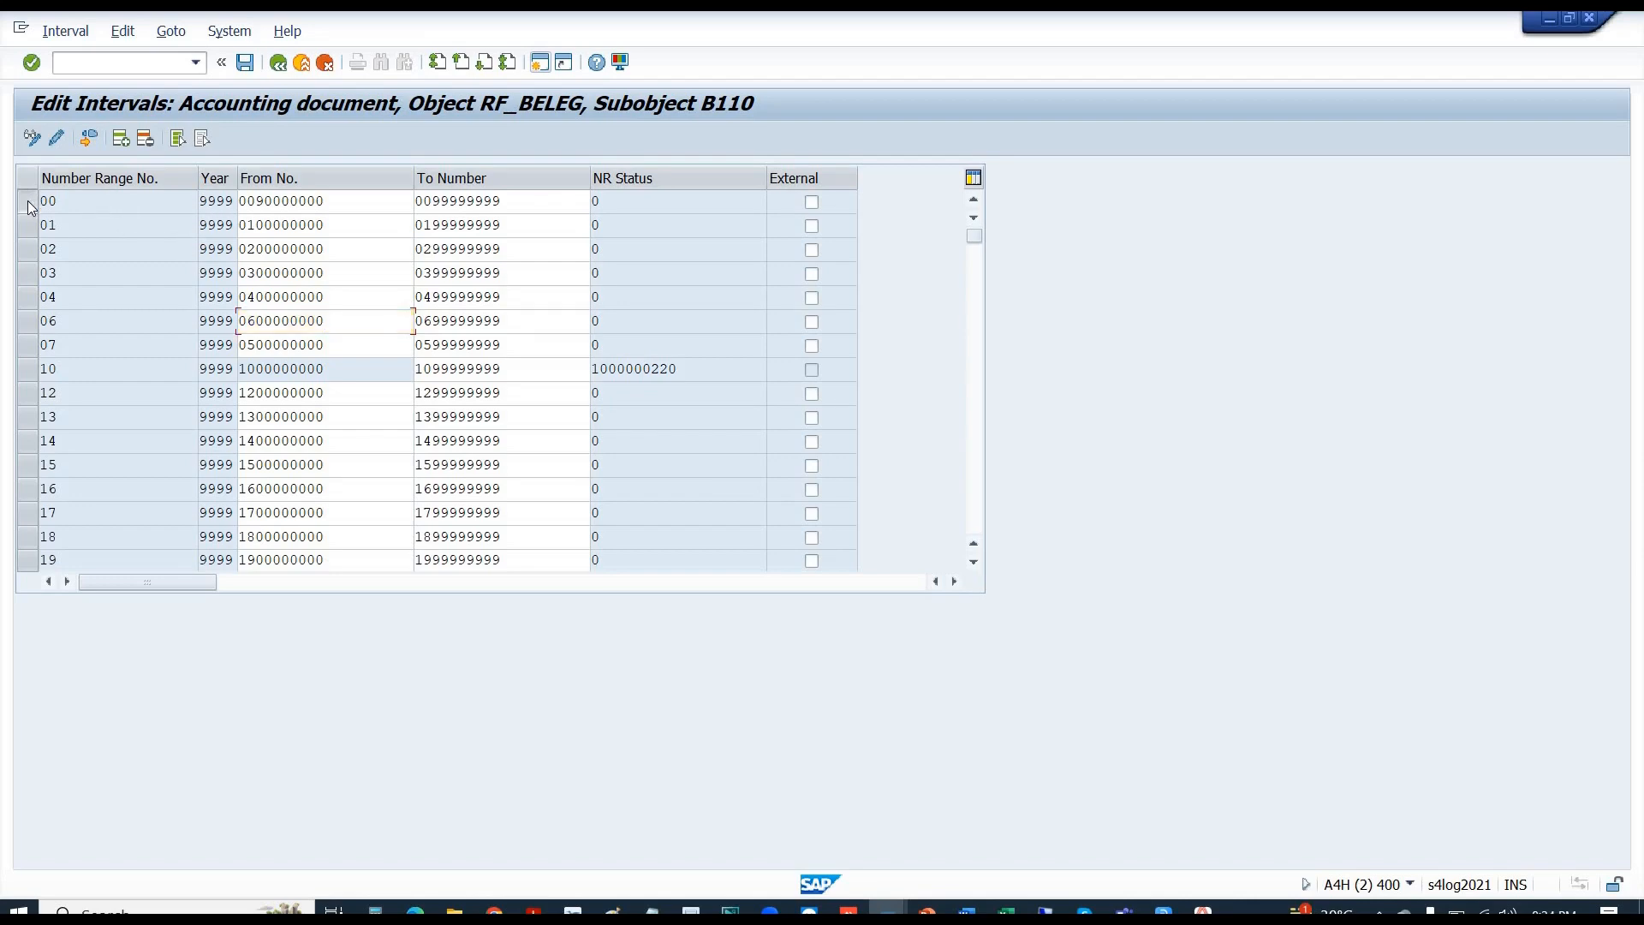
{"action": "left_click", "coordinate": [120, 139]}
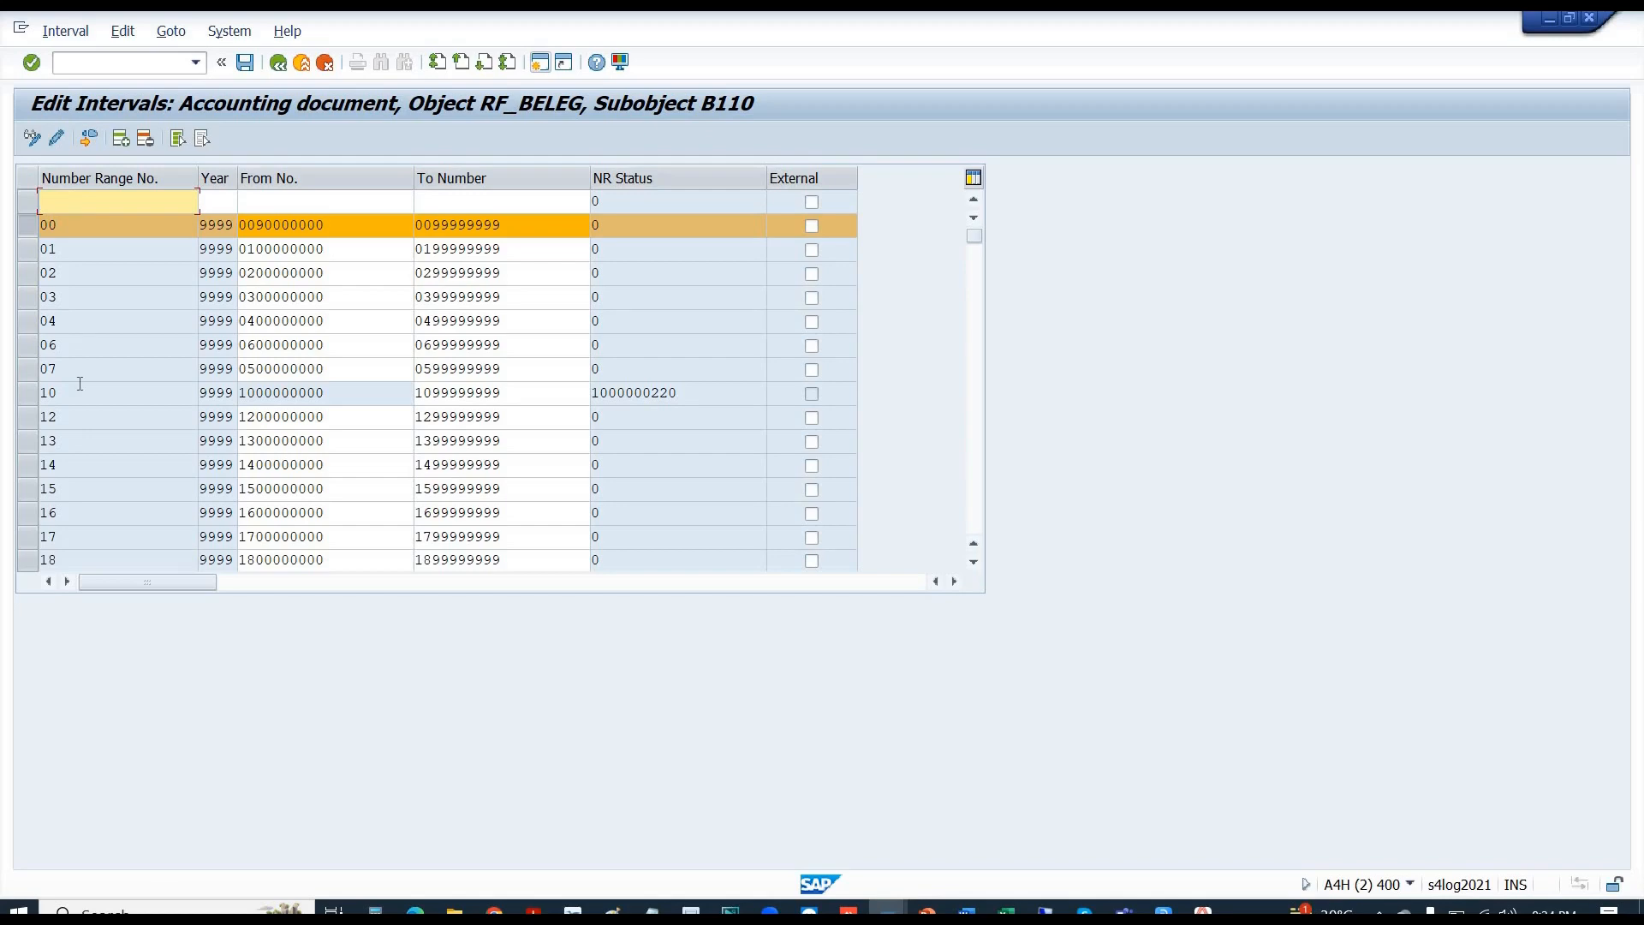
{"action": "type", "text": "00"}
{"action": "key", "text": "Tab"}
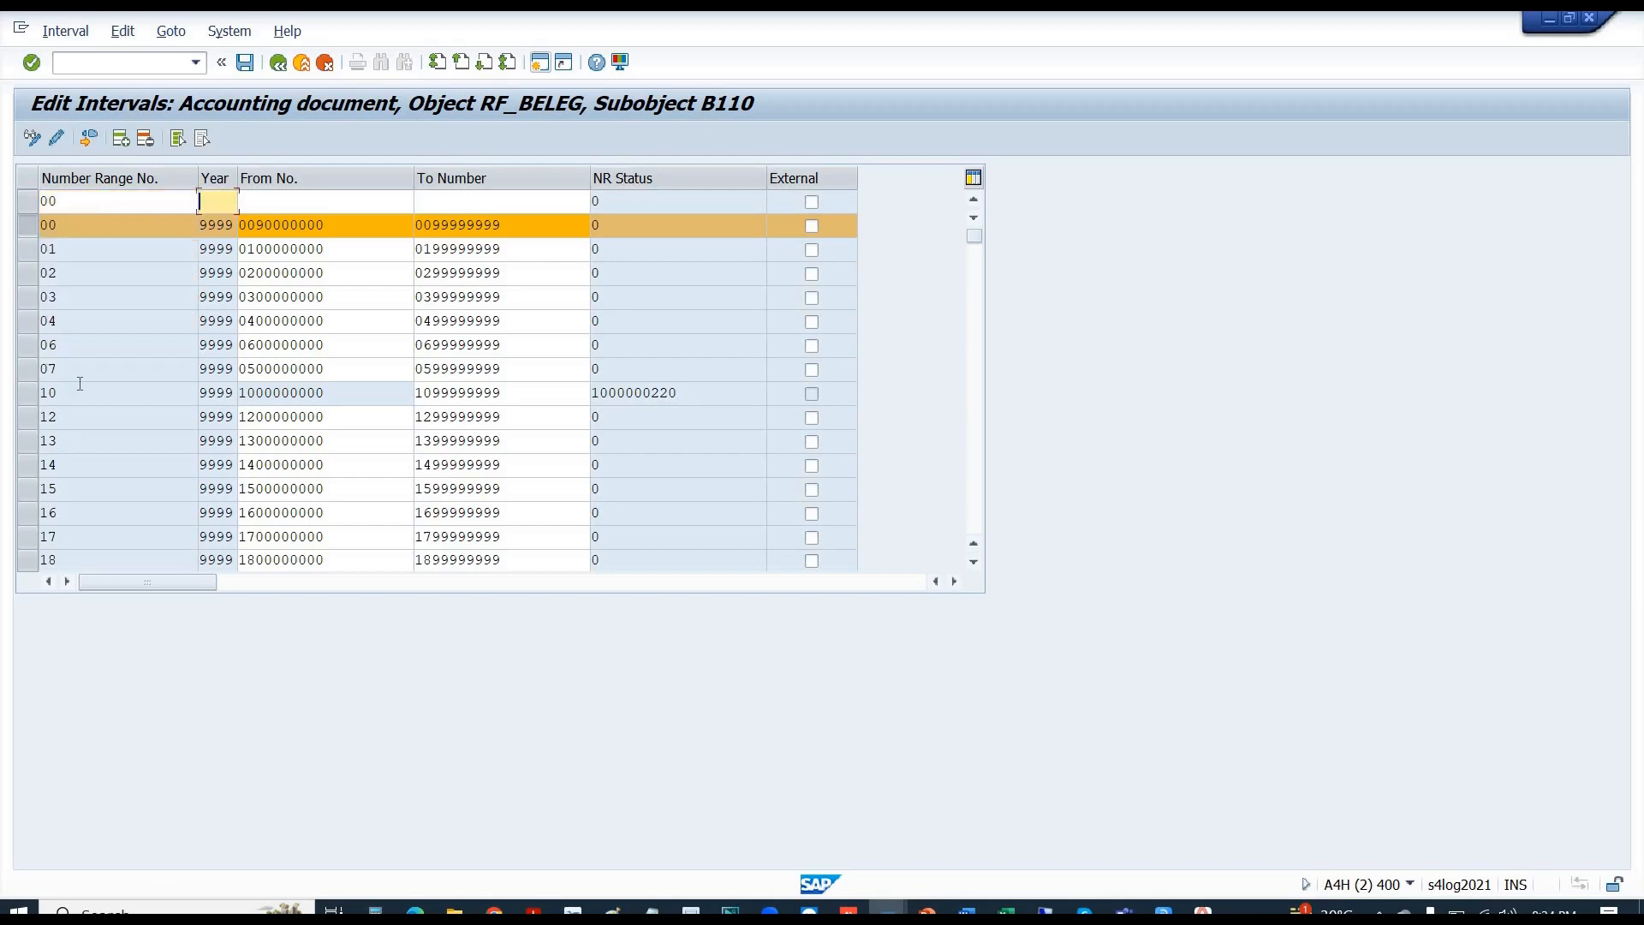
{"action": "type", "text": "2023"}
{"action": "key", "text": "Tab"}
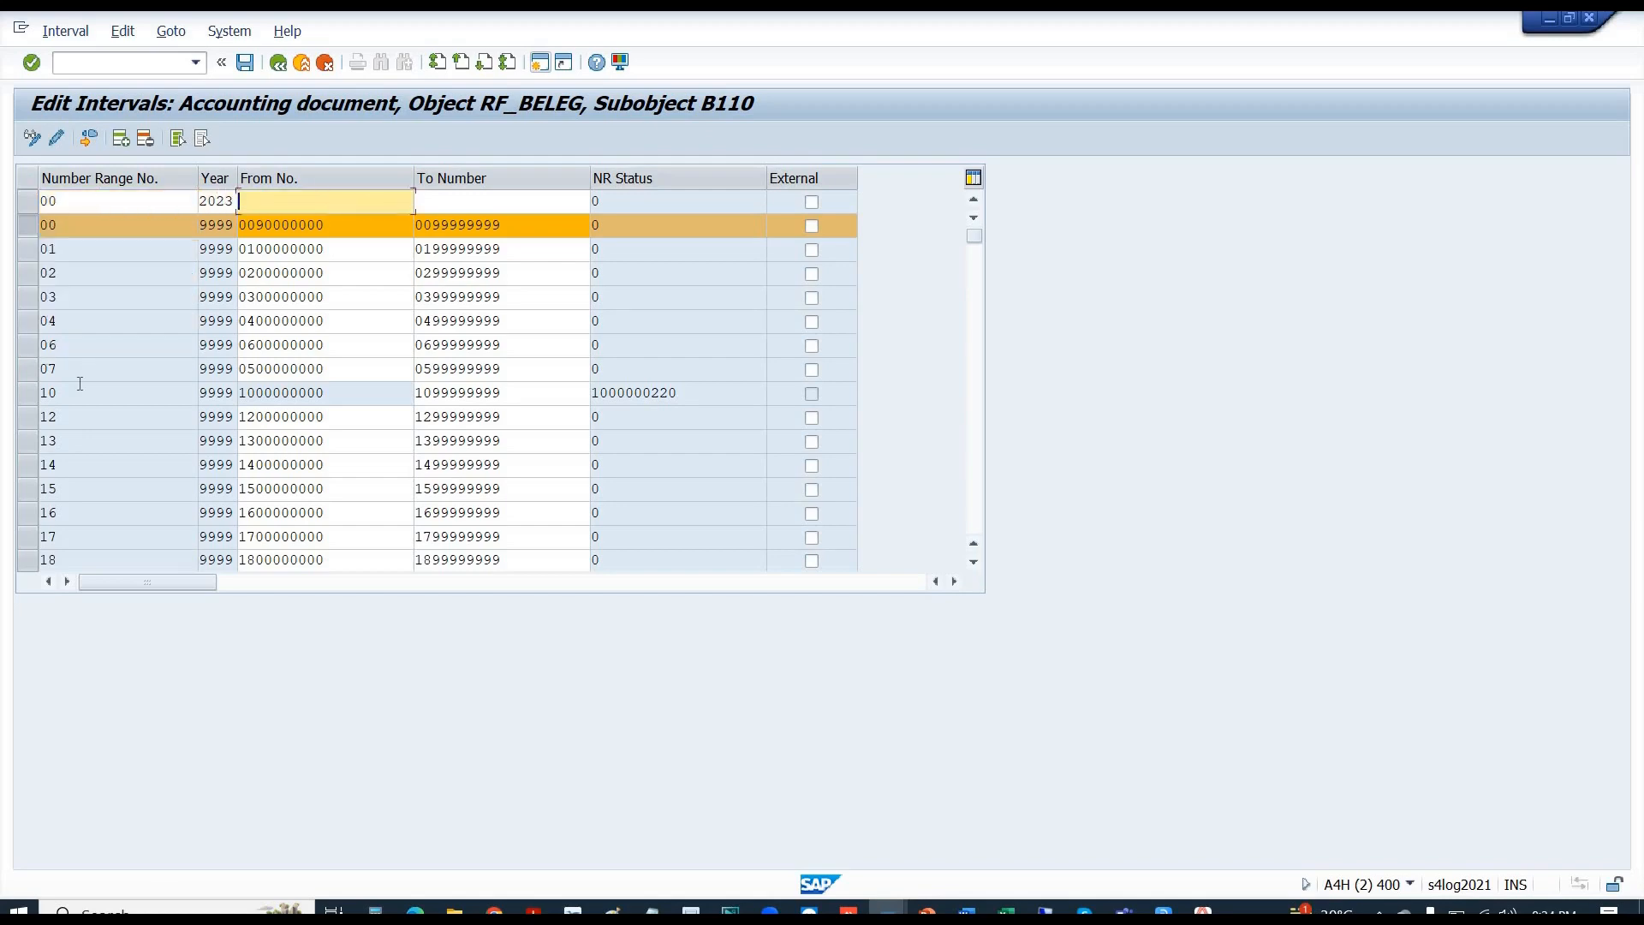
{"action": "type", "text": "0090000000"}
{"action": "key", "text": "Tab"}
{"action": "type", "text": "00"}
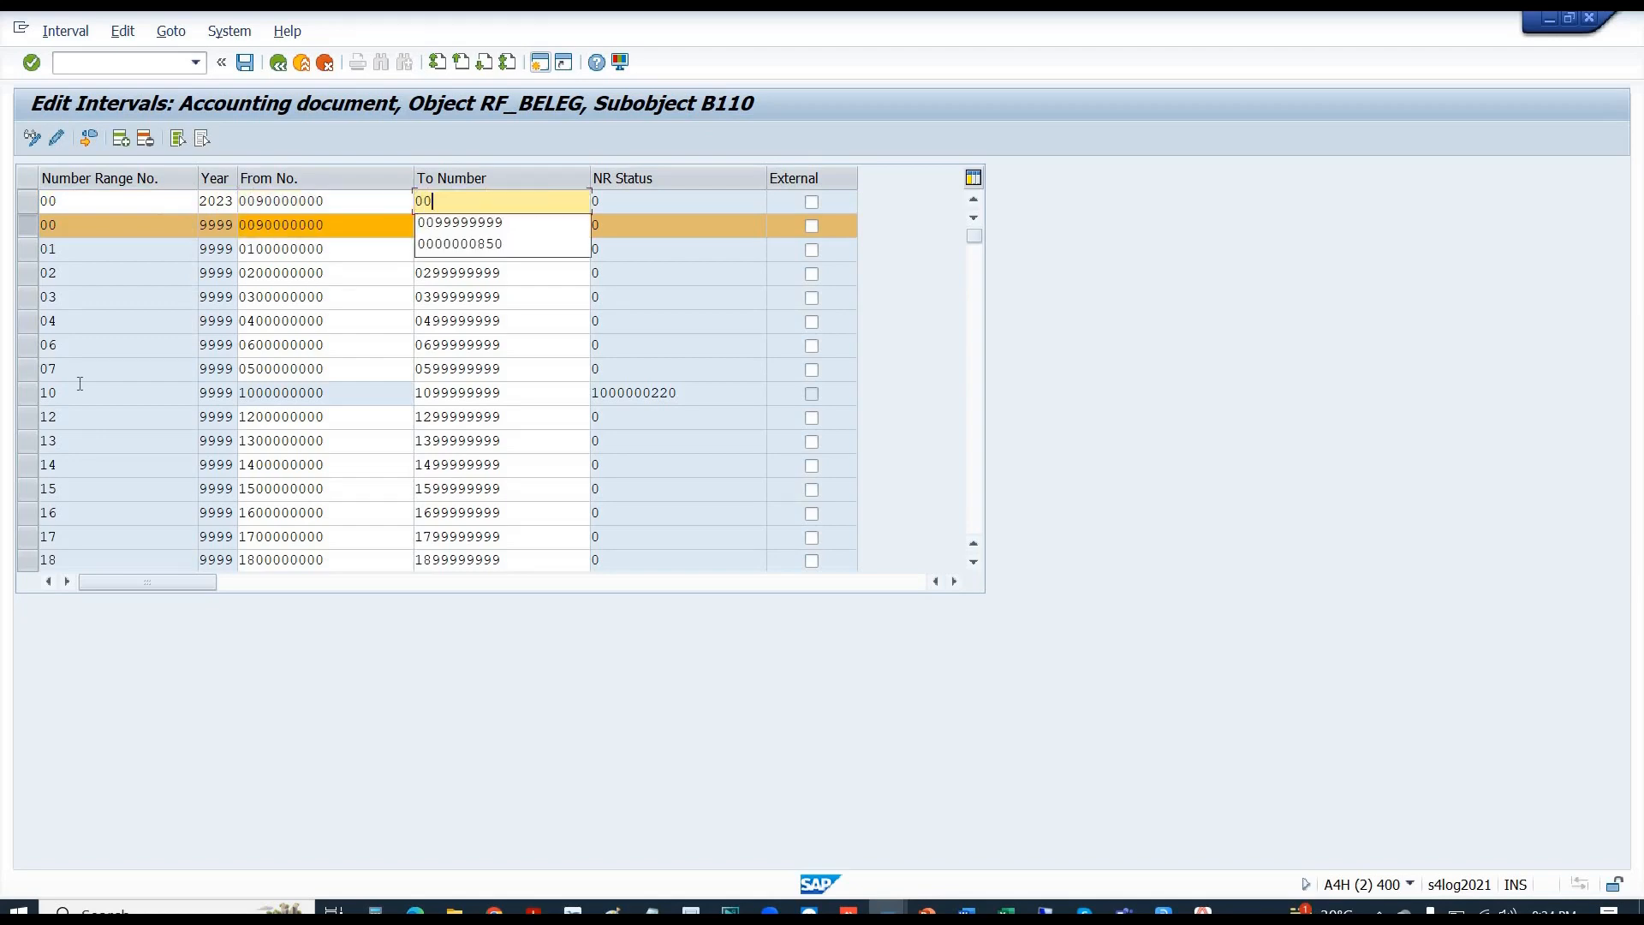
{"action": "type", "text": "99999999"}
{"action": "key", "text": "Return"}
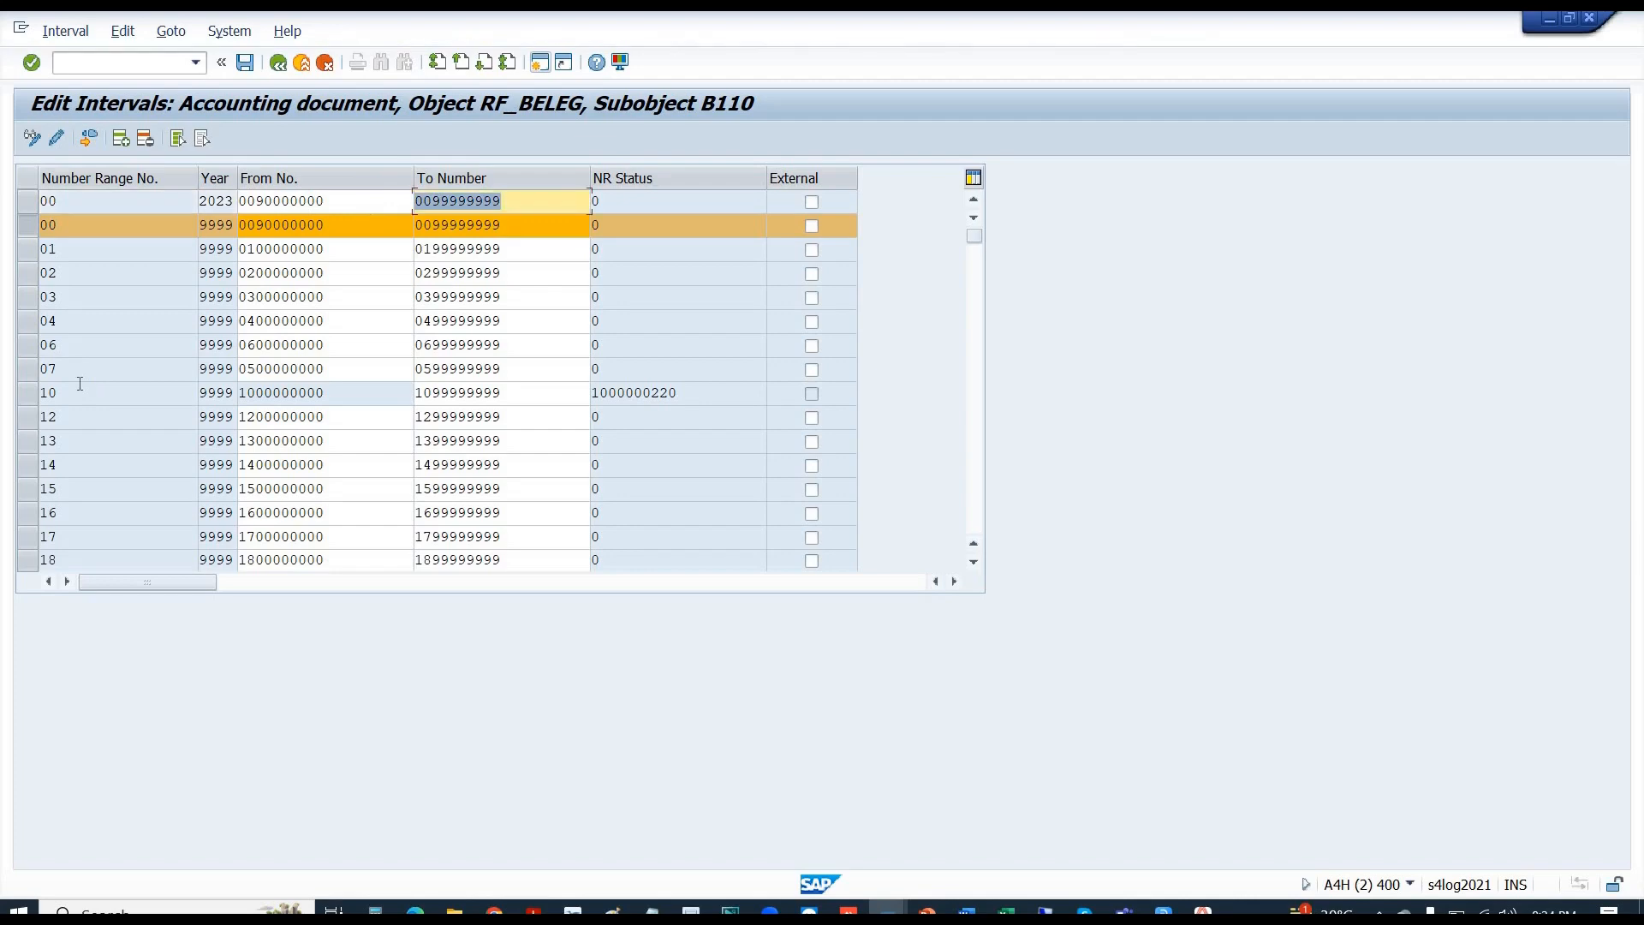
{"action": "left_click", "coordinate": [168, 220]}
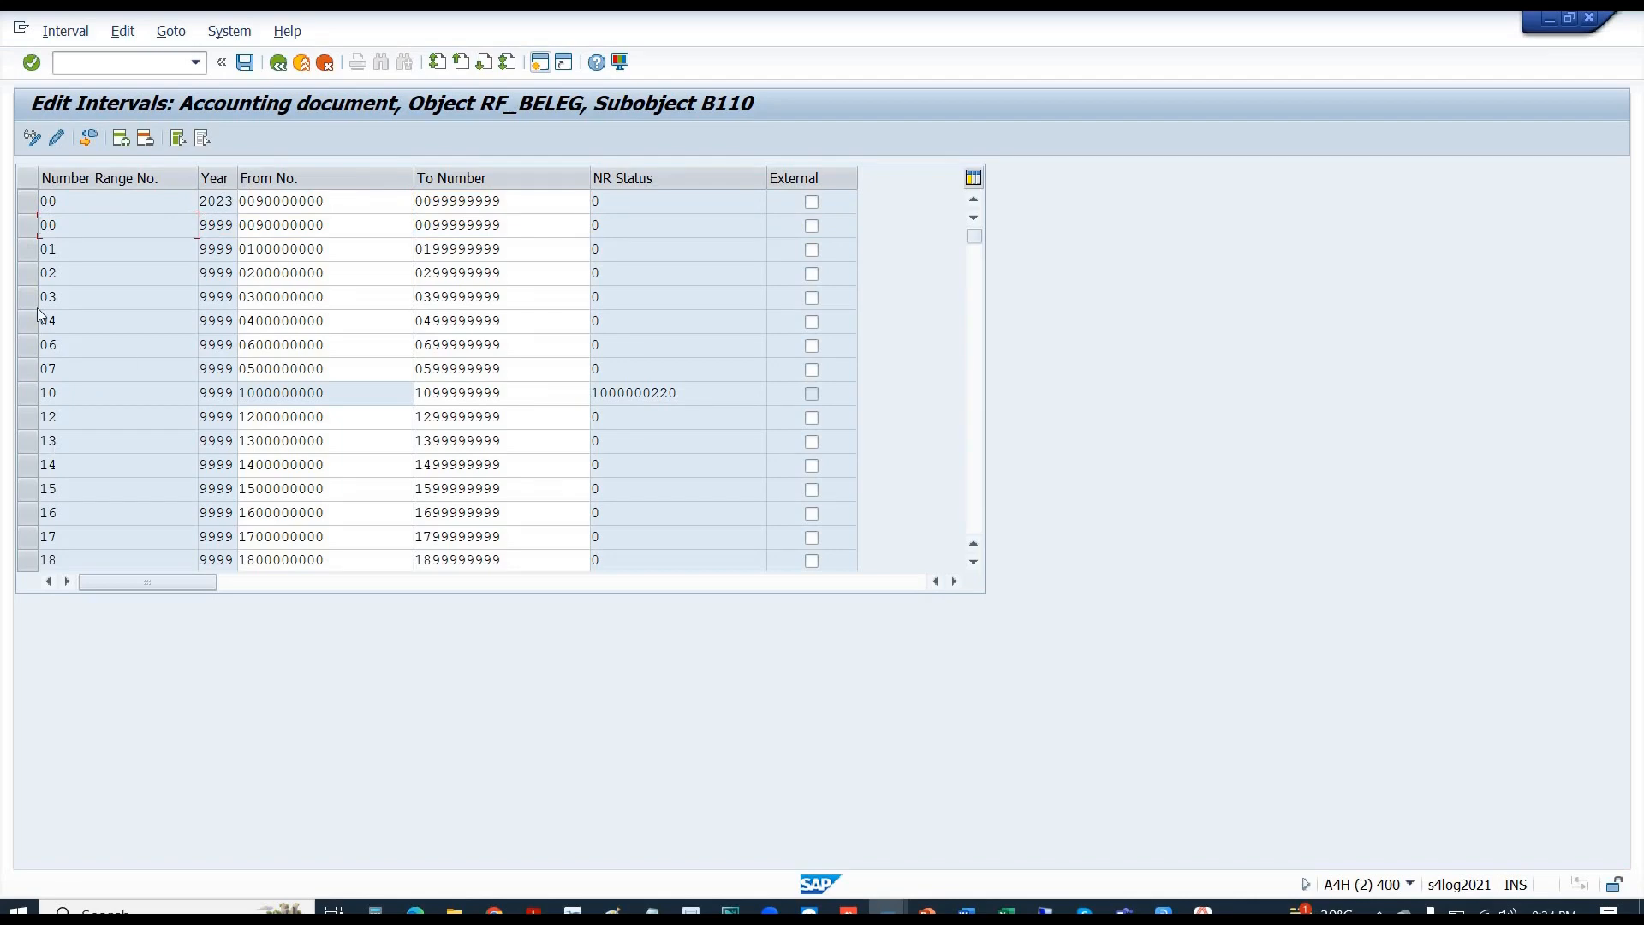
{"action": "left_click", "coordinate": [28, 202]}
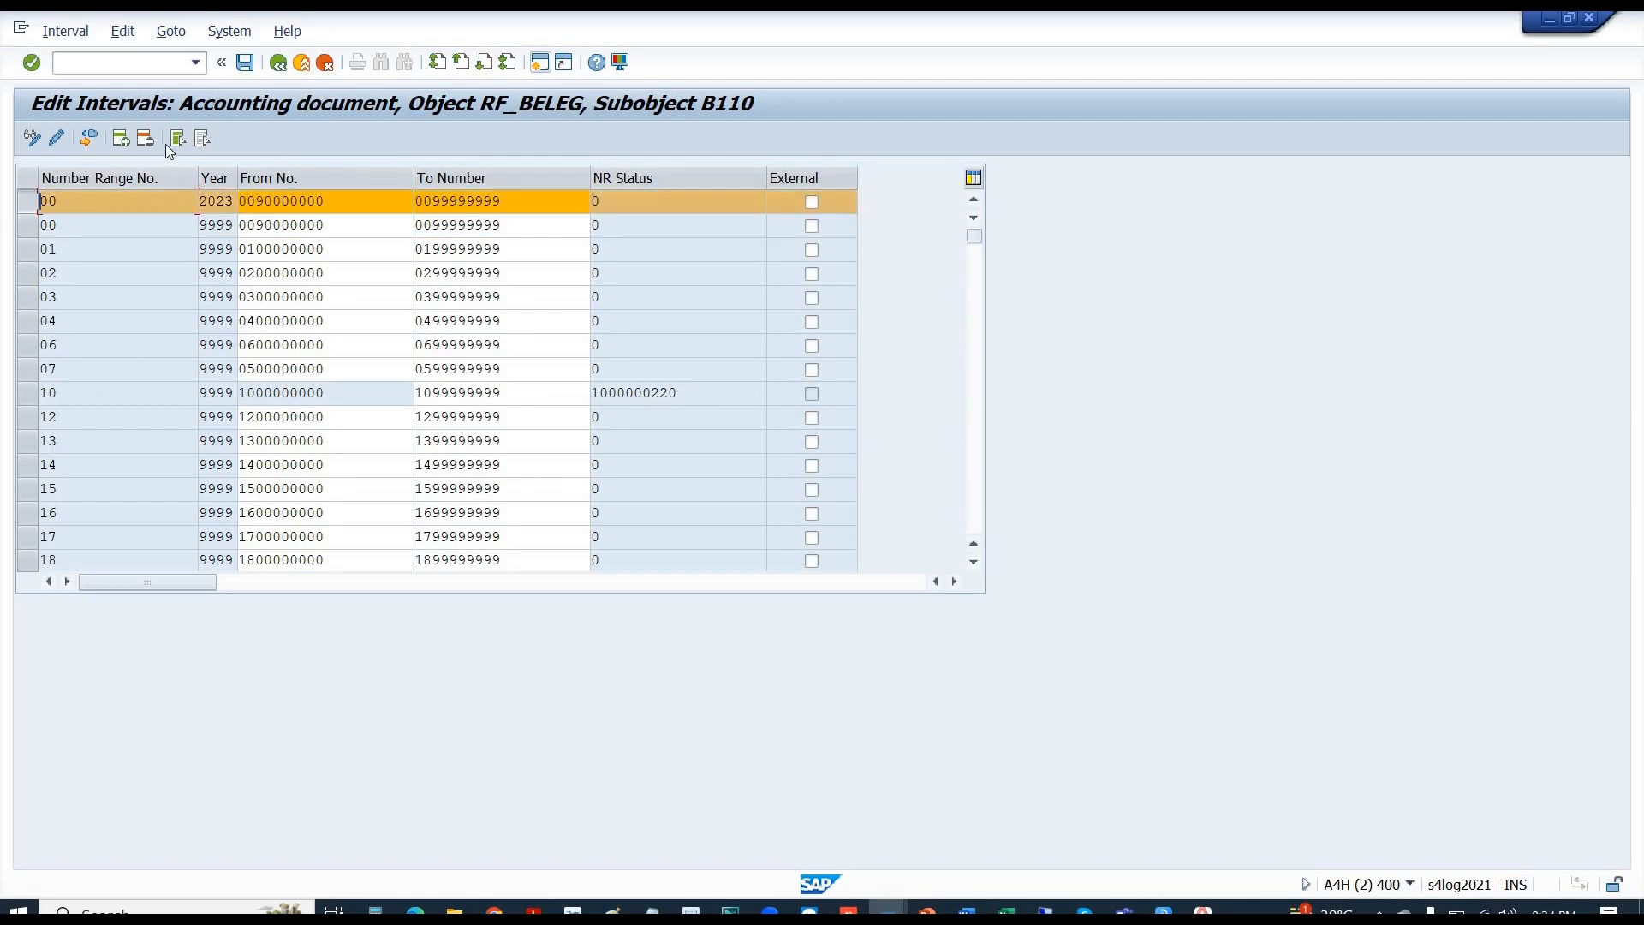
- Delete the new 2023 row, then try deleting interval 10, which is refused because its status isn't initial
{"action": "left_click", "coordinate": [147, 137]}
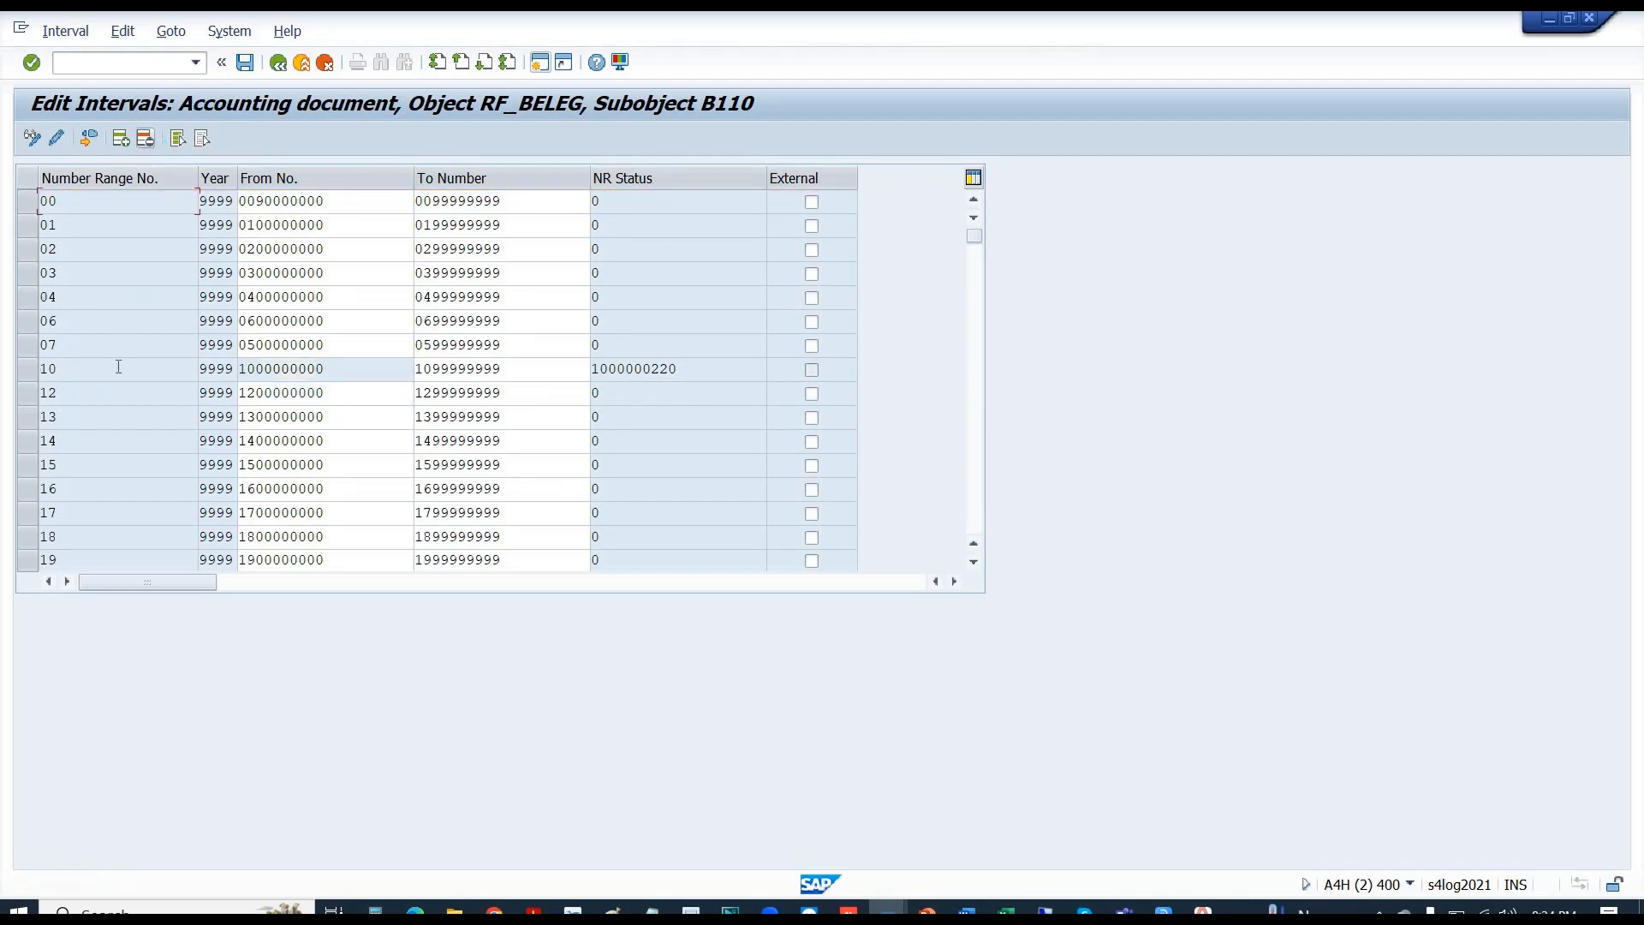
{"action": "left_click", "coordinate": [31, 368]}
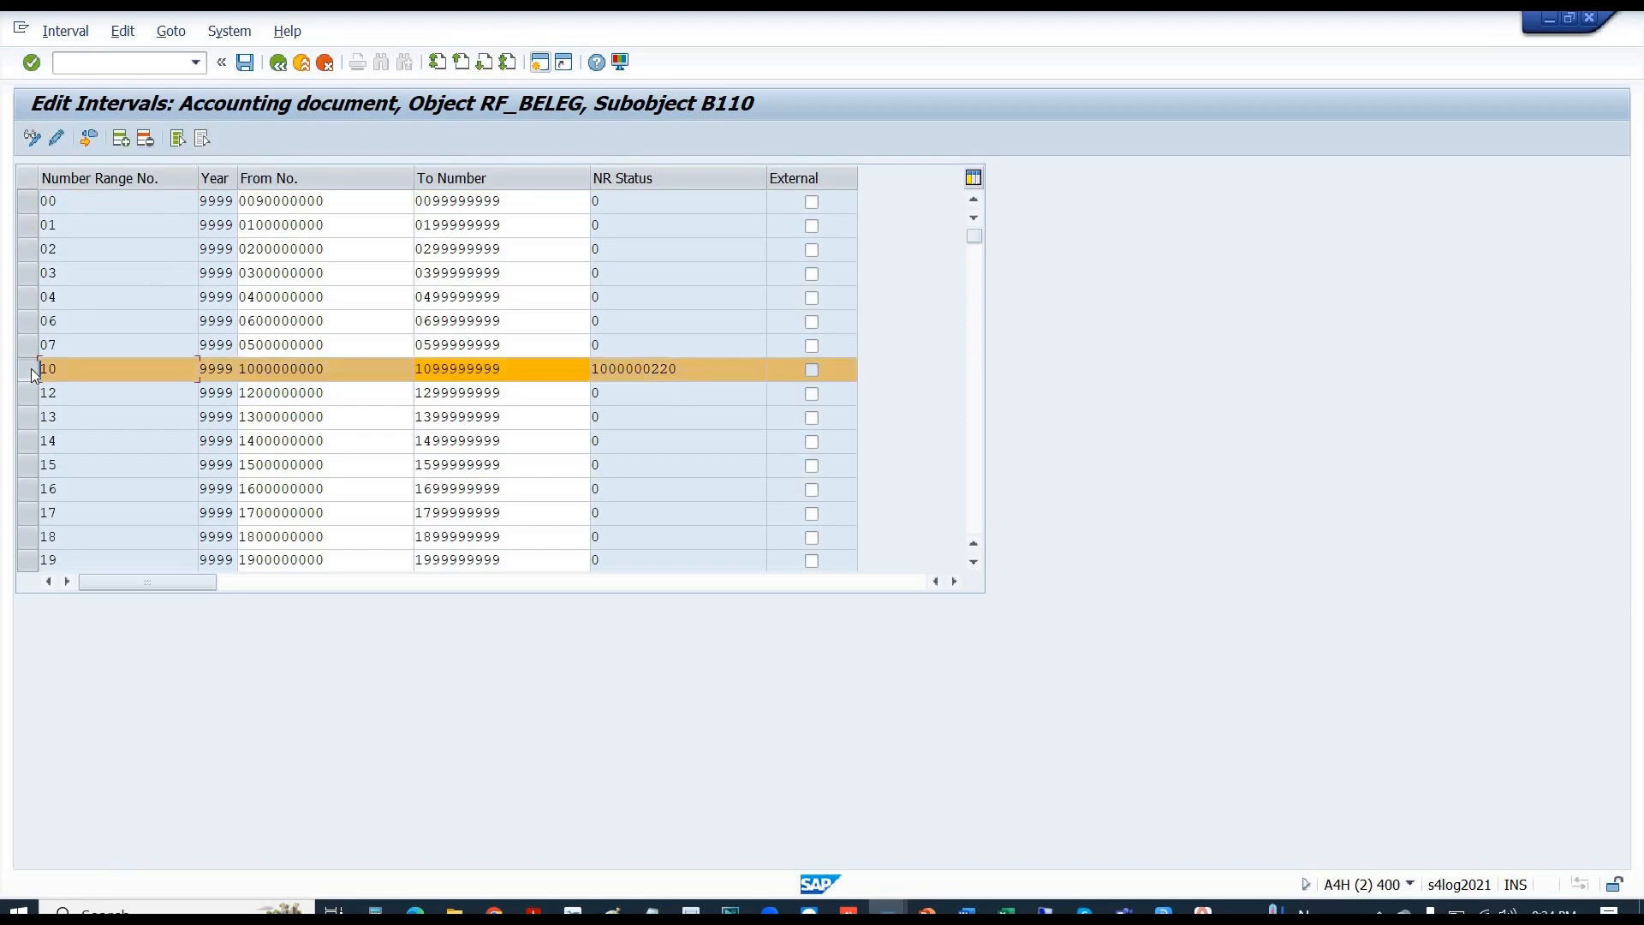
{"action": "left_click", "coordinate": [147, 146]}
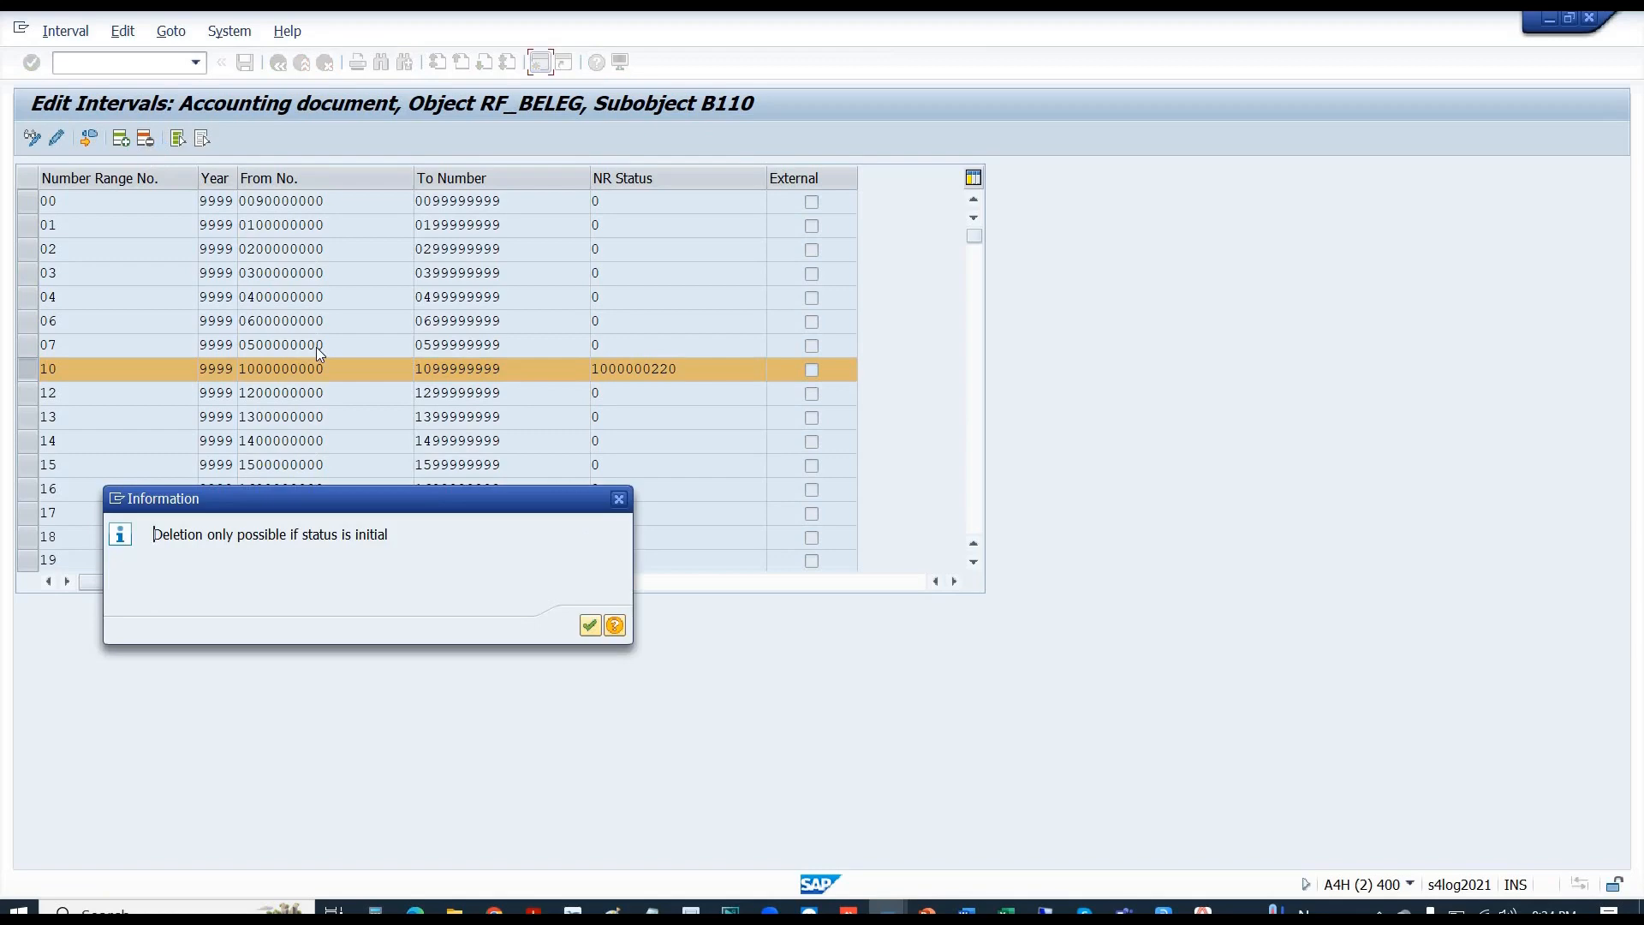
{"action": "key", "text": "Return"}
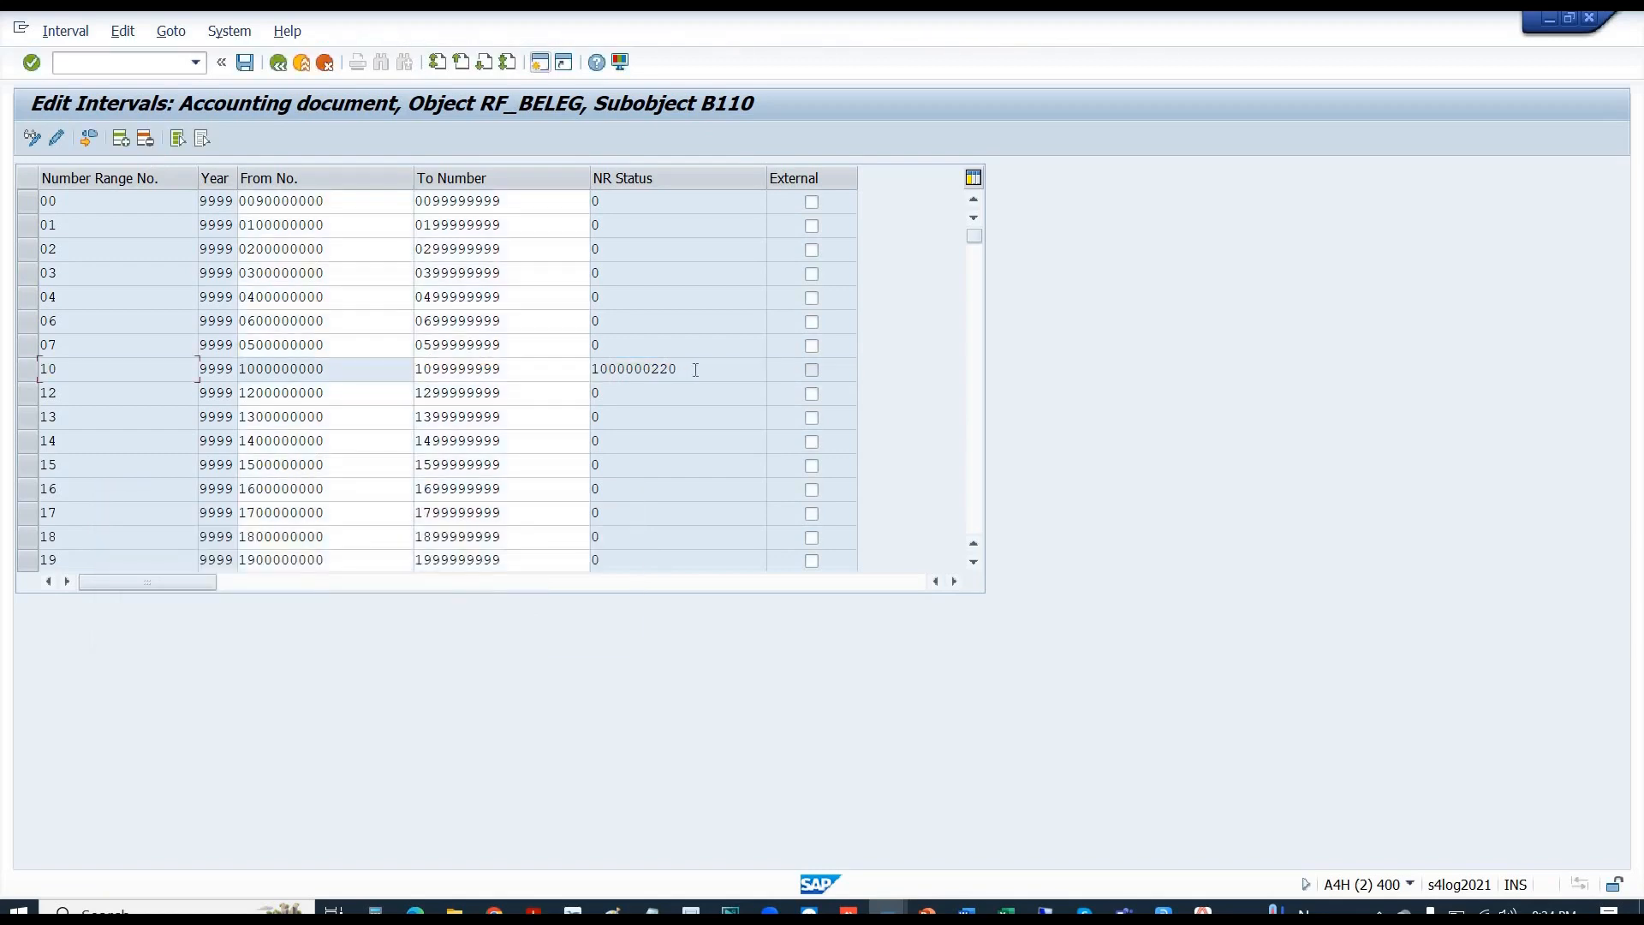
{"action": "key", "text": "shift+Home"}
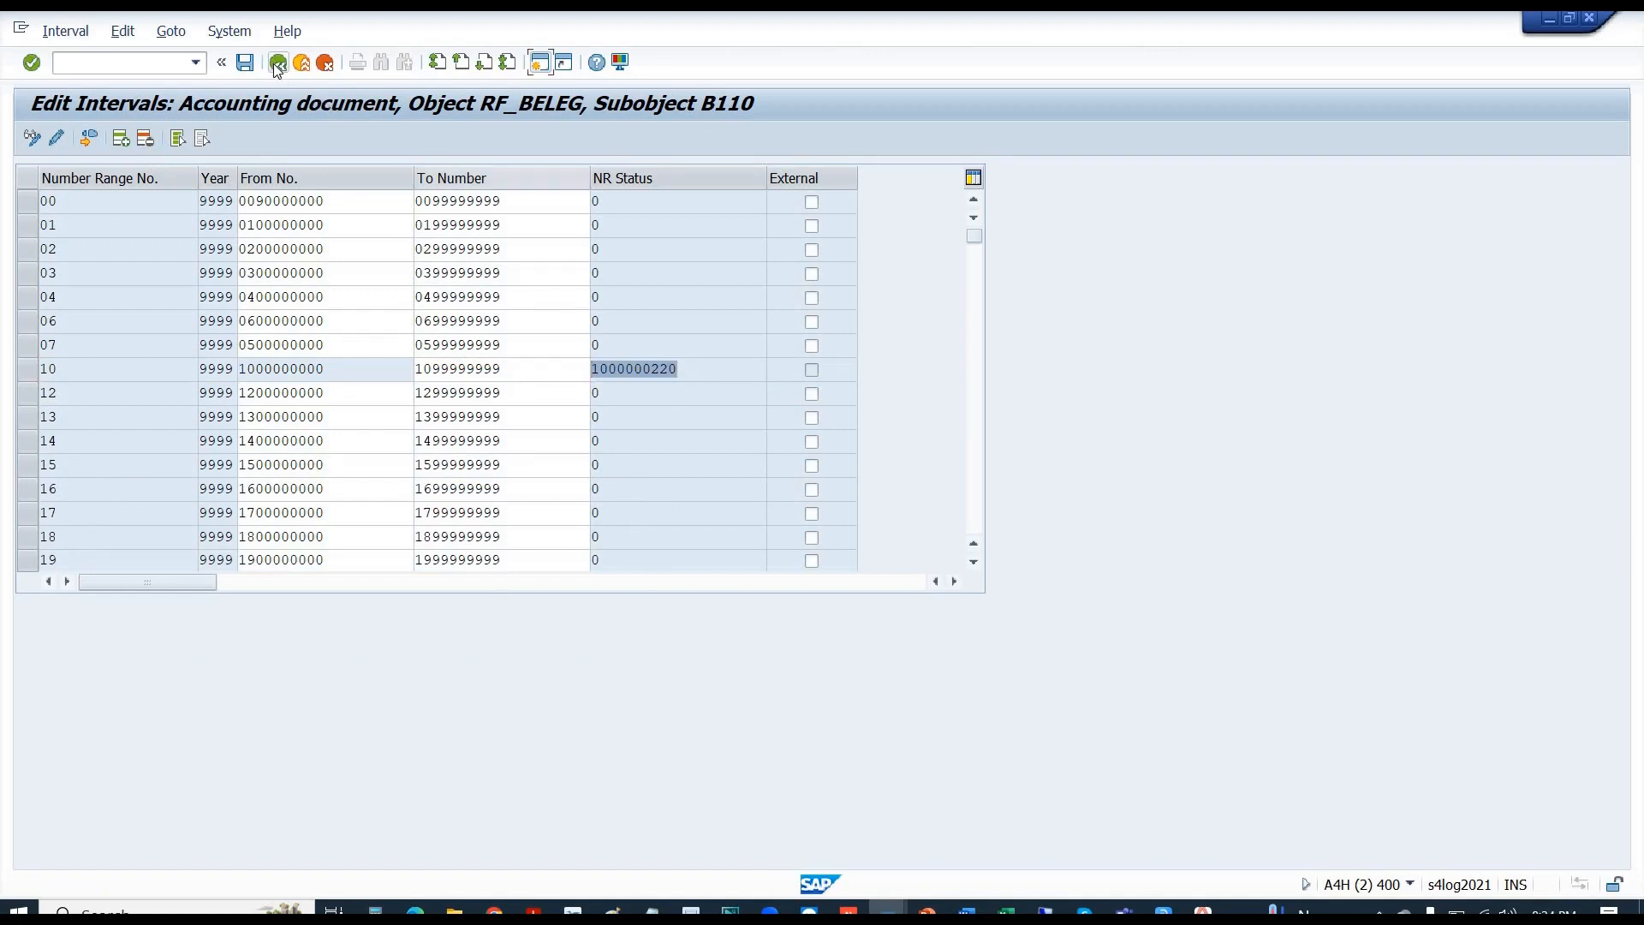
- Leave the B110 intervals, close the runtime error window, and go back to the Customizing guide
{"action": "left_click", "coordinate": [276, 66]}
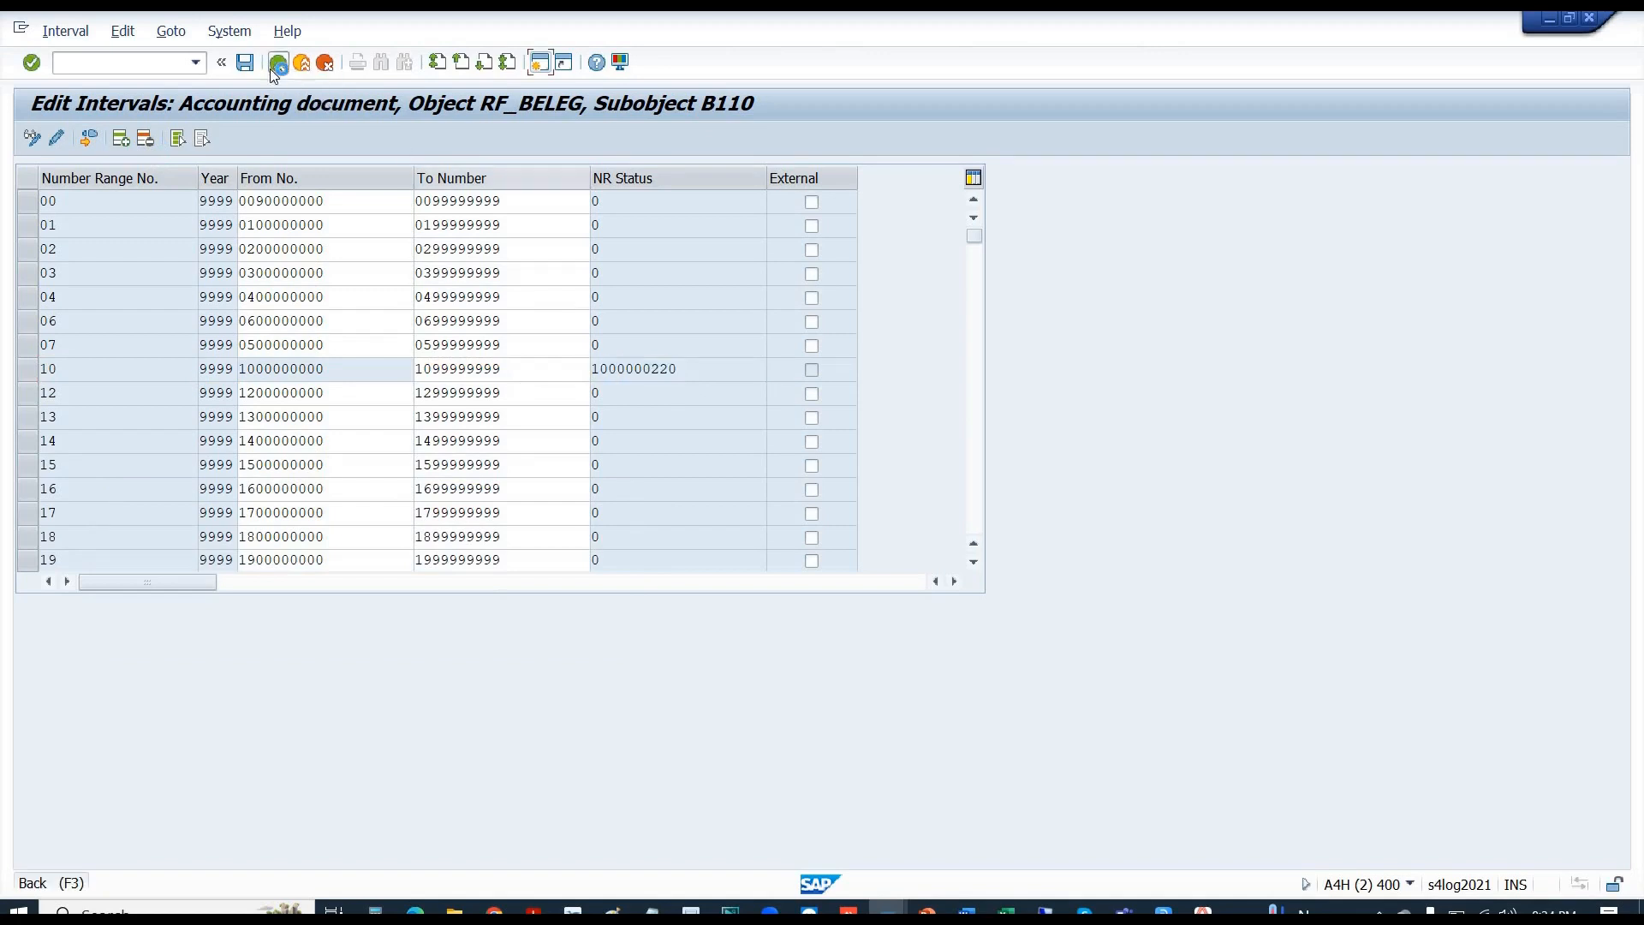
{"action": "left_click", "coordinate": [472, 257]}
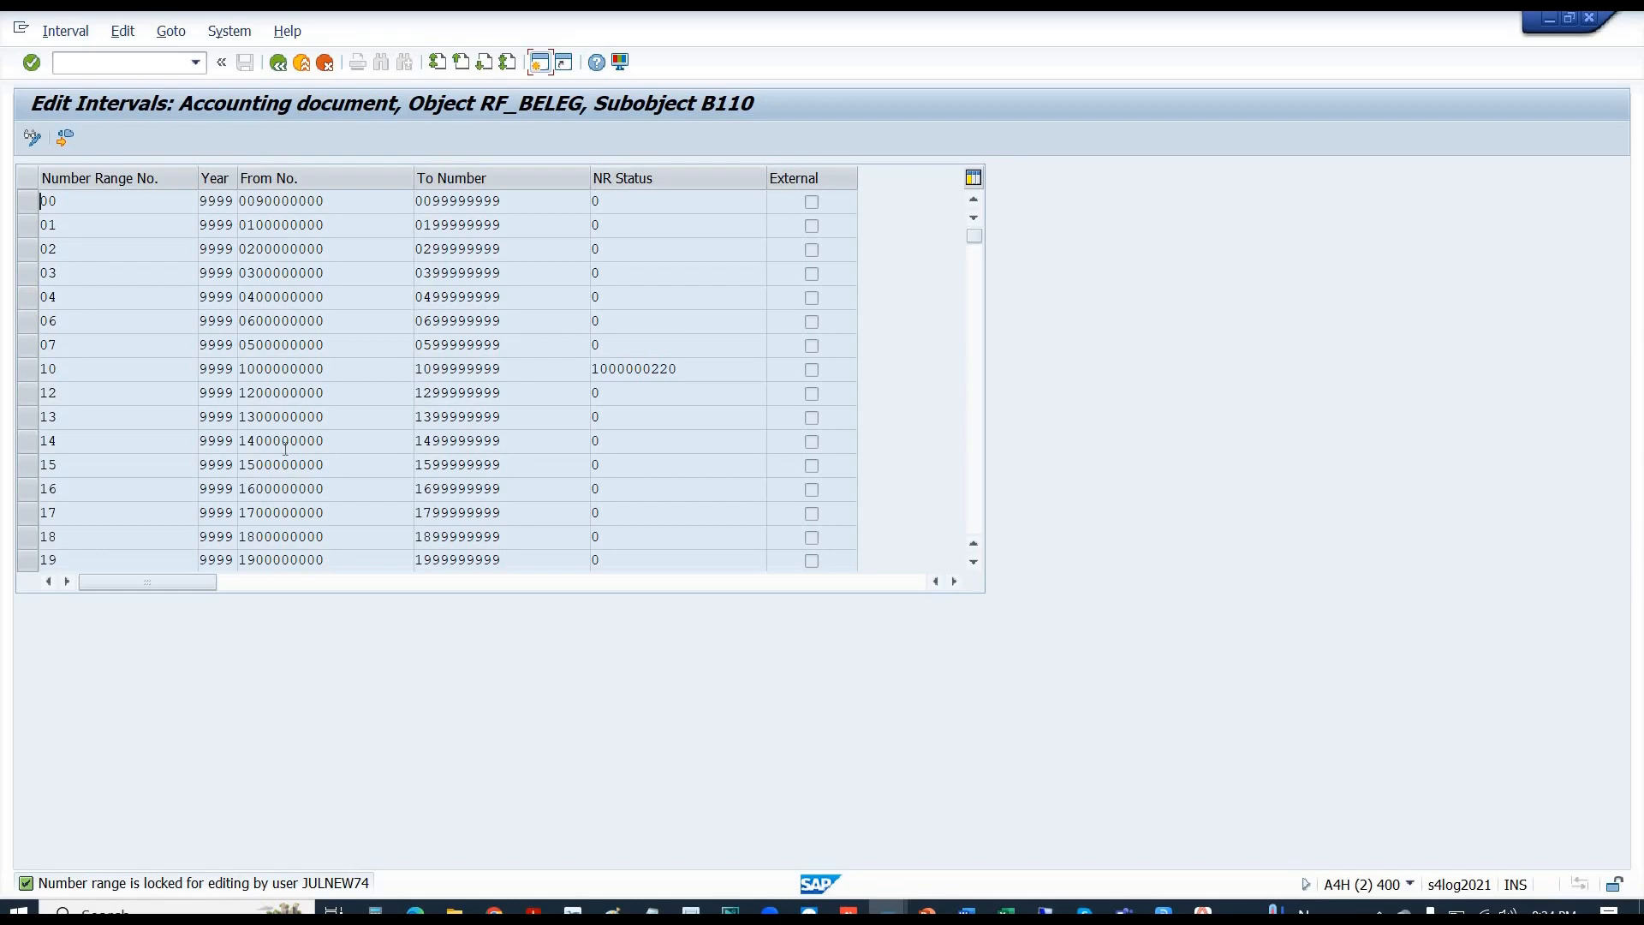
{"action": "key", "text": "alt+Tab"}
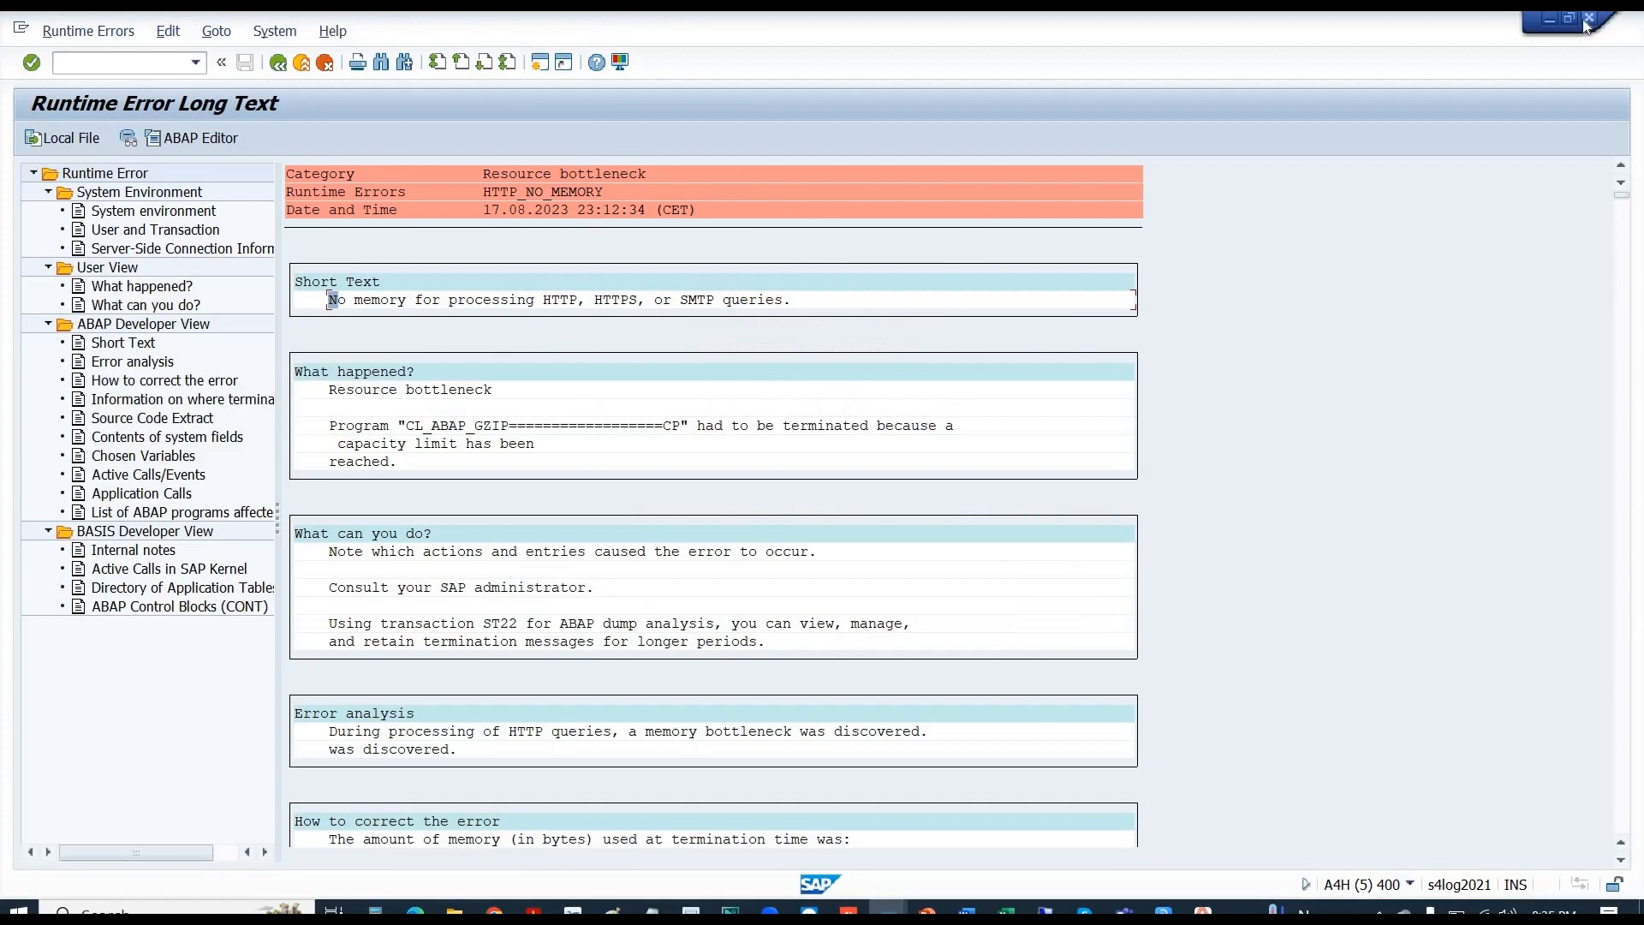
{"action": "left_click", "coordinate": [1588, 21]}
{"action": "key", "text": "alt+Tab"}
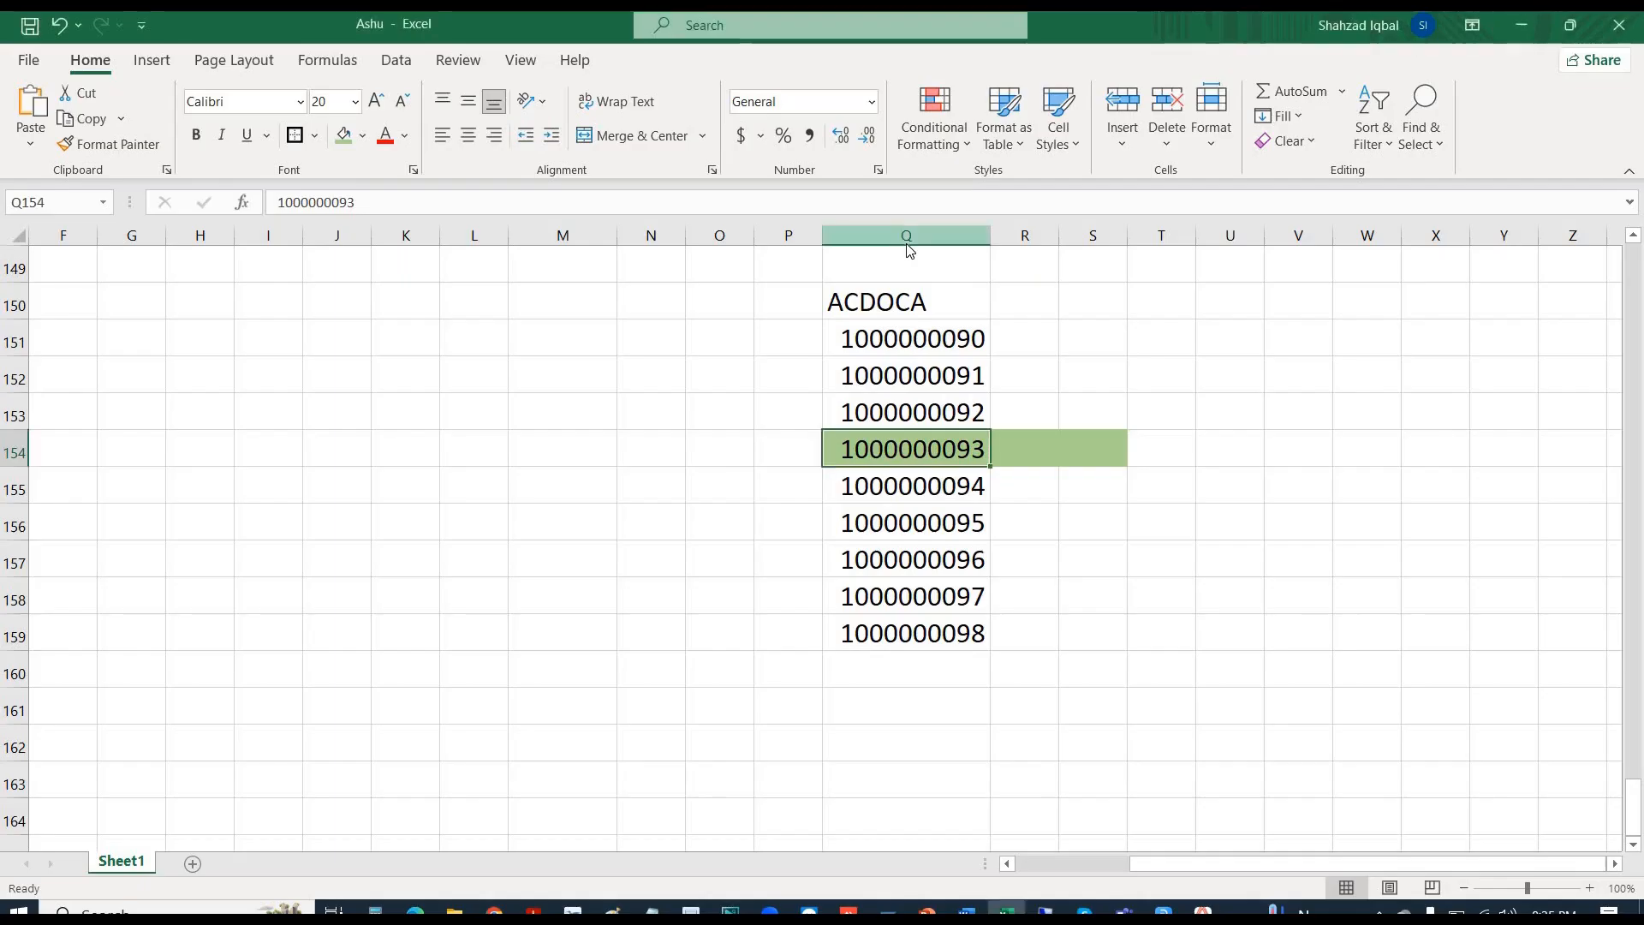
{"action": "key", "text": "alt+Tab"}
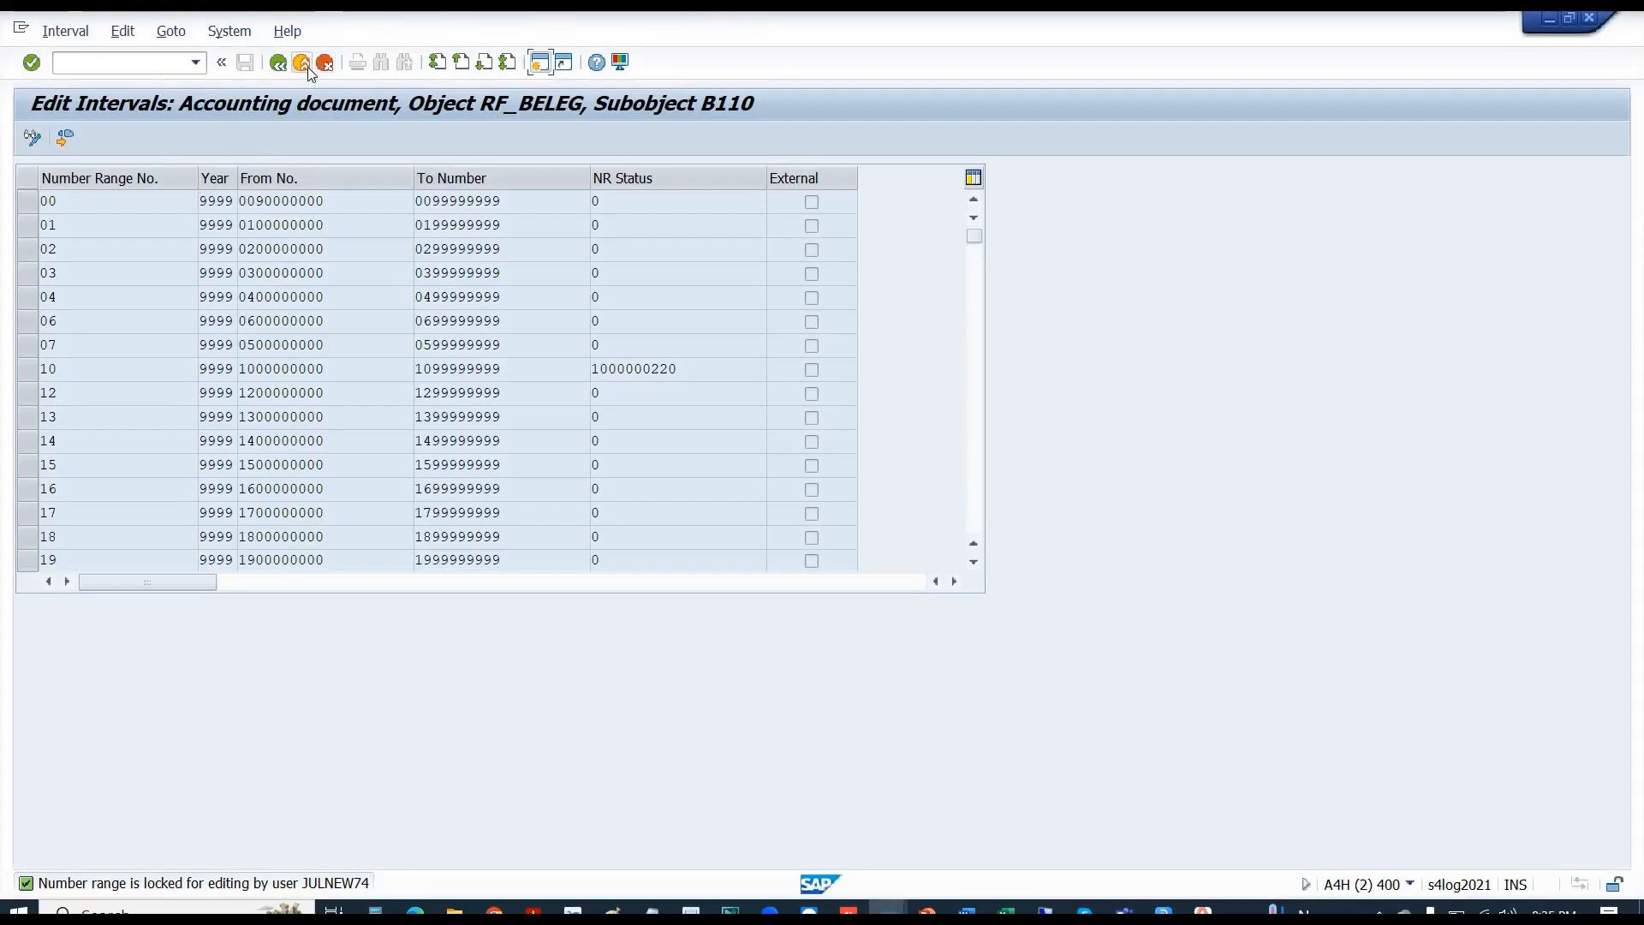
{"action": "left_click", "coordinate": [304, 63]}
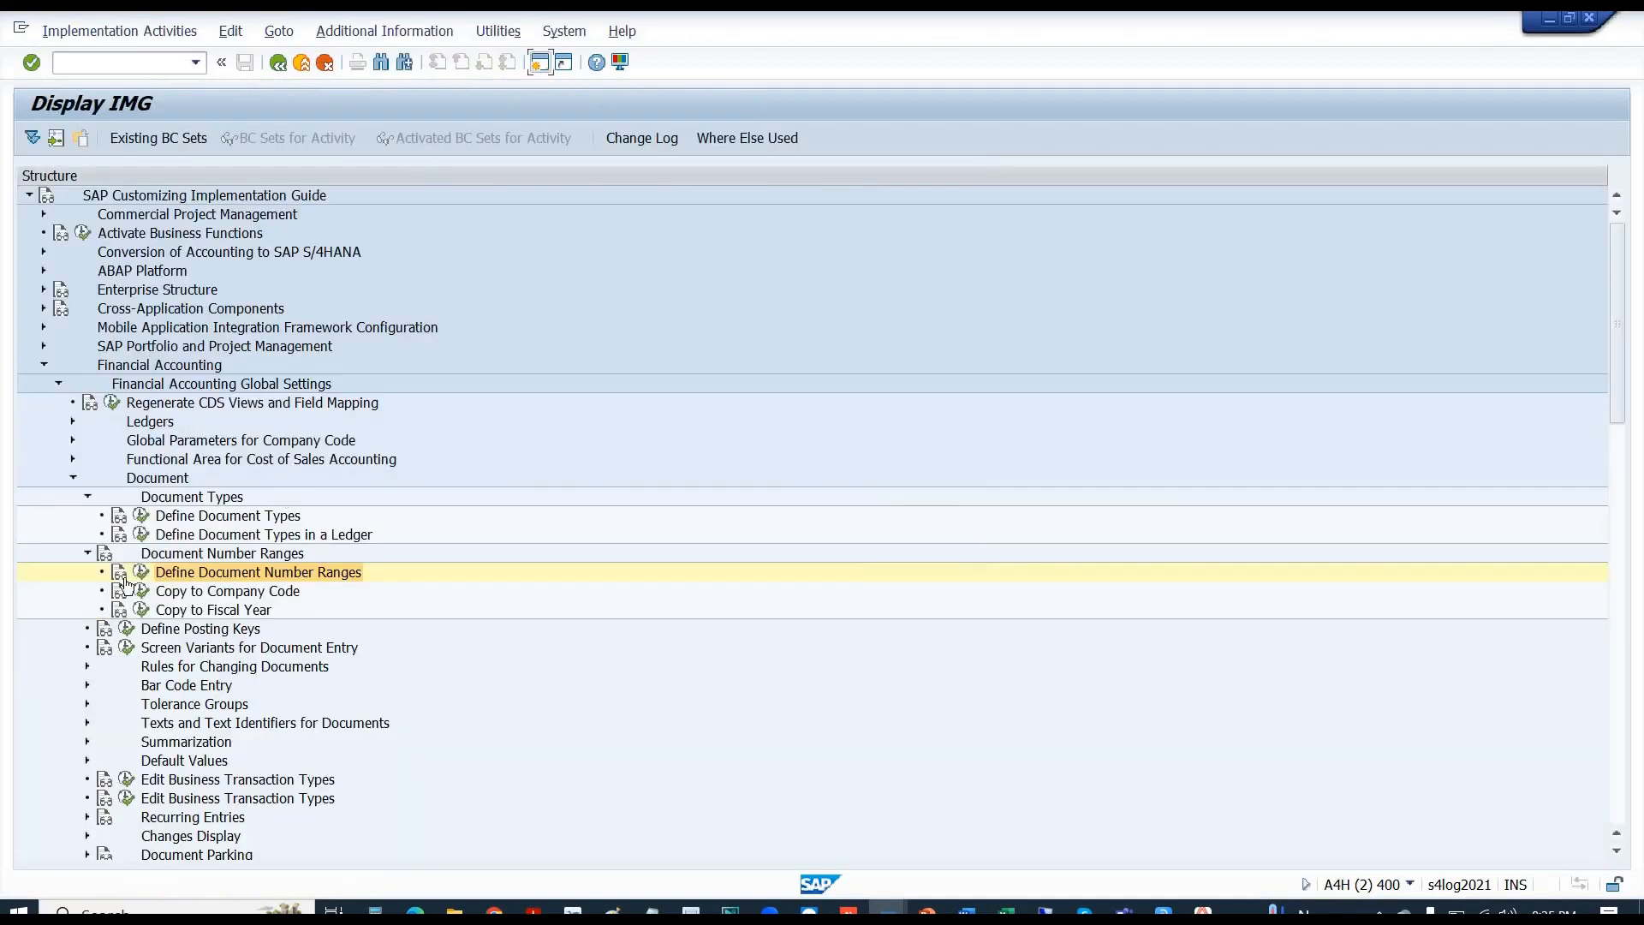
- Reopen B110's NR Status in Define Document Number Ranges and read the lock message explanation
{"action": "left_click", "coordinate": [139, 572]}
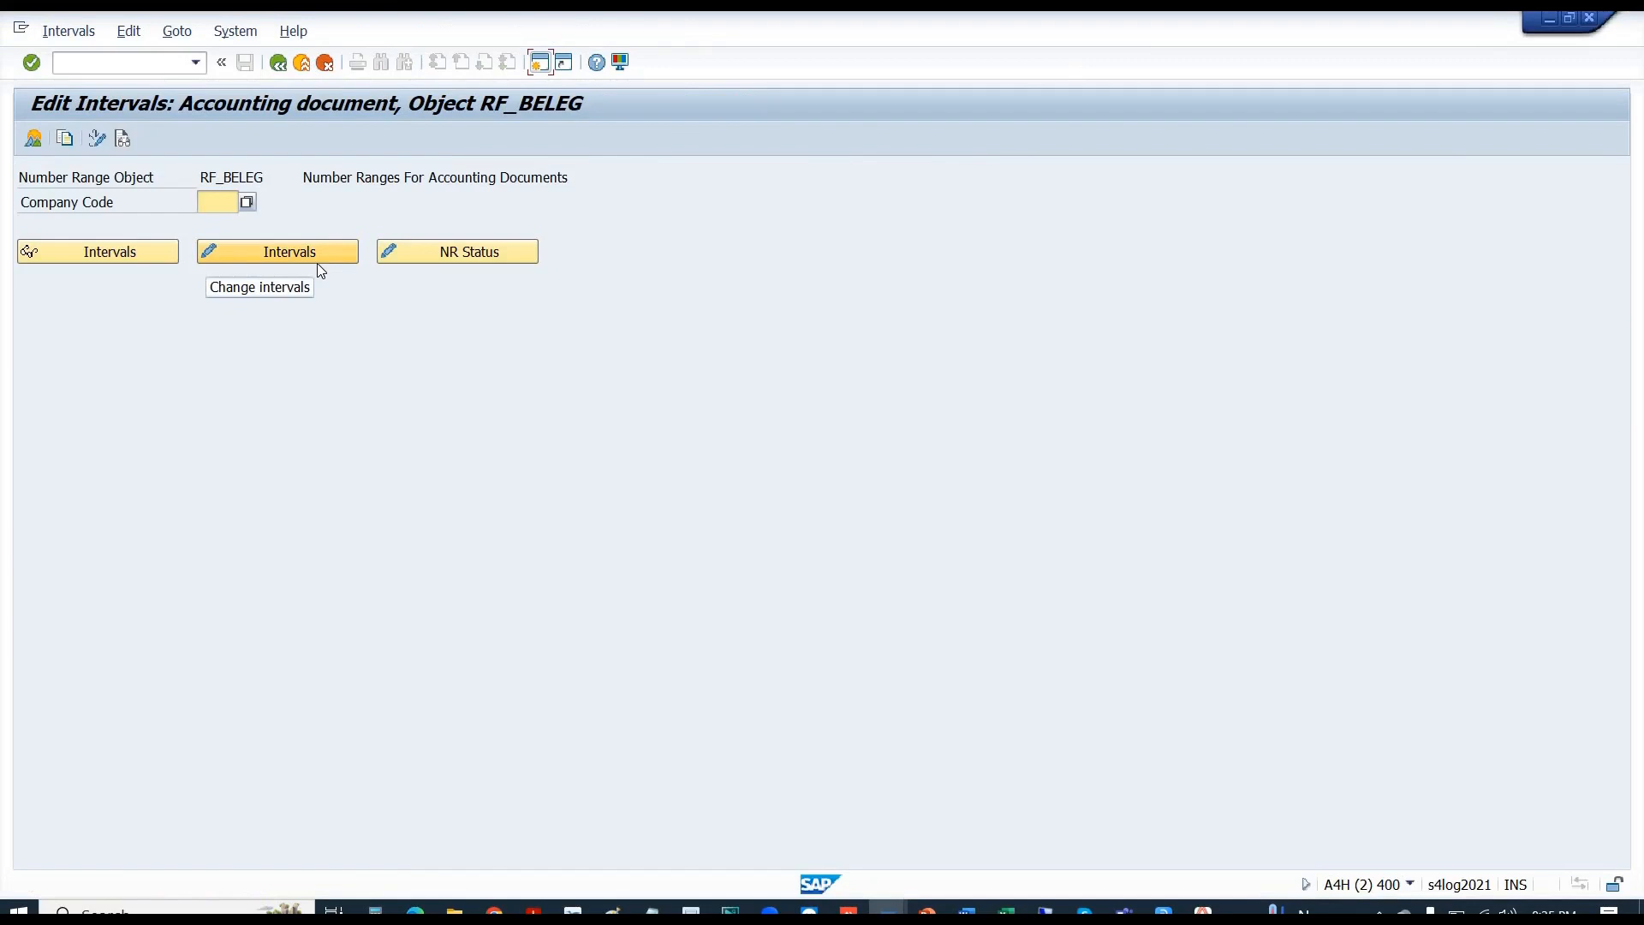
{"action": "type", "text": "B110"}
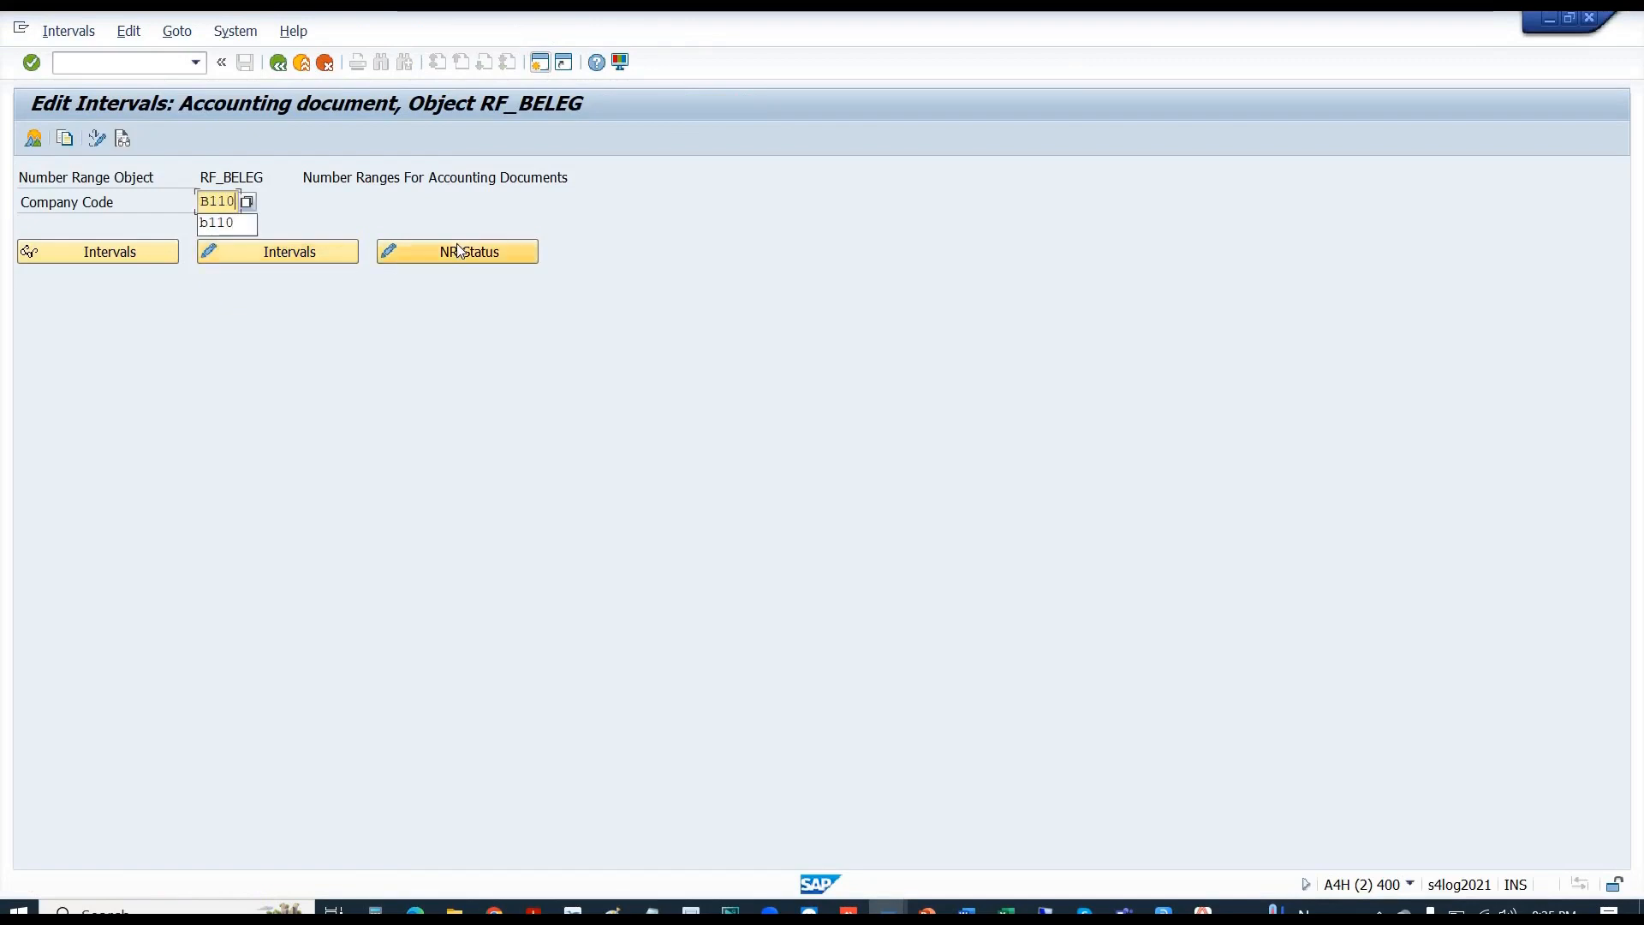
{"action": "left_click", "coordinate": [457, 249]}
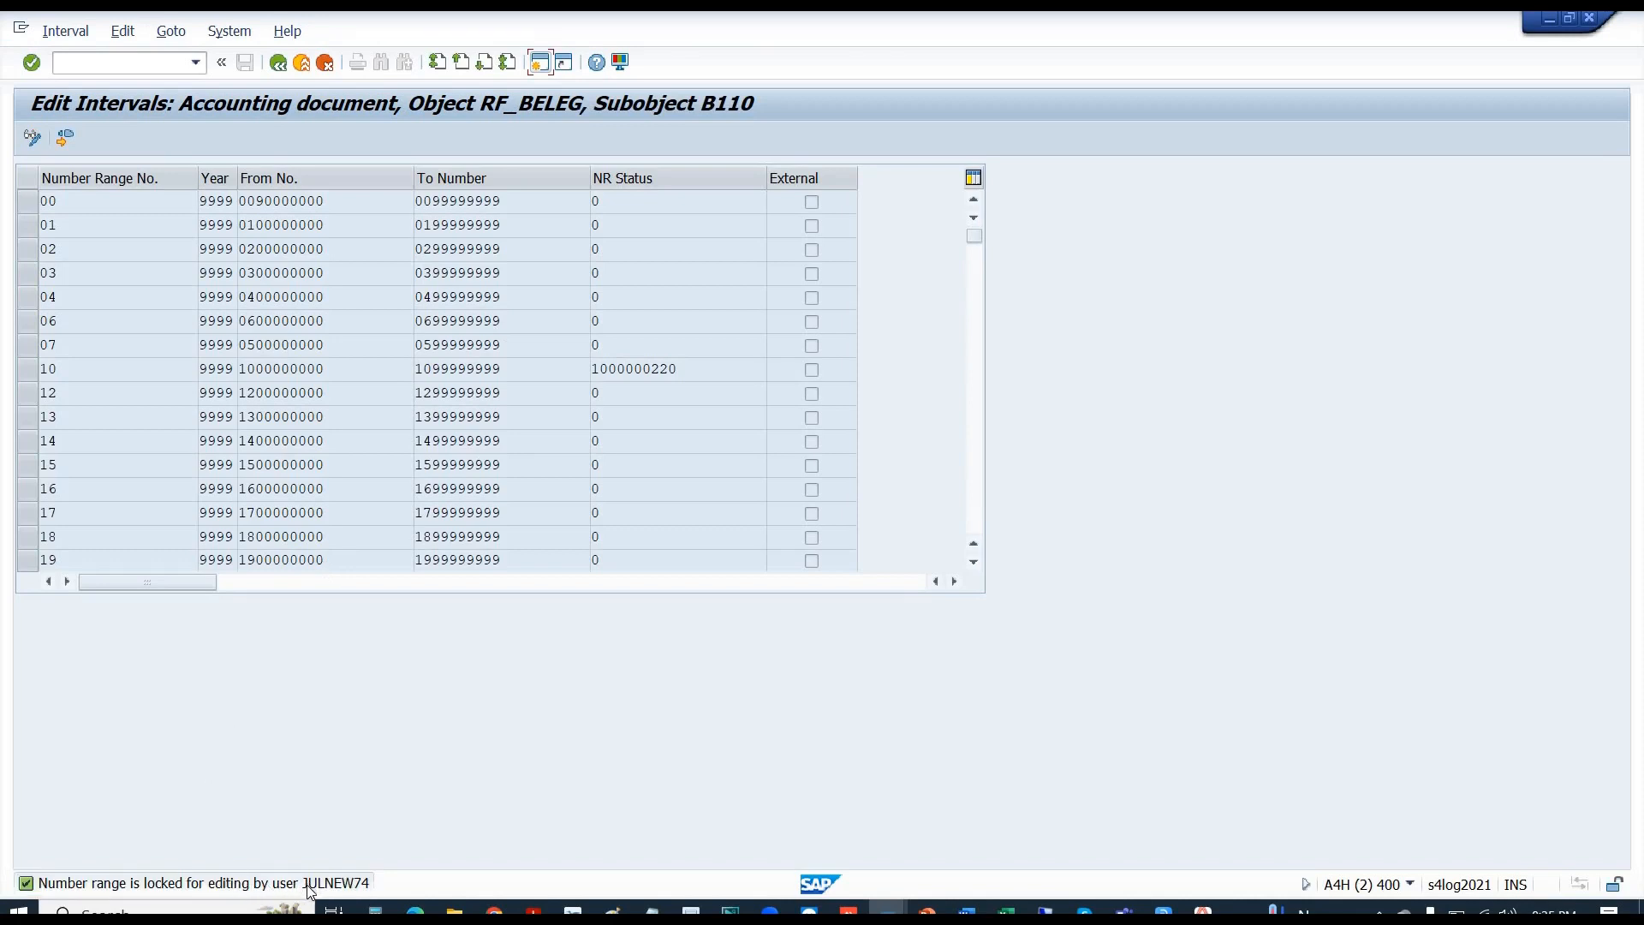
{"action": "left_click", "coordinate": [1413, 887]}
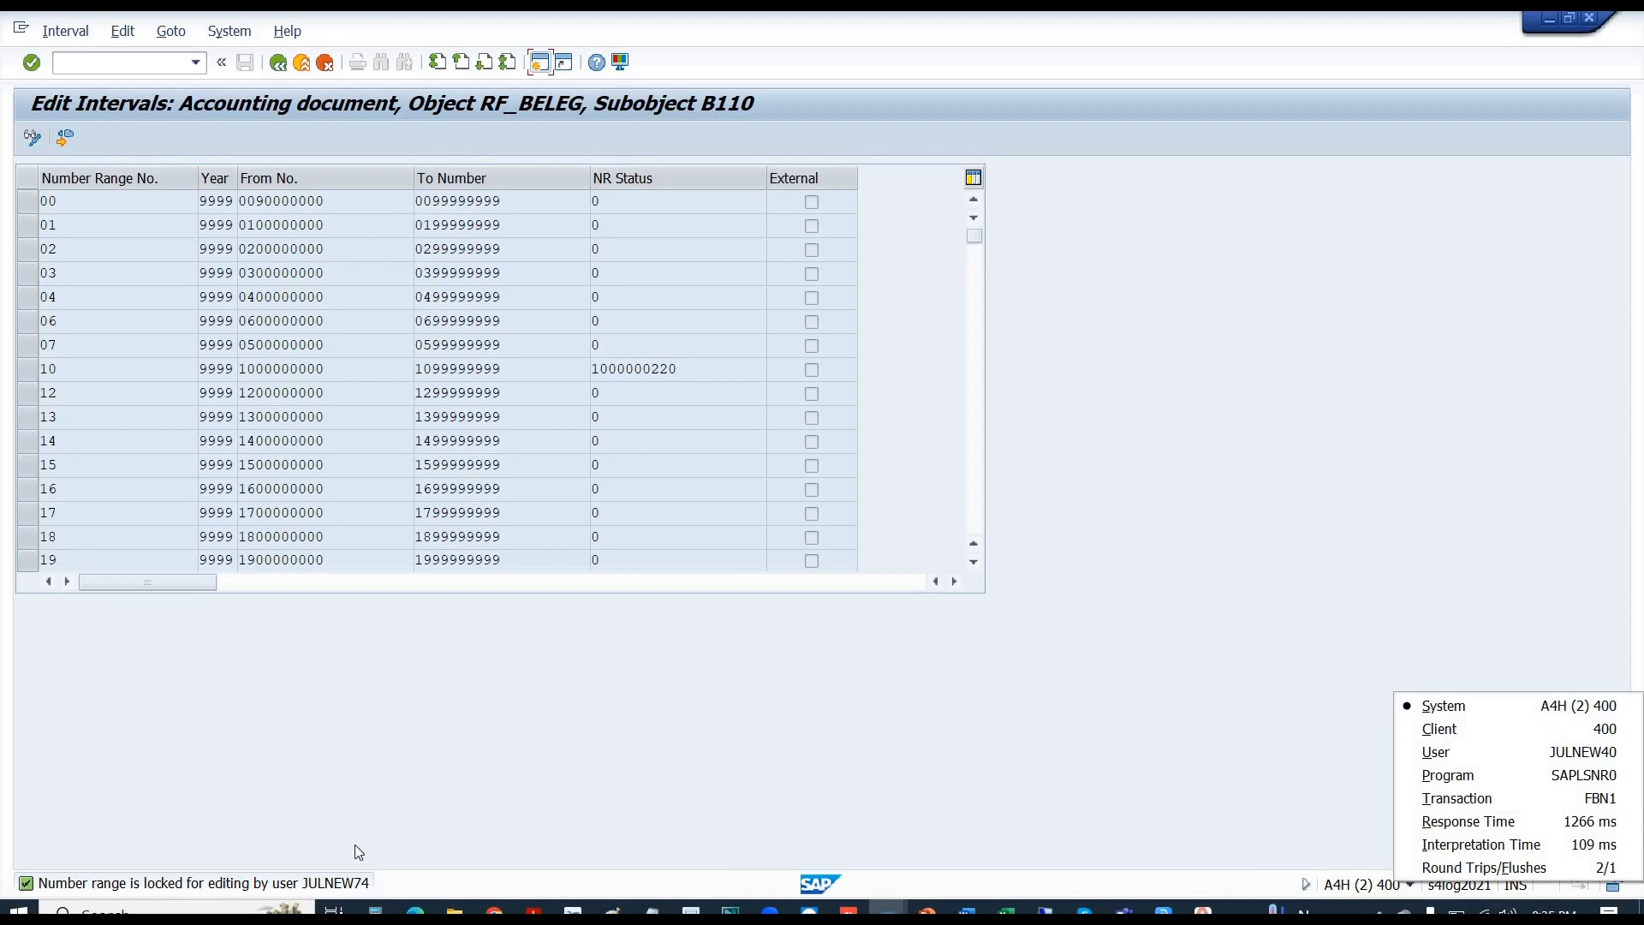
{"action": "left_click", "coordinate": [350, 884]}
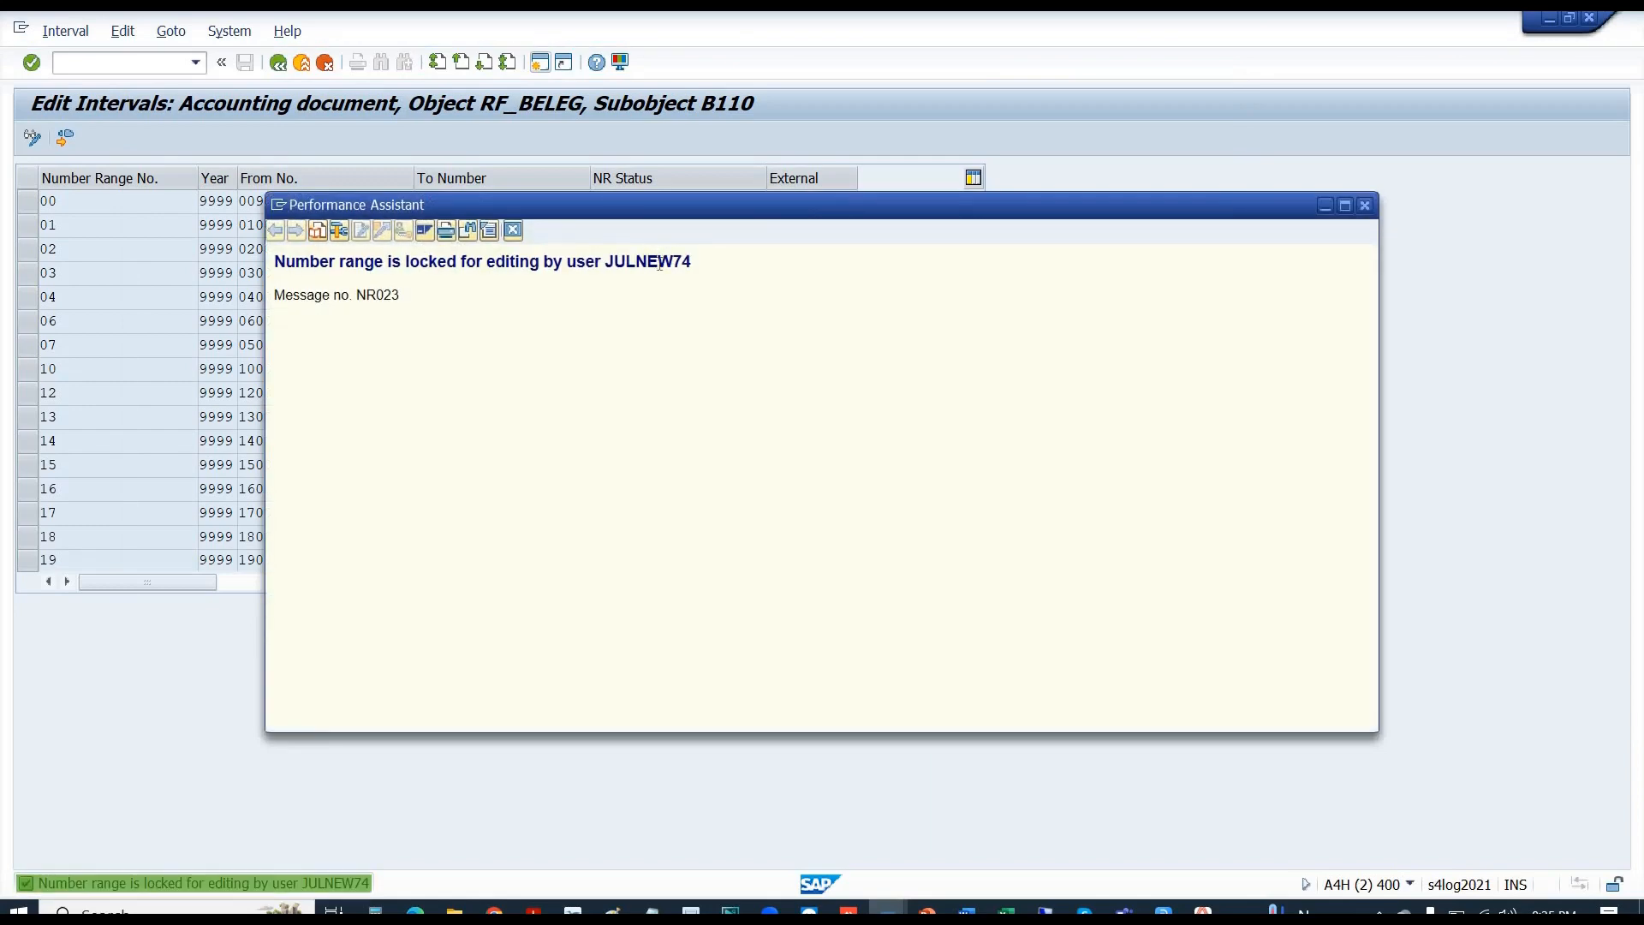
{"action": "double_click", "coordinate": [661, 264]}
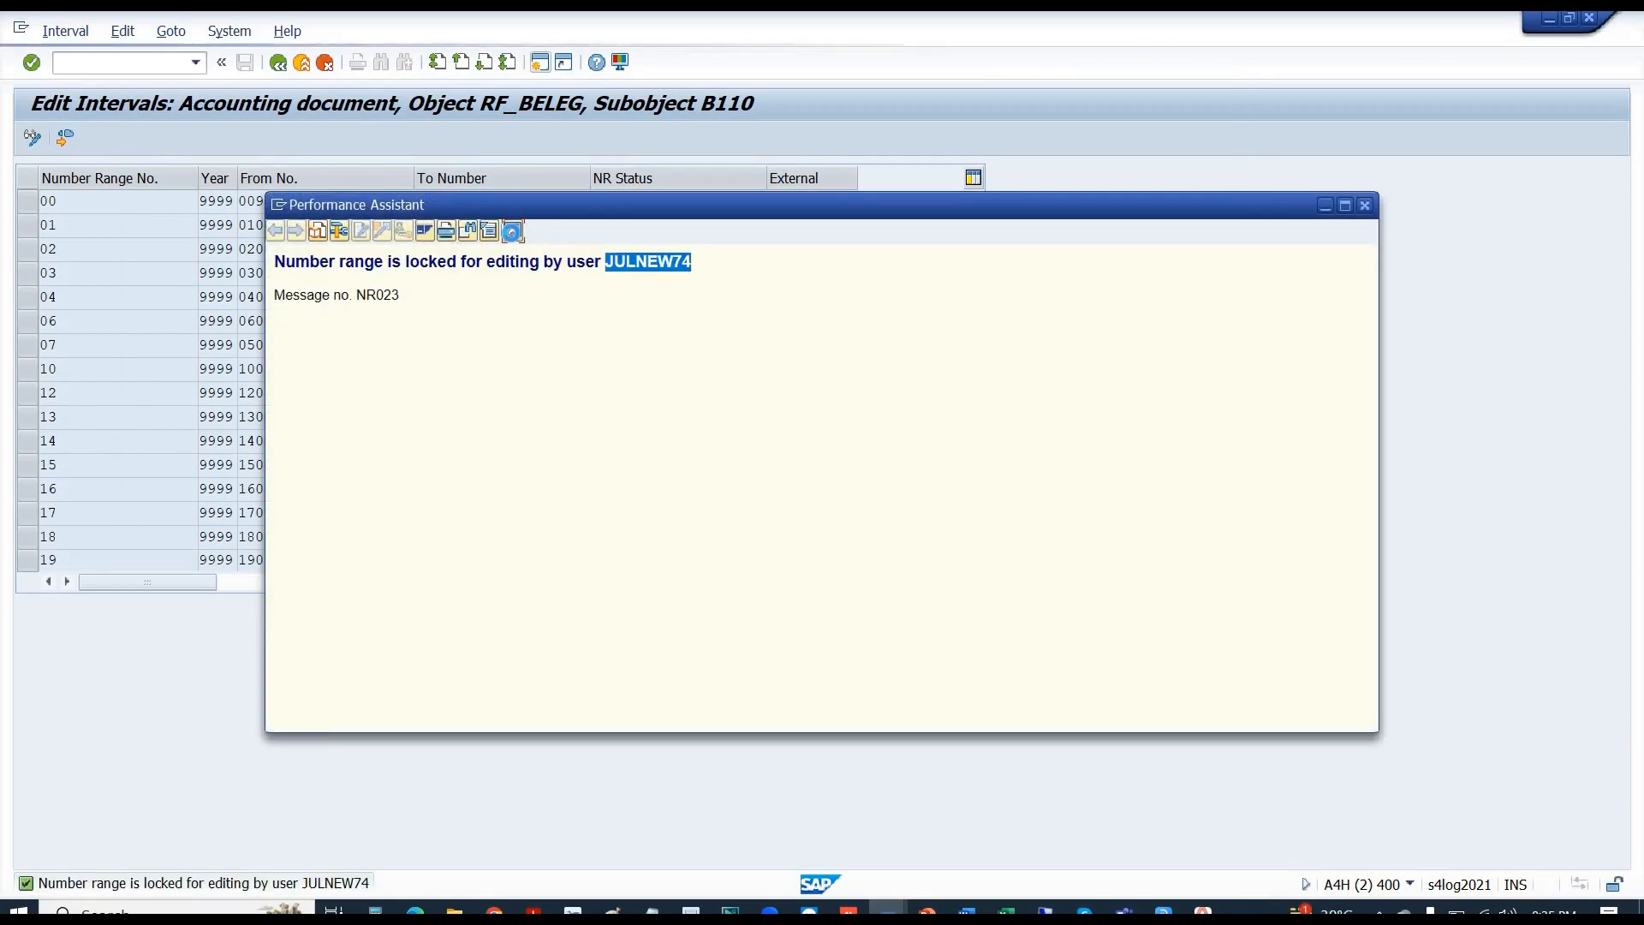
{"action": "left_click", "coordinate": [512, 231]}
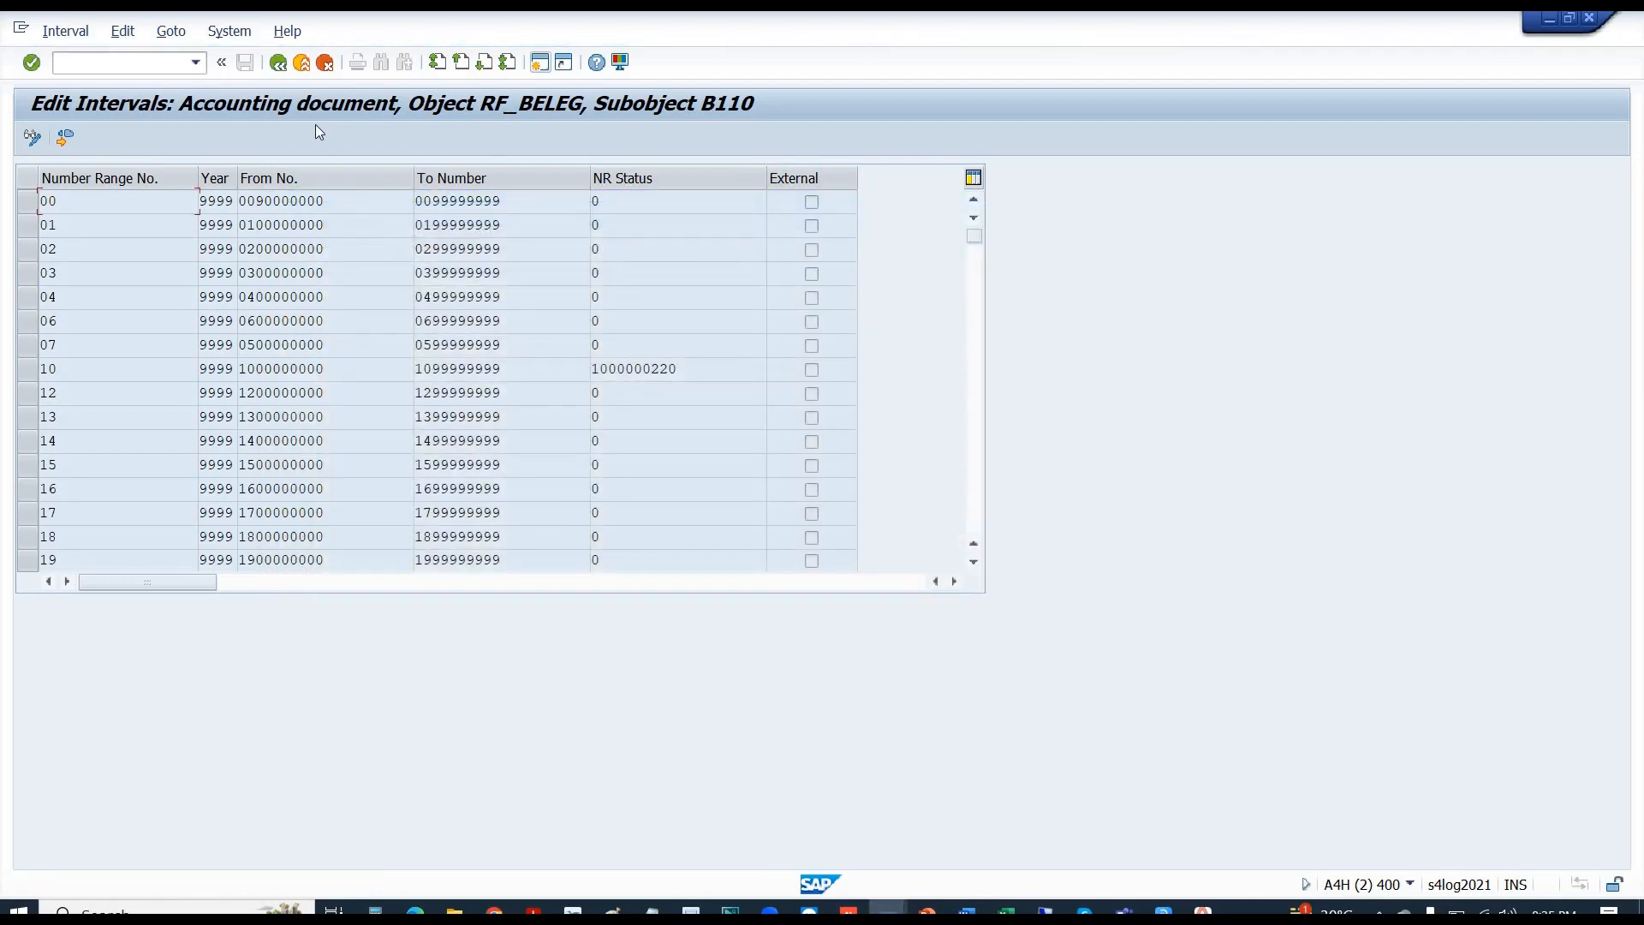
- Search the lock table for the other user's entries, then reopen B110's number status for editing
{"action": "left_click", "coordinate": [276, 70]}
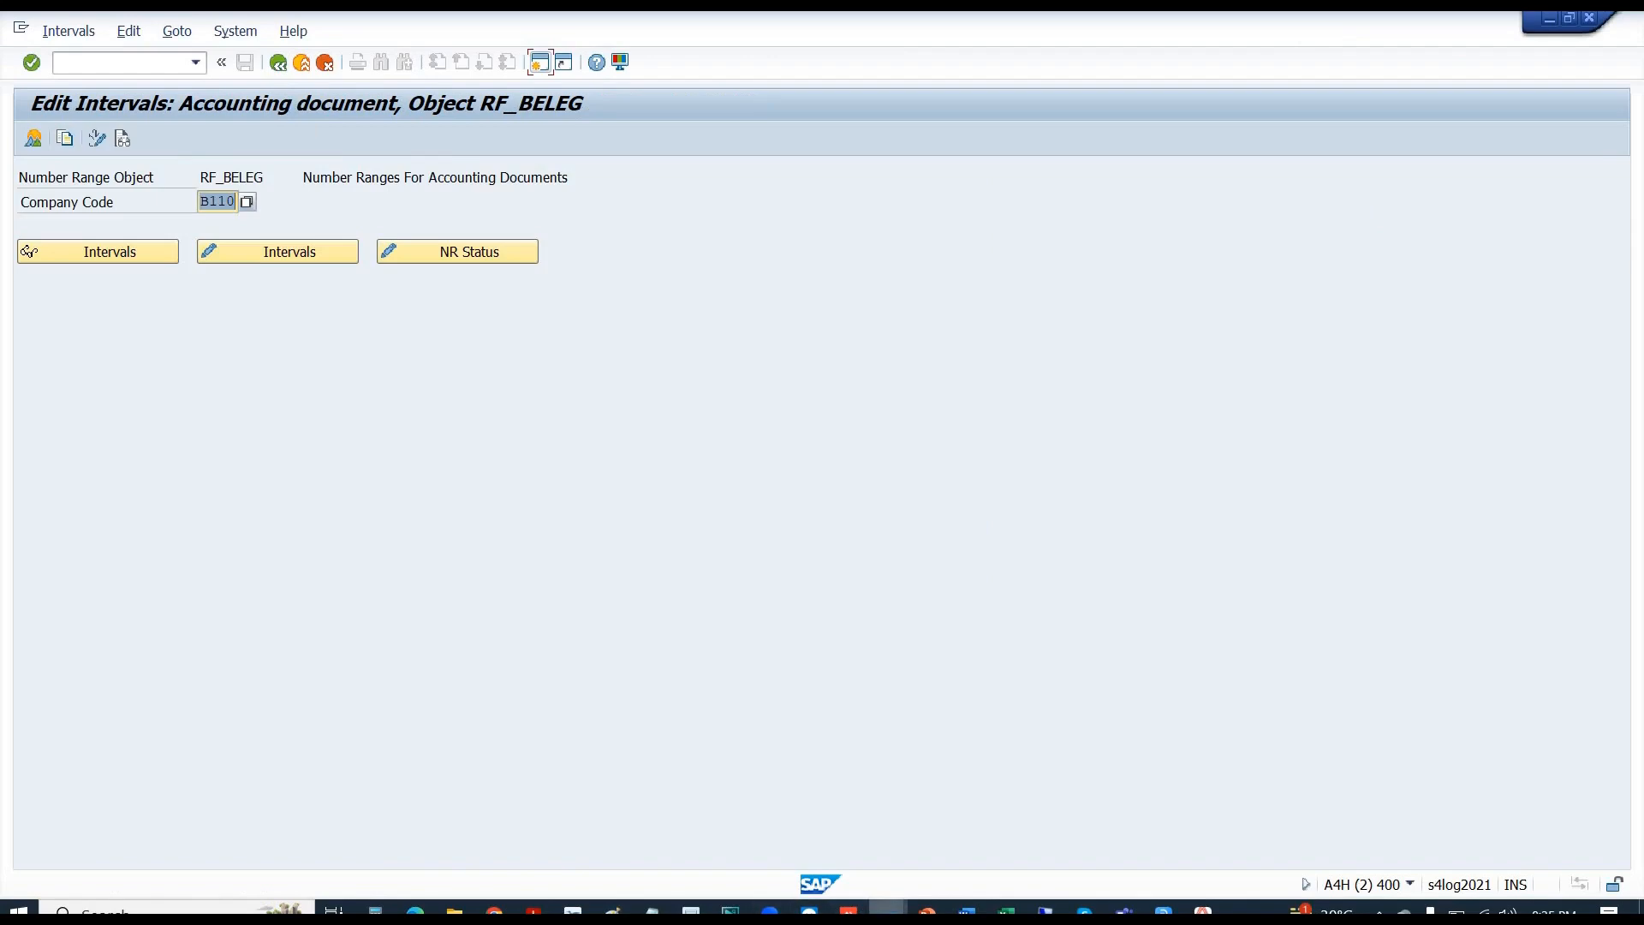
{"action": "mouse_move", "coordinate": [887, 909]}
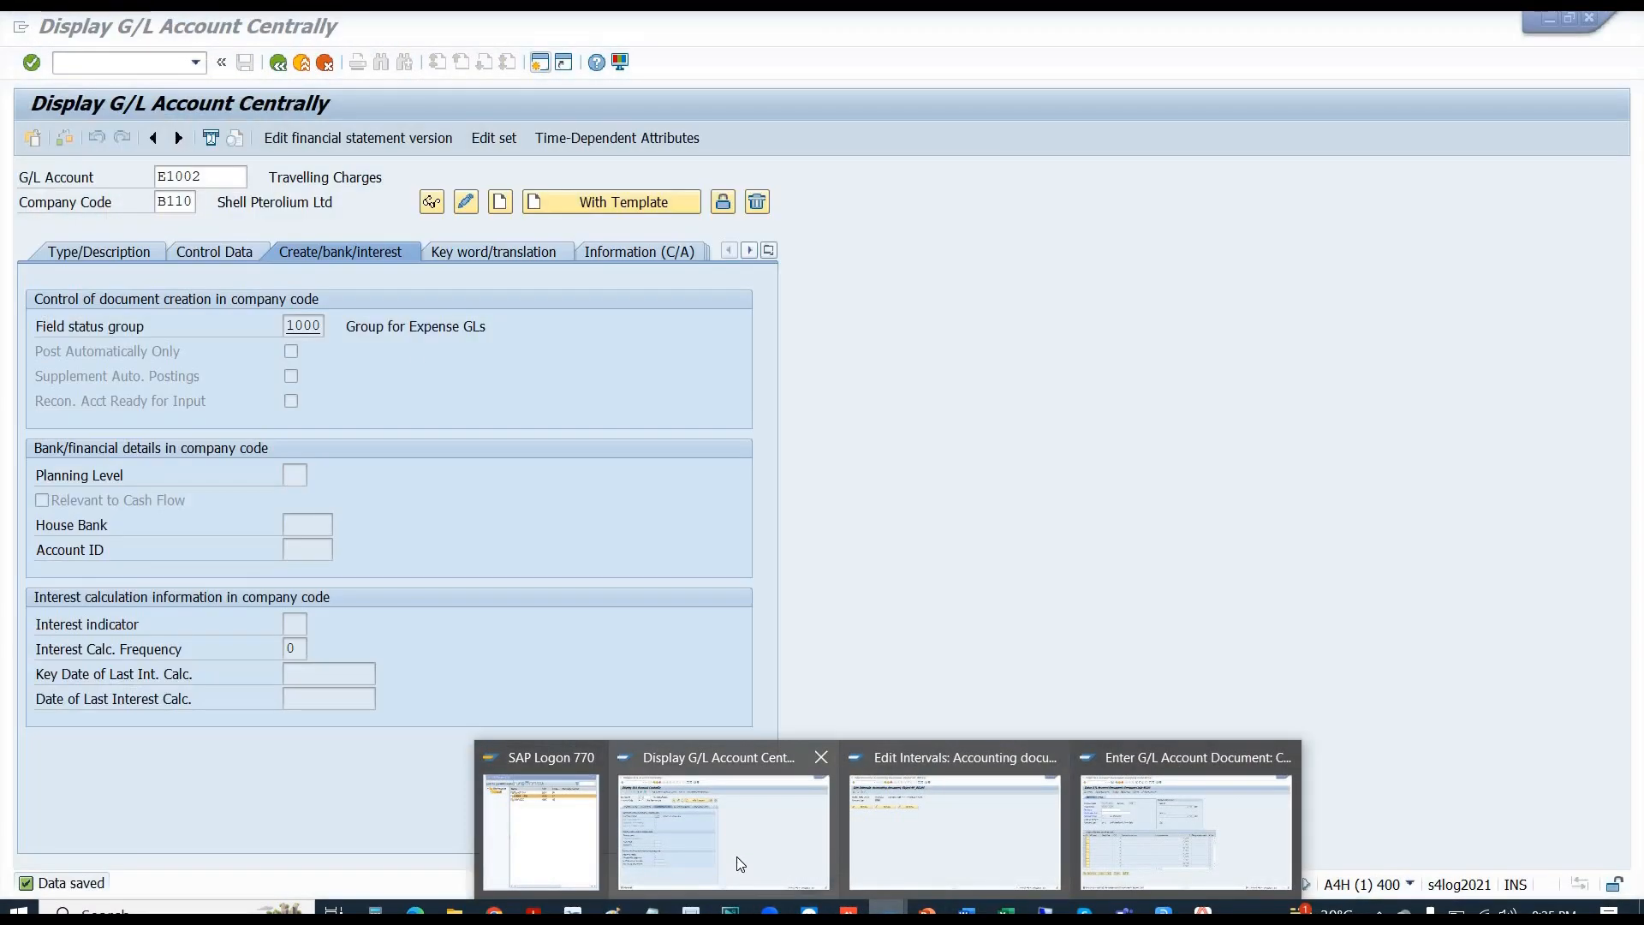
{"action": "left_click", "coordinate": [737, 857]}
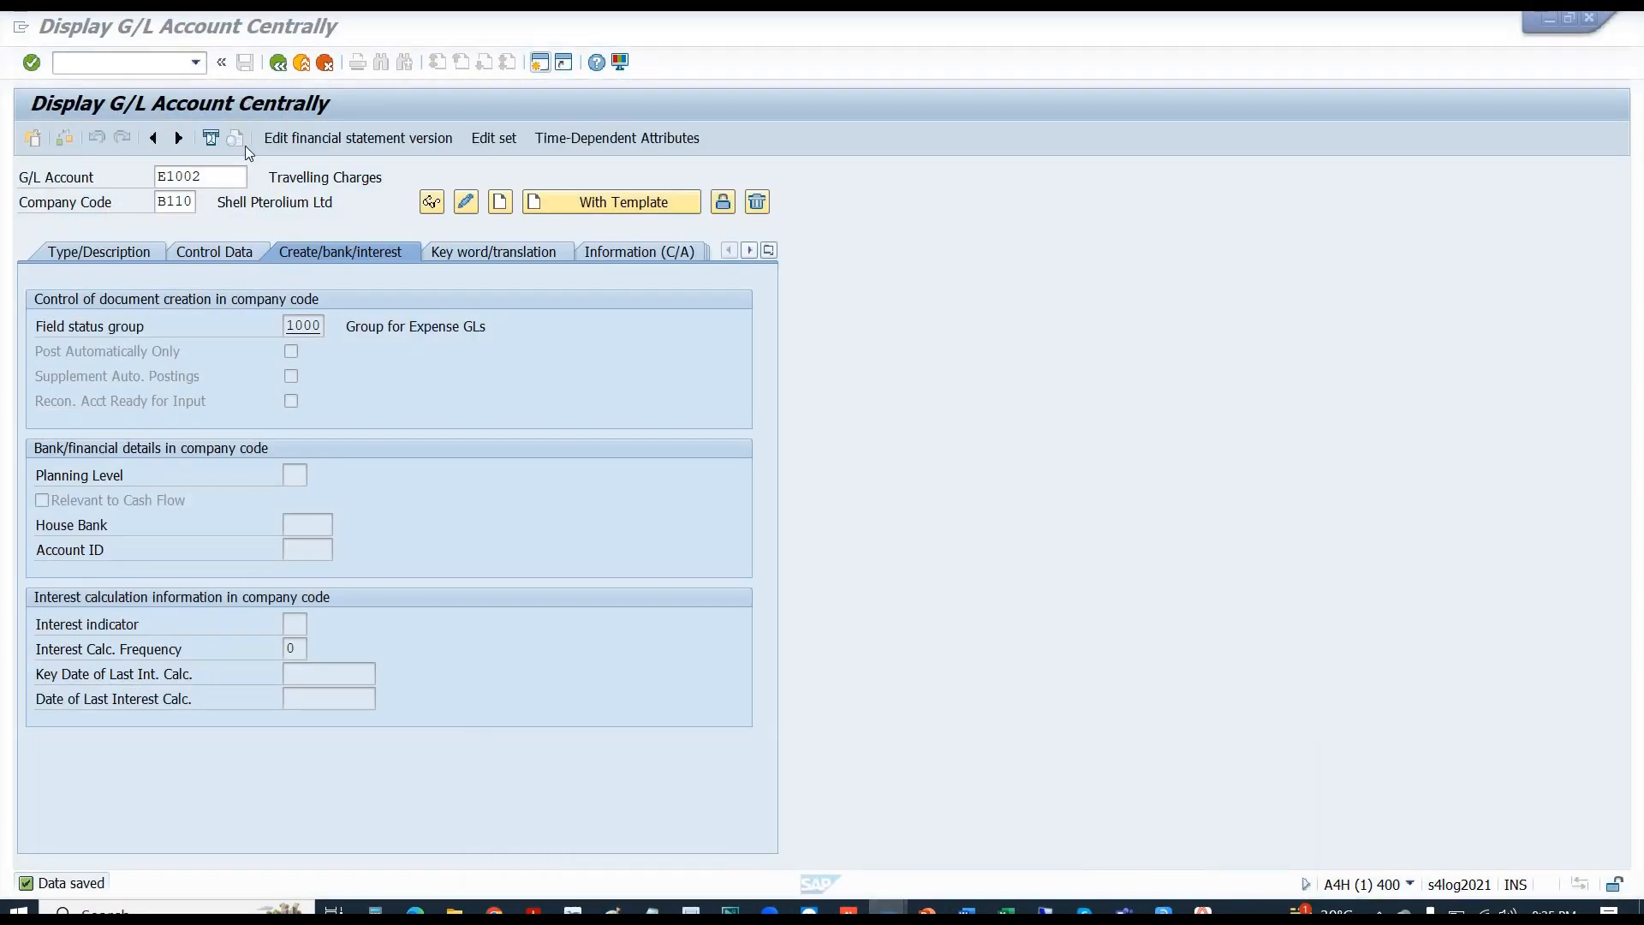
{"action": "left_click", "coordinate": [134, 63]}
{"action": "type", "text": "/"}
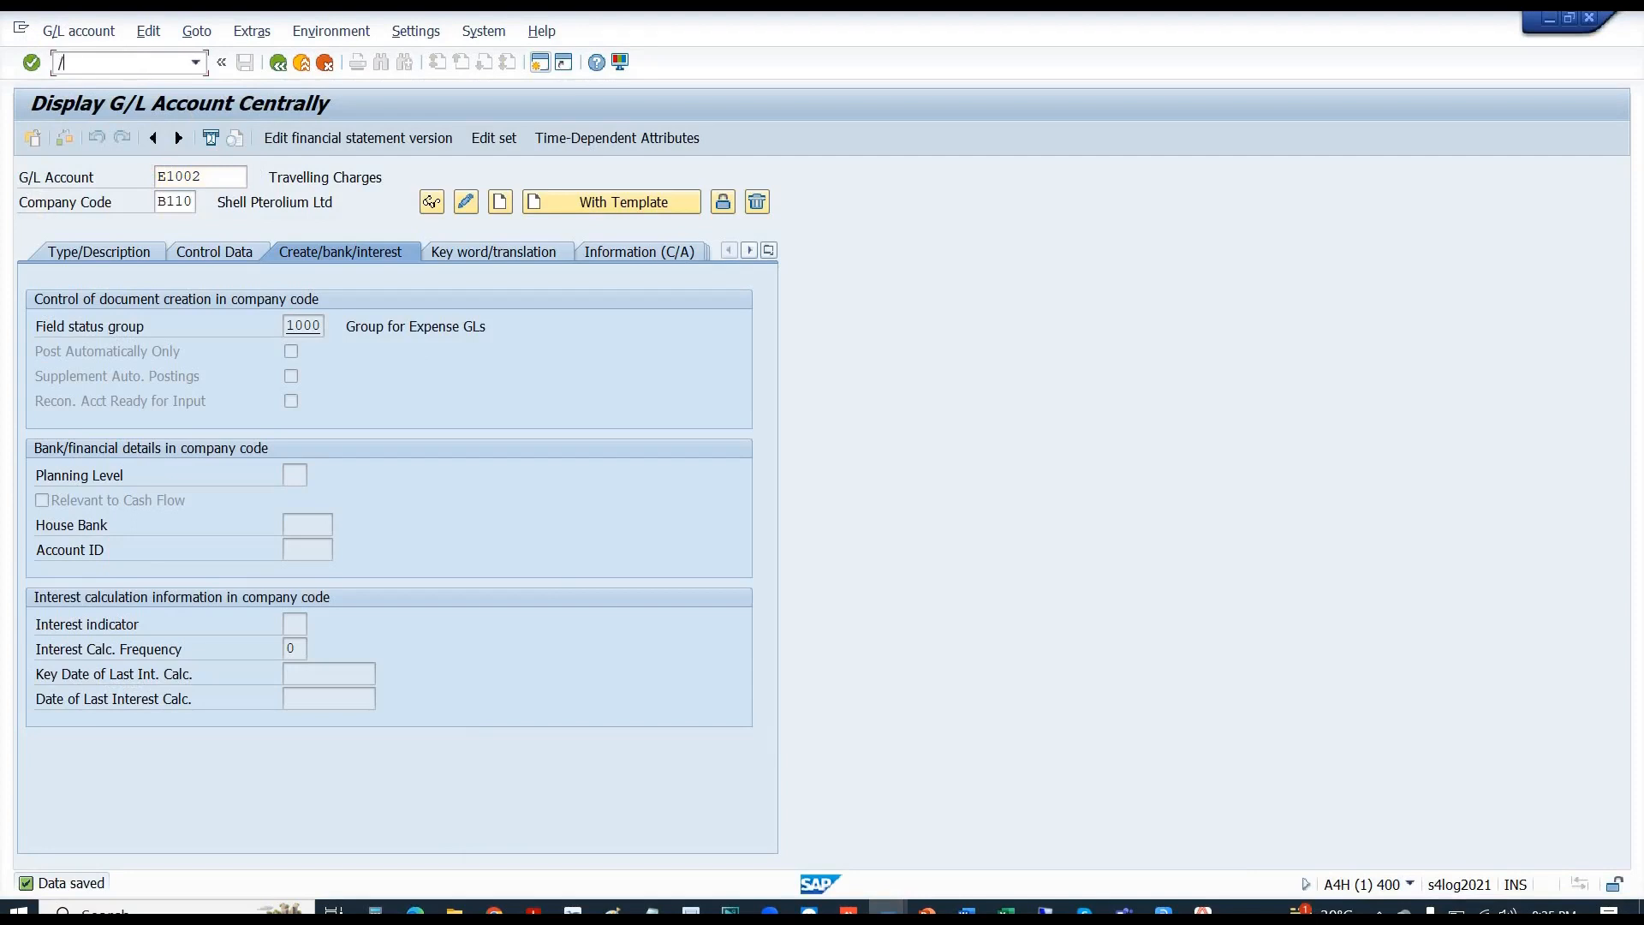
{"action": "type", "text": "nfb50"}
{"action": "key", "text": "Return"}
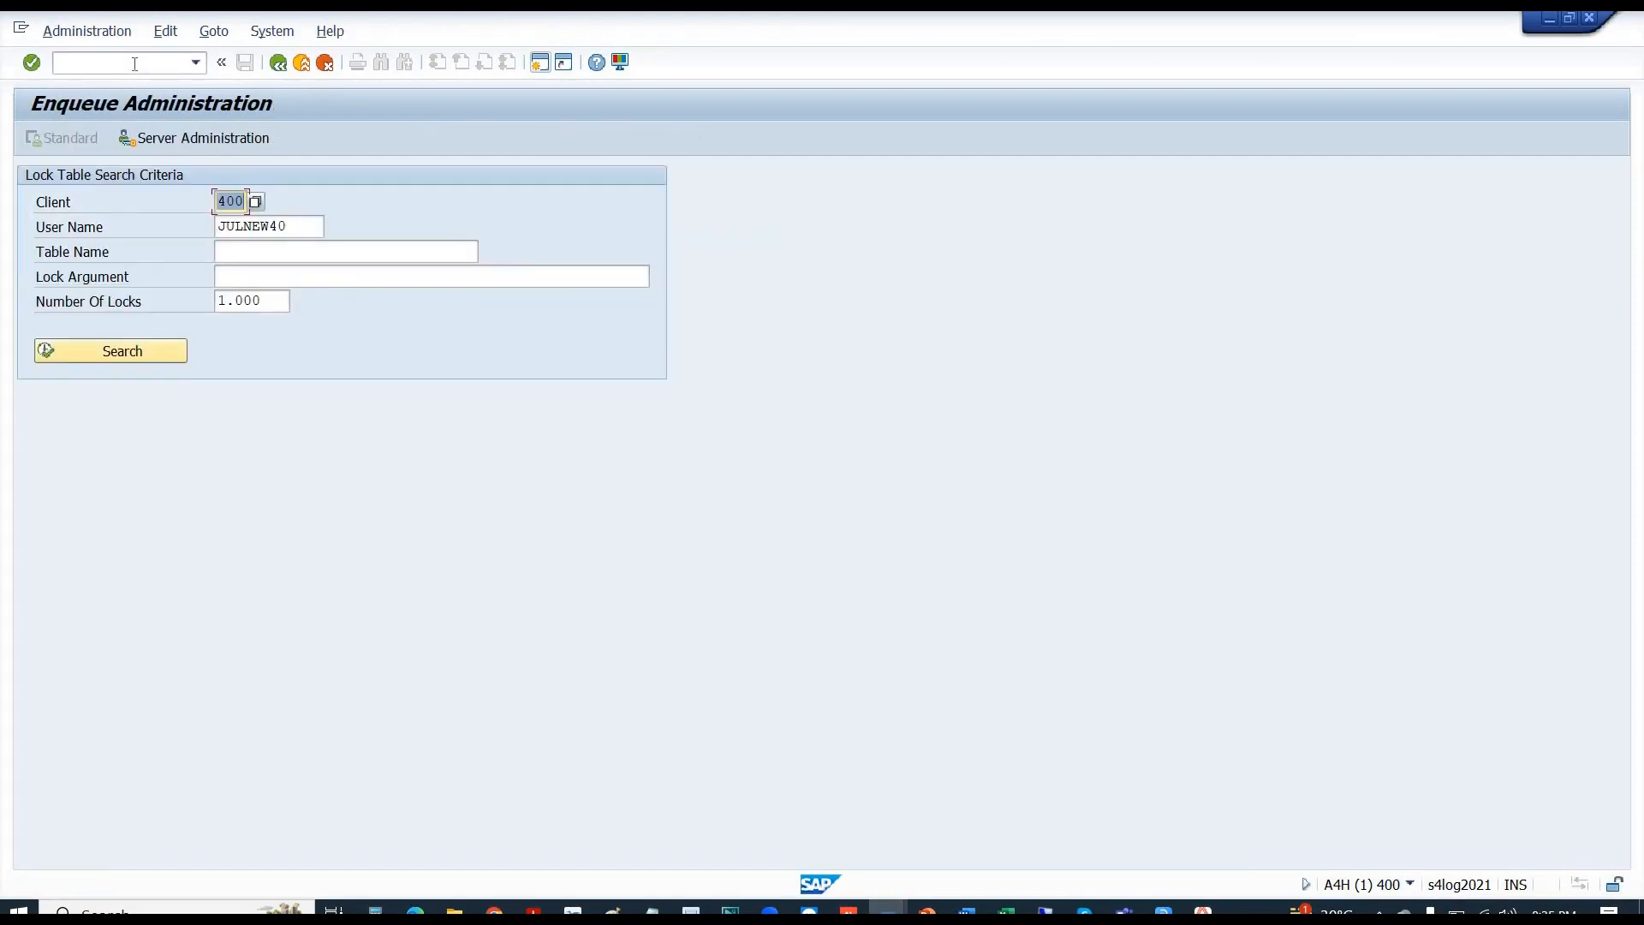
{"action": "key", "text": "Tab"}
{"action": "type", "text": "JULNEW74"}
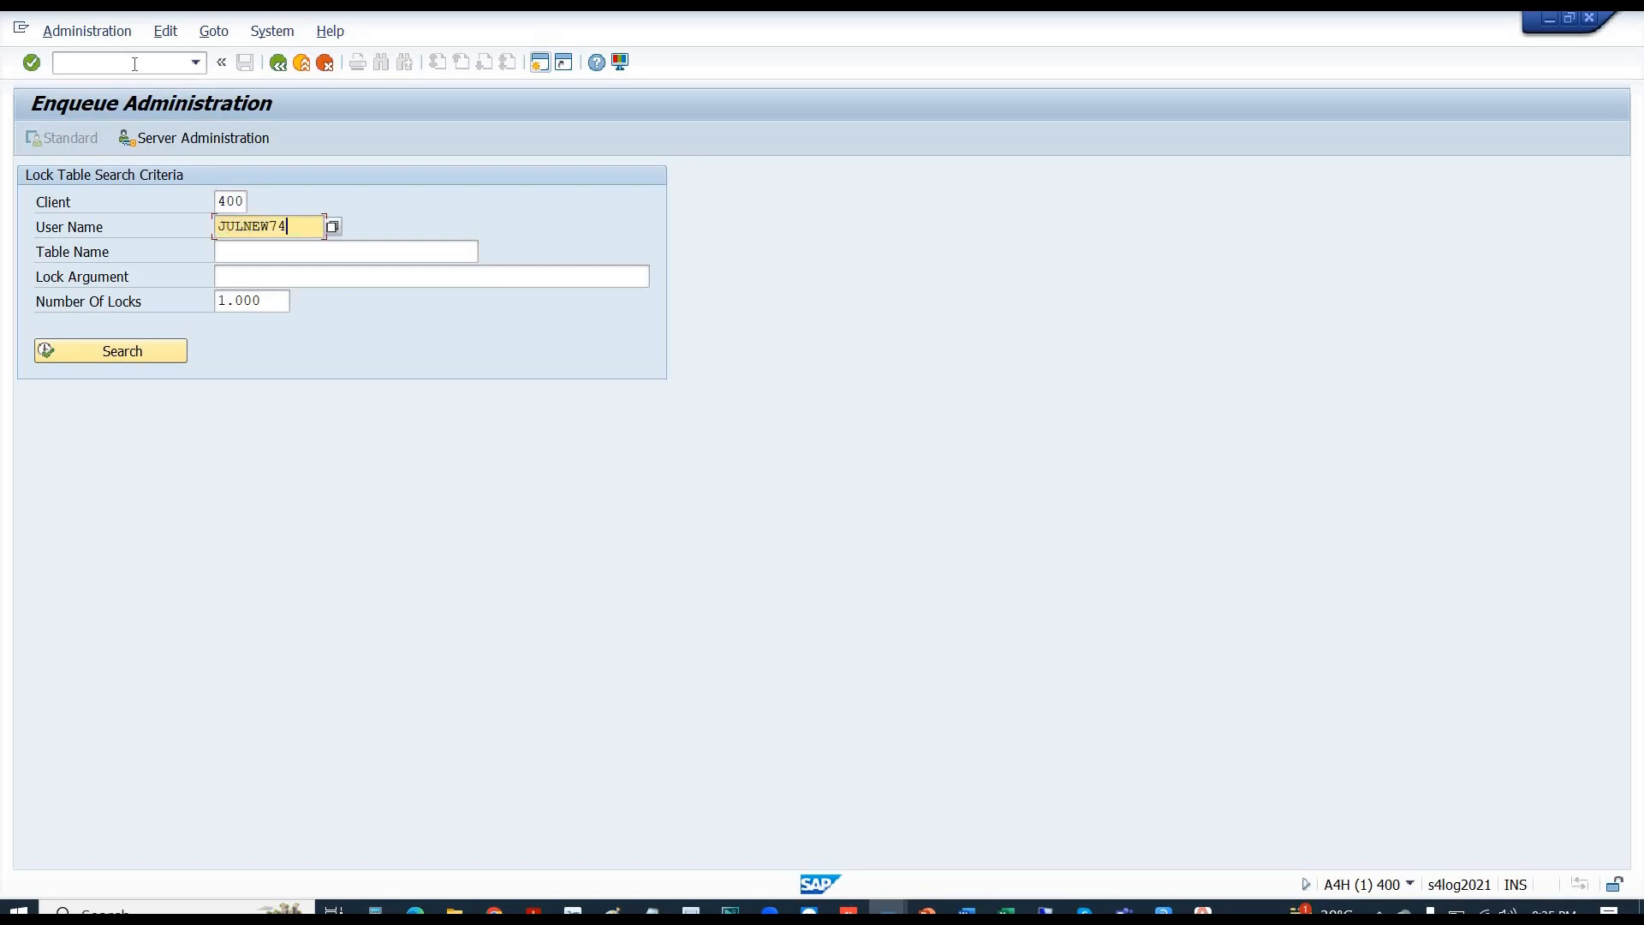
{"action": "left_click", "coordinate": [101, 350]}
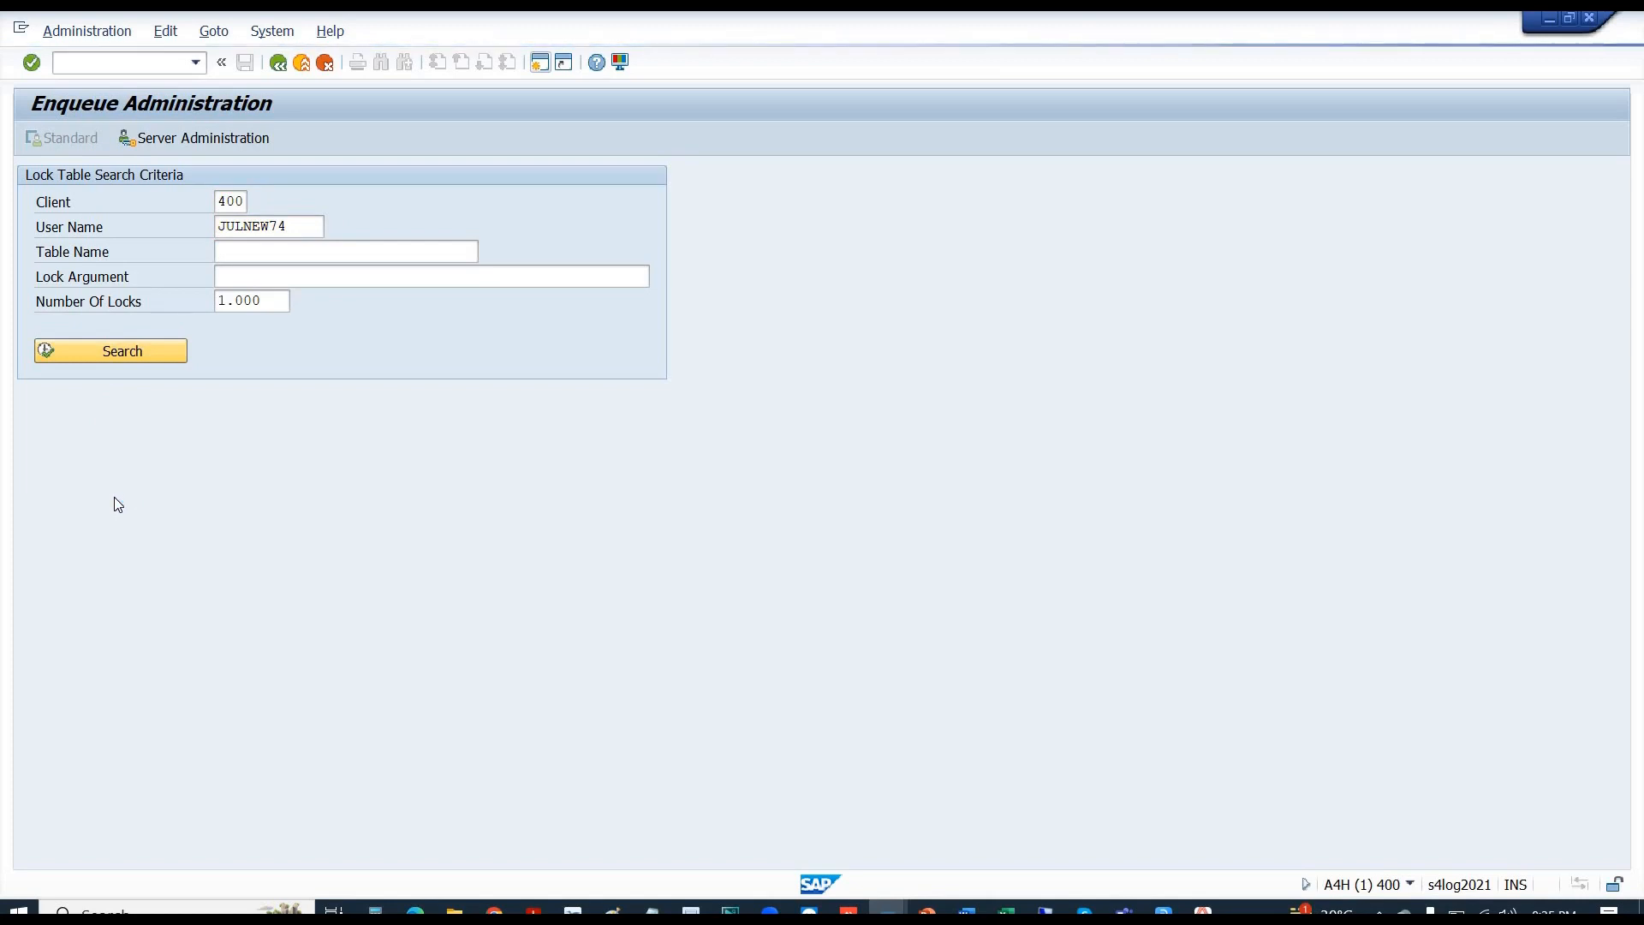
{"action": "key", "text": "alt+Tab"}
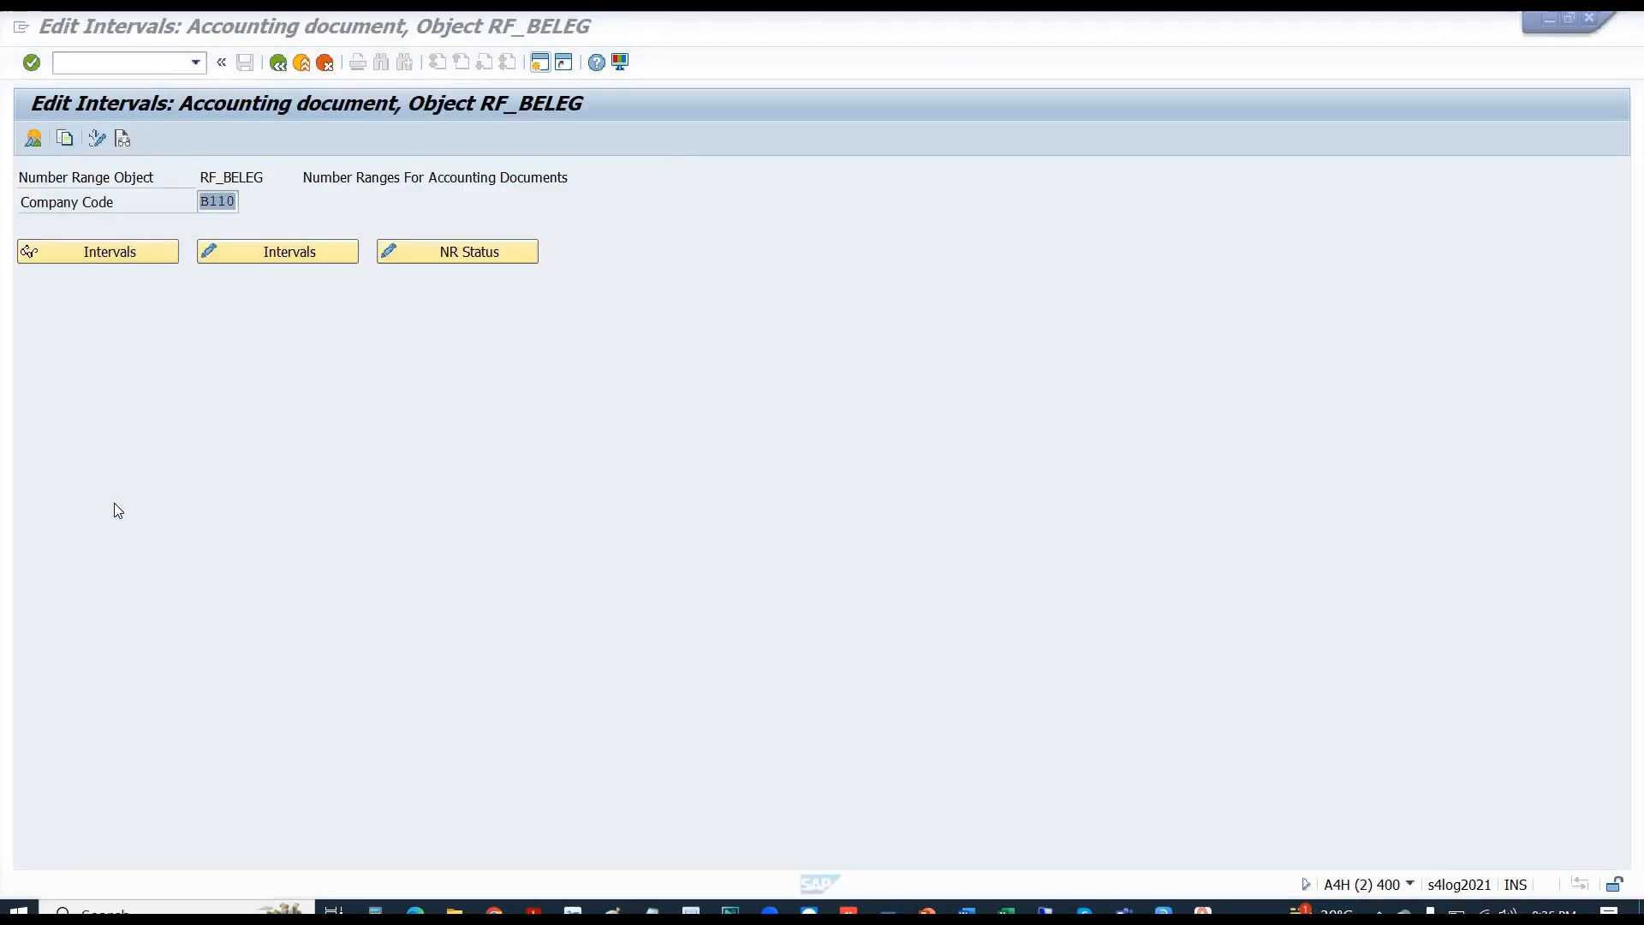
{"action": "left_click", "coordinate": [416, 251]}
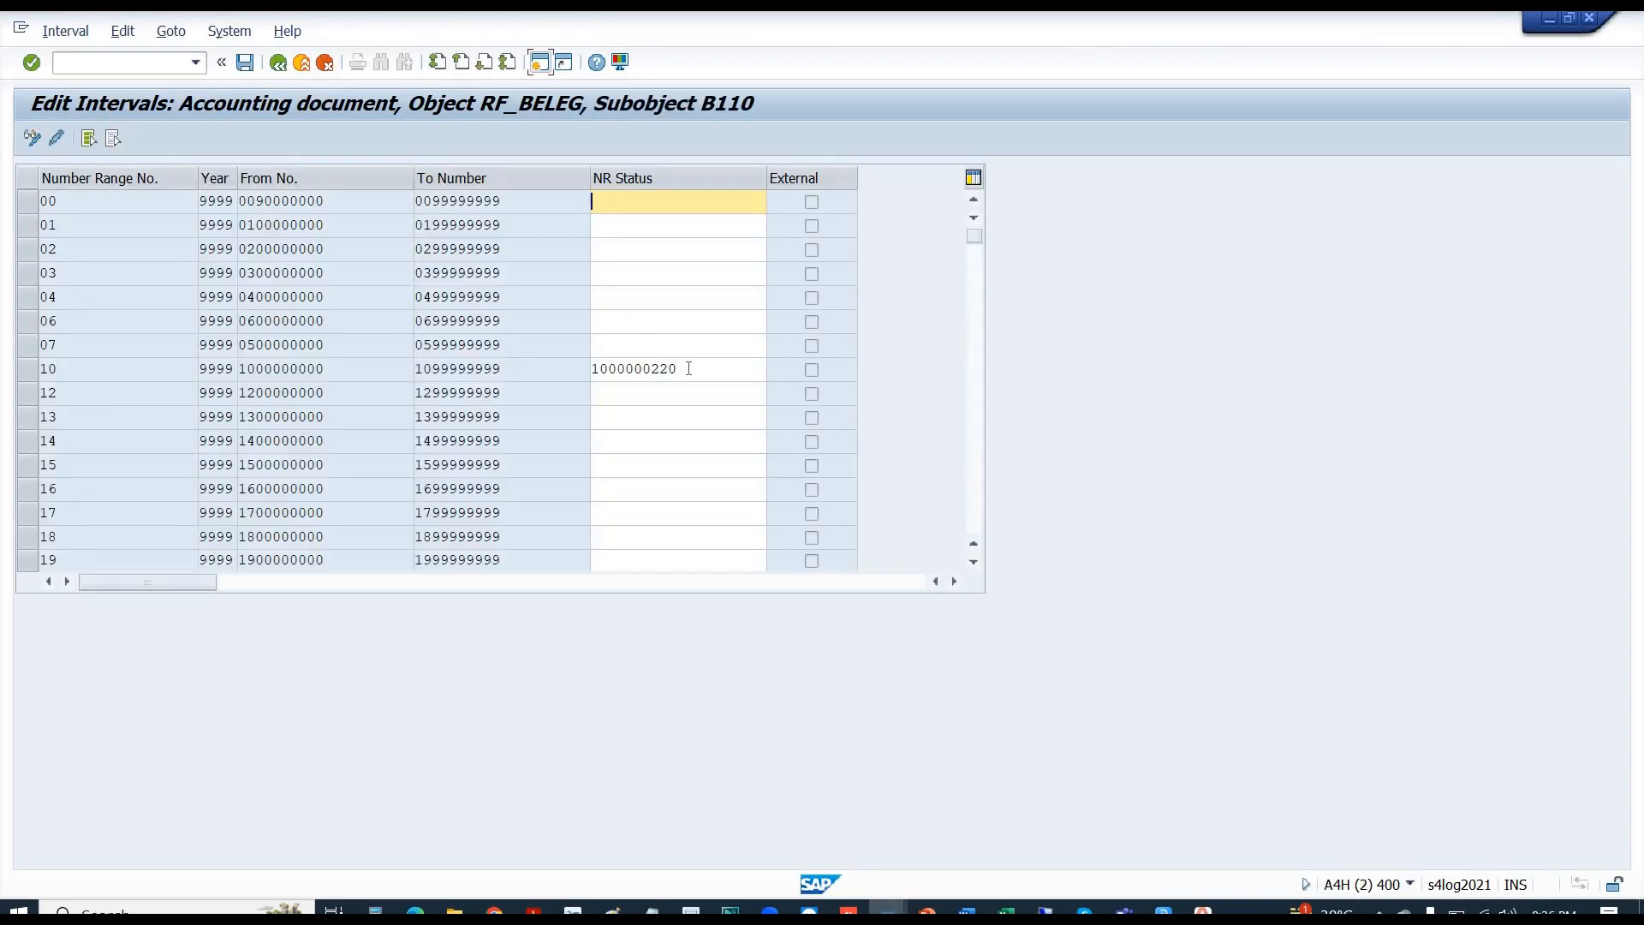
{"action": "left_click", "coordinate": [689, 368]}
{"action": "key", "text": "shift+Home"}
{"action": "type", "text": "0"}
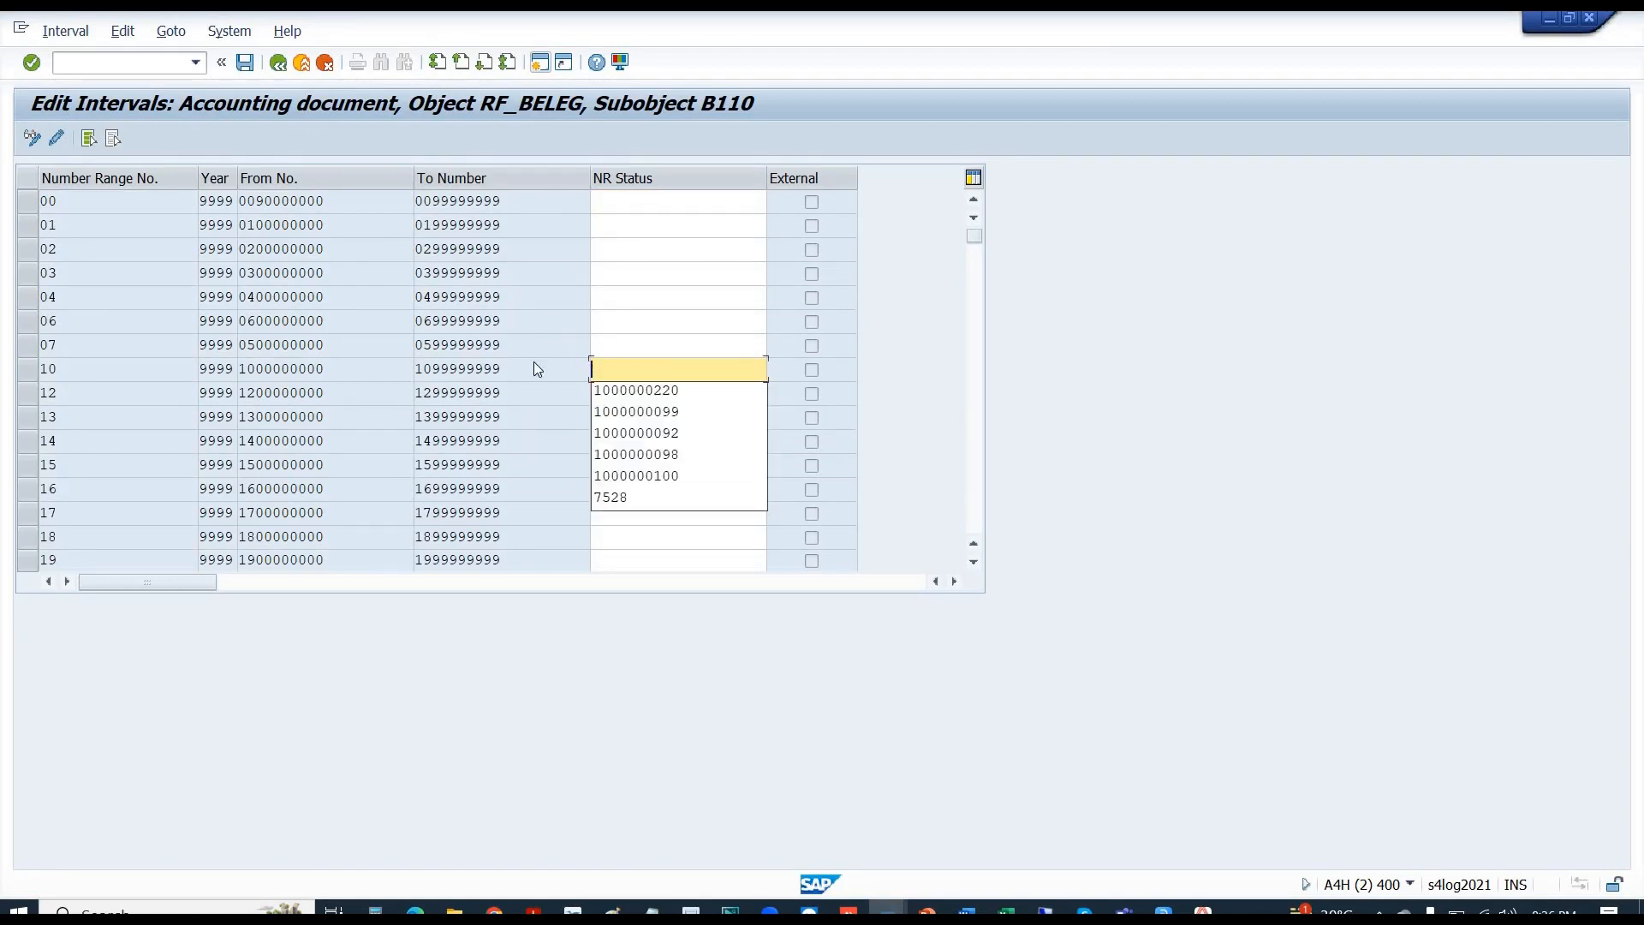
{"action": "key", "text": "Return"}
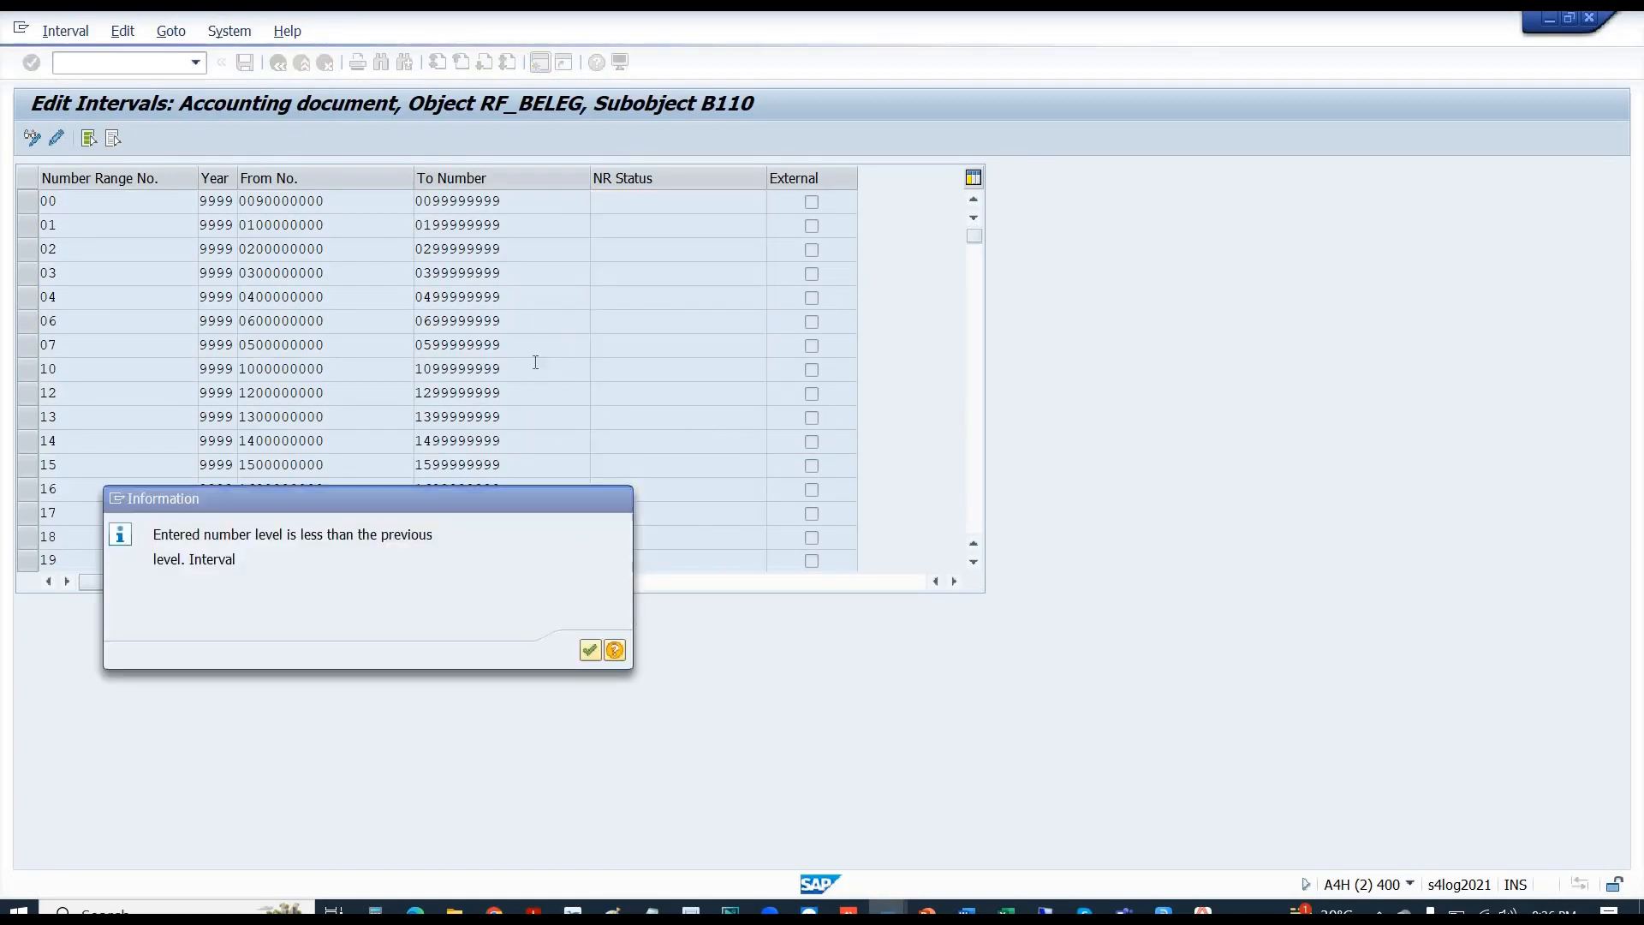
{"action": "key", "text": "Return"}
{"action": "key", "text": "Return"}
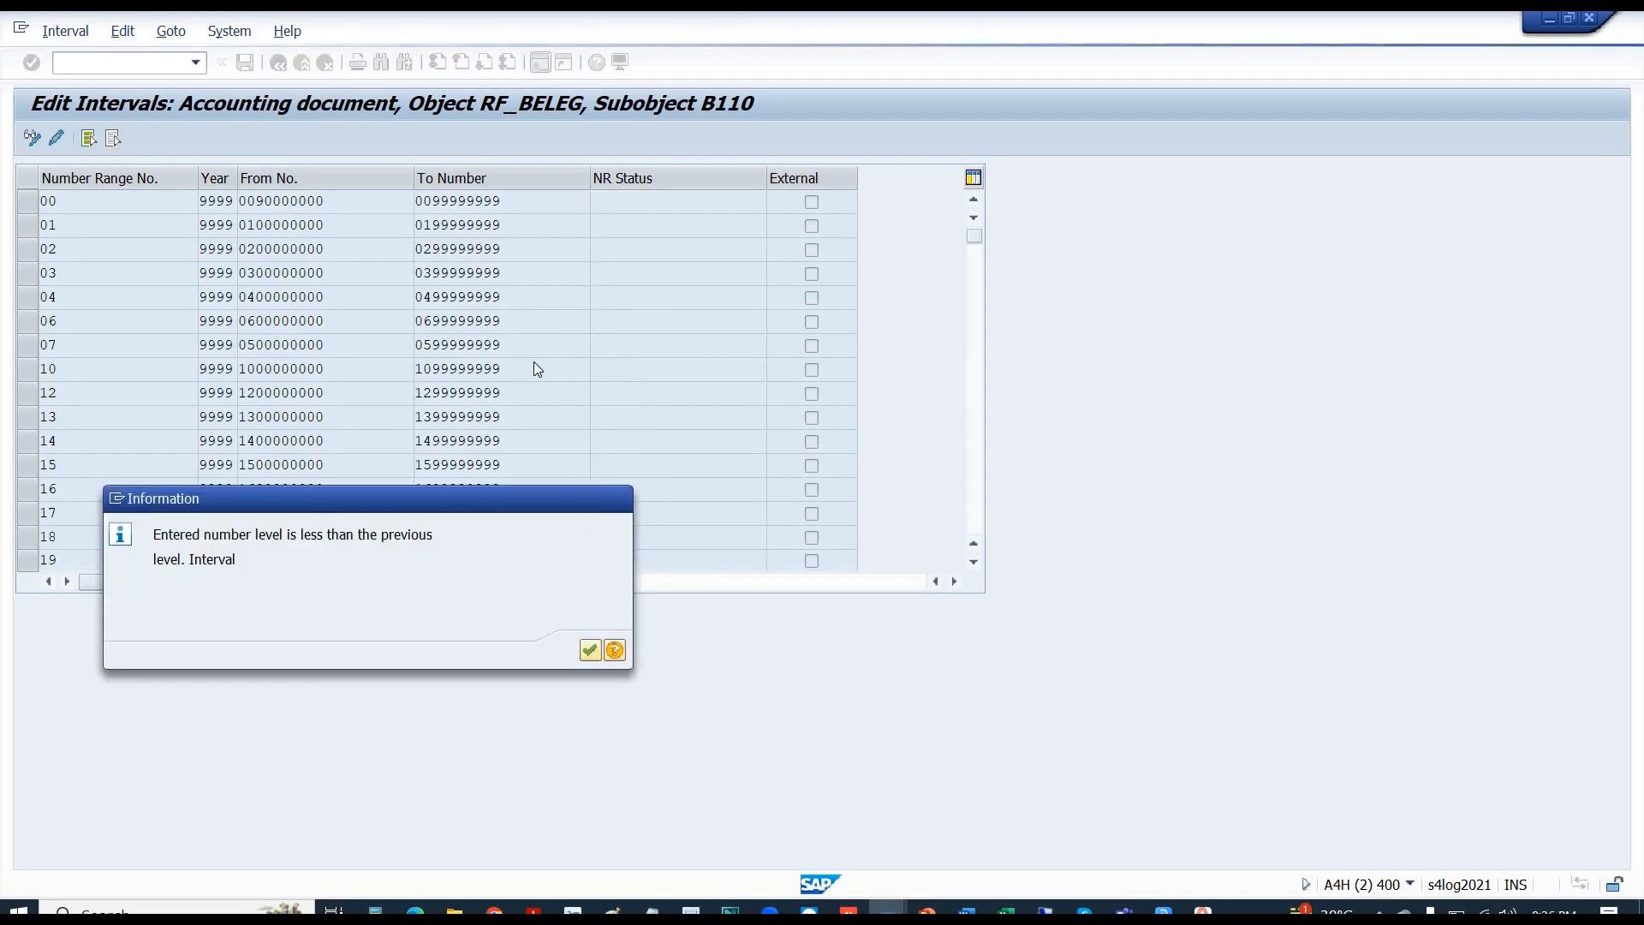
{"action": "key", "text": "Return"}
{"action": "key", "text": "Return"}
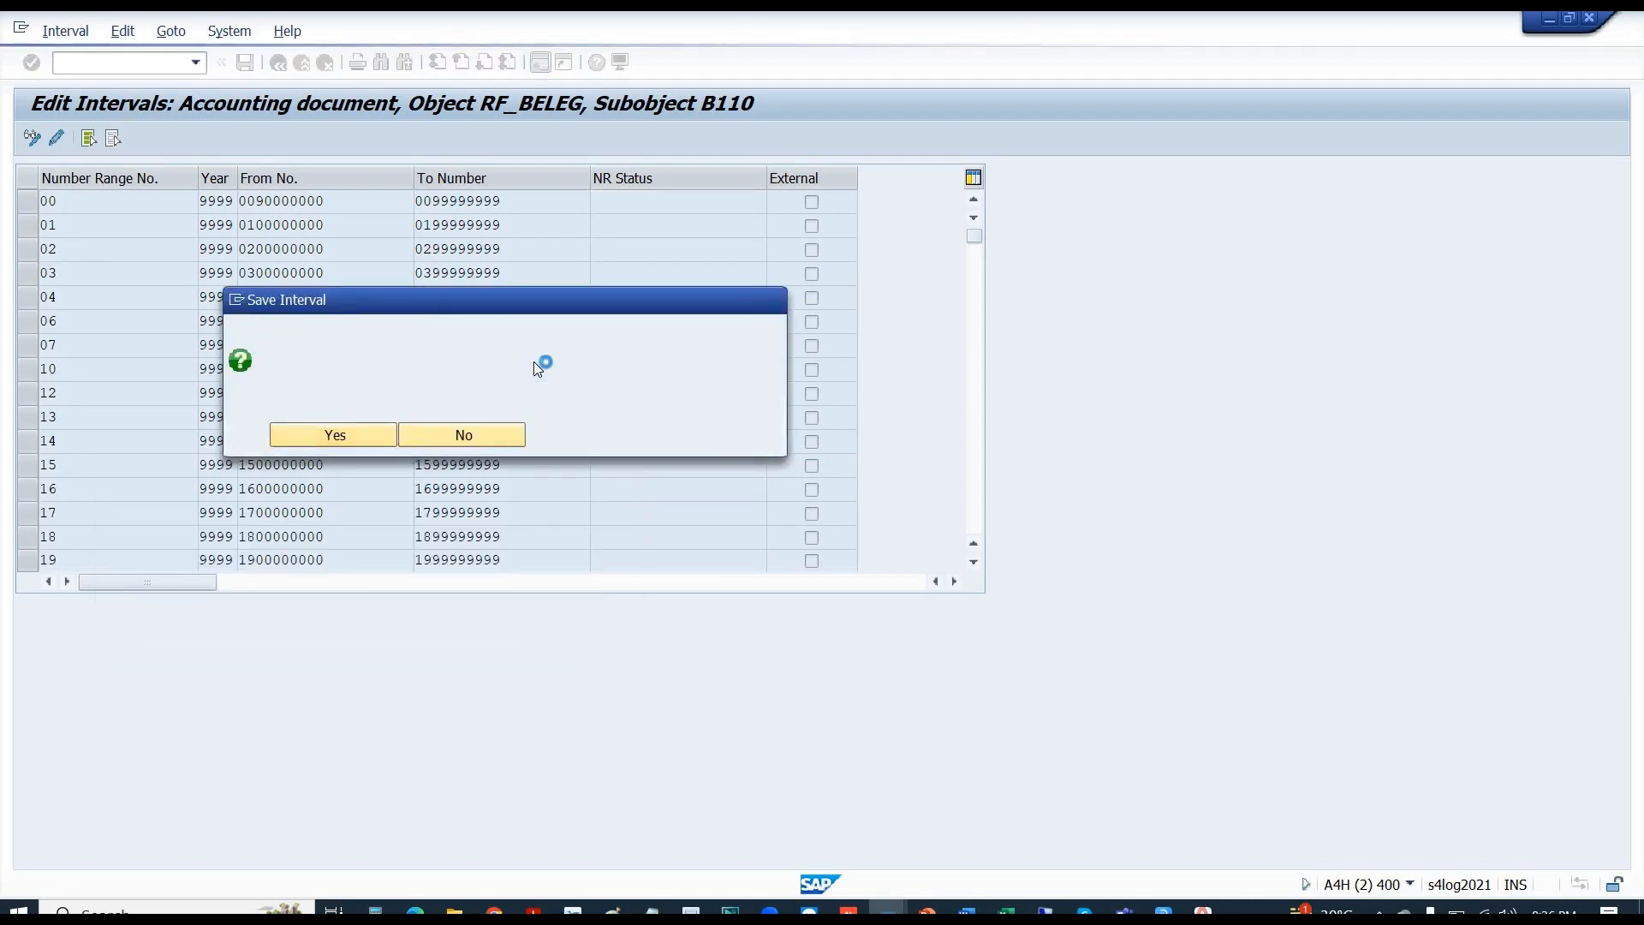
{"action": "key", "text": "Return"}
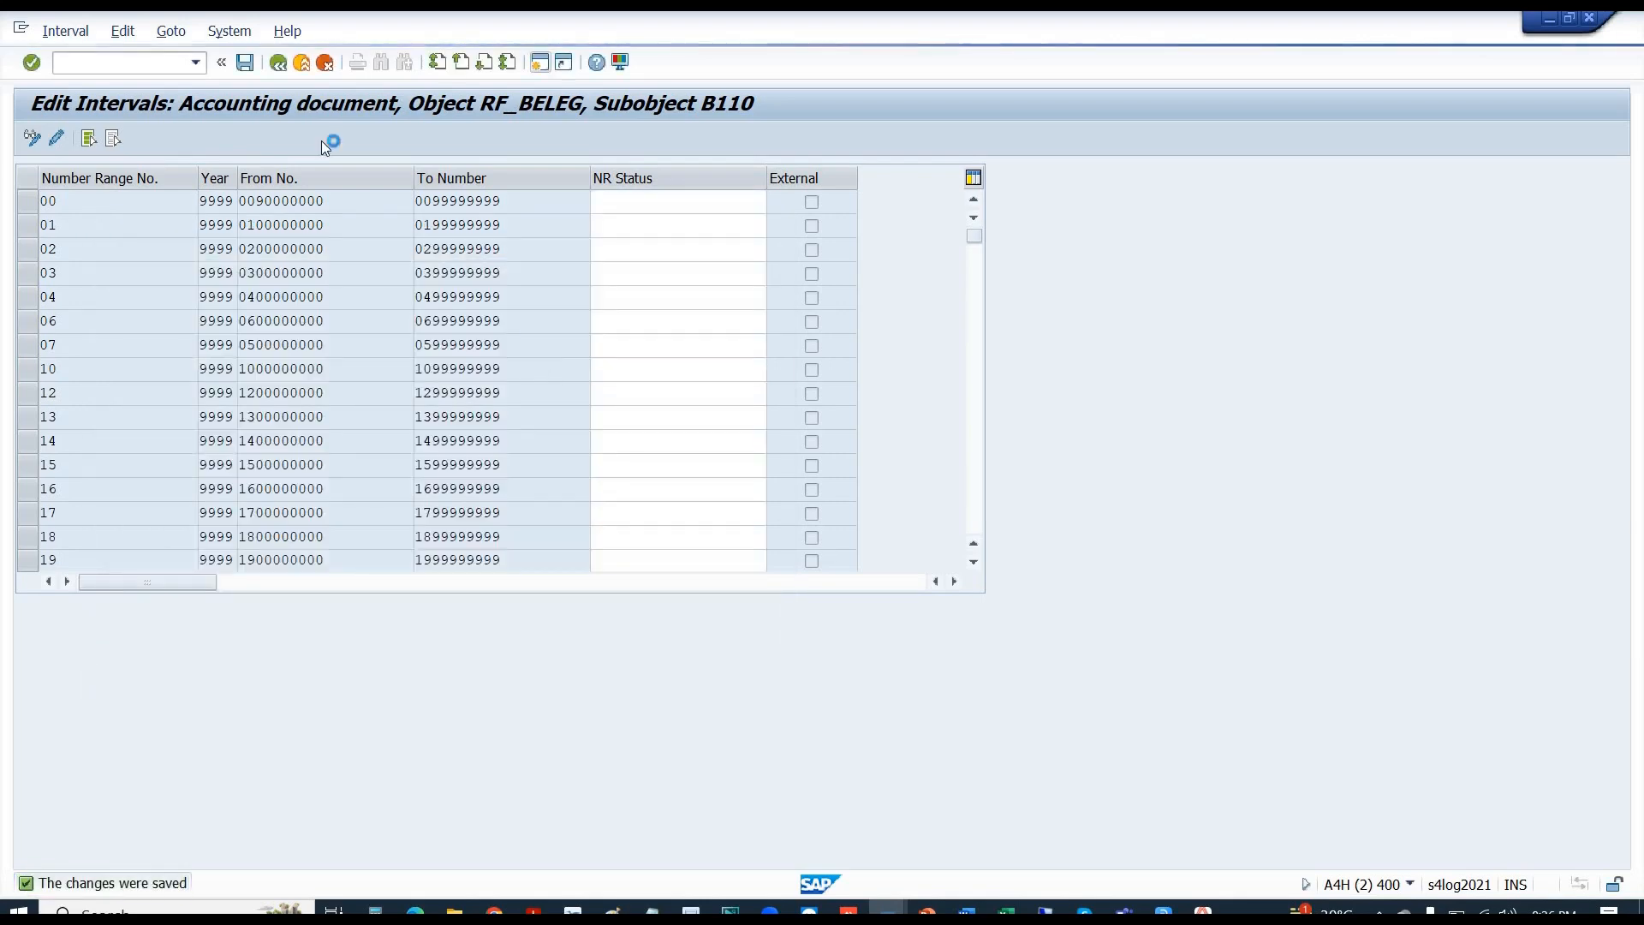
{"action": "left_click", "coordinate": [278, 64]}
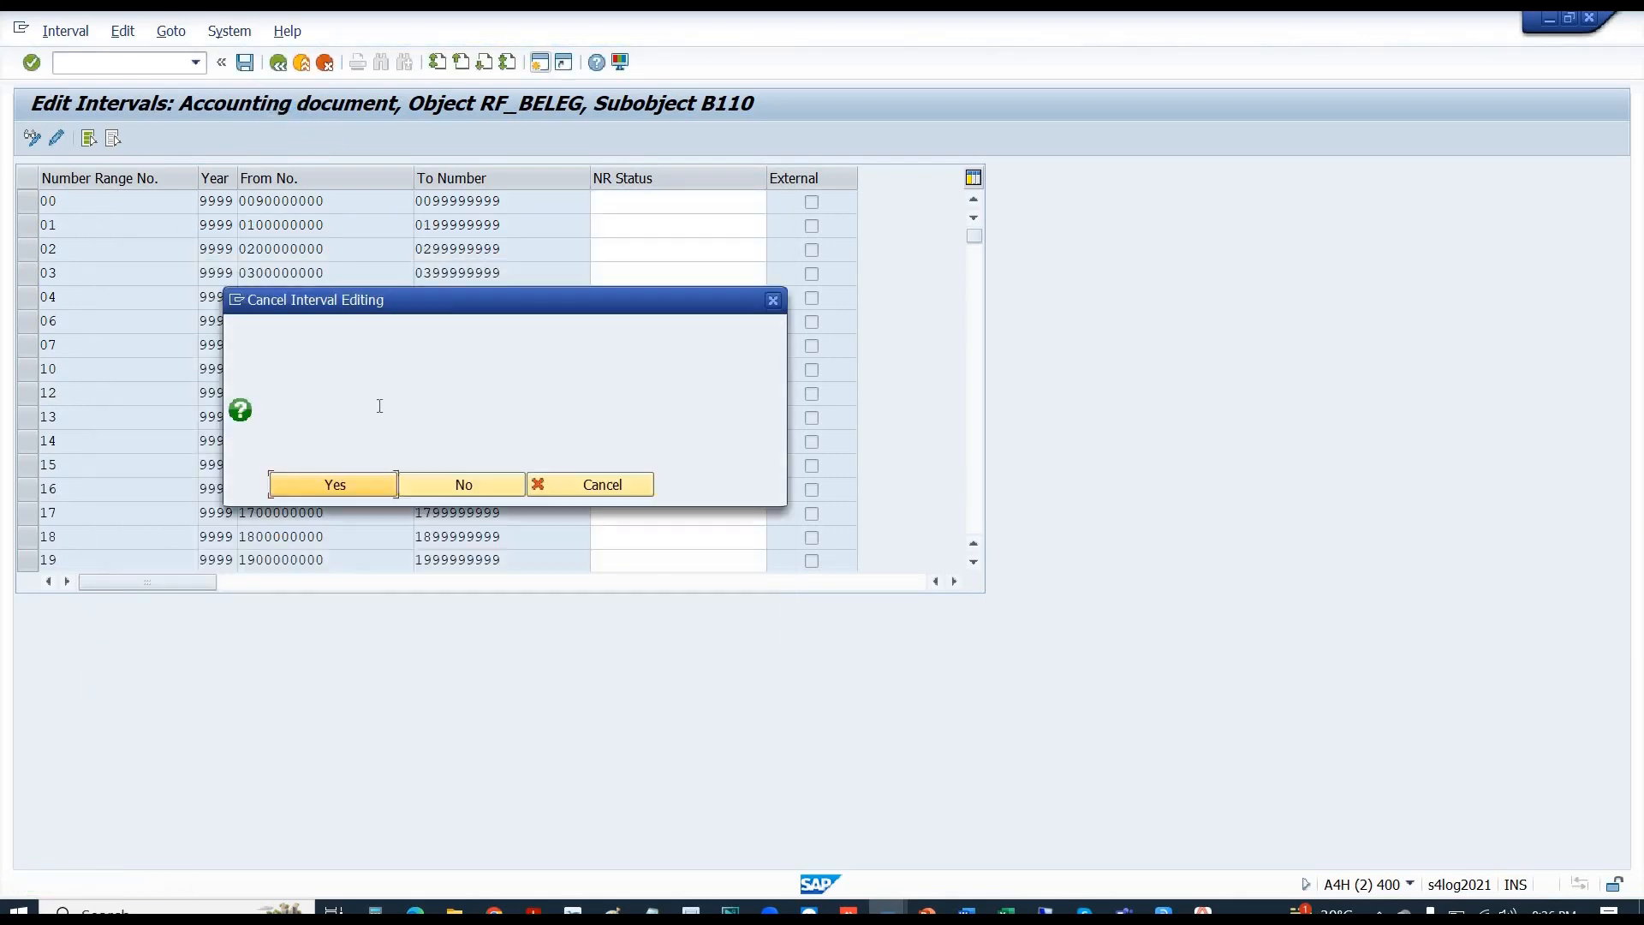
{"action": "left_click", "coordinate": [347, 488]}
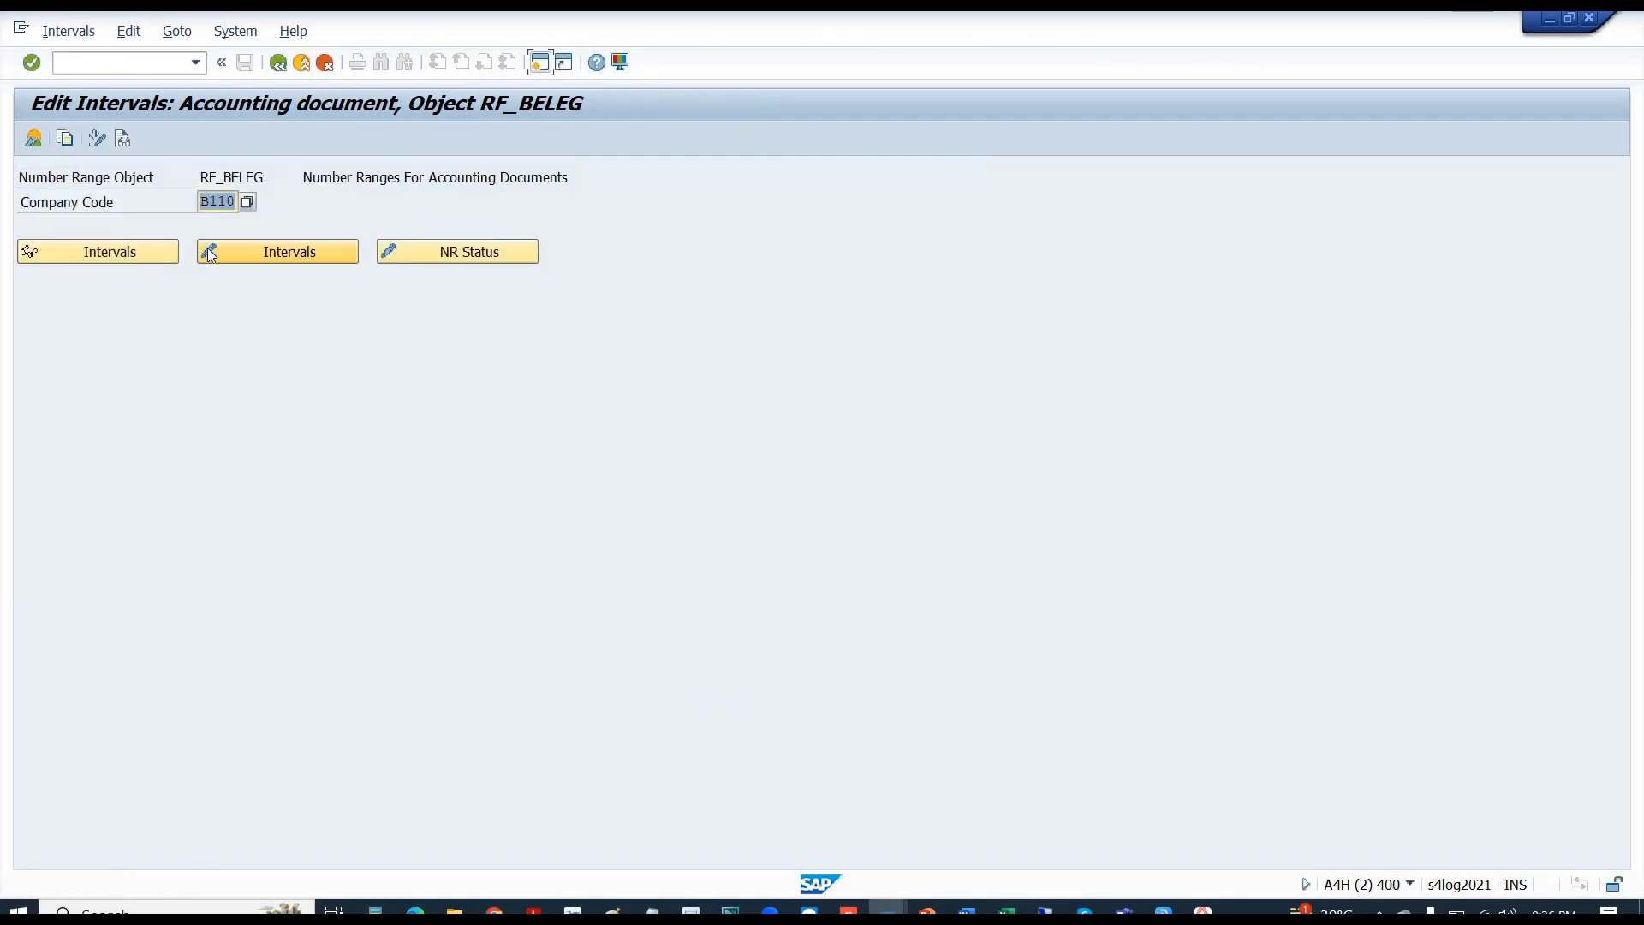
- Open the B110 intervals in change mode and delete the interval 10 row
{"action": "left_click", "coordinate": [248, 252]}
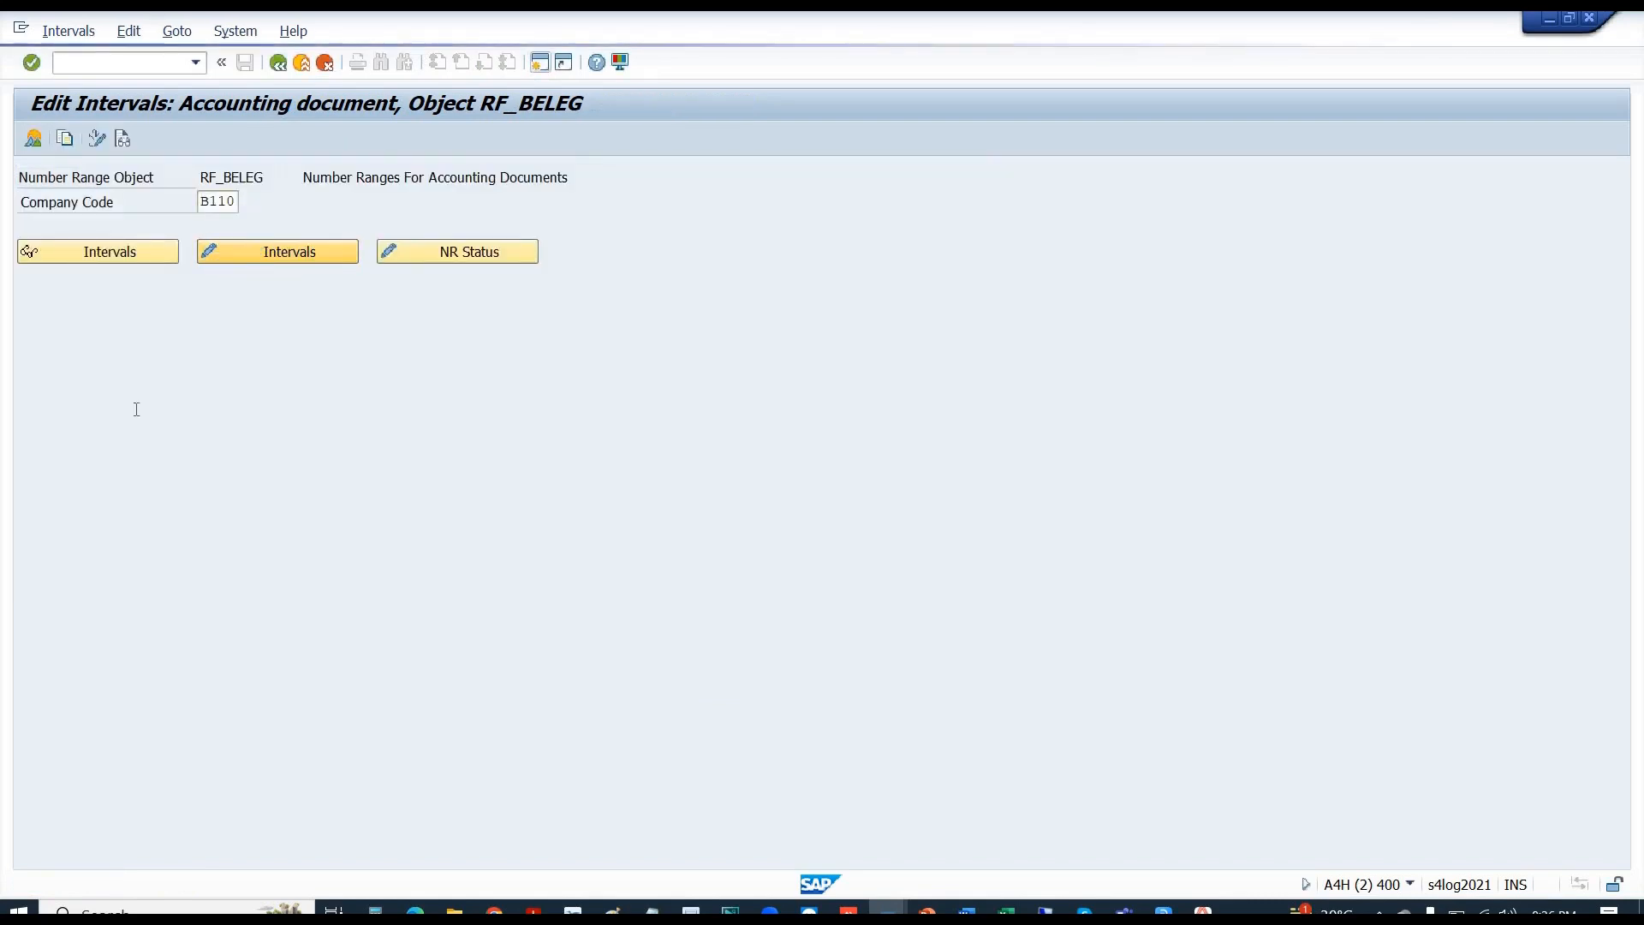
{"action": "left_click", "coordinate": [26, 369]}
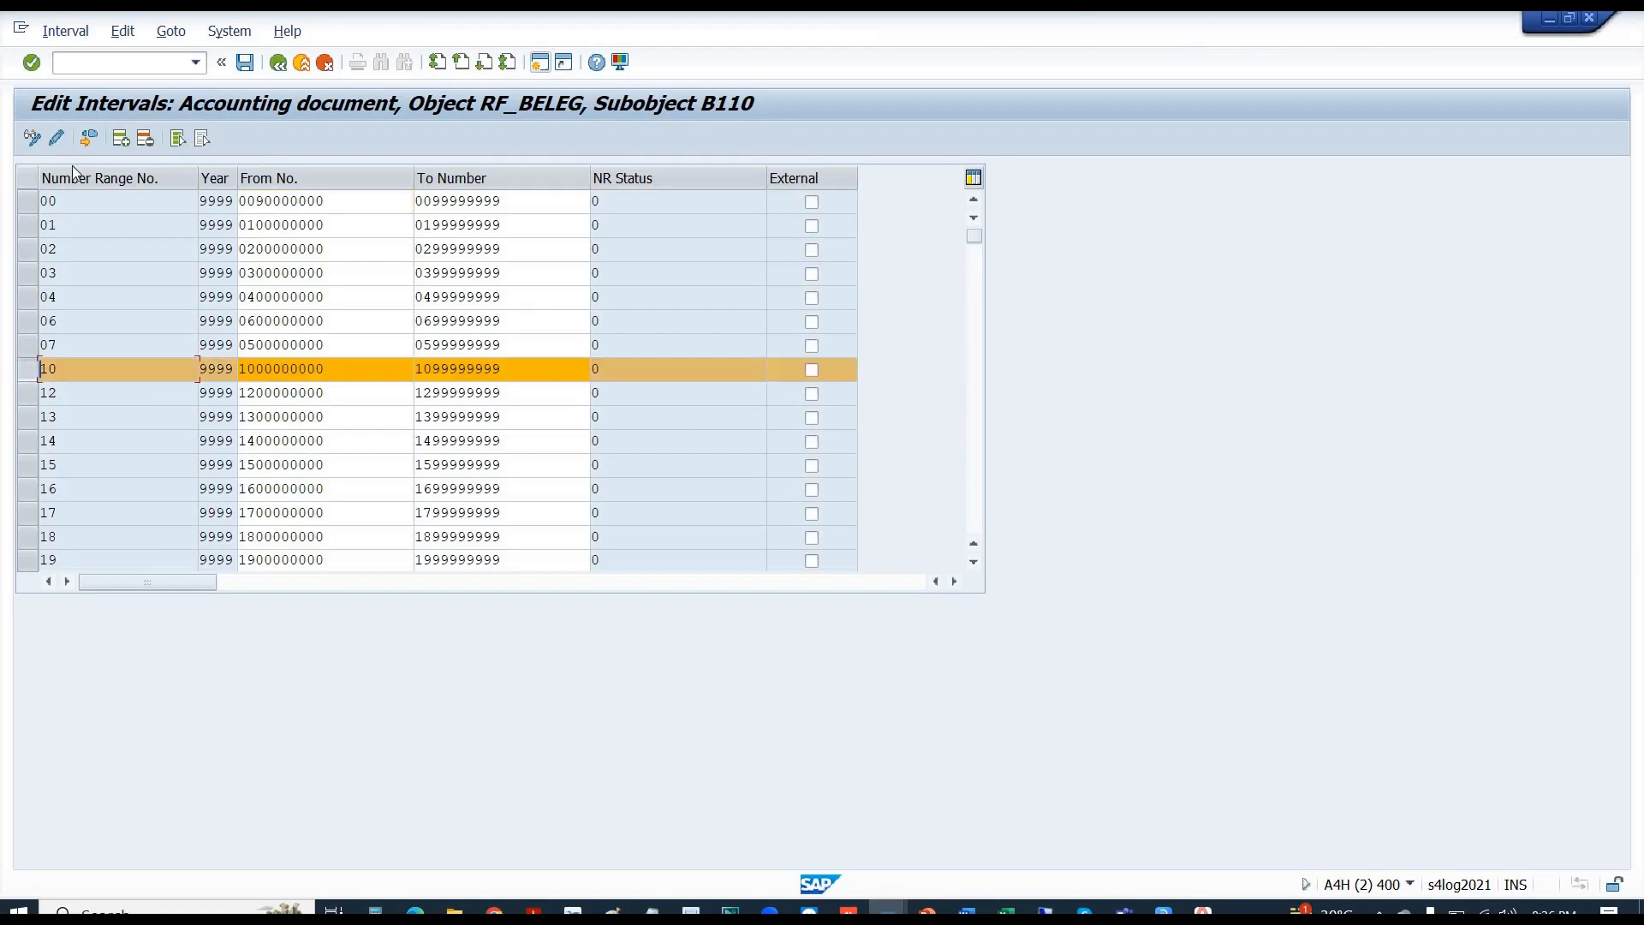
{"action": "left_click", "coordinate": [144, 139]}
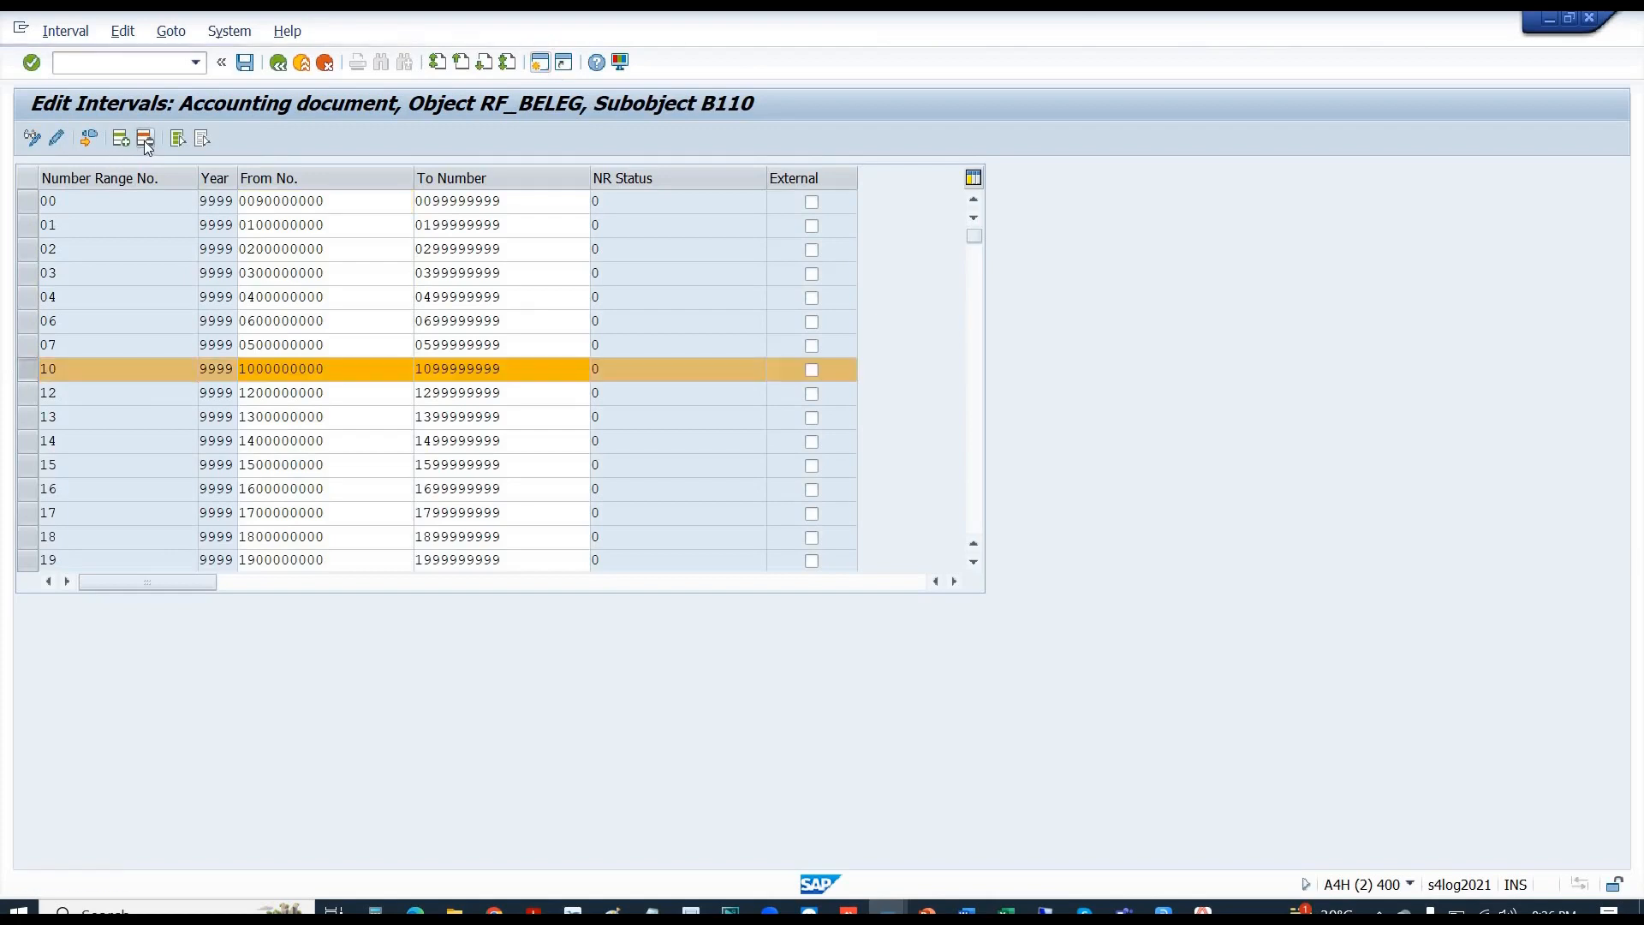
- Save the deletion, insert four empty interval rows, and give each range number 10
{"action": "key", "text": "ctrl+s"}
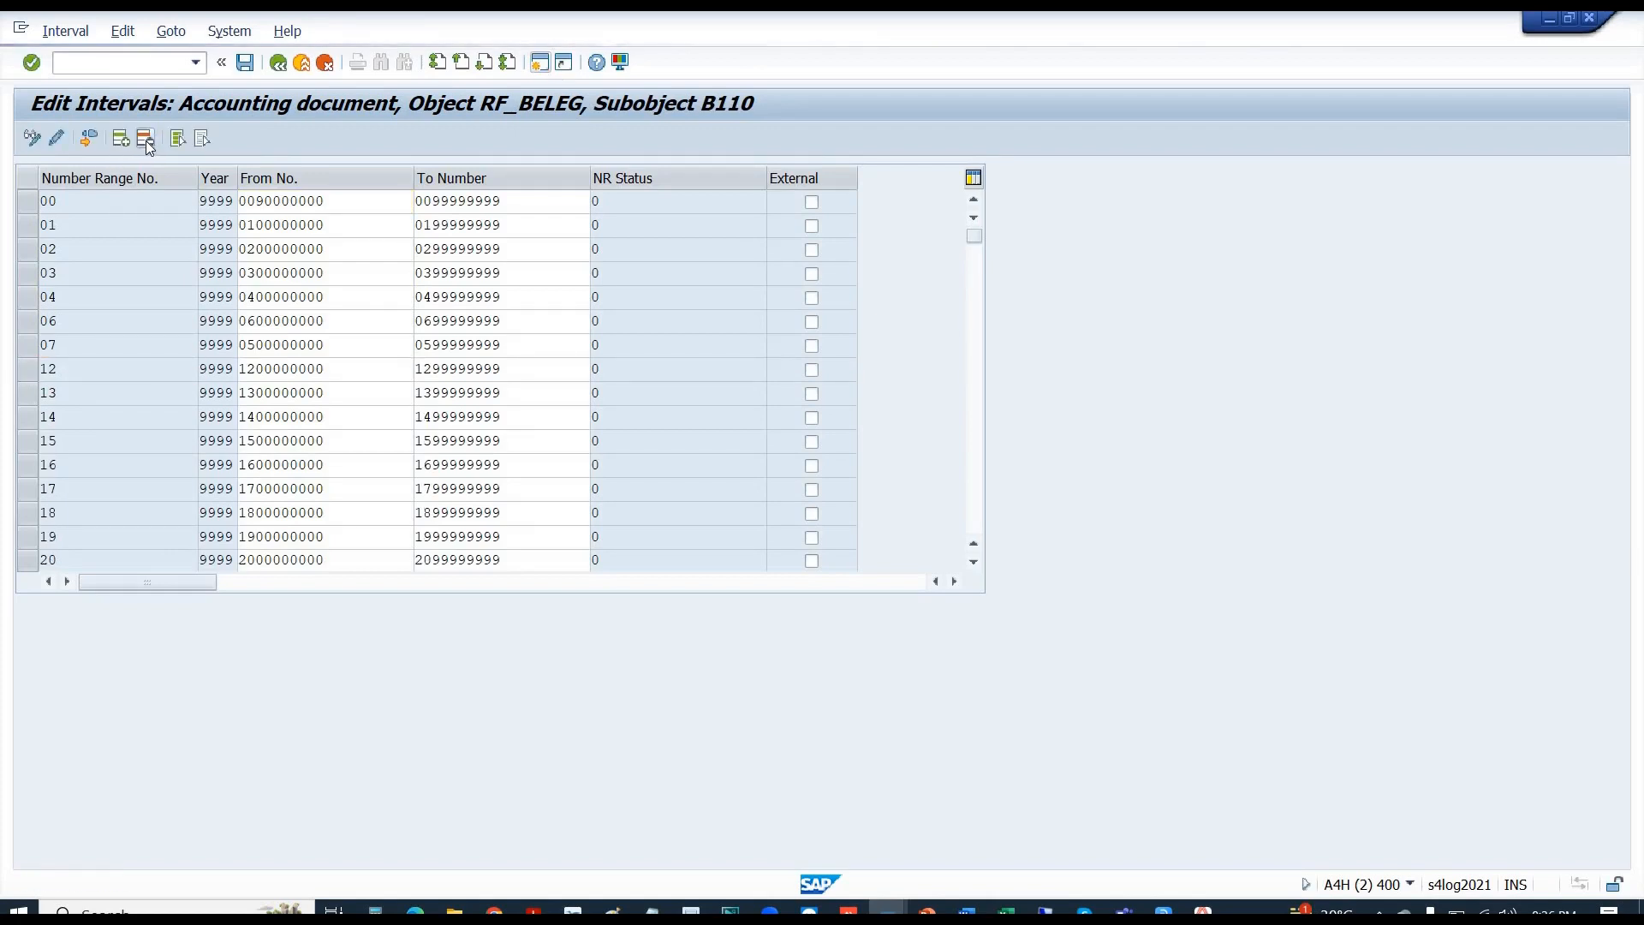
{"action": "left_click", "coordinate": [118, 140]}
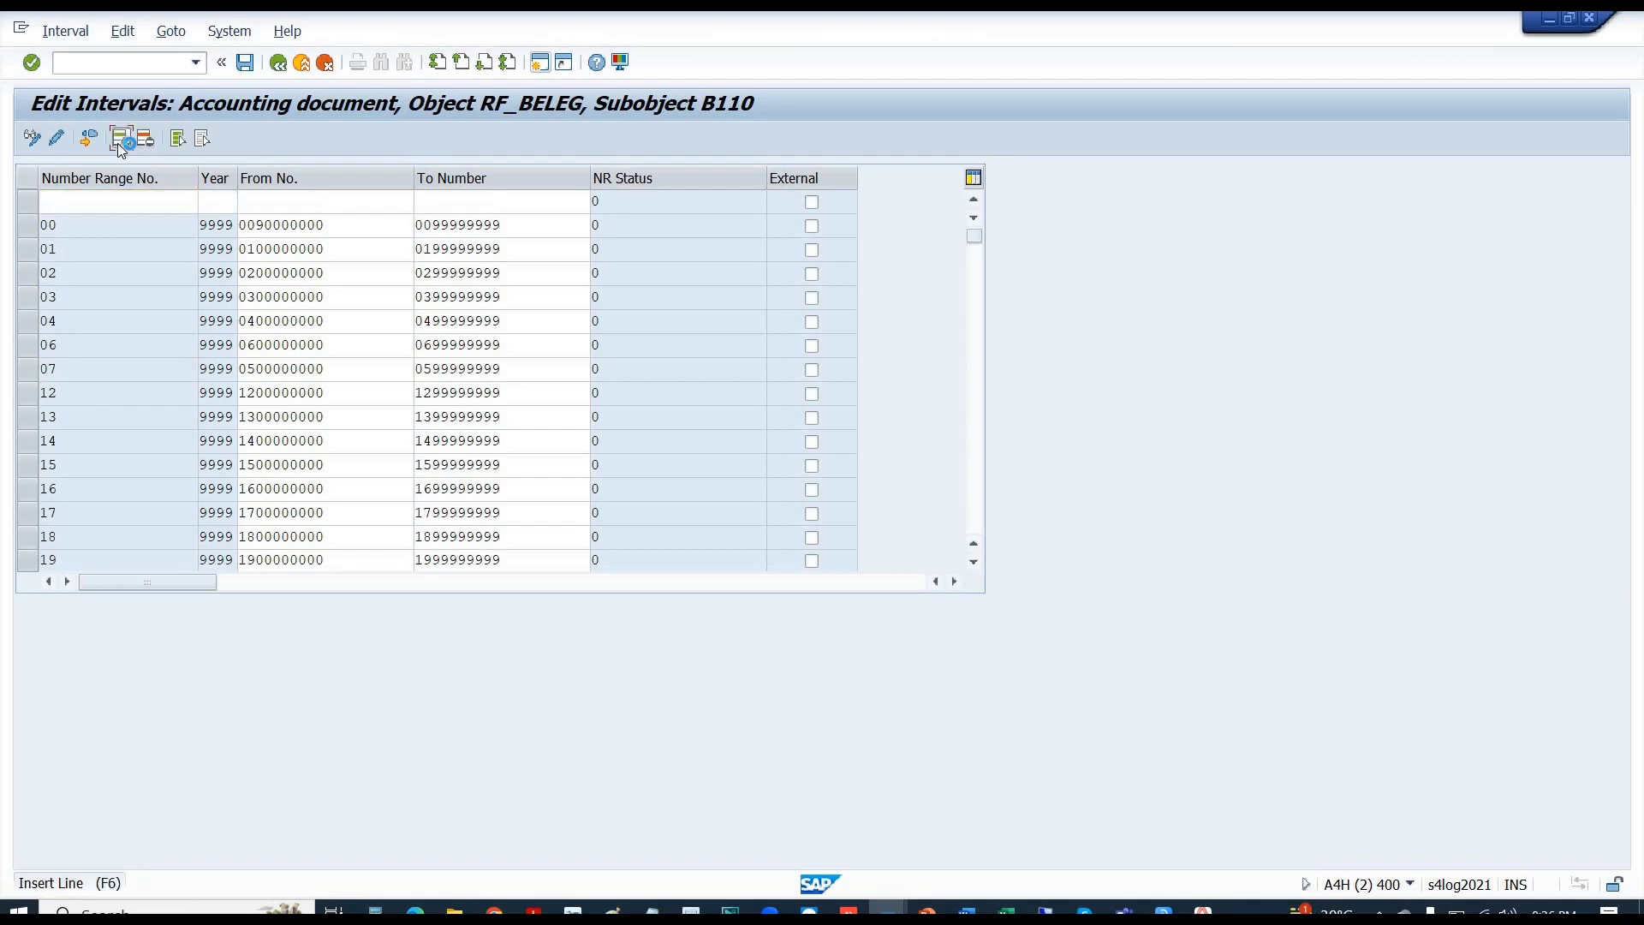
{"action": "left_click", "coordinate": [120, 141]}
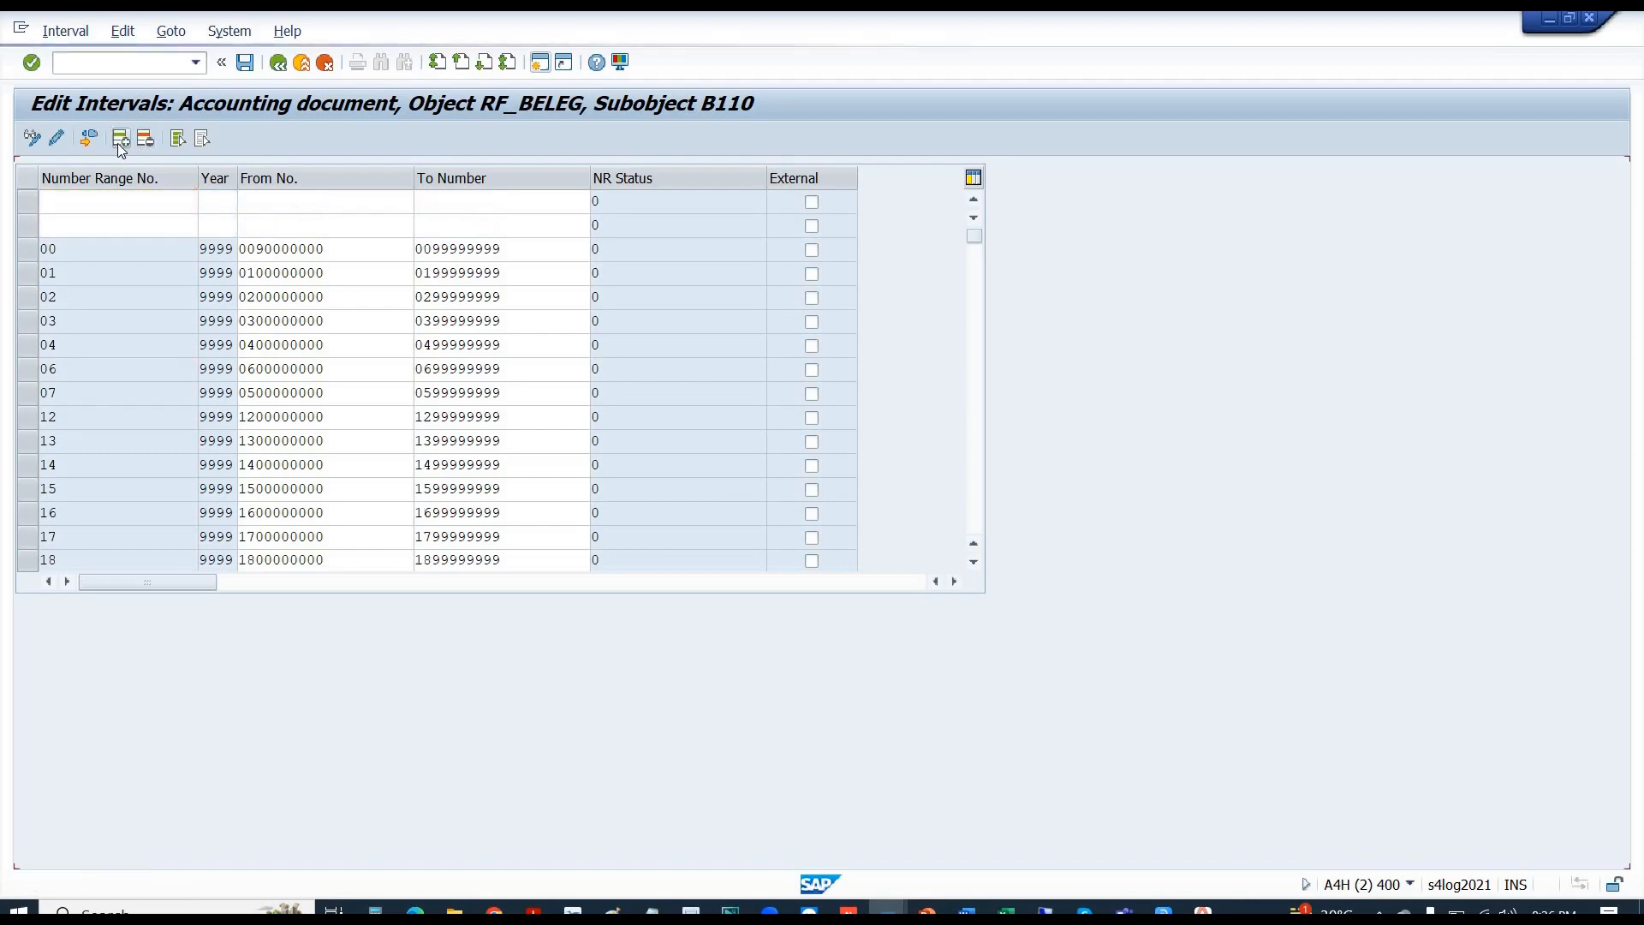
{"action": "left_click", "coordinate": [119, 146]}
{"action": "left_click", "coordinate": [120, 147]}
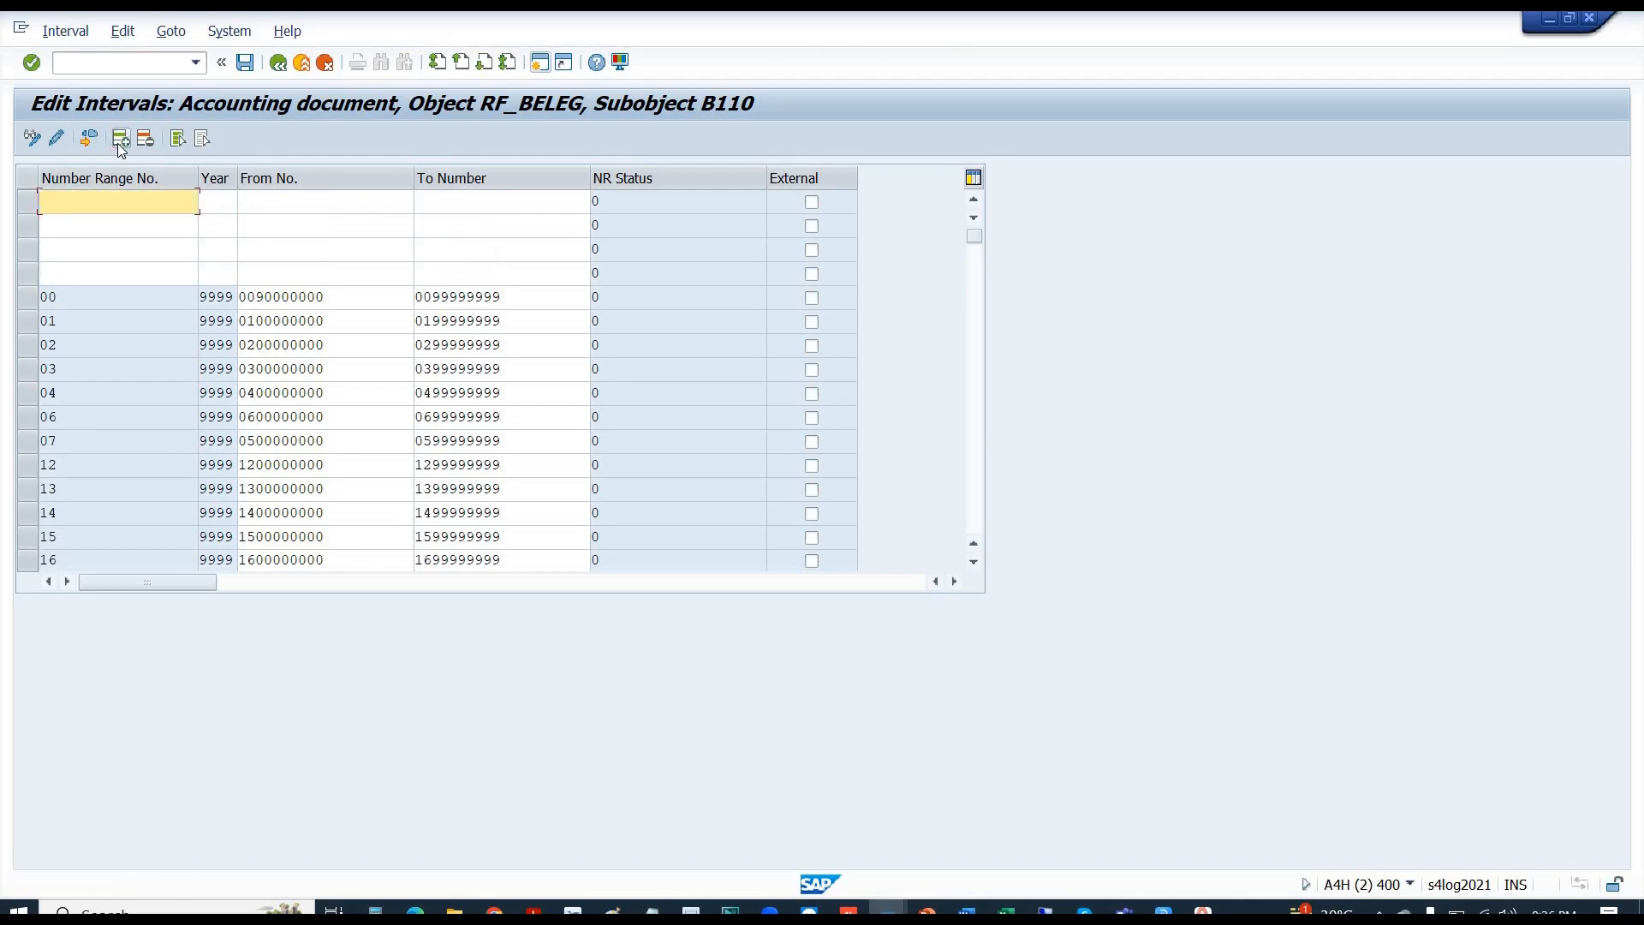
{"action": "type", "text": "10"}
{"action": "key", "text": "Down"}
{"action": "type", "text": "10"}
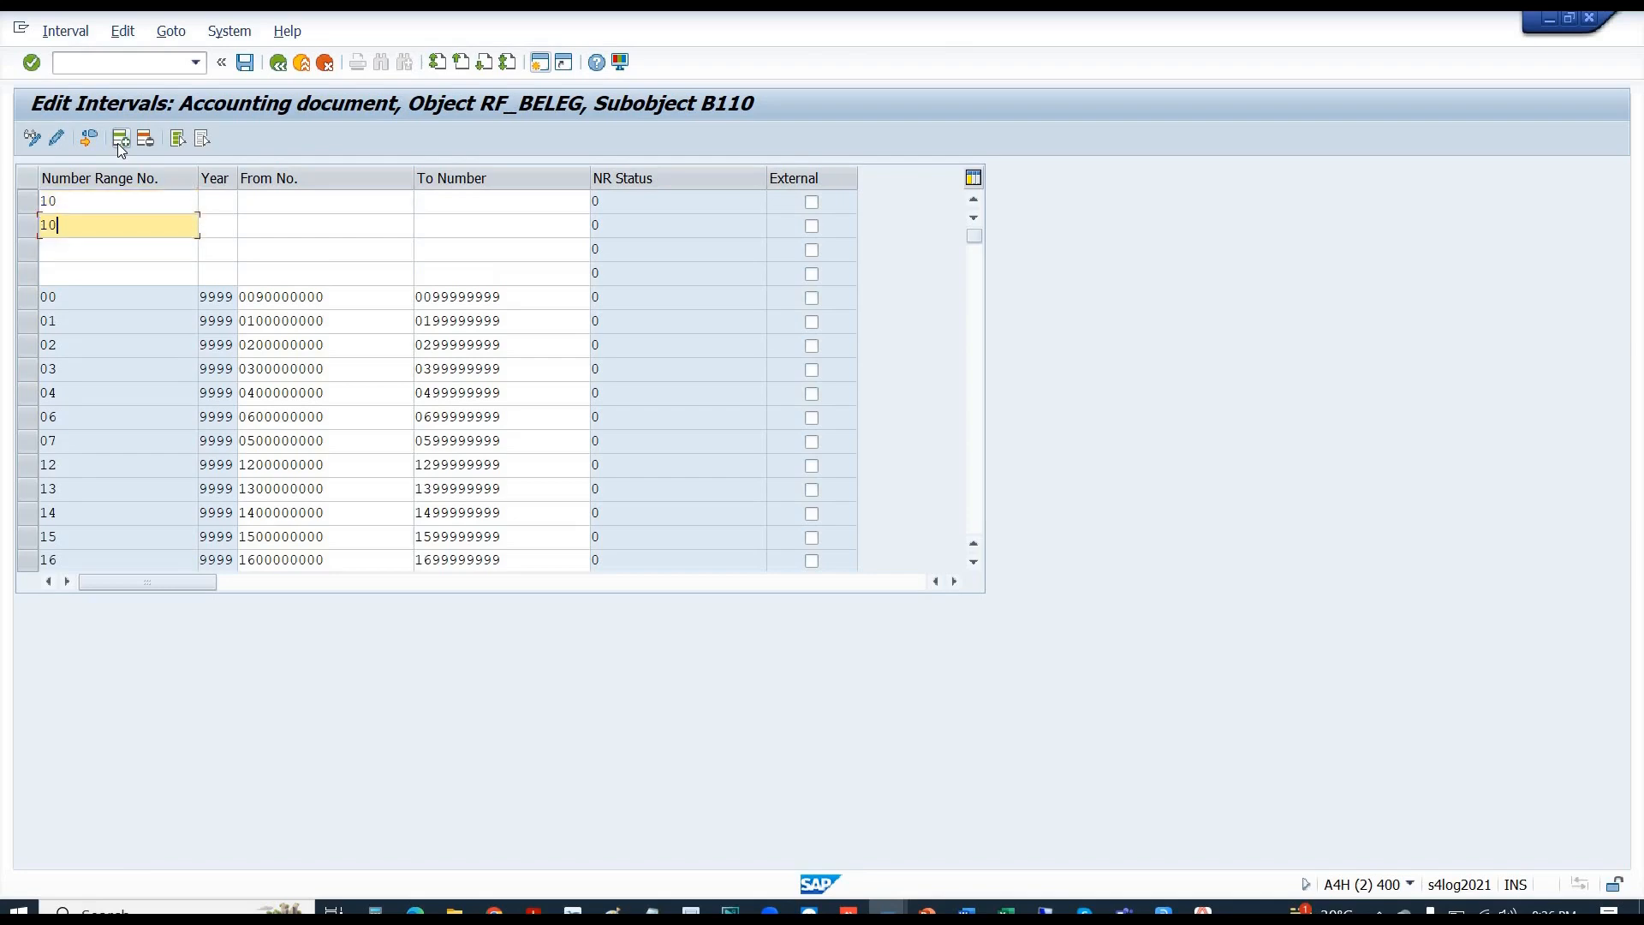
{"action": "key", "text": "Down"}
{"action": "type", "text": "10"}
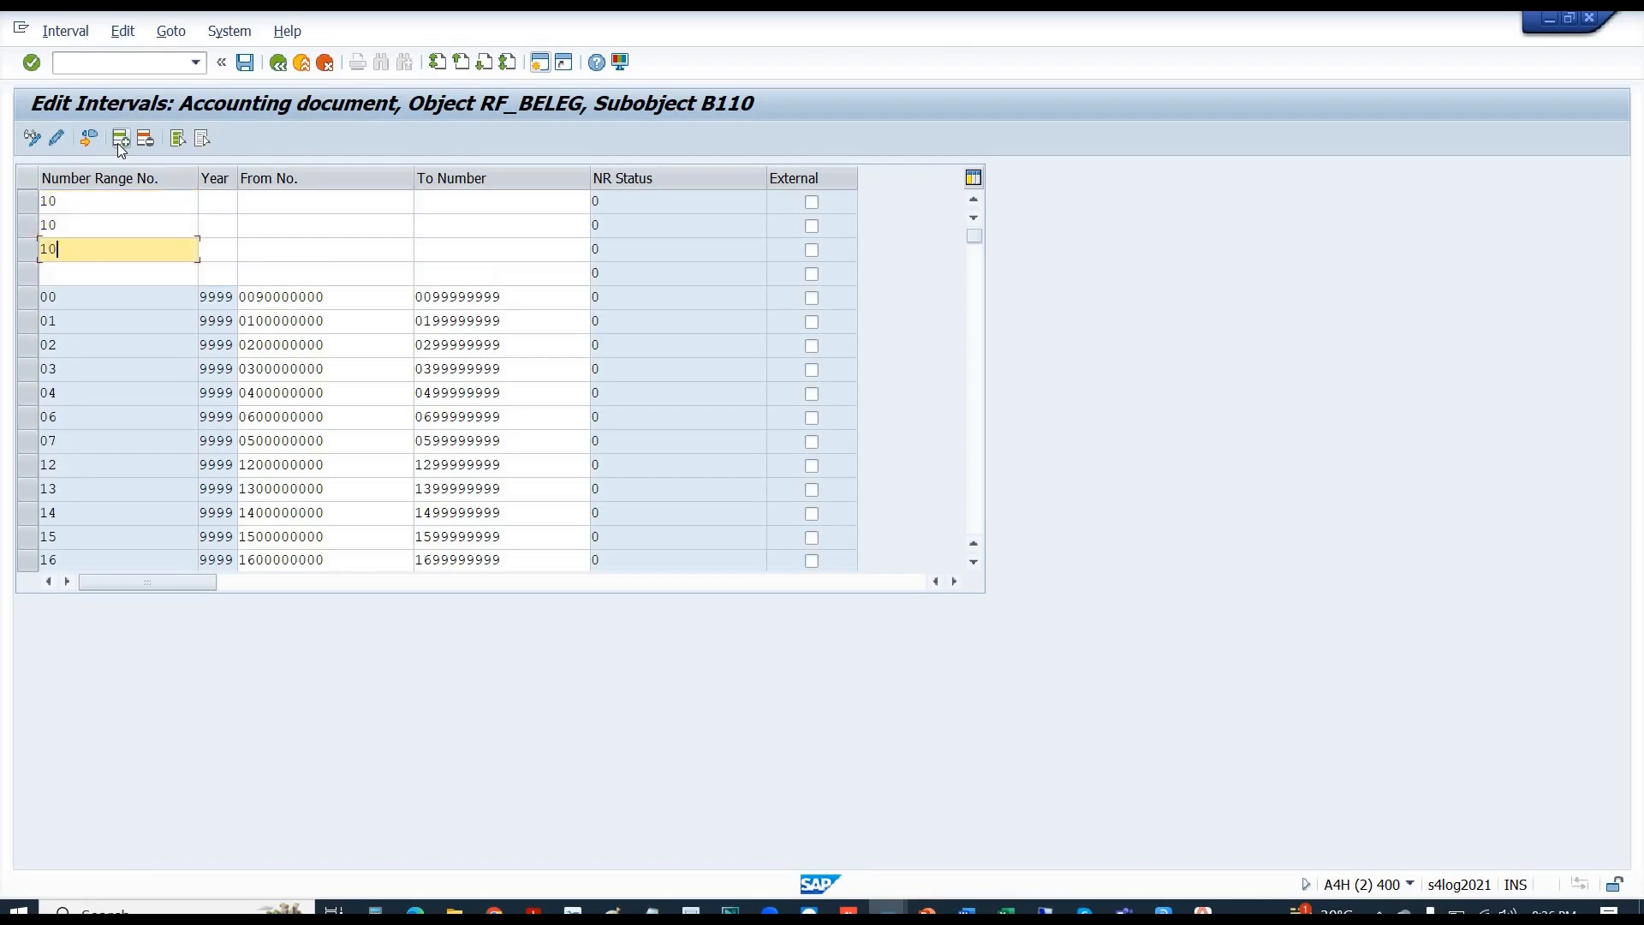
{"action": "key", "text": "Down"}
{"action": "type", "text": "10"}
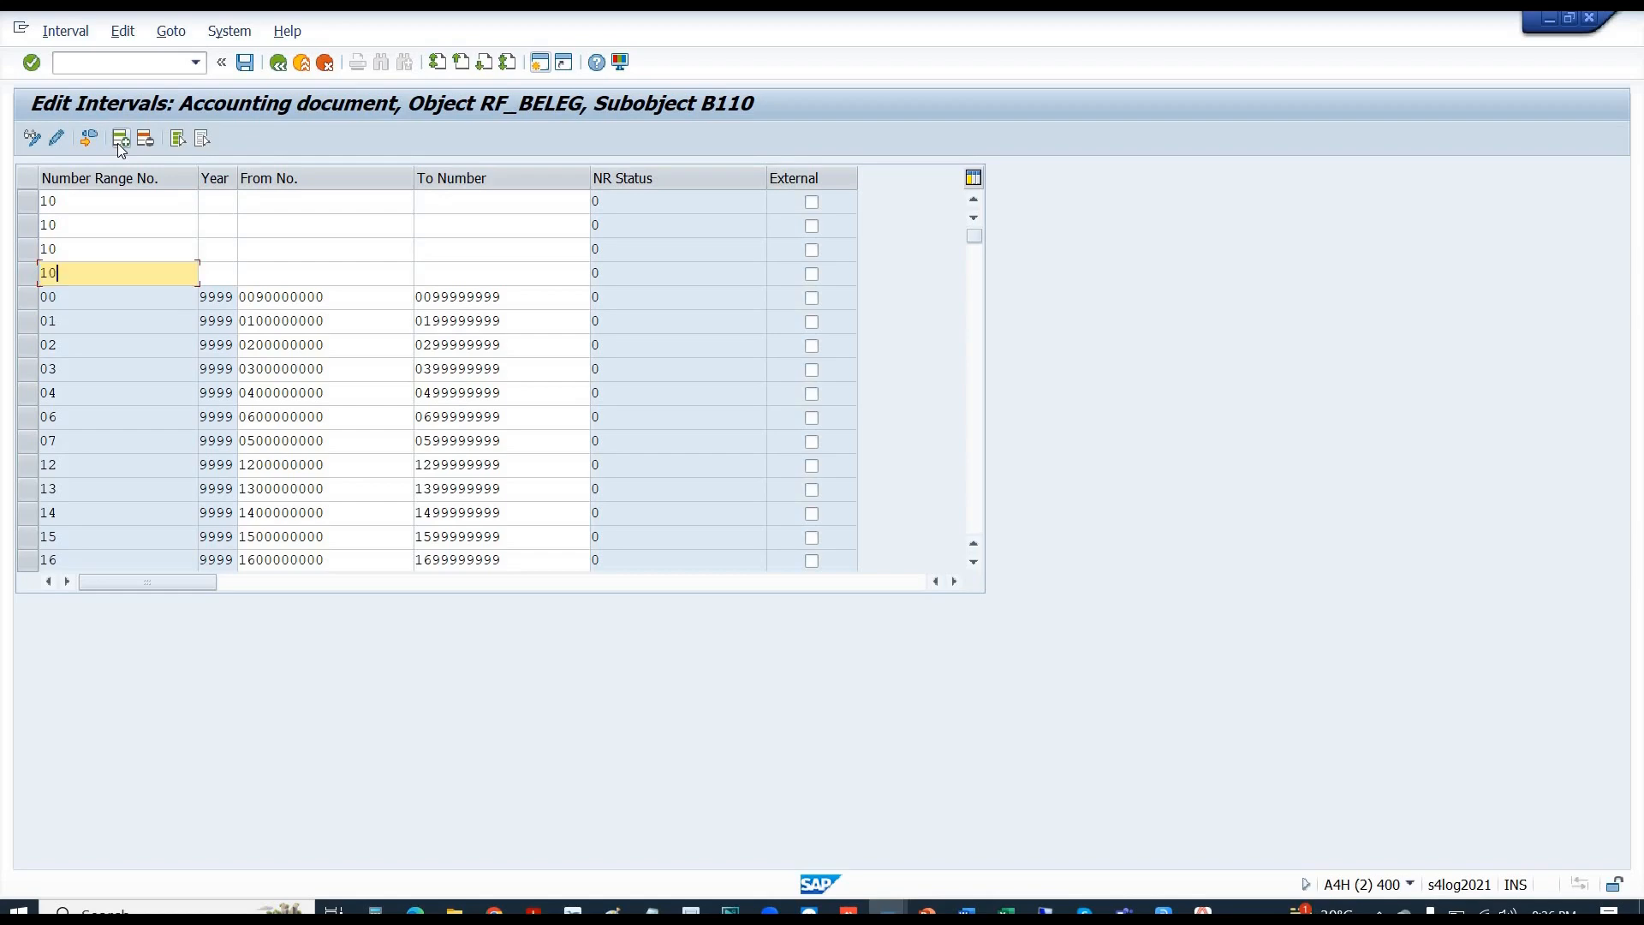
- Enter years 2023, 2024, 2025 and 2026 in the four new range-10 rows
{"action": "key", "text": "Up"}
{"action": "key", "text": "Up"}
{"action": "key", "text": "Up"}
{"action": "key", "text": "Tab"}
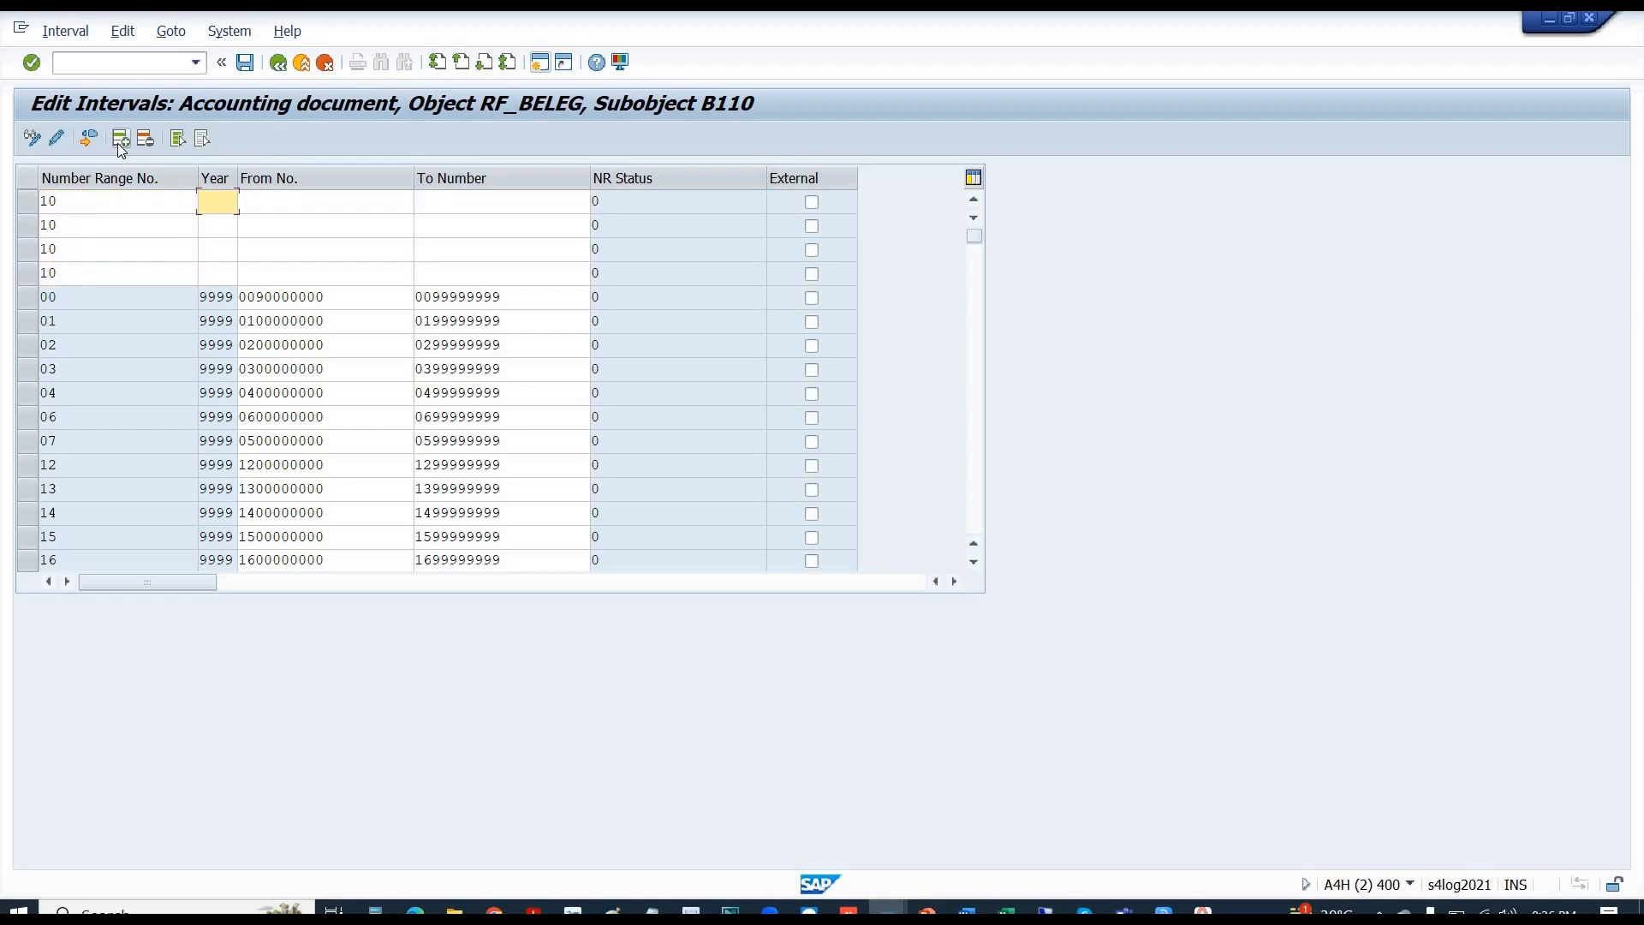
{"action": "type", "text": "2023"}
{"action": "key", "text": "Down"}
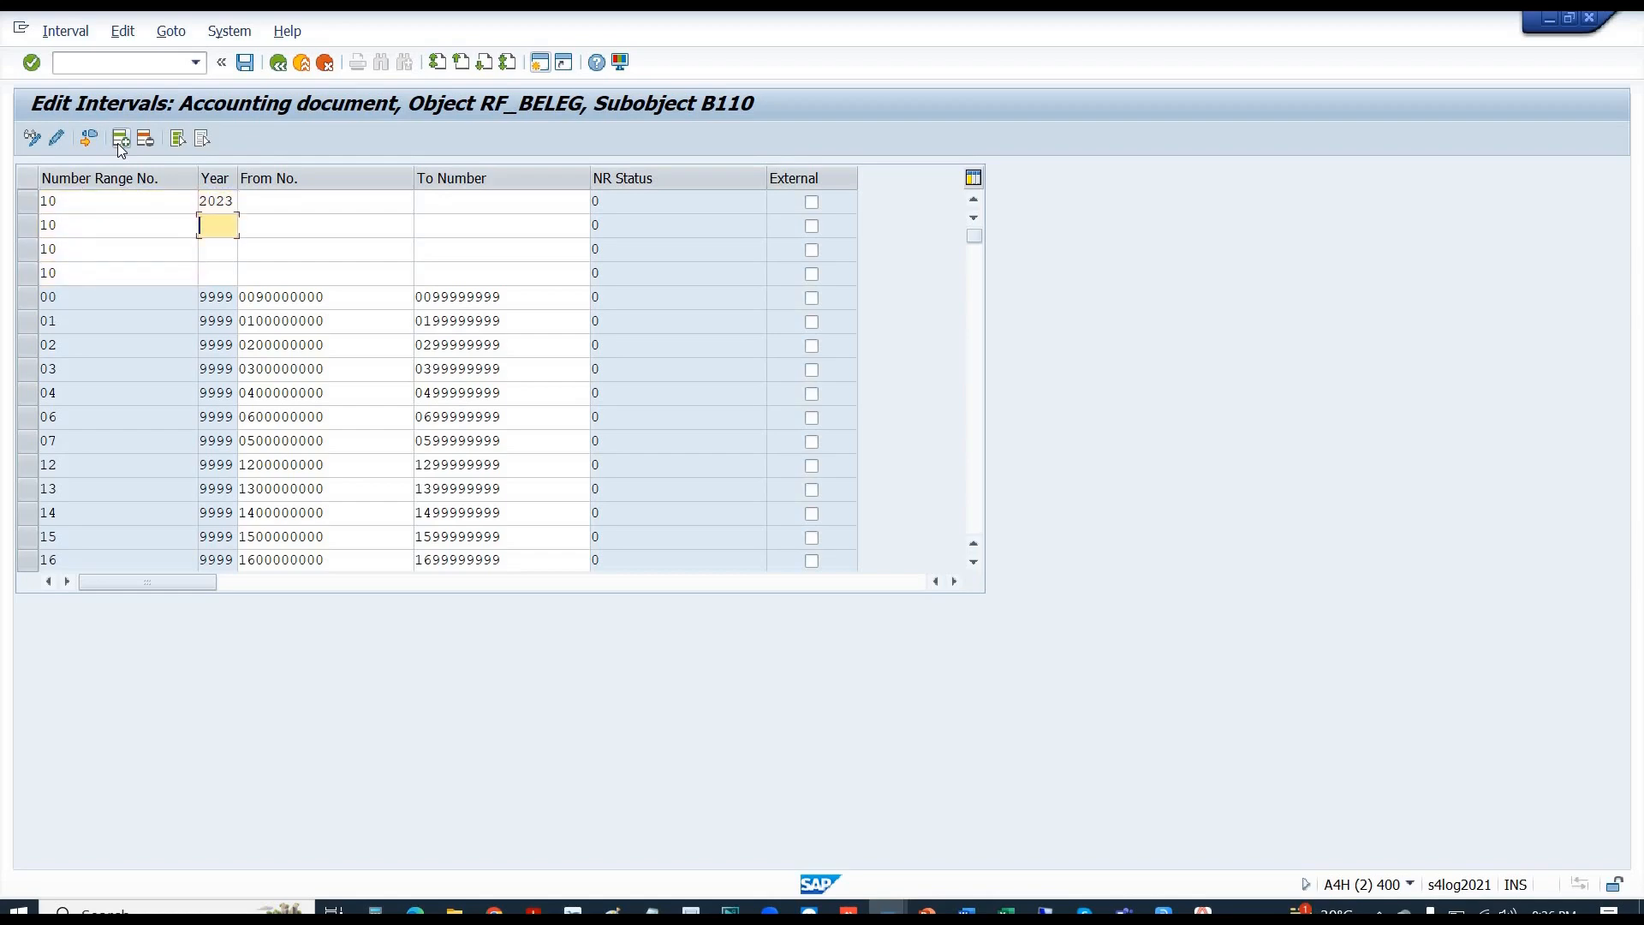
{"action": "type", "text": "2024"}
{"action": "key", "text": "Down"}
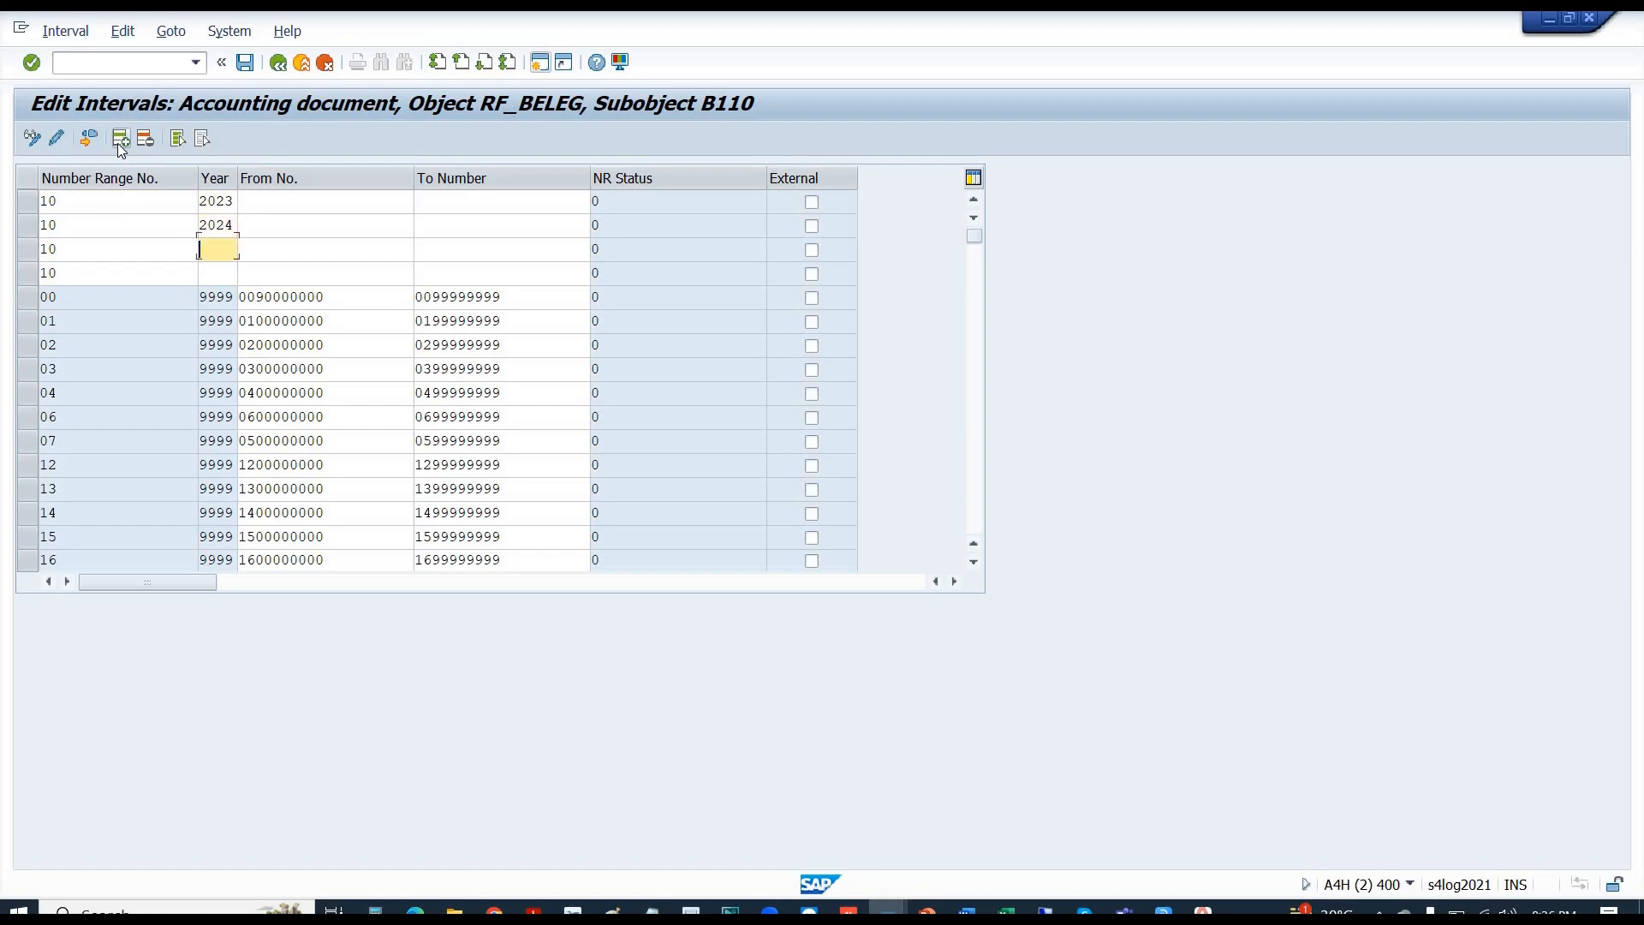
{"action": "type", "text": "2025"}
{"action": "key", "text": "Down"}
{"action": "type", "text": "202"}
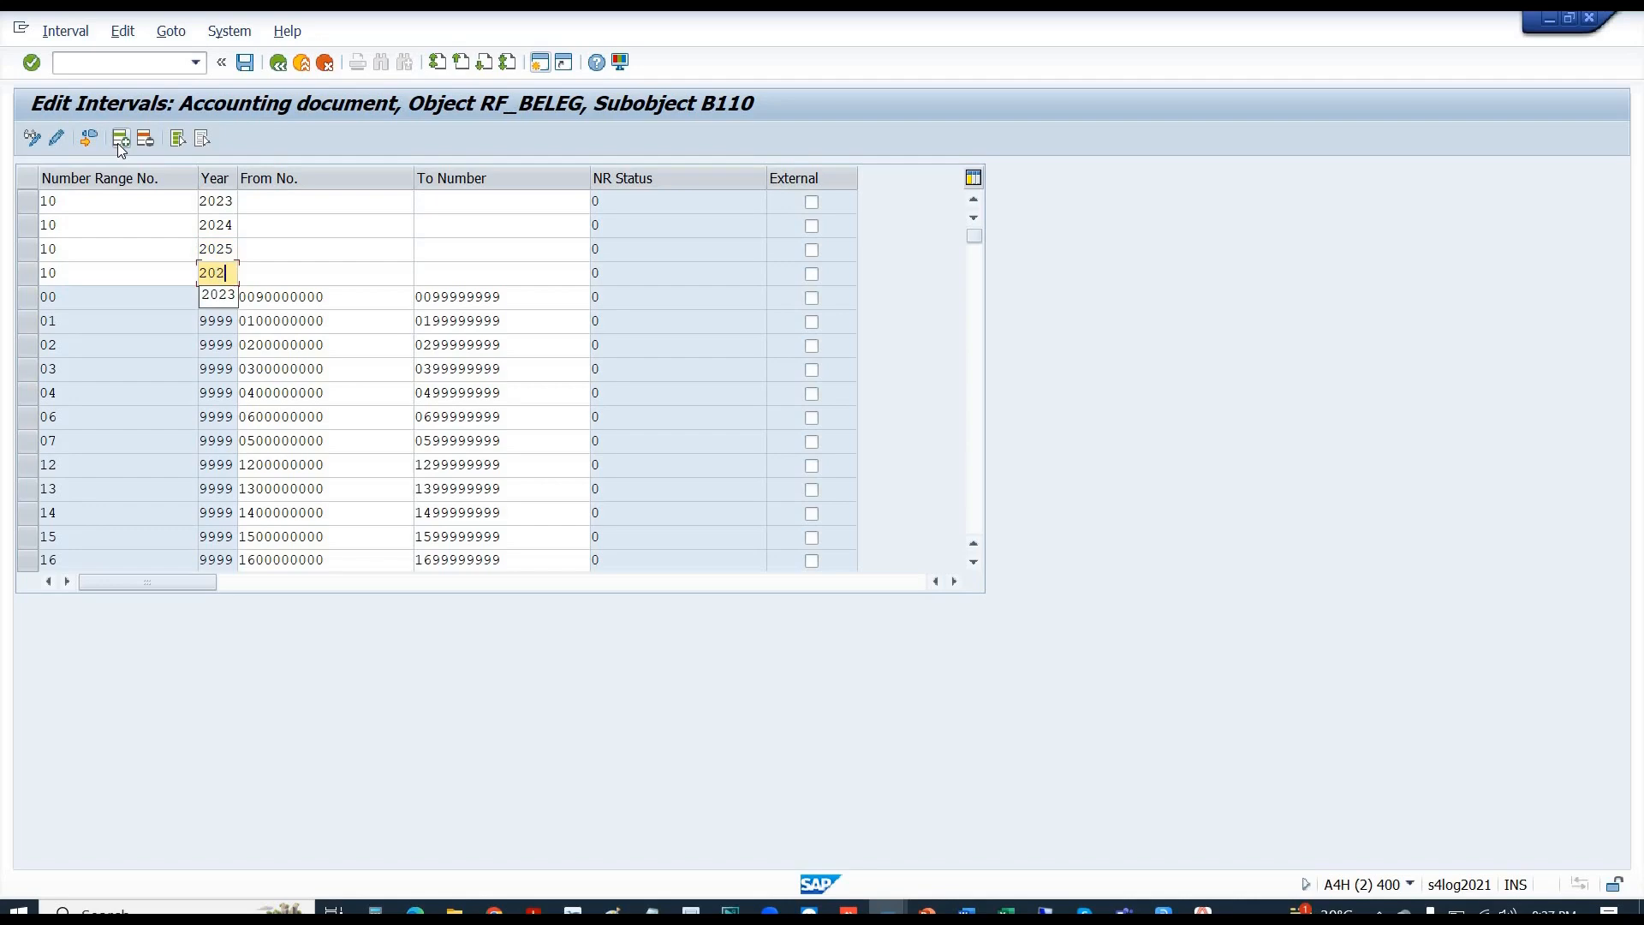
{"action": "type", "text": "6"}
{"action": "key", "text": "Up"}
{"action": "key", "text": "Up"}
{"action": "key", "text": "Up"}
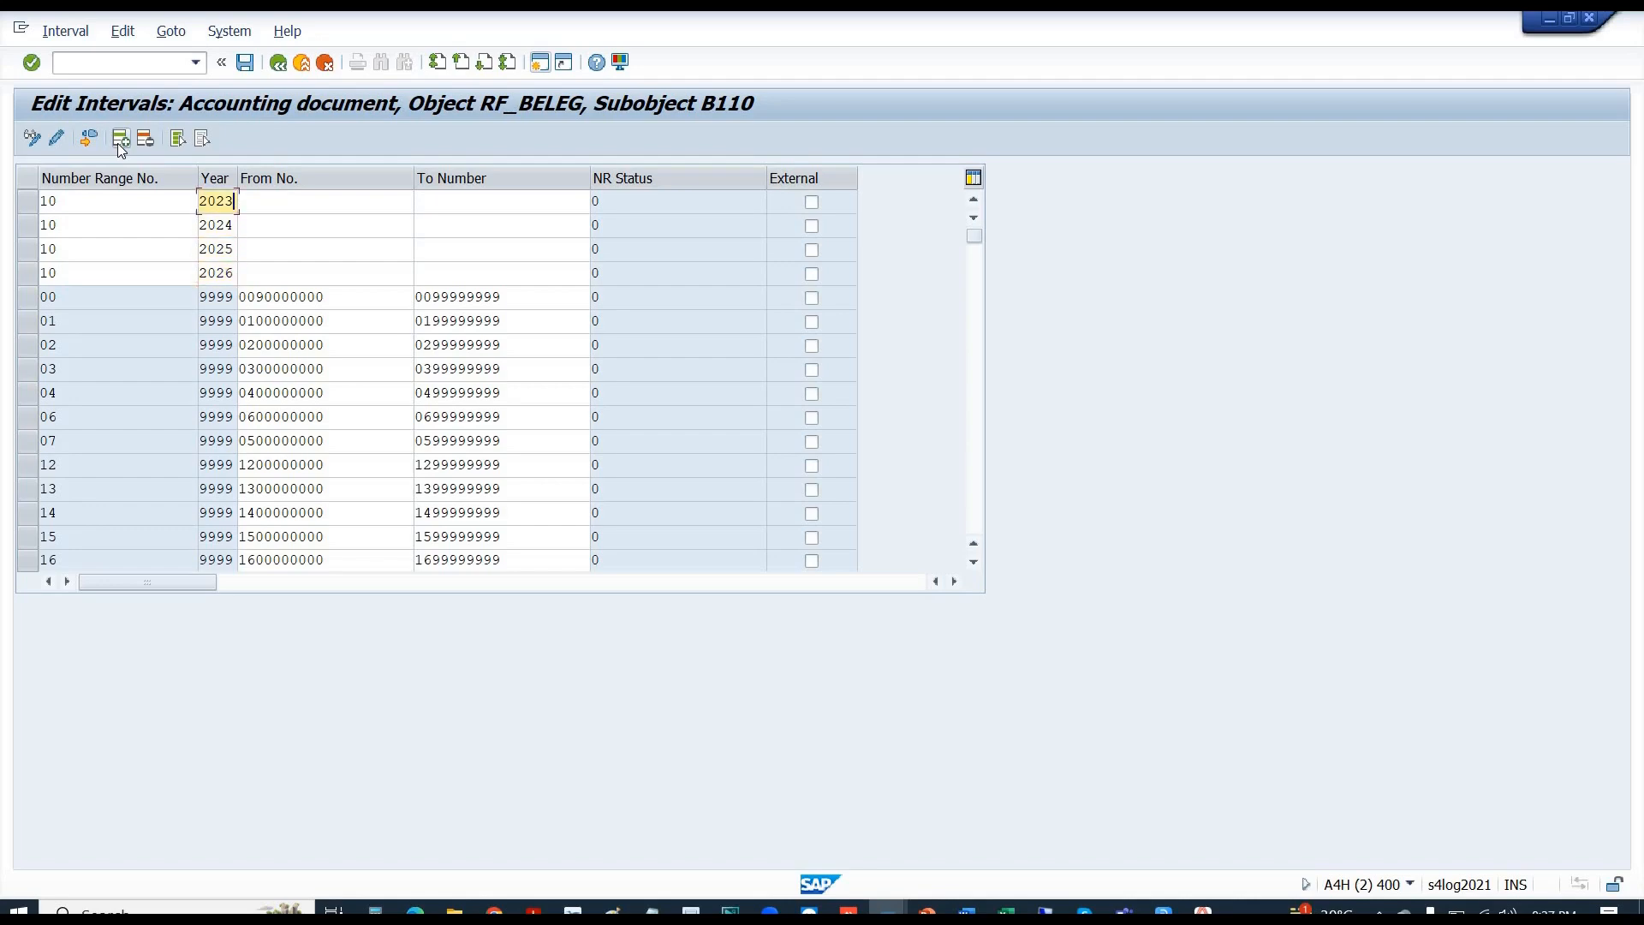
{"action": "key", "text": "Tab"}
{"action": "type", "text": "10"}
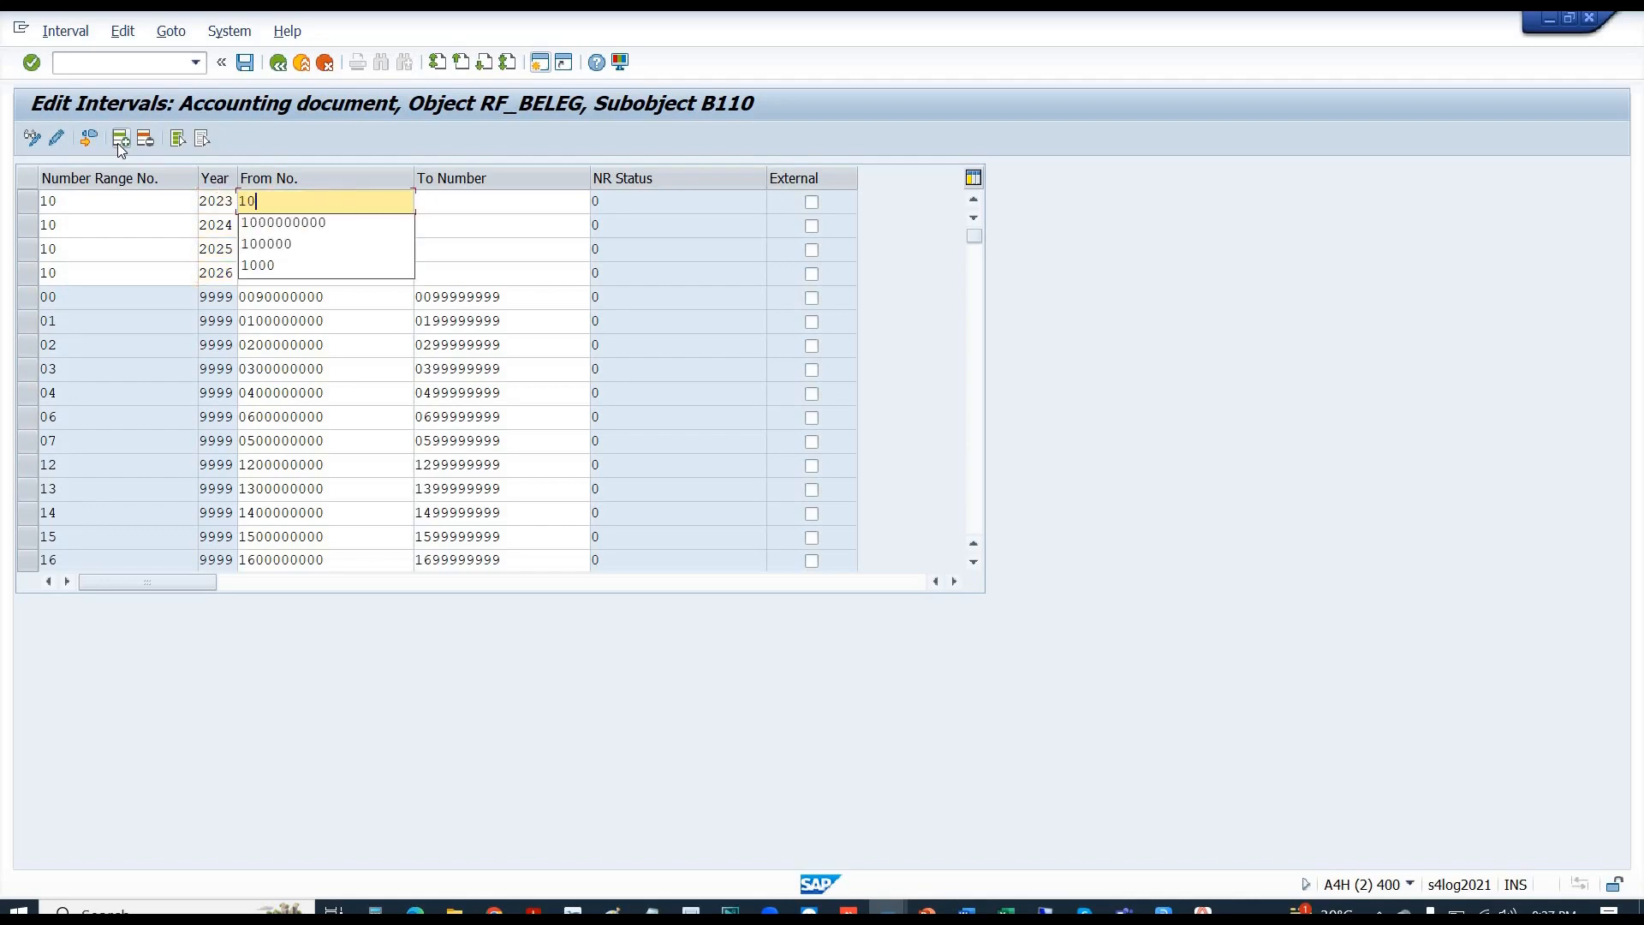
{"action": "key", "text": "Down"}
{"action": "key", "text": "Return"}
{"action": "key", "text": "Tab"}
{"action": "type", "text": "1"}
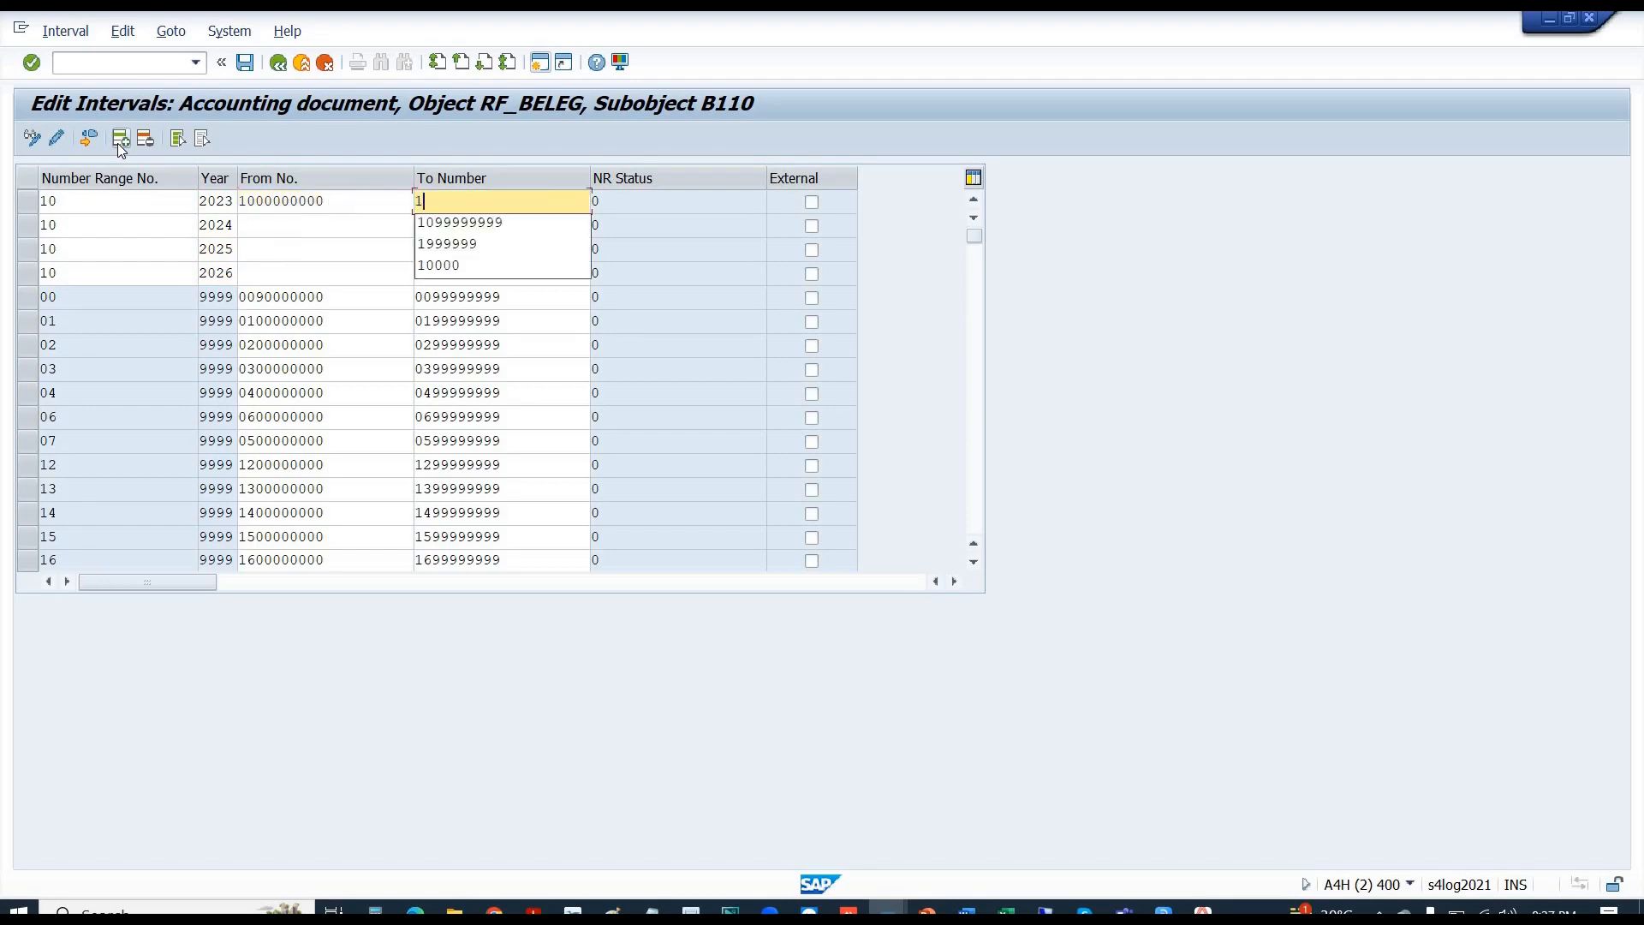
{"action": "type", "text": "099999999"}
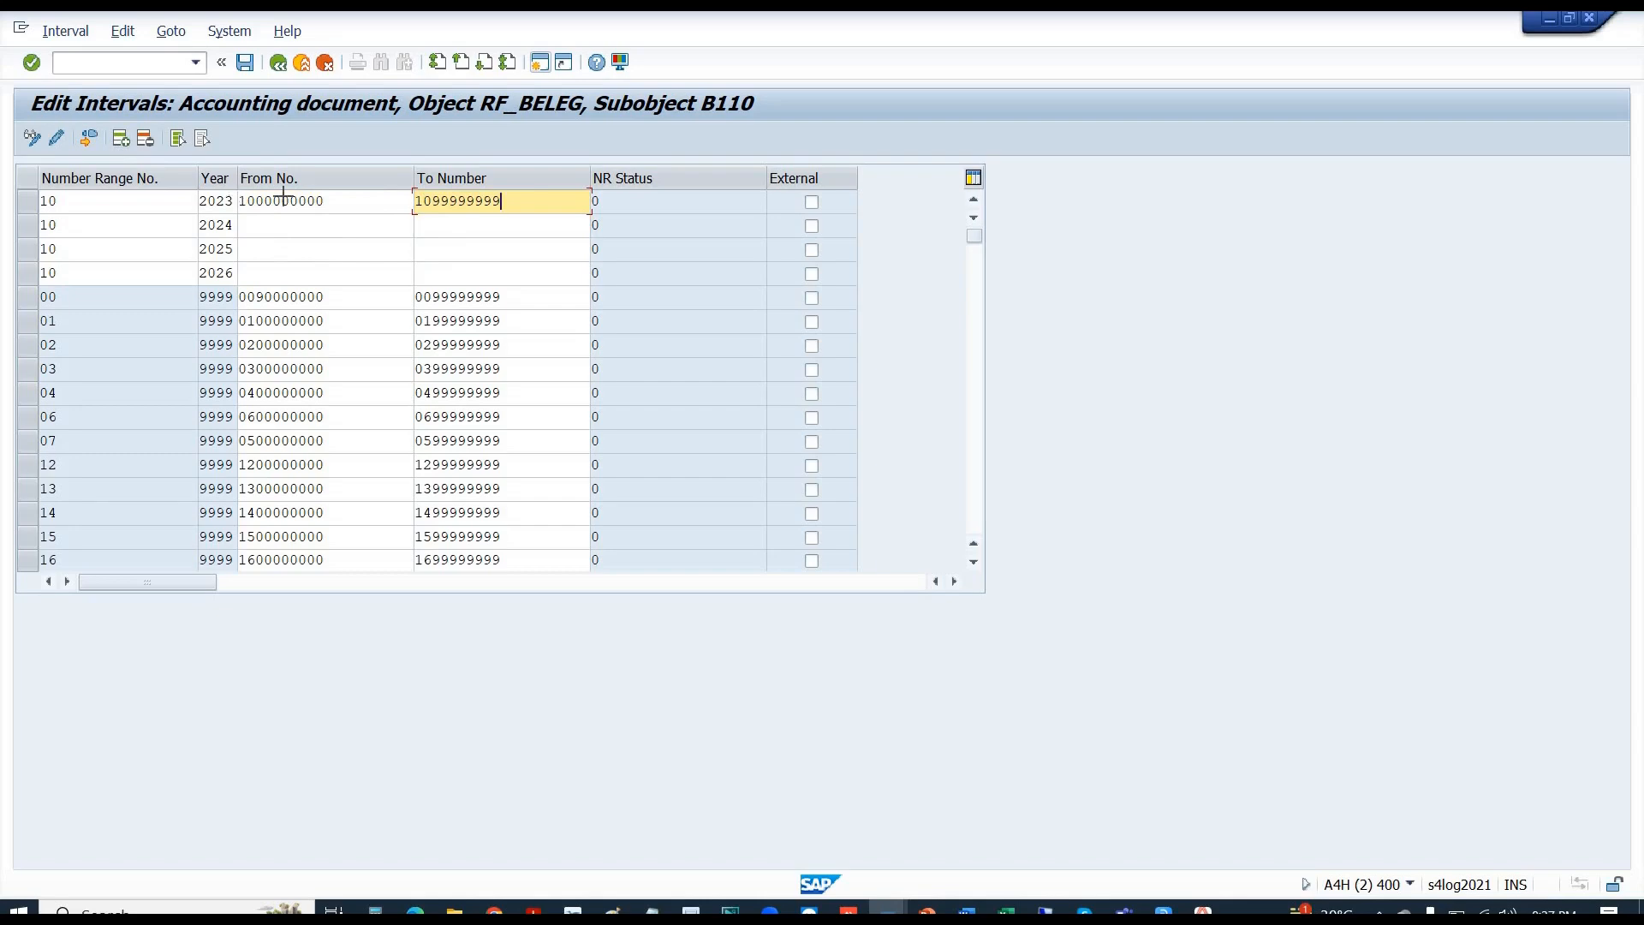
{"action": "key", "text": "ctrl+y"}
{"action": "left_click_drag", "start_coordinate": [284, 199], "coordinate": [454, 194]}
{"action": "key", "text": "ctrl+c"}
{"action": "key", "text": "Down"}
{"action": "key", "text": "shift+Tab"}
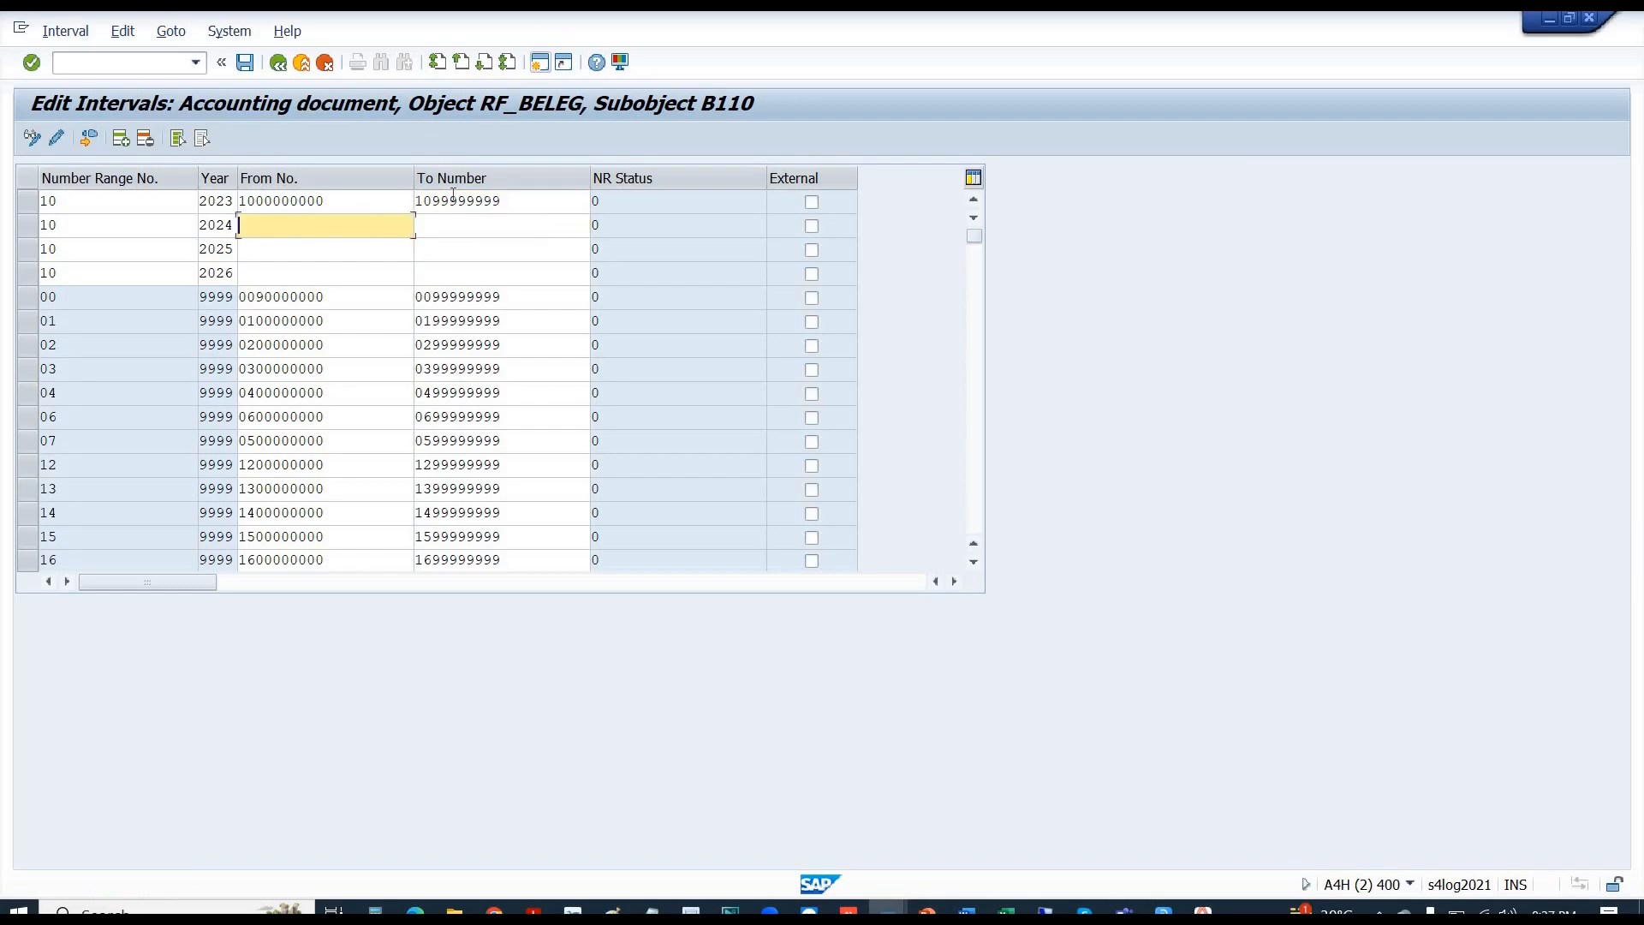
{"action": "key", "text": "ctrl+v"}
{"action": "key", "text": "Down"}
{"action": "key", "text": "ctrl+v"}
{"action": "key", "text": "Down"}
{"action": "key", "text": "ctrl+v"}
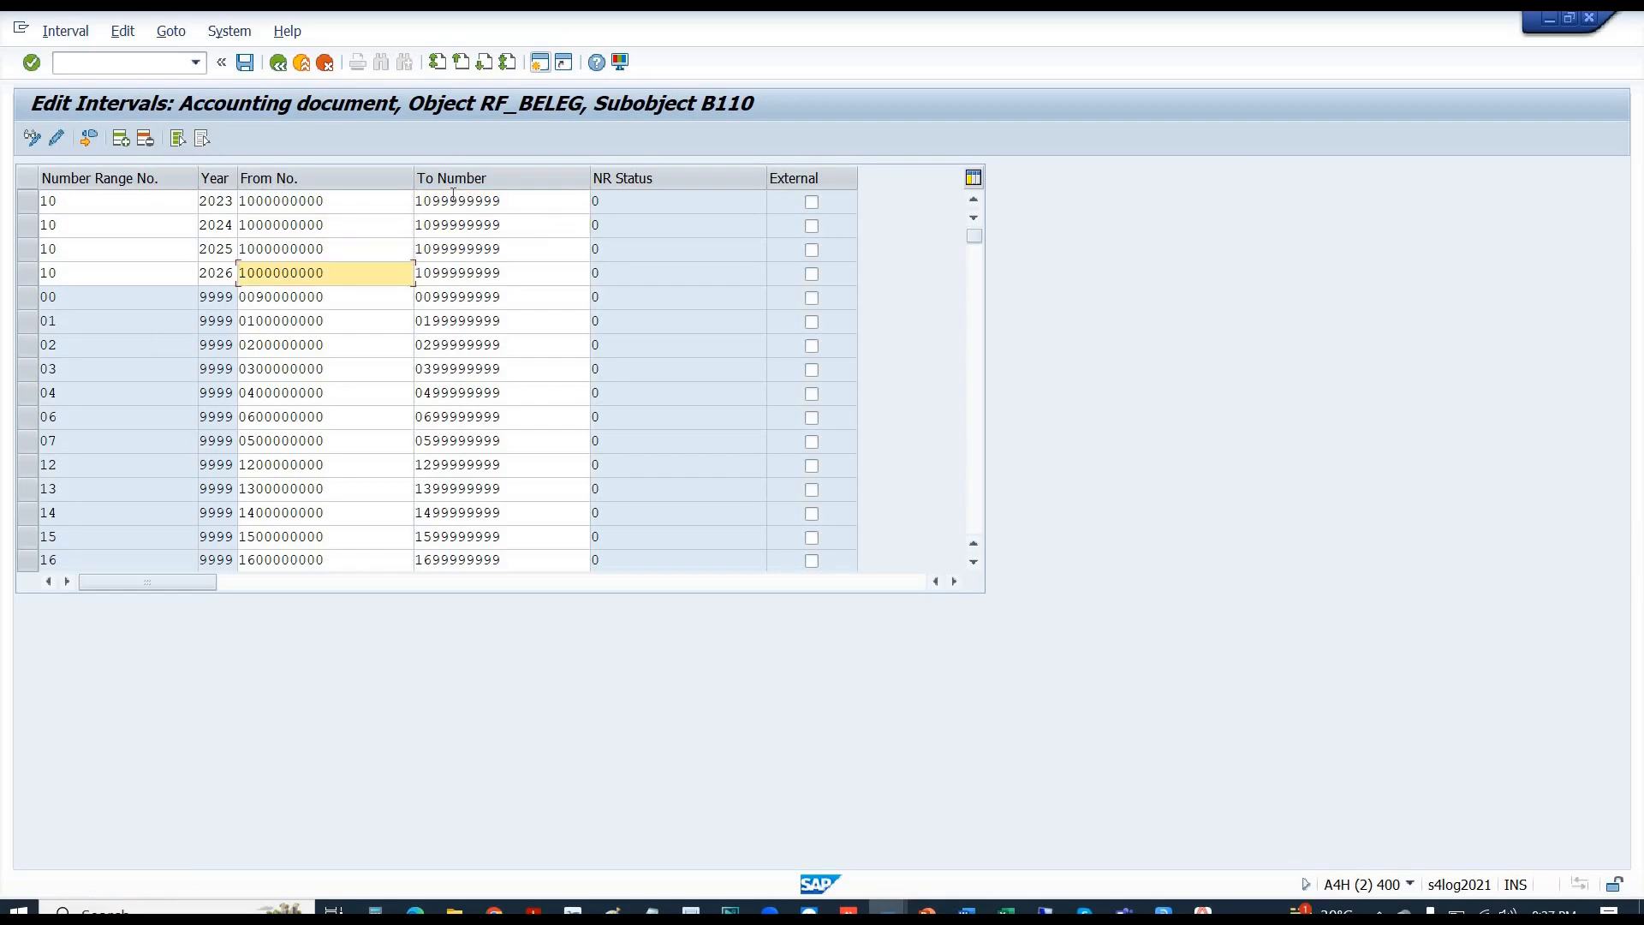
{"action": "key", "text": "Return"}
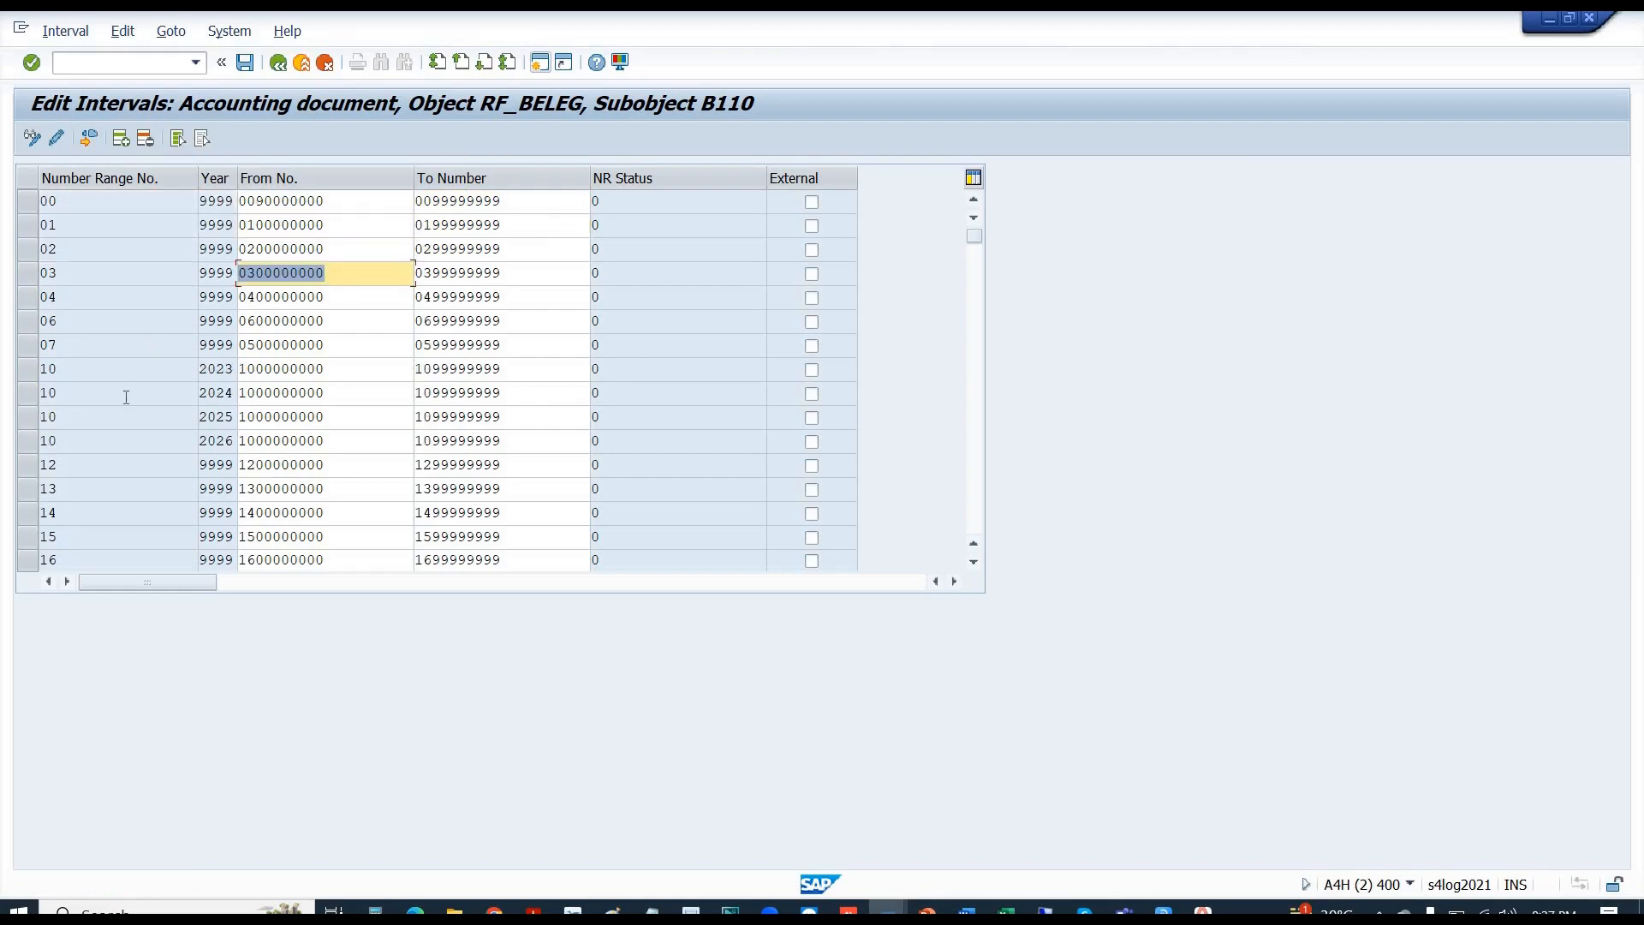
- Select the four range-10 rows for 2023–2026, save them, and open a second SAP session
{"action": "left_click", "coordinate": [29, 373]}
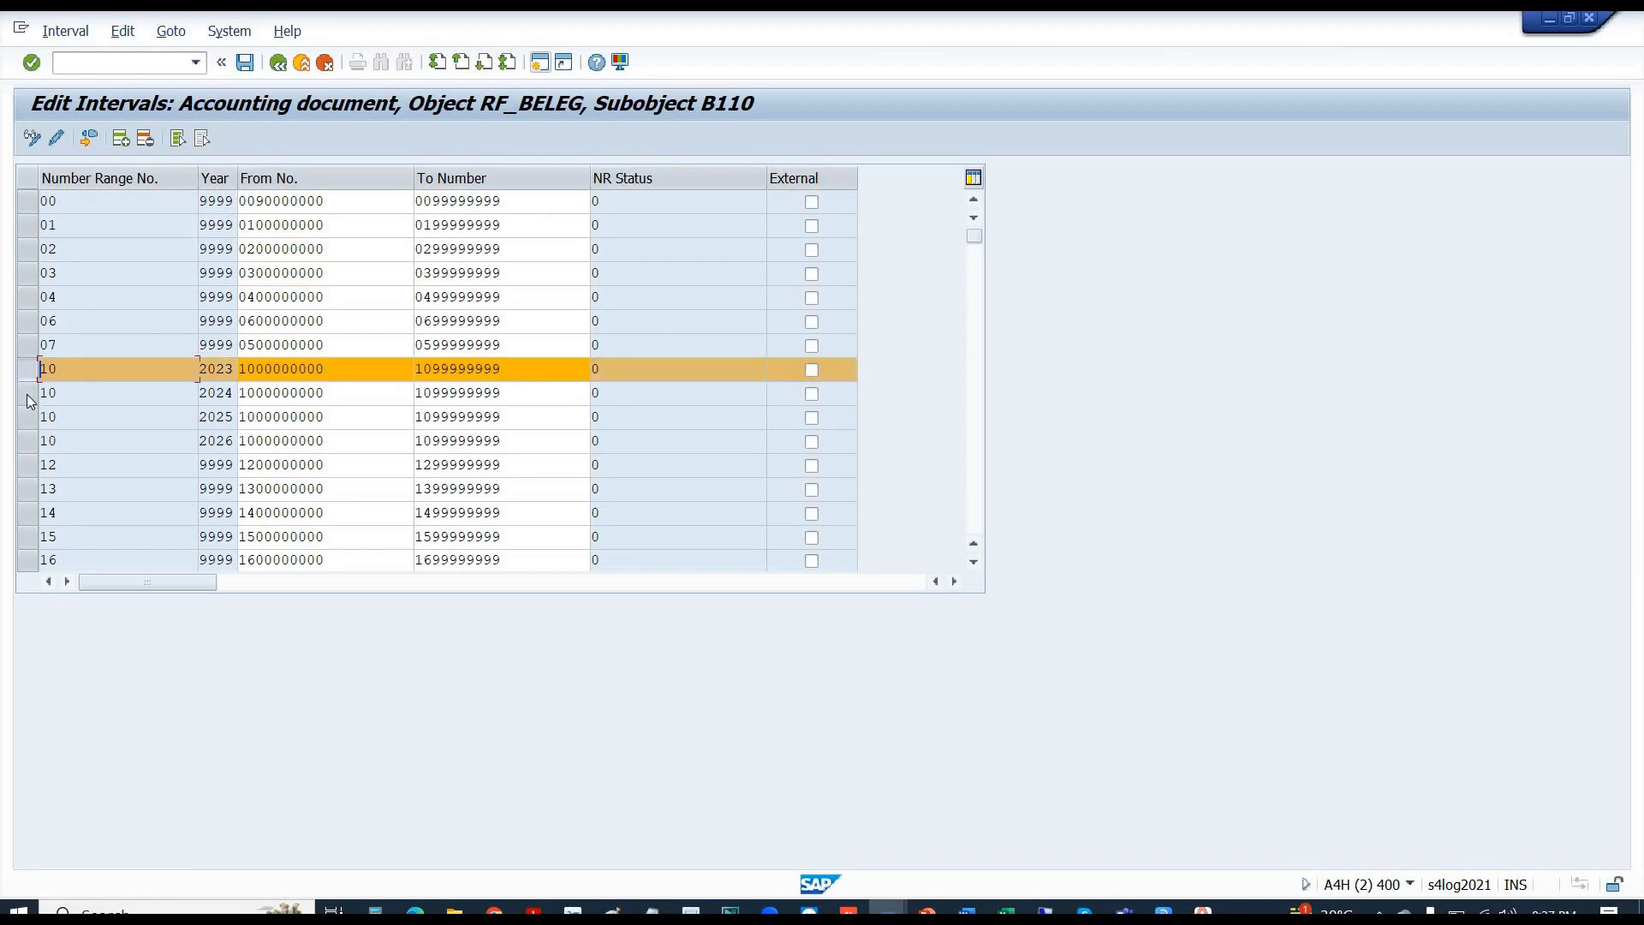
{"action": "left_click", "coordinate": [28, 394]}
{"action": "left_click", "coordinate": [28, 418]}
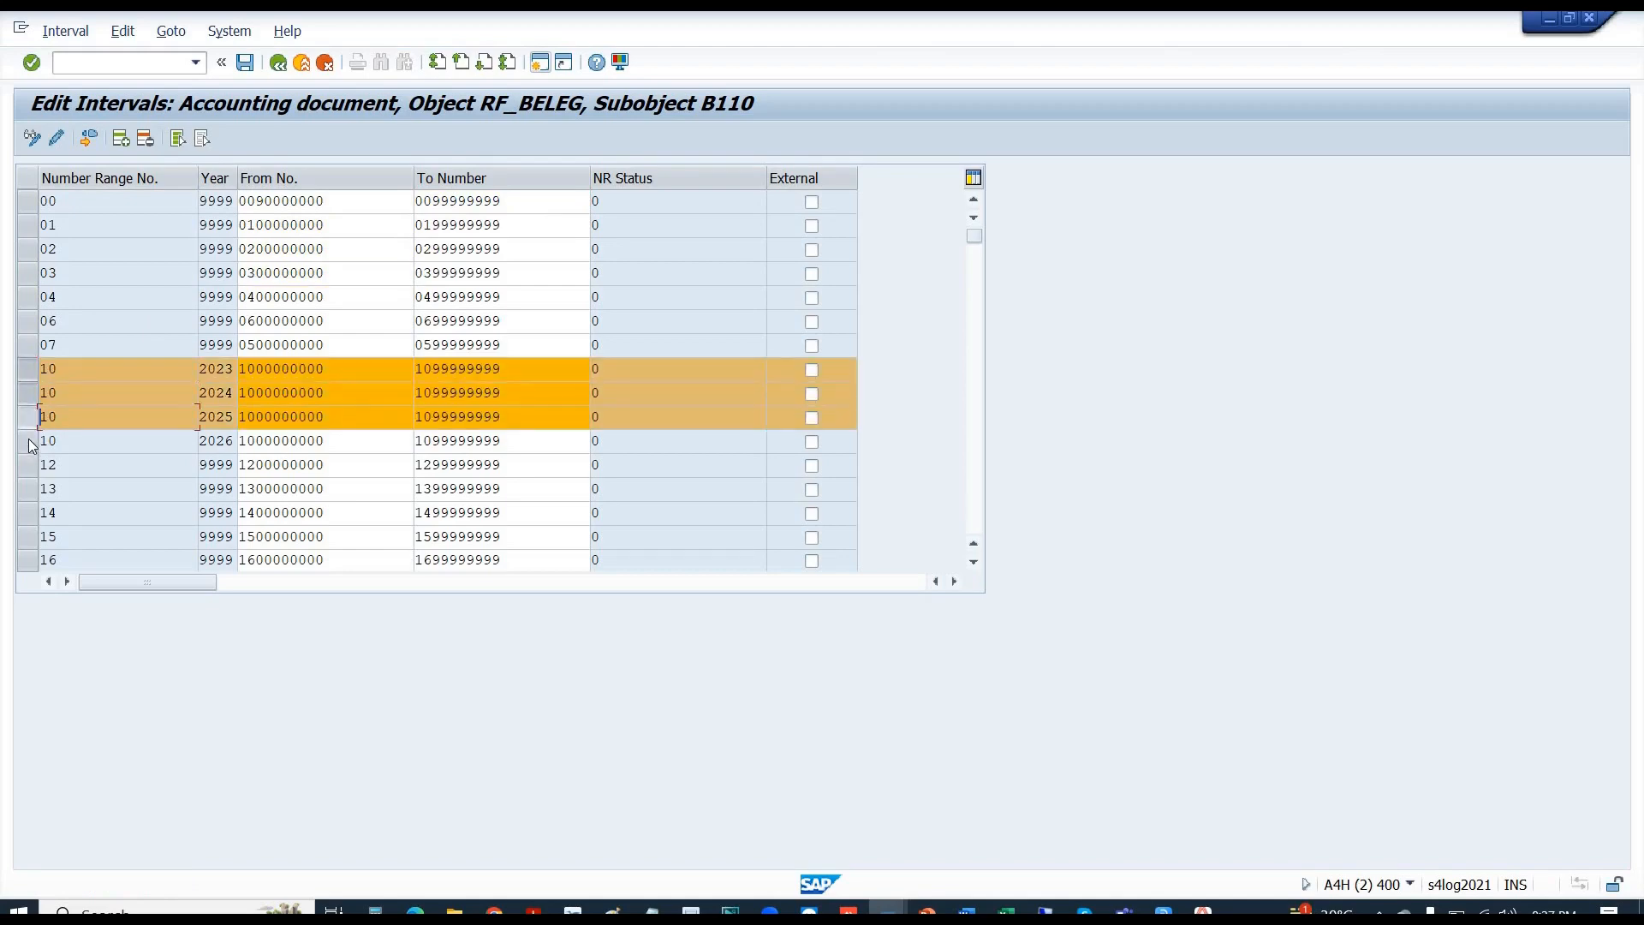
{"action": "left_click", "coordinate": [29, 442]}
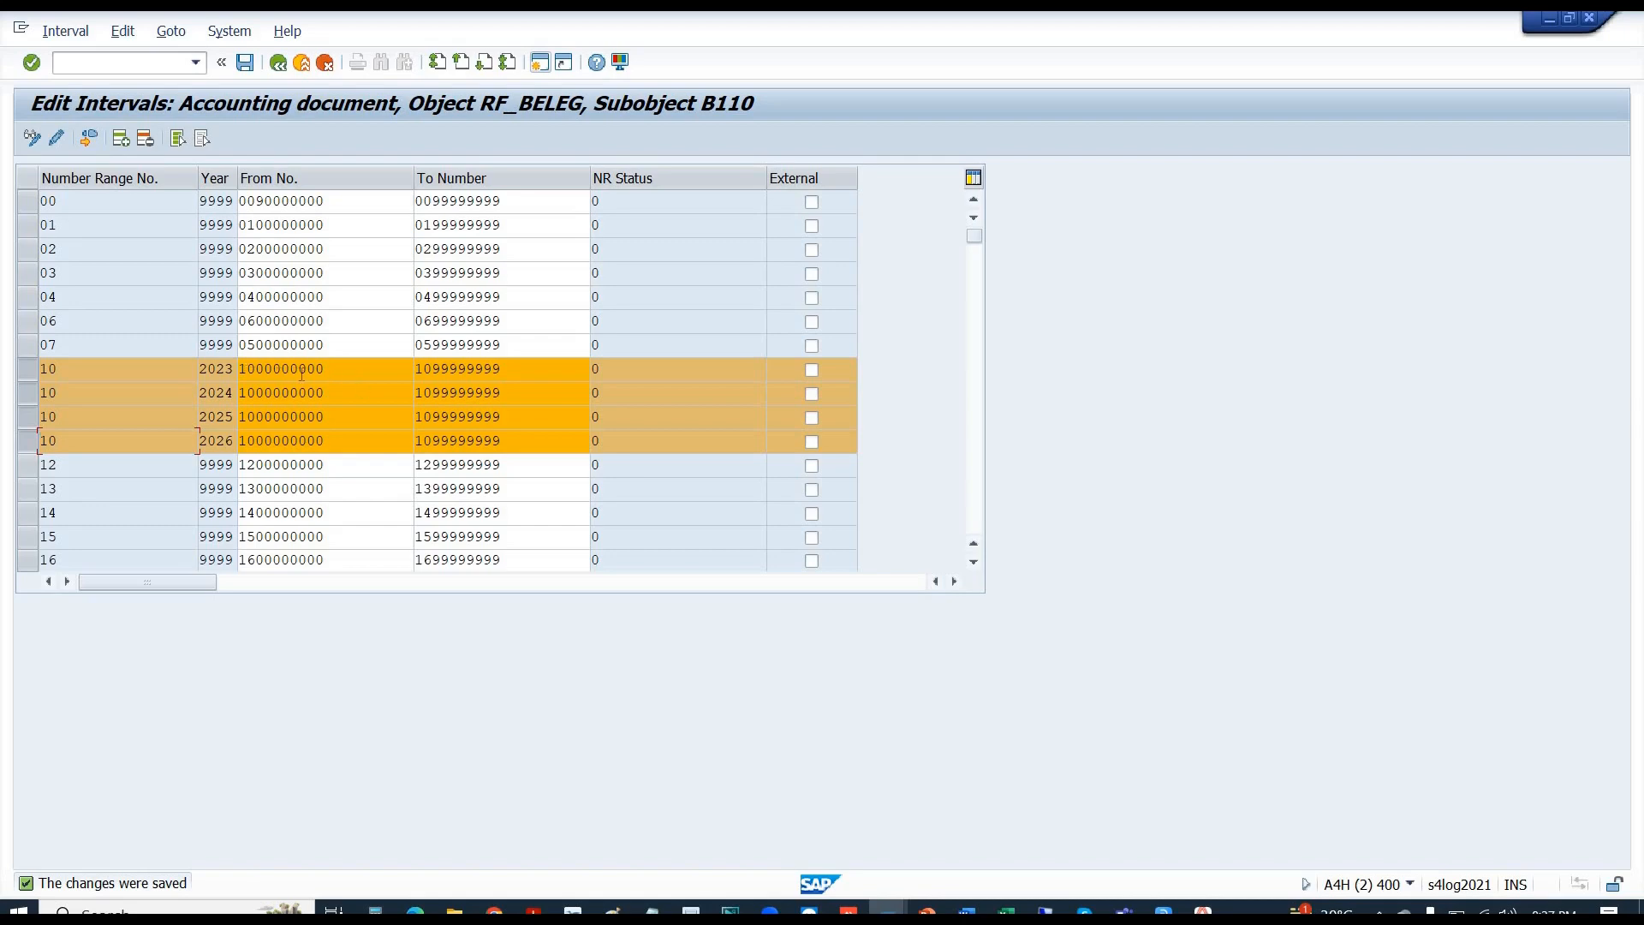
{"action": "left_click_drag", "start_coordinate": [328, 371], "coordinate": [242, 374]}
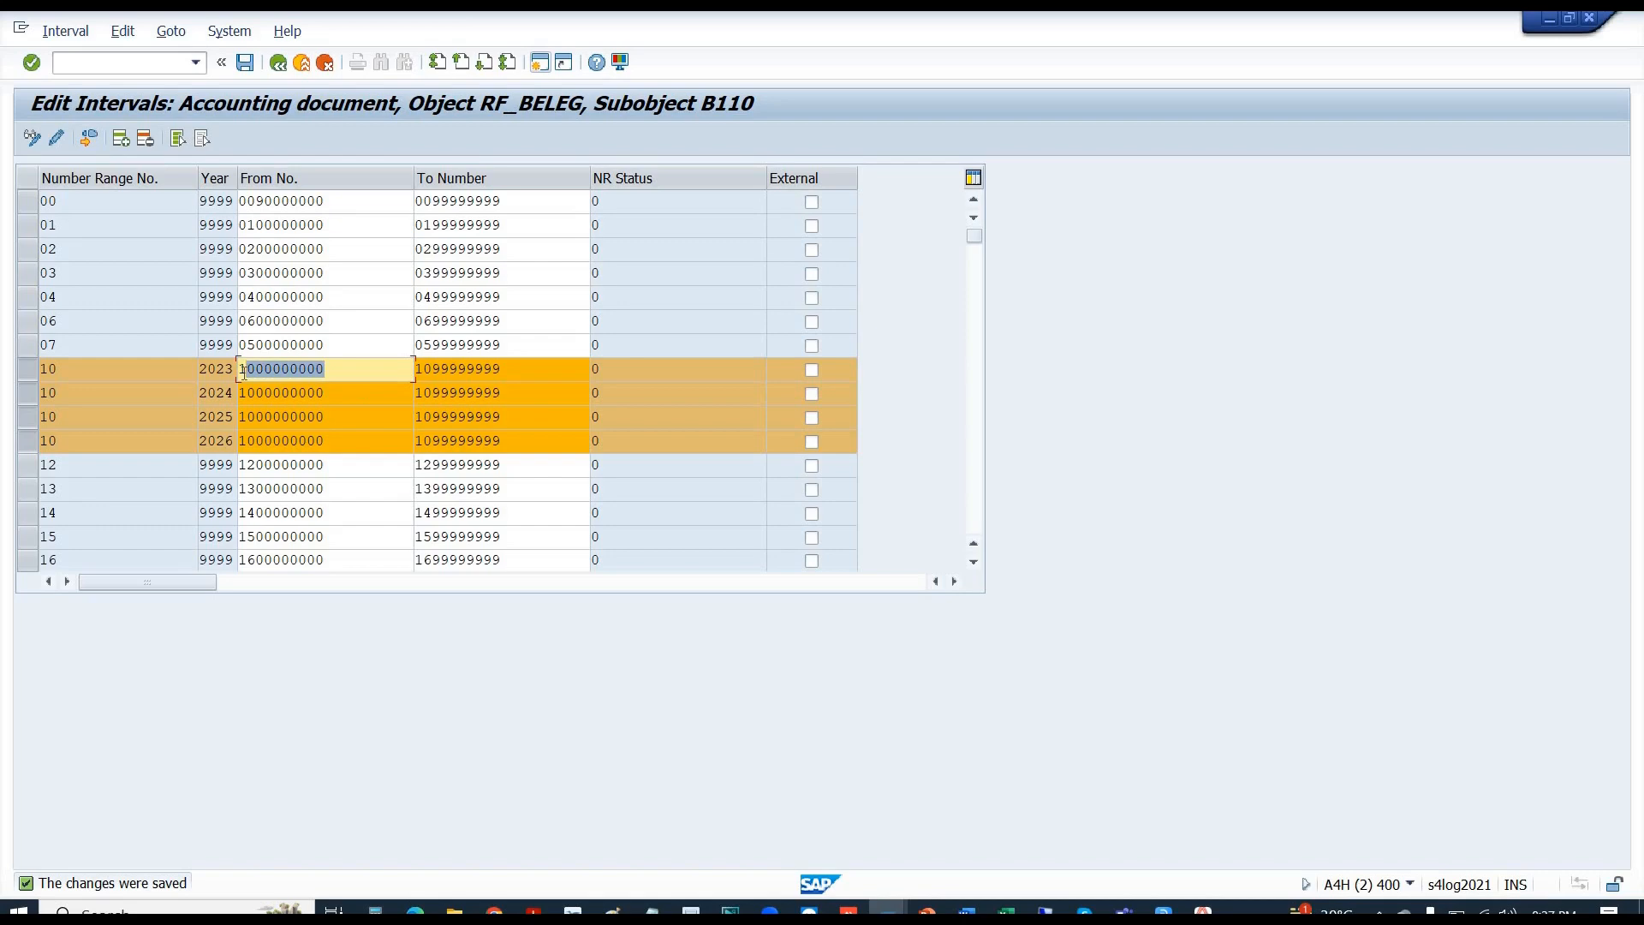
{"action": "left_click", "coordinate": [307, 442]}
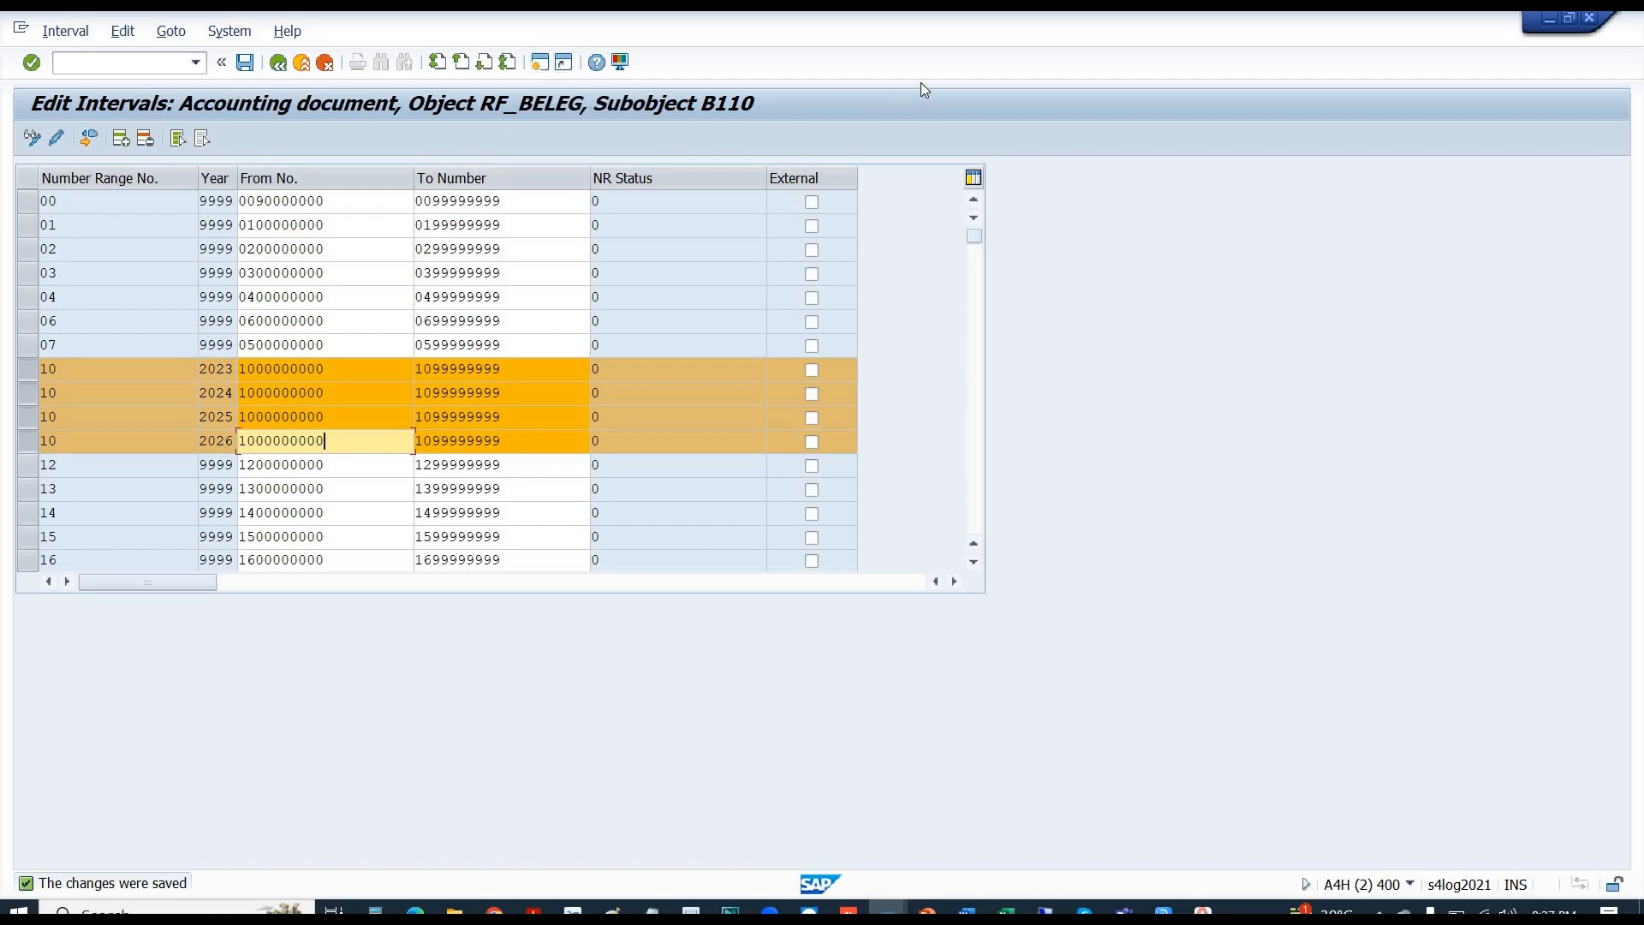
{"action": "left_click", "coordinate": [541, 63]}
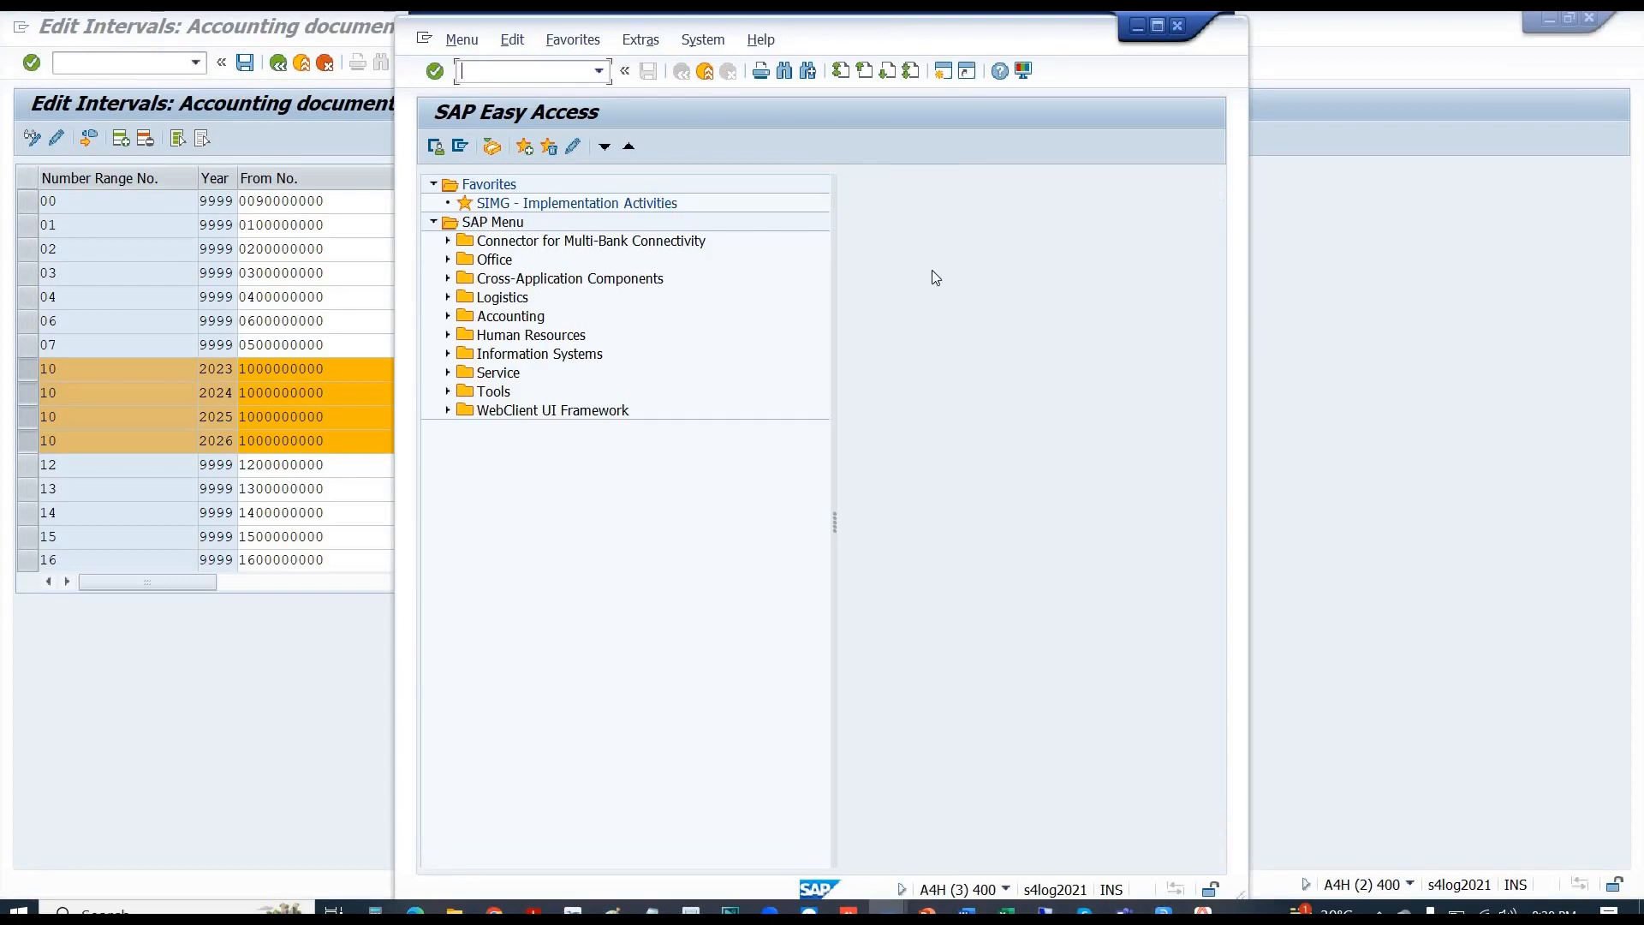
- In the maximized new session, run FB60 and fill company code B110, then return to Edit Intervals
{"action": "left_click", "coordinate": [1158, 26]}
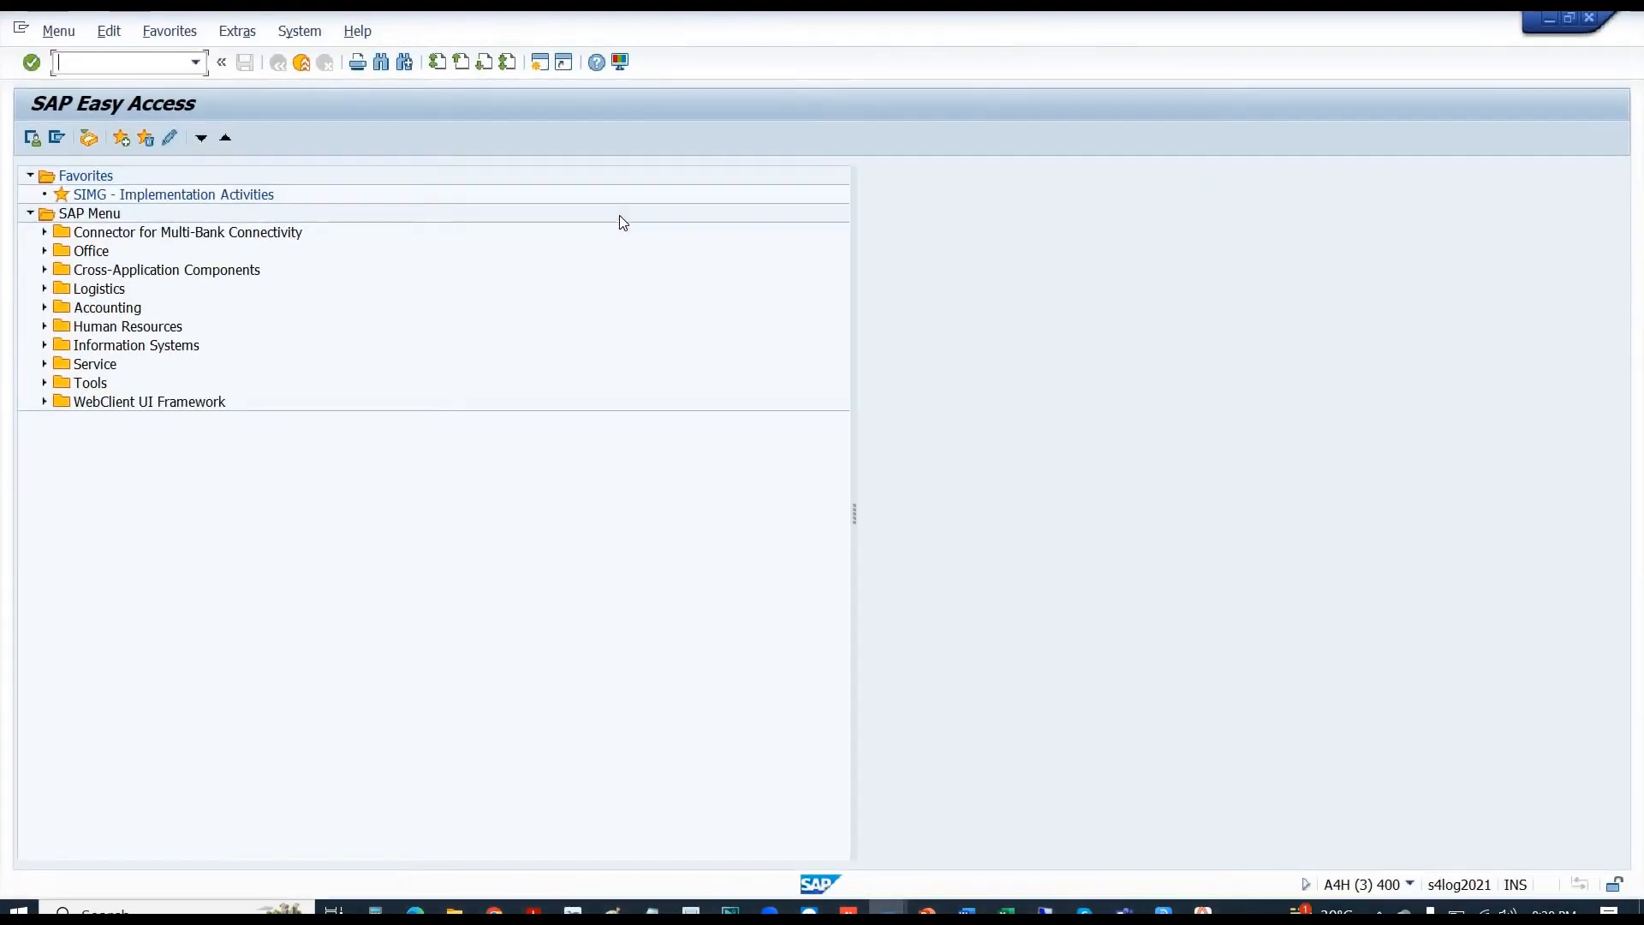
{"action": "type", "text": "FB60"}
{"action": "key", "text": "Return"}
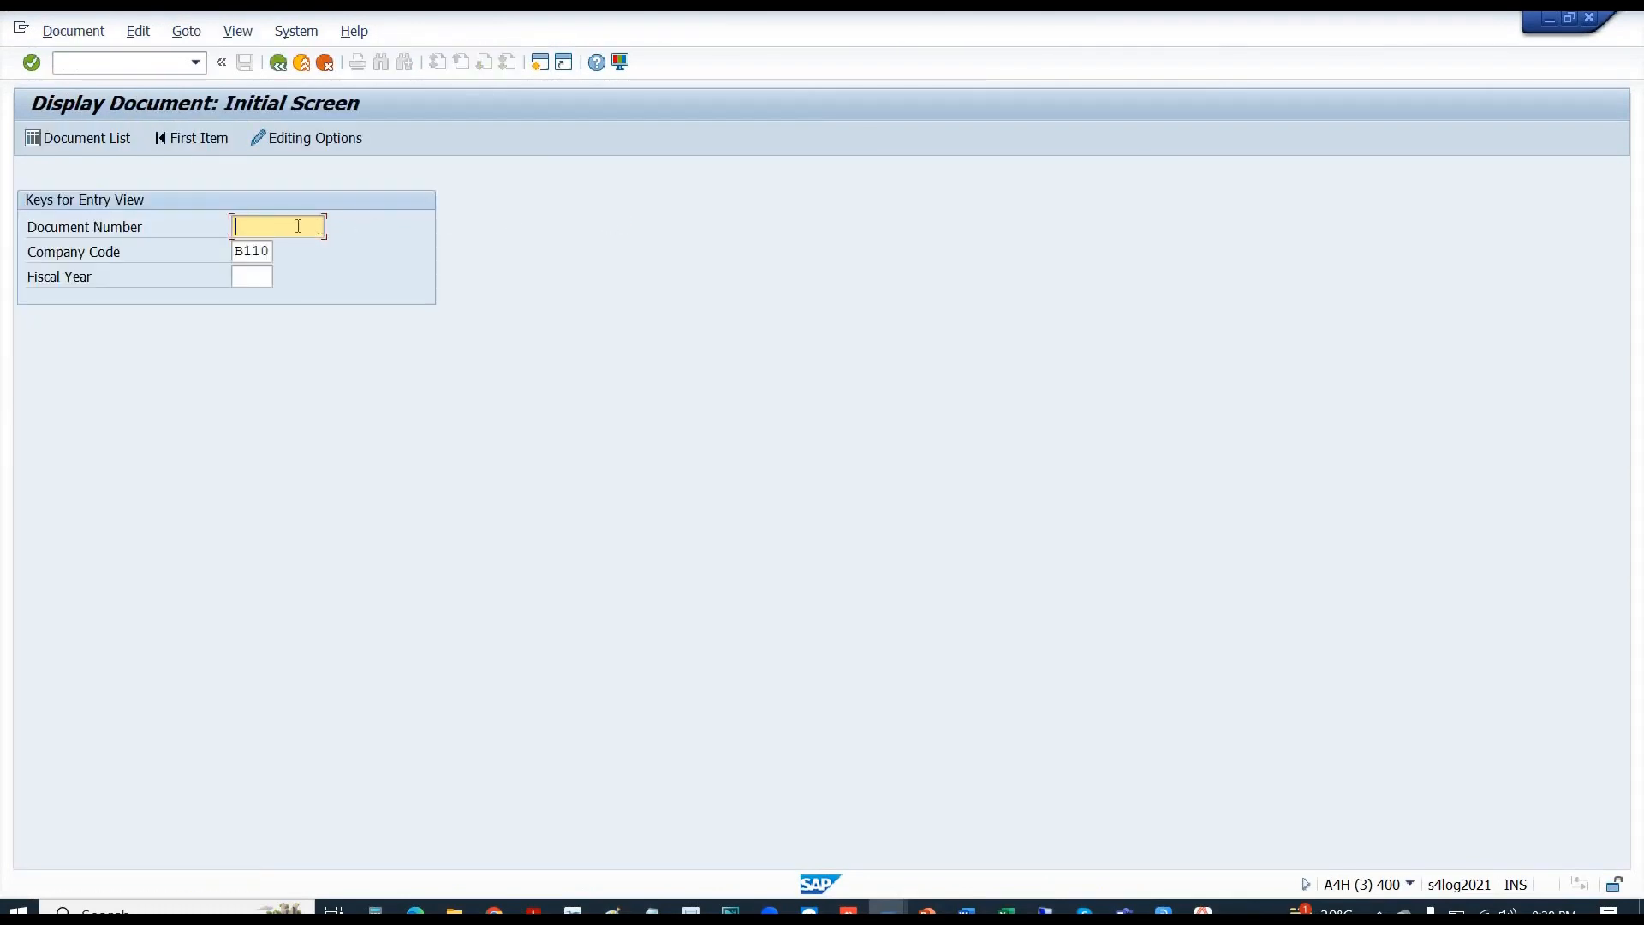
{"action": "left_click", "coordinate": [253, 250]}
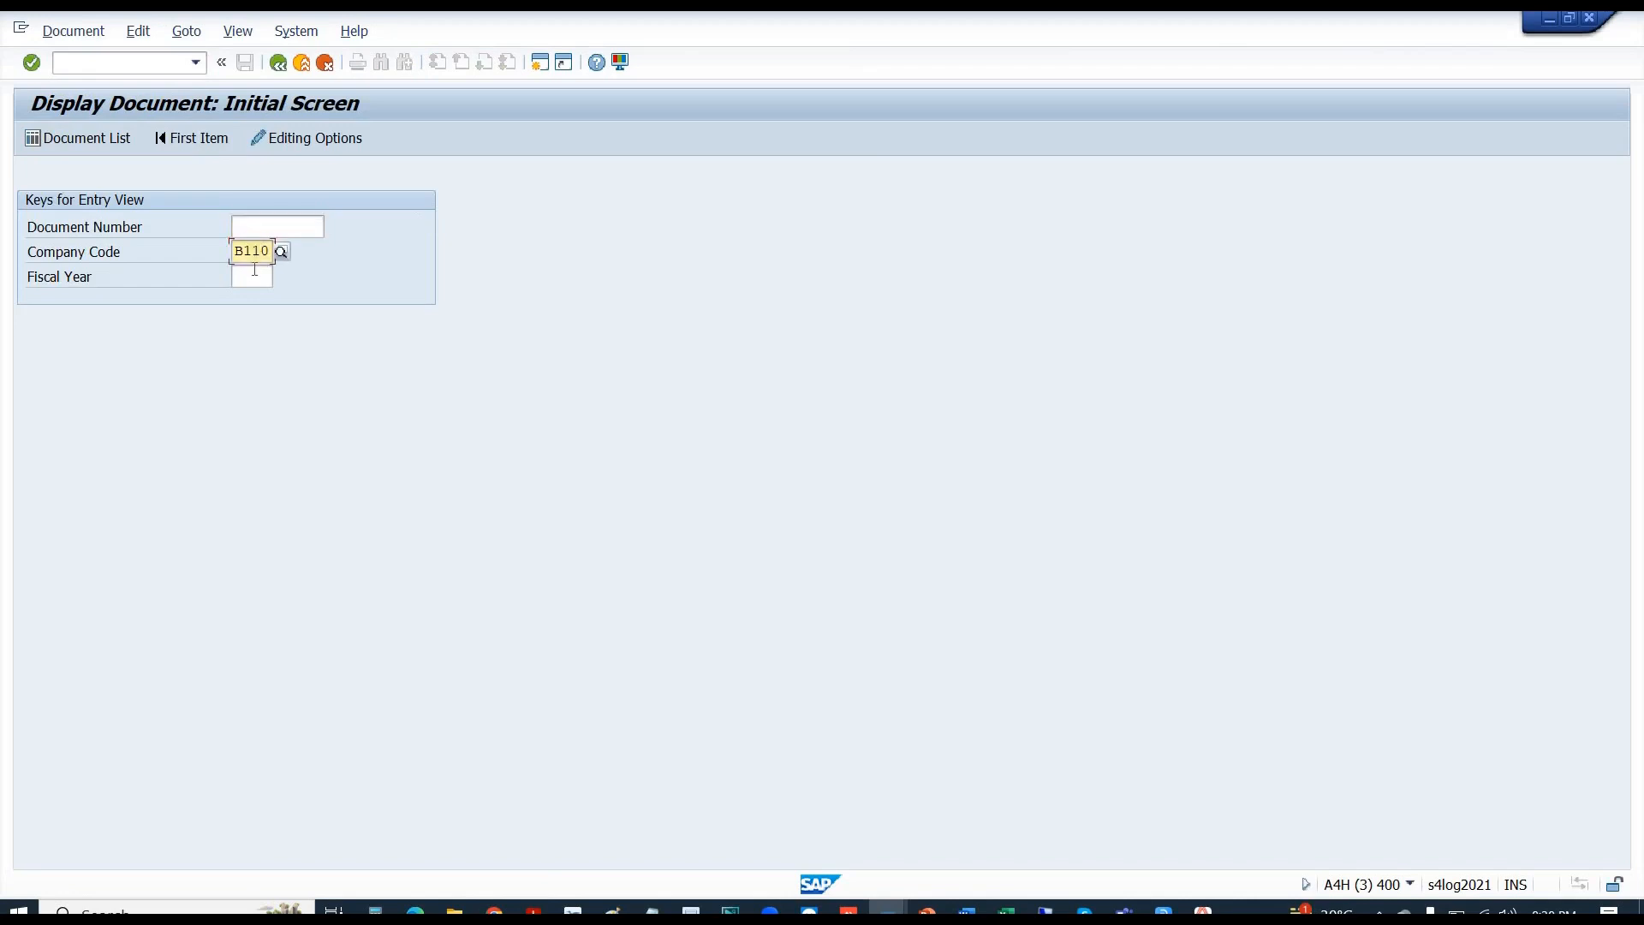
{"action": "left_click", "coordinate": [255, 275]}
{"action": "key", "text": "alt+Tab"}
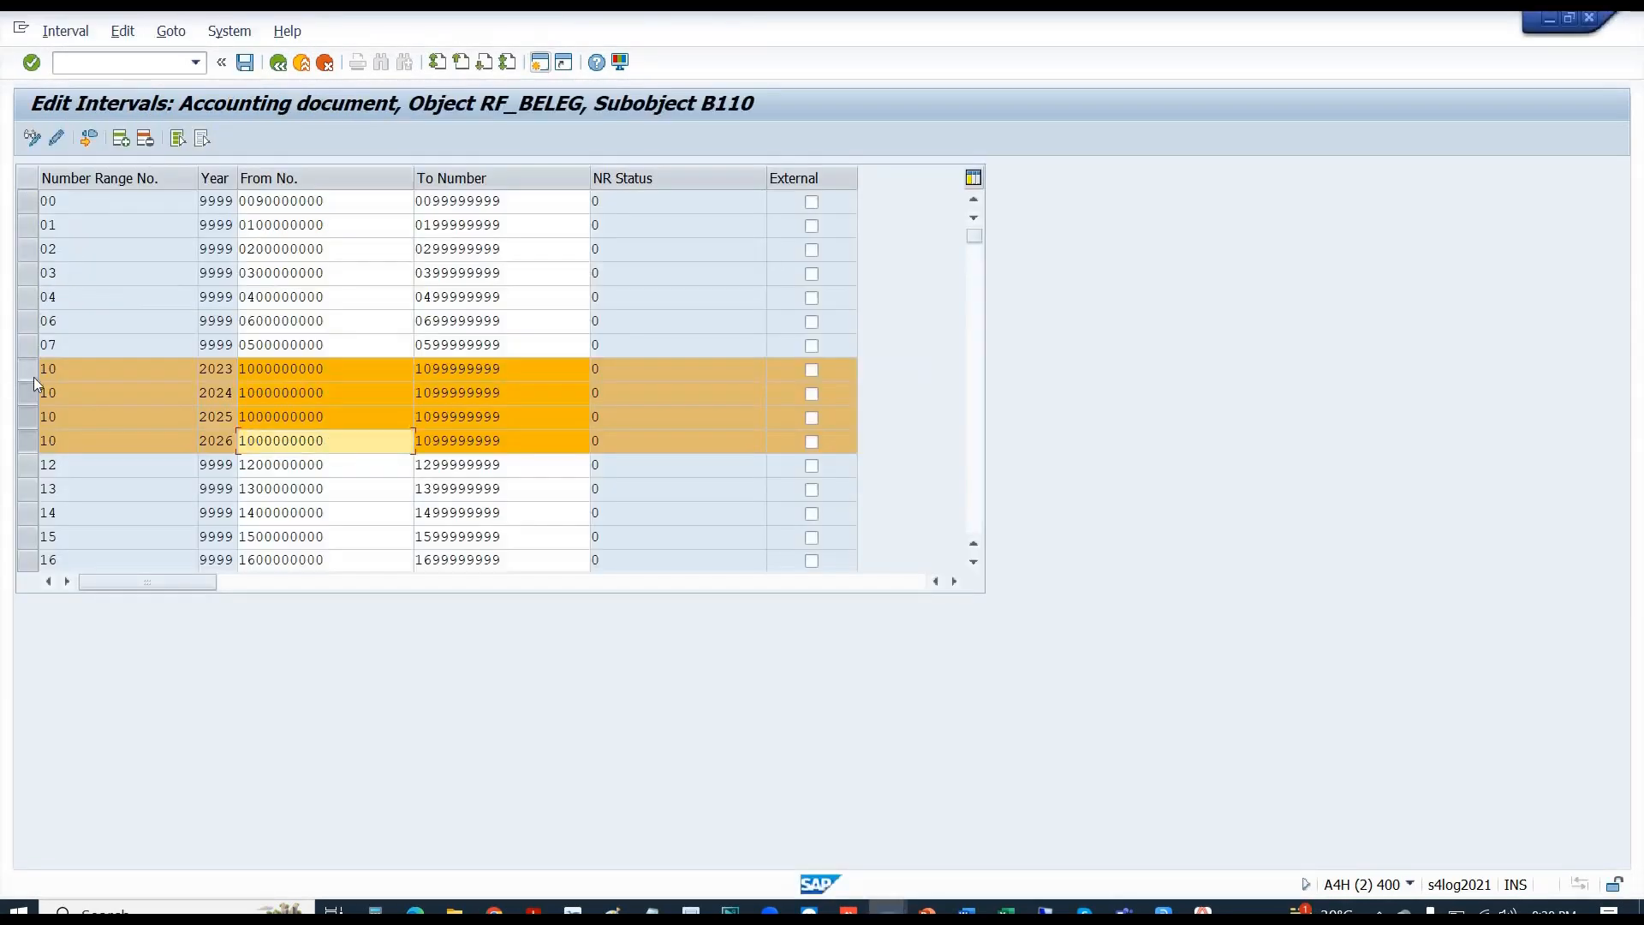
{"action": "left_click", "coordinate": [33, 376]}
{"action": "left_click", "coordinate": [32, 398]}
{"action": "left_click", "coordinate": [27, 419]}
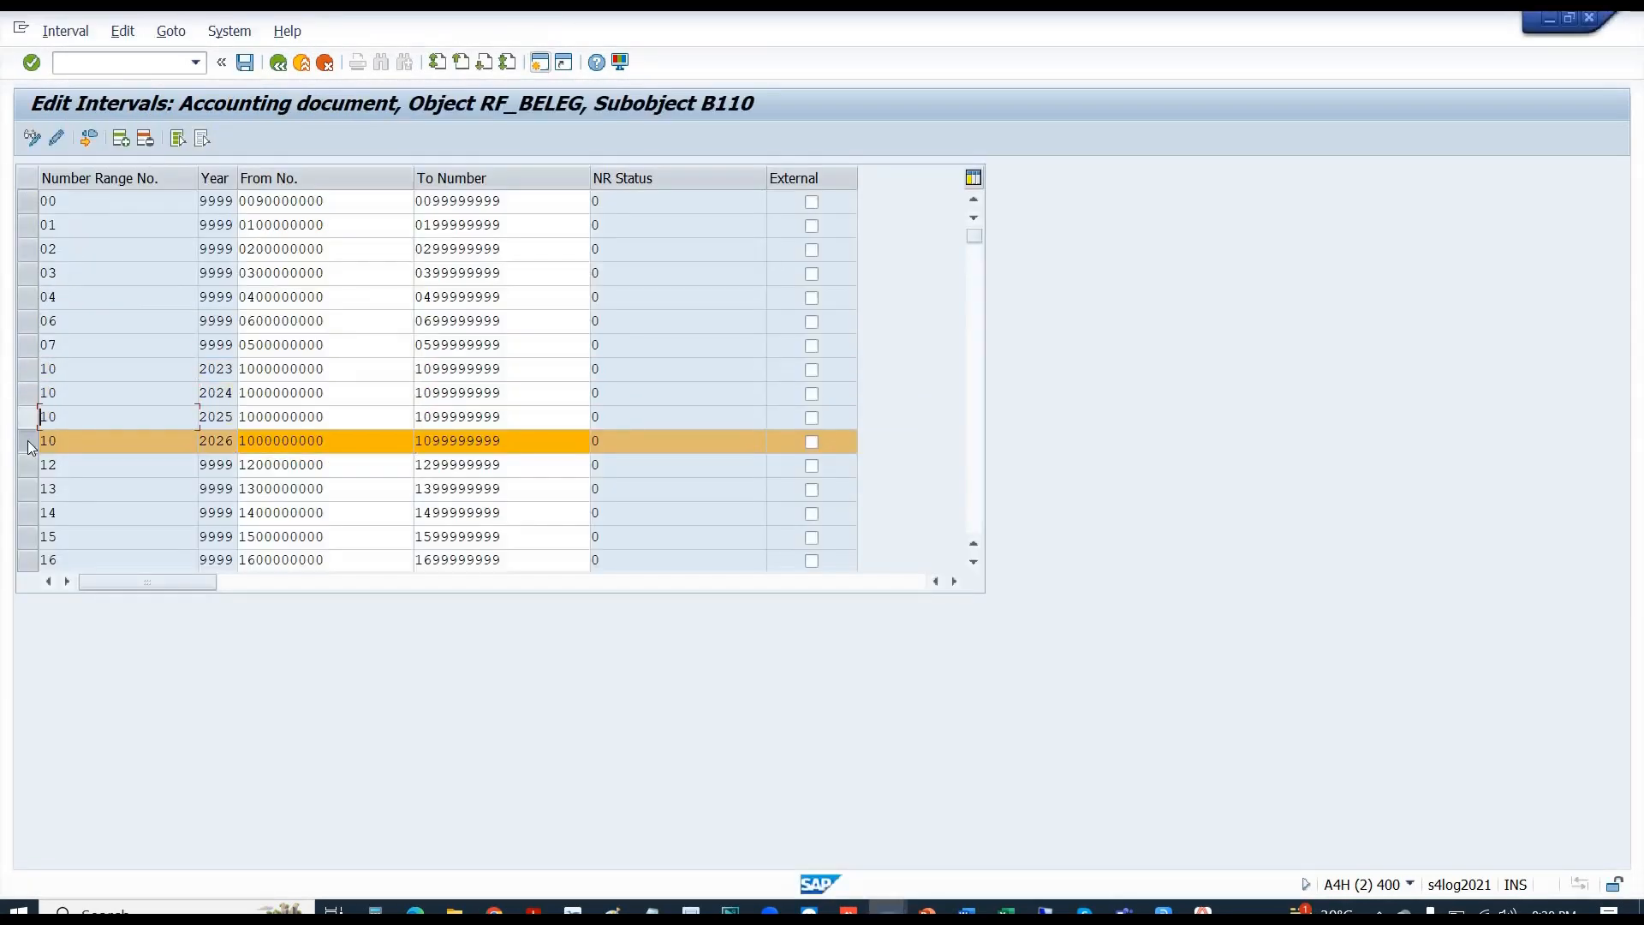
{"action": "left_click", "coordinate": [28, 442]}
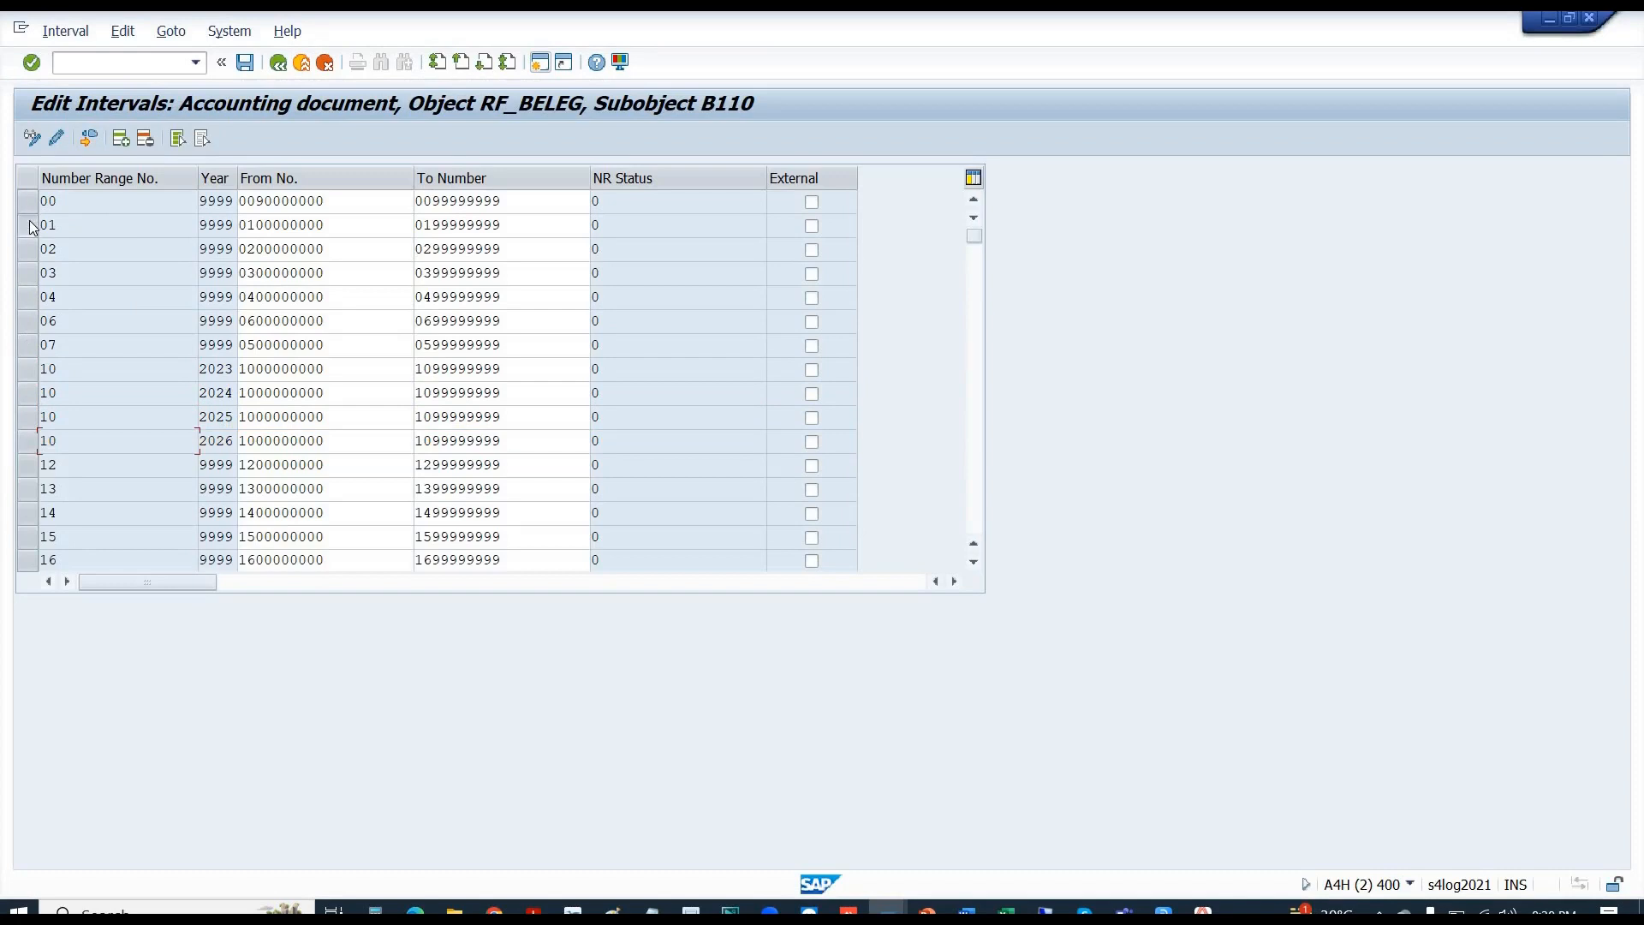
{"action": "left_click", "coordinate": [29, 225]}
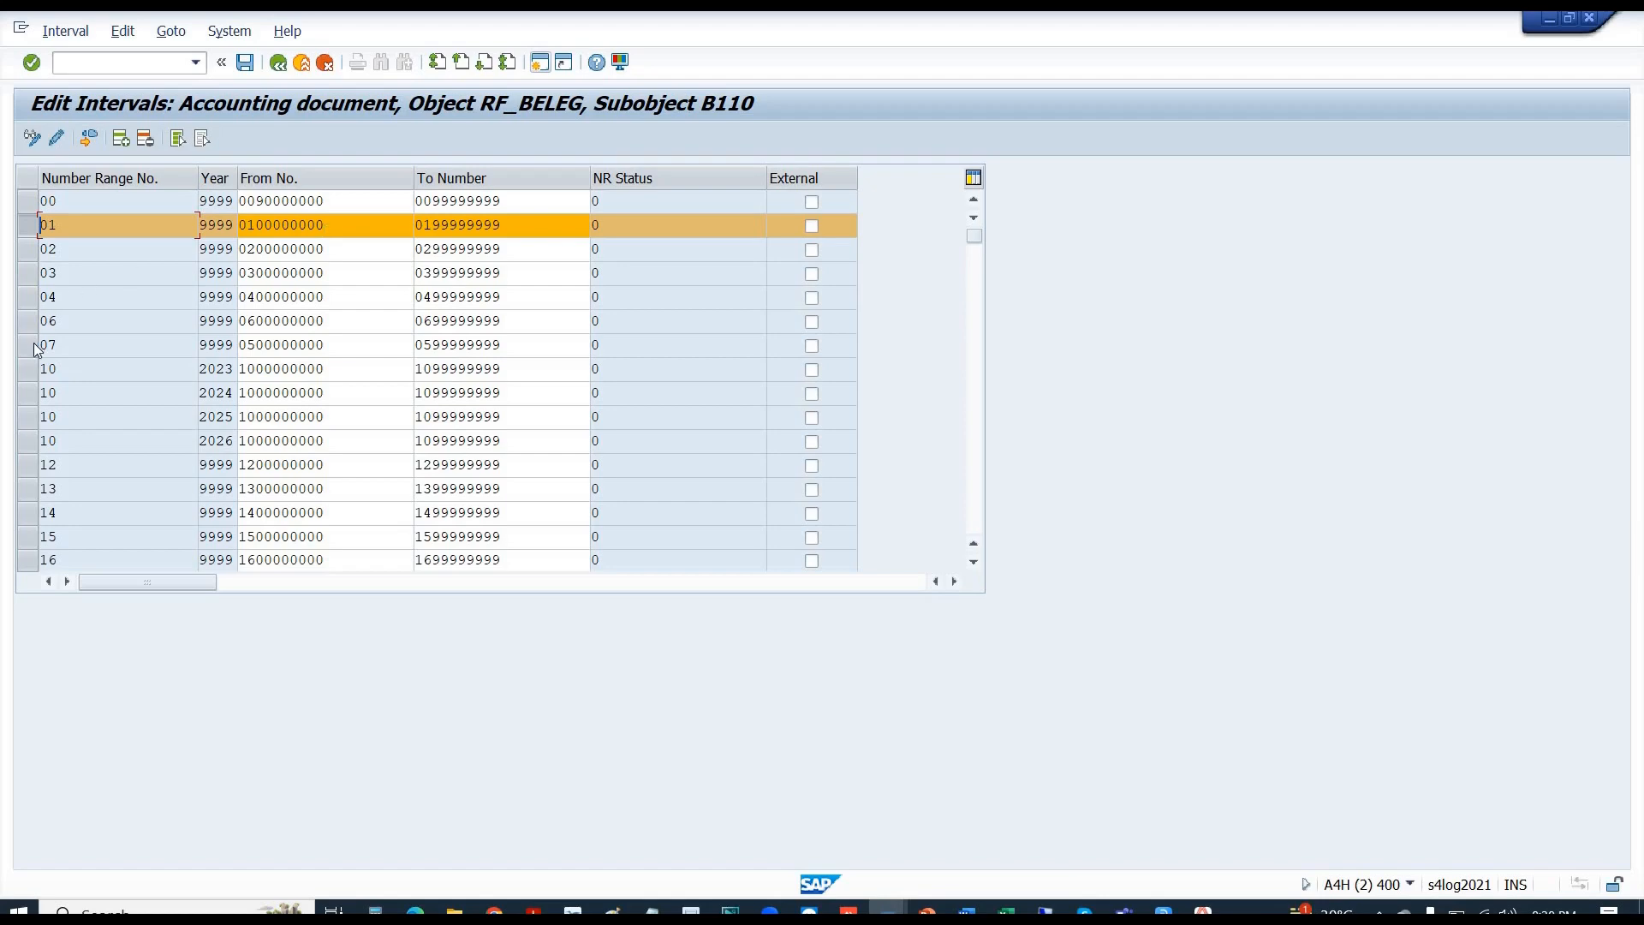
{"action": "left_click", "coordinate": [26, 370]}
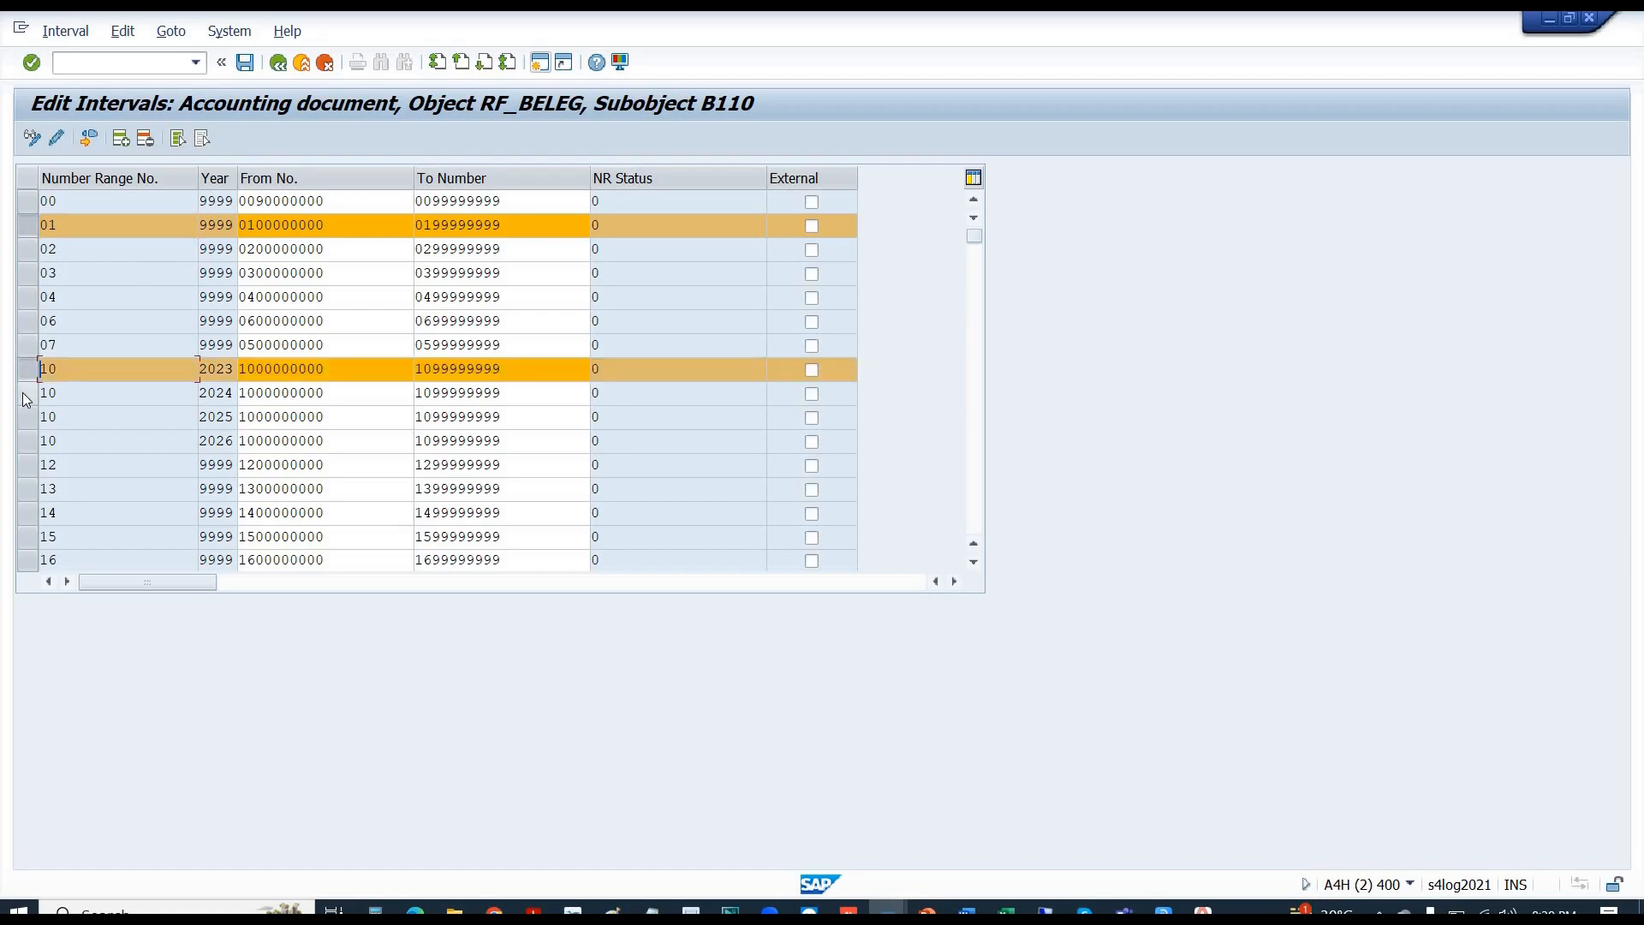
{"action": "left_click", "coordinate": [26, 396]}
{"action": "left_click", "coordinate": [26, 402]}
{"action": "left_click", "coordinate": [25, 418]}
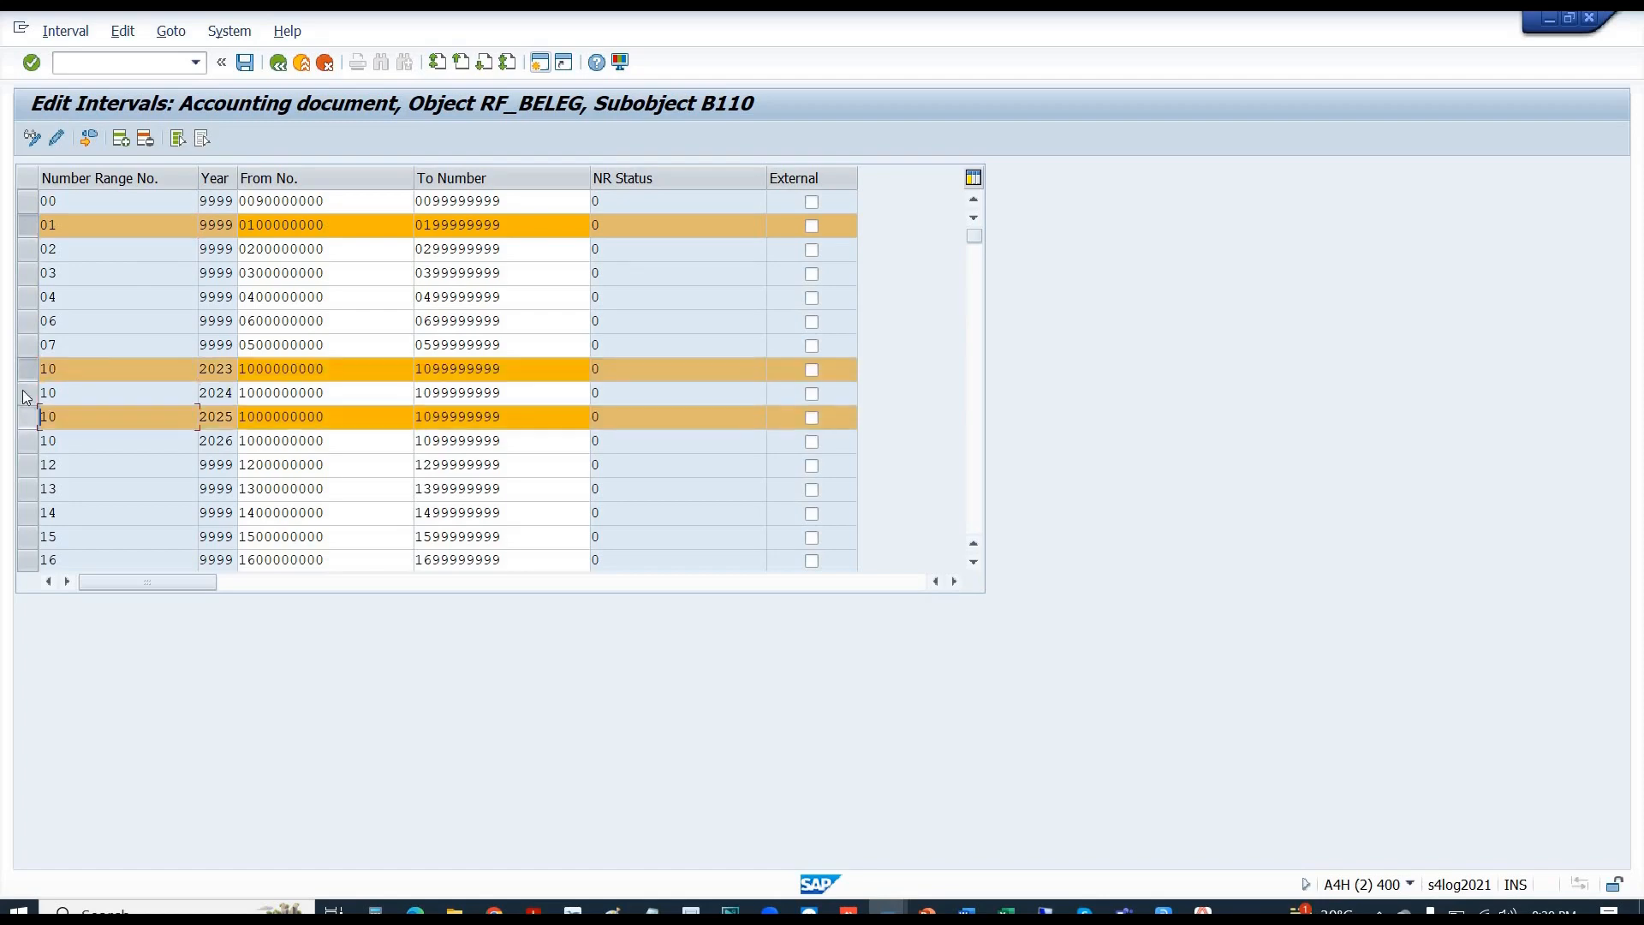
{"action": "left_click", "coordinate": [25, 394]}
{"action": "left_click", "coordinate": [25, 441]}
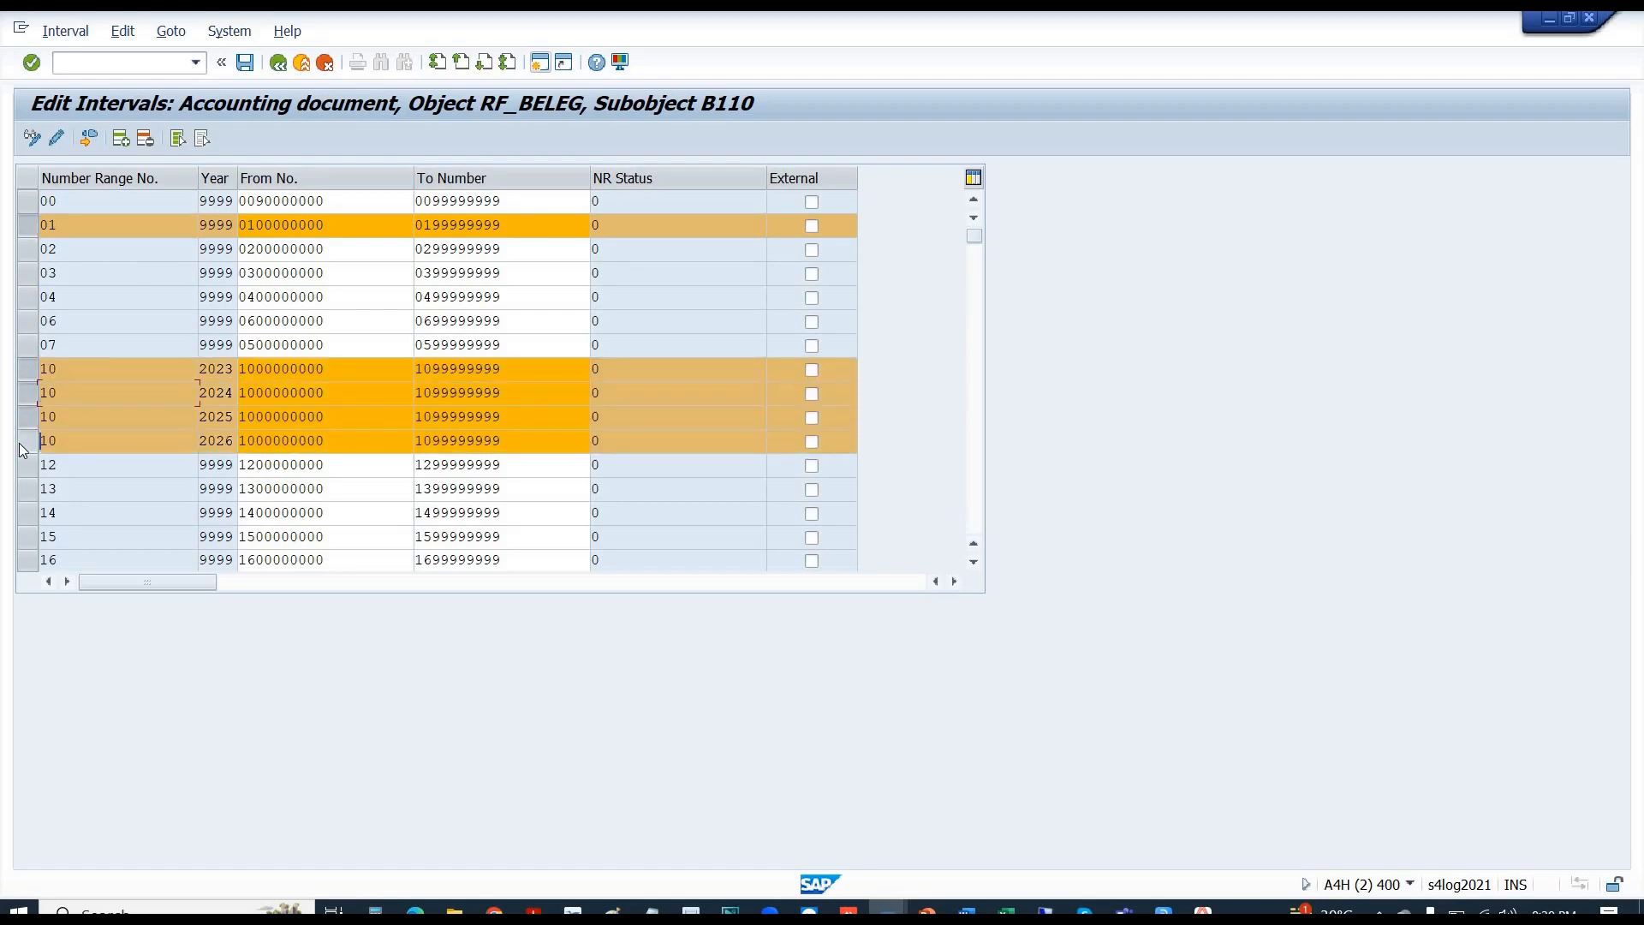
{"action": "left_click", "coordinate": [26, 226]}
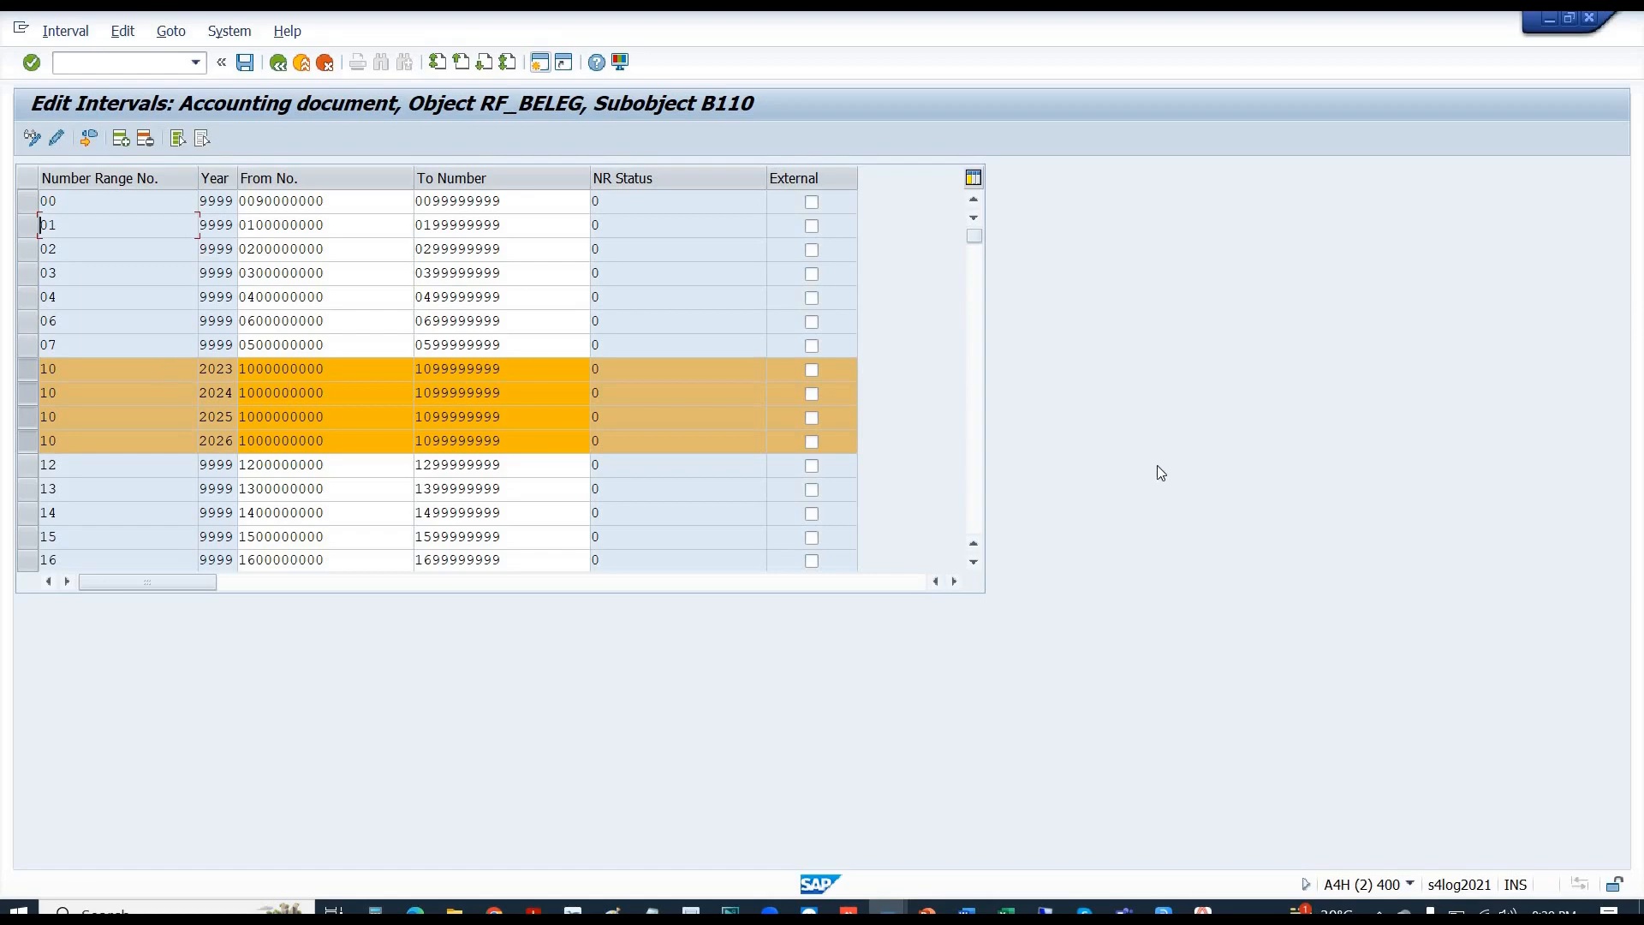
{"action": "key", "text": "alt+Tab"}
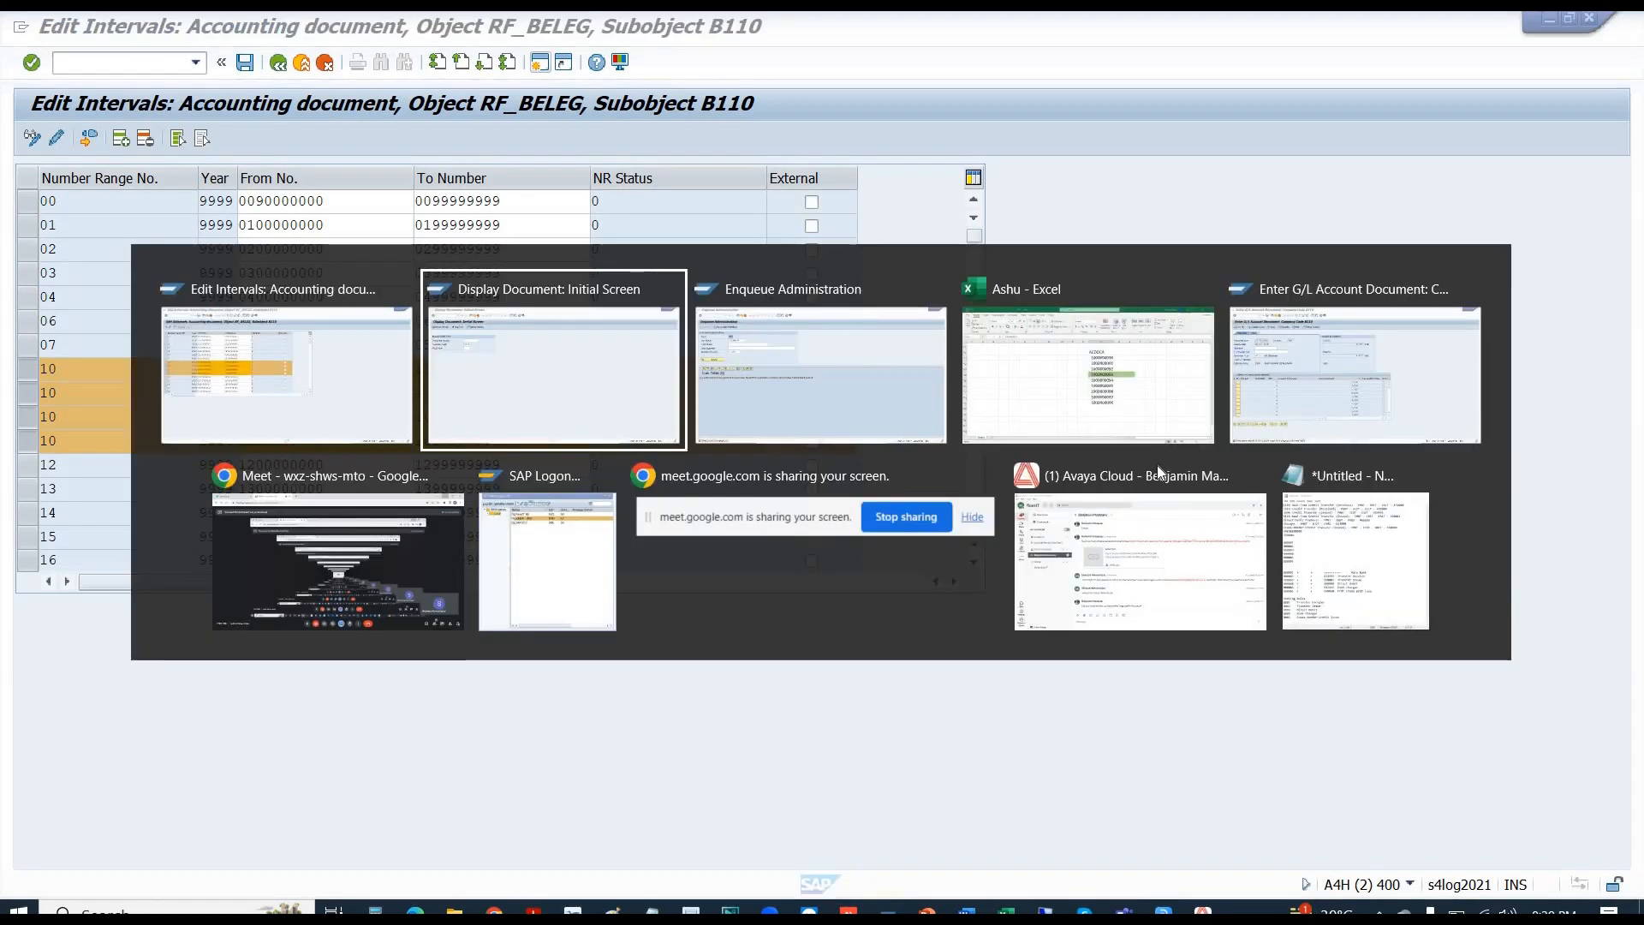
- Check the SA document type in G/L entry, then run /NFB50 to reach vendor invoice entry for SHAH
{"action": "key", "text": "alt+Tab"}
{"action": "key", "text": "alt+Tab"}
{"action": "key", "text": "alt+Tab"}
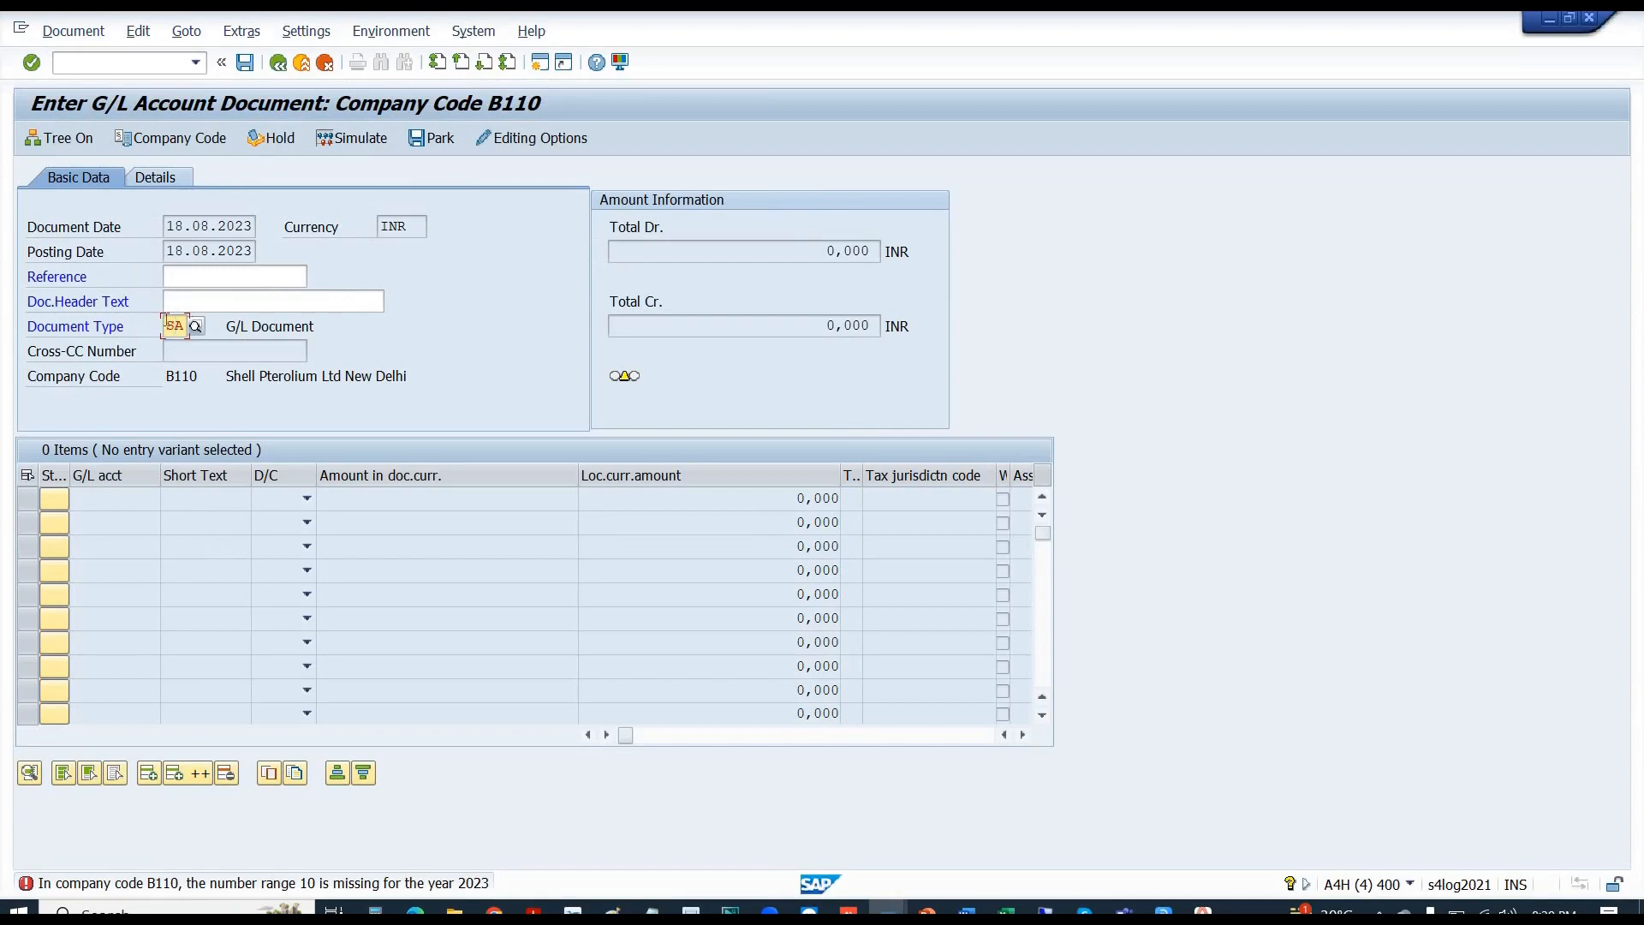
{"action": "left_click_drag", "start_coordinate": [166, 326], "coordinate": [189, 325]}
{"action": "left_click", "coordinate": [105, 66]}
{"action": "type", "text": "/NF"}
{"action": "type", "text": "B50"}
{"action": "key", "text": "Return"}
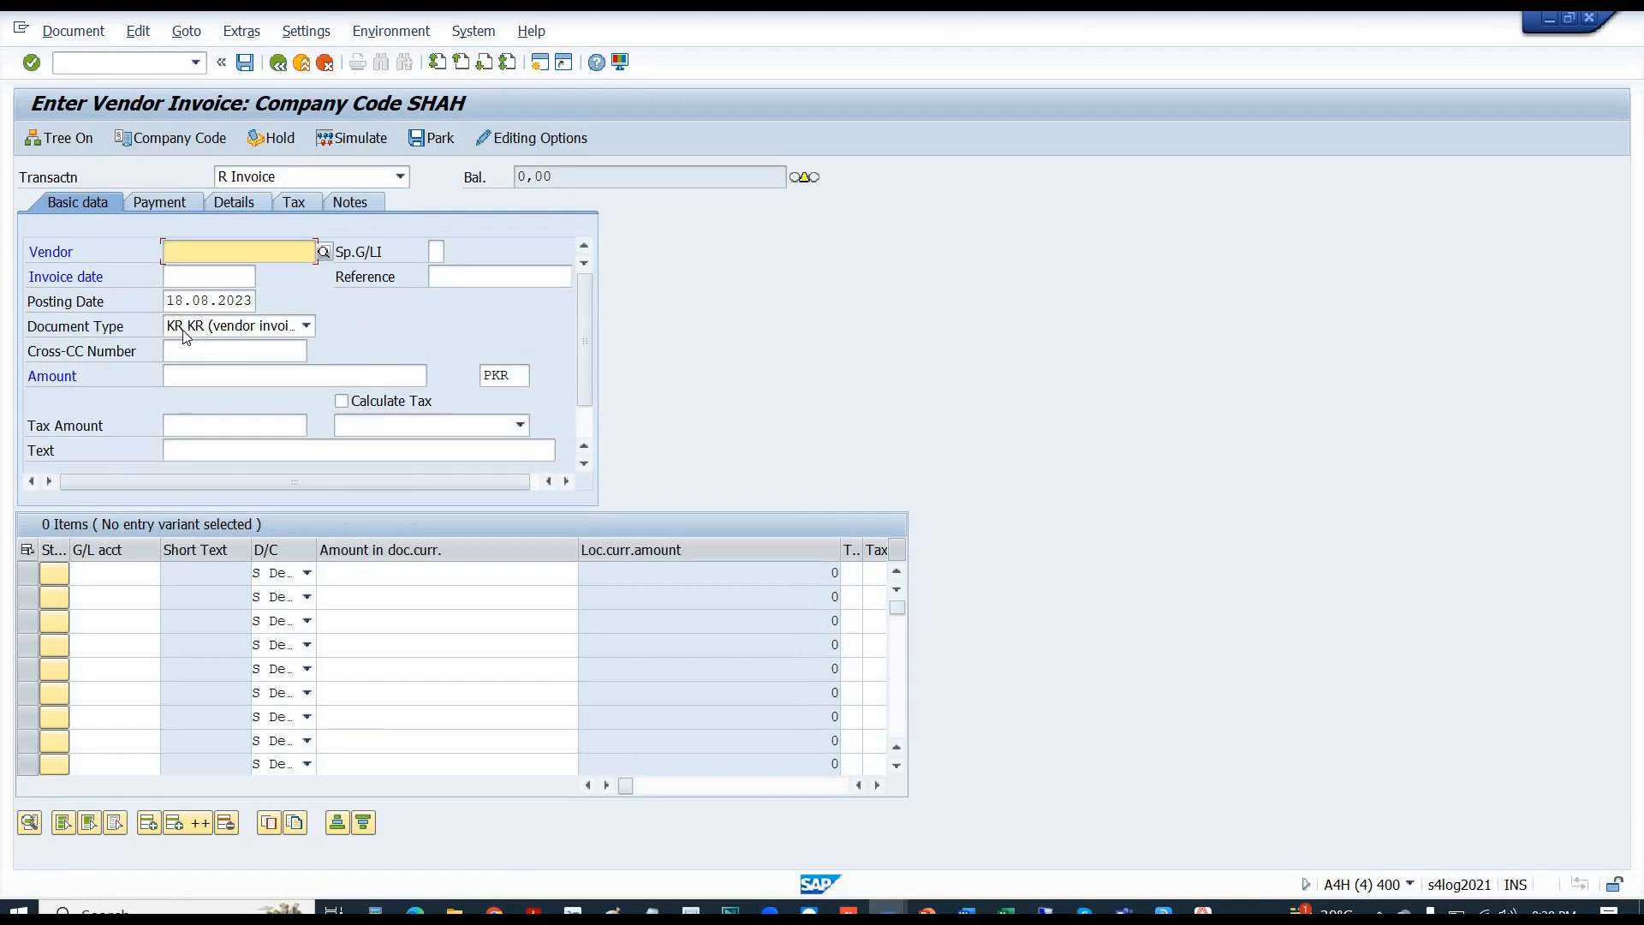
- Open vendor credit memo entry (FB65), then customer invoice entry (FB70), for SHAH
{"action": "left_click", "coordinate": [120, 66]}
{"action": "type", "text": "/"}
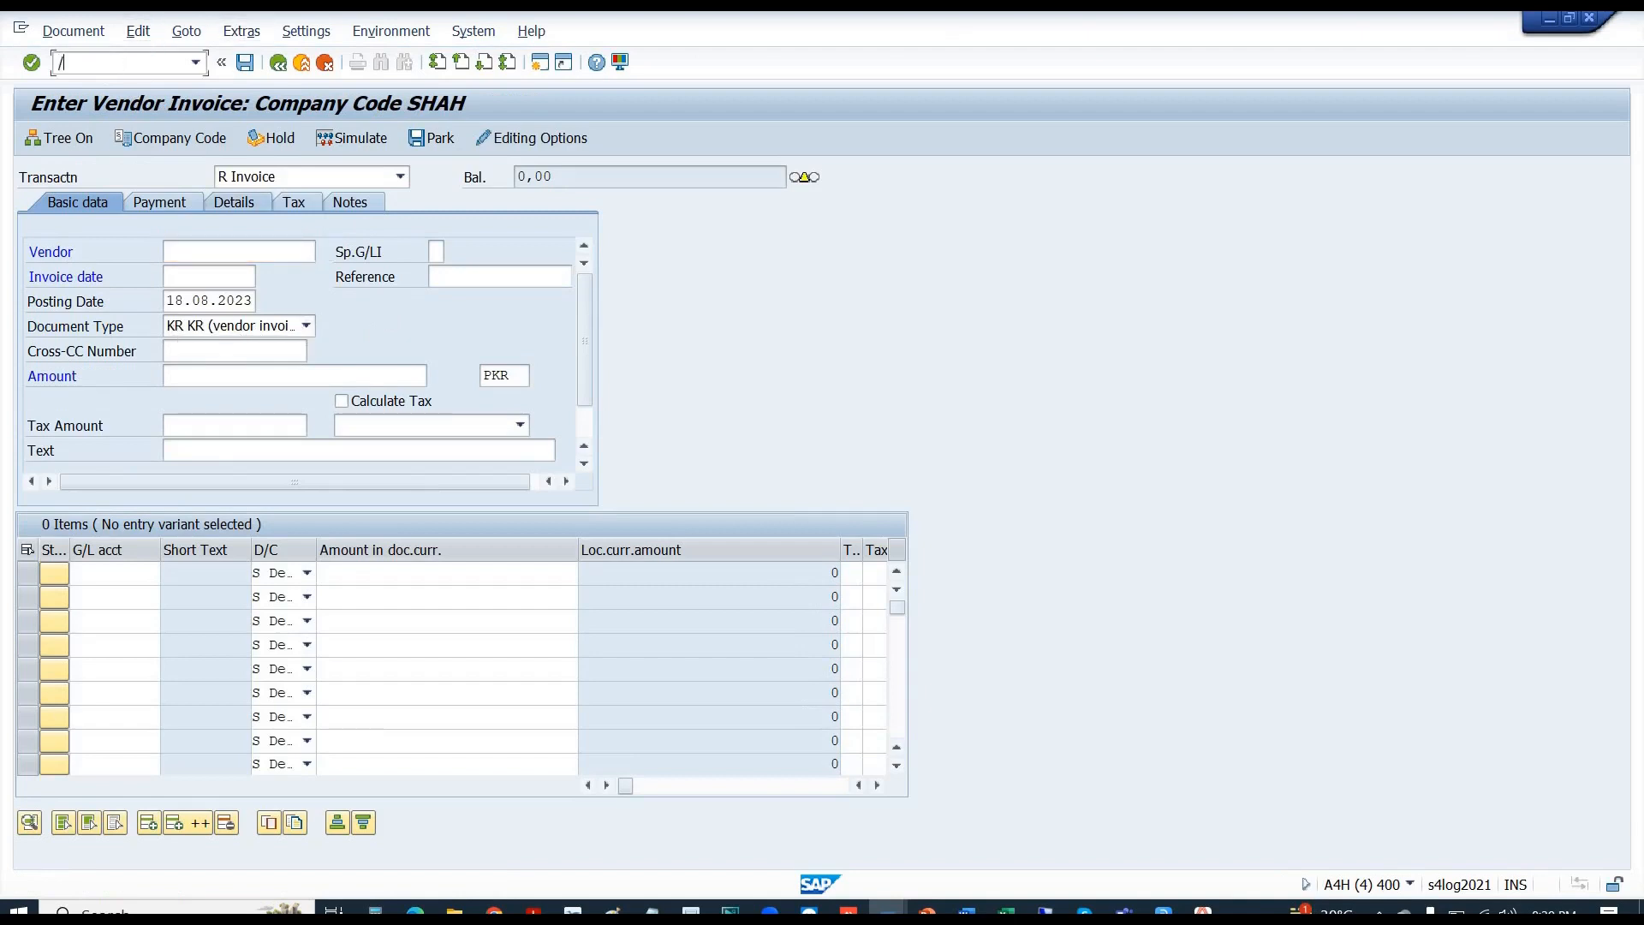
{"action": "type", "text": "NFB65"}
{"action": "key", "text": "Return"}
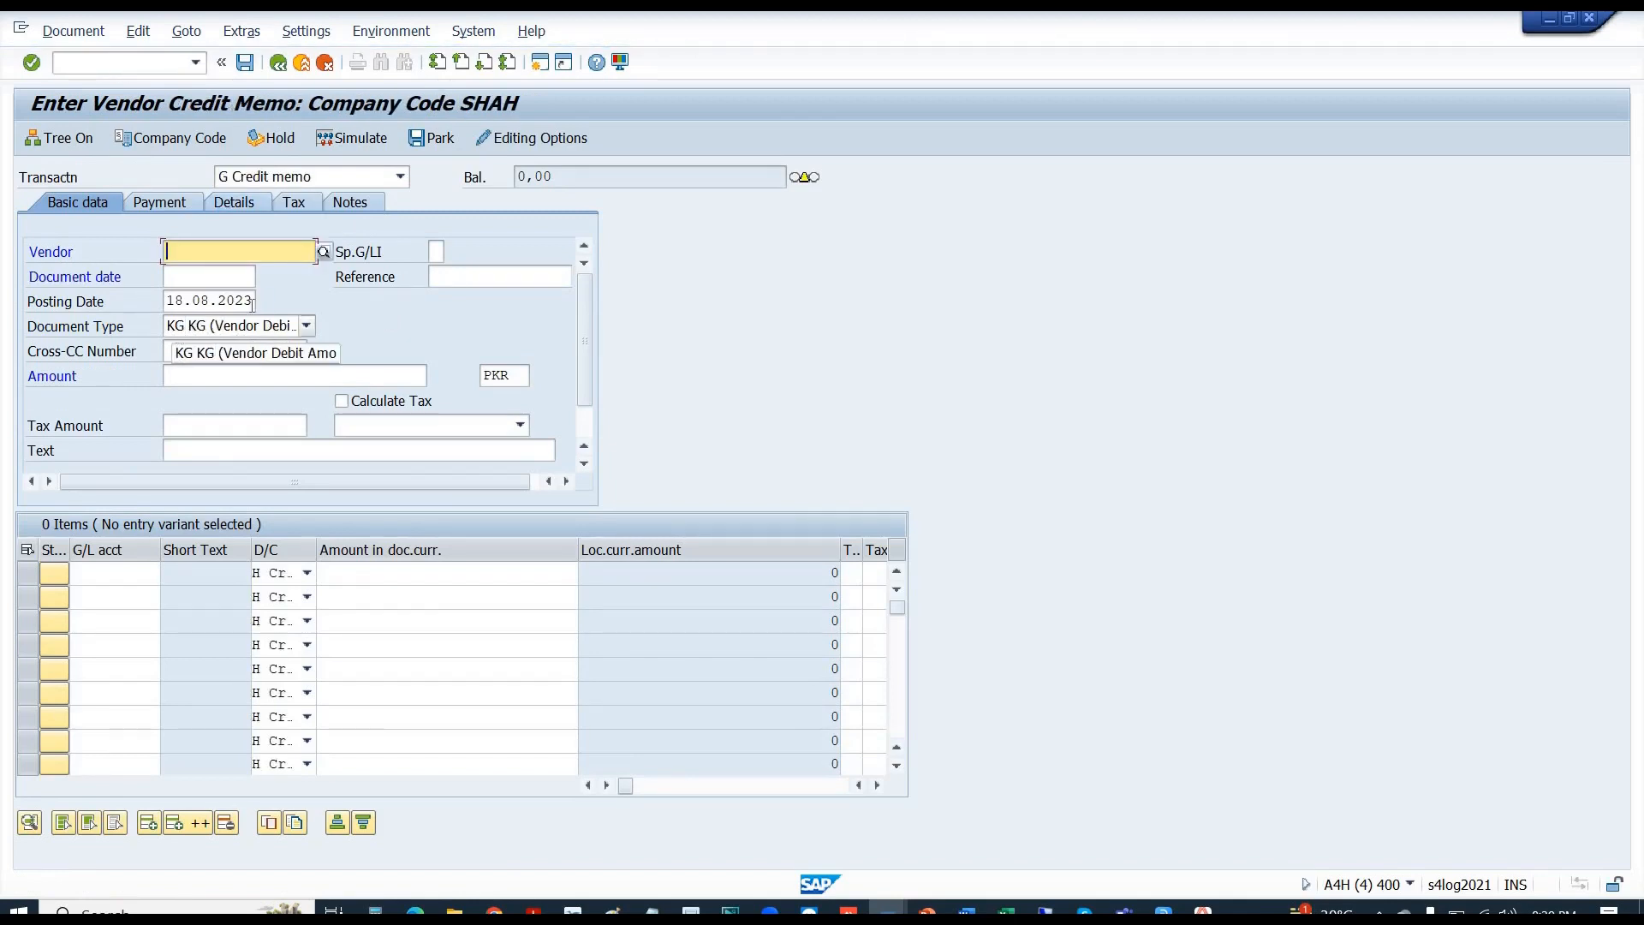
{"action": "left_click", "coordinate": [93, 60]}
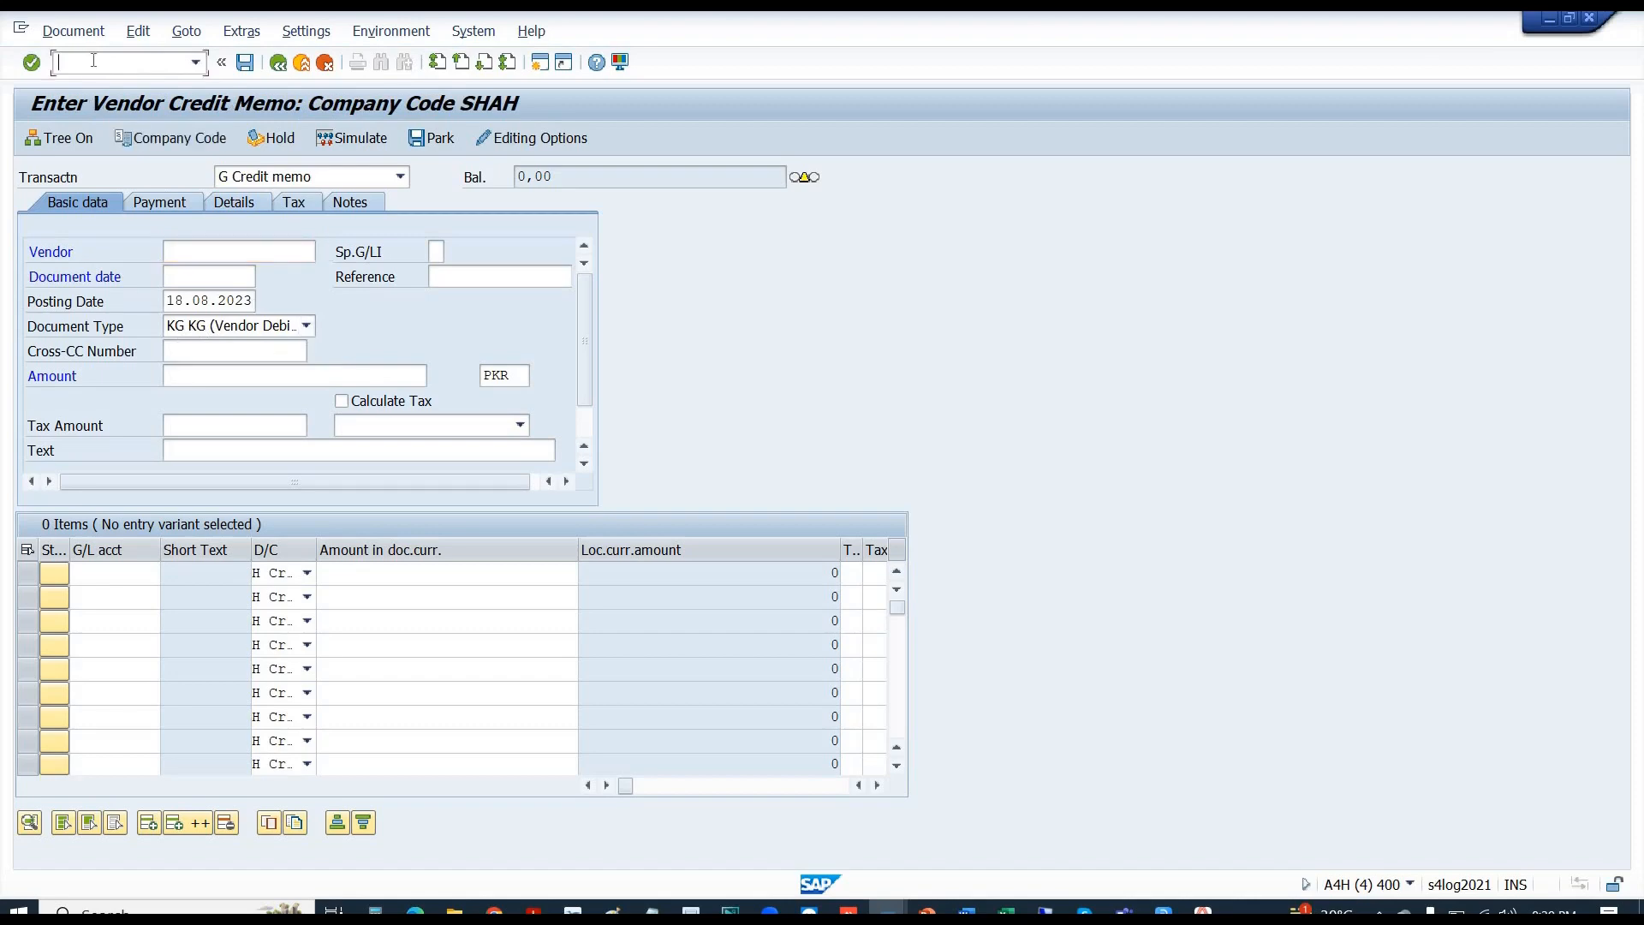
{"action": "type", "text": "FB70"}
{"action": "key", "text": "BackSpace"}
{"action": "key", "text": "BackSpace"}
{"action": "key", "text": "BackSpace"}
{"action": "key", "text": "BackSpace"}
{"action": "type", "text": "/NFB70"}
{"action": "key", "text": "Return"}
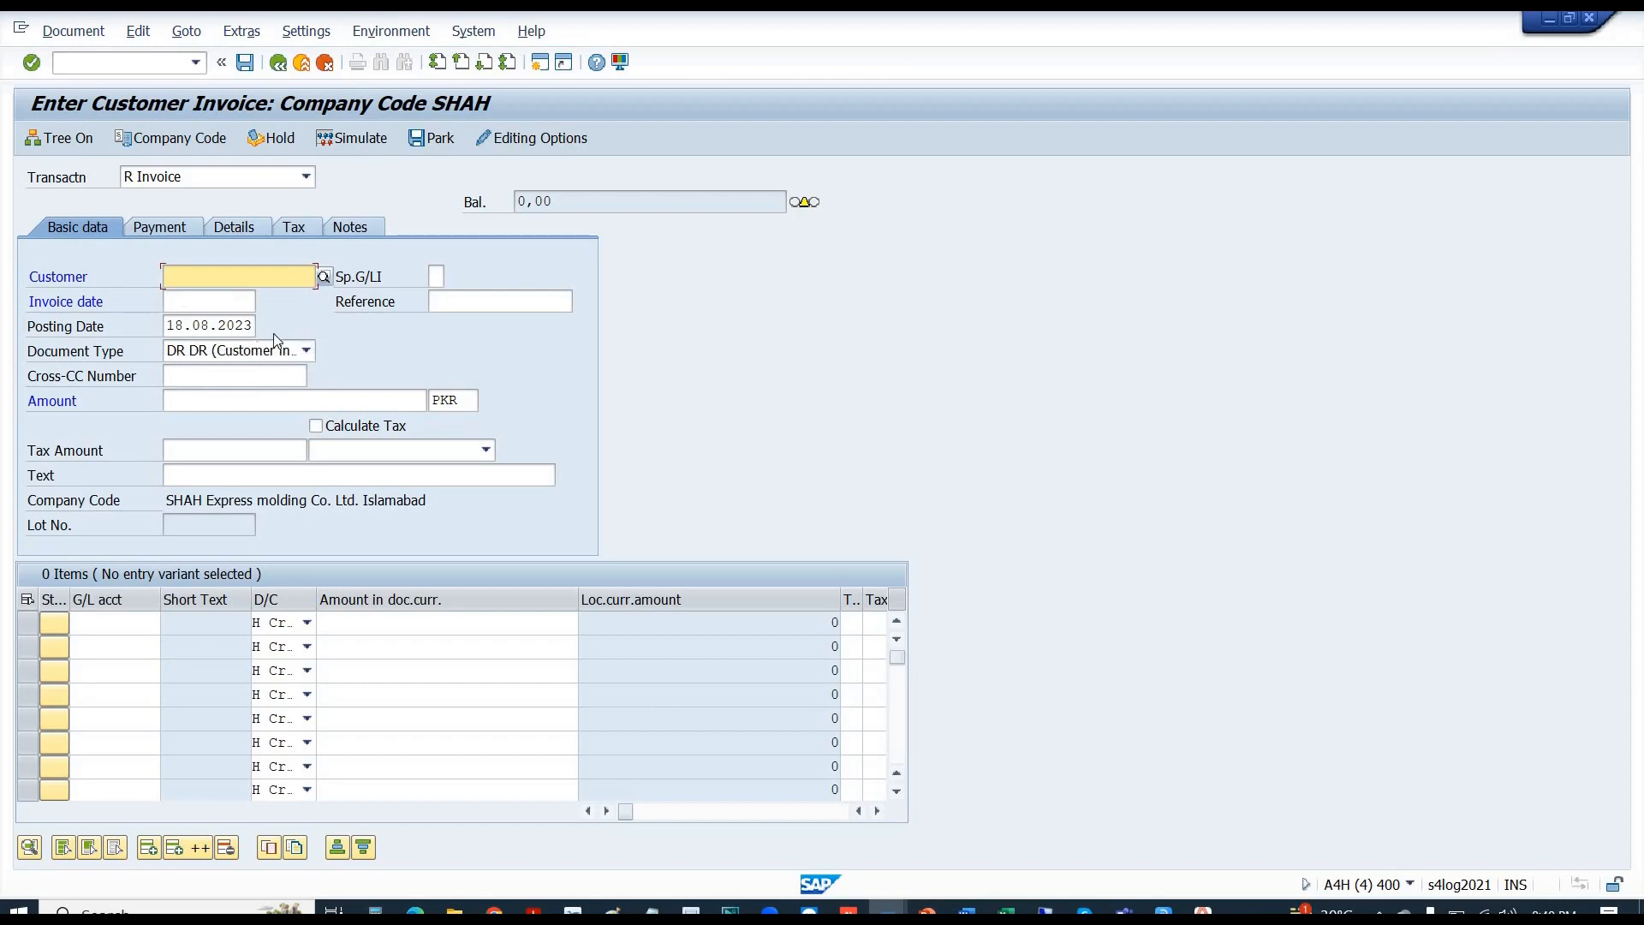
- Reopen G/L account document entry, check the SA document type, and return to the number range intervals
{"action": "left_click", "coordinate": [99, 69]}
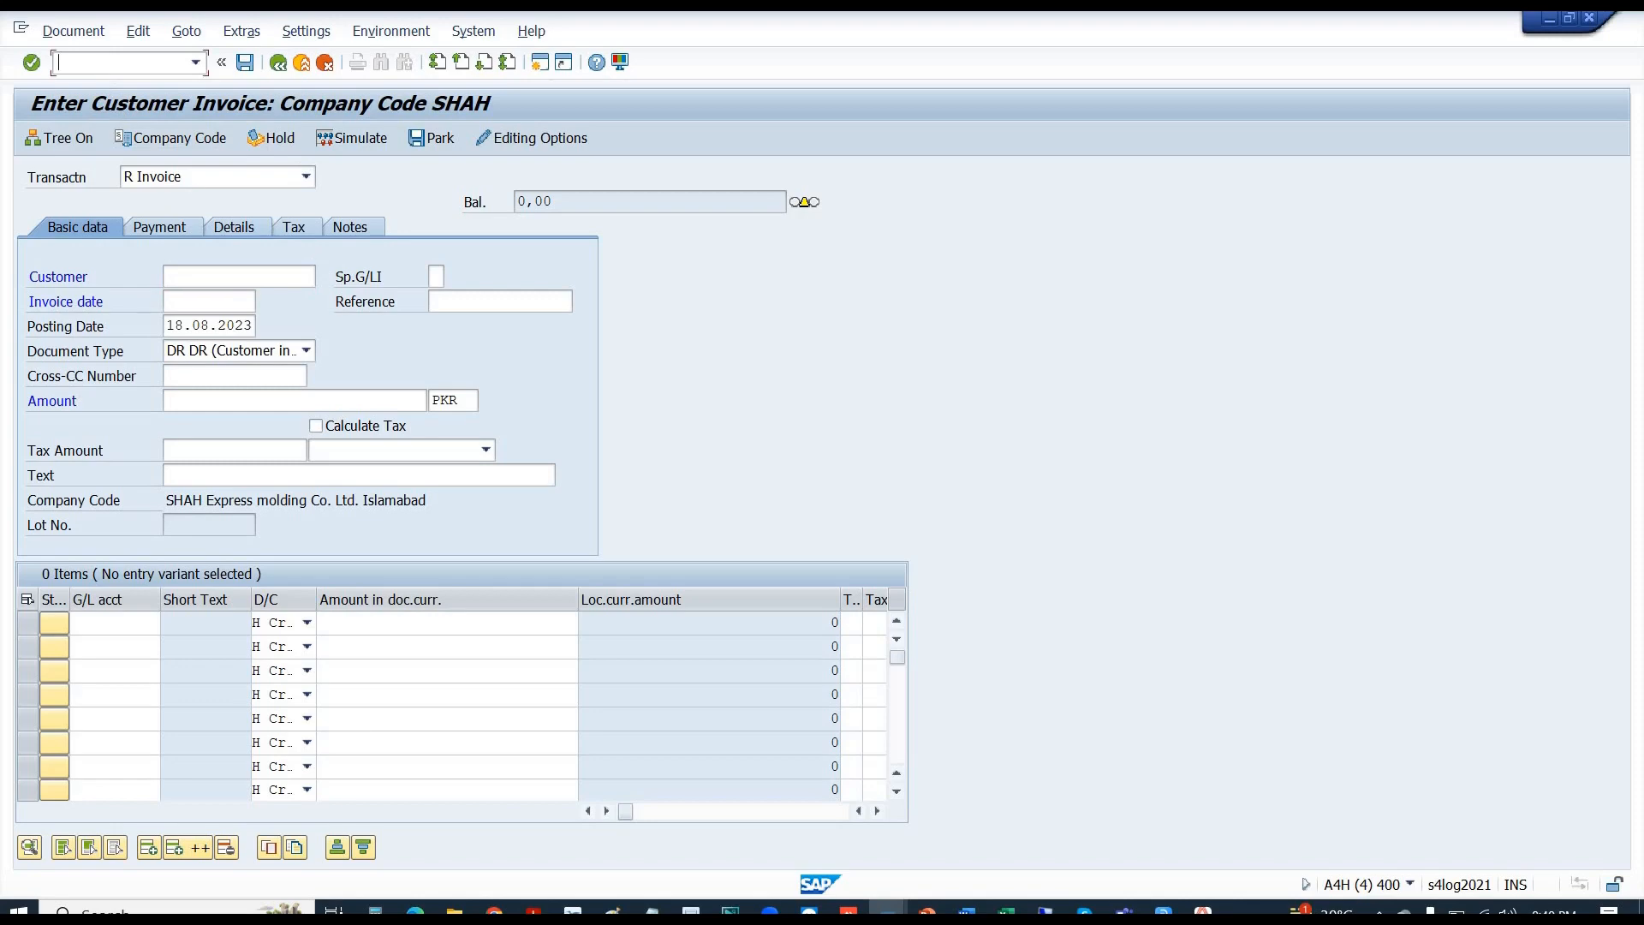
{"action": "type", "text": "/NFB50"}
{"action": "key", "text": "Return"}
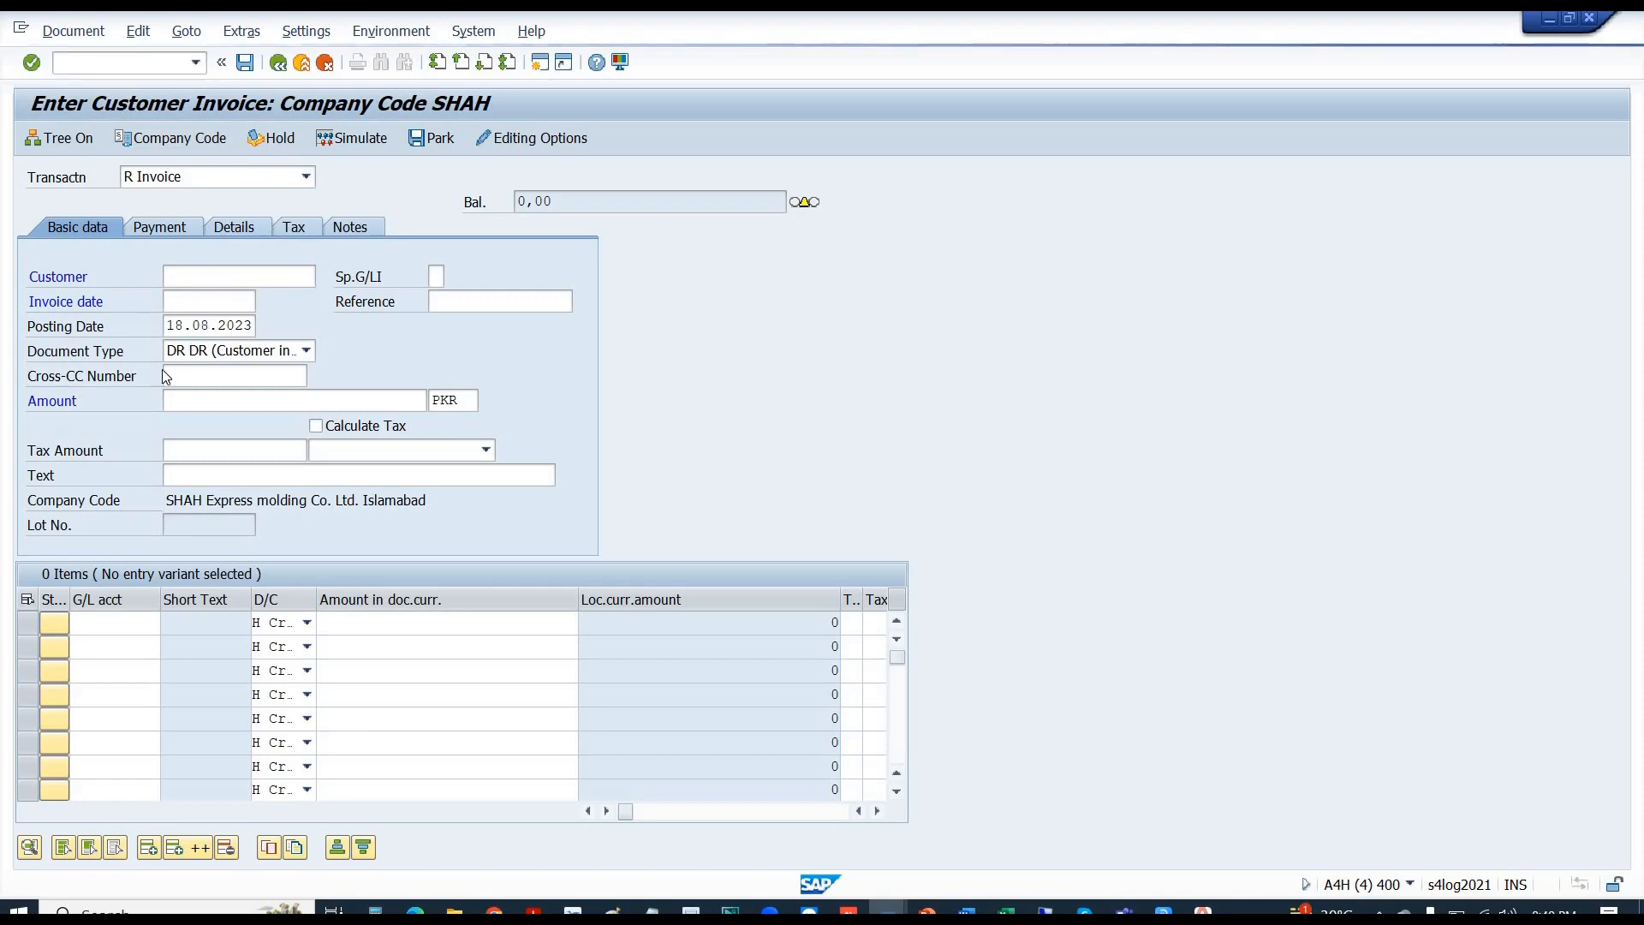
{"action": "left_click", "coordinate": [171, 328]}
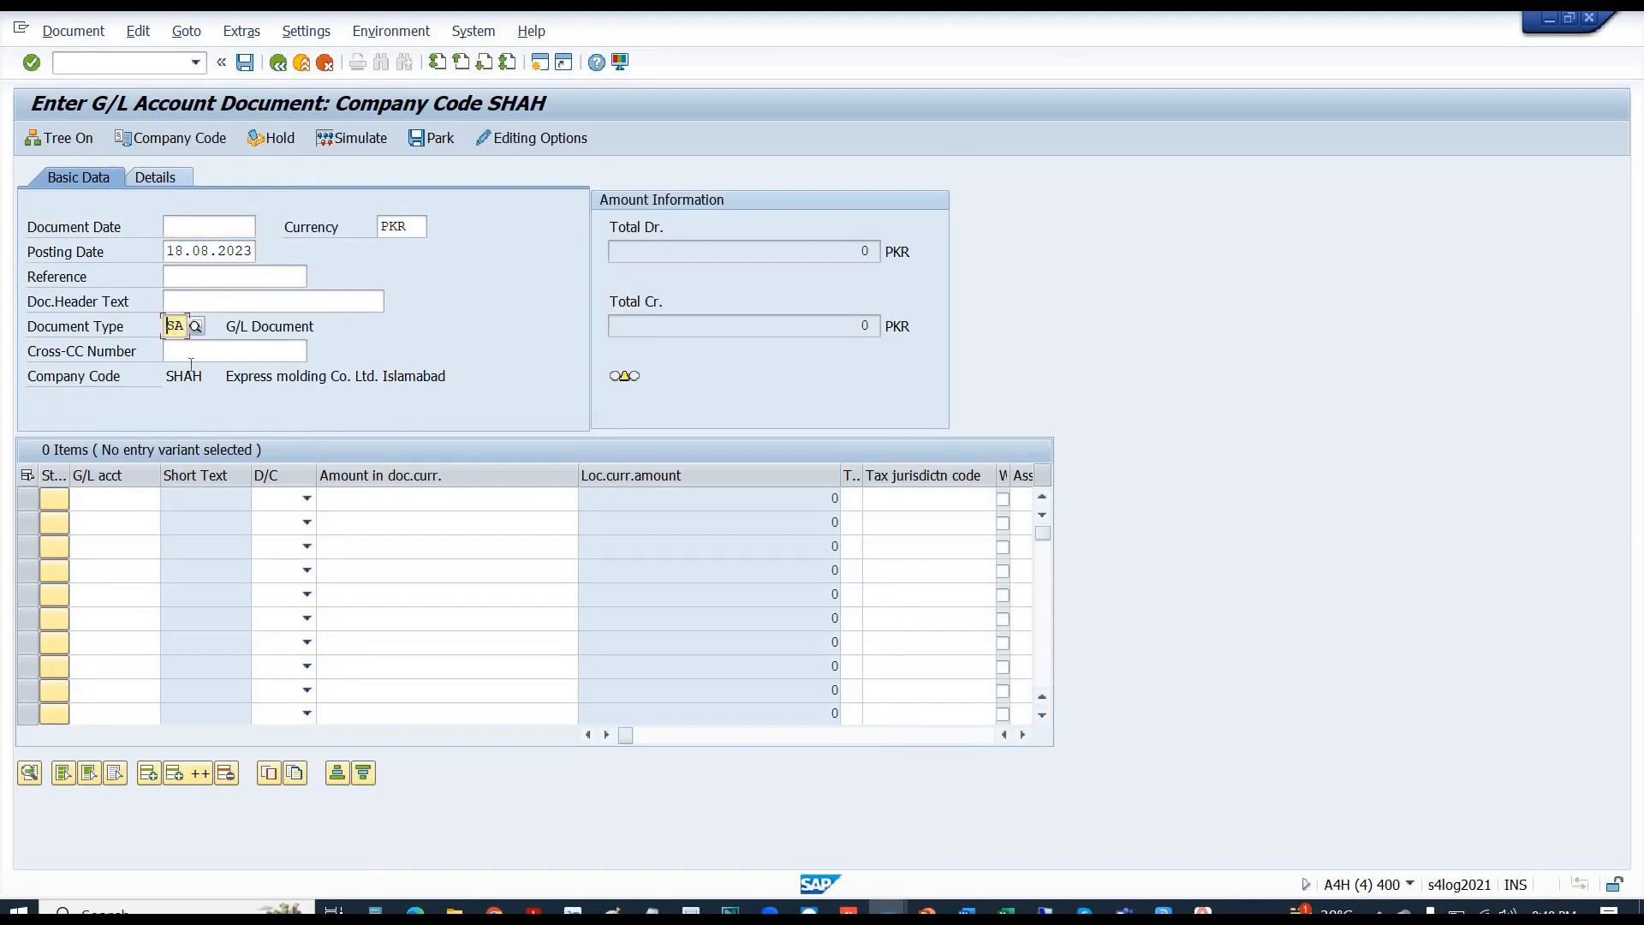
{"action": "key", "text": "alt+Tab"}
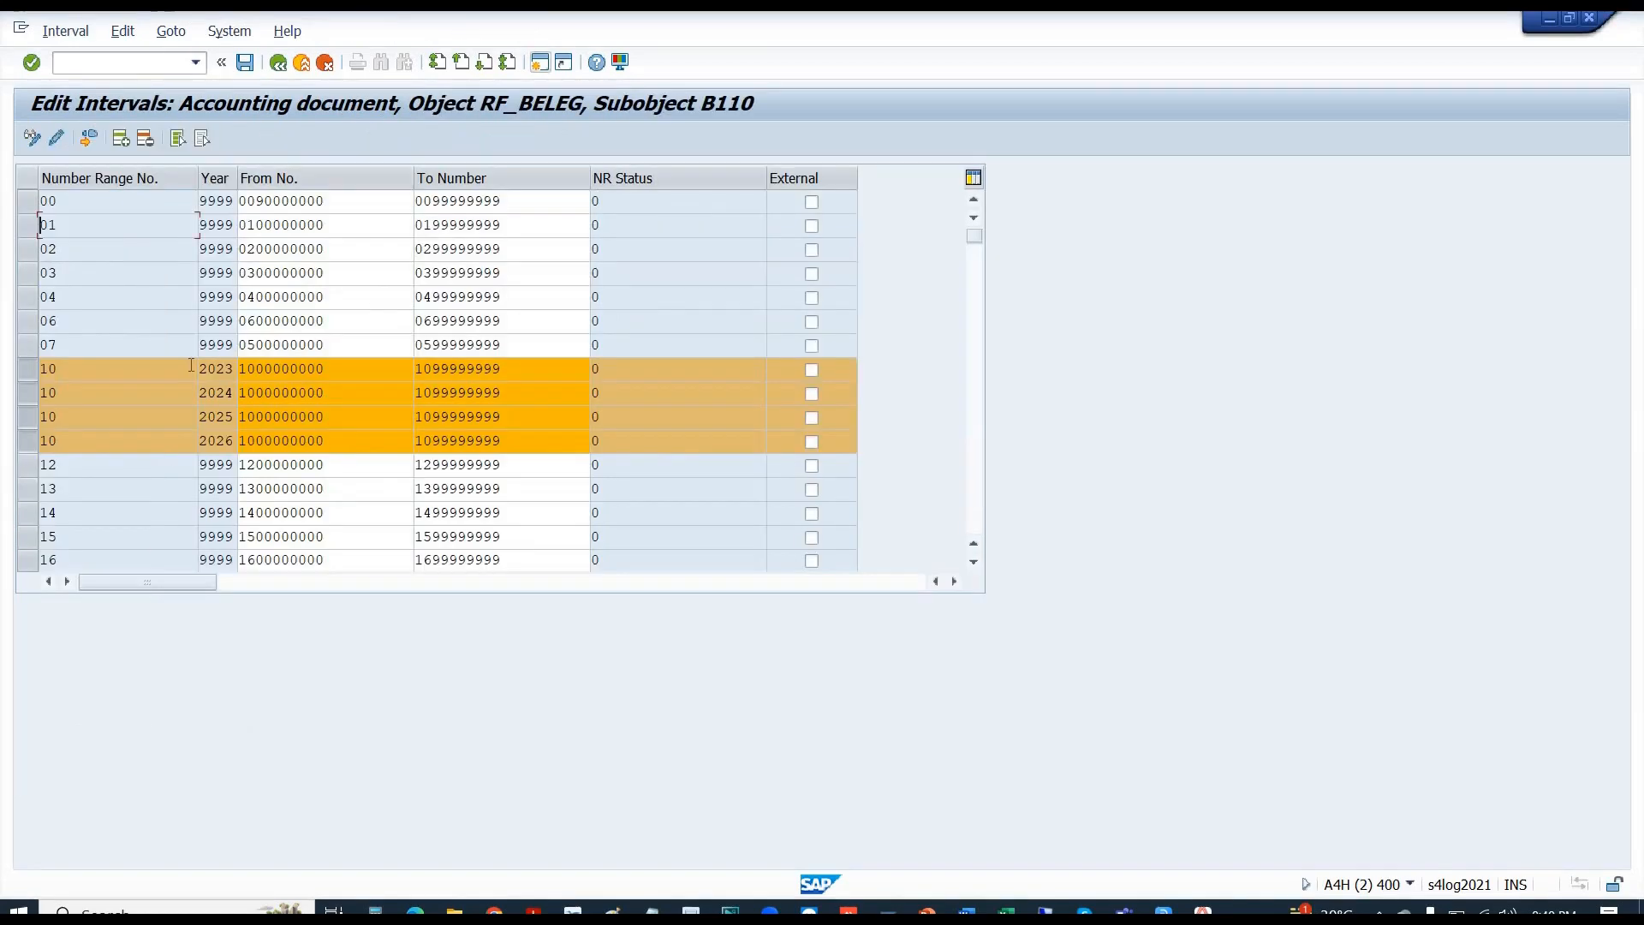
- Deselect and reselect the range 10 intervals for 2023–2026, then go back to the RF_BELEG screen
{"action": "left_click", "coordinate": [28, 367]}
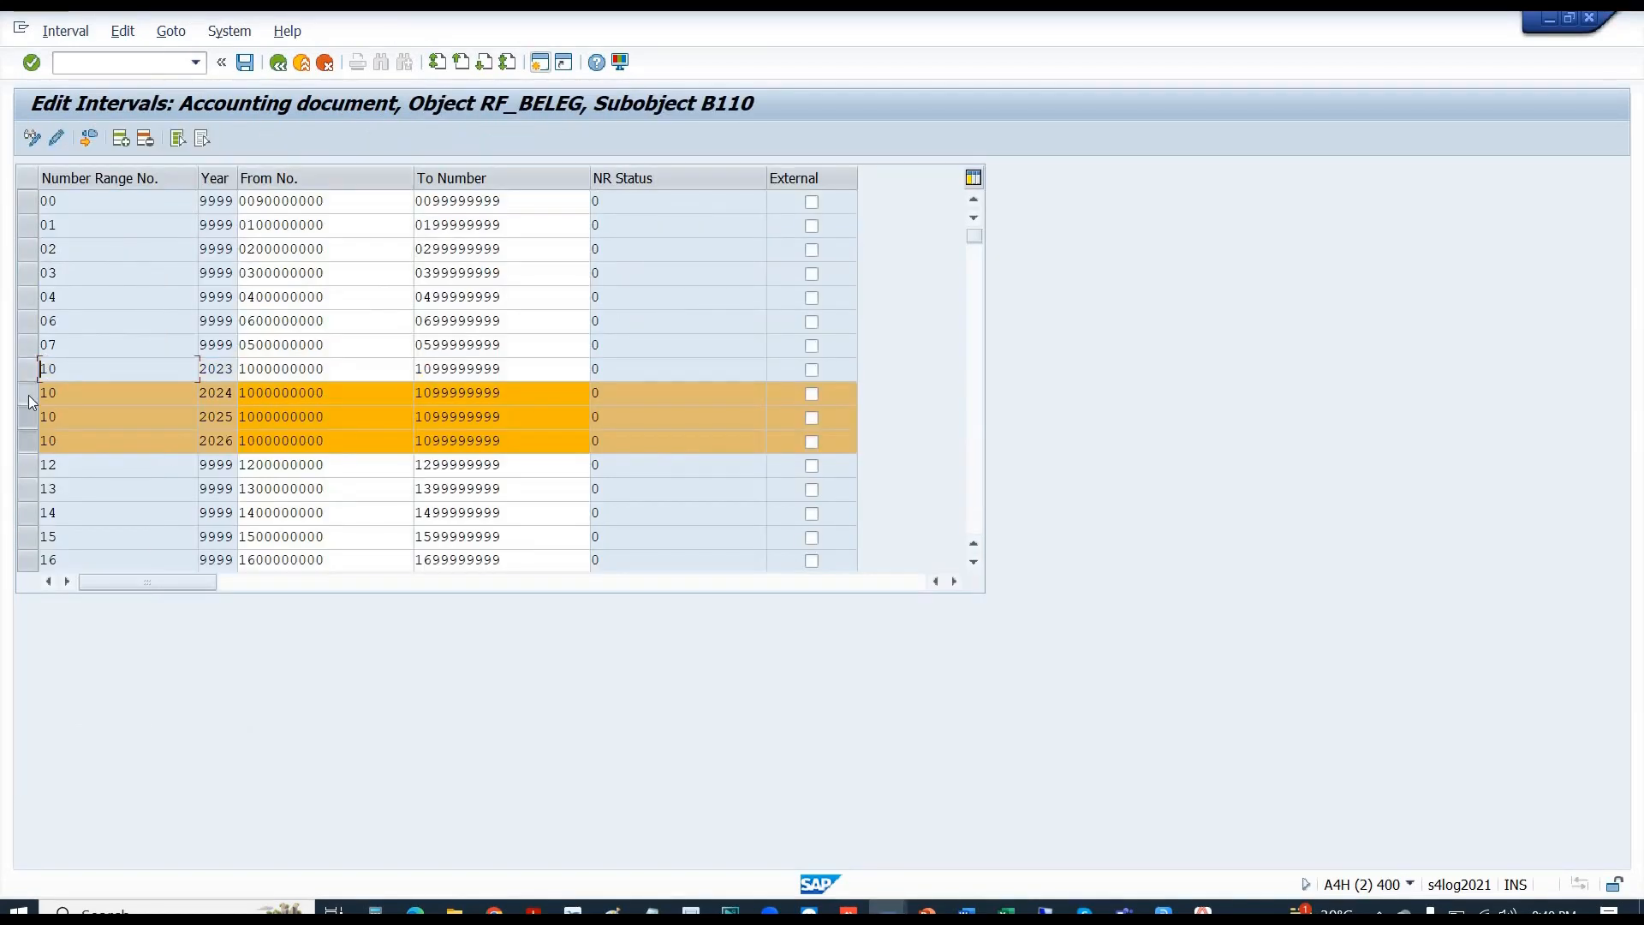
{"action": "left_click", "coordinate": [29, 394]}
{"action": "left_click", "coordinate": [25, 426]}
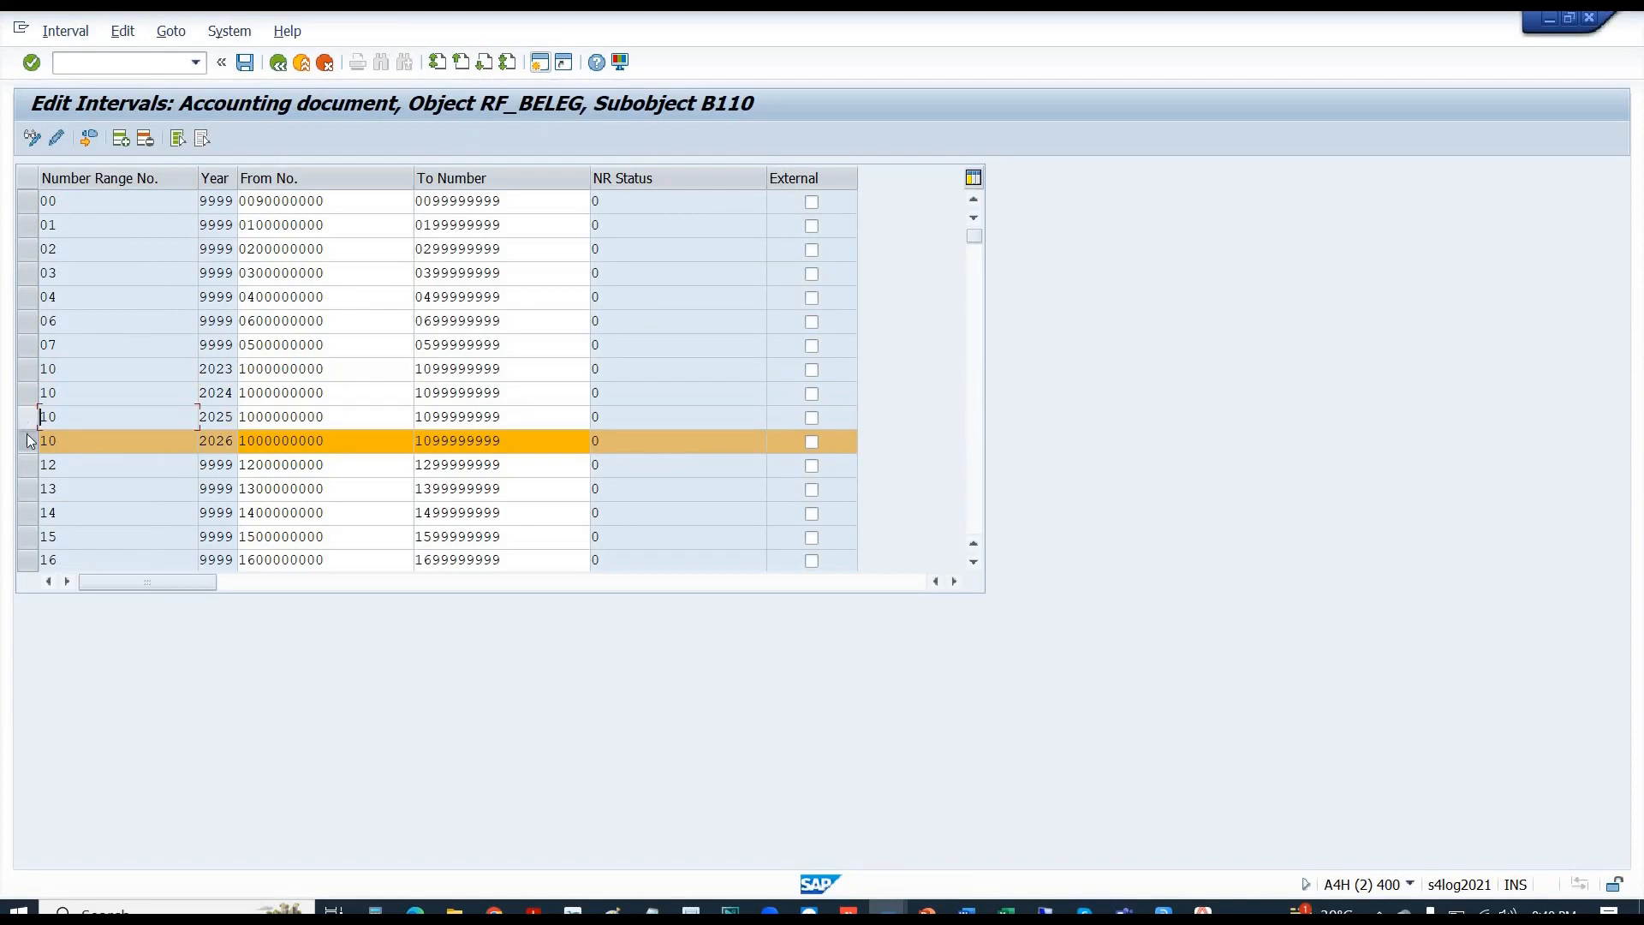
{"action": "left_click", "coordinate": [30, 441]}
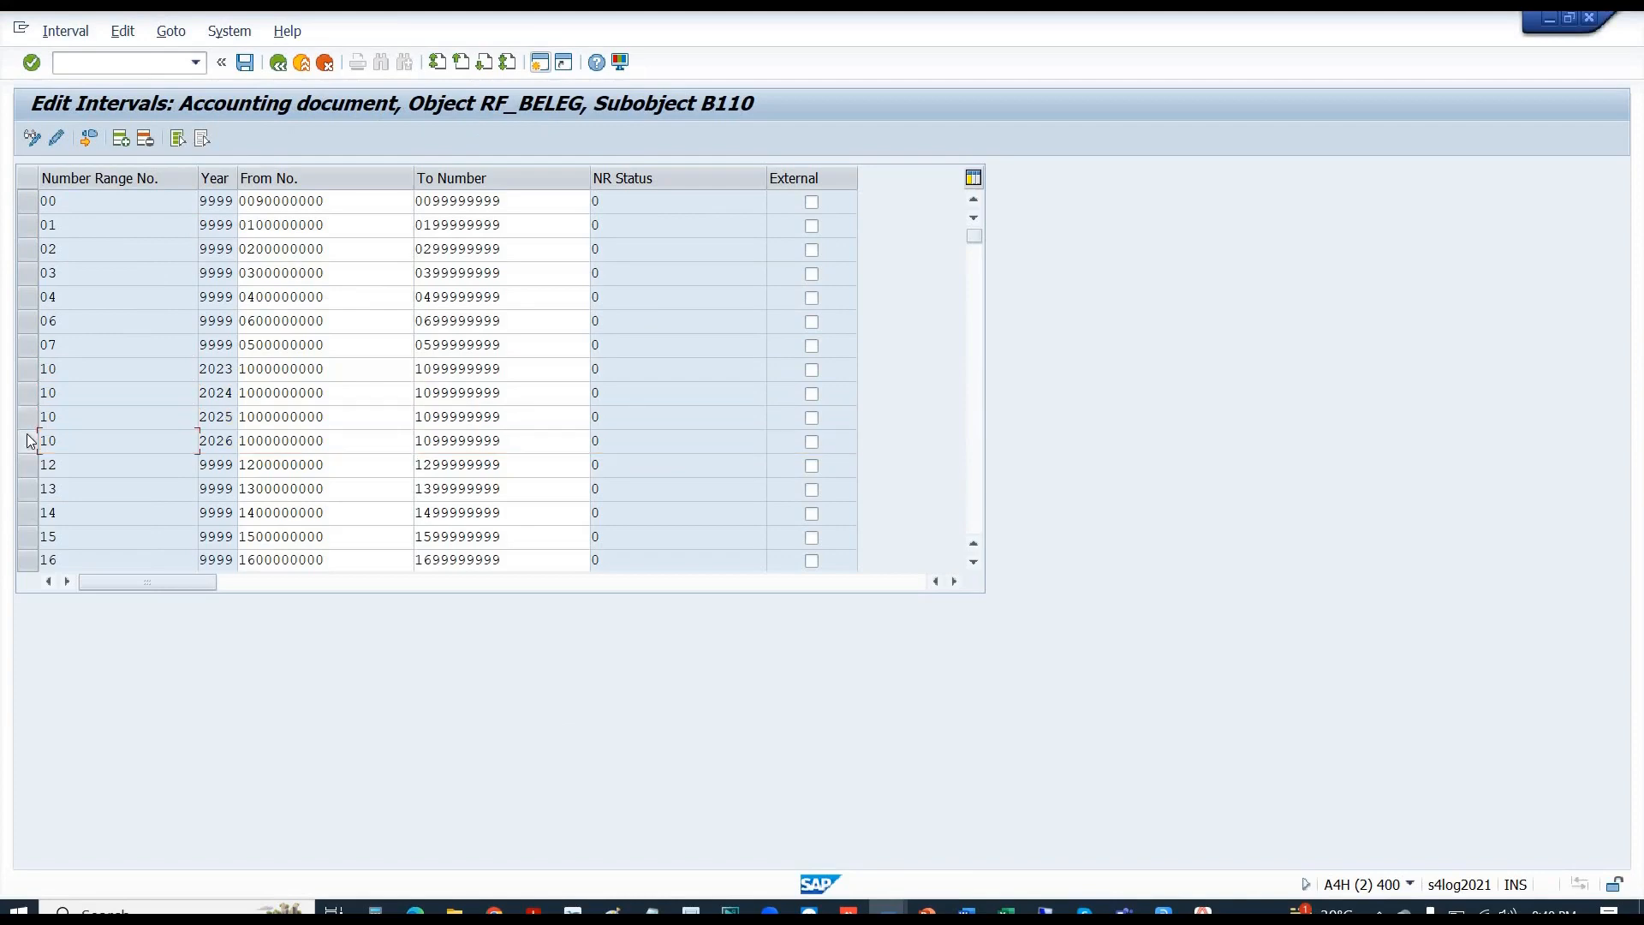
{"action": "left_click", "coordinate": [28, 440]}
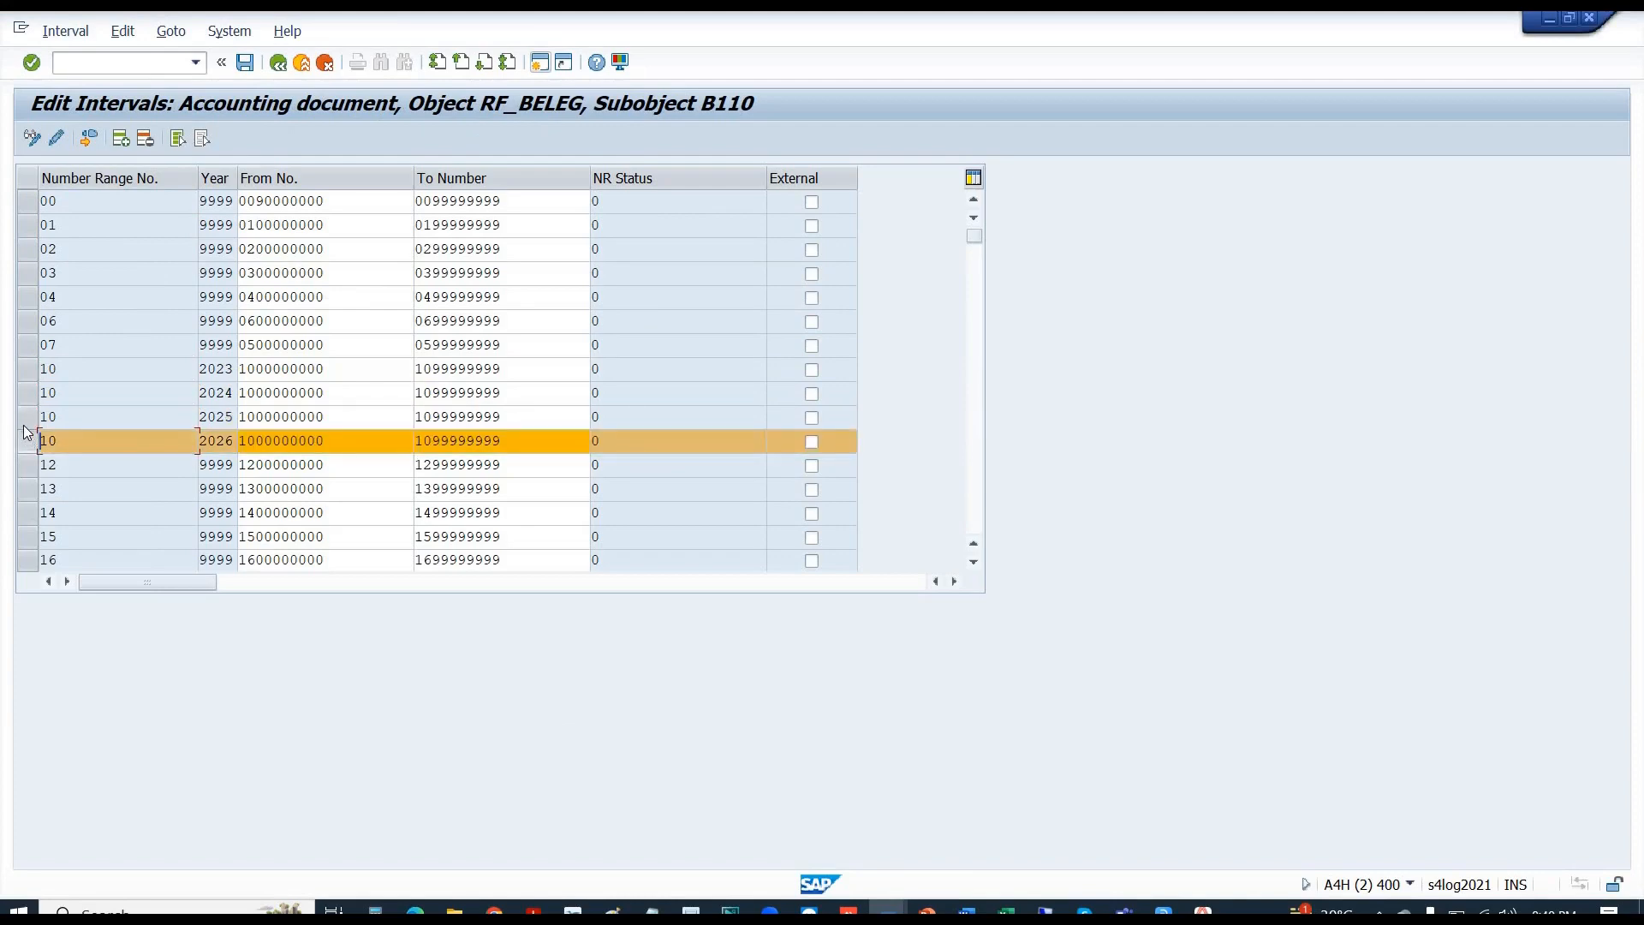
{"action": "left_click", "coordinate": [26, 426]}
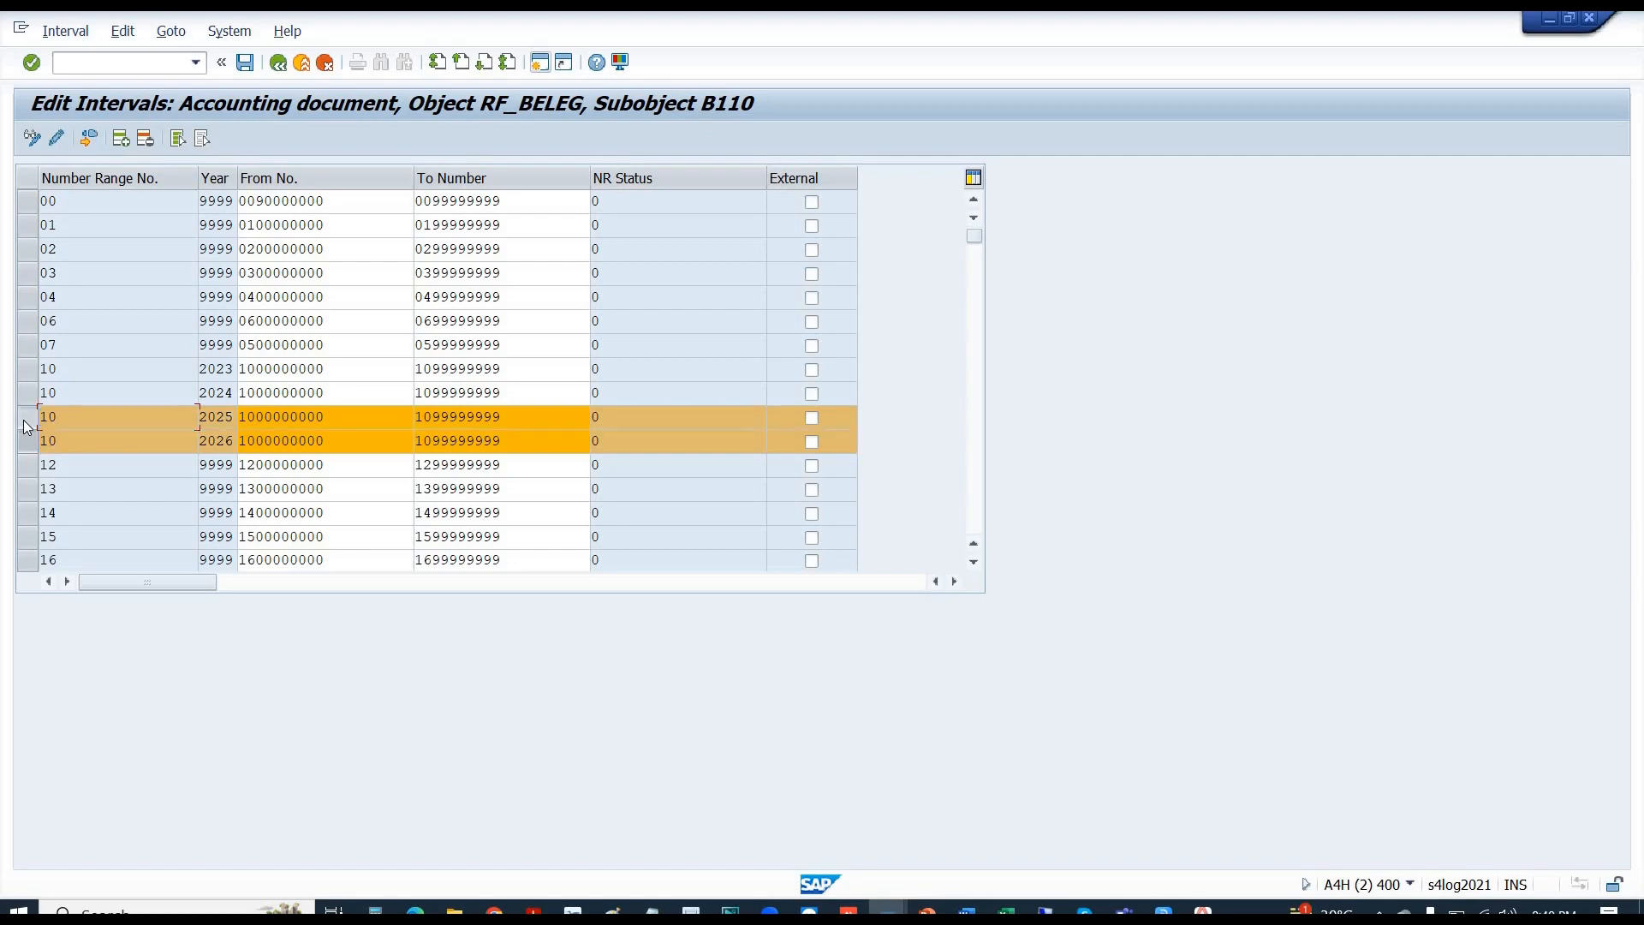
{"action": "left_click", "coordinate": [27, 394]}
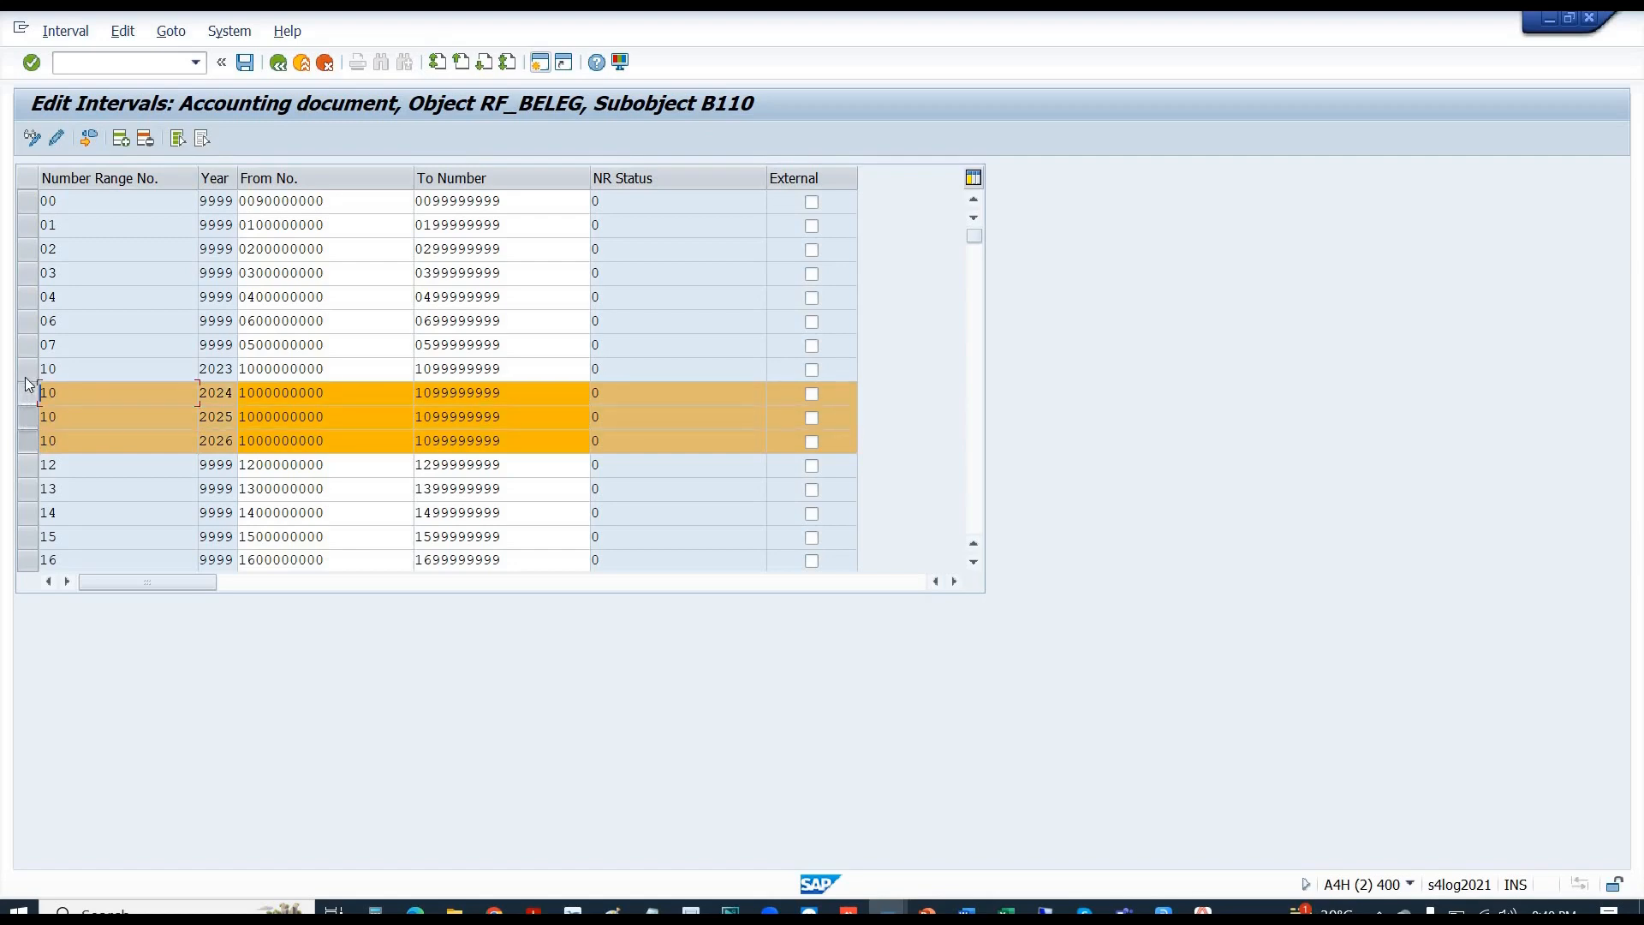
{"action": "left_click", "coordinate": [27, 375]}
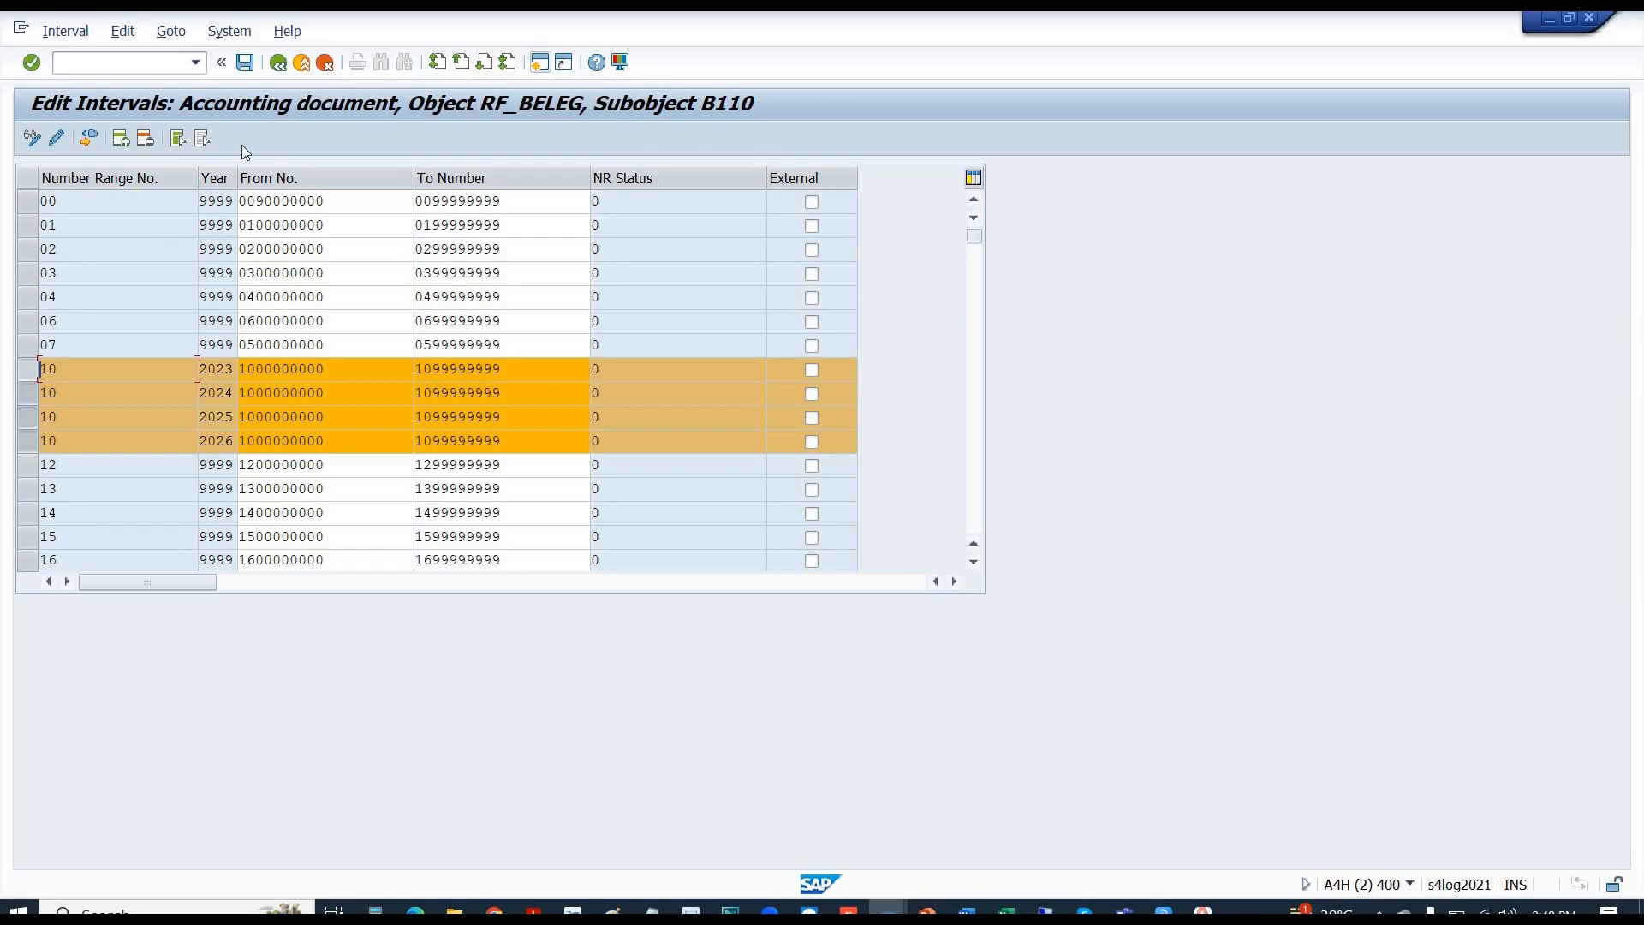
{"action": "left_click", "coordinate": [280, 66]}
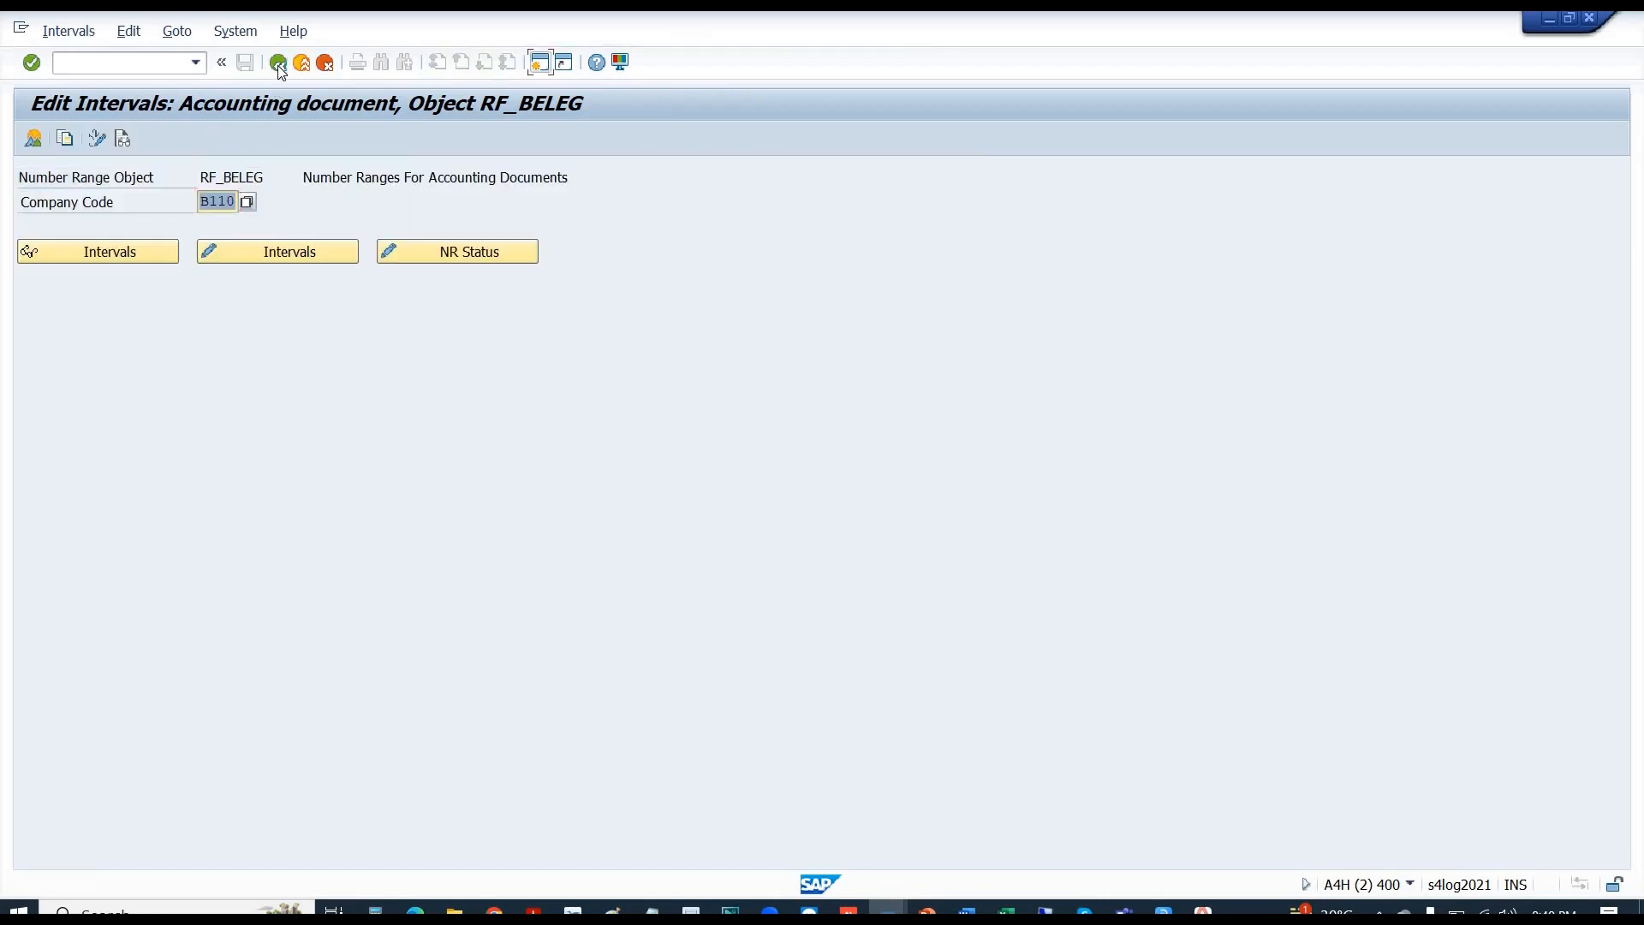
- Return to the IMG and open Define Document Types to review the 65 document type entries
{"action": "left_click", "coordinate": [279, 65]}
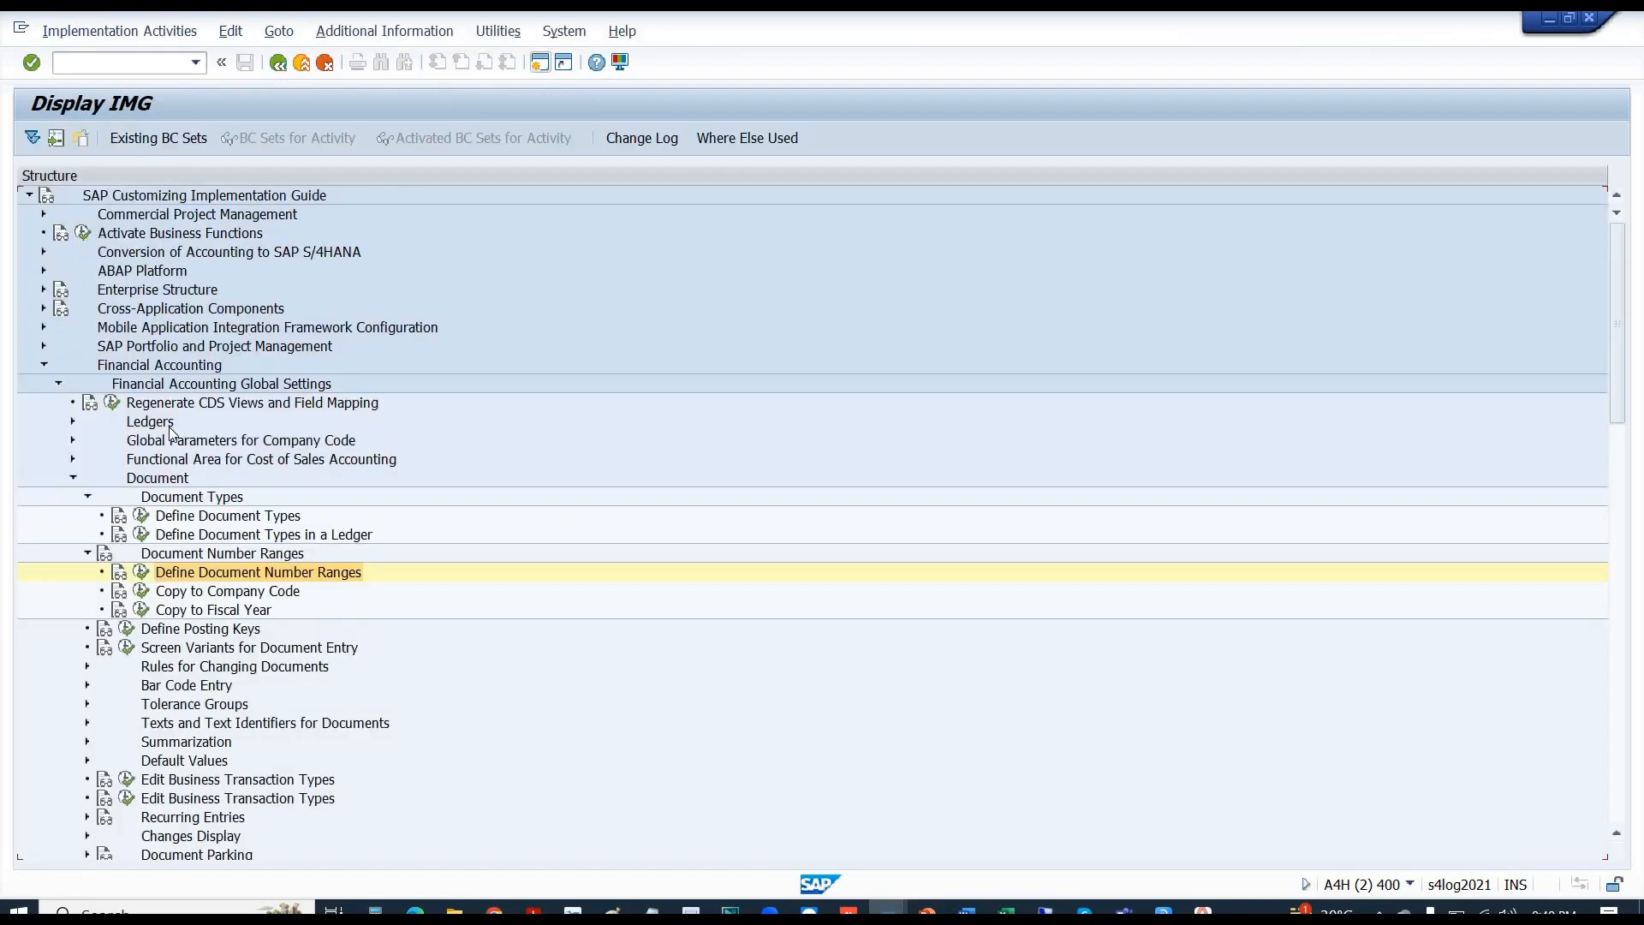
{"action": "left_click", "coordinate": [141, 517]}
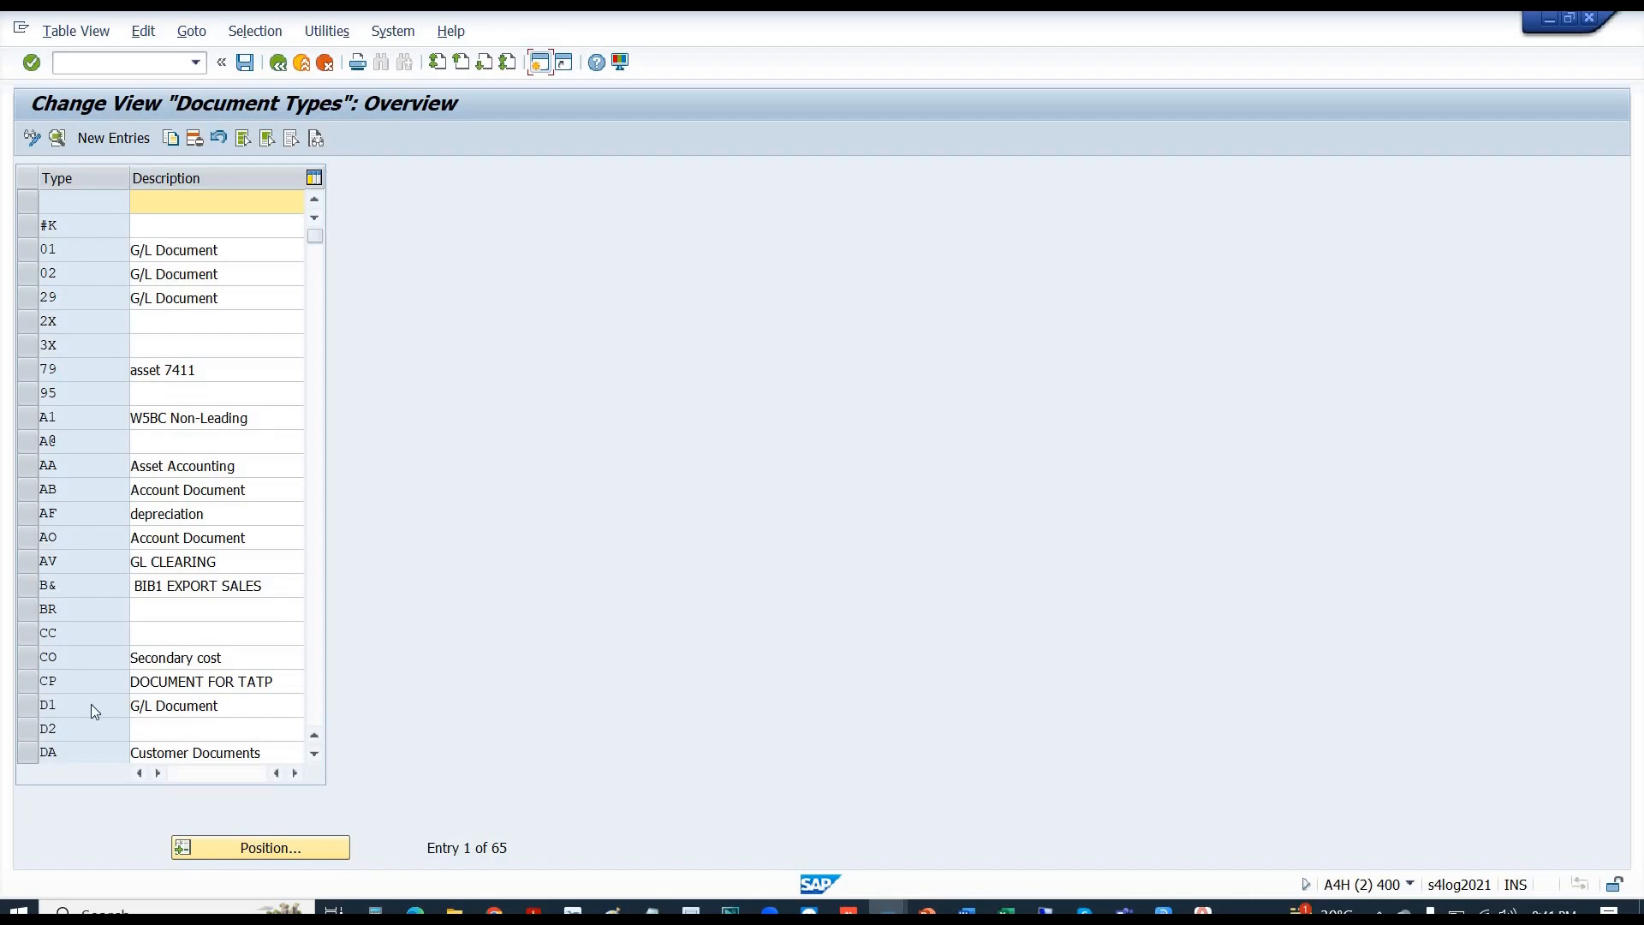
{"action": "key", "text": "alt+Tab"}
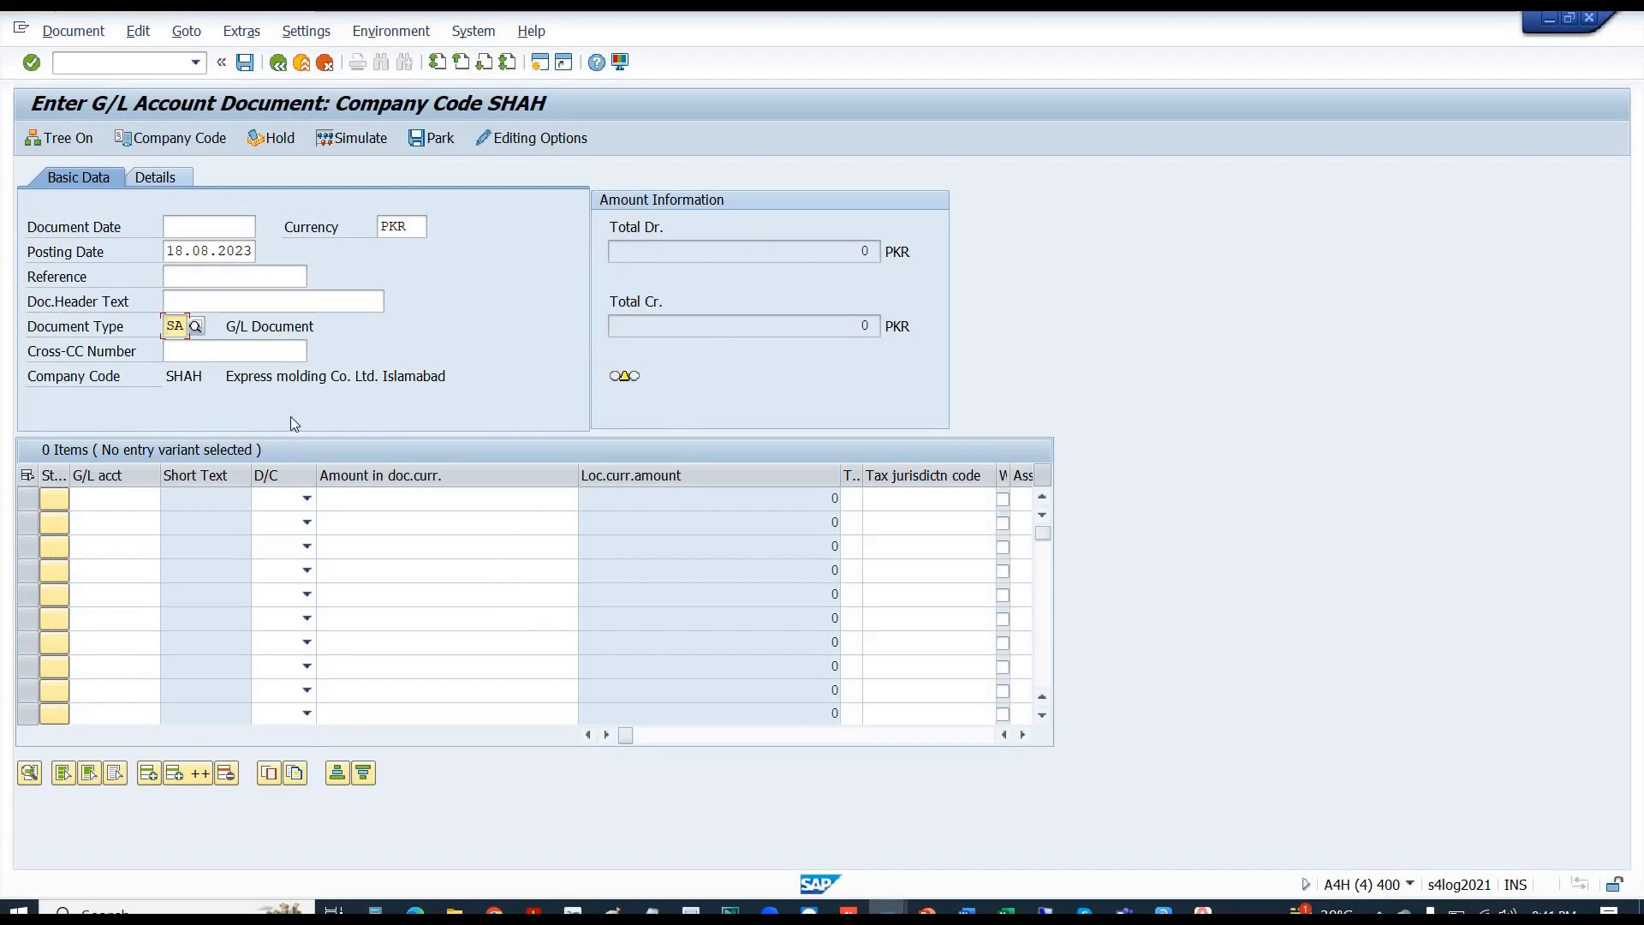
- Set company code B110 and document date 18.08.2023 in the G/L document header
{"action": "left_click", "coordinate": [173, 139]}
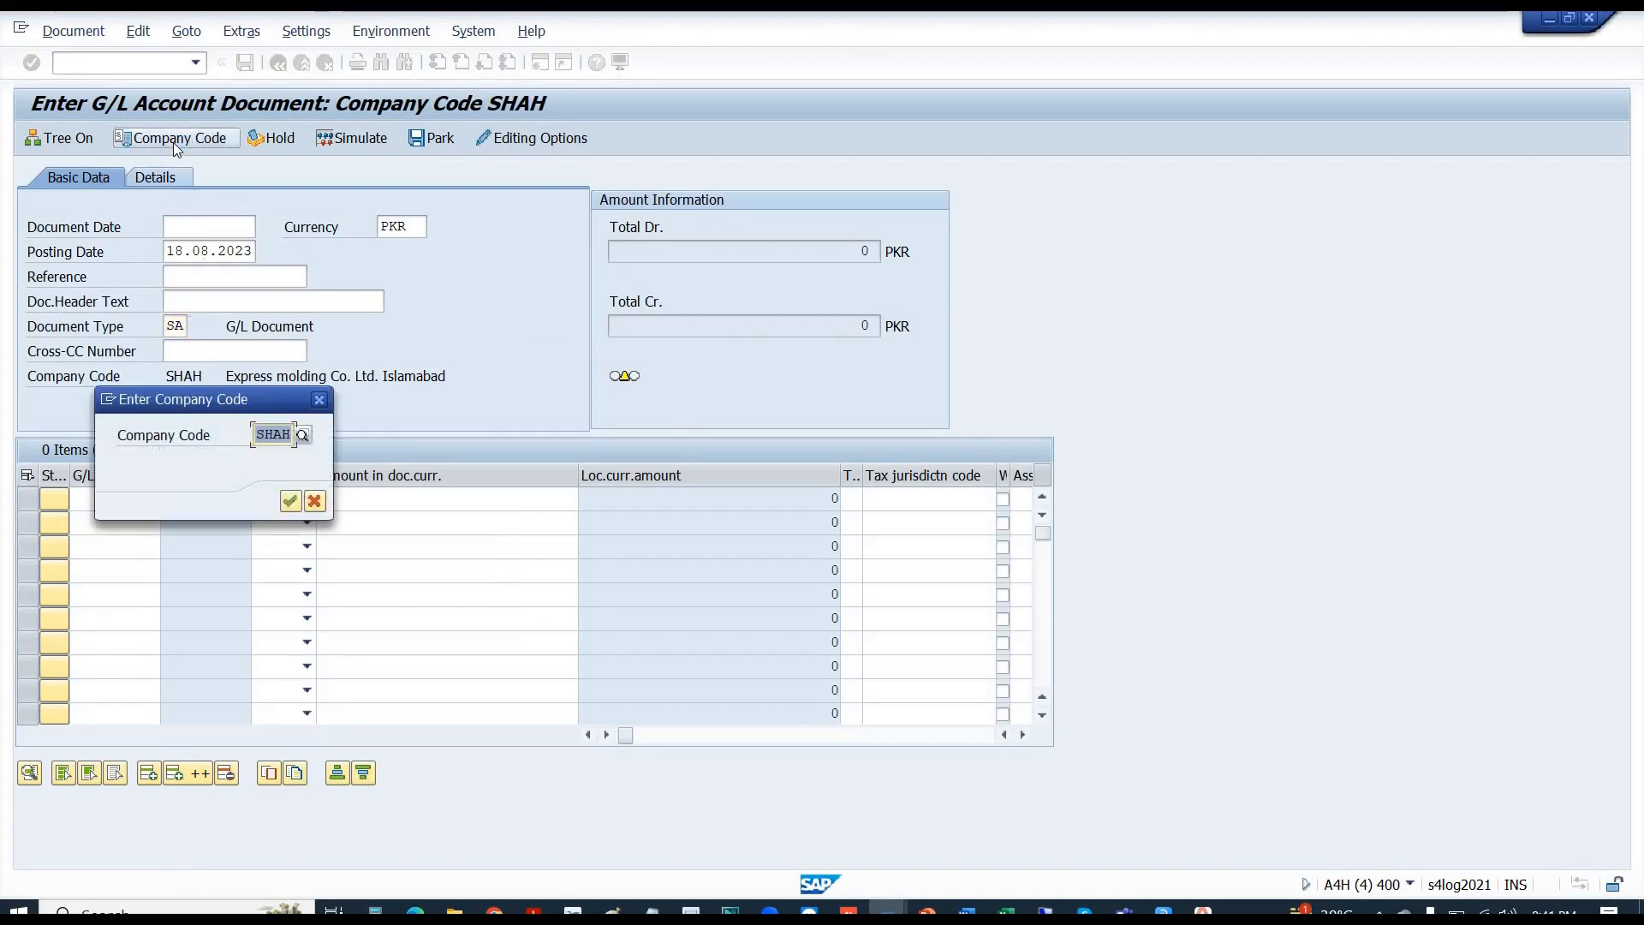
{"action": "type", "text": "B110"}
{"action": "key", "text": "Return"}
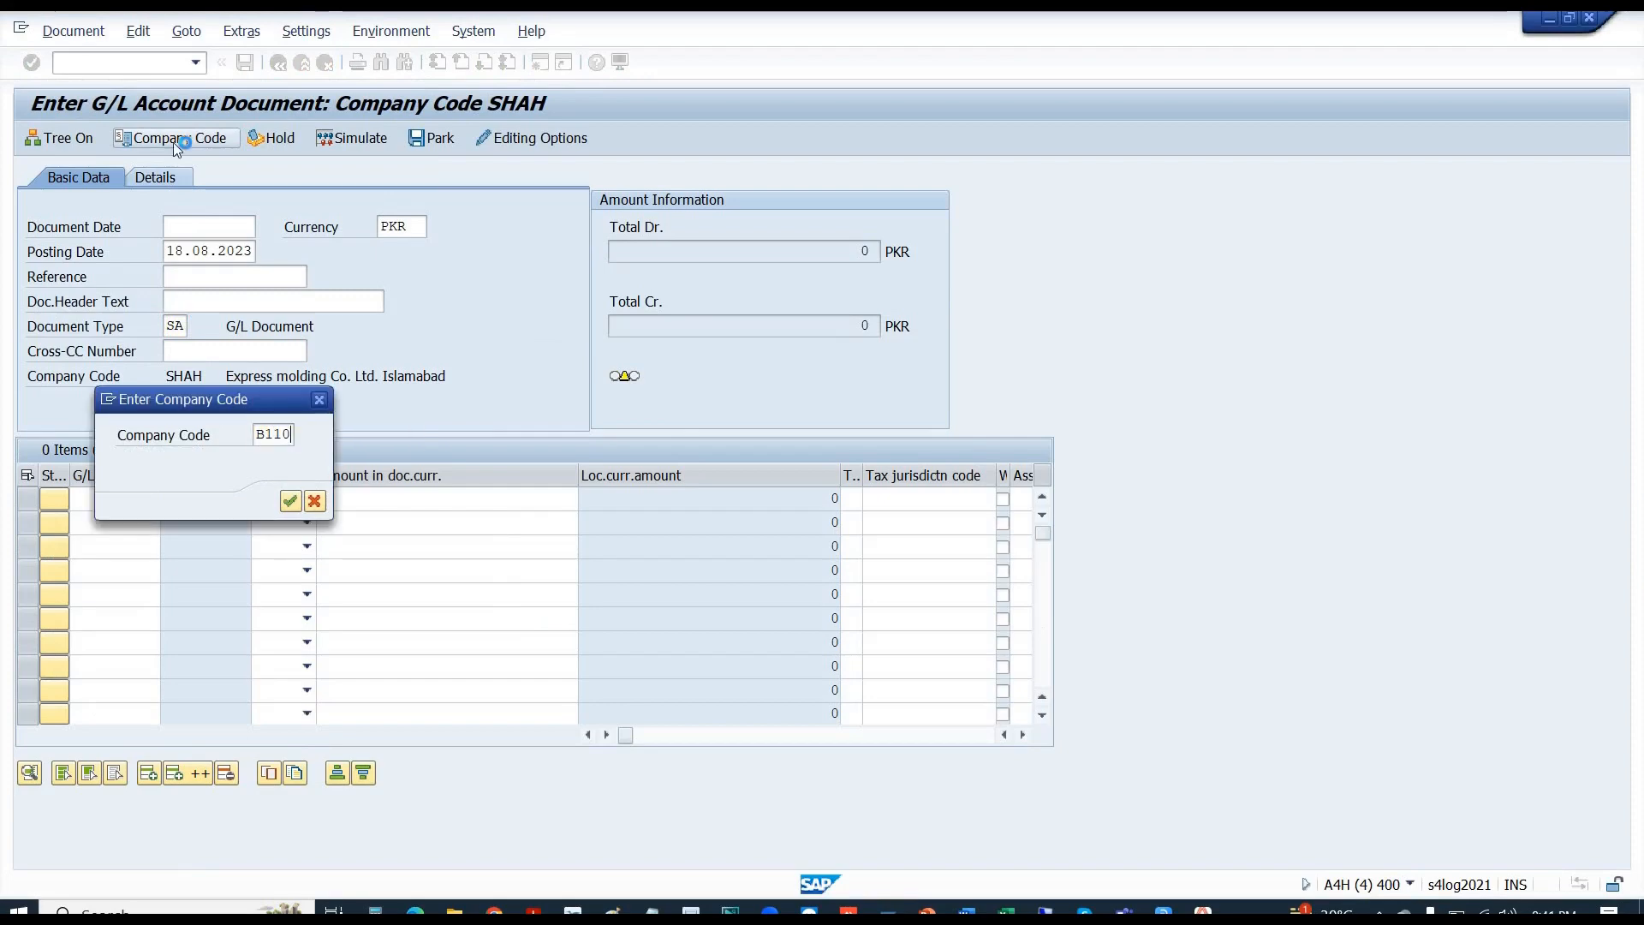
{"action": "left_click", "coordinate": [211, 224]}
{"action": "key", "text": "Down"}
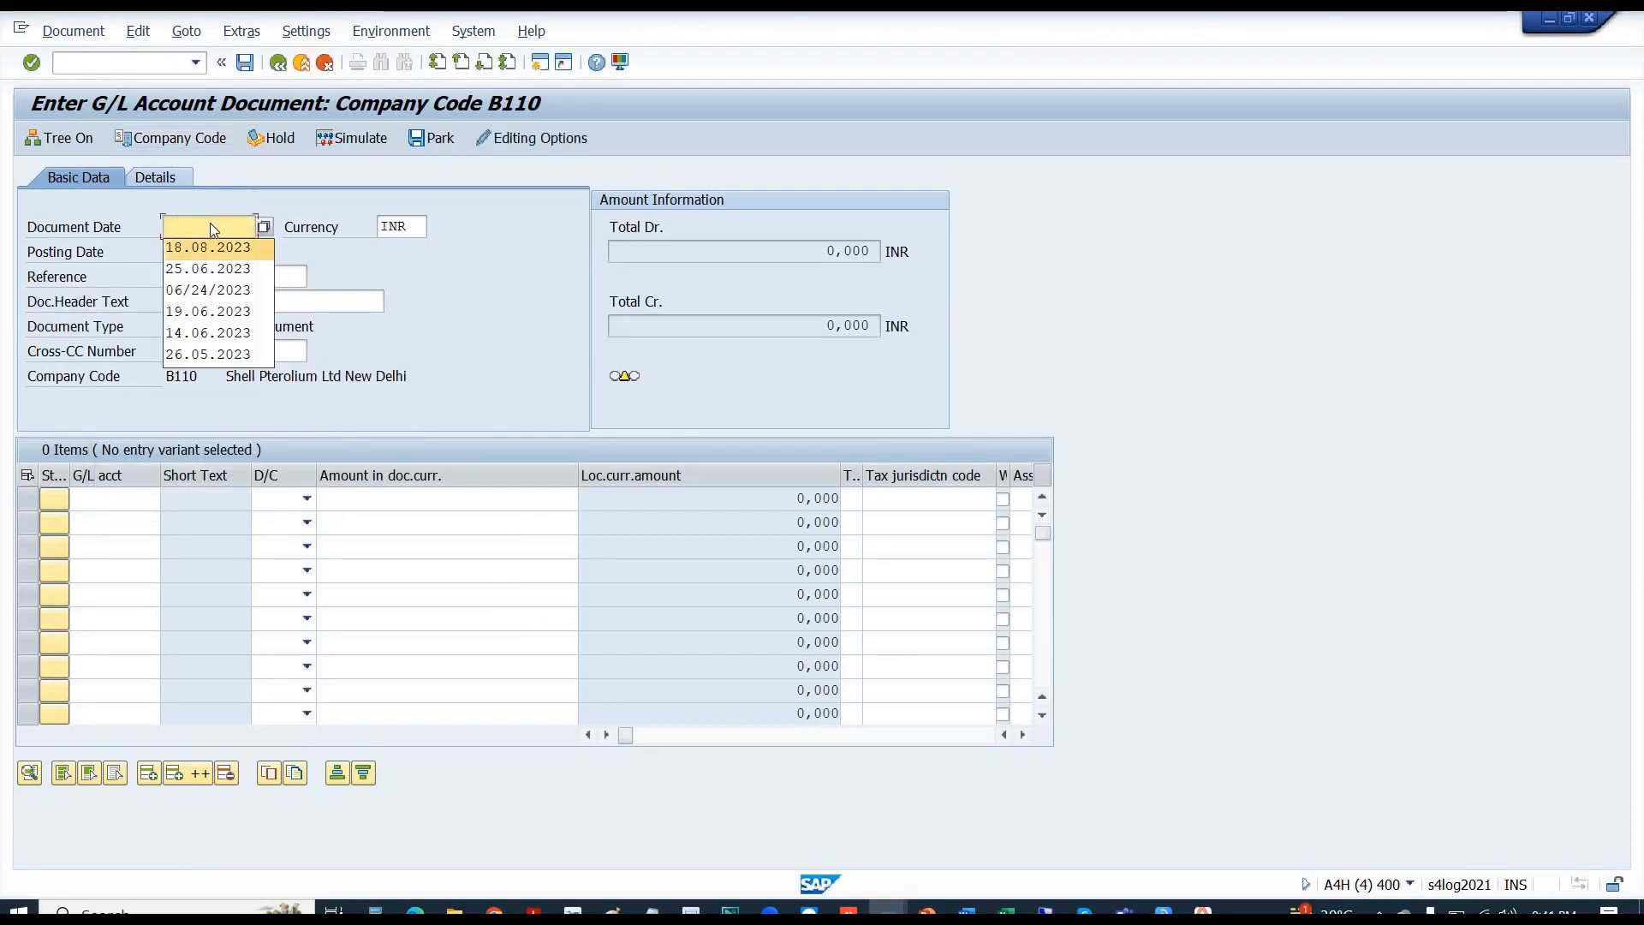
{"action": "key", "text": "Return"}
{"action": "key", "text": "Return"}
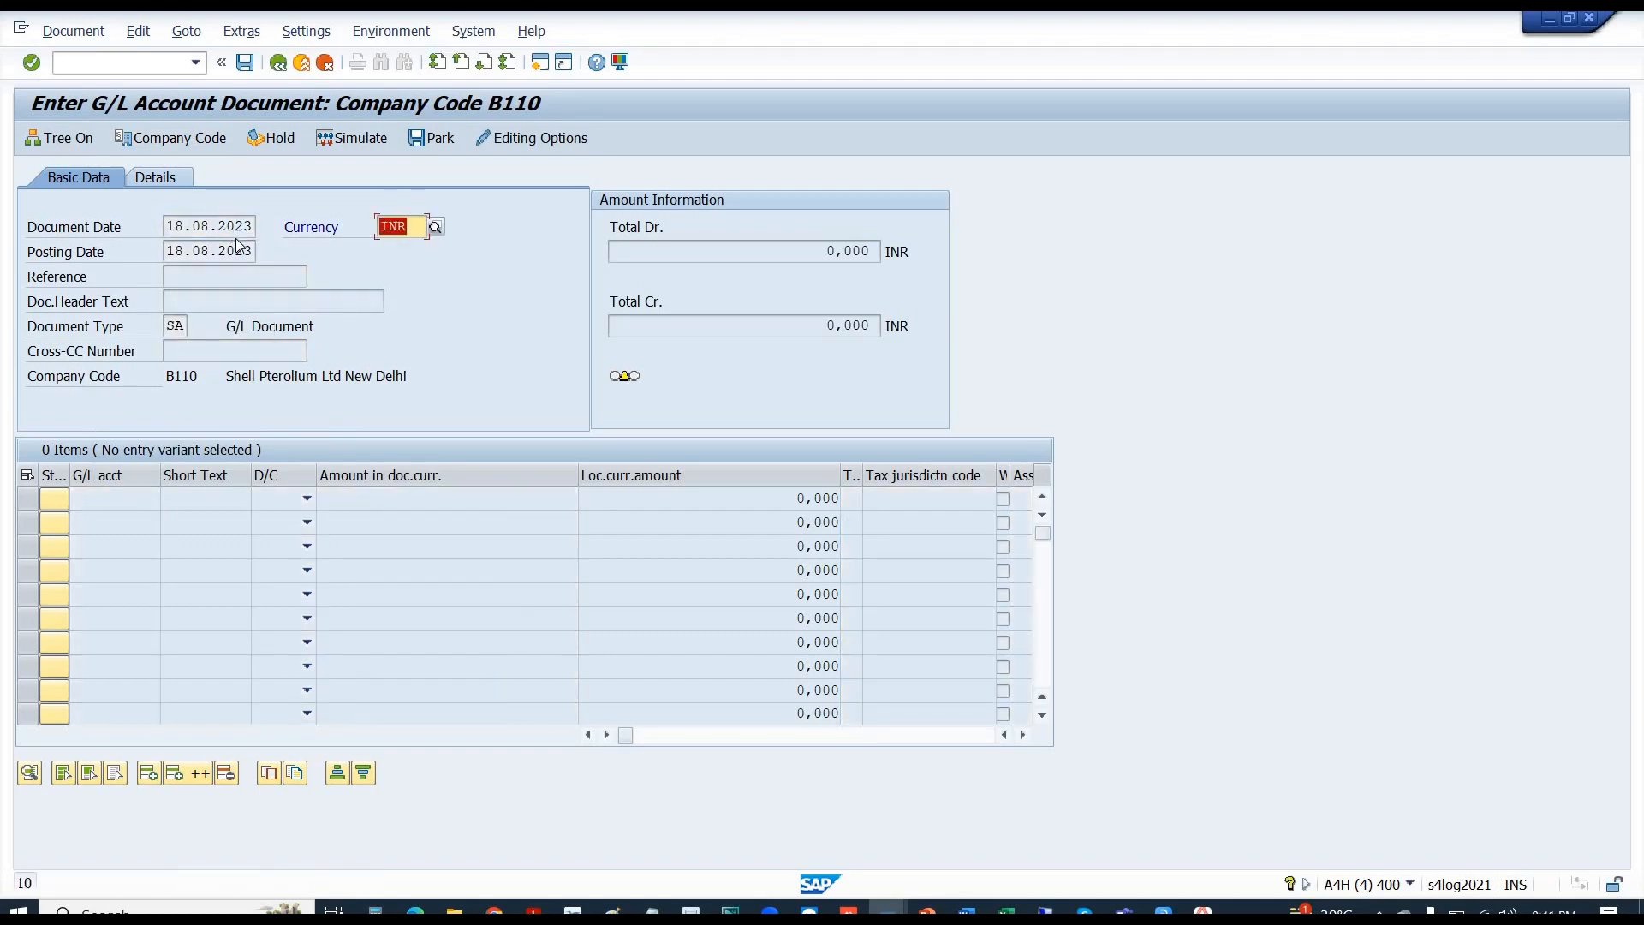
{"action": "key", "text": "Return"}
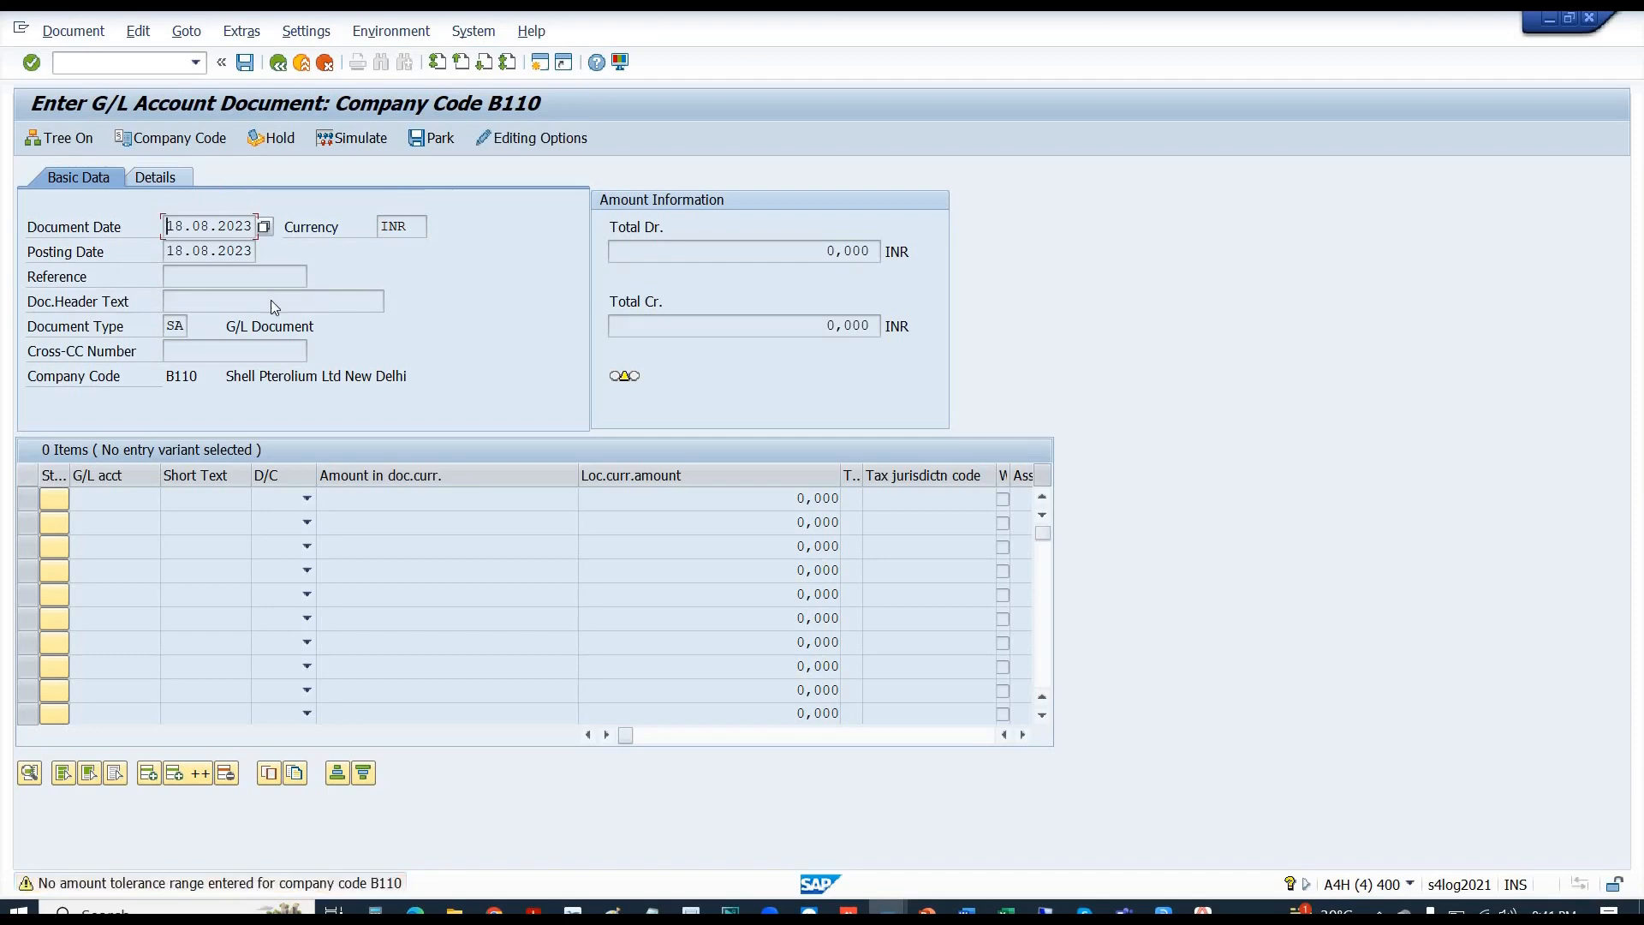
{"action": "key", "text": "Return"}
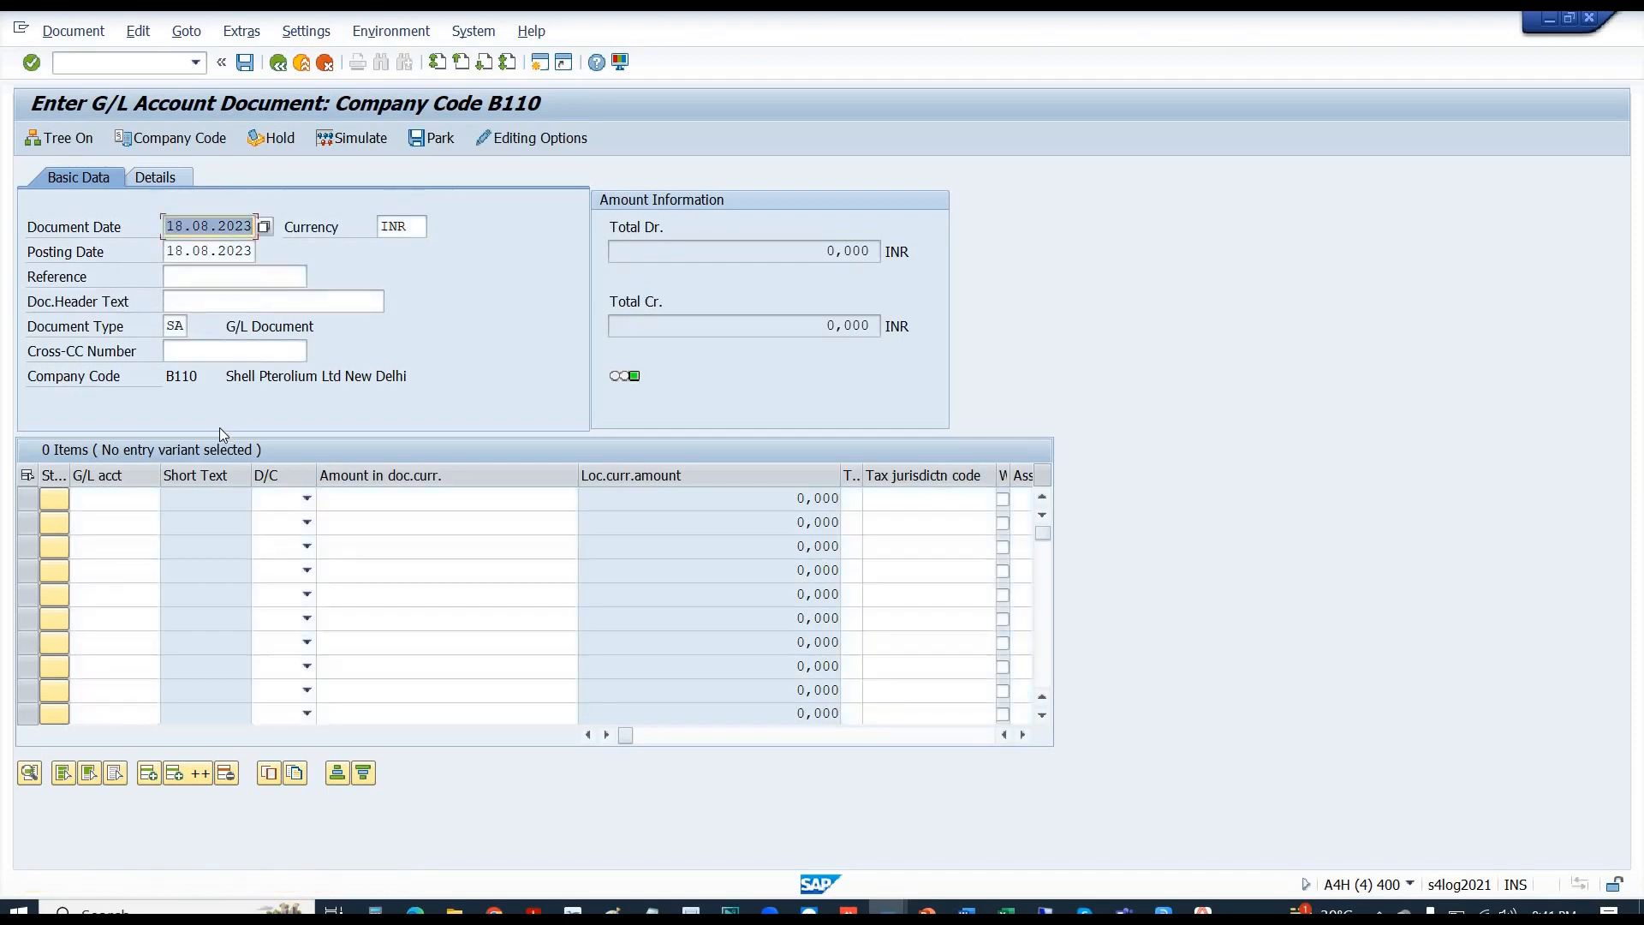
- Enter a 100 debit line on E1002, which is rejected because the account posts only in CAD
{"action": "left_click", "coordinate": [112, 500]}
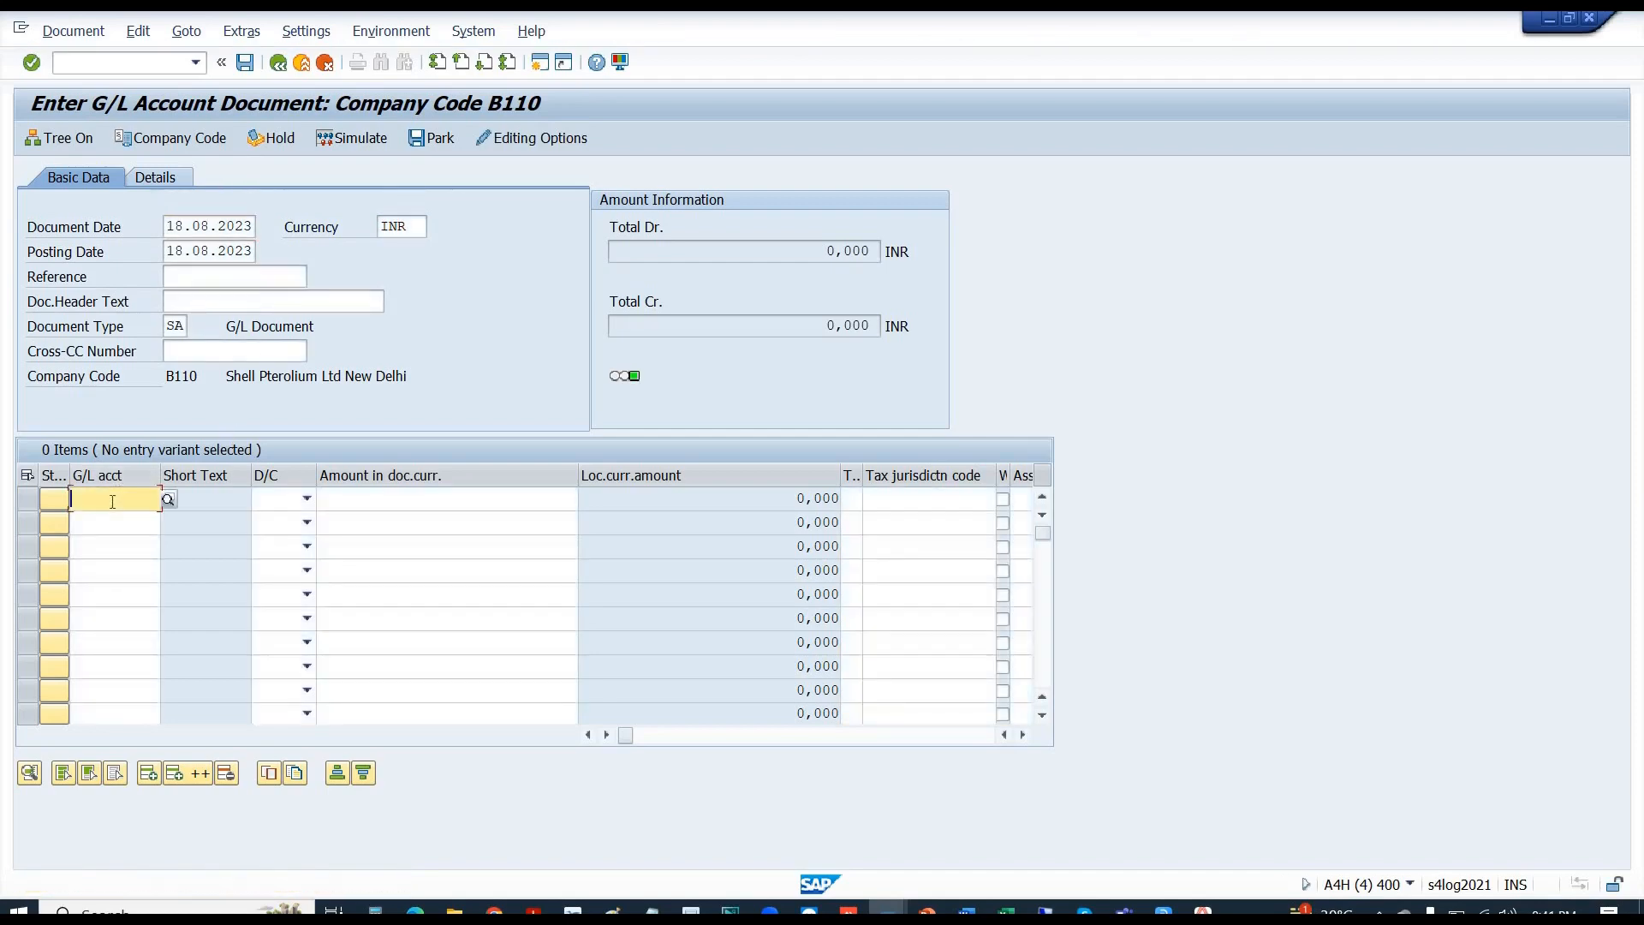
{"action": "type", "text": "B"}
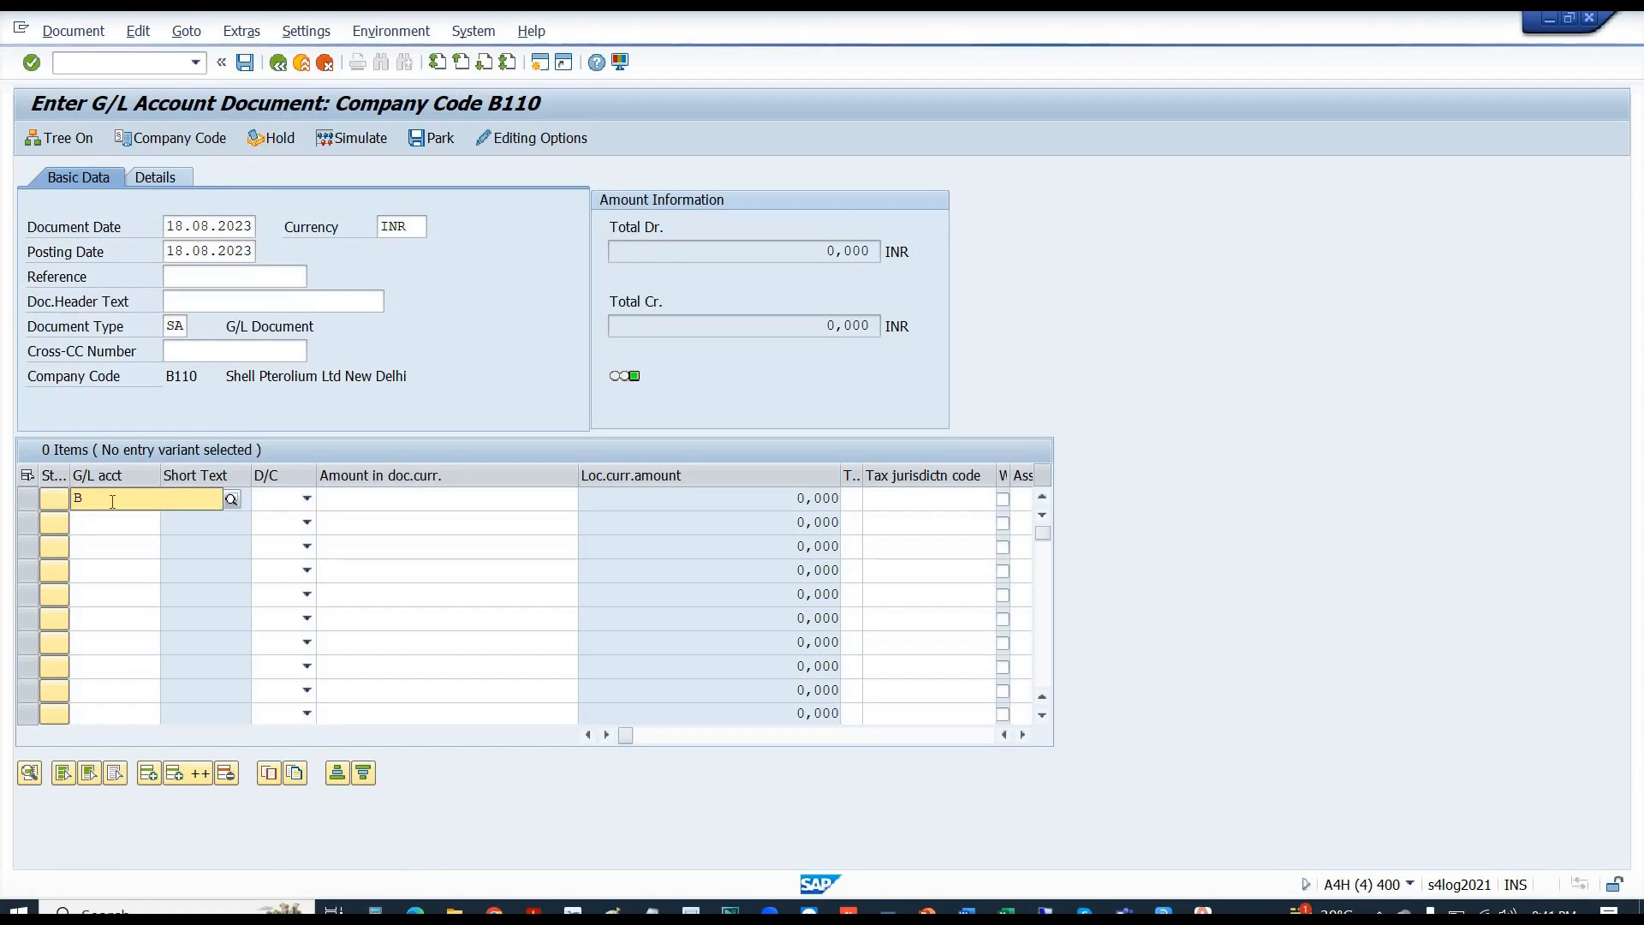
{"action": "type", "text": "100"}
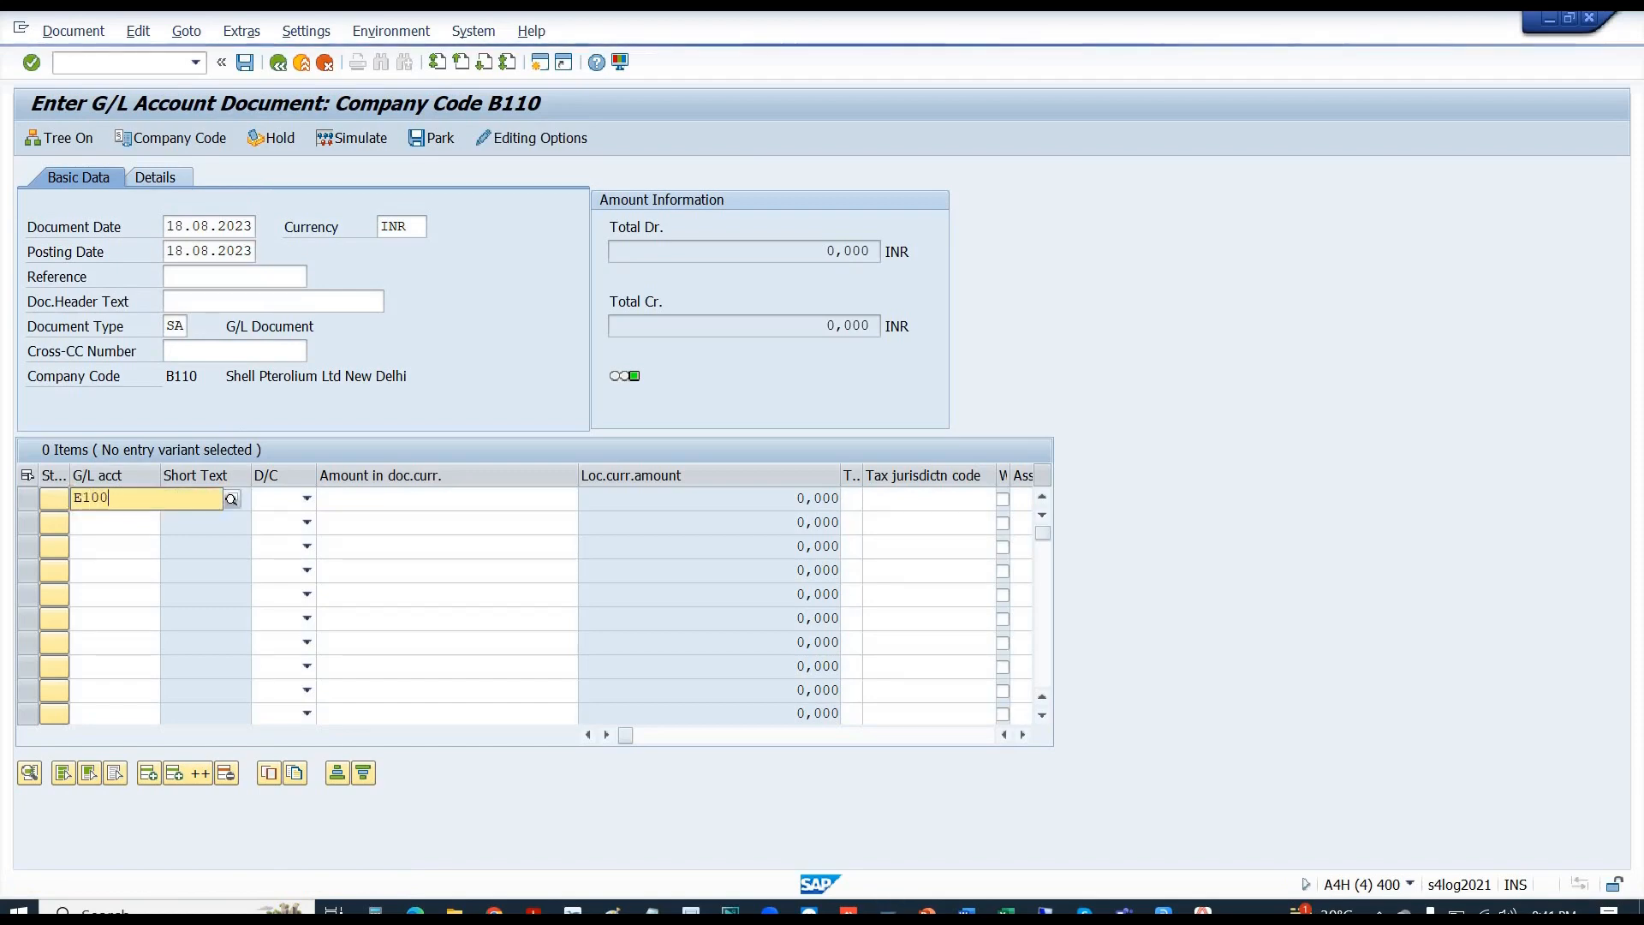
{"action": "type", "text": "2"}
{"action": "key", "text": "Tab"}
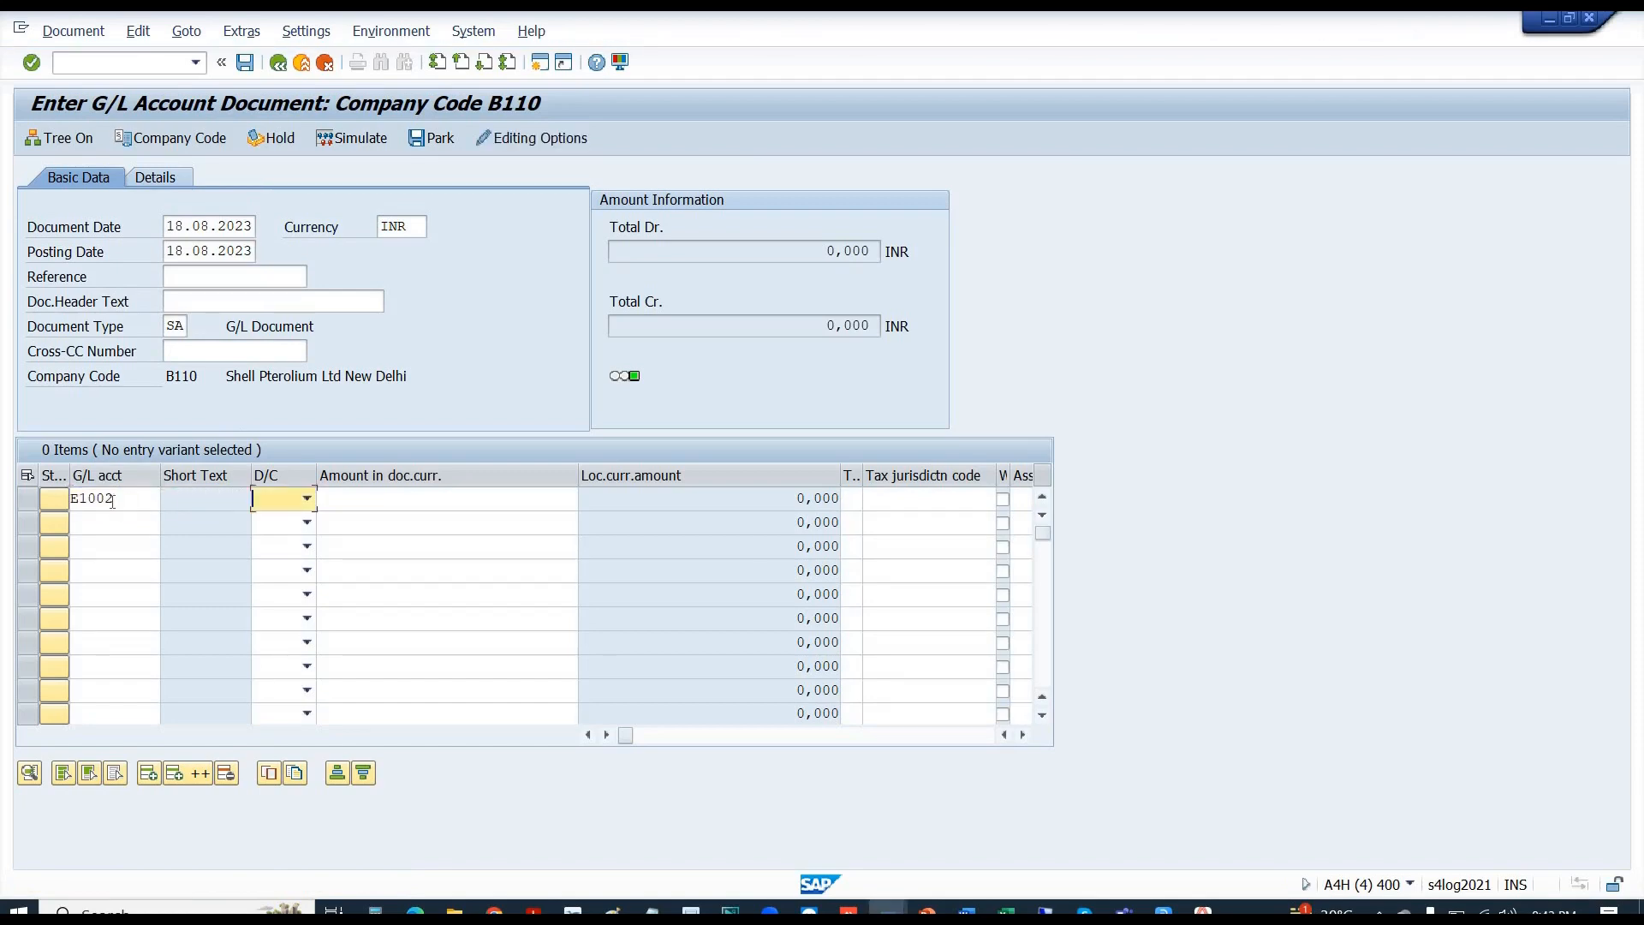
{"action": "key", "text": "s"}
{"action": "key", "text": "Tab"}
{"action": "type", "text": "1"}
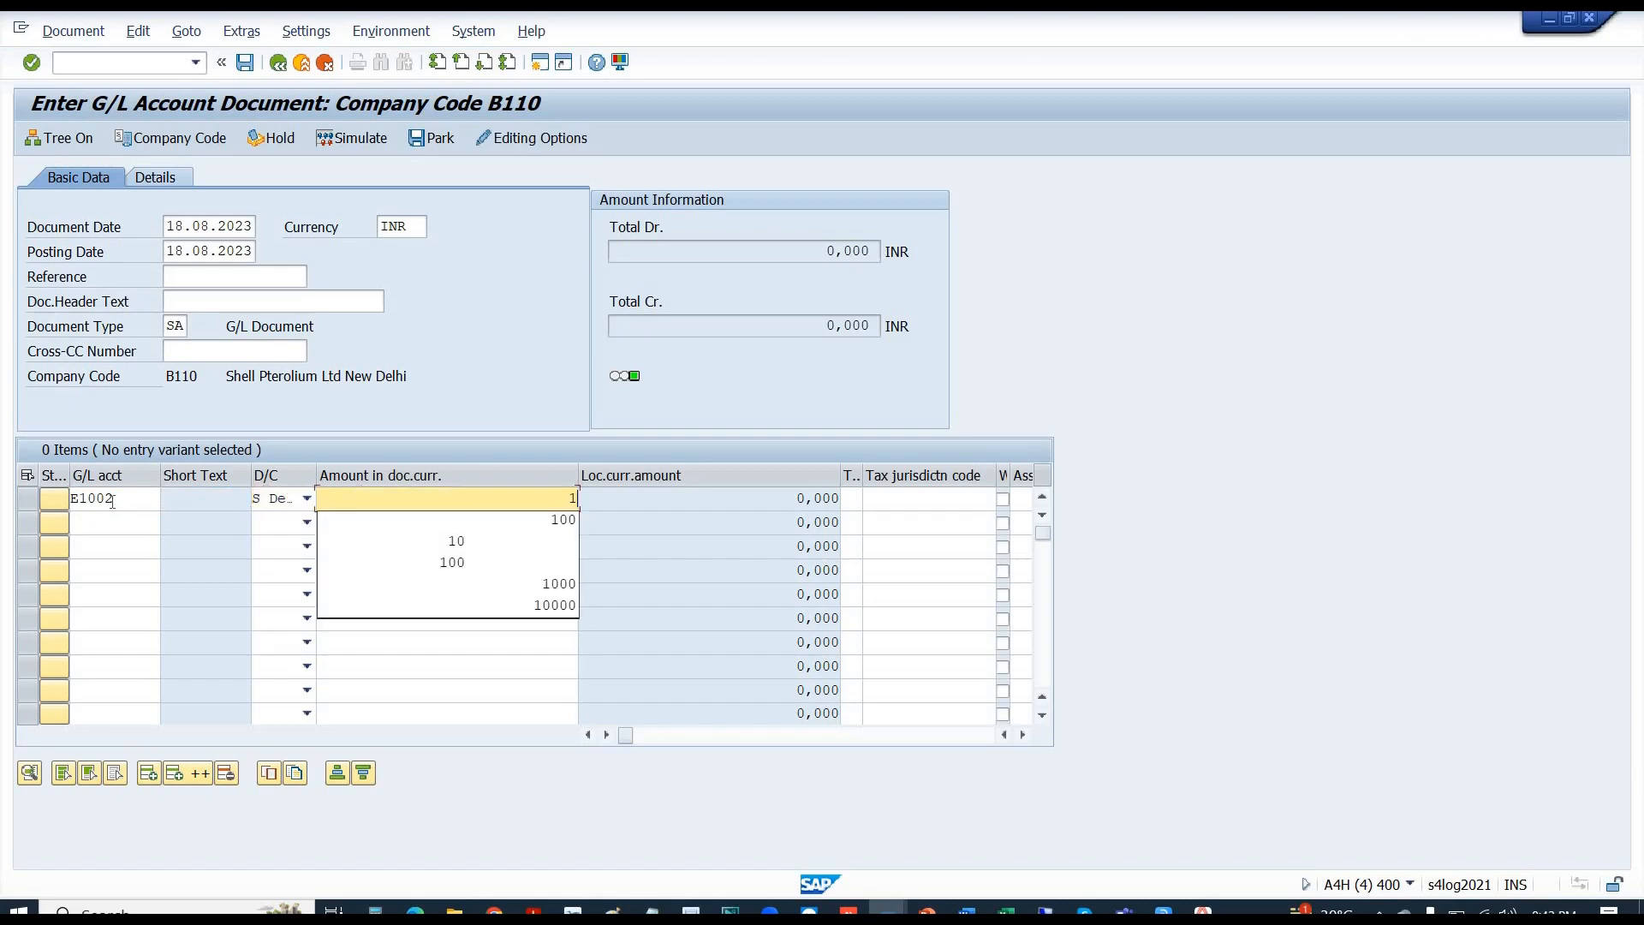
{"action": "type", "text": "00"}
{"action": "key", "text": "Return"}
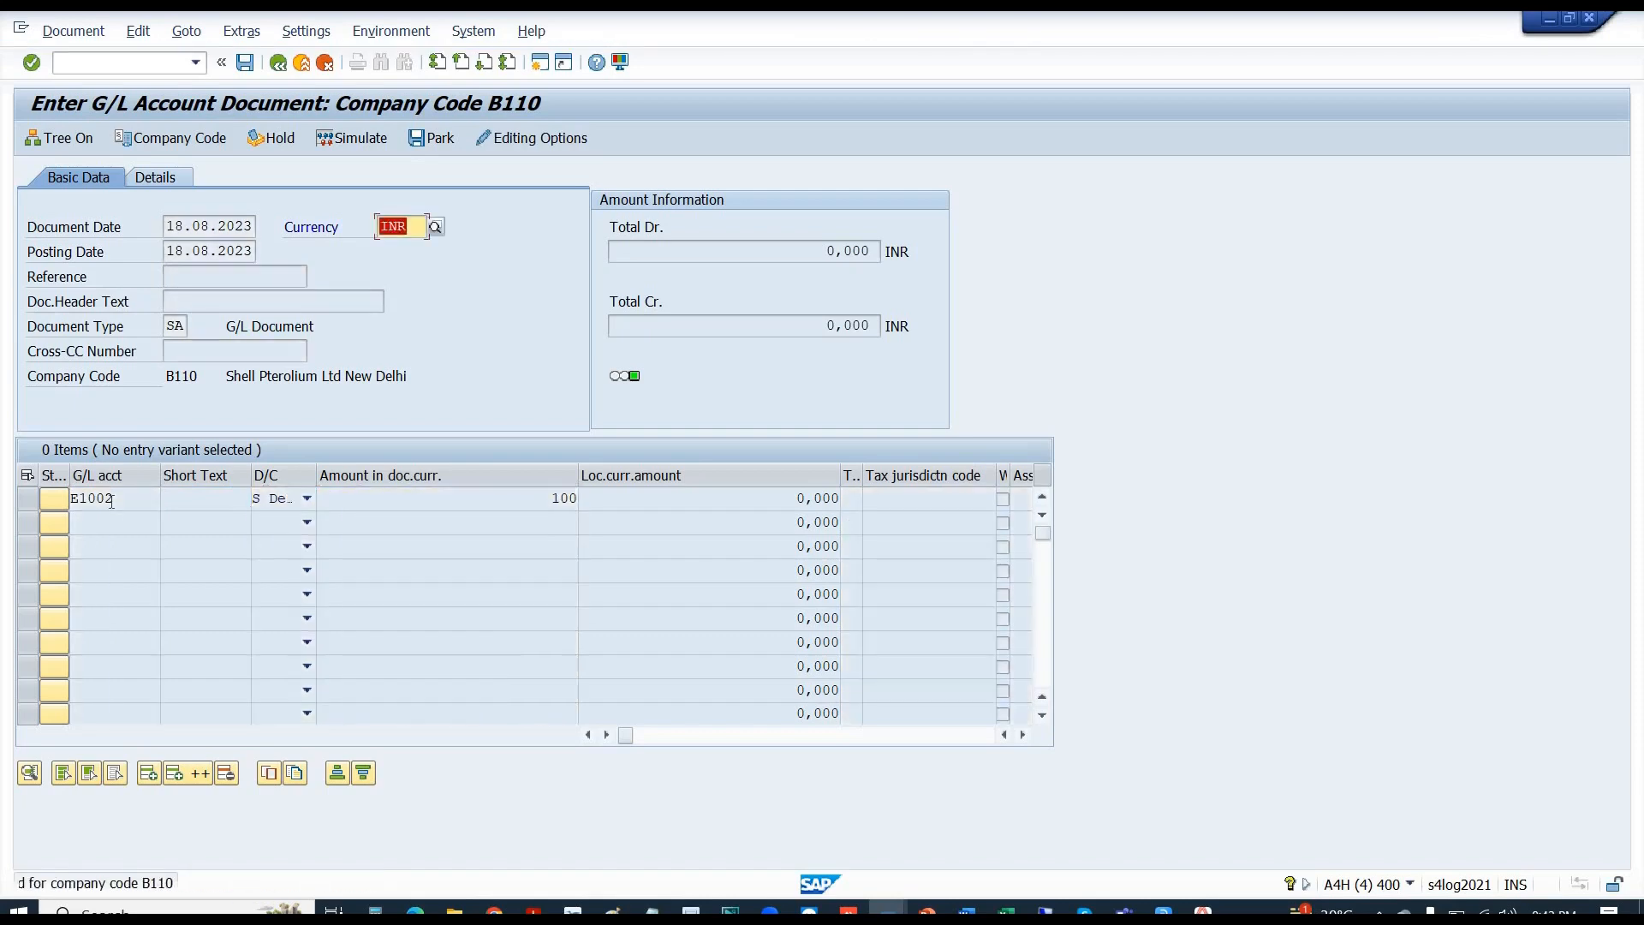
{"action": "key", "text": "Return"}
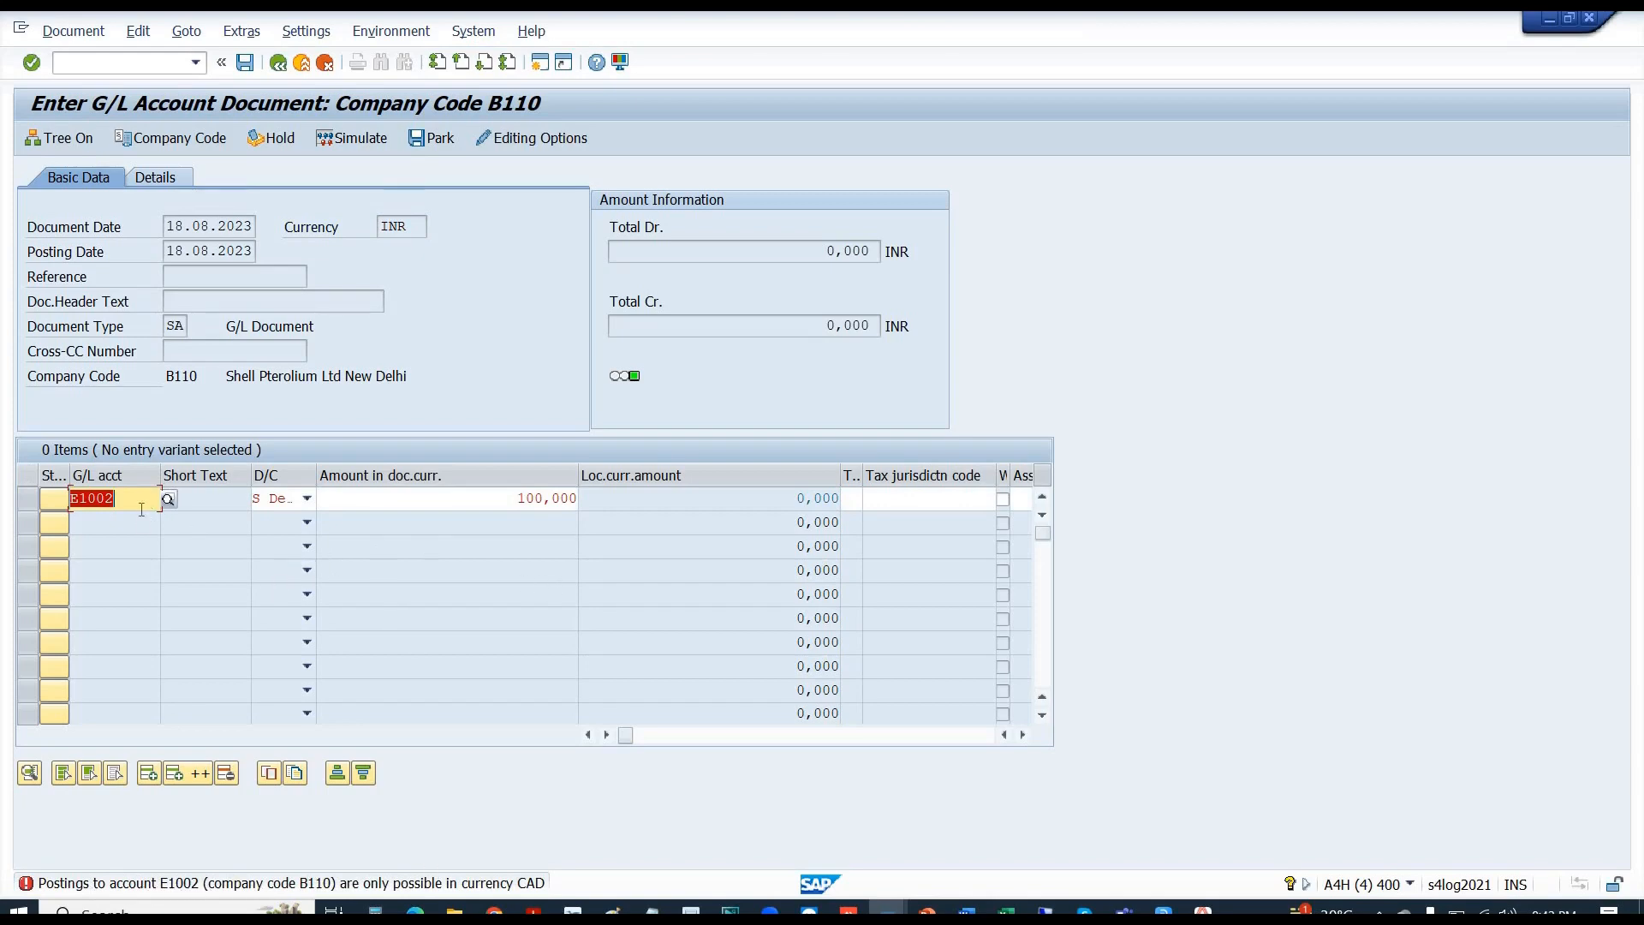
{"action": "key", "text": "alt+Tab"}
{"action": "key", "text": "alt+Tab"}
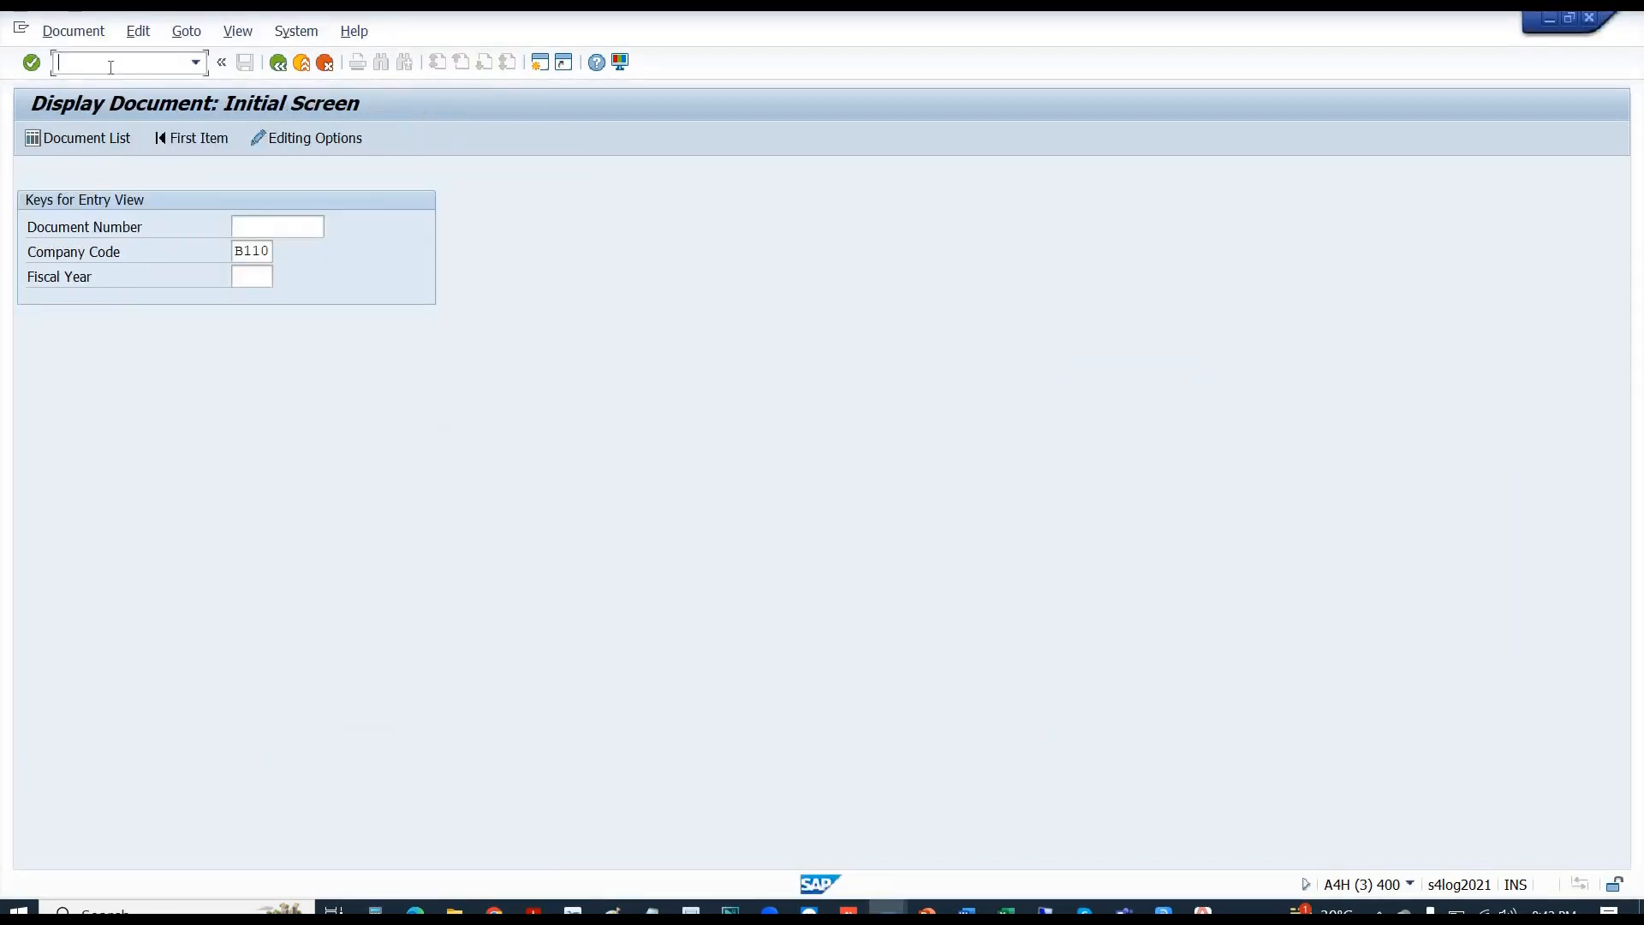
- Change account E1002's currency in B110 from CAD to INR via FS00 and save
{"action": "type", "text": "/NFS00"}
{"action": "key", "text": "Return"}
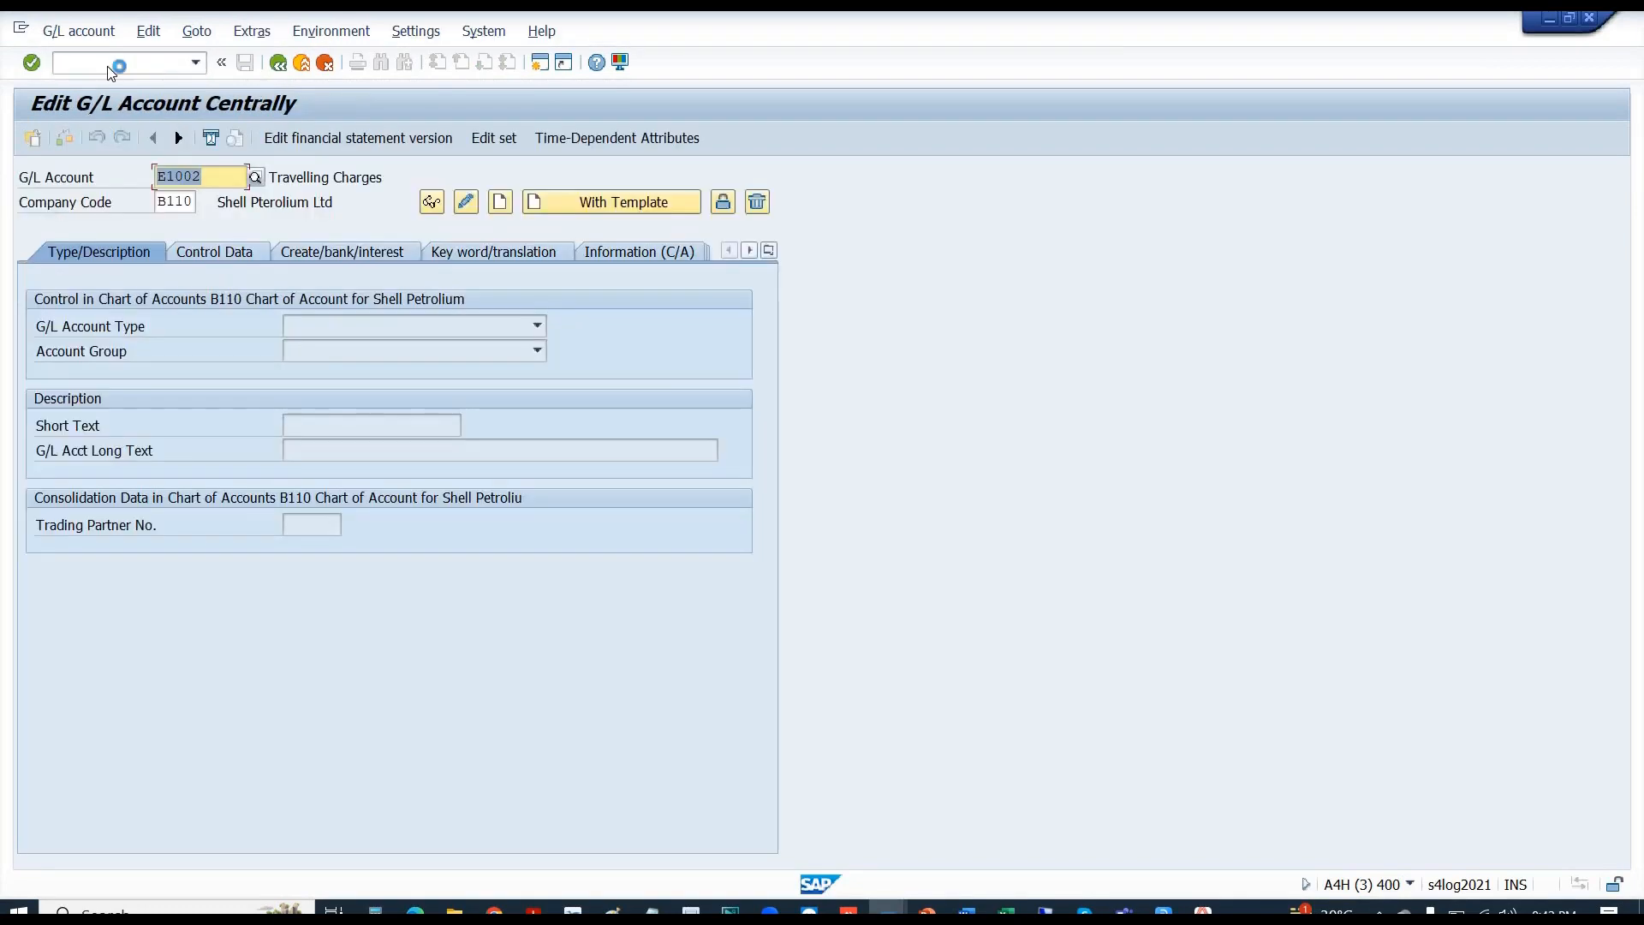
{"action": "key", "text": "Return"}
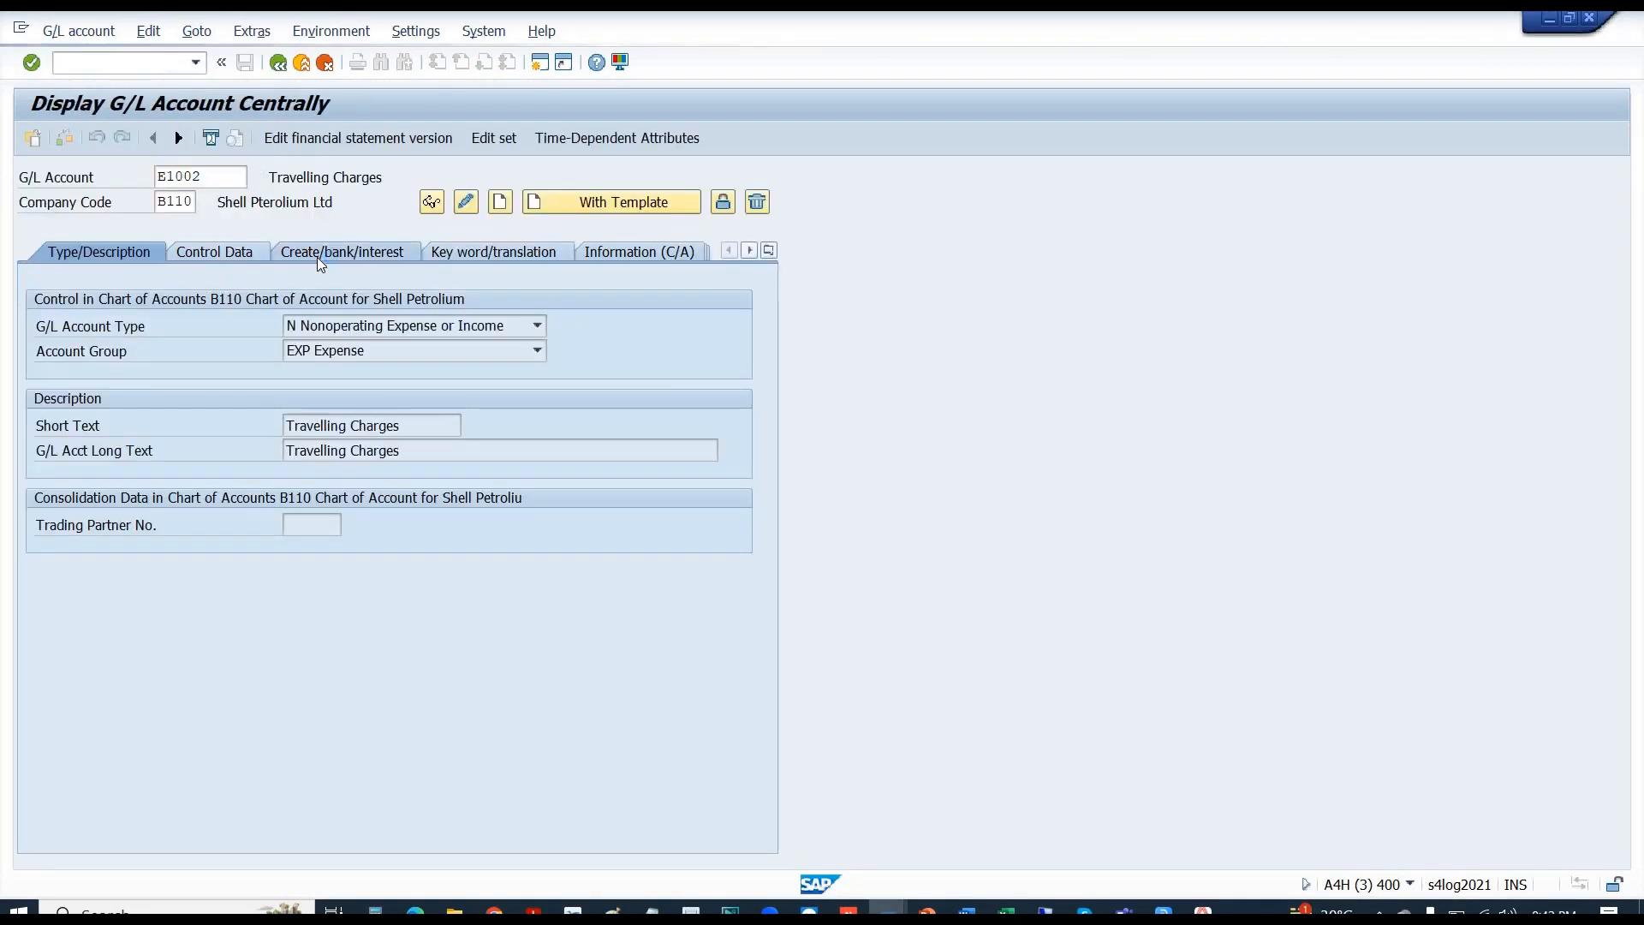
{"action": "left_click", "coordinate": [465, 202]}
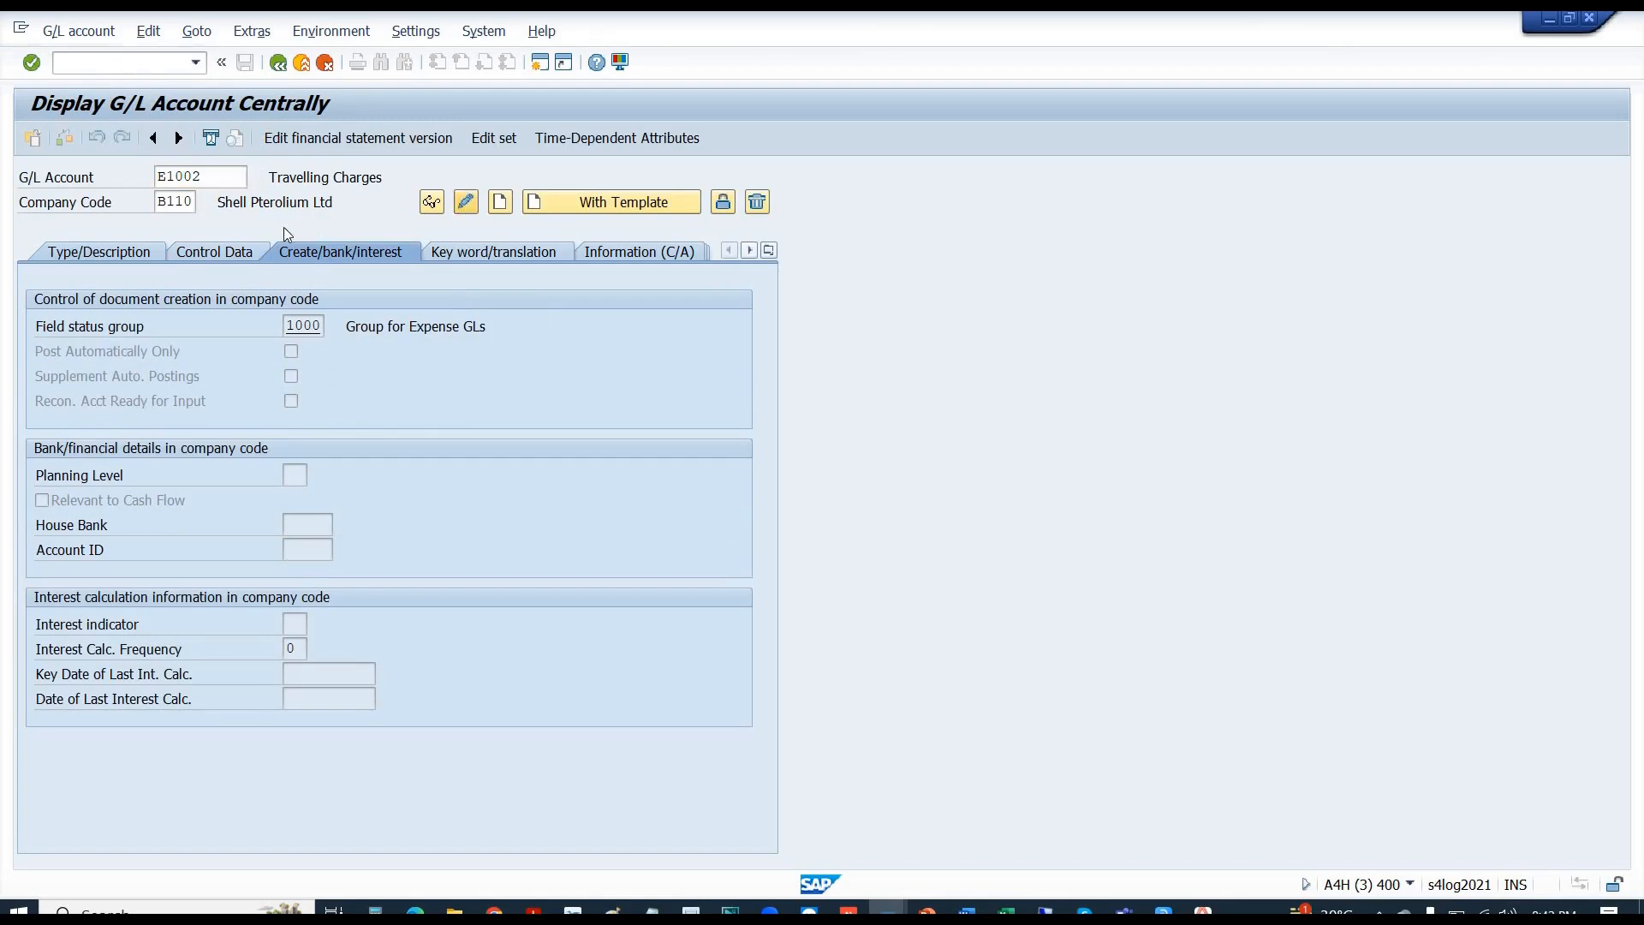
{"action": "left_click", "coordinate": [223, 254]}
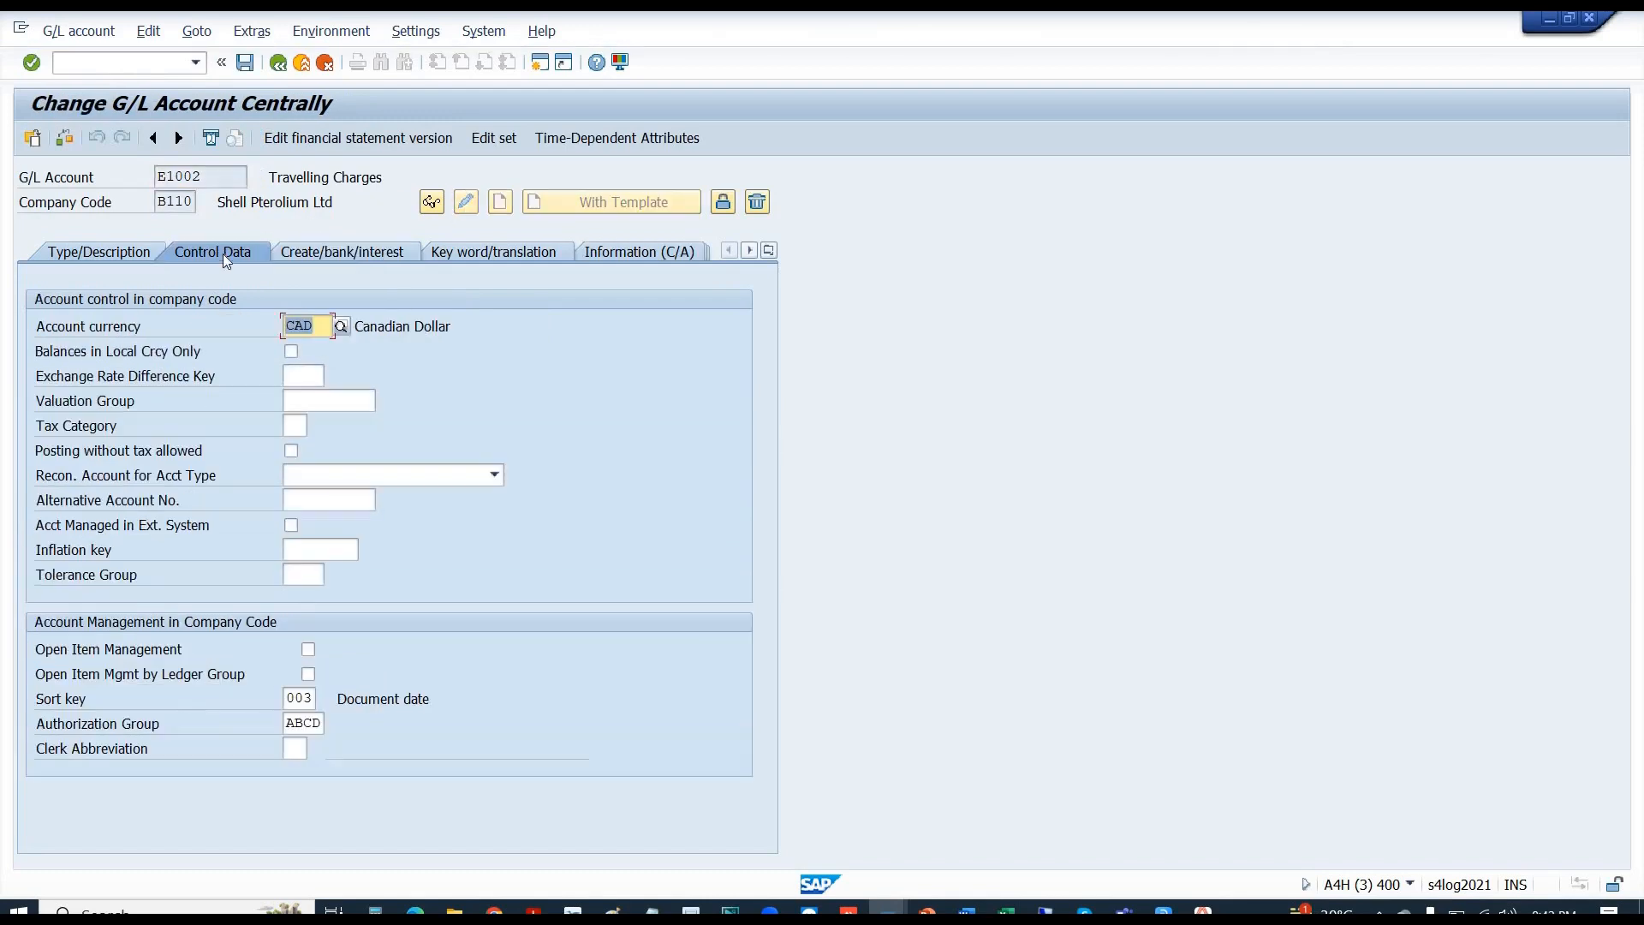
{"action": "type", "text": "IN"}
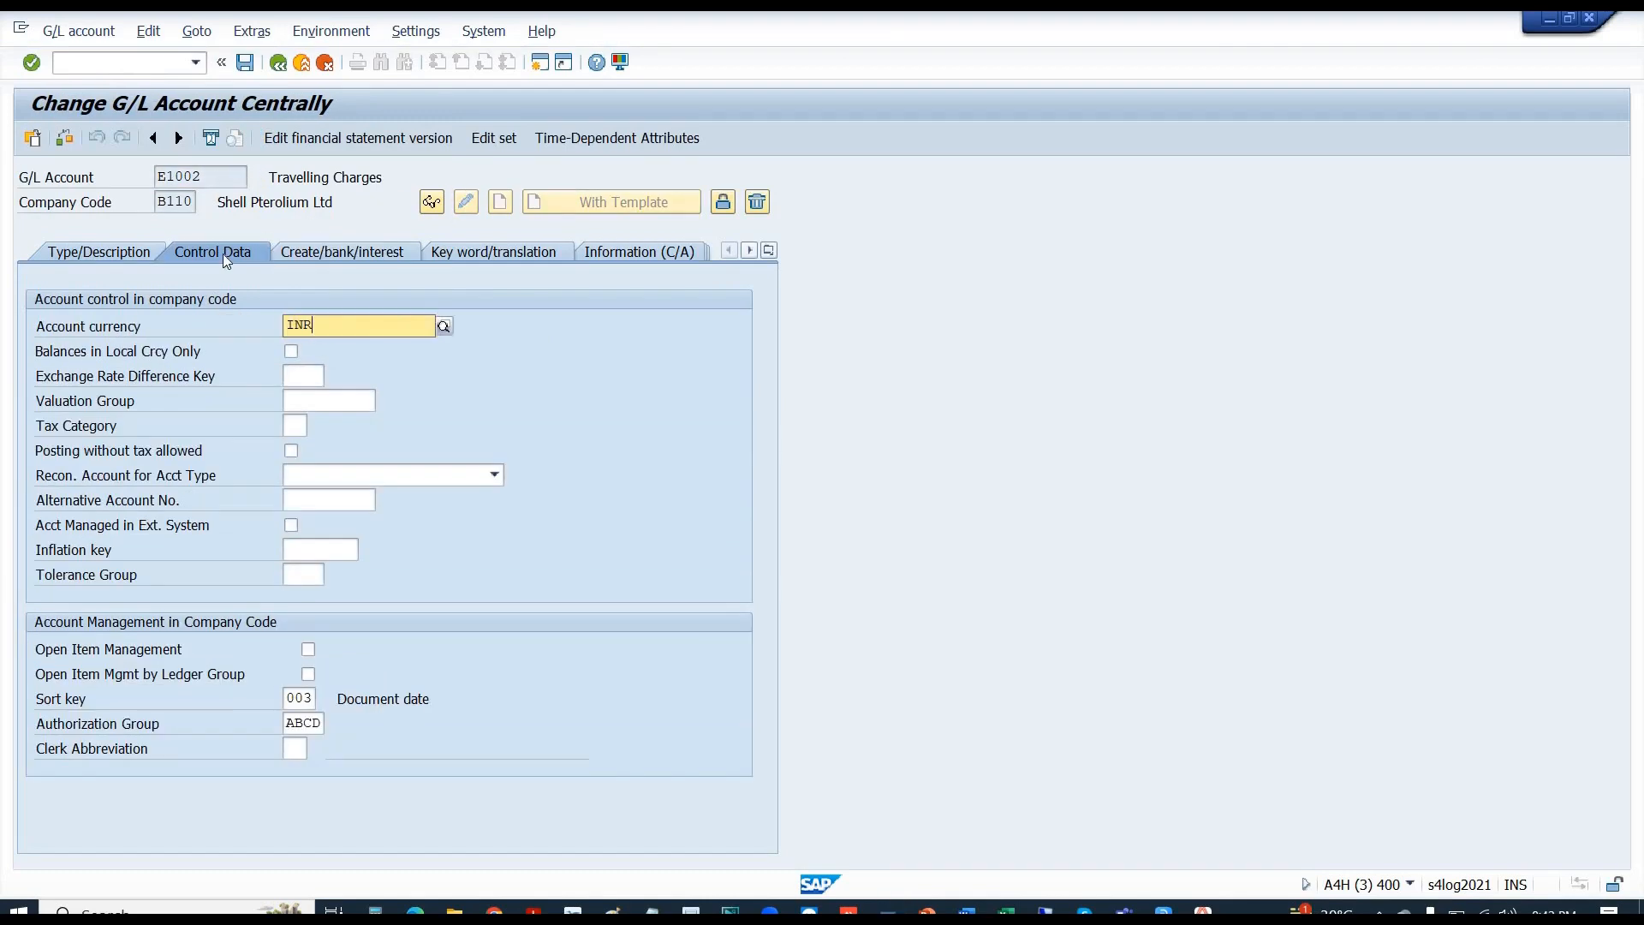
{"action": "type", "text": "R"}
{"action": "key", "text": "Return"}
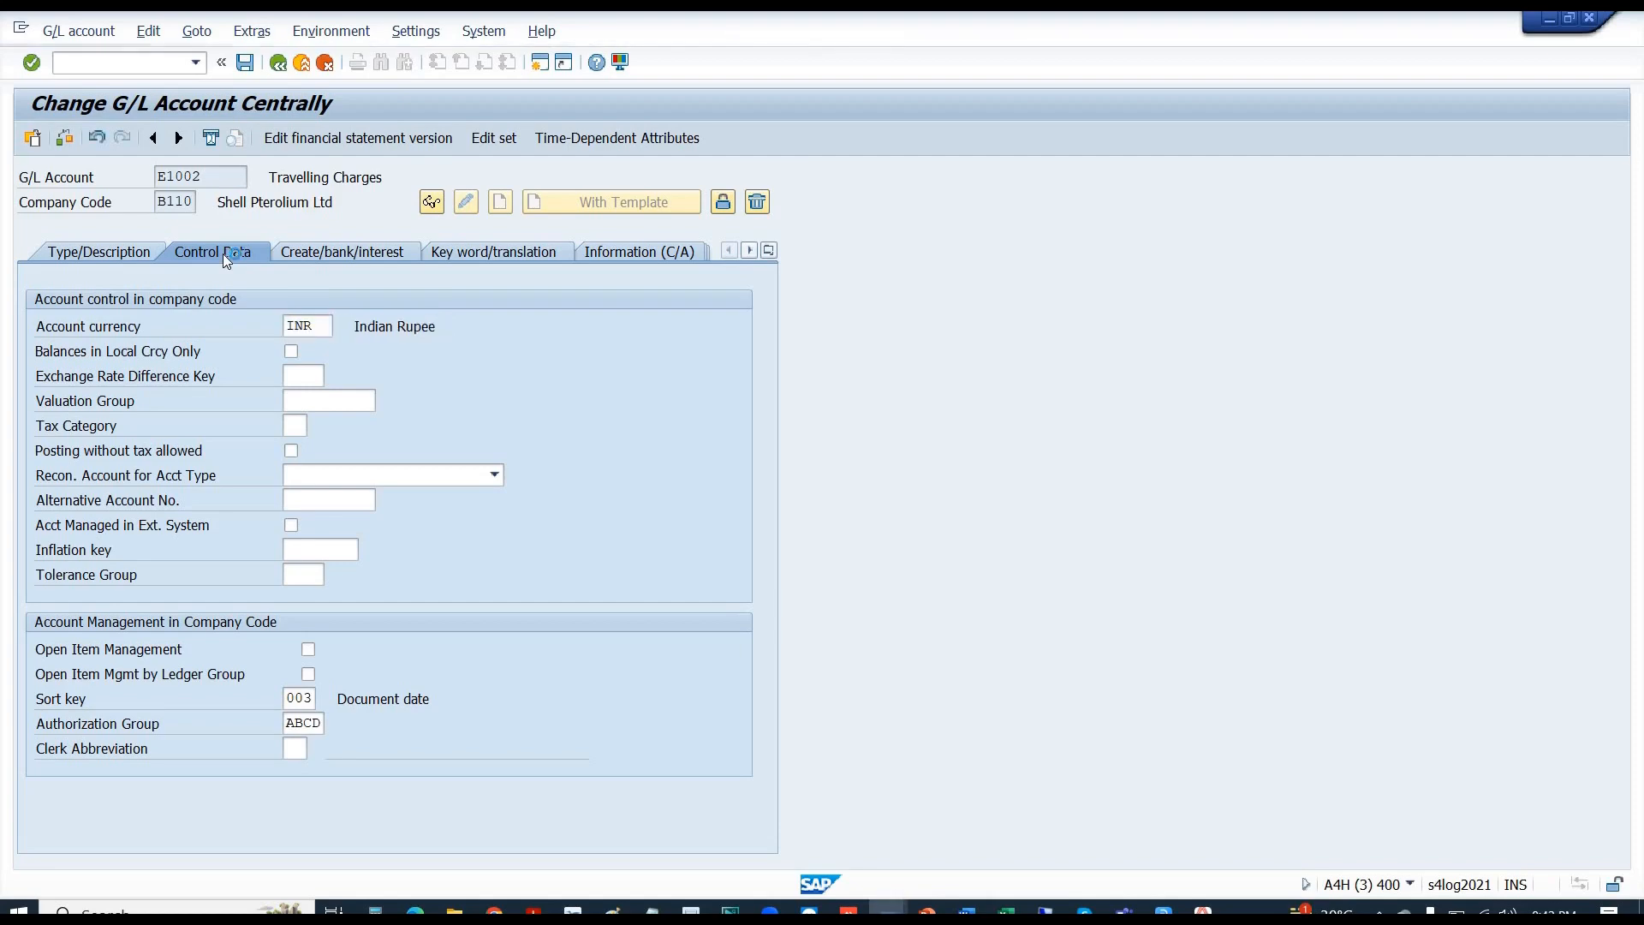
{"action": "key", "text": "ctrl+s"}
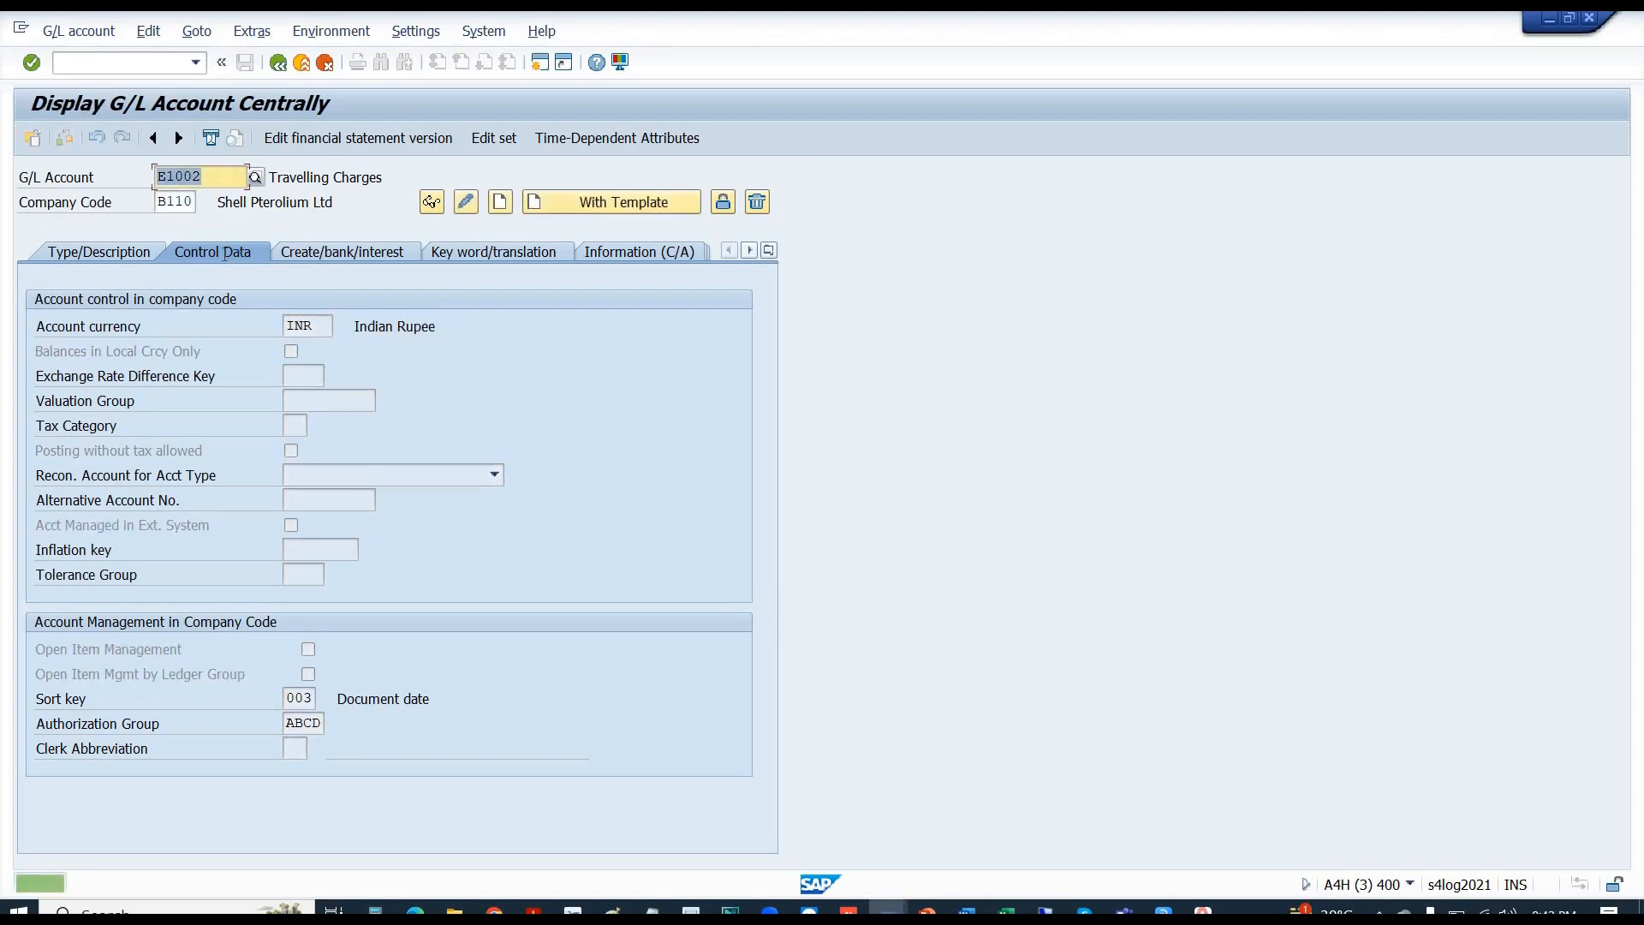
{"action": "key", "text": "alt+Tab"}
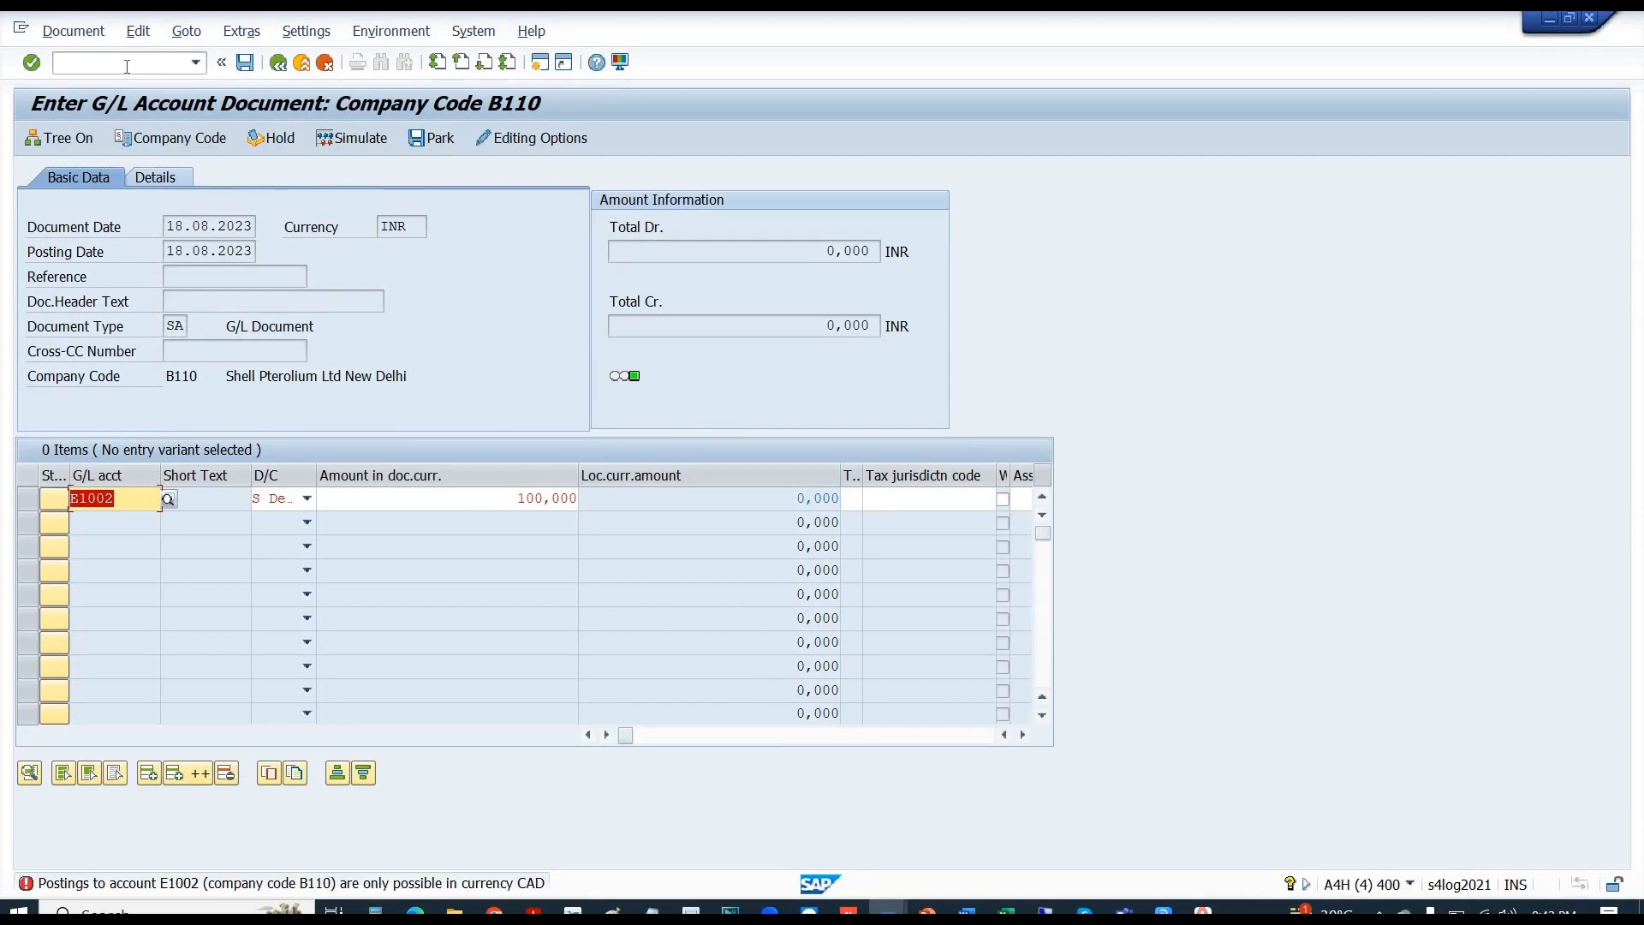
- Restart G/L account document entry with /NFB50 for a blank form
{"action": "left_click", "coordinate": [126, 66]}
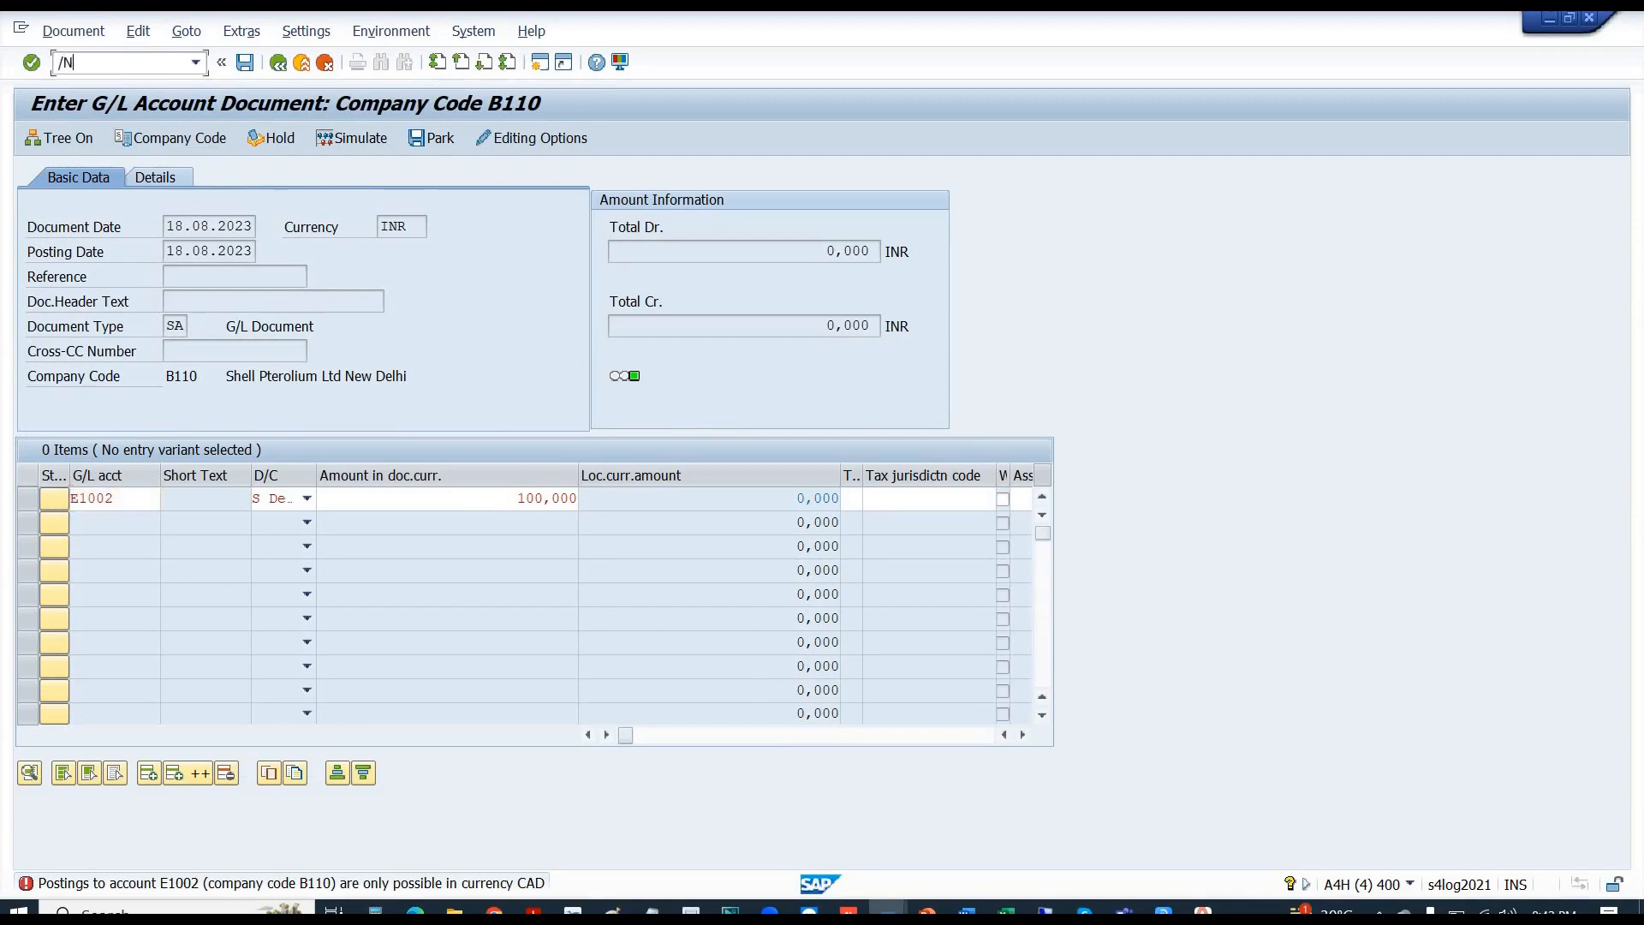
{"action": "type", "text": "/NFB50"}
{"action": "key", "text": "Return"}
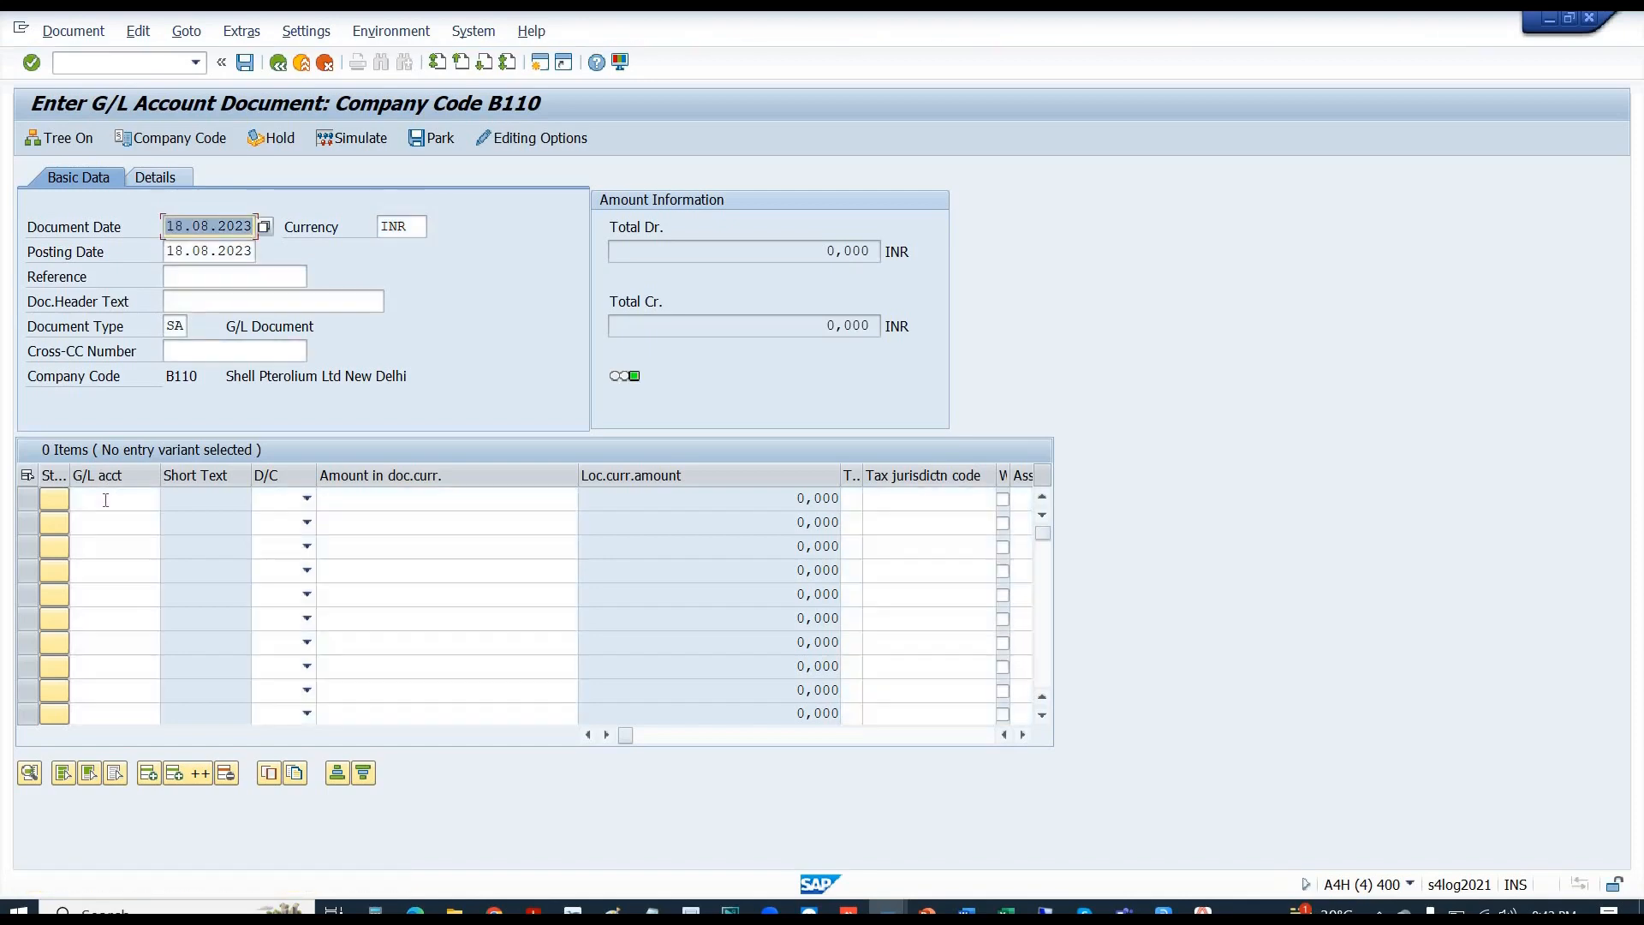
- Enter a first line debiting account E1002 for 100 and check it
{"action": "left_click", "coordinate": [105, 500]}
{"action": "type", "text": "B1"}
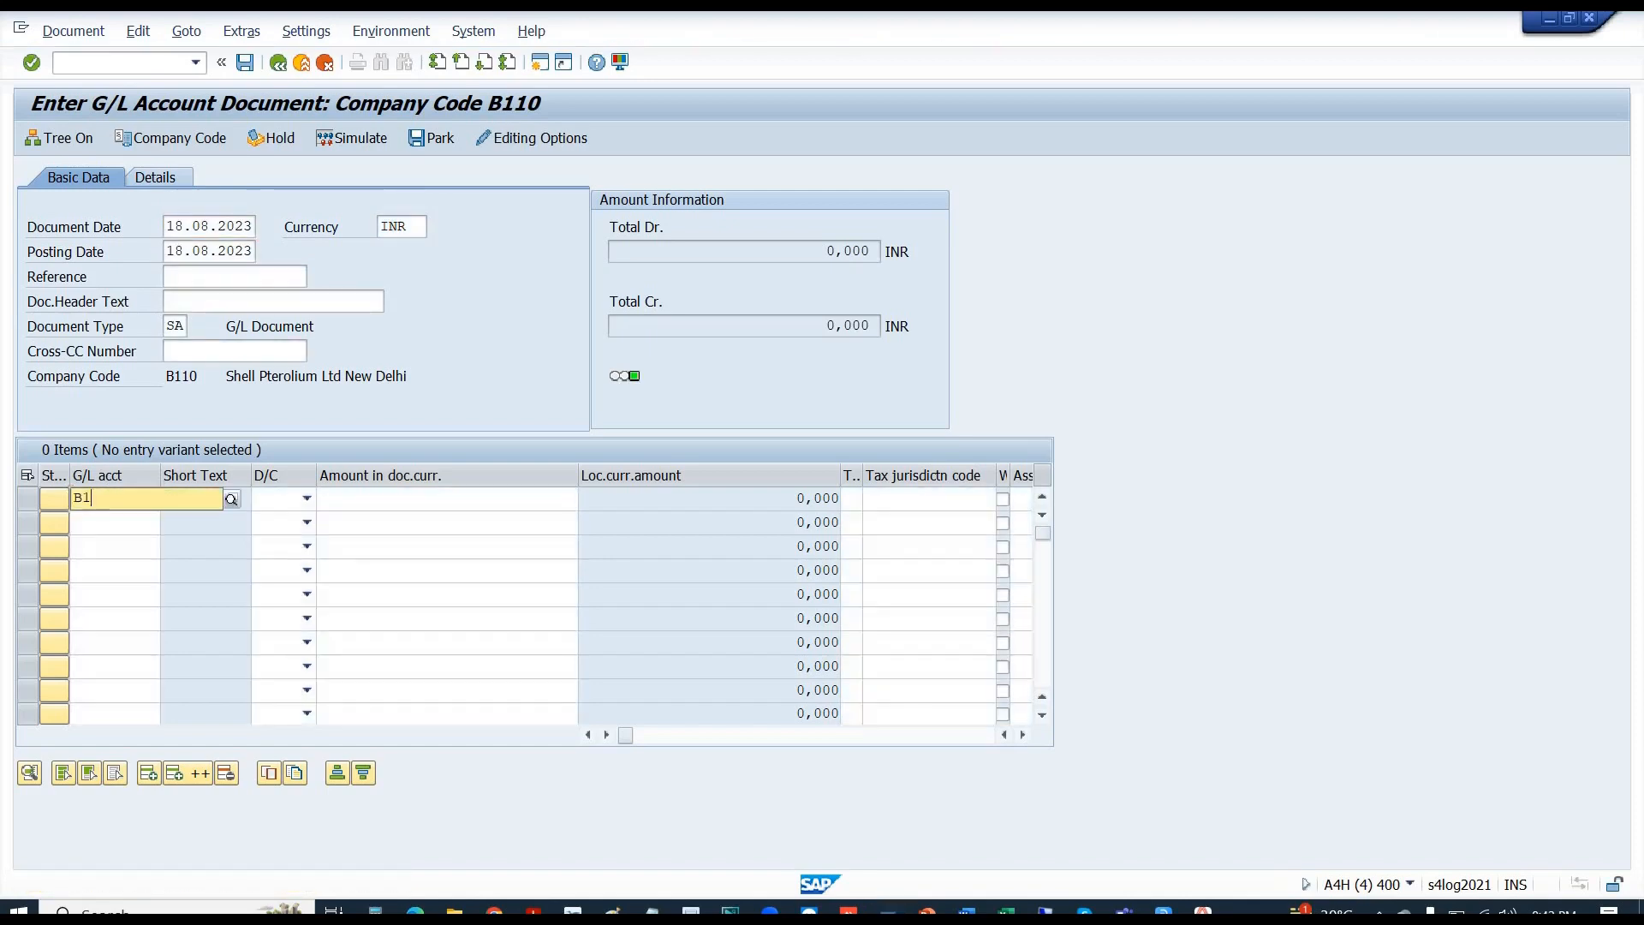
{"action": "type", "text": "1"}
{"action": "key", "text": "BackSpace"}
{"action": "key", "text": "BackSpace"}
{"action": "key", "text": "BackSpace"}
{"action": "type", "text": "E"}
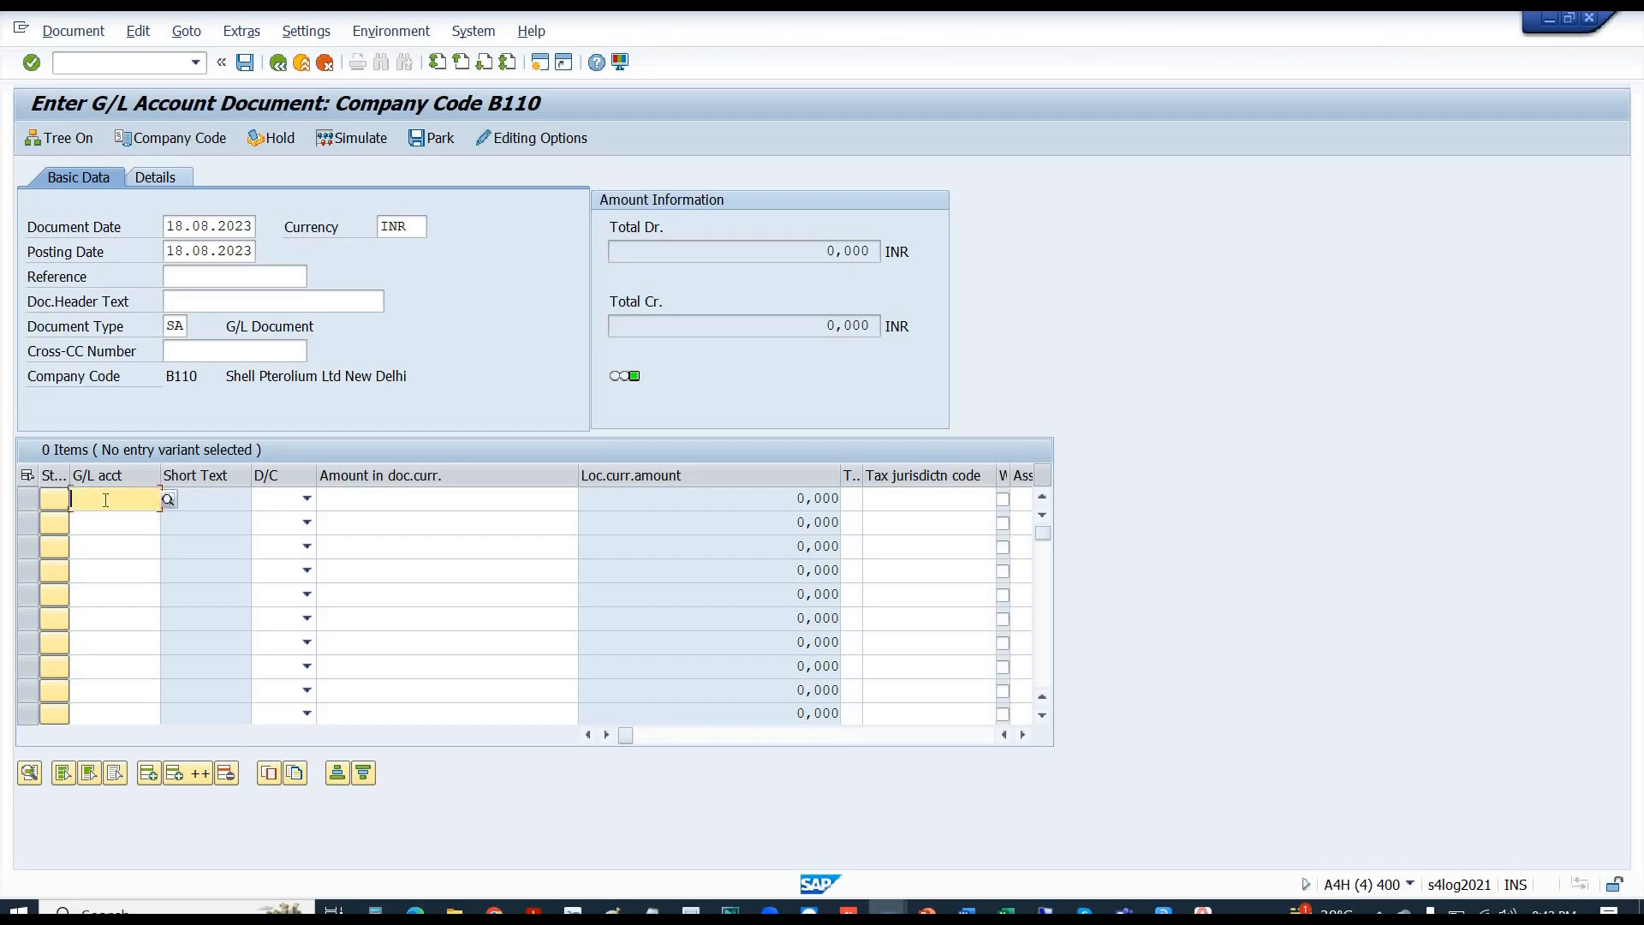
{"action": "type", "text": "1002"}
{"action": "key", "text": "Tab"}
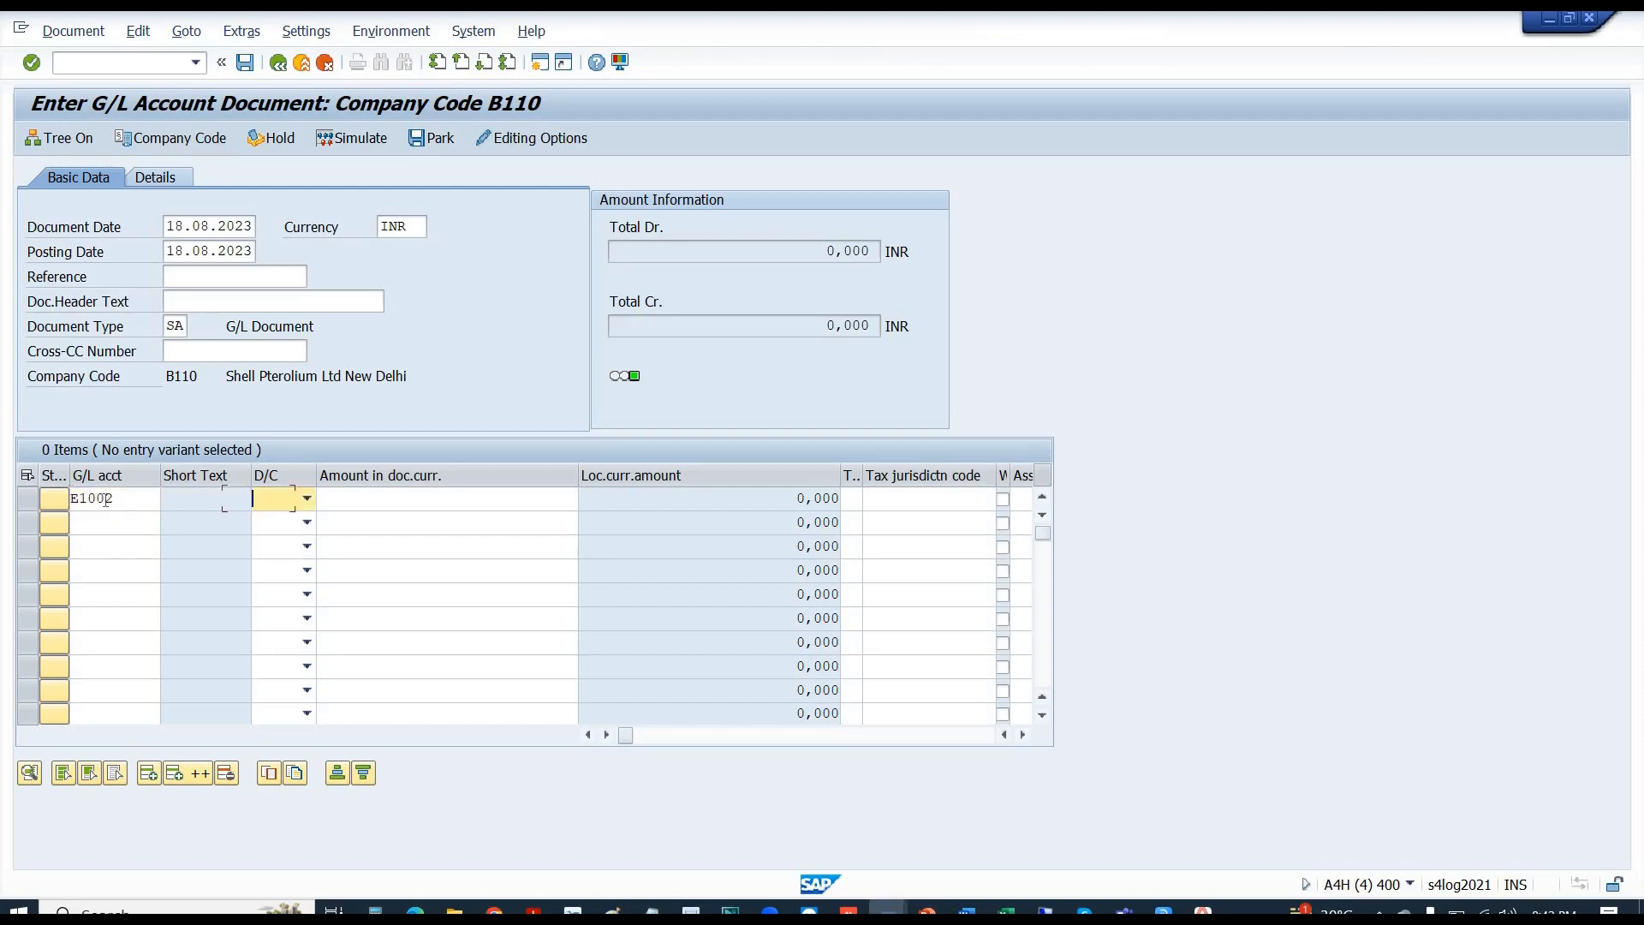
{"action": "key", "text": "s"}
{"action": "key", "text": "Tab"}
{"action": "type", "text": "1"}
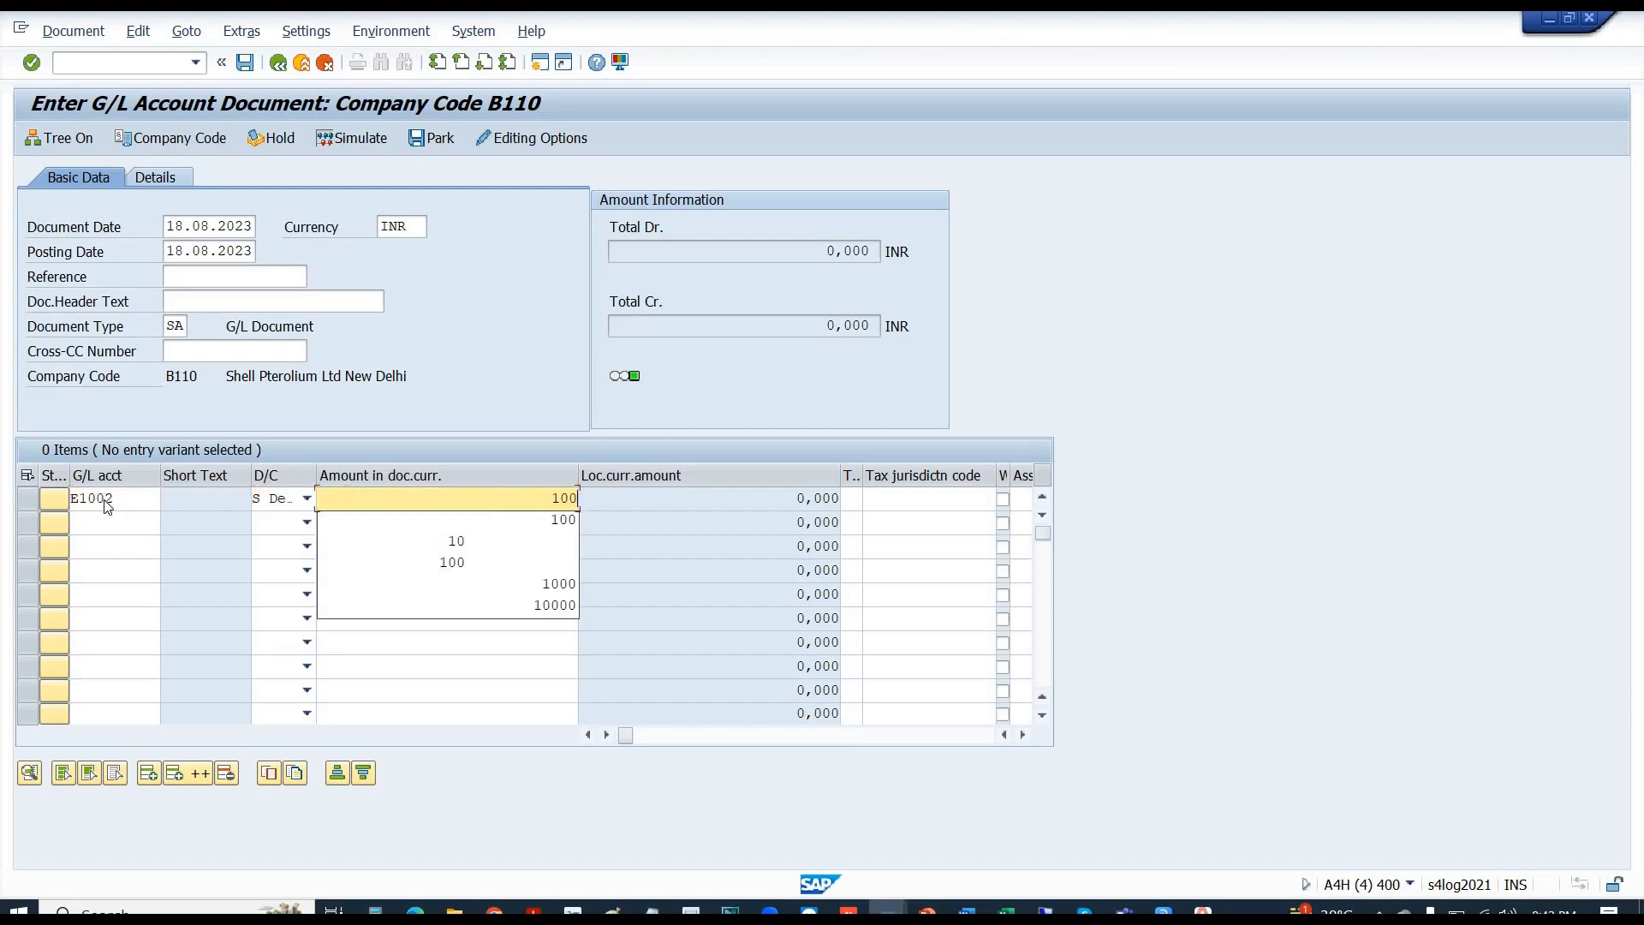
{"action": "key", "text": "Return"}
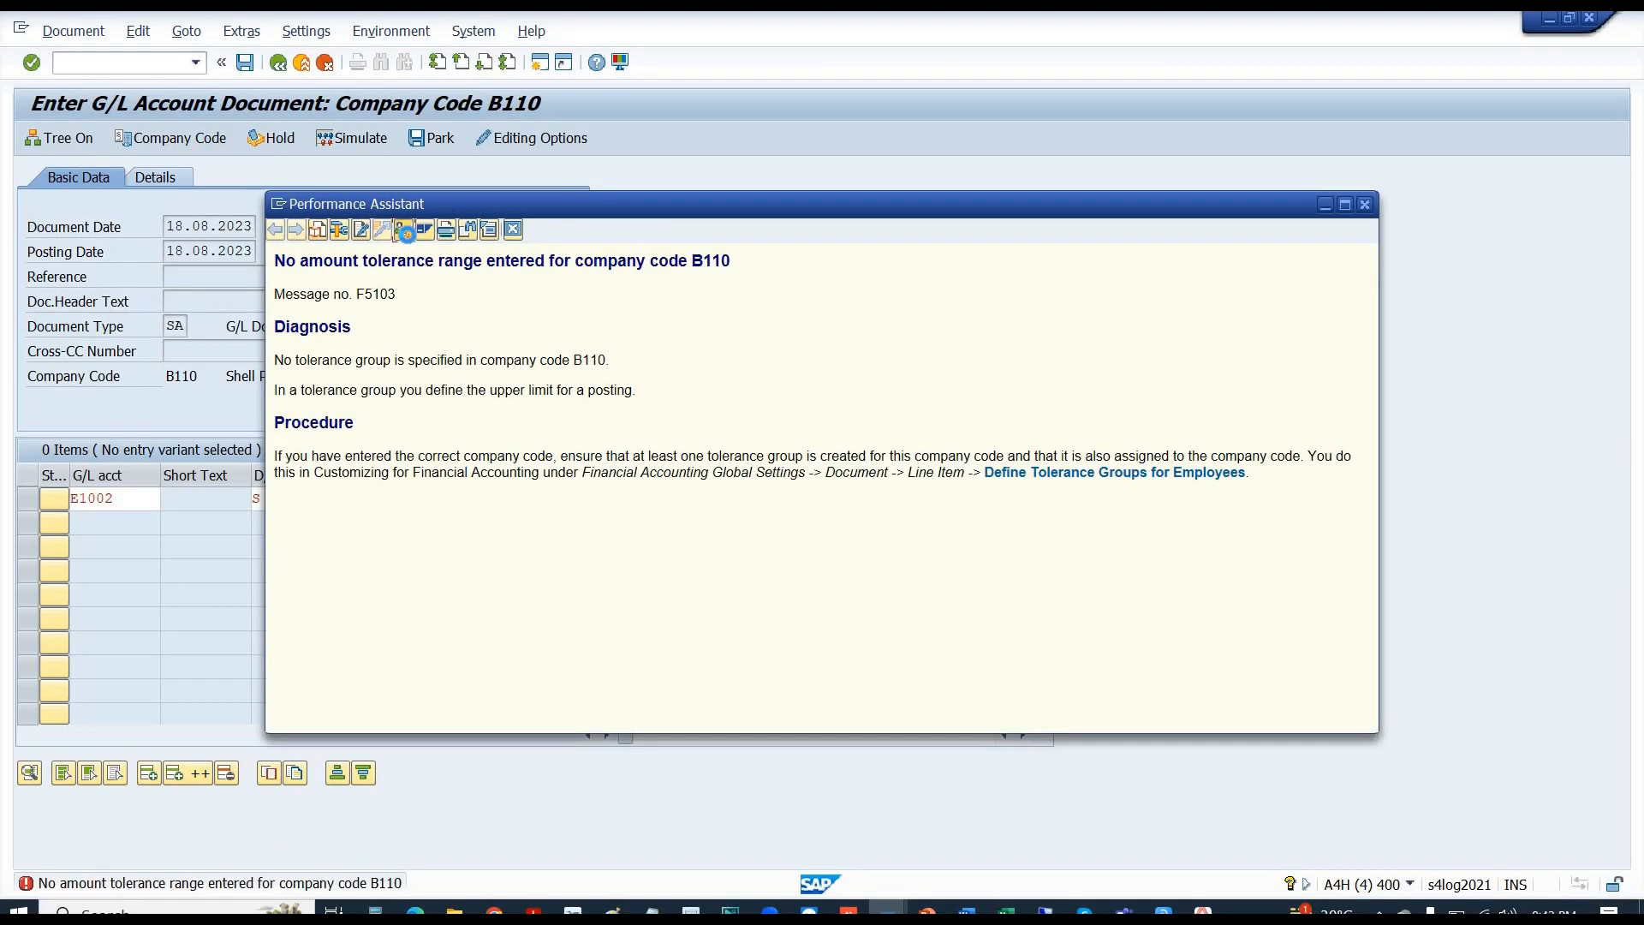
- Copy the 0002 employee tolerance group entry to company code B110 and save it
{"action": "left_click", "coordinate": [404, 230]}
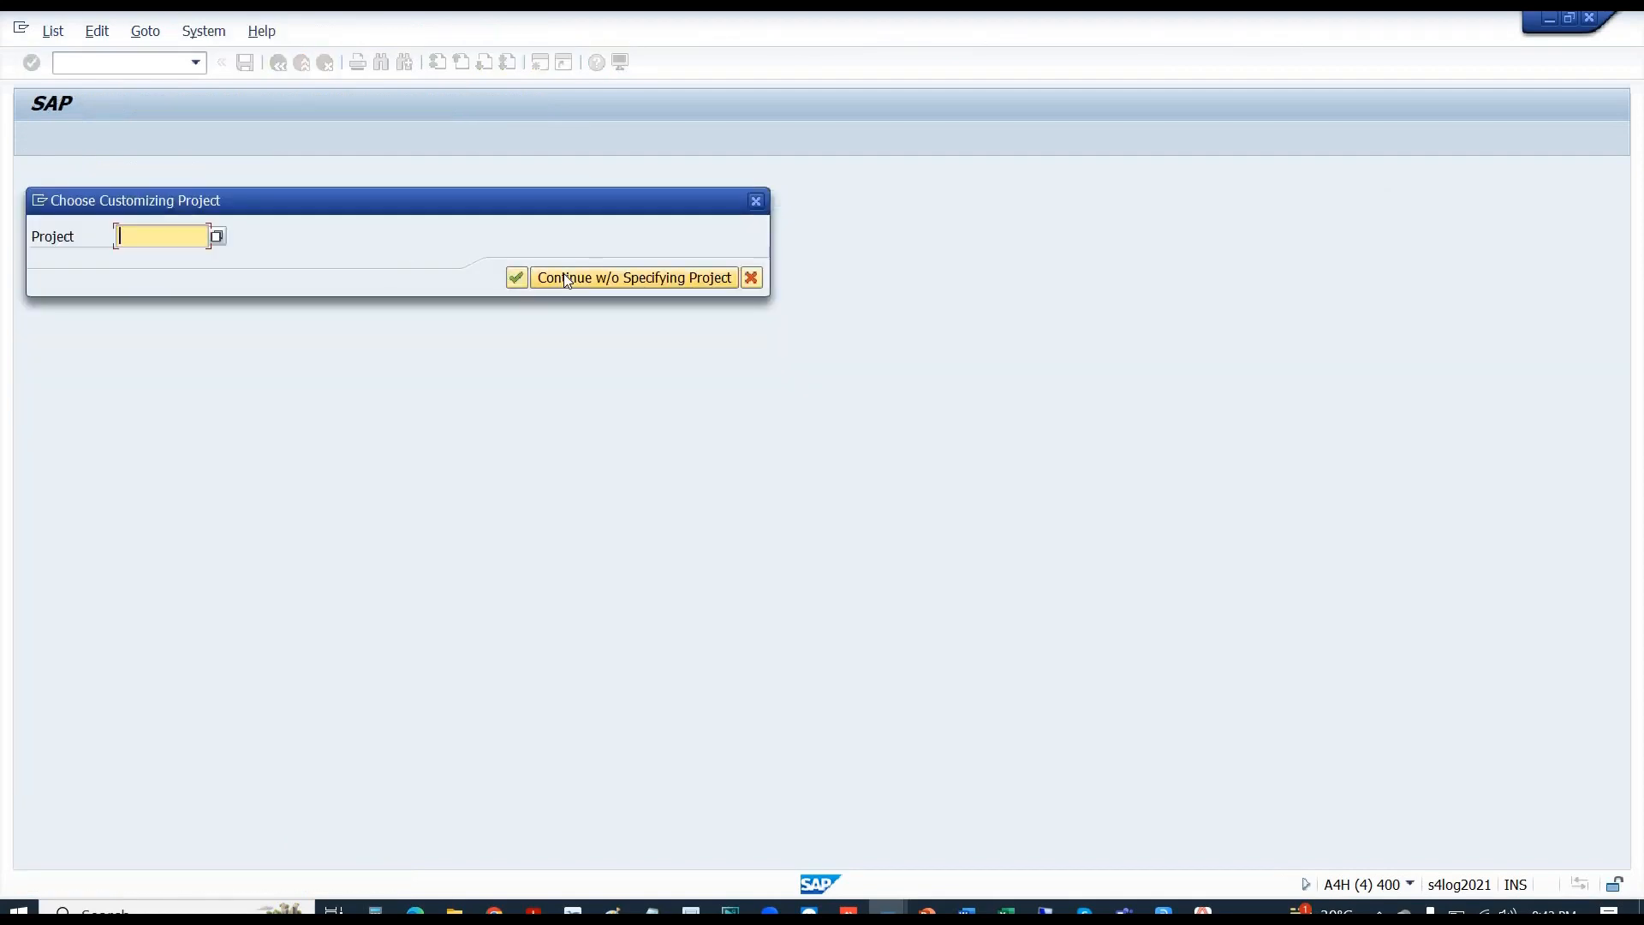
{"action": "left_click", "coordinate": [565, 278]}
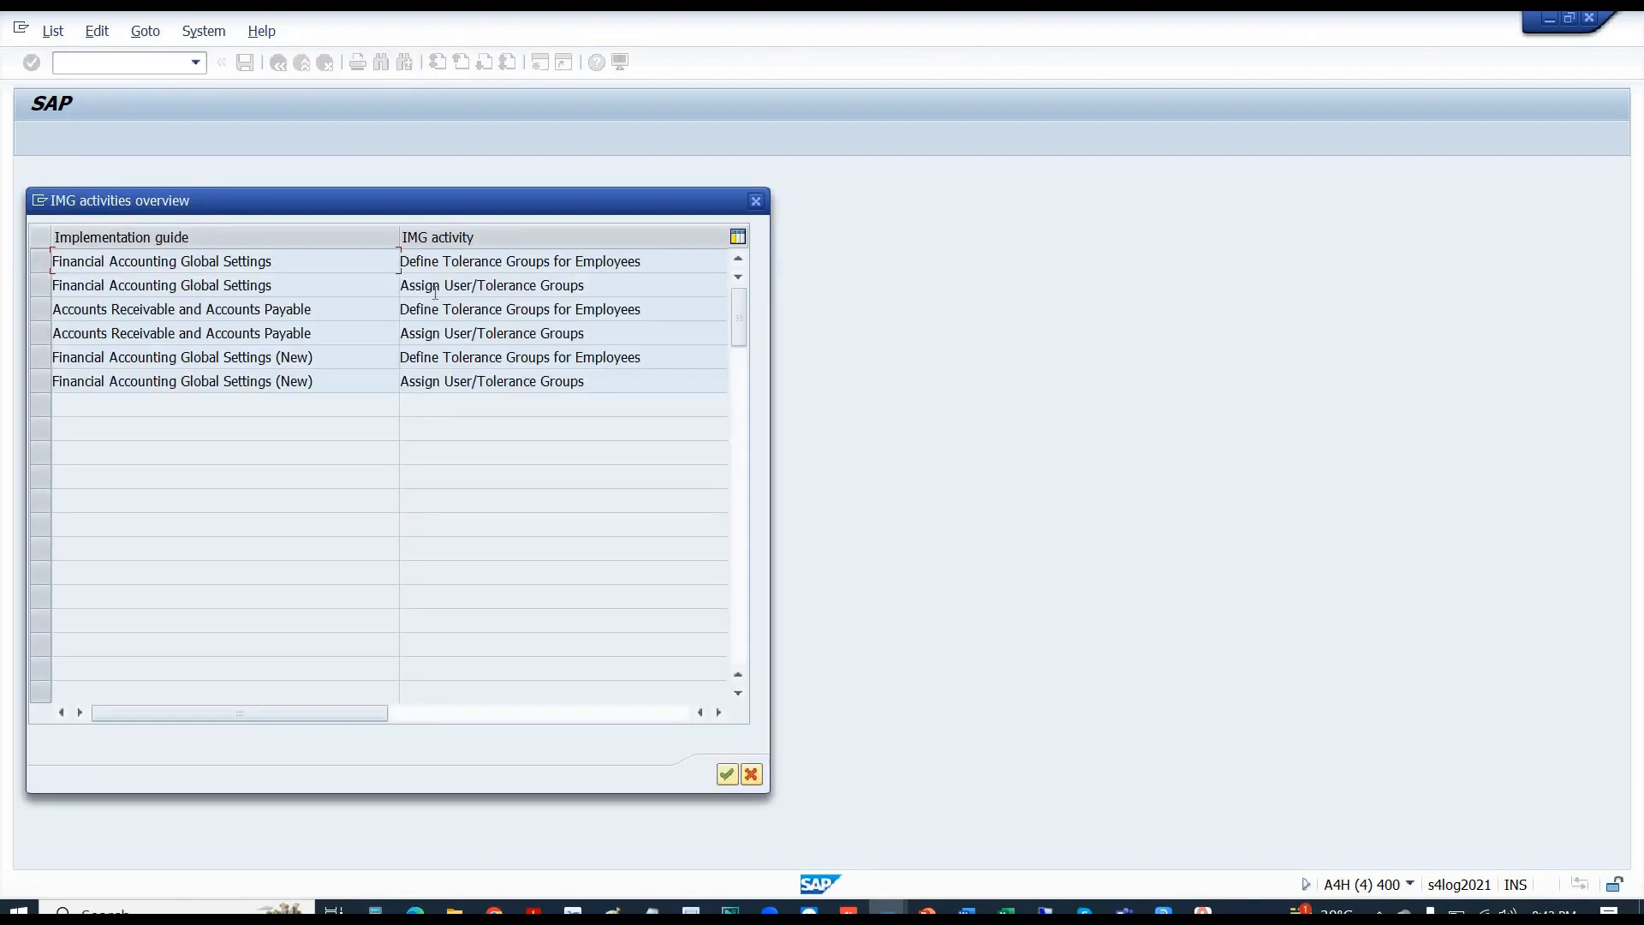
{"action": "double_click", "coordinate": [500, 261]}
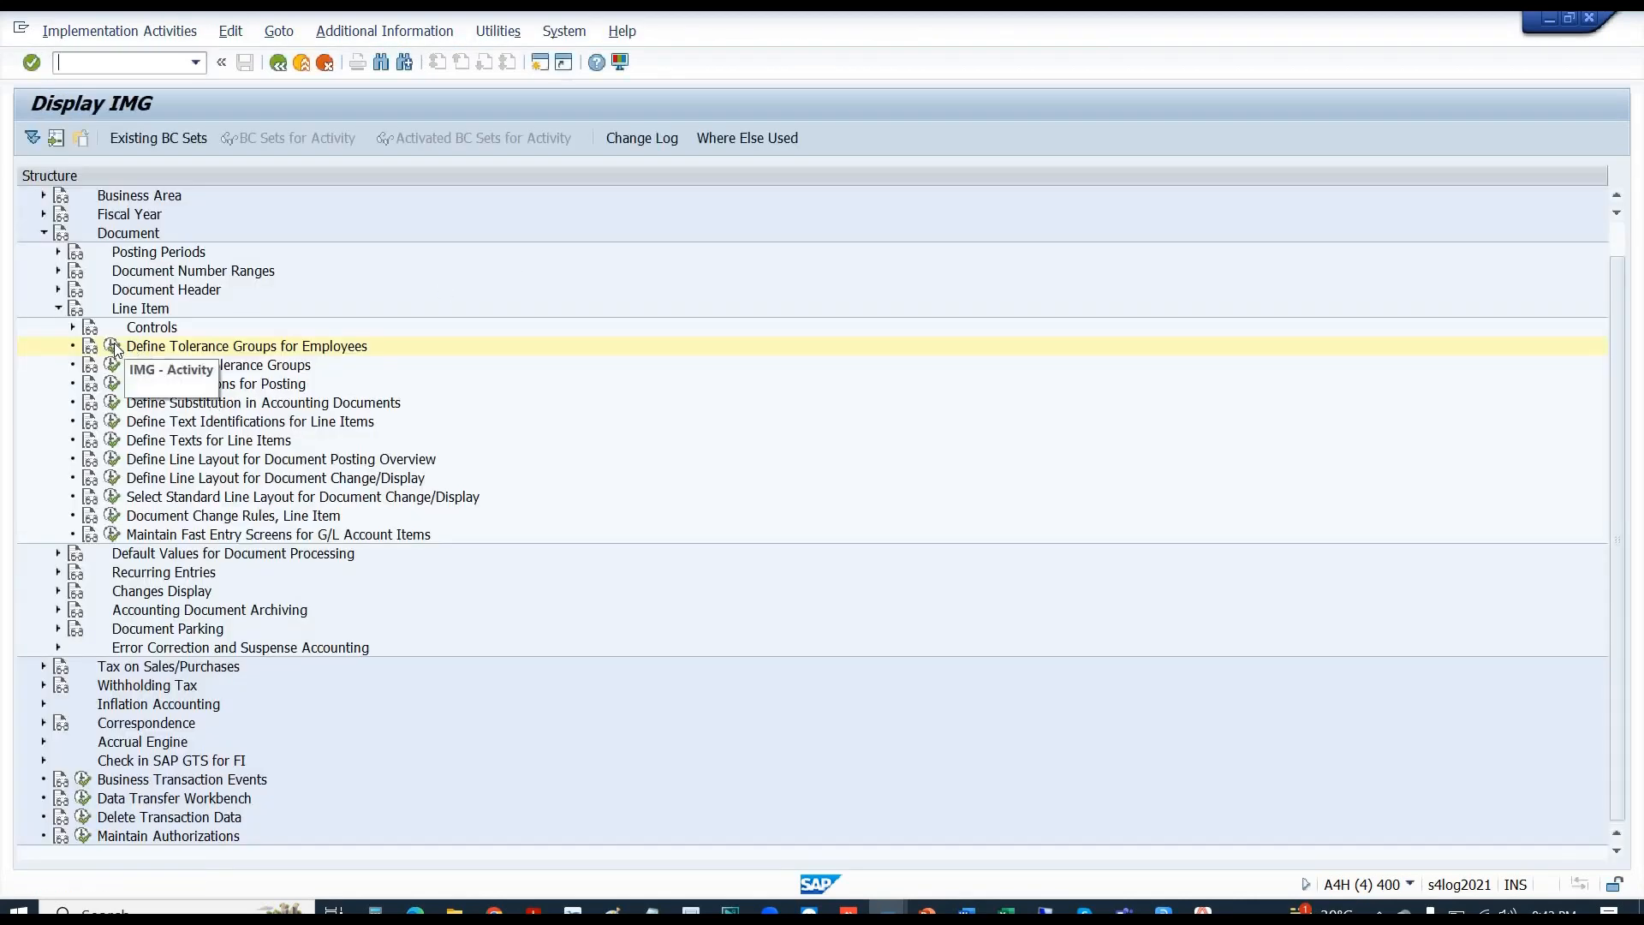
{"action": "left_click", "coordinate": [113, 346]}
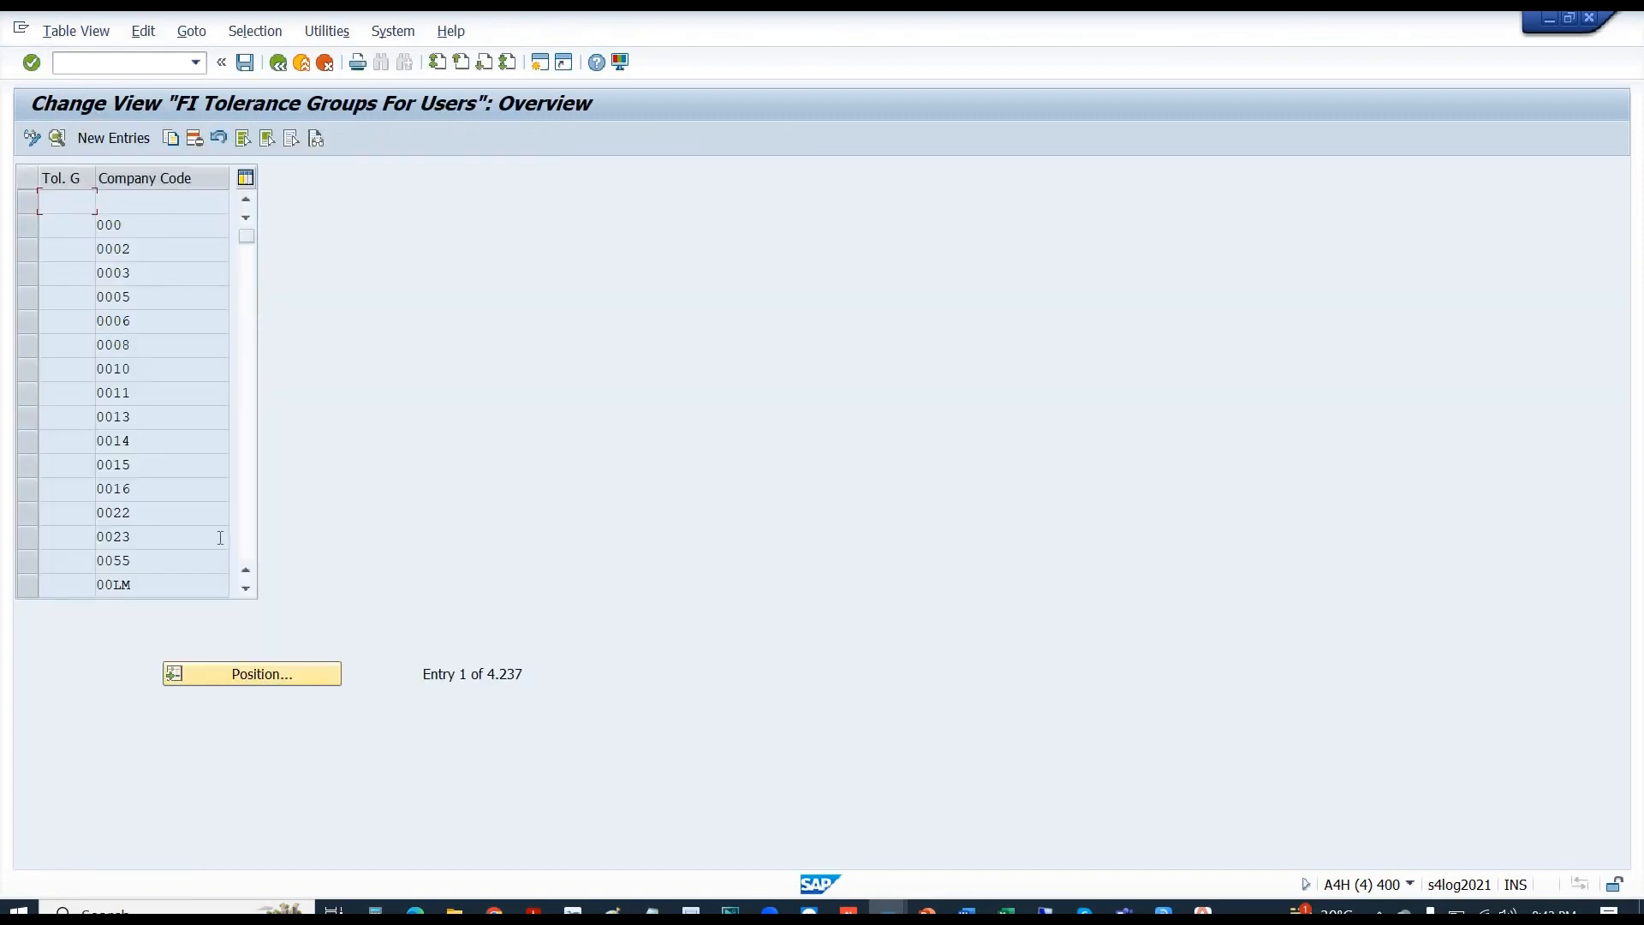
{"action": "left_click", "coordinate": [29, 255]}
{"action": "left_click", "coordinate": [172, 141]}
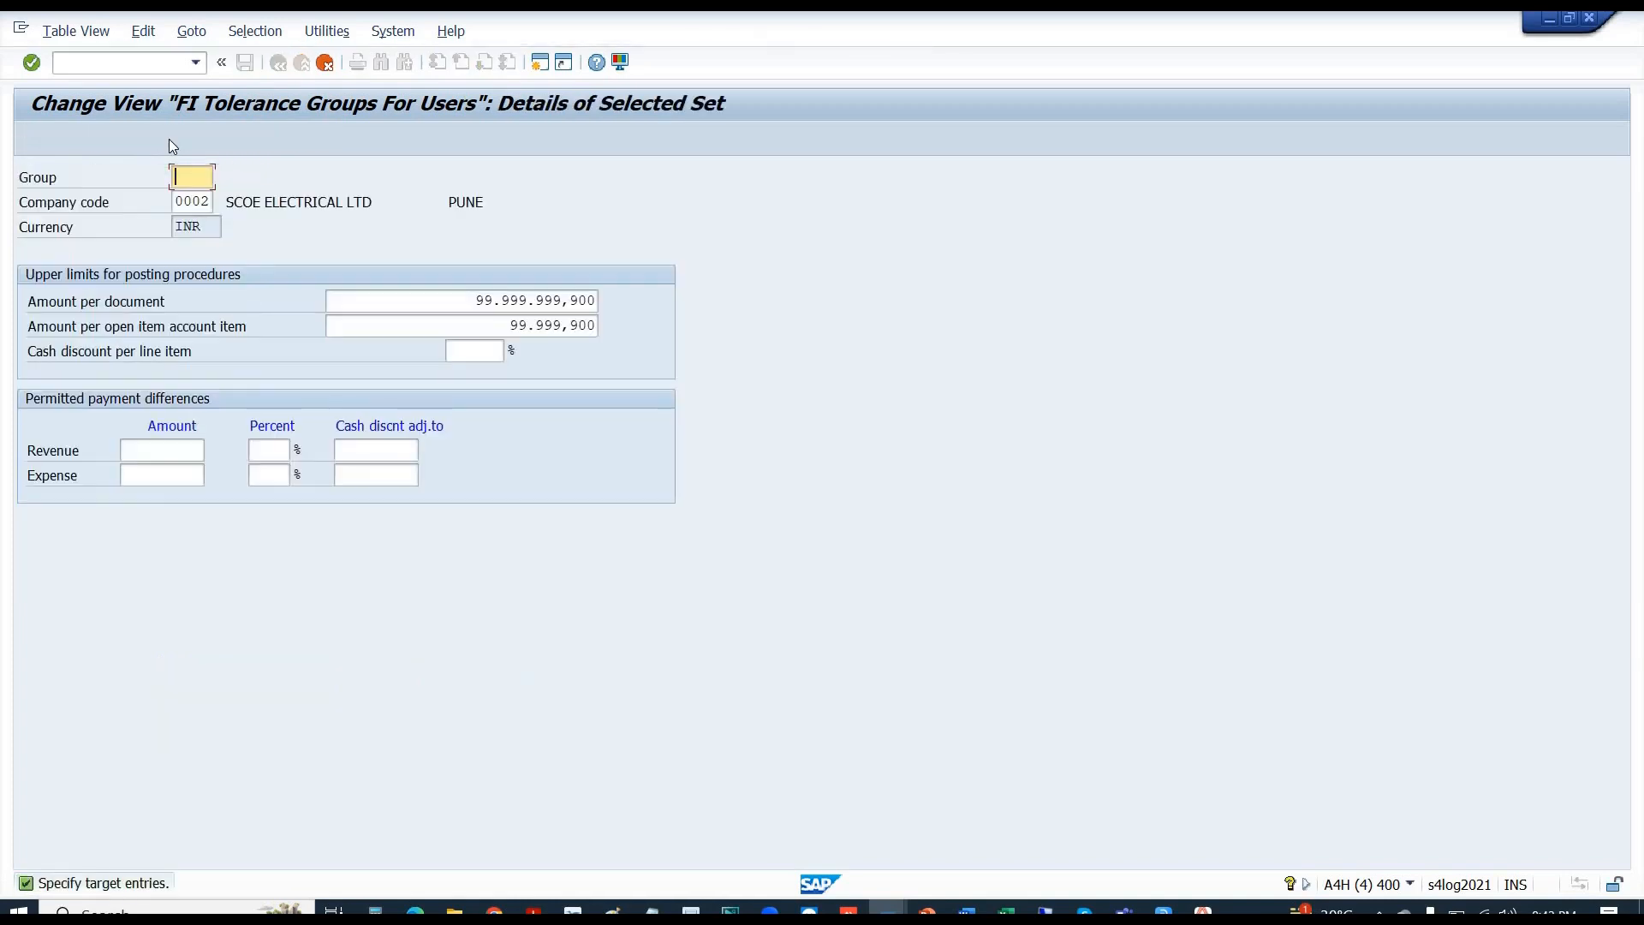
{"action": "key", "text": "Tab"}
{"action": "type", "text": "B"}
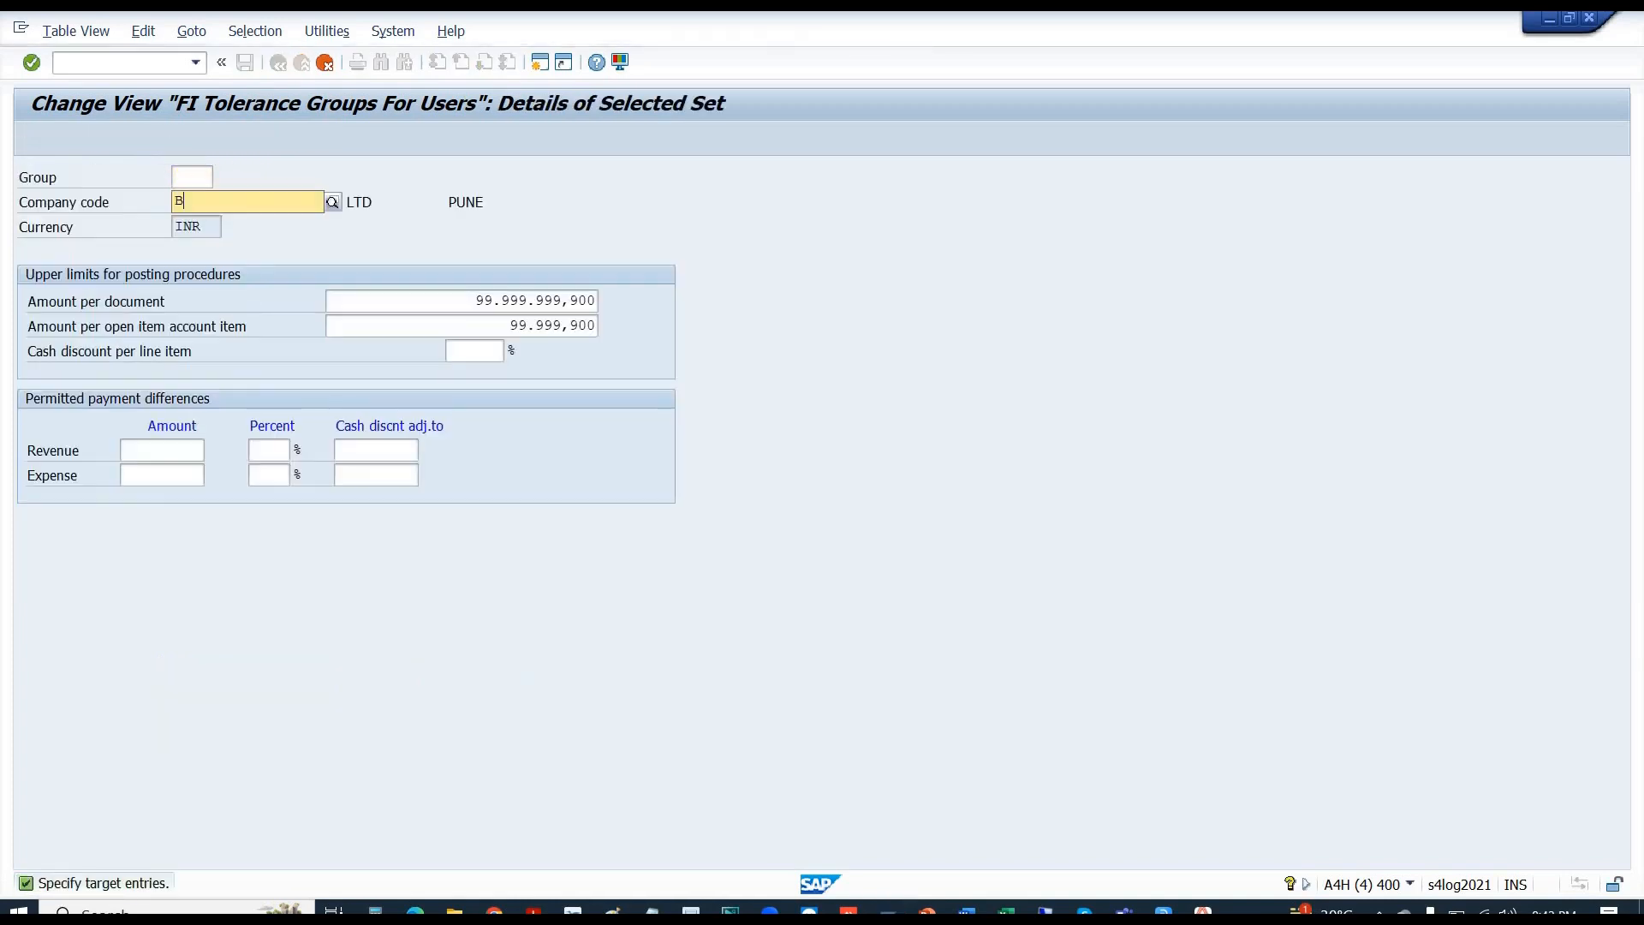
{"action": "type", "text": "110"}
{"action": "key", "text": "Return"}
{"action": "key", "text": "Return"}
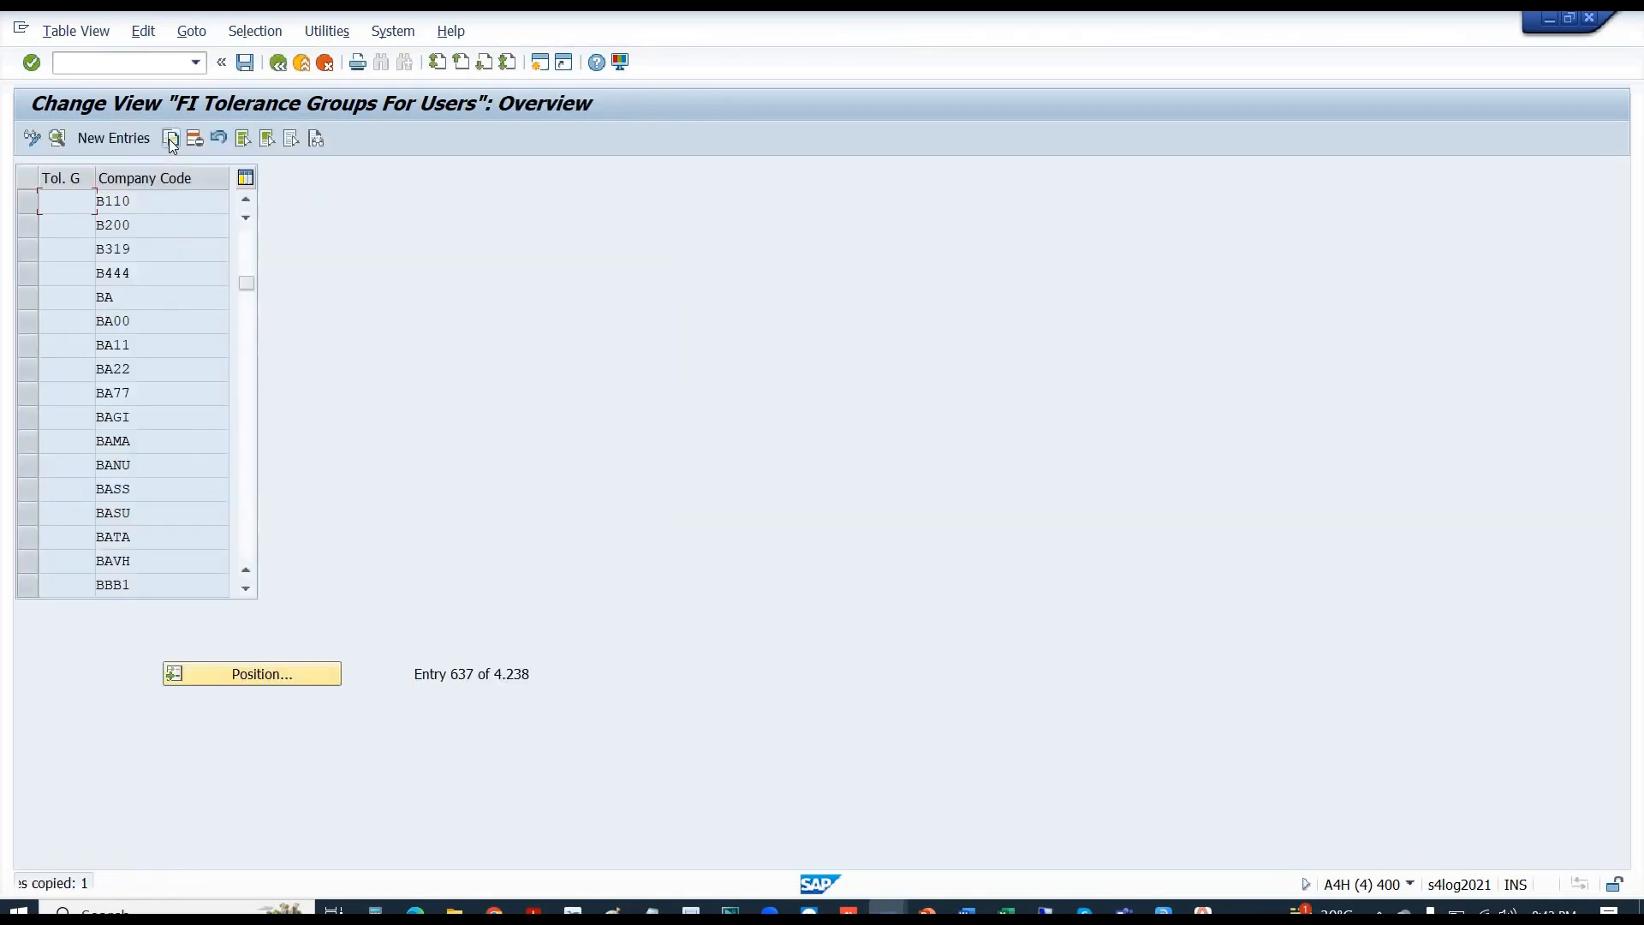
{"action": "key", "text": "ctrl+s"}
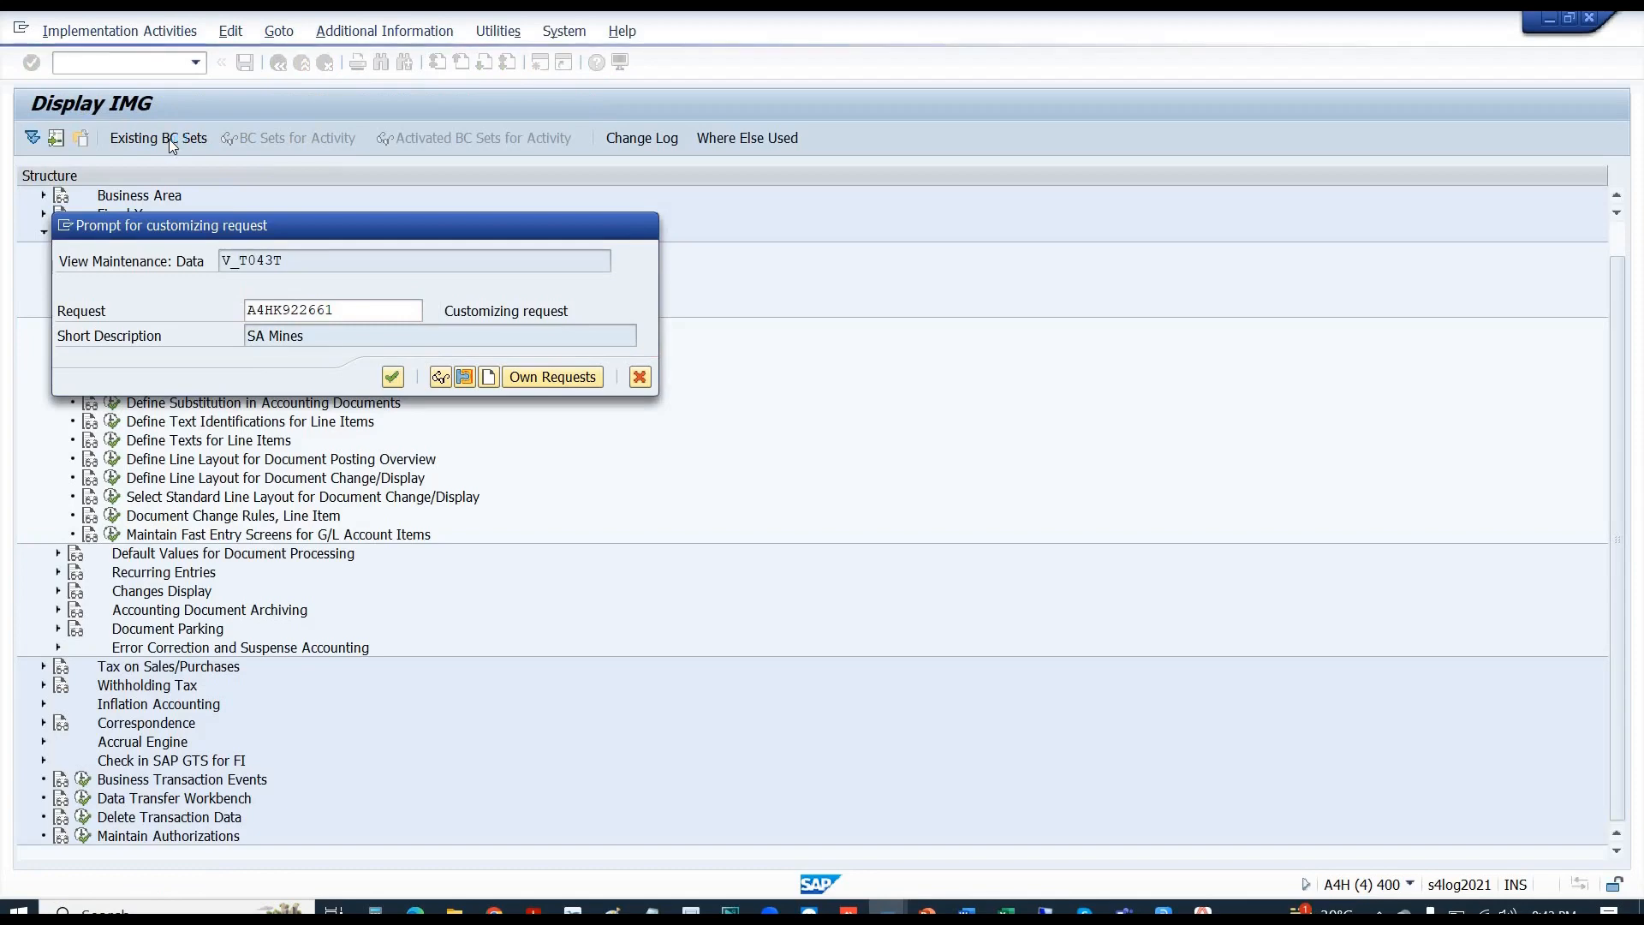
{"action": "key", "text": "Return"}
{"action": "key", "text": "F3"}
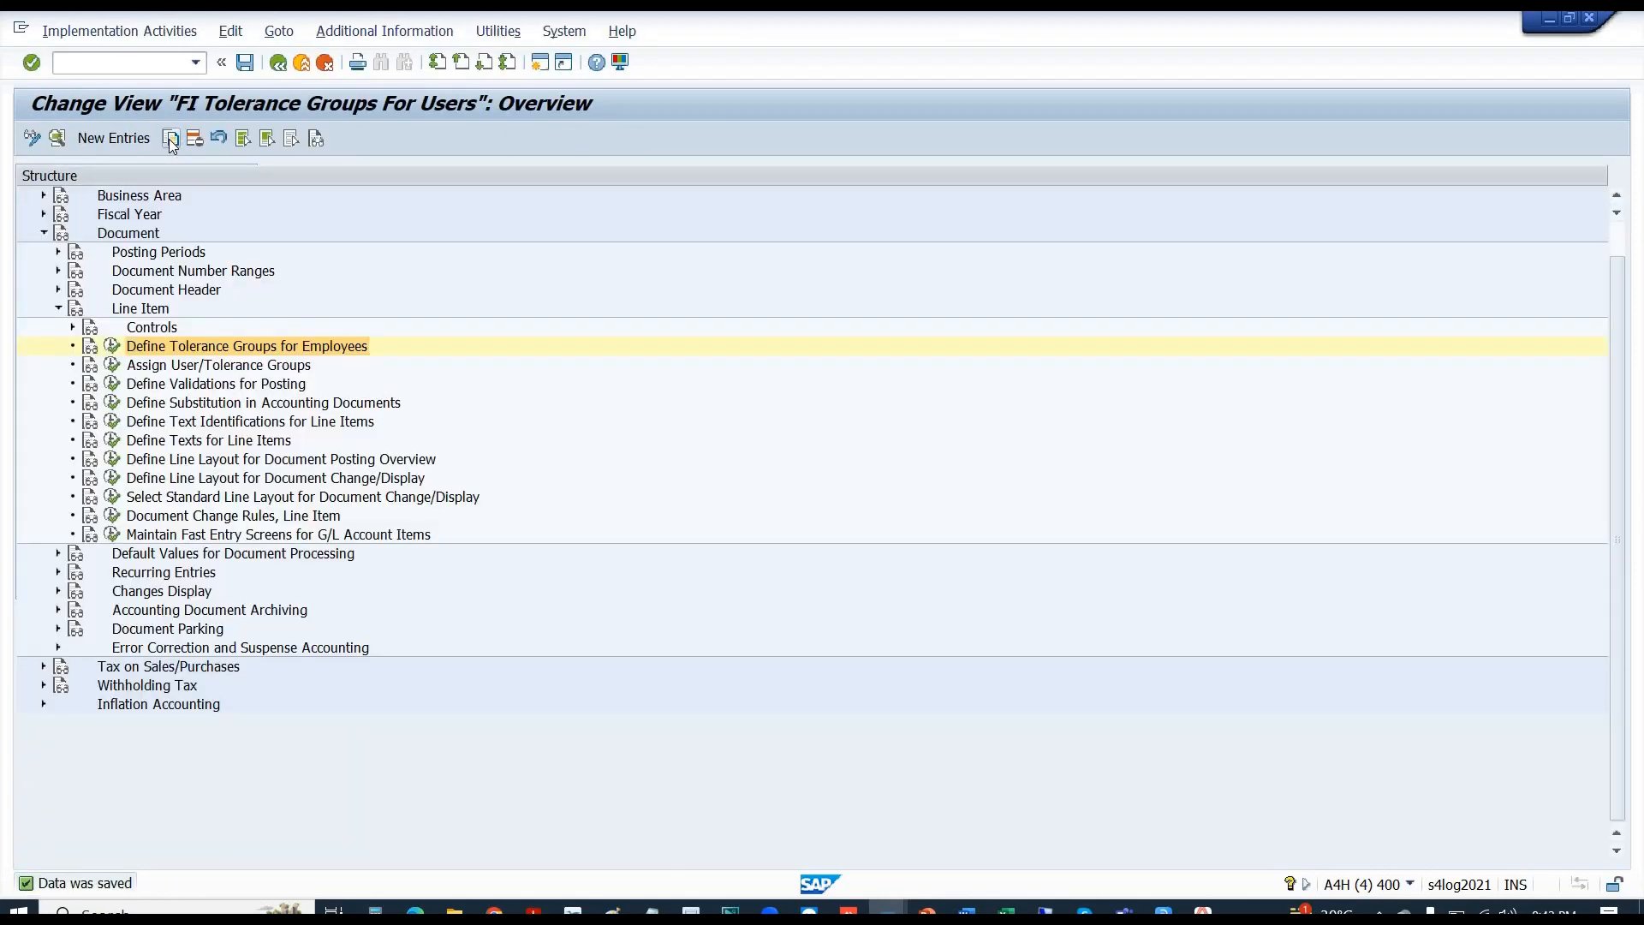
- Clear HANA from the all-users (*) tolerance group assignment and save it
{"action": "left_click", "coordinate": [112, 364]}
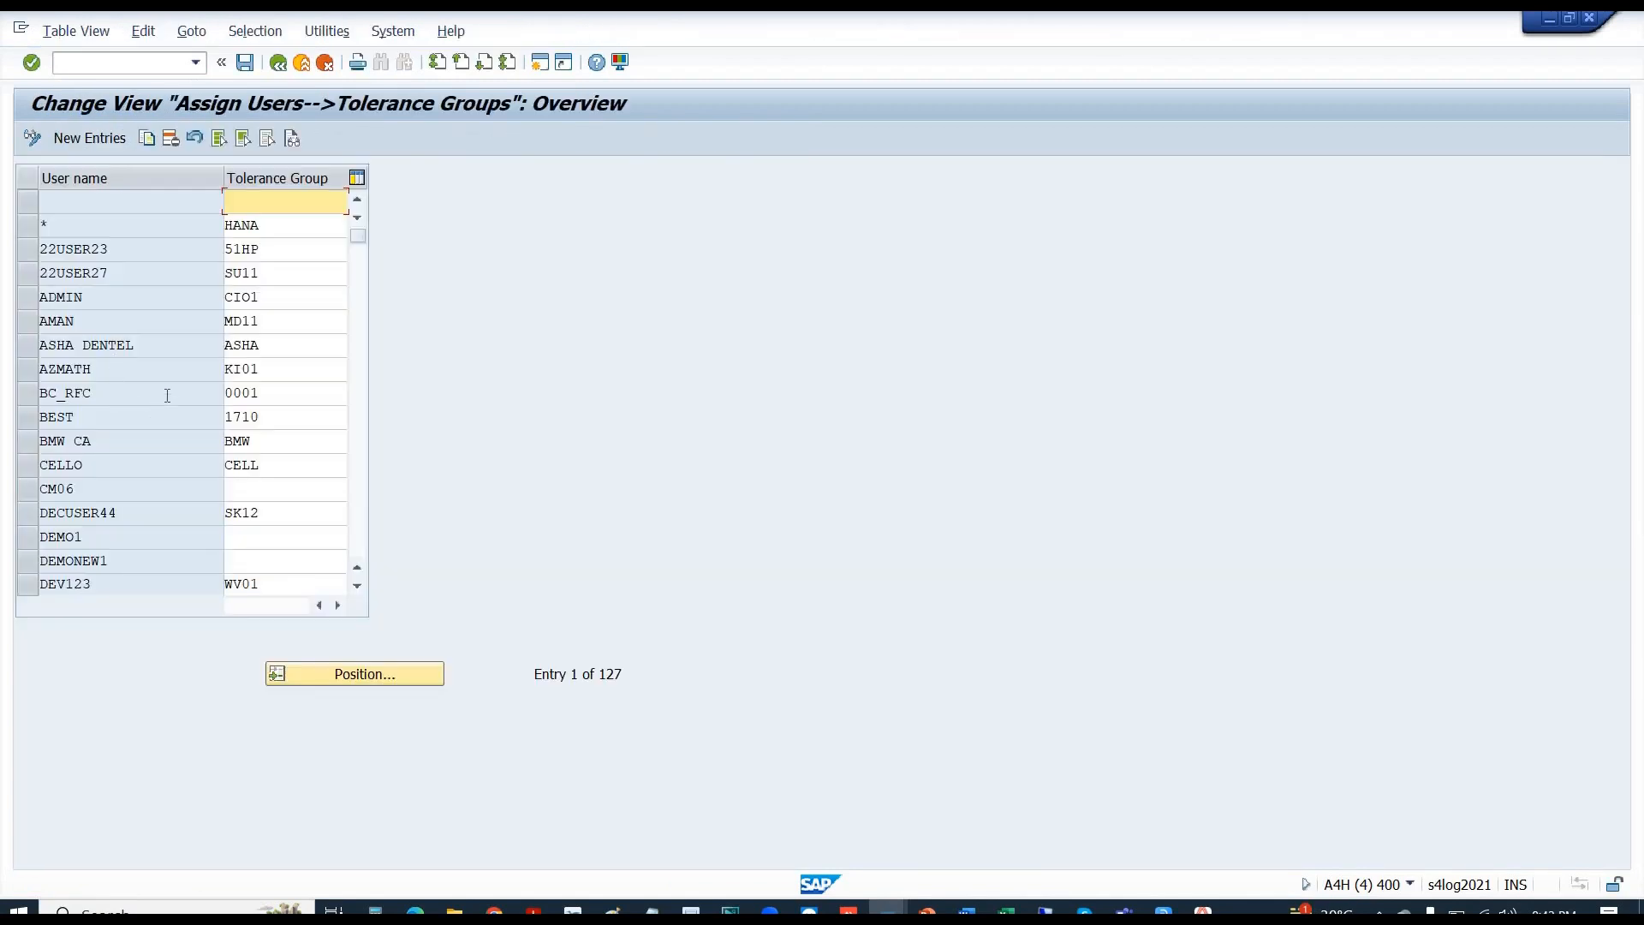
{"action": "left_click", "coordinate": [174, 337]}
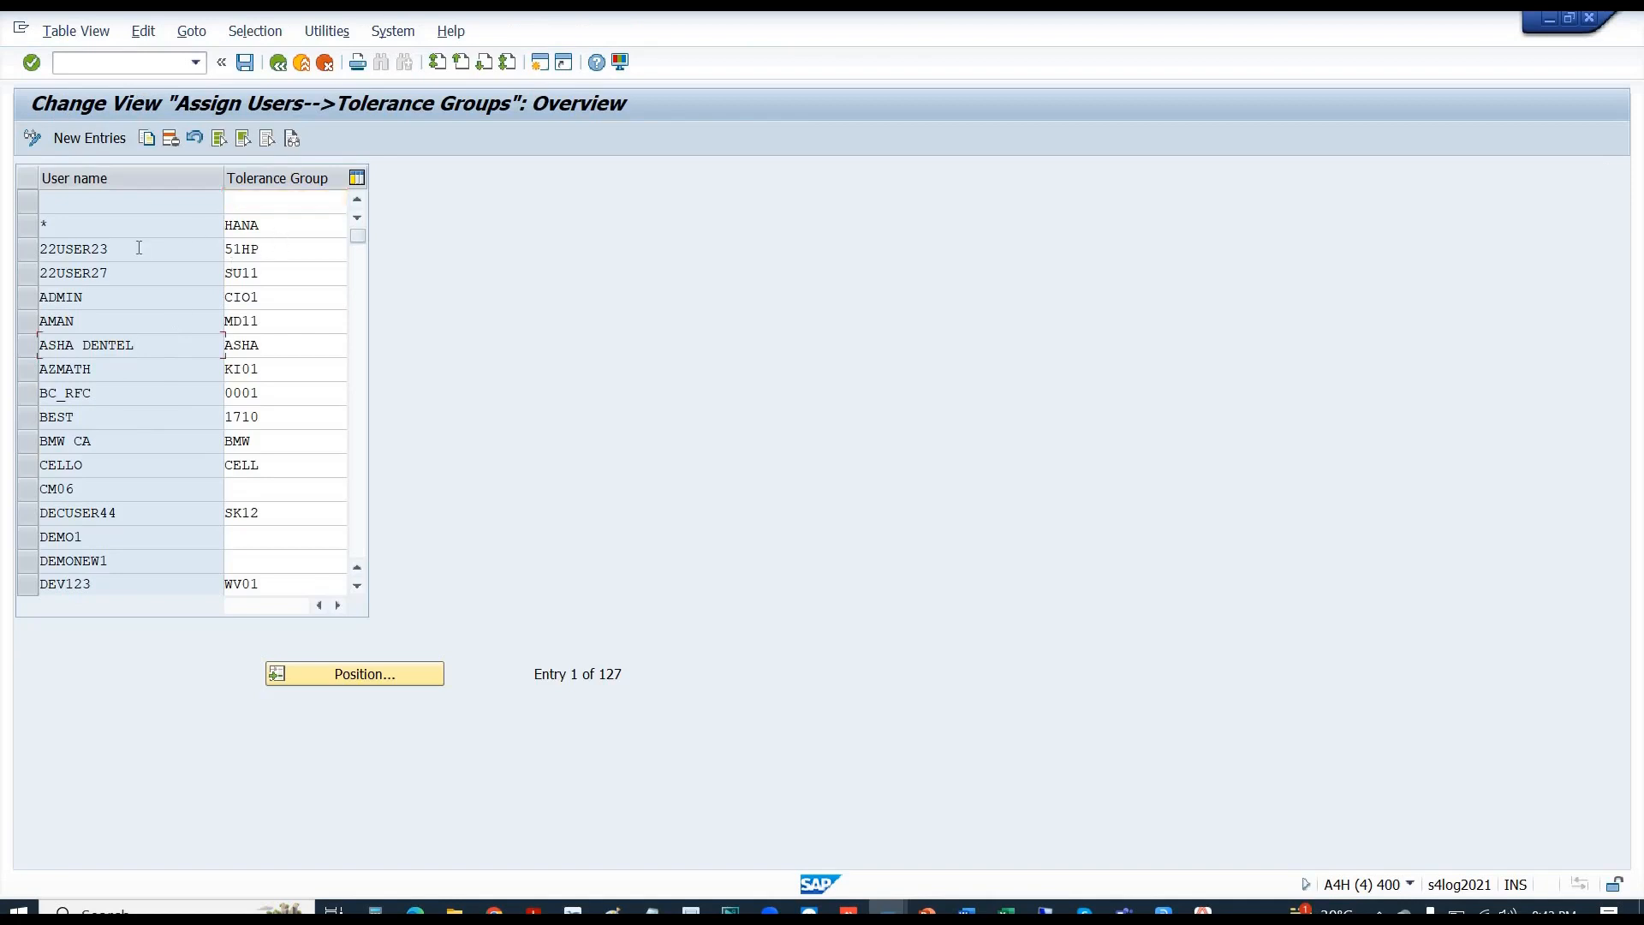
{"action": "key", "text": "Tab"}
{"action": "key", "text": "Delete"}
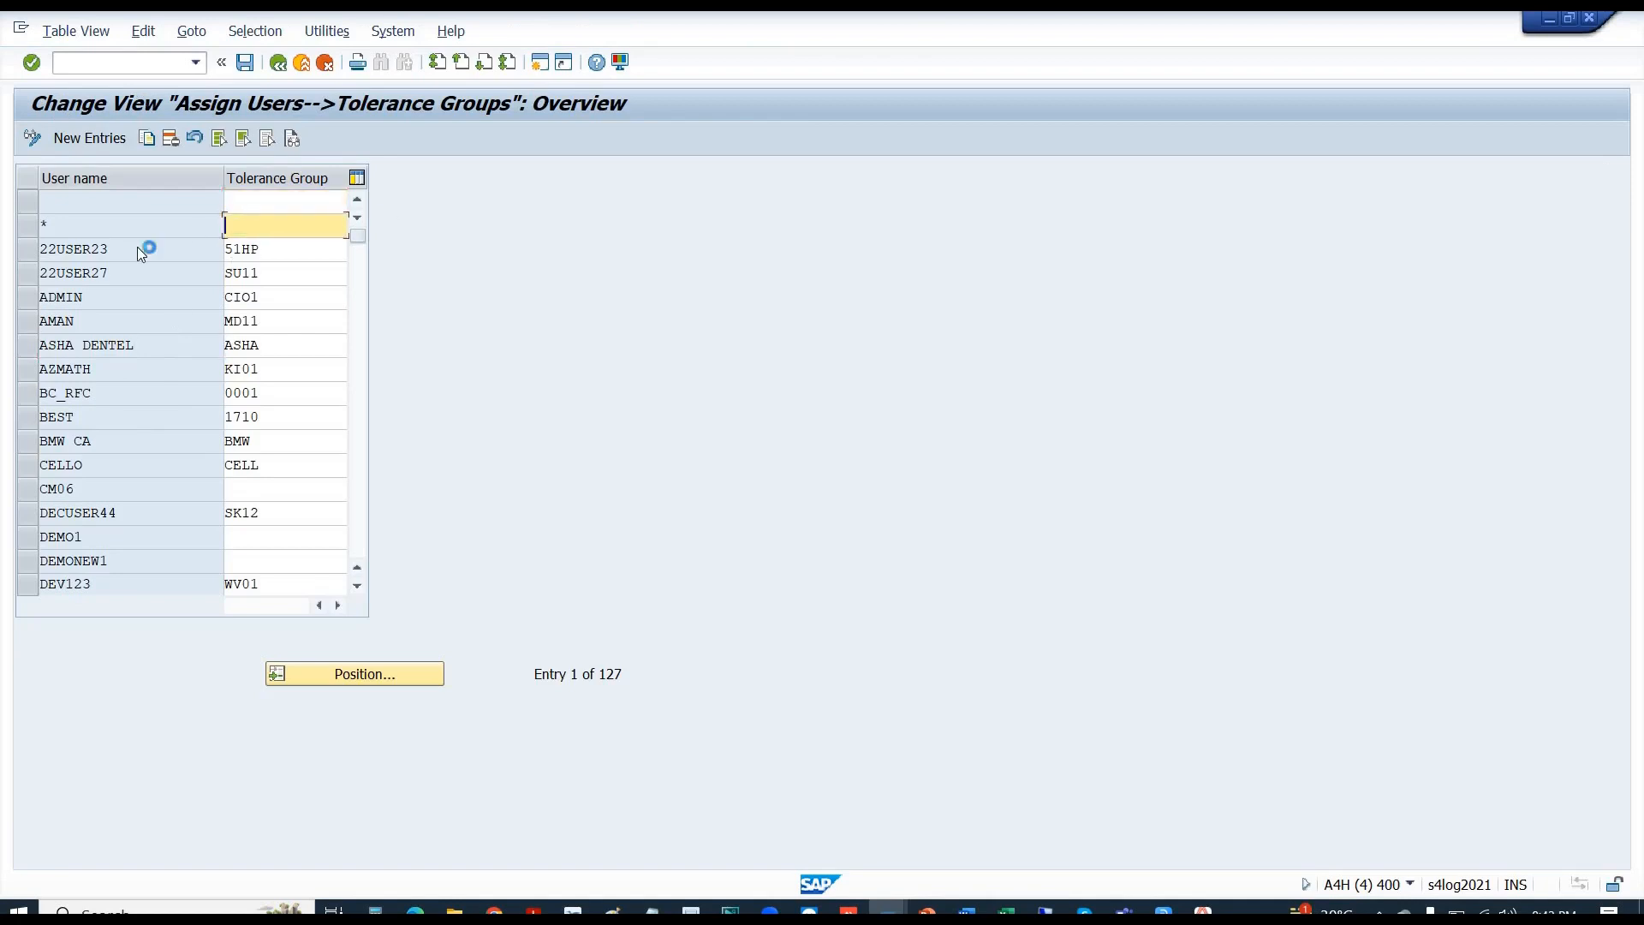
{"action": "key", "text": "Return"}
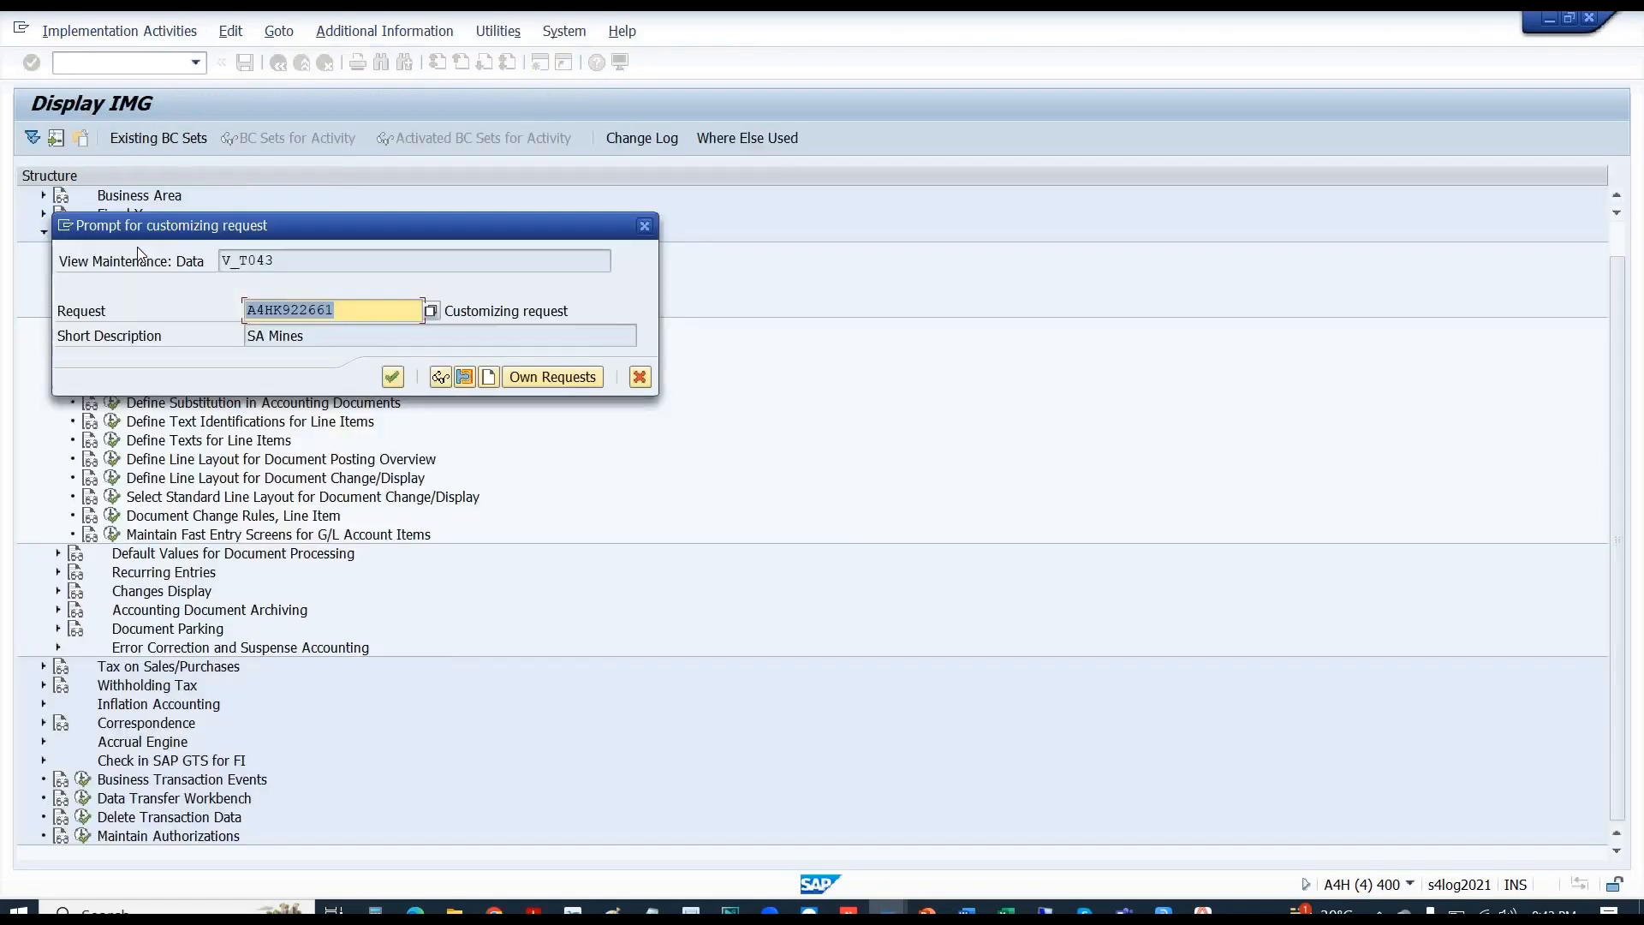
{"action": "key", "text": "Return"}
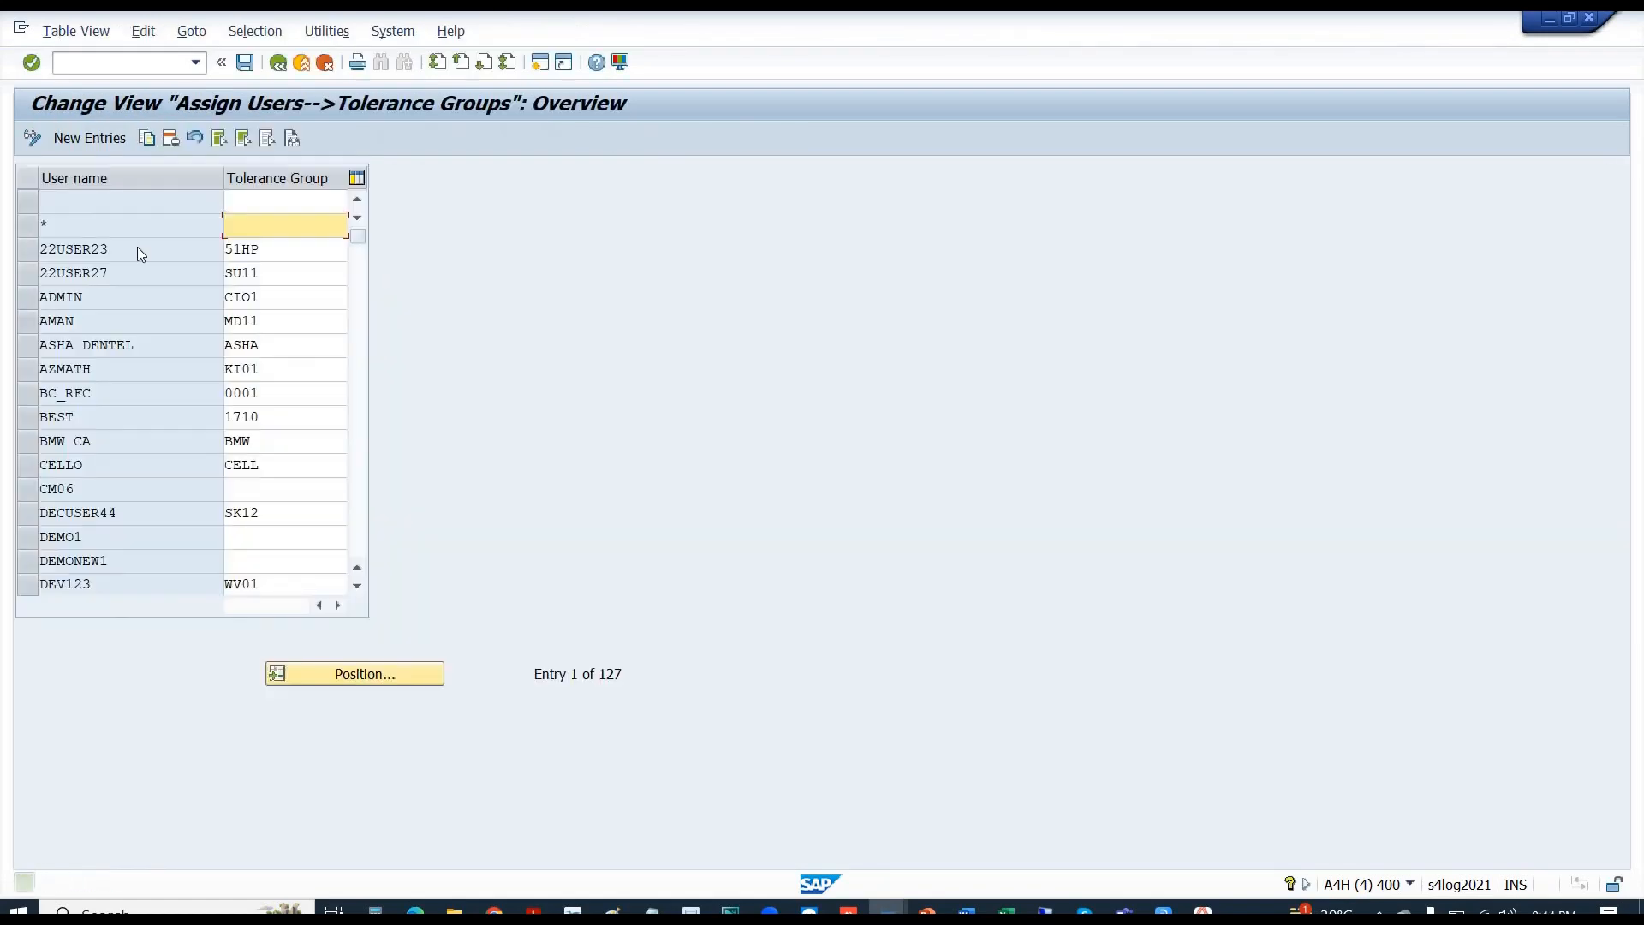
{"action": "key", "text": "F3"}
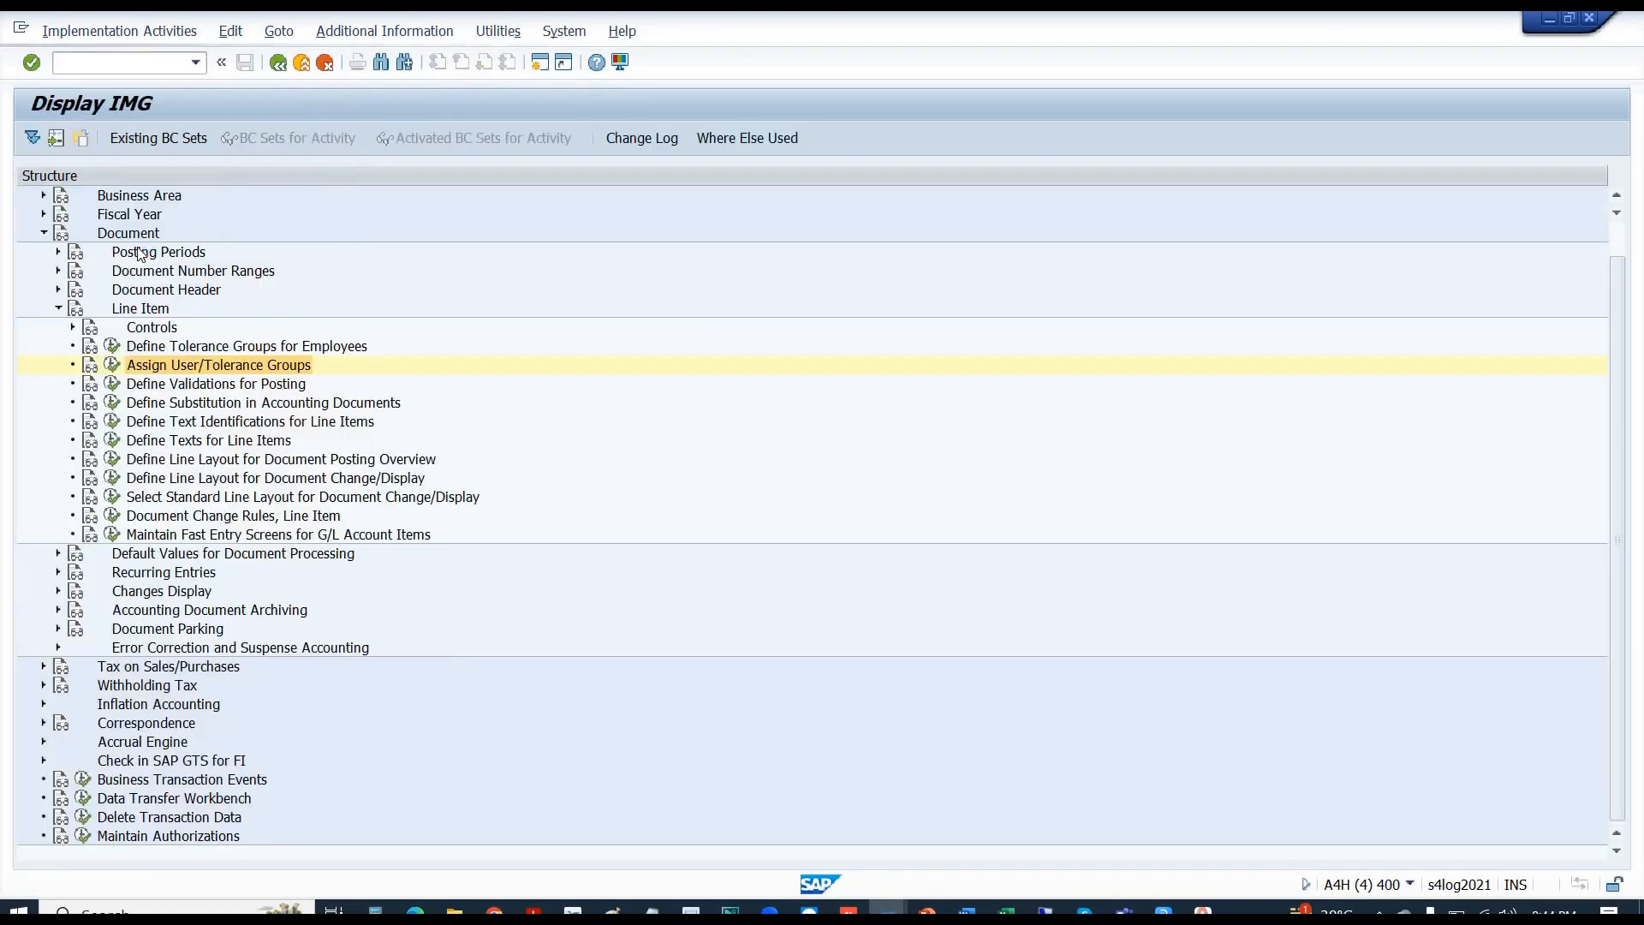
{"action": "key", "text": "Escape"}
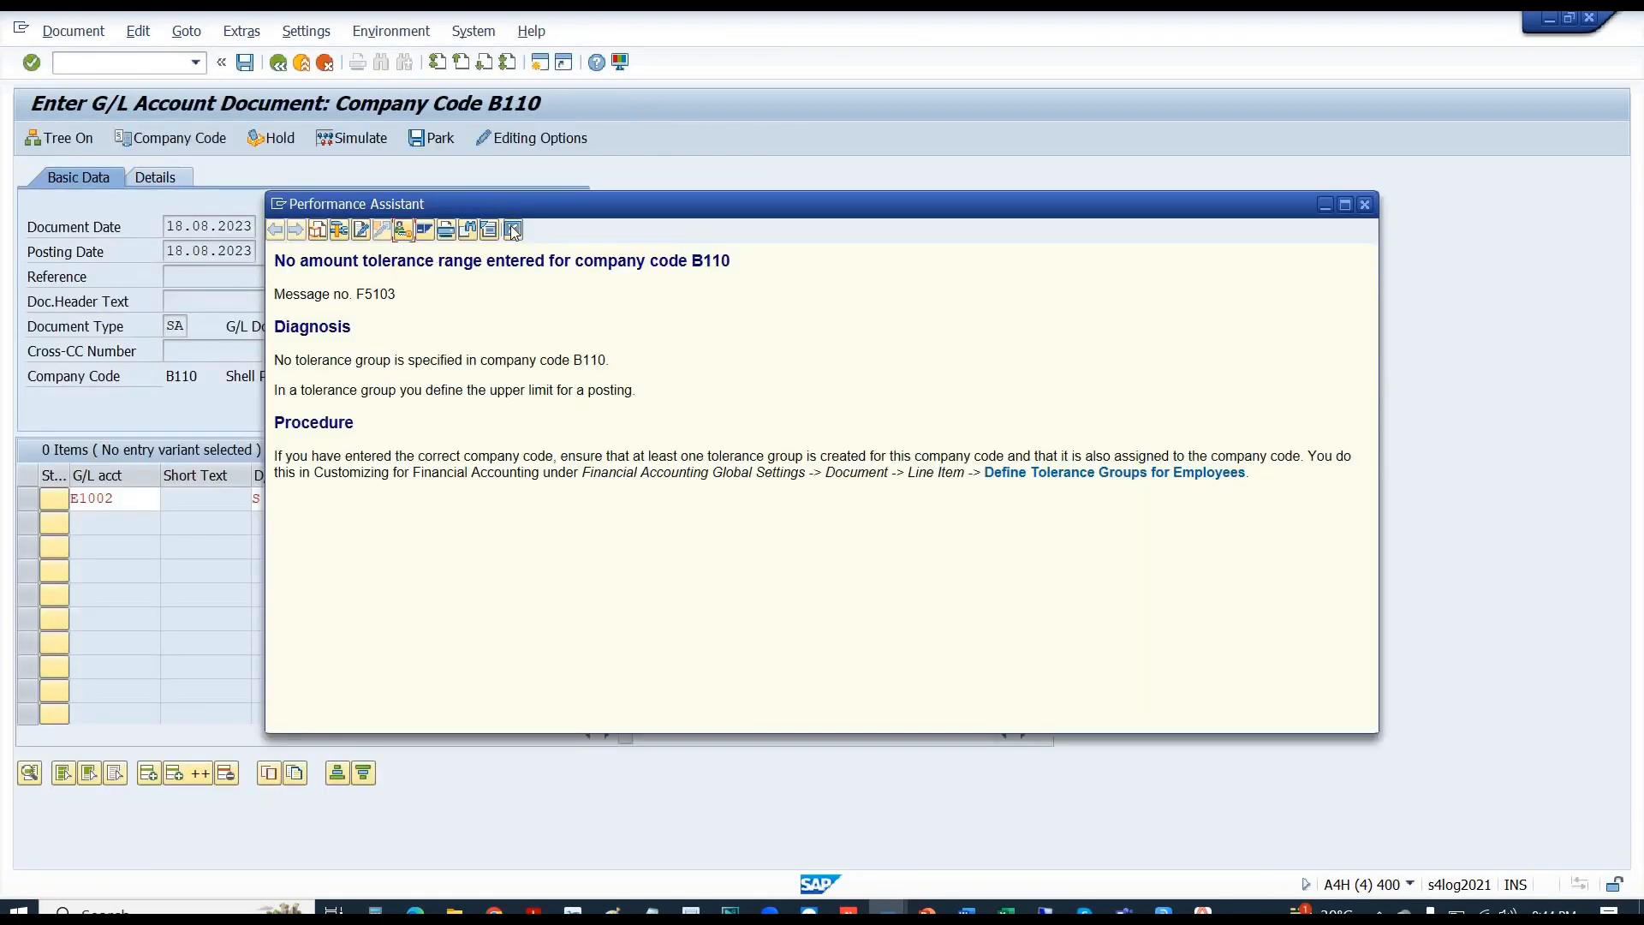
- Give the E1002 line assignment TEST, text TEST and business area 0001, then validate it
{"action": "left_click", "coordinate": [512, 229]}
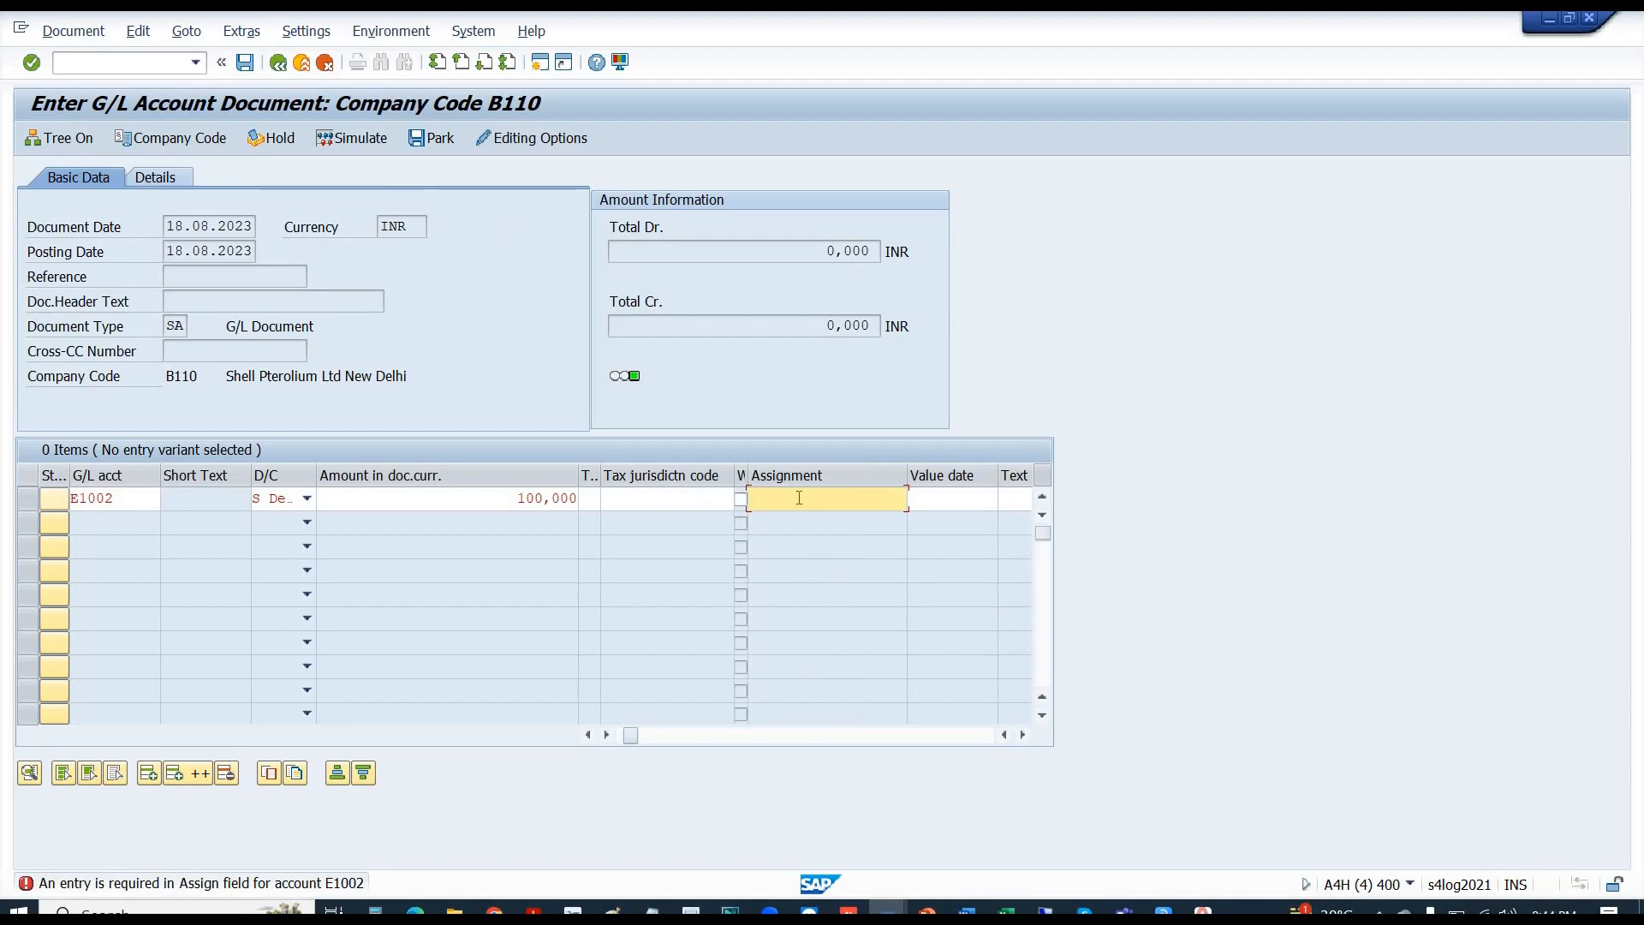
{"action": "left_click", "coordinate": [1023, 735]}
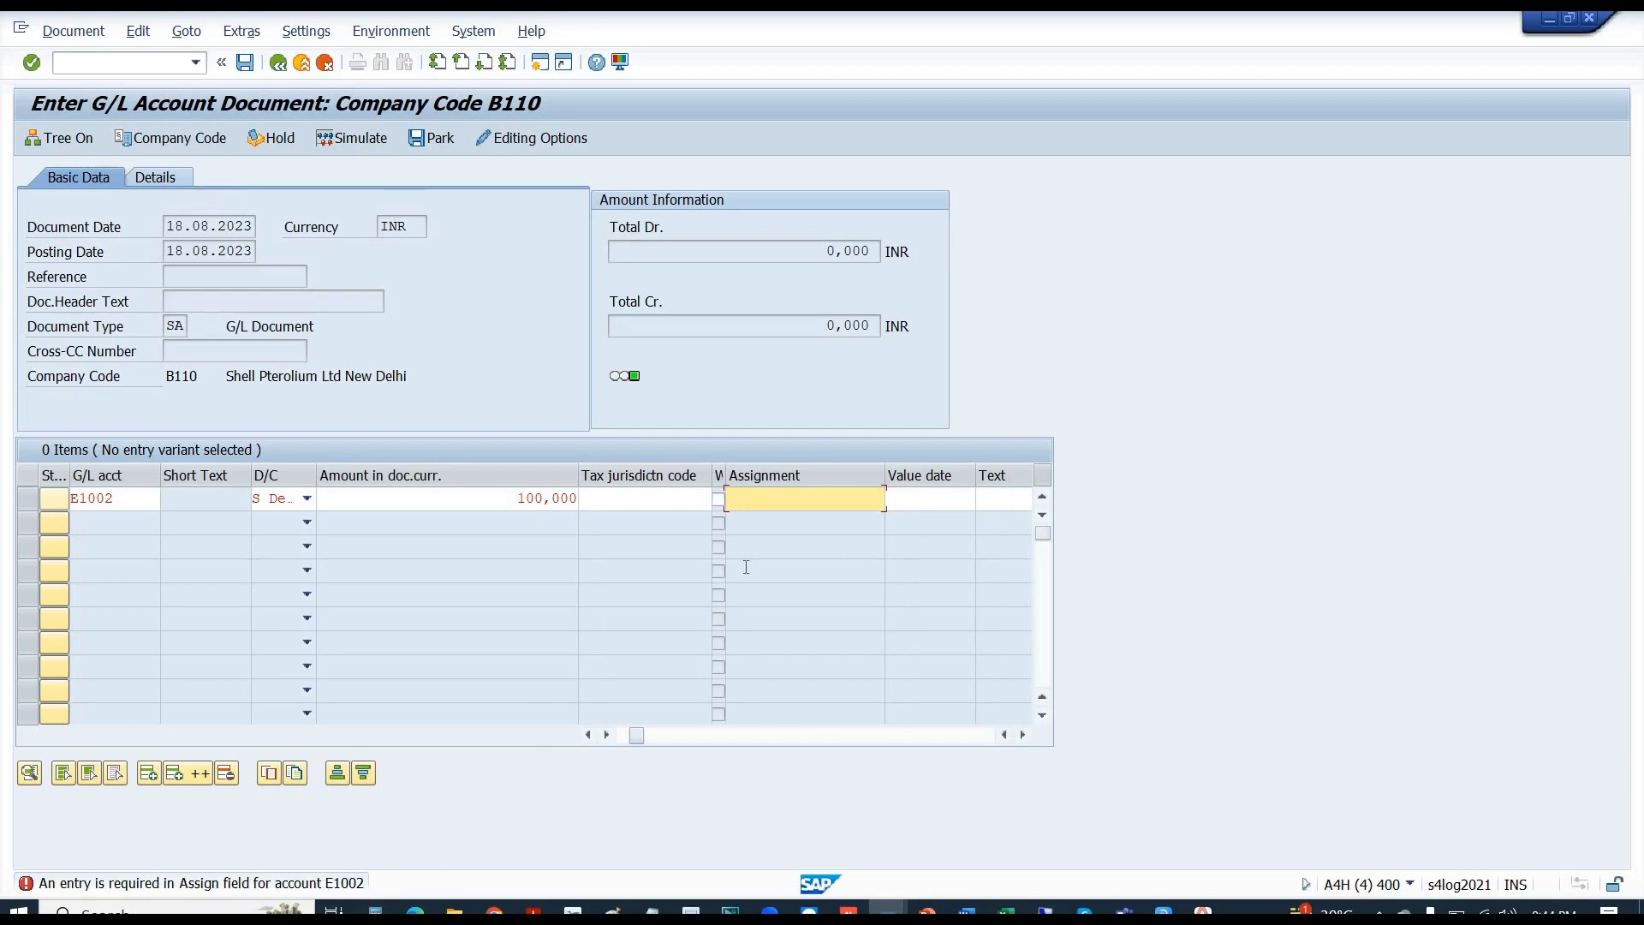
{"action": "type", "text": "102"}
{"action": "key", "text": "BackSpace"}
{"action": "key", "text": "BackSpace"}
{"action": "key", "text": "BackSpace"}
{"action": "type", "text": "TEST"}
{"action": "key", "text": "Return"}
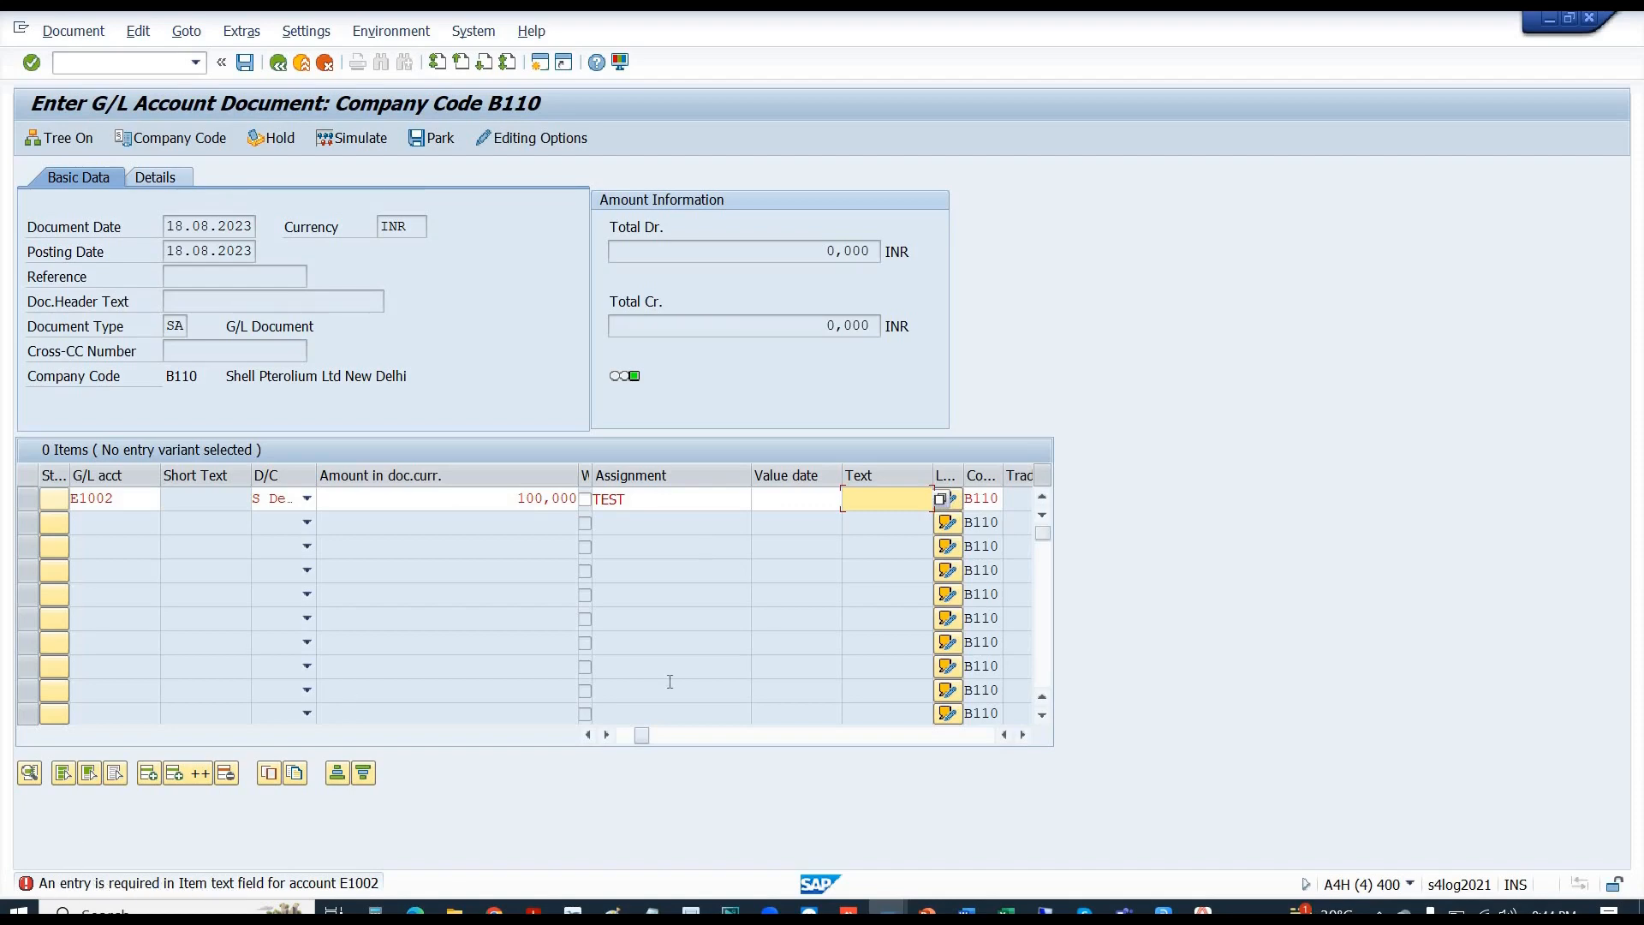
{"action": "type", "text": "TEST"}
{"action": "key", "text": "Return"}
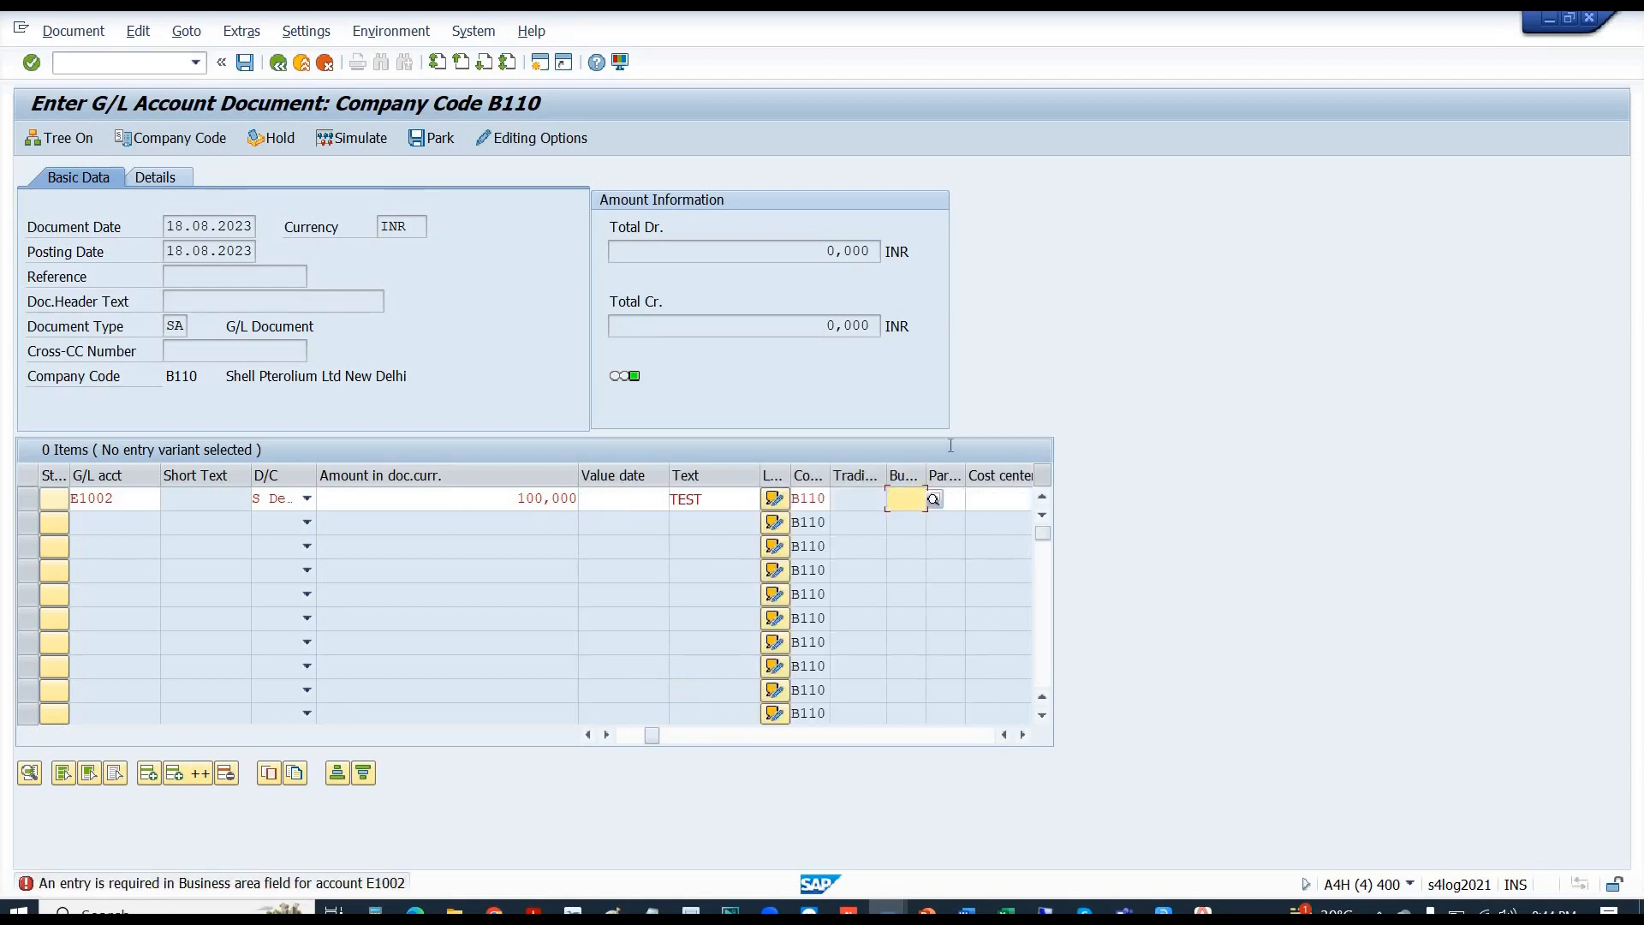
{"action": "left_click", "coordinate": [935, 498]}
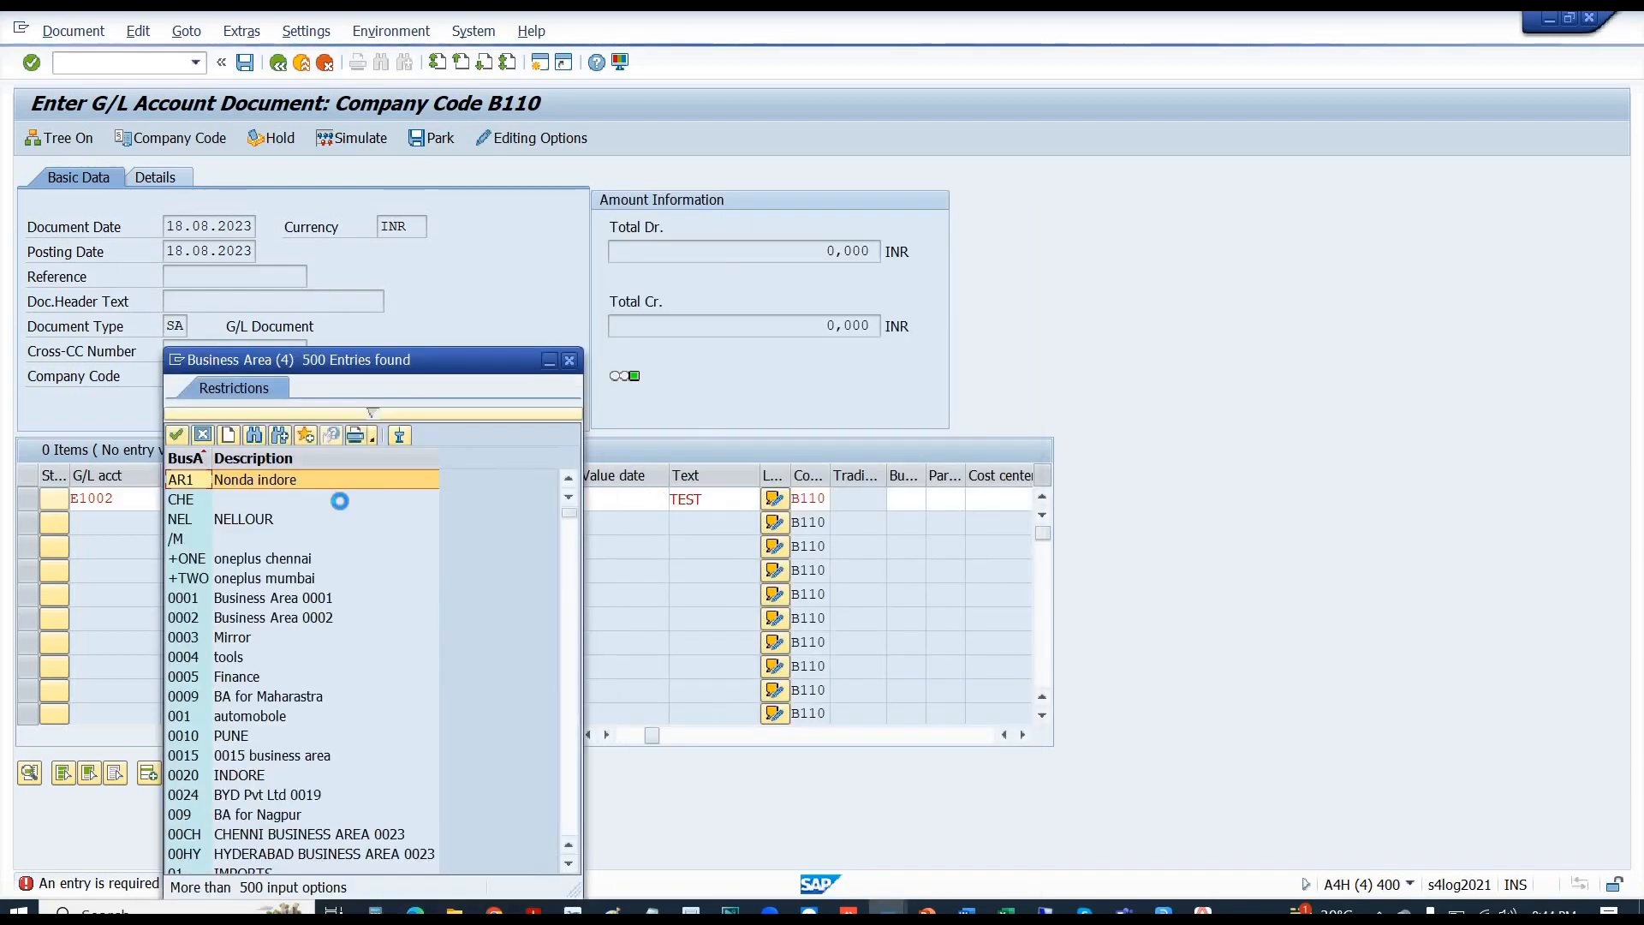
{"action": "double_click", "coordinate": [209, 599]}
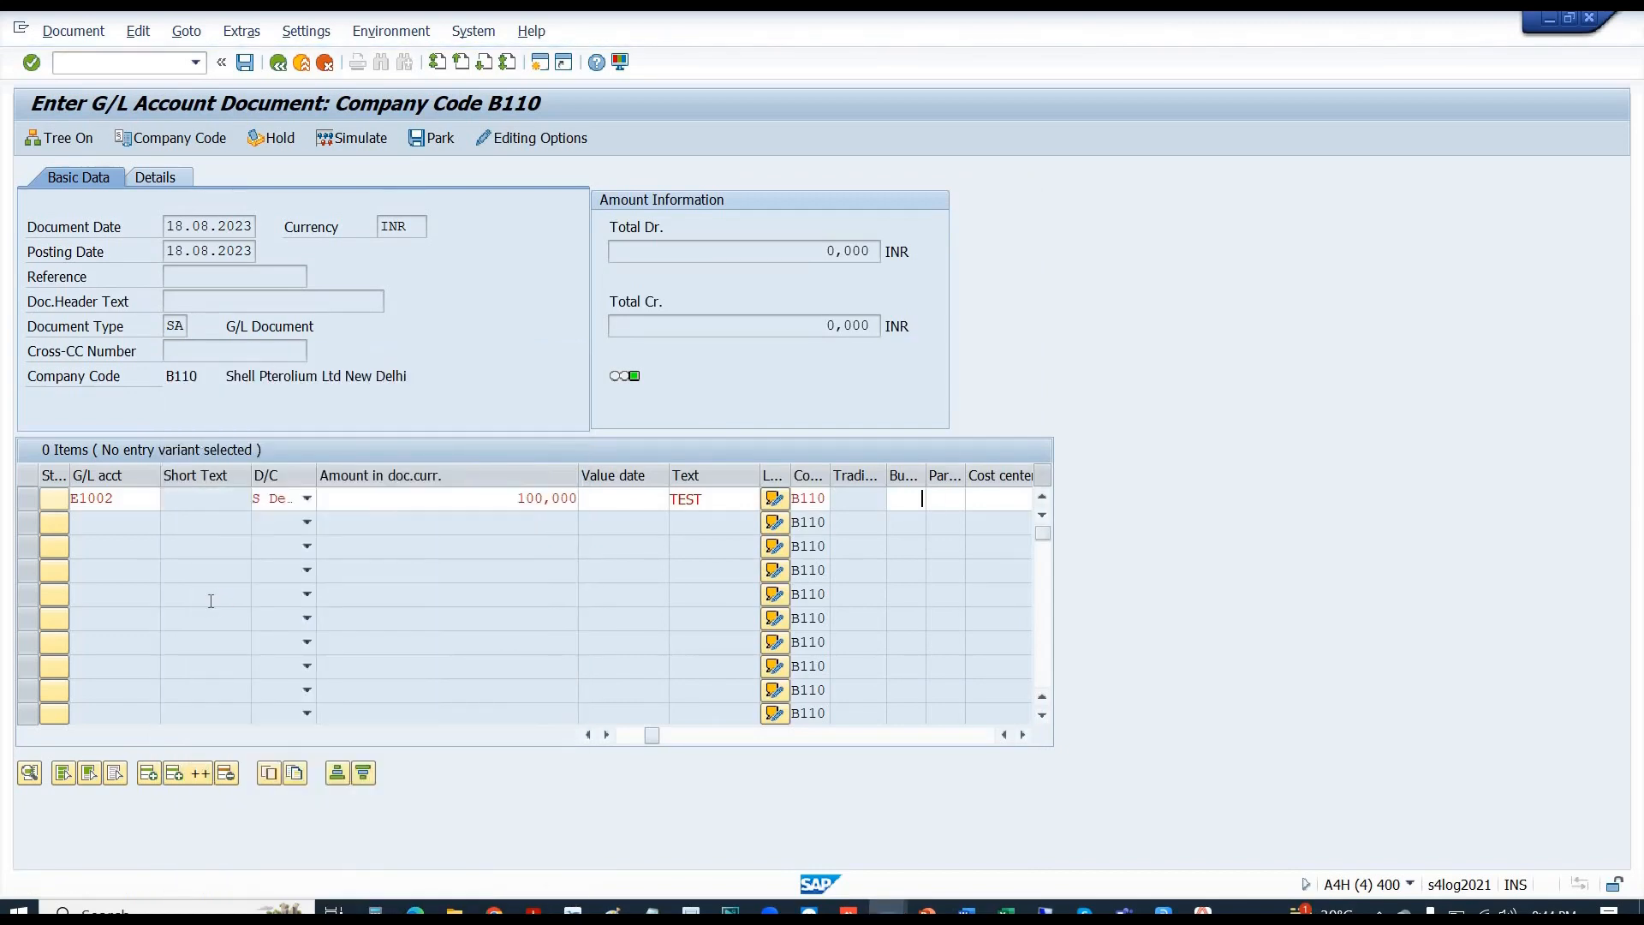
{"action": "key", "text": "Return"}
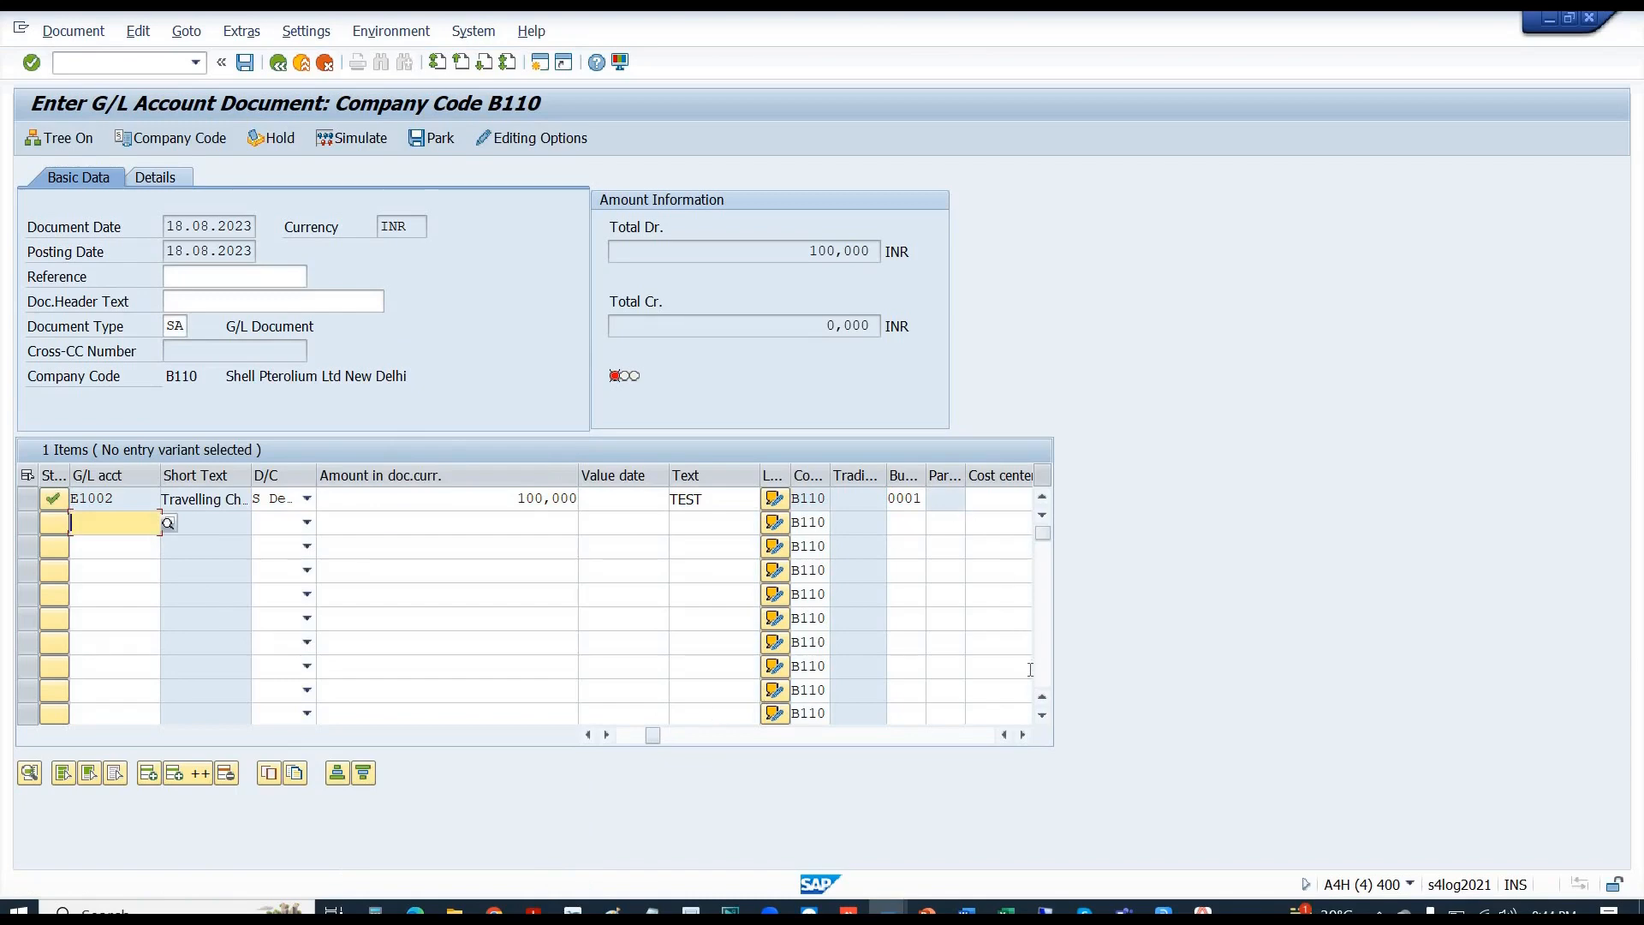
- Scroll through line 1's columns, visiting Profit center and WBS Element, then show the E1002 account display
{"action": "left_click", "coordinate": [1023, 735]}
{"action": "left_click", "coordinate": [1023, 735]}
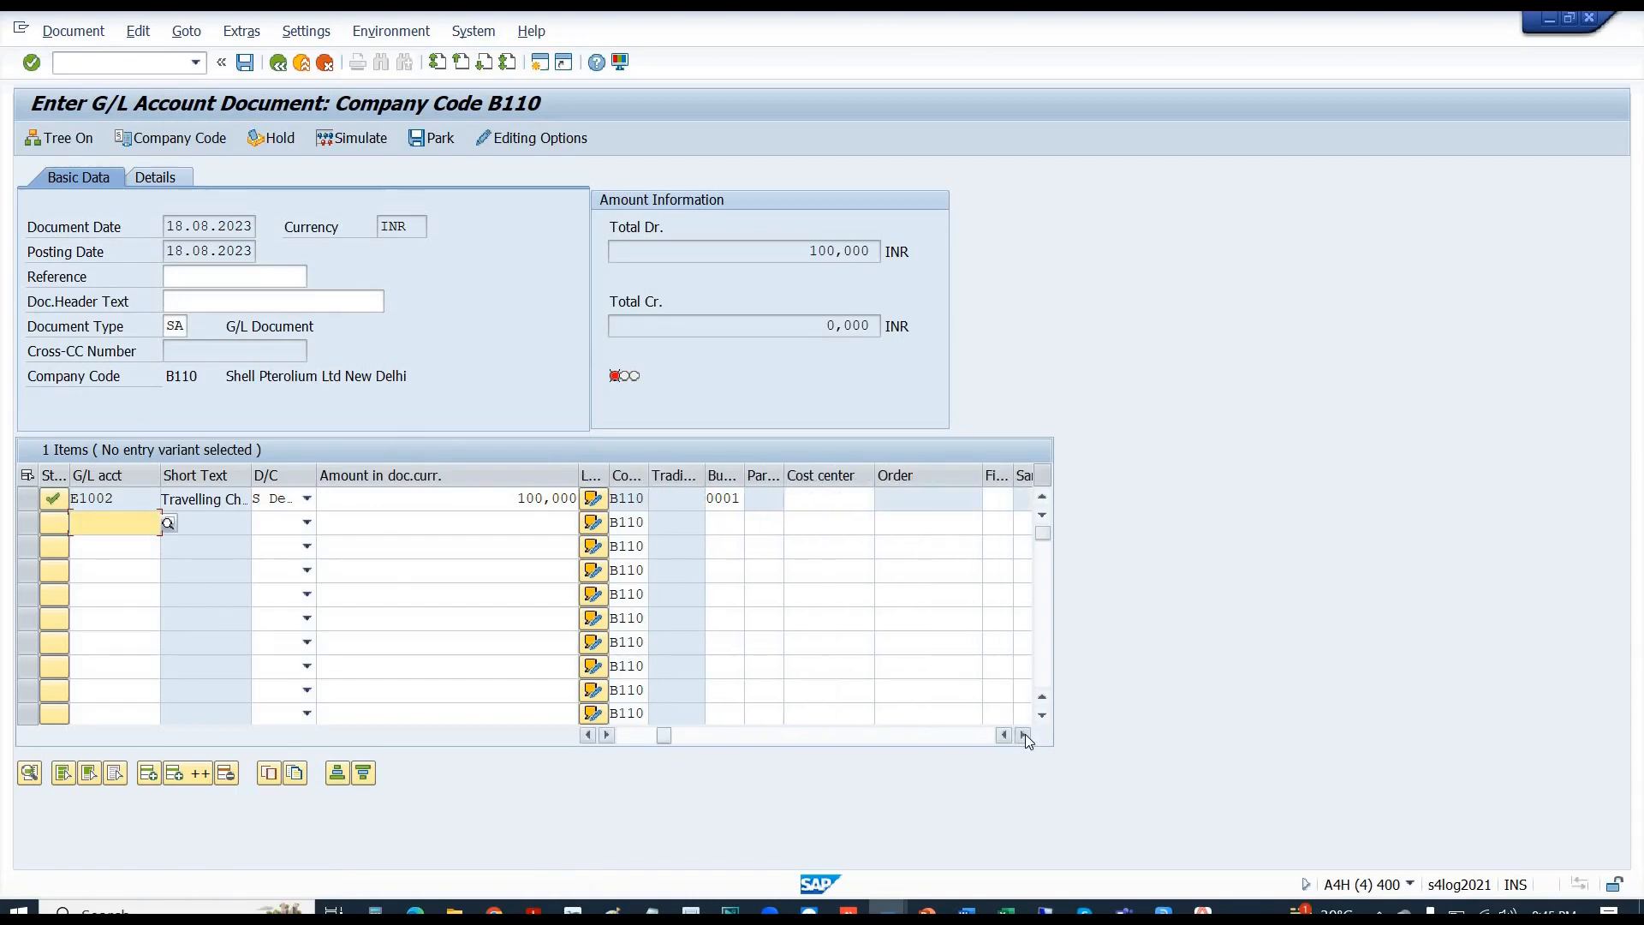
{"action": "left_click", "coordinate": [1024, 734]}
{"action": "left_click", "coordinate": [1024, 735]}
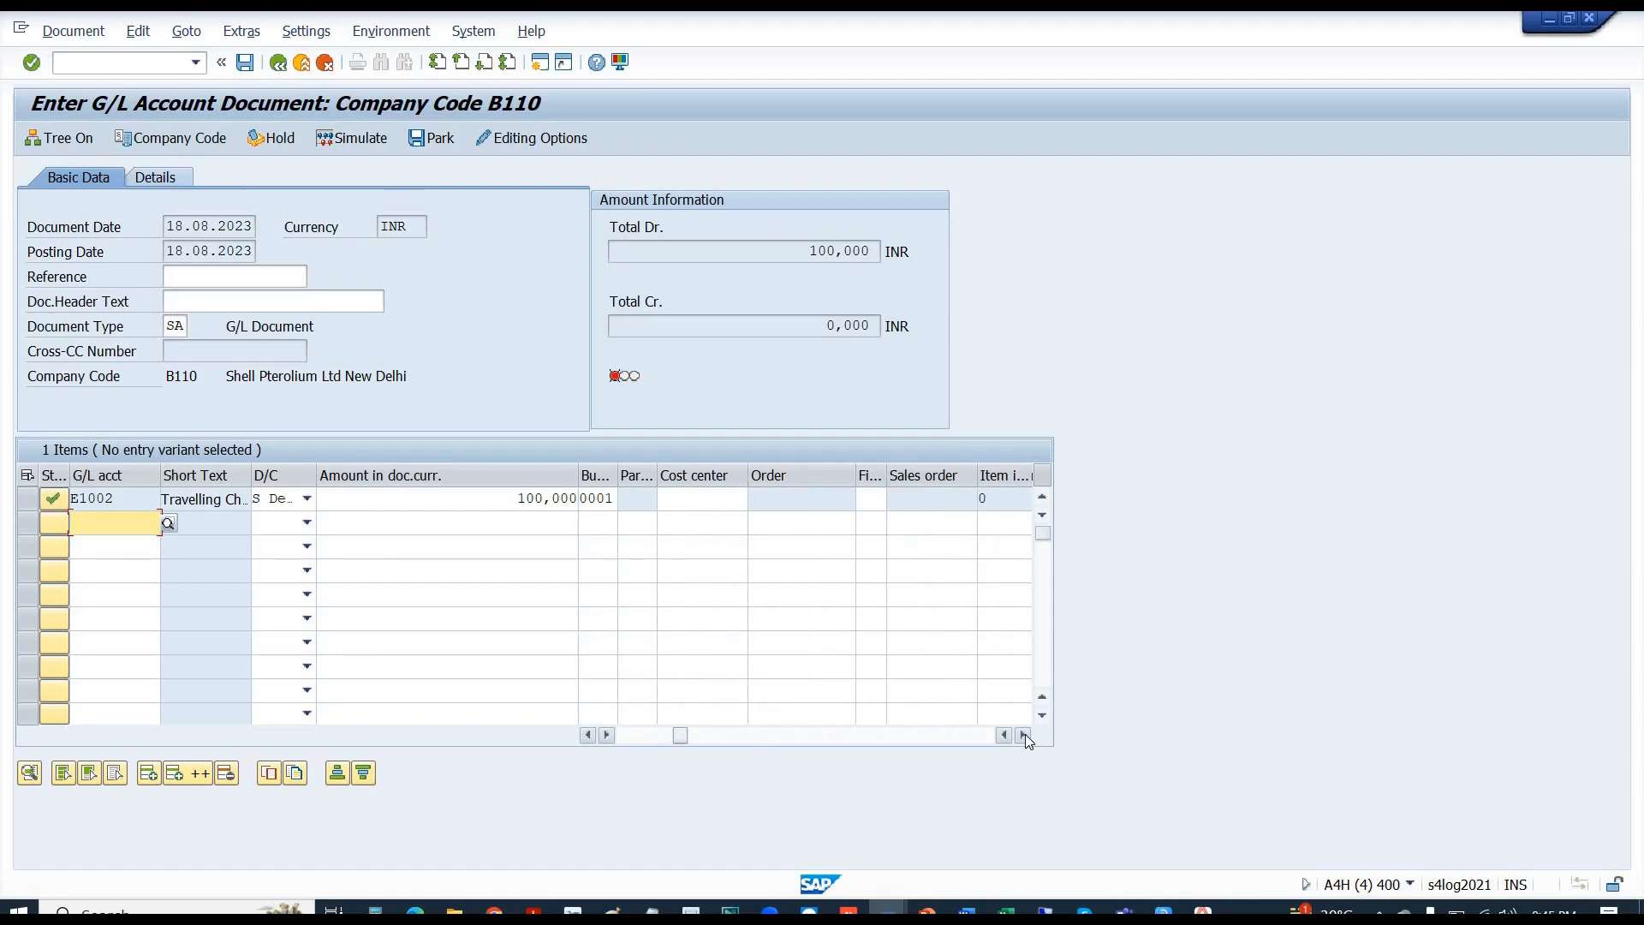
{"action": "left_click", "coordinate": [1024, 734]}
{"action": "left_click", "coordinate": [1024, 735]}
{"action": "left_click", "coordinate": [1024, 735]}
{"action": "left_click", "coordinate": [1024, 735]}
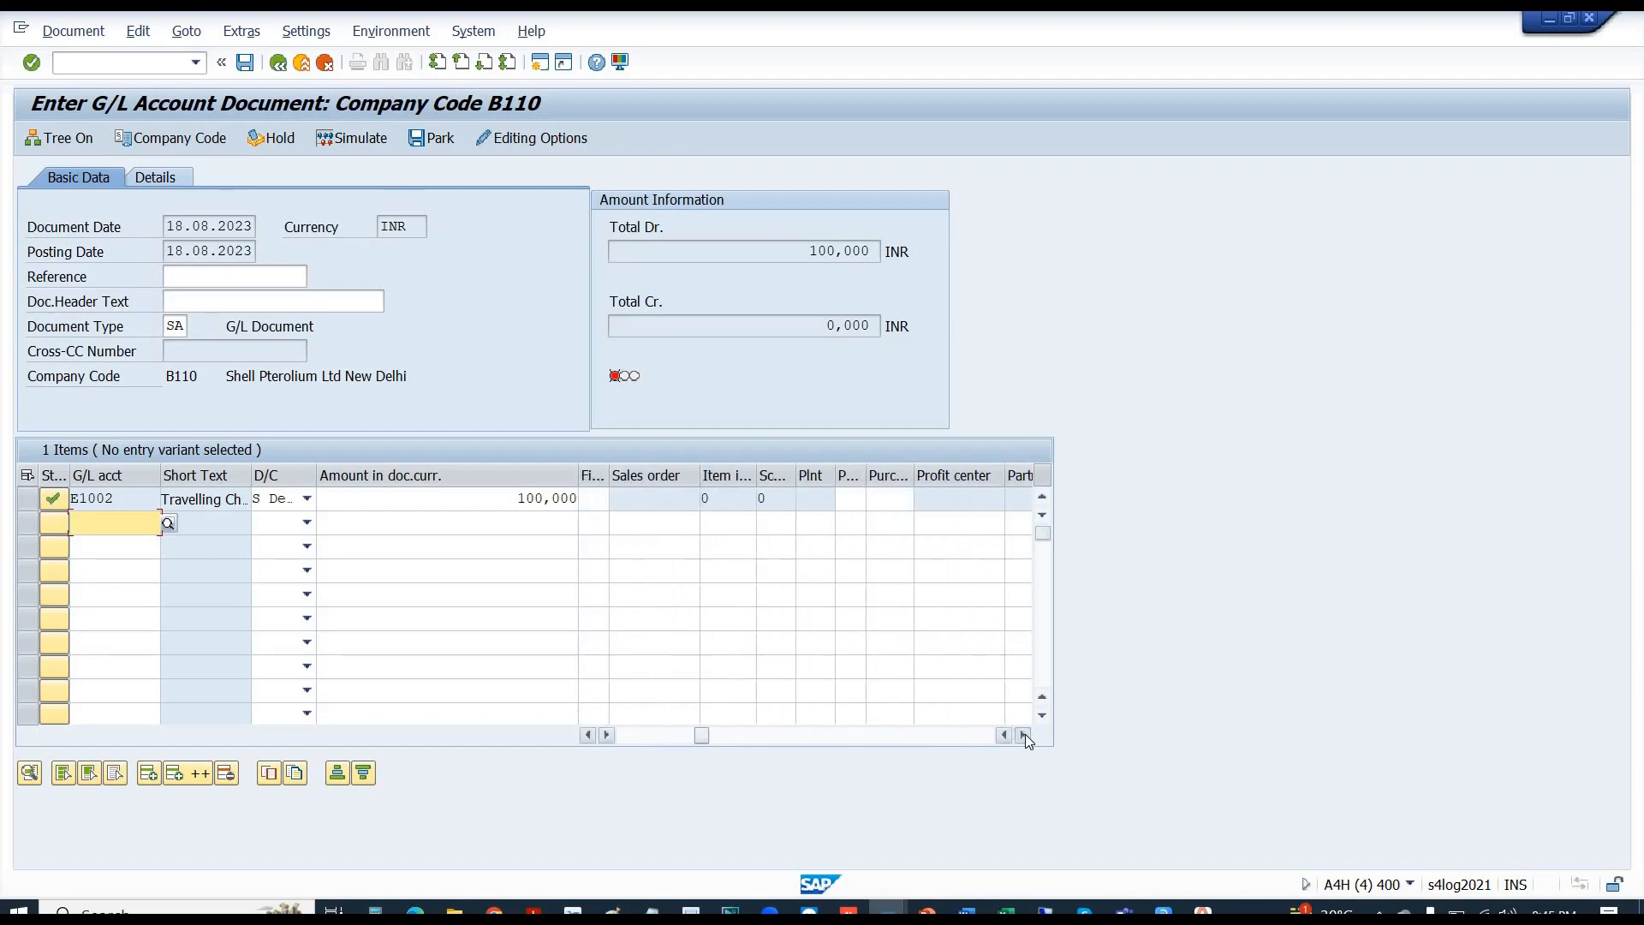
{"action": "left_click", "coordinate": [1025, 735]}
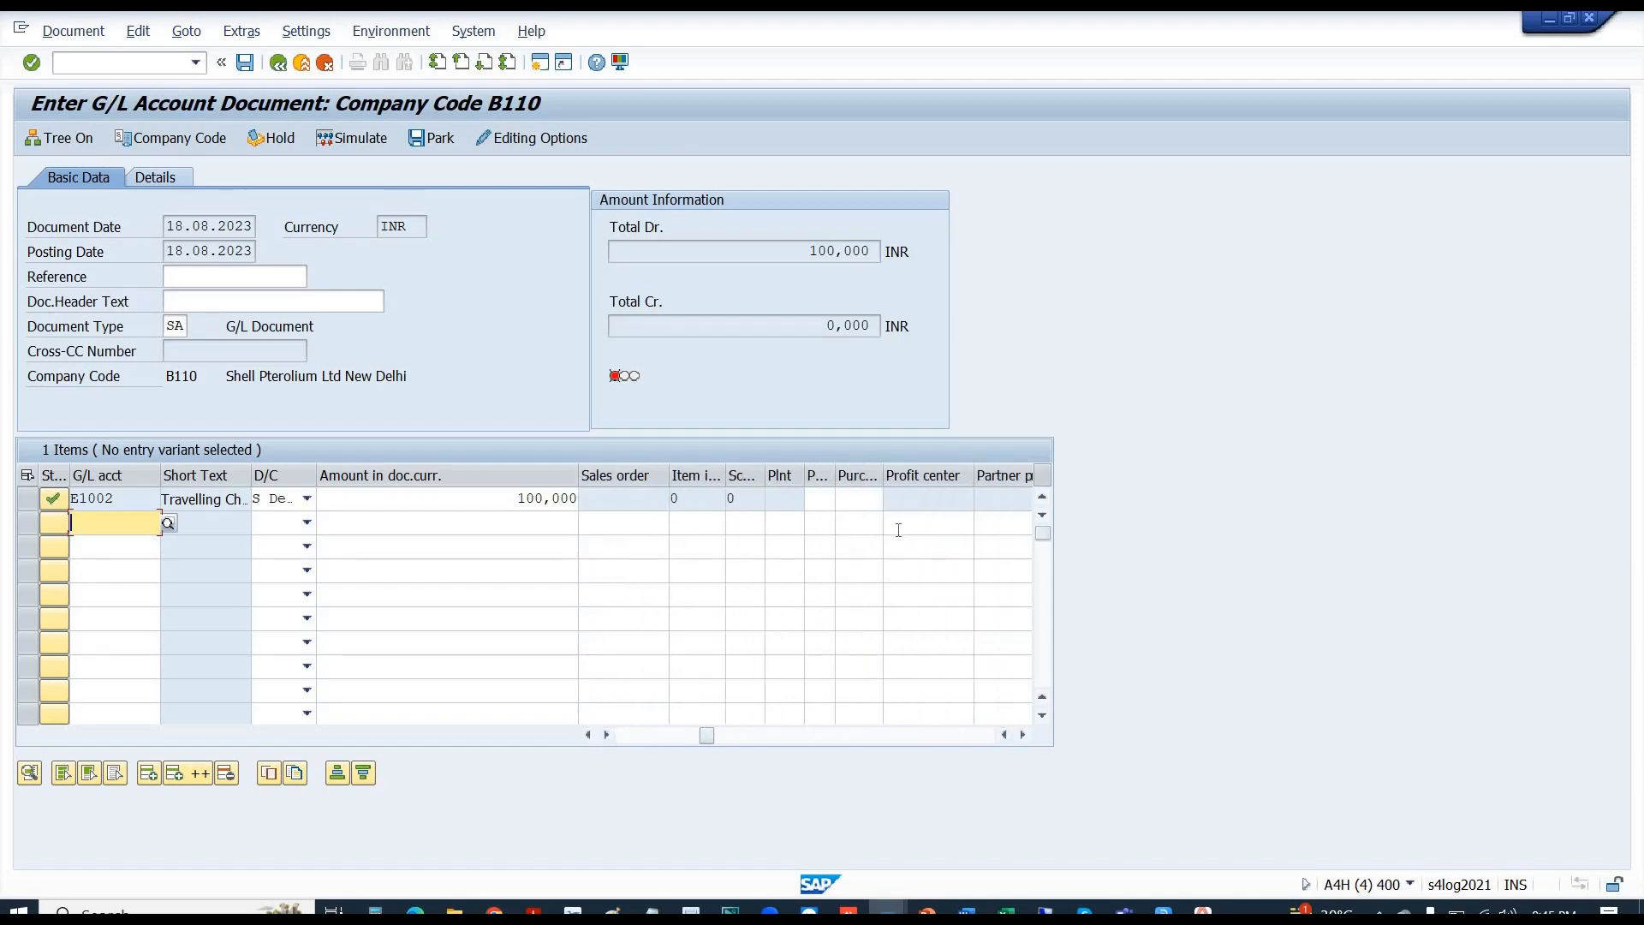
{"action": "left_click", "coordinate": [916, 500]}
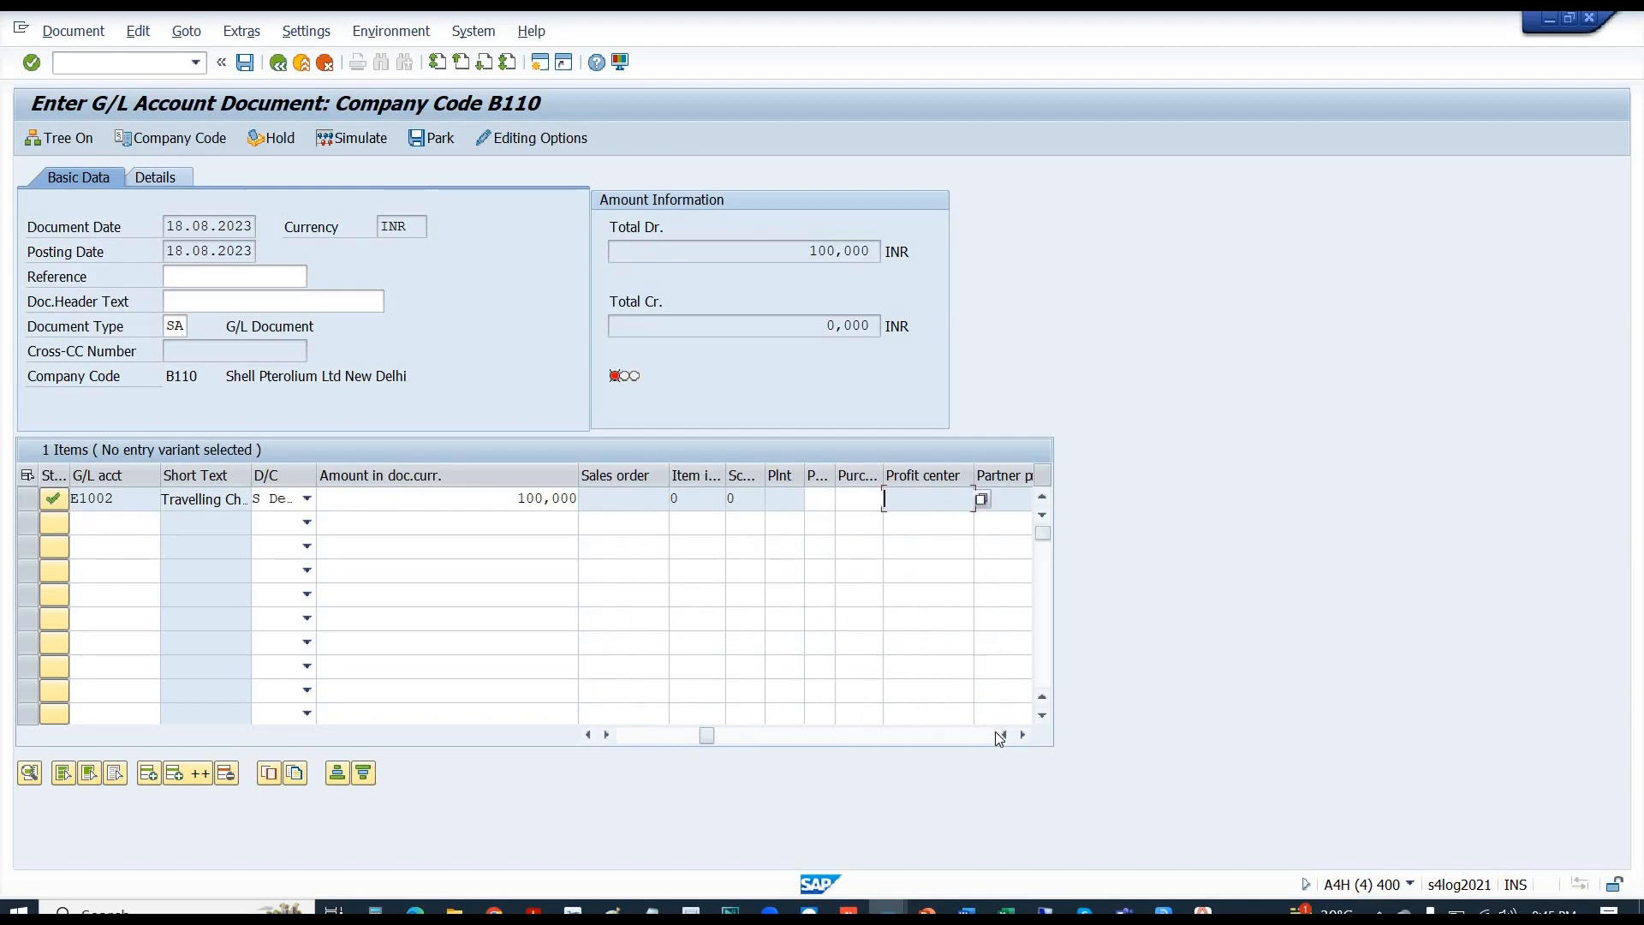
{"action": "left_click", "coordinate": [1024, 735]}
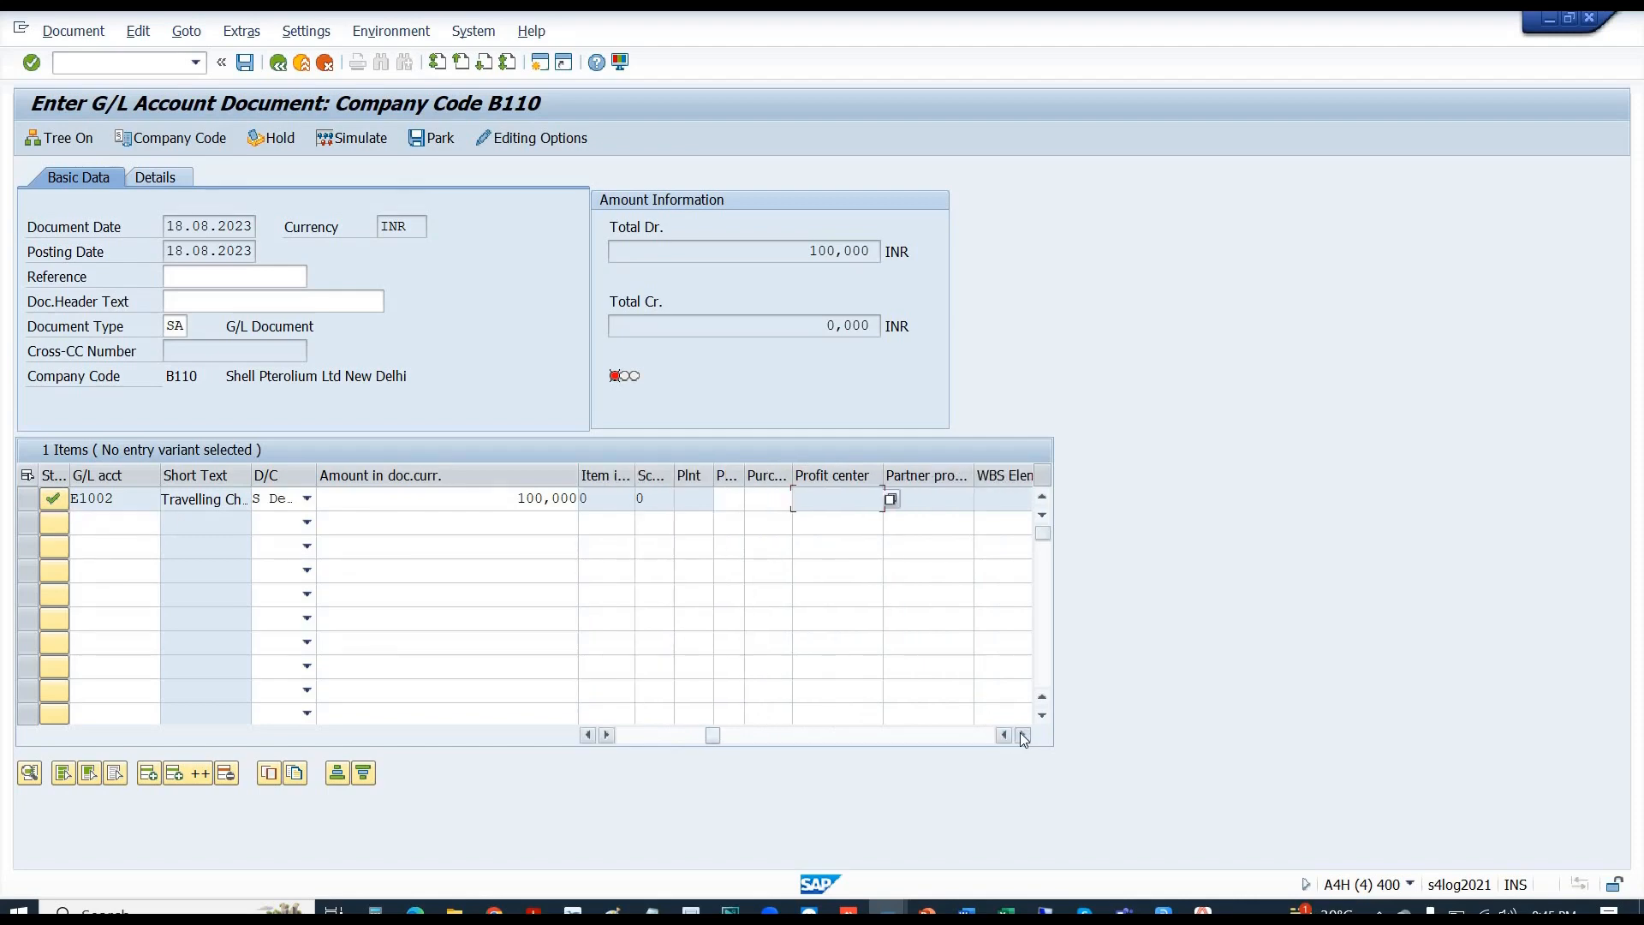
{"action": "left_click", "coordinate": [1024, 735]}
{"action": "left_click", "coordinate": [1024, 735]}
{"action": "left_click", "coordinate": [1024, 735]}
{"action": "left_click", "coordinate": [1024, 735]}
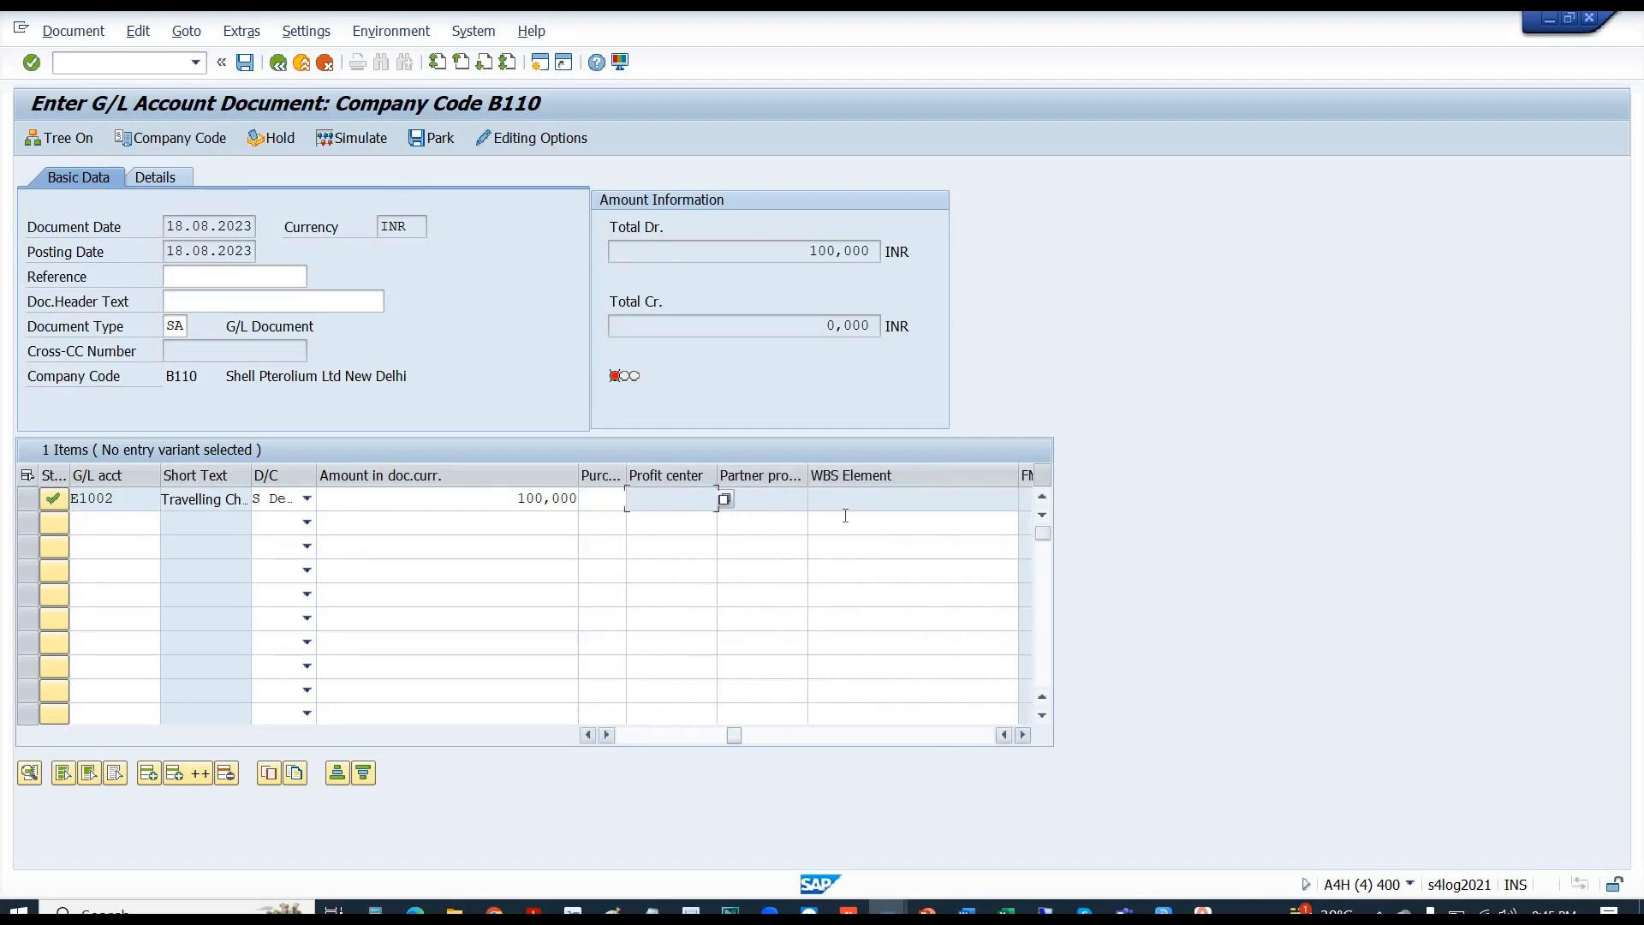
{"action": "left_click", "coordinate": [844, 503]}
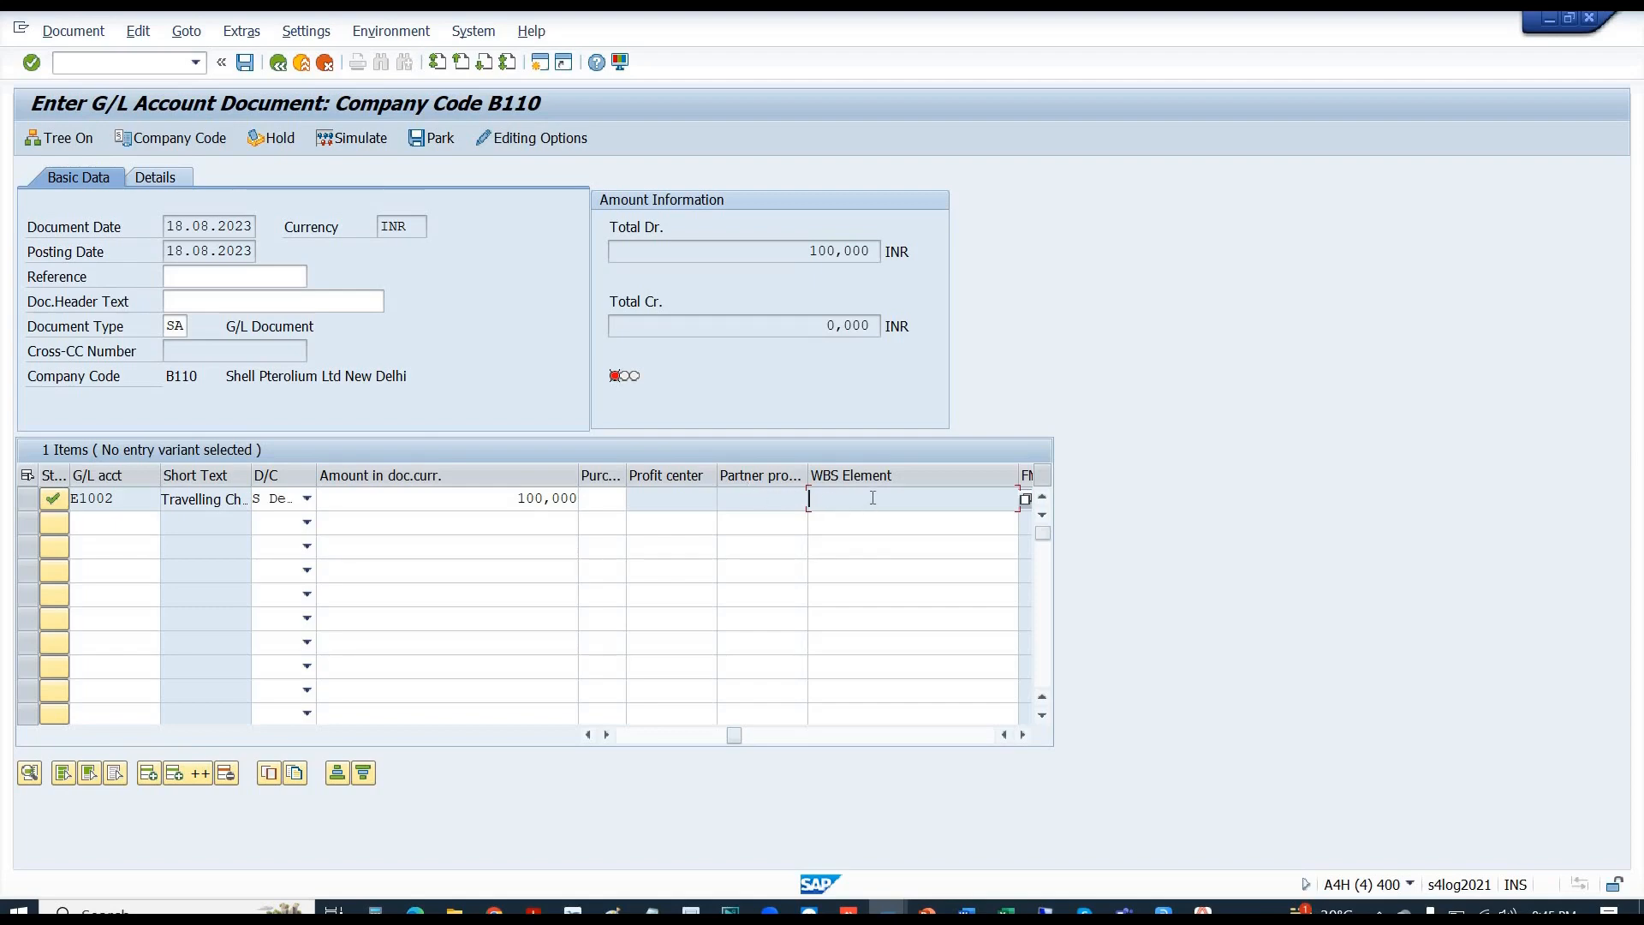
{"action": "key", "text": "shift+Tab"}
{"action": "key", "text": "shift+Tab"}
{"action": "key", "text": "alt+Tab"}
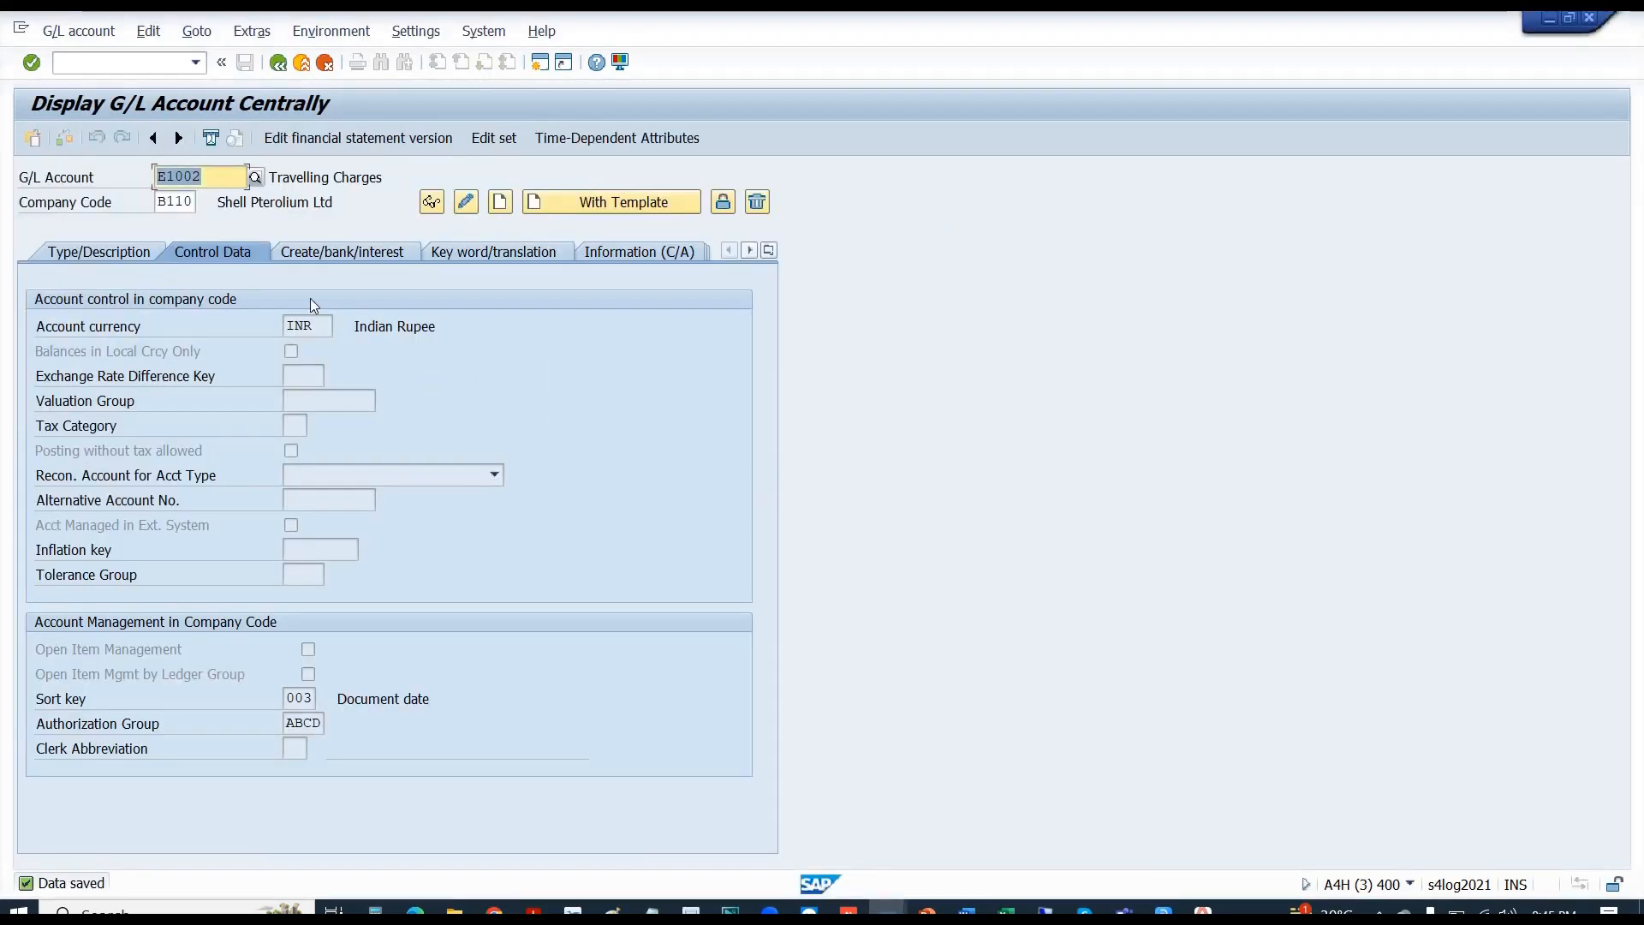
- Confirm field status group 1000 on E1002's Create/bank/interest tab and switch the account to change mode
{"action": "left_click", "coordinate": [336, 252]}
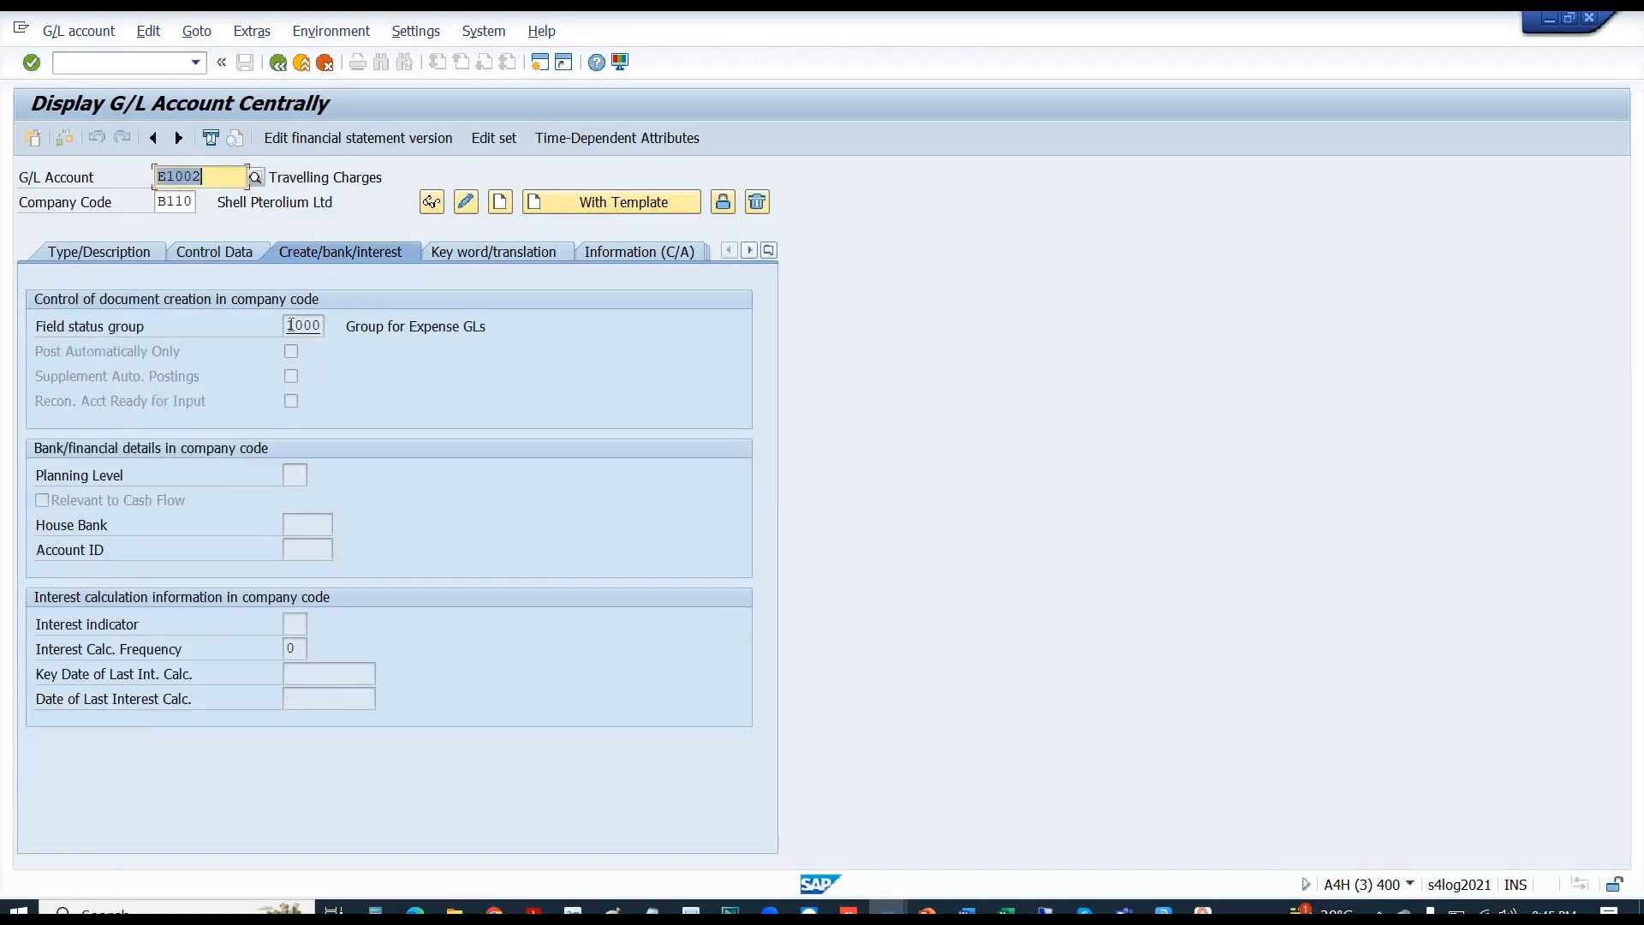
{"action": "left_click", "coordinate": [323, 325]}
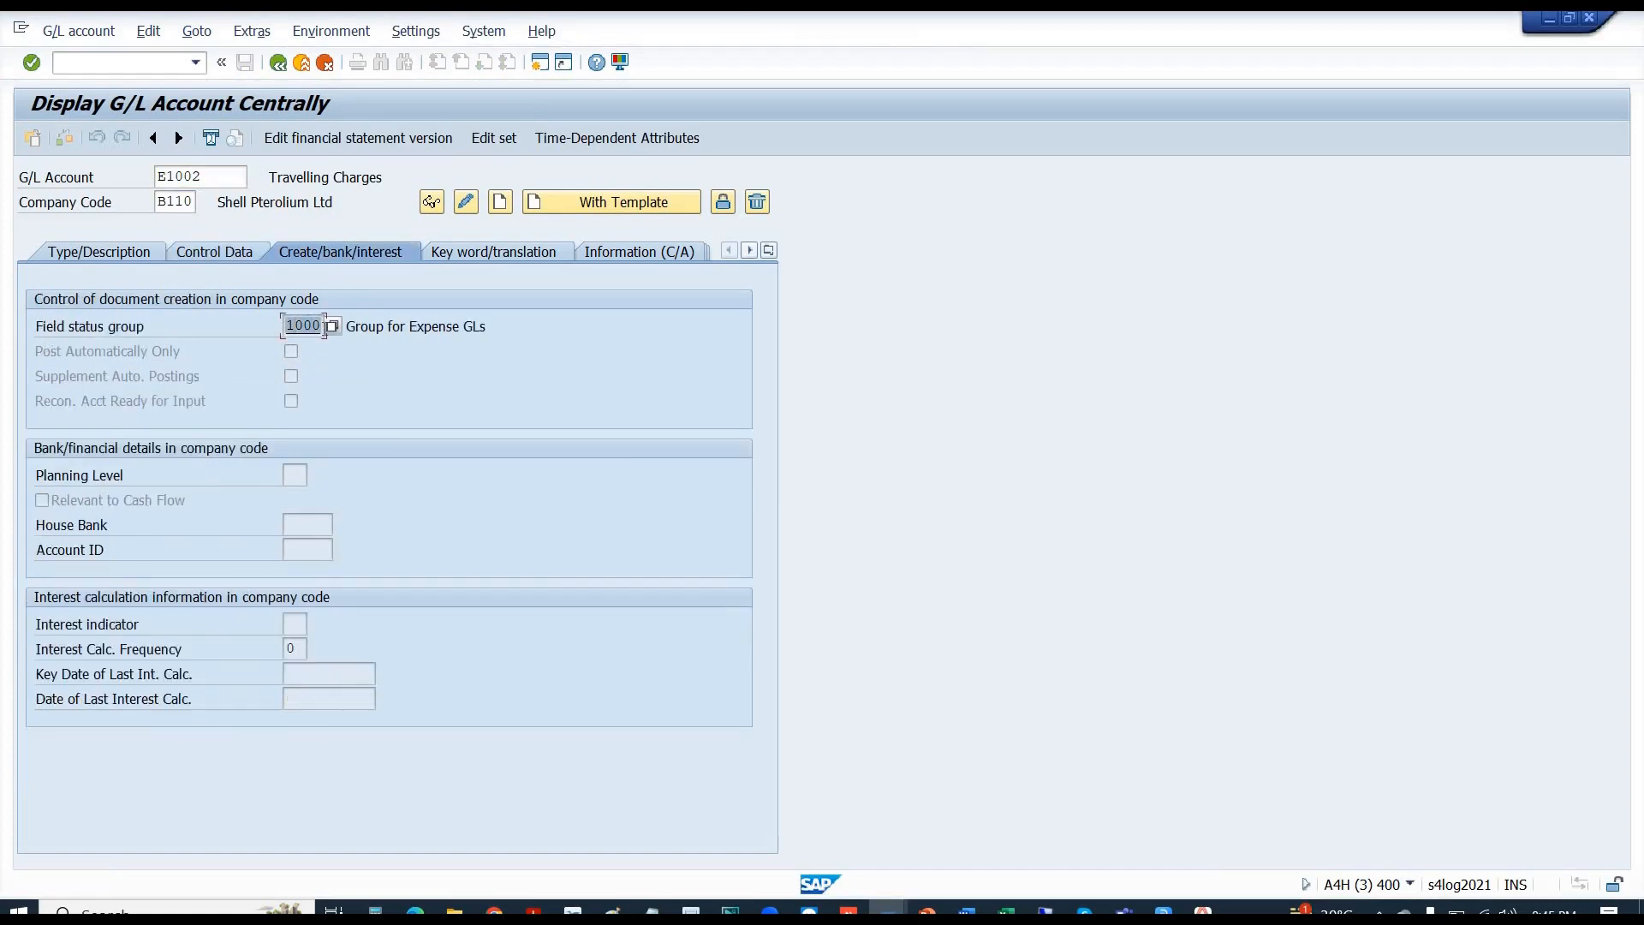
{"action": "left_click", "coordinate": [465, 209]}
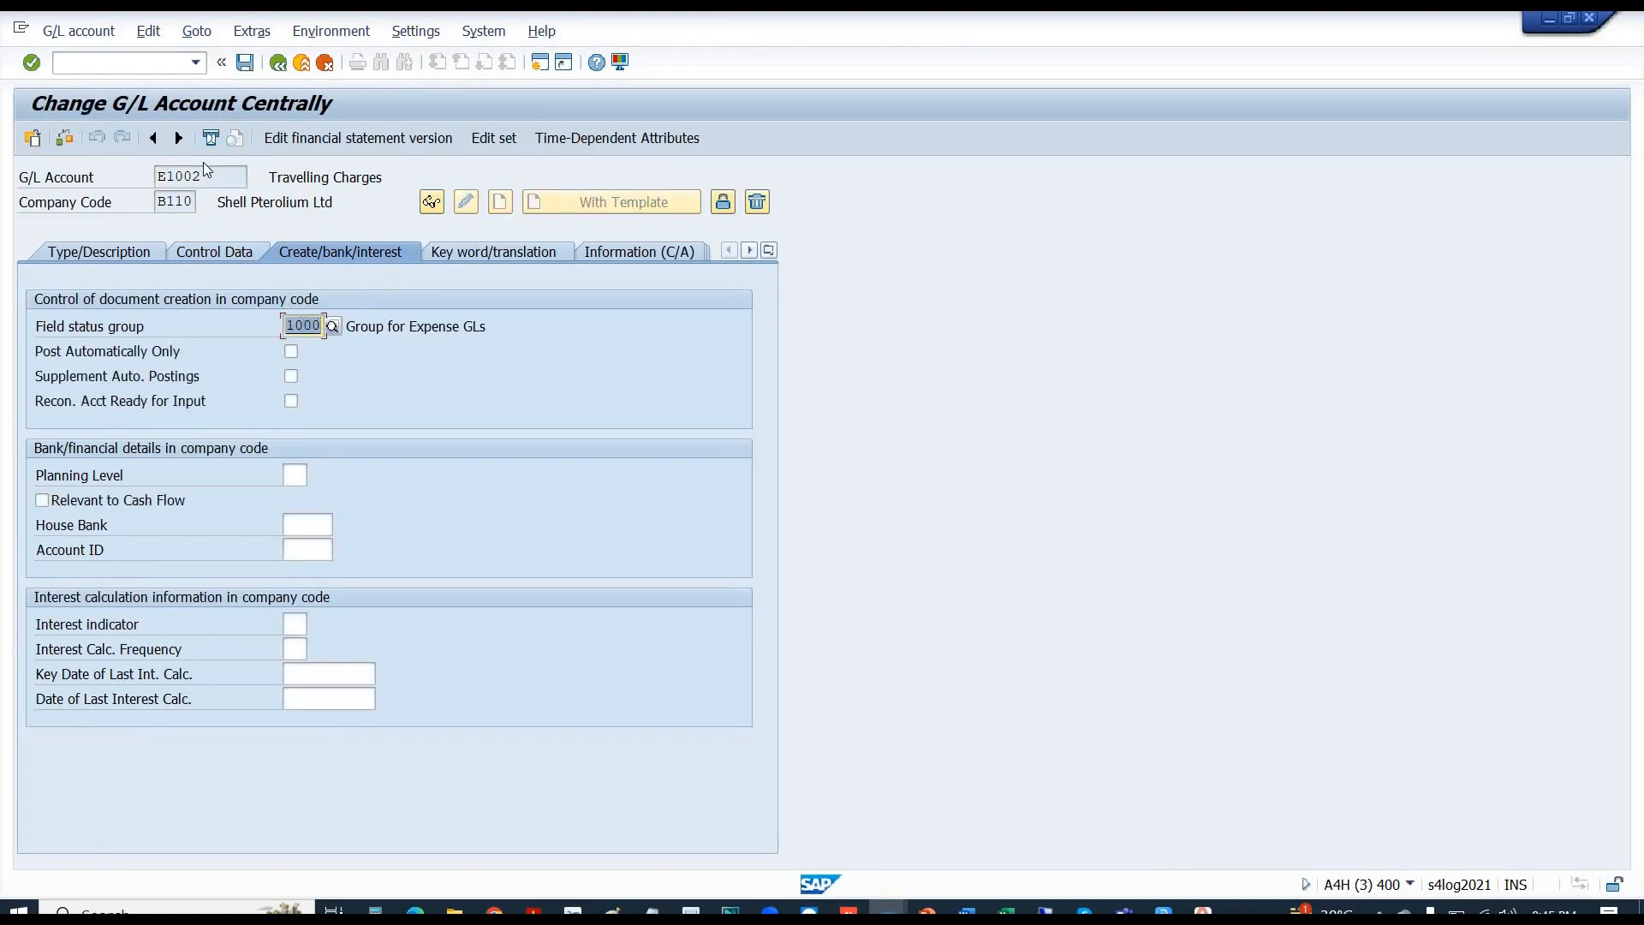
- Go back to the B110 G/L document entry session
{"action": "left_click_drag", "start_coordinate": [247, 176], "coordinate": [126, 187]}
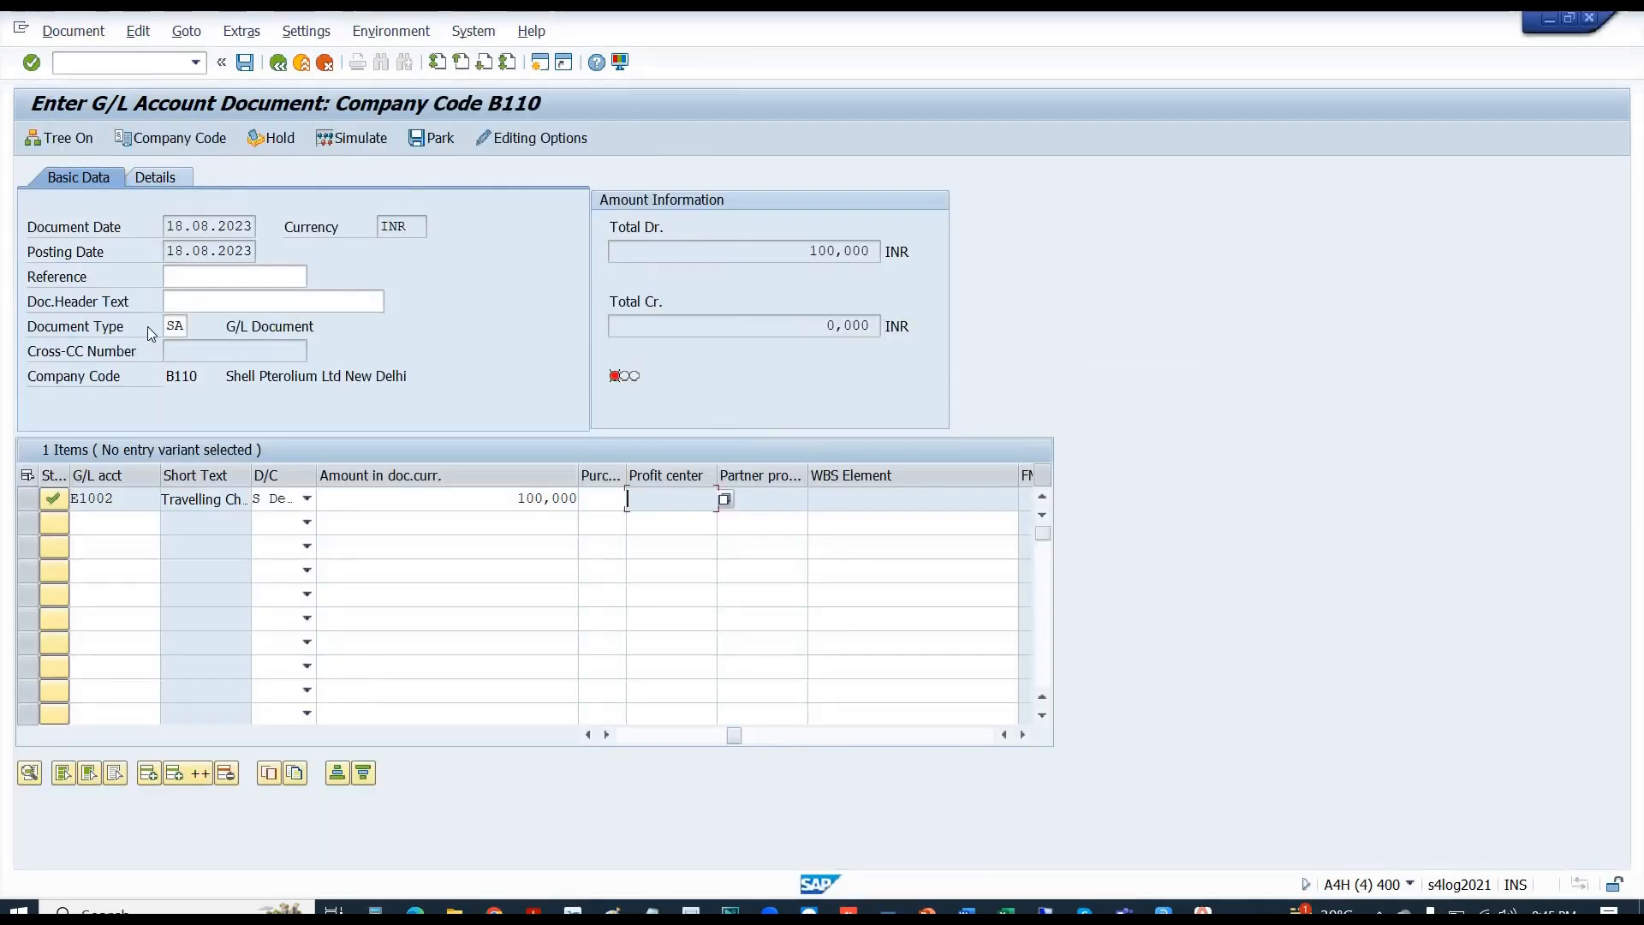
{"action": "left_click", "coordinate": [29, 502]}
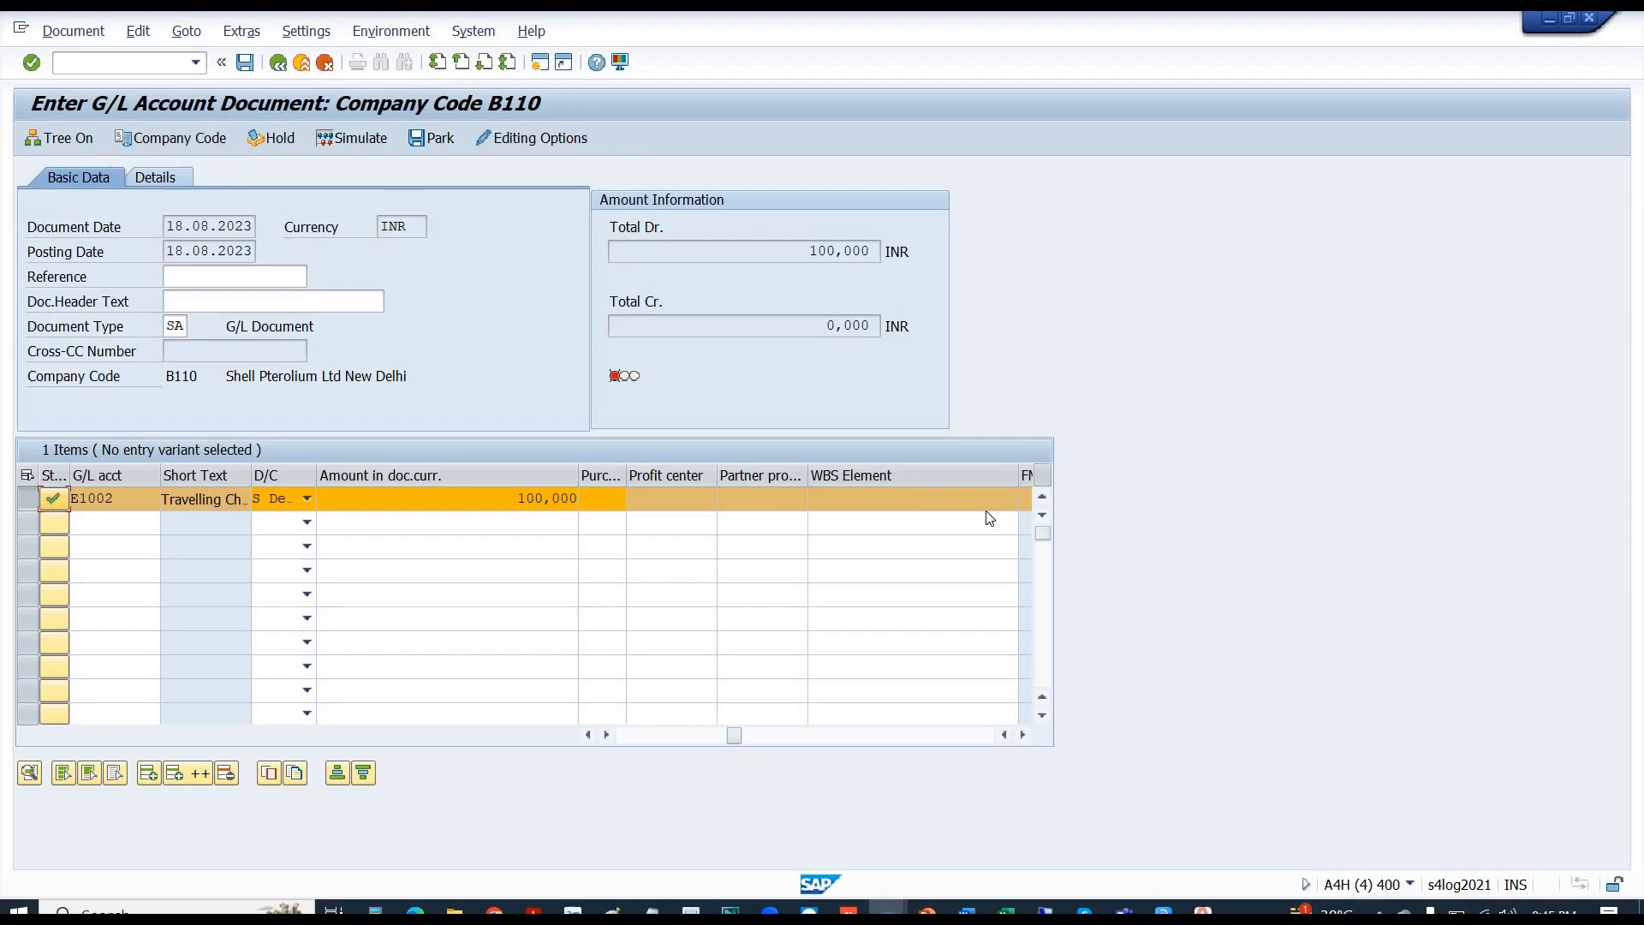
{"action": "left_click", "coordinate": [1023, 735]}
{"action": "left_click", "coordinate": [1022, 738]}
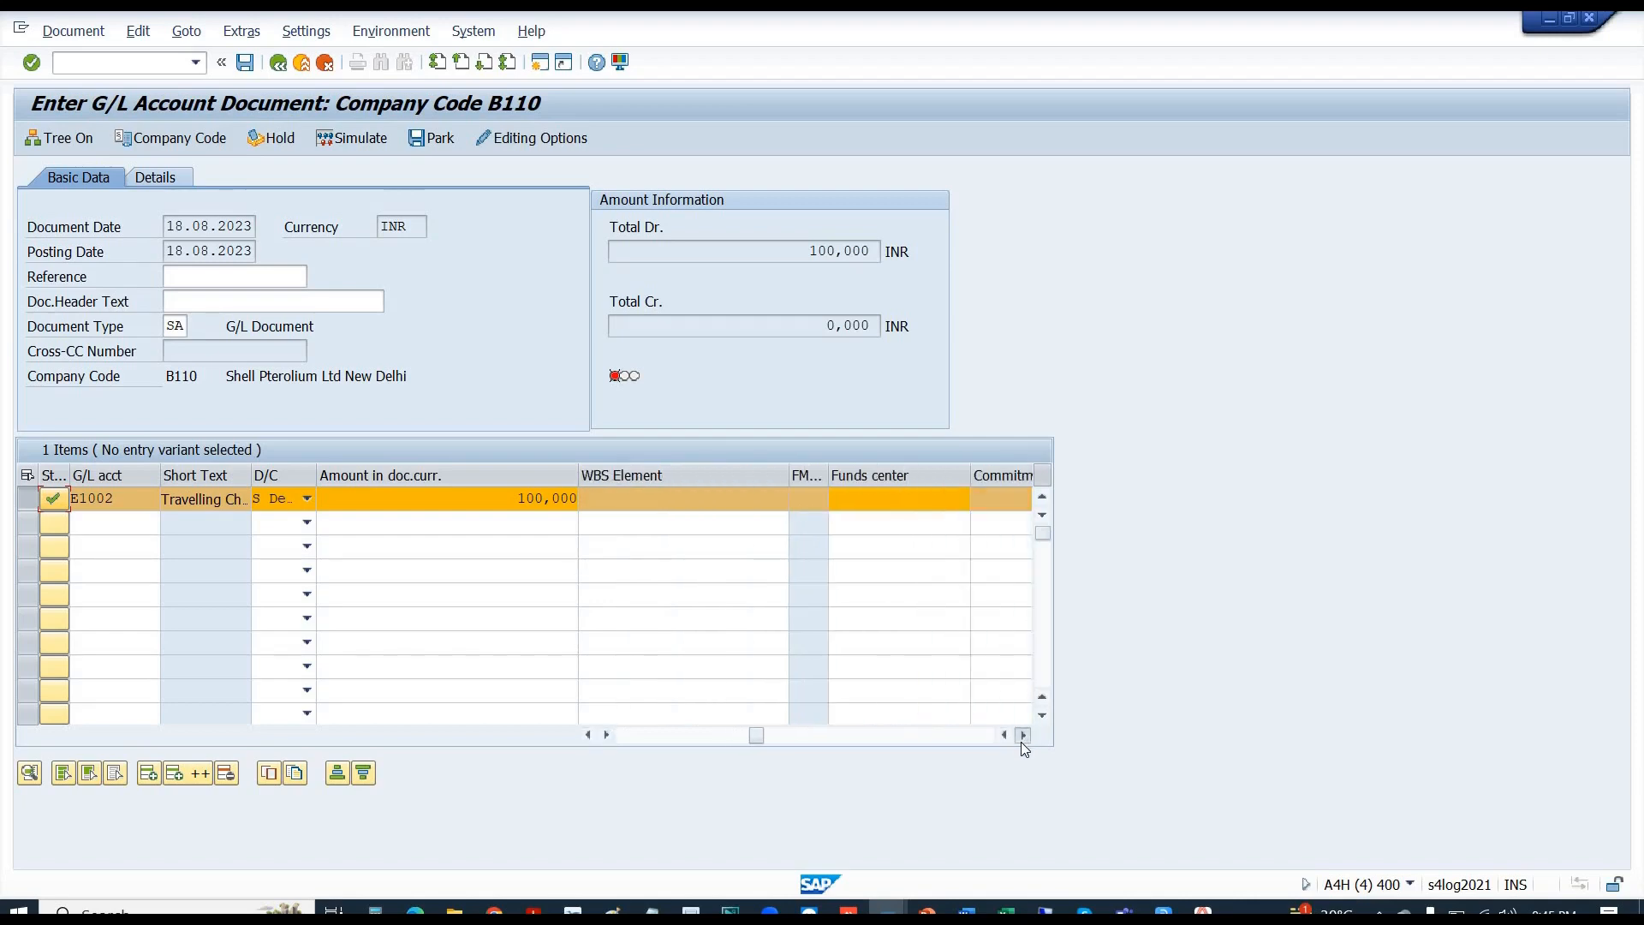
{"action": "left_click", "coordinate": [1023, 738]}
{"action": "left_click", "coordinate": [1022, 736]}
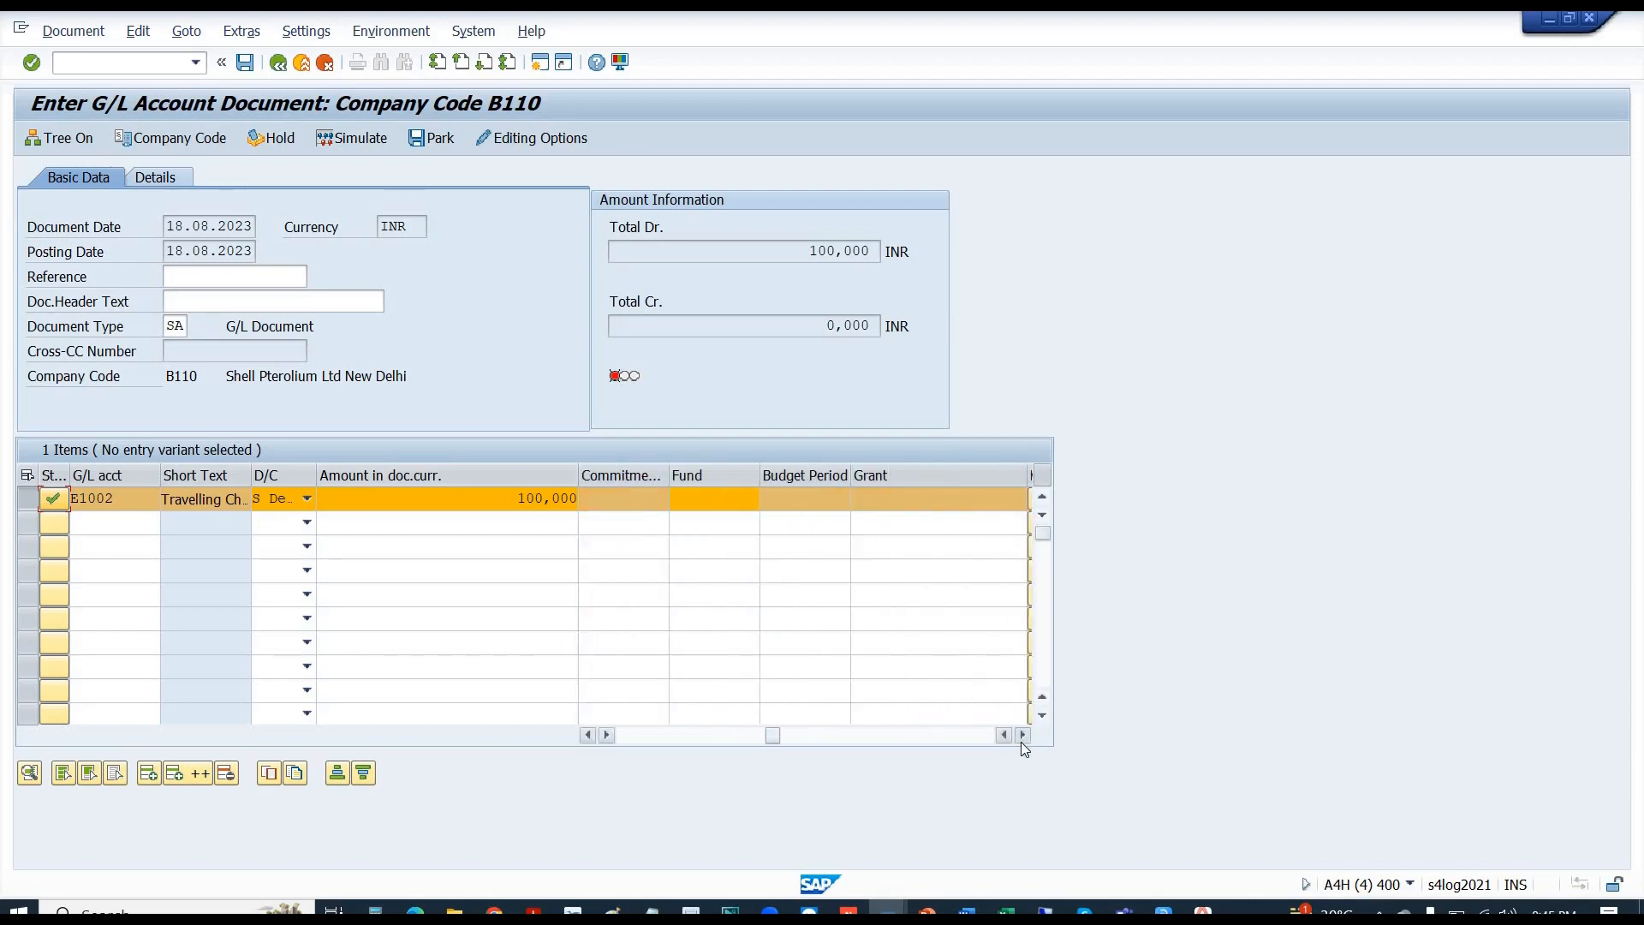
{"action": "left_click", "coordinate": [1023, 736]}
{"action": "left_click", "coordinate": [1023, 737]}
{"action": "left_click", "coordinate": [1023, 737]}
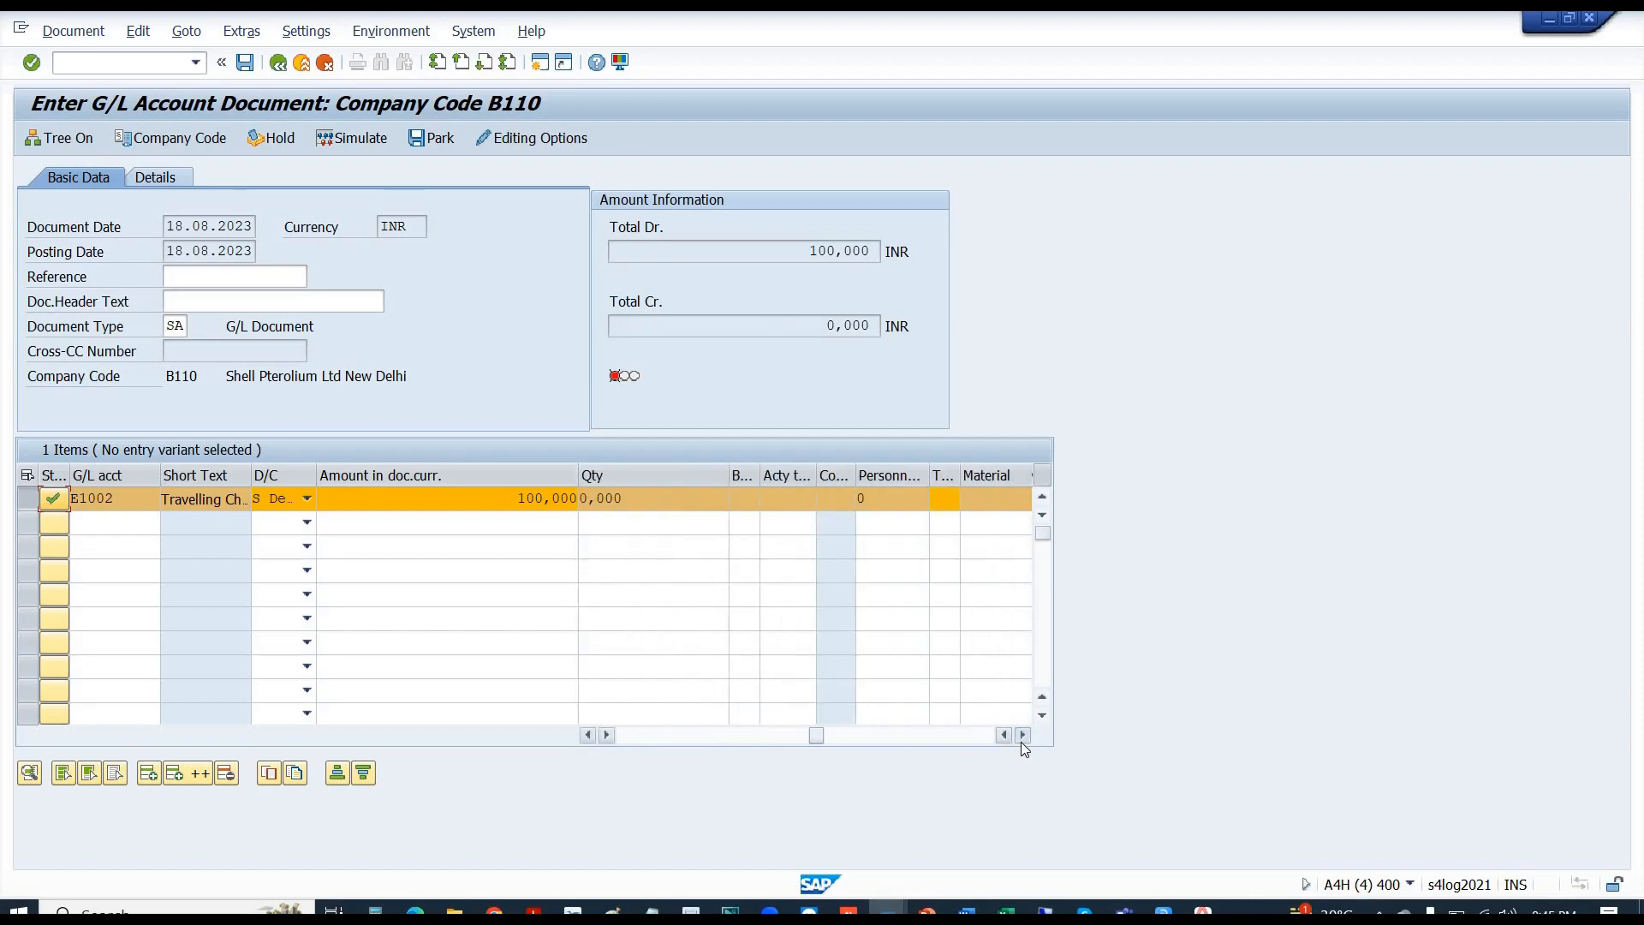
{"action": "left_click", "coordinate": [1022, 738]}
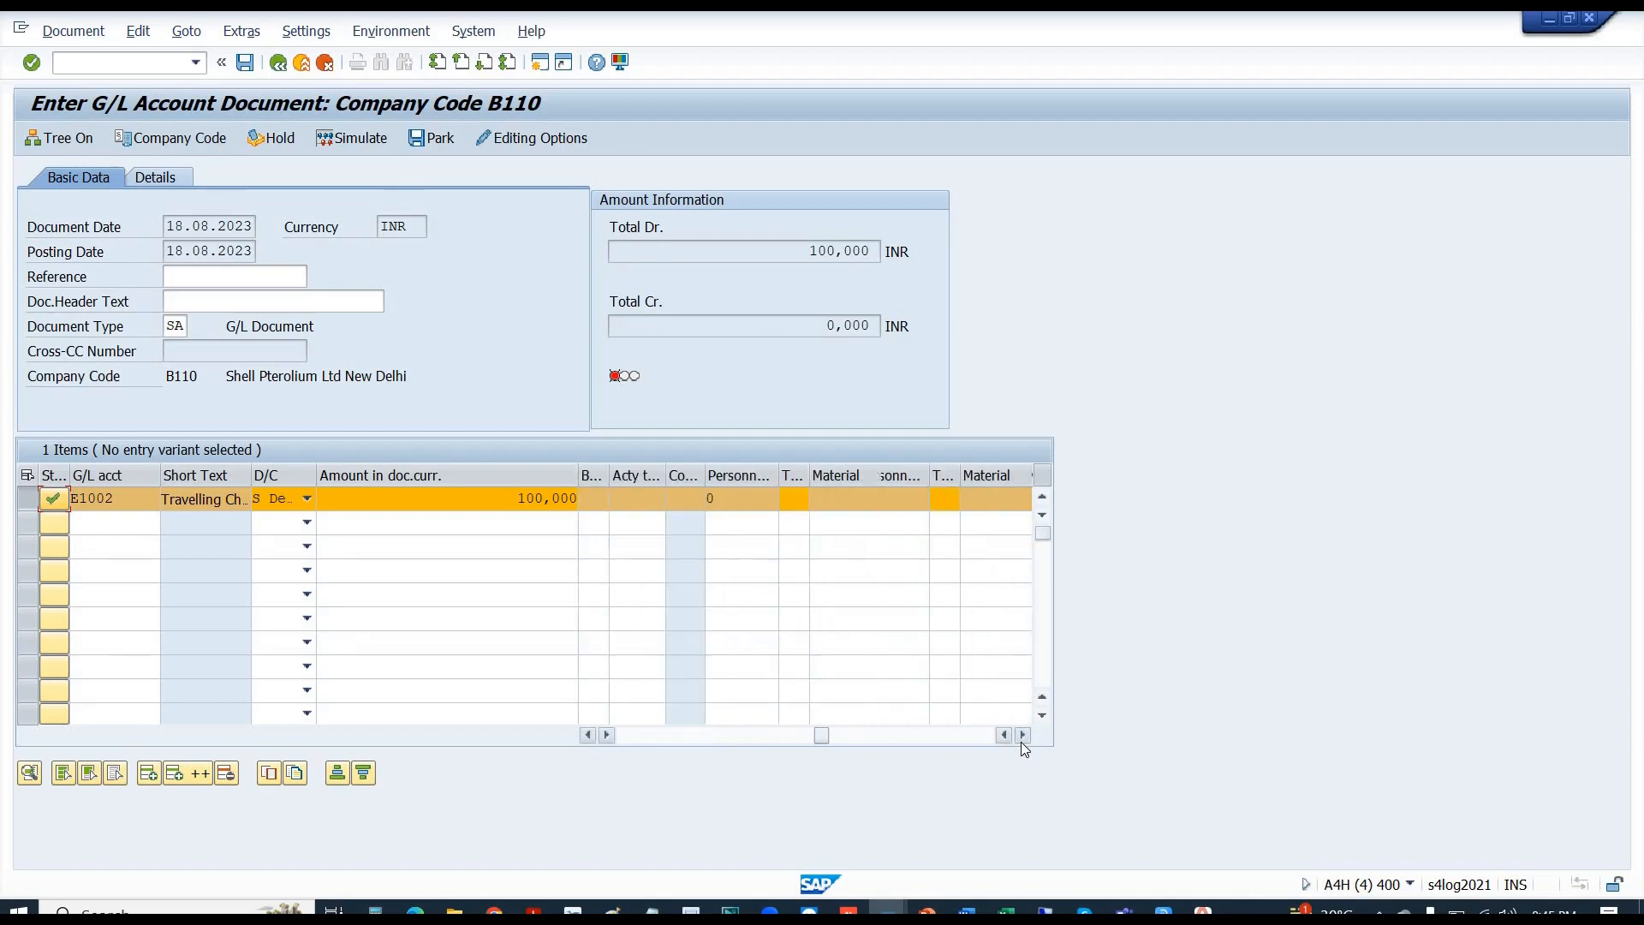
- Select the account number E1002 in the document's first line item
{"action": "left_click", "coordinate": [790, 502]}
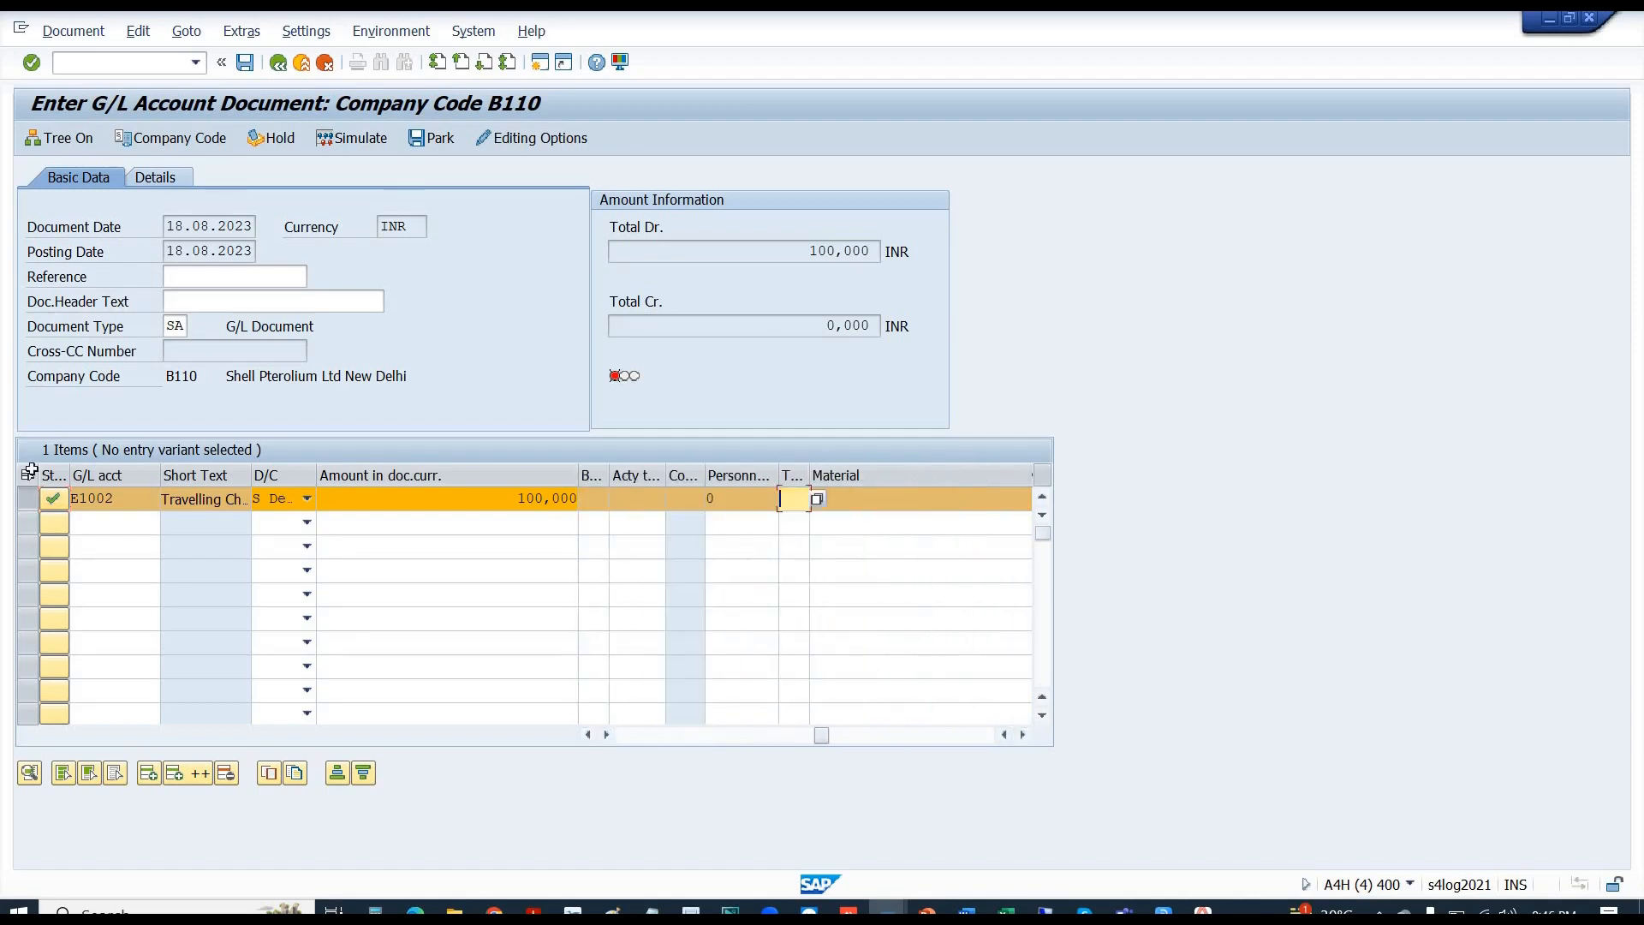
{"action": "left_click", "coordinate": [32, 505]}
{"action": "left_click", "coordinate": [32, 507]}
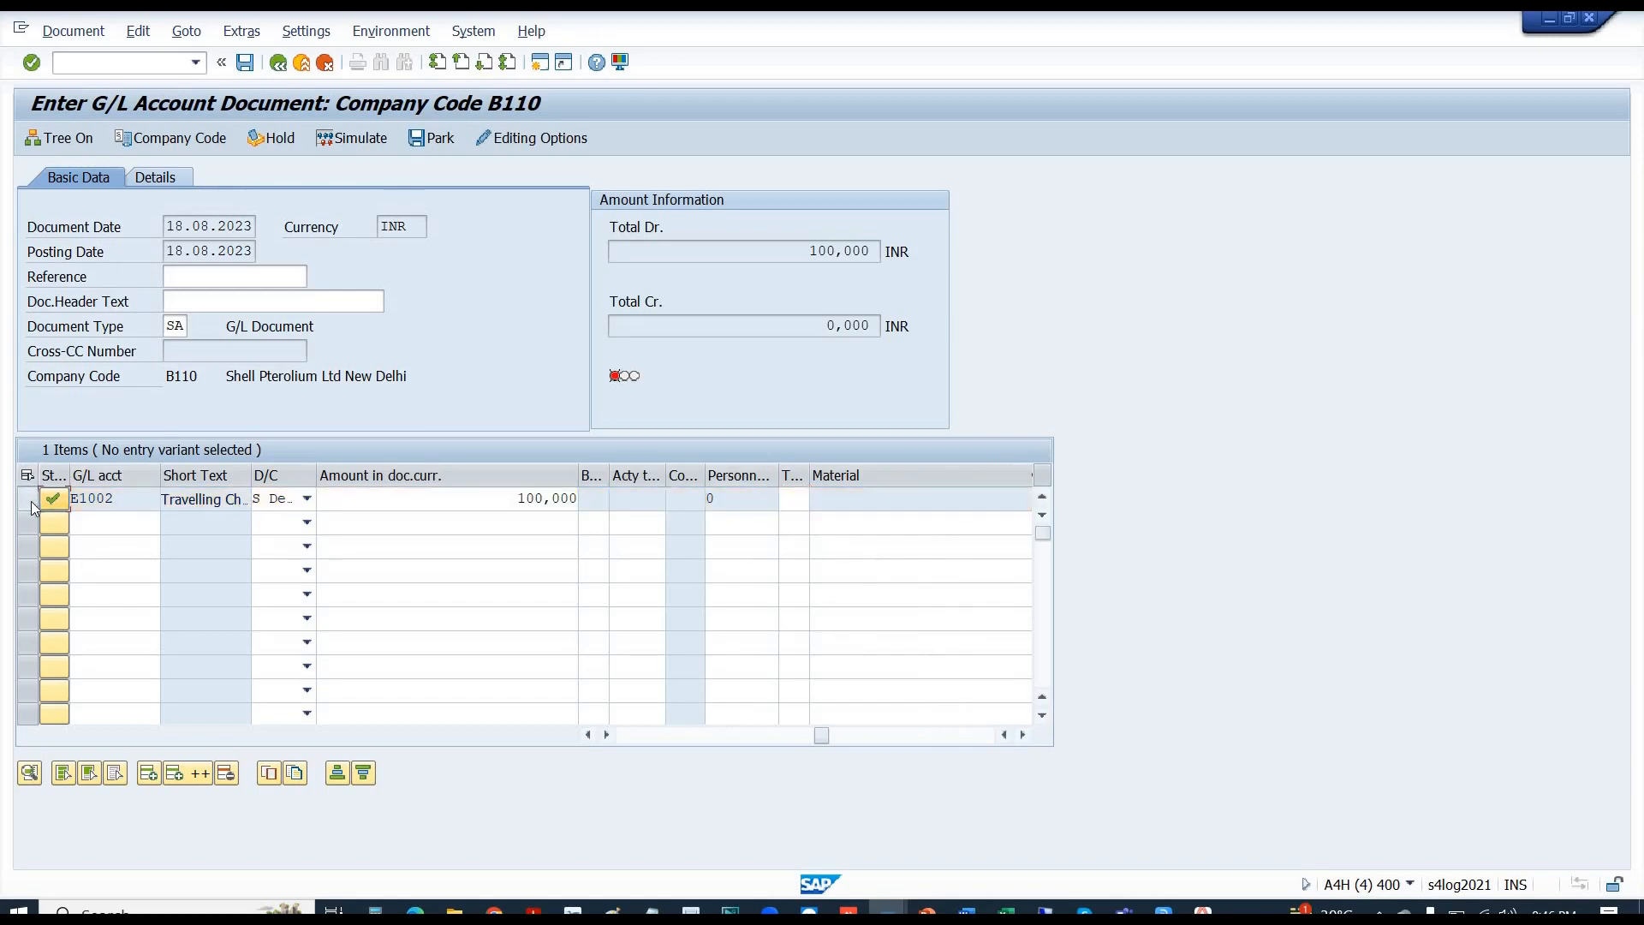
{"action": "left_click_drag", "start_coordinate": [120, 497], "coordinate": [60, 505]}
- In the E1002 change session, check field status group 1000 and the Control Data currency INR
{"action": "key", "text": "alt+Tab"}
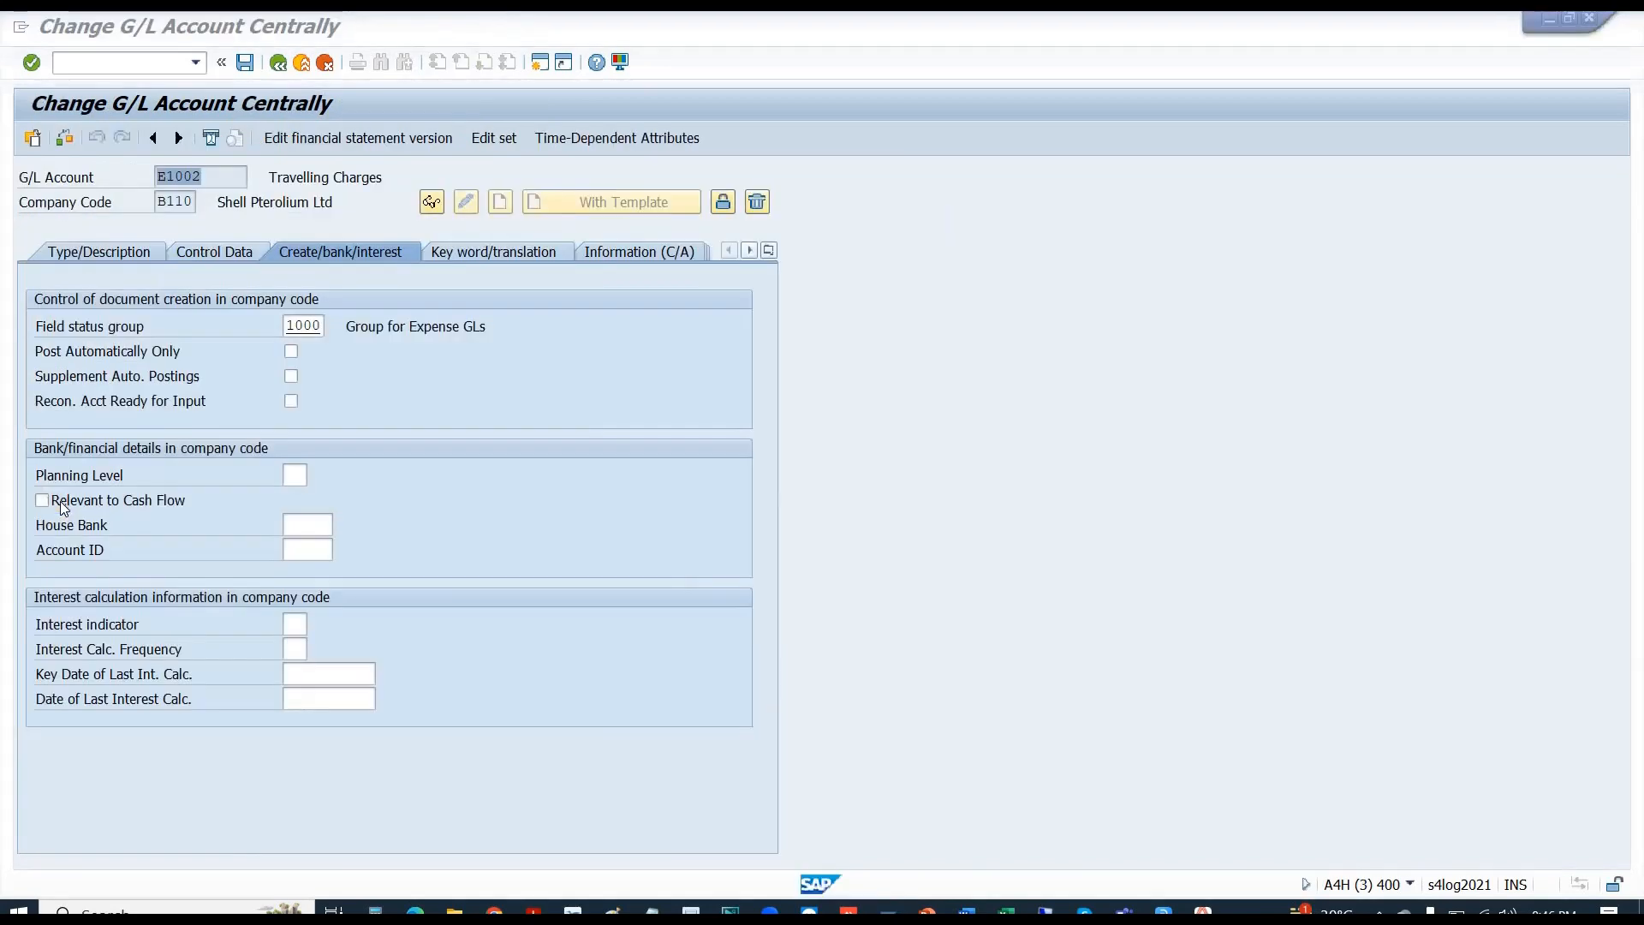
{"action": "left_click", "coordinate": [313, 324]}
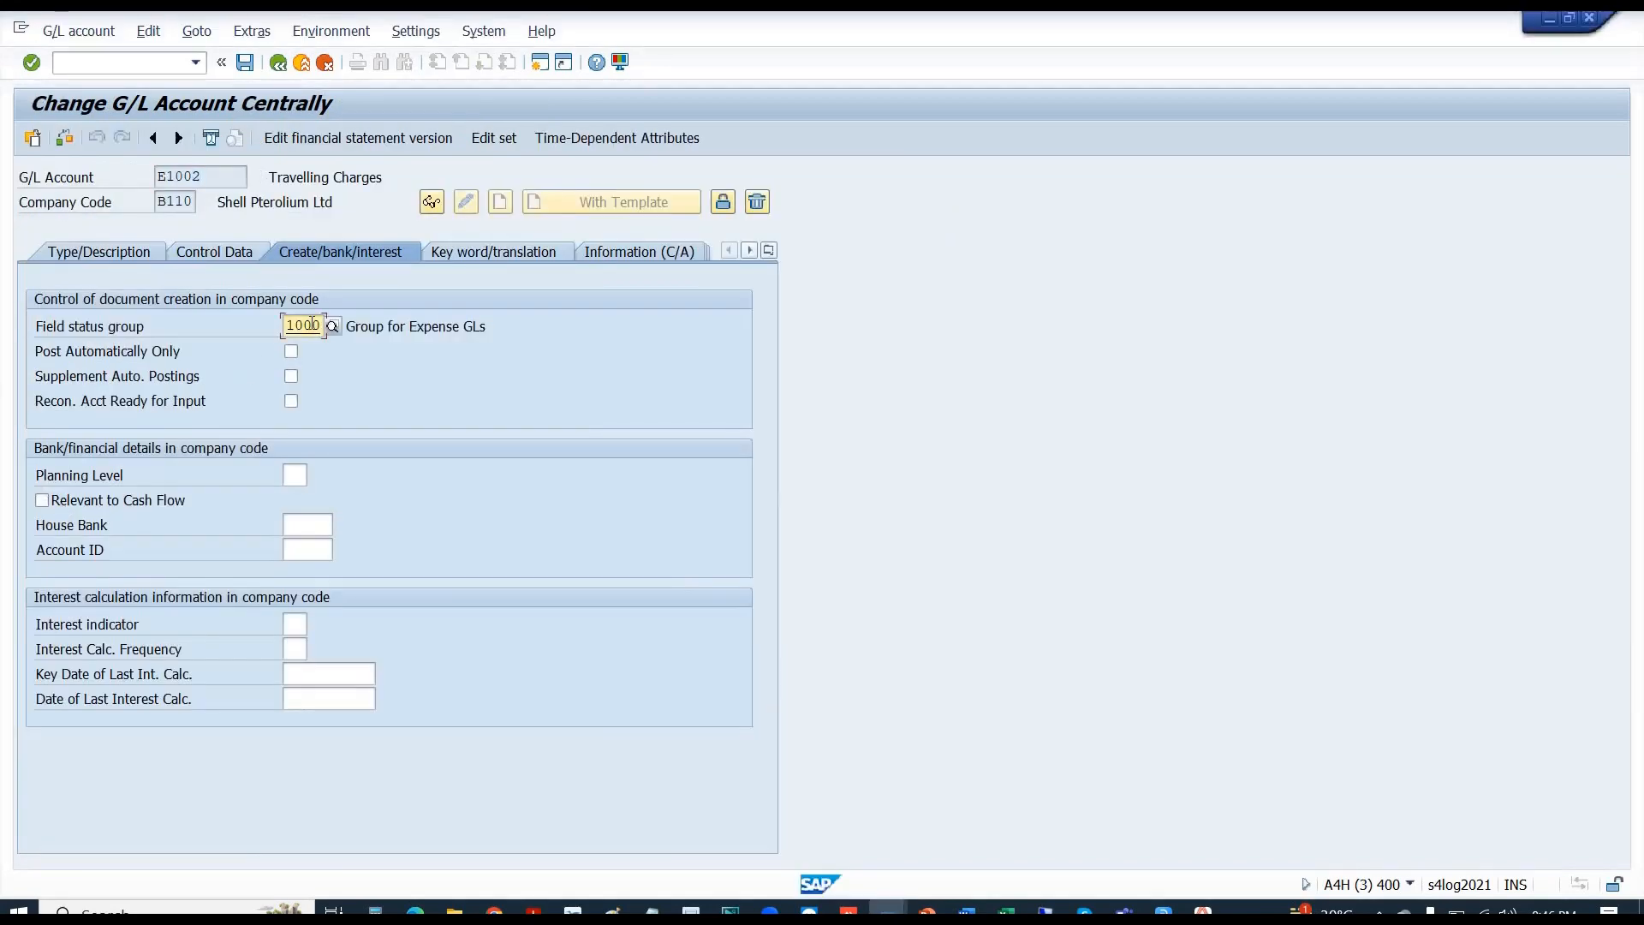
{"action": "left_click", "coordinate": [197, 254]}
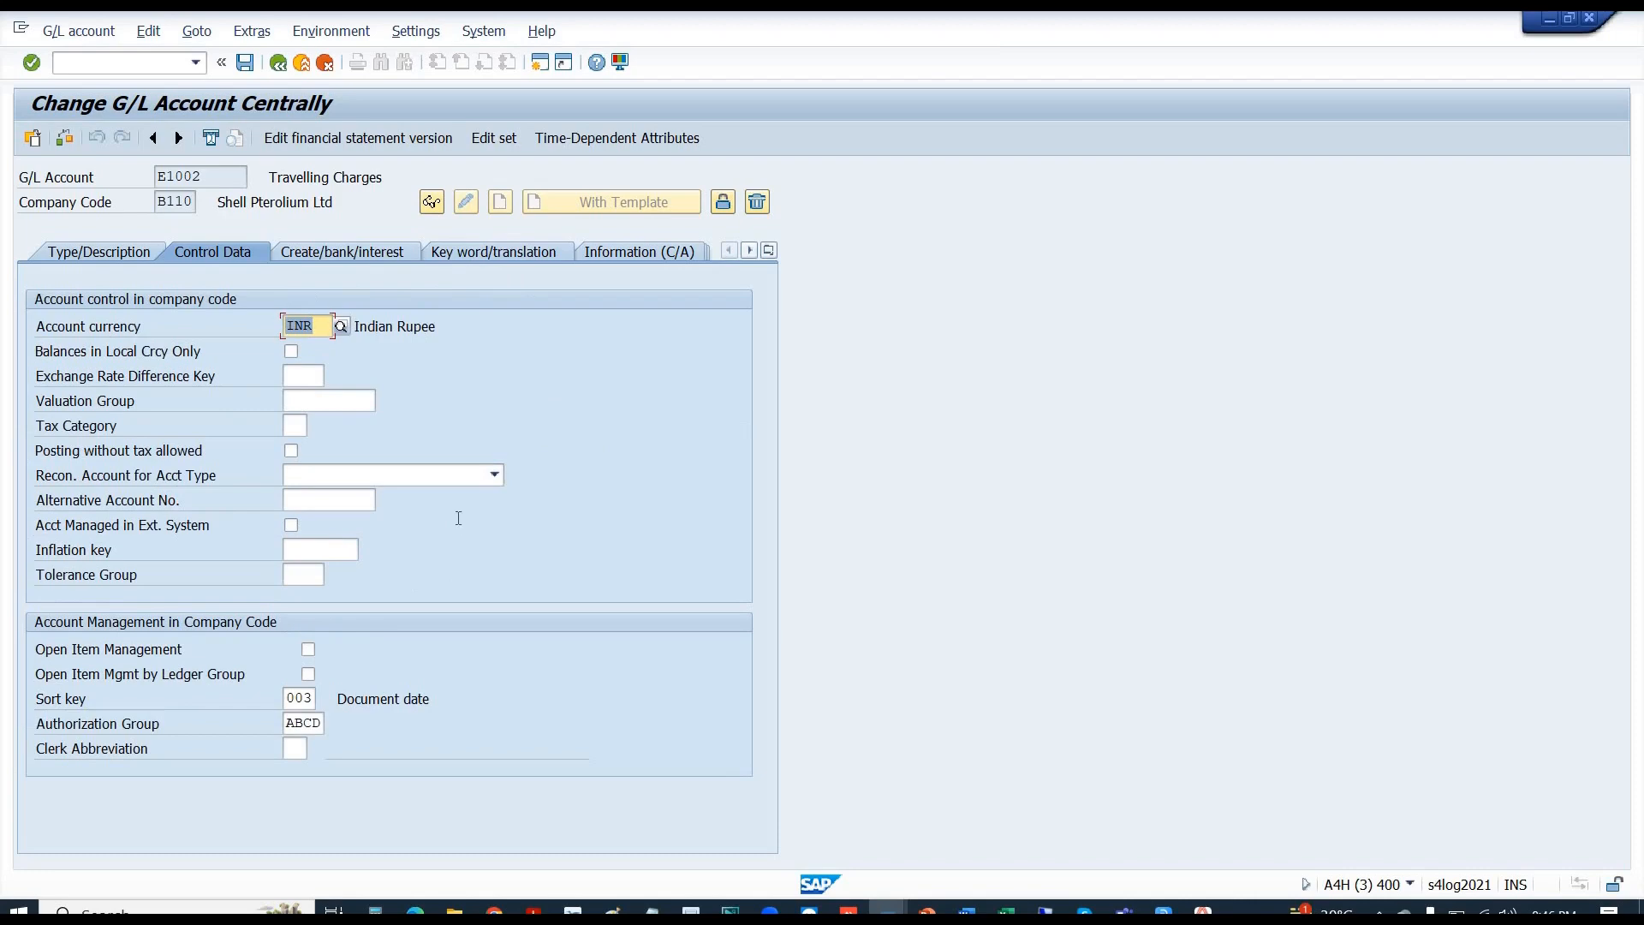
{"action": "key", "text": "alt+Tab"}
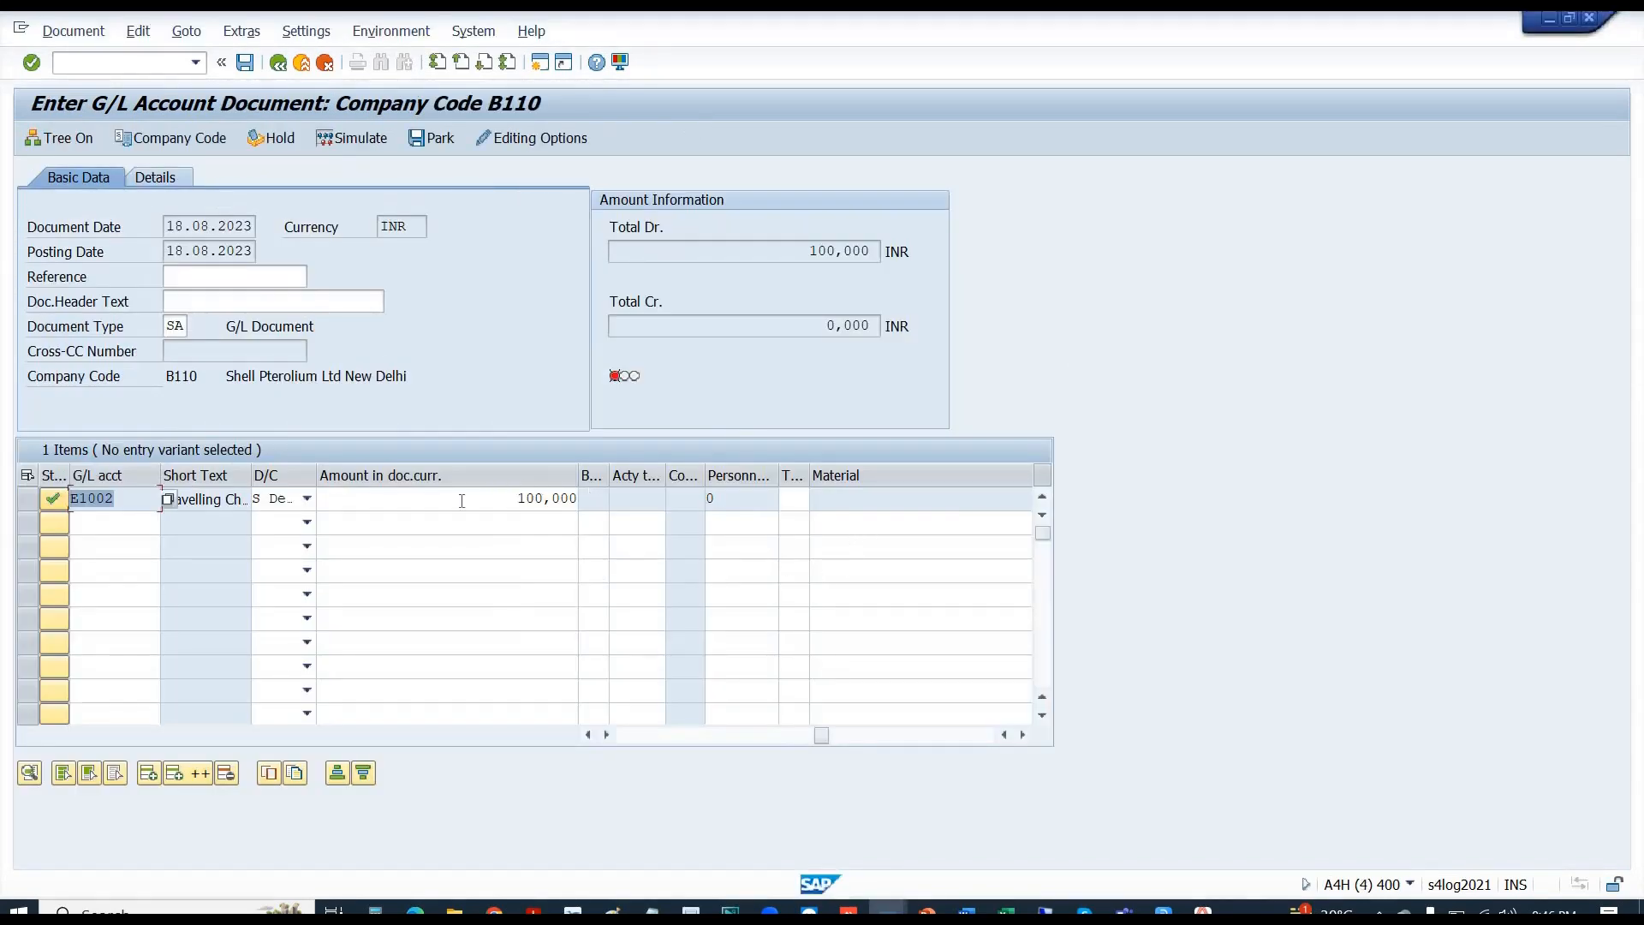
- Open E1002's master record from line 1 of the G/L document and display its field status group 1000
{"action": "left_click", "coordinate": [448, 501]}
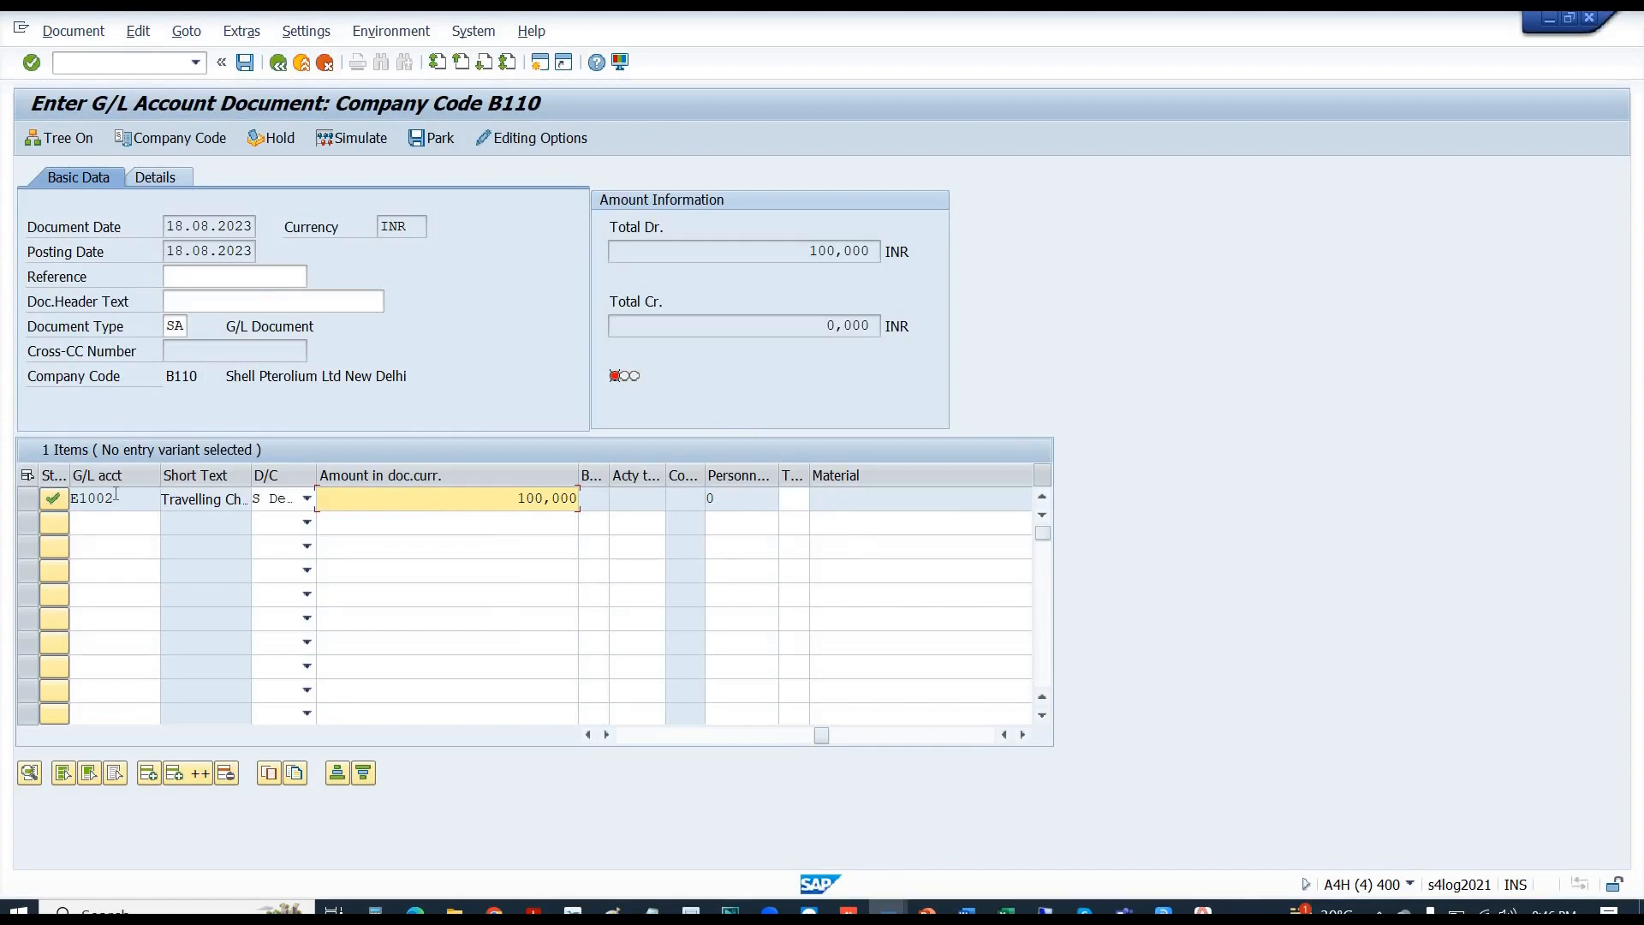
{"action": "left_click_drag", "start_coordinate": [119, 497], "coordinate": [70, 500]}
{"action": "double_click", "coordinate": [70, 500]}
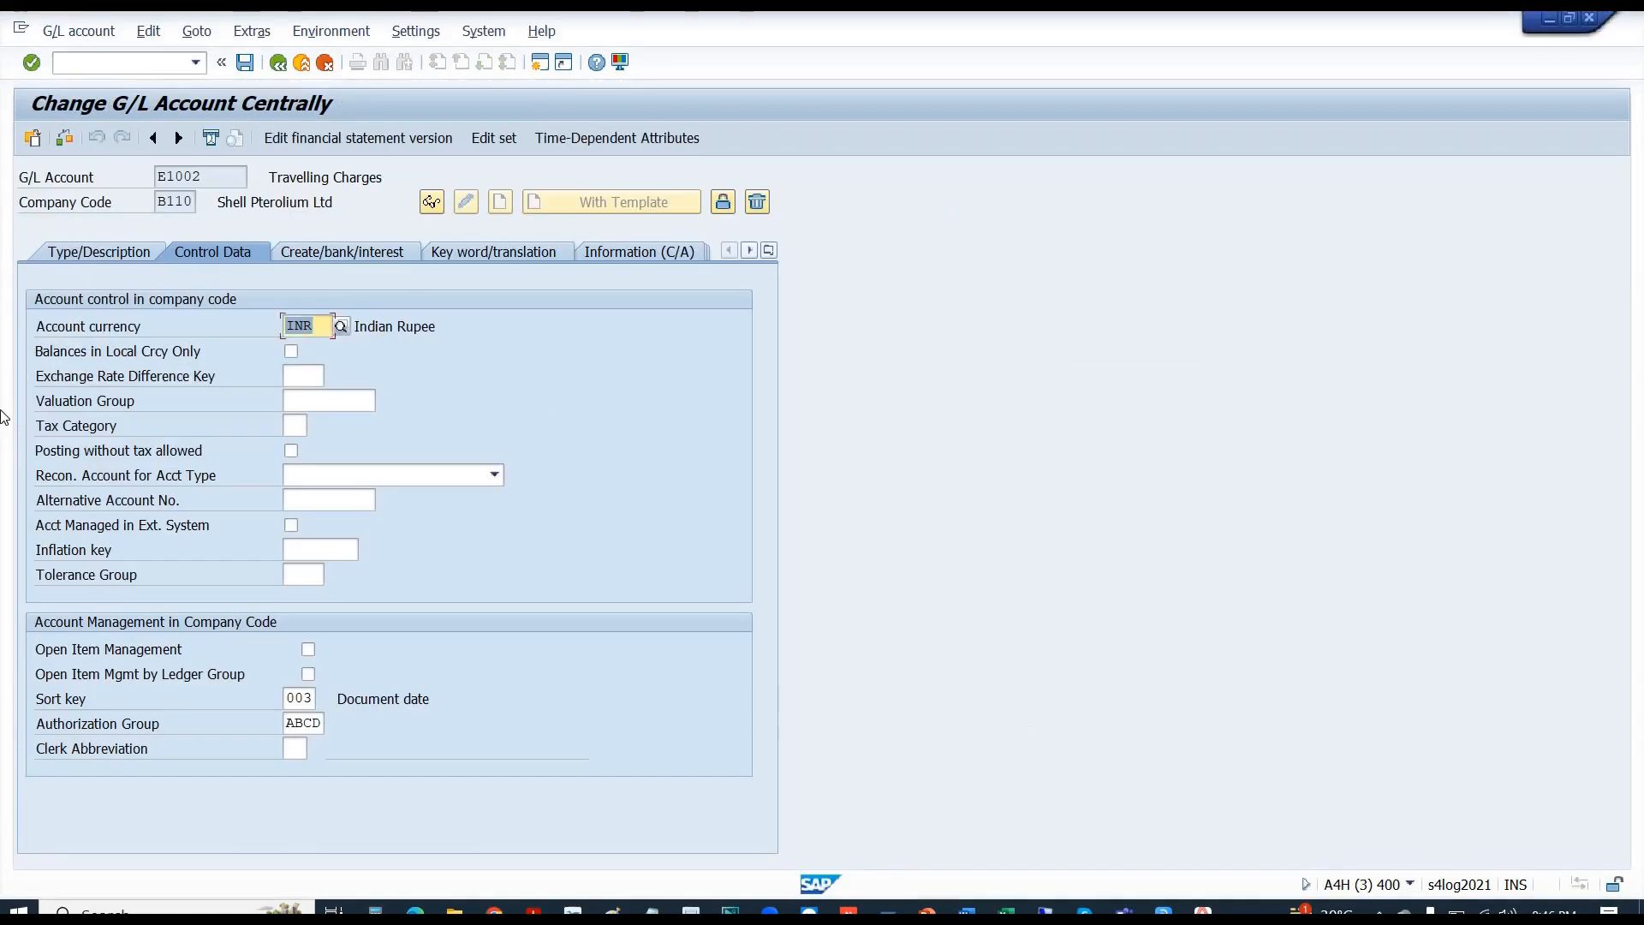
{"action": "left_click", "coordinate": [362, 256]}
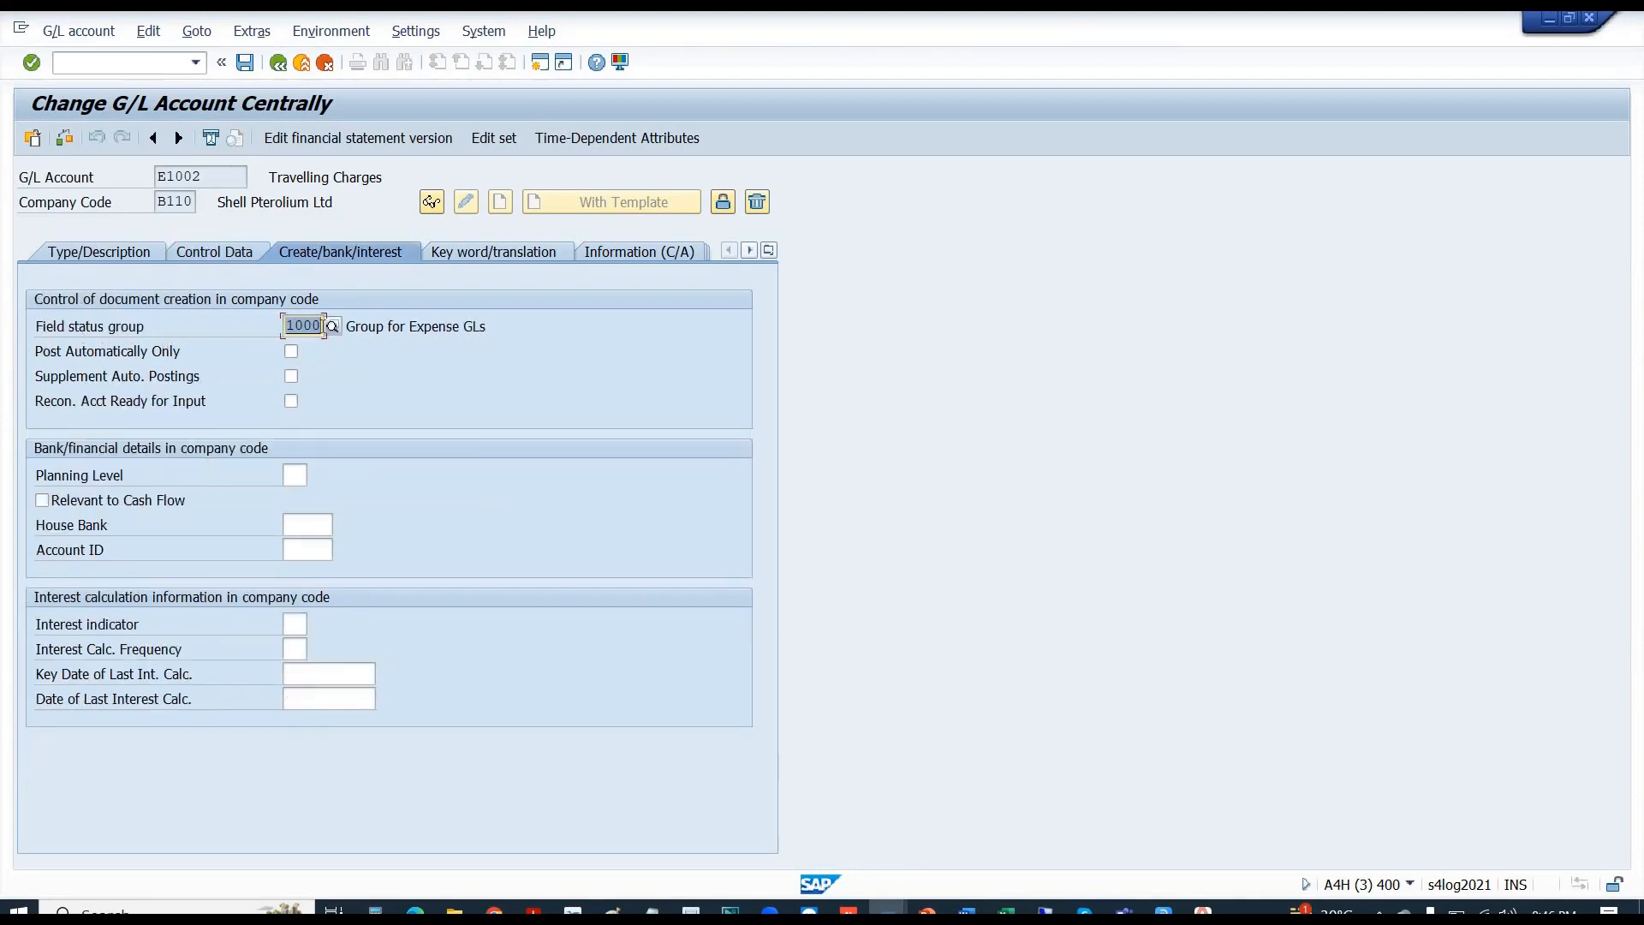
{"action": "left_click", "coordinate": [325, 326]}
{"action": "left_click", "coordinate": [1380, 912]}
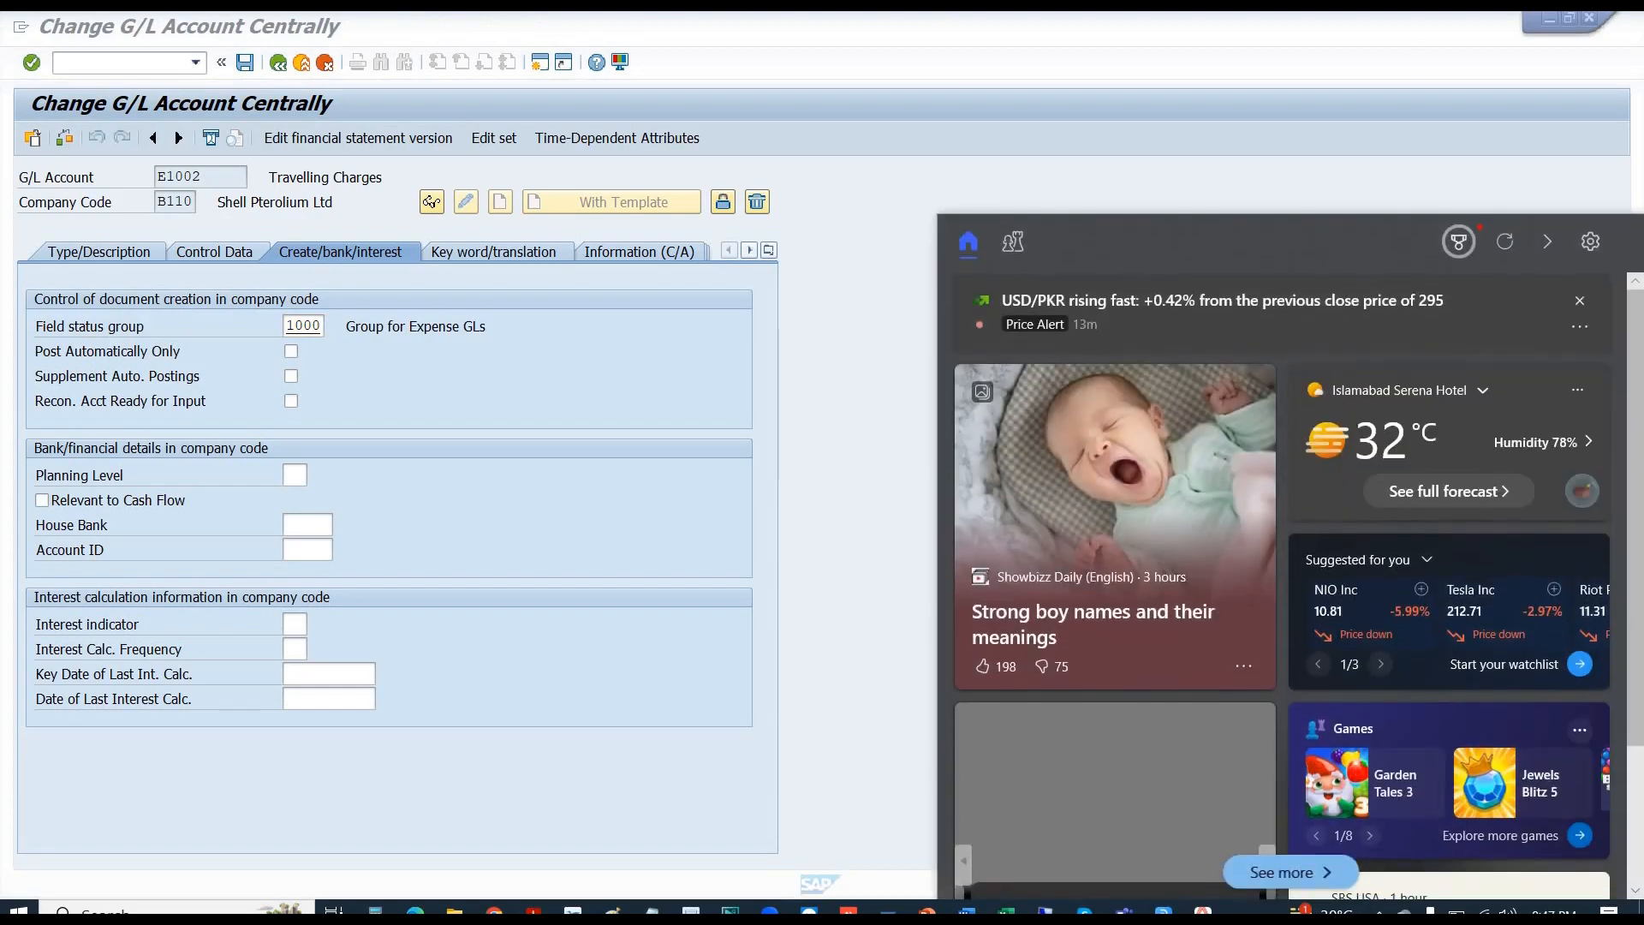
{"action": "left_click", "coordinate": [1380, 912]}
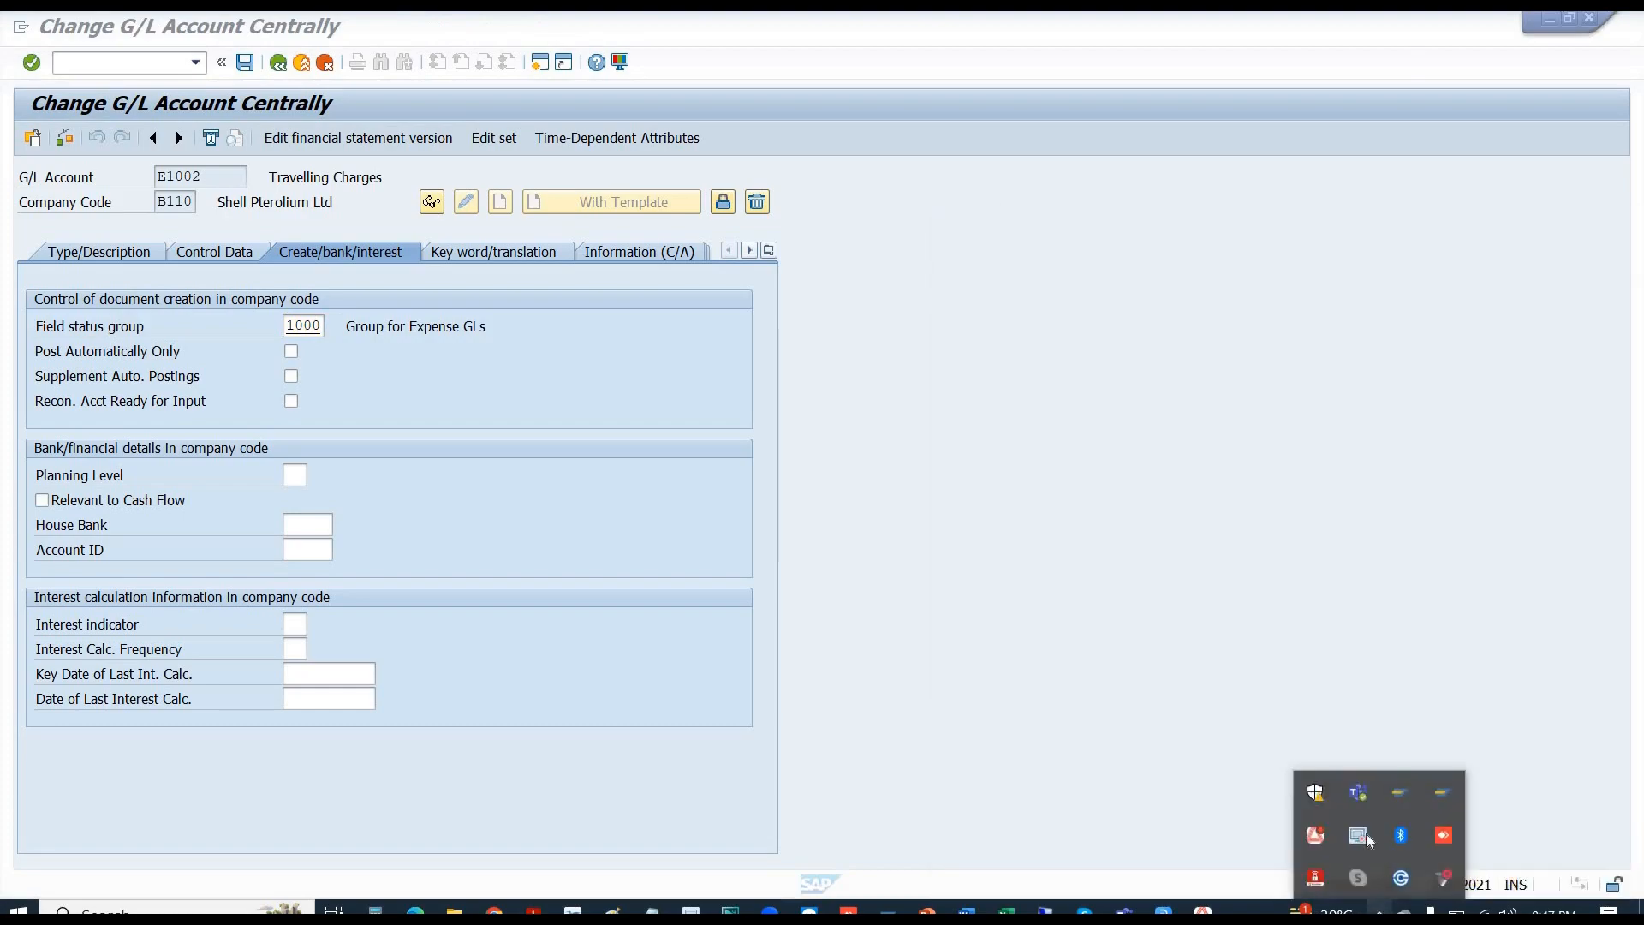